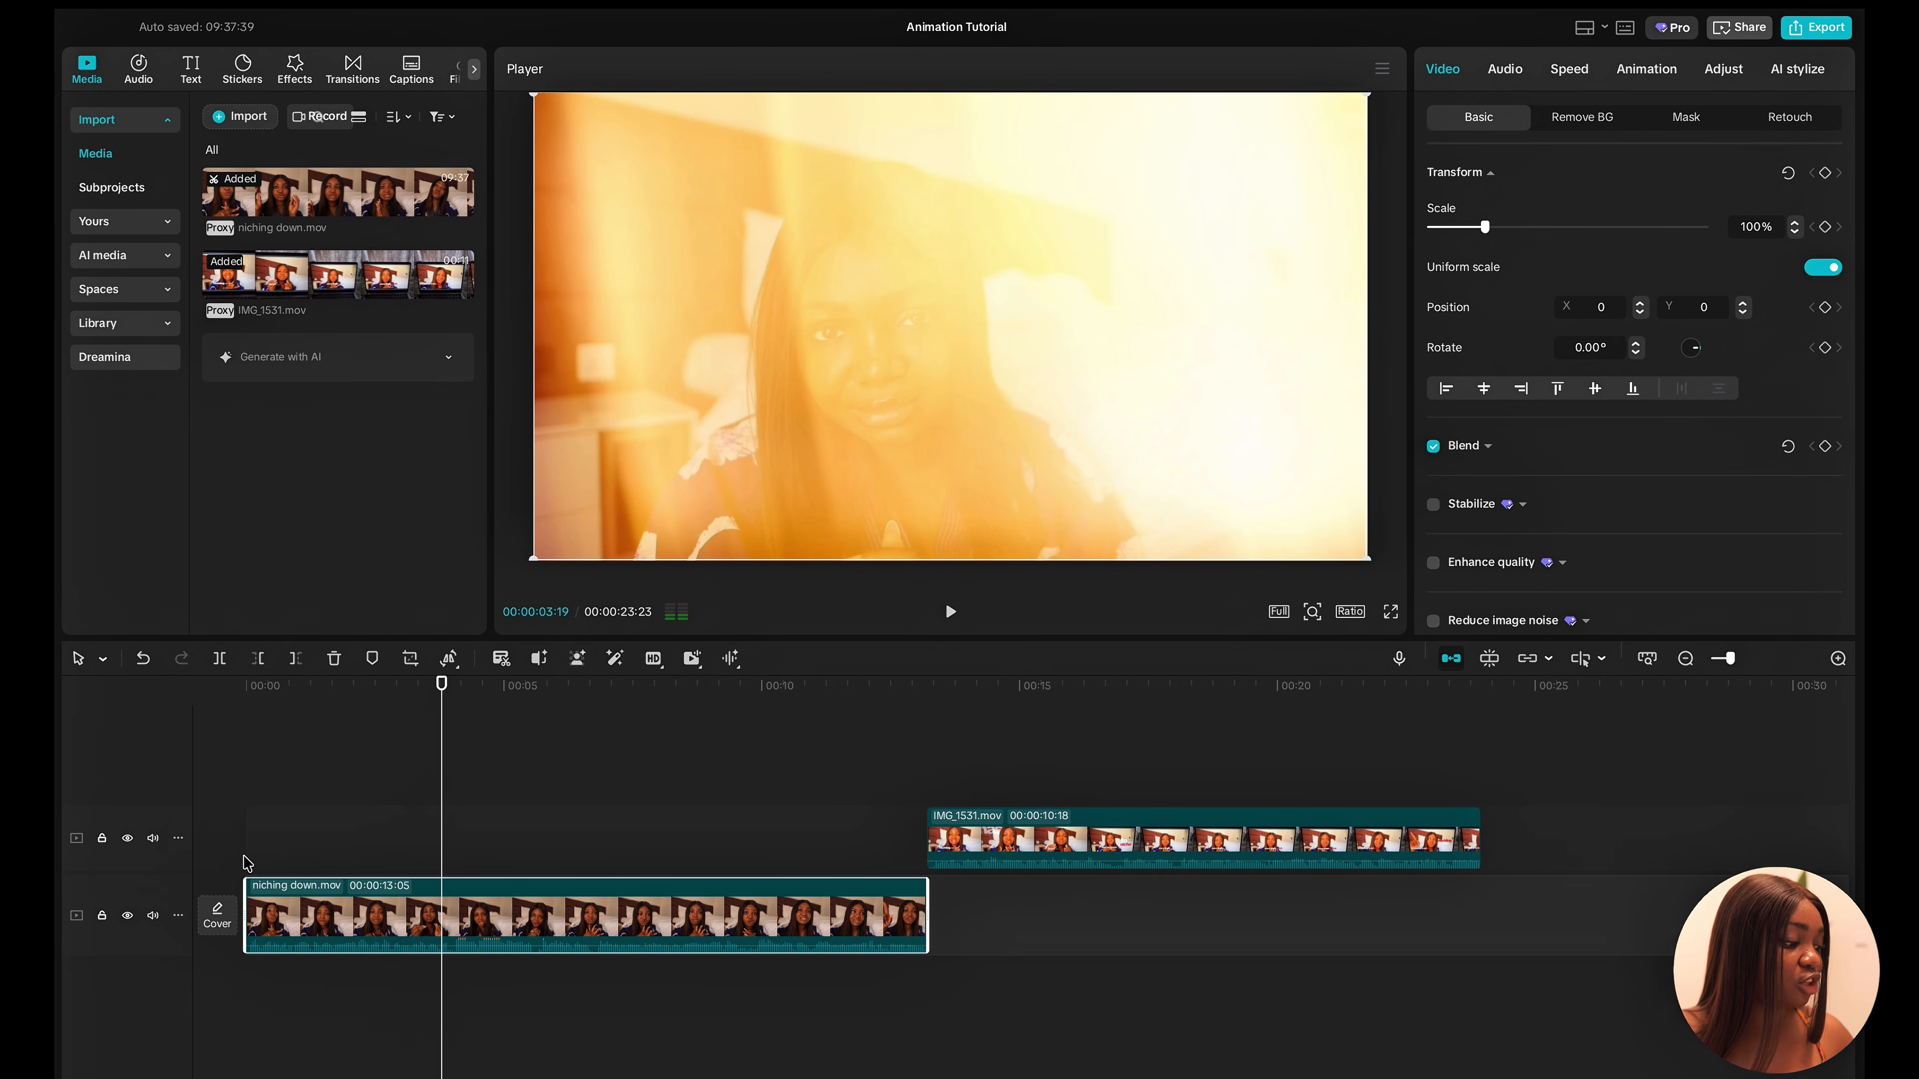
Generate automatic English captions for the timeline clips, with no bilingual captions.
{"action": "left_click", "coordinate": [251, 877]}
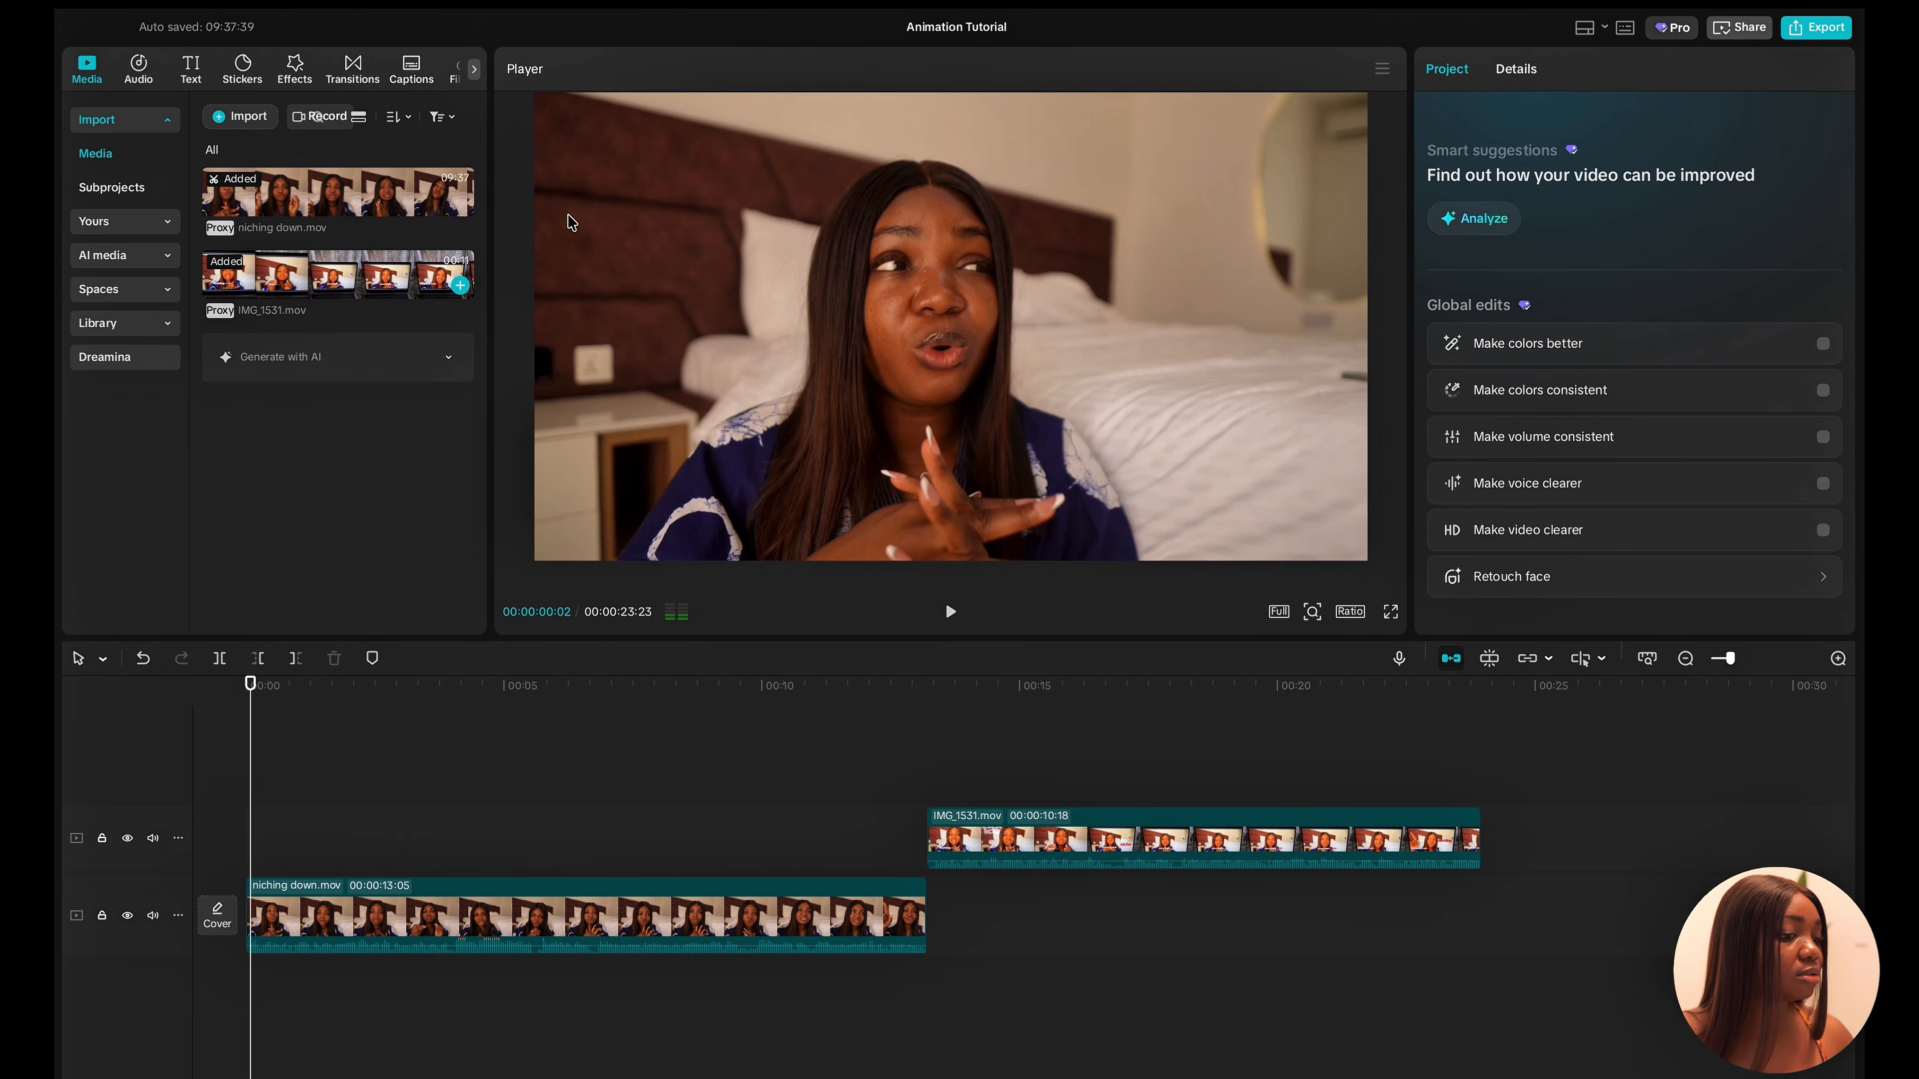
{"action": "left_click", "coordinate": [410, 73]}
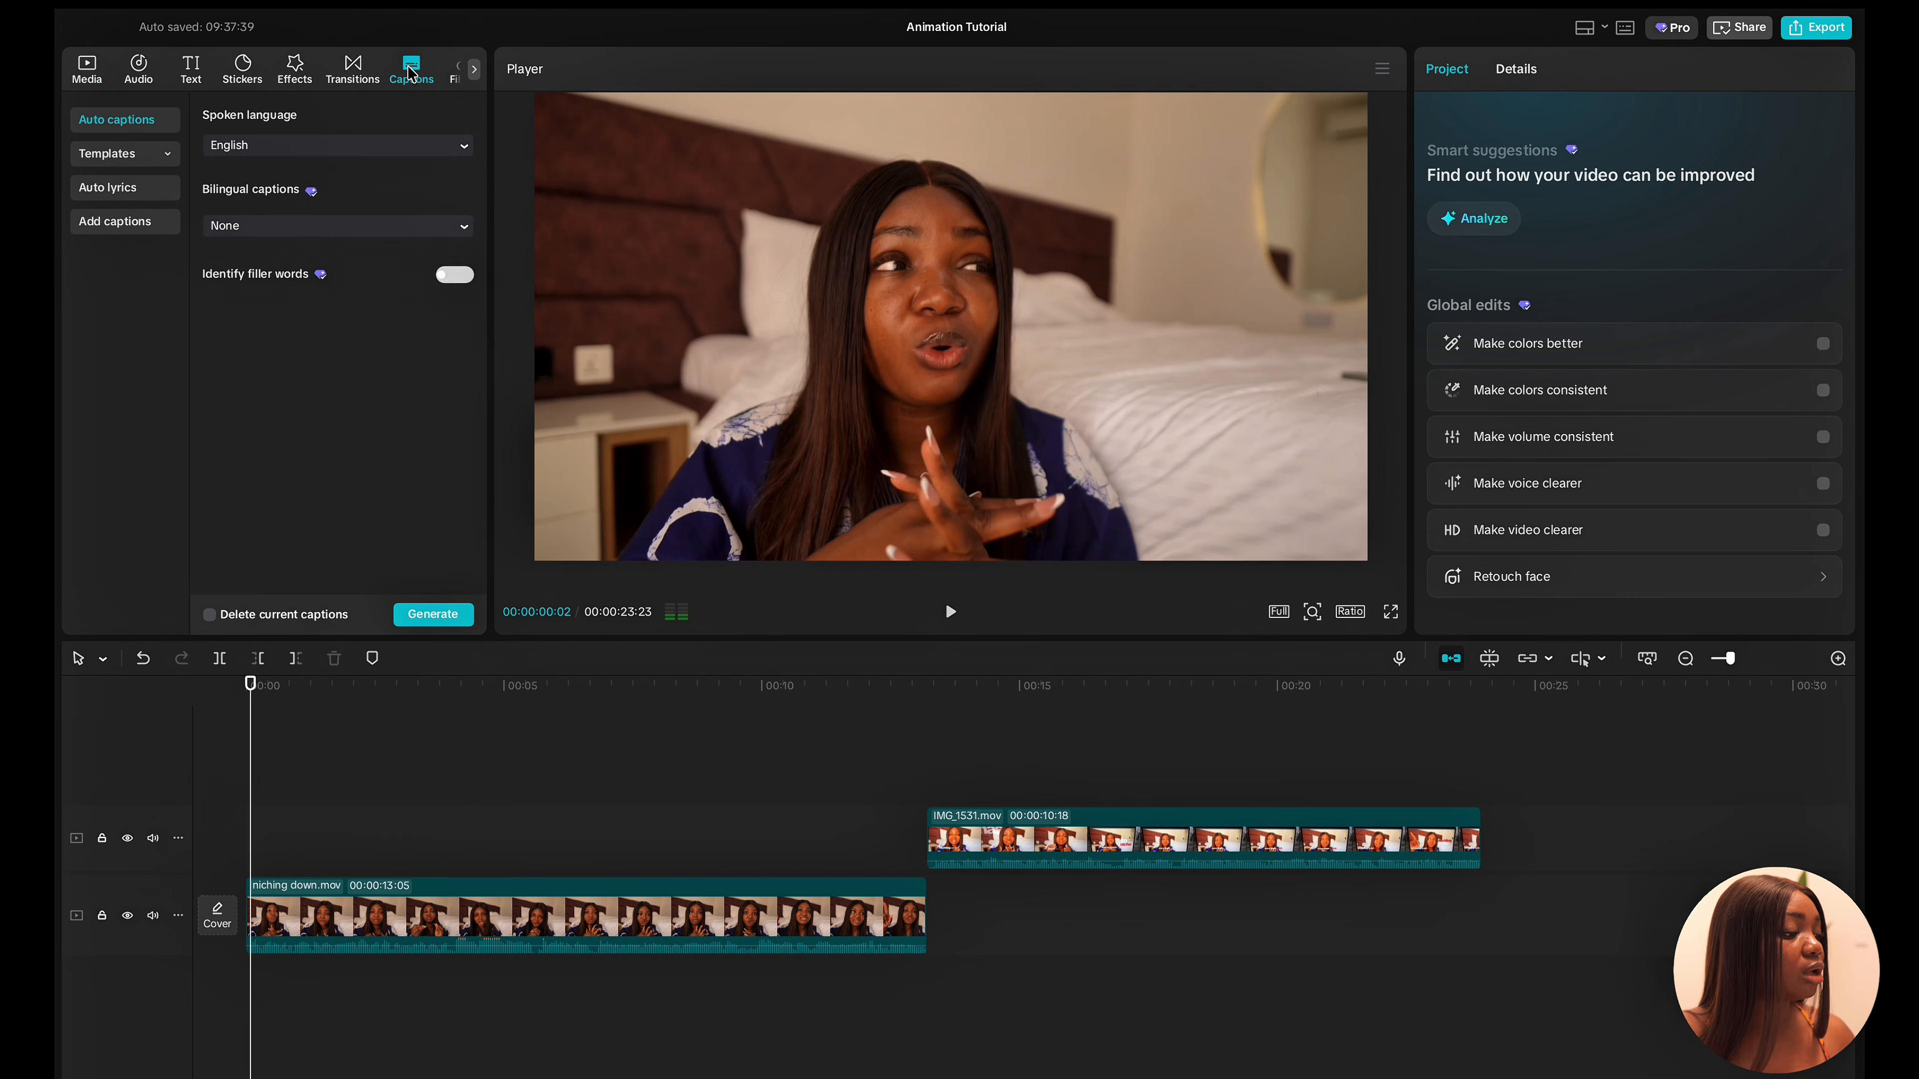
{"action": "left_click", "coordinate": [417, 622]}
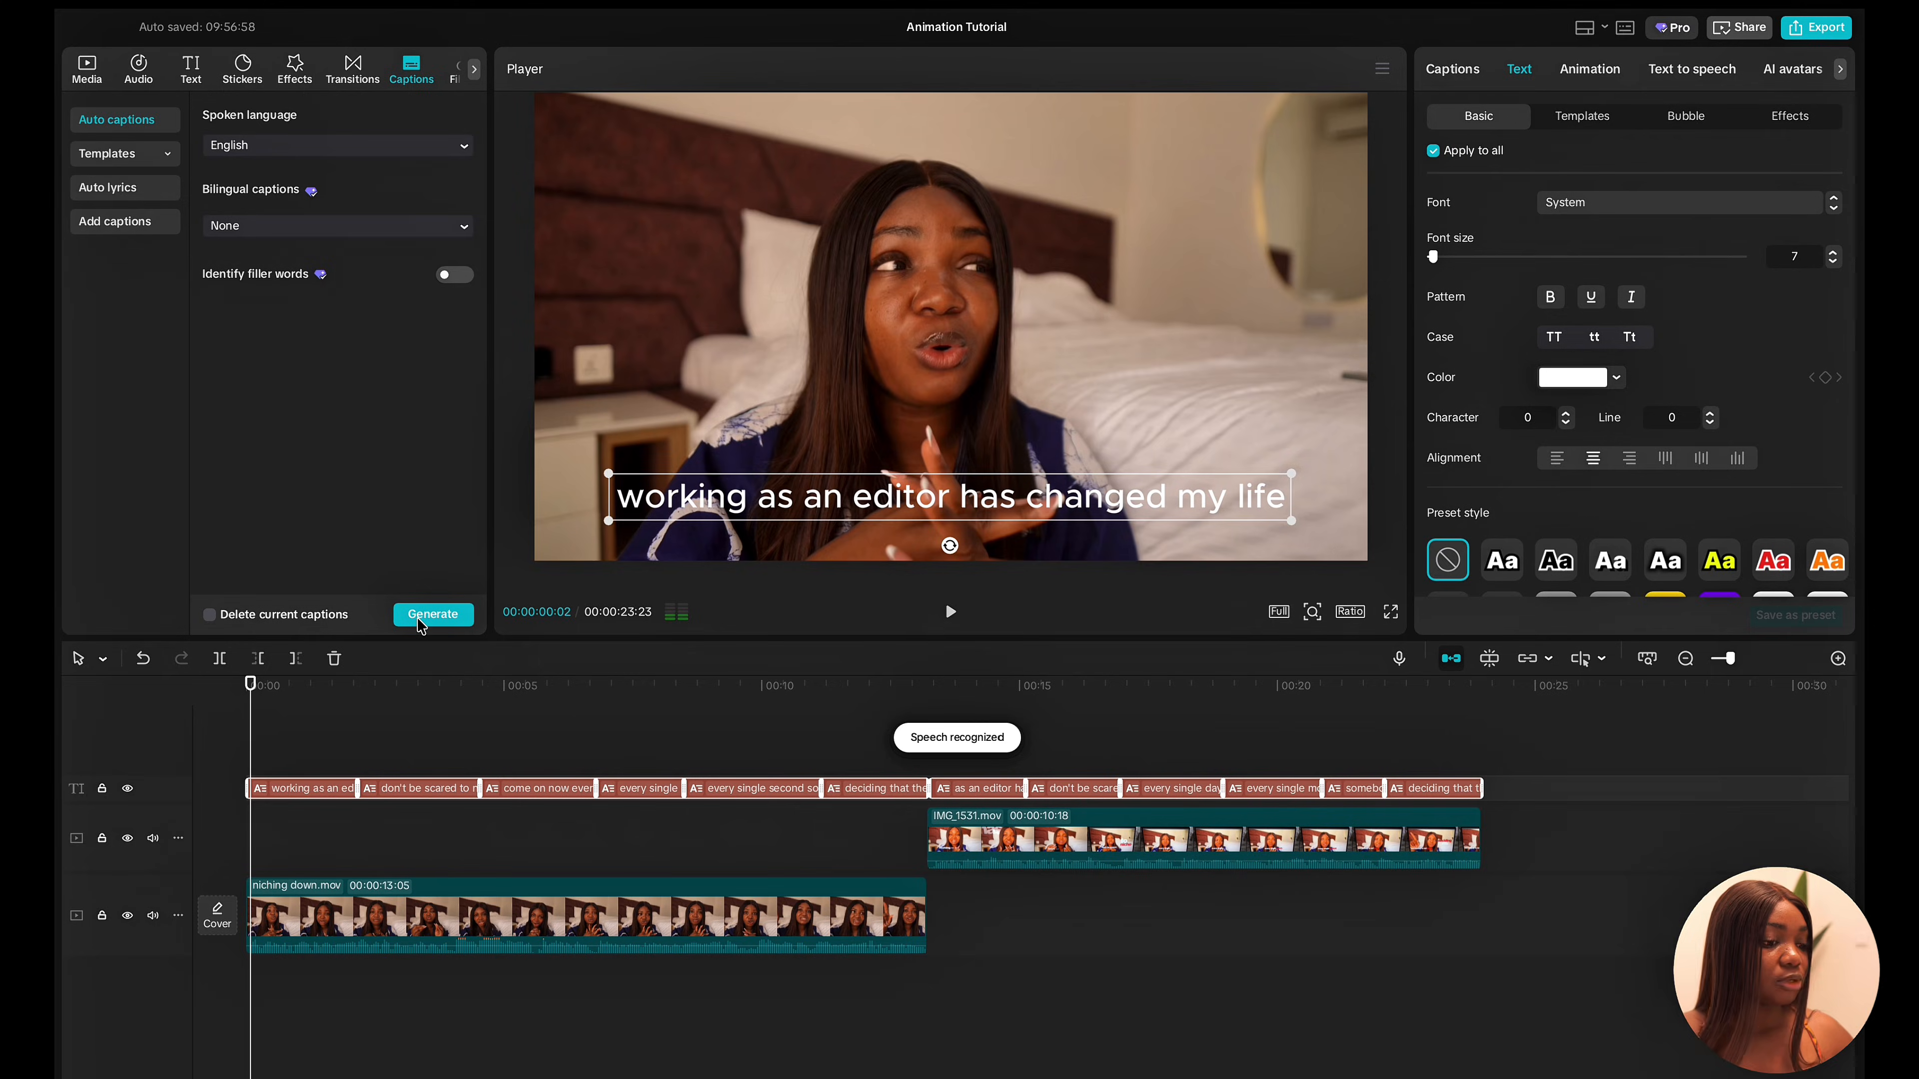
Set the font of all captions to Arial CE MT Black and their character spacing to -4.
{"action": "left_click", "coordinate": [1570, 217]}
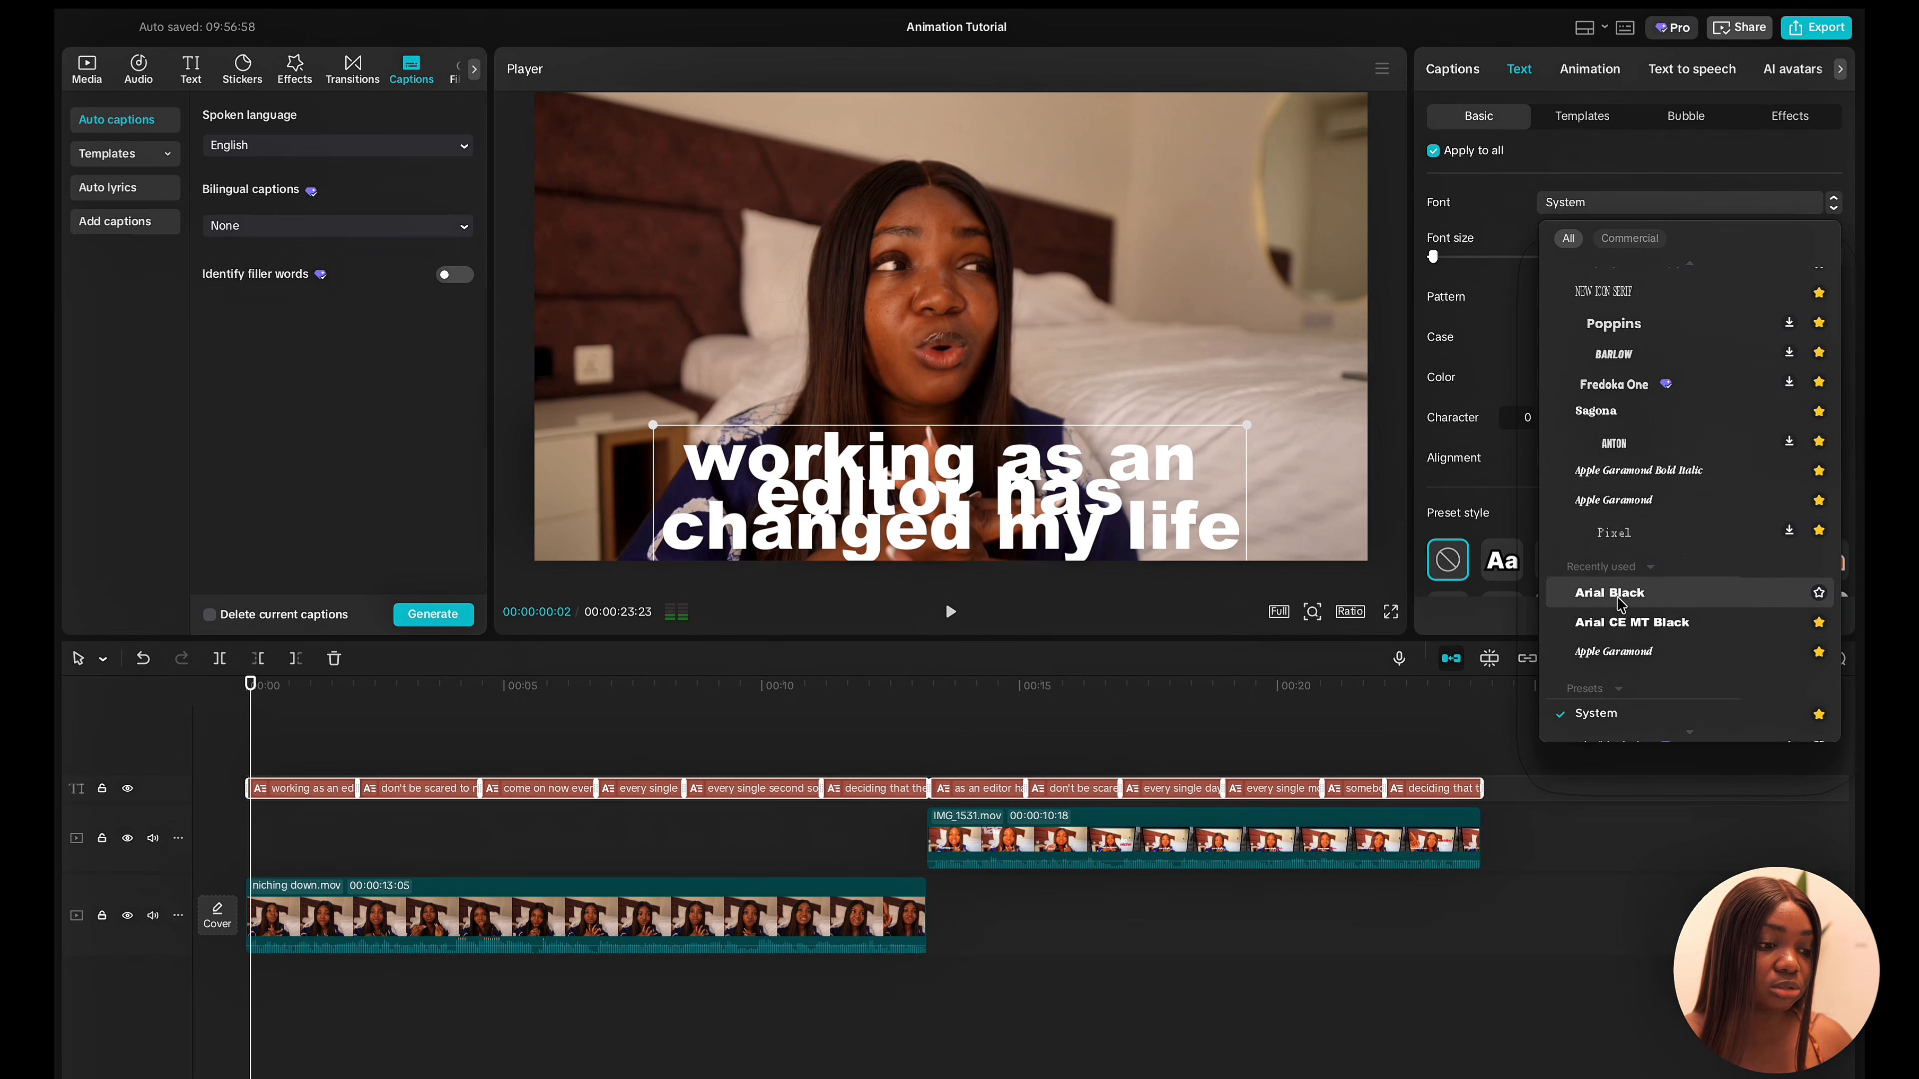
{"action": "left_click", "coordinate": [1632, 622]}
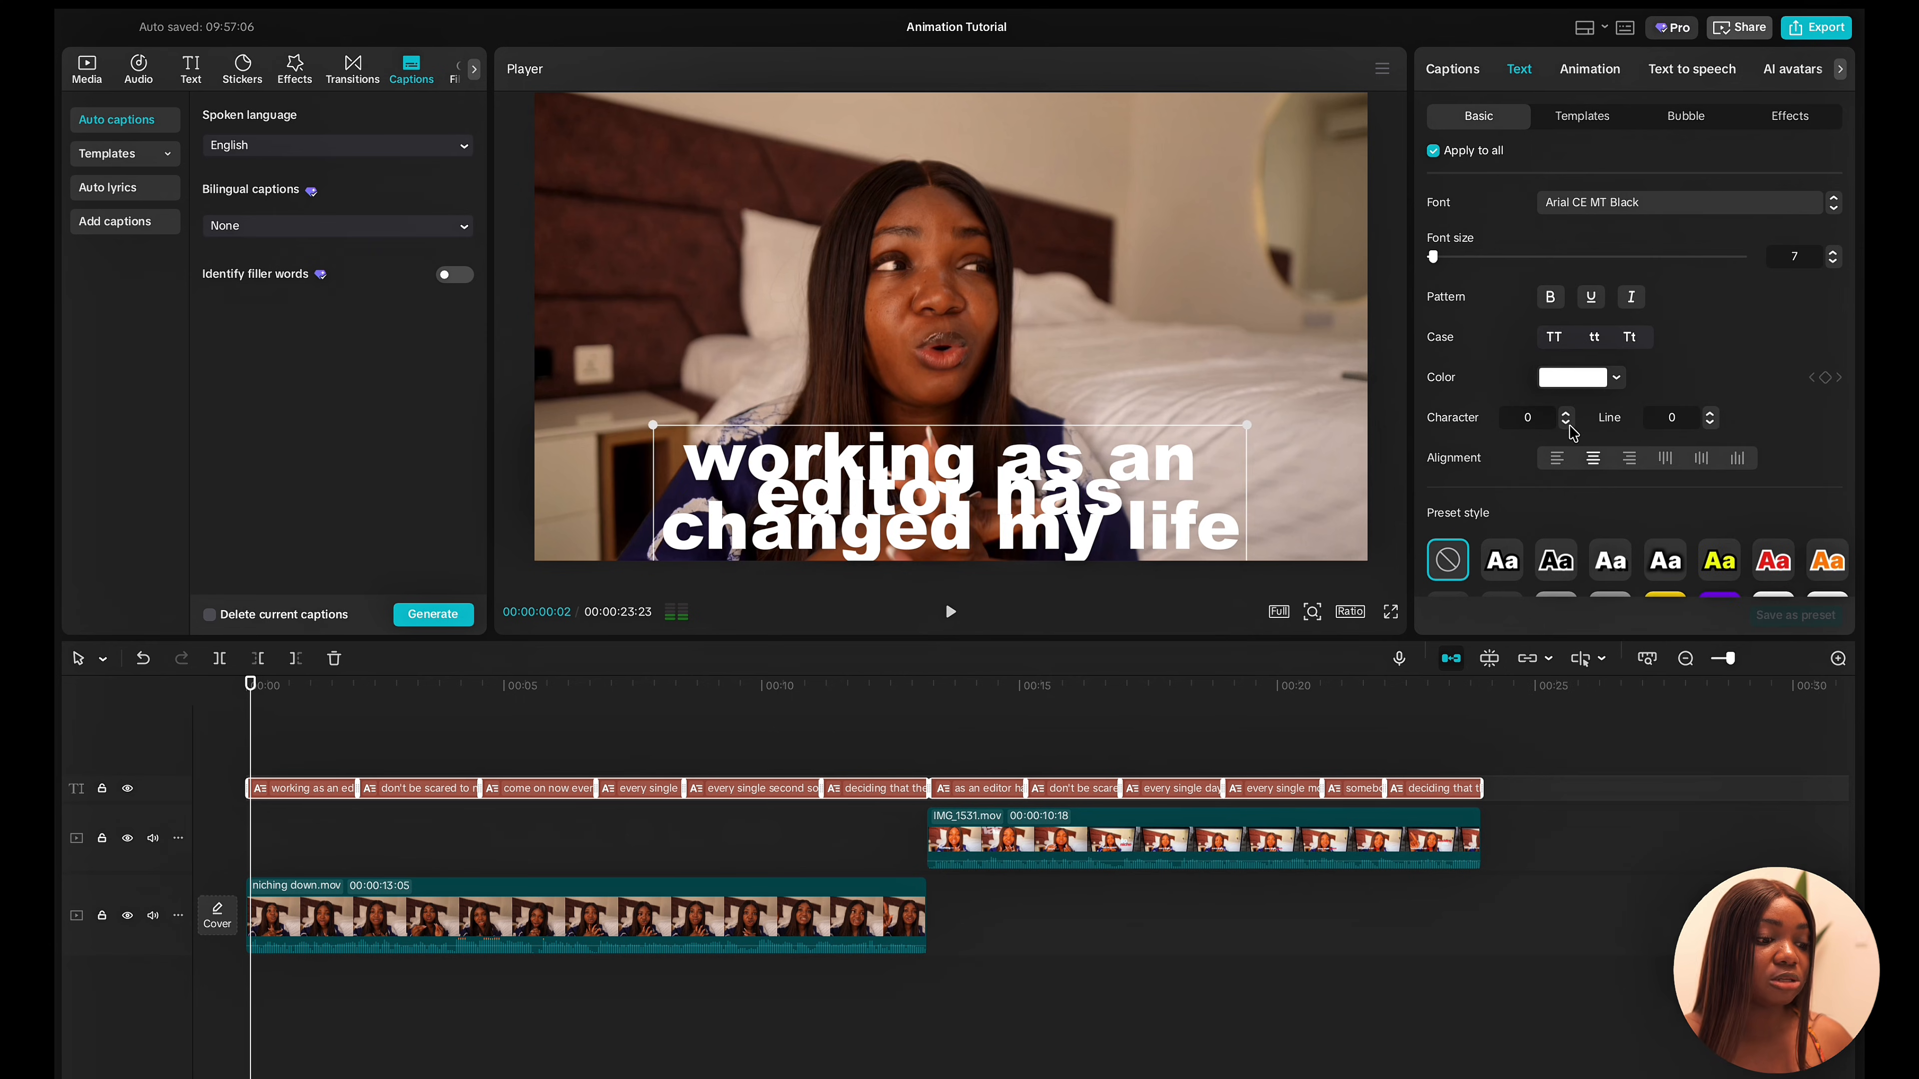
{"action": "left_click", "coordinate": [1566, 423]}
{"action": "left_click", "coordinate": [1567, 423]}
{"action": "left_click", "coordinate": [1567, 423]}
{"action": "left_click", "coordinate": [1566, 423]}
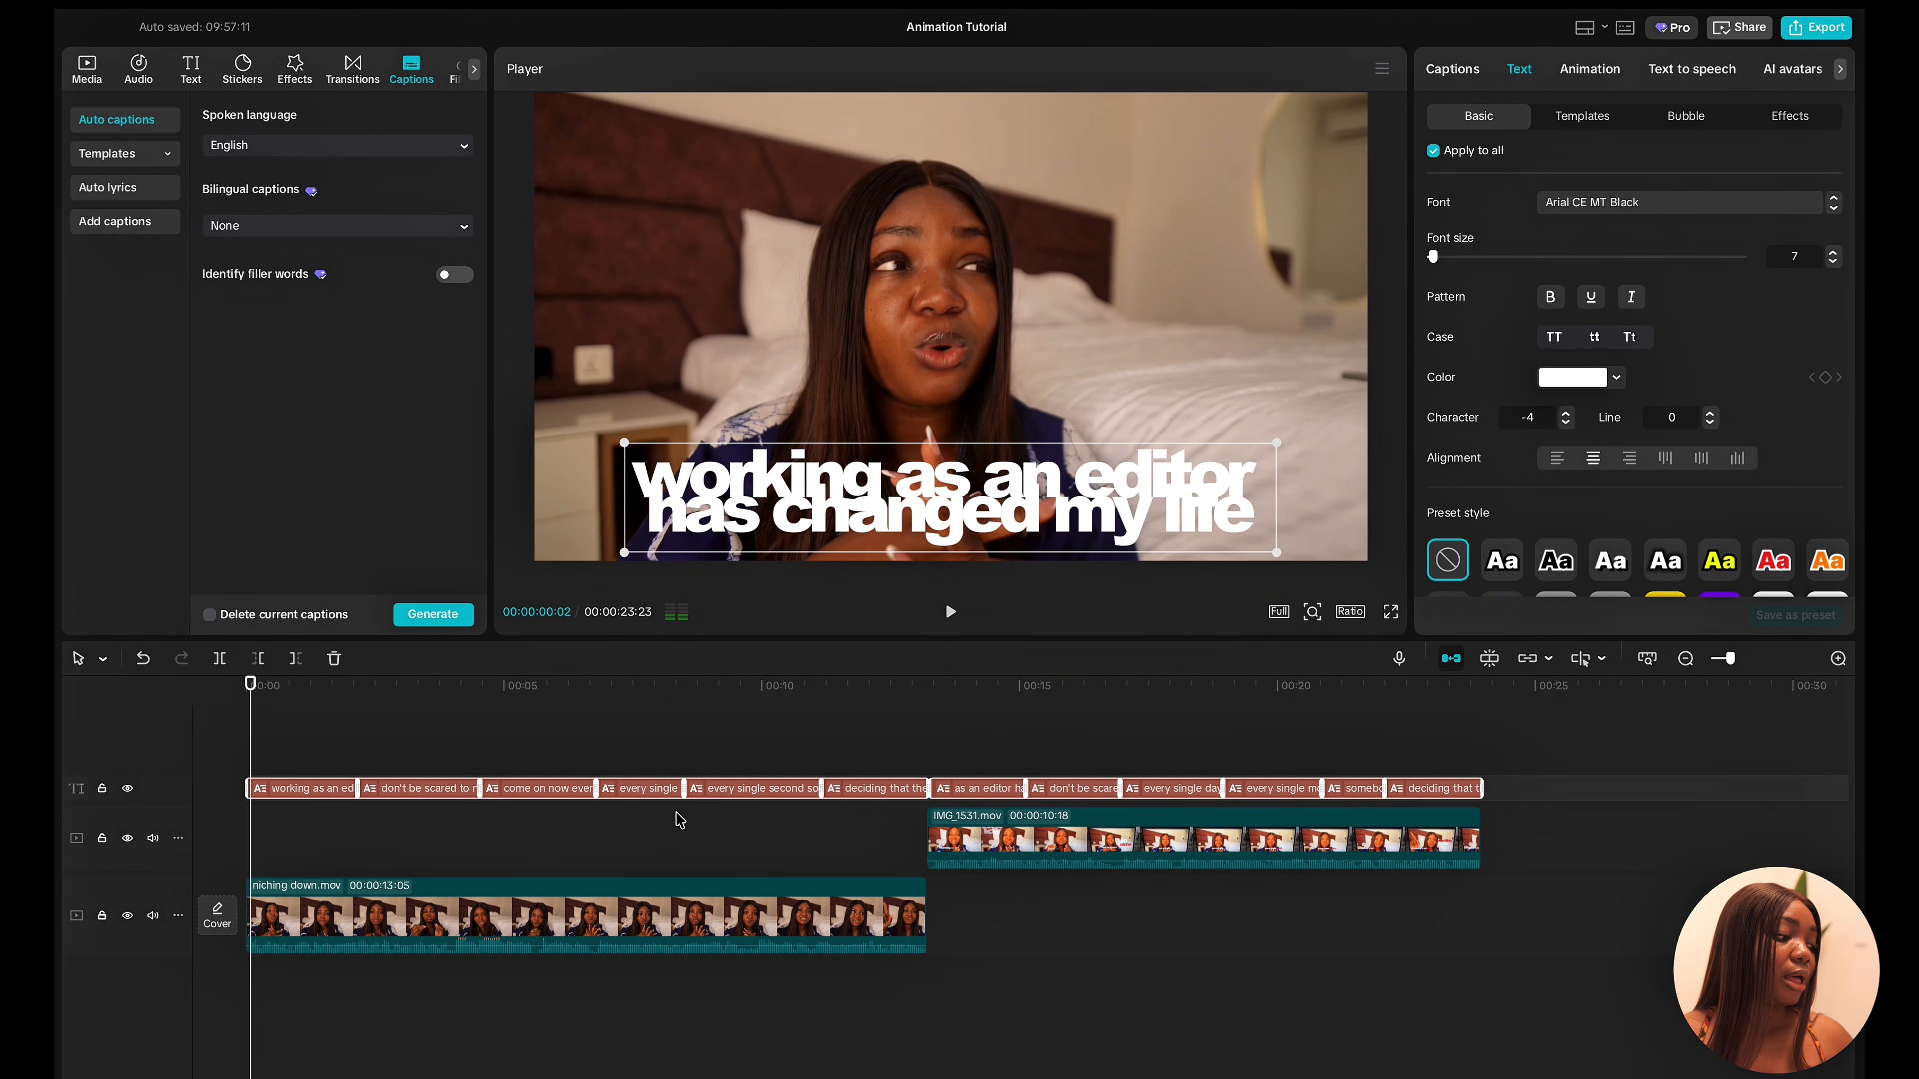
Split the first caption into four: "working as an editor", "has", "changed" and "my life".
{"action": "left_click", "coordinate": [1445, 72]}
{"action": "left_click", "coordinate": [1510, 164]}
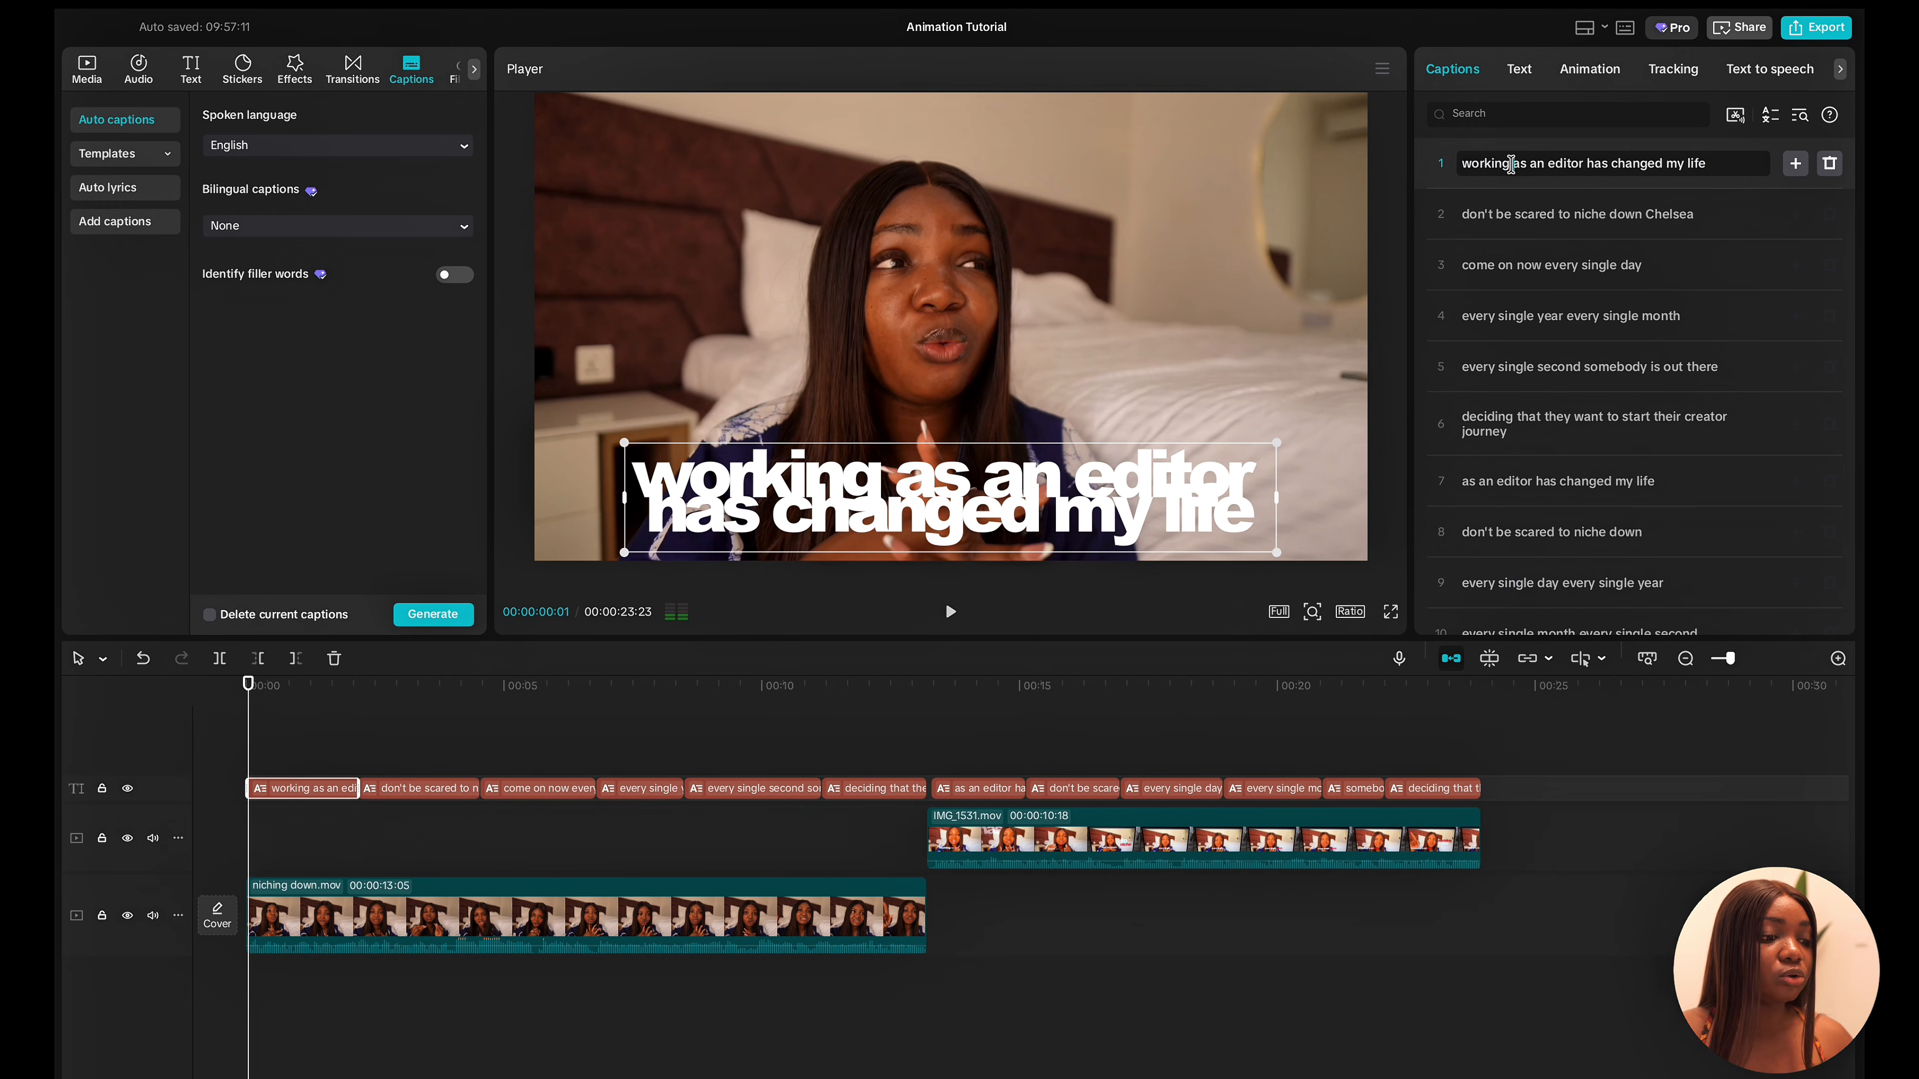
{"action": "key", "text": "Return"}
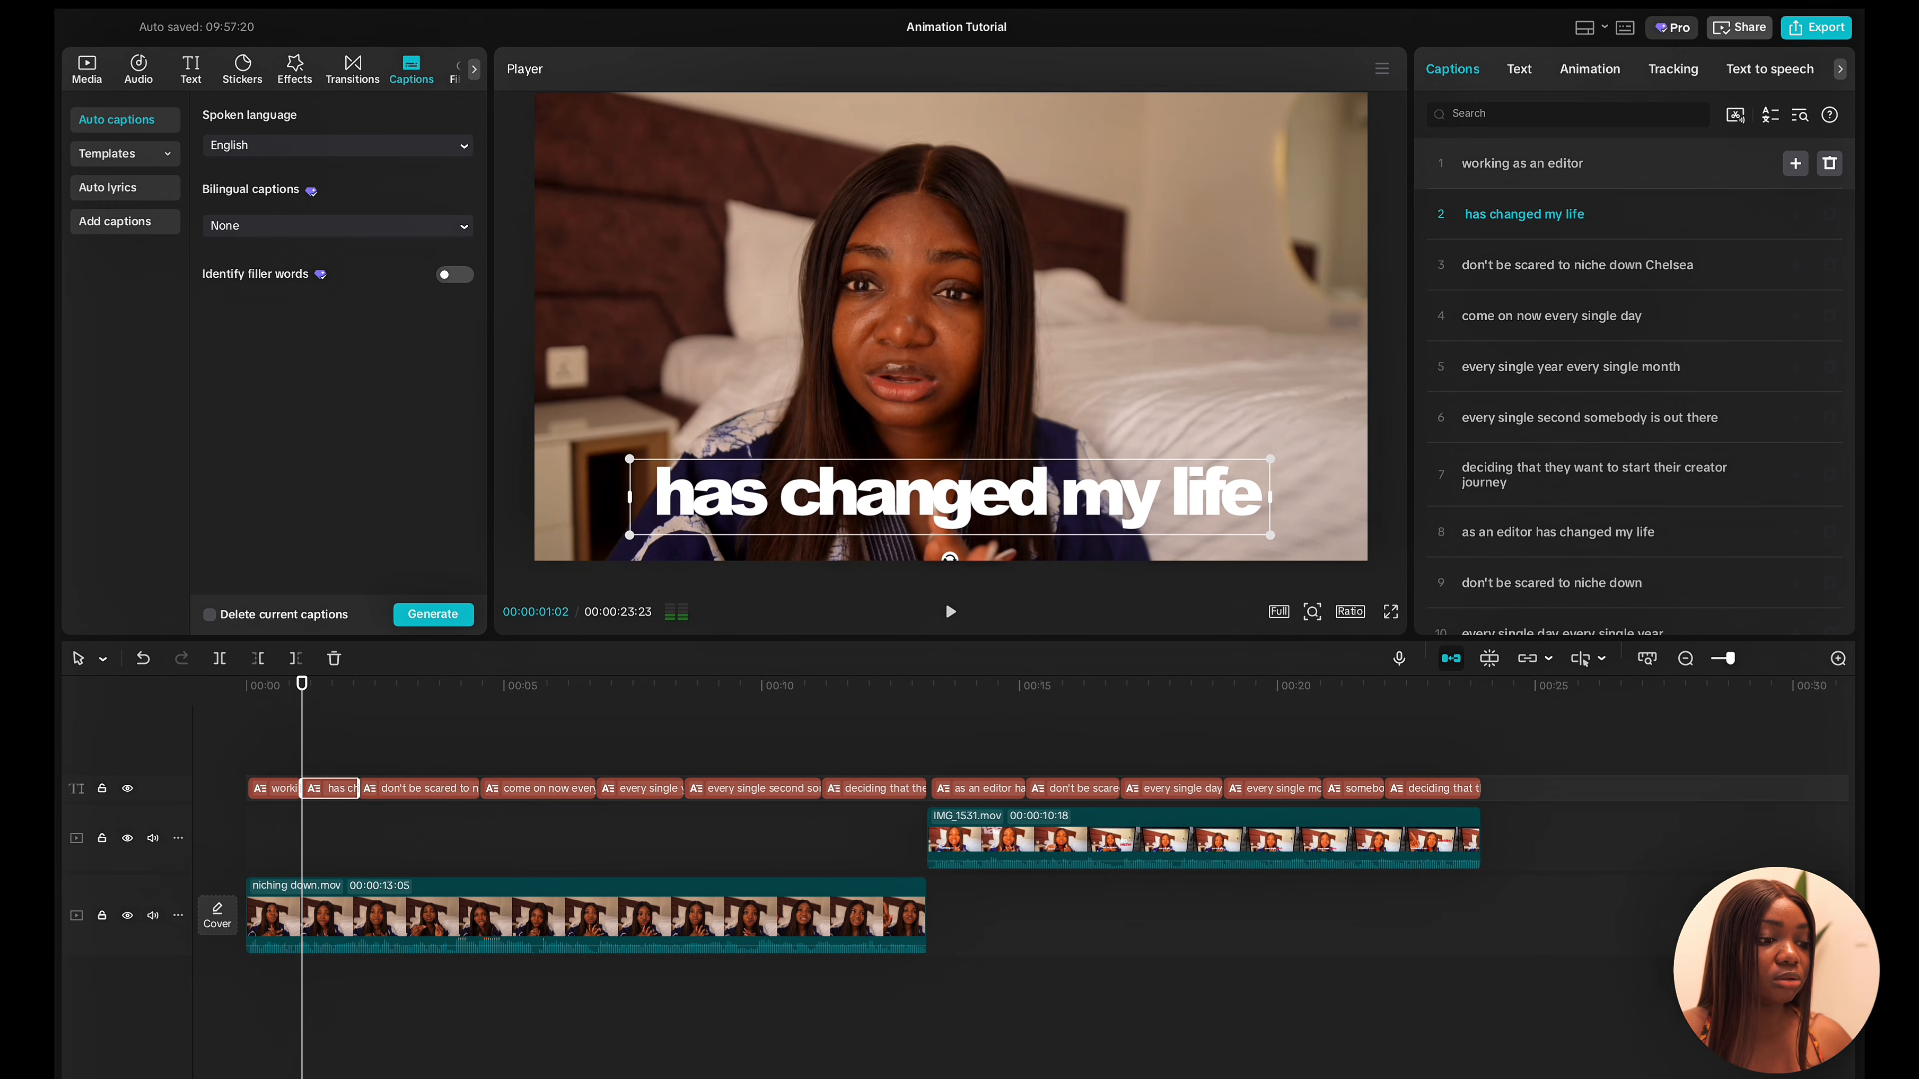
{"action": "left_click", "coordinate": [1490, 216]}
{"action": "key", "text": "Return"}
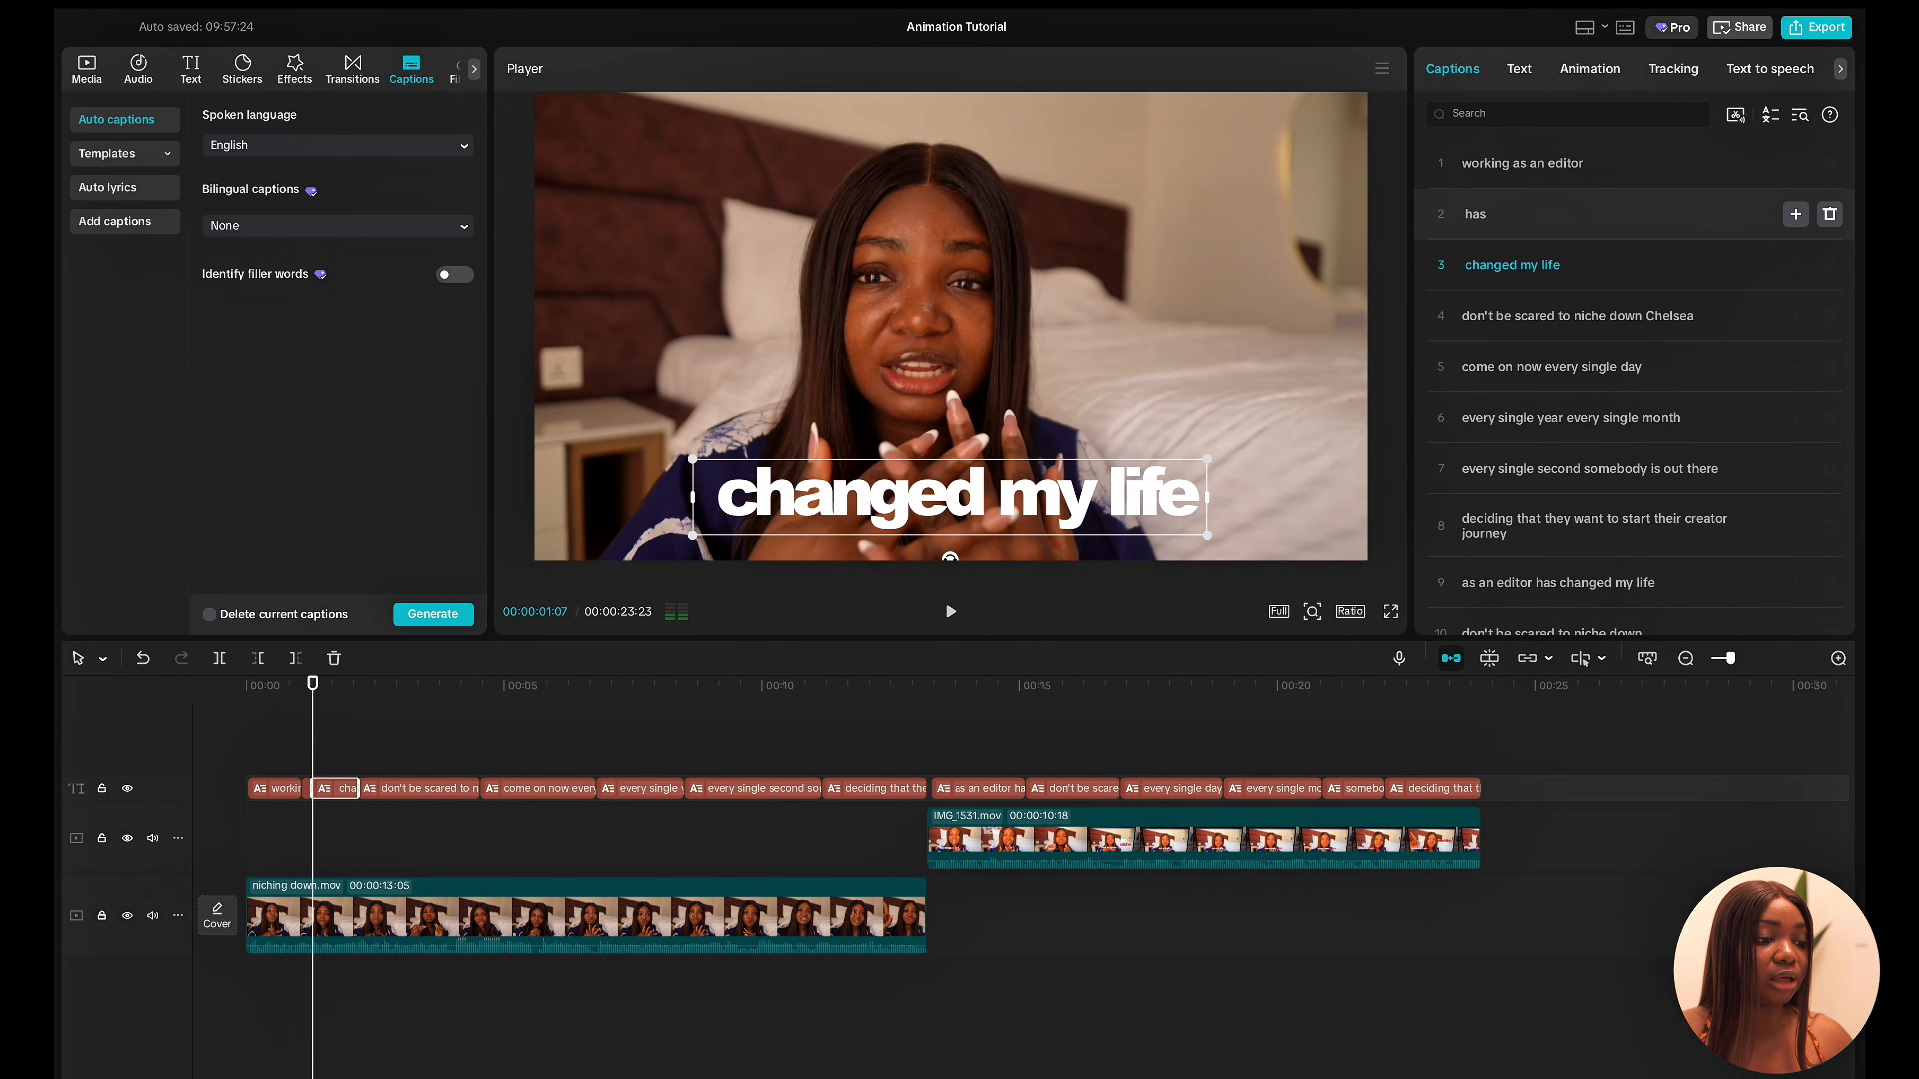
{"action": "left_click", "coordinate": [1520, 264]}
{"action": "key", "text": "Return"}
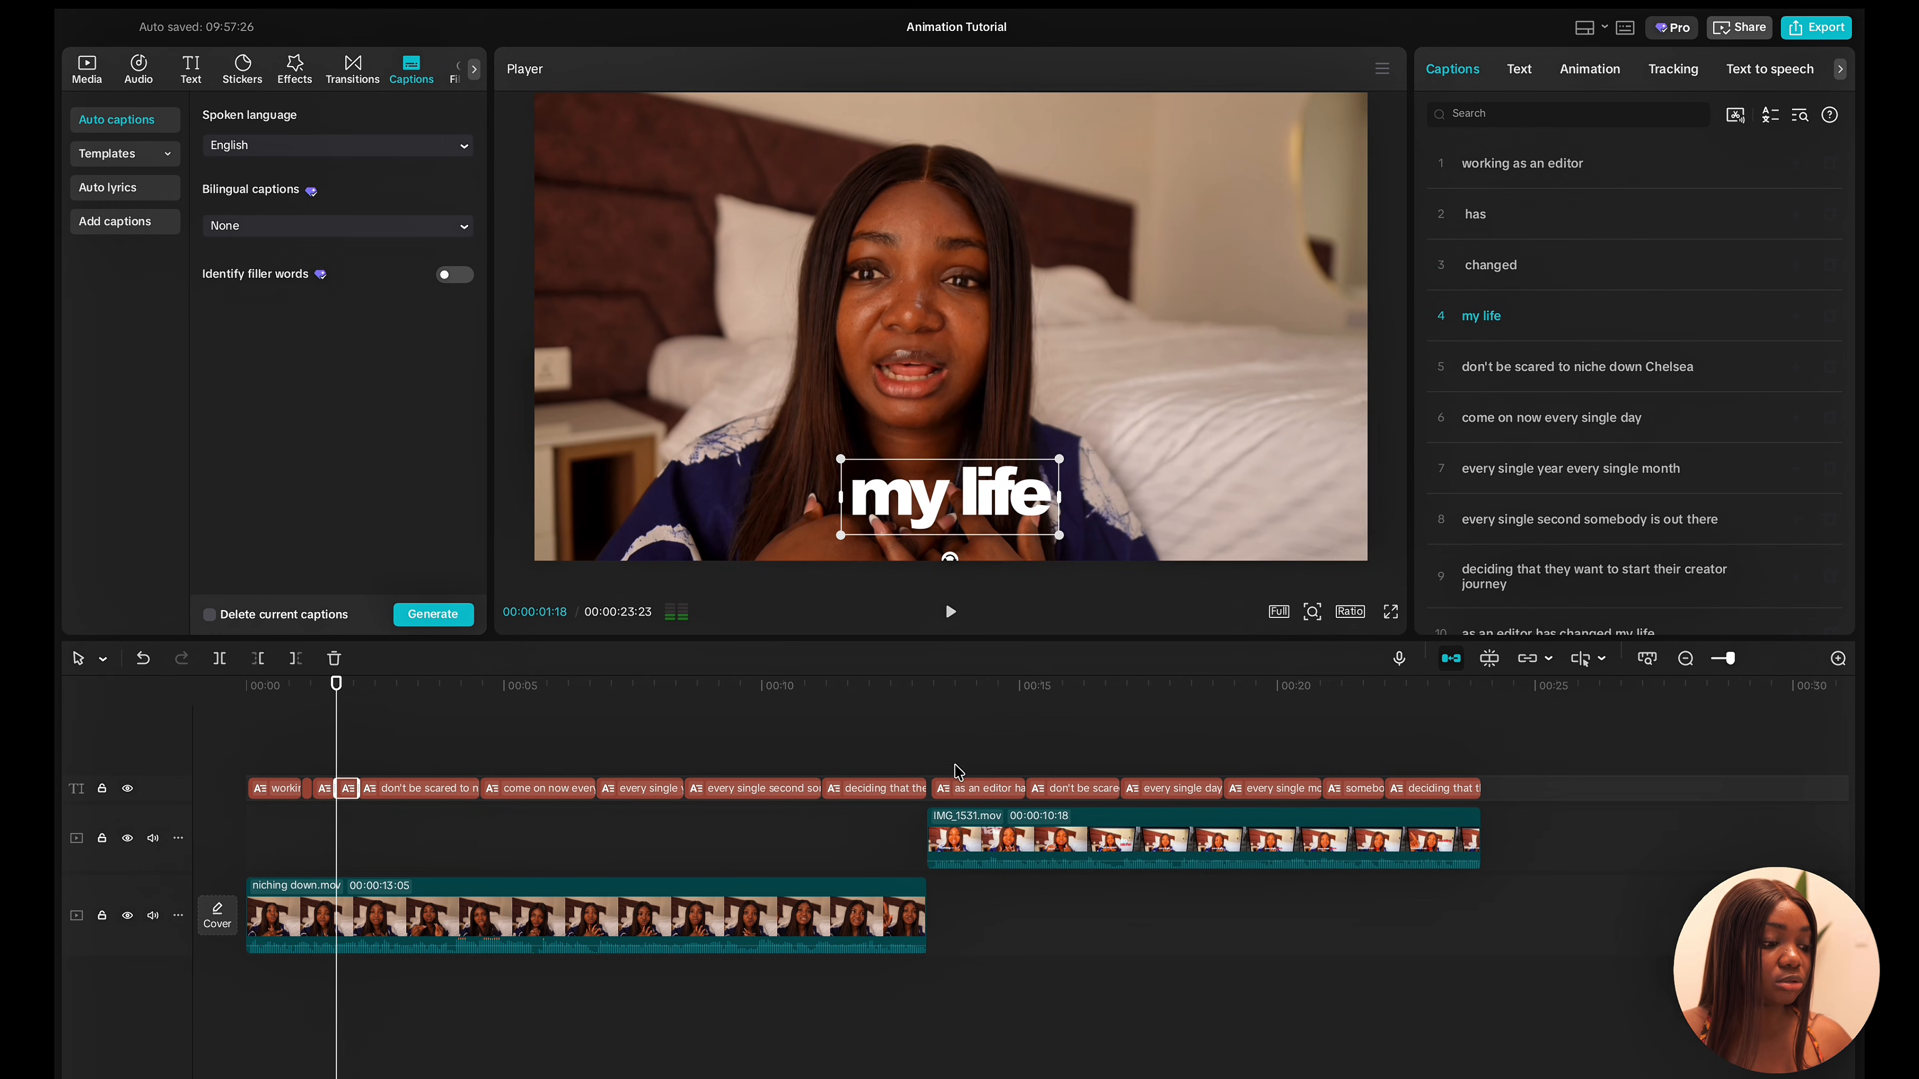
Delete the captions above IMG_1531.mov and move that clip along the timeline to start at about 16 seconds.
{"action": "left_click_drag", "start_coordinate": [953, 769], "coordinate": [1471, 794]}
{"action": "key", "text": "Delete"}
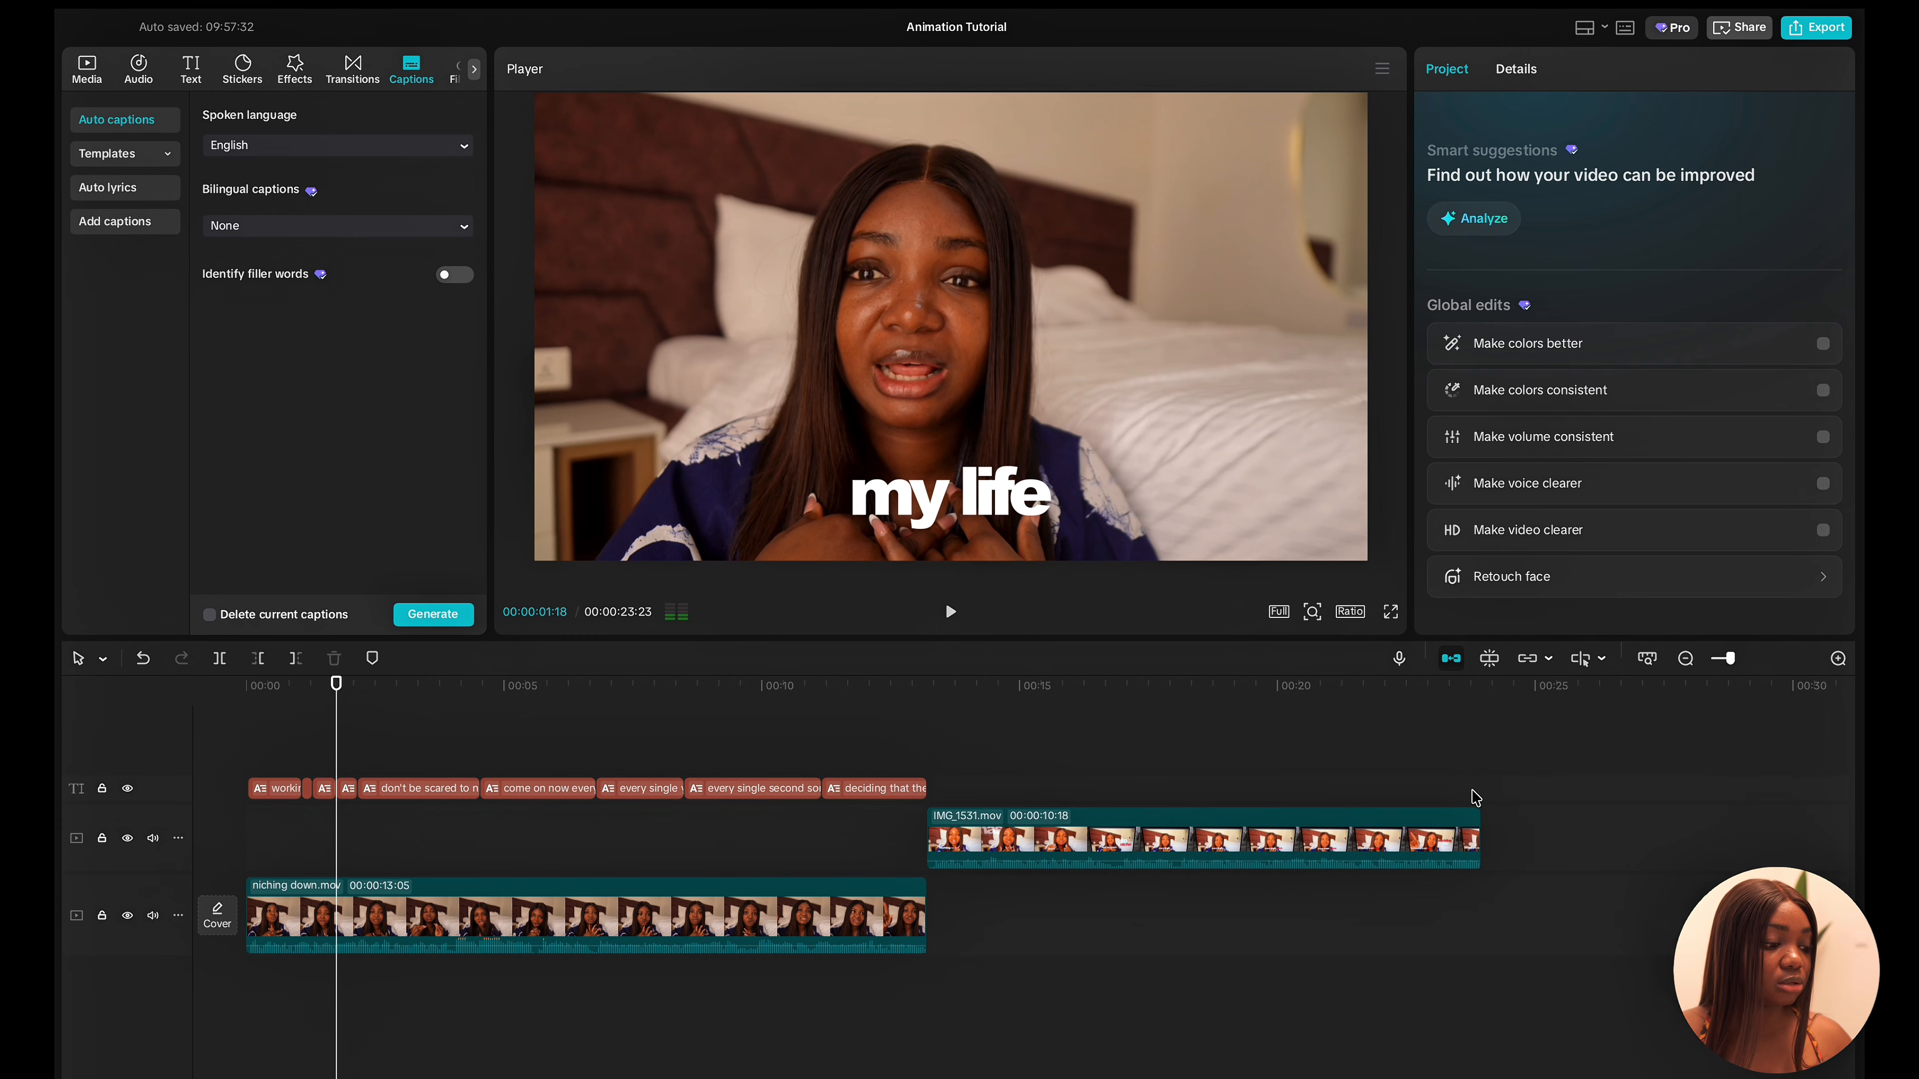
{"action": "left_click_drag", "start_coordinate": [980, 824], "coordinate": [1121, 824]}
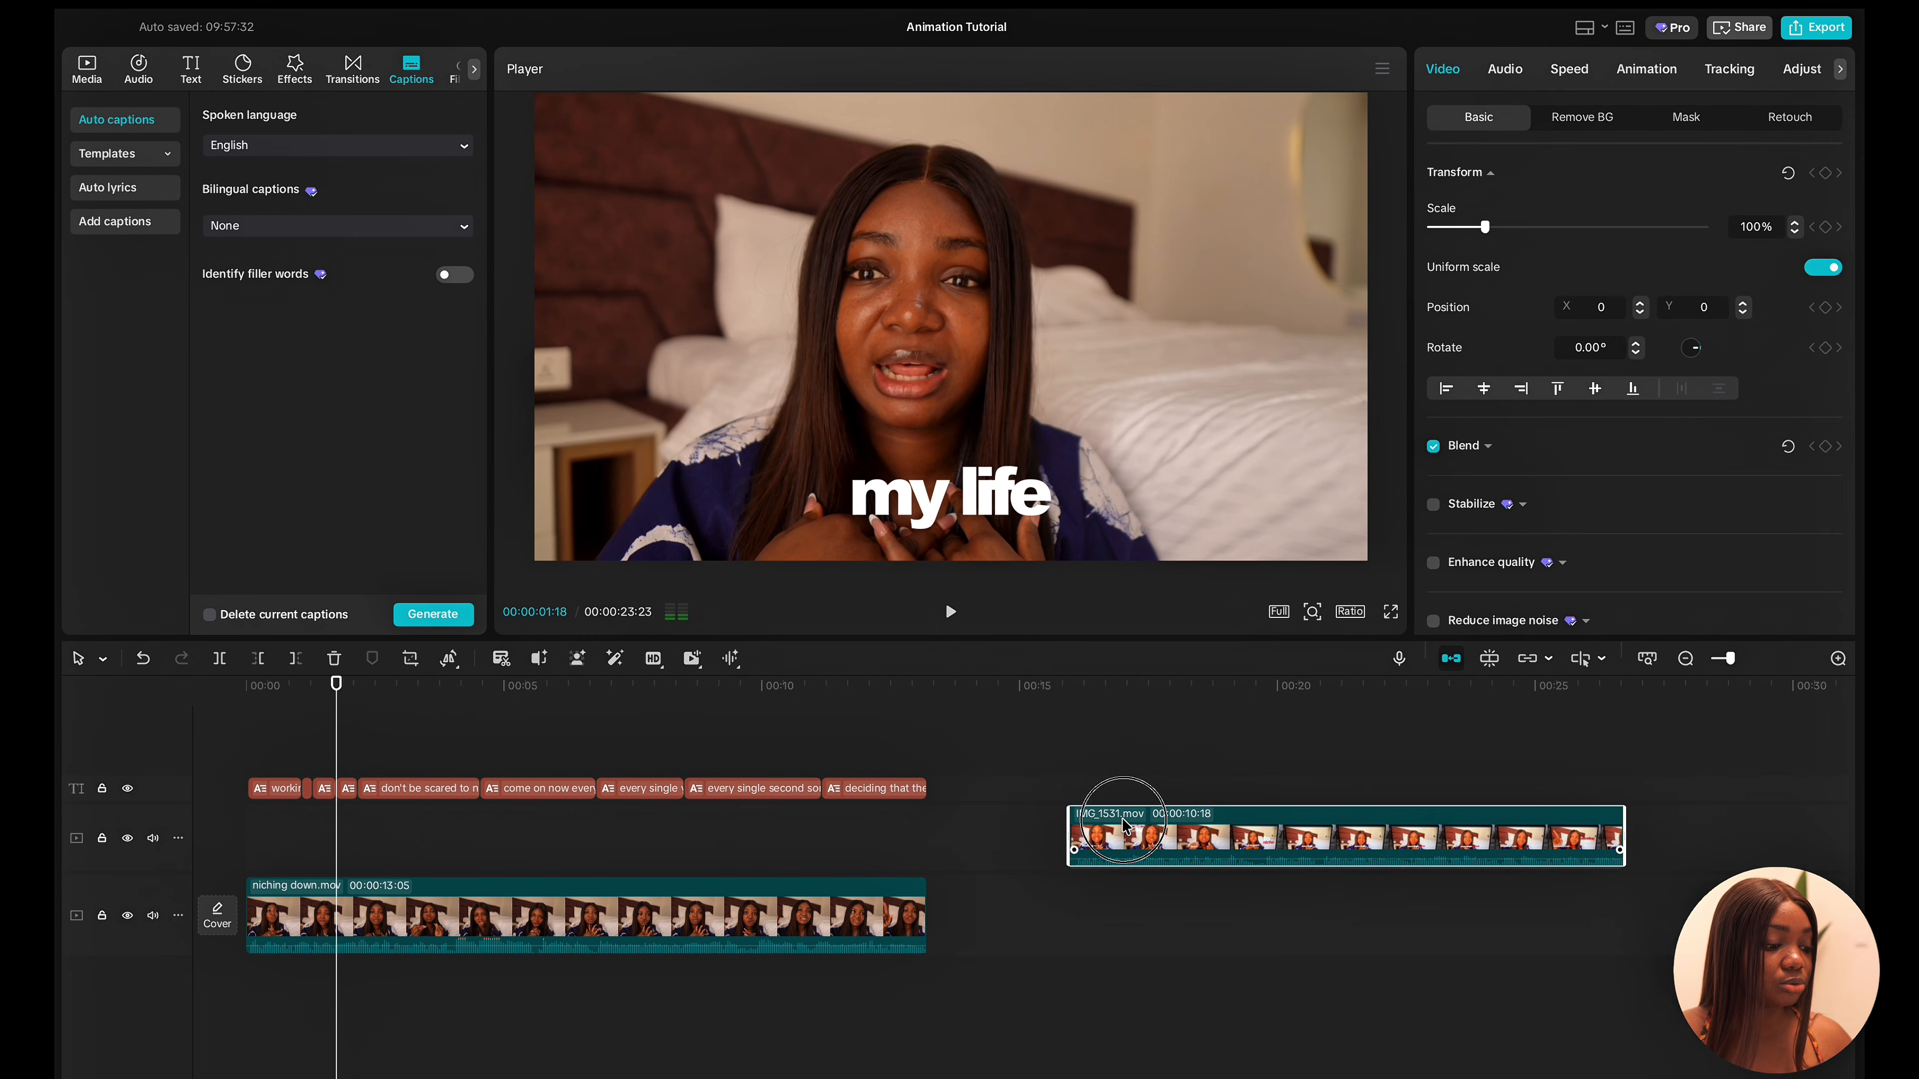
Play the opening of the IMG_1531.mov clip to study its caption layout.
{"action": "left_click", "coordinate": [1073, 769]}
{"action": "key", "text": "space"}
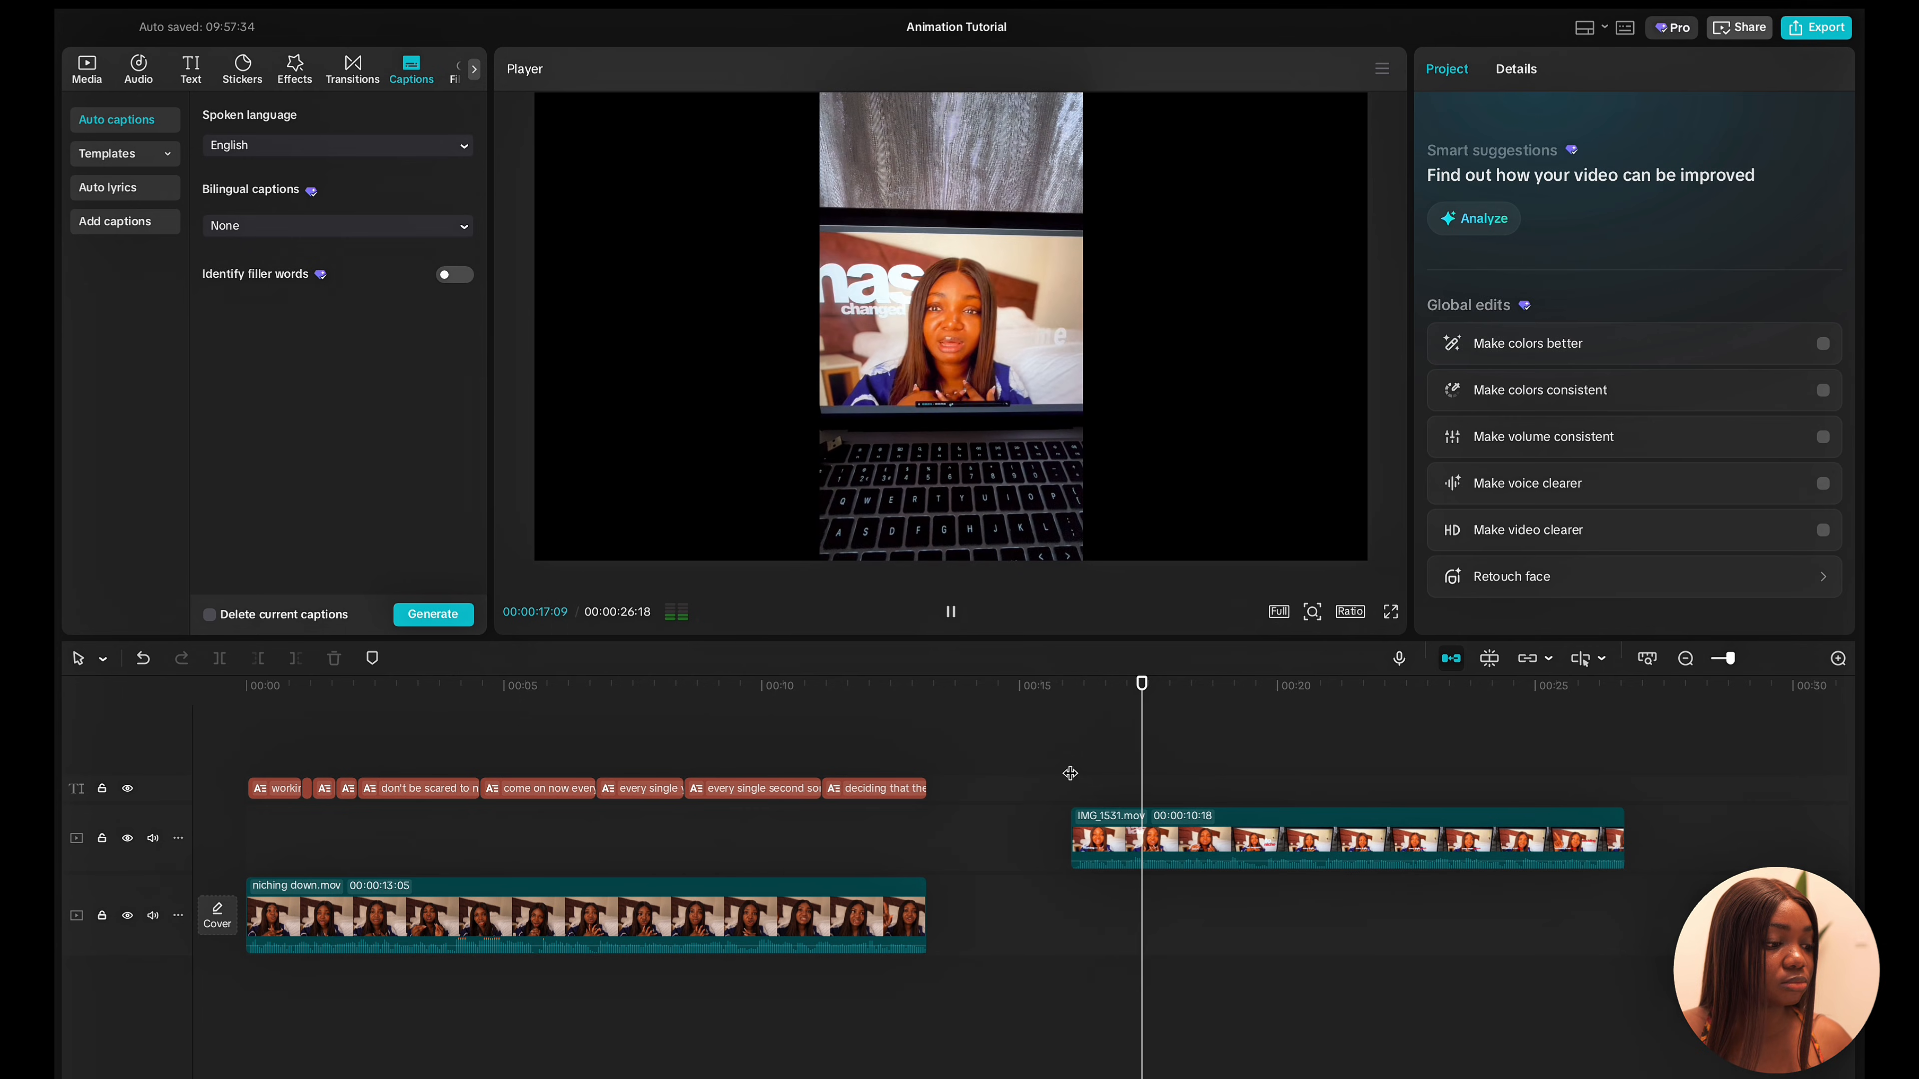
{"action": "key", "text": "space"}
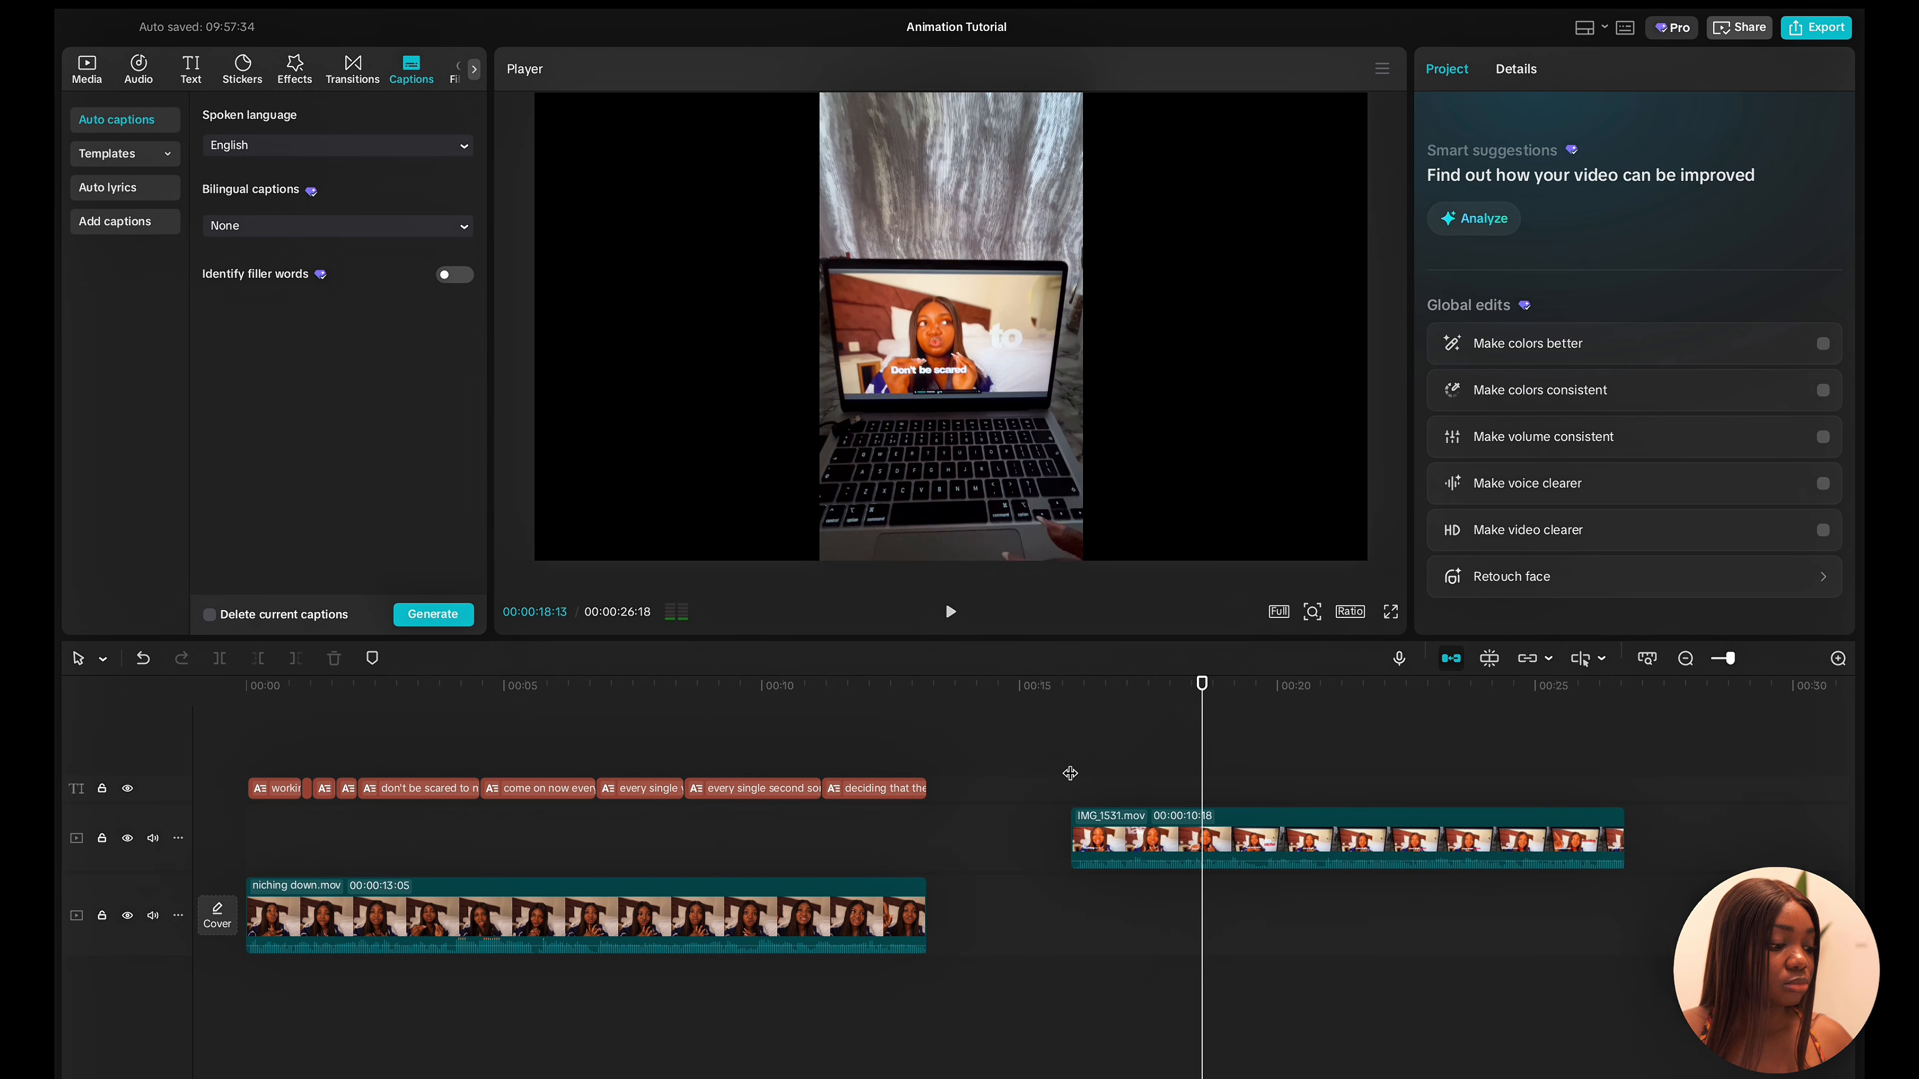
Split the fifth caption into "don't be scared", "to niche down" and the name that ends it.
{"action": "left_click", "coordinate": [451, 790]}
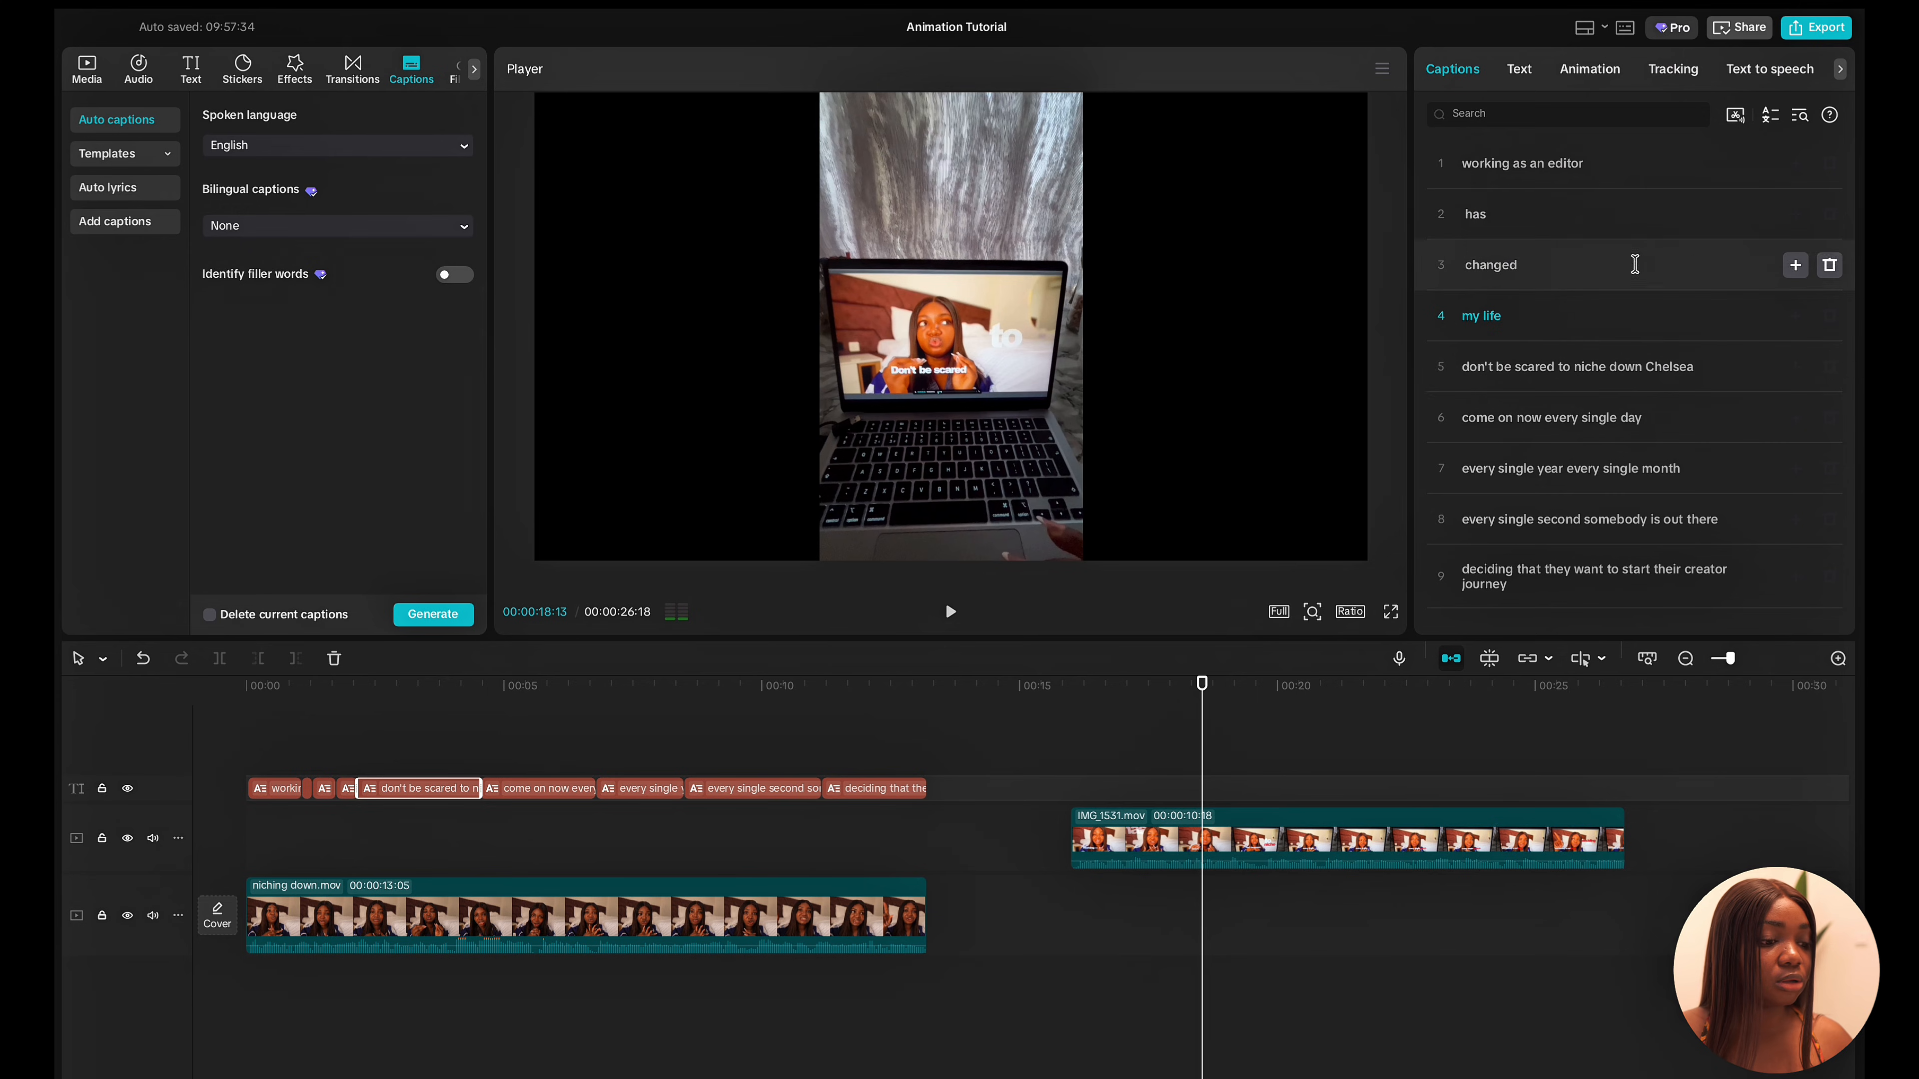
{"action": "left_click", "coordinate": [1553, 366]}
{"action": "key", "text": "Return"}
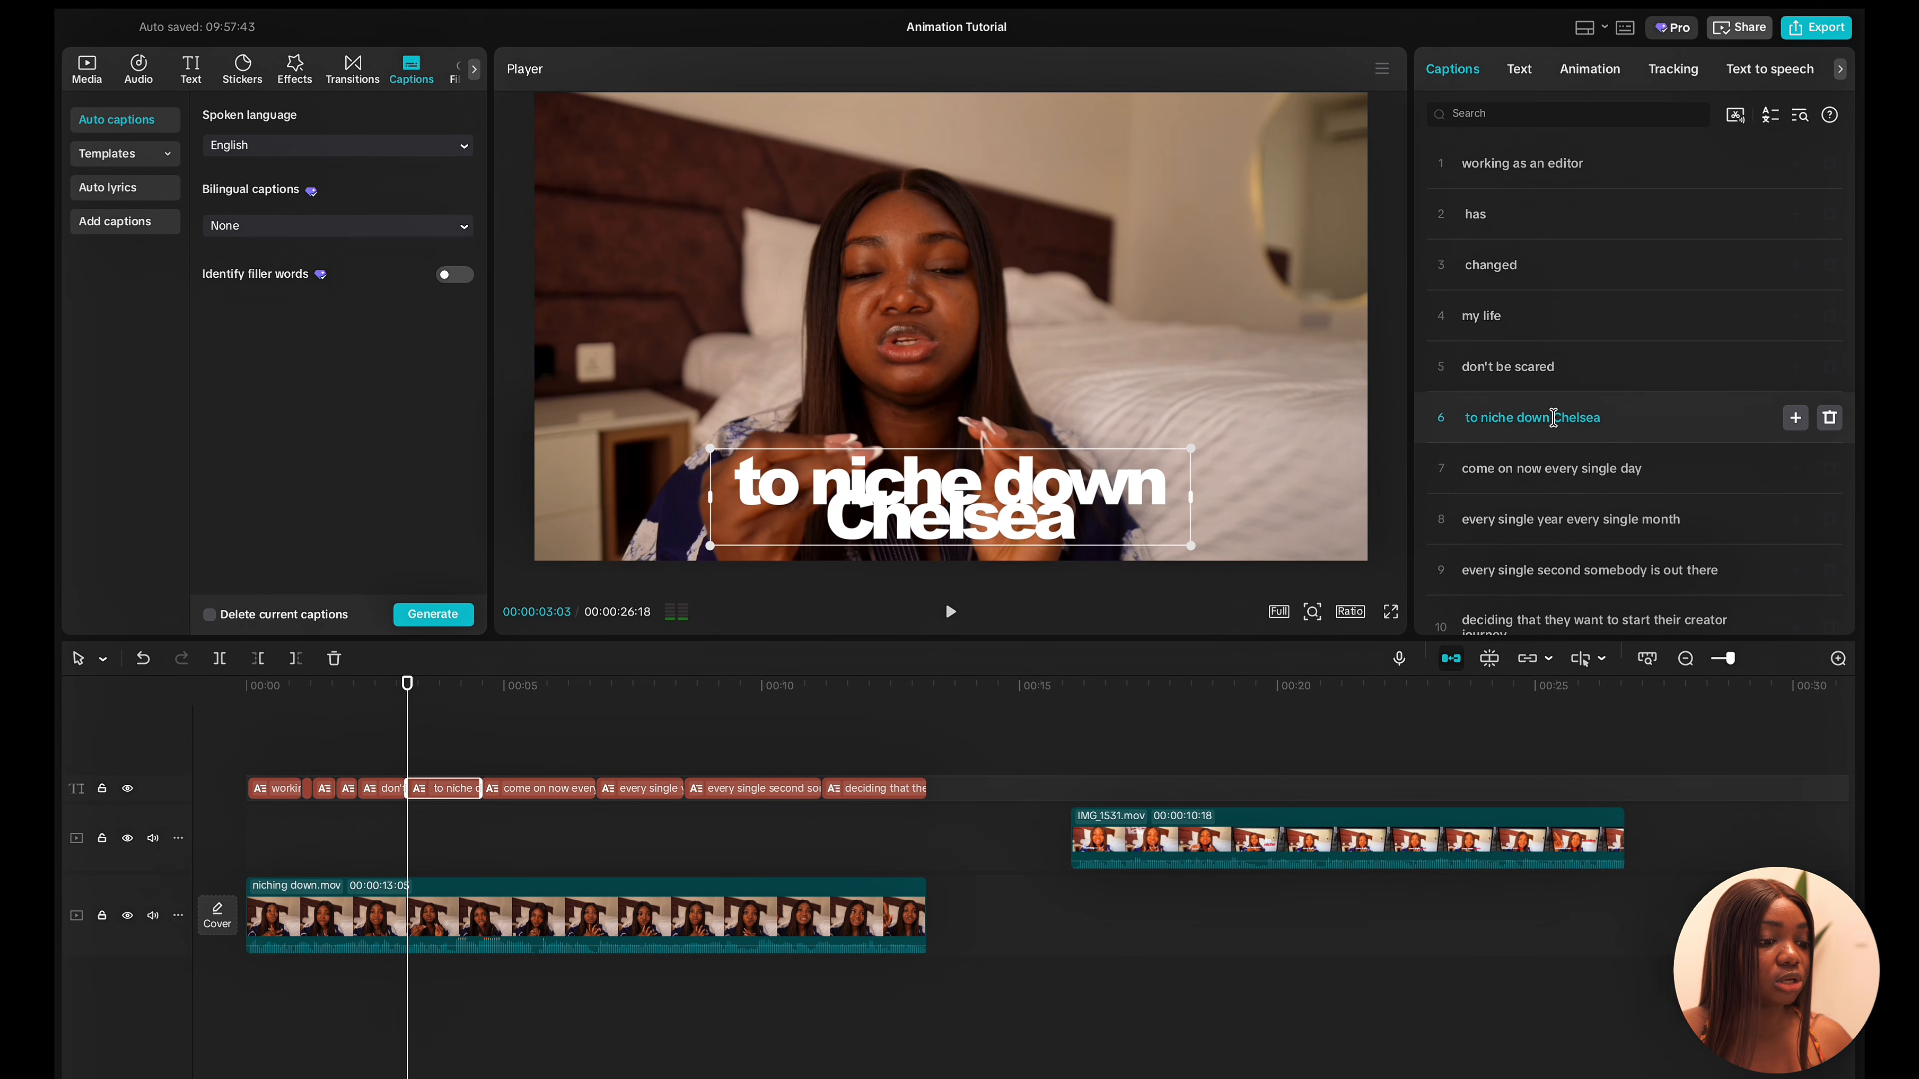
{"action": "left_click", "coordinate": [1553, 417]}
{"action": "key", "text": "Return"}
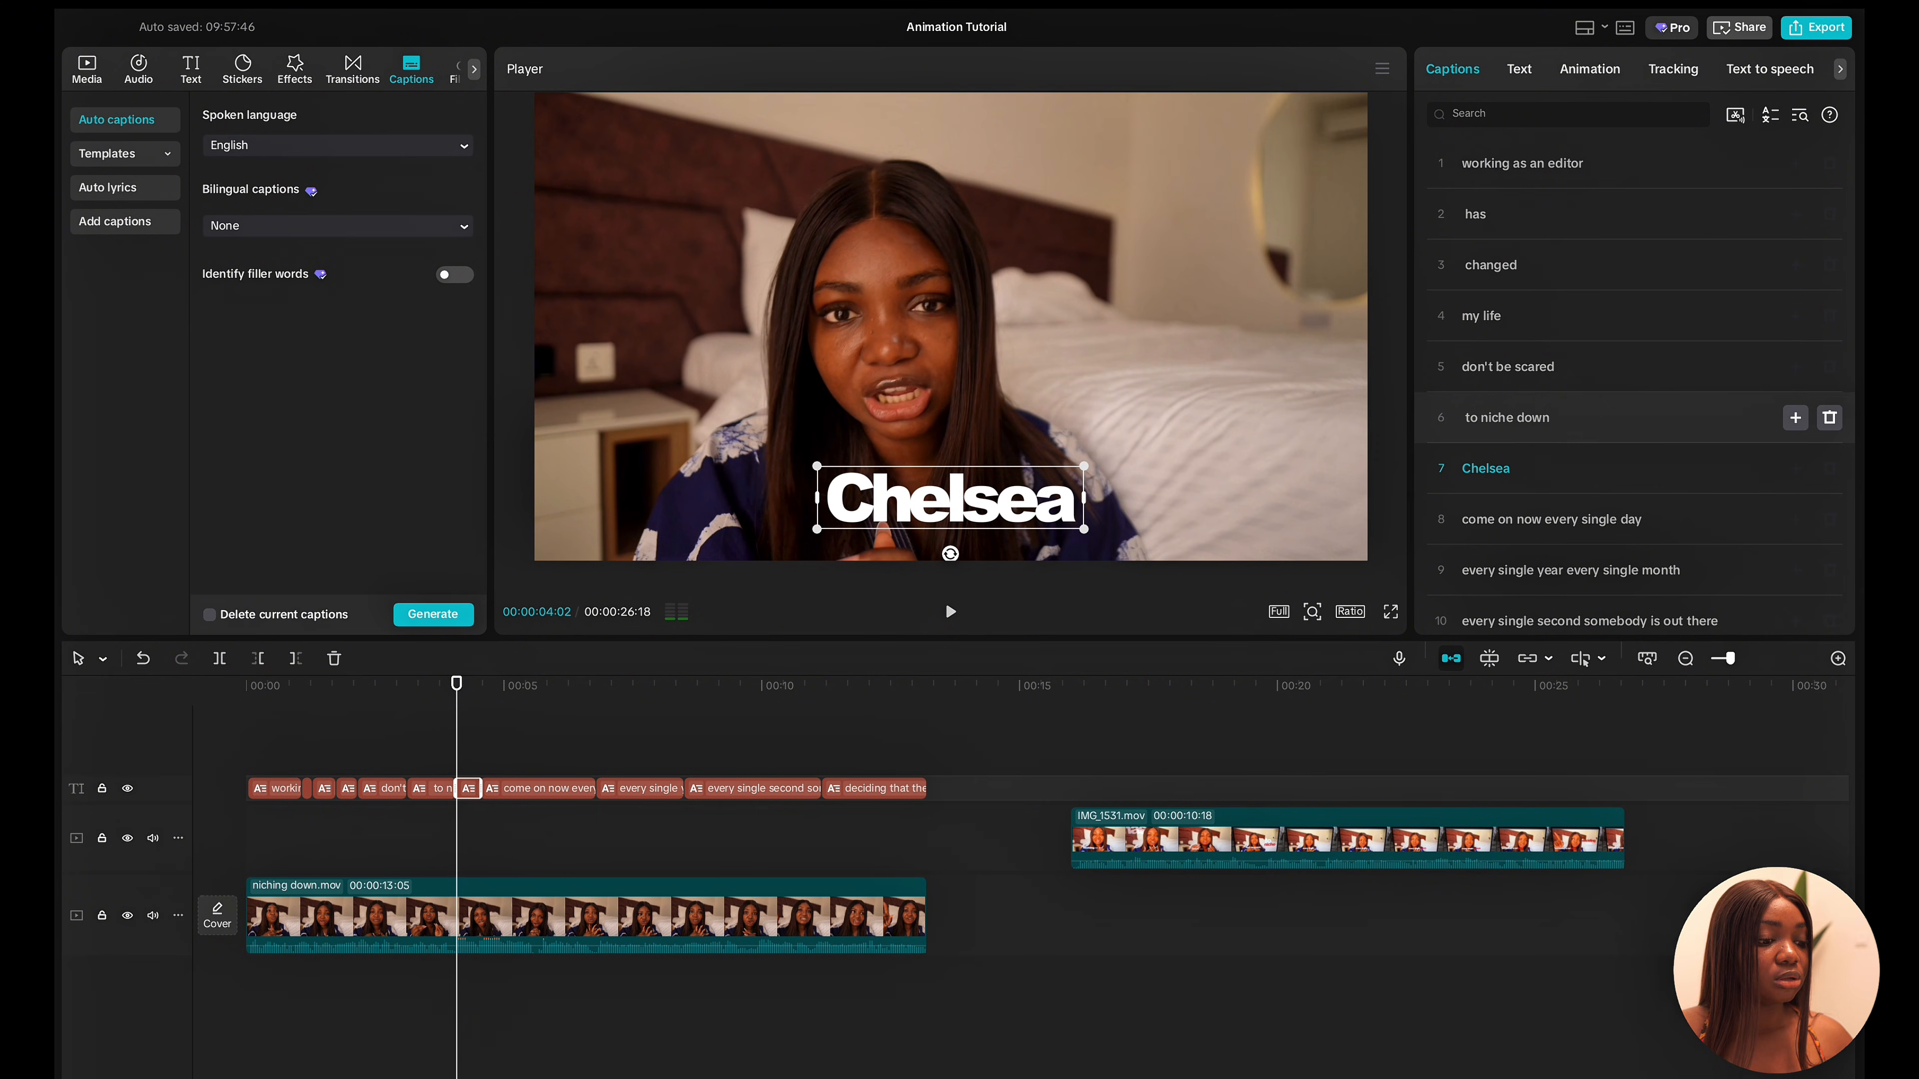
Split the following captions into "come on now", "every single day", "every single year", "every single month", "every single second" and "somebody is out there".
{"action": "left_click", "coordinate": [1514, 518]}
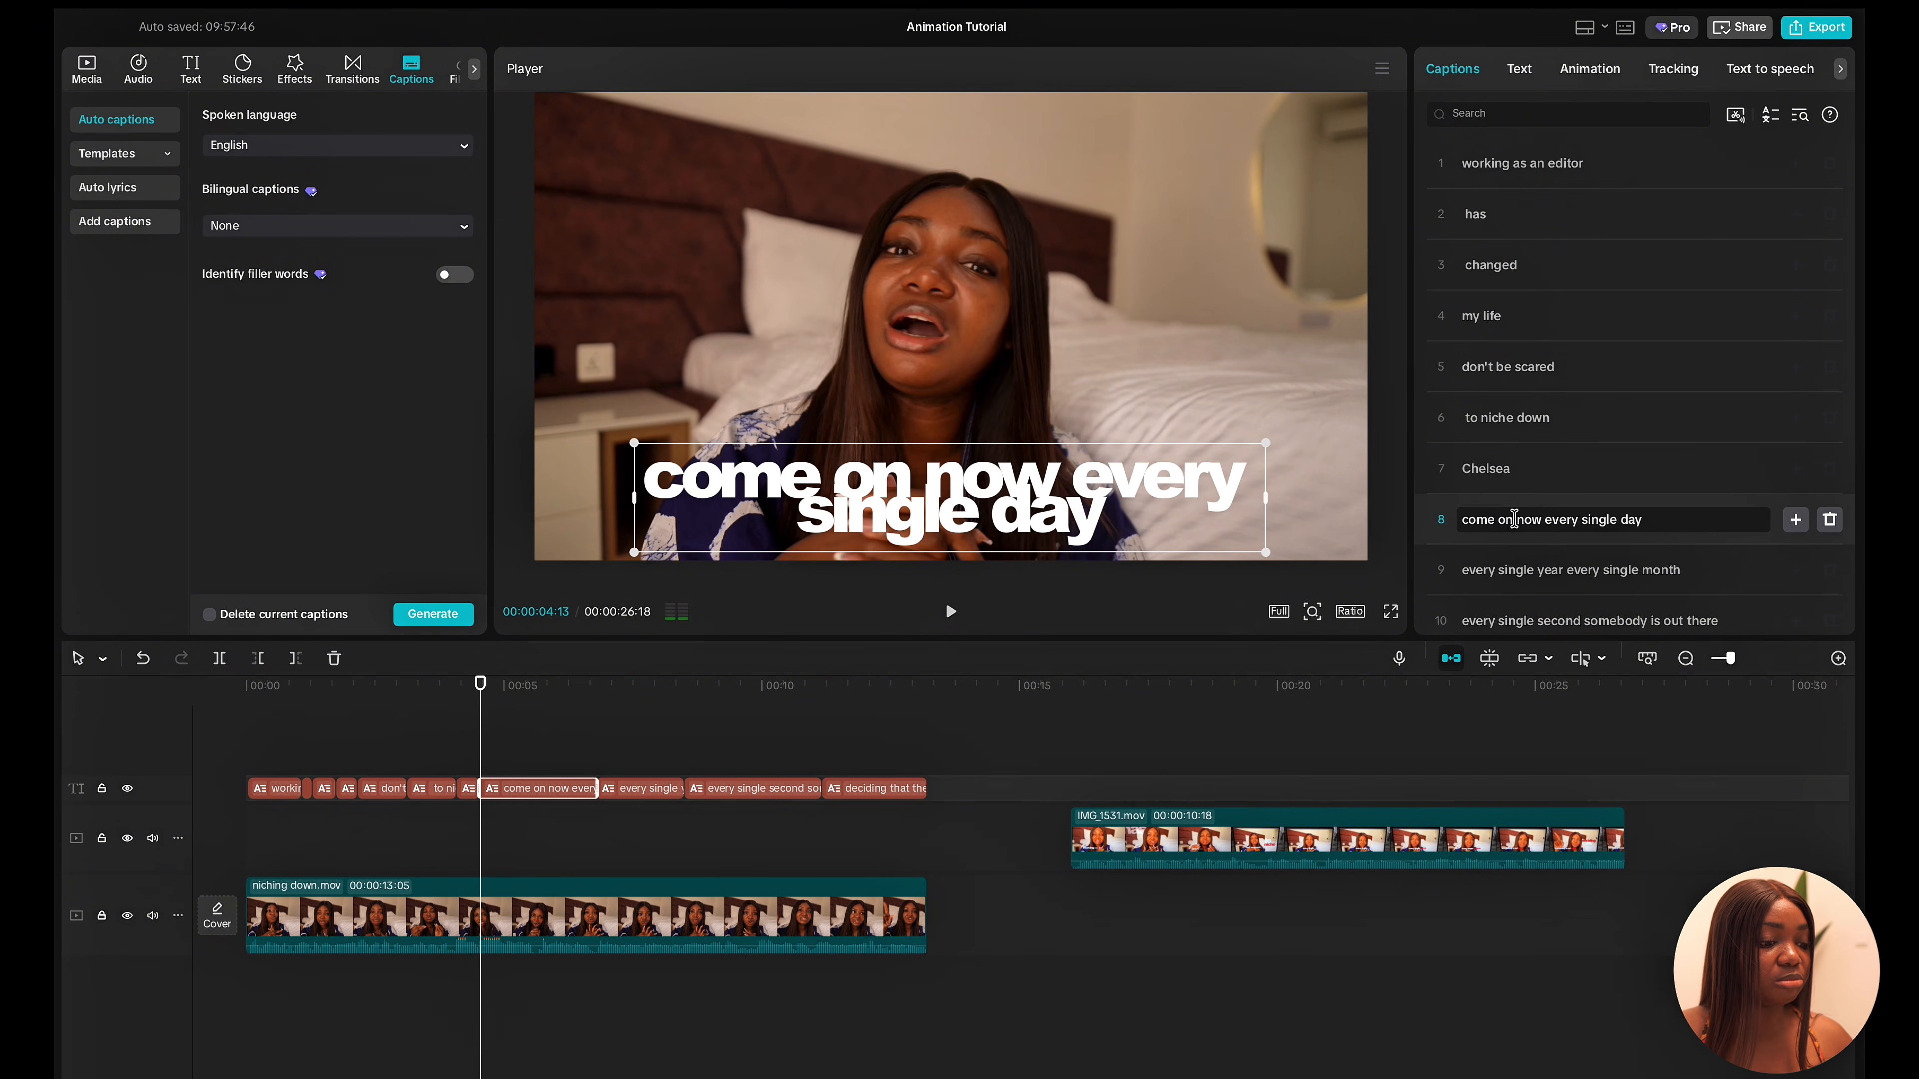
{"action": "left_click", "coordinate": [1543, 519]}
{"action": "key", "text": "Return"}
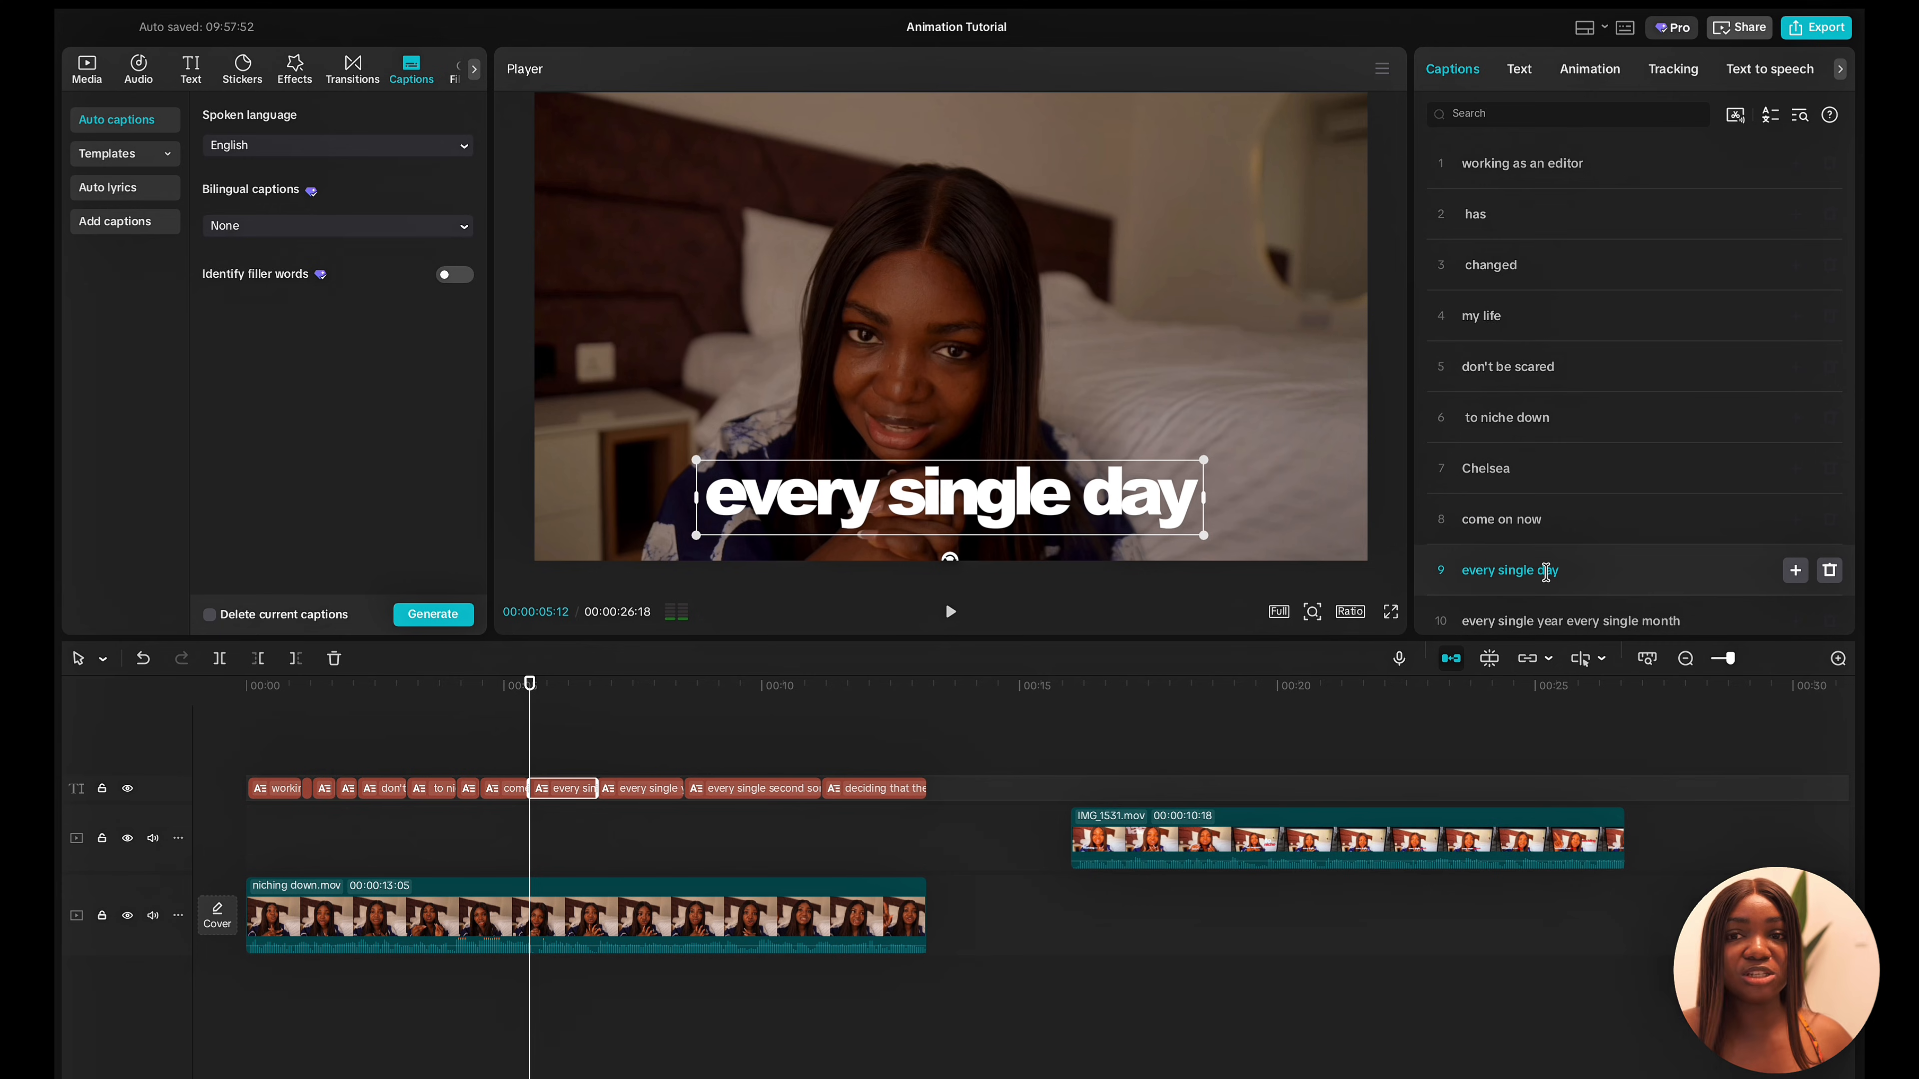
{"action": "scroll", "coordinate": [1545, 573], "scroll_direction": "down", "scroll_amount": 3}
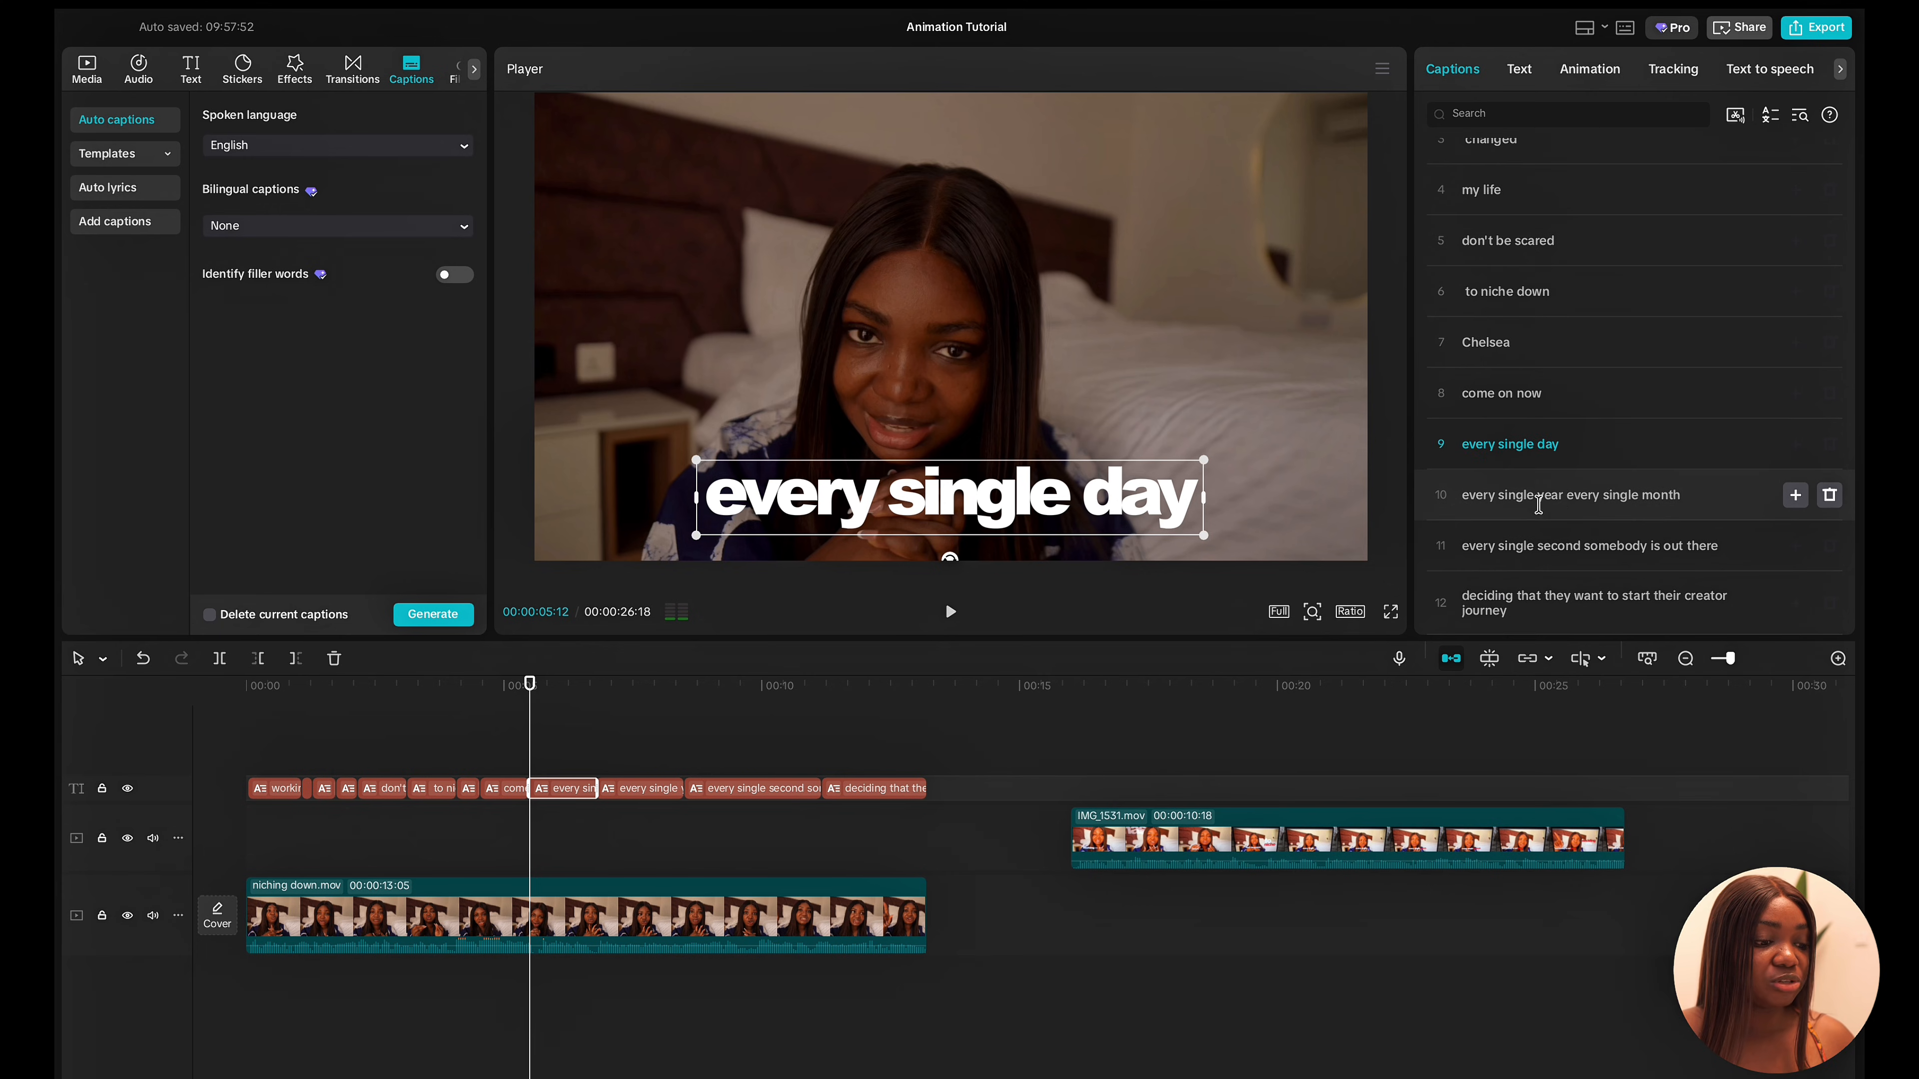
{"action": "left_click", "coordinate": [1561, 497]}
{"action": "key", "text": "Return"}
{"action": "left_click", "coordinate": [1582, 546]}
{"action": "key", "text": "Return"}
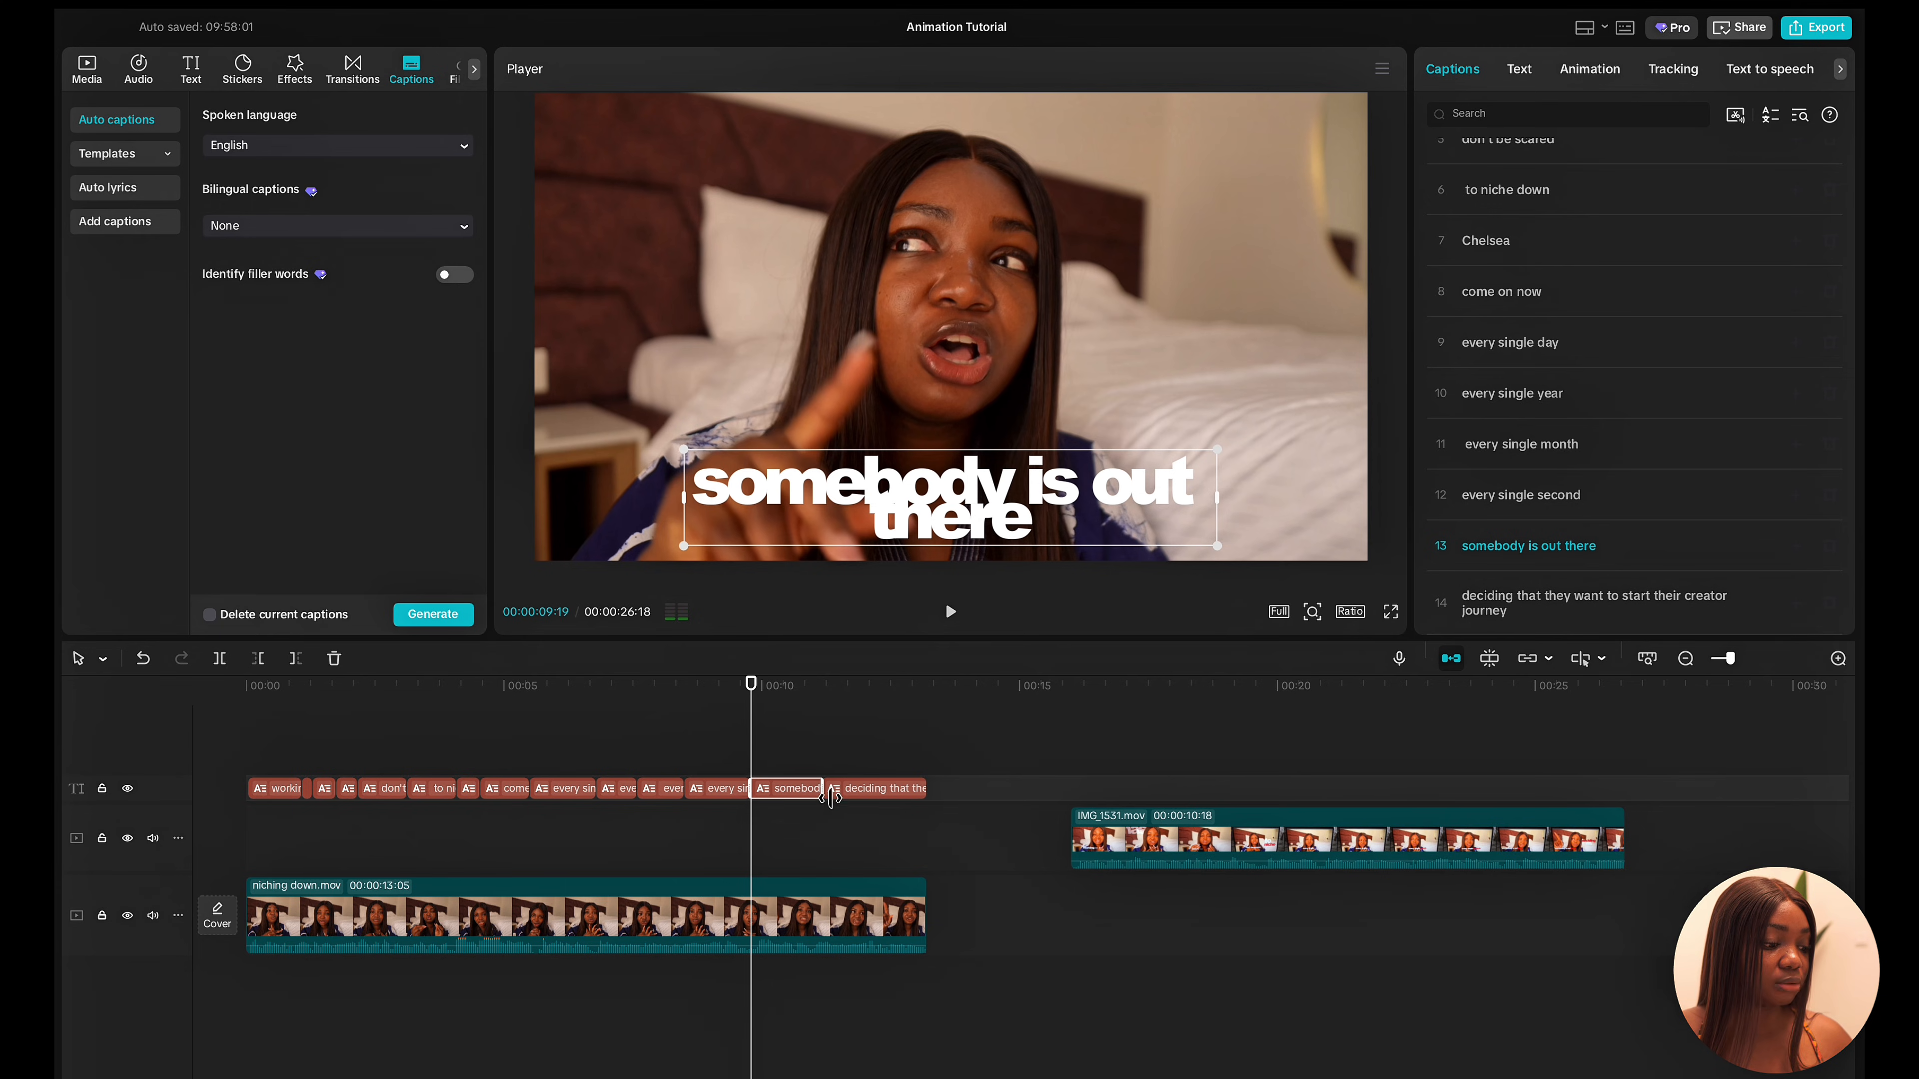
Check the last and first captions against the opening frames of the IMG_1531.mov reference clip.
{"action": "left_click", "coordinate": [842, 774]}
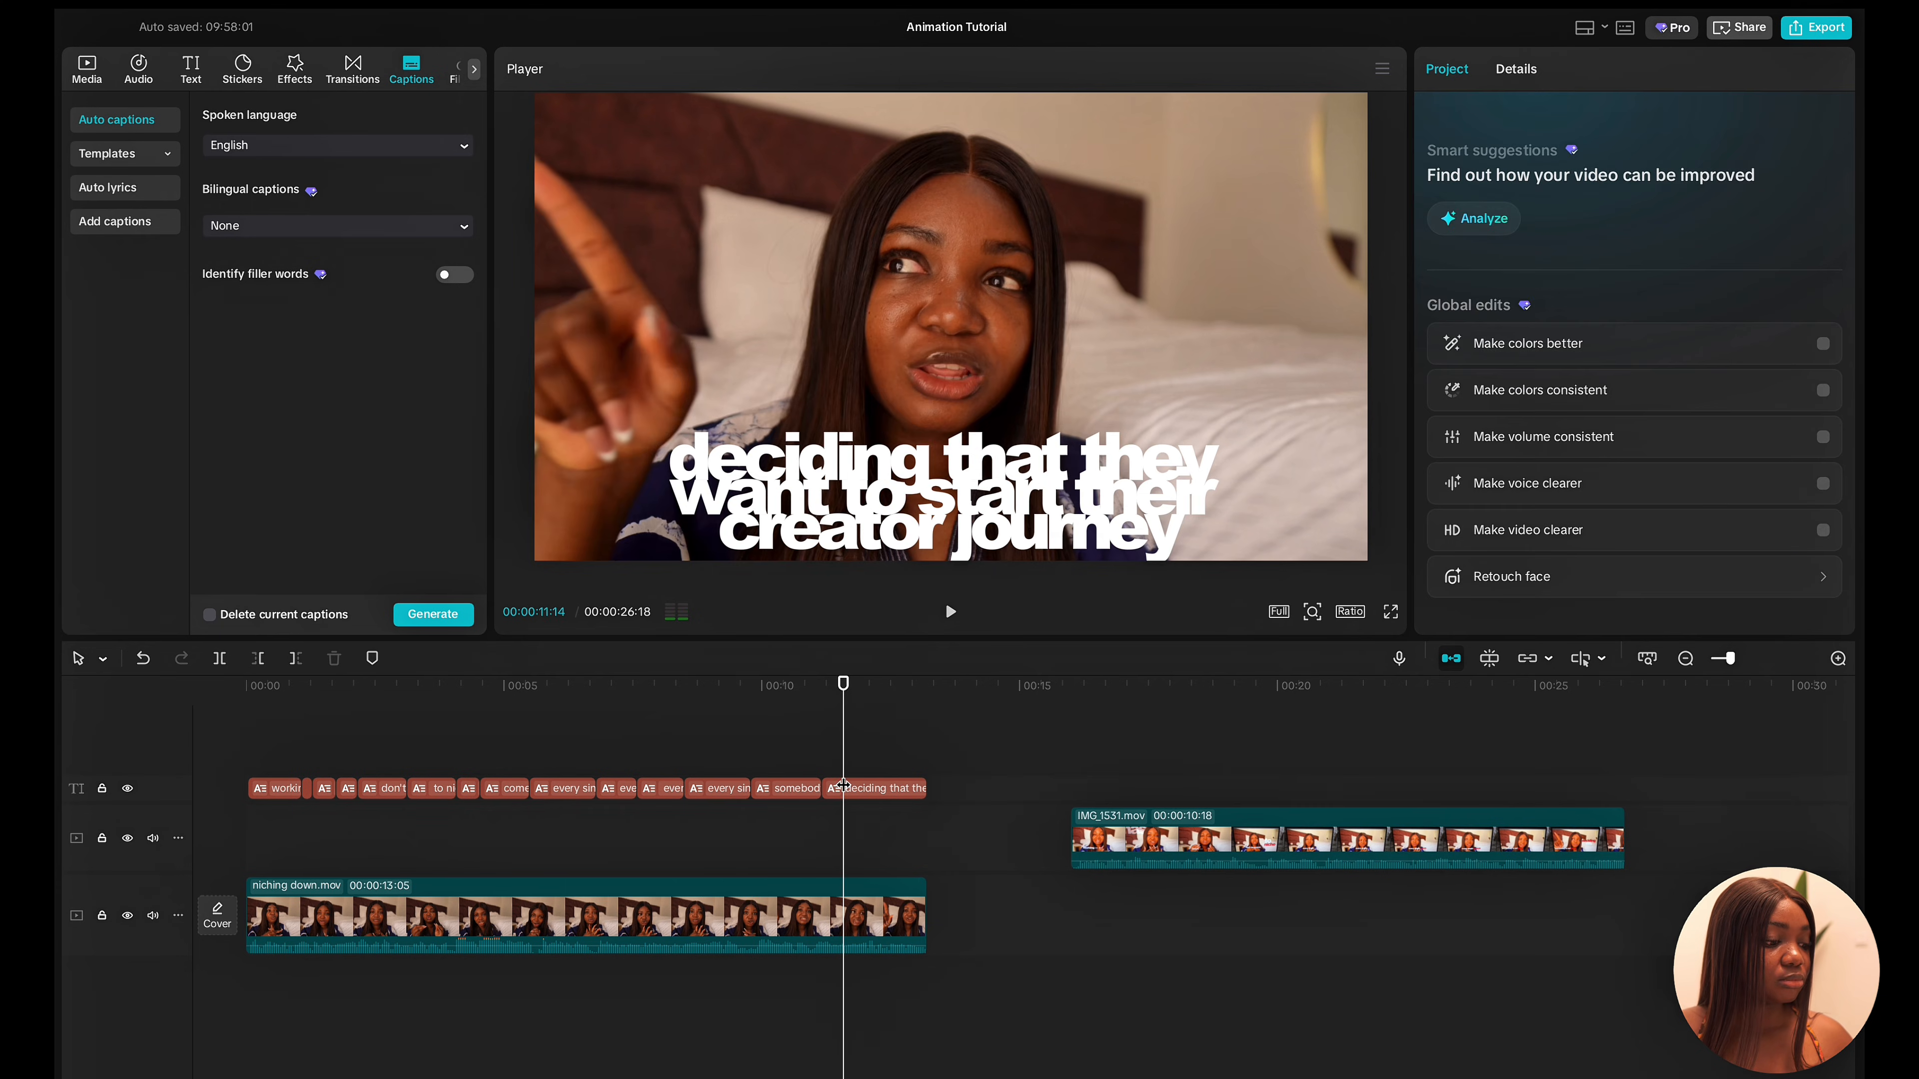
{"action": "left_click", "coordinate": [273, 767]}
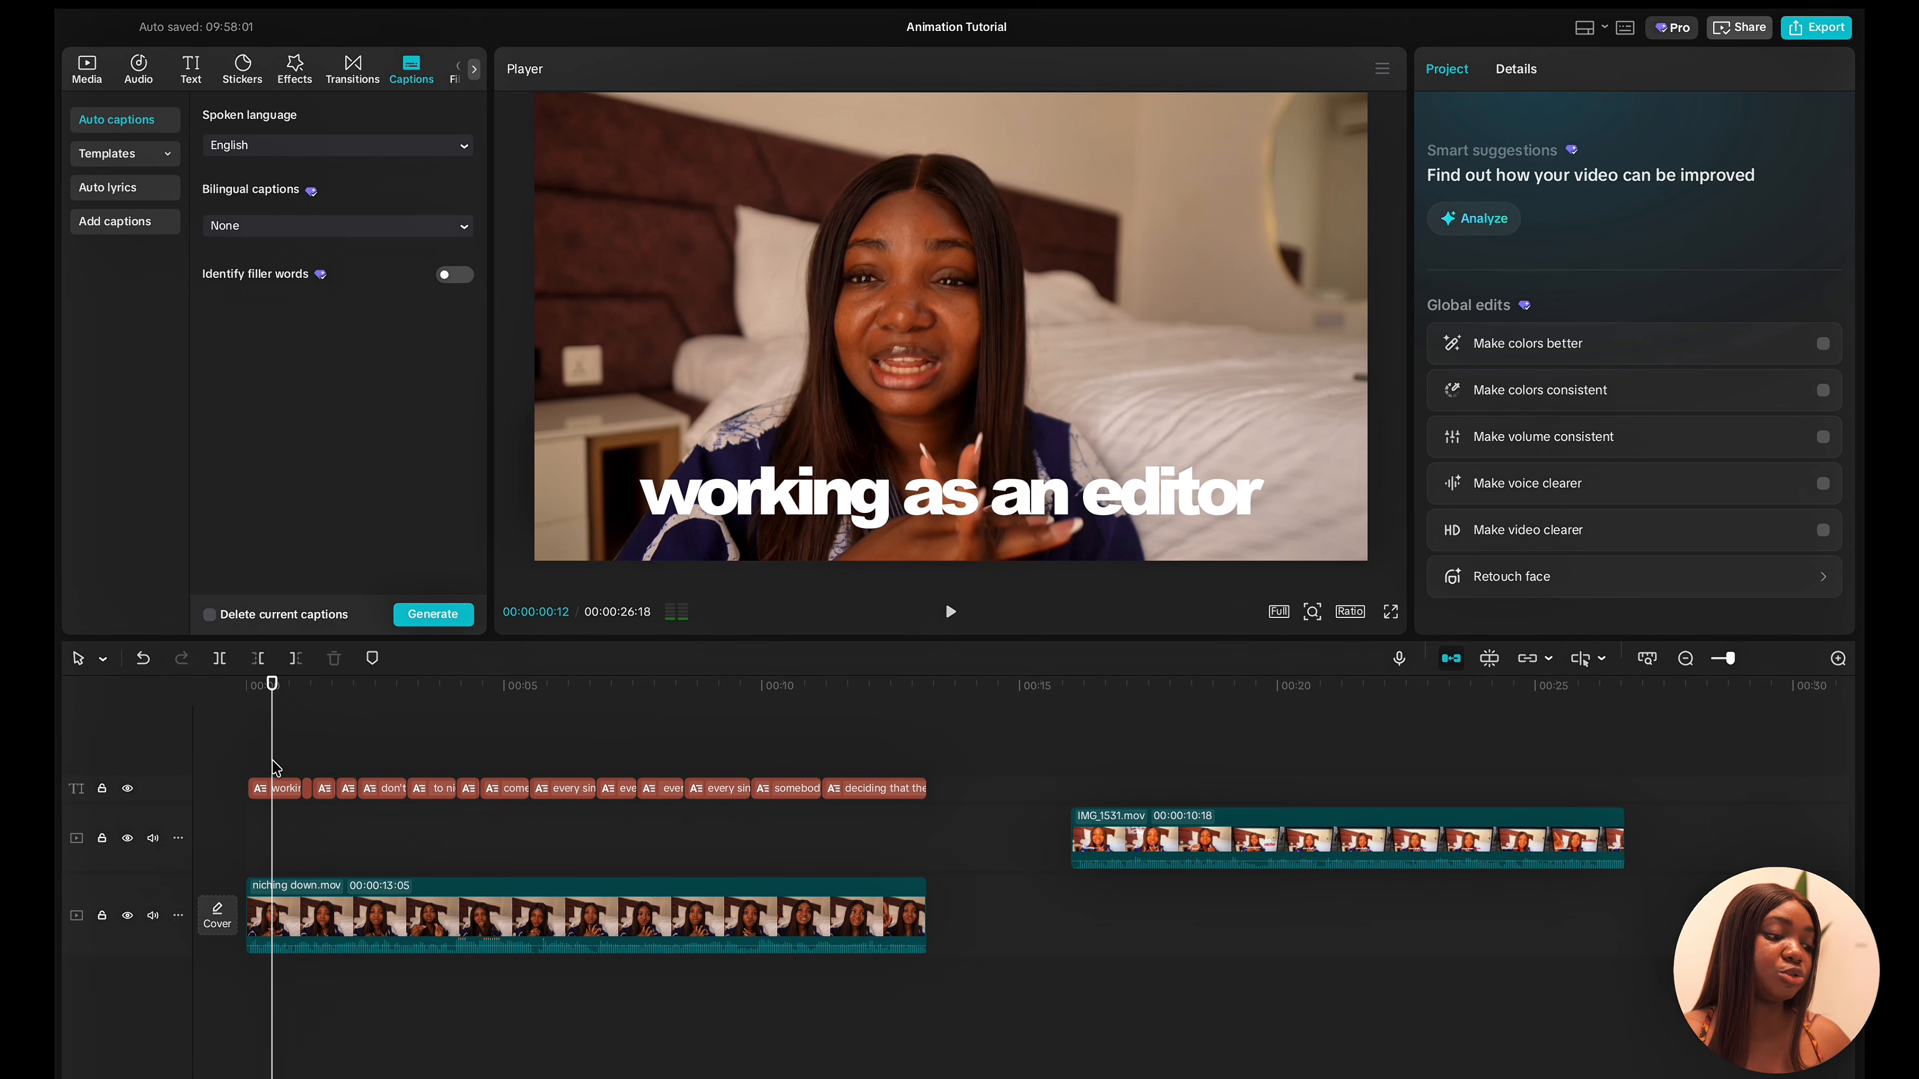
{"action": "left_click", "coordinate": [1084, 797]}
{"action": "mouse_move", "coordinate": [1084, 797]}
{"action": "left_mouse_down"}
{"action": "mouse_move", "coordinate": [1113, 799]}
{"action": "mouse_move", "coordinate": [1082, 782]}
{"action": "left_mouse_up"}
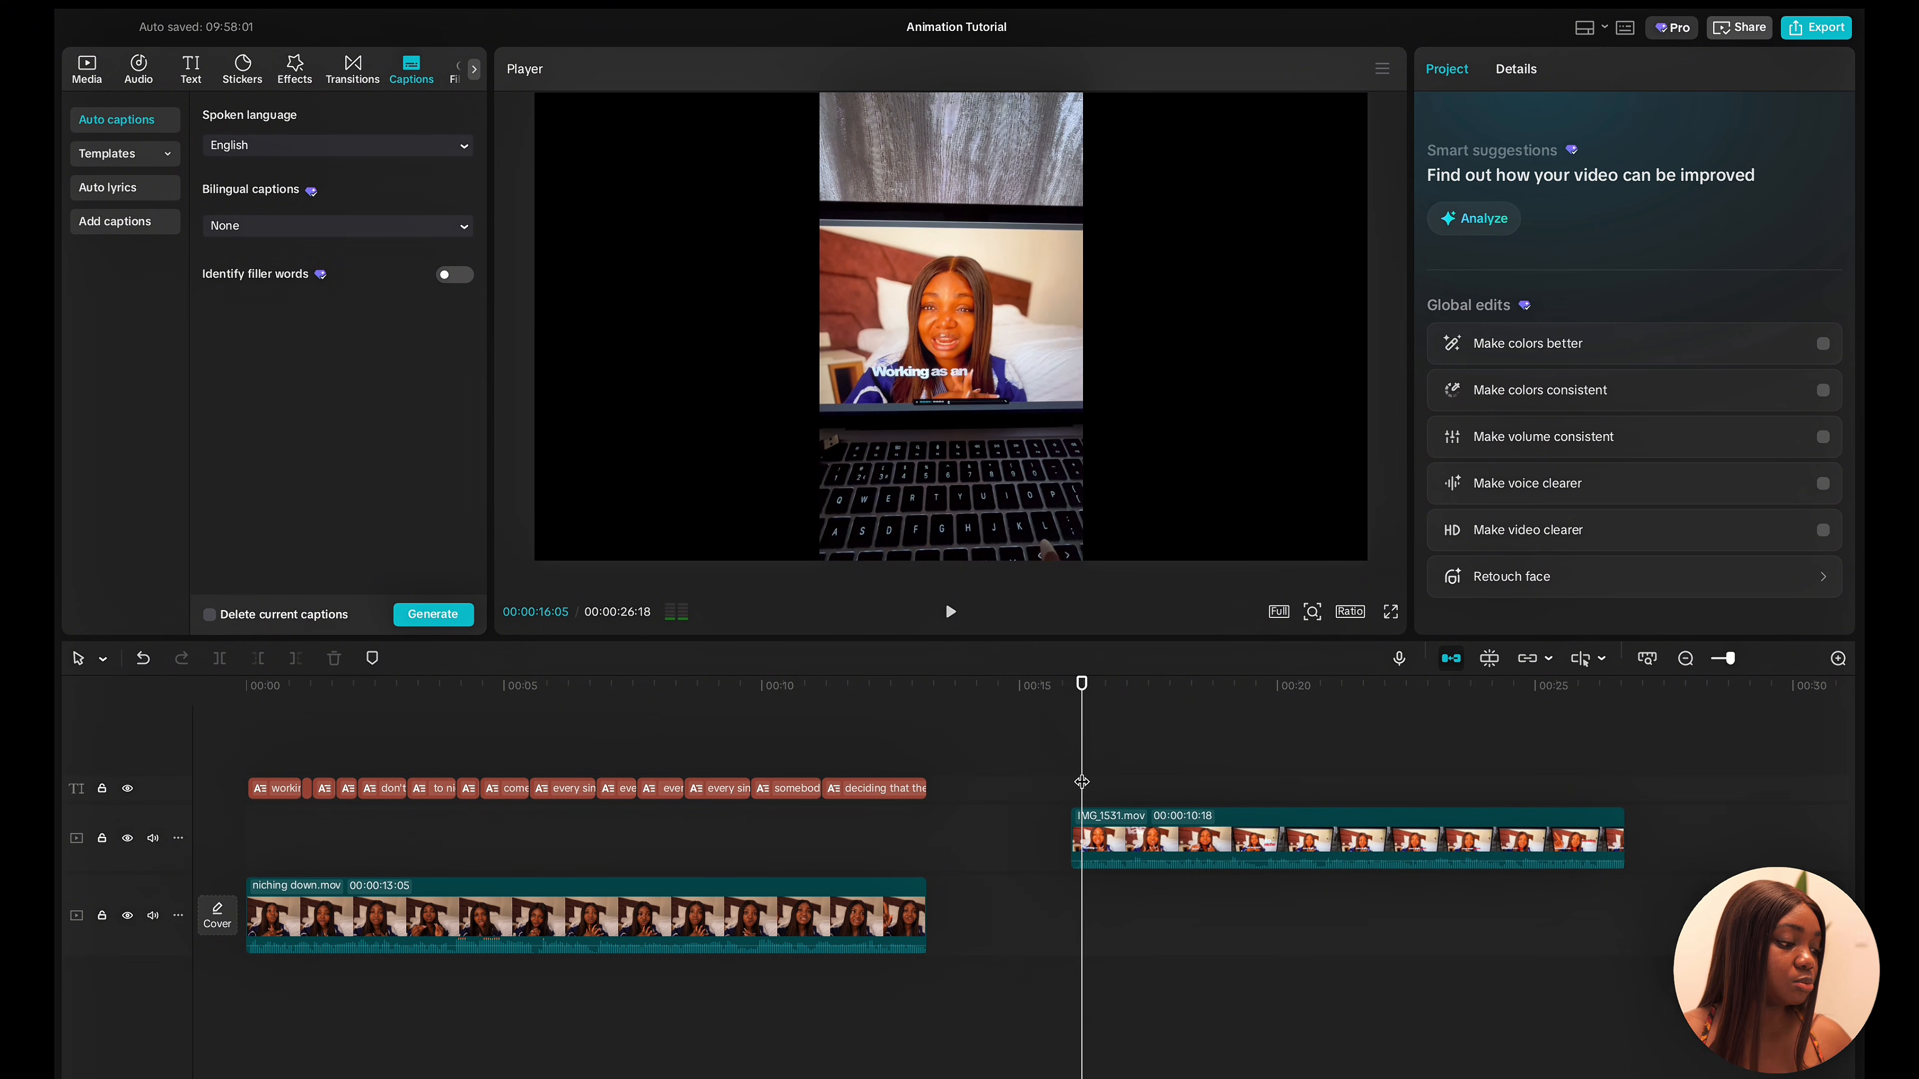
Scale down only the first caption, "working as an editor", and place a duplicate of it on a new track above.
{"action": "left_click", "coordinate": [255, 771]}
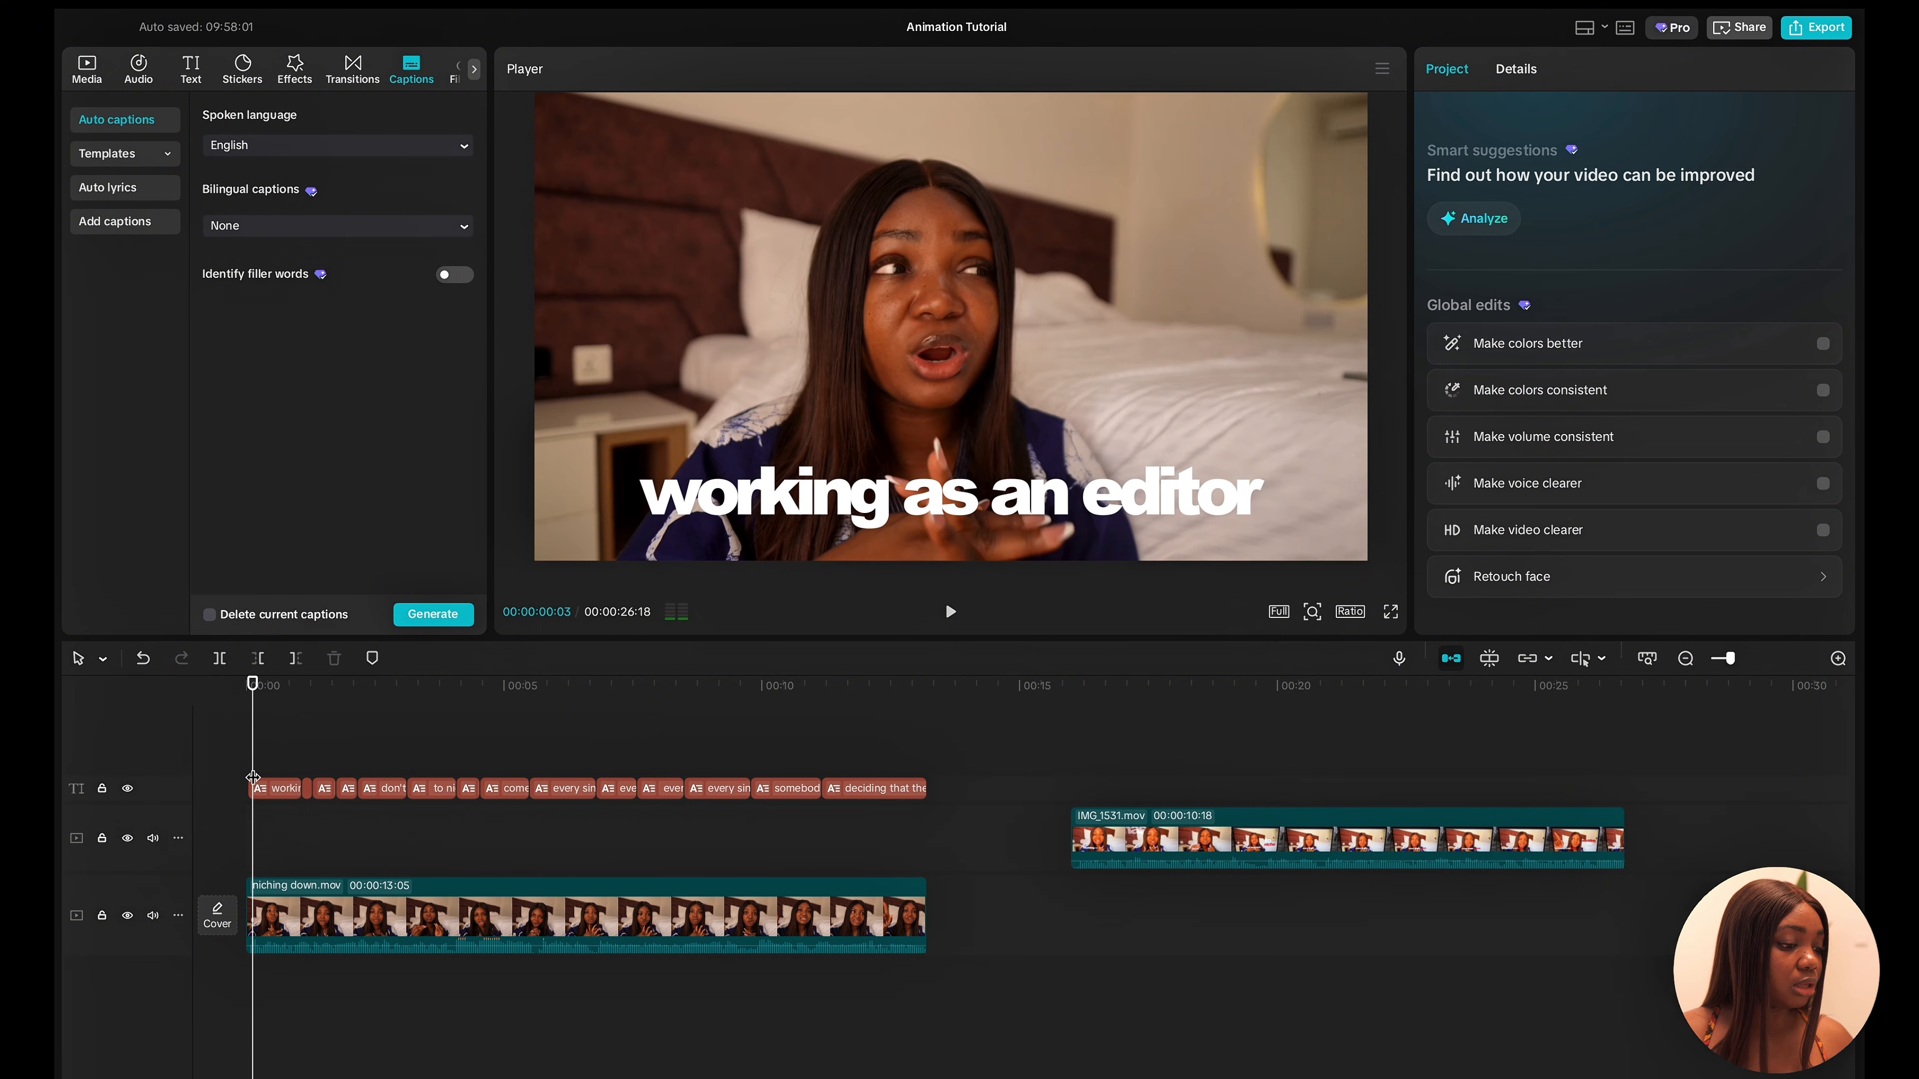
{"action": "scroll", "coordinate": [260, 771], "scroll_direction": "up", "scroll_amount": 3}
{"action": "left_click", "coordinate": [277, 792]}
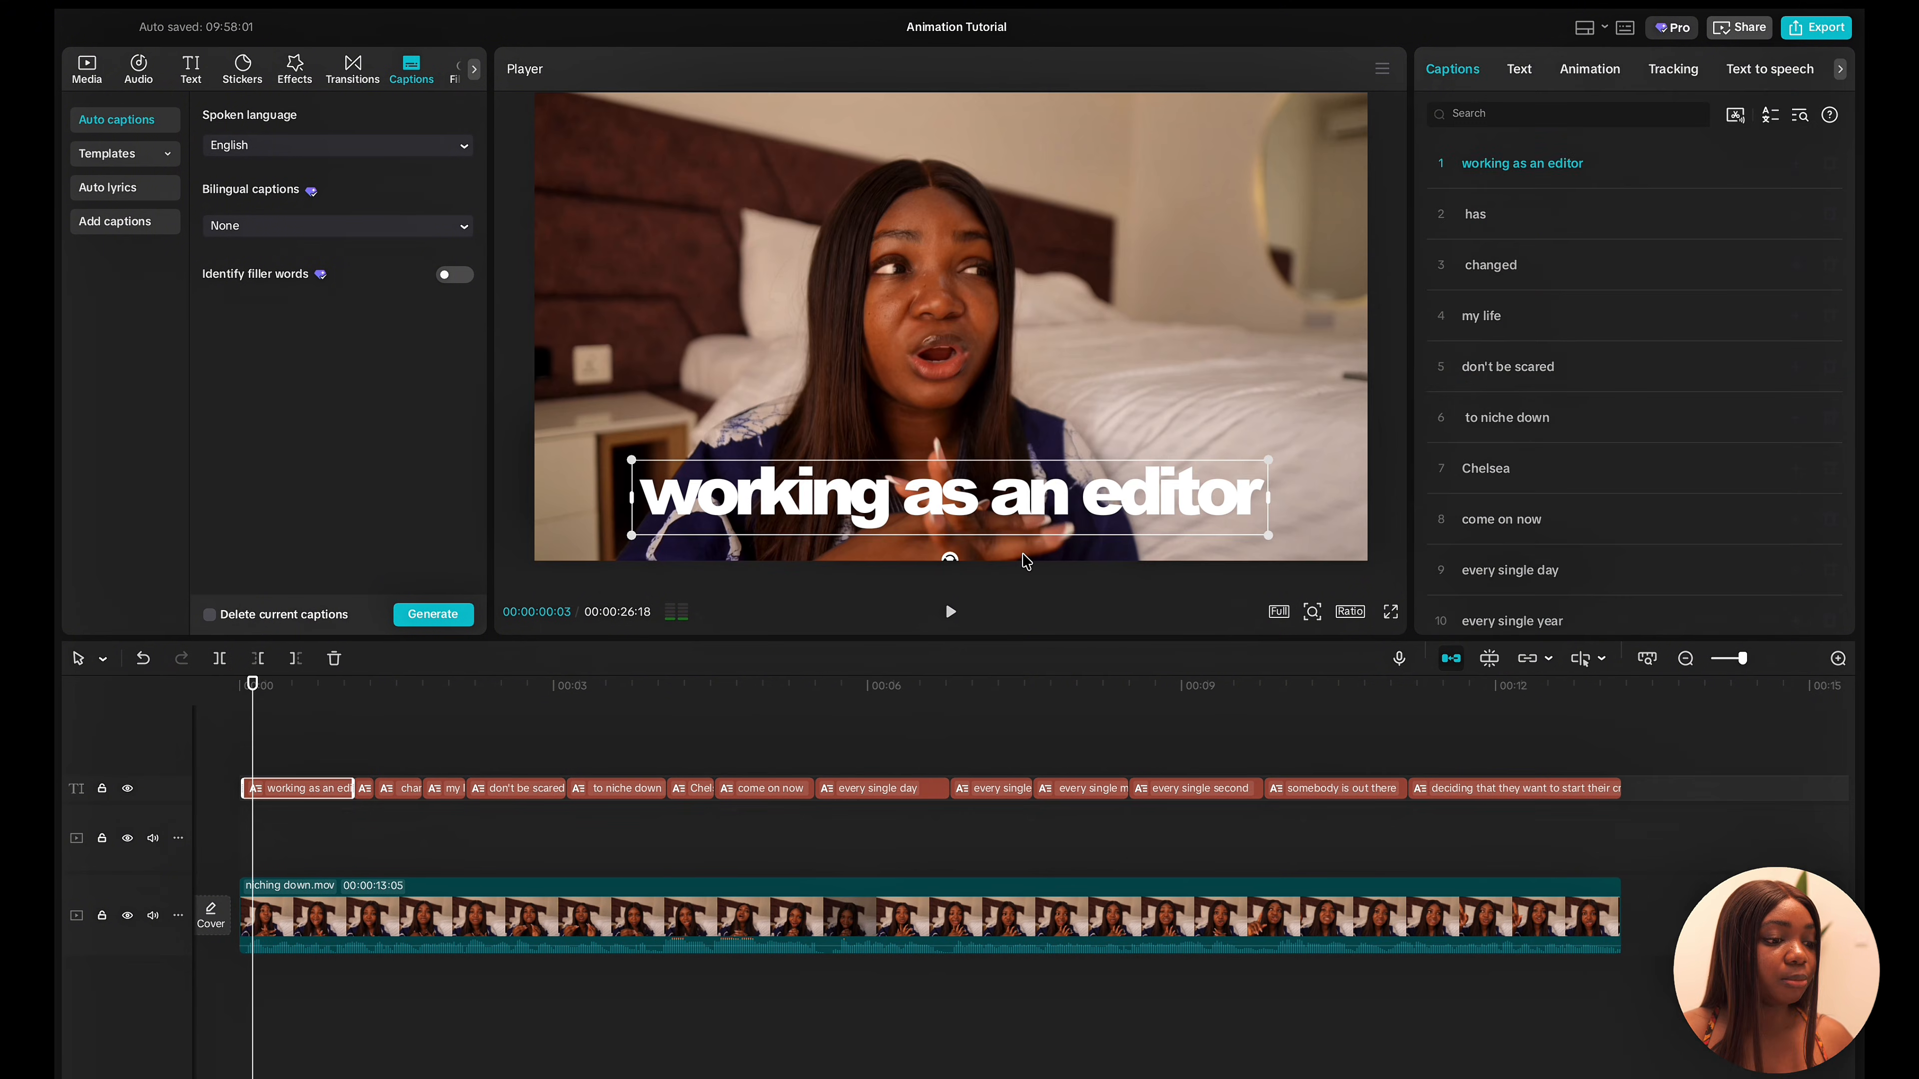
{"action": "left_click", "coordinate": [1515, 70]}
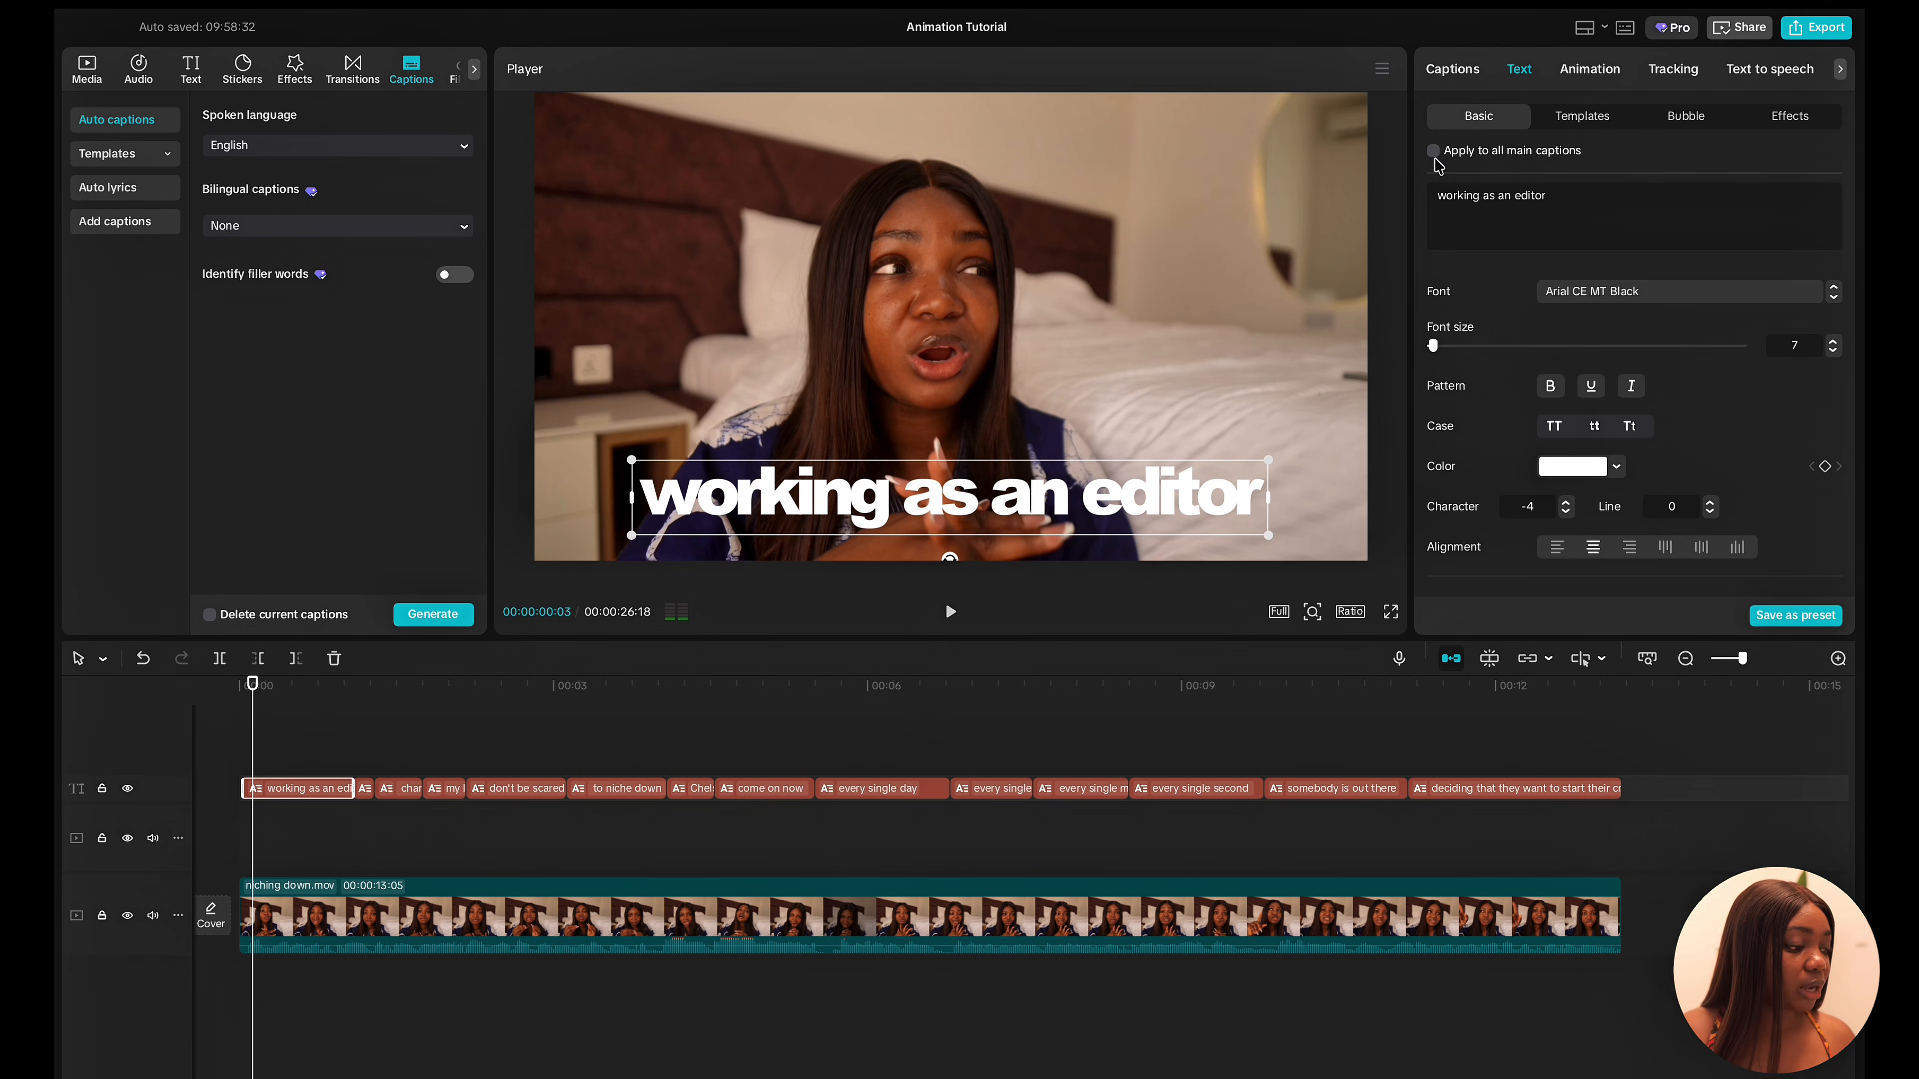
{"action": "left_click_drag", "start_coordinate": [1273, 539], "coordinate": [1125, 486]}
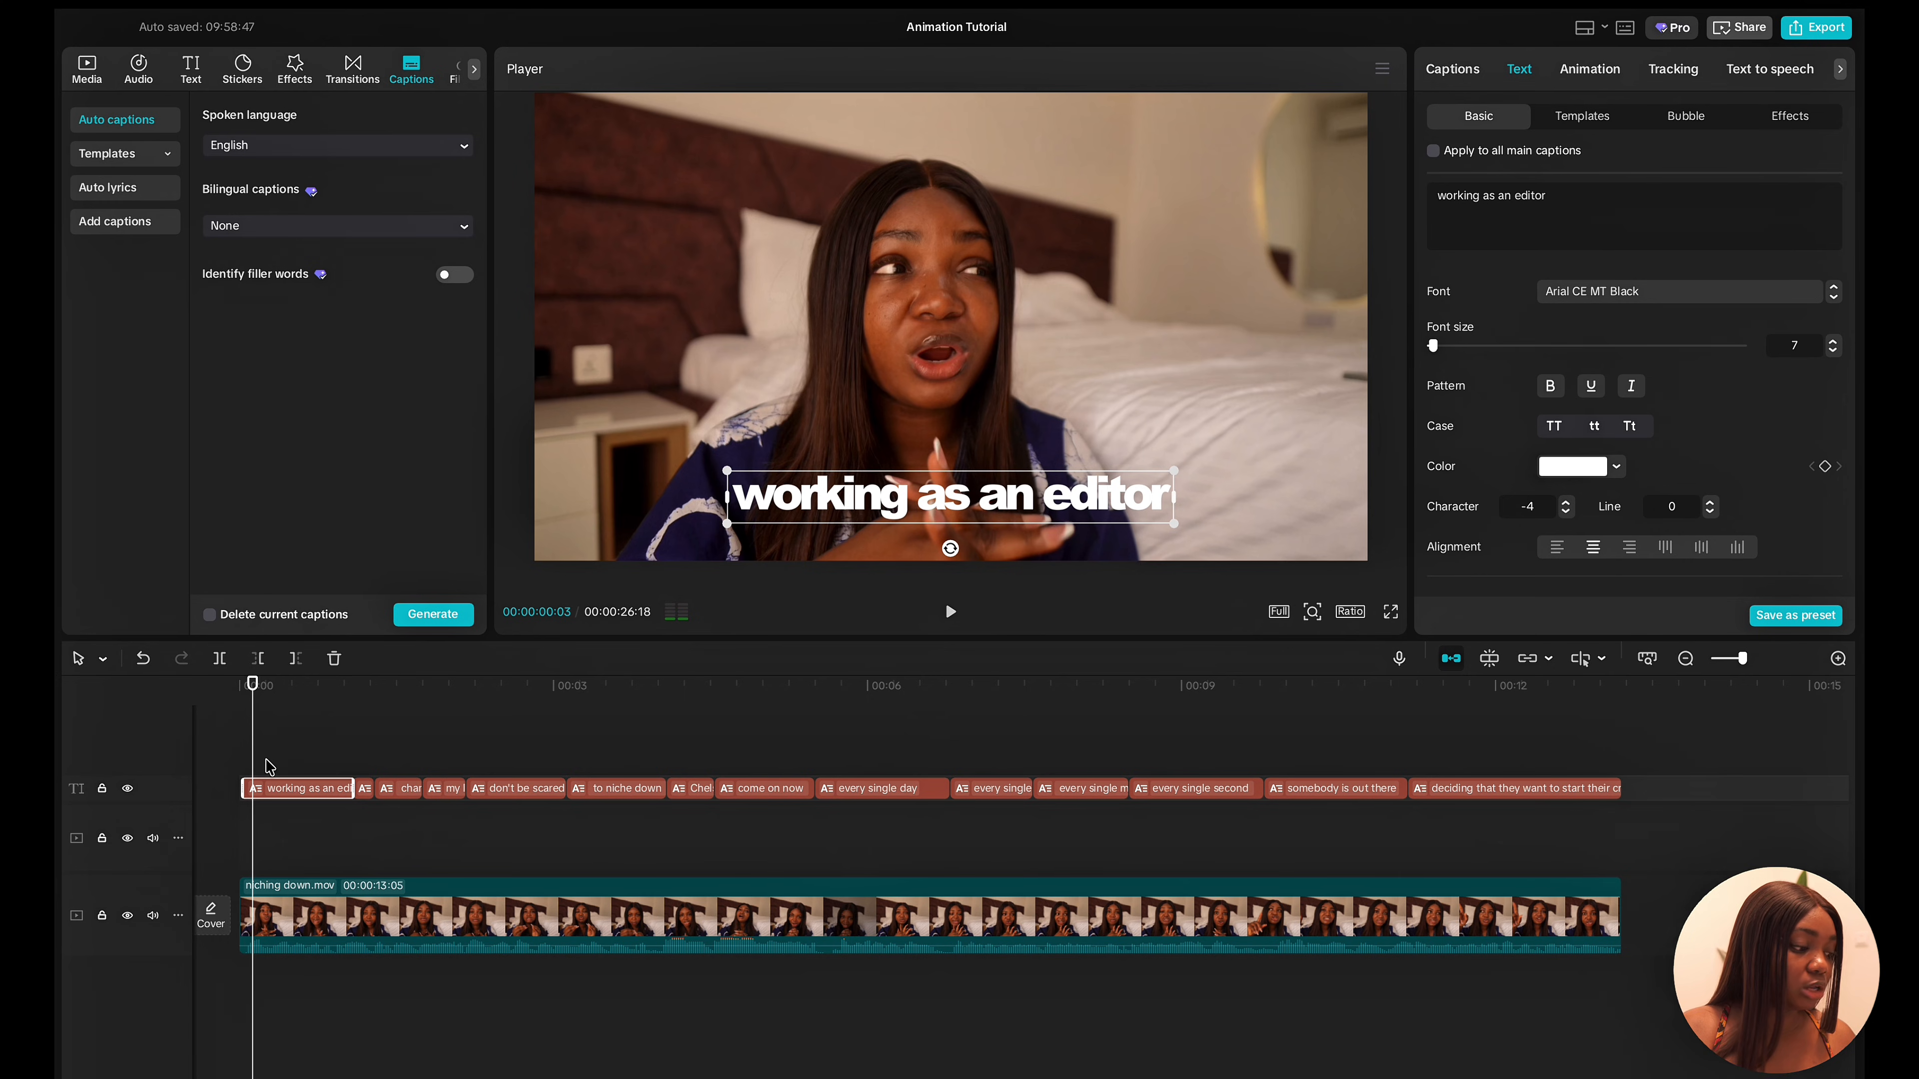
{"action": "left_click_drag", "start_coordinate": [269, 766], "coordinate": [270, 767]}
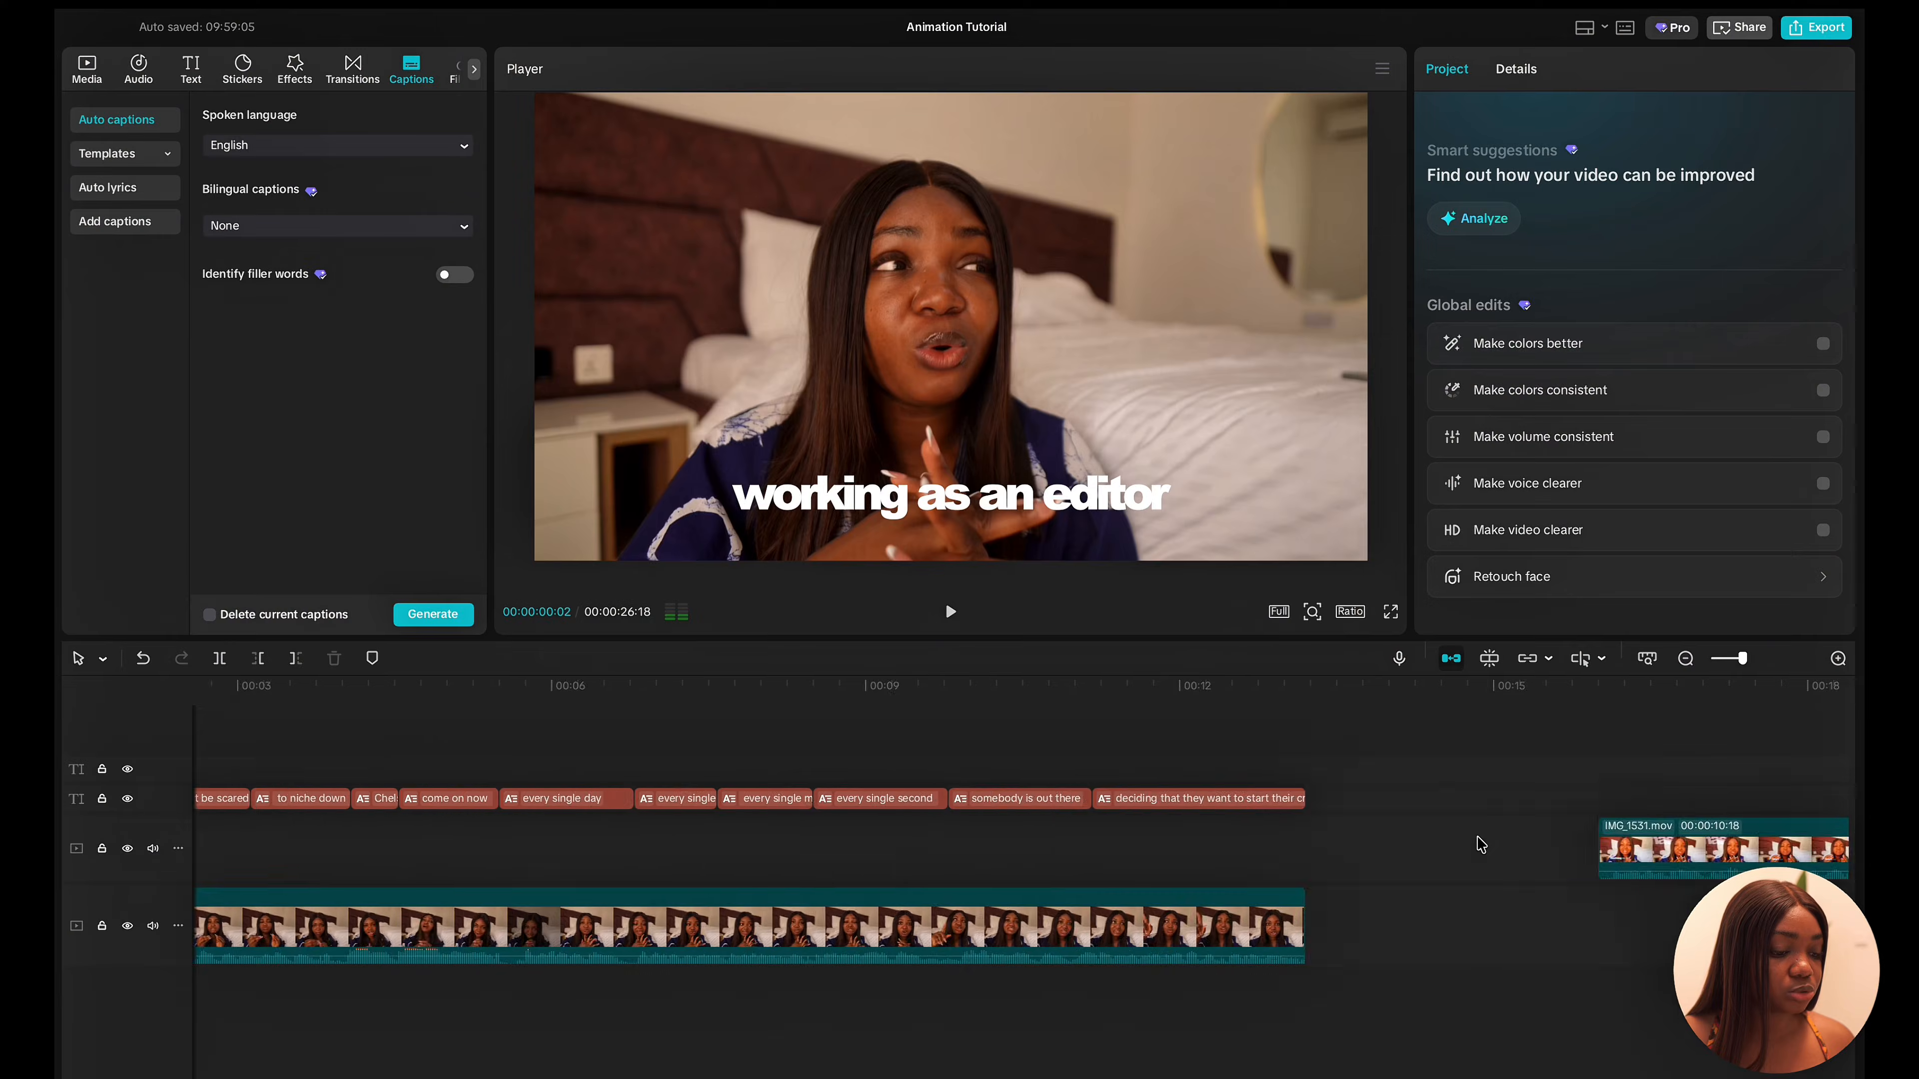
Scrub through the start of IMG_1531.mov to examine how its "Working as an editor" caption builds up.
{"action": "scroll", "coordinate": [1481, 845], "scroll_direction": "right", "scroll_amount": 5}
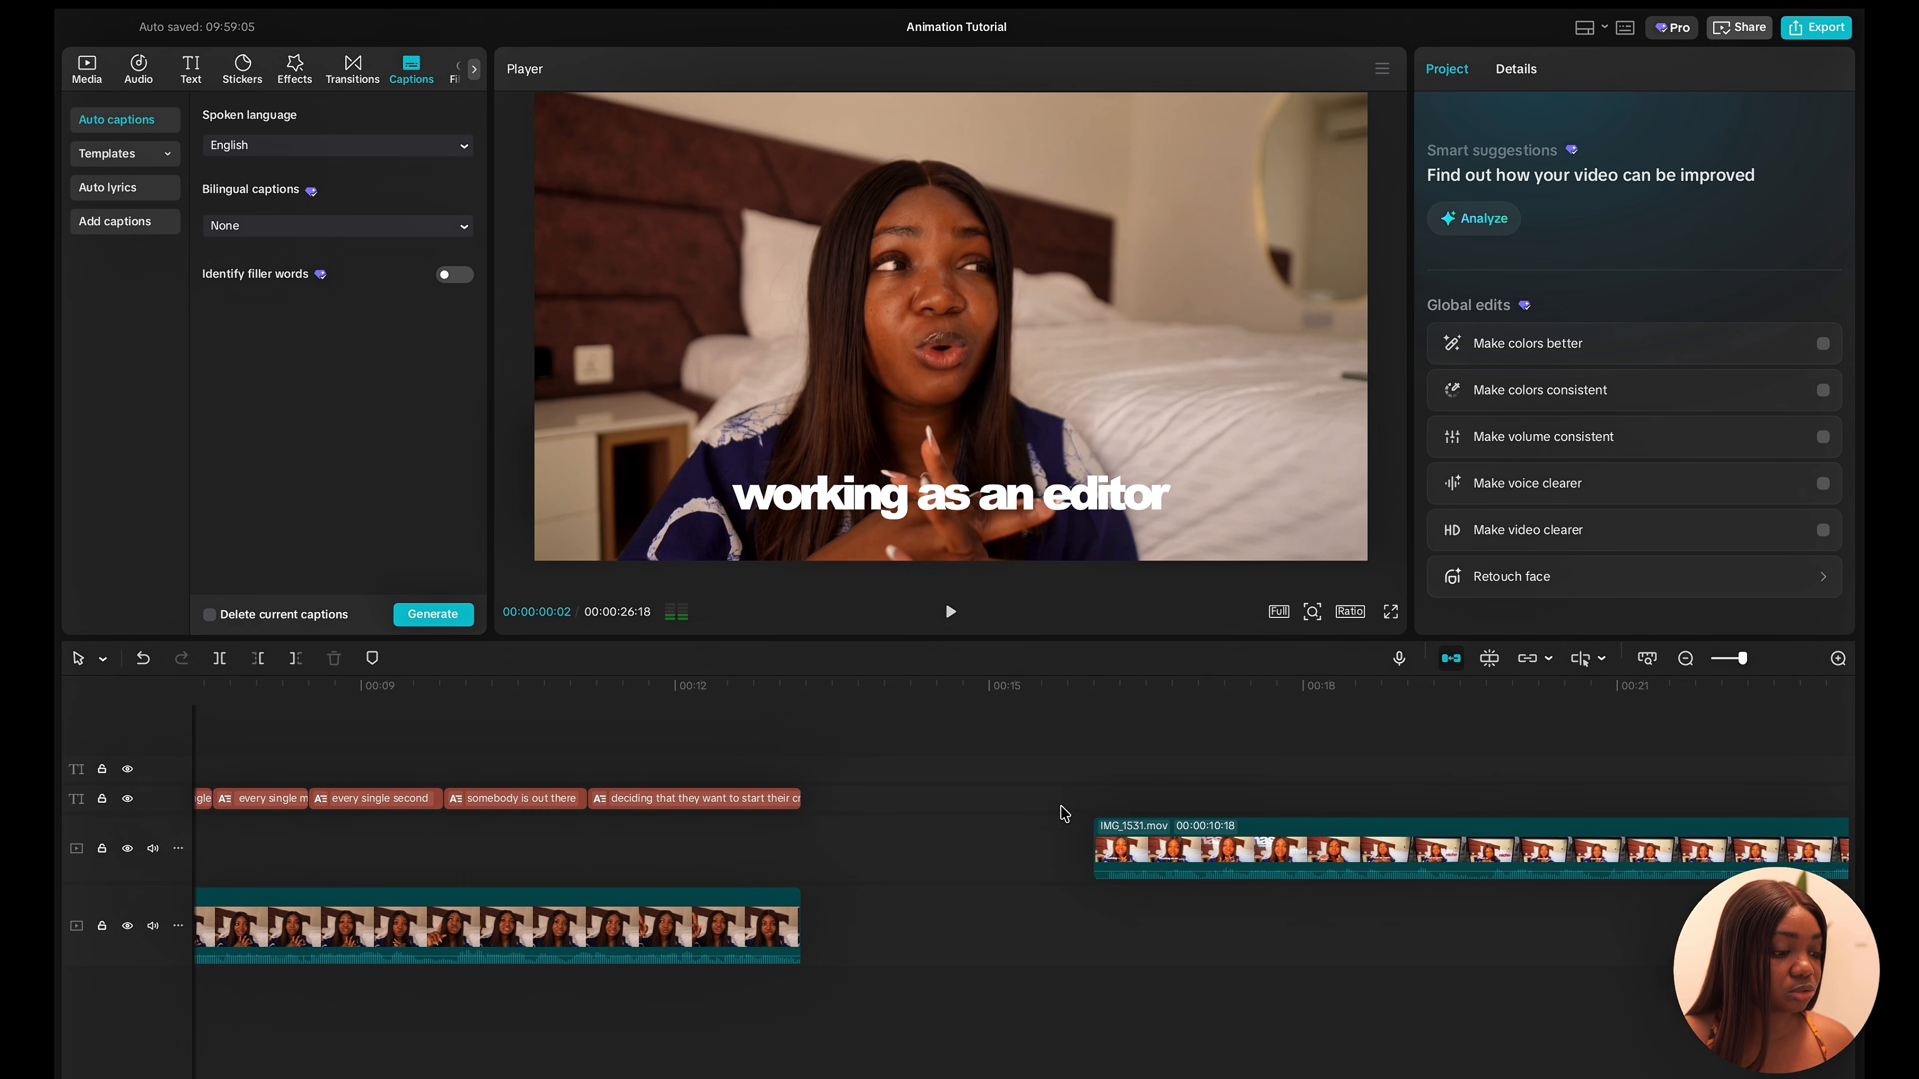
{"action": "left_click", "coordinate": [1102, 810]}
{"action": "left_click_drag", "start_coordinate": [1102, 809], "coordinate": [1189, 812]}
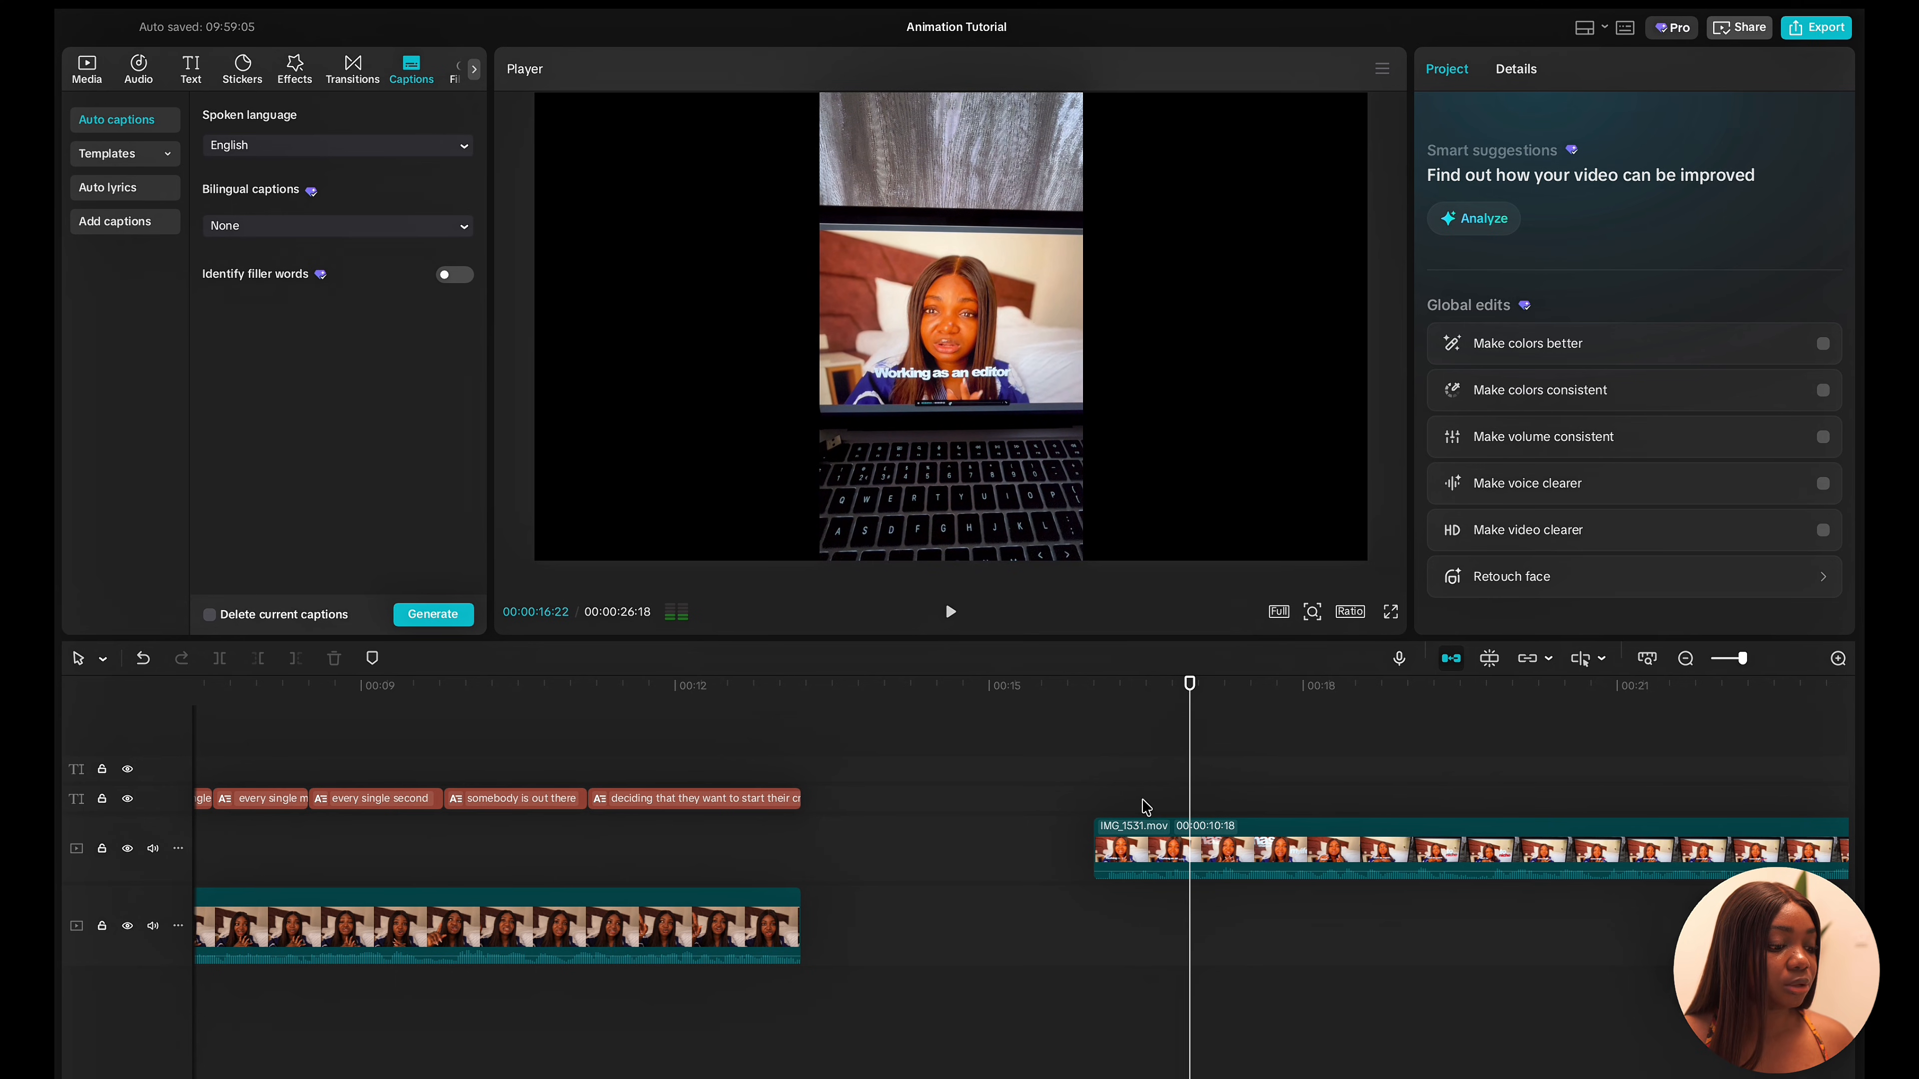
{"action": "scroll", "coordinate": [1129, 809], "scroll_direction": "left", "scroll_amount": 10}
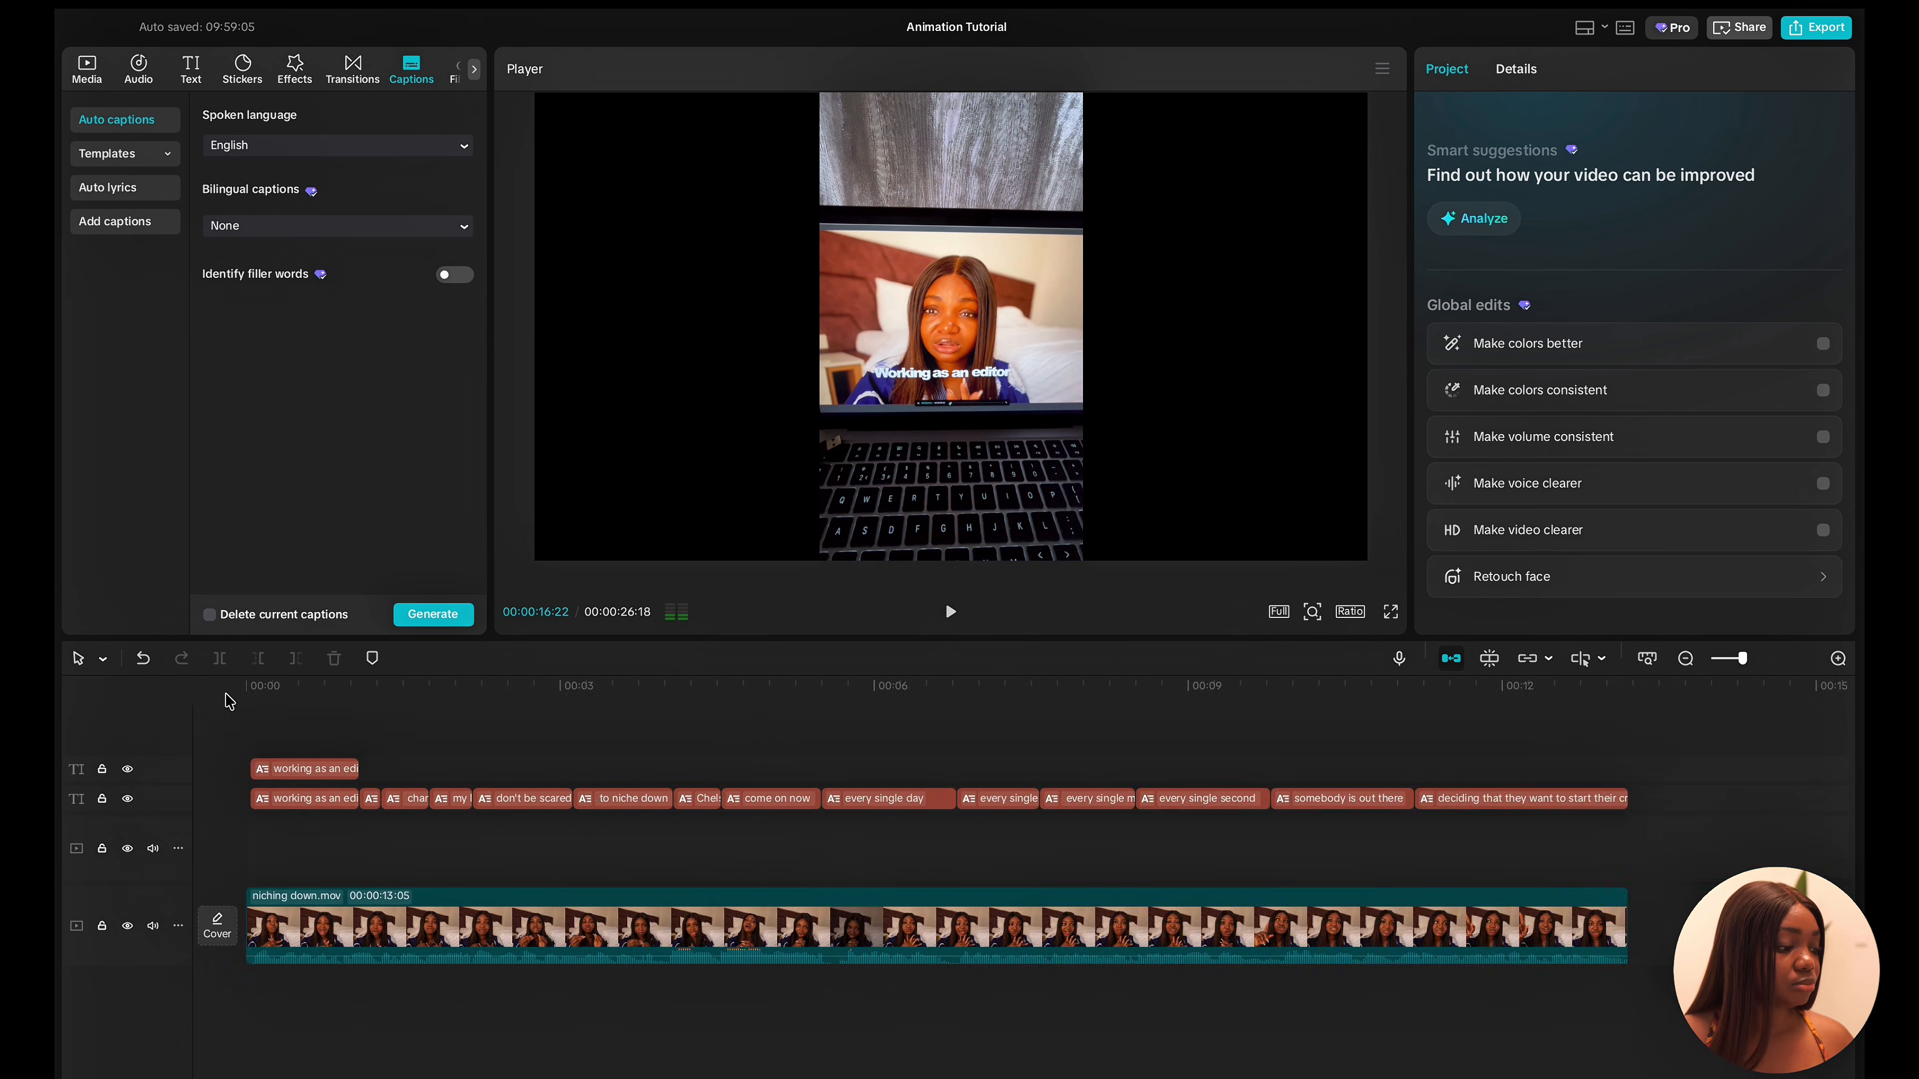
Copy the "working as an editor" caption and paste two more copies on separate tracks near the timeline start.
{"action": "left_click", "coordinate": [257, 756]}
{"action": "scroll", "coordinate": [297, 770], "scroll_direction": "up", "scroll_amount": 5}
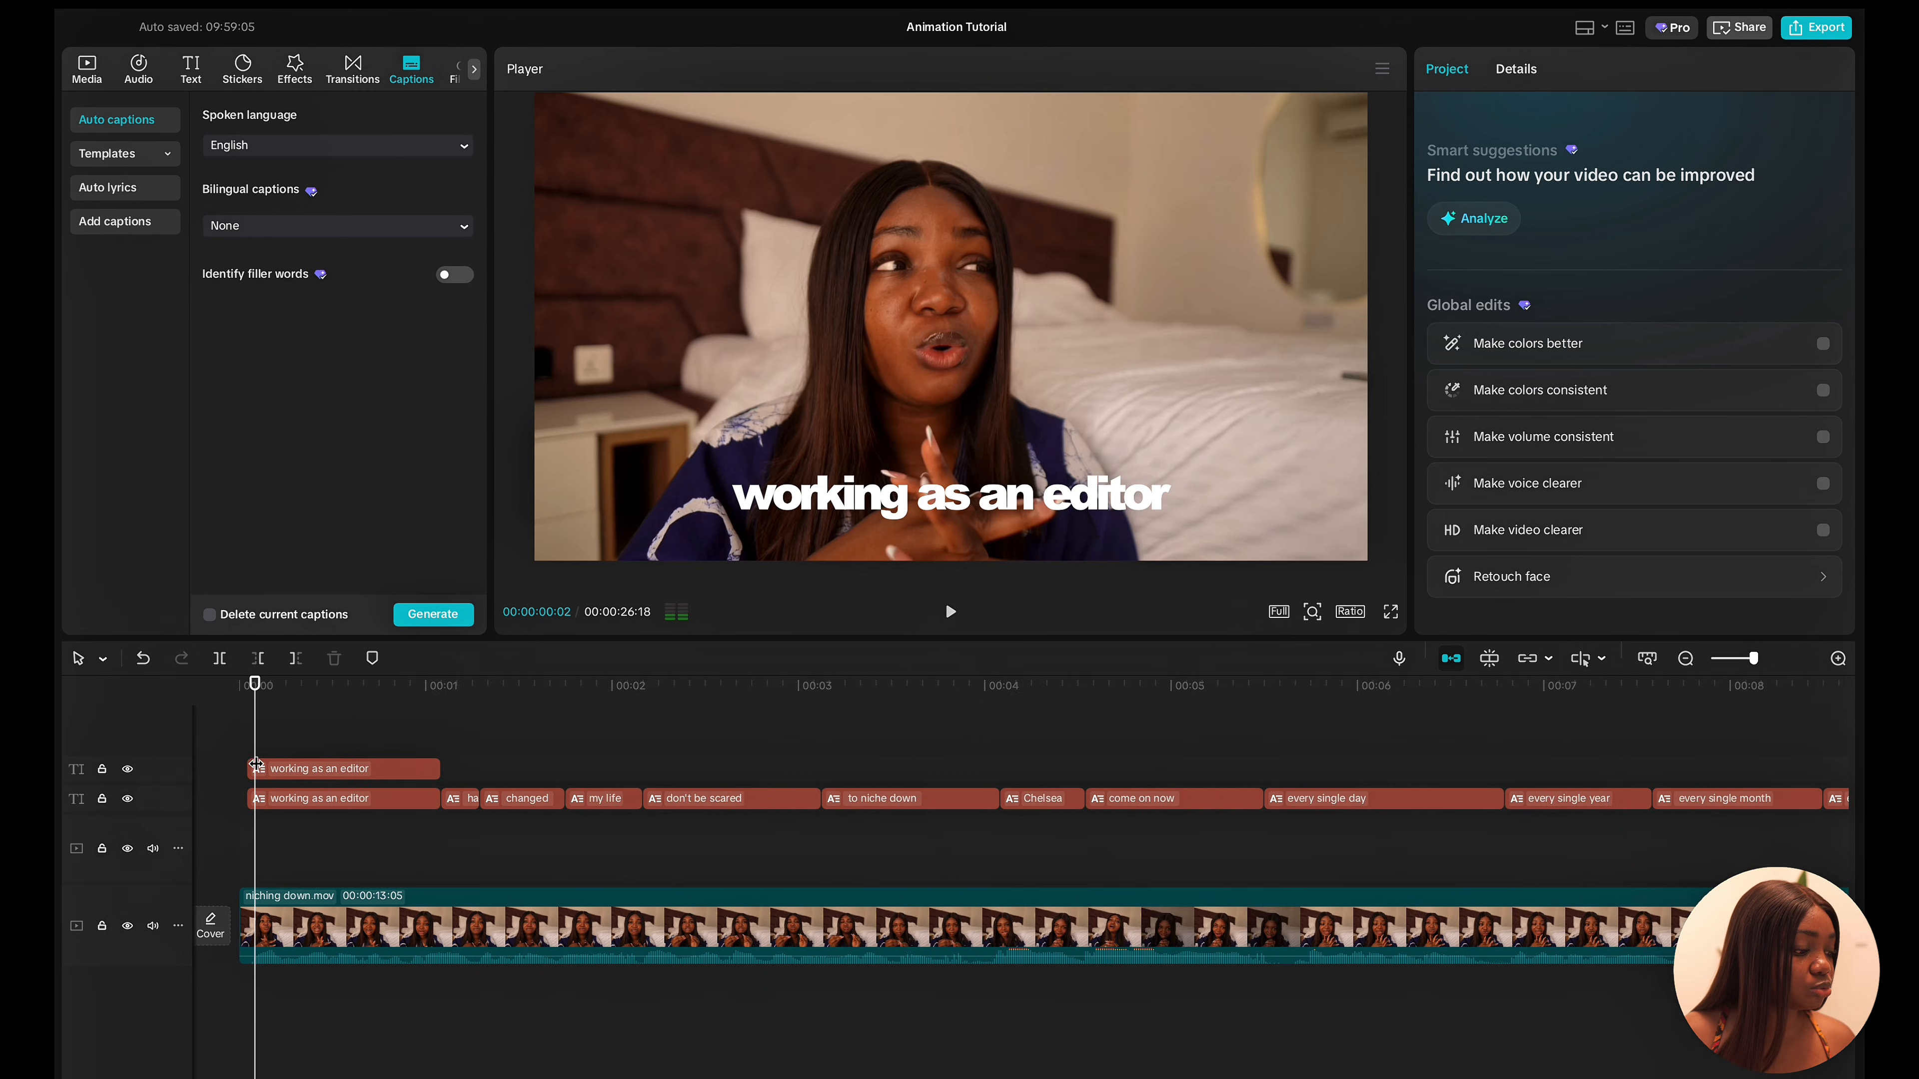
{"action": "left_click", "coordinate": [298, 771]}
{"action": "key", "text": "ctrl+c"}
{"action": "key", "text": "ctrl+v"}
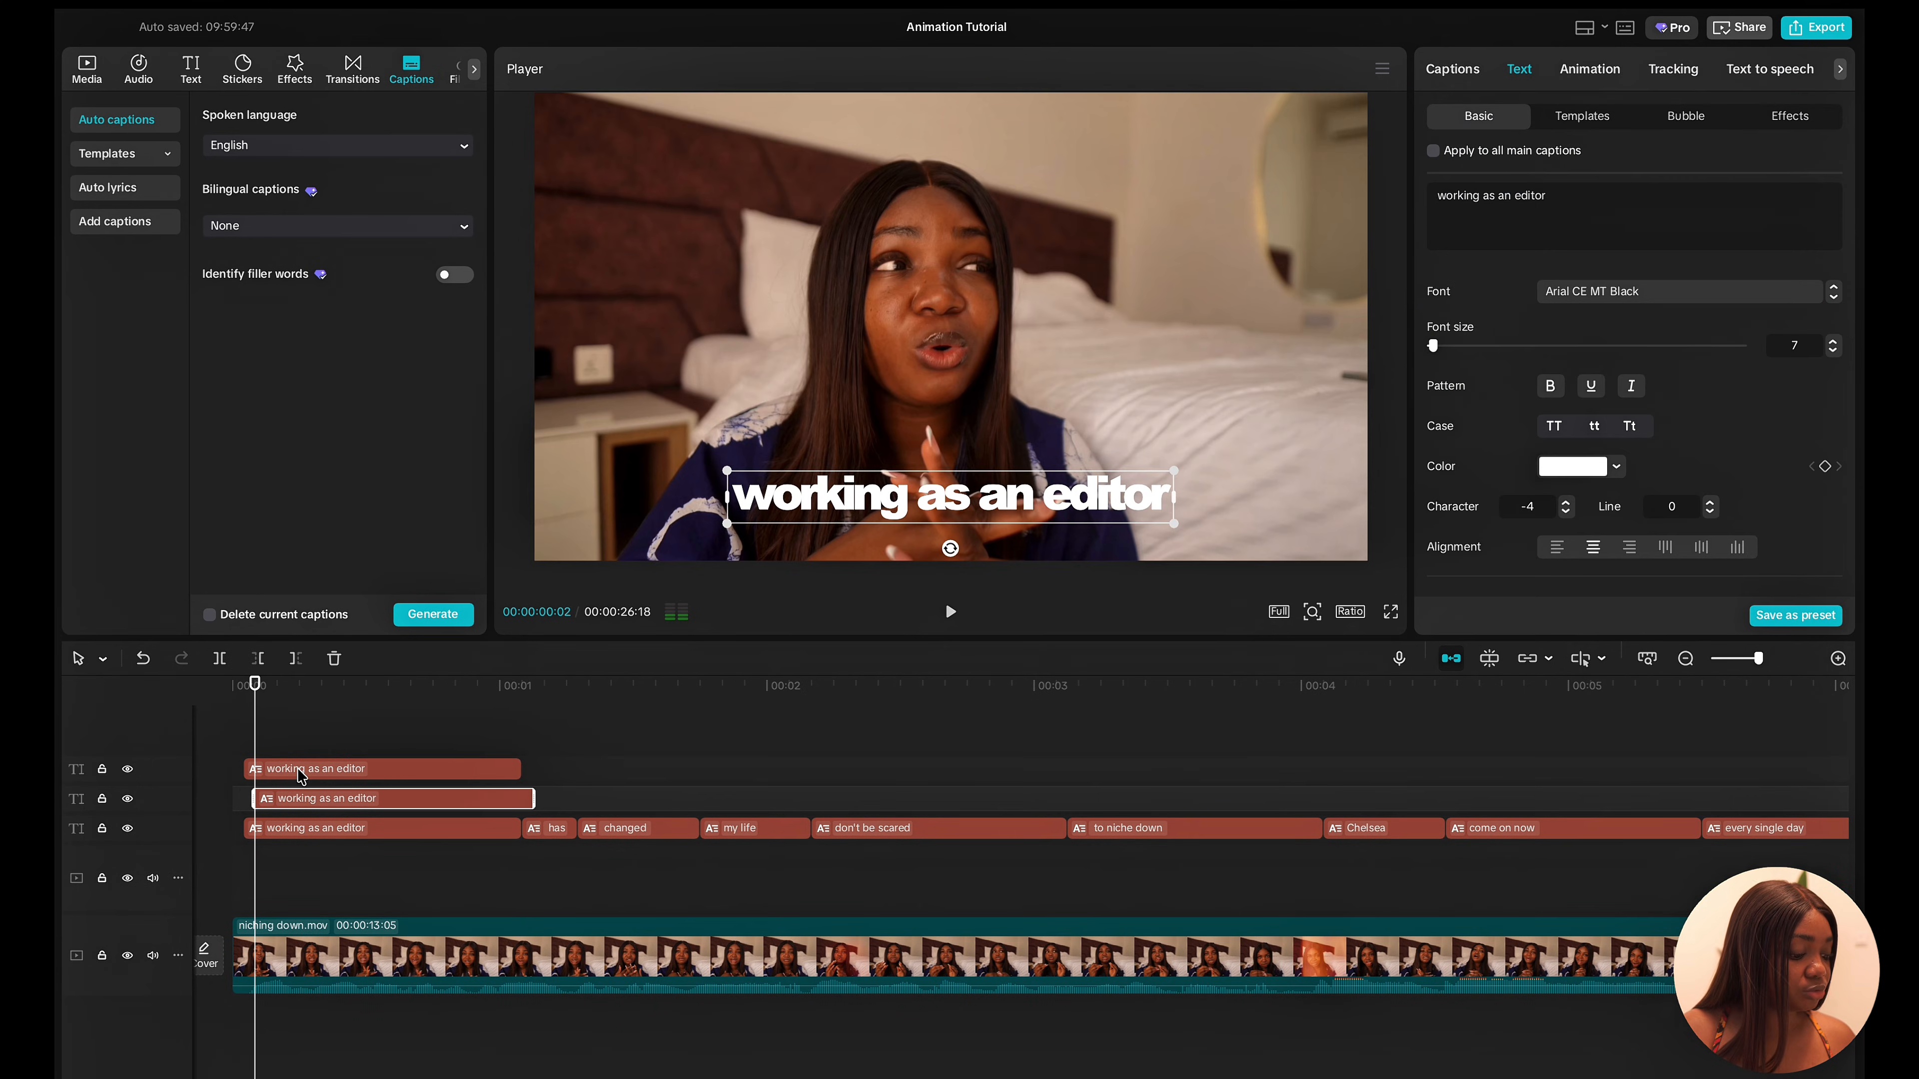
{"action": "key", "text": "ctrl+v"}
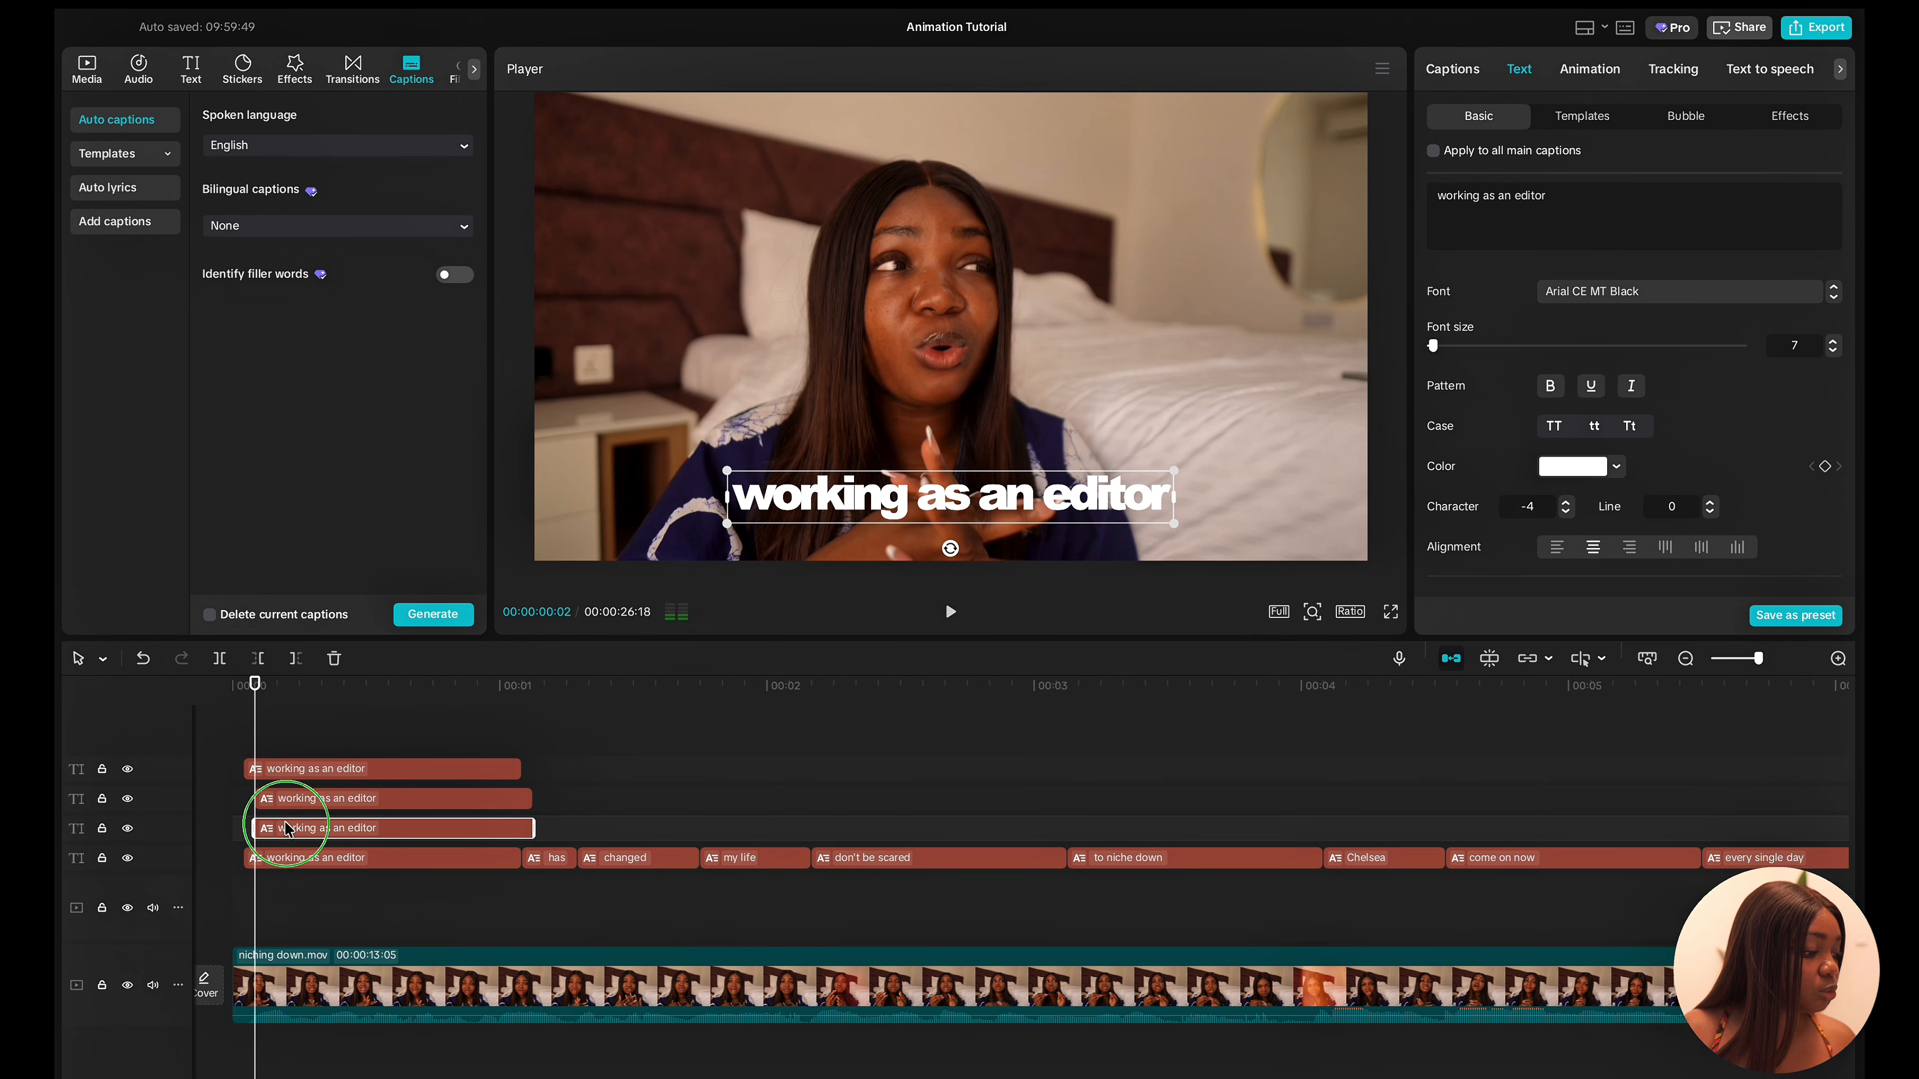
Line up the three duplicate "working as an editor" captions with the start of the original caption, with auto snapping turned on.
{"action": "right_click", "coordinate": [261, 828]}
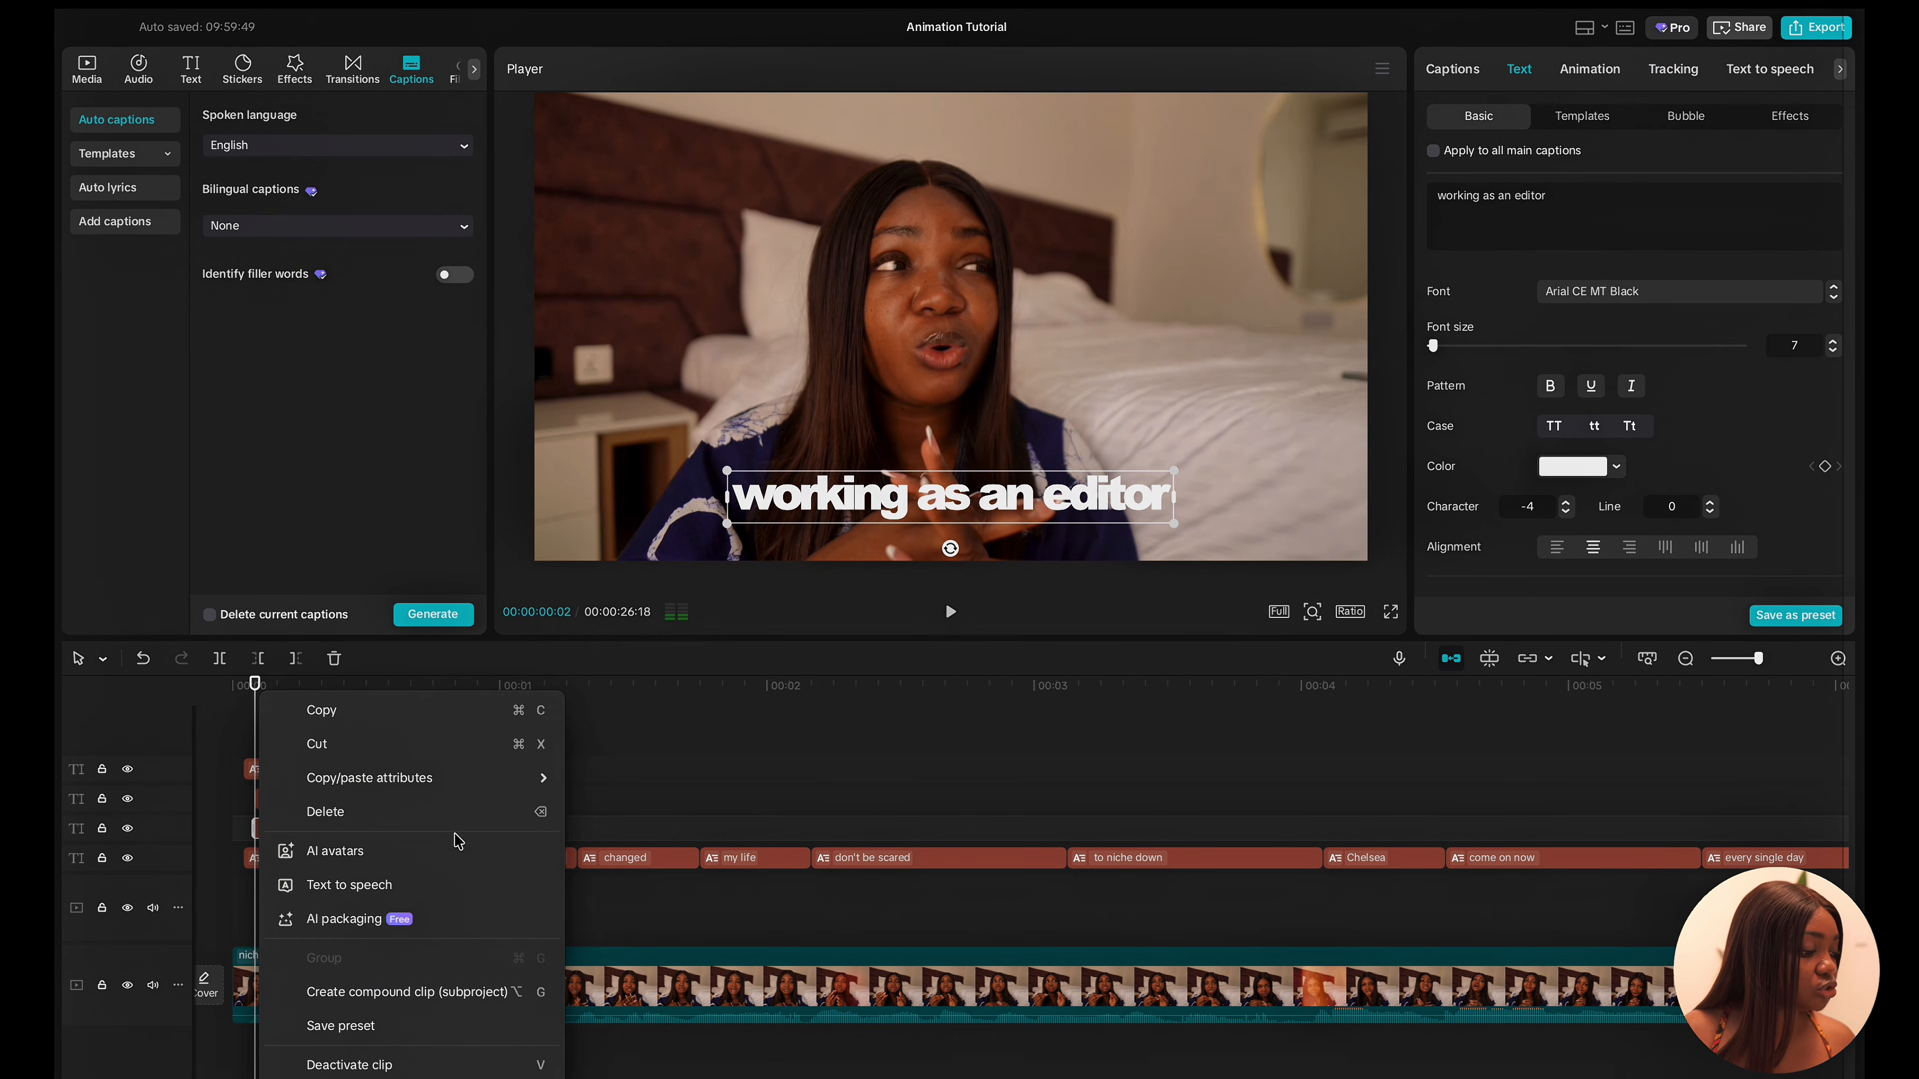
{"action": "left_click", "coordinate": [762, 774]}
{"action": "left_click_drag", "start_coordinate": [399, 834], "coordinate": [362, 833]}
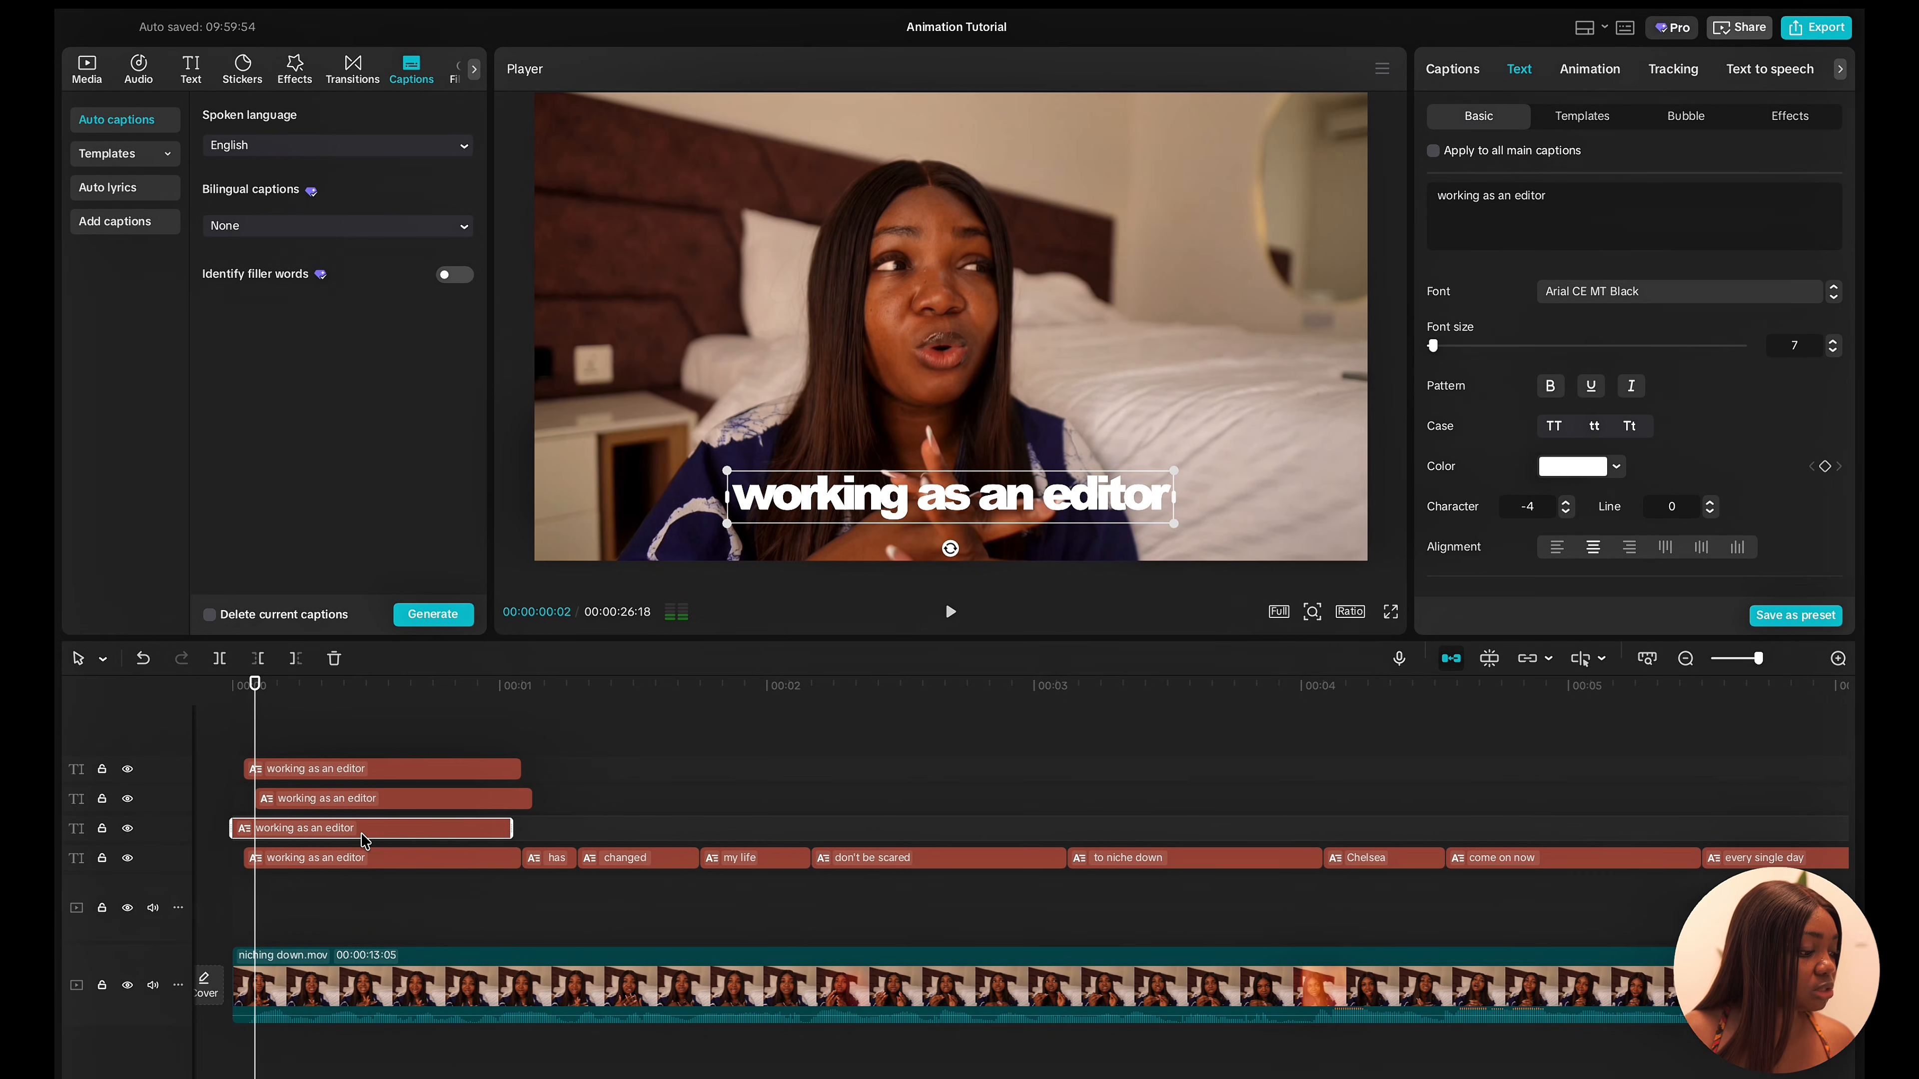
{"action": "left_click", "coordinate": [354, 802]}
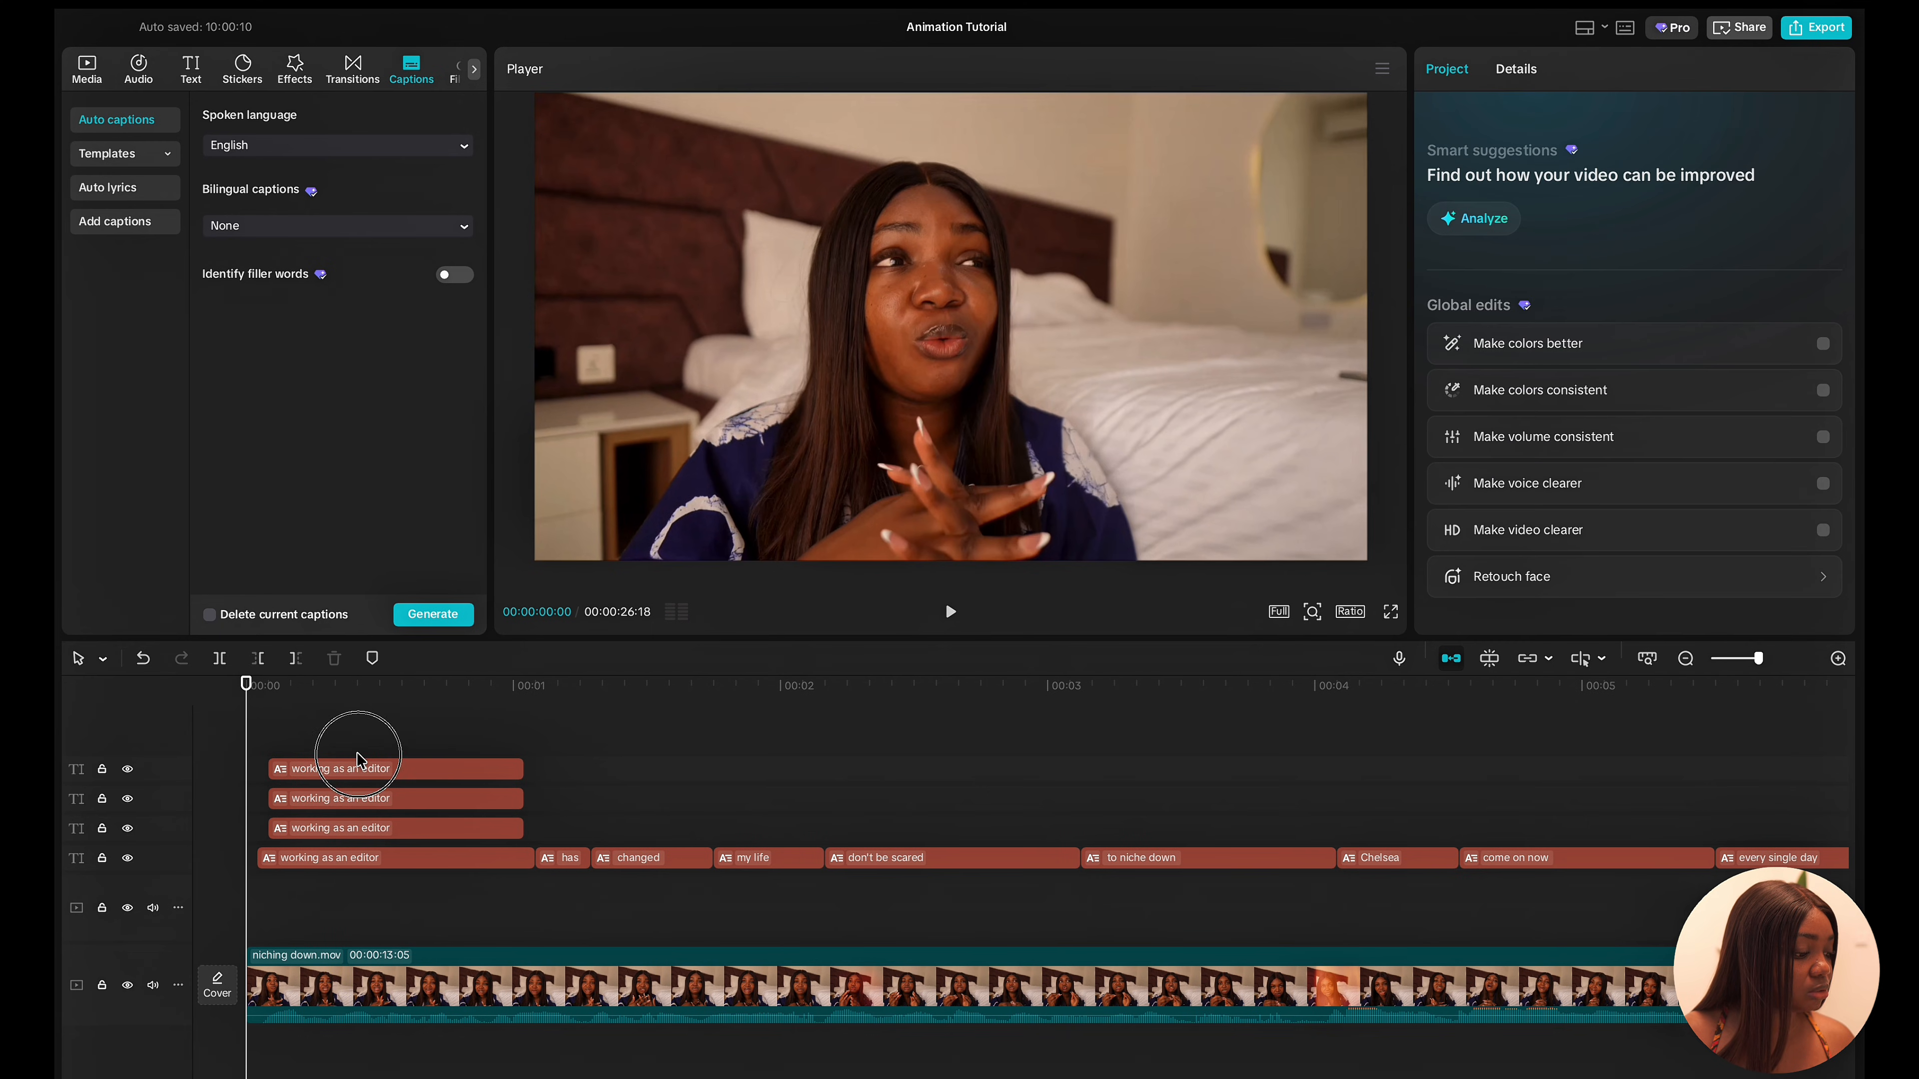
{"action": "left_click_drag", "start_coordinate": [314, 714], "coordinate": [359, 837]}
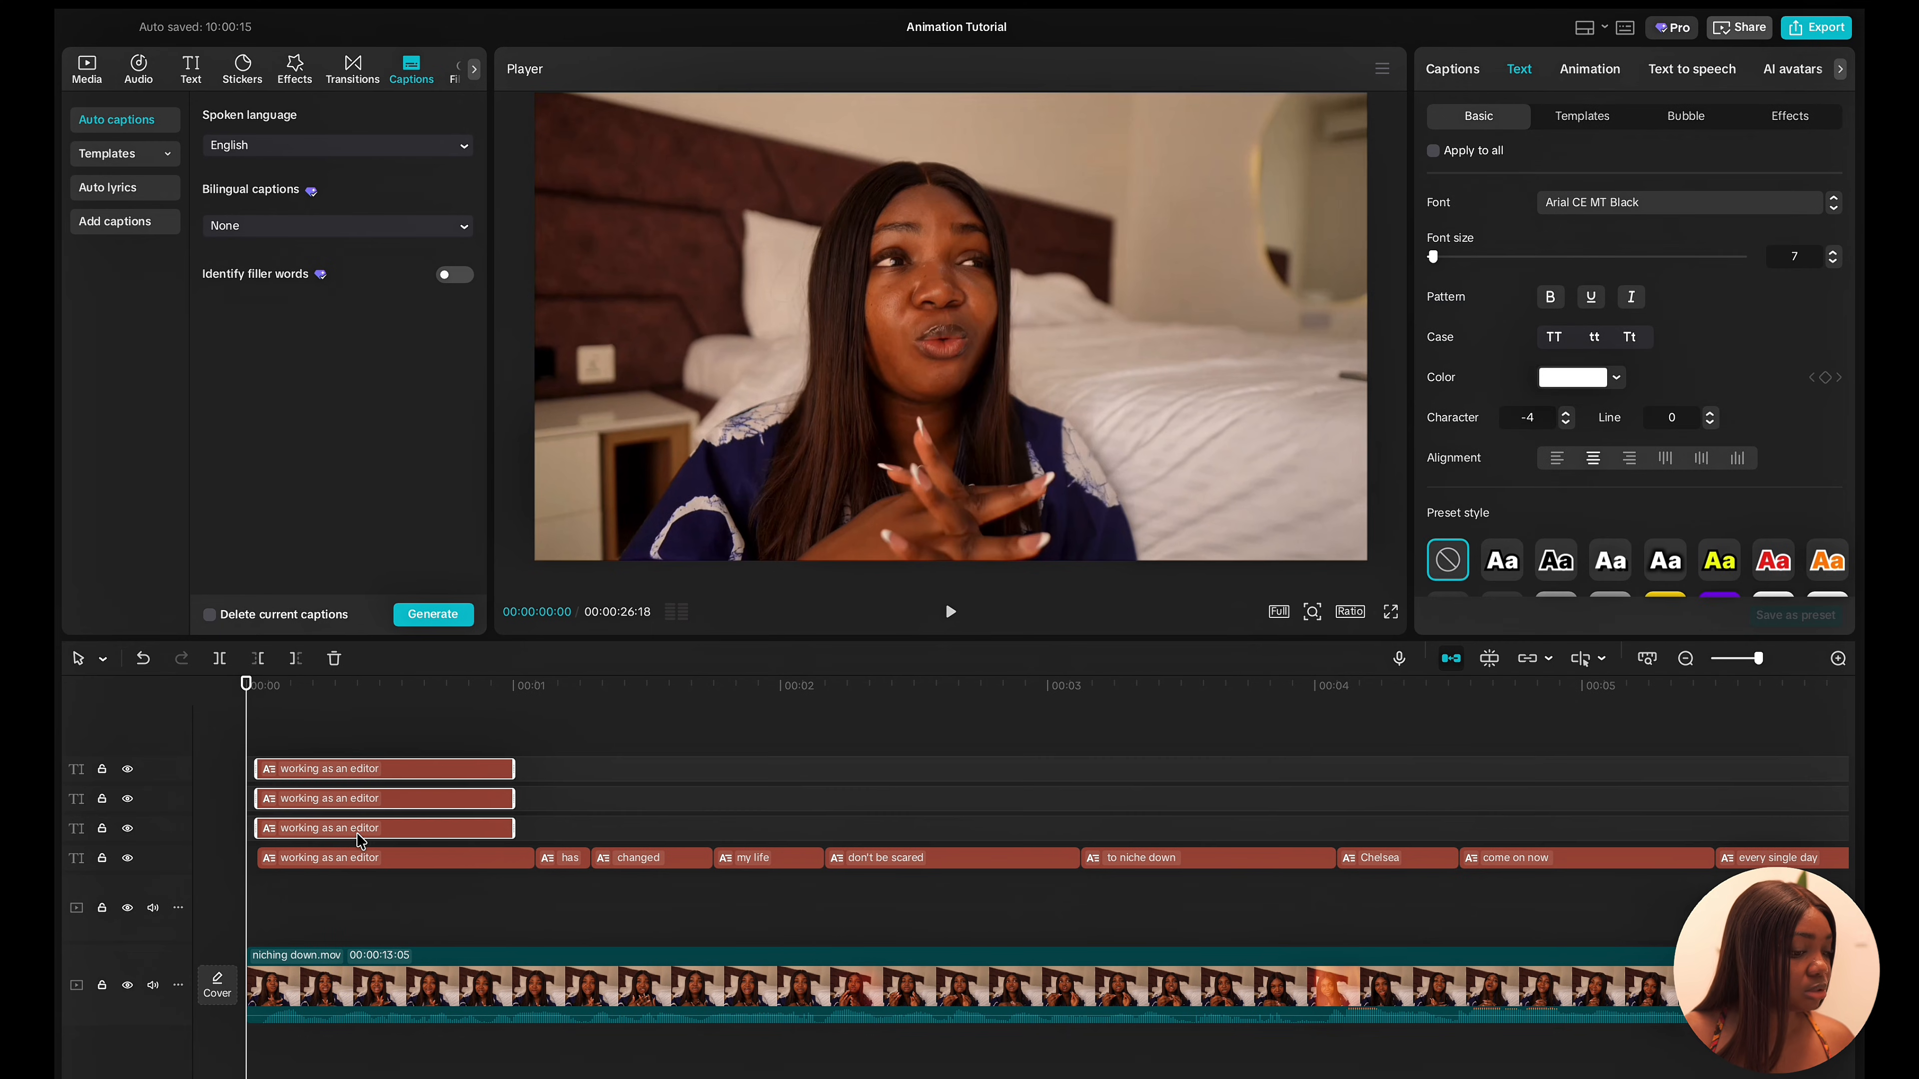
{"action": "left_click", "coordinate": [1489, 659]}
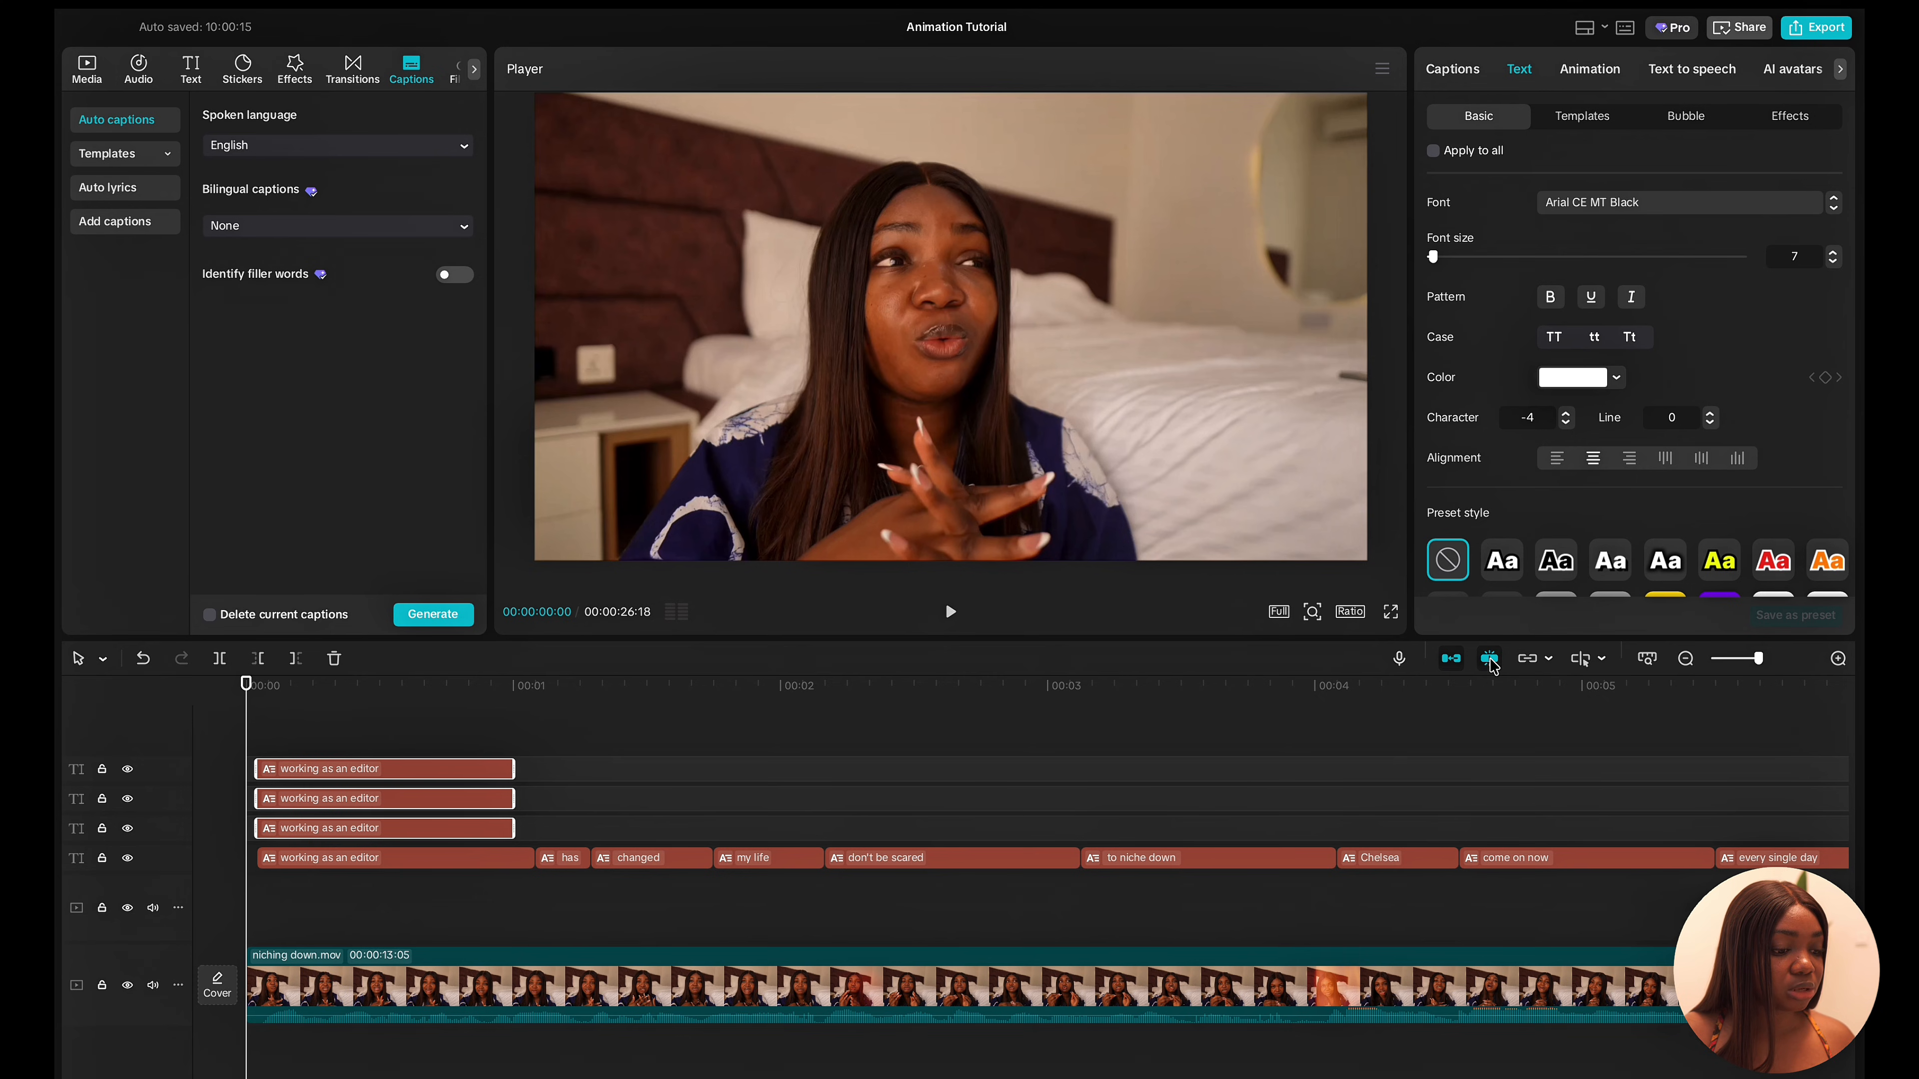
{"action": "left_click_drag", "start_coordinate": [375, 770], "coordinate": [374, 767]}
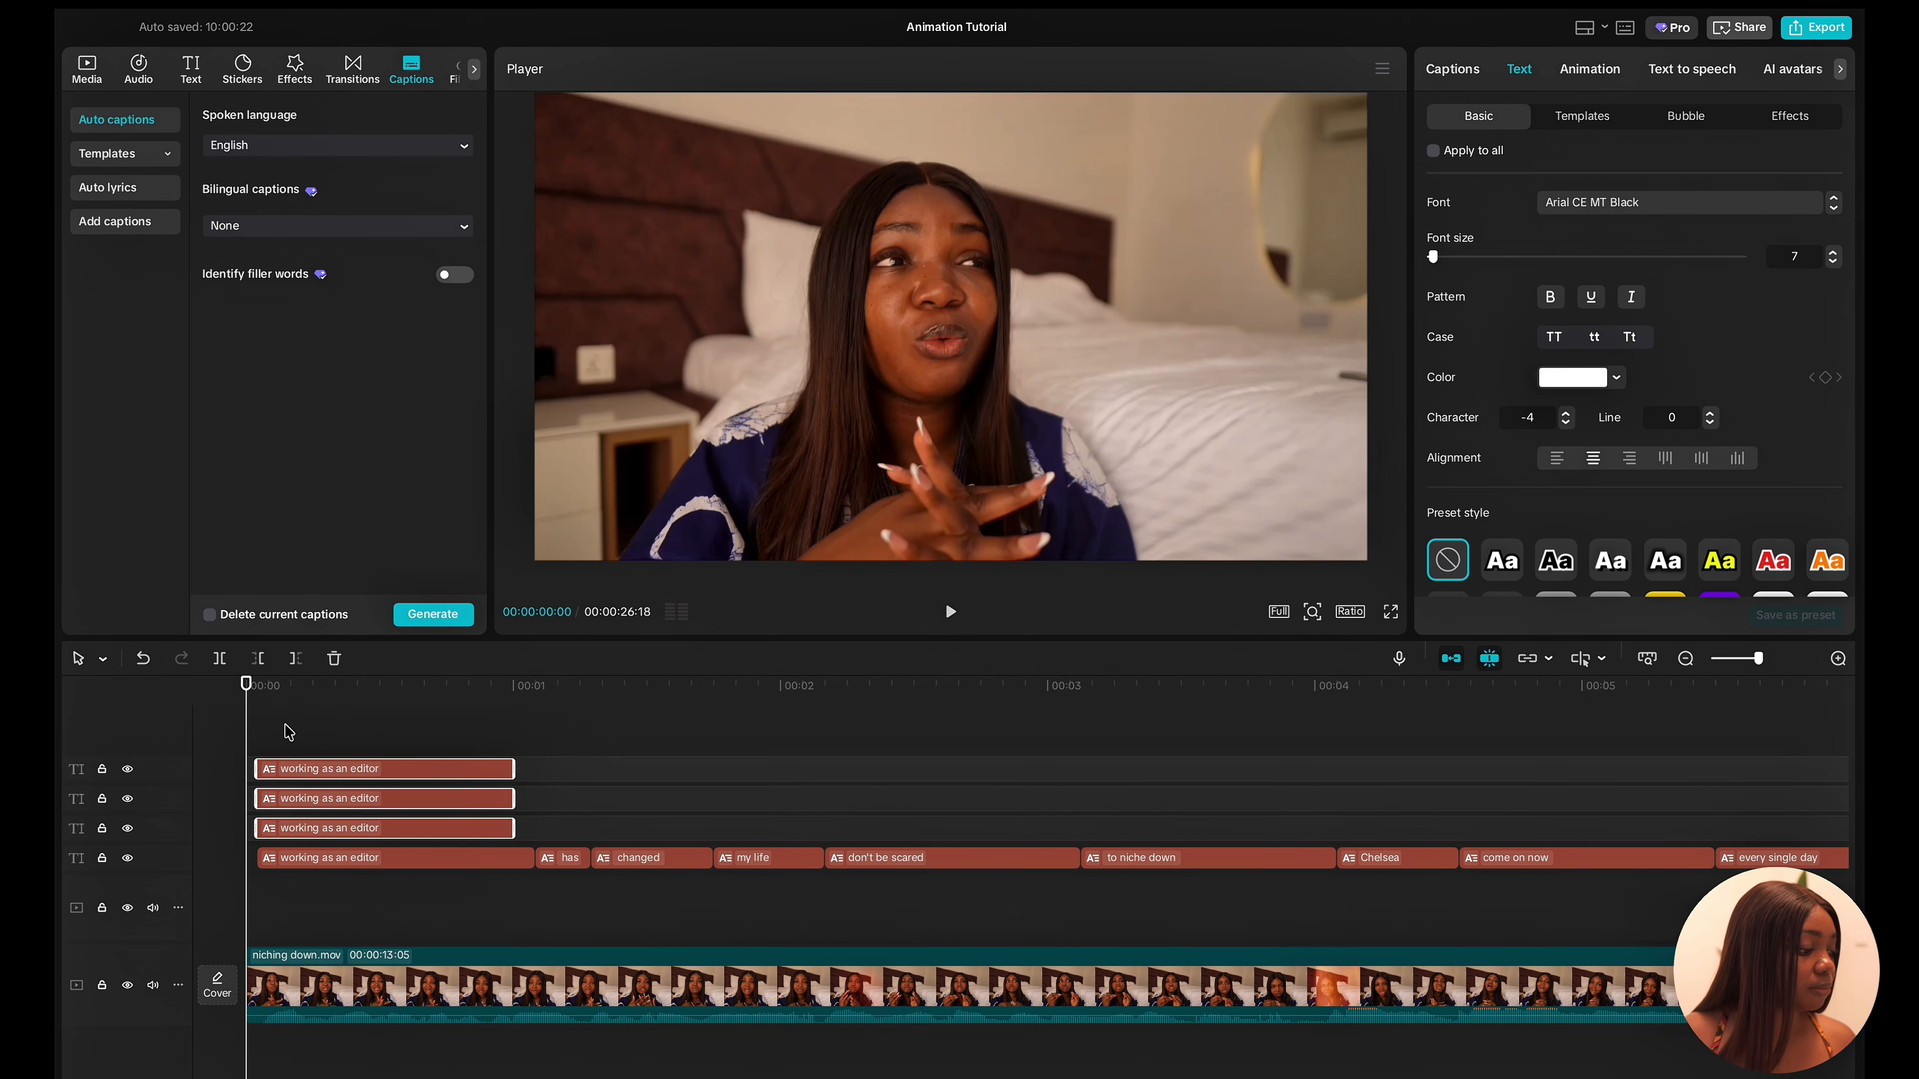
Shorten the lowest duplicate caption to "working" and align it over the same word of the original caption.
{"action": "left_click", "coordinate": [257, 739]}
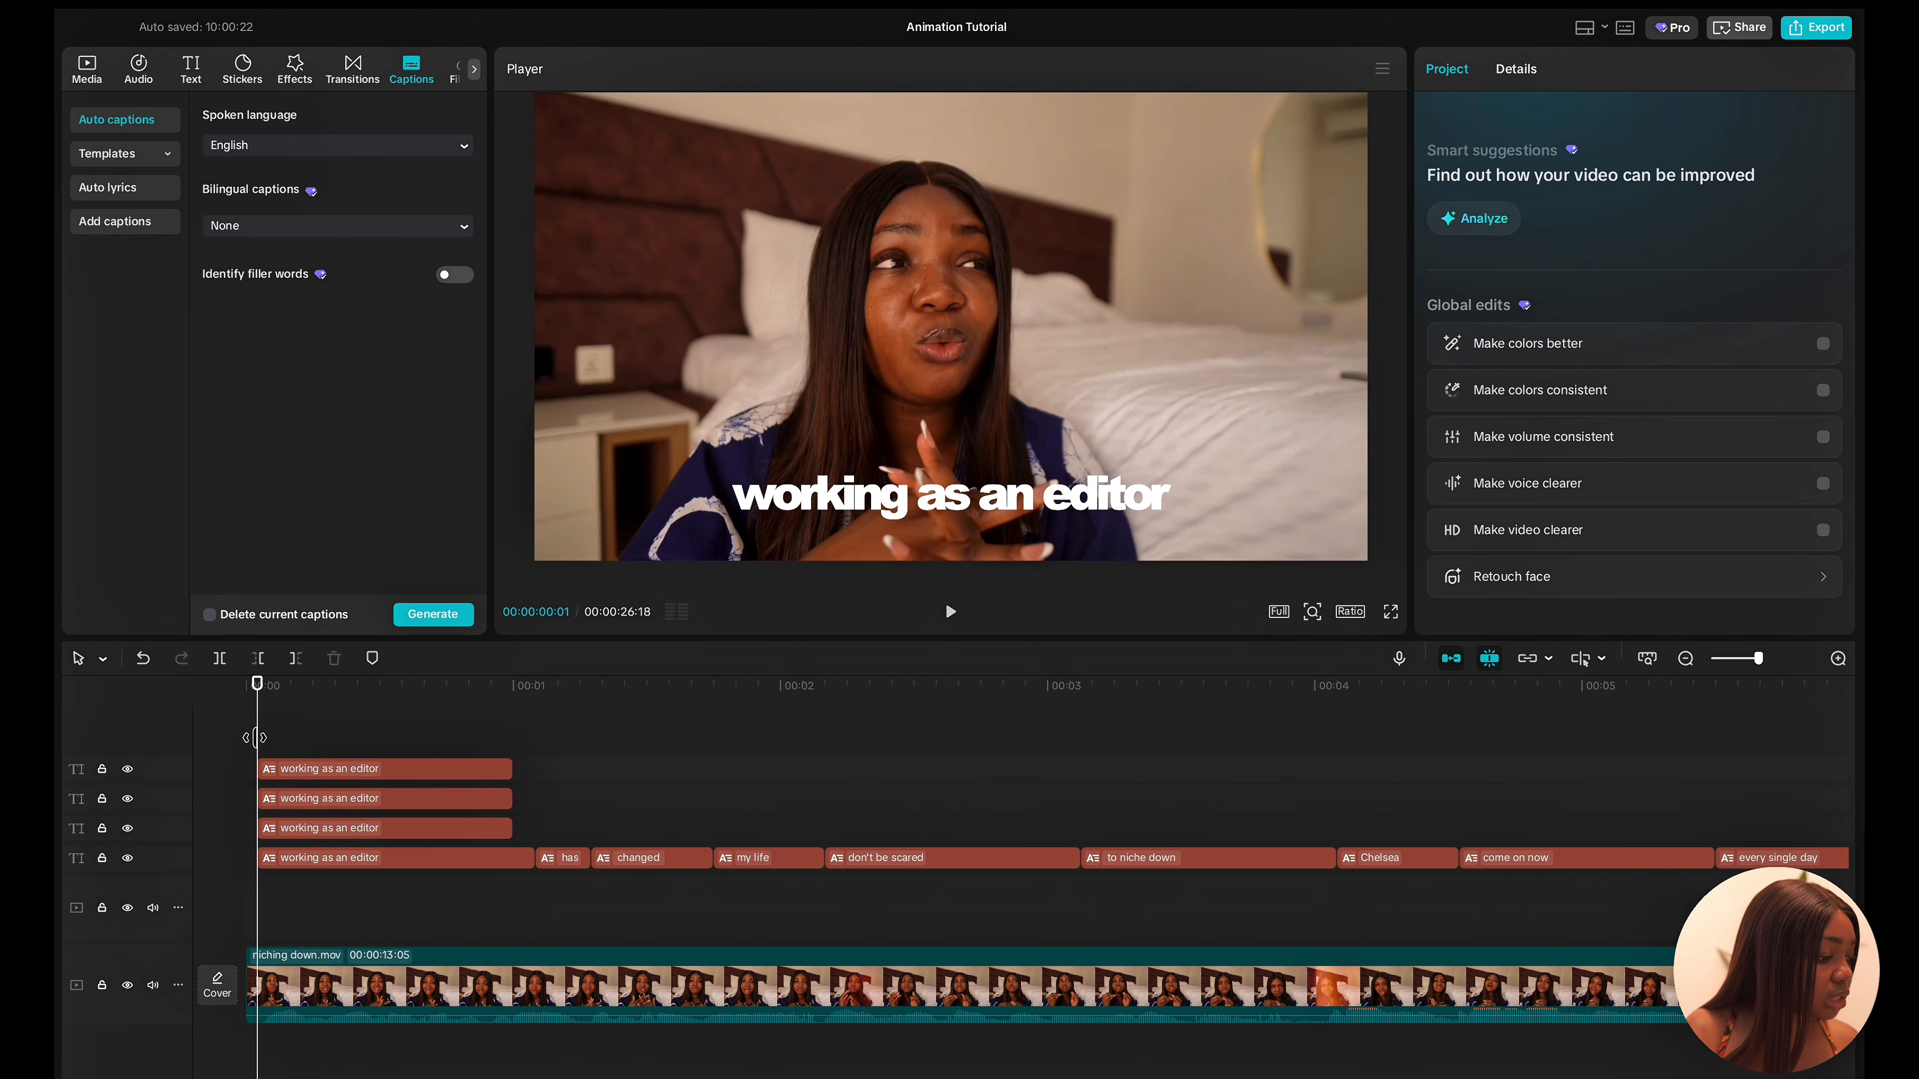
{"action": "left_click", "coordinate": [285, 864]}
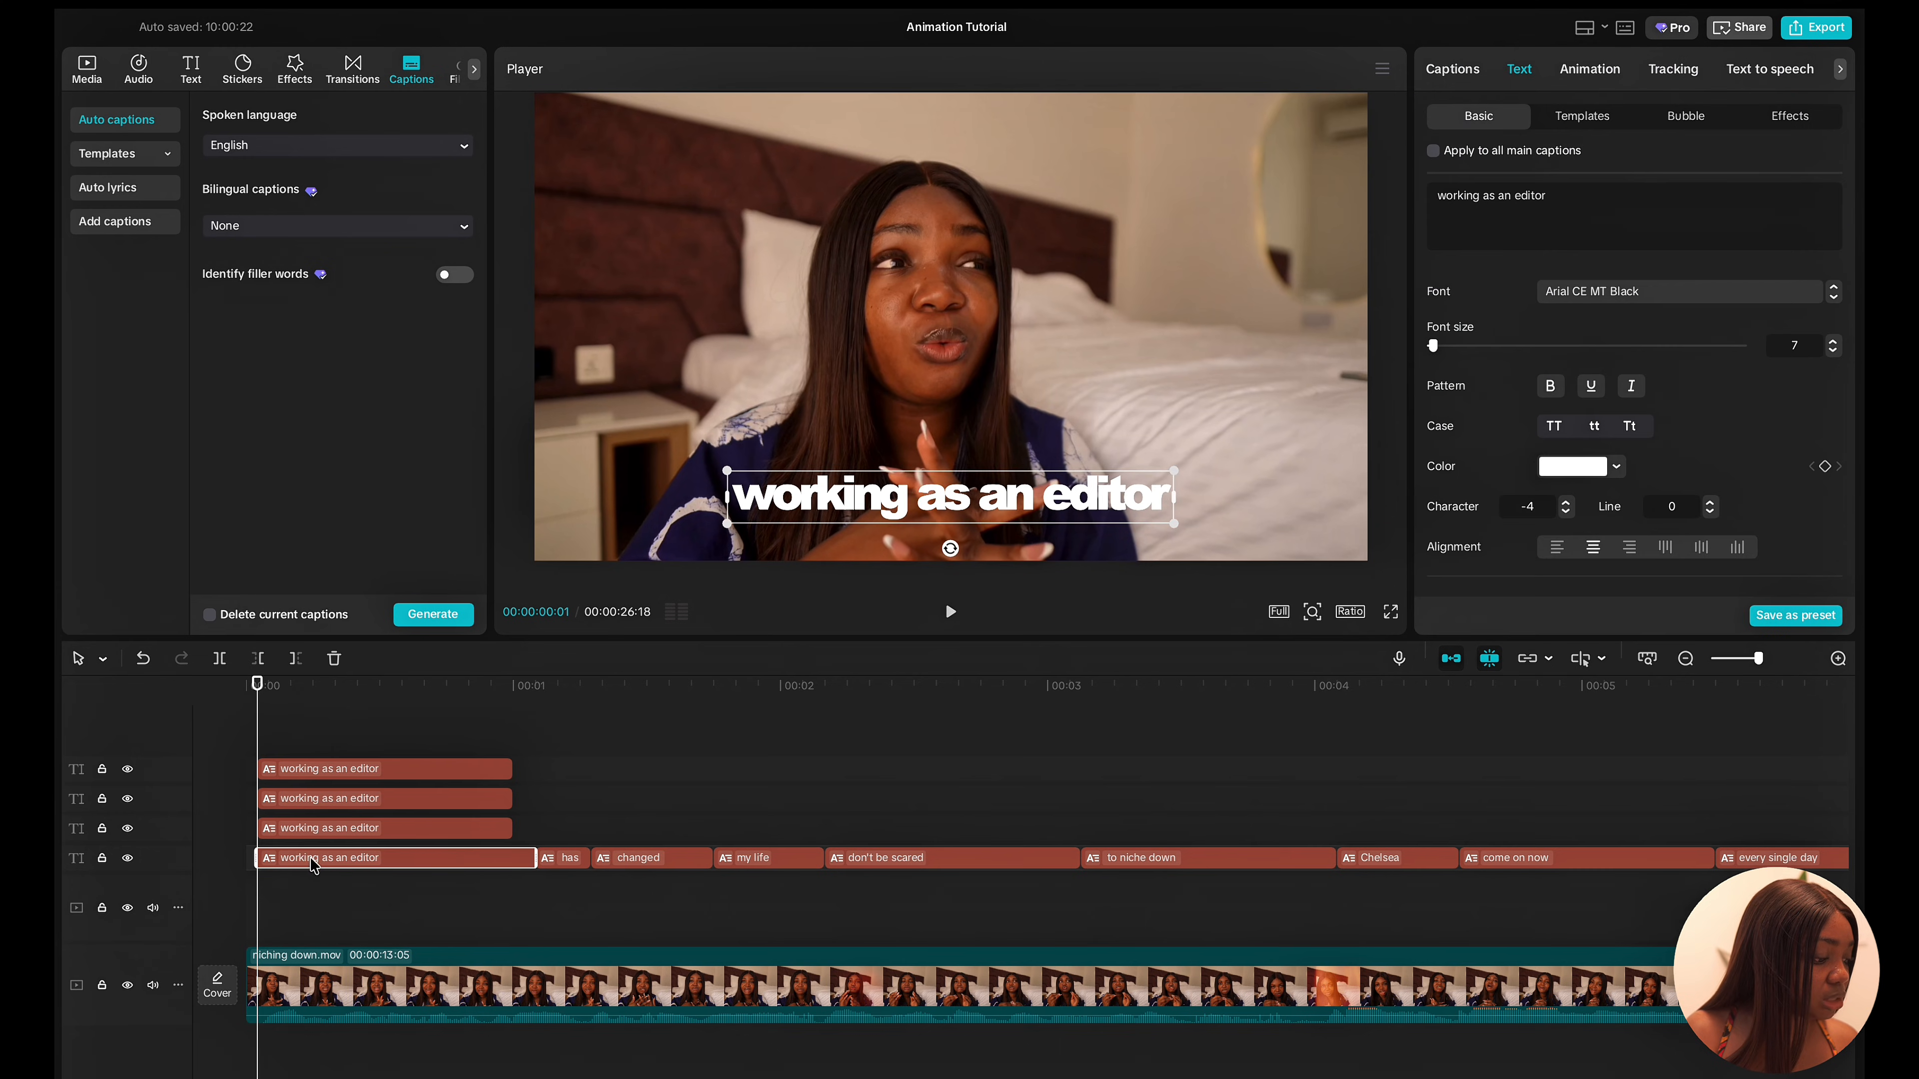
{"action": "left_click", "coordinate": [293, 832]}
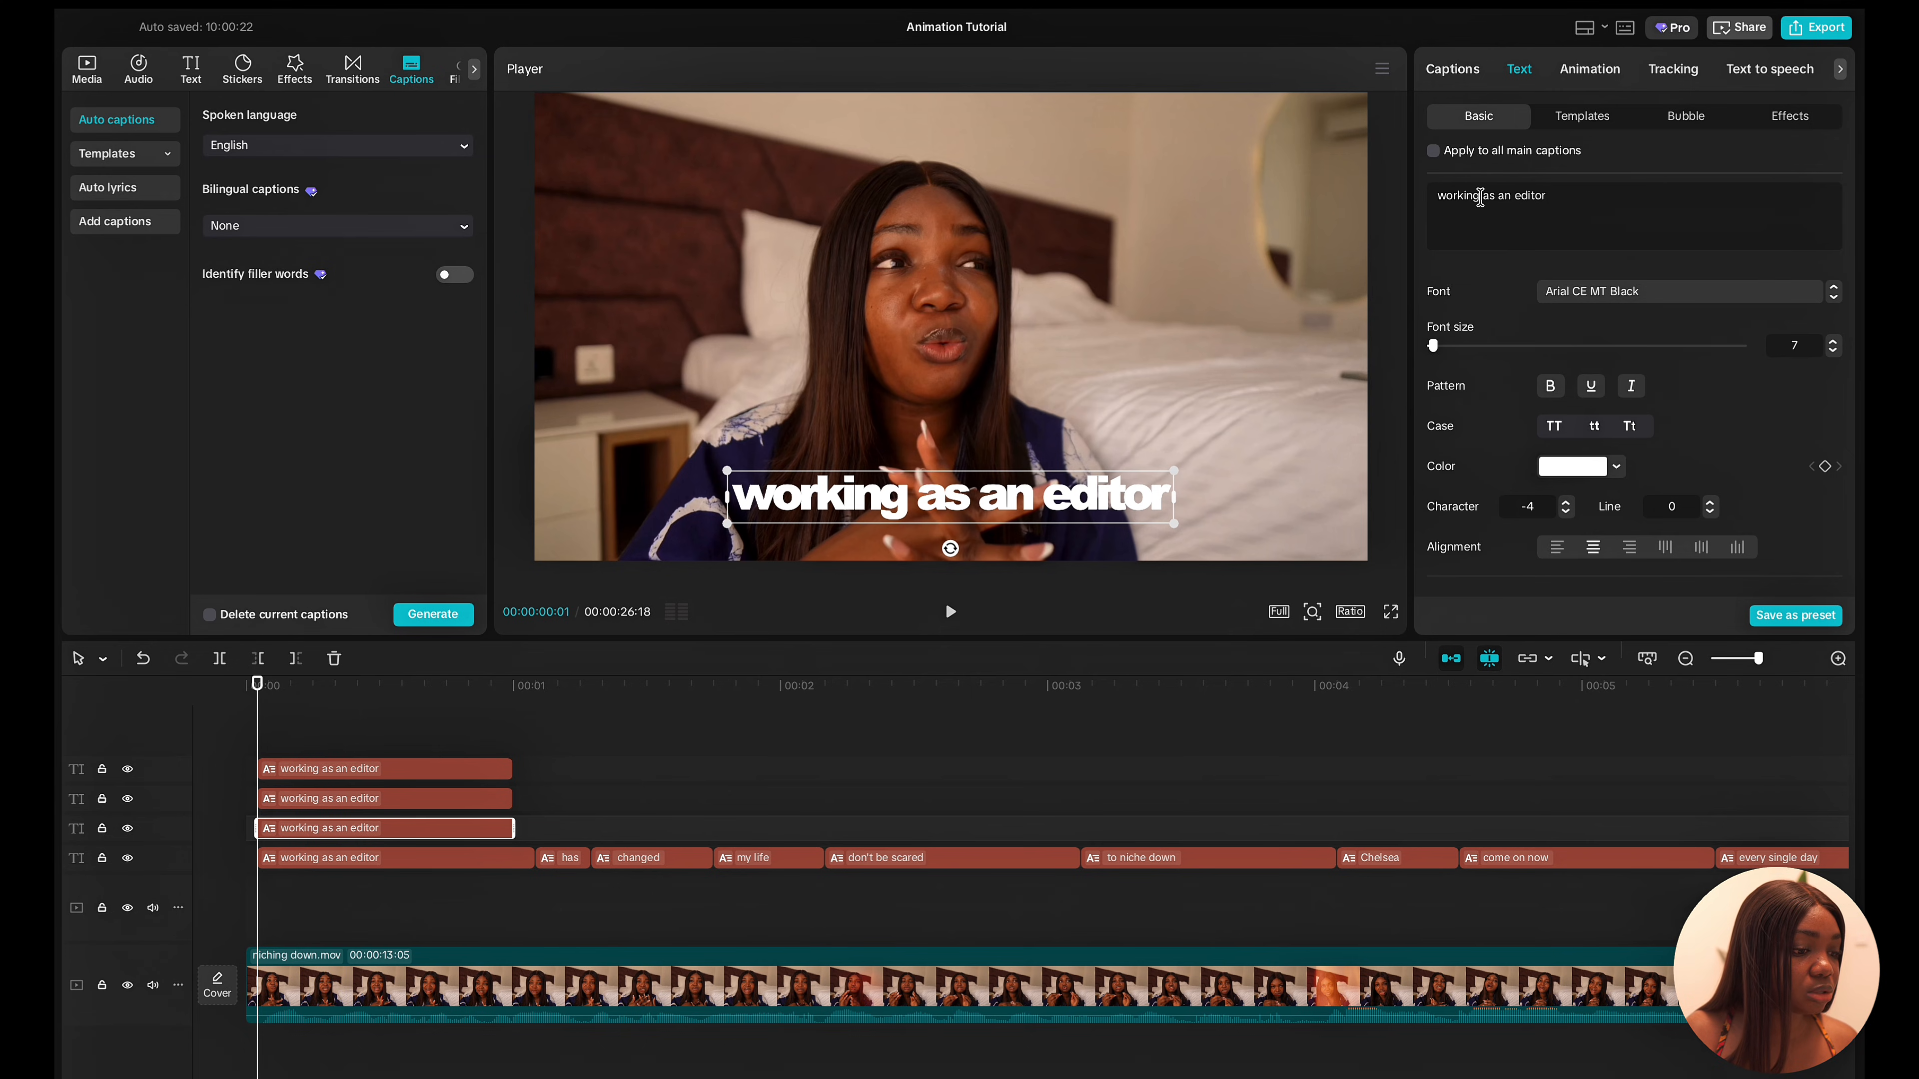
{"action": "left_click_drag", "start_coordinate": [1480, 196], "coordinate": [1589, 196]}
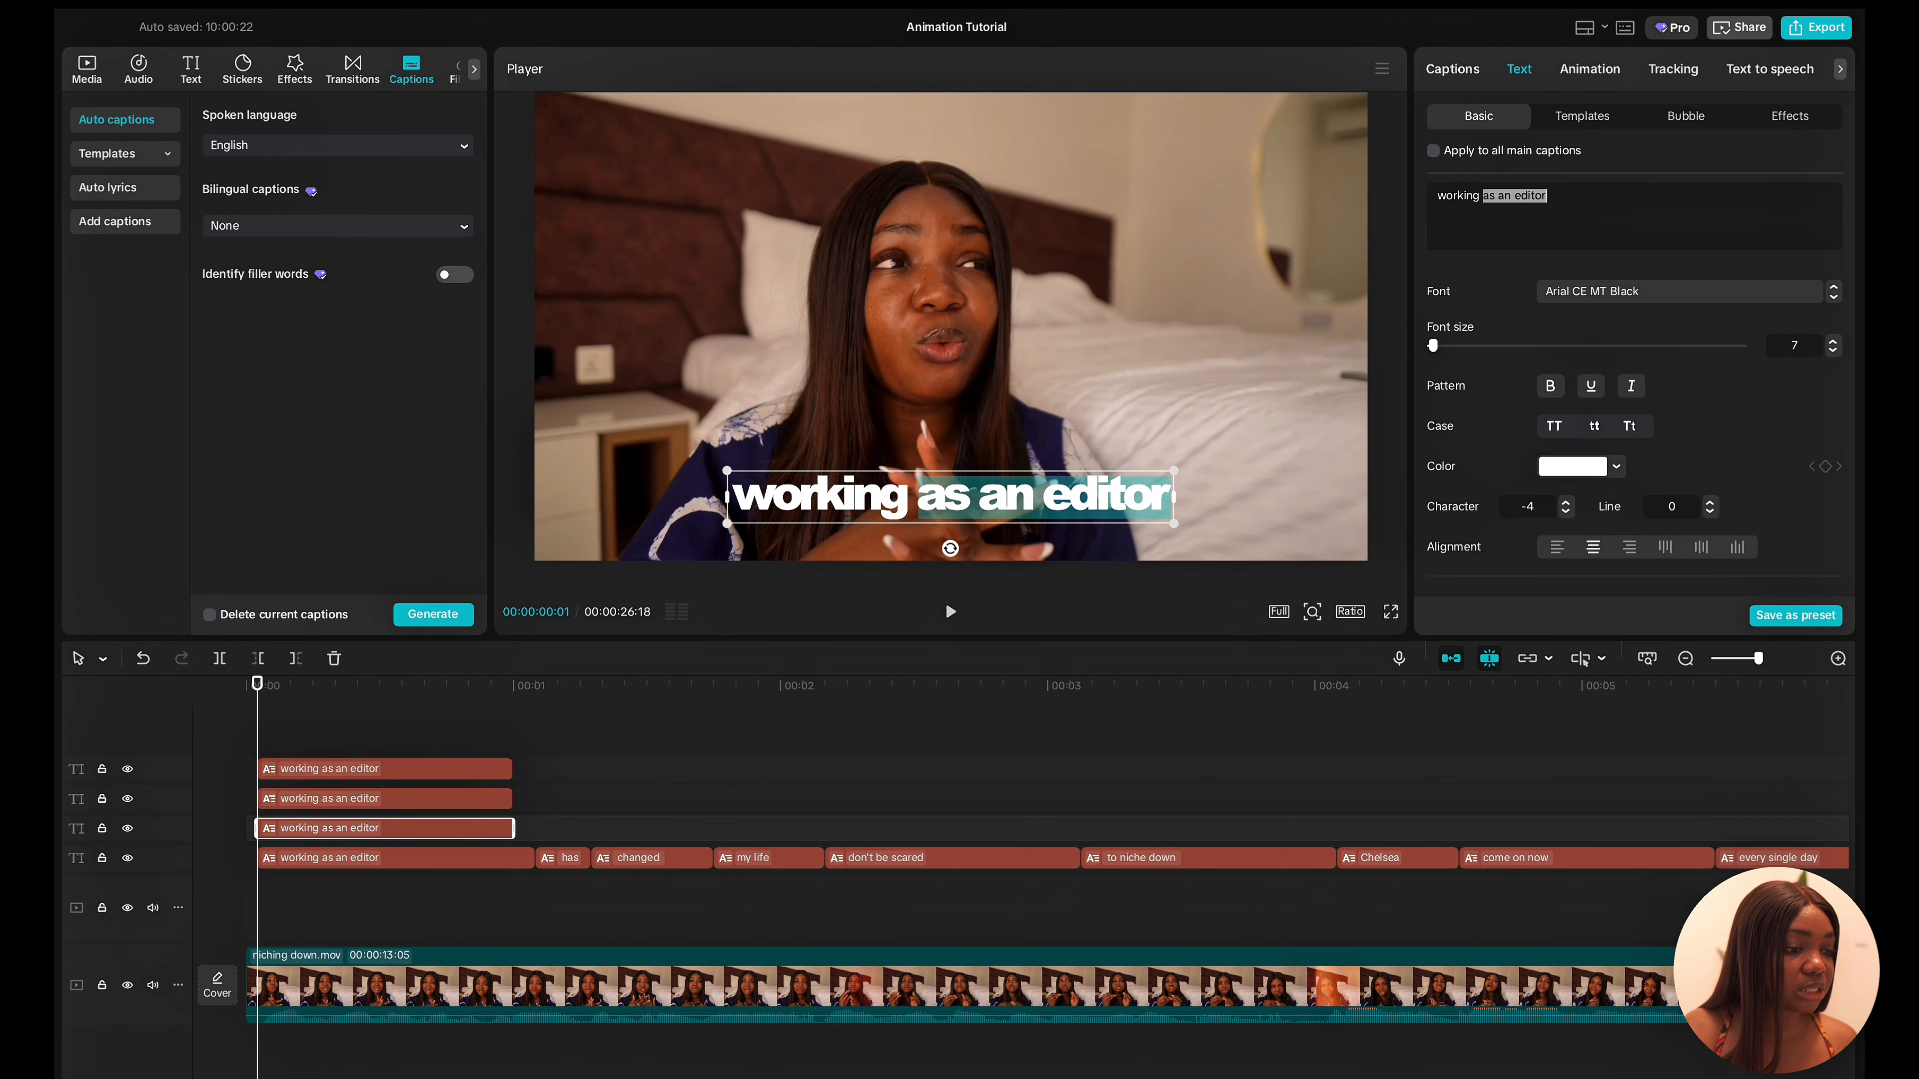
{"action": "key", "text": "BackSpace"}
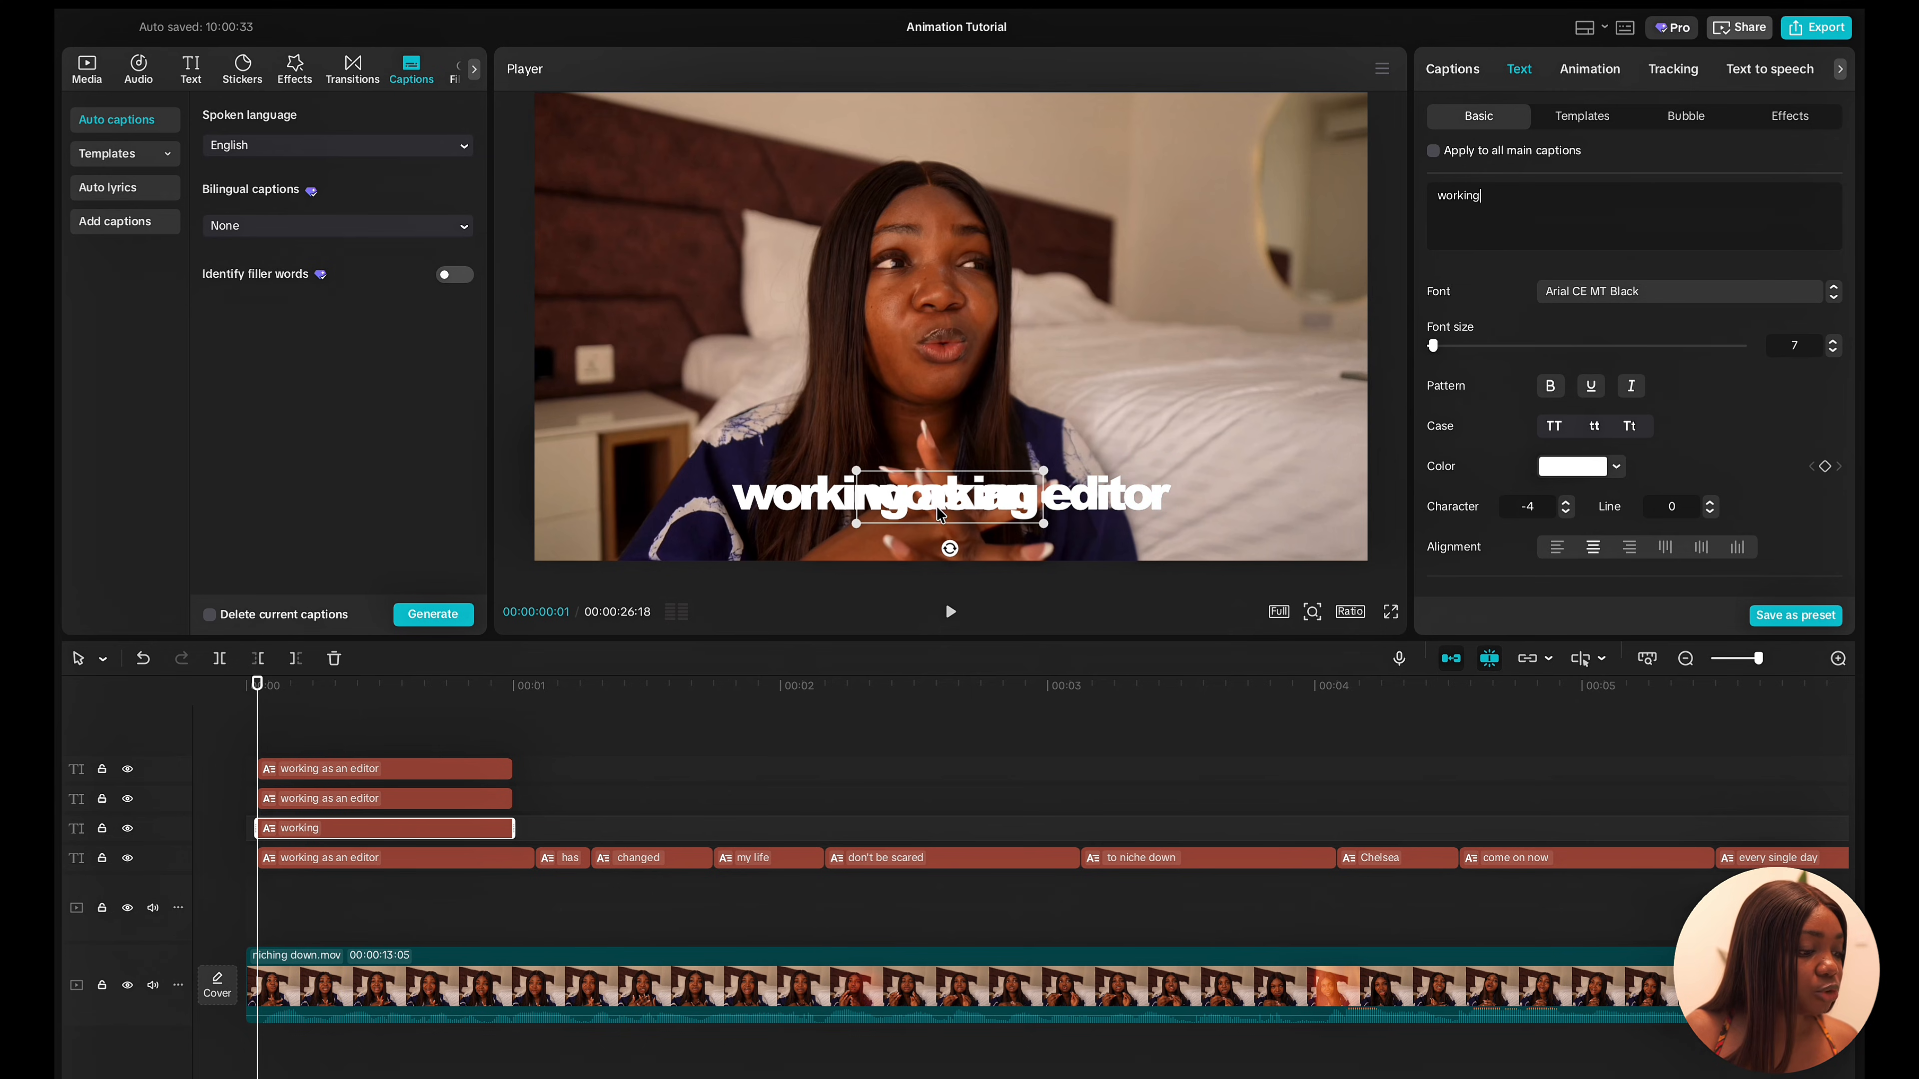
{"action": "left_click_drag", "start_coordinate": [937, 511], "coordinate": [810, 511]}
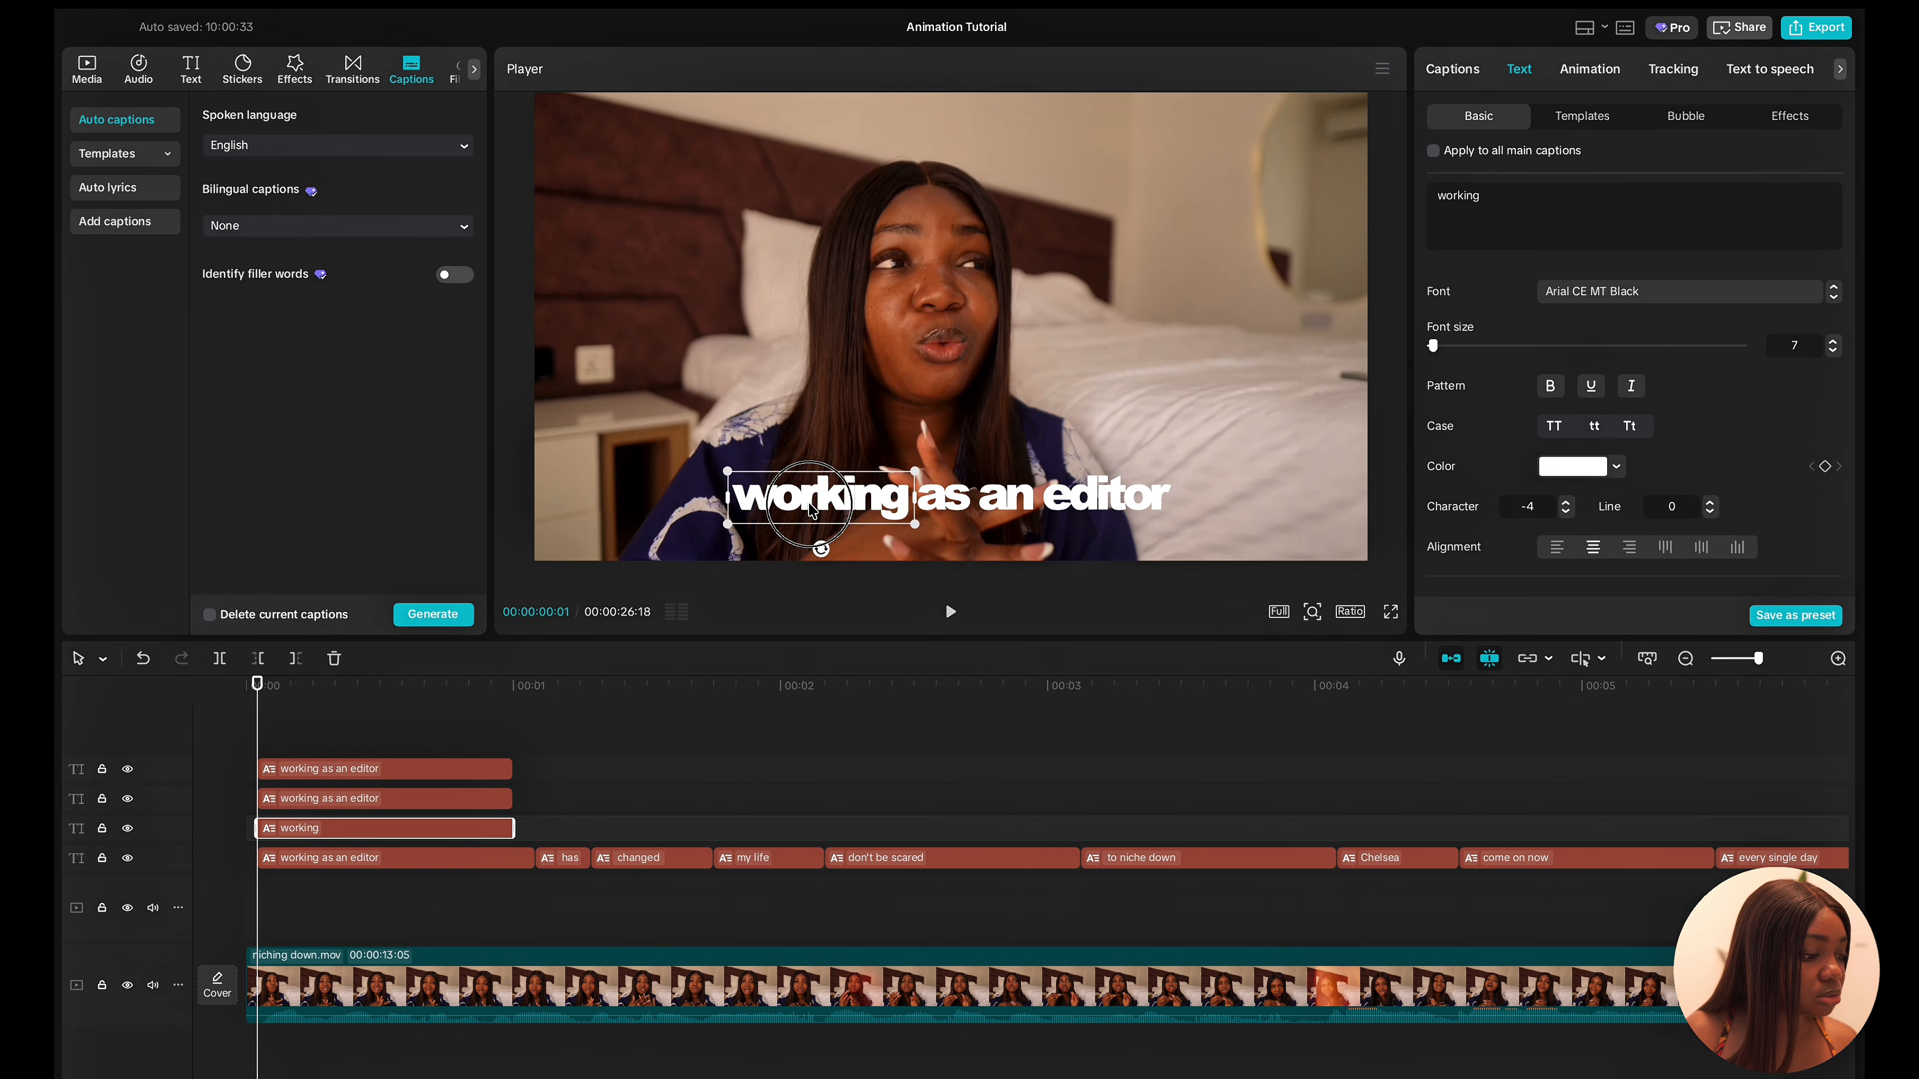
Reduce the middle duplicate caption to "as an" and place it exactly over those words in the original caption.
{"action": "left_click", "coordinate": [384, 799]}
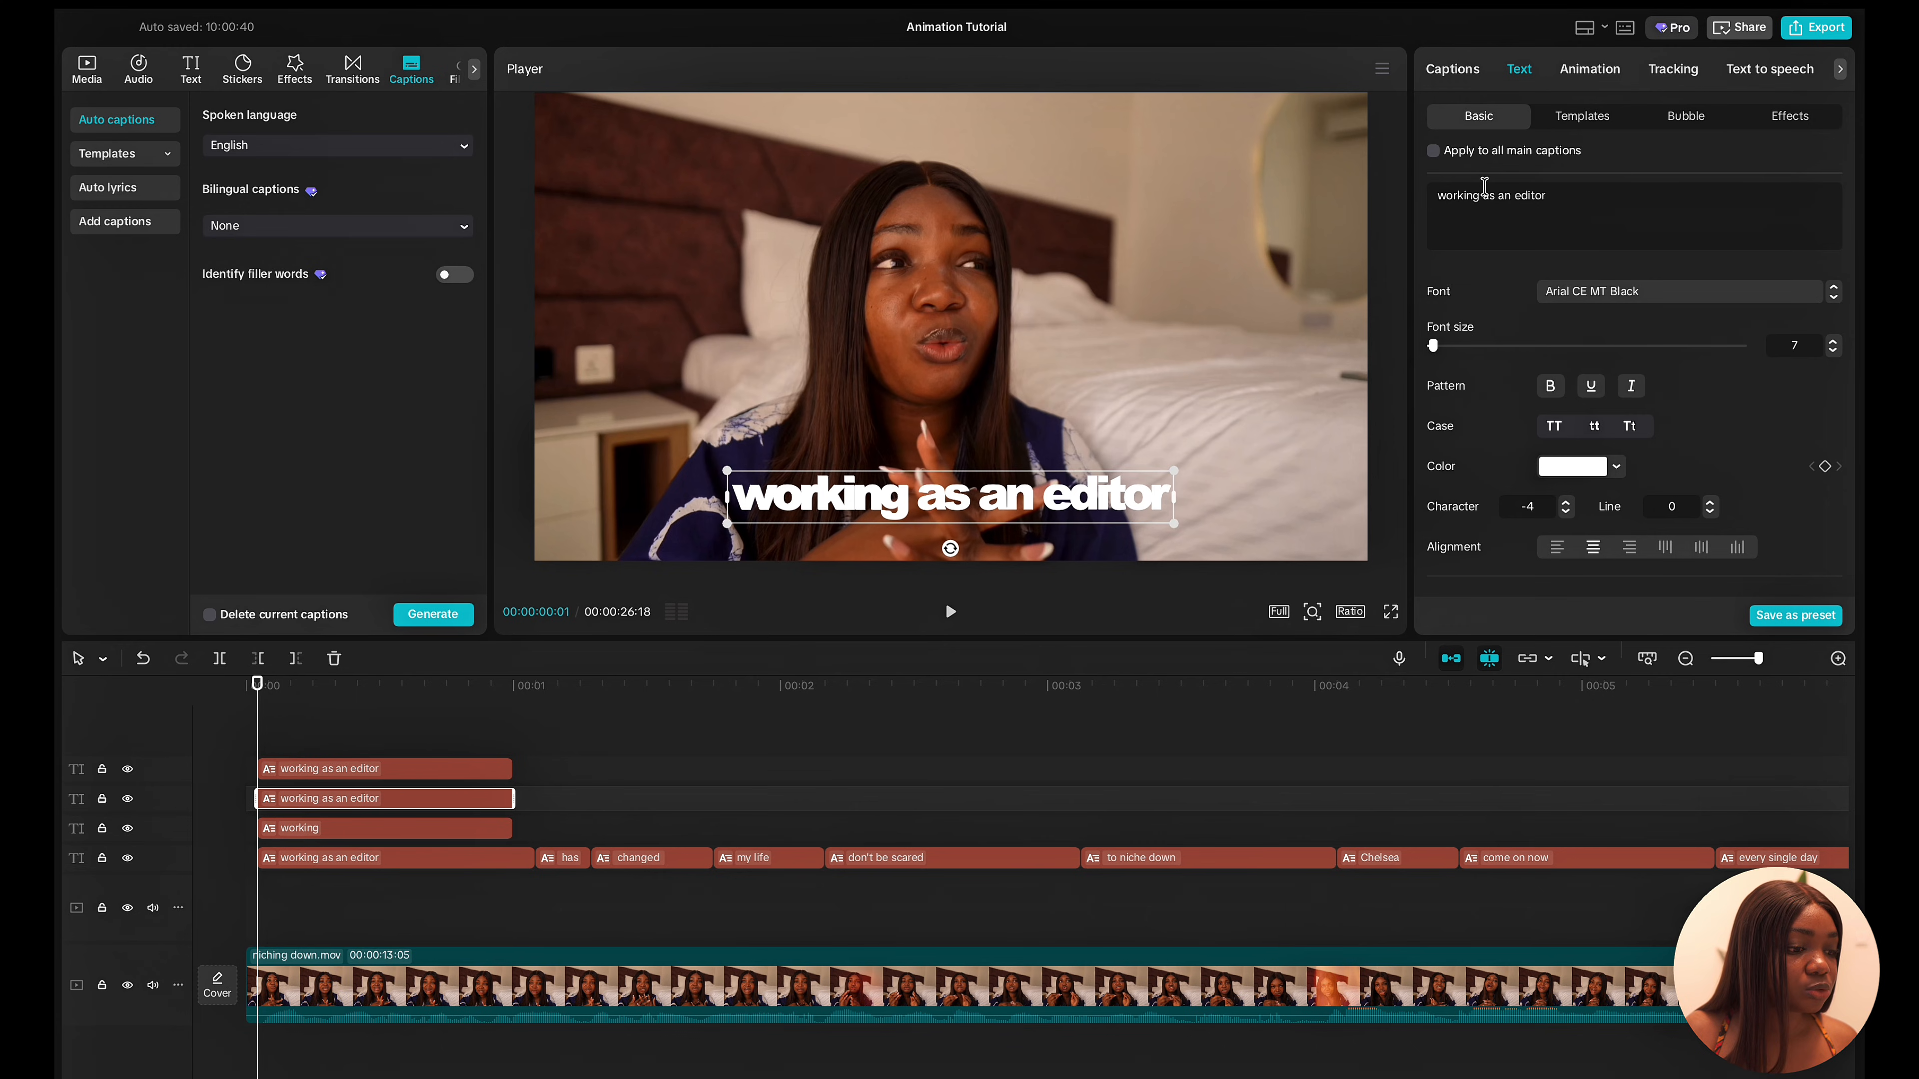
{"action": "left_click_drag", "start_coordinate": [1479, 195], "coordinate": [1534, 193]}
{"action": "key", "text": "BackSpace"}
{"action": "key", "text": "BackSpace"}
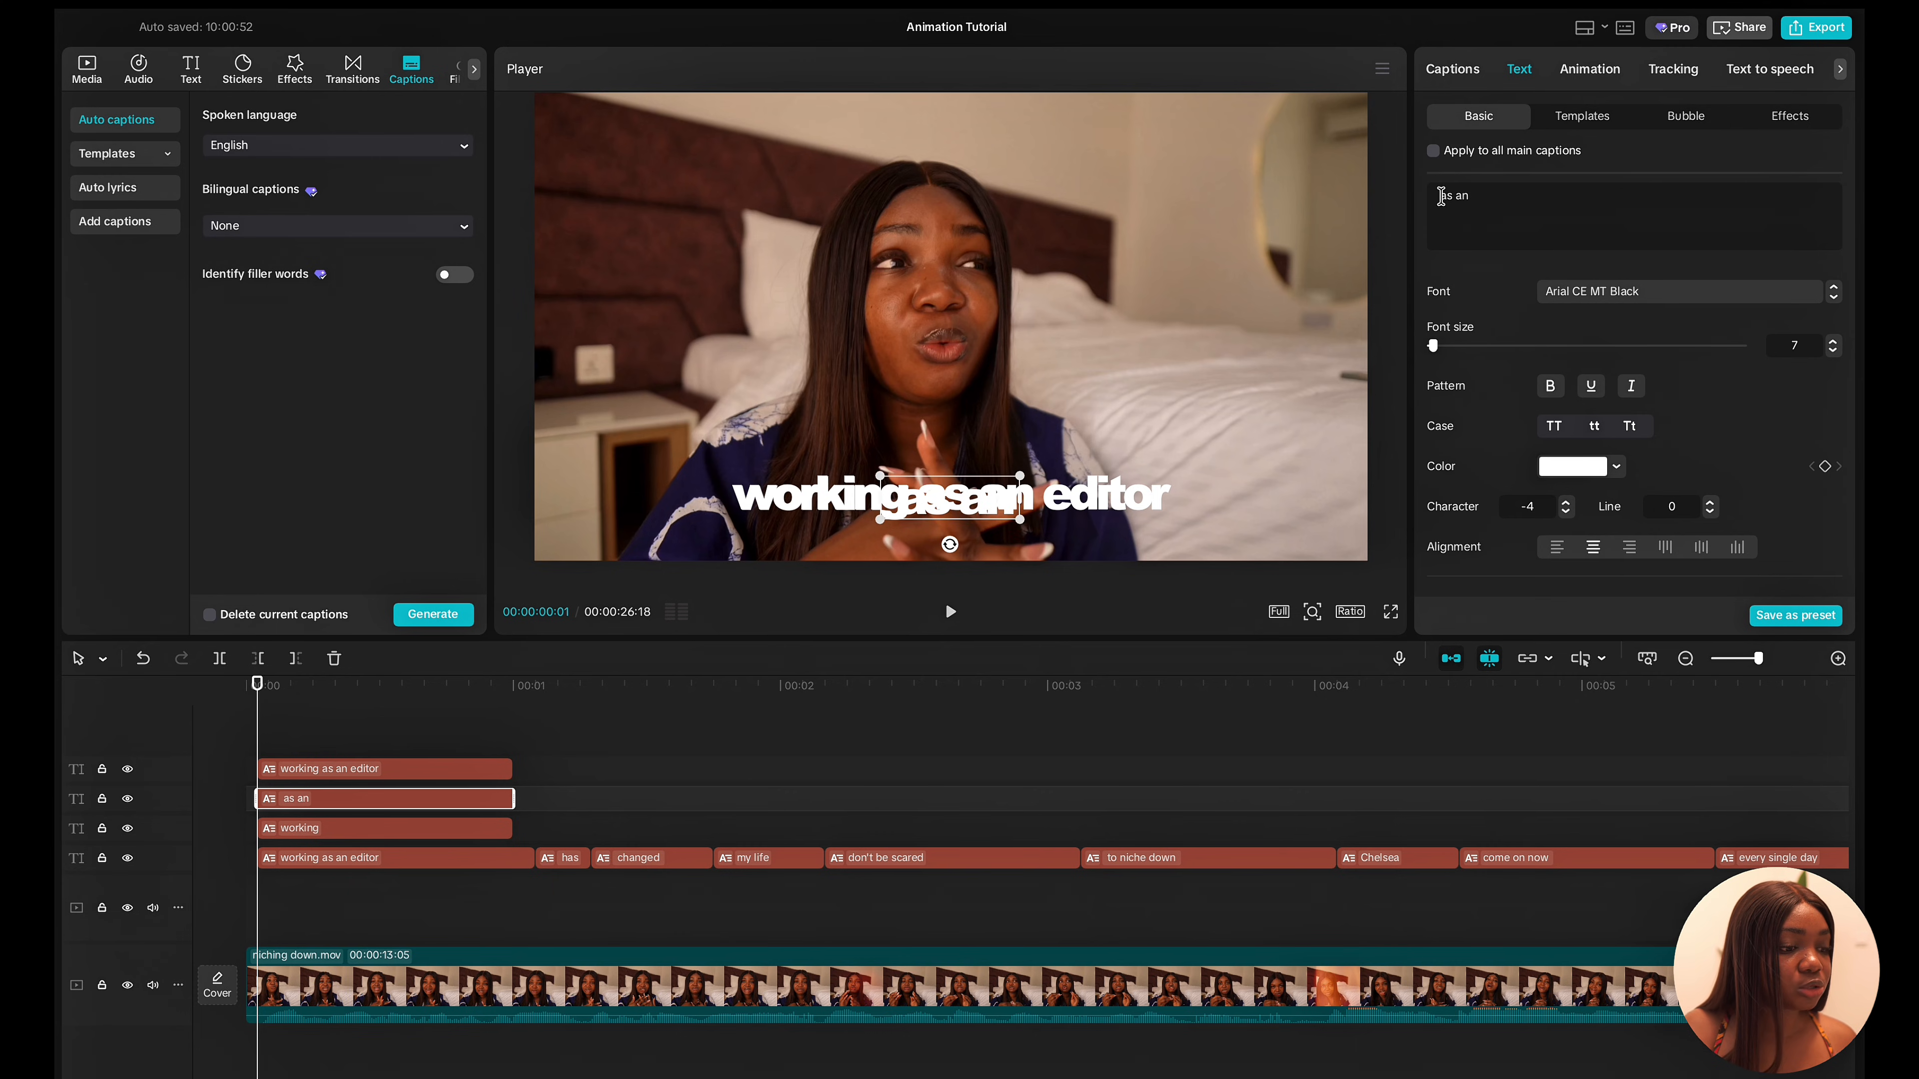
{"action": "key", "text": "BackSpace"}
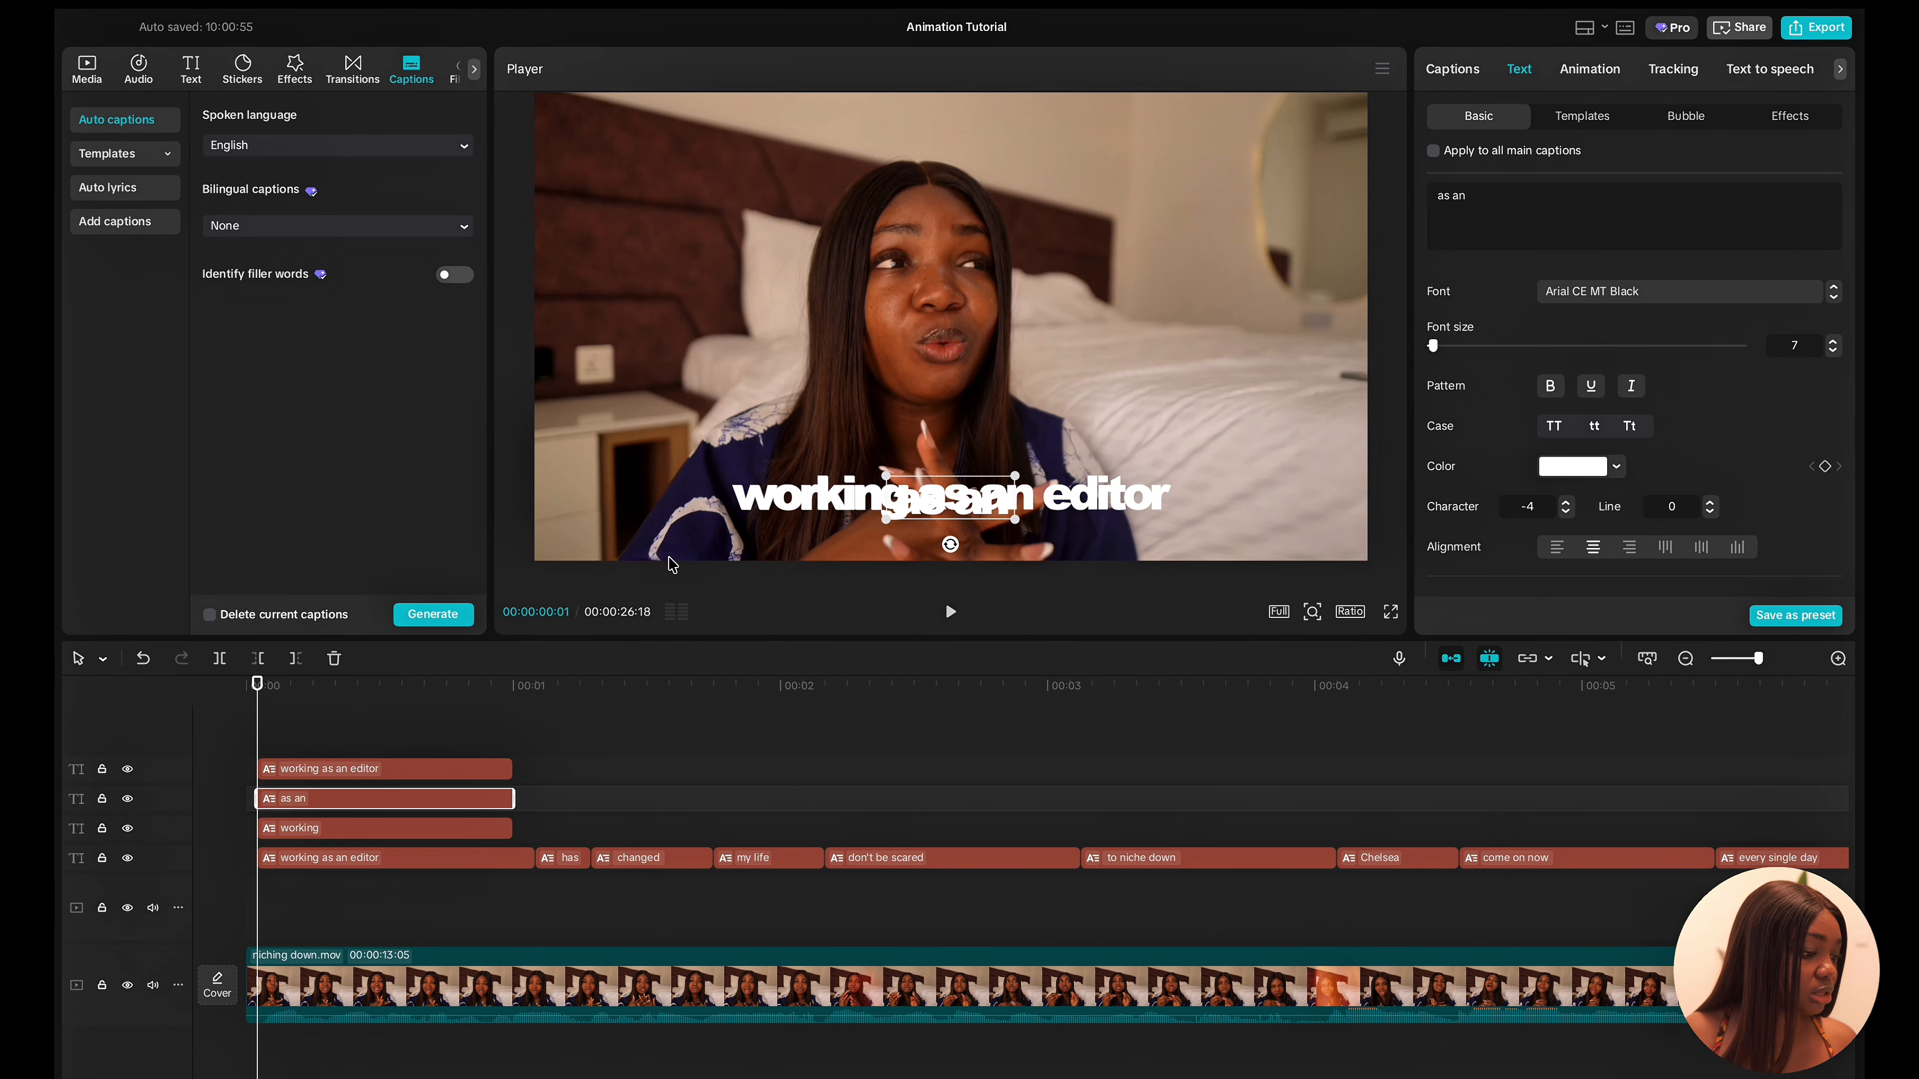
{"action": "left_click_drag", "start_coordinate": [950, 513], "coordinate": [974, 508]}
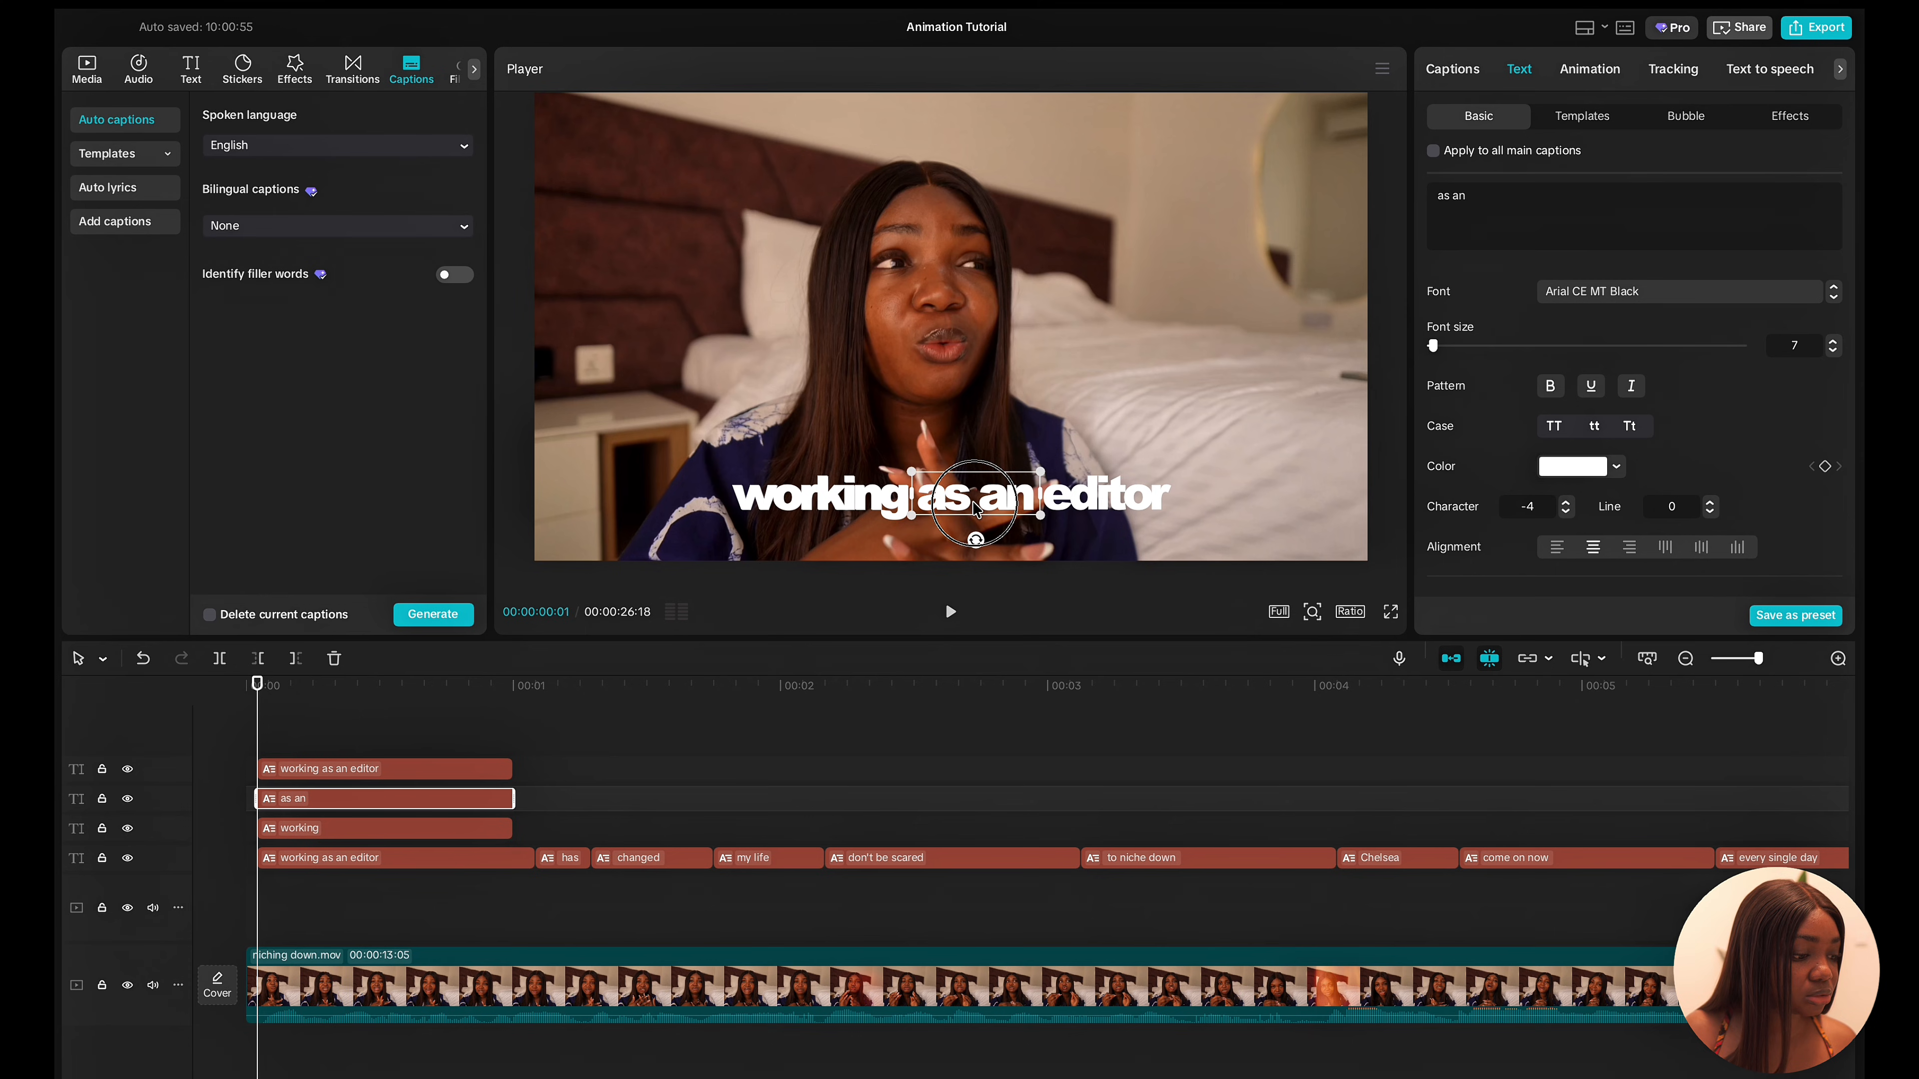
Cut the uppermost duplicate caption down to "editor" and align it over the last word of the original caption.
{"action": "scroll", "coordinate": [1003, 411], "scroll_direction": "up", "scroll_amount": 5}
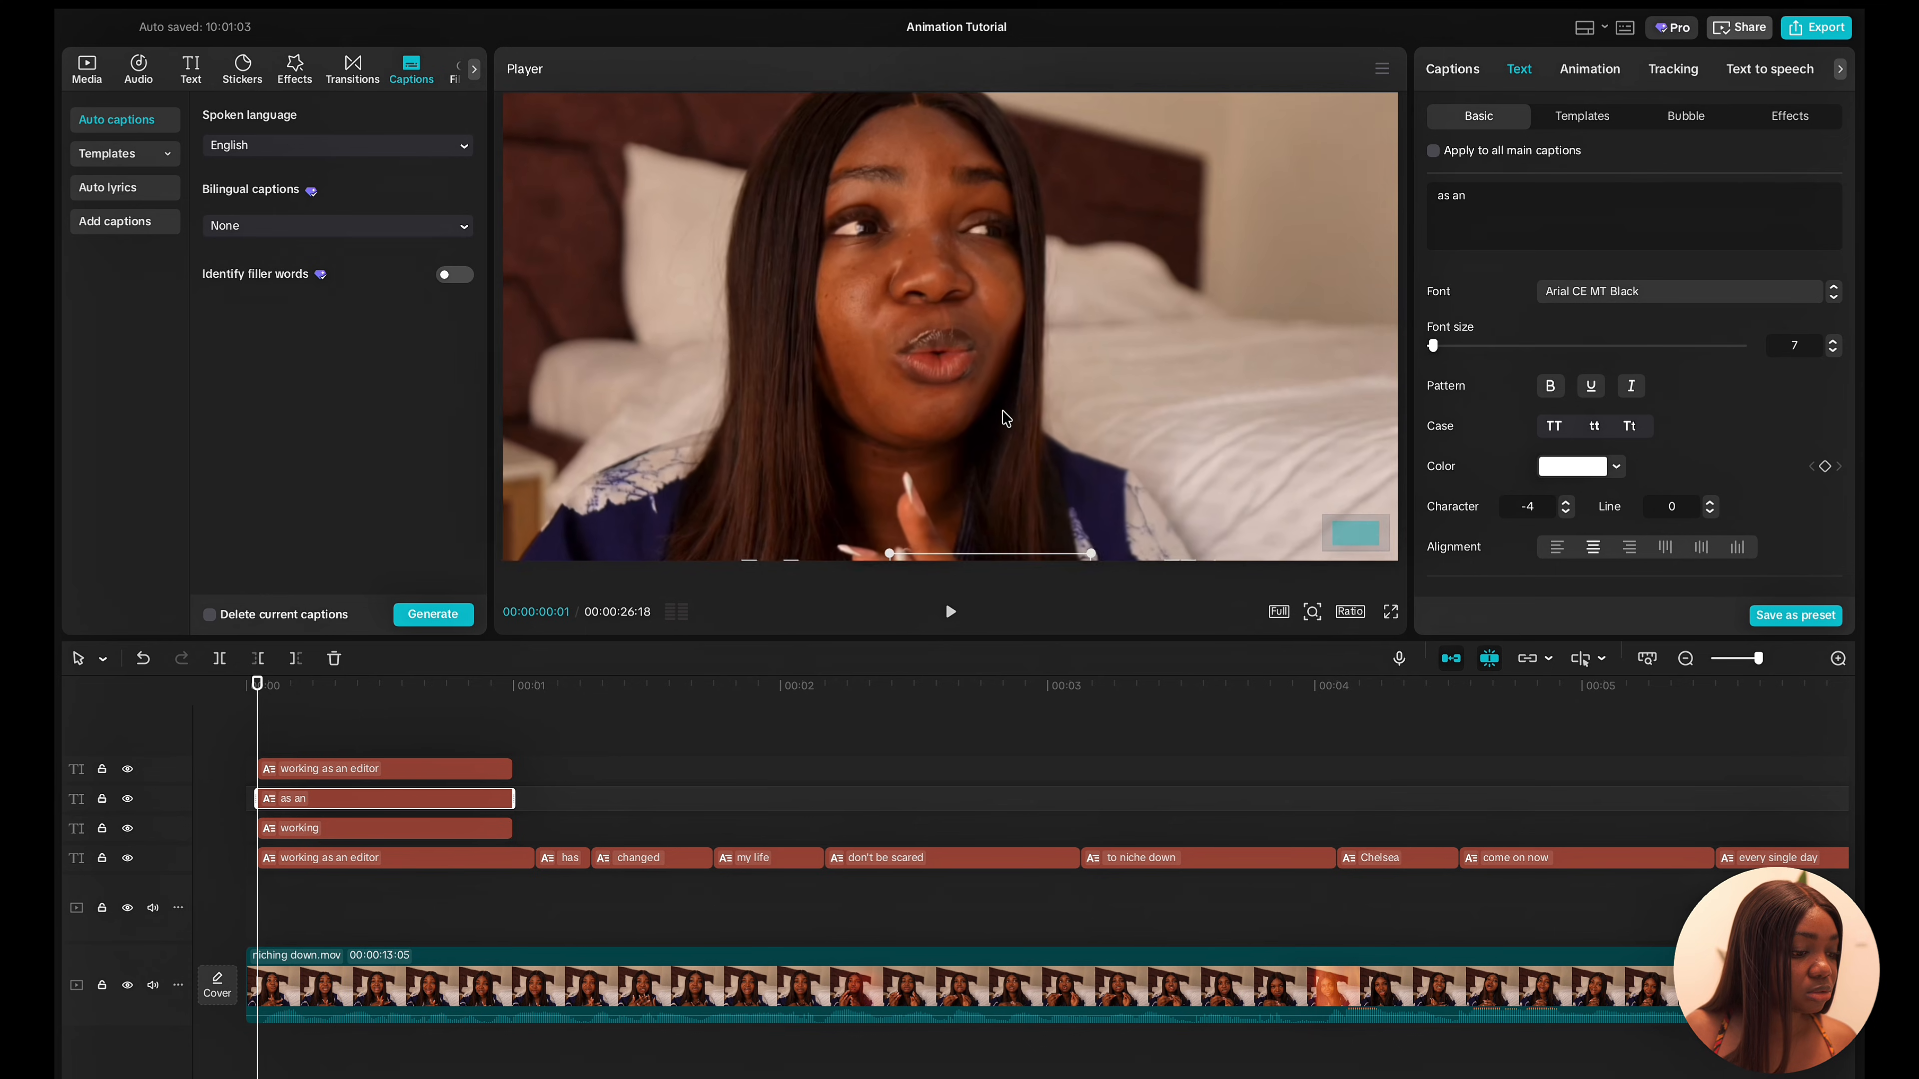
{"action": "scroll", "coordinate": [1003, 413], "scroll_direction": "down", "scroll_amount": 4}
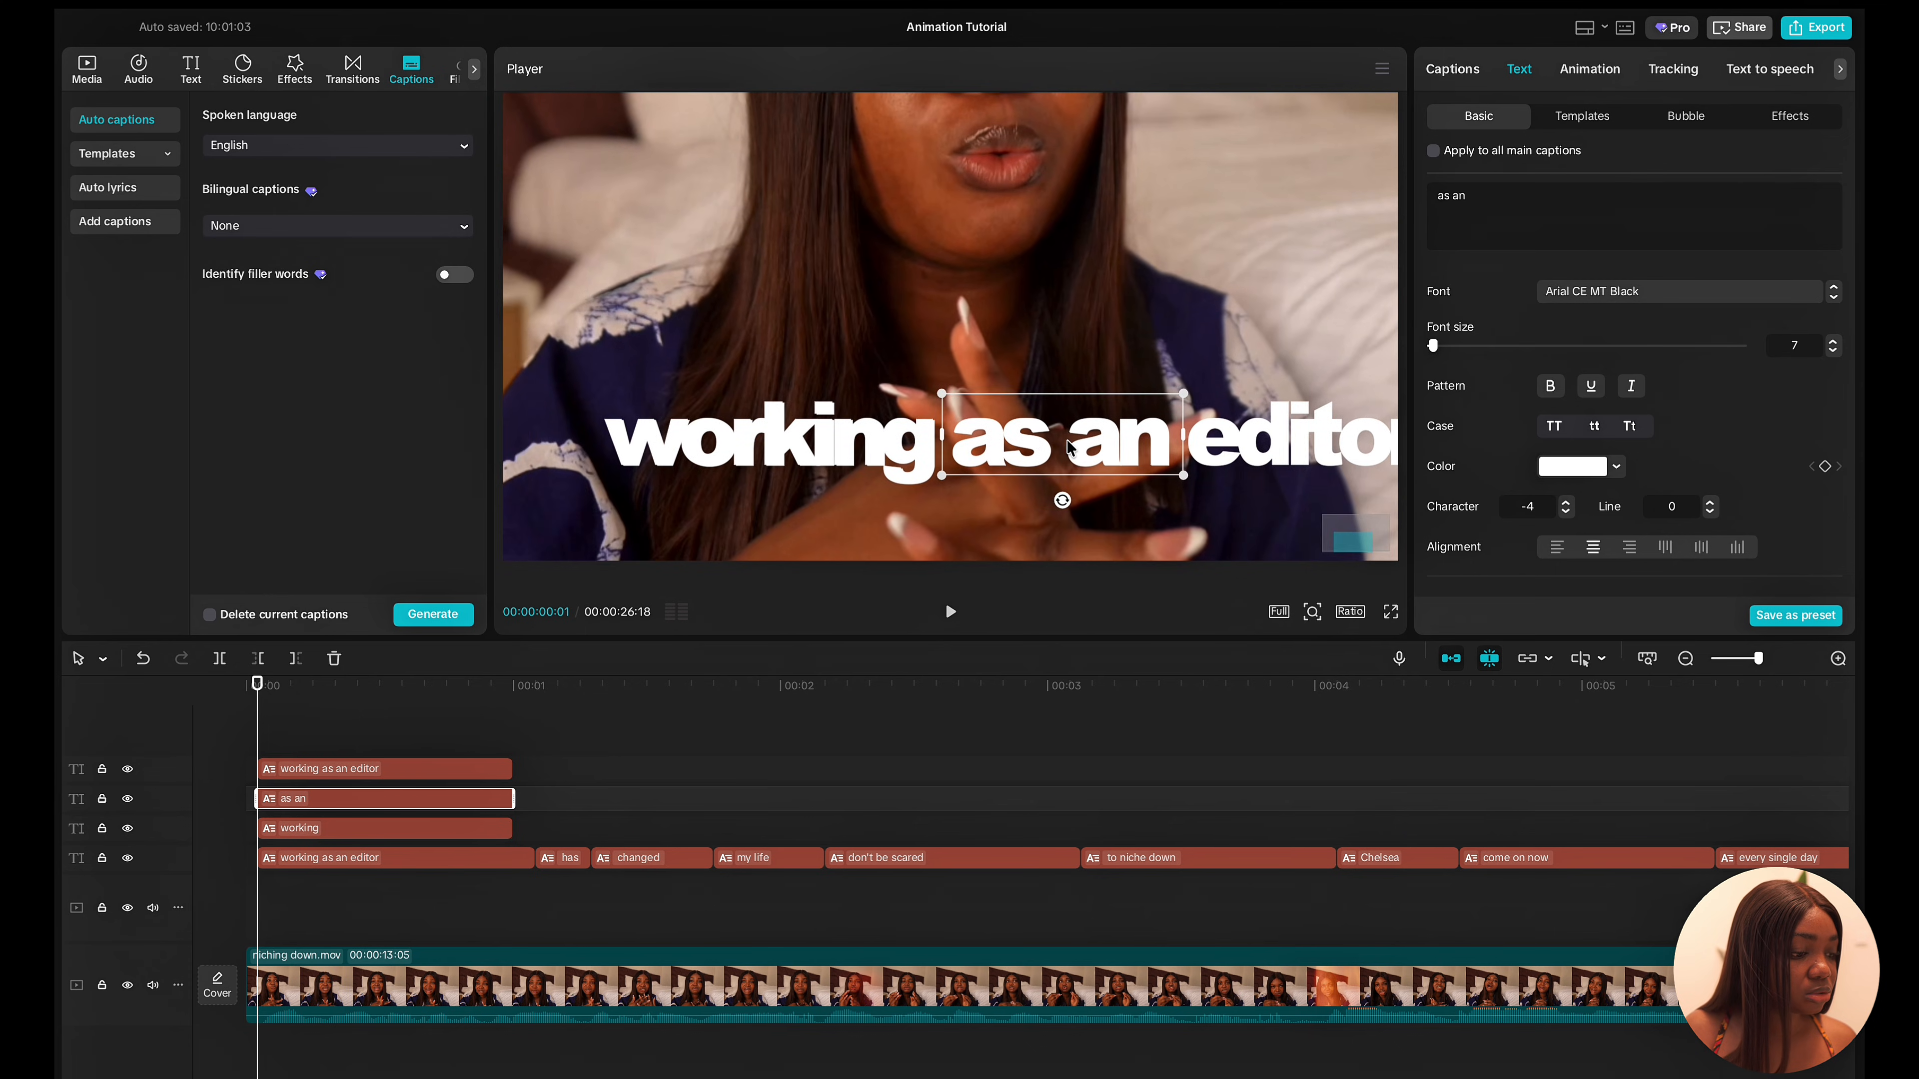
{"action": "scroll", "coordinate": [1066, 446], "scroll_direction": "right", "scroll_amount": 3}
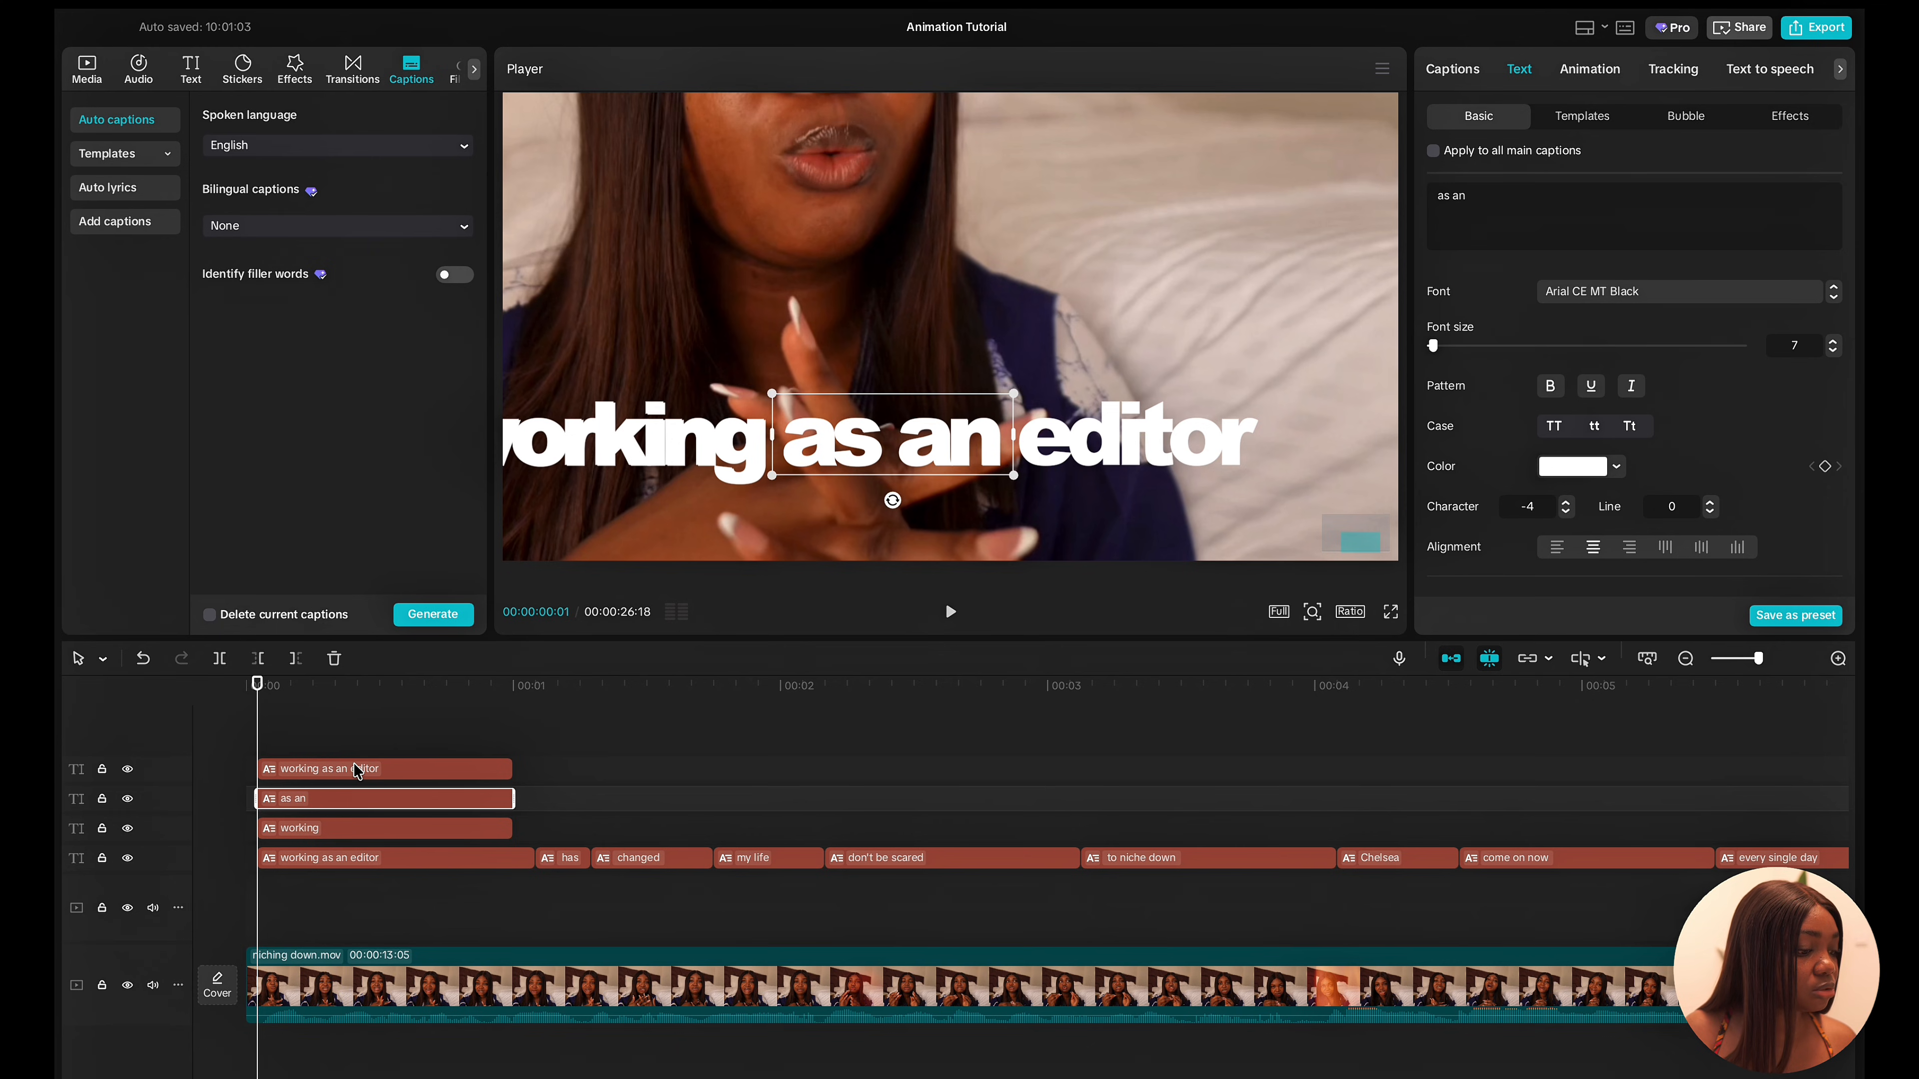
{"action": "left_click", "coordinate": [355, 769]}
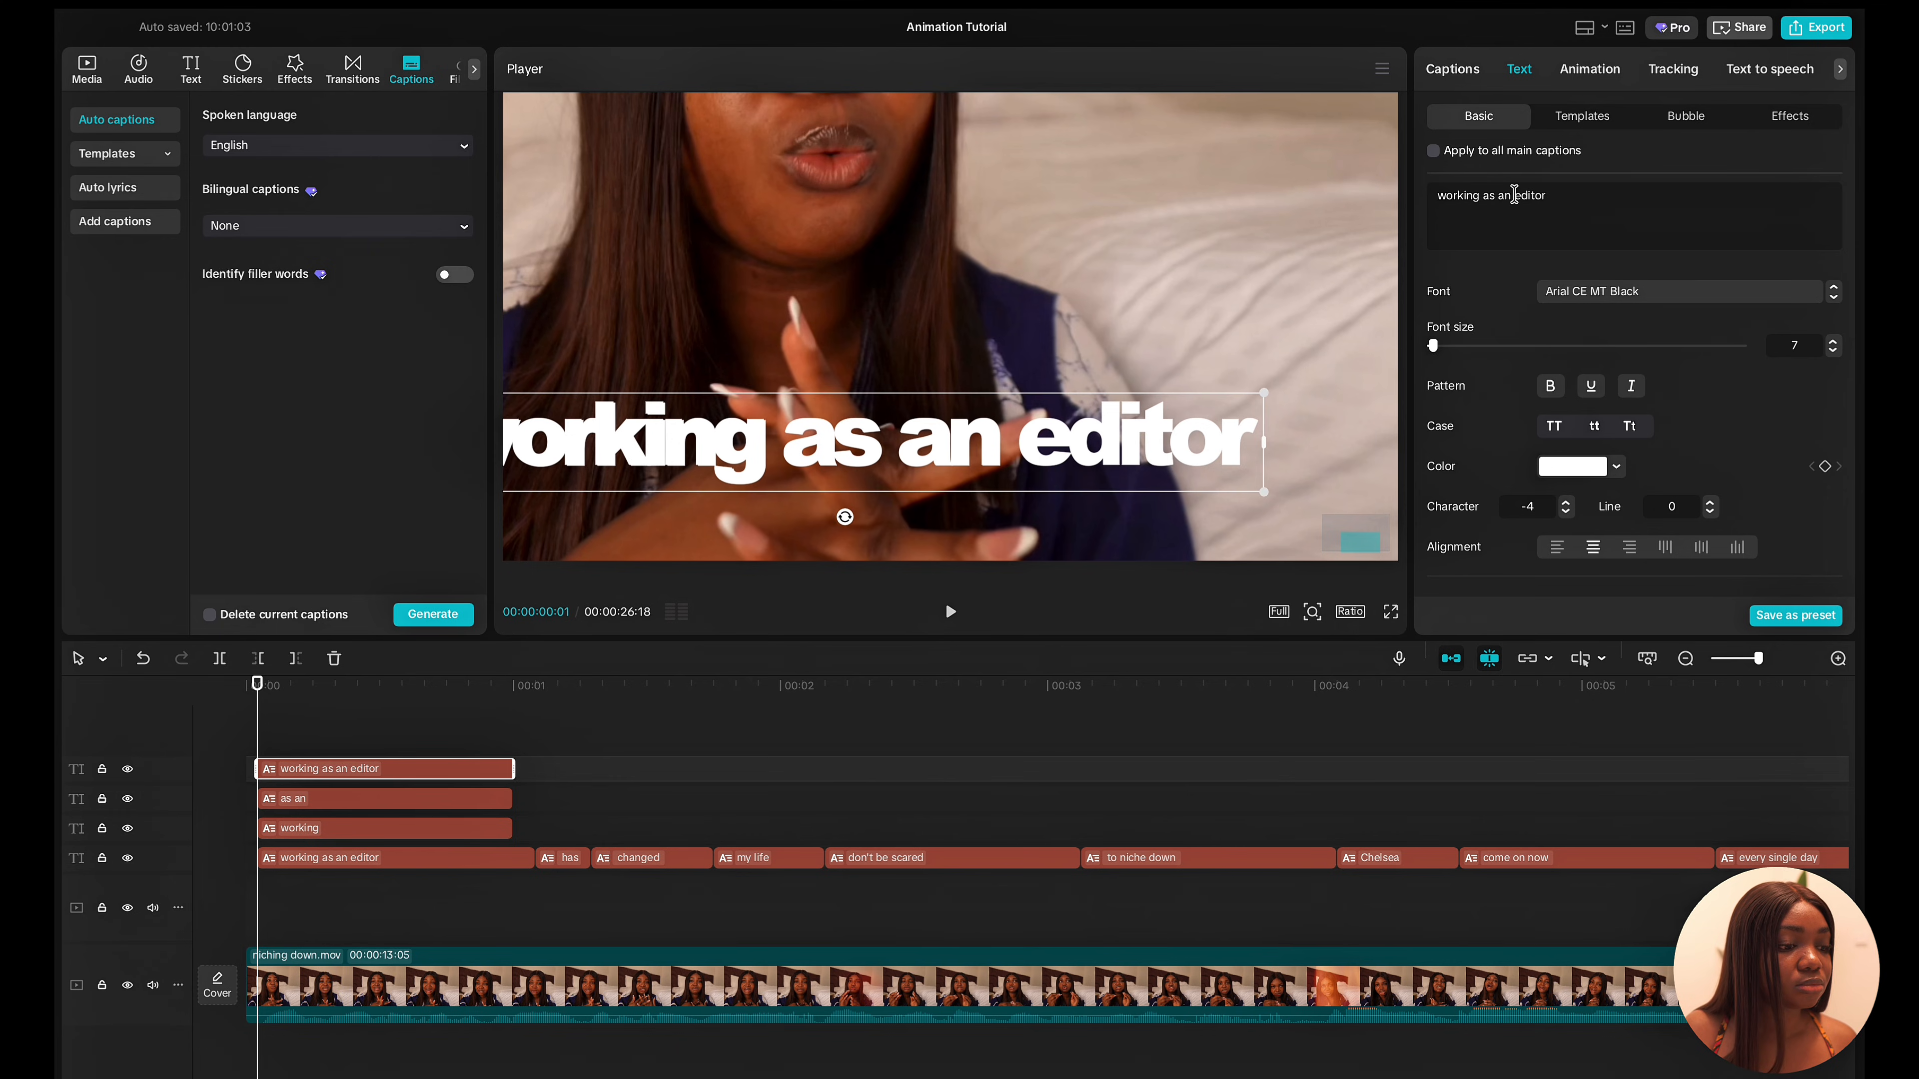
{"action": "left_click_drag", "start_coordinate": [1514, 195], "coordinate": [1427, 198]}
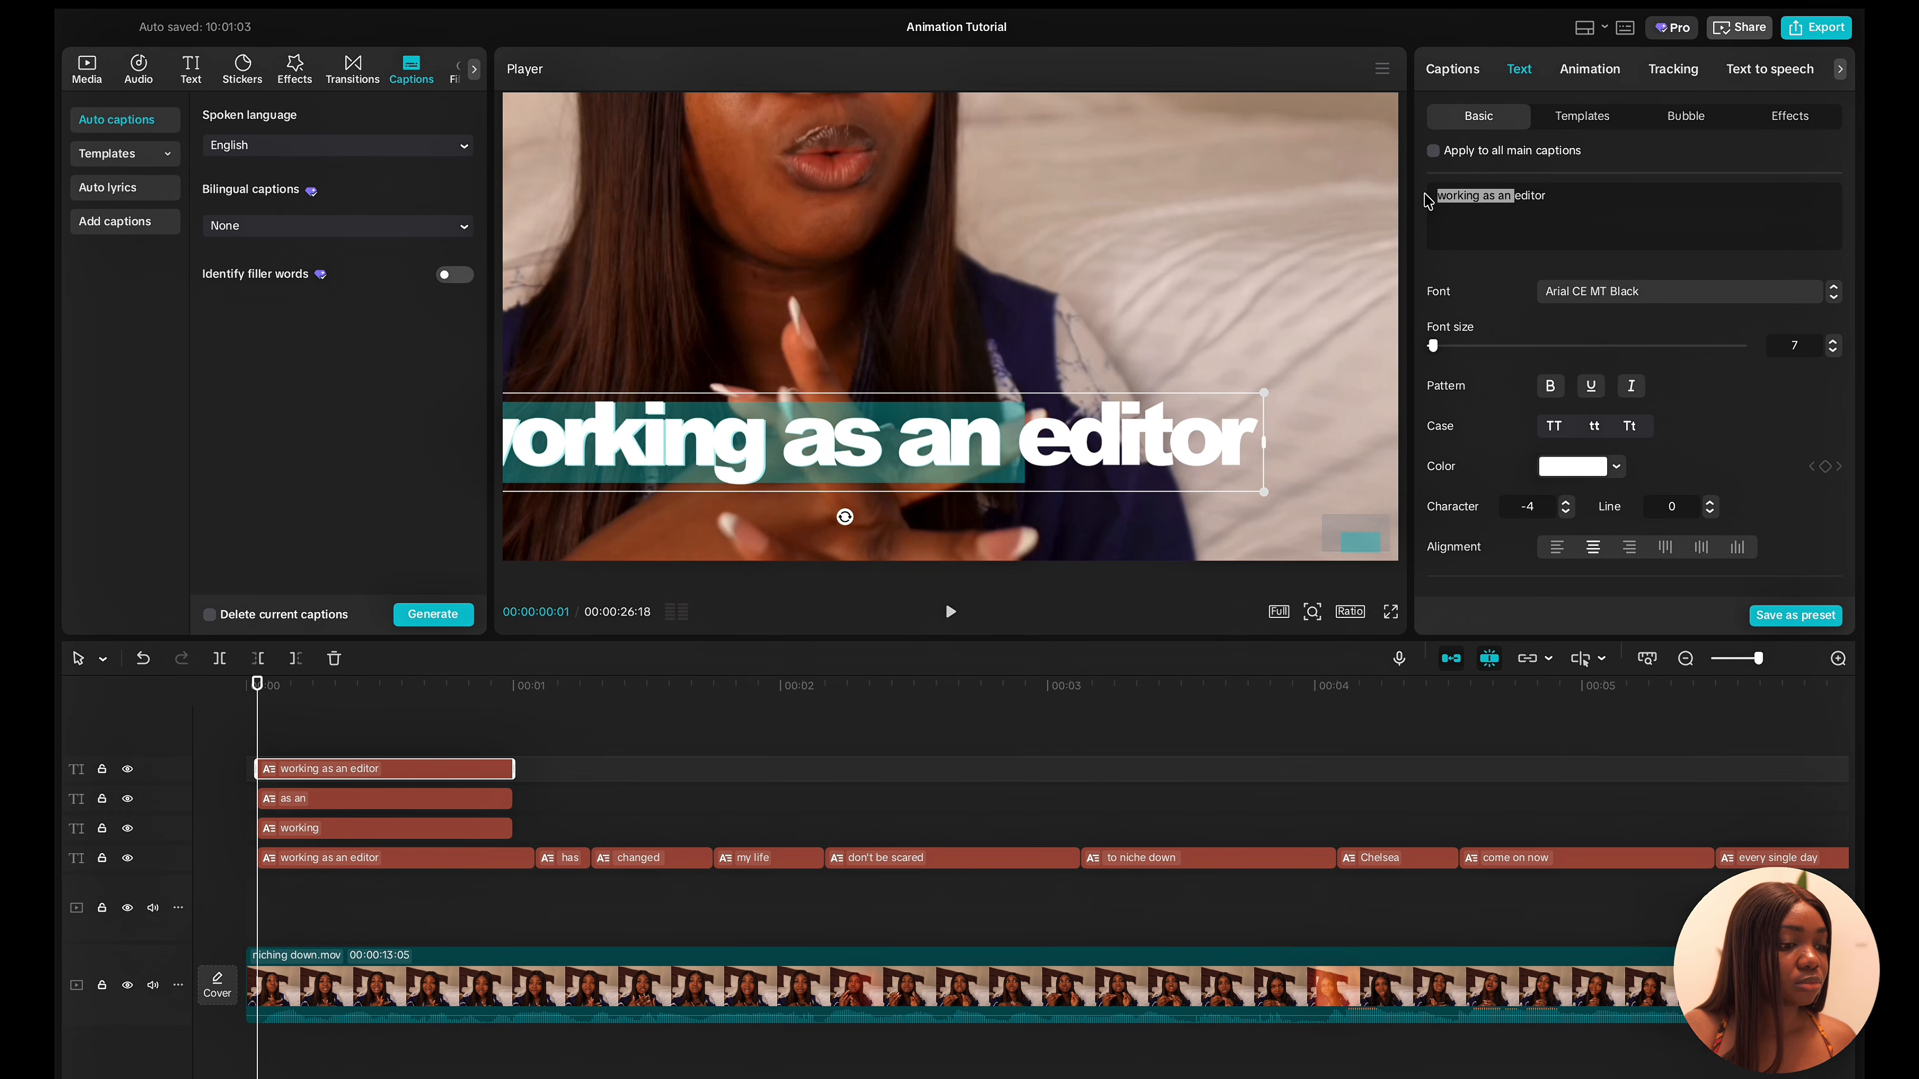
{"action": "key", "text": "BackSpace"}
{"action": "left_click_drag", "start_coordinate": [886, 446], "coordinate": [1172, 436]}
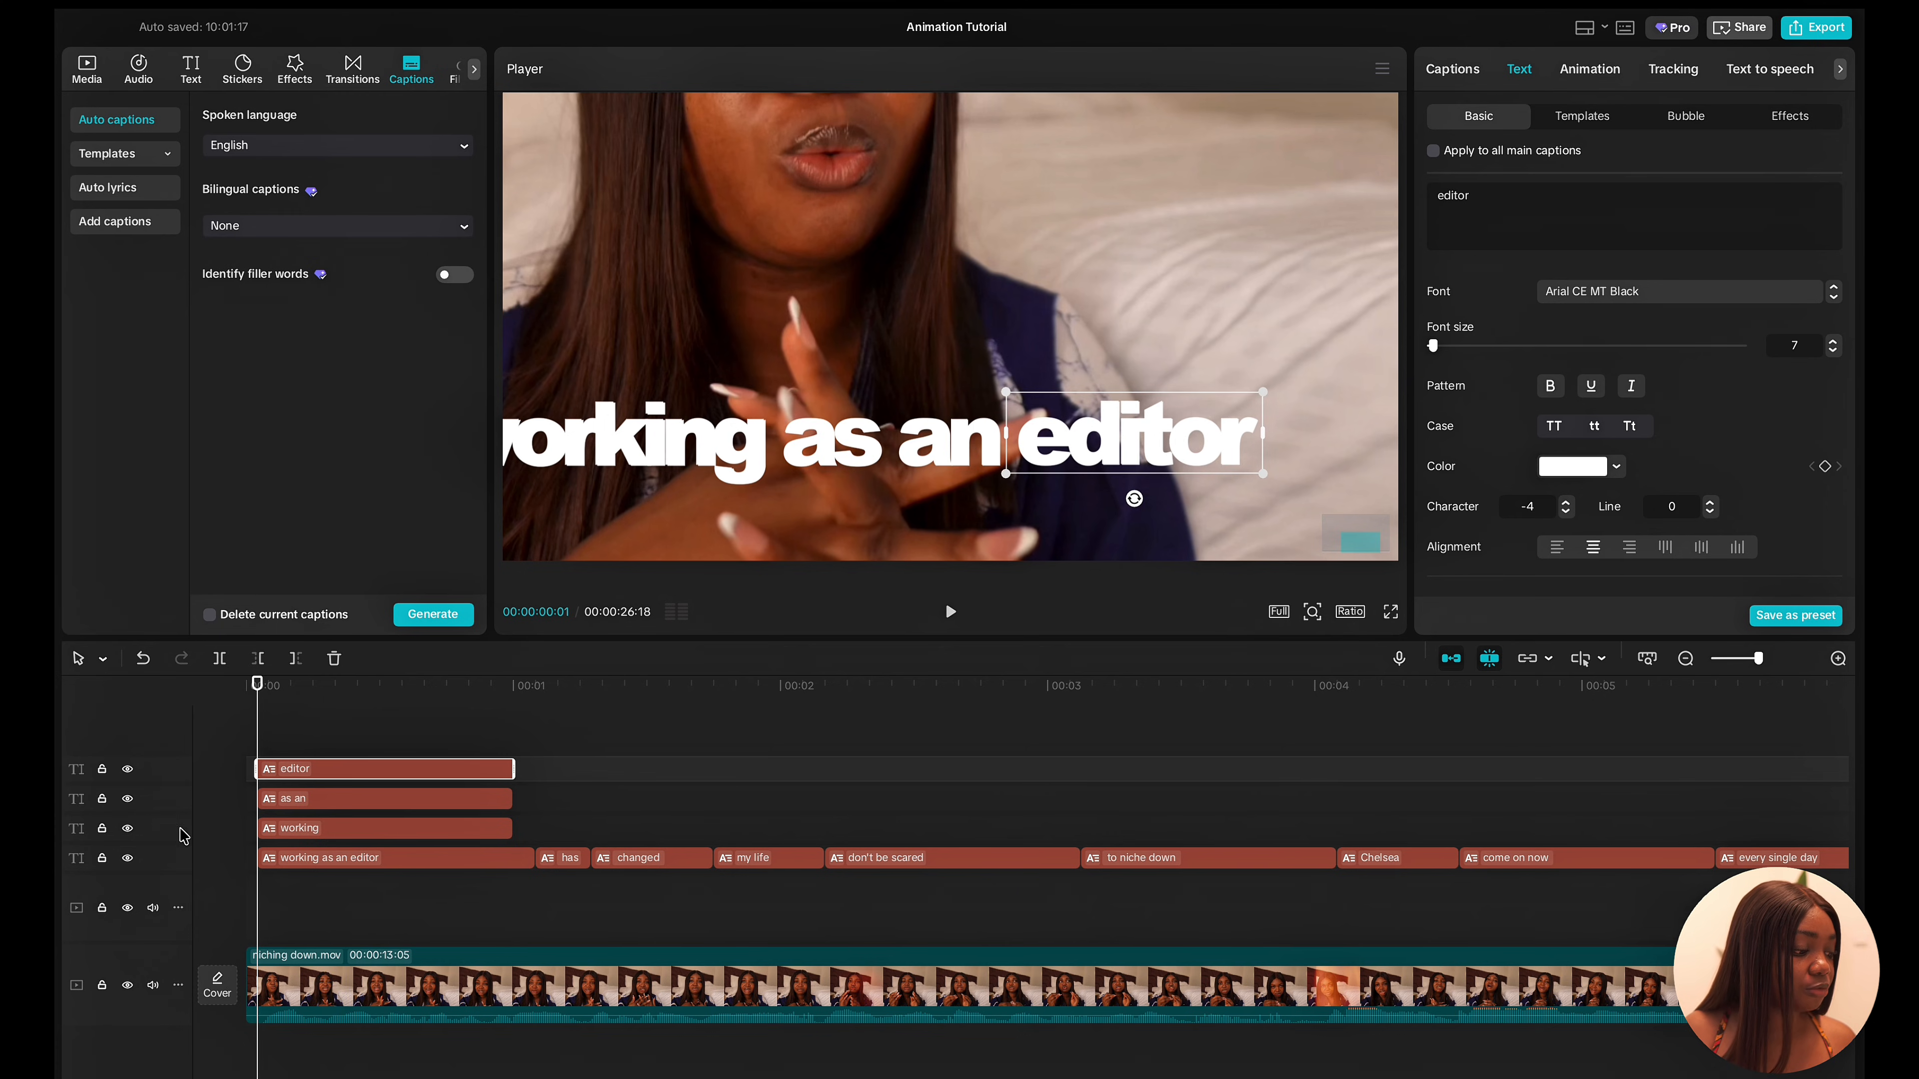
Hide the original captions track to check how the separate word captions line up, and show the track again.
{"action": "left_click", "coordinate": [312, 856]}
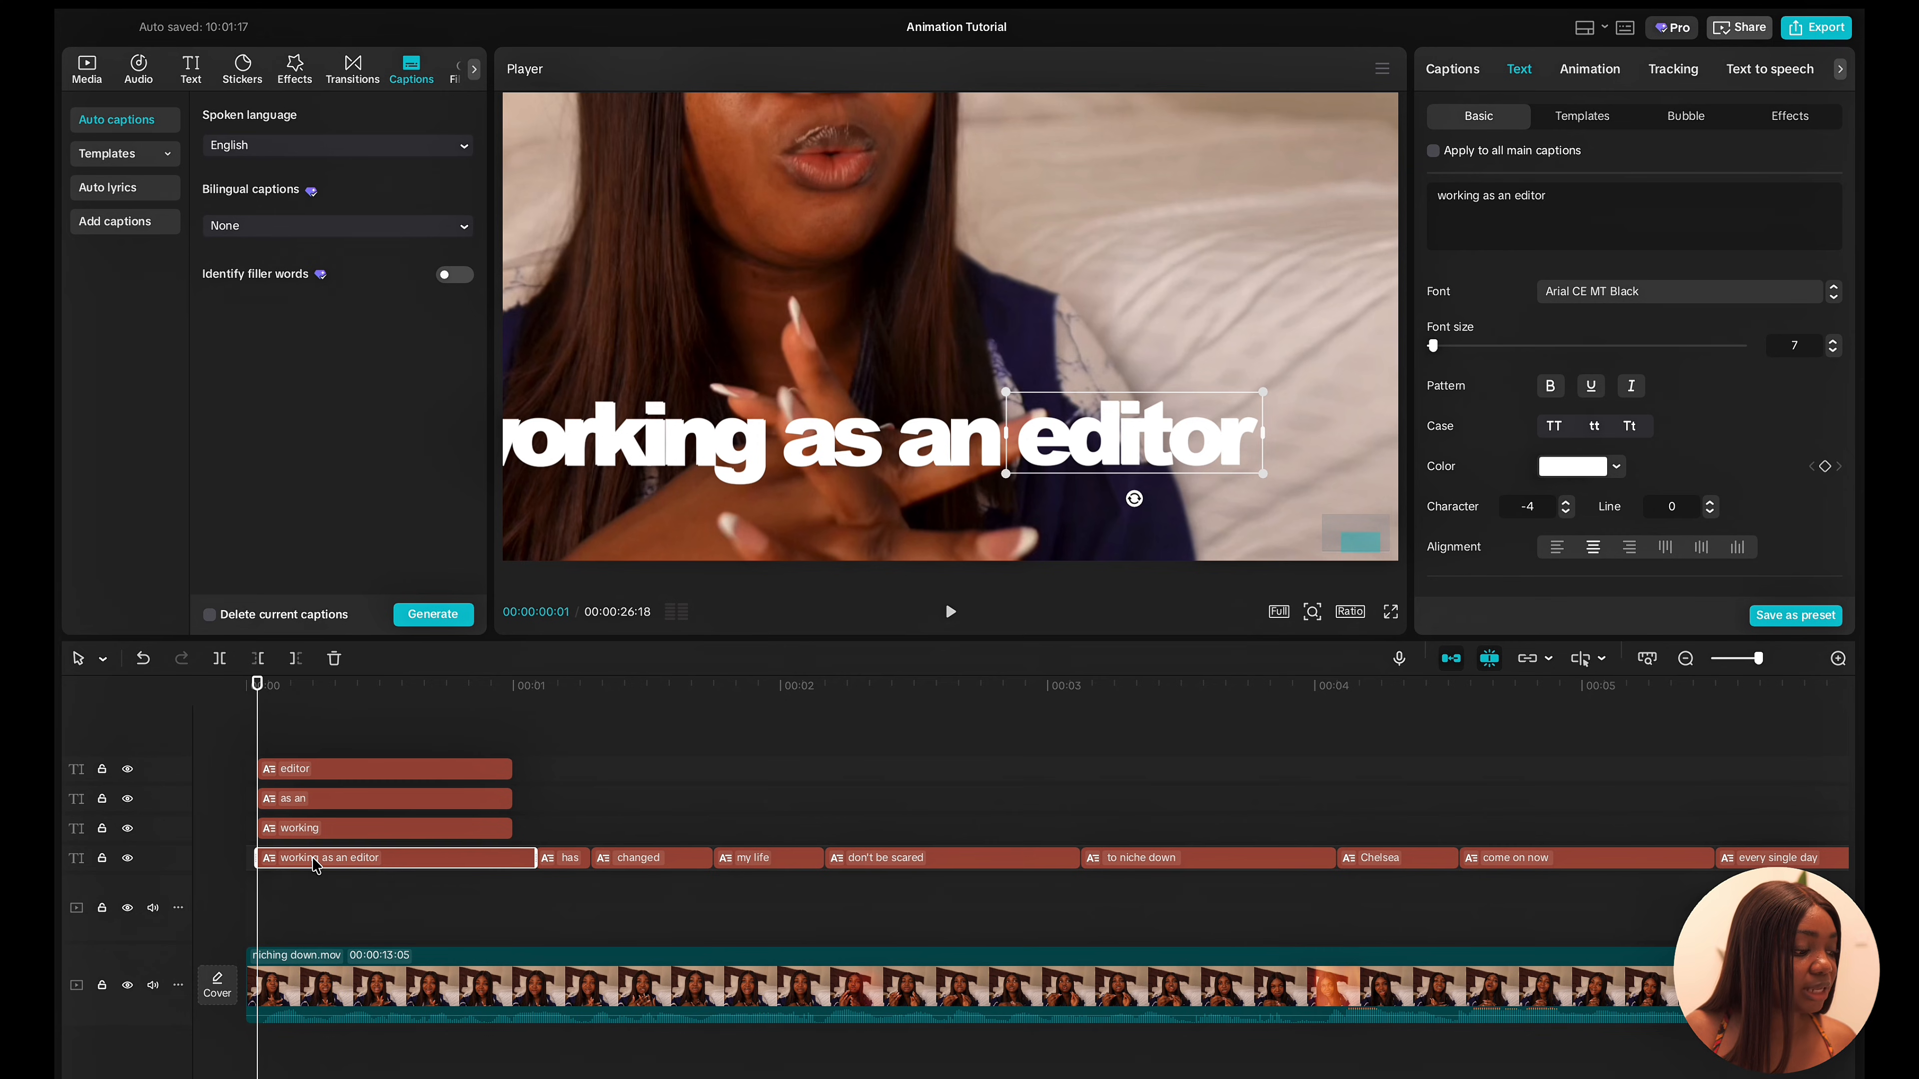
{"action": "left_click", "coordinate": [127, 858]}
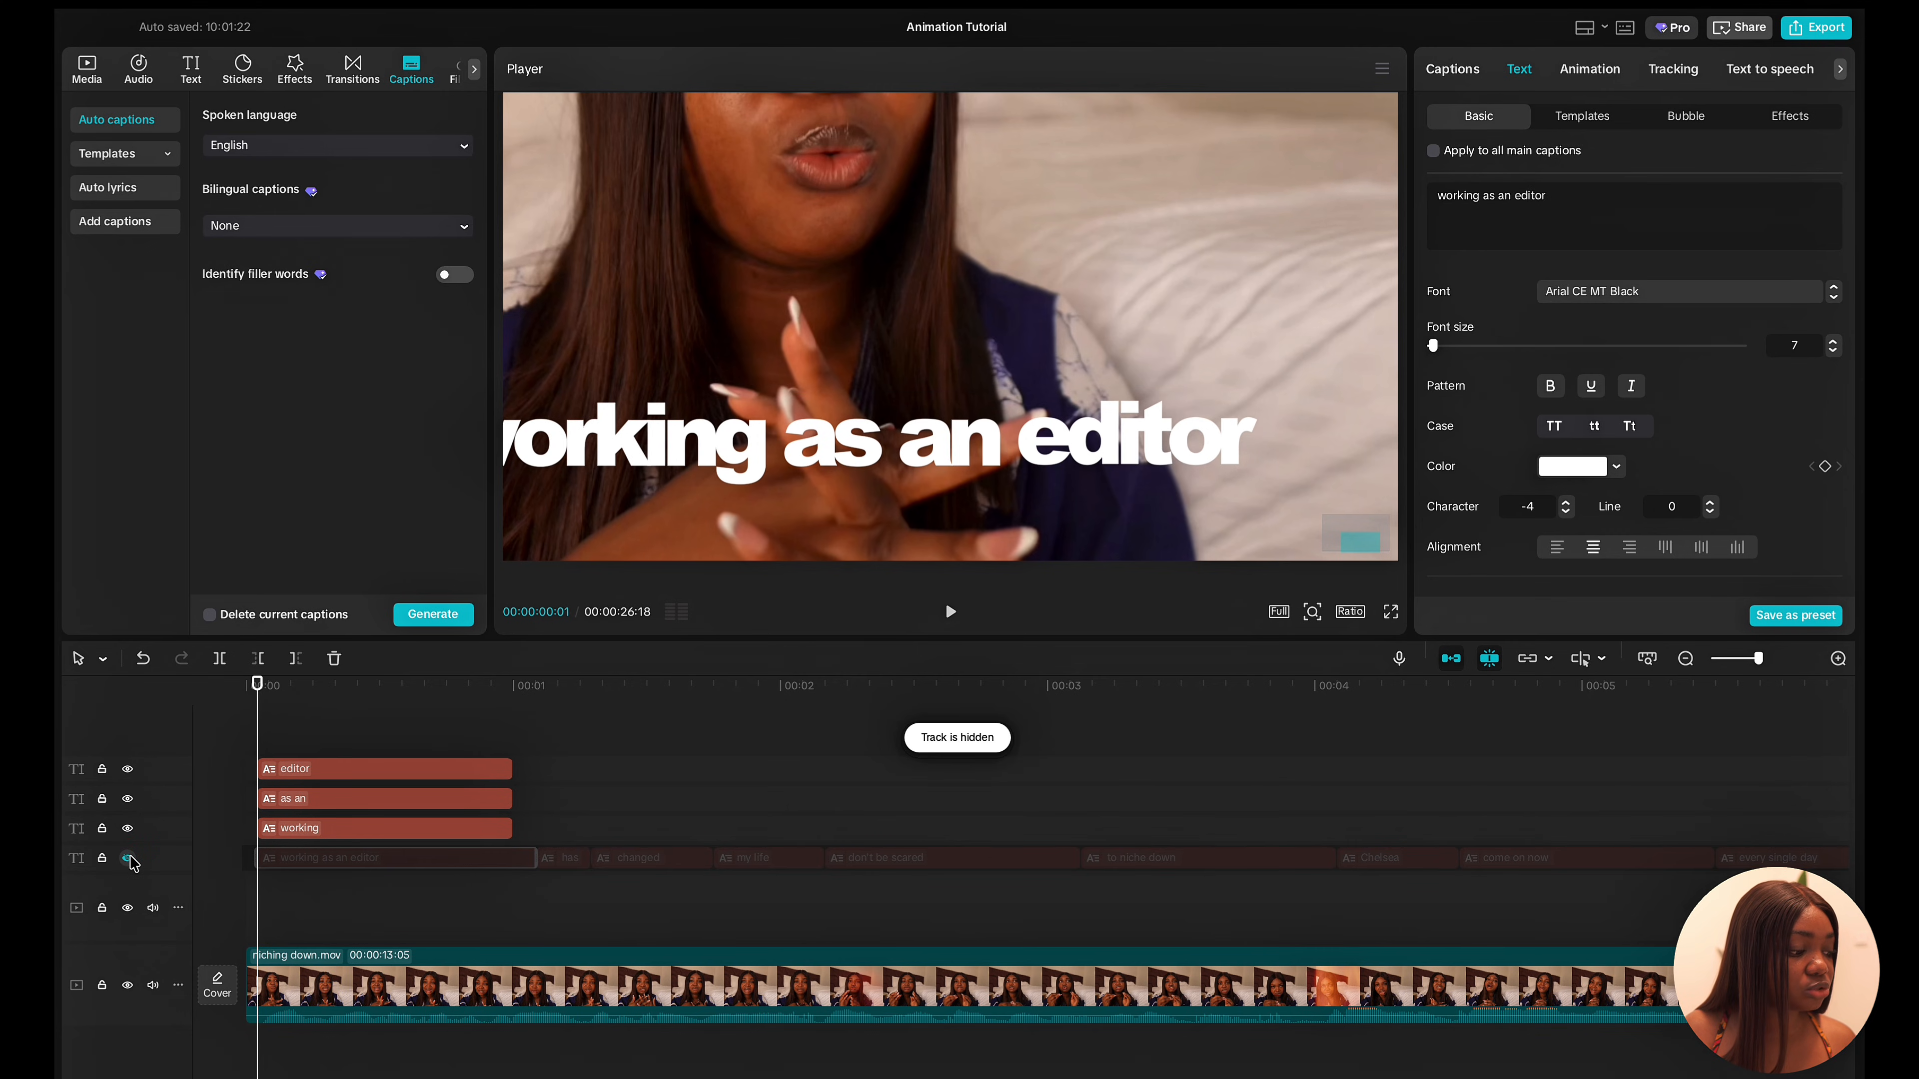
{"action": "left_click", "coordinate": [127, 858]}
Add a horizontal guide to the player and move it down to the baseline of the caption text.
{"action": "scroll", "coordinate": [405, 781], "scroll_direction": "down", "scroll_amount": 3}
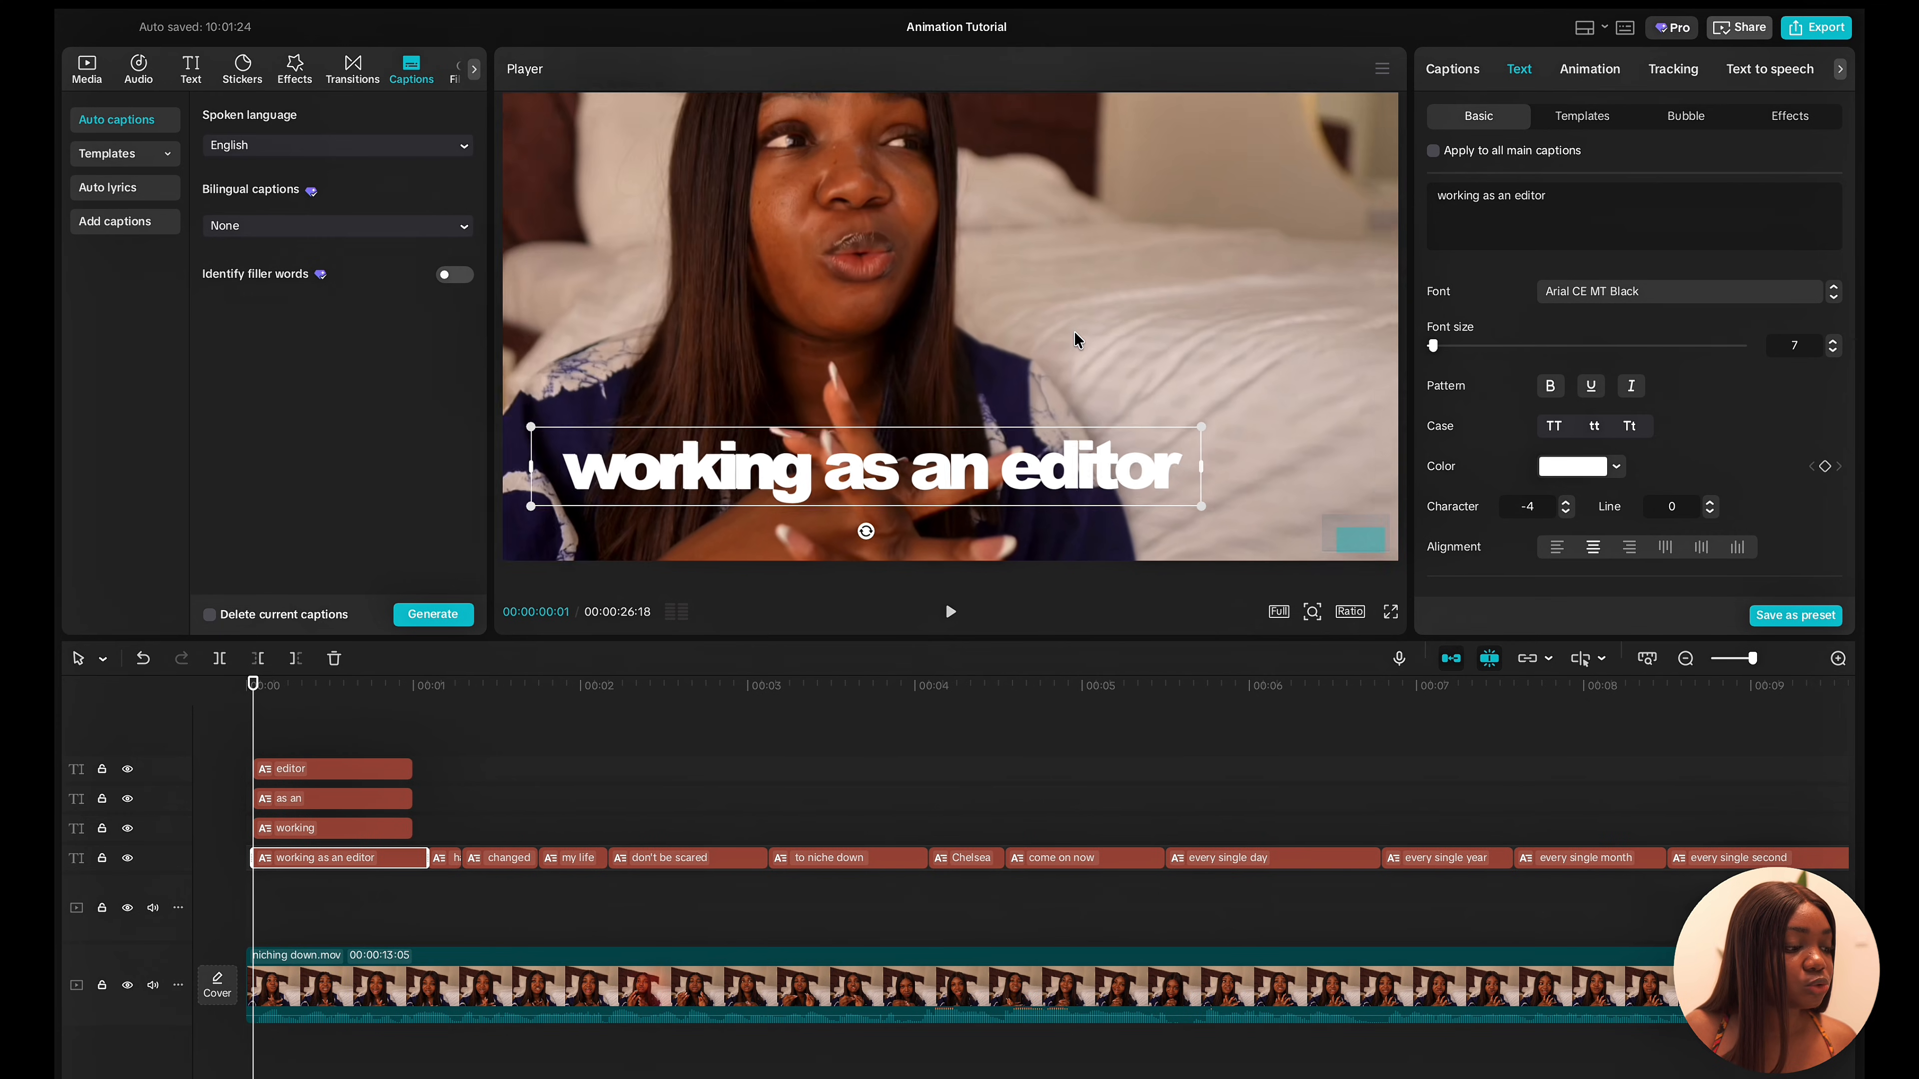
{"action": "left_click", "coordinate": [1381, 72]}
{"action": "mouse_move", "coordinate": [1418, 138]}
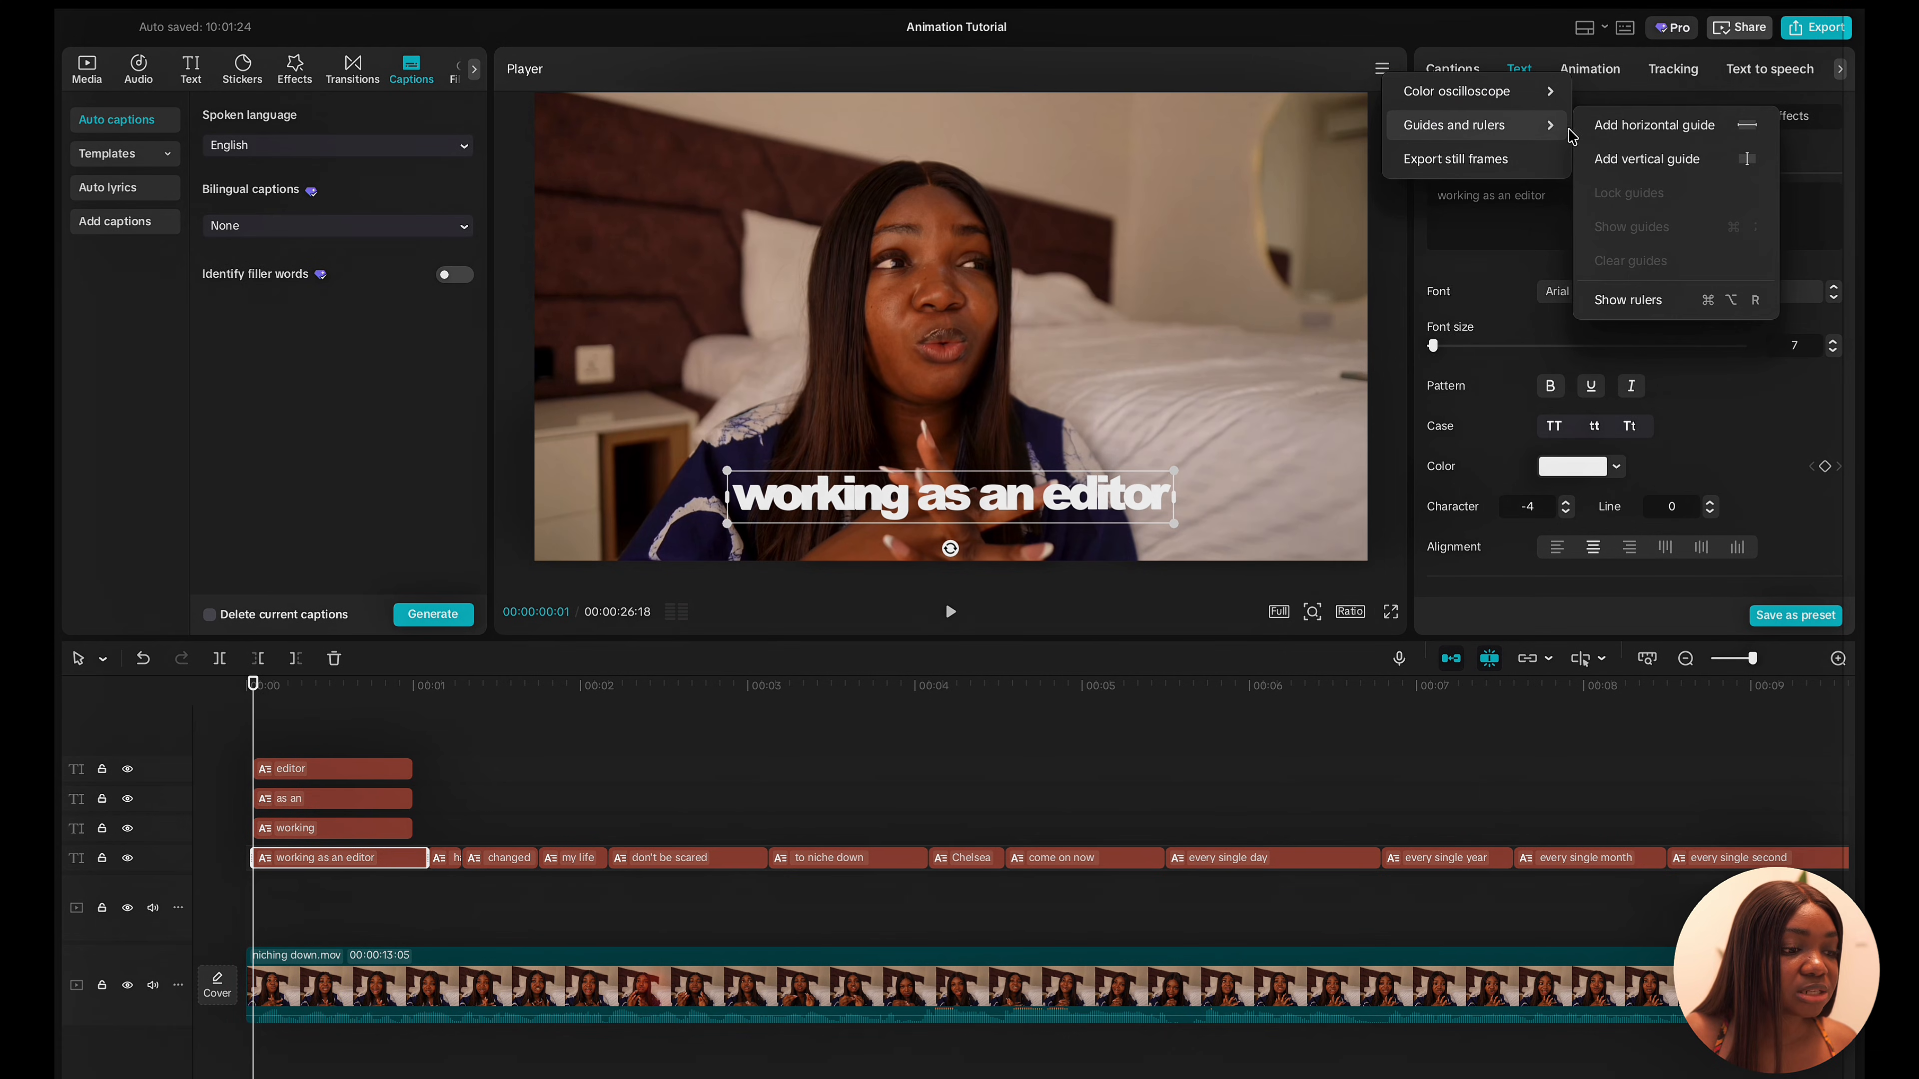
{"action": "left_click", "coordinate": [1636, 129]}
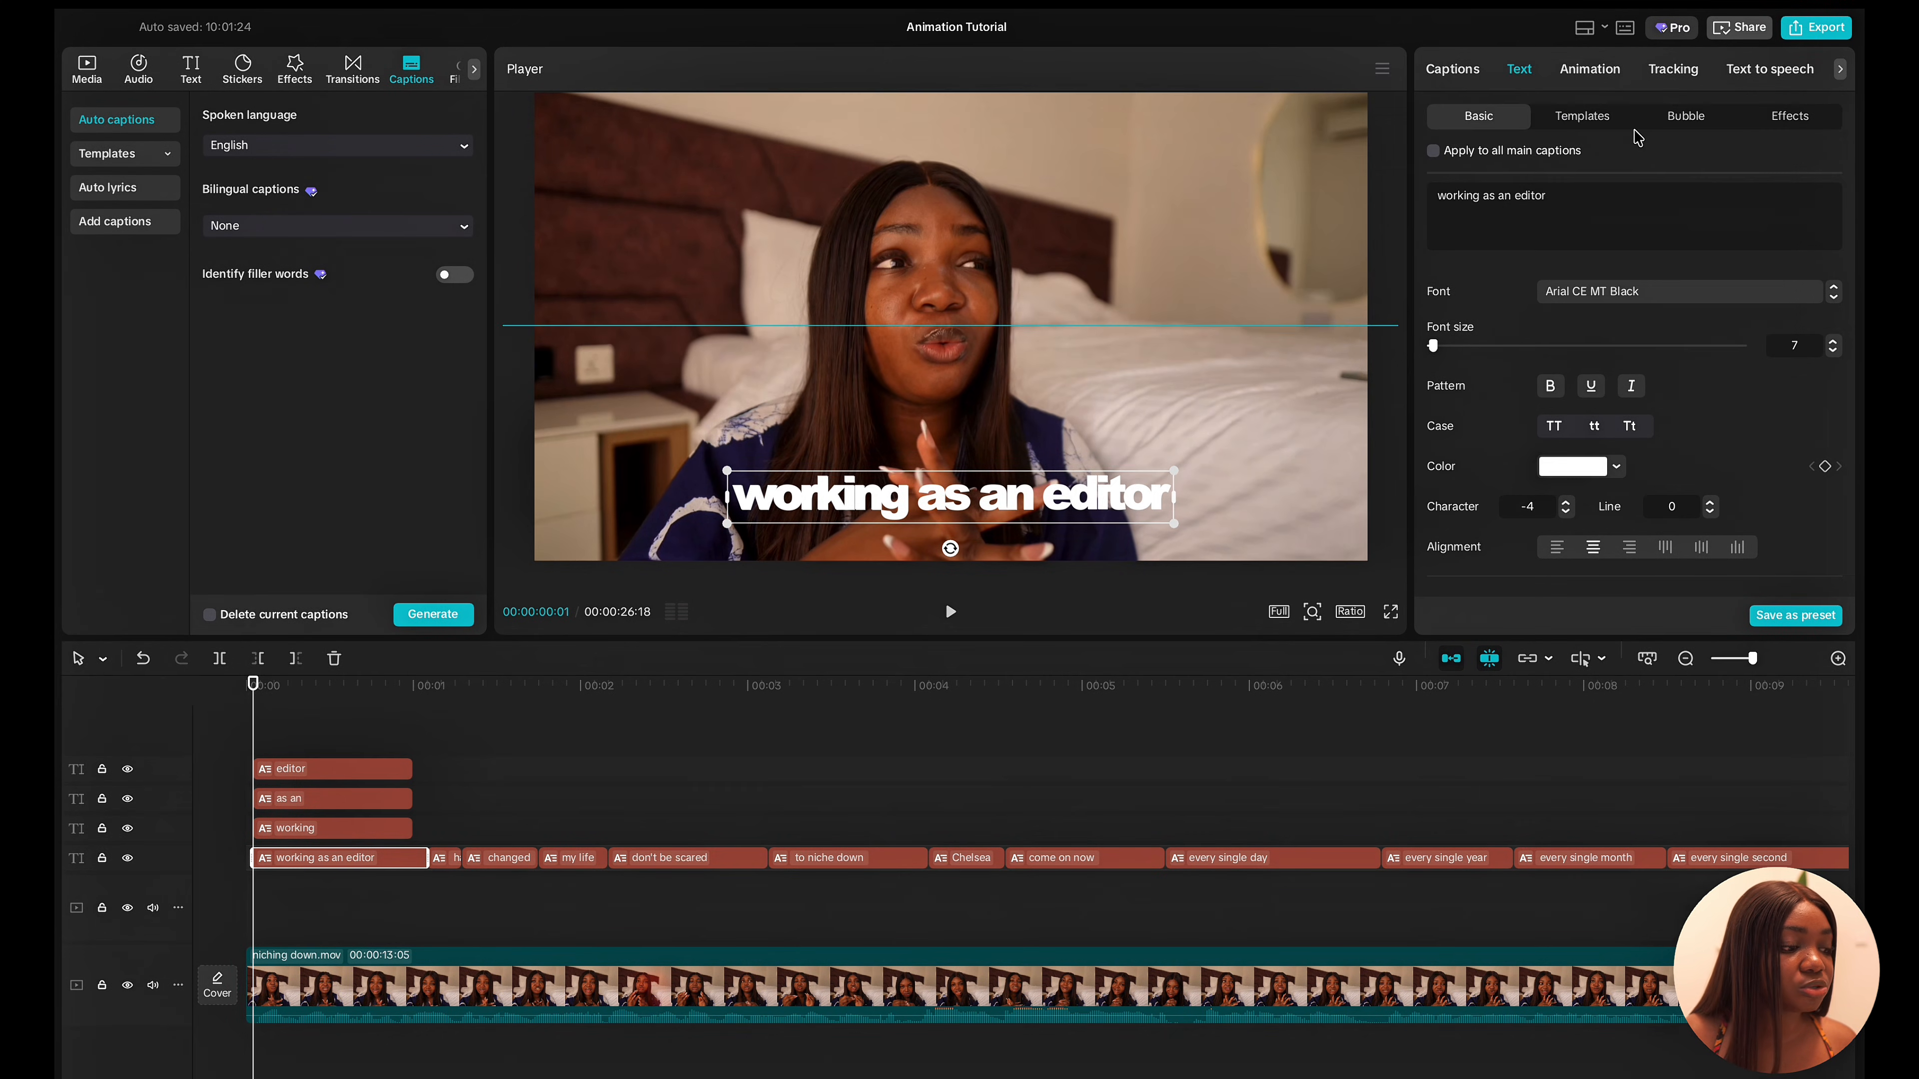
{"action": "right_click", "coordinate": [874, 324]}
{"action": "left_click", "coordinate": [865, 338]}
{"action": "left_click_drag", "start_coordinate": [859, 326], "coordinate": [864, 512]}
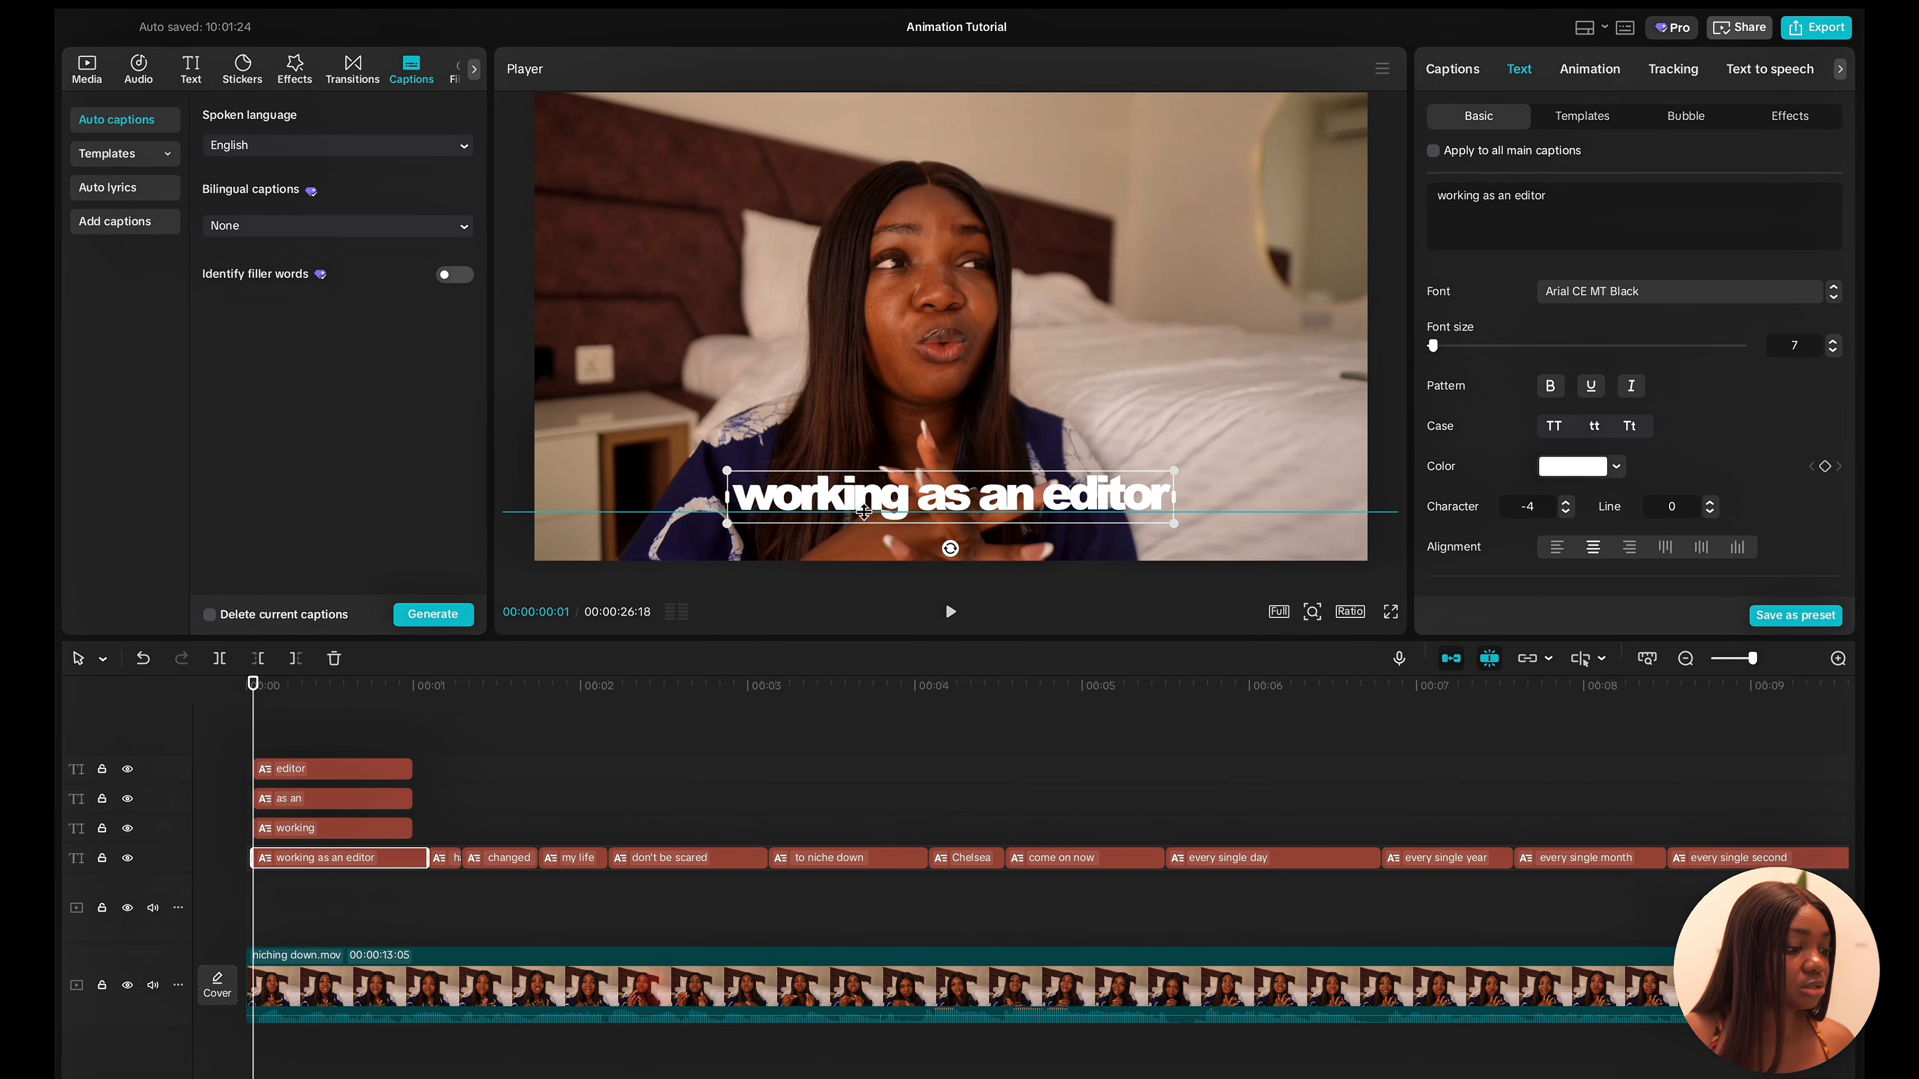
Trim the start of the "editor" caption to just before 00:00:00:14, keeping its end in place.
{"action": "left_click", "coordinate": [320, 771]}
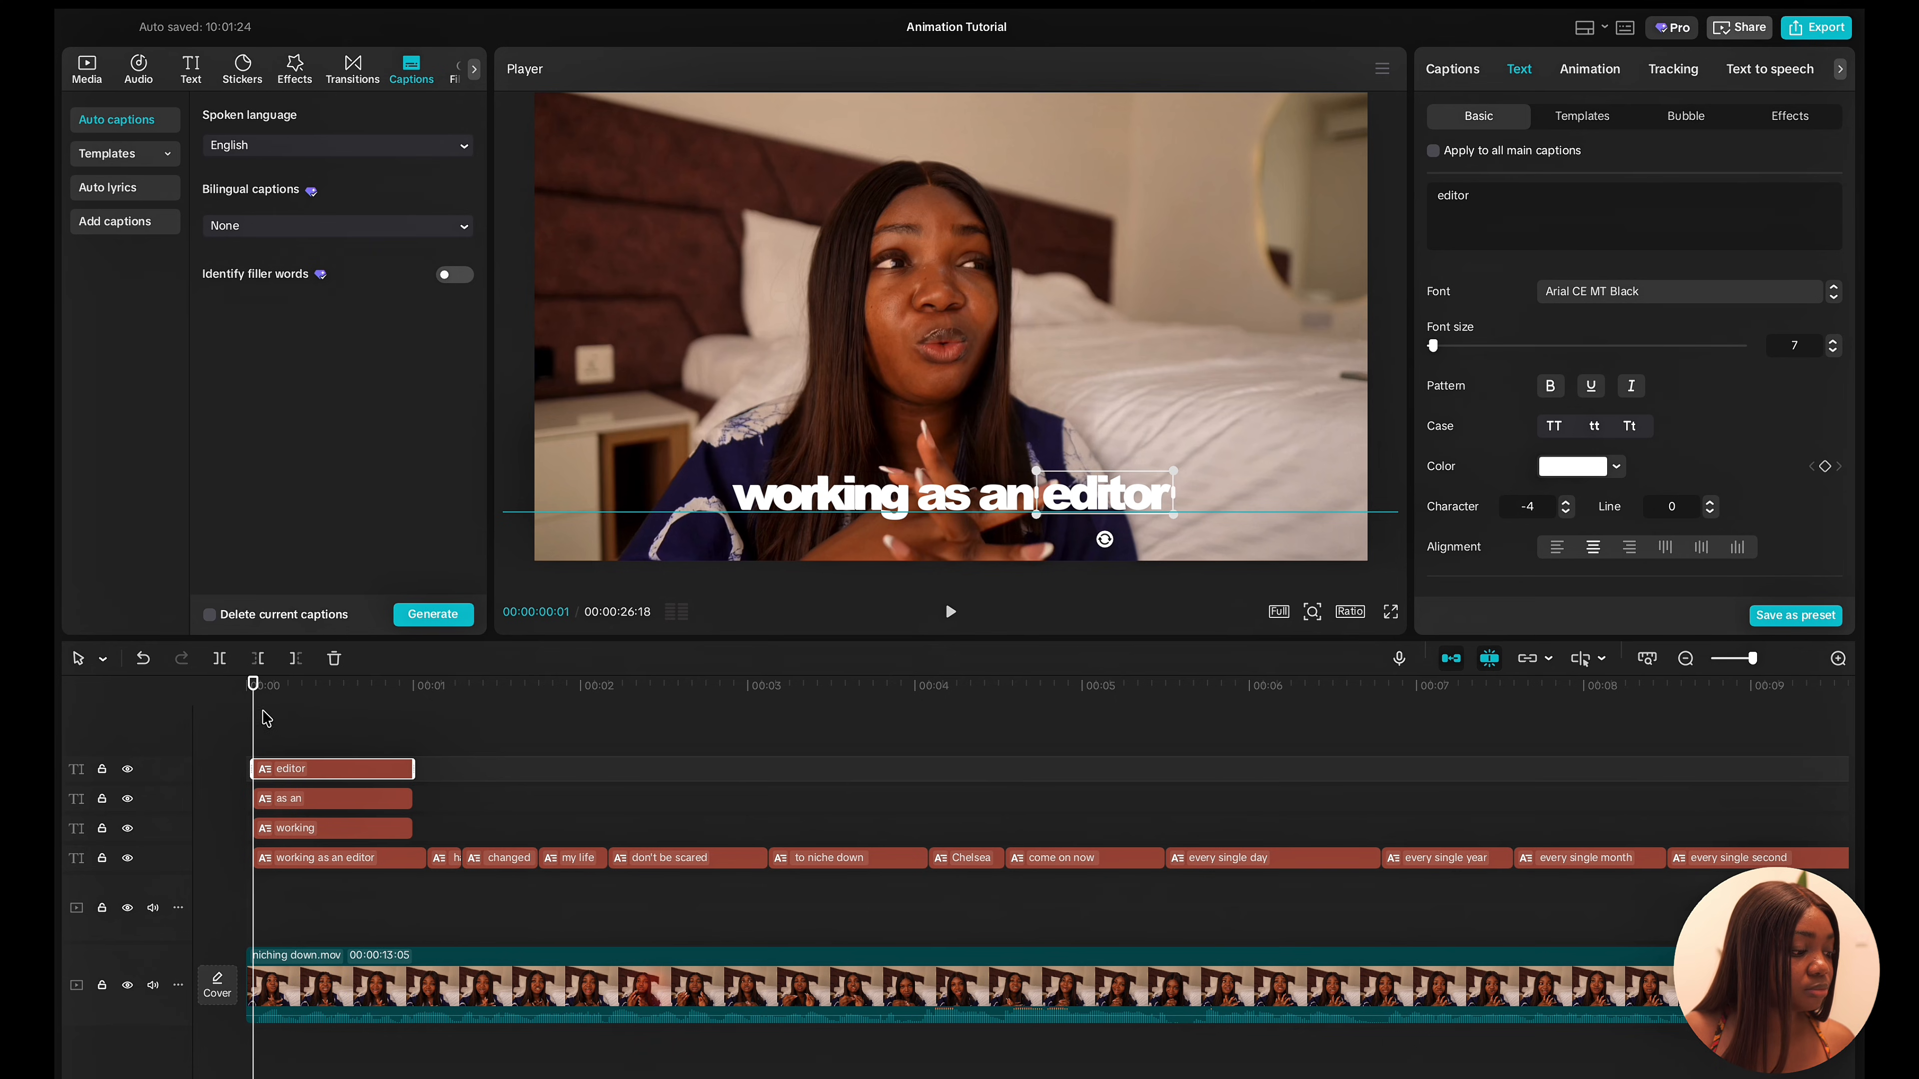
{"action": "left_click_drag", "start_coordinate": [254, 685], "coordinate": [344, 685]}
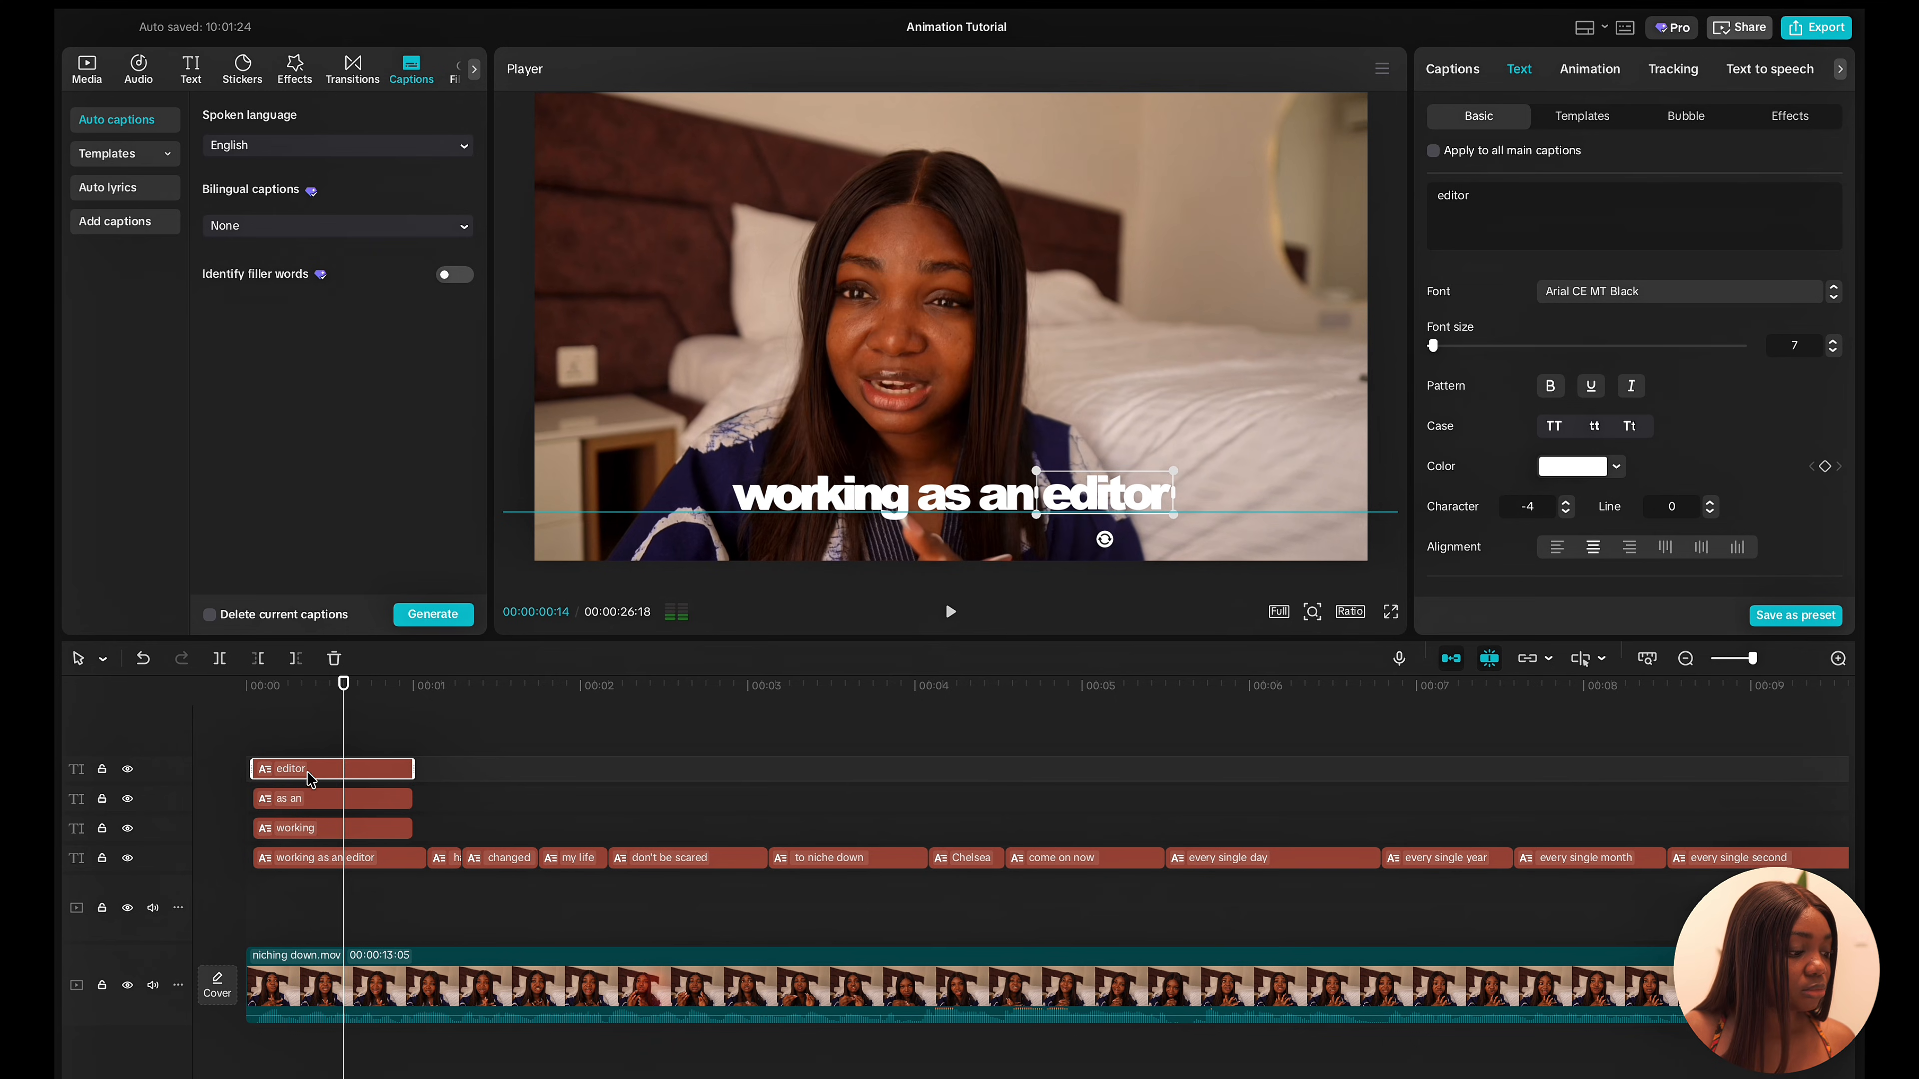
{"action": "left_click_drag", "start_coordinate": [252, 769], "coordinate": [335, 771]}
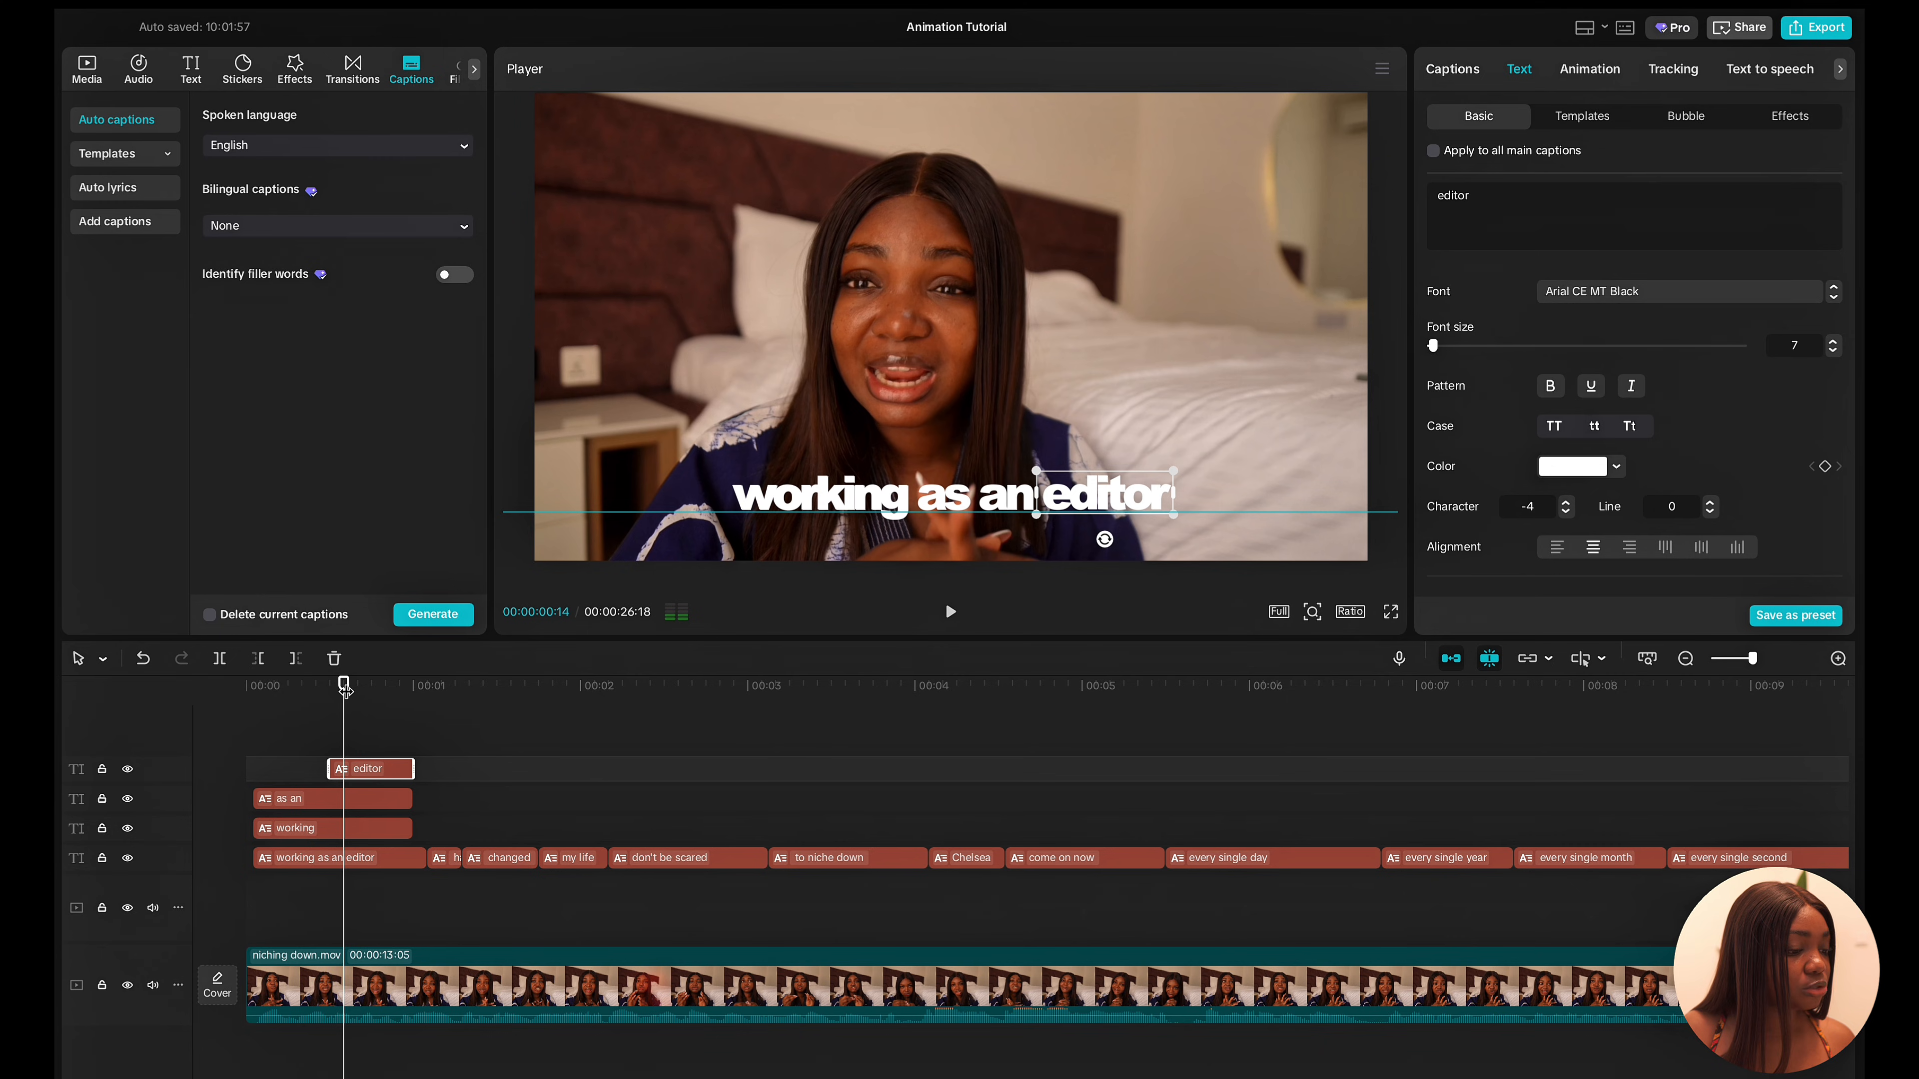
Add position, scale and opacity keyframes to the "editor" caption at 00:00:00:20.
{"action": "left_click_drag", "start_coordinate": [346, 690], "coordinate": [385, 701]}
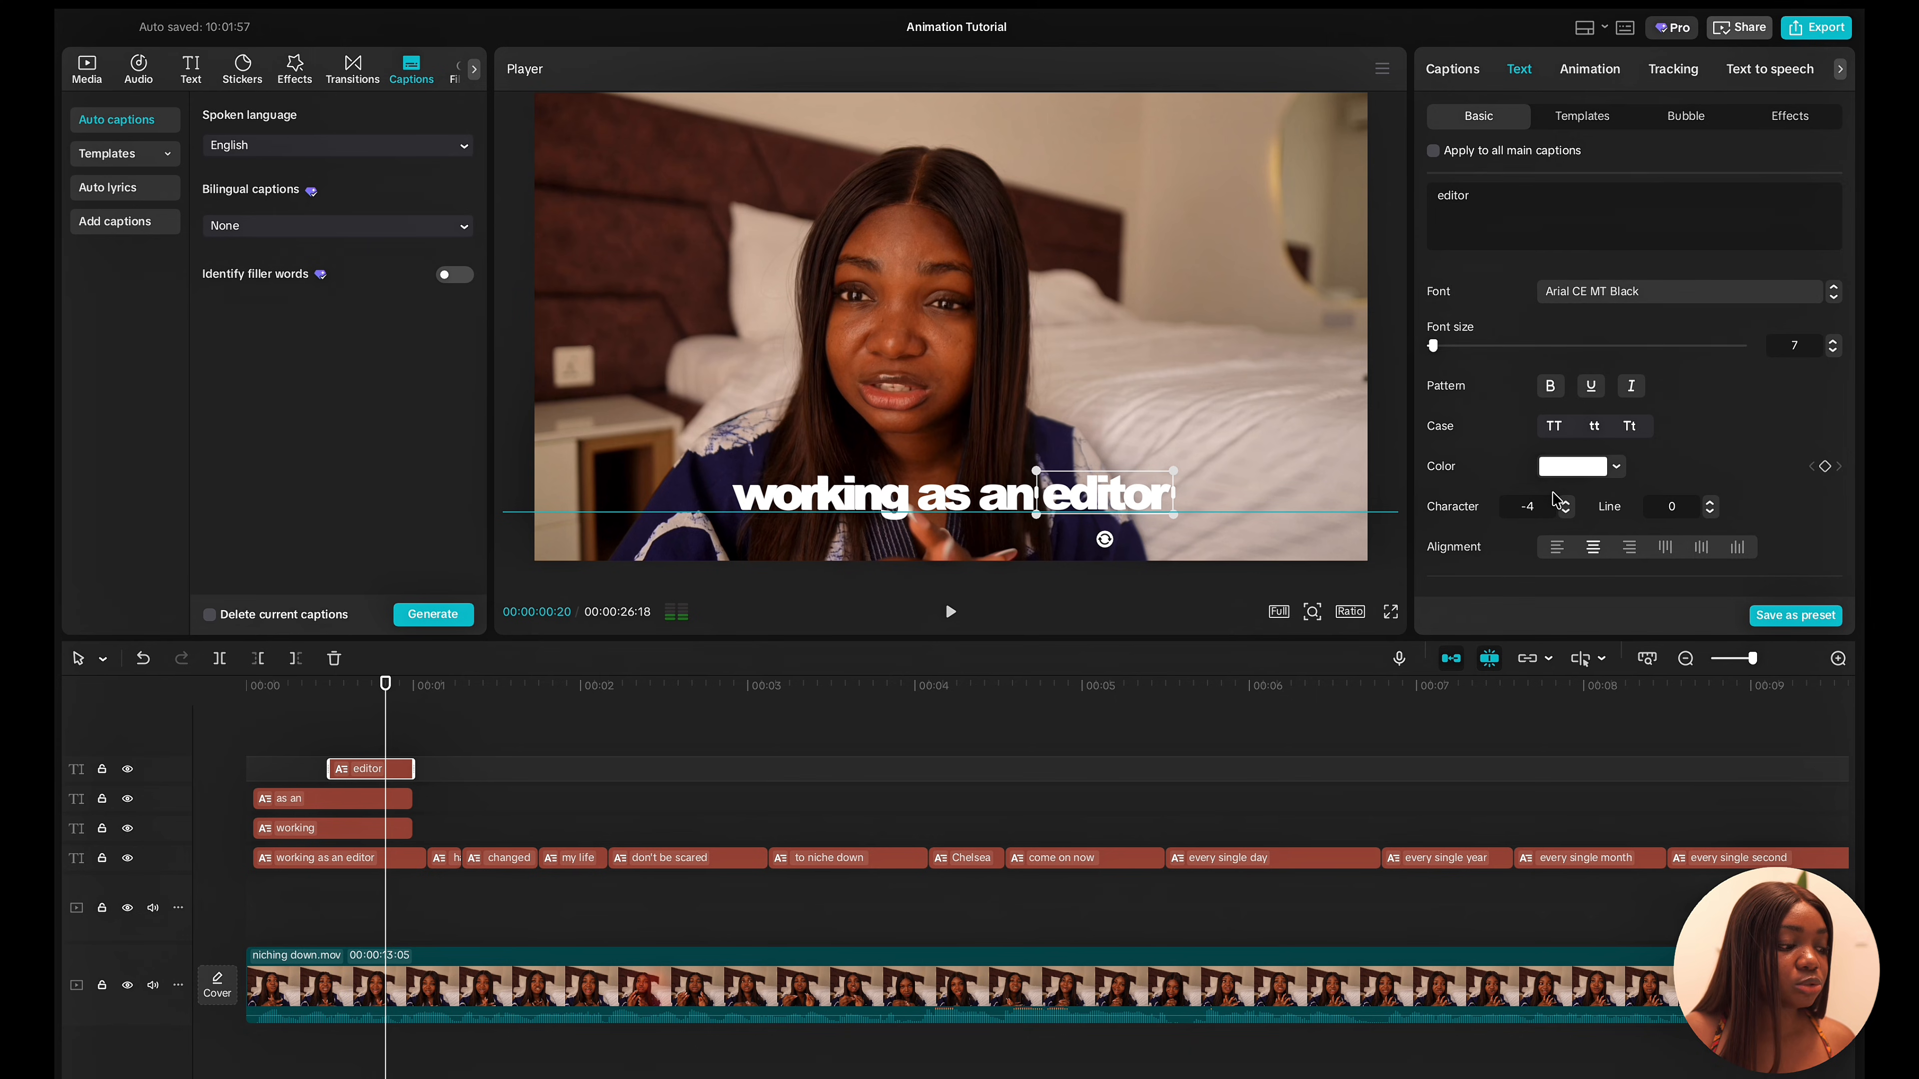
{"action": "scroll", "coordinate": [1554, 499], "scroll_direction": "down", "scroll_amount": 2}
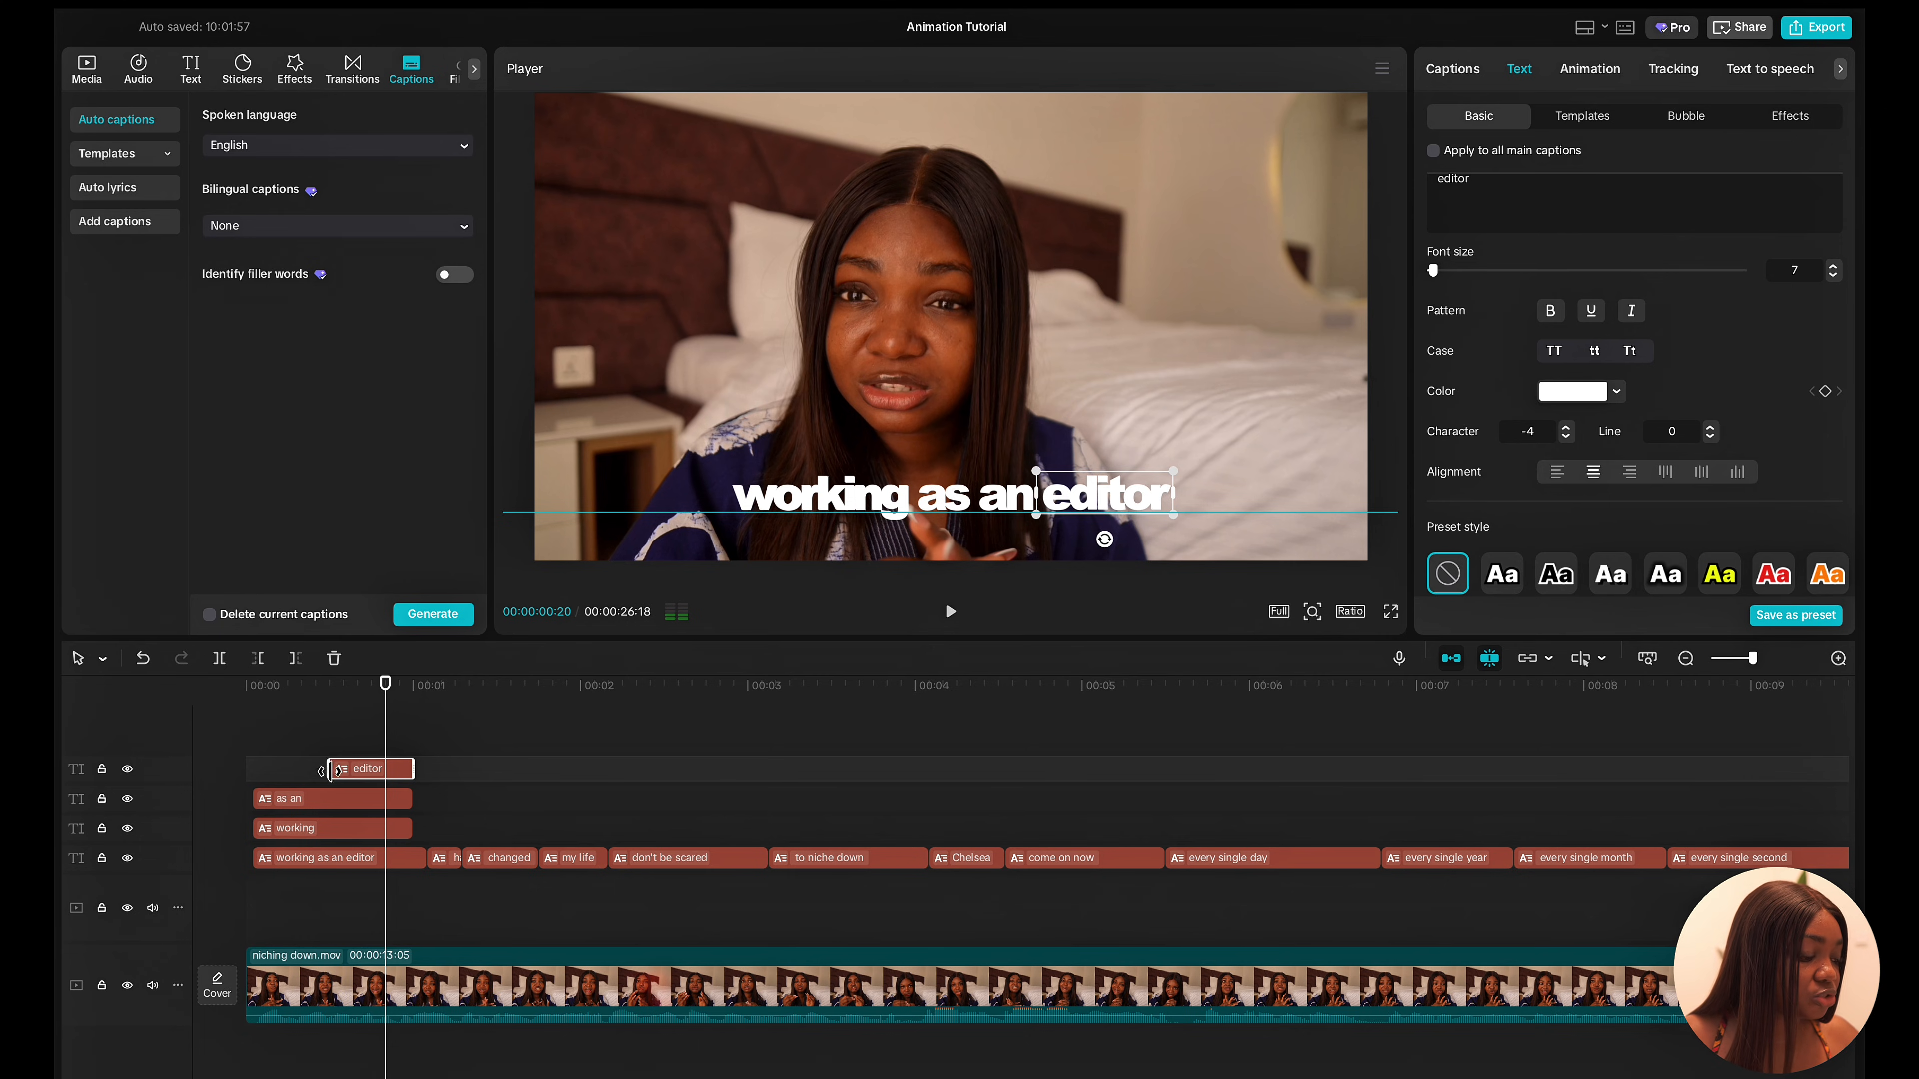
{"action": "scroll", "coordinate": [1536, 469], "scroll_direction": "down", "scroll_amount": 5}
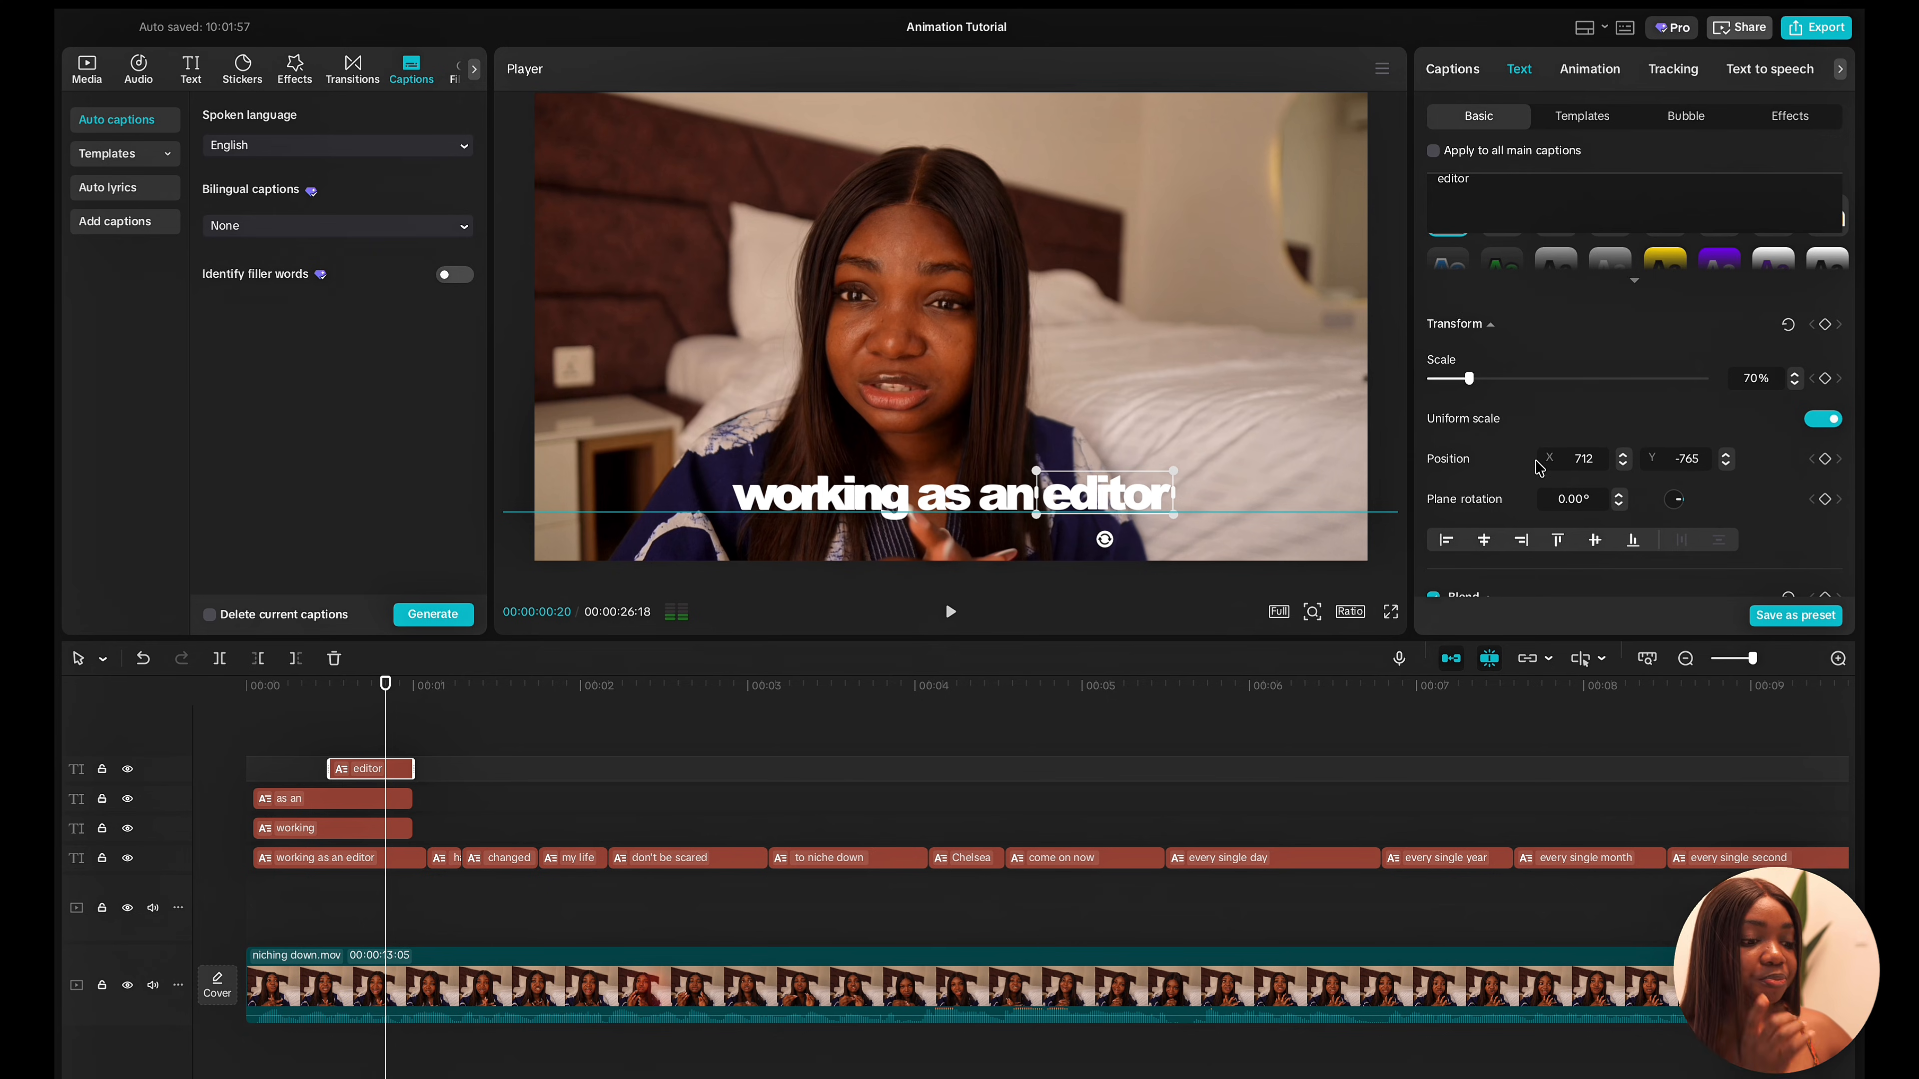
{"action": "scroll", "coordinate": [1662, 461], "scroll_direction": "down", "scroll_amount": 2}
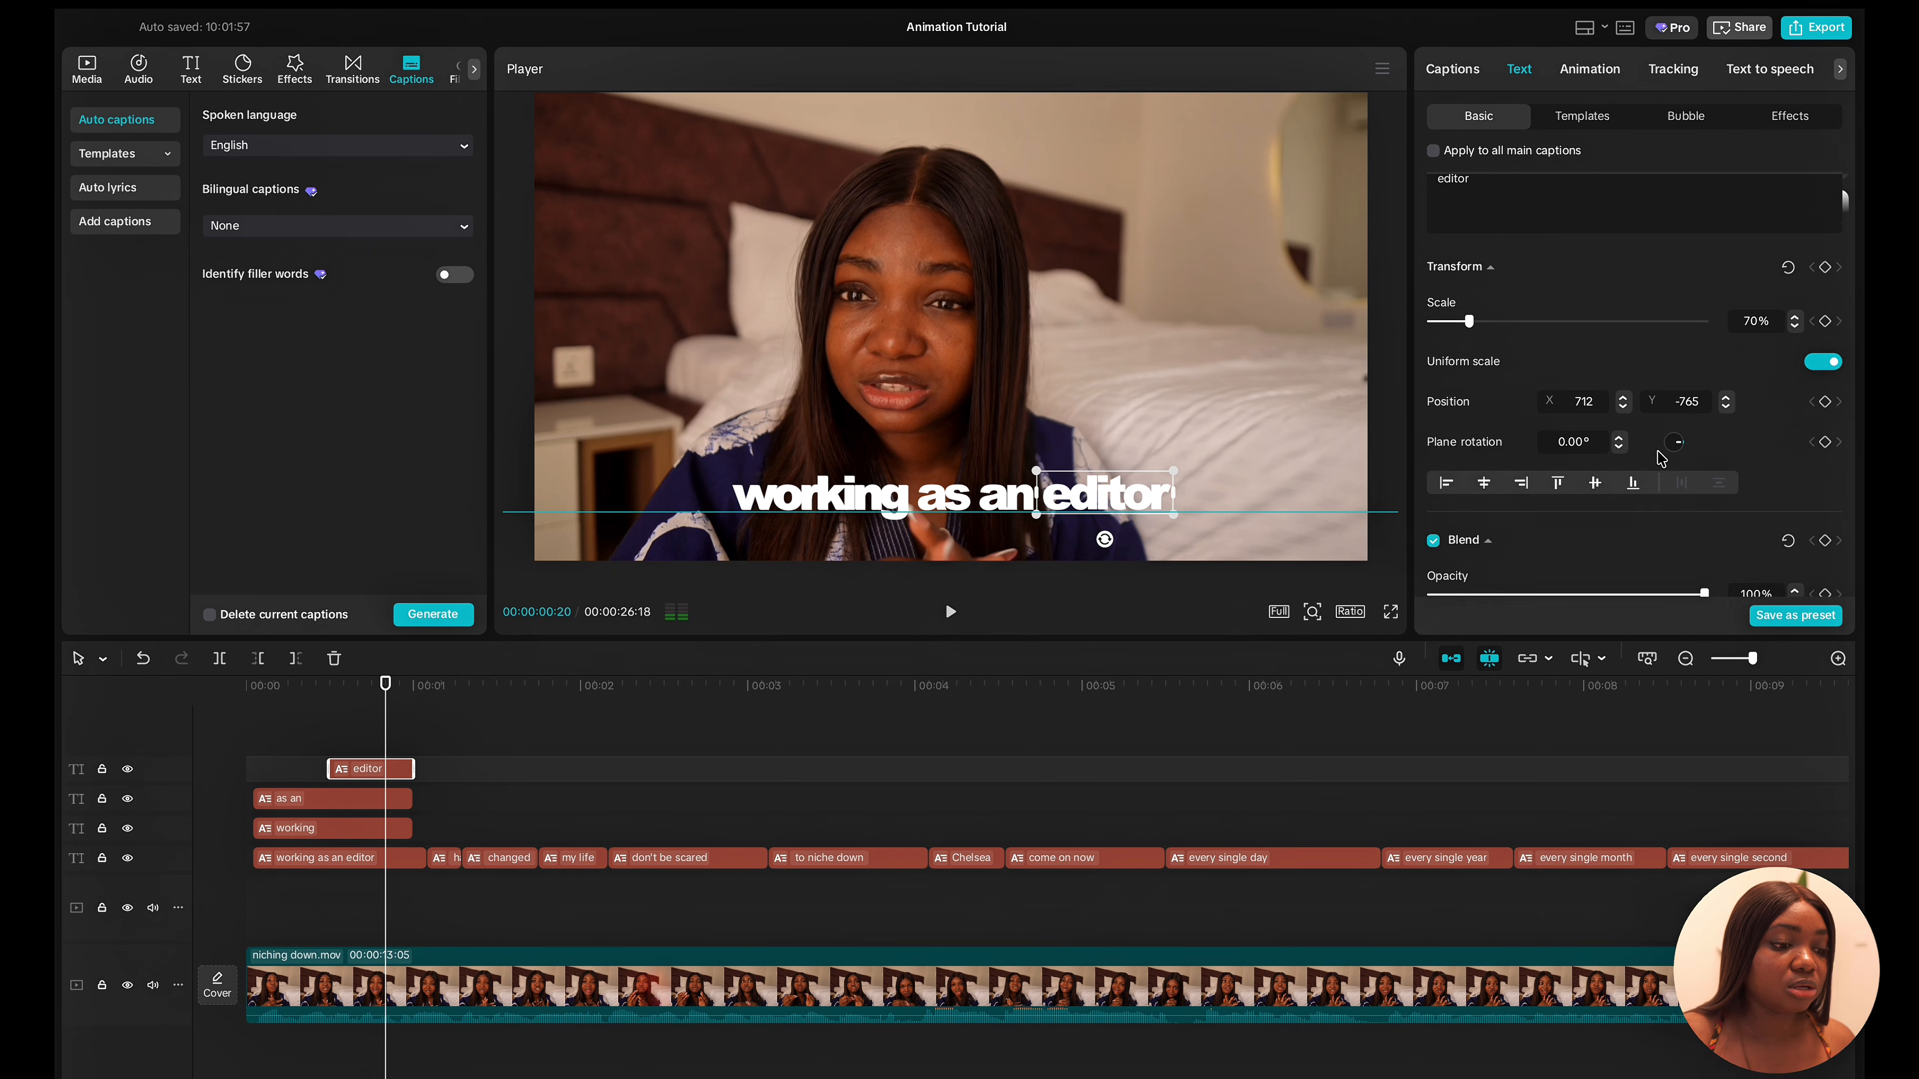
{"action": "left_click", "coordinate": [1825, 395]}
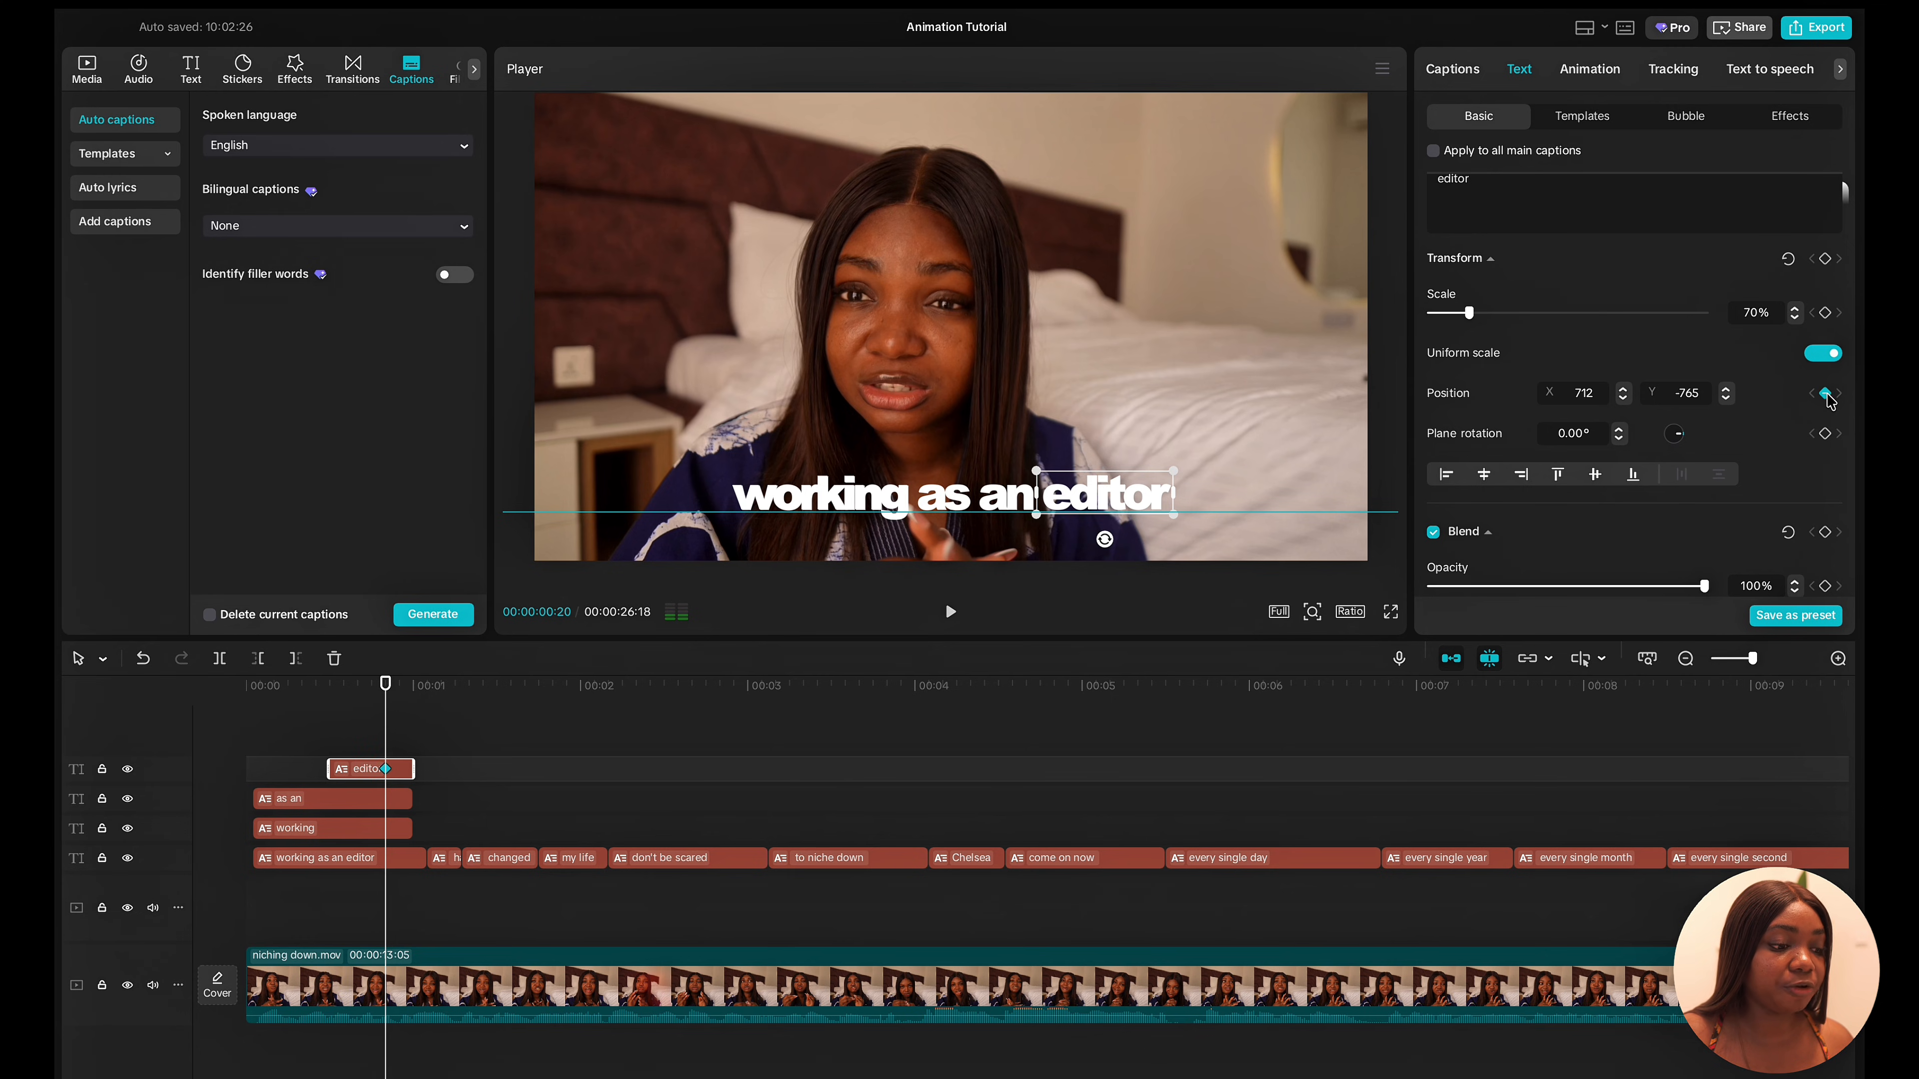
{"action": "left_click", "coordinate": [1826, 314]}
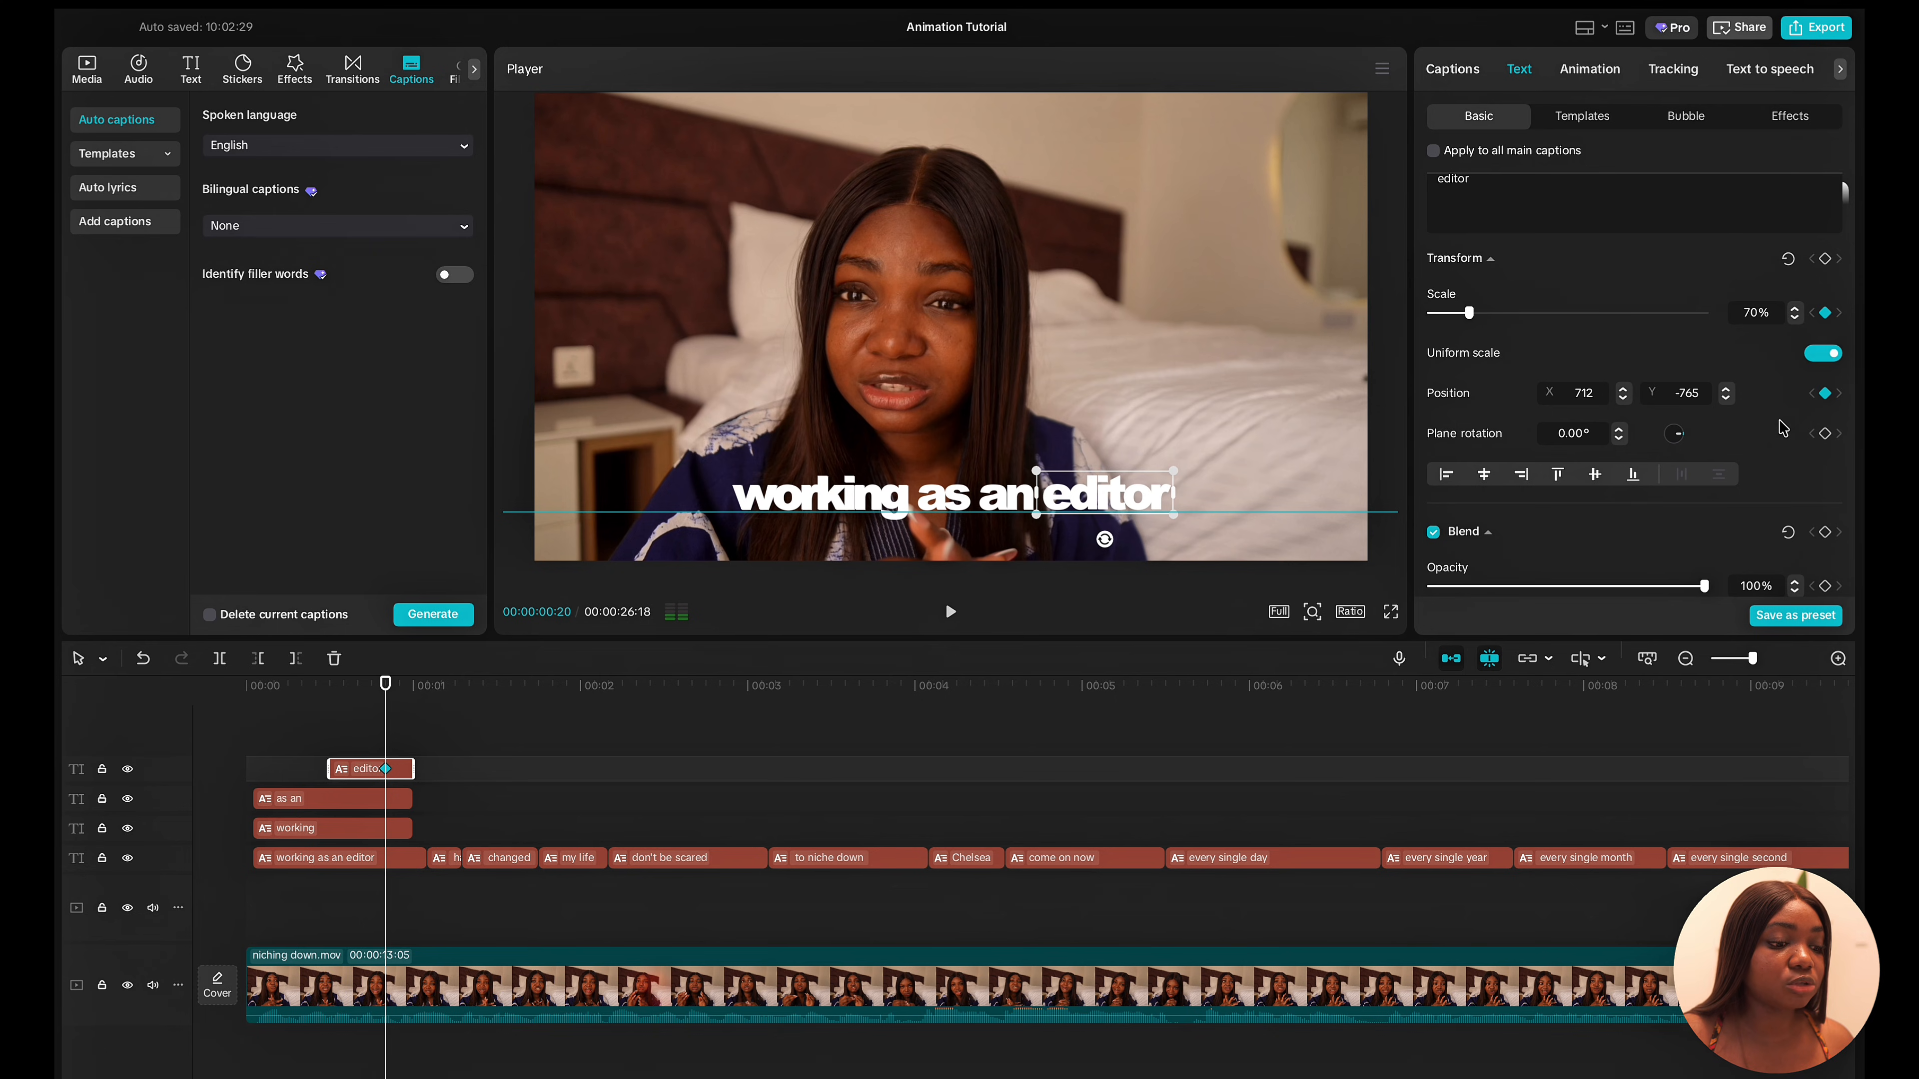
{"action": "scroll", "coordinate": [1783, 427], "scroll_direction": "down", "scroll_amount": 3}
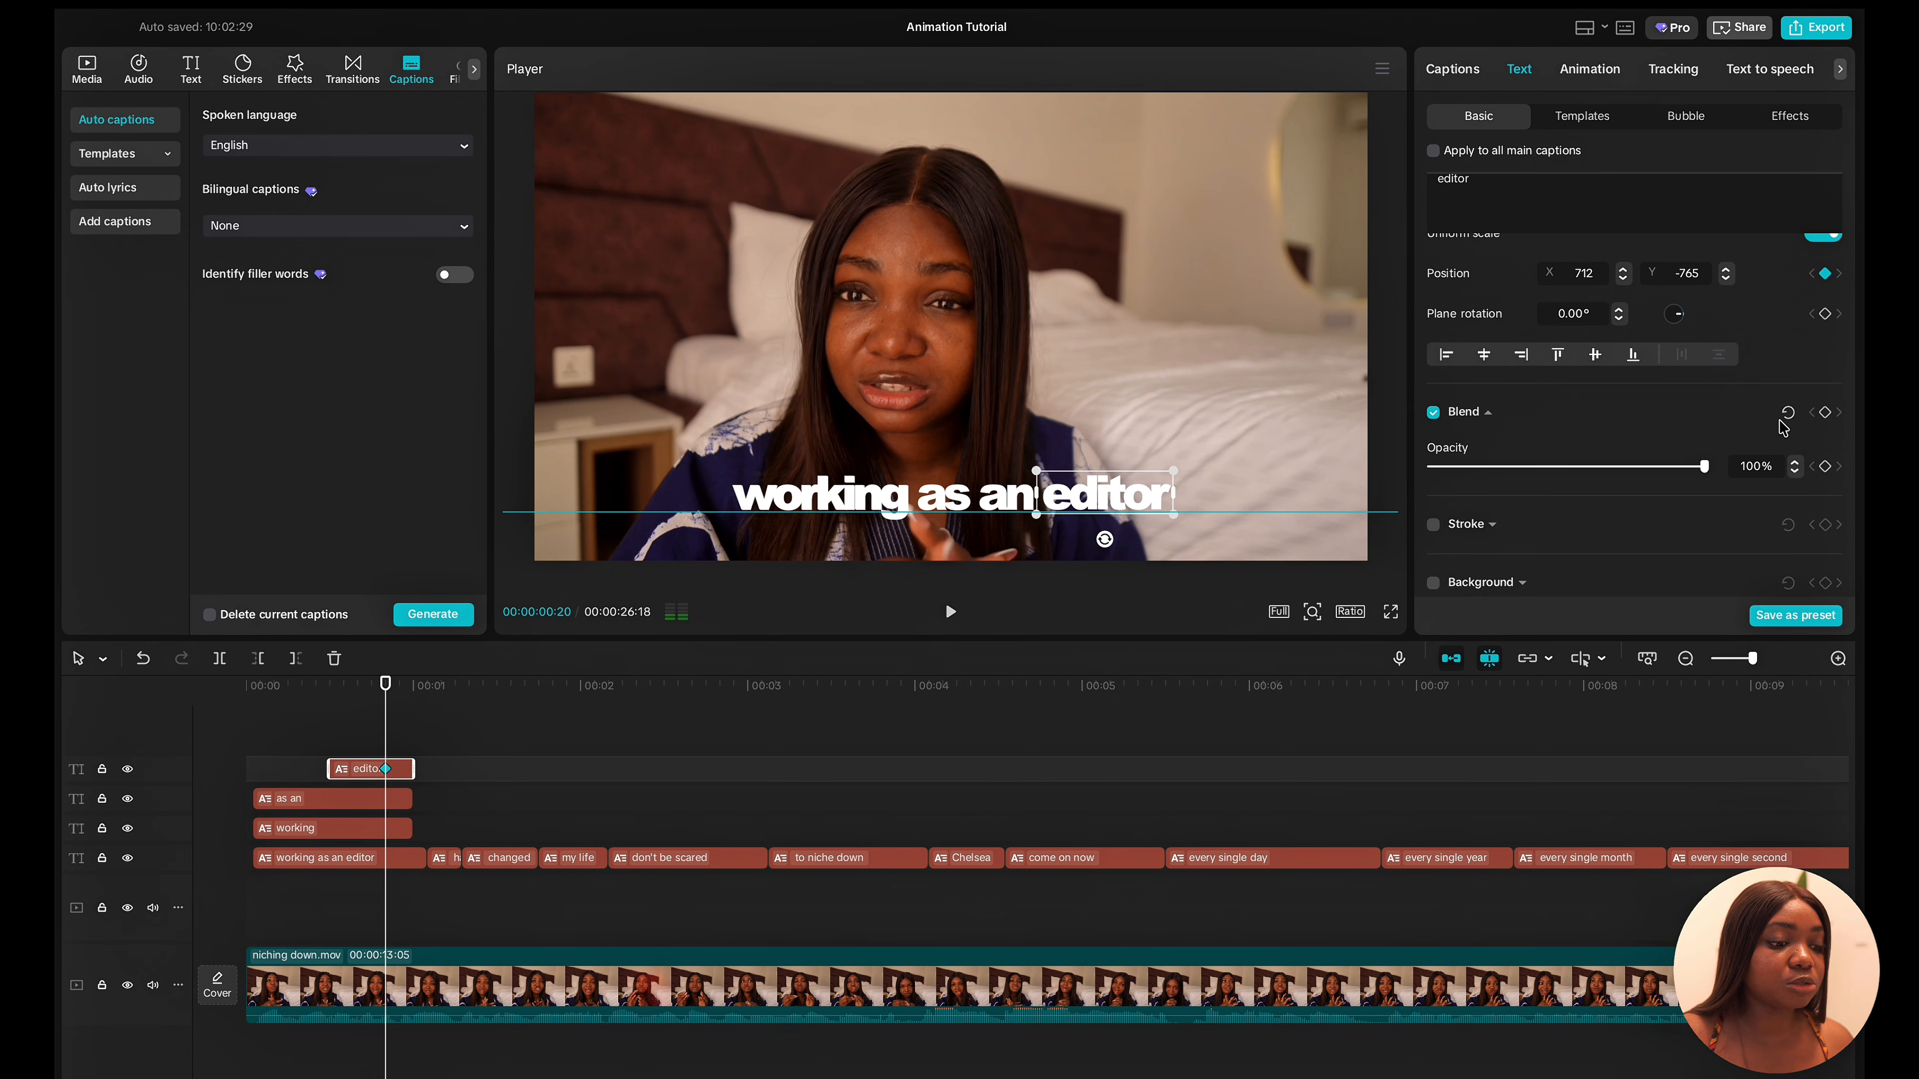
{"action": "left_click", "coordinate": [1825, 468]}
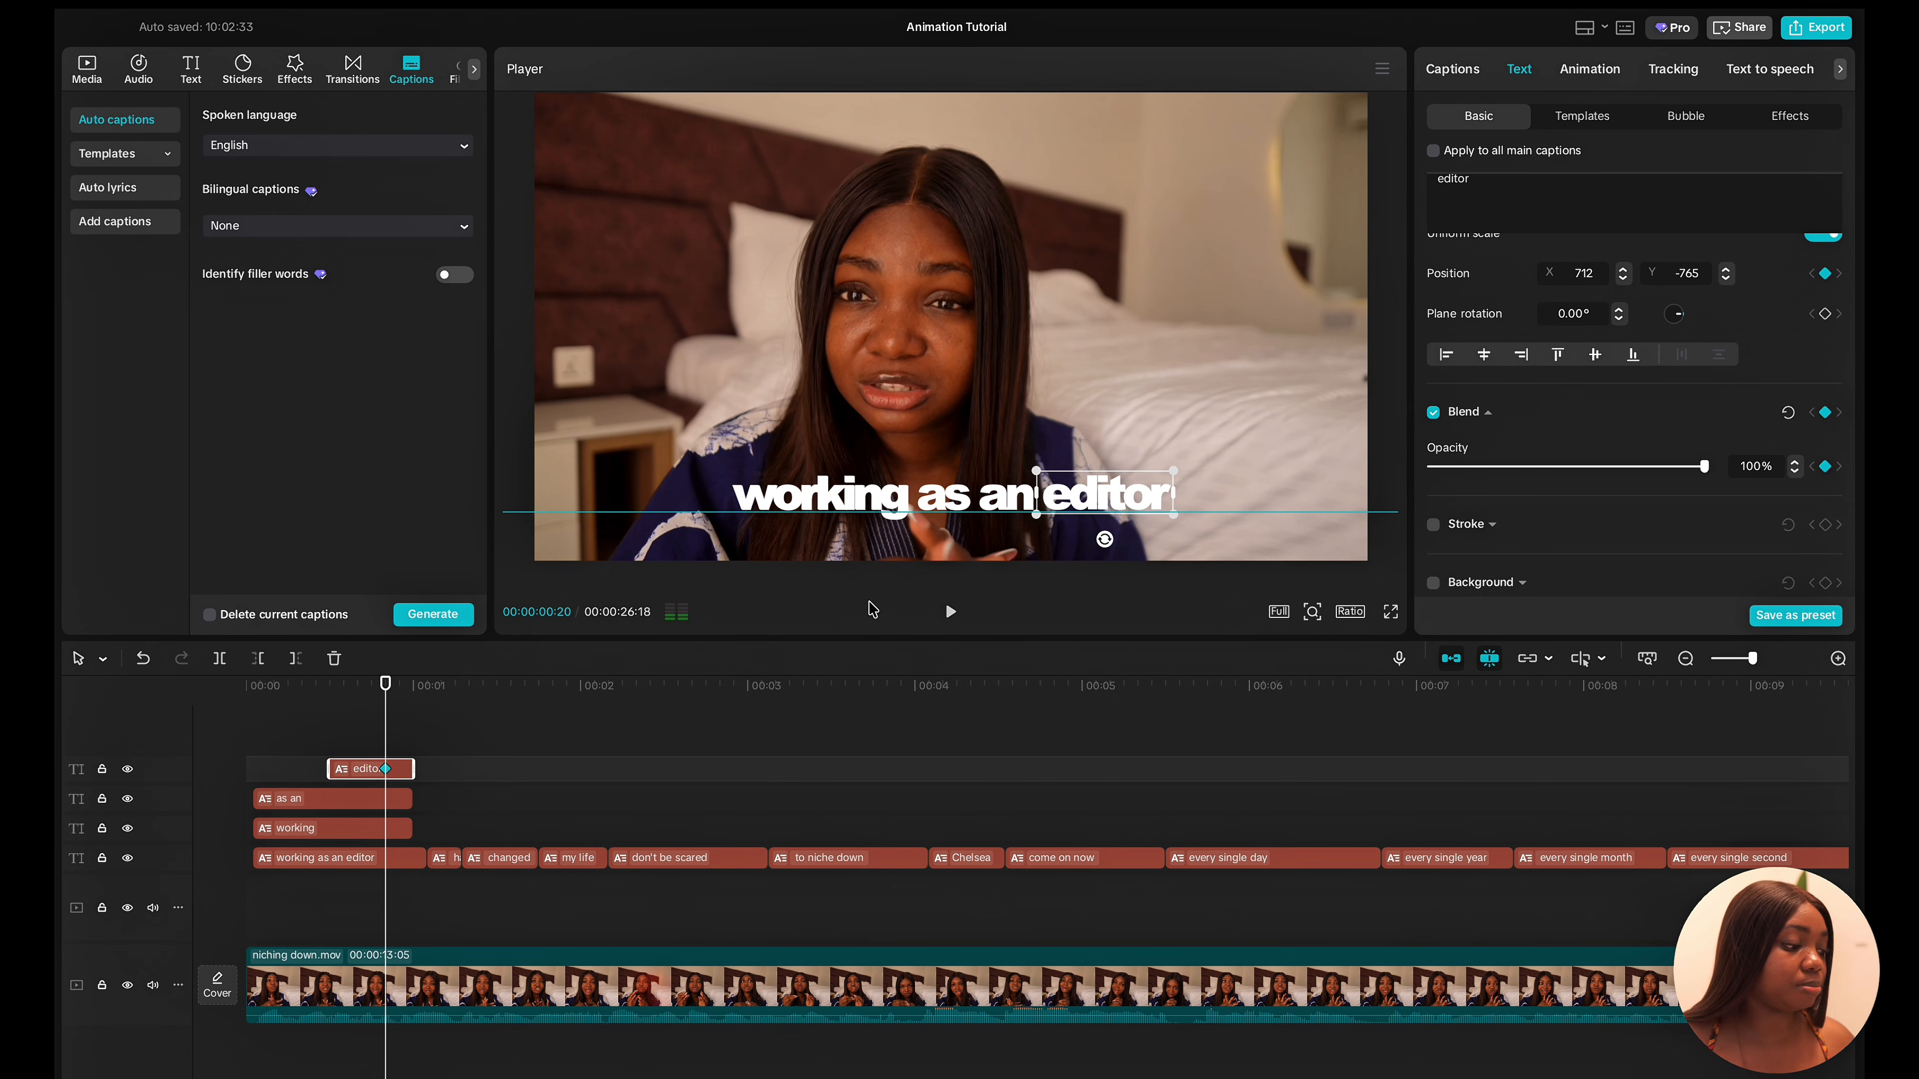
At 00:00:00:12, keyframe the "editor" caption's scale, lower its position to about X 716, Y -855, and set its opacity to 0%.
{"action": "left_click_drag", "start_coordinate": [388, 687], "coordinate": [330, 685]}
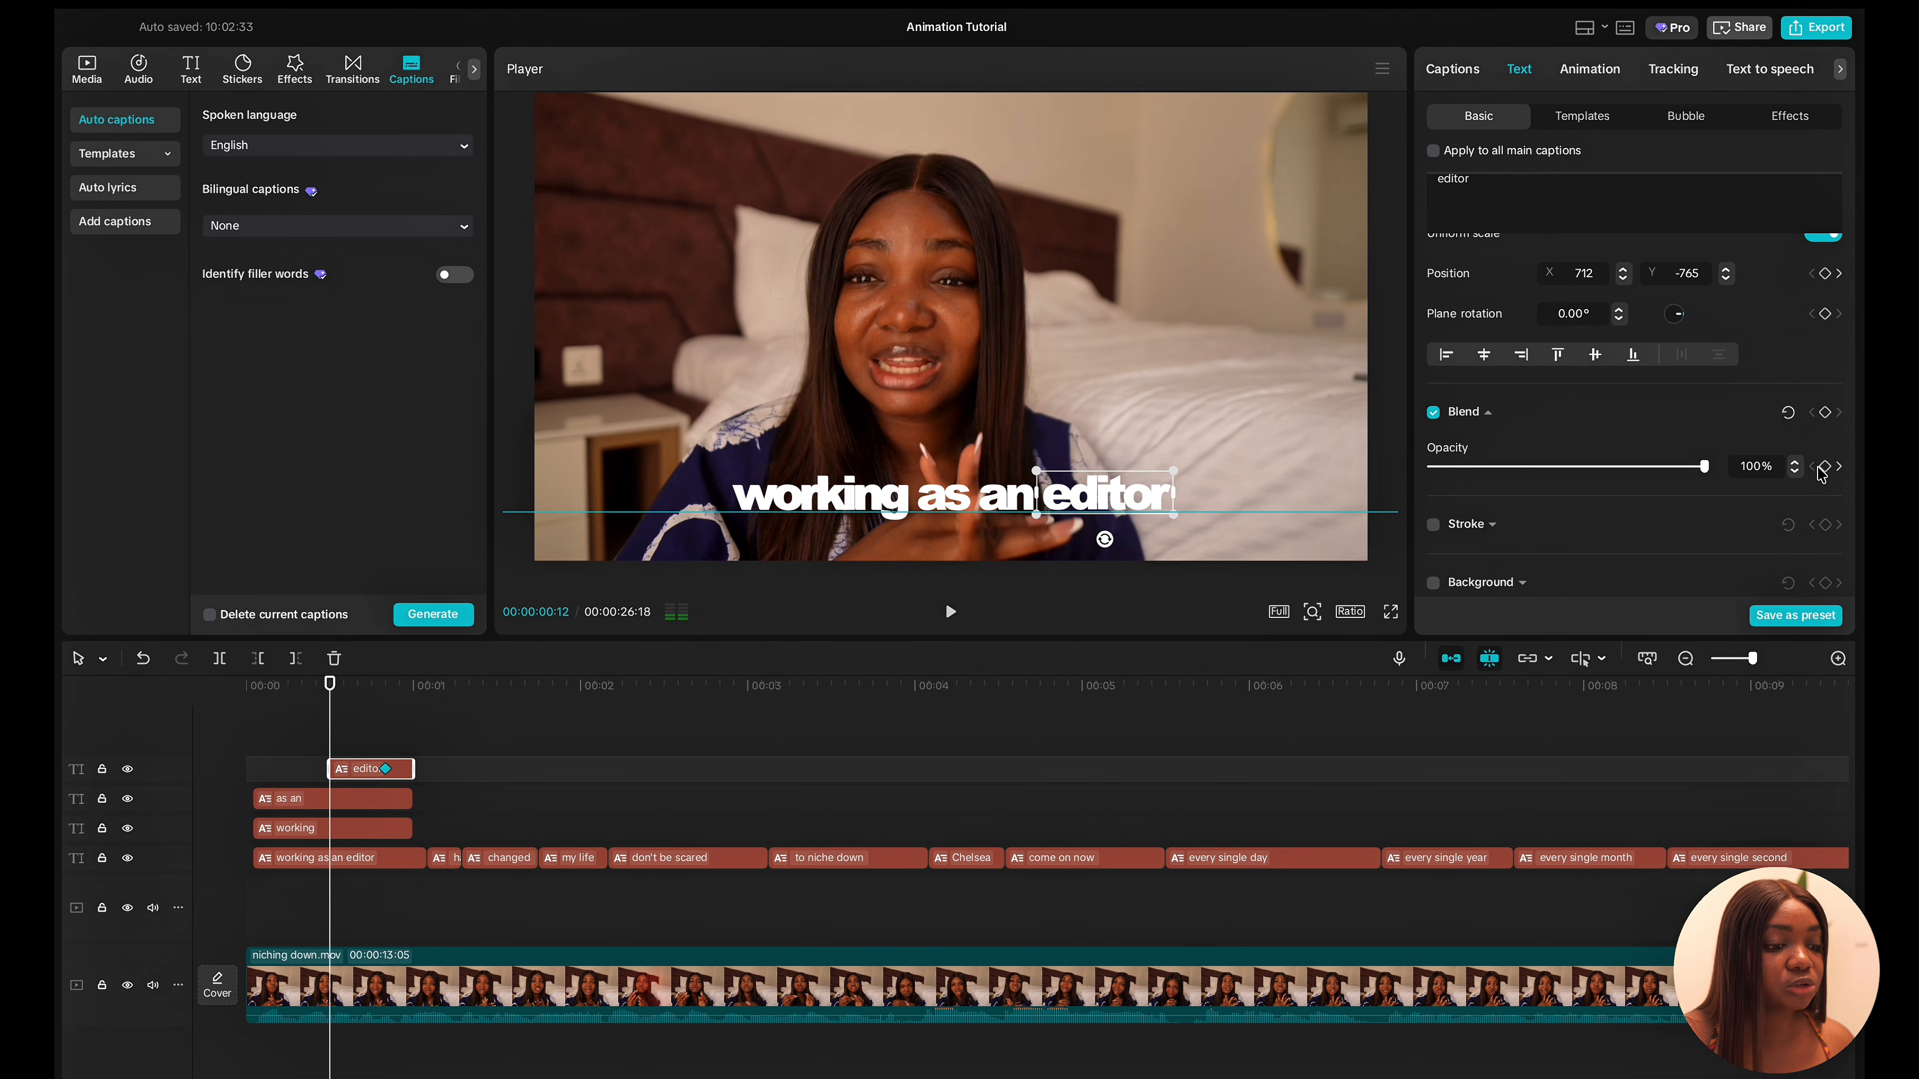
{"action": "scroll", "coordinate": [1757, 364], "scroll_direction": "up", "scroll_amount": 2}
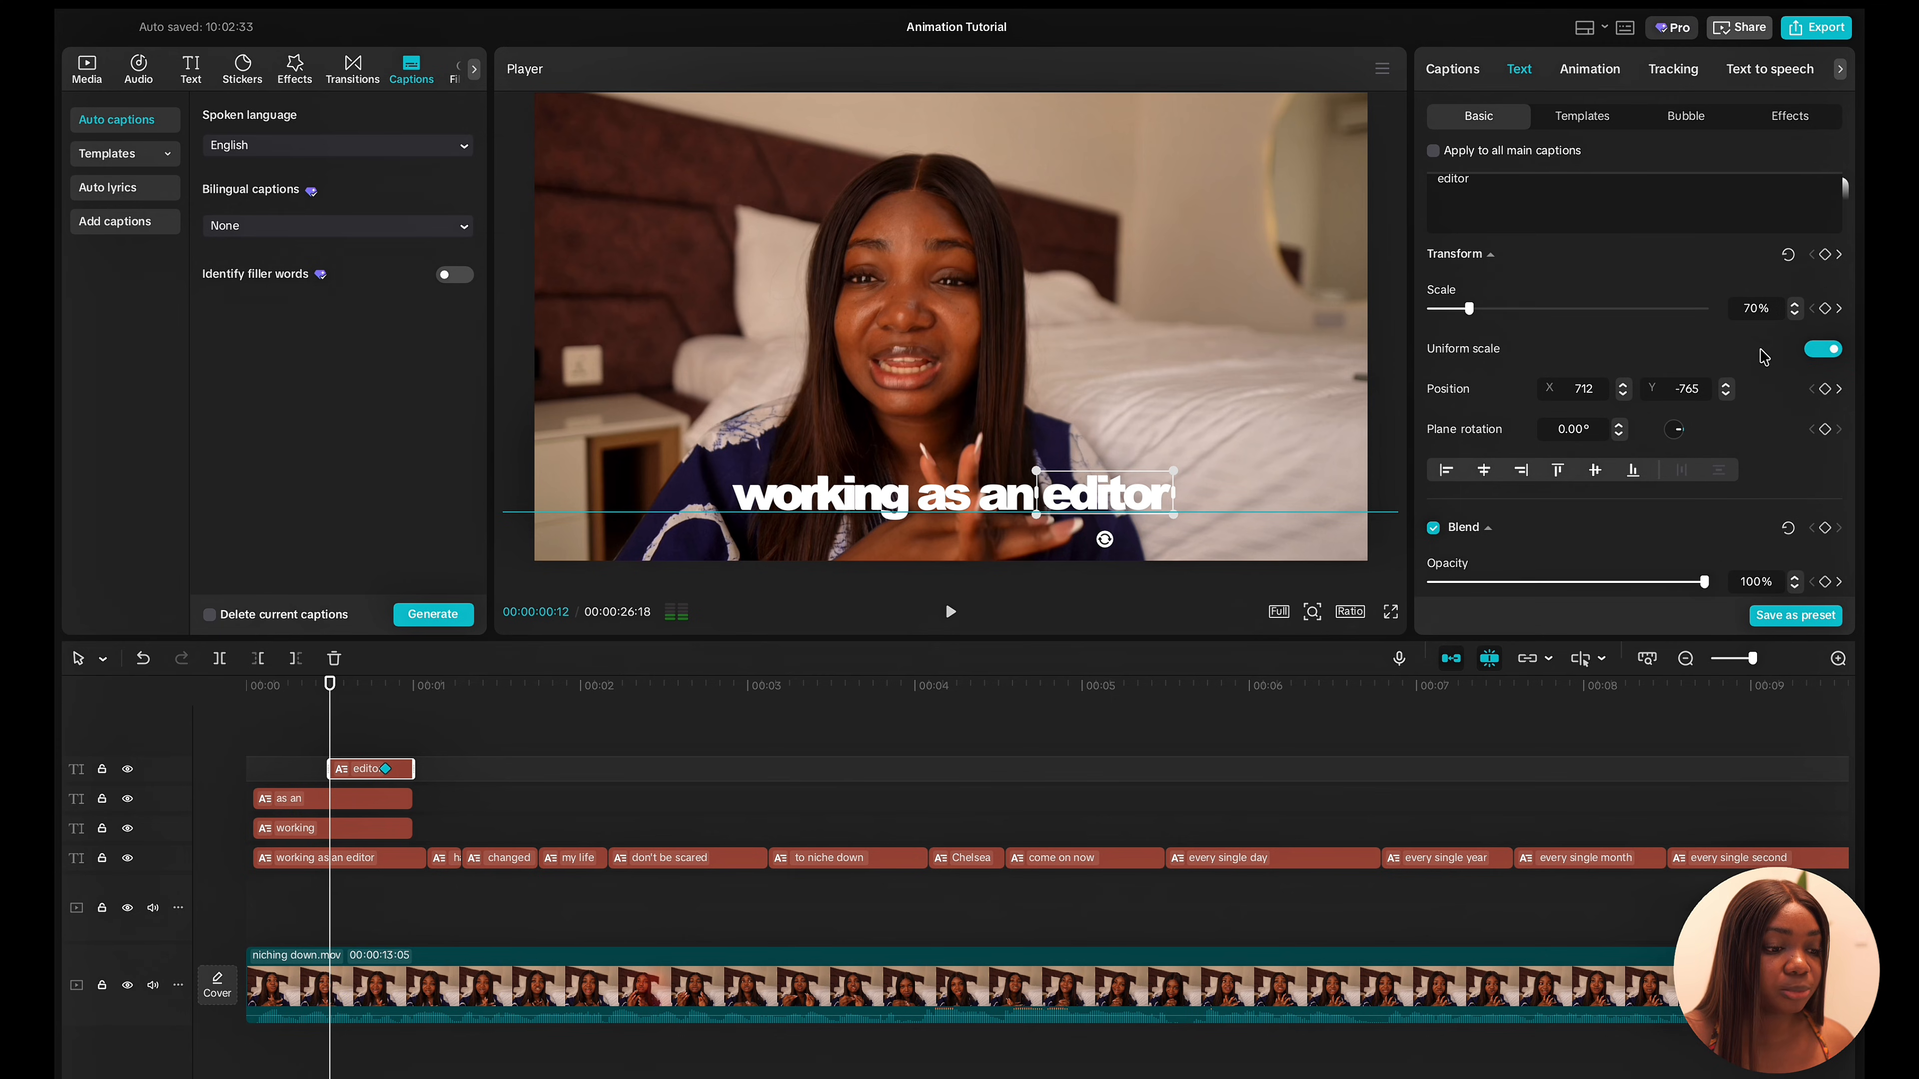
{"action": "left_click", "coordinate": [1825, 309]}
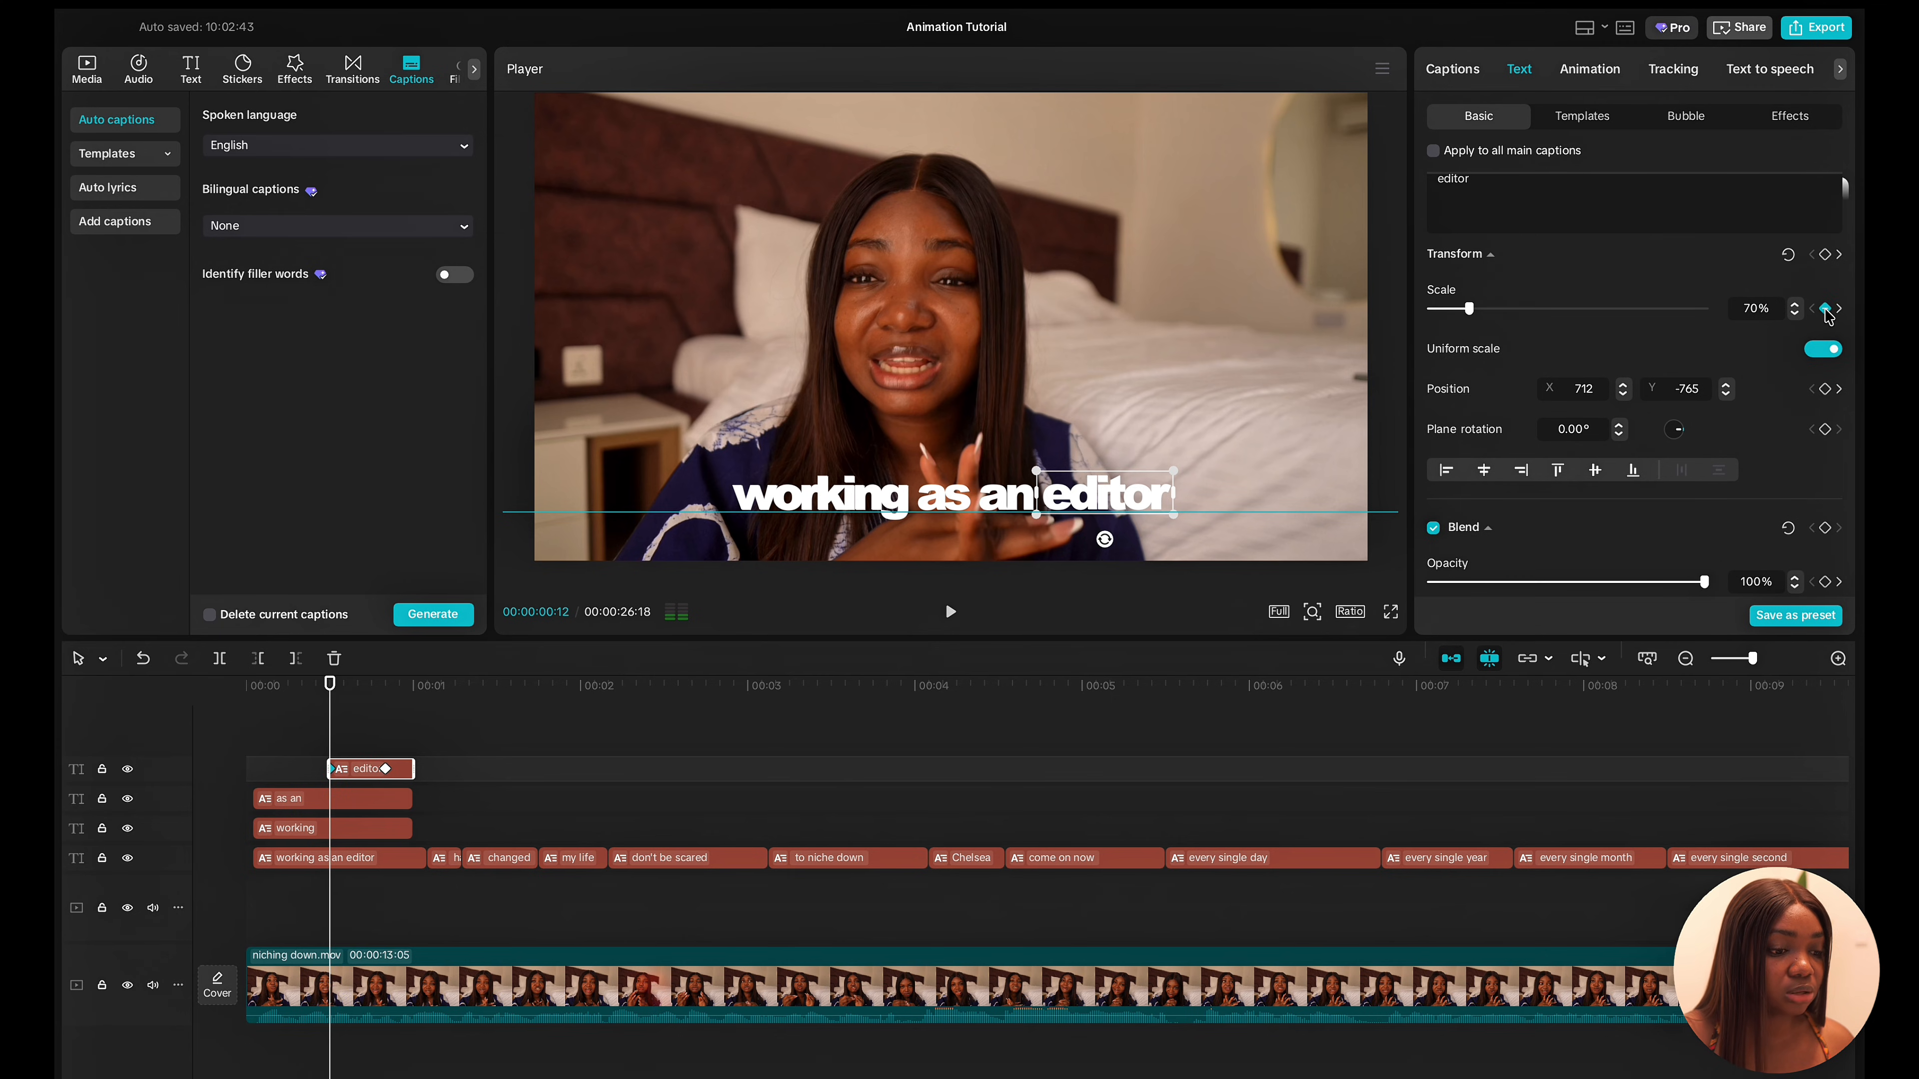
{"action": "left_click", "coordinate": [1824, 391]}
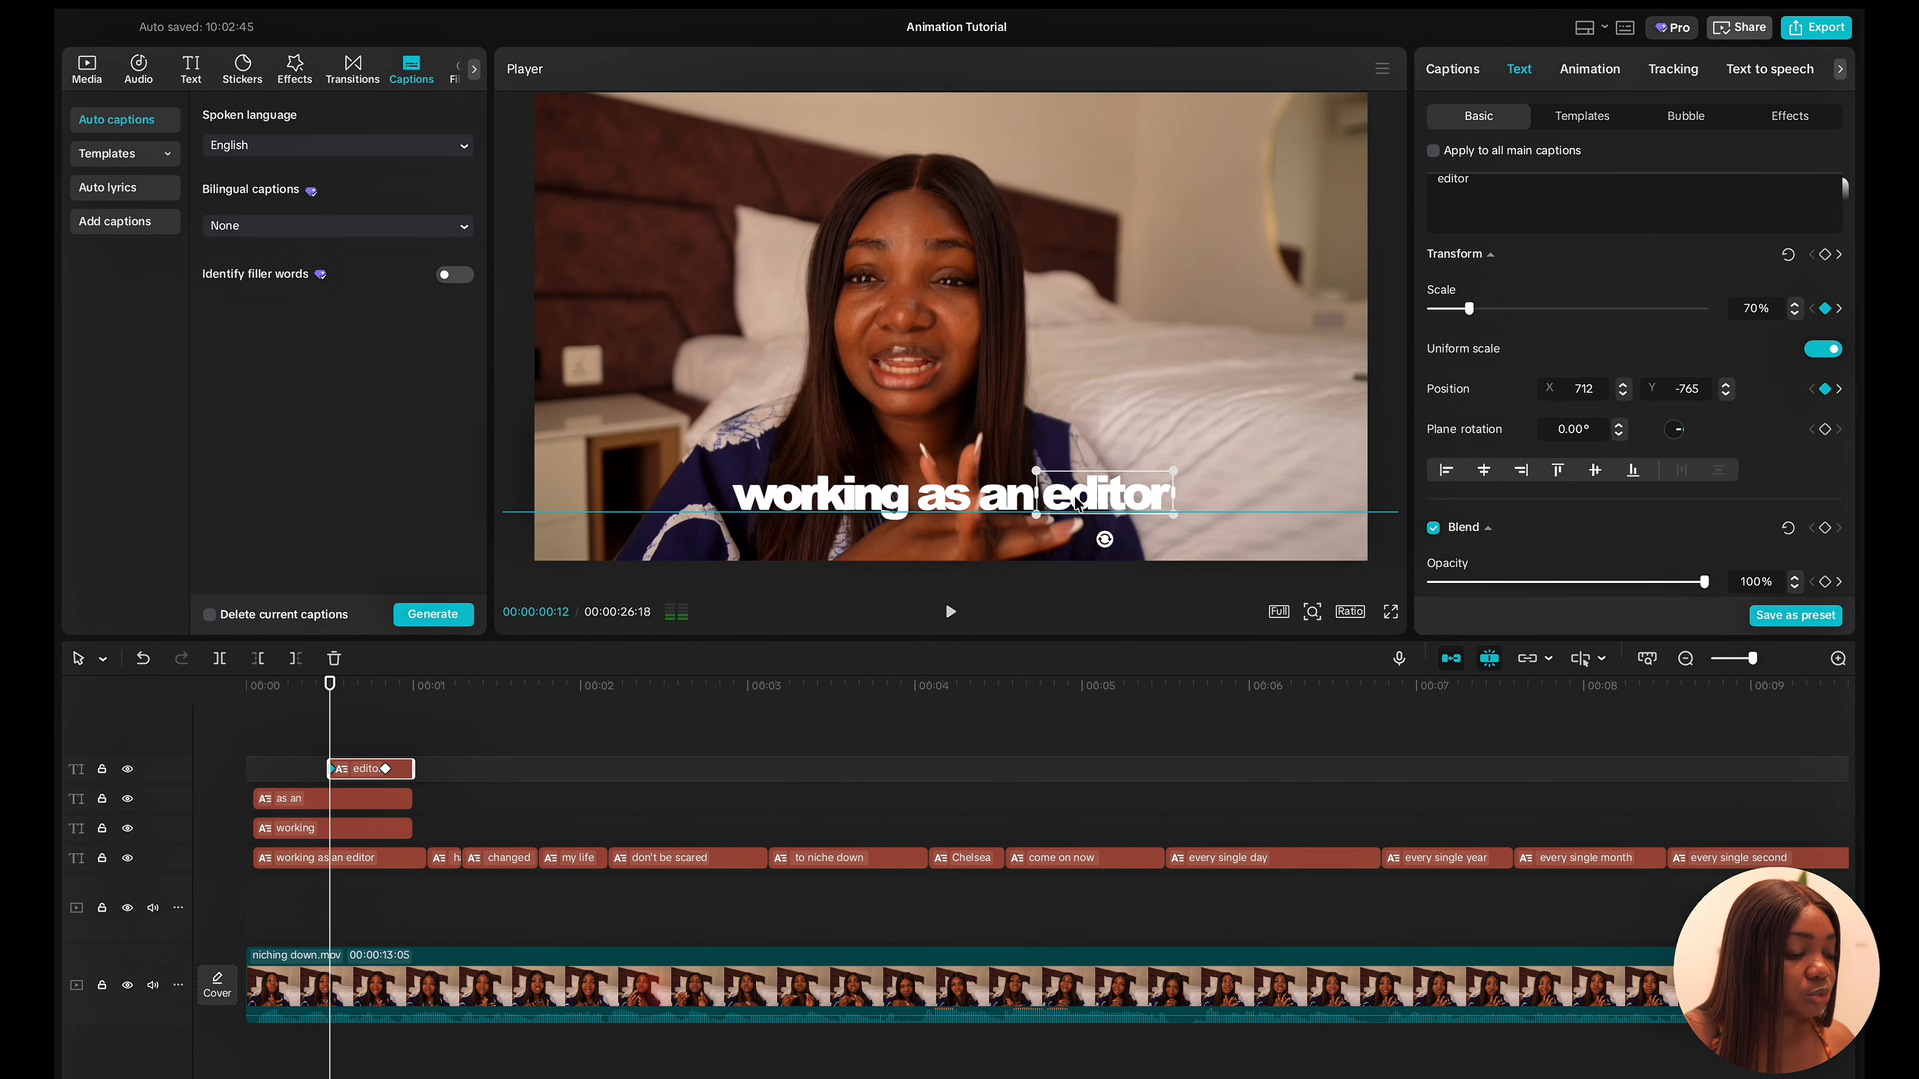
{"action": "left_click_drag", "start_coordinate": [1078, 505], "coordinate": [1079, 527]}
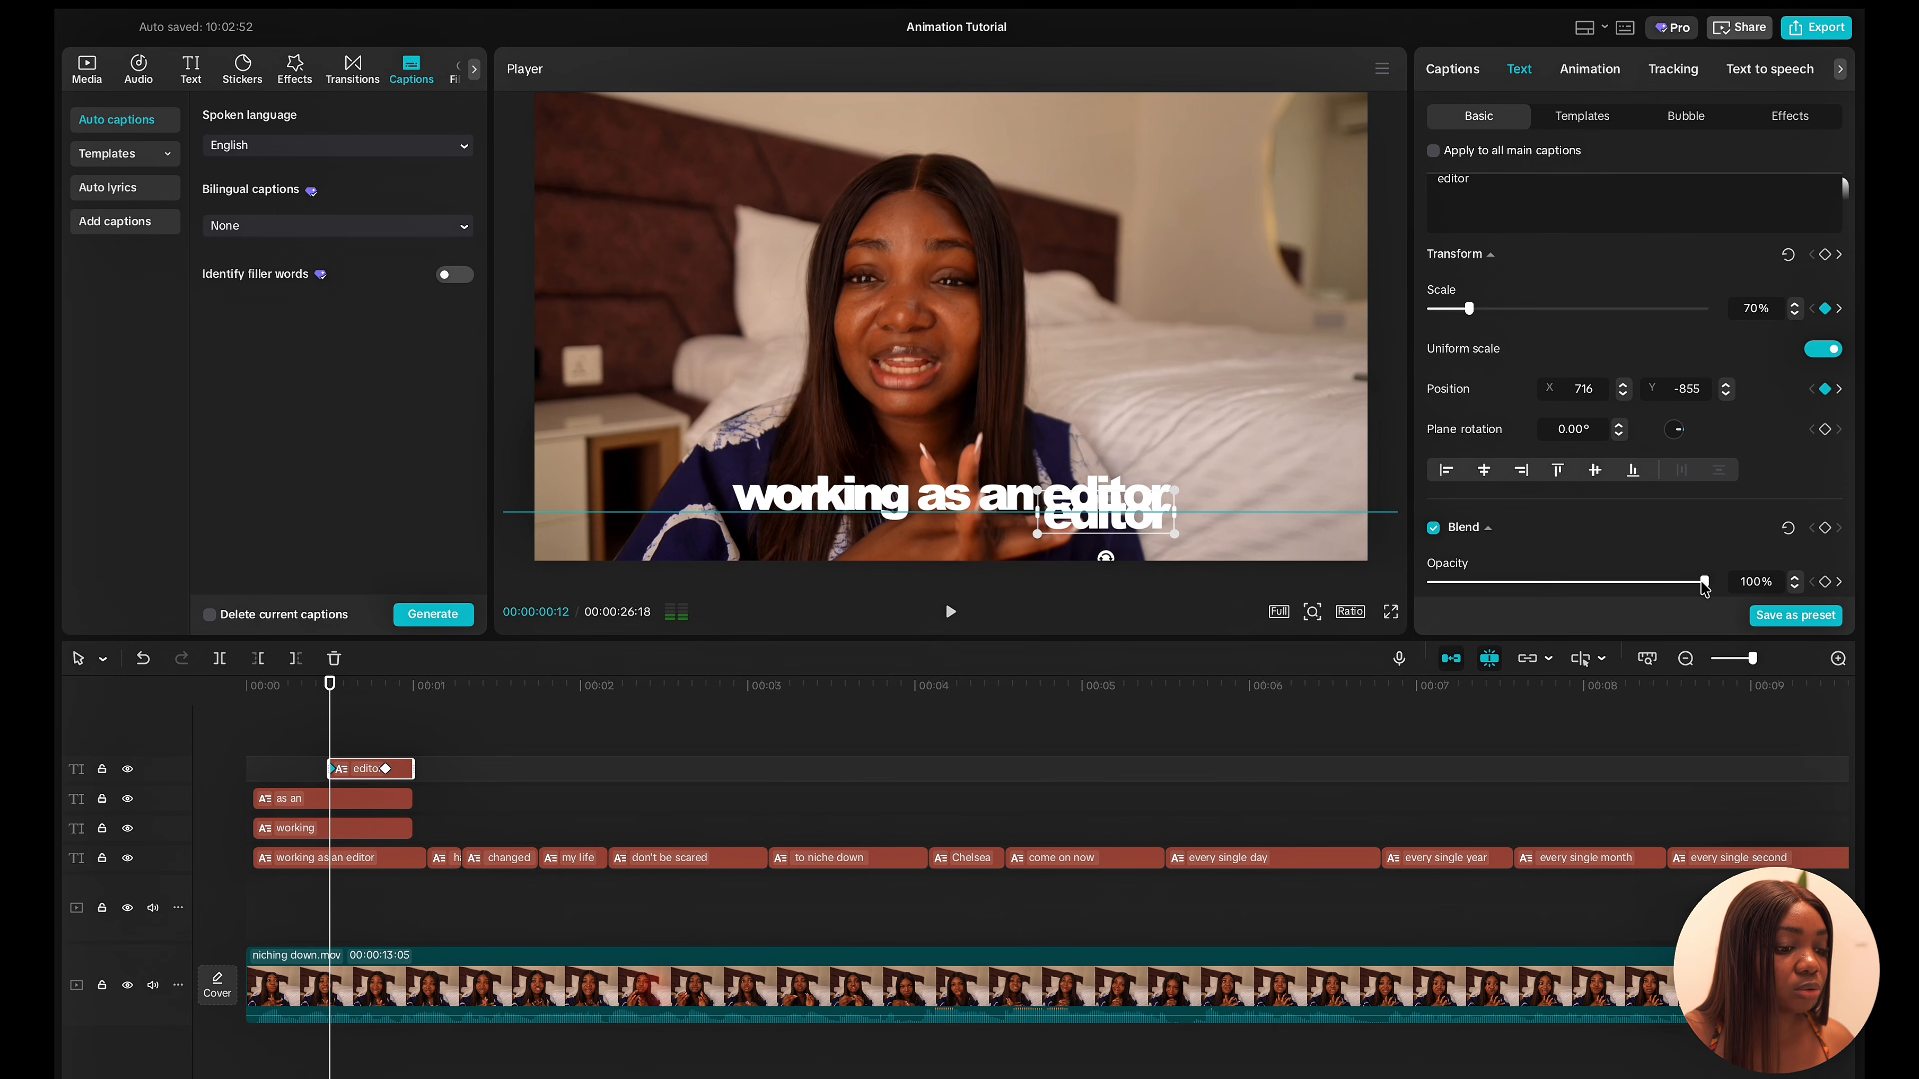
{"action": "left_click_drag", "start_coordinate": [1703, 586], "coordinate": [1398, 583]}
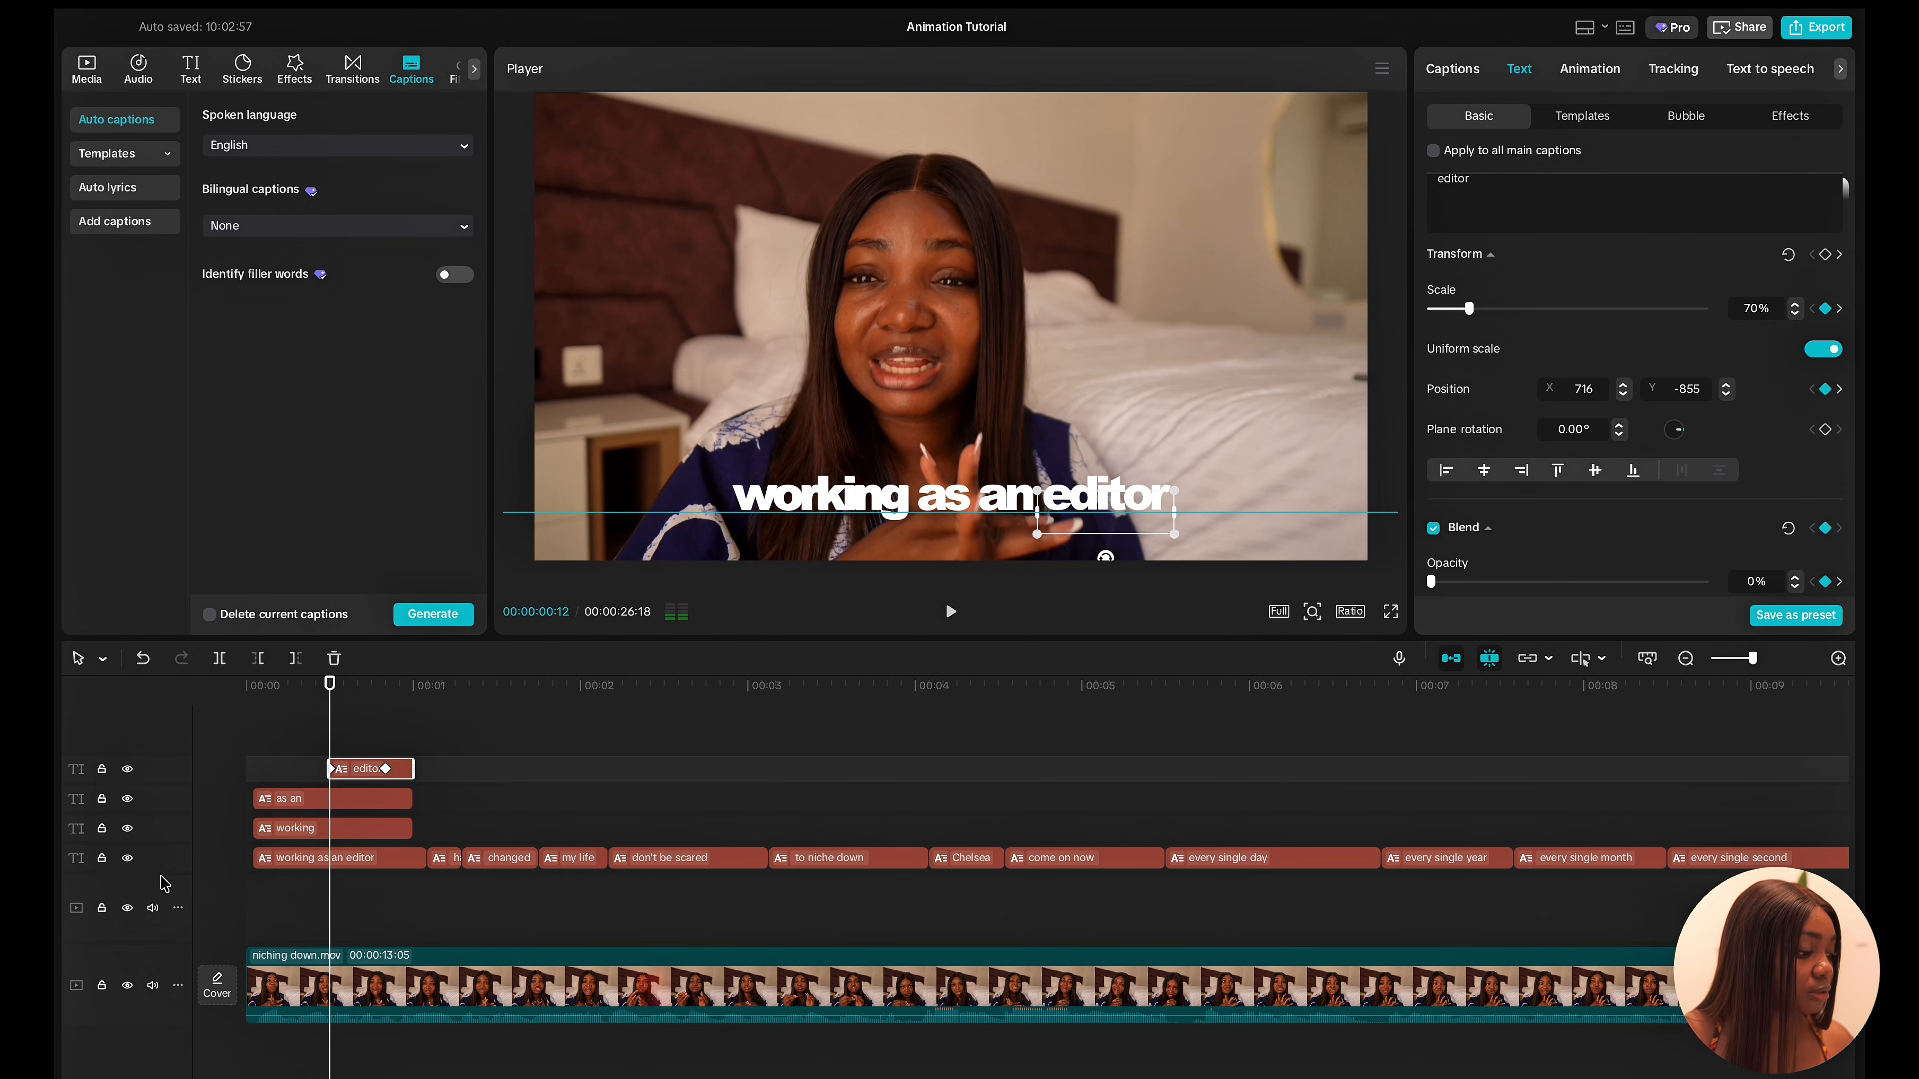
Move the original "working as an editor" caption onto its own track above the word captions and hide that track.
{"action": "left_click", "coordinate": [289, 861]}
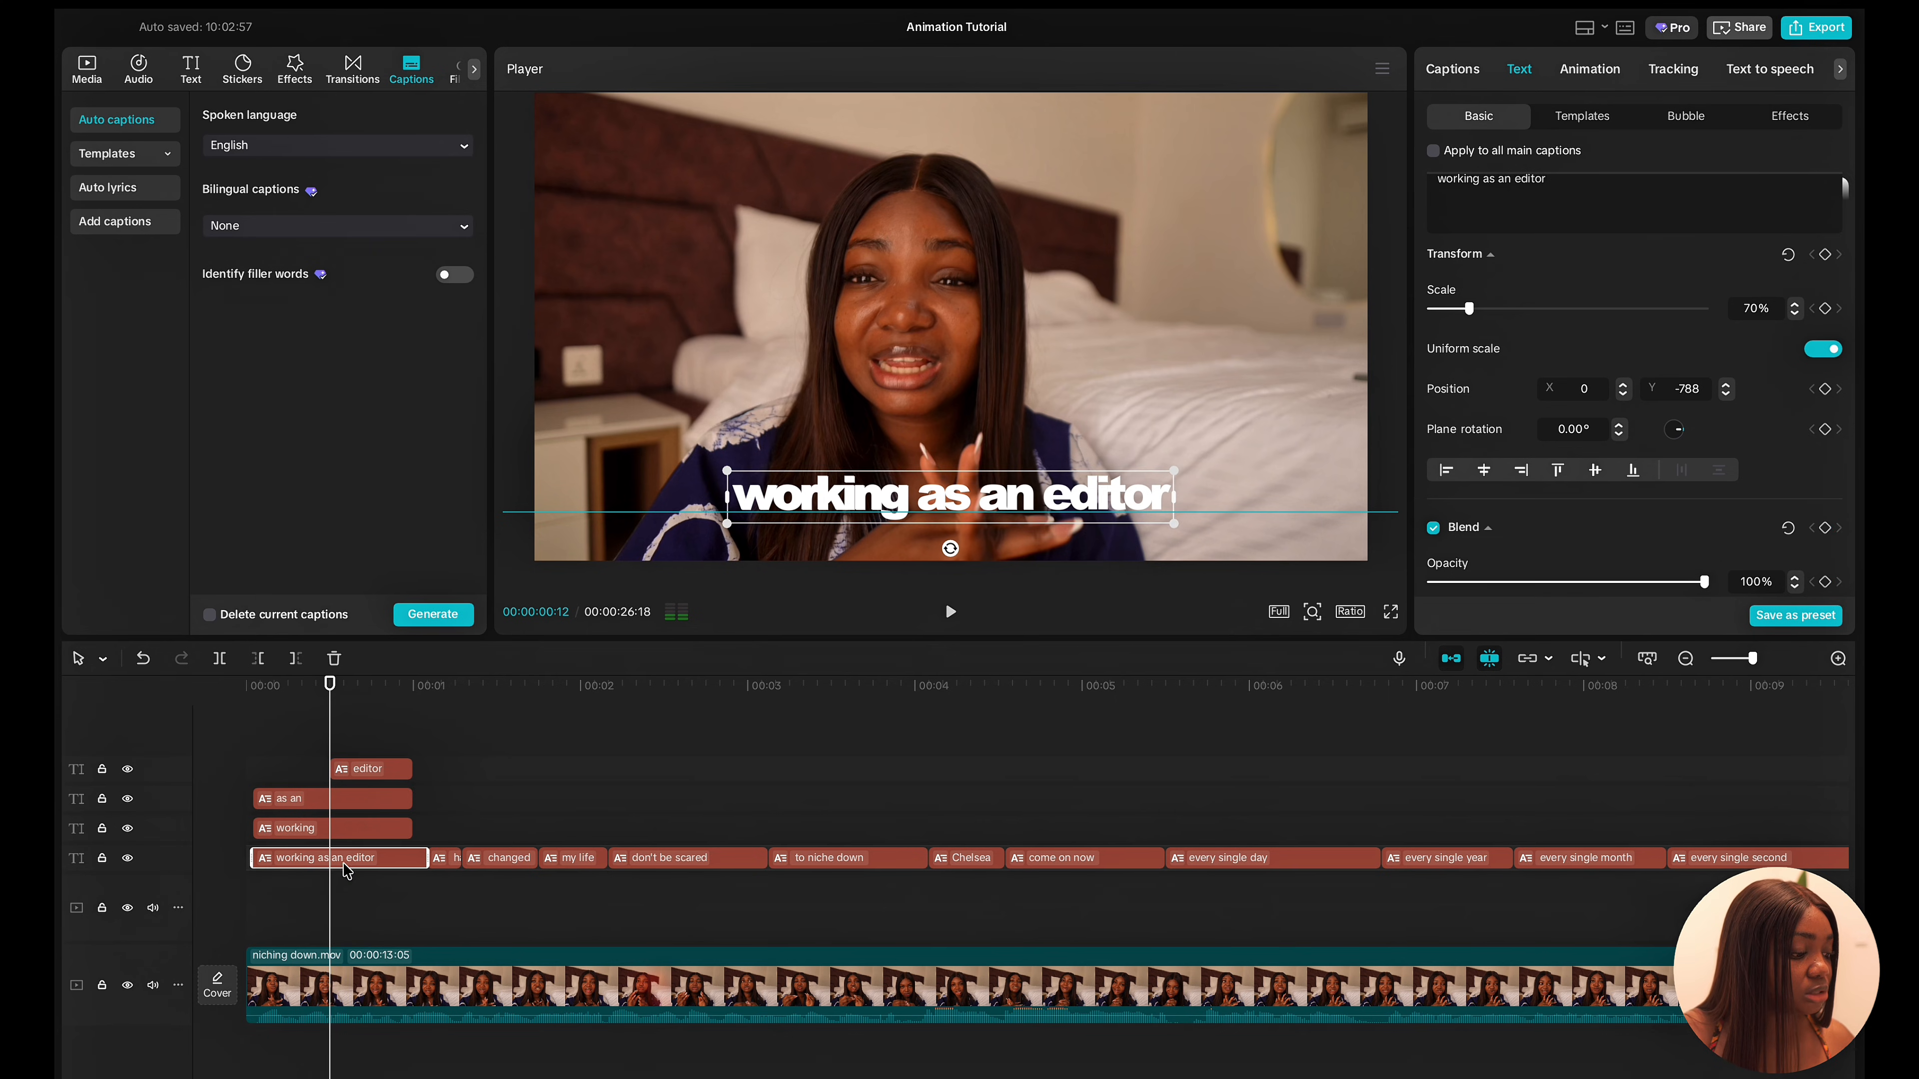
{"action": "left_click_drag", "start_coordinate": [344, 867], "coordinate": [428, 748]}
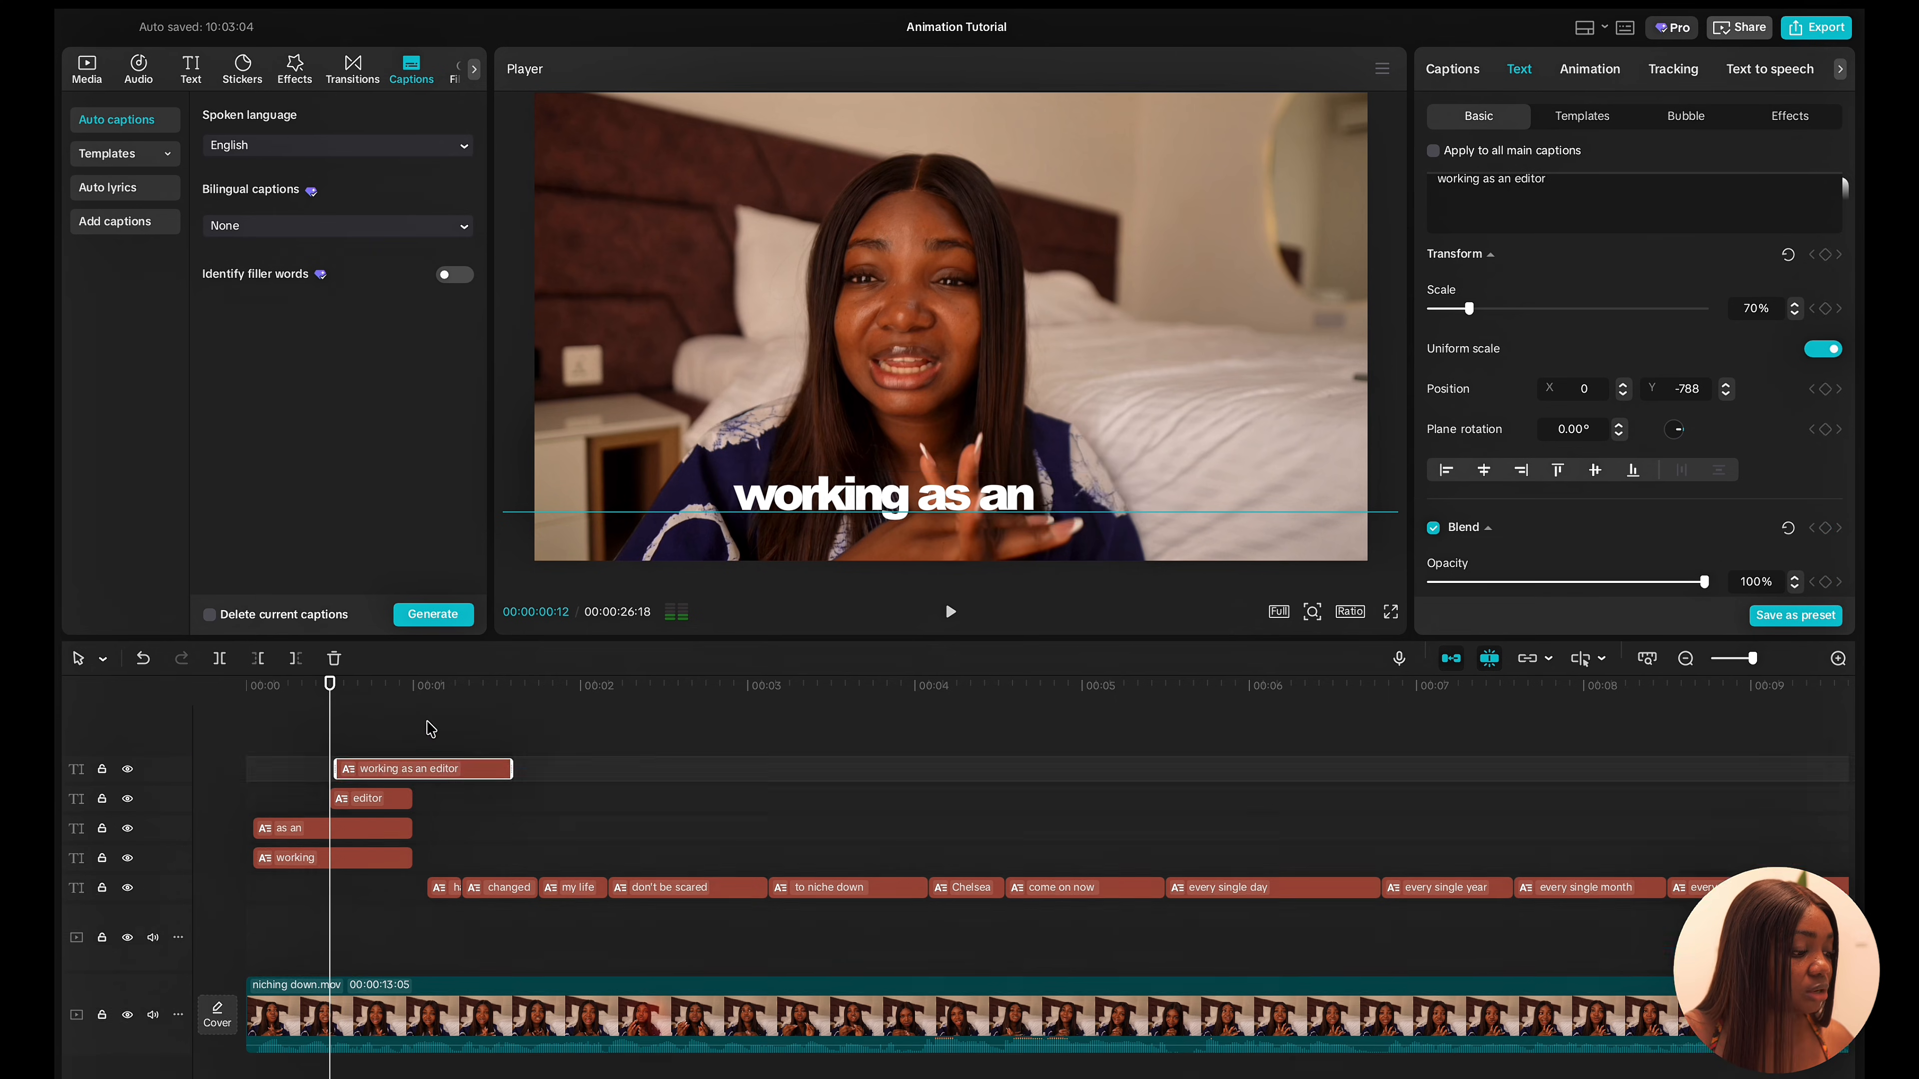
{"action": "left_click", "coordinate": [127, 770]}
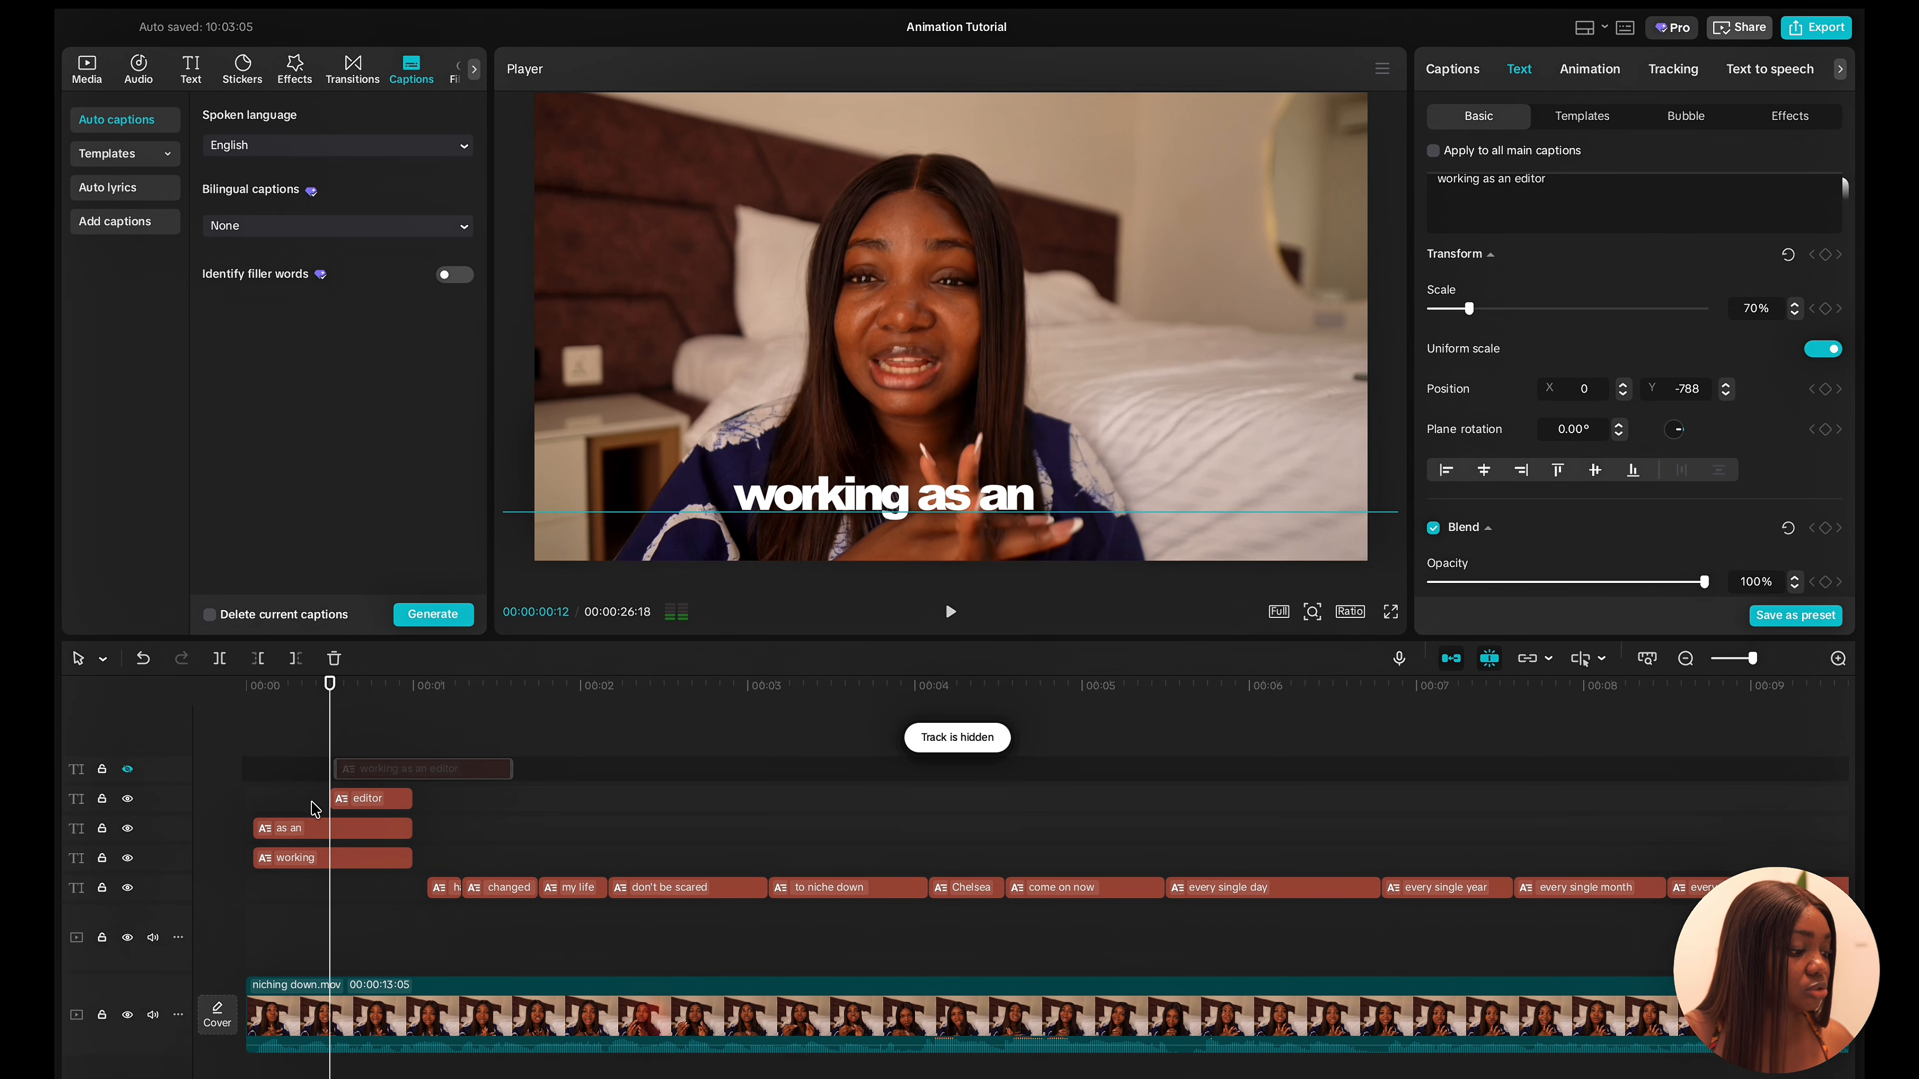
Play back the opening of the timeline to preview the "editor" caption's rise and fade-in.
{"action": "left_click", "coordinate": [316, 692]}
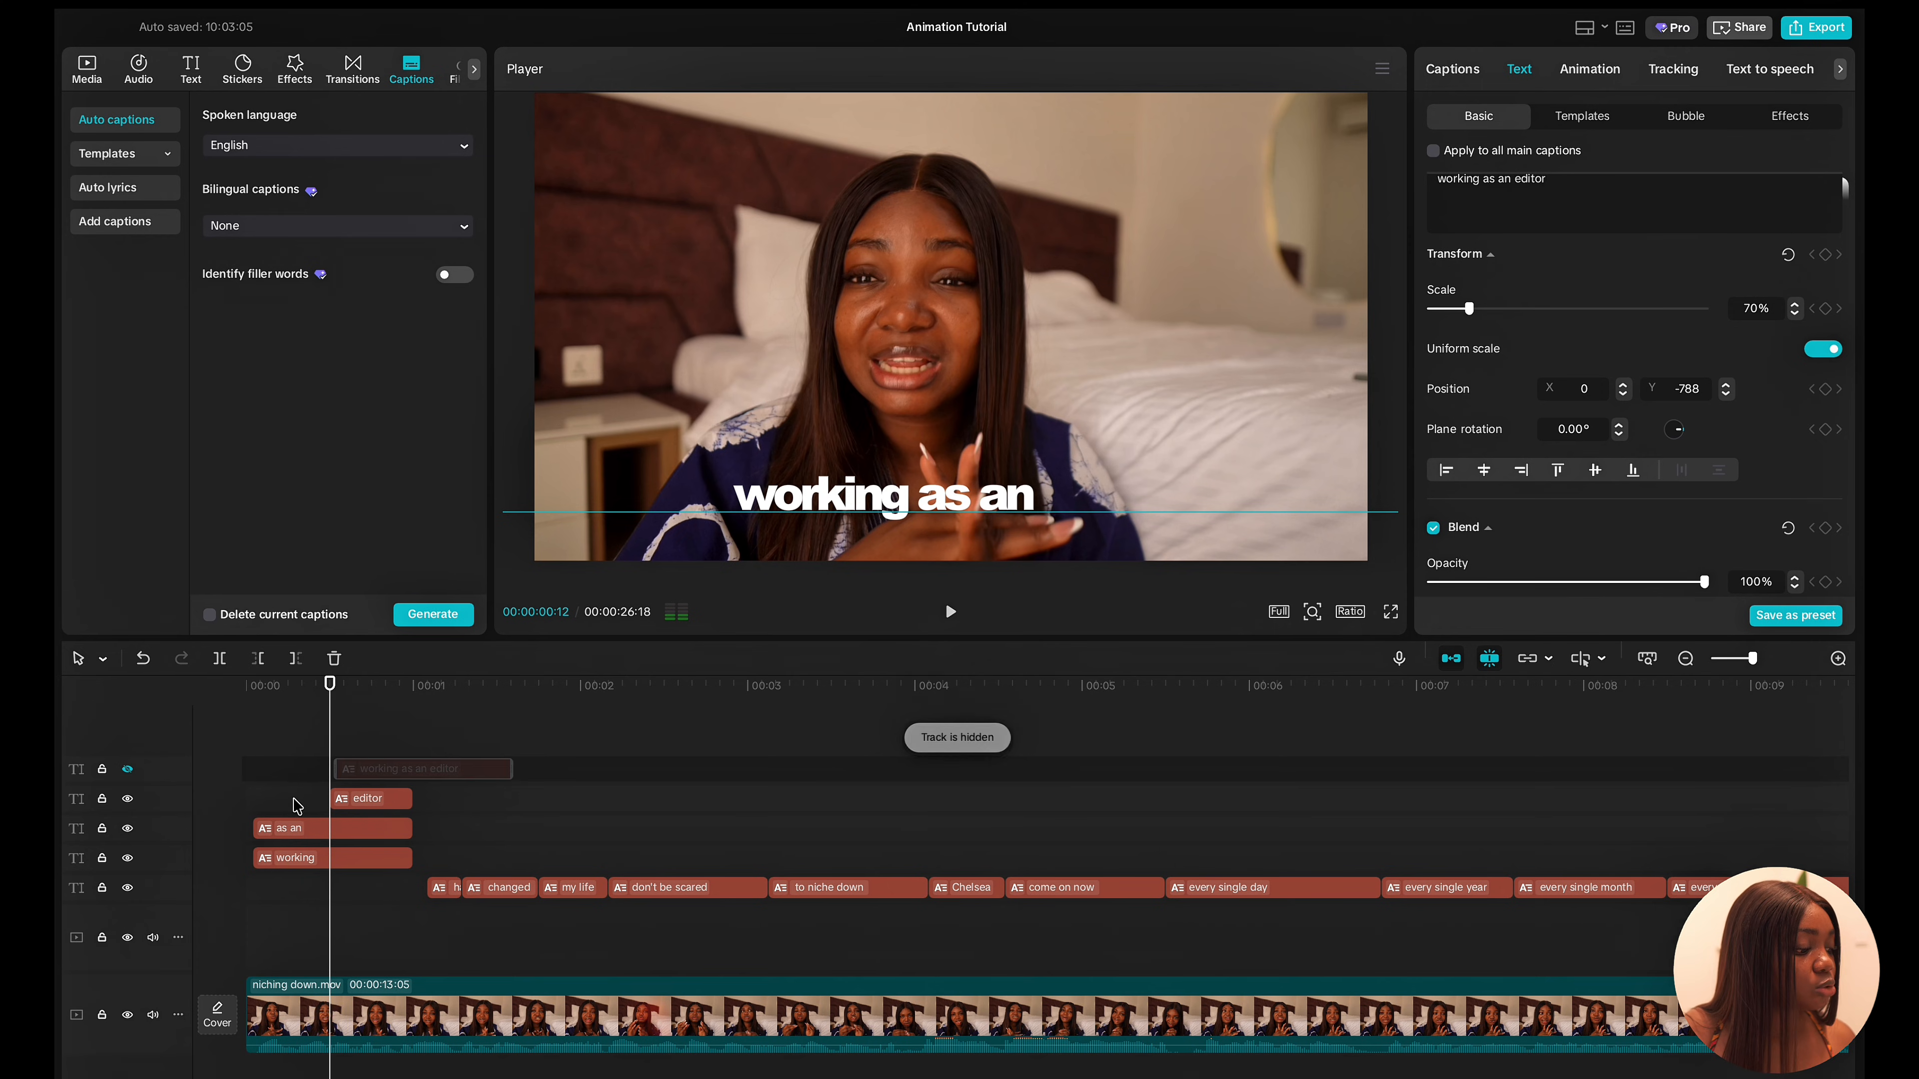
{"action": "left_click", "coordinate": [317, 813]}
{"action": "key", "text": "space"}
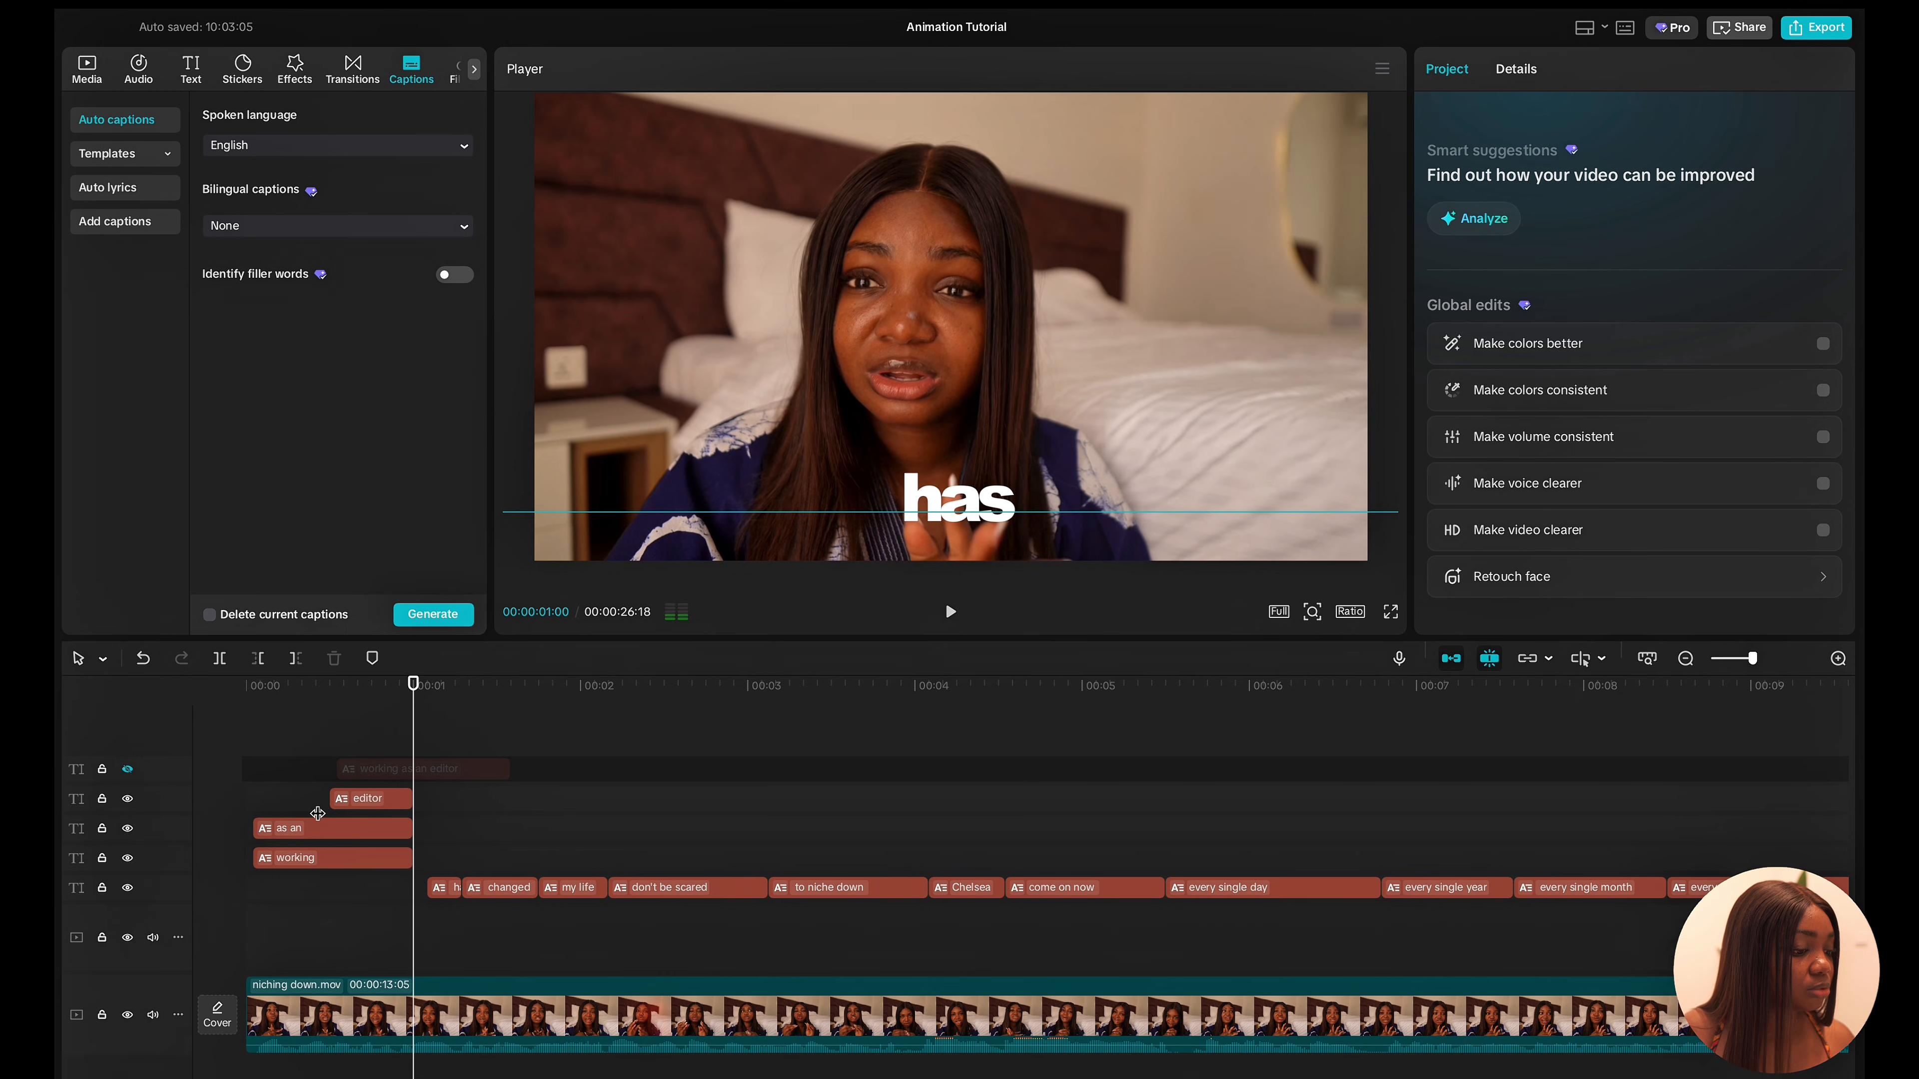
{"action": "key", "text": "space"}
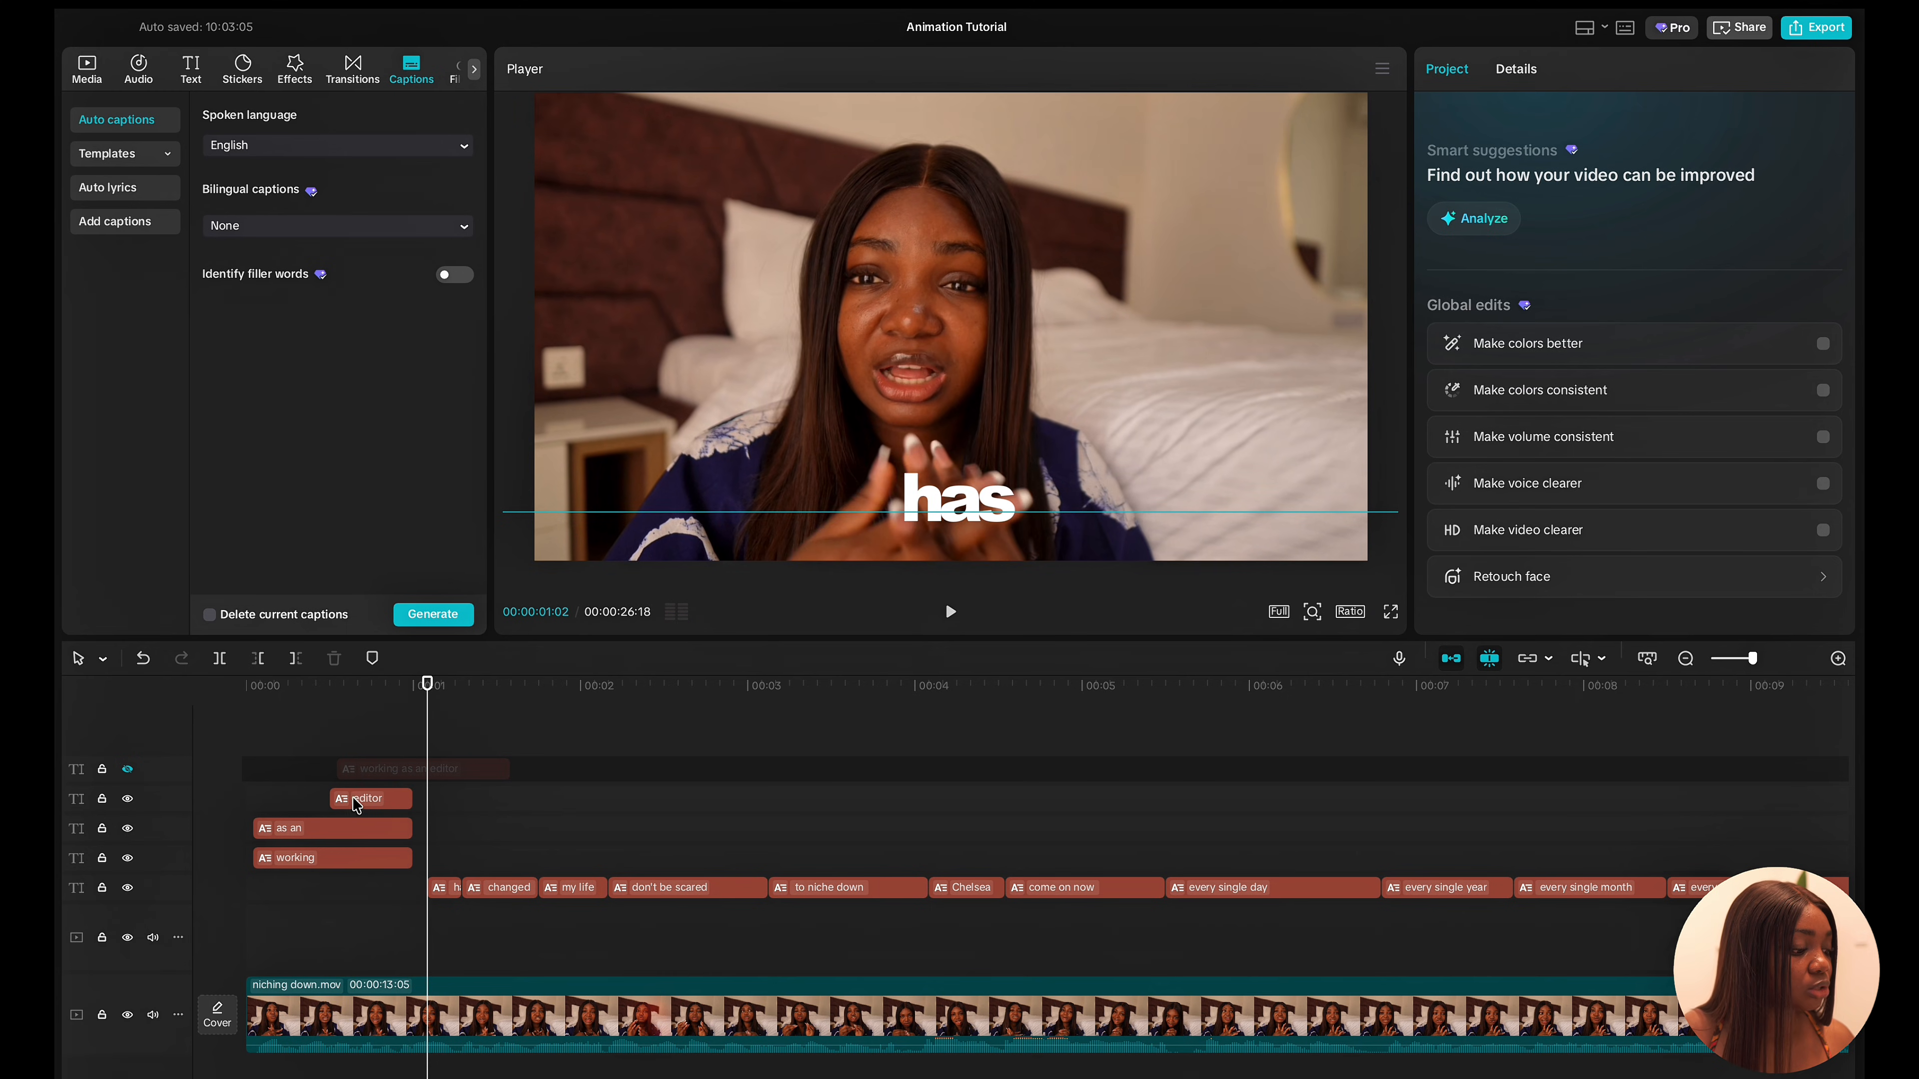
Show the variable speed animation graph for the "editor" caption from its keyframe at 00:00:00:20.
{"action": "left_click", "coordinate": [365, 803]}
{"action": "left_click_drag", "start_coordinate": [445, 684], "coordinate": [362, 689]}
{"action": "left_click", "coordinate": [384, 799]}
{"action": "right_click", "coordinate": [385, 802]}
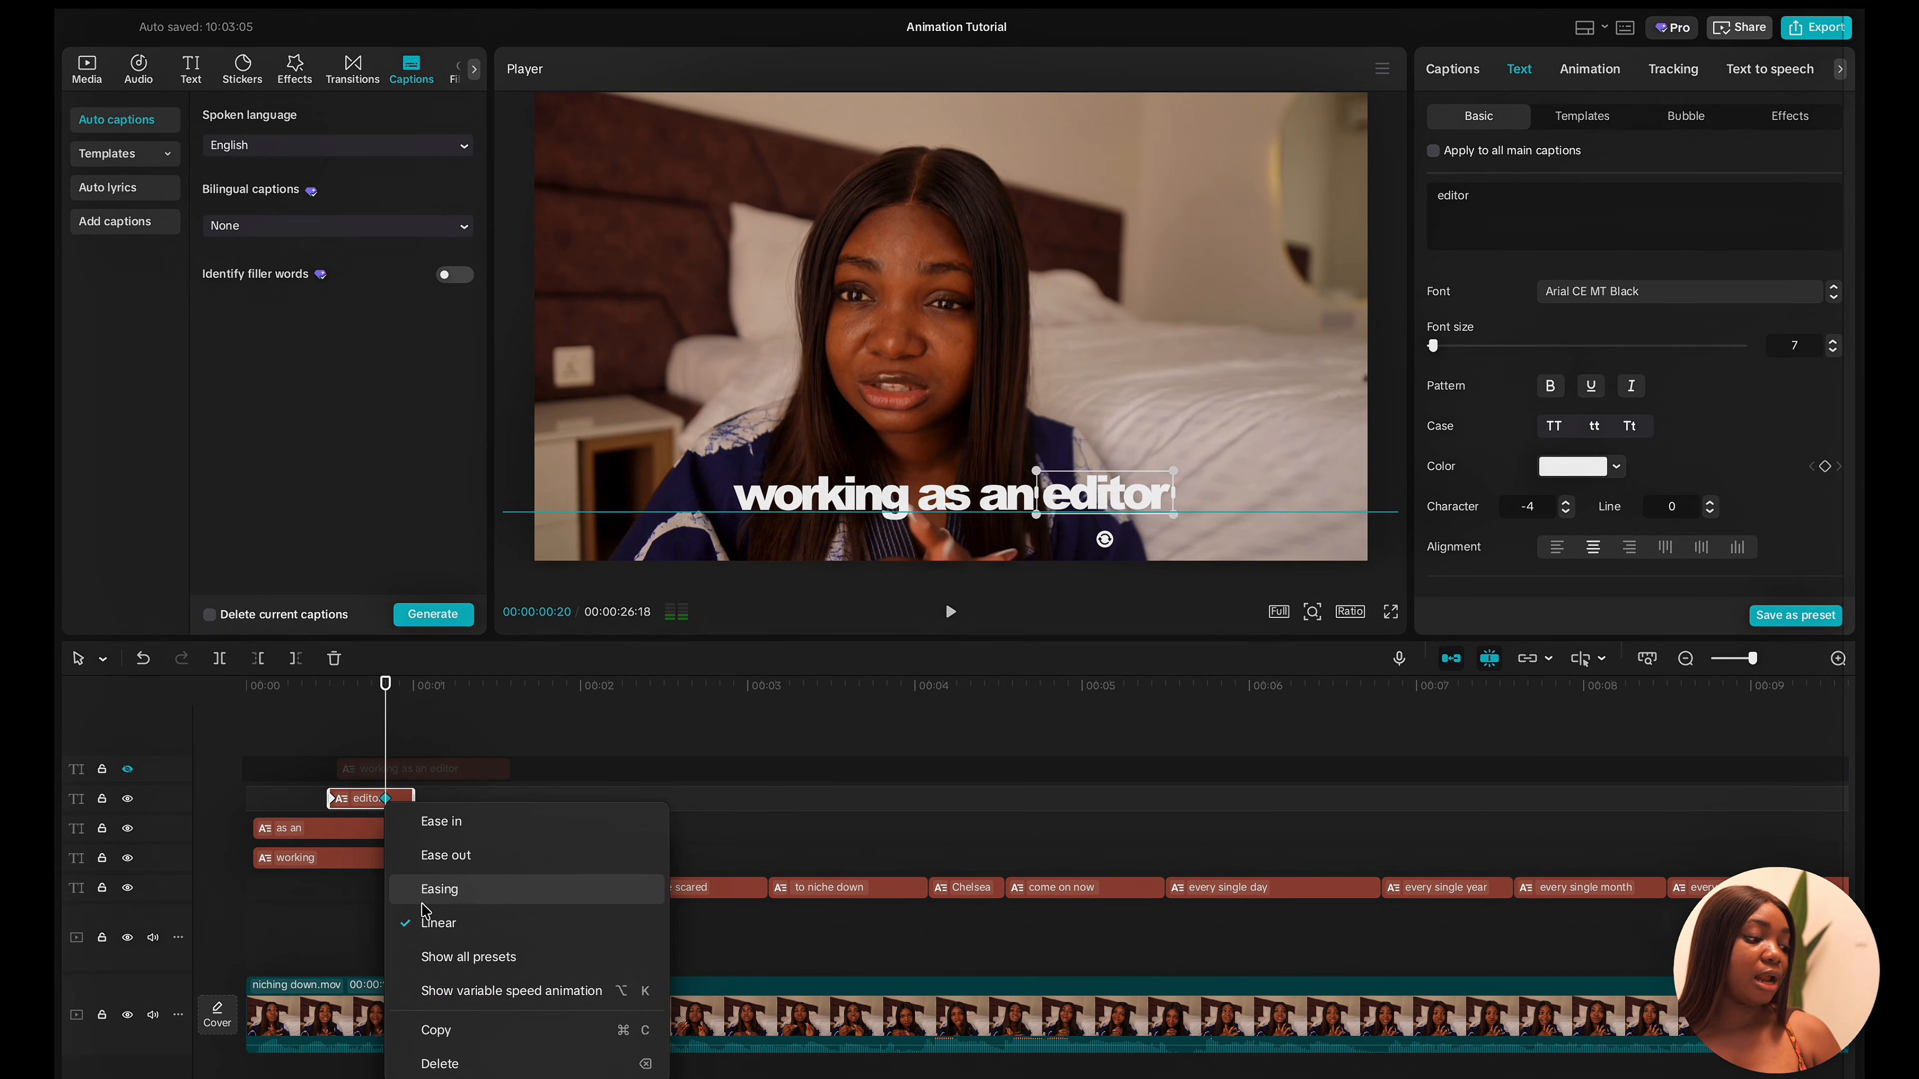
{"action": "left_click", "coordinate": [478, 996]}
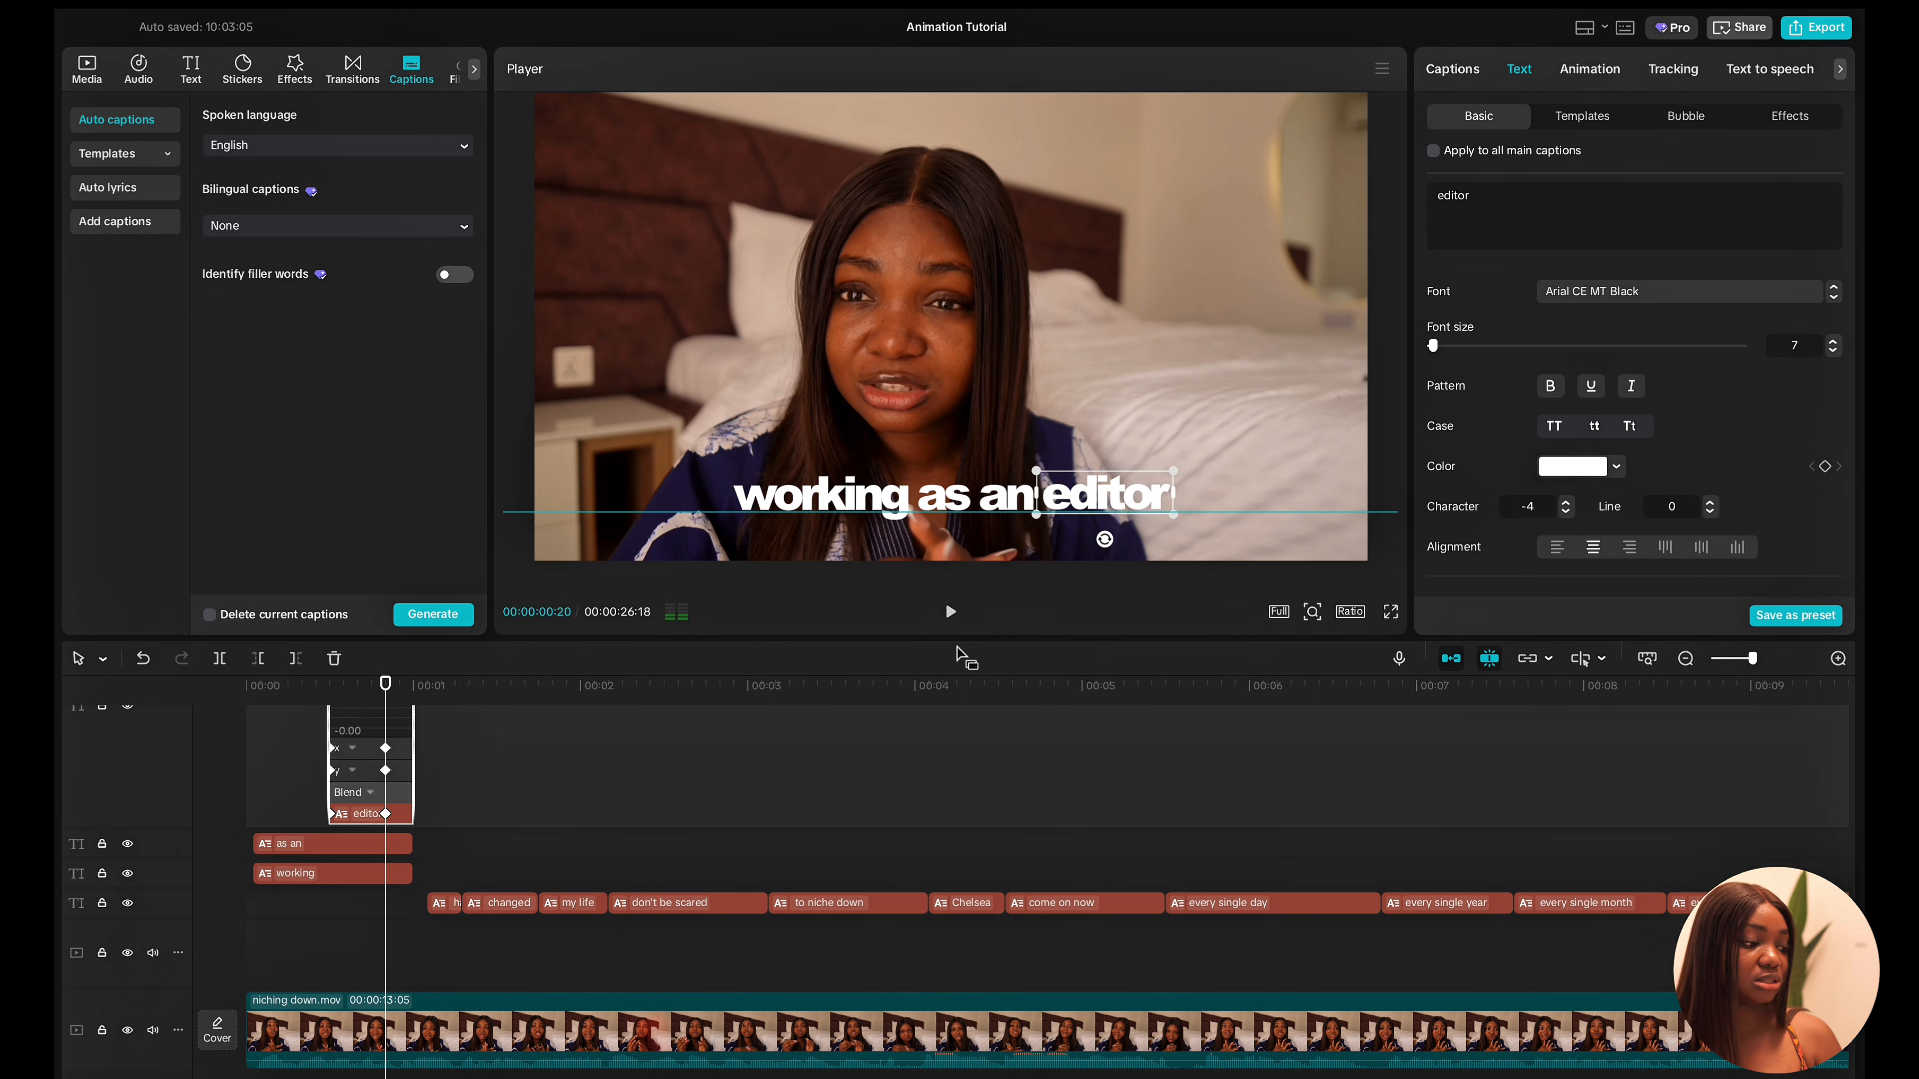
Apply the Cubic Out preset curve to the "editor" caption's Y position keyframe at 00:00:00:20, and hide the variable speed animation graph.
{"action": "left_click", "coordinate": [353, 774]}
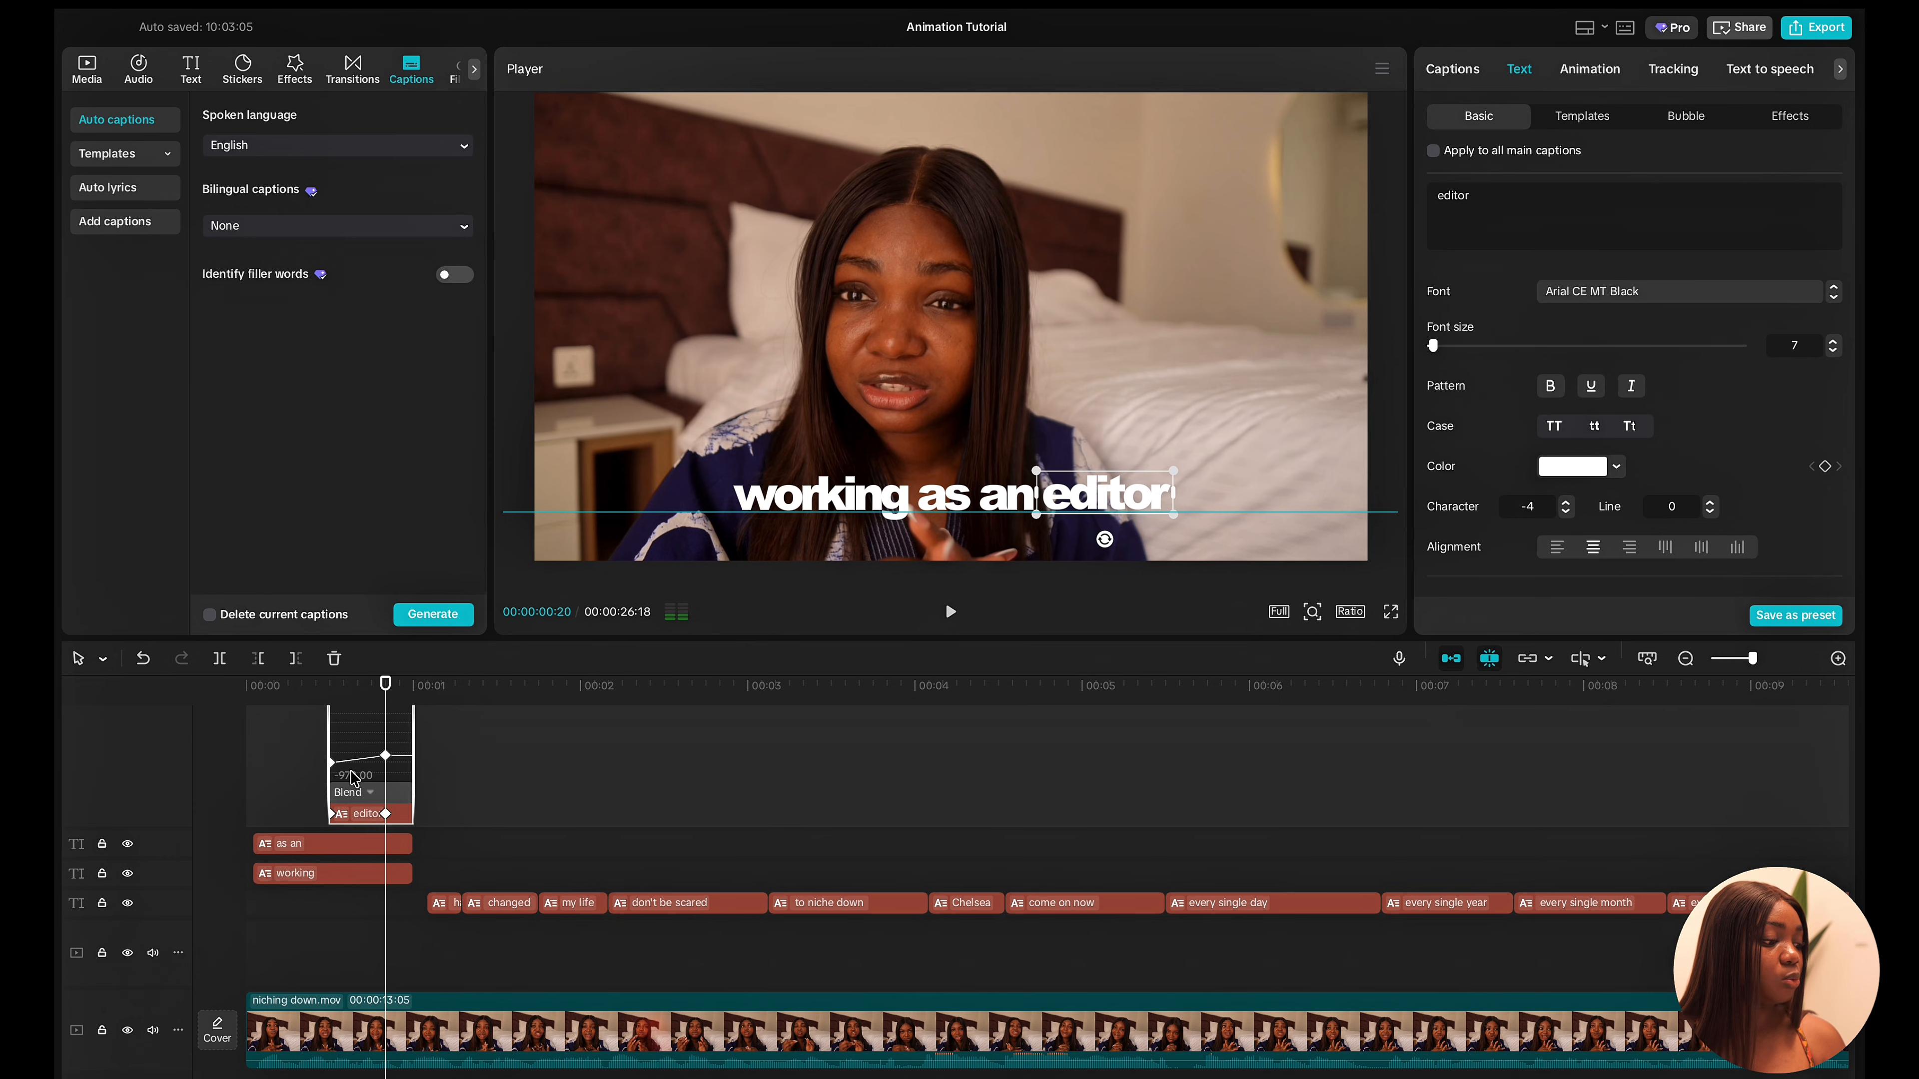
{"action": "right_click", "coordinate": [385, 759]}
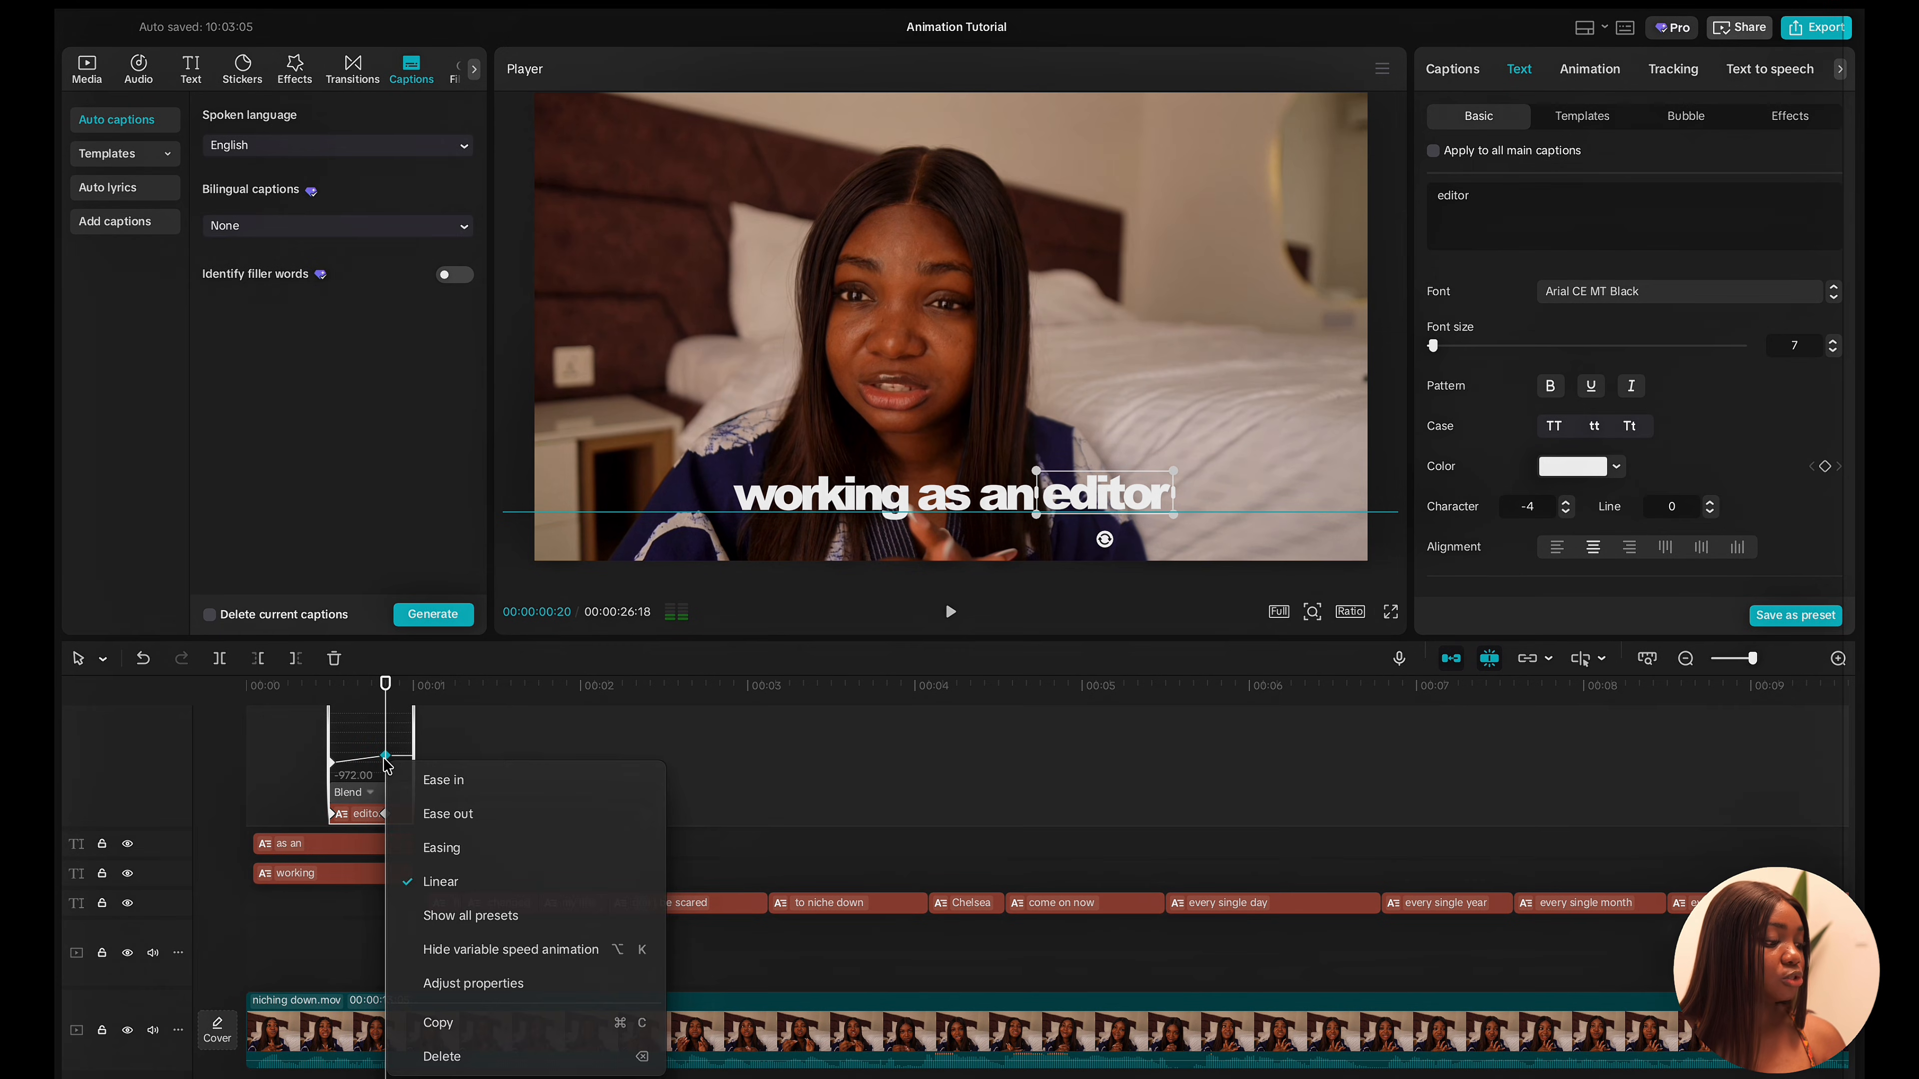
{"action": "left_click", "coordinate": [469, 916]}
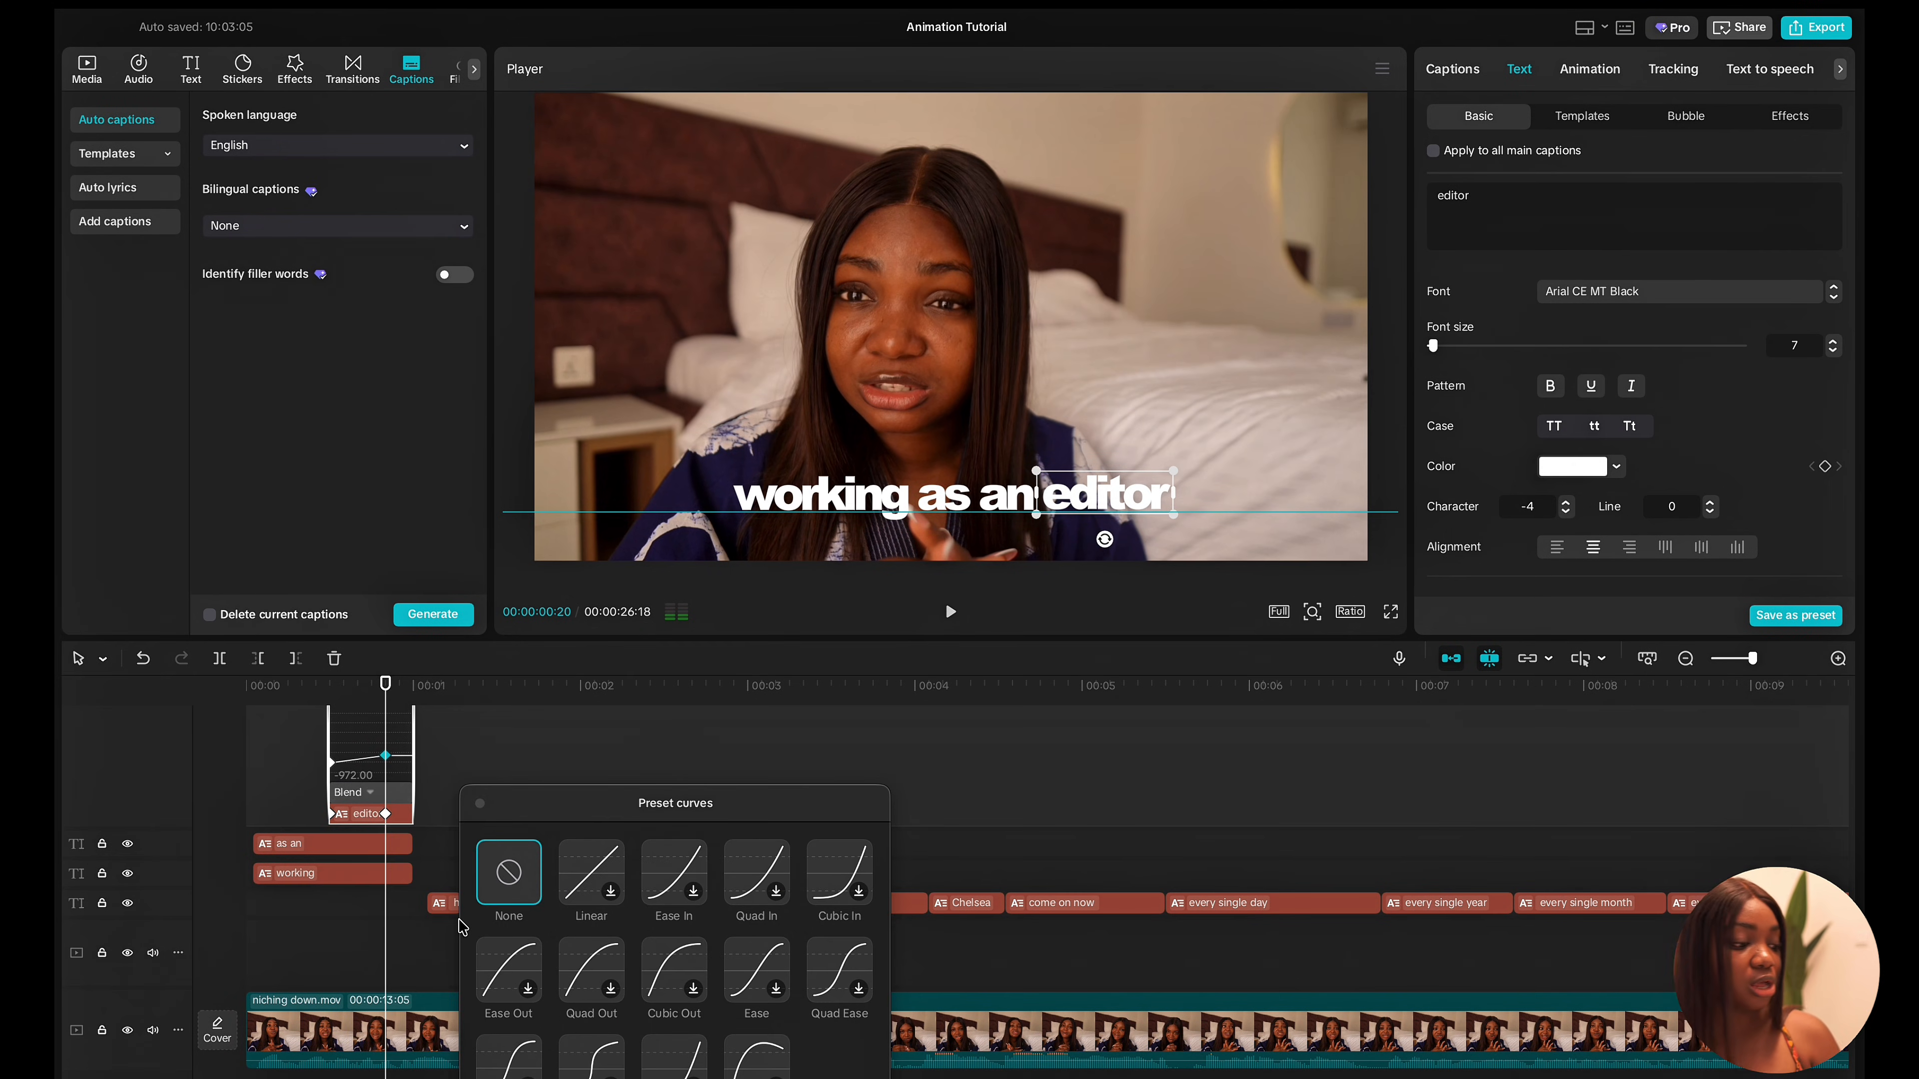
{"action": "left_click", "coordinate": [679, 971]}
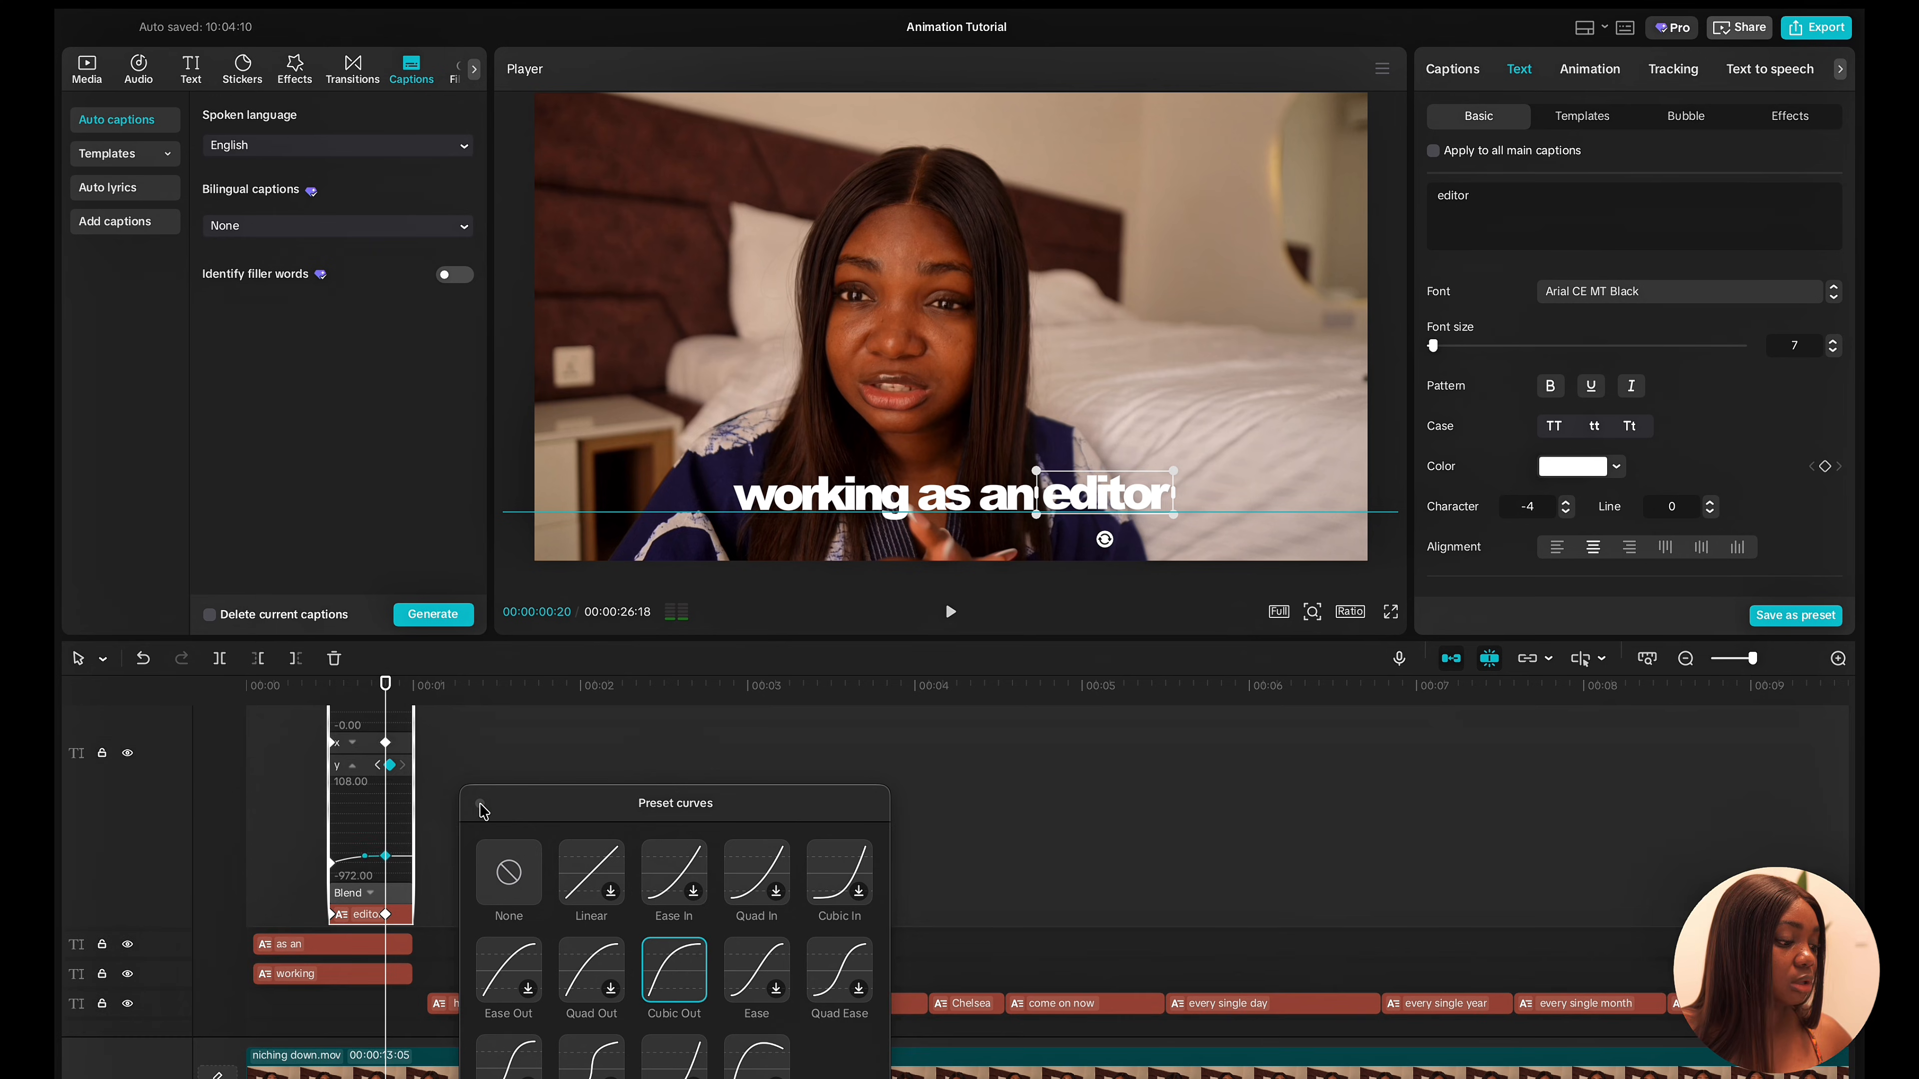
{"action": "left_click", "coordinate": [479, 804]}
{"action": "right_click", "coordinate": [382, 838]}
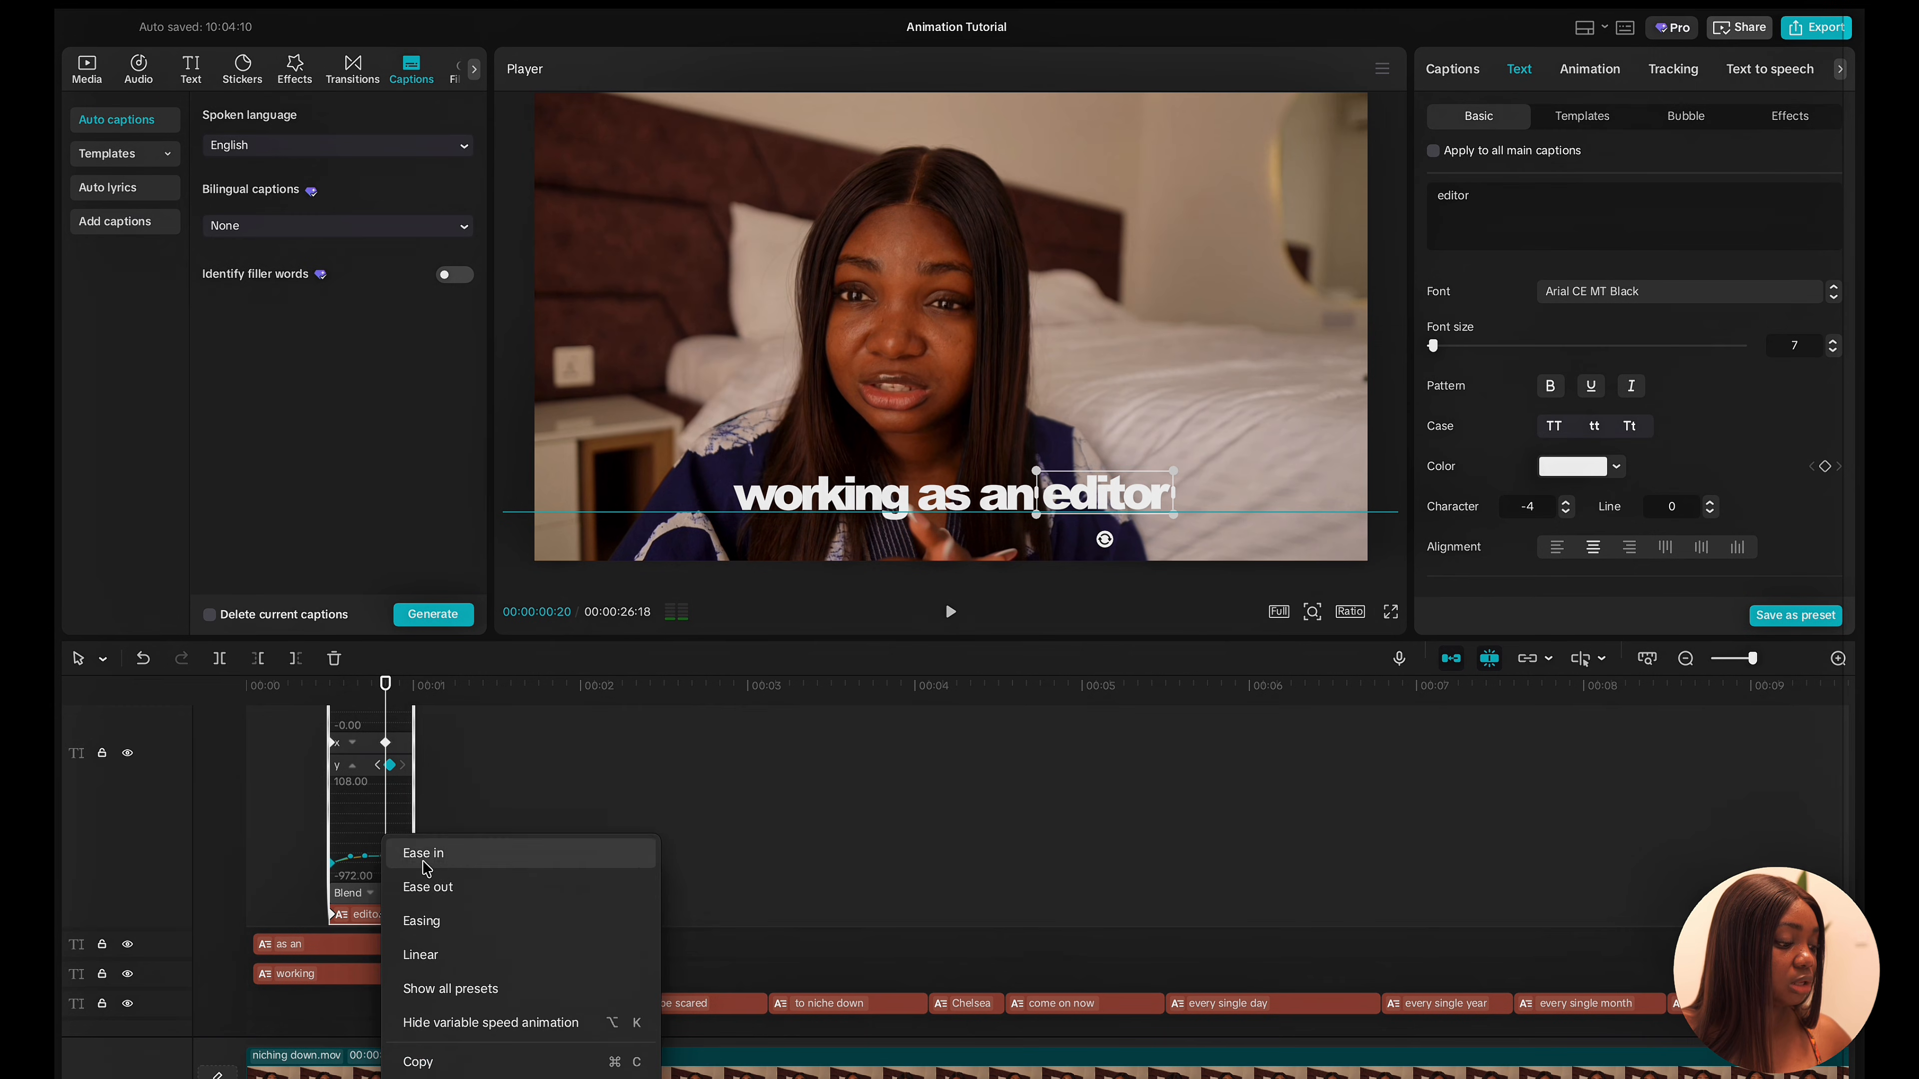
{"action": "left_click", "coordinate": [453, 1020]}
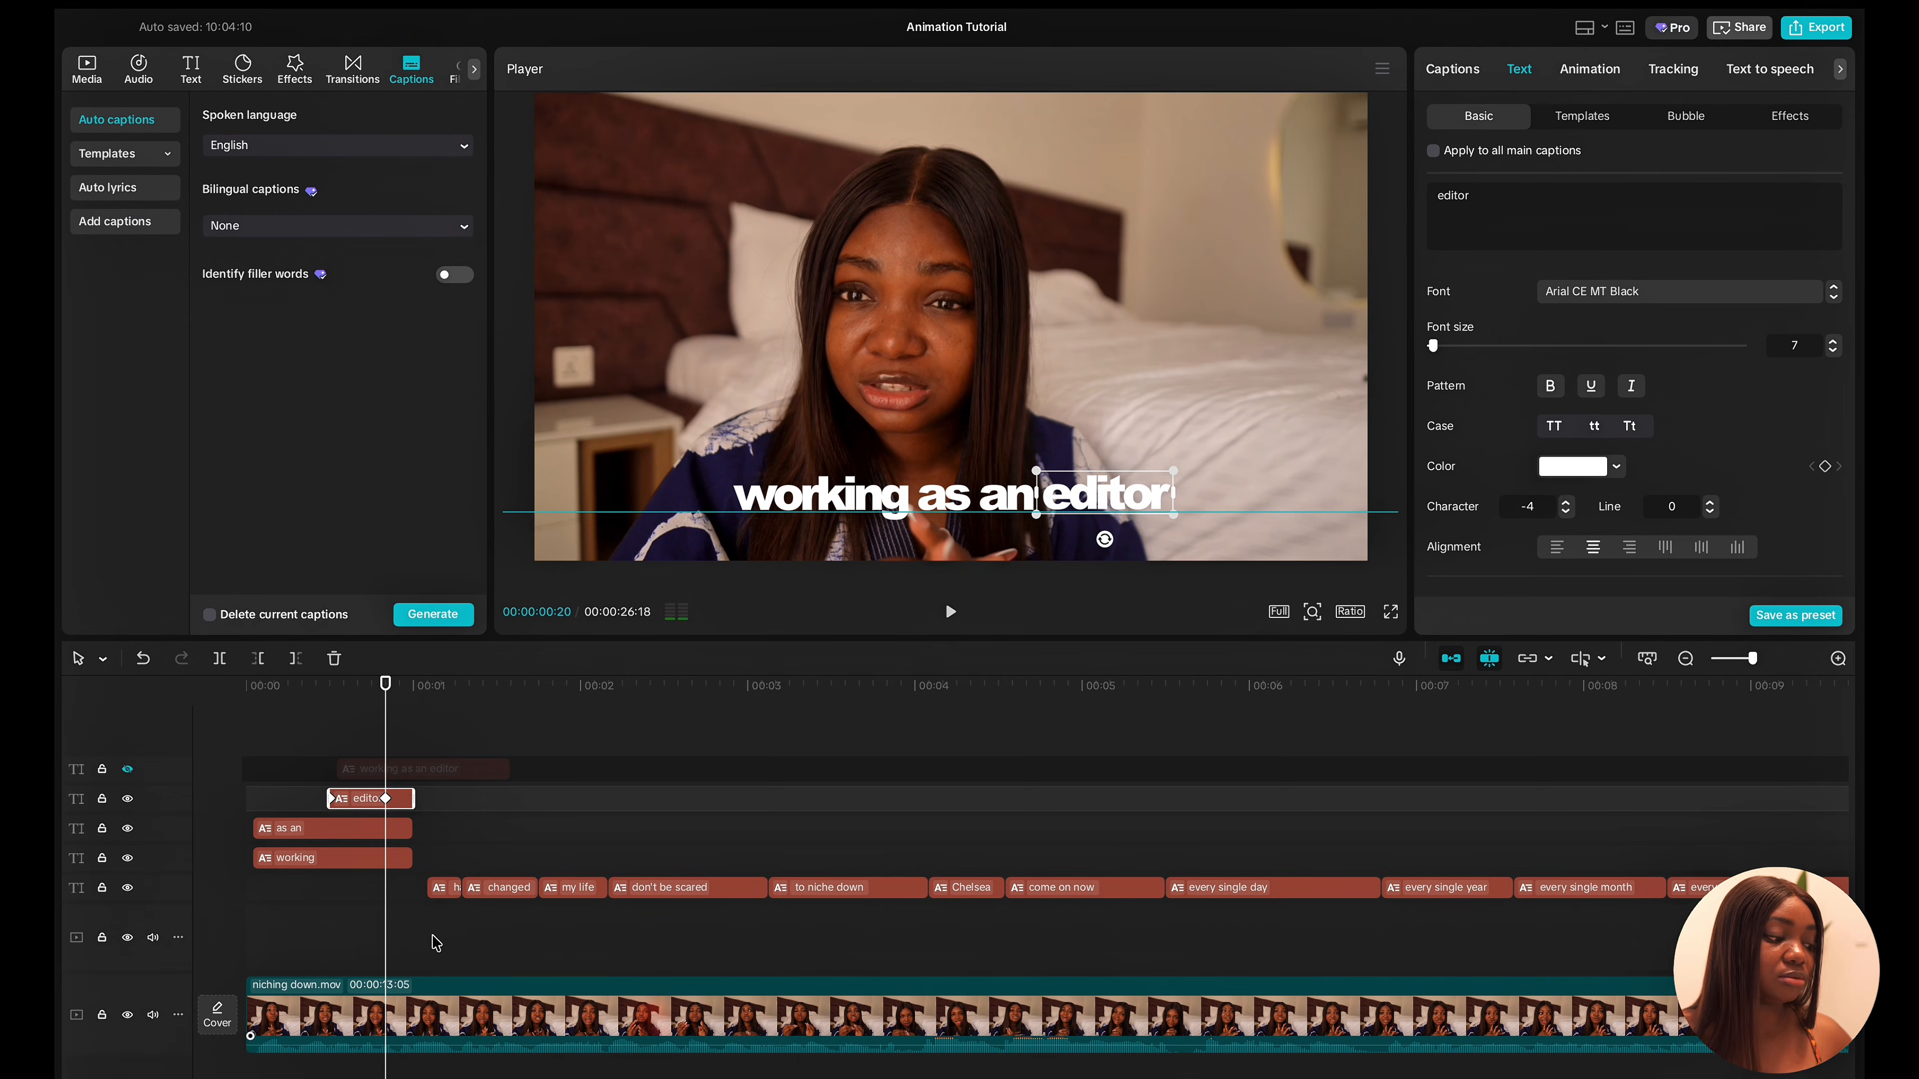
Replay the caption section to check the eased motion of the "editor" caption.
{"action": "left_click", "coordinate": [300, 808]}
{"action": "key", "text": "space"}
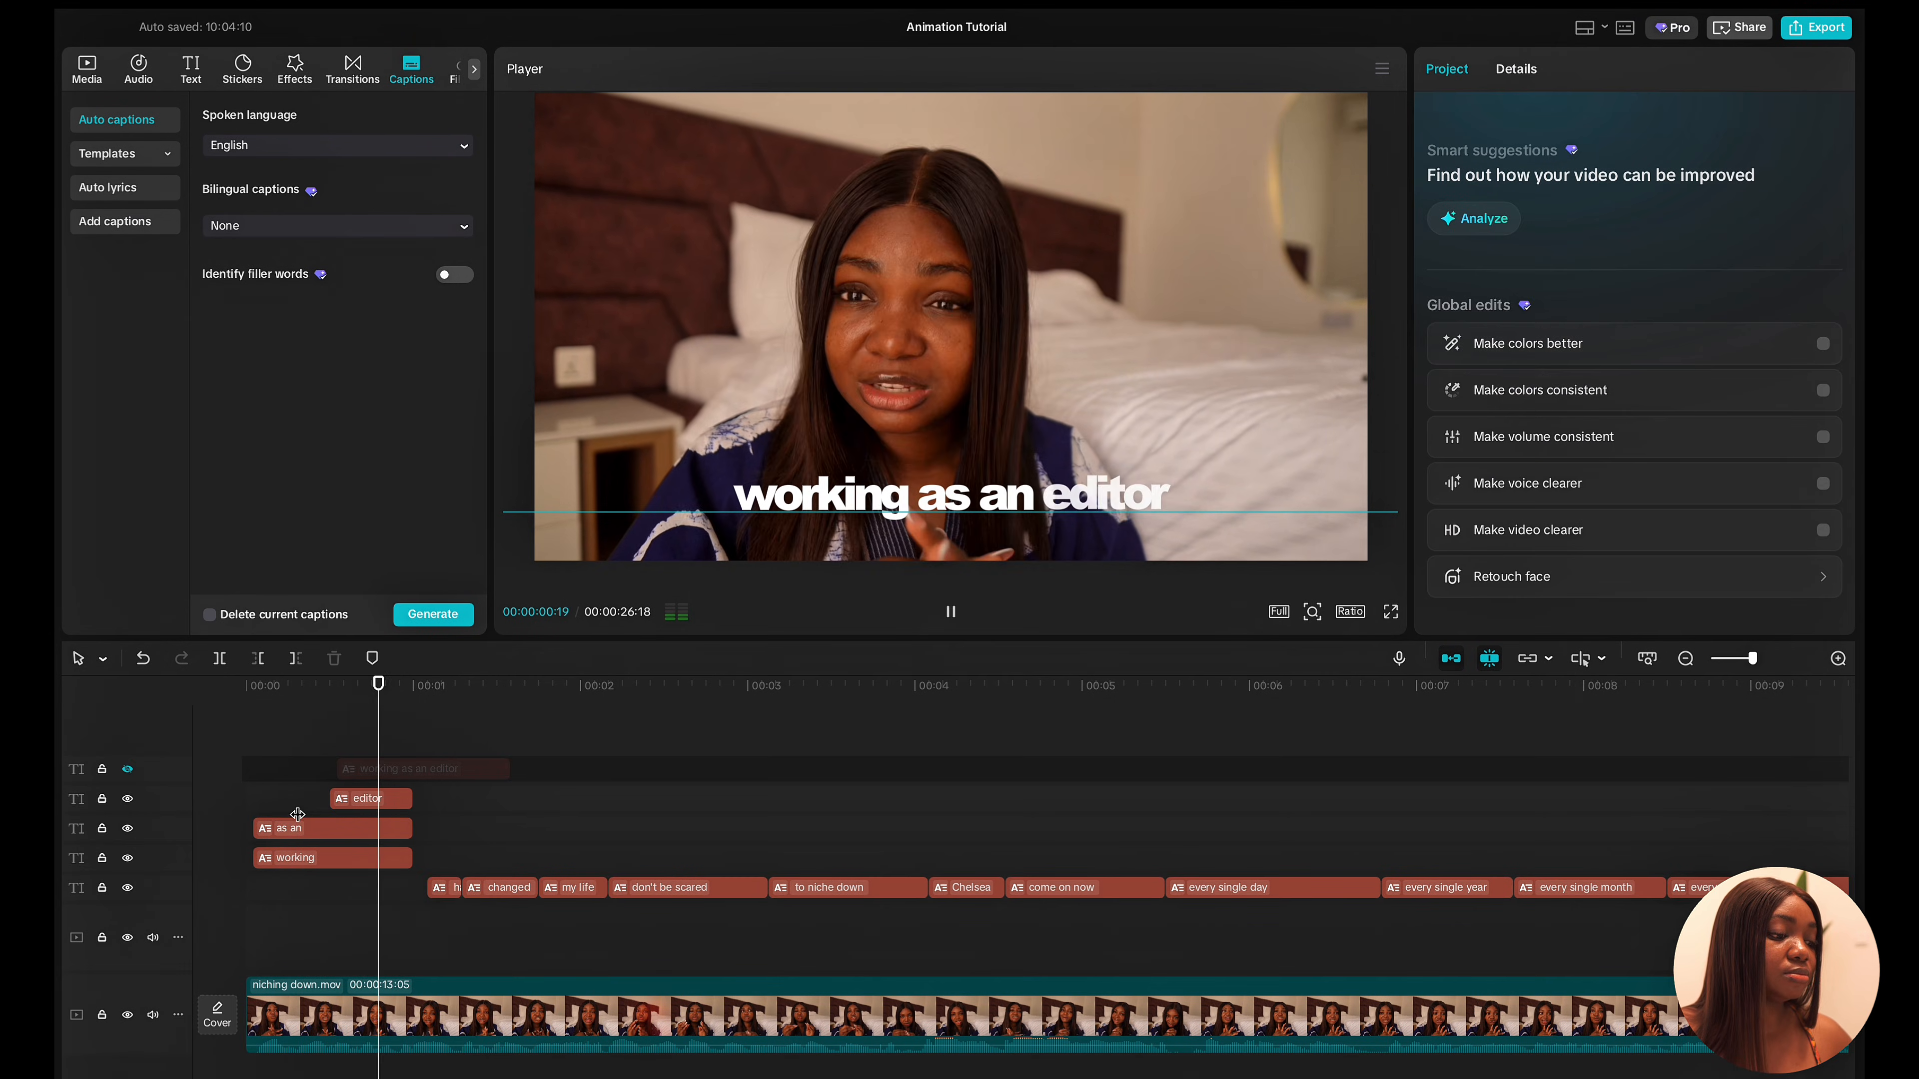
{"action": "left_click", "coordinate": [298, 812]}
{"action": "key", "text": "space"}
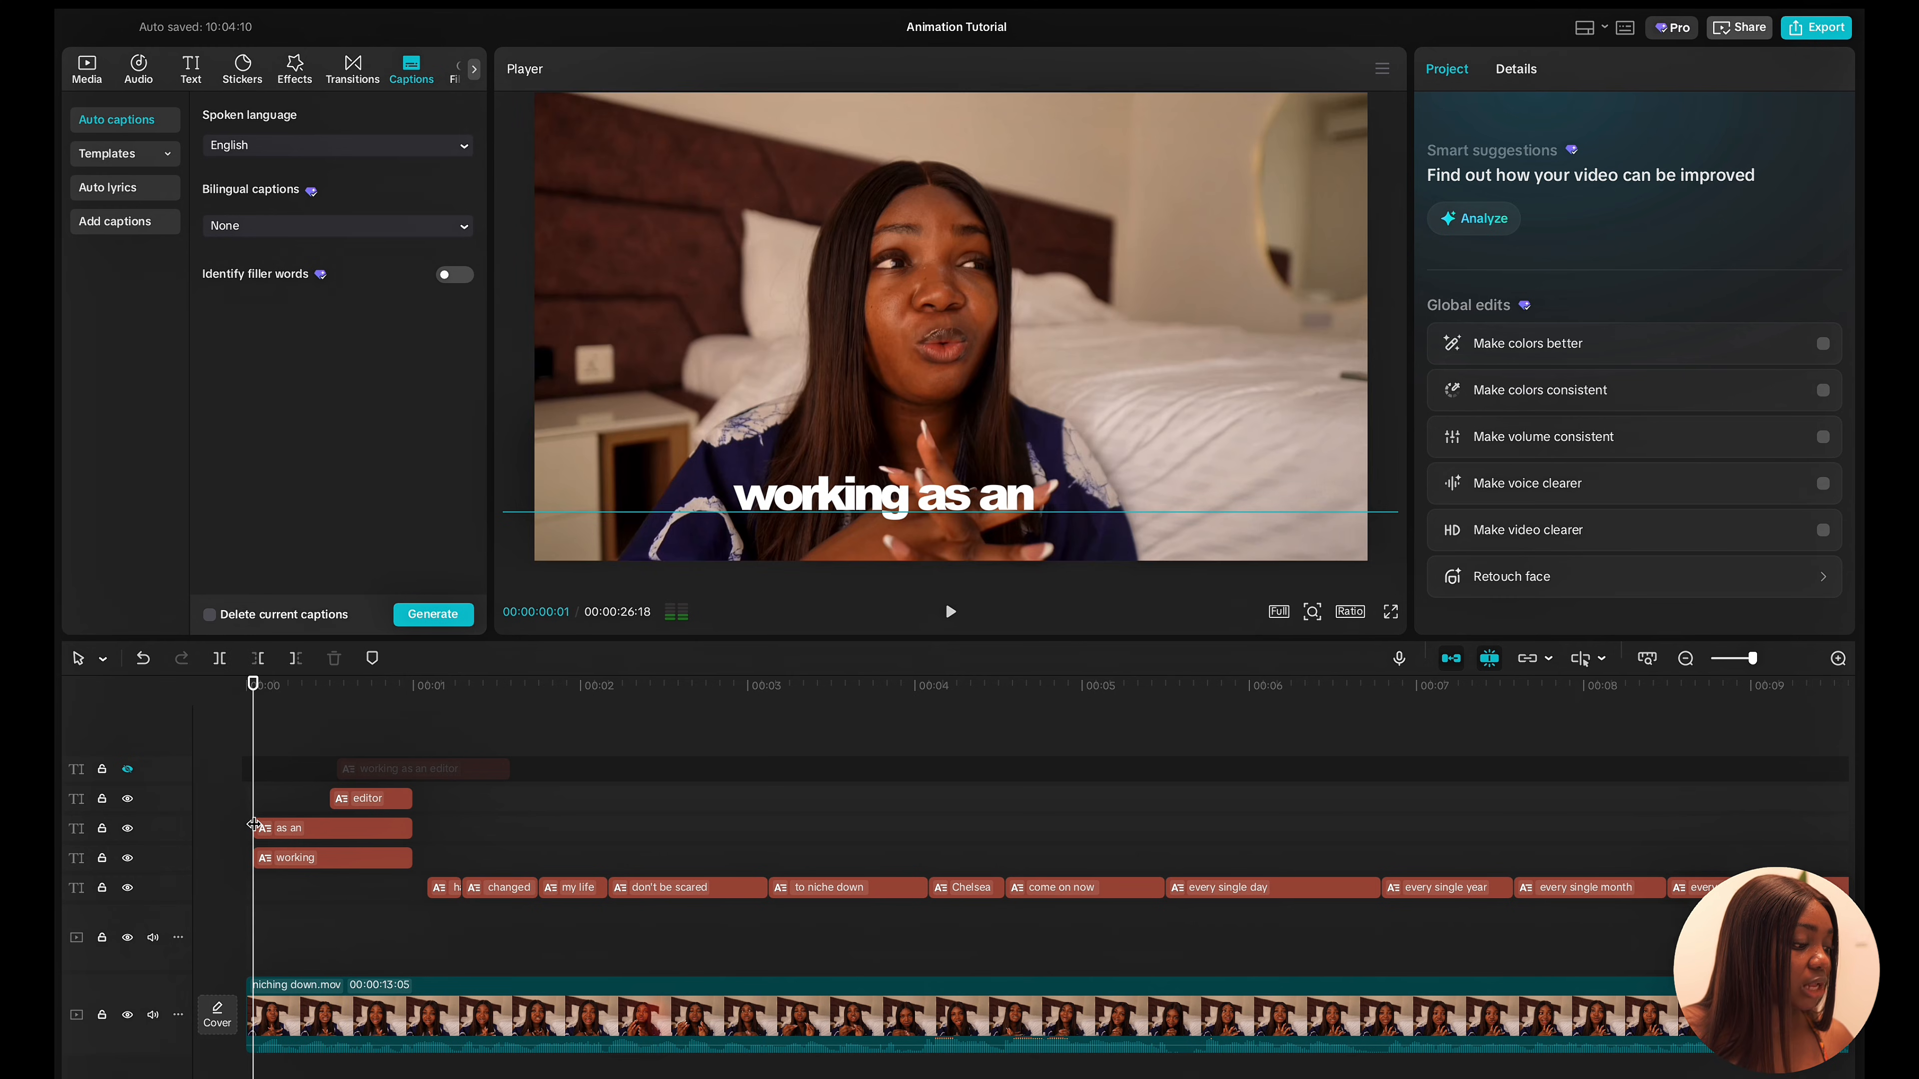
Add scale, position and opacity keyframes to the "working" caption at 00:00:00:08.
{"action": "left_click_drag", "start_coordinate": [252, 800], "coordinate": [301, 834]}
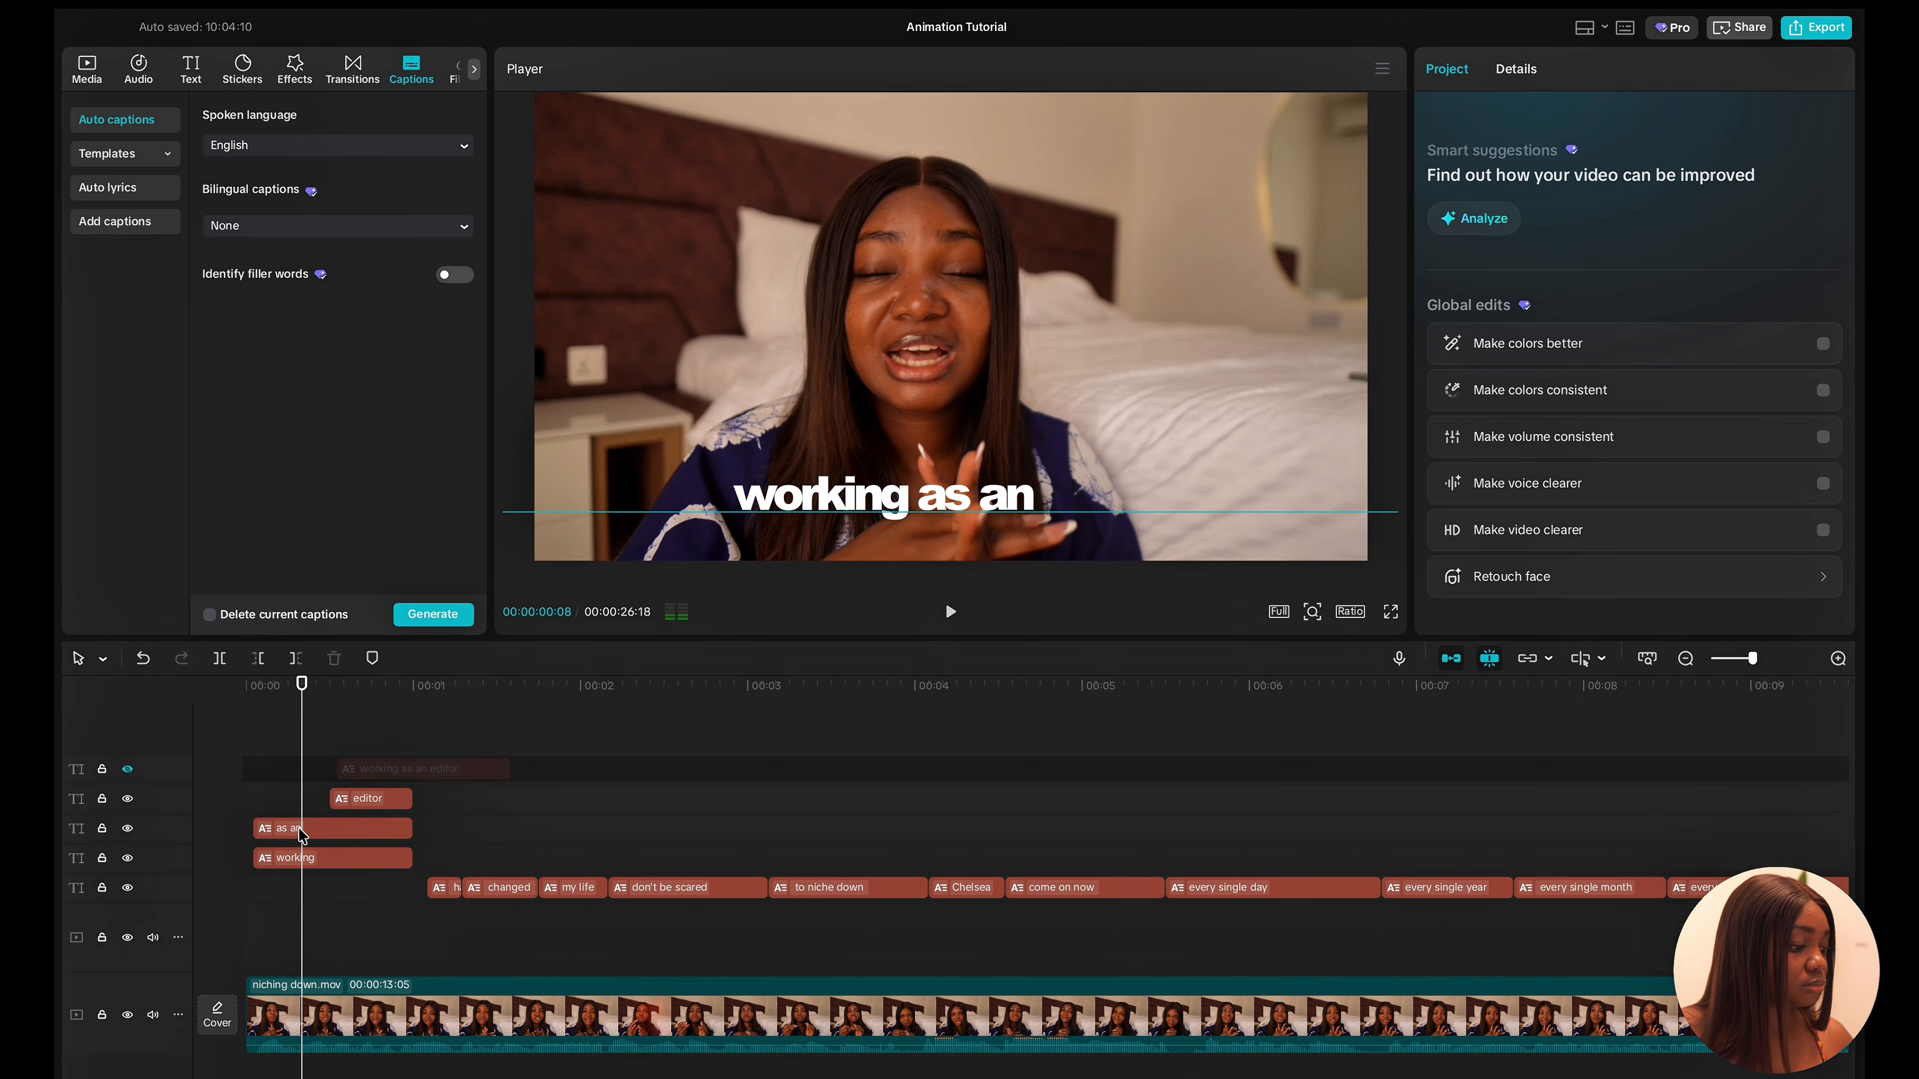
{"action": "left_click", "coordinate": [299, 861]}
{"action": "scroll", "coordinate": [1752, 503], "scroll_direction": "down", "scroll_amount": 5}
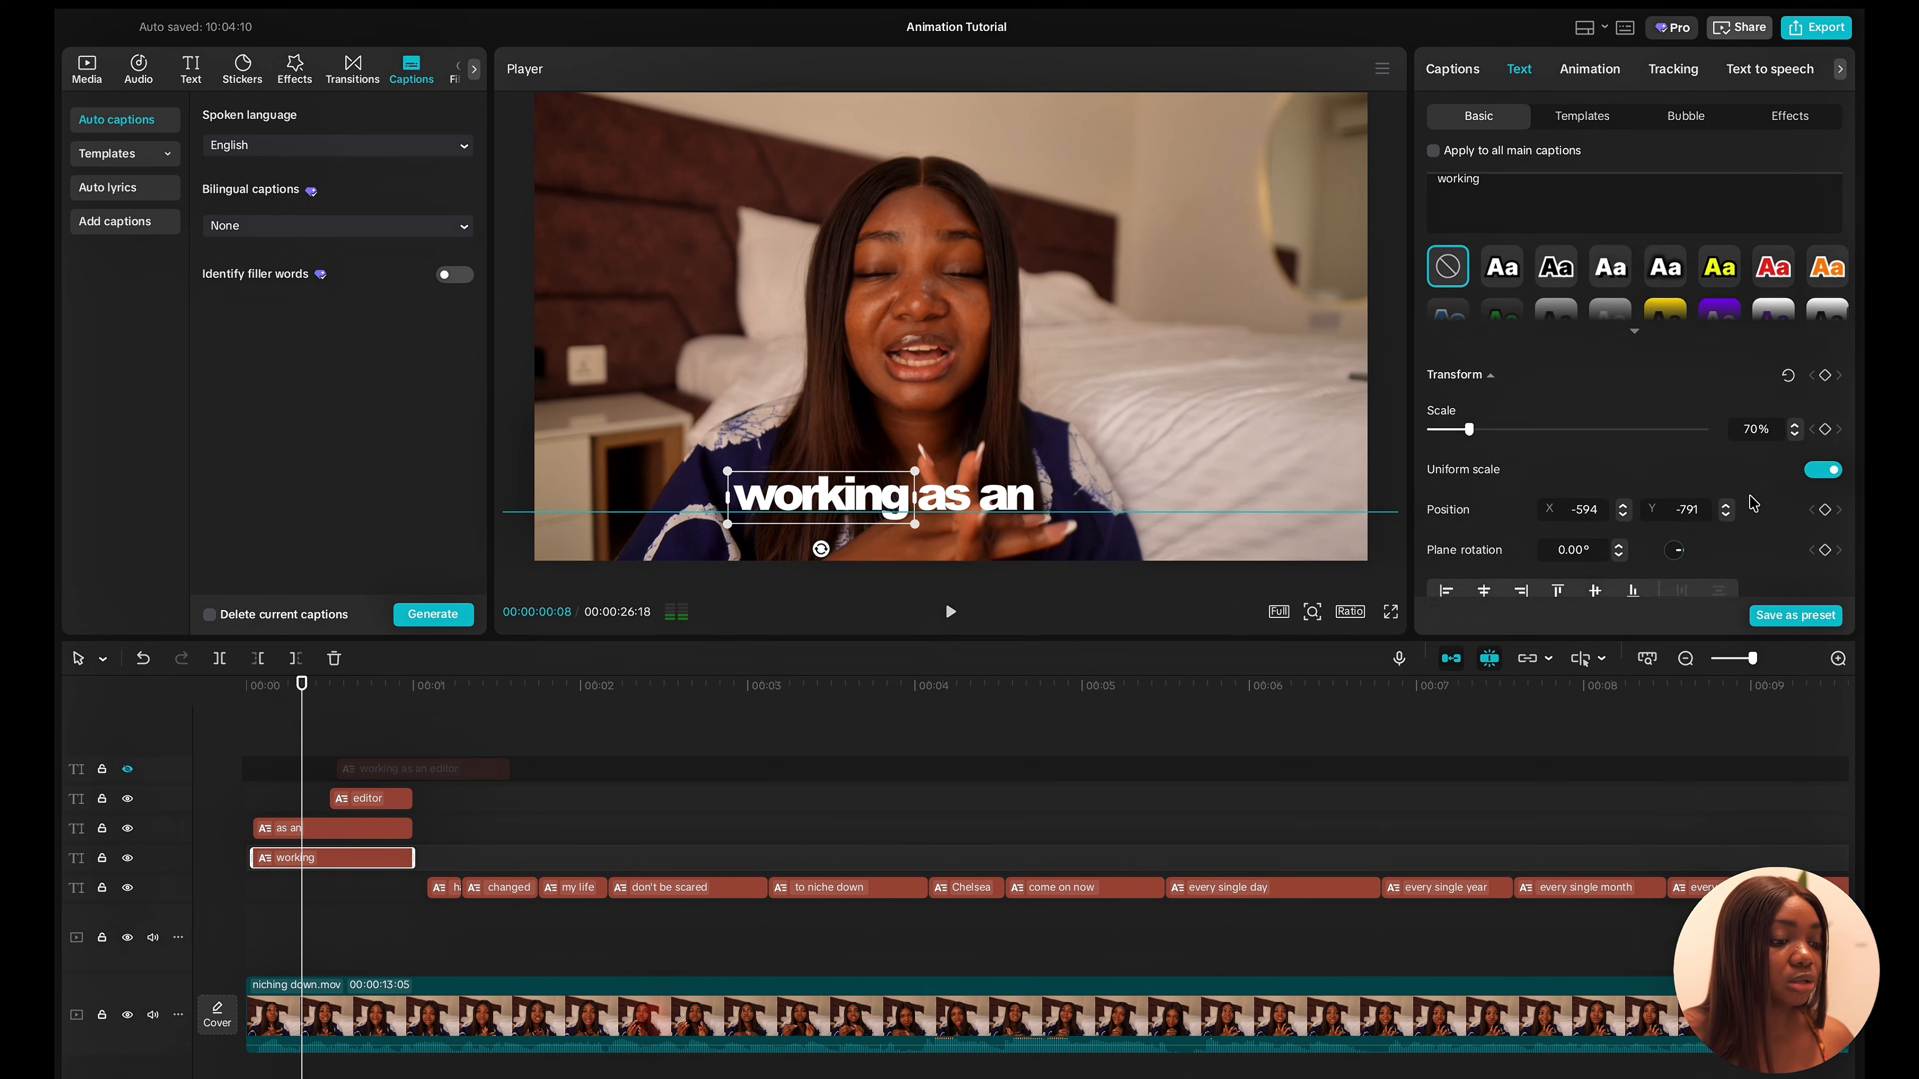
{"action": "scroll", "coordinate": [1598, 516], "scroll_direction": "down", "scroll_amount": 2}
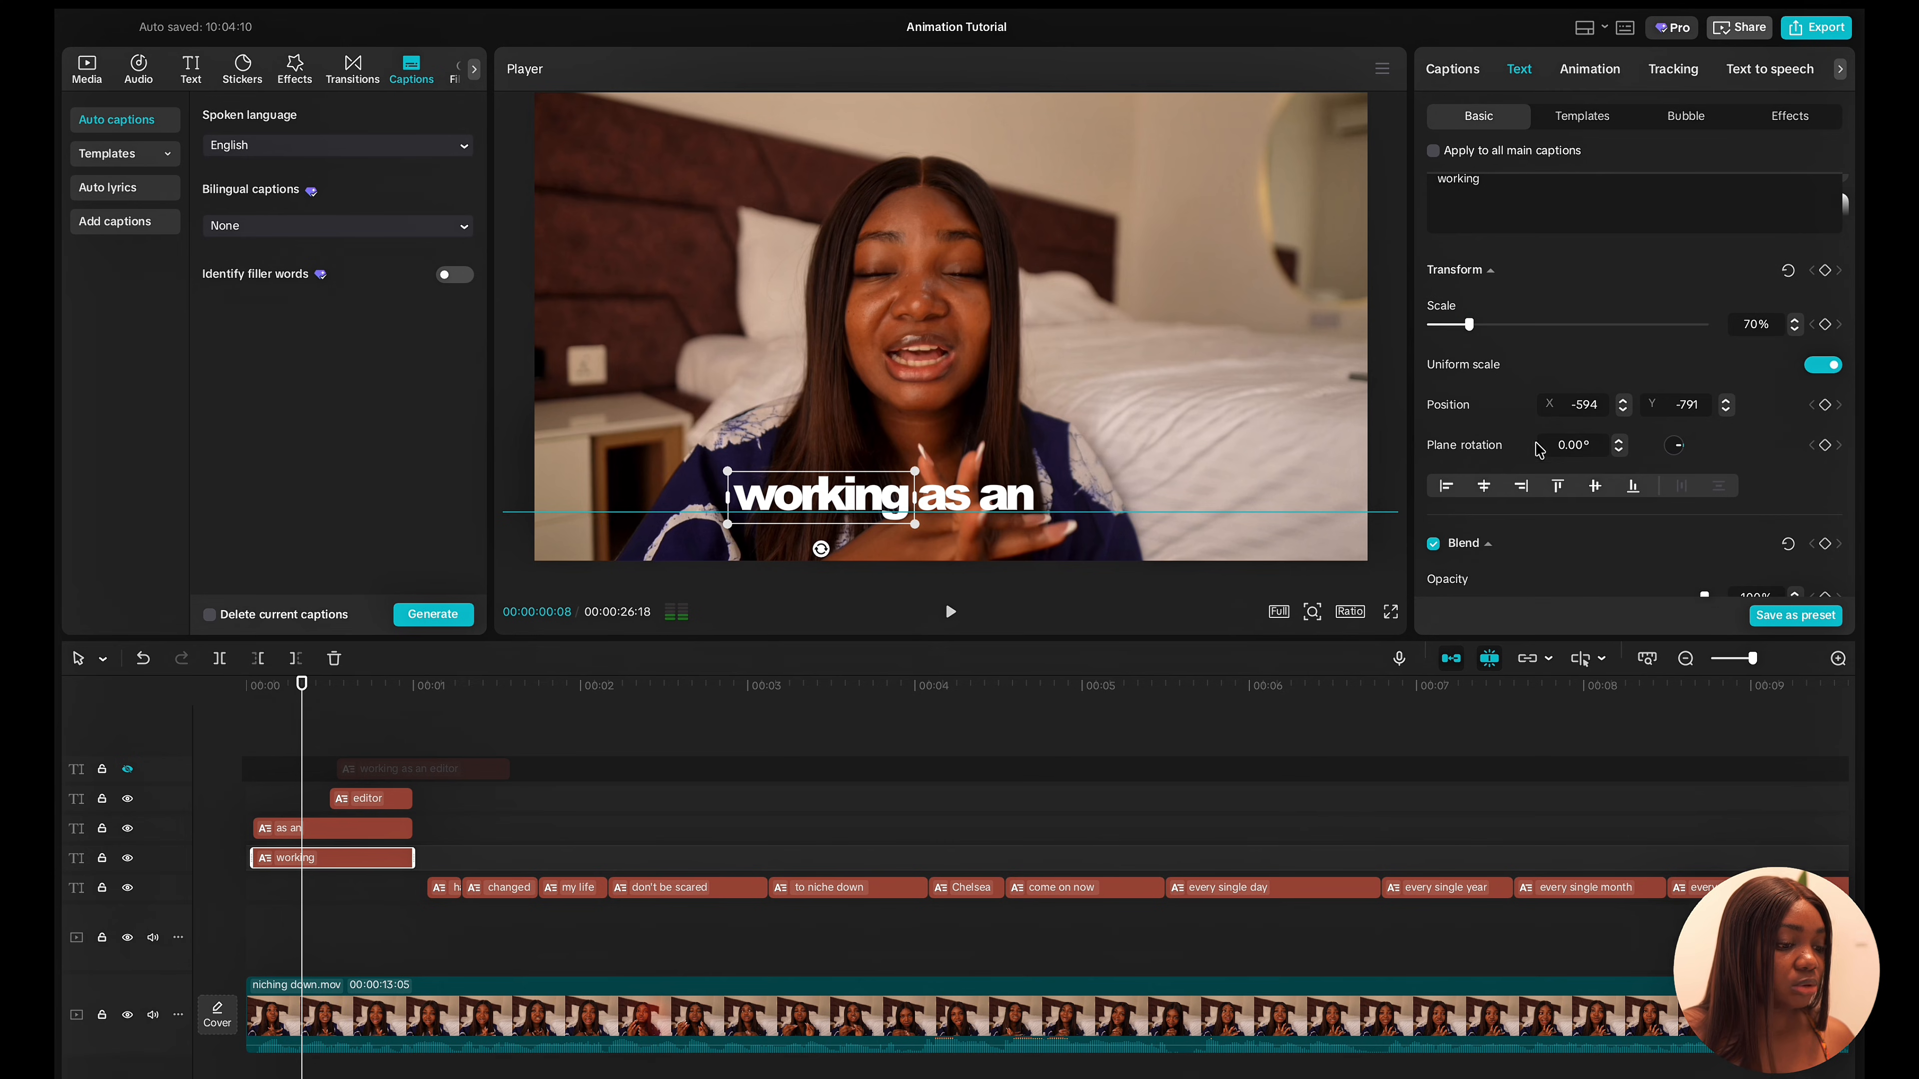
{"action": "left_click", "coordinate": [1825, 324]}
{"action": "scroll", "coordinate": [1751, 473], "scroll_direction": "down", "scroll_amount": 2}
{"action": "left_click", "coordinate": [1824, 298]}
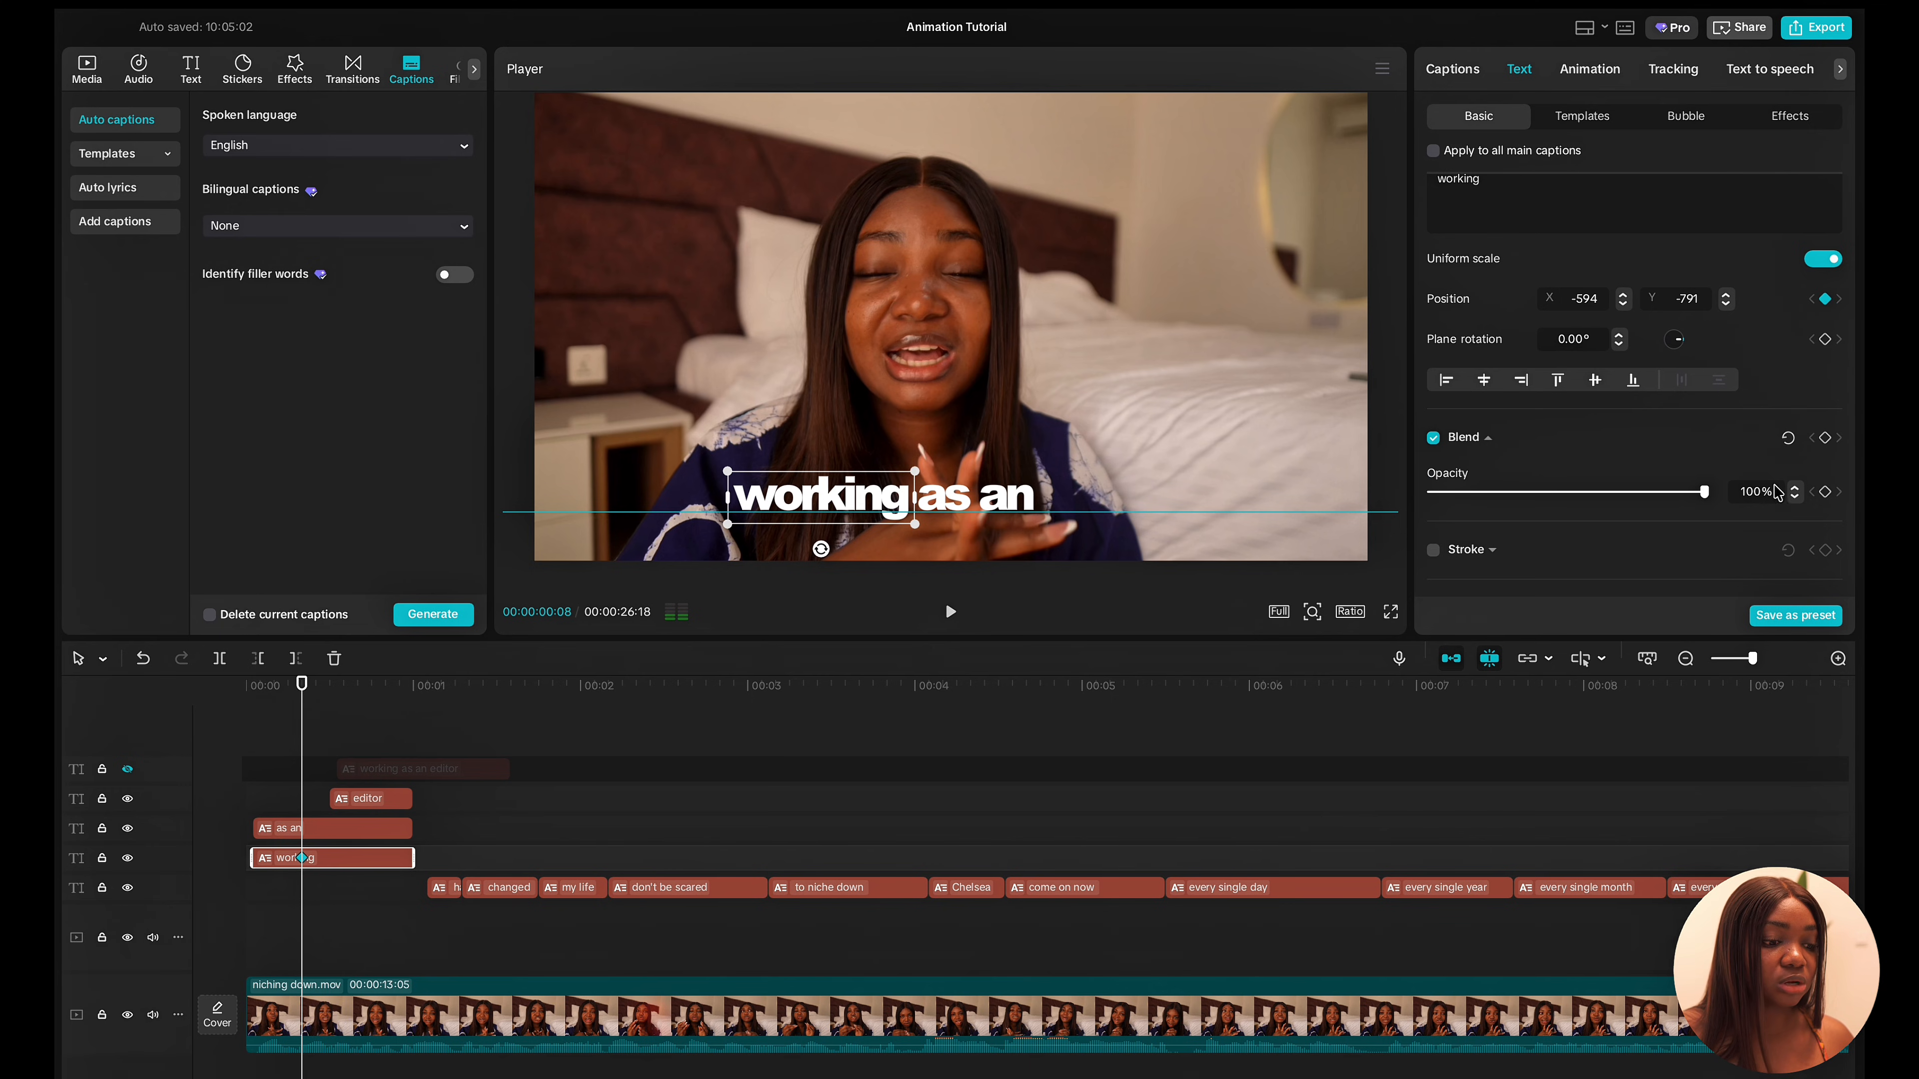
{"action": "left_click", "coordinate": [1824, 492]}
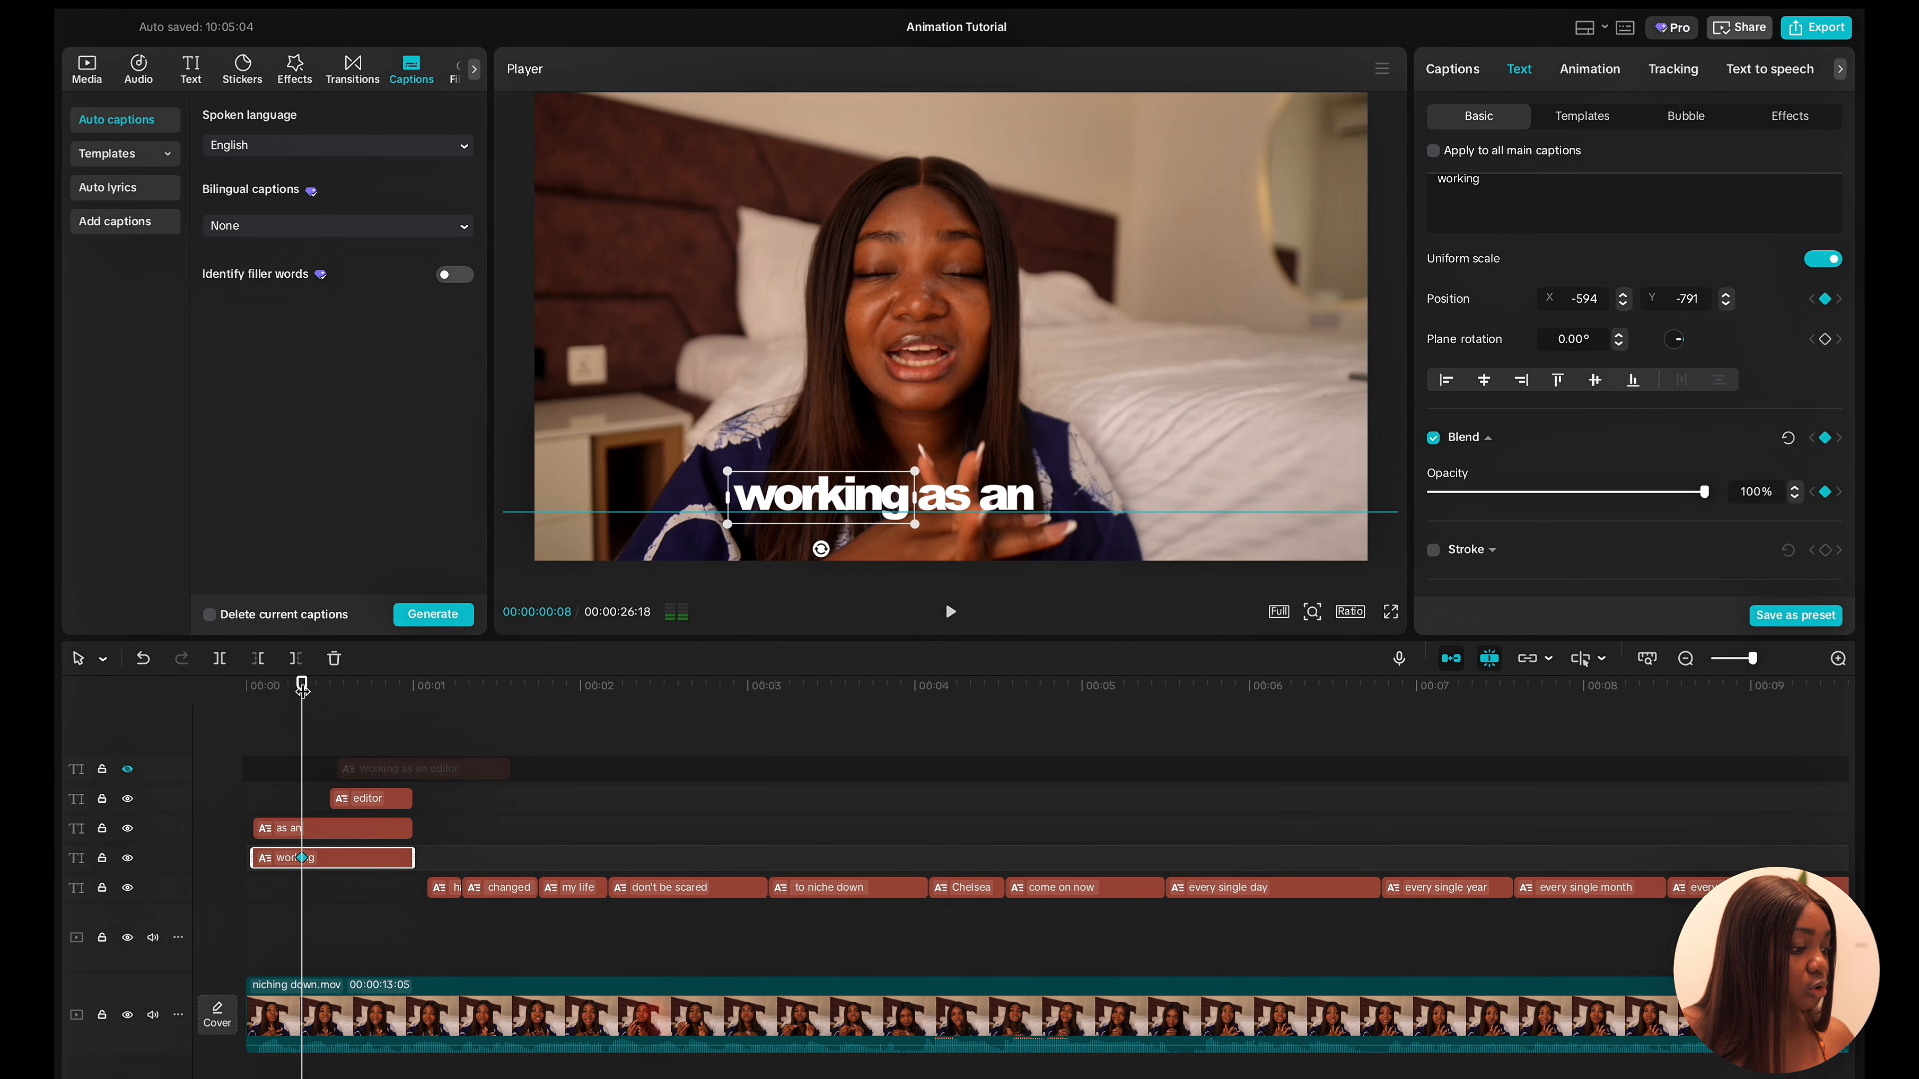
At 00:00:00:01, add scale and position keyframes to the "working" caption and lower it to about X -601, Y -911.
{"action": "left_click_drag", "start_coordinate": [302, 687], "coordinate": [257, 689]}
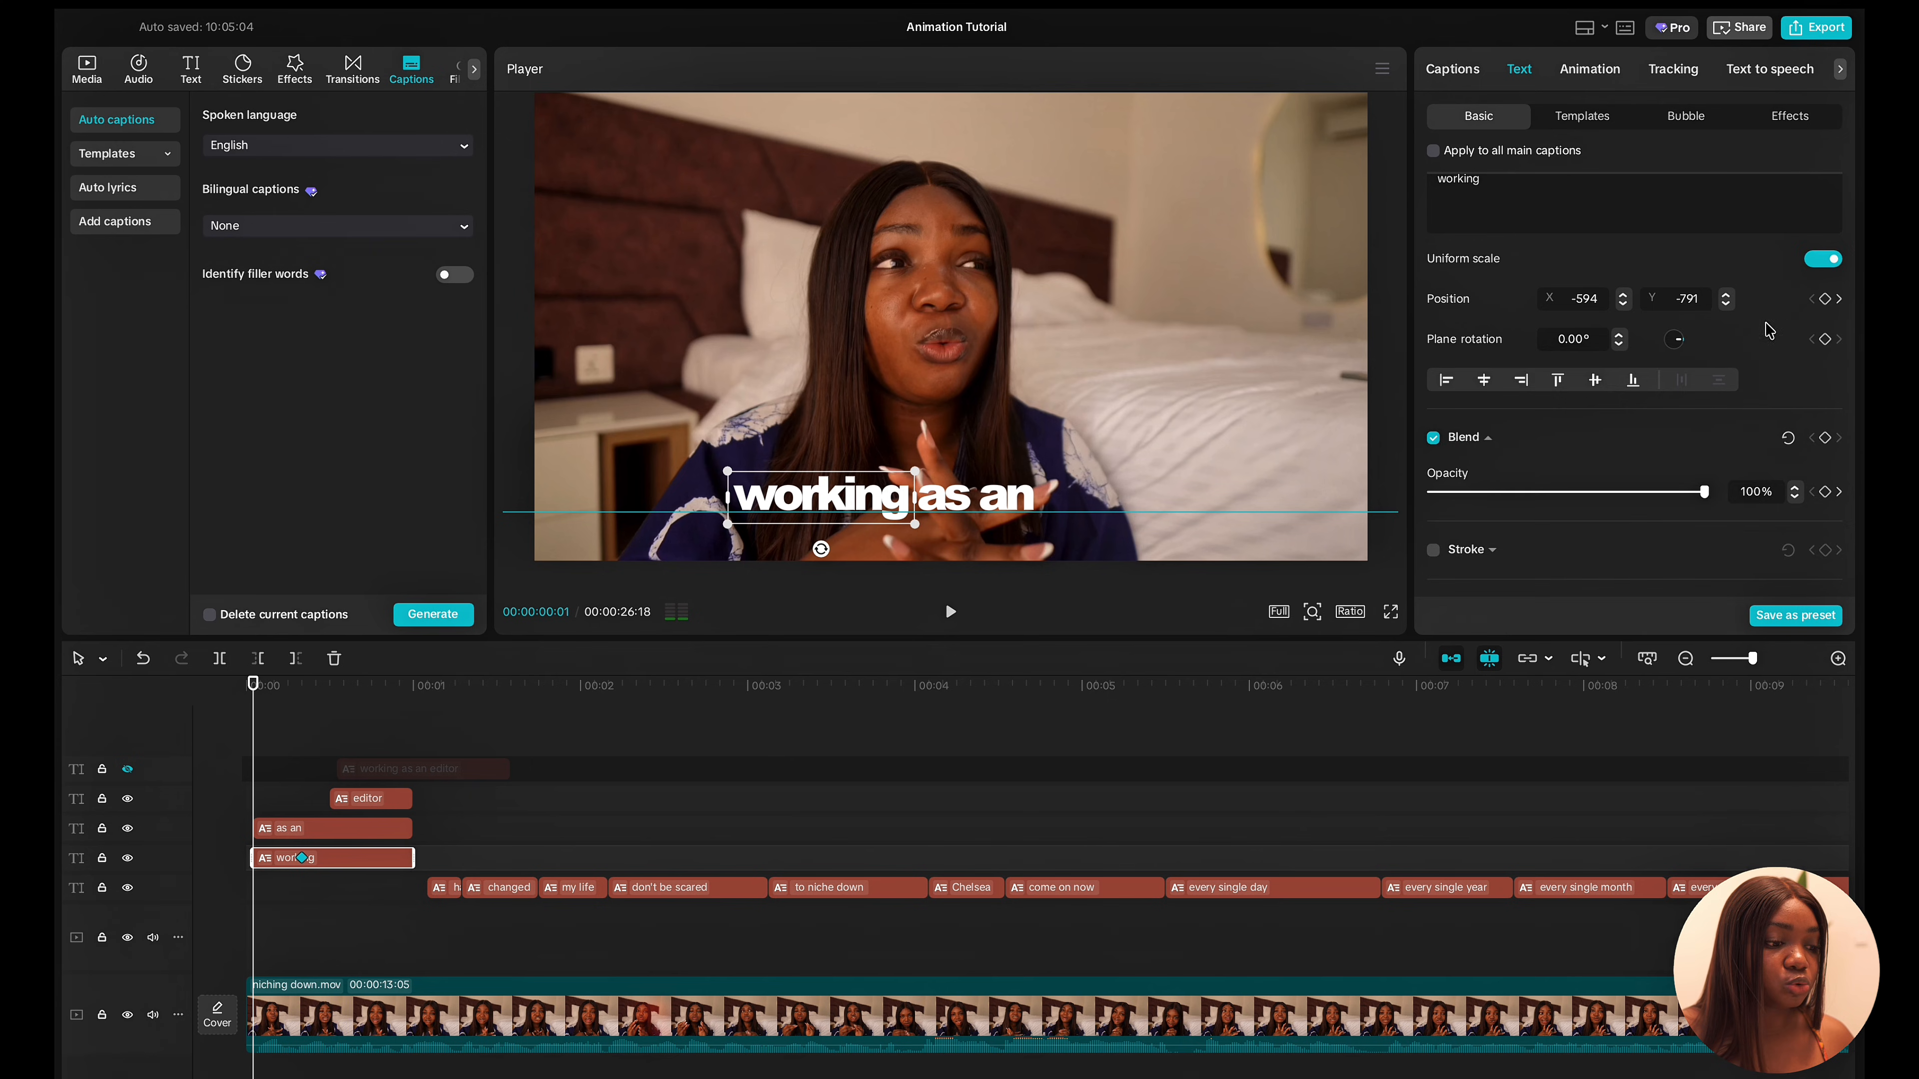
{"action": "scroll", "coordinate": [1786, 355], "scroll_direction": "up", "scroll_amount": 3}
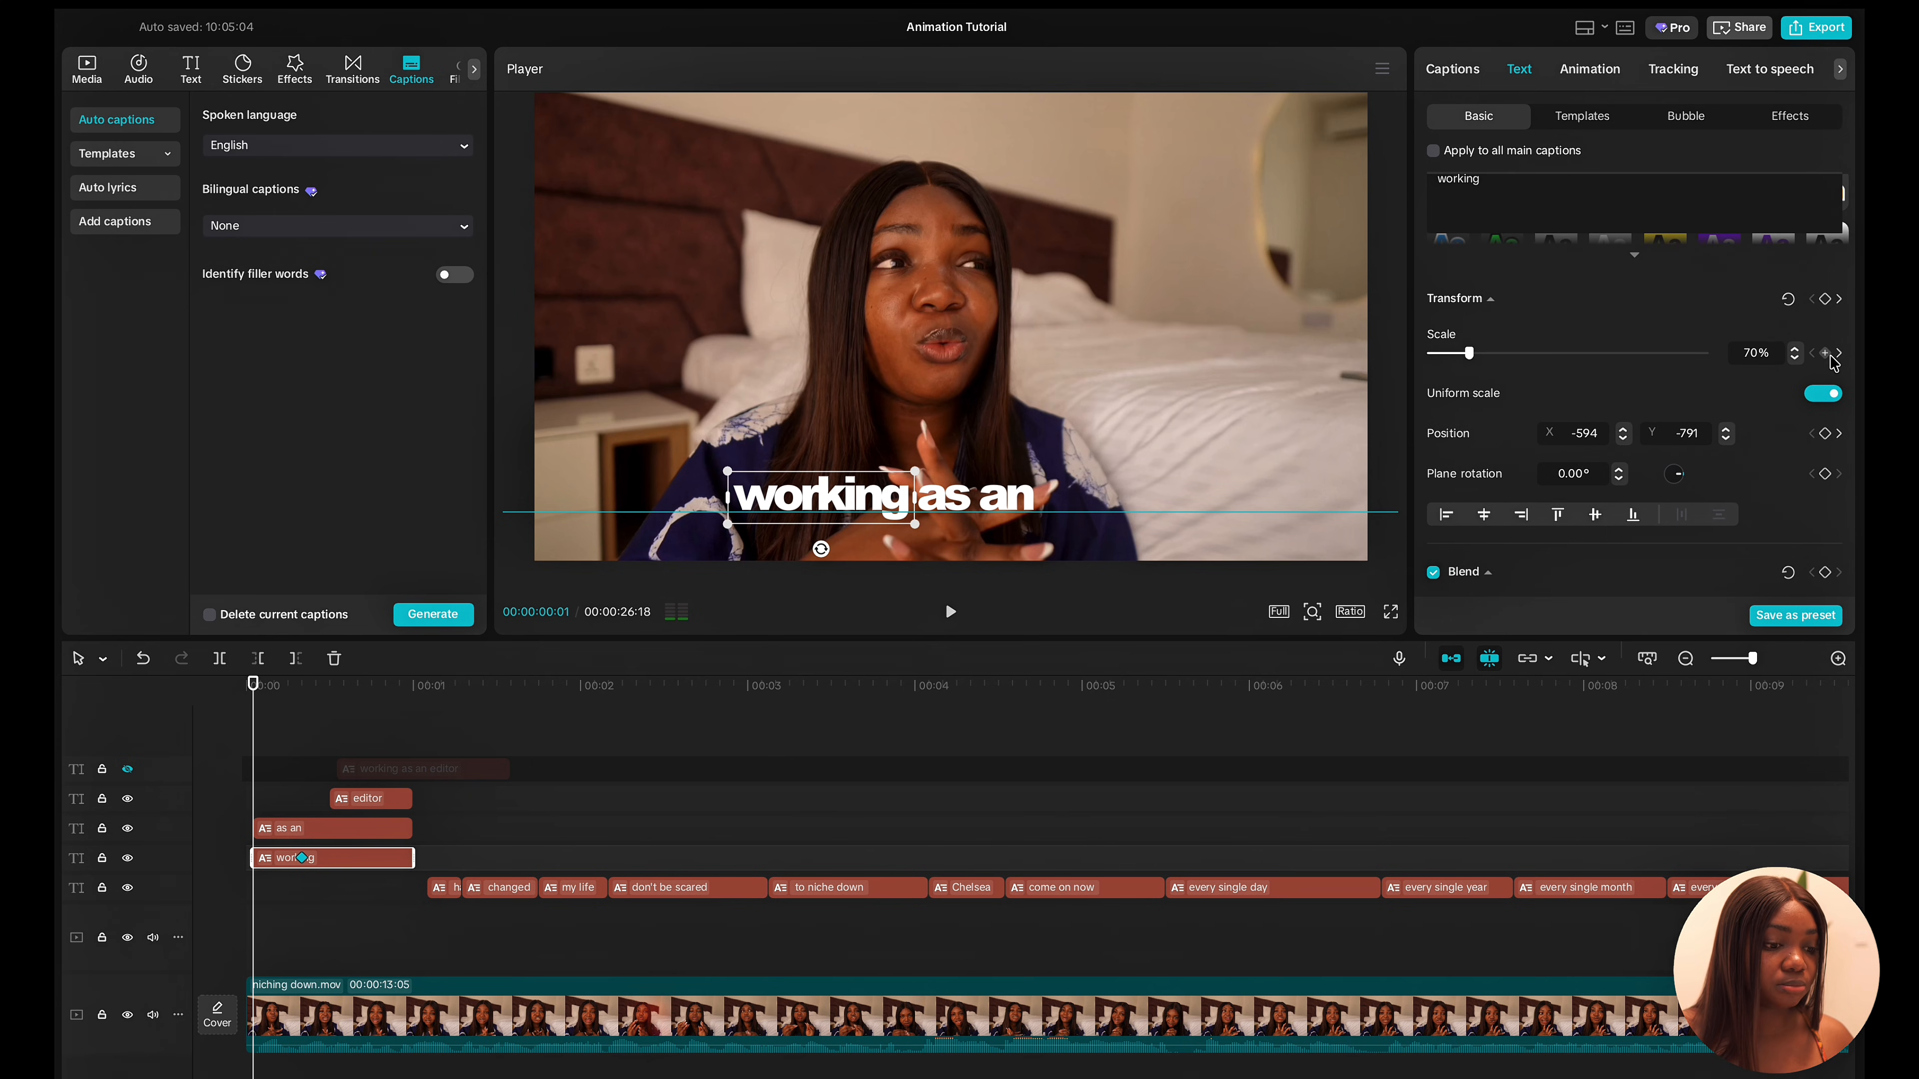
{"action": "left_click", "coordinate": [1827, 354]}
{"action": "scroll", "coordinate": [1833, 355], "scroll_direction": "down", "scroll_amount": 2}
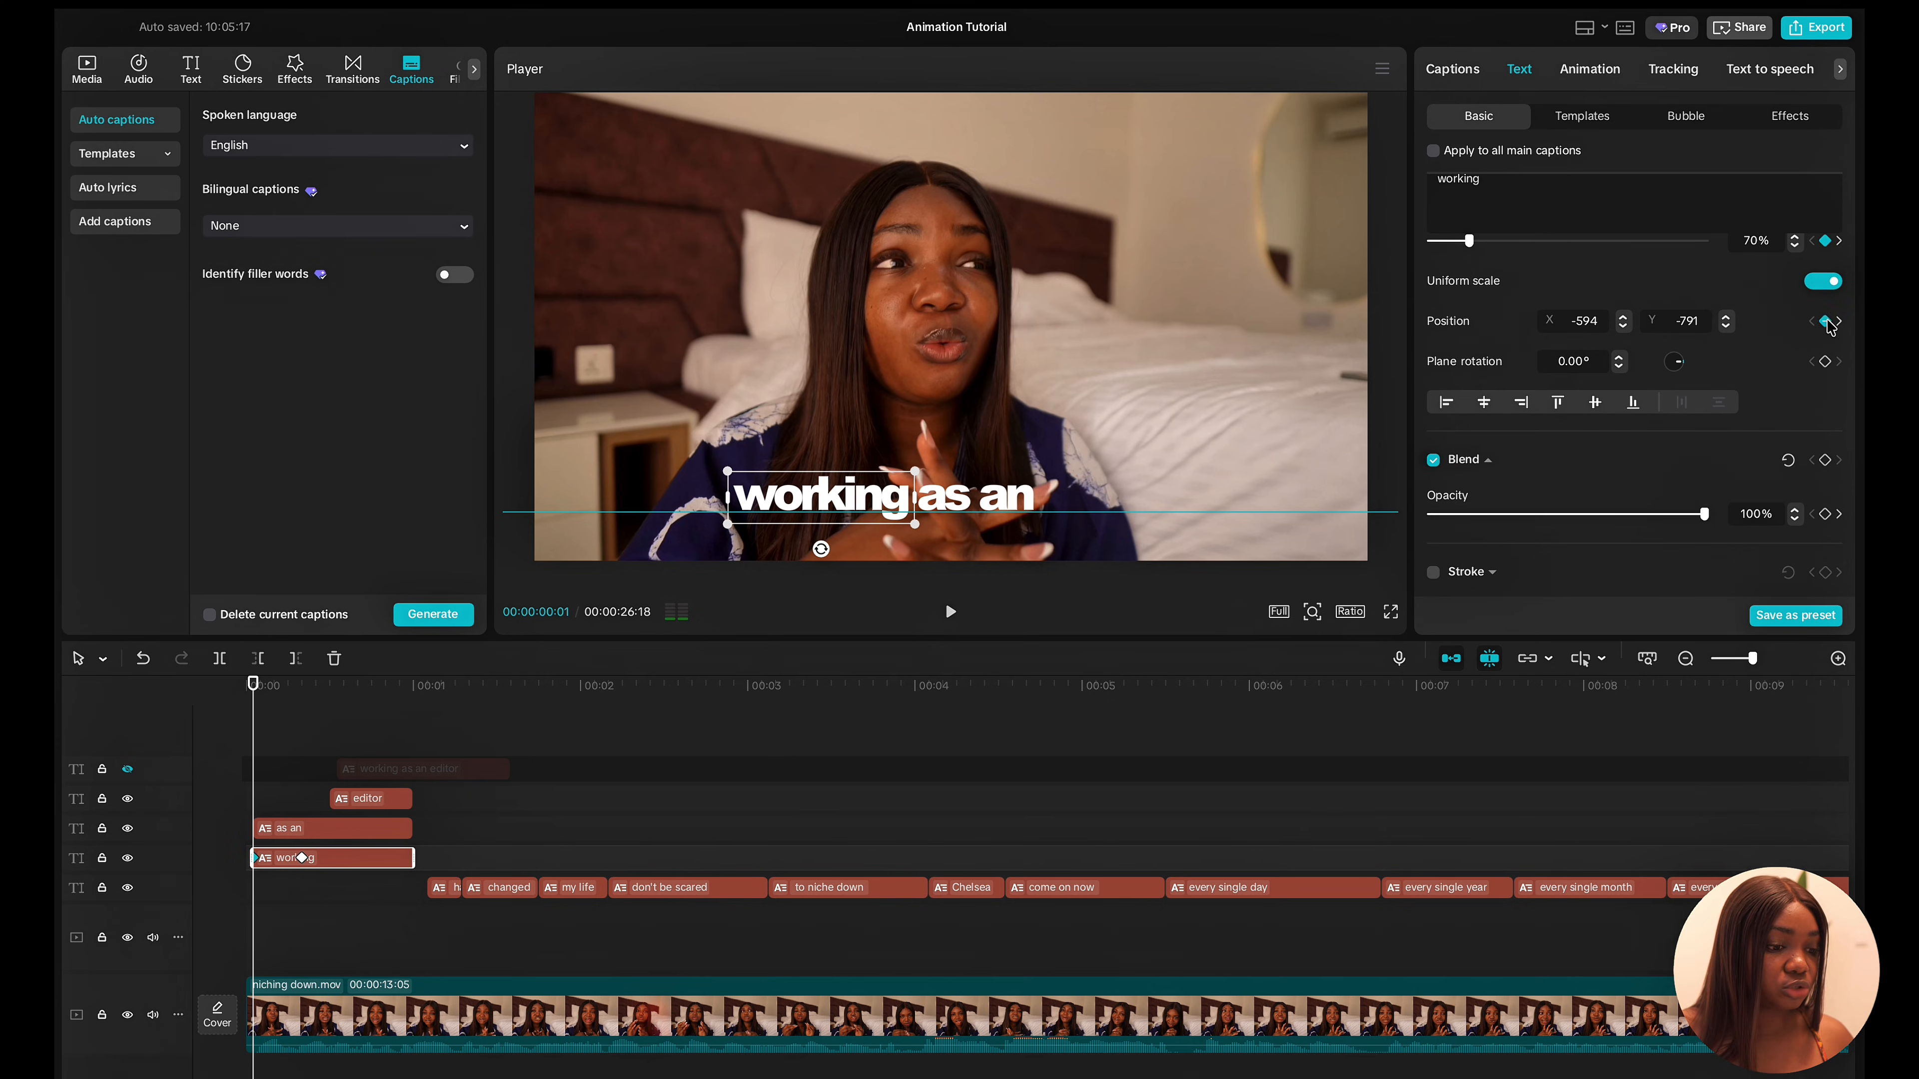
{"action": "left_click_drag", "start_coordinate": [823, 494], "coordinate": [824, 527]}
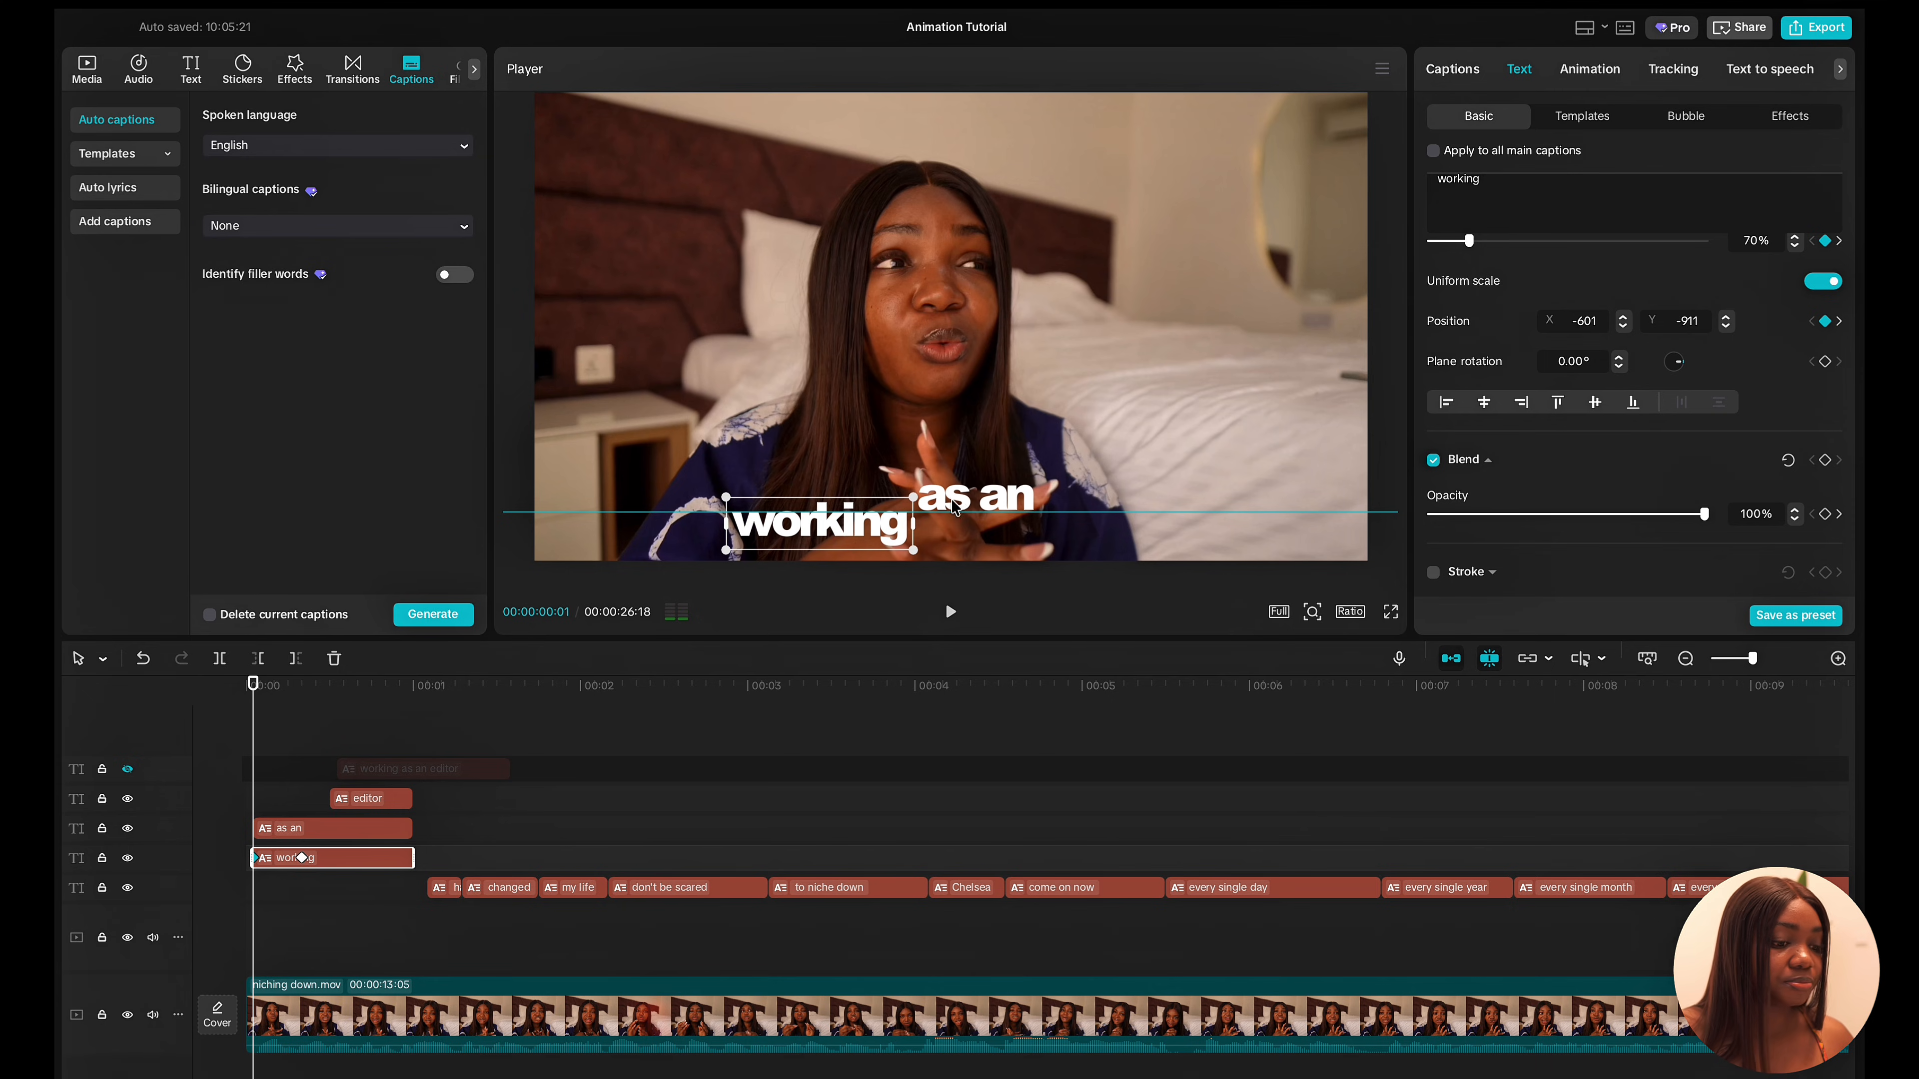
Set the "working" caption's opacity to 0% at 00:00:00:01.
{"action": "scroll", "coordinate": [1557, 427], "scroll_direction": "down", "scroll_amount": 2}
{"action": "left_click_drag", "start_coordinate": [1683, 446], "coordinate": [1430, 445]}
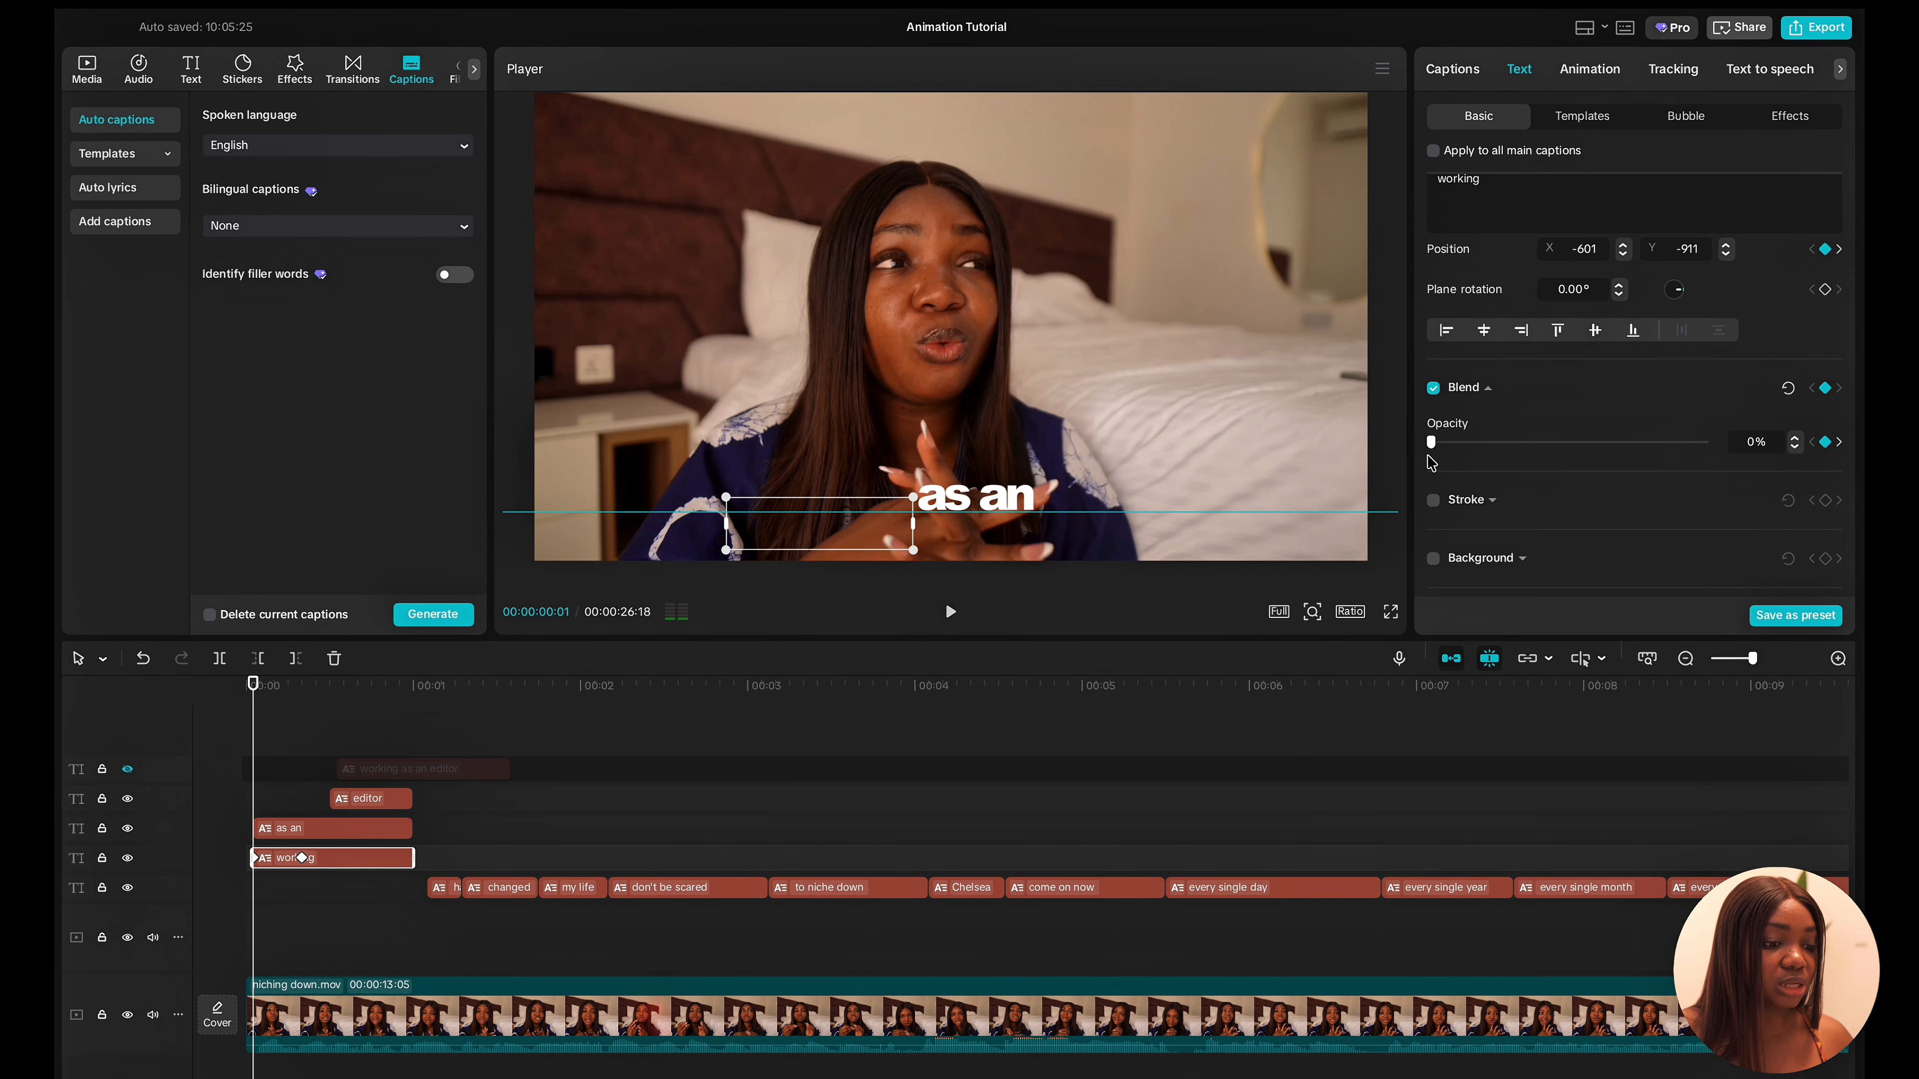
{"action": "scroll", "coordinate": [1830, 451], "scroll_direction": "up", "scroll_amount": 1}
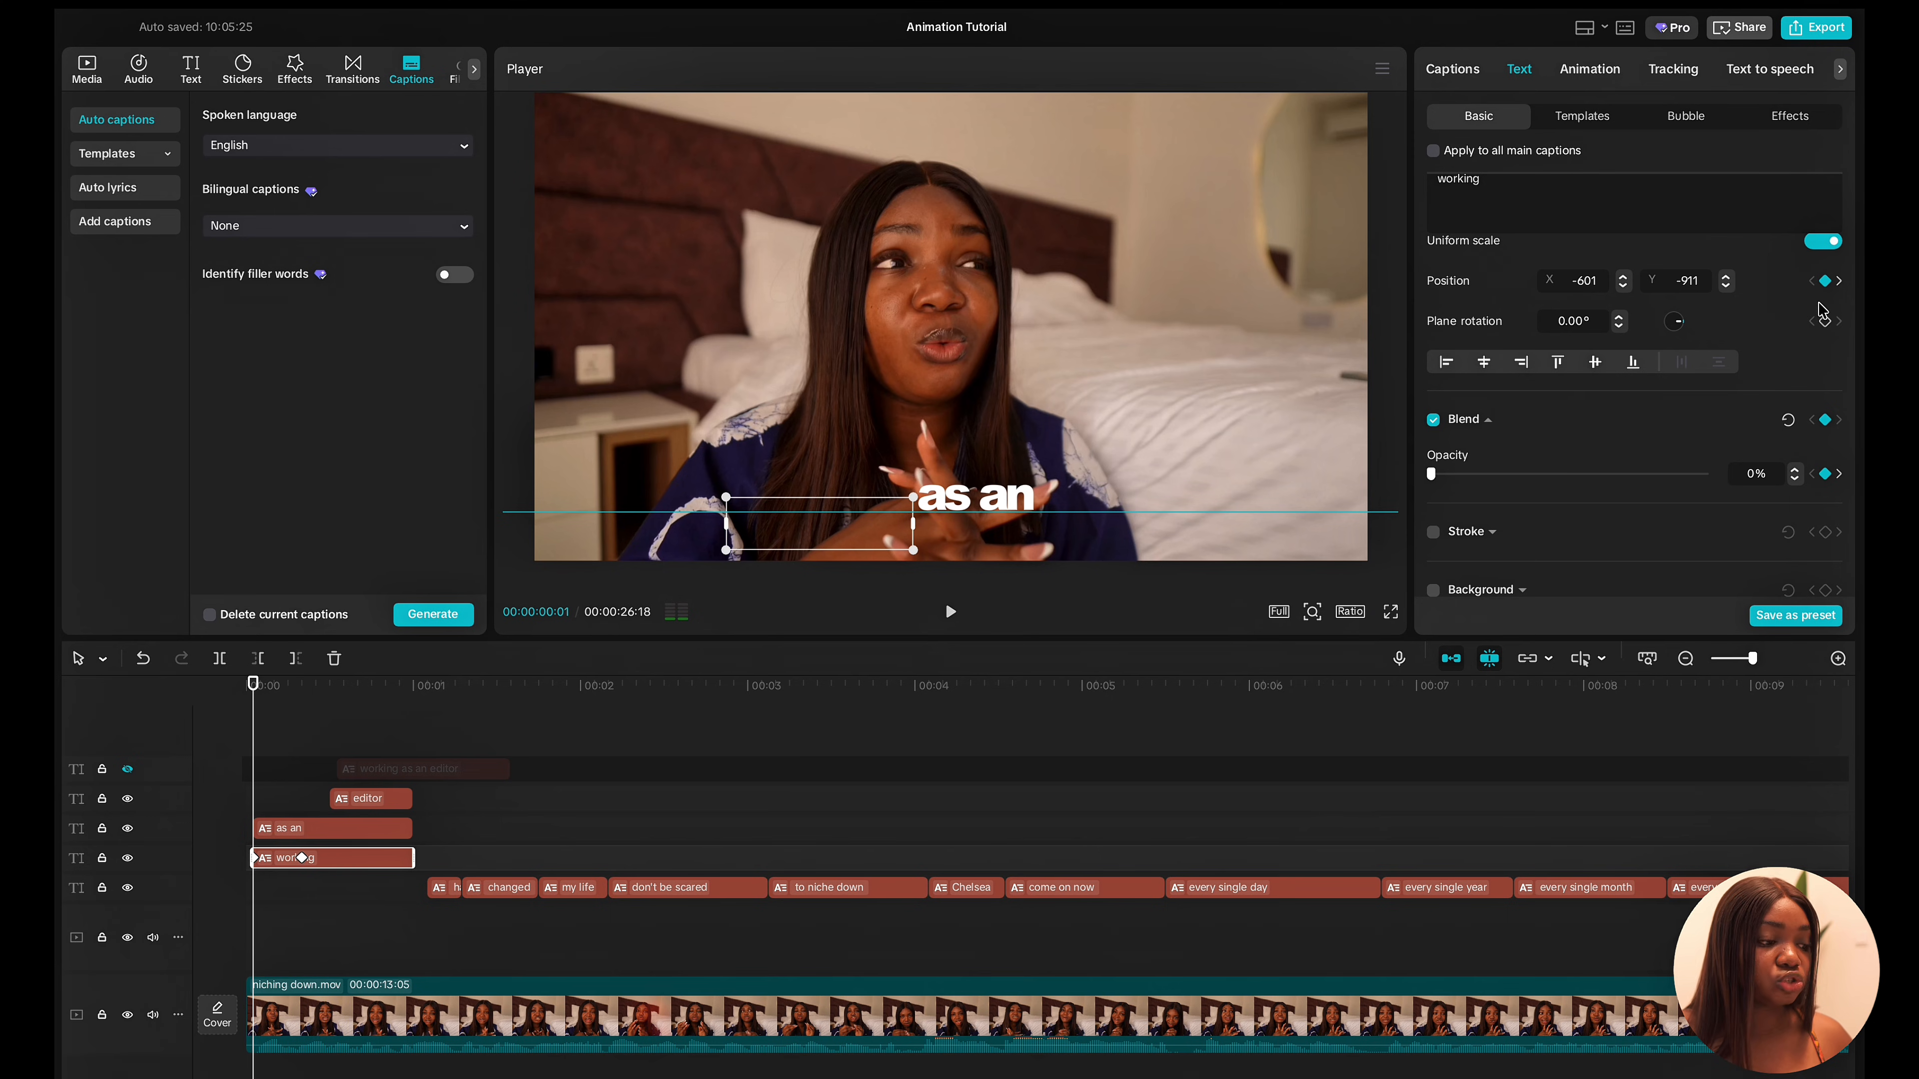
Show the variable speed animation graph for the "working" caption from its keyframe at 00:00:00:08.
{"action": "left_click", "coordinate": [303, 861]}
{"action": "right_click", "coordinate": [303, 862]}
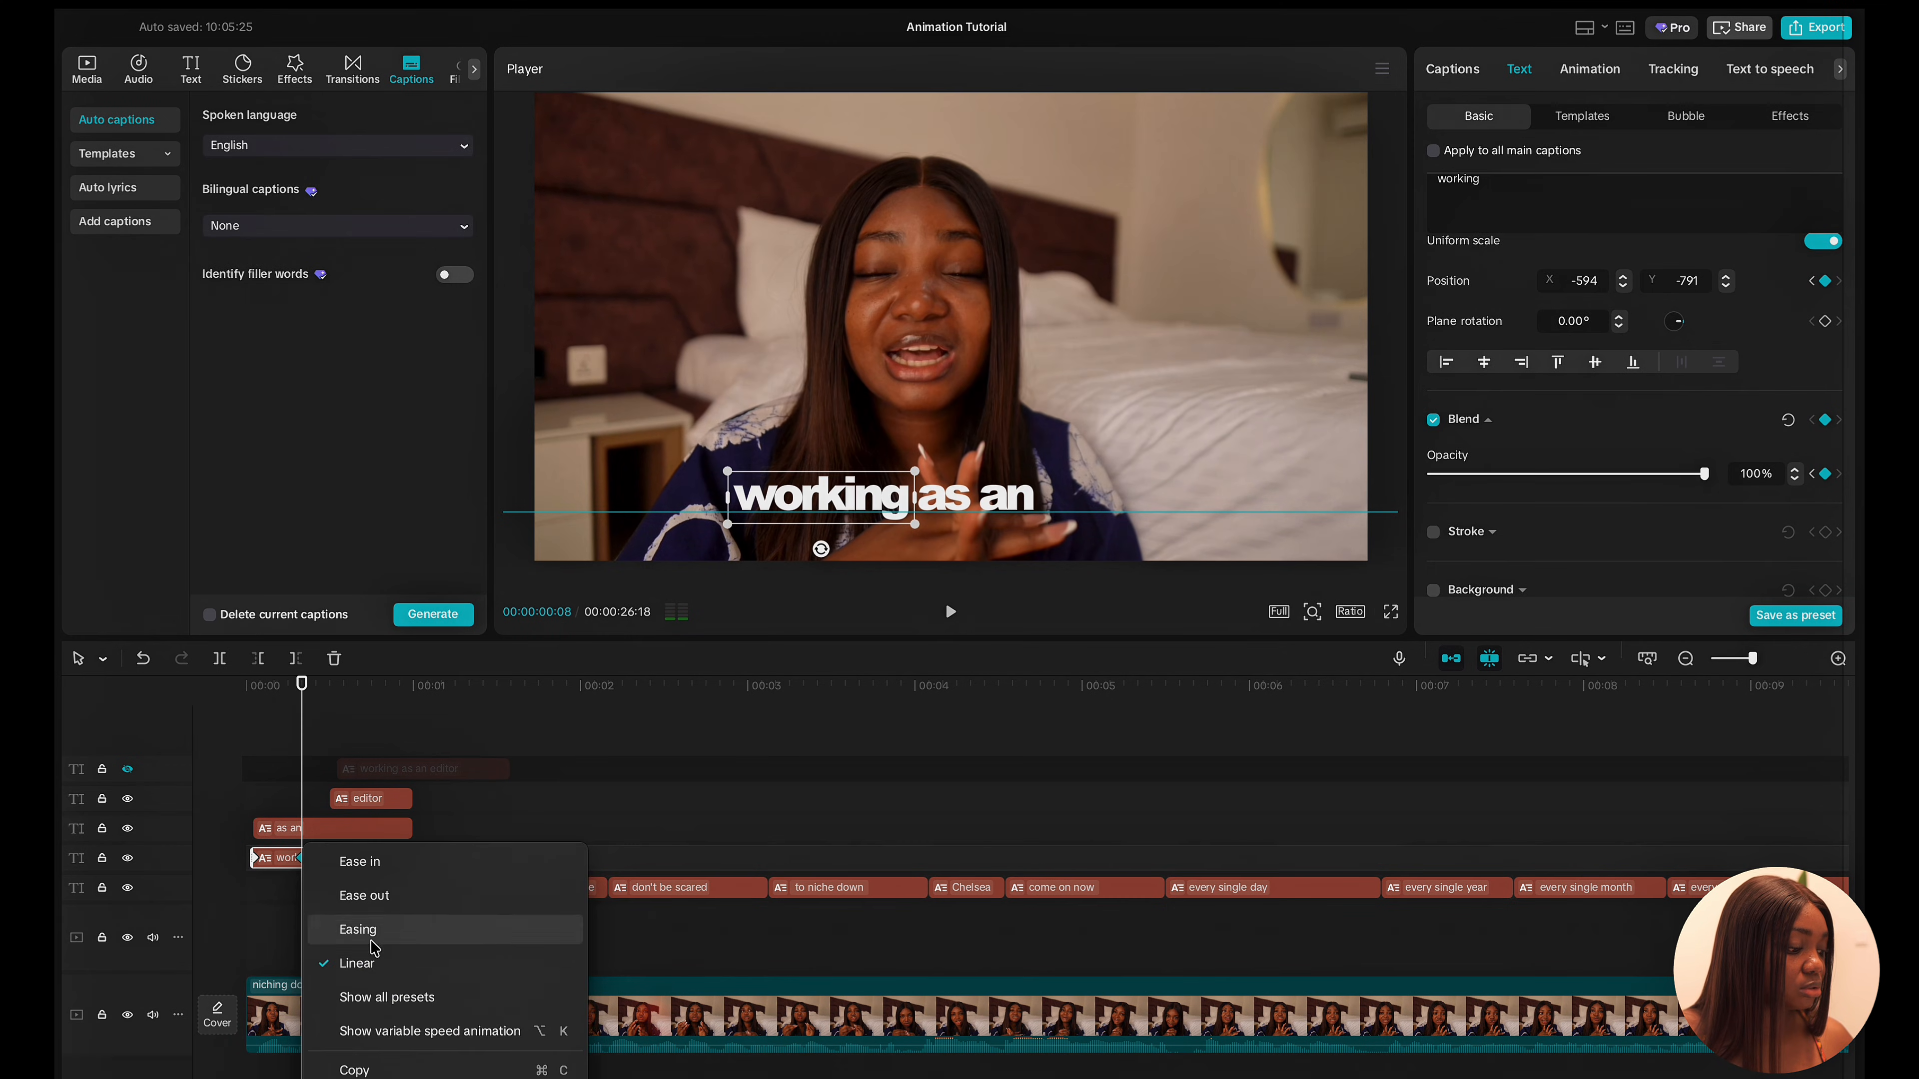
{"action": "left_click", "coordinate": [362, 1028]}
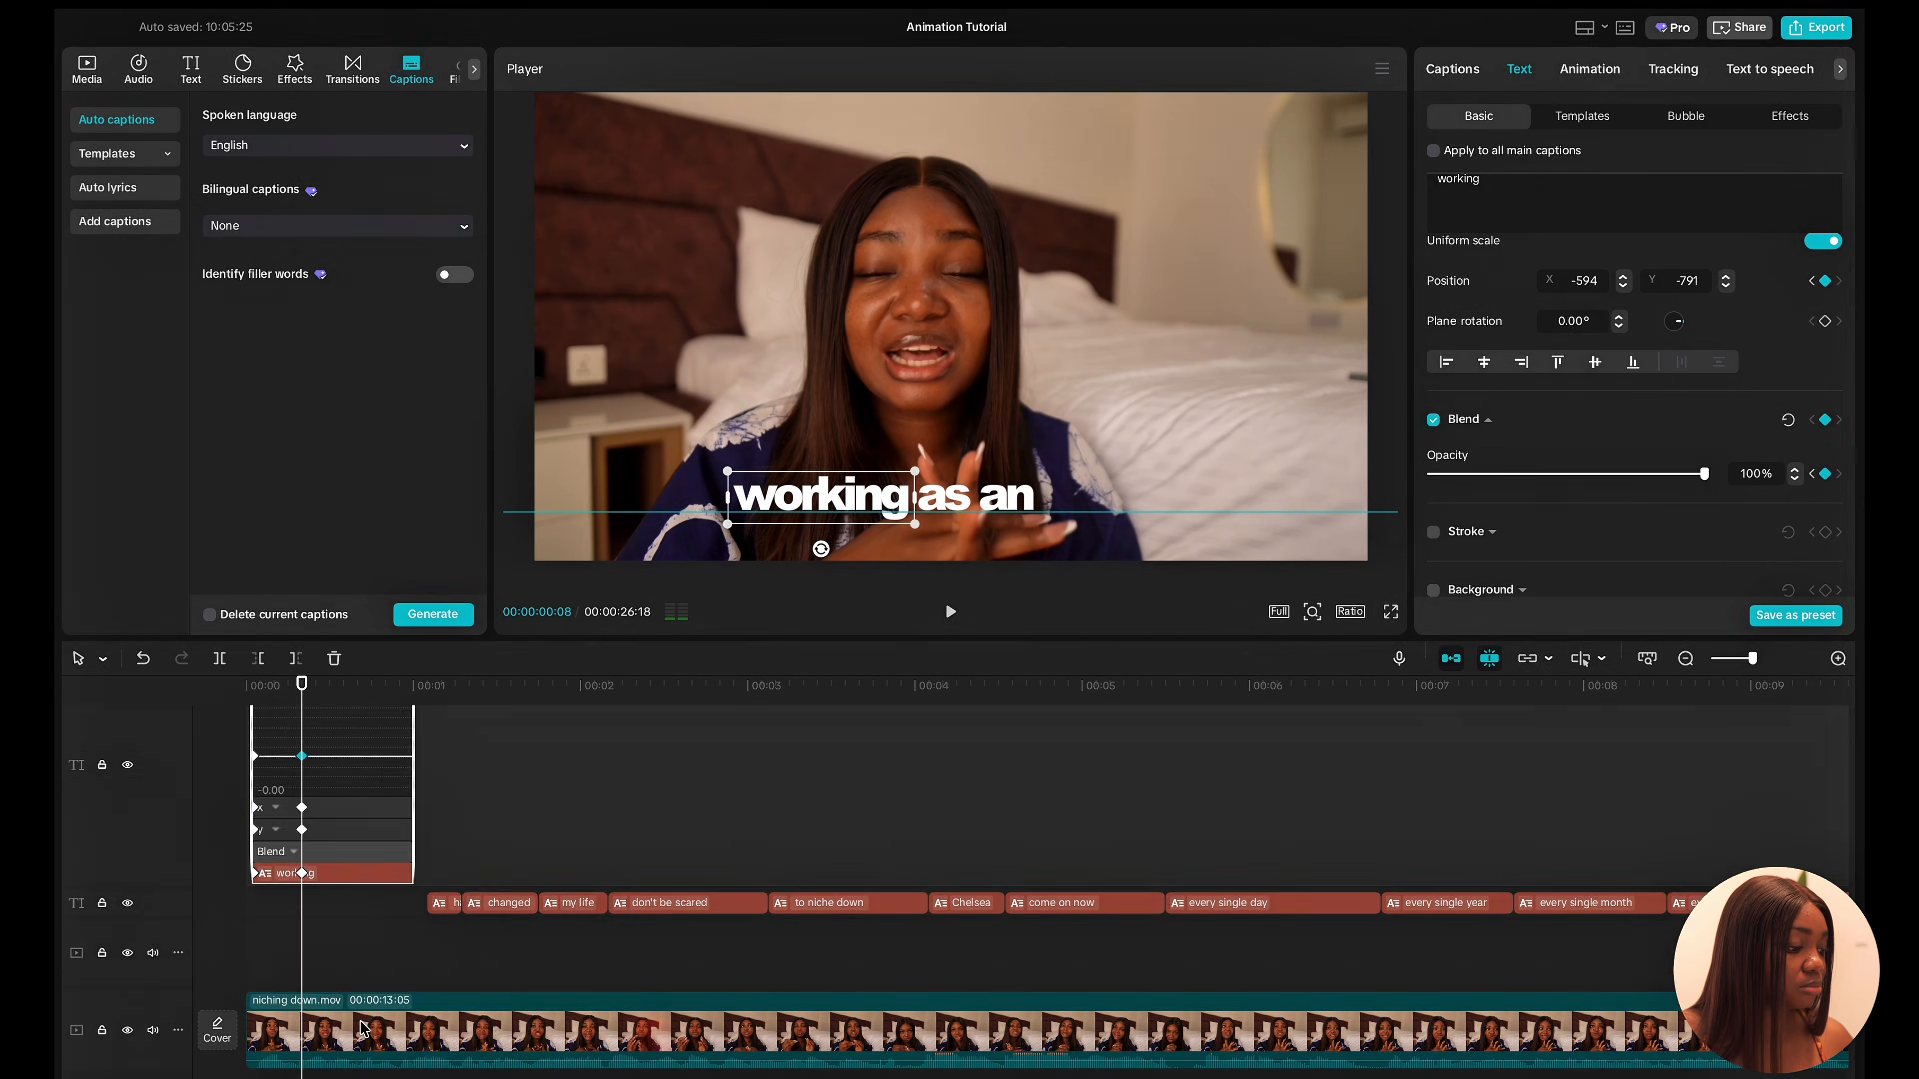
Apply the Cubic Out preset curve to the "working" caption's Y position keyframe at 00:00:00:08, and hide the variable speed animation graph.
{"action": "right_click", "coordinate": [303, 832]}
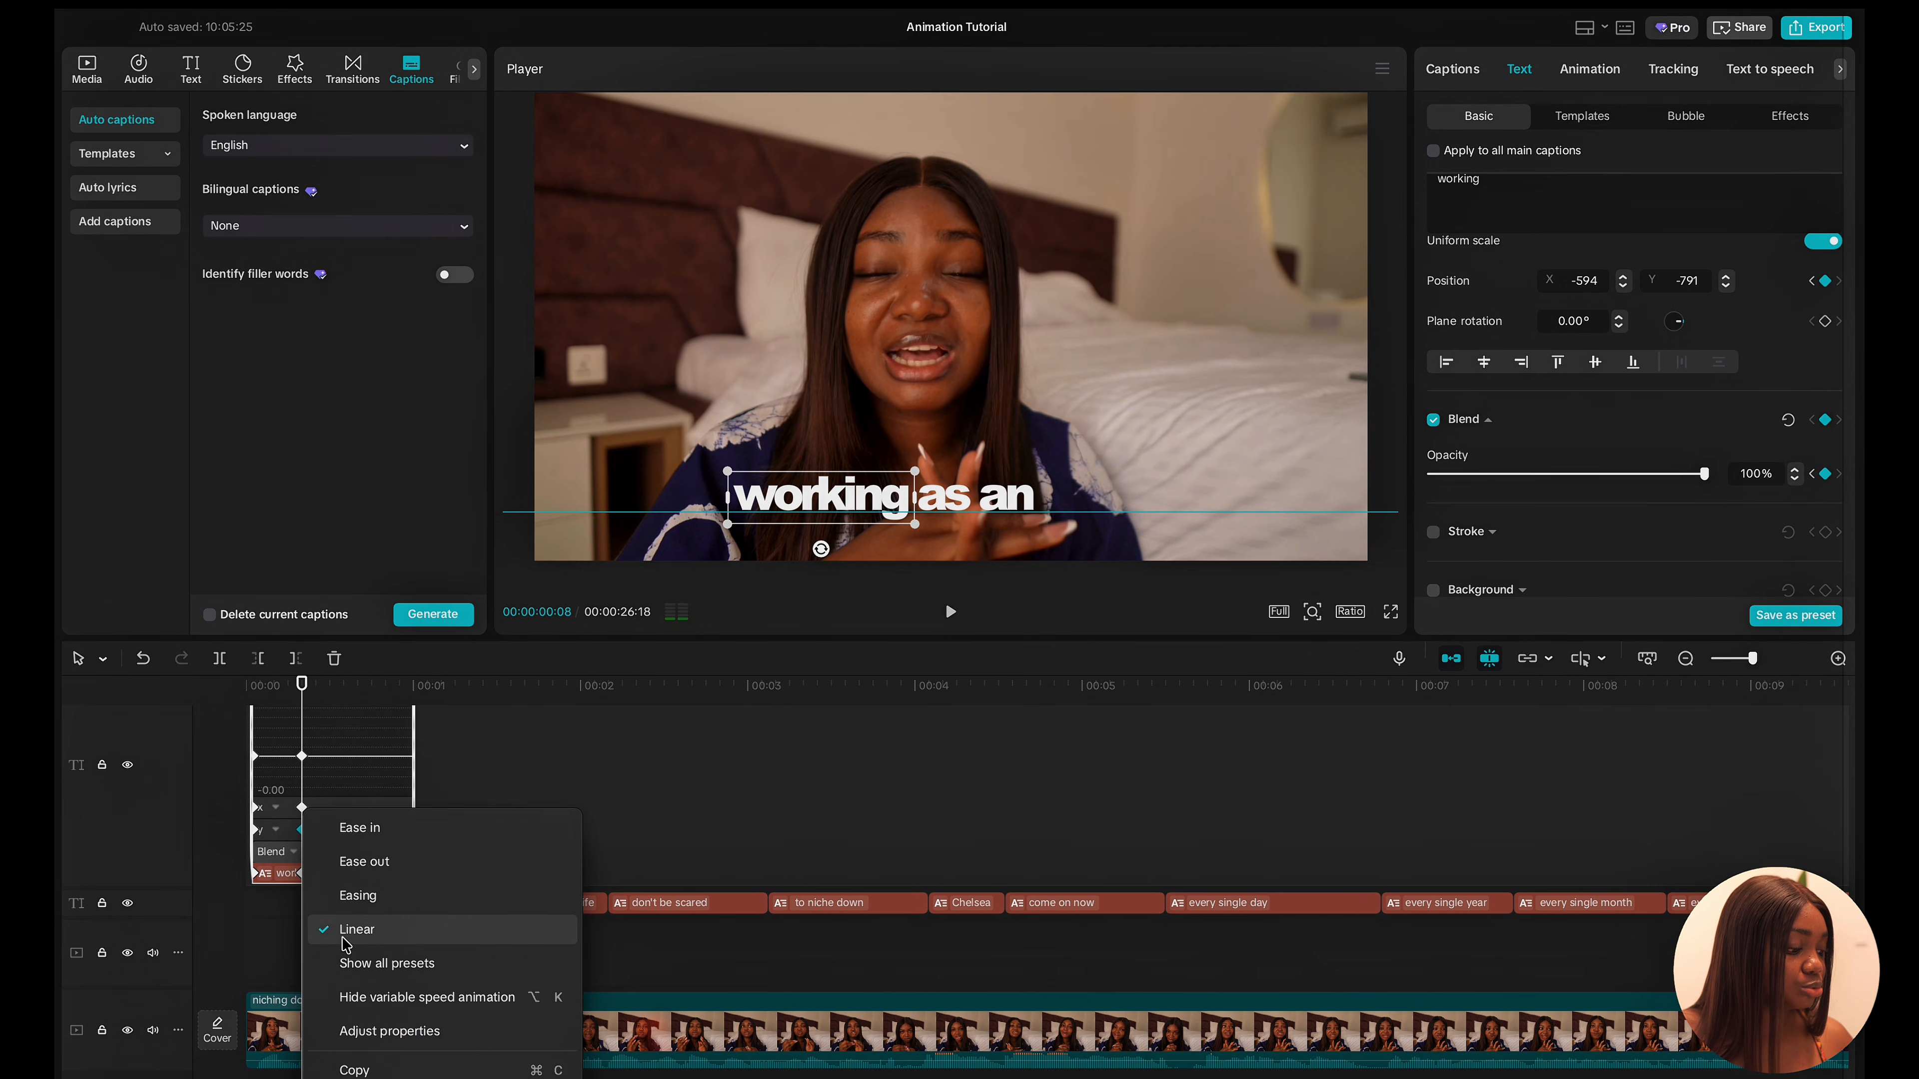
{"action": "left_click", "coordinate": [353, 966]}
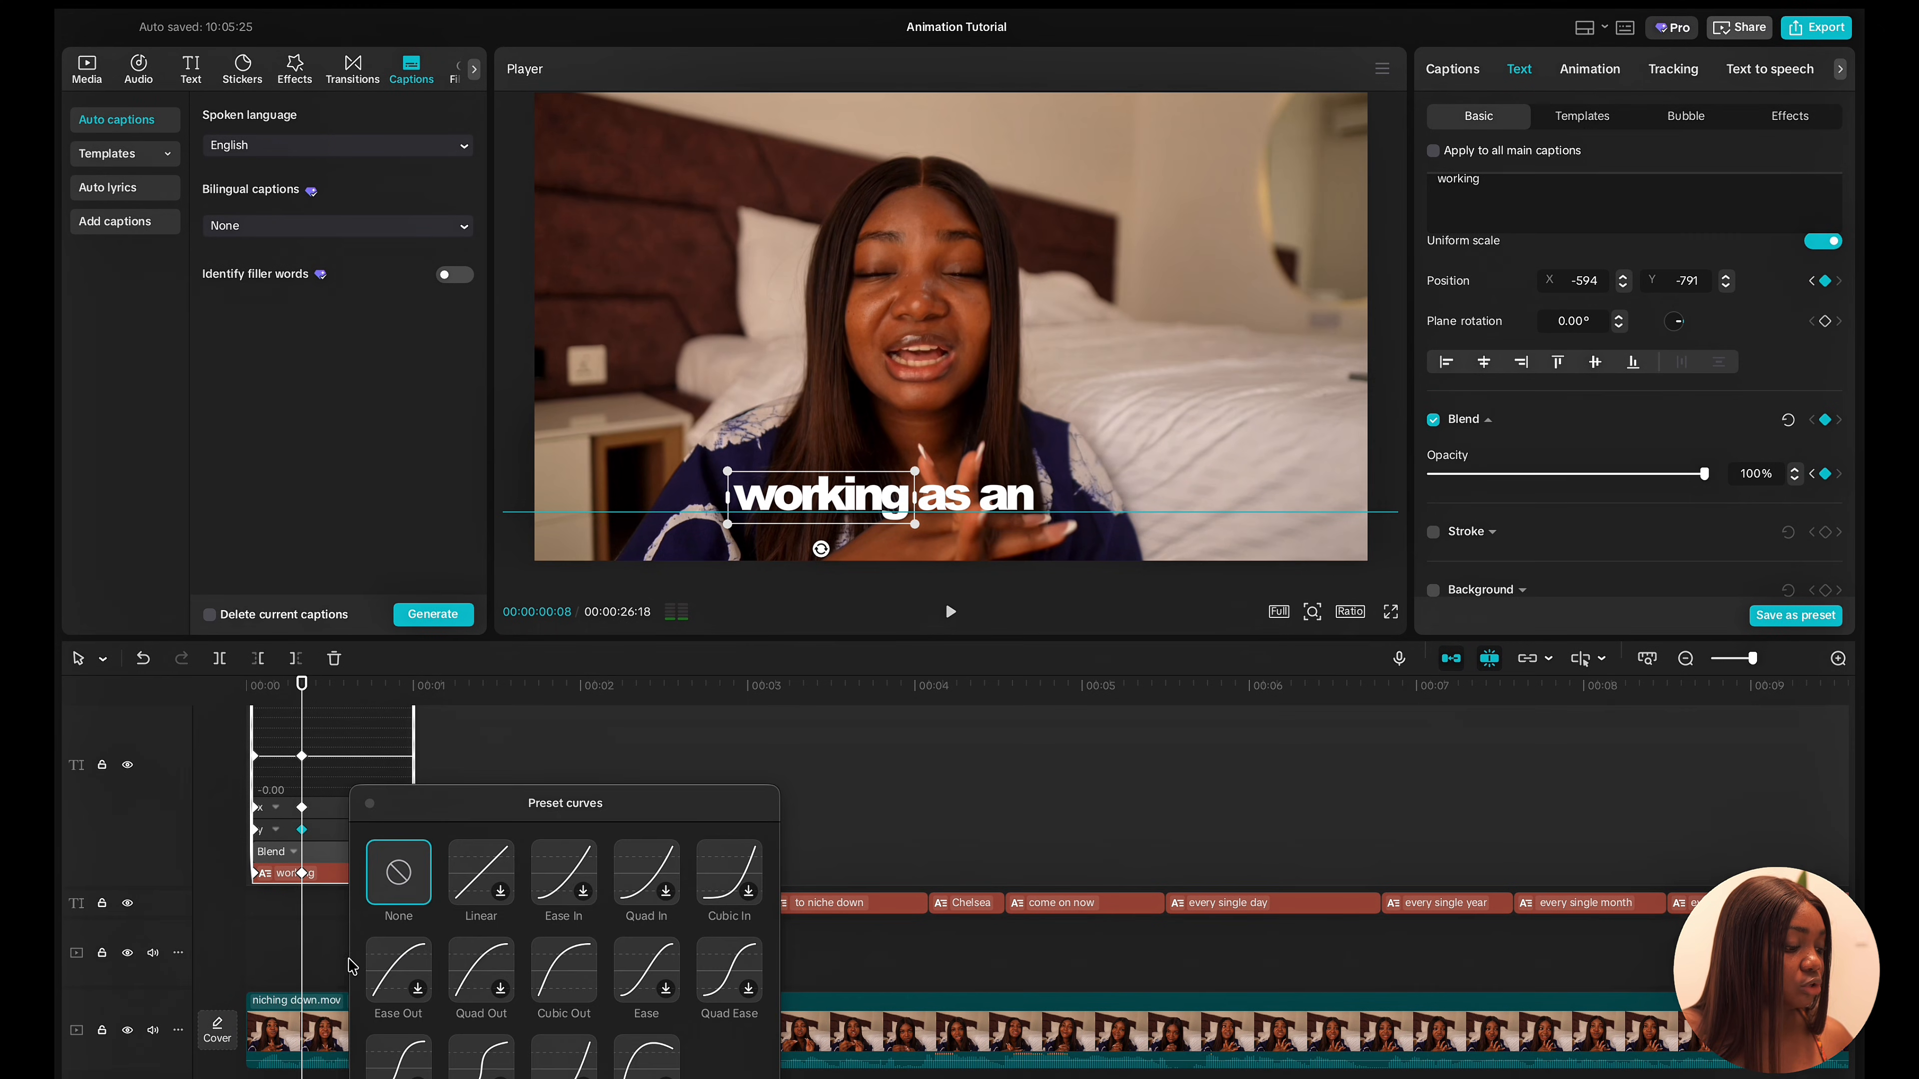
{"action": "left_click", "coordinate": [563, 970]}
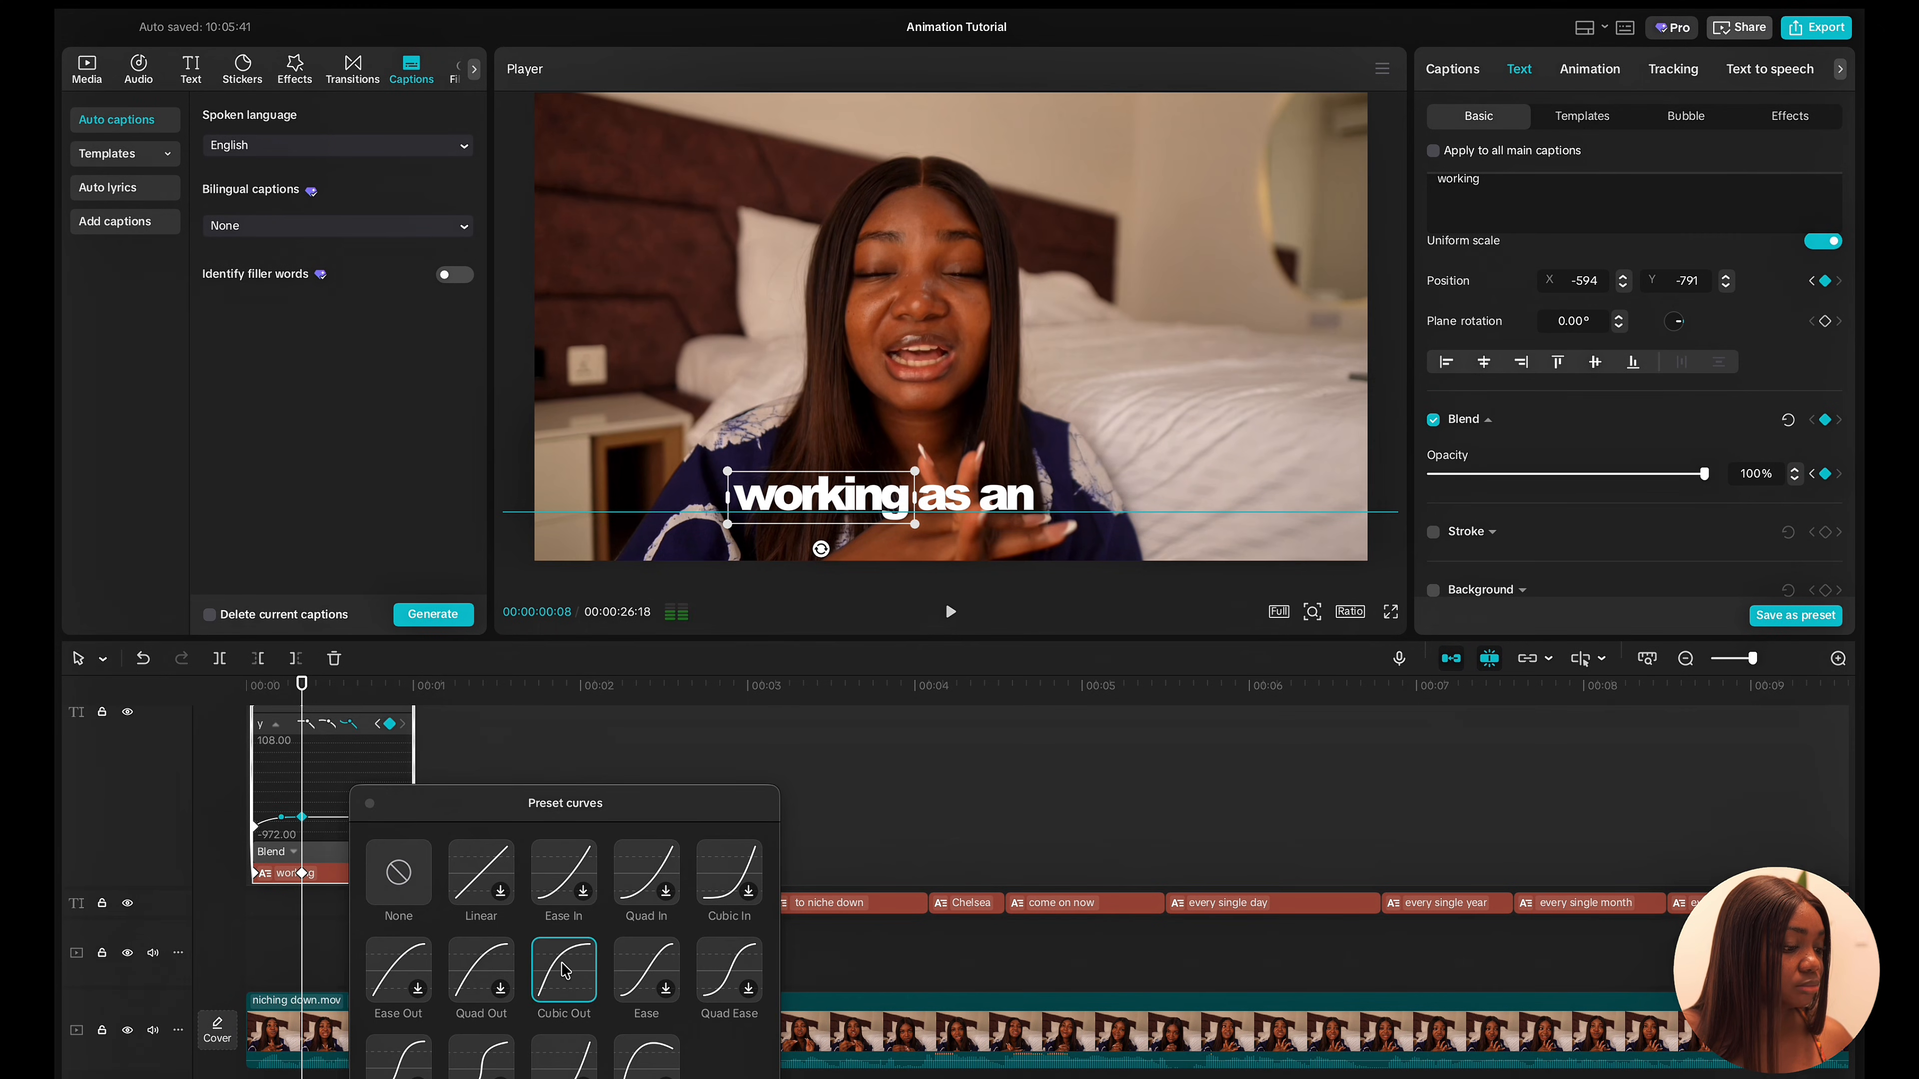
{"action": "right_click", "coordinate": [306, 875]}
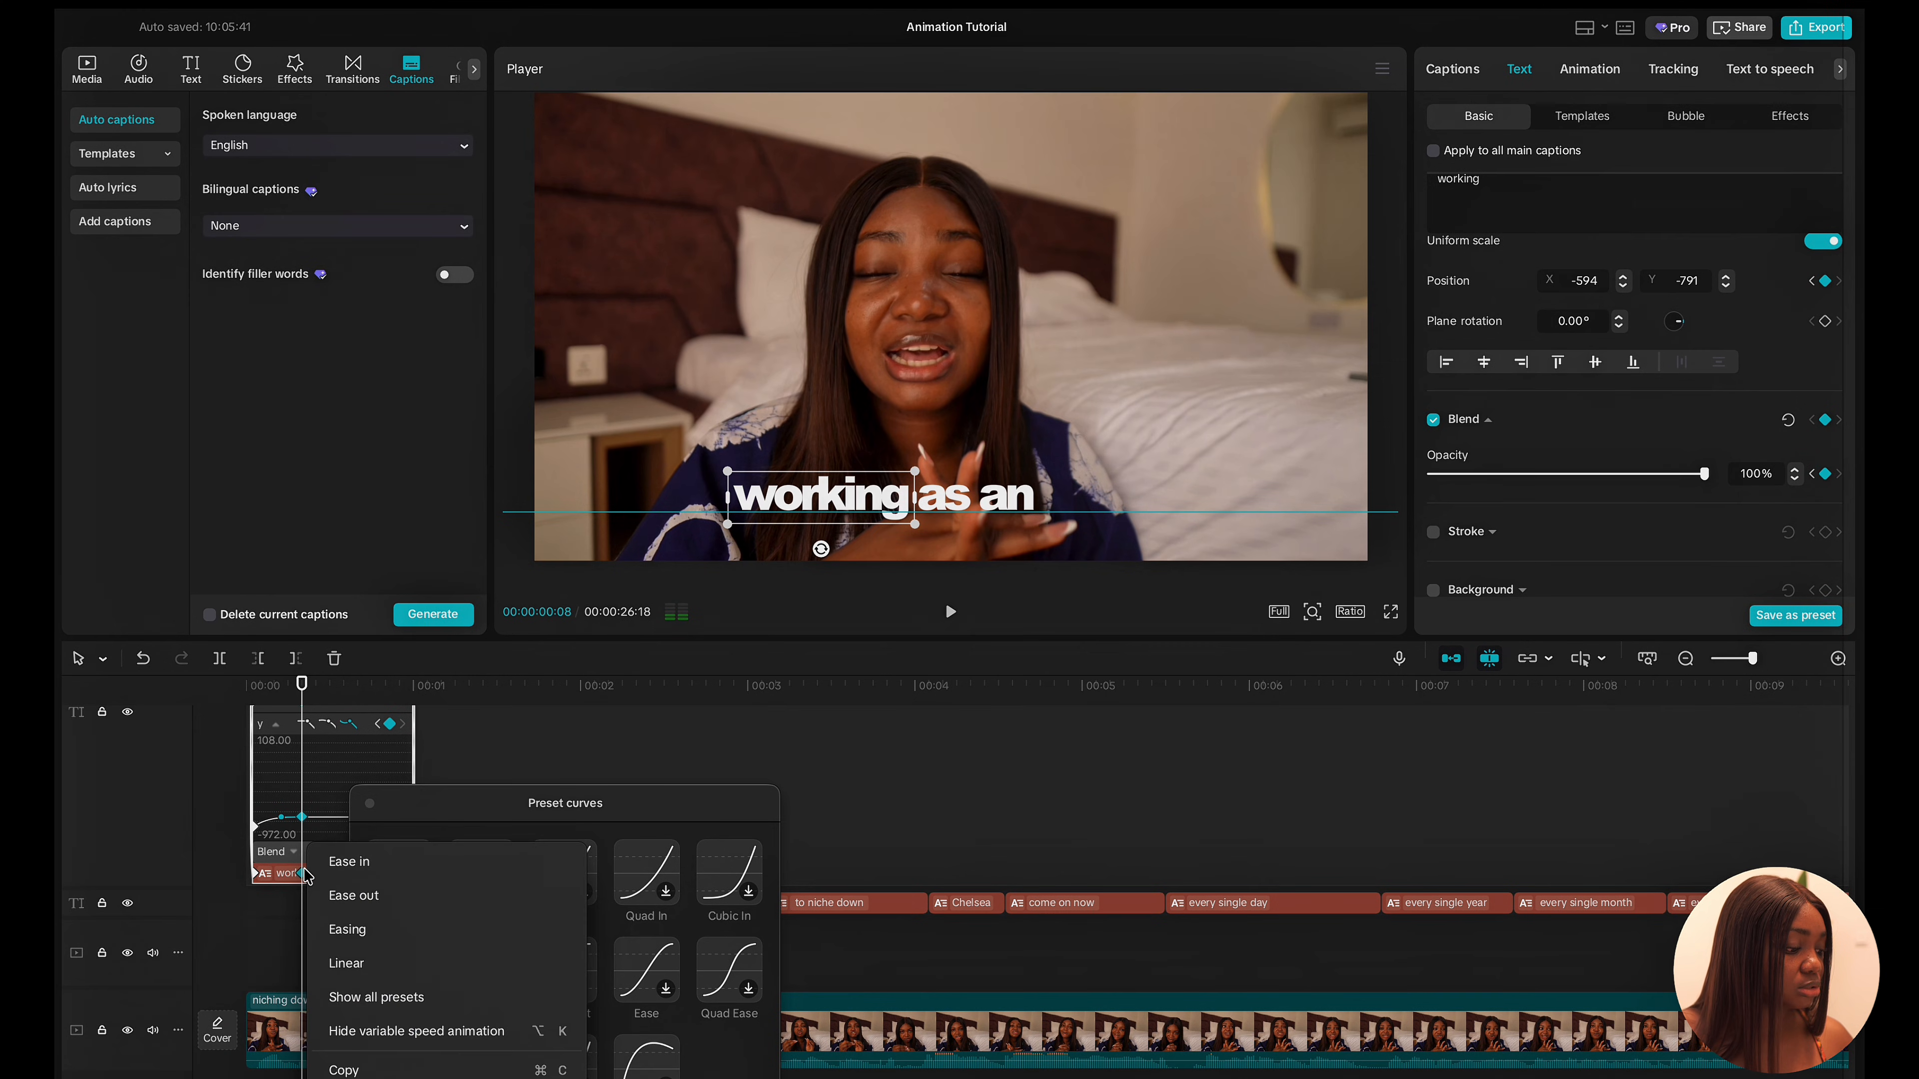
{"action": "left_click", "coordinate": [333, 1032]}
Trim the start of the "as an" caption to about 00:00:00:06 so it begins after "working".
{"action": "left_click", "coordinate": [254, 889]}
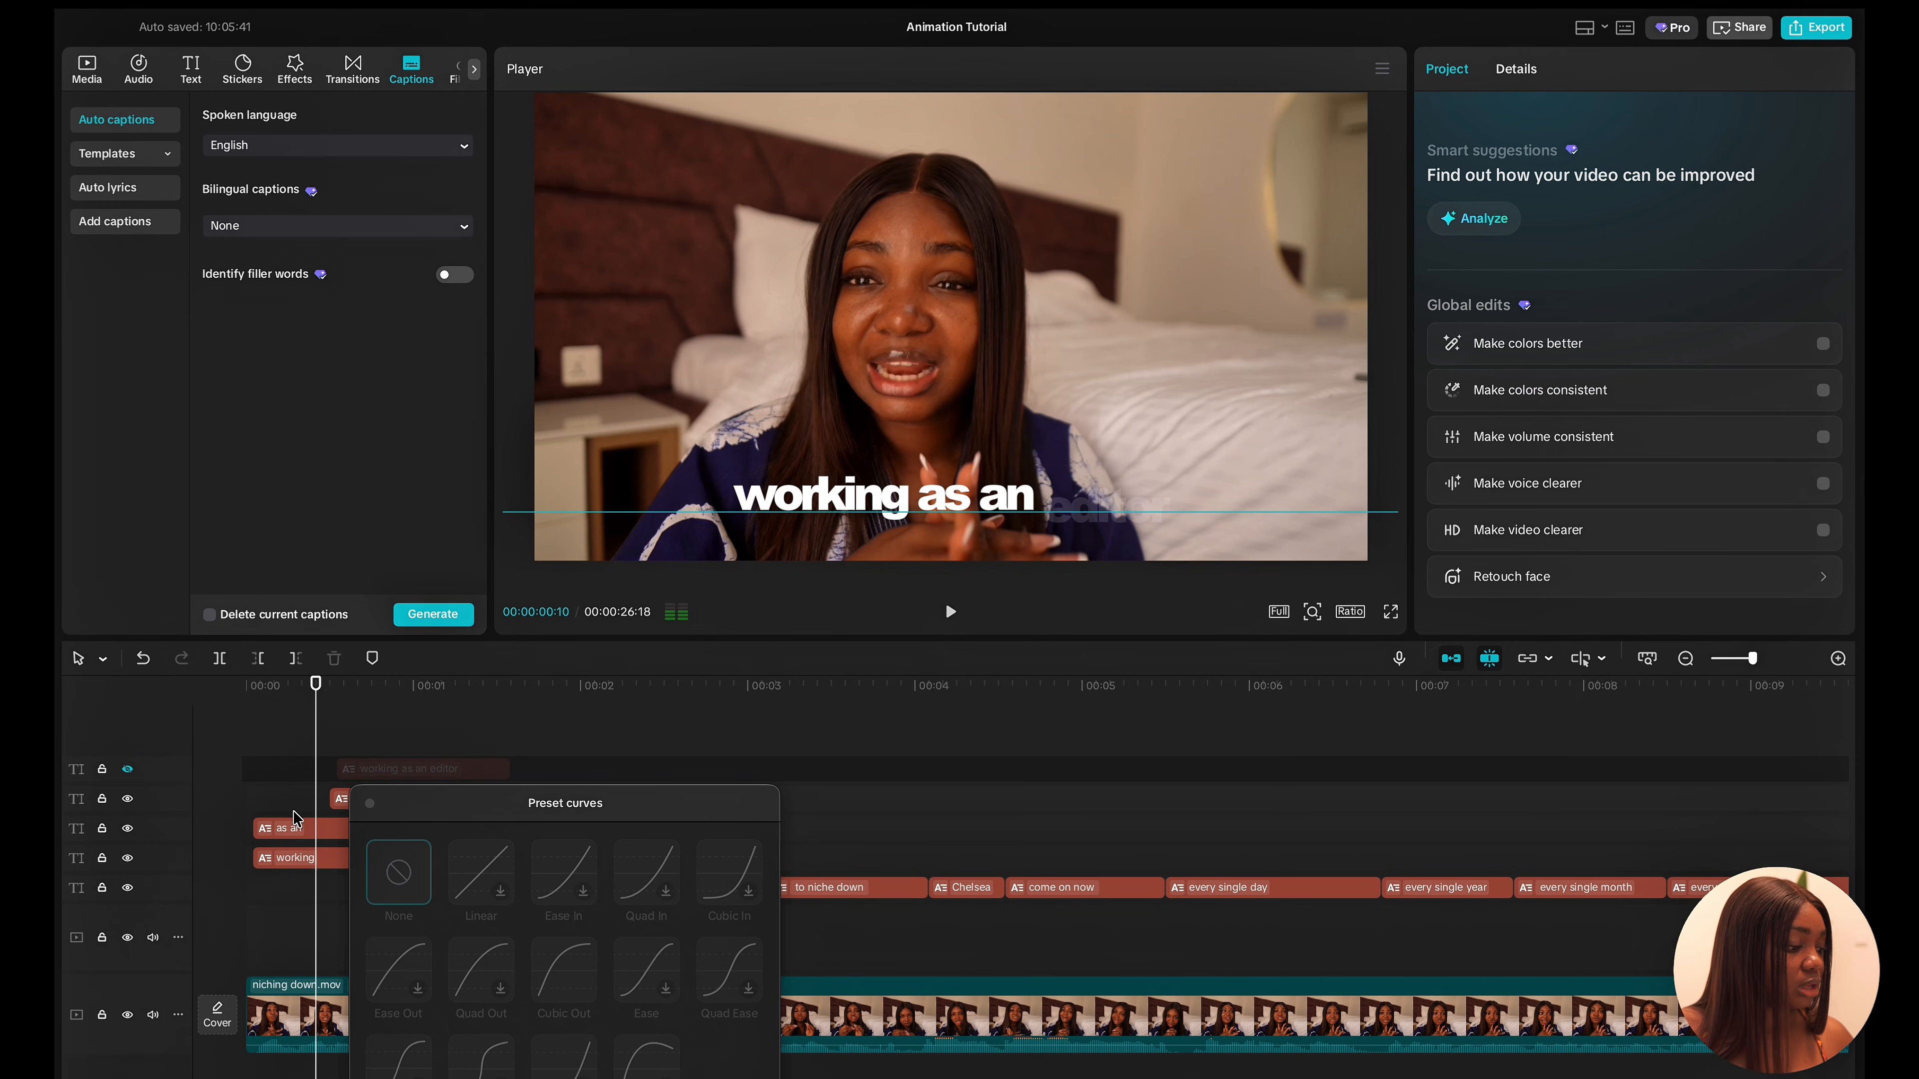
{"action": "left_click", "coordinate": [298, 825]}
{"action": "left_click_drag", "start_coordinate": [252, 826], "coordinate": [289, 827]}
Replay the caption section from the start to check the staggered timing of the "as an" caption.
{"action": "left_click", "coordinate": [256, 825]}
{"action": "key", "text": "space"}
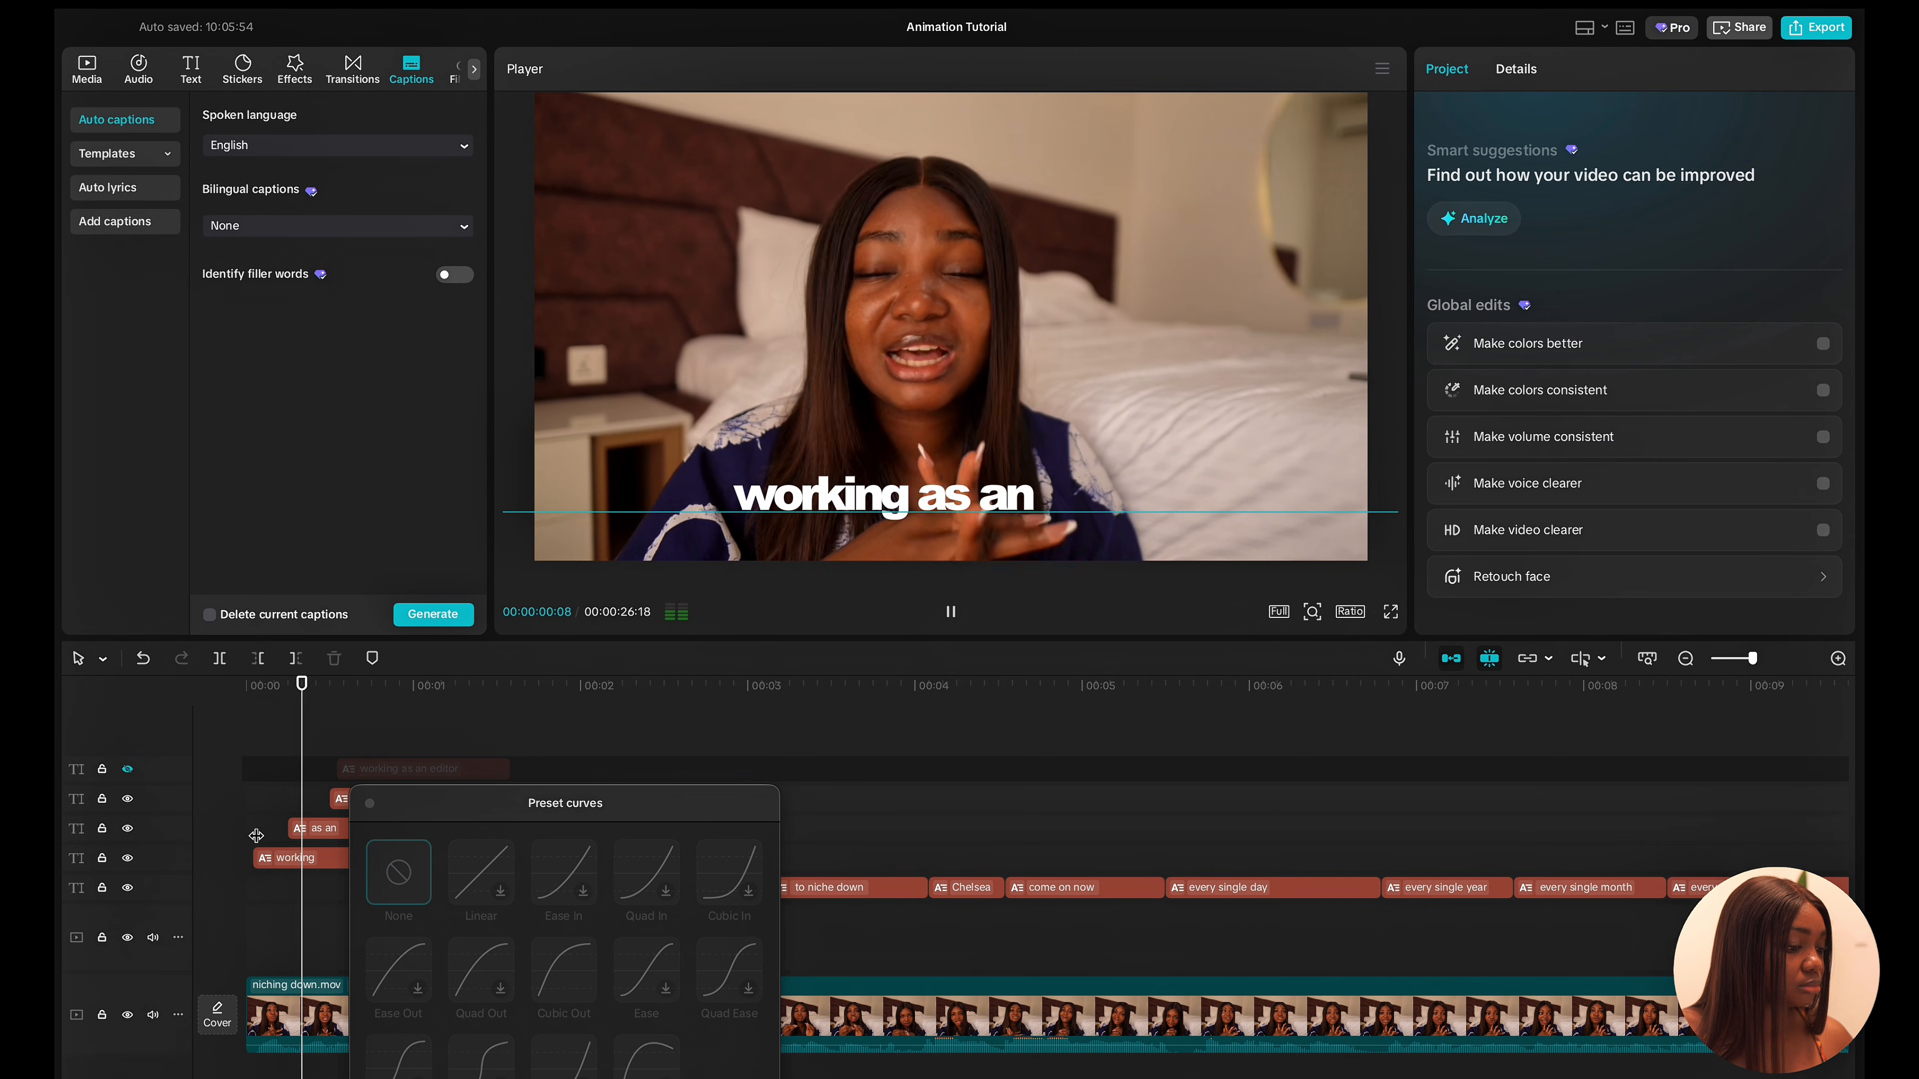
{"action": "key", "text": "space"}
Close the preset curves and add scale, position and opacity keyframes to the "as an" caption at 00:00:00:13.
{"action": "left_click", "coordinate": [344, 831]}
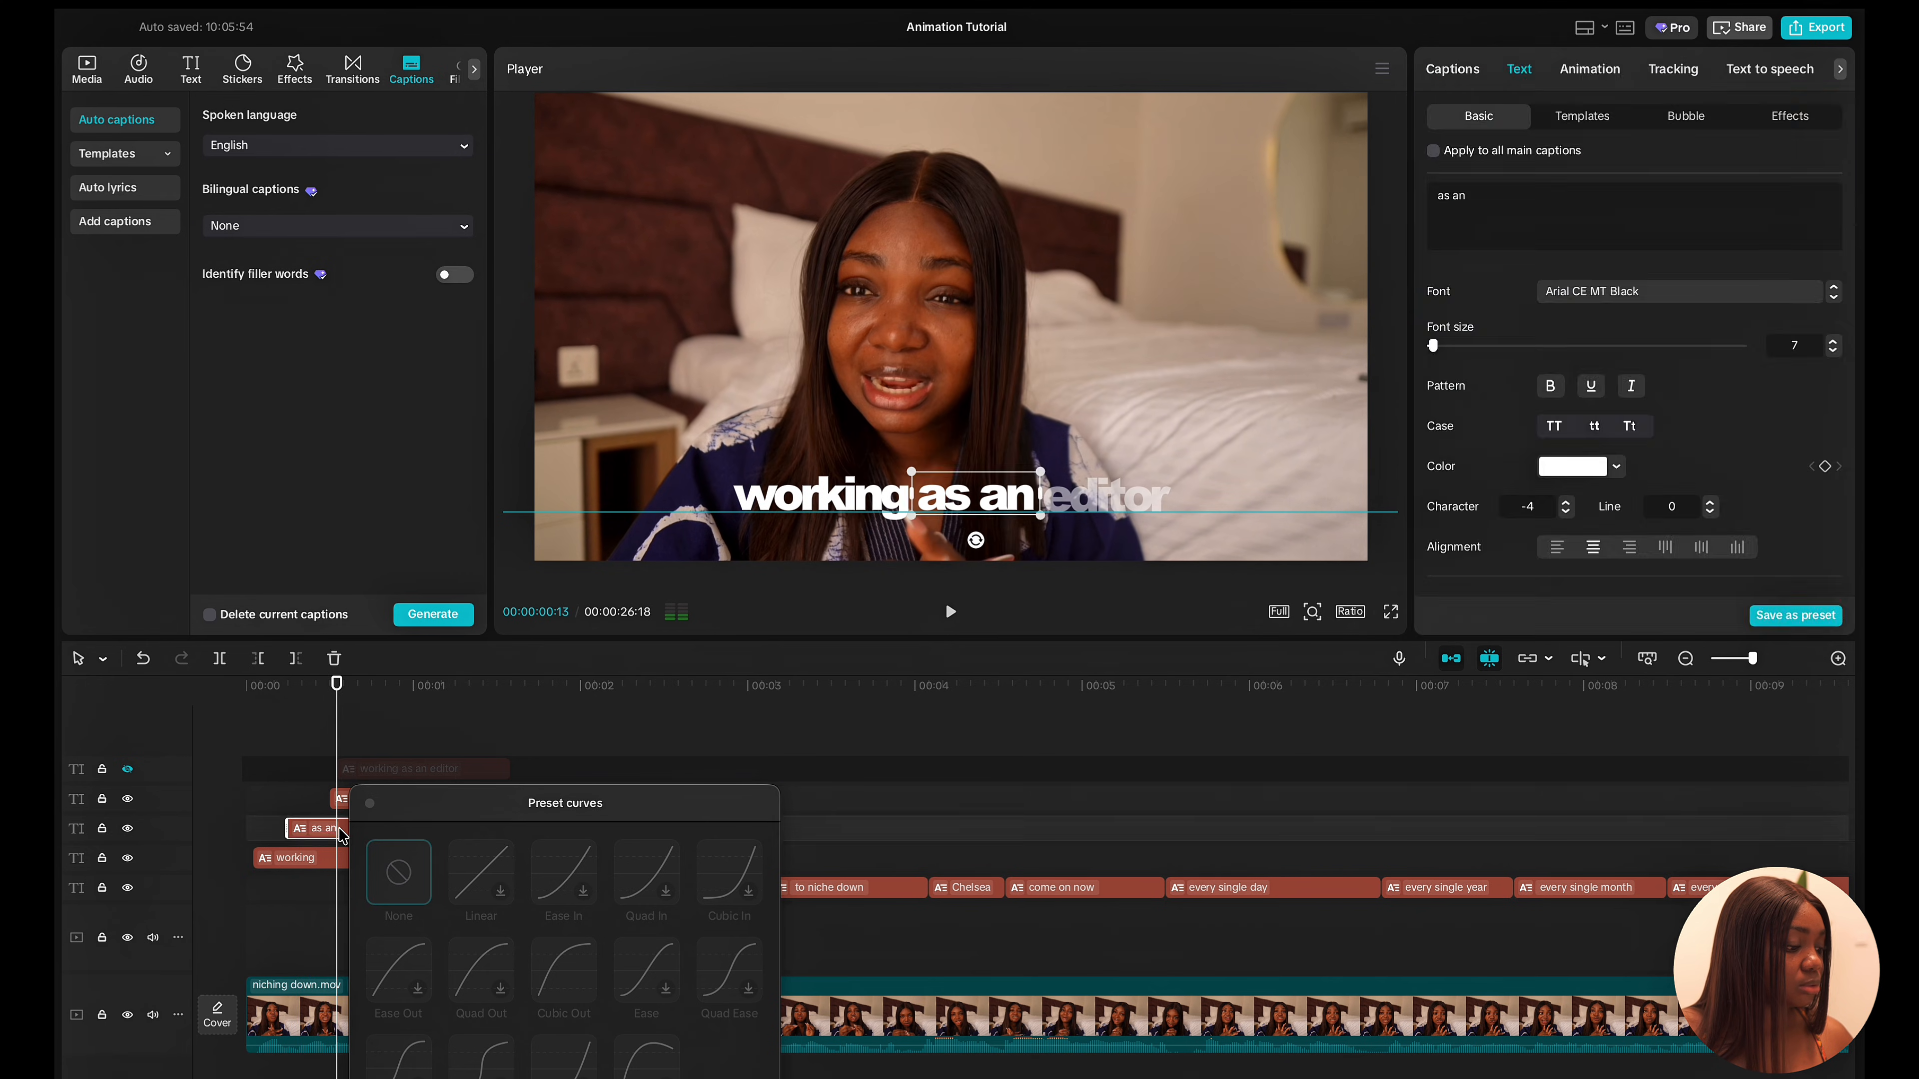
{"action": "left_click", "coordinate": [372, 805]}
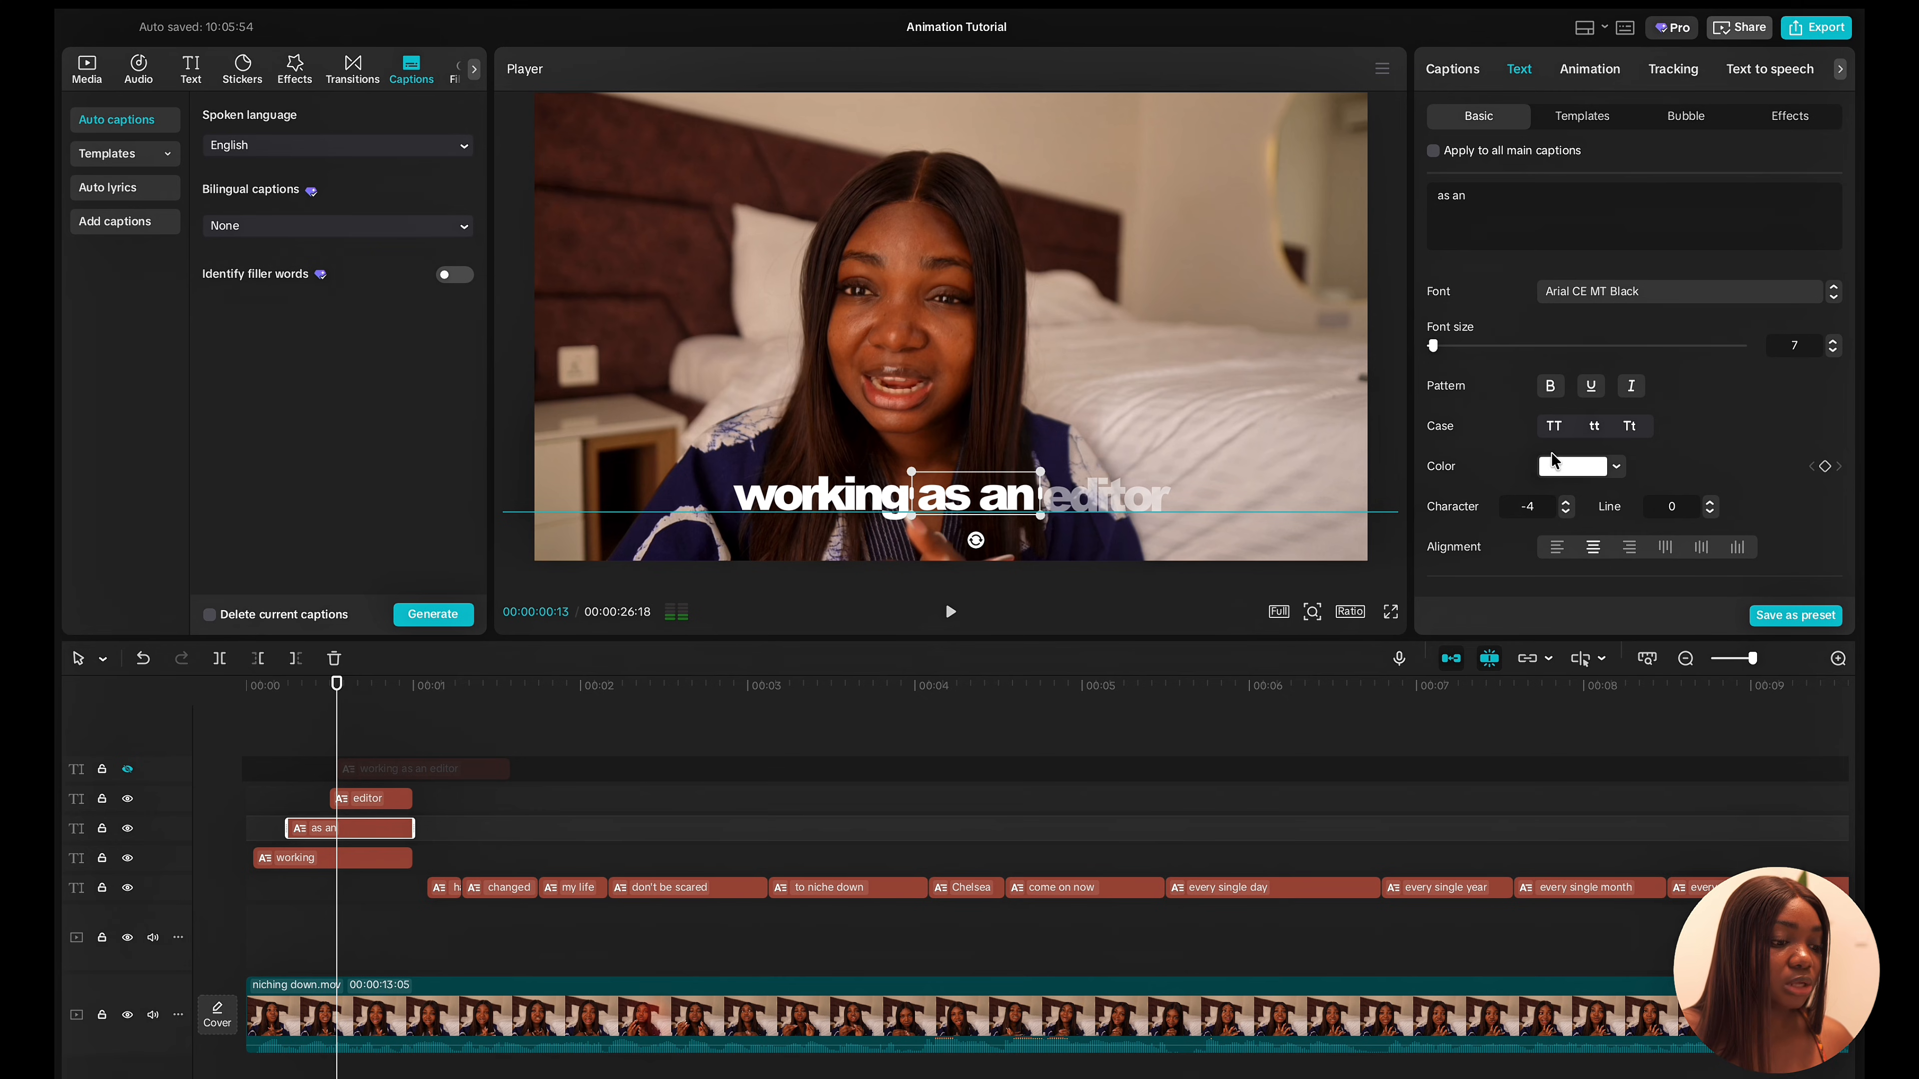
{"action": "scroll", "coordinate": [1555, 459], "scroll_direction": "down", "scroll_amount": 5}
{"action": "left_click", "coordinate": [1824, 428]}
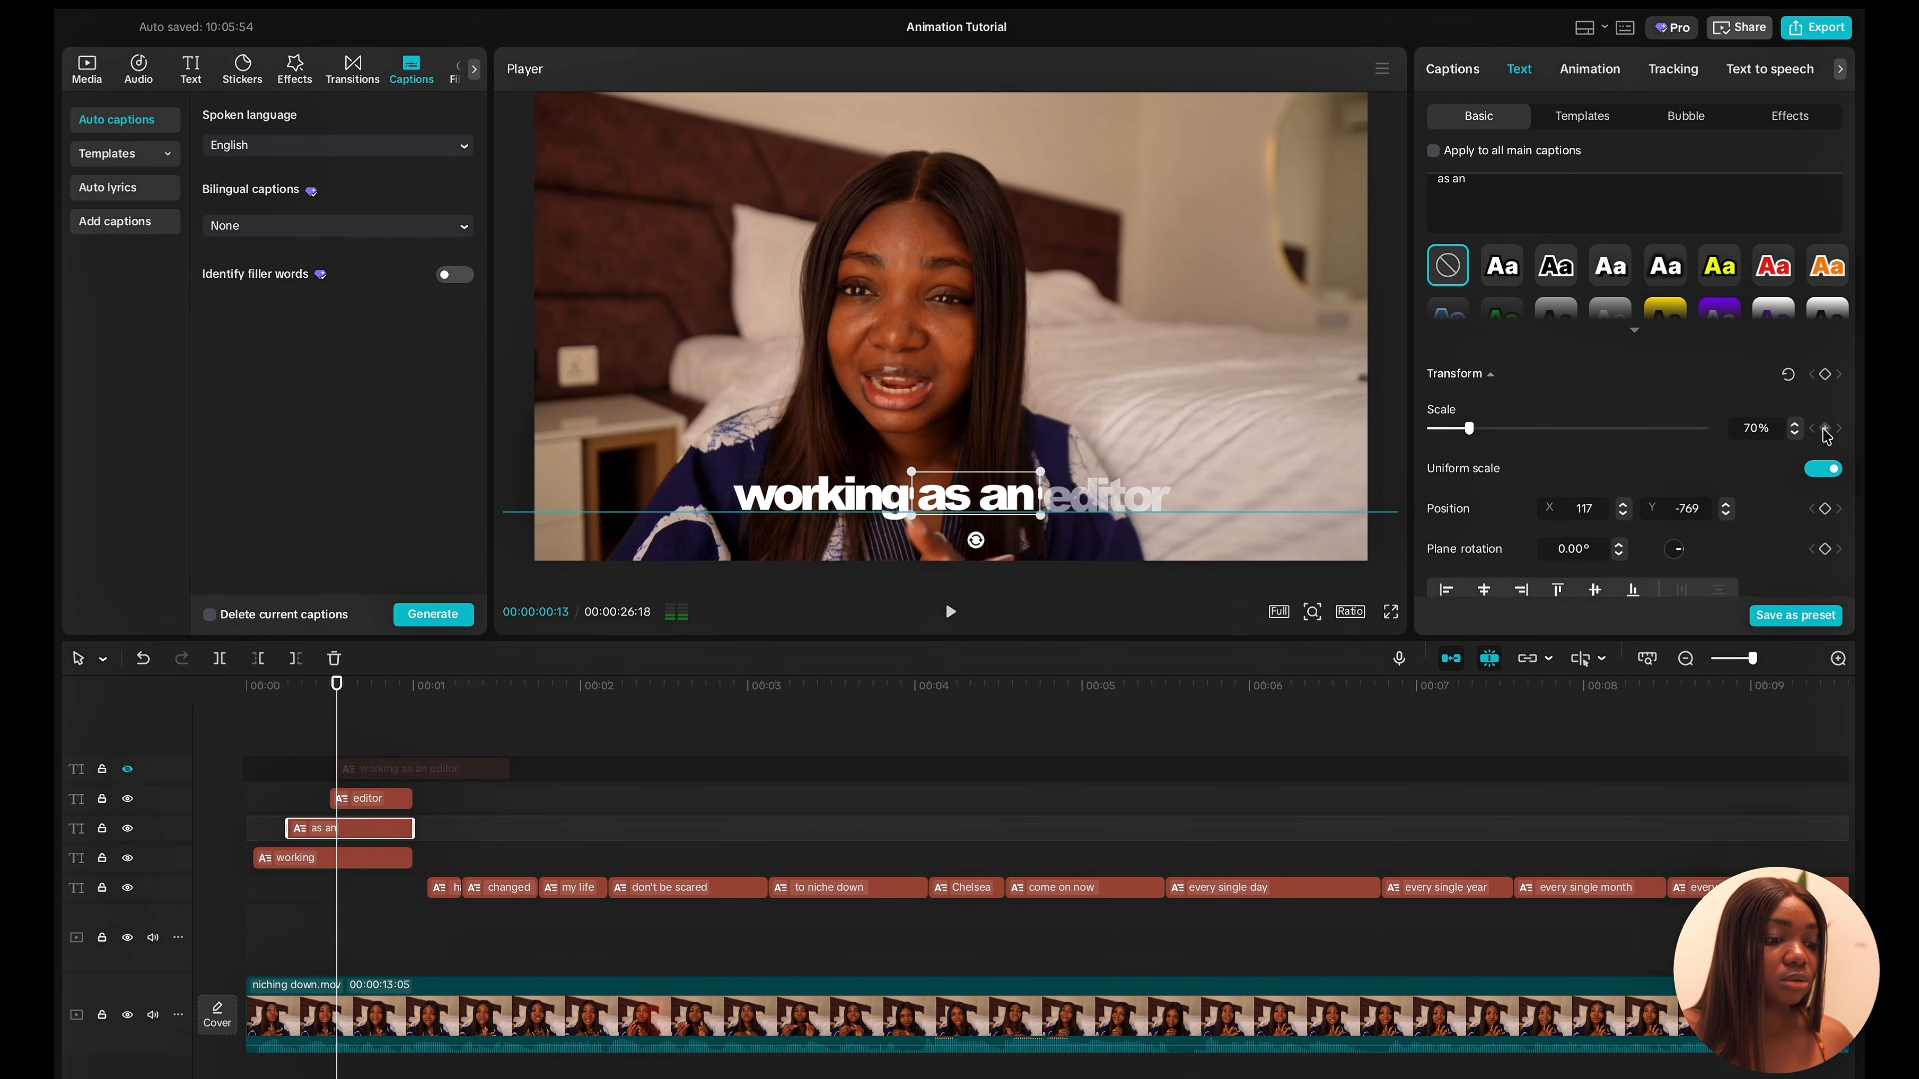
{"action": "scroll", "coordinate": [1825, 428], "scroll_direction": "down", "scroll_amount": 2}
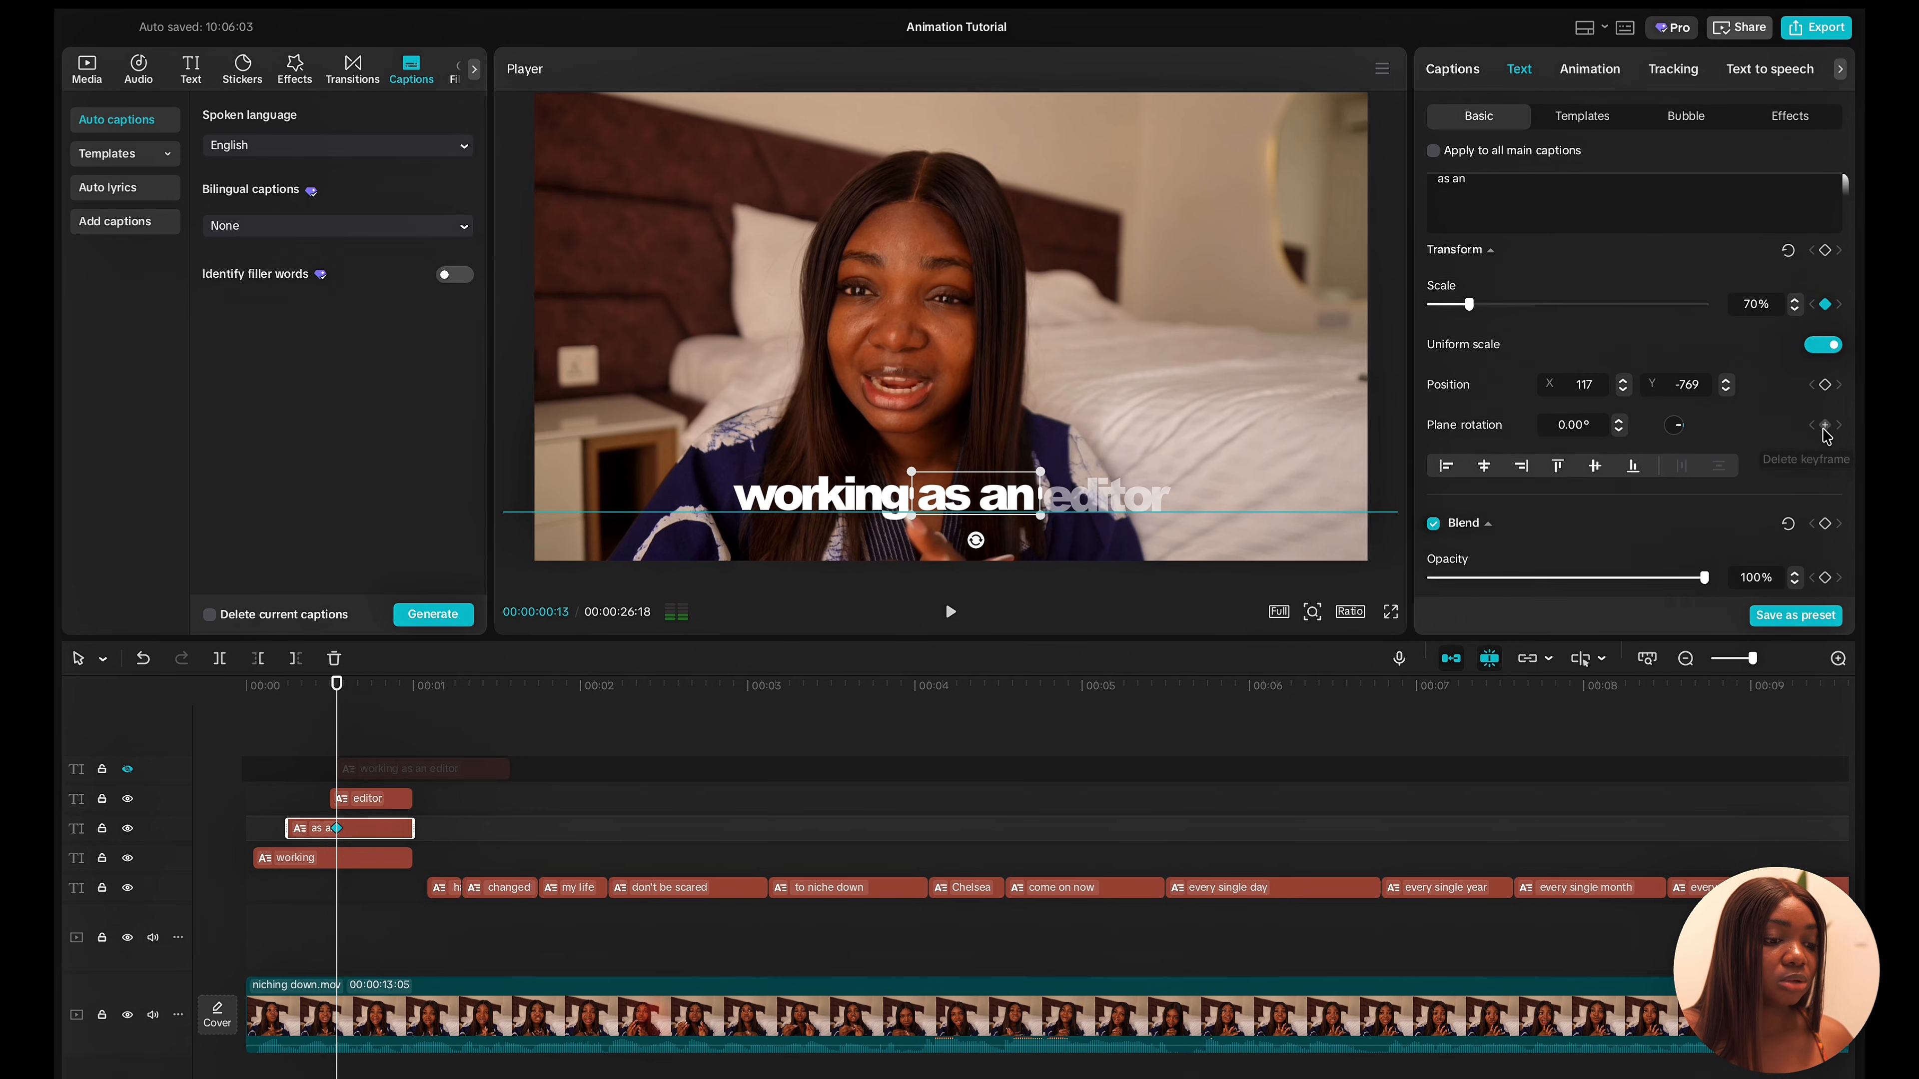
{"action": "left_click", "coordinate": [1826, 385]}
{"action": "left_click", "coordinate": [1825, 576]}
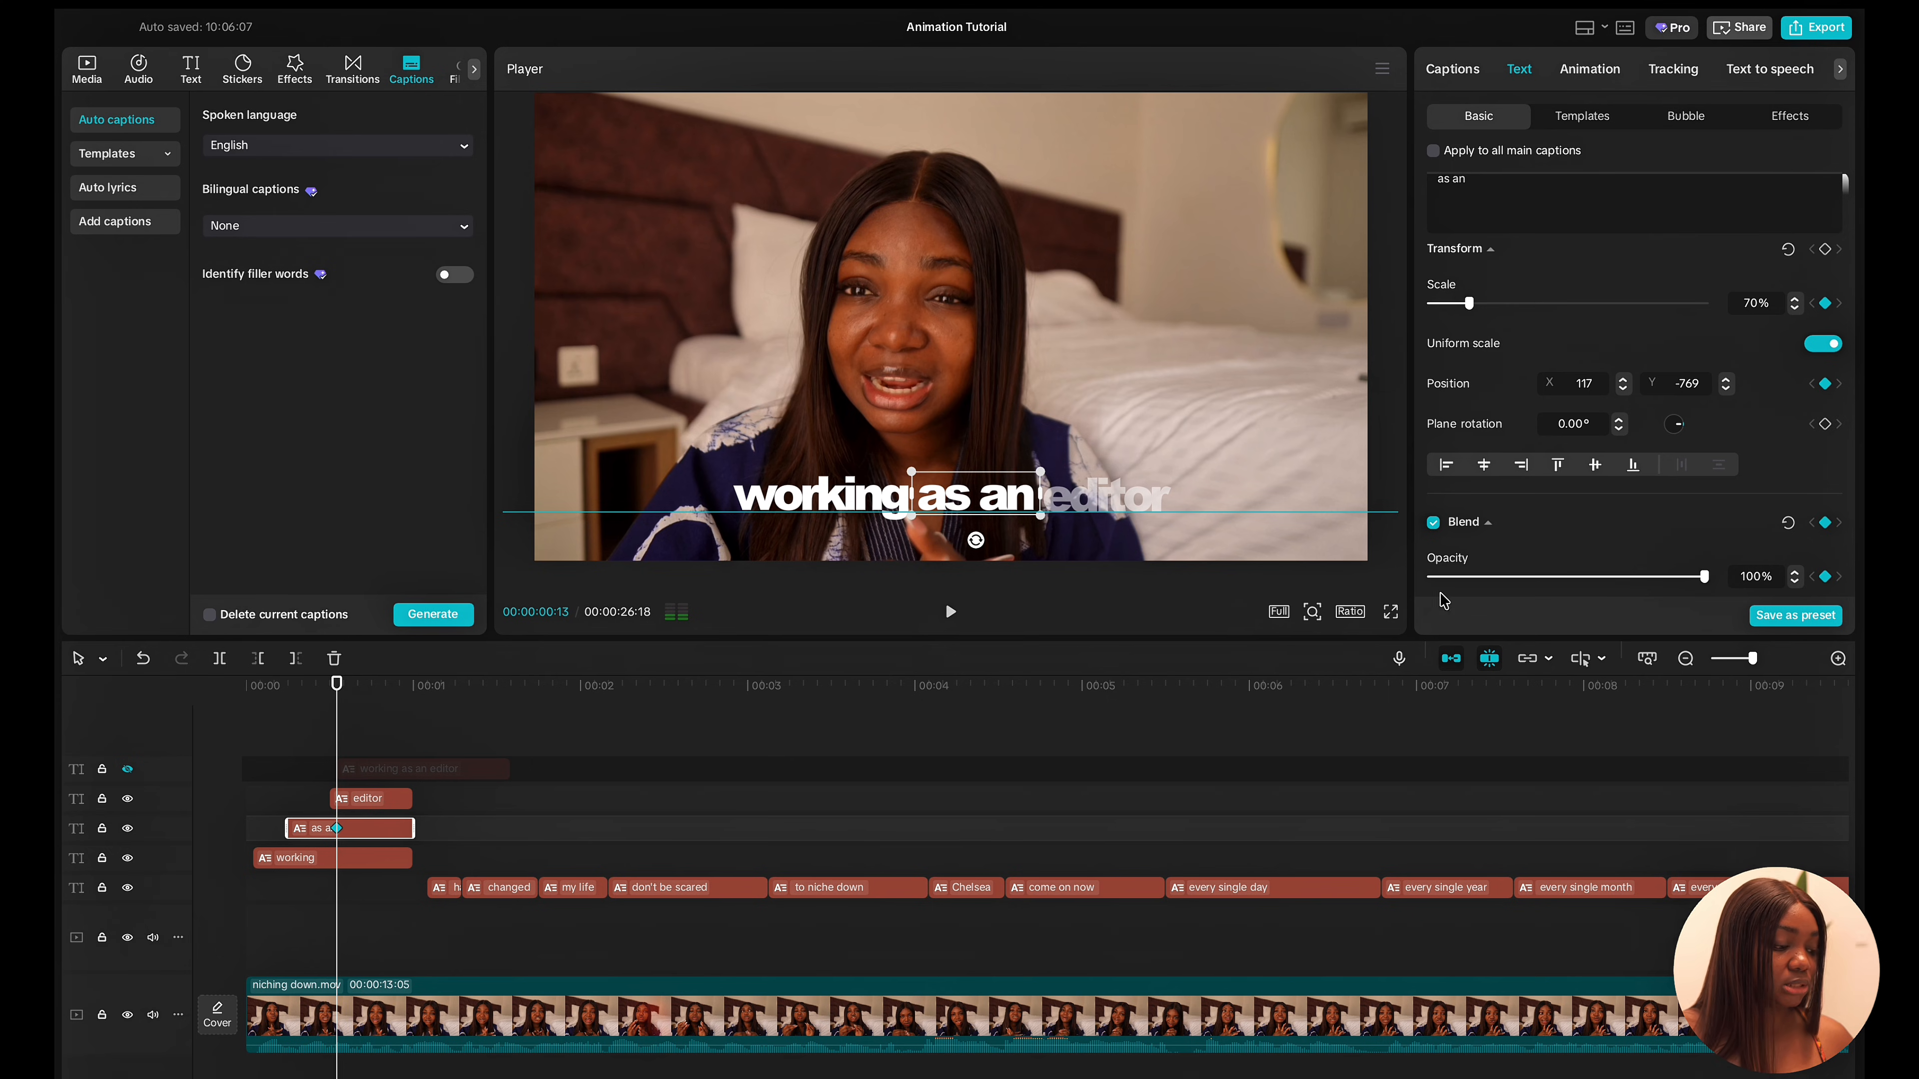
At 00:00:00:06, add scale and position keyframes to the "as an" caption and lower it to about X 112, Y -886.
{"action": "left_click_drag", "start_coordinate": [338, 689], "coordinate": [288, 686]}
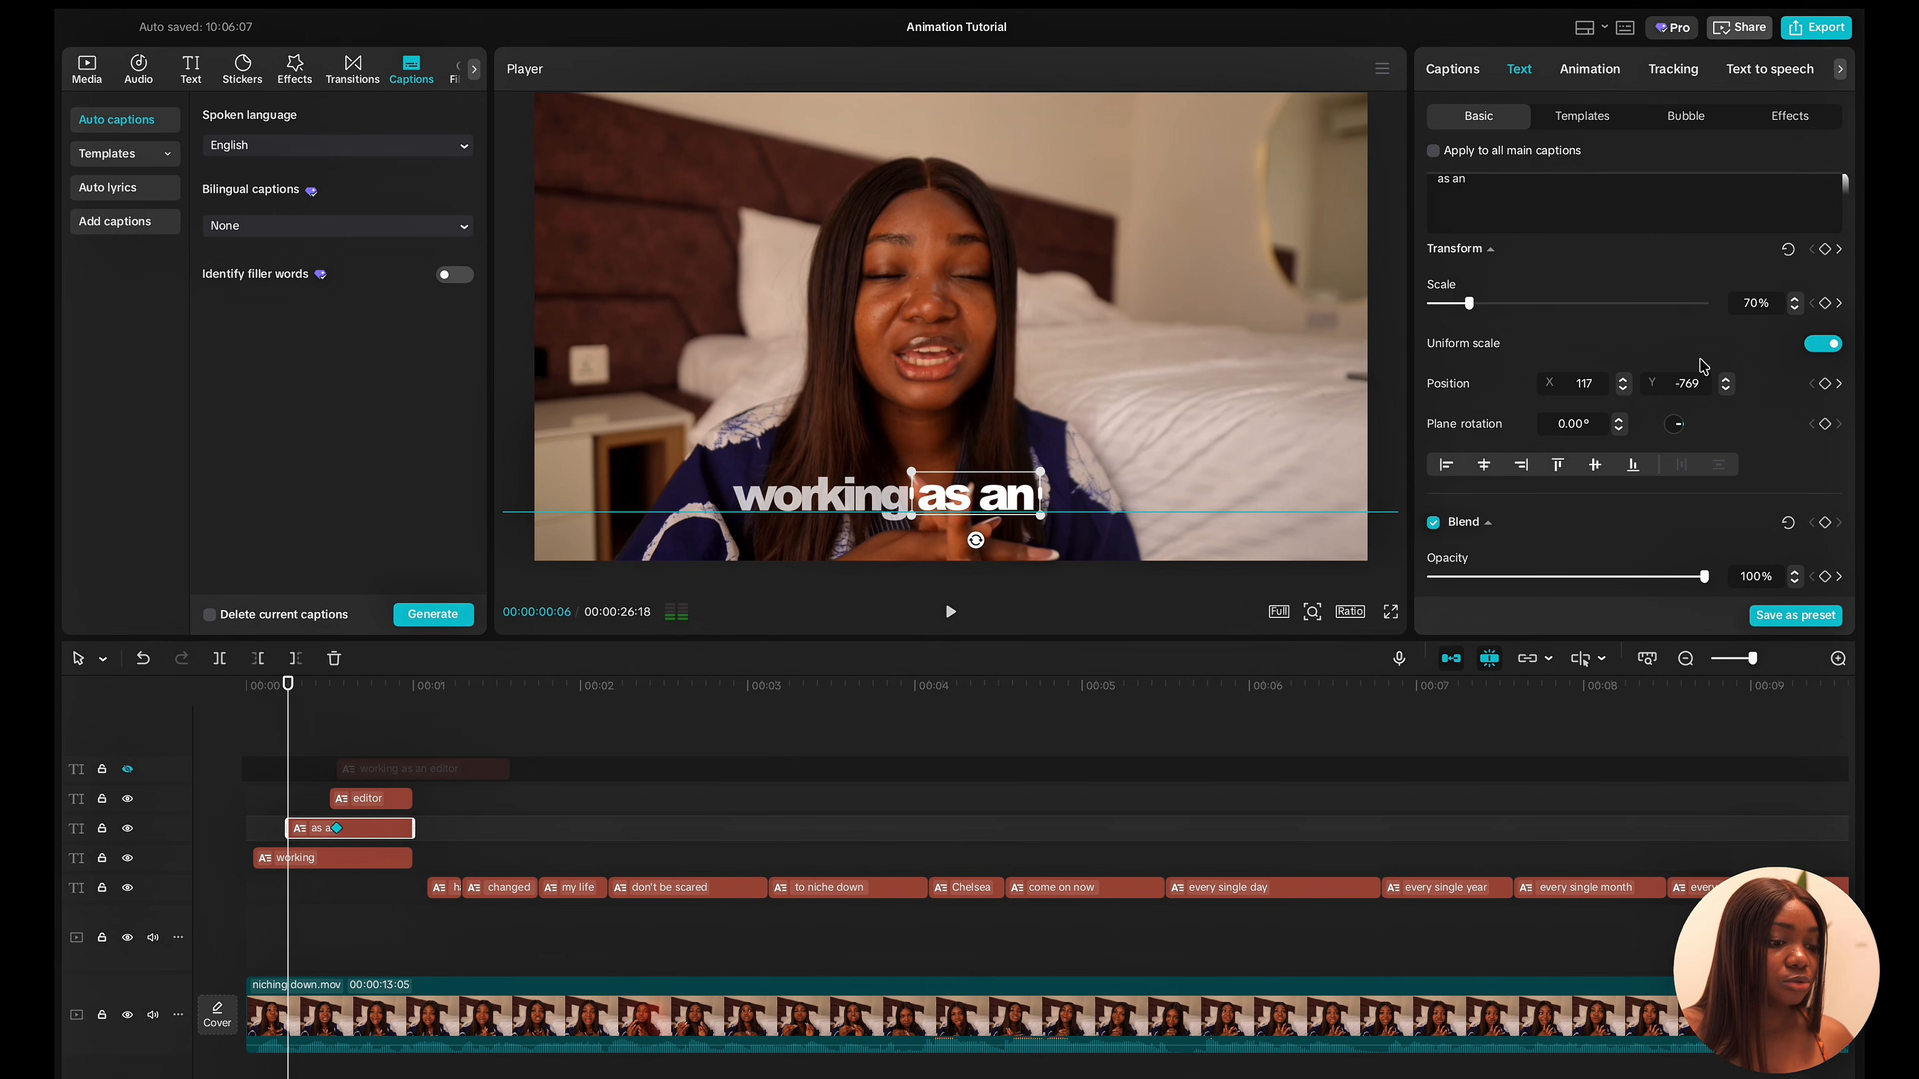
{"action": "left_click", "coordinate": [1825, 303]}
{"action": "left_click", "coordinate": [1825, 383]}
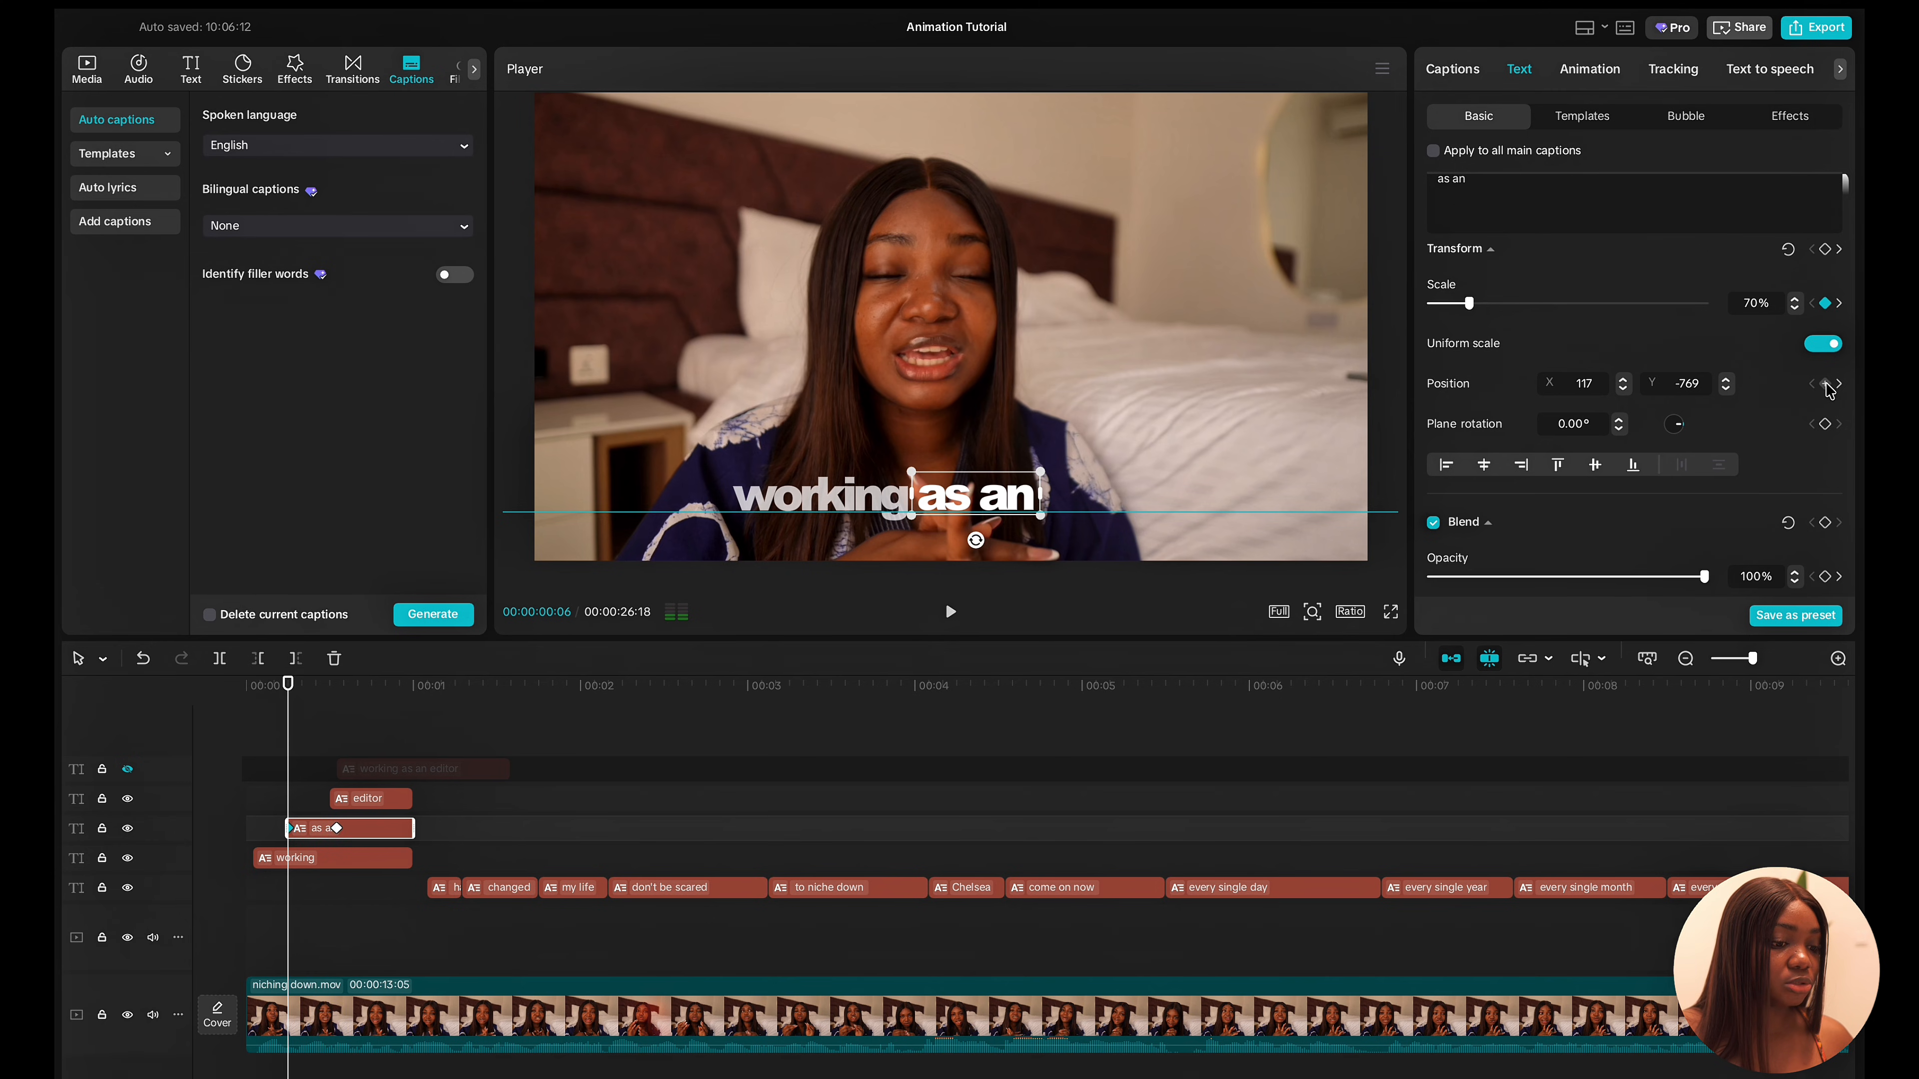
{"action": "left_click", "coordinate": [947, 503]}
{"action": "left_click_drag", "start_coordinate": [944, 507], "coordinate": [946, 534]}
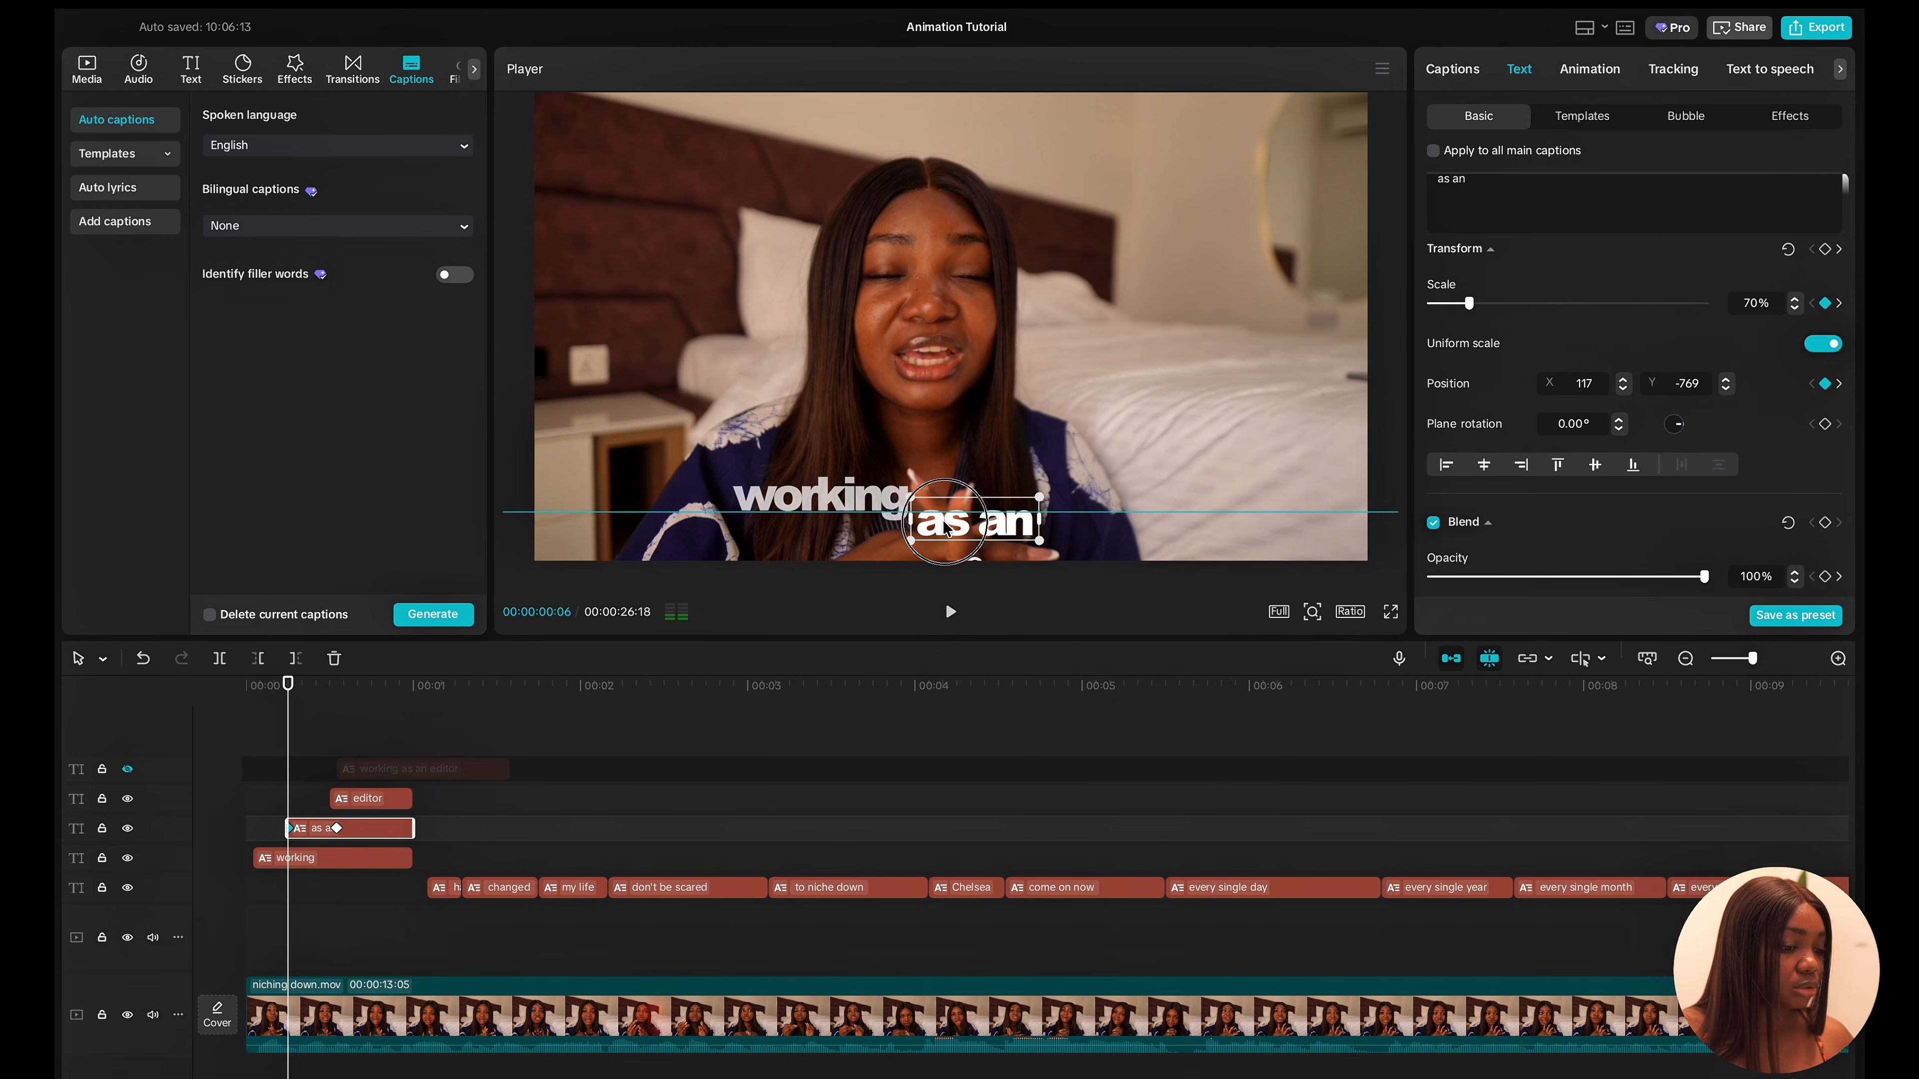
Set the "as an" caption's opacity to 0% at 00:00:00:06.
{"action": "scroll", "coordinate": [1445, 554], "scroll_direction": "down", "scroll_amount": 1}
{"action": "scroll", "coordinate": [1445, 554], "scroll_direction": "down", "scroll_amount": 1}
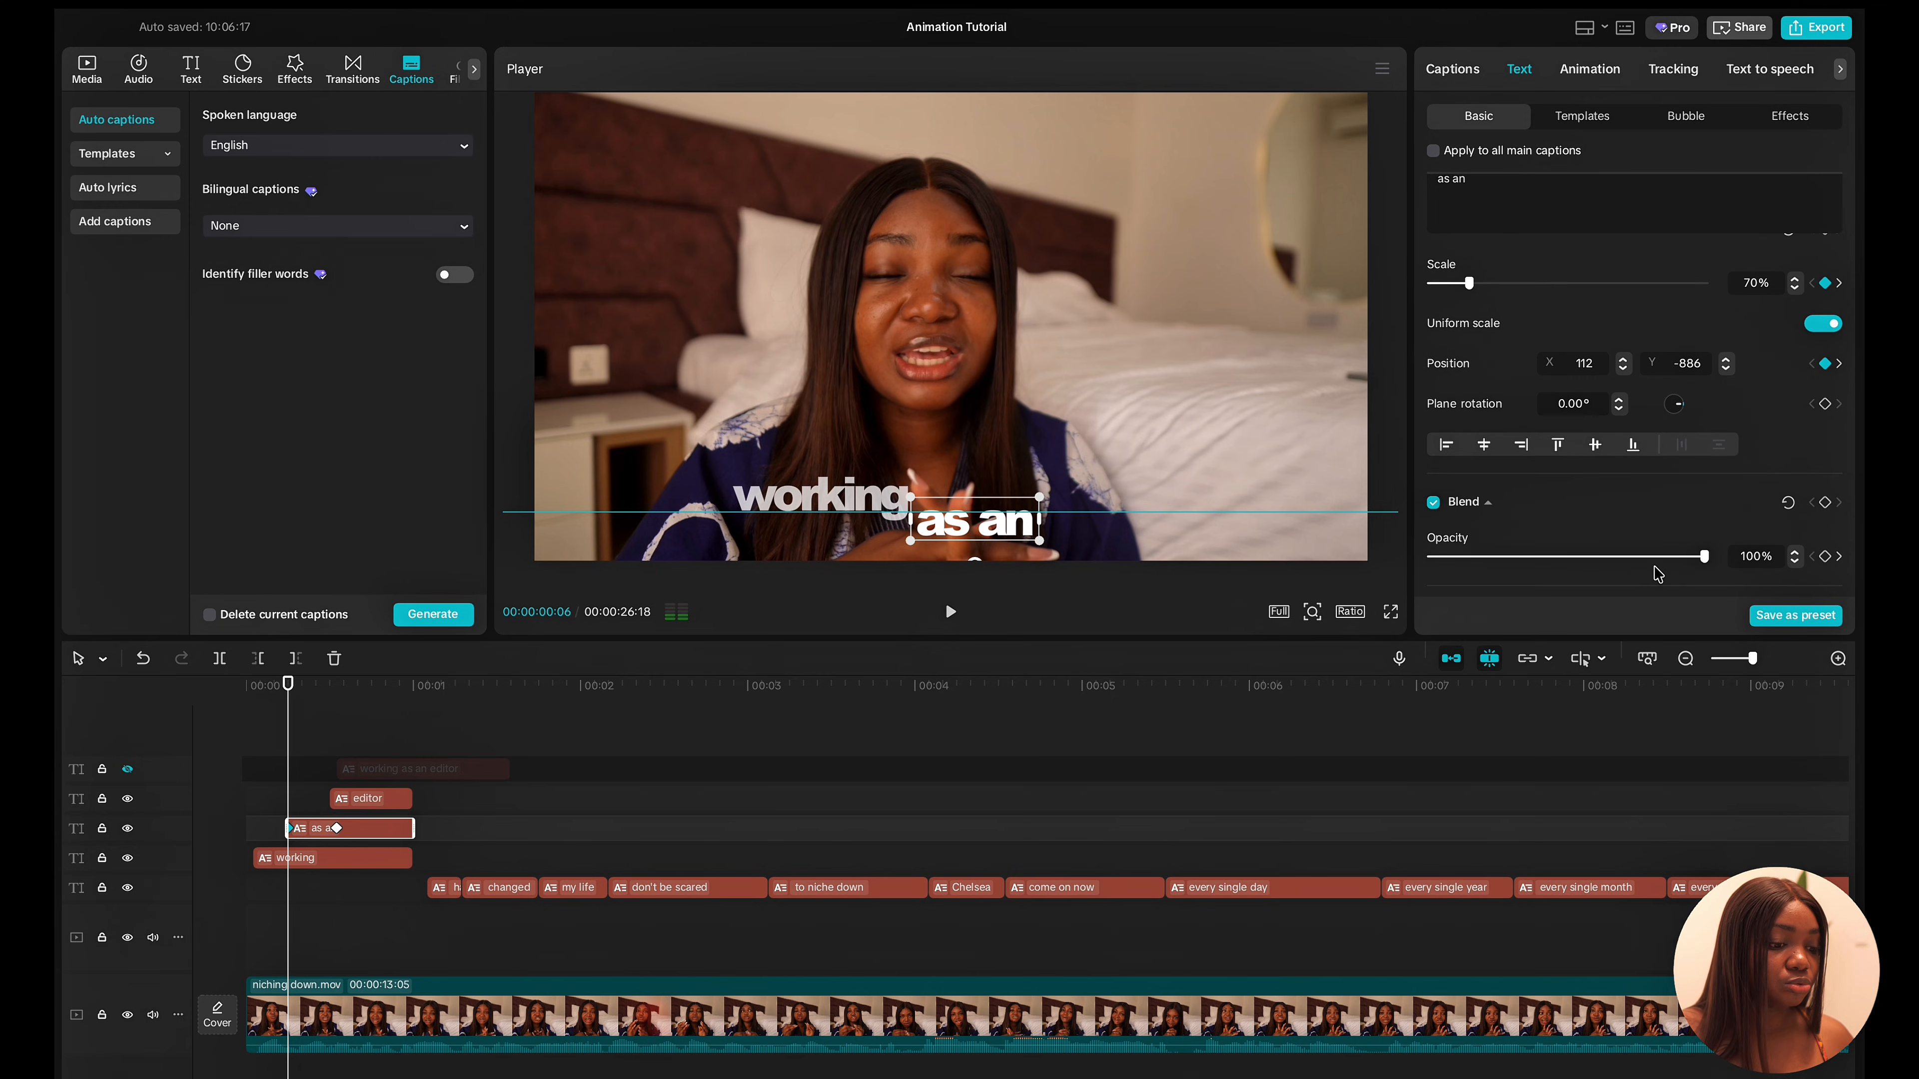
{"action": "left_click_drag", "start_coordinate": [1707, 560], "coordinate": [1397, 567]}
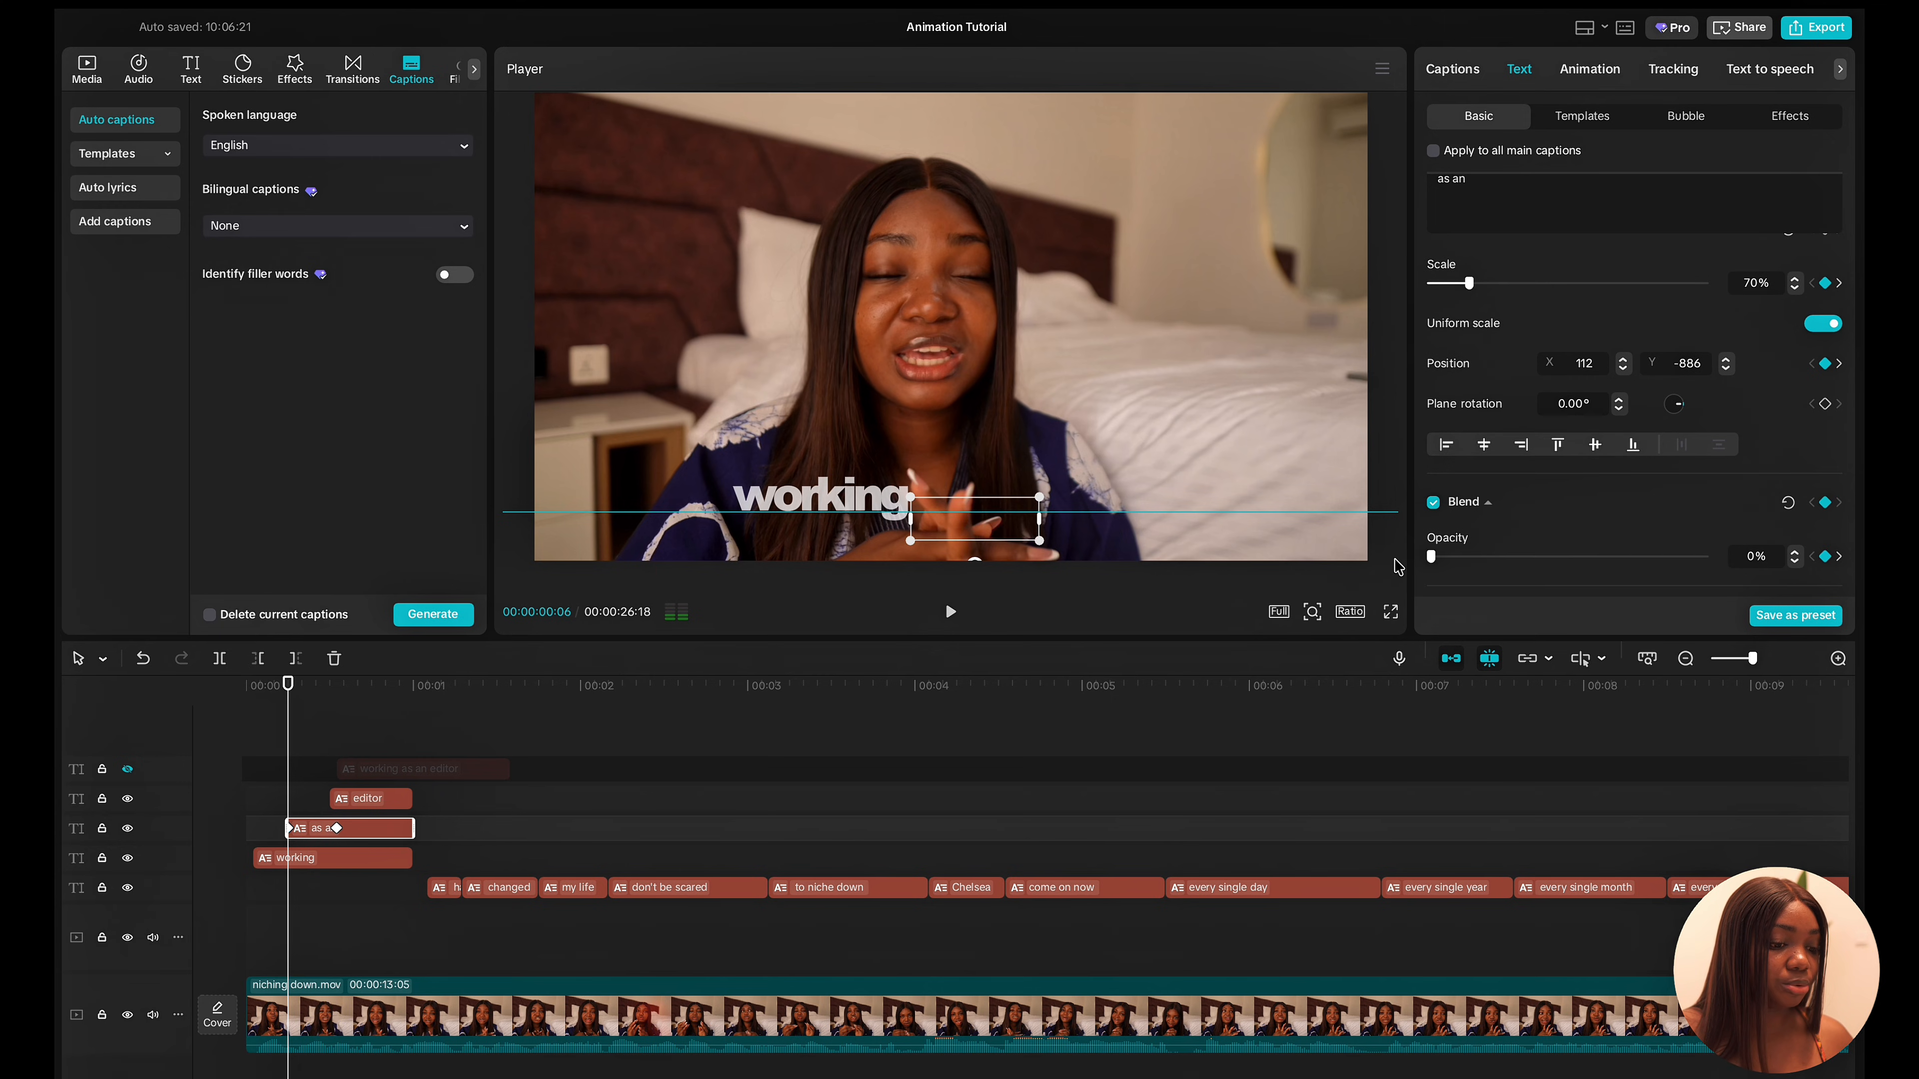
Show the variable speed animation graph for the "as an" caption from its keyframe at 00:00:00:13.
{"action": "left_click", "coordinate": [337, 833]}
{"action": "right_click", "coordinate": [340, 835]}
{"action": "left_click", "coordinate": [430, 1018]}
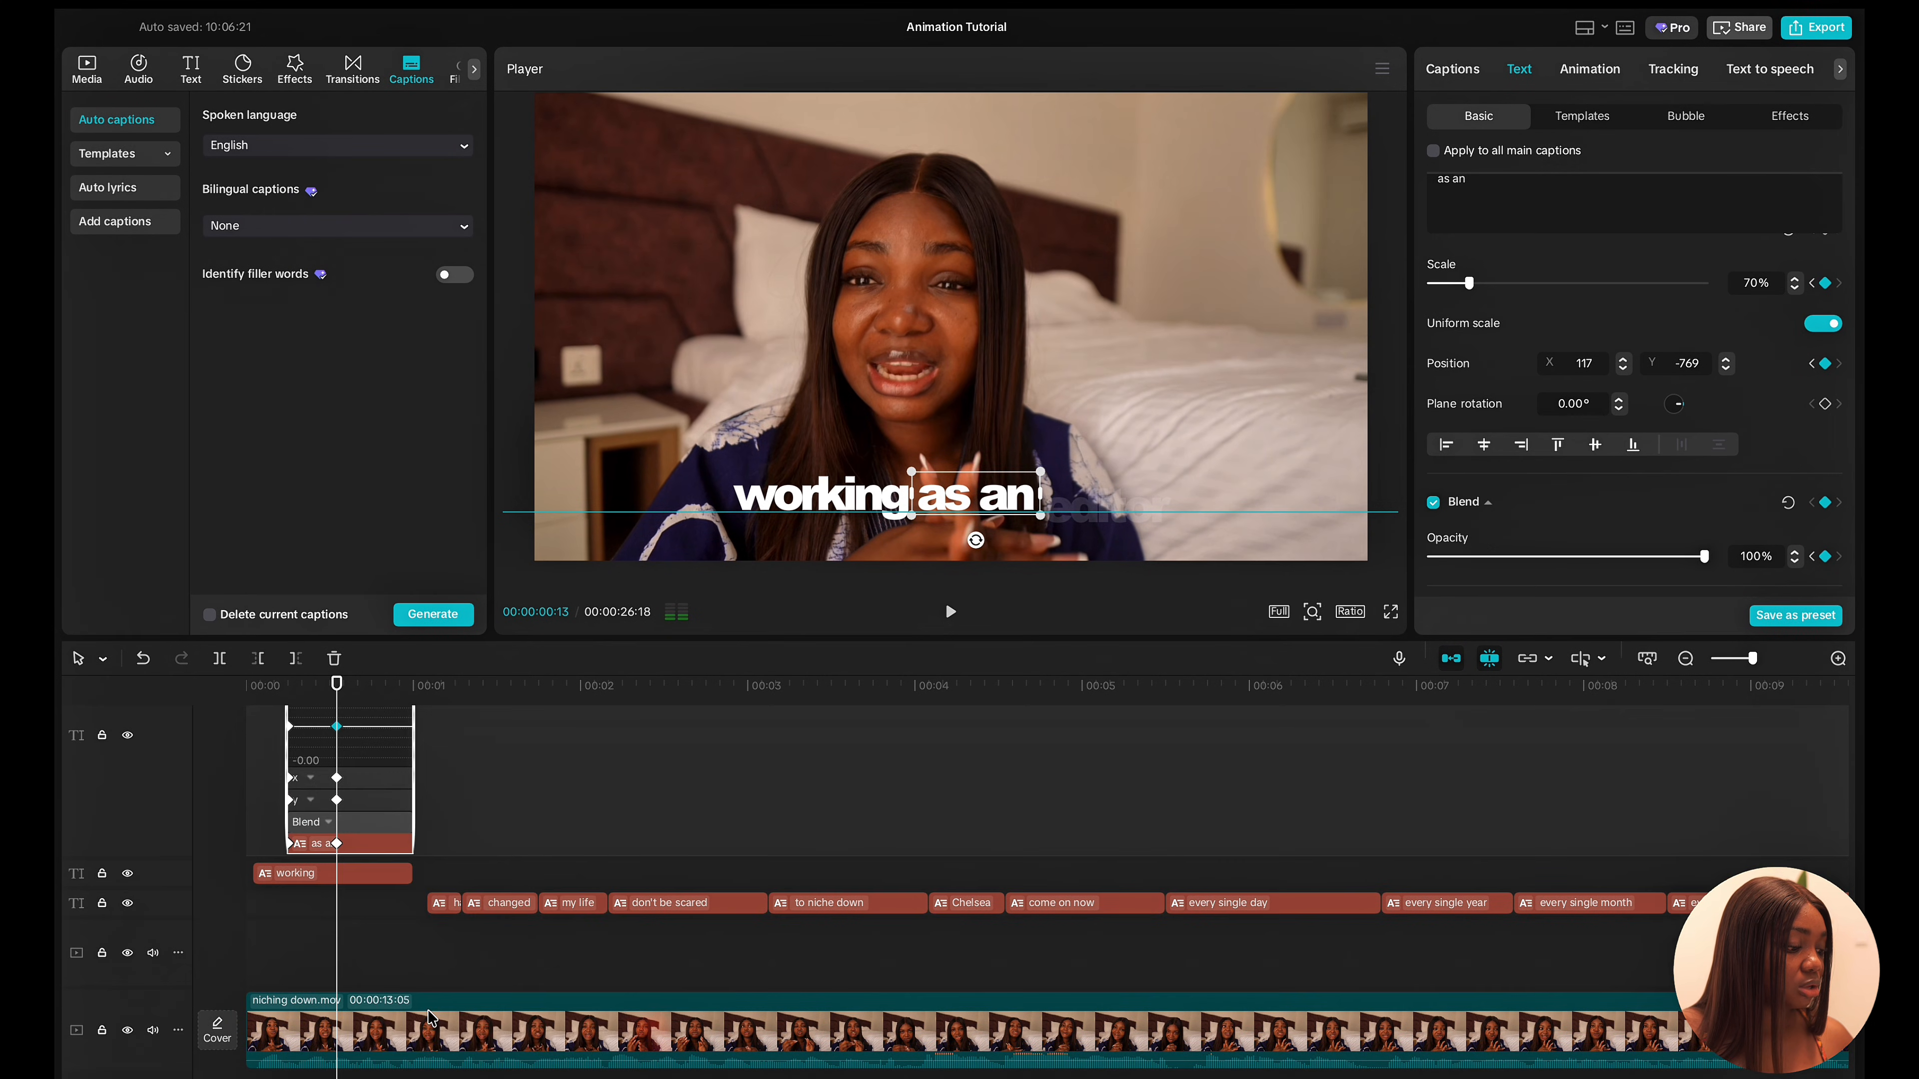
Apply the Cubic Out preset curve to the "as an" caption's Y position keyframe at 00:00:00:13, and hide the variable speed animation graph.
{"action": "left_click", "coordinate": [336, 807]}
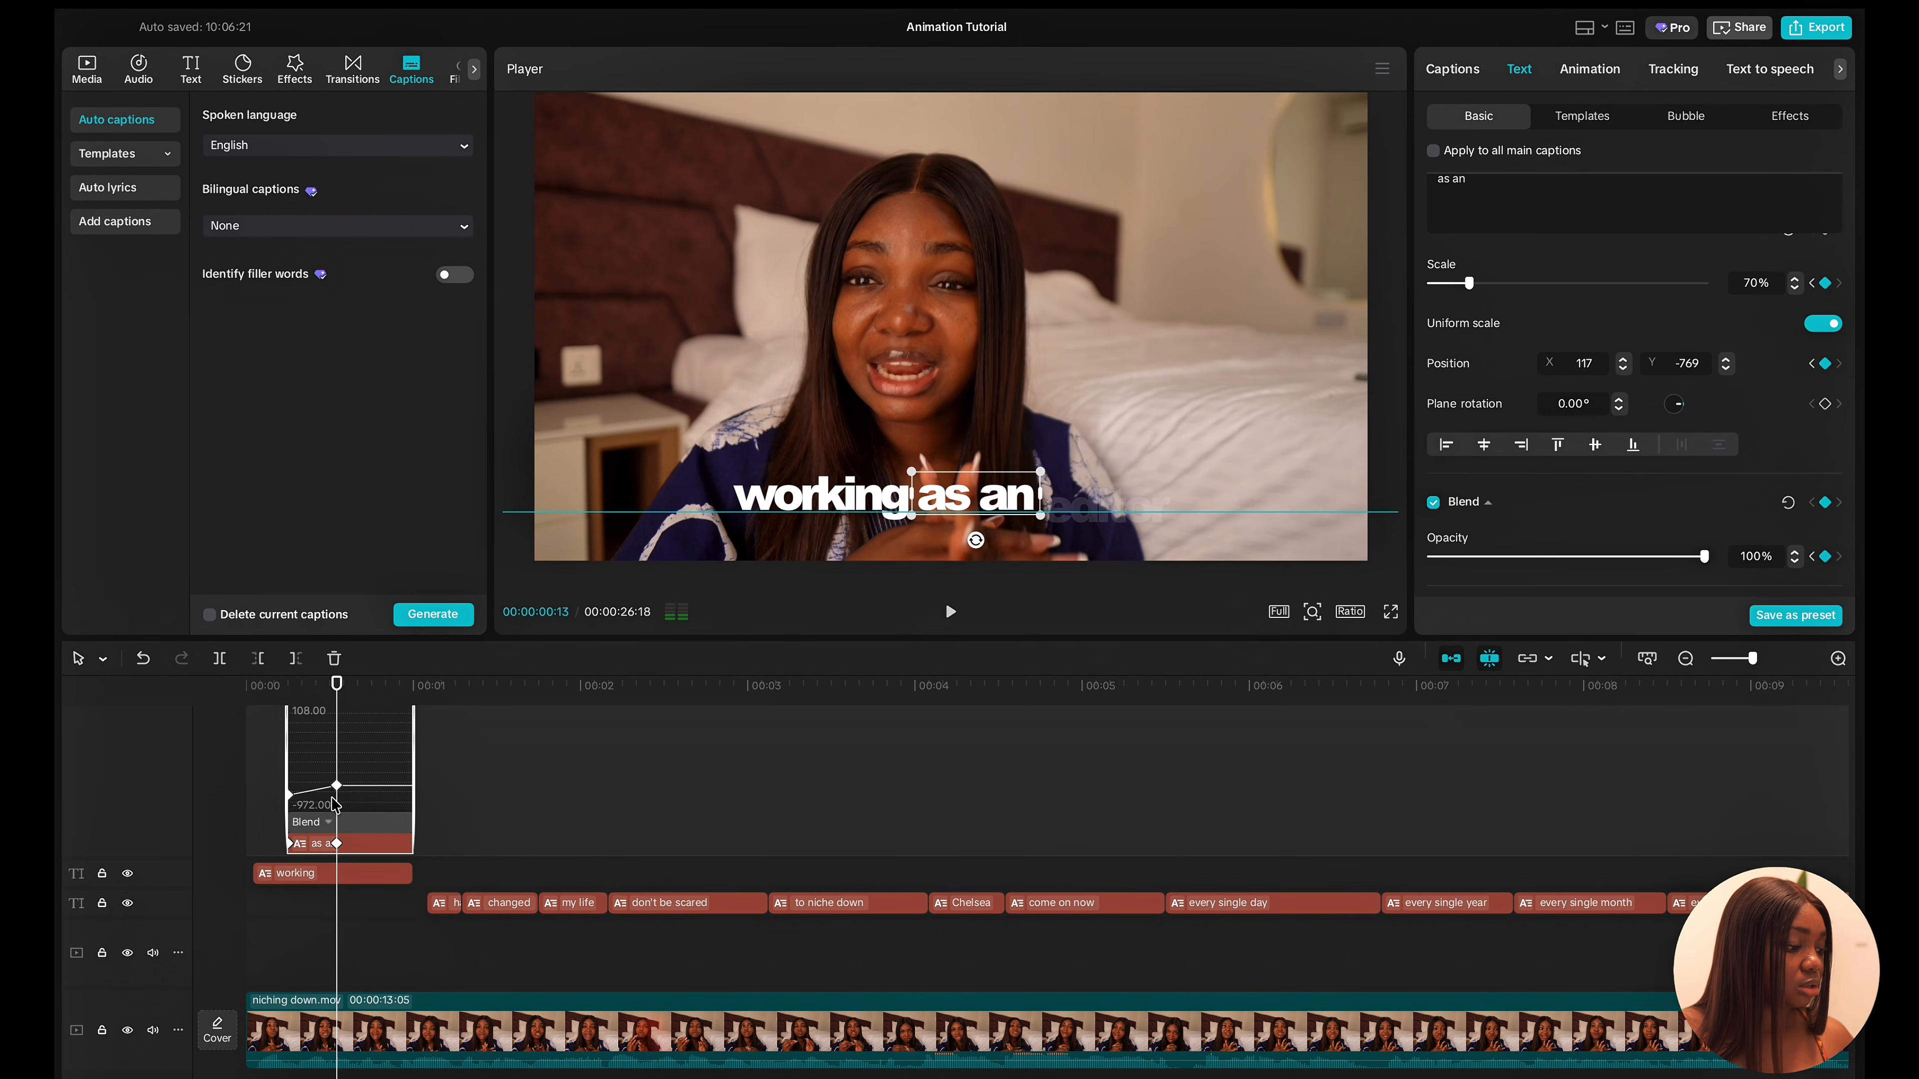
{"action": "right_click", "coordinate": [338, 787]}
{"action": "left_click", "coordinate": [423, 954]}
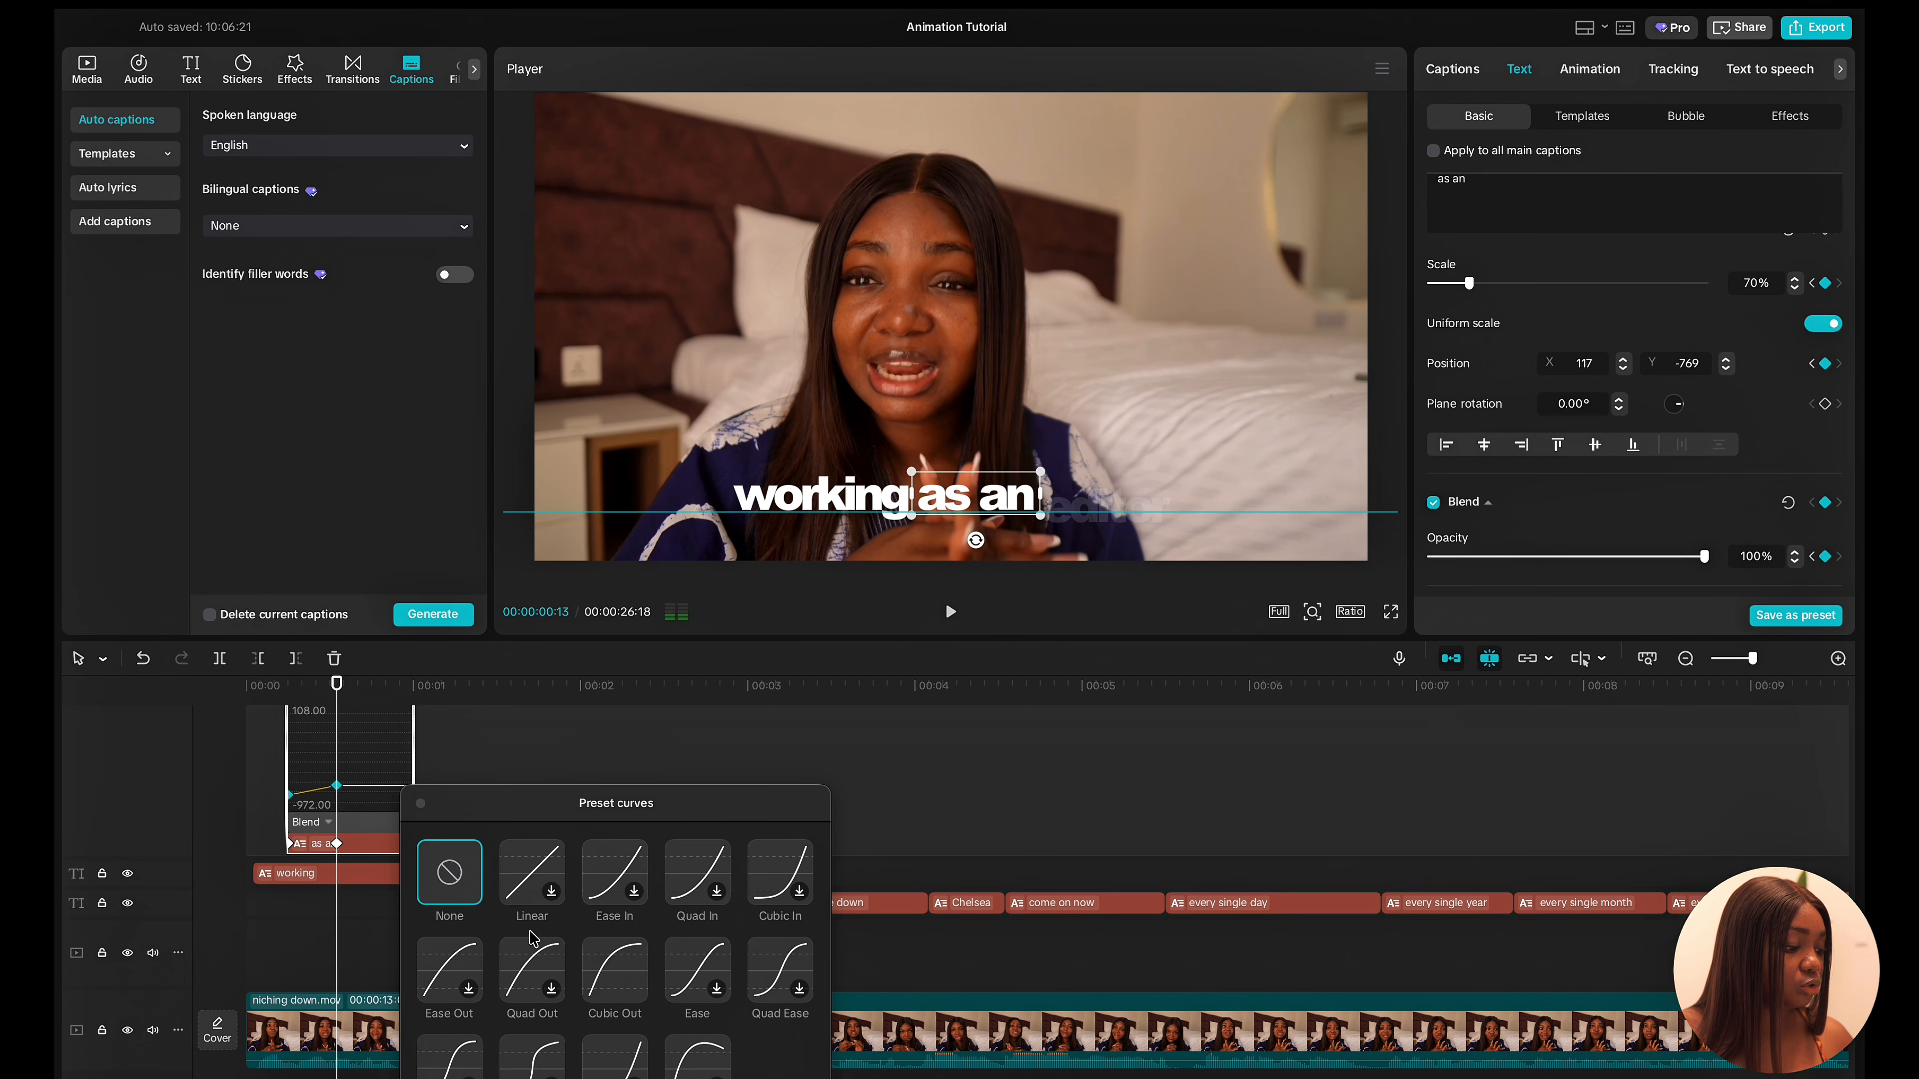
{"action": "left_click", "coordinate": [625, 973]}
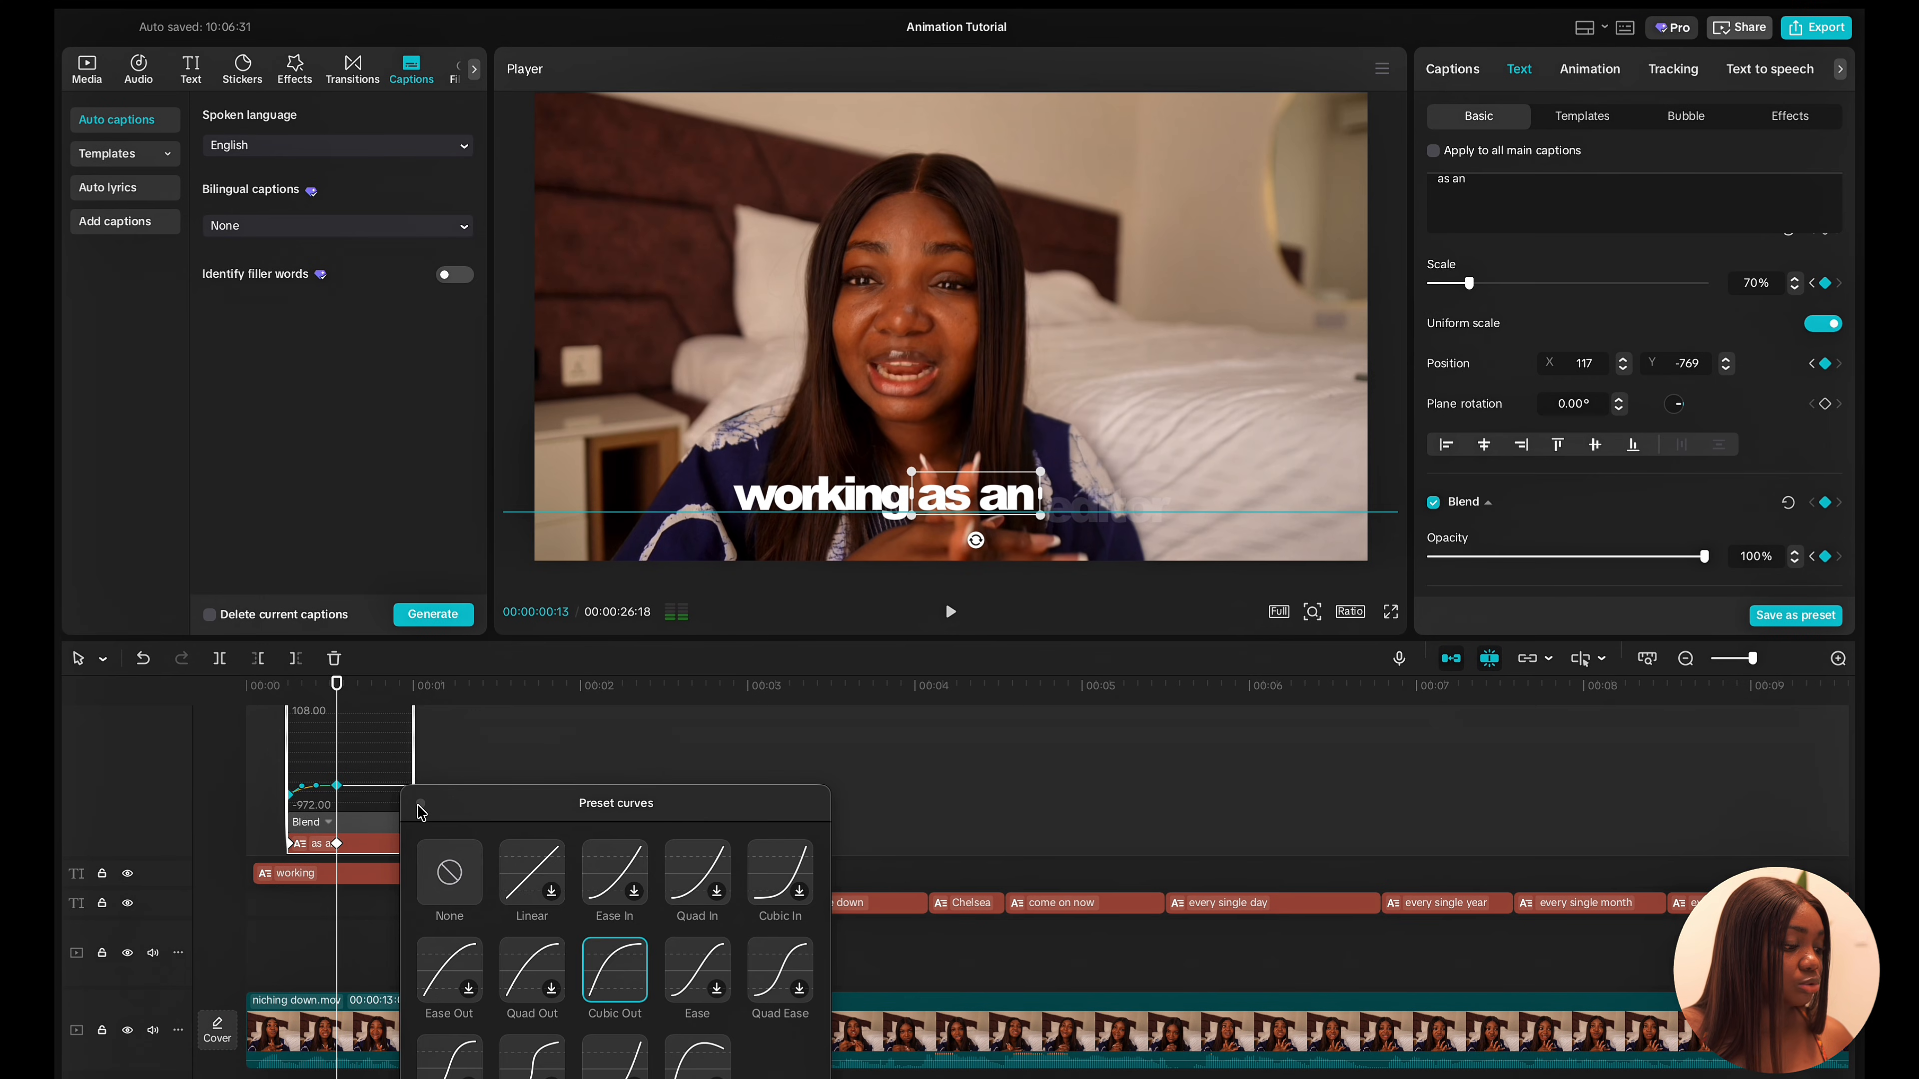
{"action": "left_click", "coordinate": [421, 811]}
{"action": "right_click", "coordinate": [372, 842]}
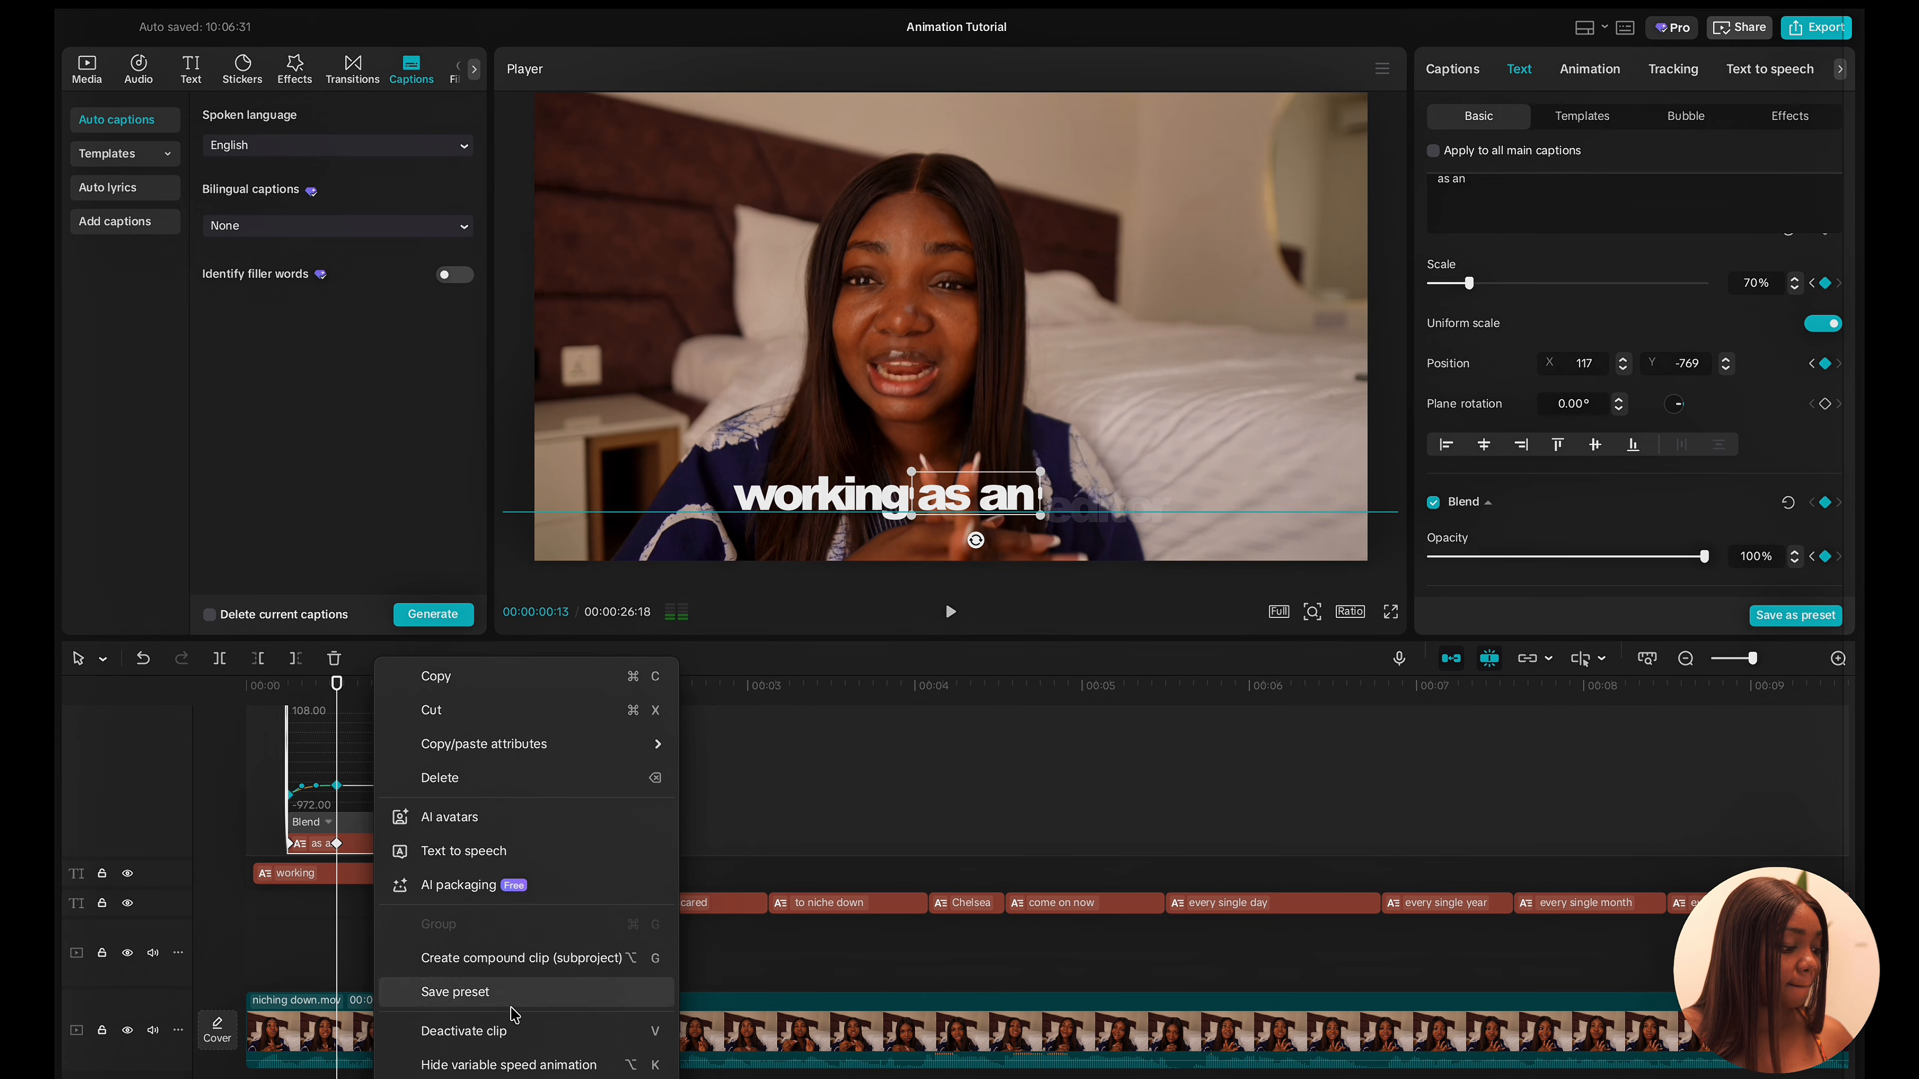
{"action": "left_click", "coordinate": [502, 1064]}
Replay the full "working as an editor" caption sequence from 00:00:00:01 to check the combined animation.
{"action": "left_click", "coordinate": [253, 904]}
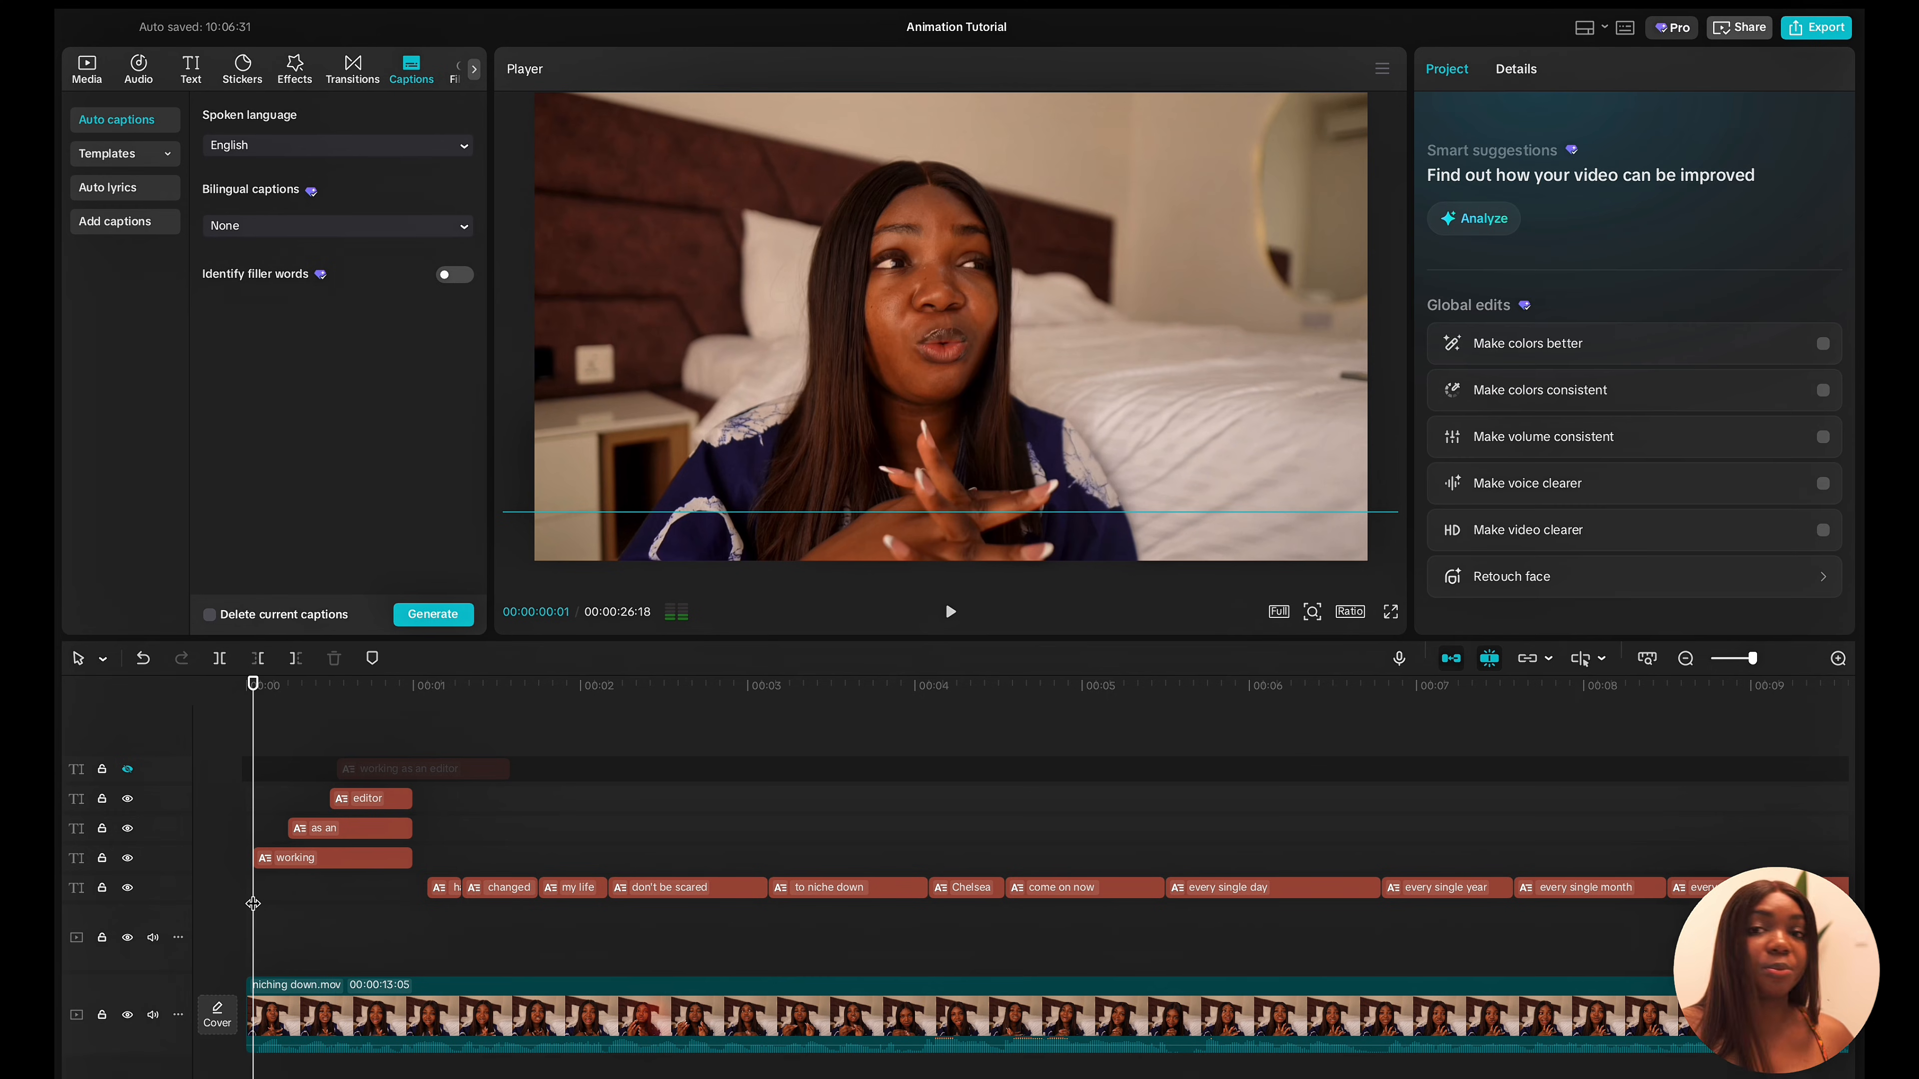
{"action": "key", "text": "space"}
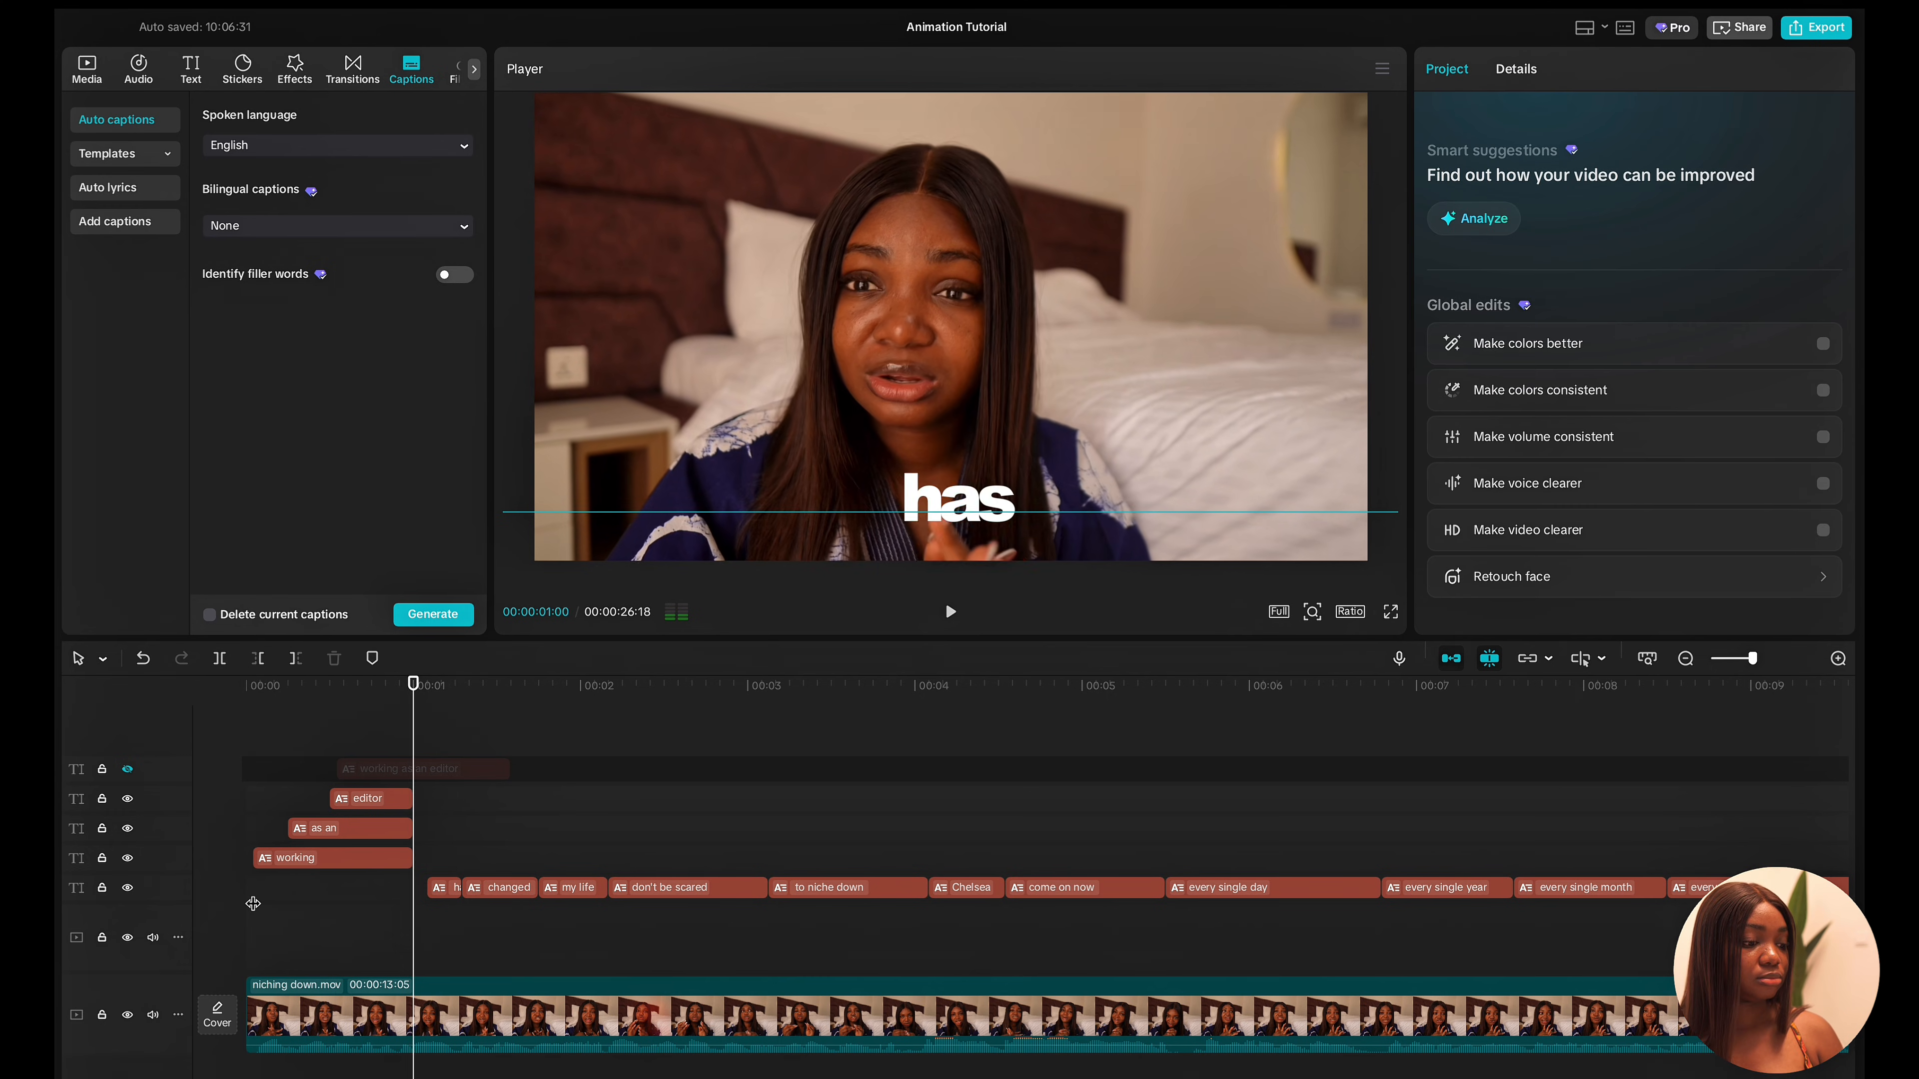
{"action": "left_click", "coordinate": [253, 904]}
{"action": "key", "text": "space"}
{"action": "key", "text": "space"}
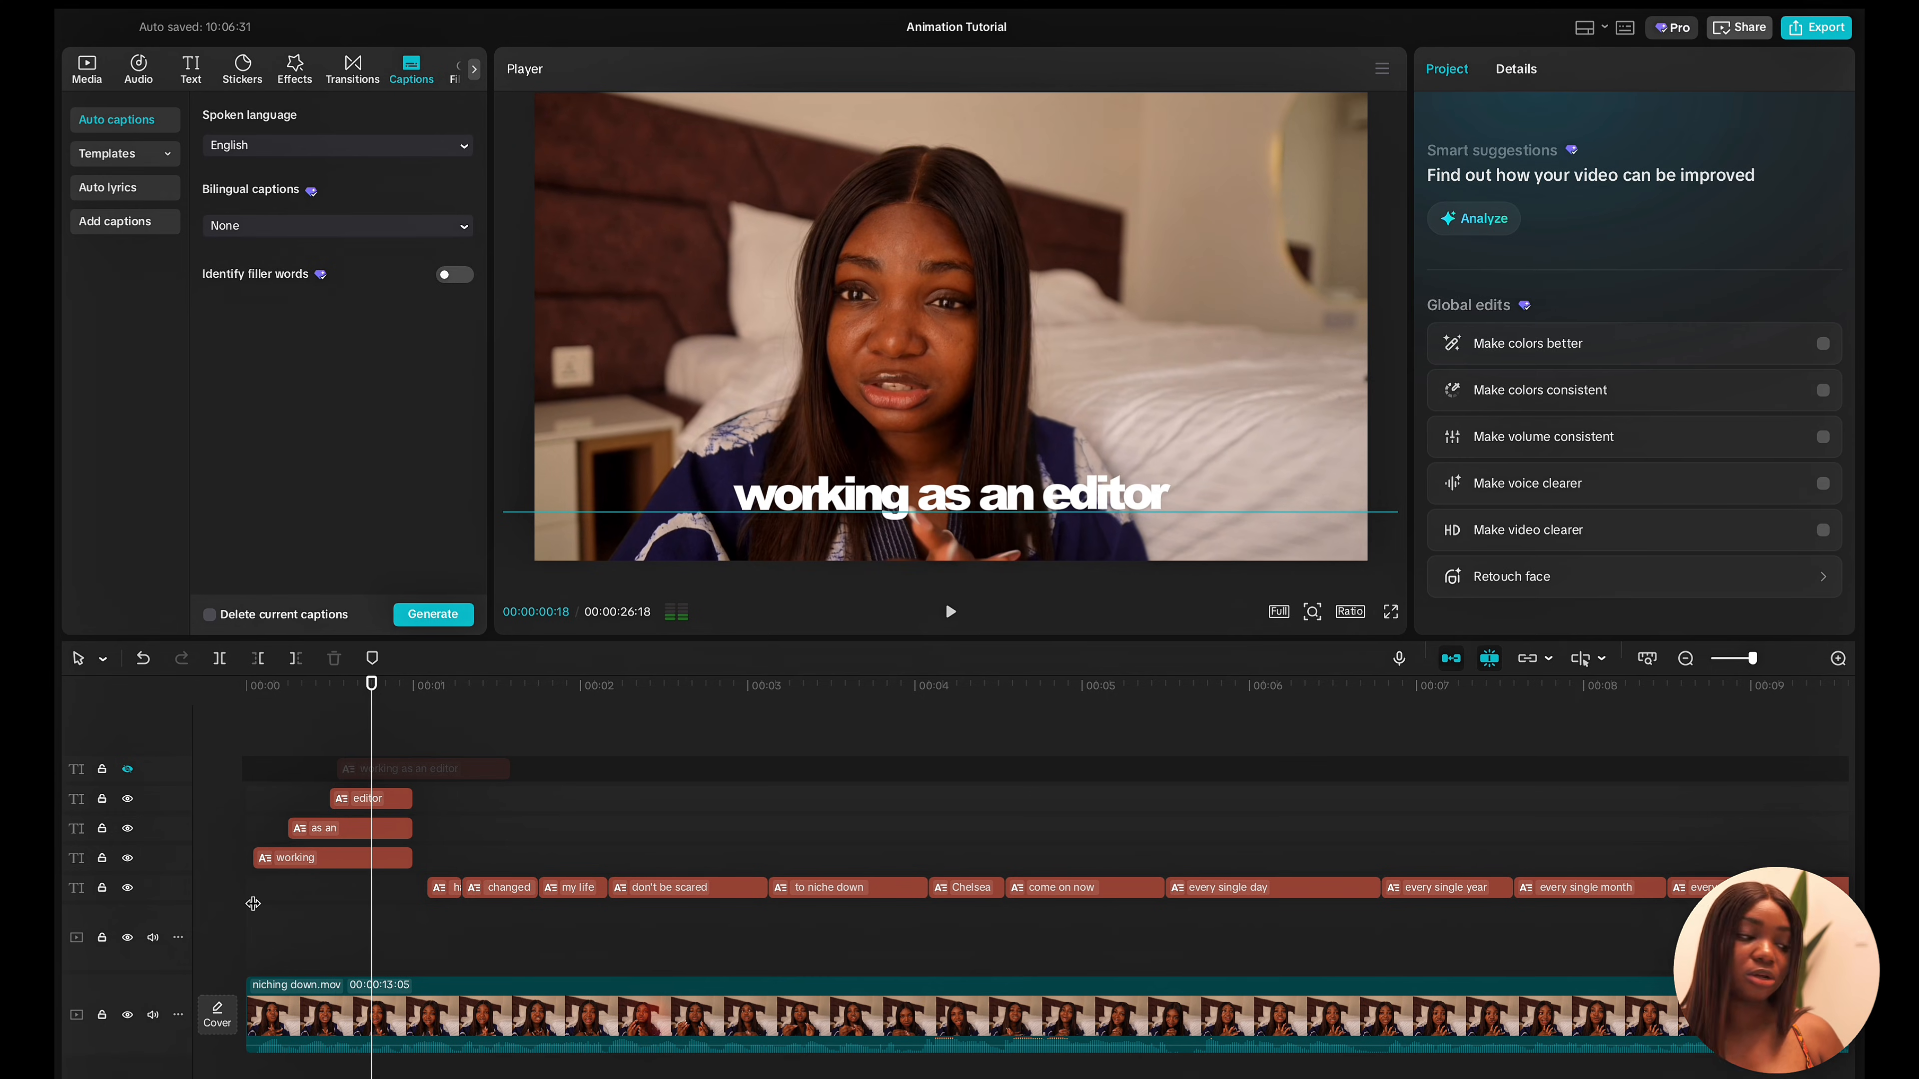
Browse the In animation presets for the "working" caption.
{"action": "left_click", "coordinate": [262, 864]}
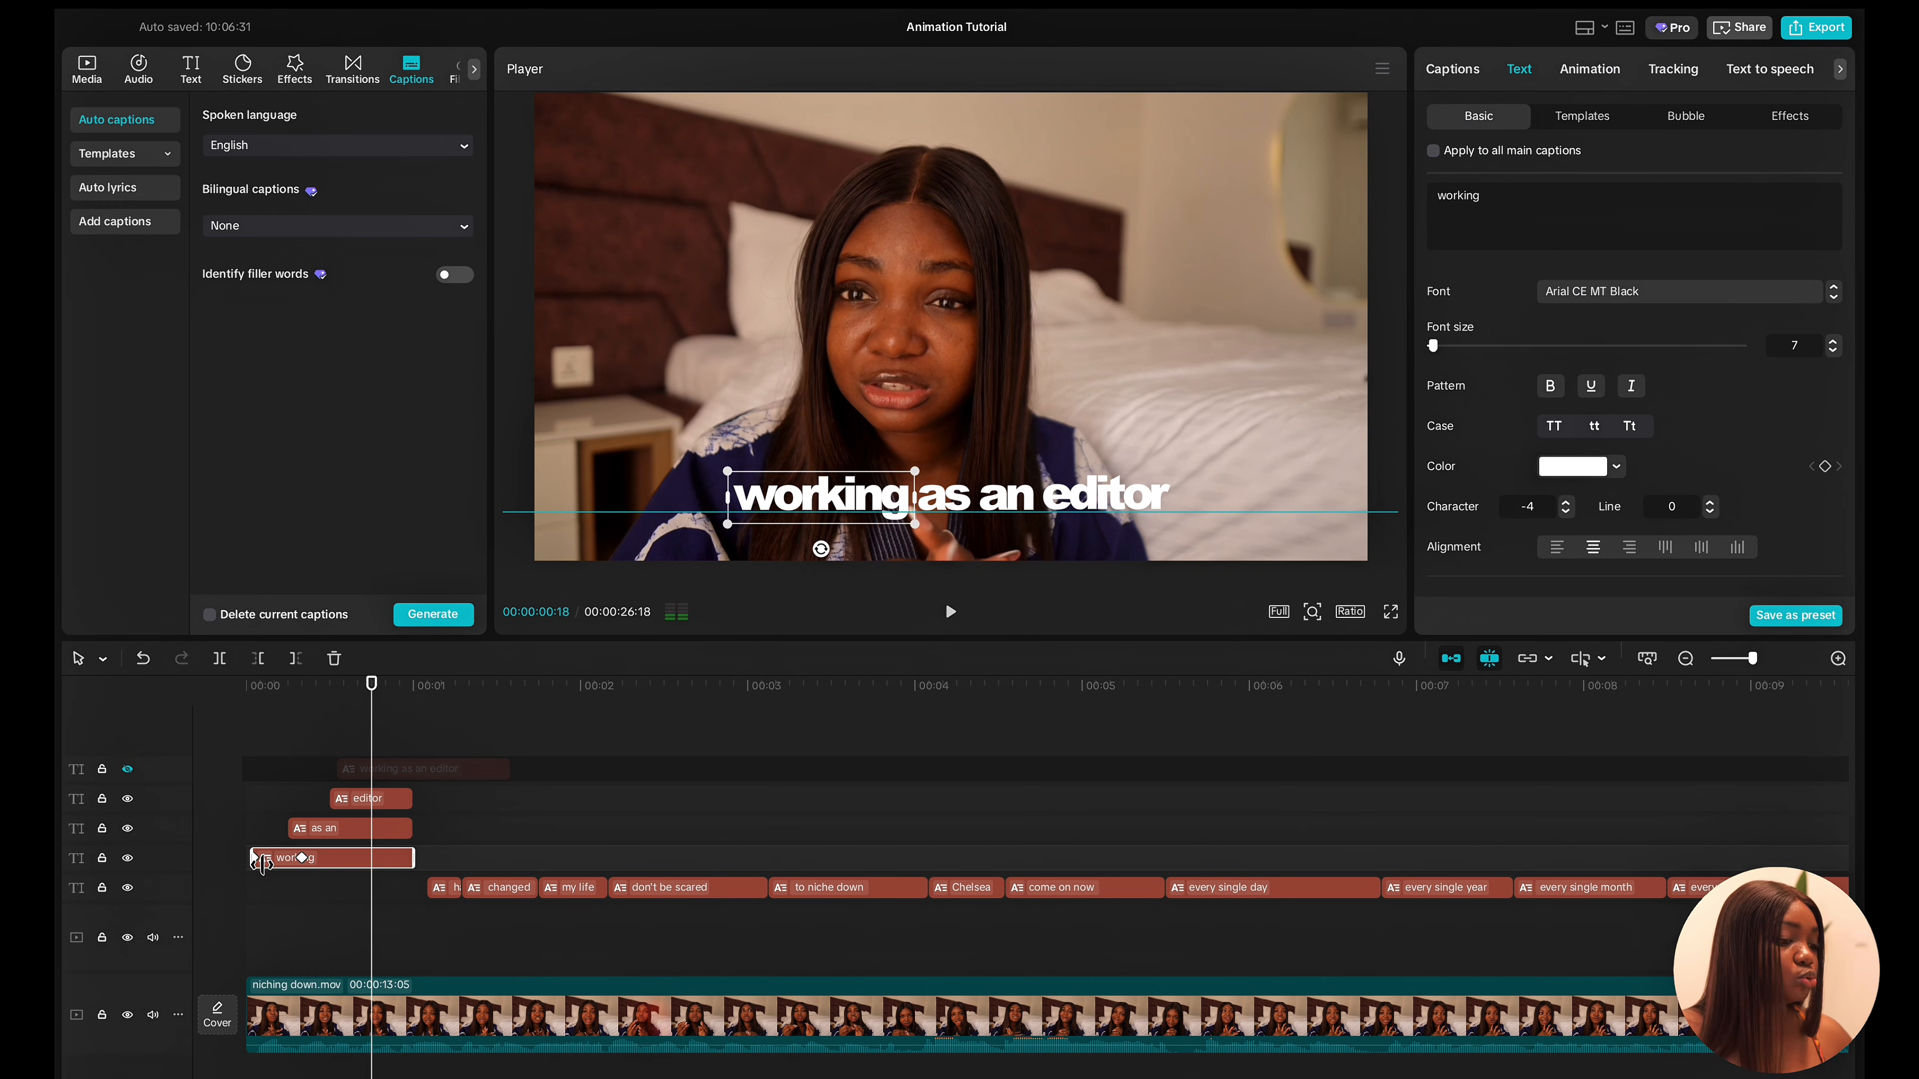
{"action": "left_click", "coordinate": [1593, 72]}
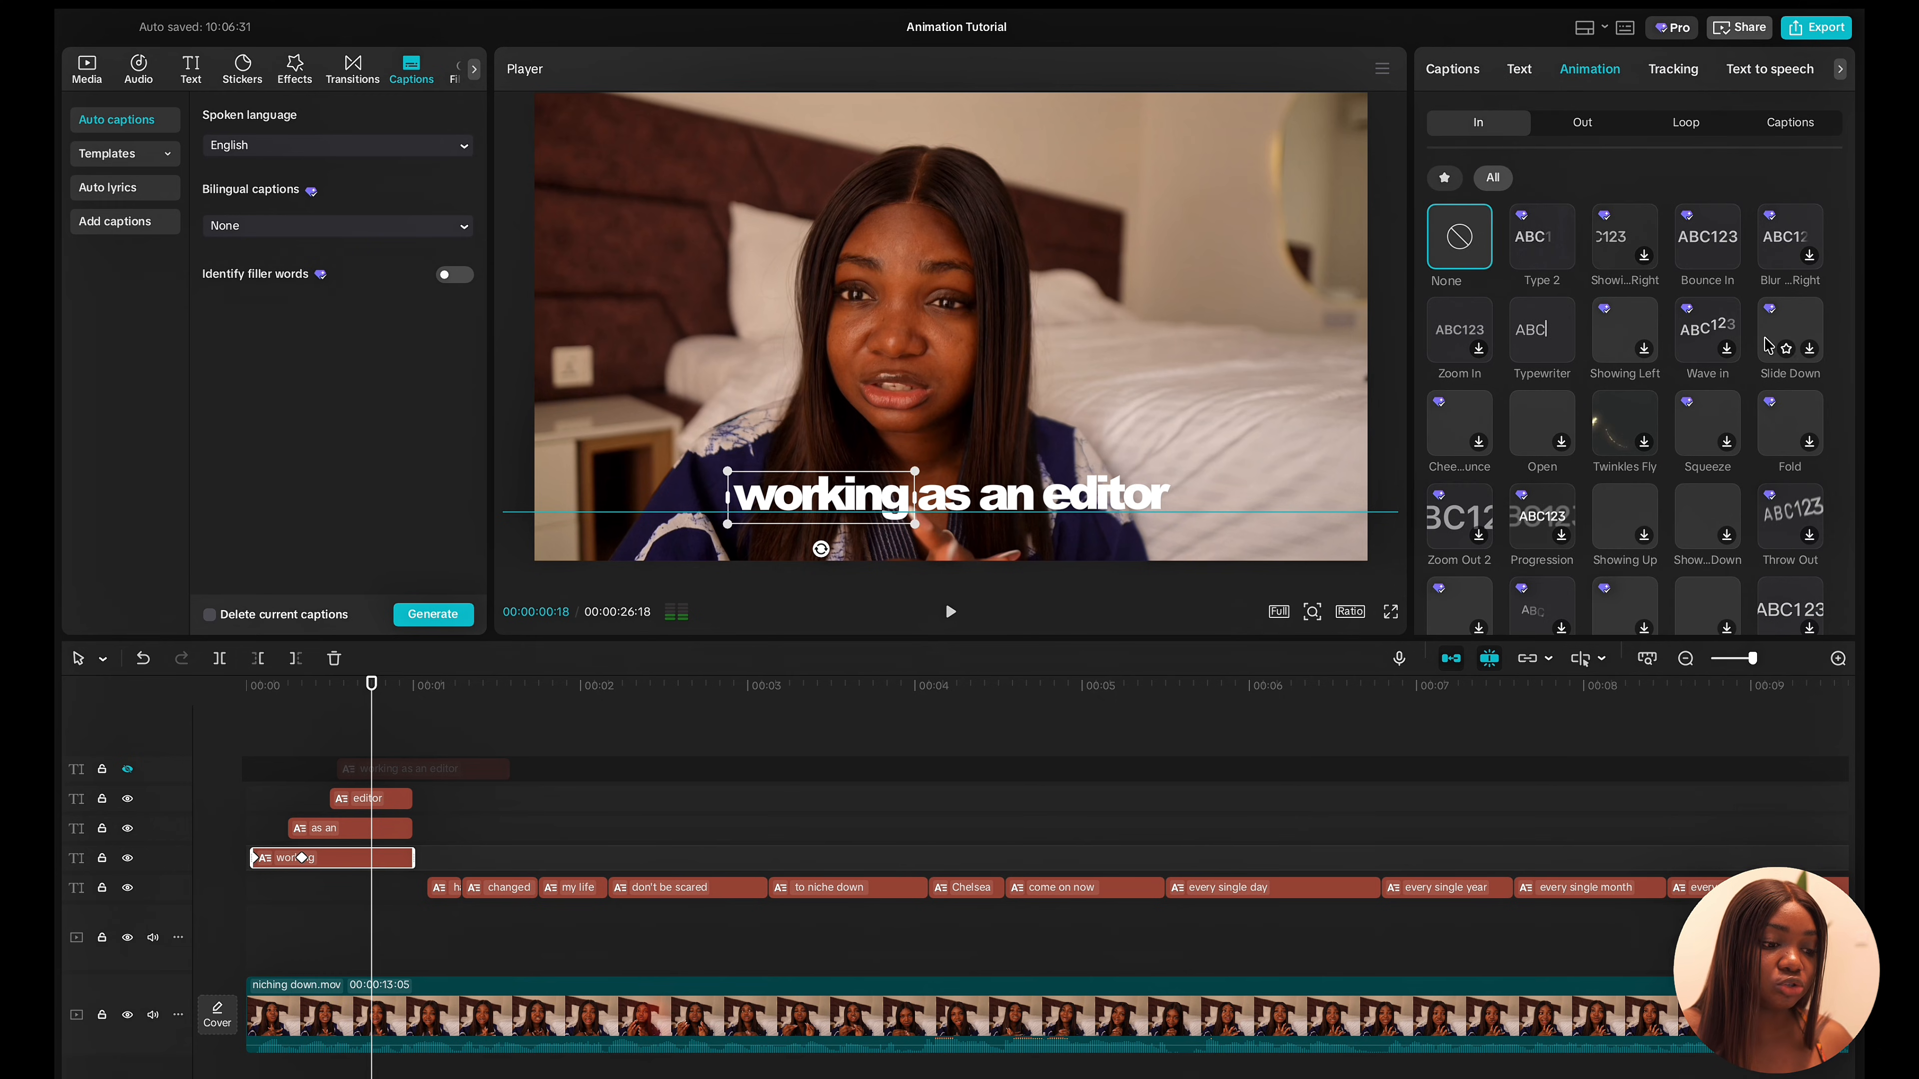
{"action": "scroll", "coordinate": [1702, 502], "scroll_direction": "down", "scroll_amount": 1}
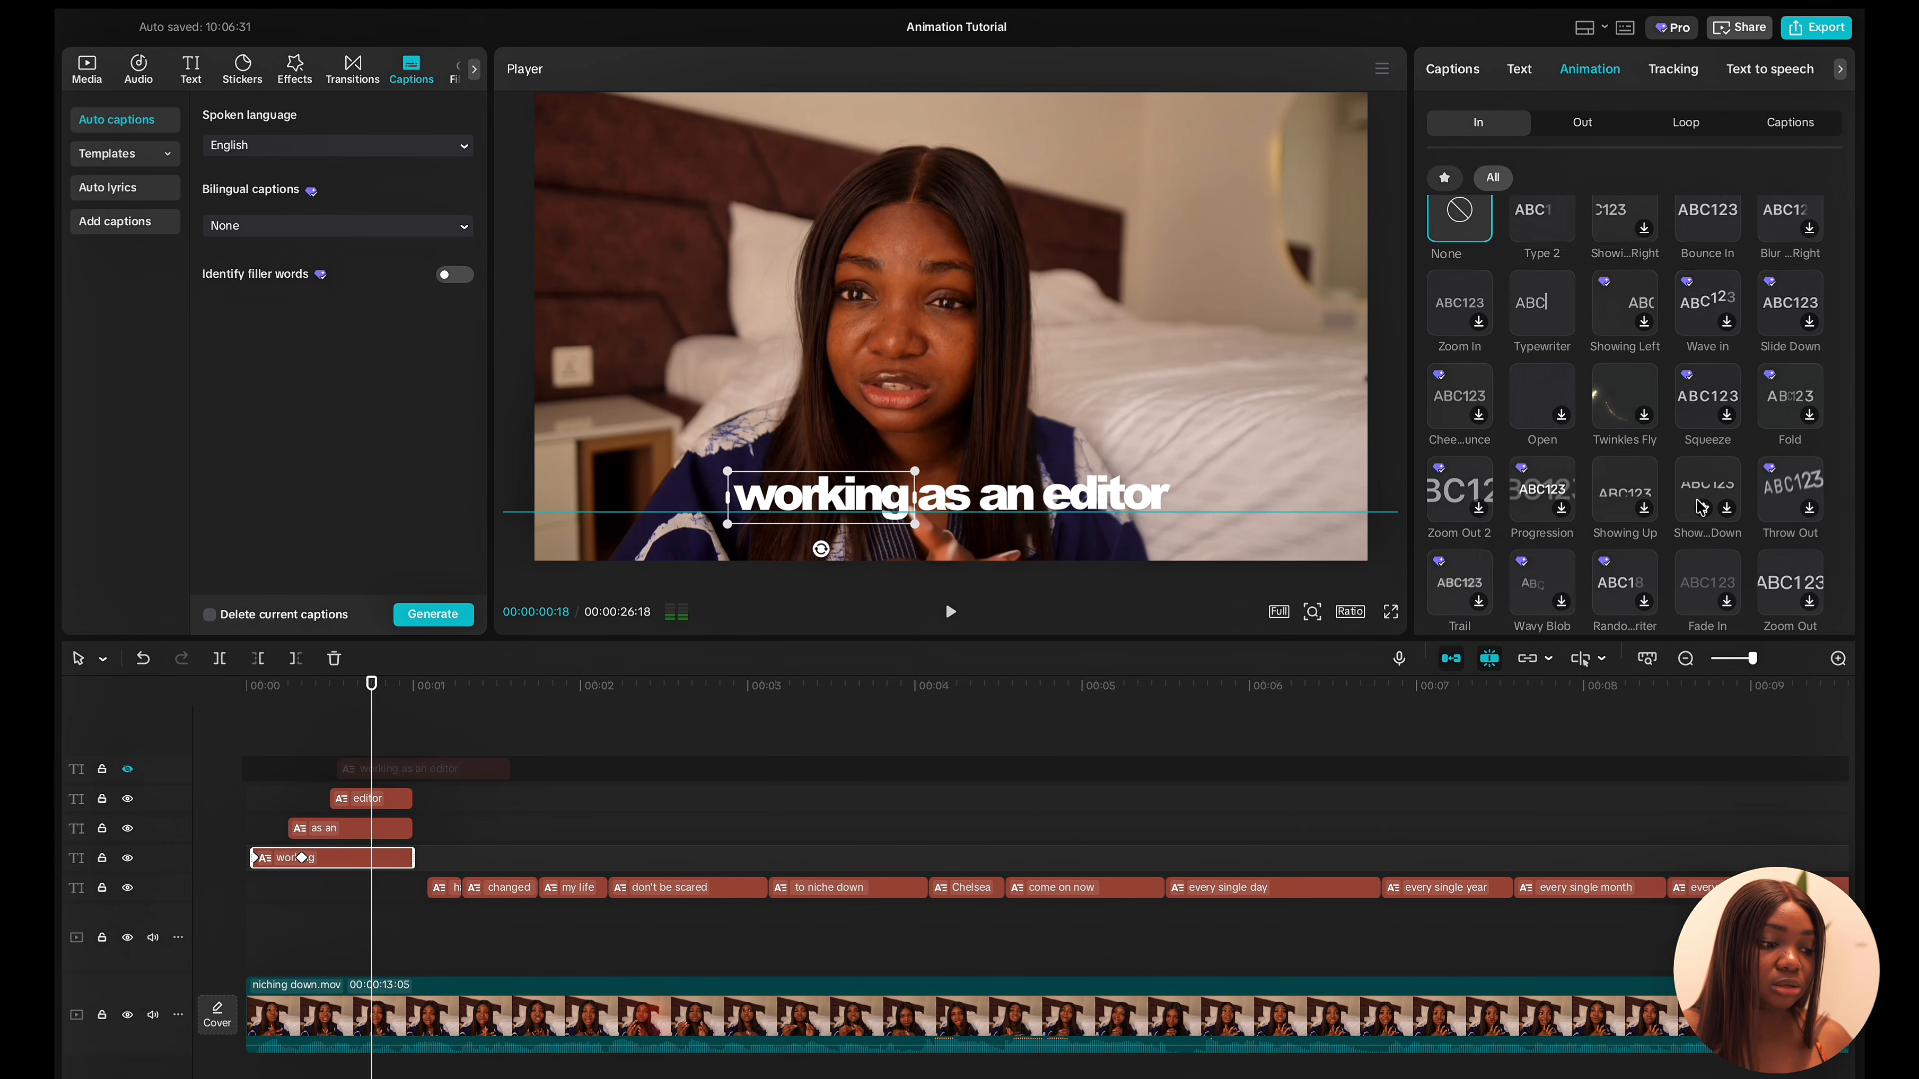
{"action": "scroll", "coordinate": [1702, 506], "scroll_direction": "down", "scroll_amount": 3}
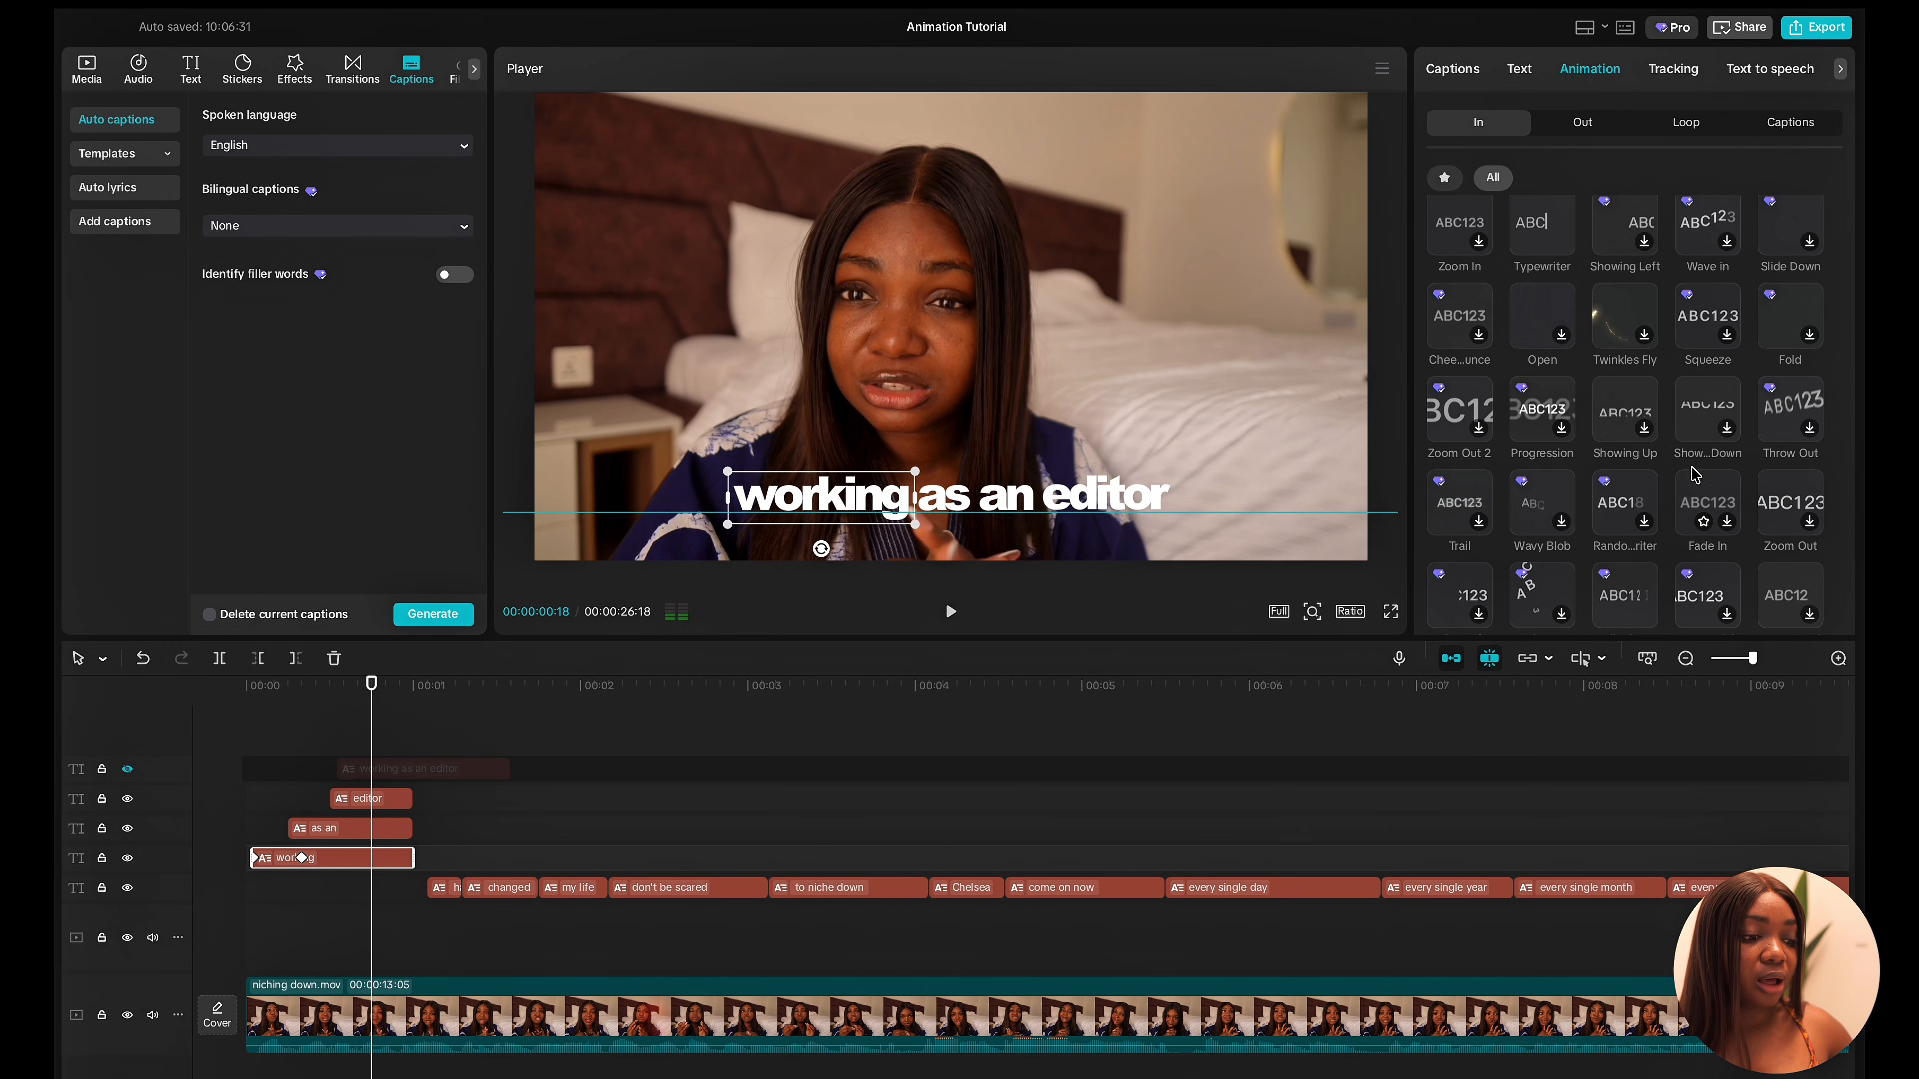
{"action": "scroll", "coordinate": [1665, 514], "scroll_direction": "down", "scroll_amount": 3}
{"action": "scroll", "coordinate": [1665, 518], "scroll_direction": "up", "scroll_amount": 4}
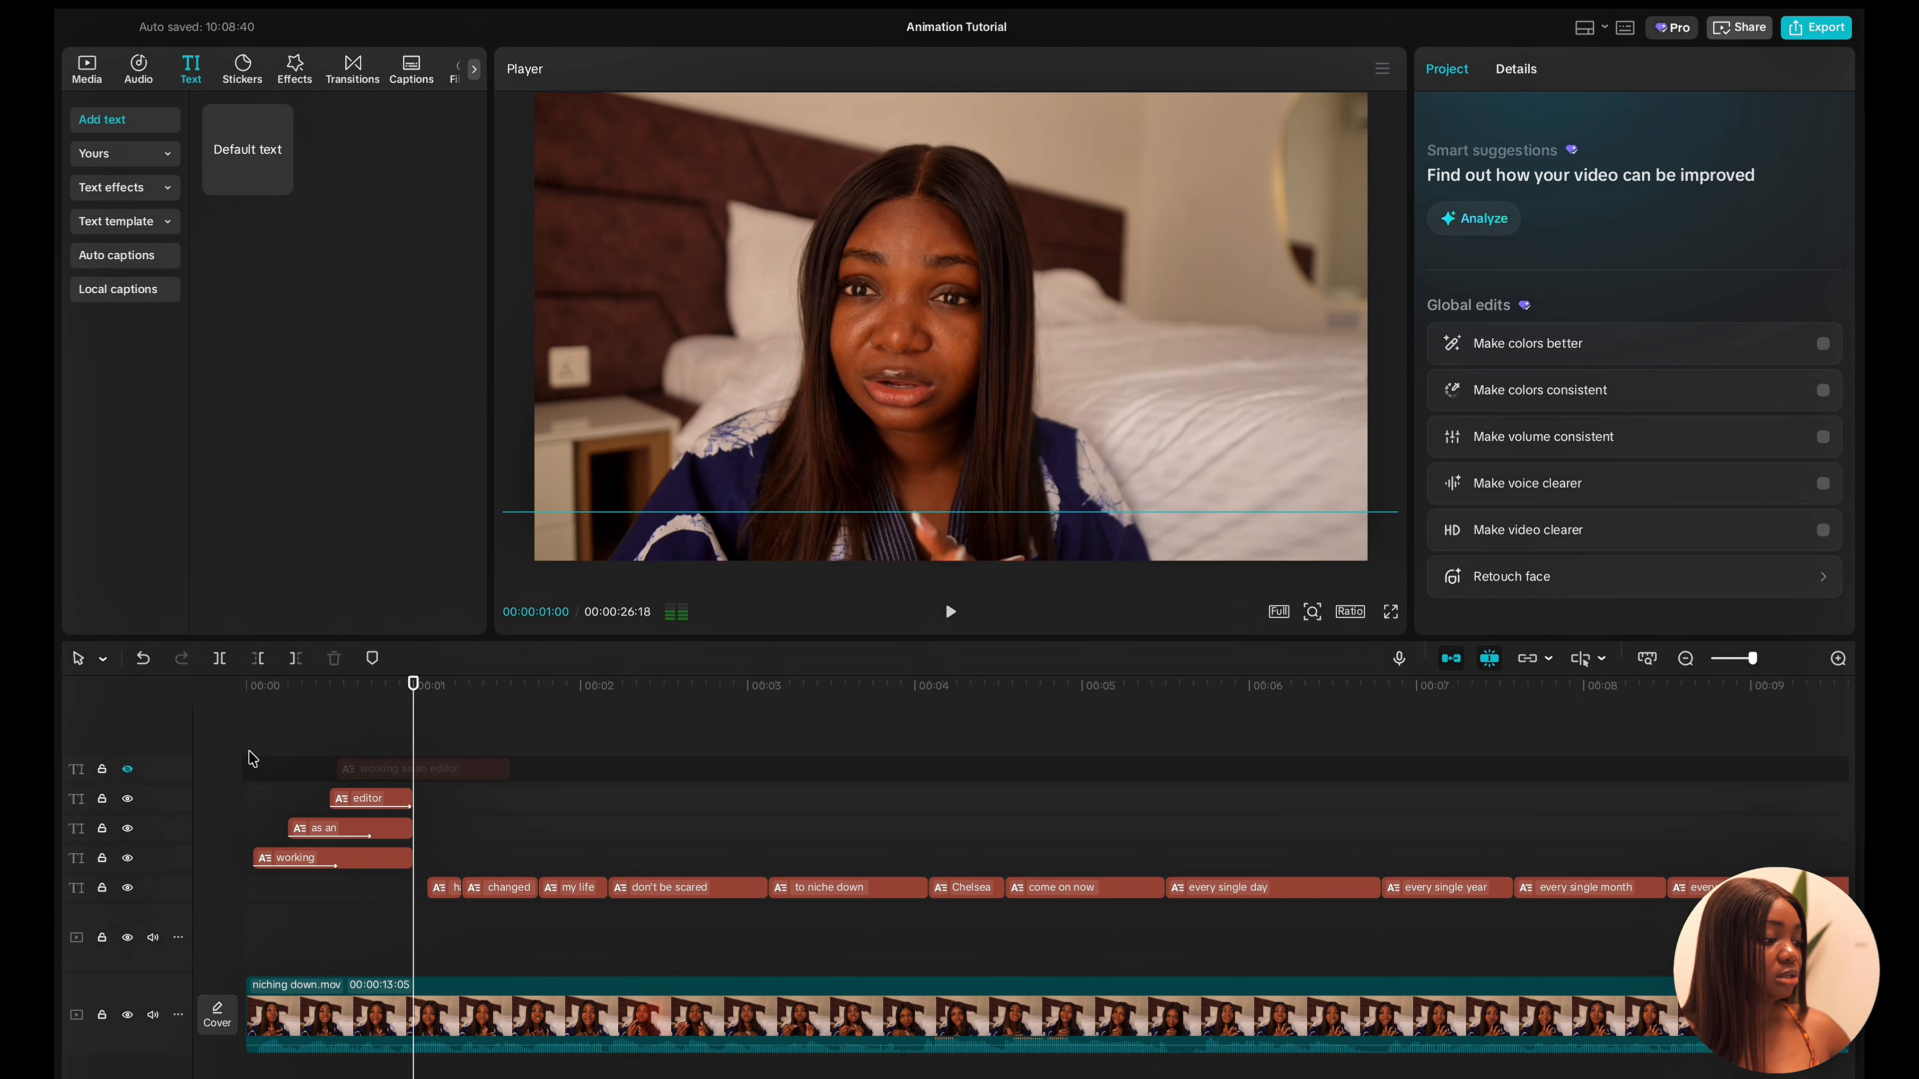
Replay the "working", "as an" and "editor" captions from 00:00:00:01 several times to check their entrance animations.
{"action": "left_click", "coordinate": [250, 762]}
{"action": "key", "text": "space"}
{"action": "key", "text": "space"}
{"action": "left_click", "coordinate": [250, 762]}
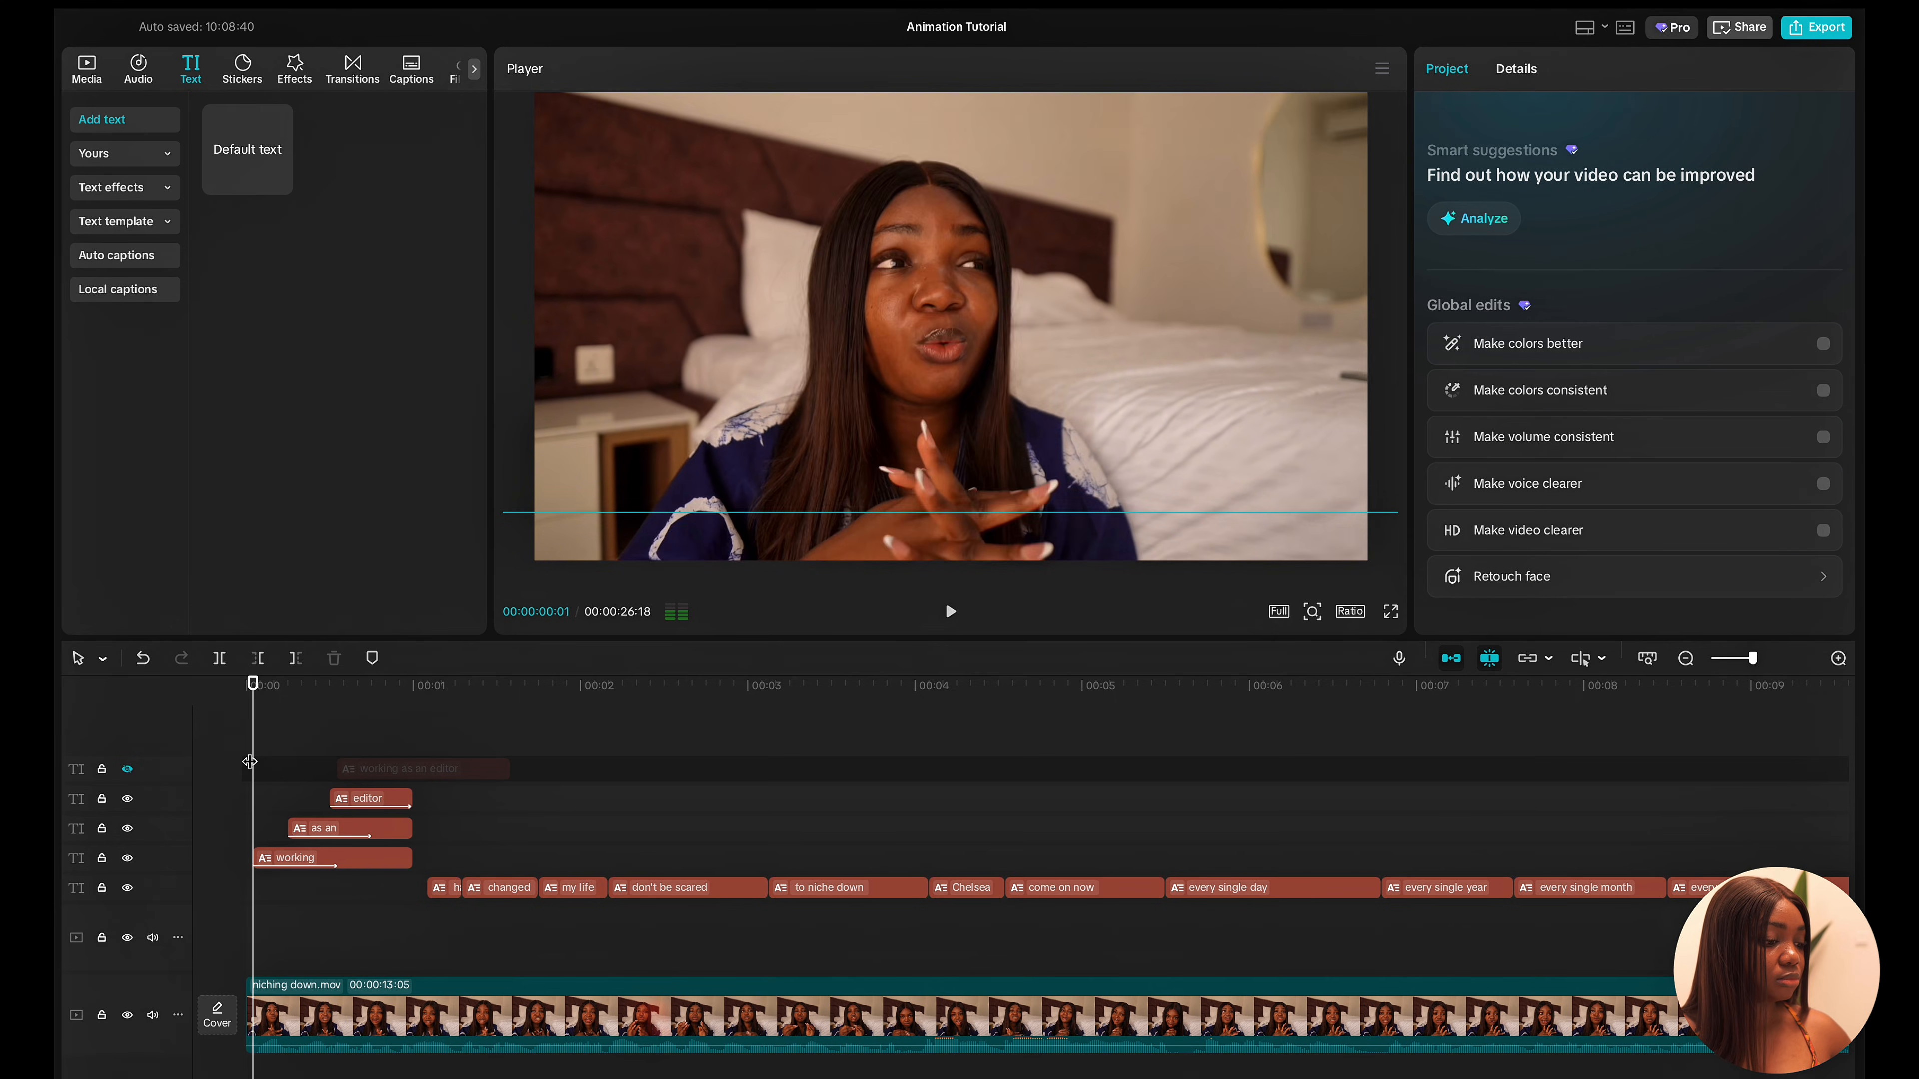
{"action": "key", "text": "space"}
{"action": "key", "text": "space"}
{"action": "left_click", "coordinate": [250, 762]}
{"action": "key", "text": "space"}
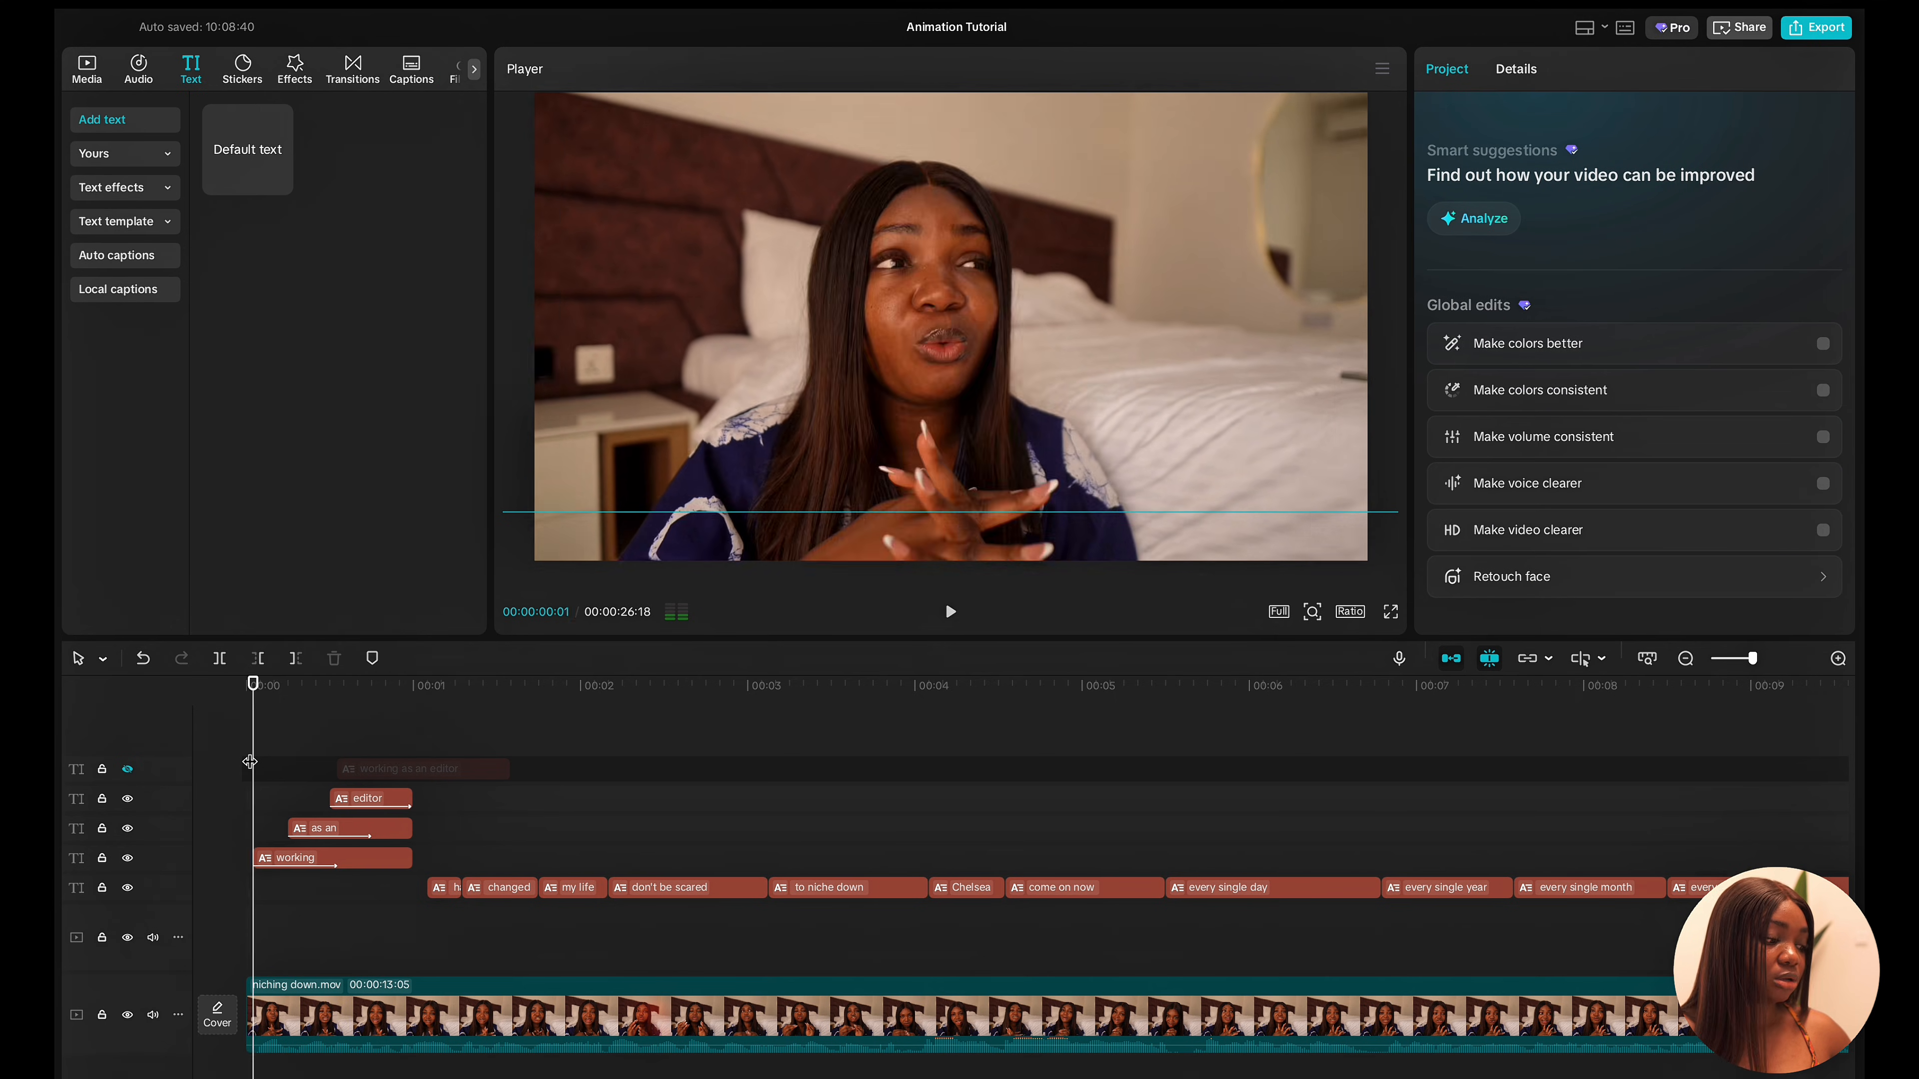
{"action": "key", "text": "space"}
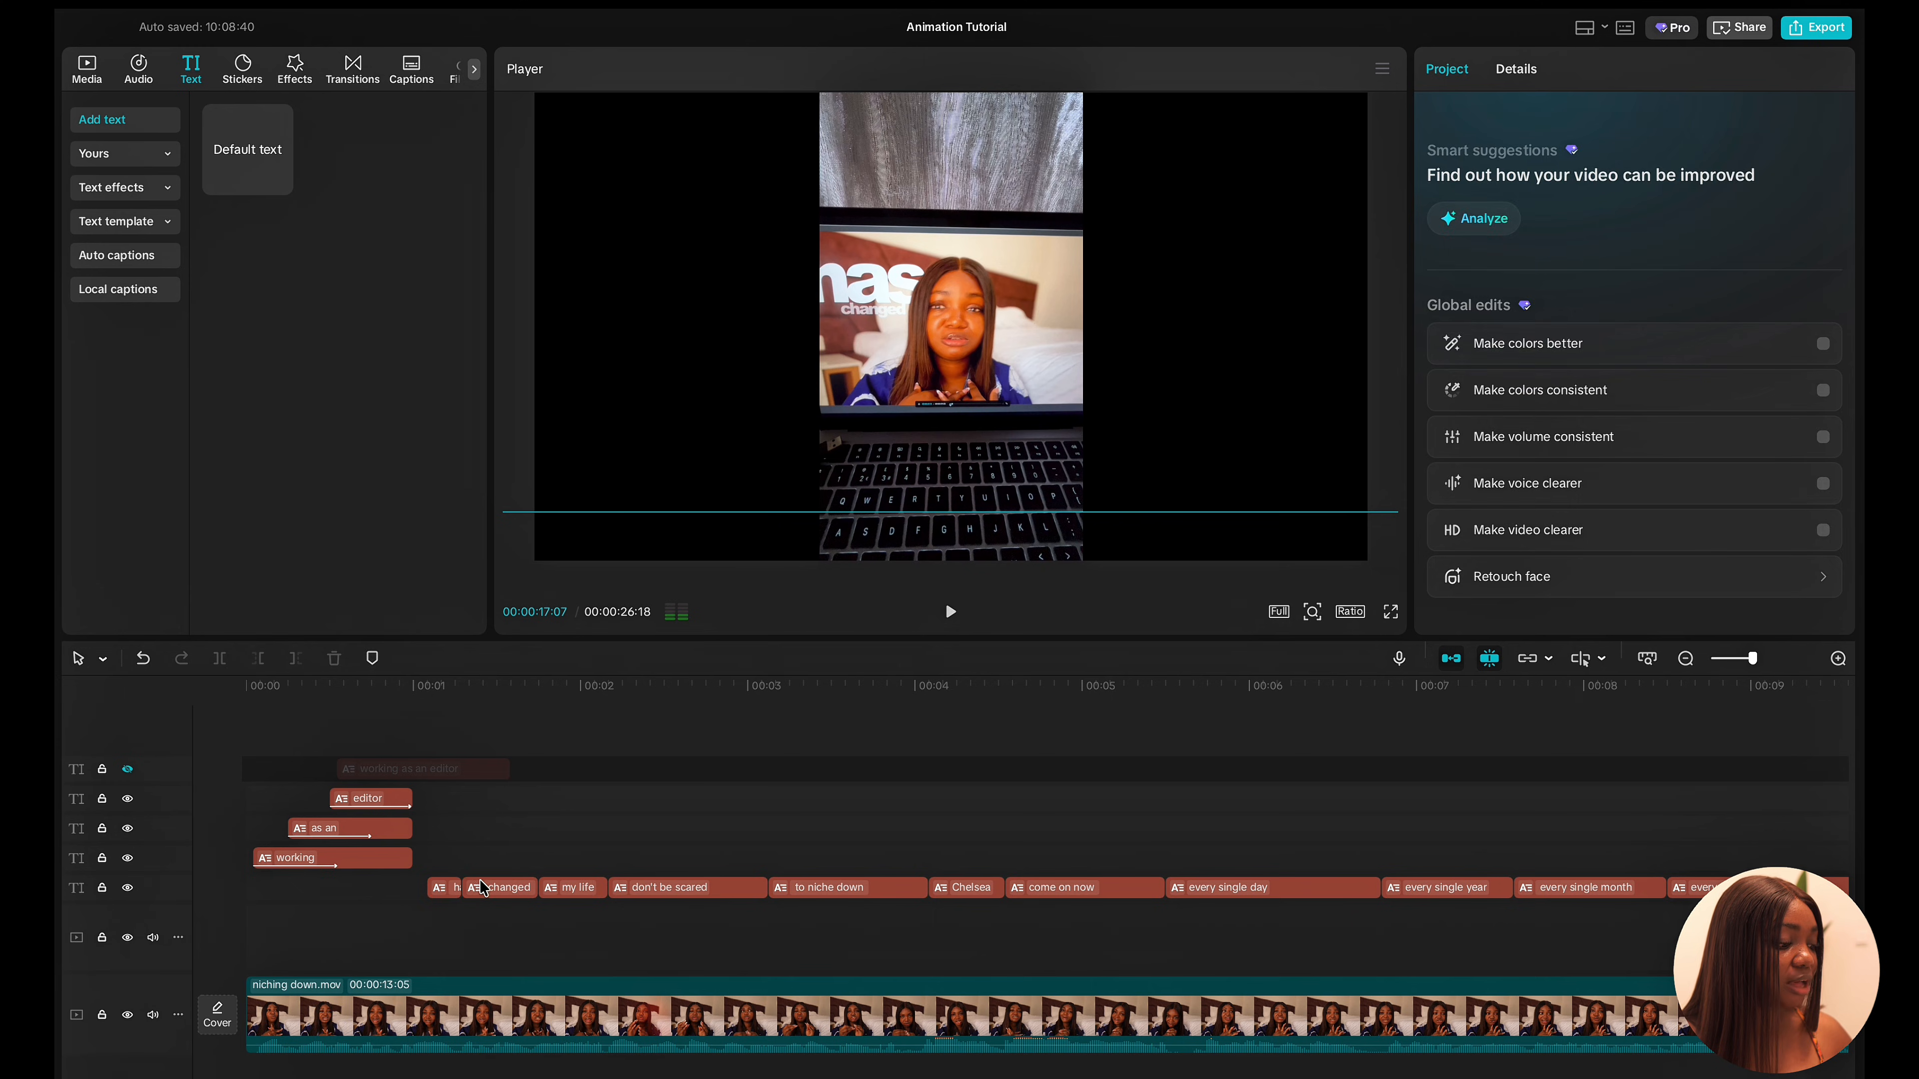
Move "changed" and "my life" onto separate tracks above "has", and extend "has" and "changed" to end together with "my life".
{"action": "left_click", "coordinate": [486, 888]}
{"action": "left_click_drag", "start_coordinate": [486, 891], "coordinate": [486, 877]}
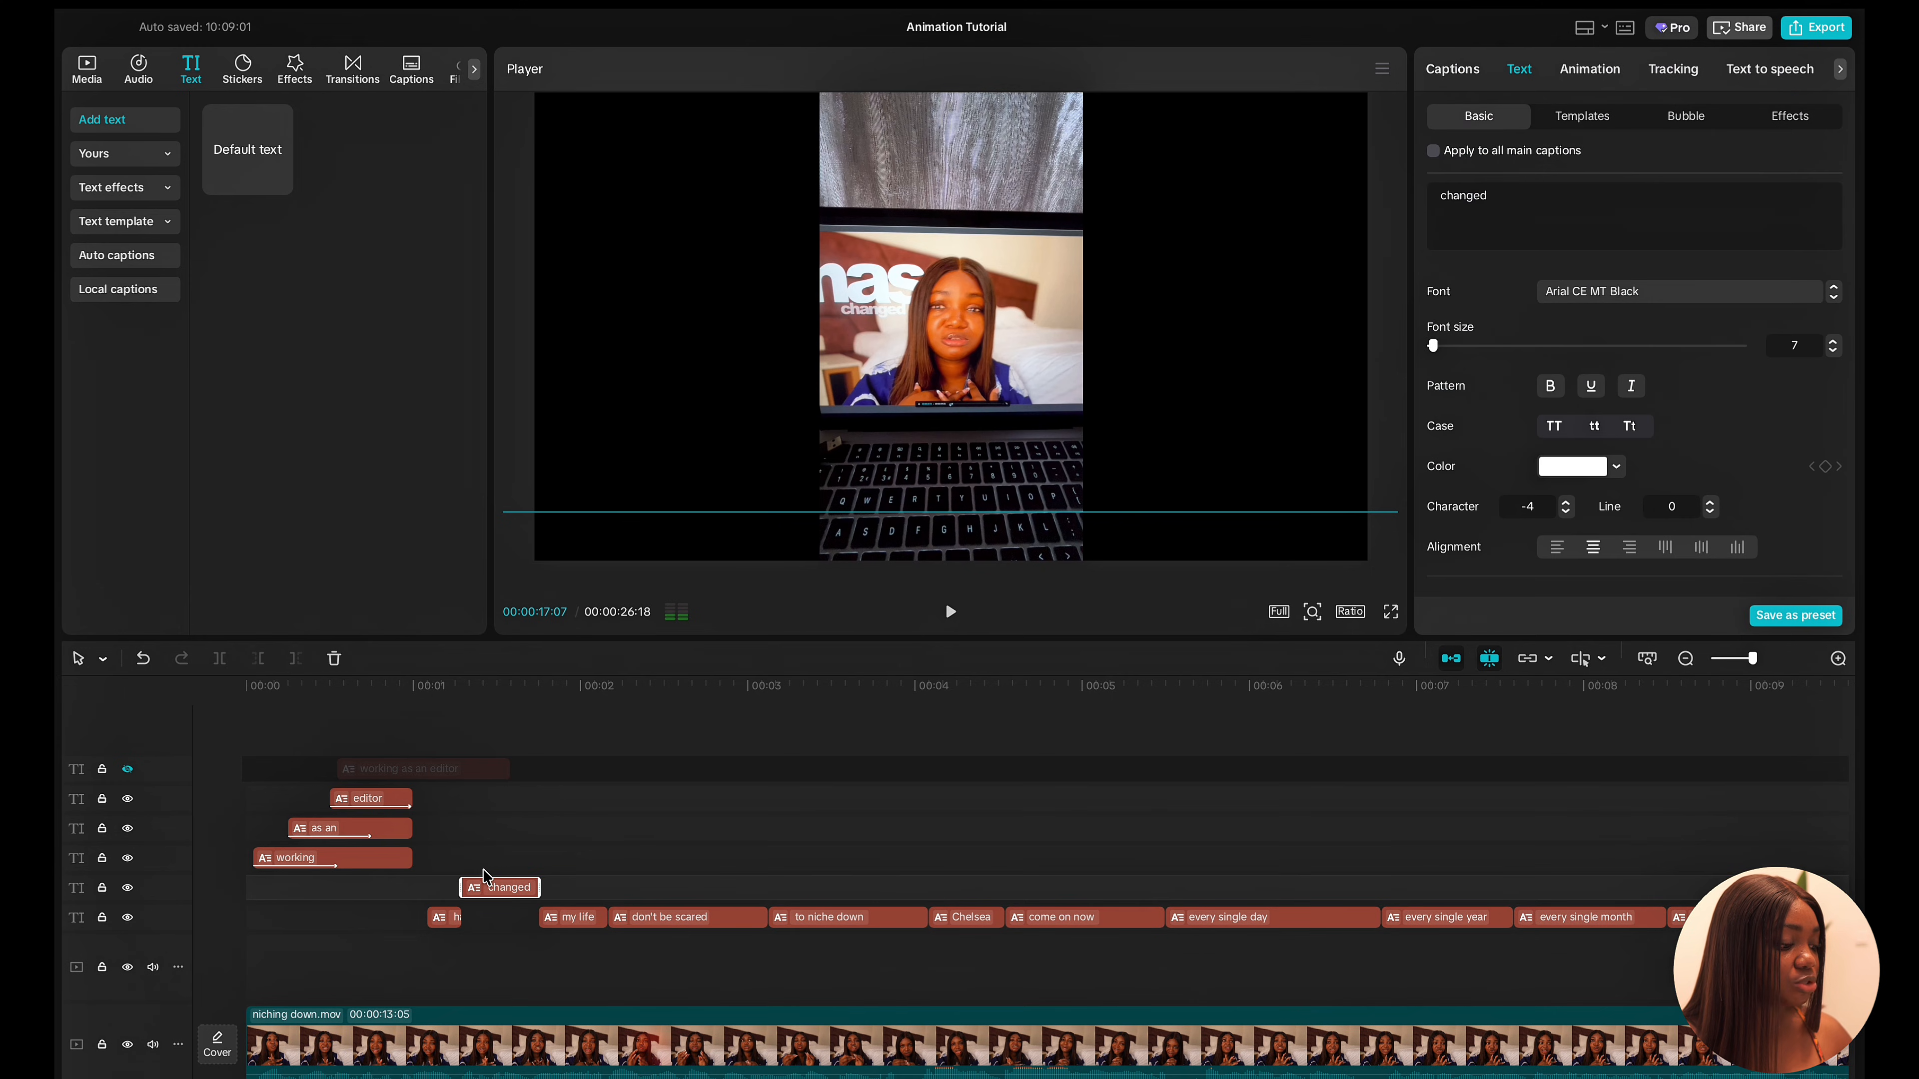
{"action": "left_click_drag", "start_coordinate": [569, 926], "coordinate": [566, 886]}
{"action": "left_click", "coordinate": [454, 951]}
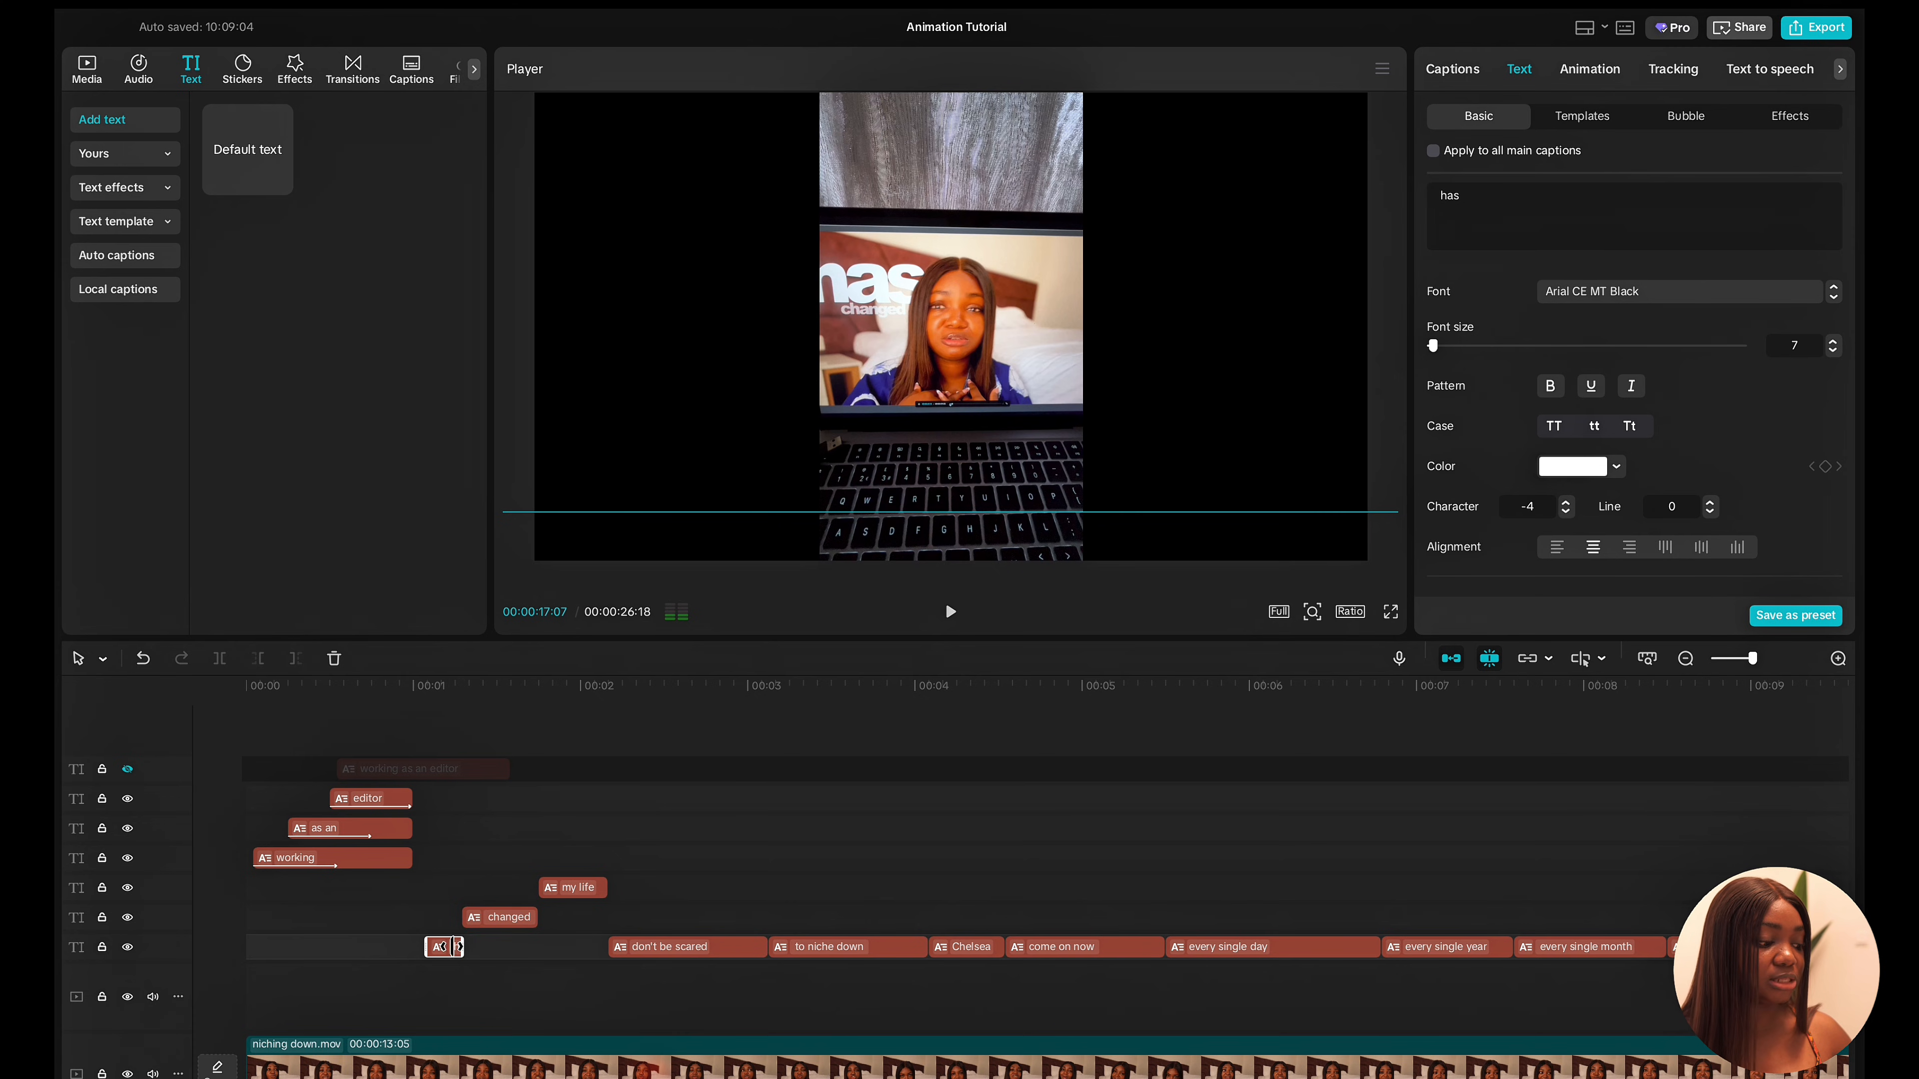
{"action": "left_click_drag", "start_coordinate": [454, 947], "coordinate": [604, 918]}
At 00:00:01:02, enlarge the "has" caption and place it in the frame's upper-left area beside the speaker's head.
{"action": "left_click", "coordinate": [425, 912]}
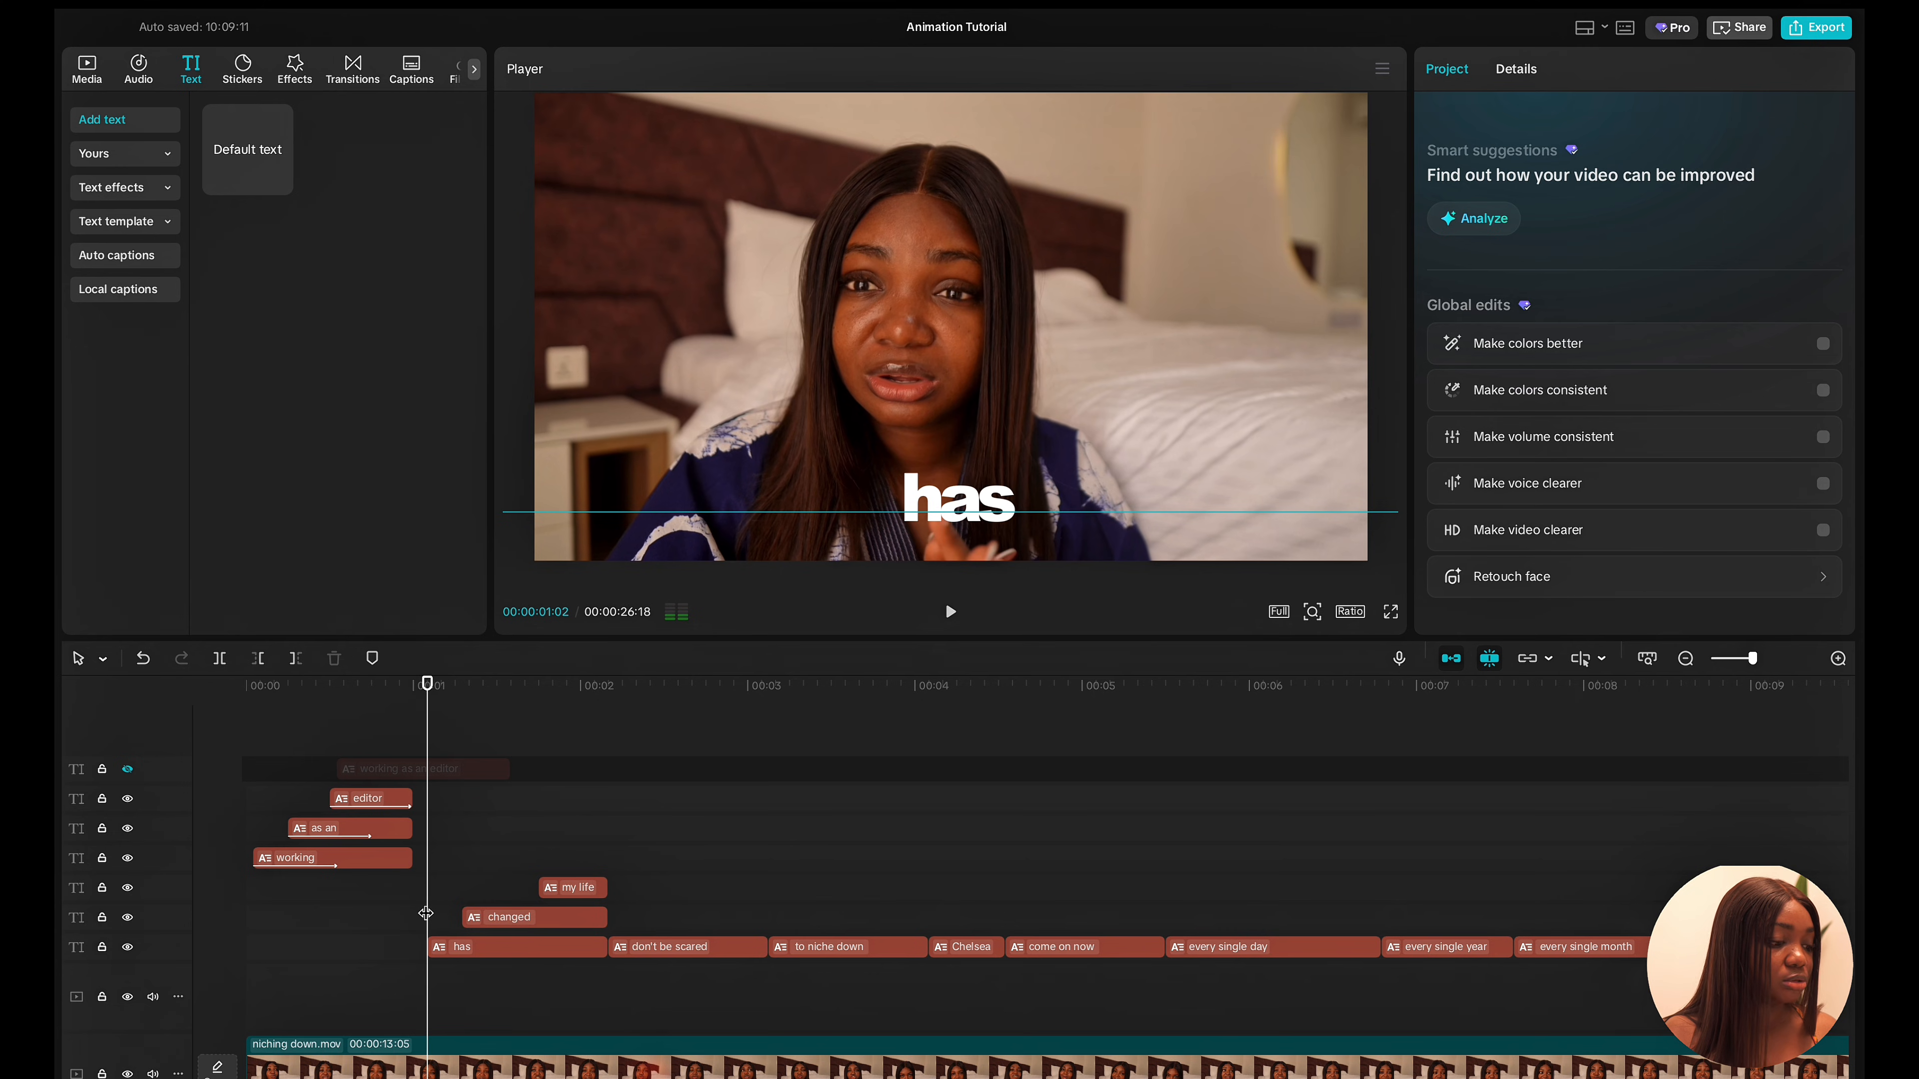
{"action": "left_click", "coordinate": [481, 947]}
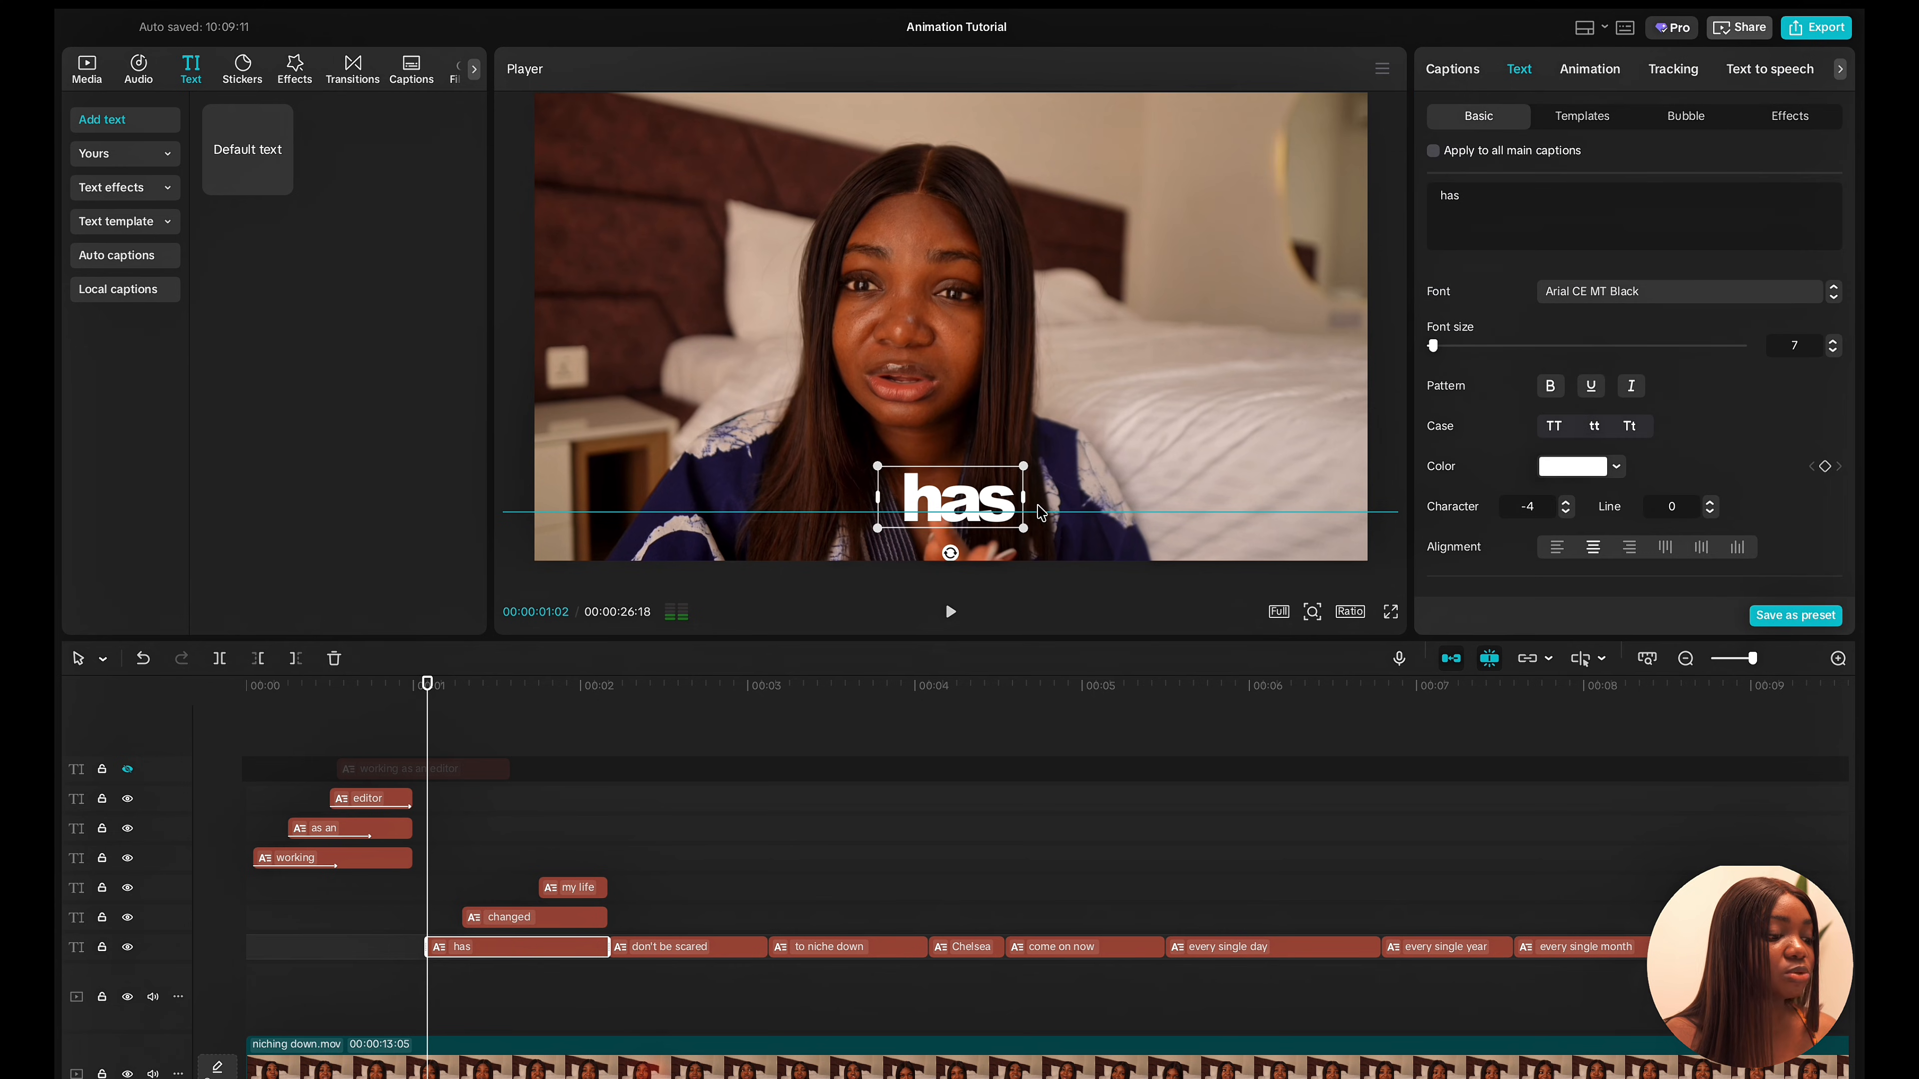
{"action": "left_click_drag", "start_coordinate": [1021, 531], "coordinate": [861, 278]}
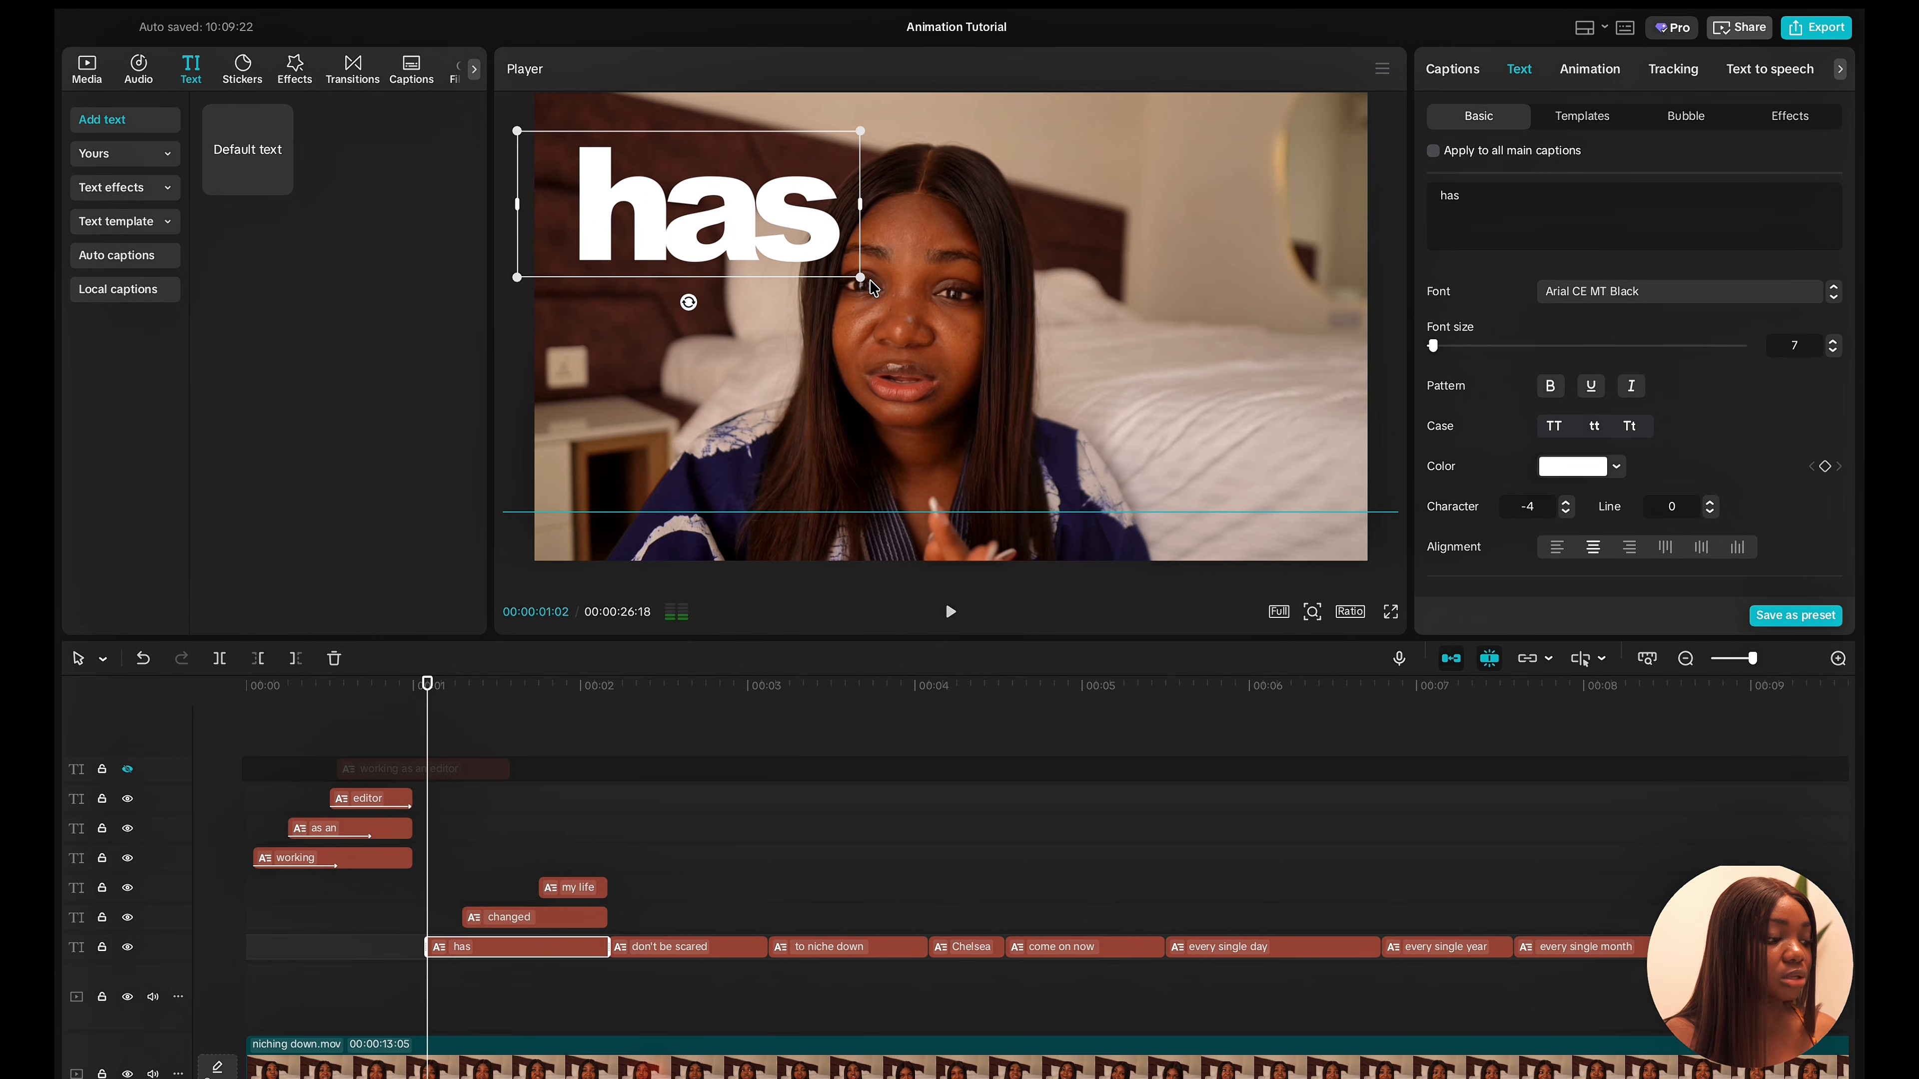
Shrink the "changed" caption and place it directly beneath "has", near the right end of that word.
{"action": "left_click", "coordinate": [490, 905]}
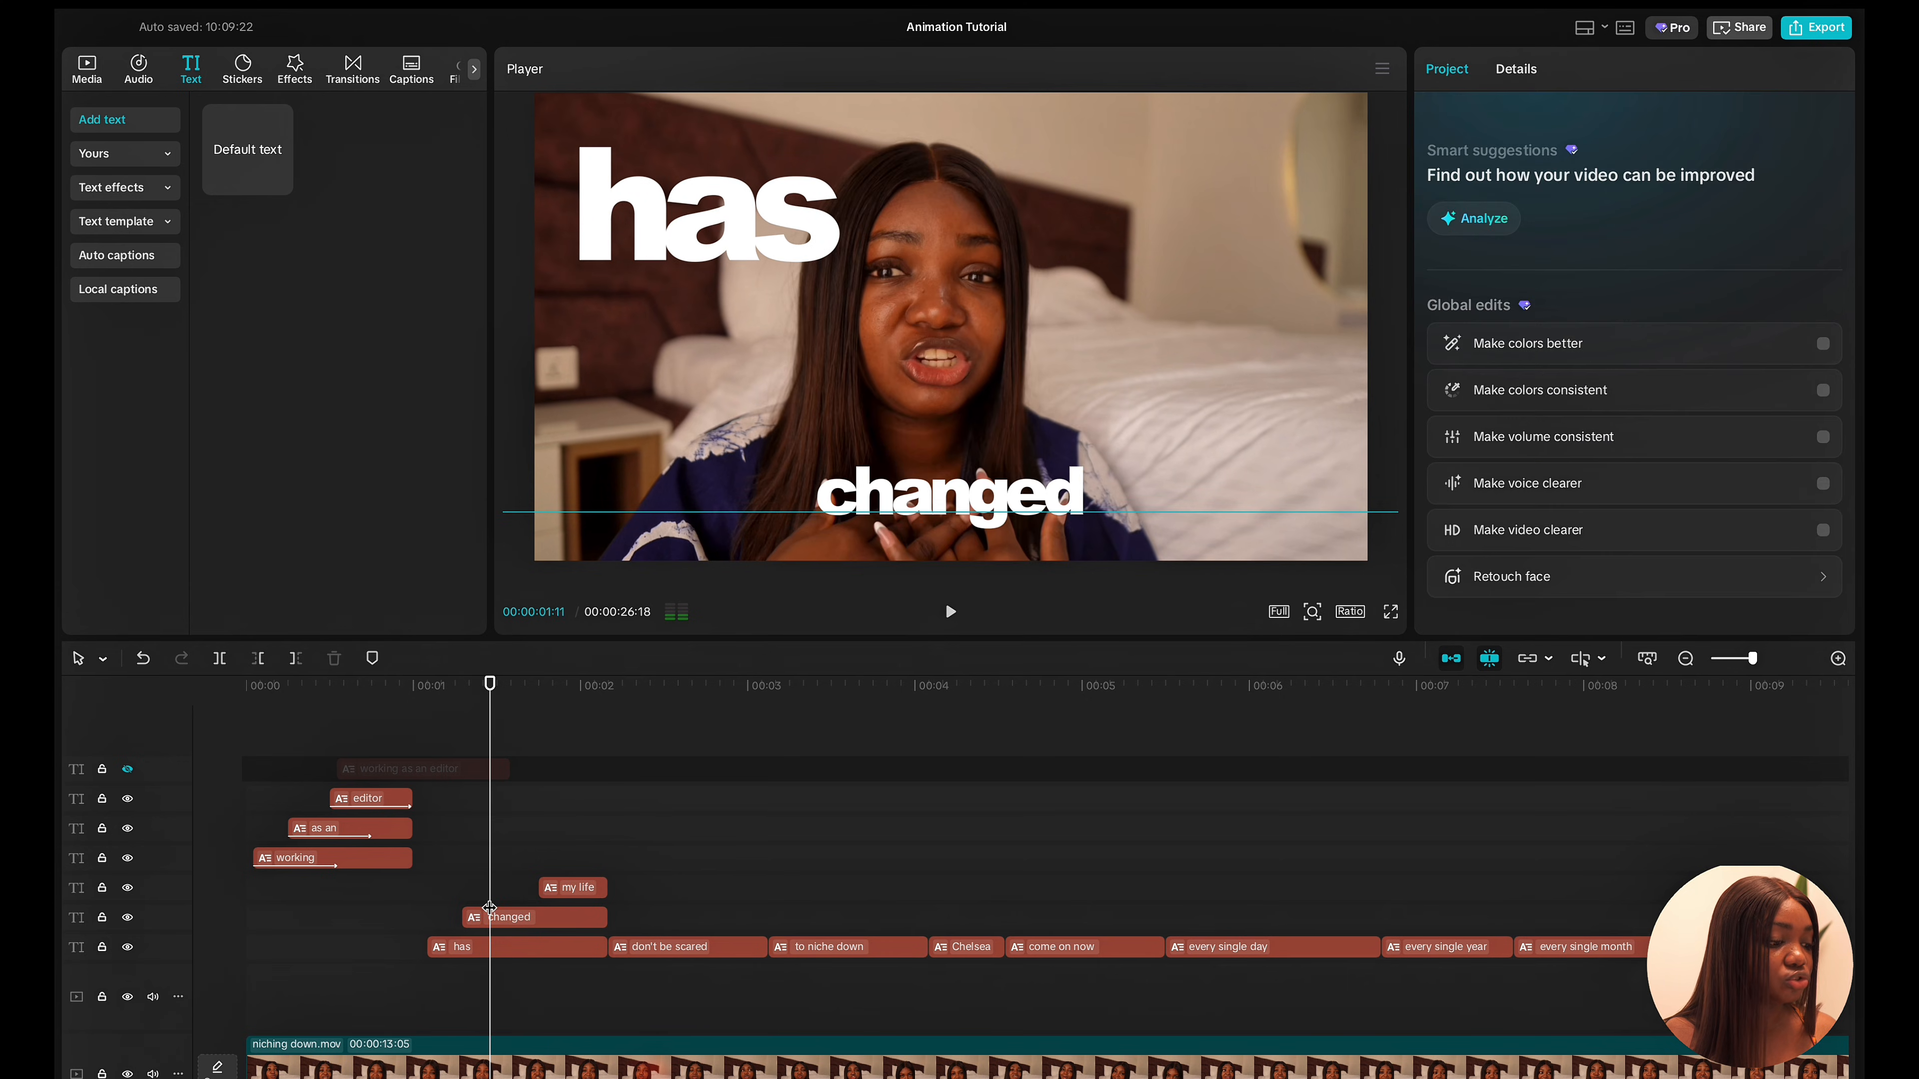
{"action": "left_click", "coordinate": [515, 923]}
{"action": "left_click_drag", "start_coordinate": [1097, 532], "coordinate": [800, 272]}
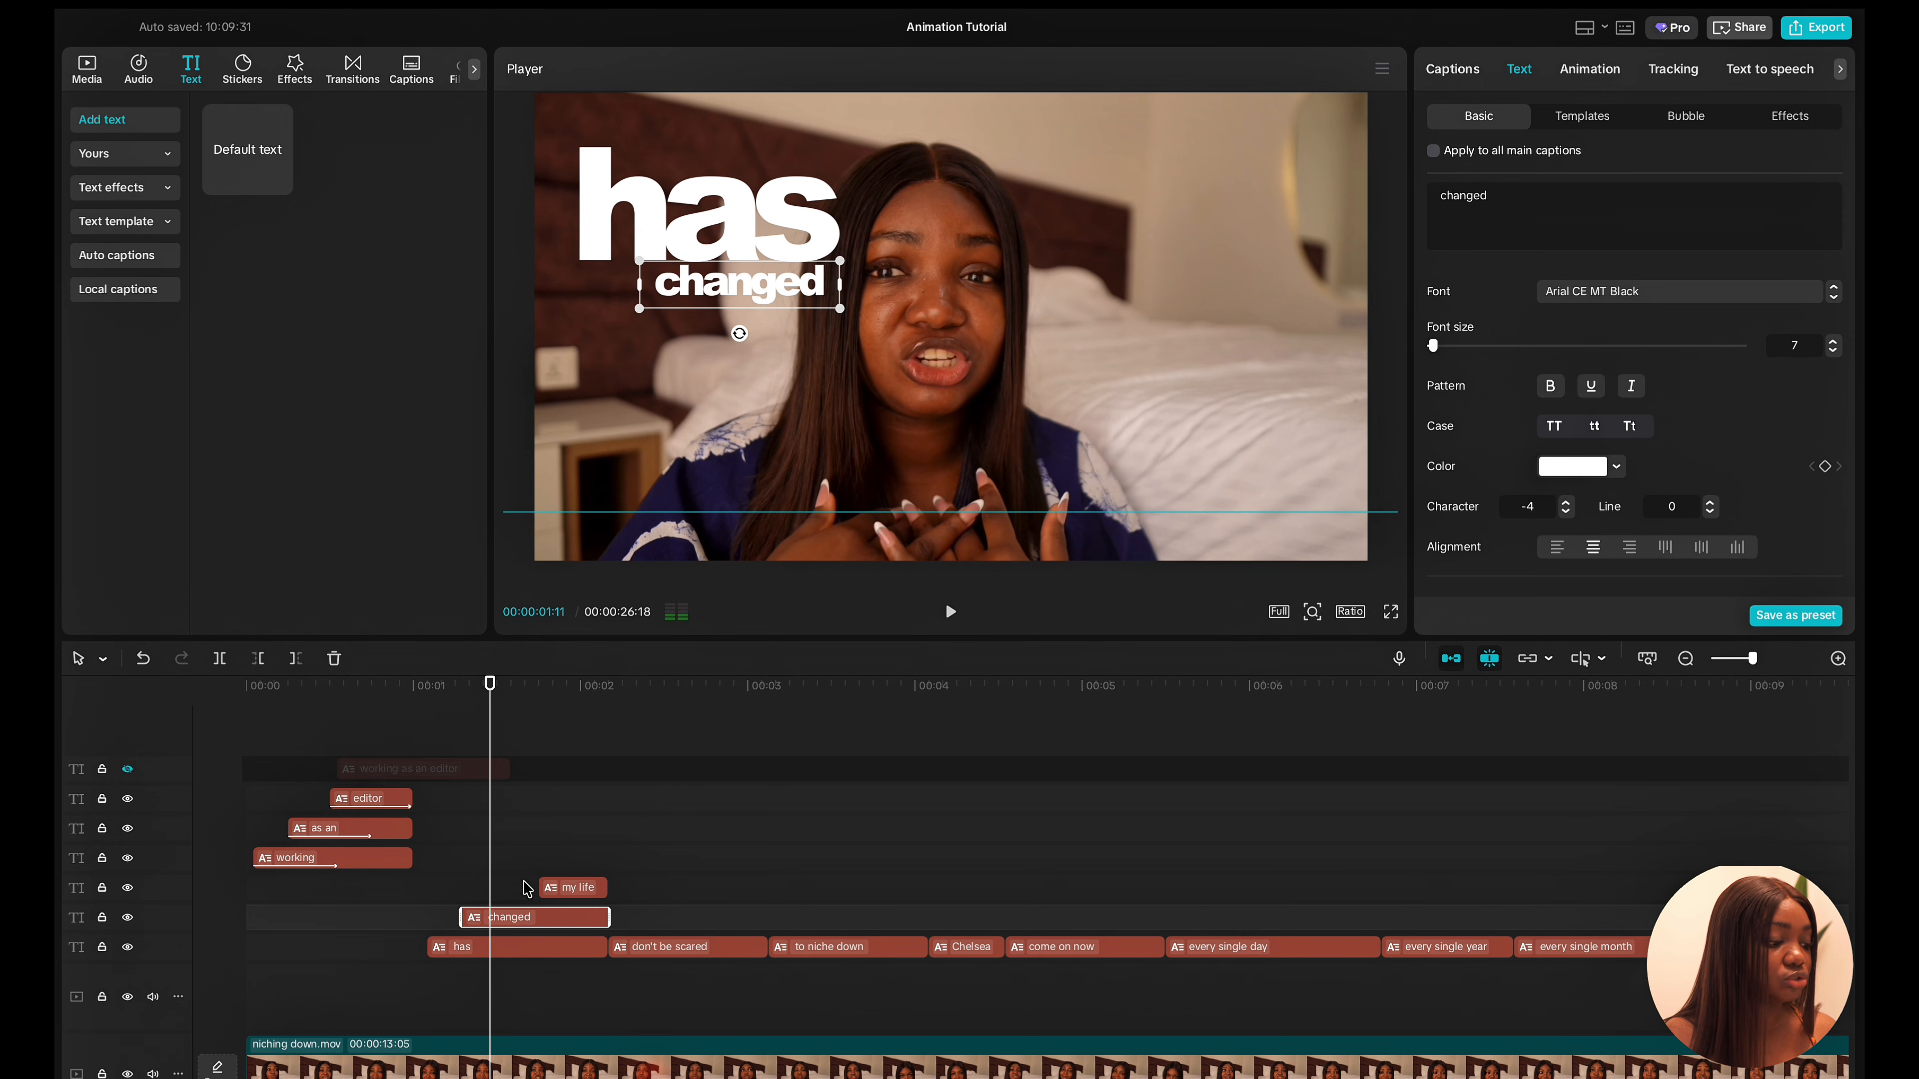
Enlarge the "my life" caption and place it at mid-height on the right side of the video frame.
{"action": "left_click", "coordinate": [551, 880]}
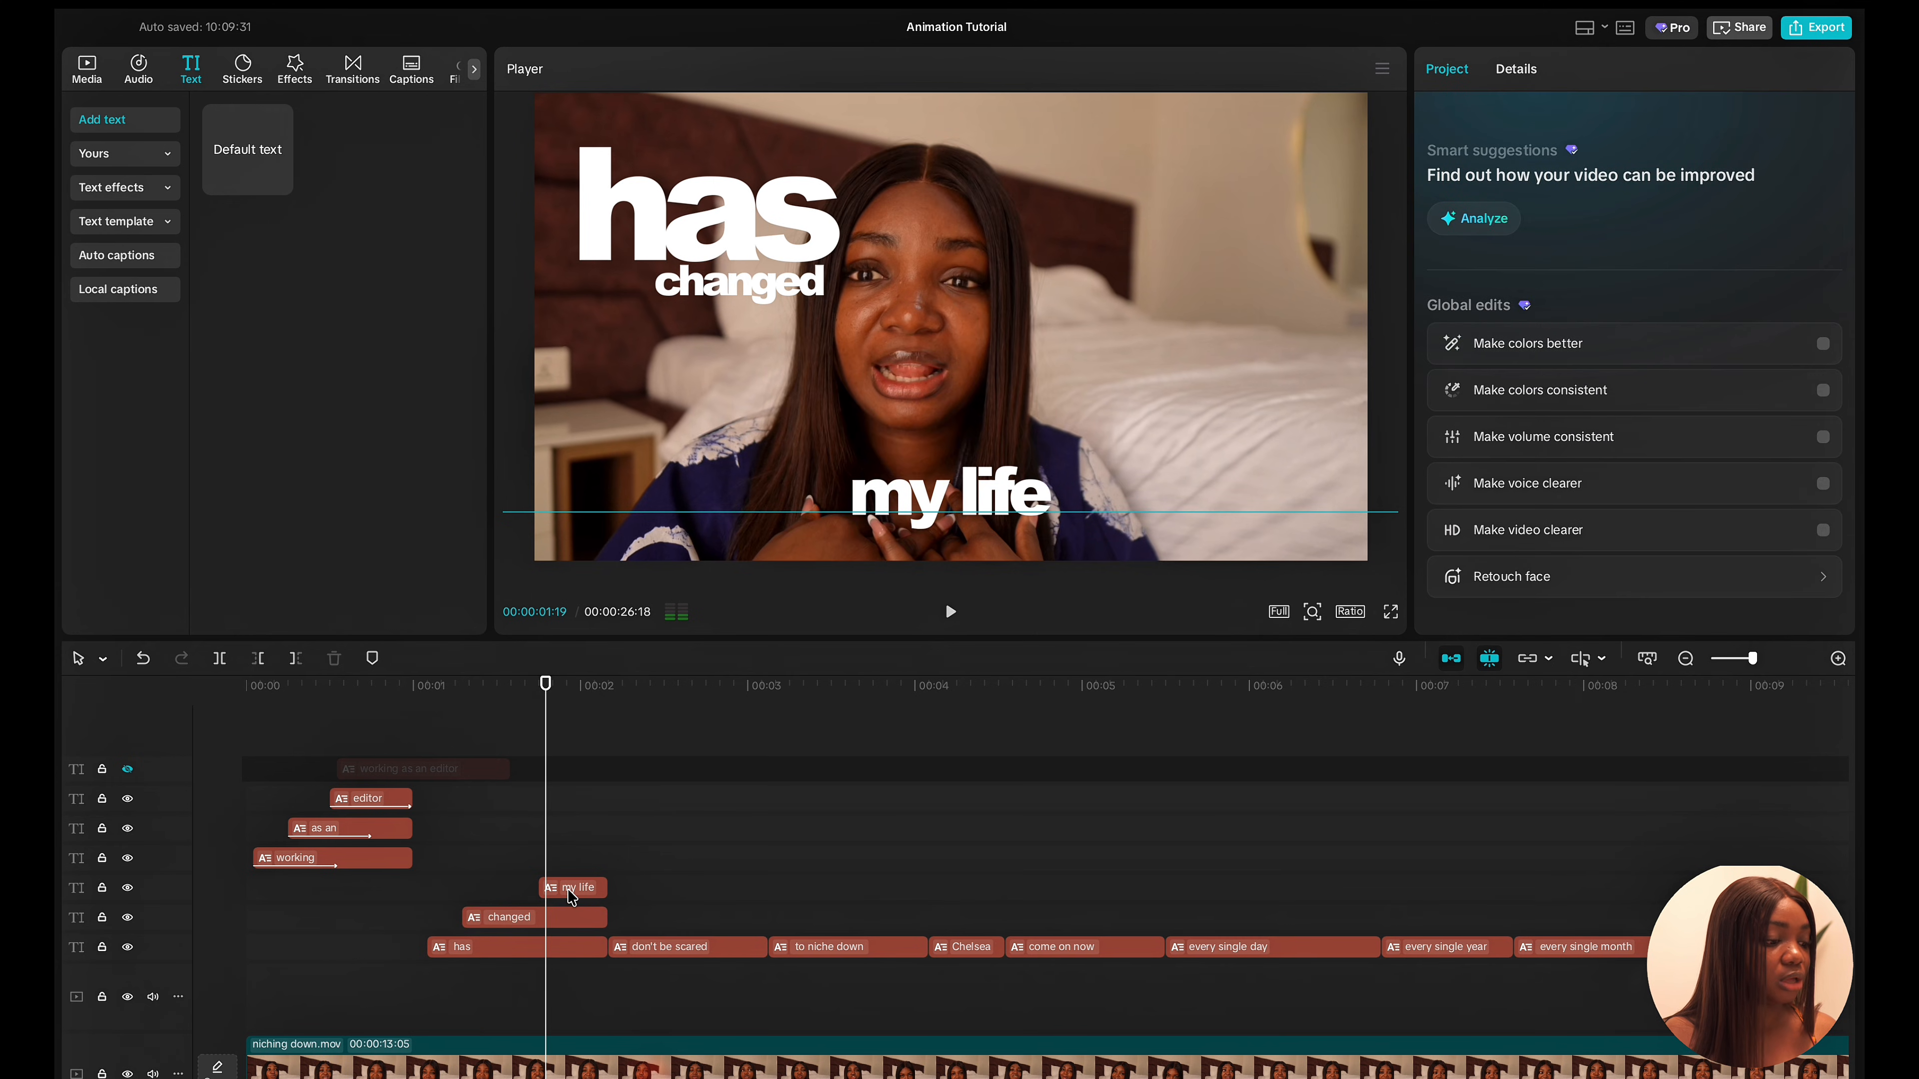
{"action": "left_click_drag", "start_coordinate": [1058, 536], "coordinate": [1330, 561]}
{"action": "left_click_drag", "start_coordinate": [1107, 491], "coordinate": [1294, 329]}
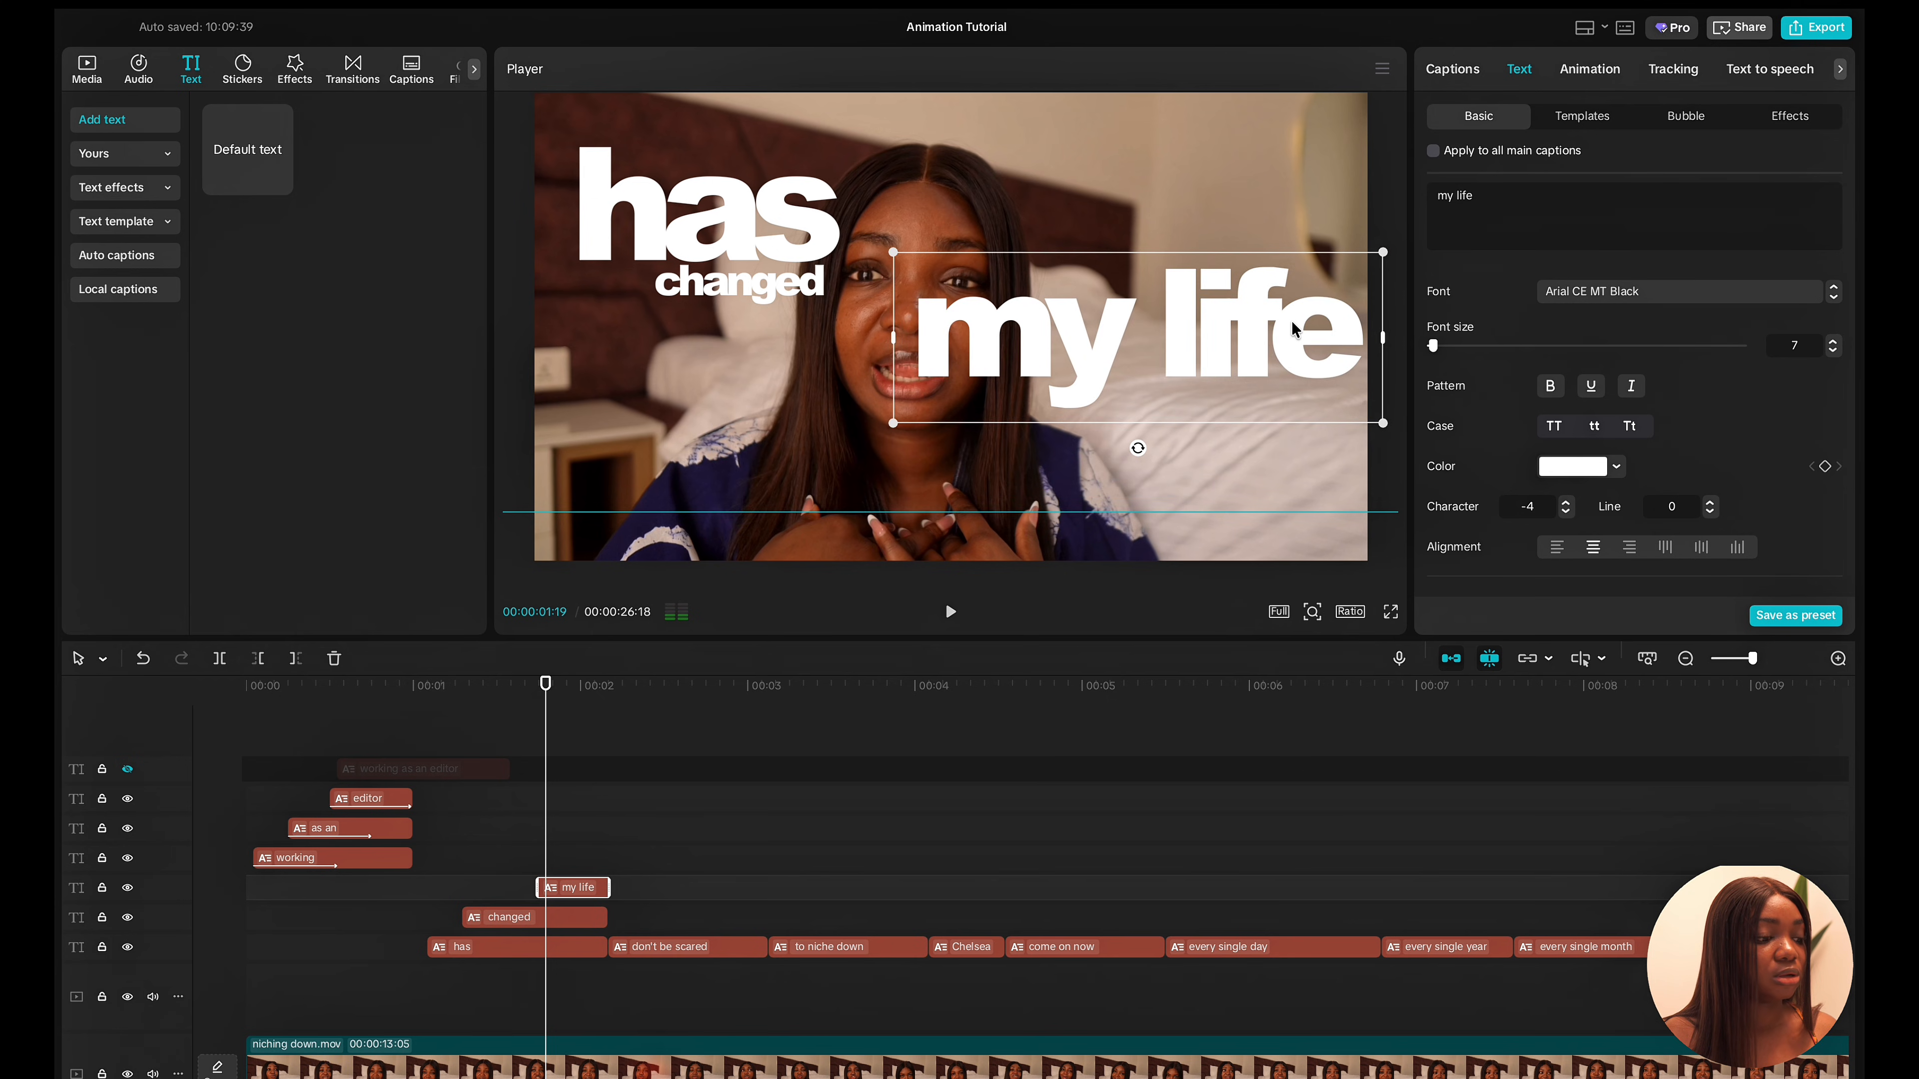
{"action": "left_click_drag", "start_coordinate": [1382, 421], "coordinate": [1305, 375]}
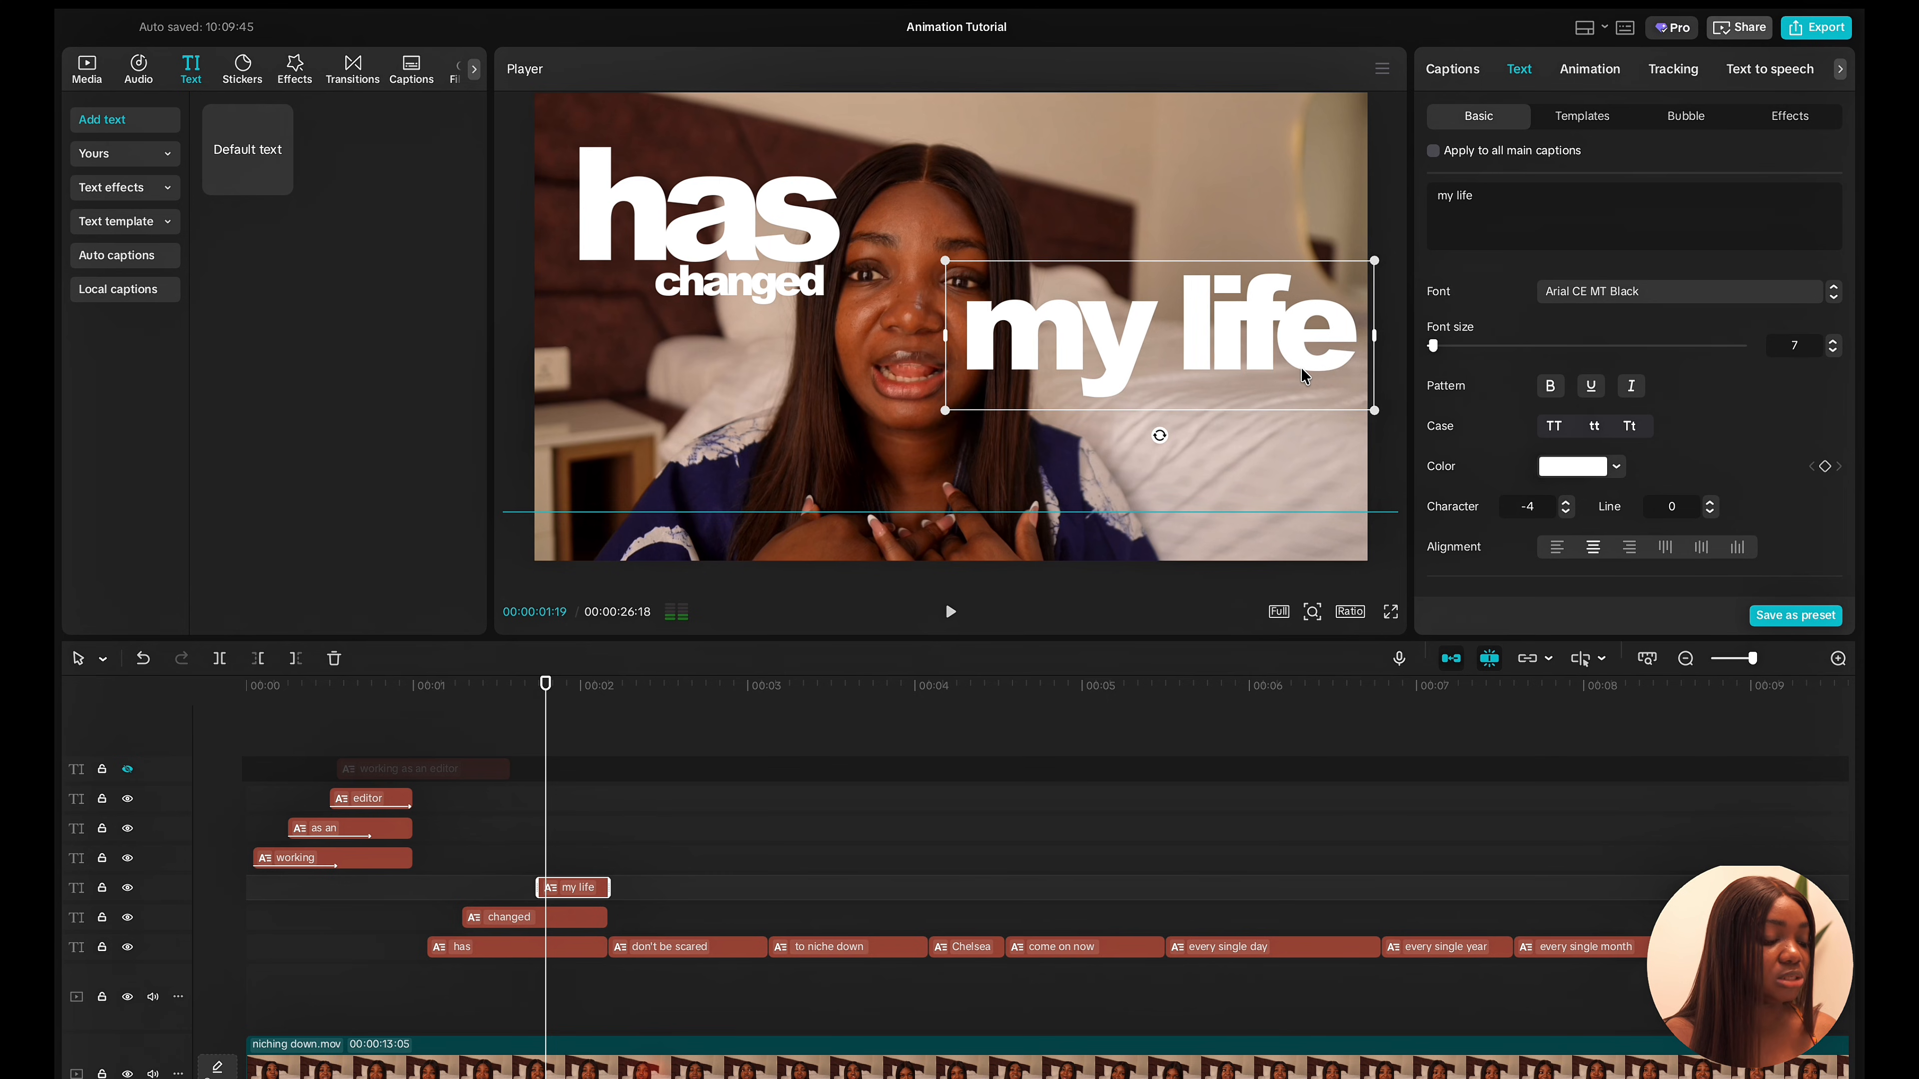
Play the reference clip IMG_1531.mov to compare its caption layout for "has changed my life".
{"action": "scroll", "coordinate": [1138, 844], "scroll_direction": "right", "scroll_amount": 10}
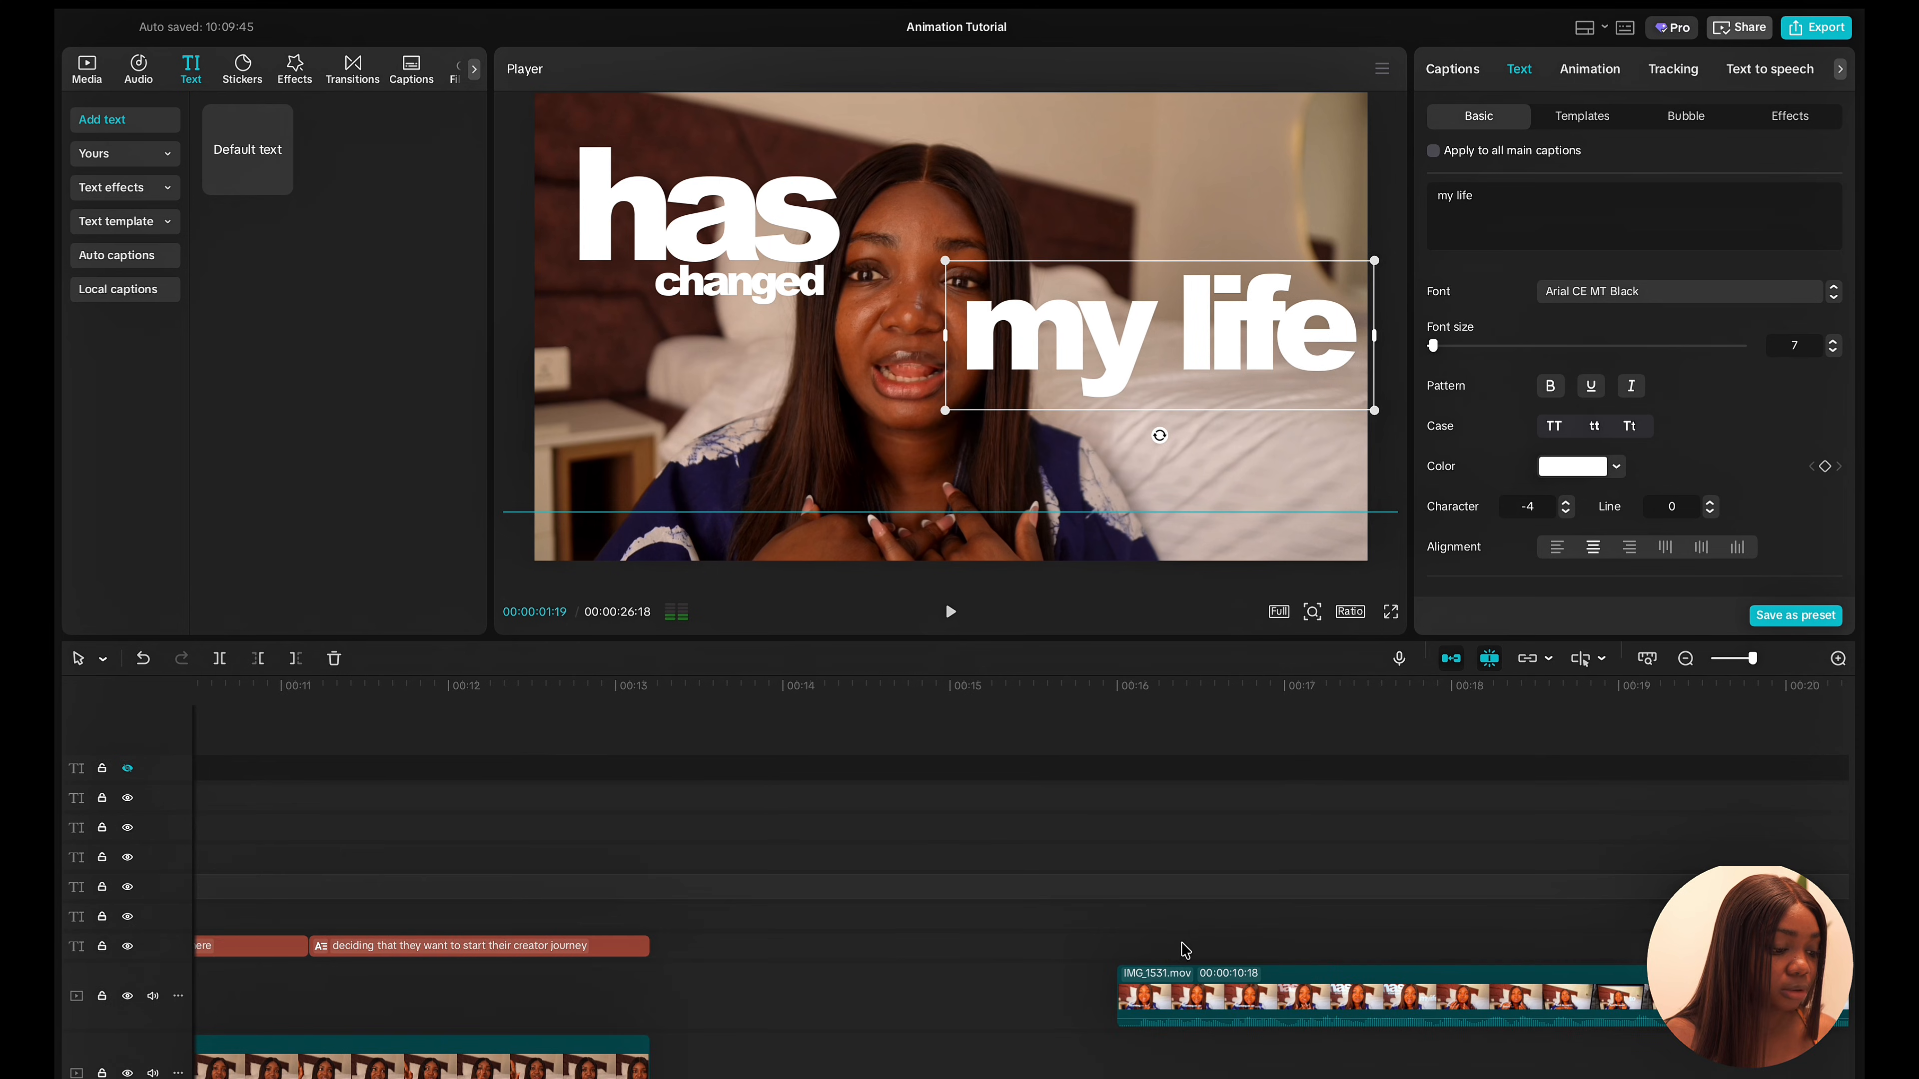
{"action": "left_click", "coordinate": [1184, 954]}
{"action": "key", "text": "space"}
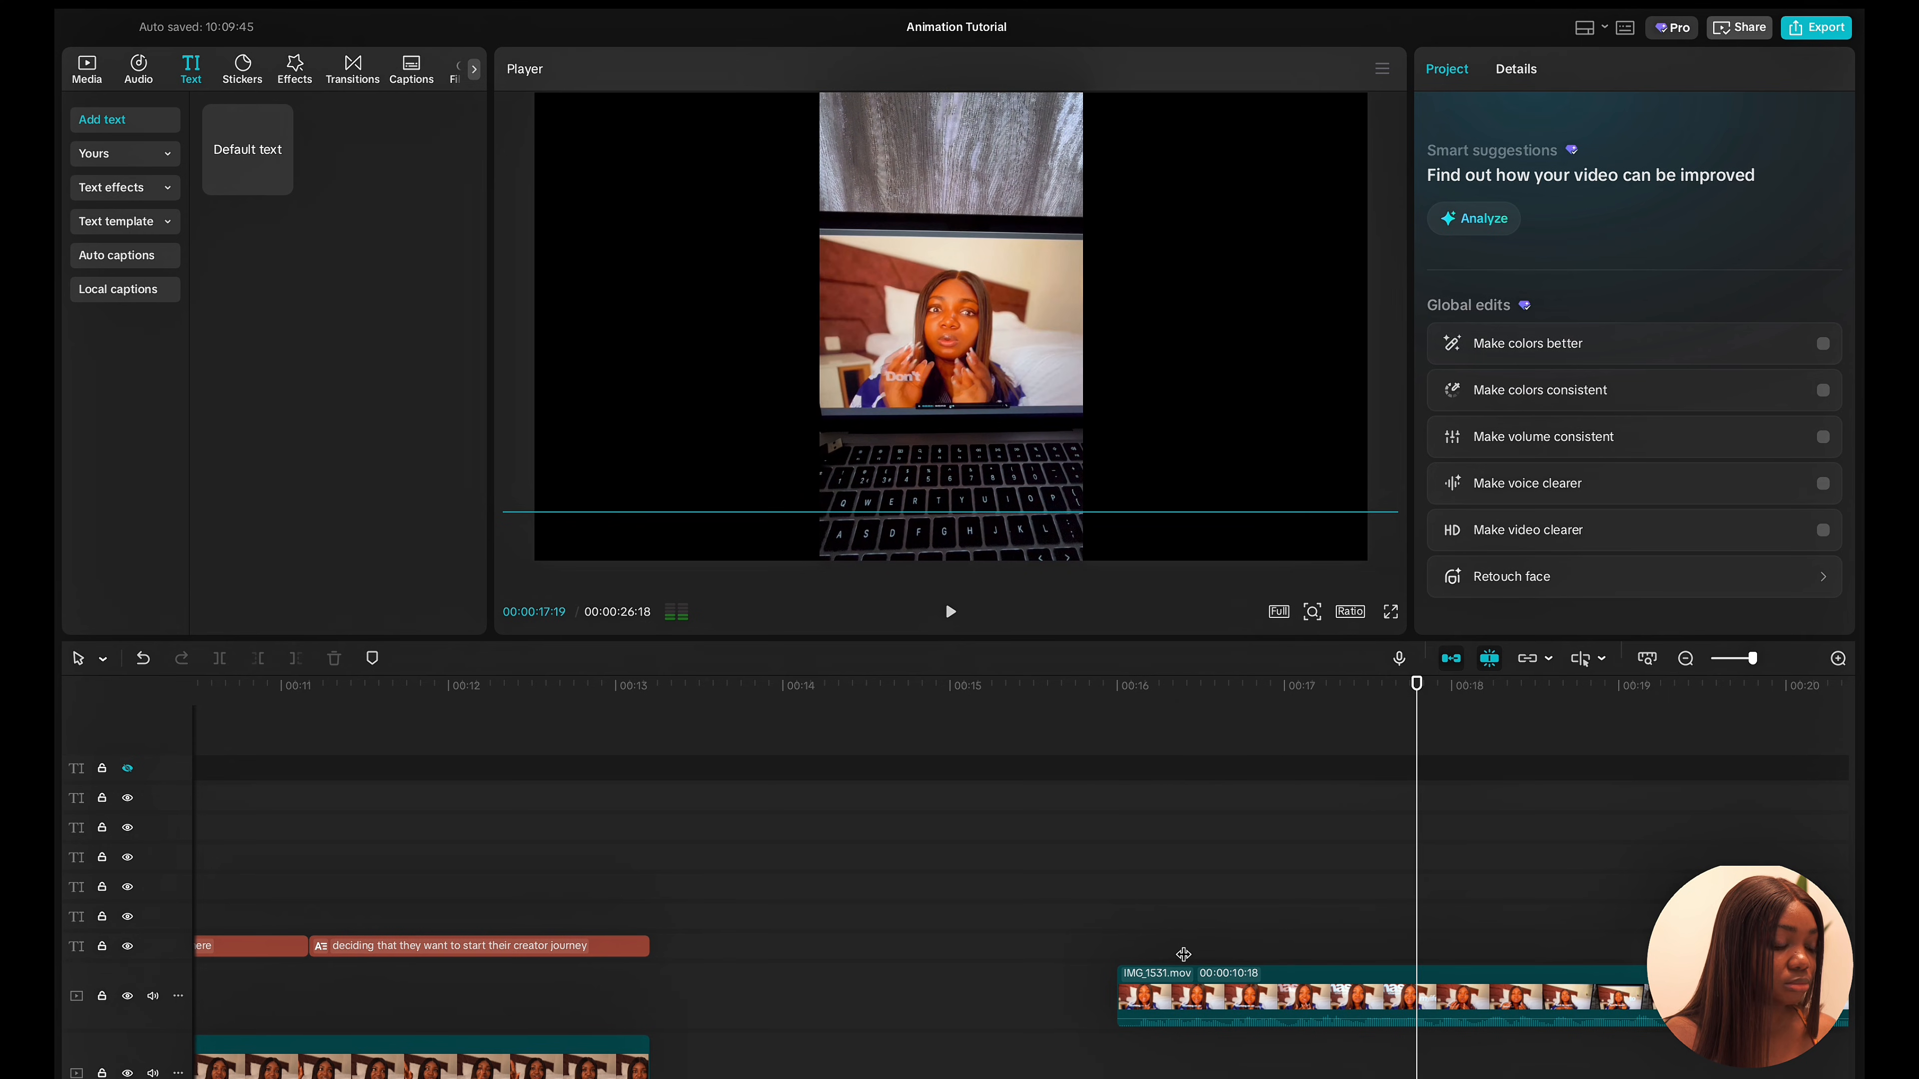
{"action": "scroll", "coordinate": [844, 1009], "scroll_direction": "left", "scroll_amount": 2}
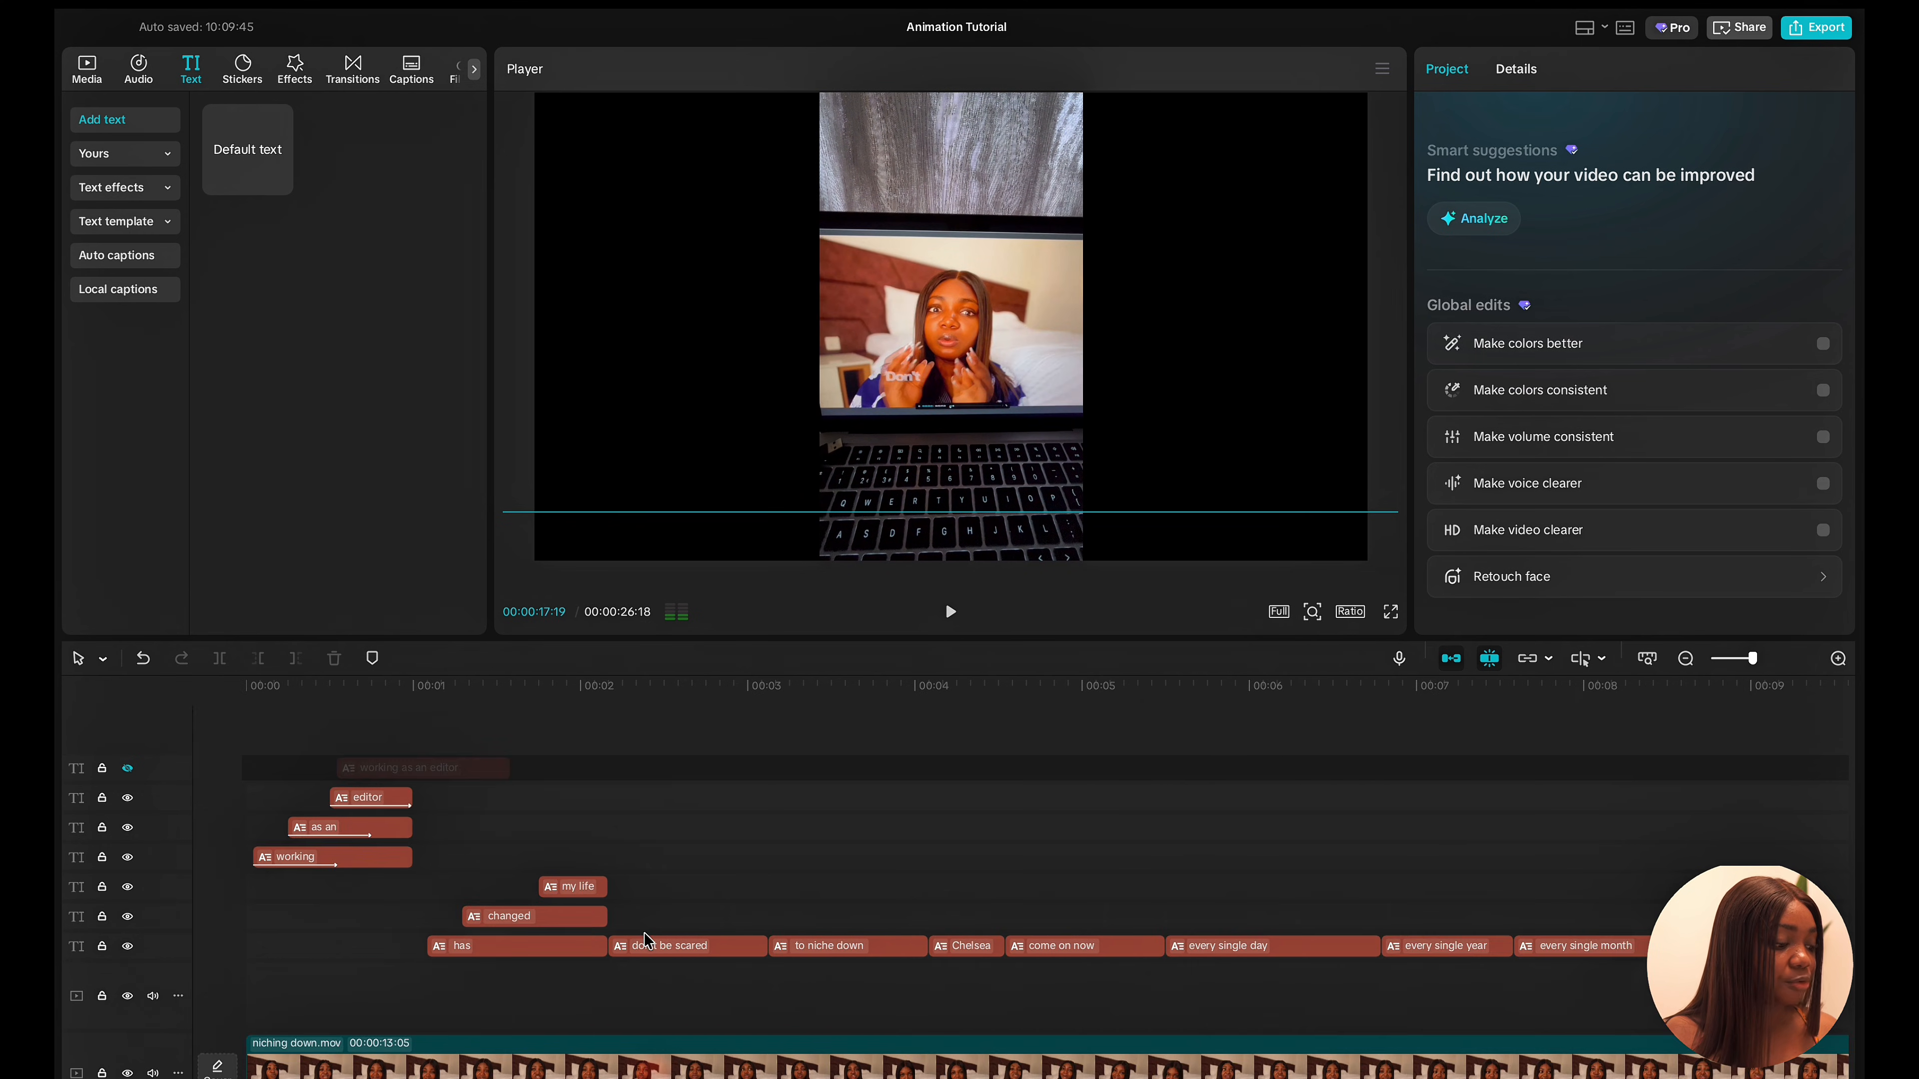
Play the footage from 00:00:00:20 through the "has" and "changed" captions to find where the overlap begins.
{"action": "left_click", "coordinate": [432, 985]}
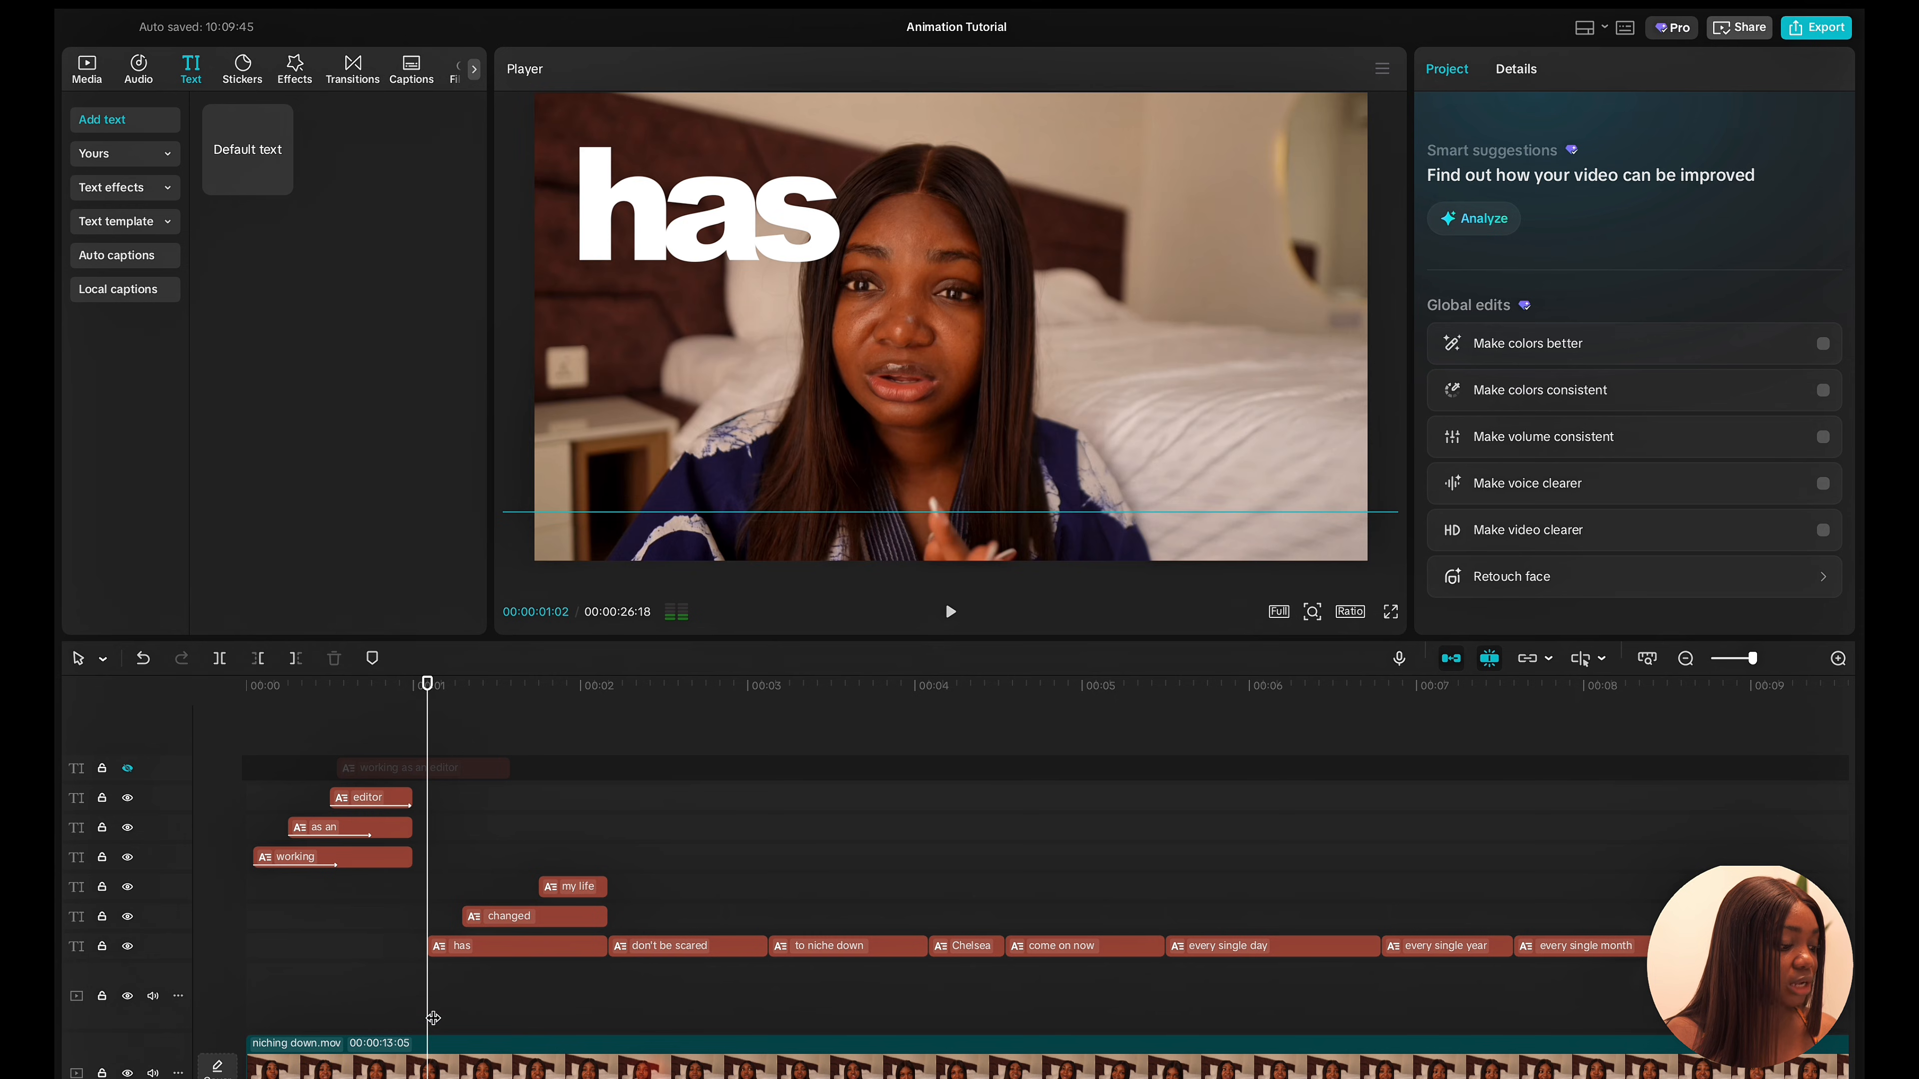
{"action": "left_click", "coordinate": [435, 1063]}
{"action": "scroll", "coordinate": [435, 1063], "scroll_direction": "down", "scroll_amount": 1}
{"action": "left_click", "coordinate": [387, 979]}
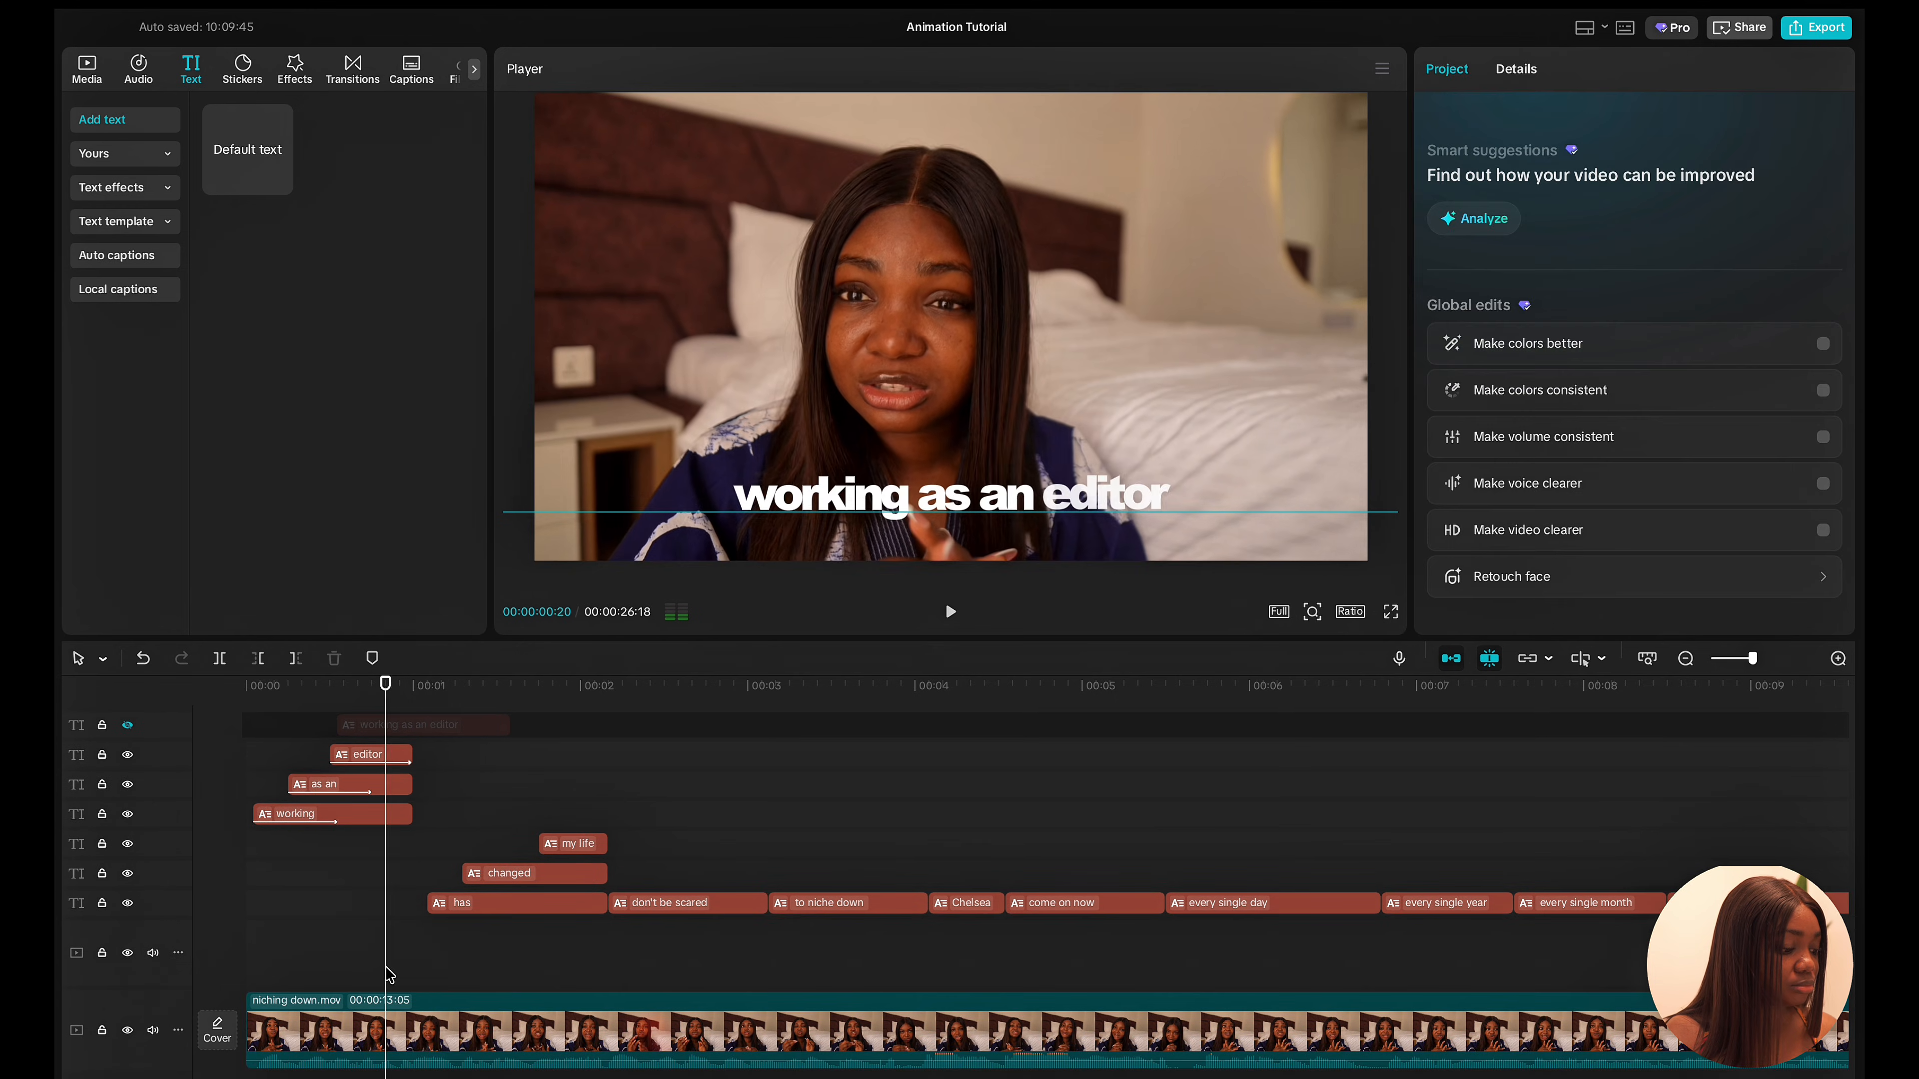
{"action": "key", "text": "space"}
{"action": "key", "text": "space"}
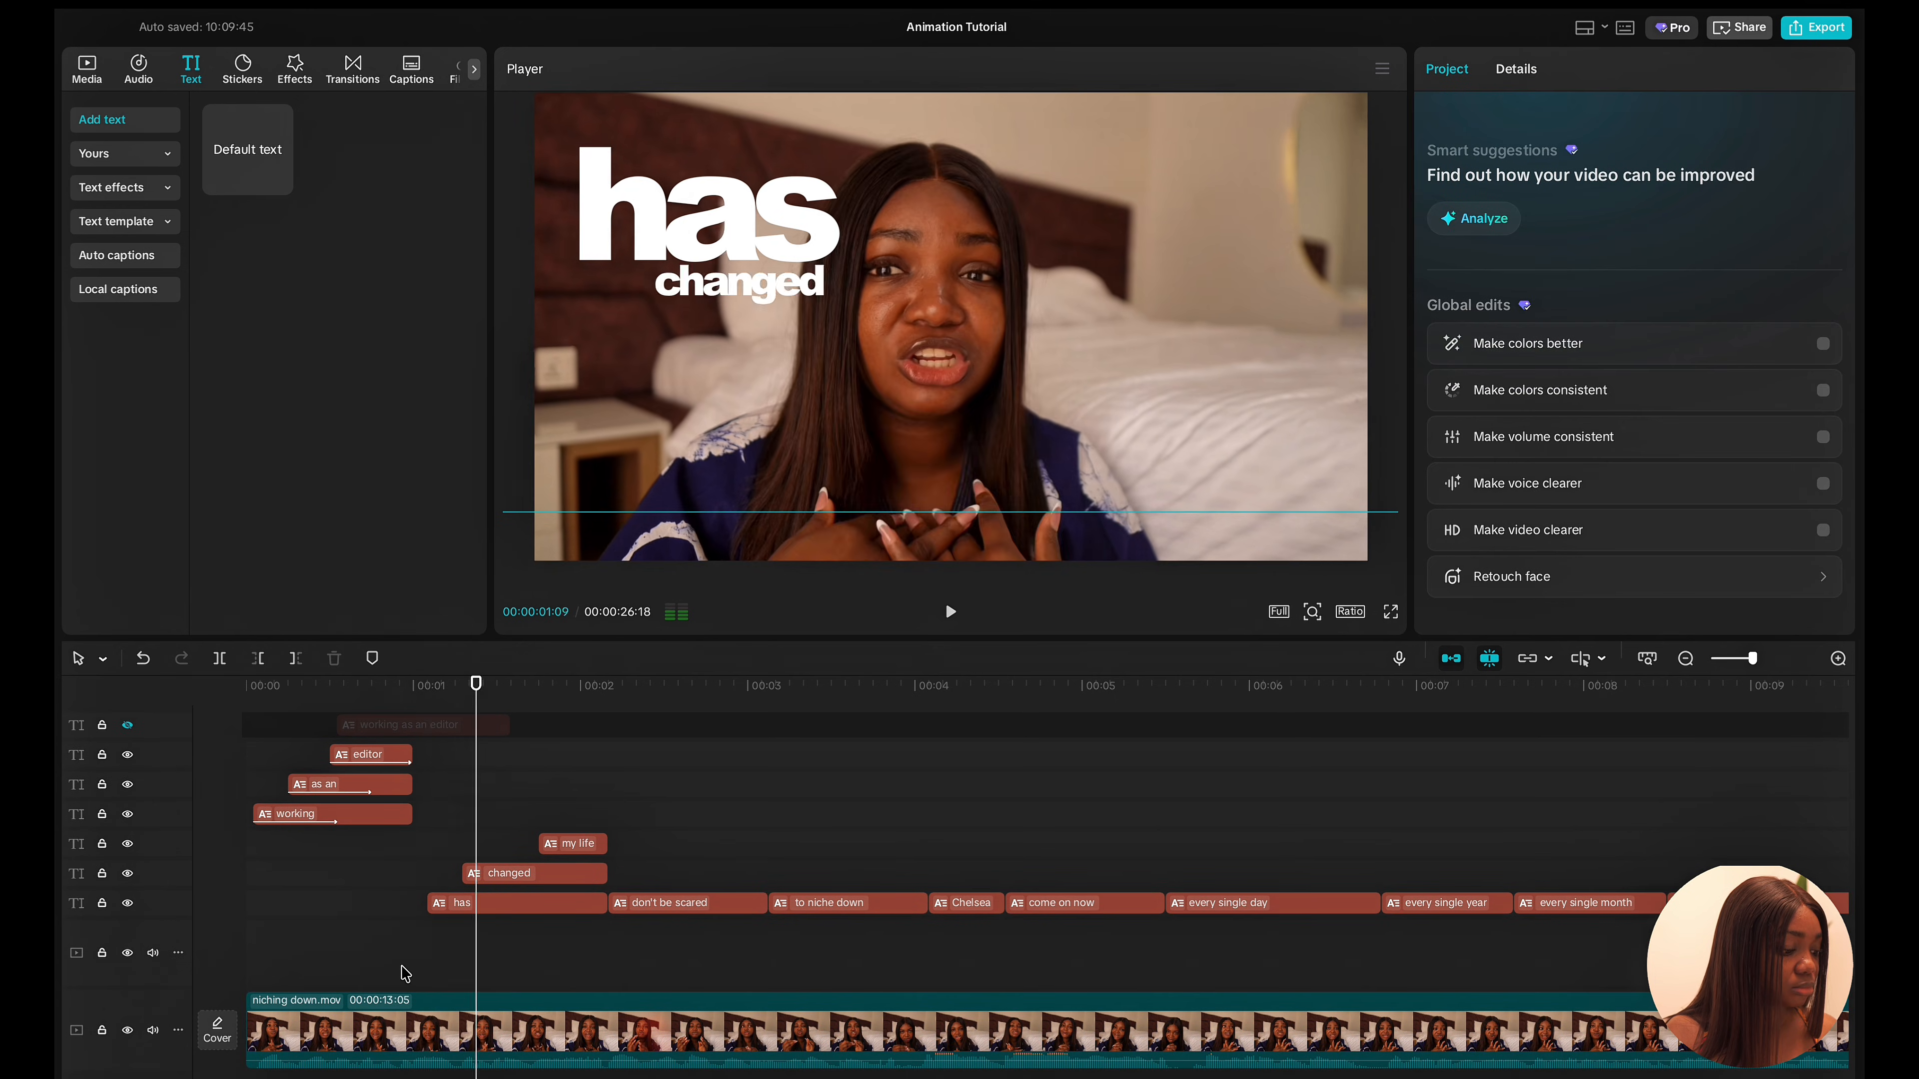
Increase the main video track's height and split niching down.mov at 00:00:01:06.
{"action": "left_click", "coordinate": [455, 981]}
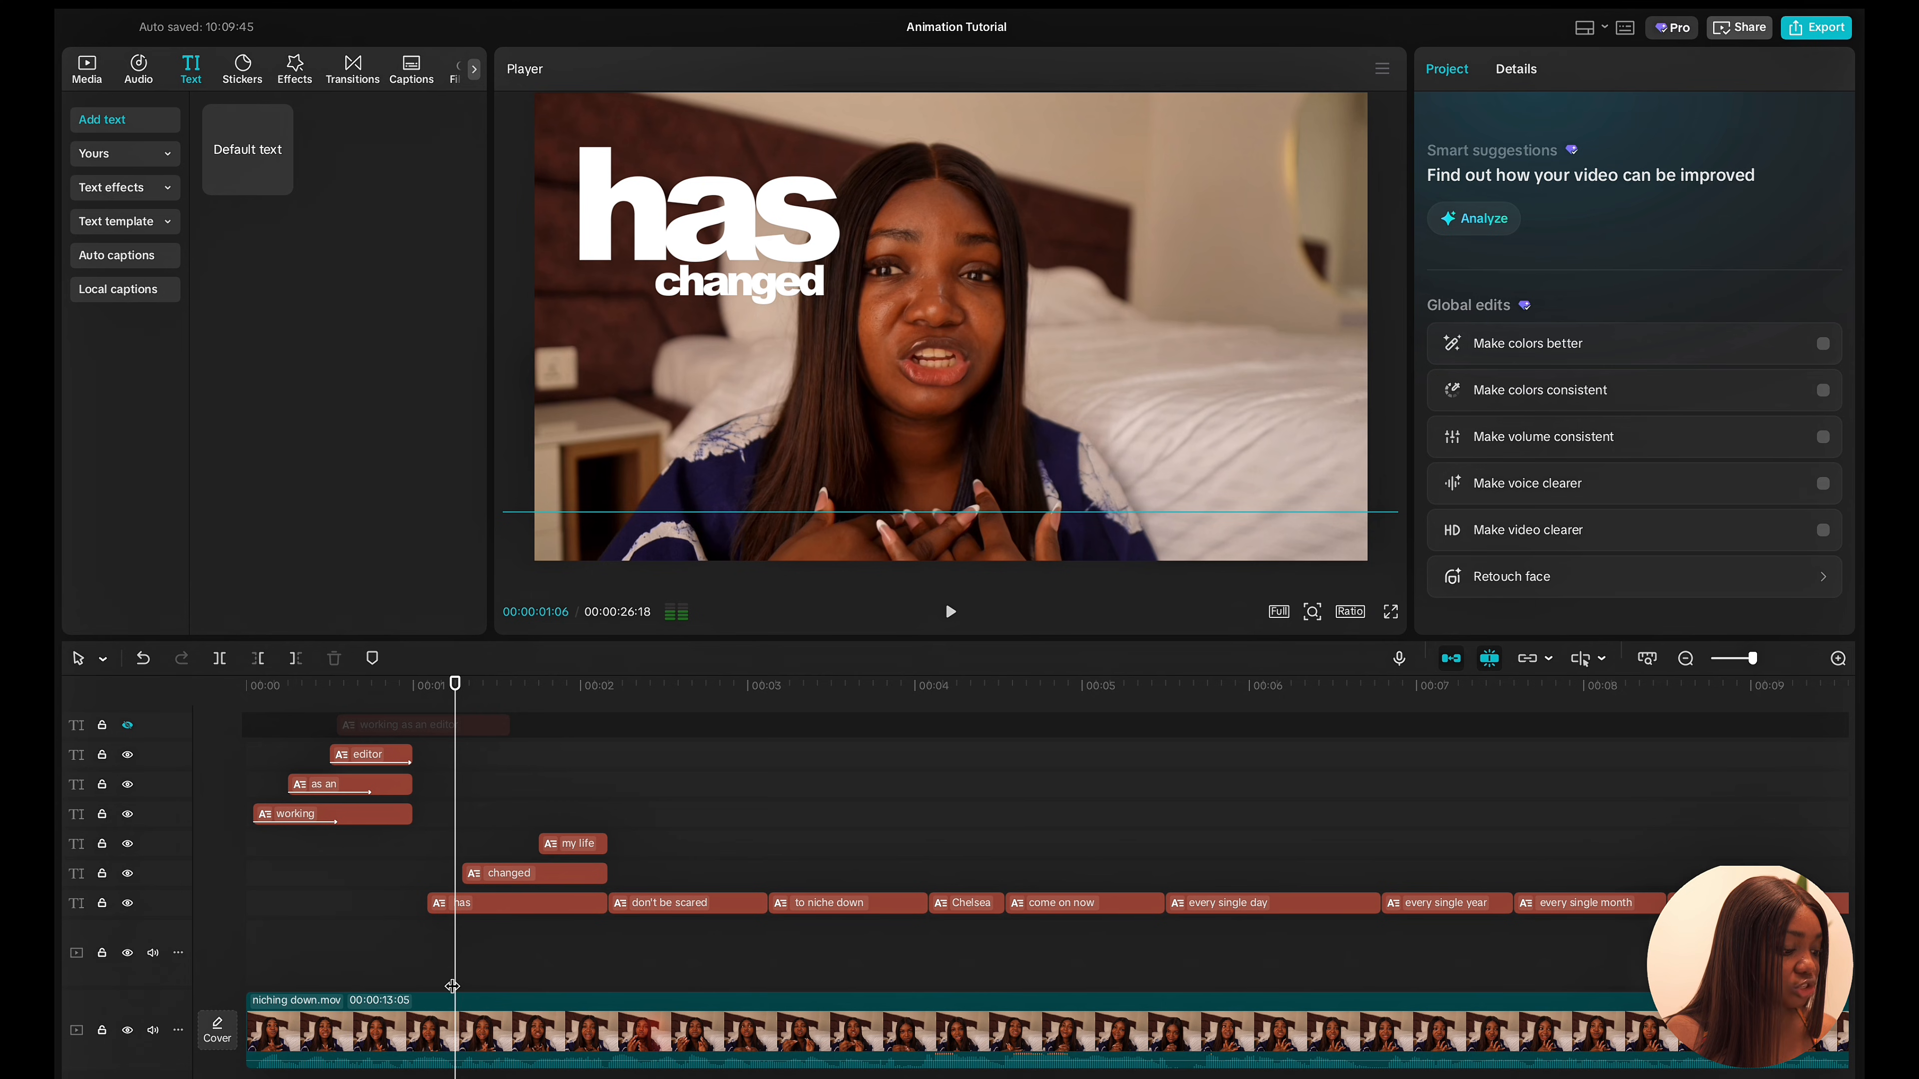
{"action": "left_click", "coordinate": [457, 1041]}
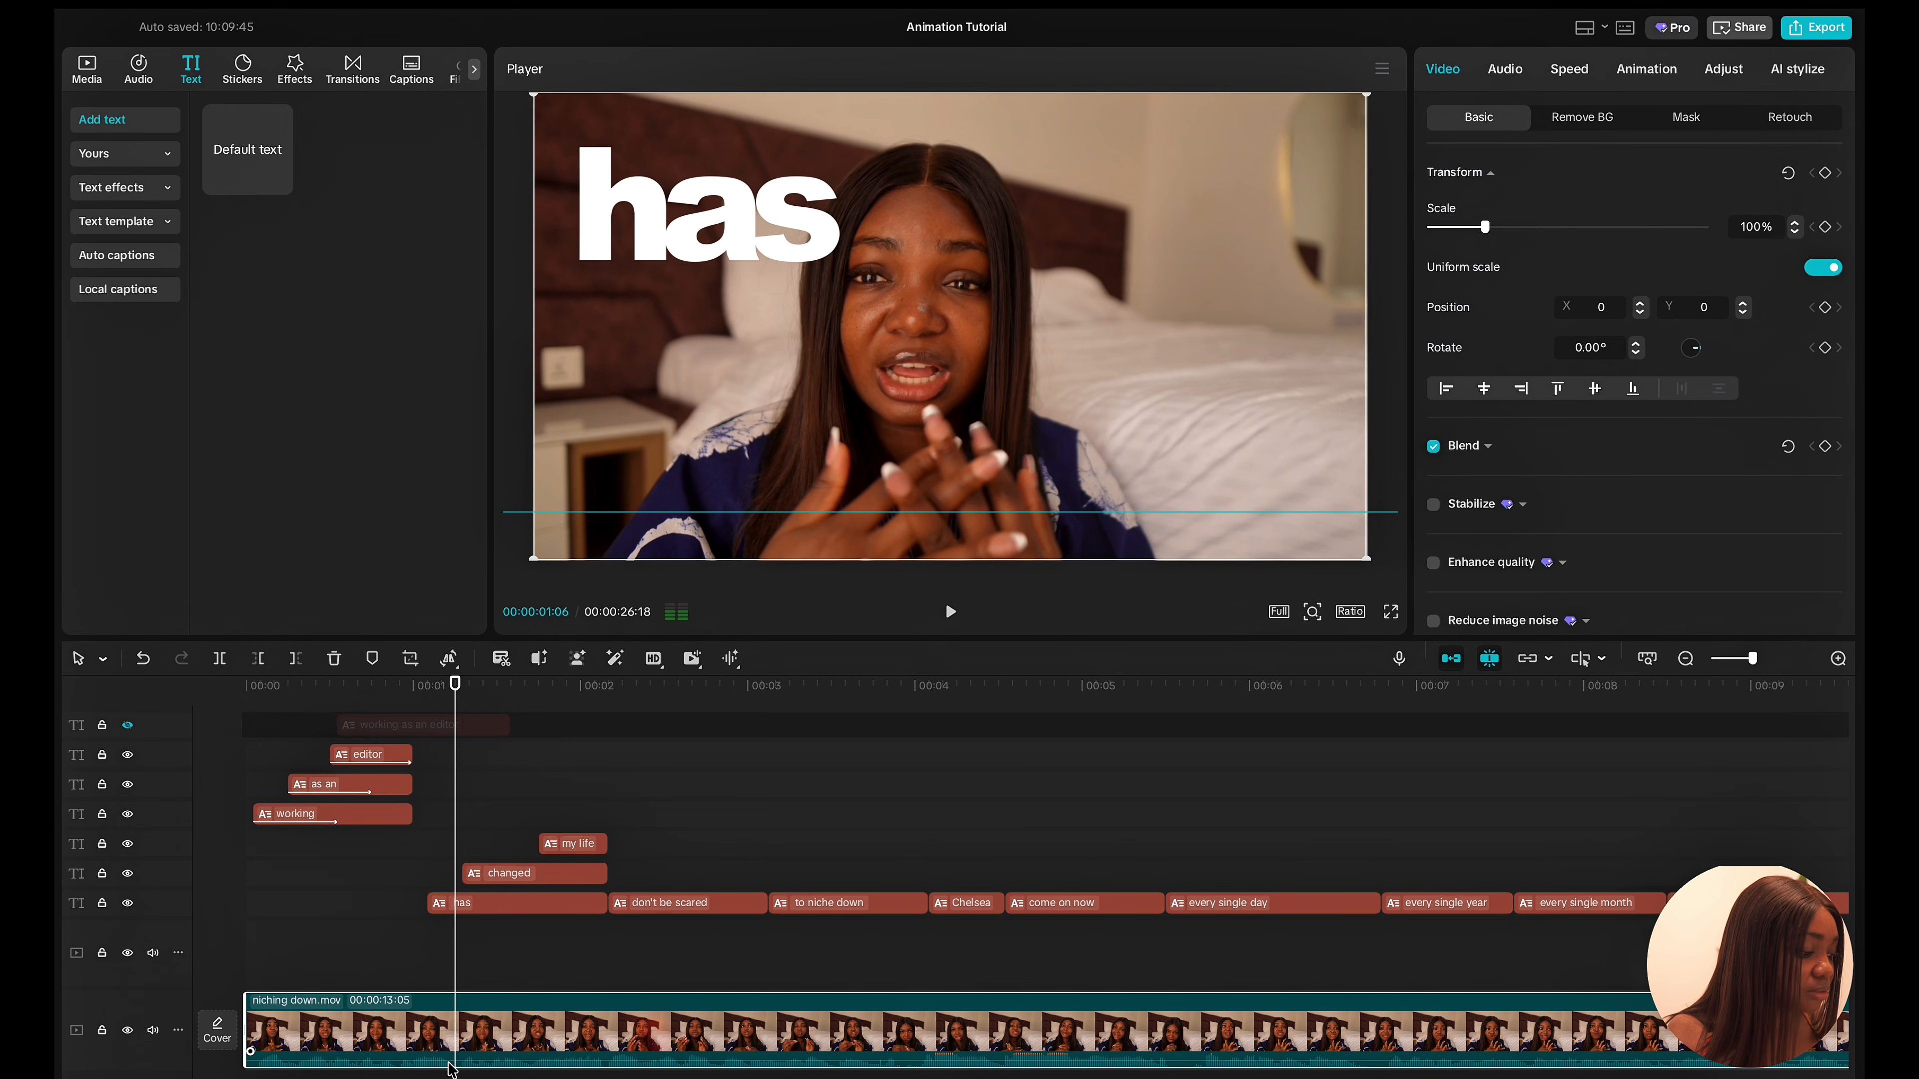
{"action": "right_click", "coordinate": [182, 1040]}
{"action": "mouse_move", "coordinate": [204, 1061]}
{"action": "left_click", "coordinate": [441, 1051]}
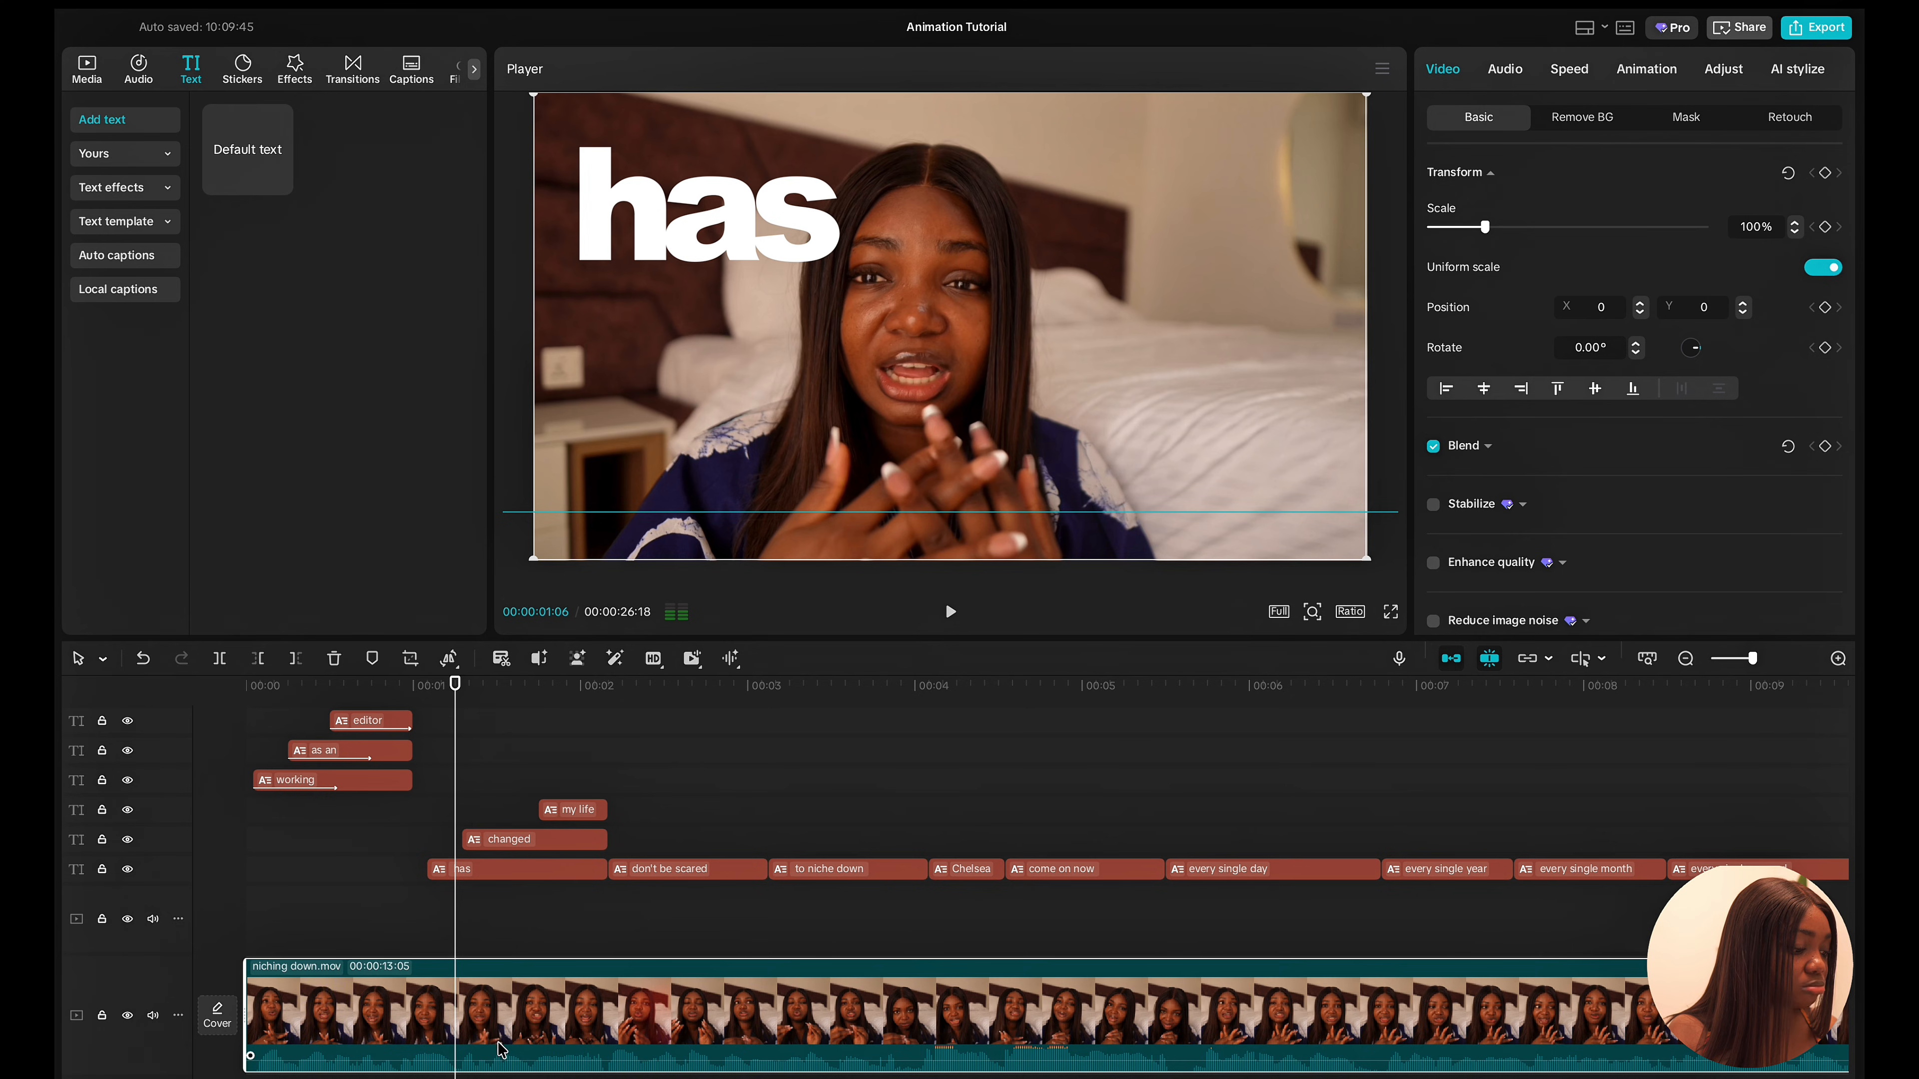
{"action": "key", "text": "ctrl+b"}
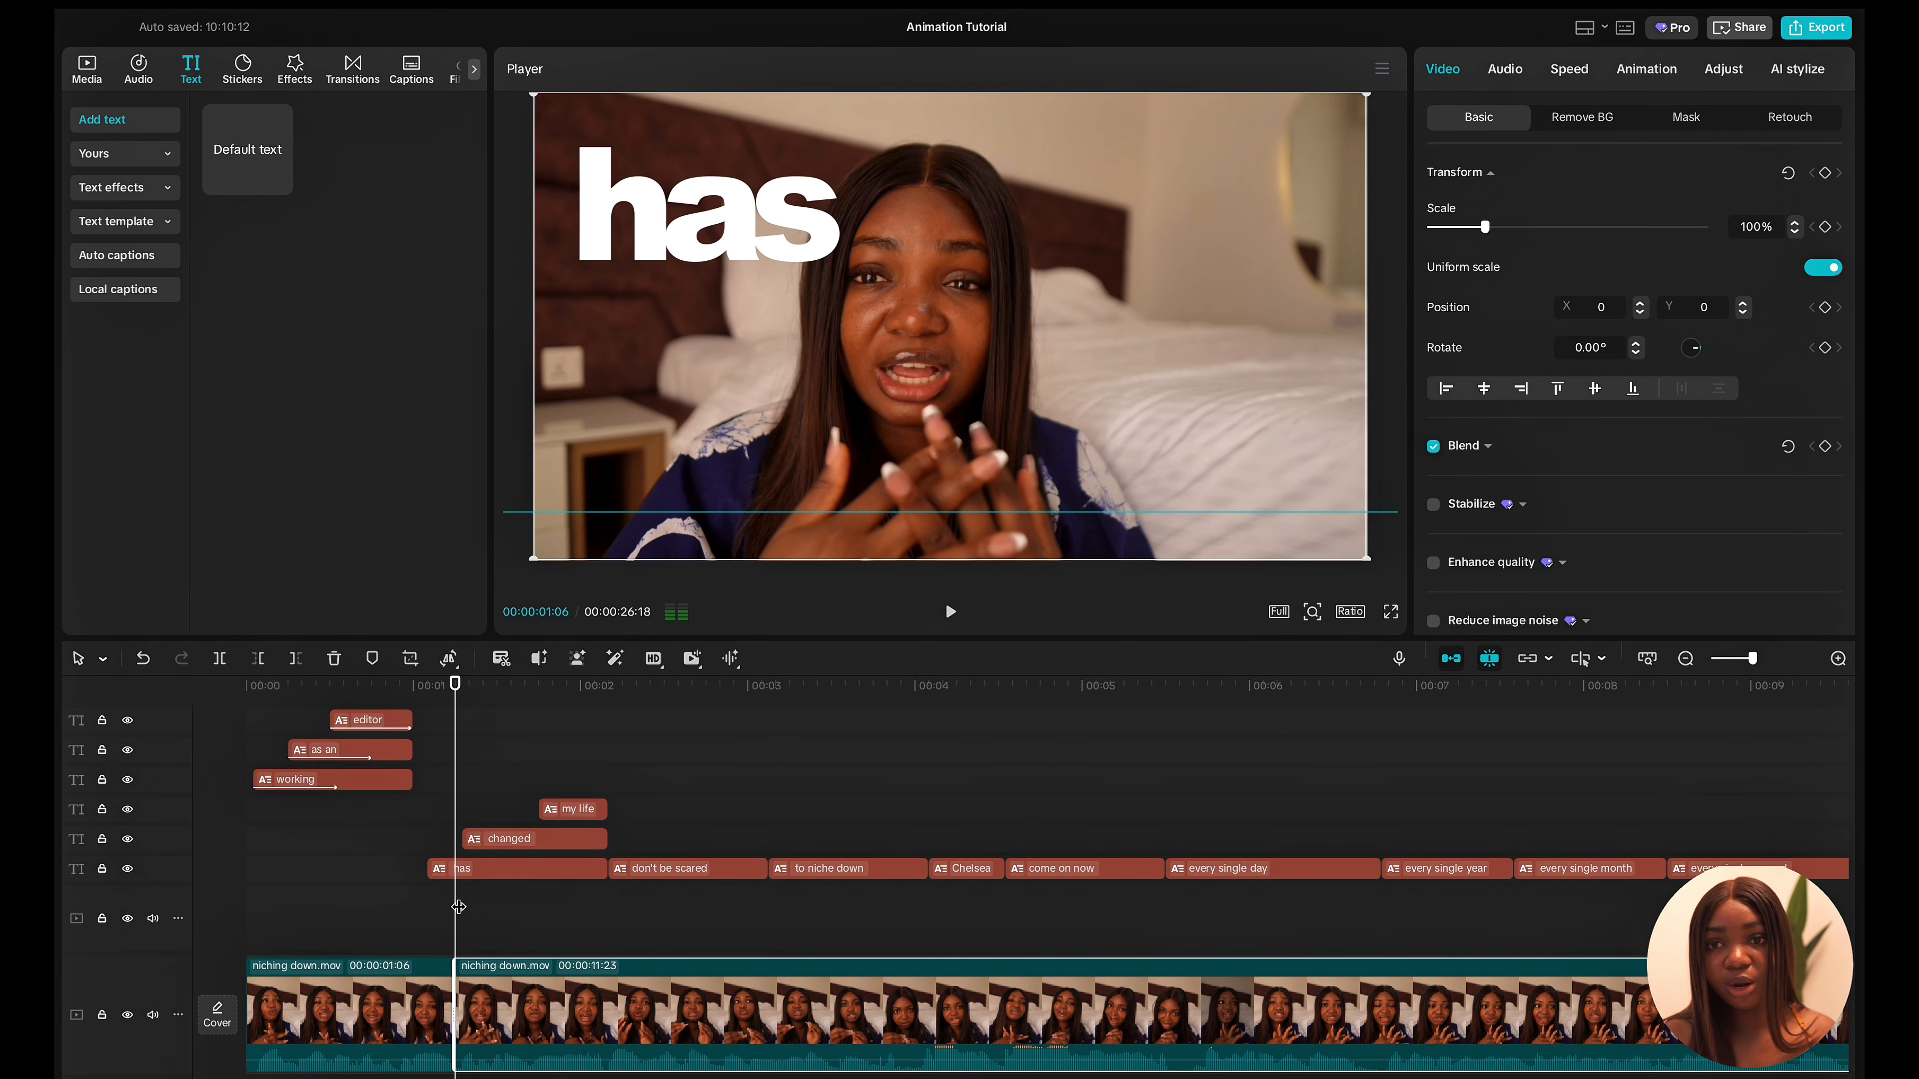
Split niching down.mov again at 00:00:02:03, near the end of the "my life" caption.
{"action": "key", "text": "space"}
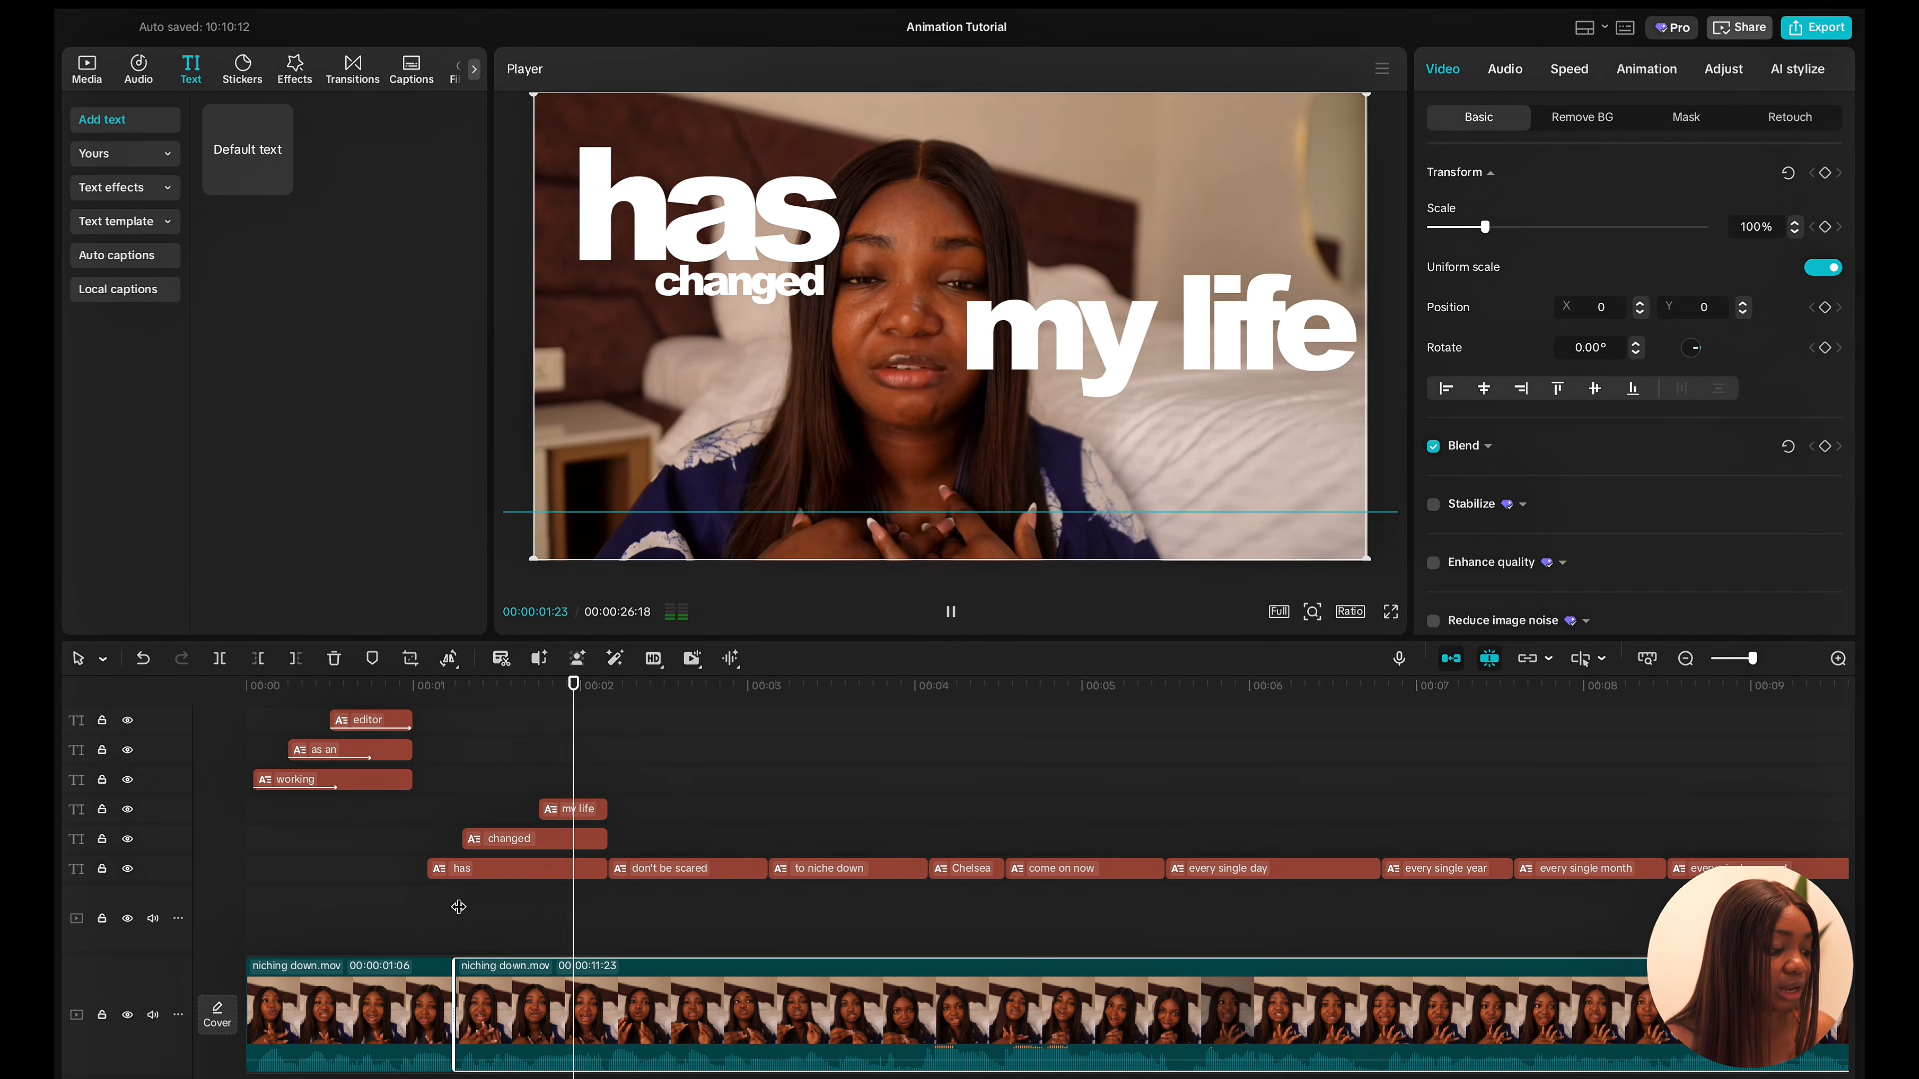
{"action": "key", "text": "space"}
{"action": "key", "text": "ctrl+b"}
Duplicate the segment between the two splits onto the track directly above it, and apply Auto removal to the copy's background.
{"action": "left_click", "coordinate": [512, 1013]}
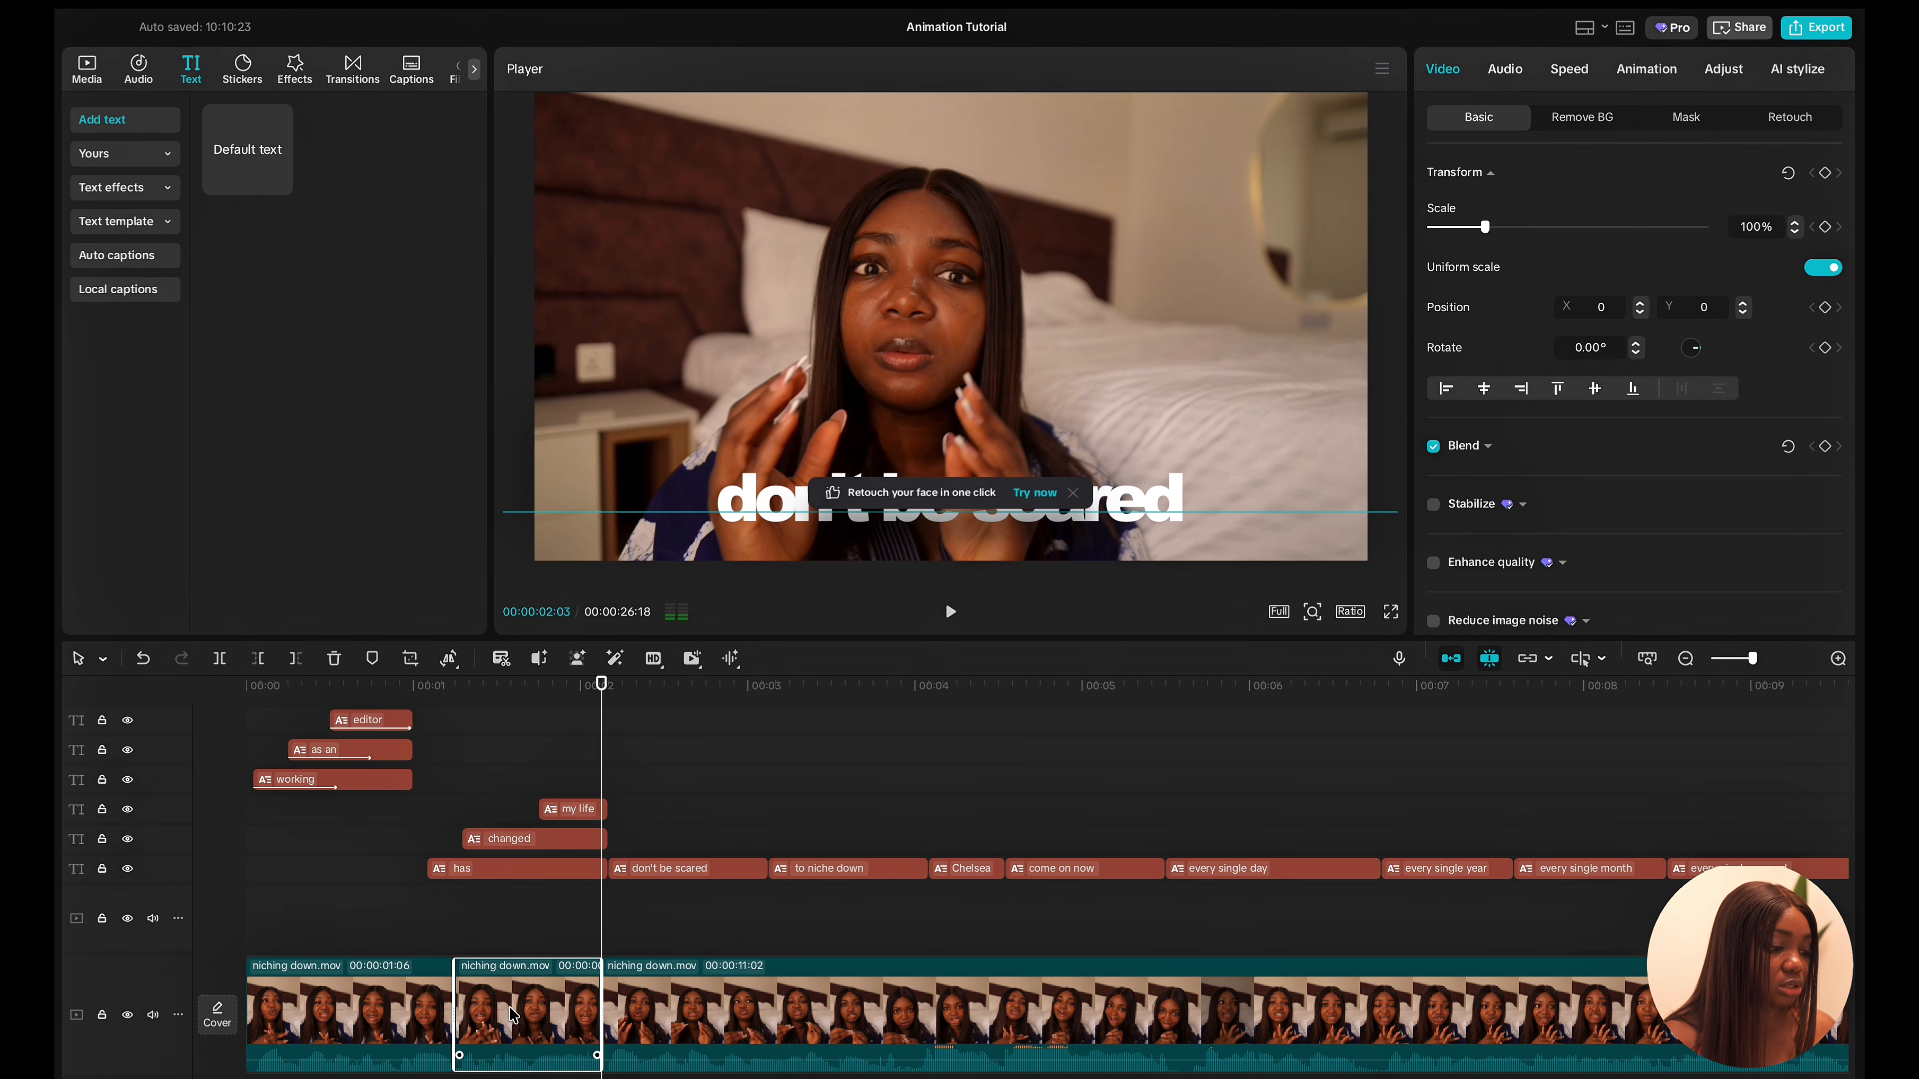
{"action": "key", "text": "ctrl+v"}
{"action": "mouse_move", "coordinate": [684, 913]}
{"action": "left_mouse_down"}
{"action": "mouse_move", "coordinate": [538, 911]}
{"action": "mouse_move", "coordinate": [539, 970]}
{"action": "left_mouse_up"}
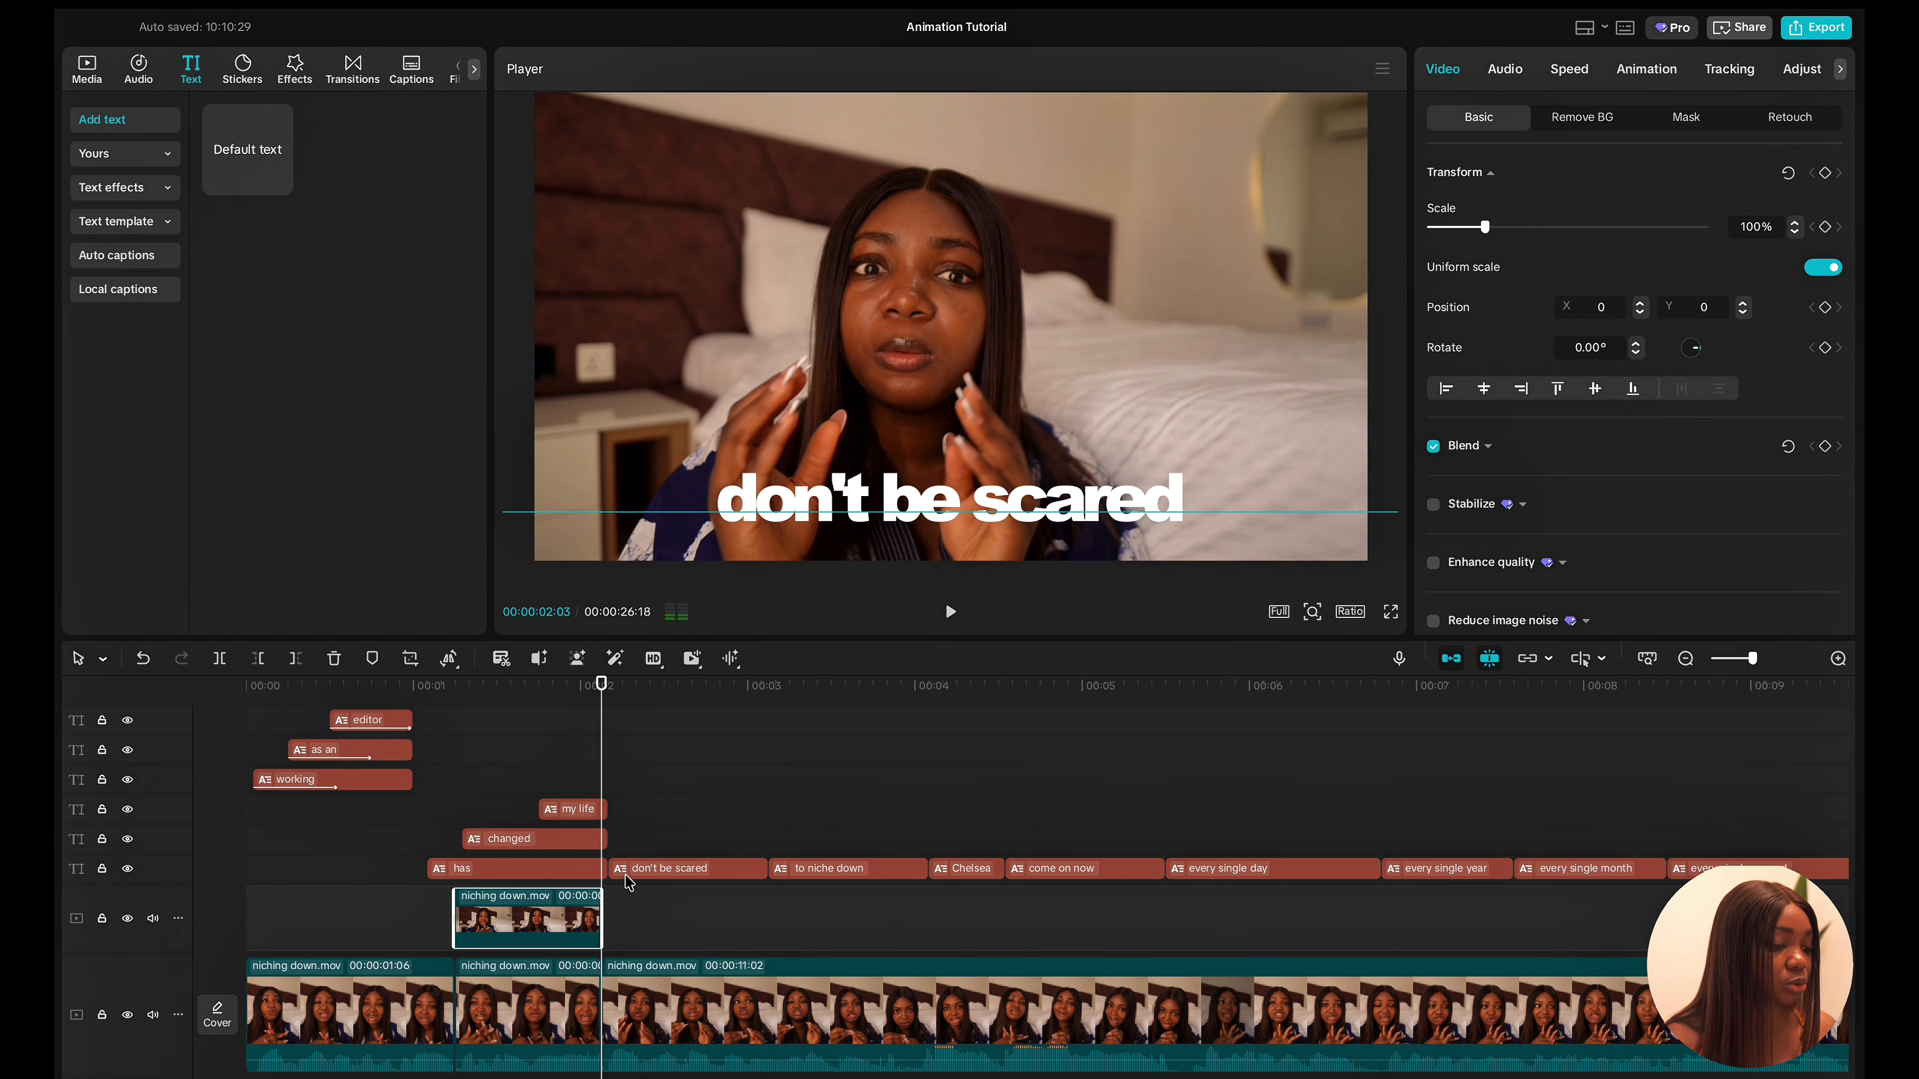
{"action": "left_click", "coordinate": [1603, 121]}
{"action": "left_click", "coordinate": [1433, 175]}
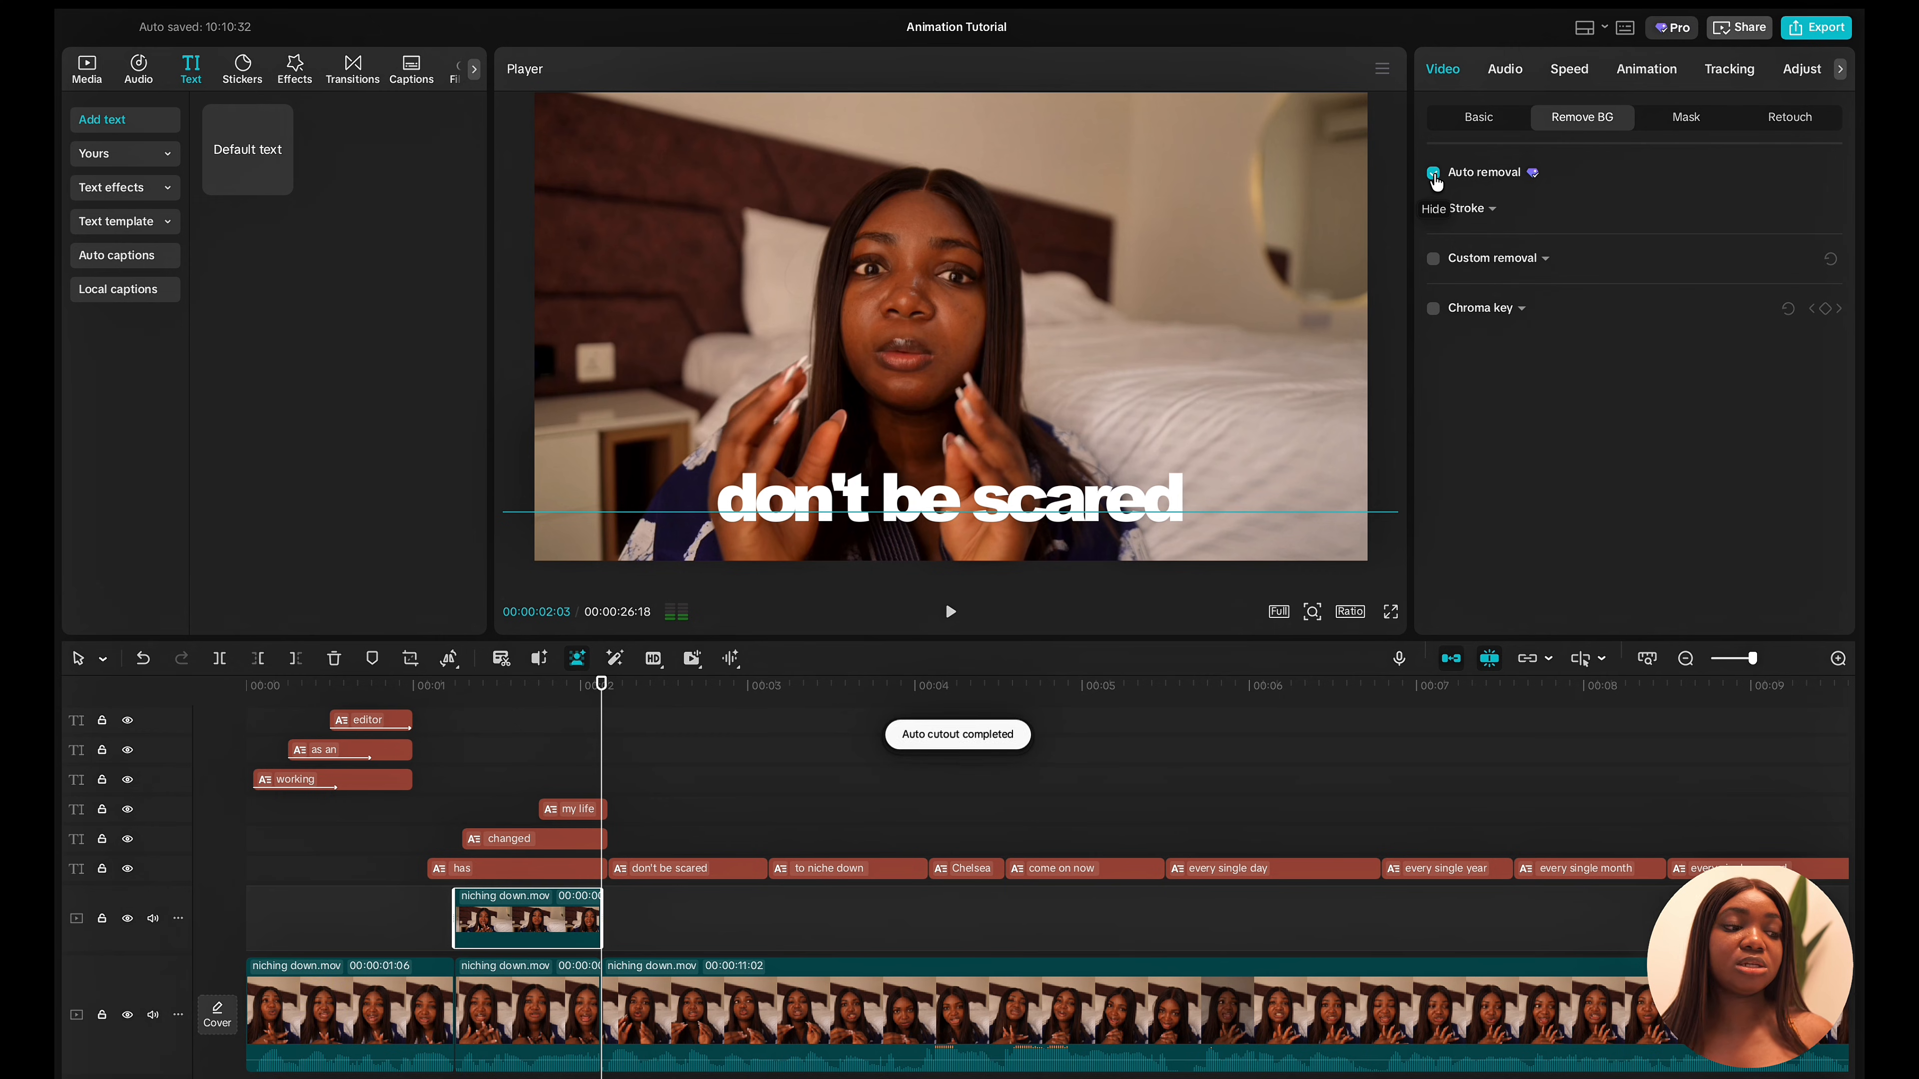
Move the background-removed segment onto a new track above the "has", "changed" and "my life" captions.
{"action": "left_click", "coordinate": [505, 815]}
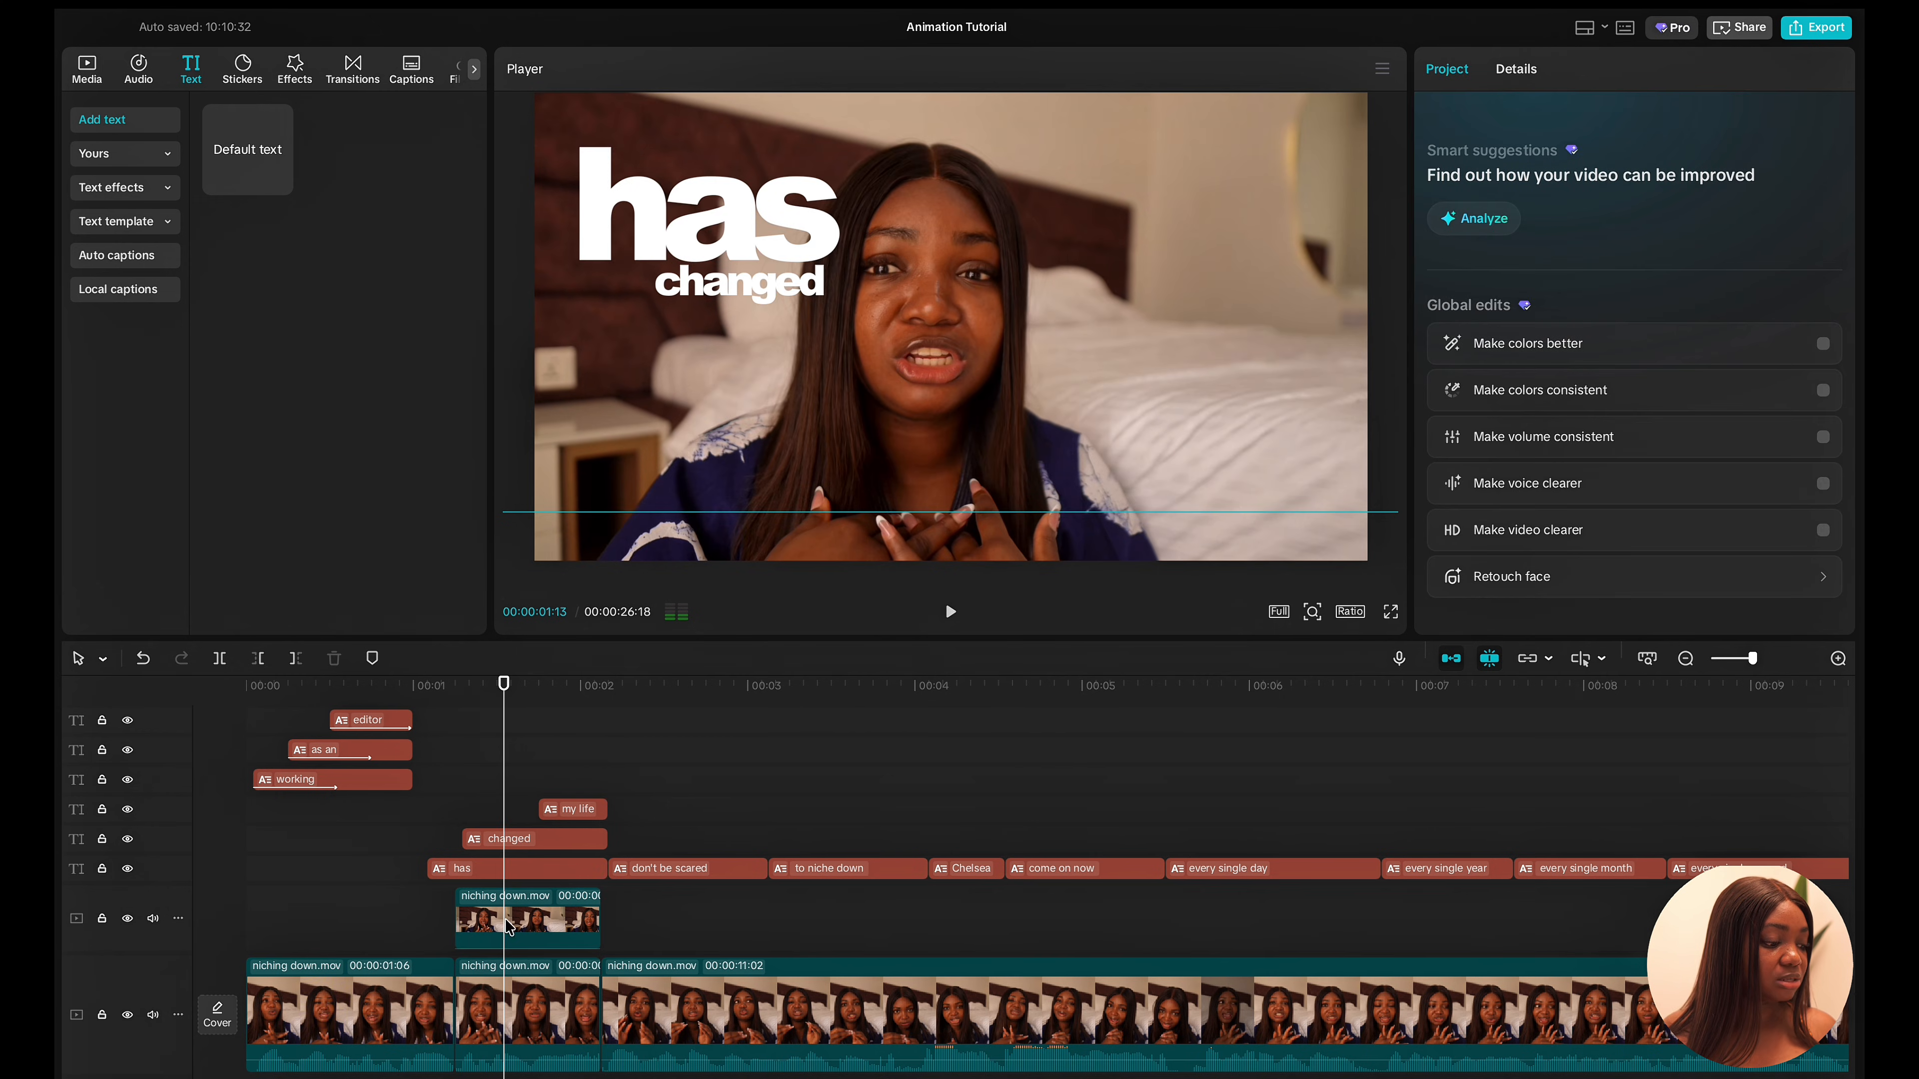
{"action": "left_click", "coordinate": [511, 934]}
{"action": "left_click_drag", "start_coordinate": [511, 934], "coordinate": [519, 780]}
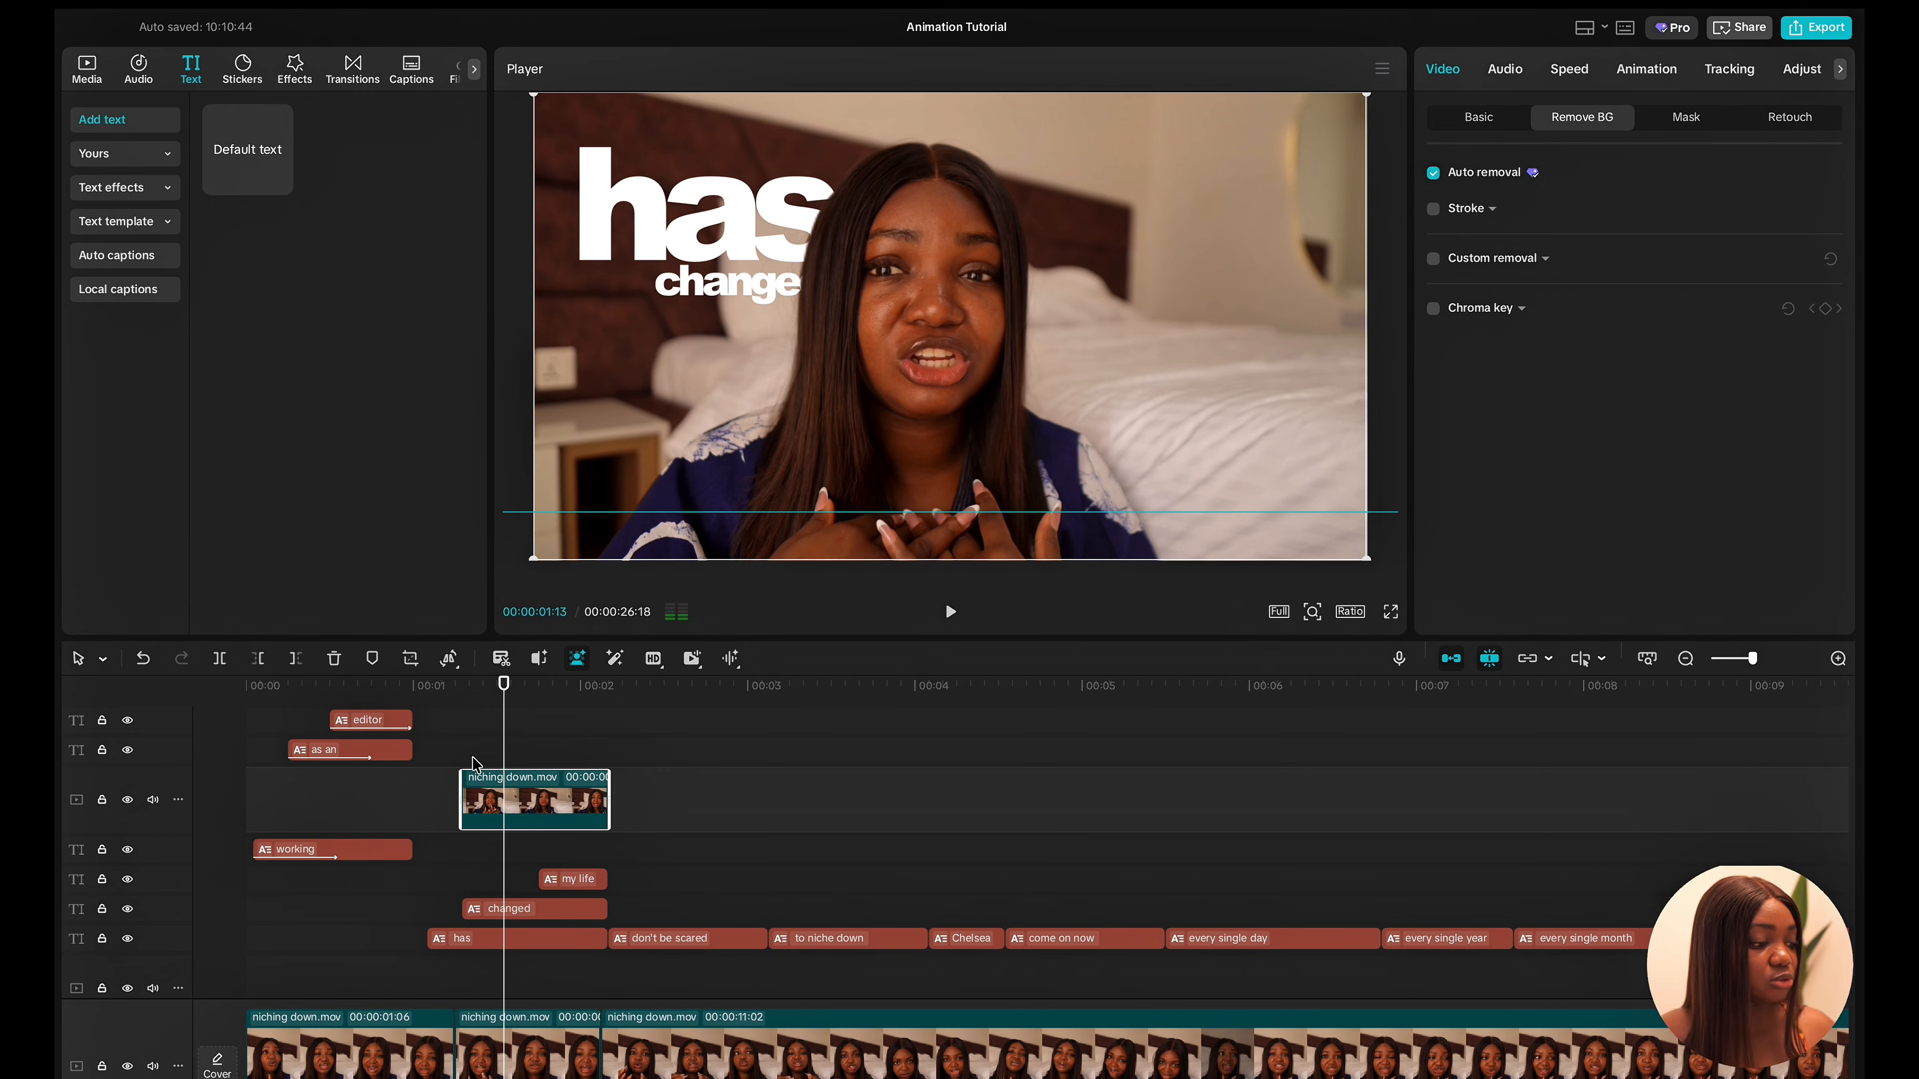
Trim the start of the "has" caption to 00:00:01:06, in line with the first split in the main video.
{"action": "left_click", "coordinate": [434, 979]}
{"action": "left_click", "coordinate": [460, 1000]}
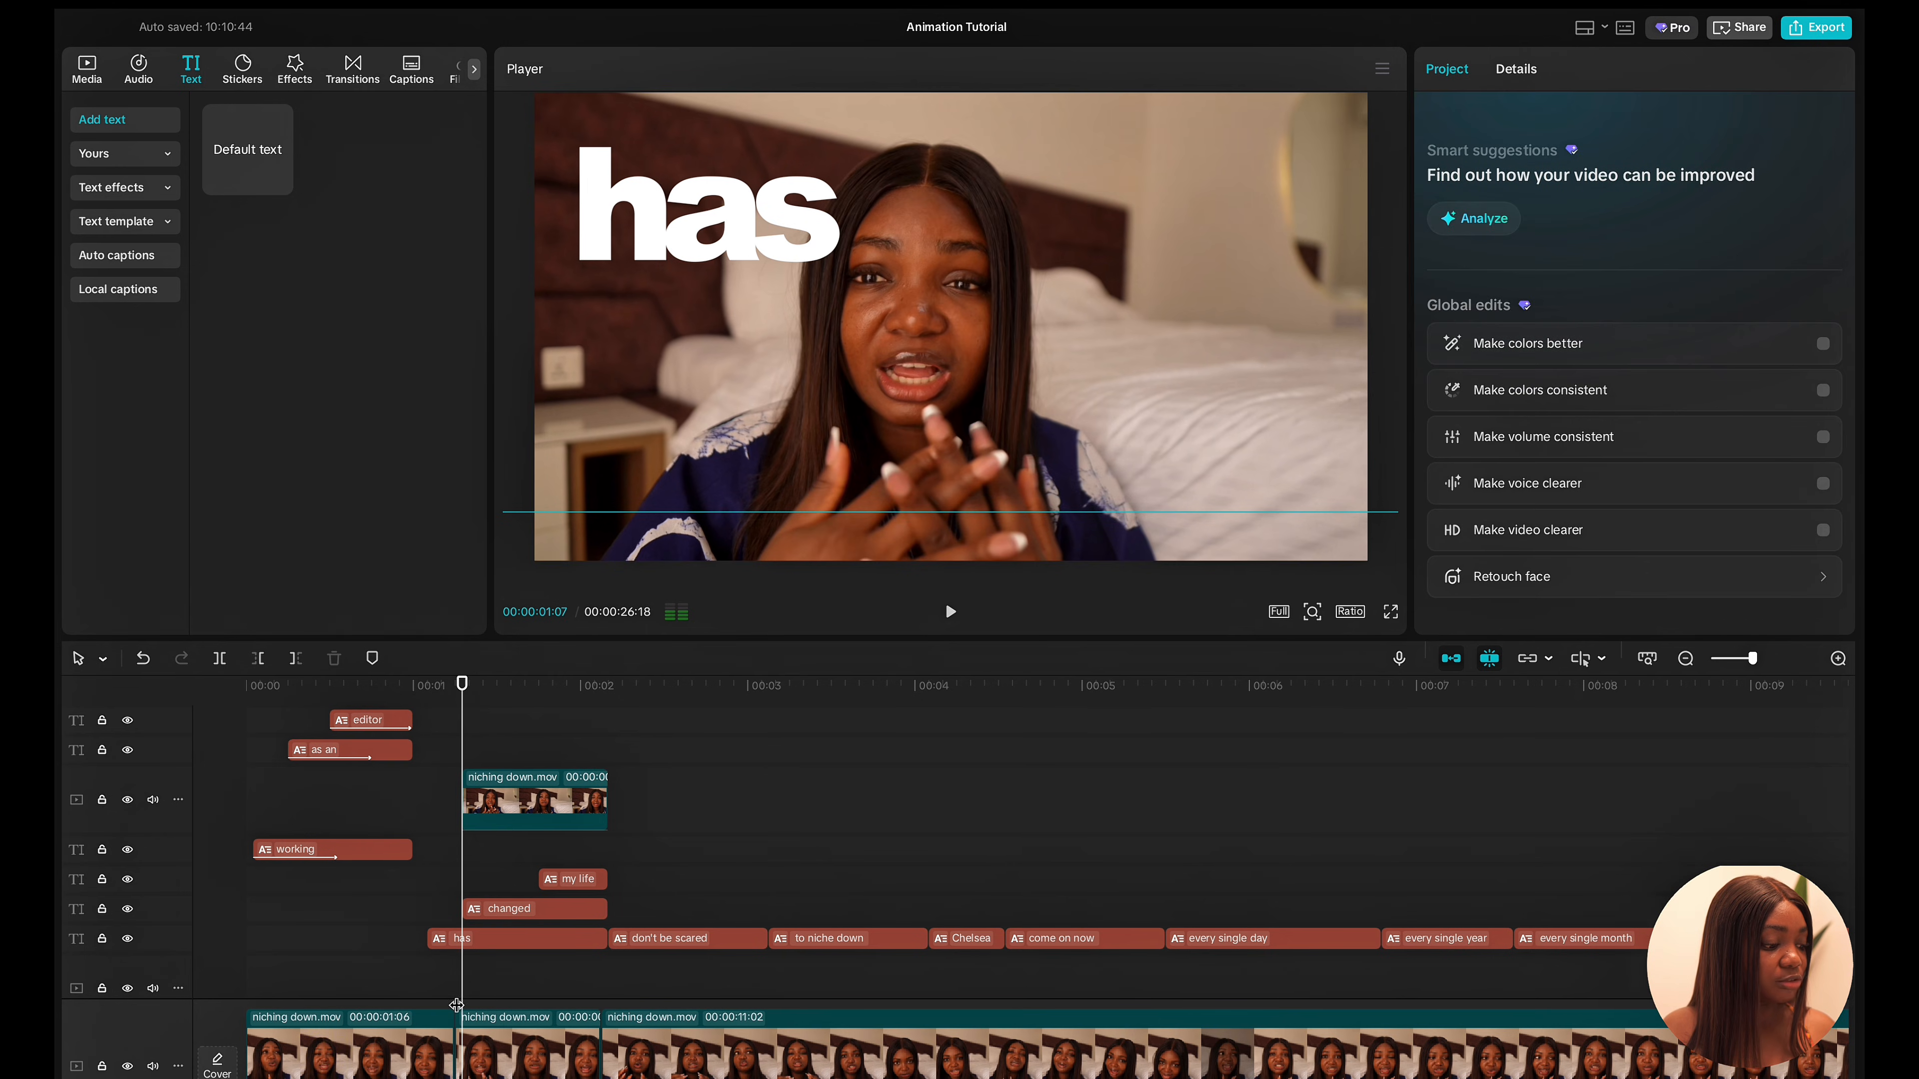
{"action": "left_click", "coordinate": [451, 977]}
{"action": "left_click", "coordinate": [454, 942]}
{"action": "left_click_drag", "start_coordinate": [423, 936], "coordinate": [454, 938]}
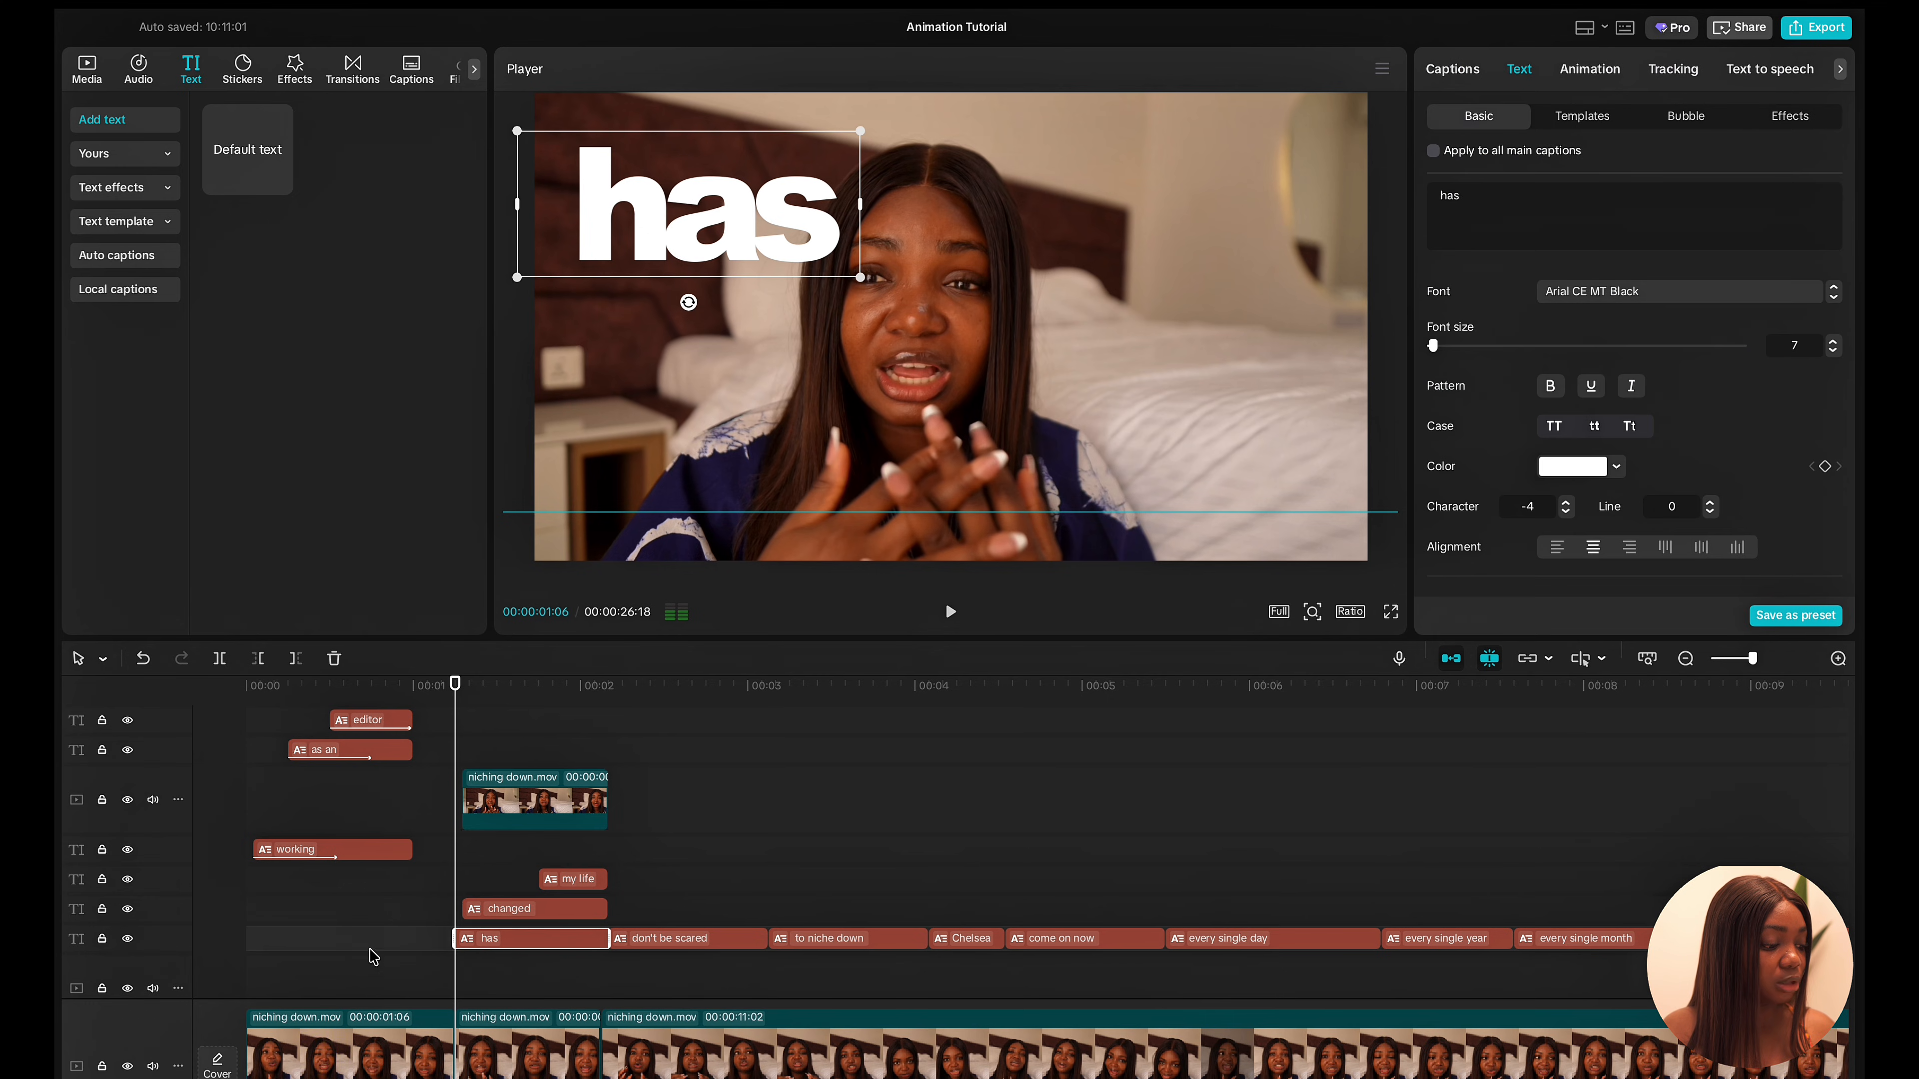
Mute the main video track and play back the "has changed my life" section with the cutout.
{"action": "left_click", "coordinate": [153, 1066]}
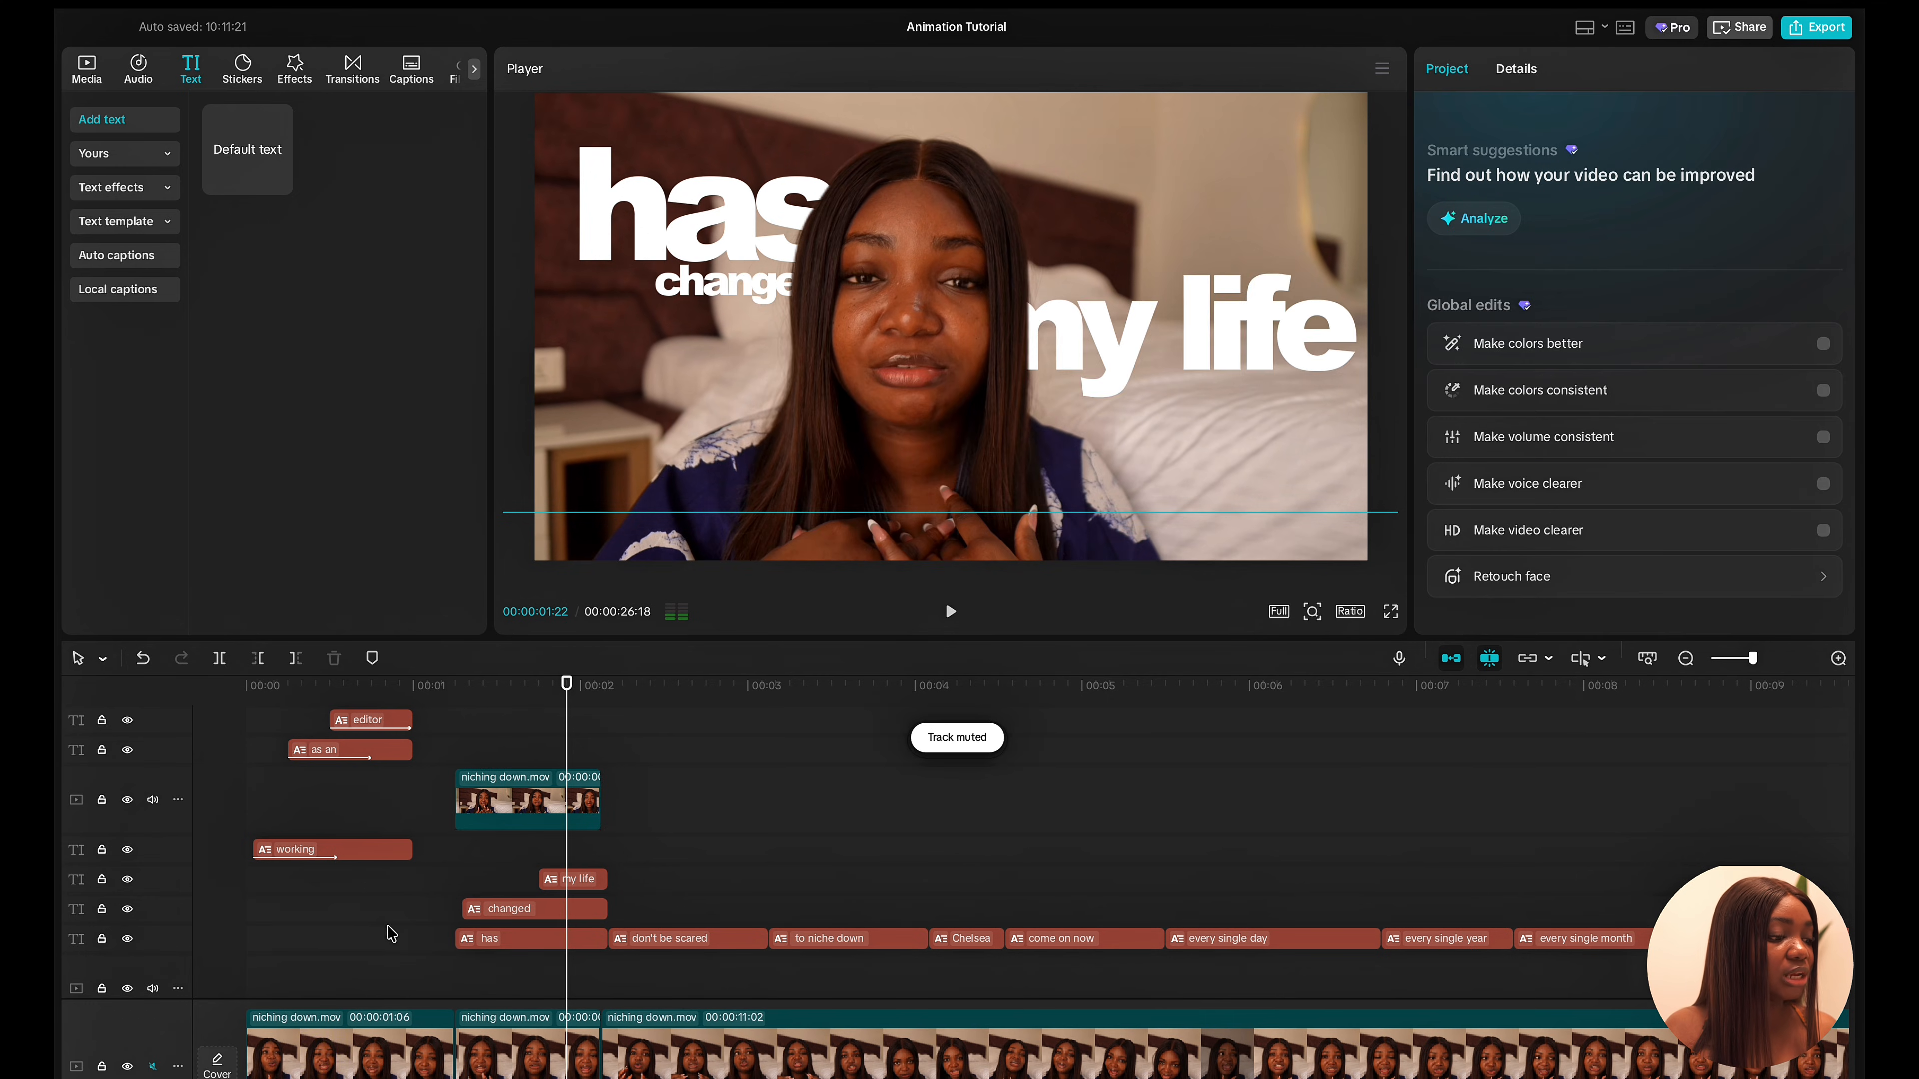
{"action": "left_click", "coordinate": [388, 937]}
{"action": "key", "text": "space"}
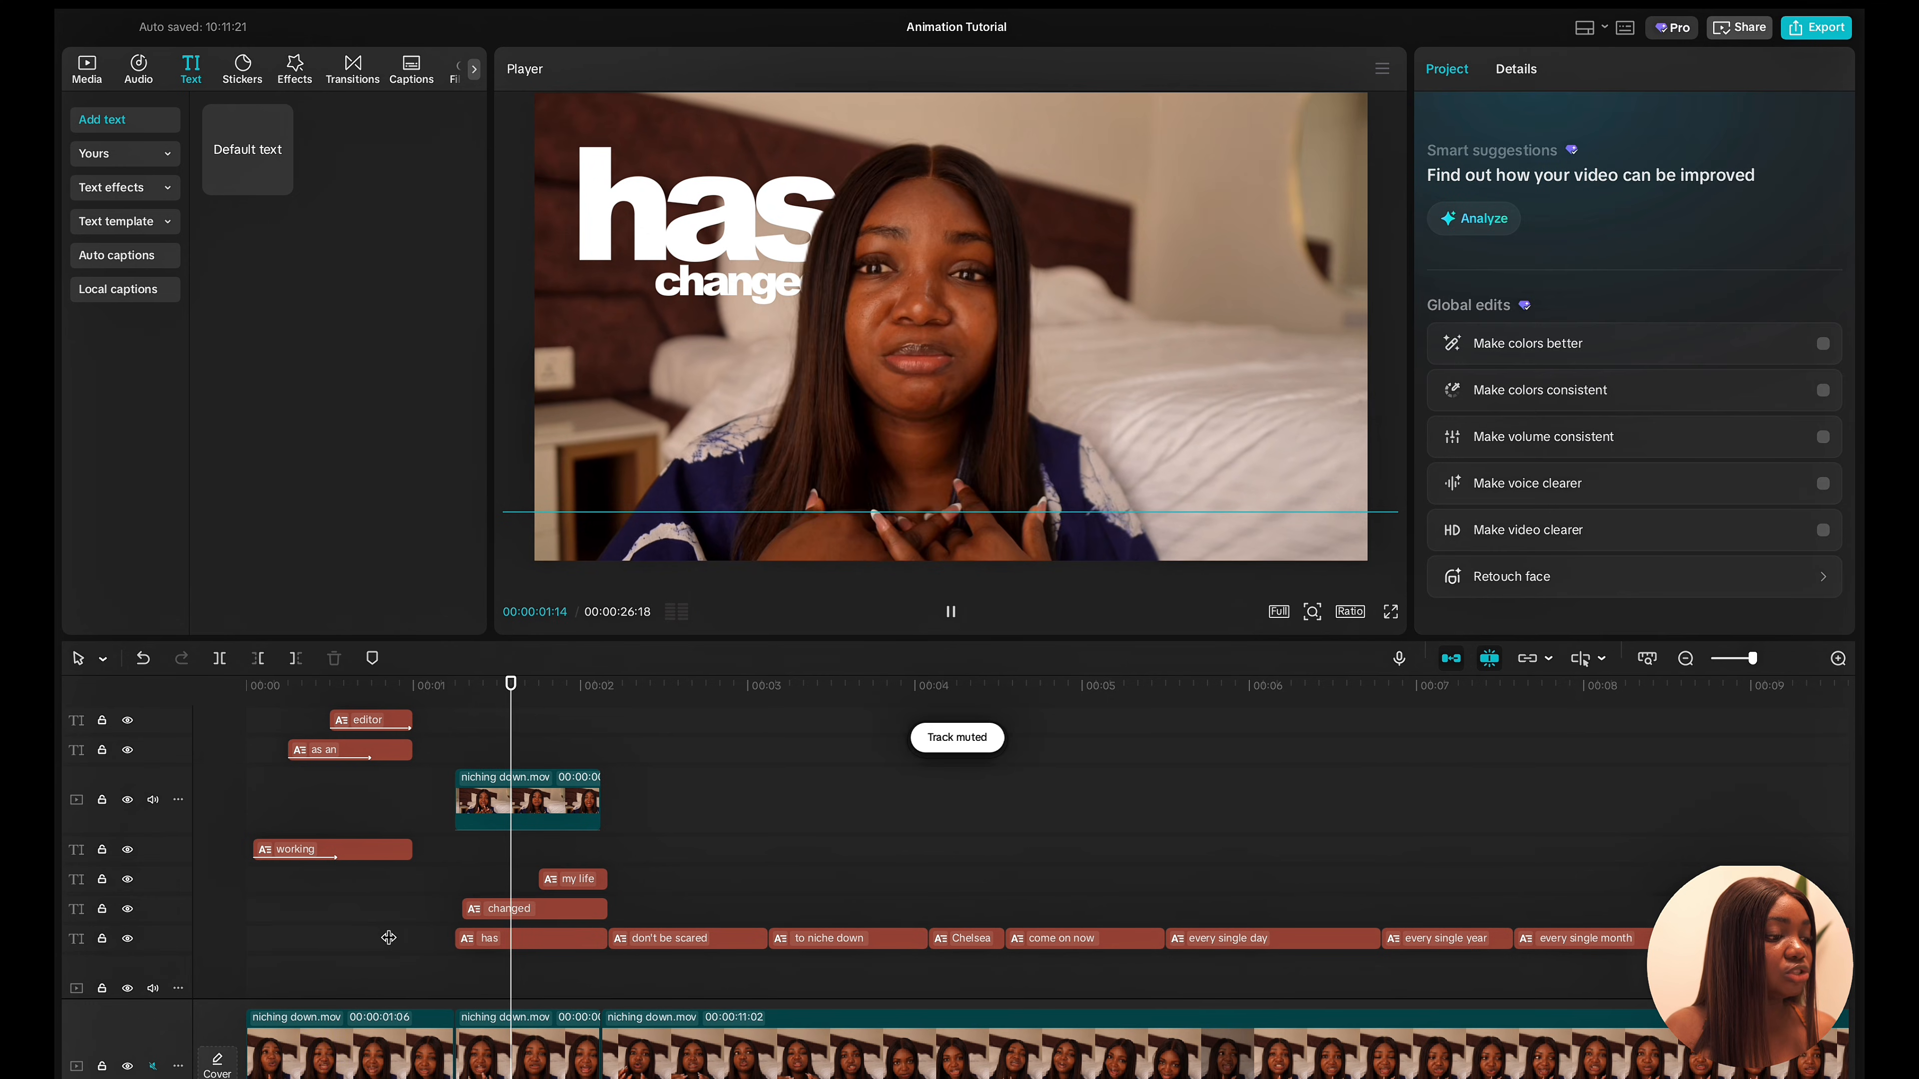
{"action": "key", "text": "space"}
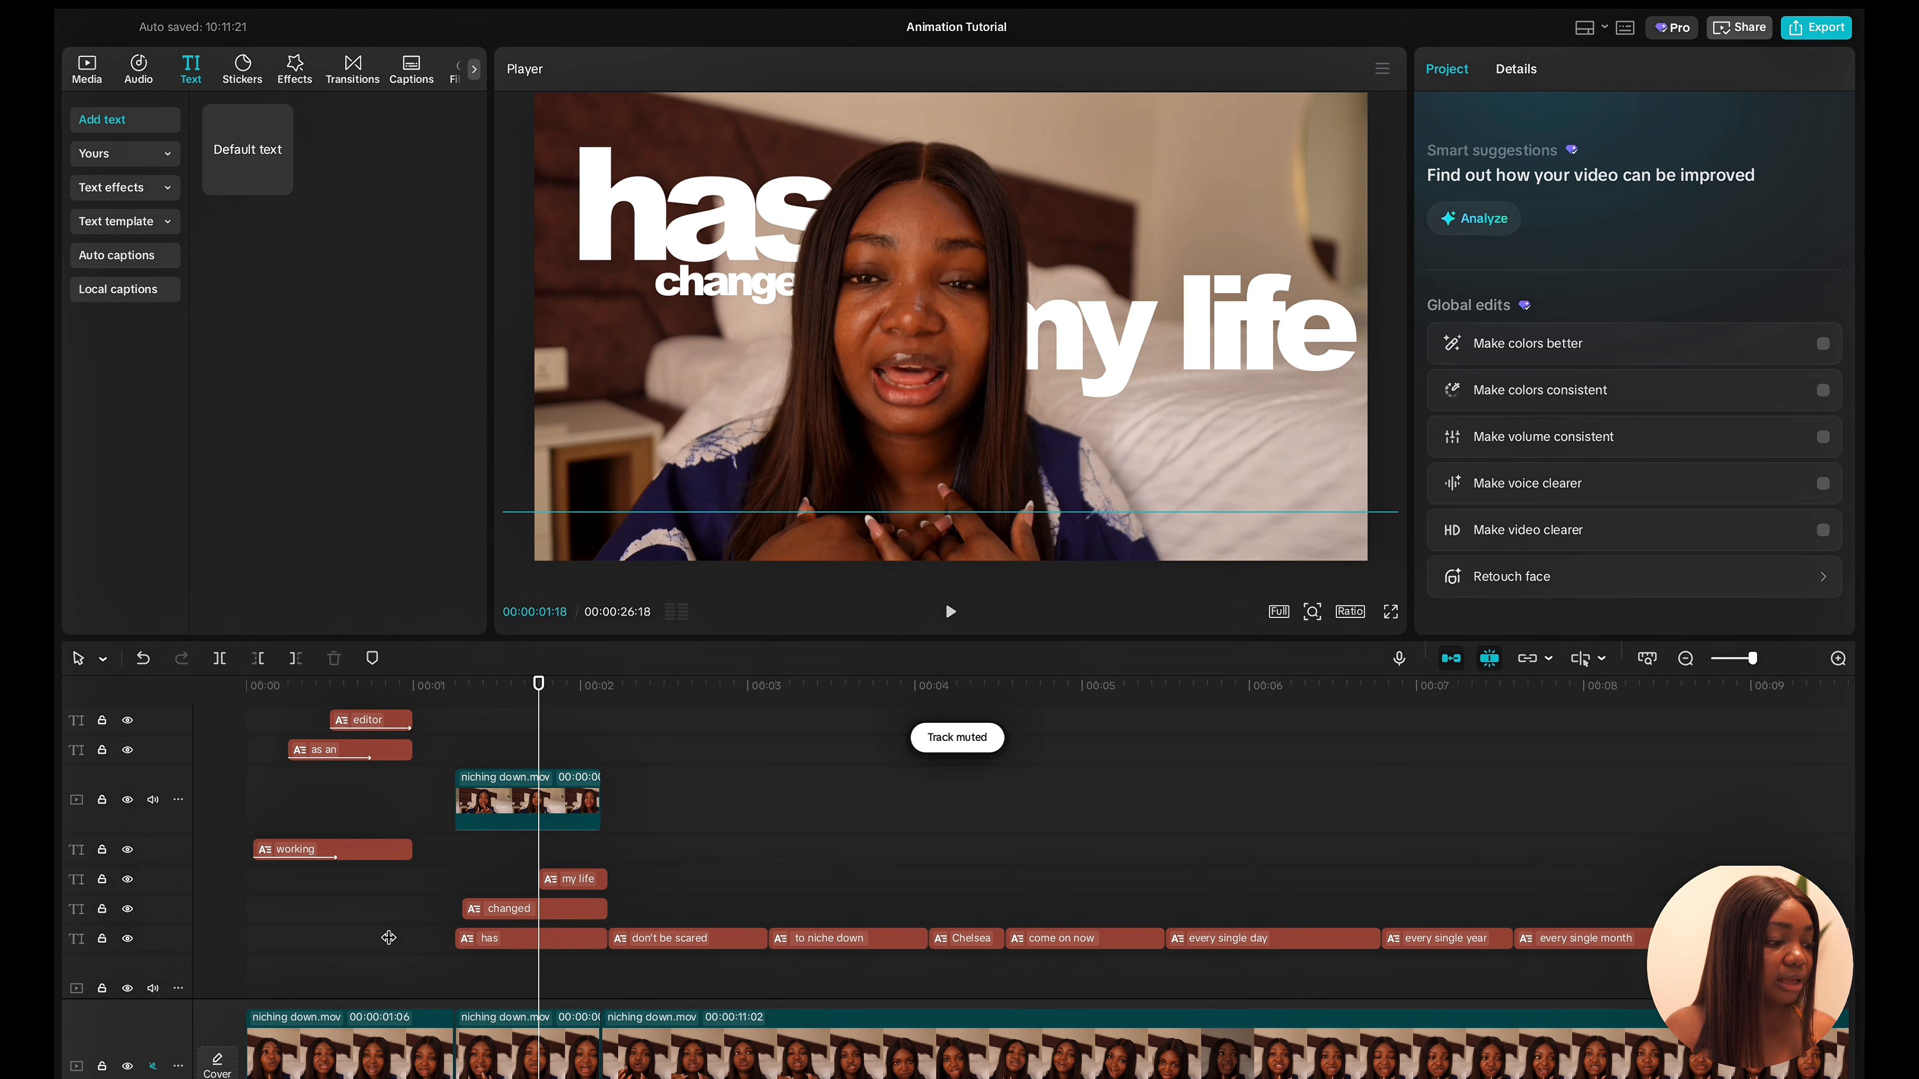
{"action": "key", "text": "space"}
{"action": "key", "text": "space"}
Apply the Fold entrance animation to the "my life" caption and preview it.
{"action": "left_click", "coordinate": [572, 890]}
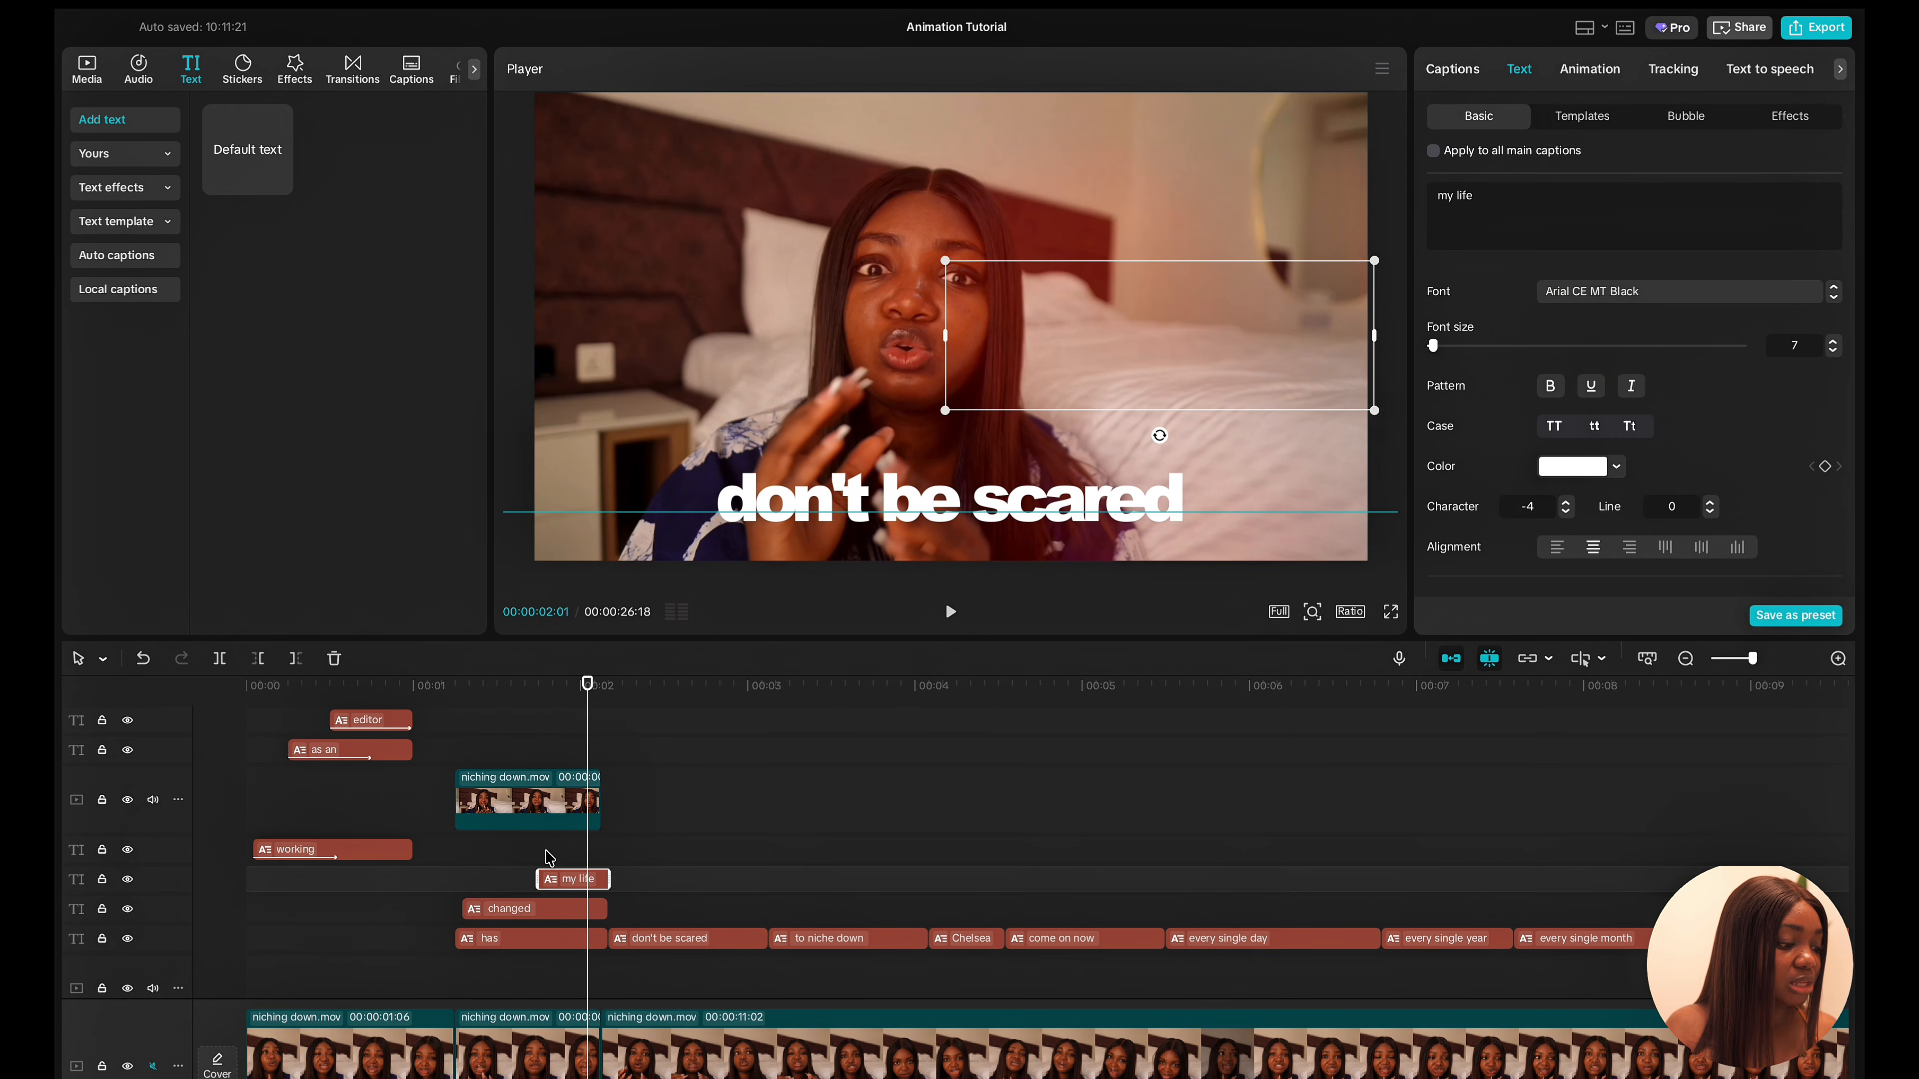
{"action": "left_click", "coordinate": [547, 864]}
{"action": "left_click", "coordinate": [559, 882]}
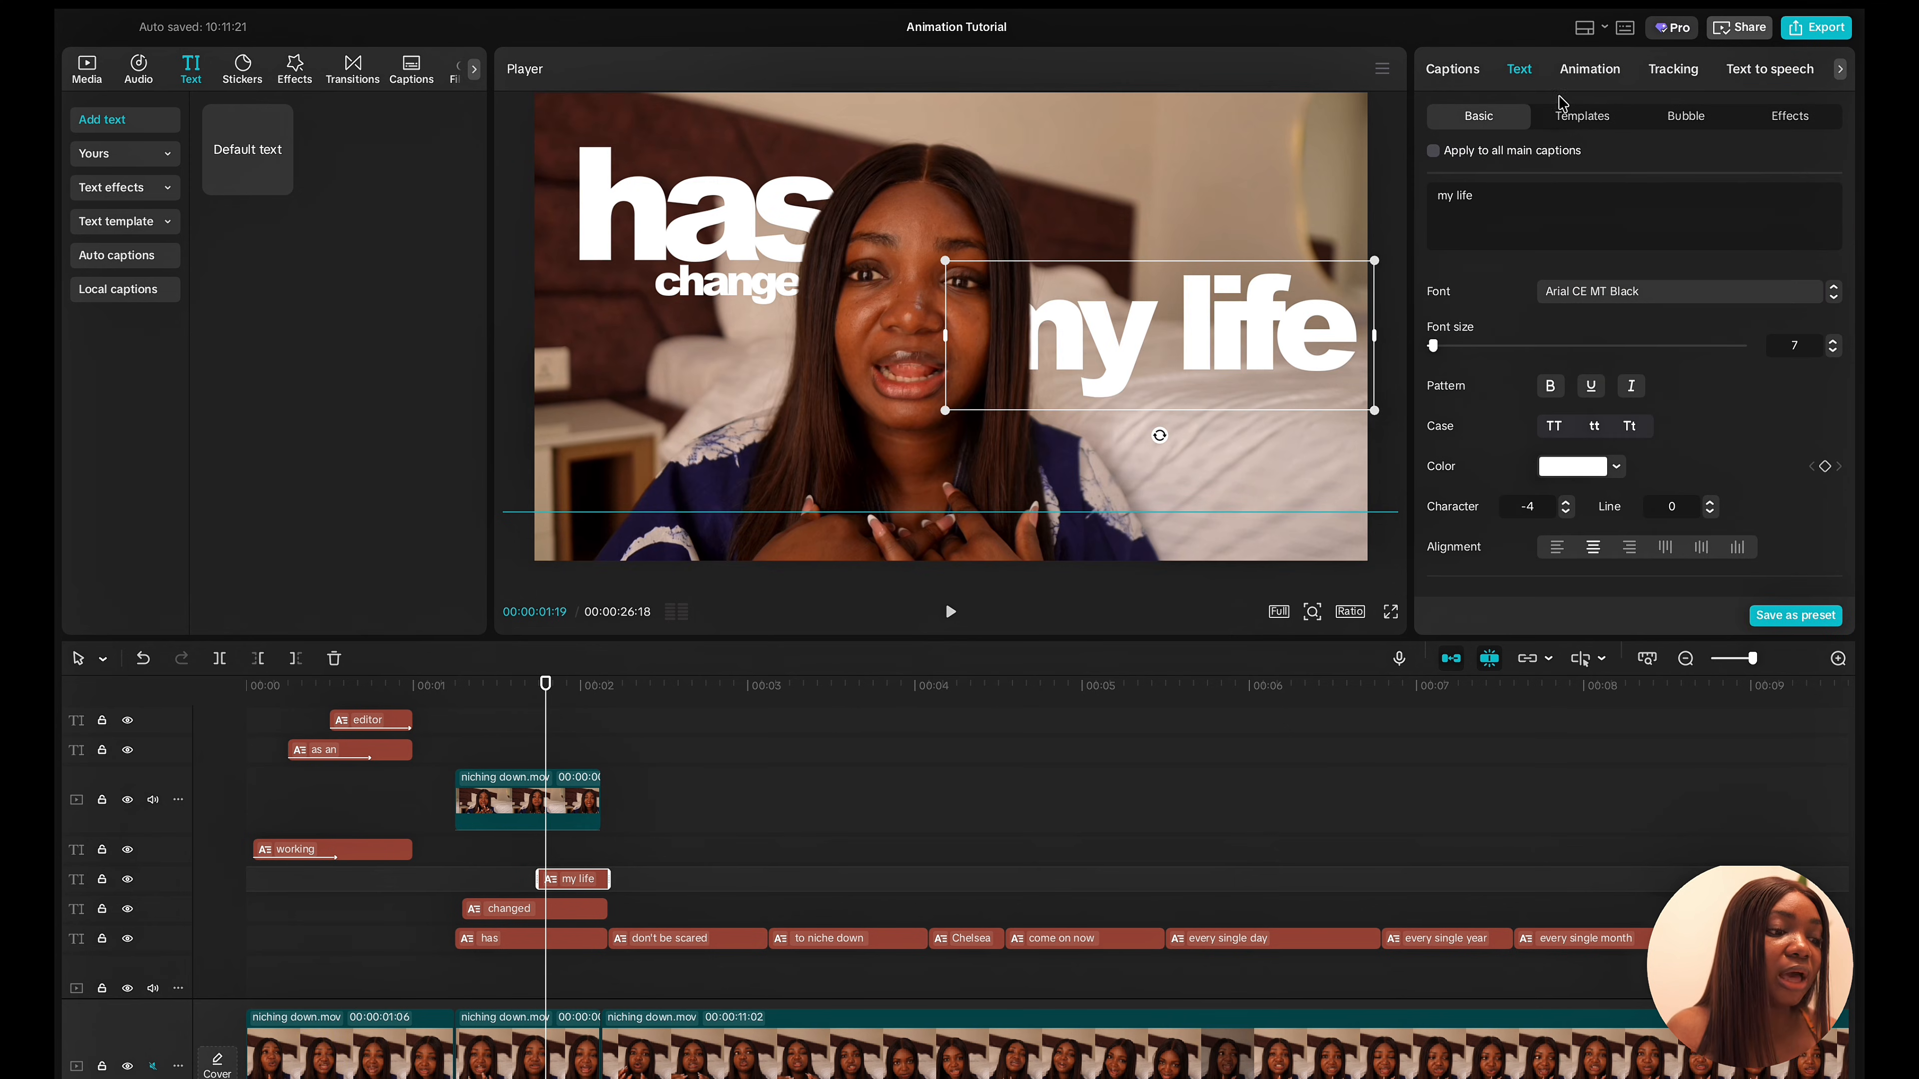
{"action": "left_click", "coordinate": [1586, 71]}
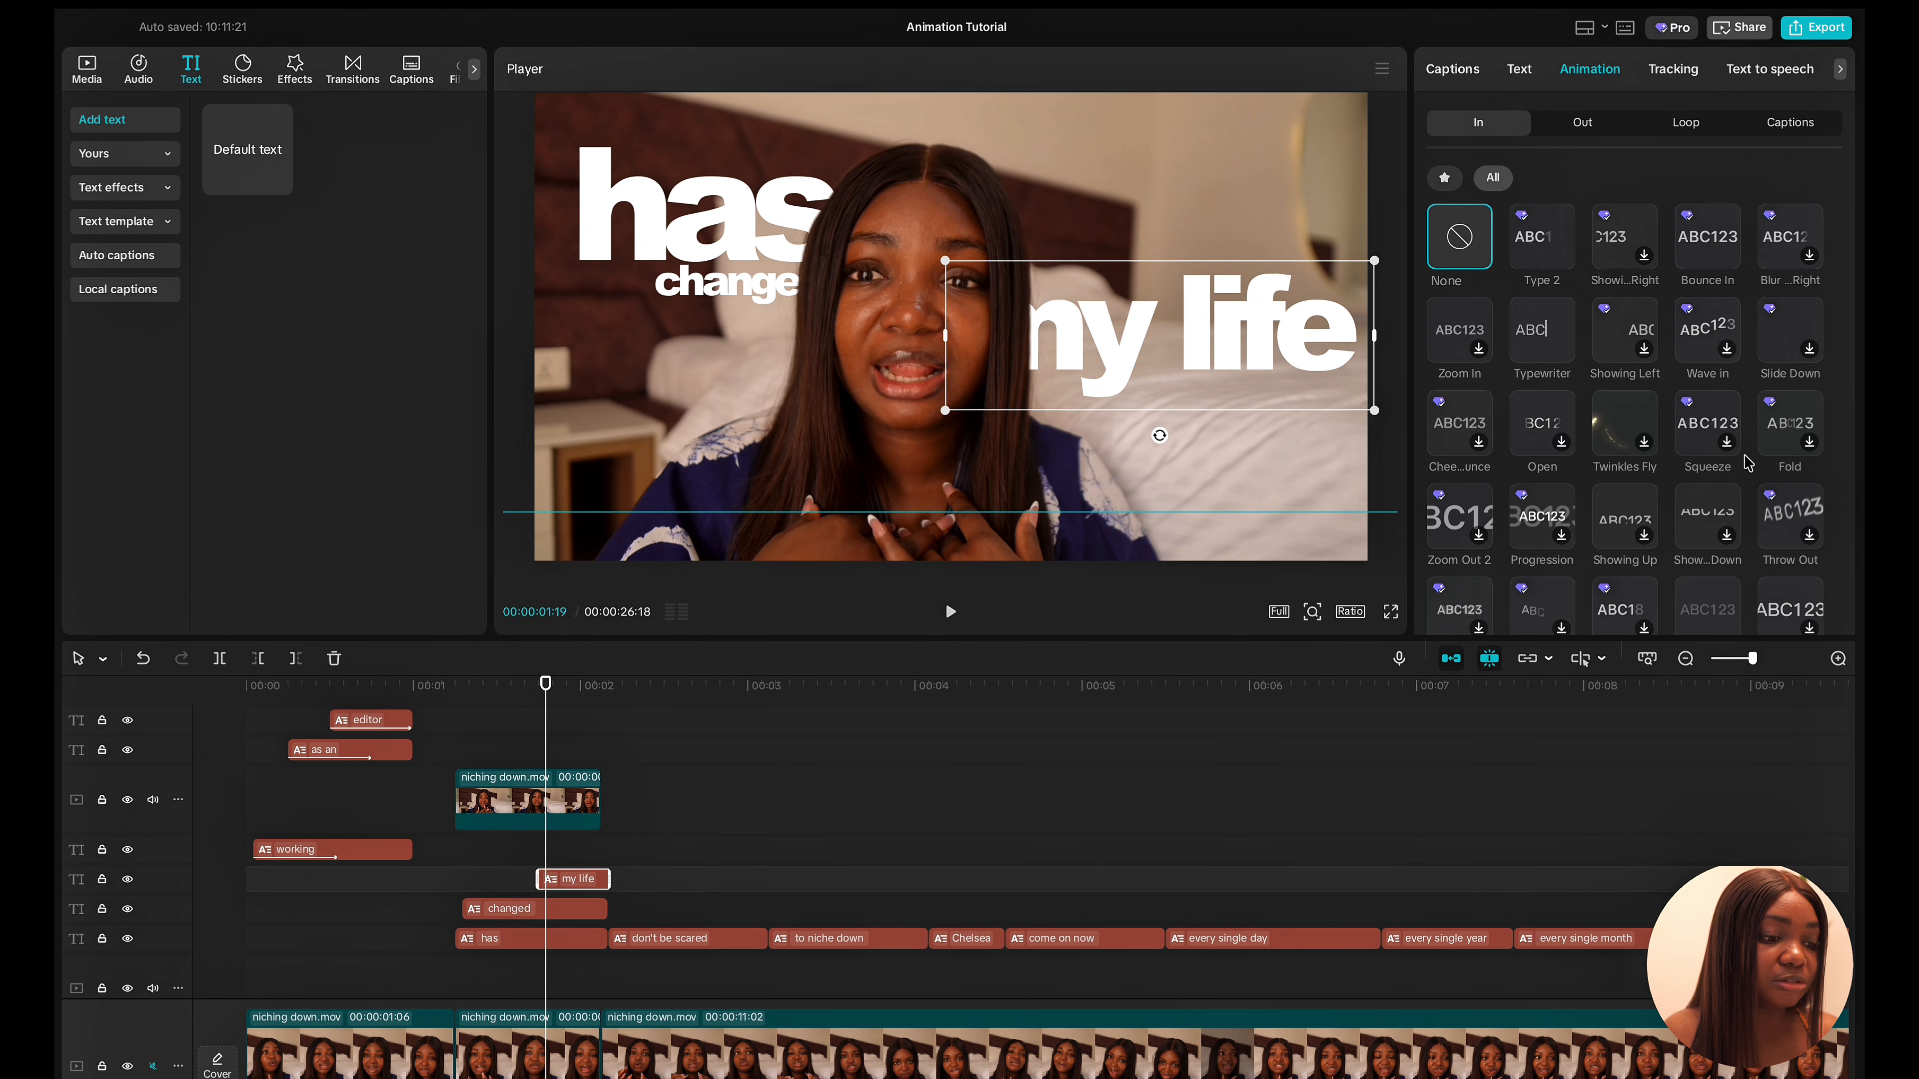
{"action": "left_click", "coordinate": [1793, 424]}
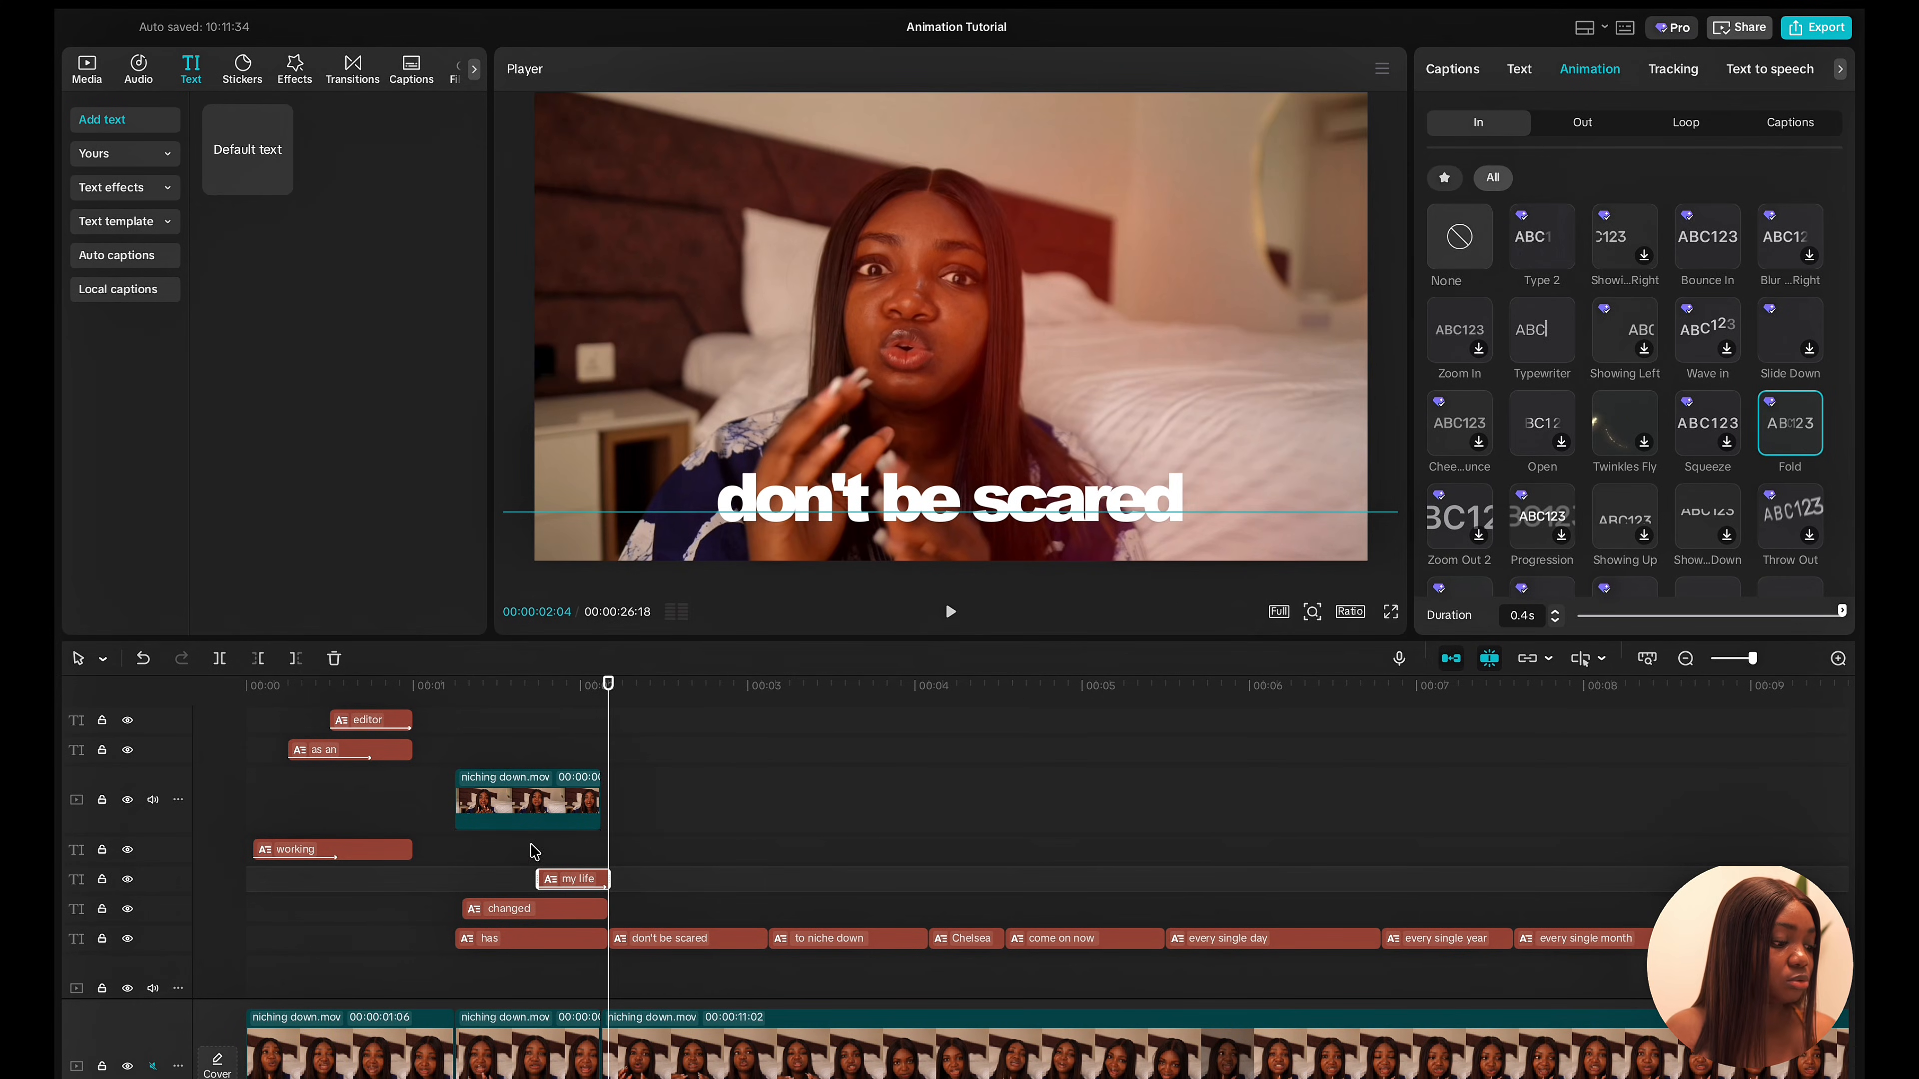
{"action": "left_click", "coordinate": [533, 851]}
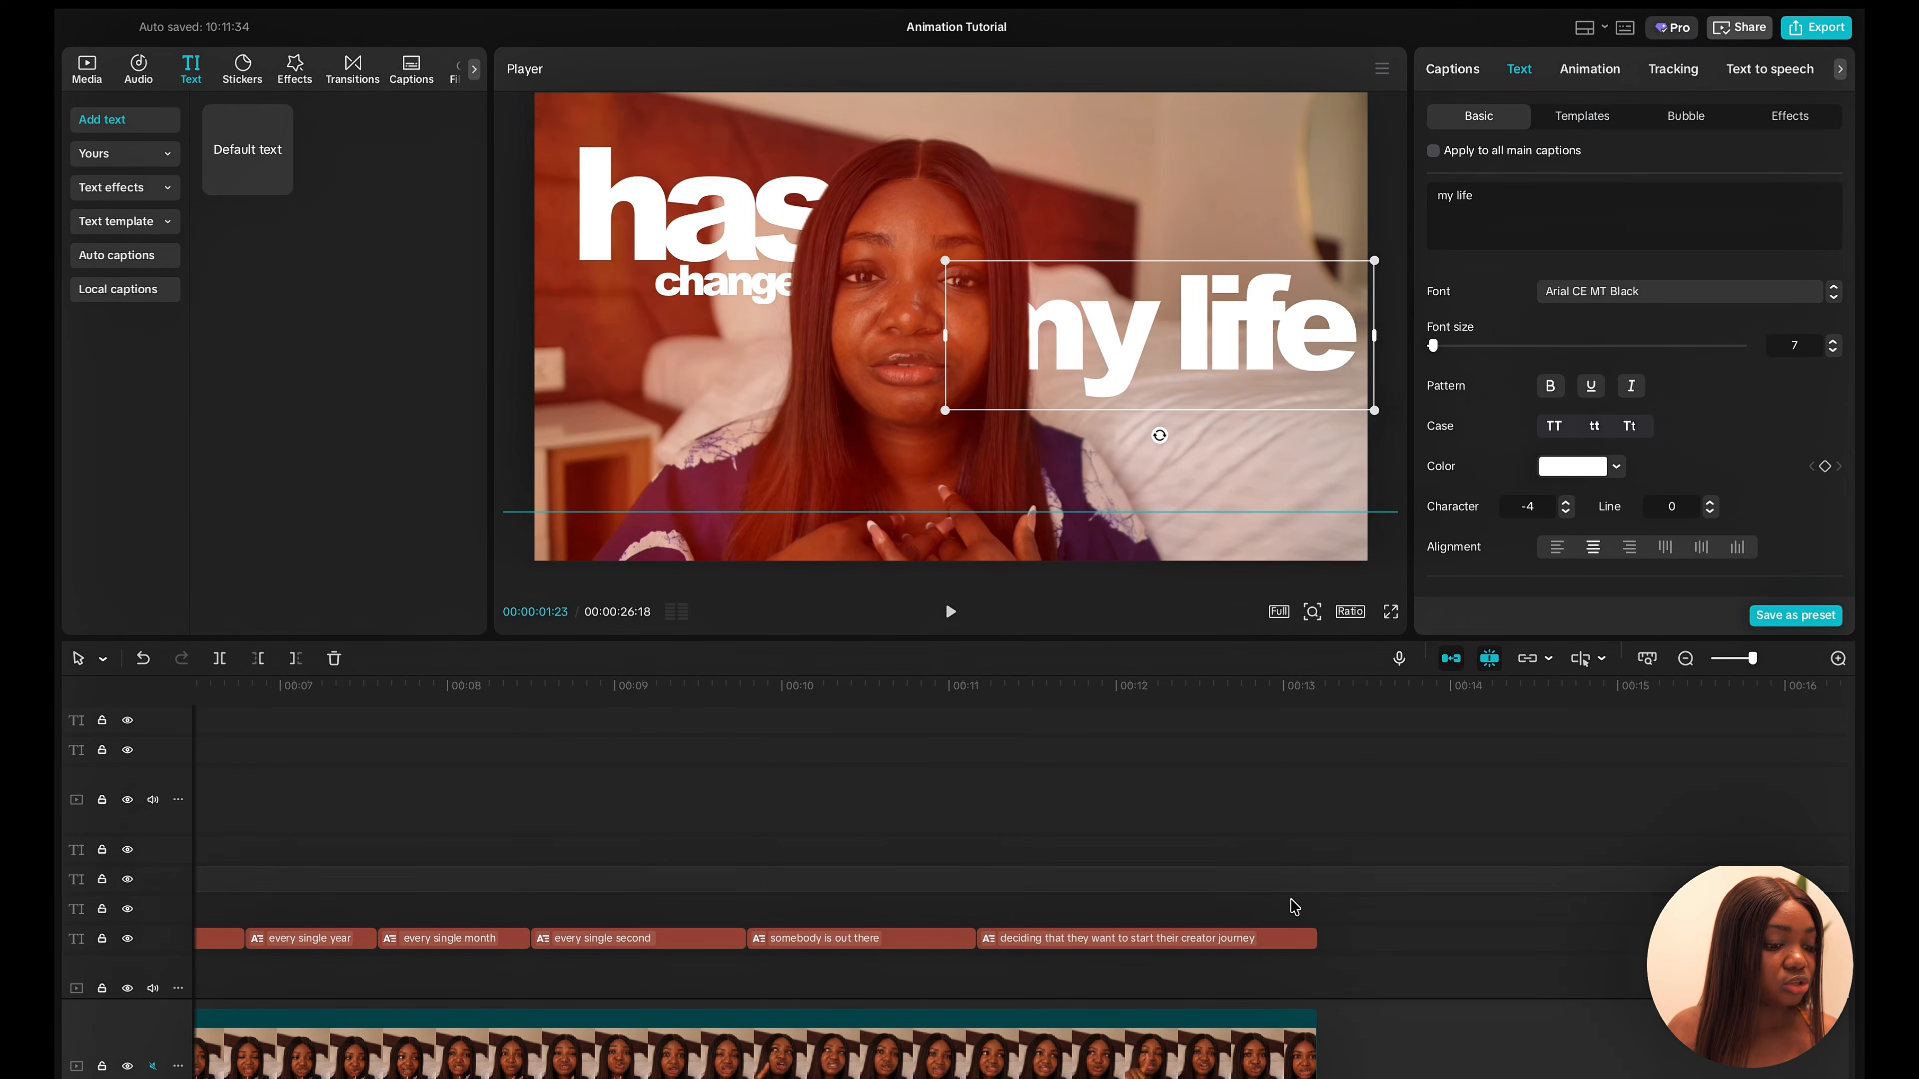
Examine how the "Working as an editor" and "has changed" captions appear in the reference clip IMG_1531.mov.
{"action": "scroll", "coordinate": [1292, 905], "scroll_direction": "right", "scroll_amount": 10}
{"action": "left_click", "coordinate": [1241, 926]}
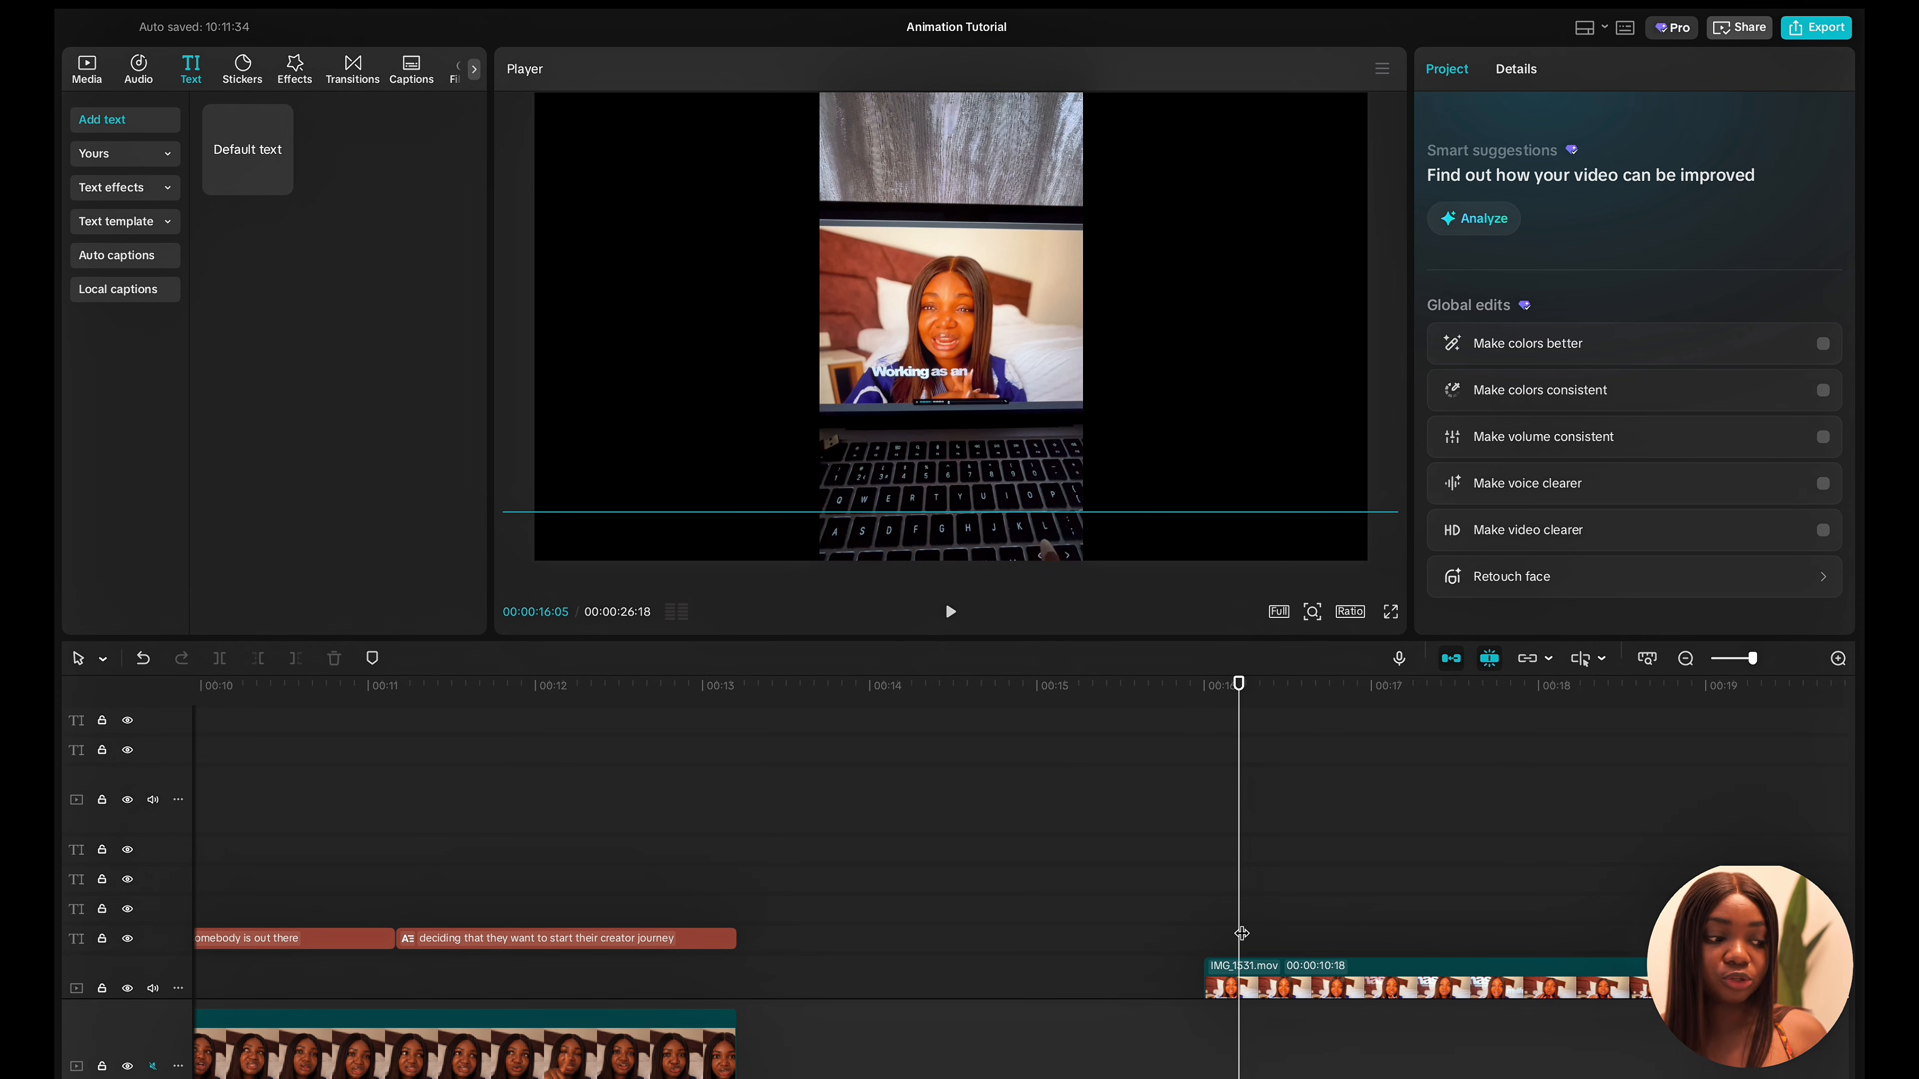
{"action": "scroll", "coordinate": [1241, 933], "scroll_direction": "down", "scroll_amount": 2}
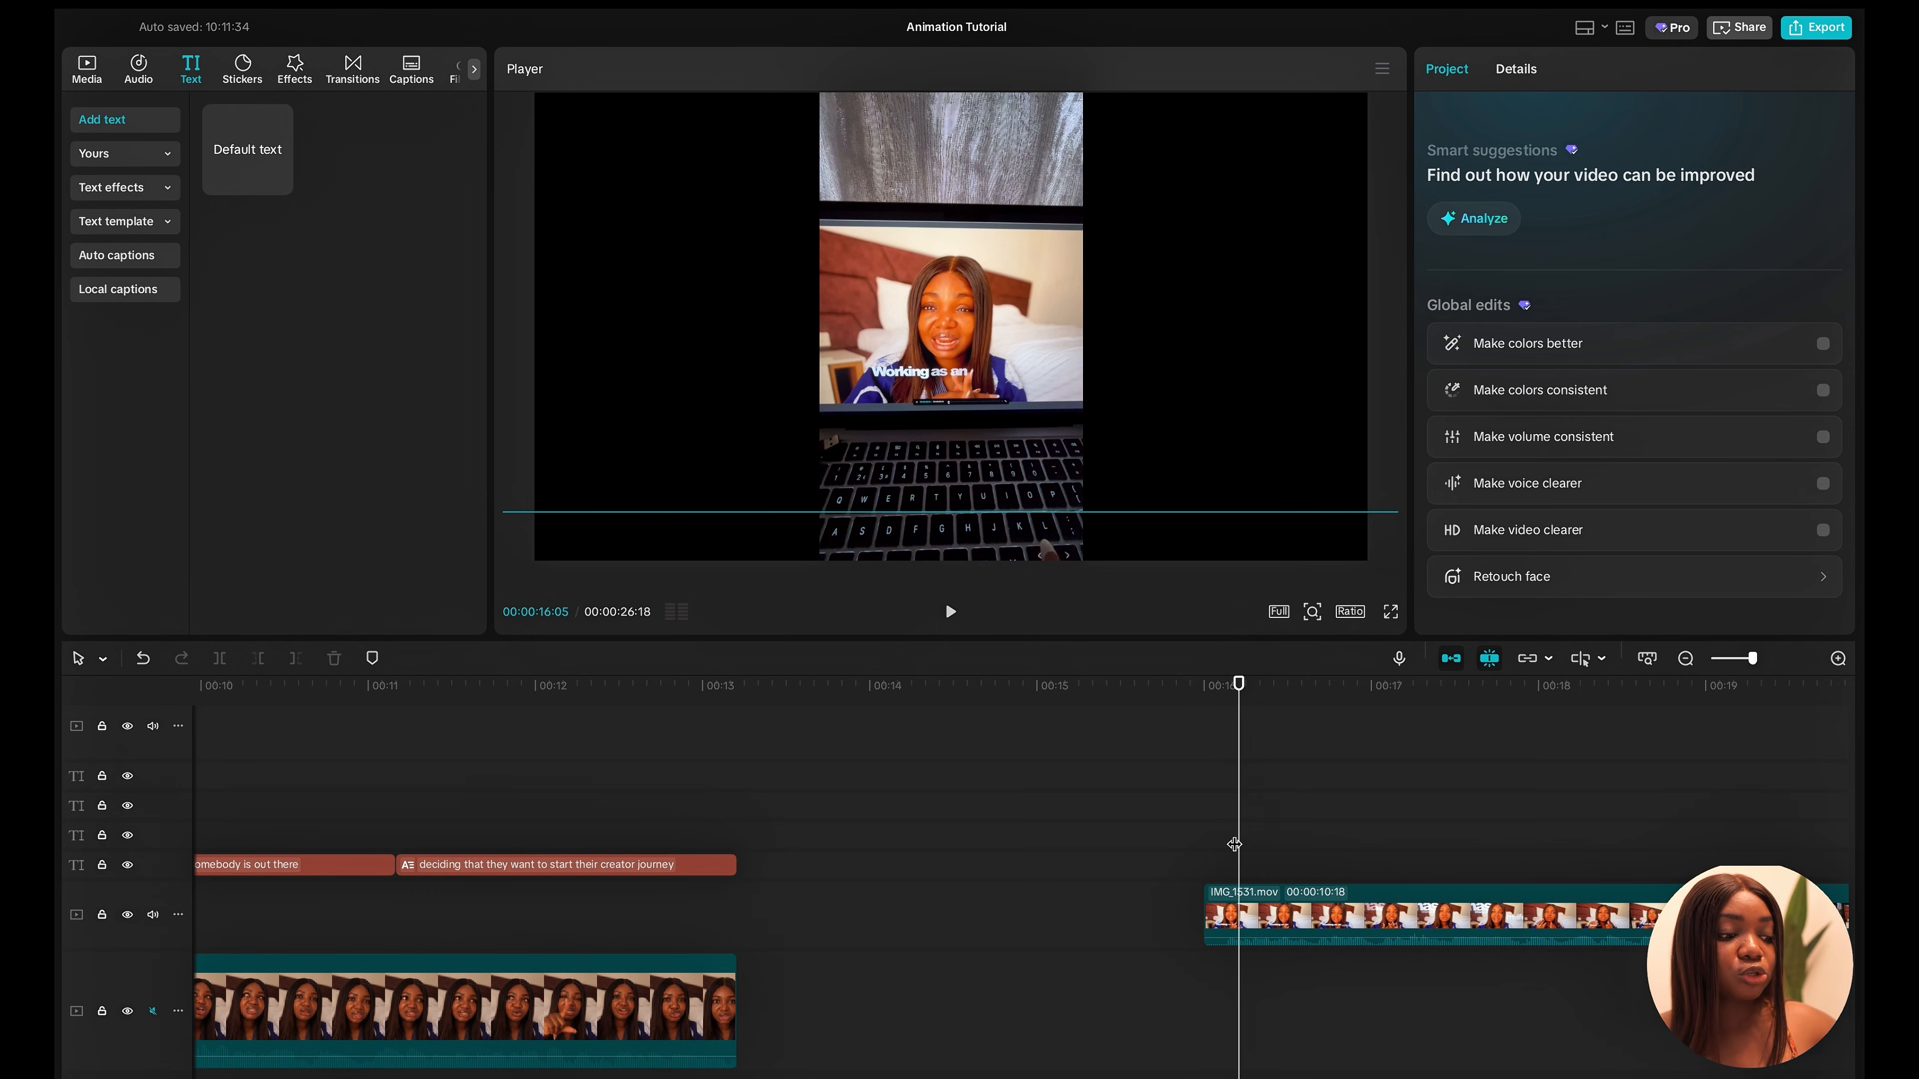
{"action": "left_click_drag", "start_coordinate": [1238, 845], "coordinate": [1335, 839]}
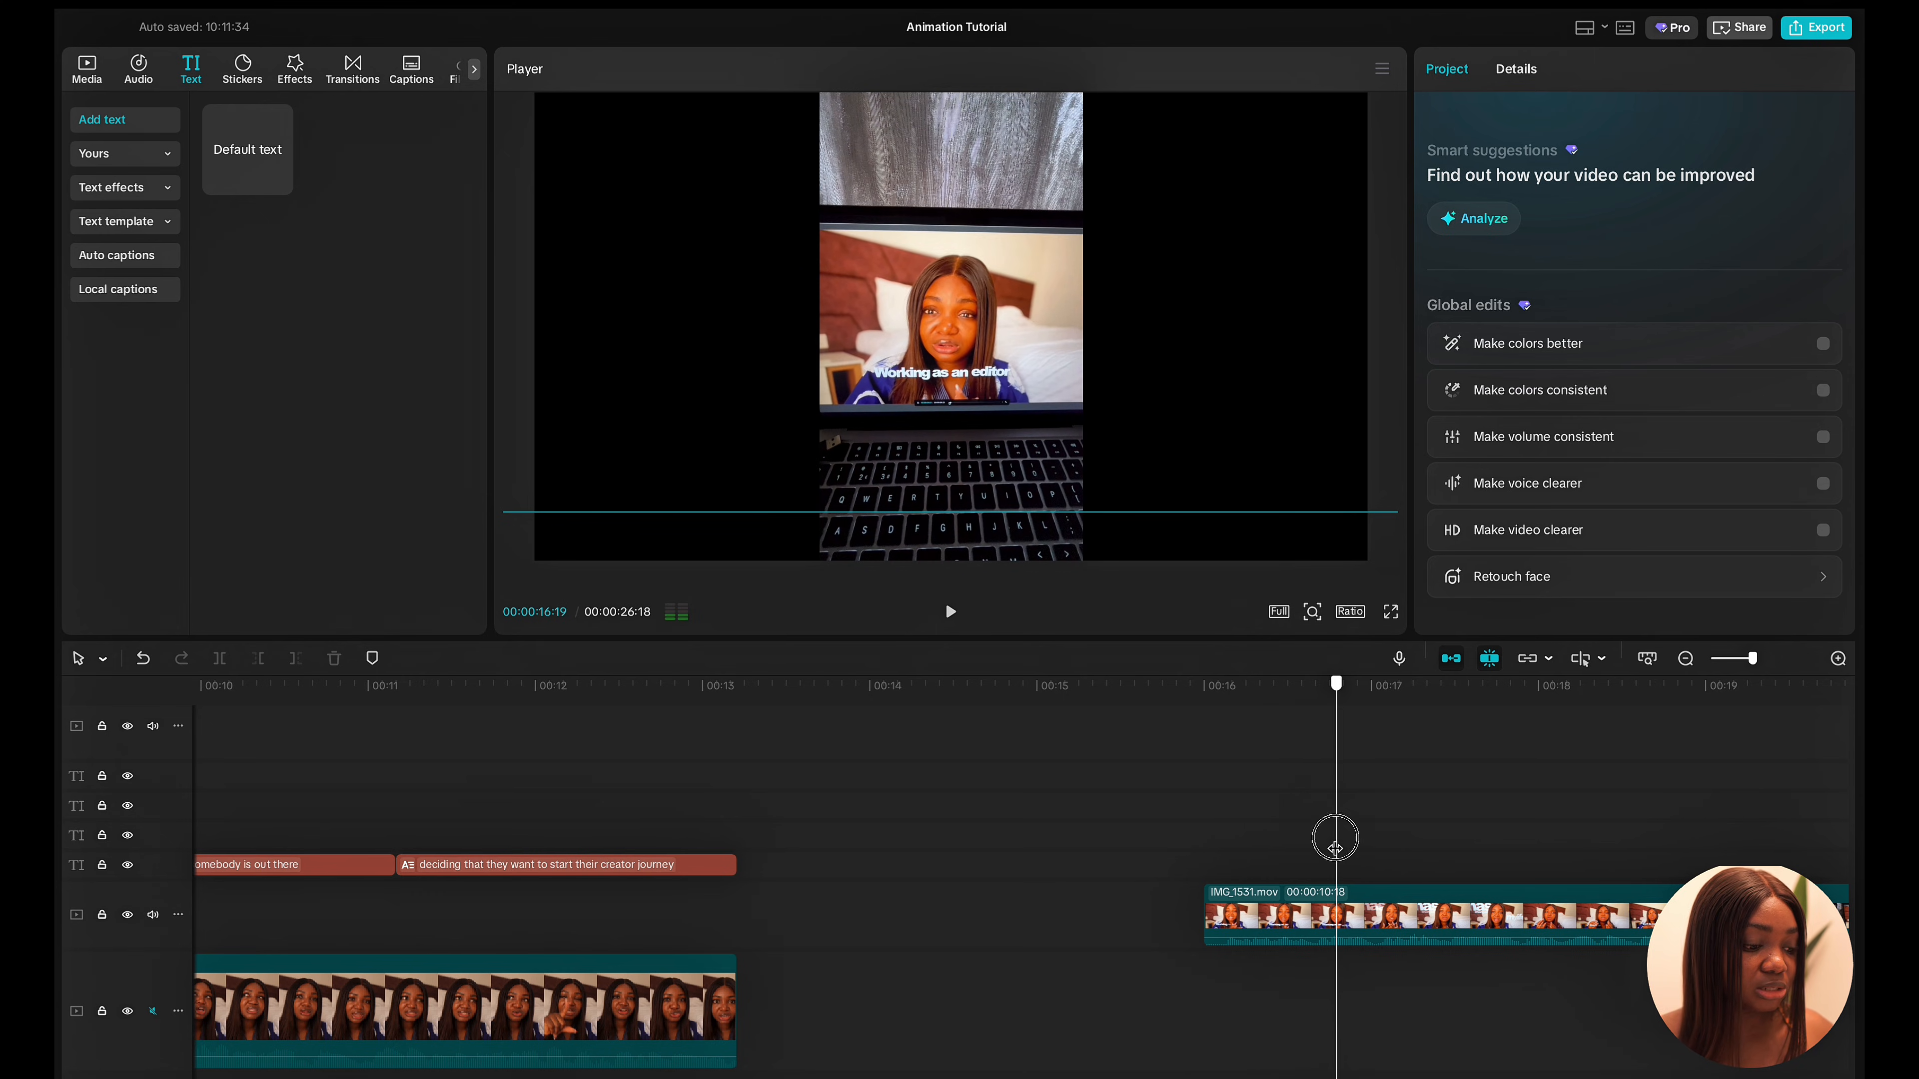
{"action": "left_click", "coordinate": [1319, 941]}
{"action": "left_click_drag", "start_coordinate": [1310, 937], "coordinate": [1315, 968]}
{"action": "left_click_drag", "start_coordinate": [1336, 867], "coordinate": [1405, 857]}
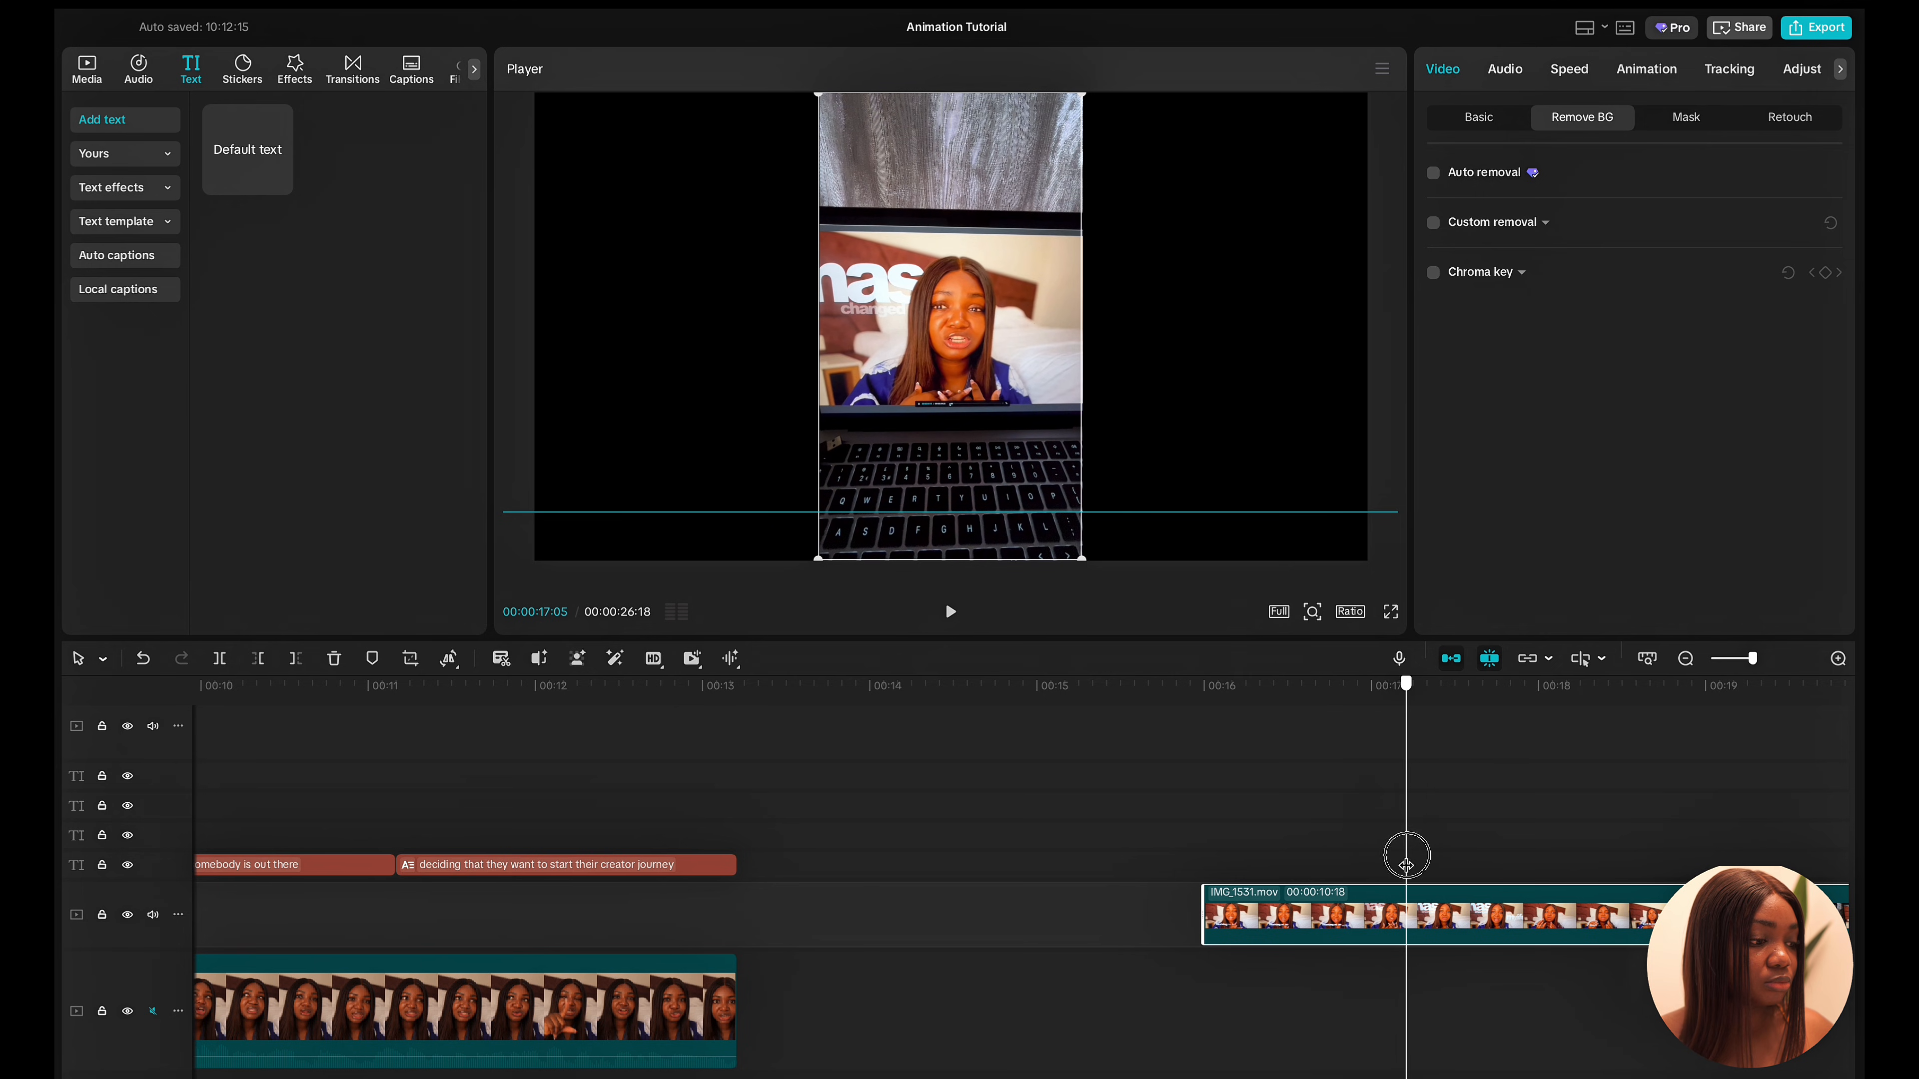
Apply the Fade In entrance animation to the "has" caption.
{"action": "scroll", "coordinate": [1012, 849], "scroll_direction": "left", "scroll_amount": 10}
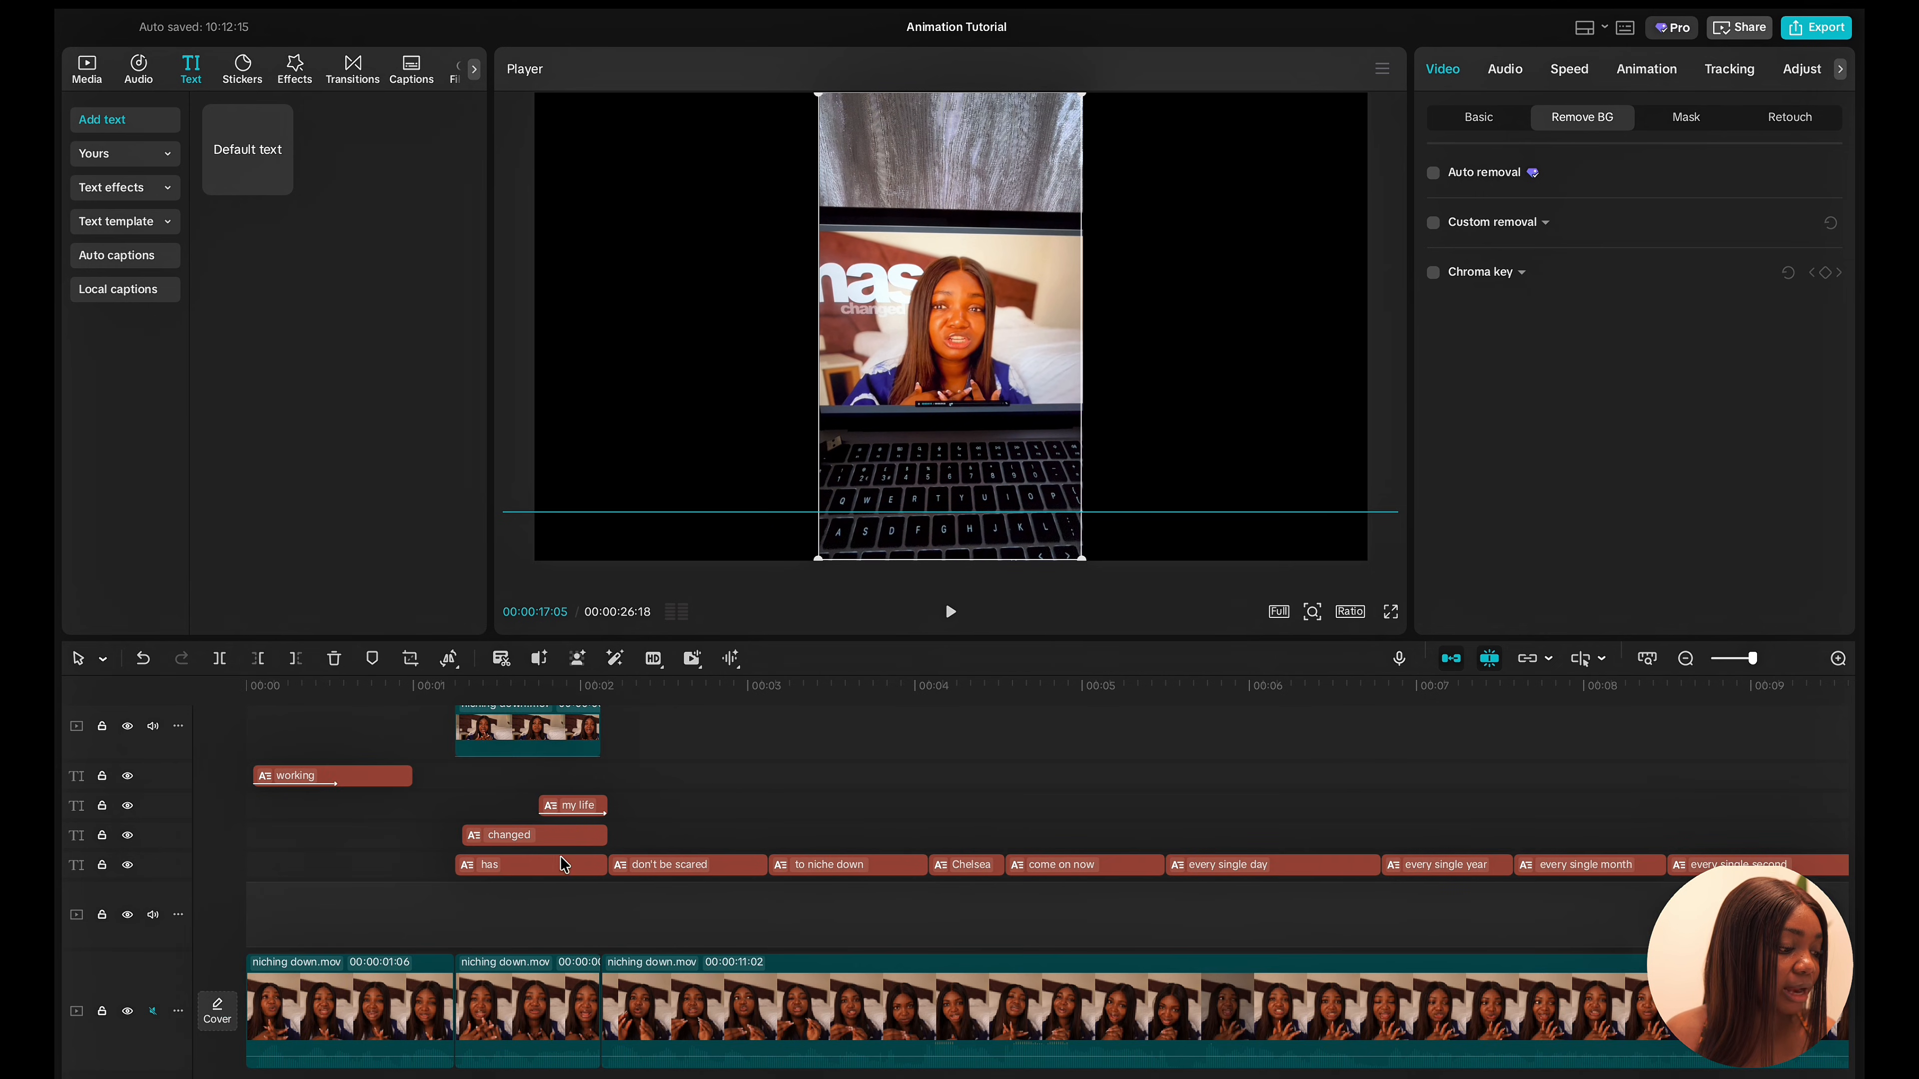
{"action": "left_click", "coordinate": [540, 869]}
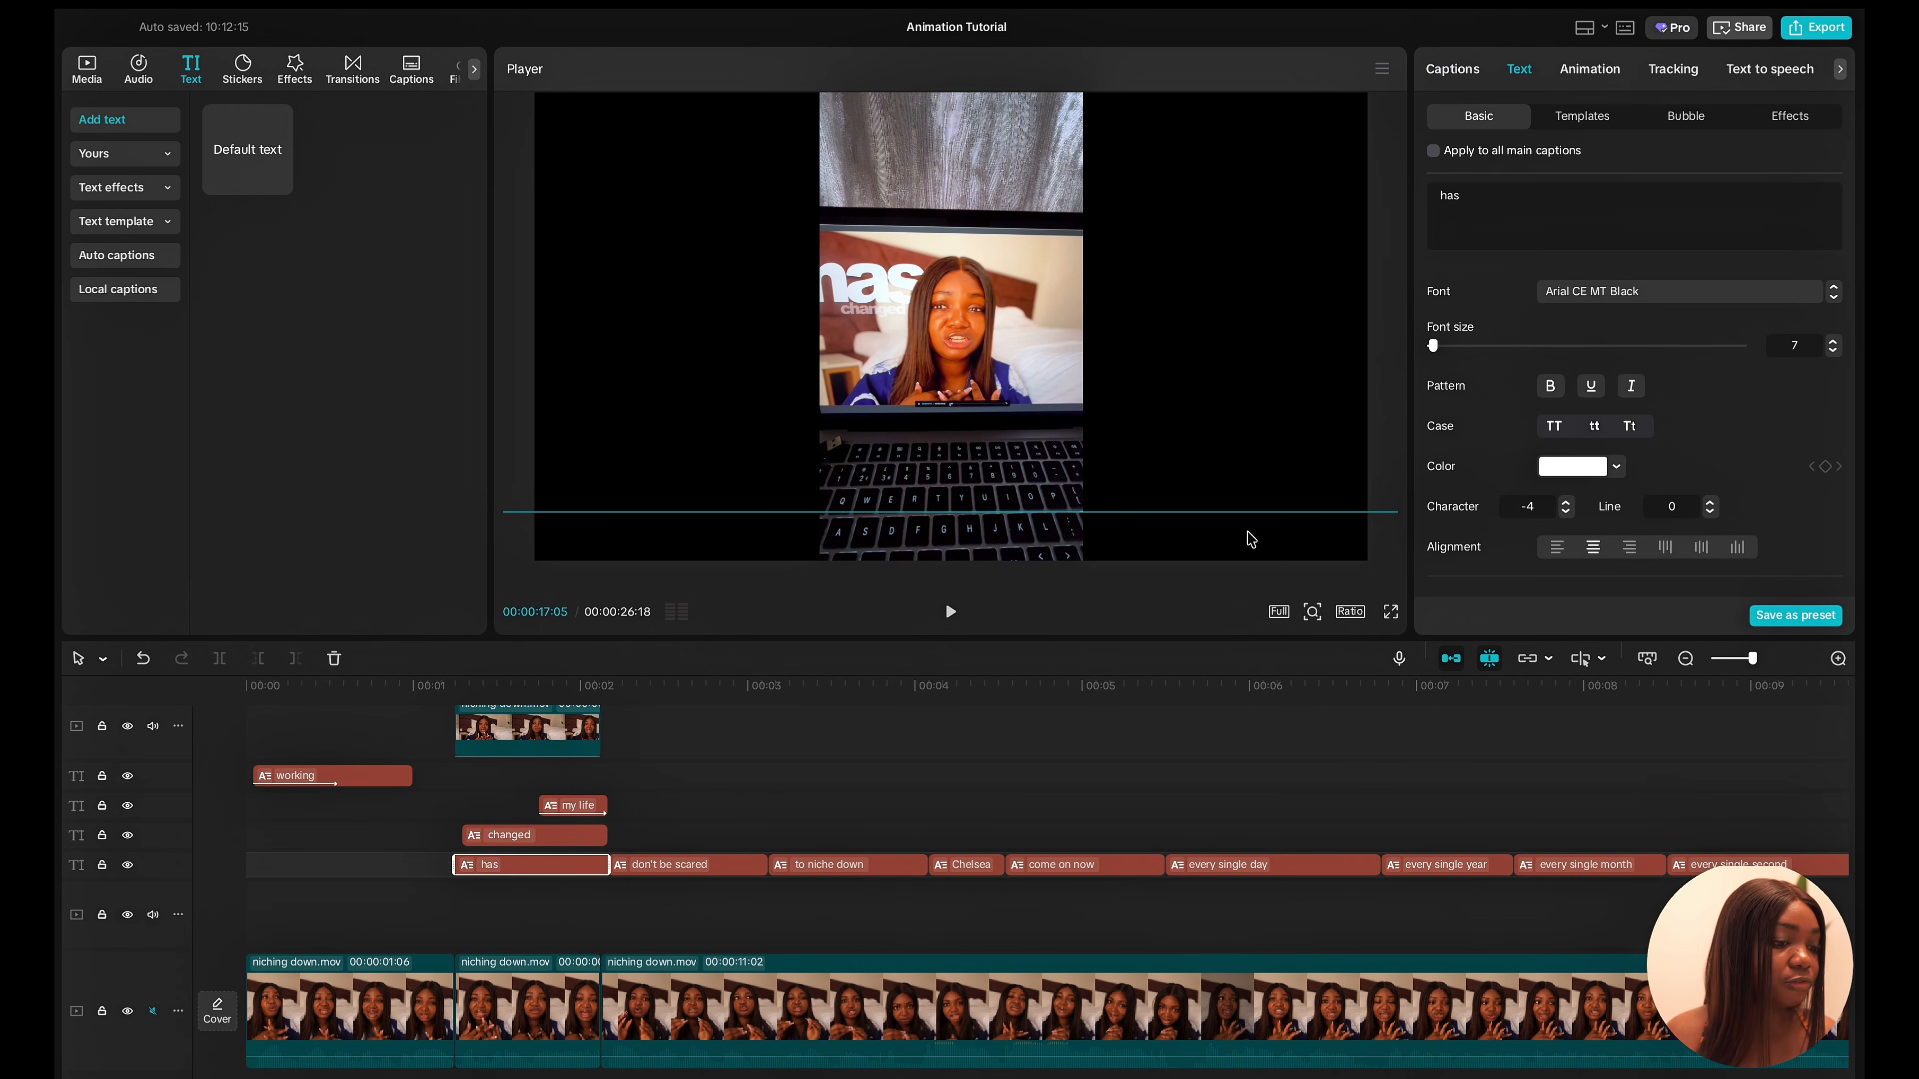
{"action": "left_click", "coordinate": [1570, 75]}
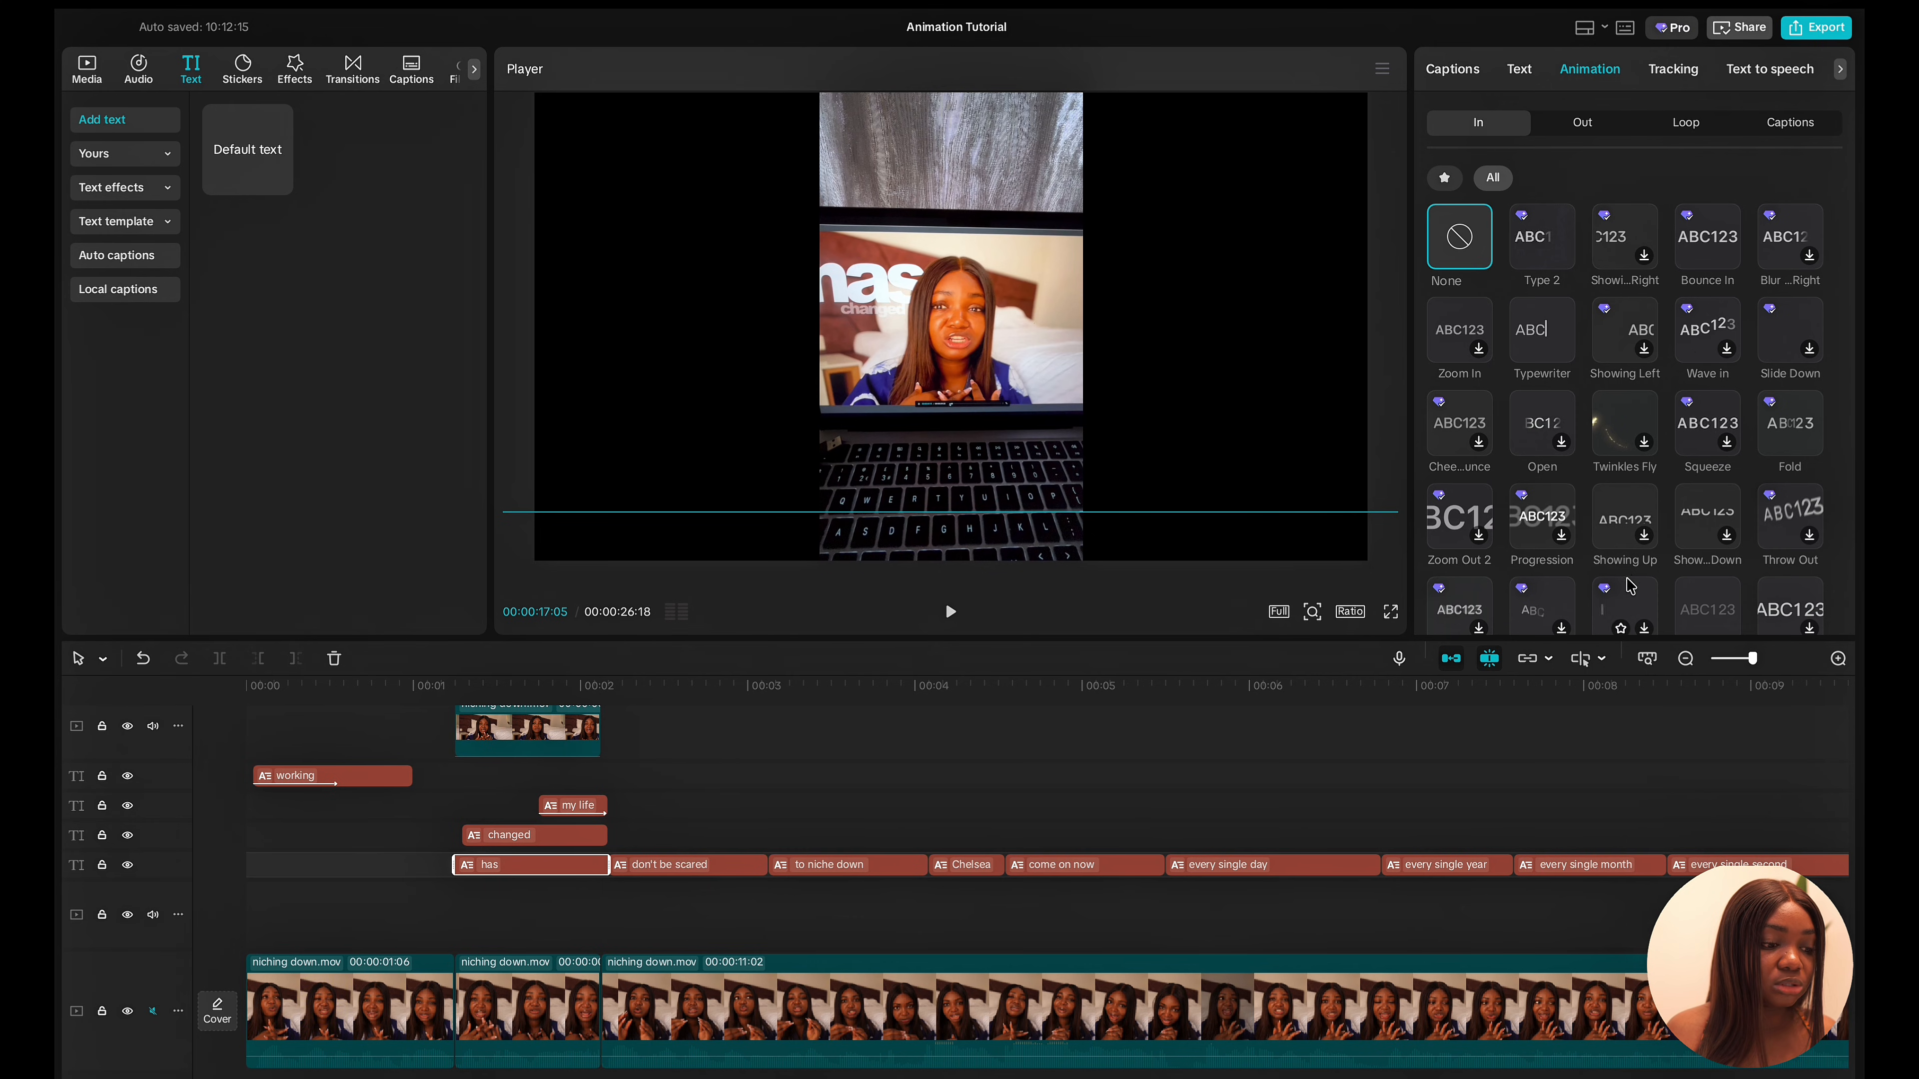
{"action": "scroll", "coordinate": [1630, 586], "scroll_direction": "down", "scroll_amount": 2}
{"action": "left_click", "coordinate": [1718, 525]}
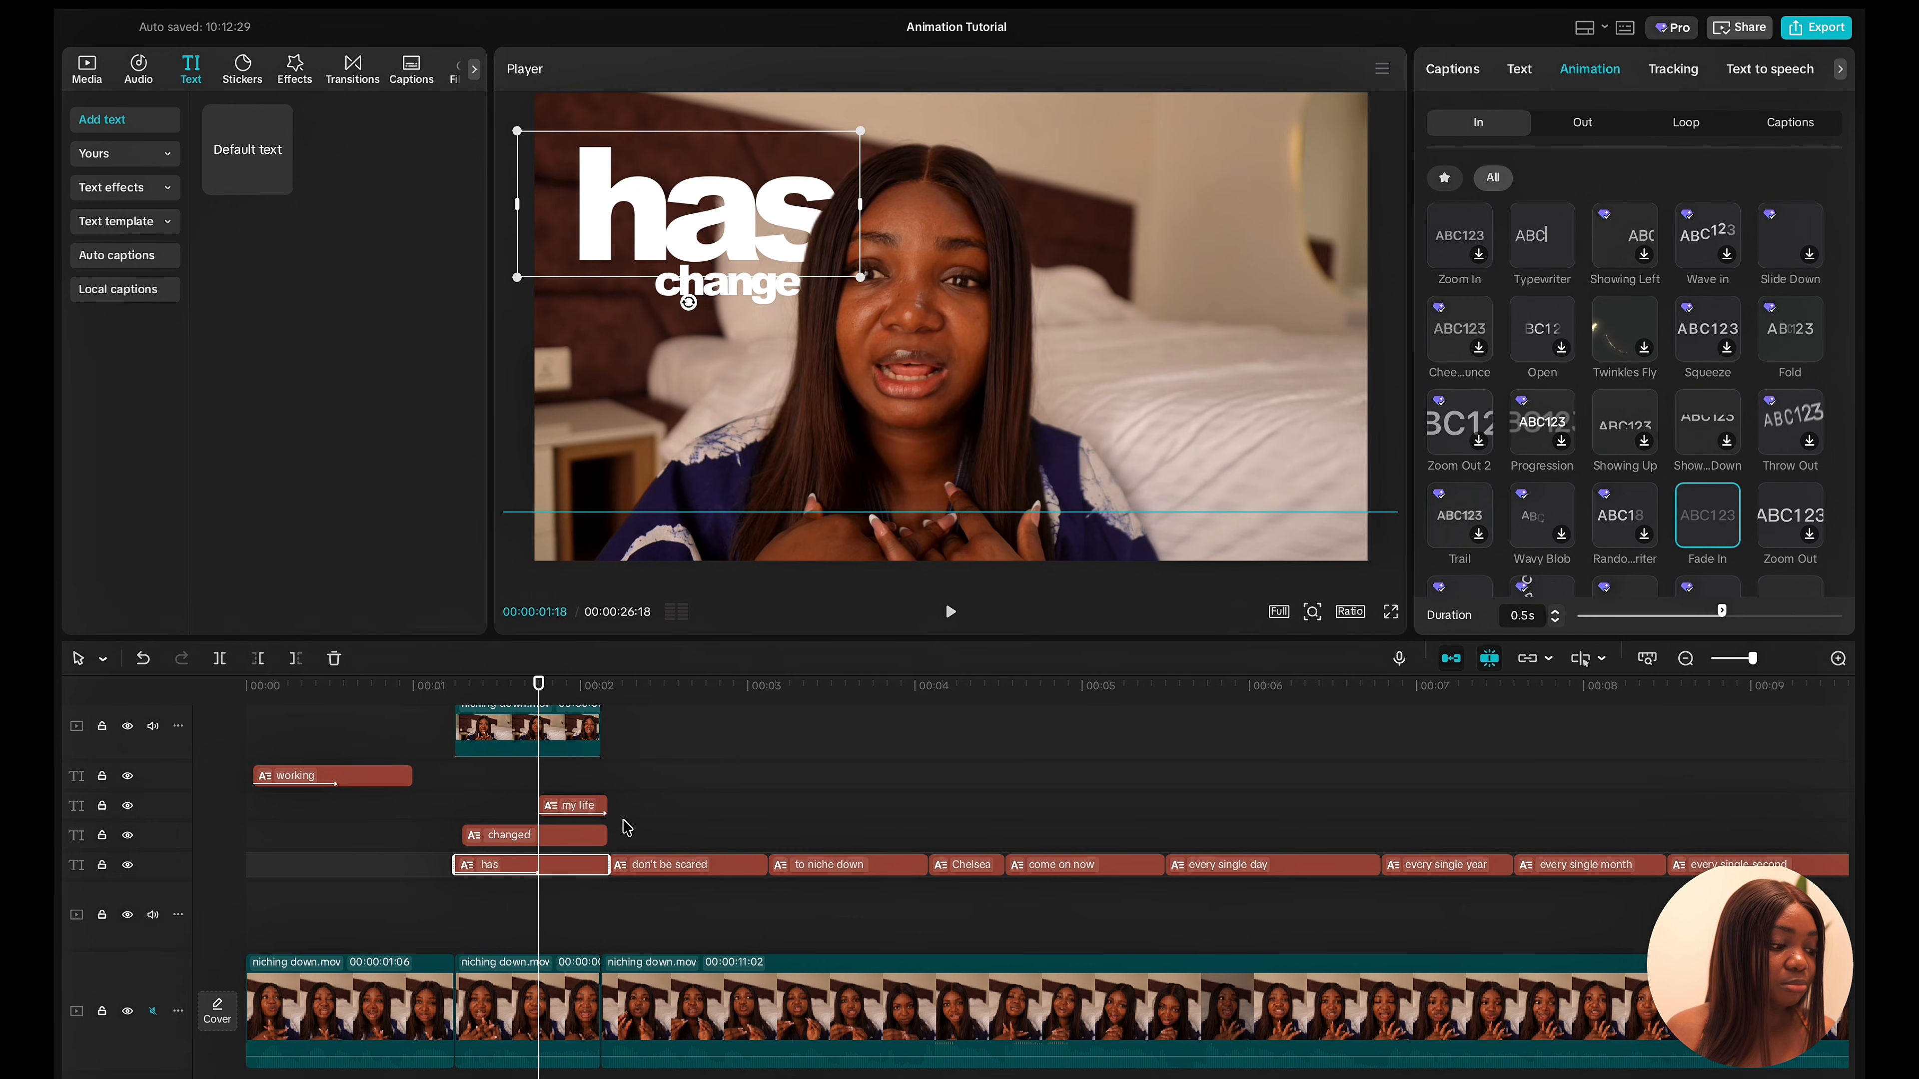
Apply the Fade In entrance animation to the "changed" caption.
{"action": "left_click", "coordinate": [577, 844]}
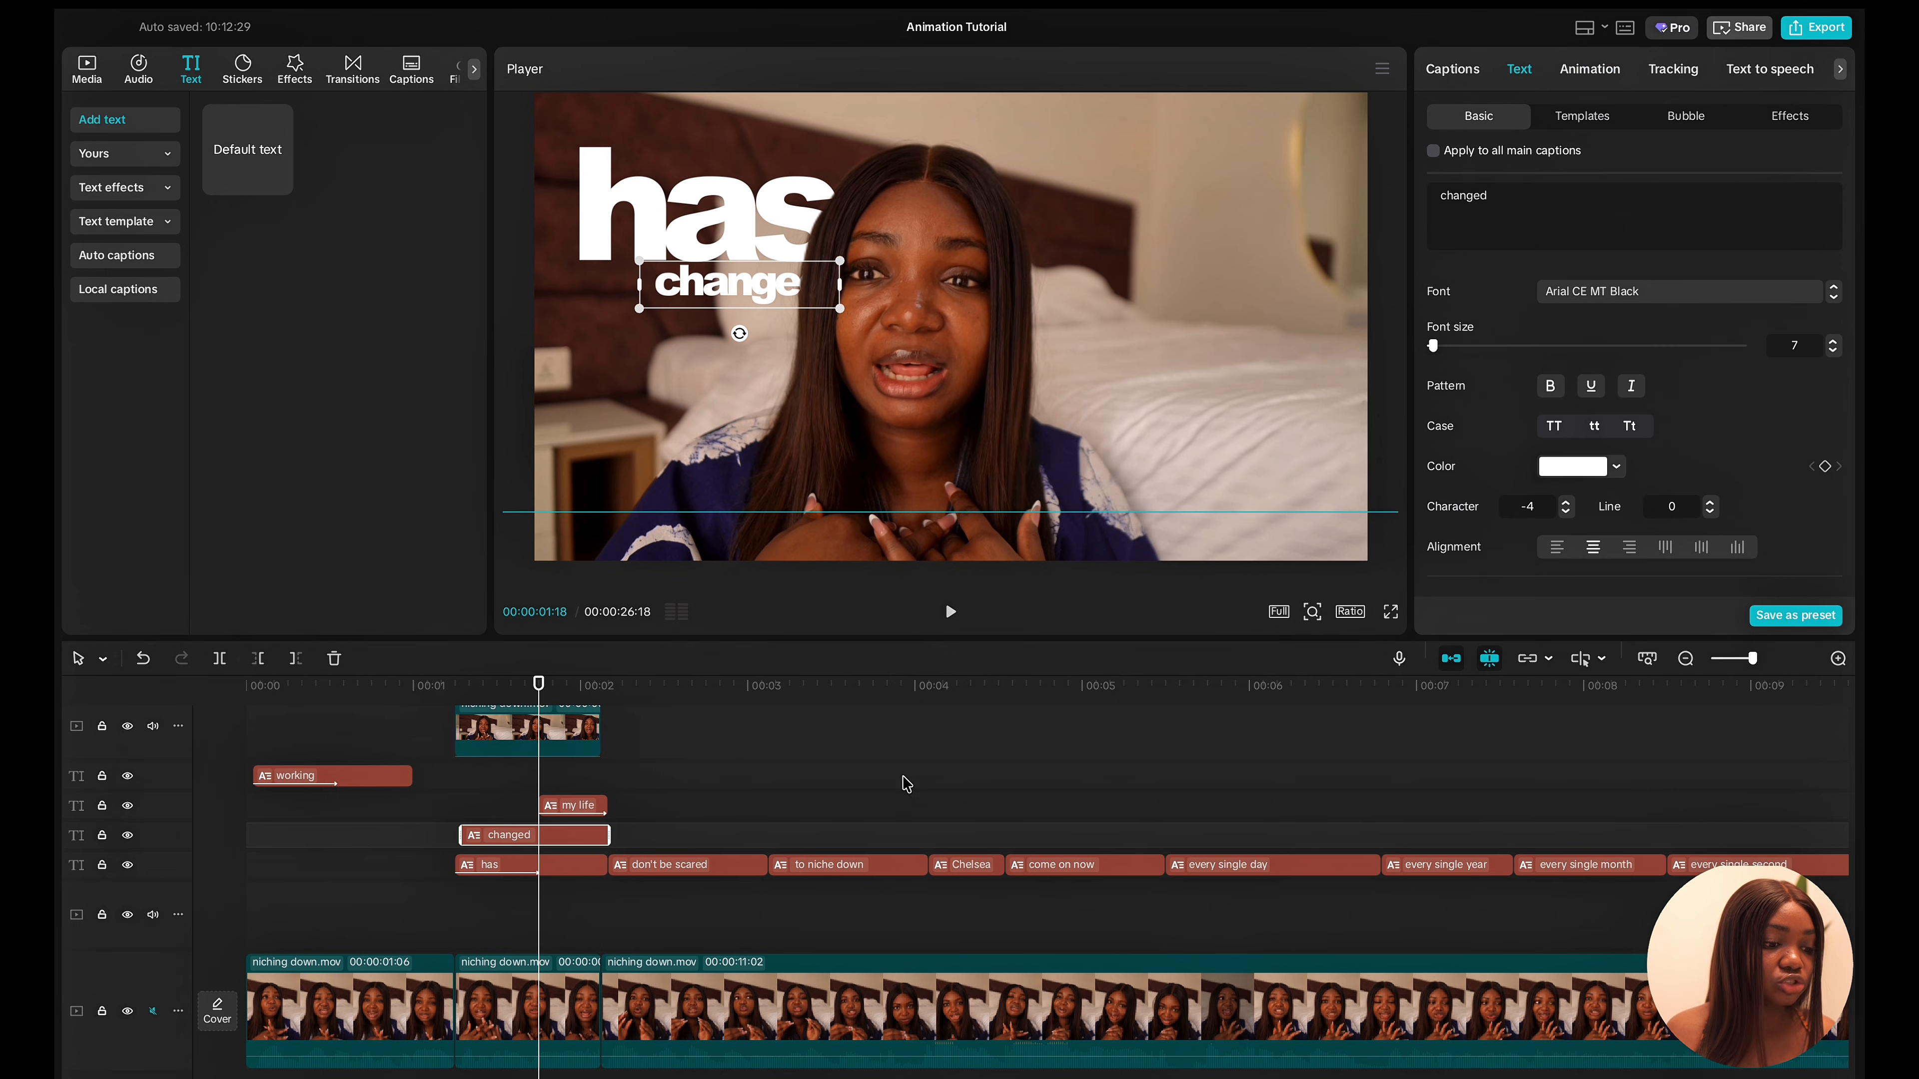
{"action": "left_click", "coordinate": [1591, 79]}
{"action": "scroll", "coordinate": [1715, 408], "scroll_direction": "down", "scroll_amount": 2}
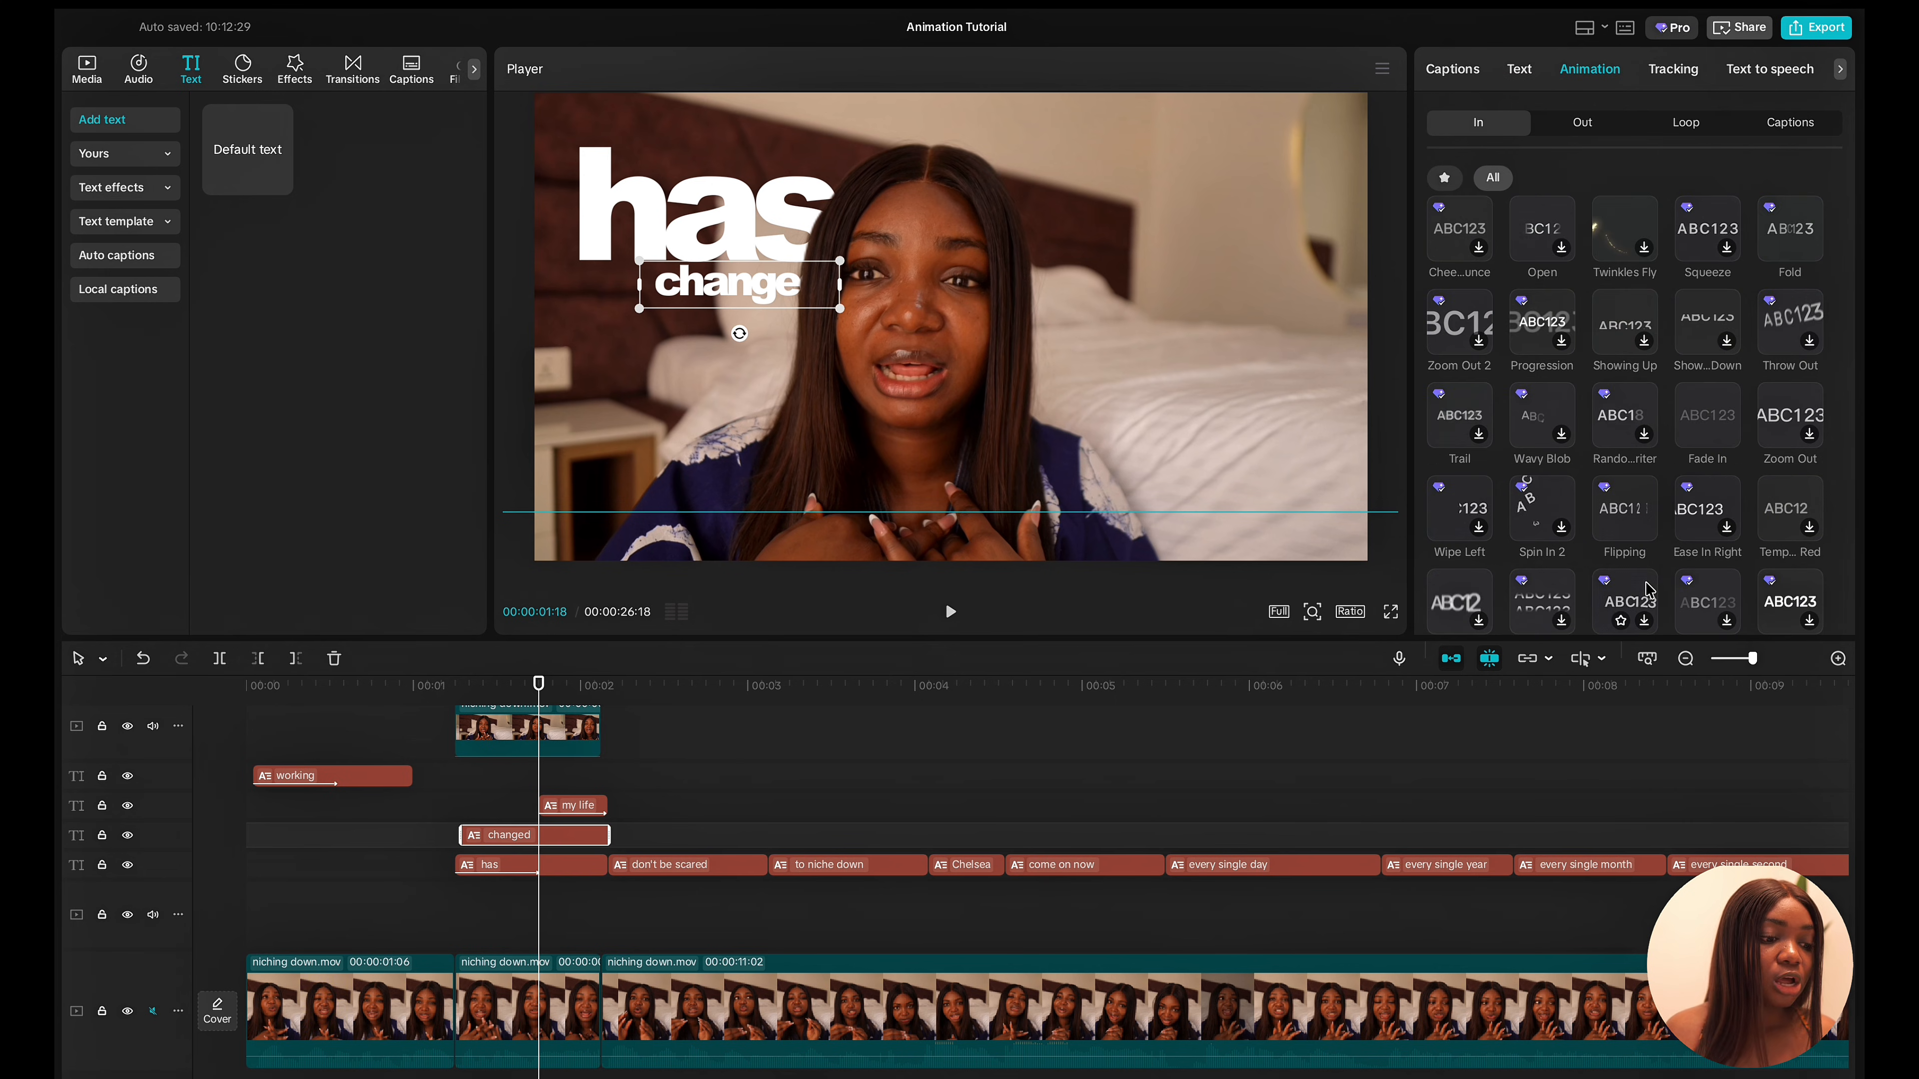
{"action": "left_click", "coordinate": [1729, 408]}
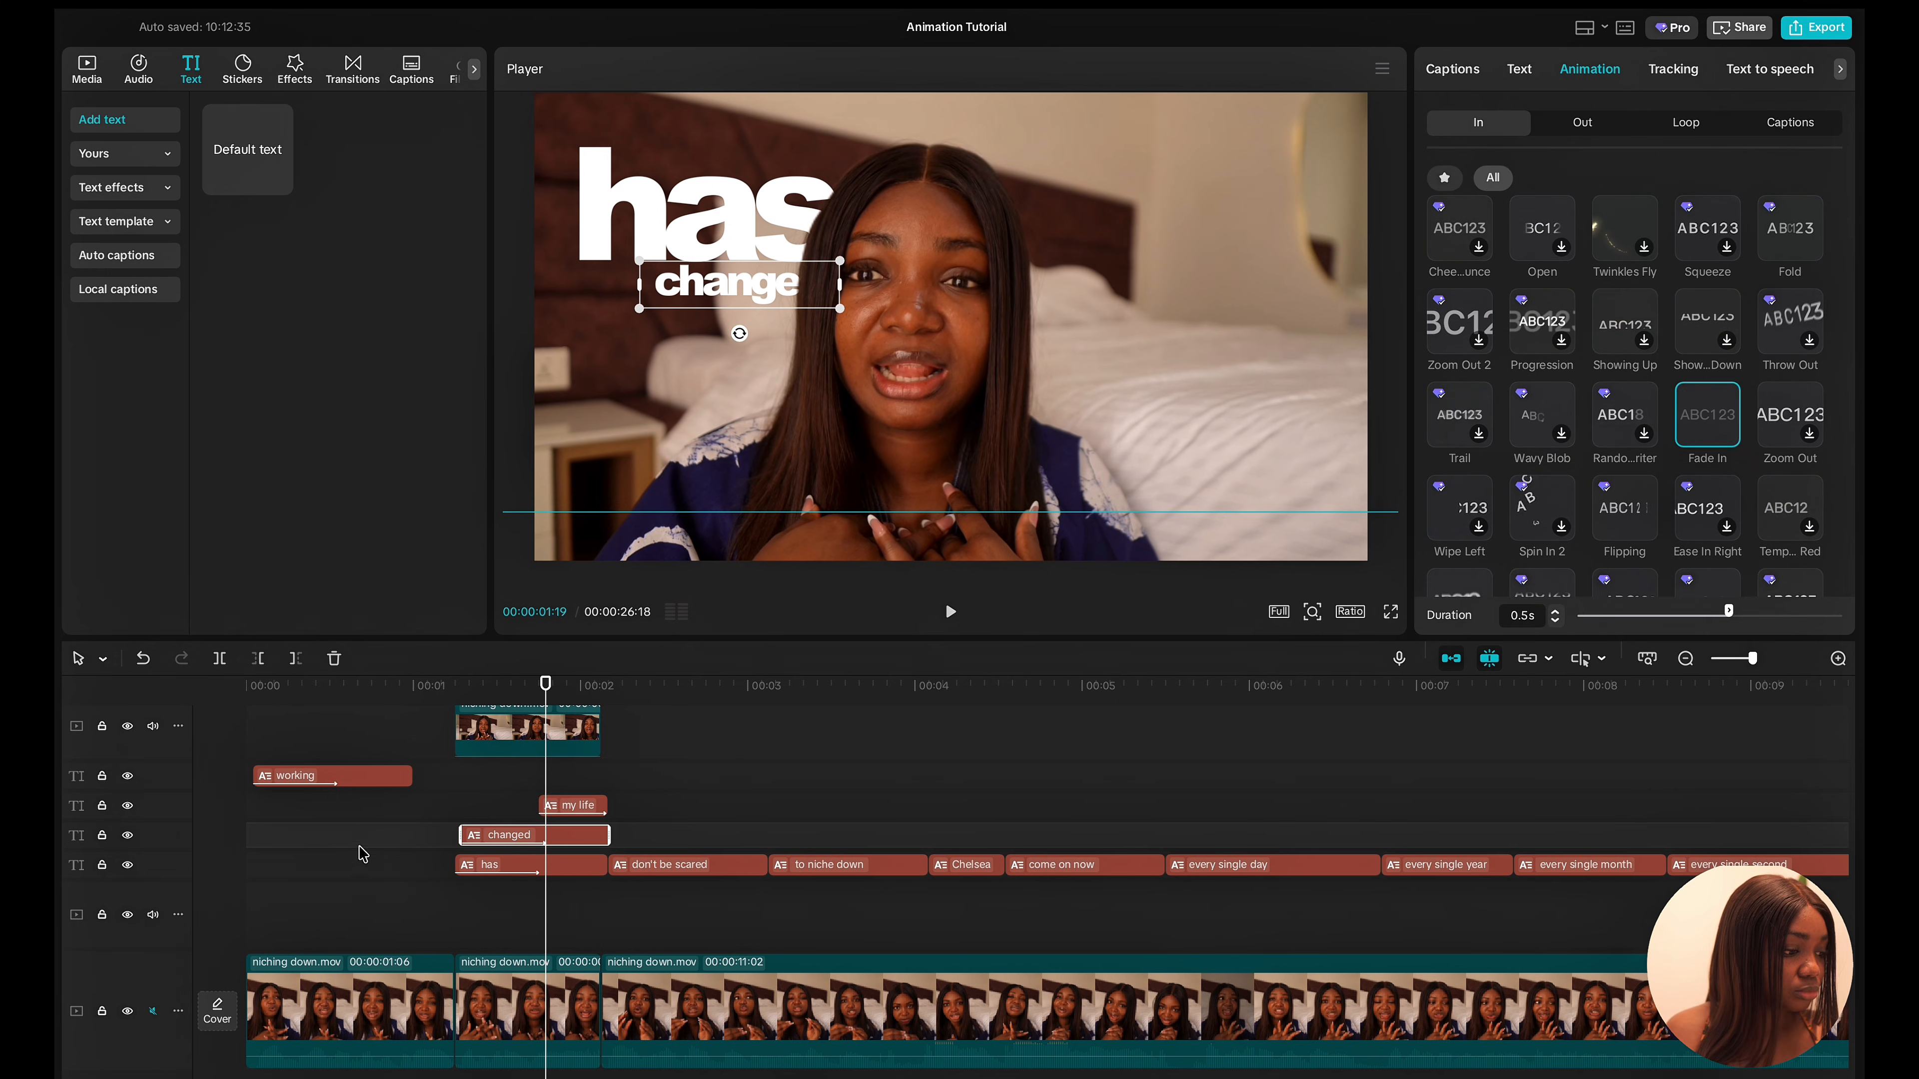
Shift the "changed" caption slightly left in the frame so the whole word clears the speaker's cutout.
{"action": "left_click", "coordinate": [745, 297]}
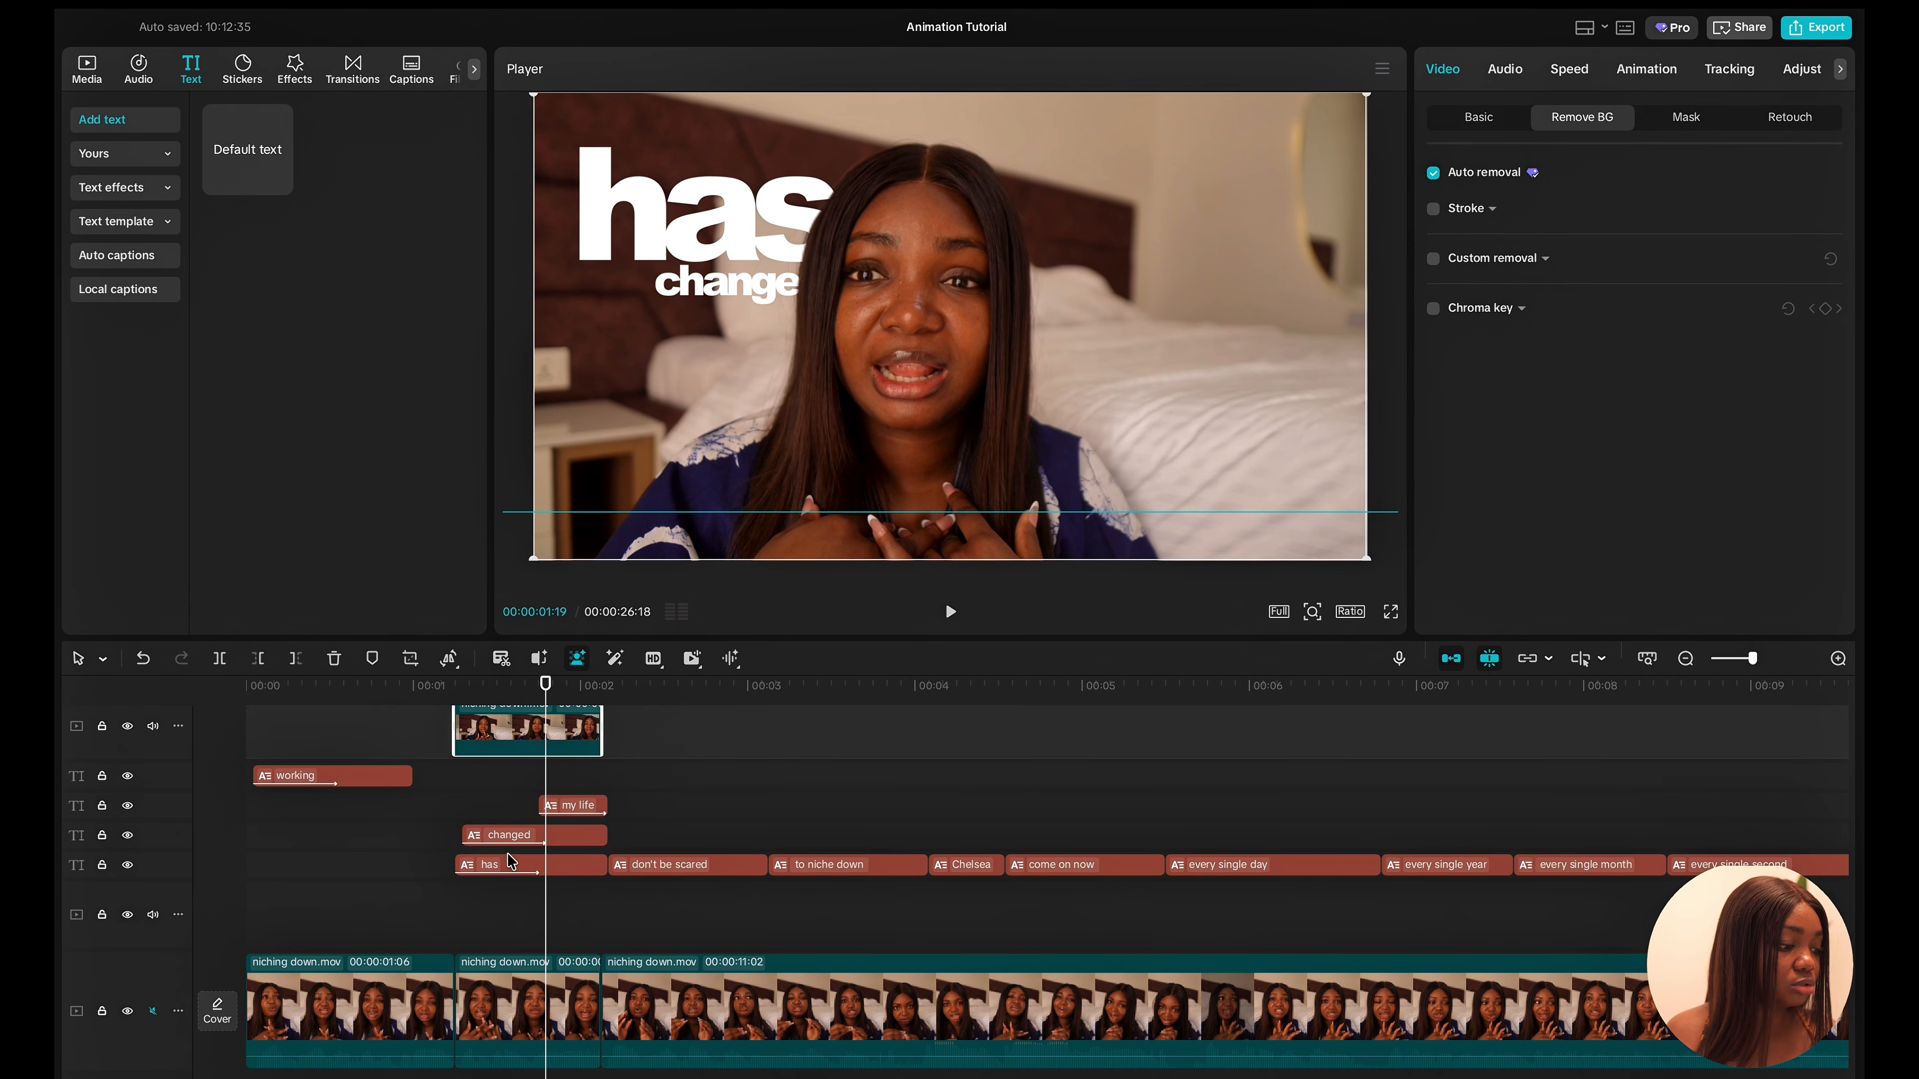
{"action": "left_click", "coordinate": [546, 841]}
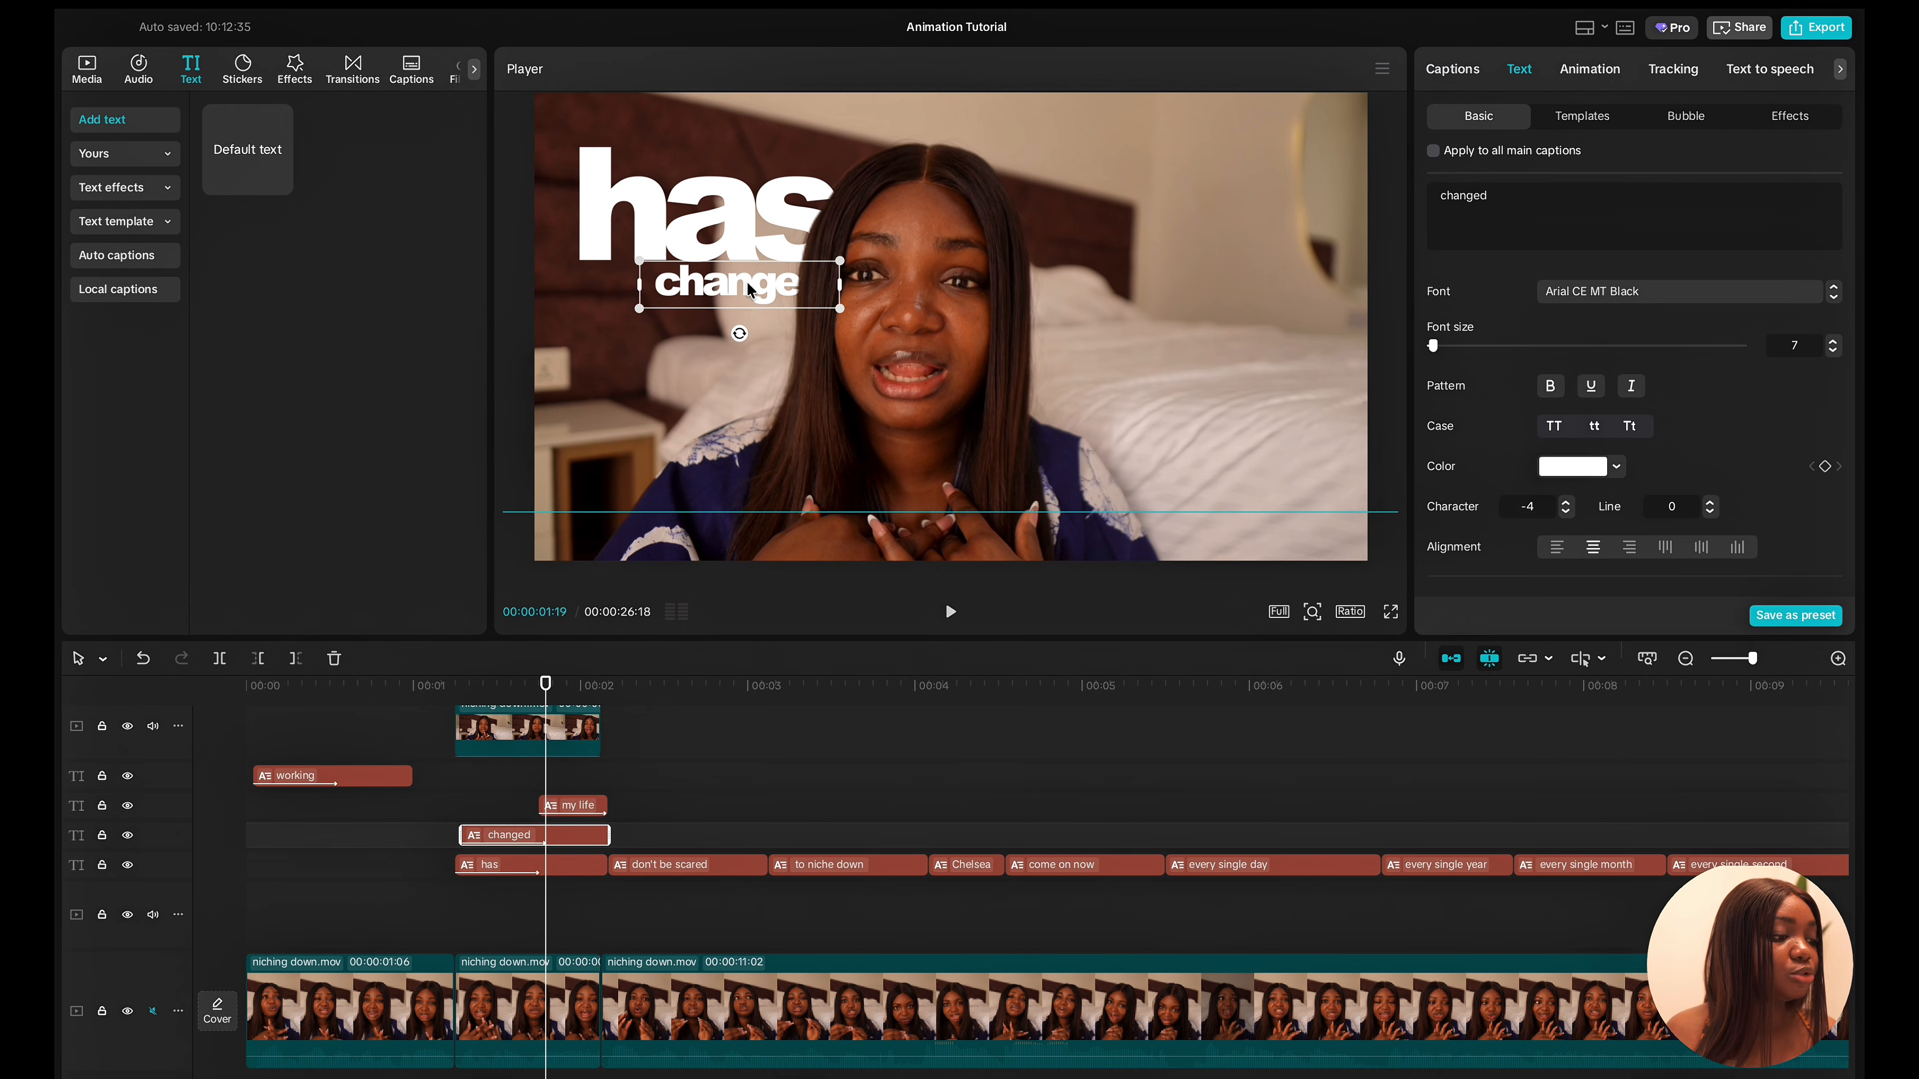
{"action": "left_click_drag", "start_coordinate": [723, 283], "coordinate": [729, 292]}
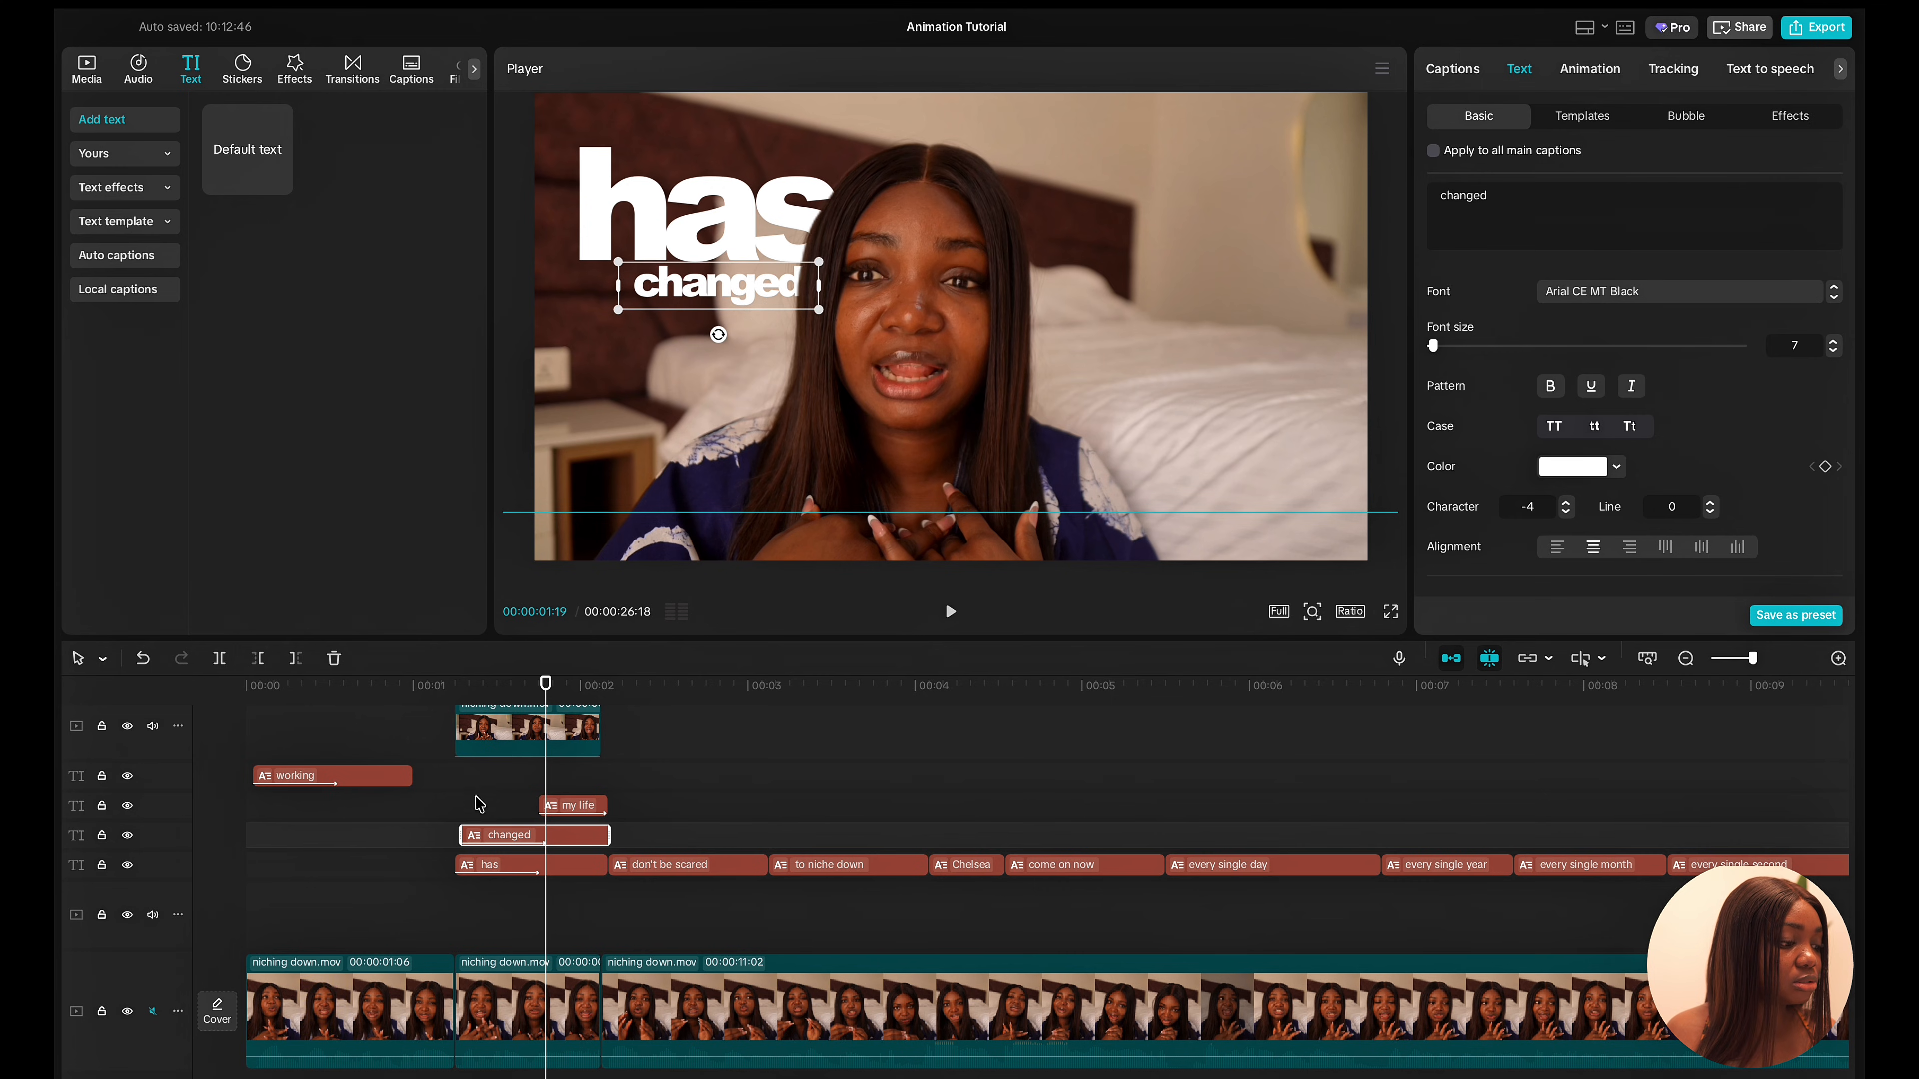
Play back the "has" and "changed" captions and compare their entrance with the reference clip IMG_1531.mov.
{"action": "left_click", "coordinate": [436, 808]}
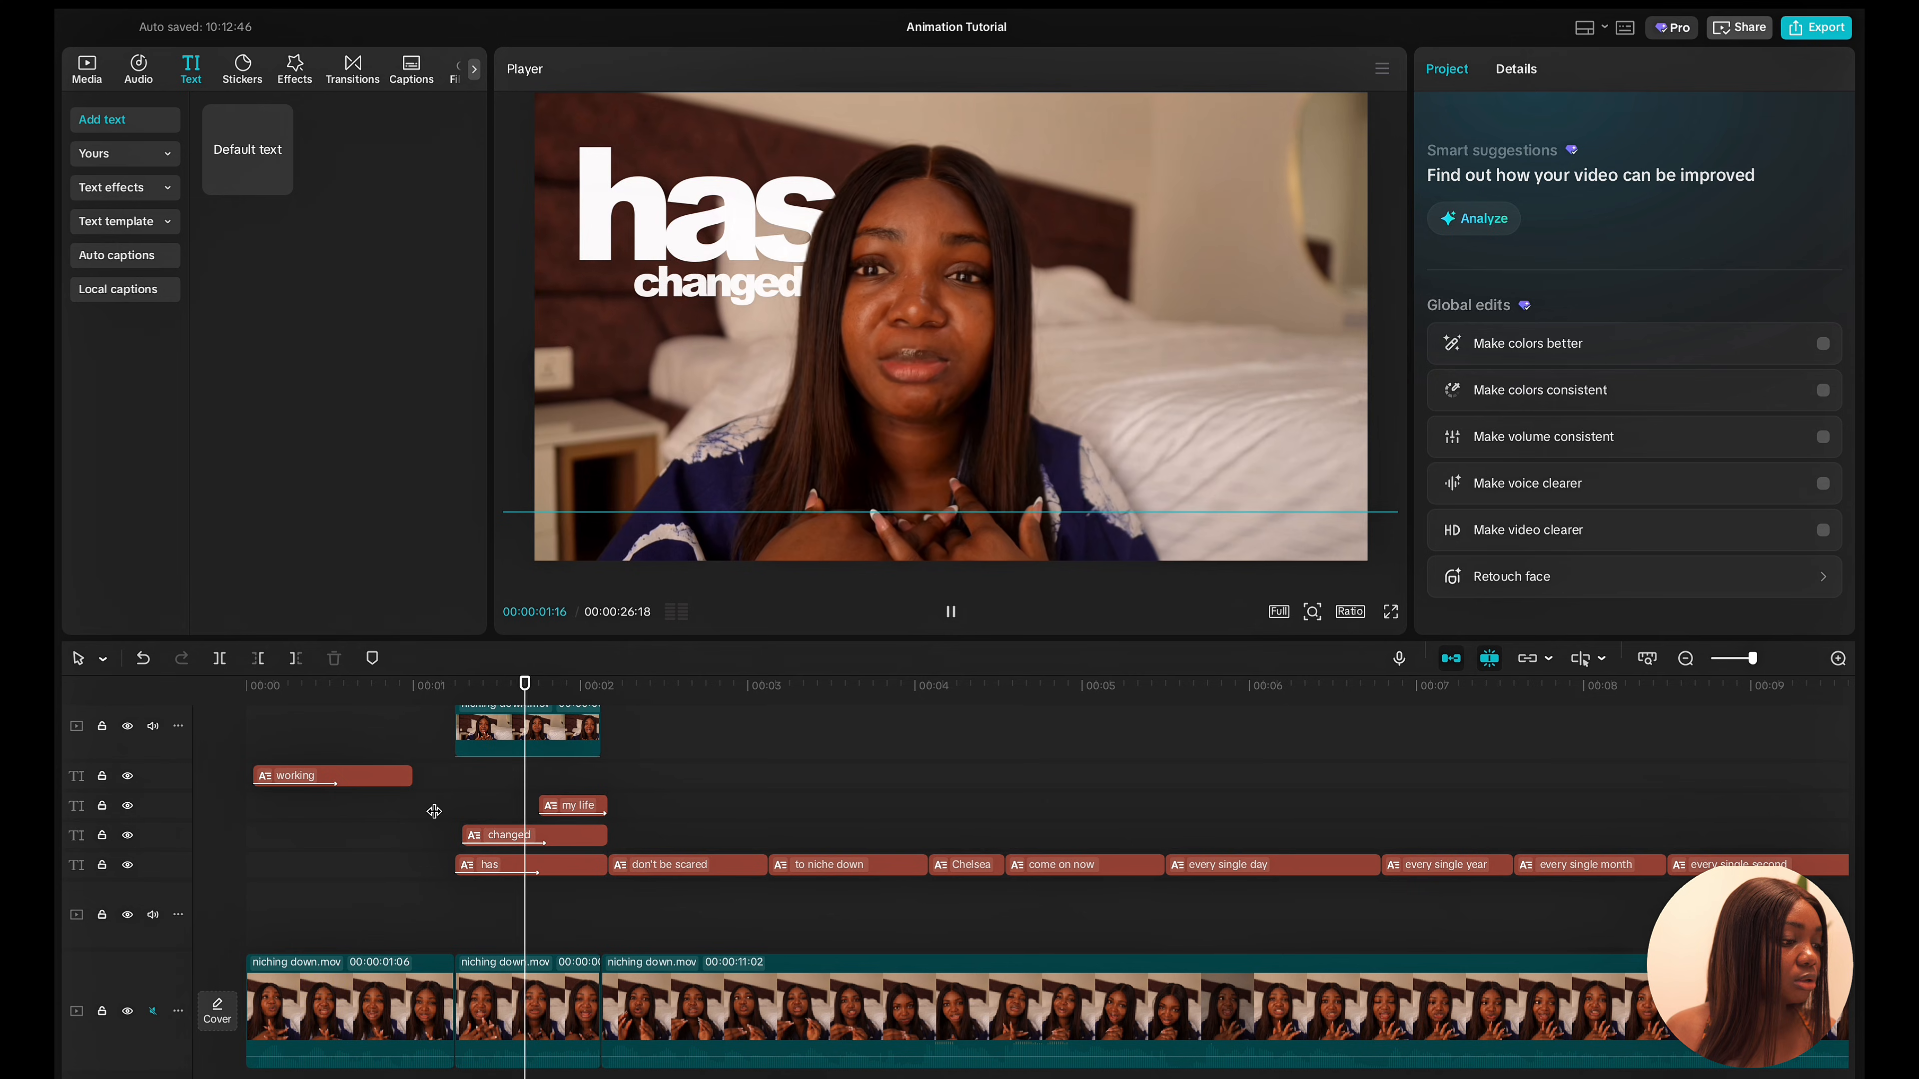
{"action": "left_click", "coordinate": [434, 811]}
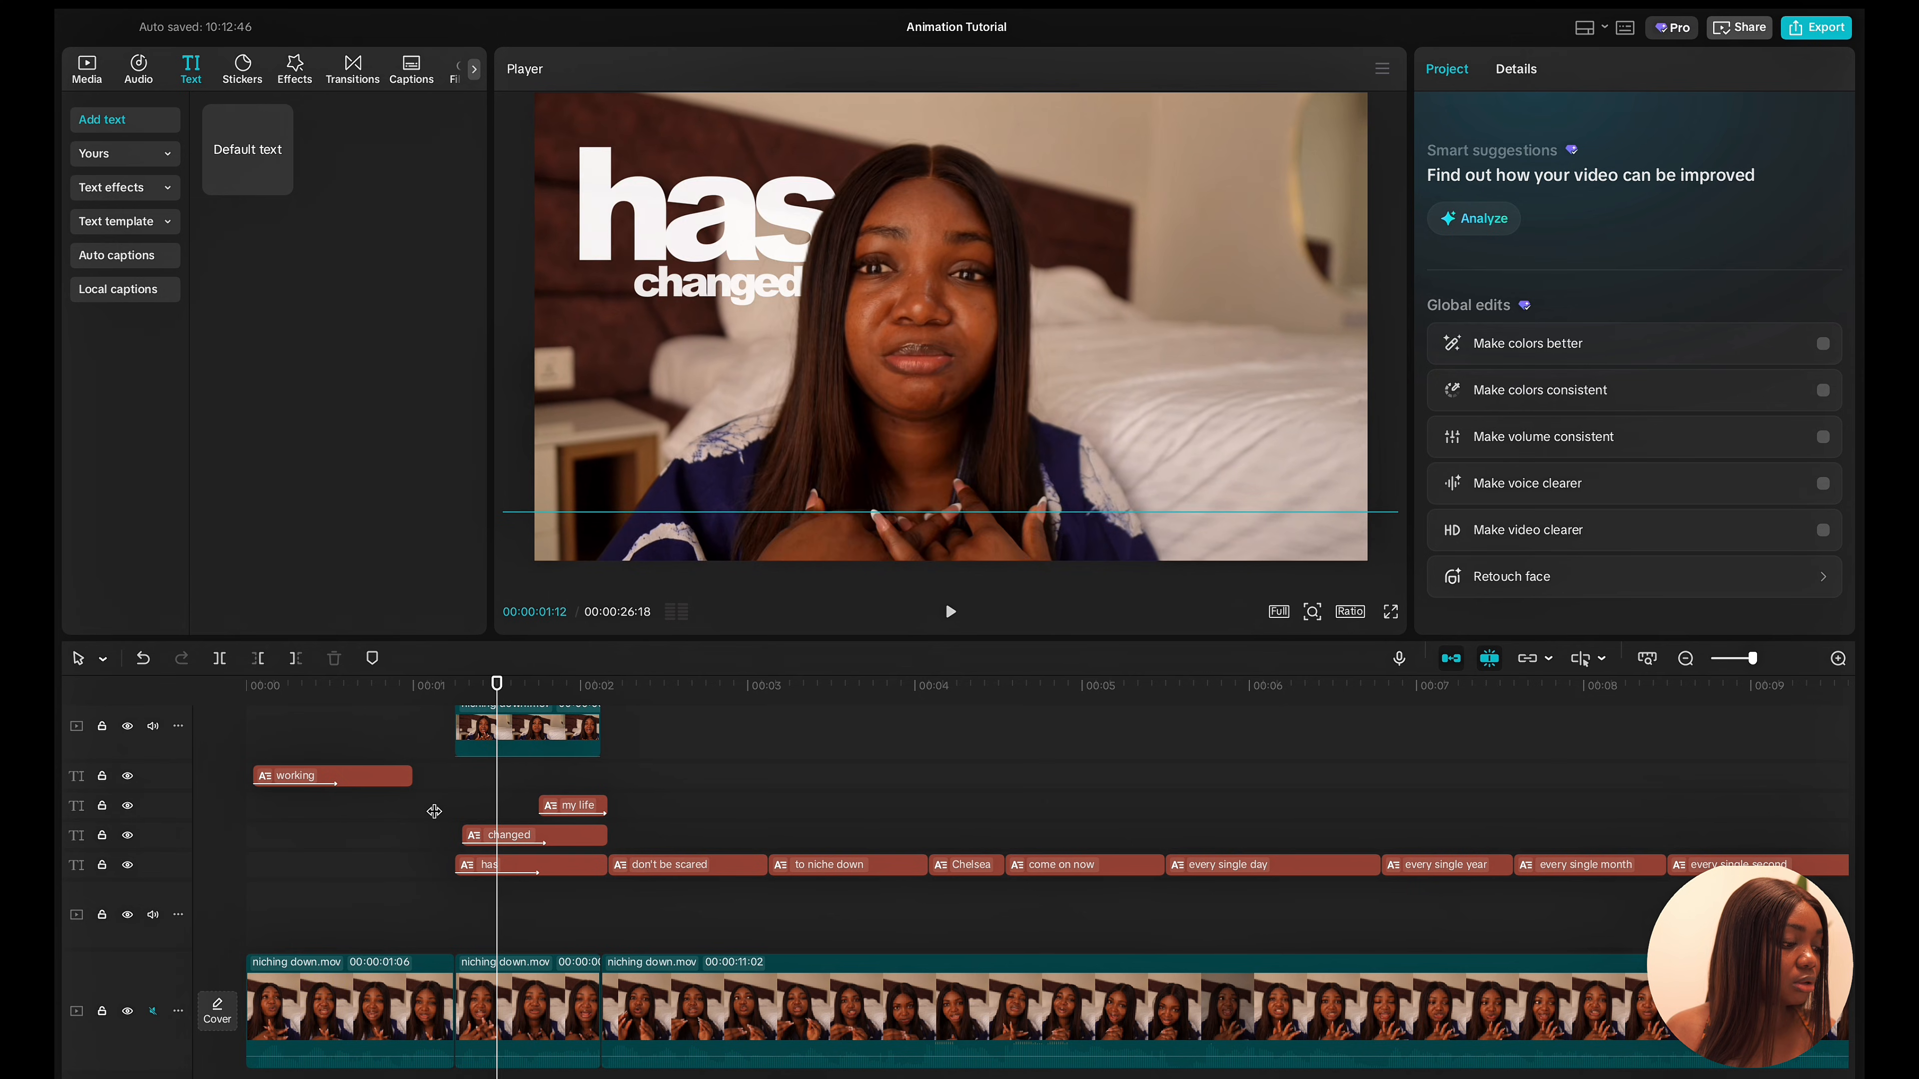
{"action": "key", "text": "space"}
{"action": "key", "text": "space"}
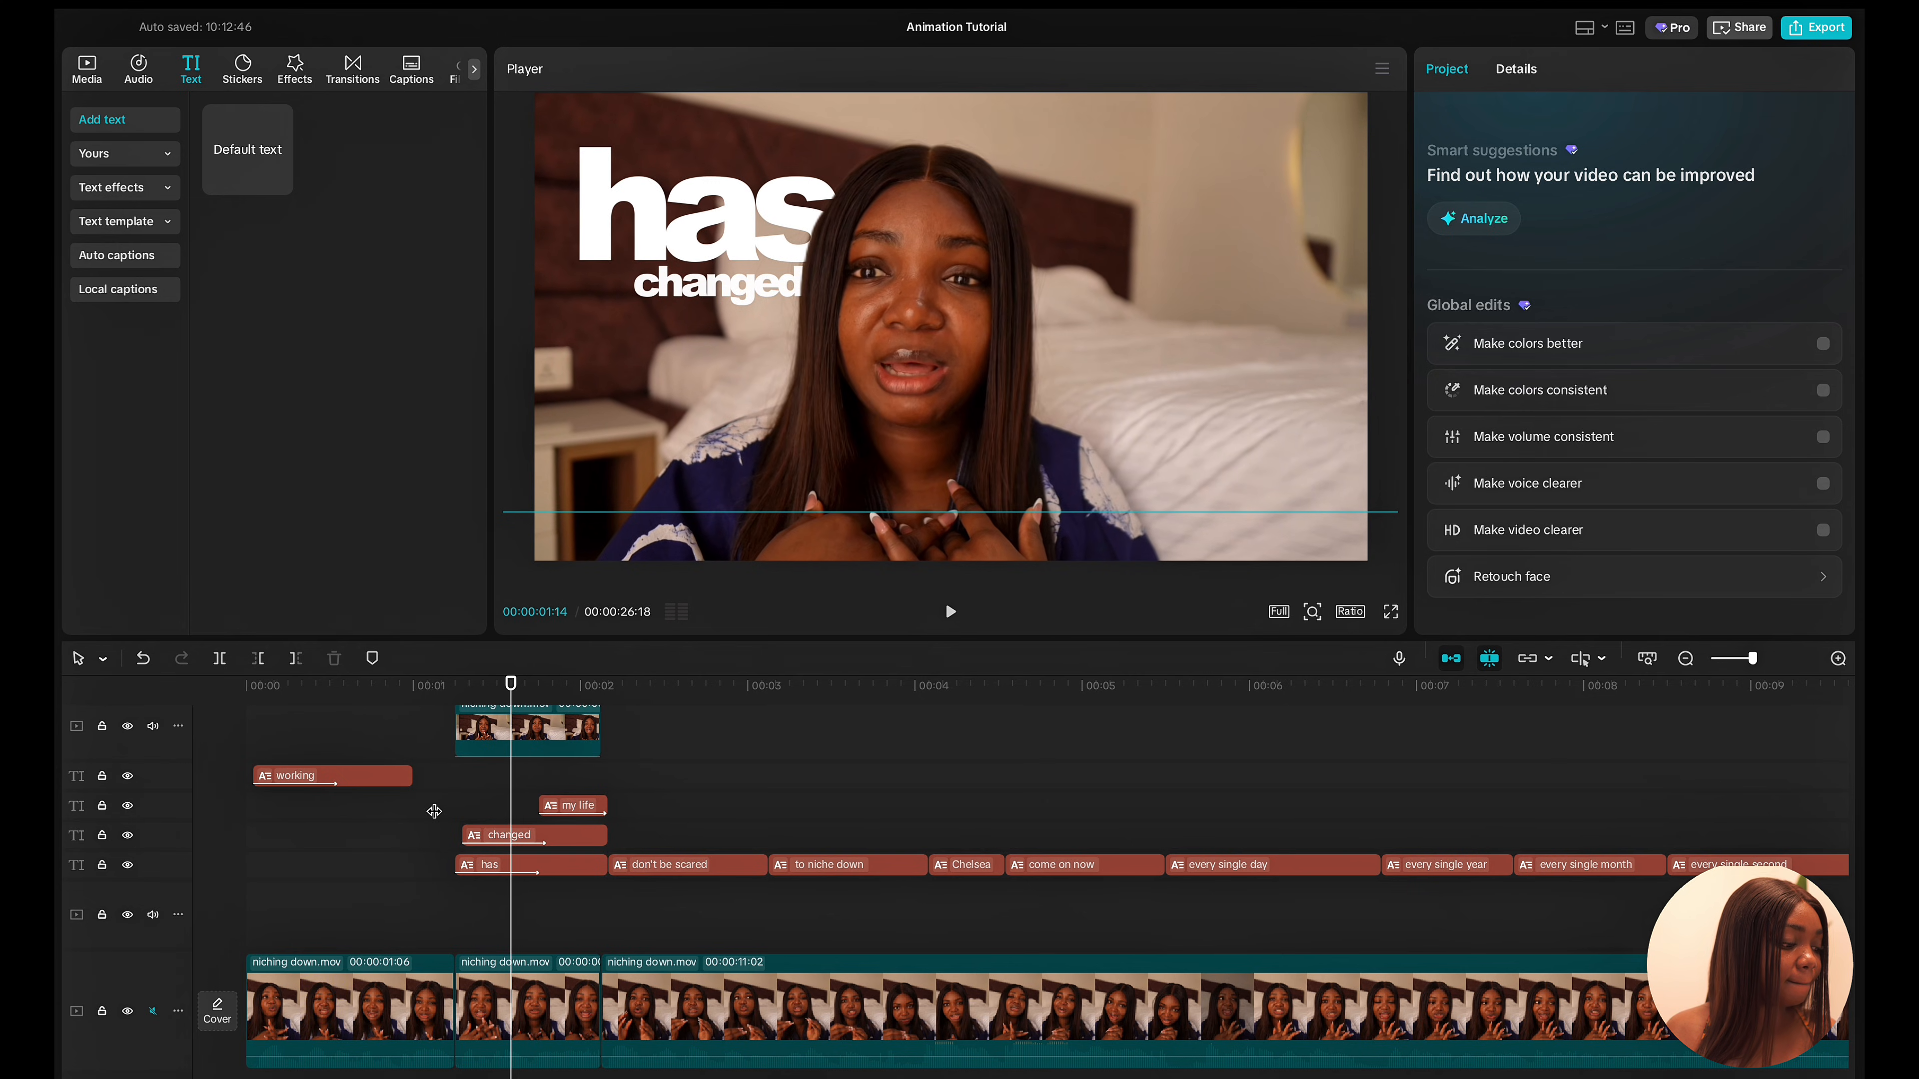
{"action": "left_click", "coordinate": [503, 842]}
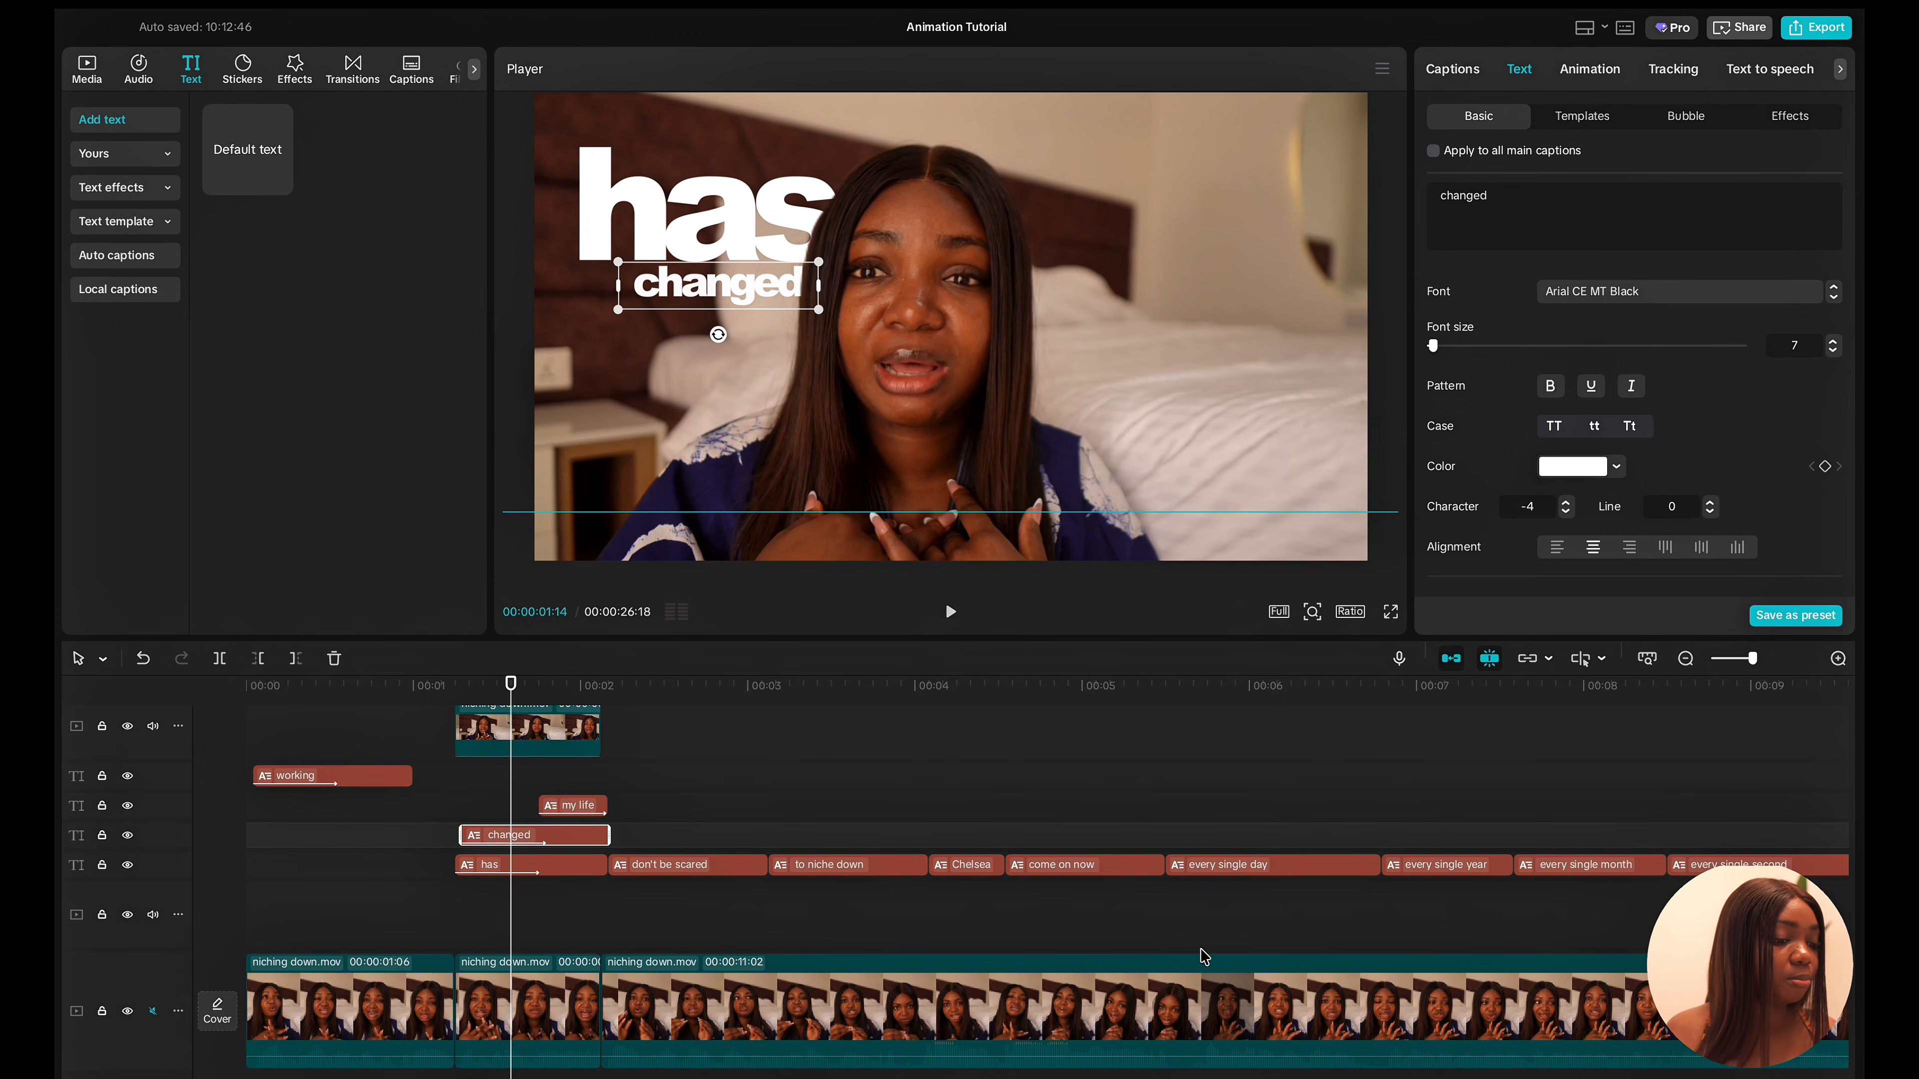
{"action": "scroll", "coordinate": [955, 873], "scroll_direction": "right", "scroll_amount": 15}
{"action": "left_click_drag", "start_coordinate": [807, 863], "coordinate": [945, 867]}
{"action": "scroll", "coordinate": [942, 883], "scroll_direction": "left", "scroll_amount": 10}
{"action": "scroll", "coordinate": [942, 884], "scroll_direction": "left", "scroll_amount": 5}
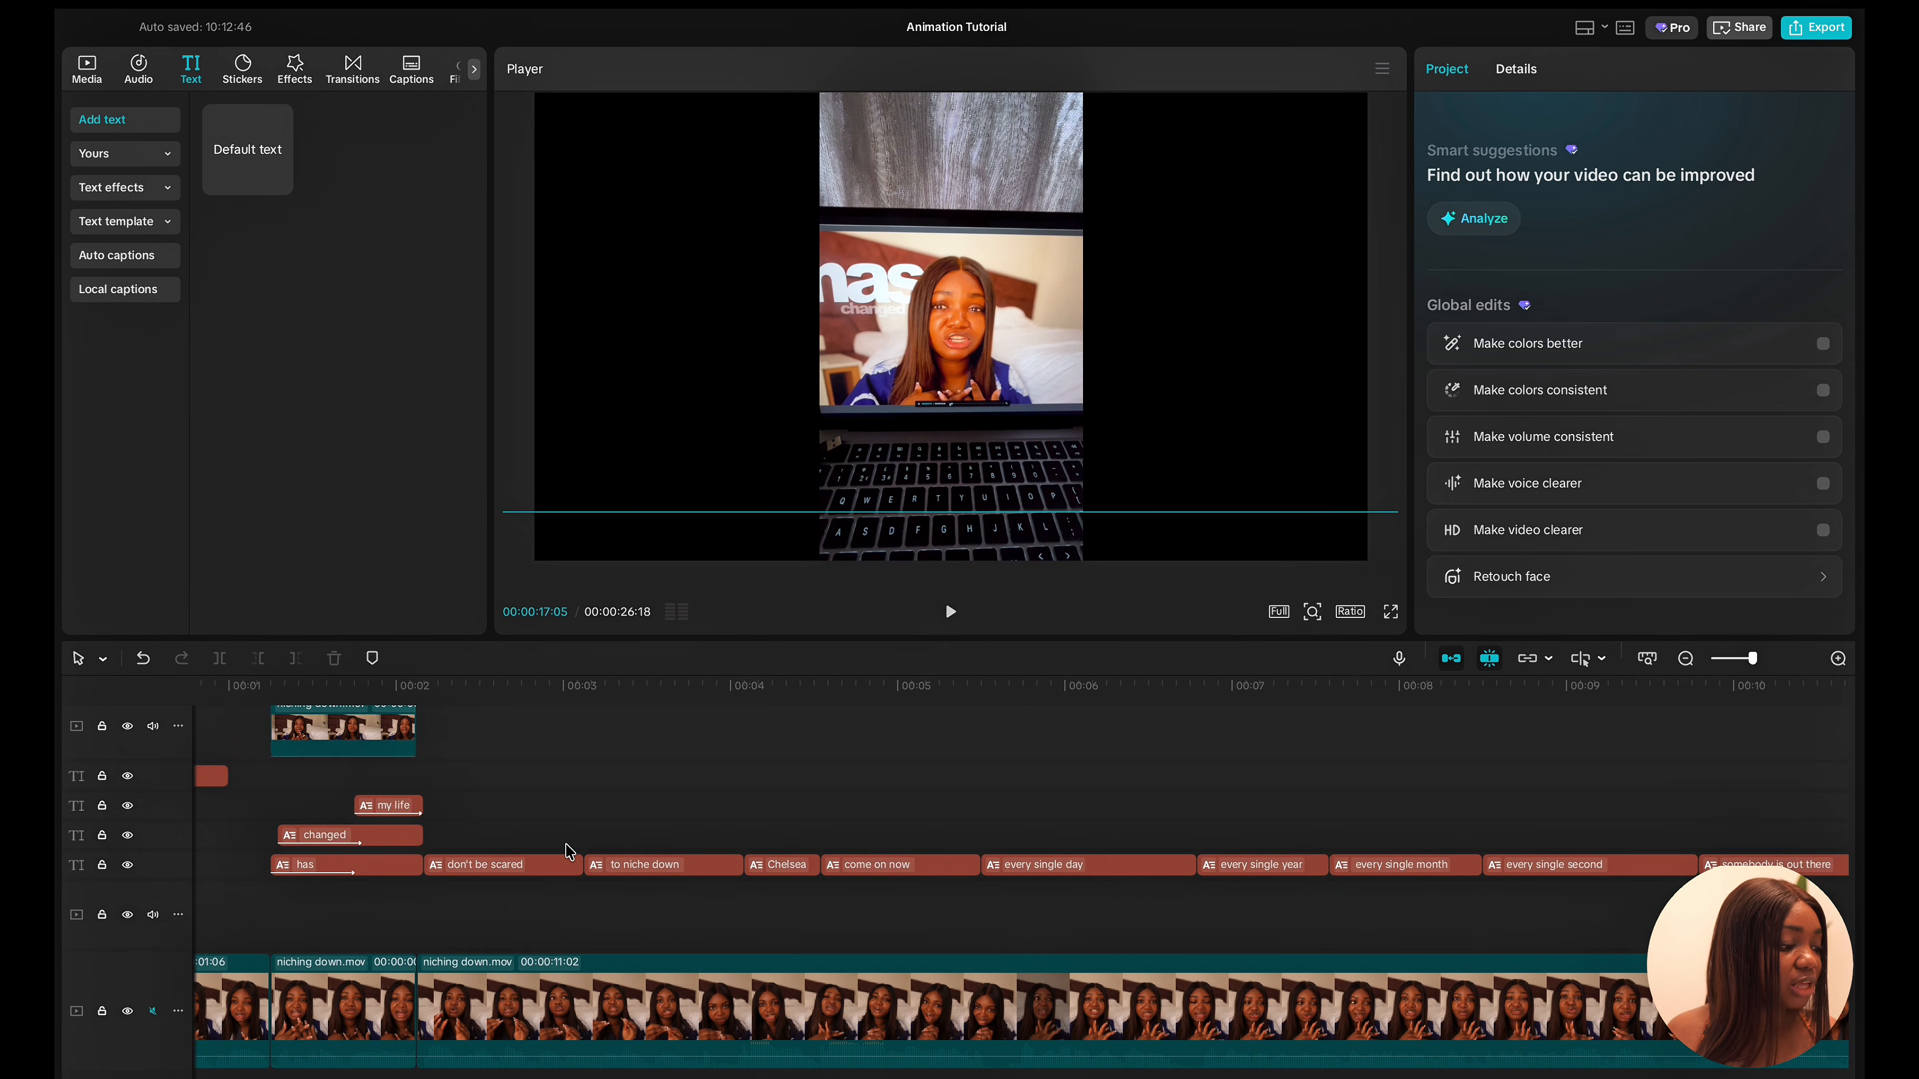
{"action": "left_click", "coordinate": [533, 839]}
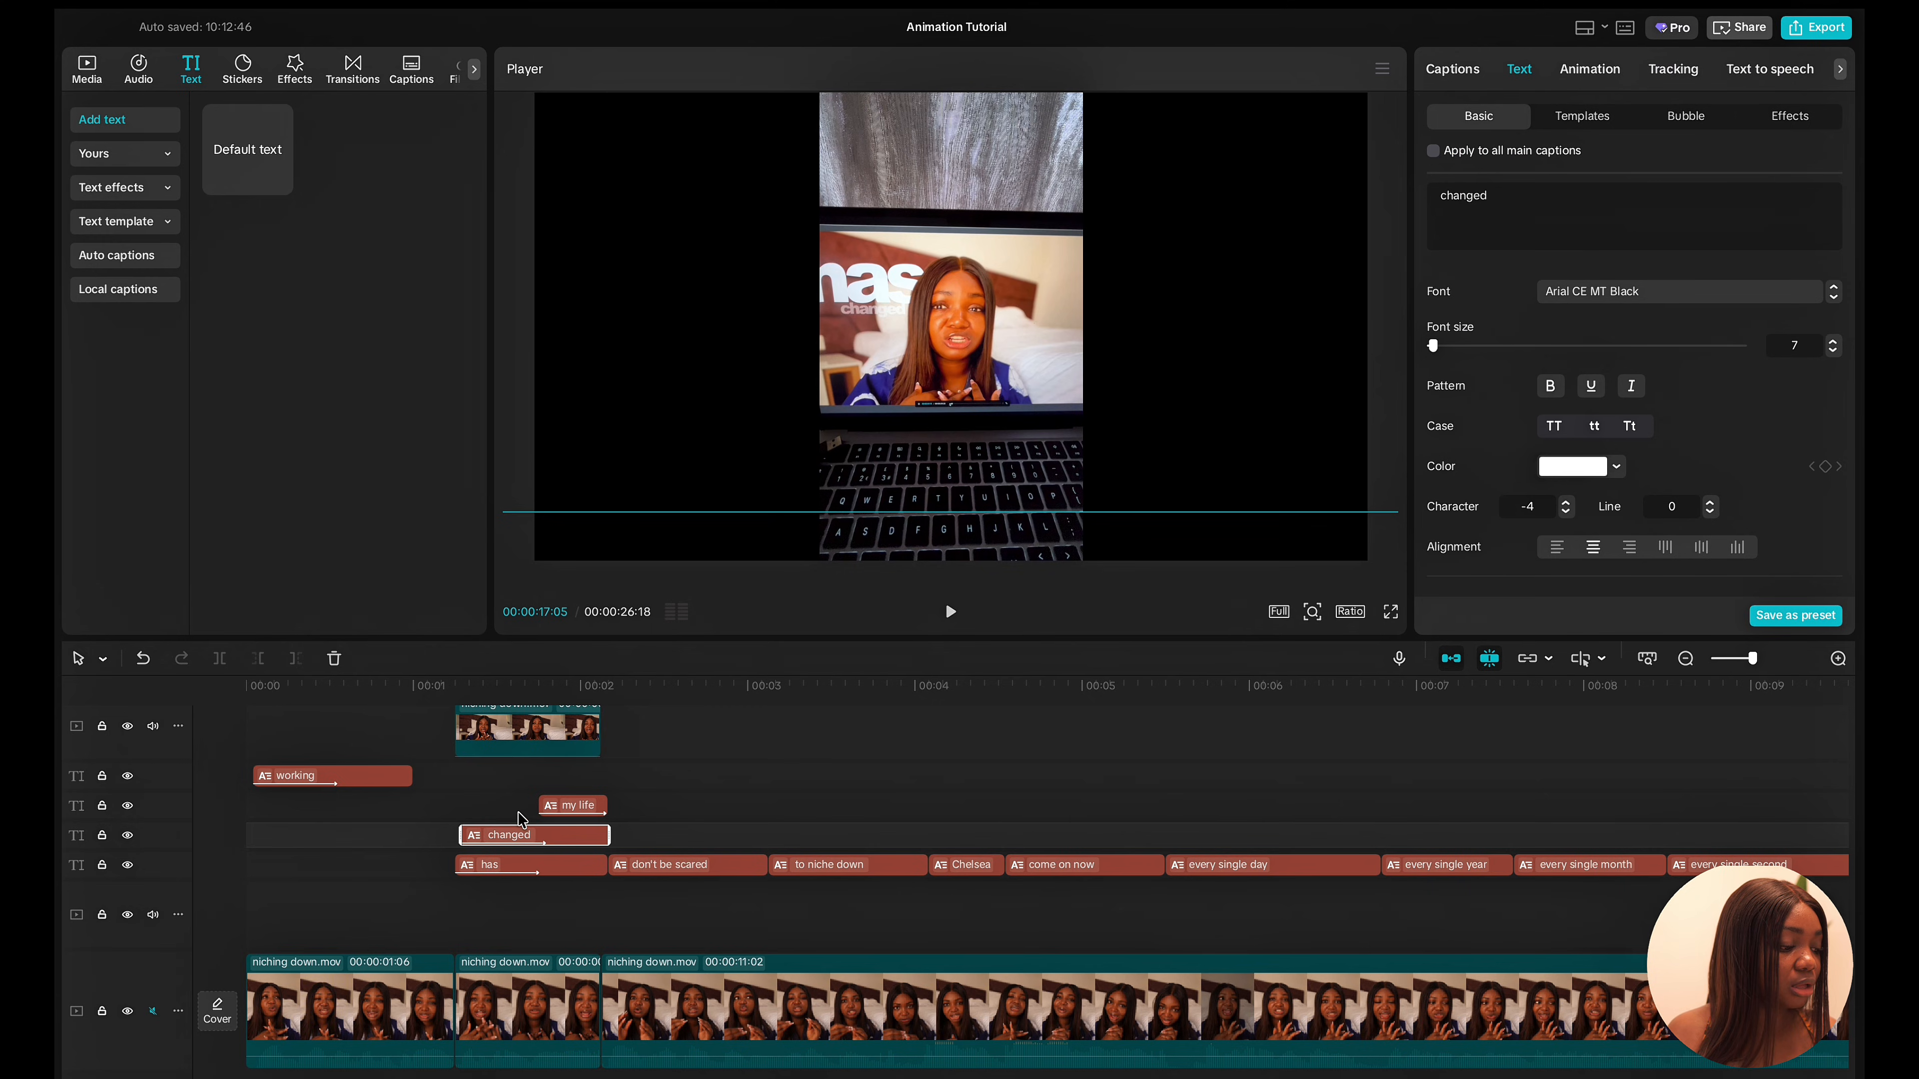
{"action": "left_click", "coordinate": [520, 818]}
{"action": "left_click", "coordinate": [529, 837]}
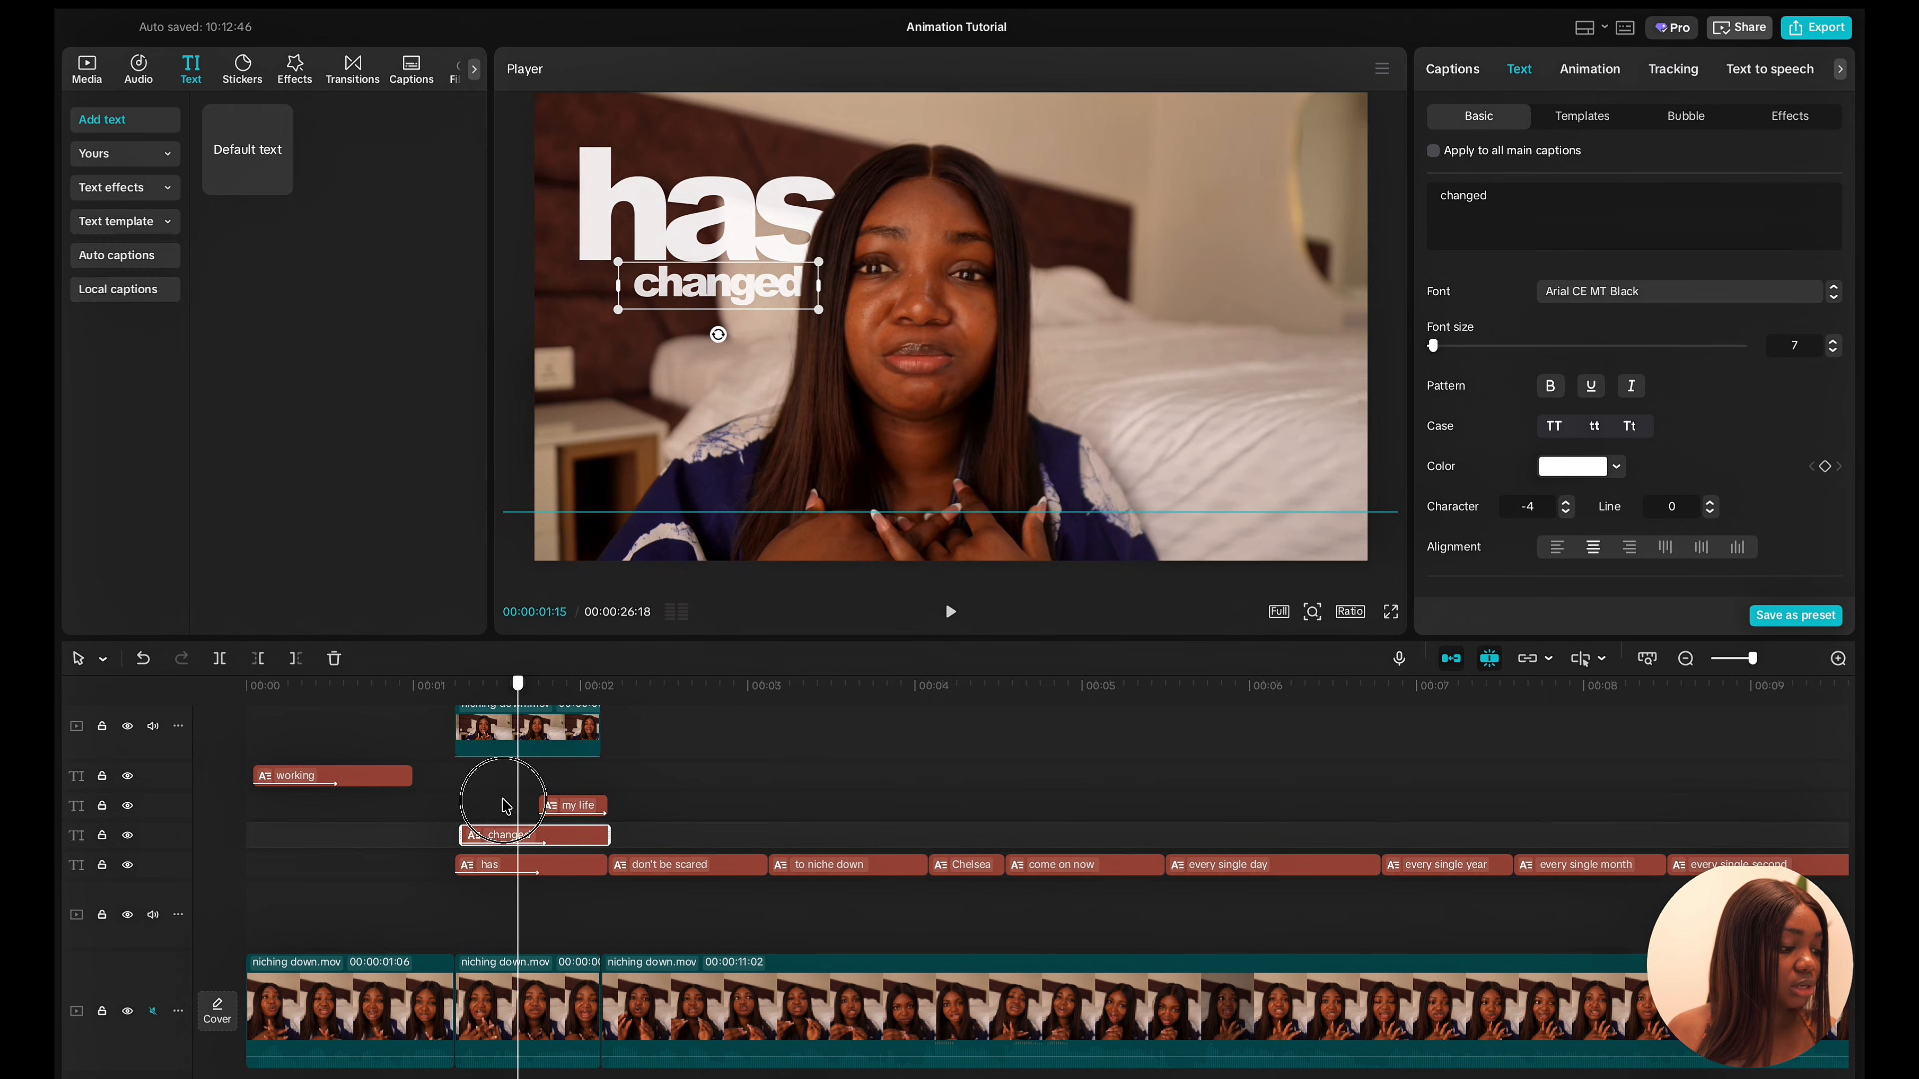
Add Scale and Position keyframes to the "has" caption at 00:00:01:09.
{"action": "left_click", "coordinate": [460, 810]}
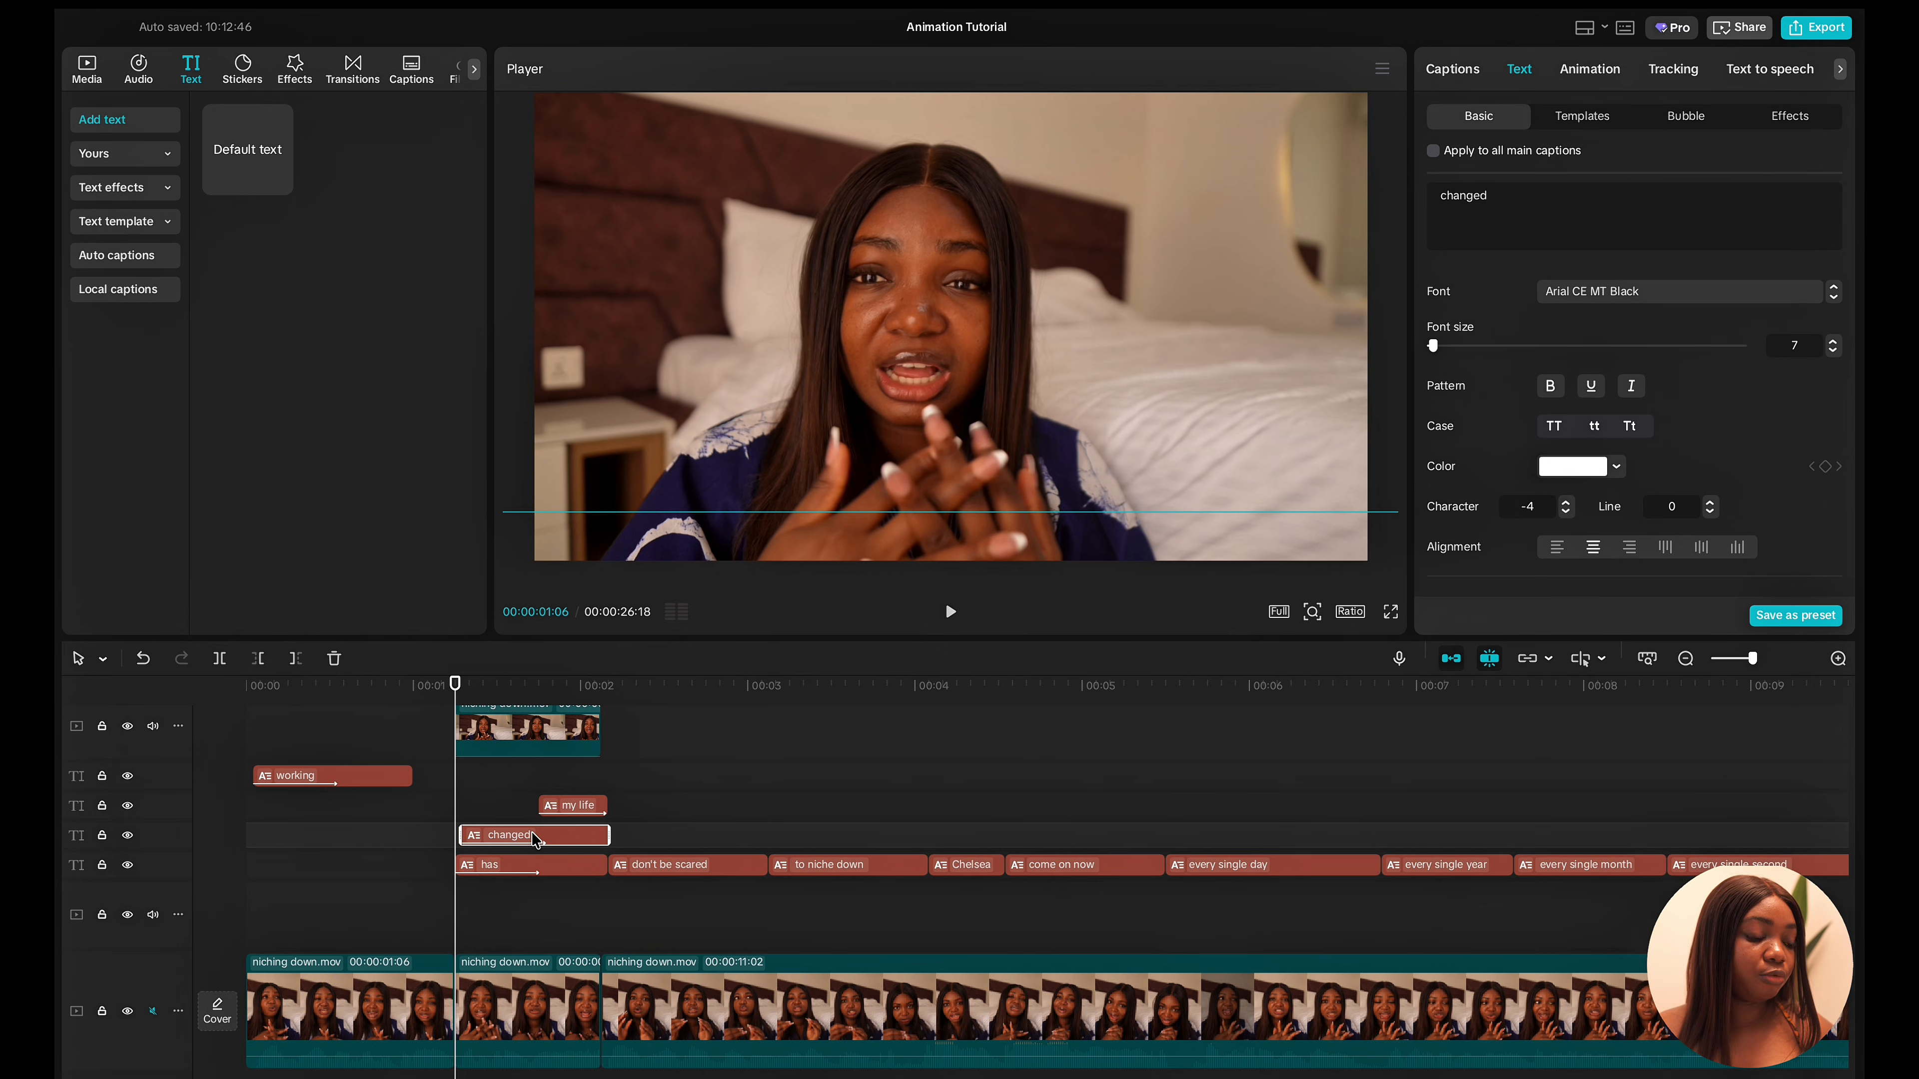
{"action": "mouse_move", "coordinate": [454, 815]}
{"action": "left_mouse_down"}
{"action": "mouse_move", "coordinate": [522, 817]}
{"action": "mouse_move", "coordinate": [459, 818]}
{"action": "mouse_move", "coordinate": [476, 819]}
{"action": "left_mouse_up"}
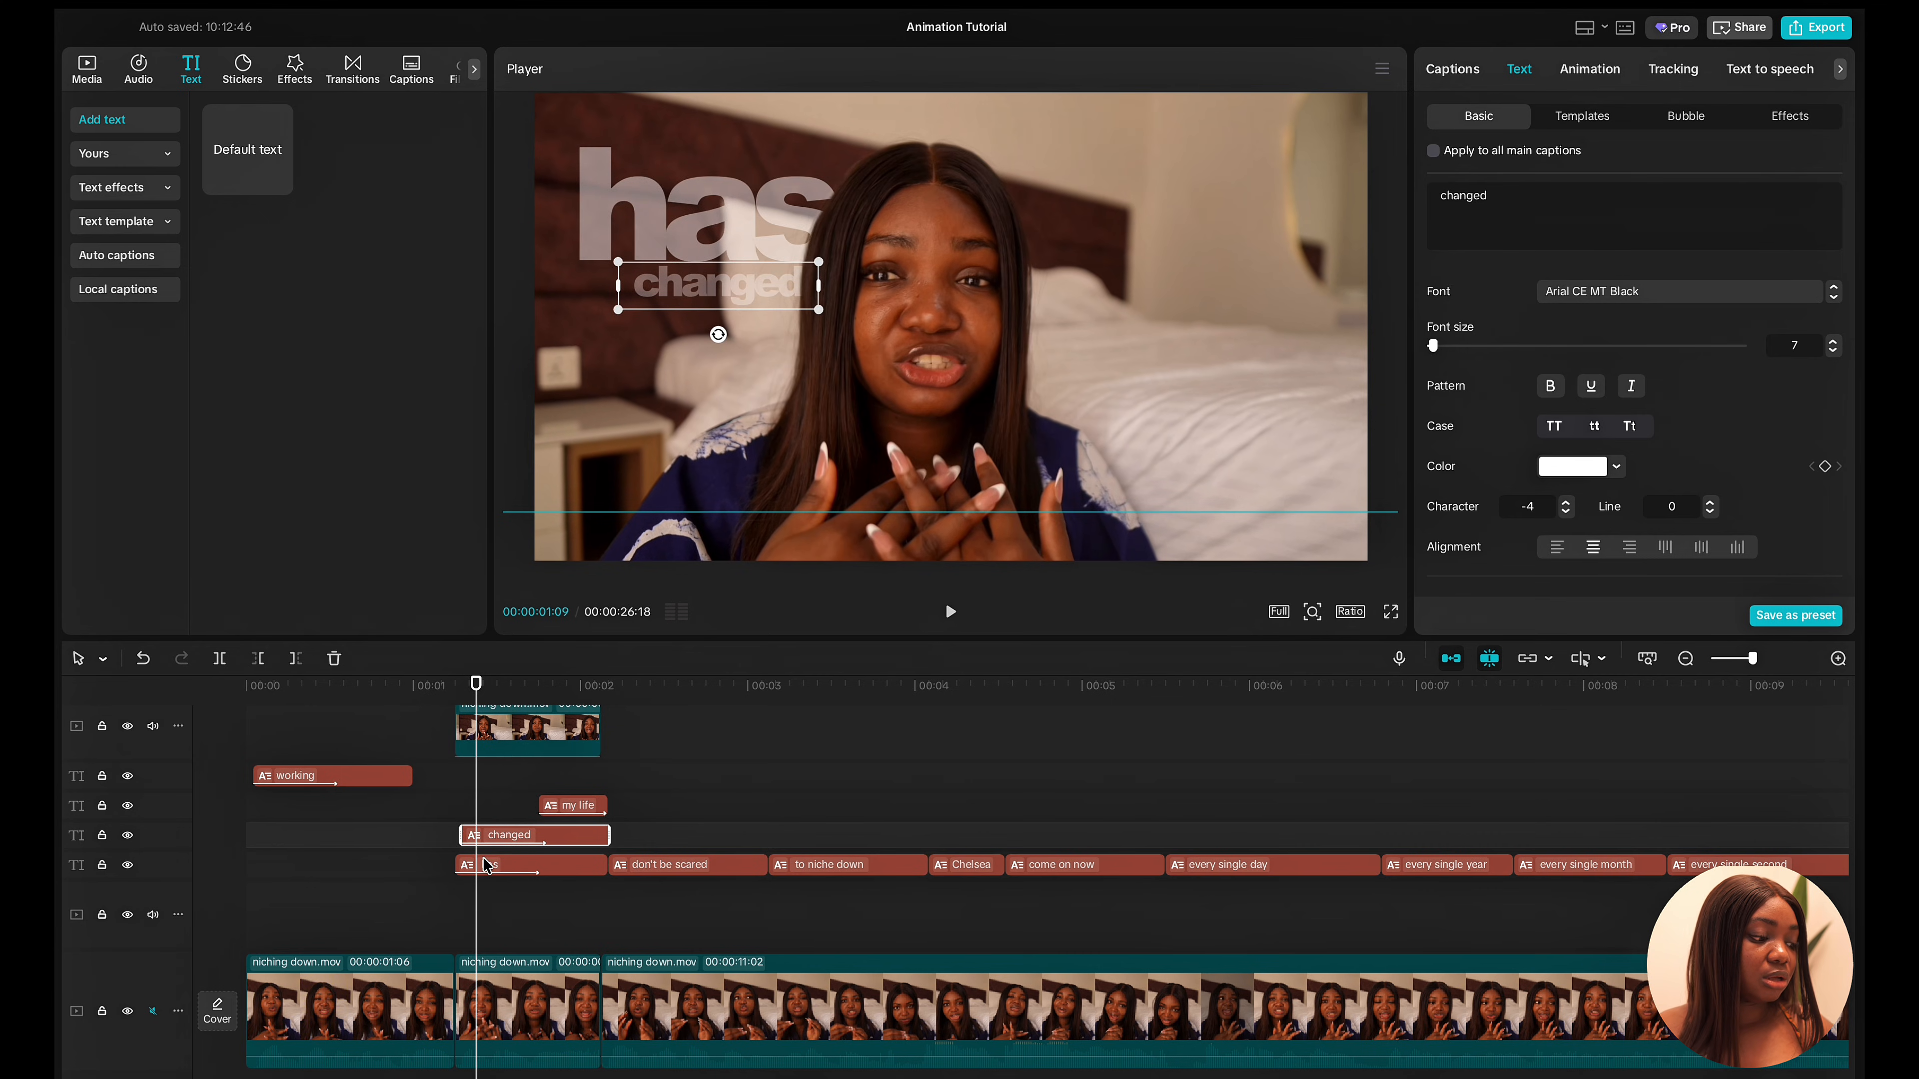
{"action": "left_click", "coordinate": [488, 866]}
{"action": "scroll", "coordinate": [1504, 470], "scroll_direction": "down", "scroll_amount": 5}
{"action": "scroll", "coordinate": [1506, 472], "scroll_direction": "down", "scroll_amount": 2}
{"action": "left_click", "coordinate": [1826, 383]}
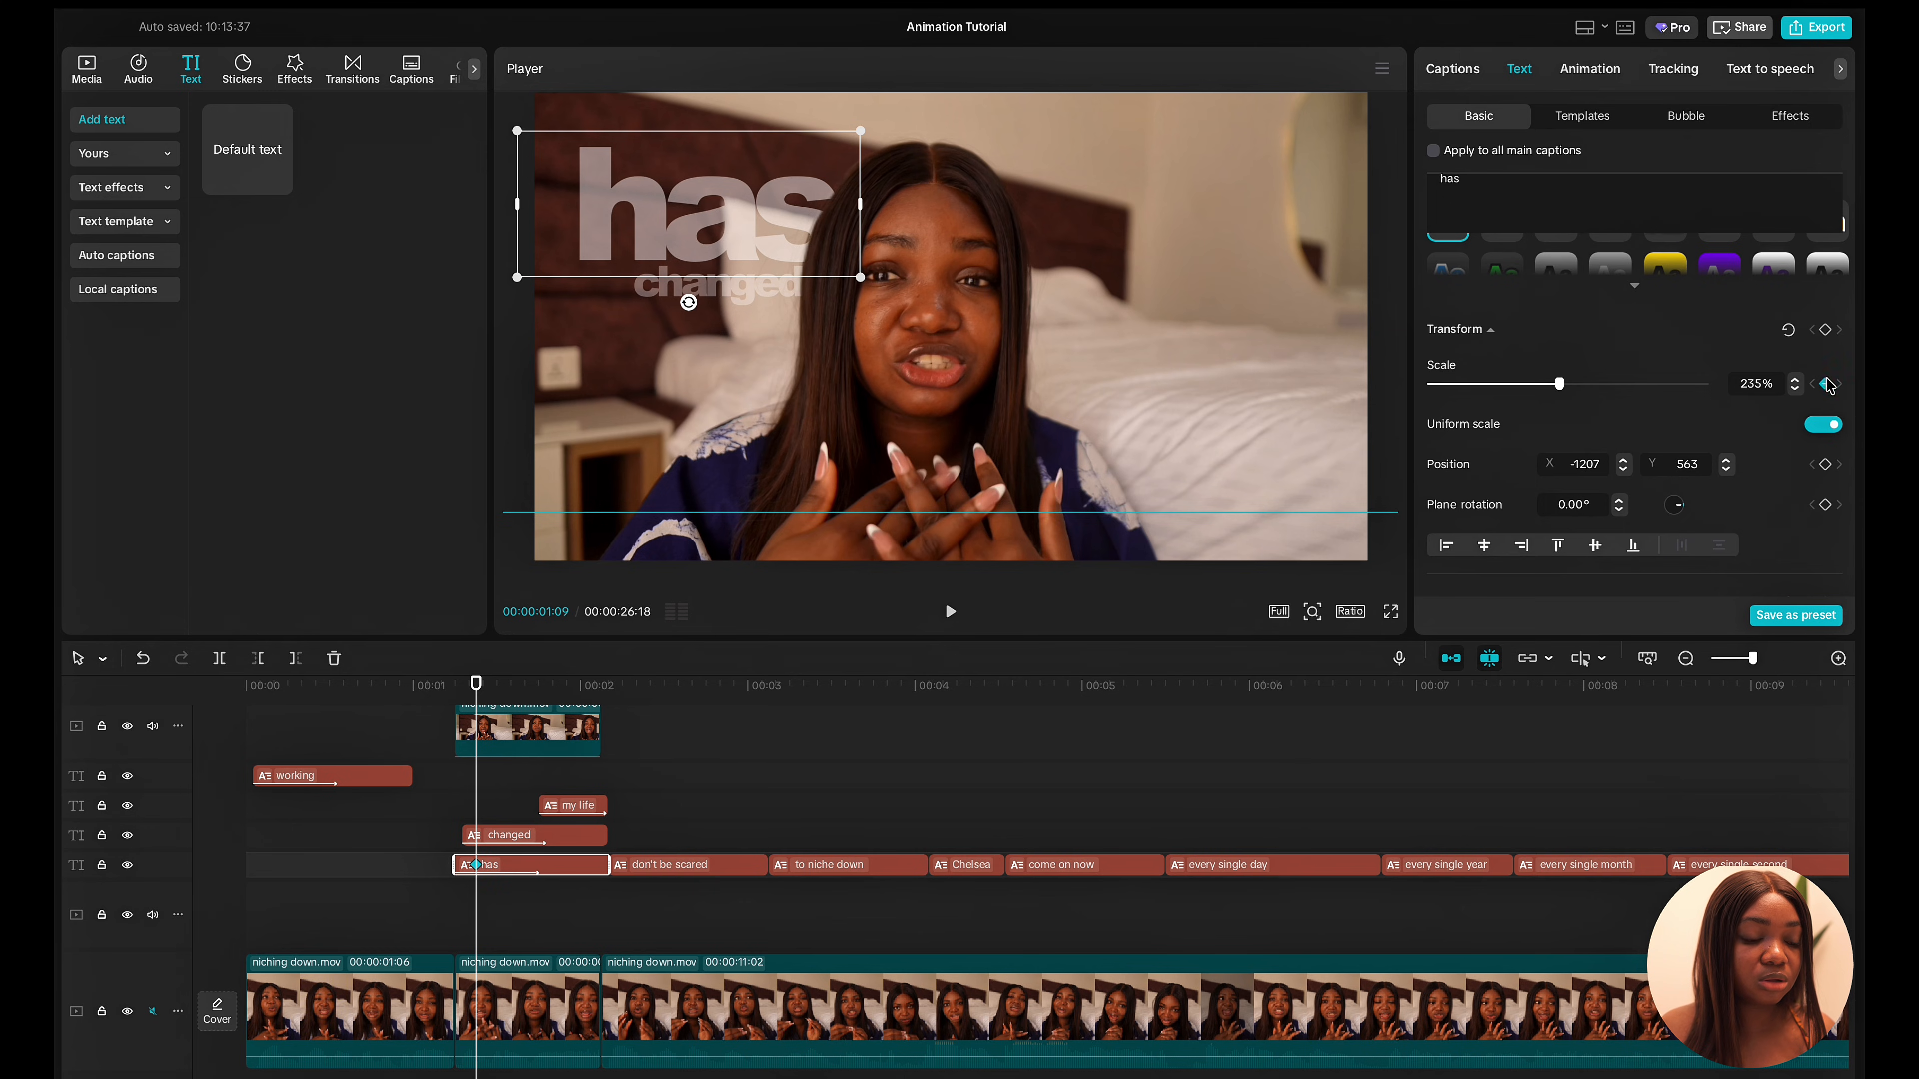
{"action": "scroll", "coordinate": [1822, 449], "scroll_direction": "down", "scroll_amount": 2}
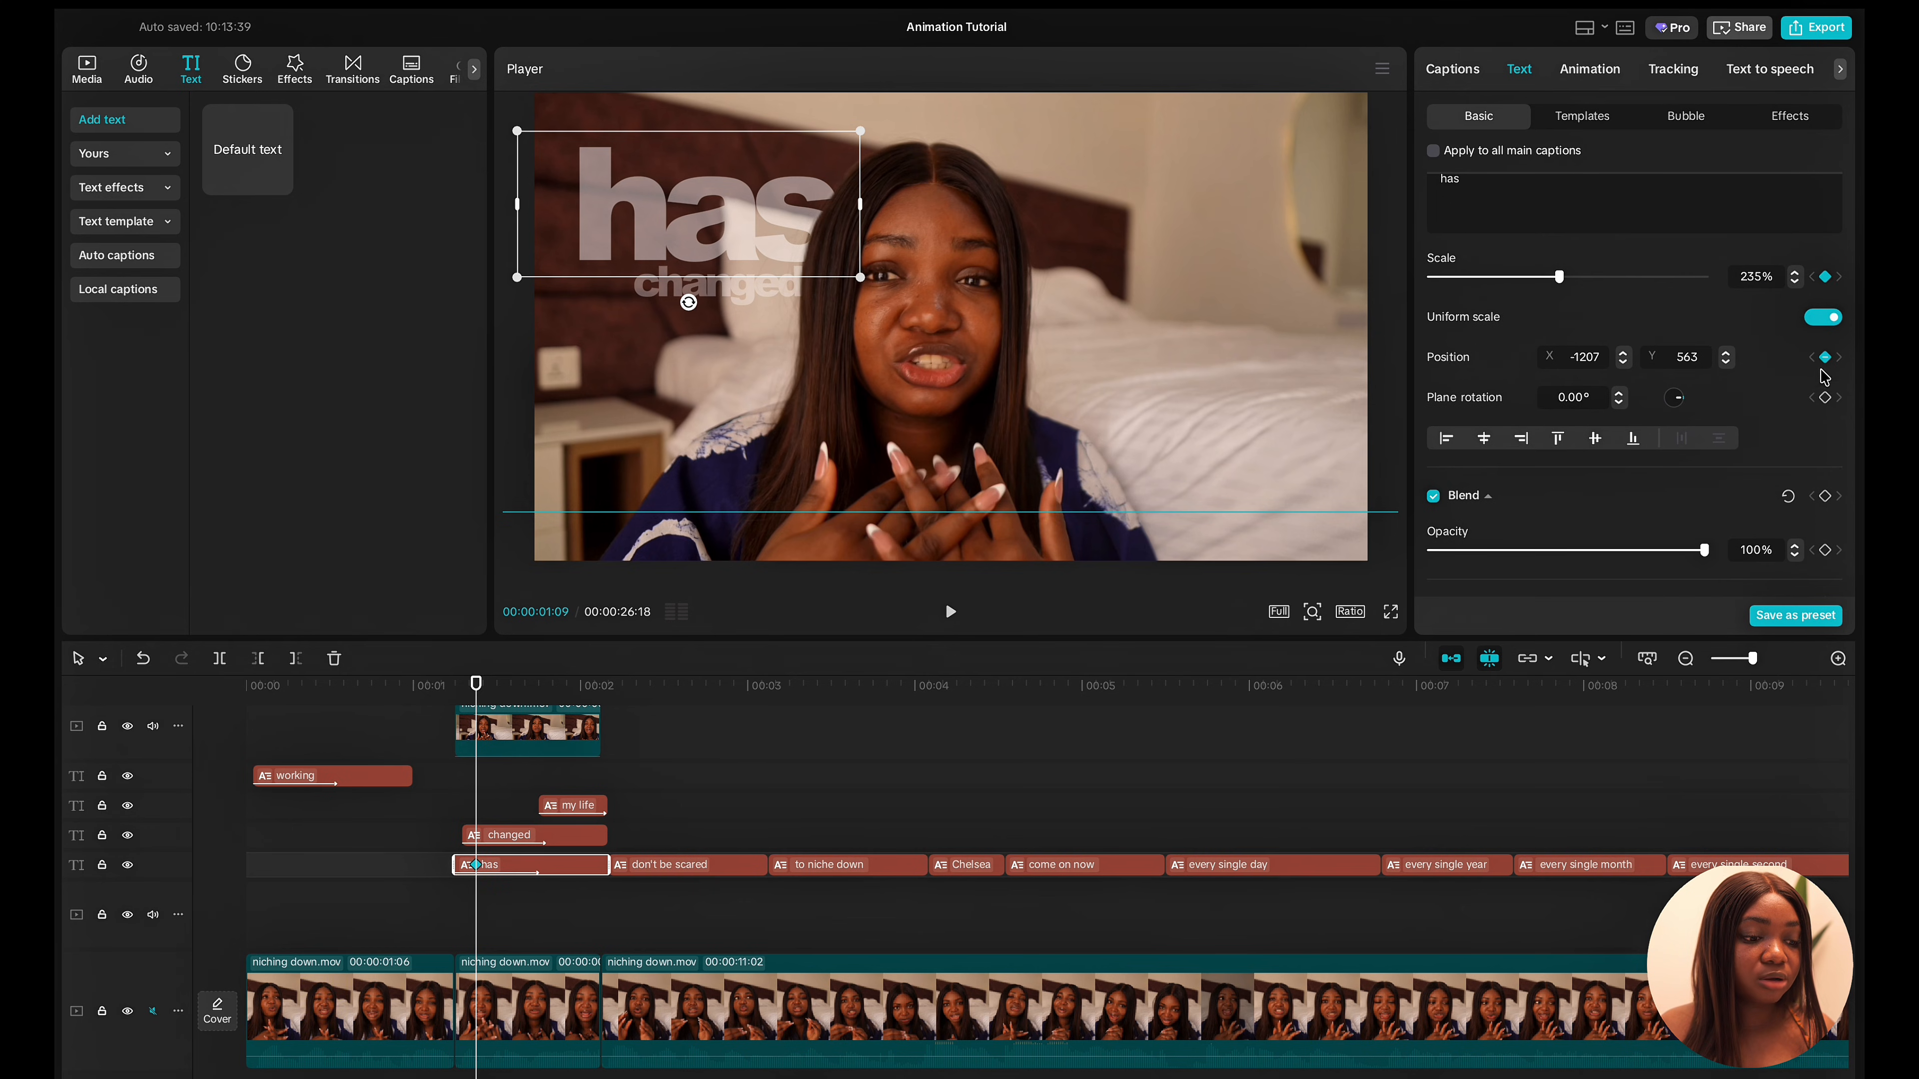
Fade in the "has" caption with opacity keyframes of 0% at 00:00:01:06 and 100% at 00:00:01:09, and preview it.
{"action": "left_click", "coordinate": [1825, 550]}
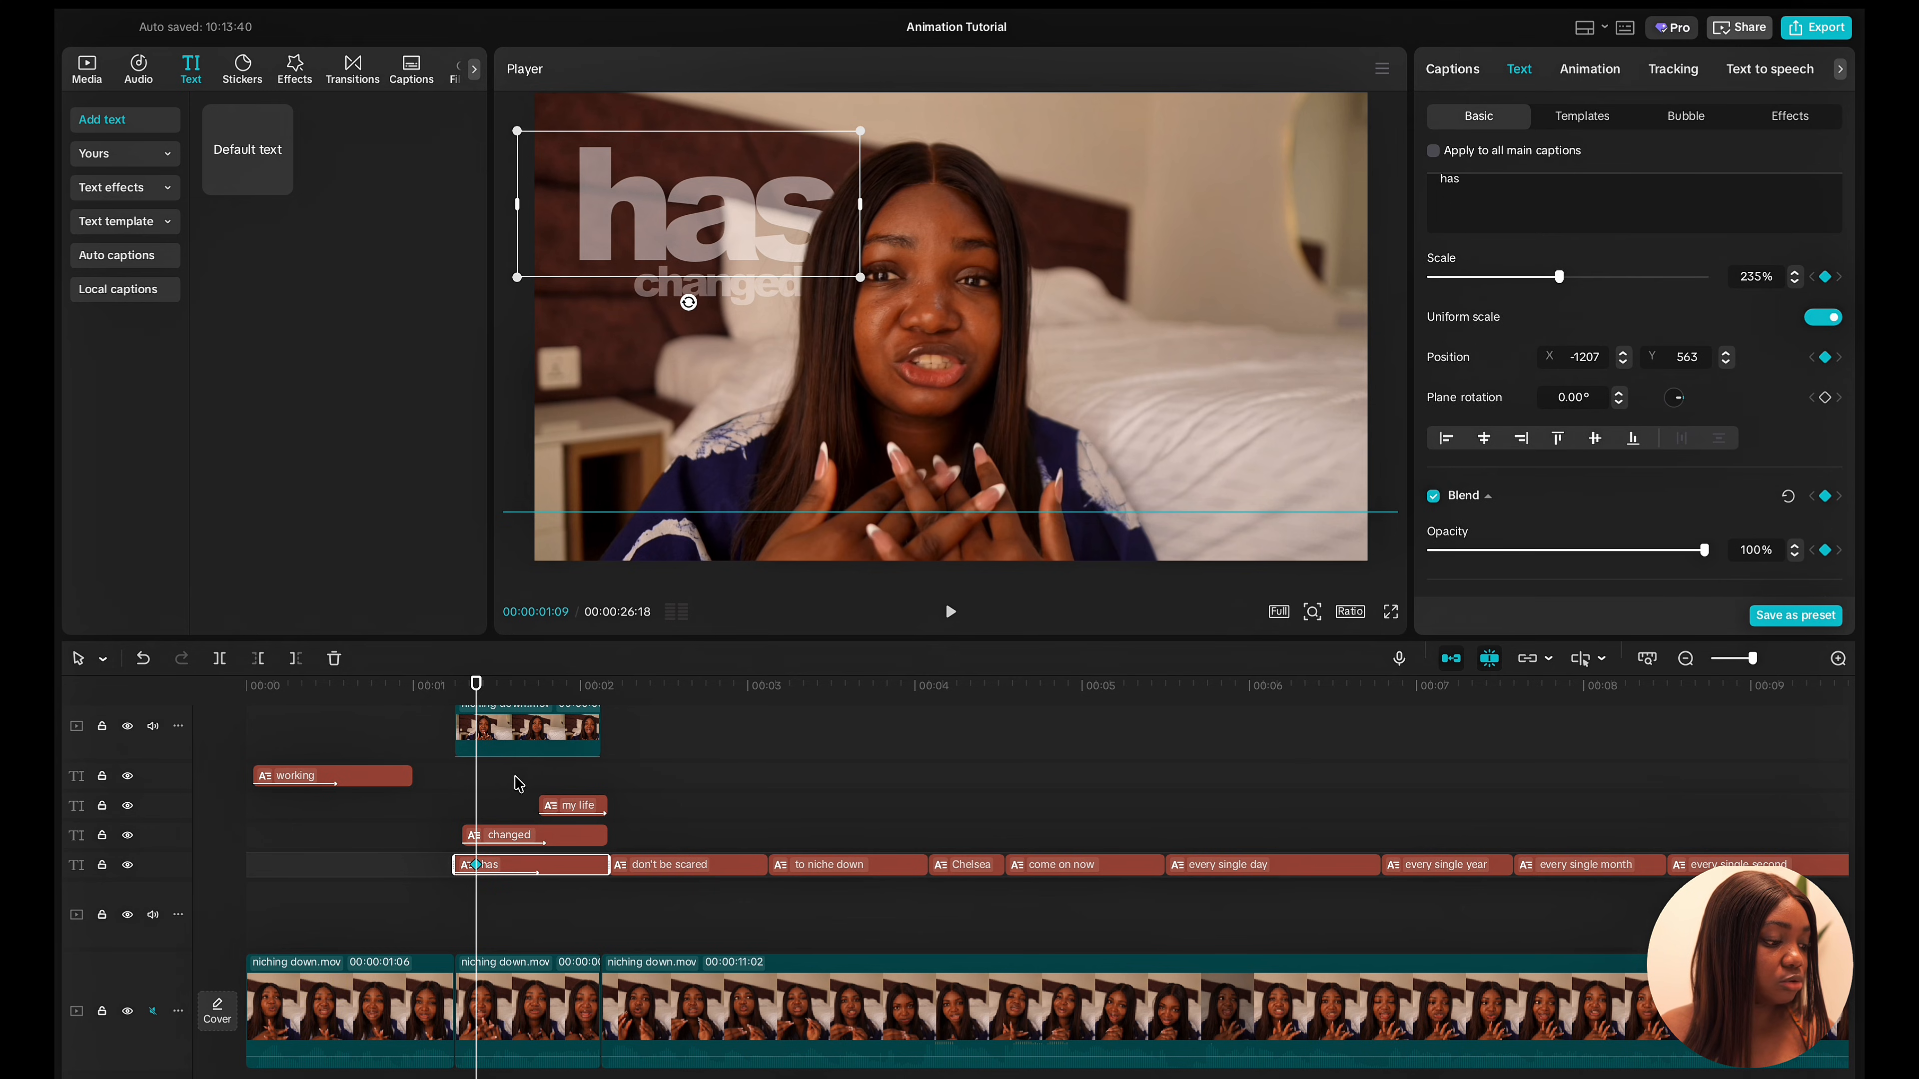
{"action": "left_click_drag", "start_coordinate": [479, 776], "coordinate": [457, 771]}
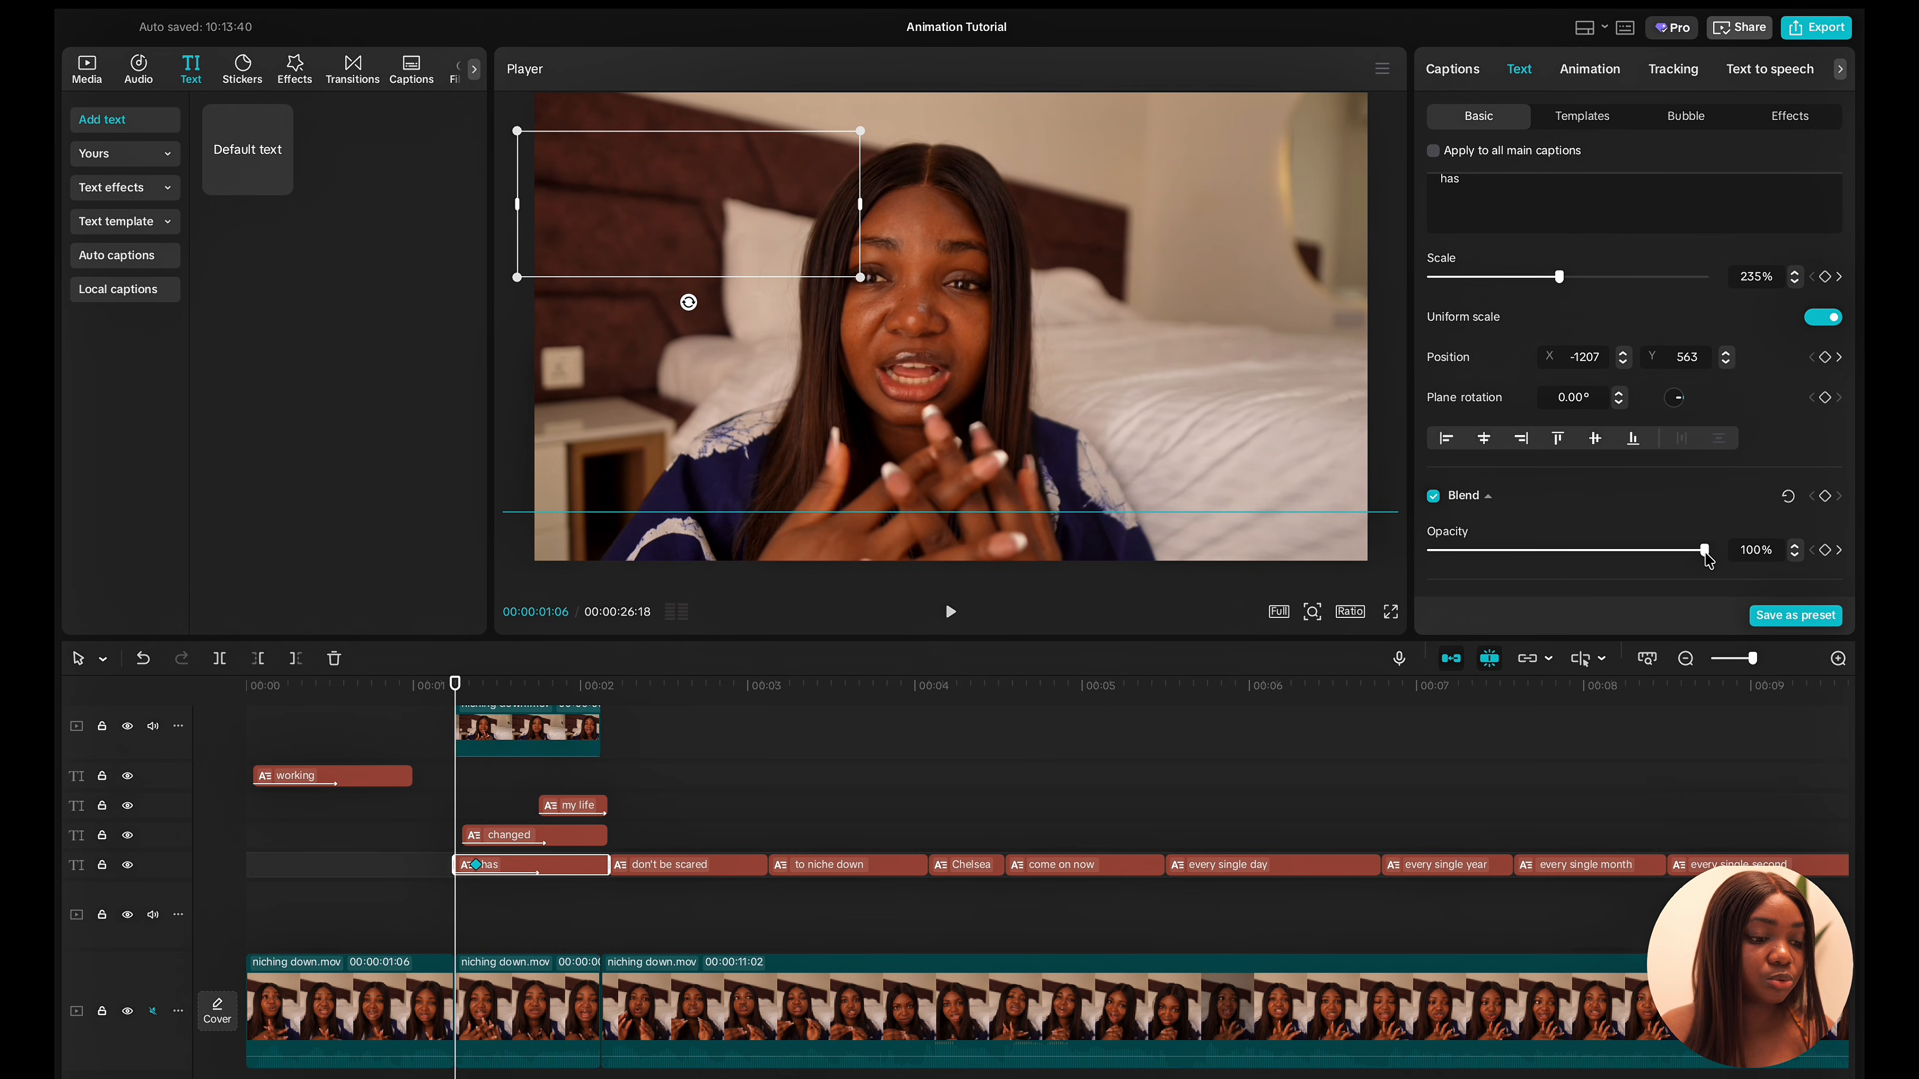
{"action": "left_click_drag", "start_coordinate": [1705, 554], "coordinate": [1370, 561]}
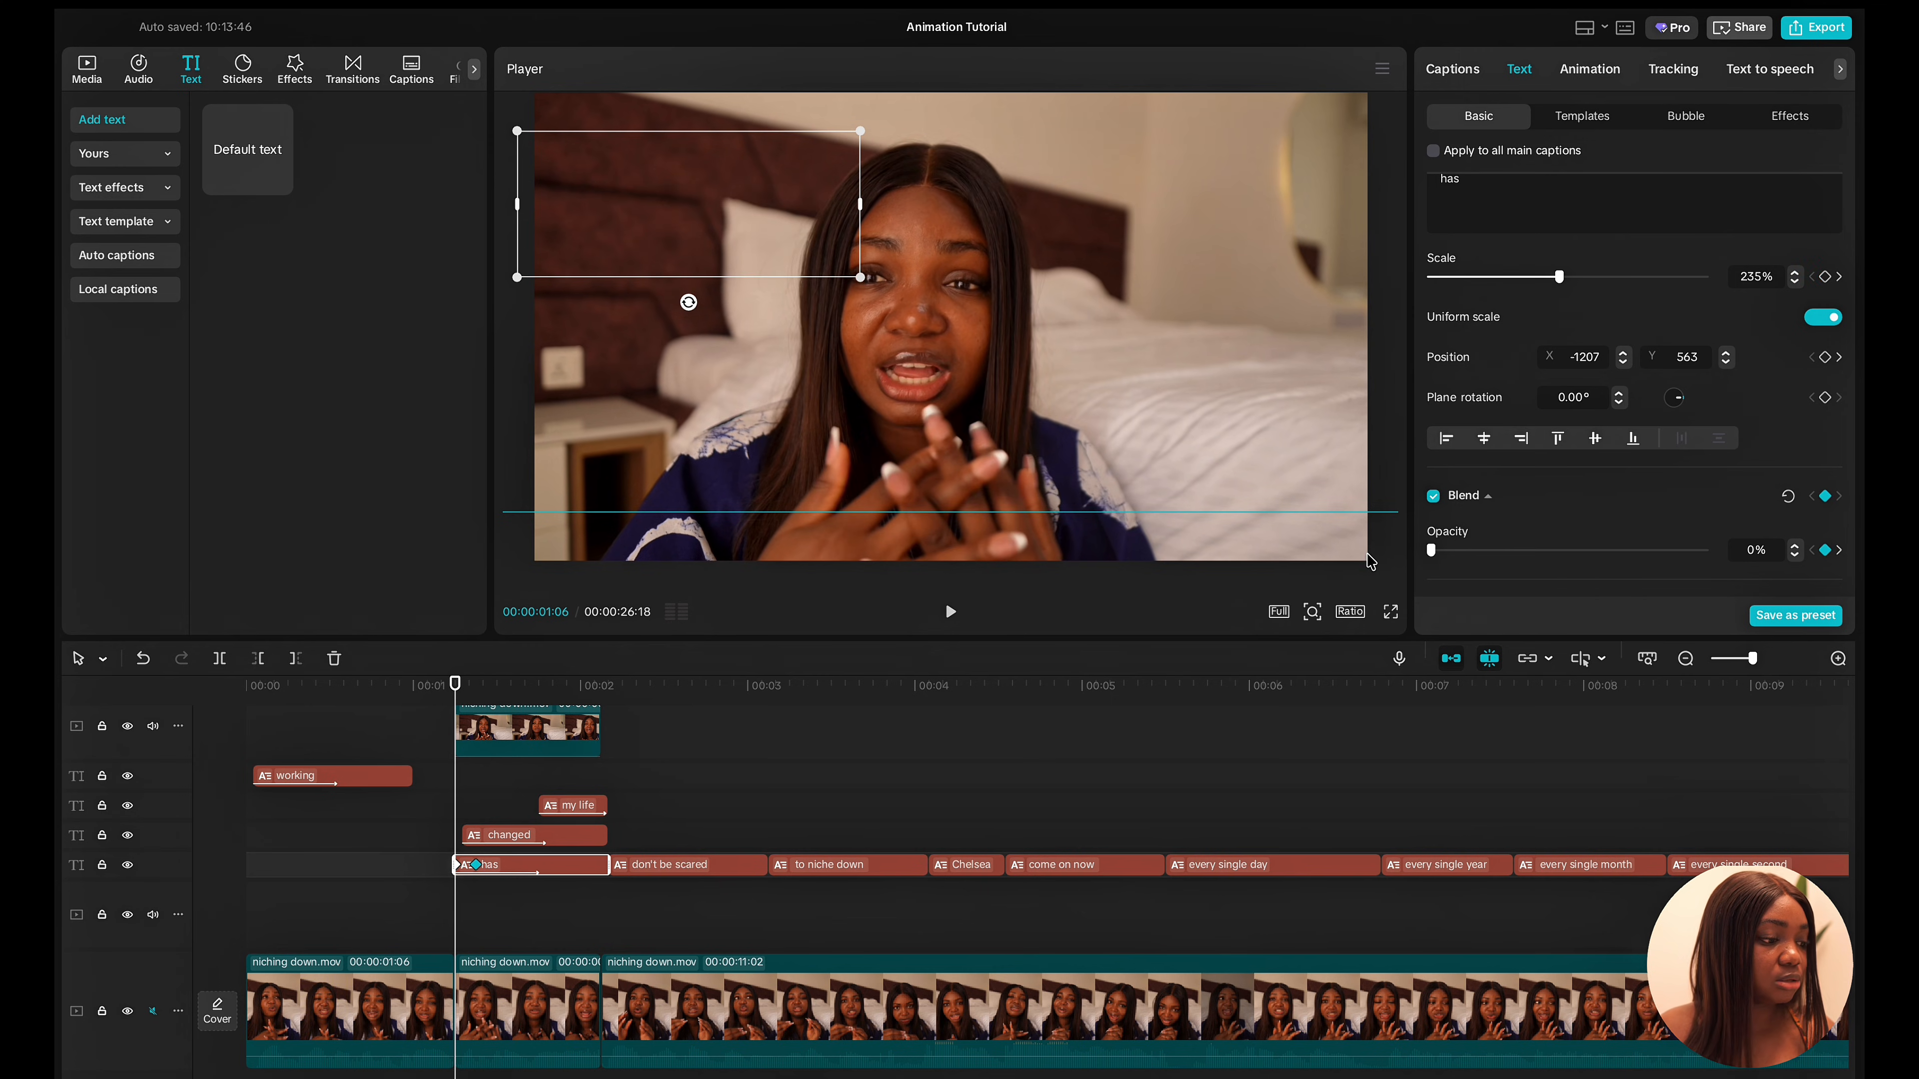
{"action": "key", "text": "space"}
{"action": "key", "text": "space"}
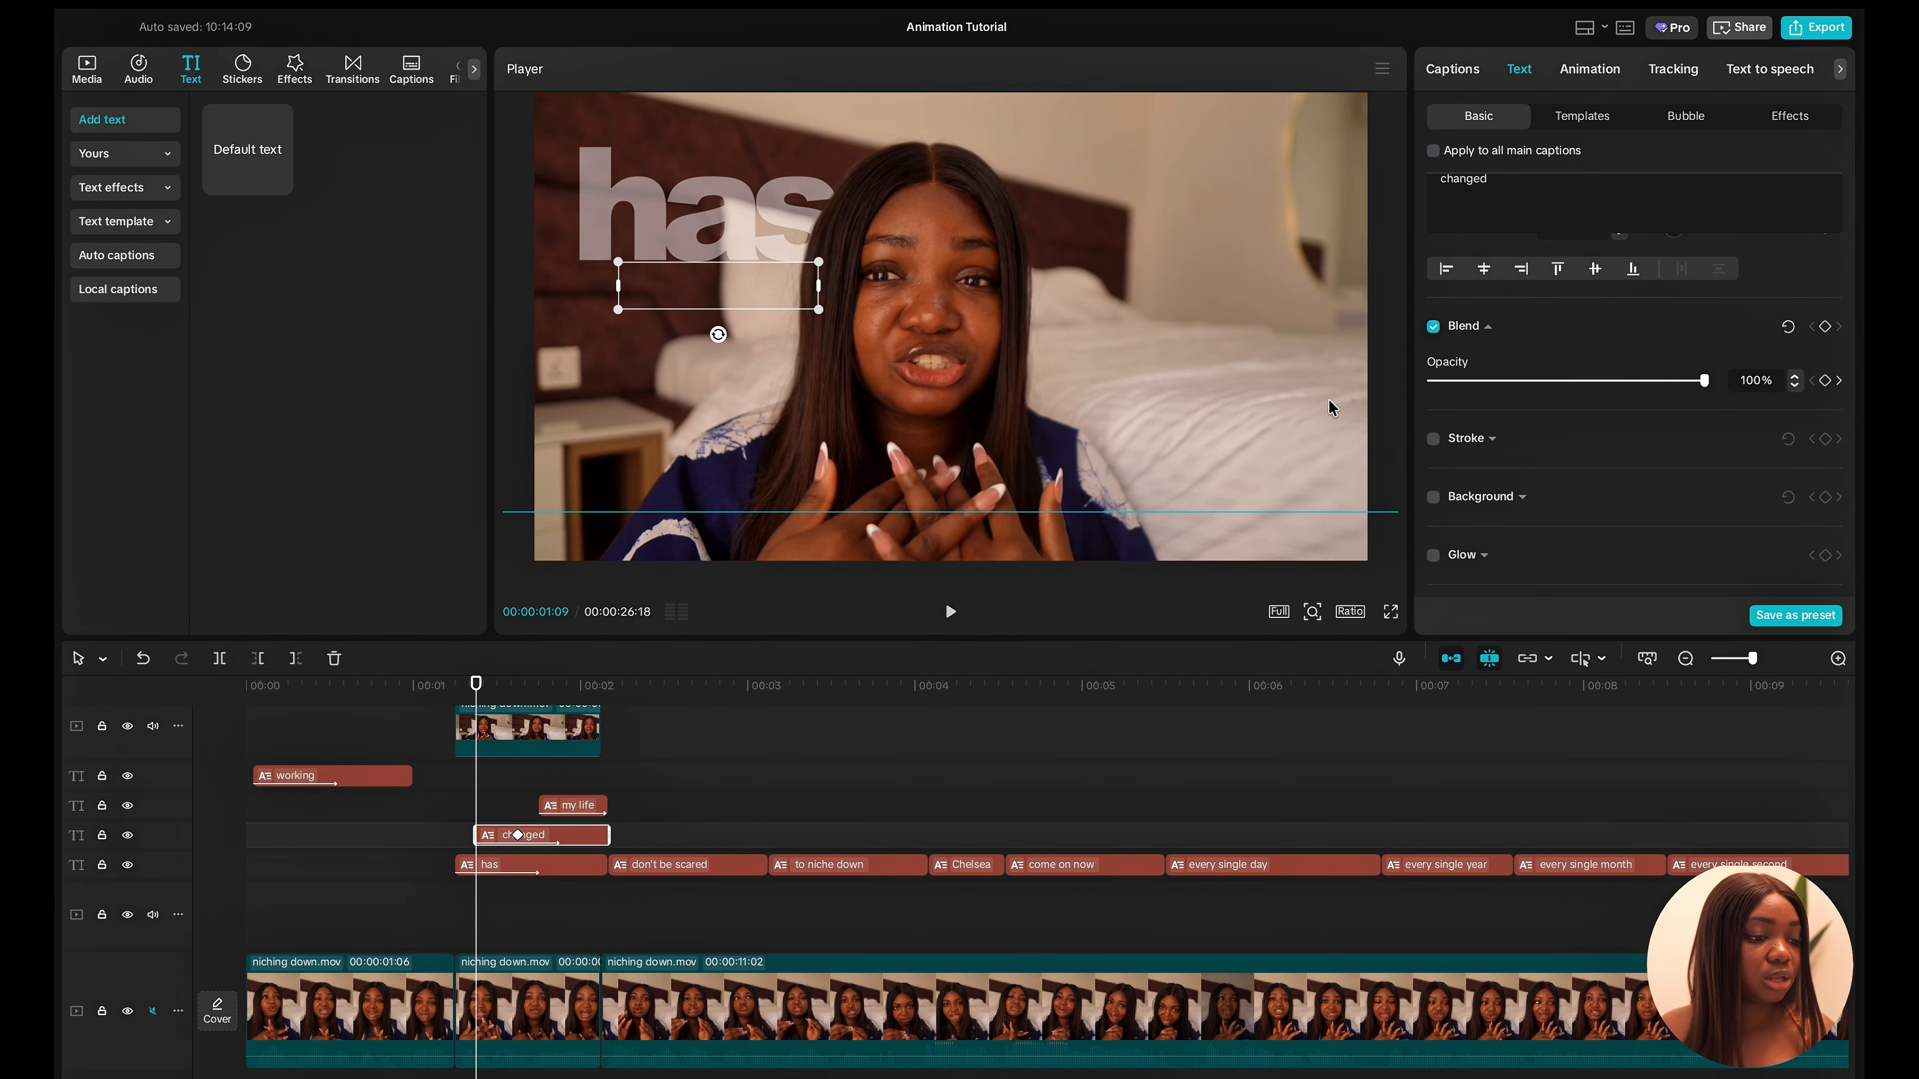
Key the "changed" caption's opacity at 0% at 00:00:01:09, and play back the captions with the main video track unmuted.
{"action": "left_click_drag", "start_coordinate": [1699, 387], "coordinate": [1430, 381]}
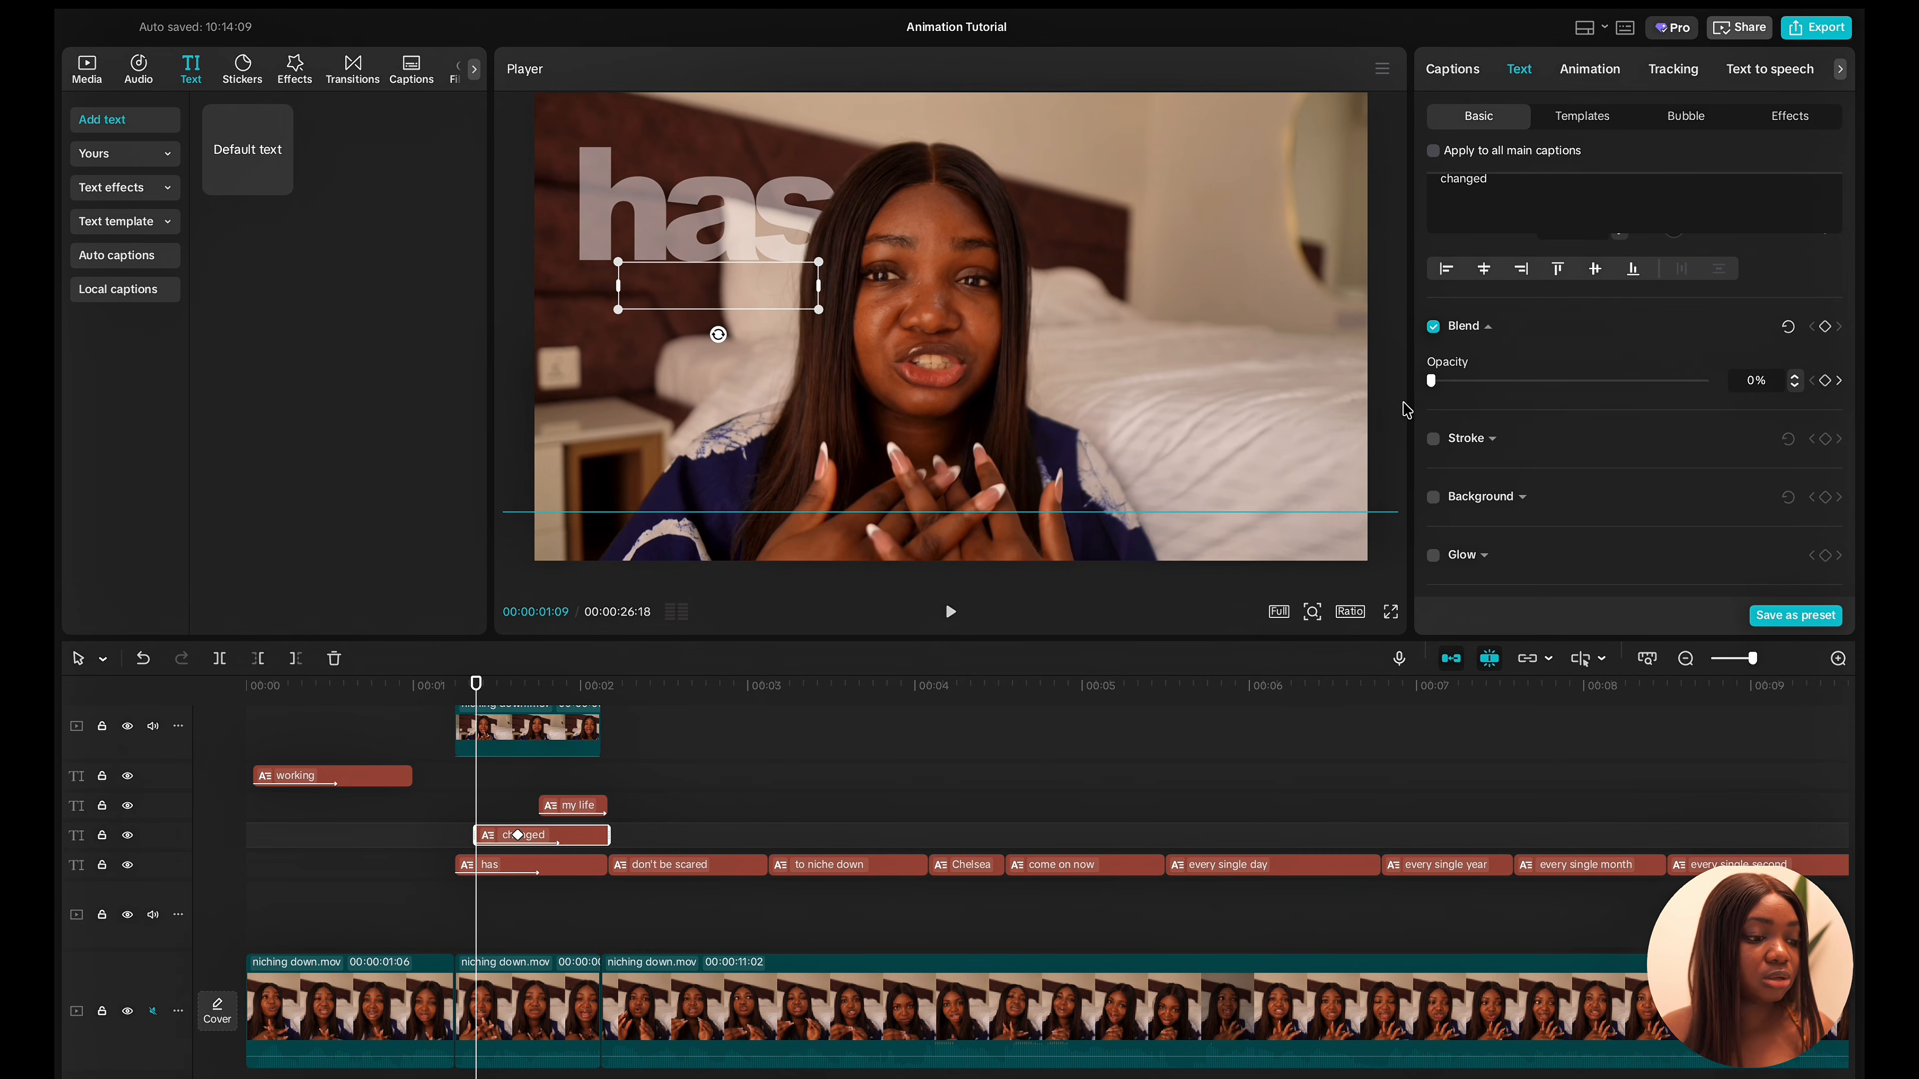
{"action": "left_click", "coordinate": [152, 1010]}
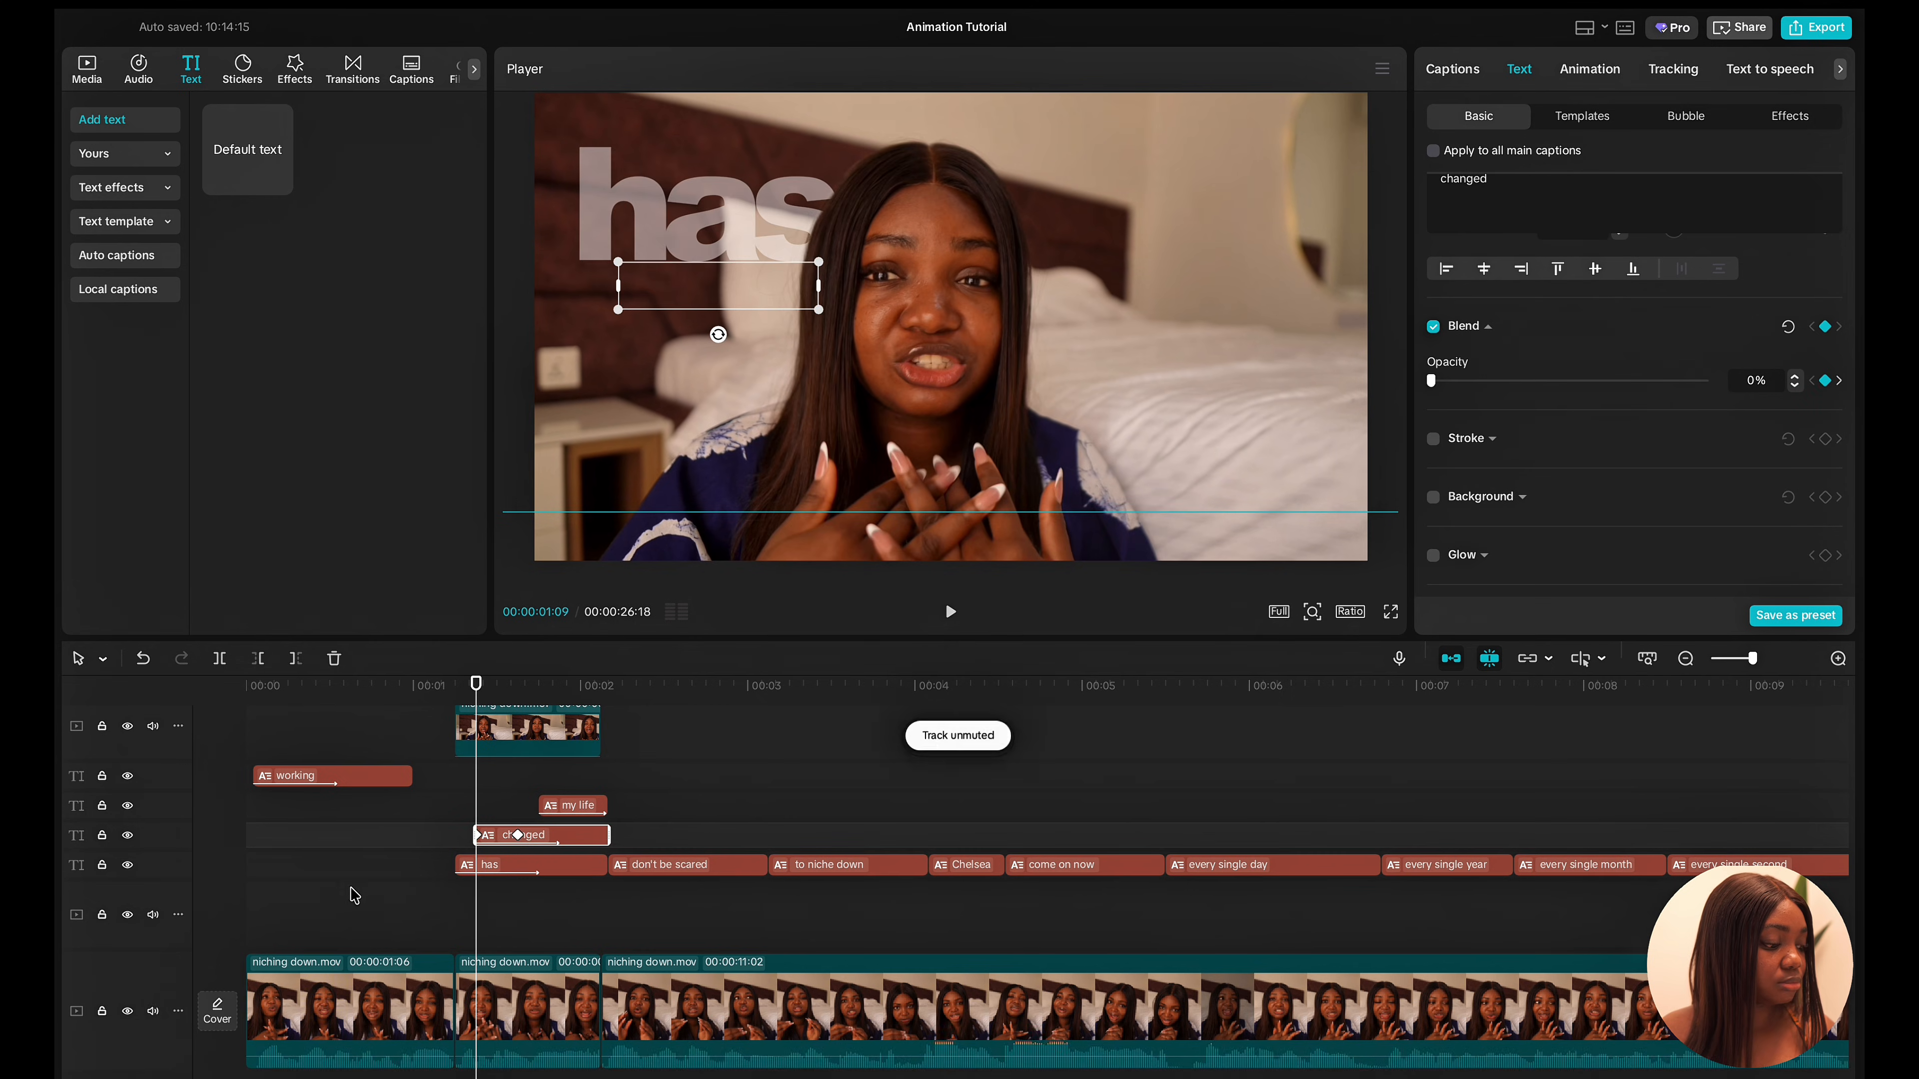
{"action": "left_click", "coordinate": [353, 898]}
{"action": "key", "text": "space"}
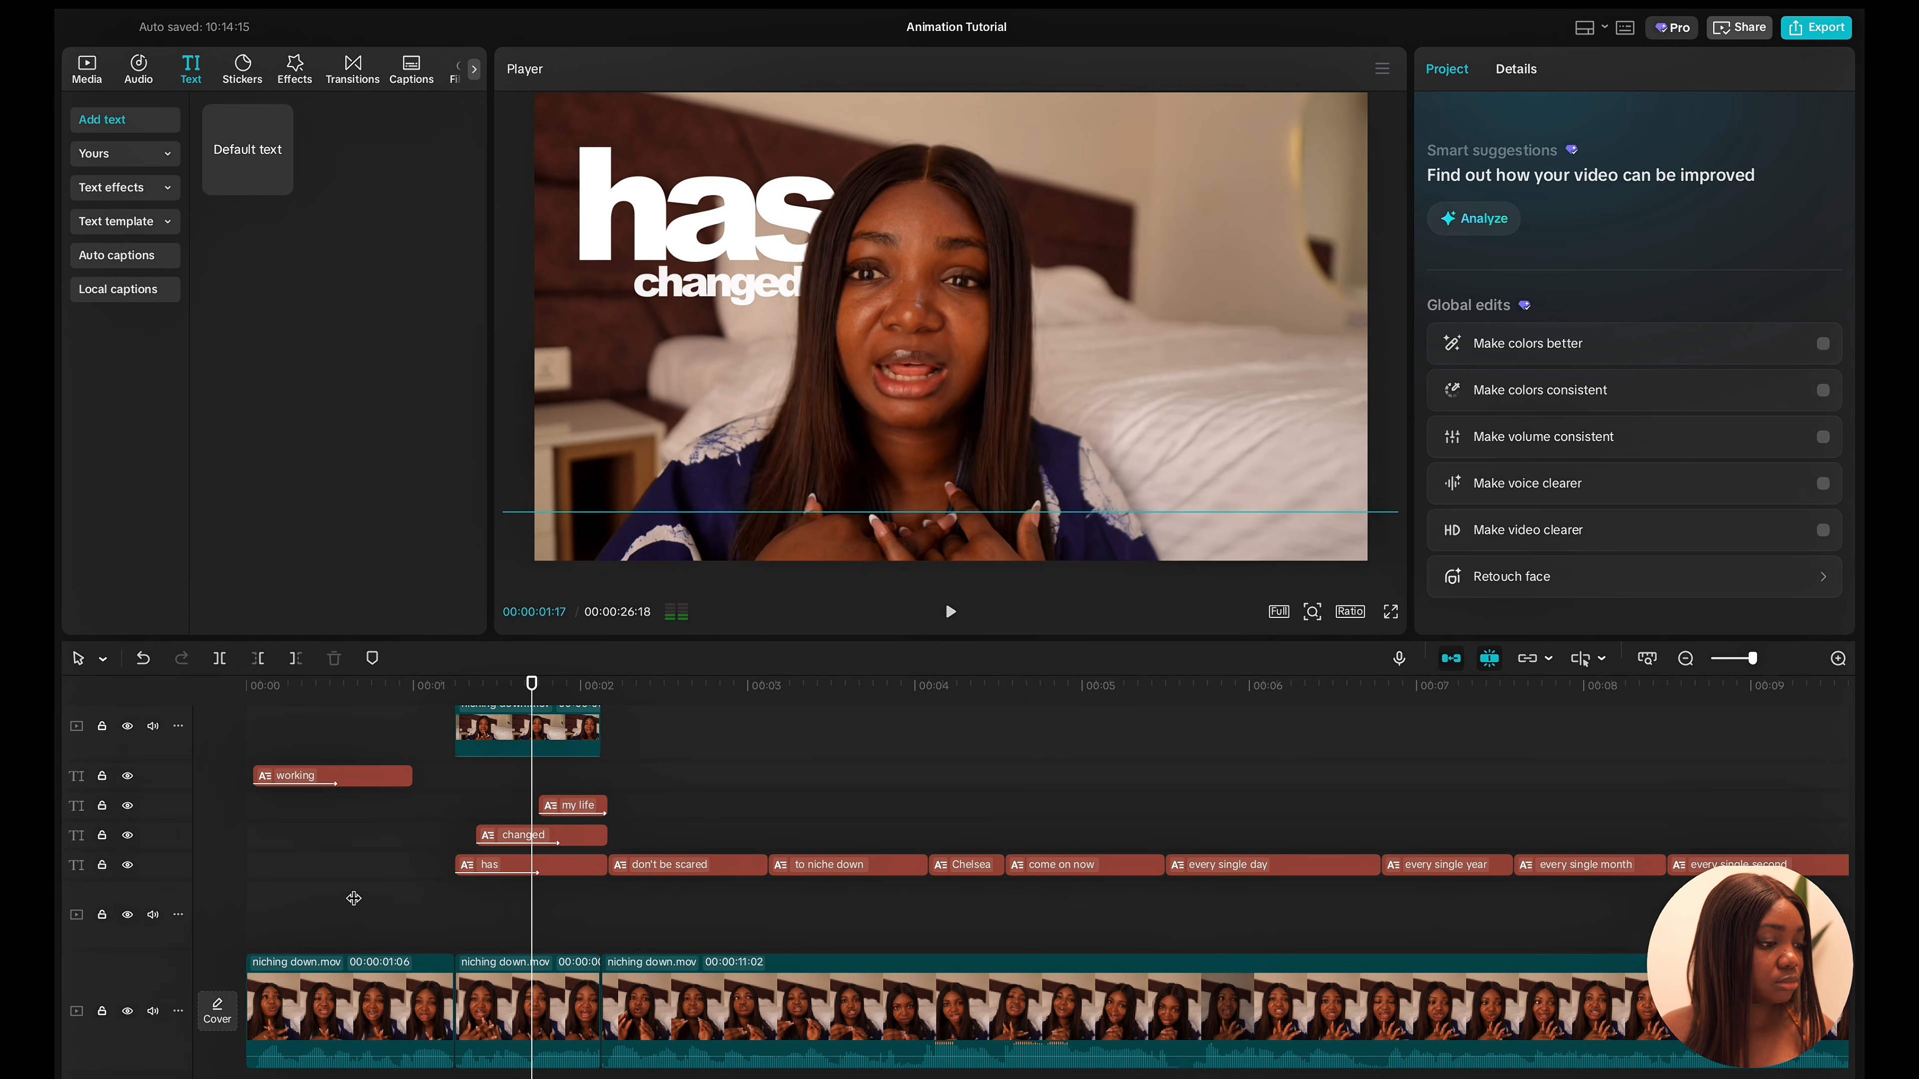
{"action": "key", "text": "space"}
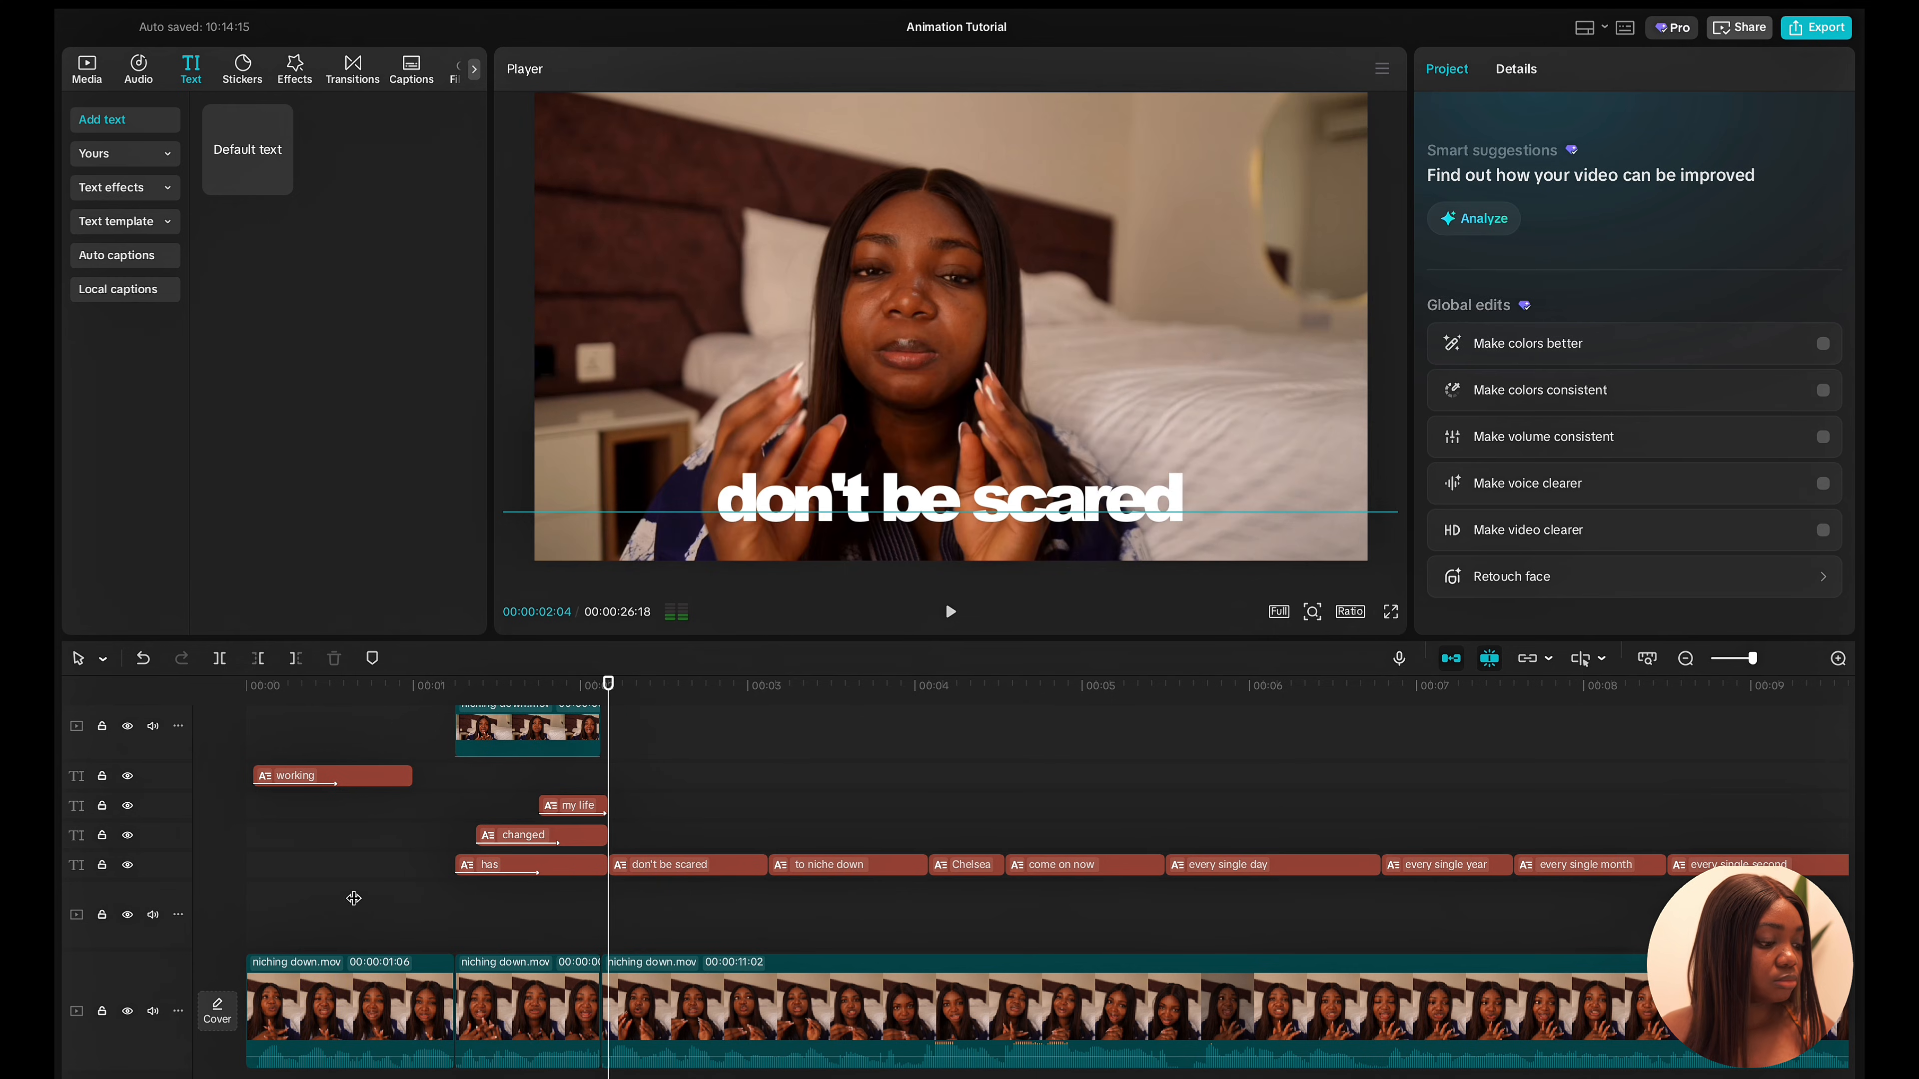
{"action": "key", "text": "Left"}
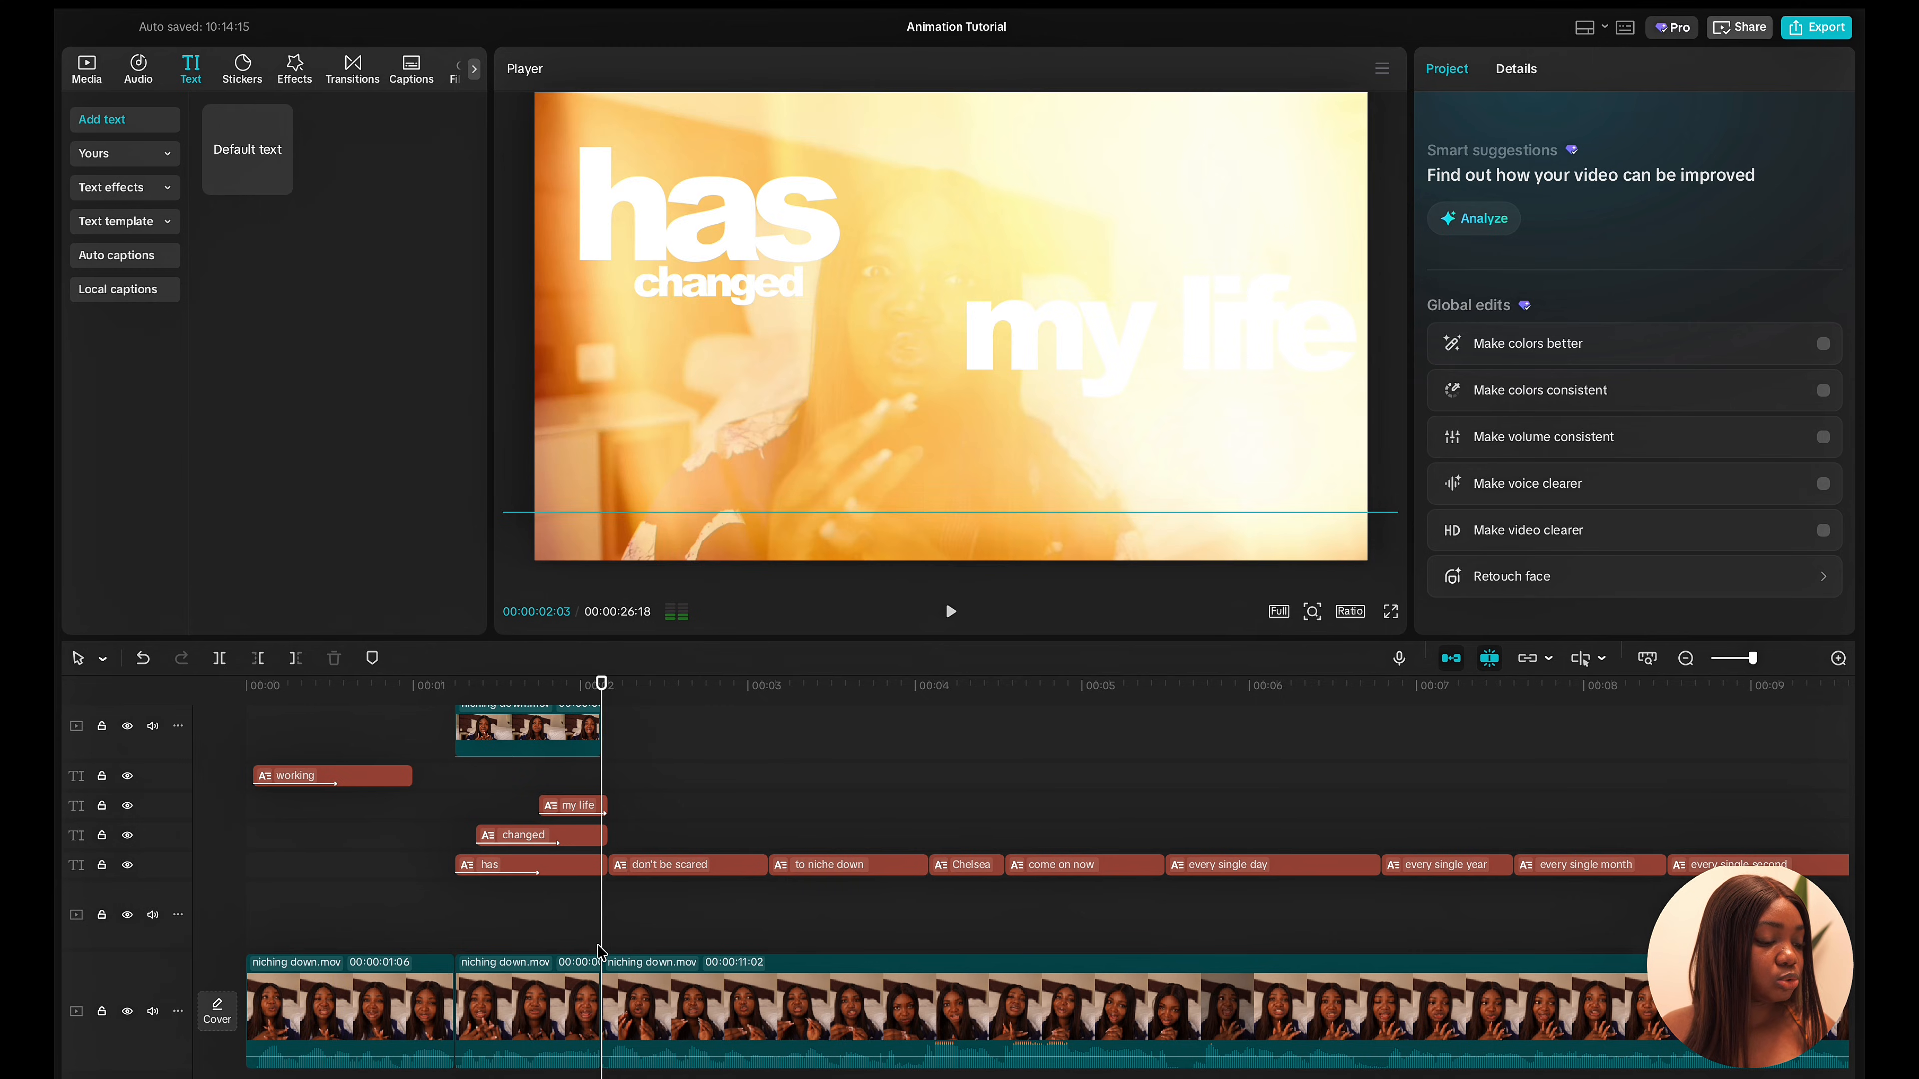
Stack three copies of the "don't be scared" caption on separate tracks above the original, all starting at 00:00:02:04.
{"action": "scroll", "coordinate": [598, 945], "scroll_direction": "right", "scroll_amount": 20}
{"action": "left_click", "coordinate": [571, 857]}
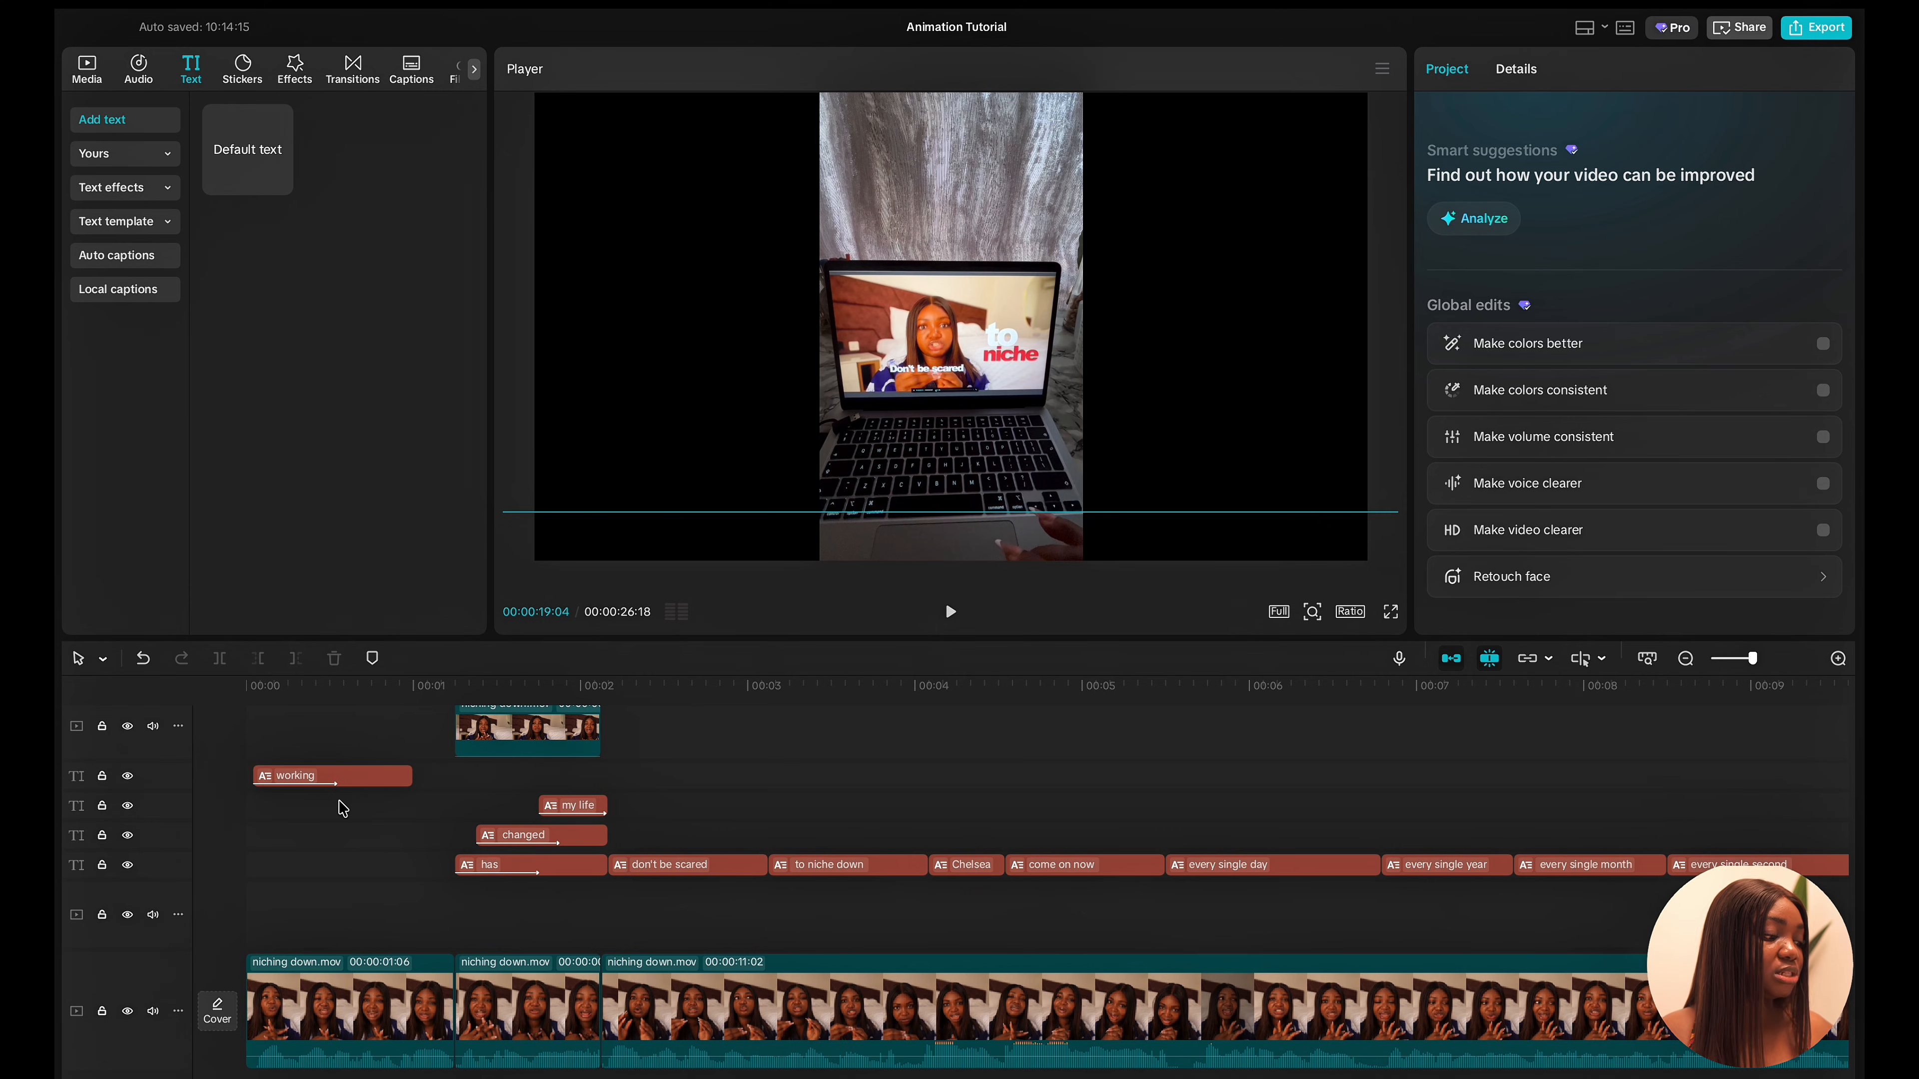
{"action": "scroll", "coordinate": [340, 803], "scroll_direction": "up", "scroll_amount": 3}
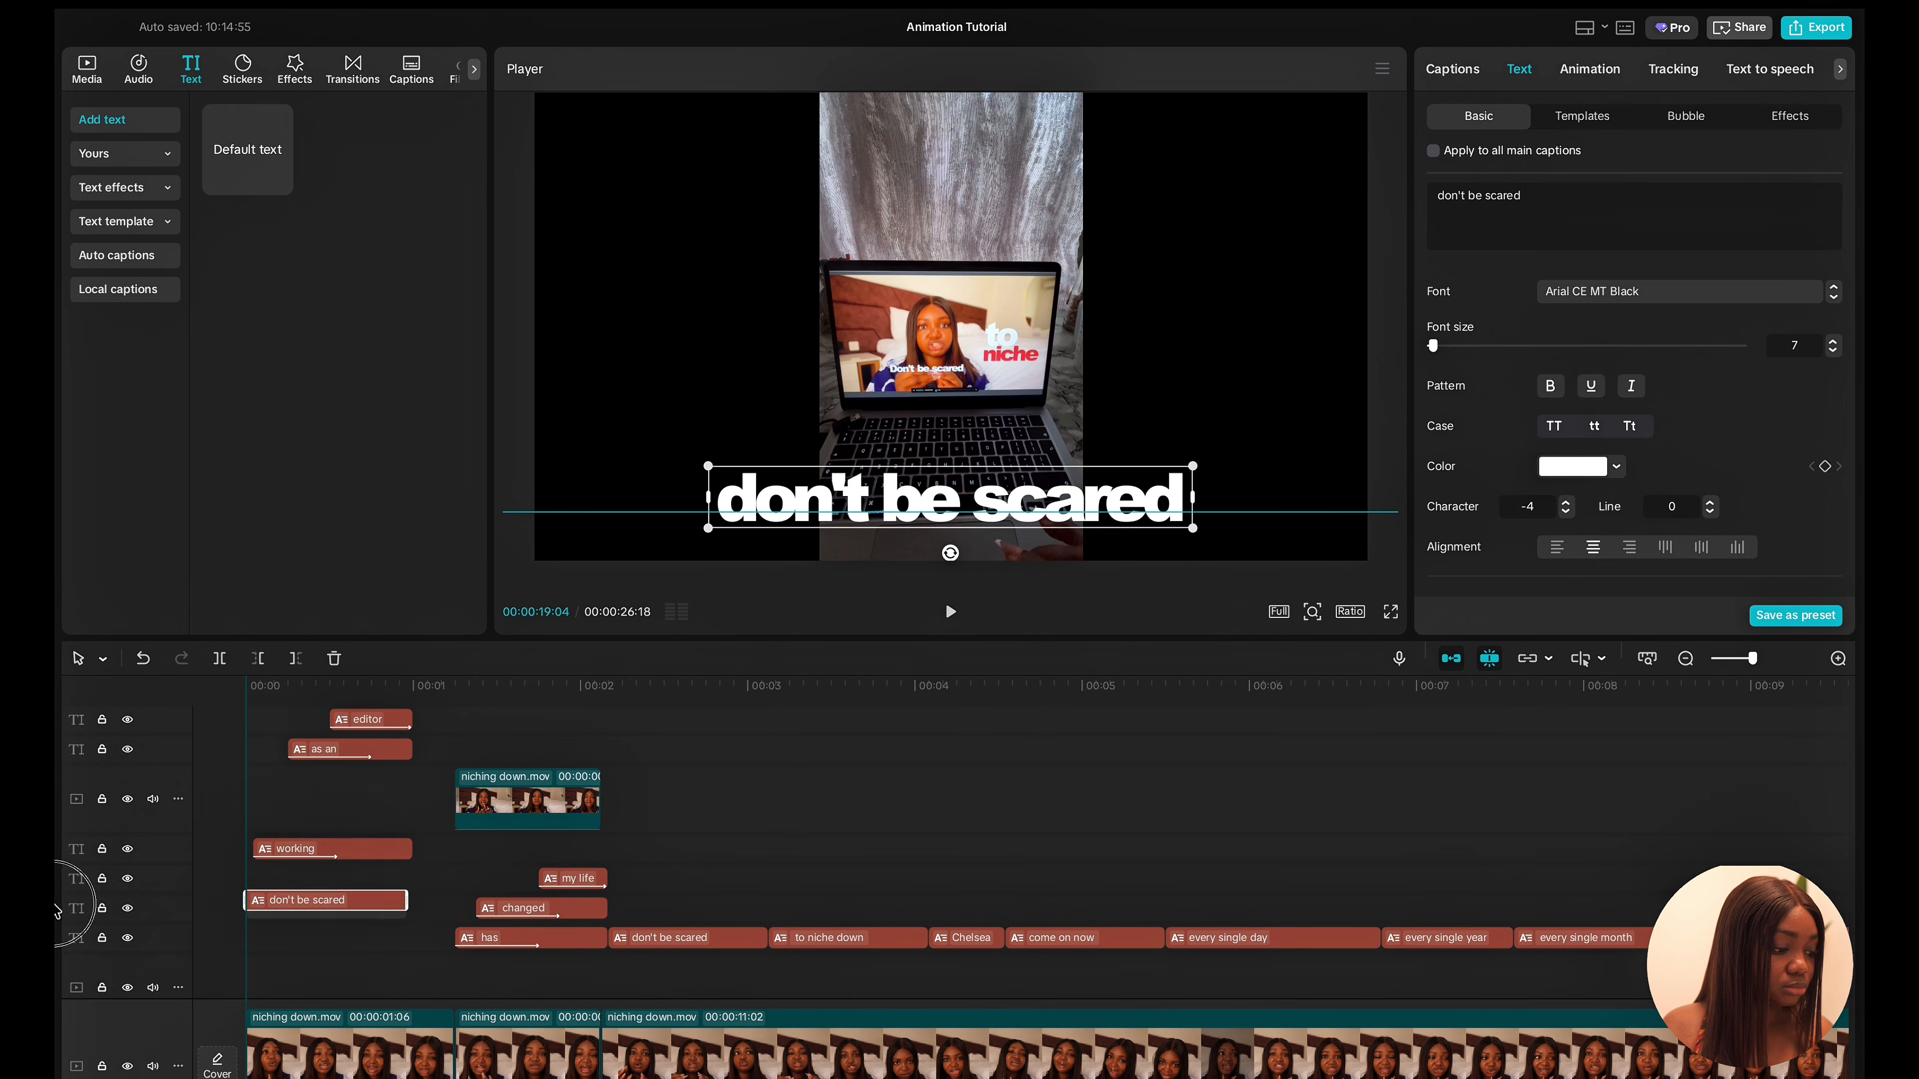
{"action": "left_click_drag", "start_coordinate": [295, 903], "coordinate": [656, 914]}
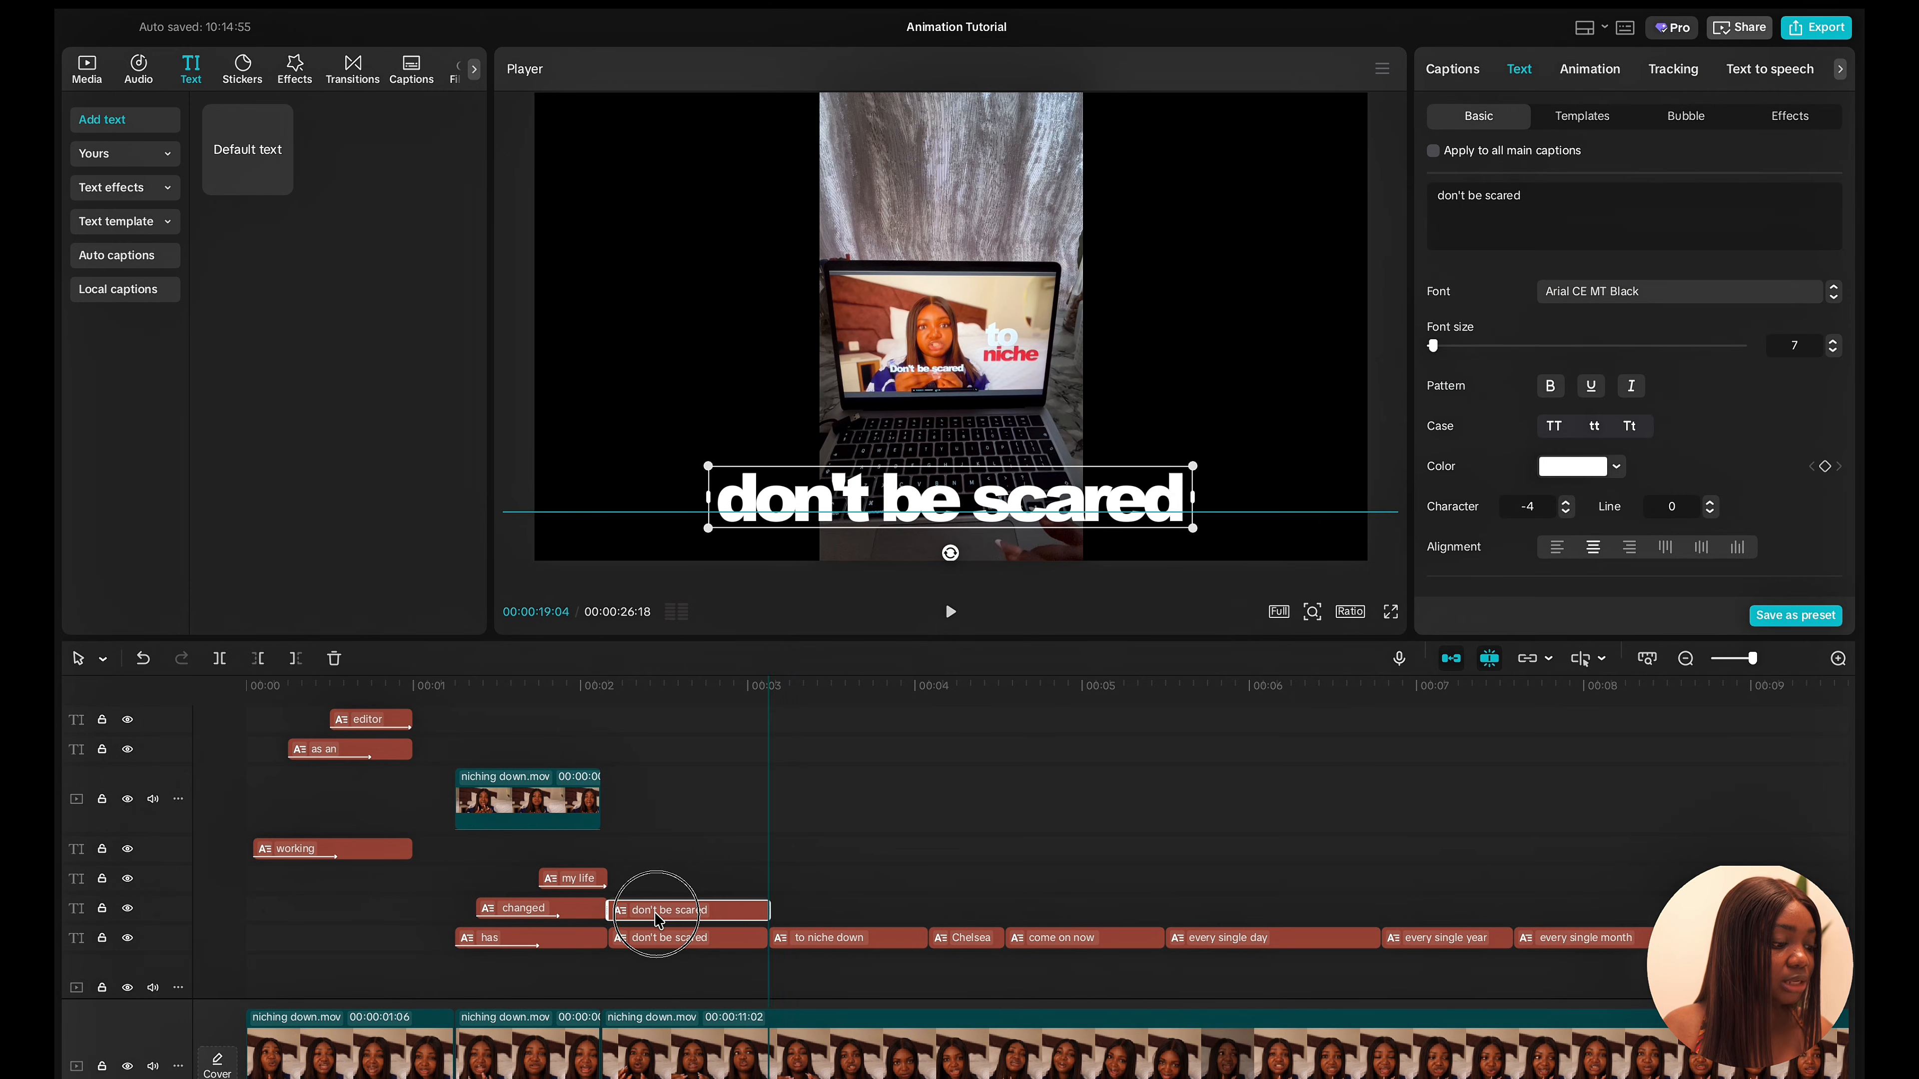
{"action": "left_click", "coordinate": [627, 885]}
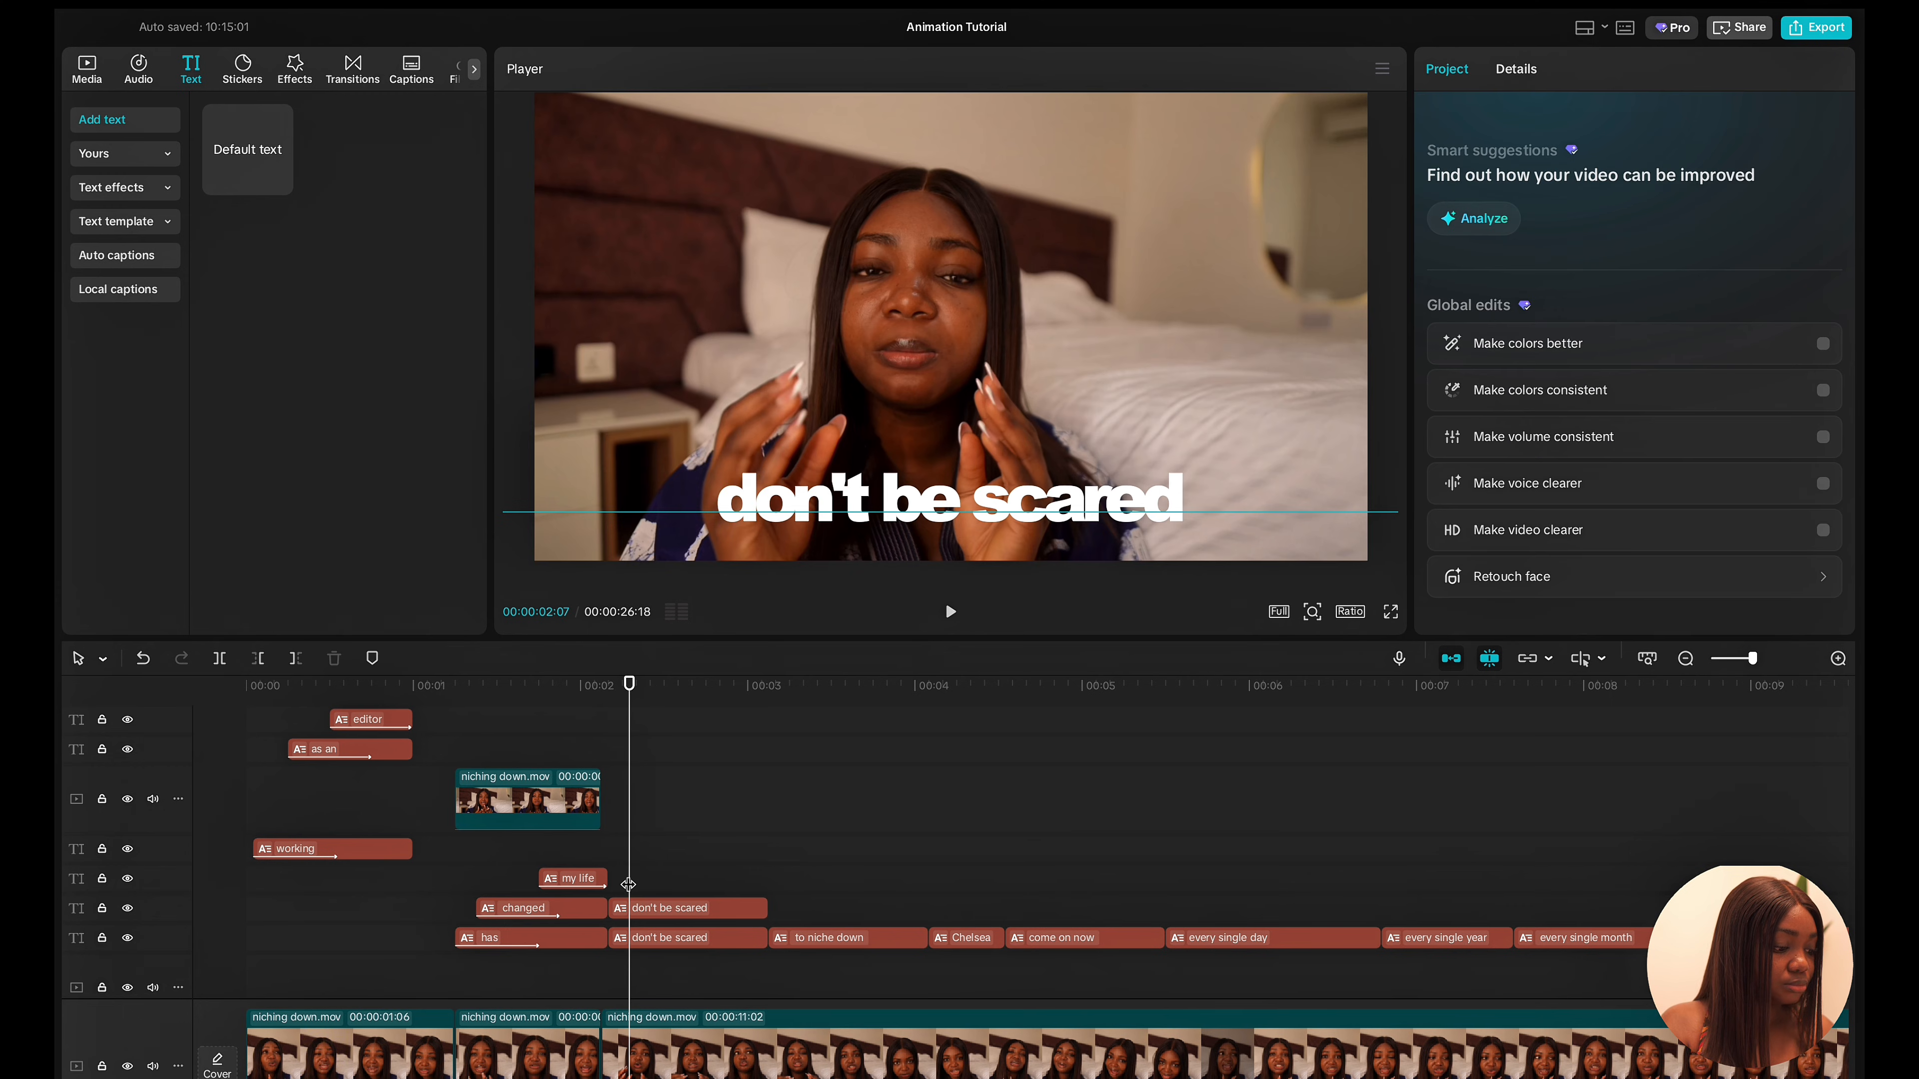
{"action": "key", "text": "ctrl+v"}
{"action": "mouse_move", "coordinate": [670, 938]}
{"action": "left_mouse_down"}
{"action": "mouse_move", "coordinate": [648, 929]}
{"action": "mouse_move", "coordinate": [673, 967]}
{"action": "left_mouse_up"}
{"action": "right_click", "coordinate": [647, 967]}
{"action": "left_click", "coordinate": [647, 969]}
{"action": "left_click_drag", "start_coordinate": [647, 969], "coordinate": [628, 968]}
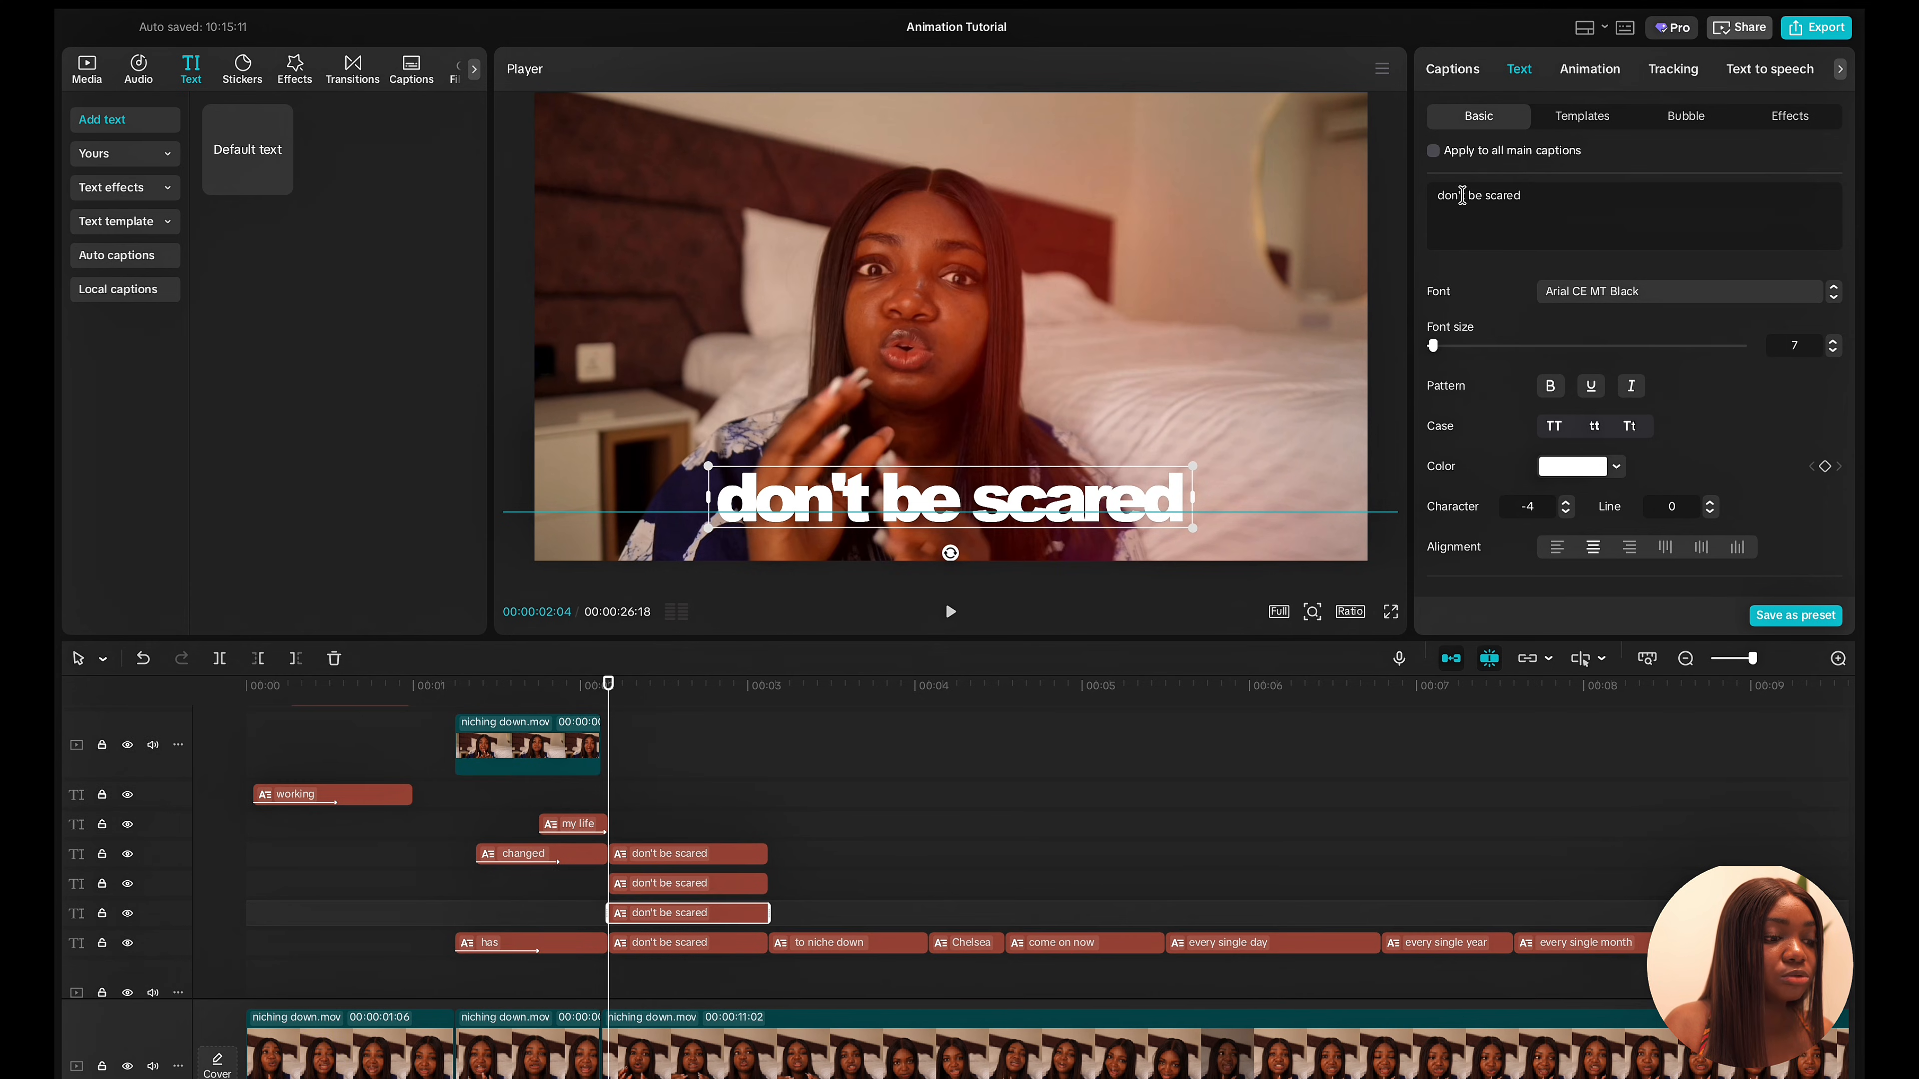
Shorten the lowest copy's text to "don't" and align it over the same word of the full caption.
{"action": "left_click_drag", "start_coordinate": [1468, 196], "coordinate": [1582, 195]}
{"action": "key", "text": "BackSpace"}
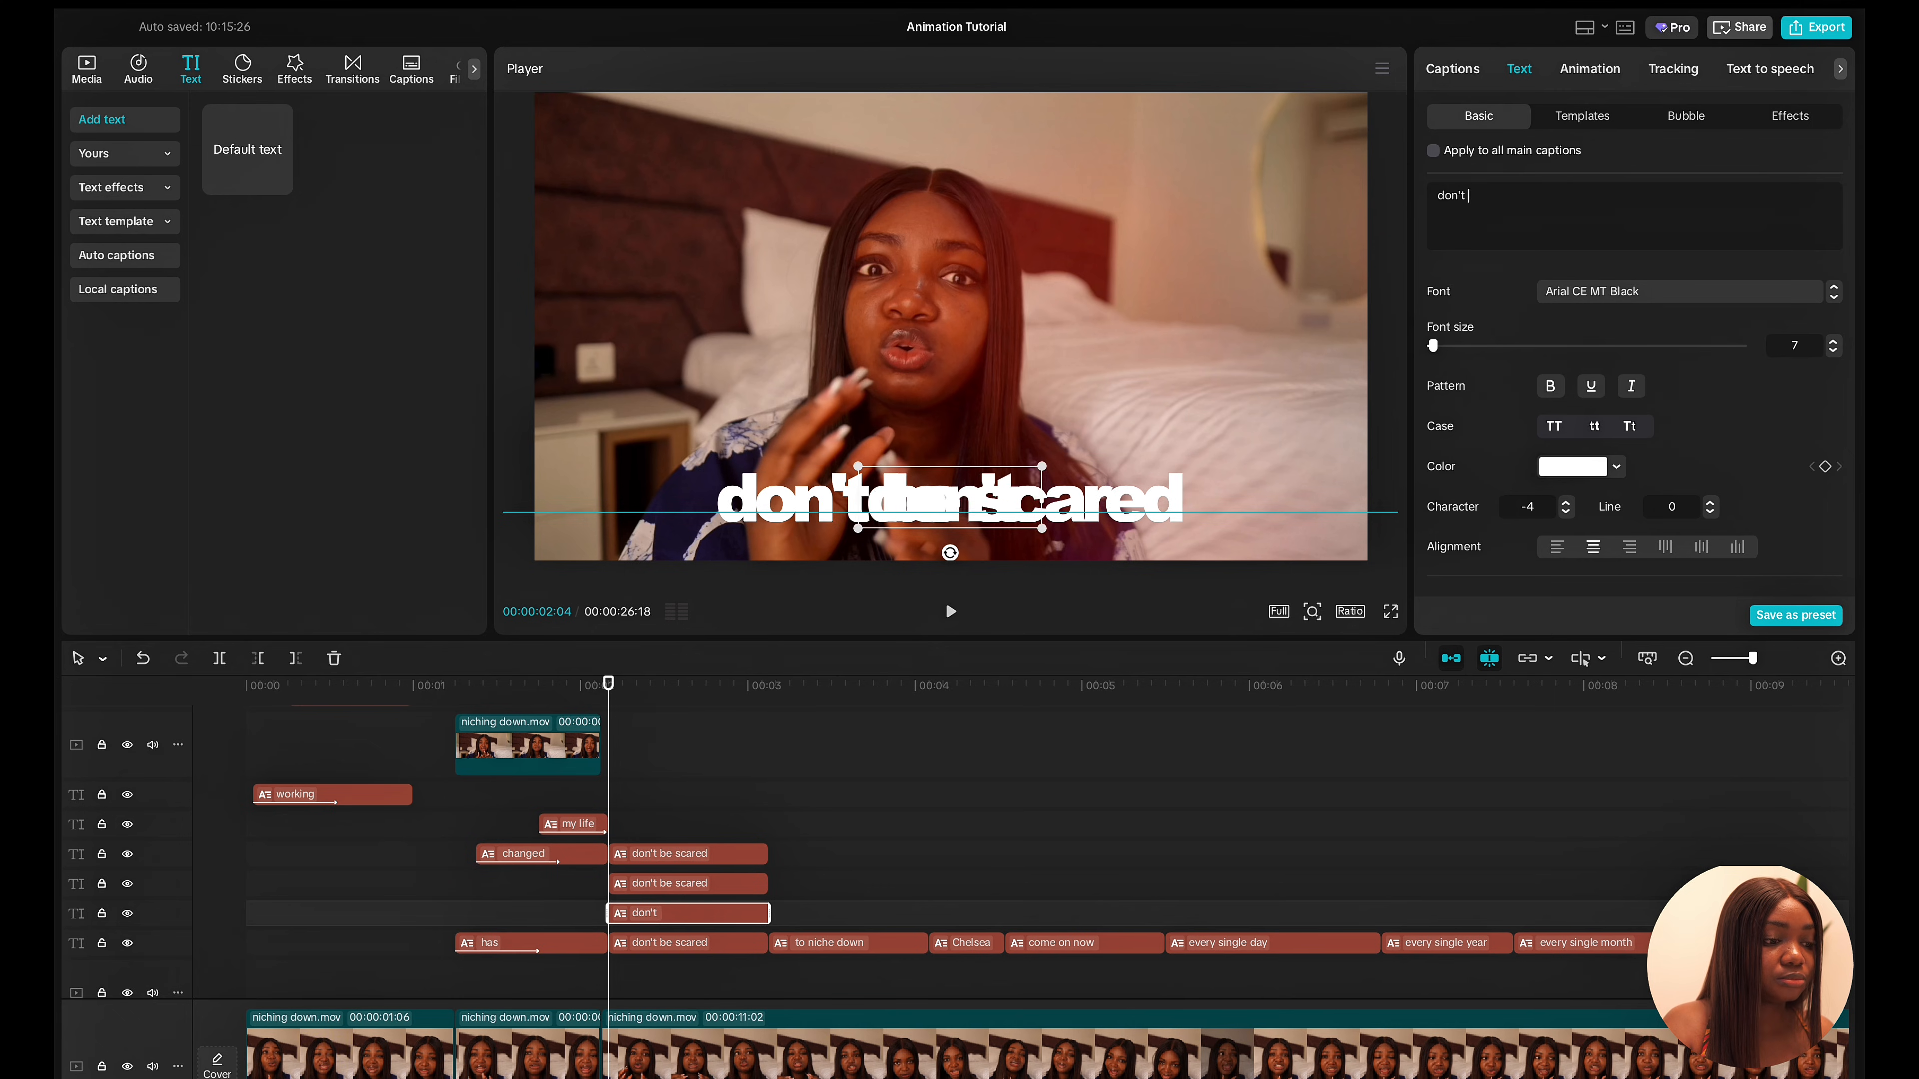
{"action": "left_click_drag", "start_coordinate": [957, 514], "coordinate": [797, 512]}
Reduce the middle copy's text to "be" and align it exactly over that word in the full caption.
{"action": "left_click", "coordinate": [700, 881]}
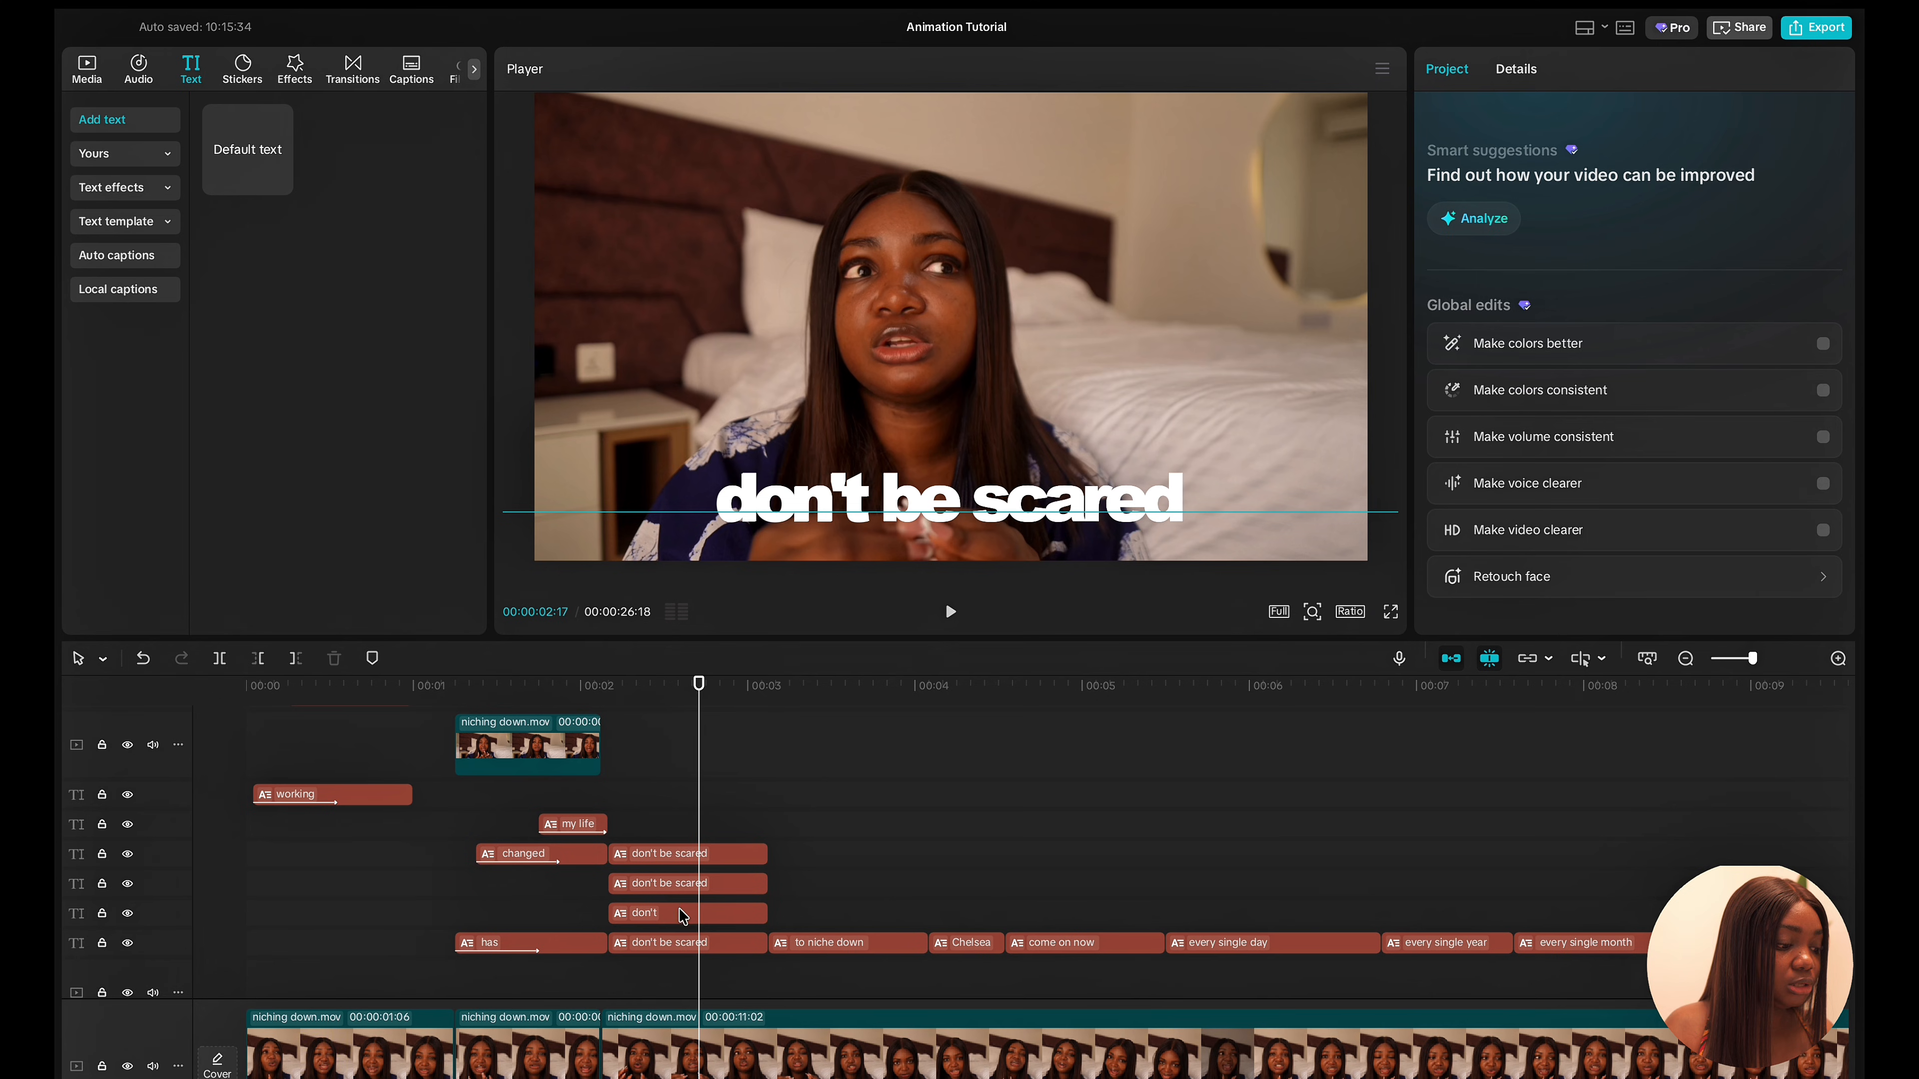
{"action": "left_click", "coordinate": [682, 892]}
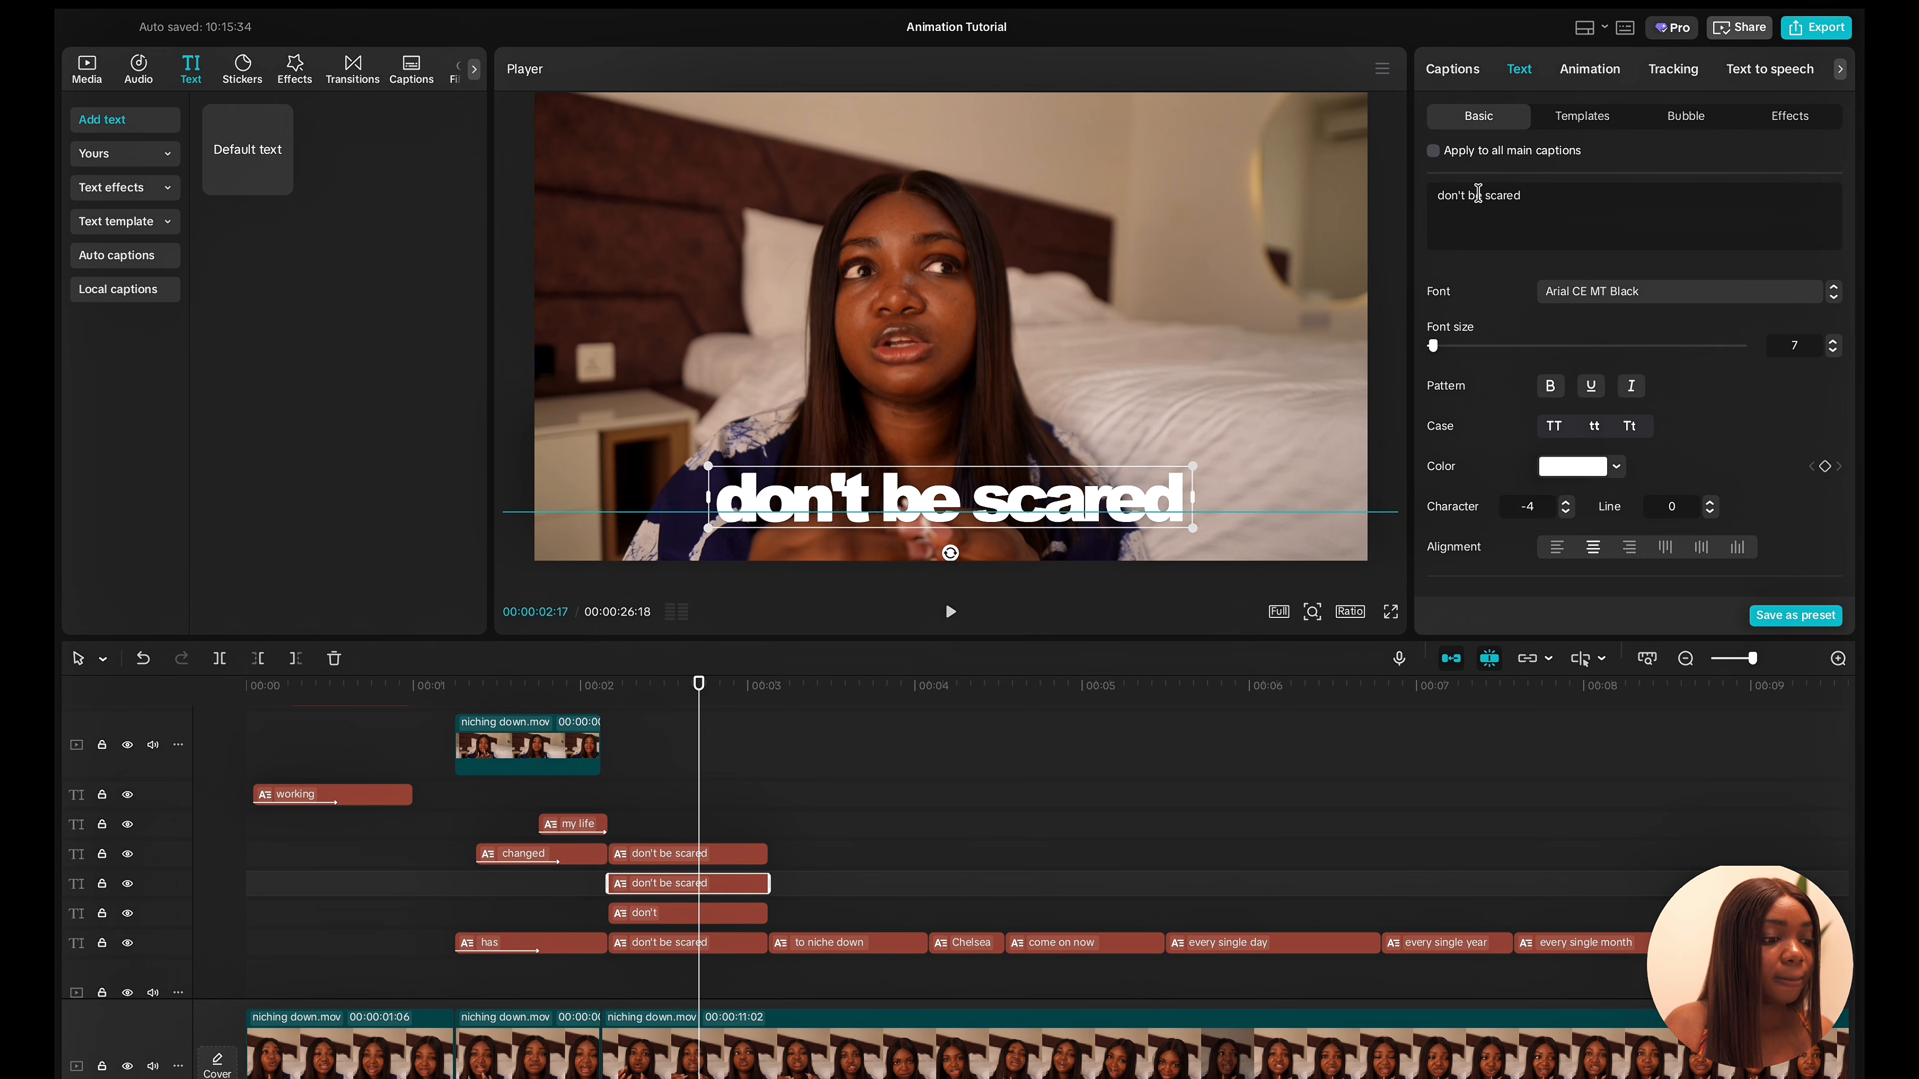
{"action": "left_click_drag", "start_coordinate": [1483, 194], "coordinate": [1579, 194]}
{"action": "key", "text": "BackSpace"}
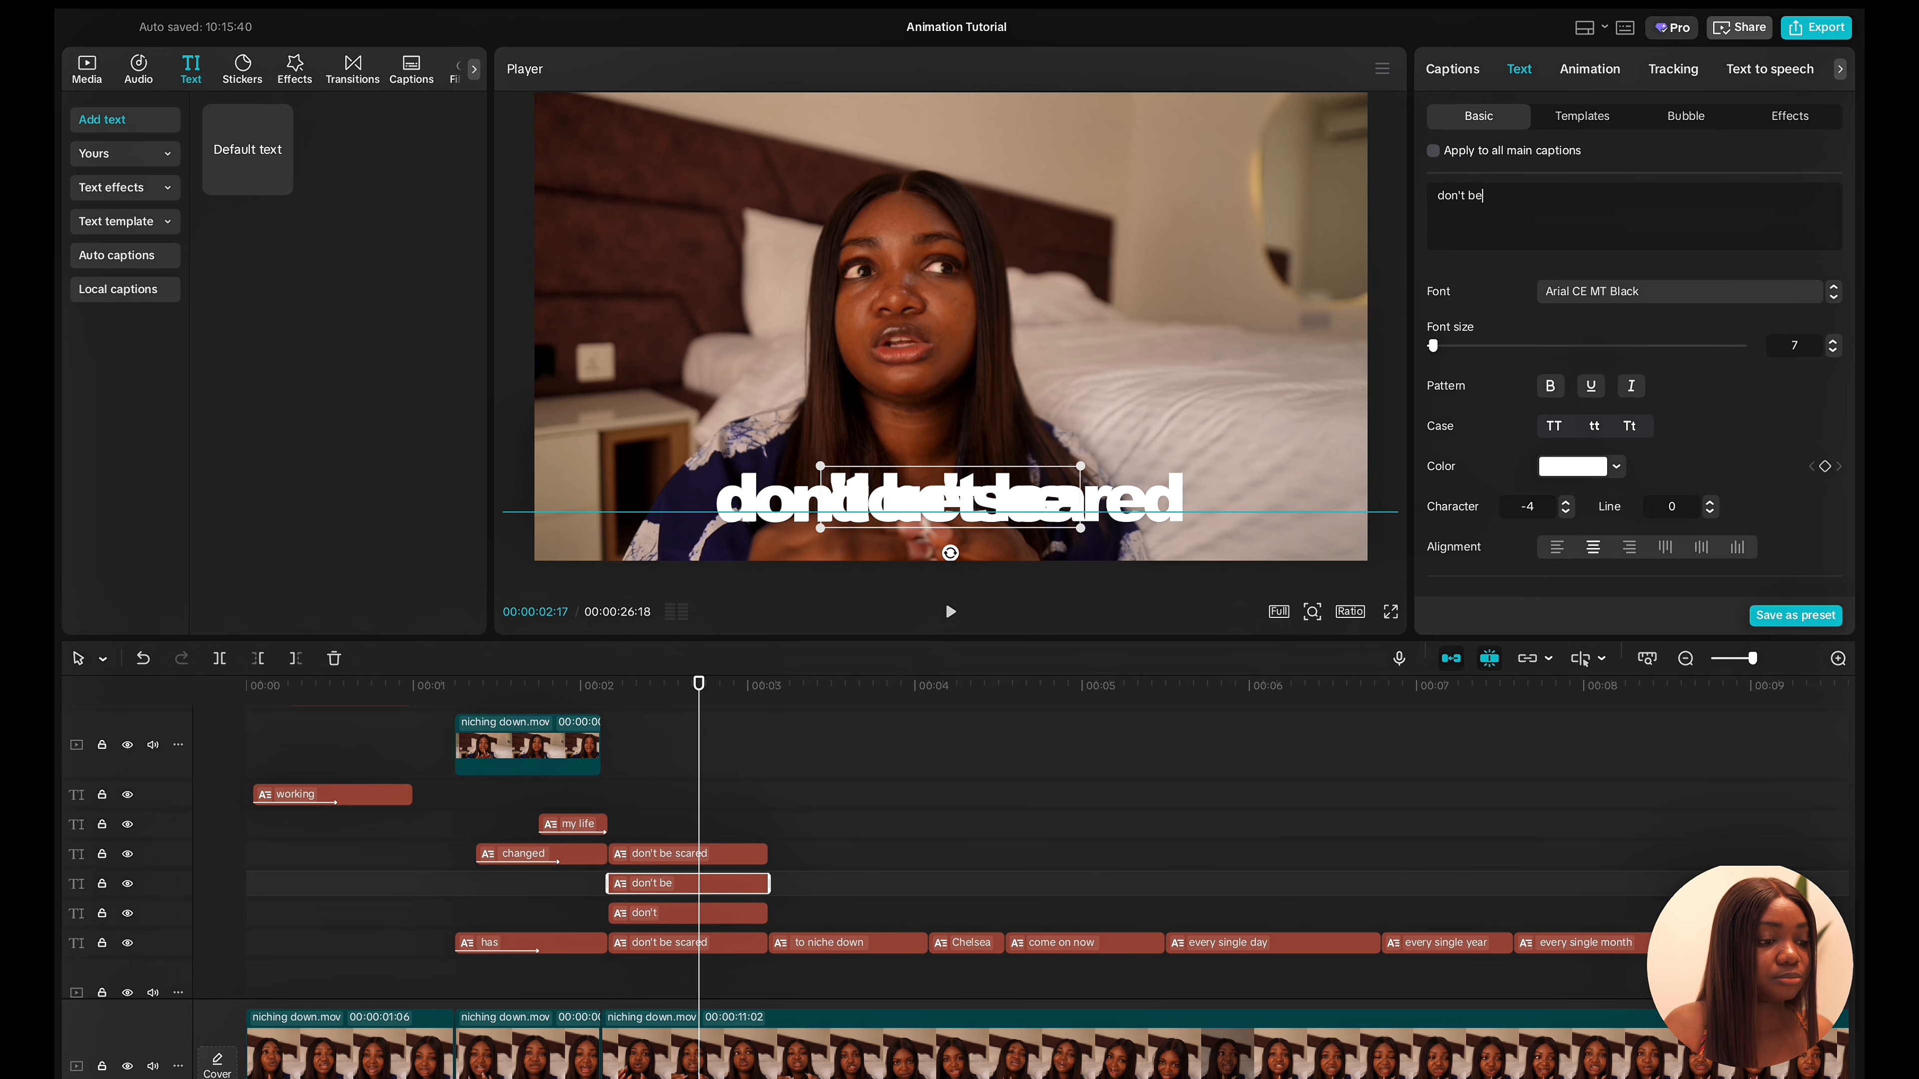
{"action": "left_click_drag", "start_coordinate": [1466, 196], "coordinate": [1434, 196]}
{"action": "key", "text": "BackSpace"}
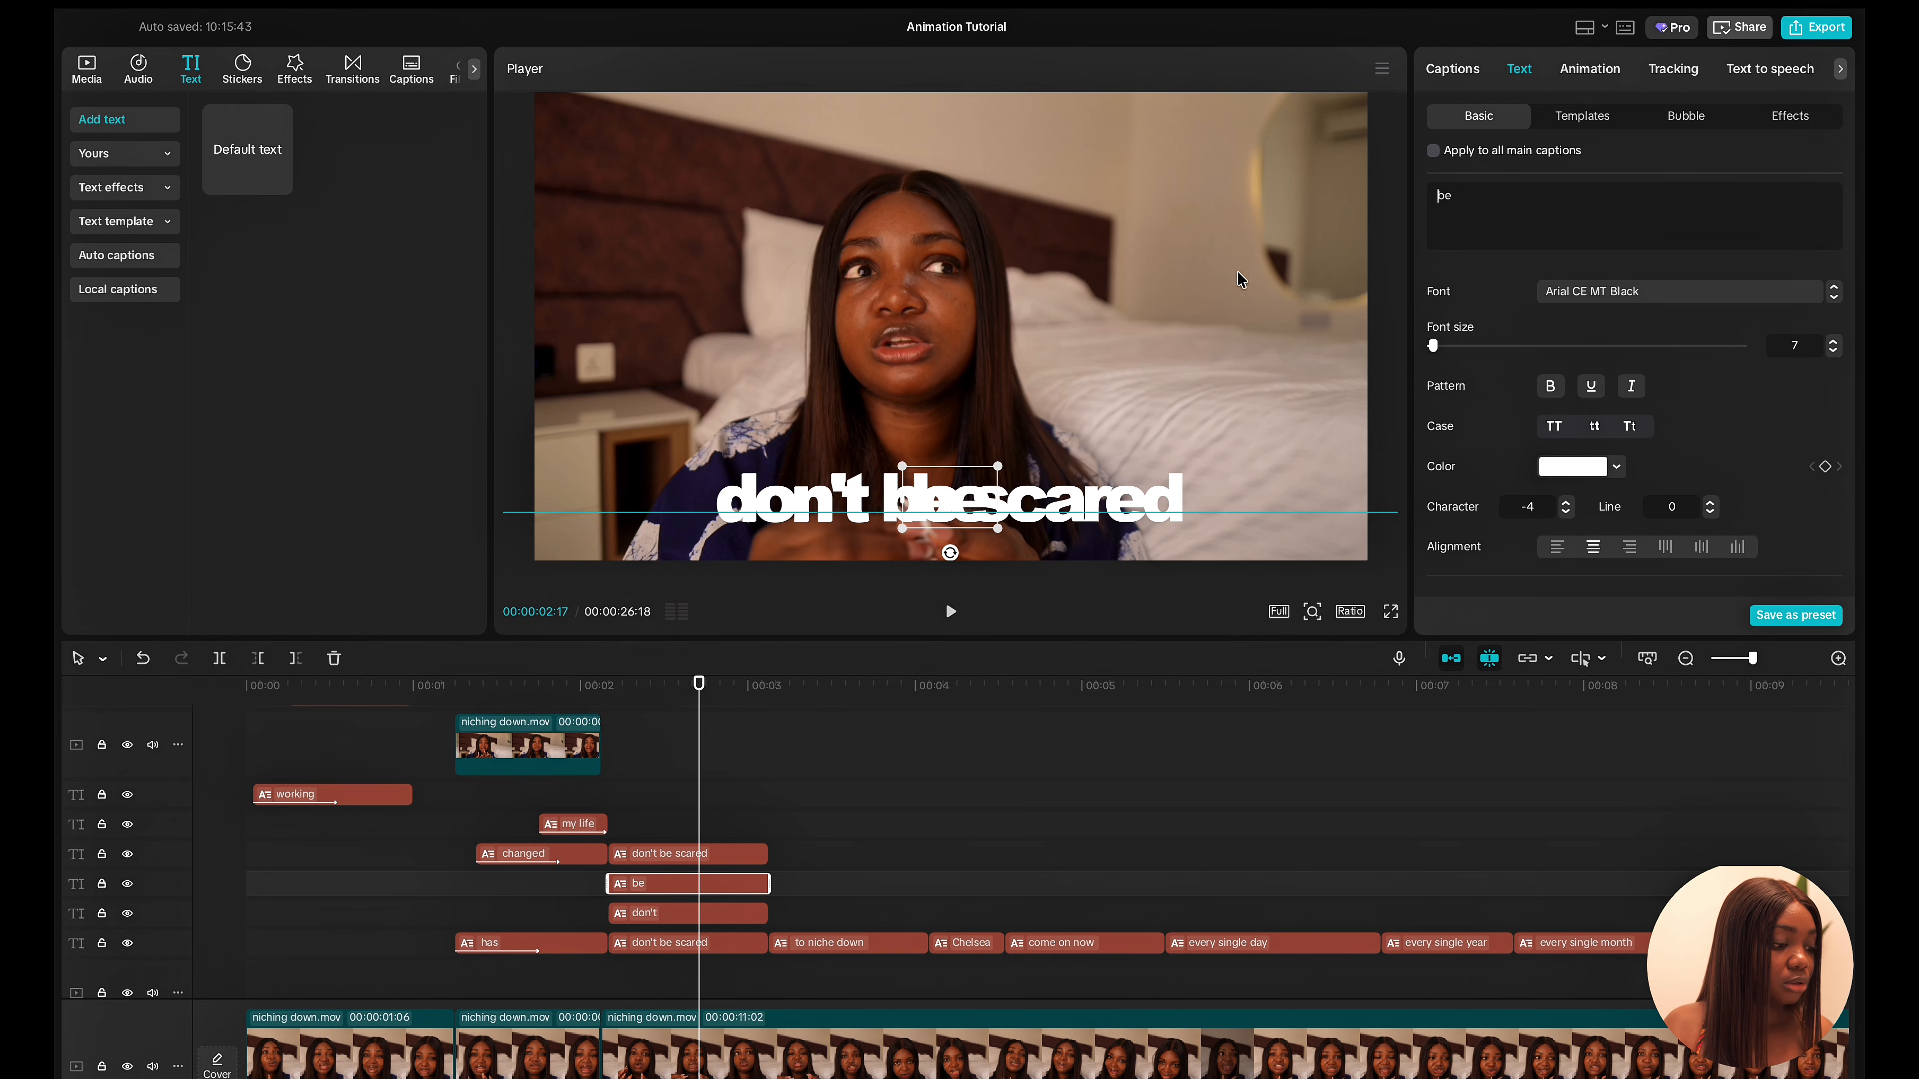
{"action": "left_click_drag", "start_coordinate": [931, 515], "coordinate": [935, 495]}
{"action": "scroll", "coordinate": [1014, 340], "scroll_direction": "up", "scroll_amount": 4}
{"action": "scroll", "coordinate": [1017, 348], "scroll_direction": "down", "scroll_amount": 5}
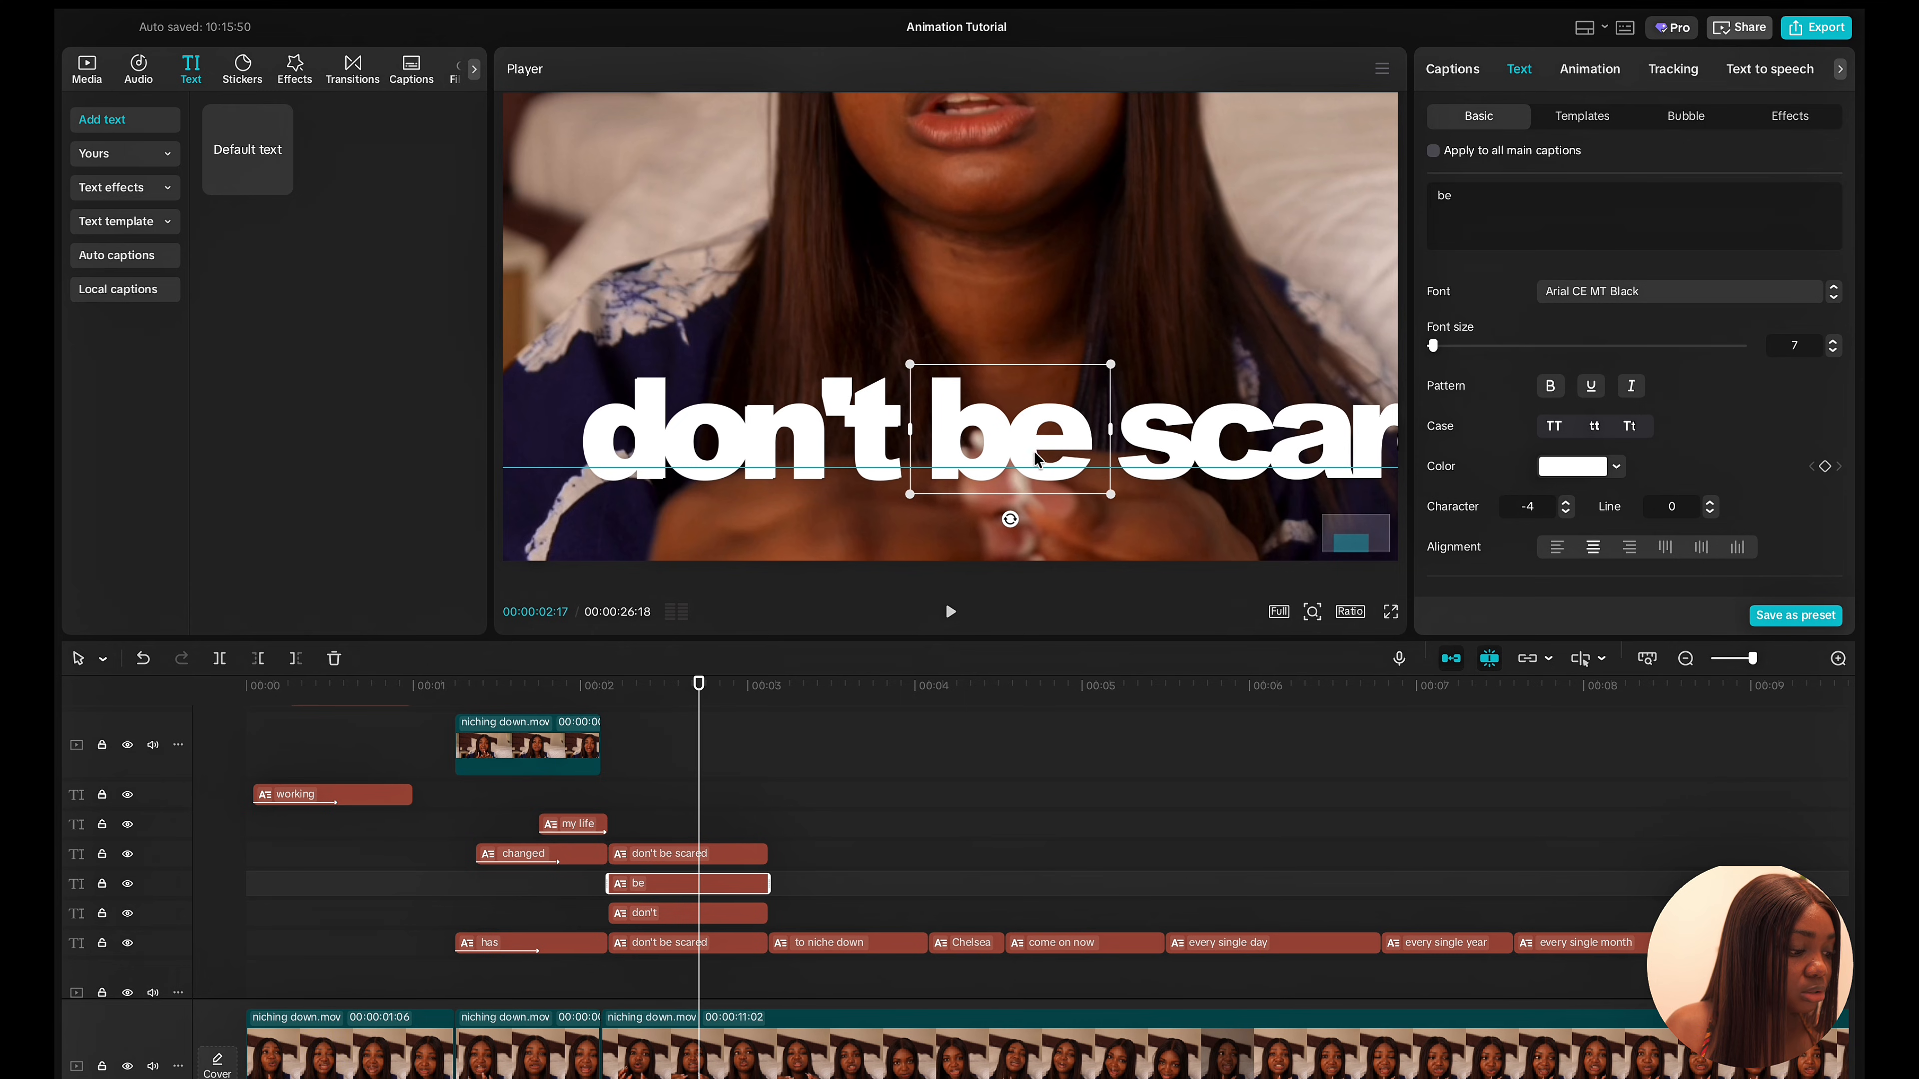
Reduce the uppermost copy's text to "scared" and align it over that word in the full caption.
{"action": "left_click", "coordinate": [651, 859]}
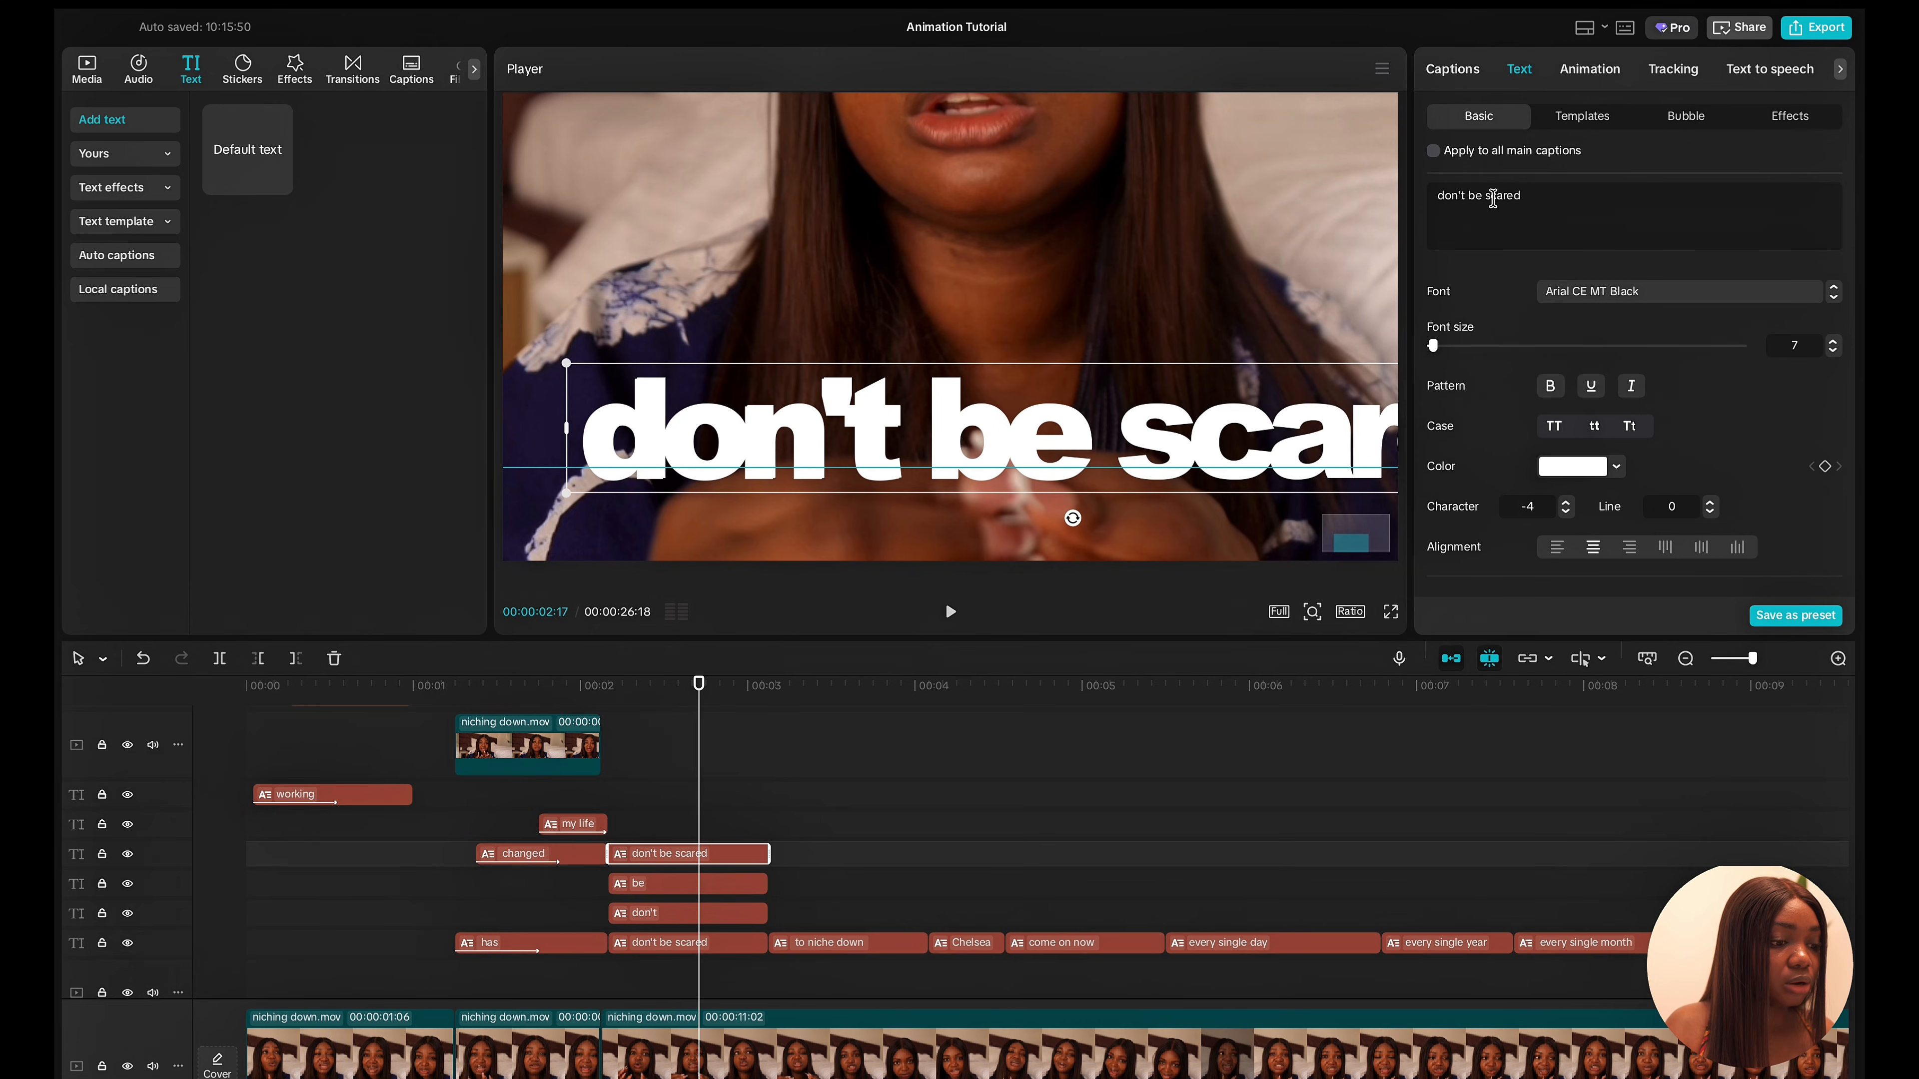
{"action": "left_click_drag", "start_coordinate": [1485, 195], "coordinate": [1426, 195]}
{"action": "key", "text": "BackSpace"}
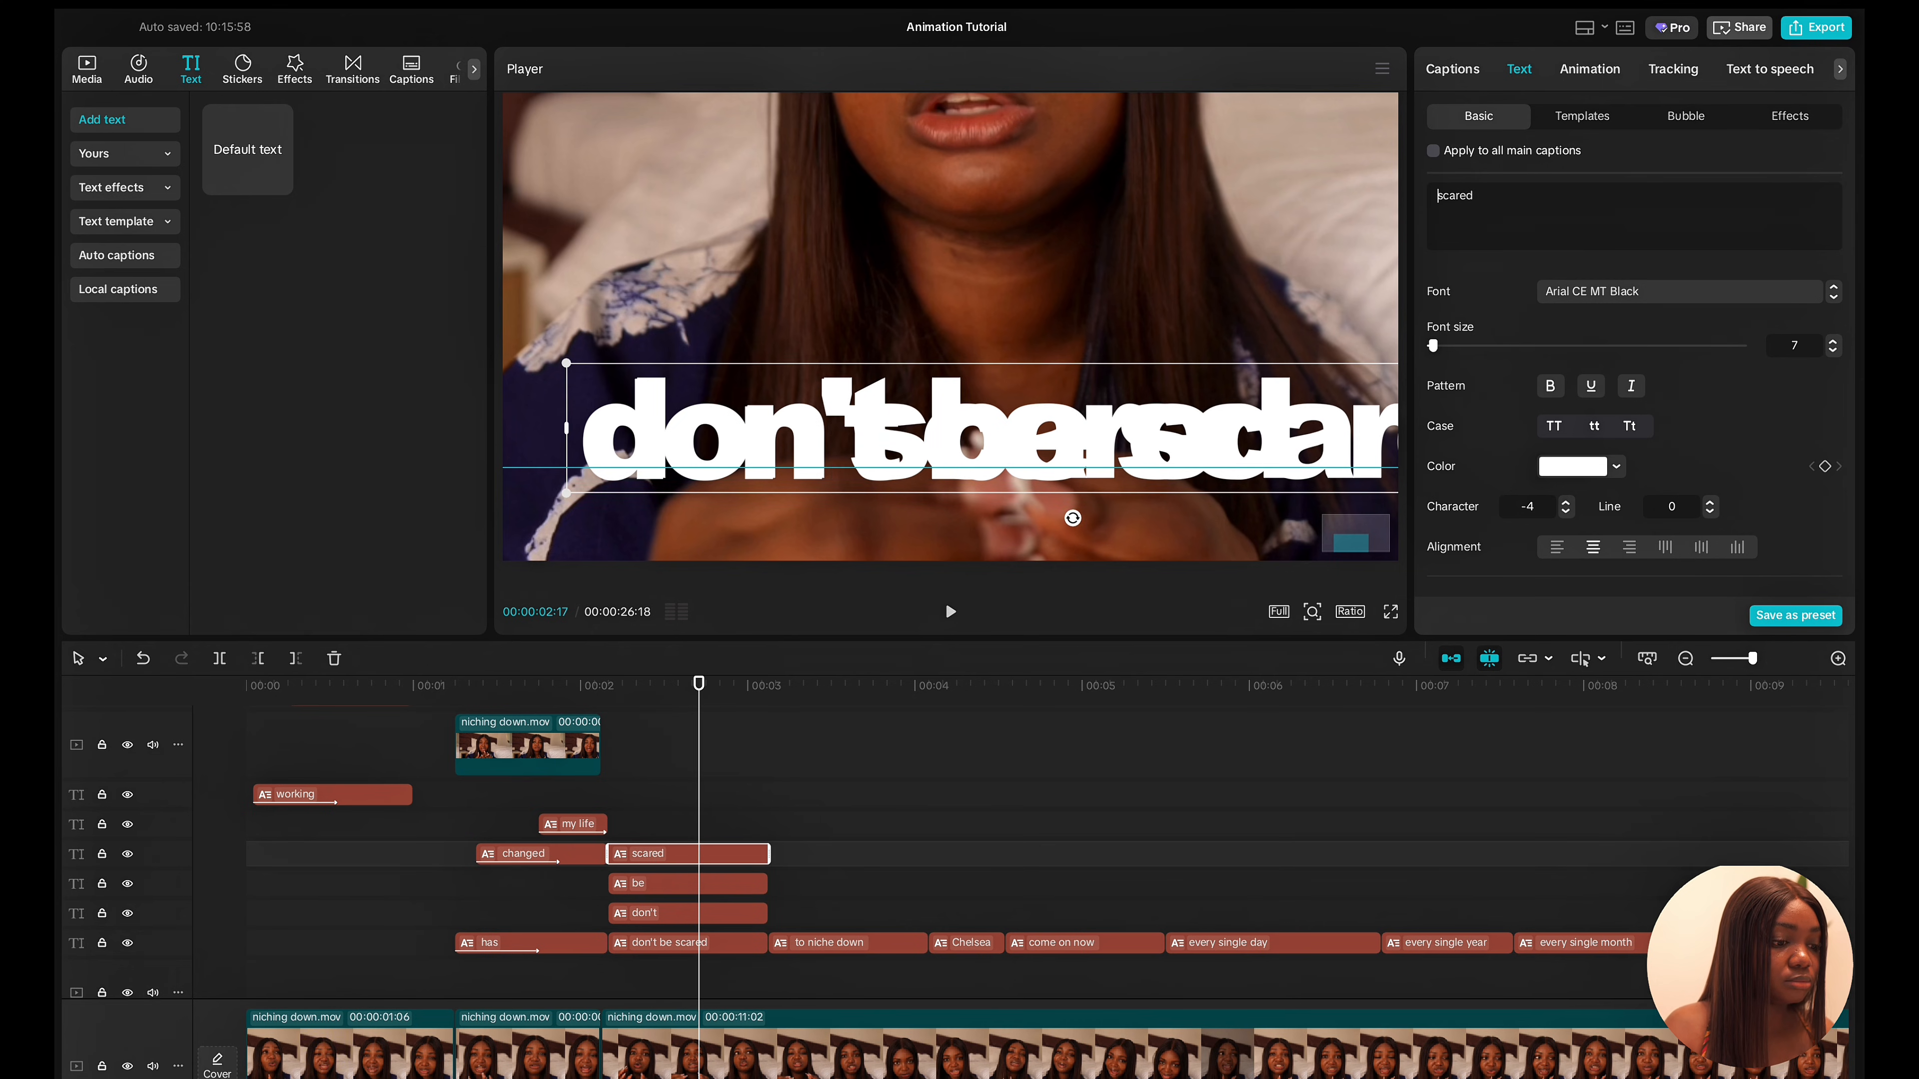
{"action": "scroll", "coordinate": [1142, 473], "scroll_direction": "right", "scroll_amount": 4}
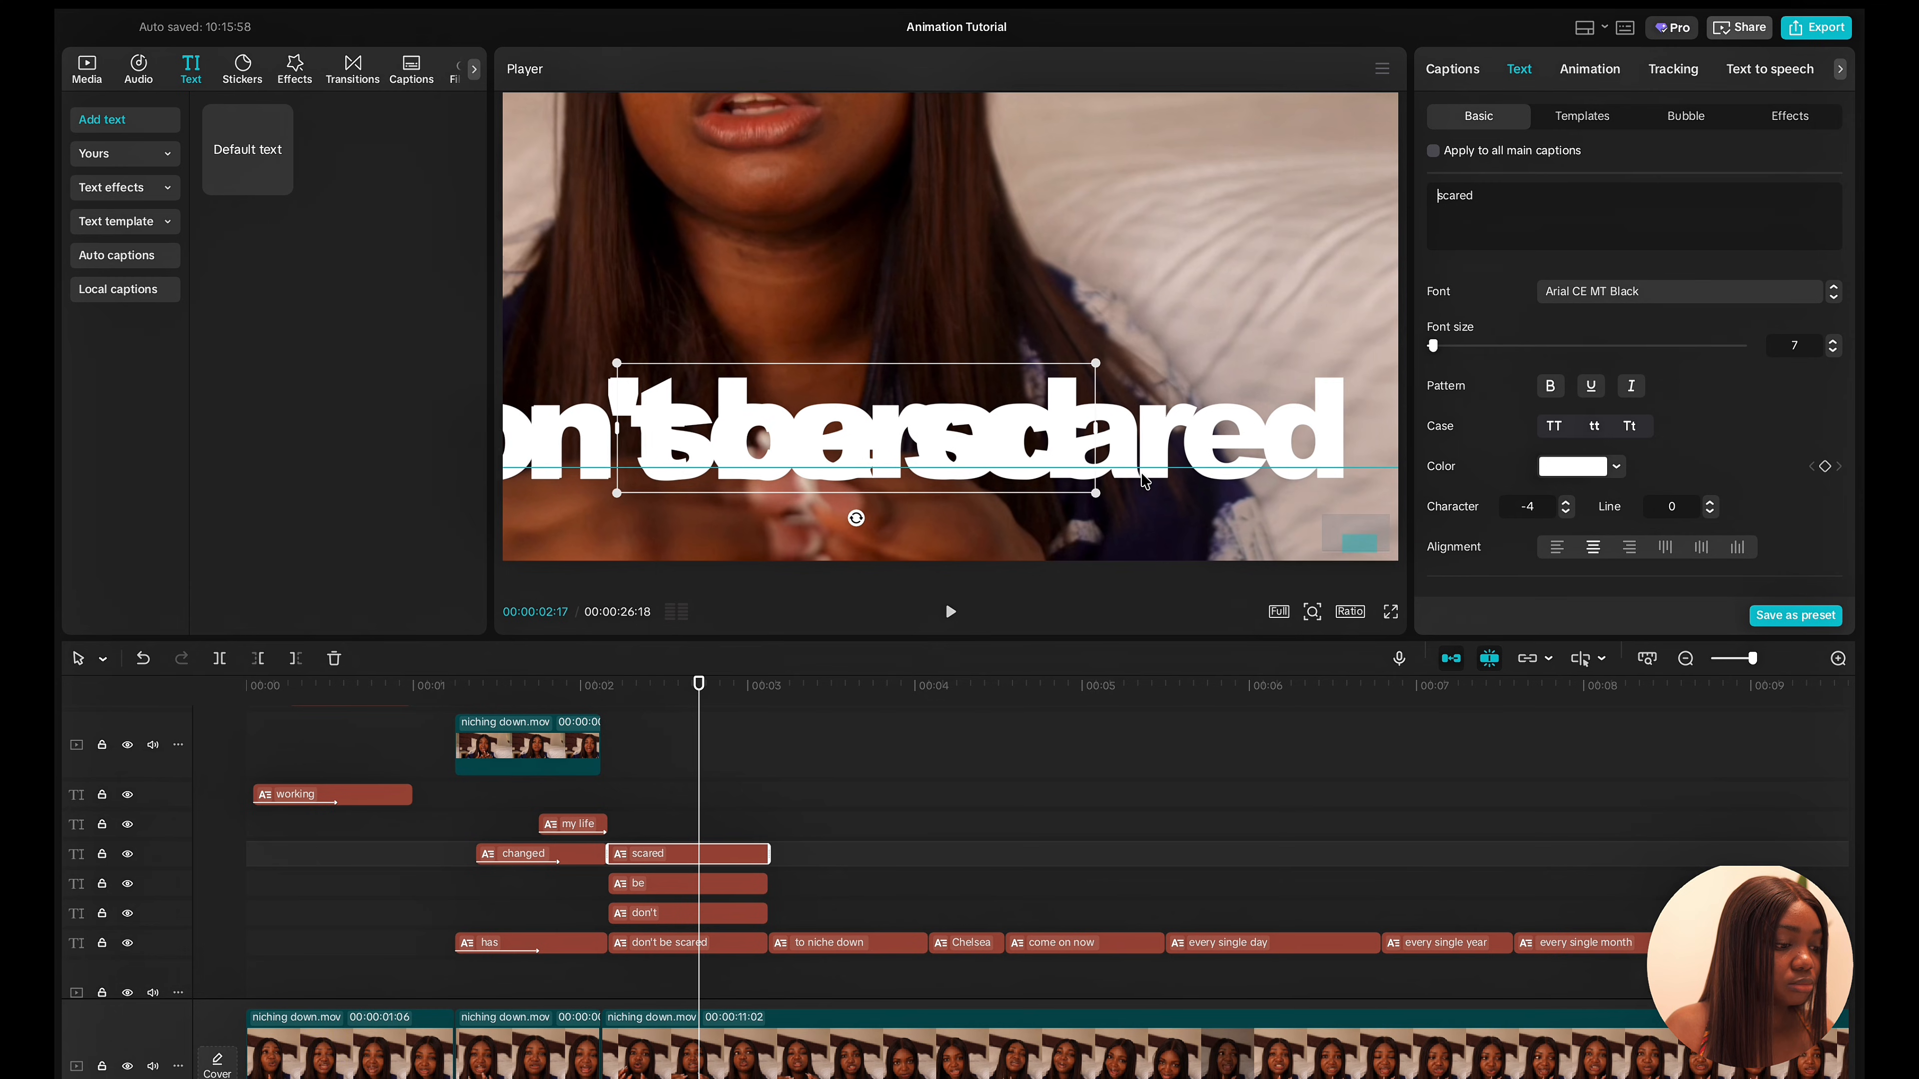
{"action": "left_click_drag", "start_coordinate": [950, 445], "coordinate": [1218, 446]}
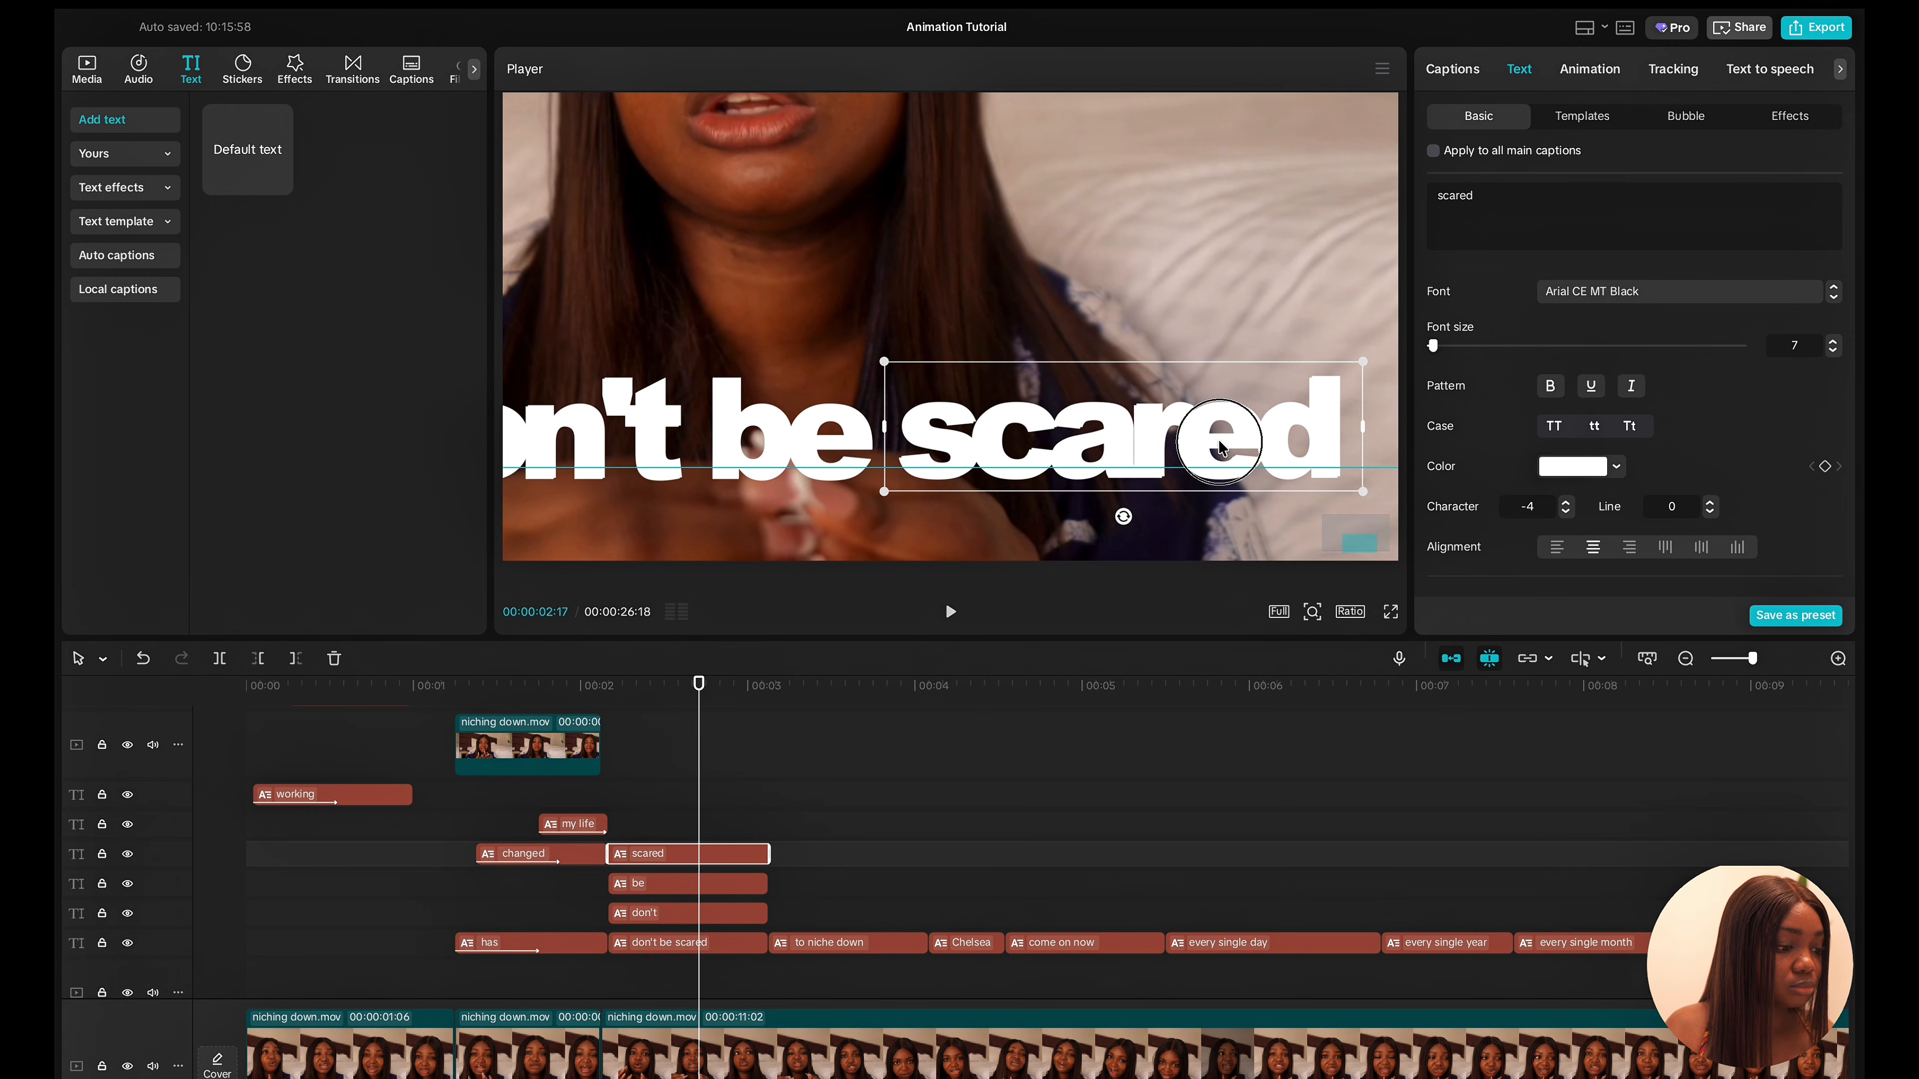
Move the original "don't be scared" caption onto the hidden track that holds "working as an editor".
{"action": "left_click_drag", "start_coordinate": [649, 954], "coordinate": [641, 768]}
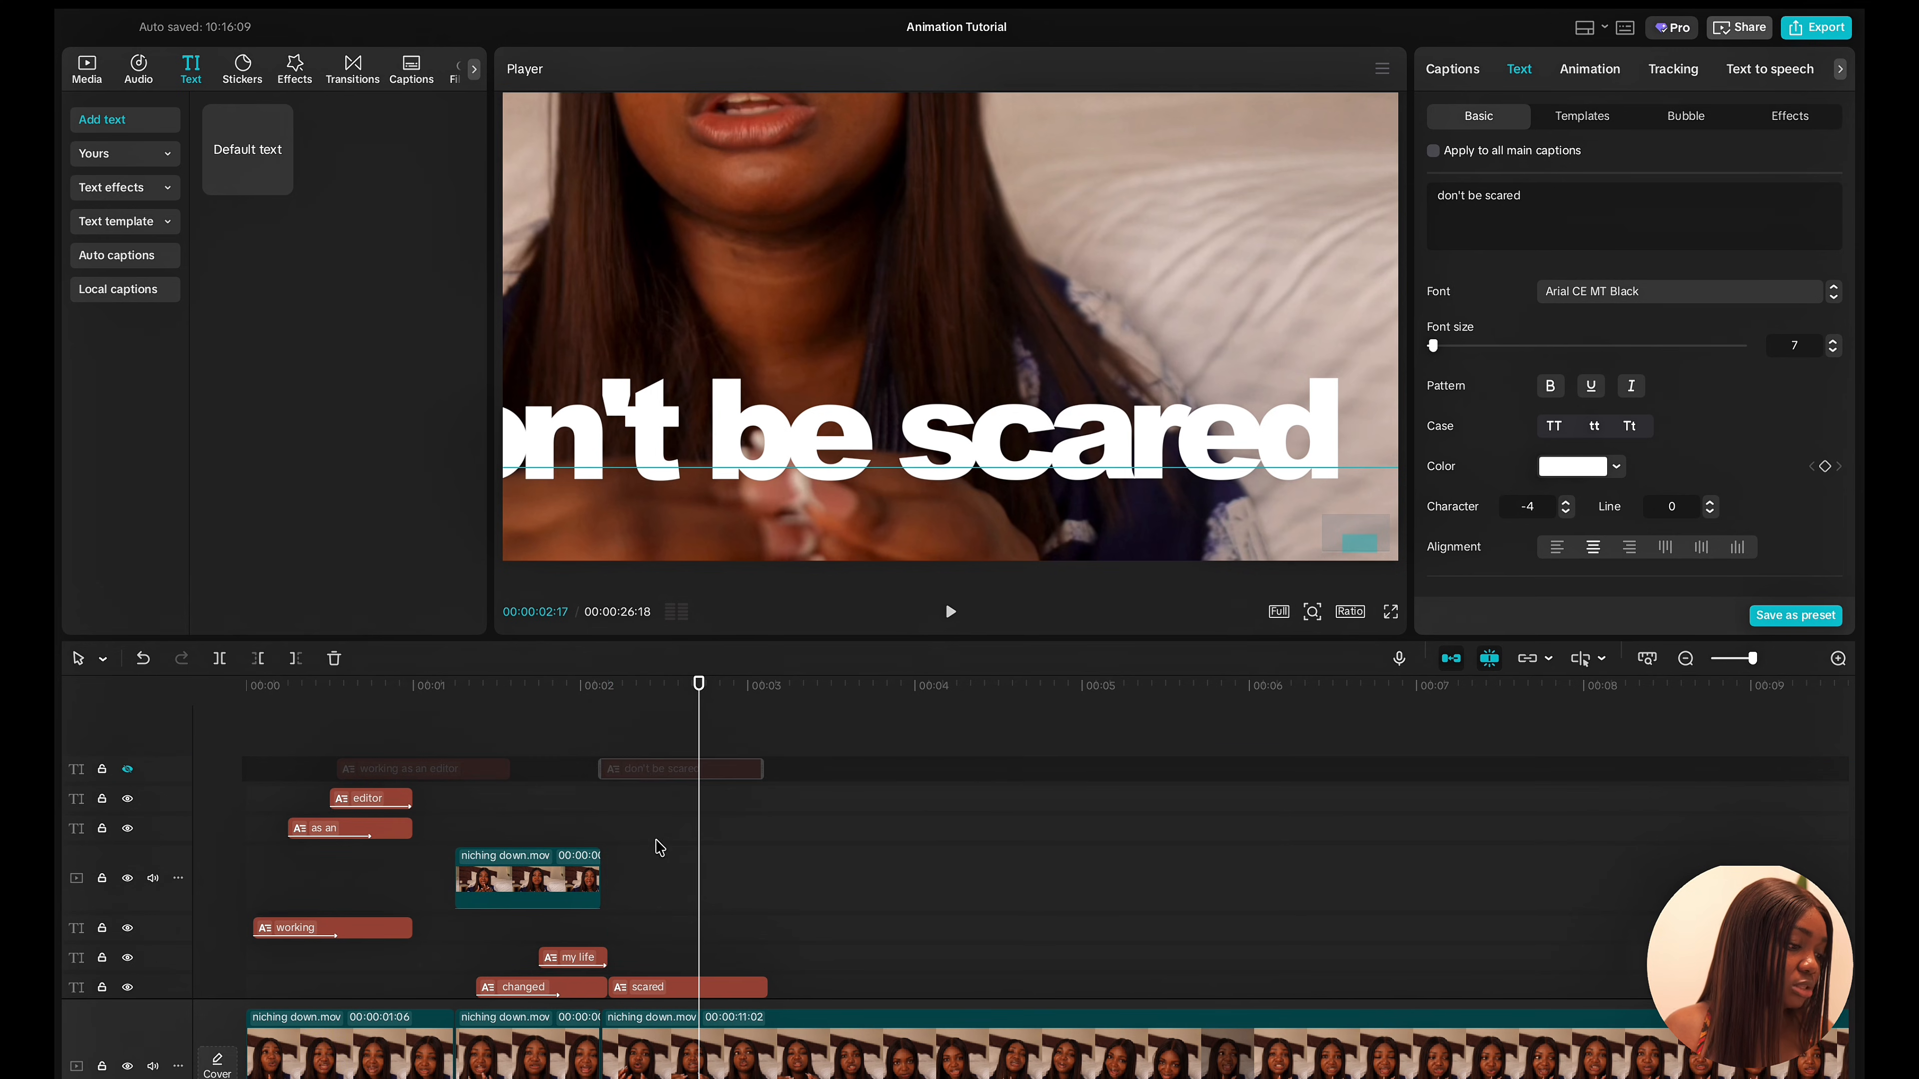
{"action": "scroll", "coordinate": [657, 843], "scroll_direction": "down", "scroll_amount": 3}
{"action": "left_click", "coordinate": [602, 869]}
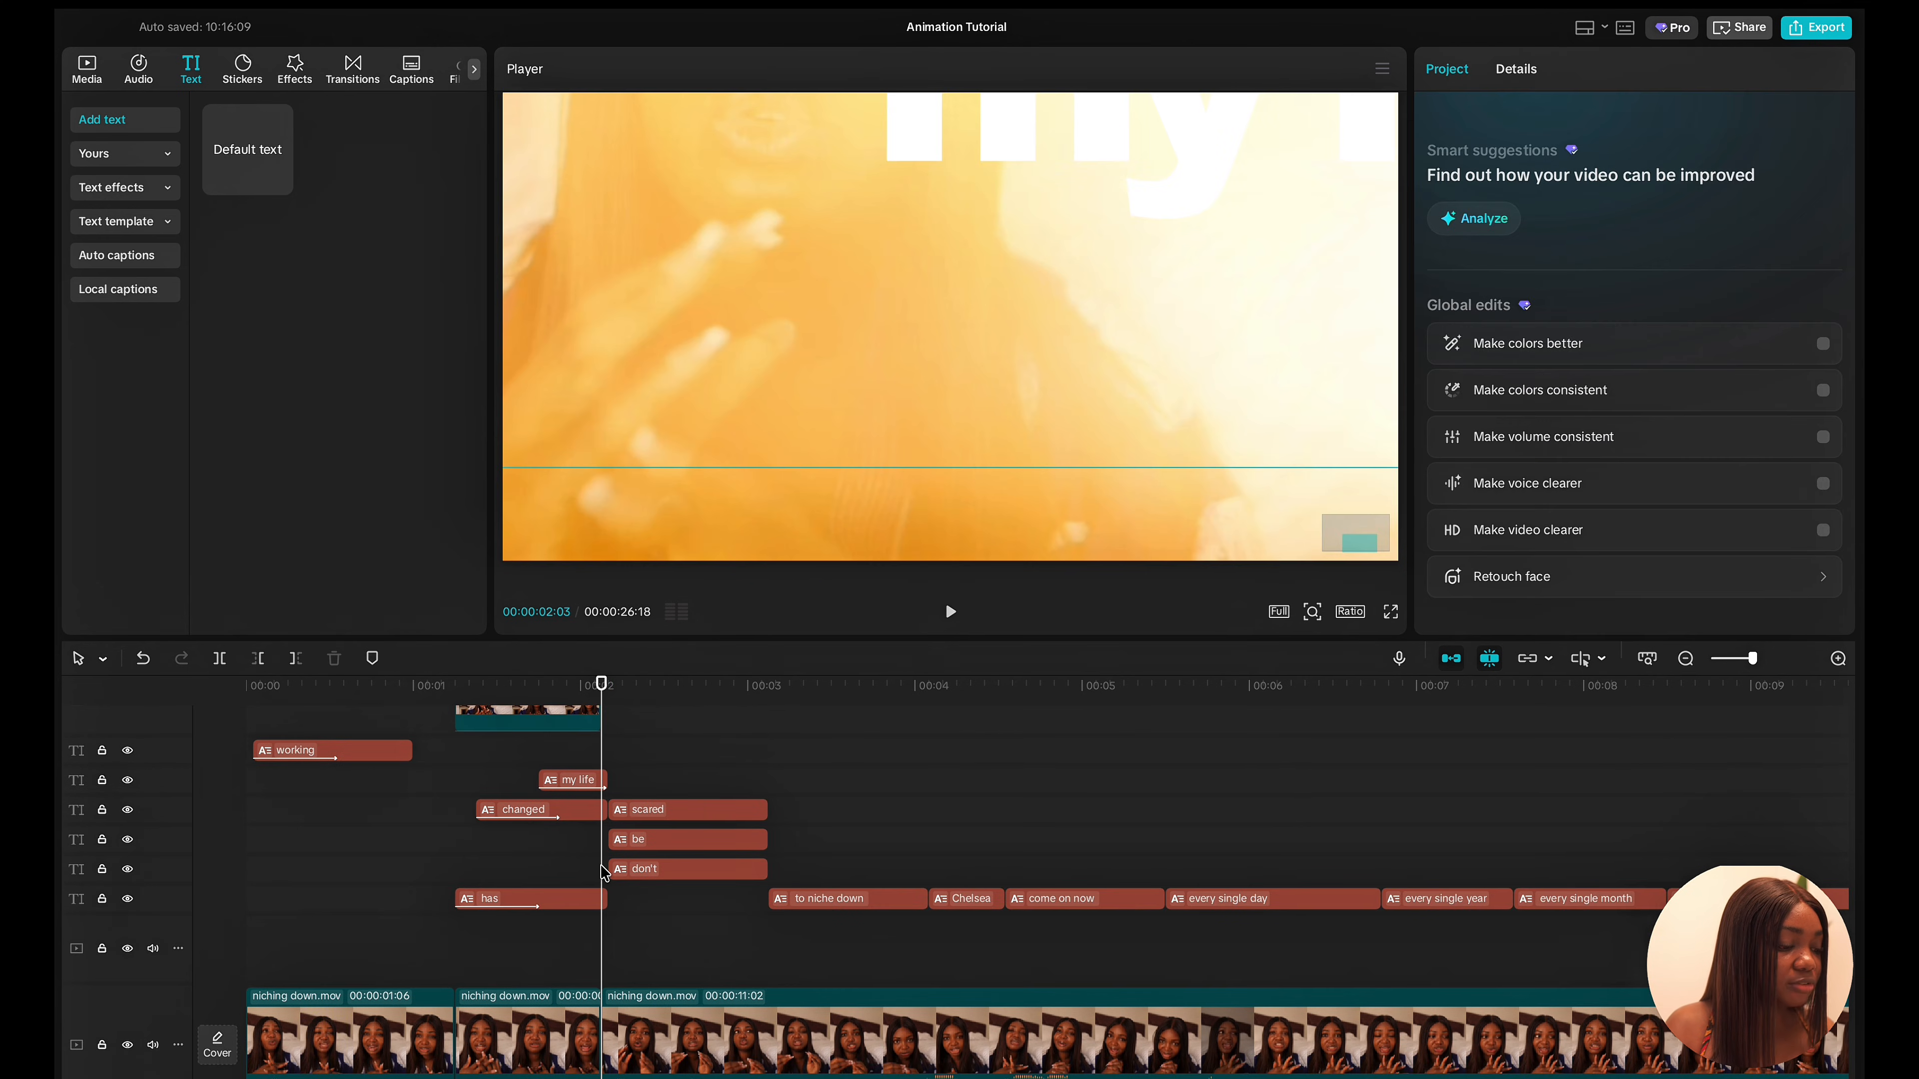
Play back the split captions from 00:00:02:04 and trim the start of "scared" to about 00:00:02:10.
{"action": "scroll", "coordinate": [602, 873], "scroll_direction": "down", "scroll_amount": 3}
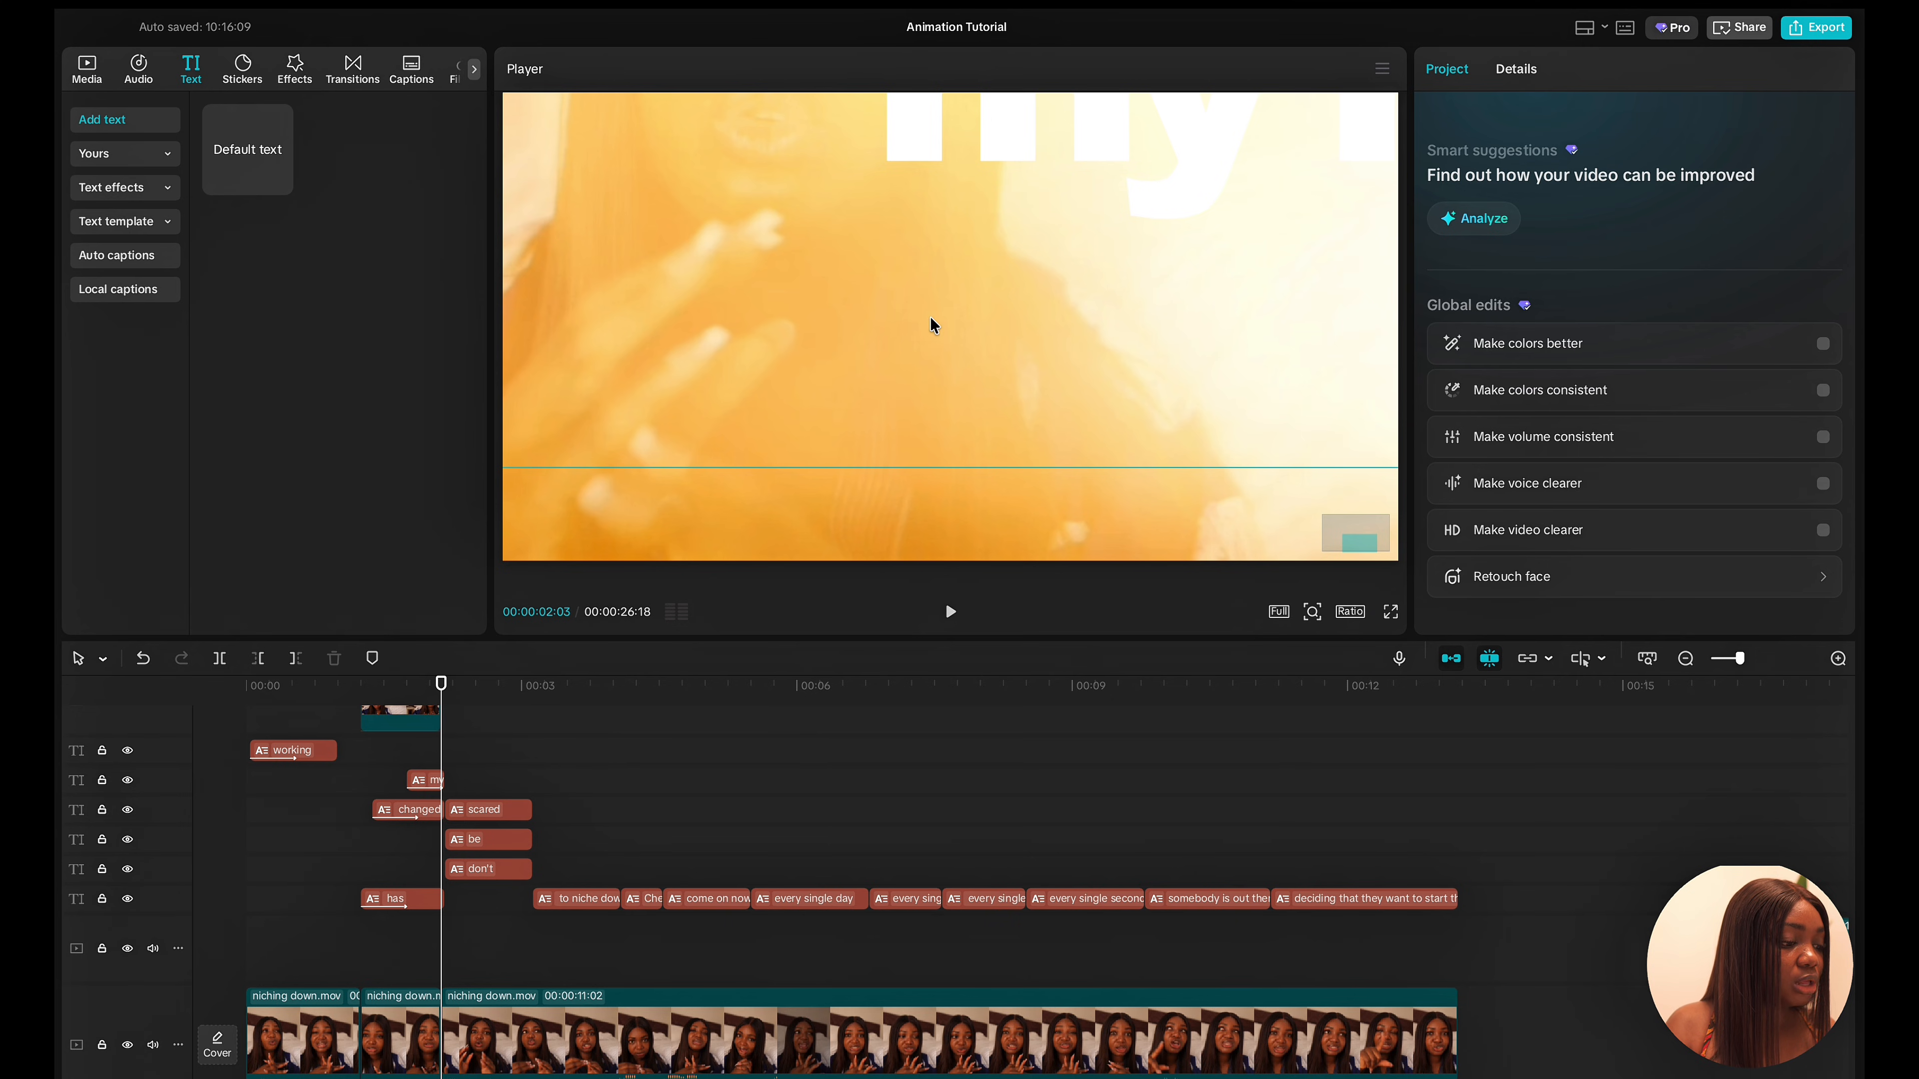
{"action": "scroll", "coordinate": [930, 317], "scroll_direction": "down", "scroll_amount": 5}
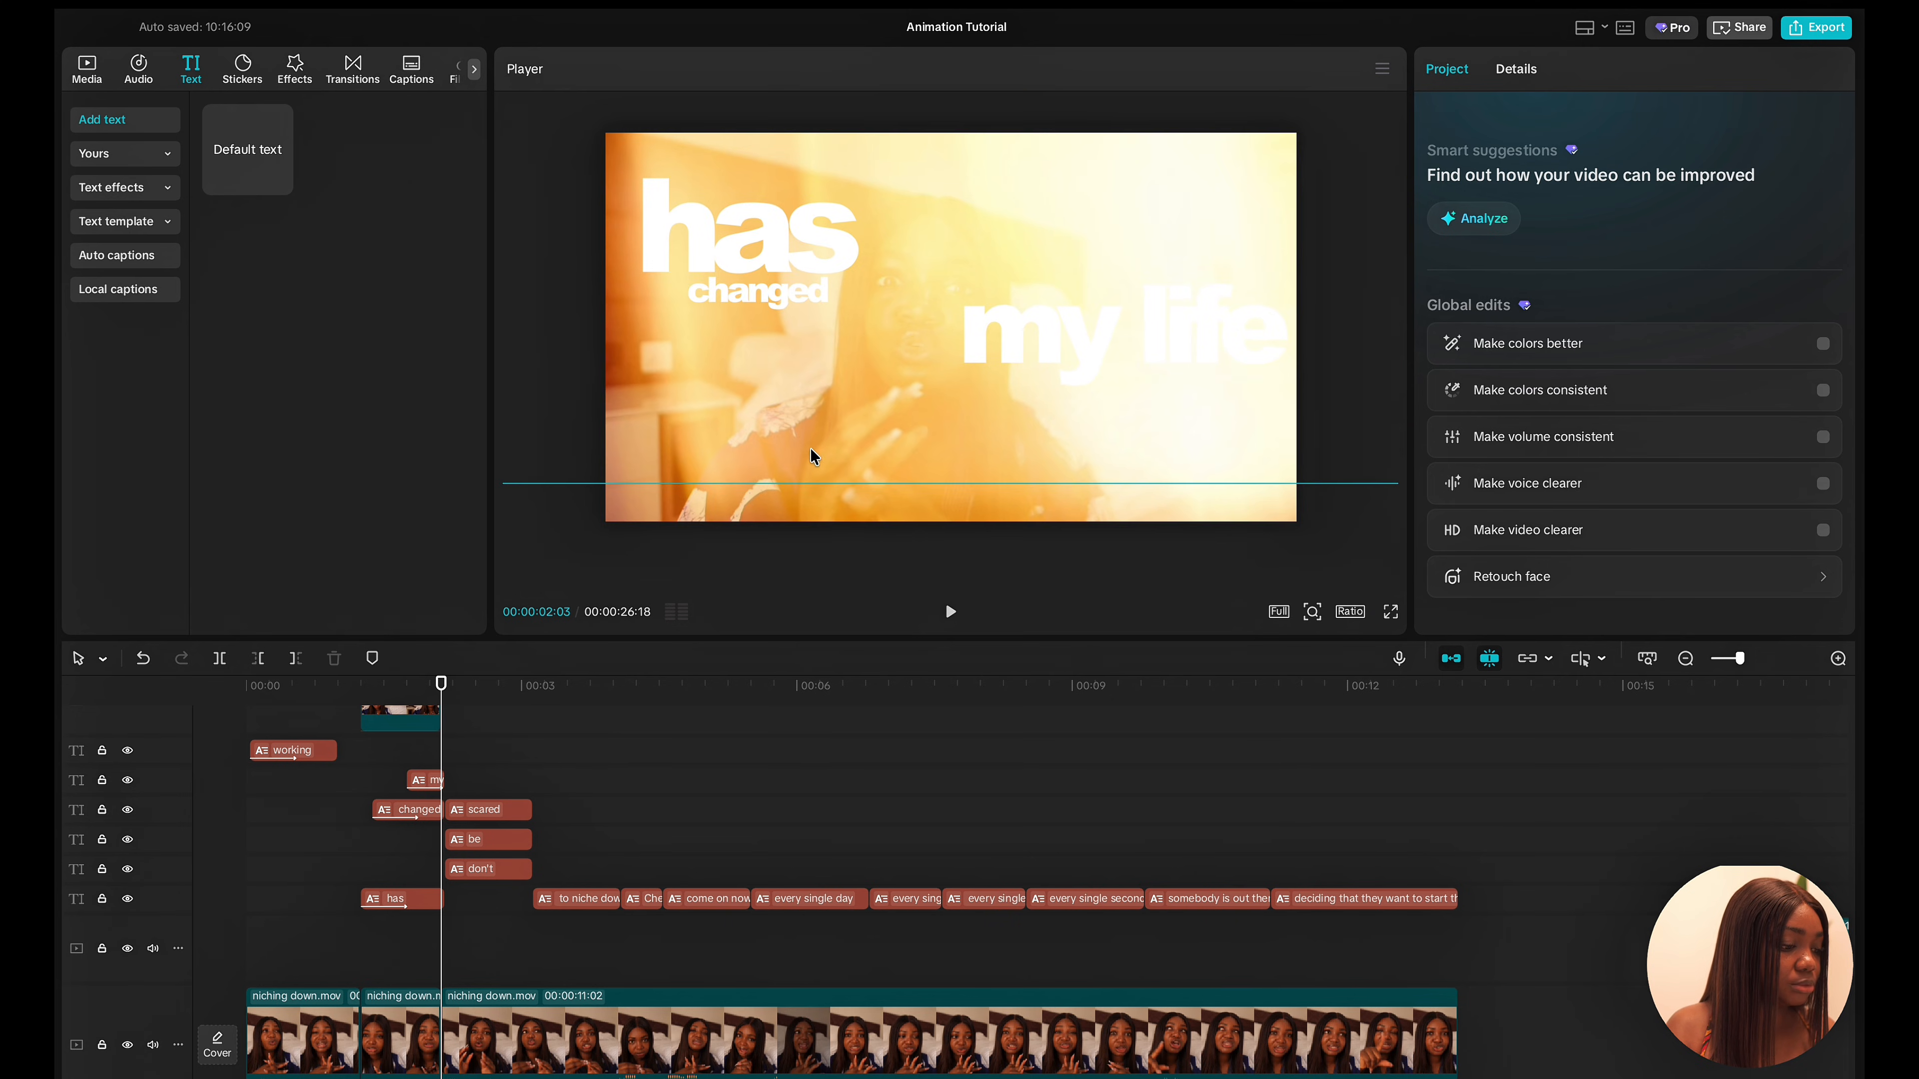
{"action": "scroll", "coordinate": [442, 887], "scroll_direction": "up", "scroll_amount": 3}
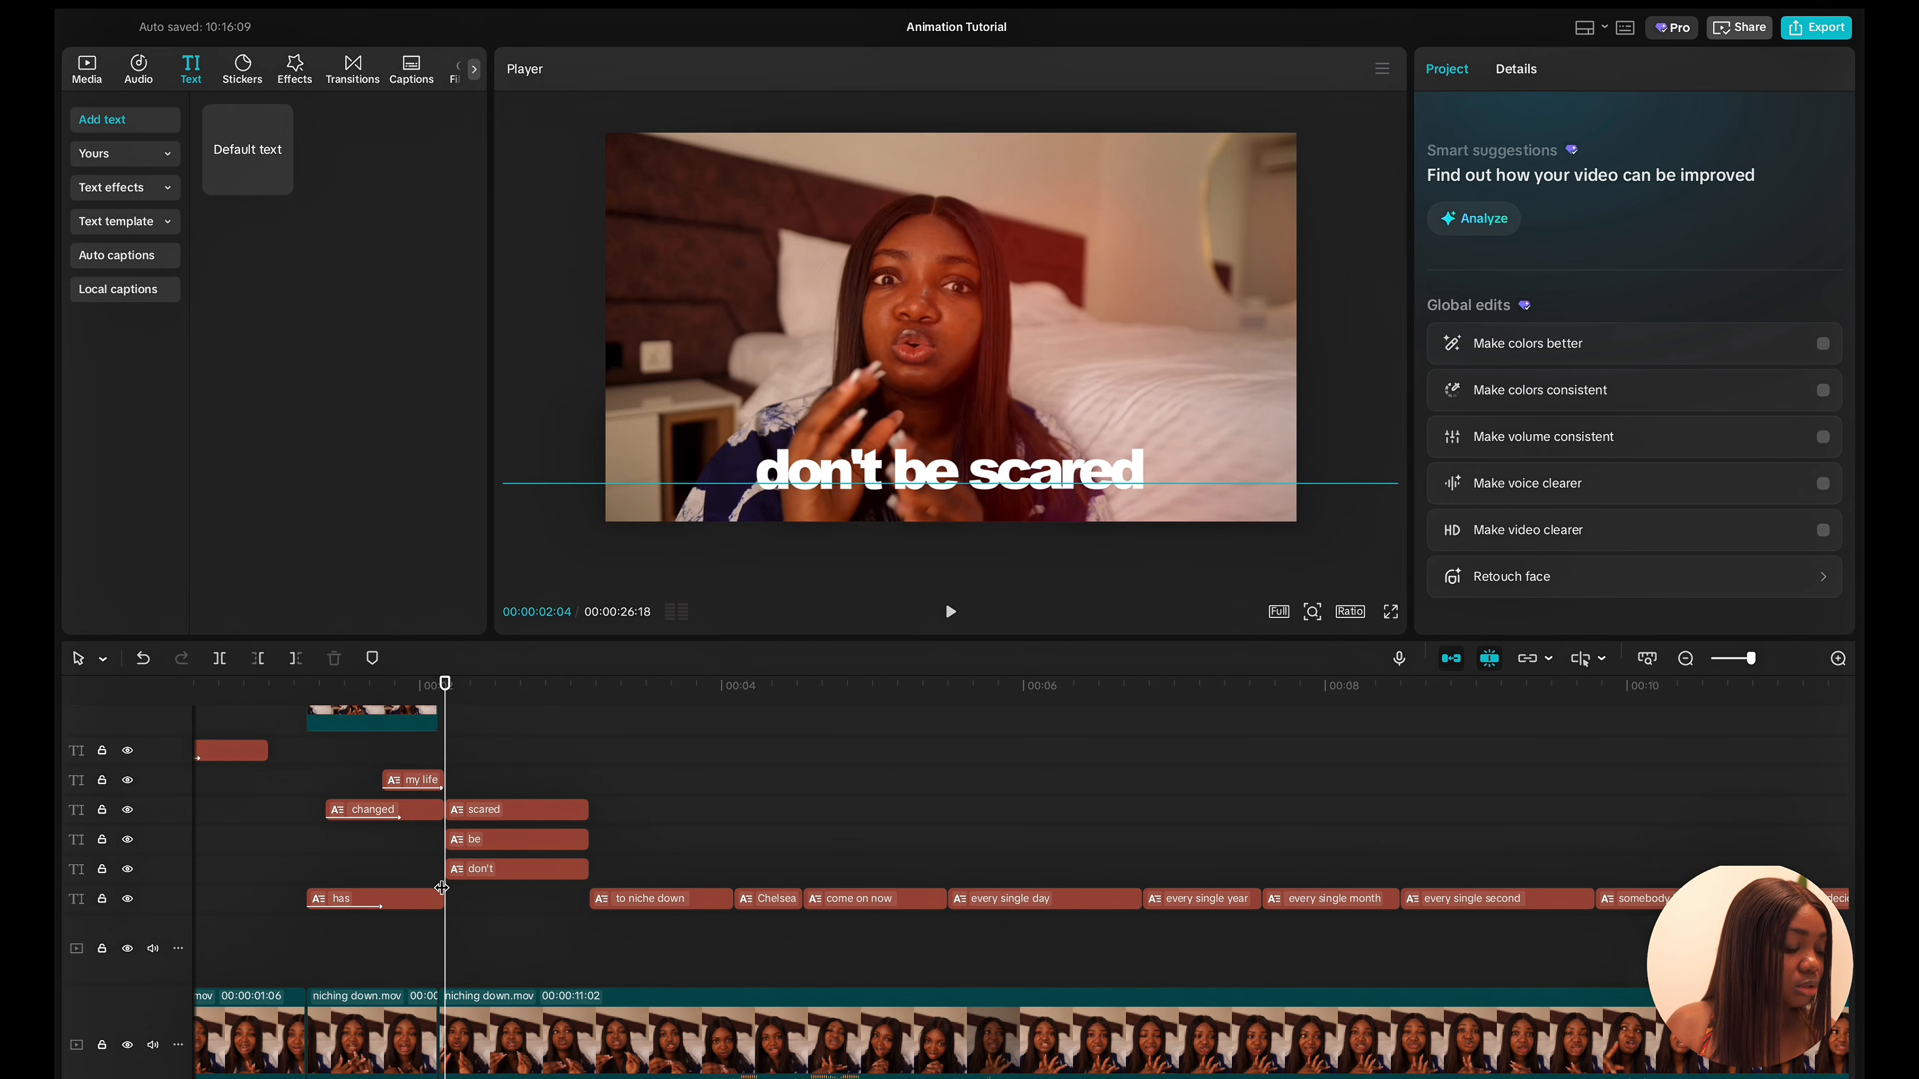
{"action": "key", "text": "space"}
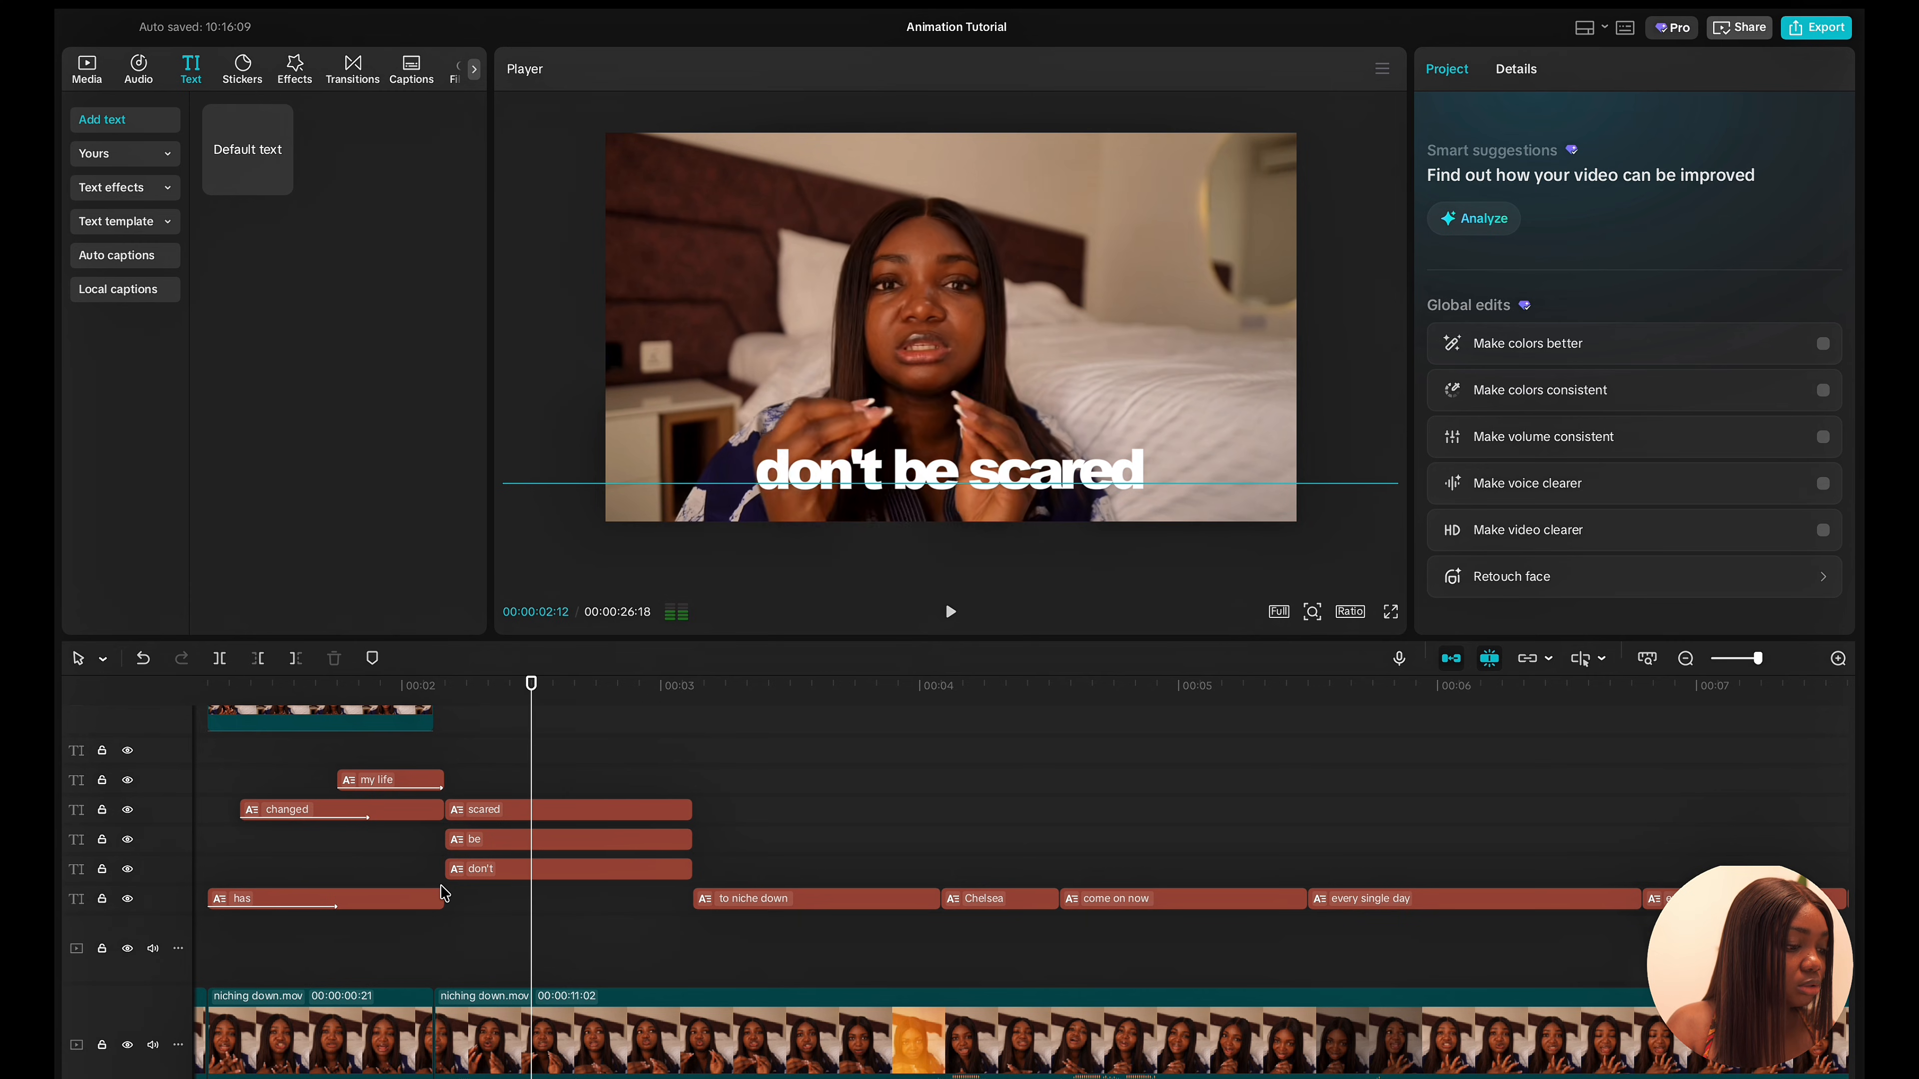
{"action": "left_click", "coordinate": [530, 813]}
{"action": "left_click_drag", "start_coordinate": [455, 807], "coordinate": [509, 807]}
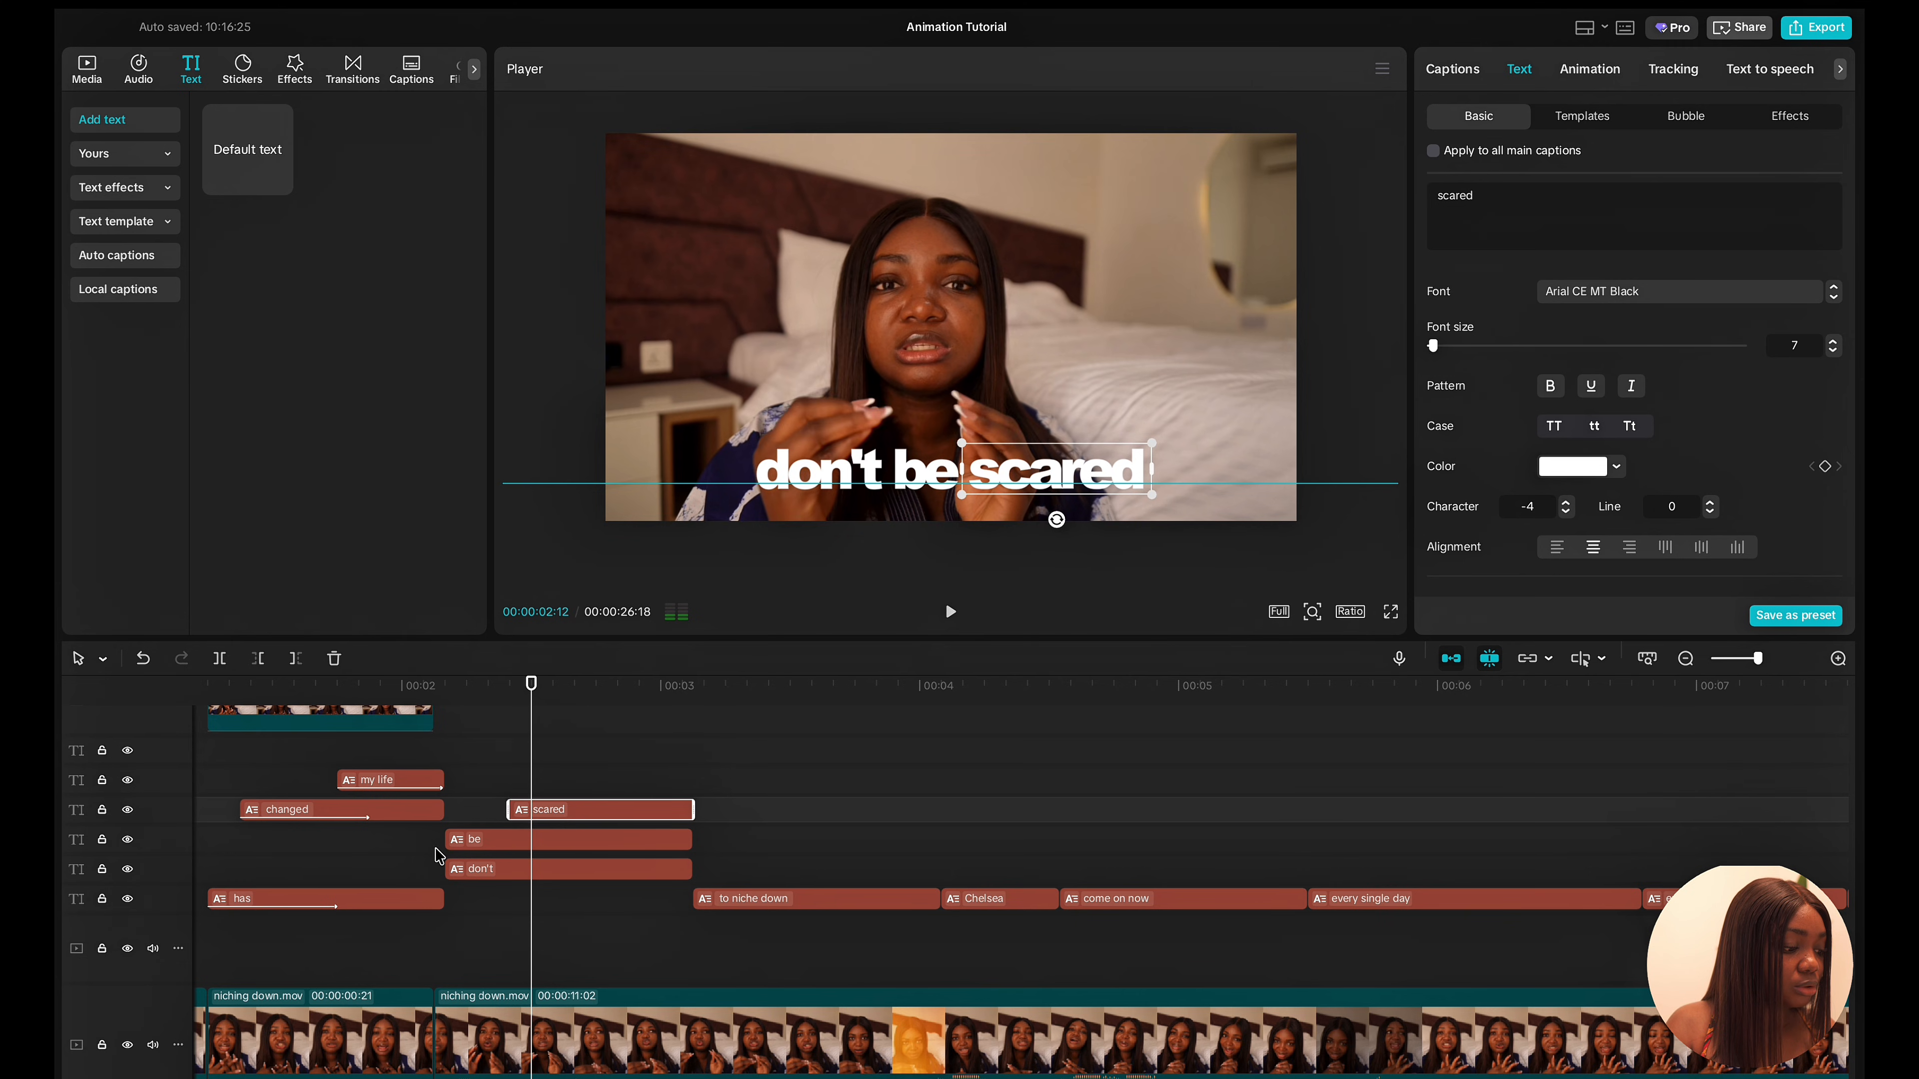
Trim the start of the "be" caption to about 00:00:02:07 and play back the staggered words.
{"action": "left_click", "coordinate": [442, 854]}
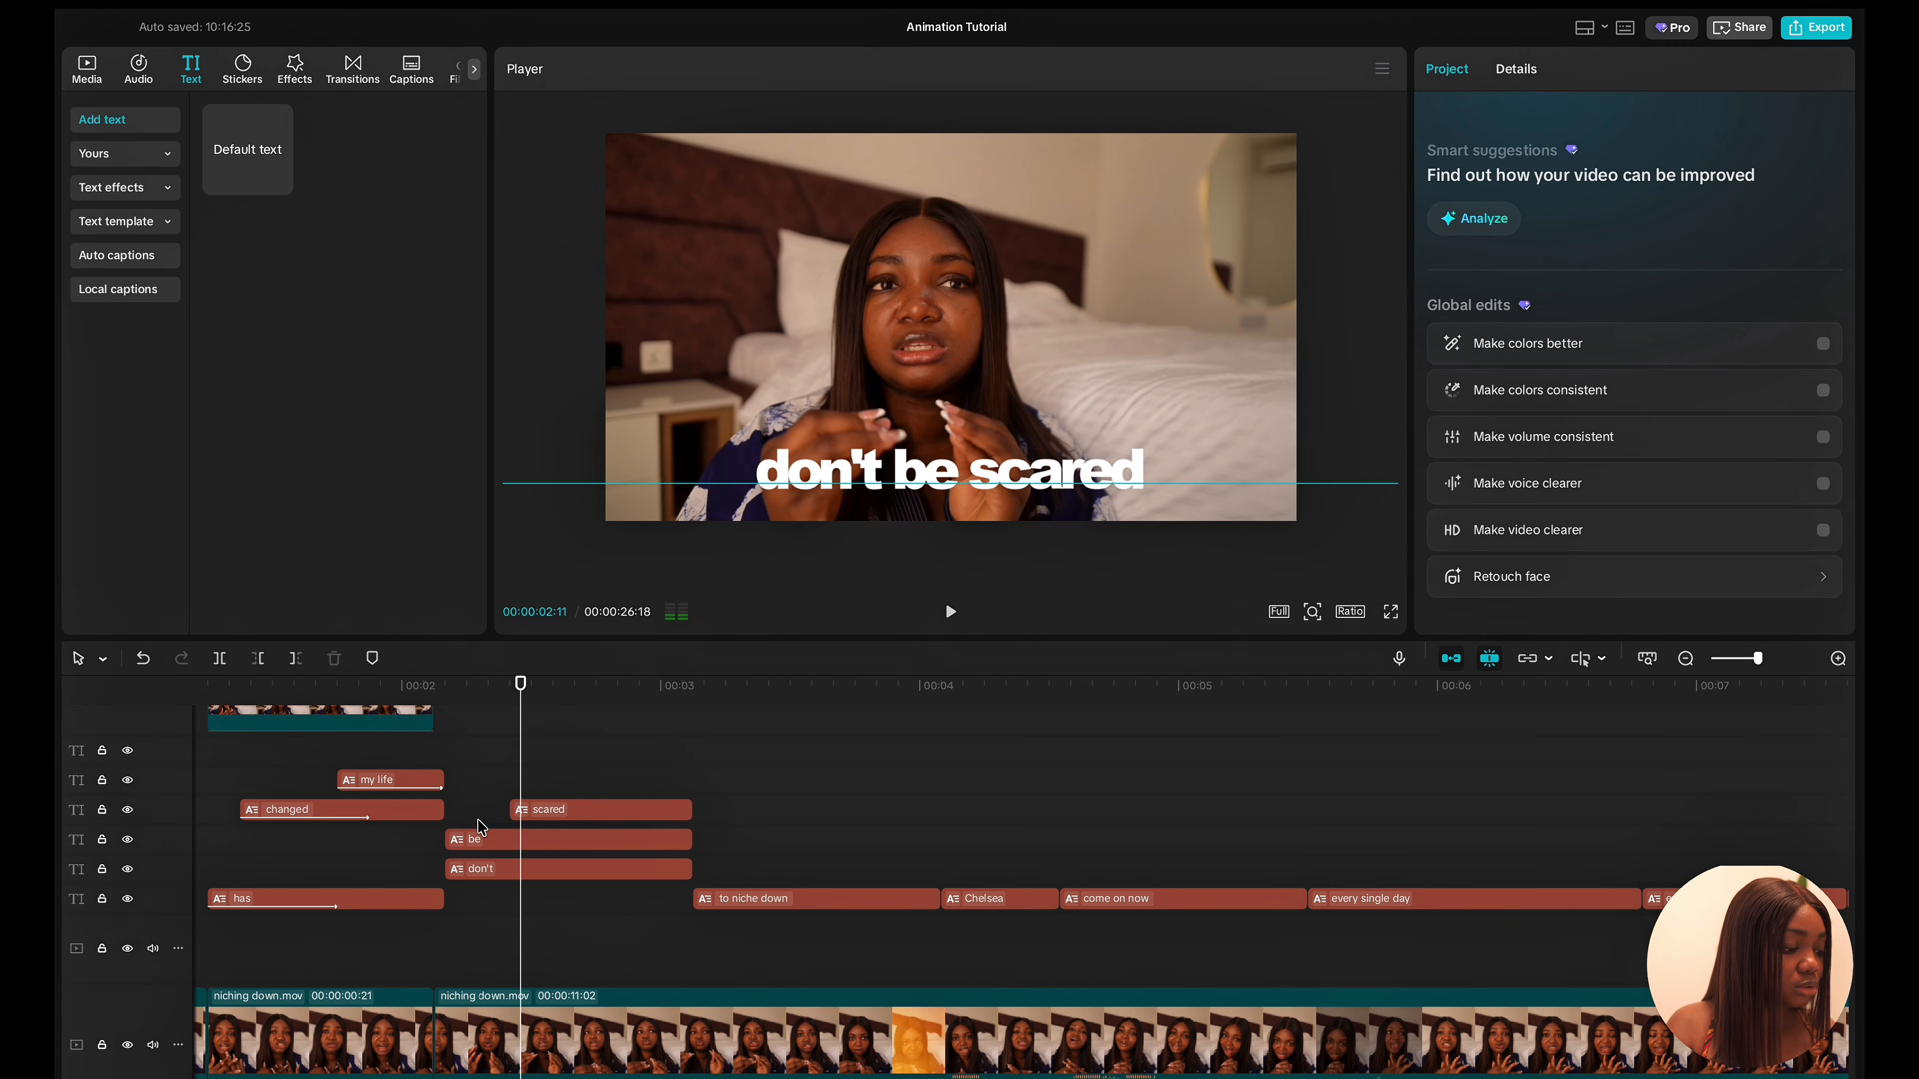
{"action": "left_click", "coordinate": [484, 838]}
{"action": "left_click_drag", "start_coordinate": [446, 842], "coordinate": [477, 845]}
{"action": "key", "text": "space"}
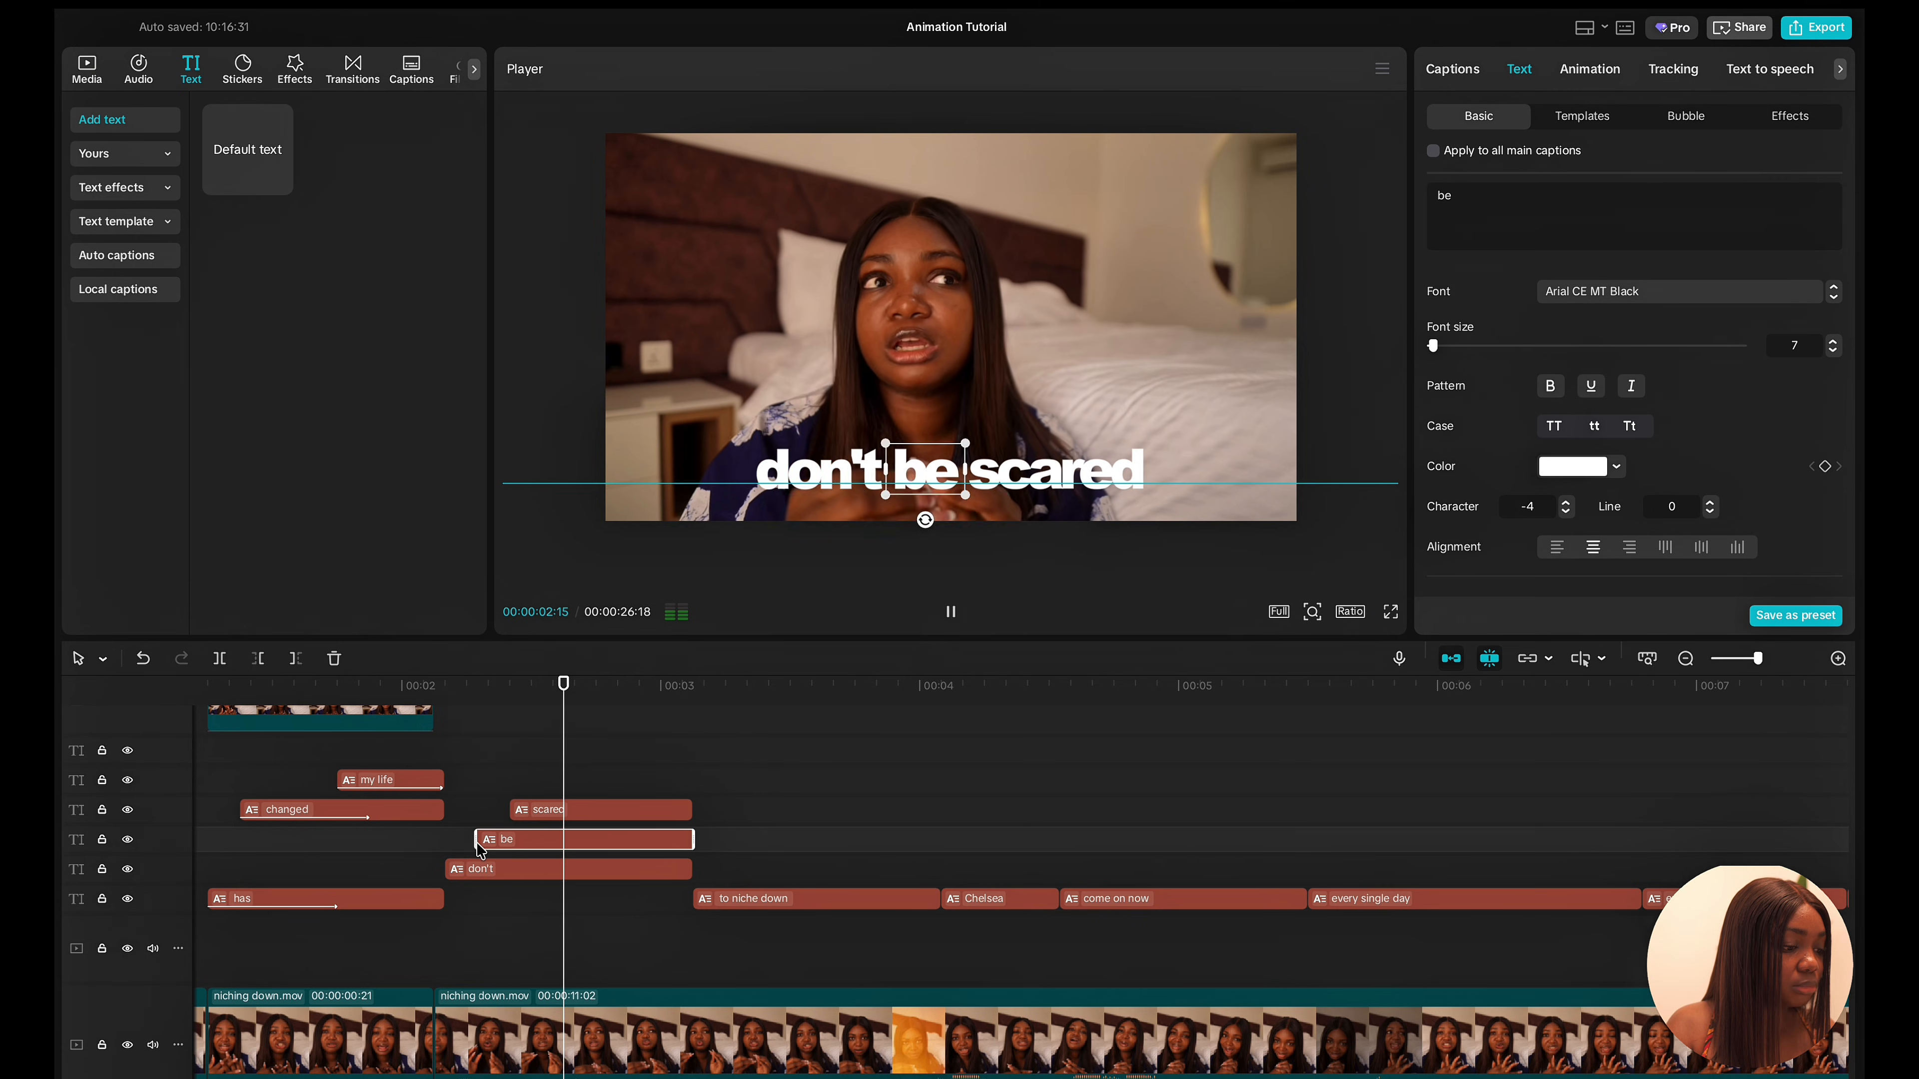
{"action": "key", "text": "space"}
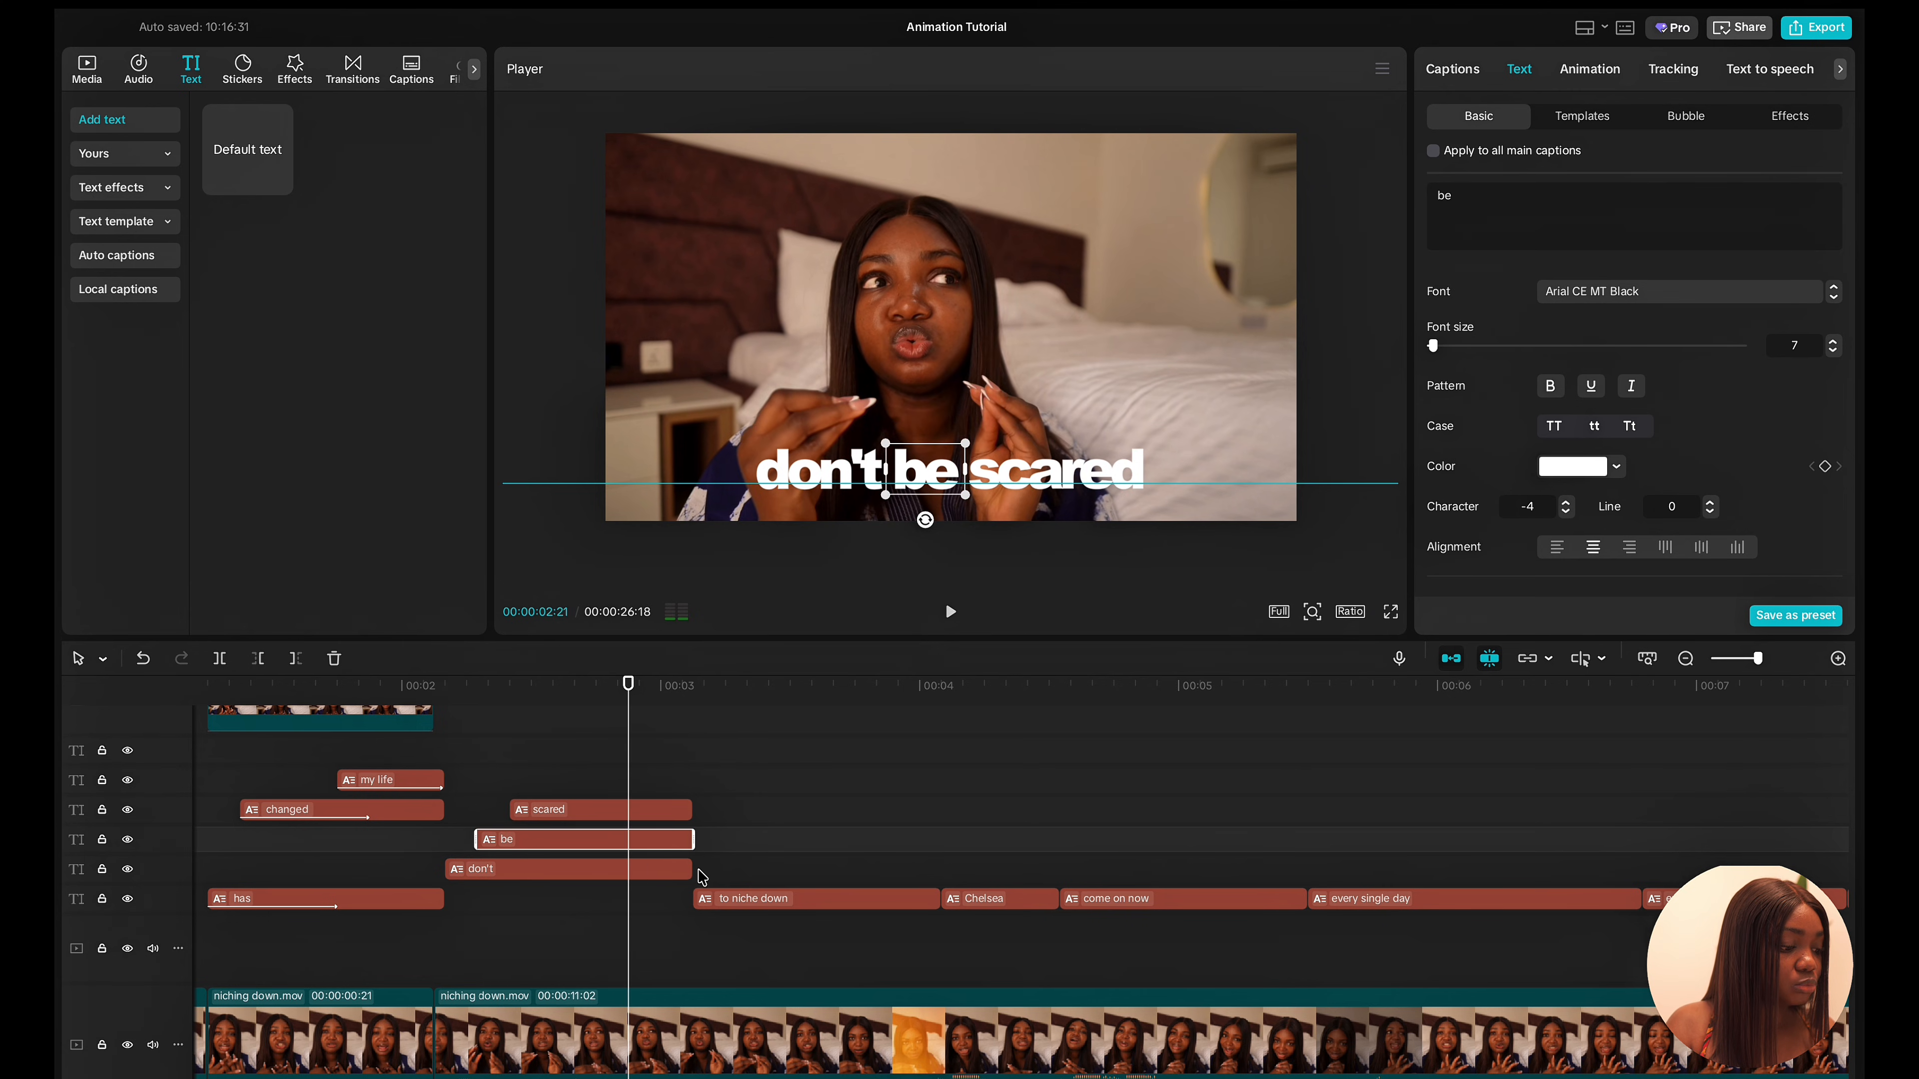
Move the "to niche down" caption onto the "my life" track so that it starts at 00:00:02:21.
{"action": "left_click_drag", "start_coordinate": [728, 900], "coordinate": [668, 786]}
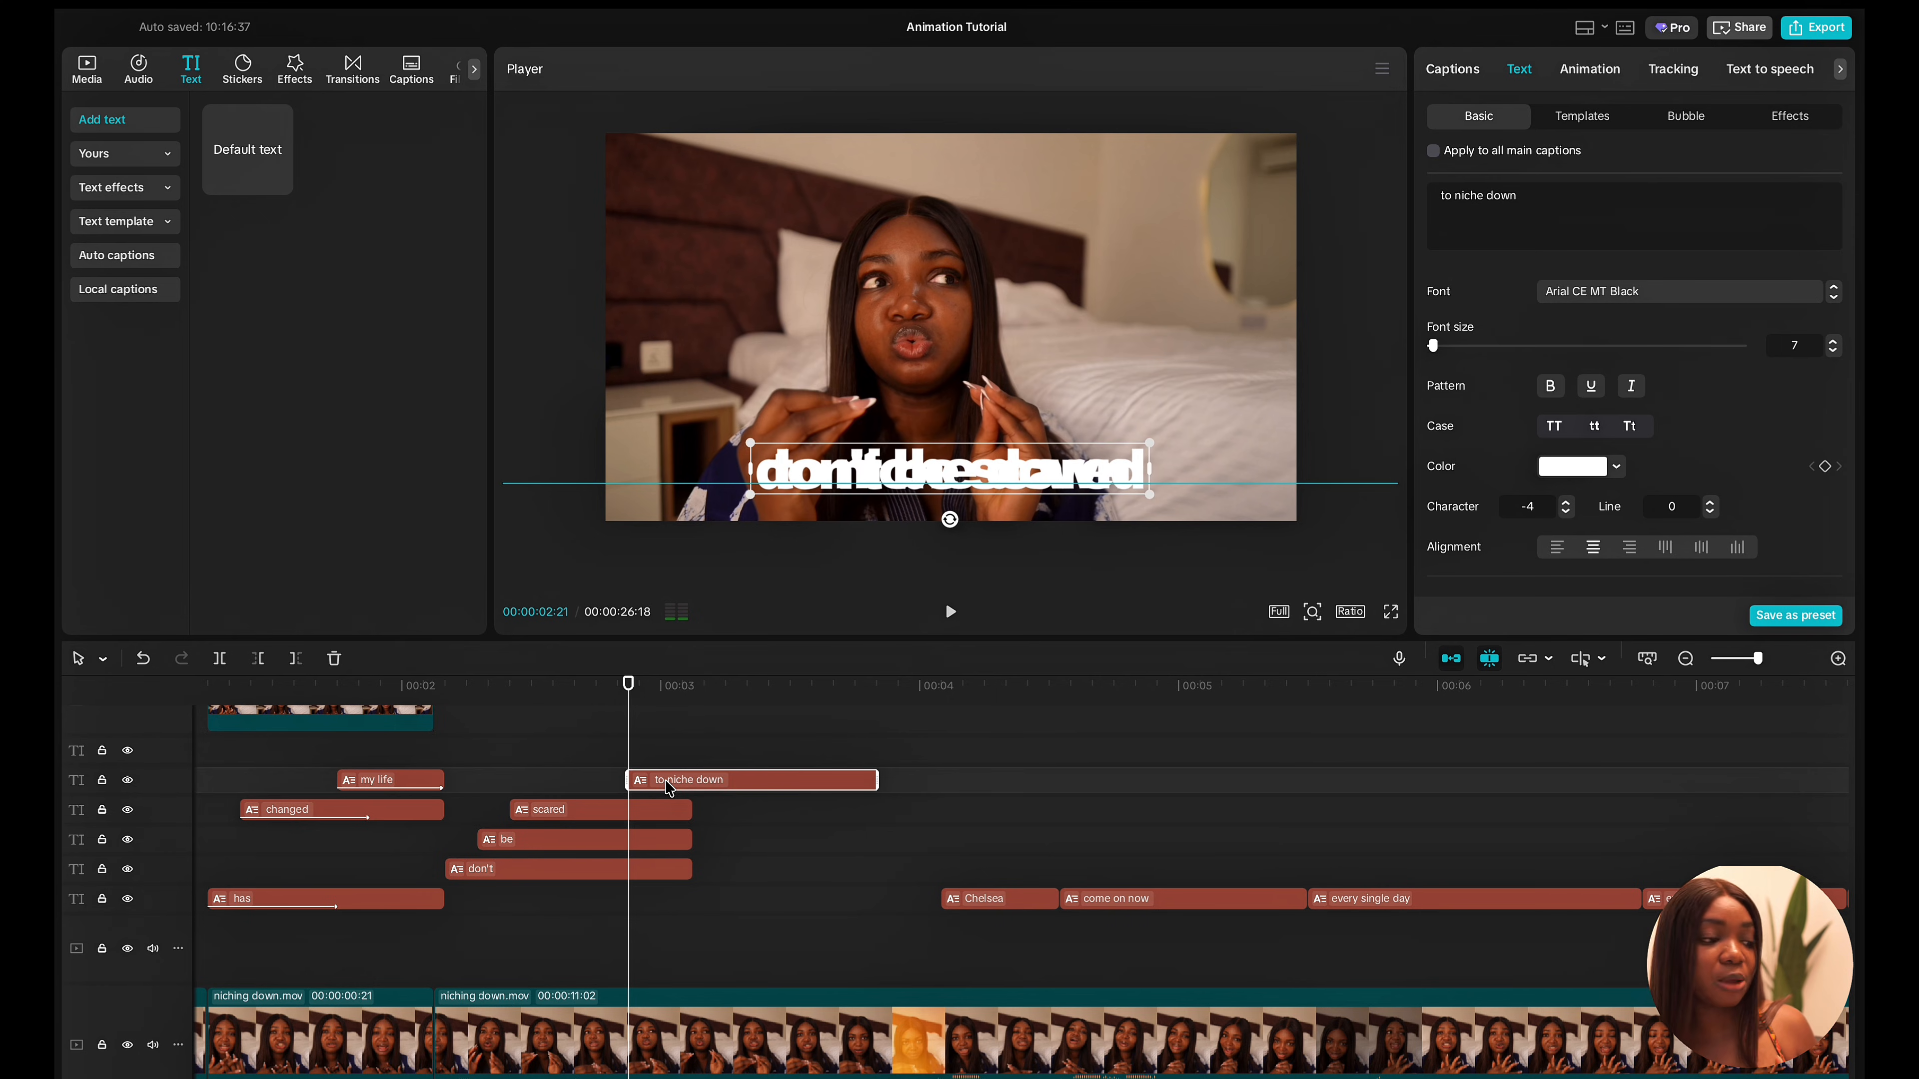
Extend the "don't", "be" and "scared" captions to the end of "to niche down", and split that caption into three single-word captions.
{"action": "left_click_drag", "start_coordinate": [702, 810], "coordinate": [866, 844]}
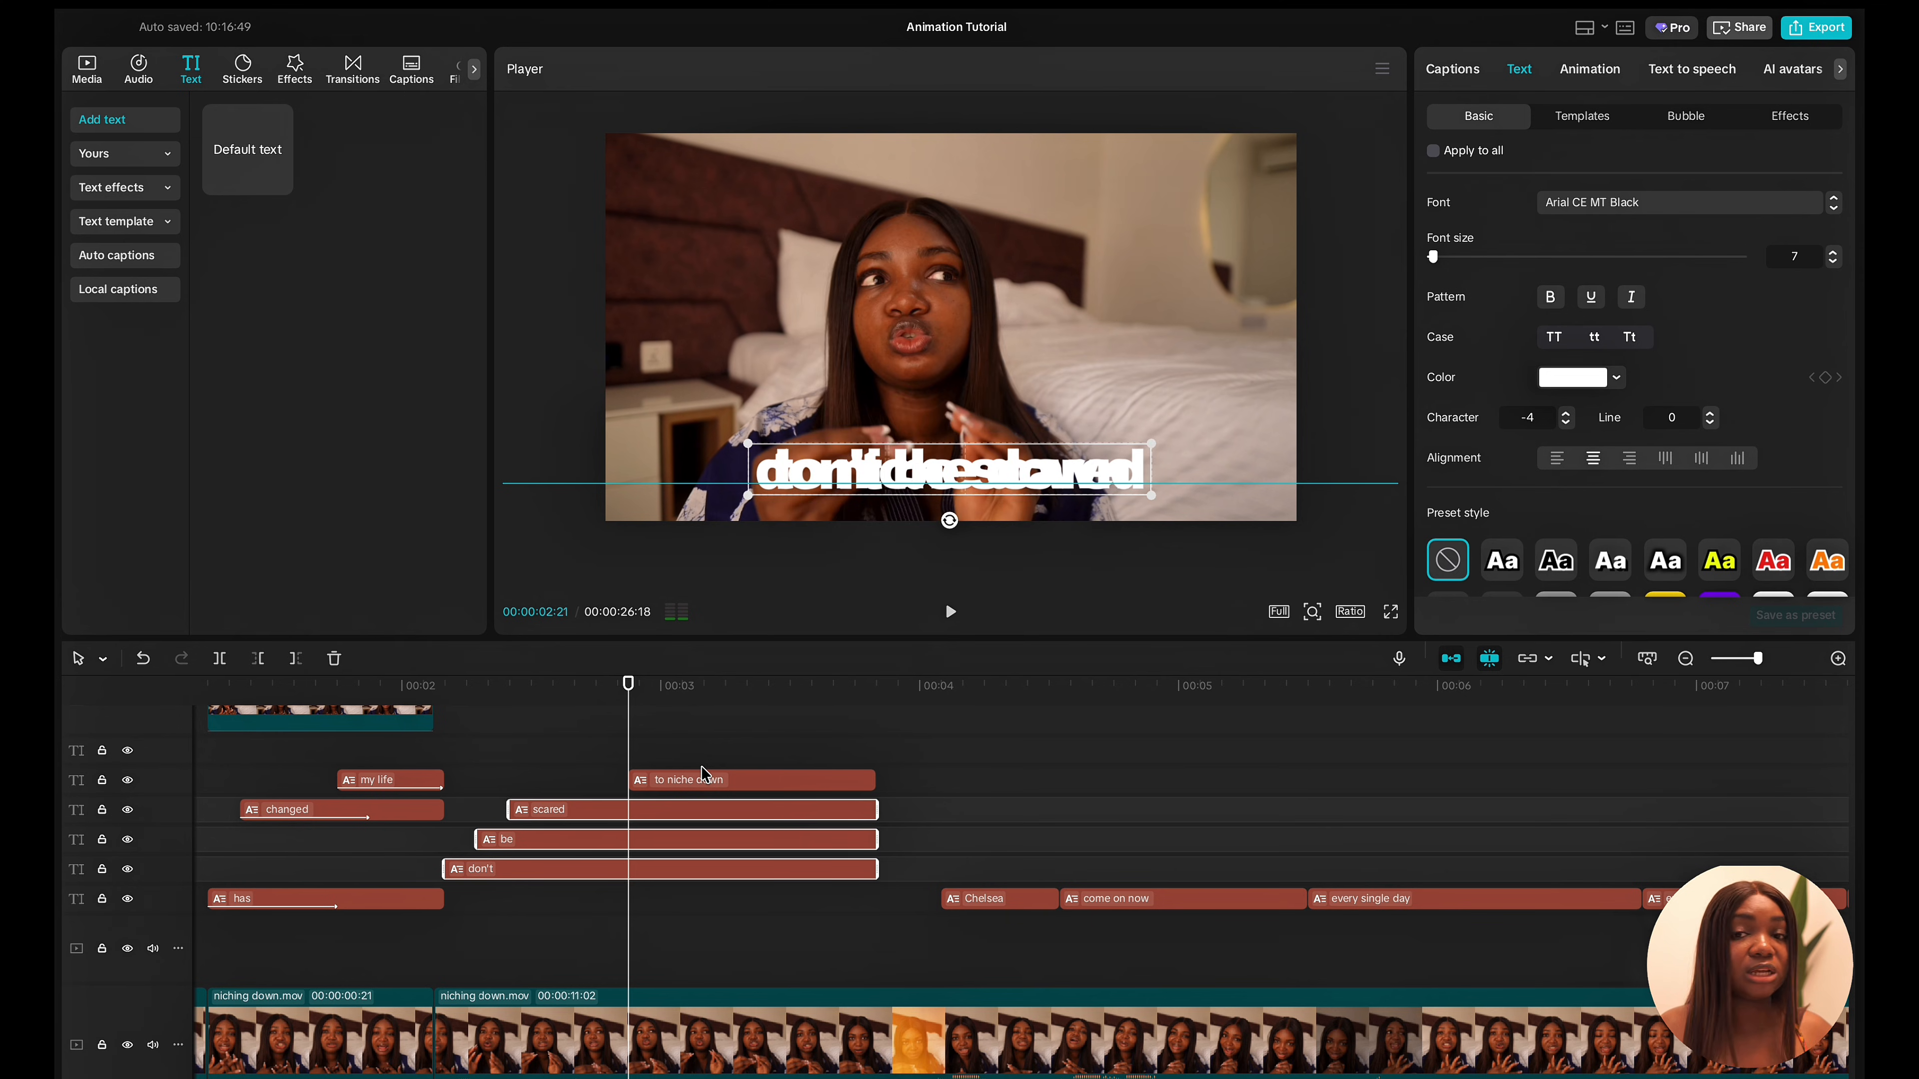
{"action": "left_click", "coordinate": [683, 780]}
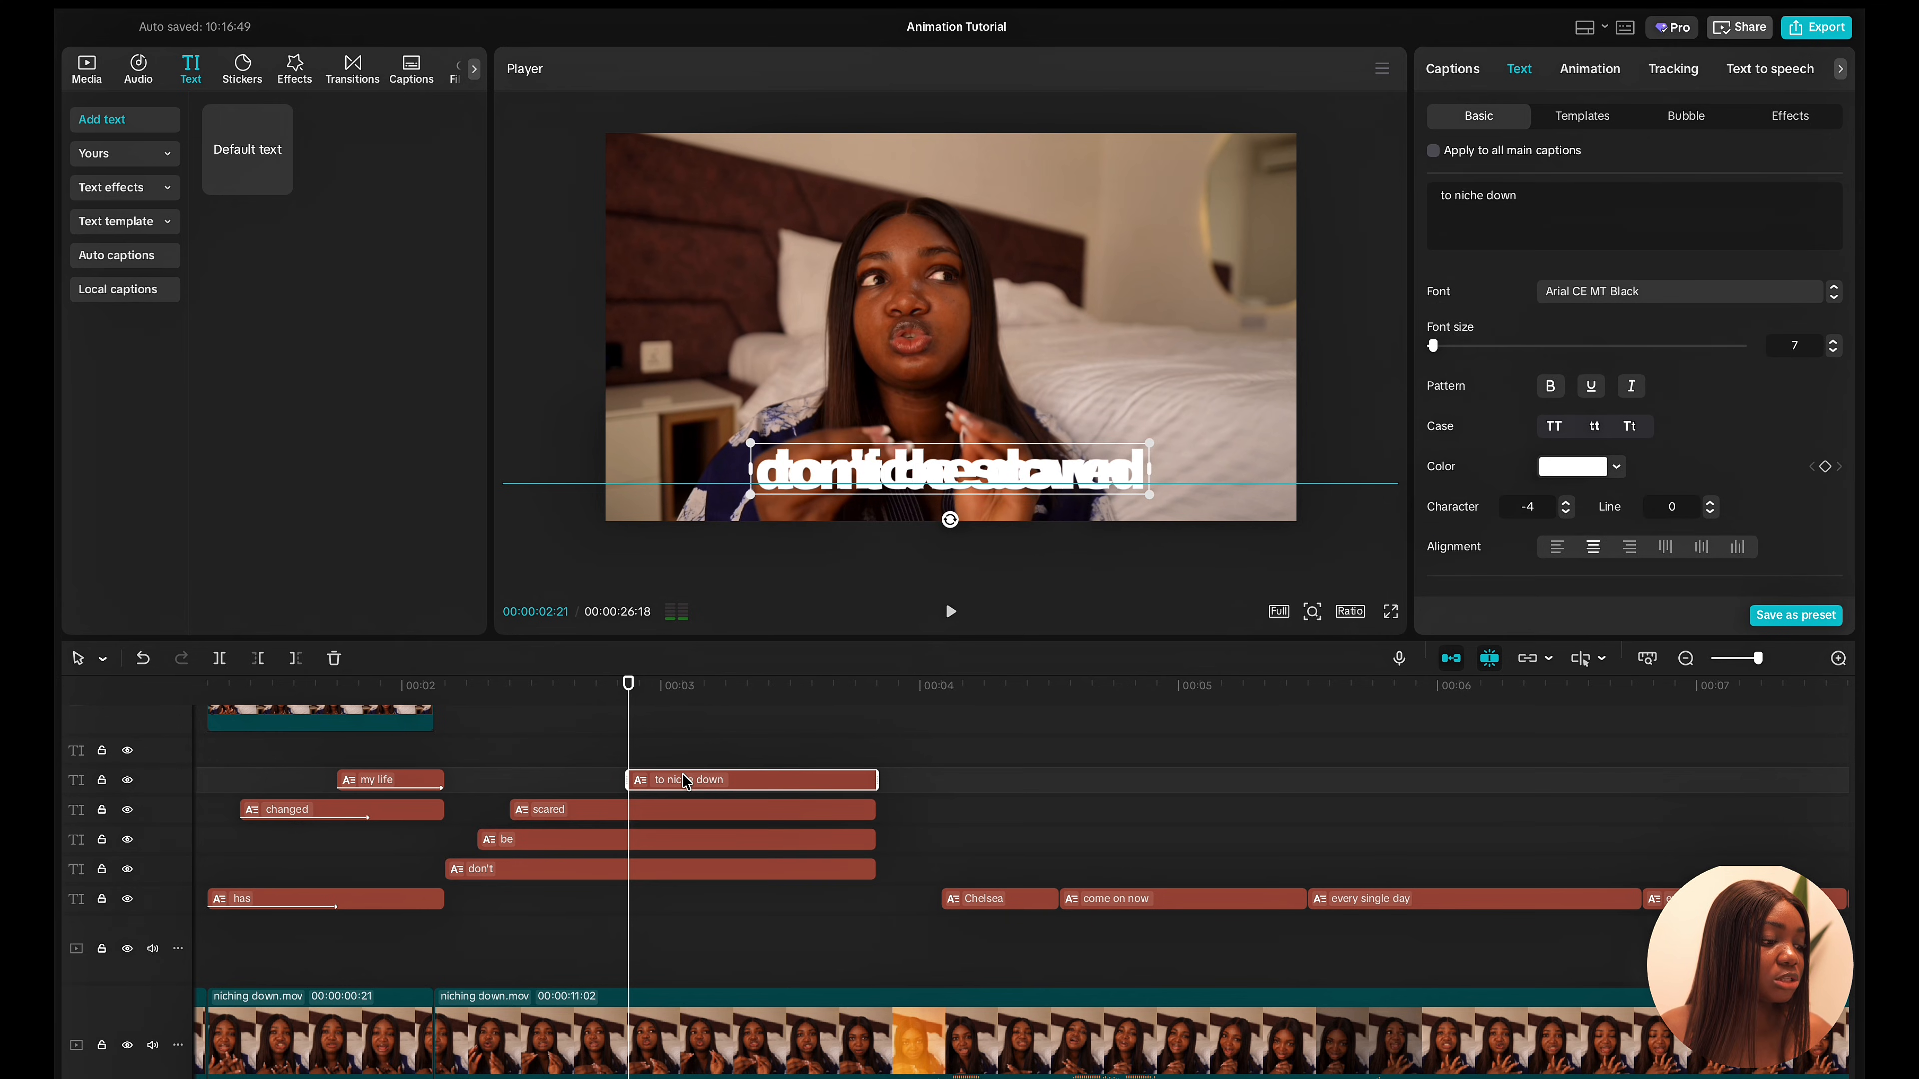
{"action": "left_click", "coordinate": [1458, 75]}
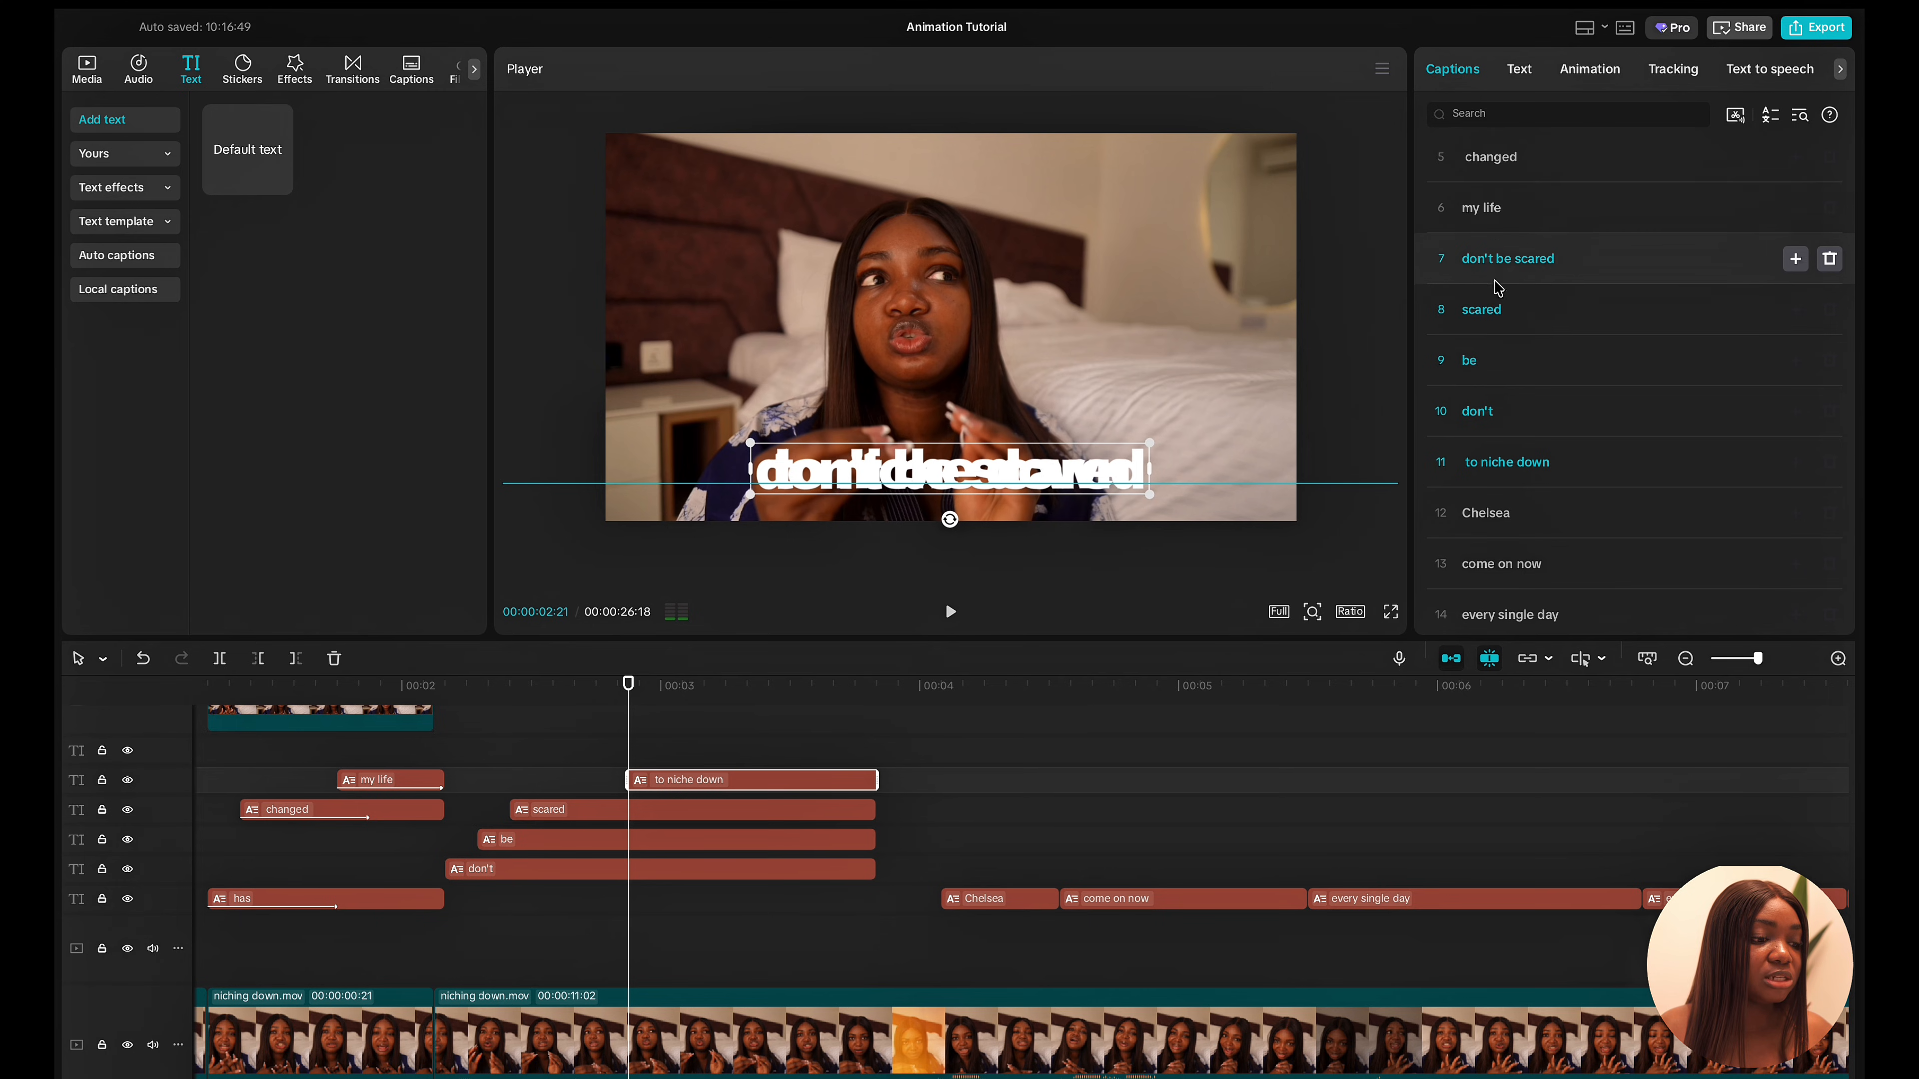
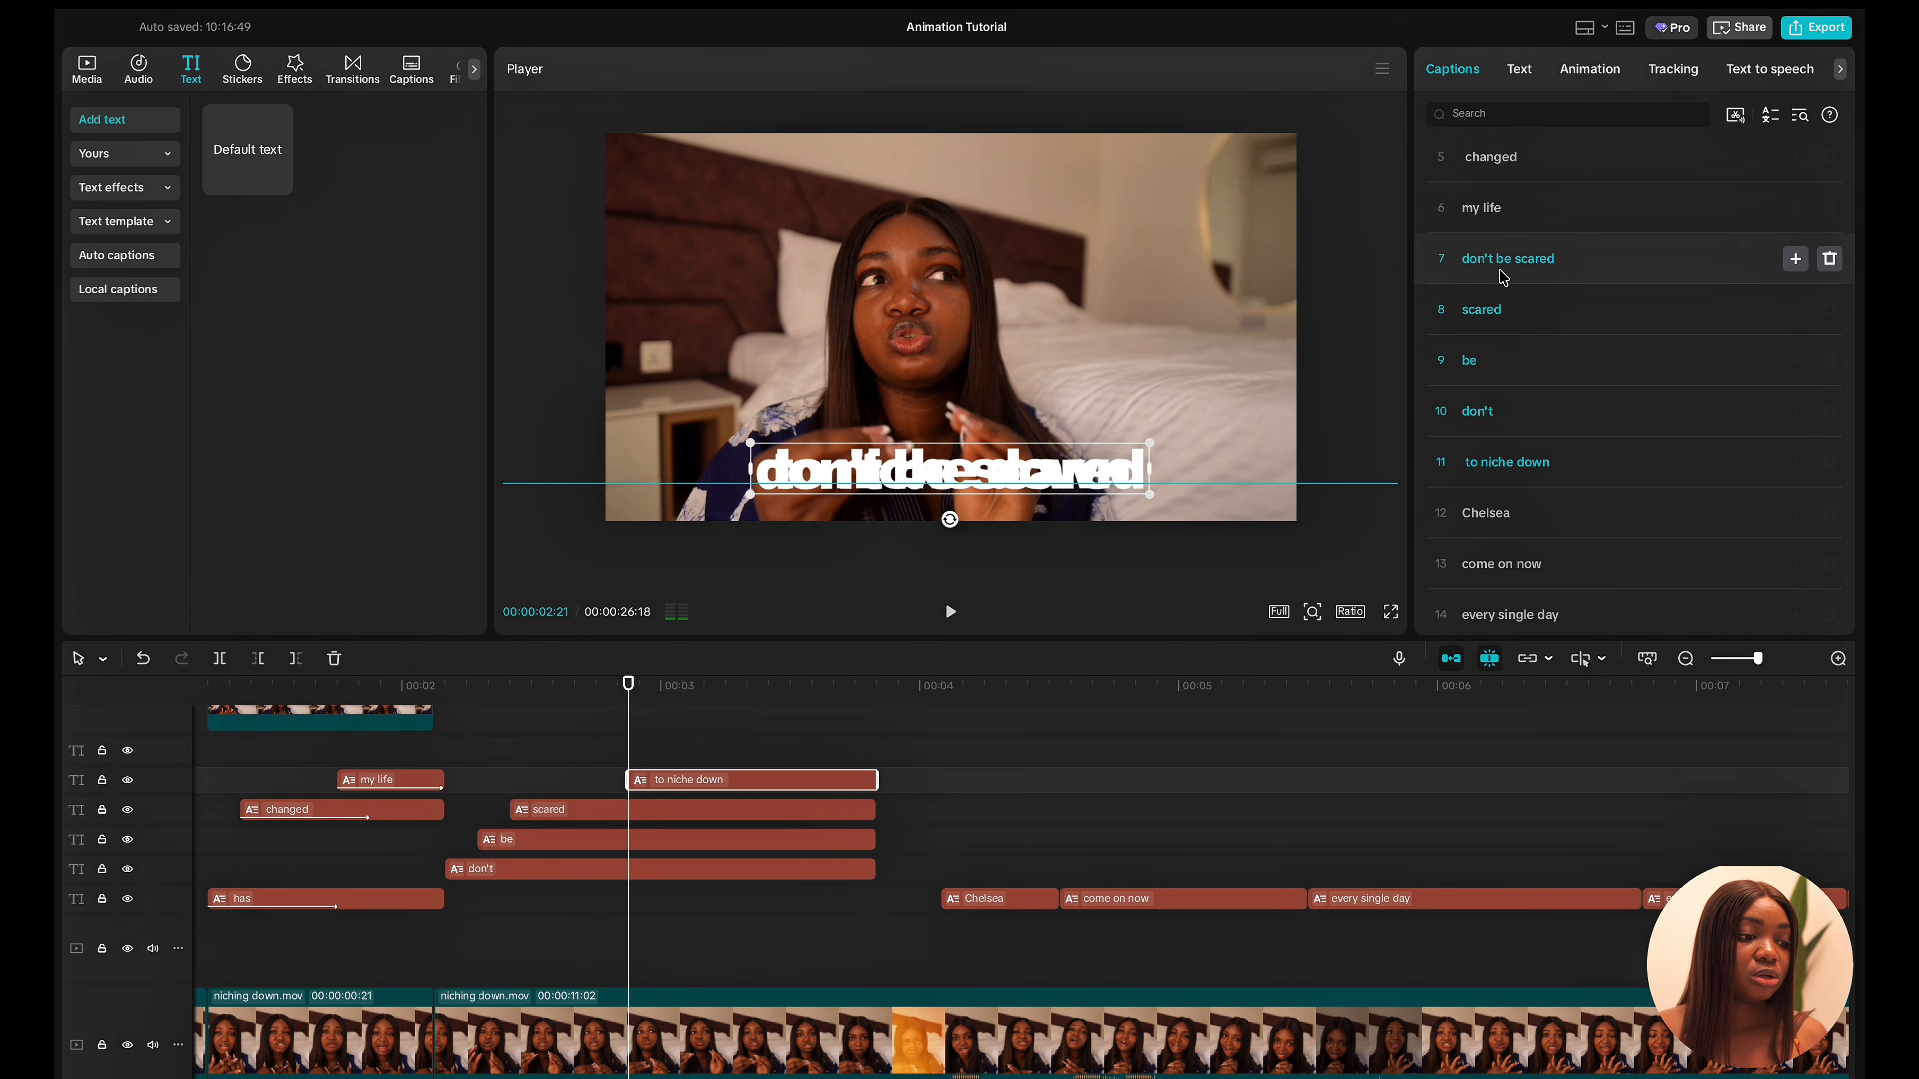
{"action": "scroll", "coordinate": [1529, 468], "scroll_direction": "down", "scroll_amount": 1}
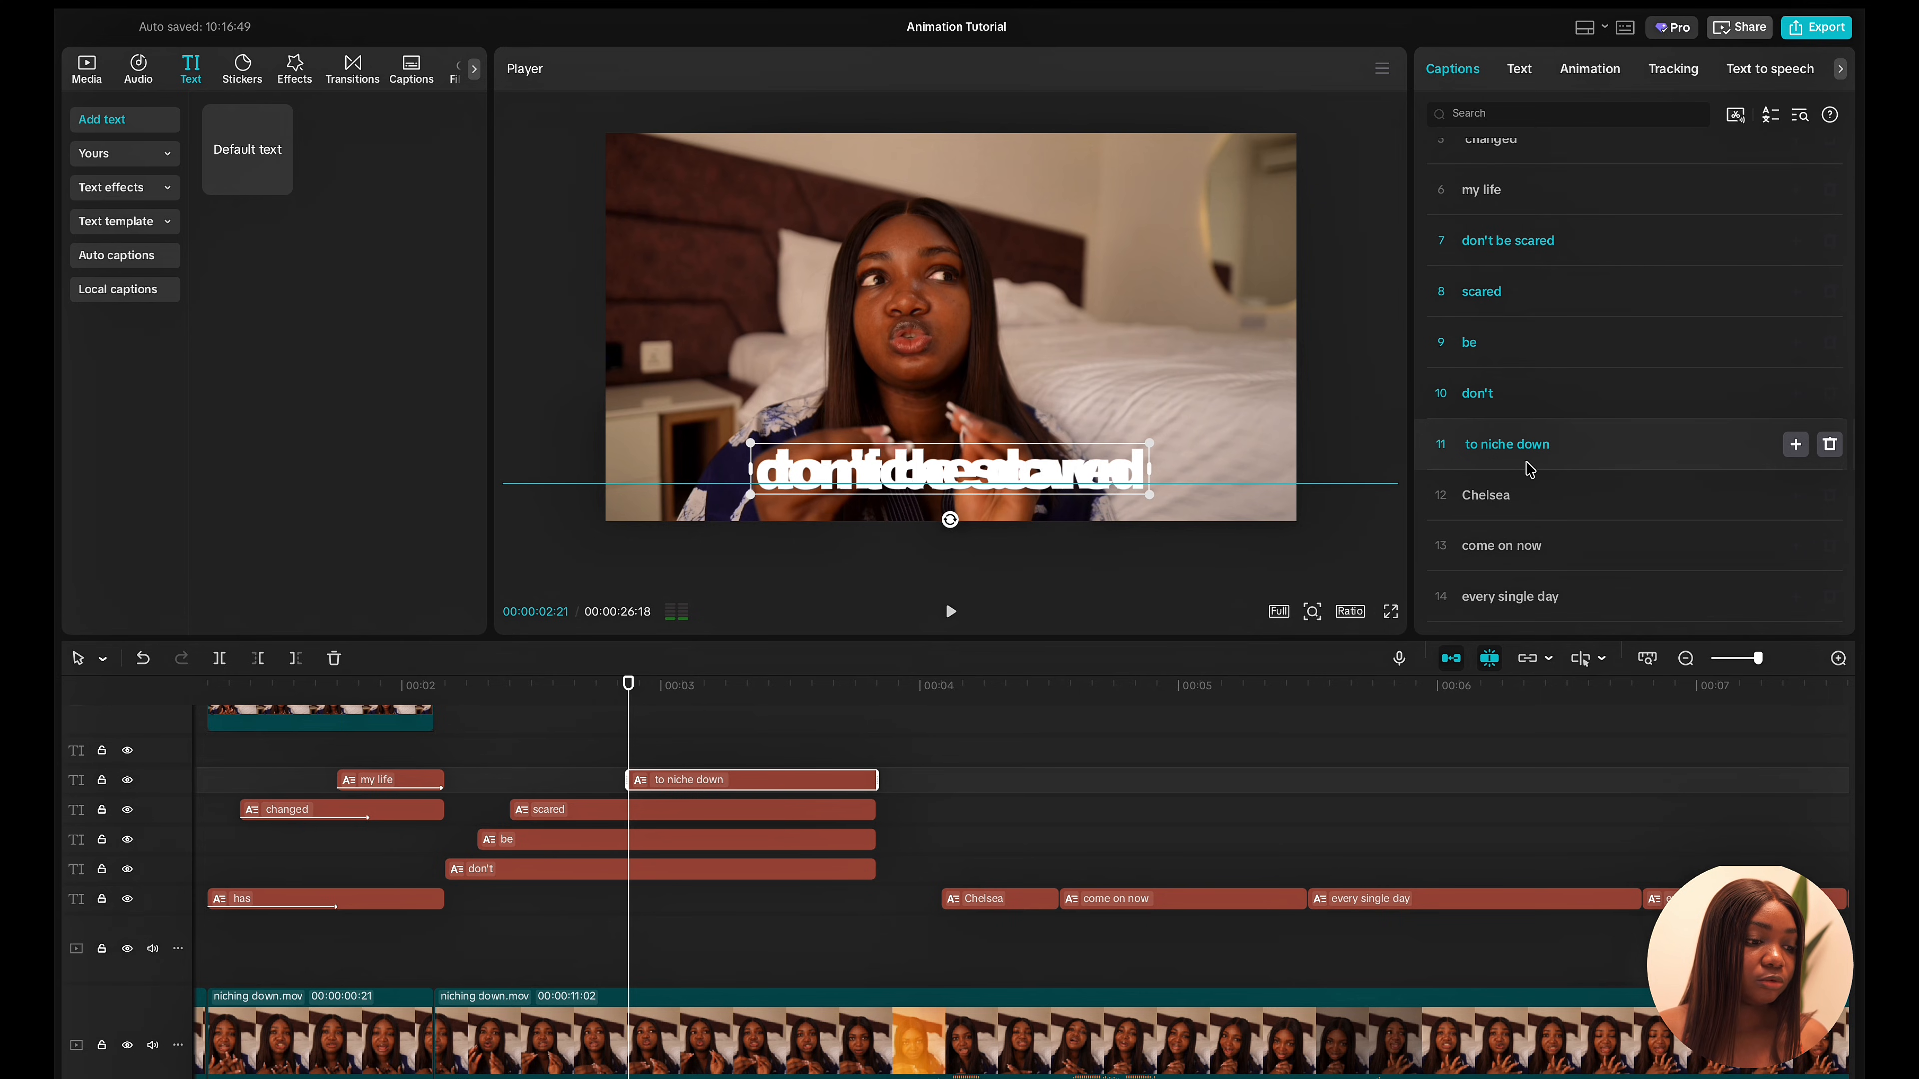
{"action": "left_click", "coordinate": [1482, 442]}
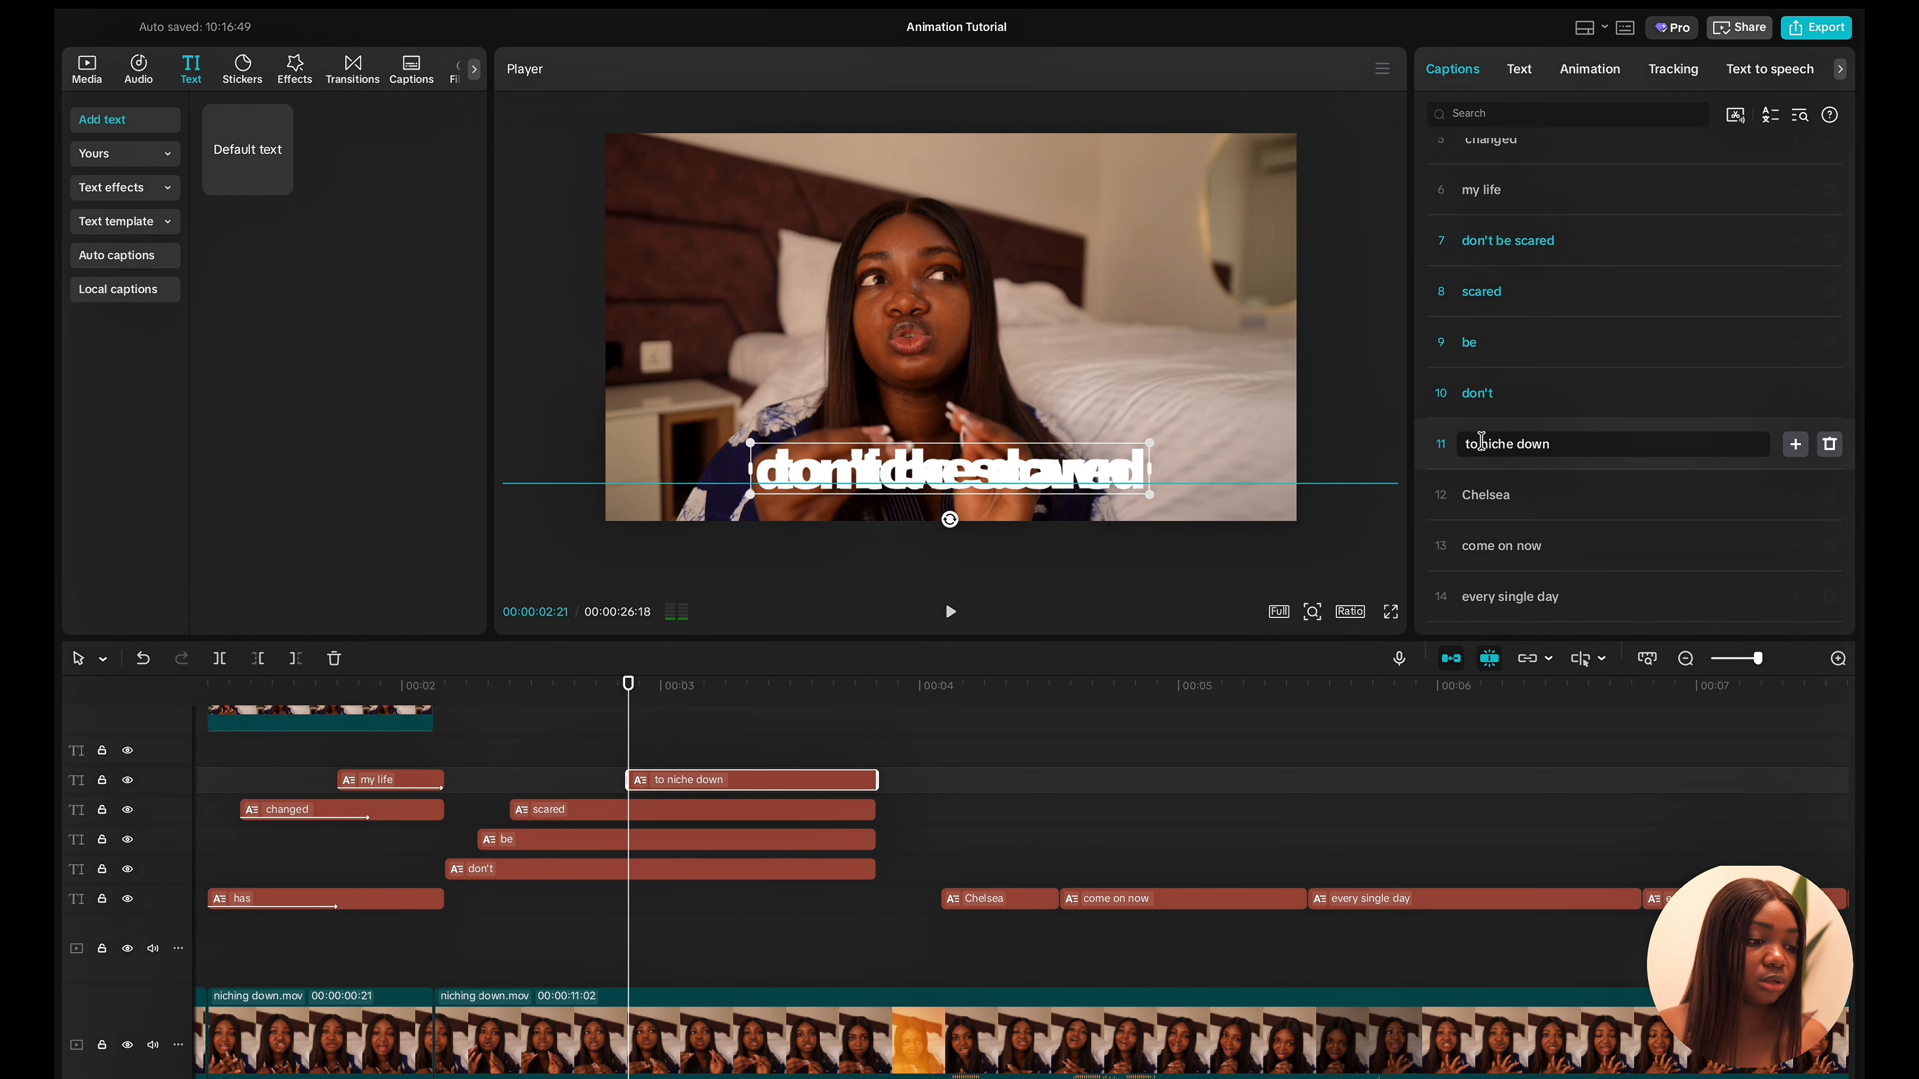
{"action": "key", "text": "Return"}
{"action": "left_click", "coordinate": [1497, 494]}
{"action": "key", "text": "Return"}
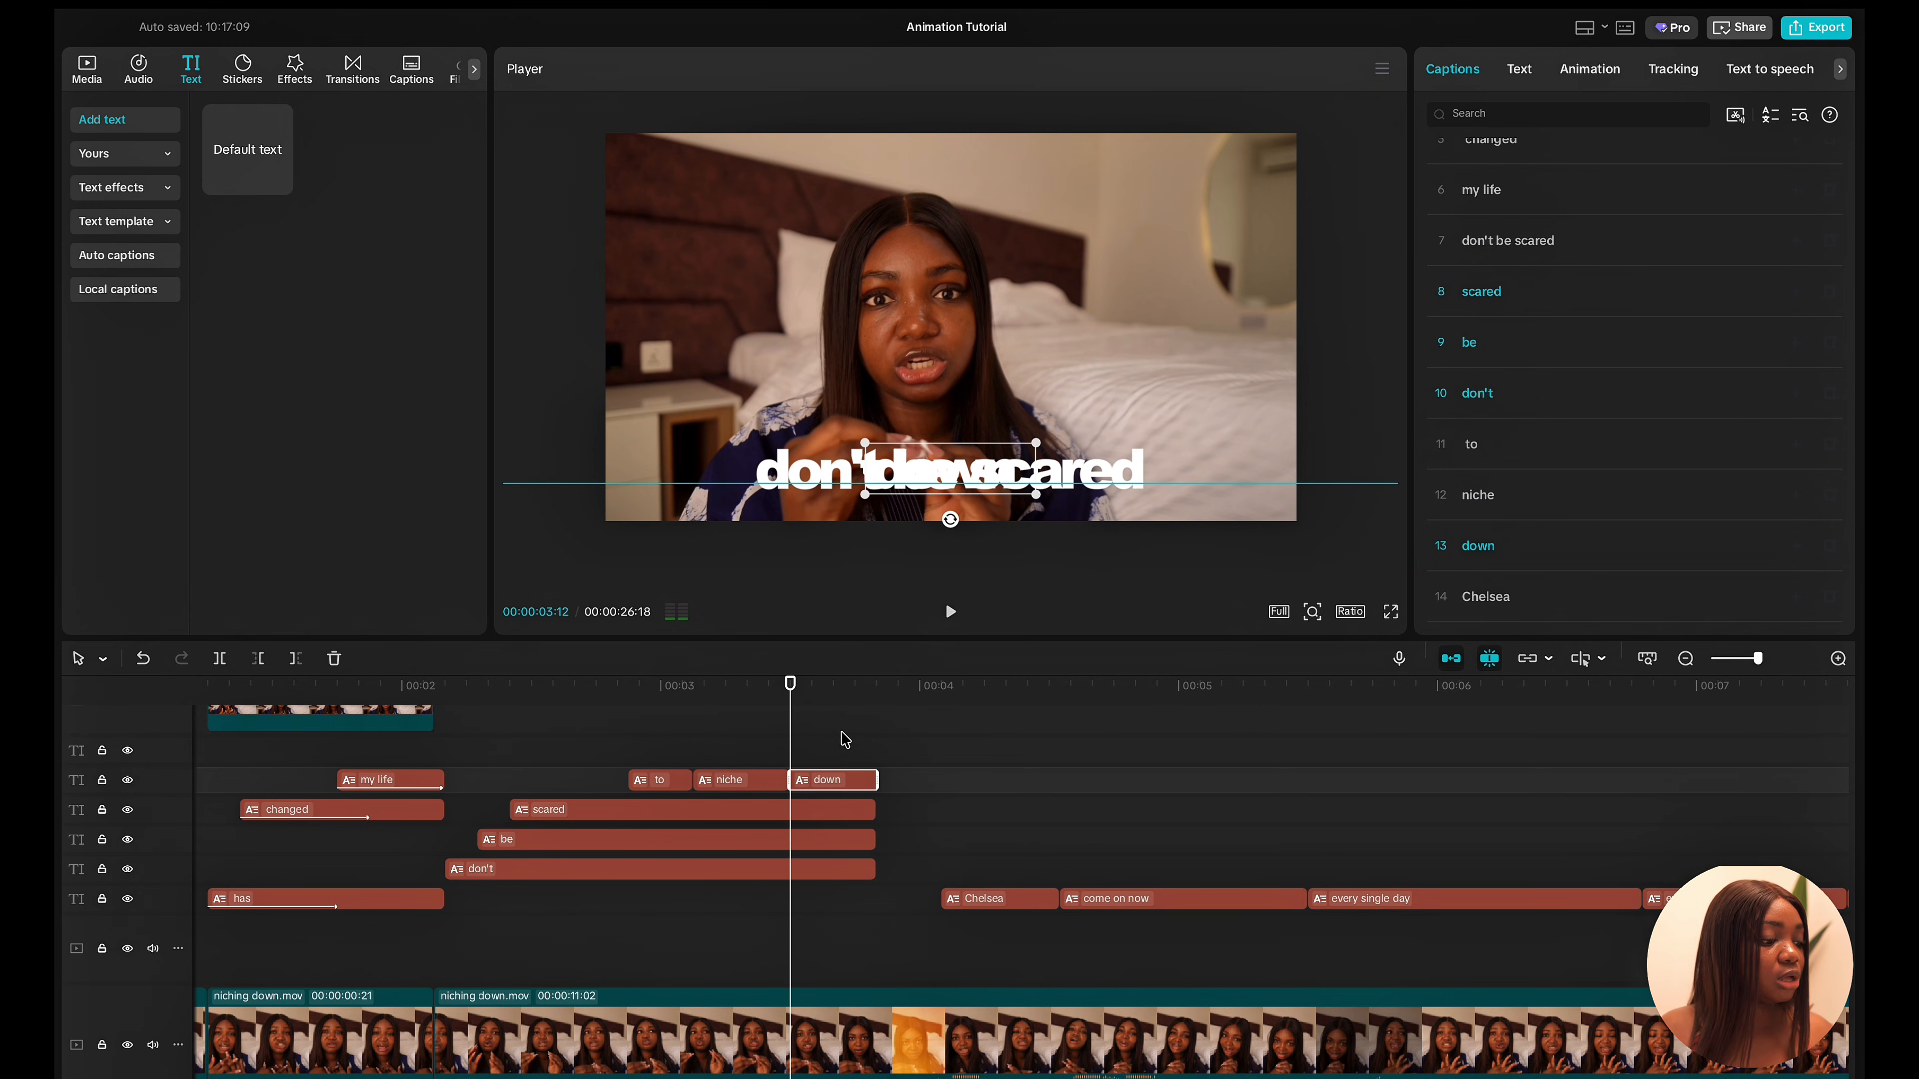
Stack "niche" and "down" on separate tracks above "to", and extend "to" and "niche" to the end of "down".
{"action": "left_click_drag", "start_coordinate": [744, 783], "coordinate": [815, 732]}
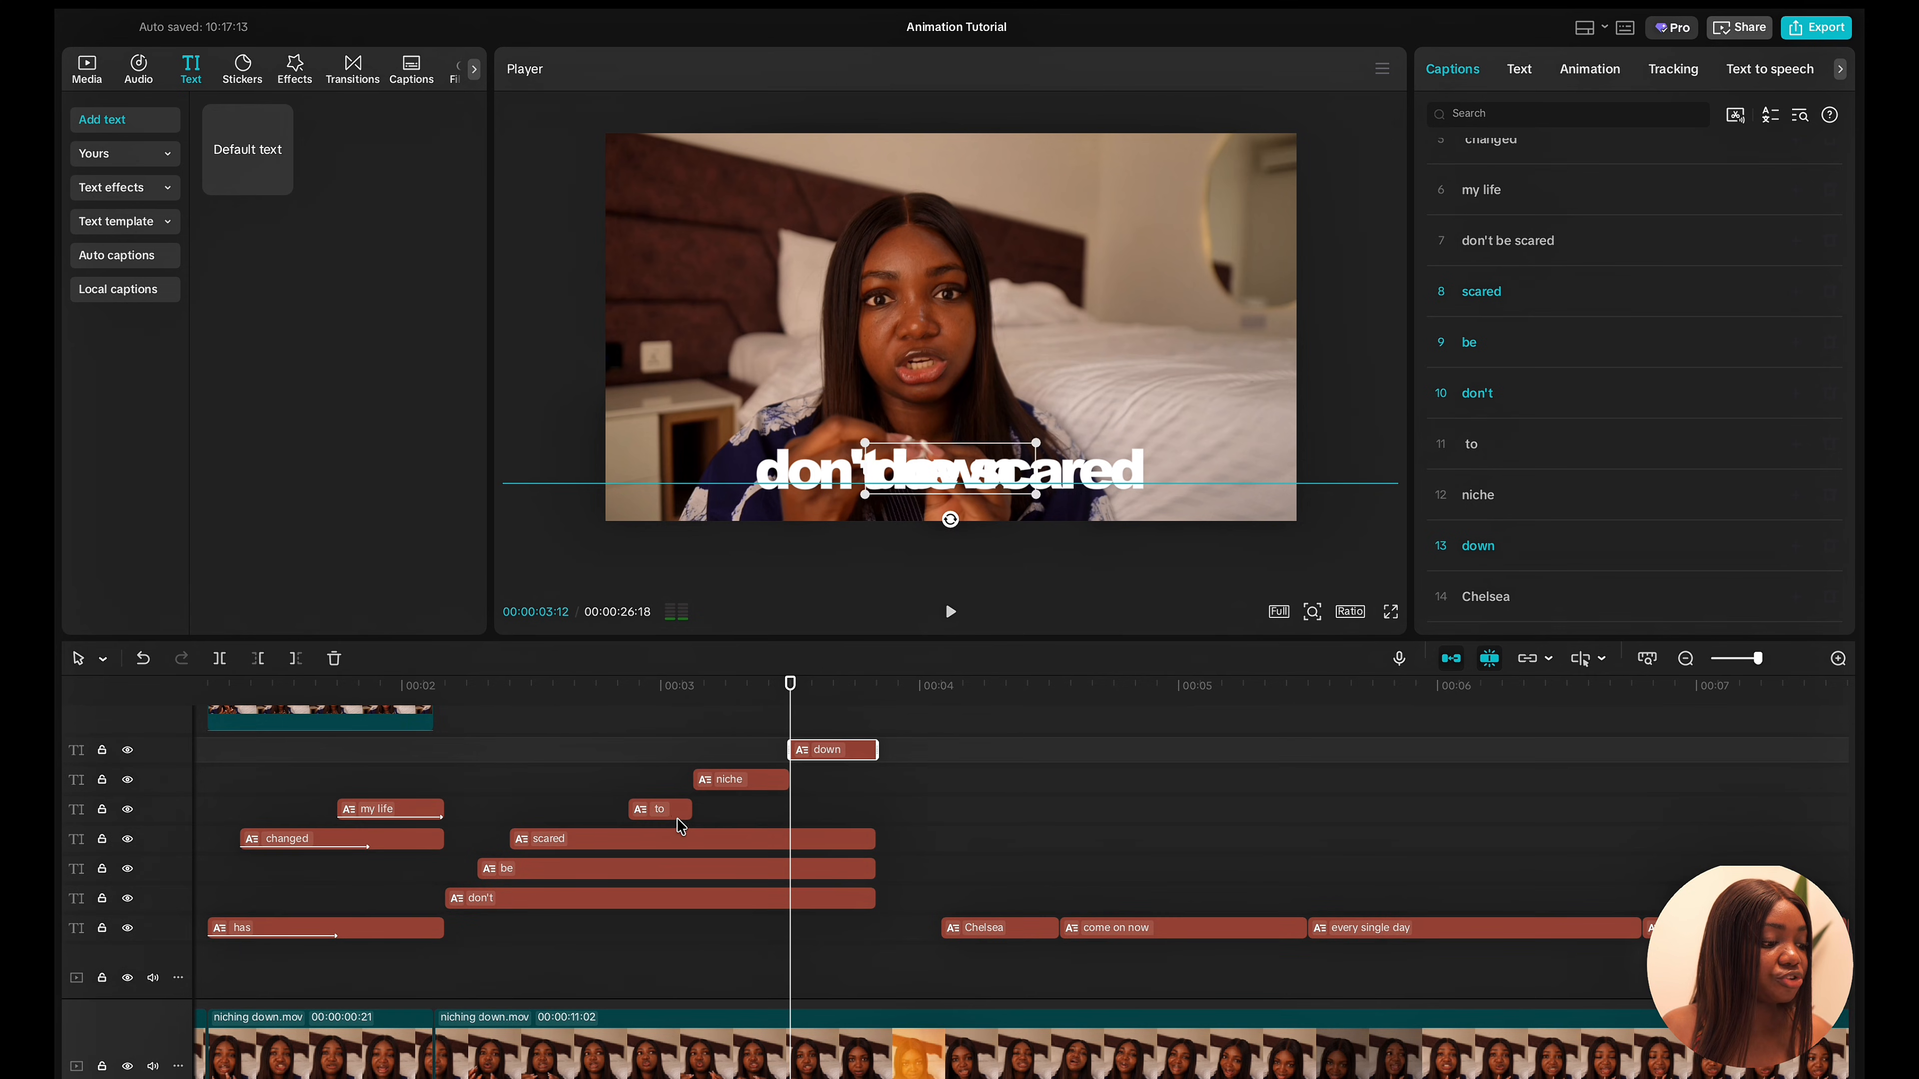
{"action": "left_click_drag", "start_coordinate": [690, 810], "coordinate": [875, 810]}
{"action": "left_click", "coordinate": [776, 785]}
{"action": "left_click_drag", "start_coordinate": [789, 782], "coordinate": [871, 788]}
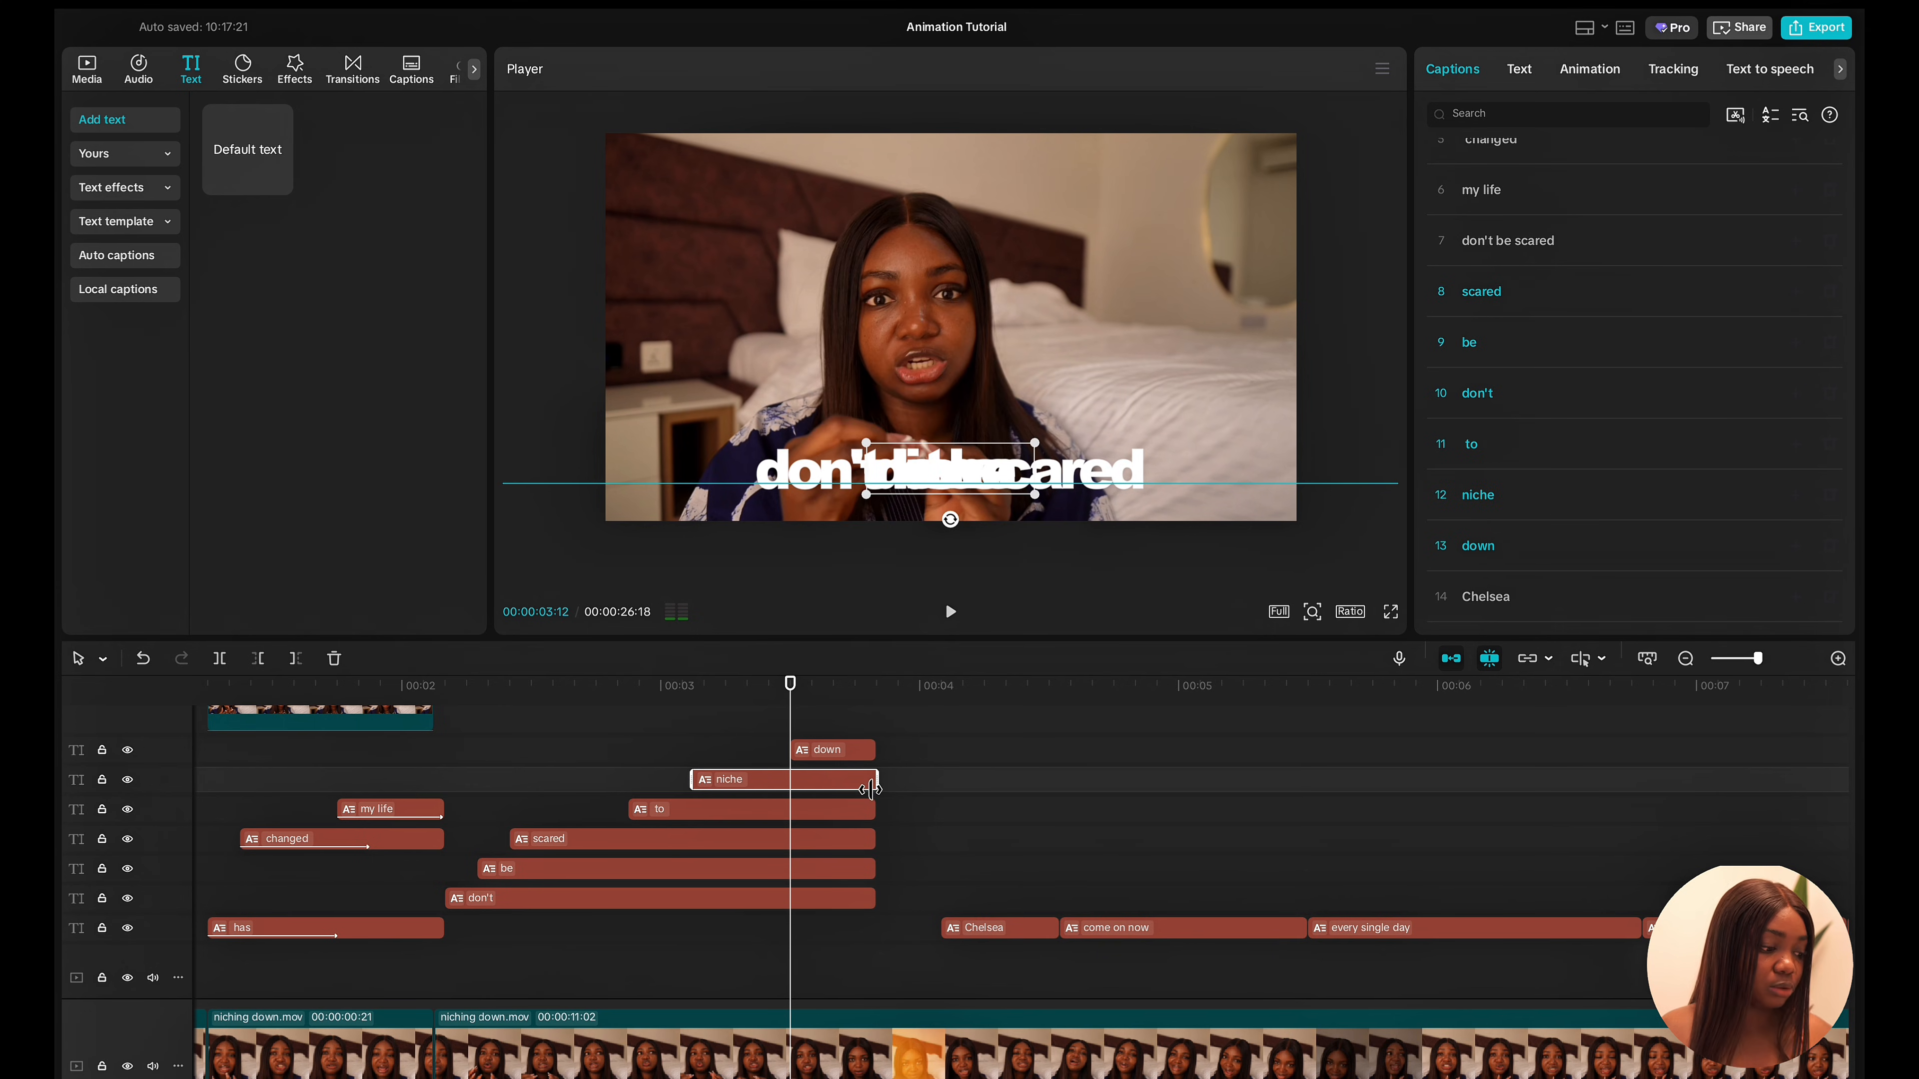
Play back the start of the "don't be scared" words and lower the preview's horizontal guide line to the bottom of the lettering.
{"action": "left_click", "coordinate": [444, 882]}
{"action": "key", "text": "space"}
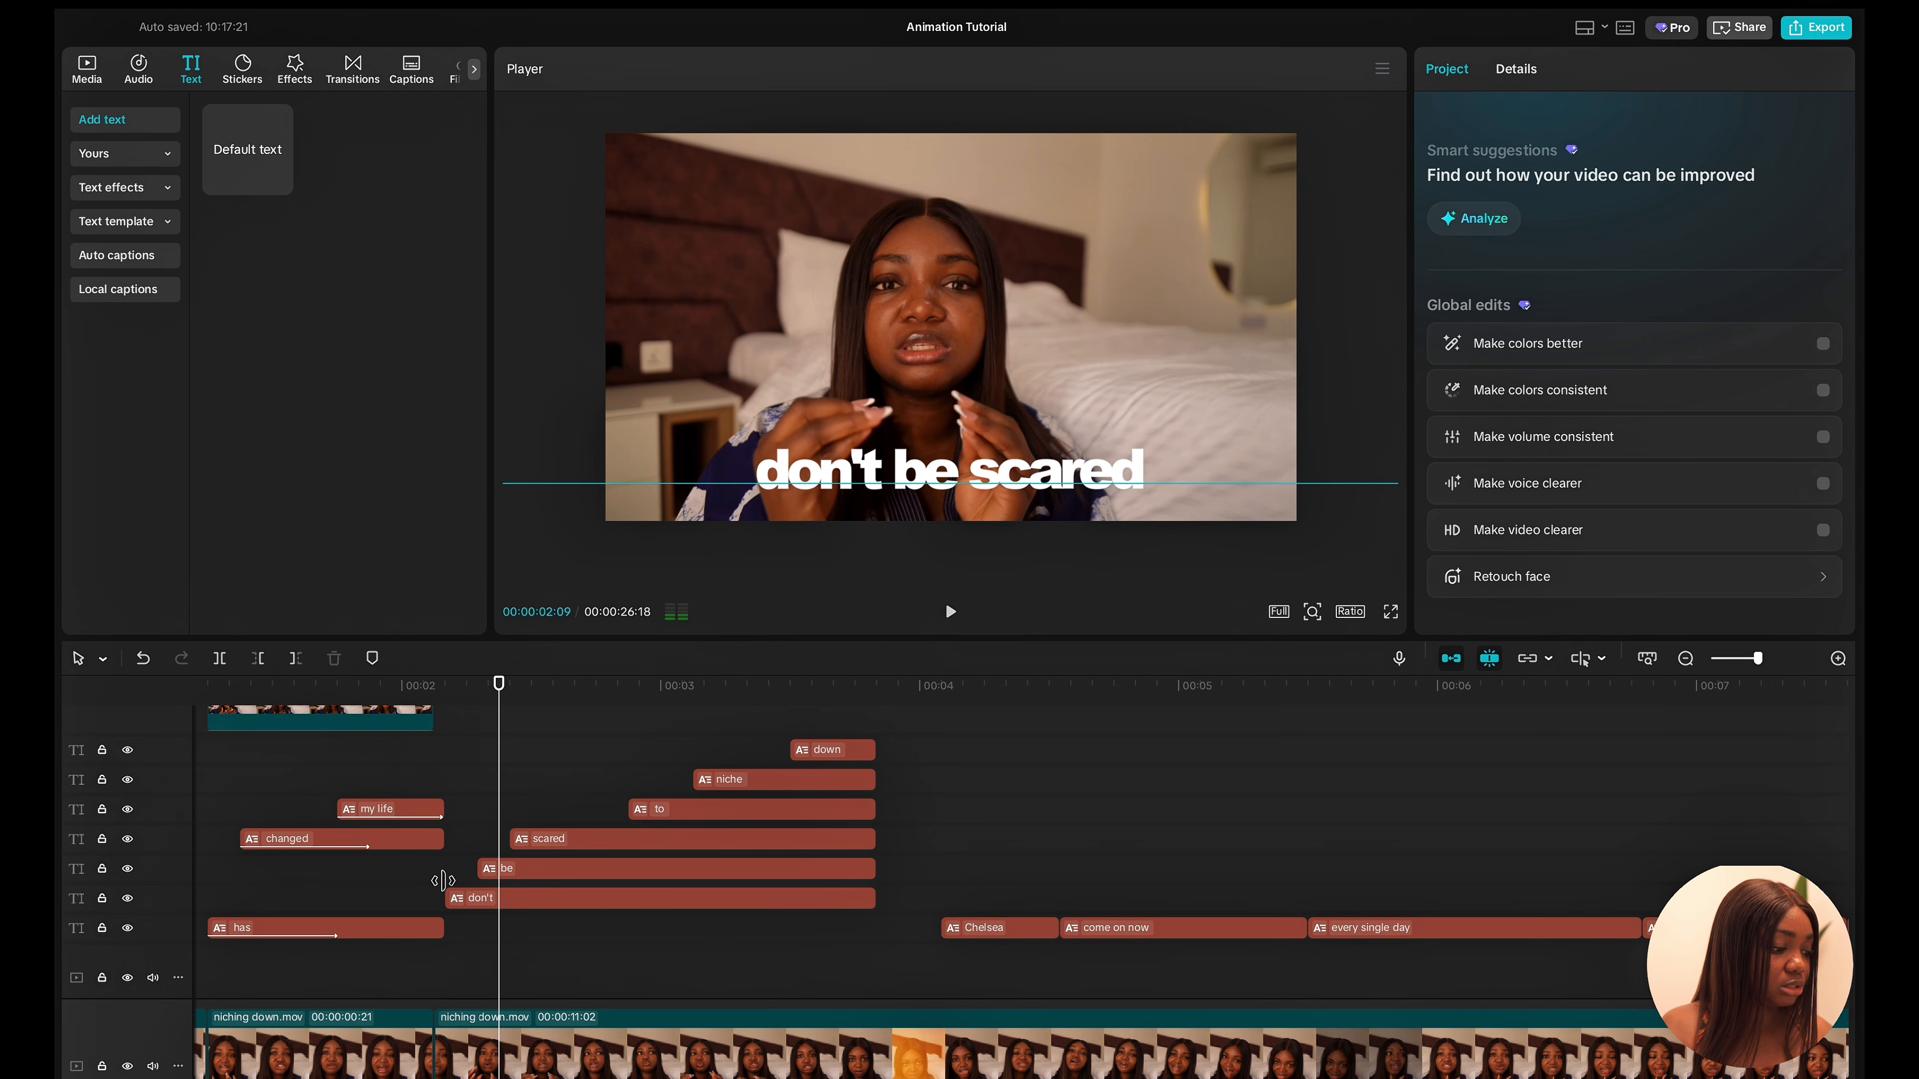
{"action": "scroll", "coordinate": [500, 915], "scroll_direction": "down", "scroll_amount": 1}
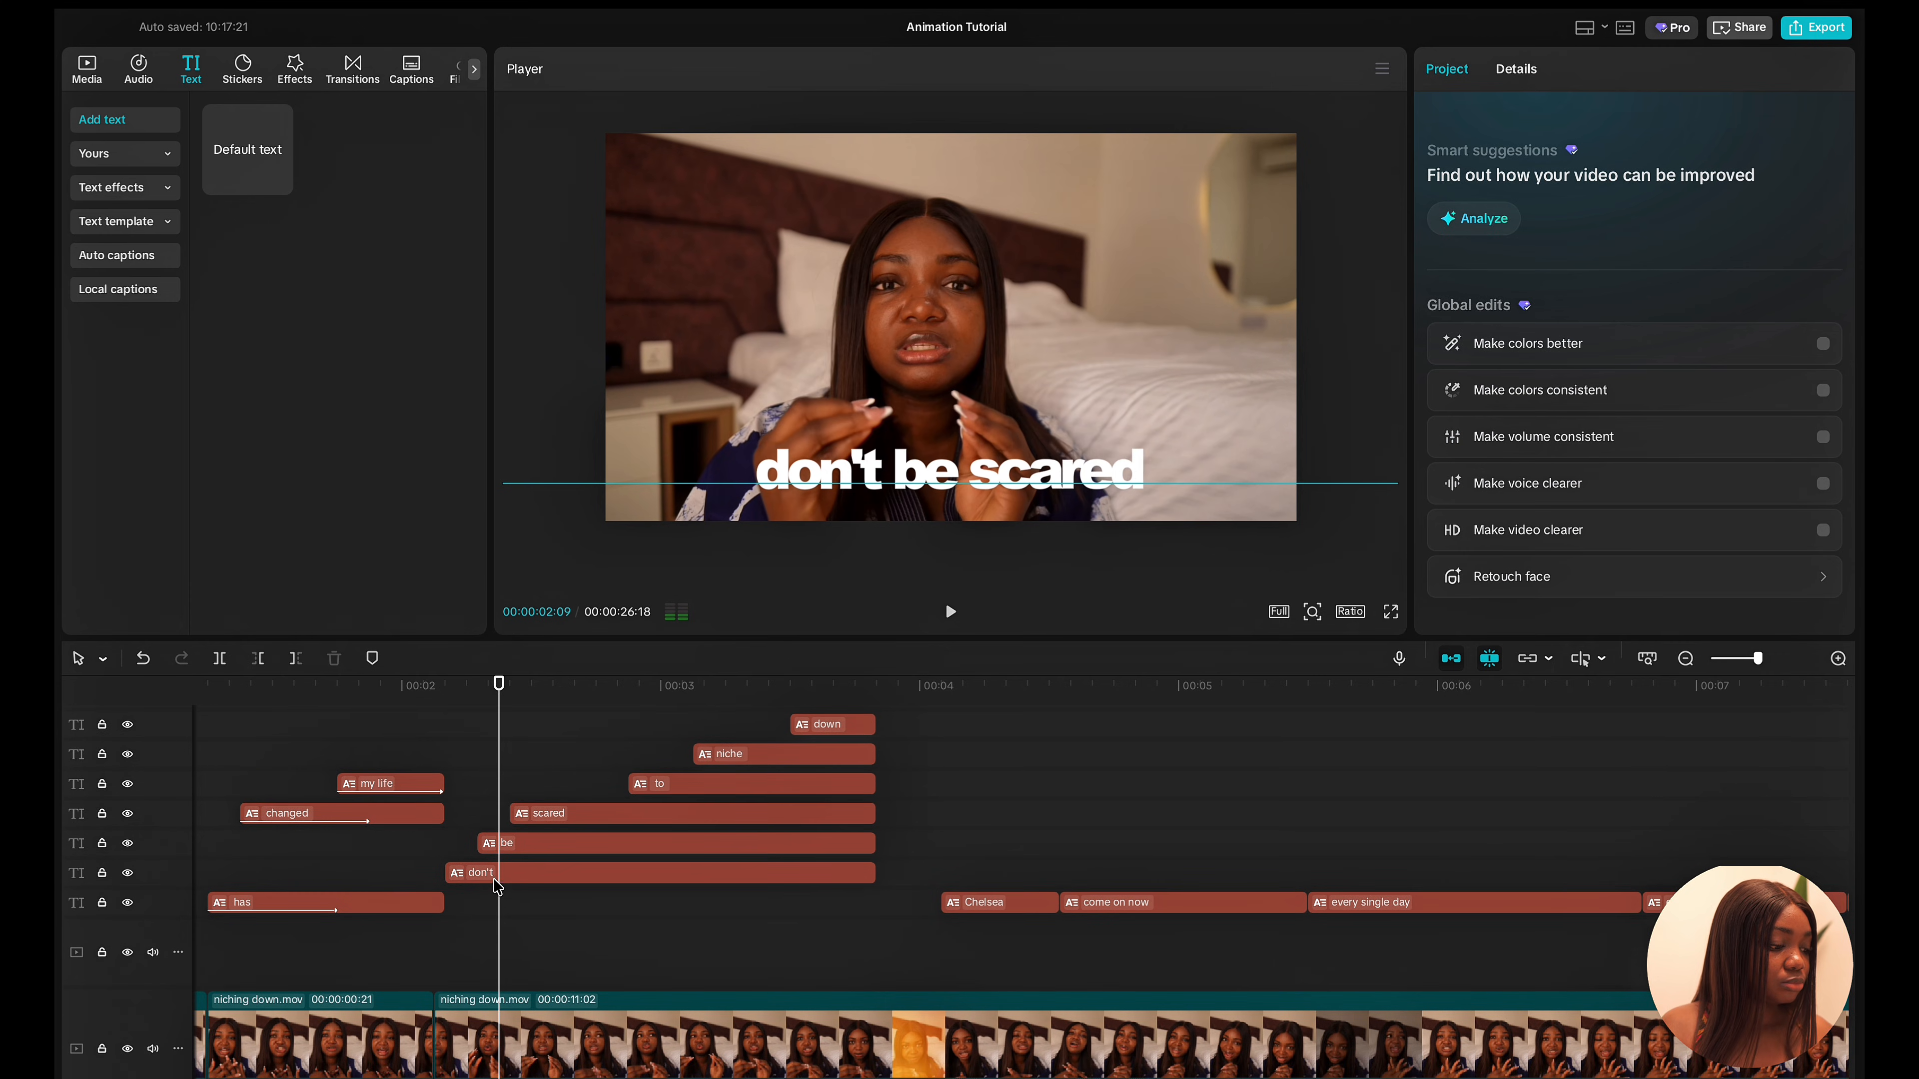
{"action": "left_click_drag", "start_coordinate": [672, 485], "coordinate": [671, 491]}
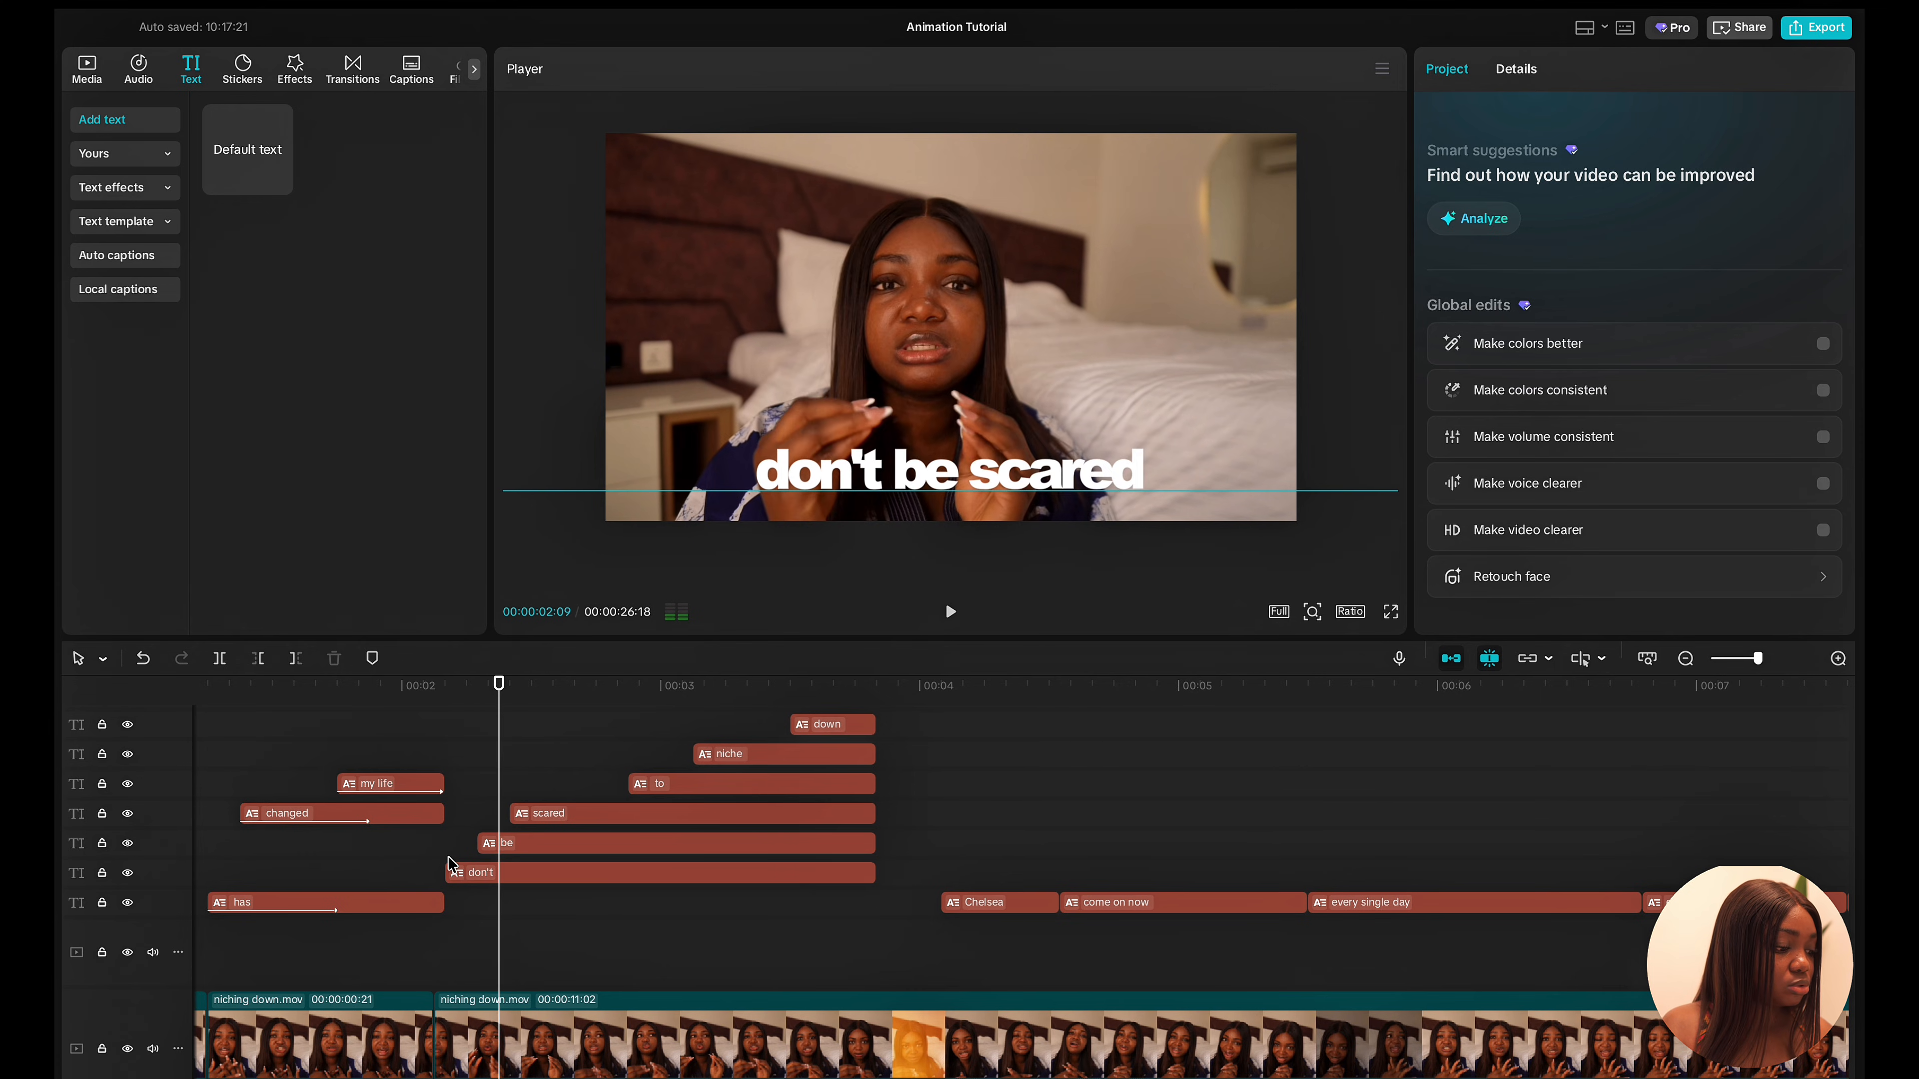
Add scale, position and opacity keyframes to the "don't" caption at 00:00:02:07.
{"action": "left_click_drag", "start_coordinate": [497, 857], "coordinate": [481, 858]}
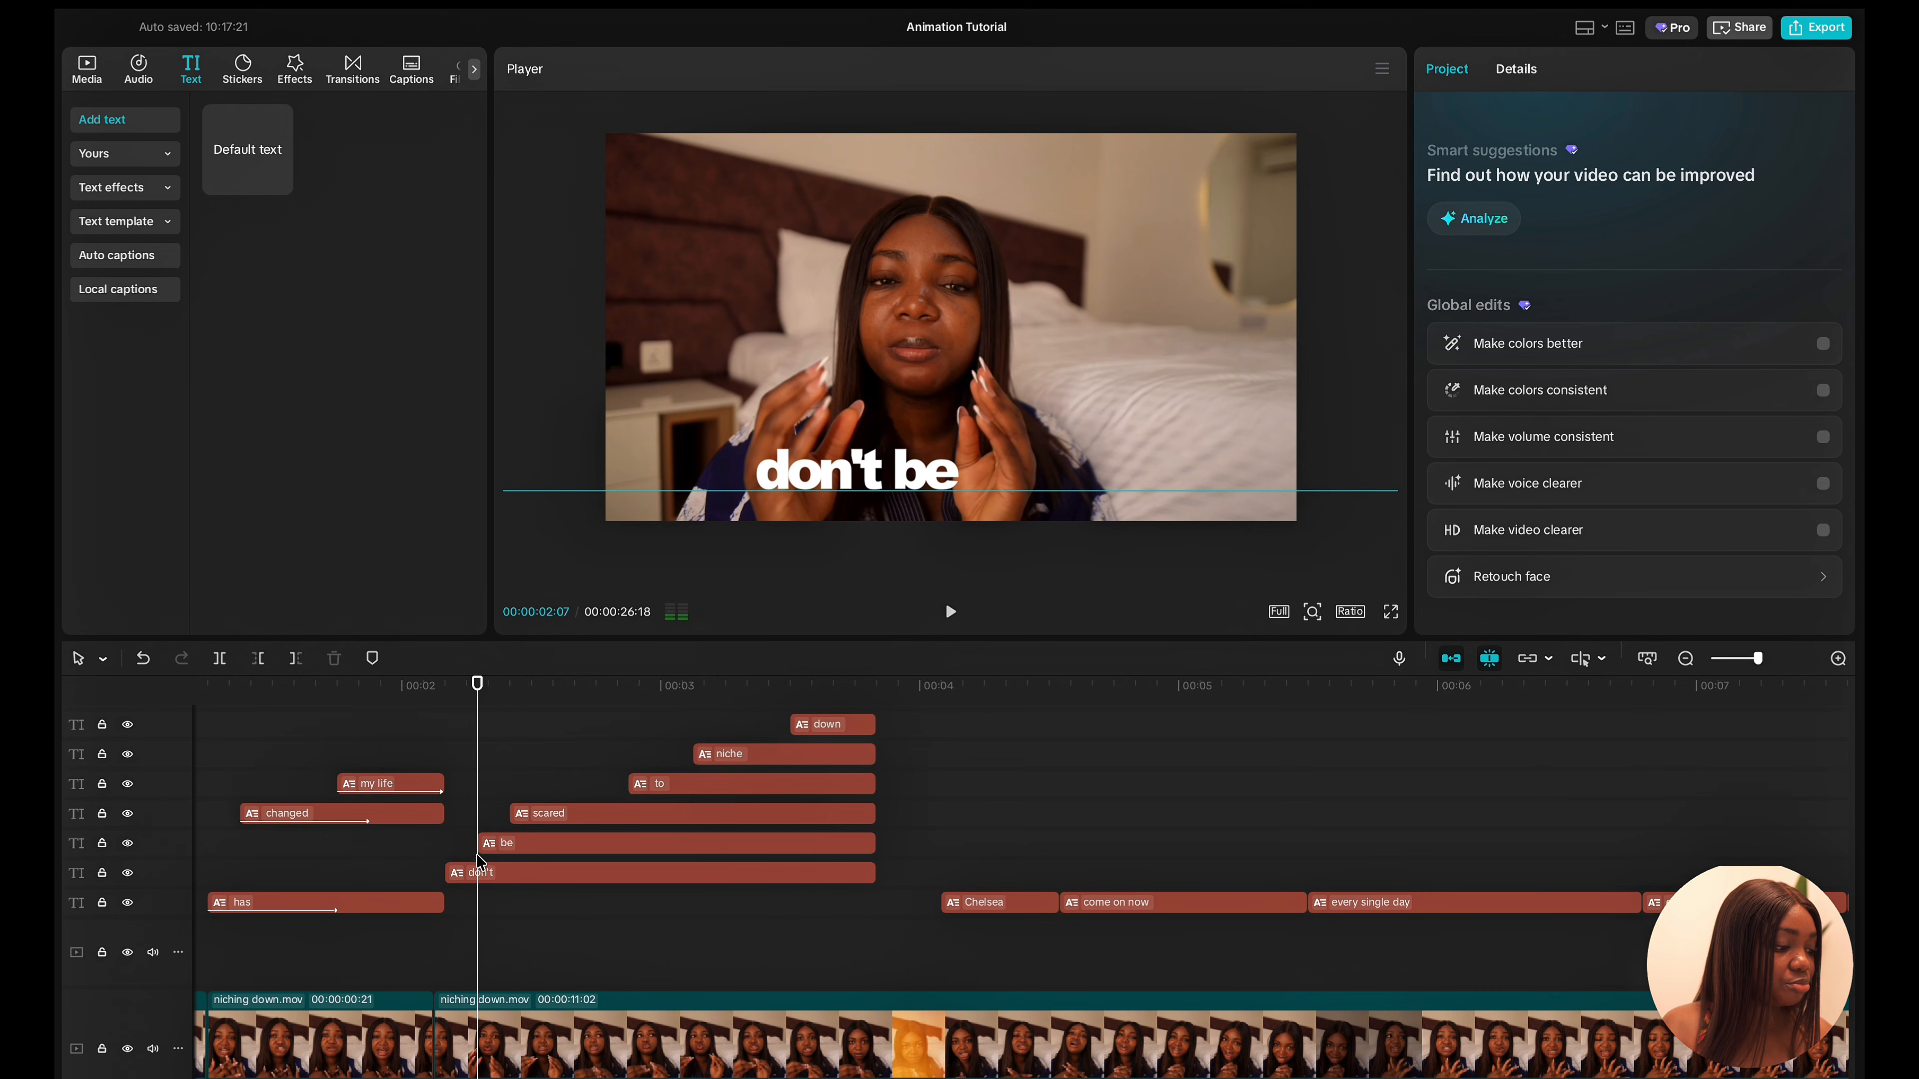
{"action": "left_click", "coordinate": [477, 807]}
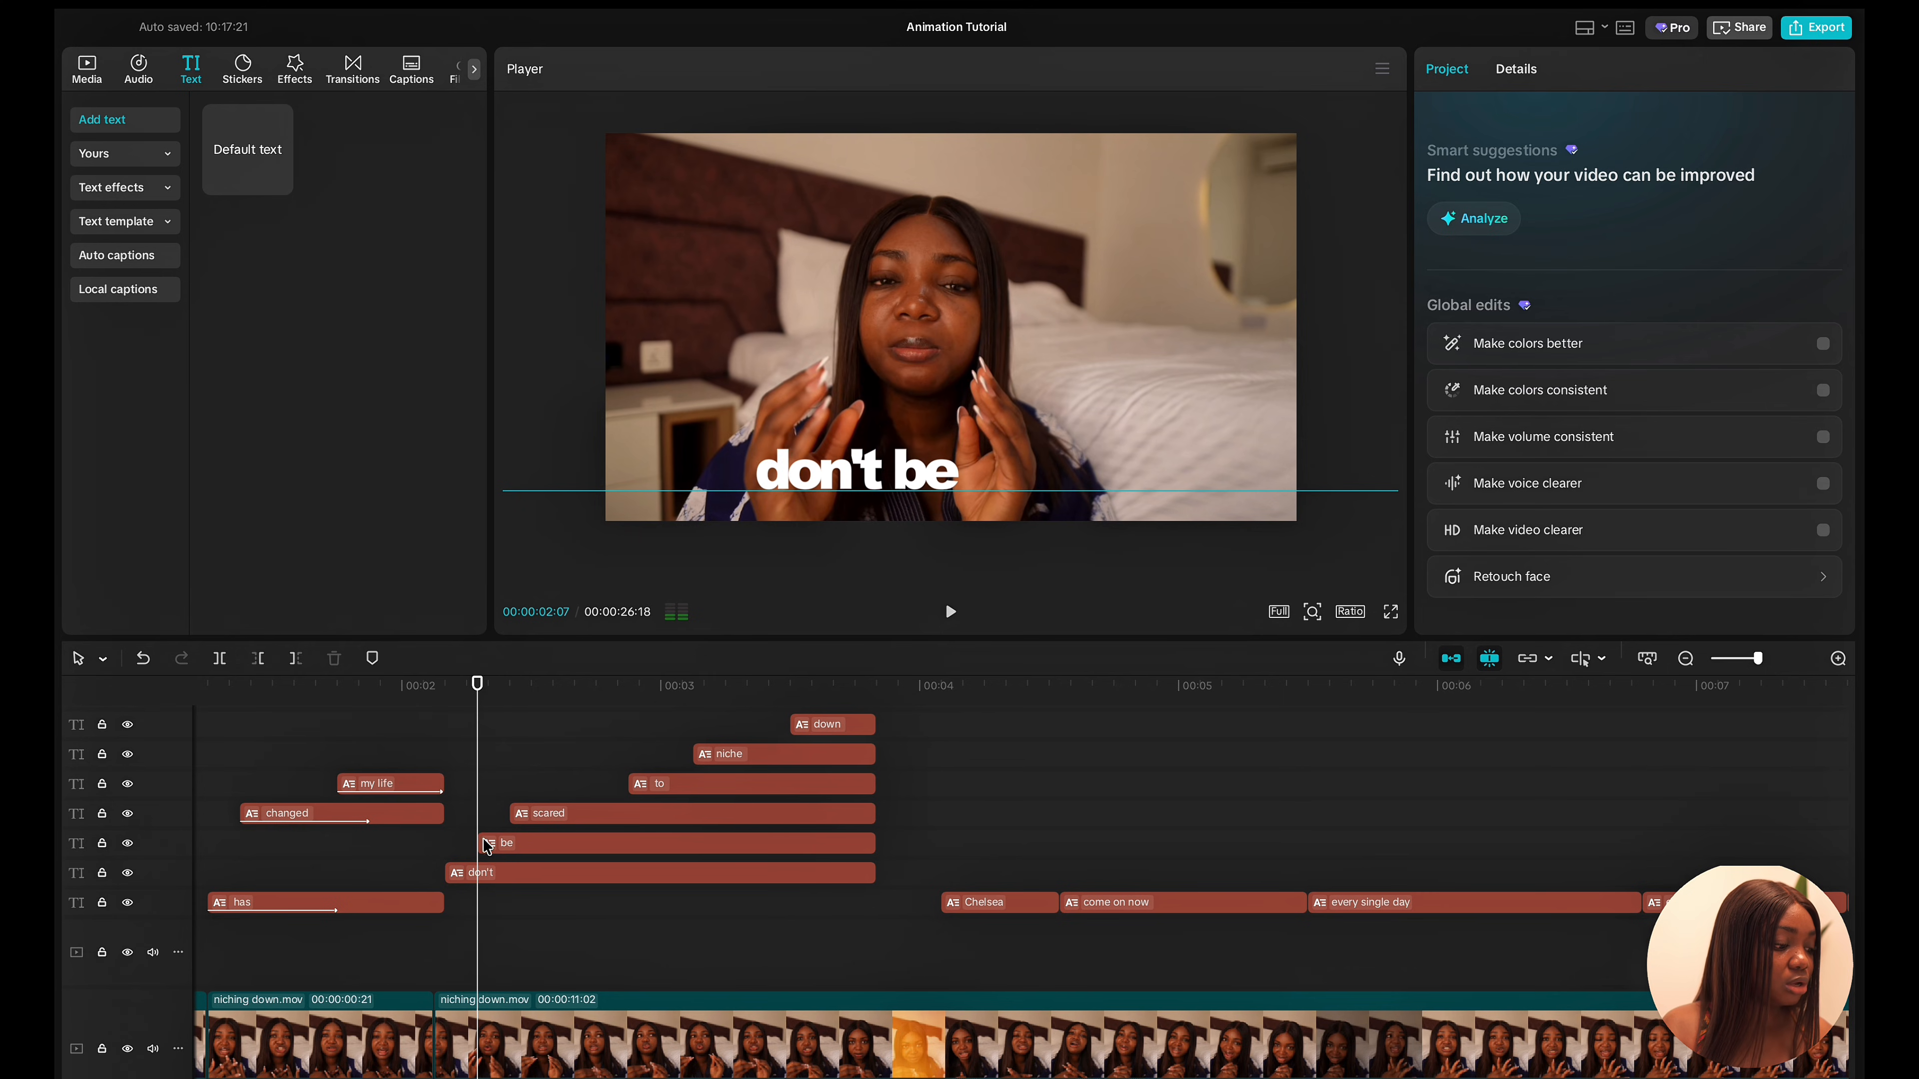
{"action": "left_click", "coordinate": [481, 876]}
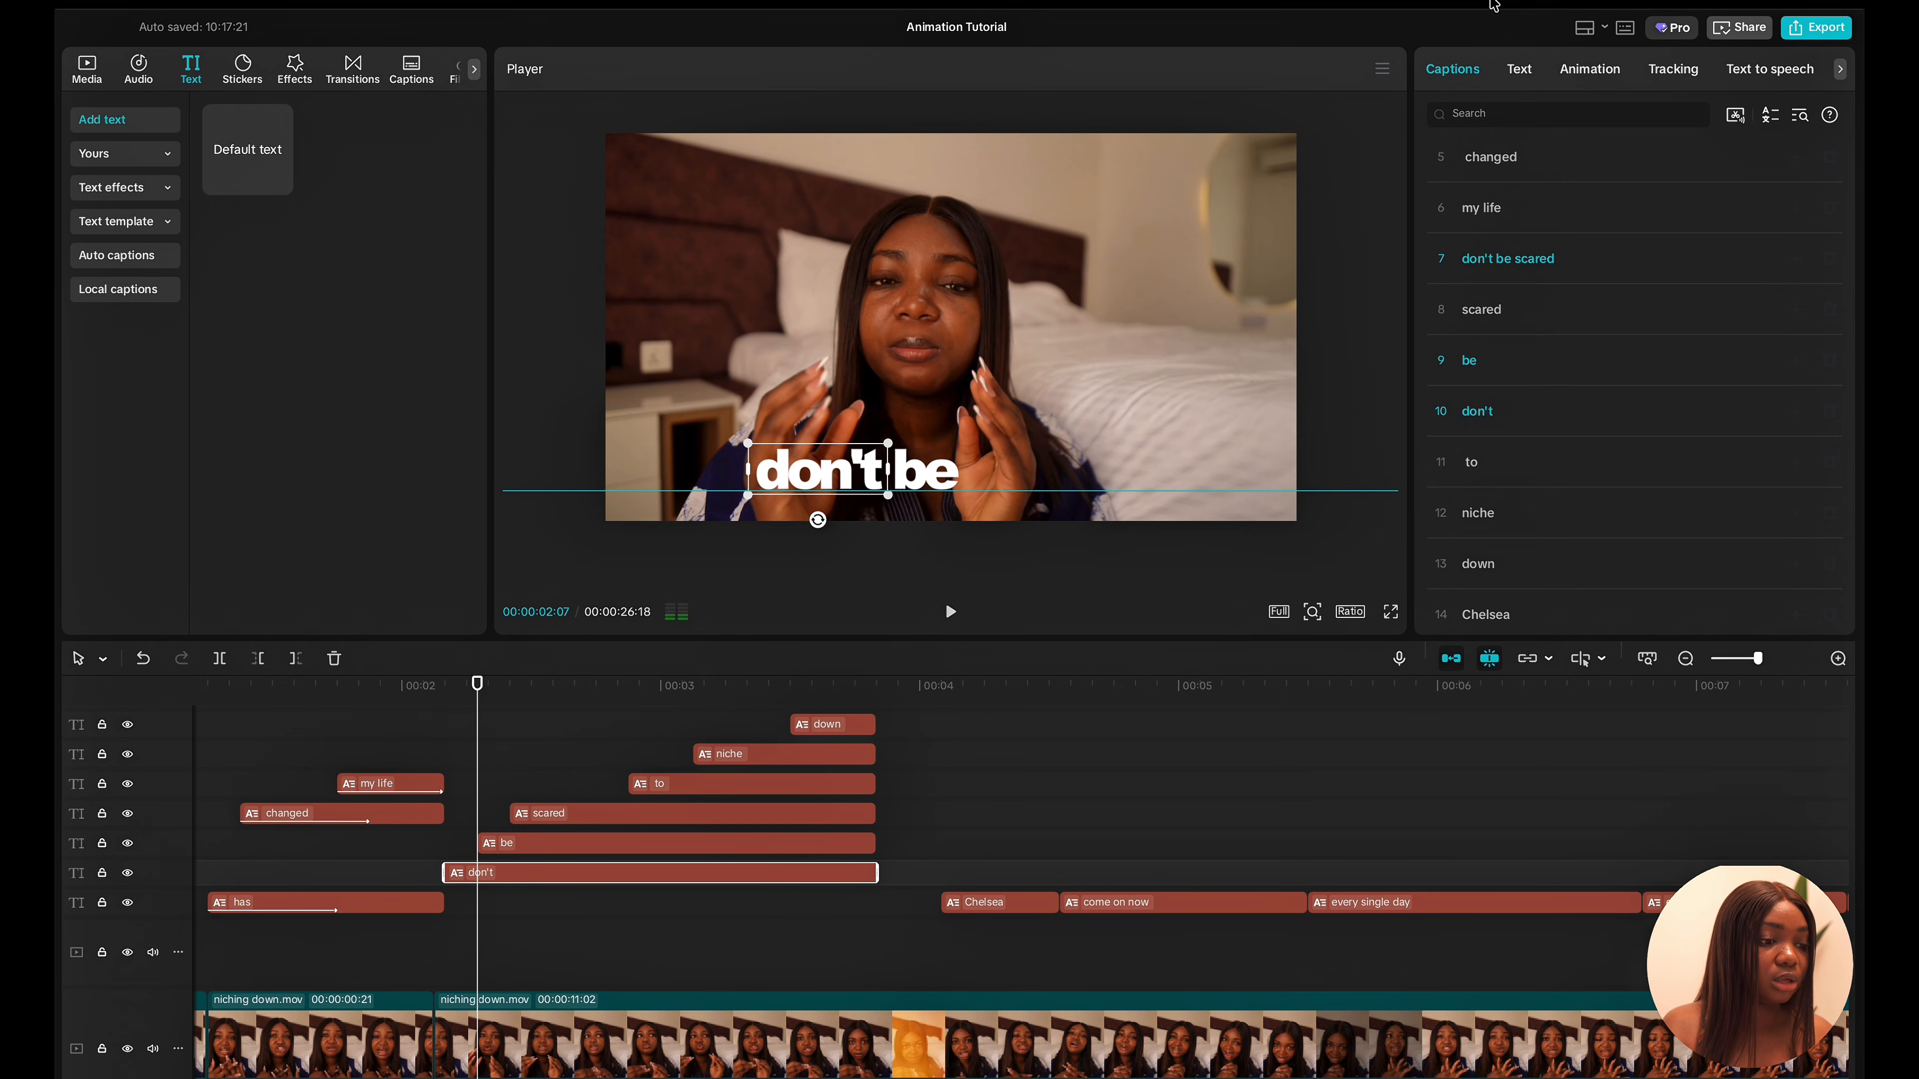
{"action": "left_click", "coordinate": [1522, 68]}
{"action": "scroll", "coordinate": [1562, 491], "scroll_direction": "down", "scroll_amount": 5}
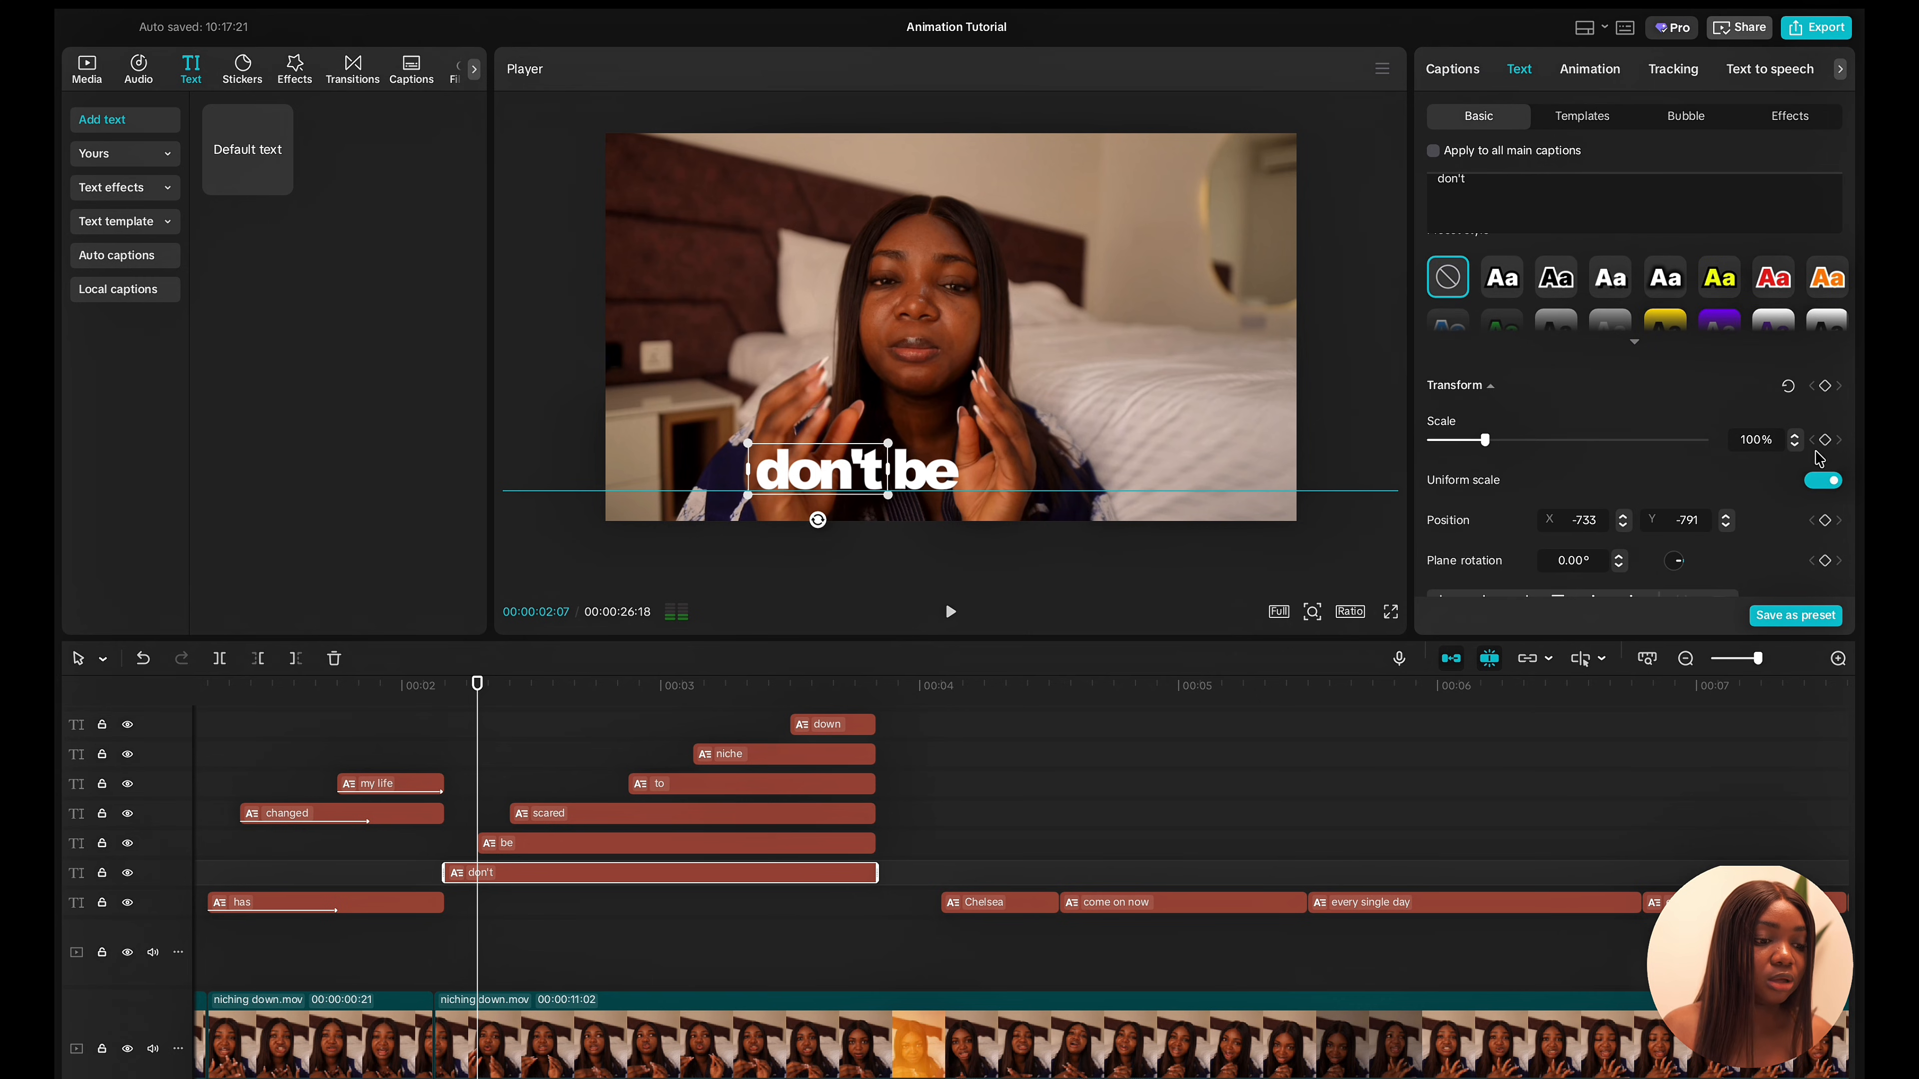
{"action": "left_click", "coordinate": [1823, 439]}
{"action": "scroll", "coordinate": [1824, 451], "scroll_direction": "down", "scroll_amount": 2}
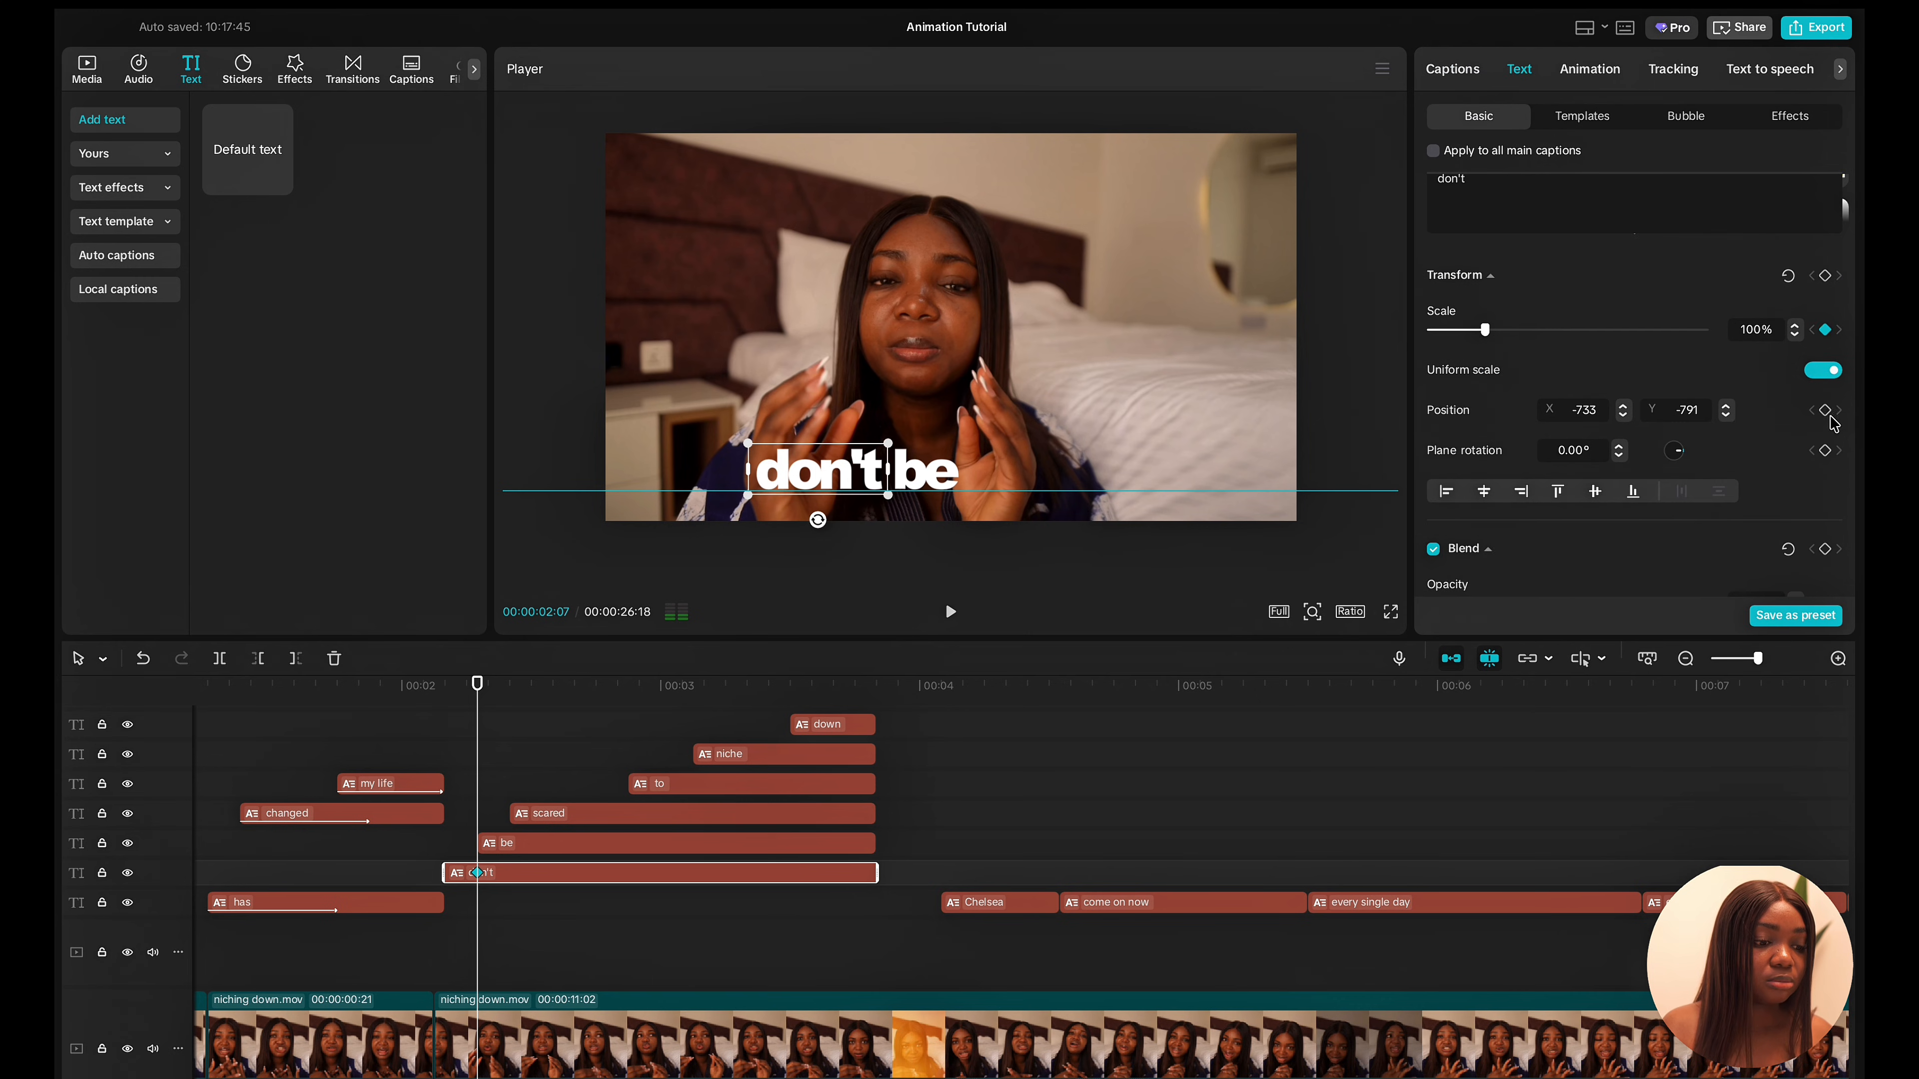
{"action": "scroll", "coordinate": [1836, 453], "scroll_direction": "down", "scroll_amount": 2}
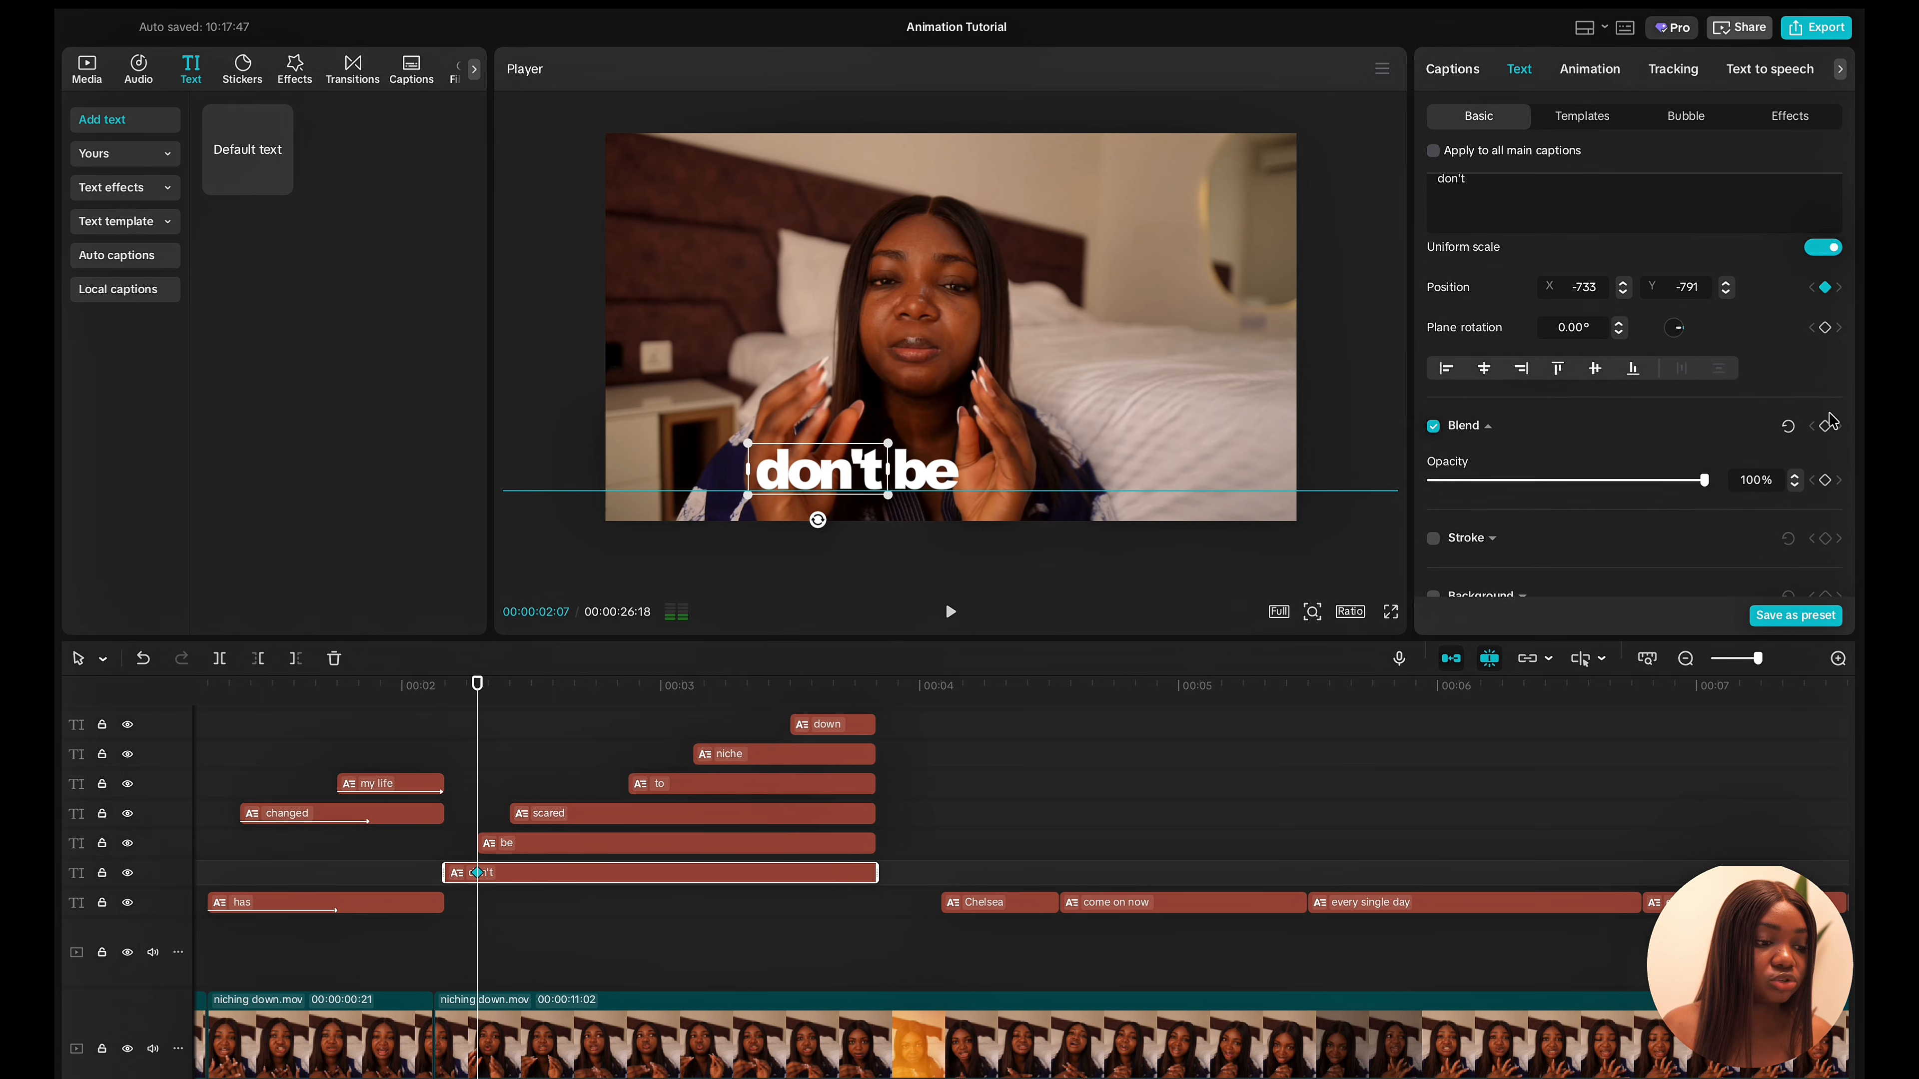
{"action": "left_click", "coordinate": [1825, 479]}
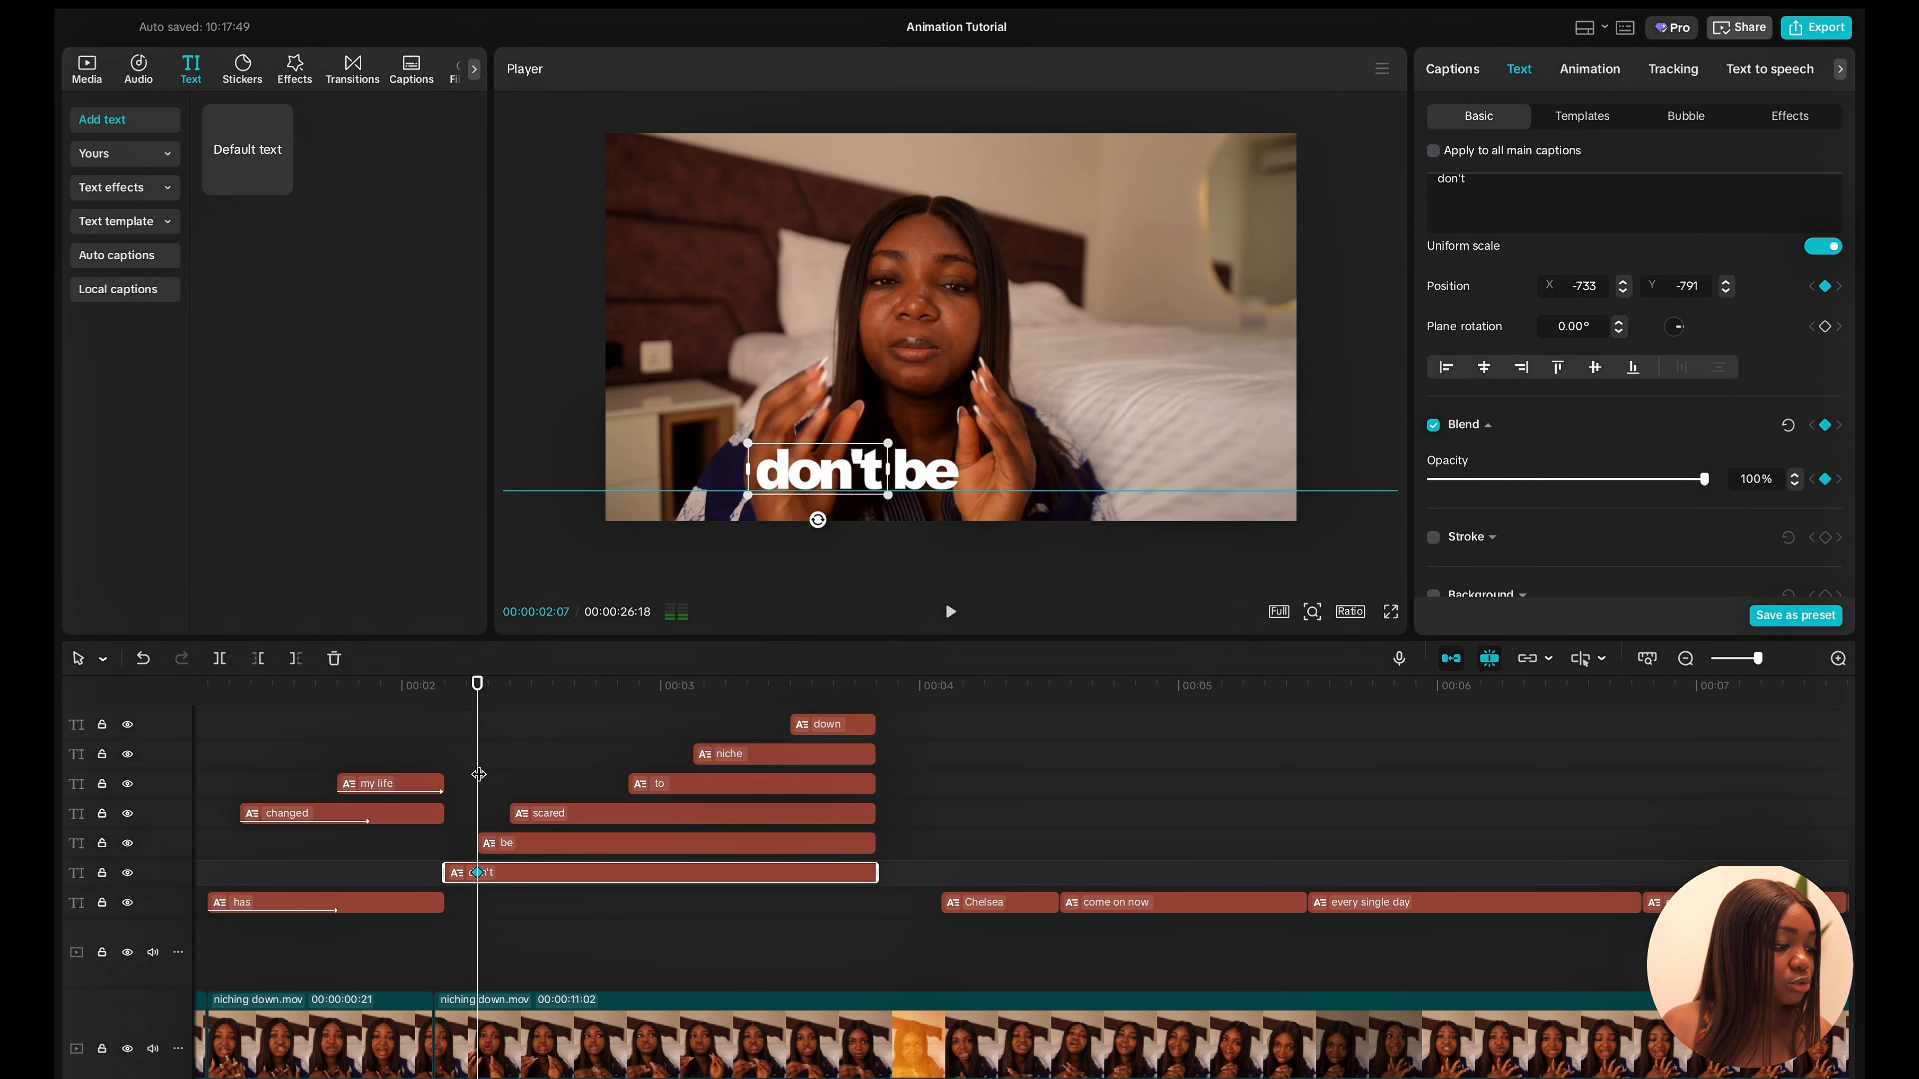
Add scale, position and opacity keyframes to the "don't" caption at its start, 00:00:02:04.
{"action": "left_click_drag", "start_coordinate": [478, 774], "coordinate": [446, 774]}
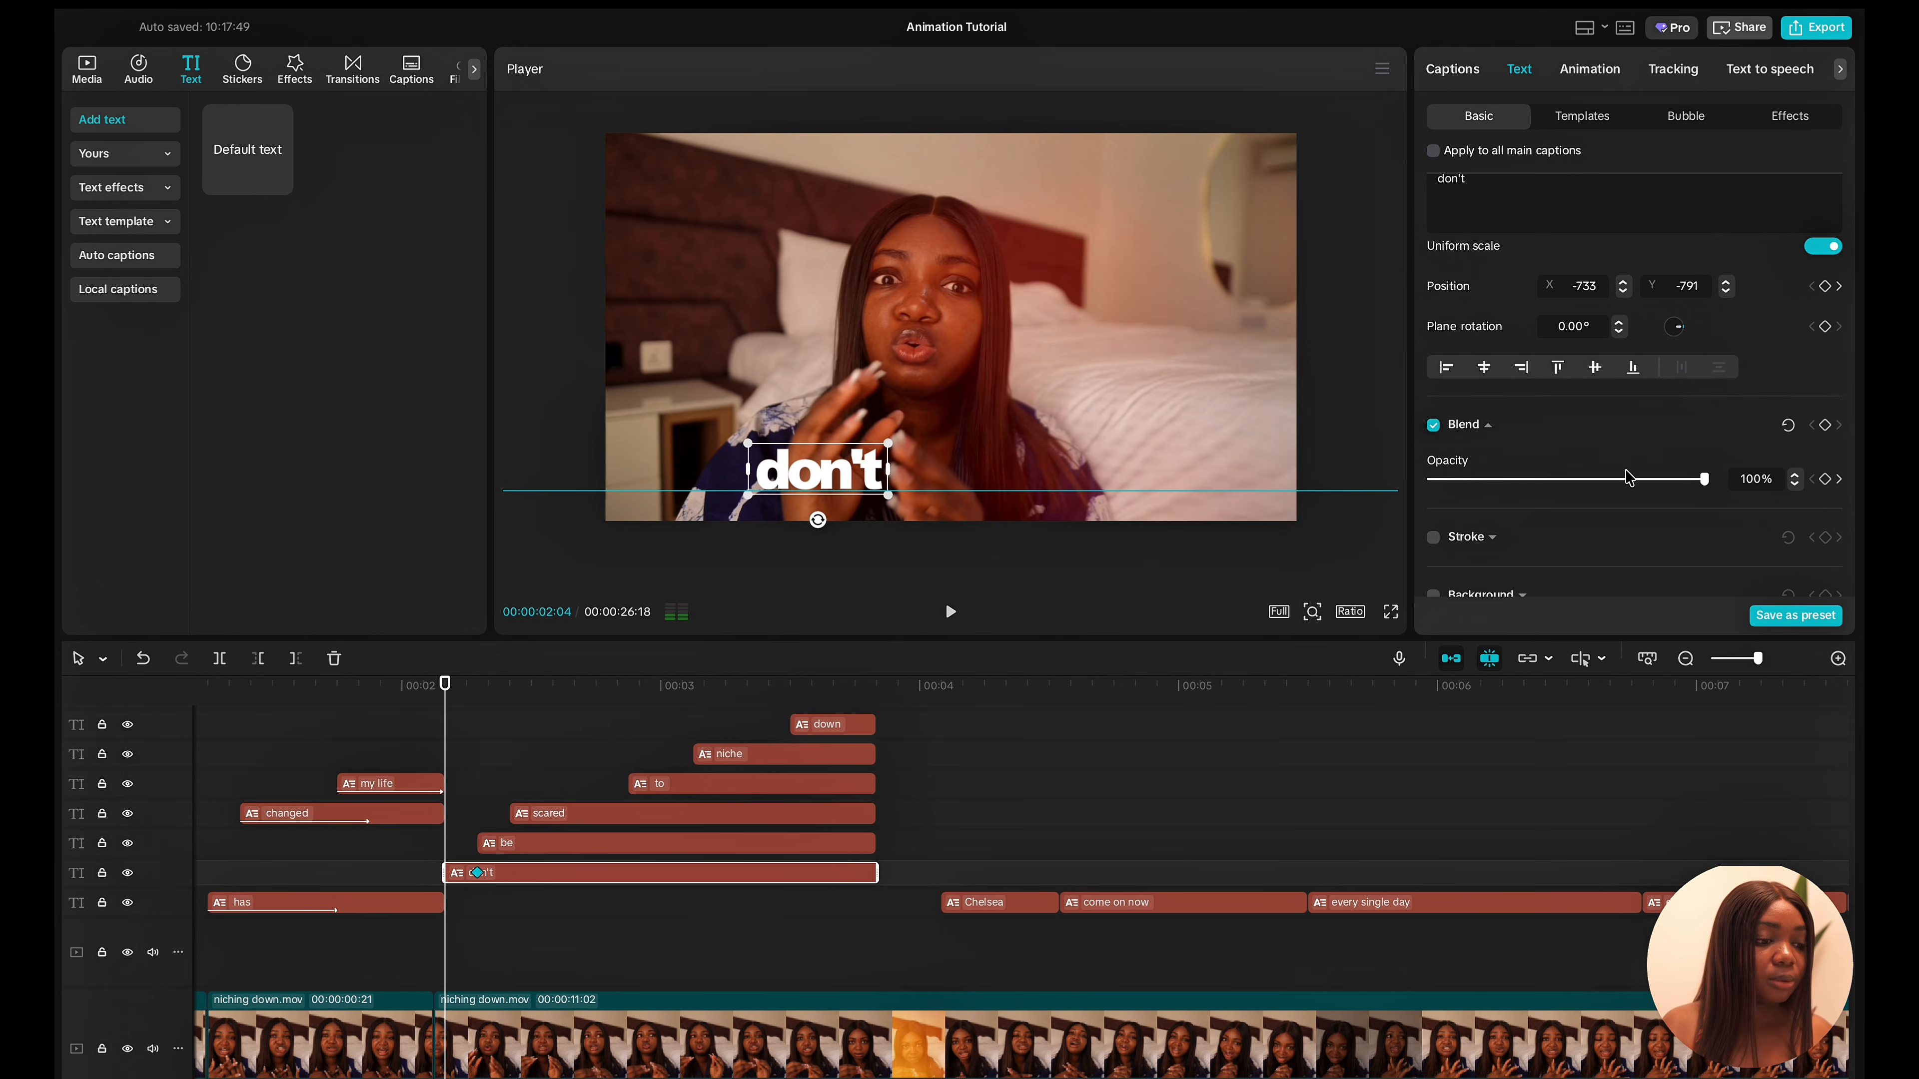
{"action": "scroll", "coordinate": [1827, 295], "scroll_direction": "up", "scroll_amount": 1}
{"action": "left_click", "coordinate": [1824, 276]}
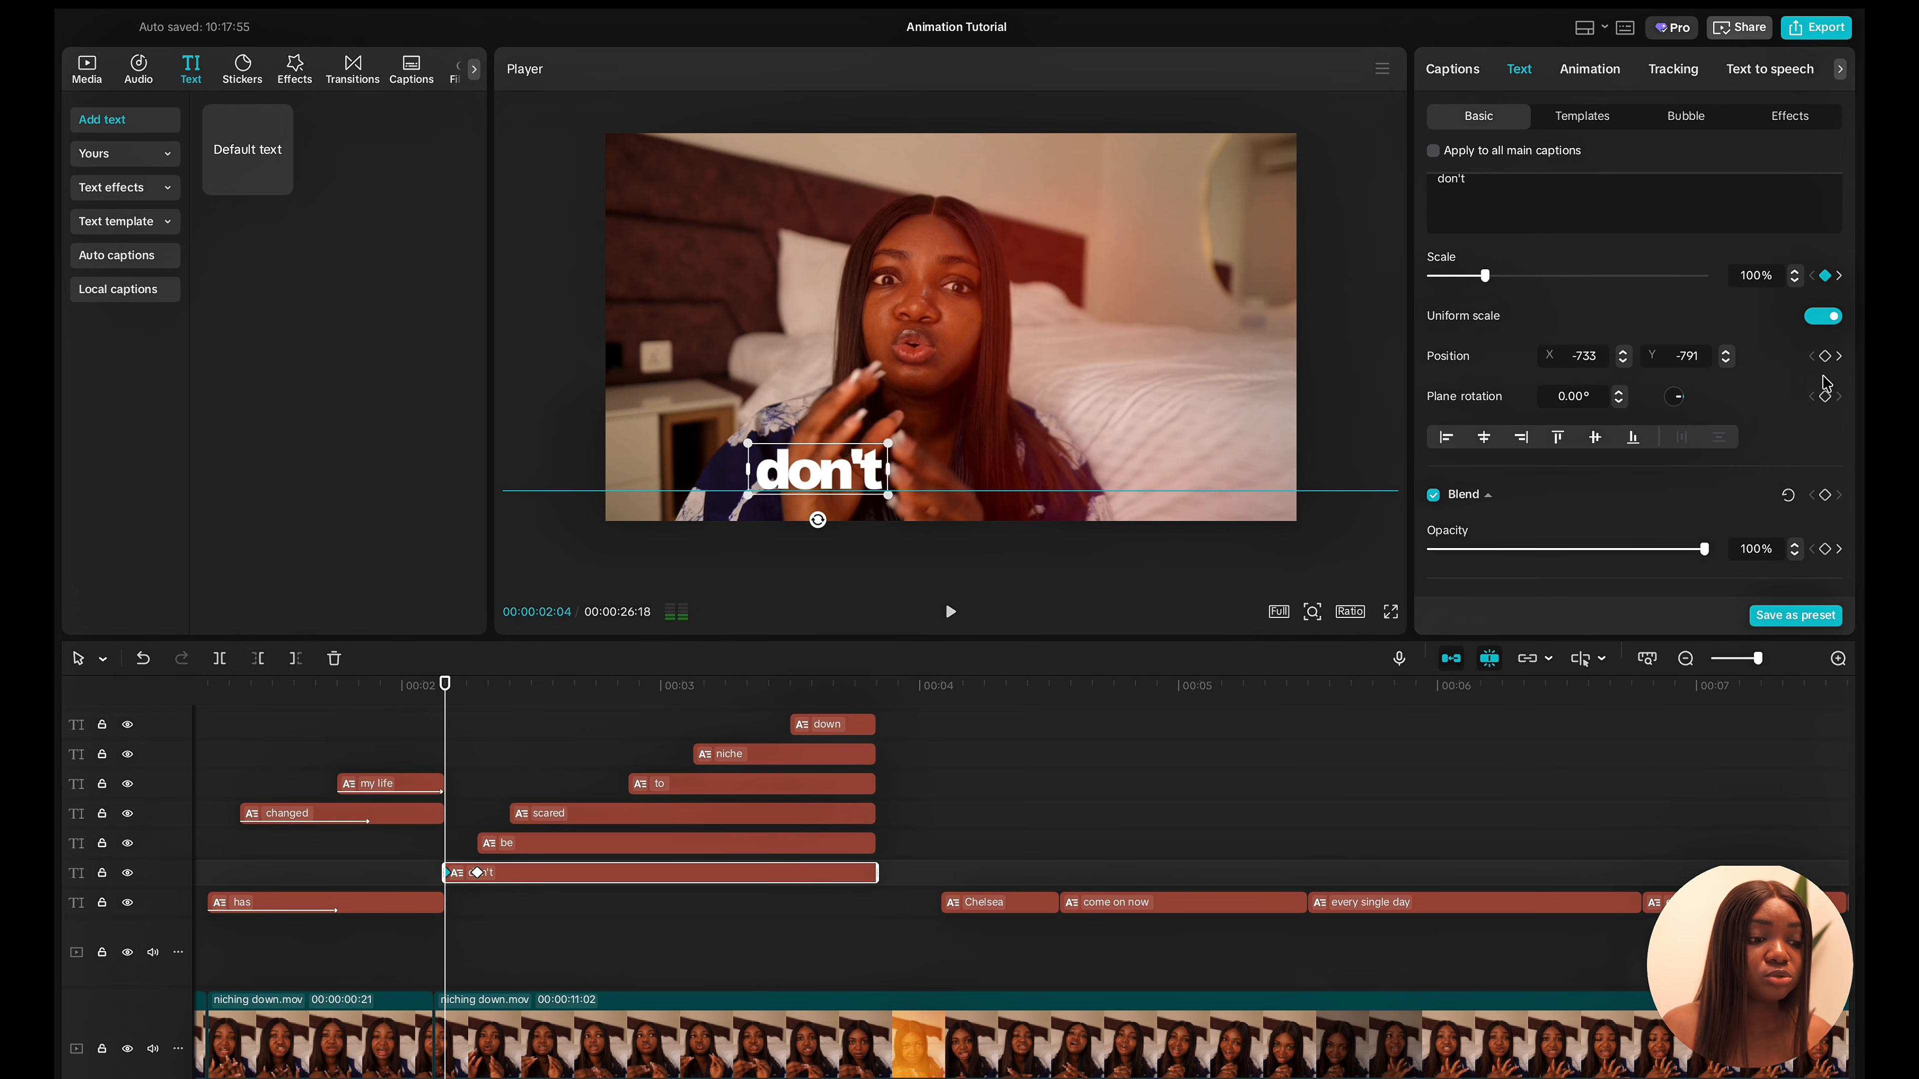
{"action": "left_click", "coordinate": [1825, 357]}
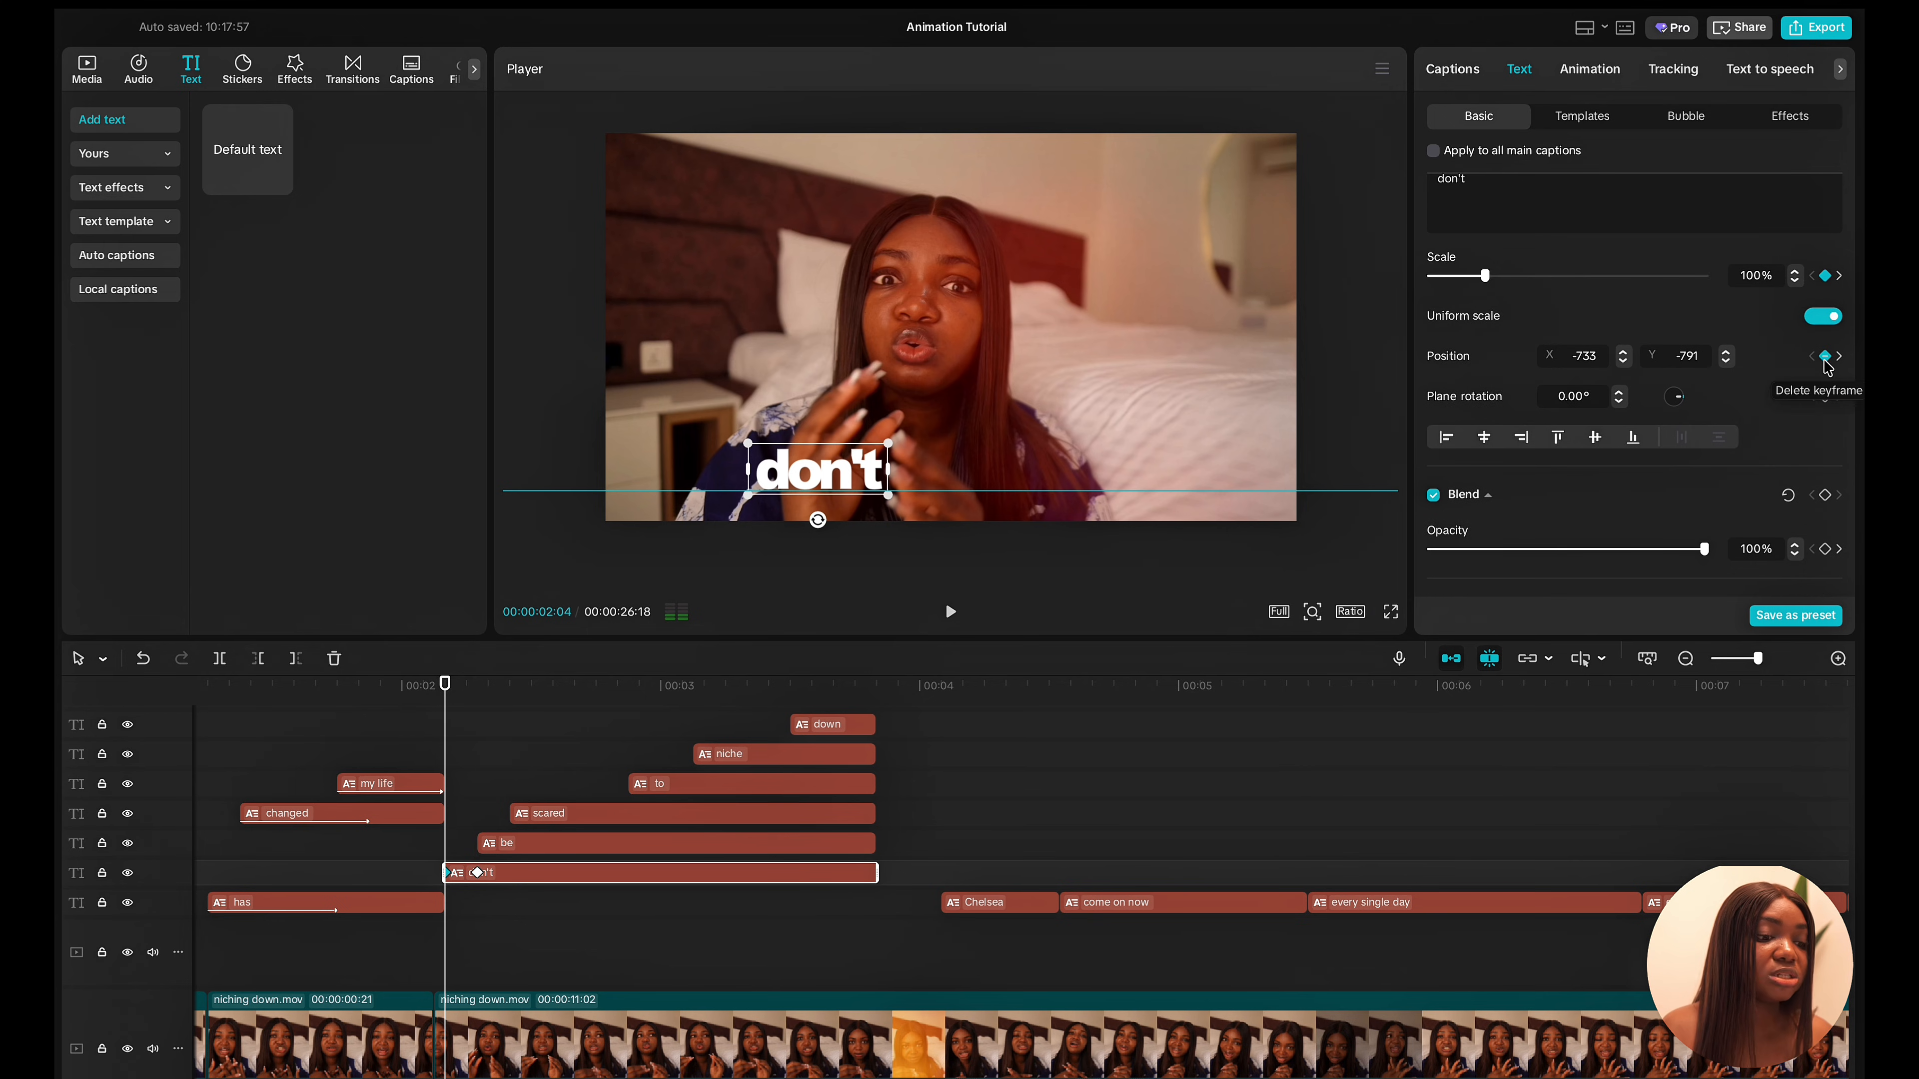
{"action": "left_click", "coordinate": [1825, 550]}
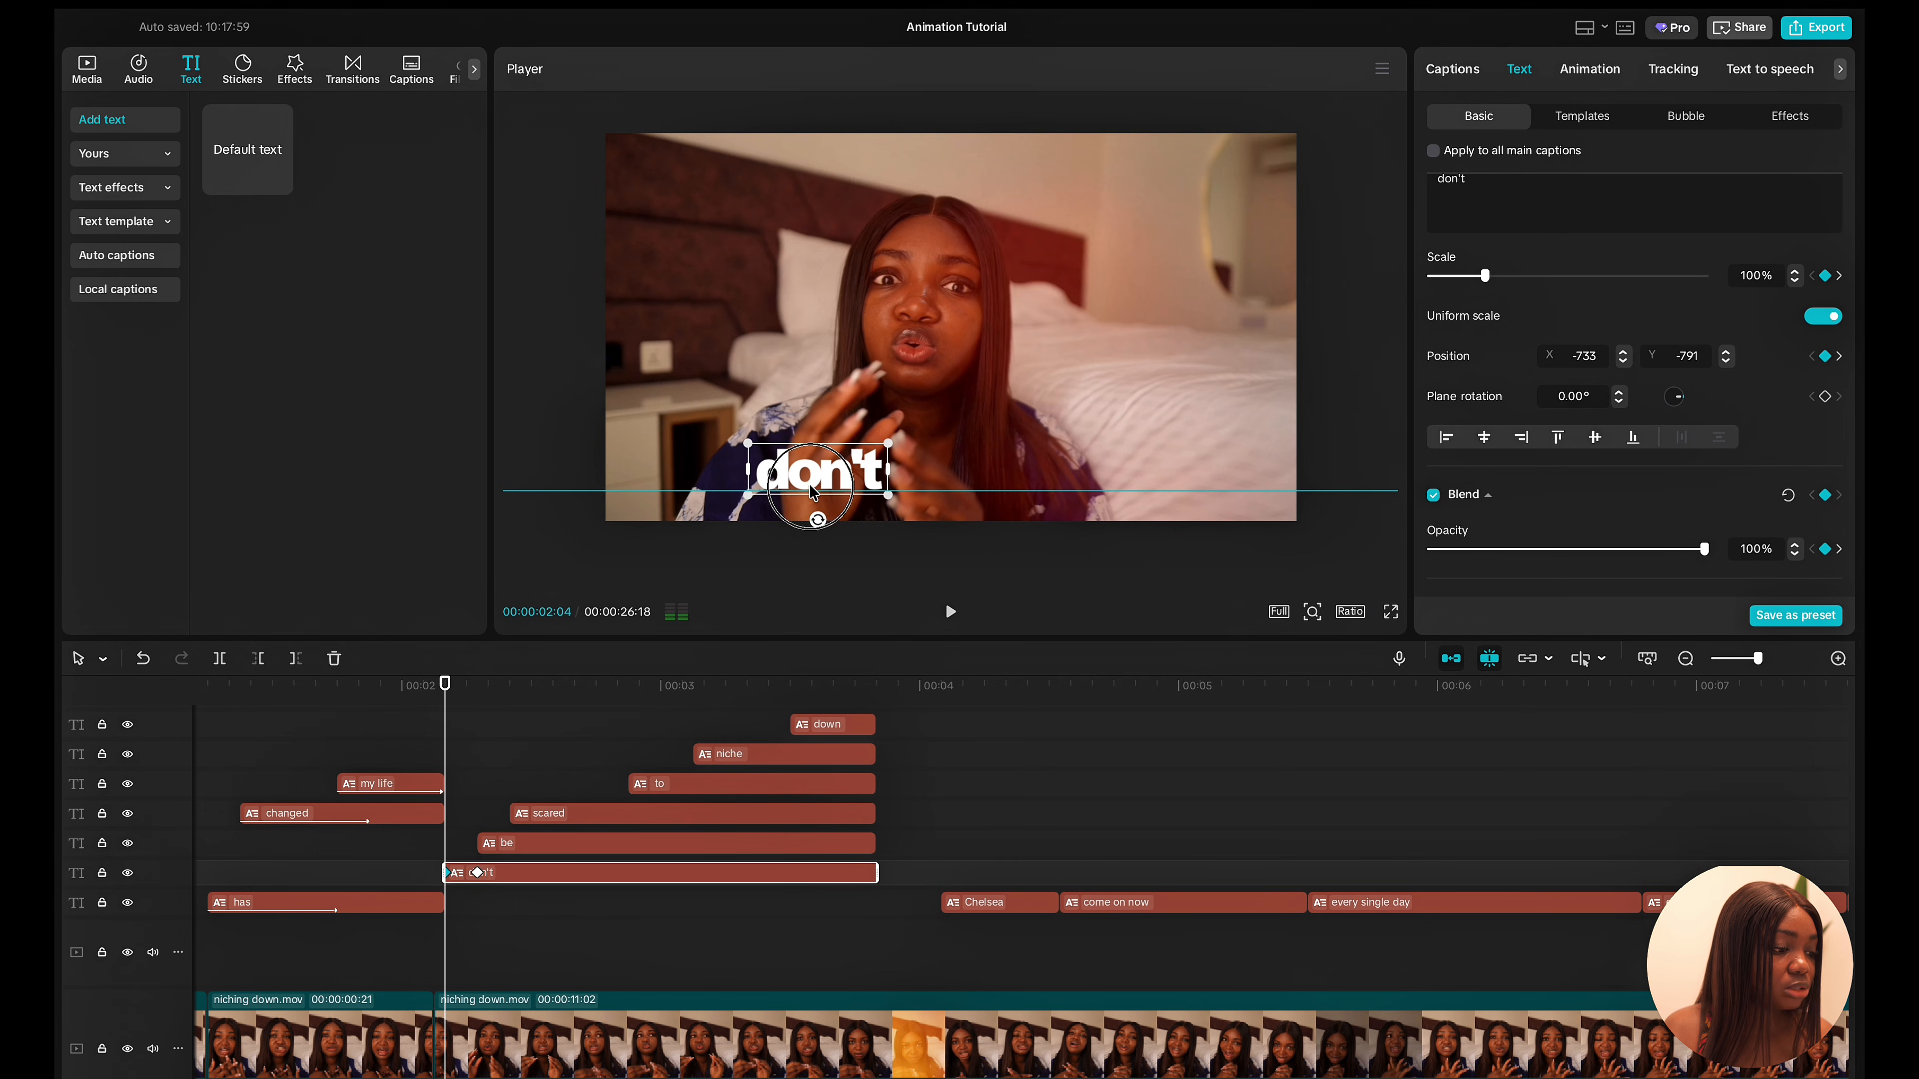
Lower "don't" to X -742, Y -1014 at its first keyframe, reduce its opacity there, and play back the rise-in animation.
{"action": "left_click_drag", "start_coordinate": [812, 471], "coordinate": [810, 512]}
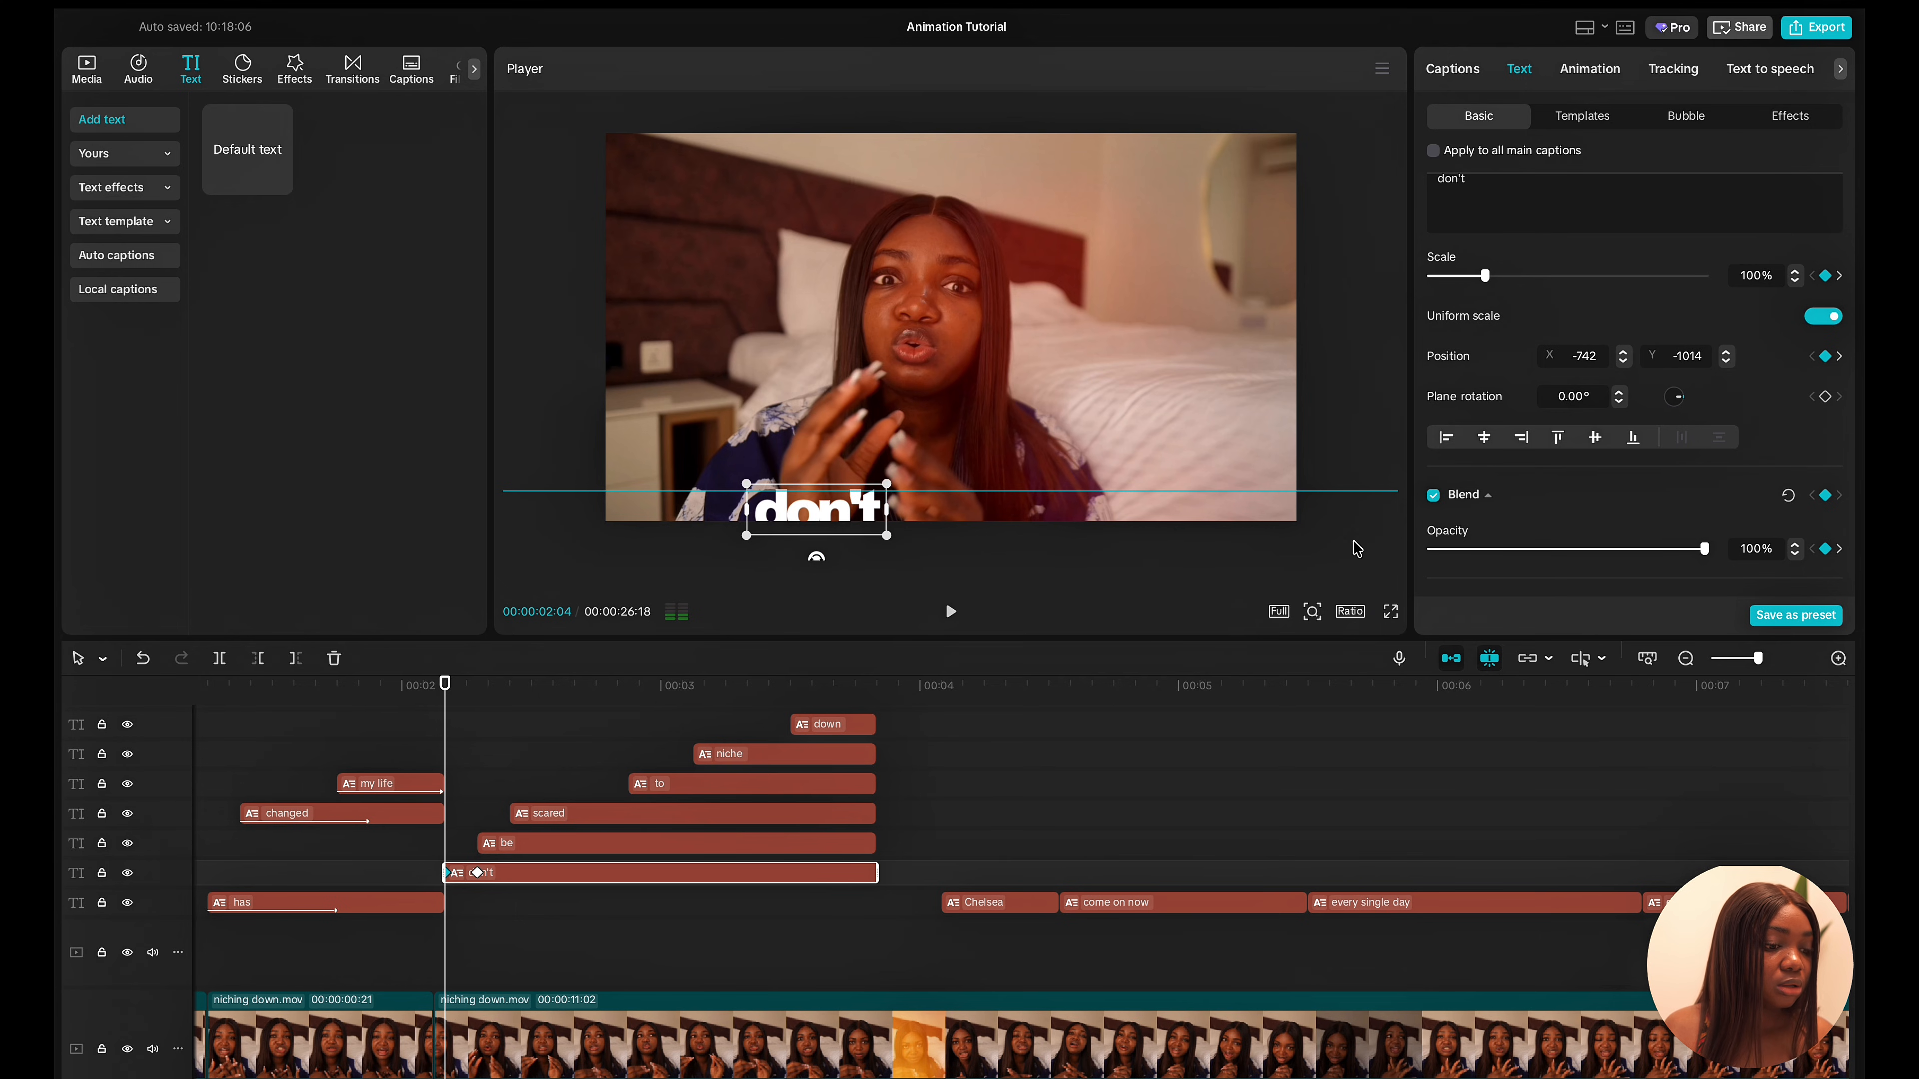
{"action": "key", "text": "space"}
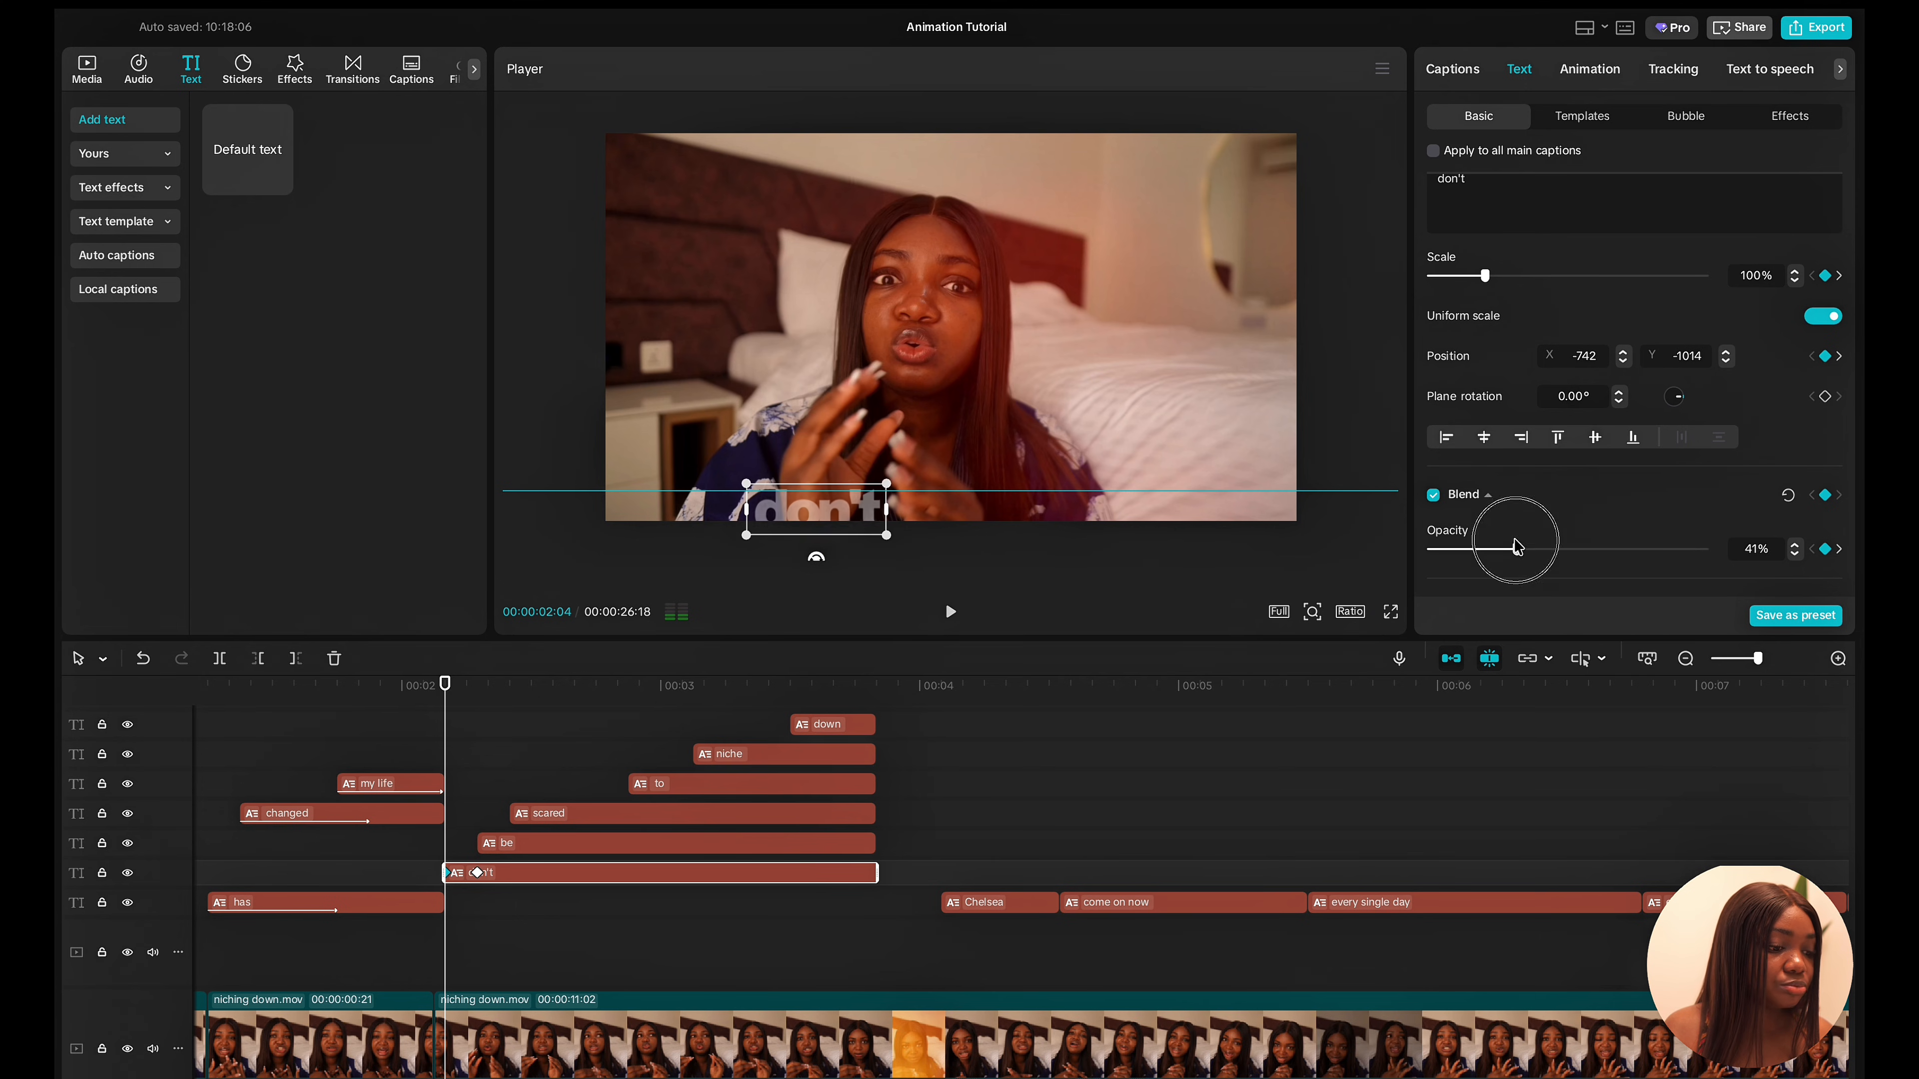
{"action": "key", "text": "space"}
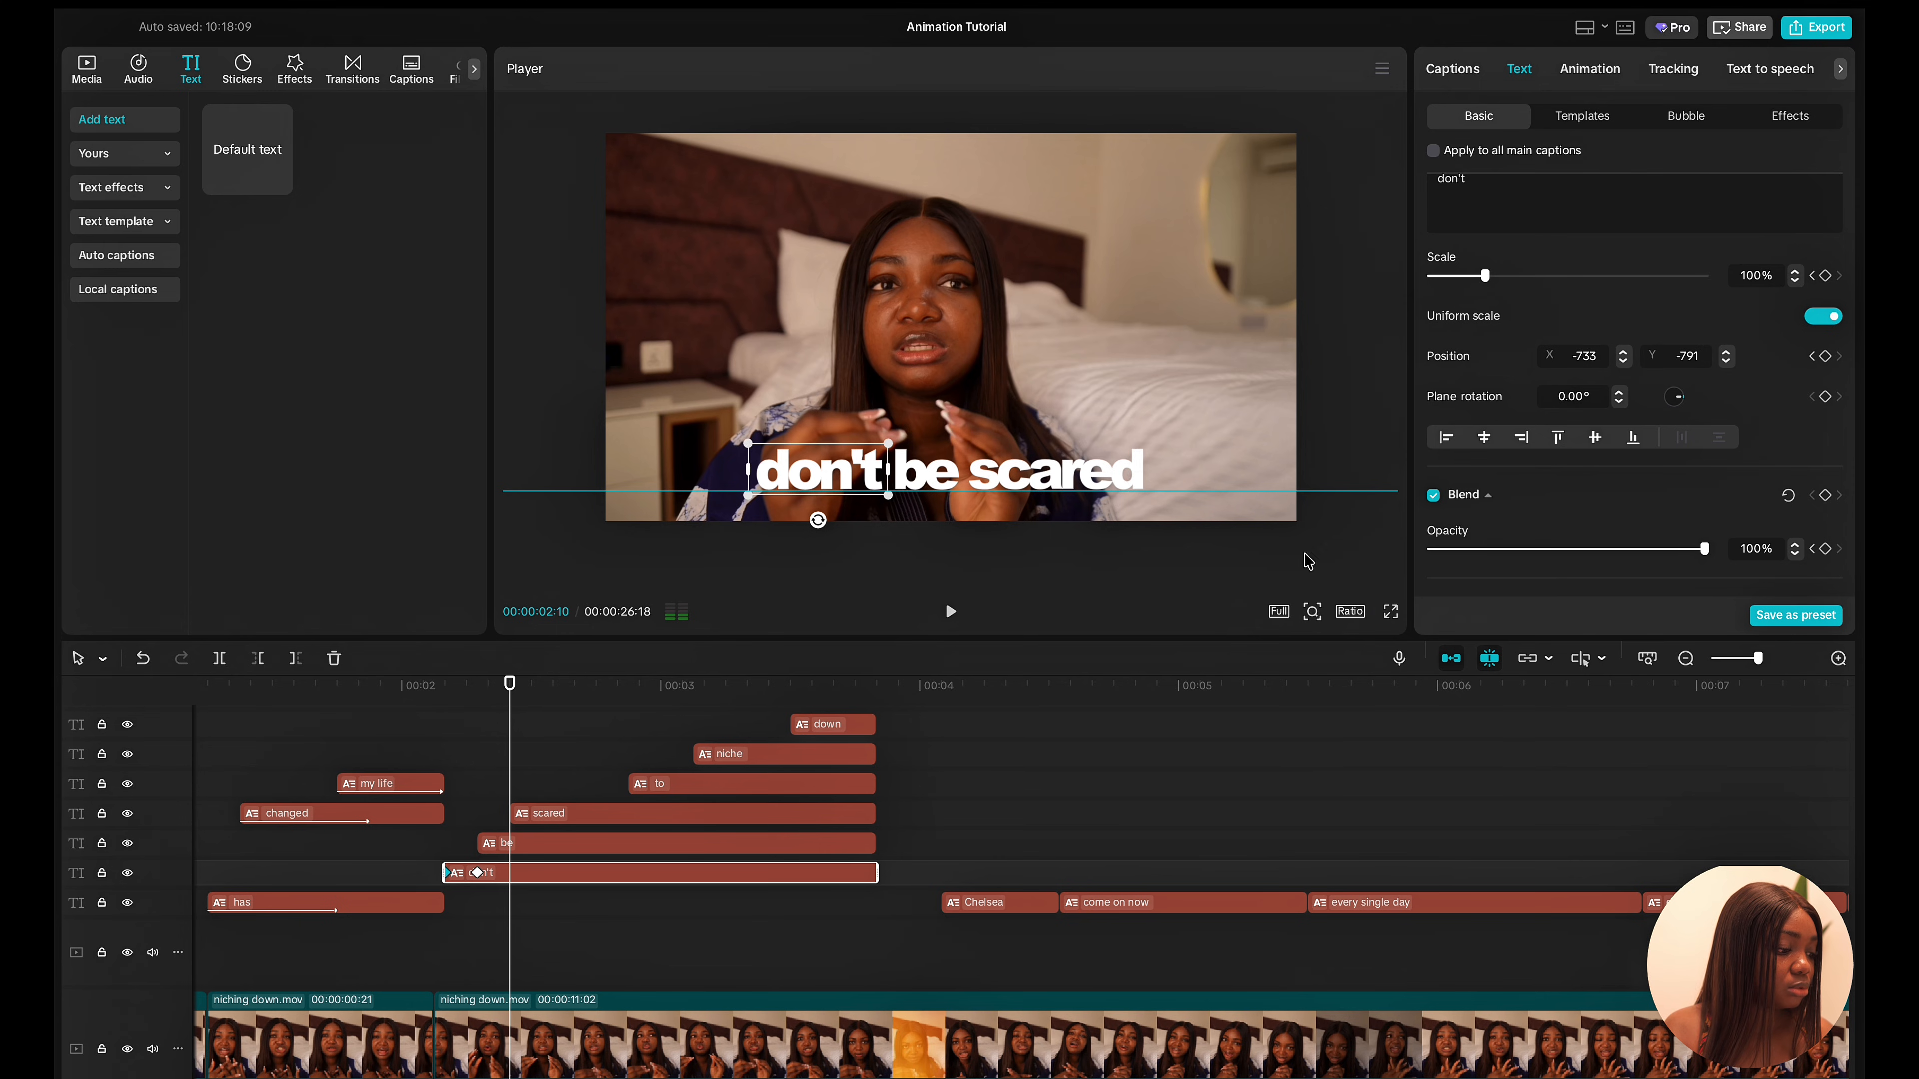
{"action": "left_click", "coordinate": [452, 827]}
{"action": "key", "text": "space"}
{"action": "key", "text": "space"}
Add scale, position and opacity keyframes to the "be" caption at 00:00:02:11.
{"action": "left_click", "coordinate": [533, 821]}
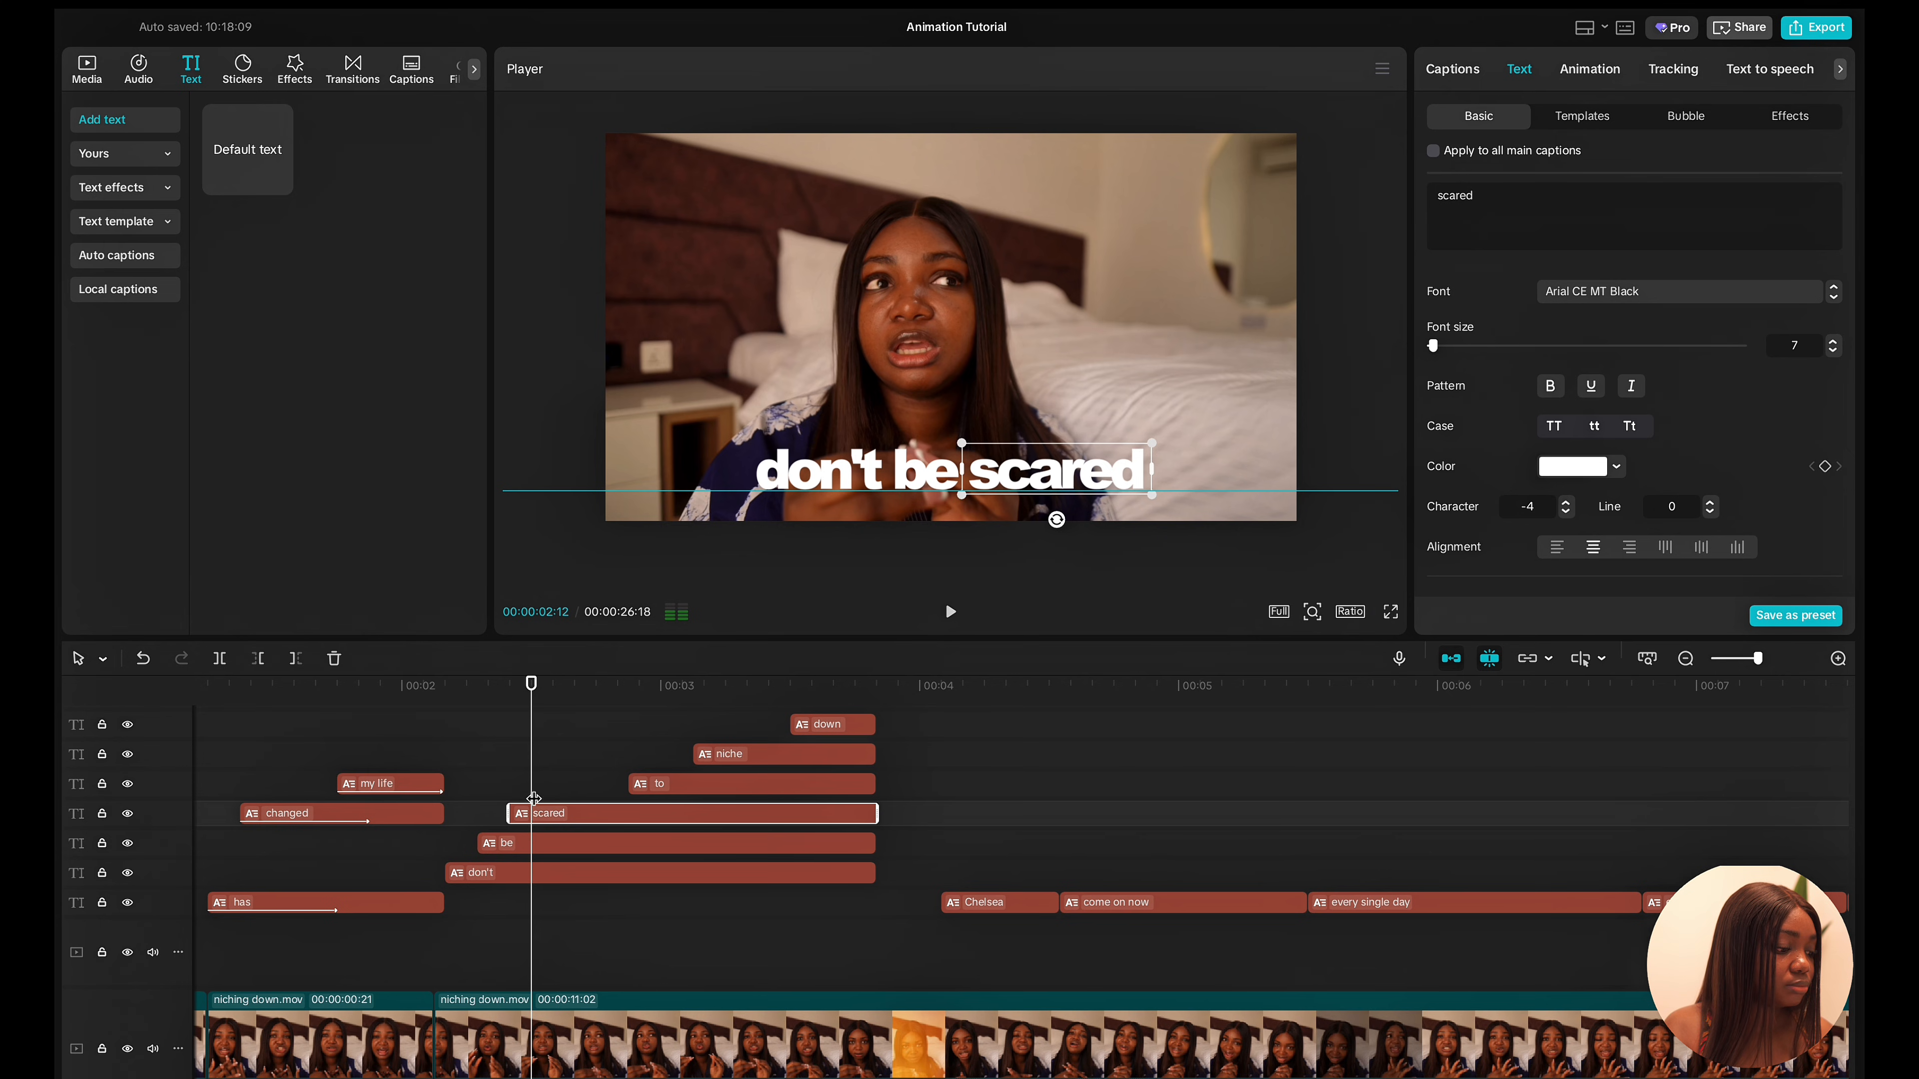
{"action": "left_click_drag", "start_coordinate": [533, 783], "coordinate": [523, 779]}
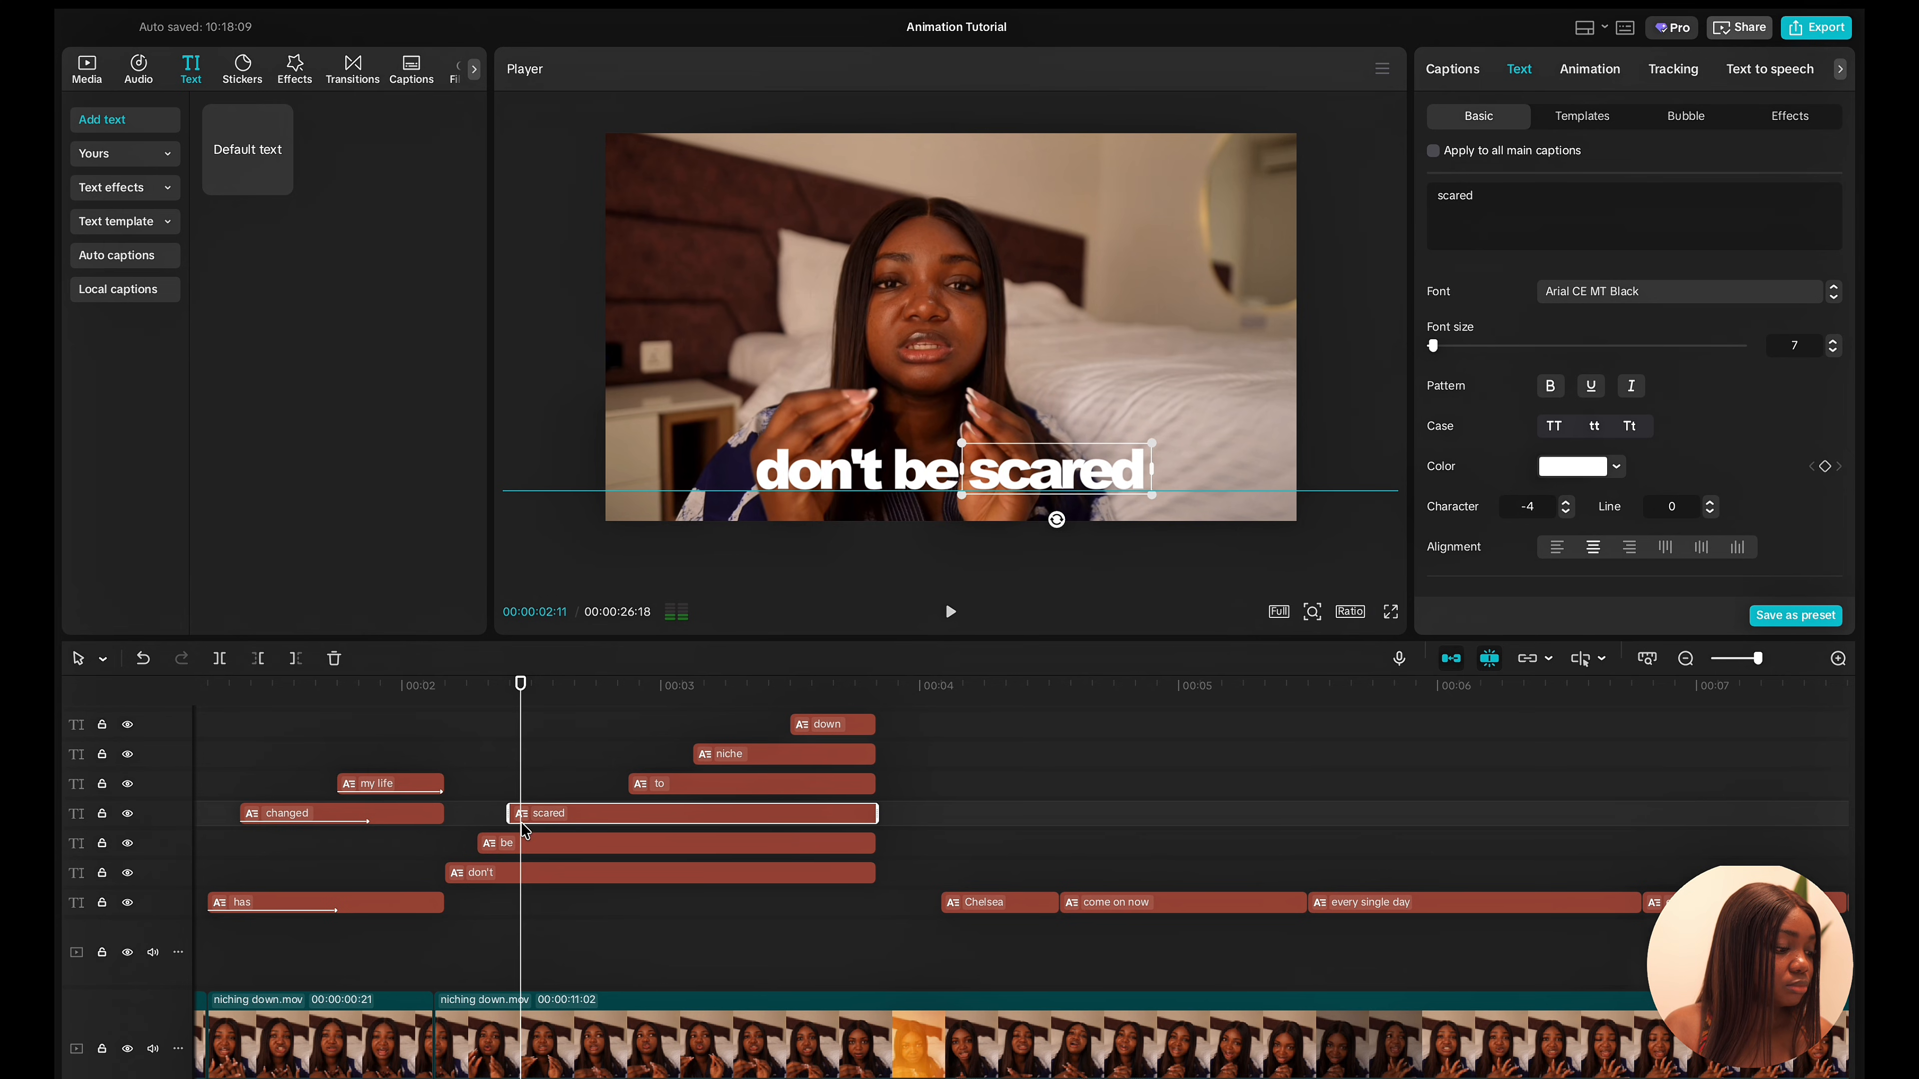
{"action": "left_click", "coordinate": [520, 841]}
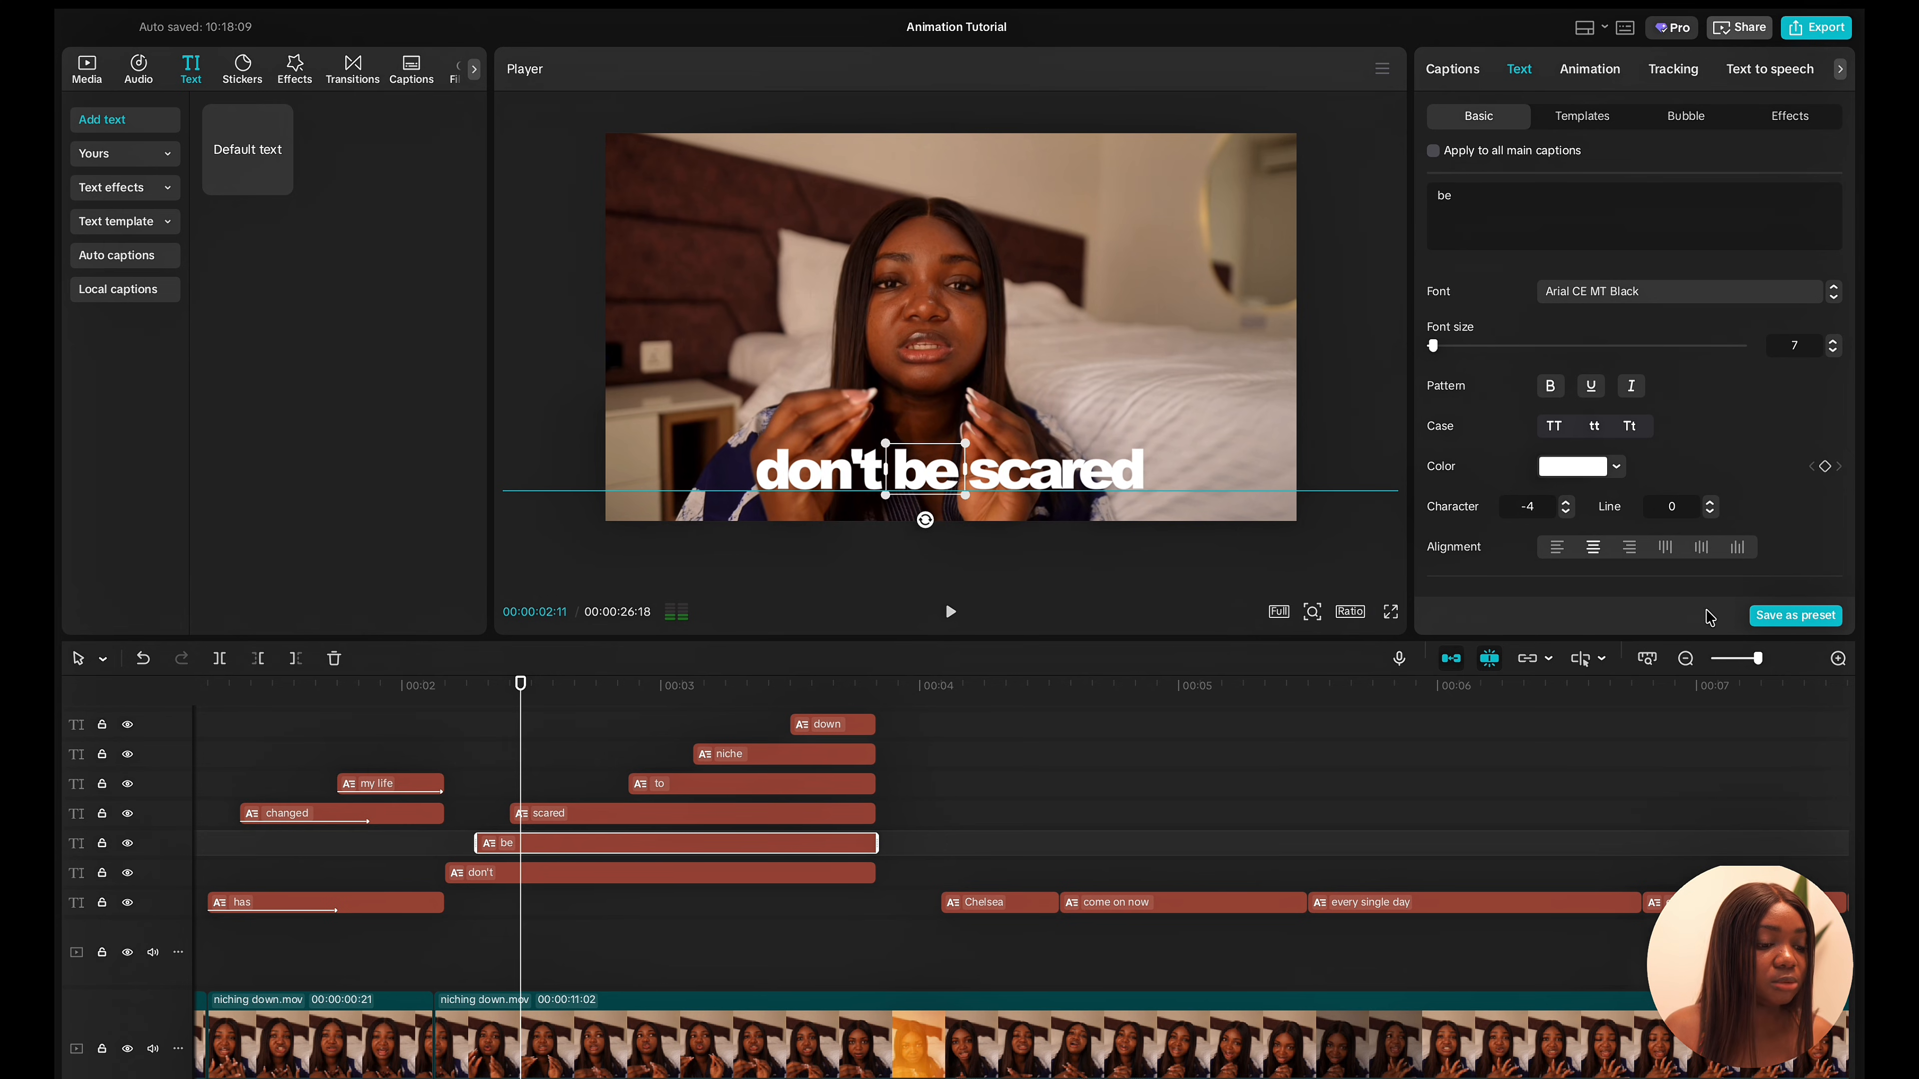
{"action": "scroll", "coordinate": [1732, 479], "scroll_direction": "down", "scroll_amount": 5}
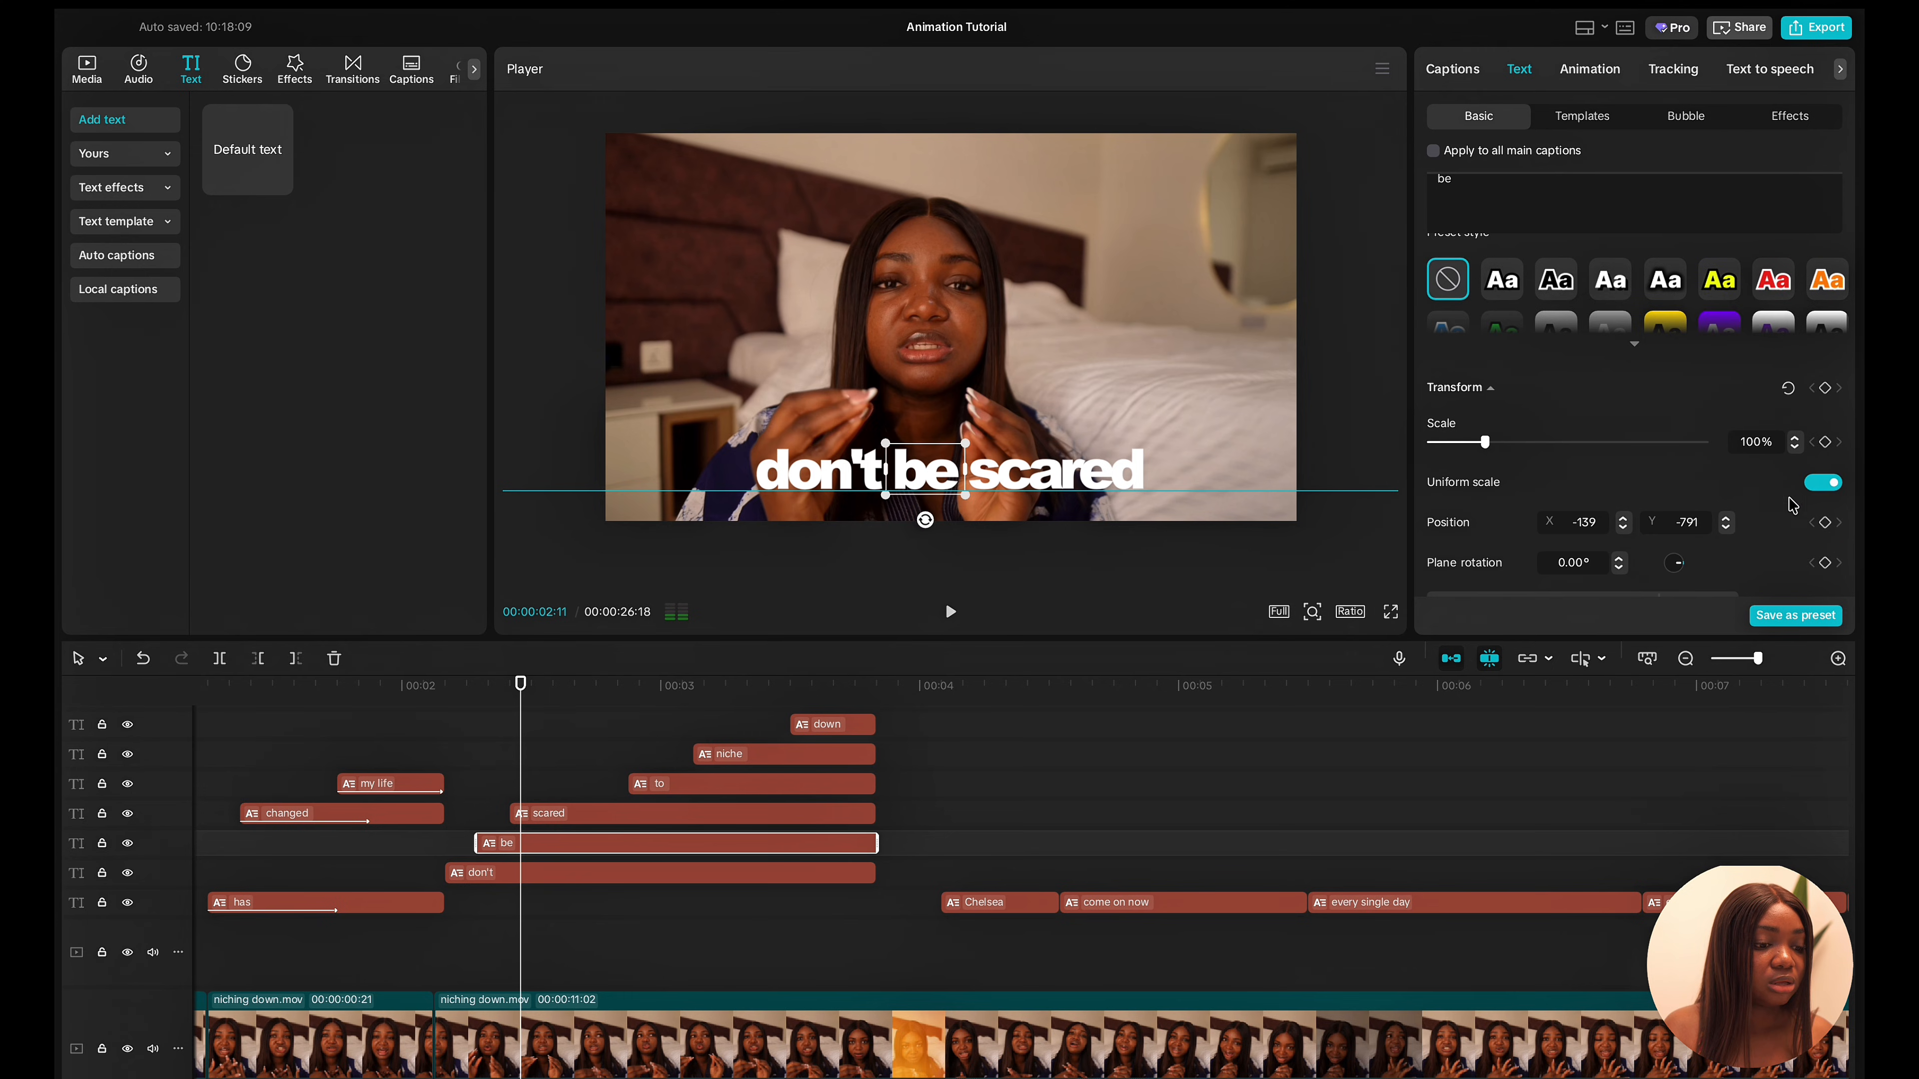
{"action": "left_click", "coordinate": [1826, 443]}
{"action": "scroll", "coordinate": [1828, 446], "scroll_direction": "down", "scroll_amount": 2}
{"action": "left_click", "coordinate": [1826, 404]}
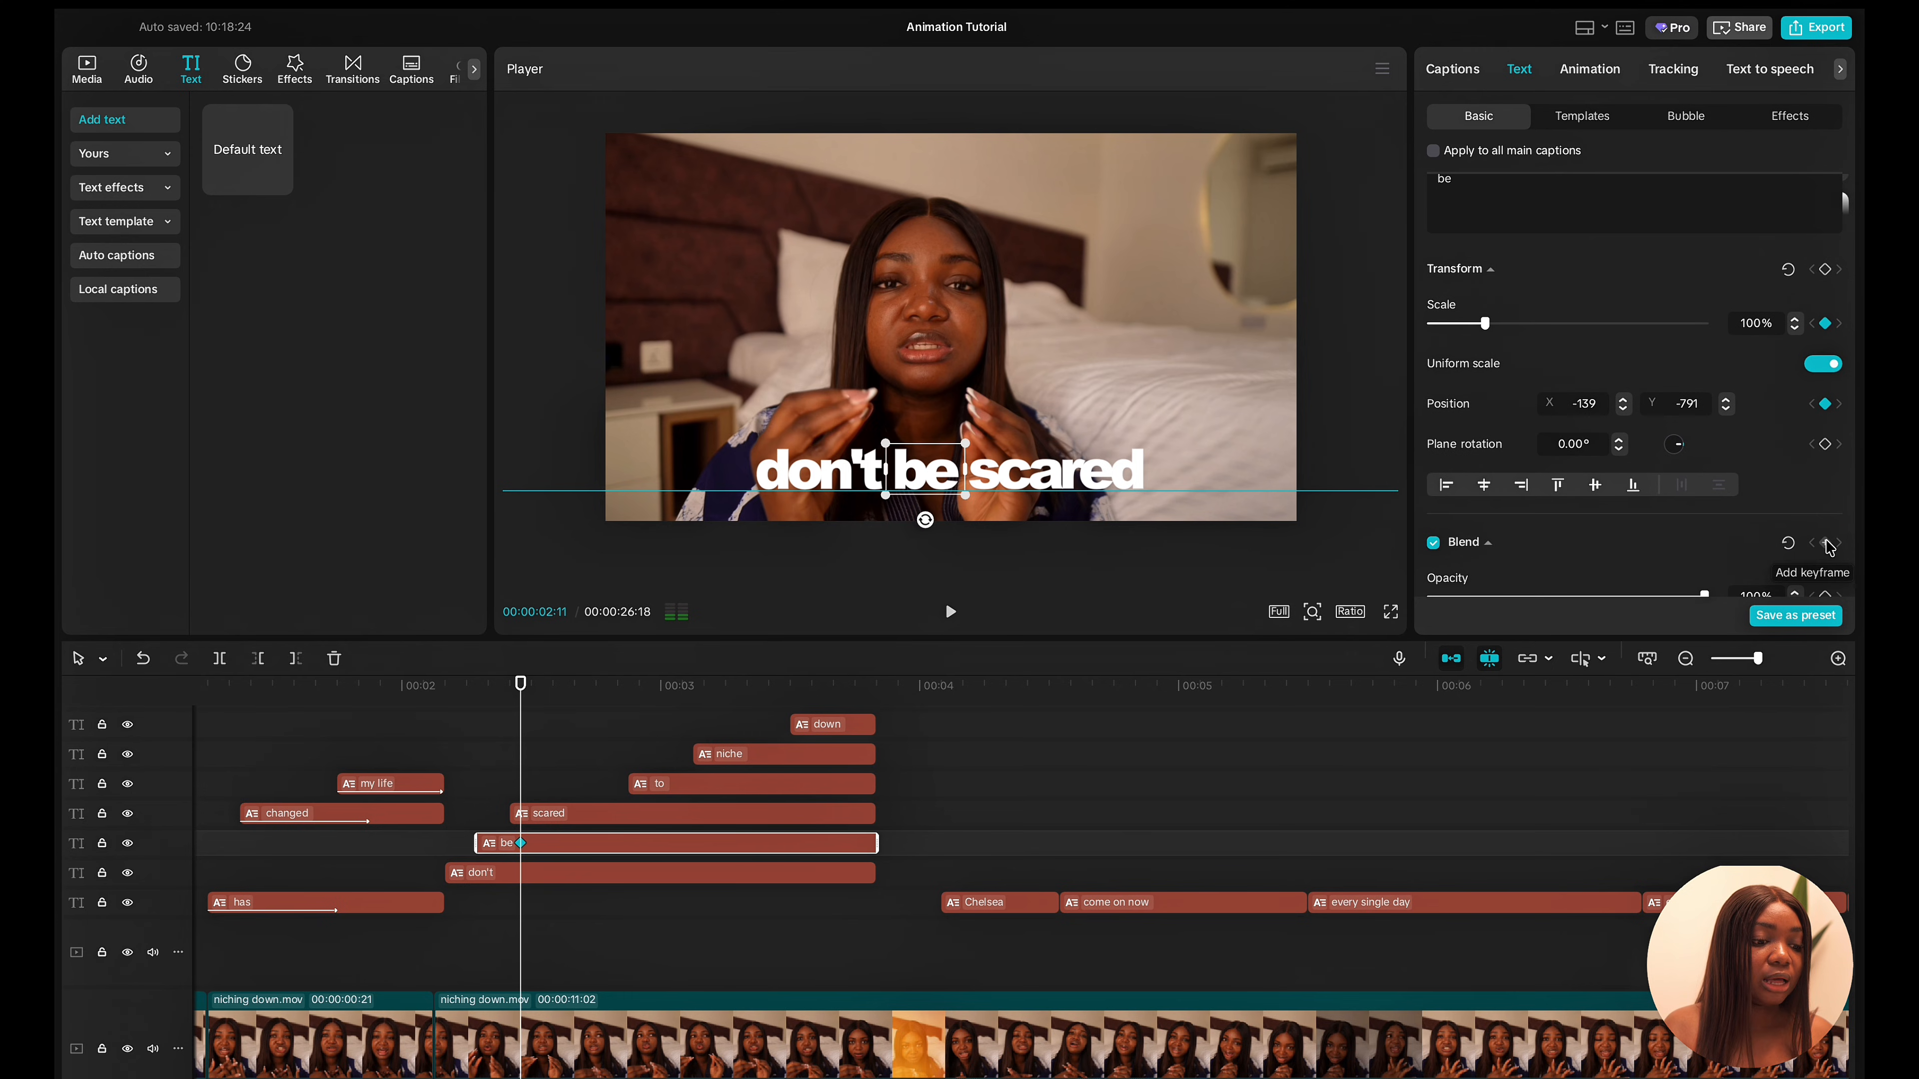
{"action": "scroll", "coordinate": [1828, 547], "scroll_direction": "down", "scroll_amount": 1}
{"action": "left_click", "coordinate": [1825, 523]}
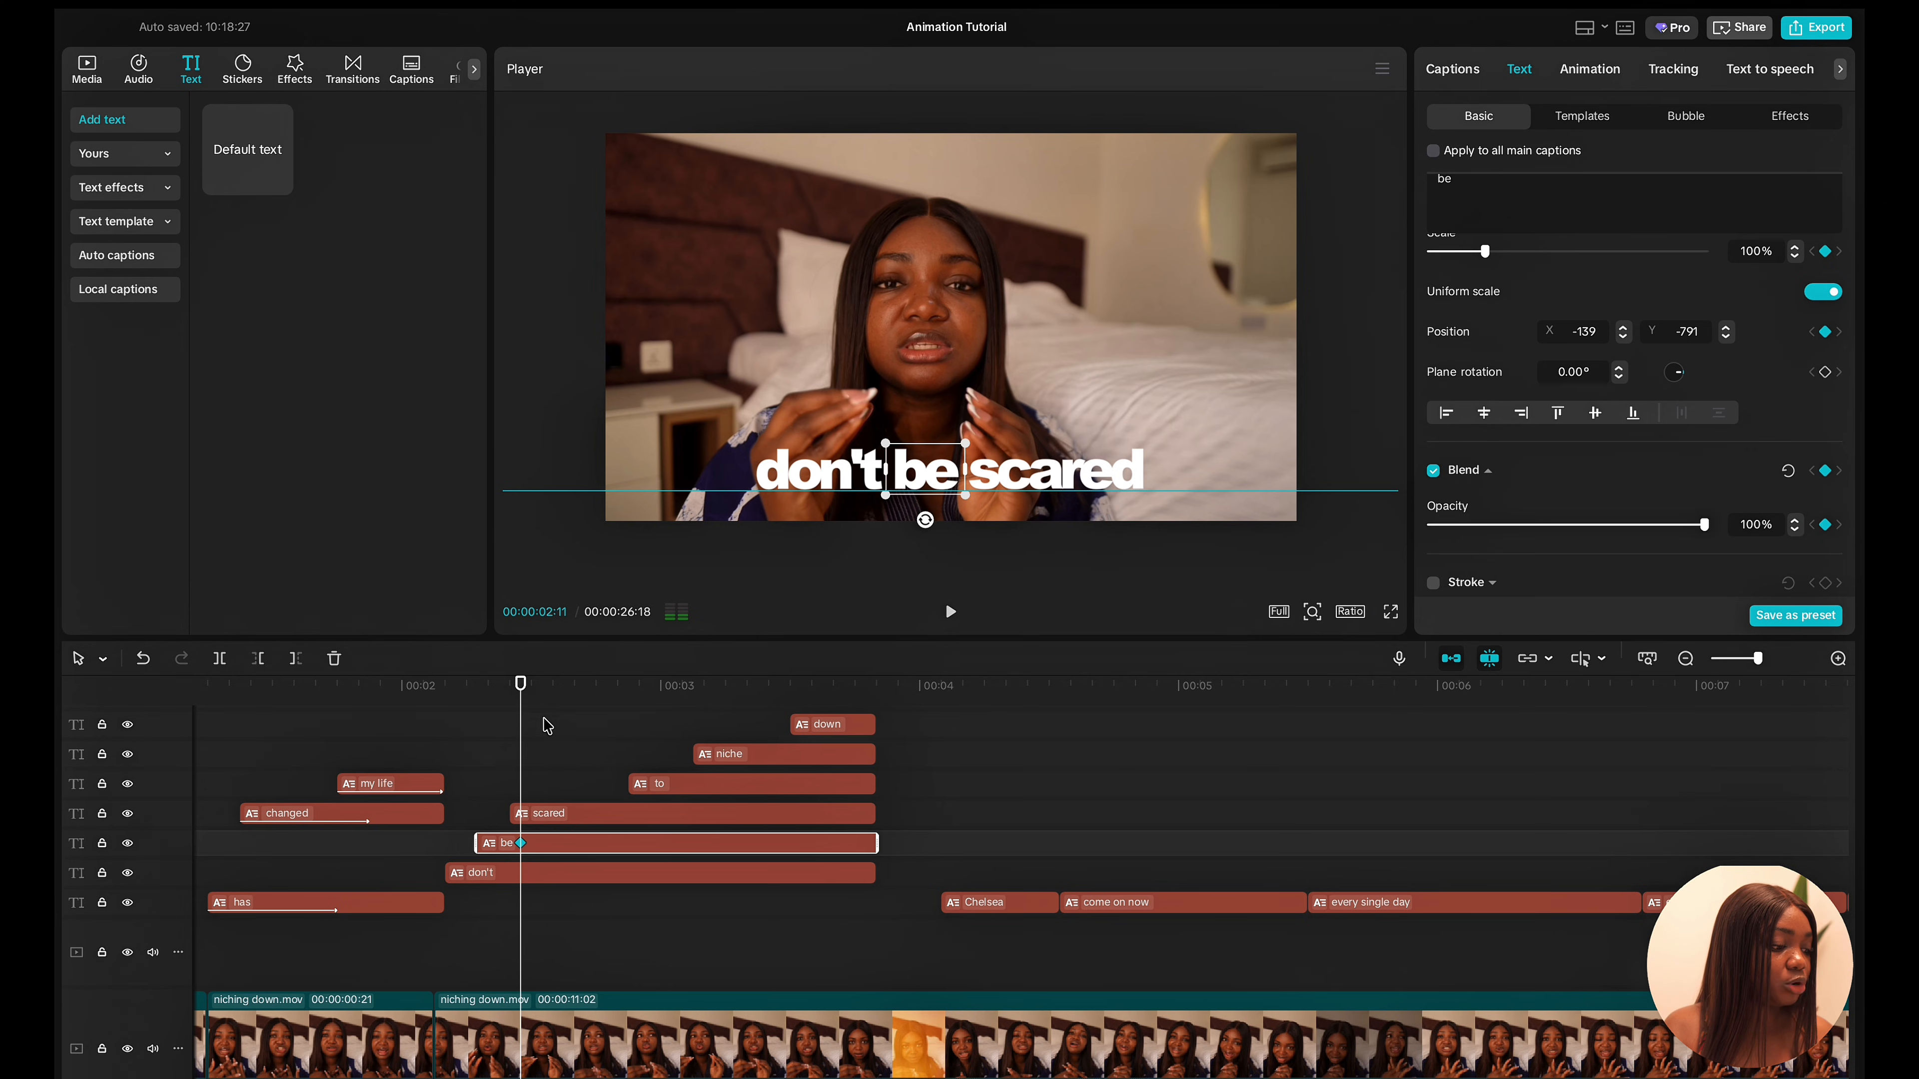
Add scale, position and opacity keyframes to "be" at its start, 00:00:02:07, and lower the word to X -133, Y -912.
{"action": "left_click_drag", "start_coordinate": [523, 734], "coordinate": [477, 730]}
{"action": "scroll", "coordinate": [1695, 300], "scroll_direction": "up", "scroll_amount": 1}
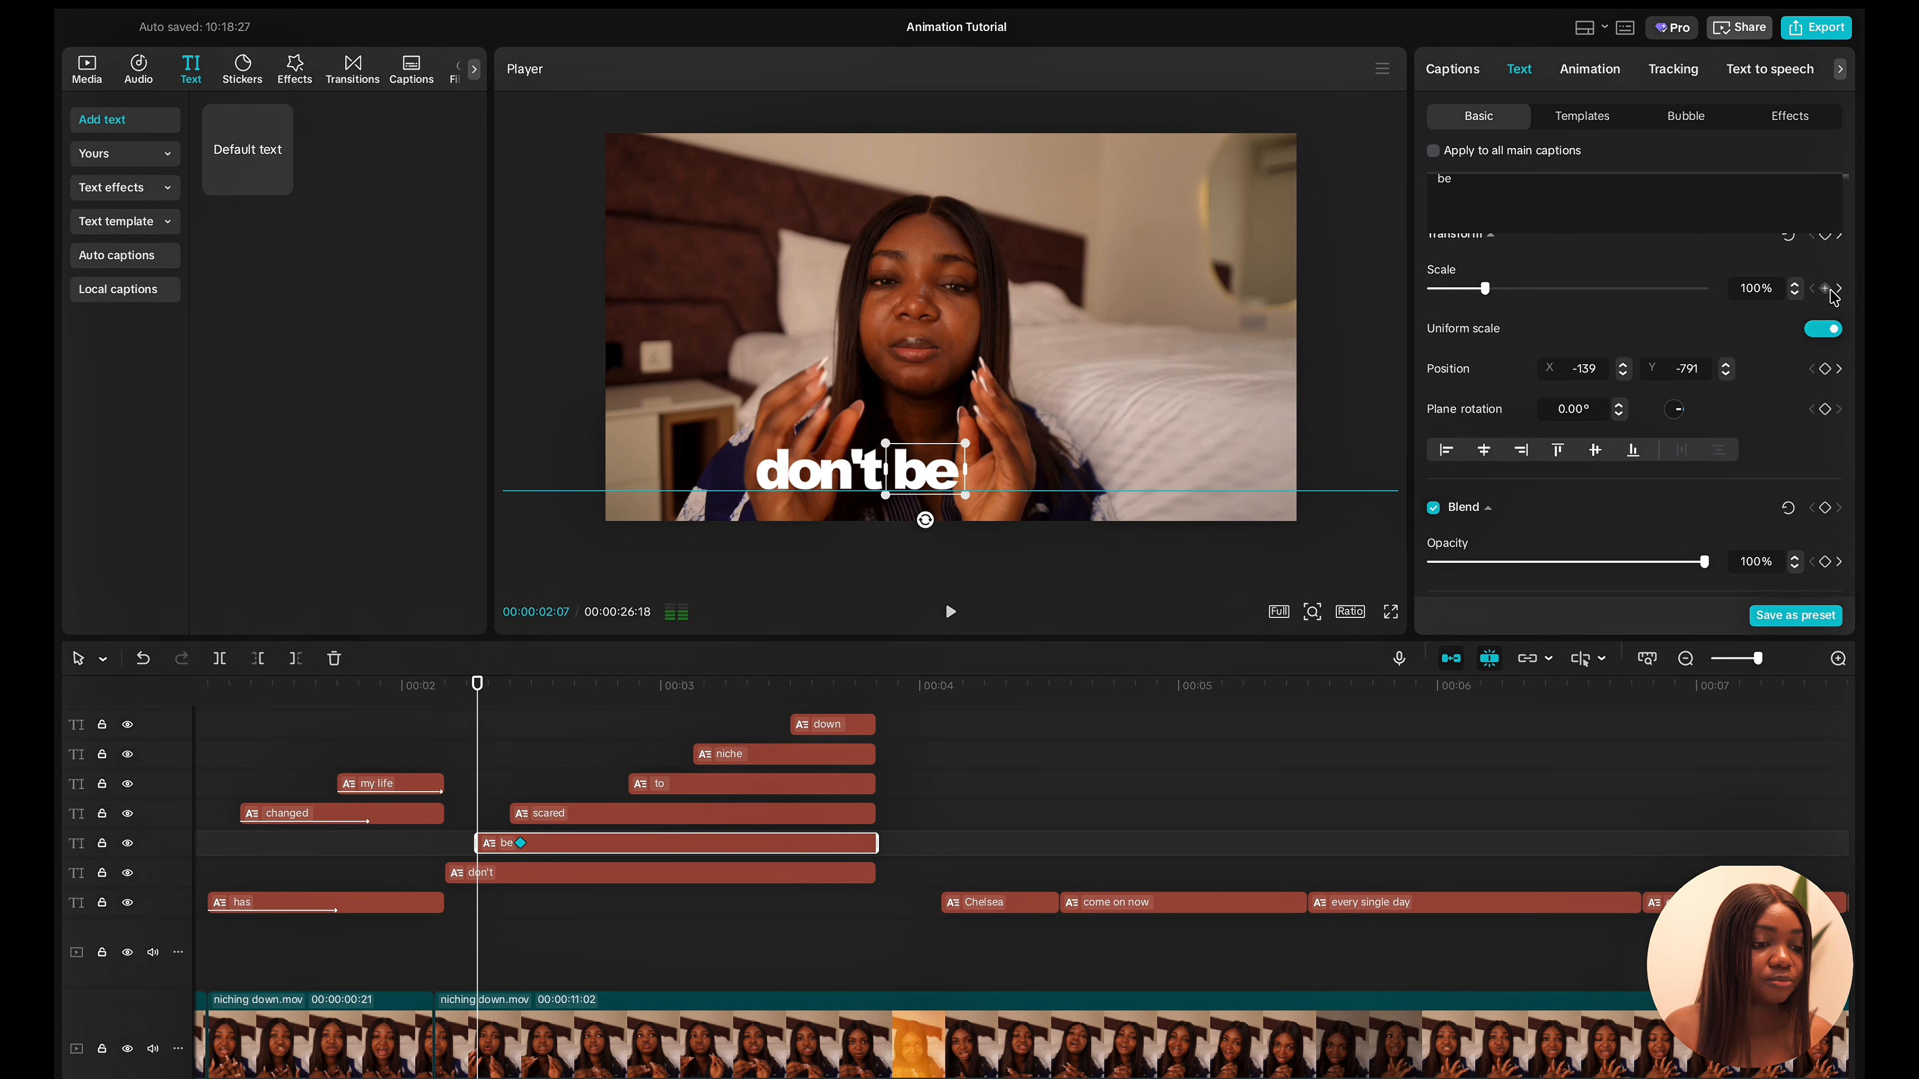
{"action": "left_click", "coordinate": [1827, 369]}
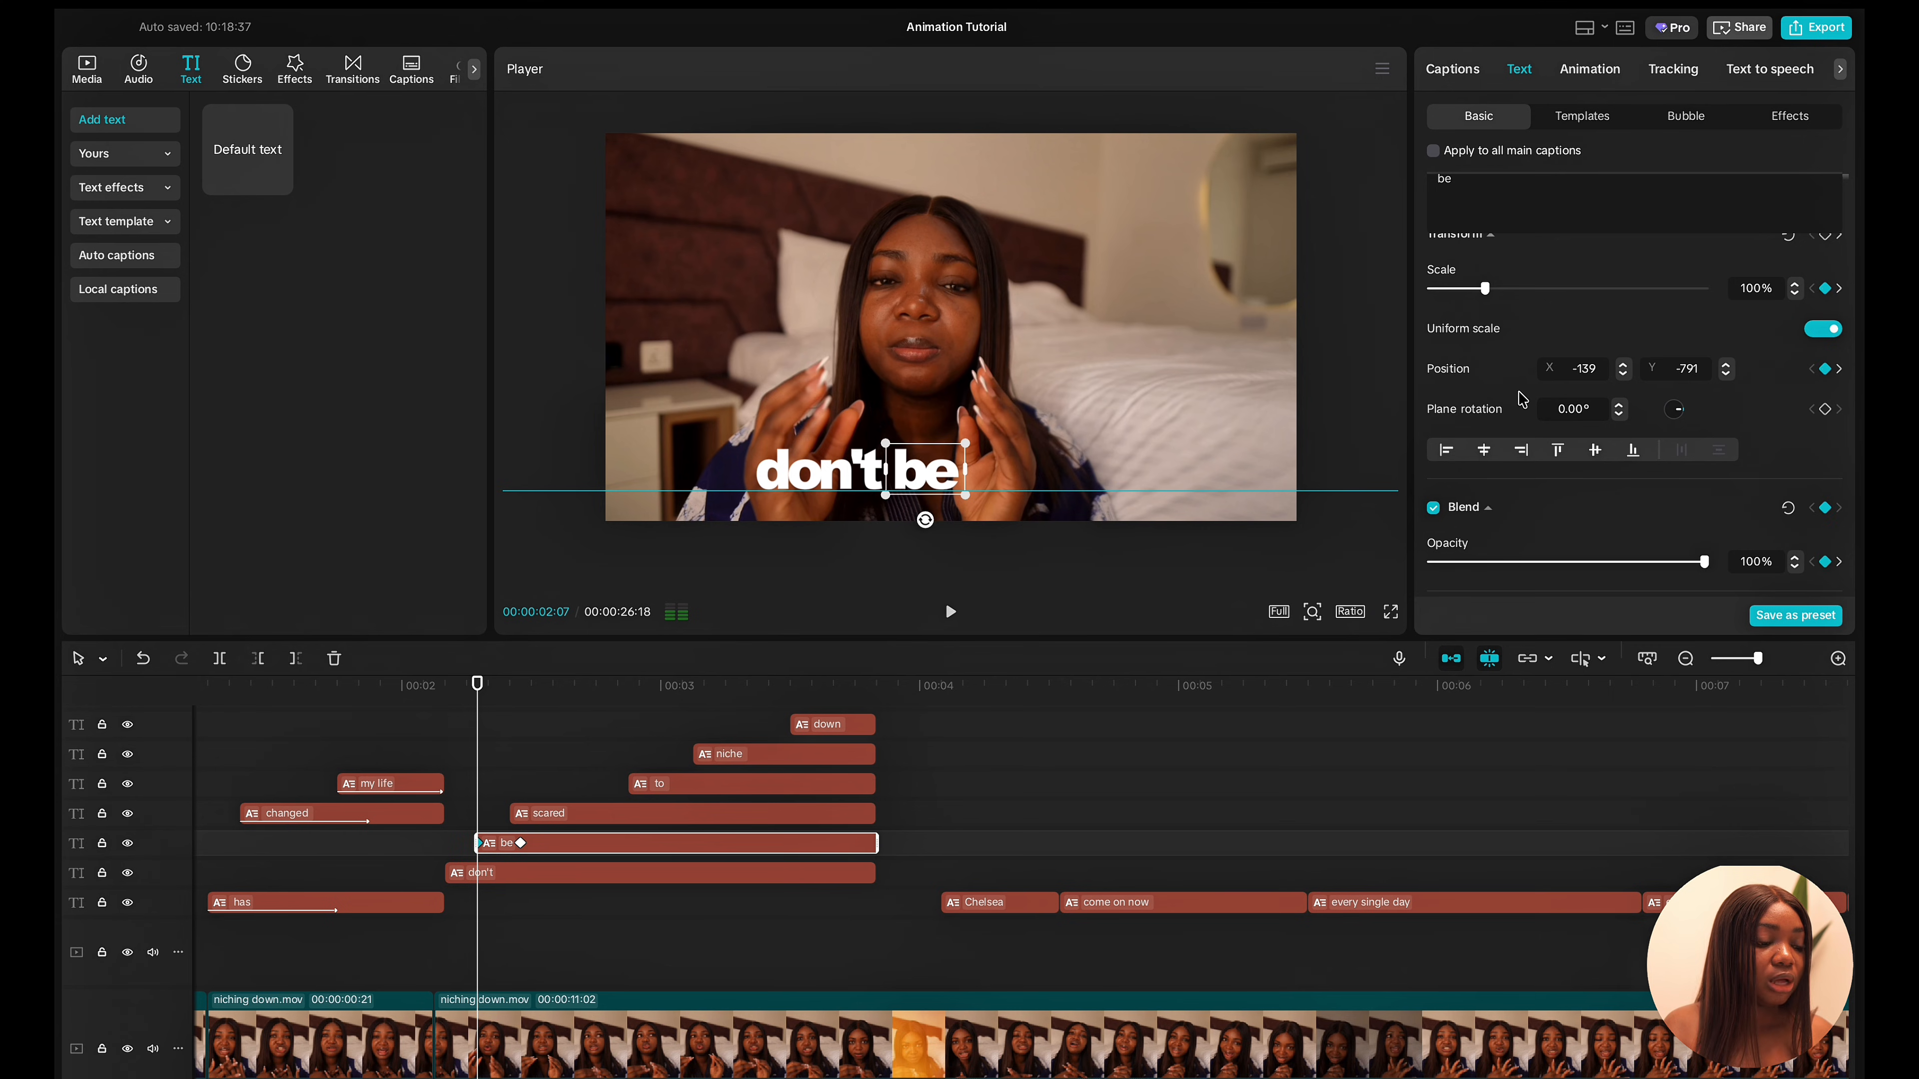
{"action": "left_click_drag", "start_coordinate": [922, 484], "coordinate": [923, 509]}
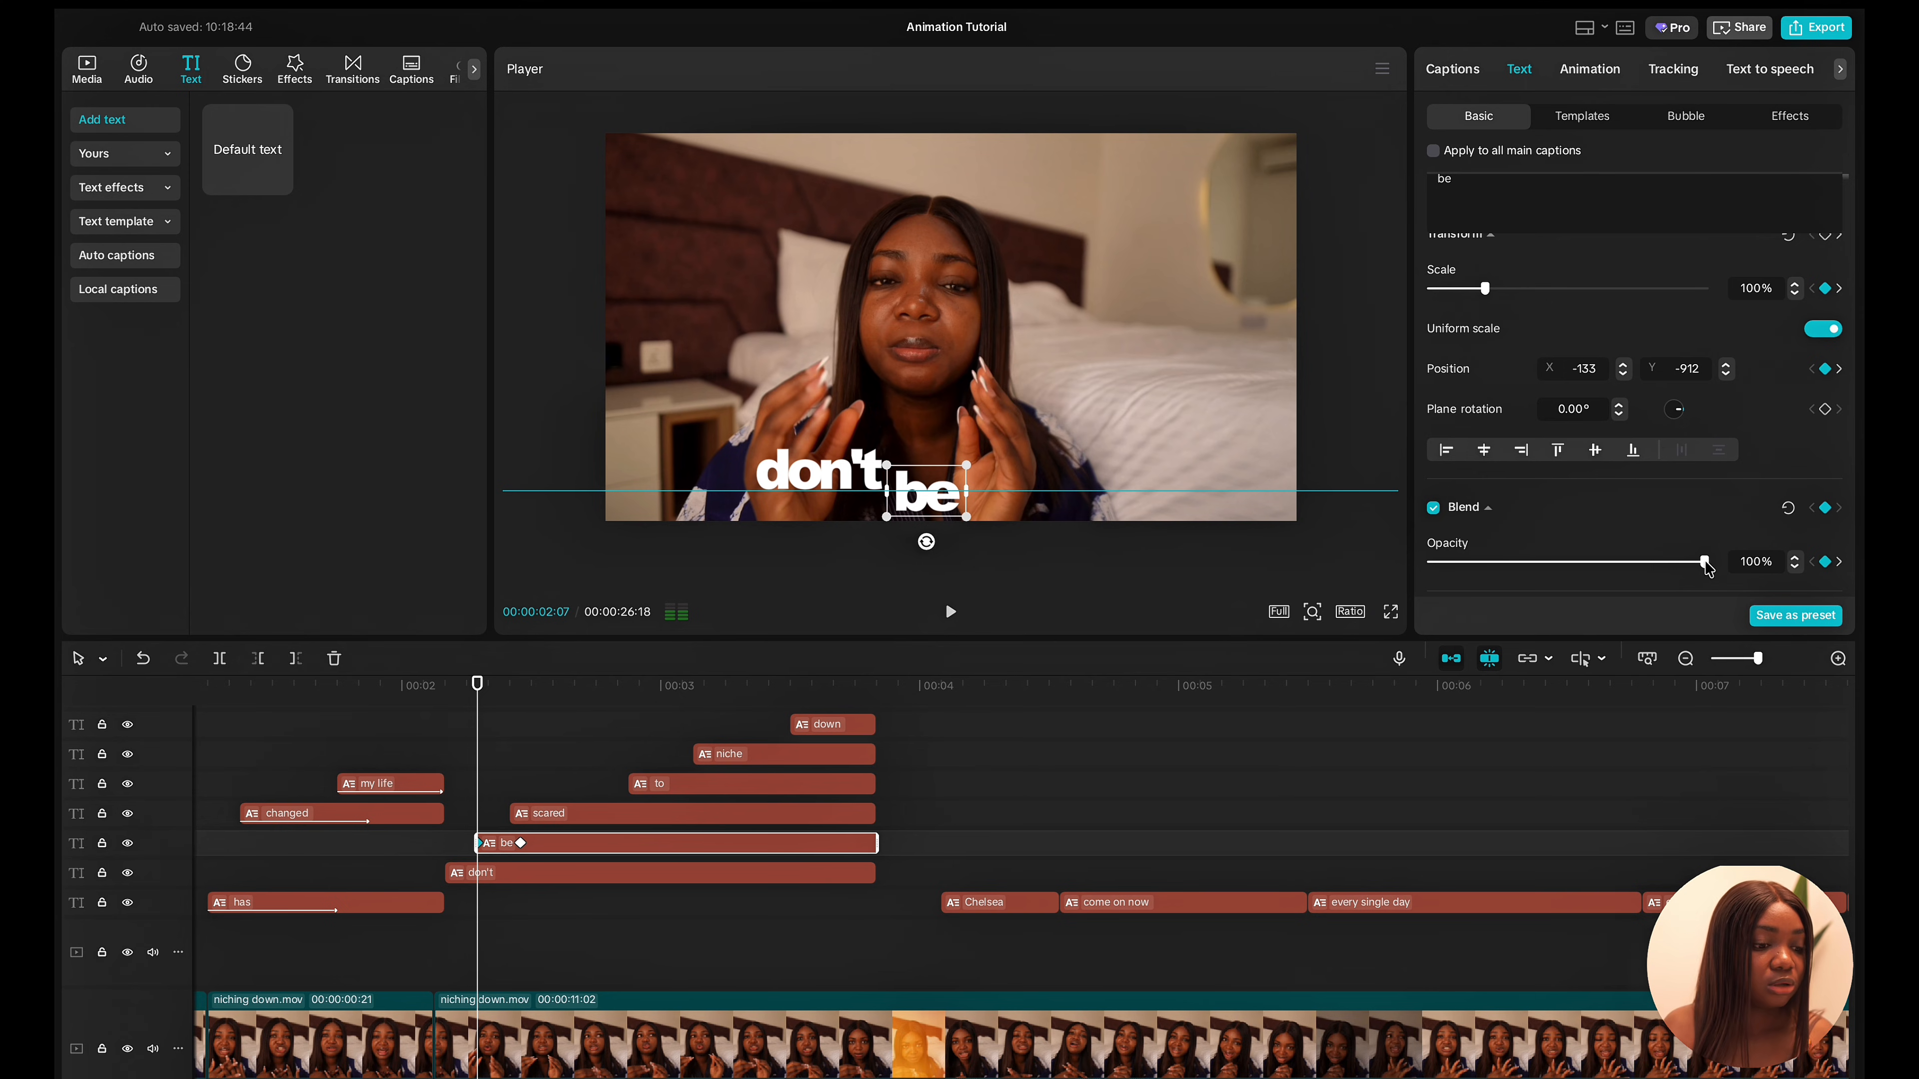
Set the opacity of "be" to 0% at its first keyframe and play back the staggered rise-in.
{"action": "left_click_drag", "start_coordinate": [1704, 563], "coordinate": [1409, 582]}
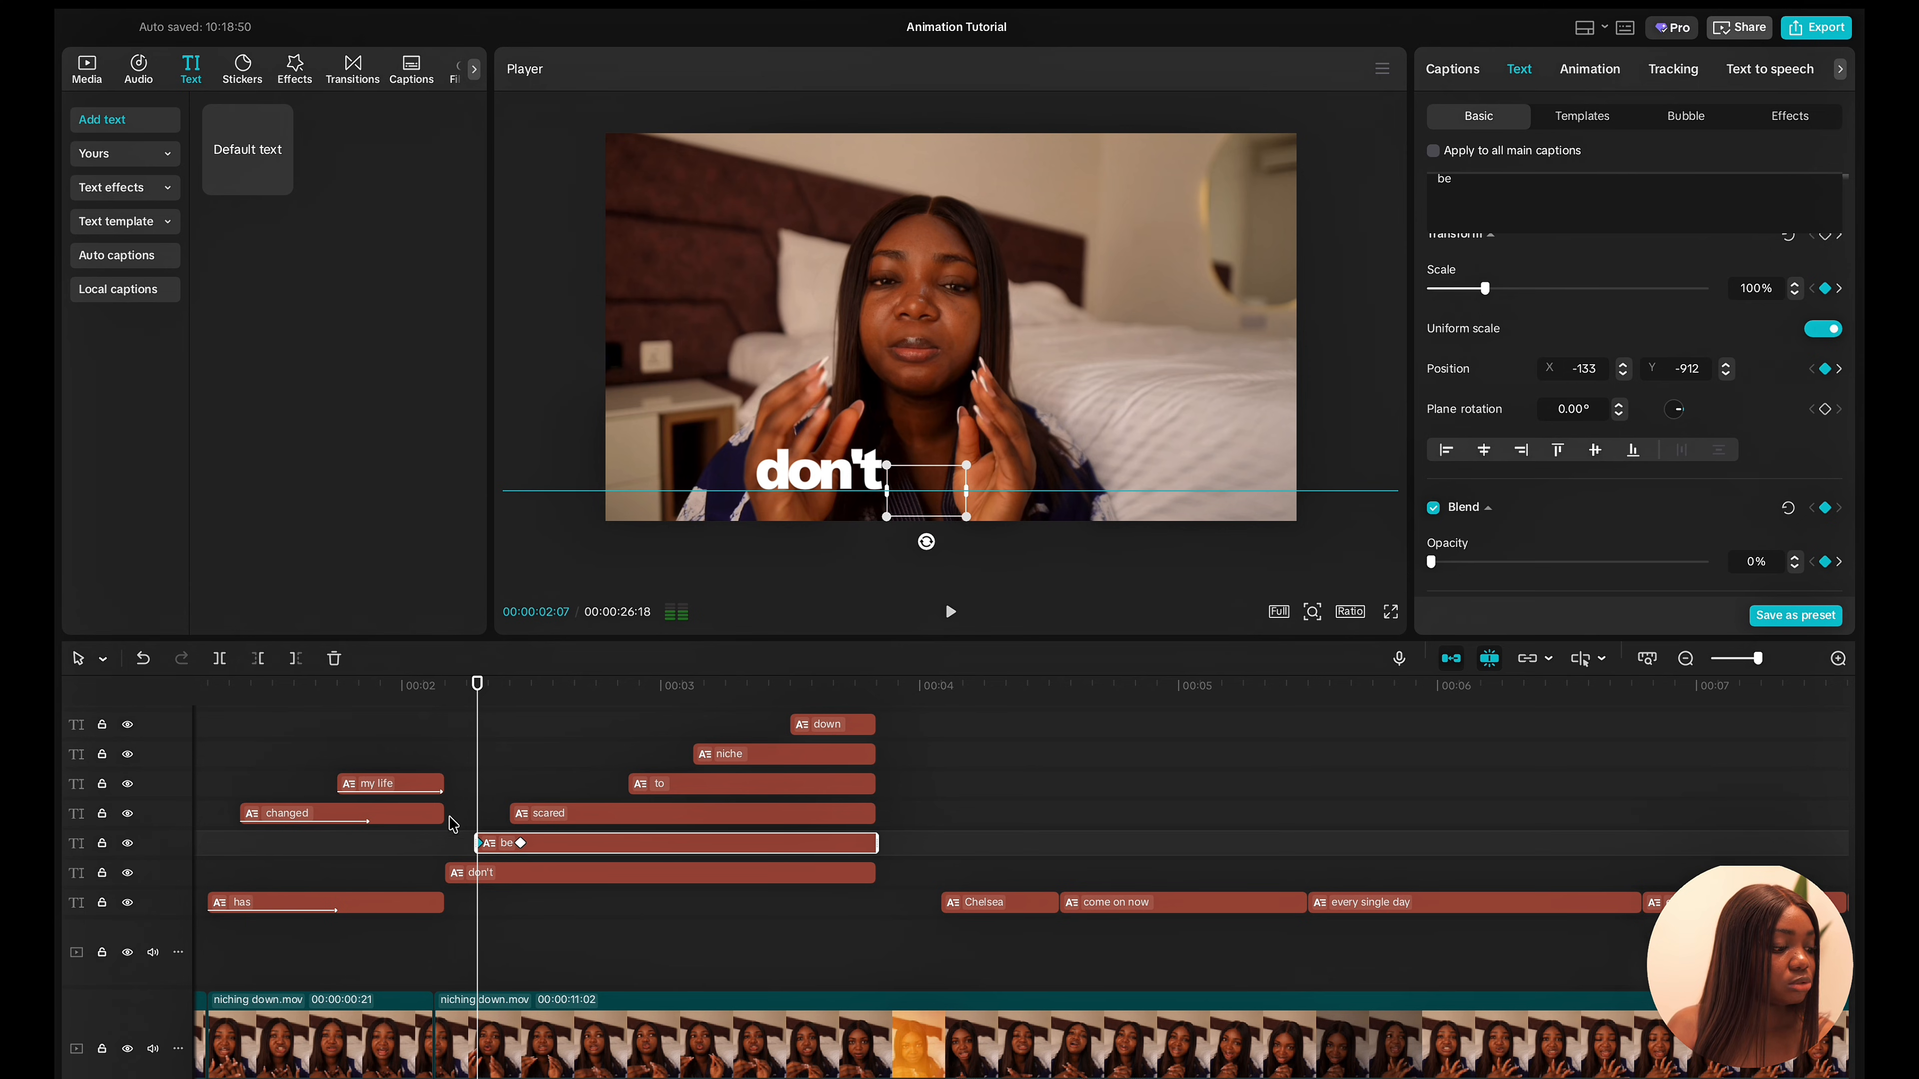
{"action": "left_click", "coordinate": [440, 864]}
{"action": "key", "text": "space"}
{"action": "key", "text": "space"}
{"action": "left_click", "coordinate": [440, 866]}
{"action": "key", "text": "space"}
{"action": "key", "text": "space"}
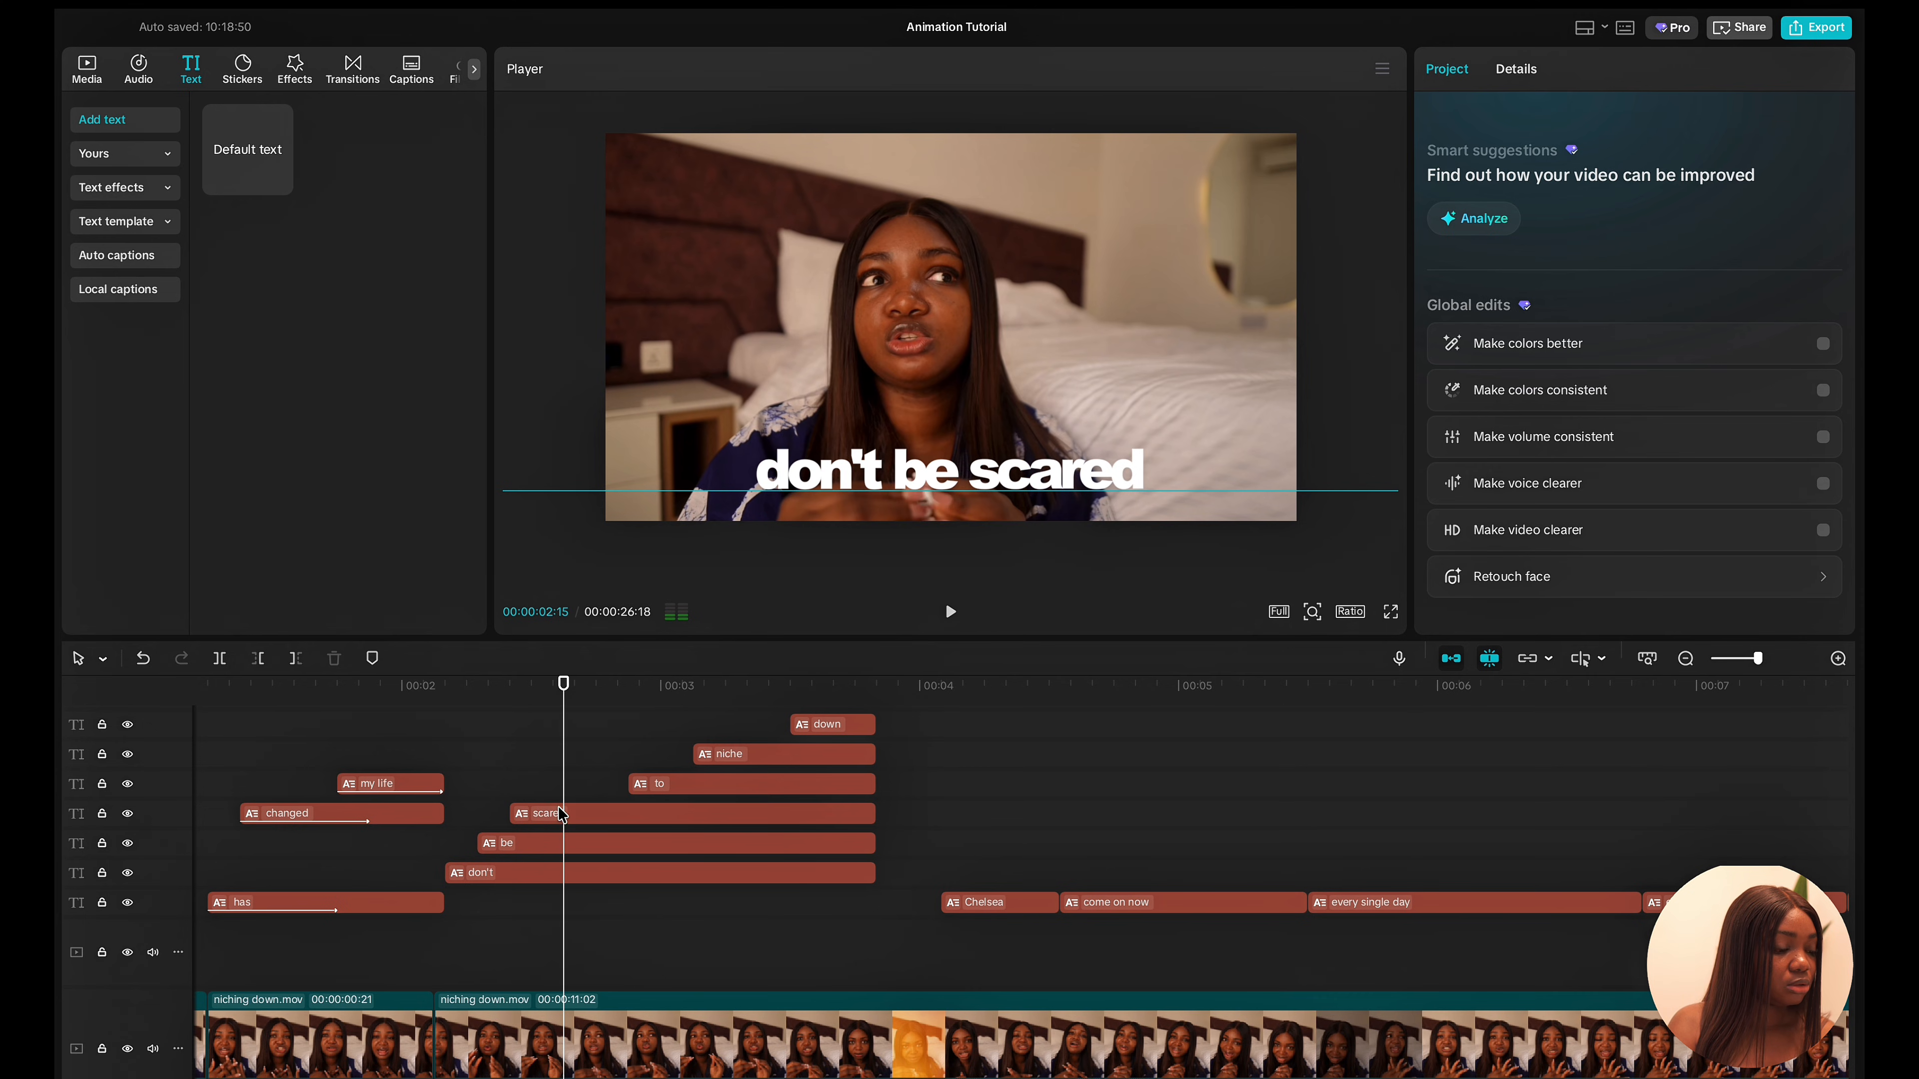
Add scale, position and opacity keyframes to the "scared" caption at 00:00:02:17.
{"action": "left_click", "coordinate": [499, 803]}
{"action": "key", "text": "space"}
{"action": "key", "text": "space"}
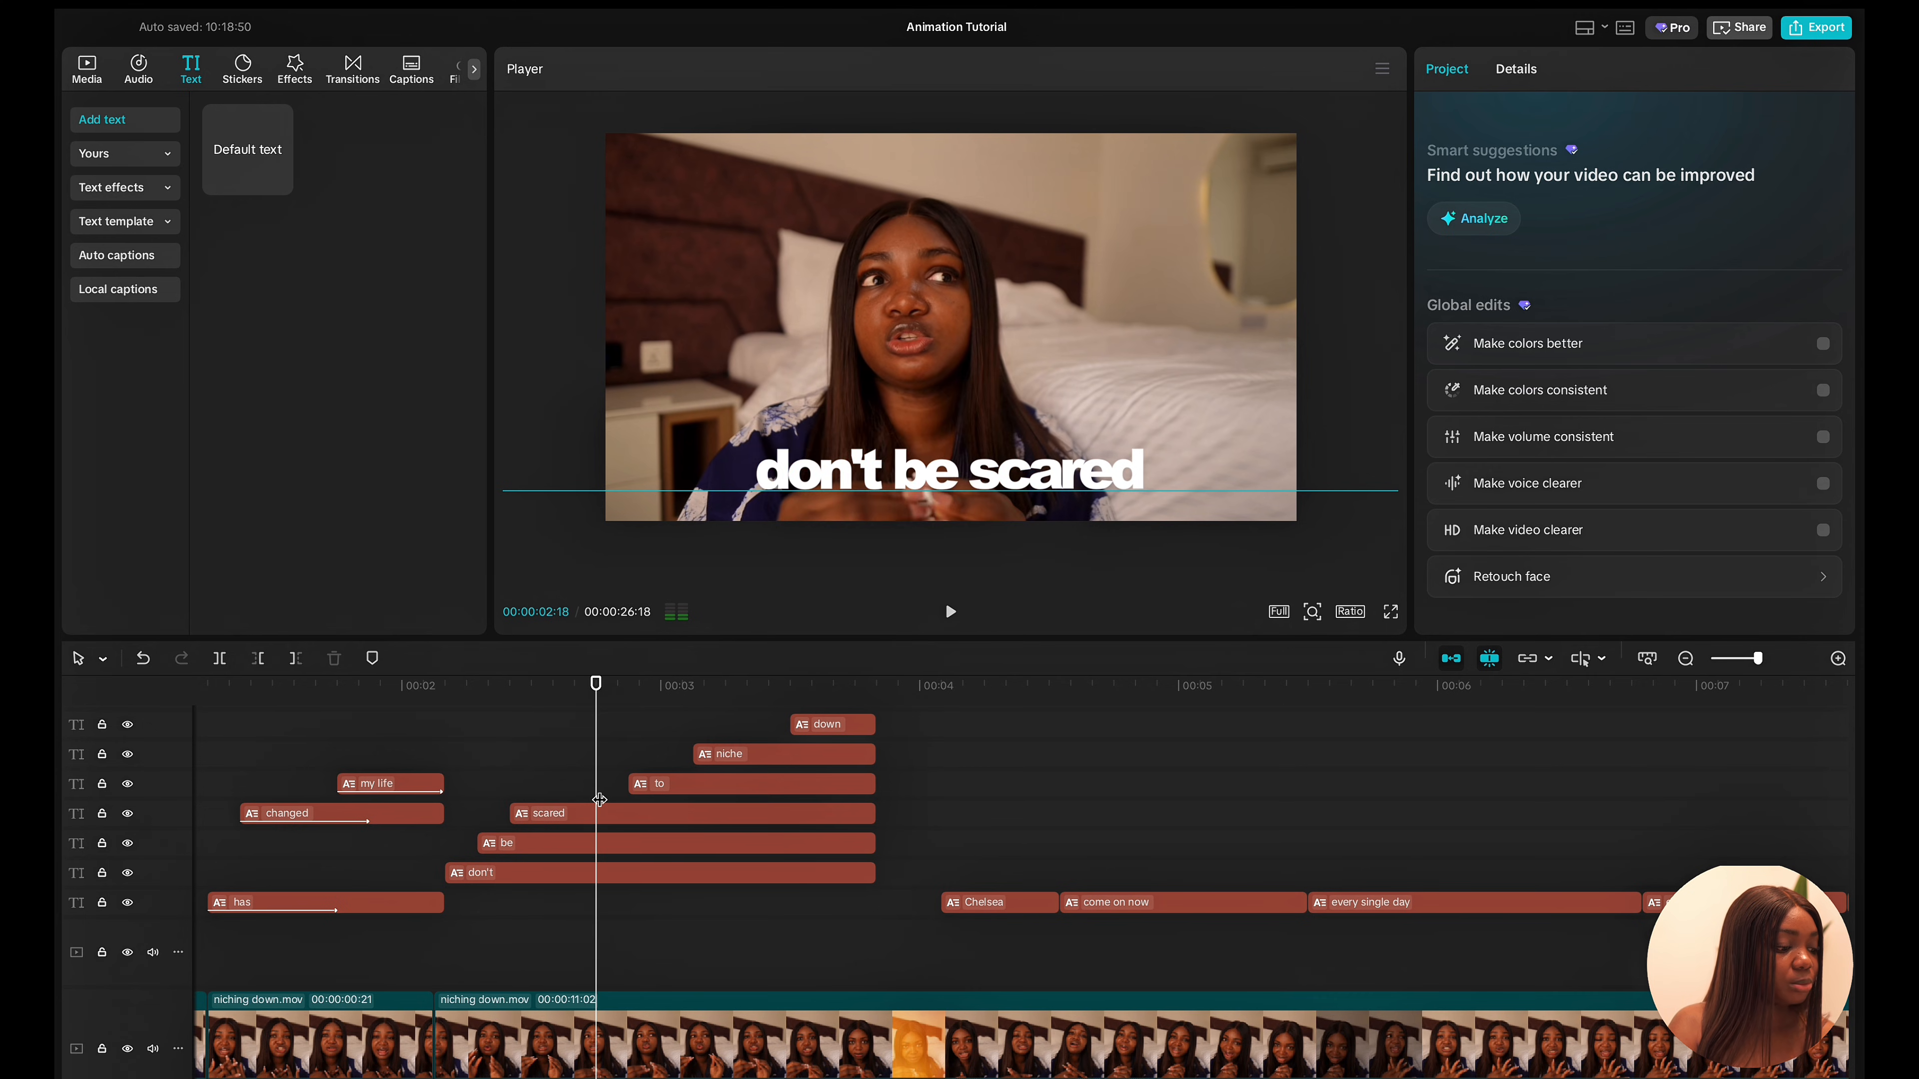
{"action": "left_click", "coordinate": [585, 801]}
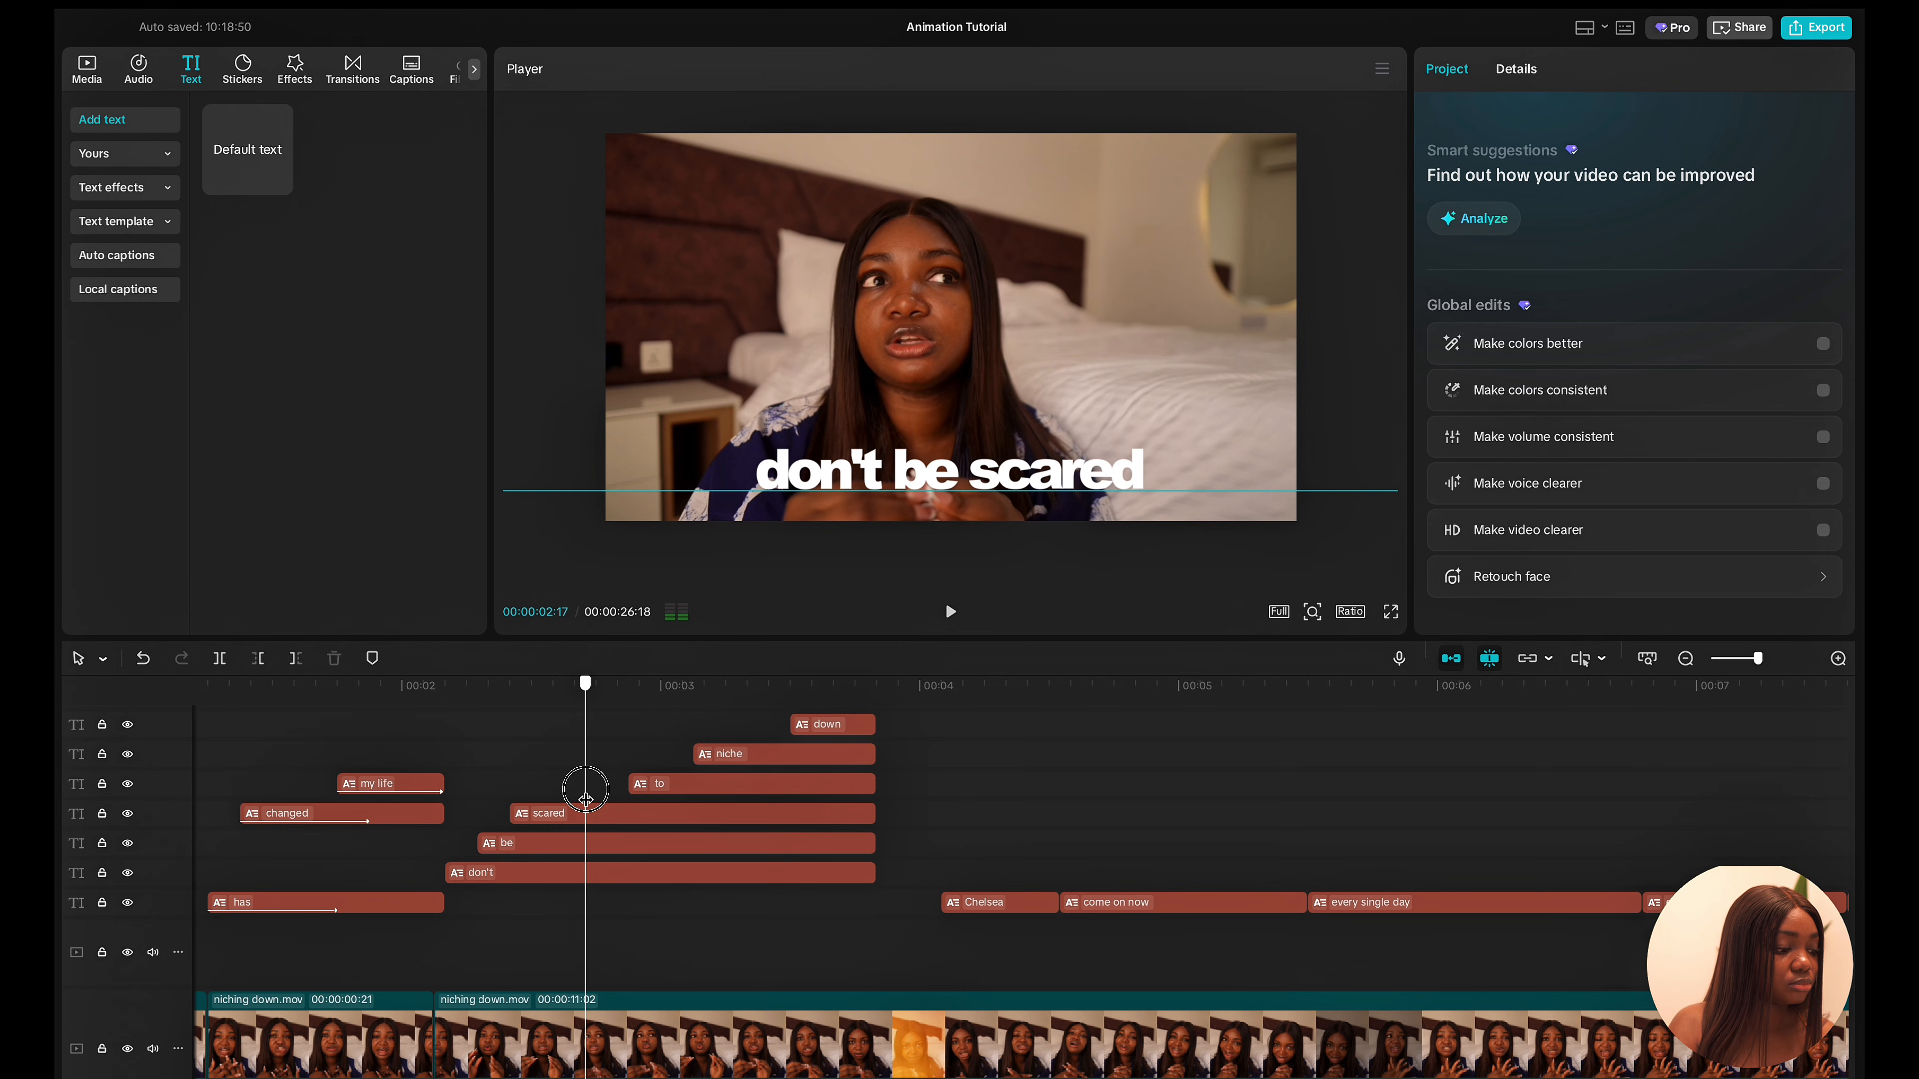
{"action": "left_click", "coordinate": [586, 809]}
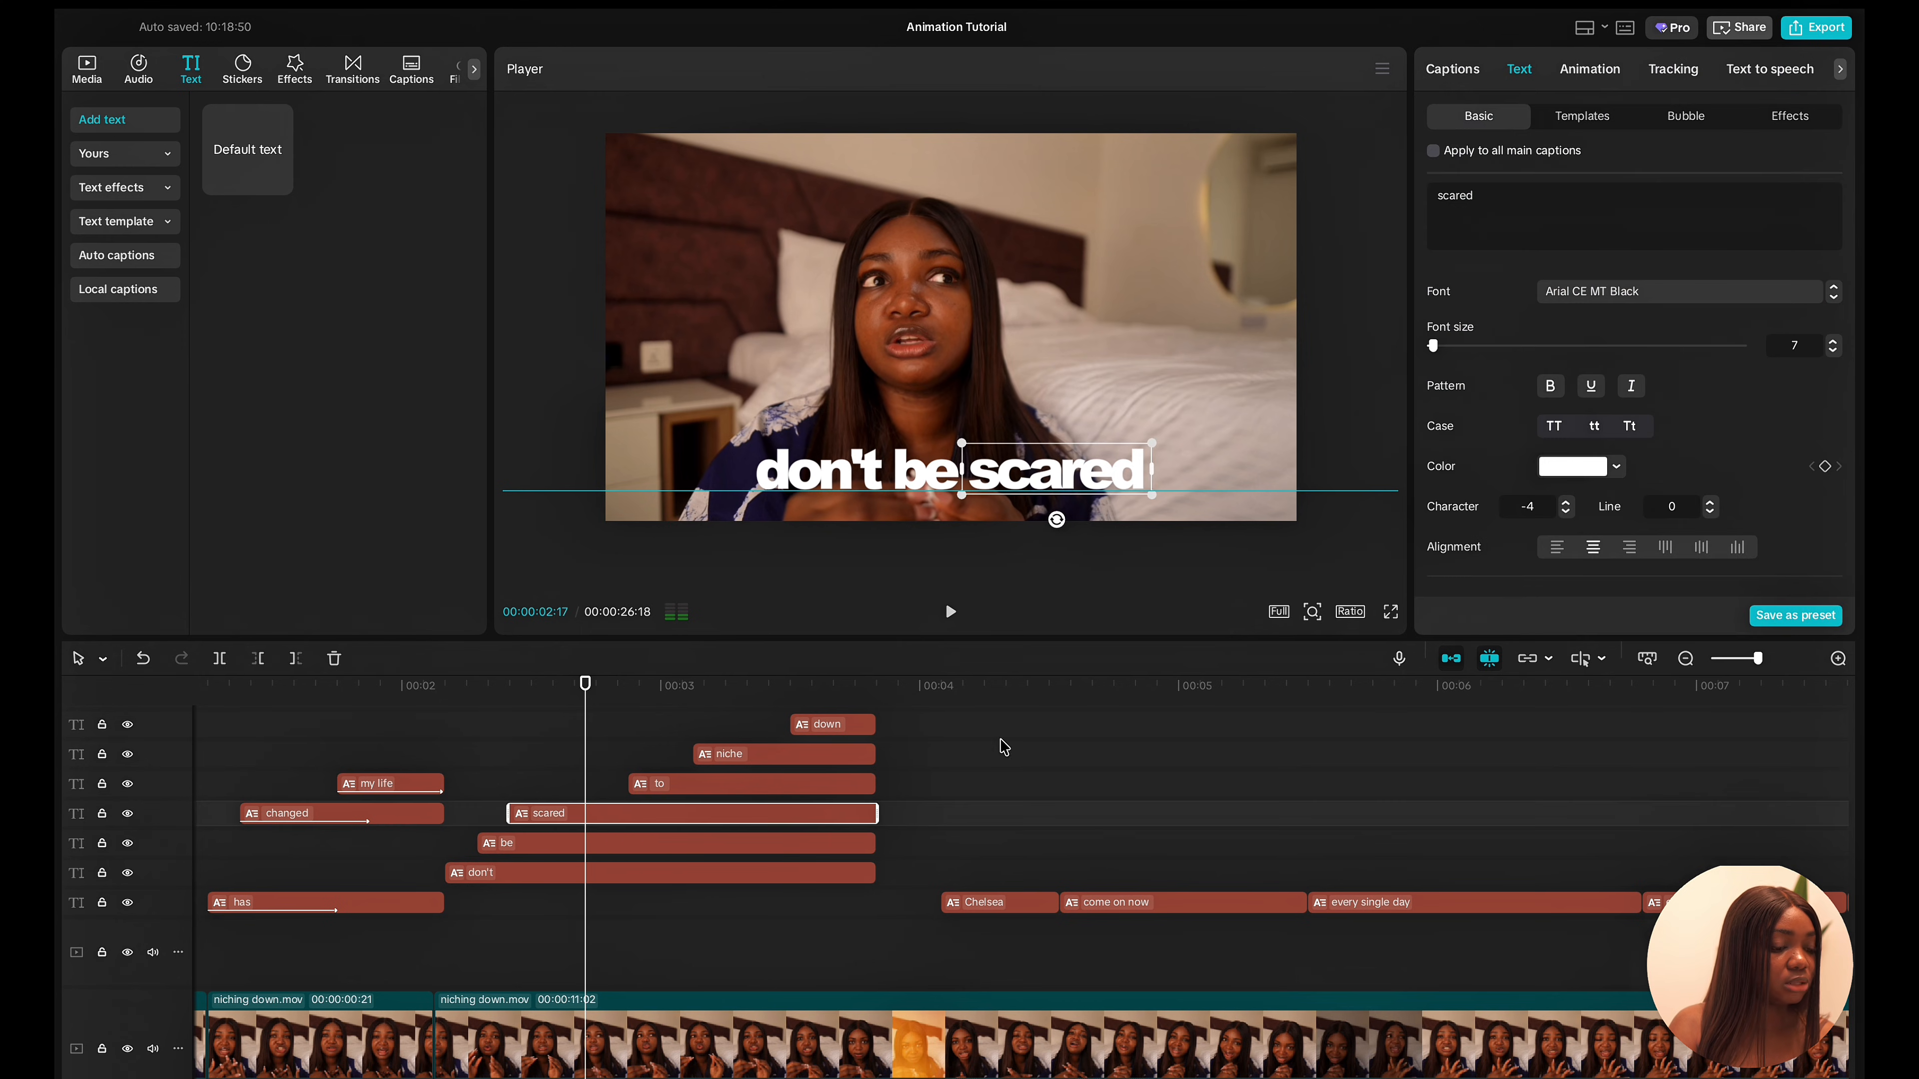
{"action": "scroll", "coordinate": [1584, 578], "scroll_direction": "down", "scroll_amount": 2}
{"action": "scroll", "coordinate": [1584, 578], "scroll_direction": "down", "scroll_amount": 1}
{"action": "left_click", "coordinate": [1825, 398]}
{"action": "scroll", "coordinate": [1827, 396], "scroll_direction": "down", "scroll_amount": 1}
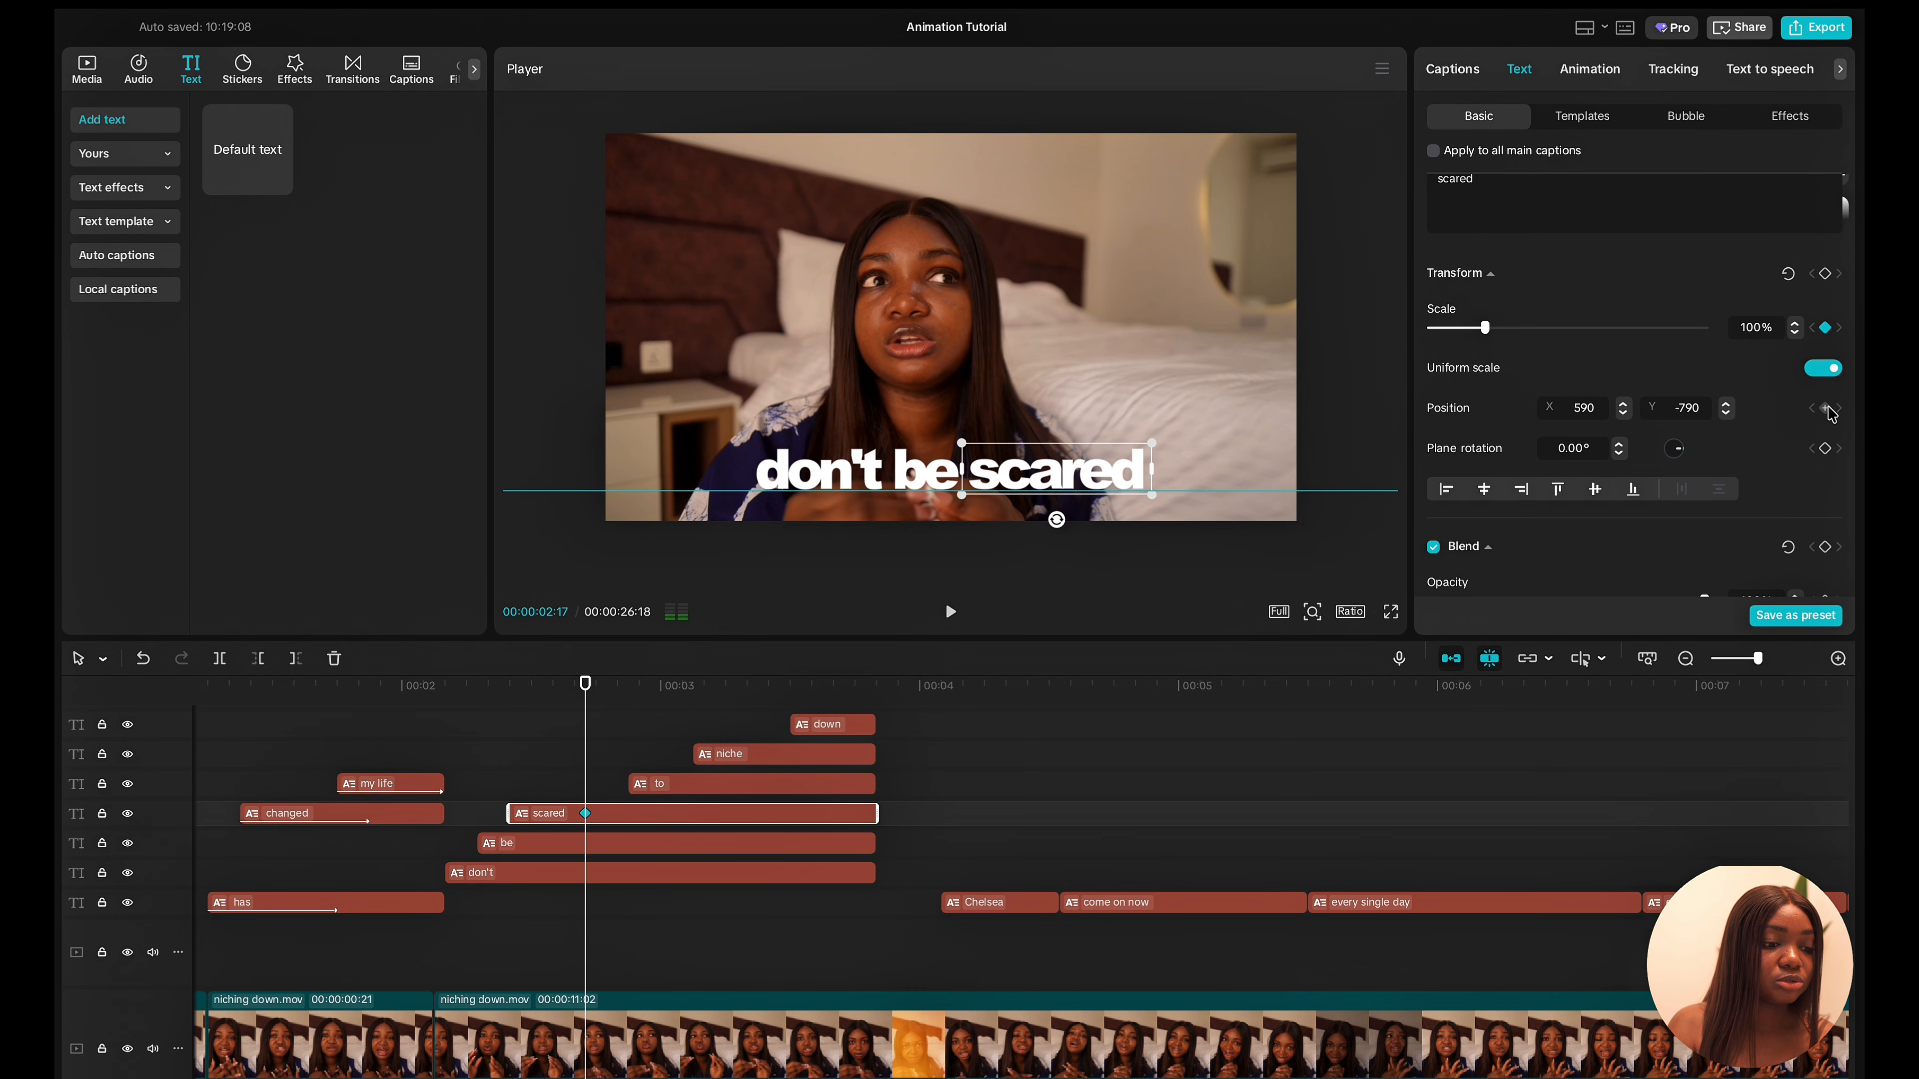
{"action": "left_click", "coordinate": [1827, 410]}
{"action": "scroll", "coordinate": [1832, 414], "scroll_direction": "down", "scroll_amount": 2}
{"action": "left_click", "coordinate": [1825, 494]}
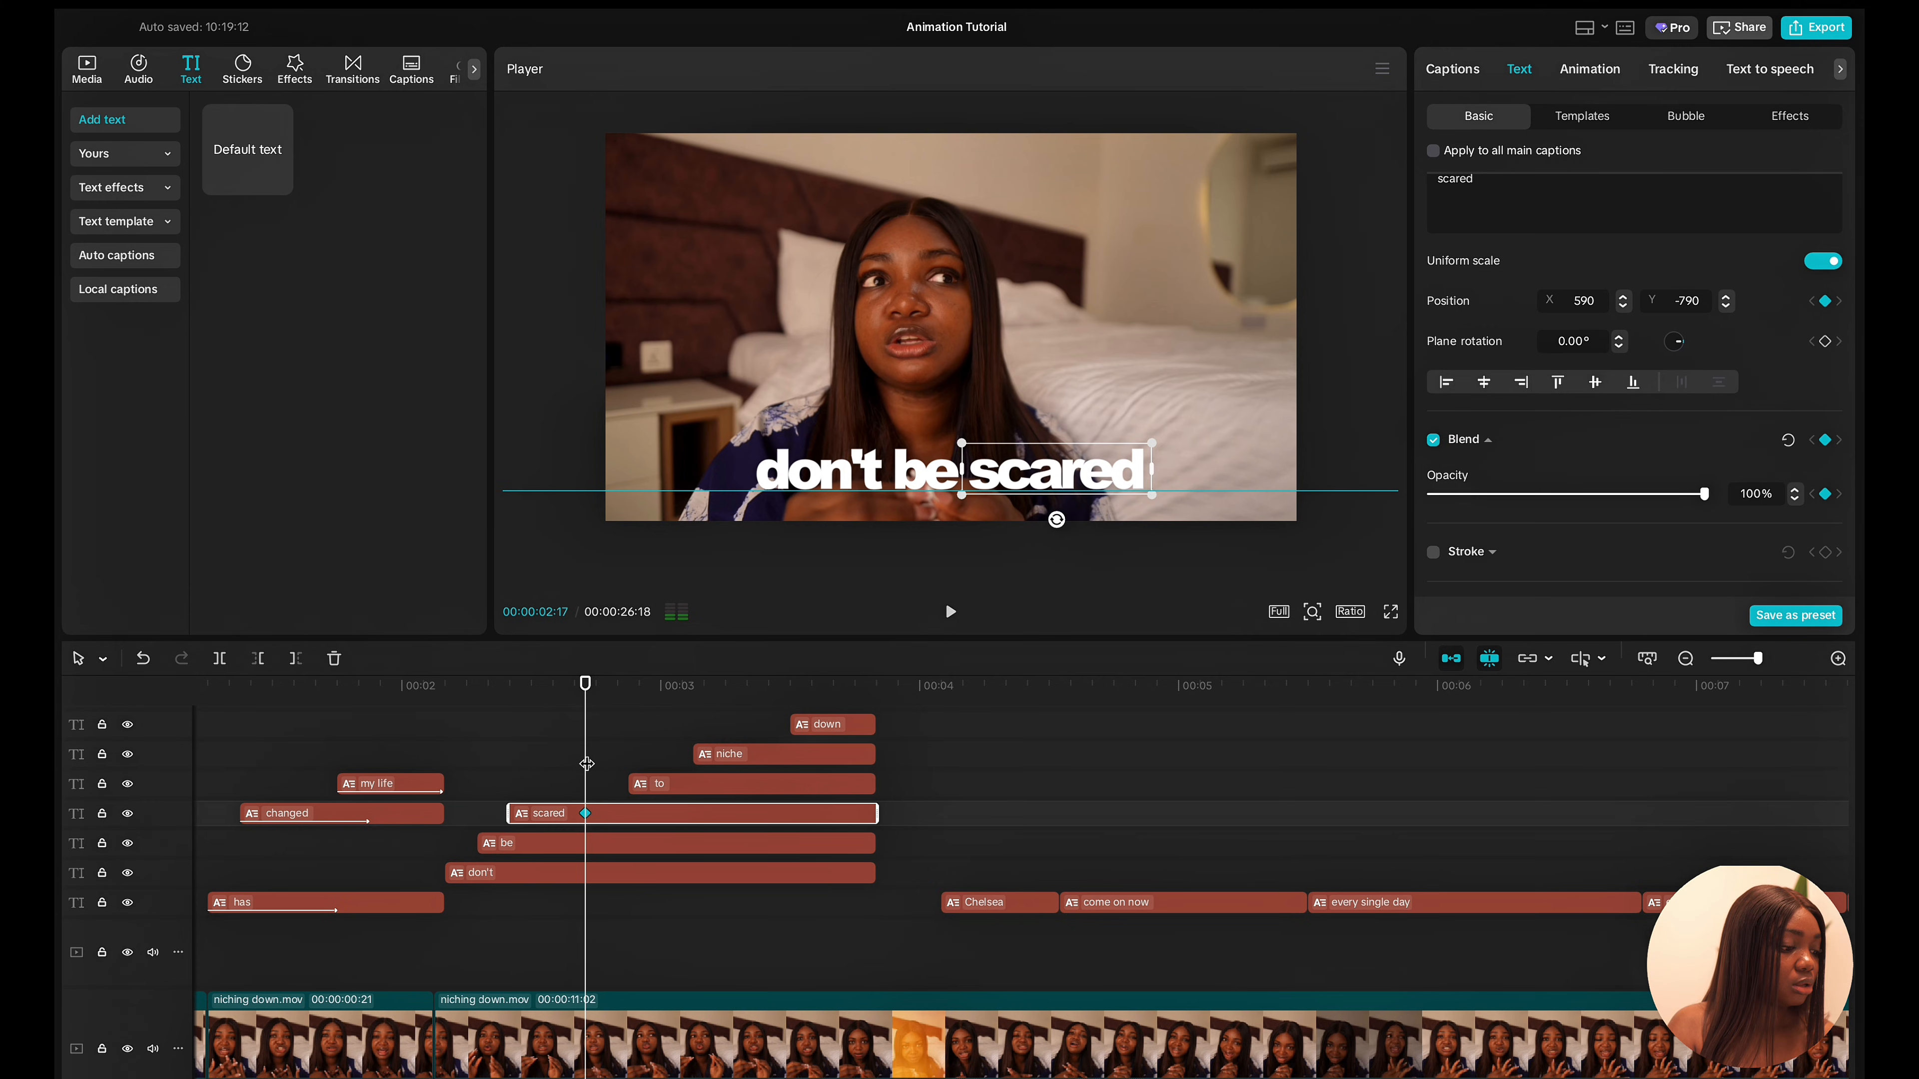
Add scale, position and opacity keyframes to "scared" at 00:00:02:12 and trim the caption to start there.
{"action": "right_click", "coordinate": [517, 758]}
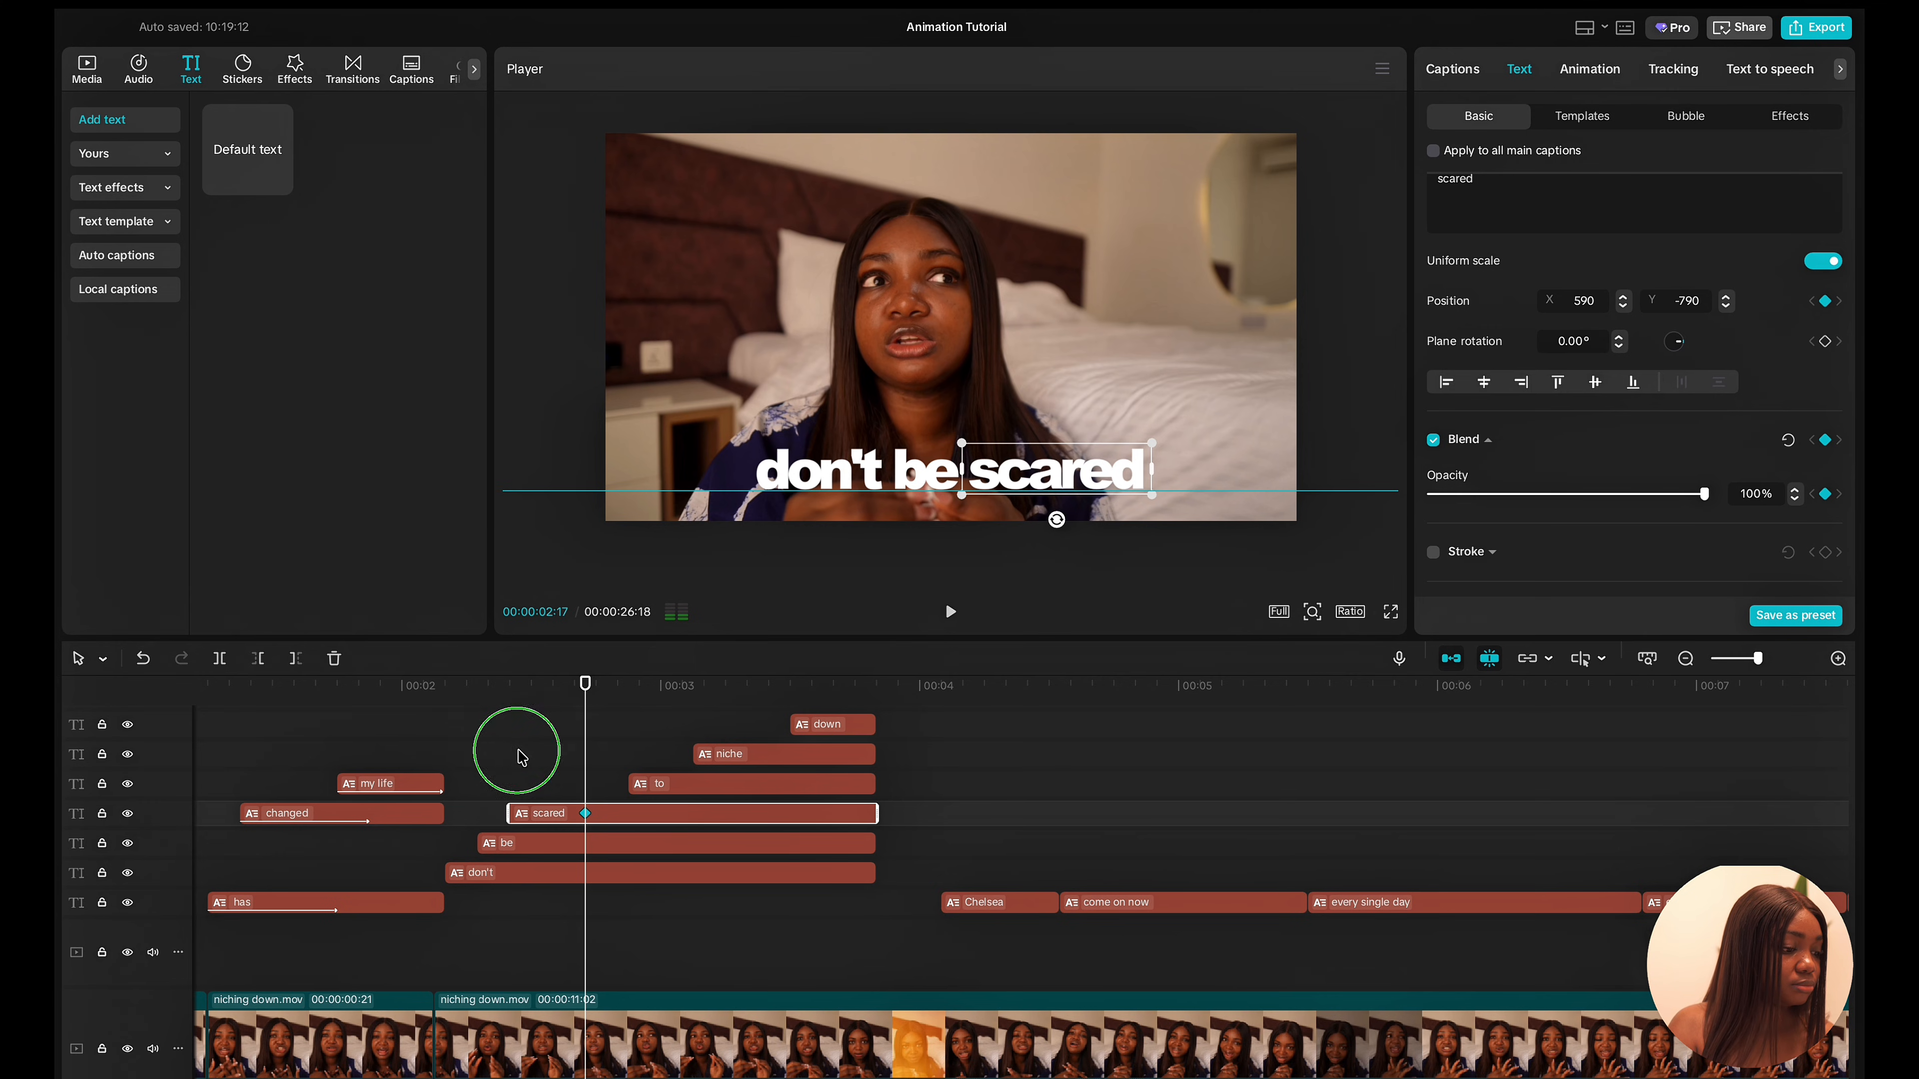
{"action": "left_click", "coordinate": [588, 702]}
{"action": "left_click_drag", "start_coordinate": [585, 694], "coordinate": [529, 704]}
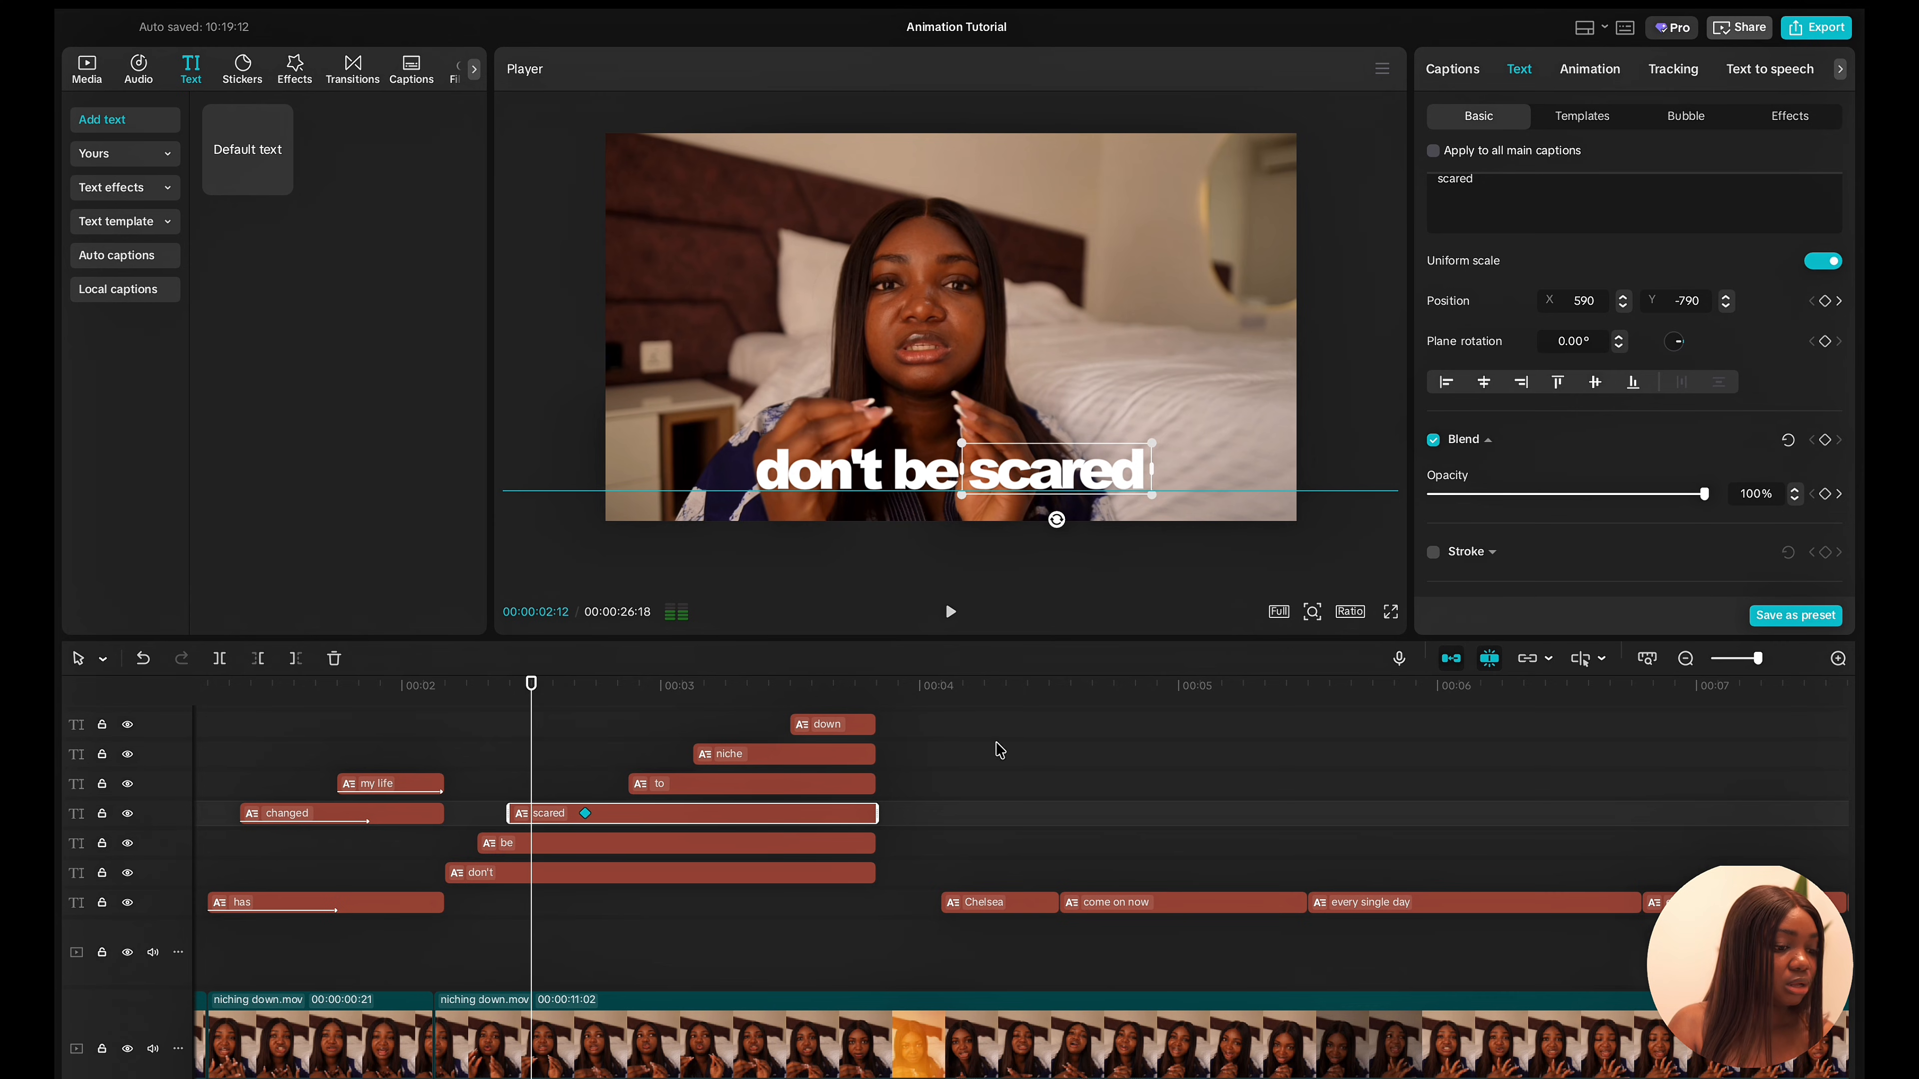
{"action": "scroll", "coordinate": [1741, 410], "scroll_direction": "up", "scroll_amount": 2}
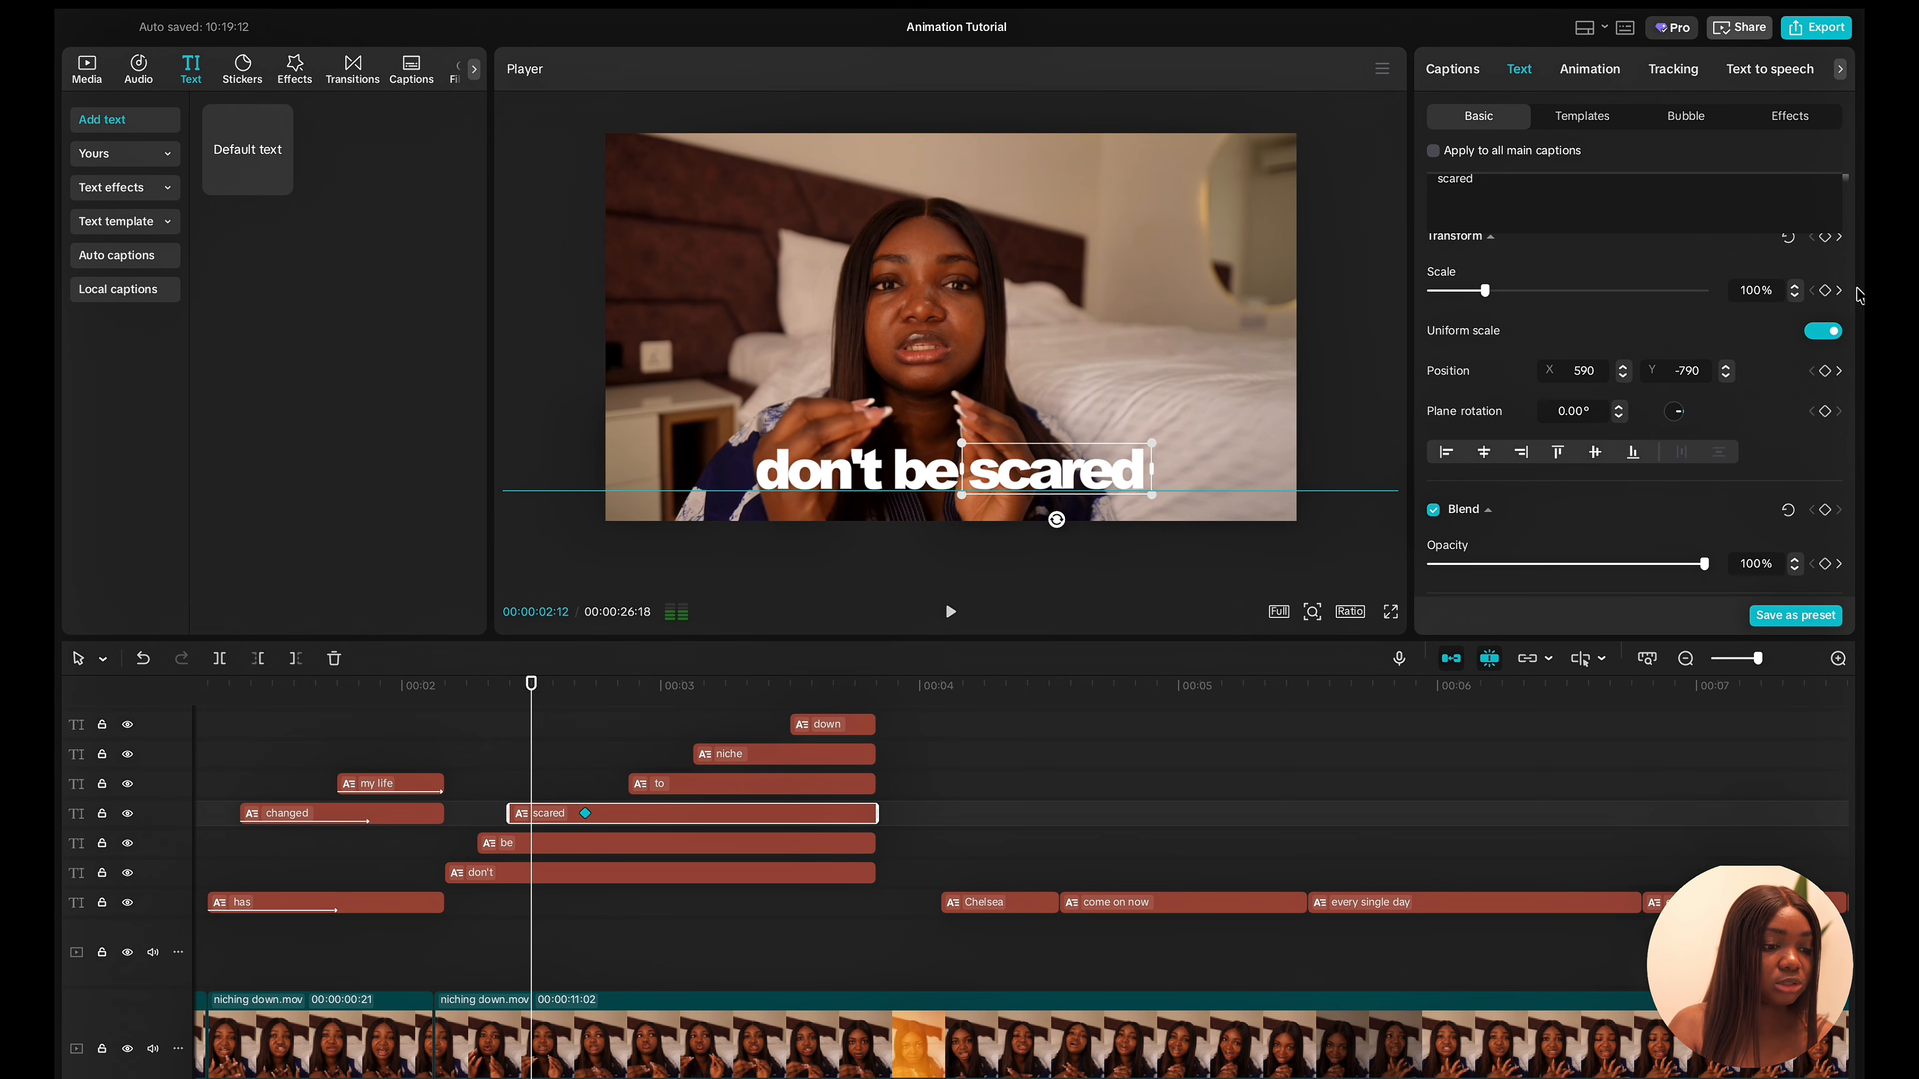
{"action": "left_click", "coordinate": [1824, 290]}
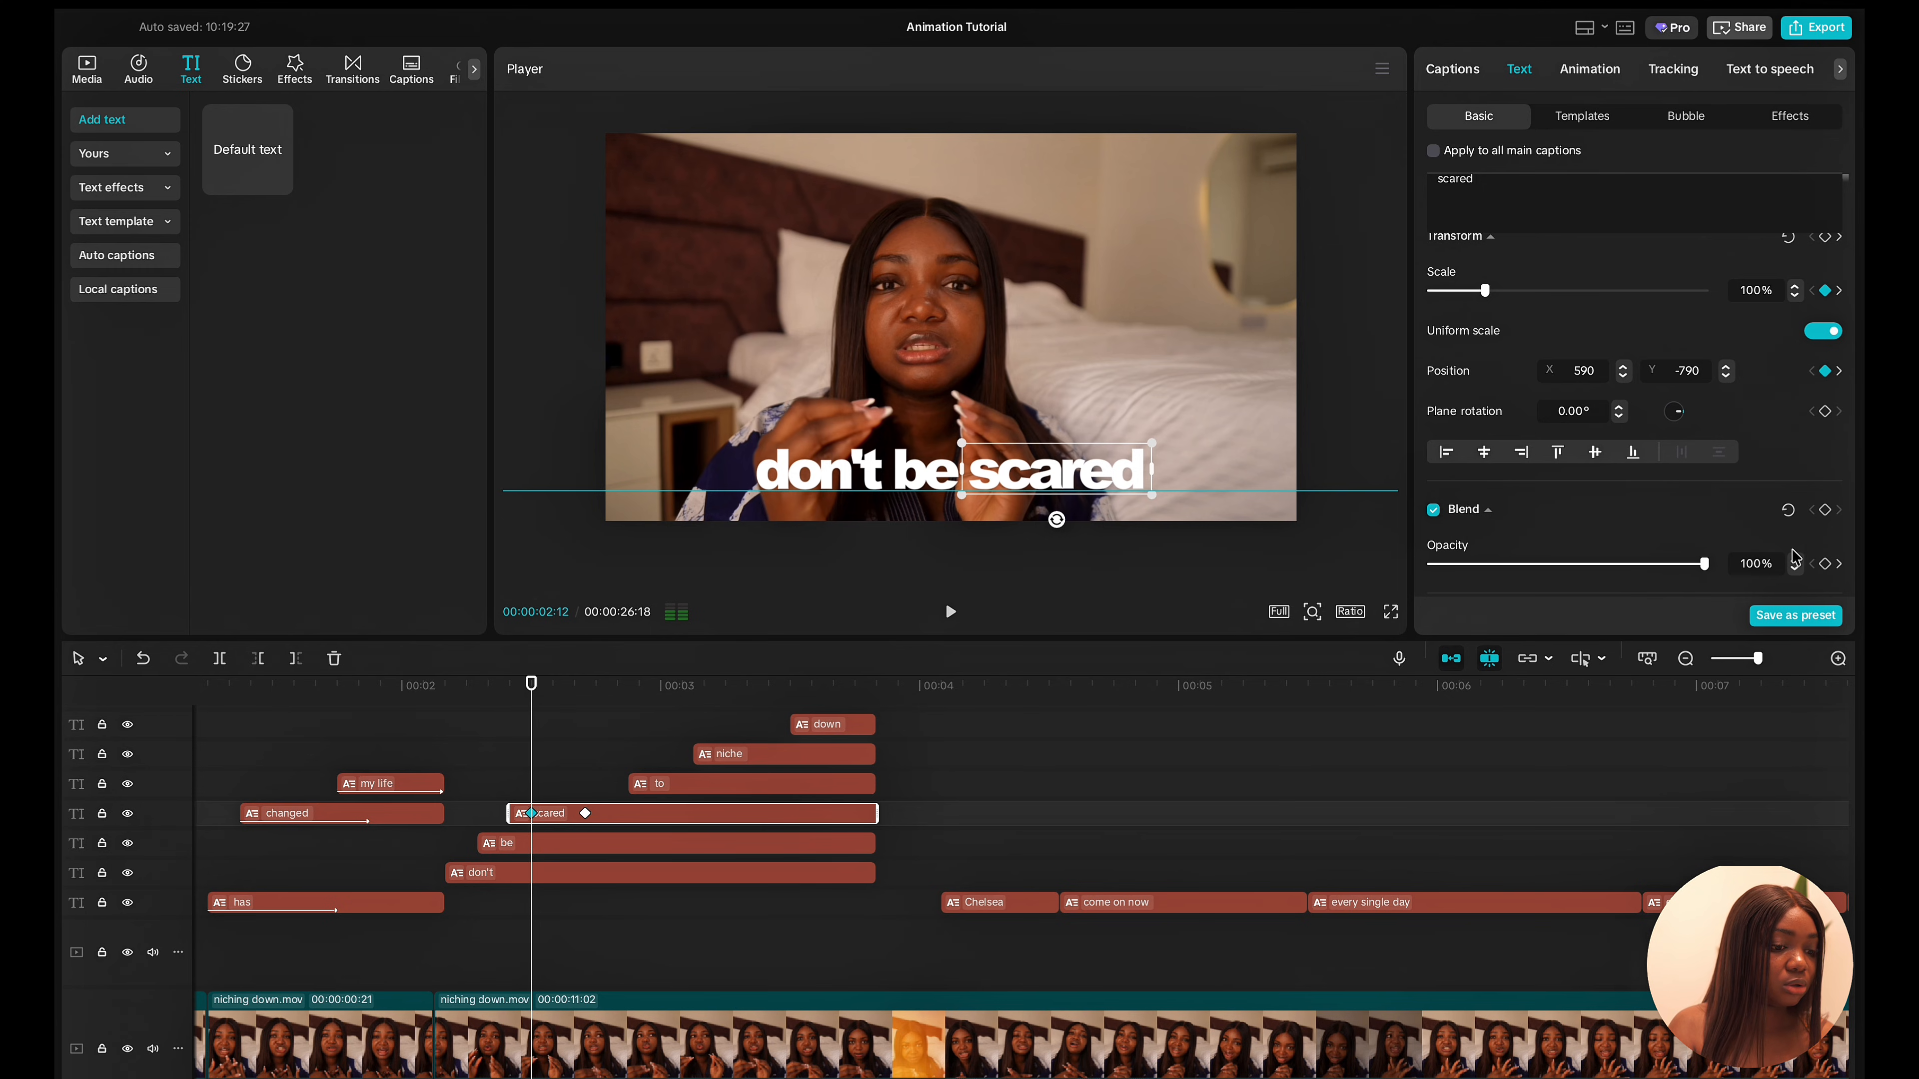
{"action": "left_click", "coordinate": [1824, 564]}
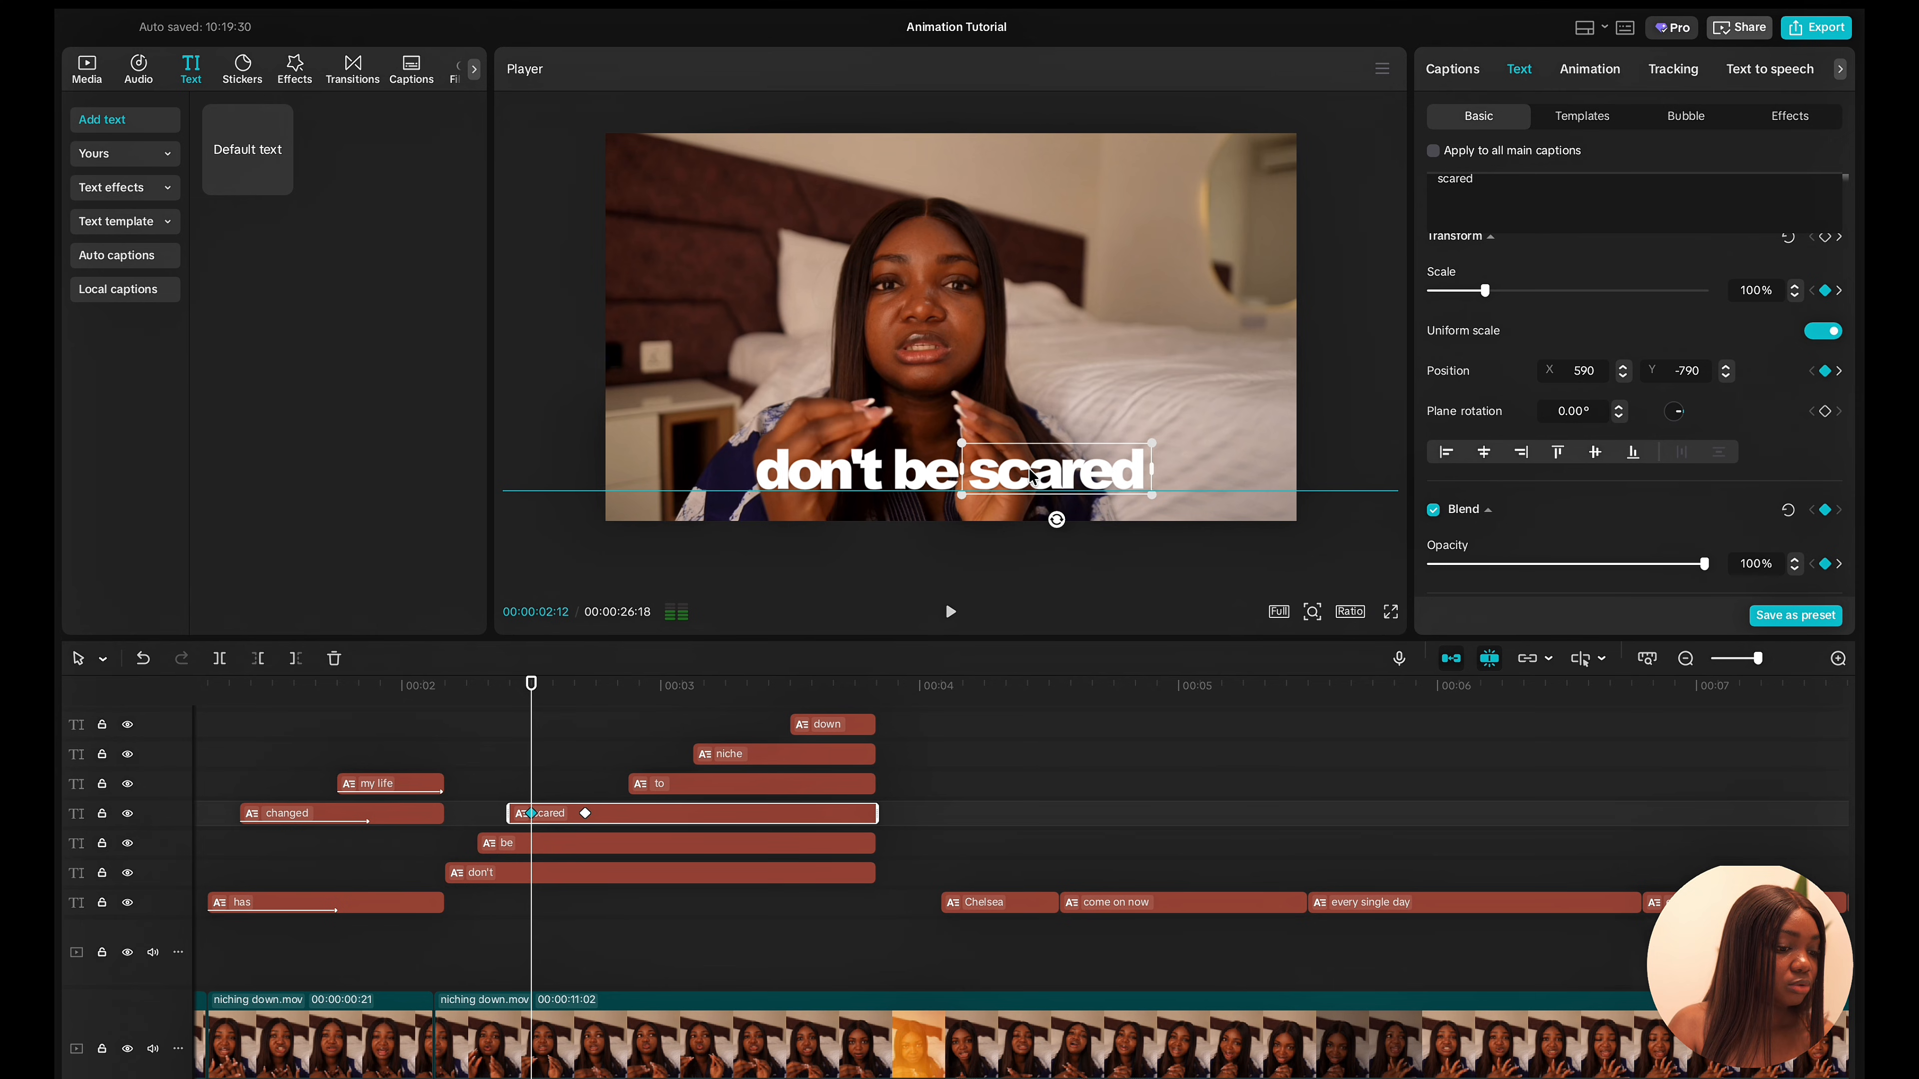
{"action": "left_click_drag", "start_coordinate": [508, 813], "coordinate": [530, 814]}
Lower "scared" to X 572, Y -966 with 0% opacity at its first keyframe, and play back the animation.
{"action": "left_click_drag", "start_coordinate": [1008, 482], "coordinate": [1004, 515]}
{"action": "left_click_drag", "start_coordinate": [1706, 566], "coordinate": [1343, 559]}
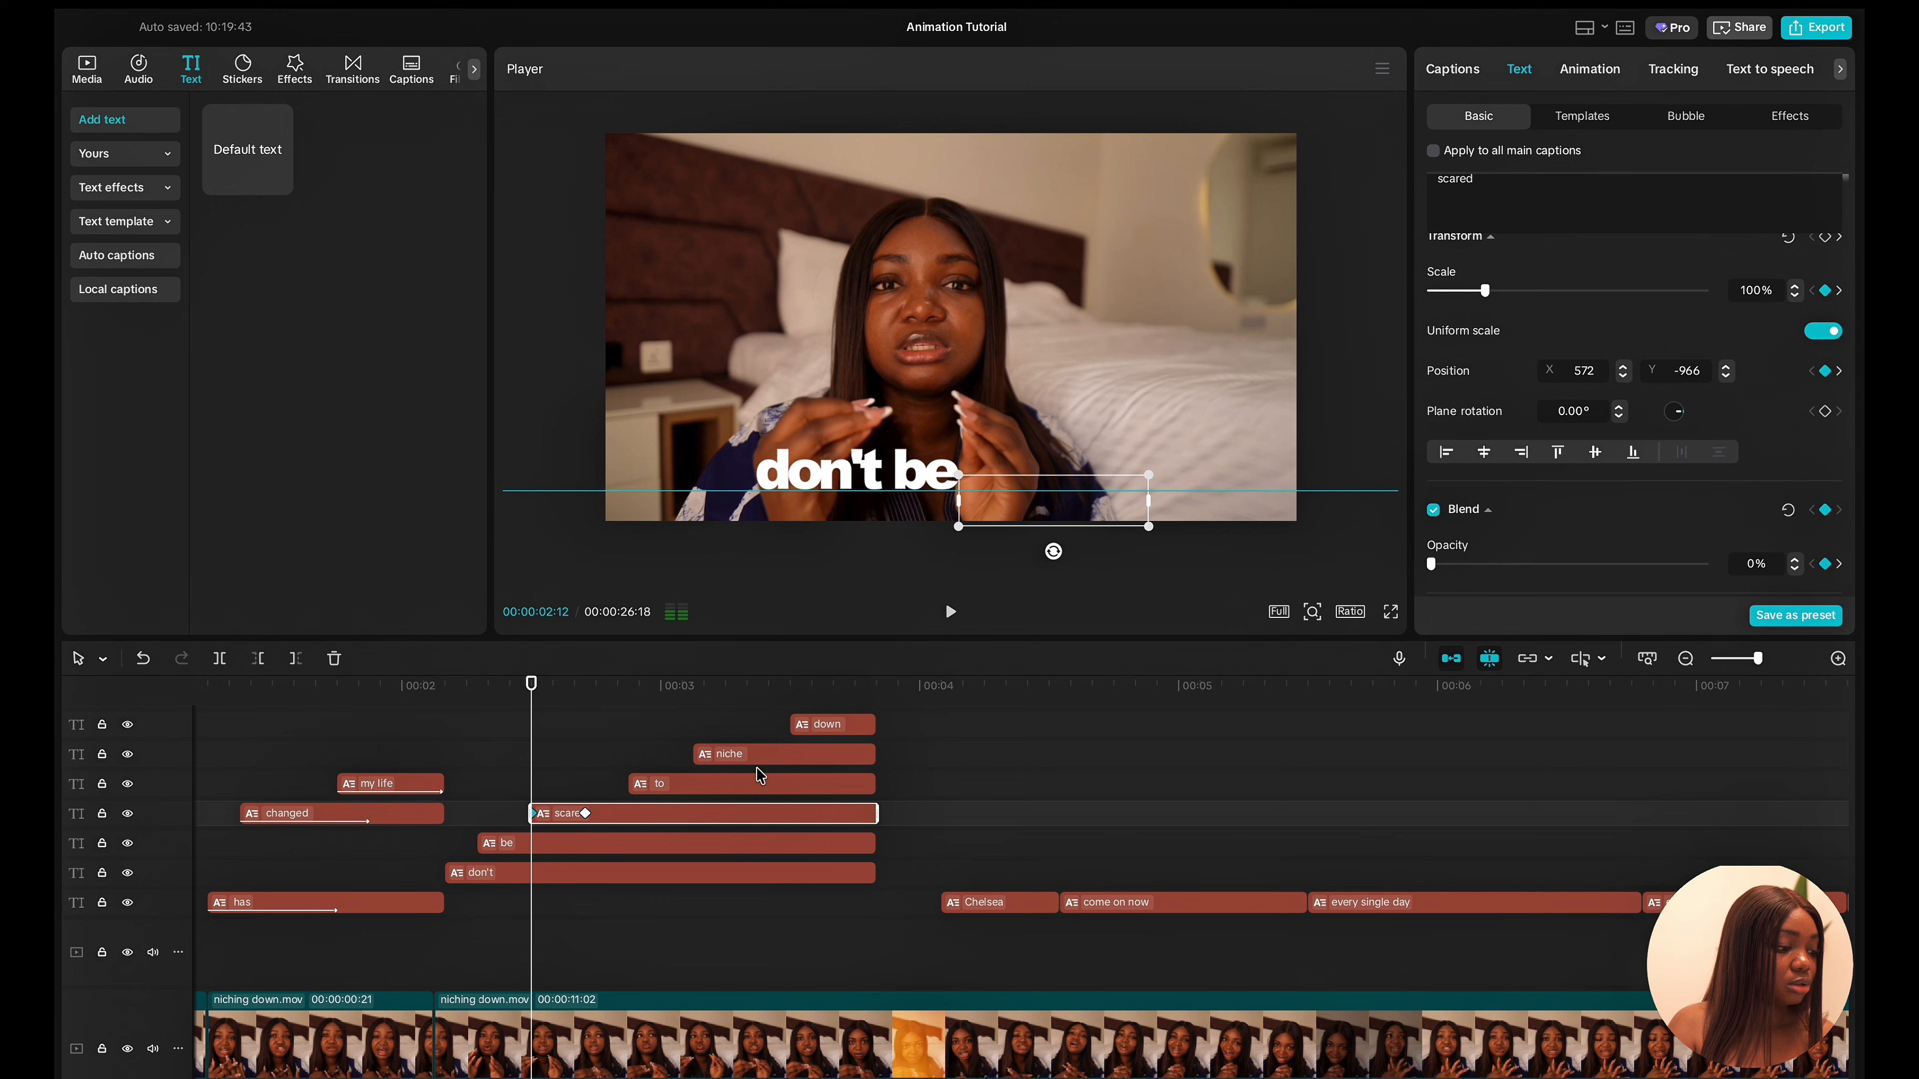
{"action": "left_click", "coordinate": [424, 878]}
{"action": "key", "text": "space"}
{"action": "key", "text": "space"}
{"action": "left_click", "coordinate": [423, 879]}
{"action": "key", "text": "space"}
{"action": "key", "text": "space"}
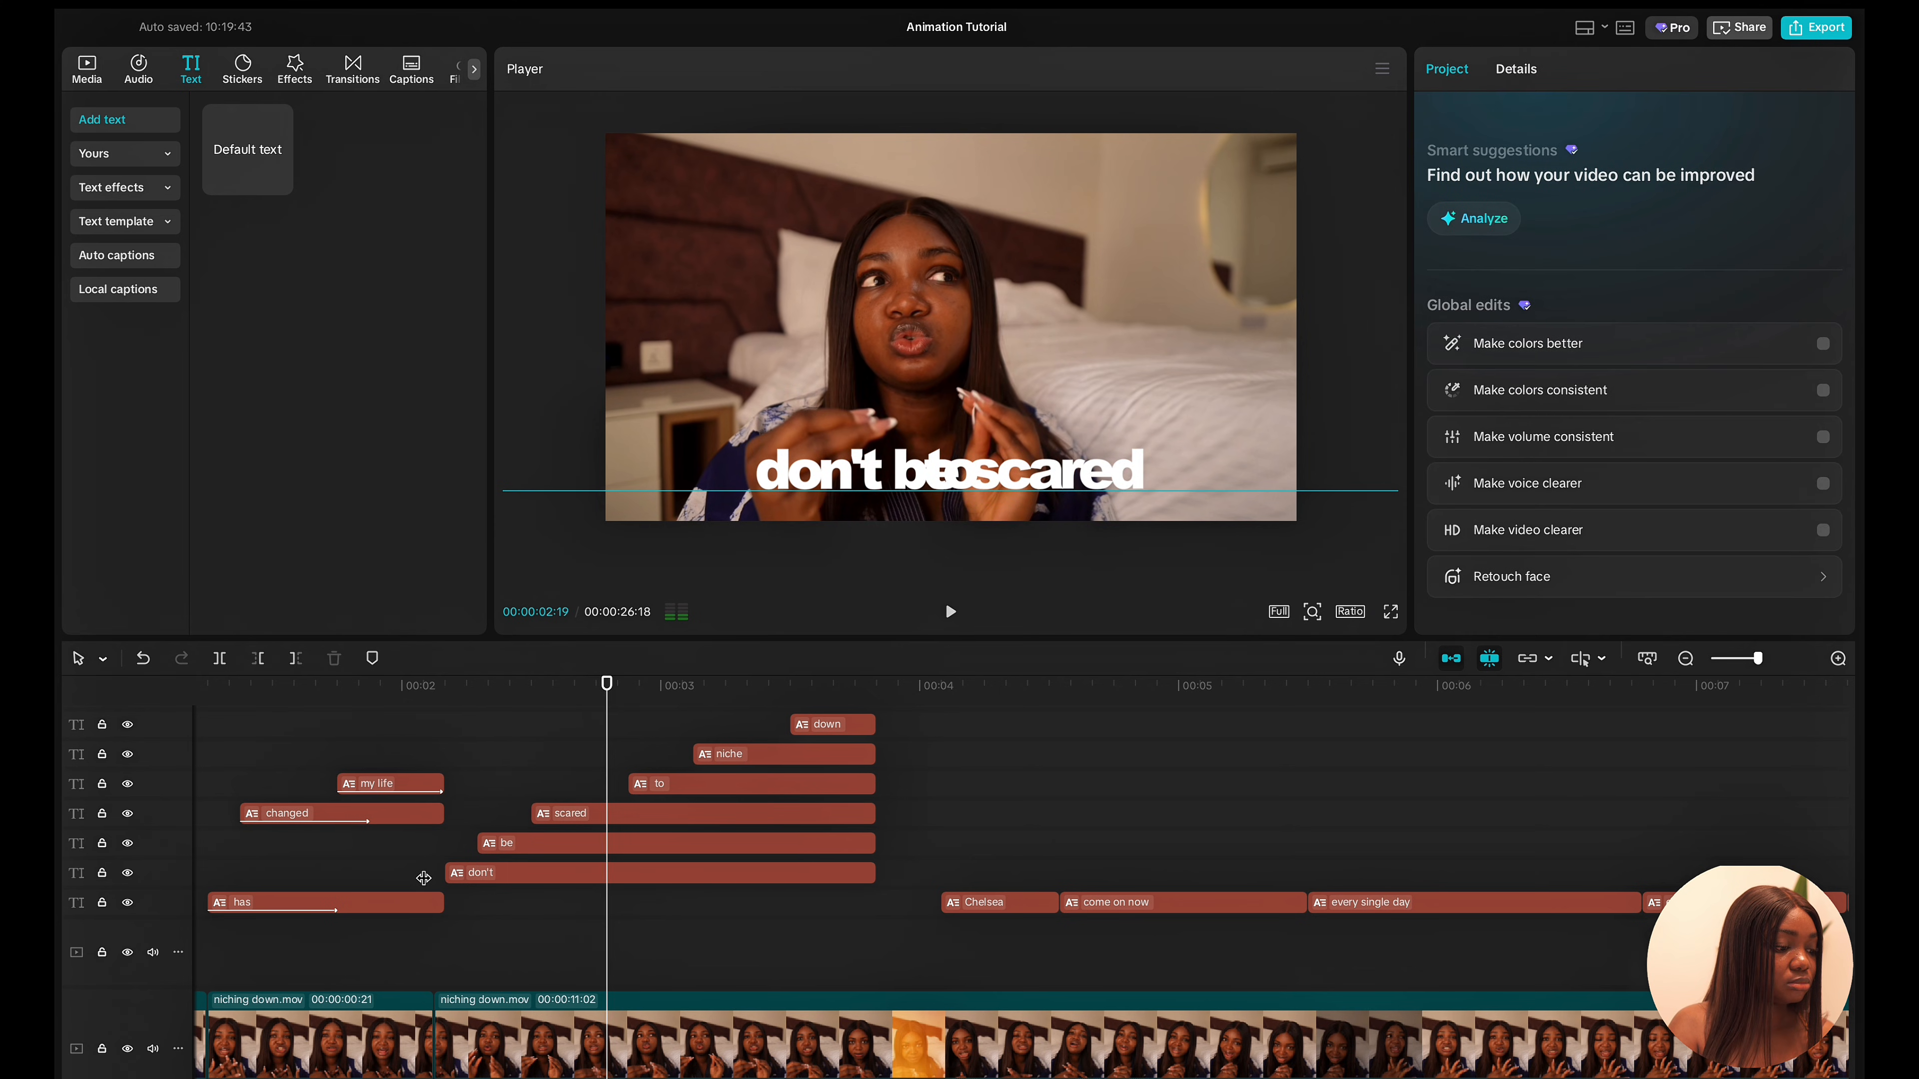
Move the second keyframe of "scared" slightly earlier to speed up its rise, and play back the phrase.
{"action": "left_click", "coordinate": [602, 814]}
{"action": "left_click_drag", "start_coordinate": [586, 812], "coordinate": [569, 814]}
{"action": "left_click", "coordinate": [435, 863]}
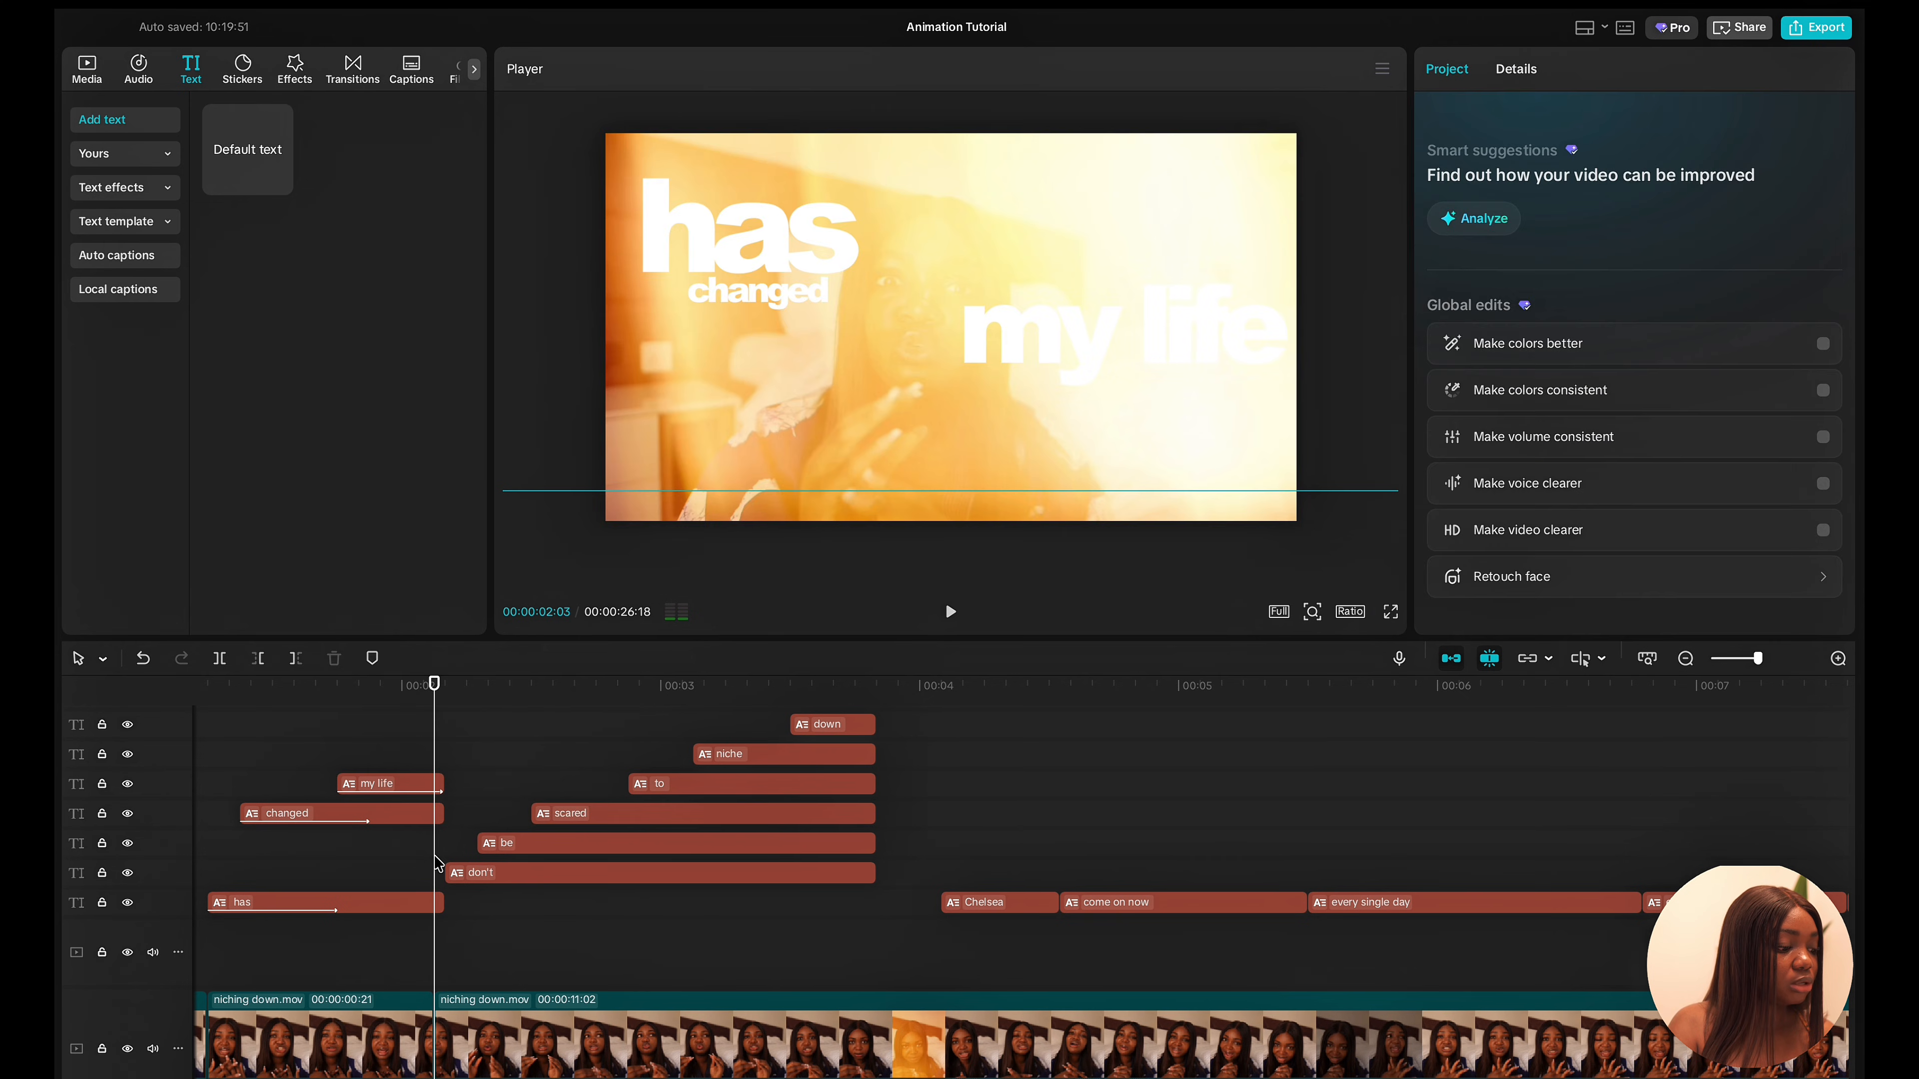
{"action": "left_click", "coordinate": [581, 816]}
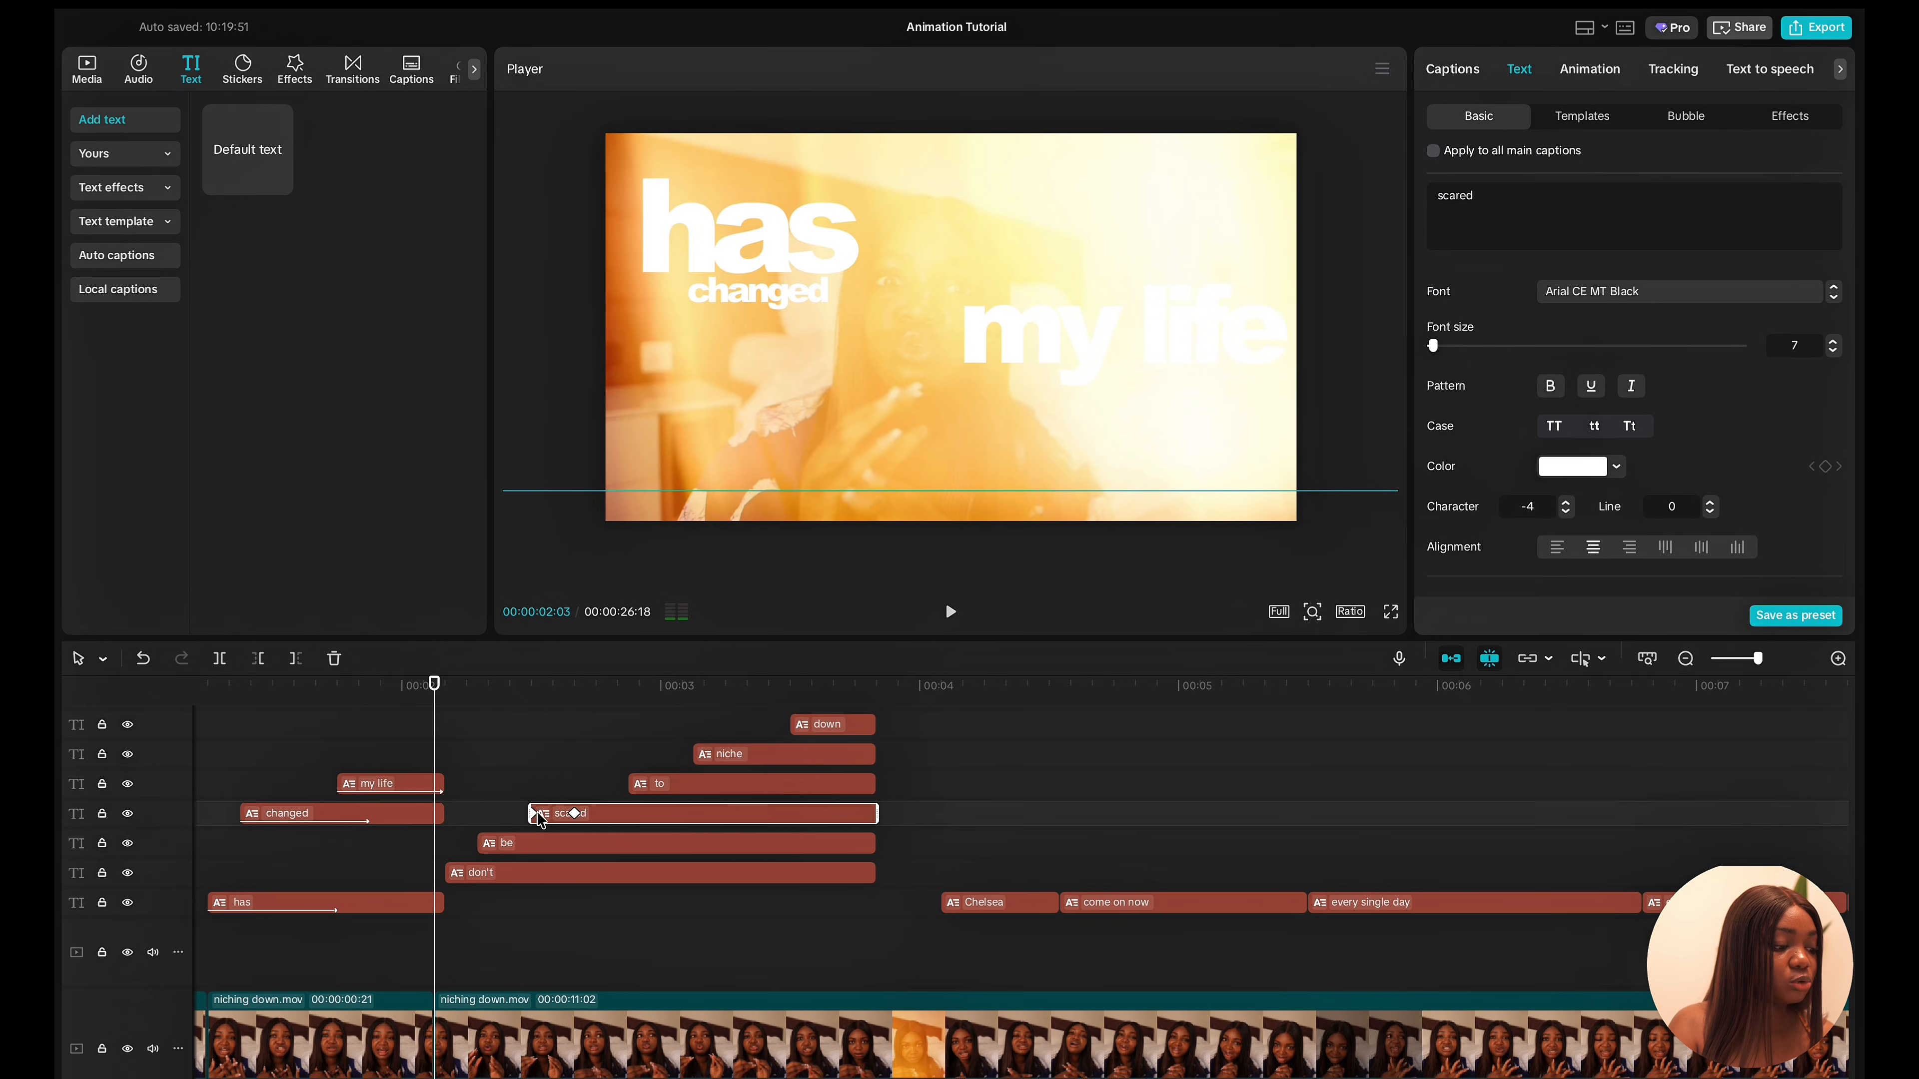
{"action": "key", "text": "space"}
{"action": "key", "text": "space"}
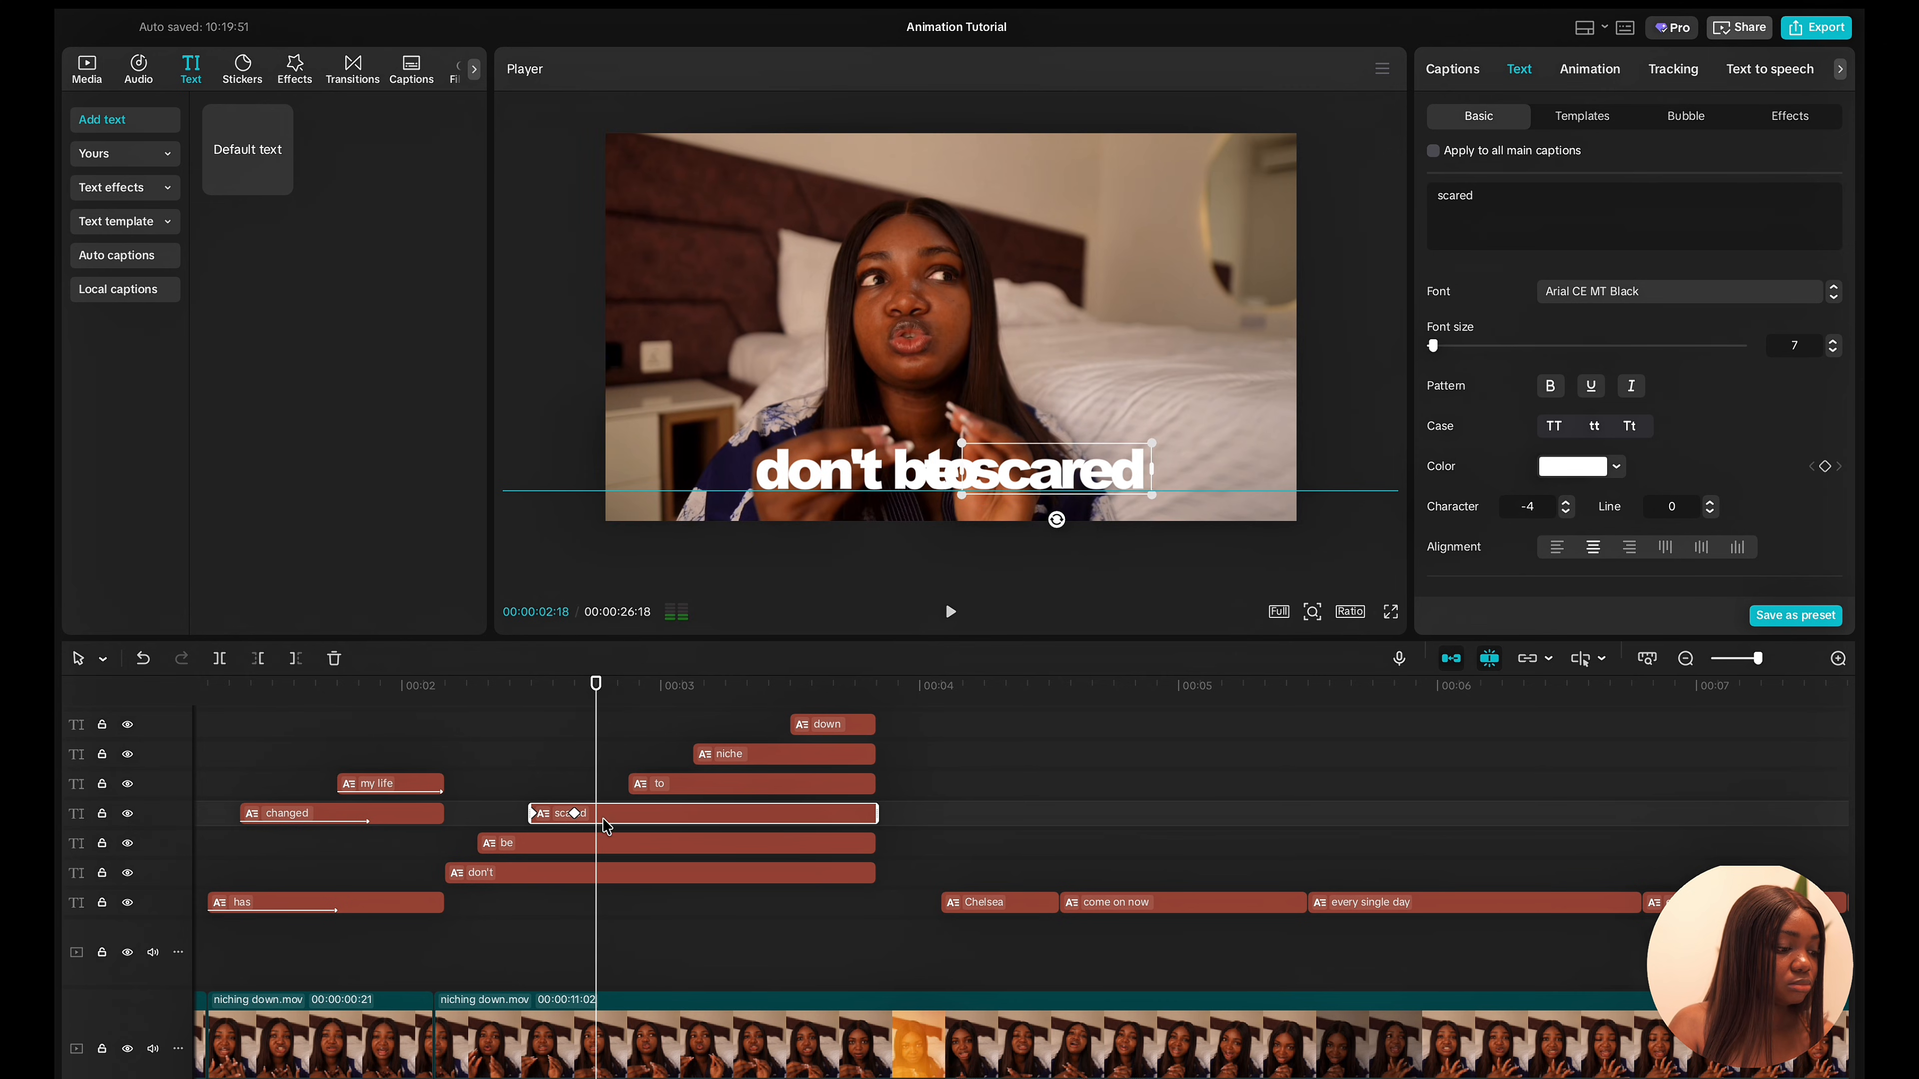
Move the "to" caption to the right of the woman in the frame and place "niche" directly beneath it.
{"action": "left_click", "coordinate": [639, 767]}
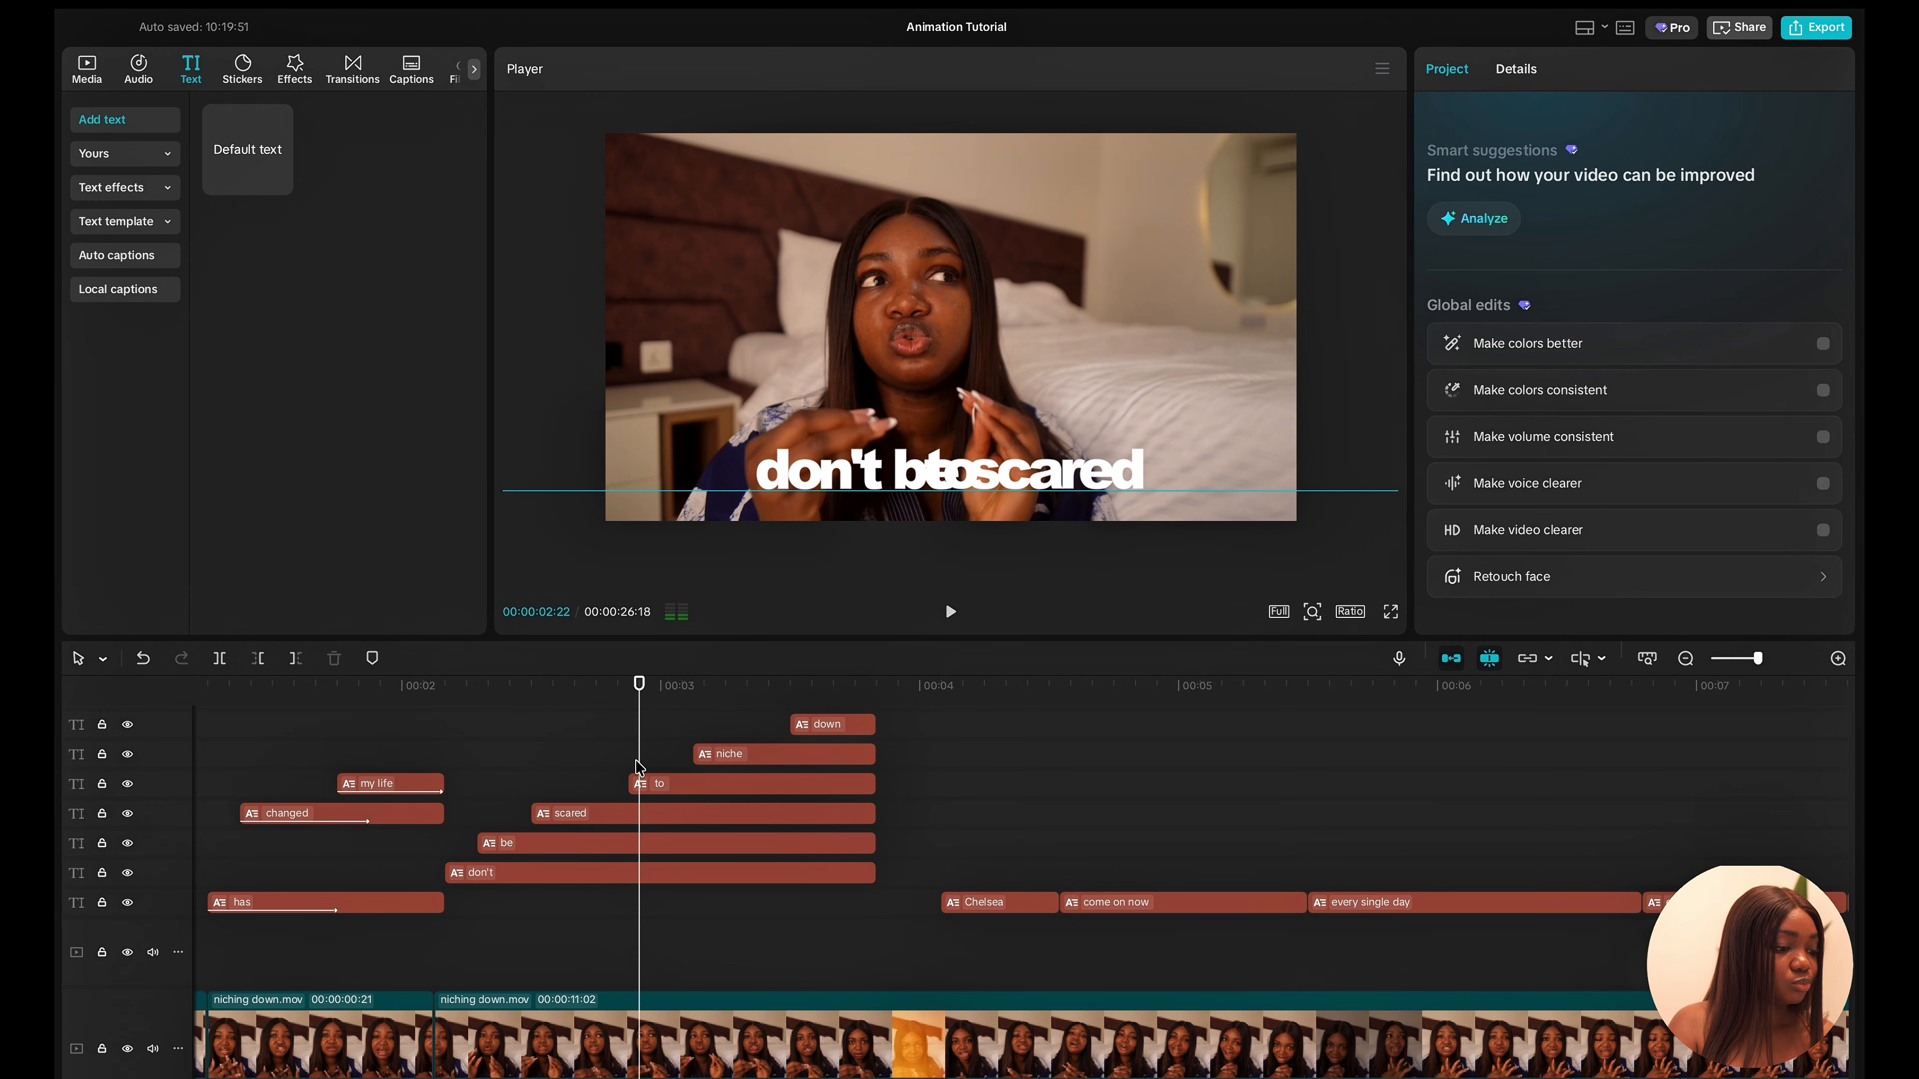
{"action": "left_click", "coordinate": [683, 783]}
{"action": "left_click_drag", "start_coordinate": [933, 470], "coordinate": [1157, 327]}
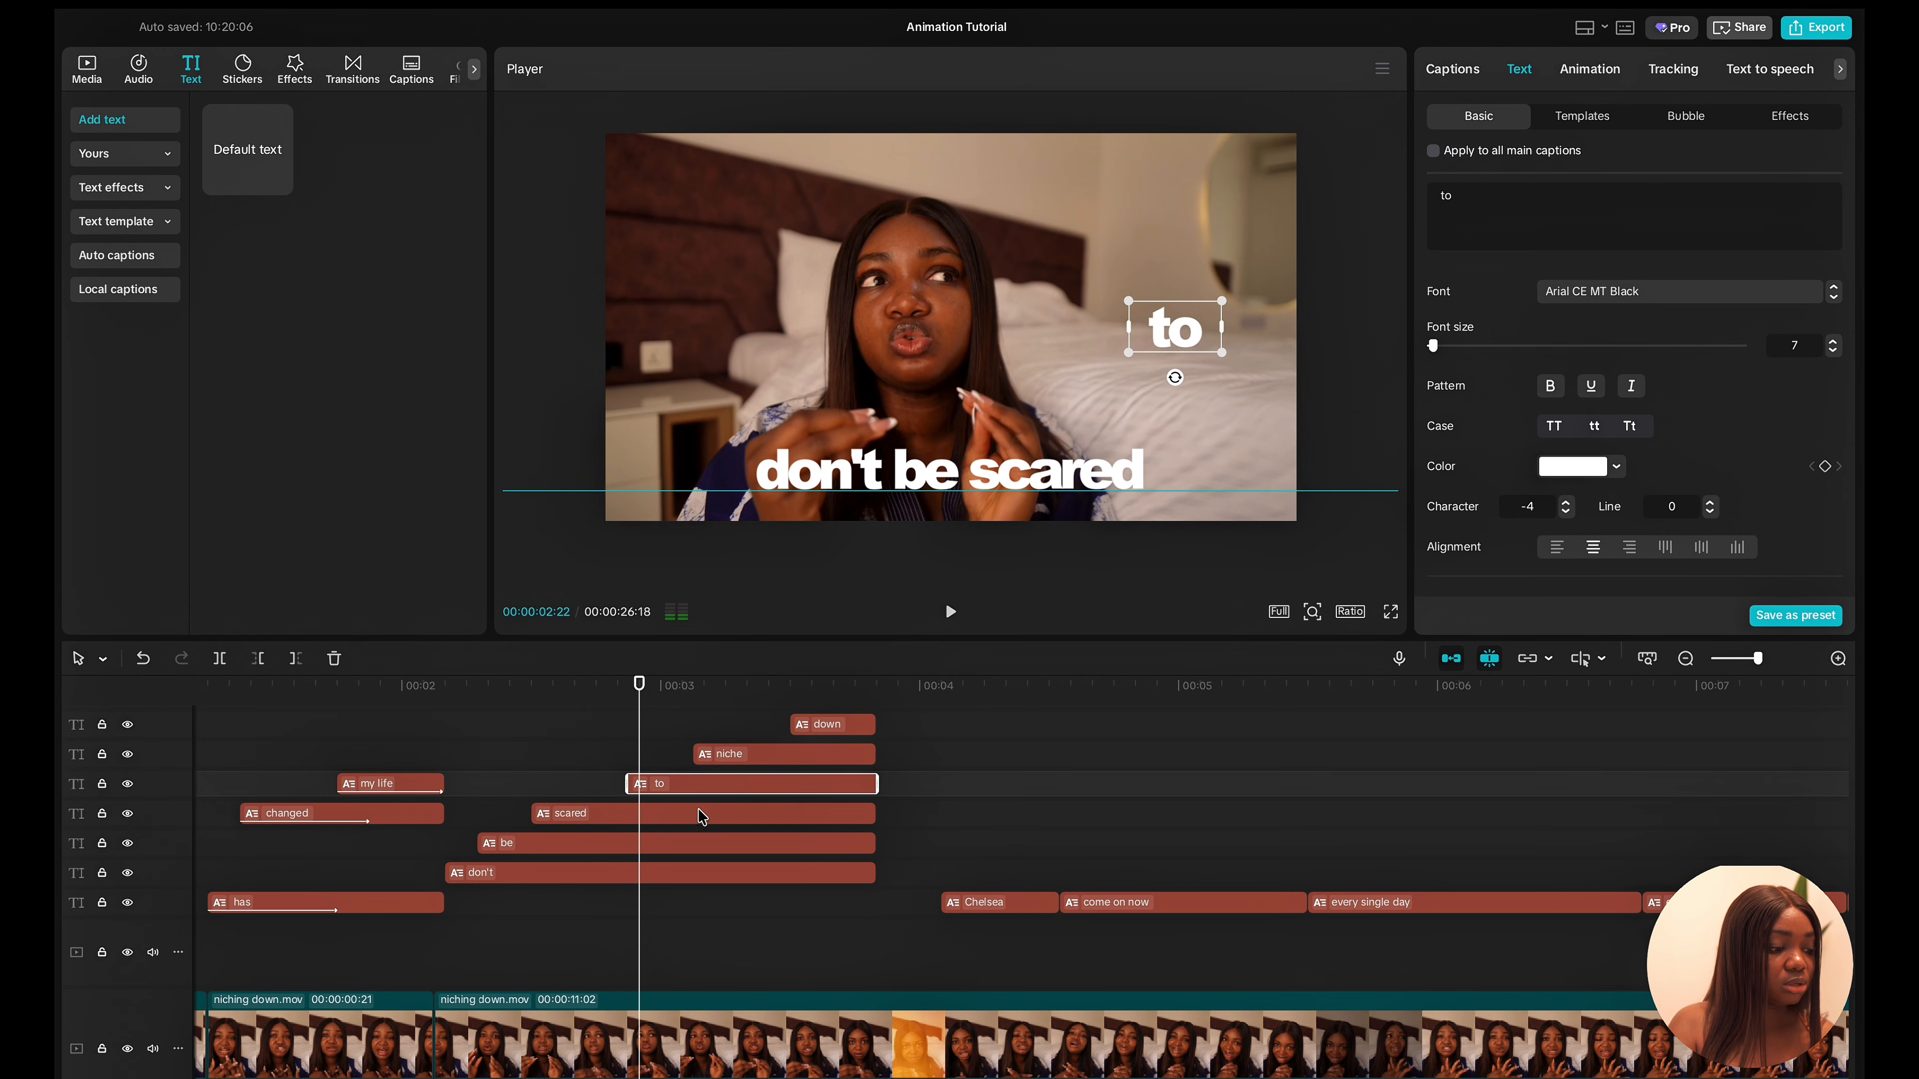
{"action": "left_click", "coordinate": [702, 742]}
{"action": "left_click", "coordinate": [710, 753]}
{"action": "left_click_drag", "start_coordinate": [974, 483], "coordinate": [1178, 388]}
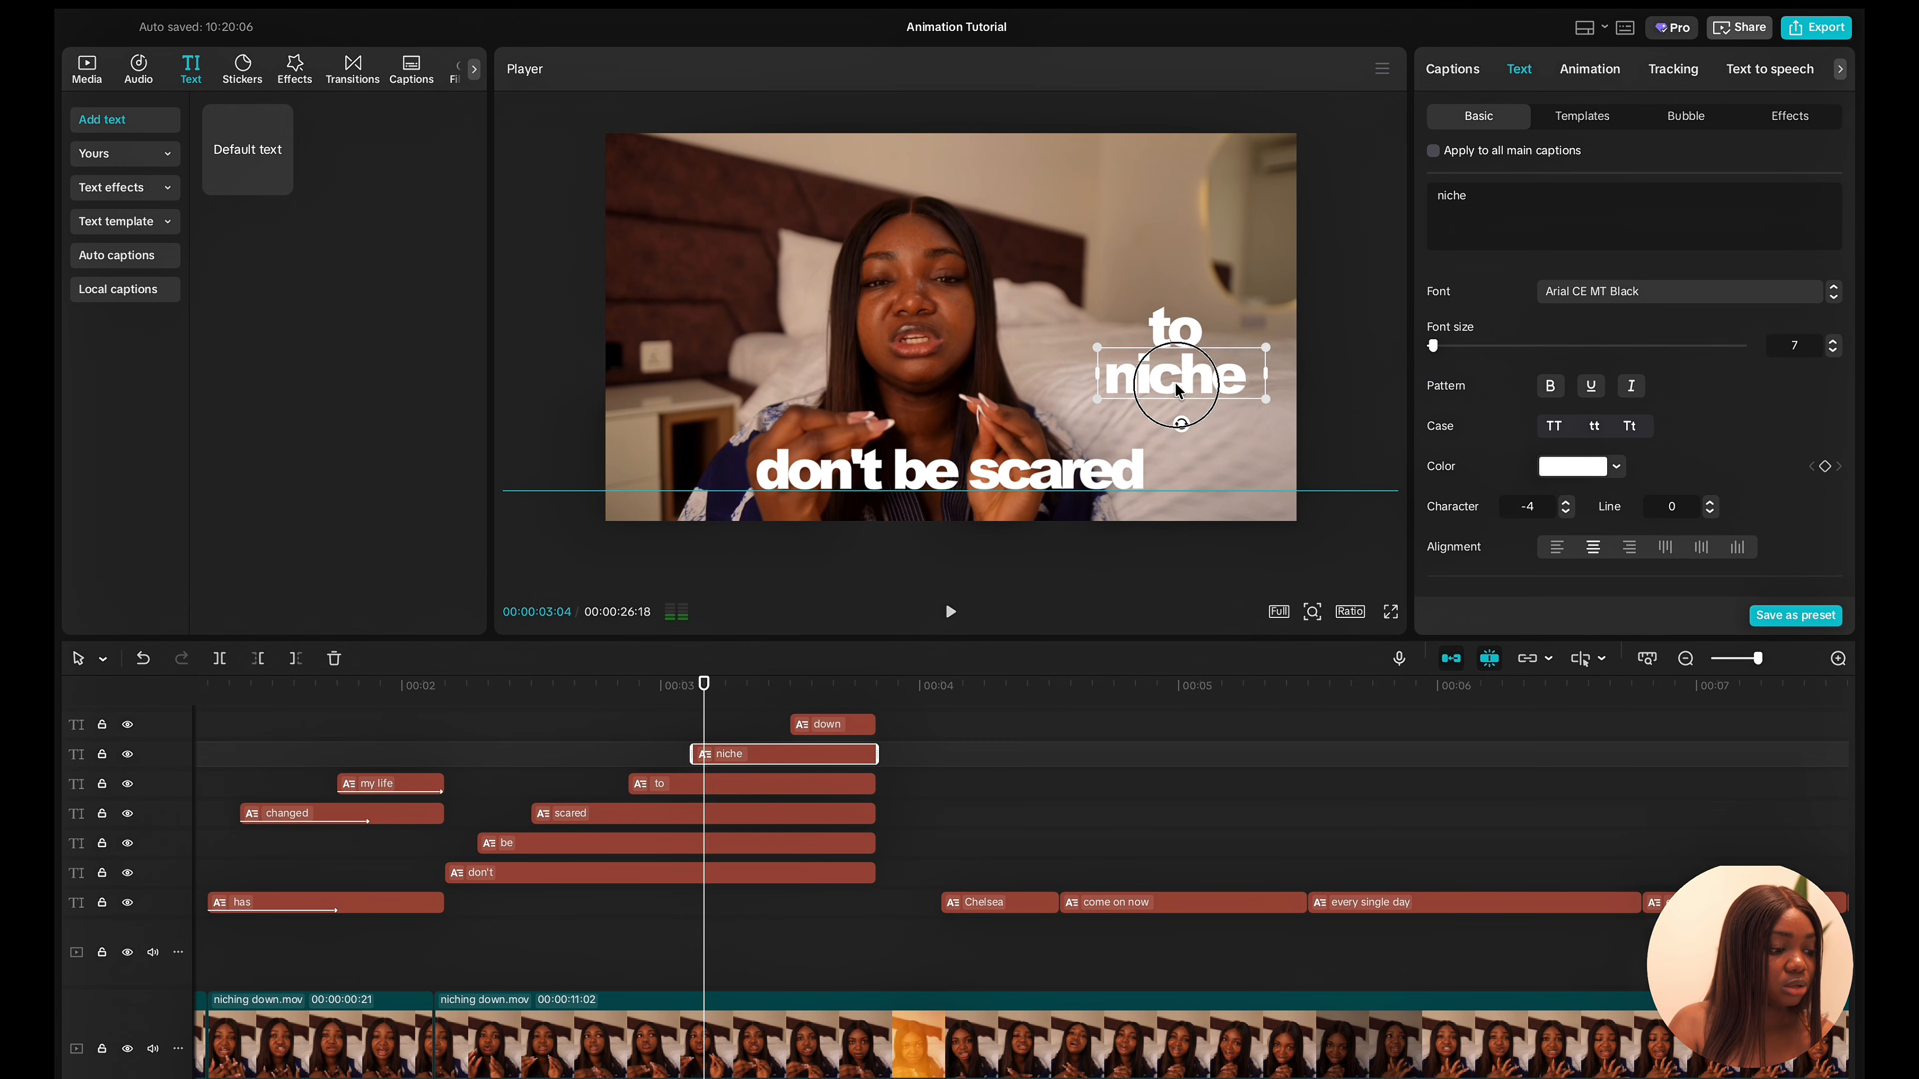
Place the "down" caption directly beneath "niche" and play back the caption sequence from before "don't".
{"action": "left_click", "coordinate": [810, 722]}
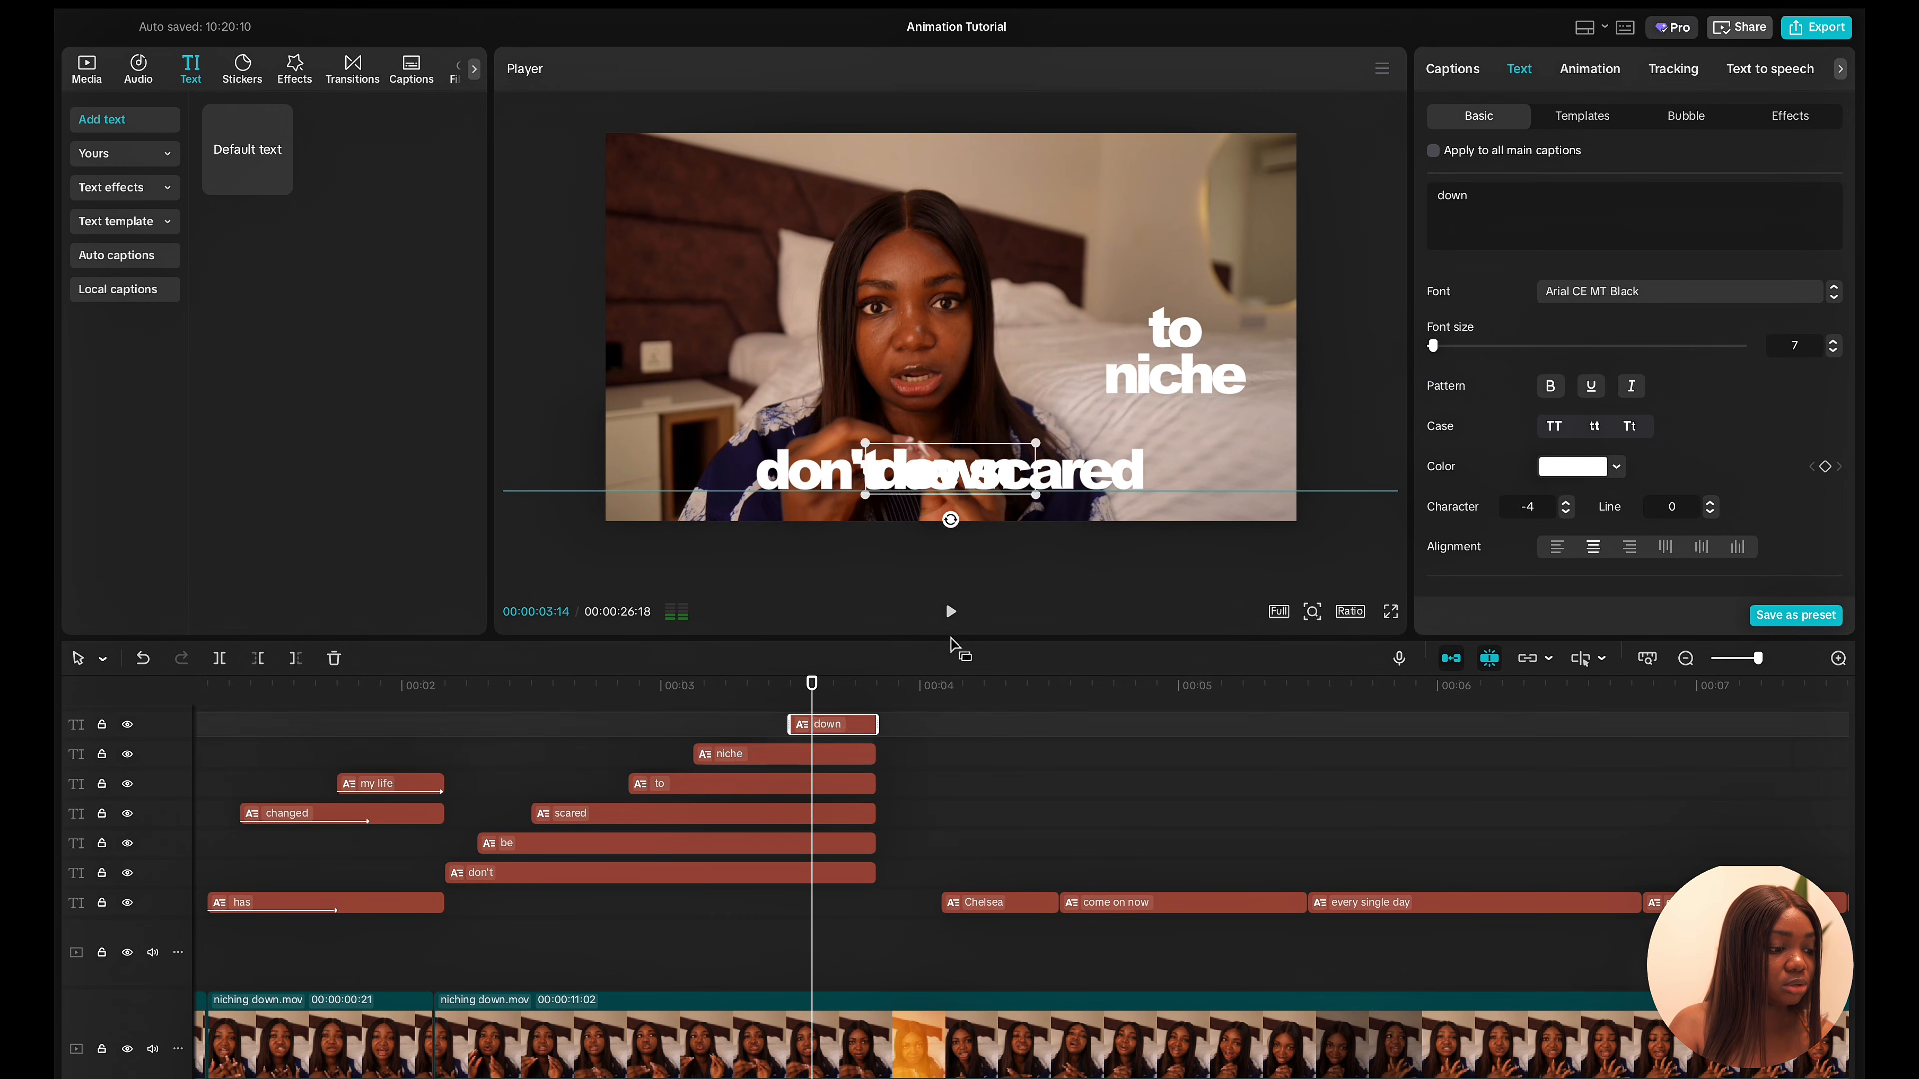
{"action": "left_click_drag", "start_coordinate": [958, 477], "coordinate": [1193, 417]}
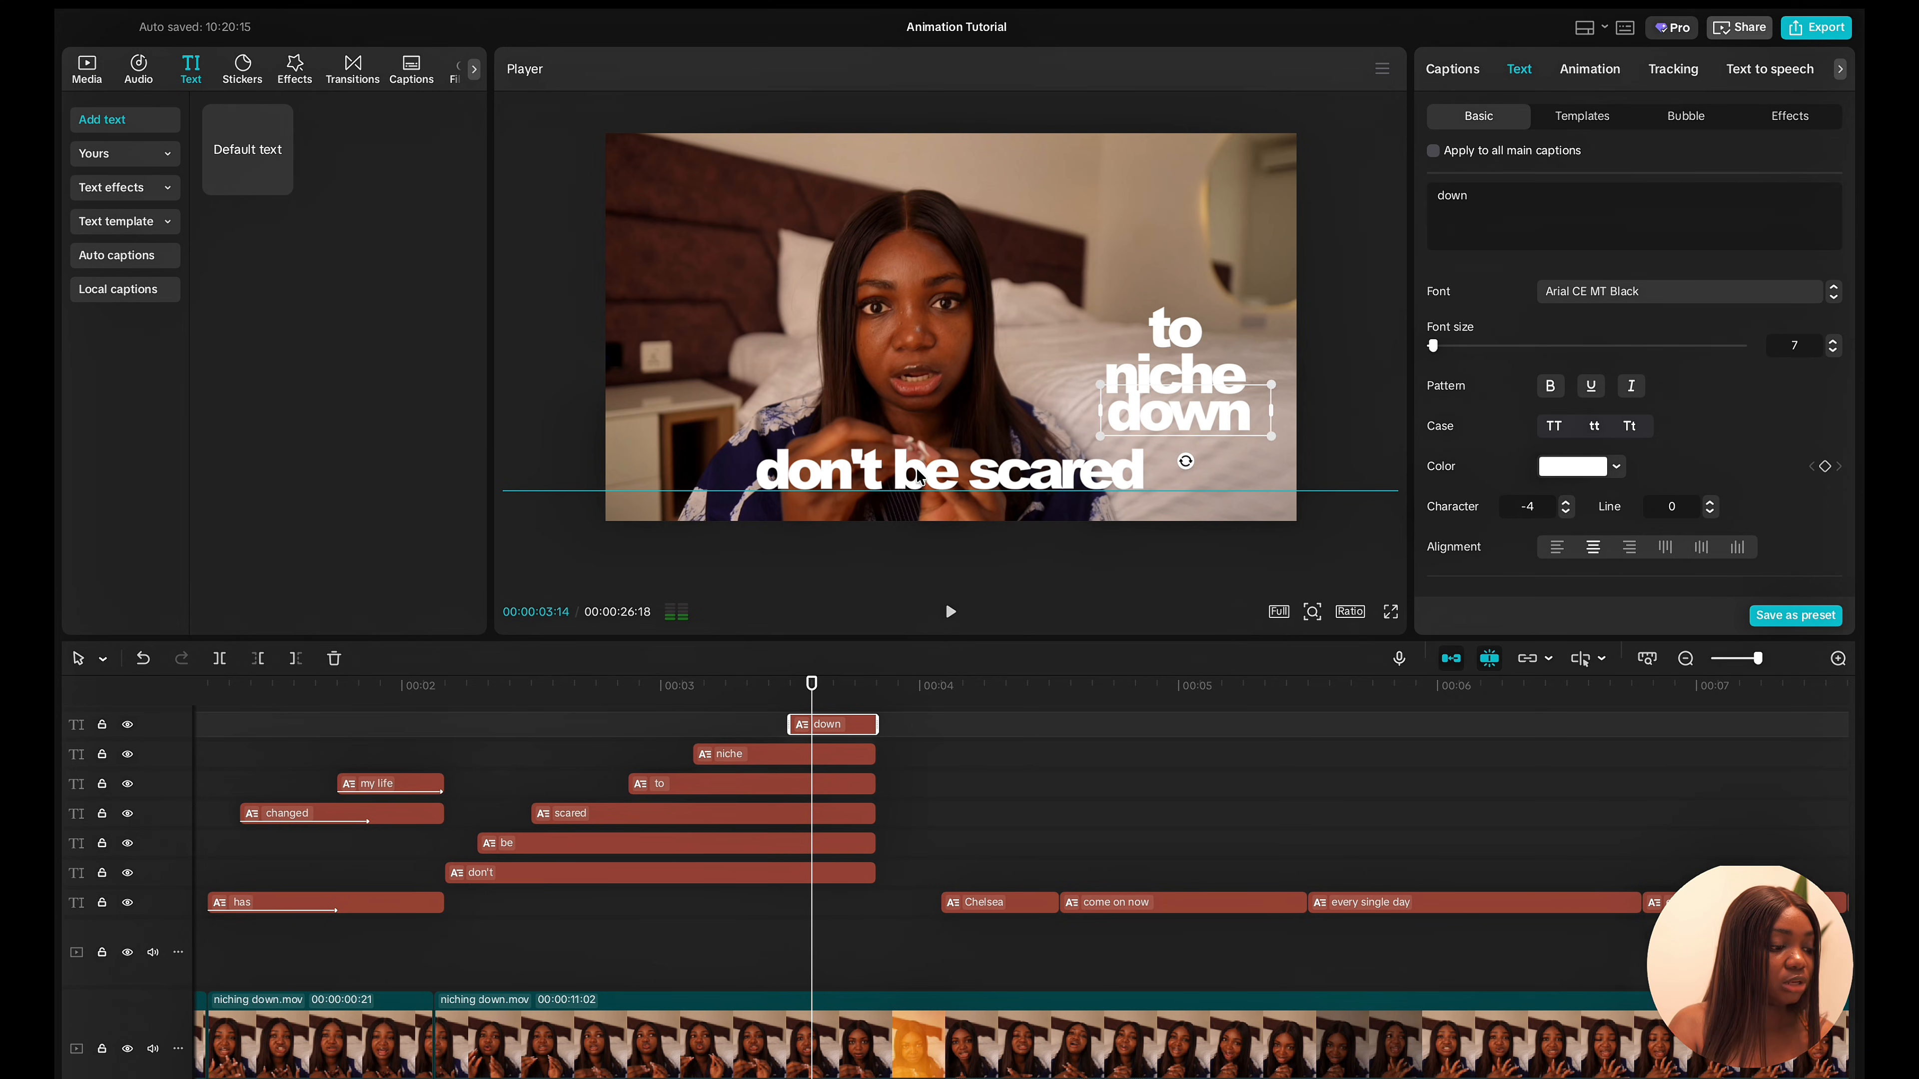
{"action": "left_click", "coordinate": [438, 866]}
{"action": "key", "text": "space"}
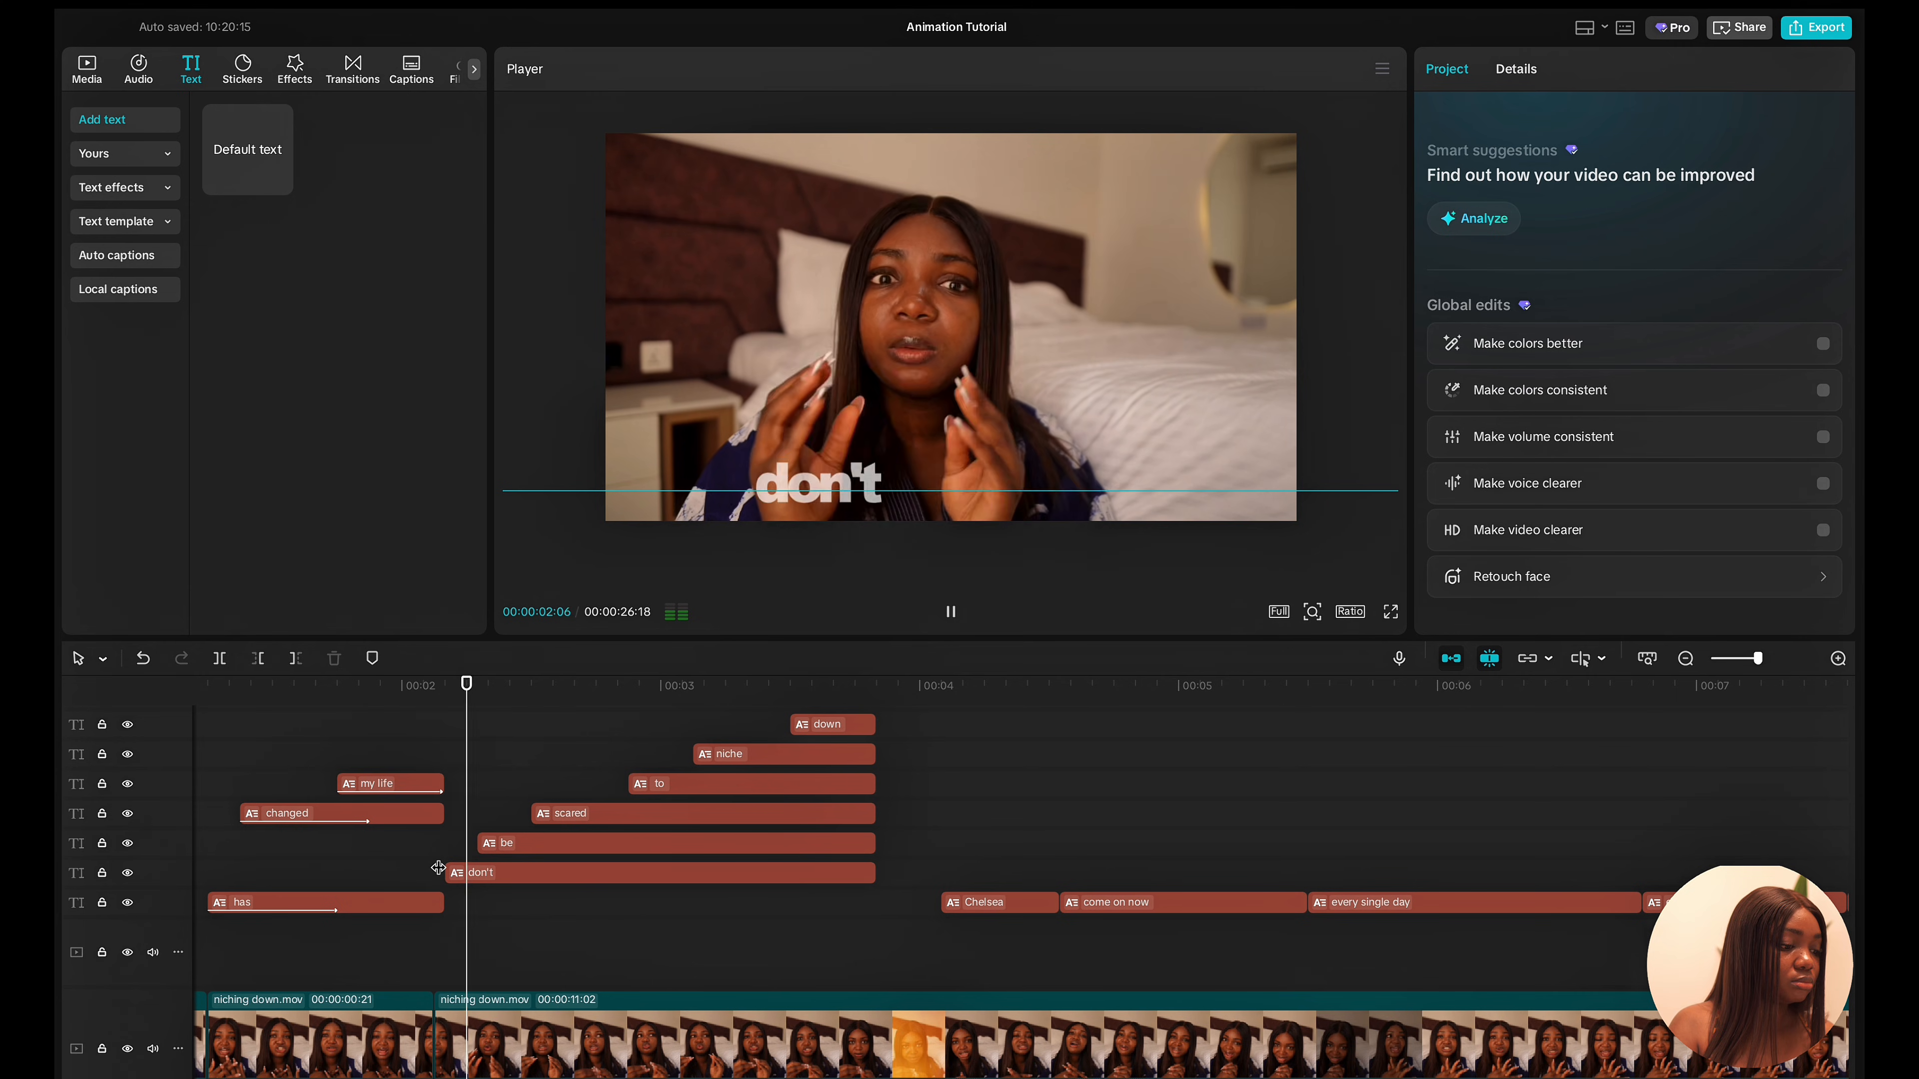
{"action": "key", "text": "space"}
{"action": "left_click", "coordinate": [438, 868]}
{"action": "key", "text": "space"}
{"action": "key", "text": "space"}
Apply the Cubic Out preset curve to the Y position at the second keyframe of "don't", and hide its variable speed animation graph.
{"action": "left_click", "coordinate": [522, 881]}
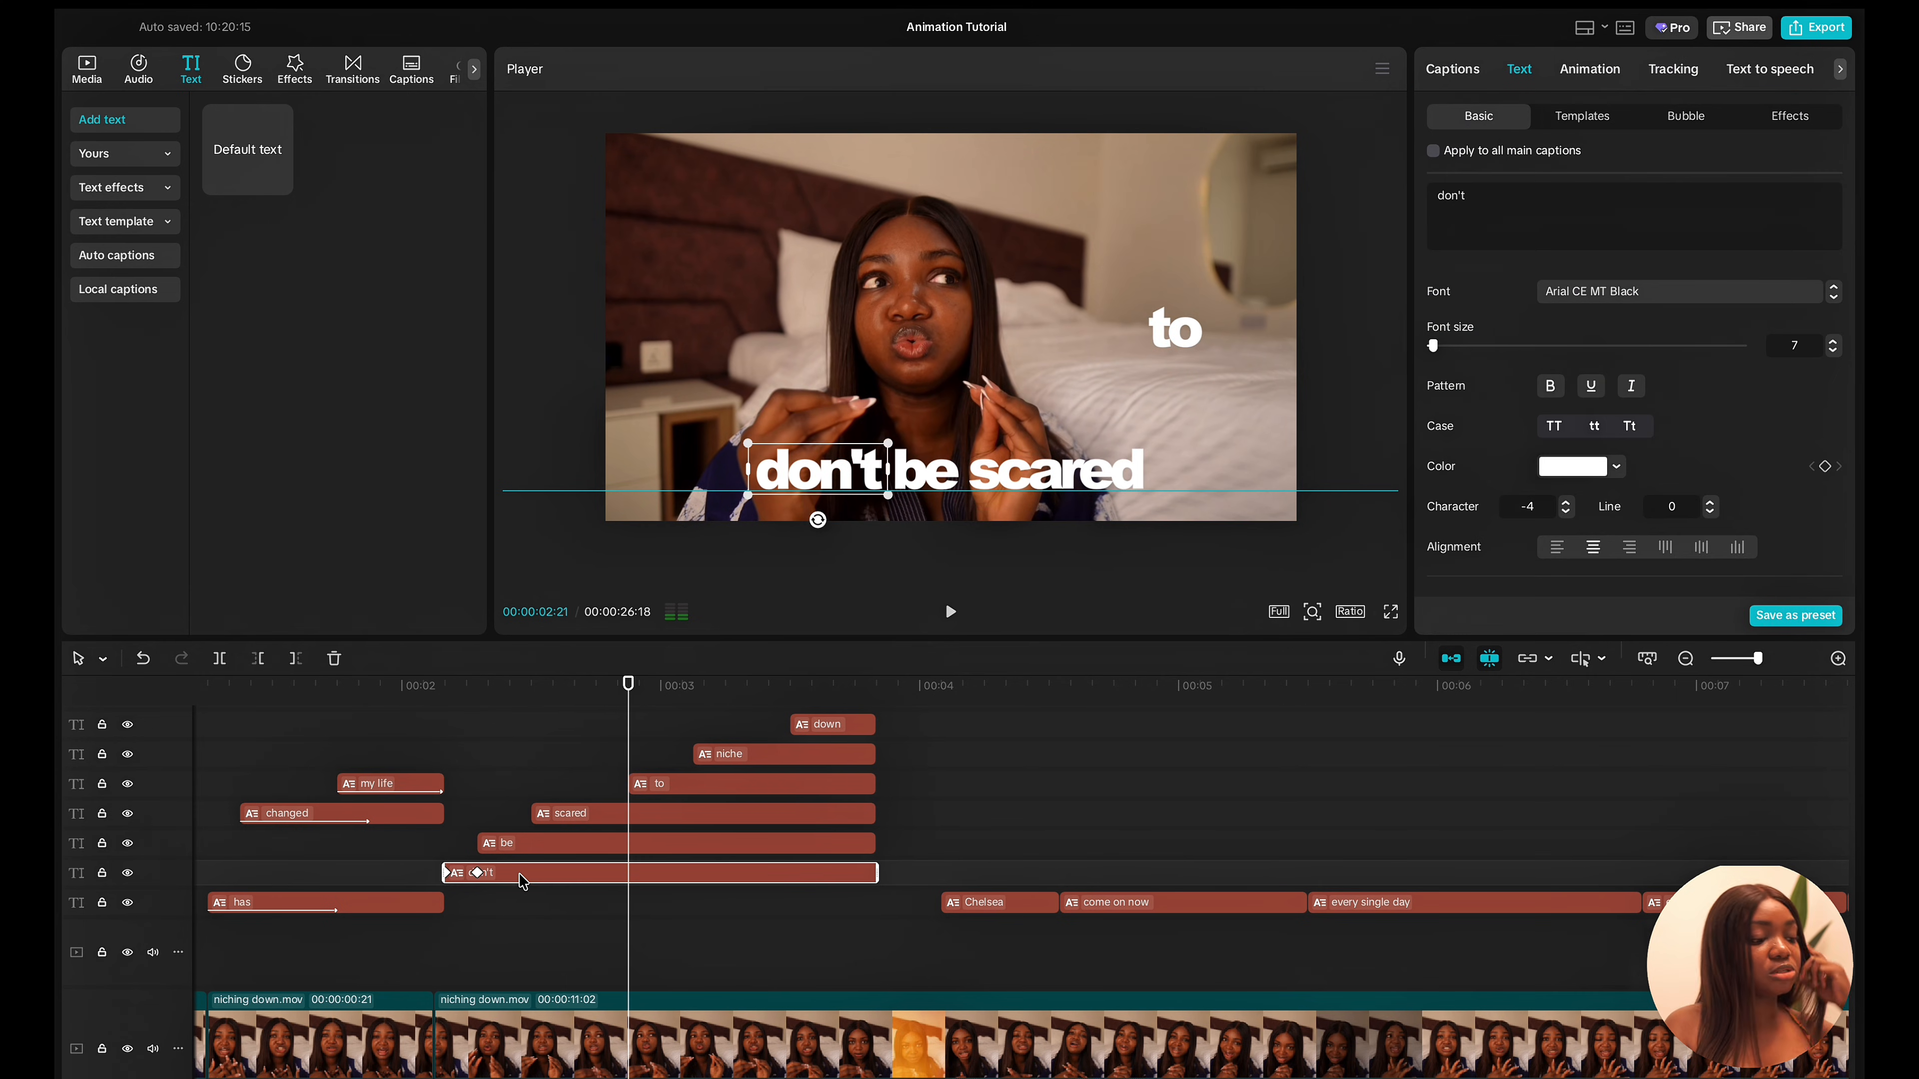
{"action": "left_click", "coordinate": [476, 873]}
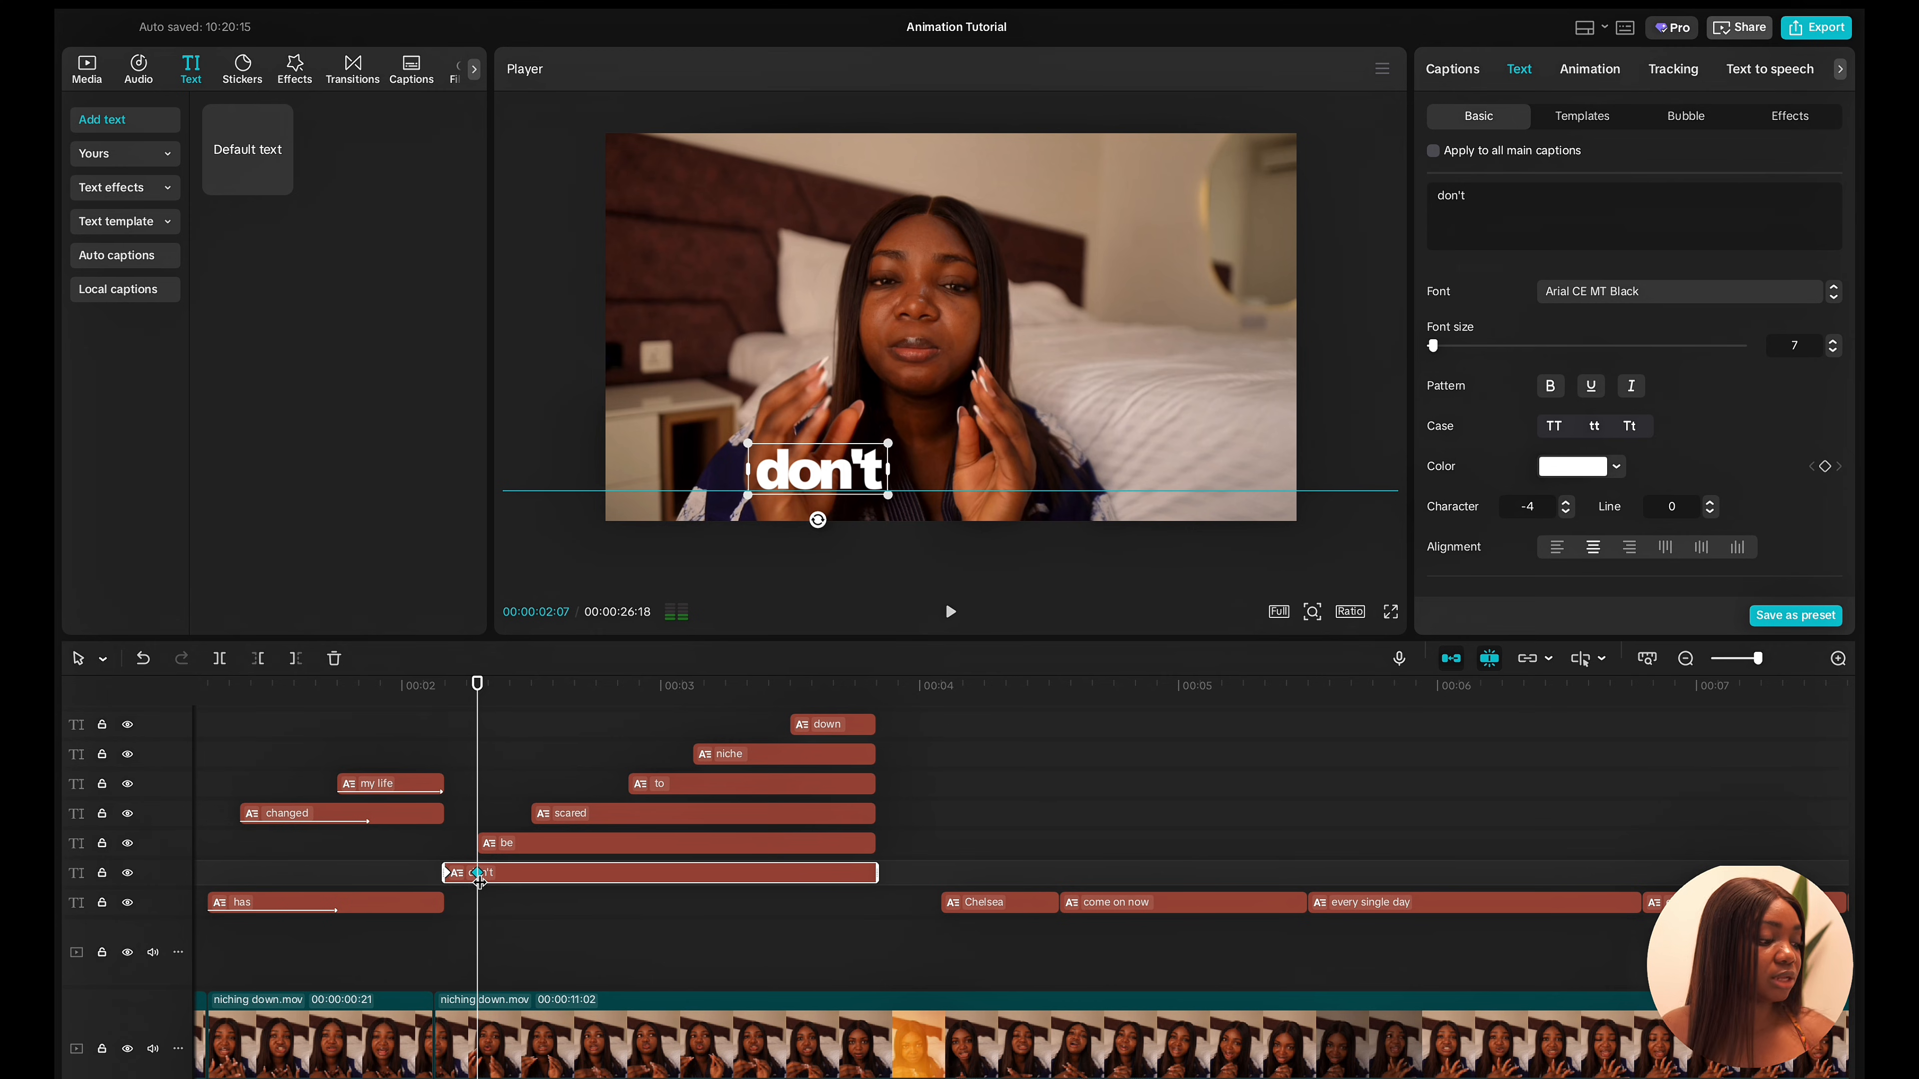
{"action": "right_click", "coordinate": [476, 873]}
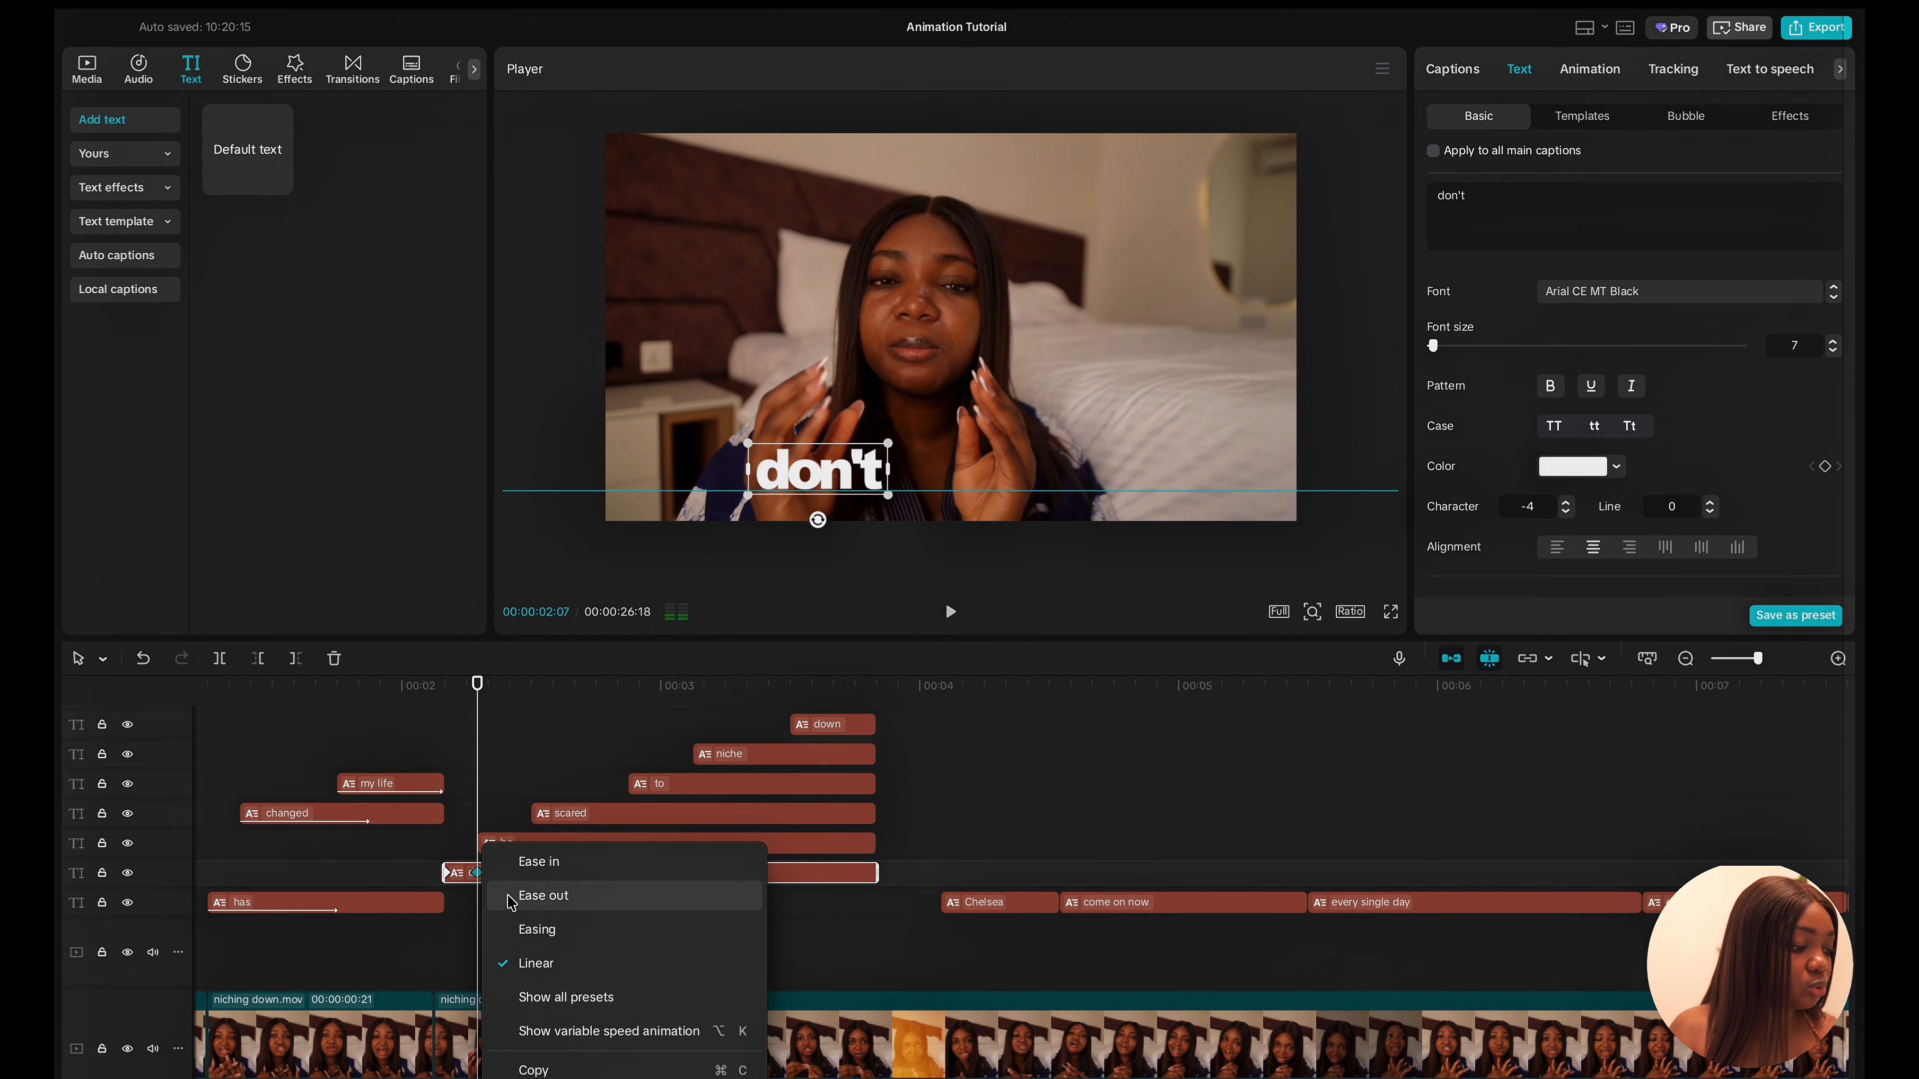
{"action": "left_click", "coordinate": [556, 1032]}
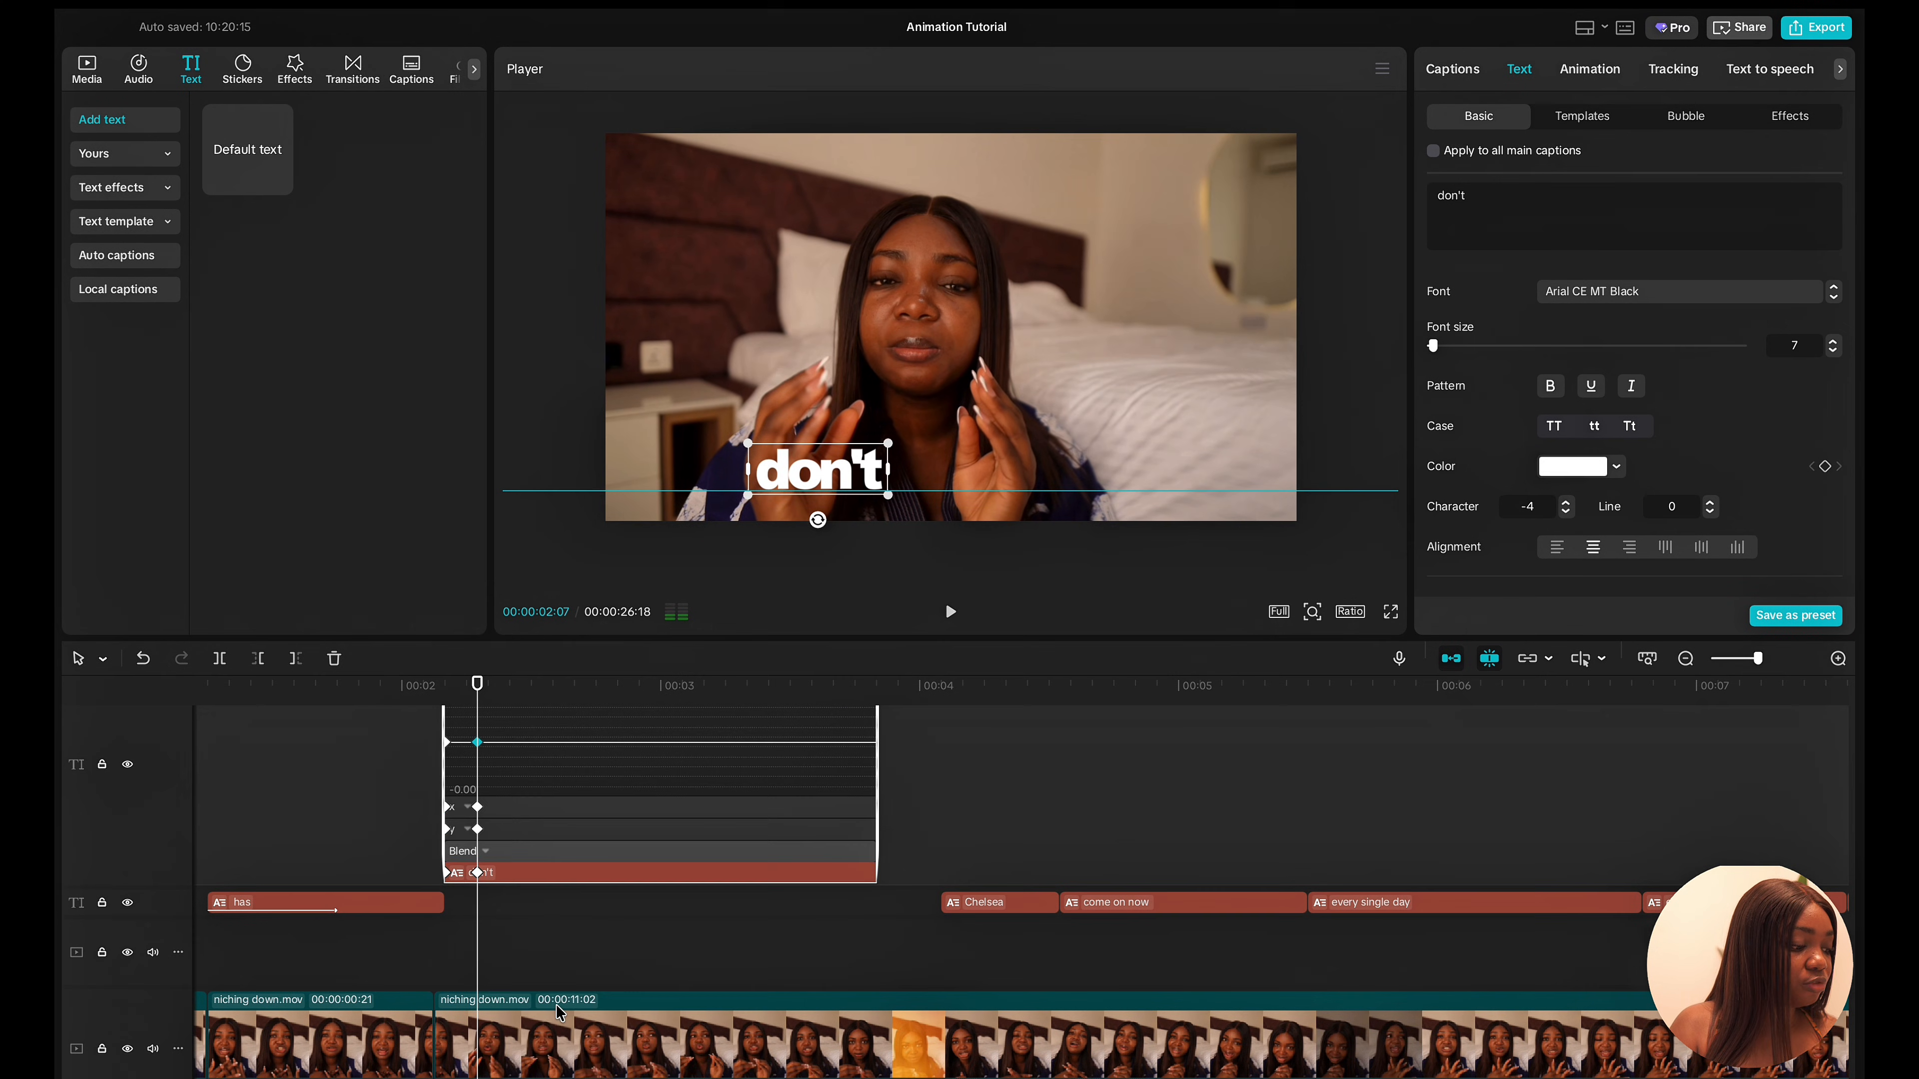
{"action": "right_click", "coordinate": [477, 832]}
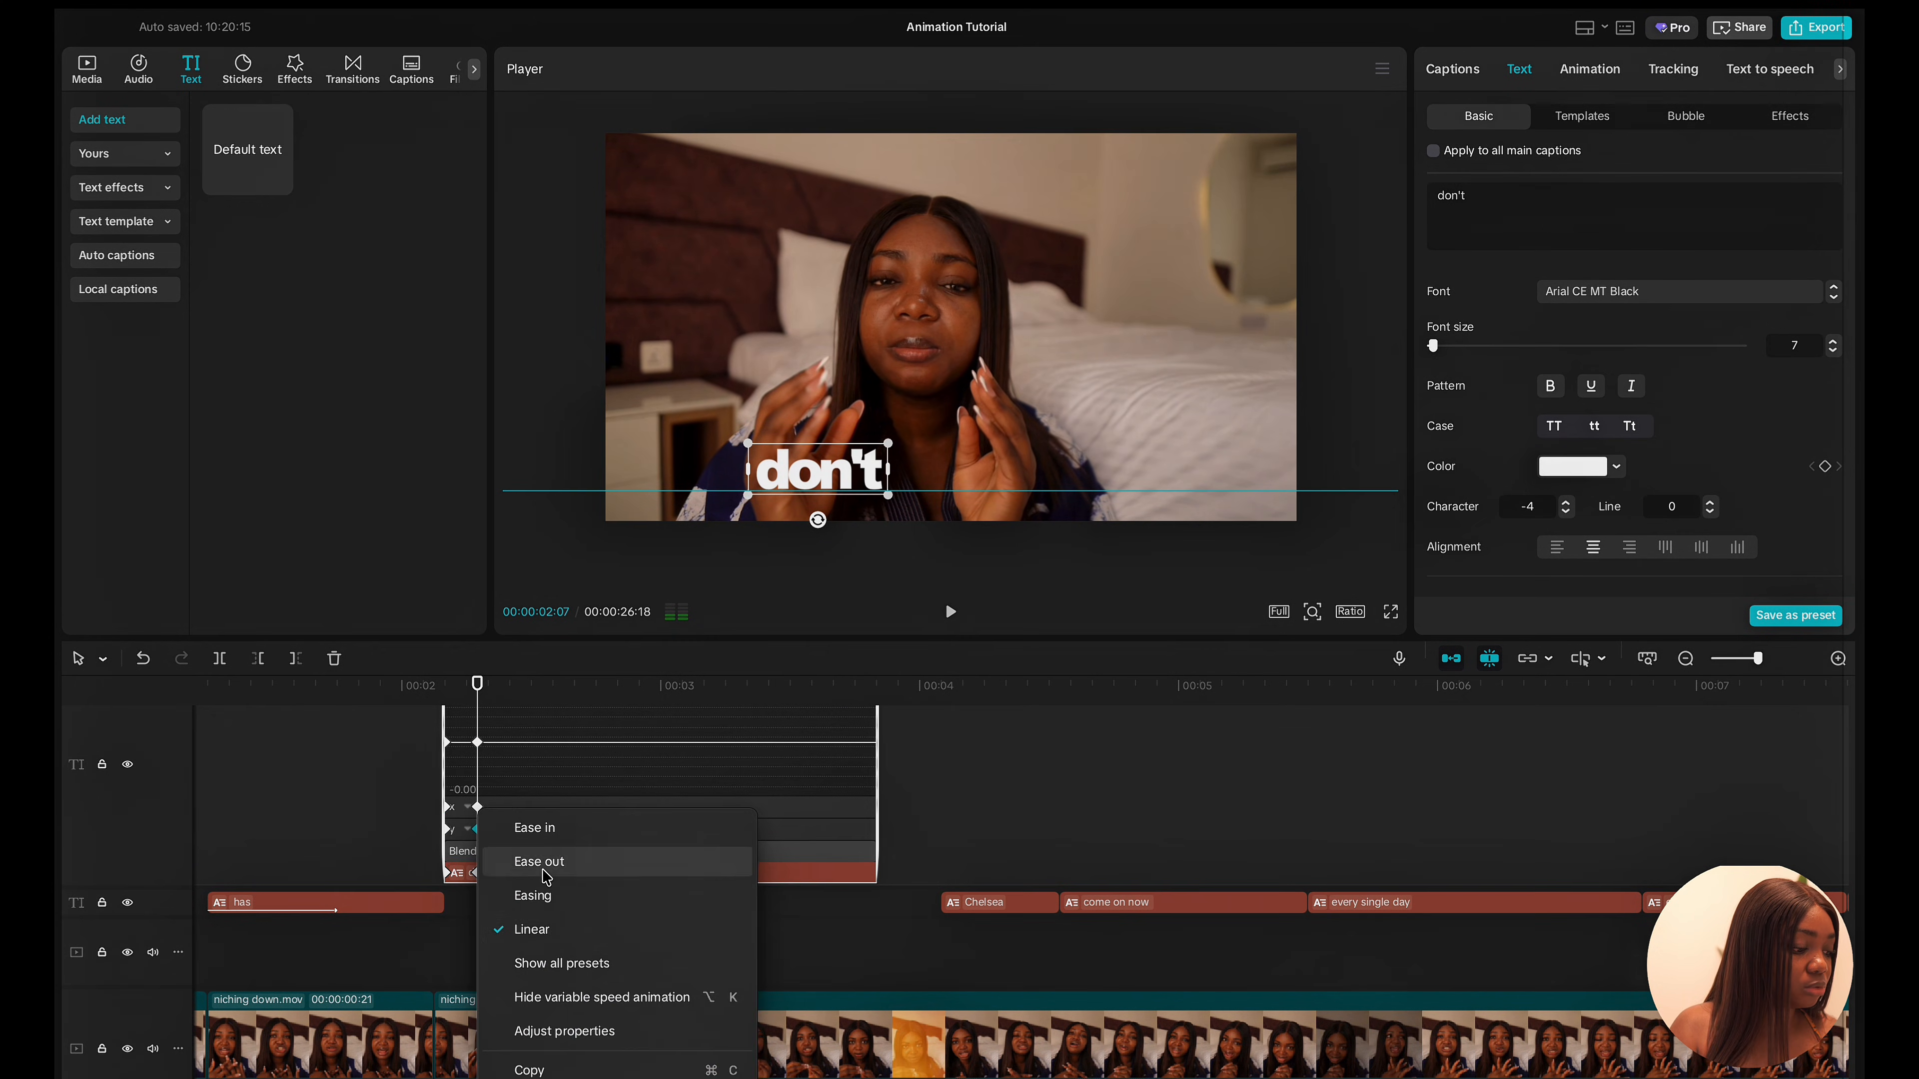
{"action": "left_click", "coordinate": [552, 964]}
{"action": "left_click", "coordinate": [765, 967]}
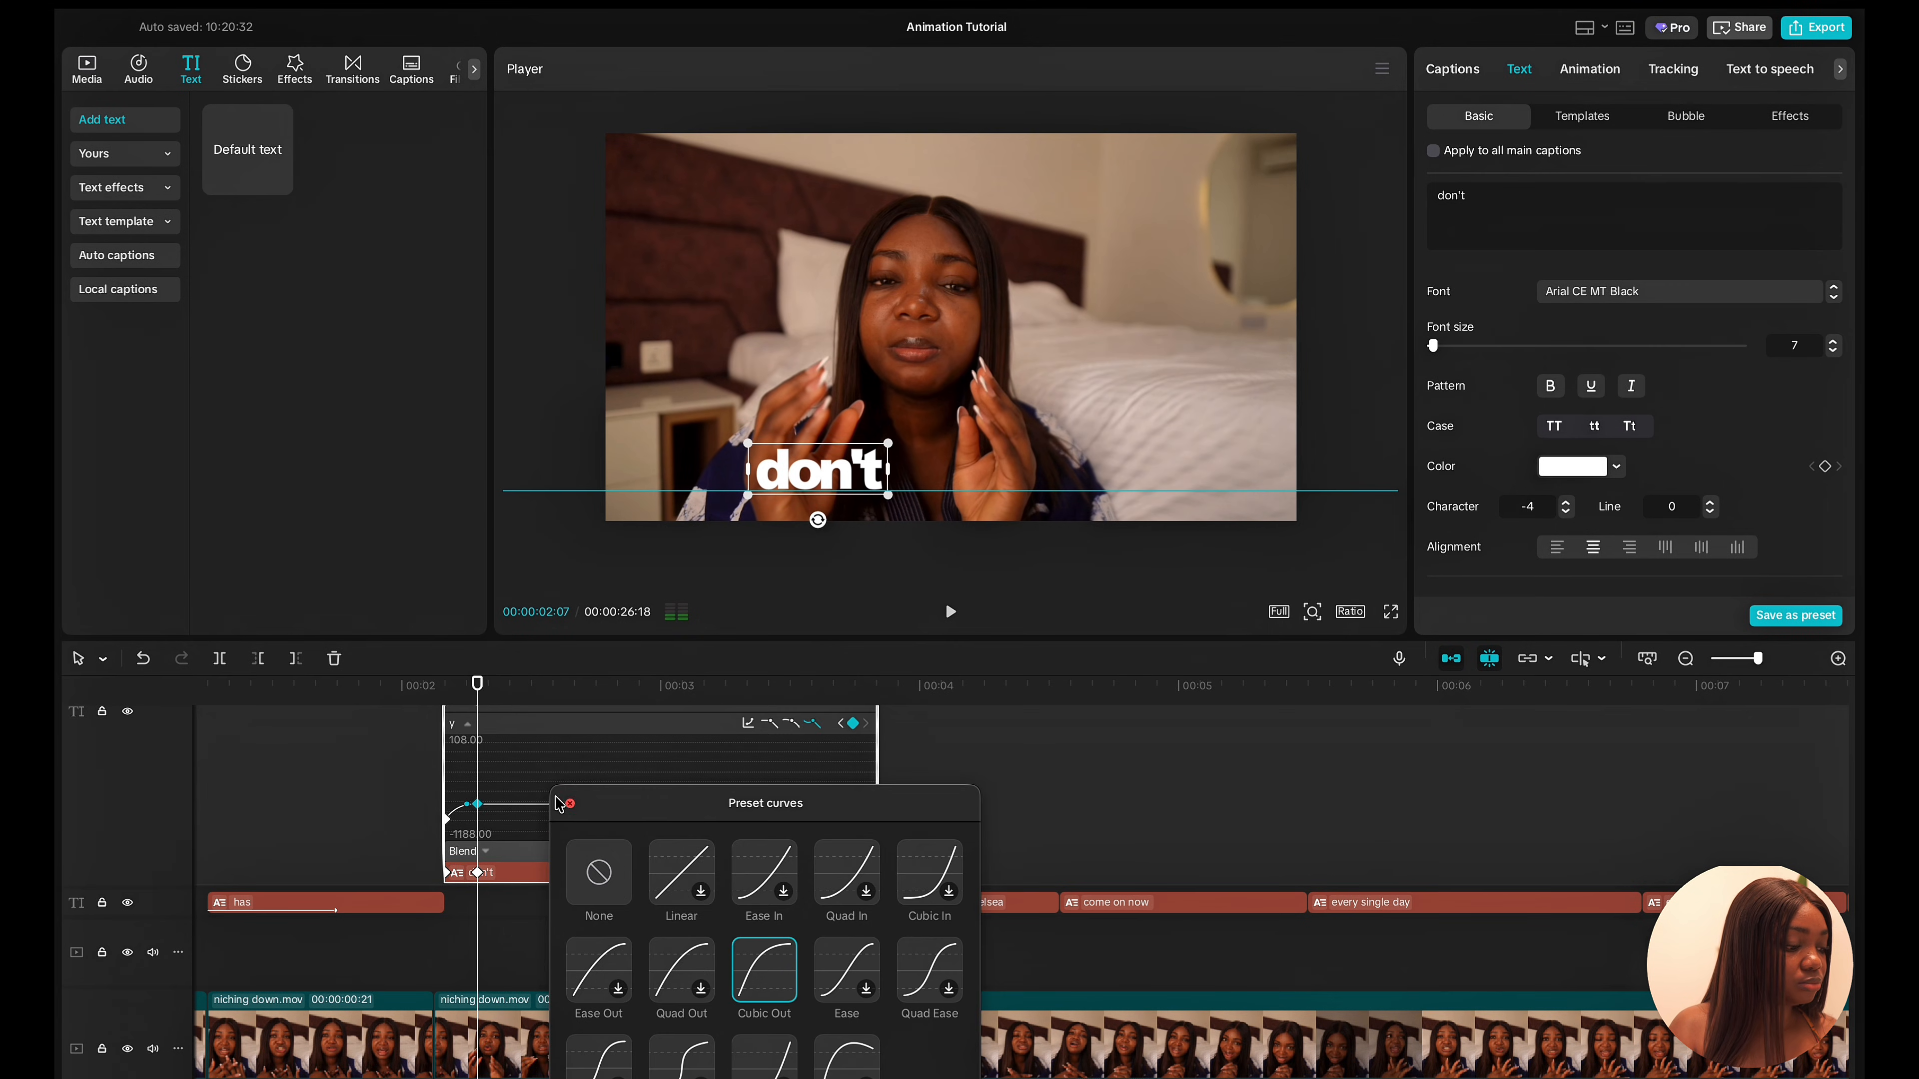
{"action": "left_click", "coordinate": [570, 805]}
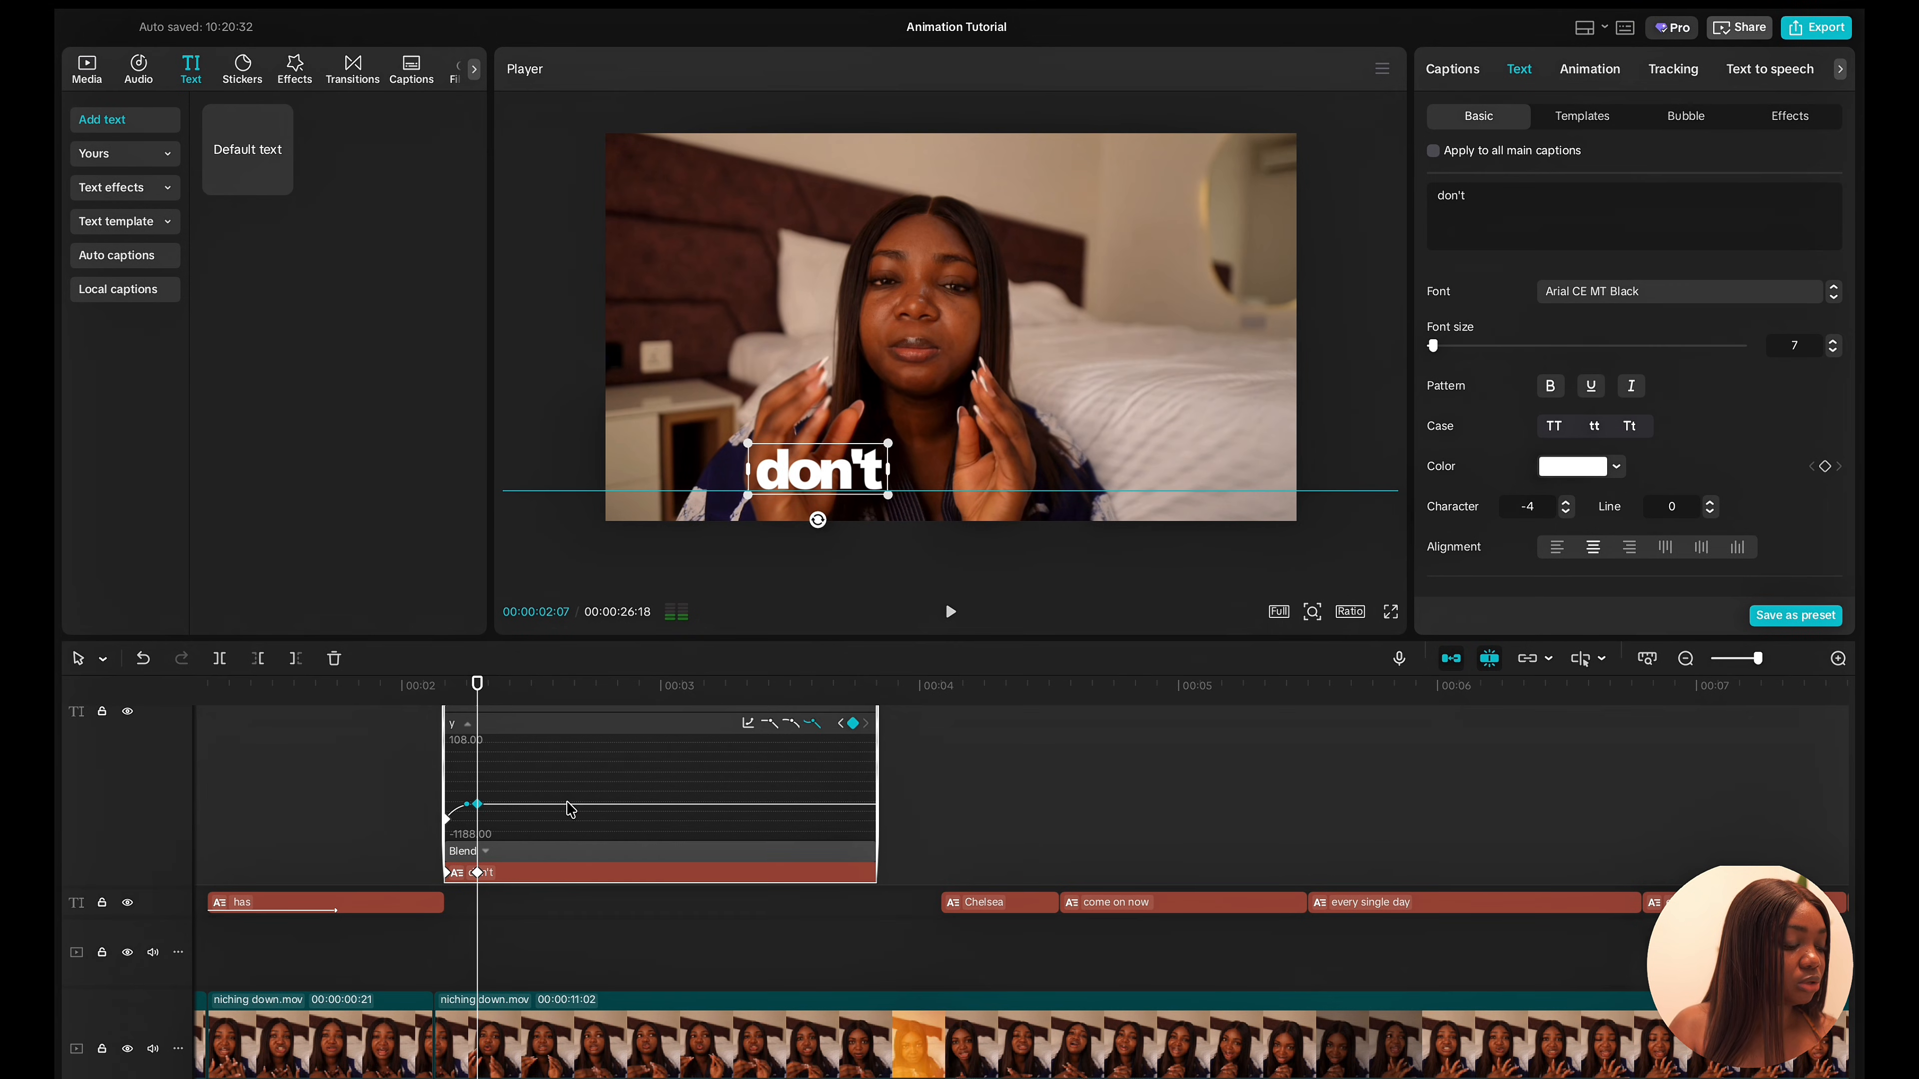
{"action": "right_click", "coordinate": [558, 861]}
{"action": "left_click", "coordinate": [629, 1062]}
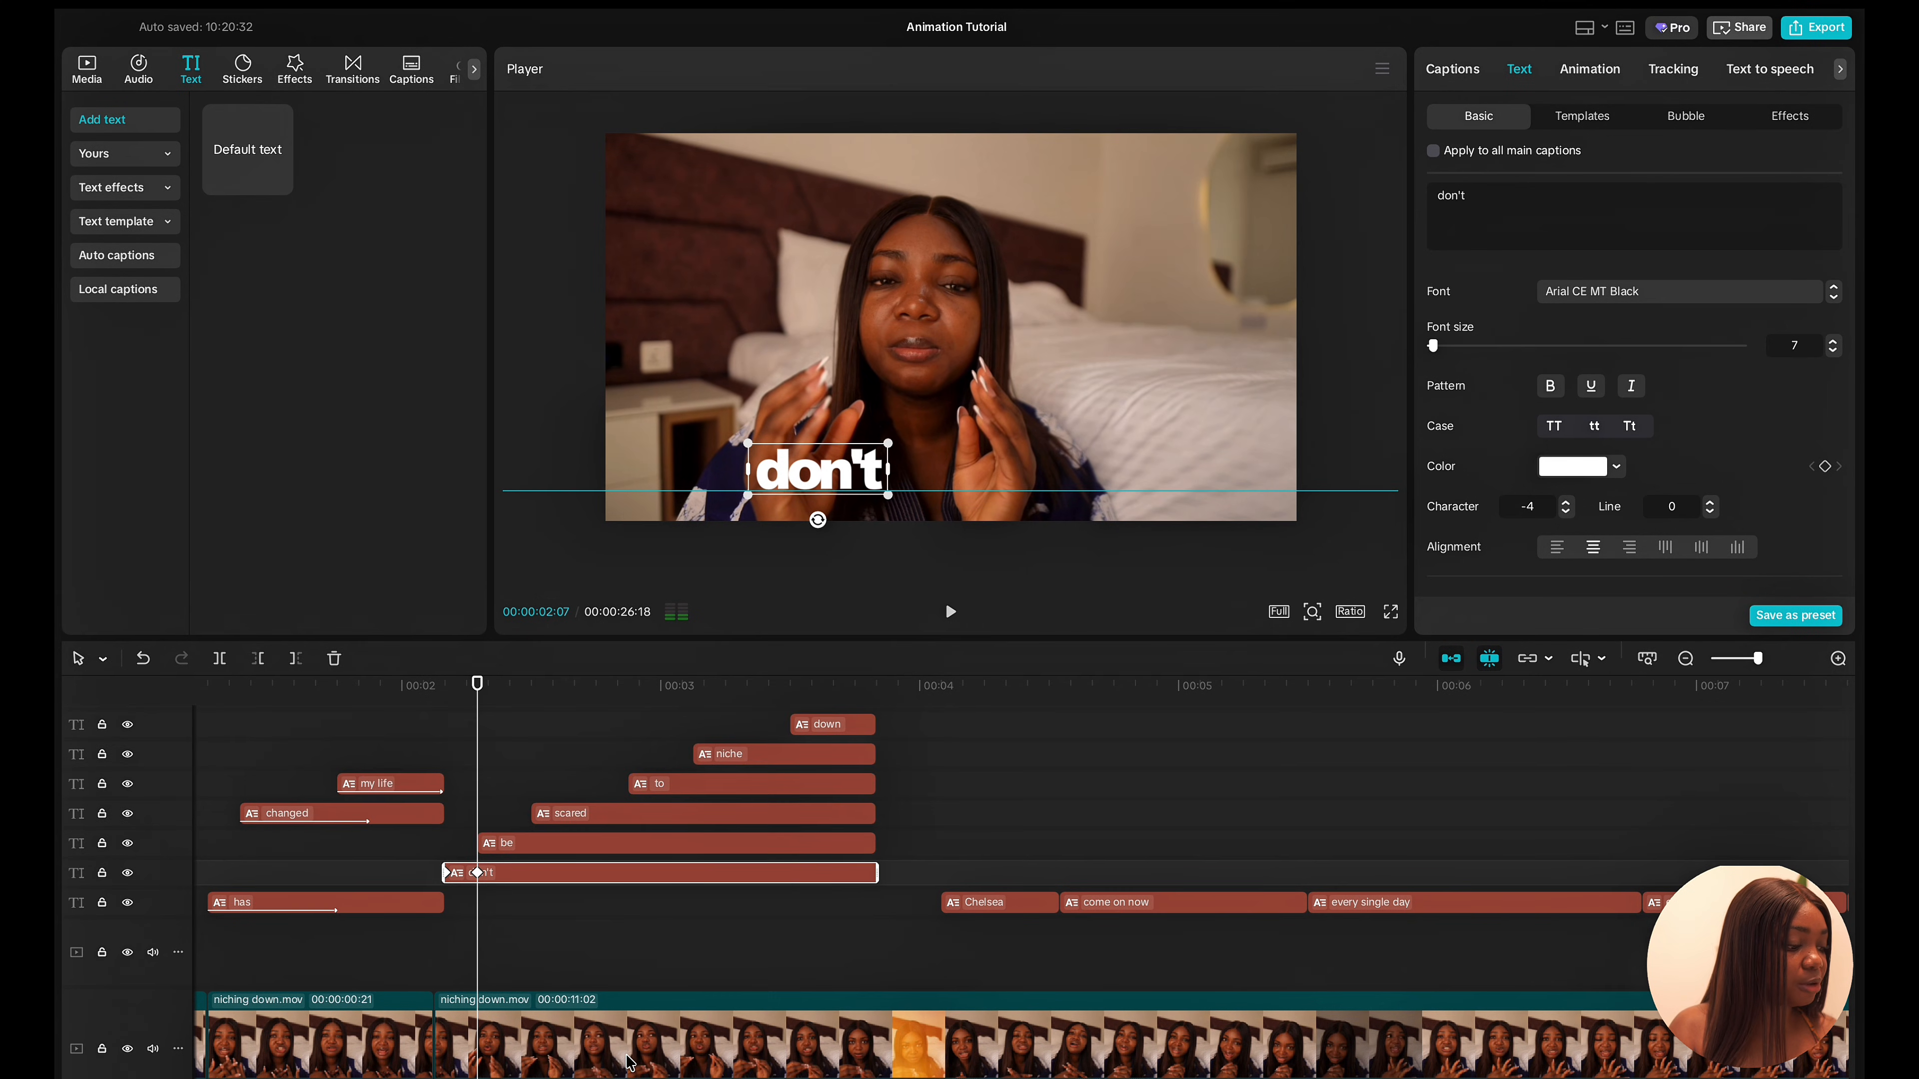
Apply the Cubic Out preset curve to the Y position at the second keyframe of "be", and hide its variable speed animation graph.
{"action": "left_click", "coordinate": [526, 843]}
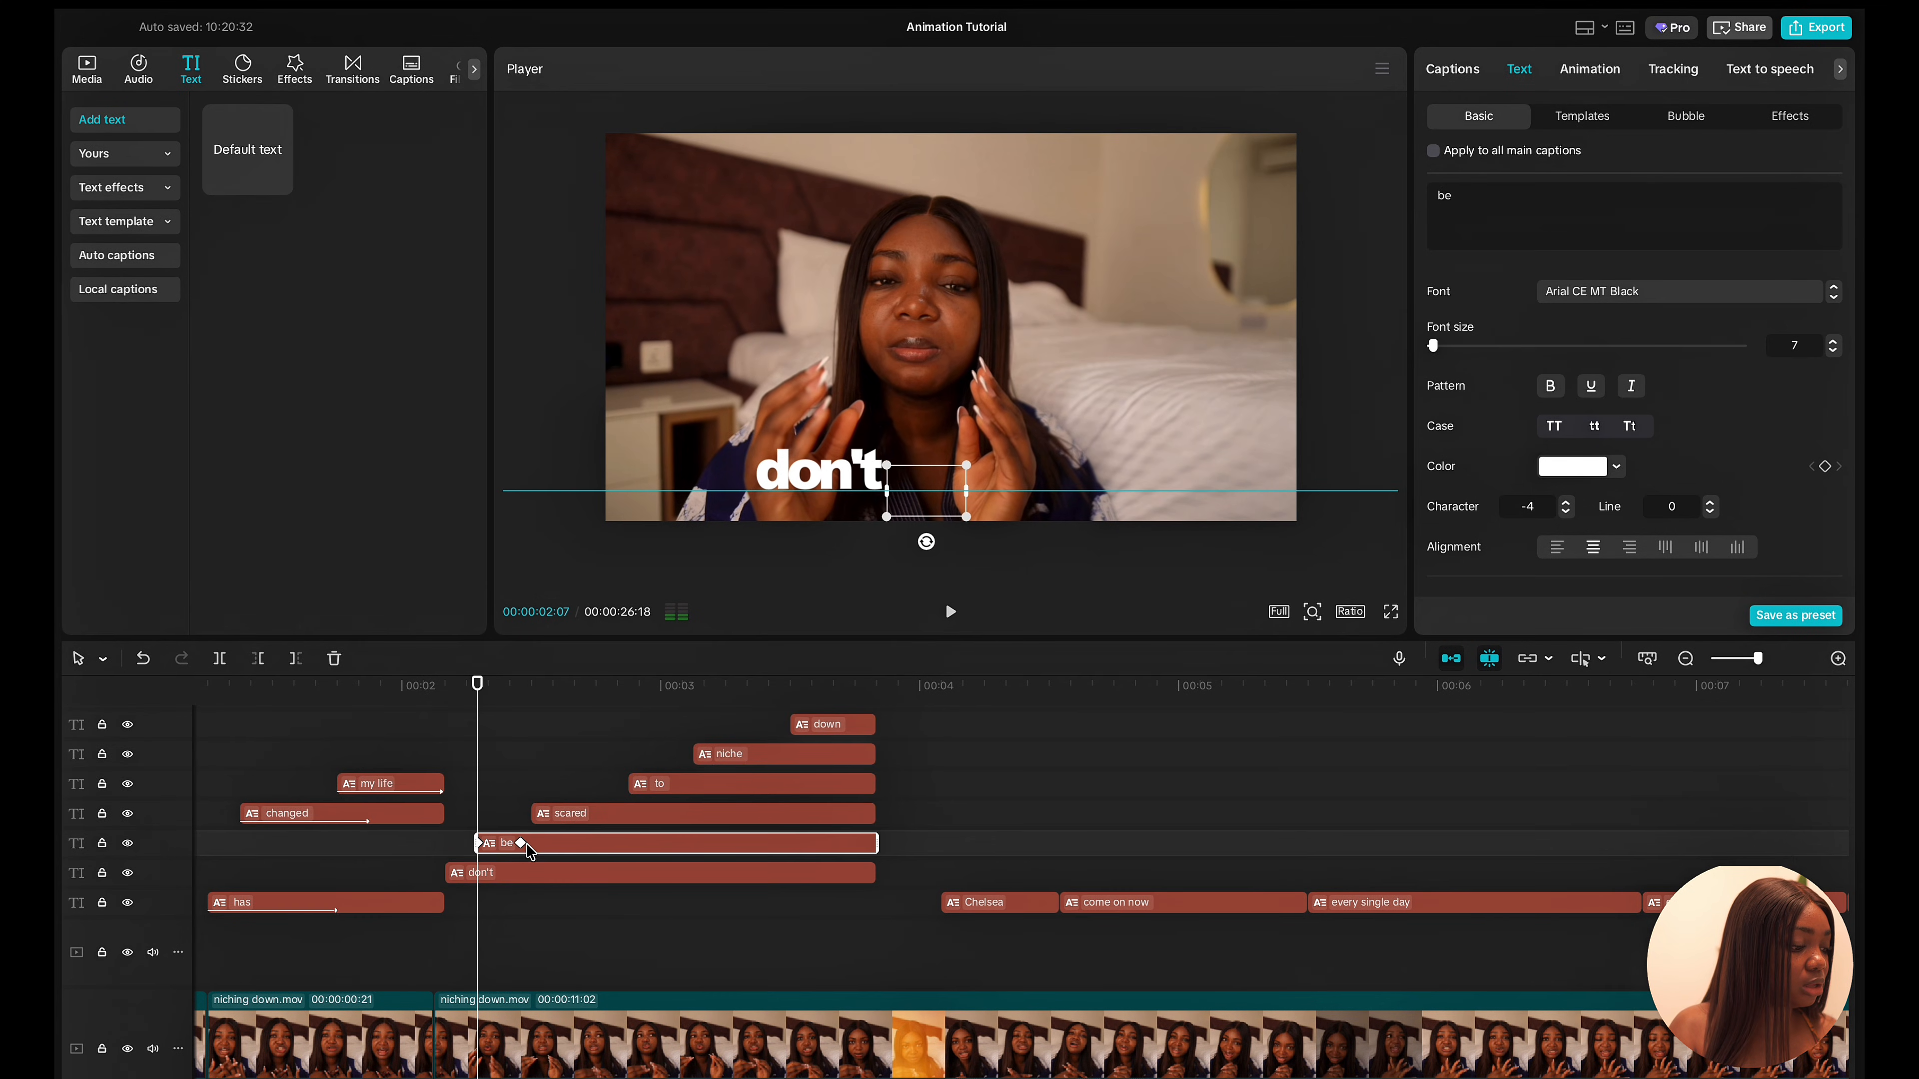
{"action": "right_click", "coordinate": [520, 844]}
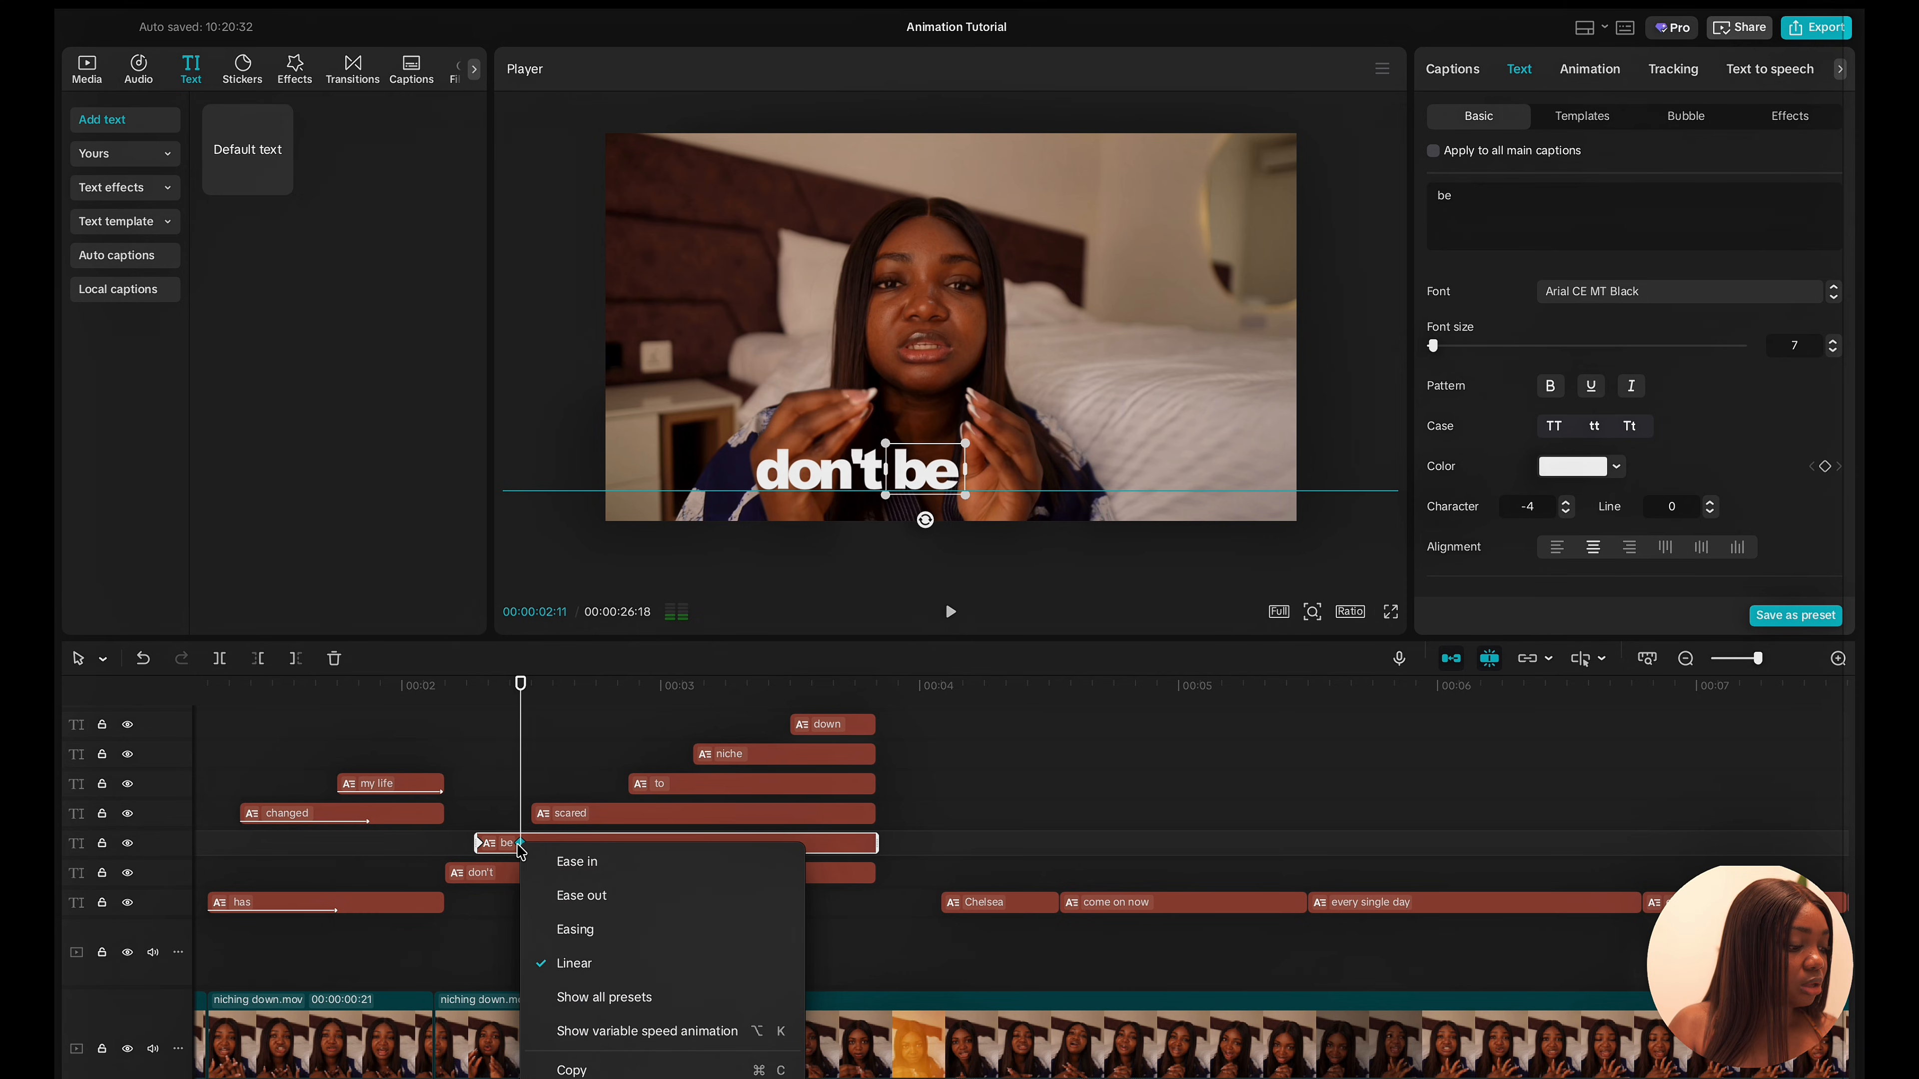
{"action": "left_click", "coordinate": [614, 1030]}
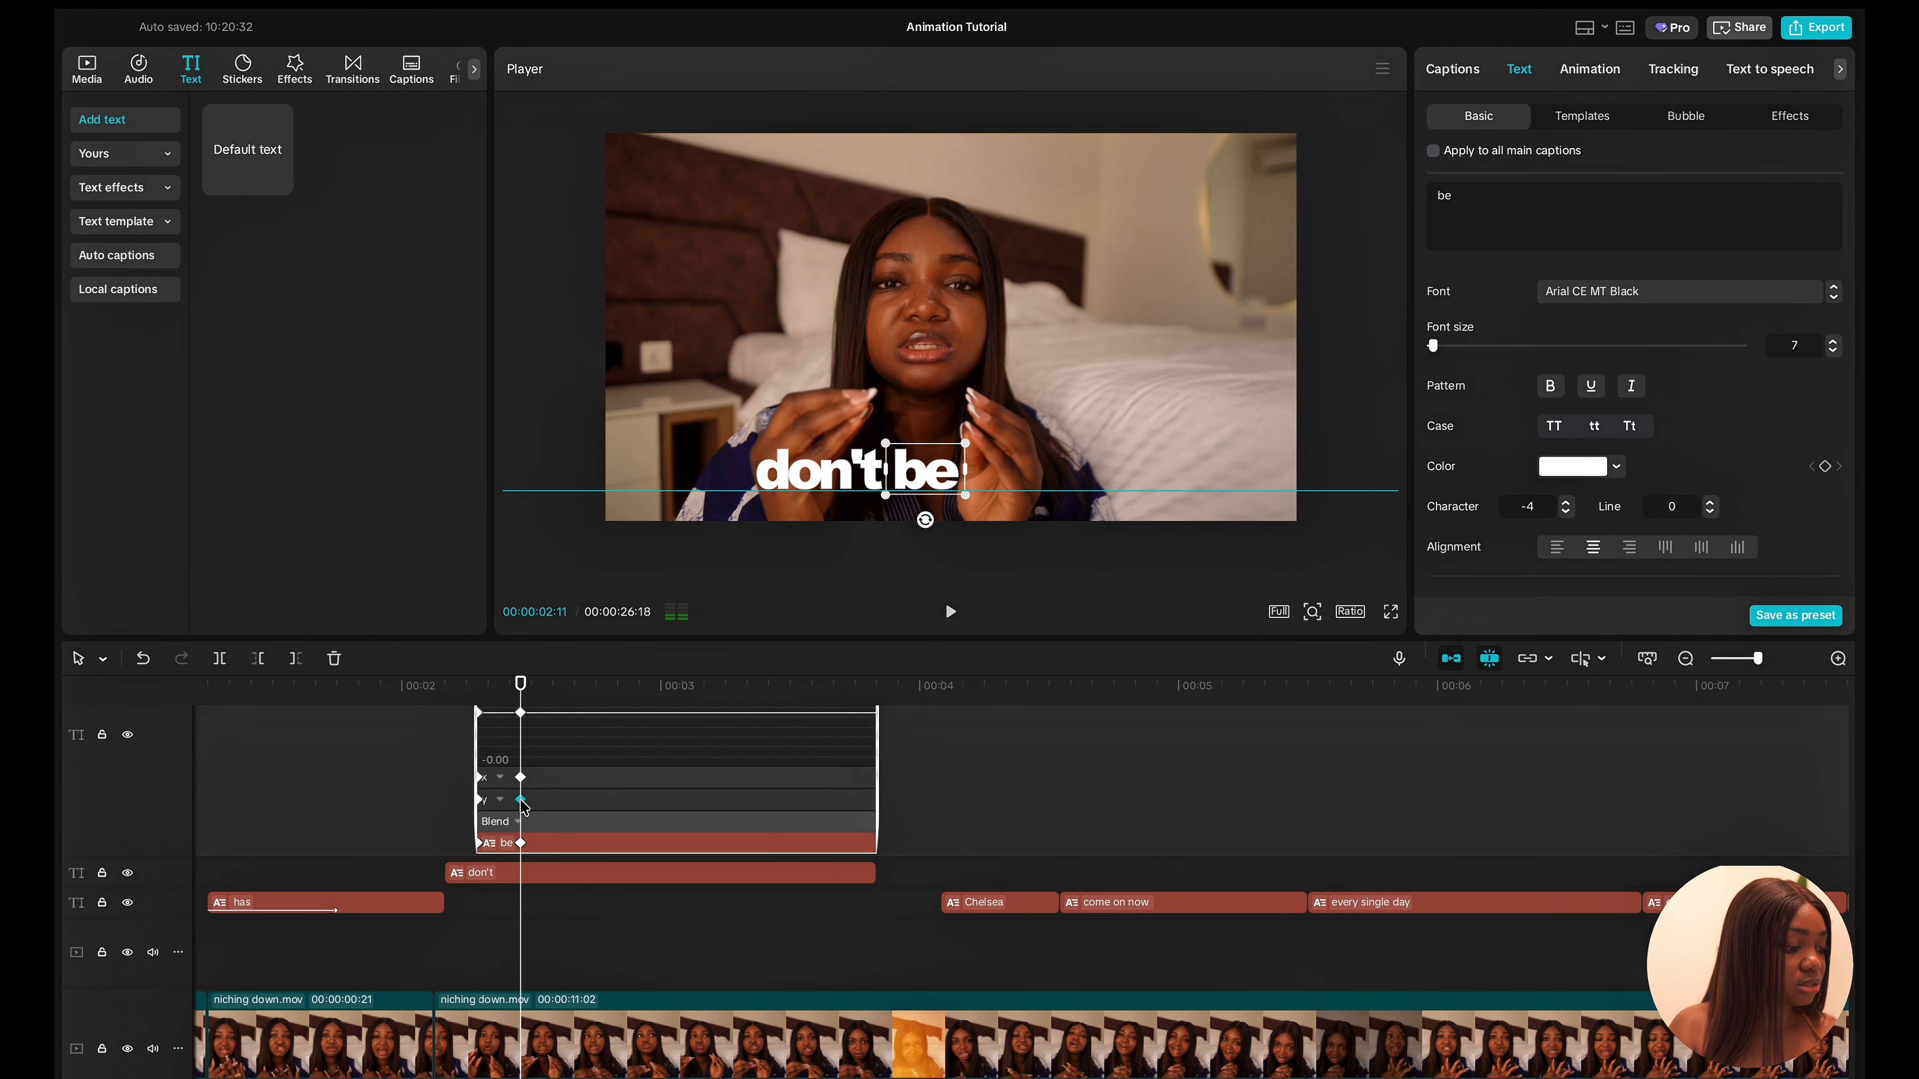
{"action": "right_click", "coordinate": [524, 807]}
{"action": "left_click", "coordinate": [654, 937]}
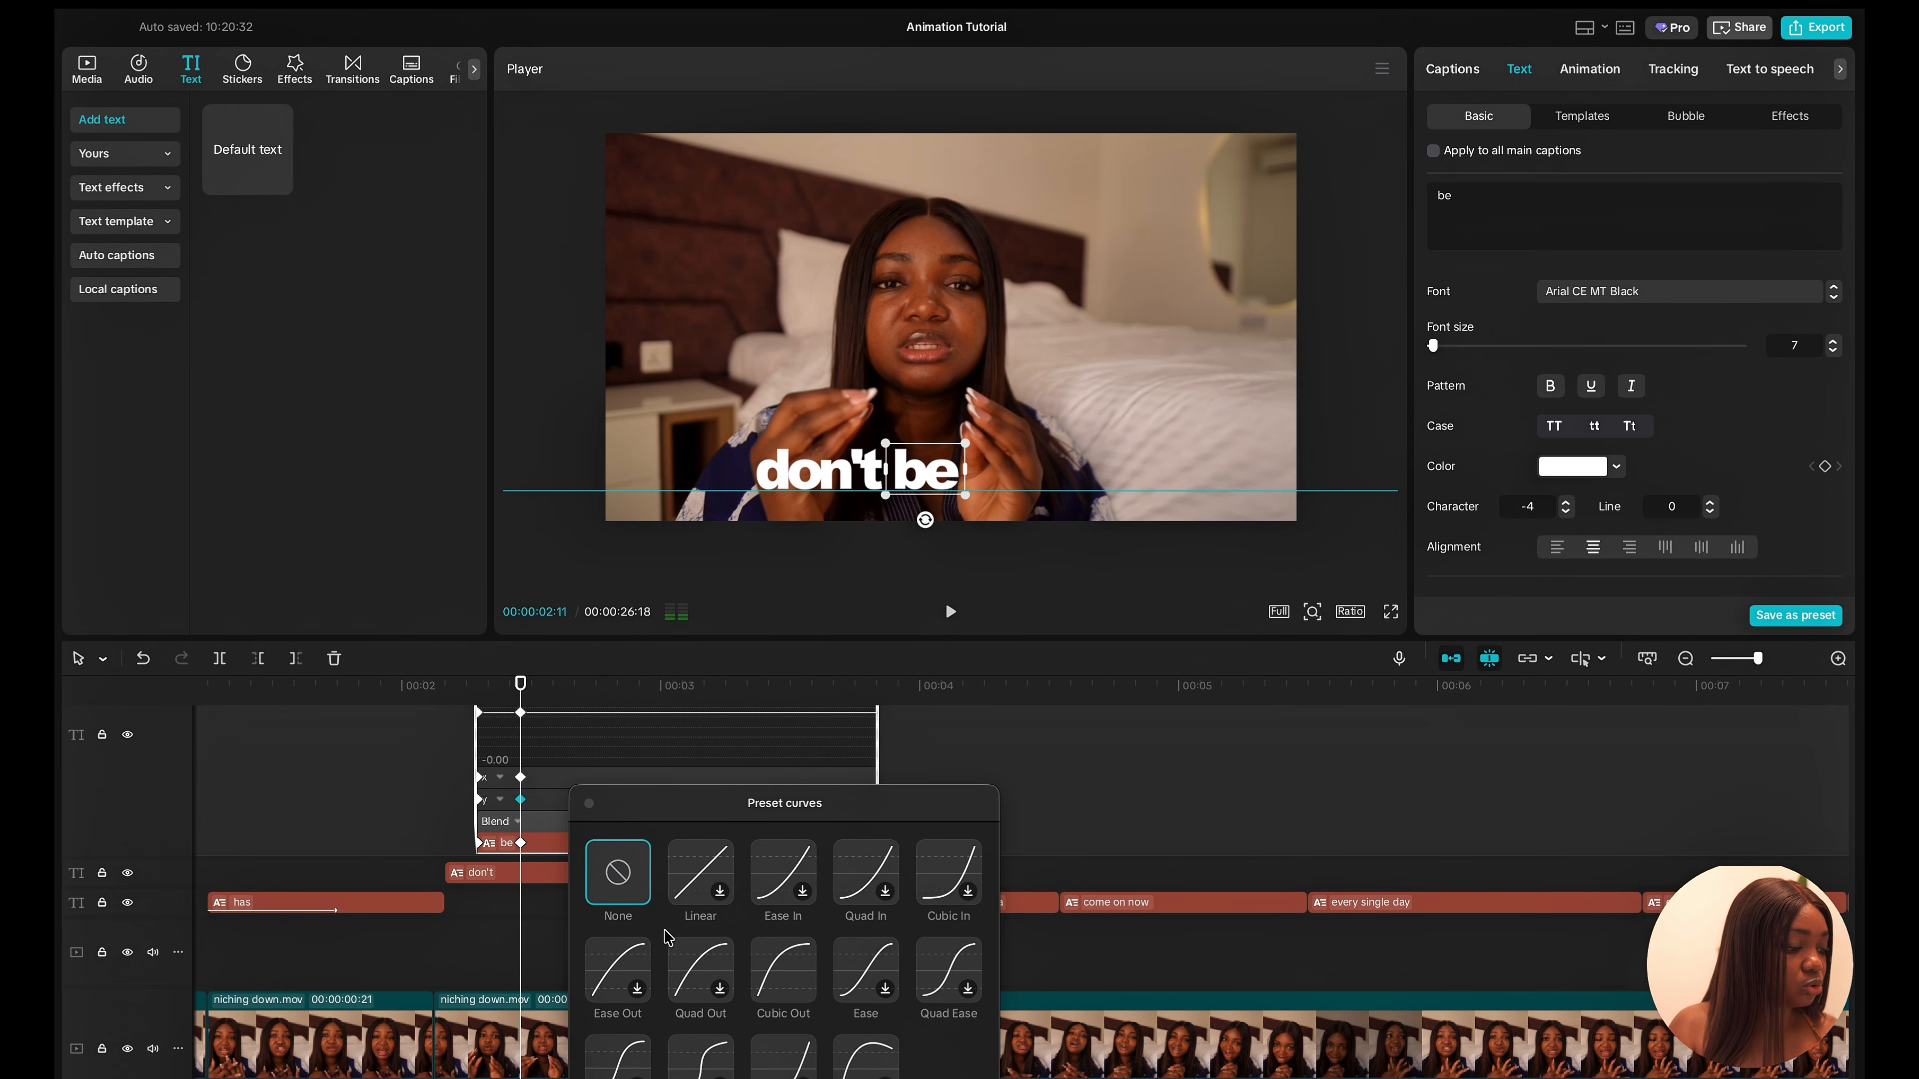
{"action": "left_click", "coordinate": [765, 972]}
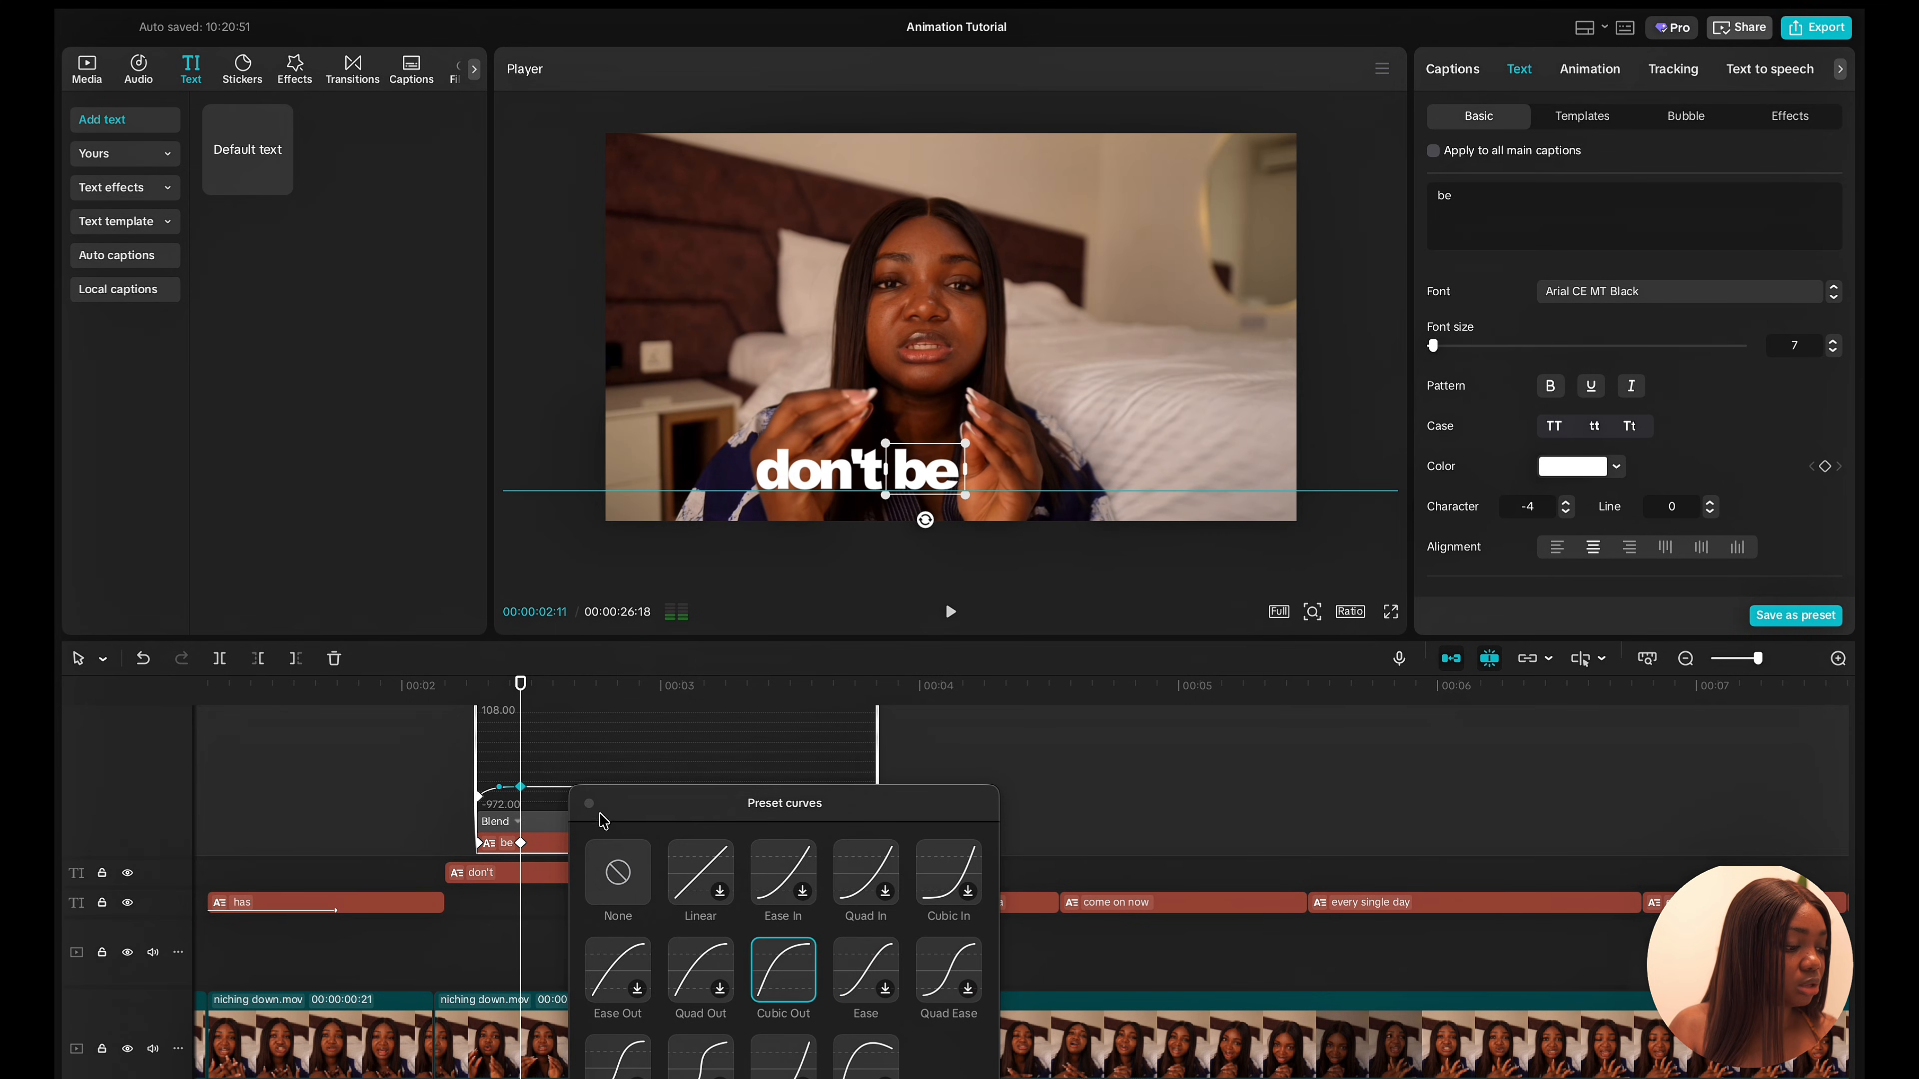
{"action": "left_click", "coordinate": [589, 804]}
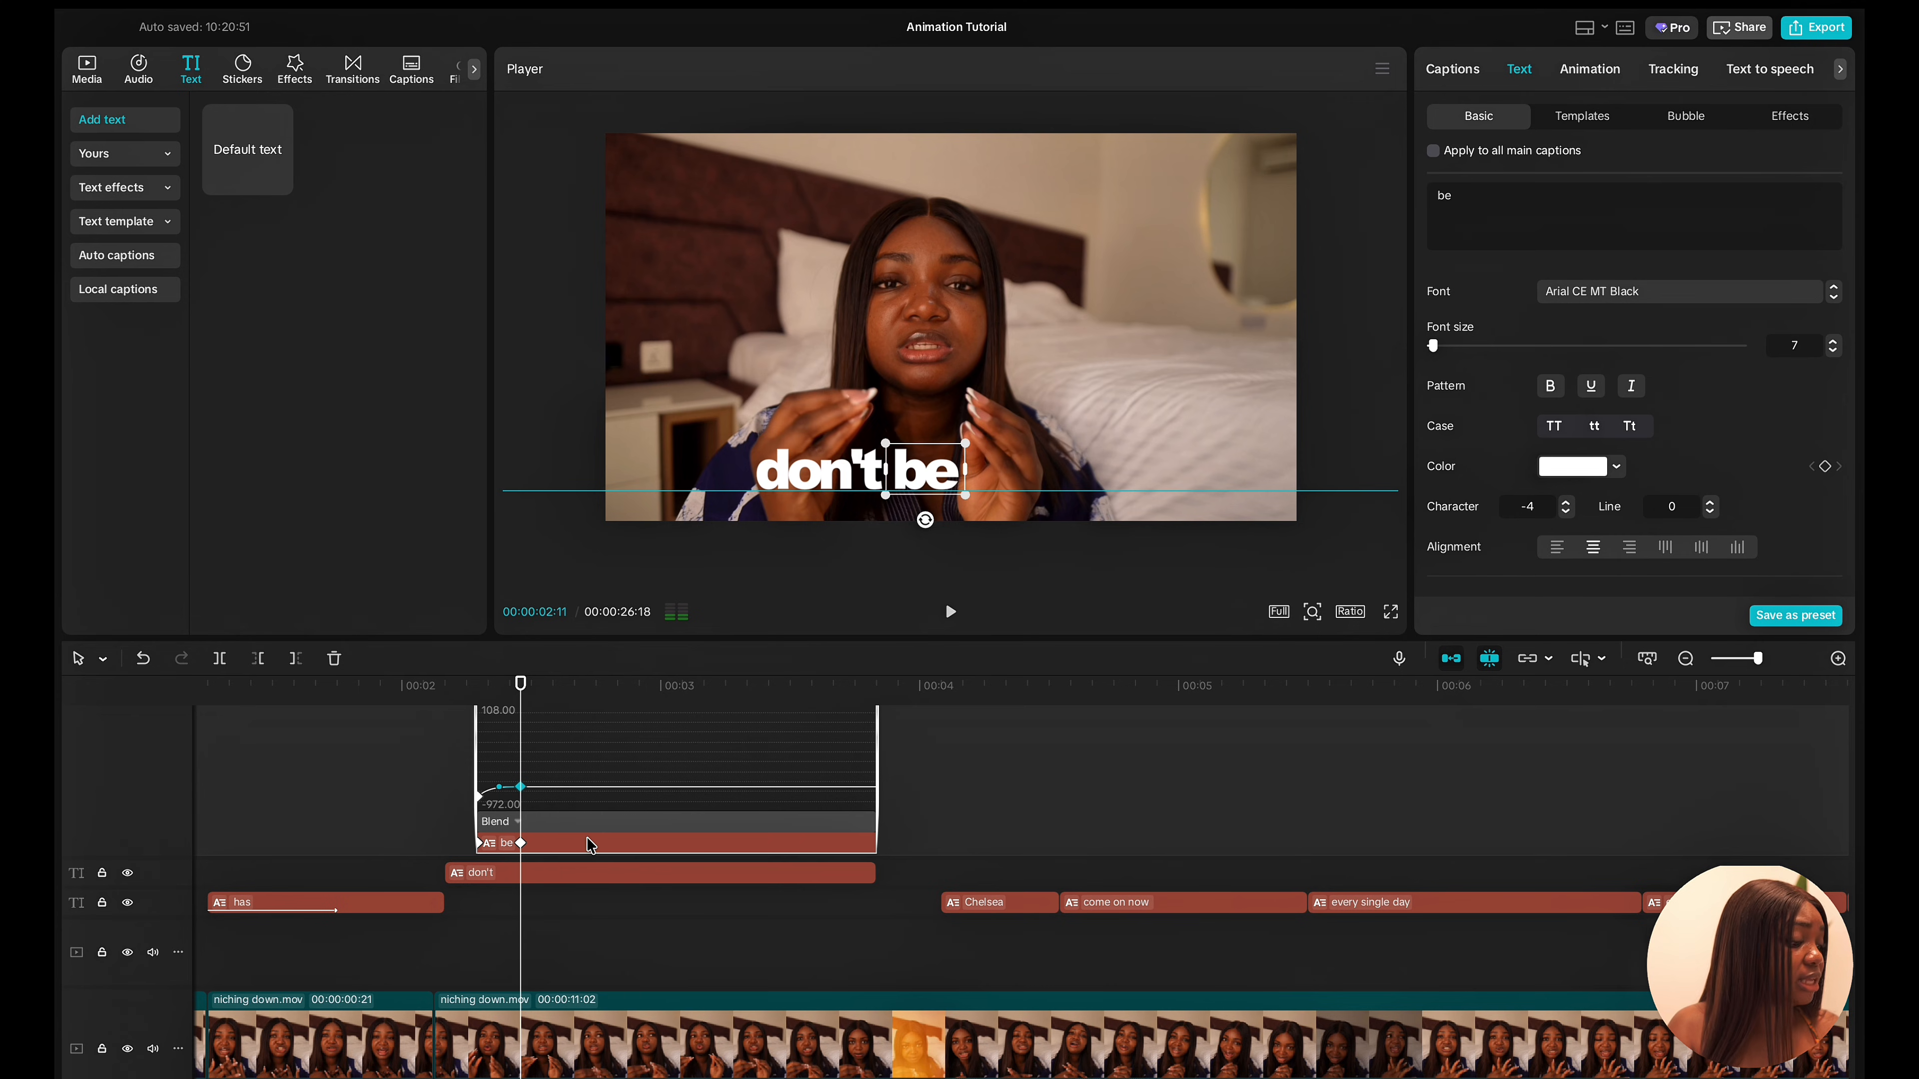
{"action": "right_click", "coordinate": [586, 837]}
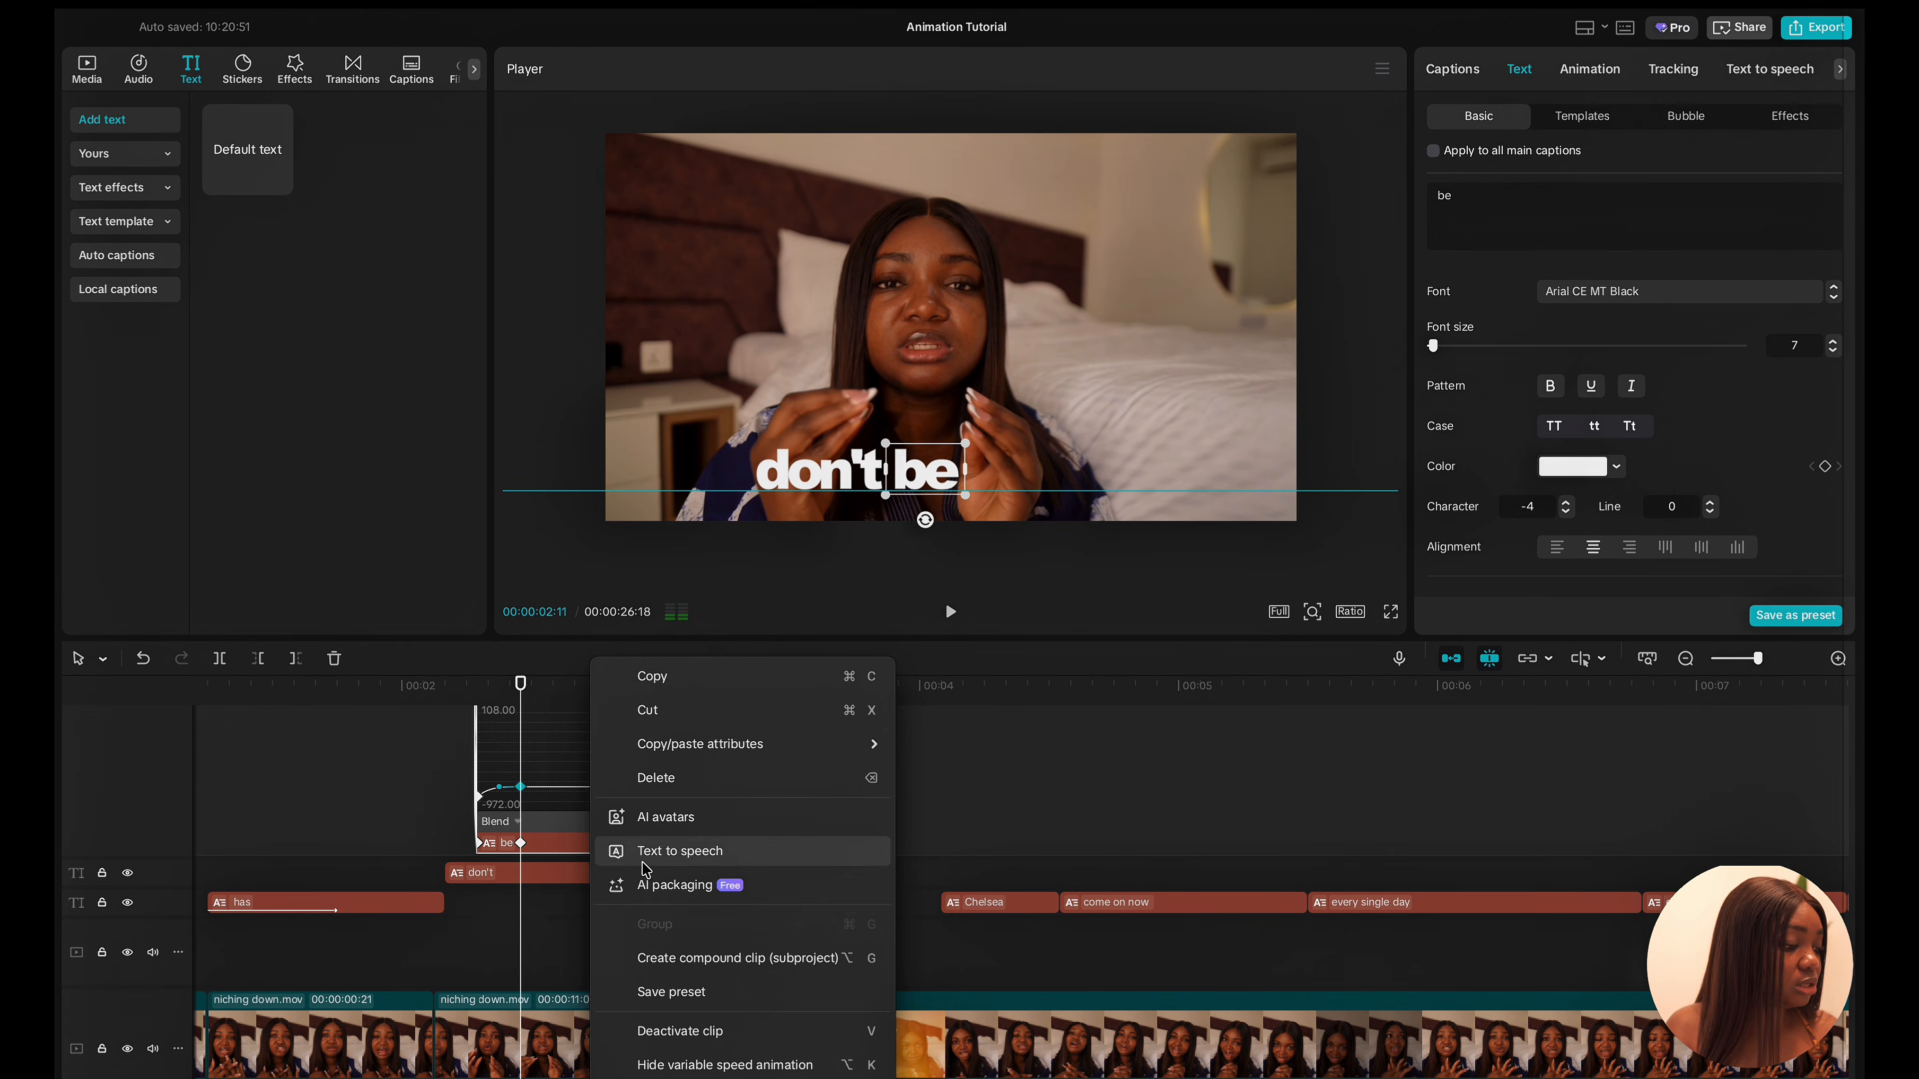
{"action": "left_click", "coordinate": [673, 1066]}
{"action": "left_click", "coordinate": [574, 815]}
{"action": "right_click", "coordinate": [573, 814]}
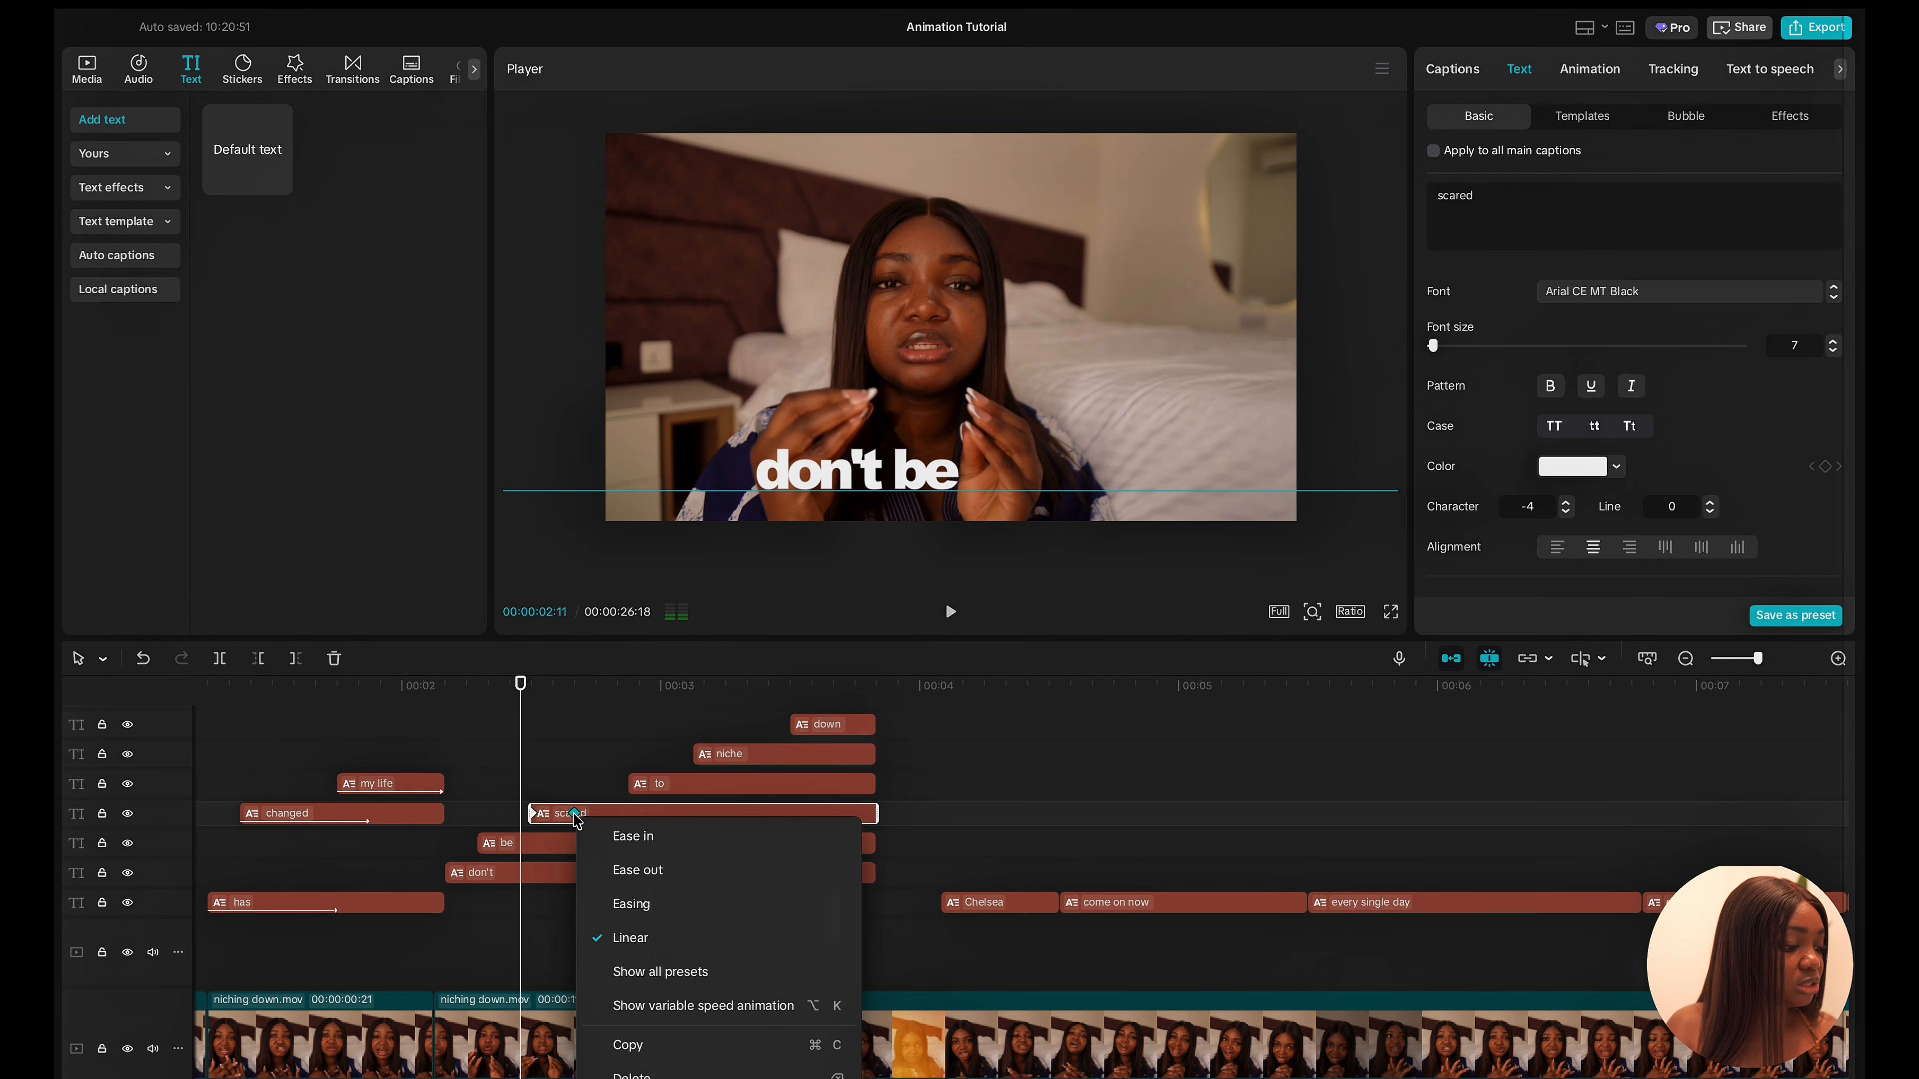
{"action": "left_click", "coordinate": [643, 1007]}
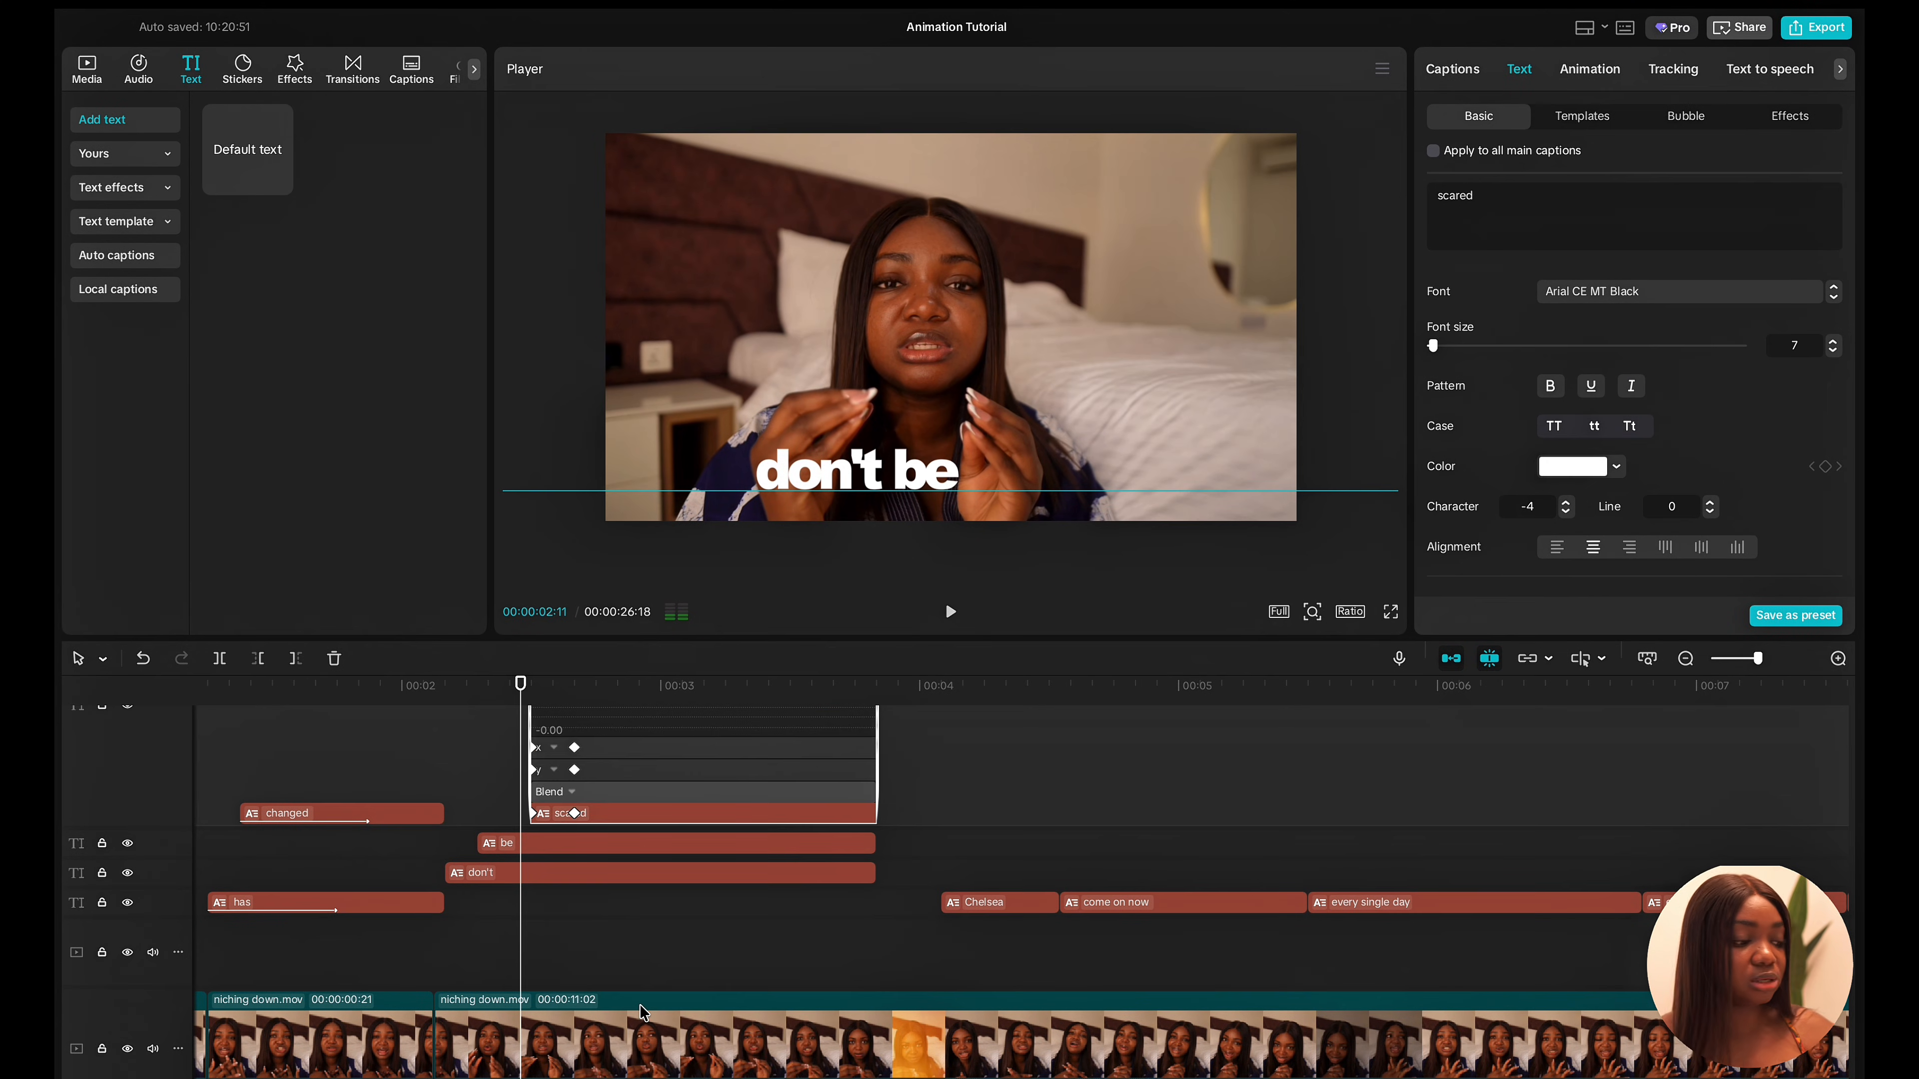
{"action": "left_click", "coordinate": [574, 771]}
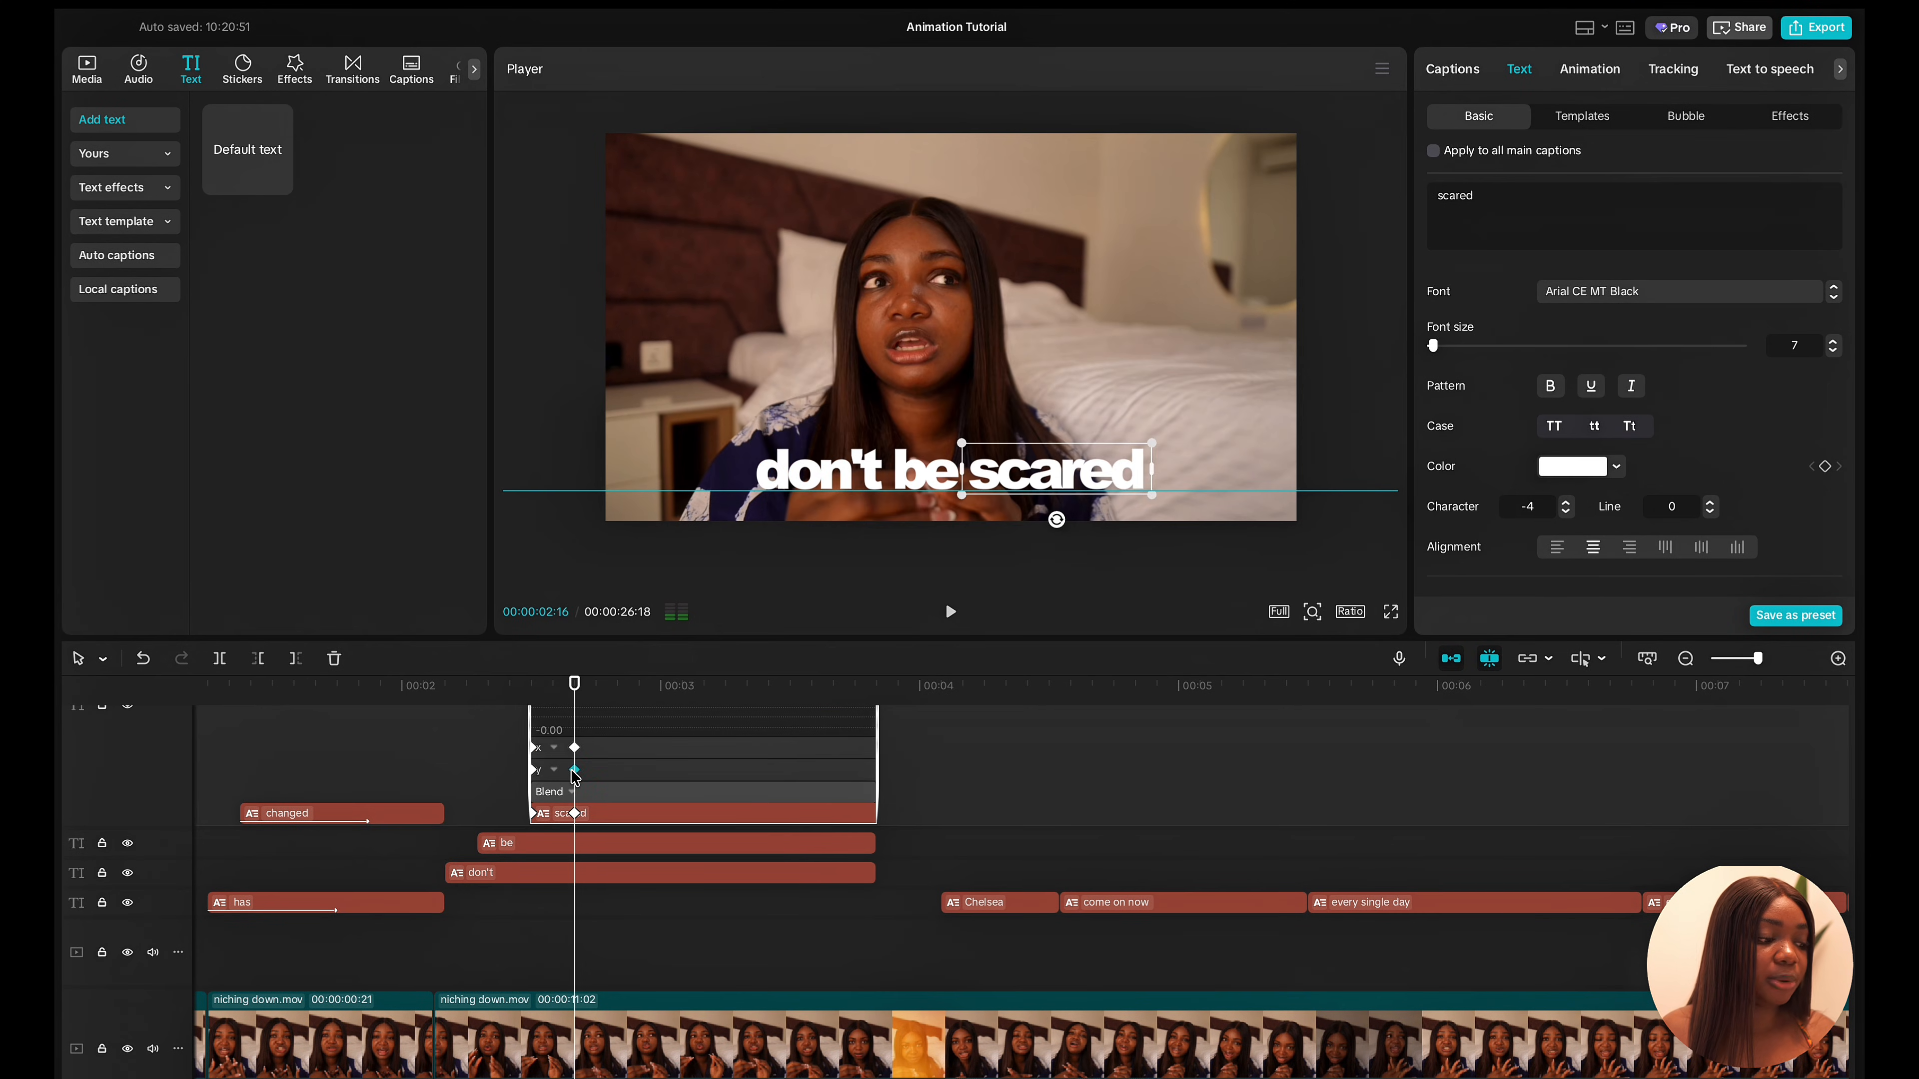
{"action": "right_click", "coordinate": [574, 771]}
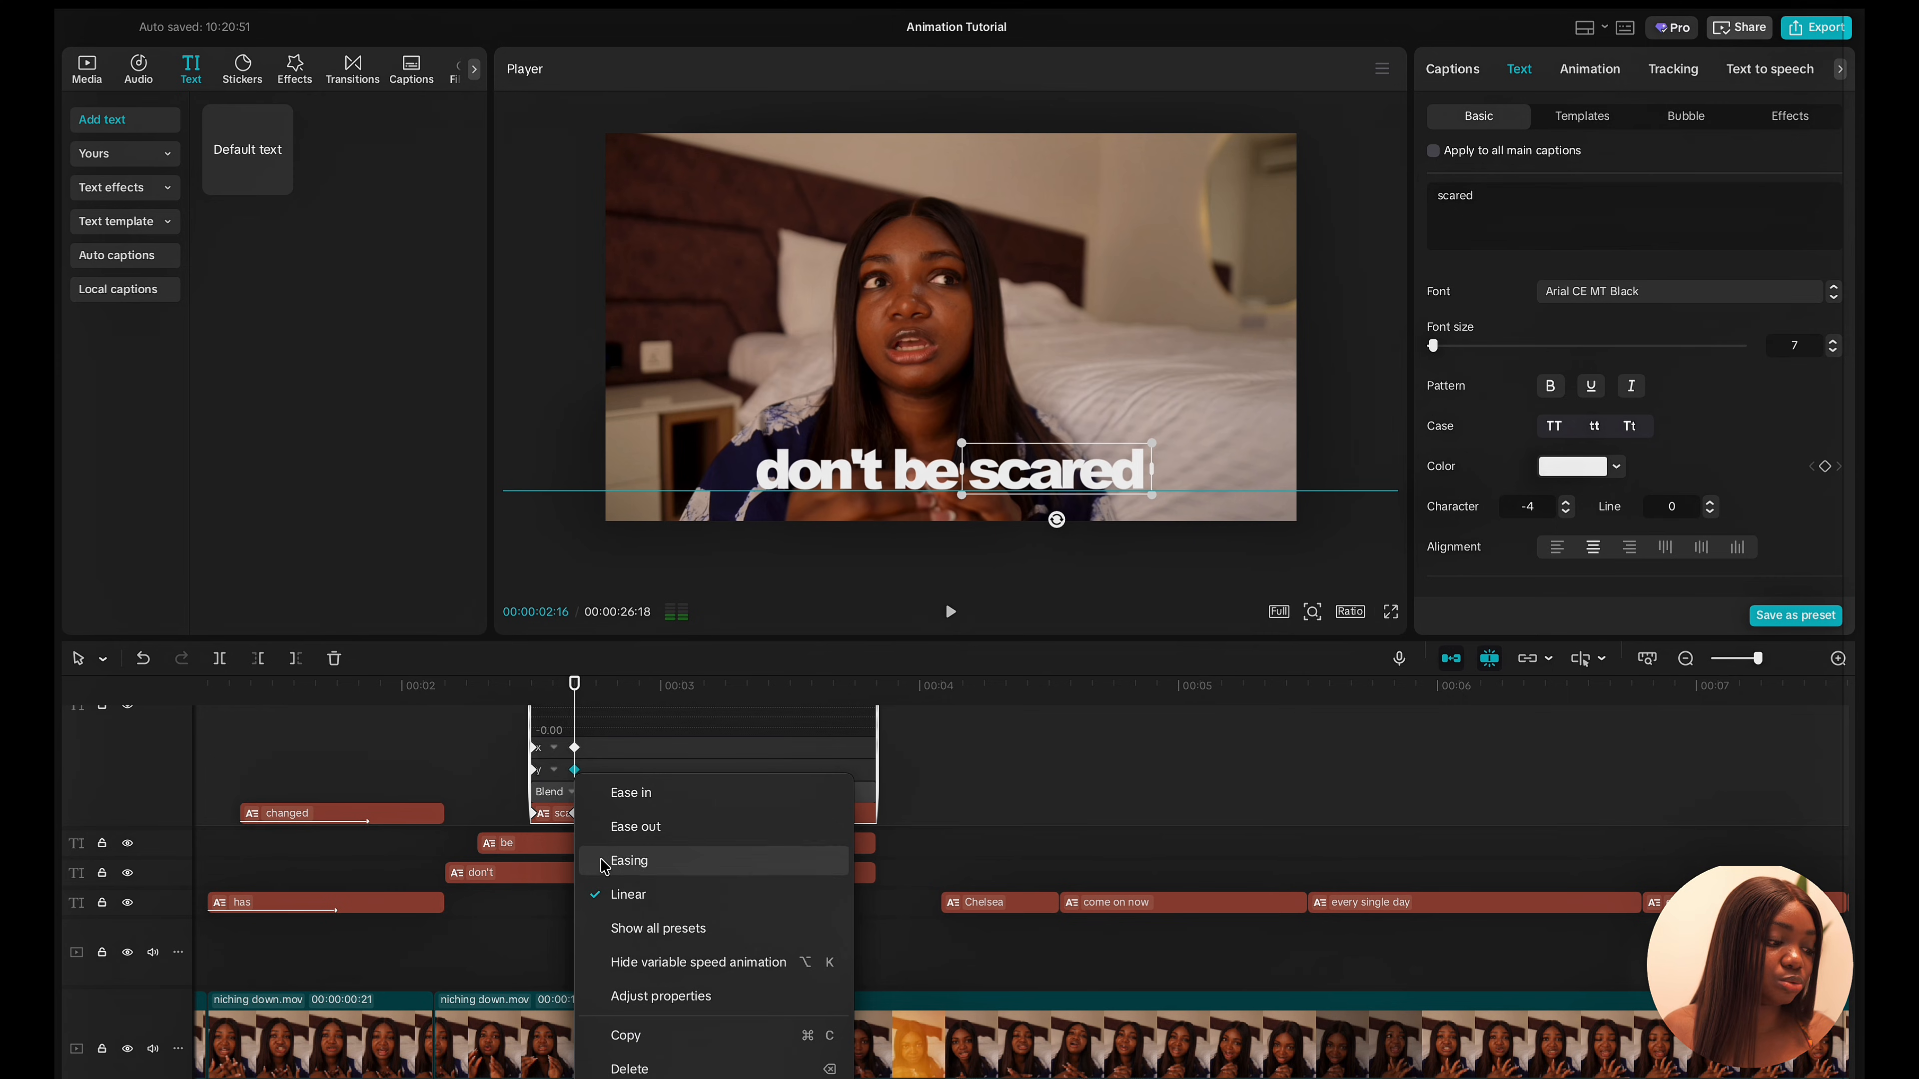
{"action": "left_click", "coordinate": [620, 962]}
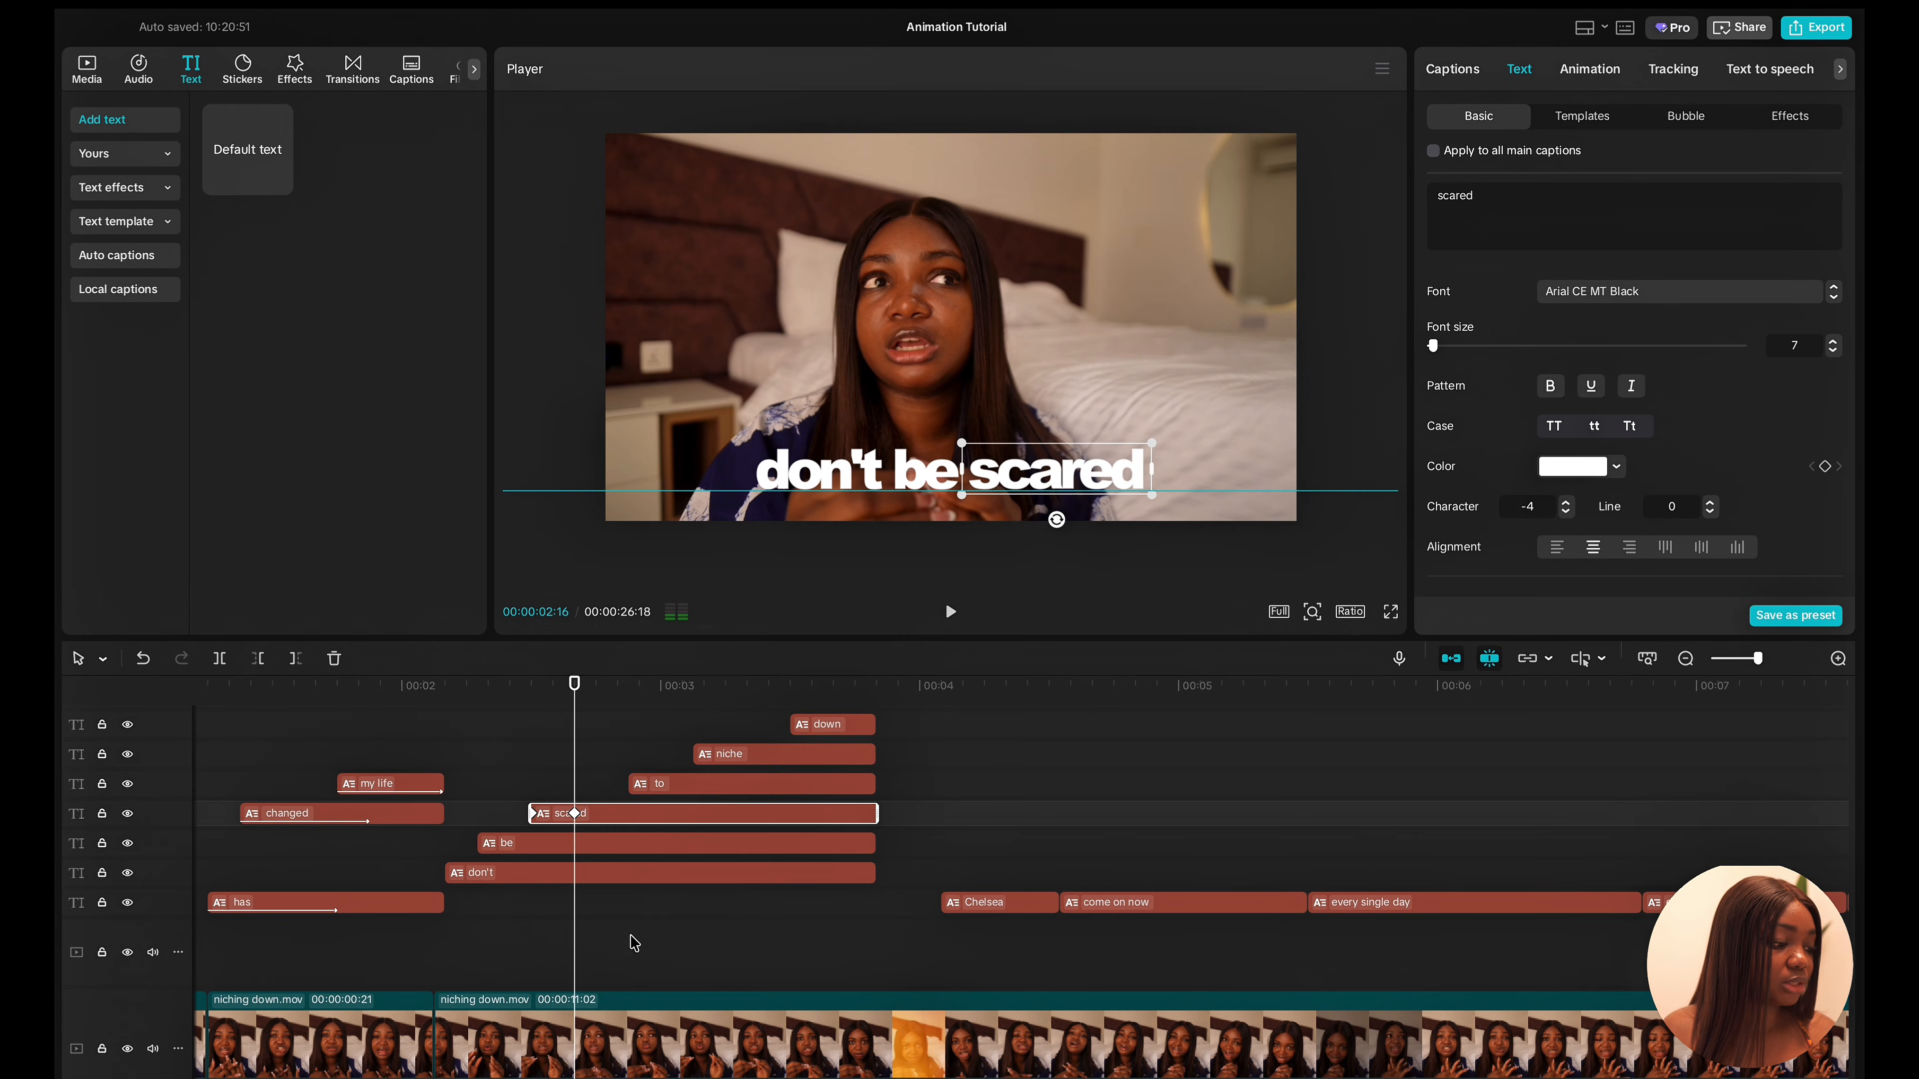
Apply the Cubic Out preset curve to the Y position at the second keyframe of "scared", and hide its variable speed animation graph.
{"action": "right_click", "coordinate": [576, 818]}
{"action": "left_click", "coordinate": [695, 971]}
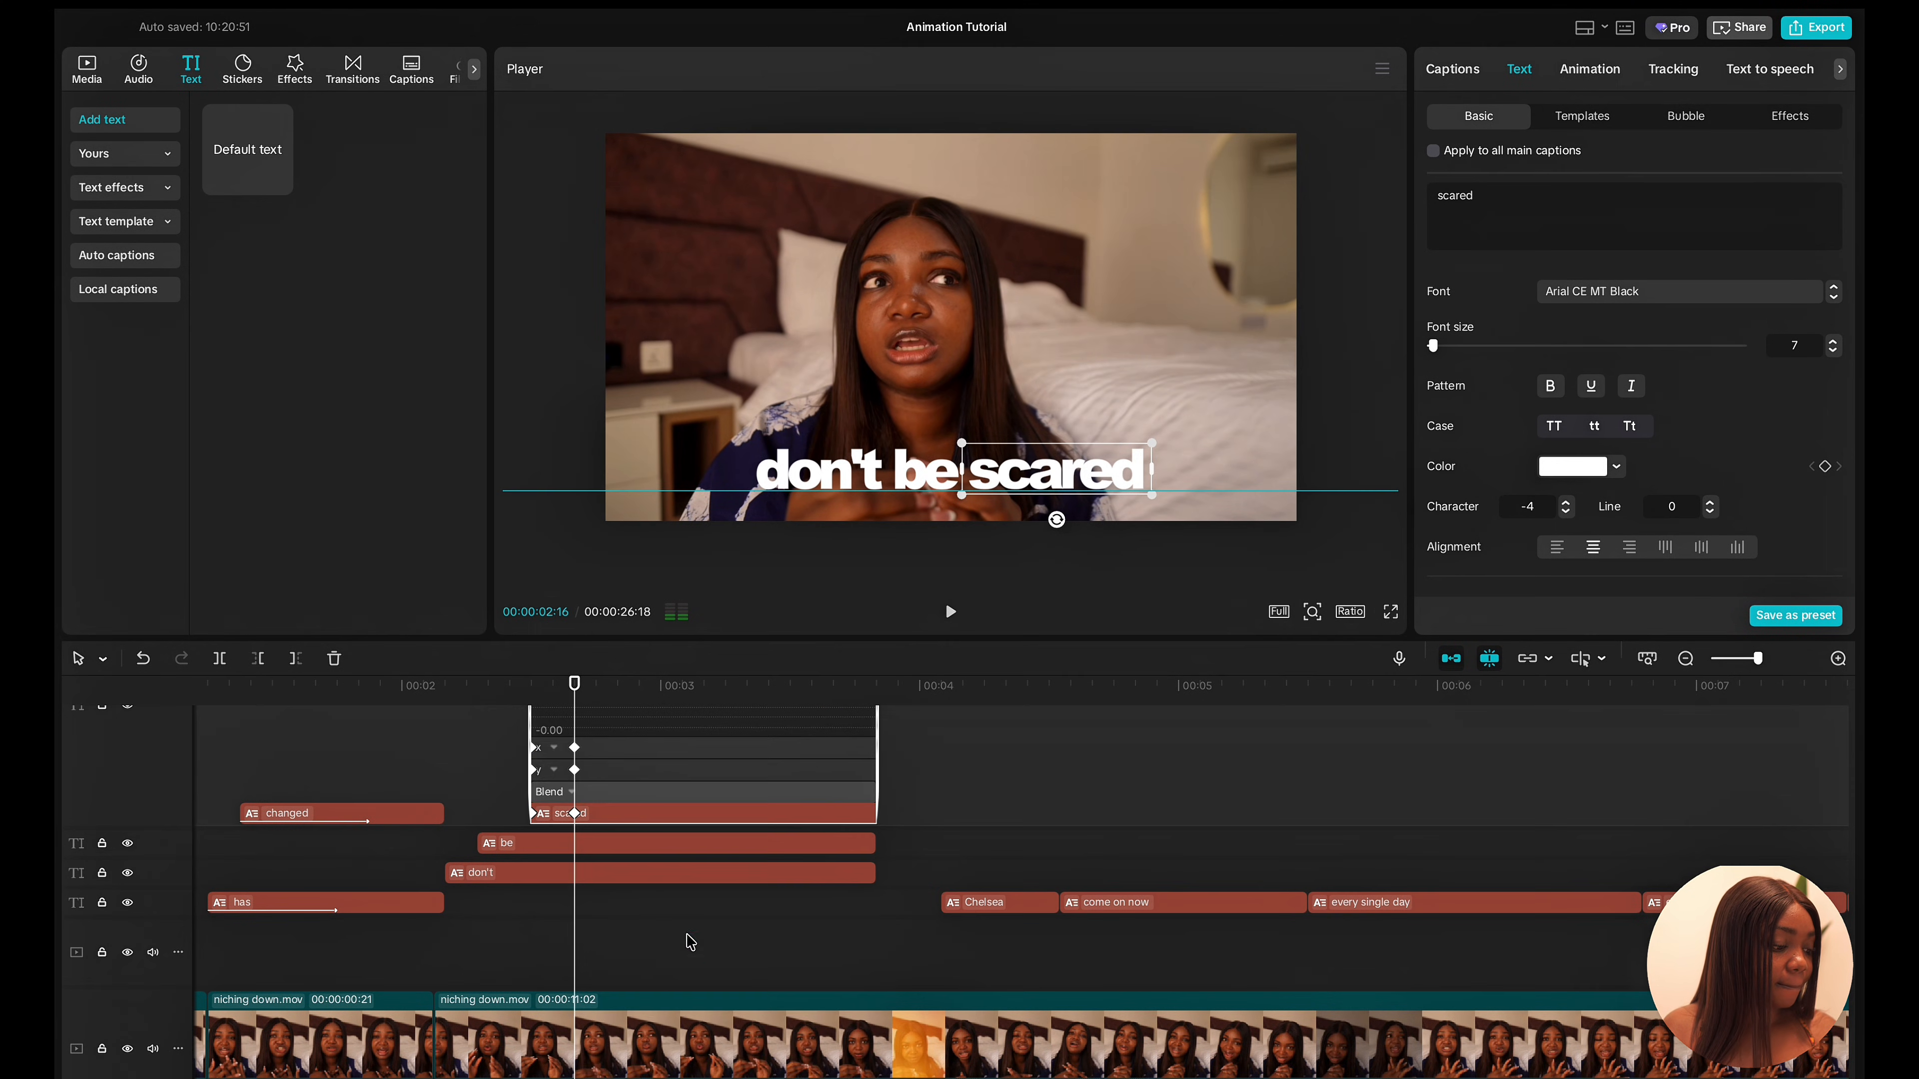
{"action": "left_click", "coordinate": [579, 771]}
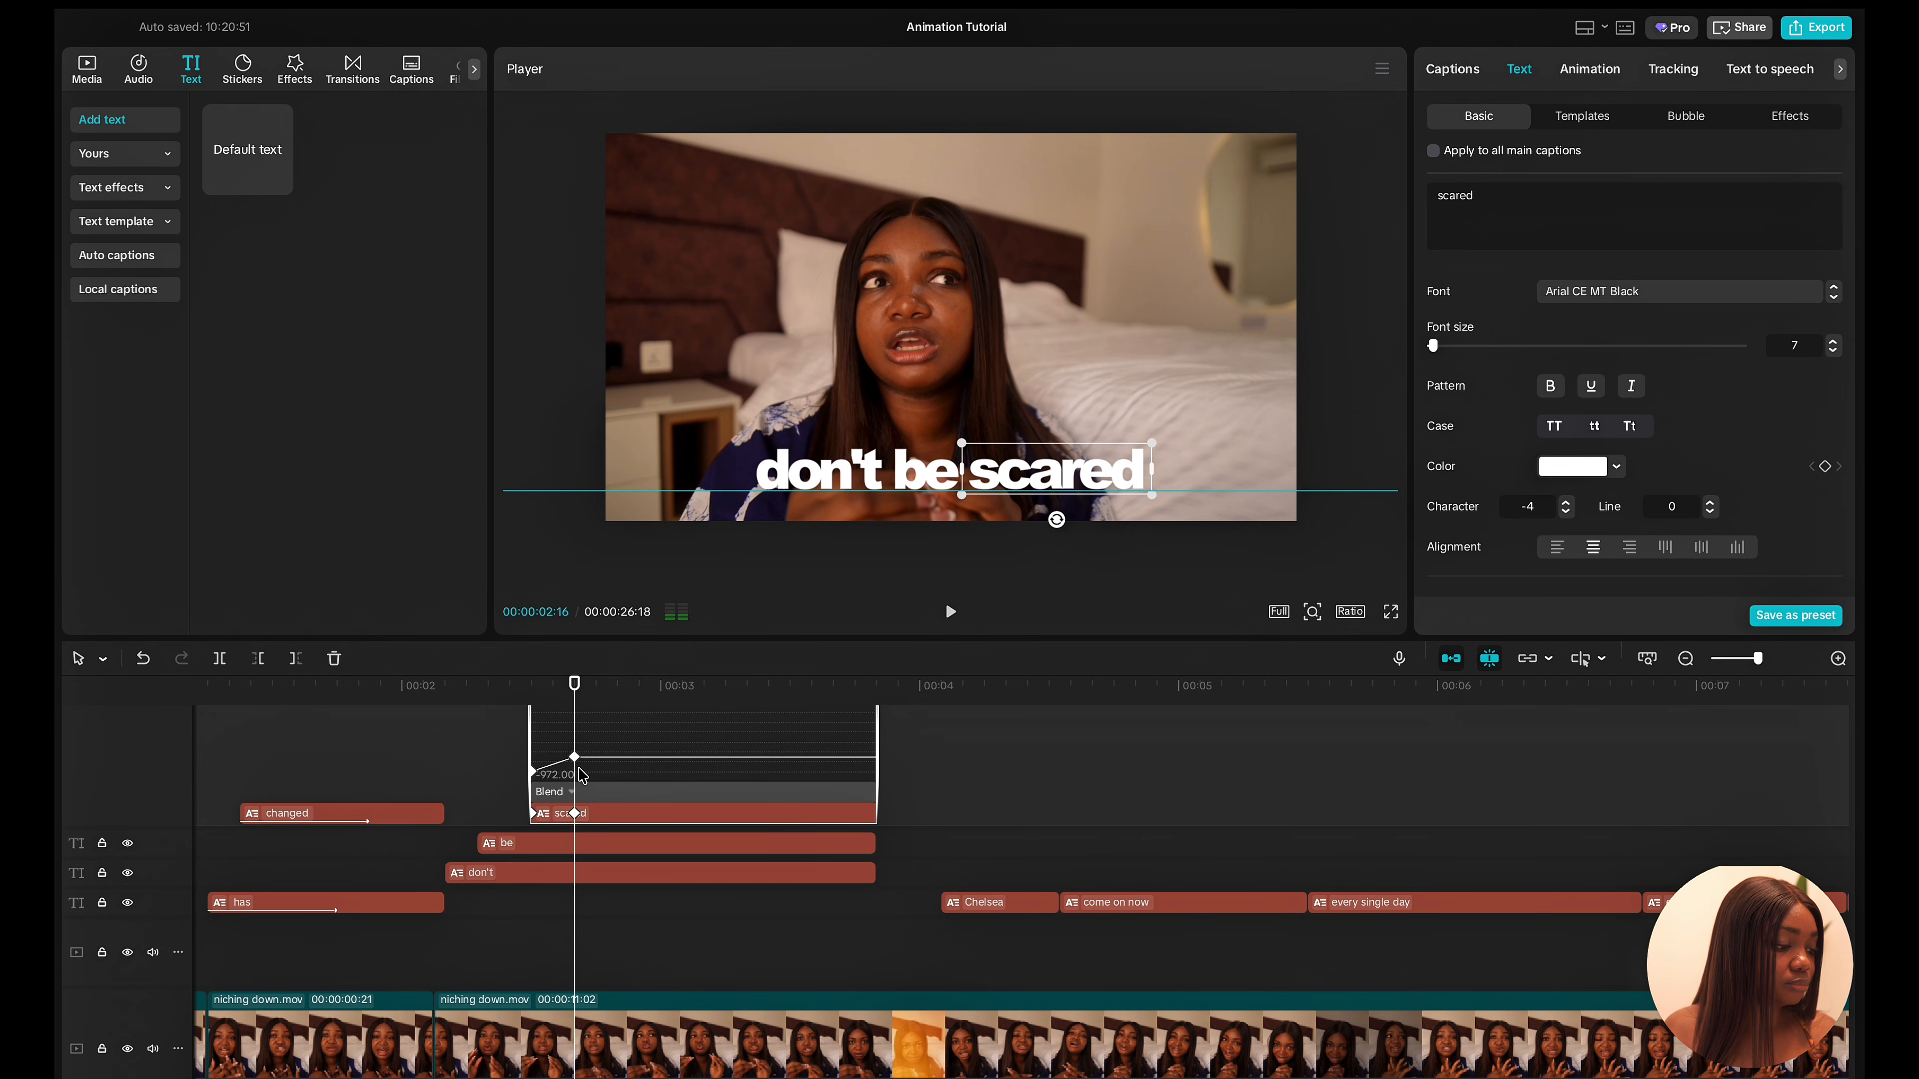
{"action": "right_click", "coordinate": [576, 759]}
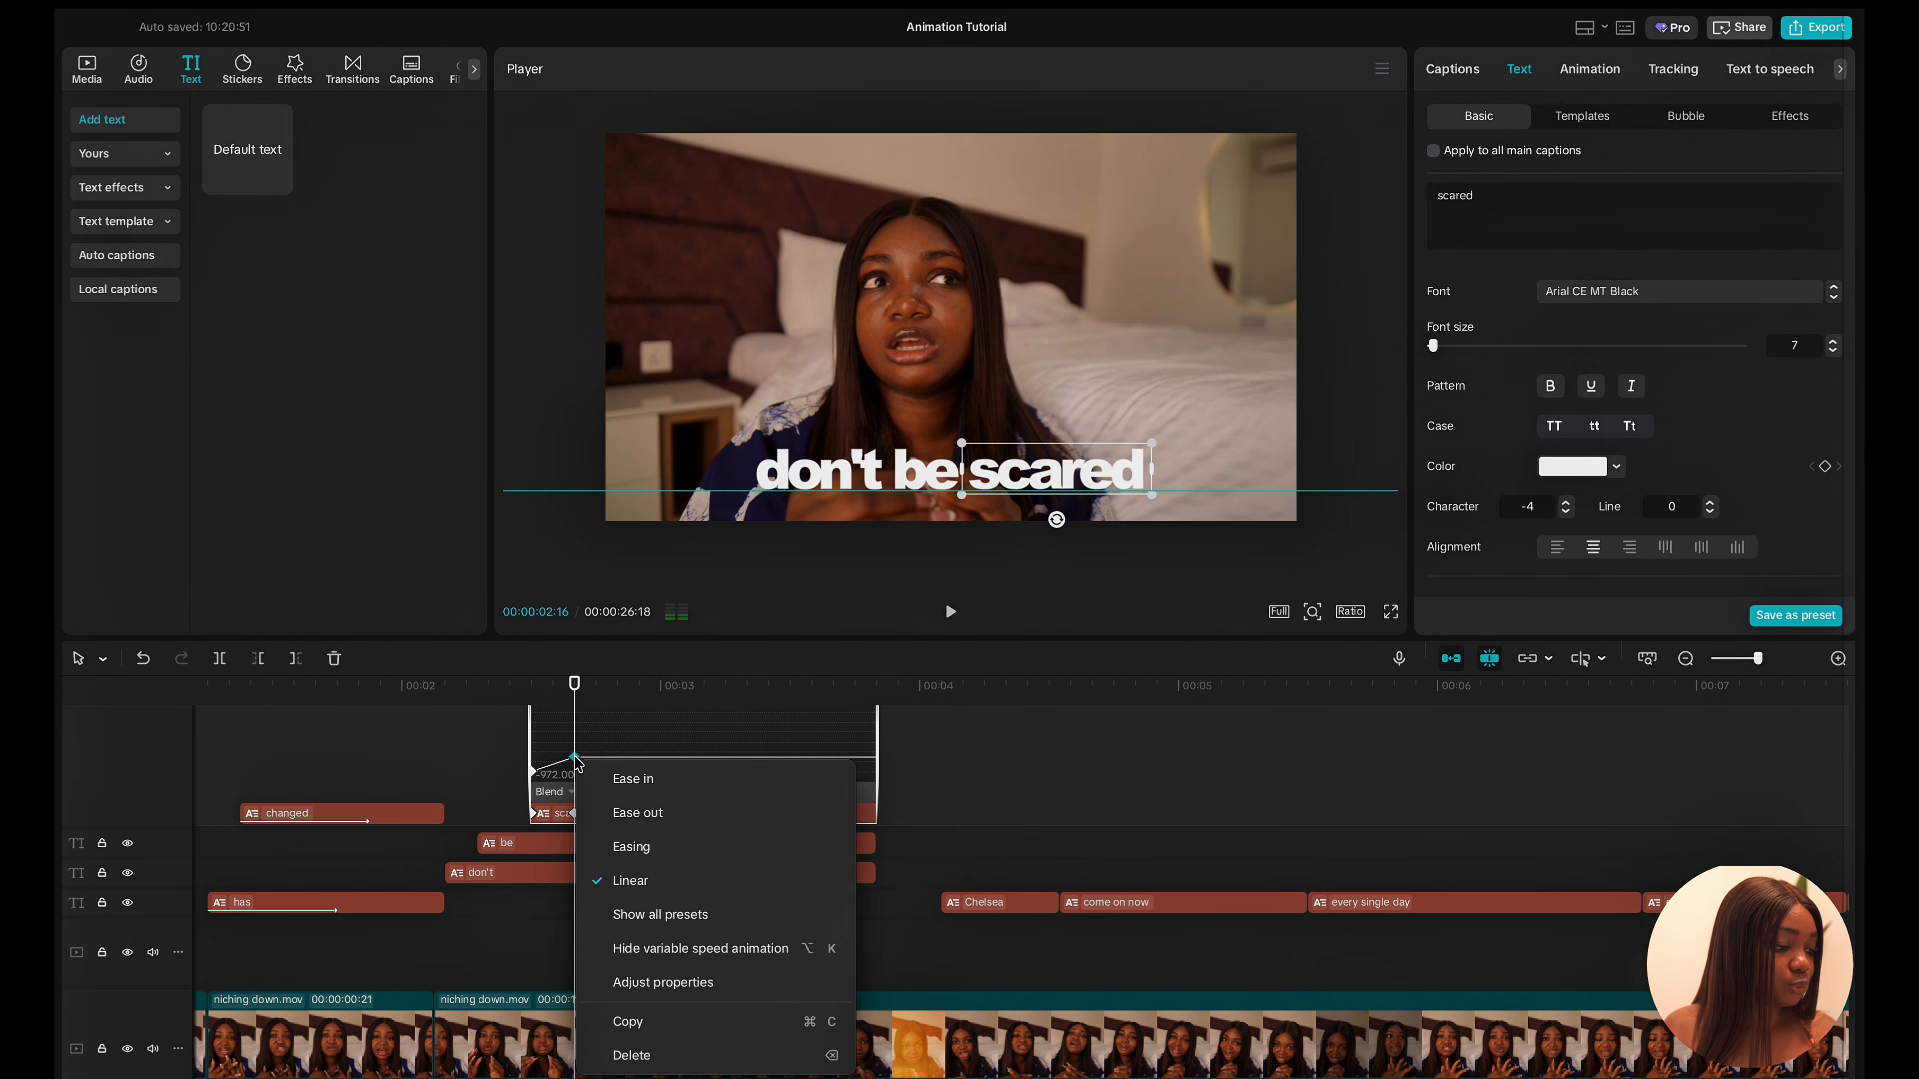
{"action": "left_click", "coordinate": [658, 916]}
{"action": "left_click", "coordinate": [869, 992]}
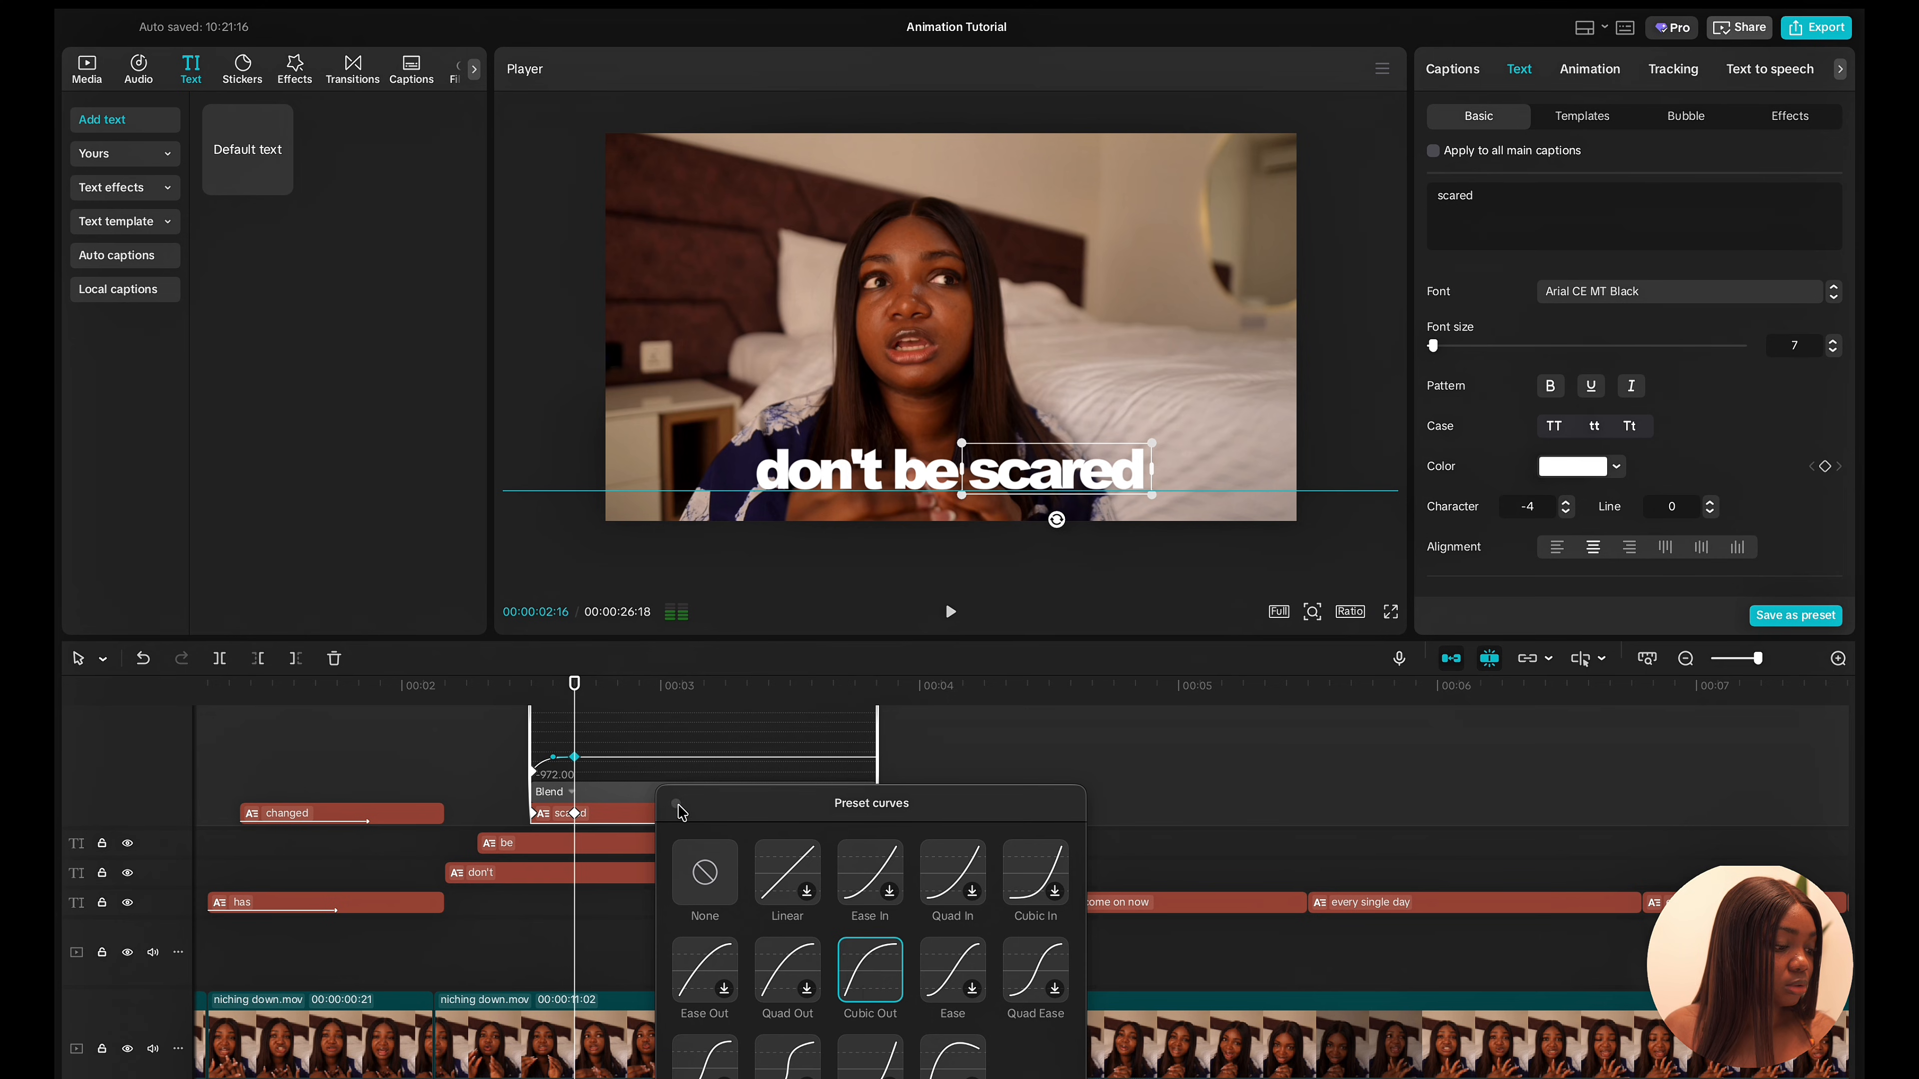
{"action": "left_click", "coordinate": [679, 807]}
{"action": "right_click", "coordinate": [604, 815]}
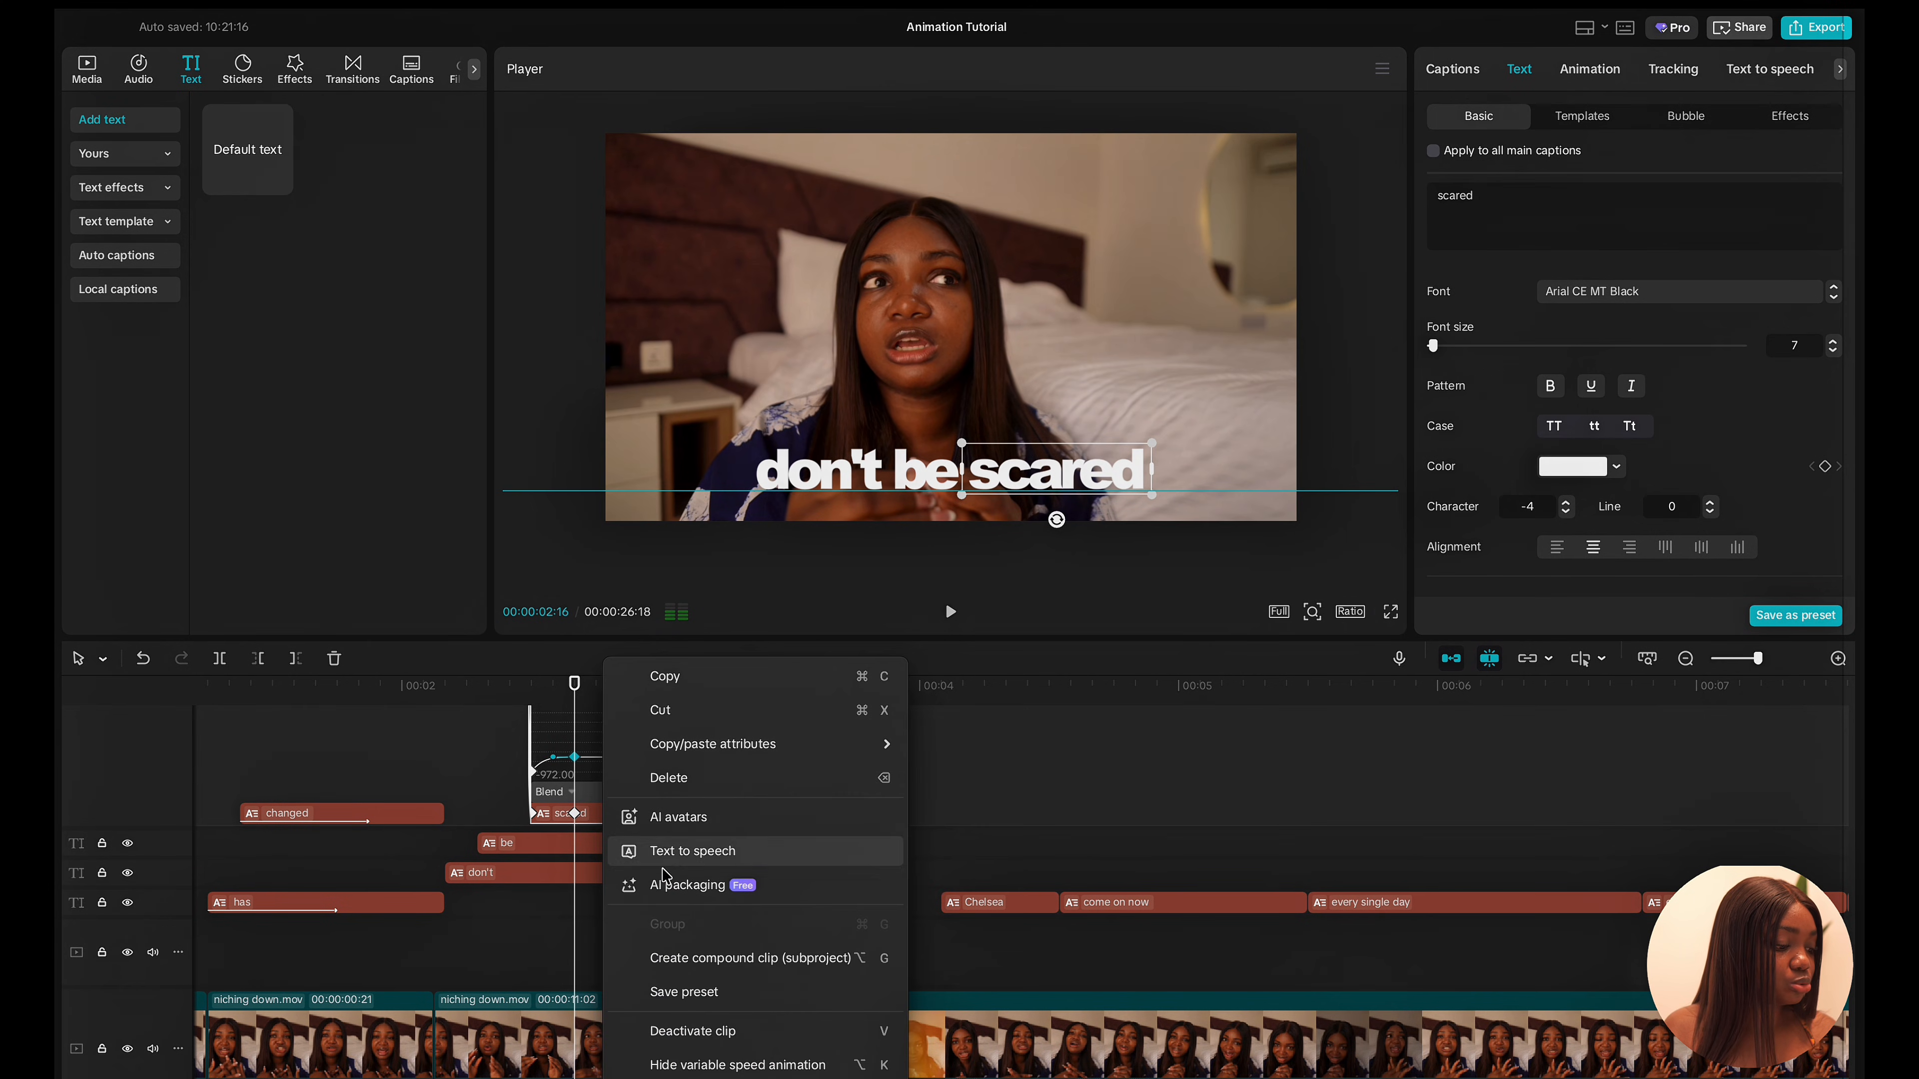
{"action": "left_click", "coordinate": [668, 1063]}
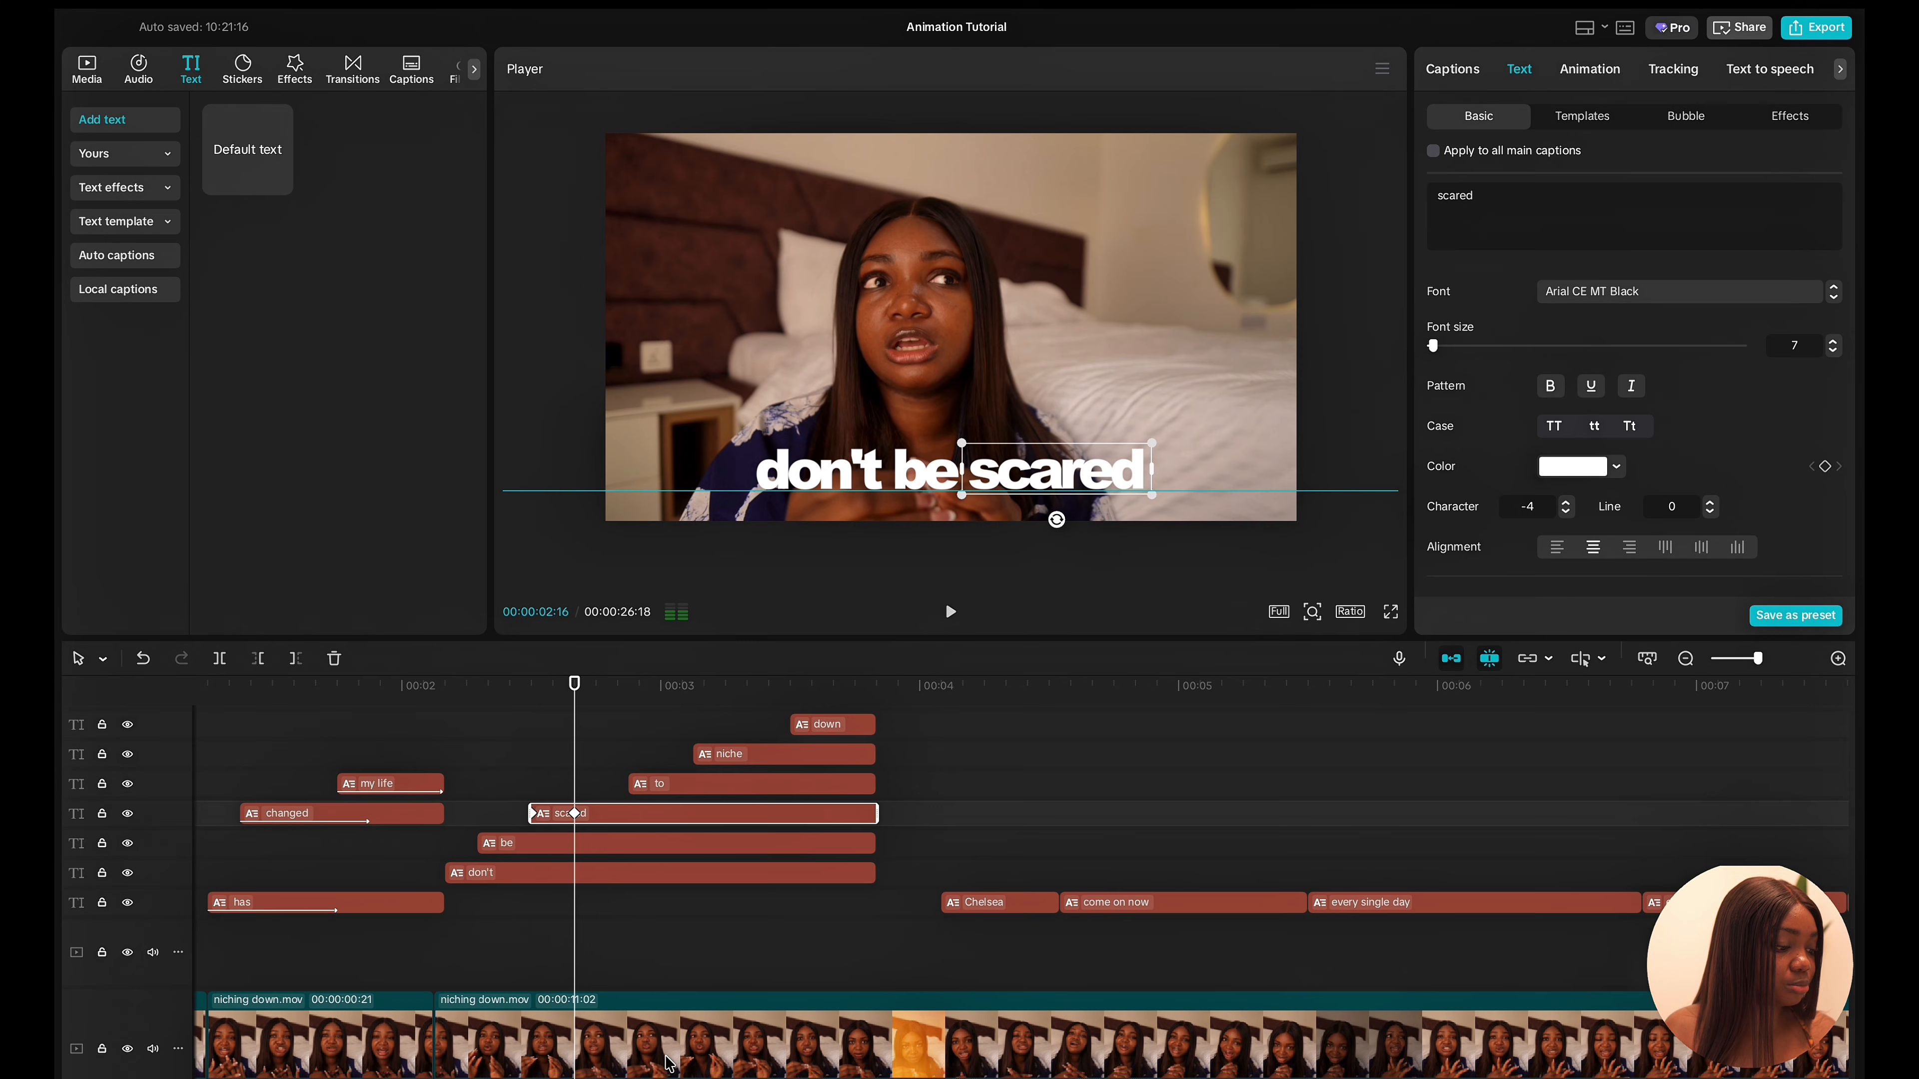
Play back the eased "don't be scared" captions from the start of "don't".
{"action": "left_click", "coordinate": [461, 857]}
{"action": "key", "text": "space"}
{"action": "left_click", "coordinate": [447, 856]}
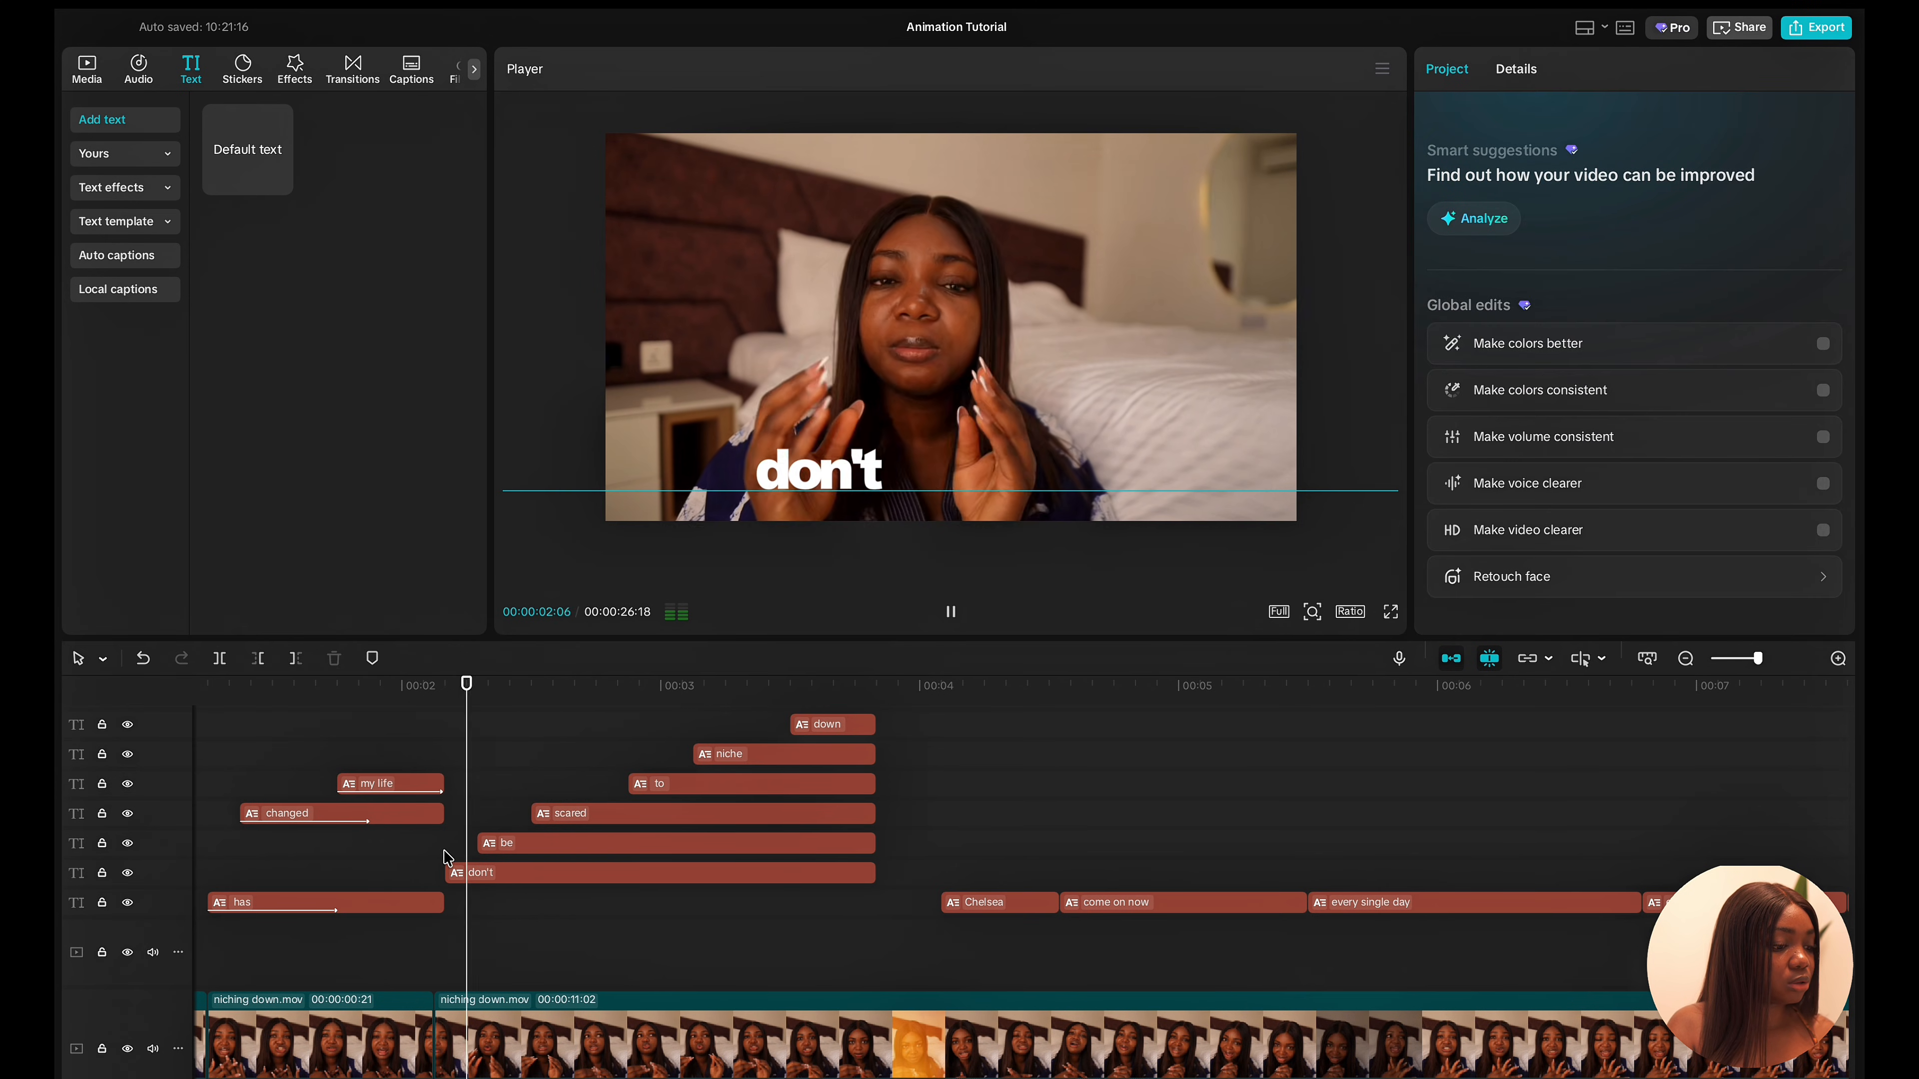
{"action": "key", "text": "space"}
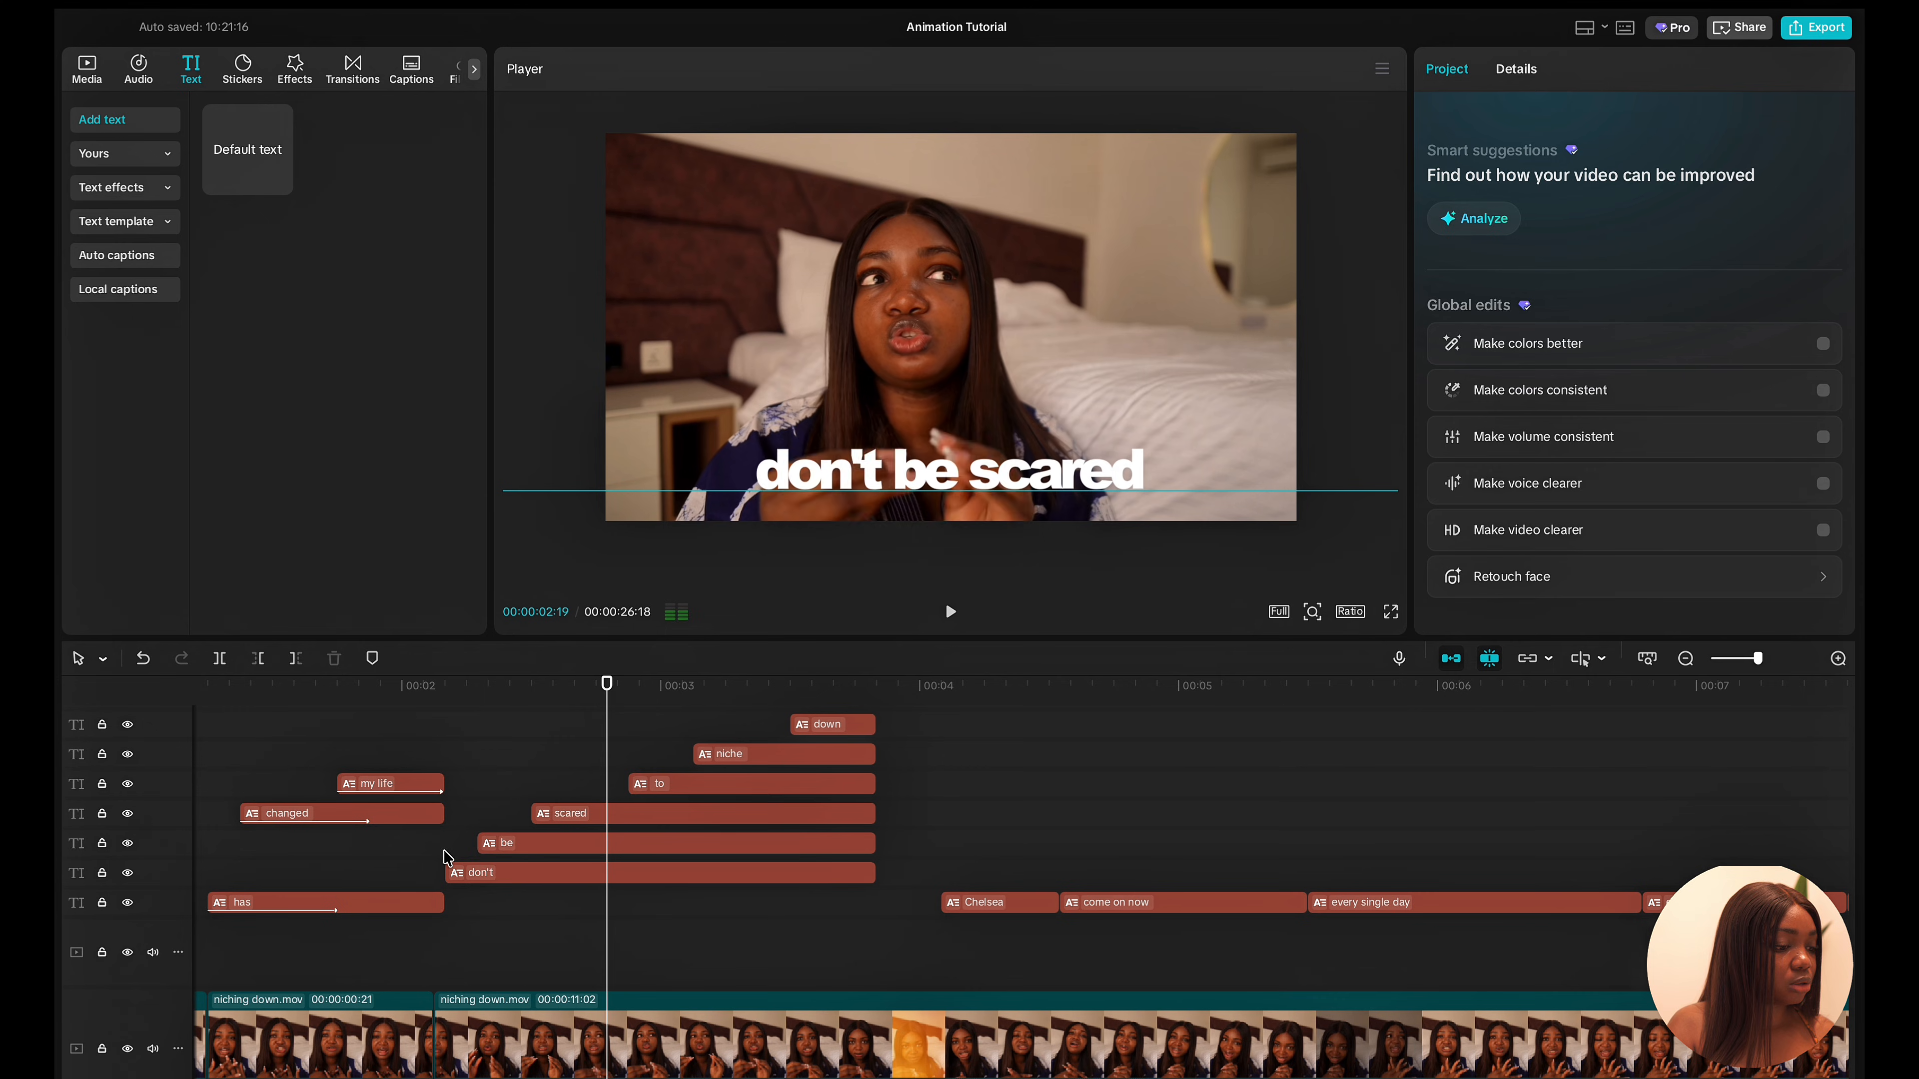
{"action": "key", "text": "space"}
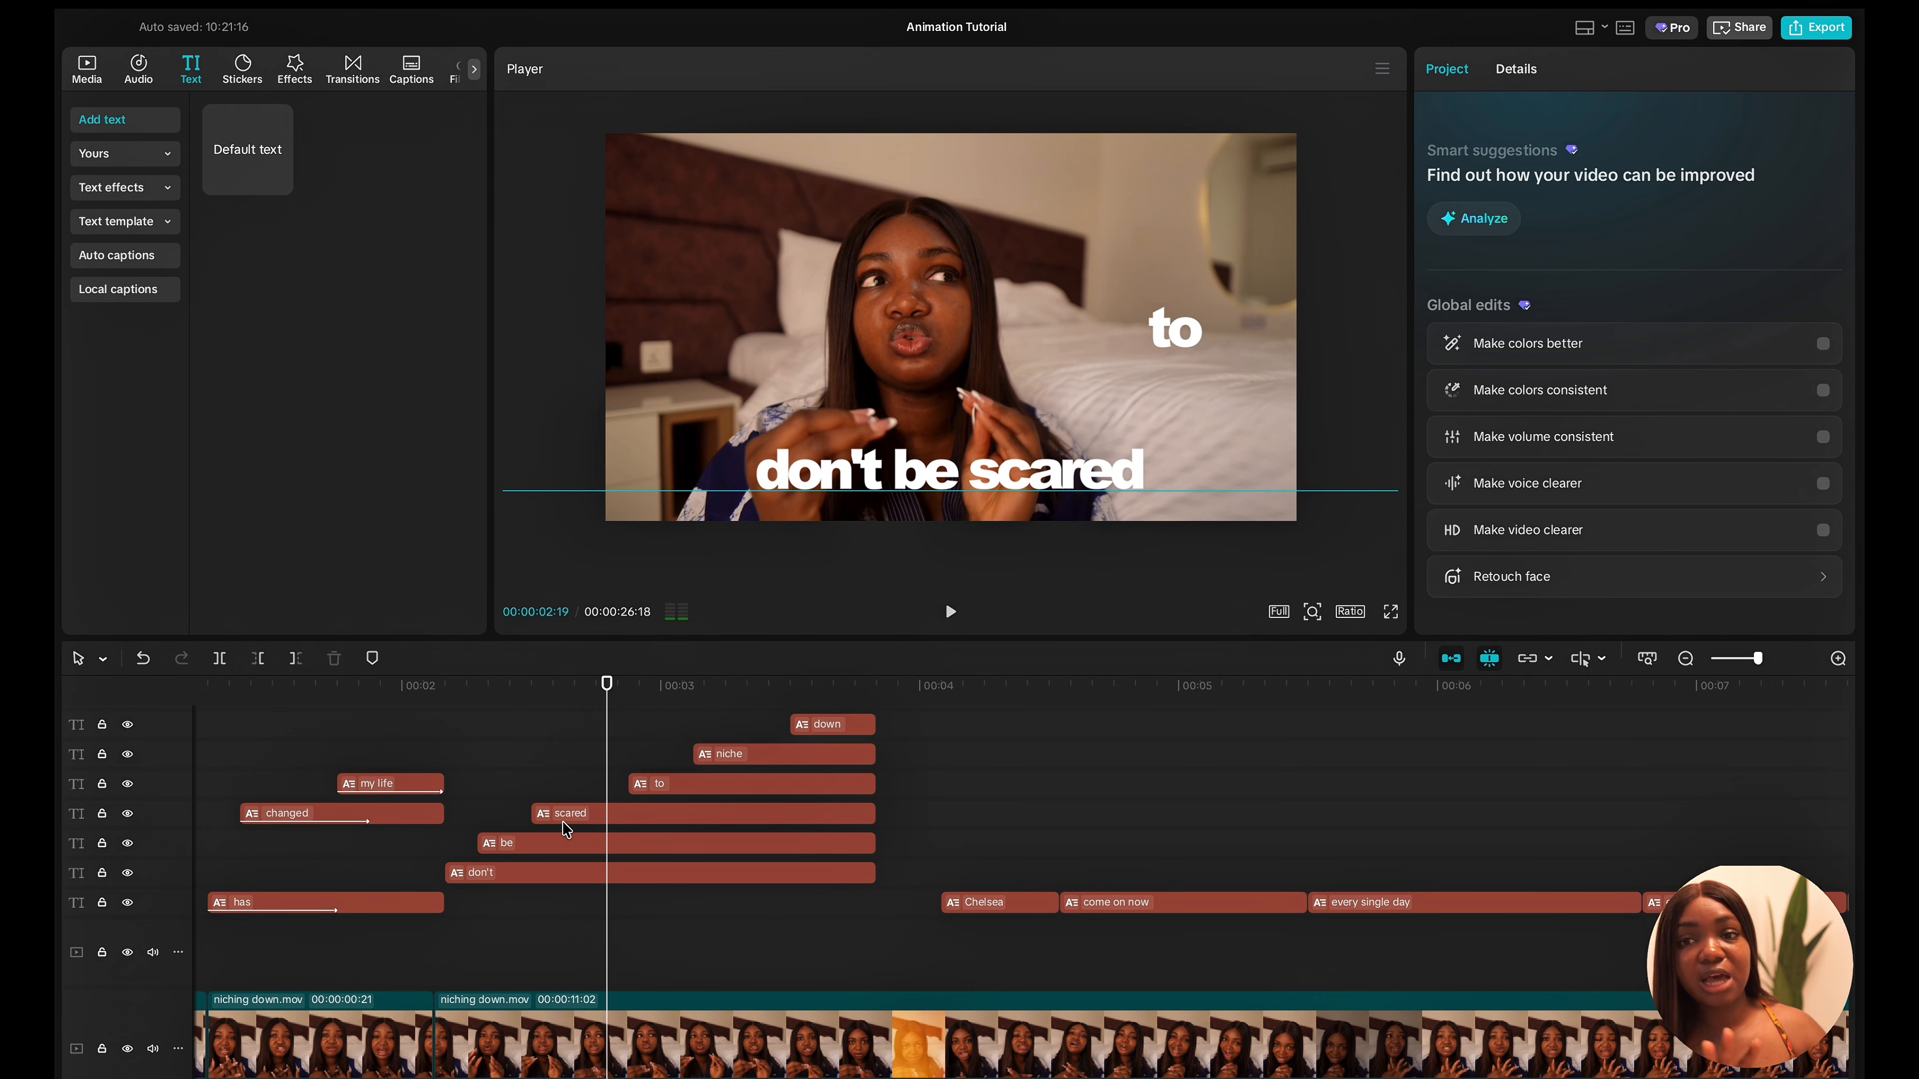
Add a vertical guide to the preview and align it with the left edge of the word "scared".
{"action": "left_click", "coordinate": [548, 800]}
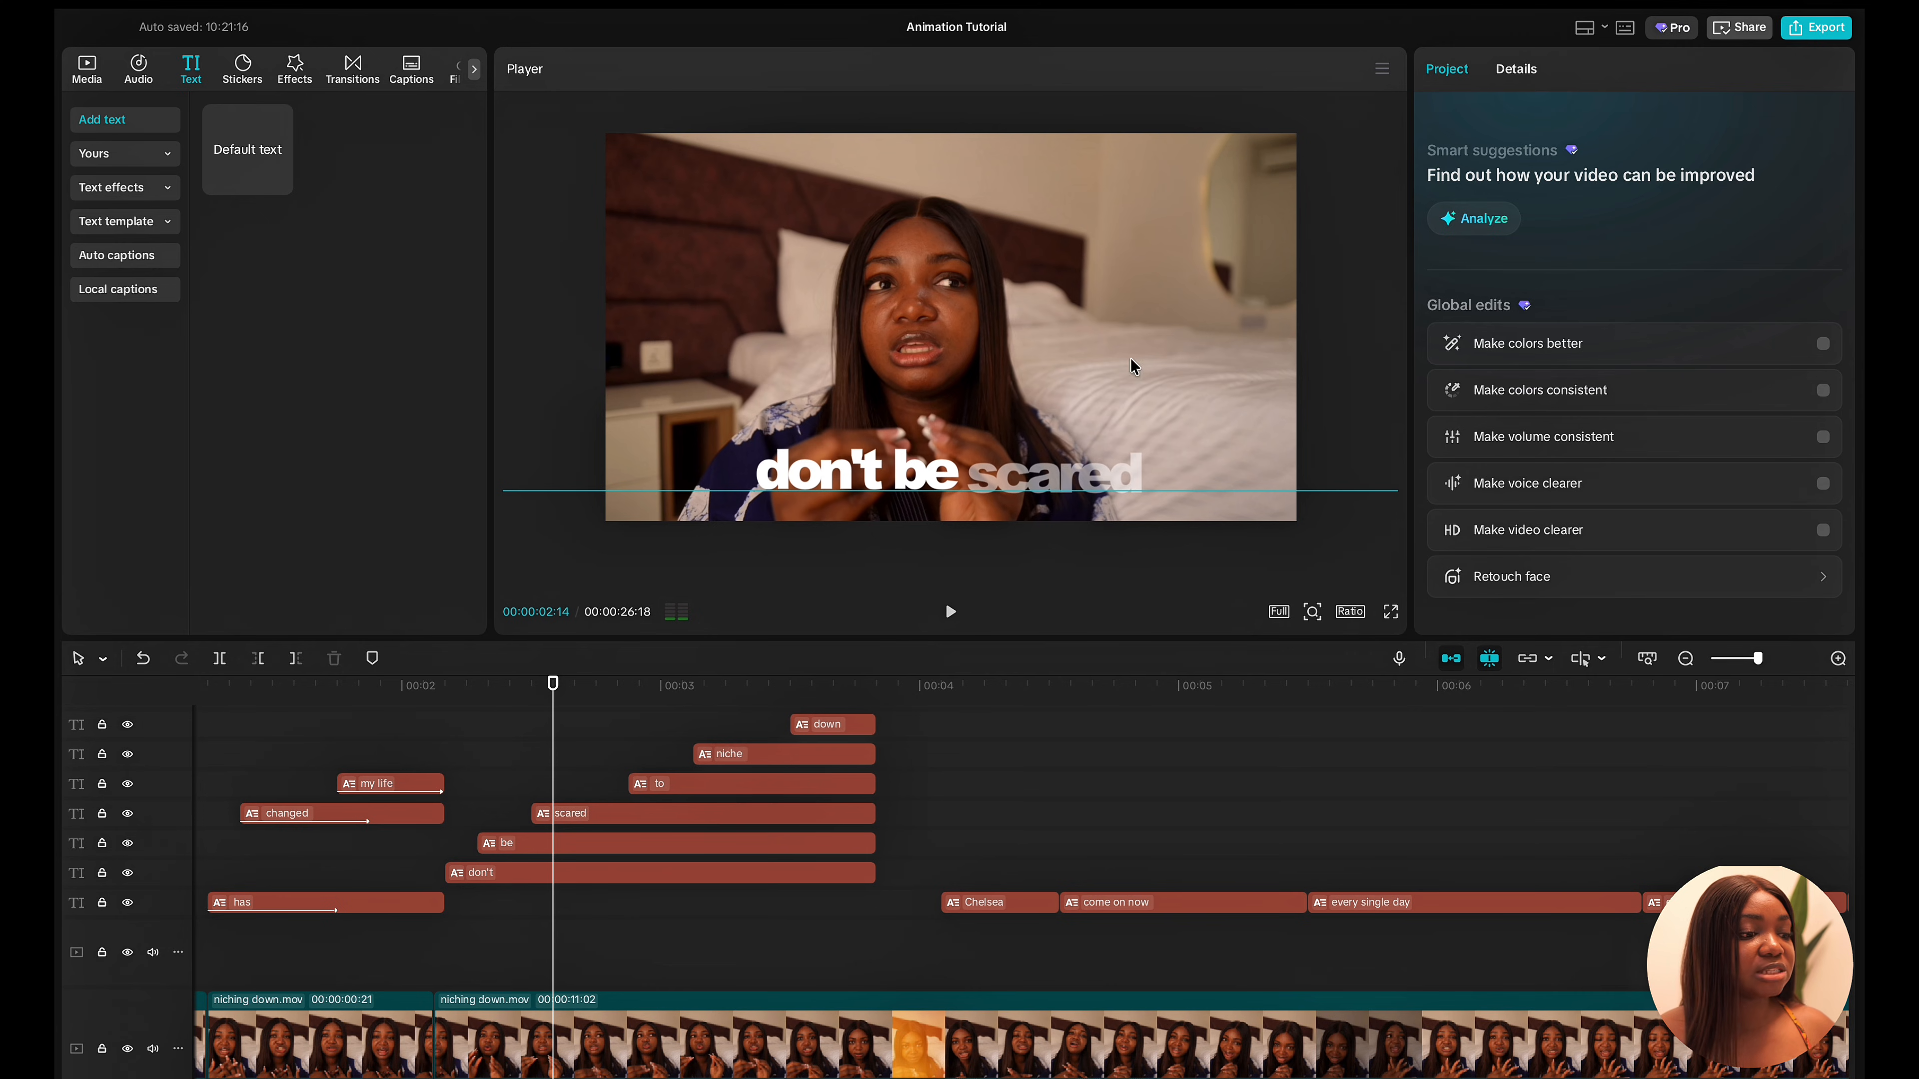
{"action": "left_click", "coordinate": [1382, 68]}
{"action": "mouse_move", "coordinate": [1427, 128]}
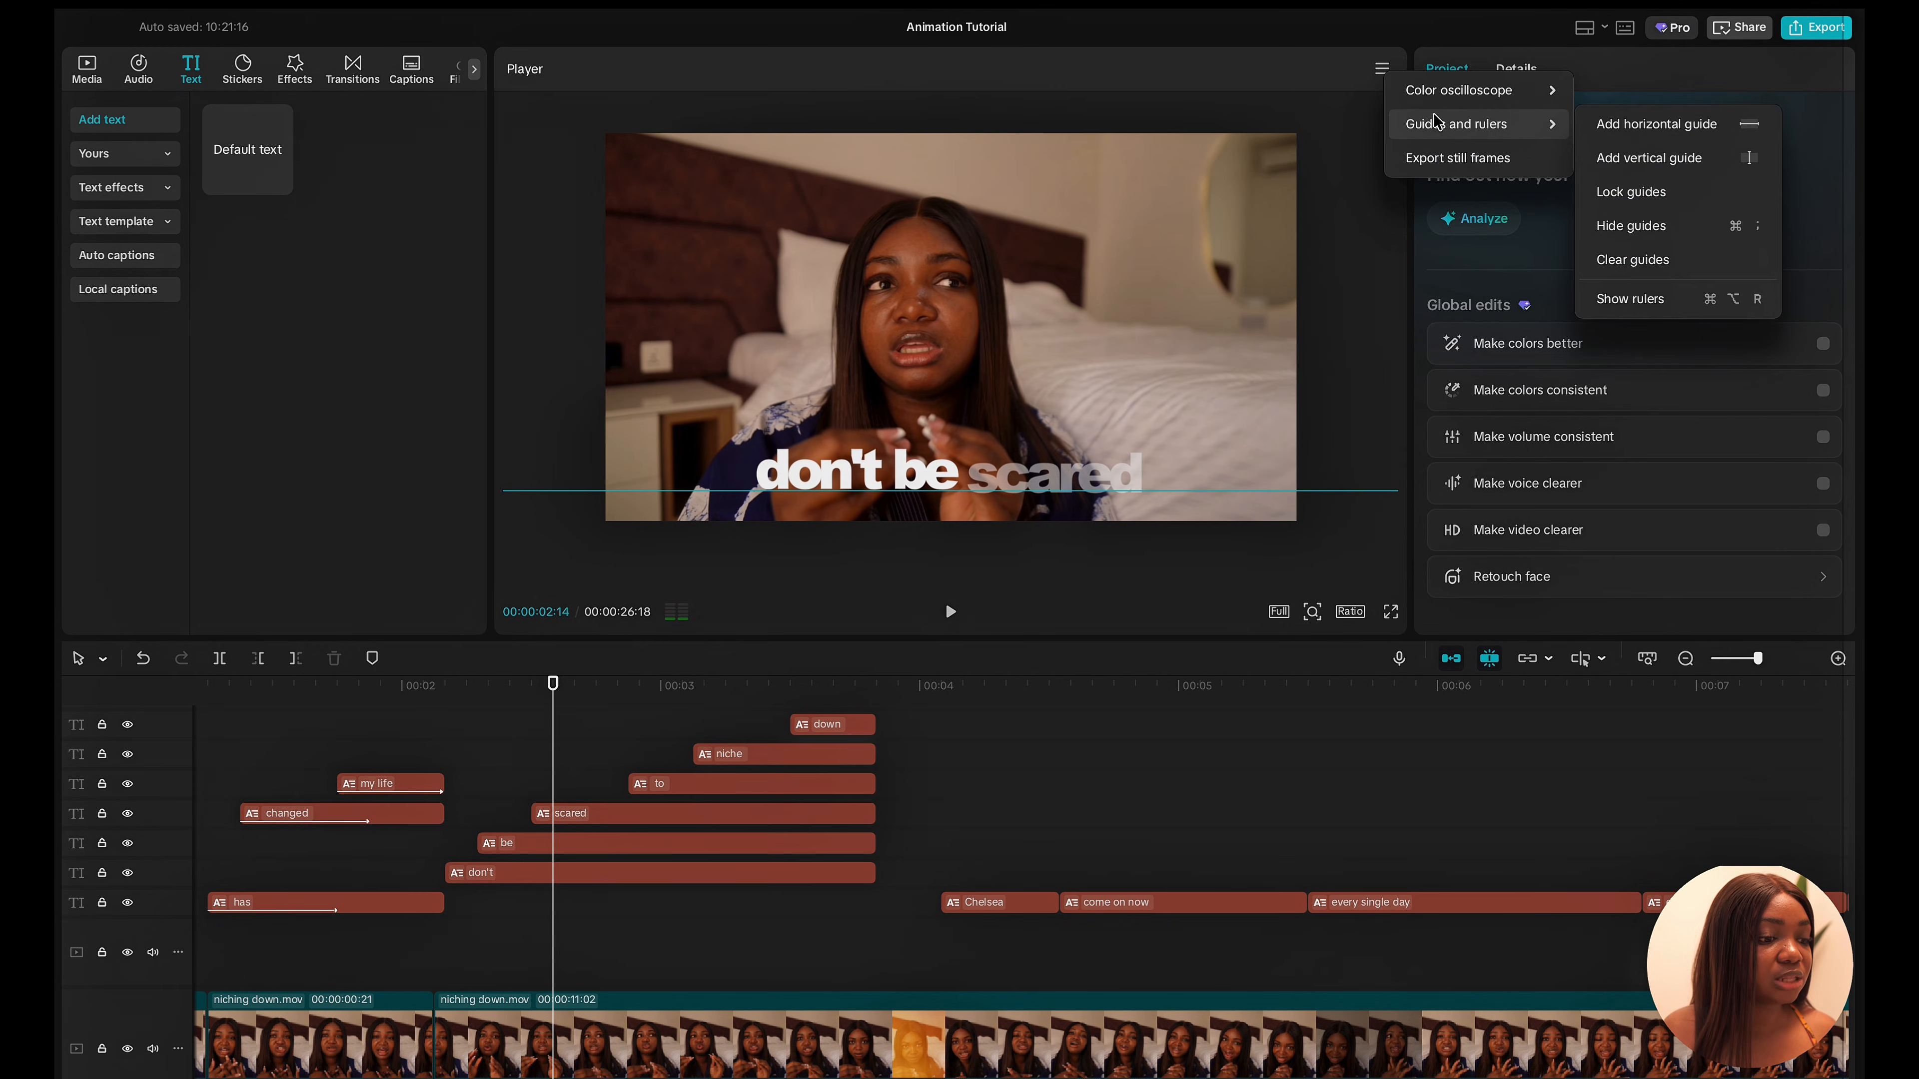
{"action": "left_click", "coordinate": [1749, 161]}
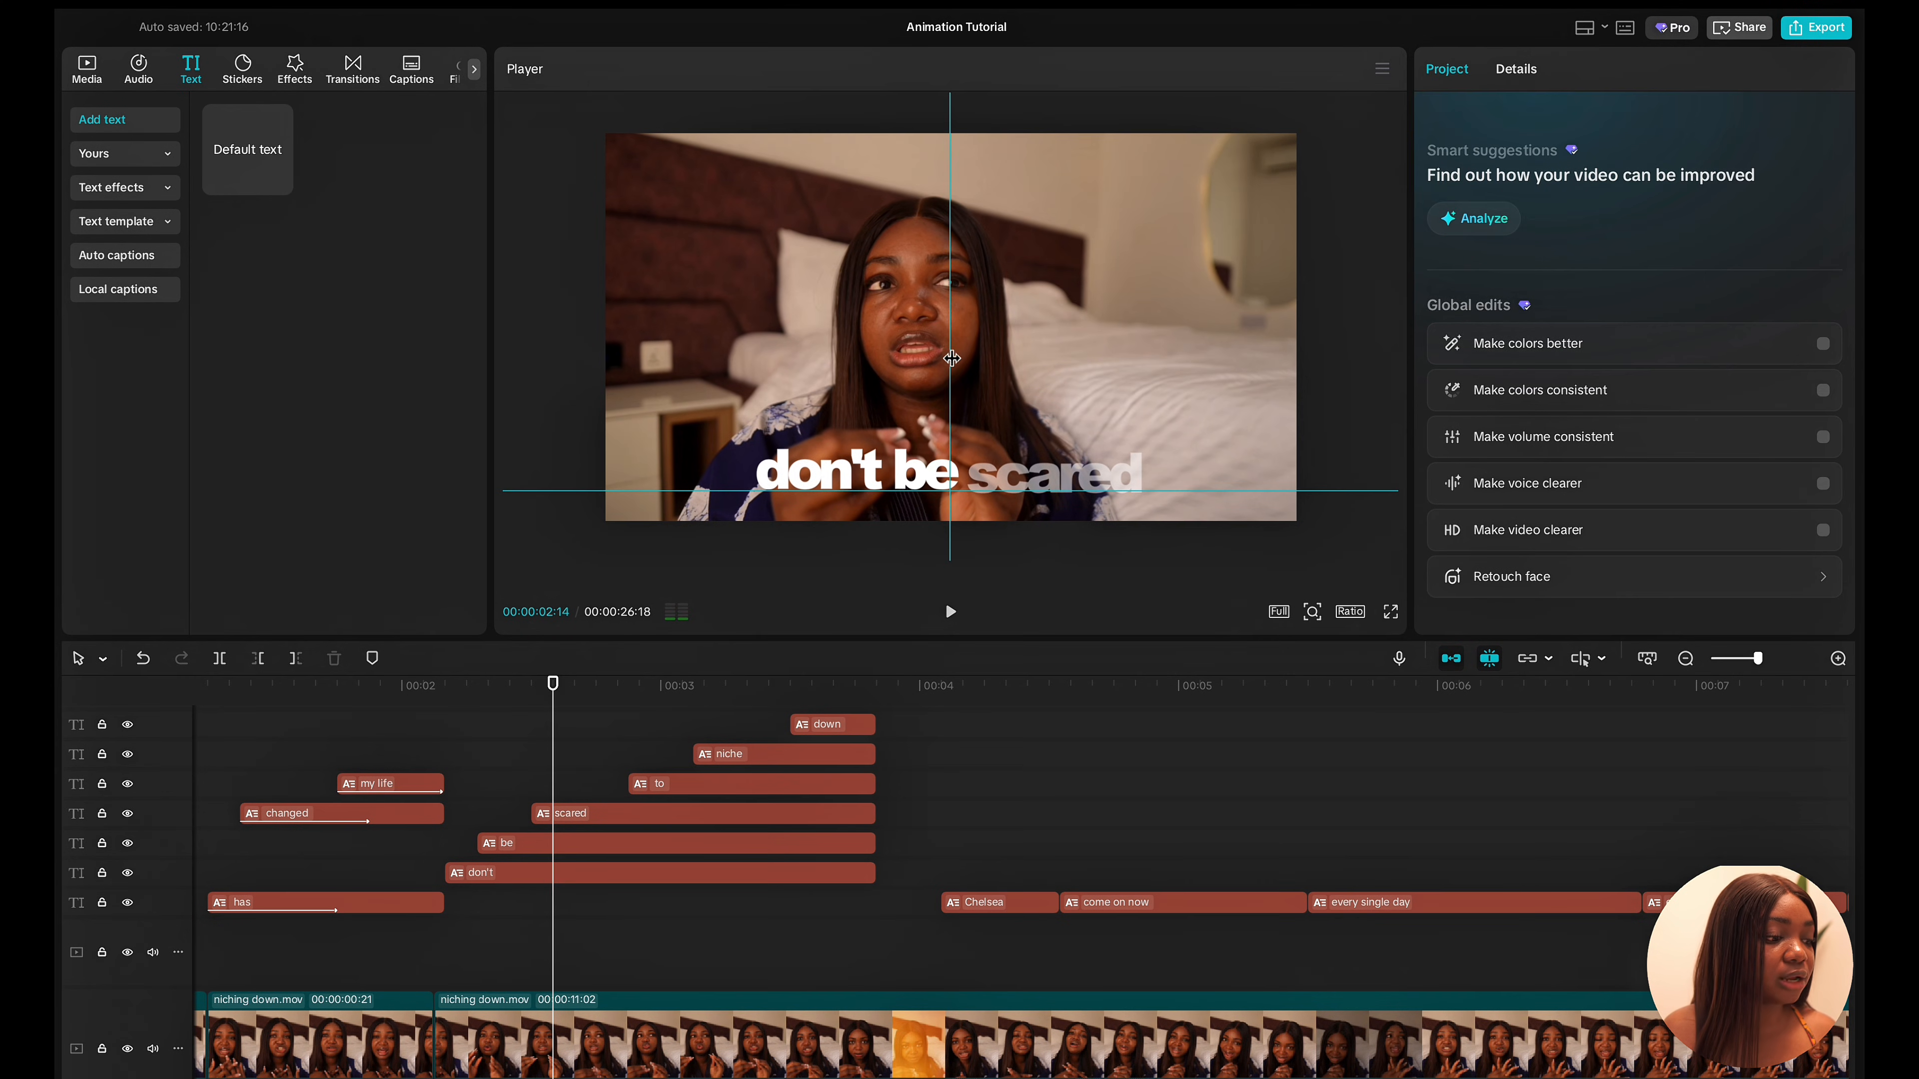
{"action": "left_click_drag", "start_coordinate": [952, 359], "coordinate": [969, 358]}
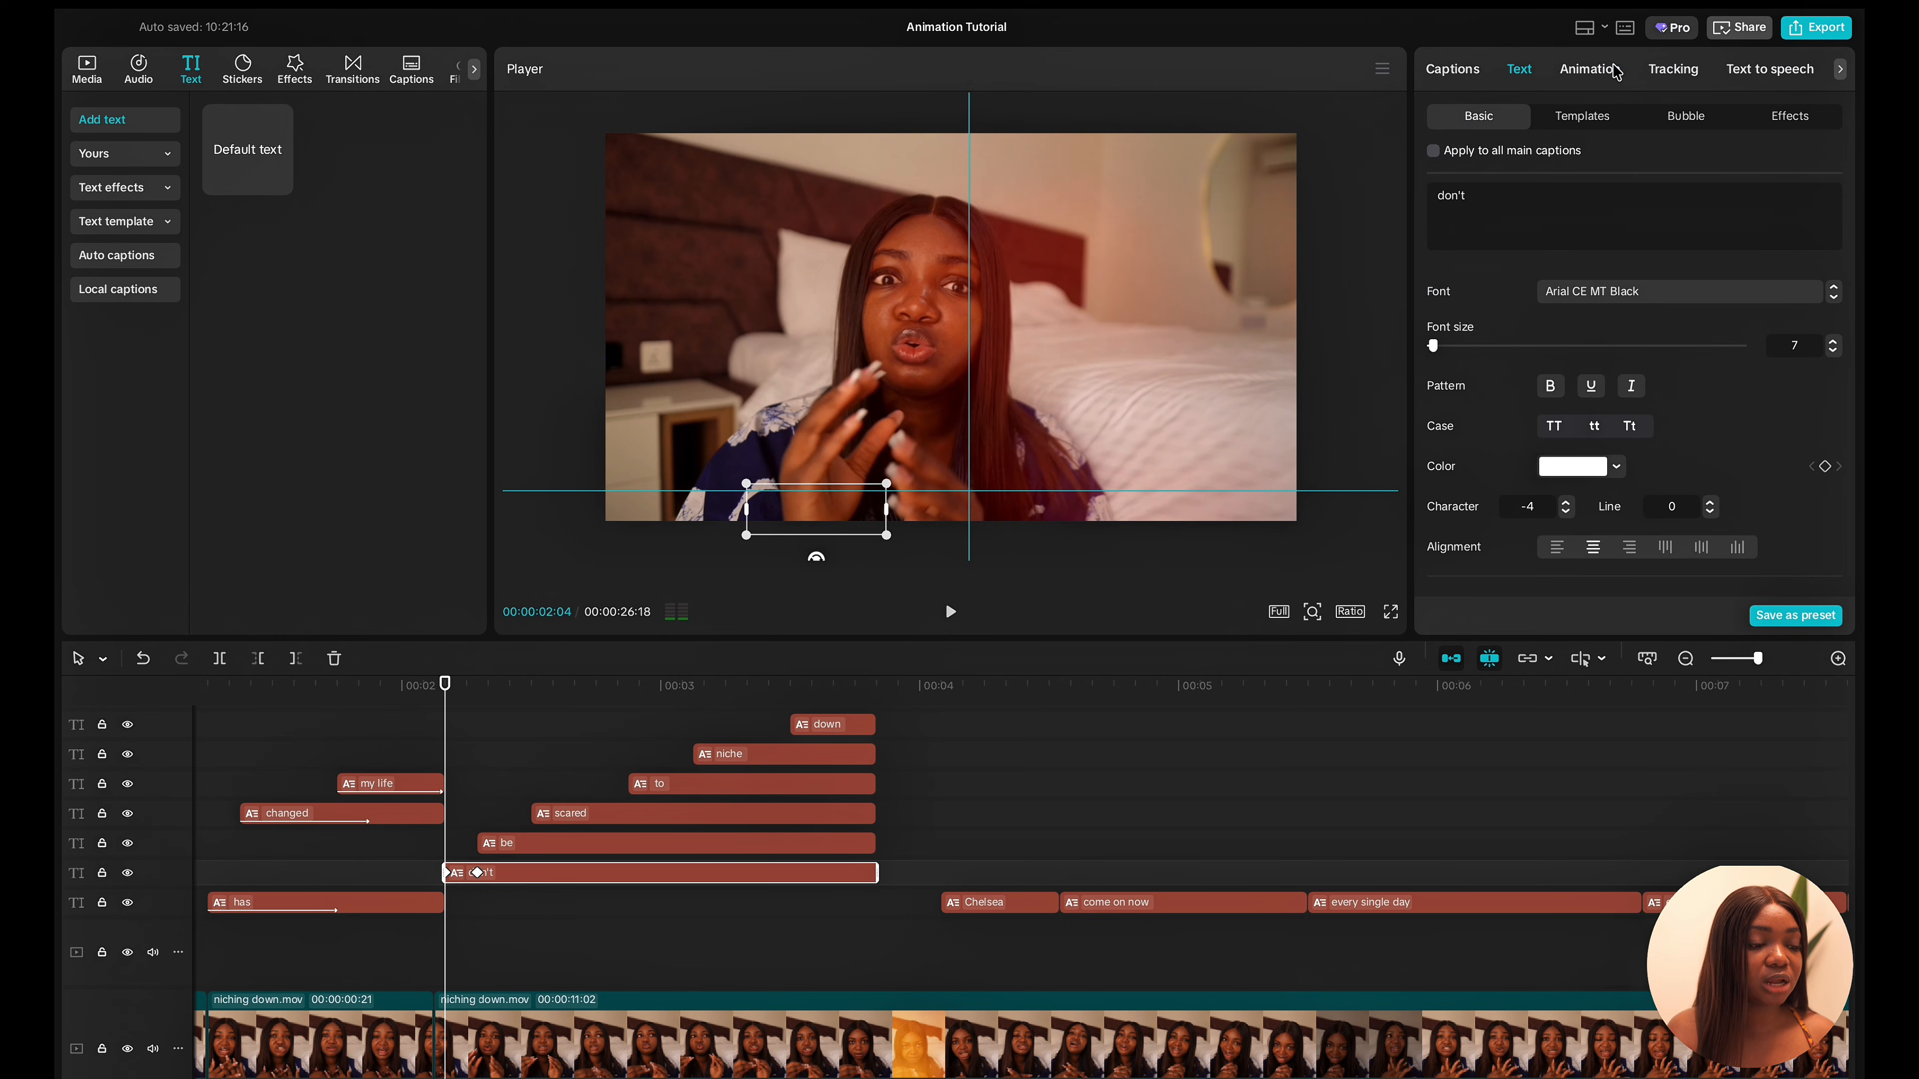
Apply a fade-in entrance animation to the "don't" caption.
{"action": "left_click", "coordinate": [1612, 69]}
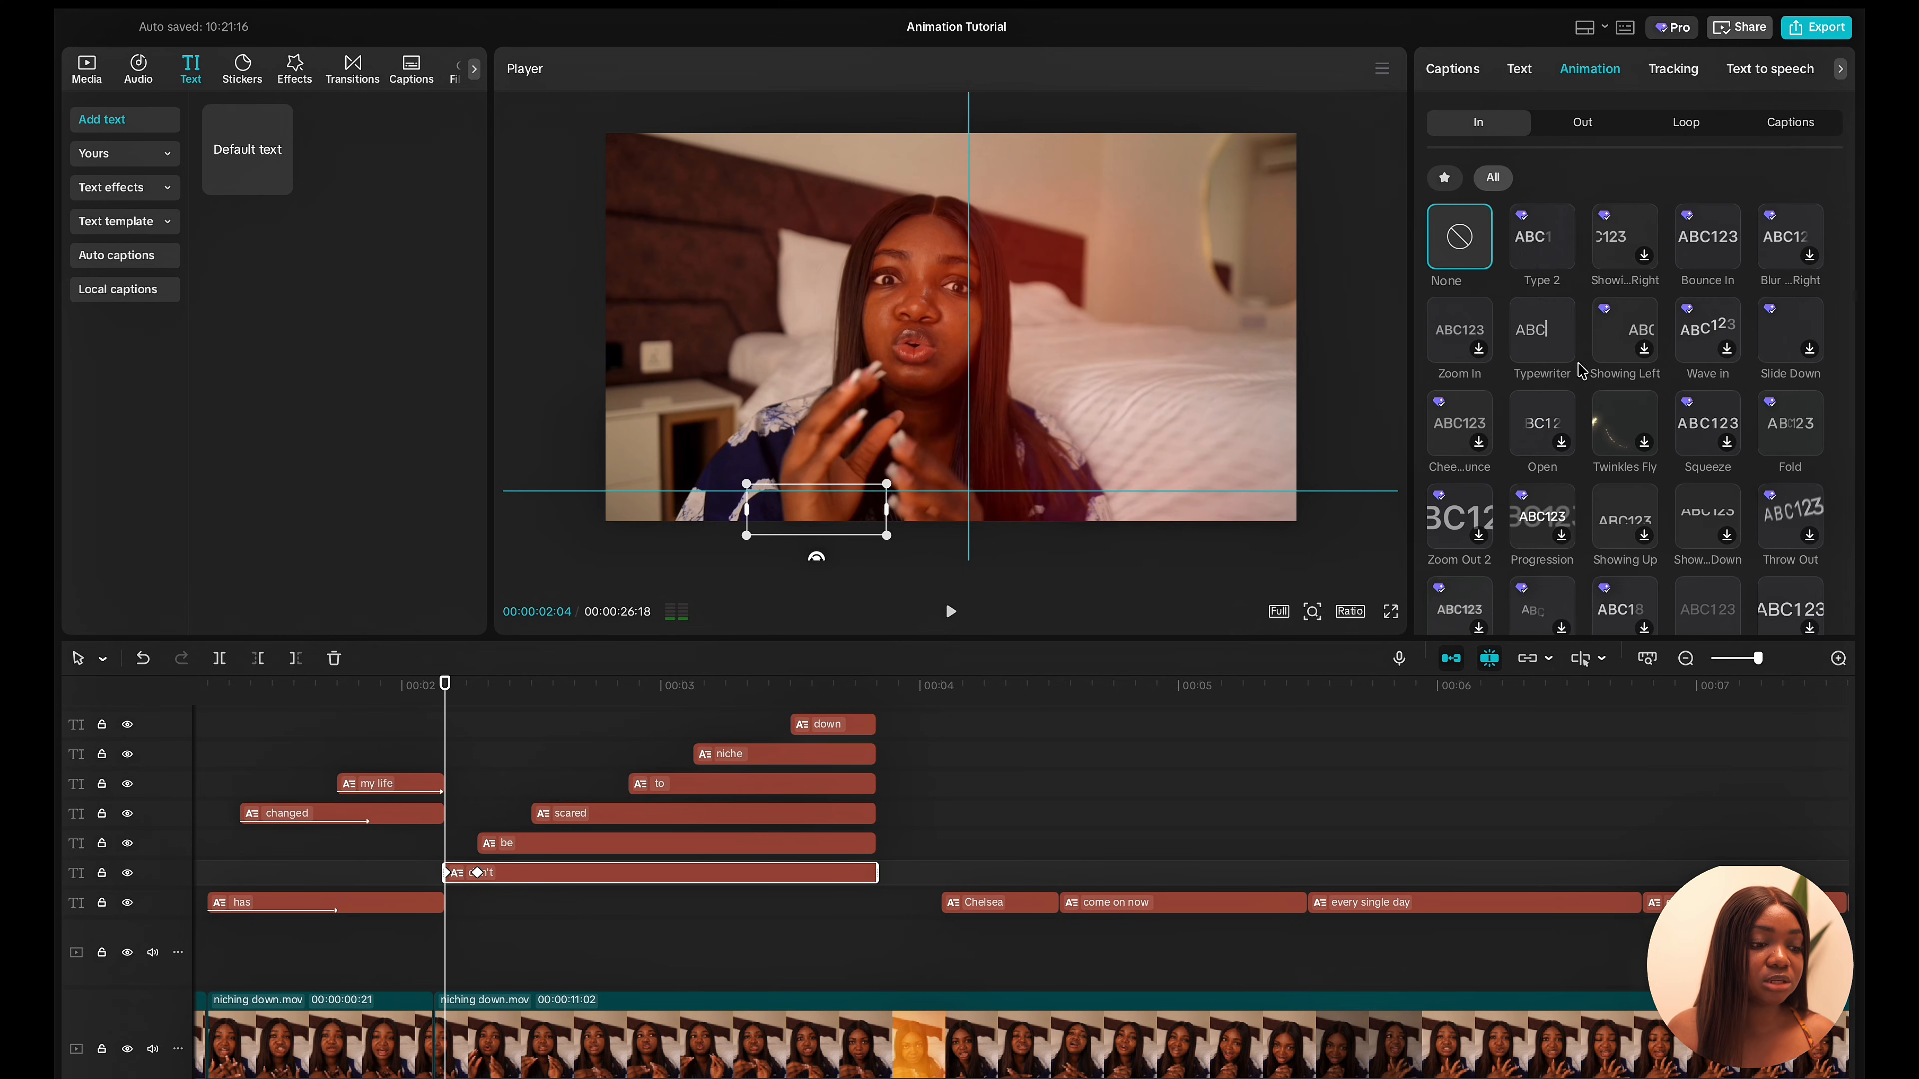
{"action": "scroll", "coordinate": [1665, 574], "scroll_direction": "down", "scroll_amount": 1}
{"action": "left_click", "coordinate": [1705, 514]}
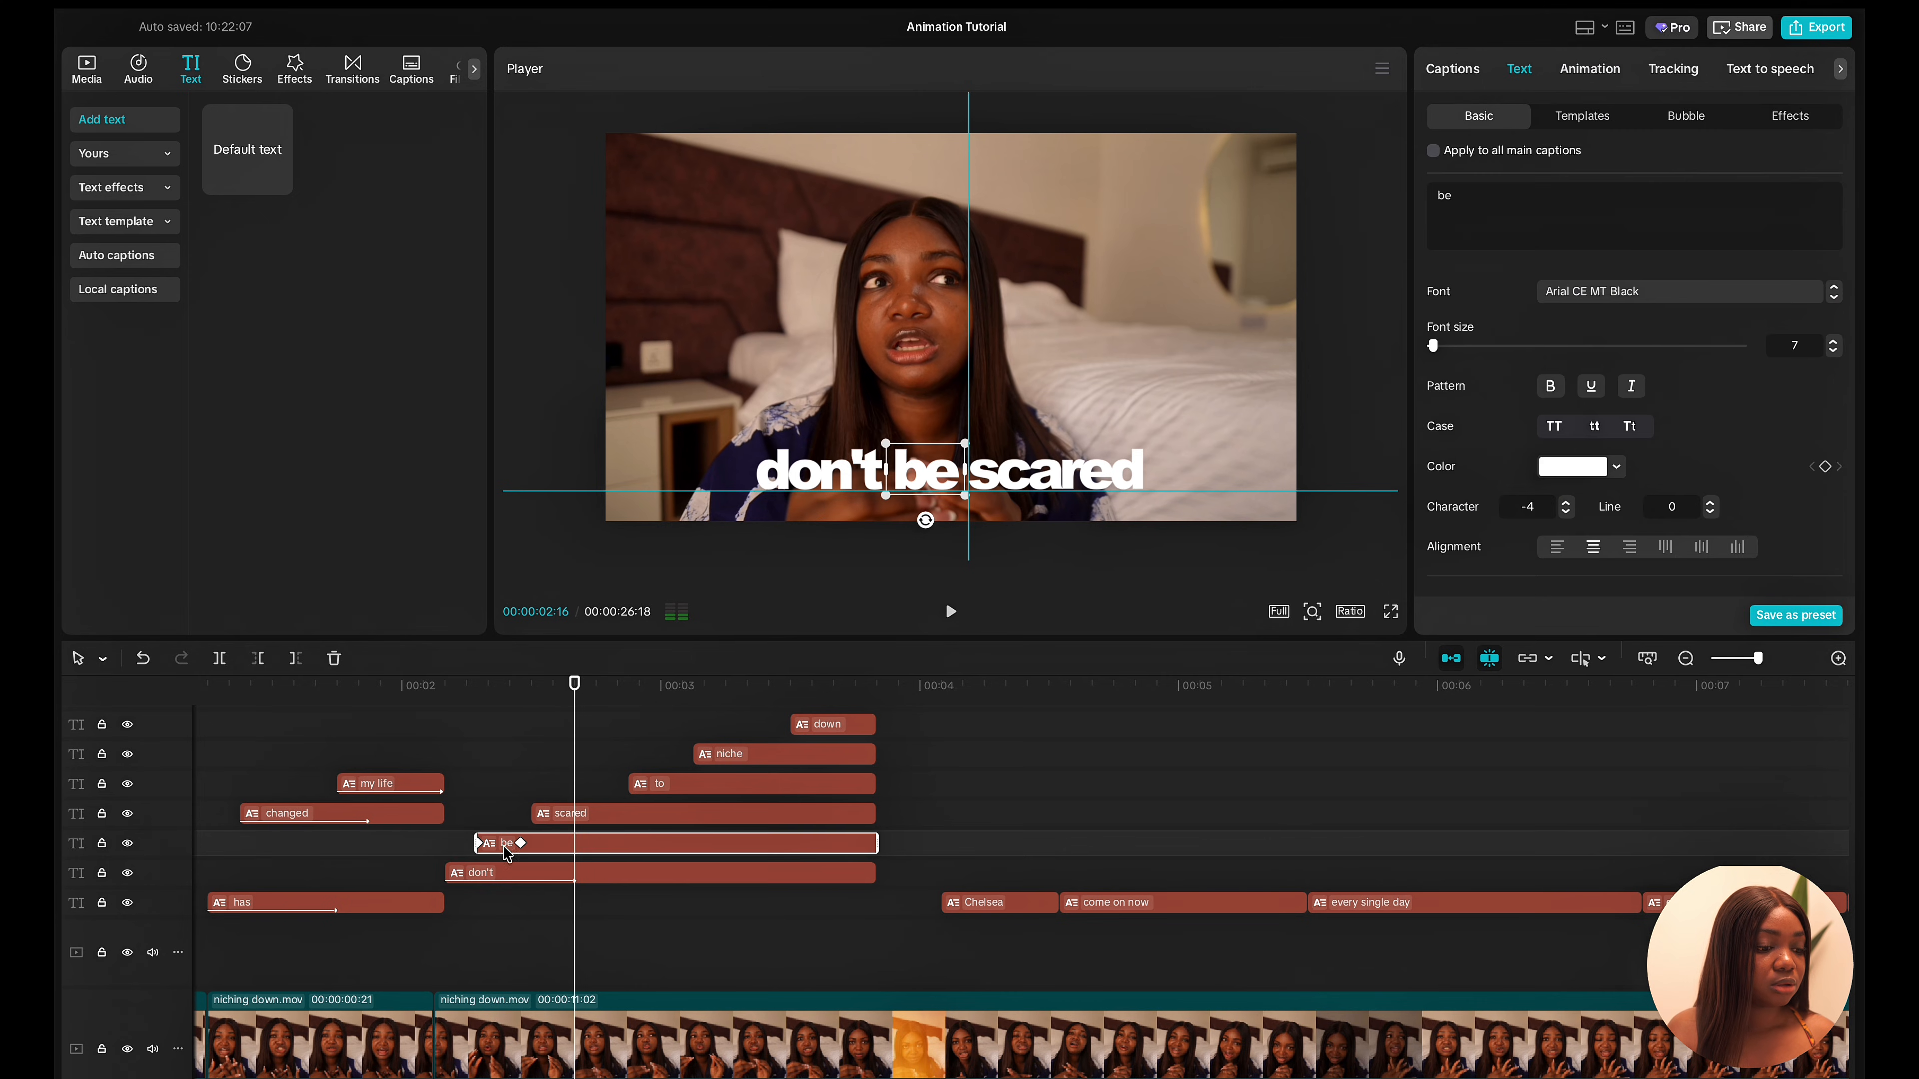
Play back the captions from before "don't" to check the fade-ins together with the rise.
{"action": "left_click", "coordinate": [363, 877]}
{"action": "key", "text": "space"}
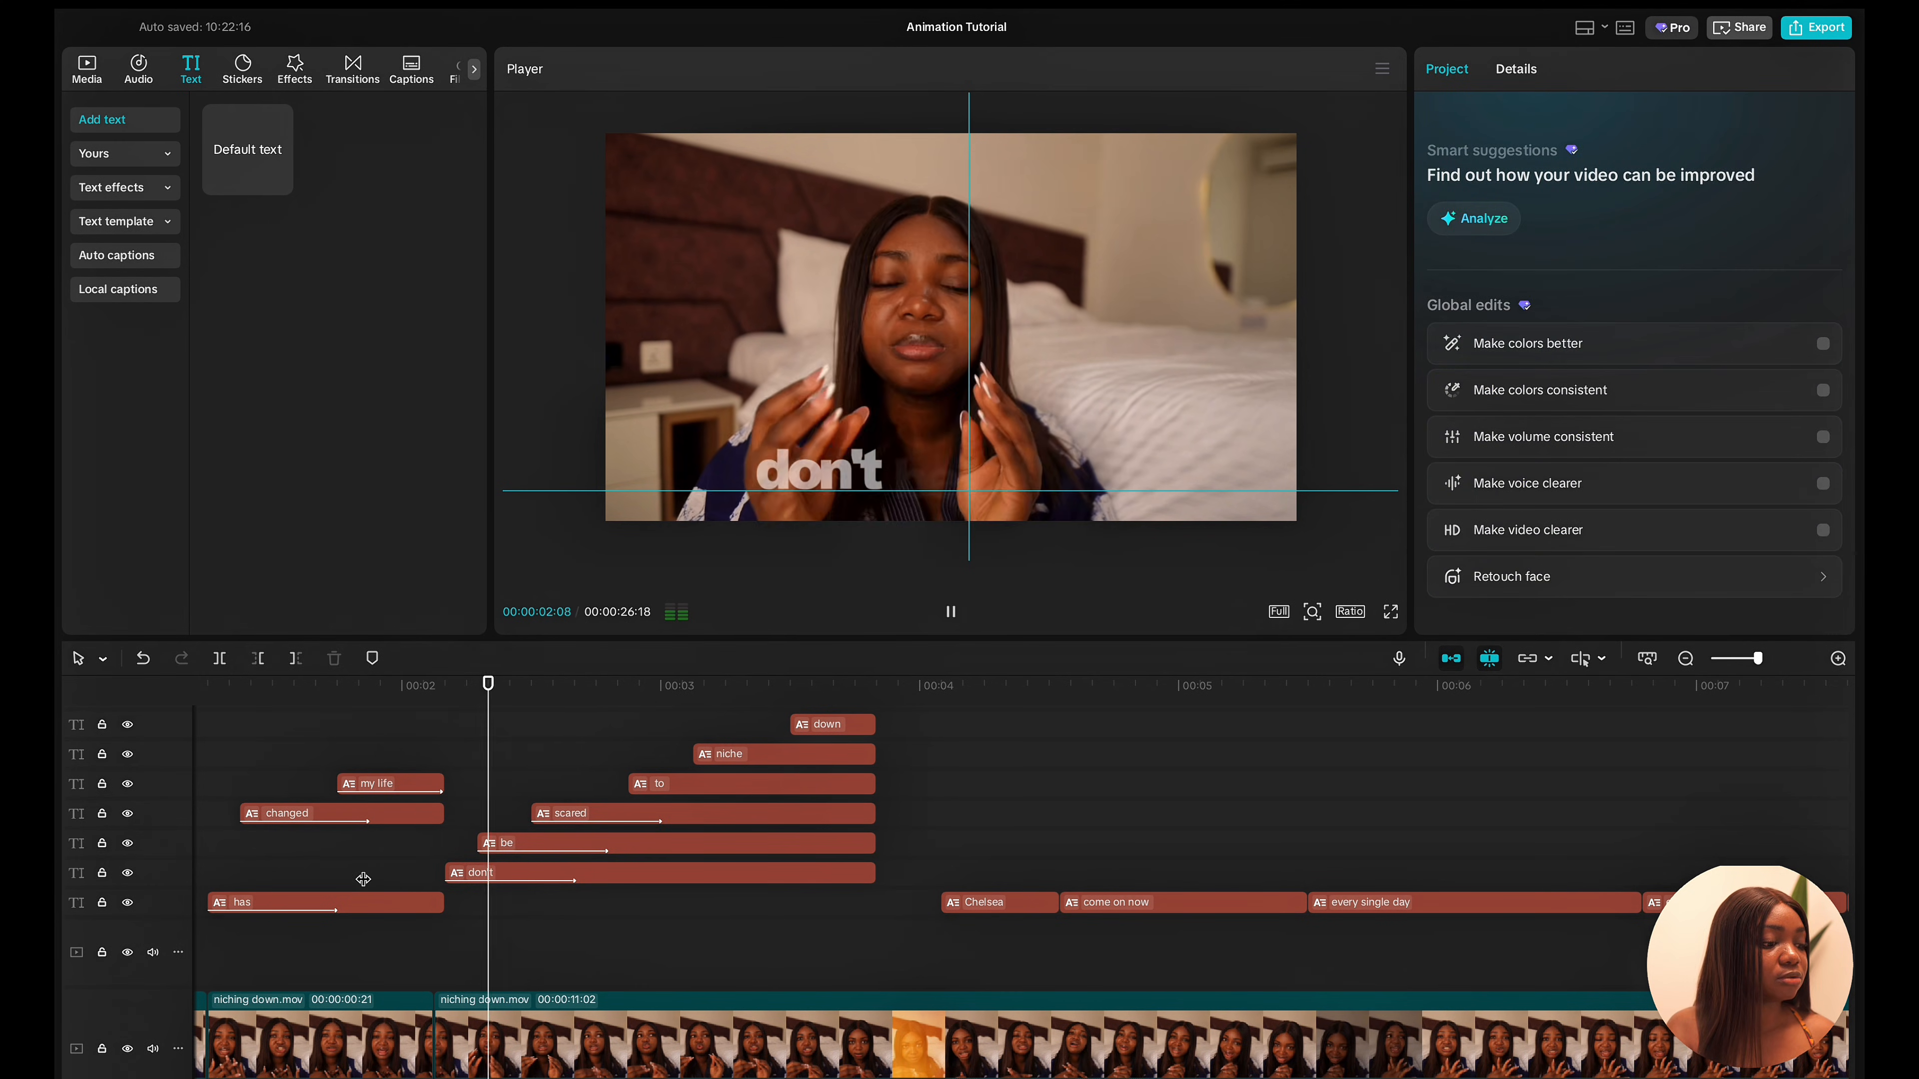
{"action": "left_click", "coordinate": [362, 879]}
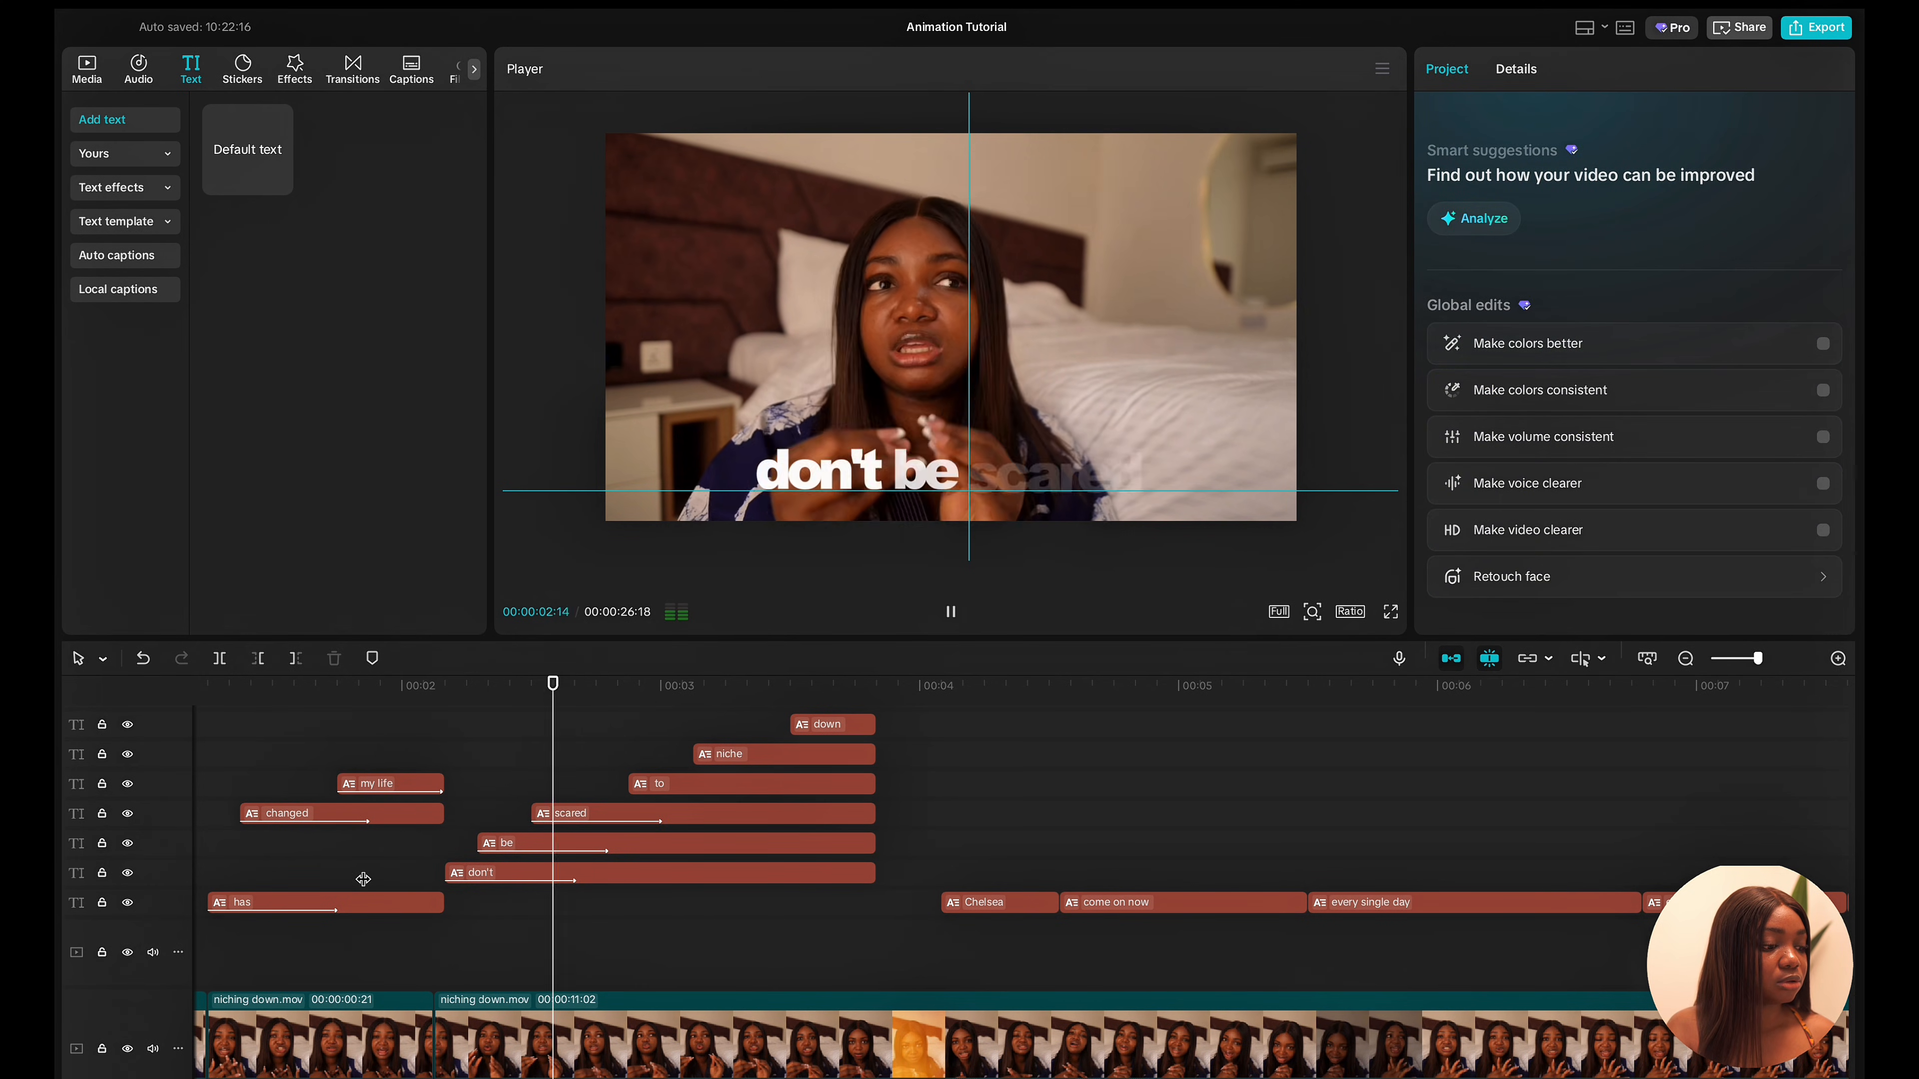
{"action": "key", "text": "space"}
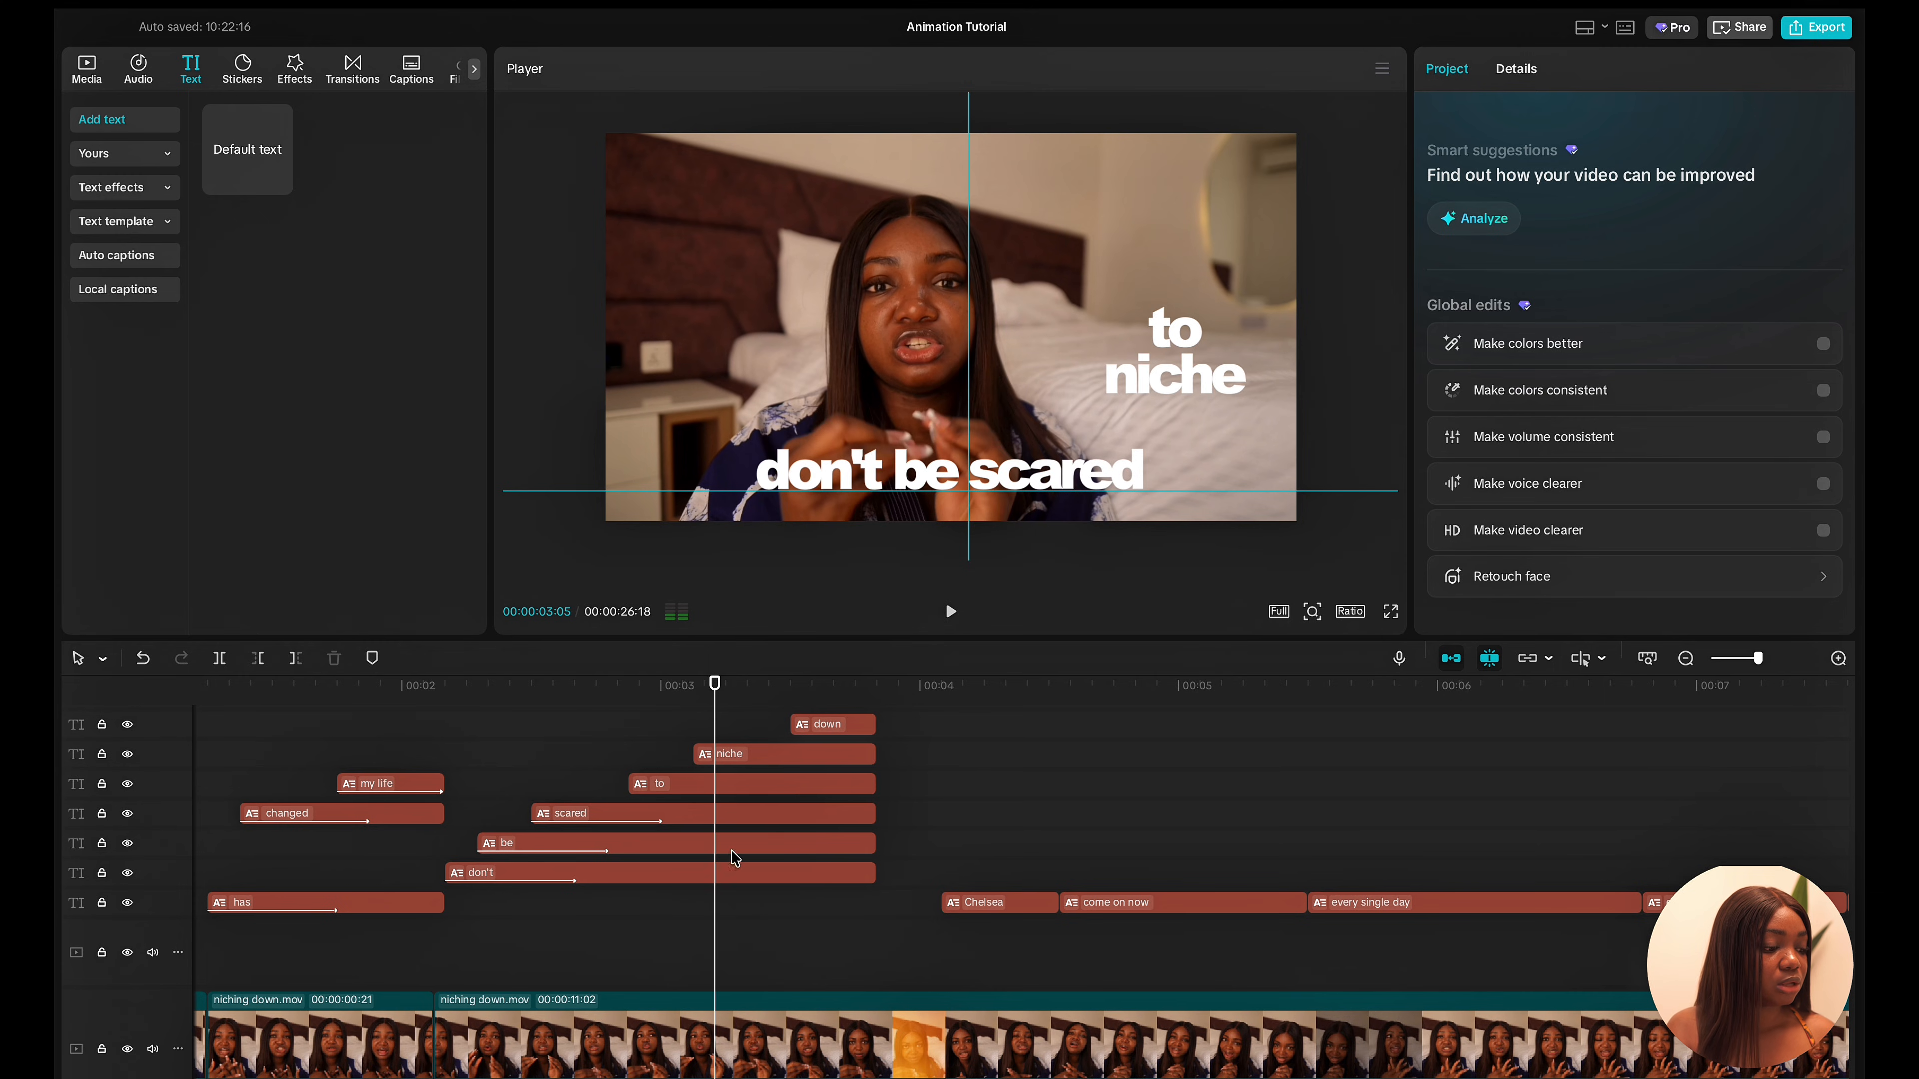
Set the text color of the "niche" caption to red EC1D1D using a saved color swatch.
{"action": "left_click", "coordinate": [748, 765]}
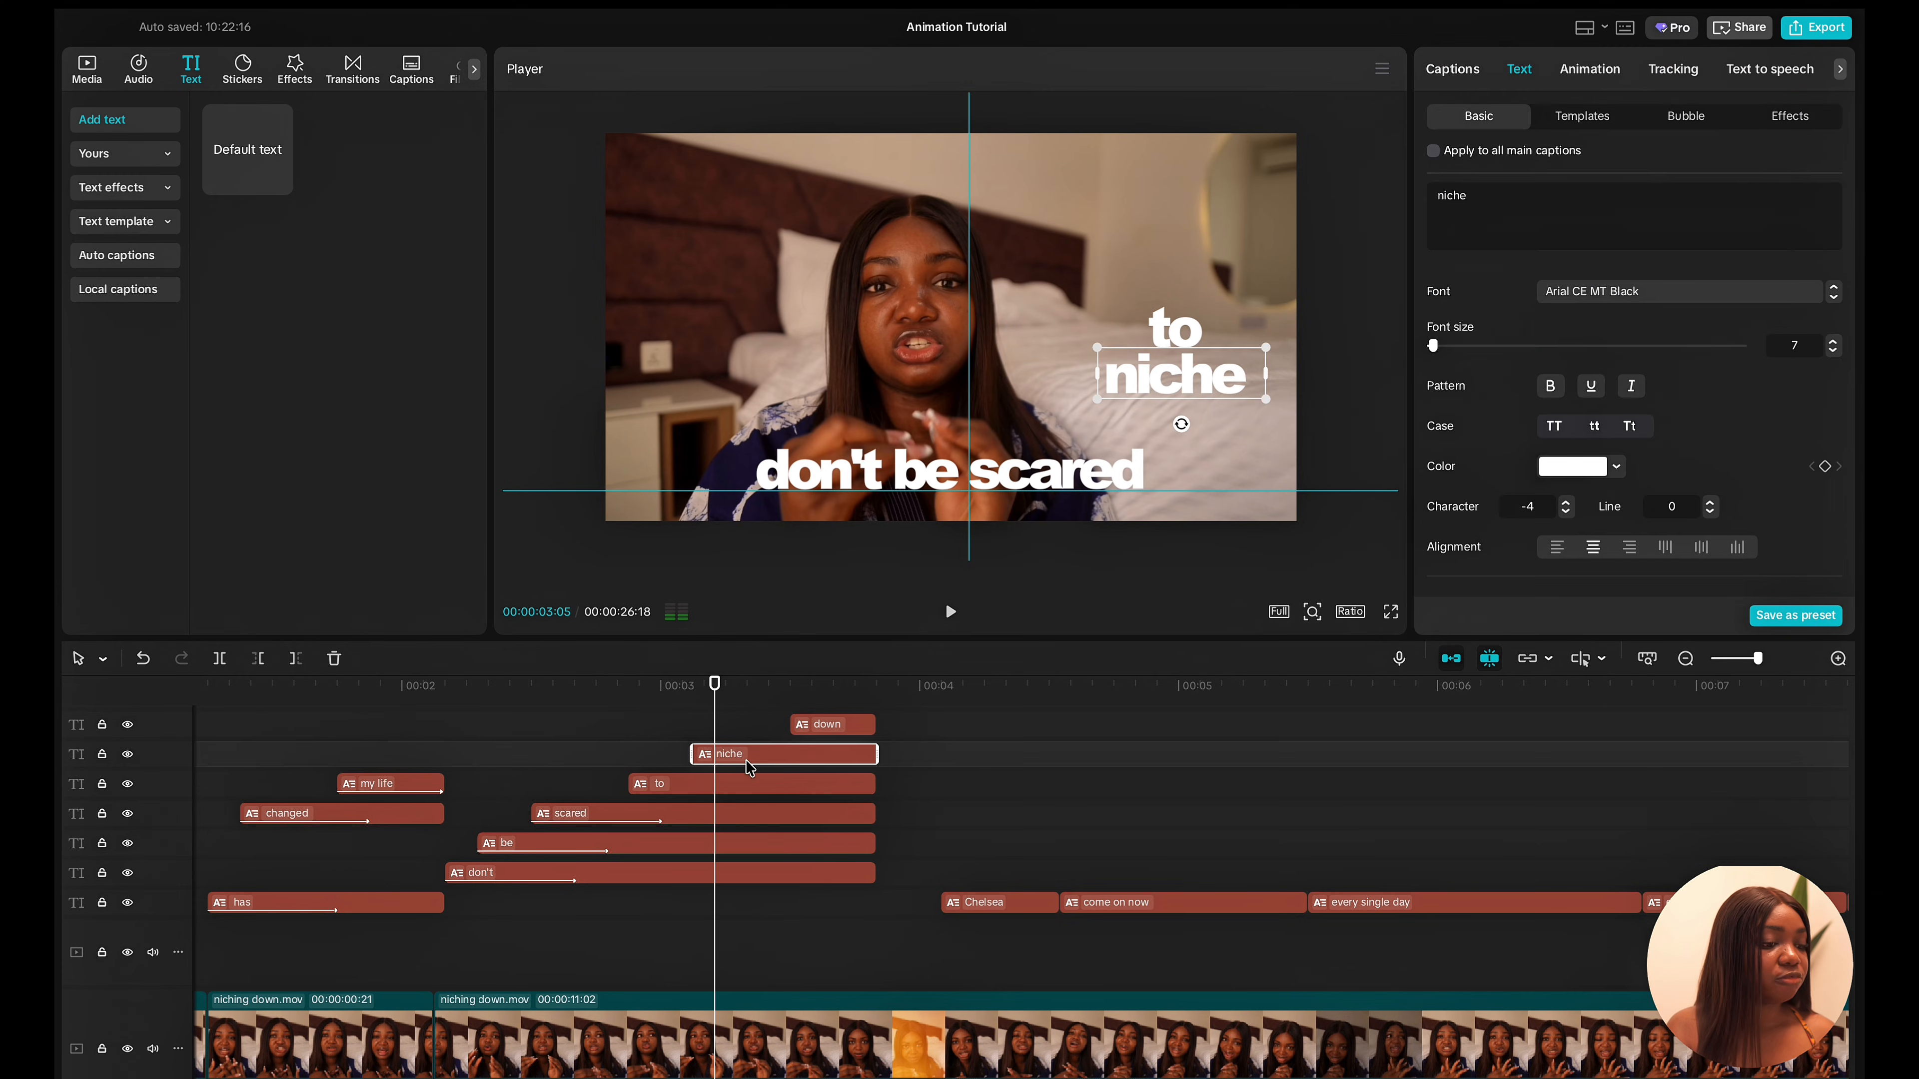
{"action": "left_click", "coordinate": [1605, 470]}
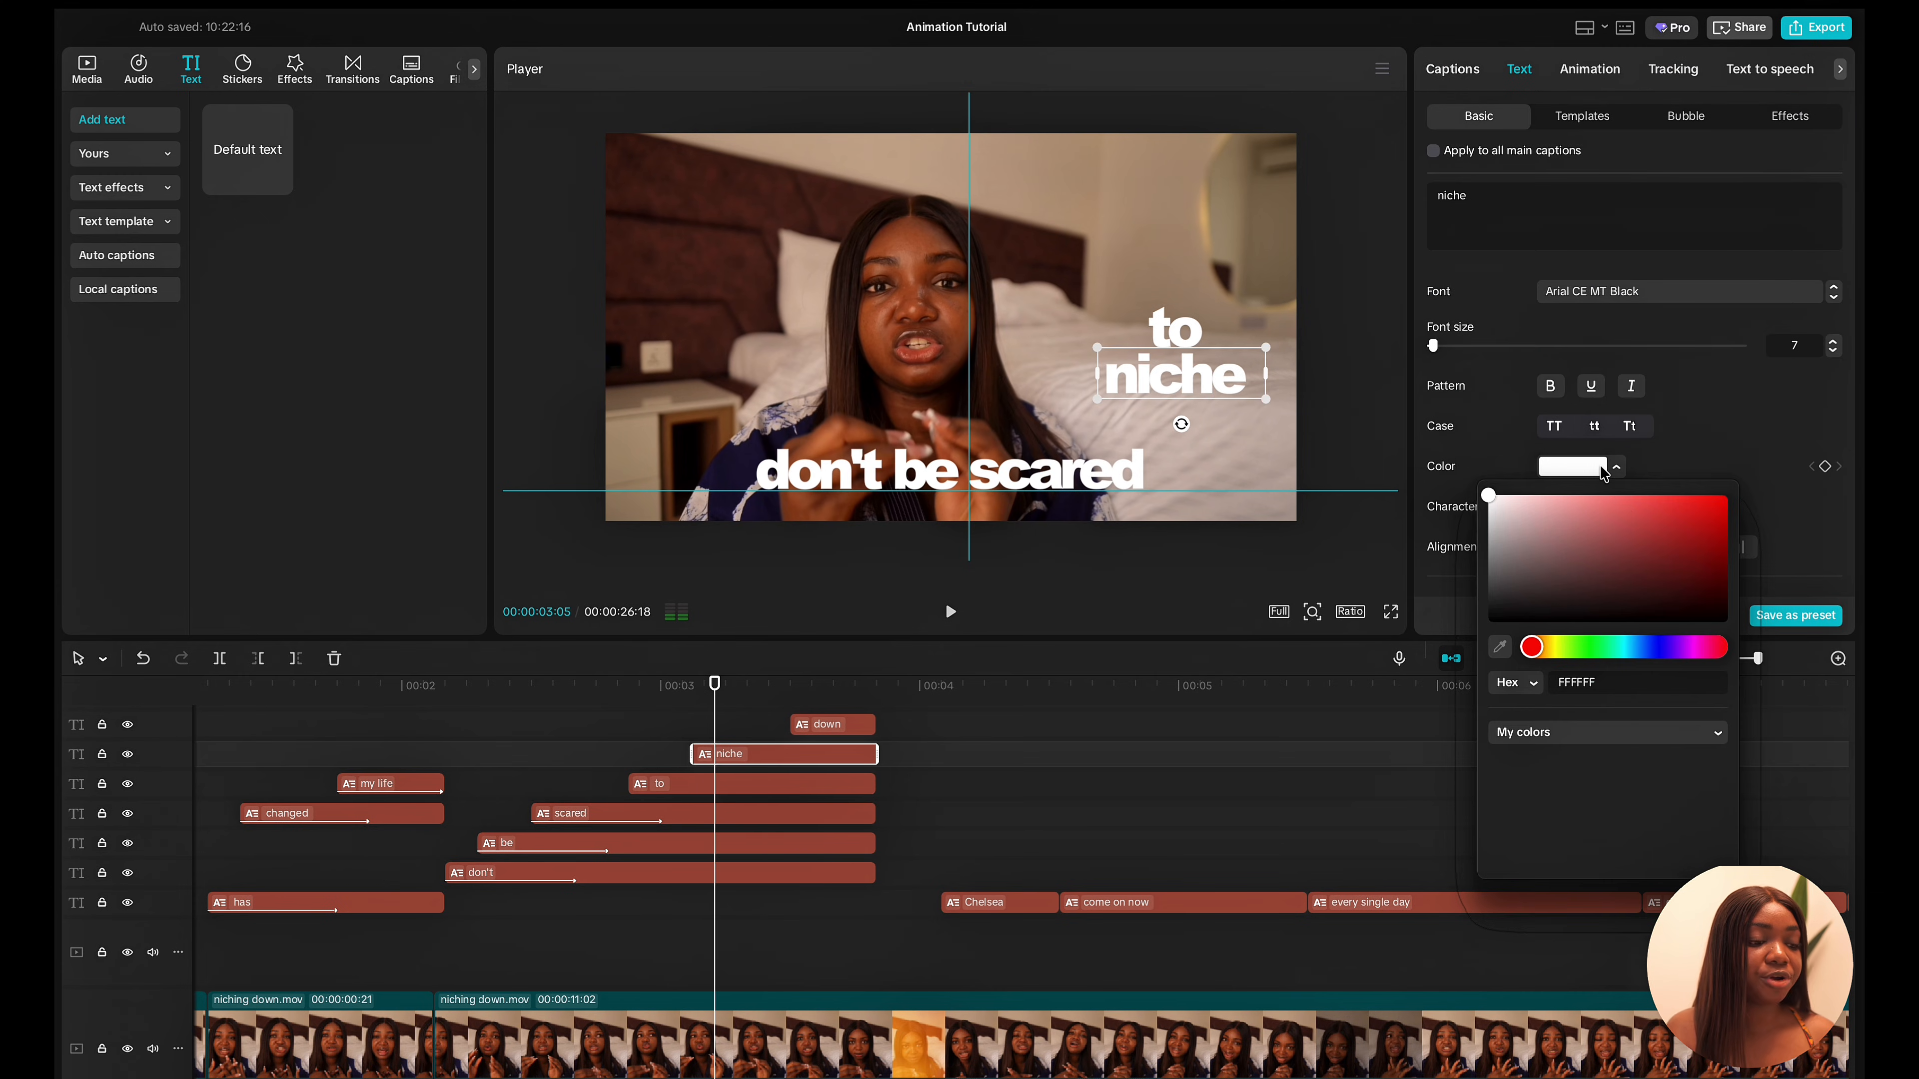
{"action": "left_click", "coordinate": [1726, 512]}
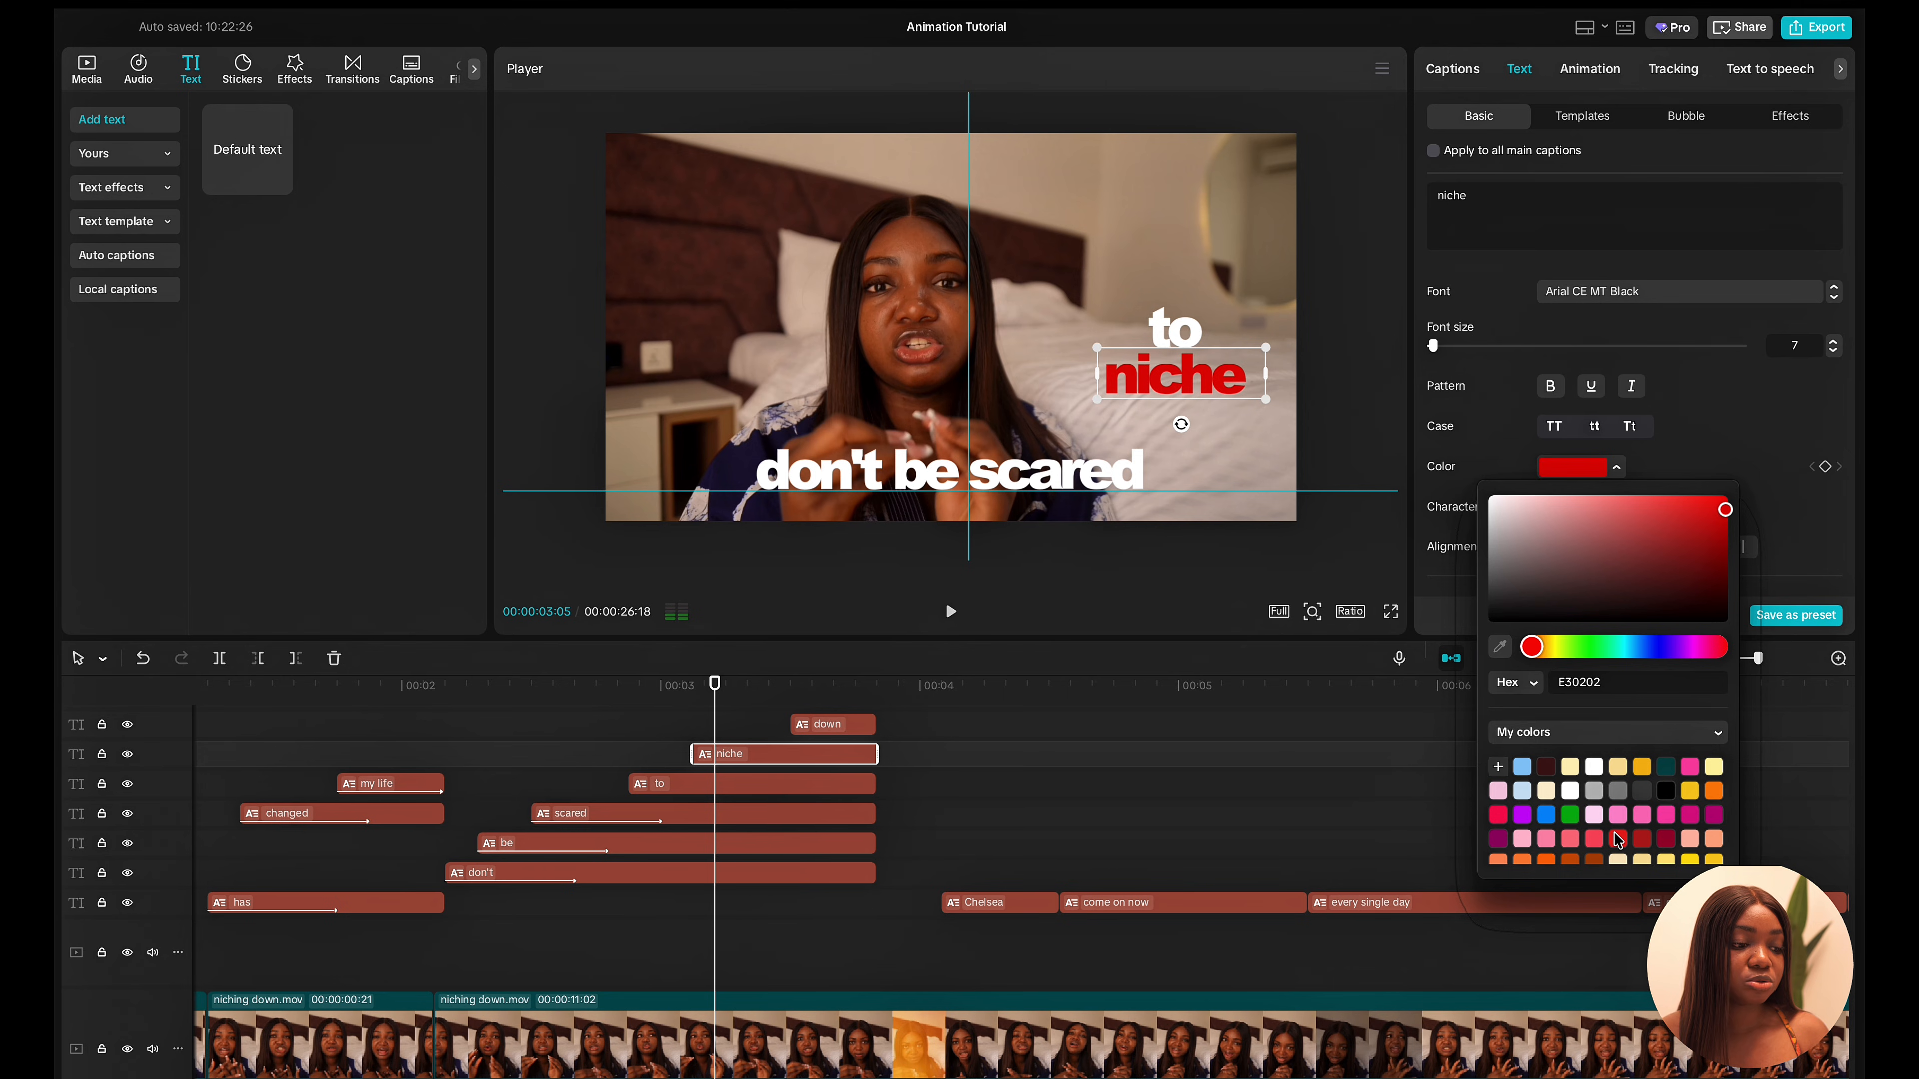
{"action": "left_click", "coordinate": [1617, 838]}
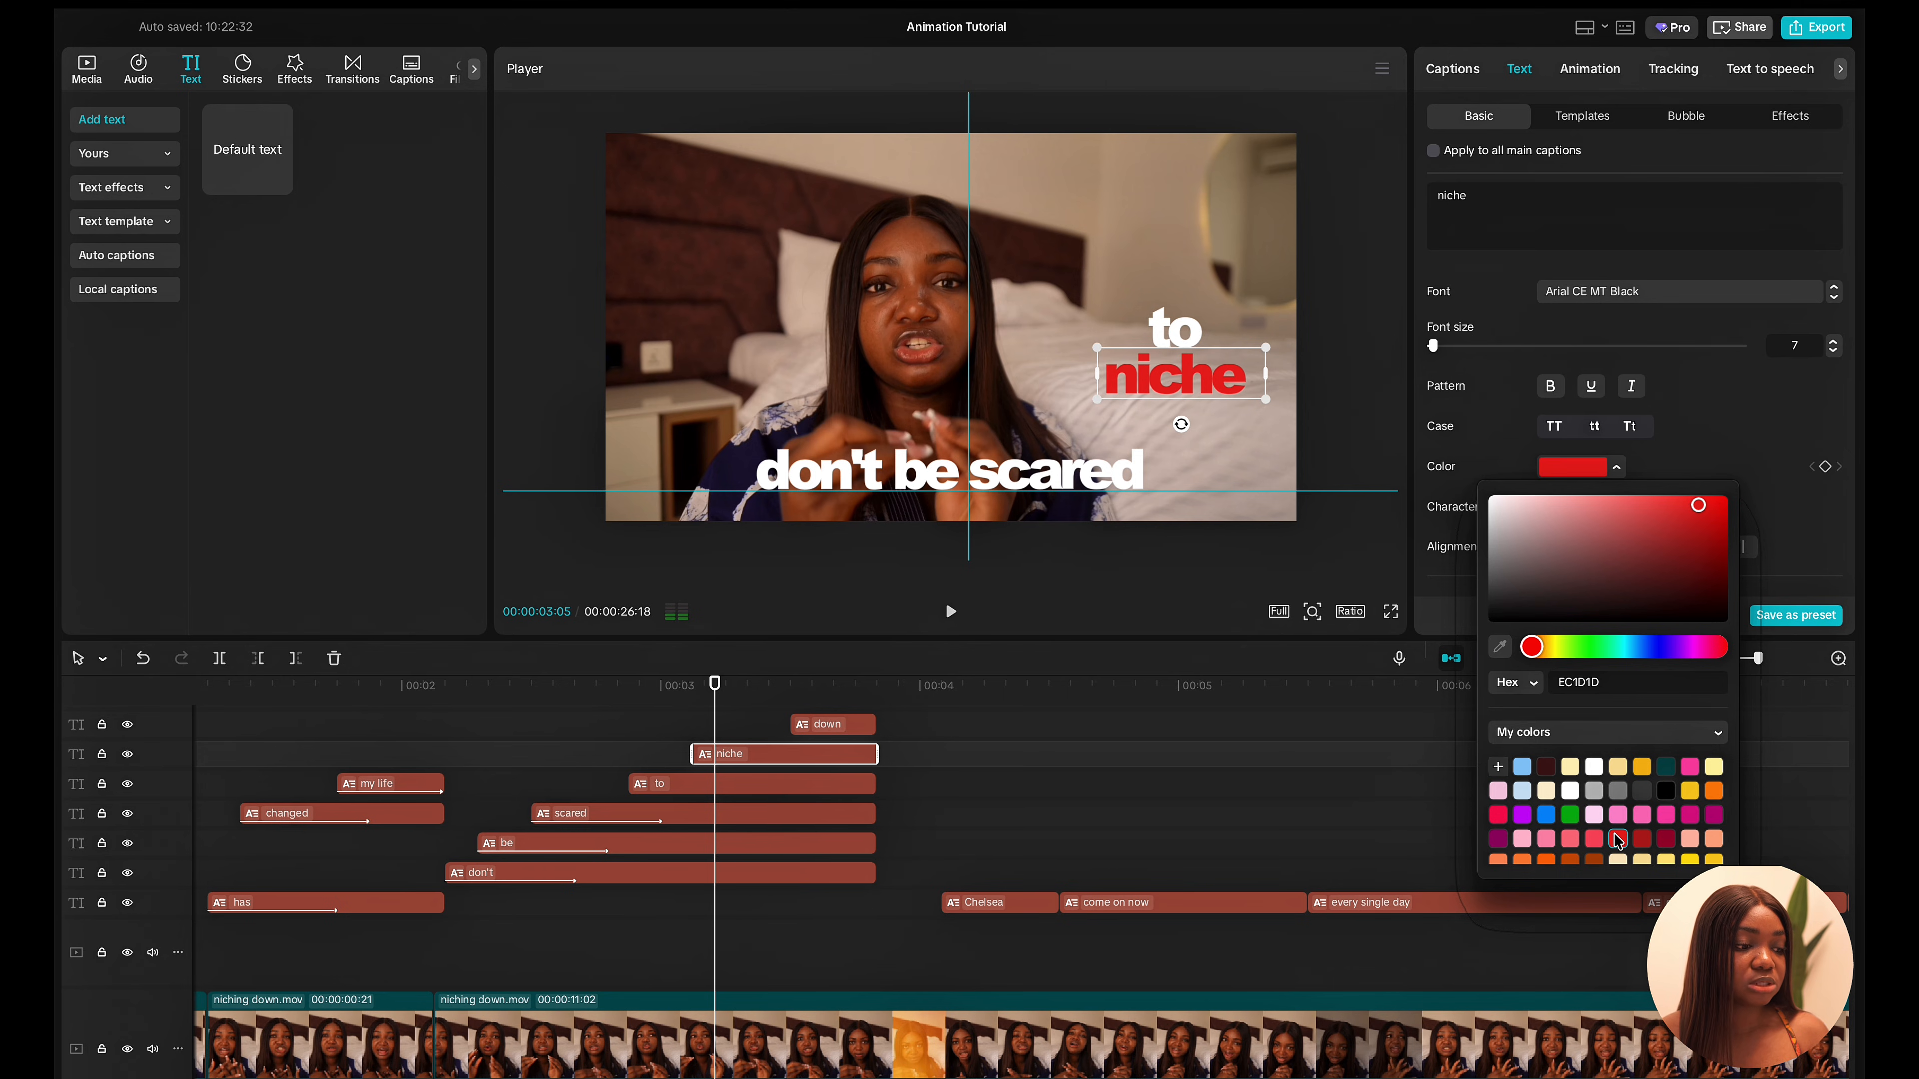
{"action": "left_click", "coordinate": [1713, 472]}
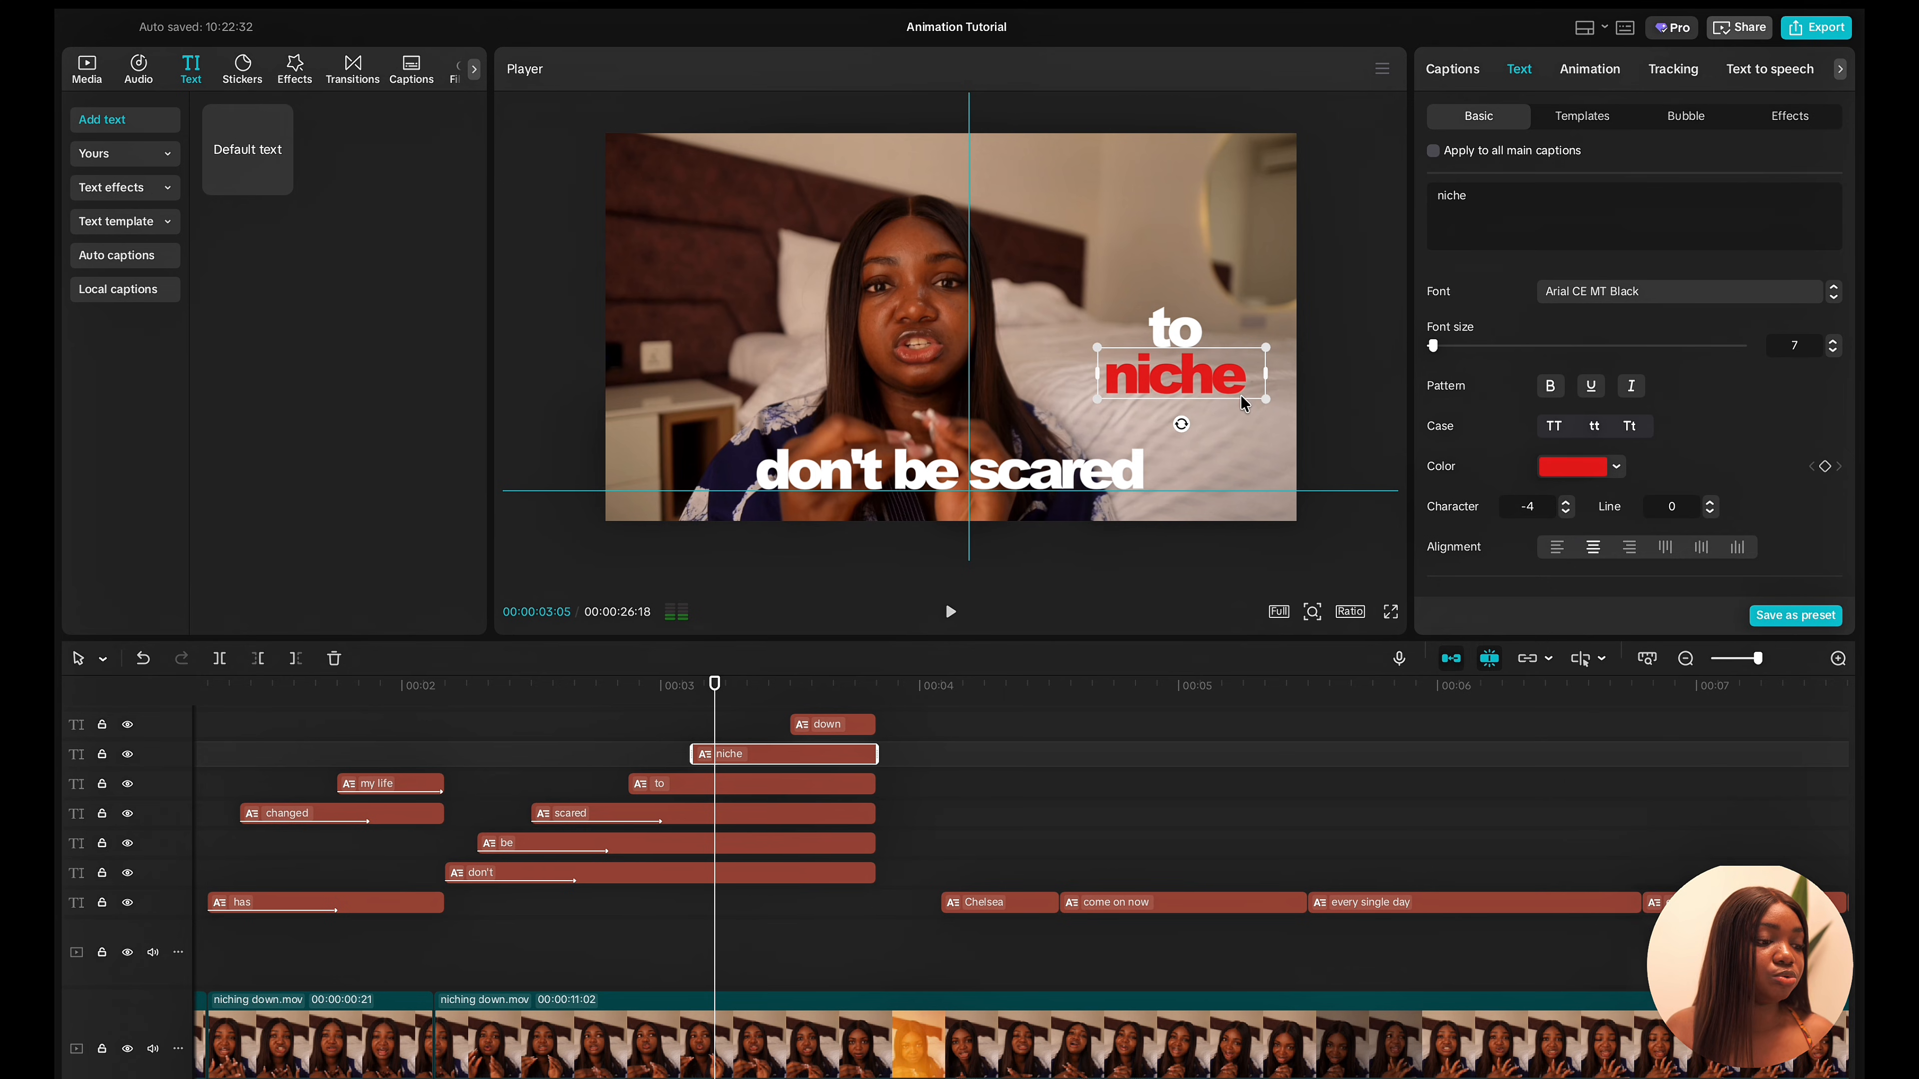
Enlarge the "niche" caption in the preview and shrink the "to" caption above it slightly.
{"action": "left_click_drag", "start_coordinate": [1266, 404], "coordinate": [1323, 404]}
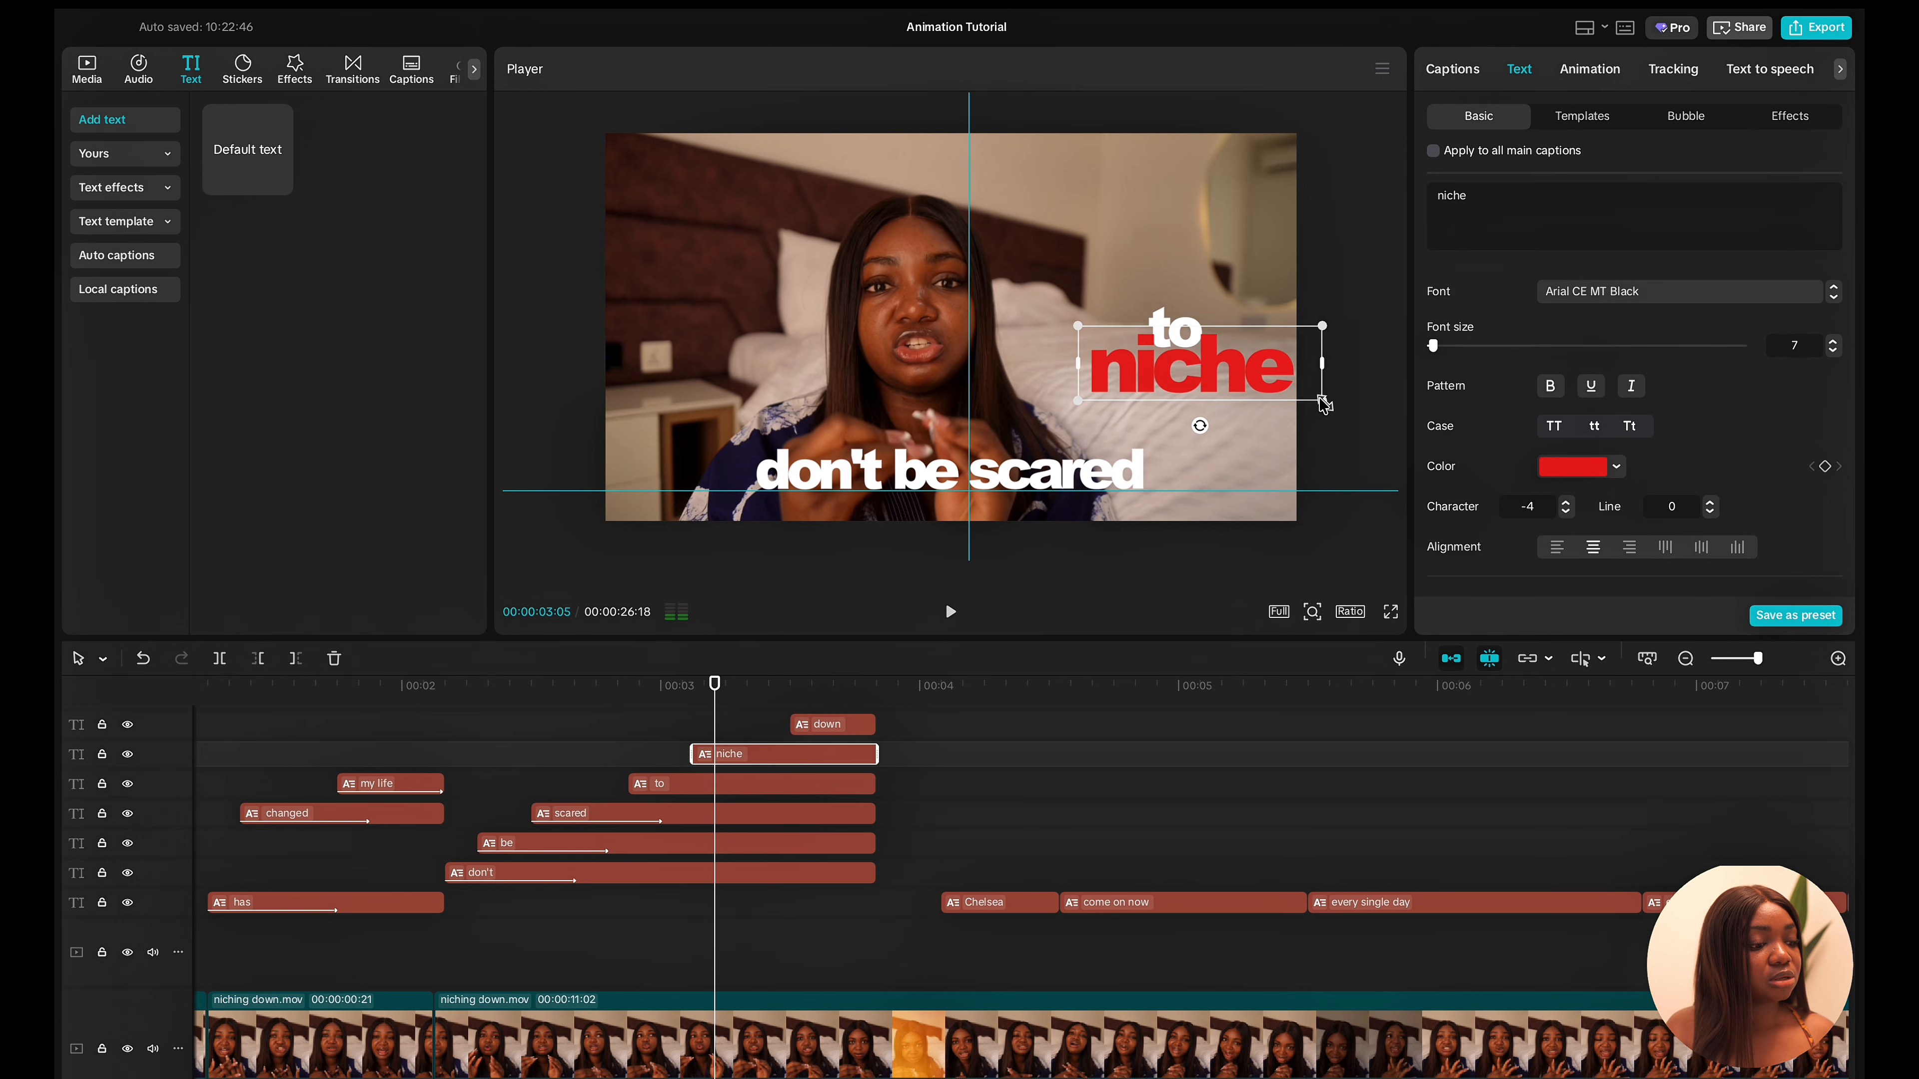
{"action": "left_click", "coordinate": [1166, 308]}
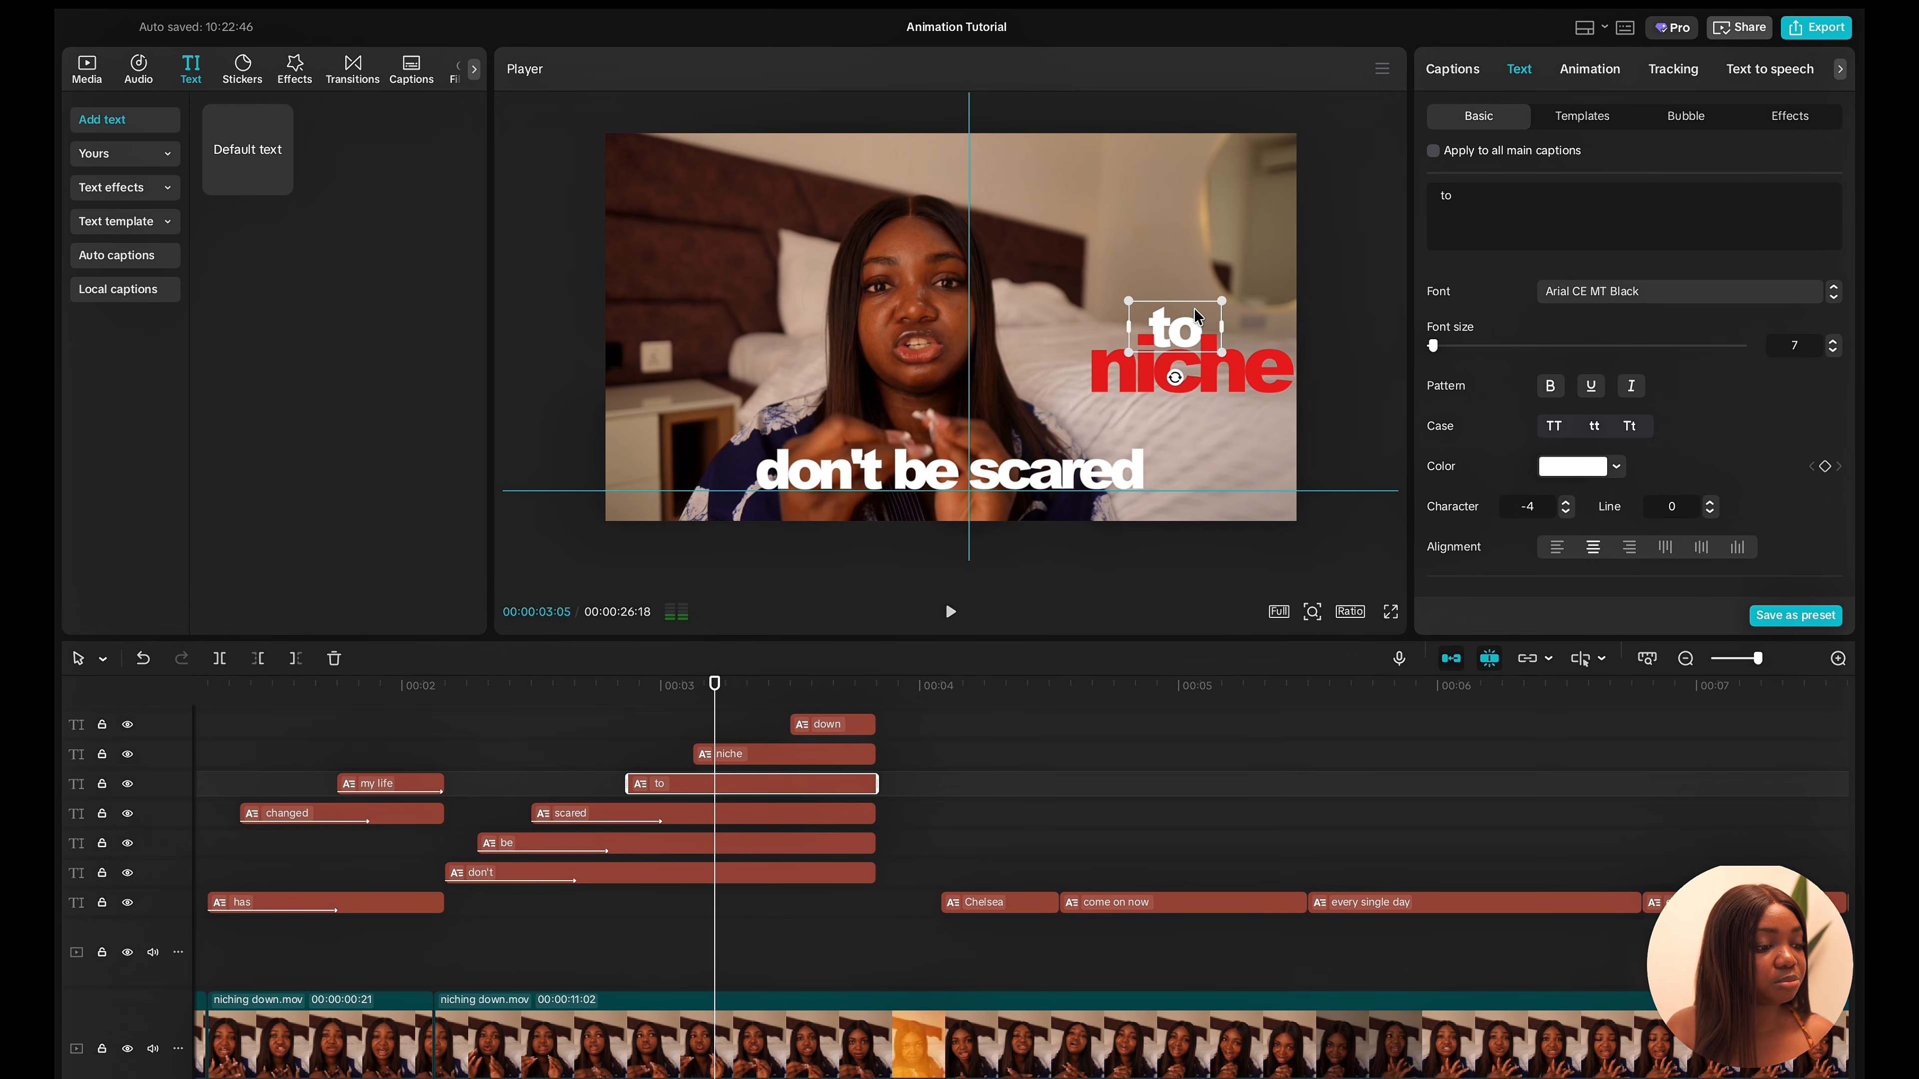
{"action": "left_click_drag", "start_coordinate": [1223, 302], "coordinate": [1186, 325]}
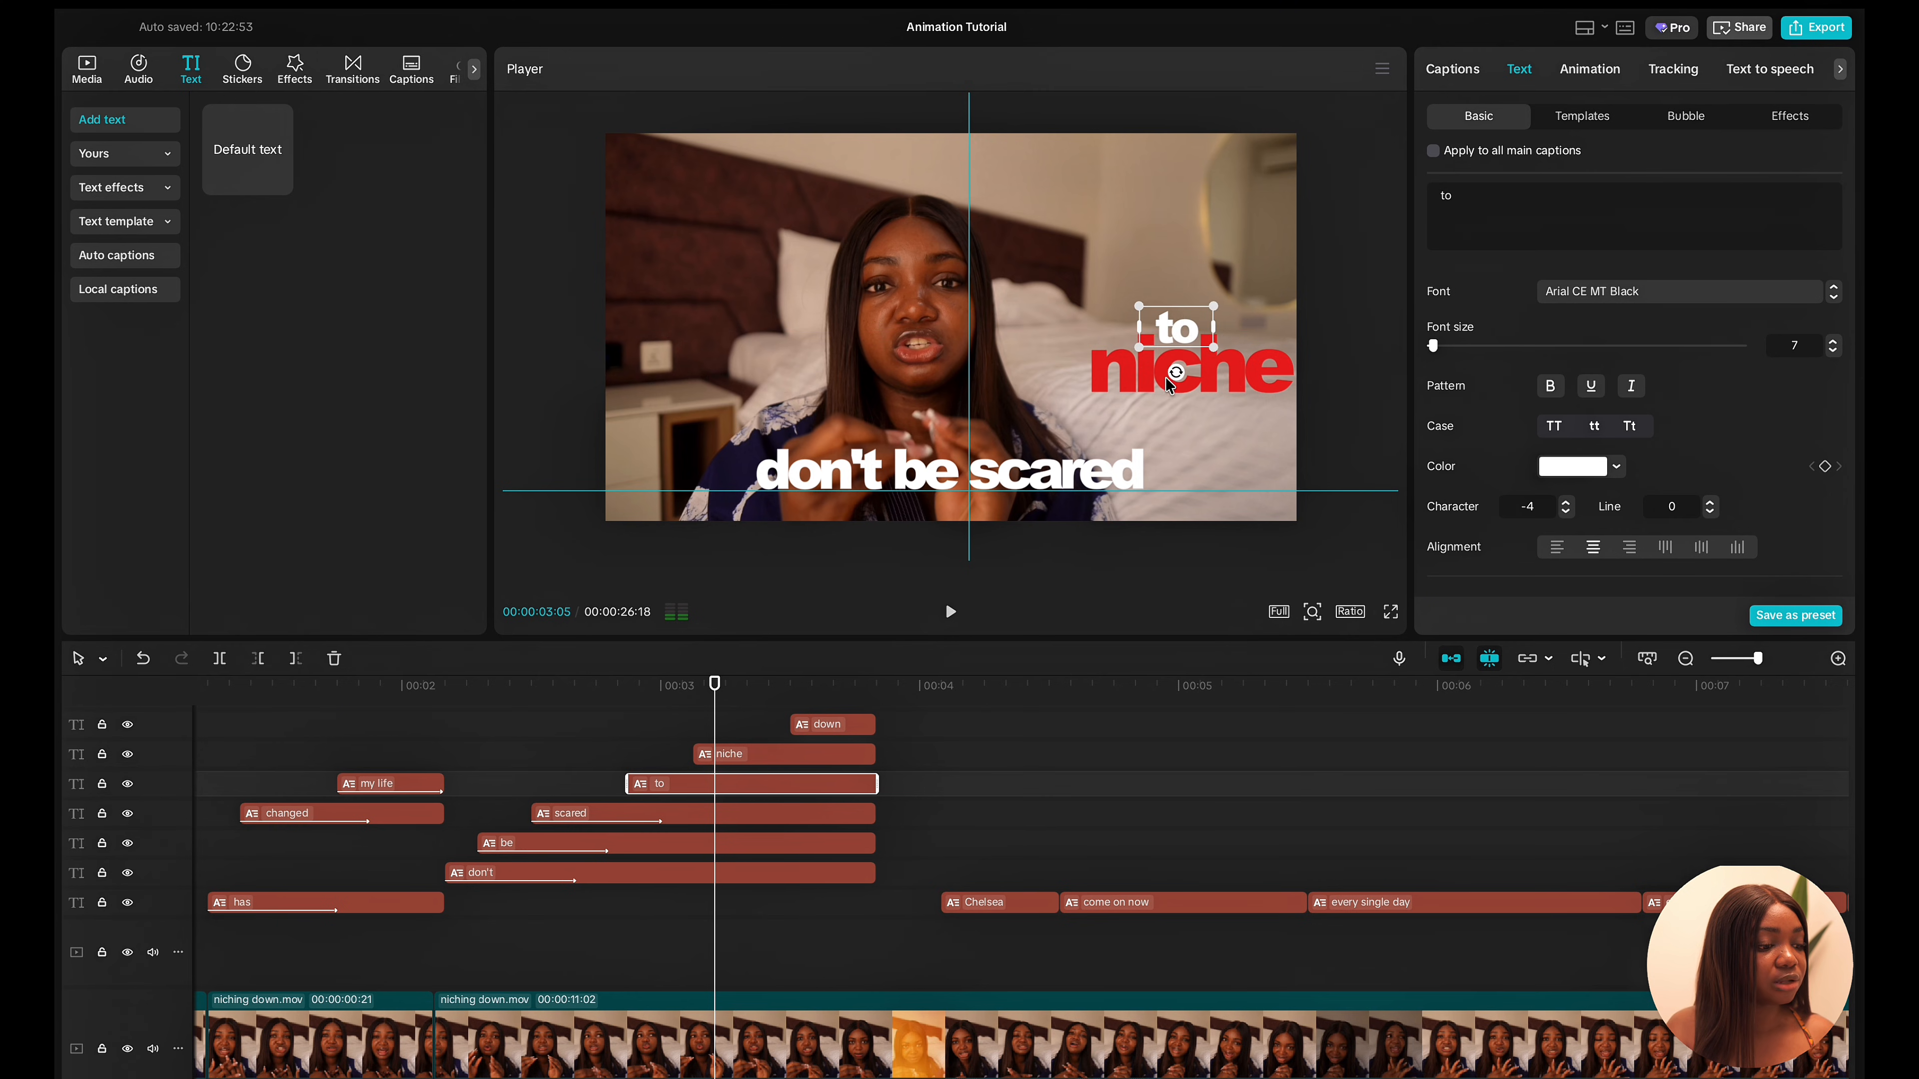
Nudge the white "to" caption into place just above the middle of the red "niche" text.
{"action": "scroll", "coordinate": [1164, 376], "scroll_direction": "up", "scroll_amount": 4}
{"action": "left_click_drag", "start_coordinate": [1243, 342], "coordinate": [1266, 345]}
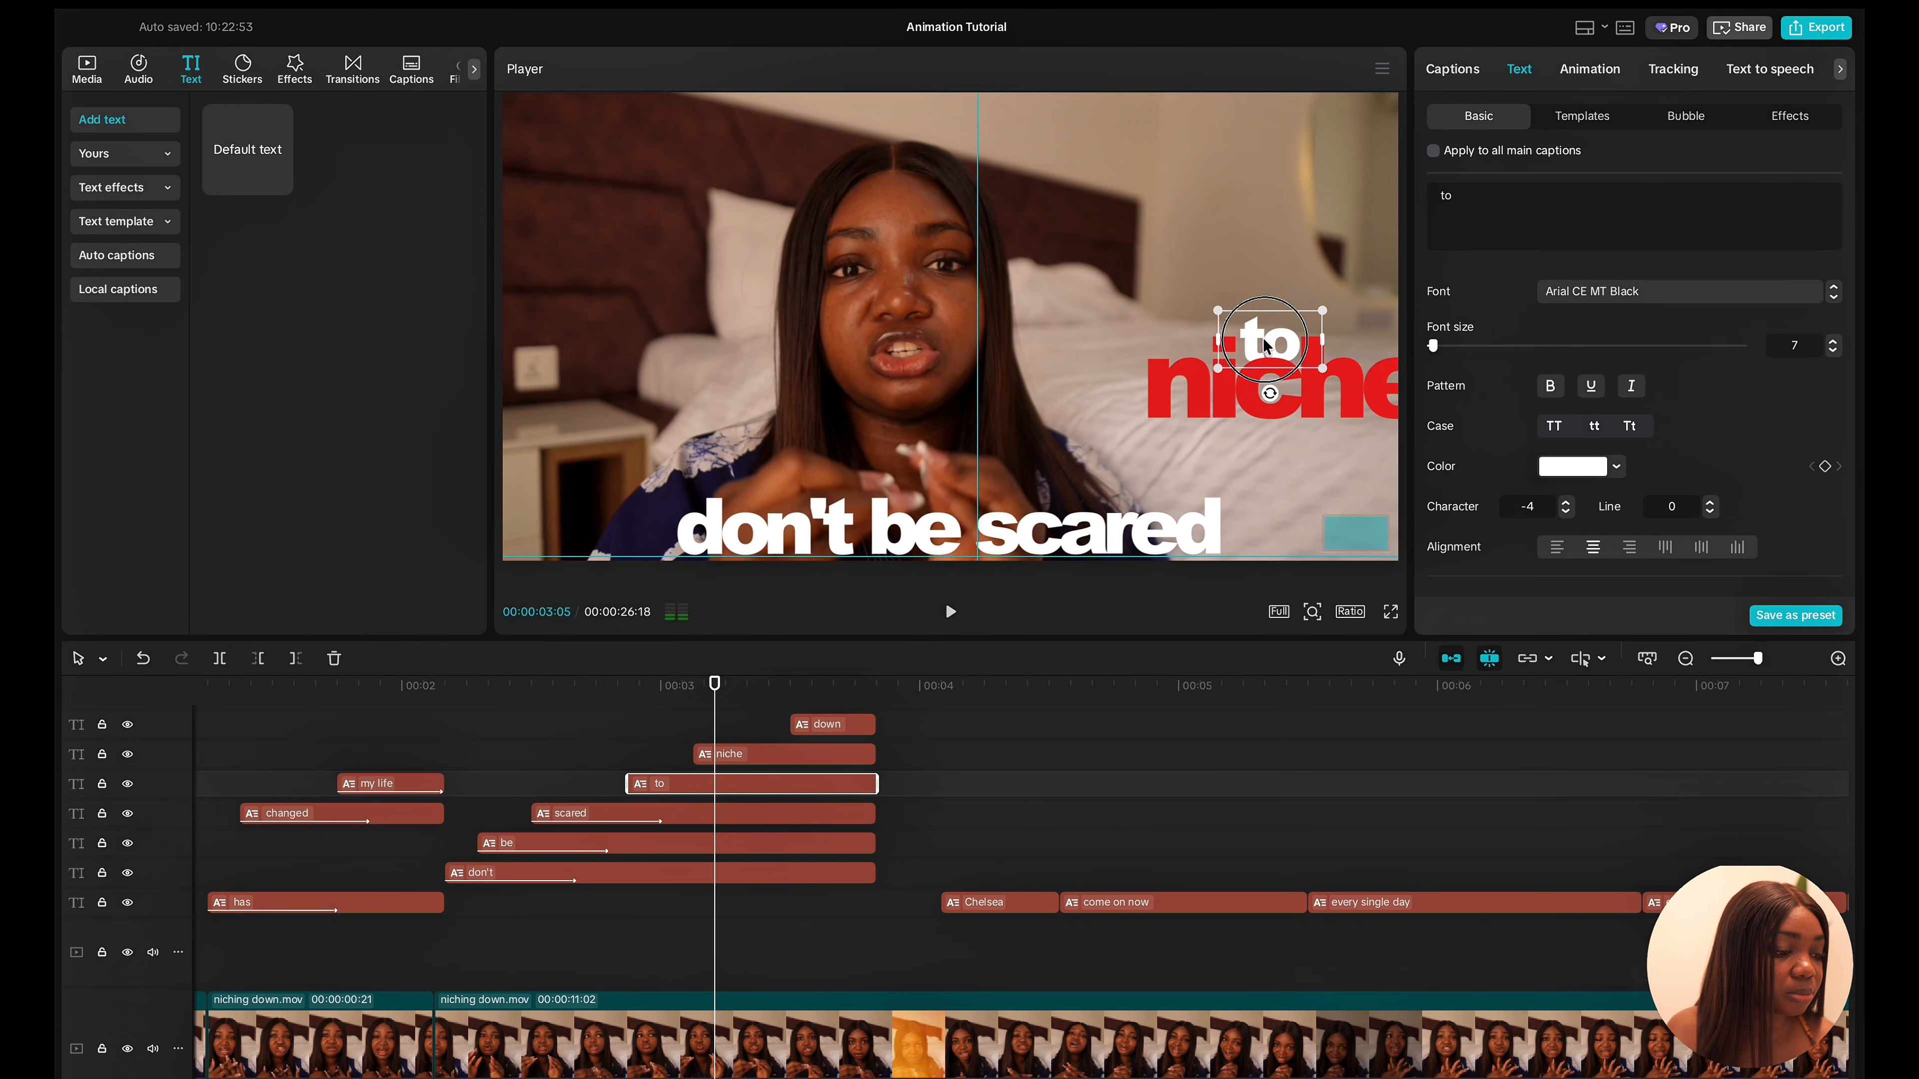
{"action": "left_click_drag", "start_coordinate": [1266, 345], "coordinate": [1266, 345]}
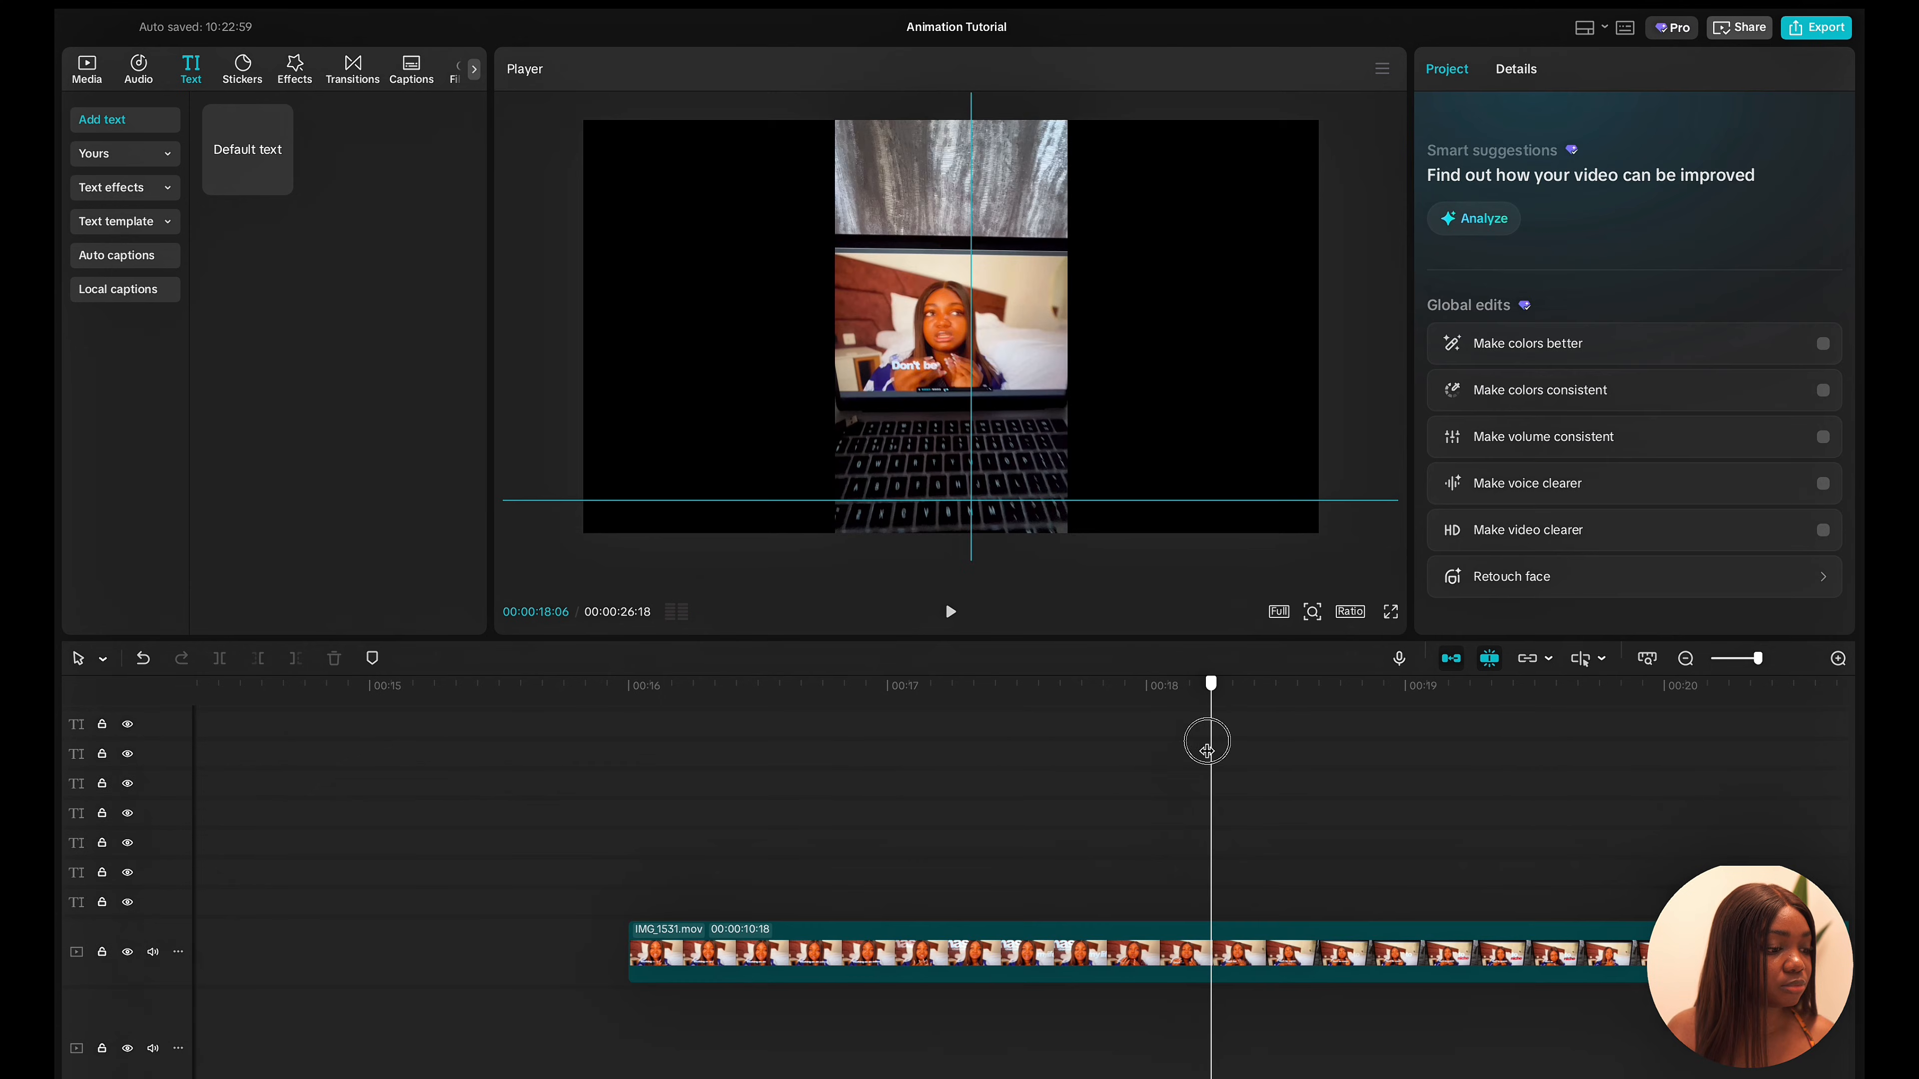
Examine the reference clip IMG_1531.mov around 00:00:19:06 for the layout of the "to niche down" text.
{"action": "left_click_drag", "start_coordinate": [1207, 744], "coordinate": [1469, 802]}
{"action": "scroll", "coordinate": [1030, 402], "scroll_direction": "up", "scroll_amount": 5}
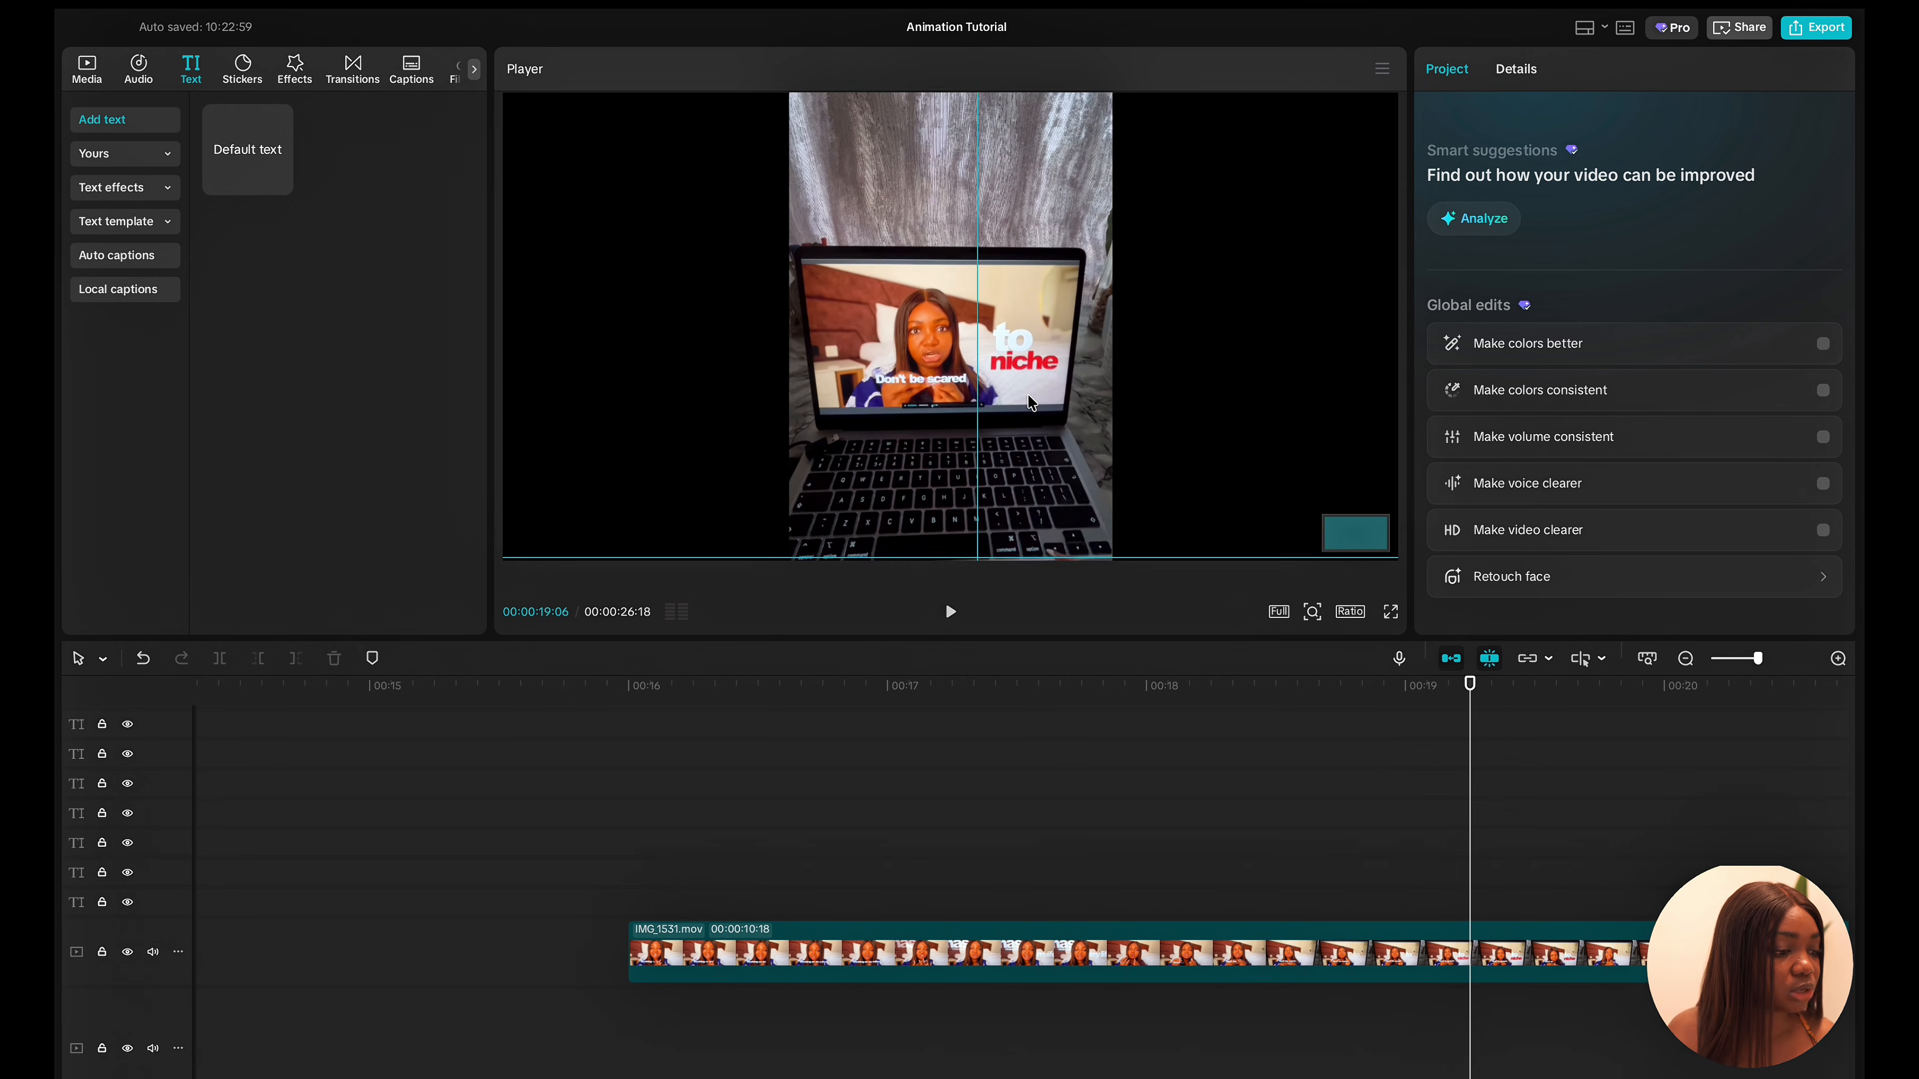
{"action": "scroll", "coordinate": [1030, 403], "scroll_direction": "up", "scroll_amount": 4}
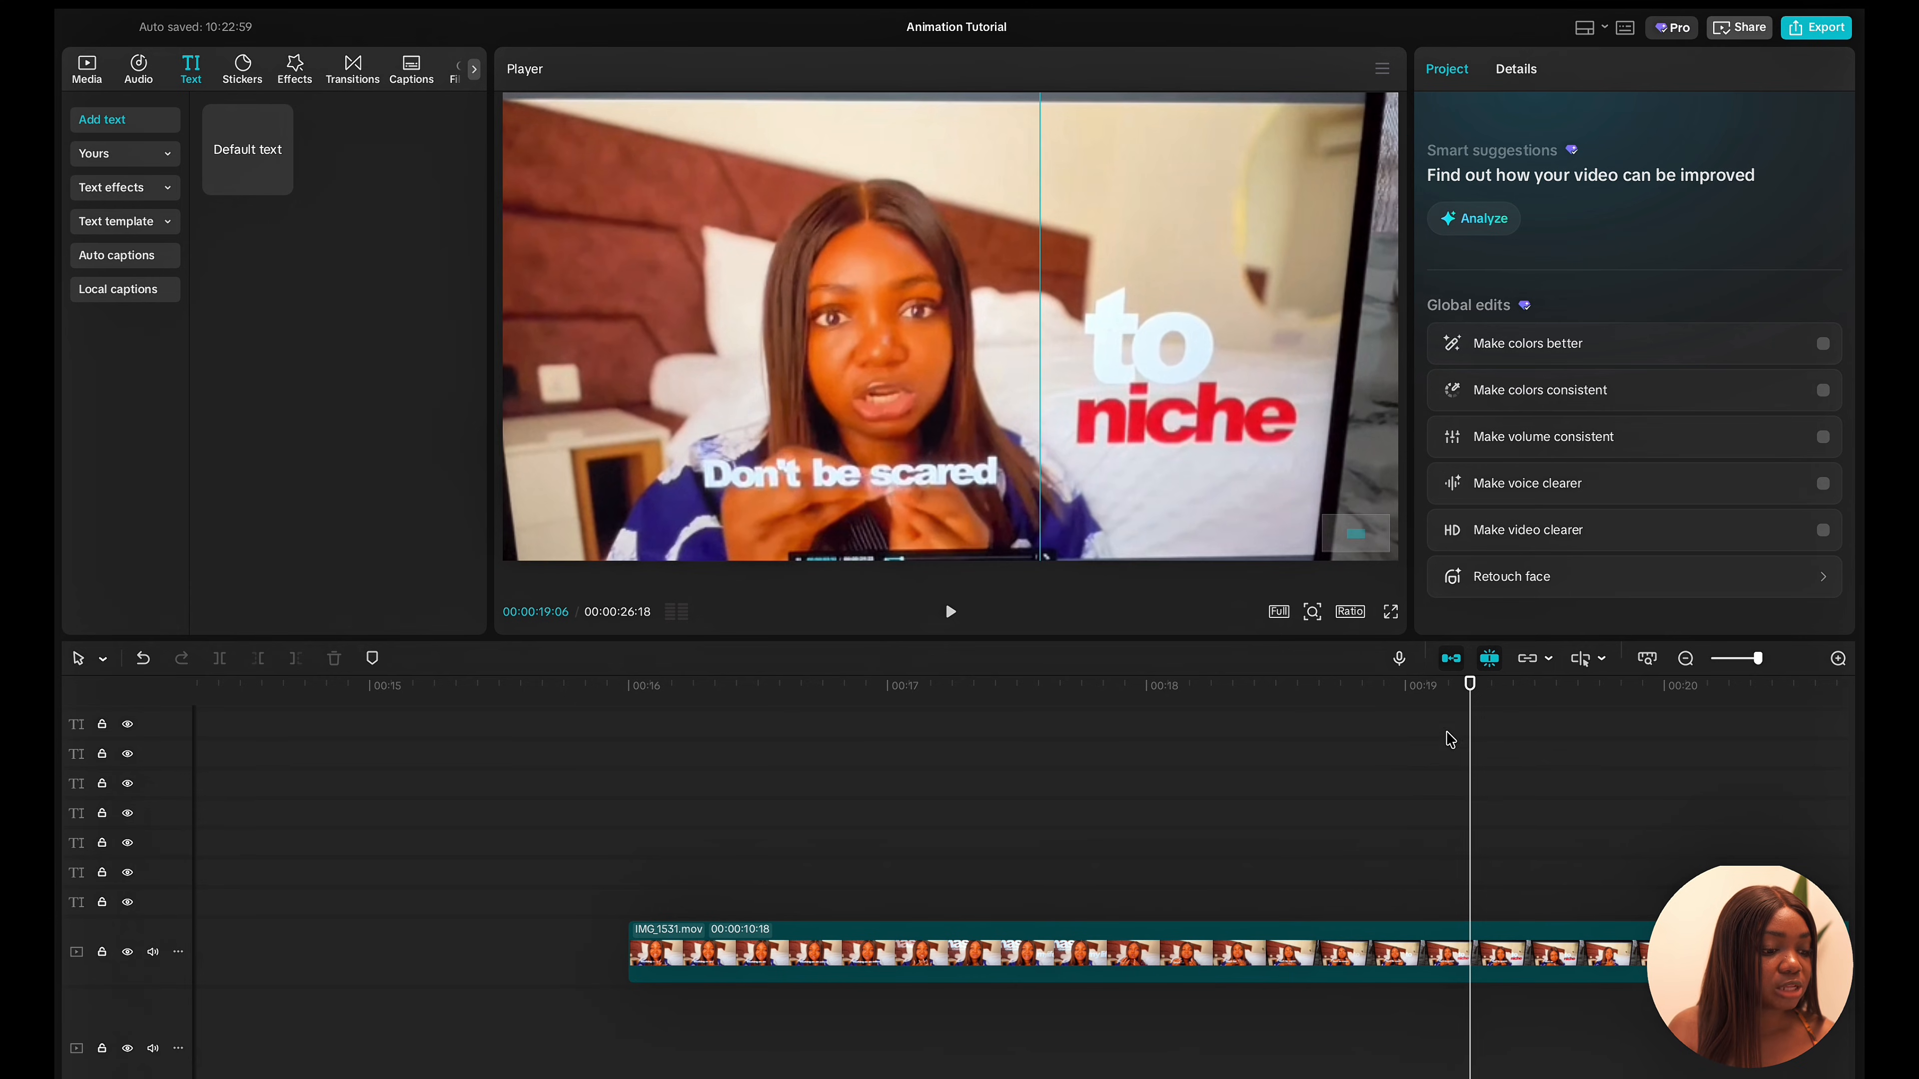
{"action": "scroll", "coordinate": [827, 807], "scroll_direction": "down", "scroll_amount": 6}
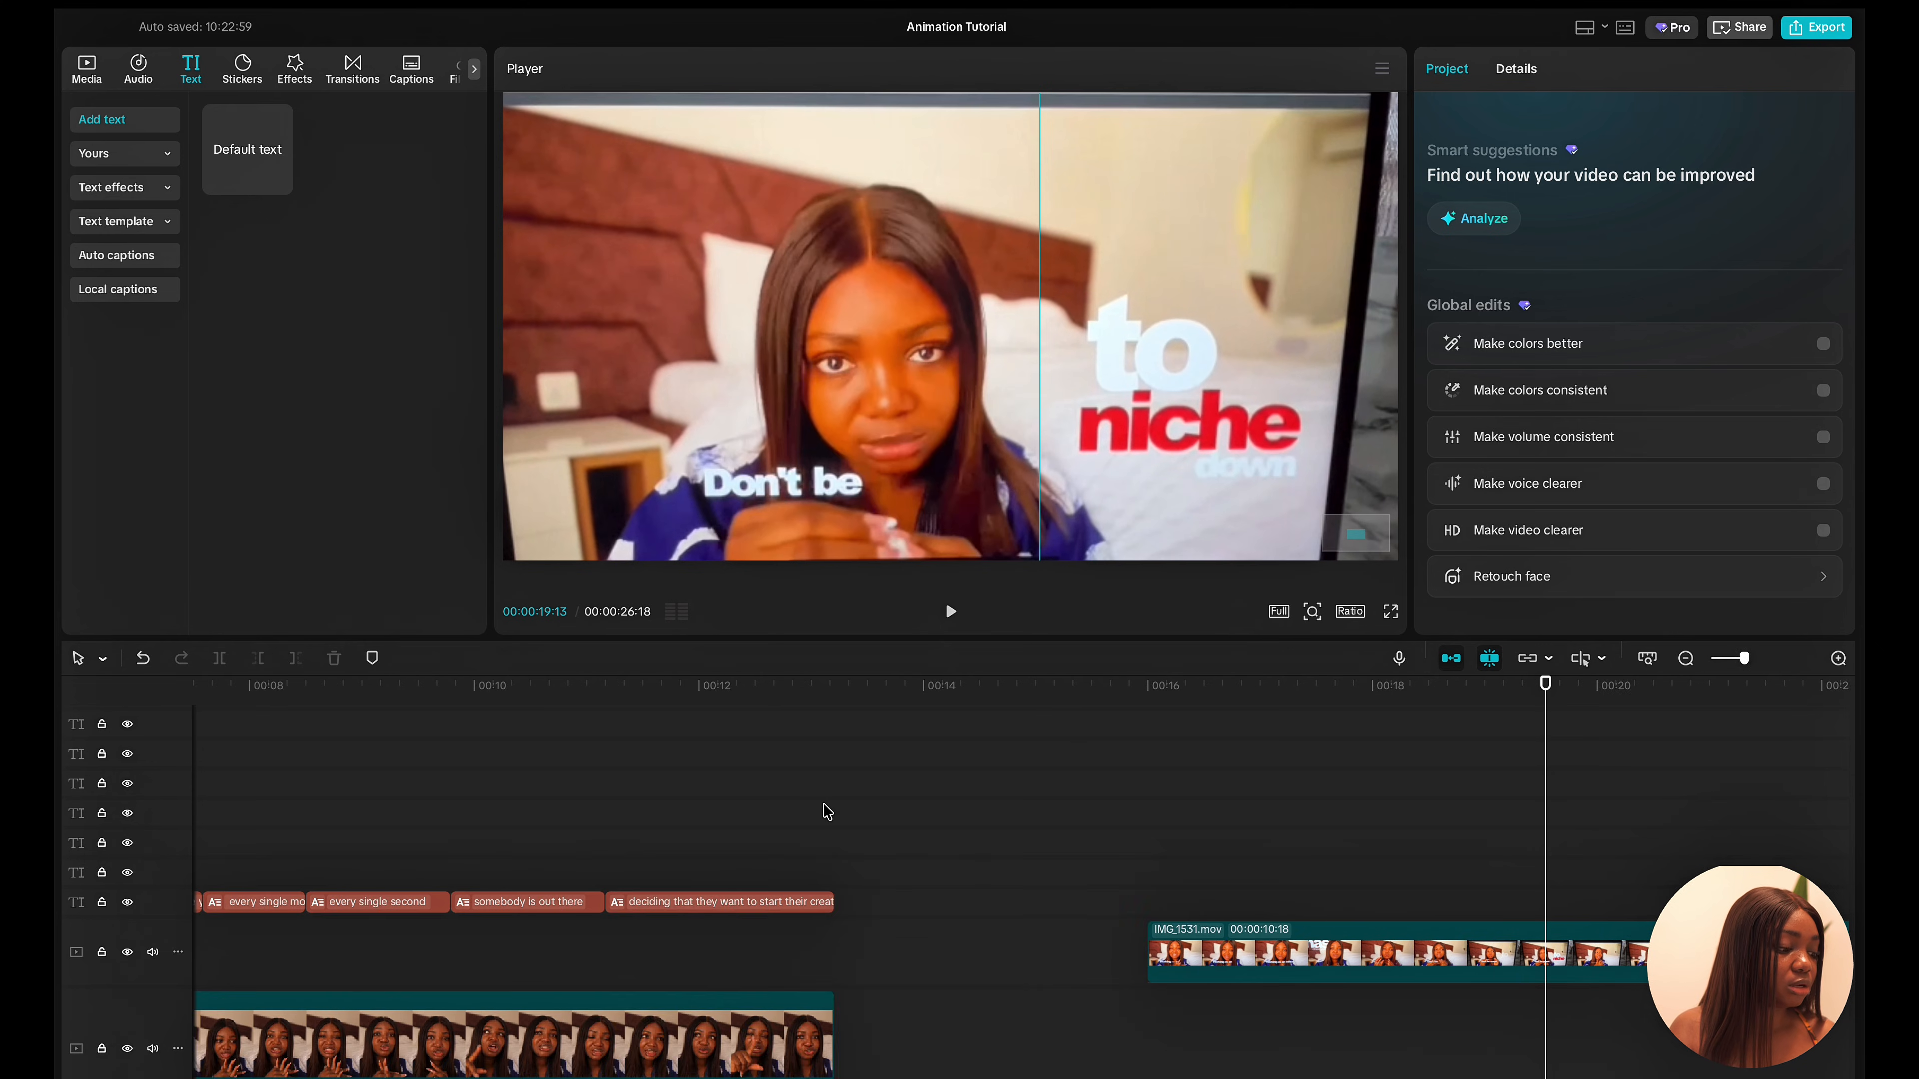
Fade in the "niche" caption with opacity keyframes: fully transparent at its start, 00:00:03:03, and 100% at 00:00:03:09.
{"action": "left_click", "coordinate": [412, 929]}
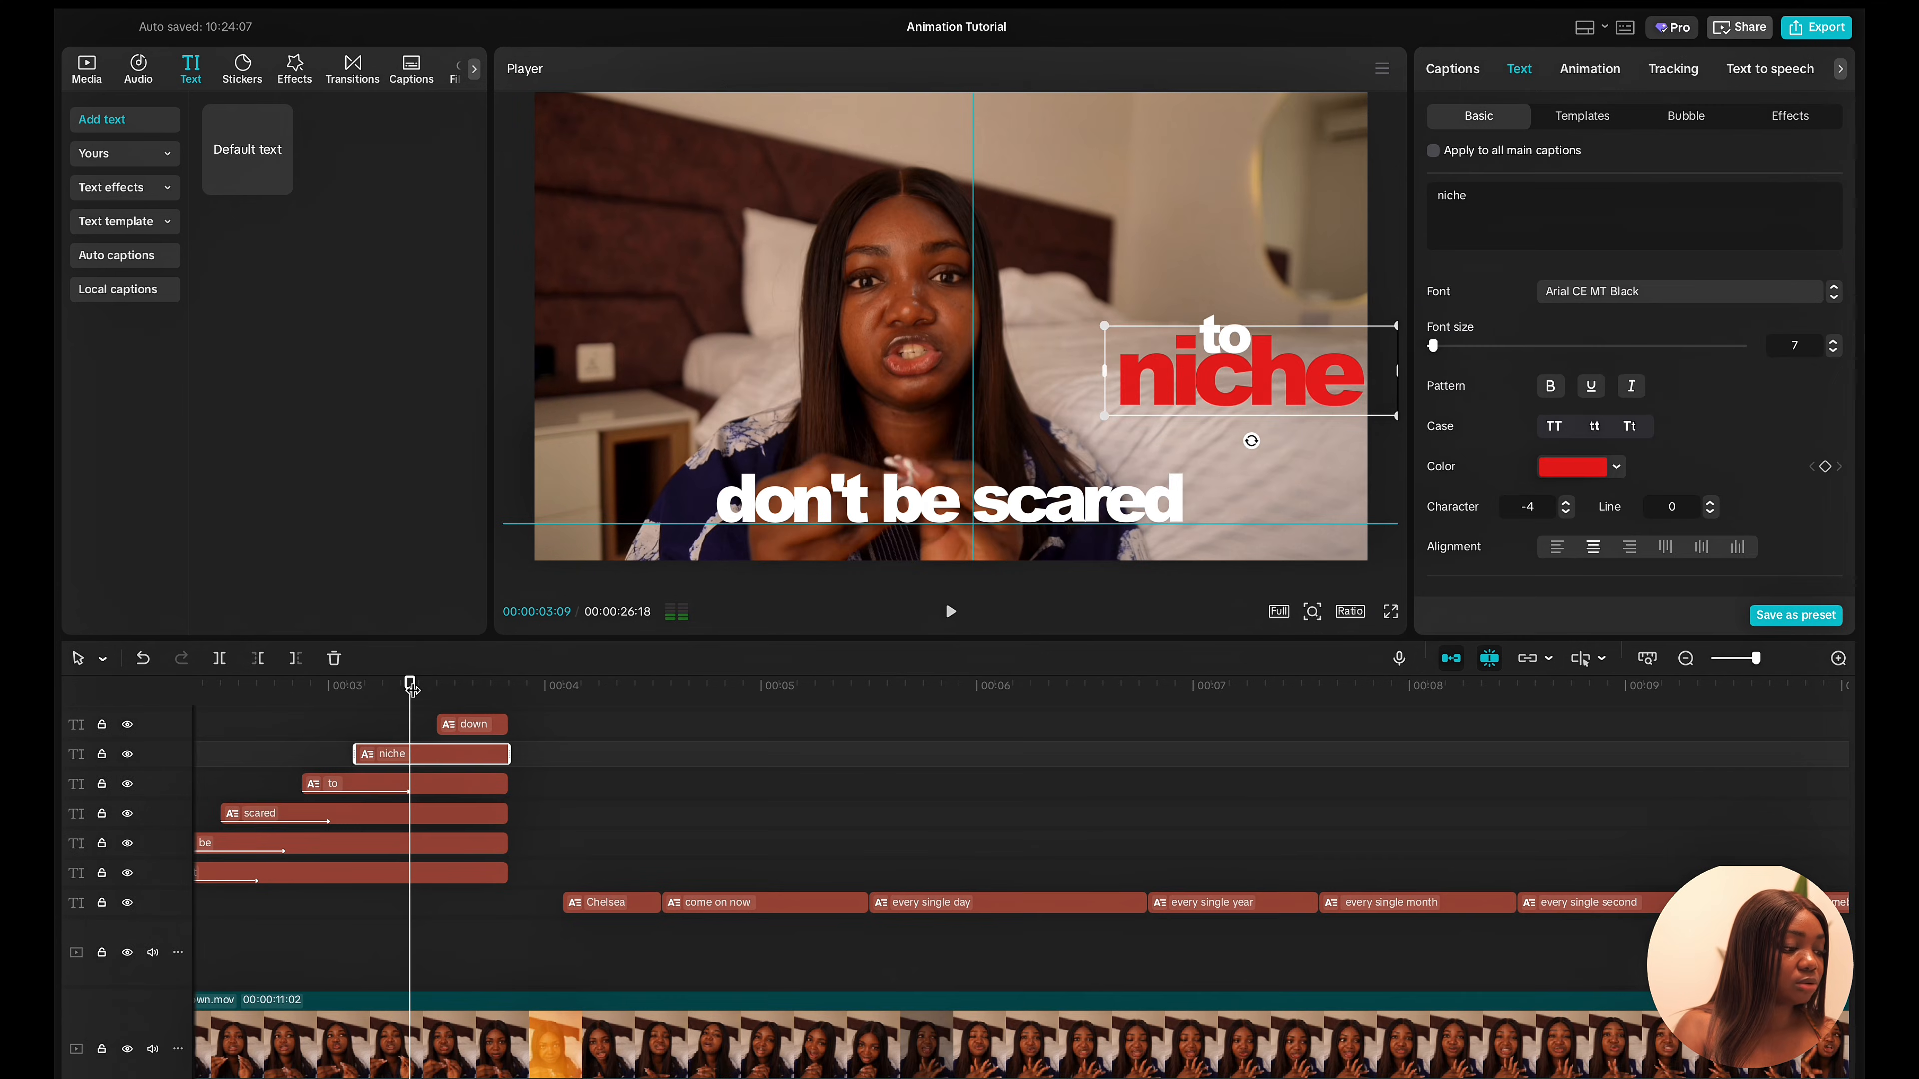
{"action": "mouse_move", "coordinate": [413, 689]}
{"action": "left_mouse_down"}
{"action": "mouse_move", "coordinate": [356, 689]}
{"action": "mouse_move", "coordinate": [411, 695]}
{"action": "left_mouse_up"}
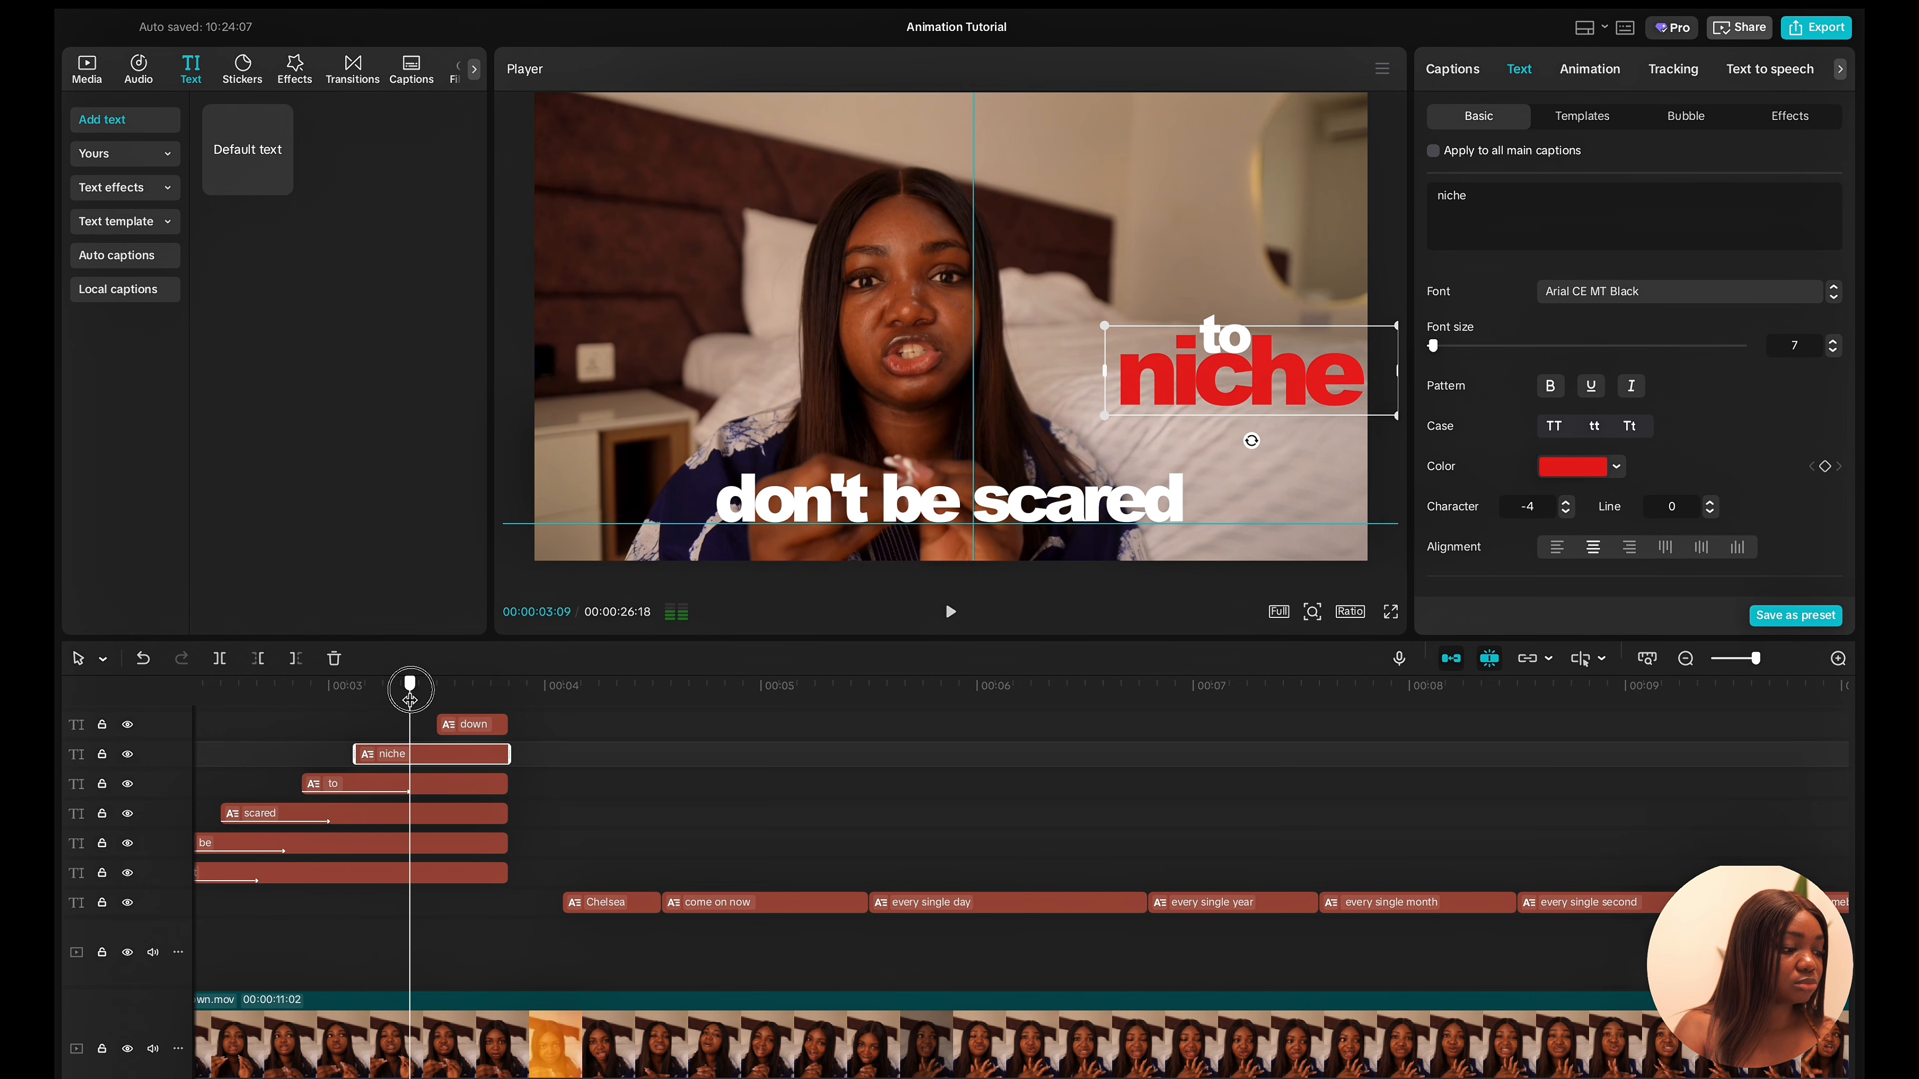
{"action": "scroll", "coordinate": [1538, 467], "scroll_direction": "down", "scroll_amount": 5}
{"action": "scroll", "coordinate": [1538, 467], "scroll_direction": "down", "scroll_amount": 5}
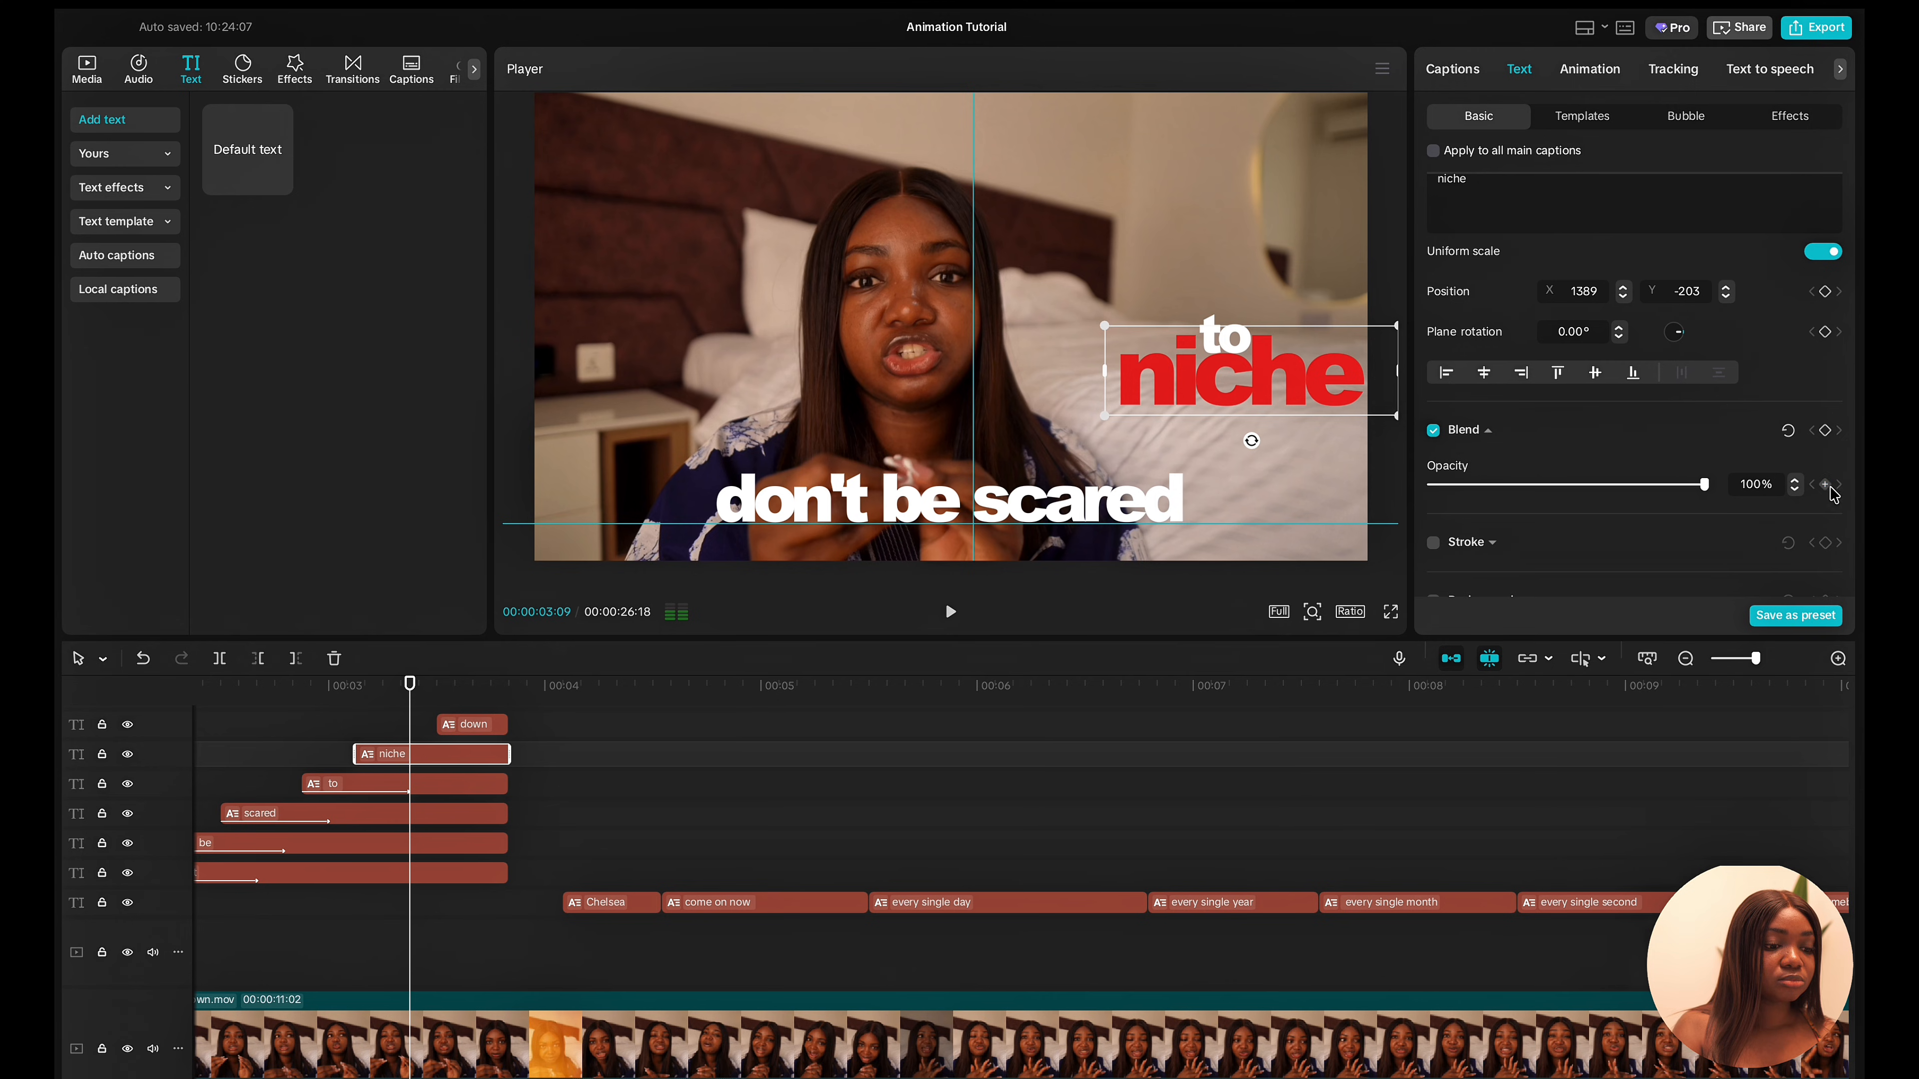
{"action": "left_click", "coordinate": [1827, 485]}
{"action": "left_click_drag", "start_coordinate": [410, 684], "coordinate": [356, 684]}
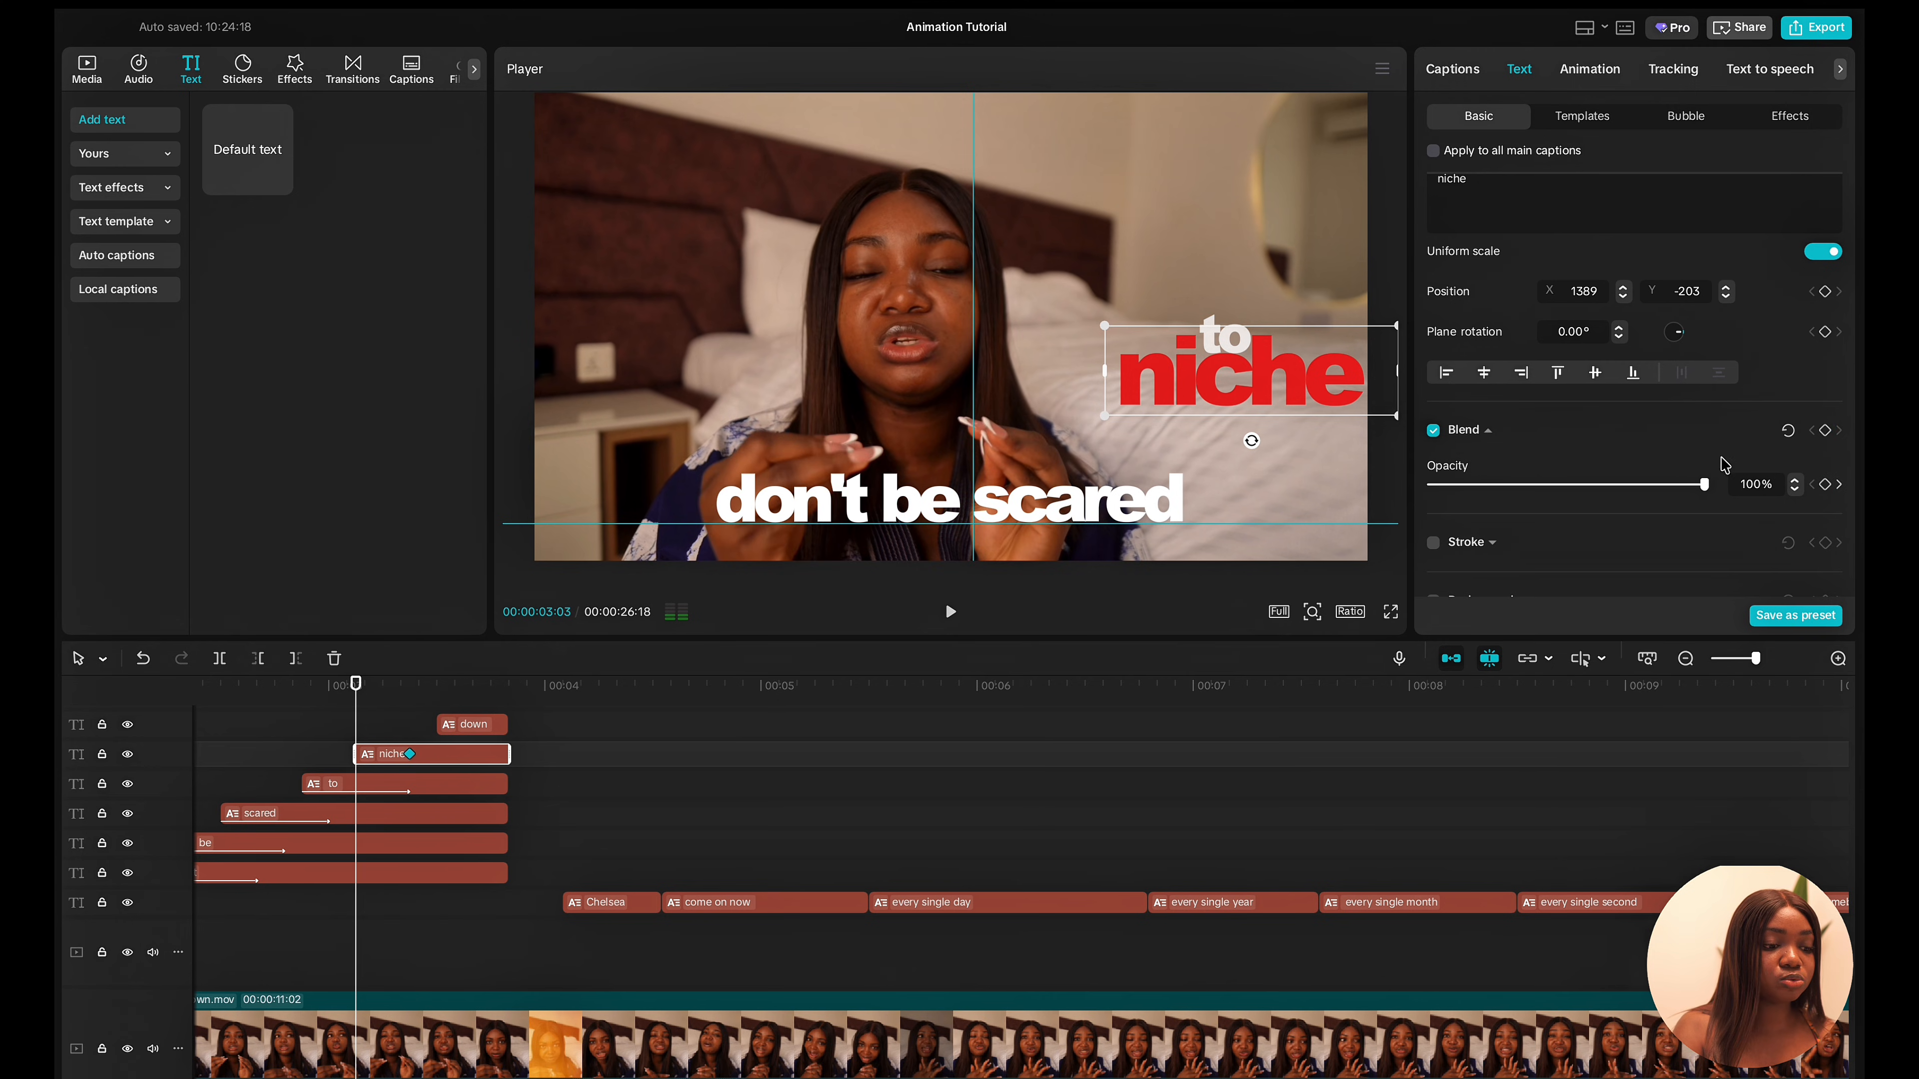
{"action": "left_click_drag", "start_coordinate": [1706, 482], "coordinate": [1338, 491]}
Check the "niche" fade-in frame by frame up to 00:00:03:15 and play it back.
{"action": "key", "text": "Right"}
{"action": "key", "text": "Right"}
{"action": "key", "text": "Right"}
{"action": "key", "text": "Right"}
{"action": "key", "text": "Right"}
{"action": "key", "text": "Right"}
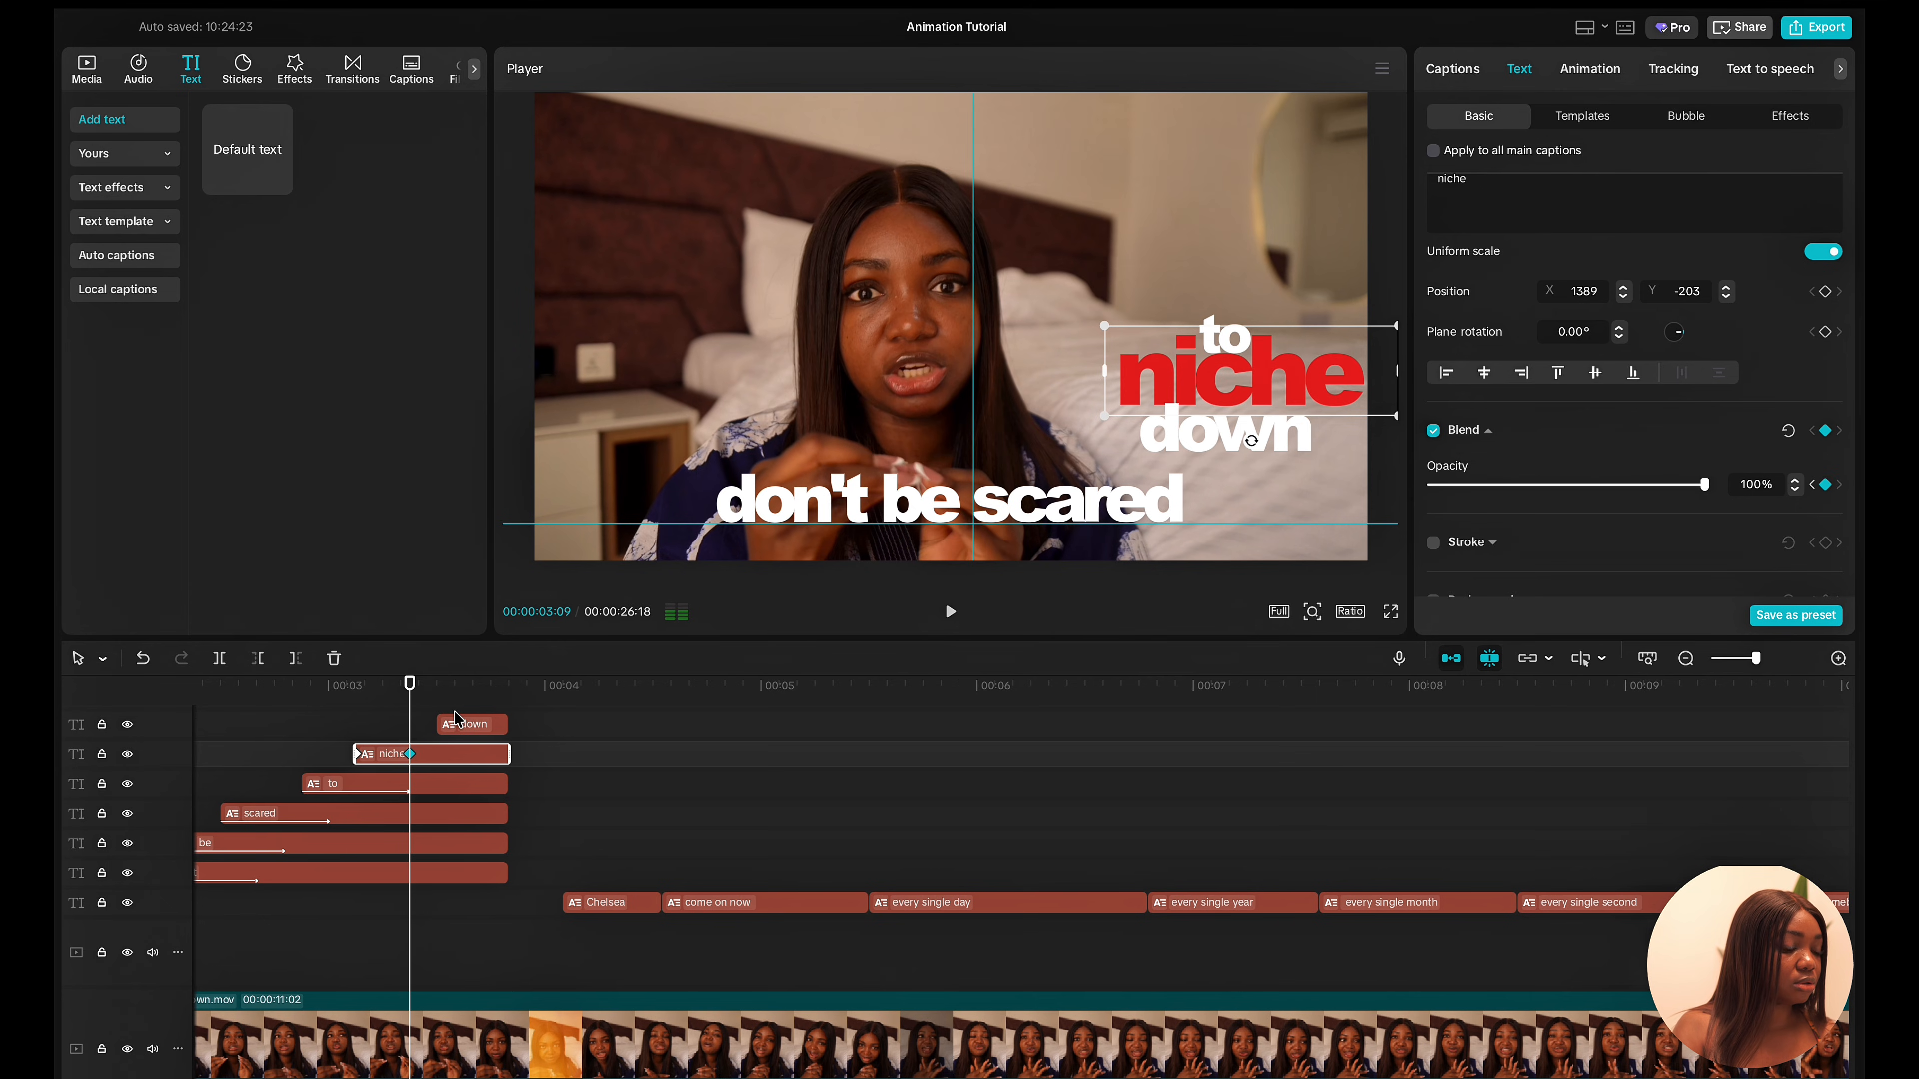
{"action": "key", "text": "Right"}
{"action": "key", "text": "Right"}
{"action": "key", "text": "Right"}
{"action": "key", "text": "Right"}
{"action": "key", "text": "Right"}
{"action": "key", "text": "Right"}
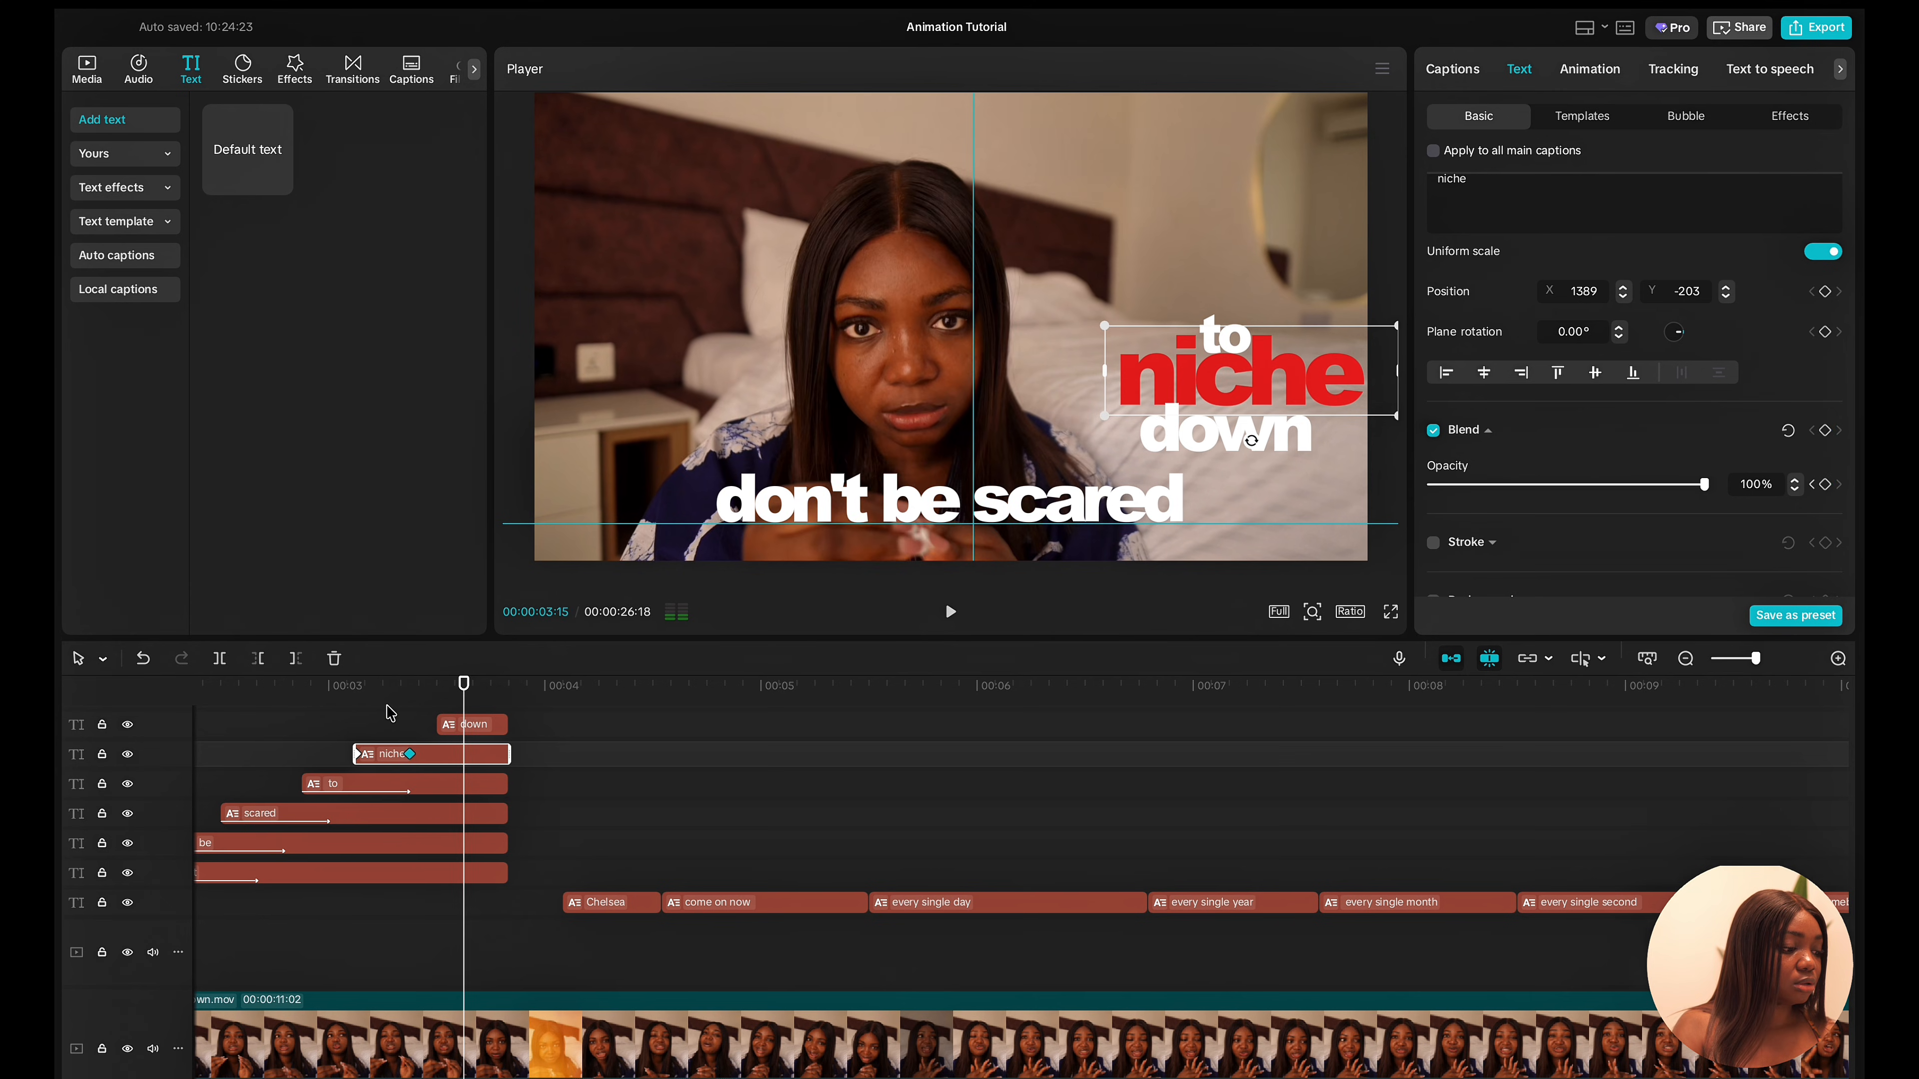
{"action": "left_click", "coordinate": [391, 713]}
{"action": "key", "text": "space"}
{"action": "key", "text": "space"}
Fade in the "down" caption with opacity keyframes of 0% at 00:00:03:12 and 100% at 00:00:03:16, and play it back.
{"action": "left_click", "coordinate": [449, 731]}
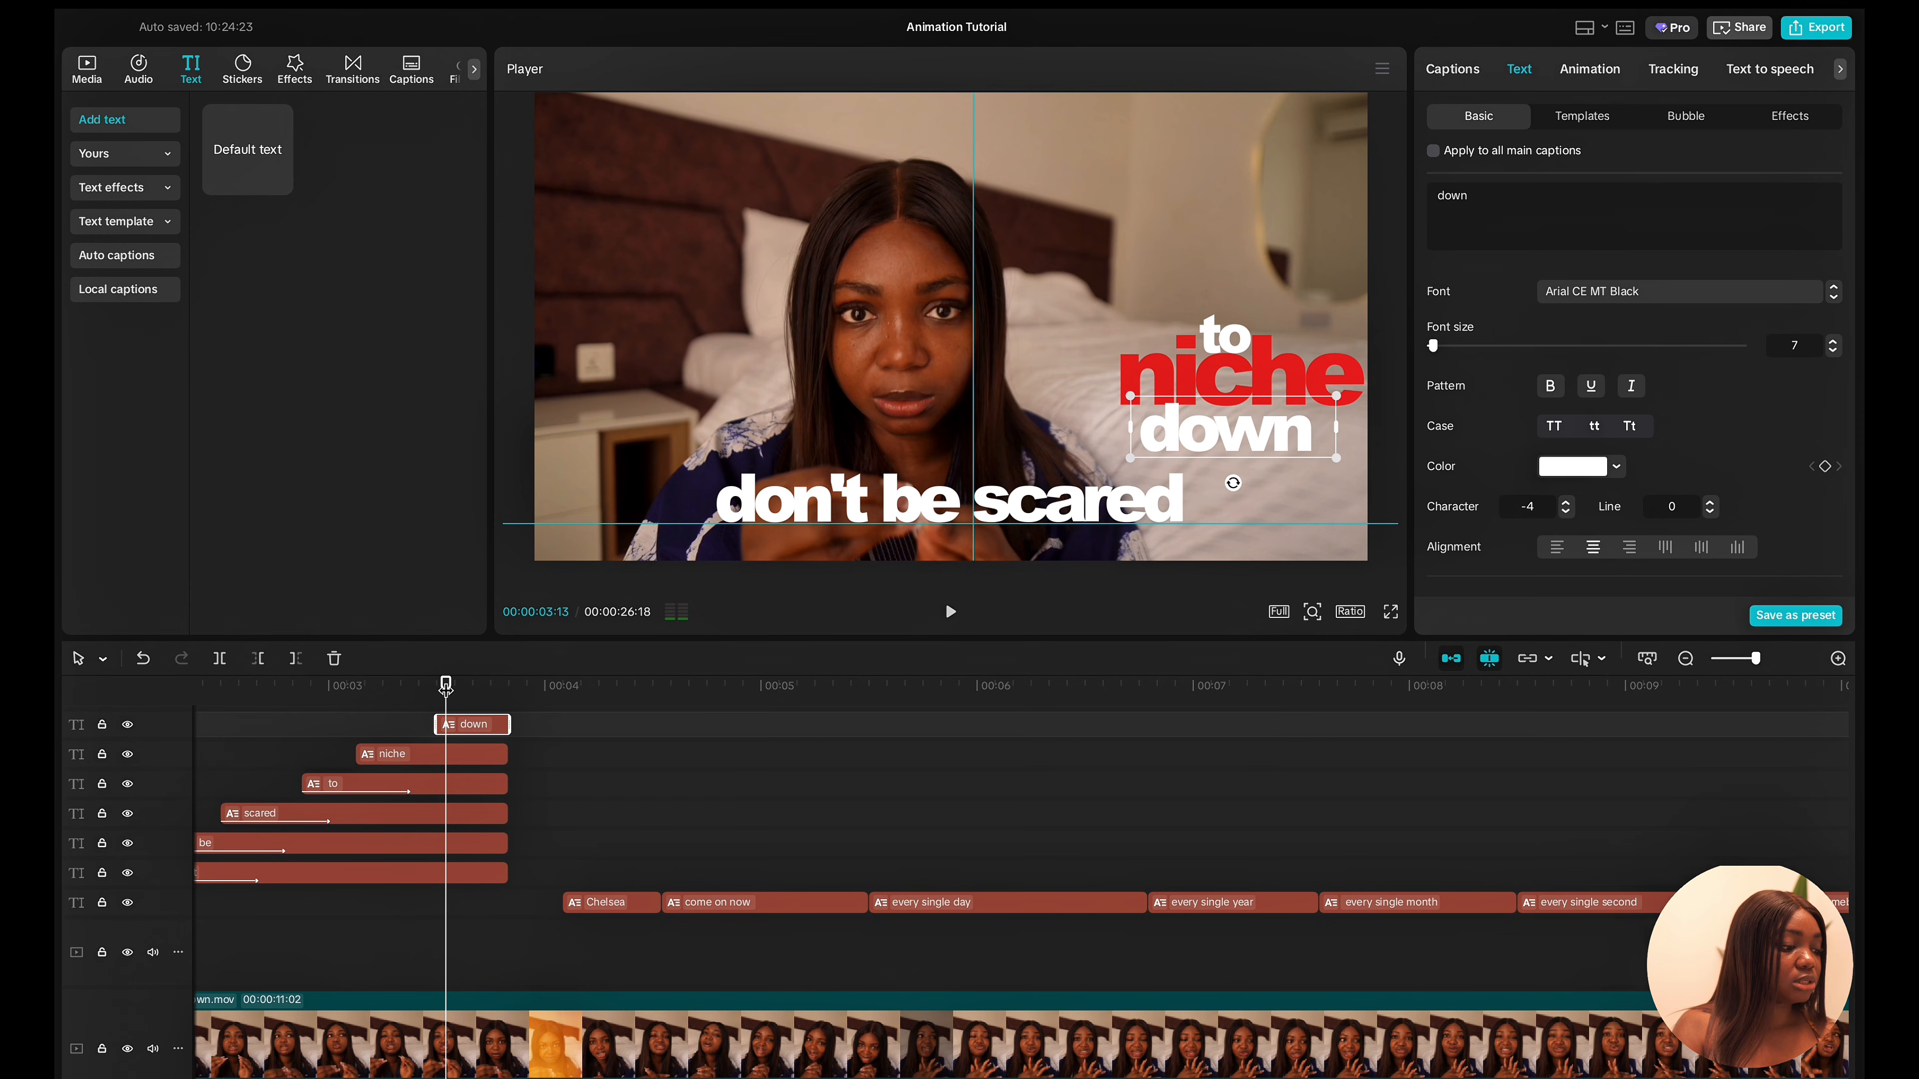
{"action": "left_click_drag", "start_coordinate": [445, 686], "coordinate": [473, 686]}
{"action": "scroll", "coordinate": [1754, 533], "scroll_direction": "down", "scroll_amount": 5}
{"action": "scroll", "coordinate": [1753, 533], "scroll_direction": "down", "scroll_amount": 5}
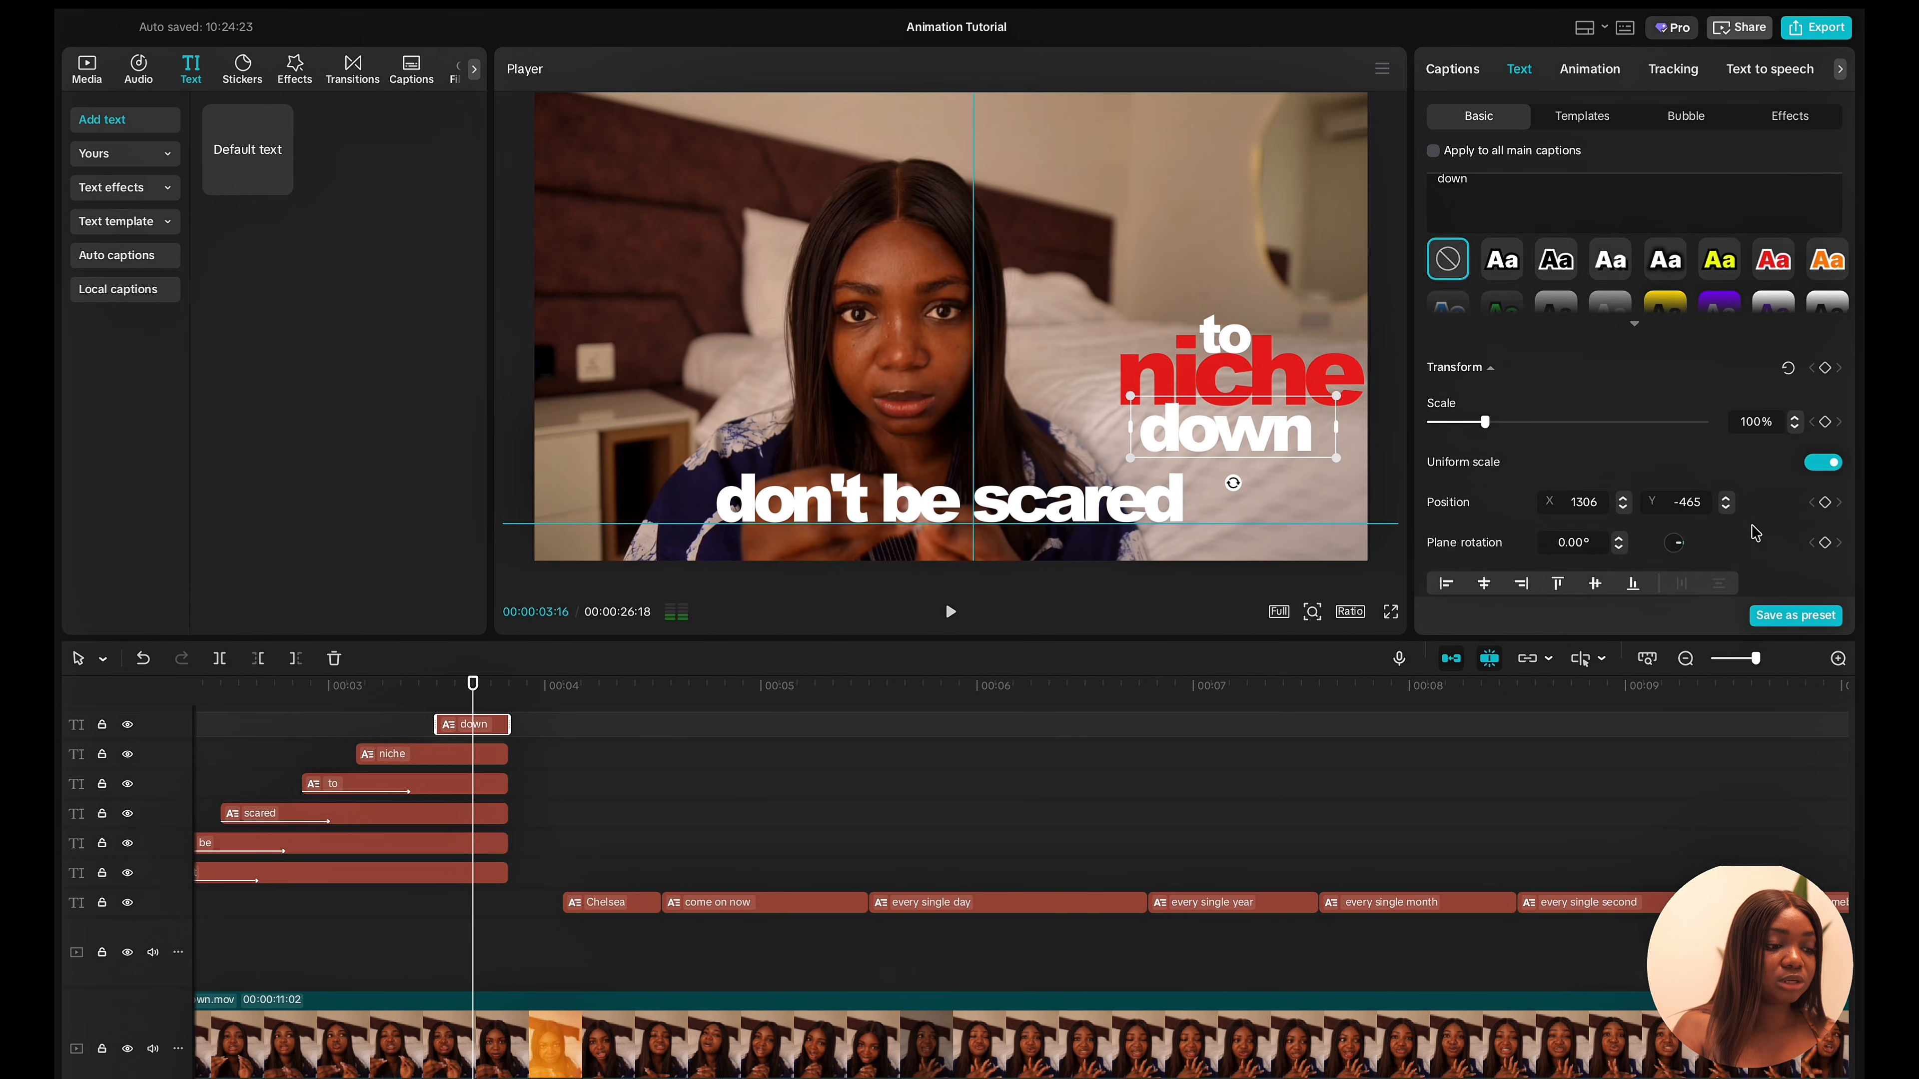
{"action": "left_click", "coordinate": [1824, 421]}
{"action": "left_click_drag", "start_coordinate": [475, 688], "coordinate": [437, 686]}
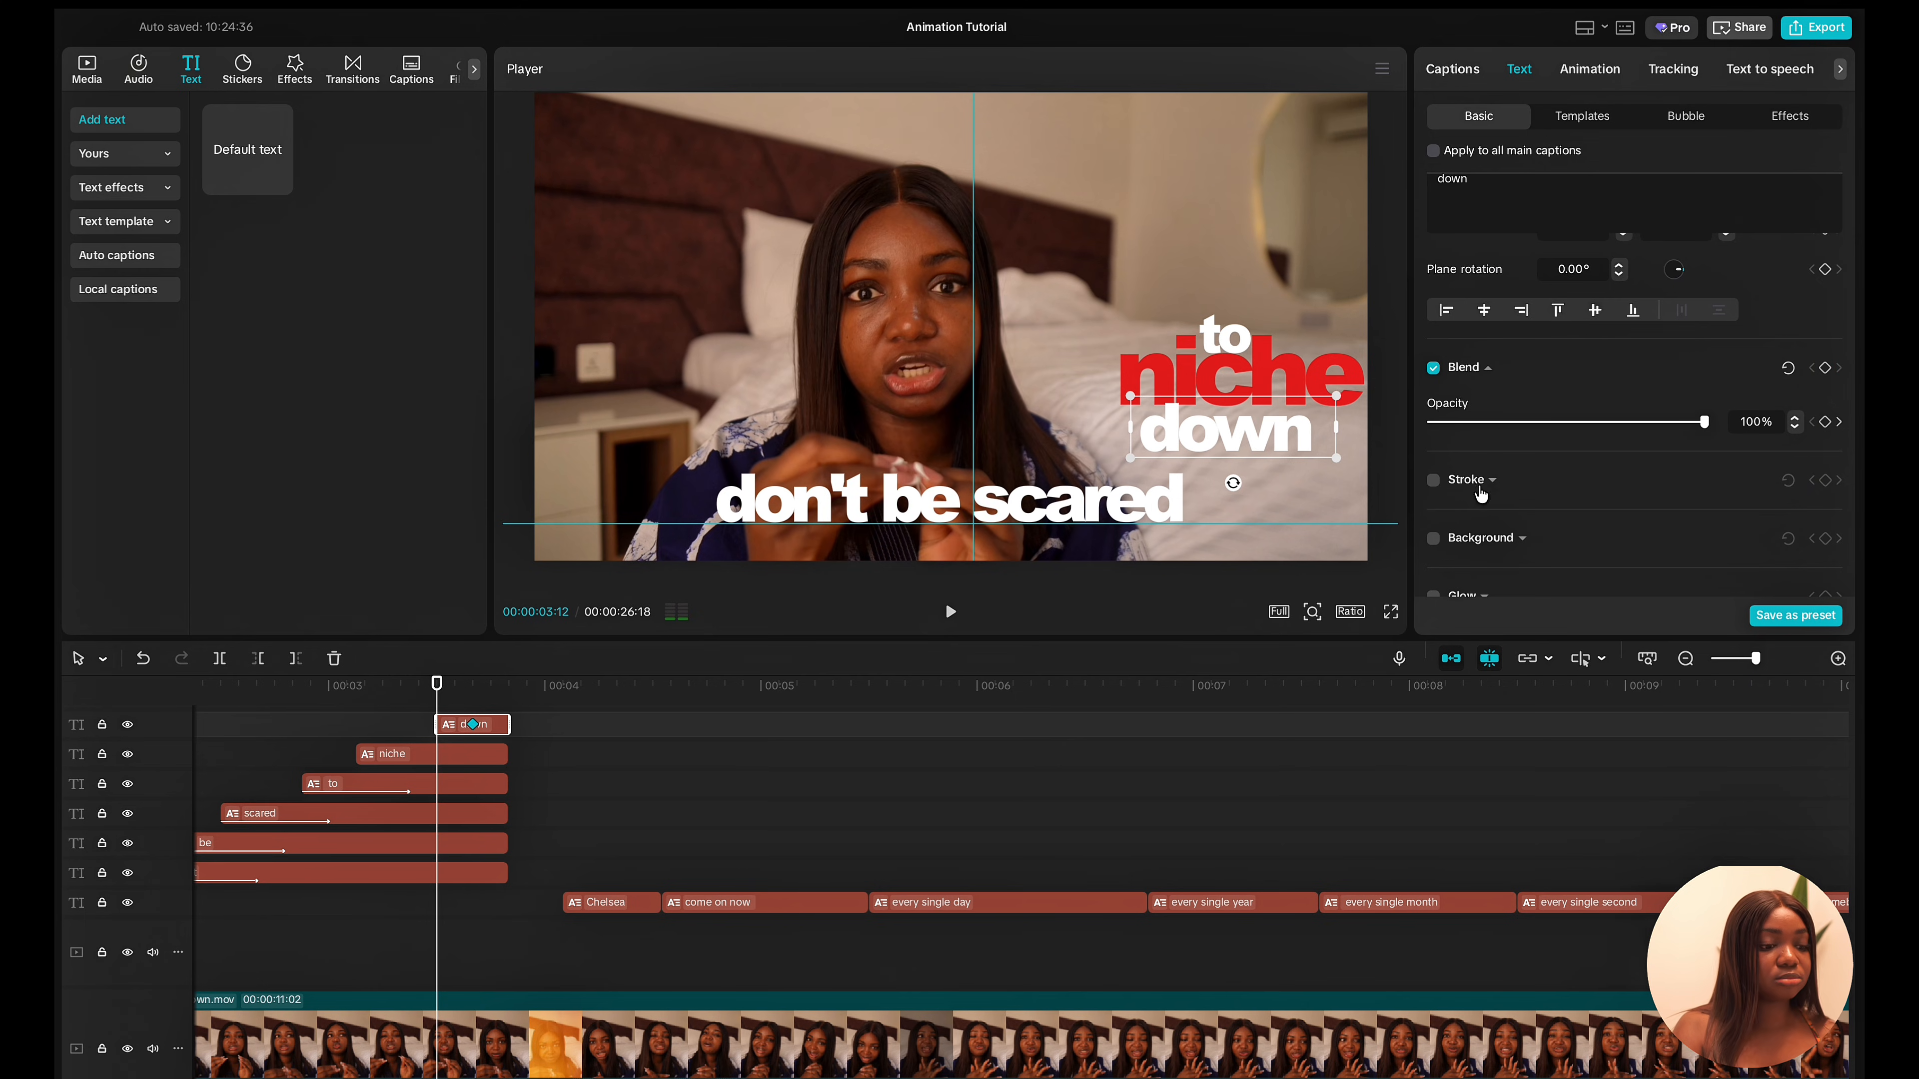
{"action": "left_click_drag", "start_coordinate": [1705, 433], "coordinate": [1306, 472]}
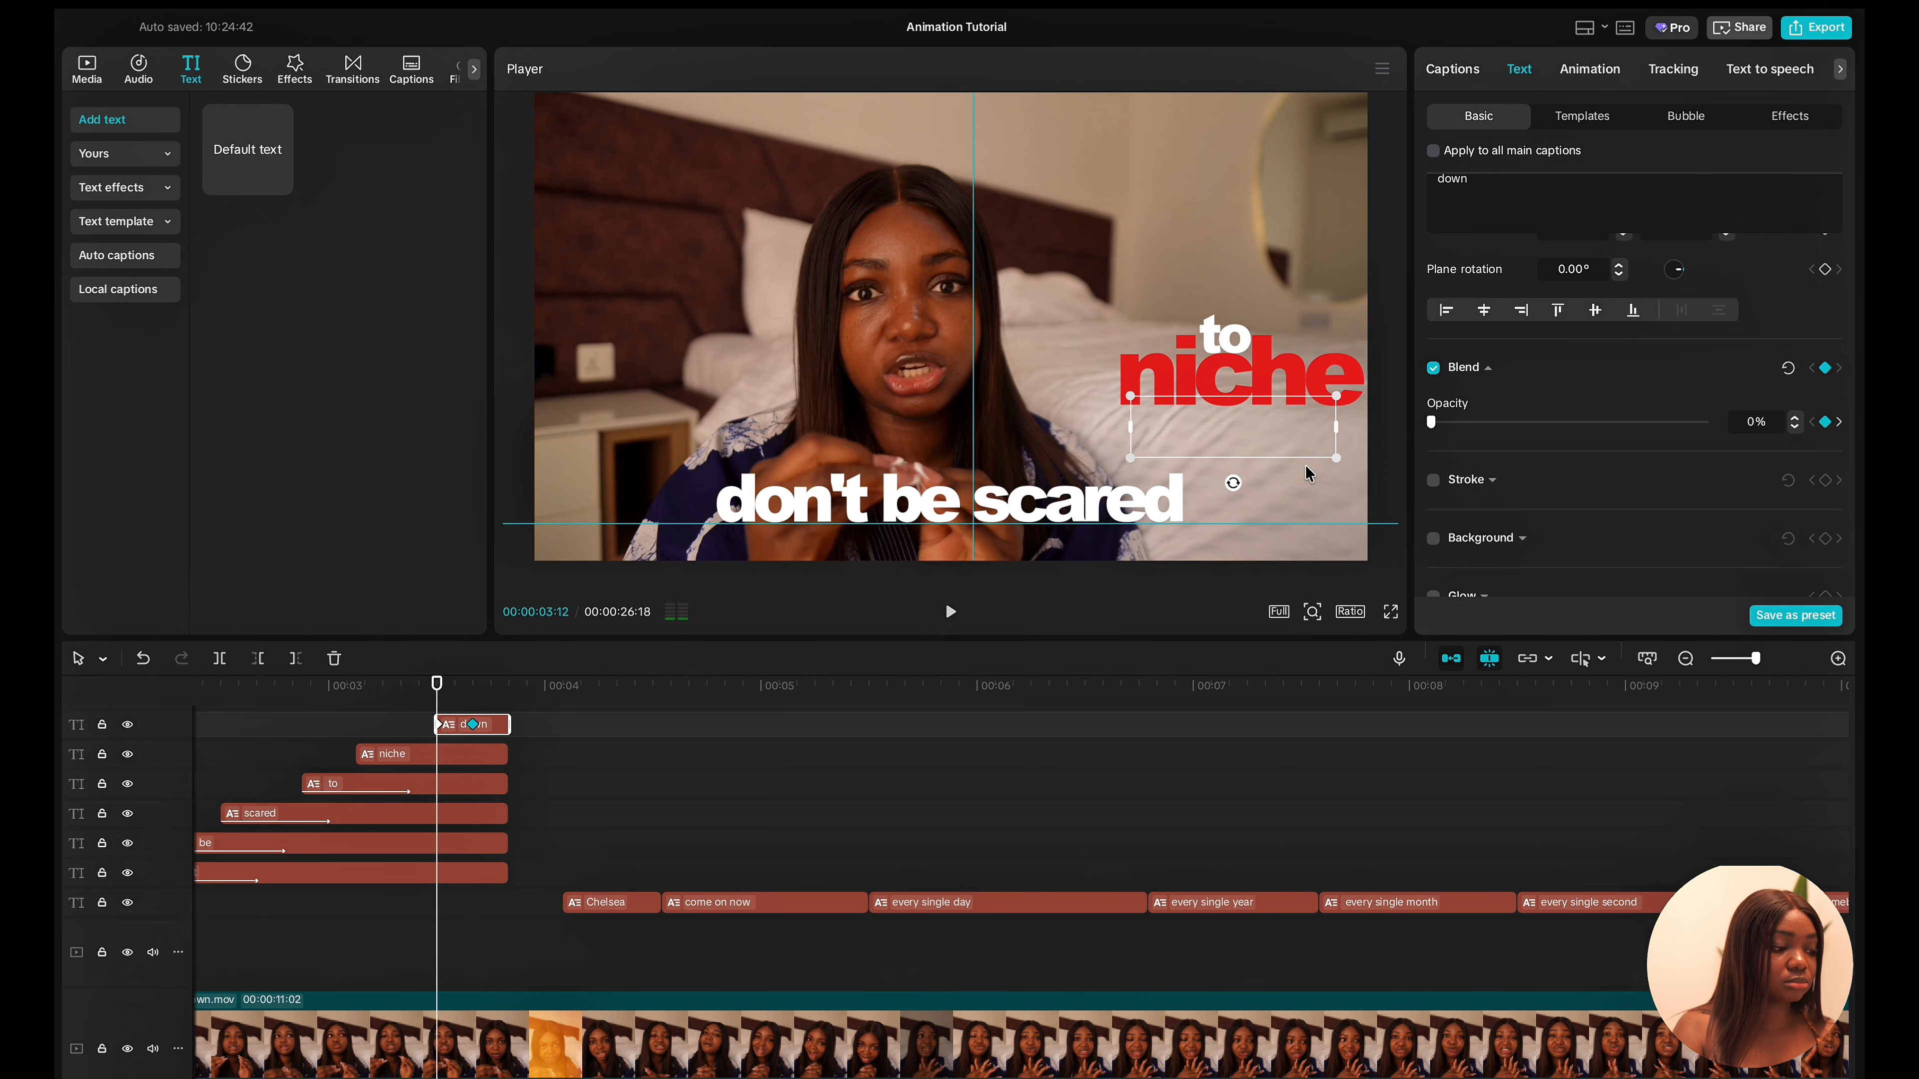
{"action": "left_click", "coordinate": [268, 764]}
{"action": "key", "text": "space"}
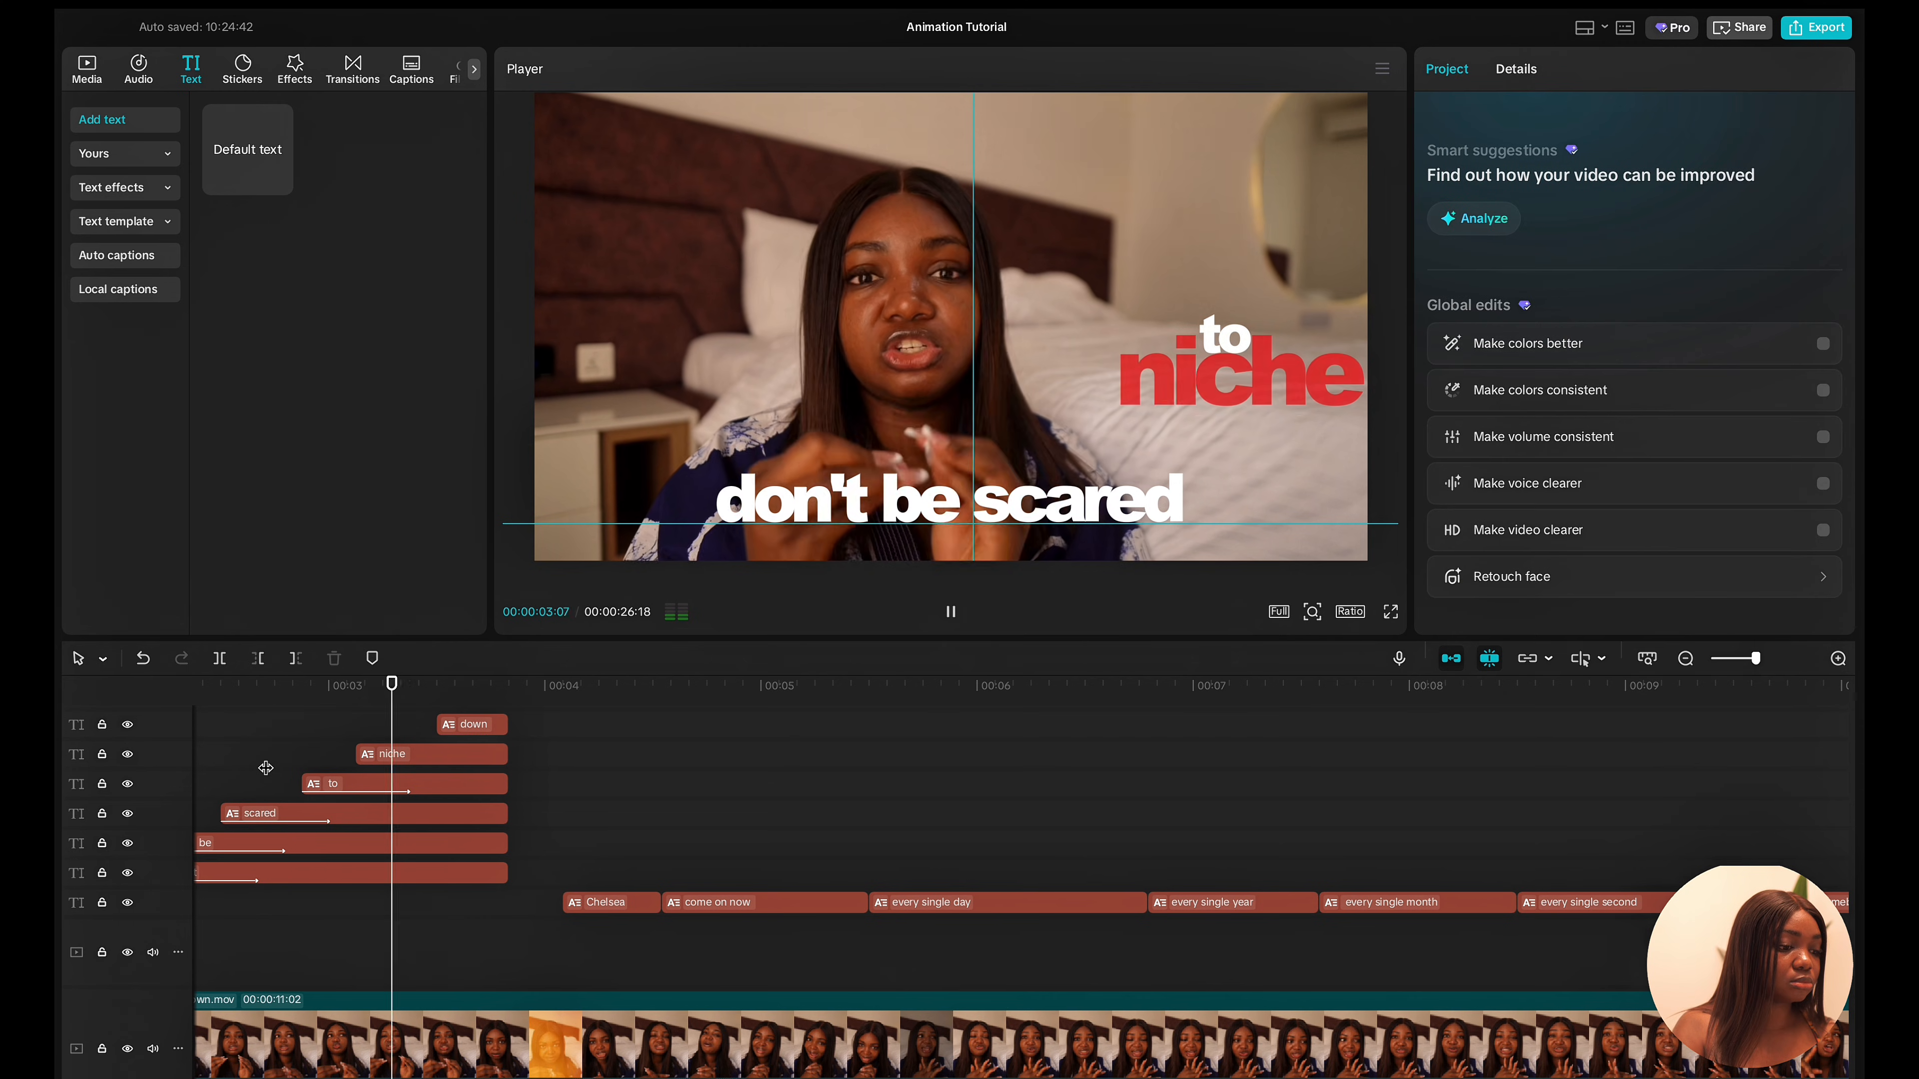
{"action": "left_click", "coordinate": [266, 768]}
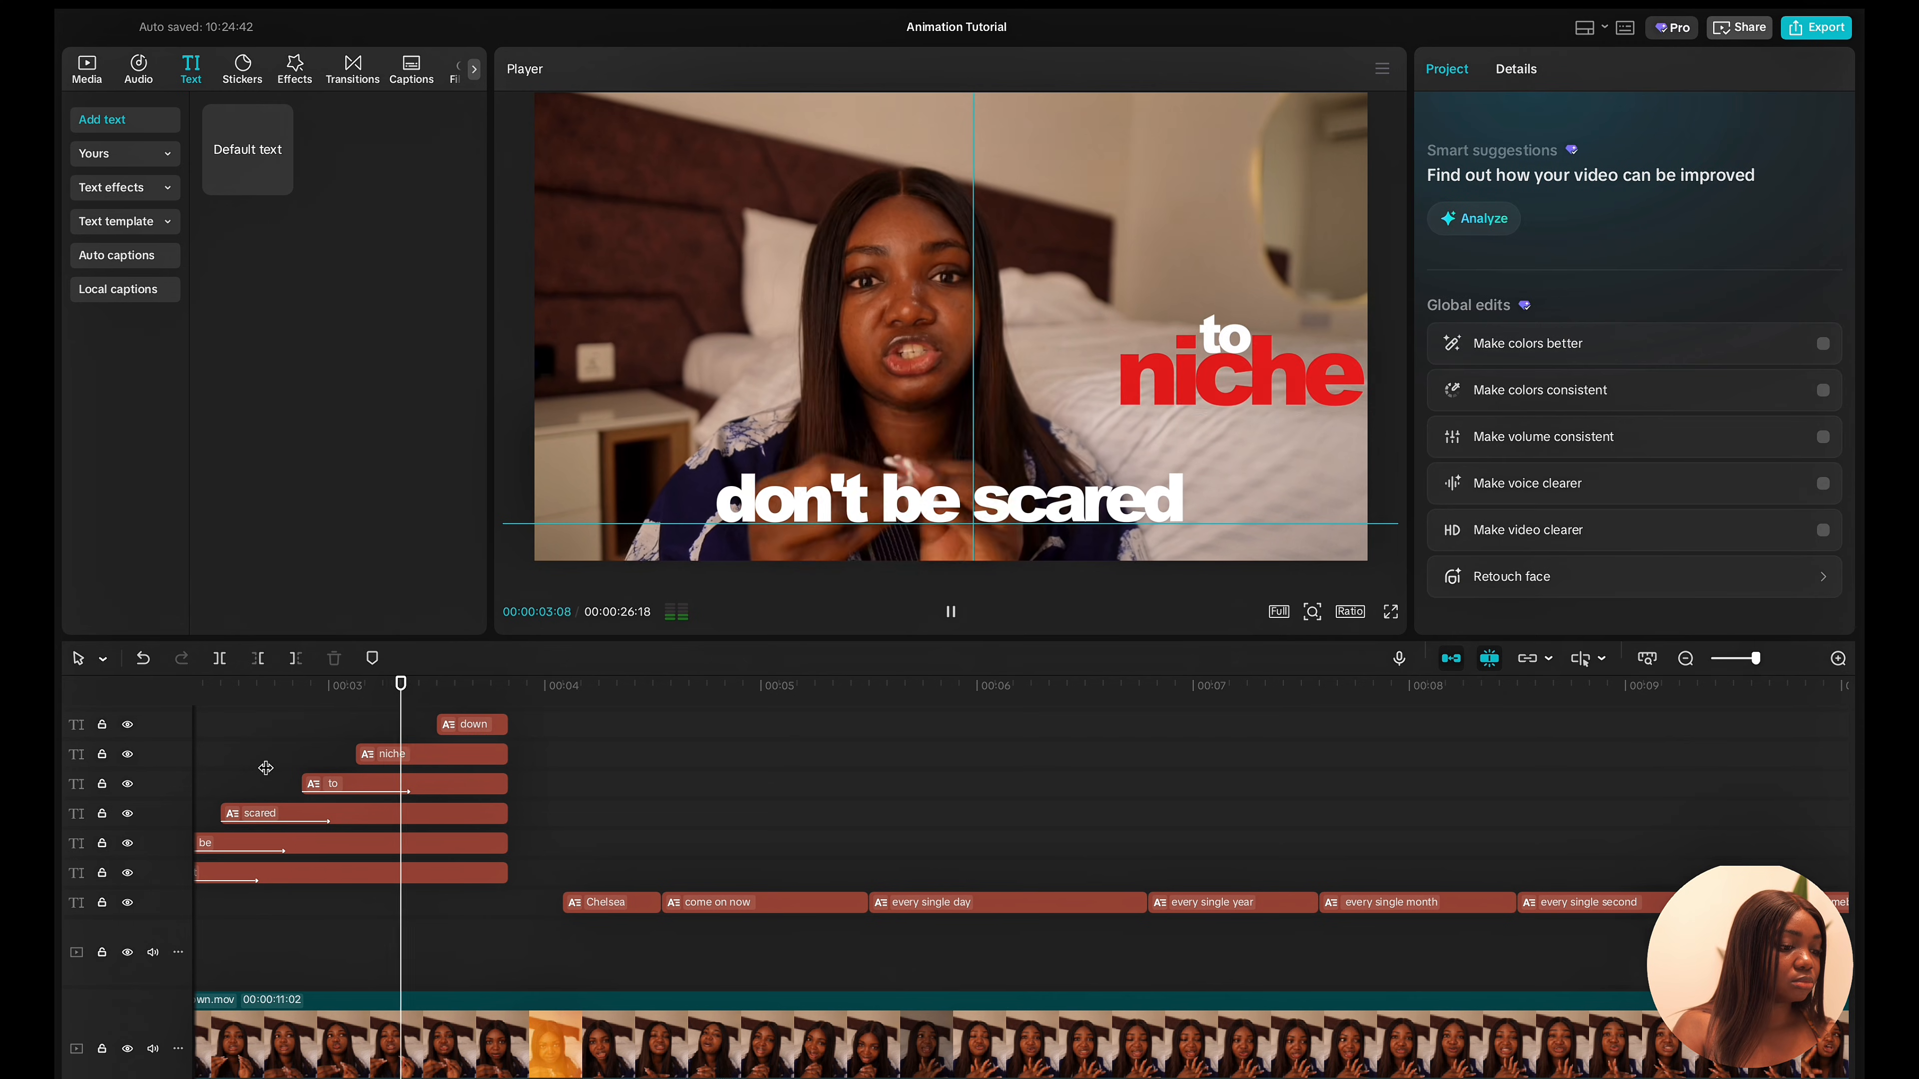
Shrink the "down" caption and place it beneath the right end of the "niche" text.
{"action": "left_click", "coordinate": [462, 724]}
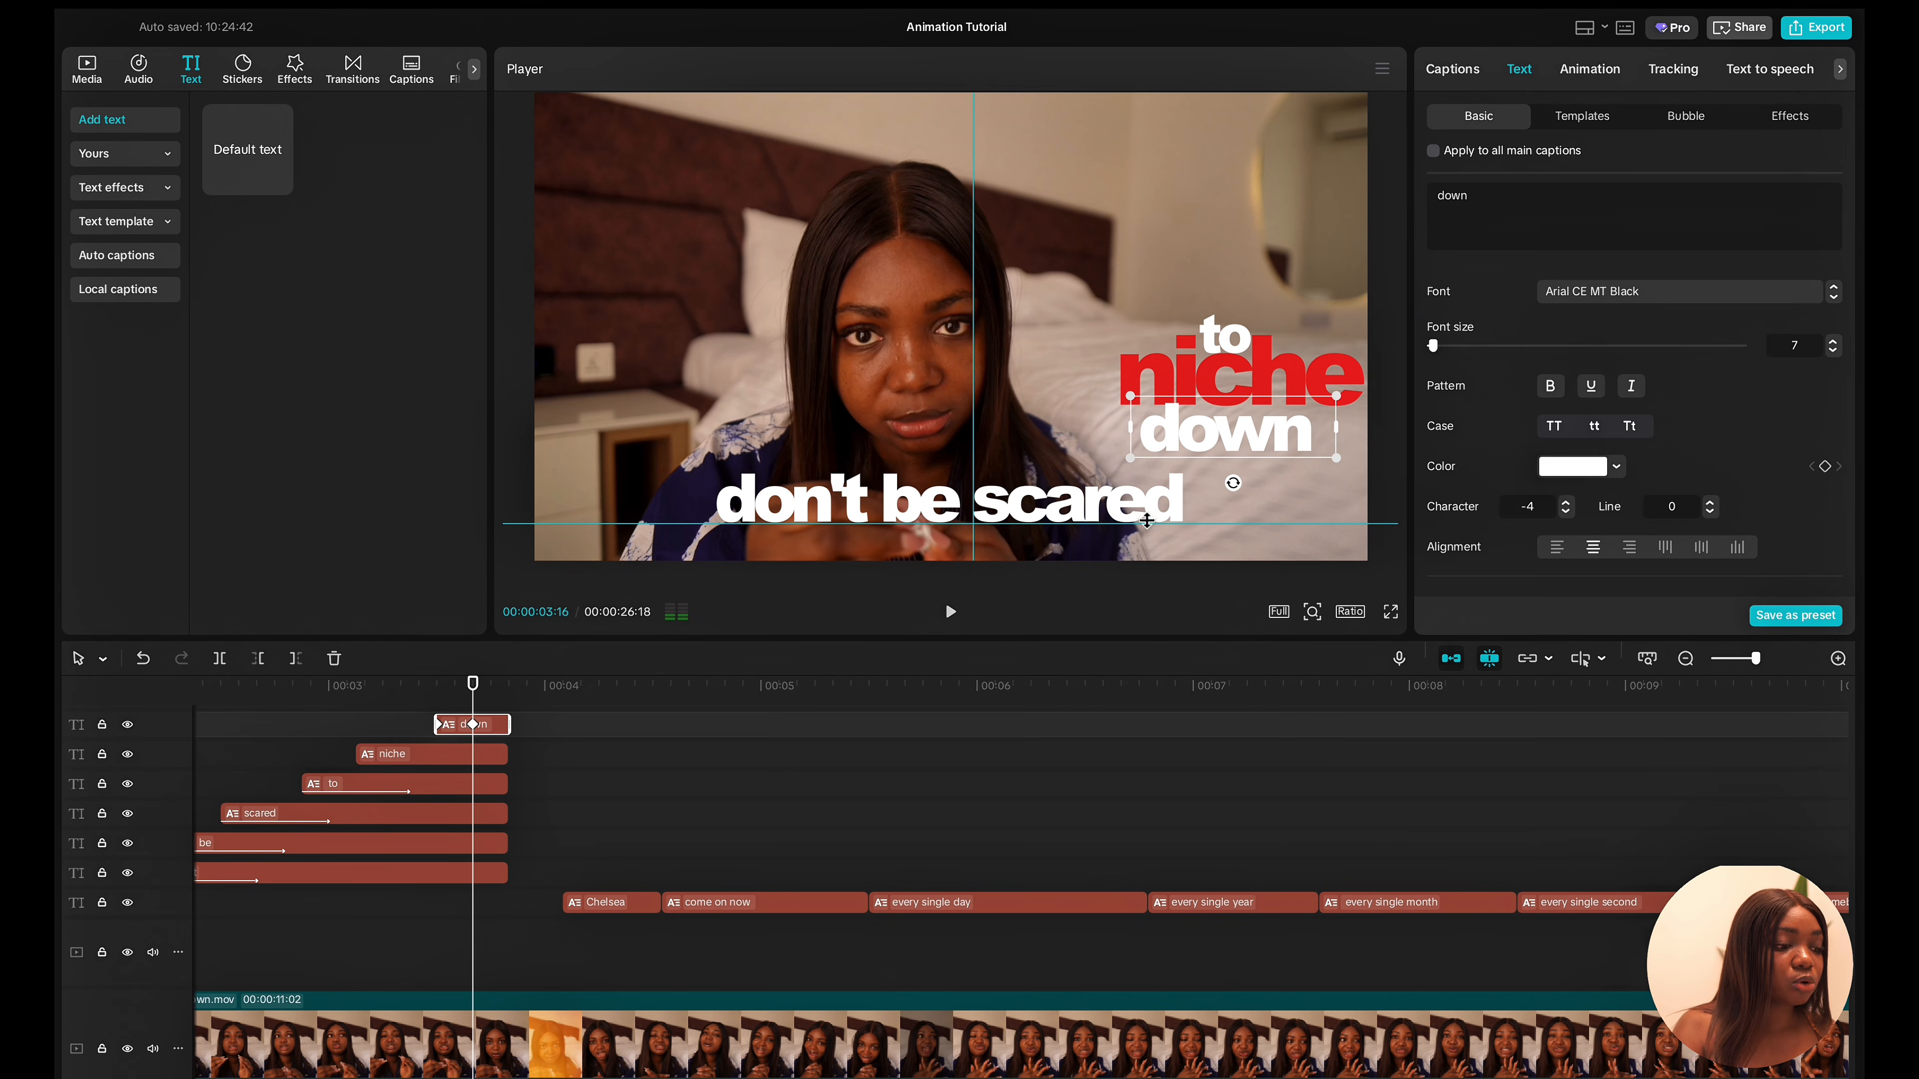
{"action": "left_click_drag", "start_coordinate": [1132, 394], "coordinate": [1282, 426]}
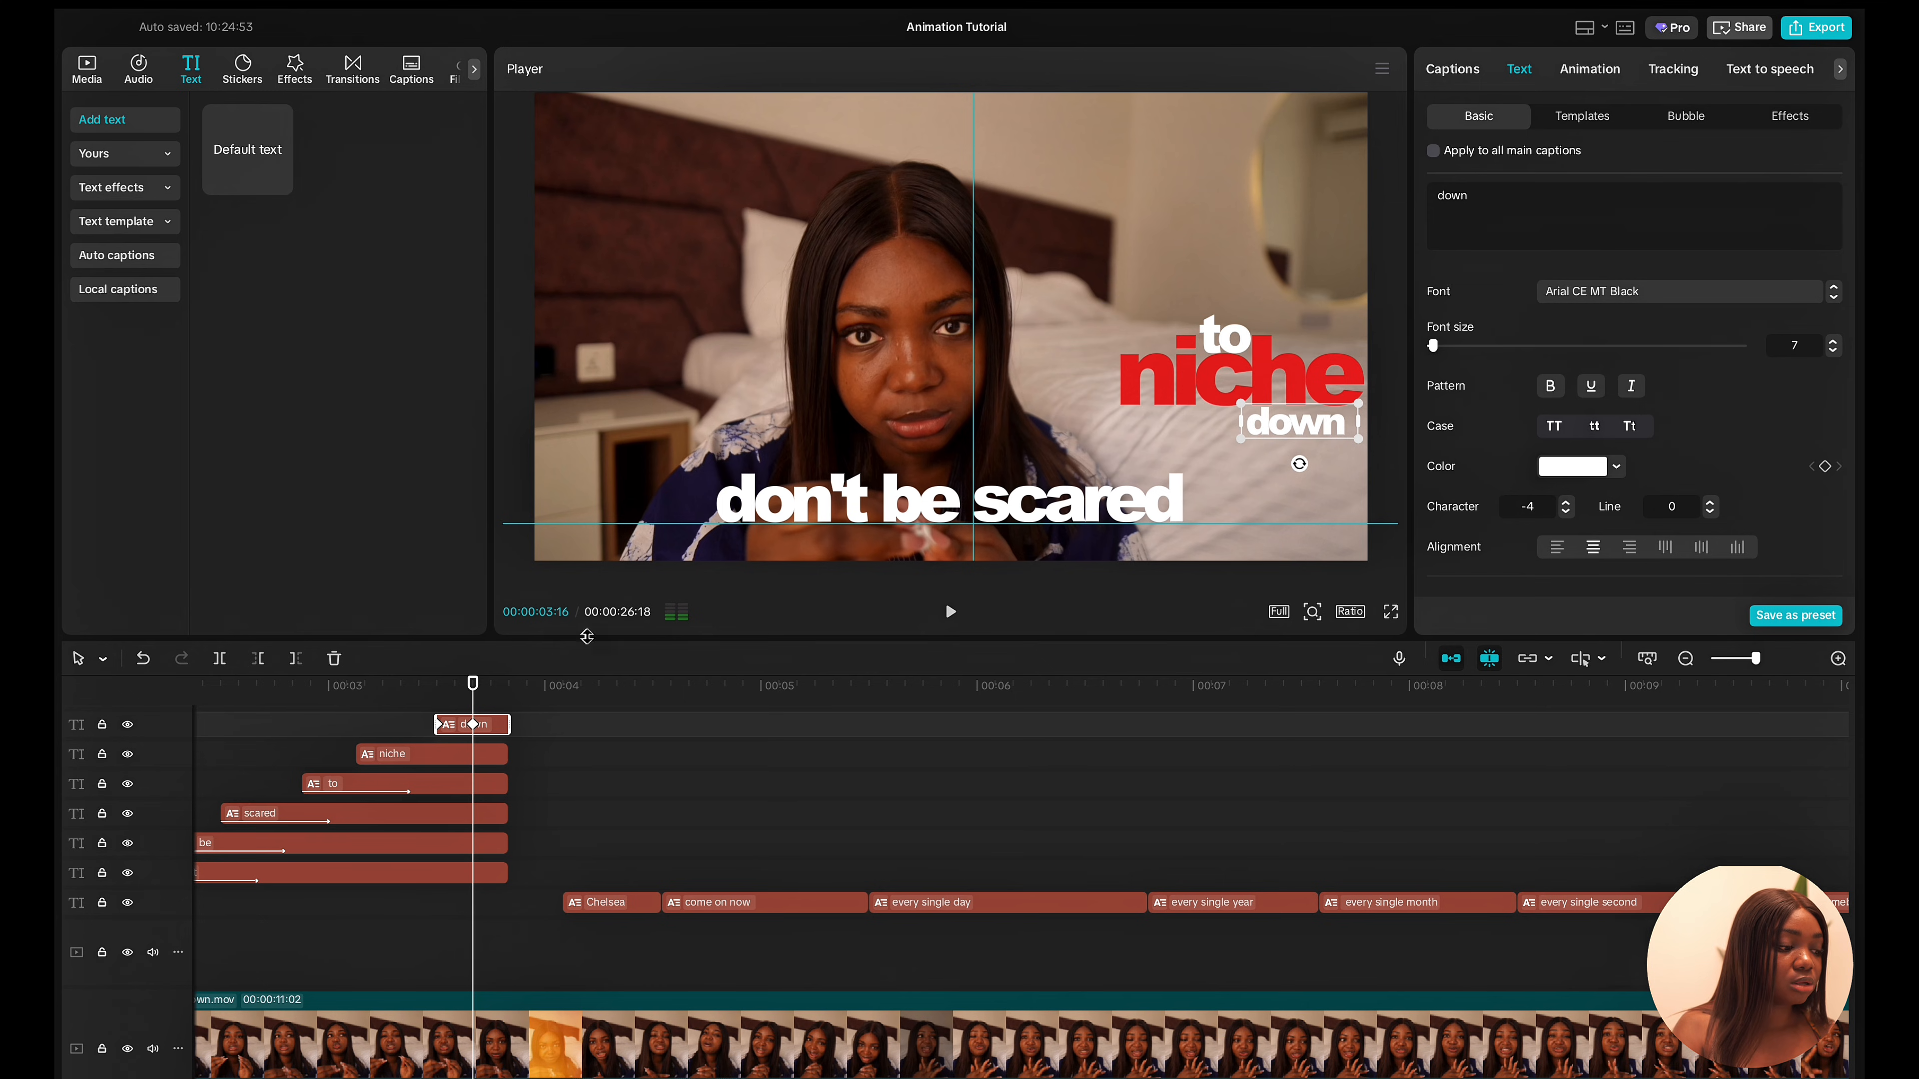
{"action": "left_click", "coordinate": [385, 728]}
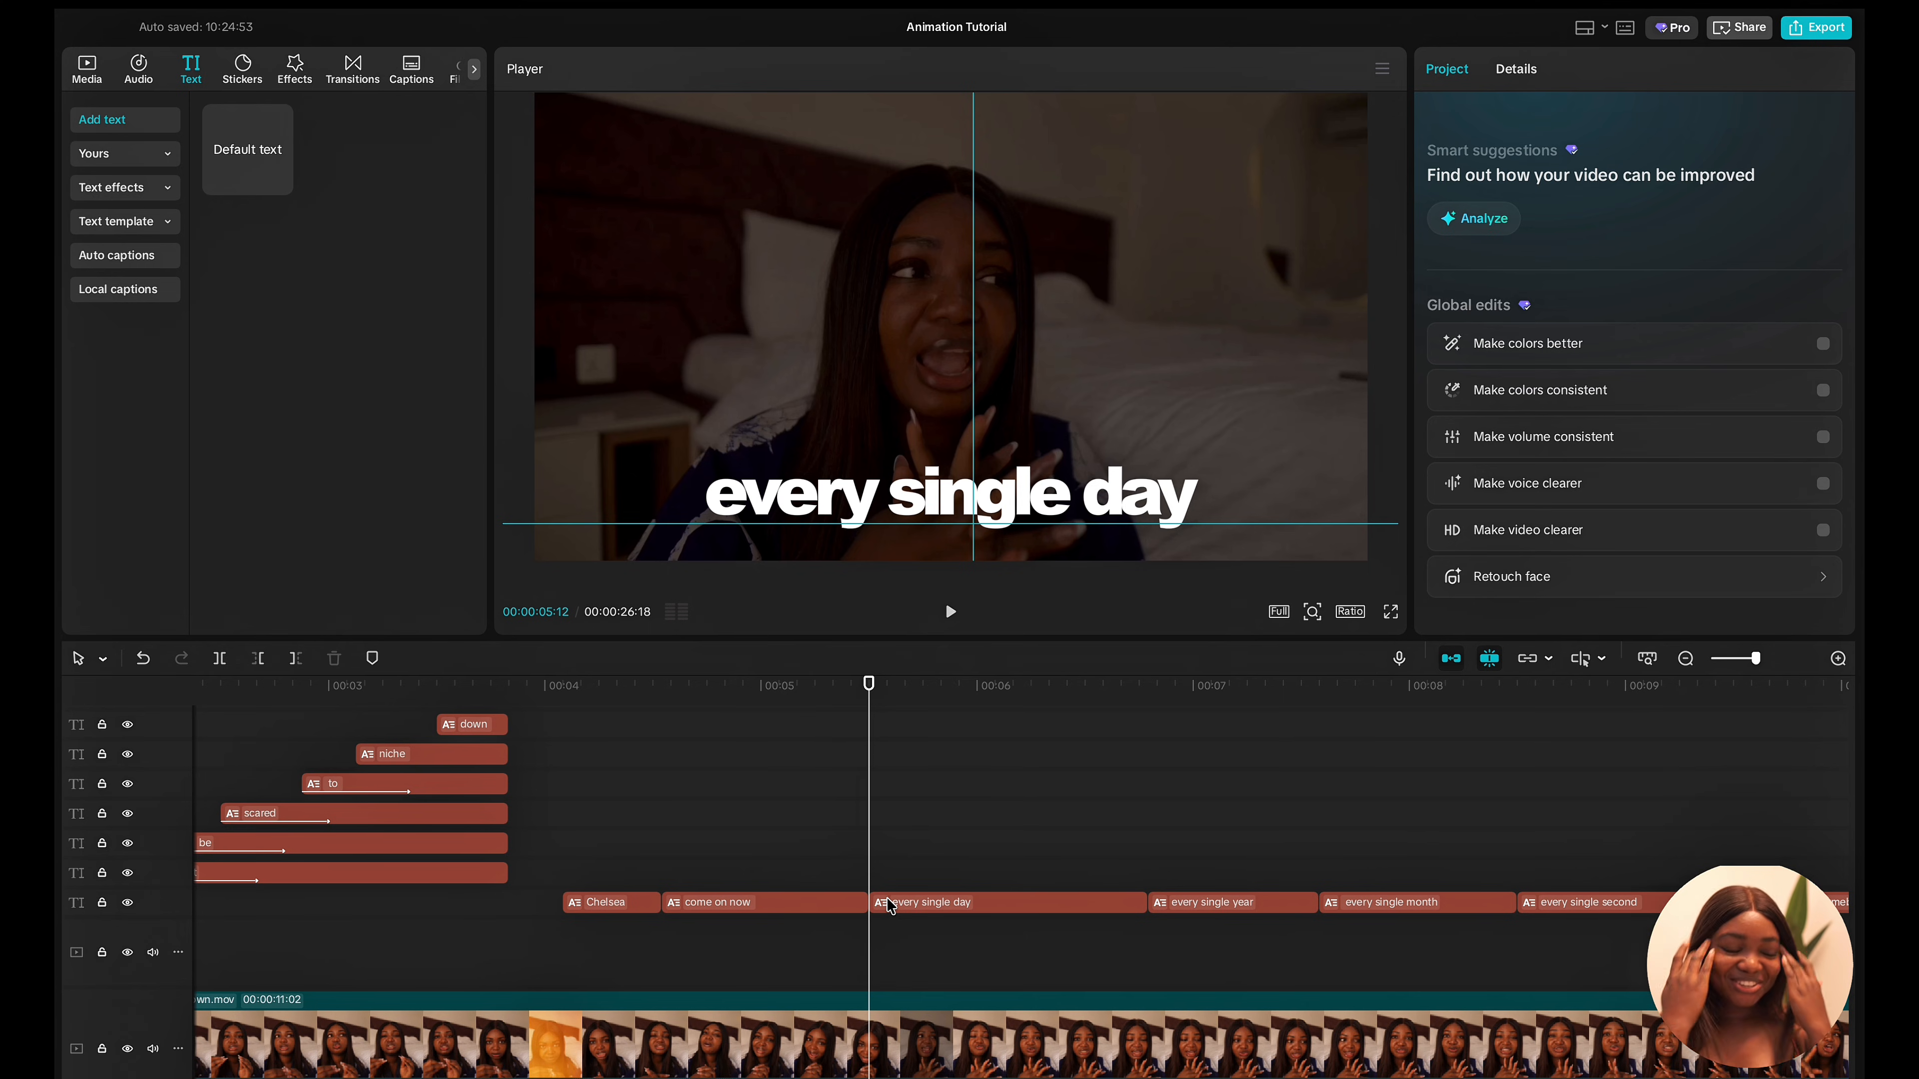
Scale down the "every single day" caption, keeping it centred at the bottom of the frame.
{"action": "left_click", "coordinate": [895, 885]}
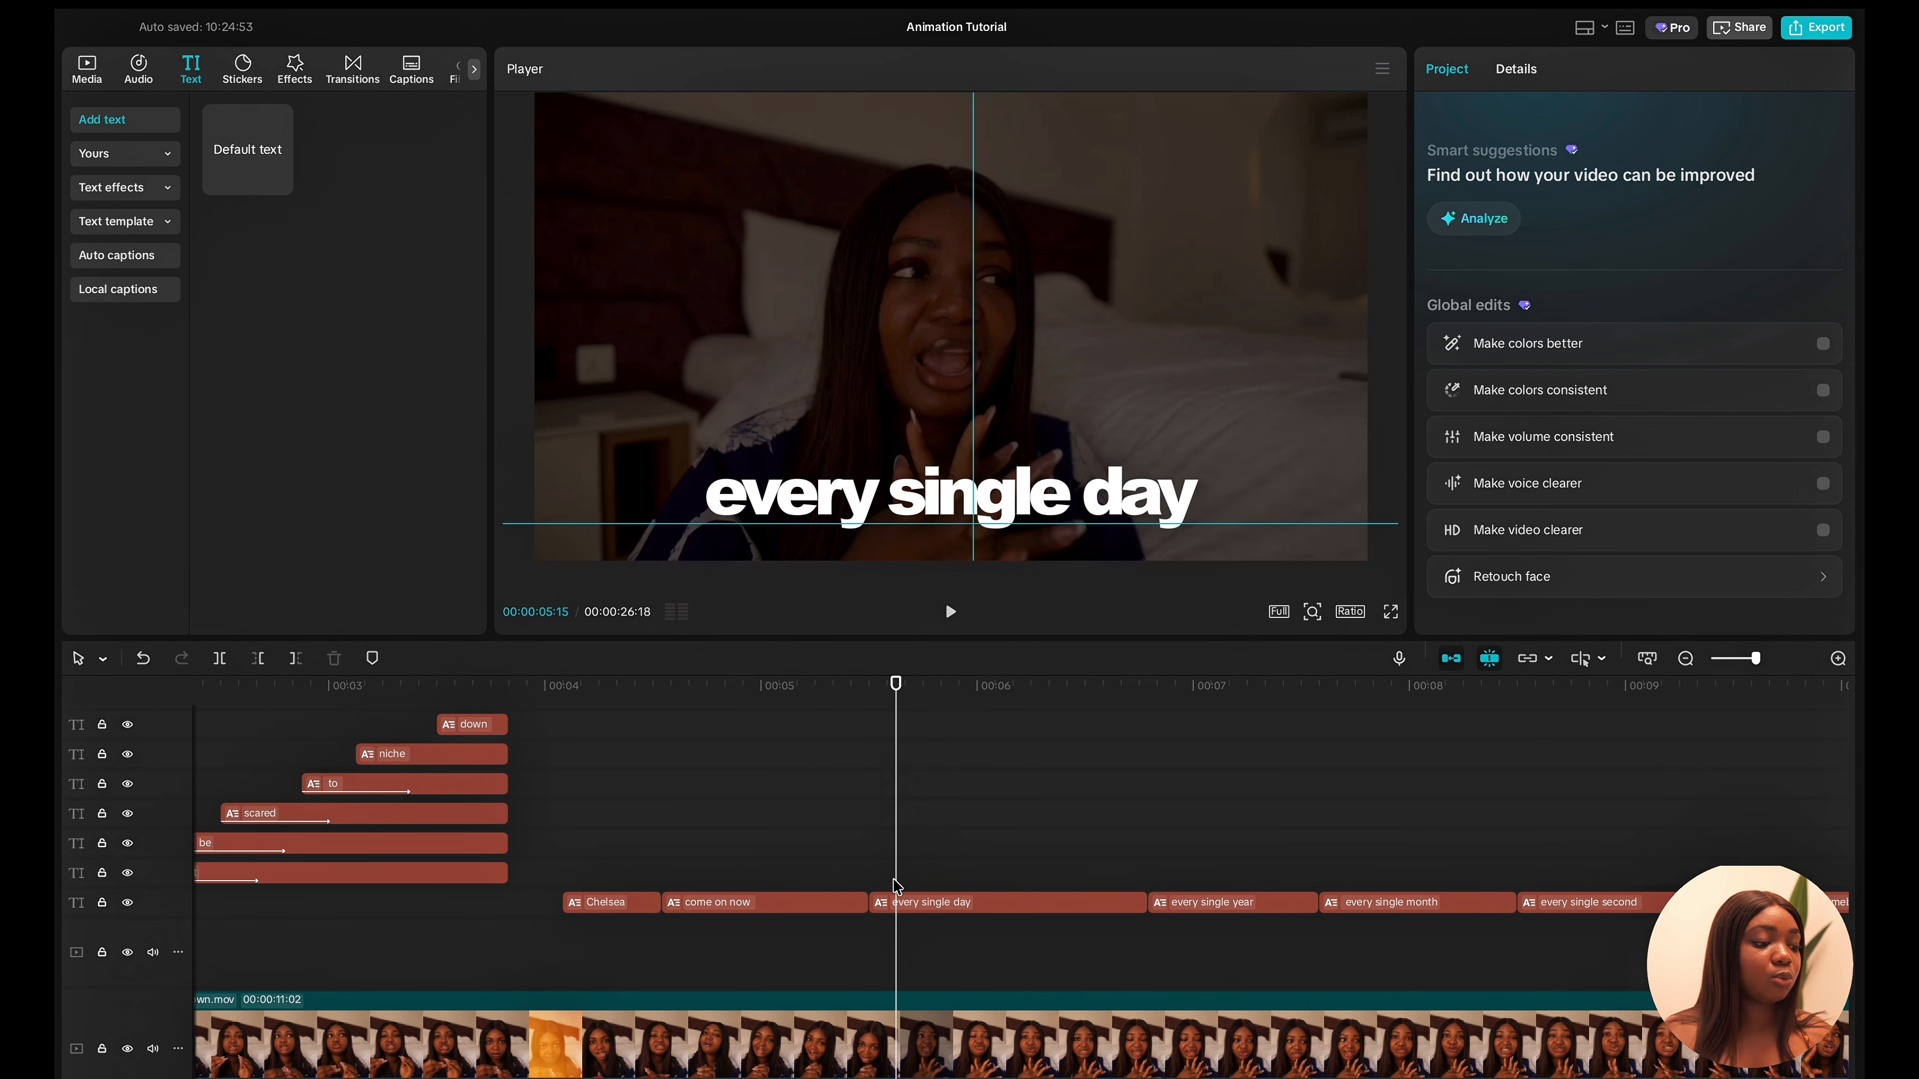
{"action": "left_click", "coordinate": [907, 911]}
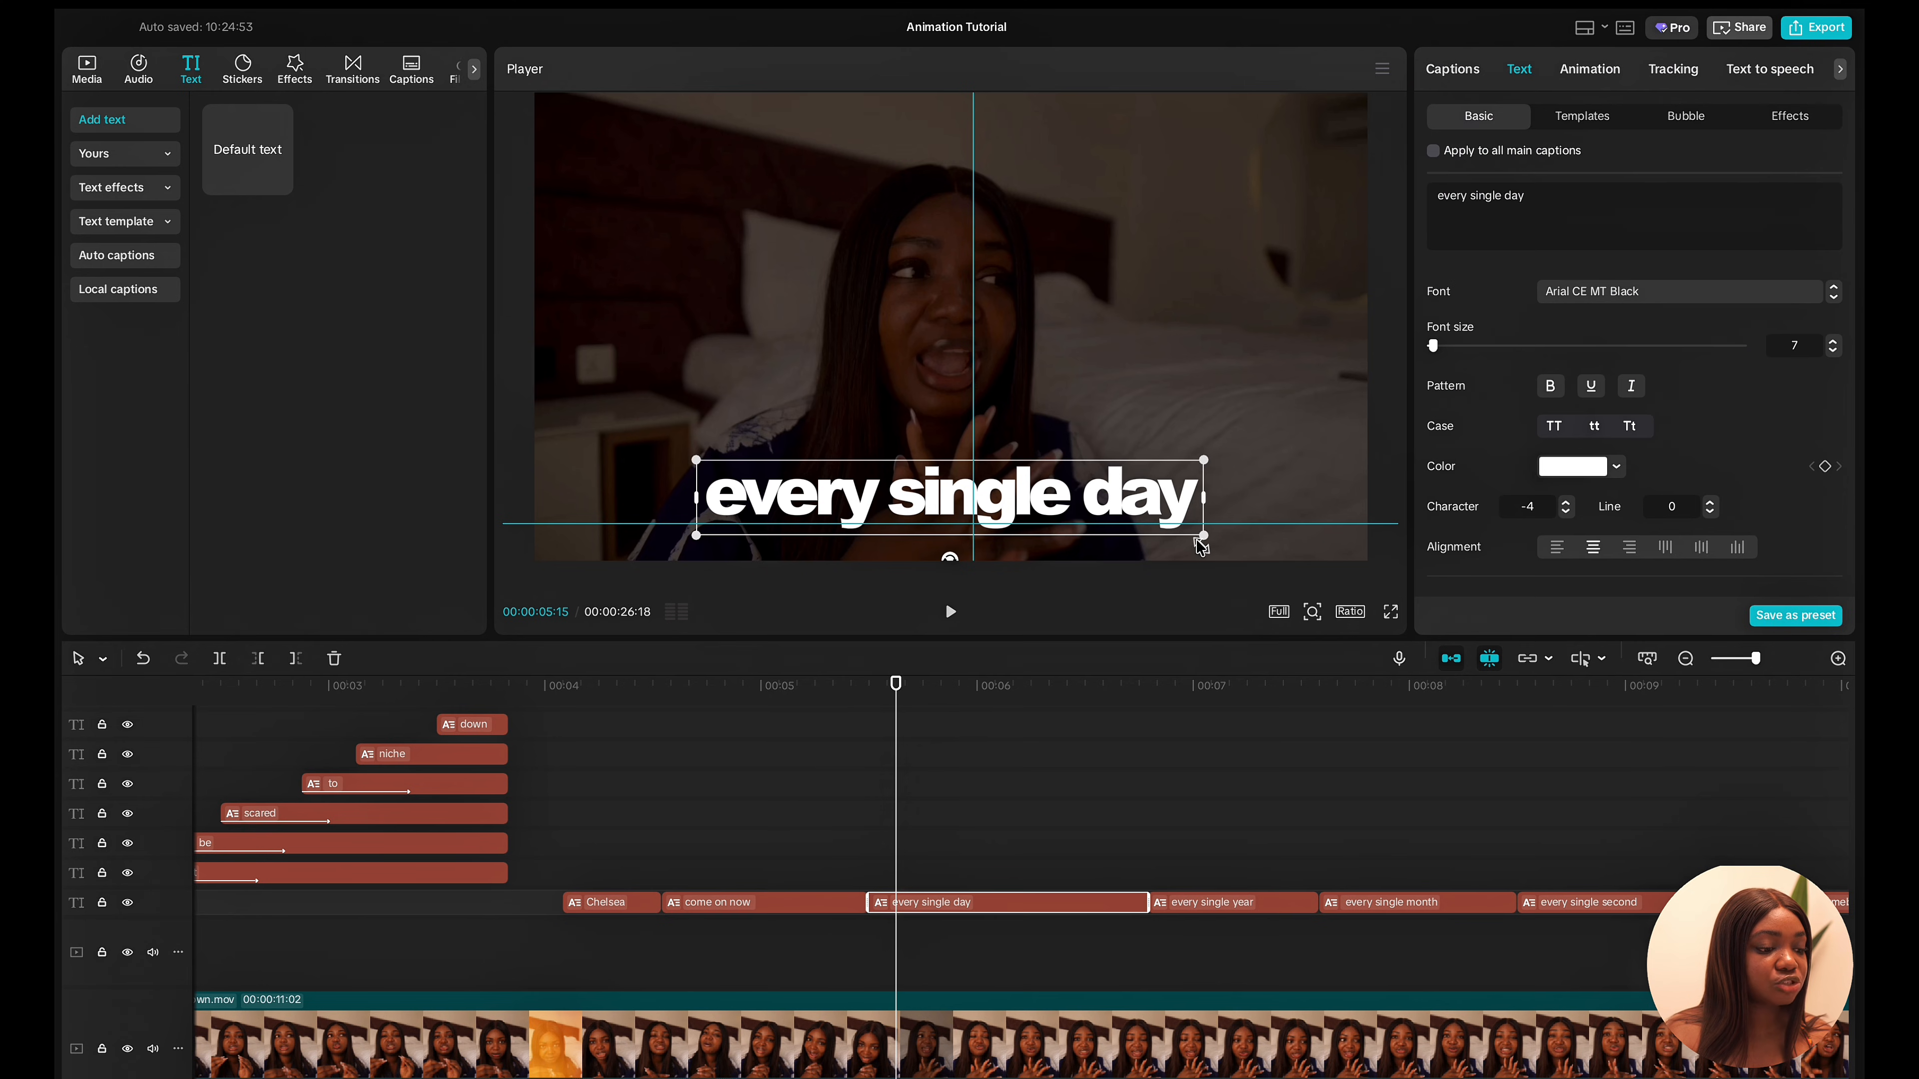
{"action": "left_click_drag", "start_coordinate": [1203, 535], "coordinate": [1137, 499]}
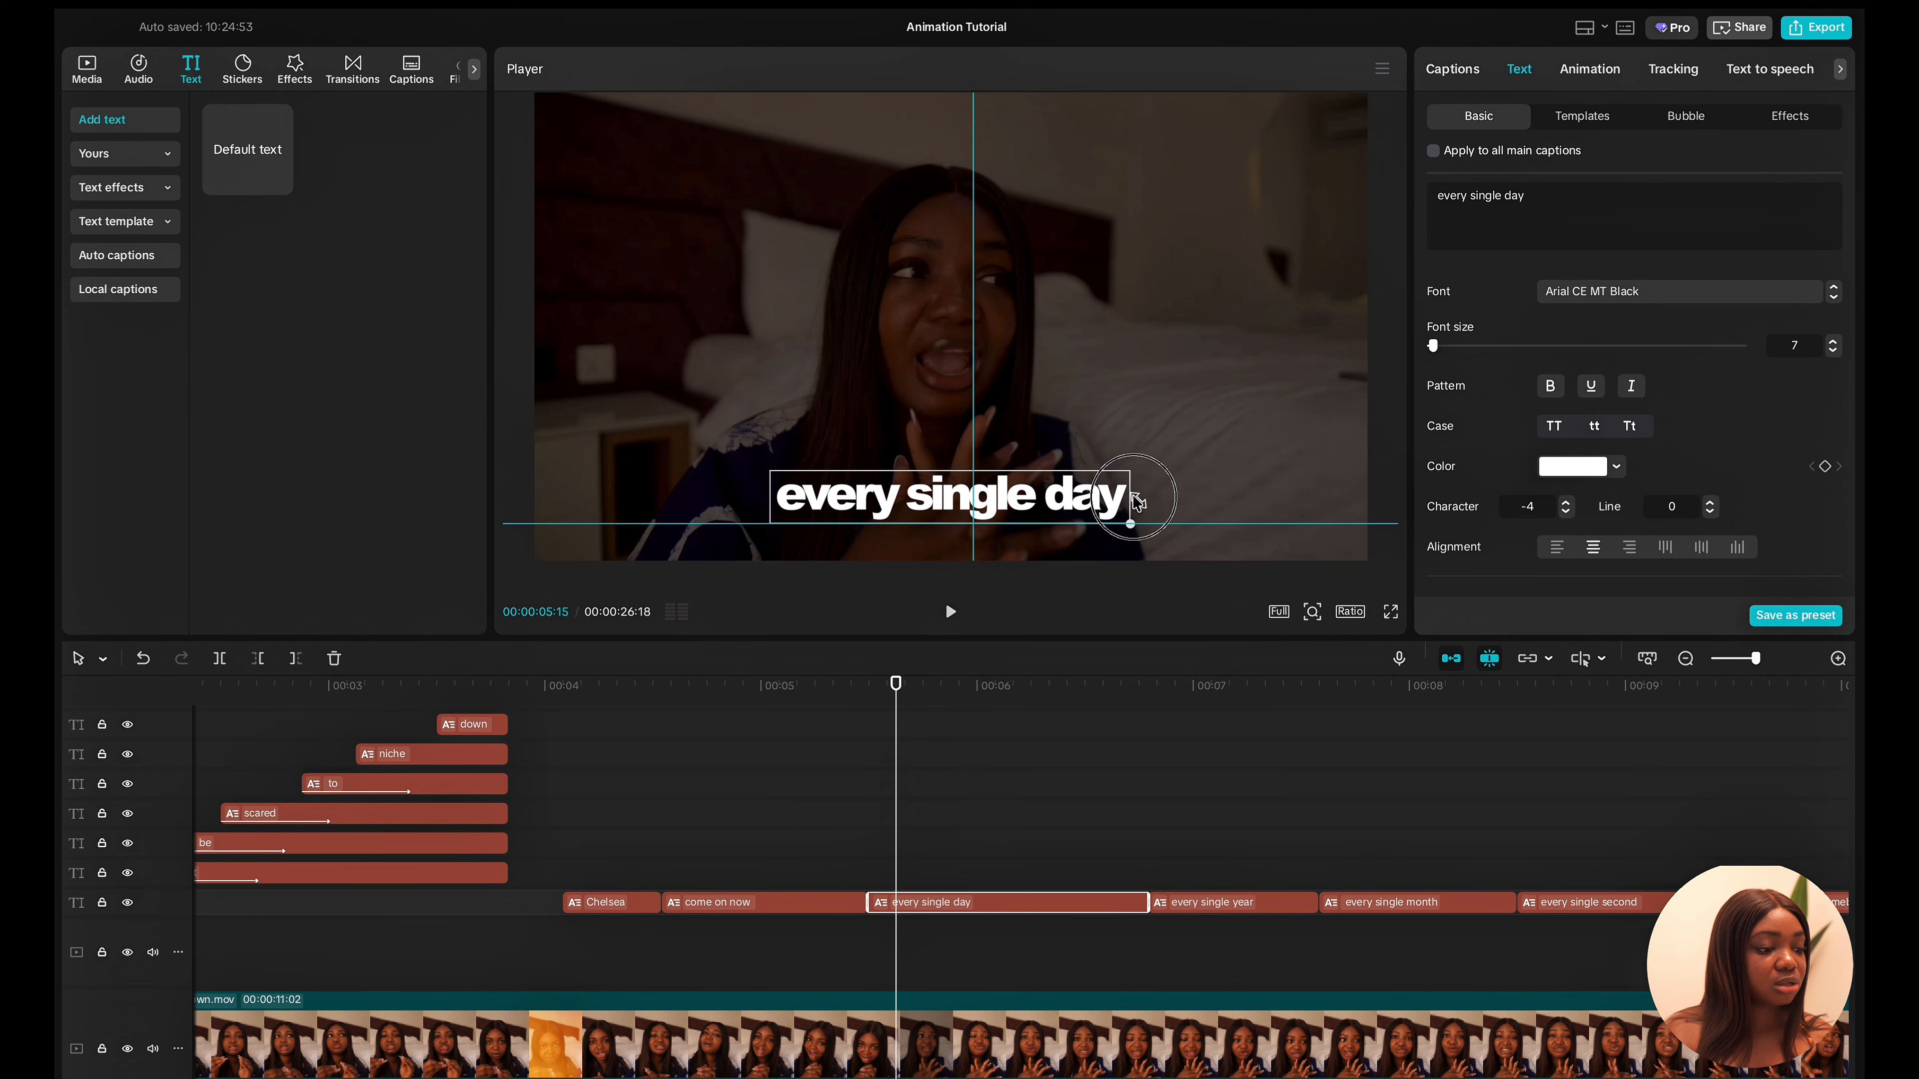
Move the "every single year", "every single month" and "every single second" captions onto separate higher tracks, starting "every single year" at about 00:00:06:07.
{"action": "left_click_drag", "start_coordinate": [898, 845], "coordinate": [1103, 860]}
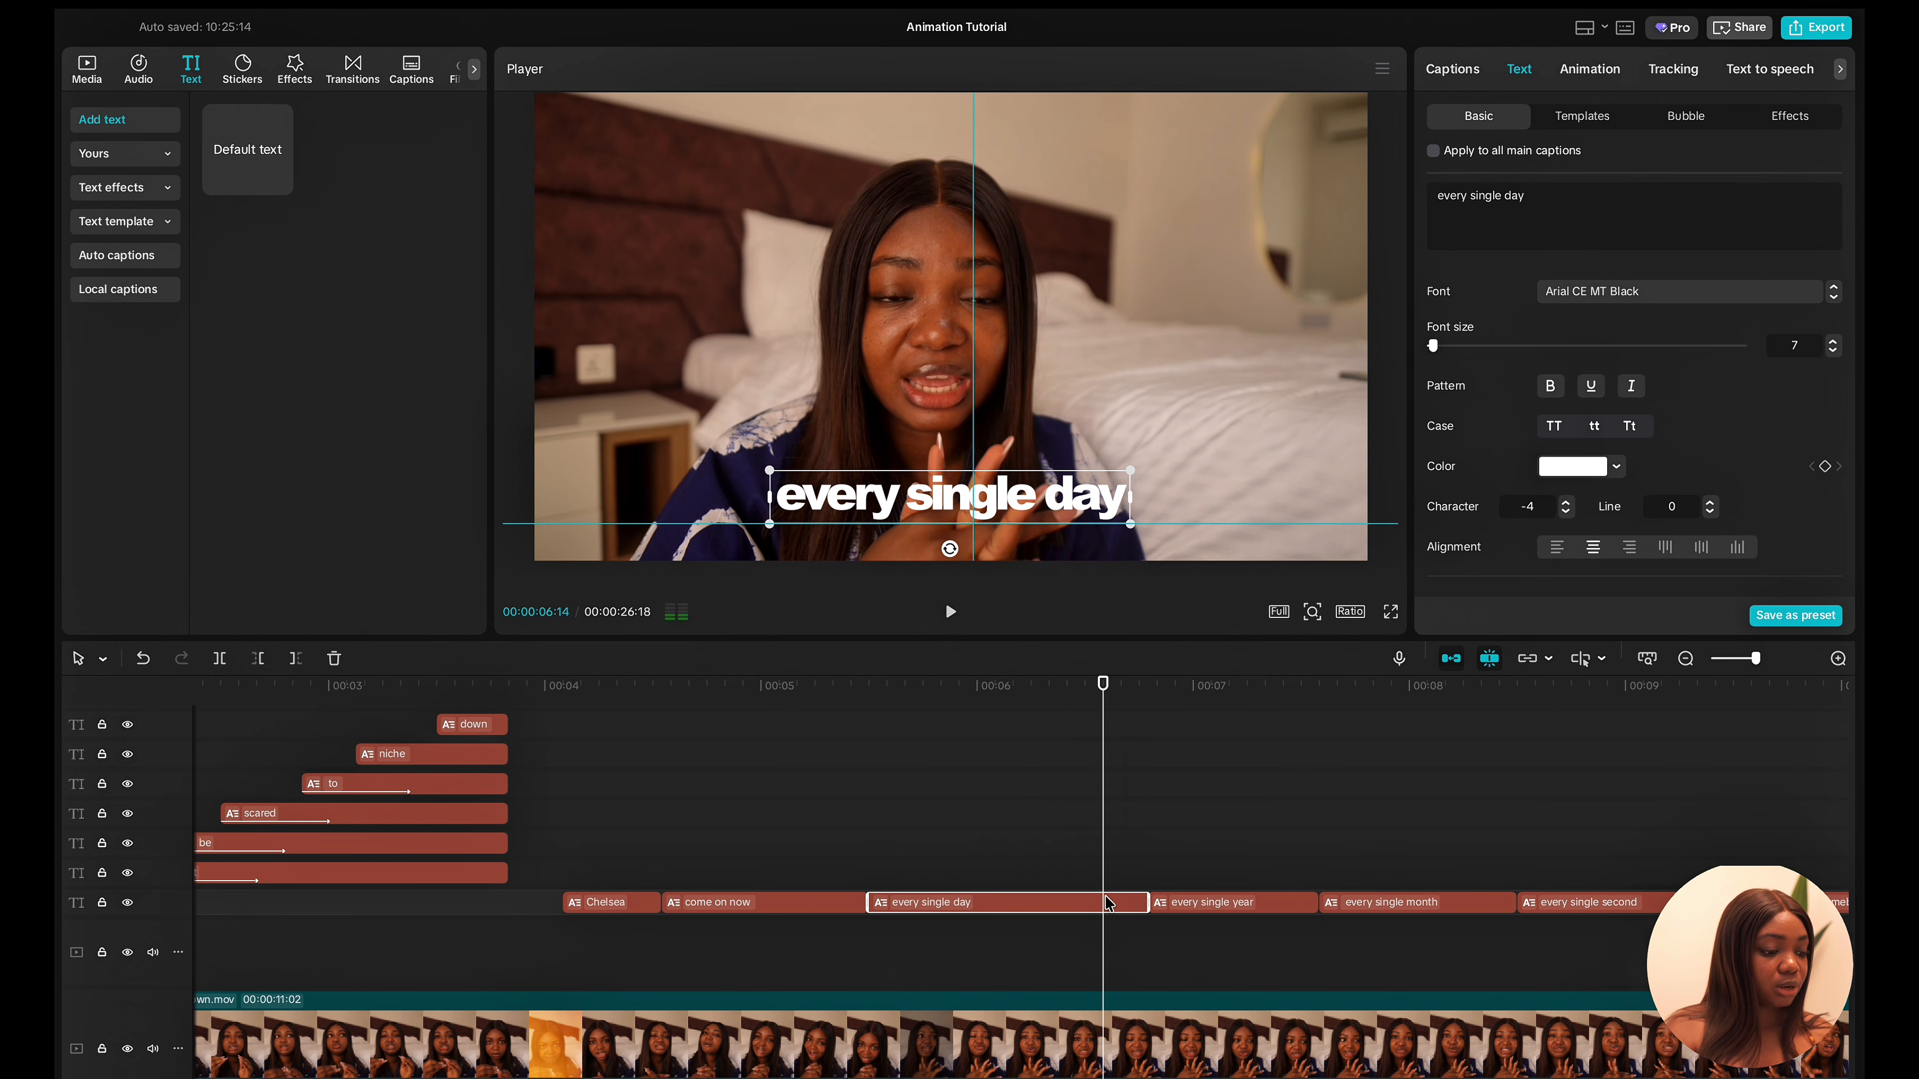
{"action": "key", "text": "w"}
{"action": "left_click_drag", "start_coordinate": [1206, 911], "coordinate": [1096, 871]}
{"action": "left_click_drag", "start_coordinate": [1359, 938], "coordinate": [1357, 837]}
{"action": "left_click_drag", "start_coordinate": [1562, 964], "coordinate": [1550, 814]}
{"action": "scroll", "coordinate": [1009, 880], "scroll_direction": "right", "scroll_amount": 5}
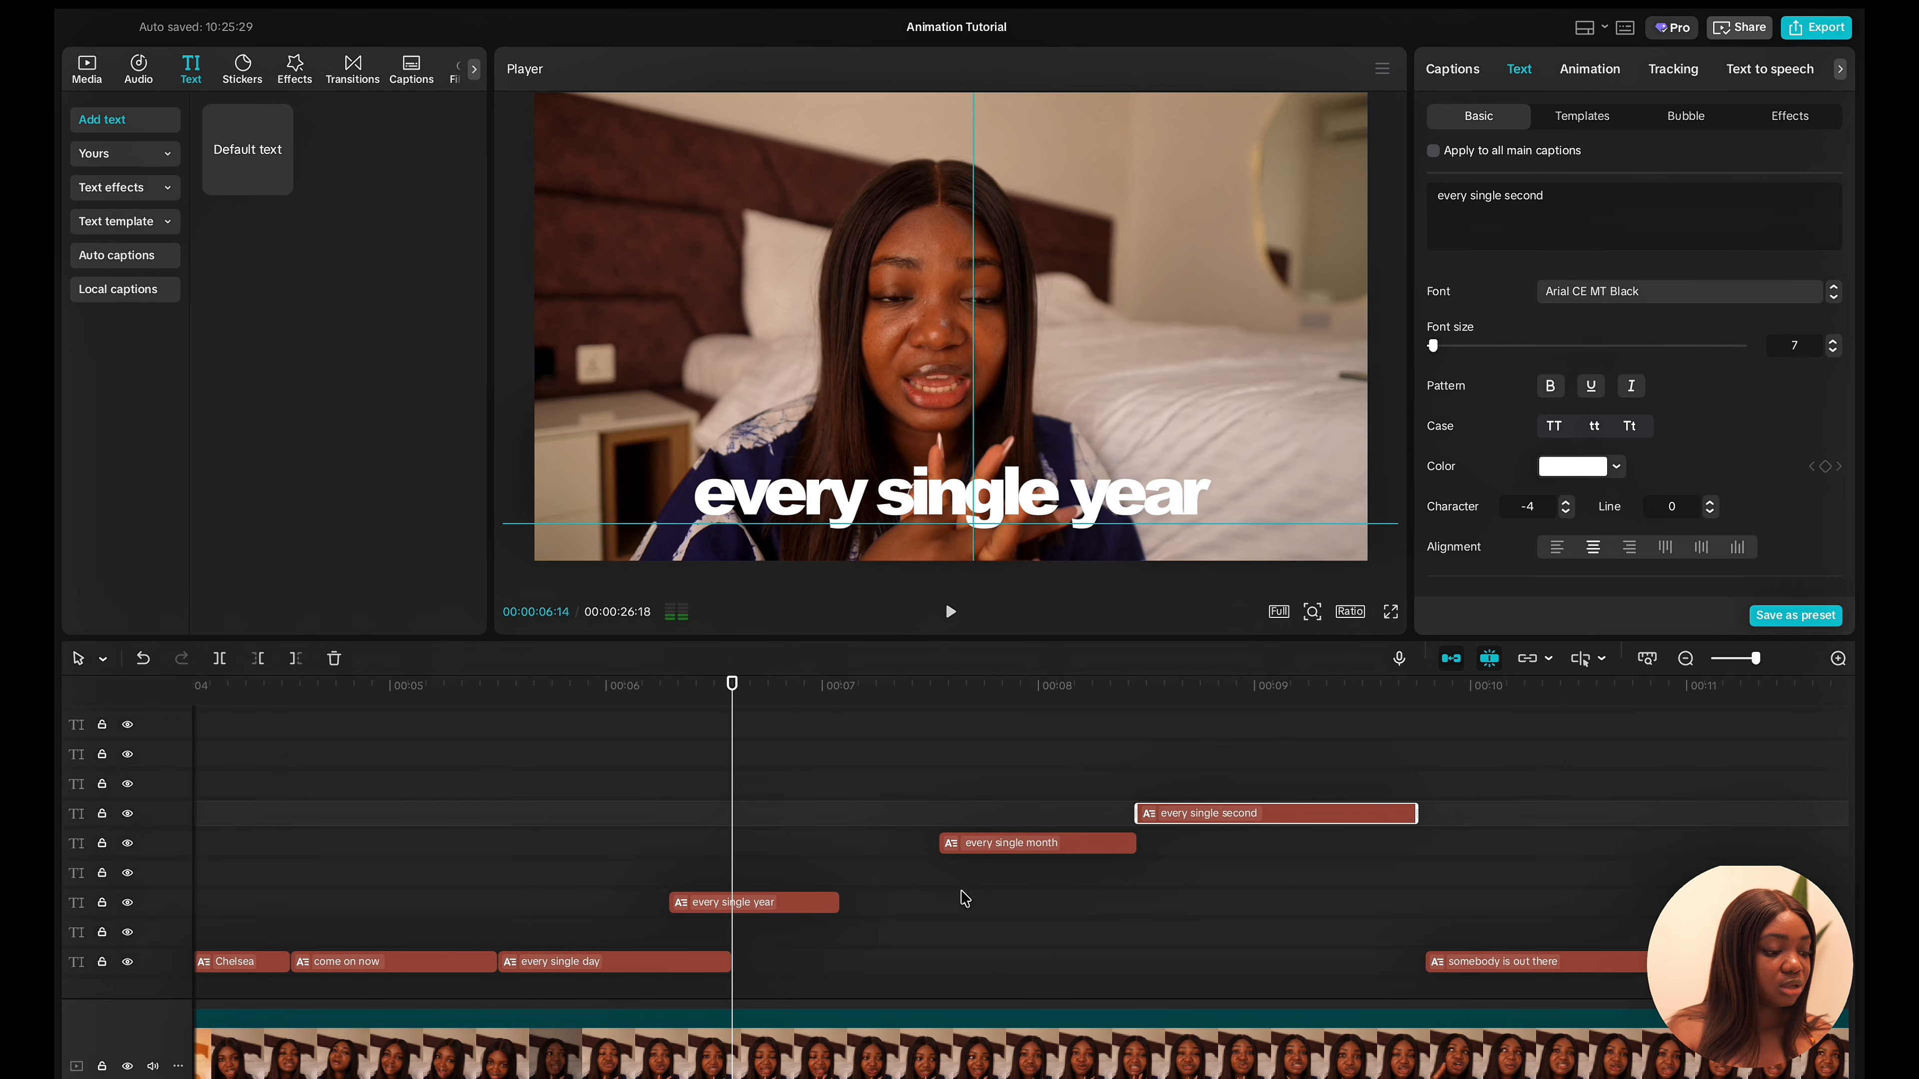
Extend the "every single day" caption to the start of "somebody is out there" and trim its beginning to 00:00:05:17.
{"action": "left_click_drag", "start_coordinate": [718, 966], "coordinate": [1425, 957]}
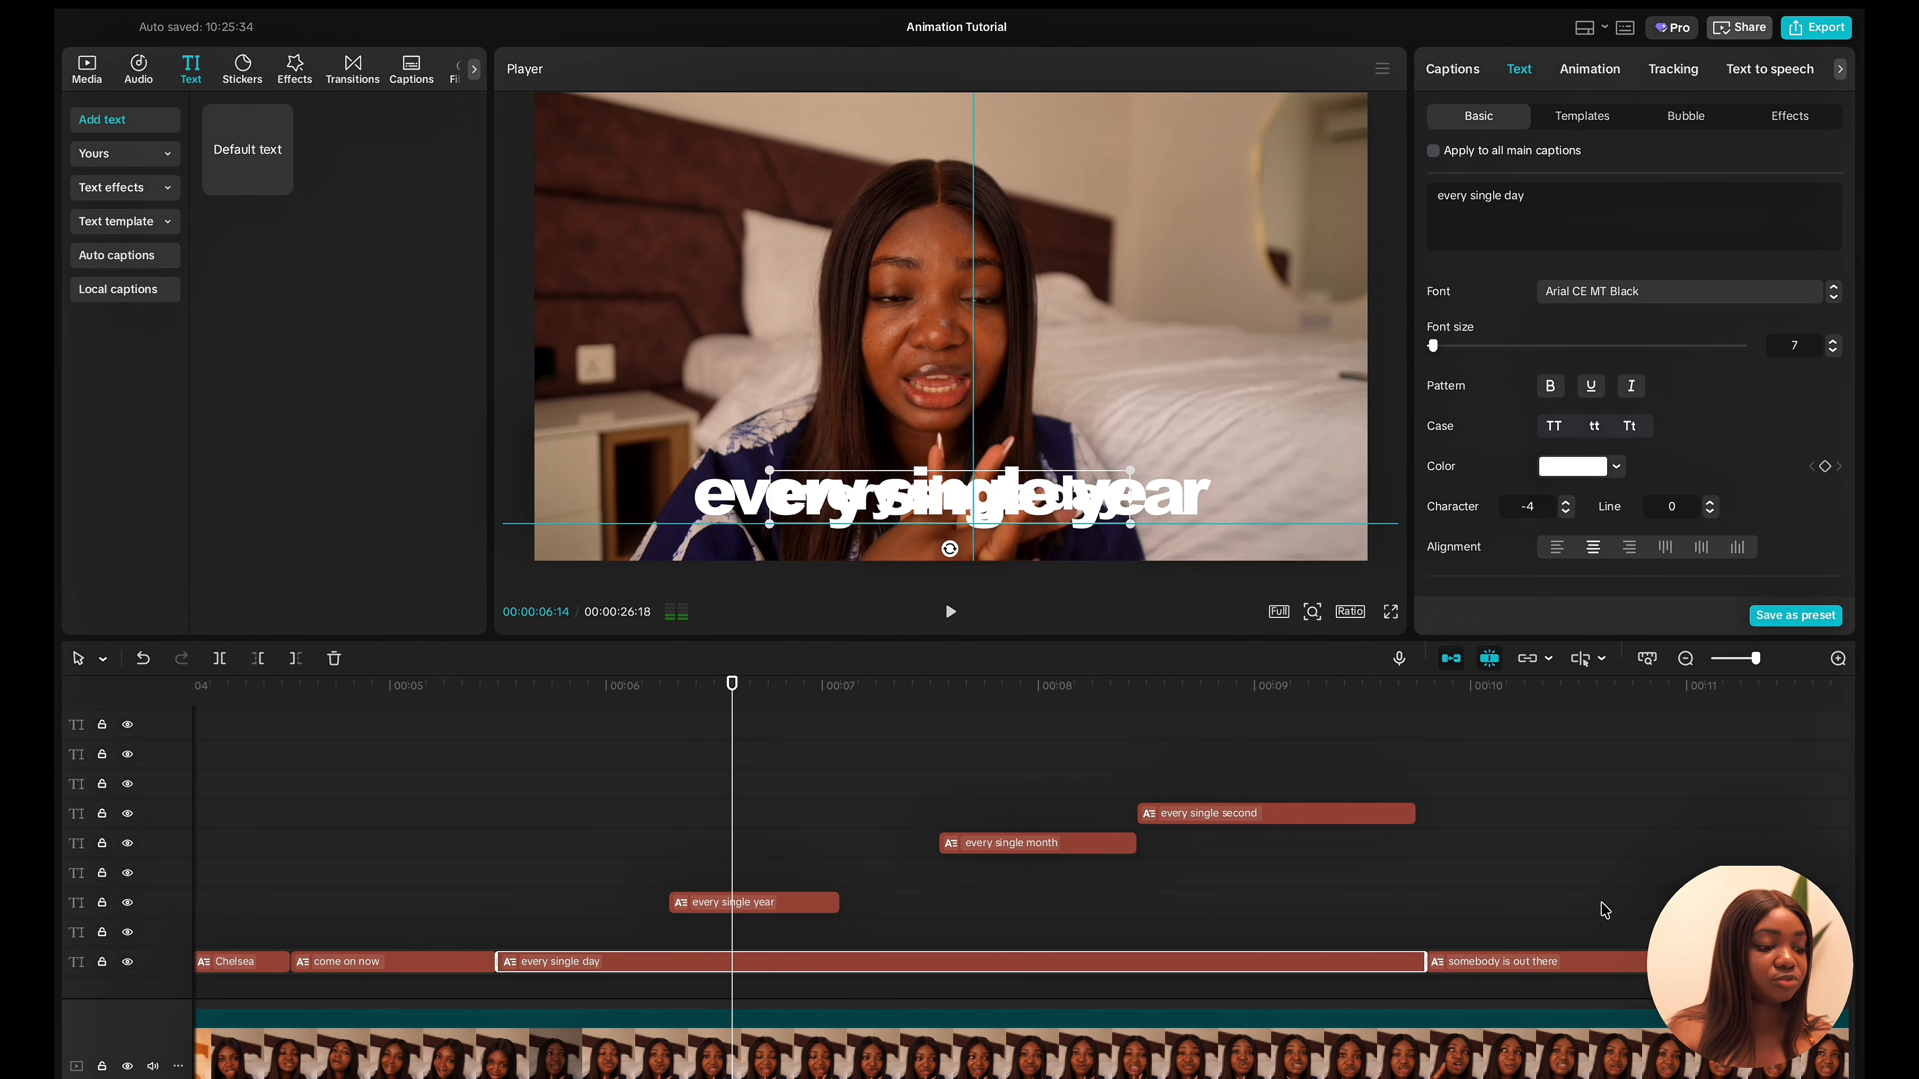
{"action": "left_click", "coordinate": [502, 934]}
{"action": "key", "text": "space"}
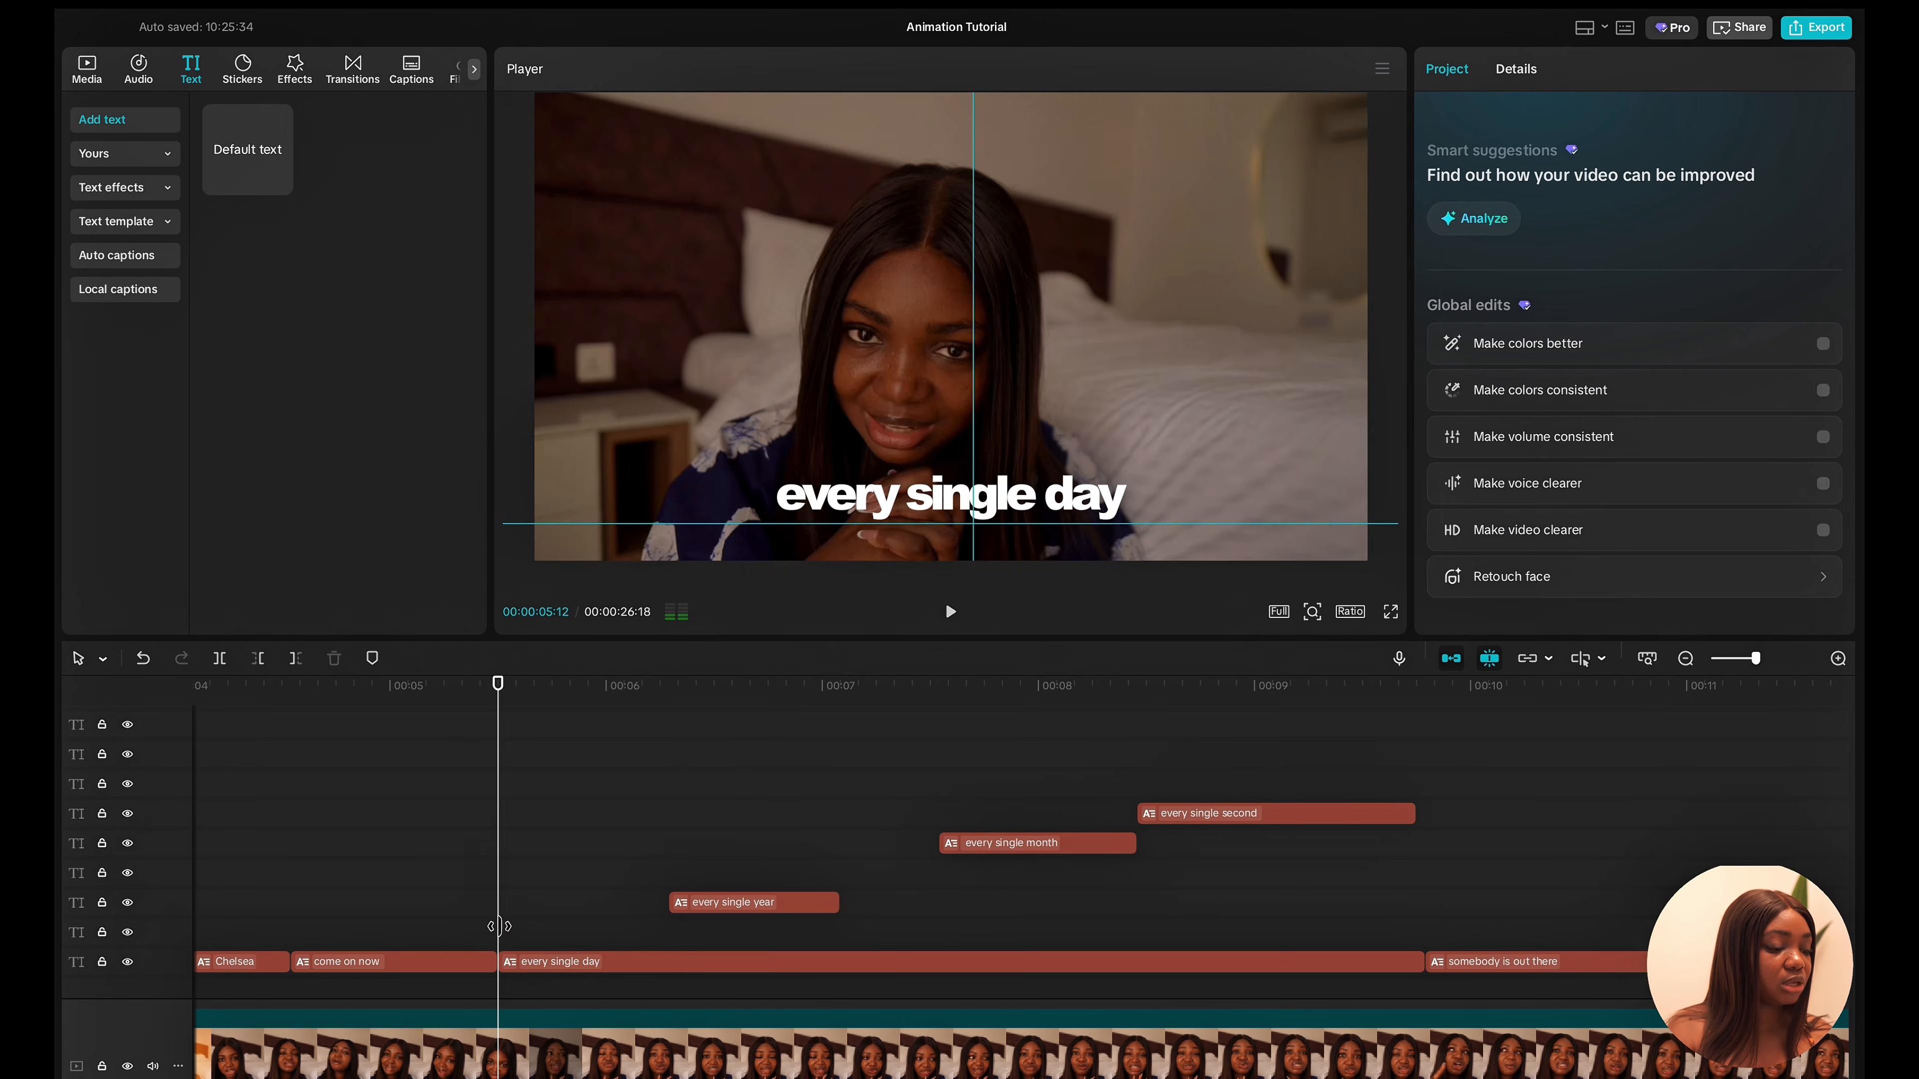
{"action": "left_click", "coordinate": [499, 937]}
{"action": "key", "text": "space"}
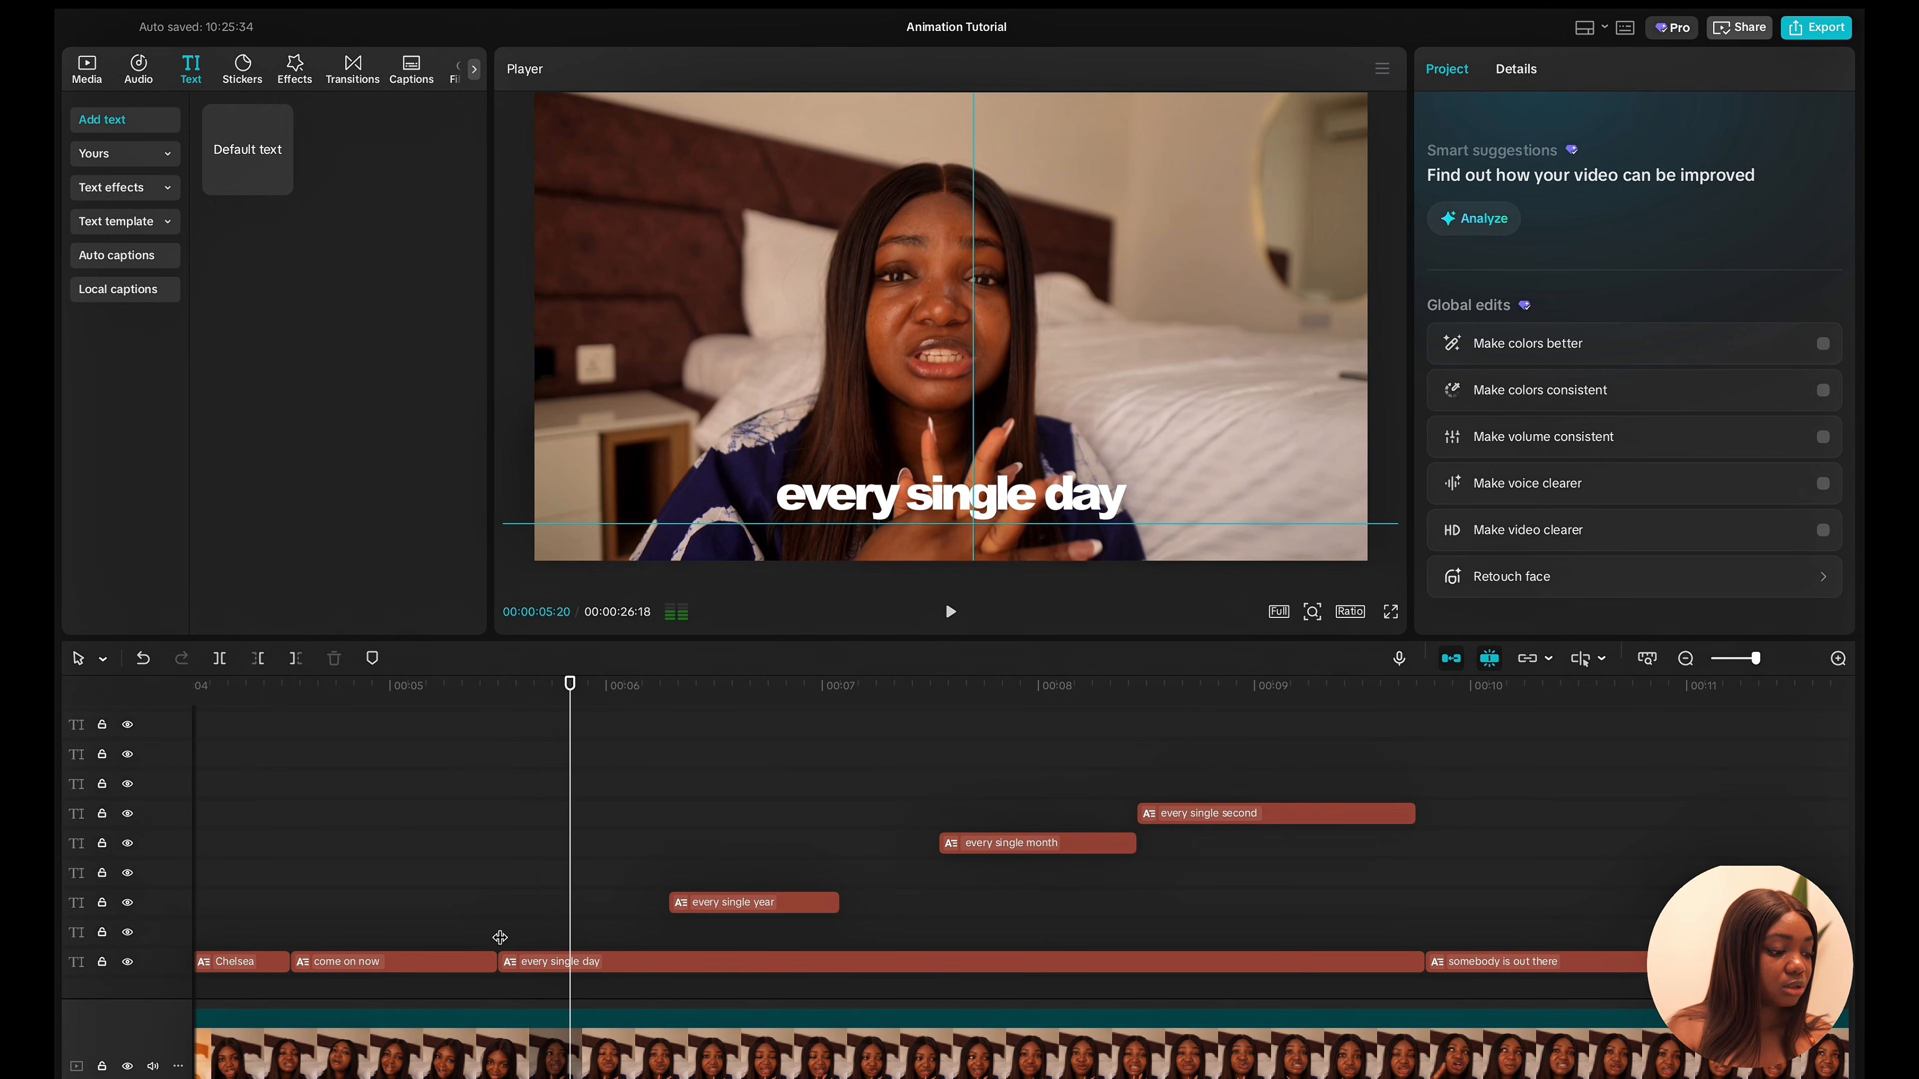
{"action": "left_click", "coordinate": [541, 947]}
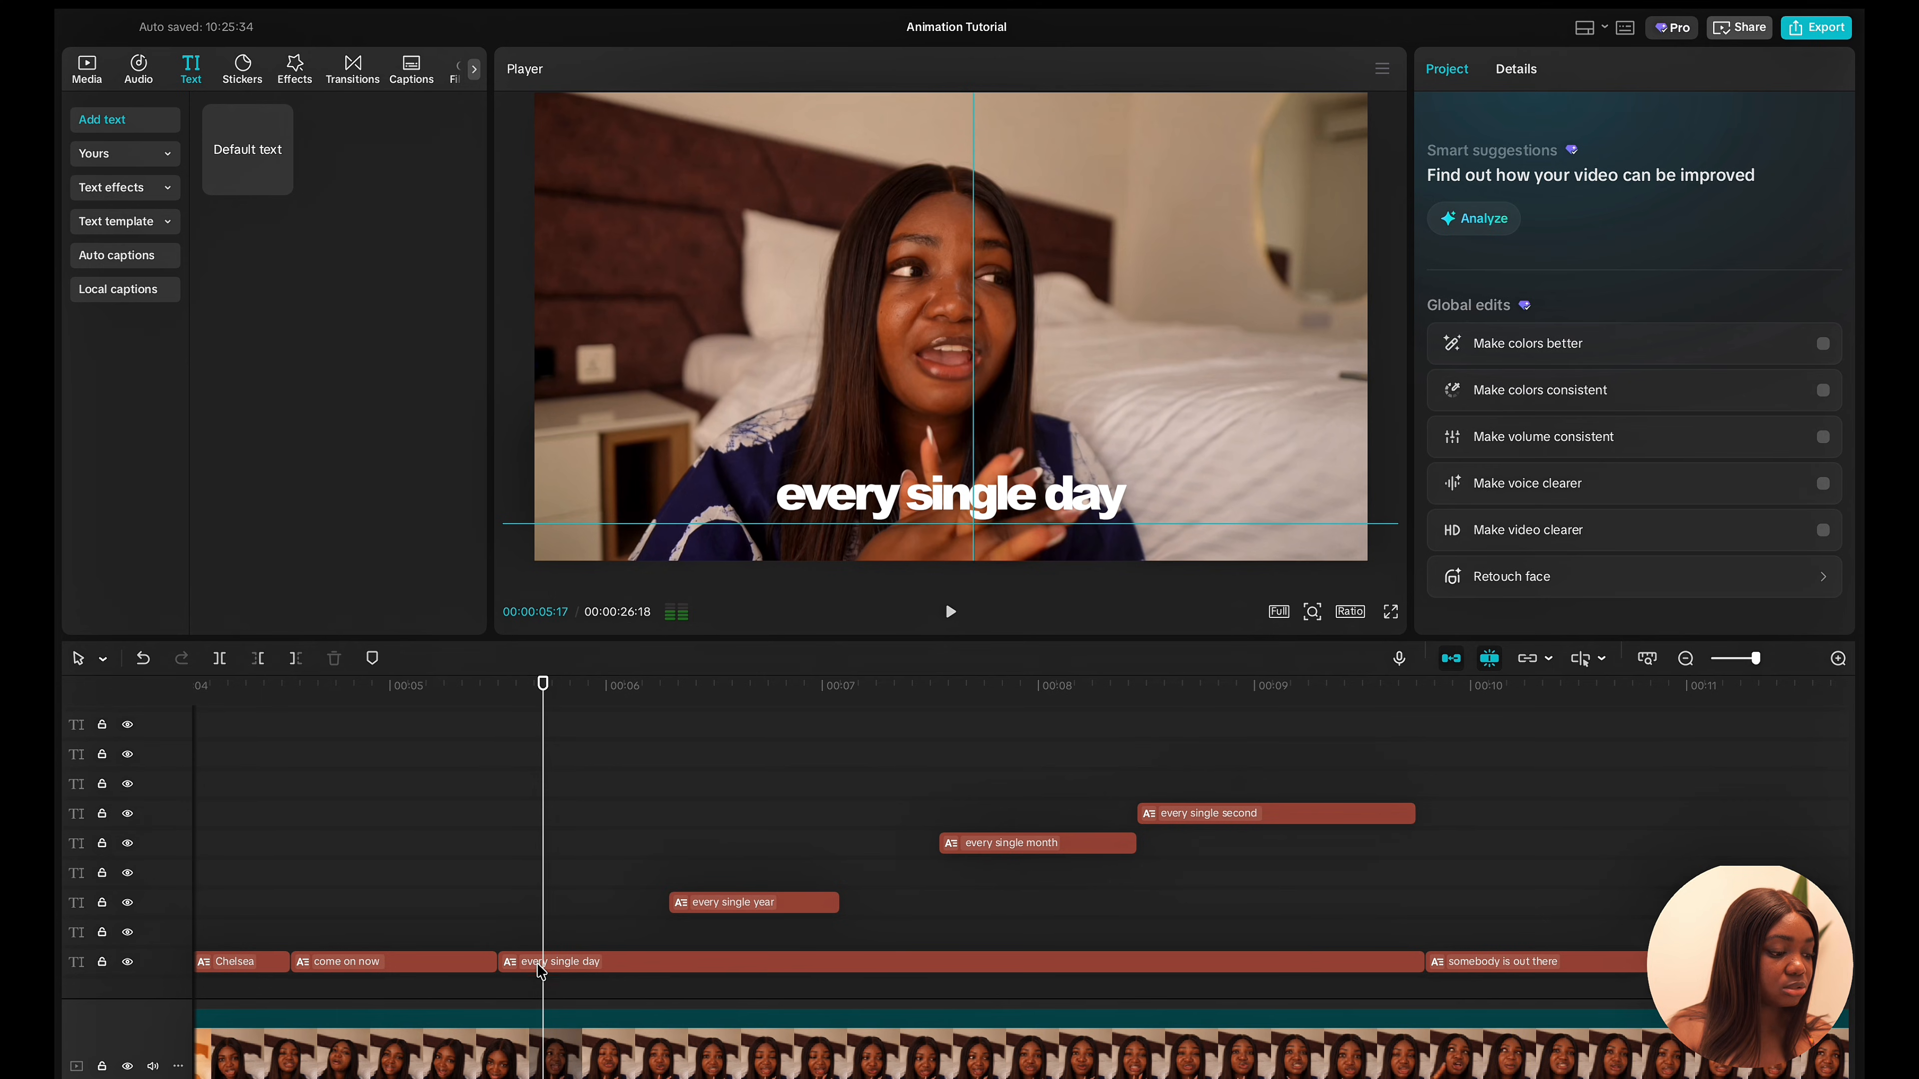
{"action": "left_click", "coordinate": [541, 967]}
{"action": "left_click_drag", "start_coordinate": [500, 961], "coordinate": [542, 965]}
Split the "every single year" caption at 00:00:06:16 and delete the part before the cut.
{"action": "key", "text": "space"}
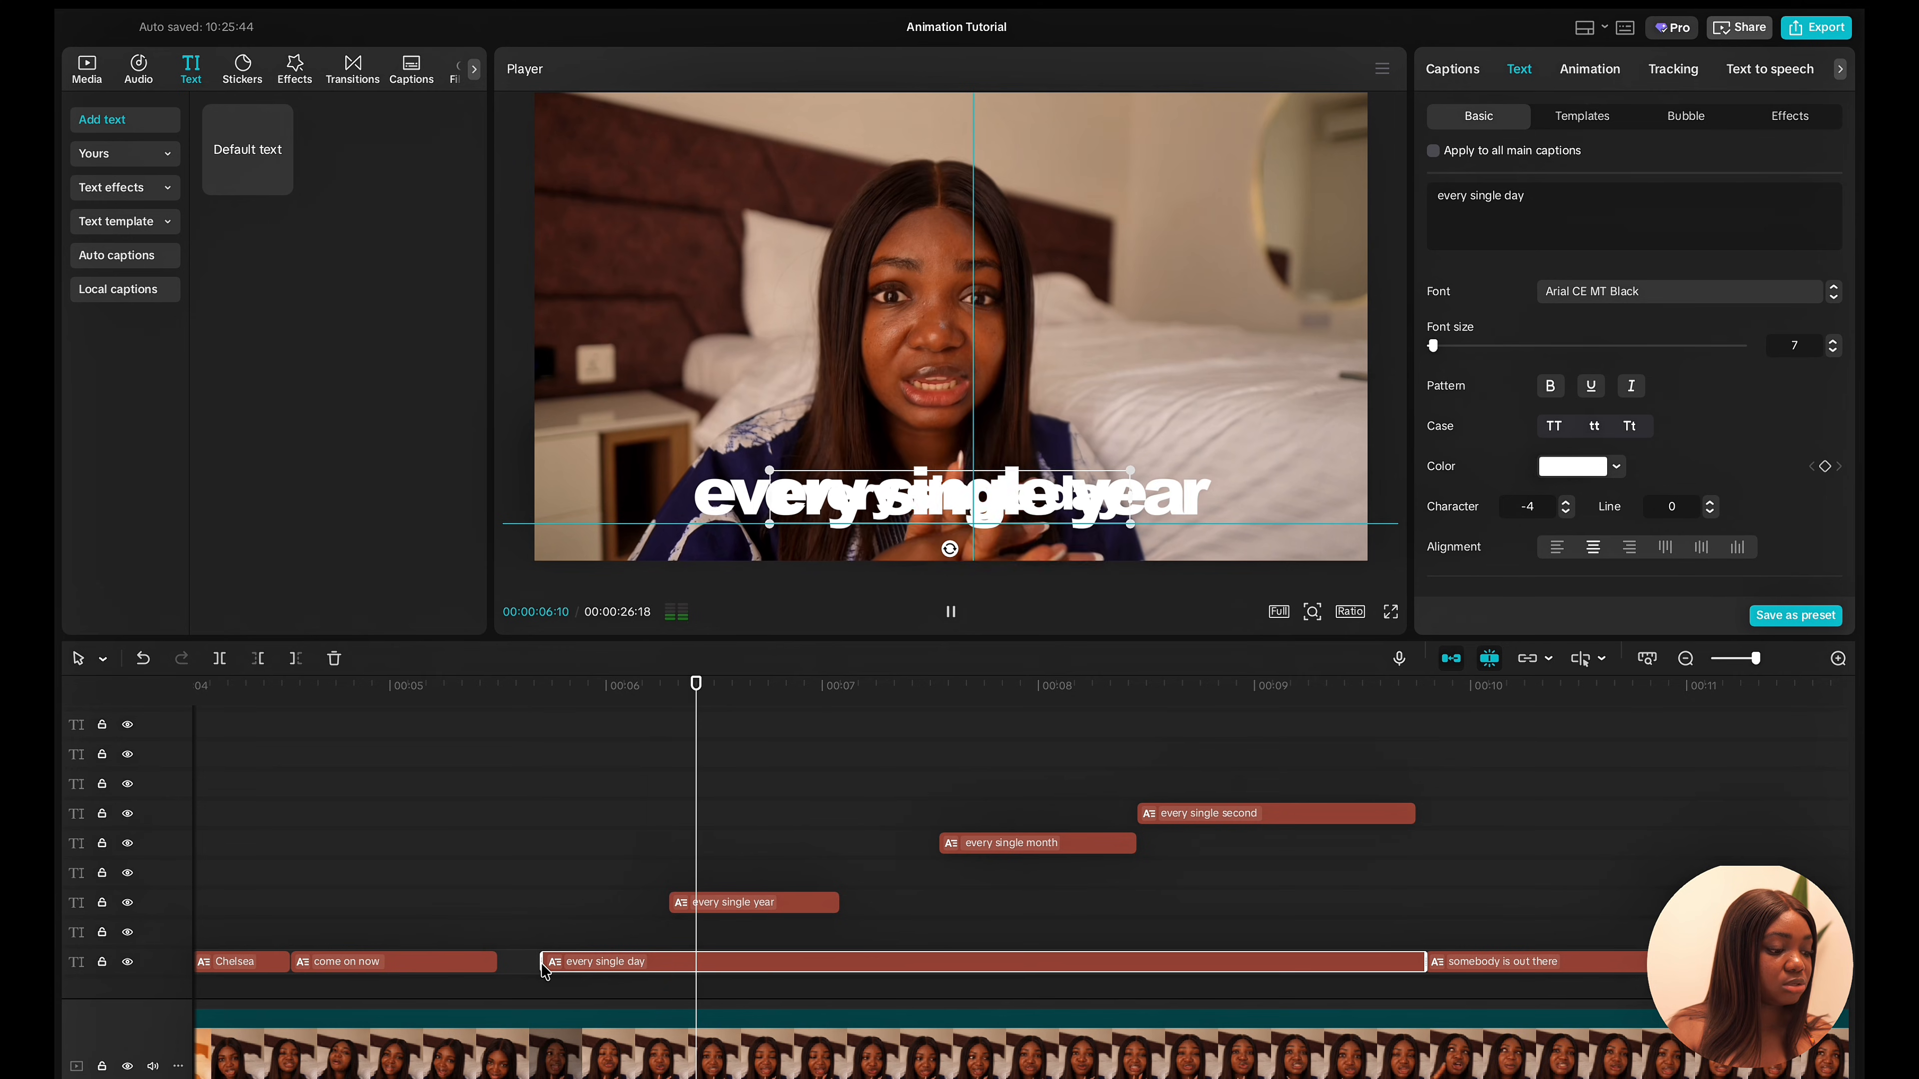
{"action": "left_click", "coordinate": [670, 931]}
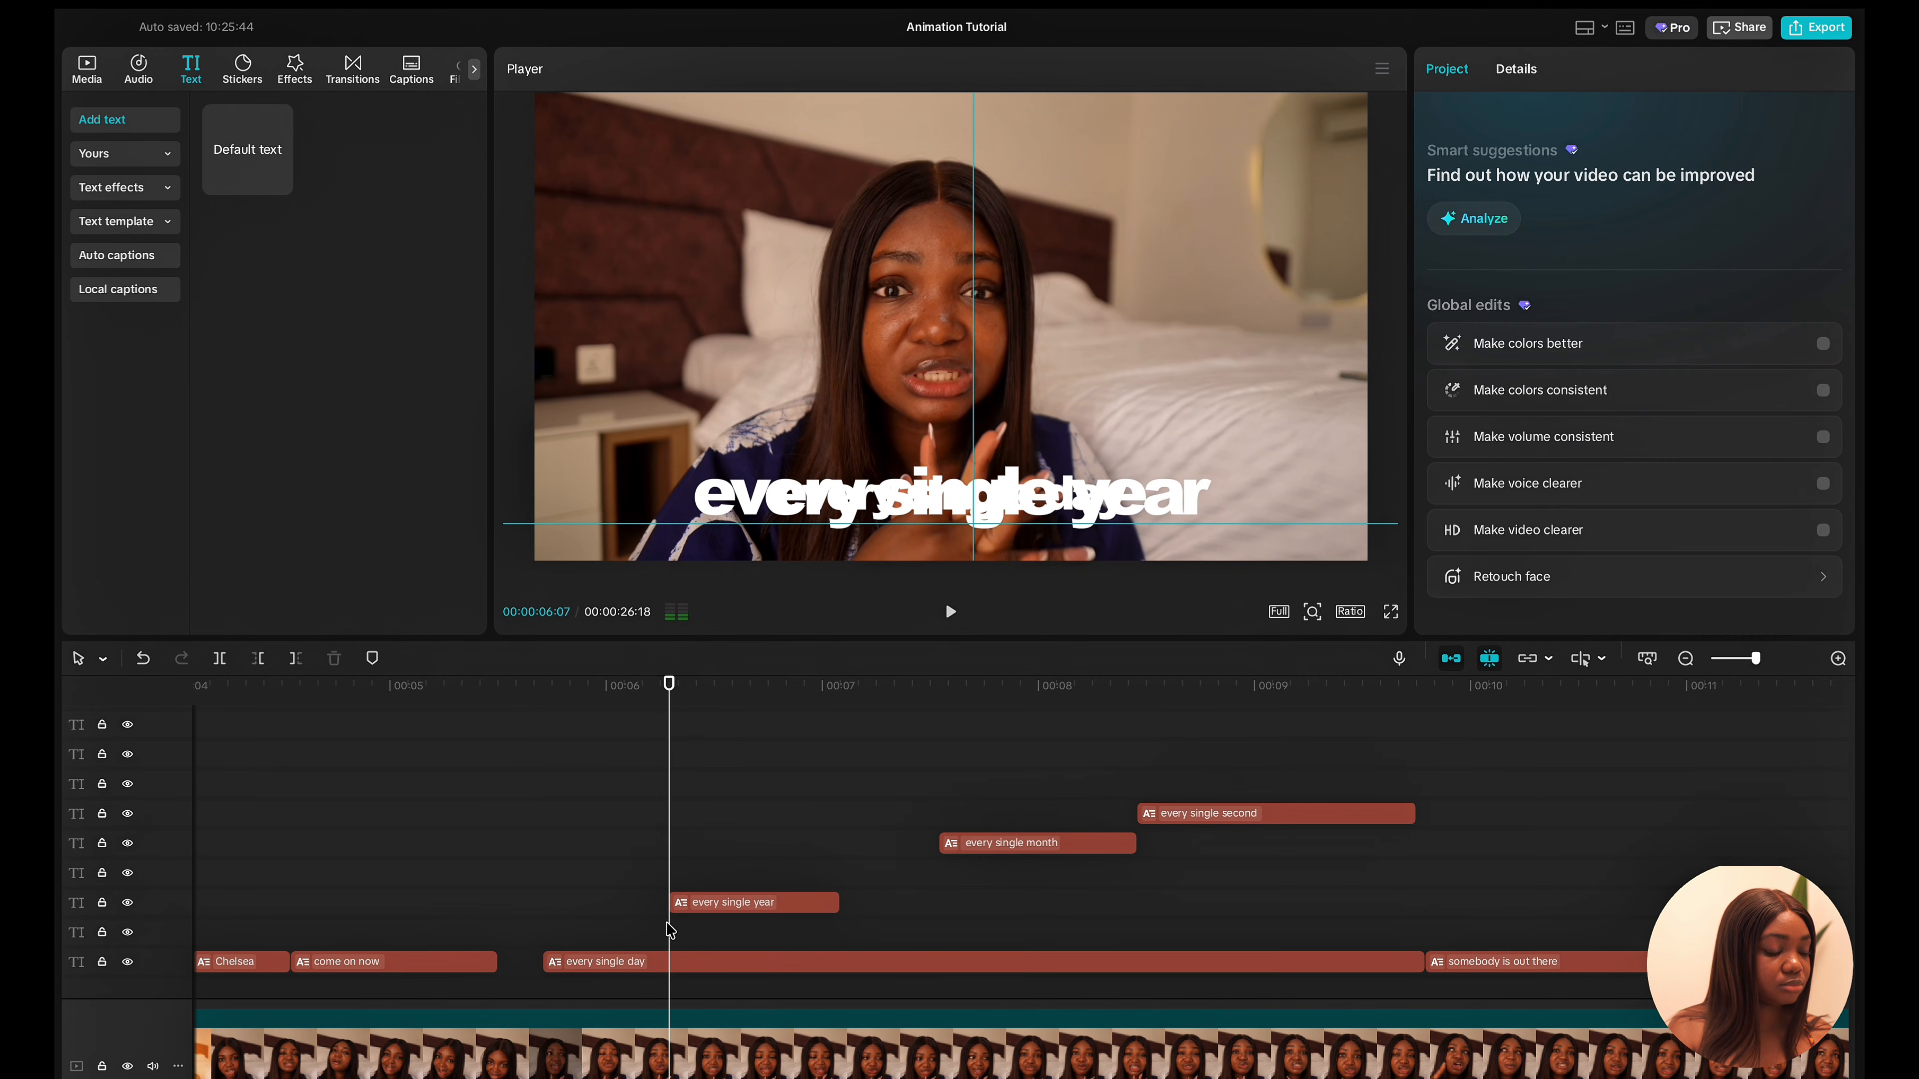
{"action": "key", "text": "space"}
{"action": "key", "text": "space"}
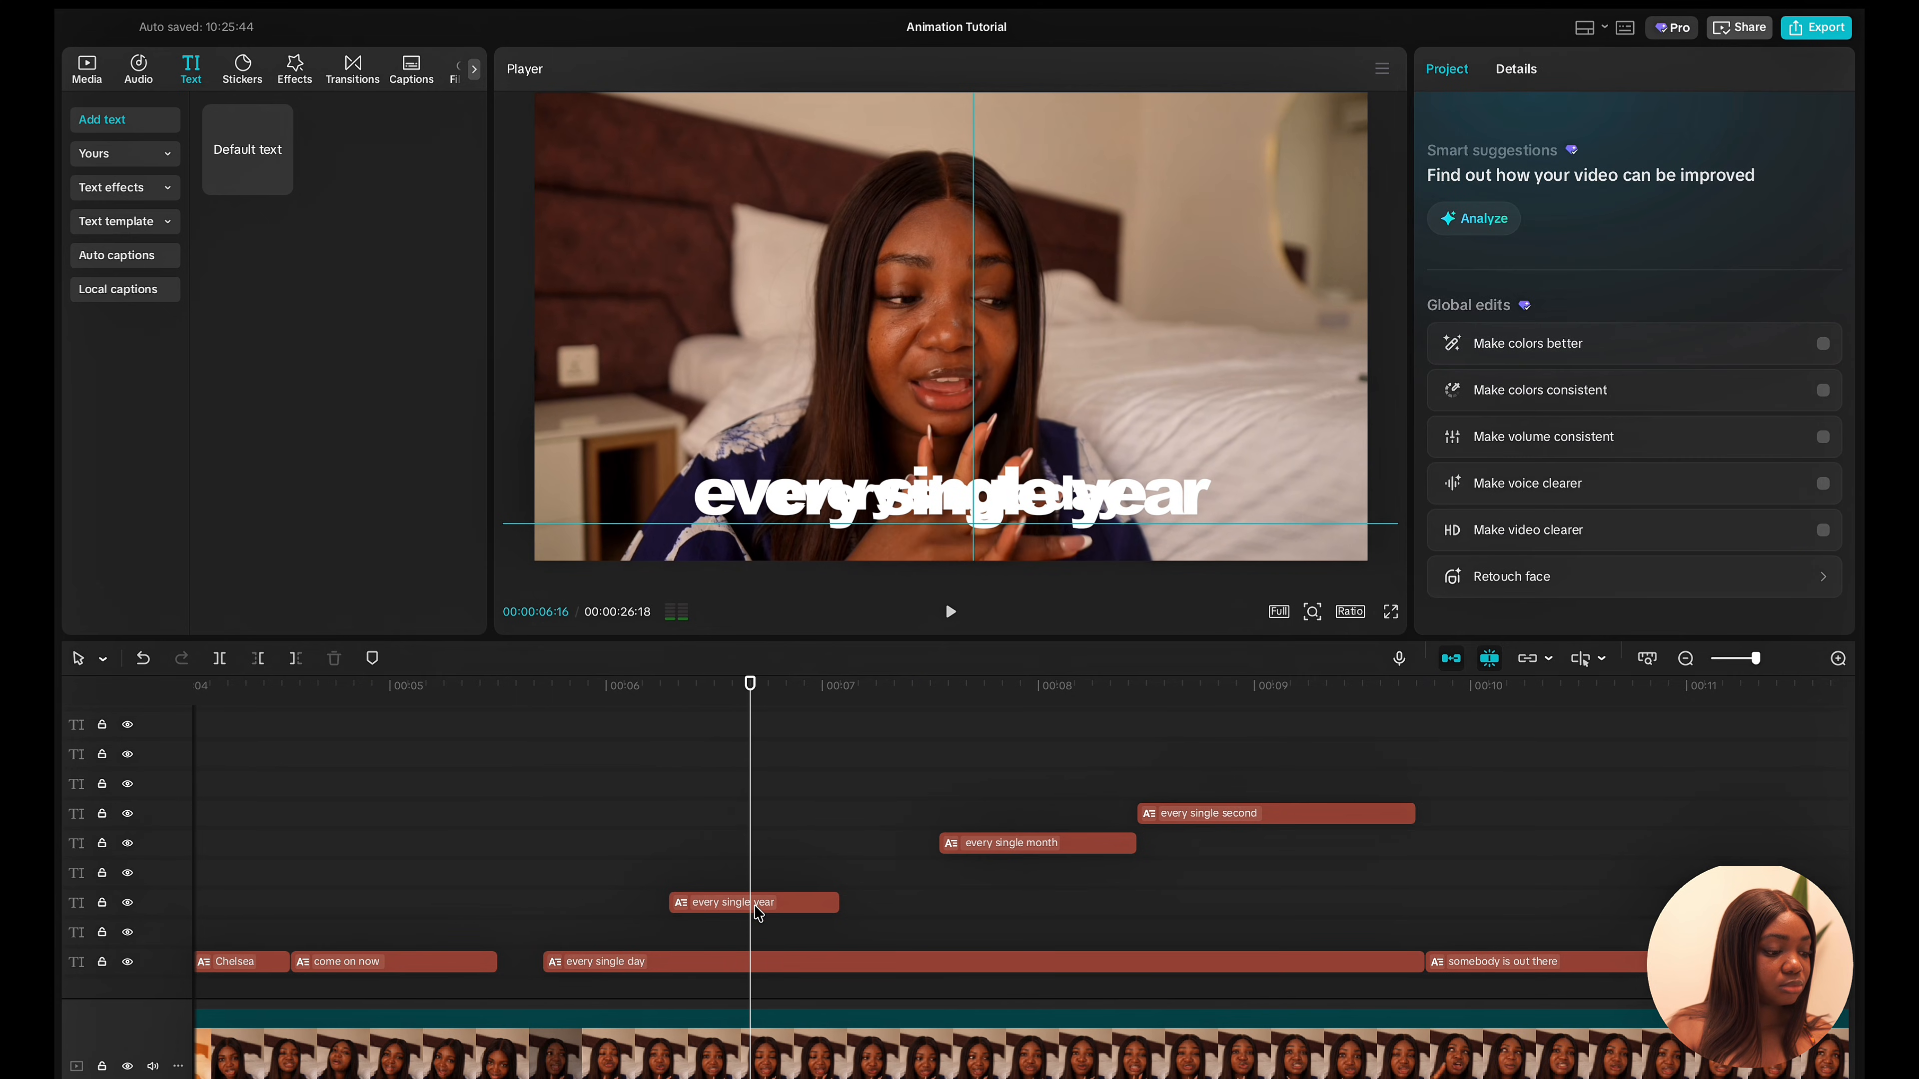
{"action": "left_click", "coordinate": [754, 902]}
{"action": "key", "text": "super+b"}
{"action": "left_click", "coordinate": [727, 912]}
{"action": "key", "text": "Delete"}
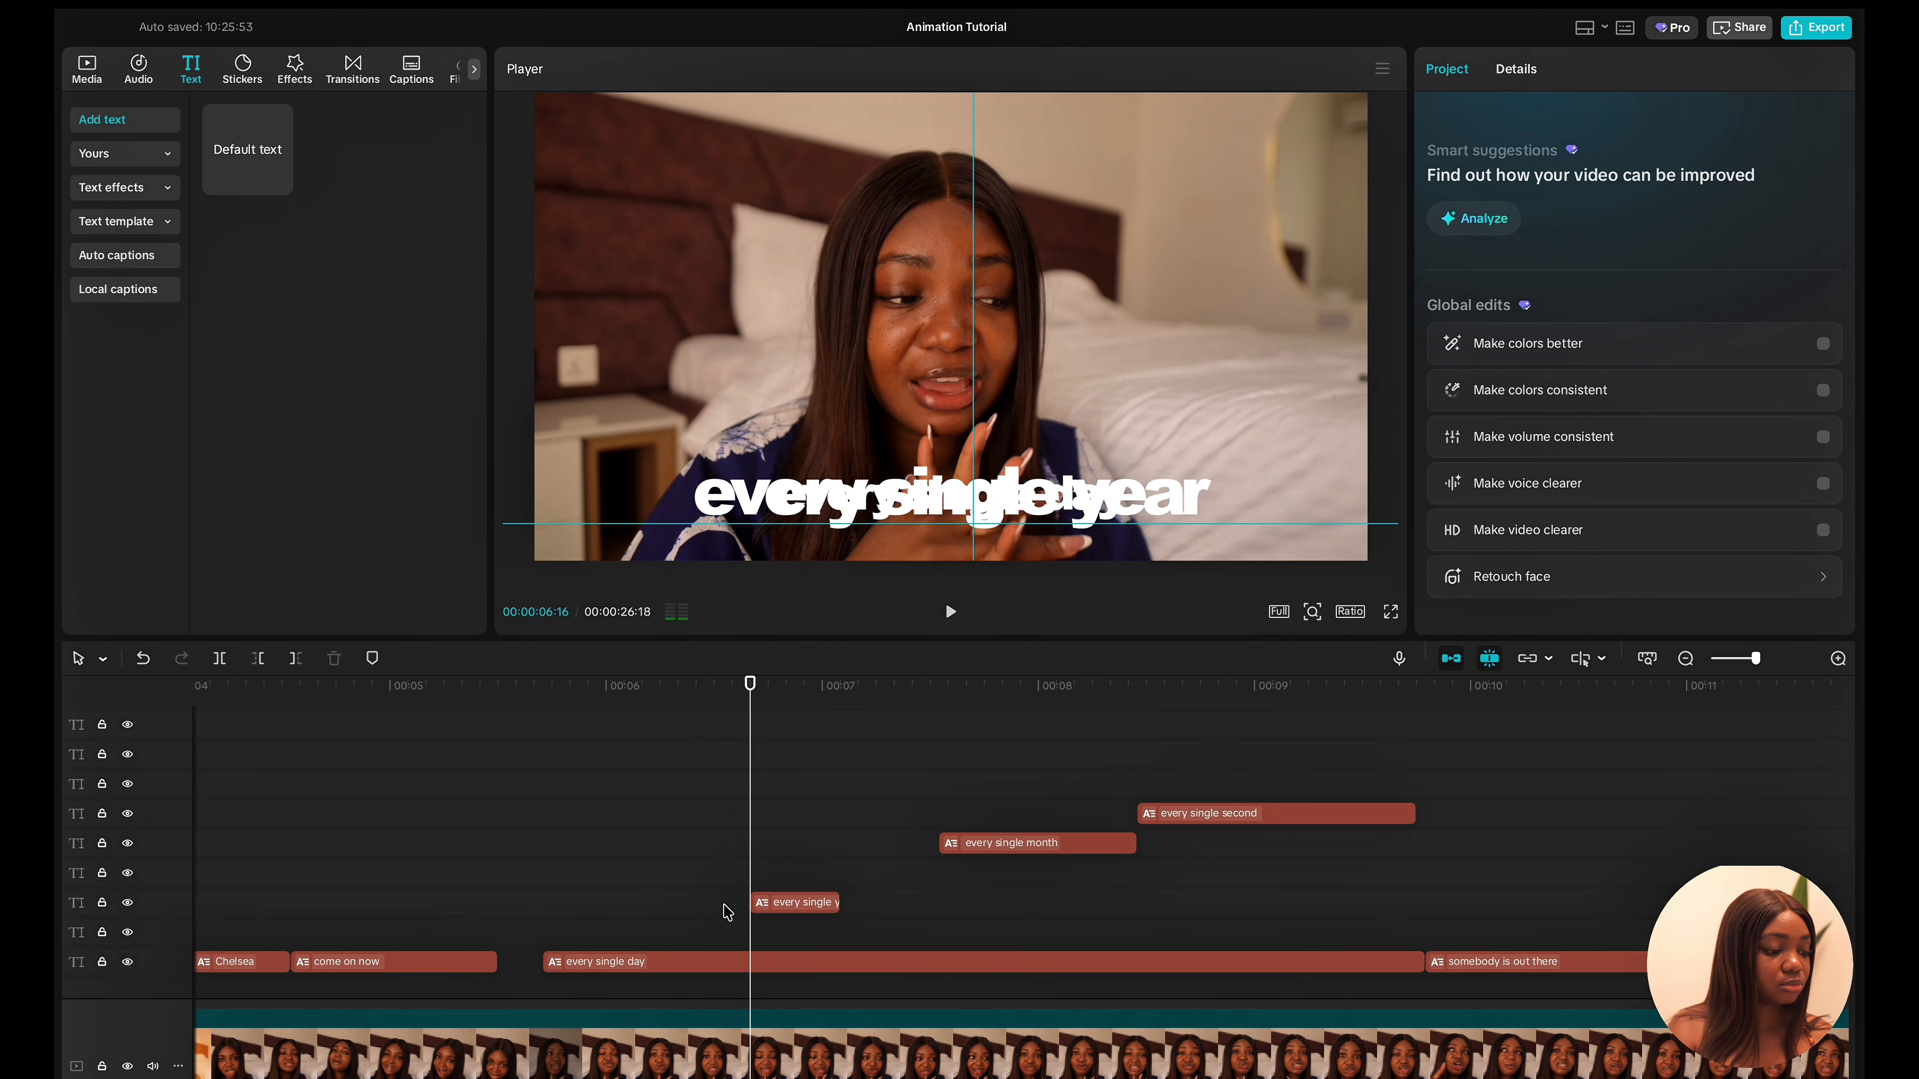
Play the video to find the spoken word and move the "every single year" caption to start at 00:00:07:08.
{"action": "key", "text": "space"}
{"action": "key", "text": "space"}
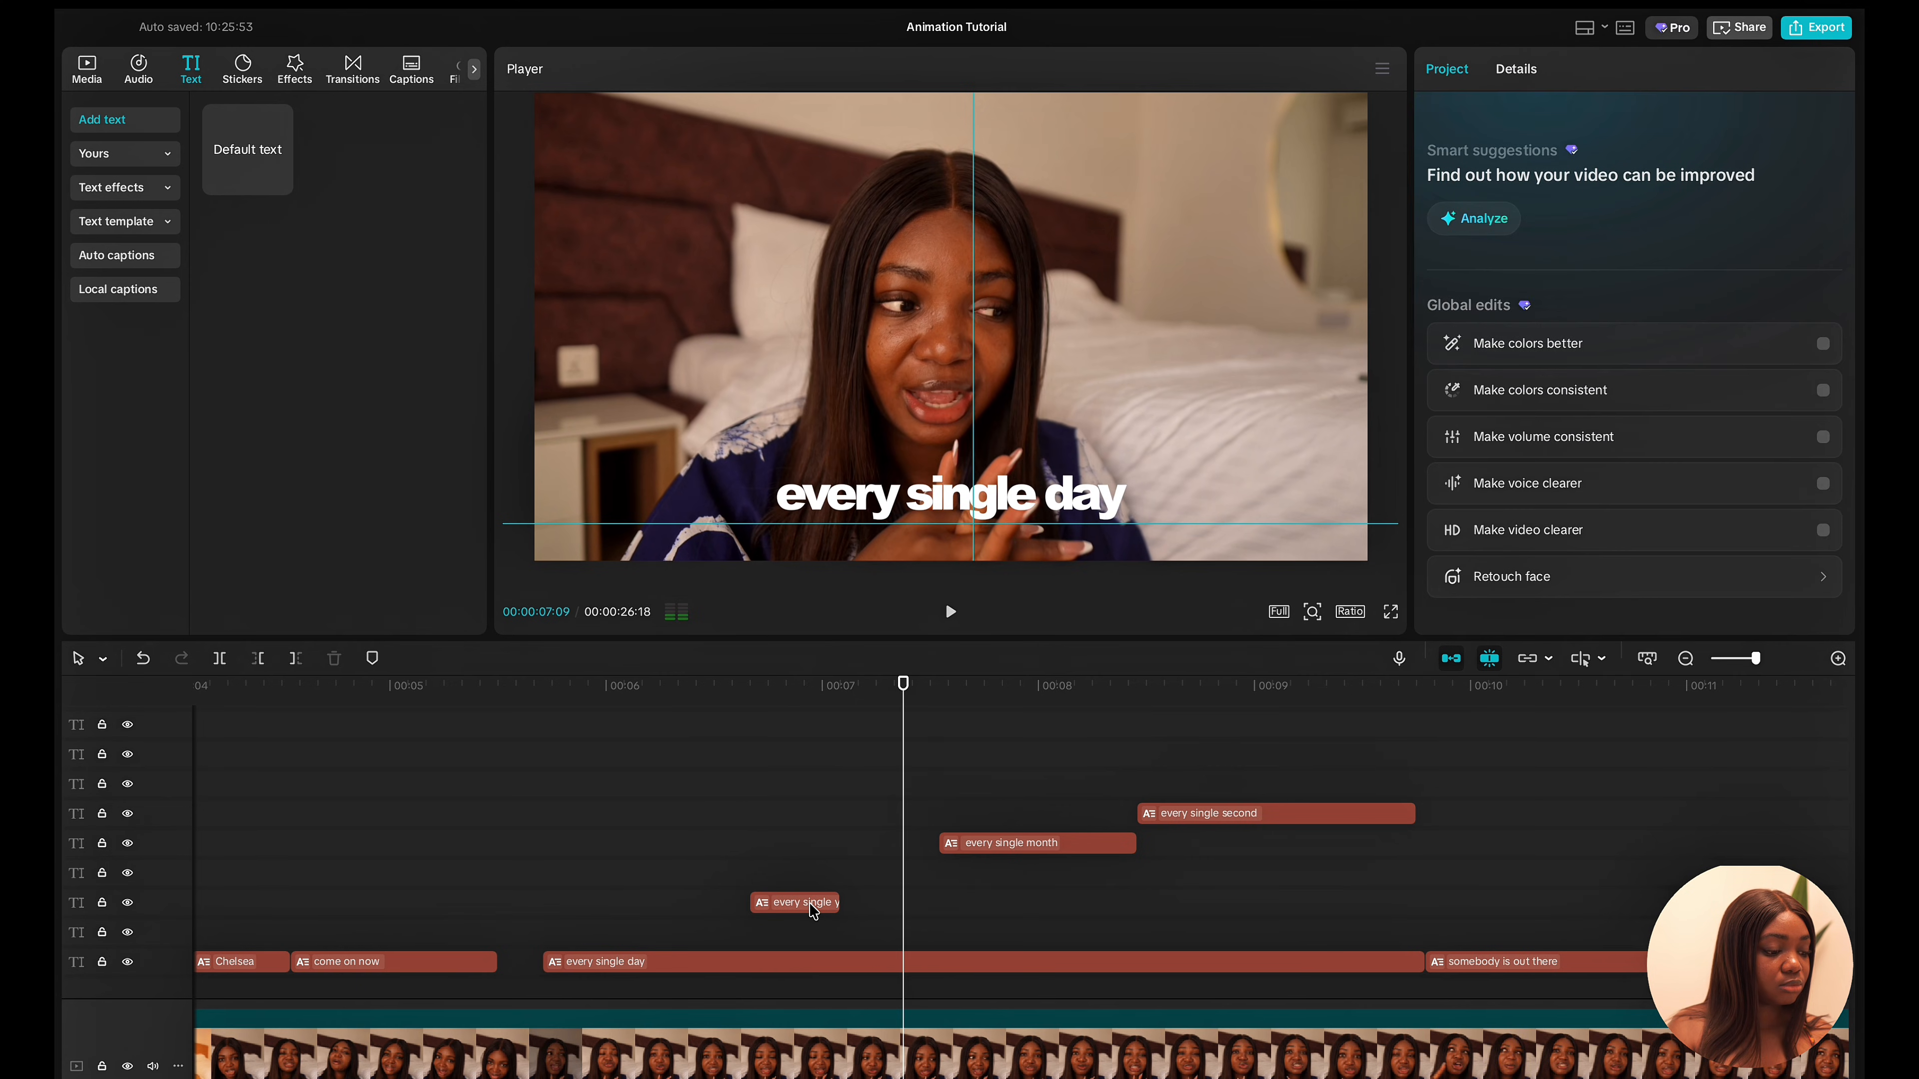
{"action": "key", "text": "Left"}
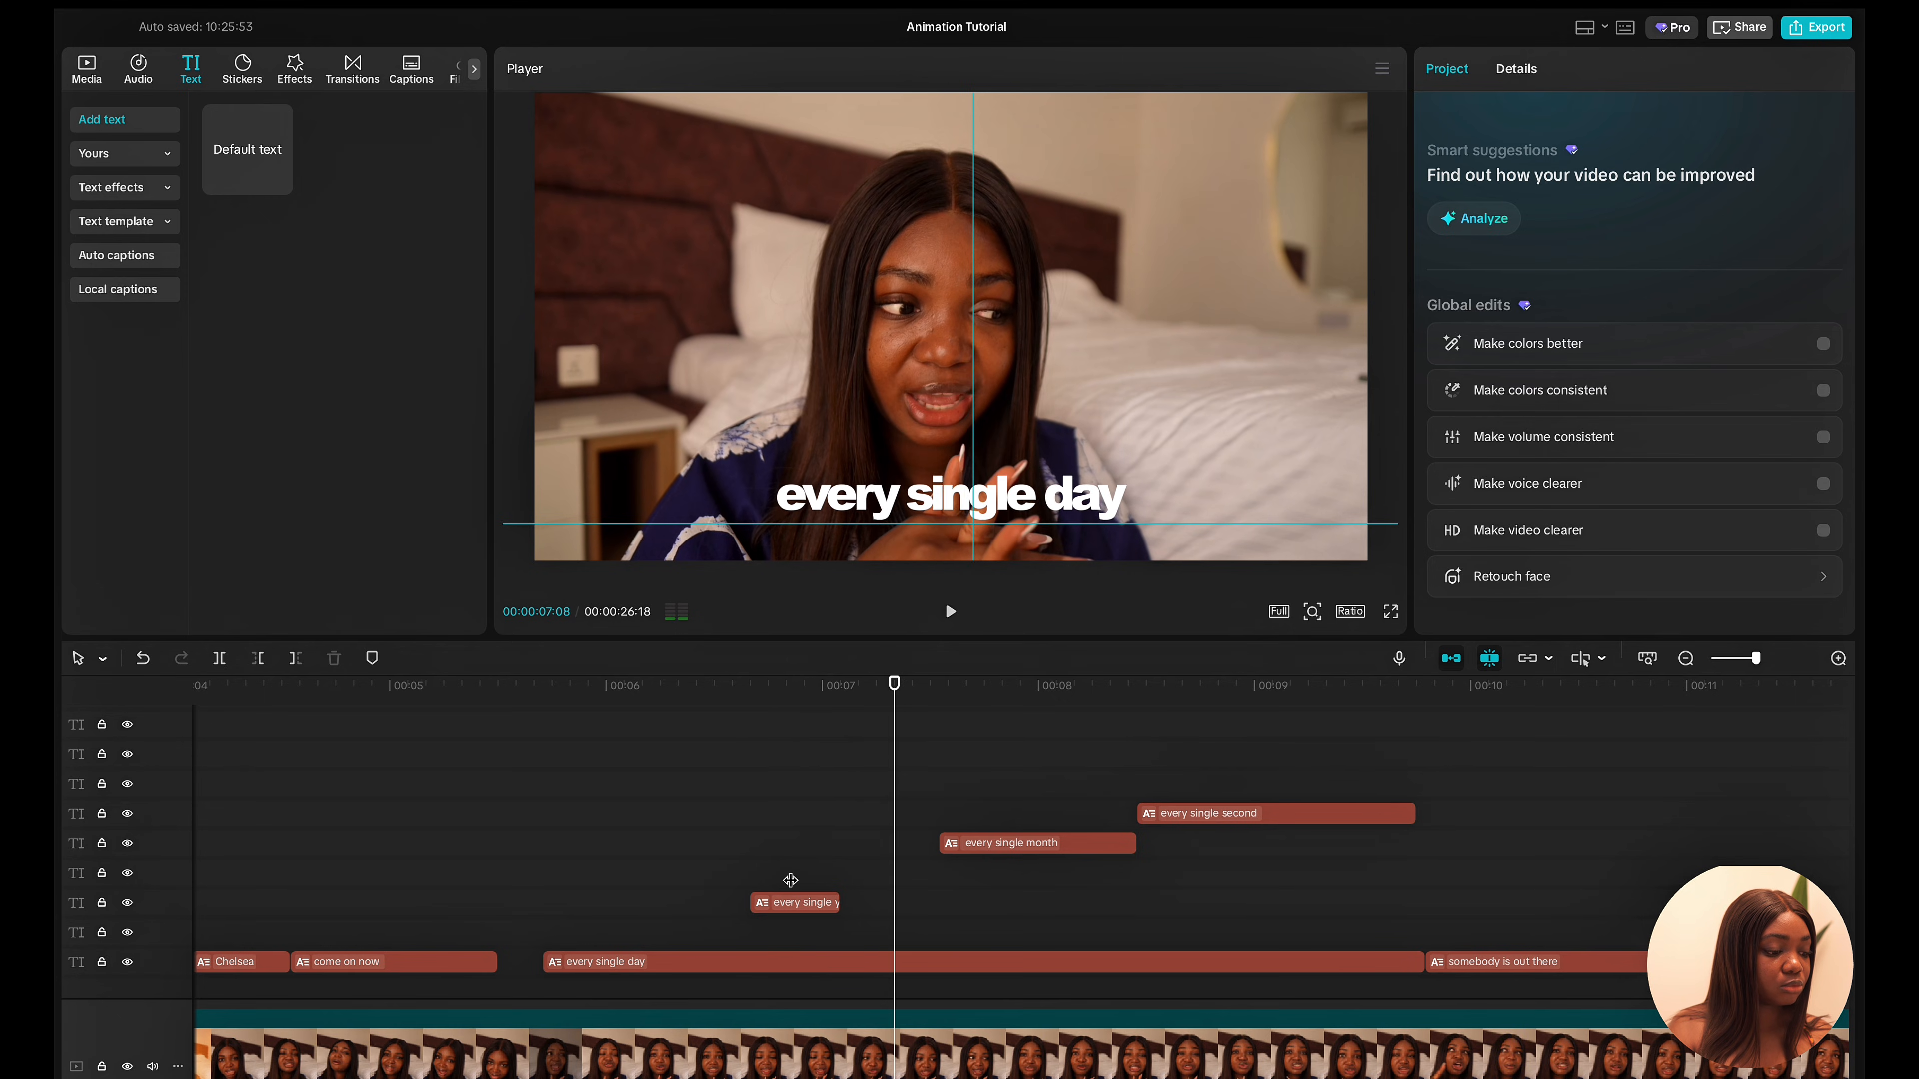
{"action": "left_click_drag", "start_coordinate": [816, 911], "coordinate": [961, 911]}
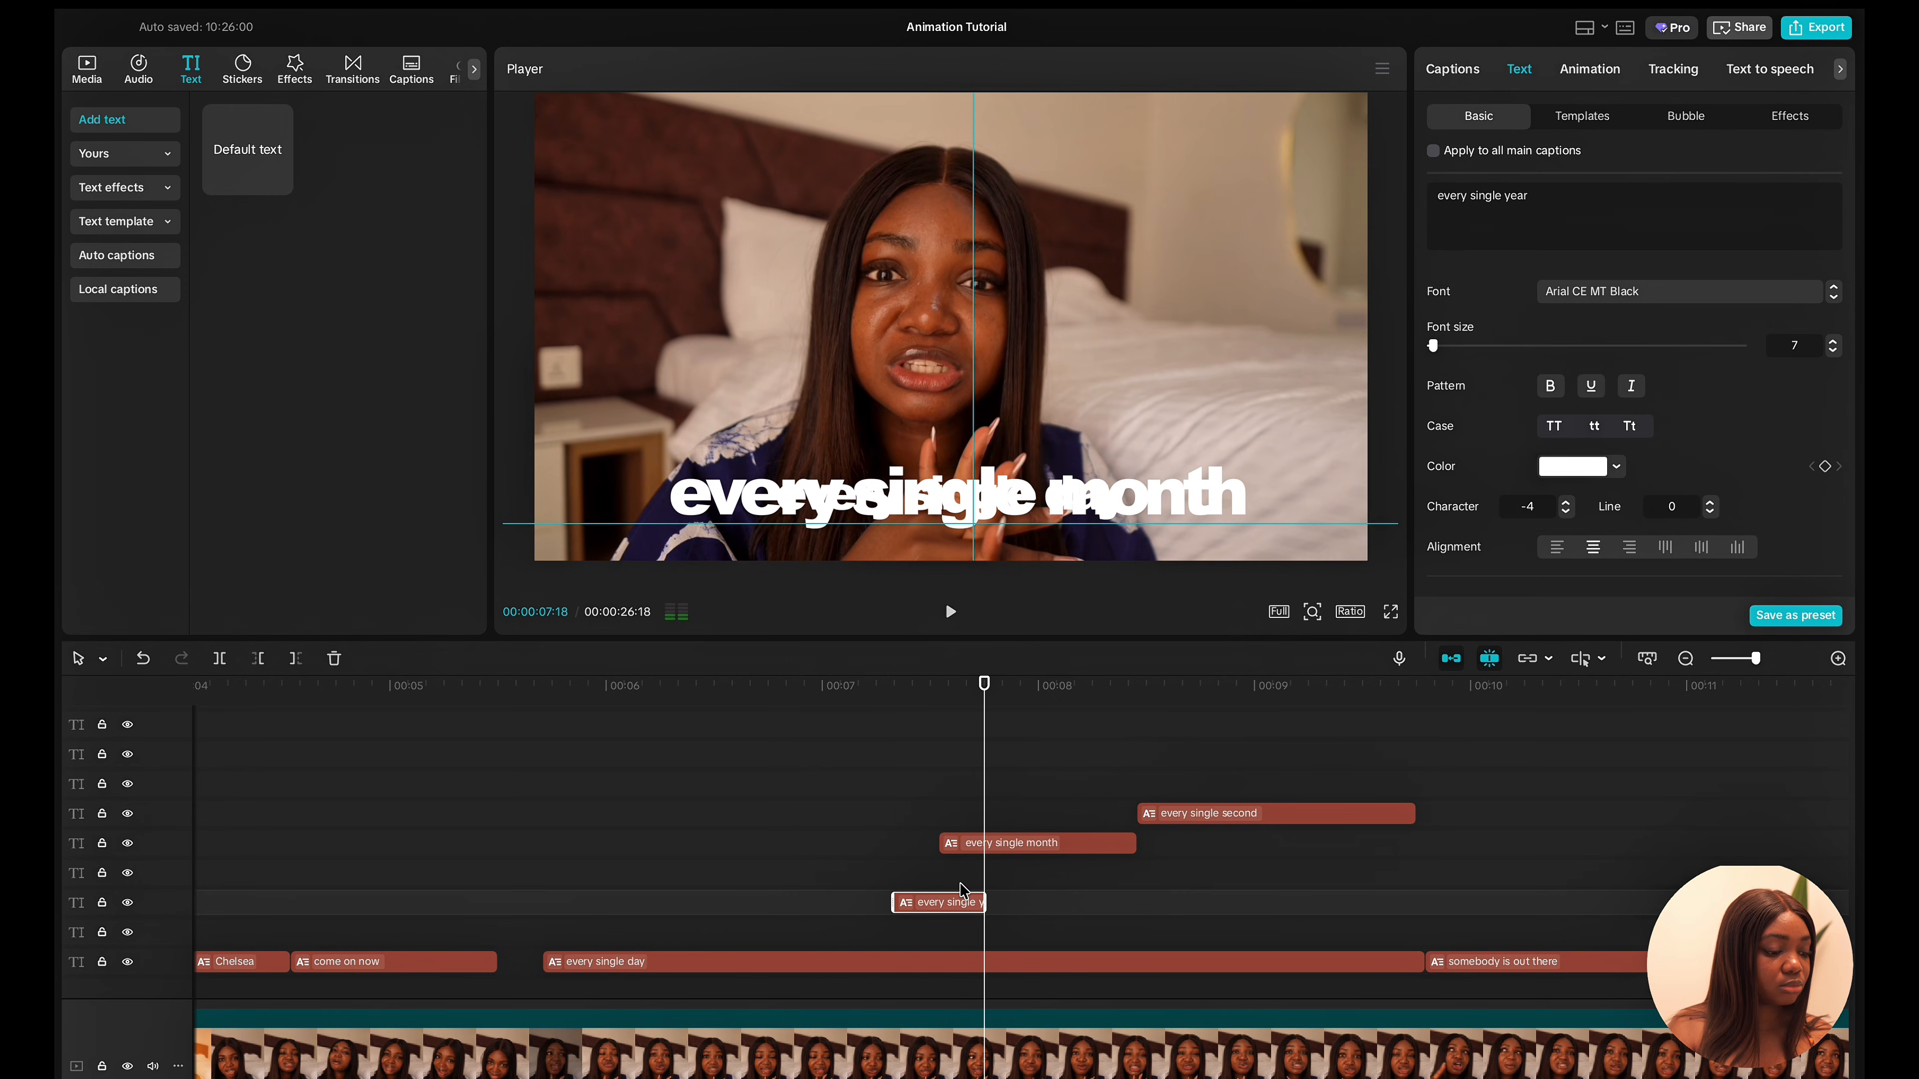
Move "every single month" onto the "every single year" track, starting at about 00:00:08:02, and cut off everything after 00:00:08:12.
{"action": "key", "text": "space"}
{"action": "key", "text": "space"}
{"action": "left_click", "coordinate": [1049, 840]}
{"action": "left_click_drag", "start_coordinate": [1050, 844], "coordinate": [1168, 904]}
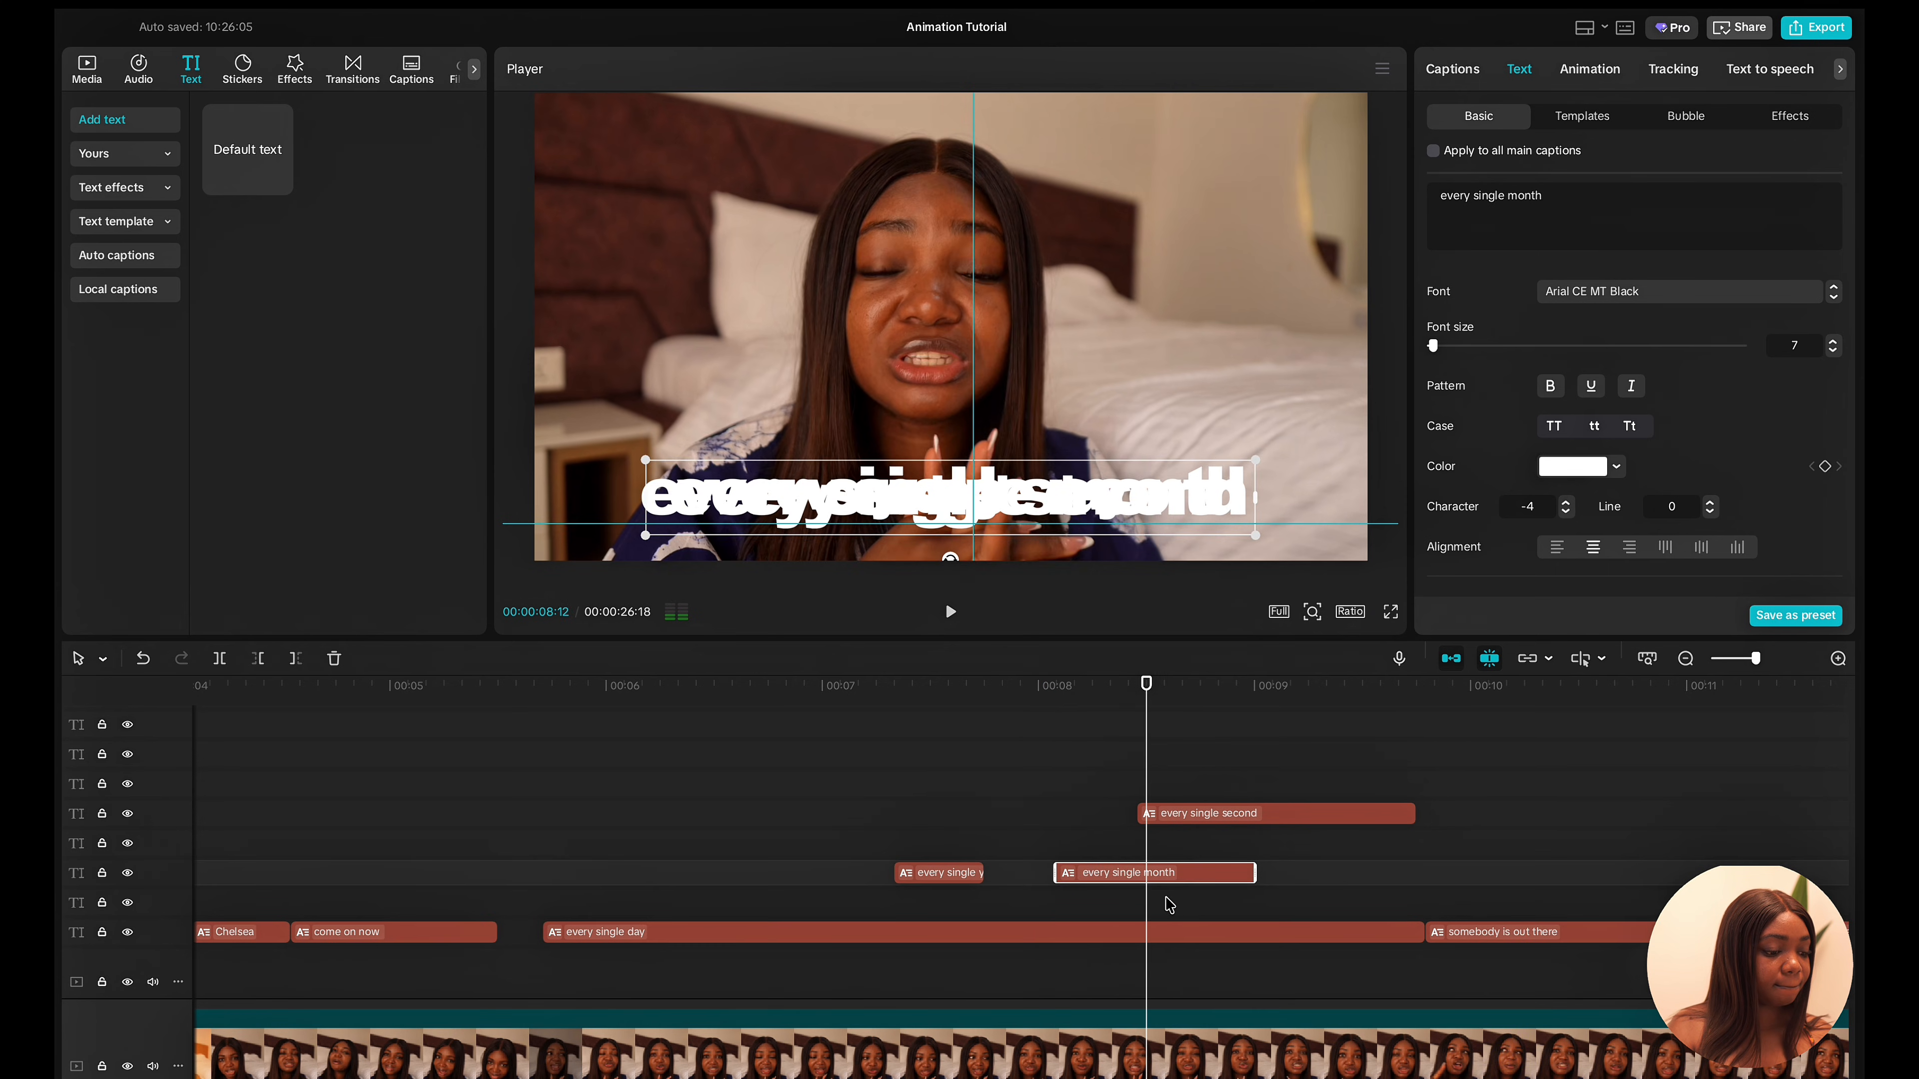
{"action": "left_click", "coordinate": [1057, 859]}
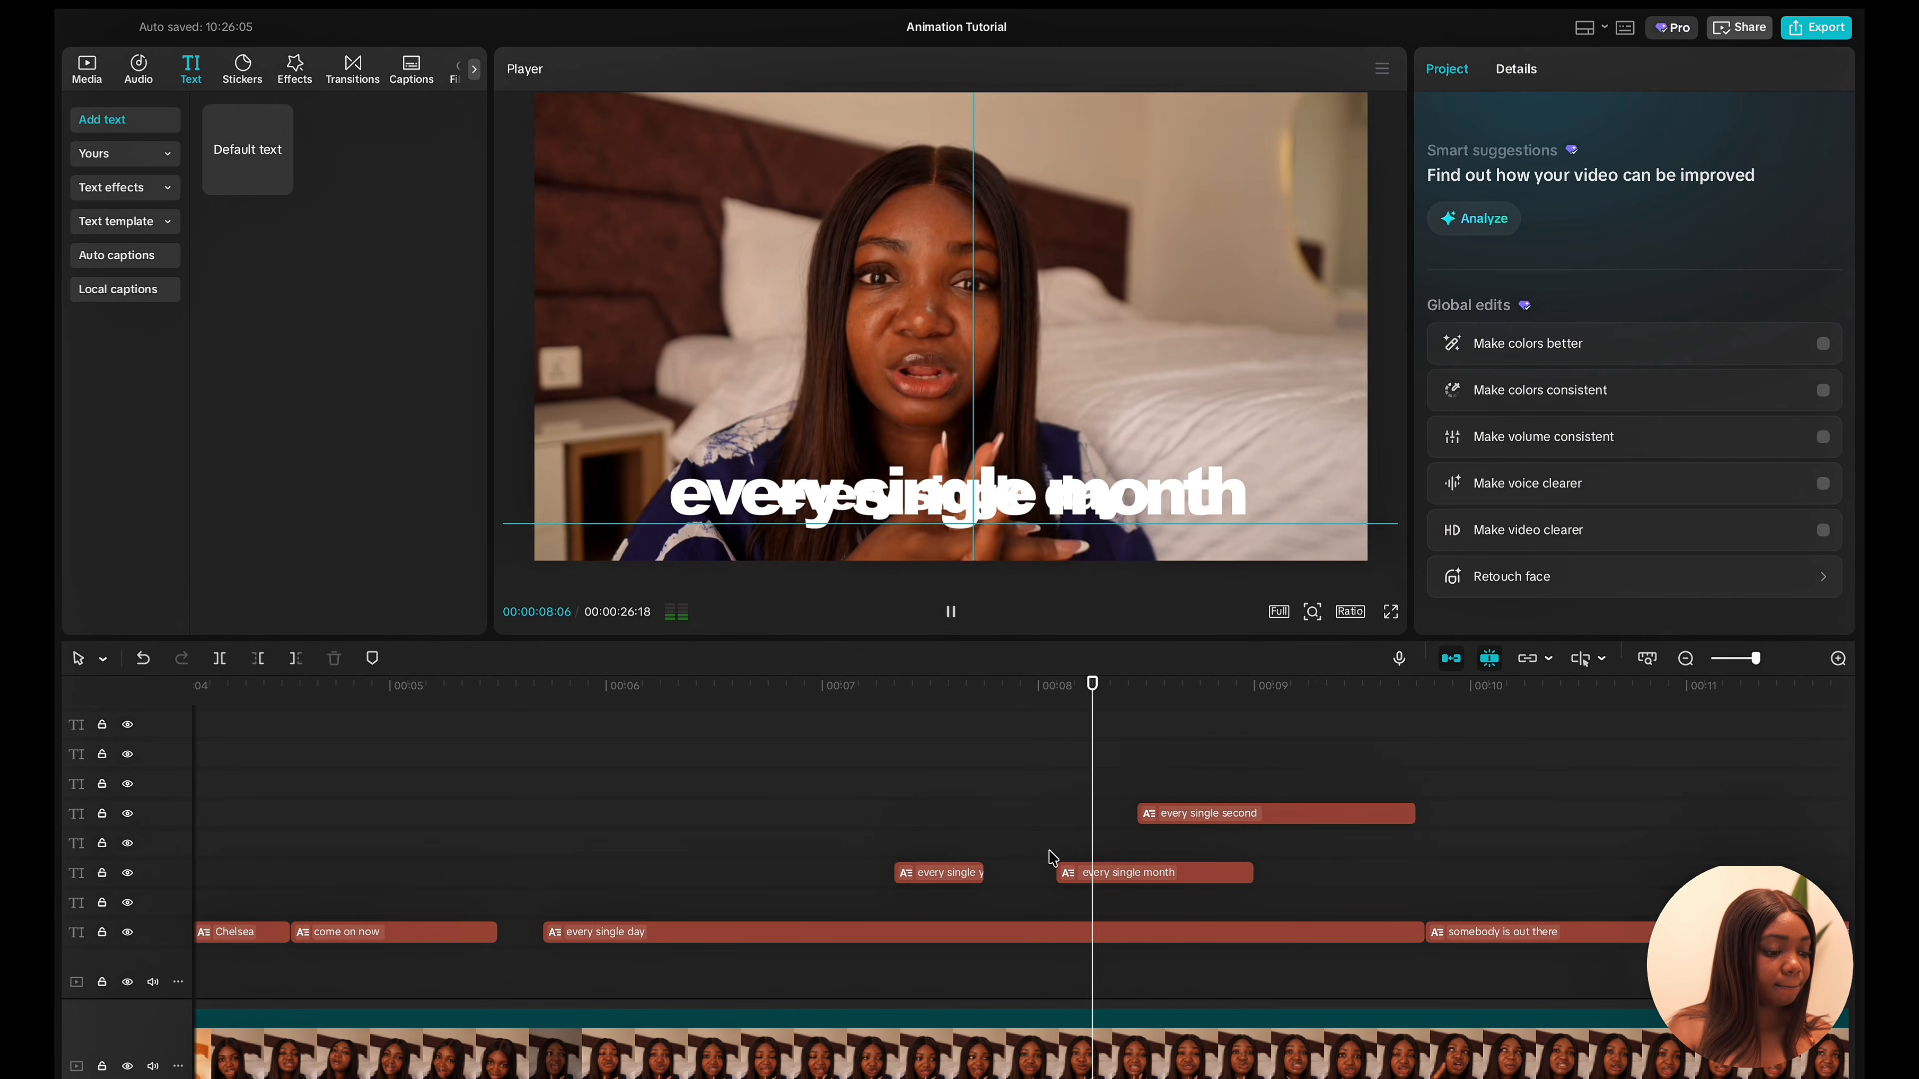
{"action": "left_click", "coordinate": [1157, 870]}
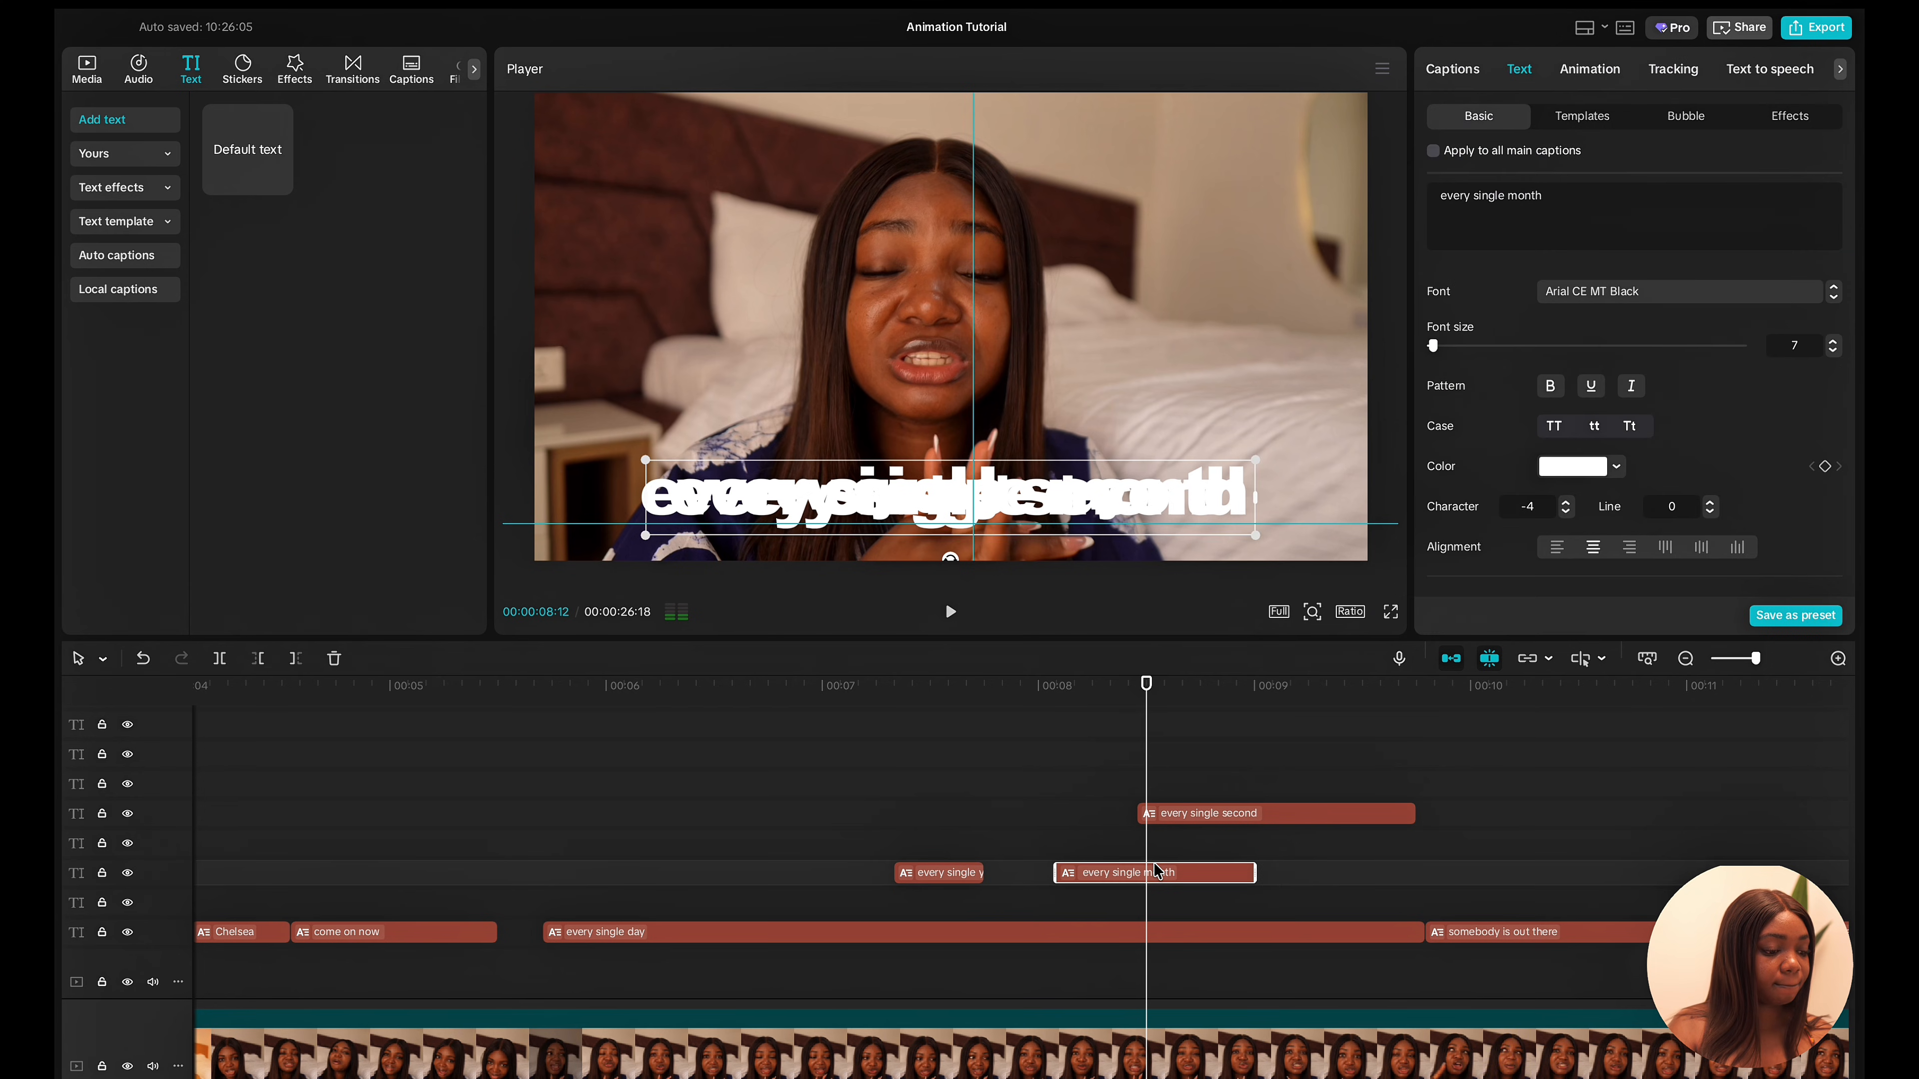
{"action": "key", "text": "super+b"}
{"action": "key", "text": "BackSpace"}
Move the "every single second" caption to start at about 00:00:09:00 and cut off everything after 00:00:09:12.
{"action": "key", "text": "space"}
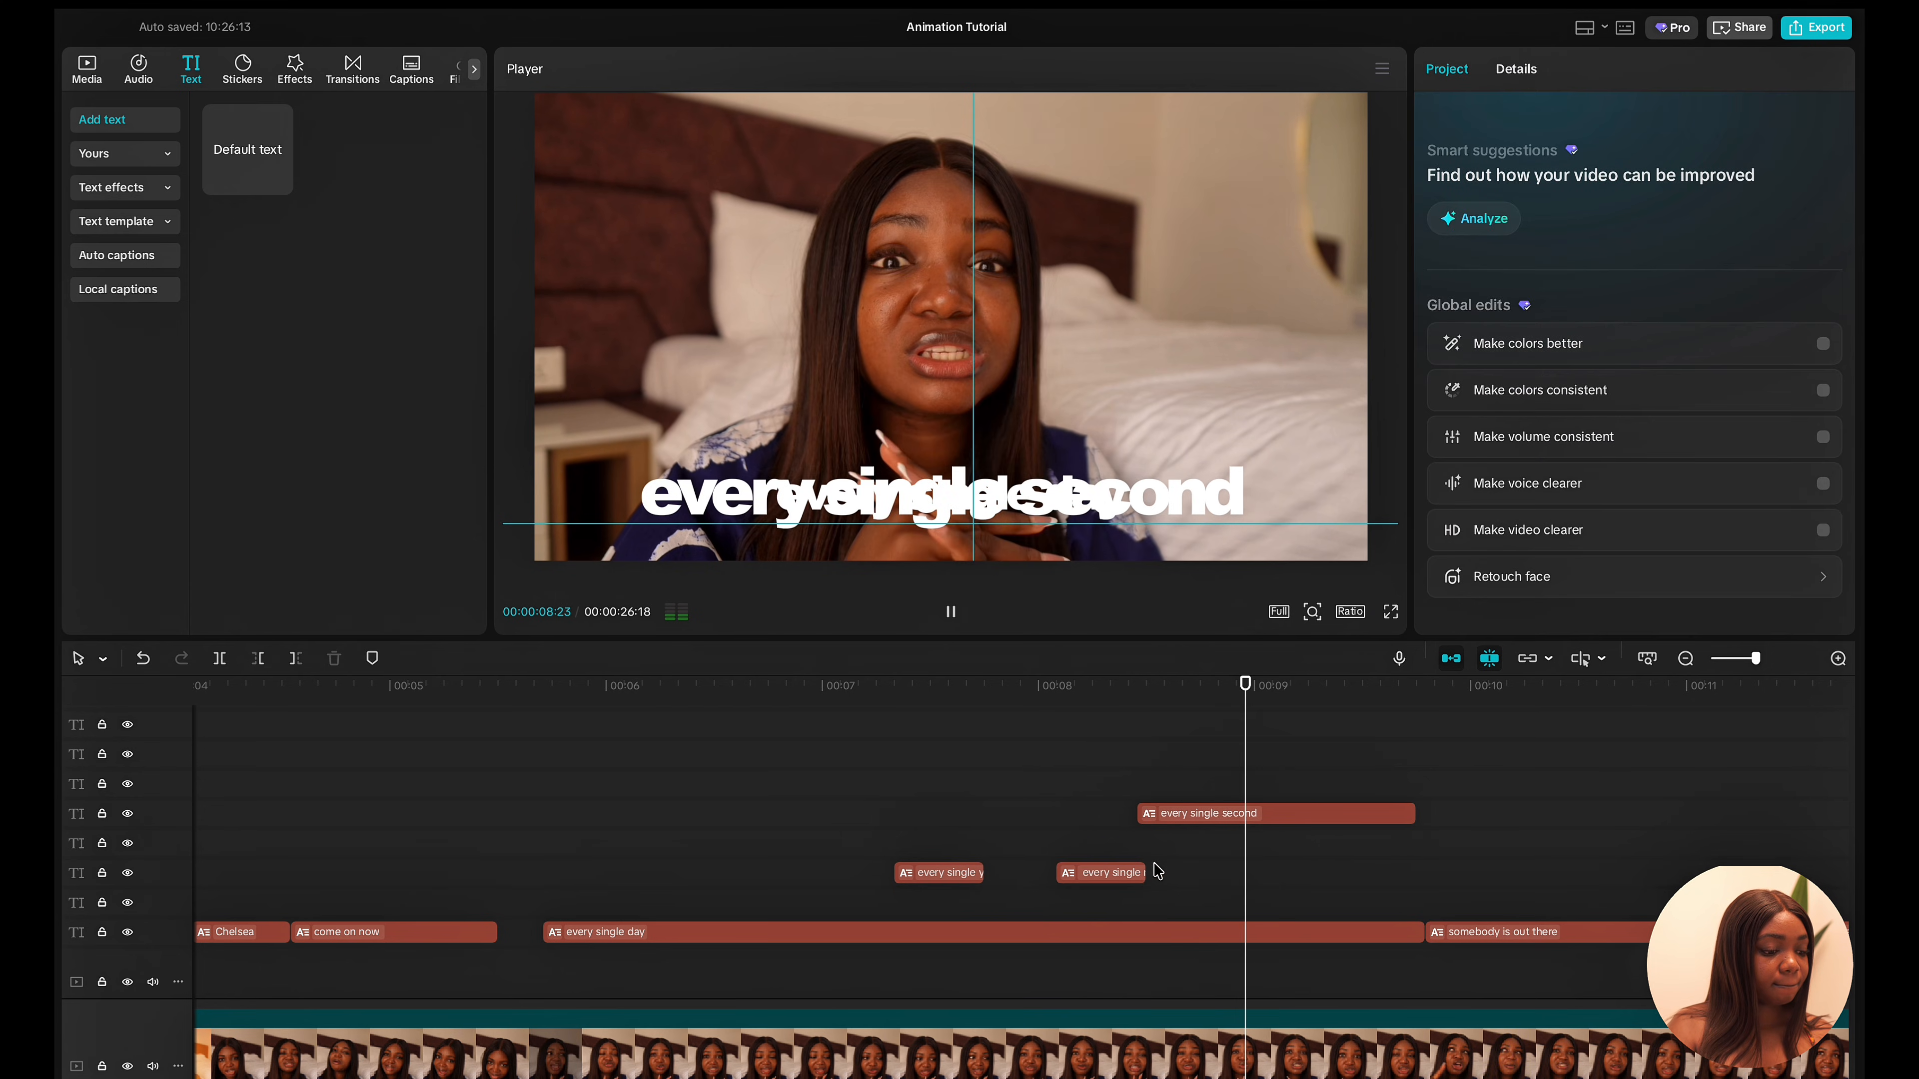
{"action": "key", "text": "space"}
{"action": "left_click_drag", "start_coordinate": [1238, 824], "coordinate": [1352, 826]}
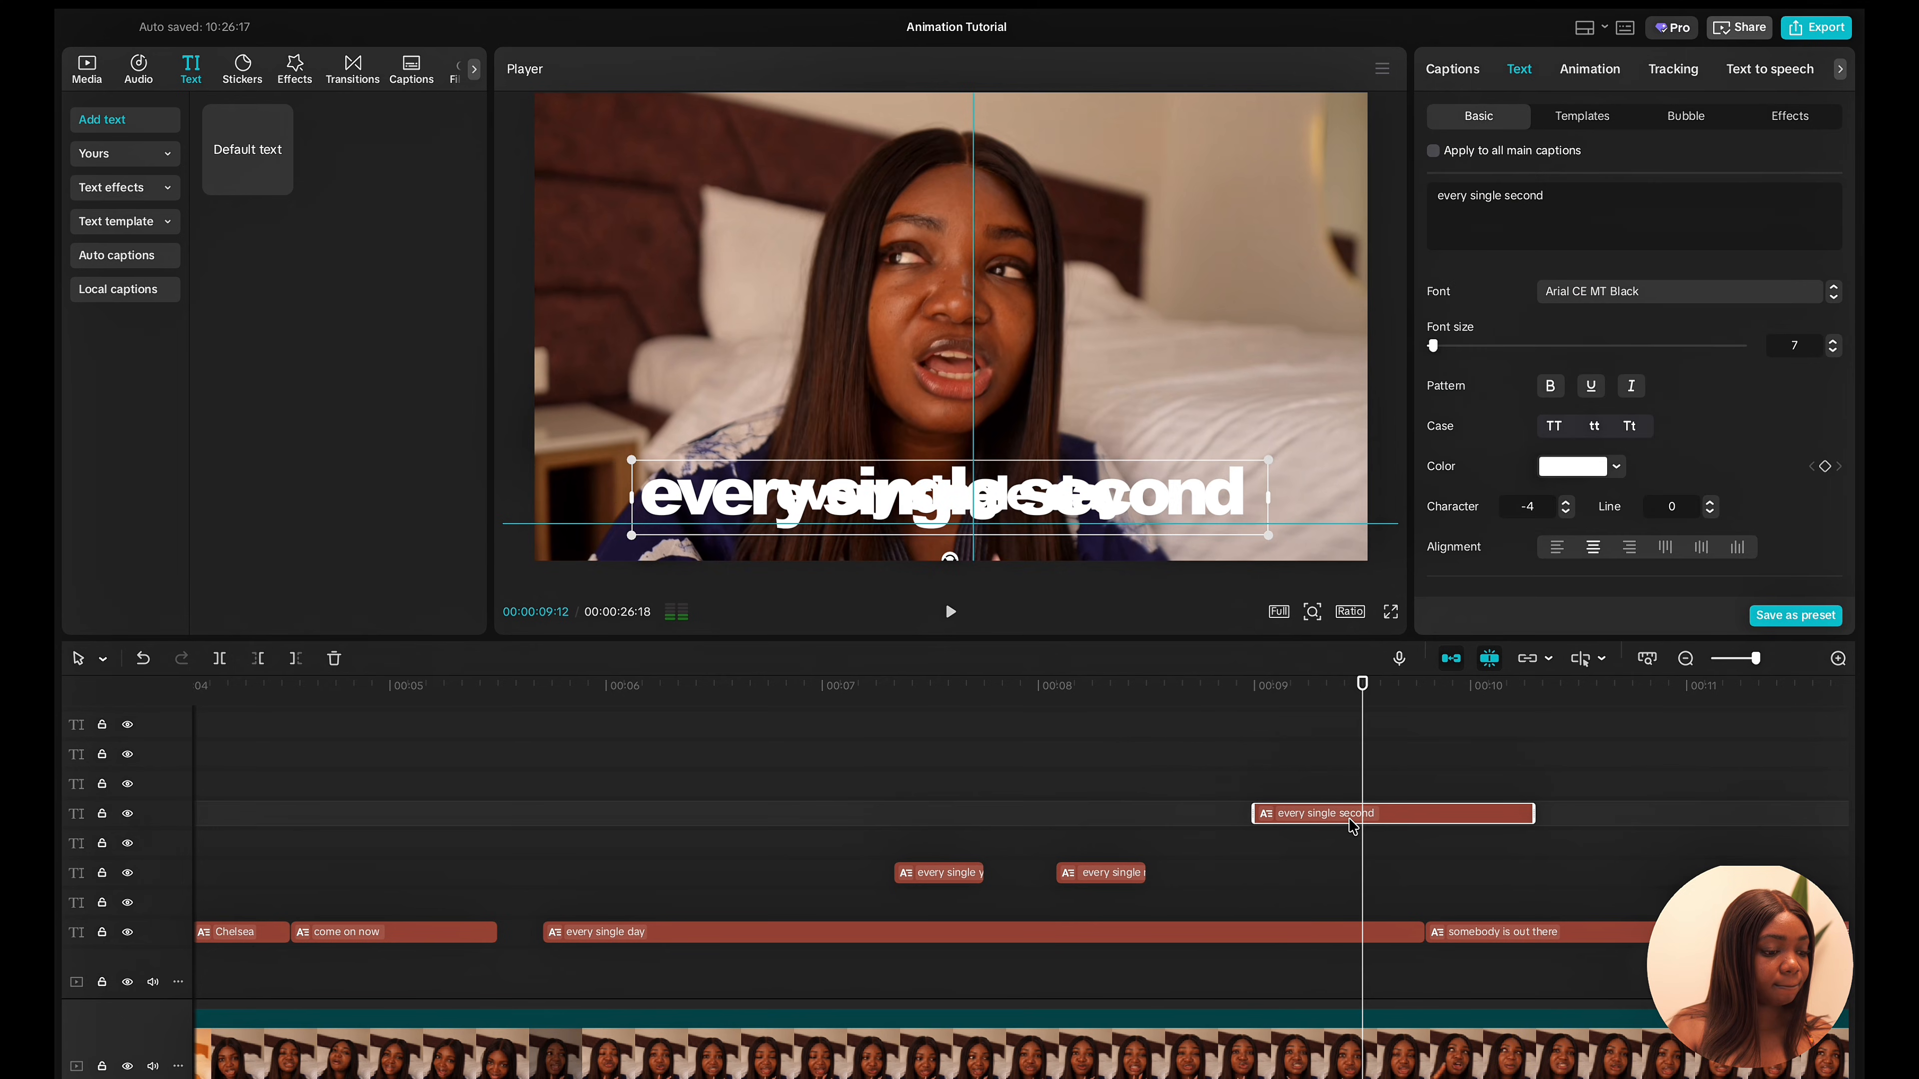
{"action": "key", "text": "super+n"}
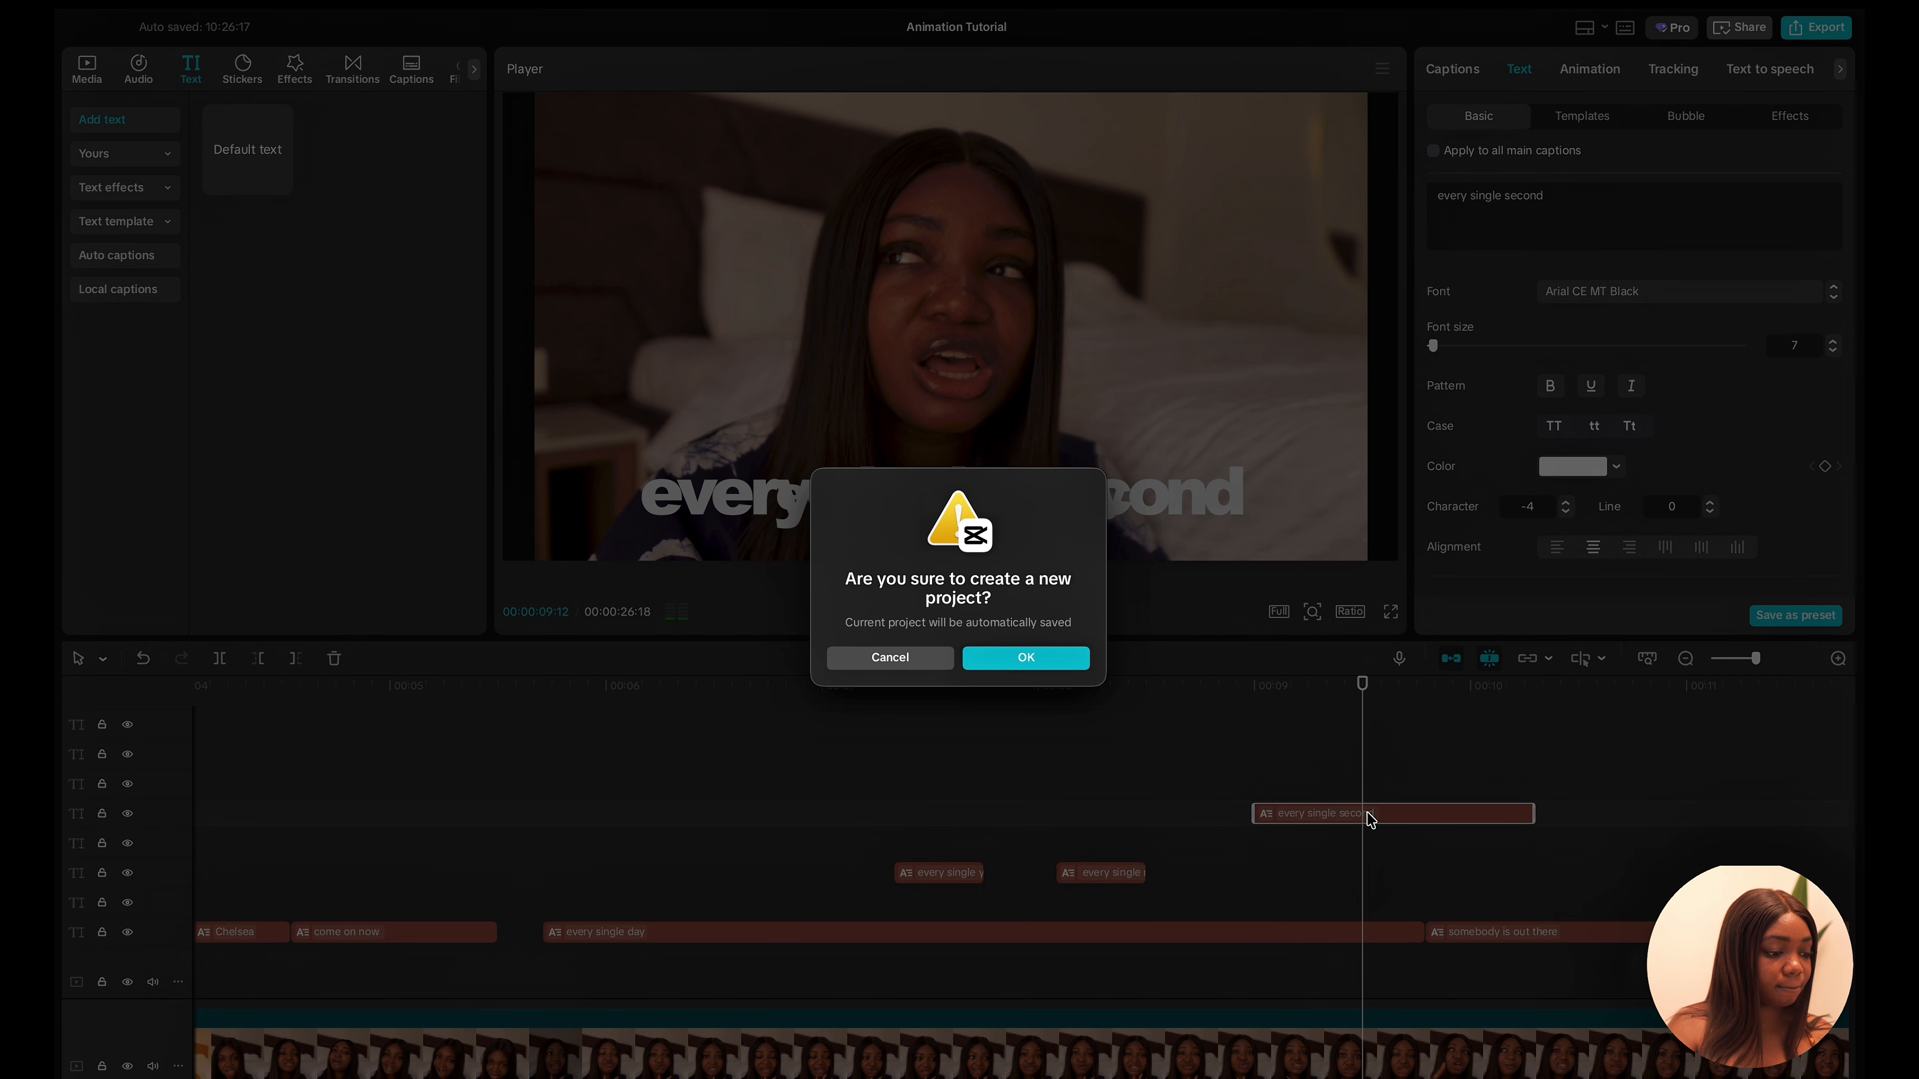
{"action": "left_click", "coordinate": [908, 662]}
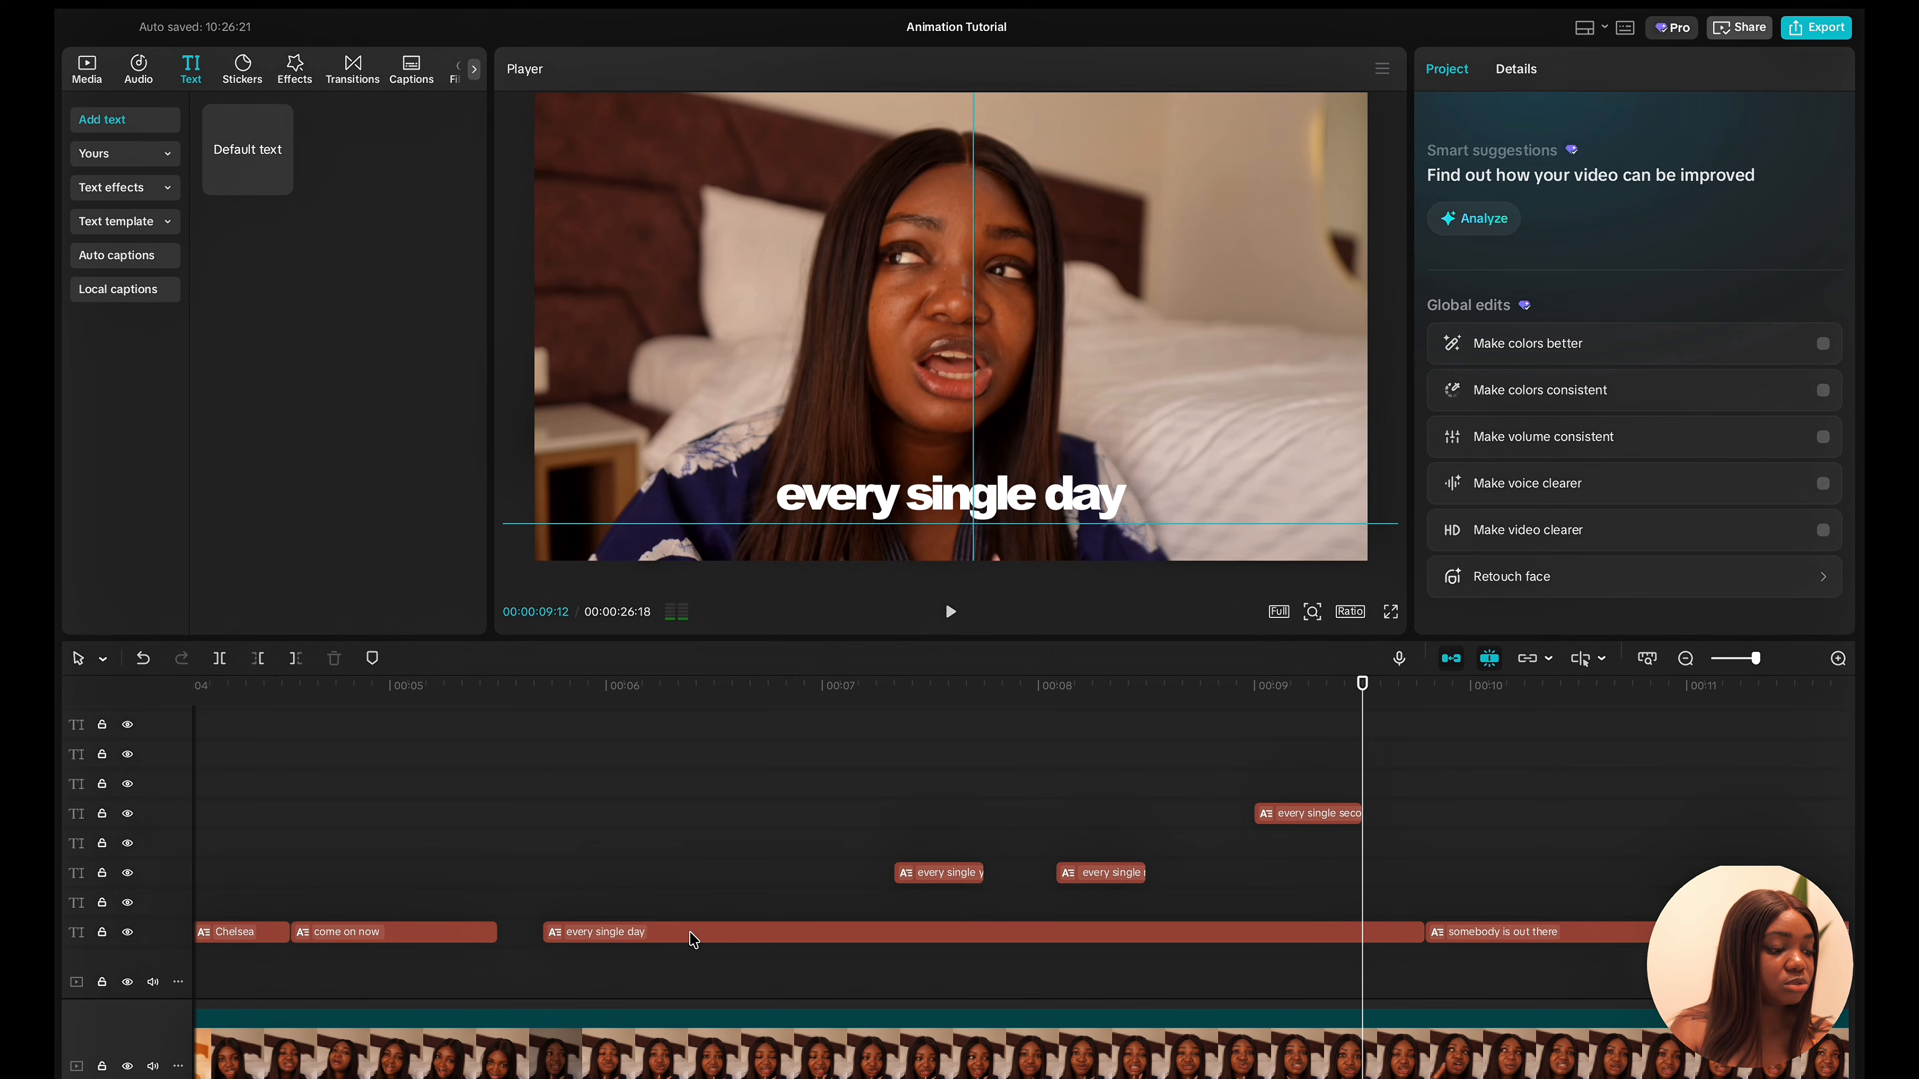
Shorten the three captions after "every single day" to just "year", "month" and "second".
{"action": "left_click", "coordinate": [963, 876]}
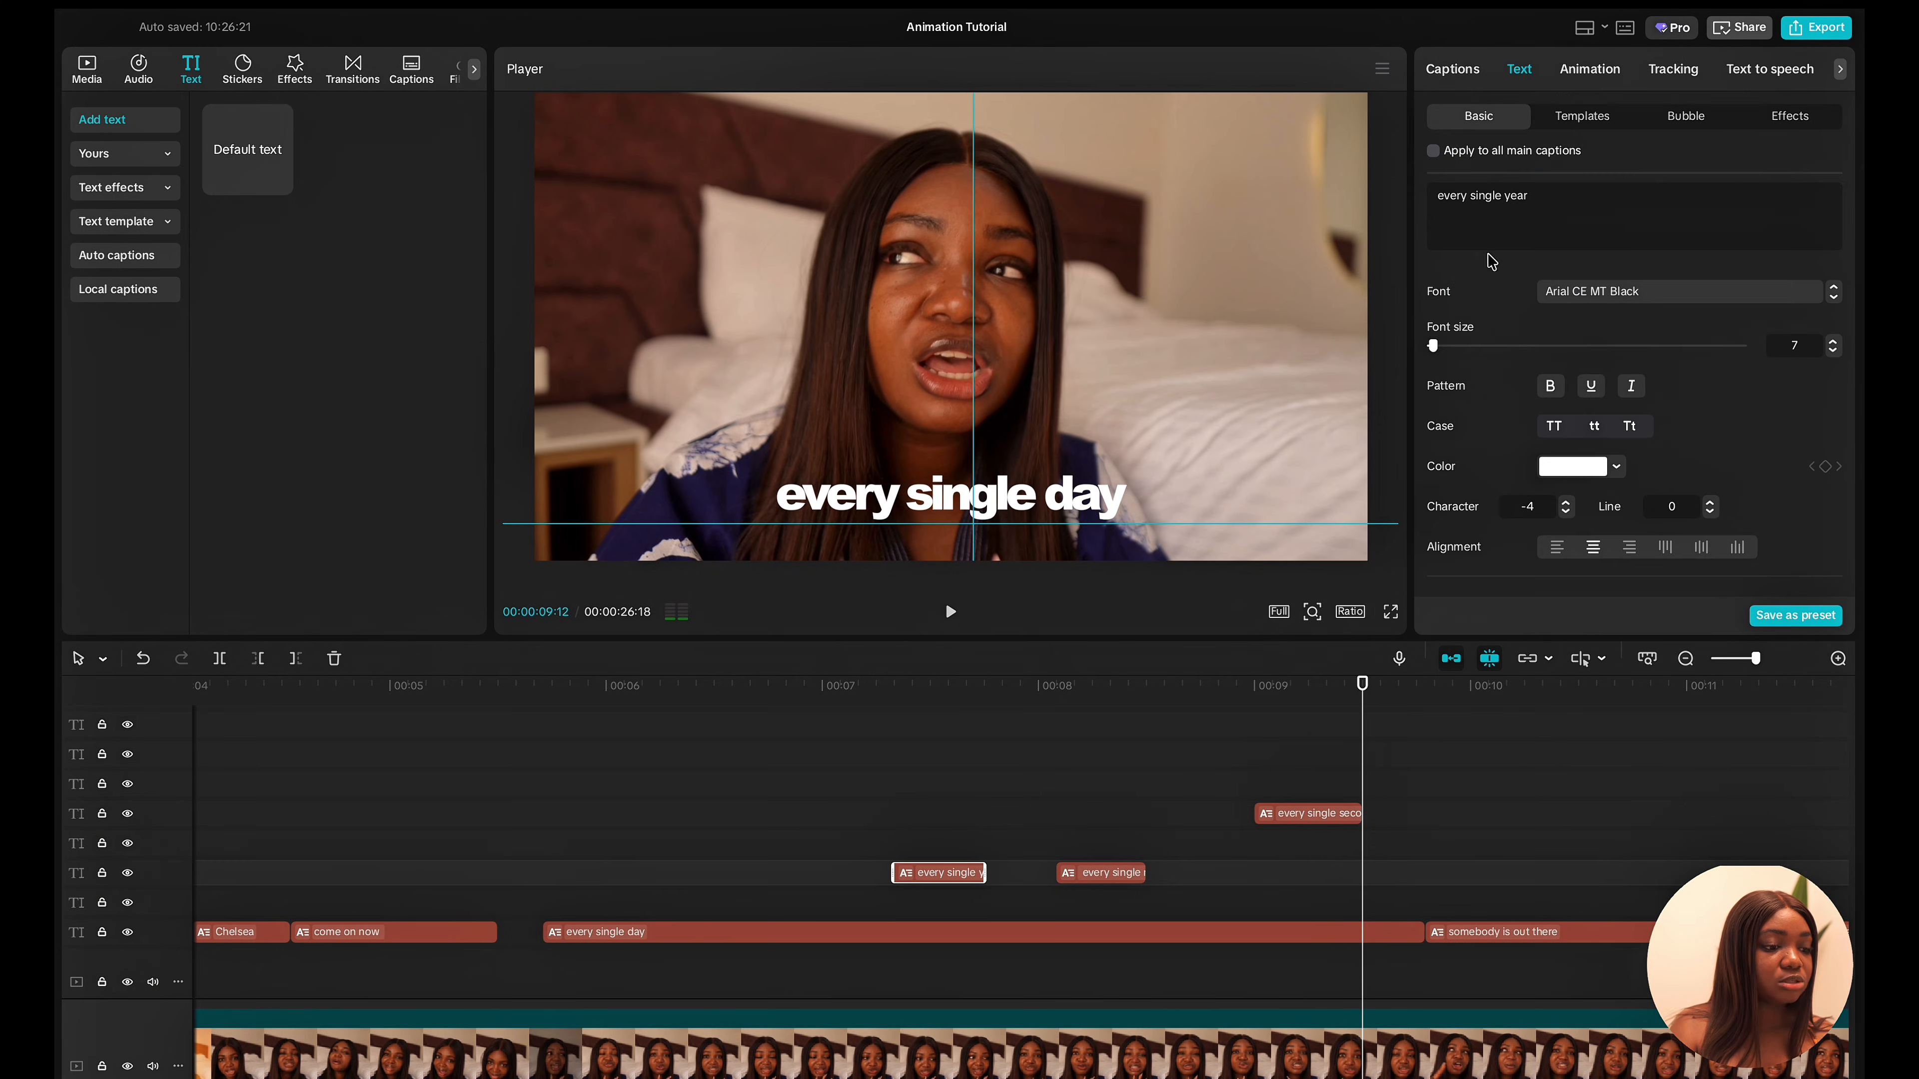
{"action": "left_click_drag", "start_coordinate": [1501, 195], "coordinate": [1386, 195]}
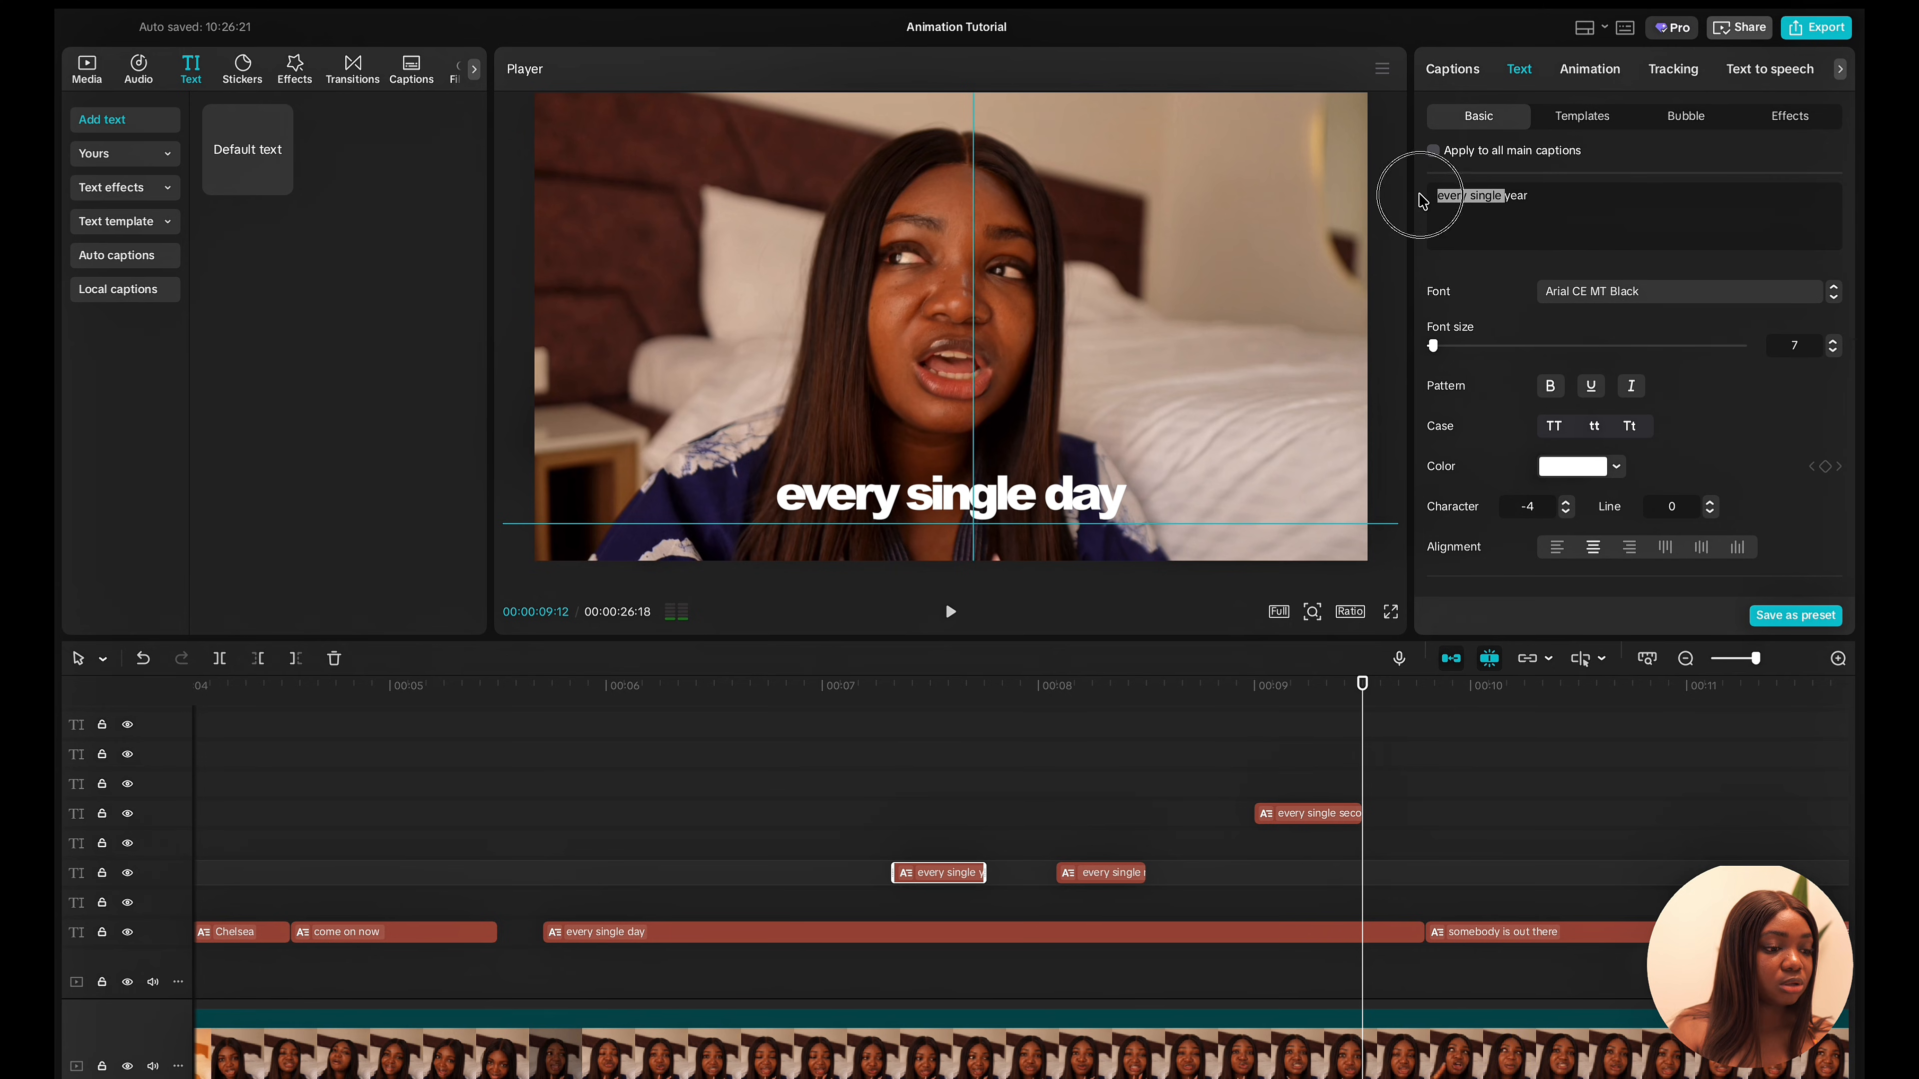
{"action": "key", "text": "BackSpace"}
{"action": "left_click", "coordinate": [1119, 885]}
{"action": "left_click_drag", "start_coordinate": [1507, 195], "coordinate": [1389, 195]}
{"action": "key", "text": "BackSpace"}
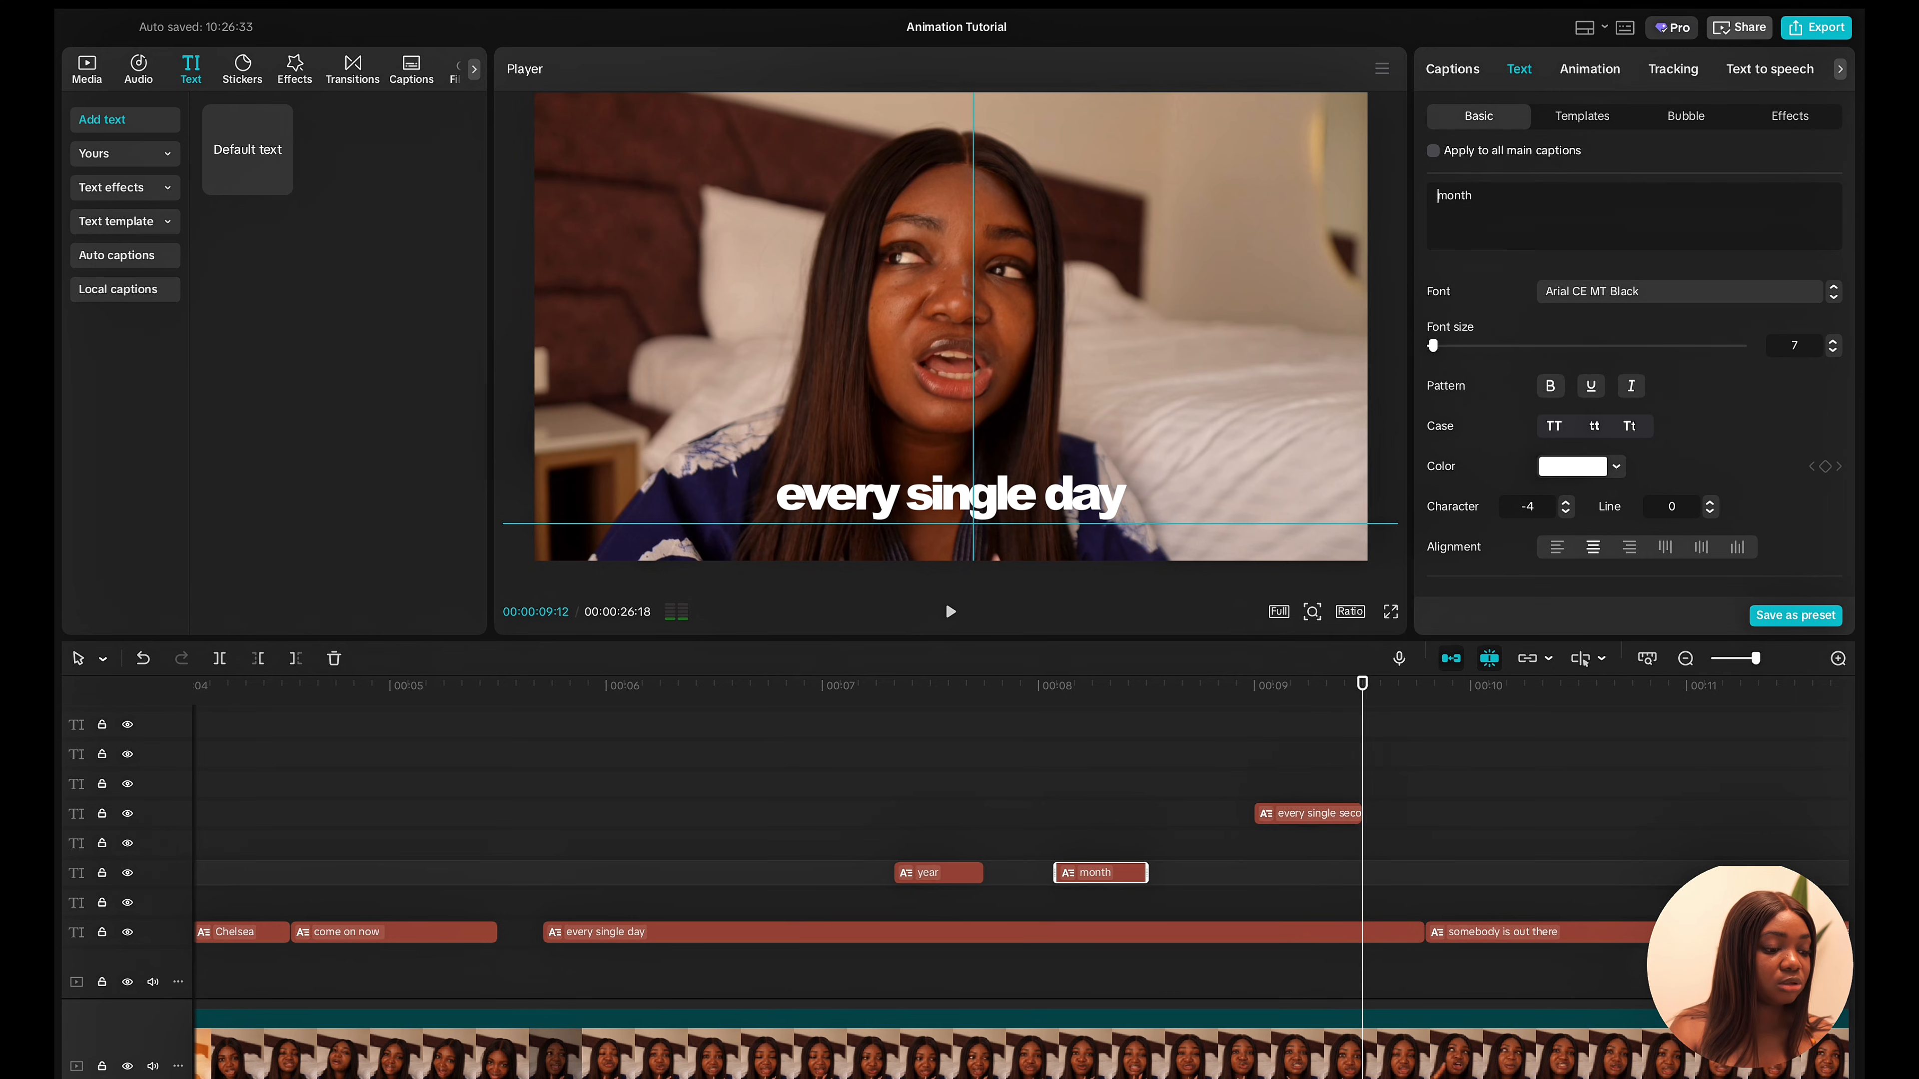
{"action": "left_click", "coordinate": [1333, 815]}
{"action": "left_click_drag", "start_coordinate": [1503, 194], "coordinate": [1409, 195]}
{"action": "key", "text": "BackSpace"}
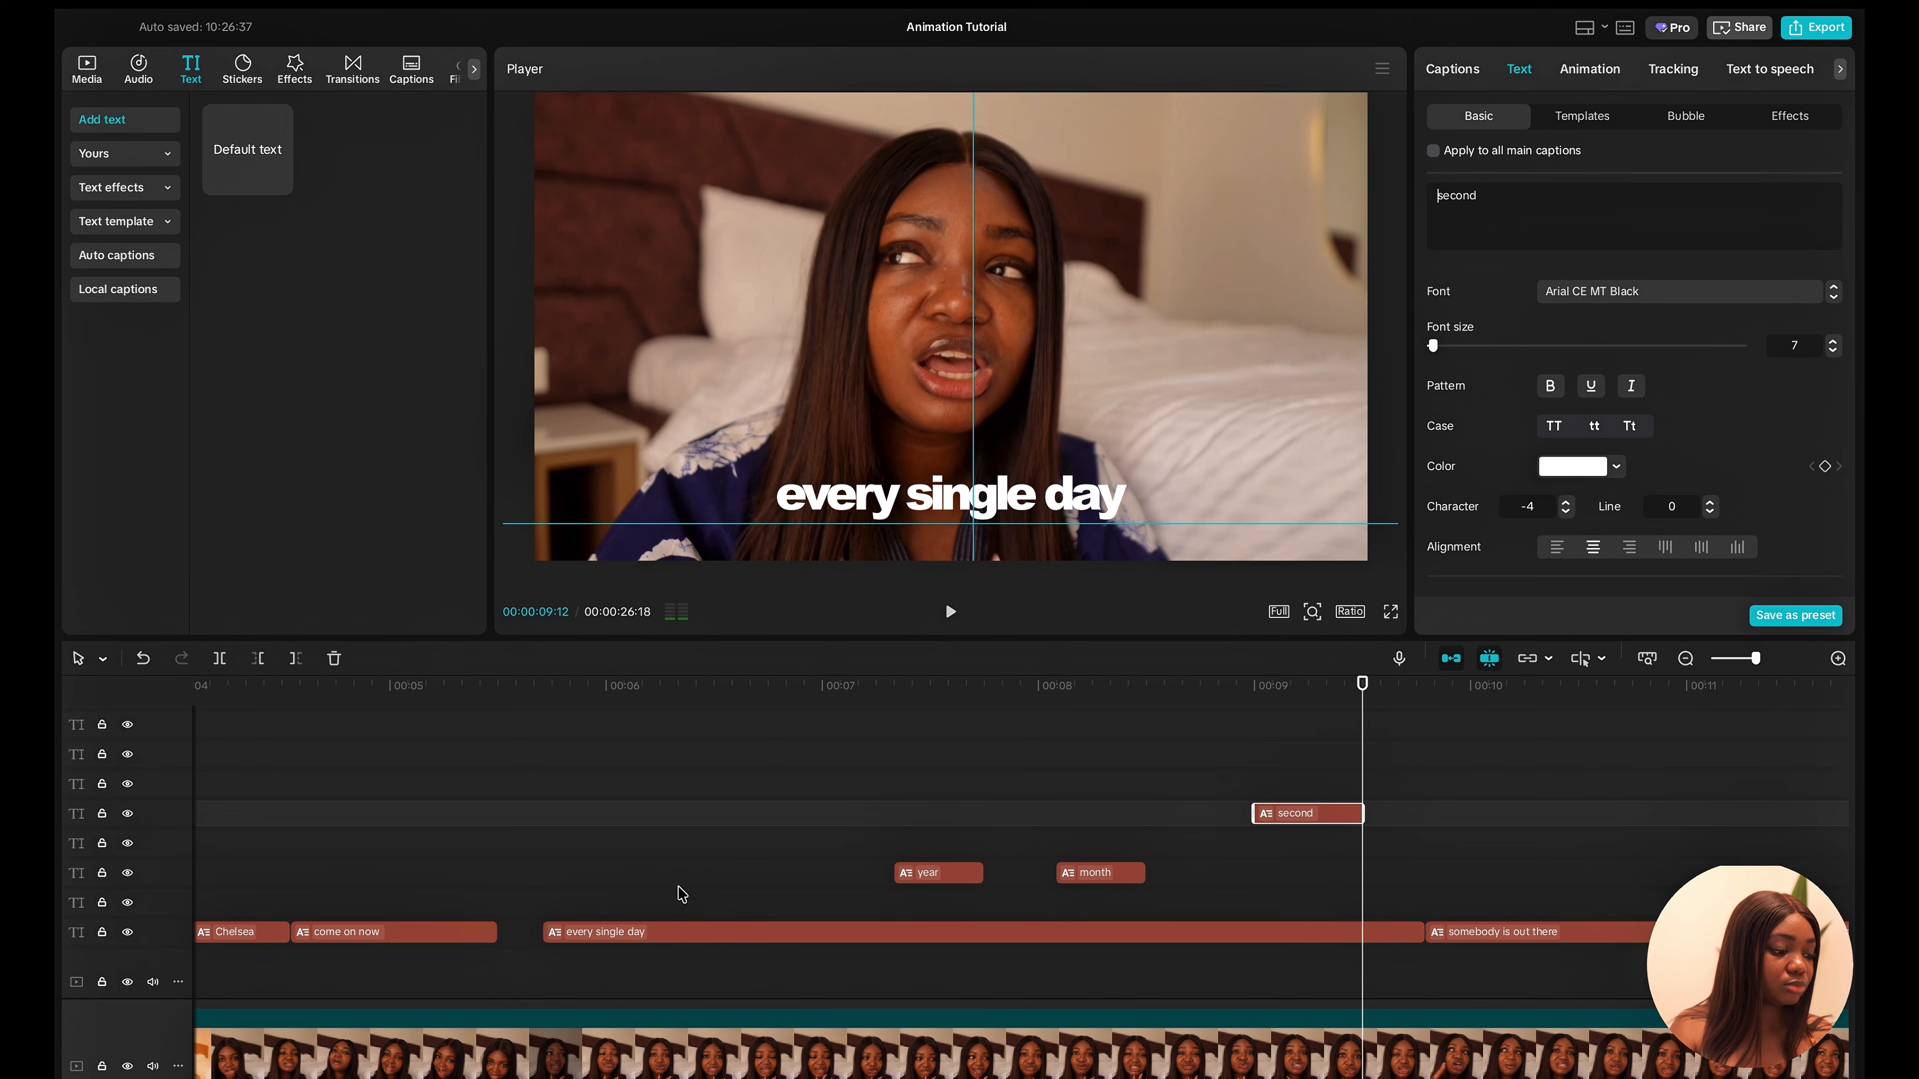
Duplicate the "every single day" caption onto the track above, aligned with the start of the original.
{"action": "left_click", "coordinate": [552, 909]}
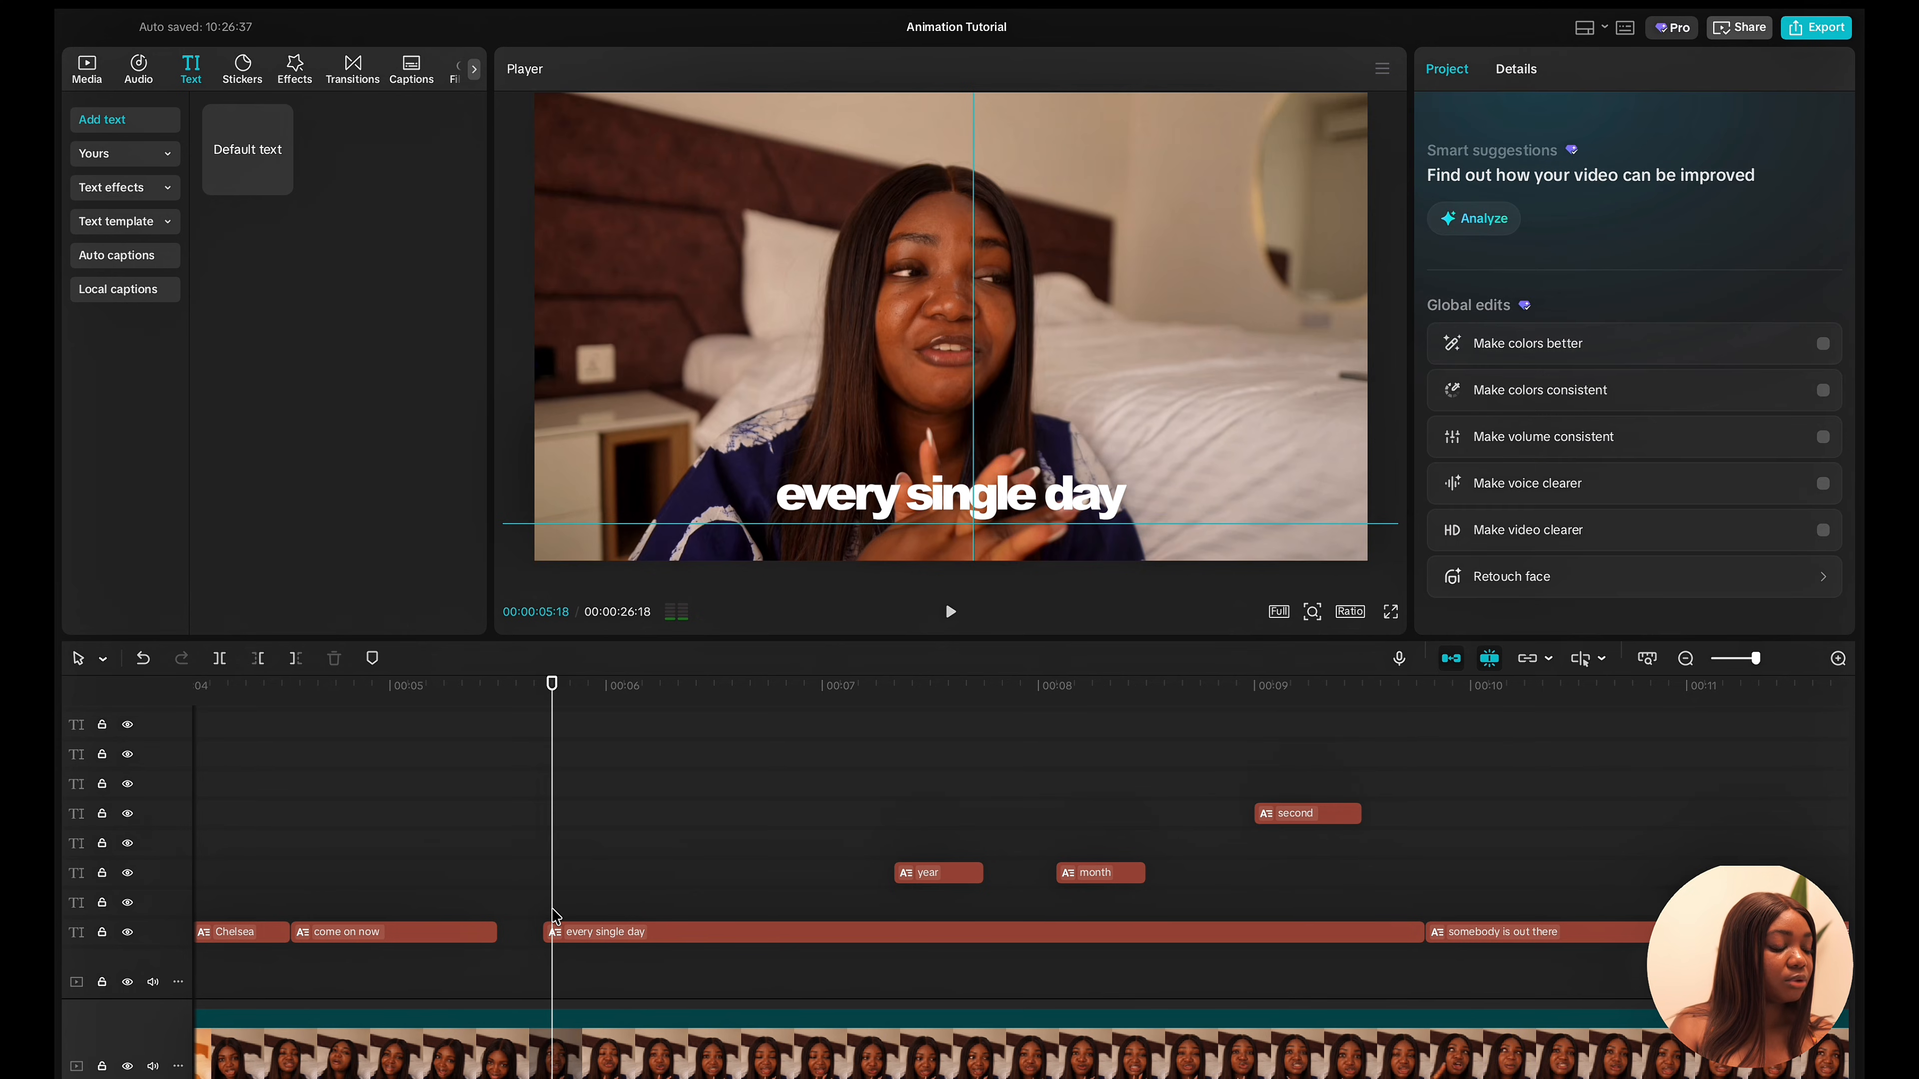
{"action": "left_click", "coordinate": [588, 934]}
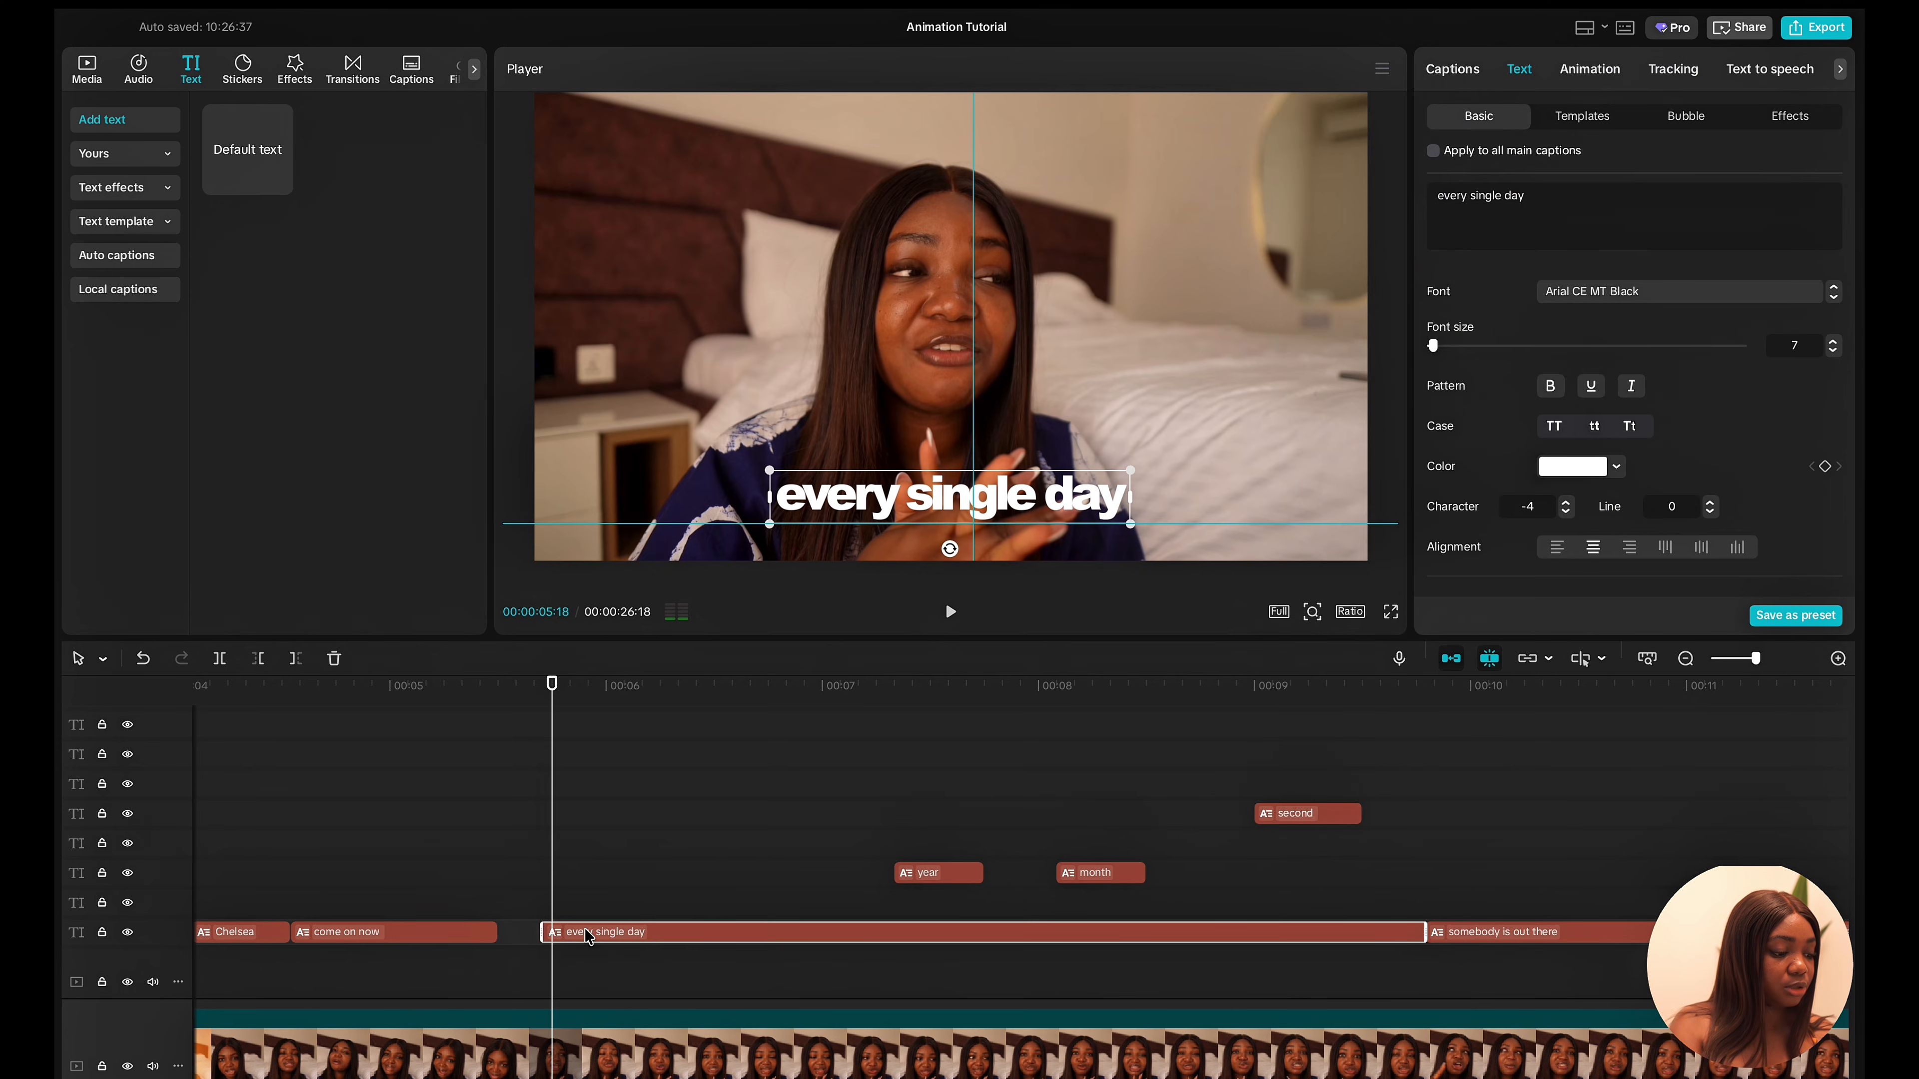
{"action": "key", "text": "super+c"}
{"action": "key", "text": "super+v"}
{"action": "left_click_drag", "start_coordinate": [591, 909], "coordinate": [580, 908]}
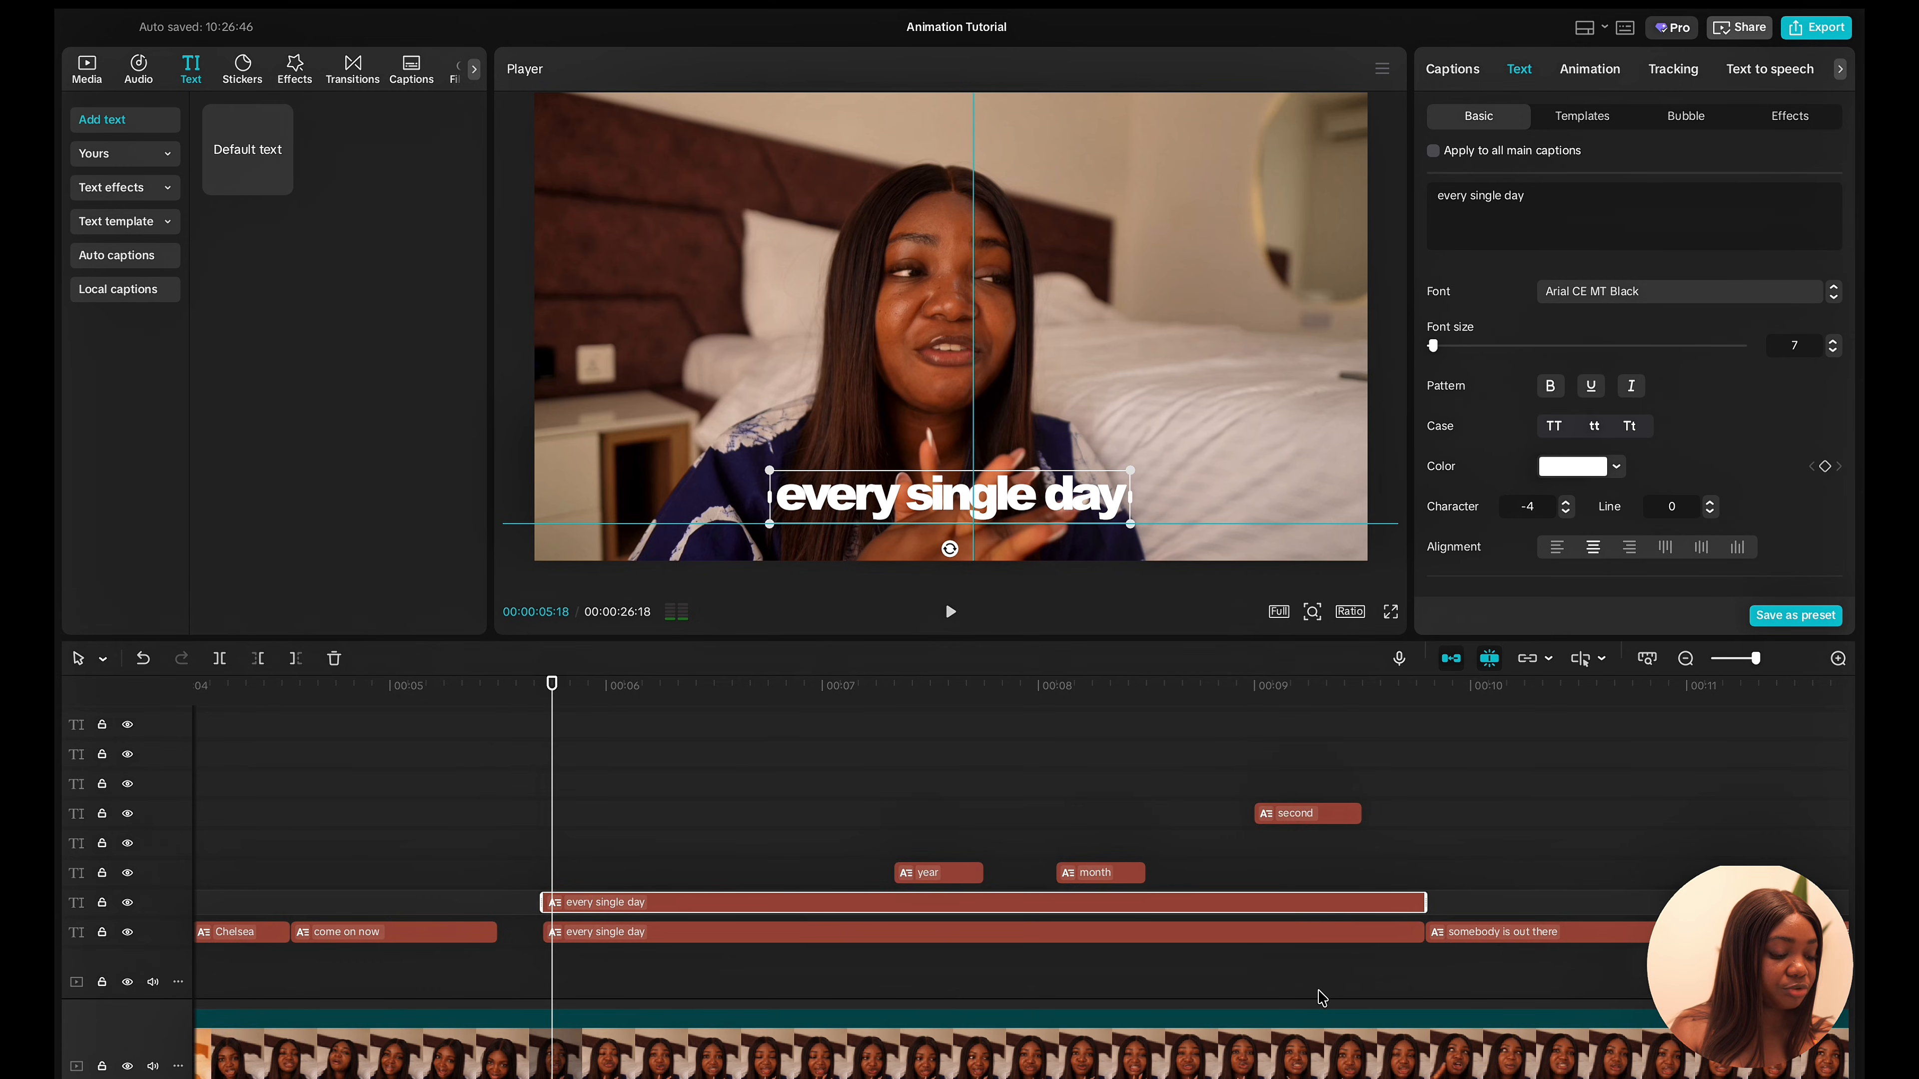
Examine the reference clip around 00:00:19:16 to see how the words of "every single day" are animated.
{"action": "scroll", "coordinate": [1318, 998], "scroll_direction": "right", "scroll_amount": 10}
{"action": "left_click", "coordinate": [1163, 914]}
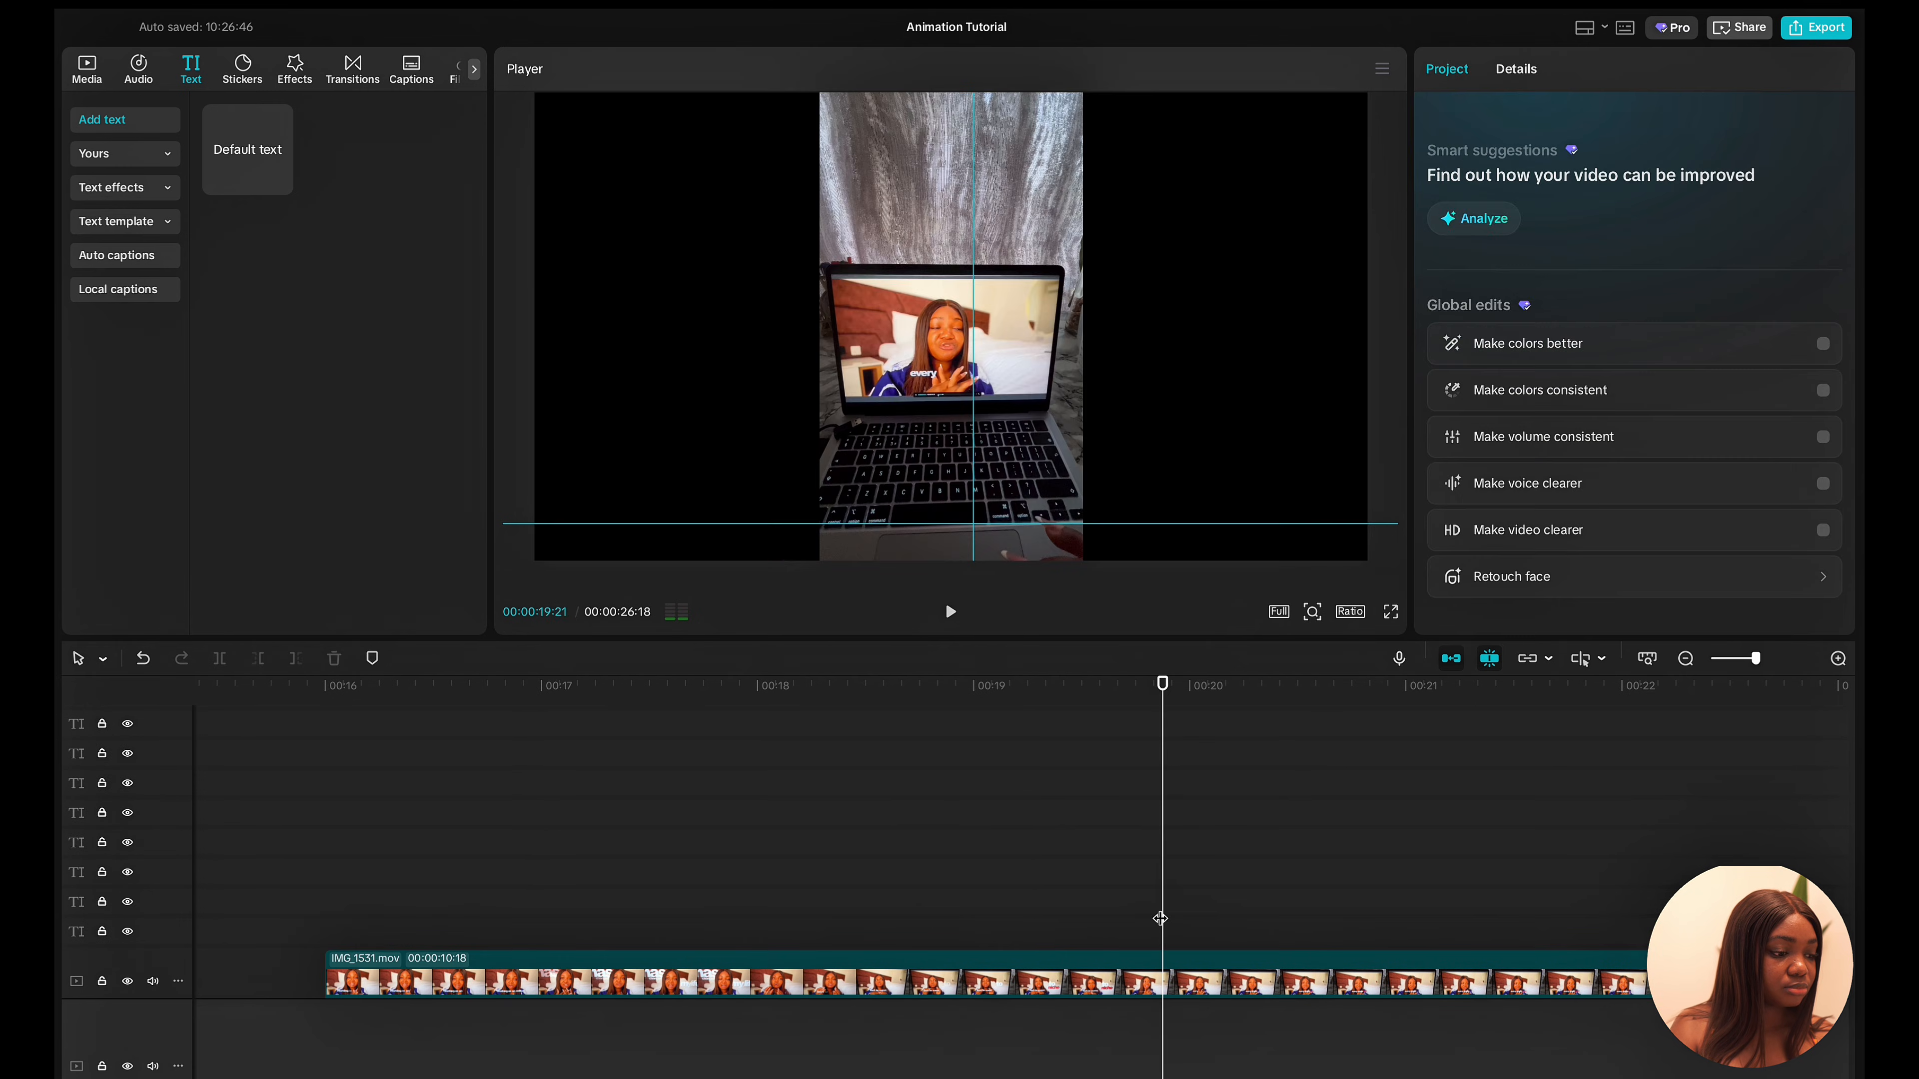
{"action": "mouse_move", "coordinate": [1148, 909]}
{"action": "left_mouse_down"}
{"action": "mouse_move", "coordinate": [1034, 912]}
{"action": "mouse_move", "coordinate": [1117, 913]}
{"action": "left_mouse_up"}
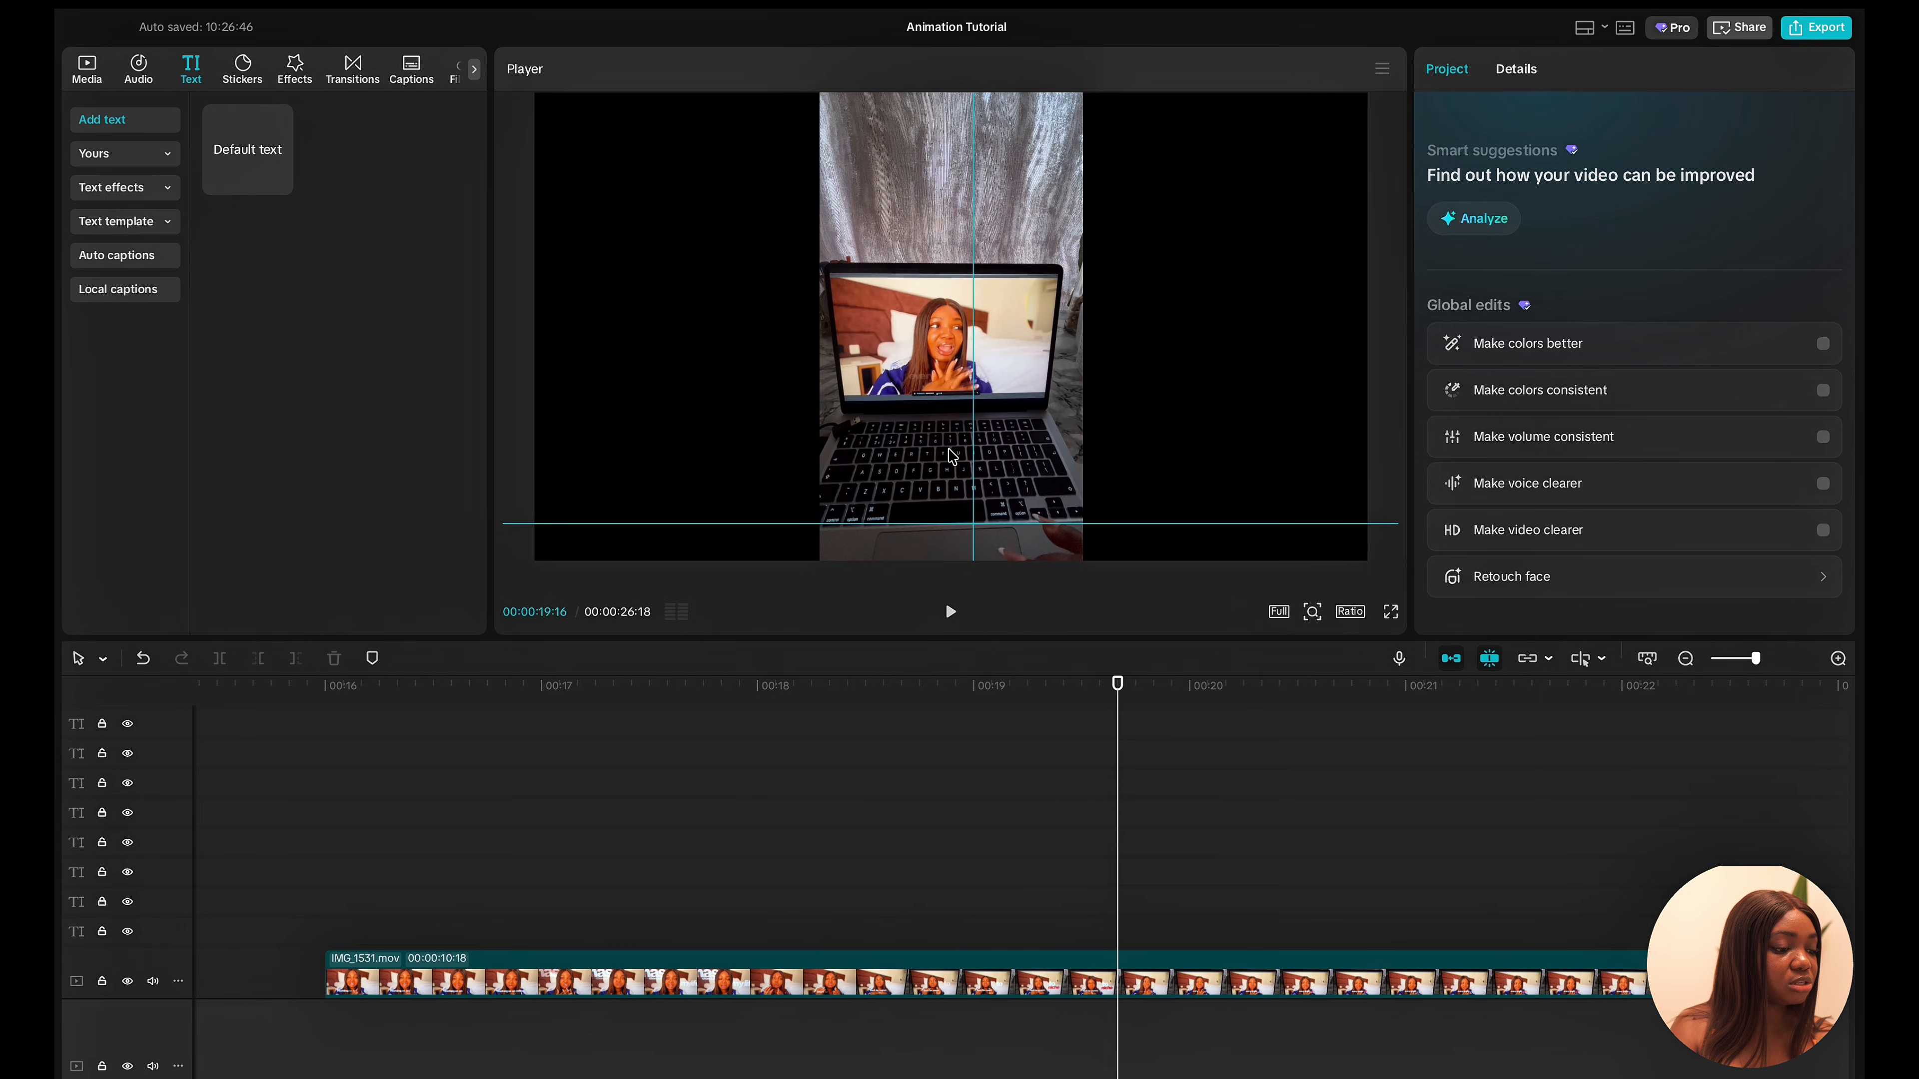
{"action": "scroll", "coordinate": [952, 455], "scroll_direction": "up", "scroll_amount": 3}
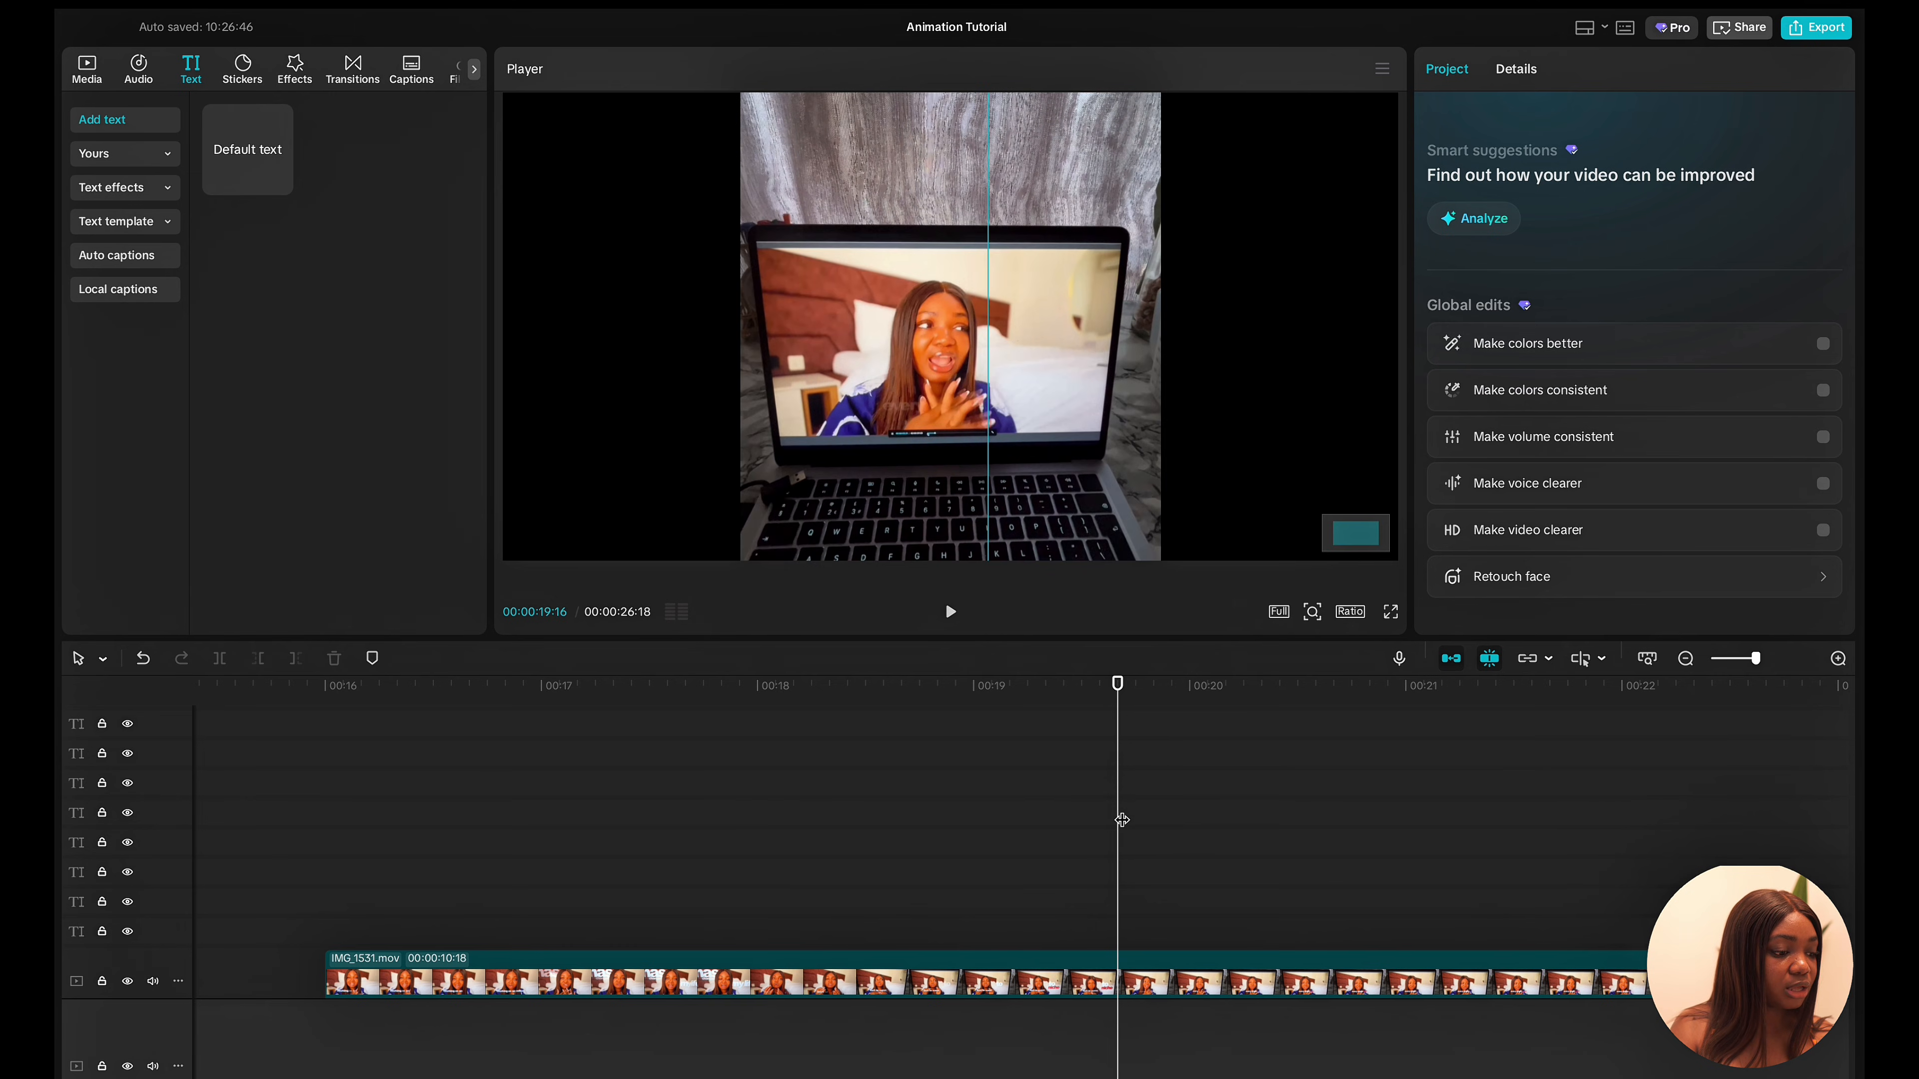
{"action": "right_click", "coordinate": [1157, 815]}
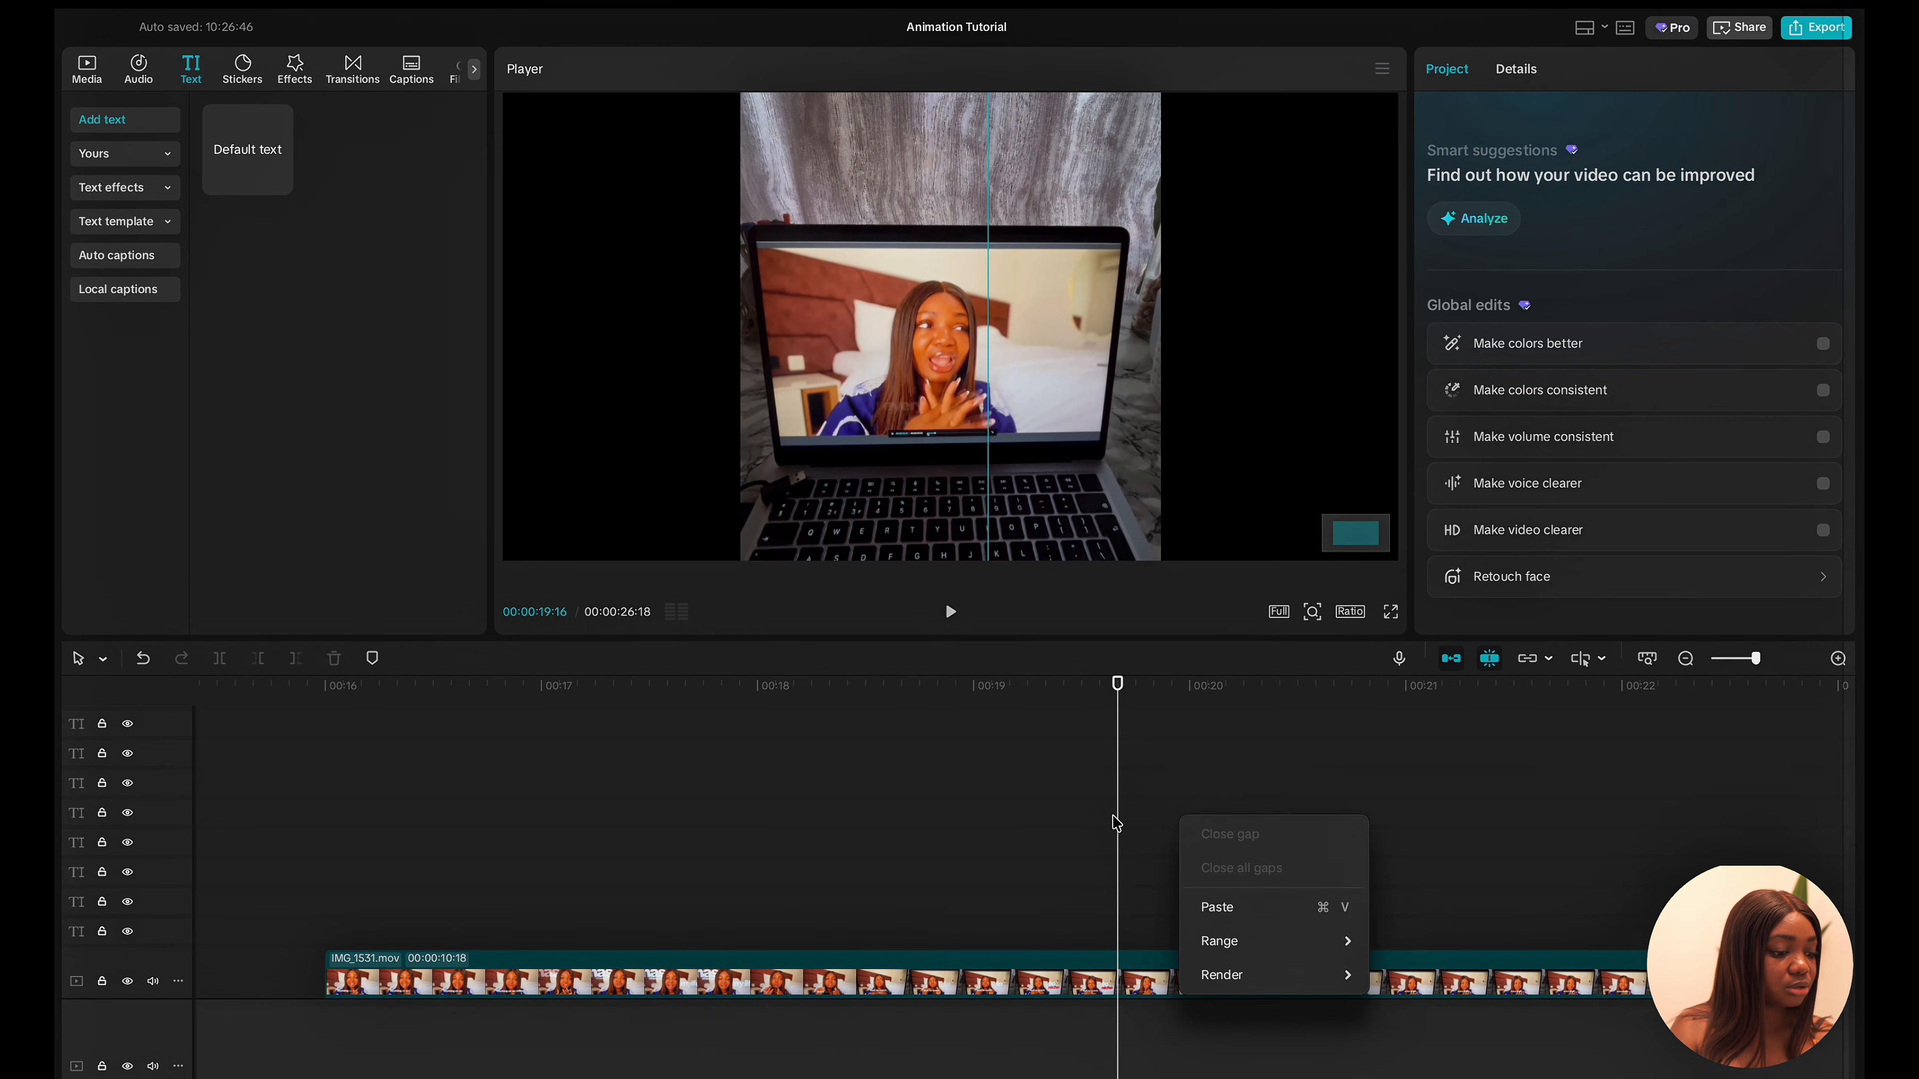
{"action": "left_click", "coordinate": [1116, 822]}
Paste two more copies of "every single day" and line them up on separate tracks with the start of the original.
{"action": "left_click_drag", "start_coordinate": [1118, 686], "coordinate": [1275, 692]}
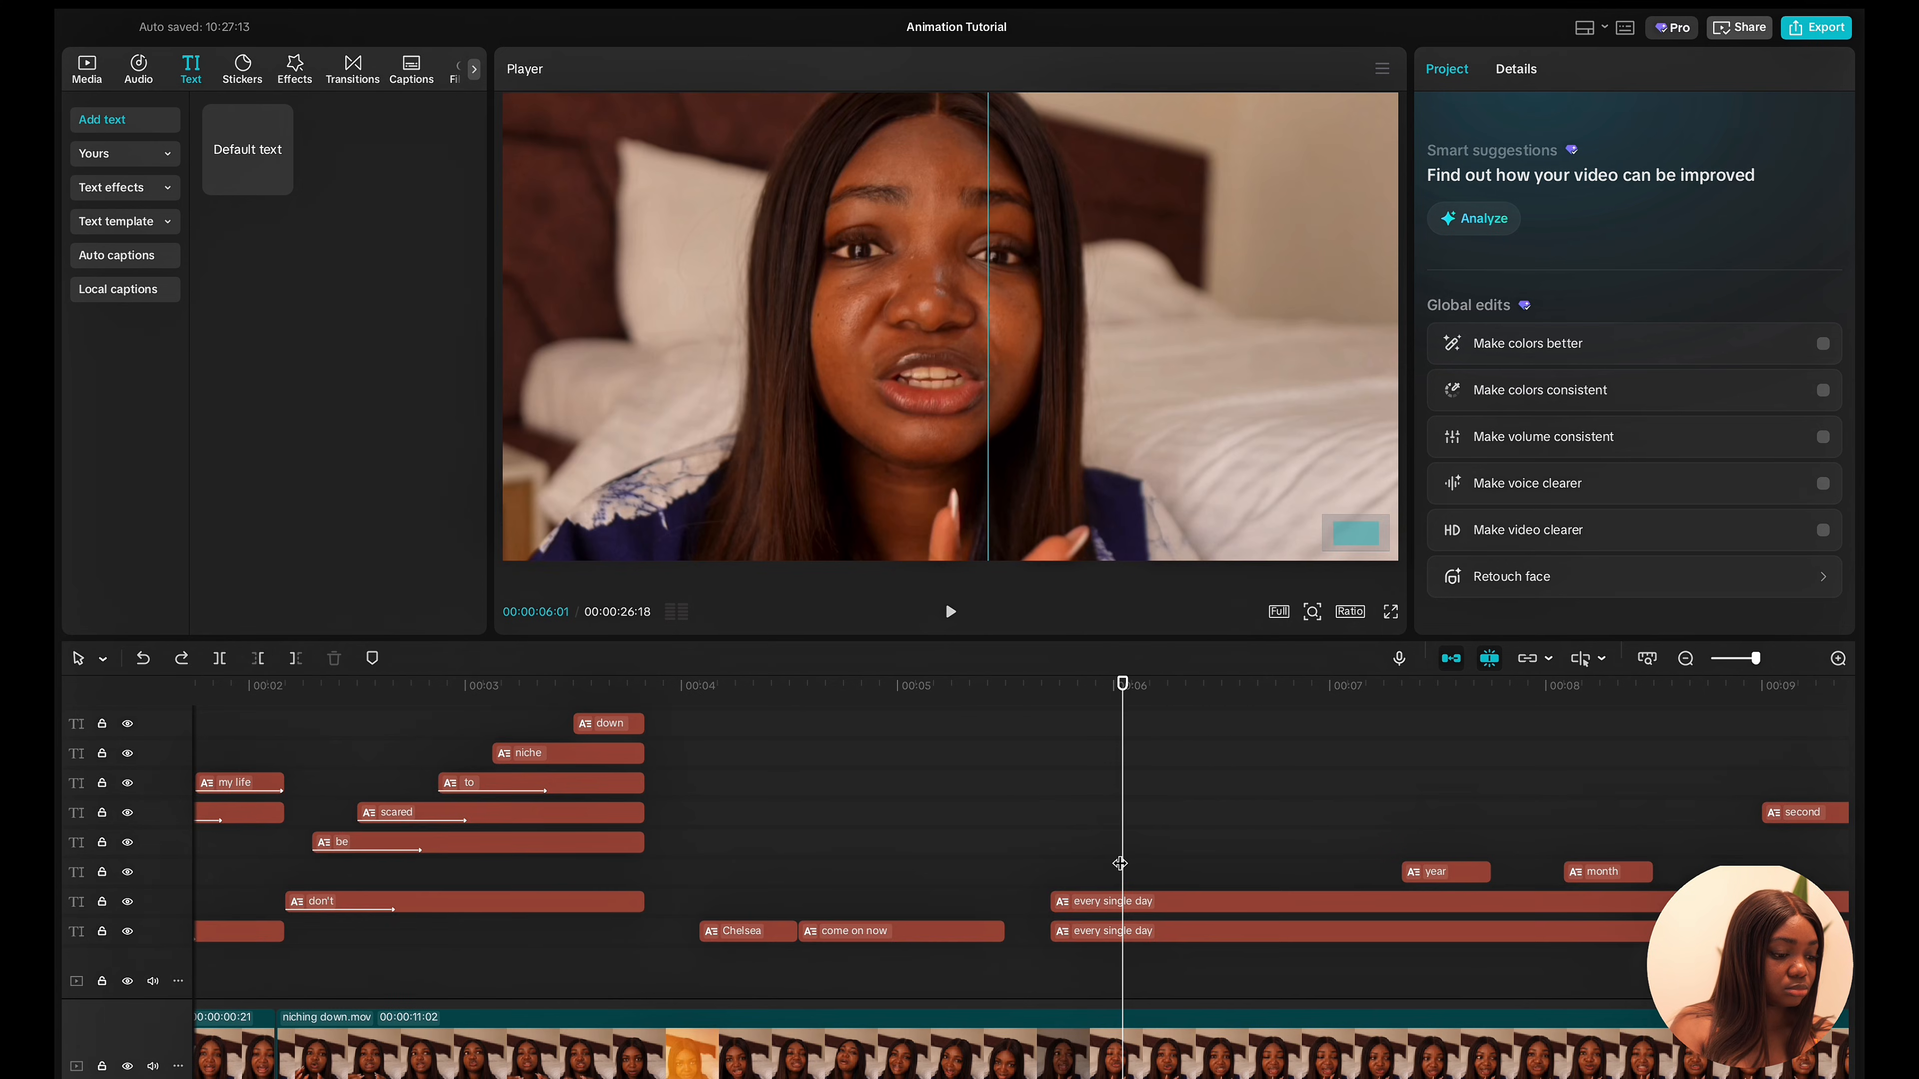
{"action": "key", "text": "super+v"}
{"action": "left_click_drag", "start_coordinate": [1192, 913], "coordinate": [1116, 937]}
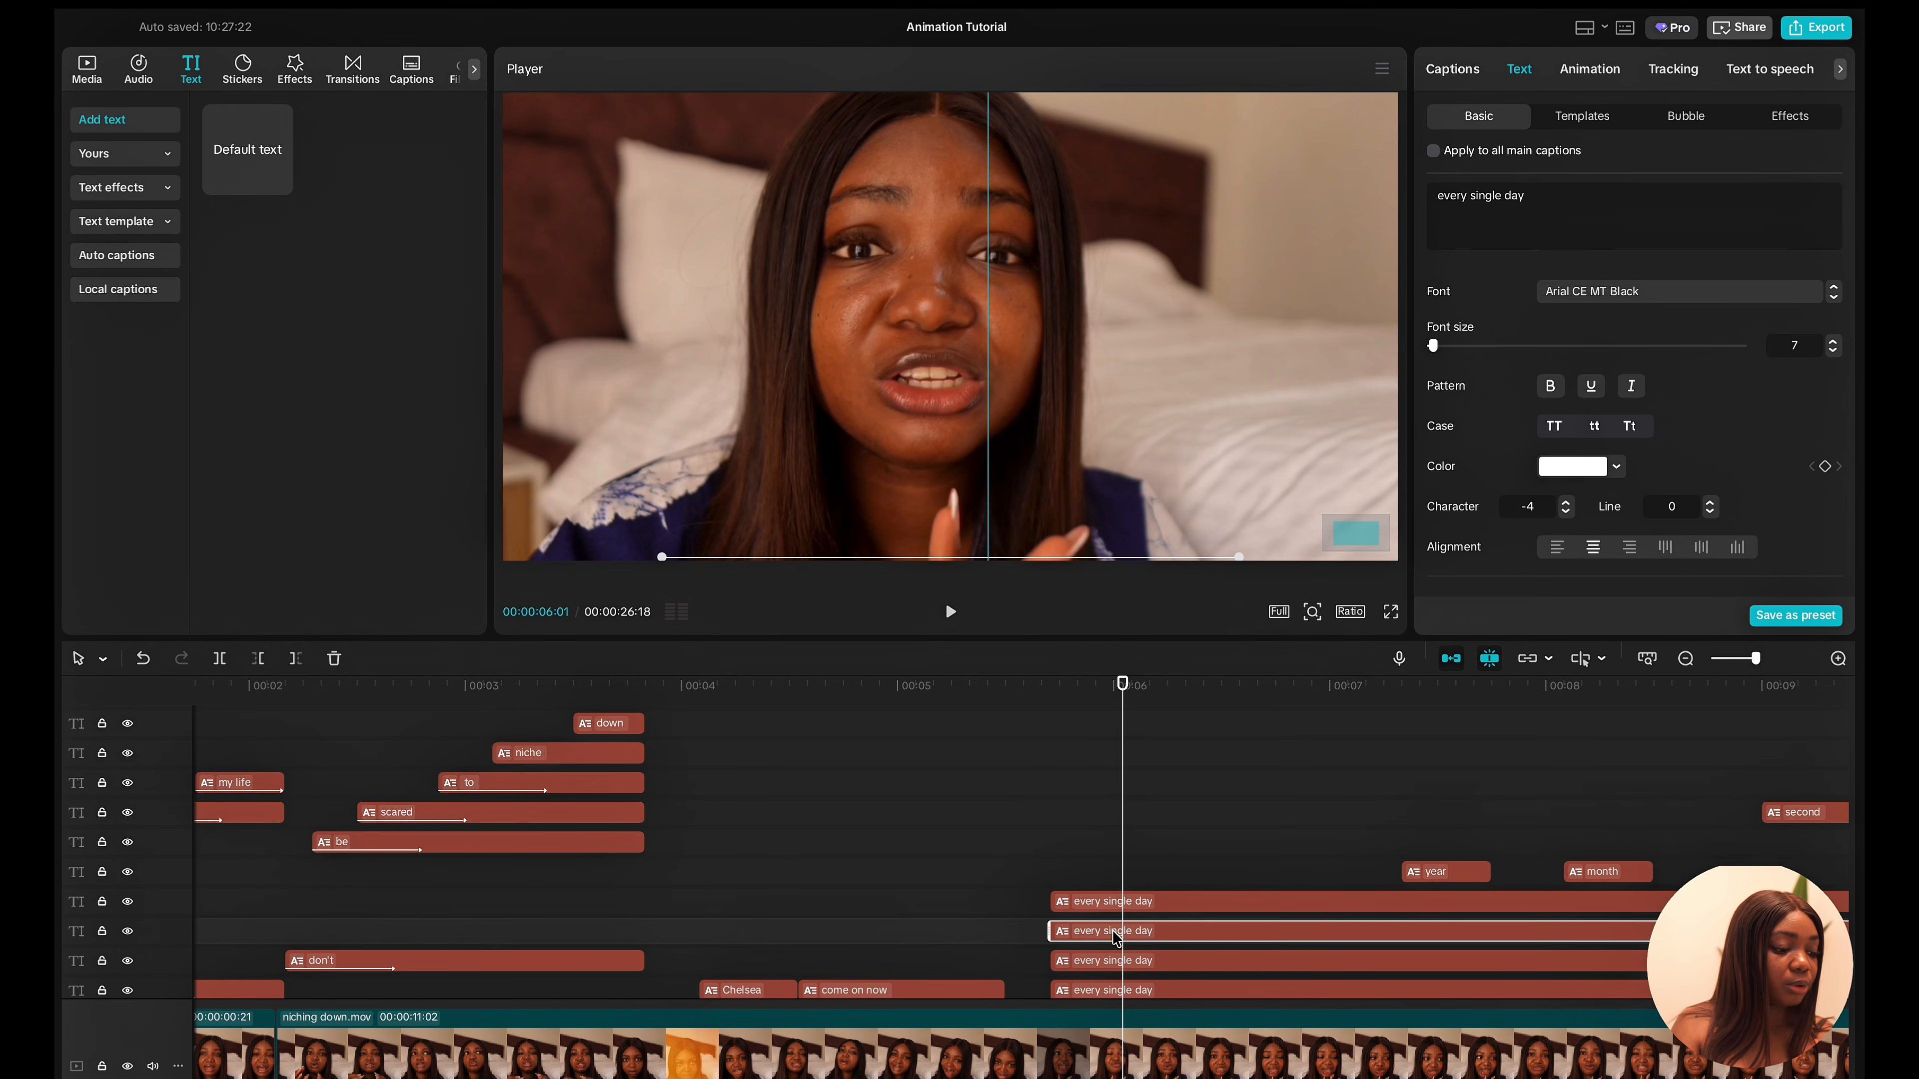
Reduce the copy directly above the original to "every" and position it over that word in the full caption.
{"action": "left_click", "coordinate": [1096, 970]}
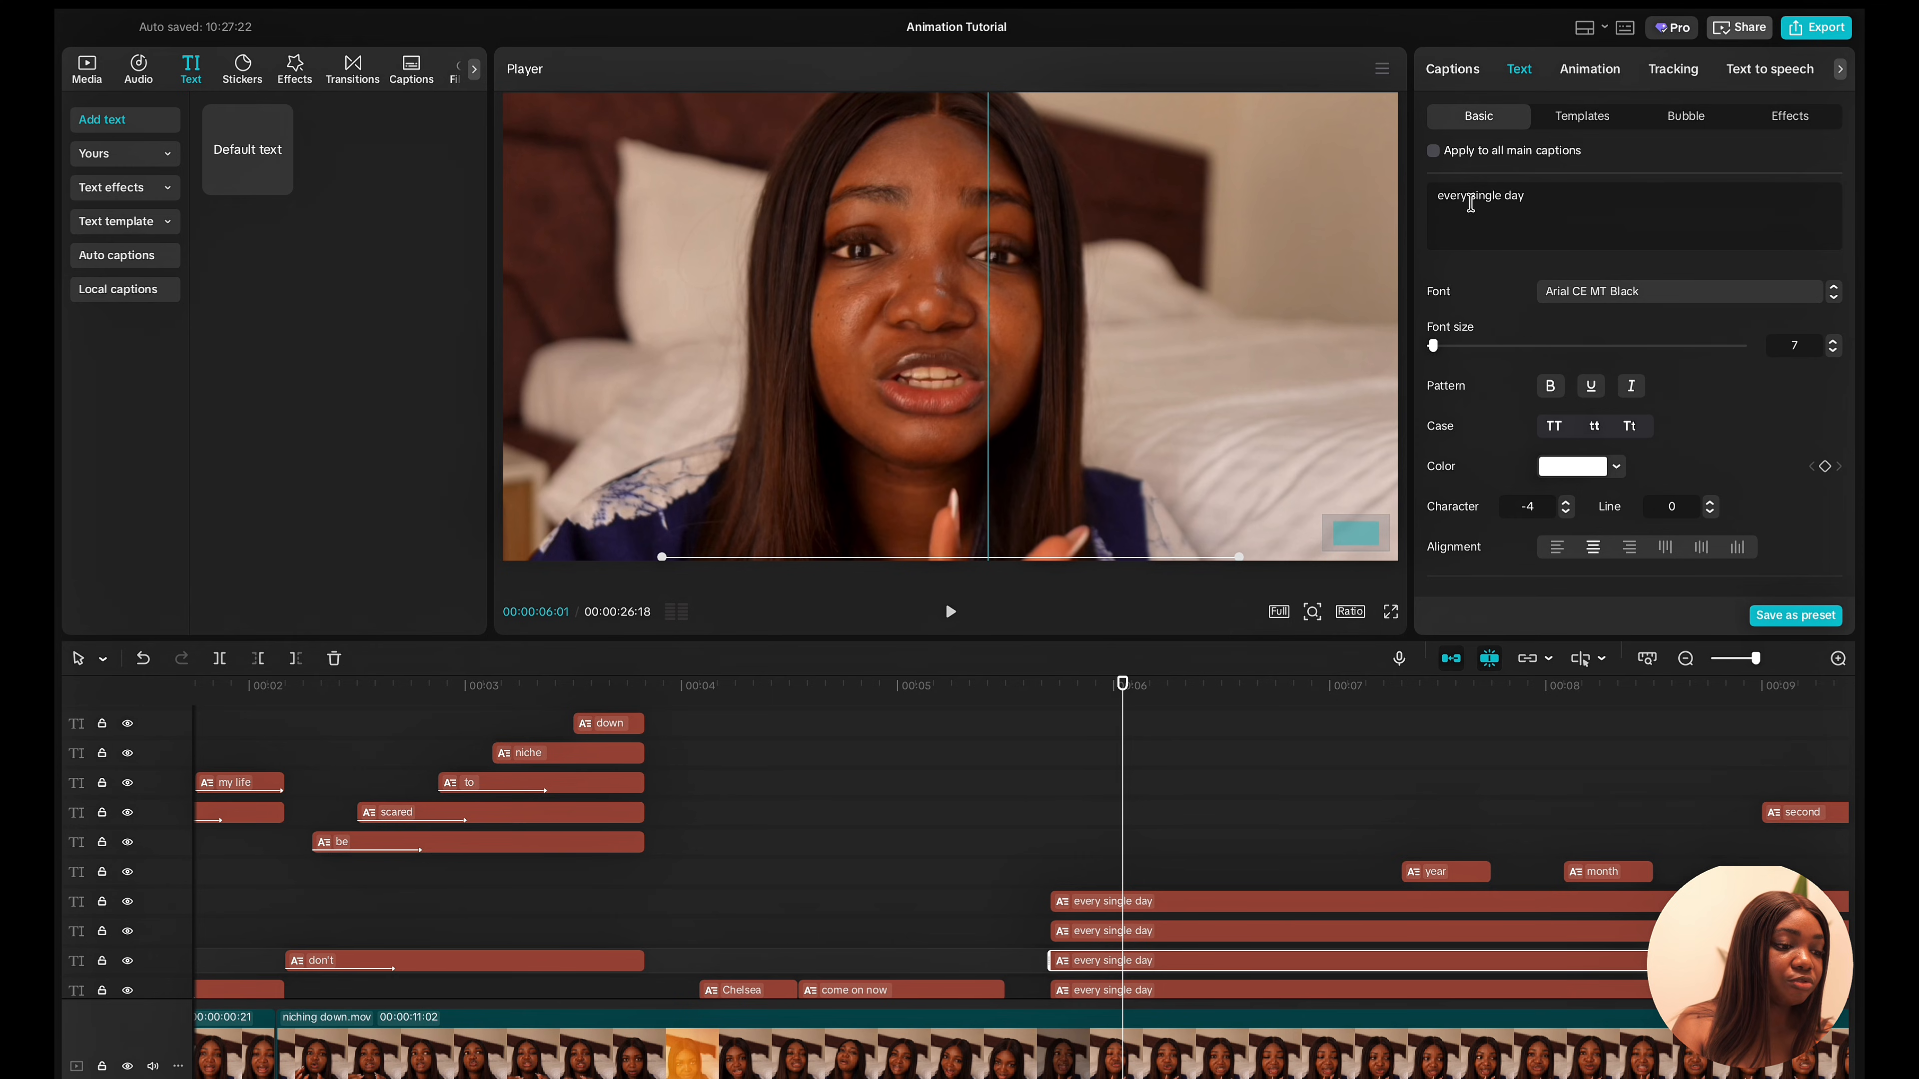
{"action": "left_click_drag", "start_coordinate": [1470, 202], "coordinate": [1597, 198]}
{"action": "key", "text": "BackSpace"}
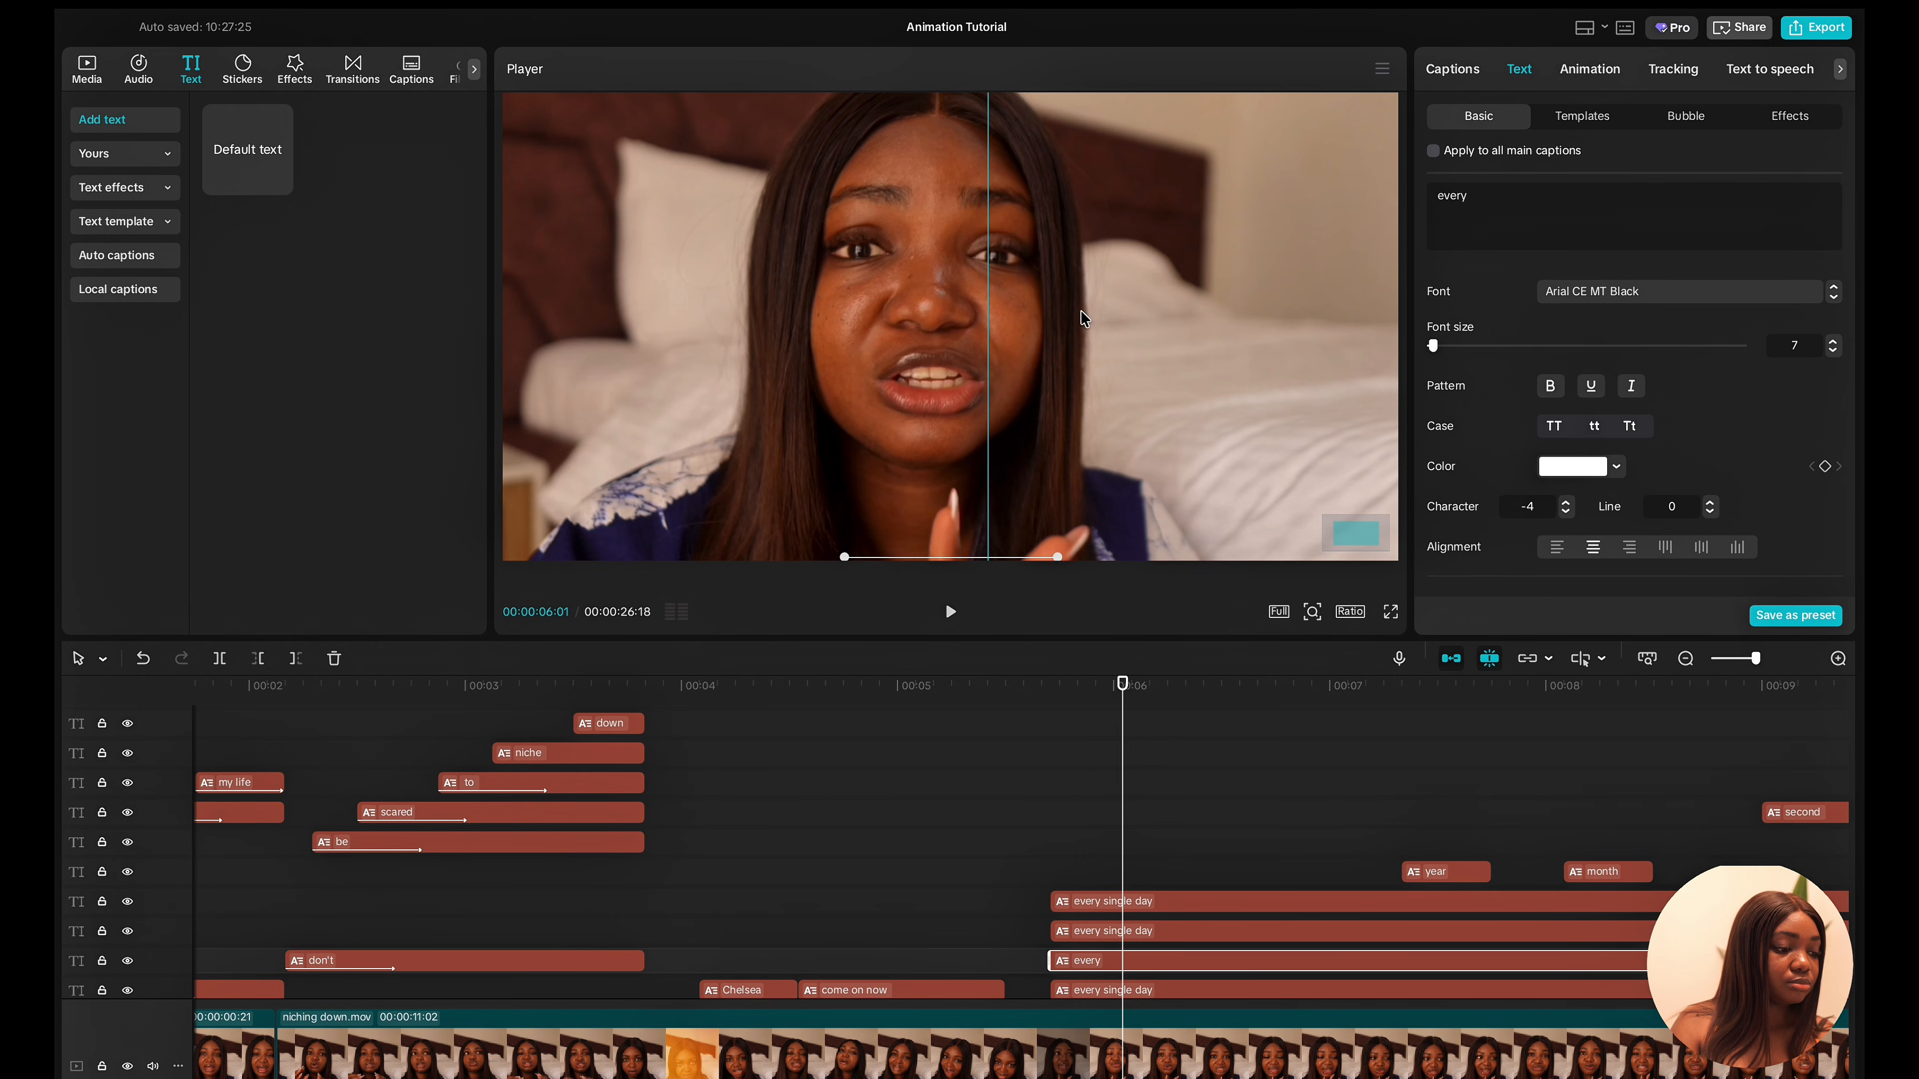
{"action": "scroll", "coordinate": [1061, 331], "scroll_direction": "down", "scroll_amount": 2}
{"action": "scroll", "coordinate": [931, 477], "scroll_direction": "down", "scroll_amount": 3}
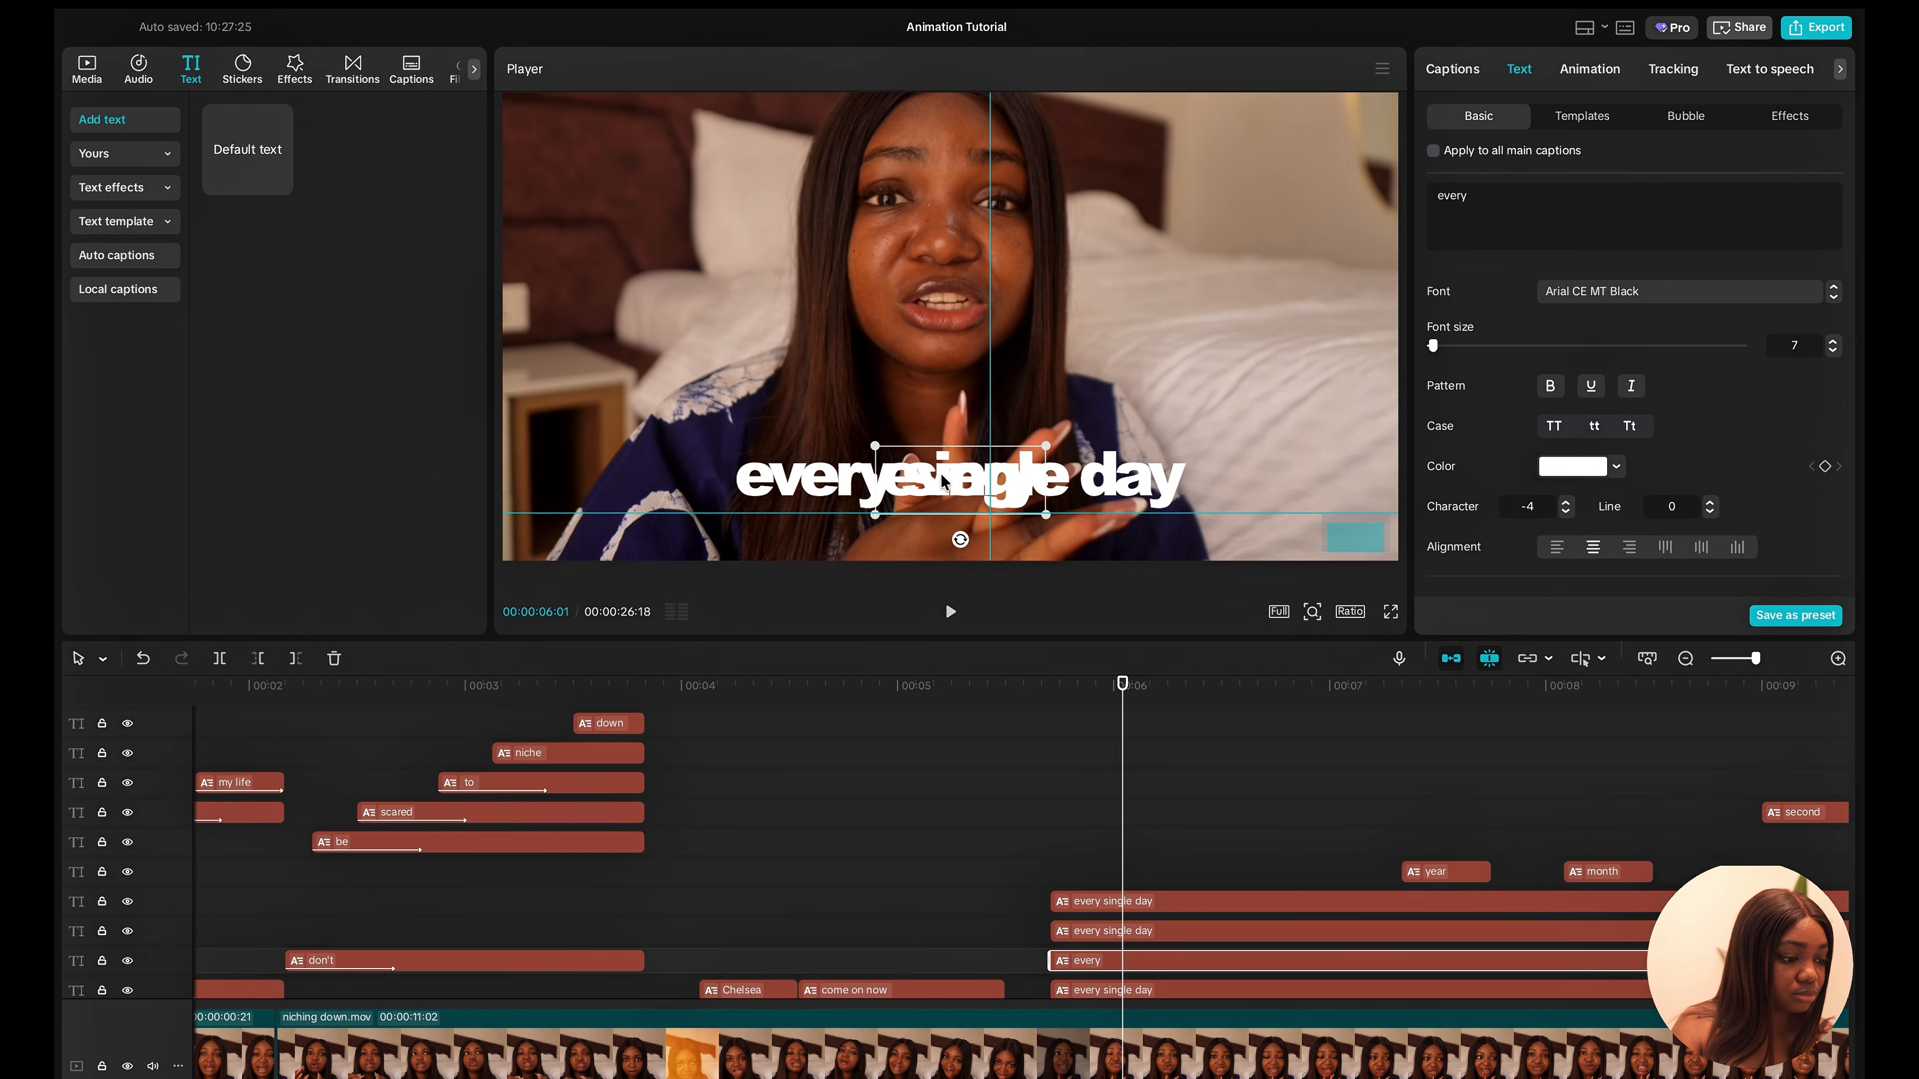
{"action": "left_click_drag", "start_coordinate": [945, 478], "coordinate": [799, 483]}
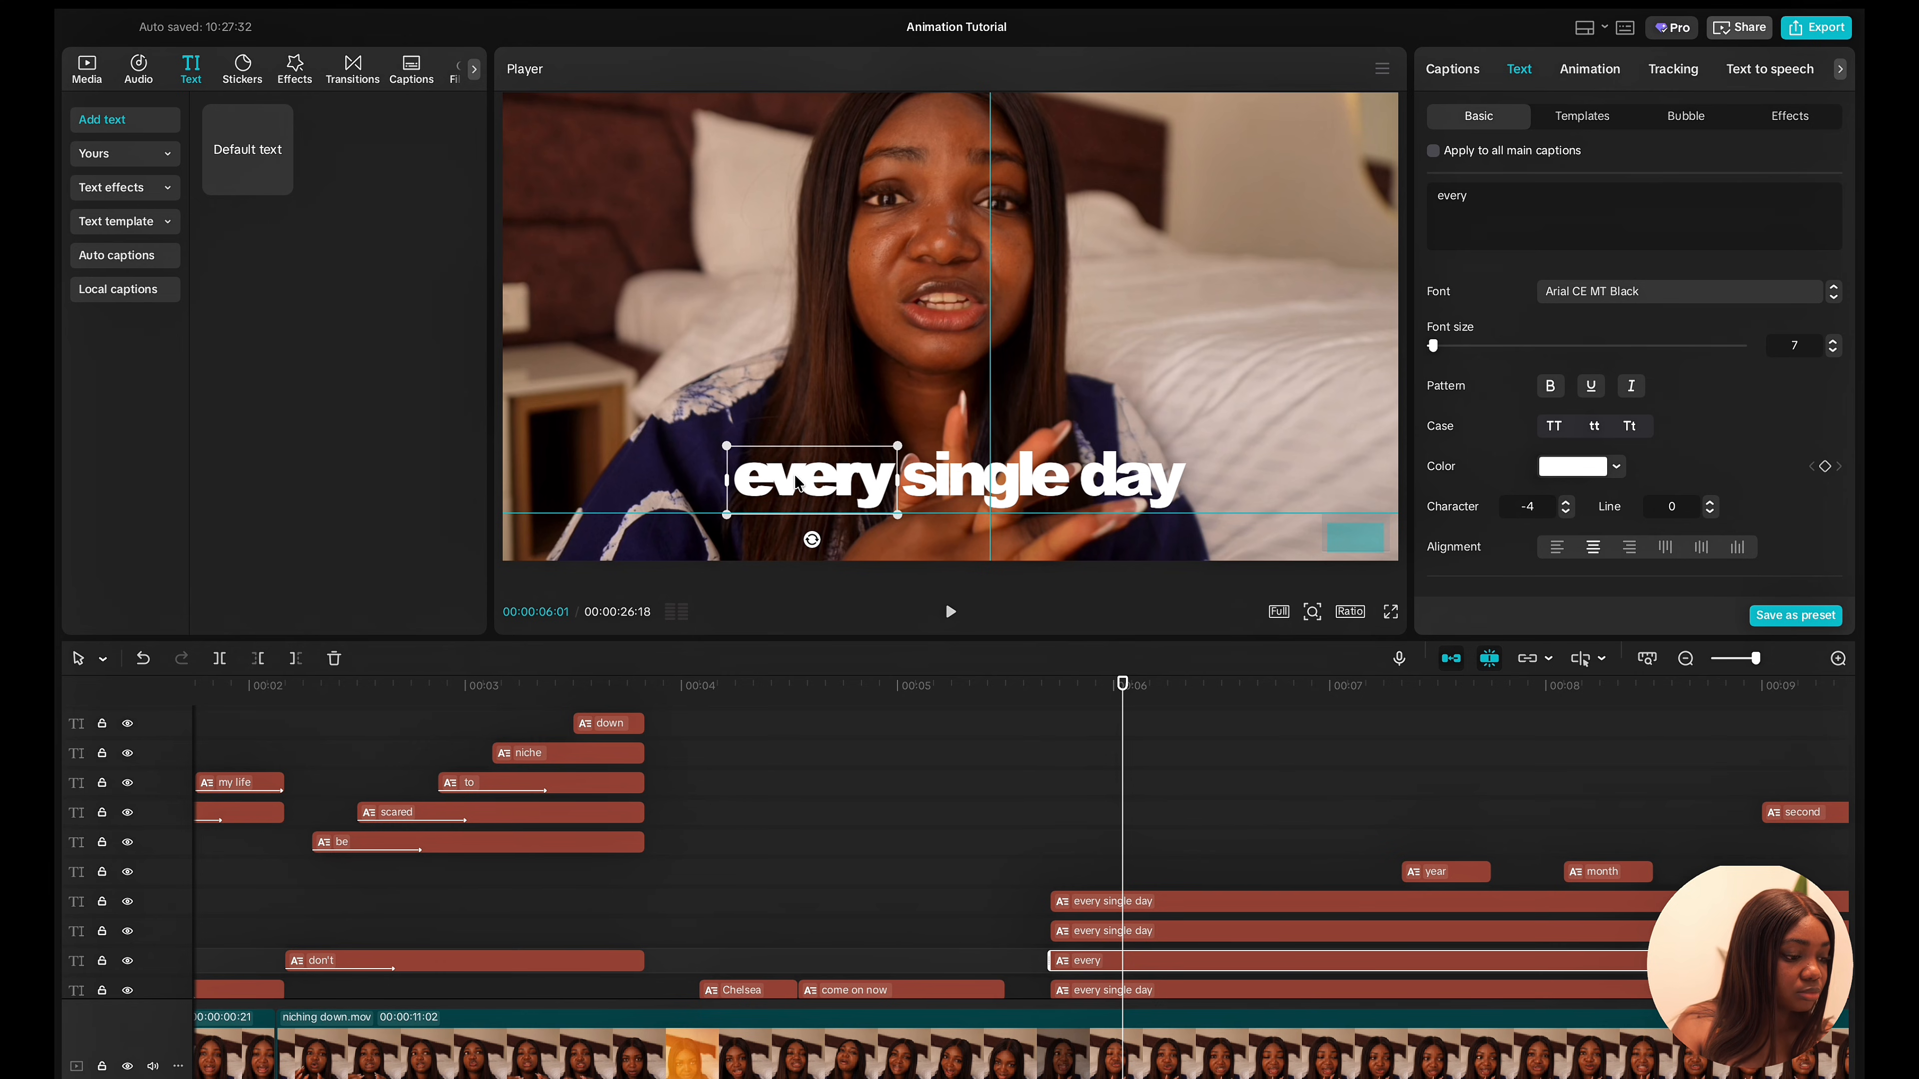
Reduce the middle copy to "single" and position it exactly over that word in the full caption.
{"action": "left_click", "coordinate": [1127, 935]}
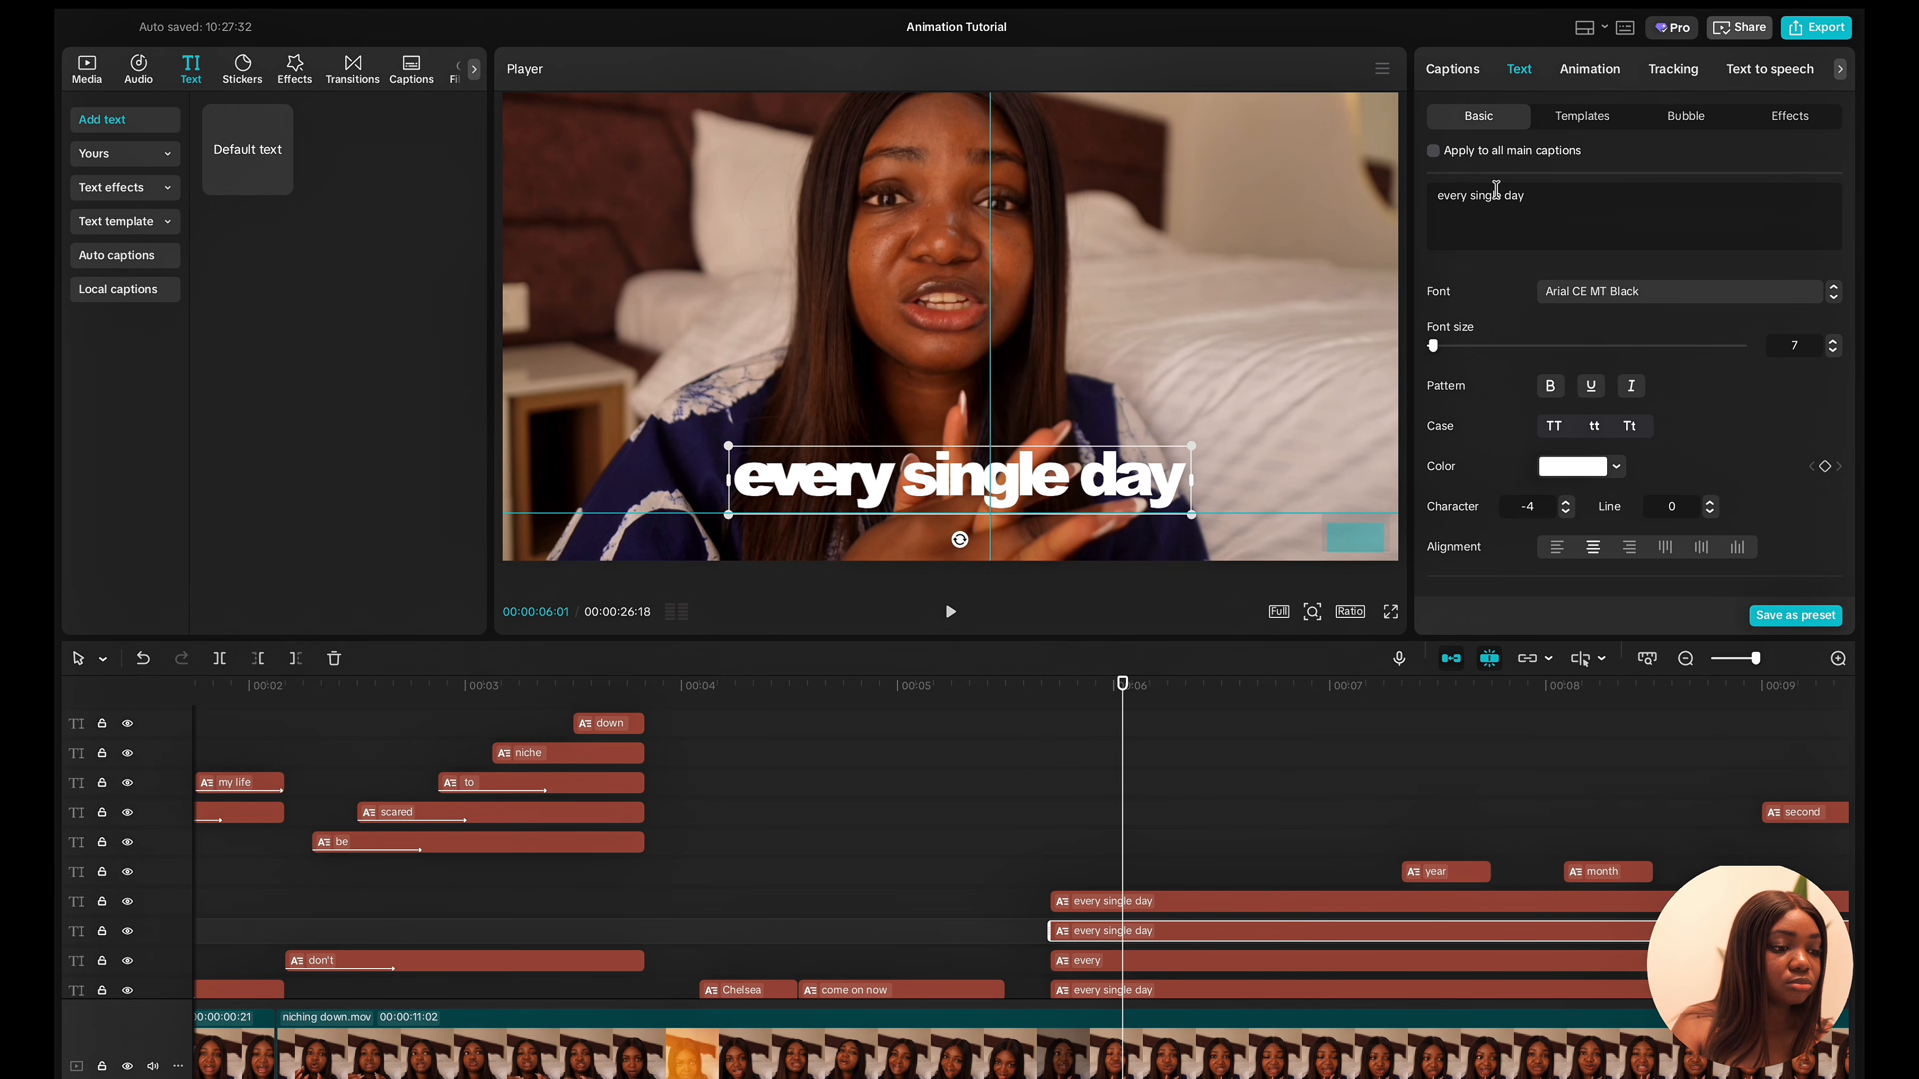
{"action": "left_click_drag", "start_coordinate": [1503, 195], "coordinate": [1533, 195]}
{"action": "key", "text": "BackSpace"}
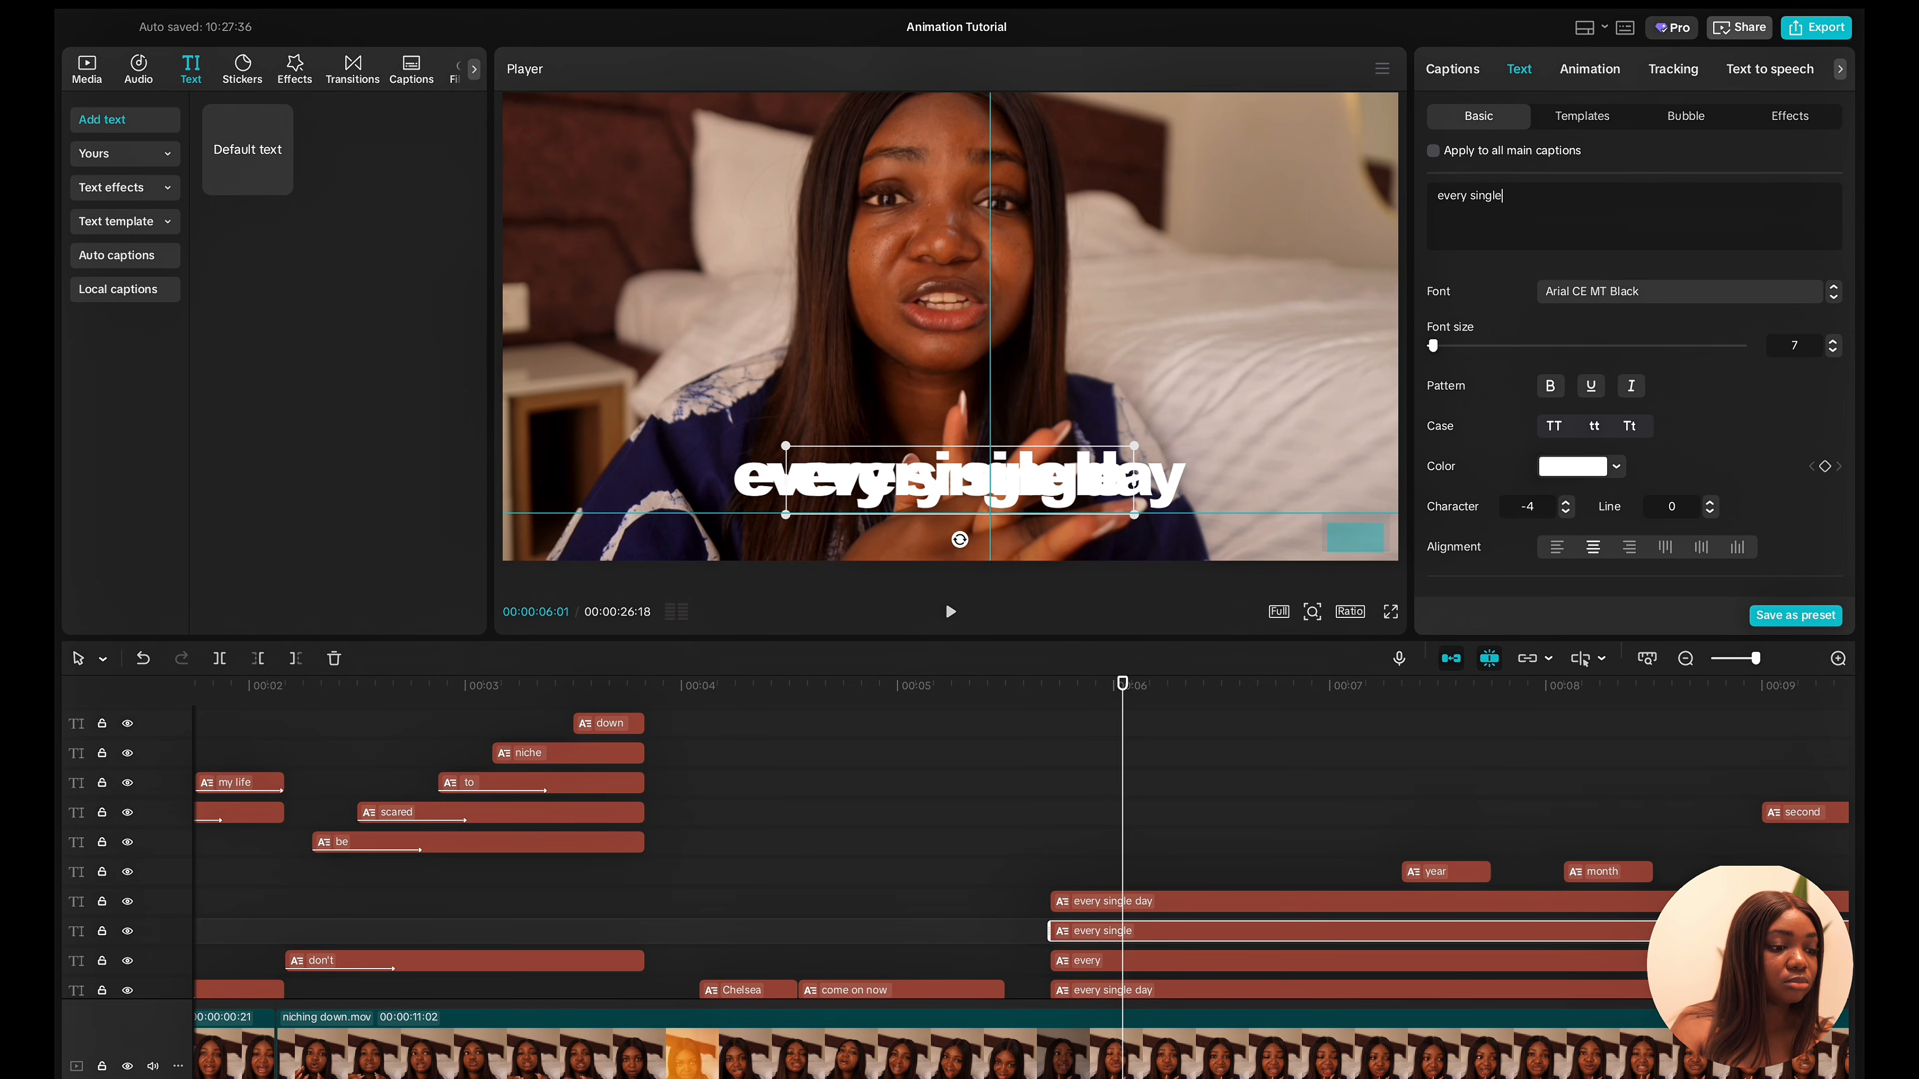
{"action": "left_click_drag", "start_coordinate": [1470, 195], "coordinate": [1437, 195]}
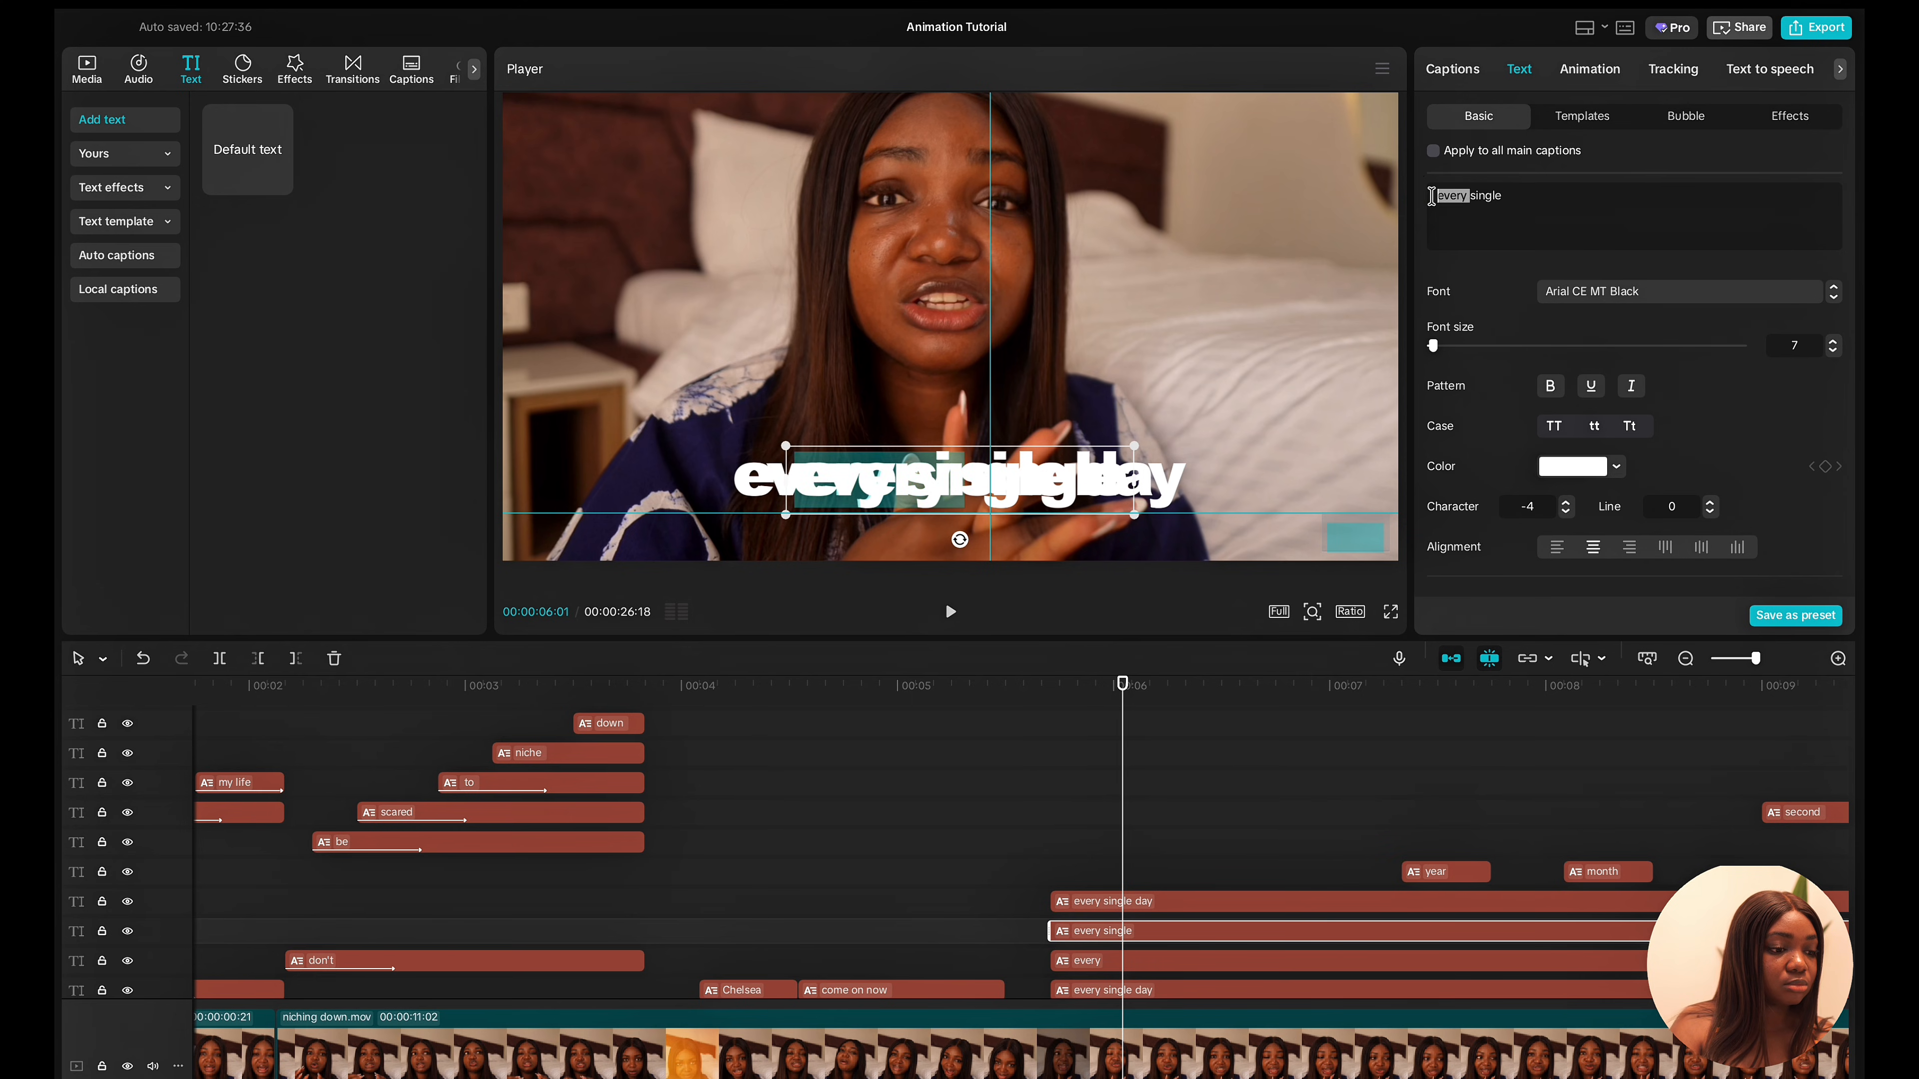
{"action": "key", "text": "BackSpace"}
{"action": "left_click_drag", "start_coordinate": [957, 478], "coordinate": [987, 480]}
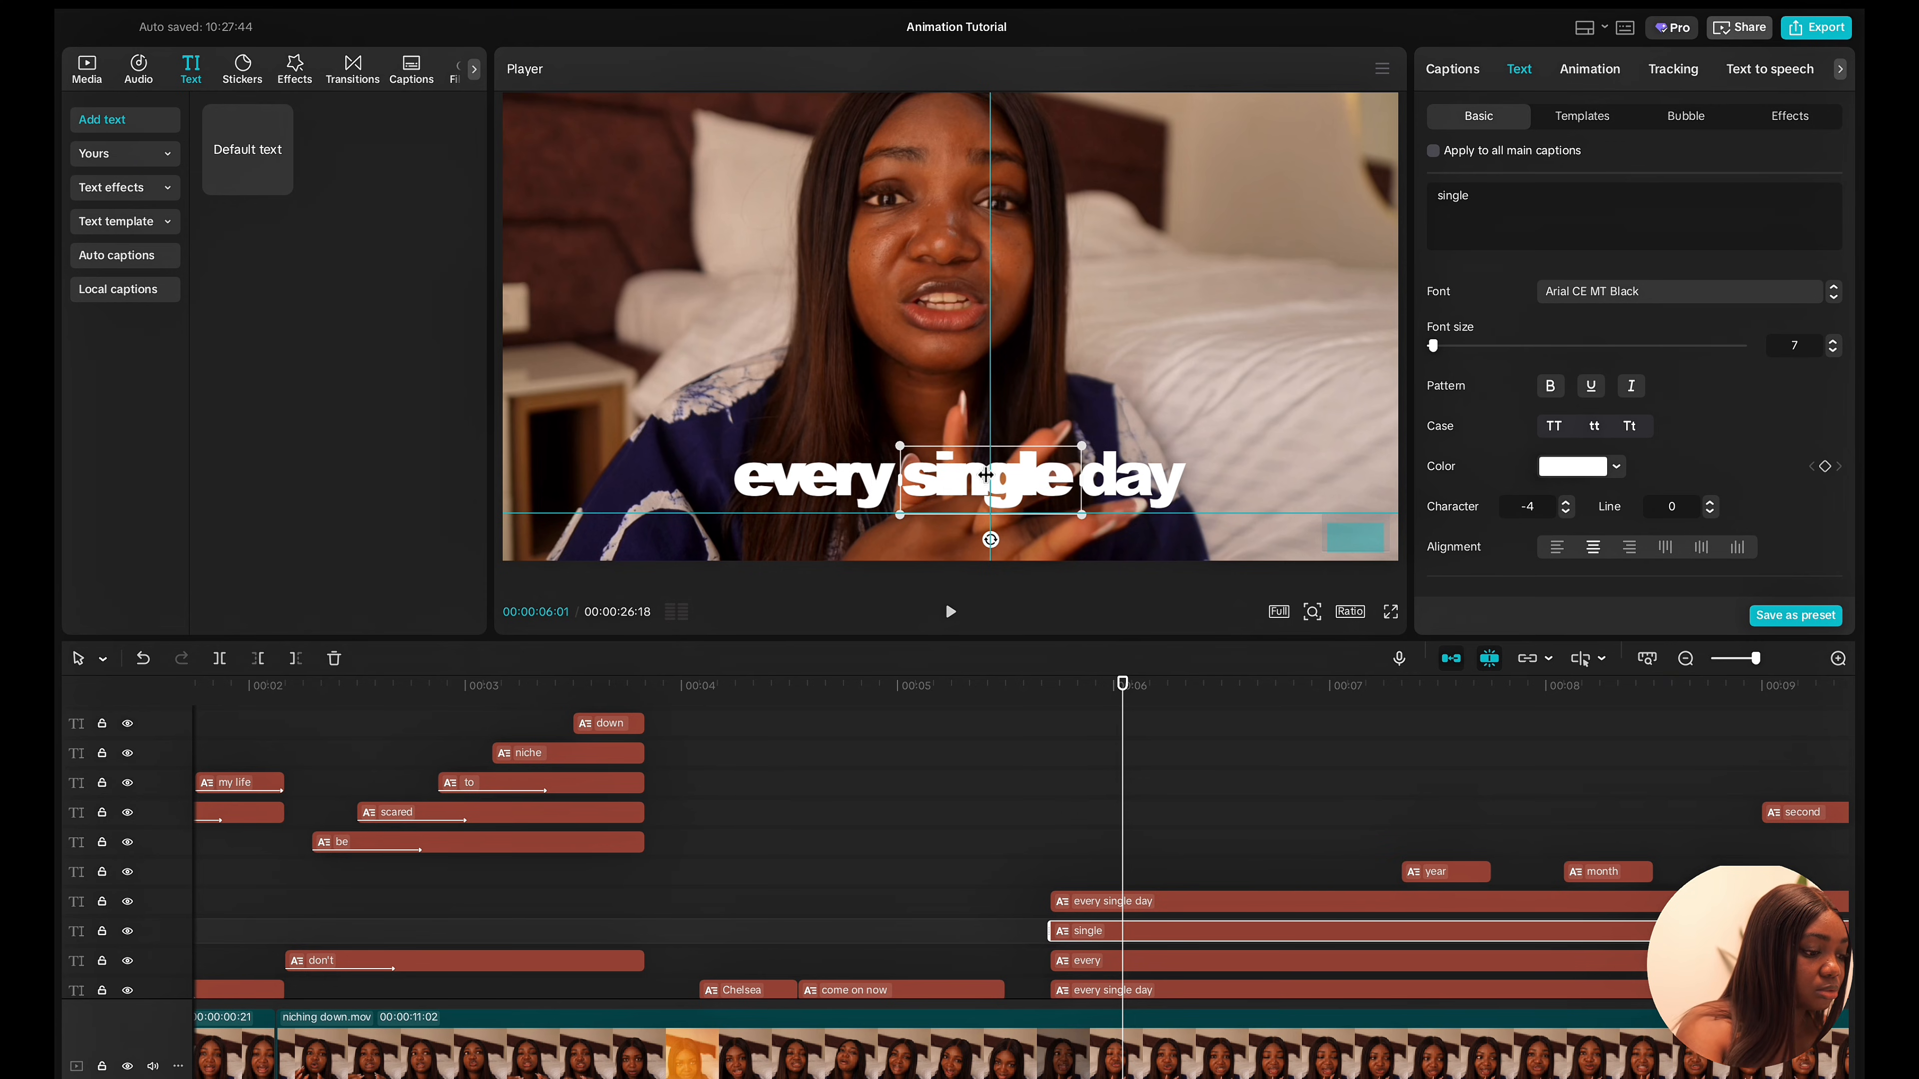
{"action": "scroll", "coordinate": [986, 475], "scroll_direction": "up", "scroll_amount": 5}
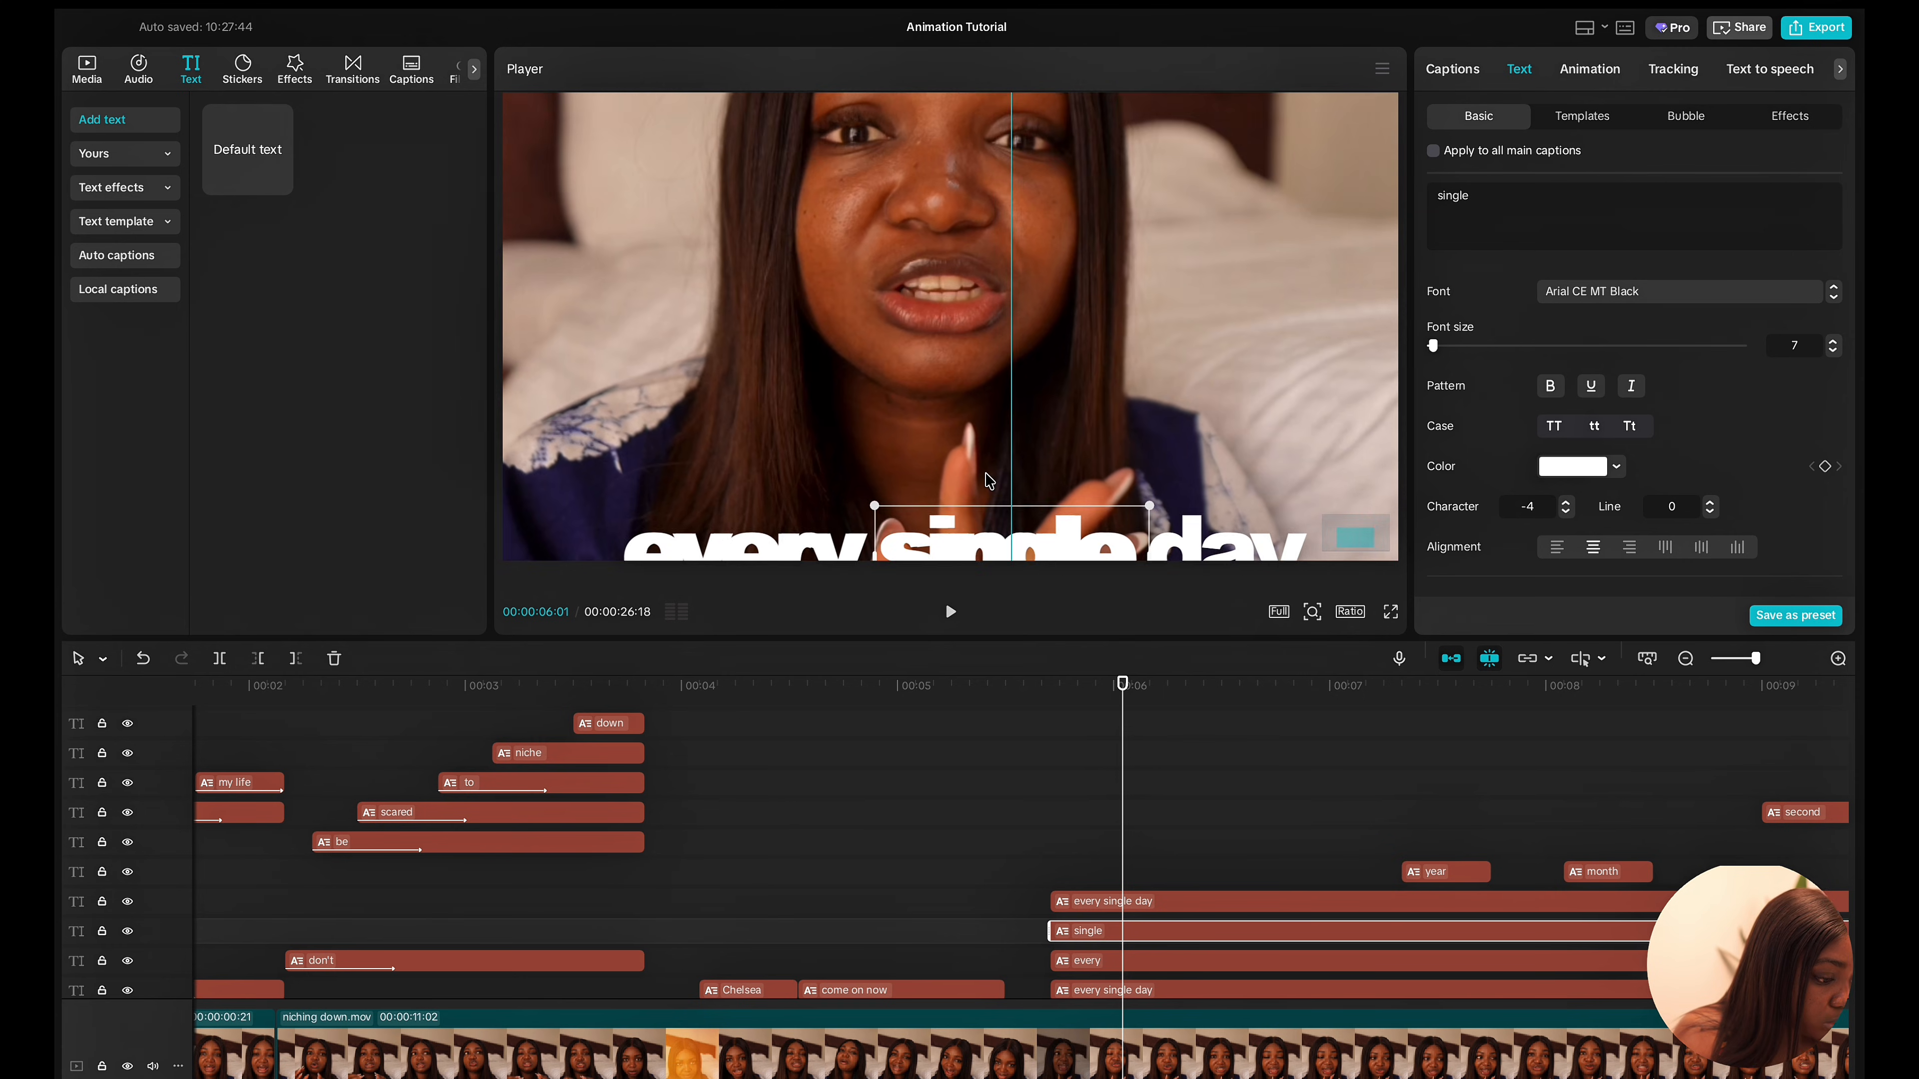
{"action": "scroll", "coordinate": [986, 477], "scroll_direction": "down", "scroll_amount": 3}
{"action": "left_click_drag", "start_coordinate": [1005, 454], "coordinate": [999, 455]}
Reduce the uppermost copy to "day" and position it over that word in the full caption.
{"action": "left_click", "coordinate": [1145, 903]}
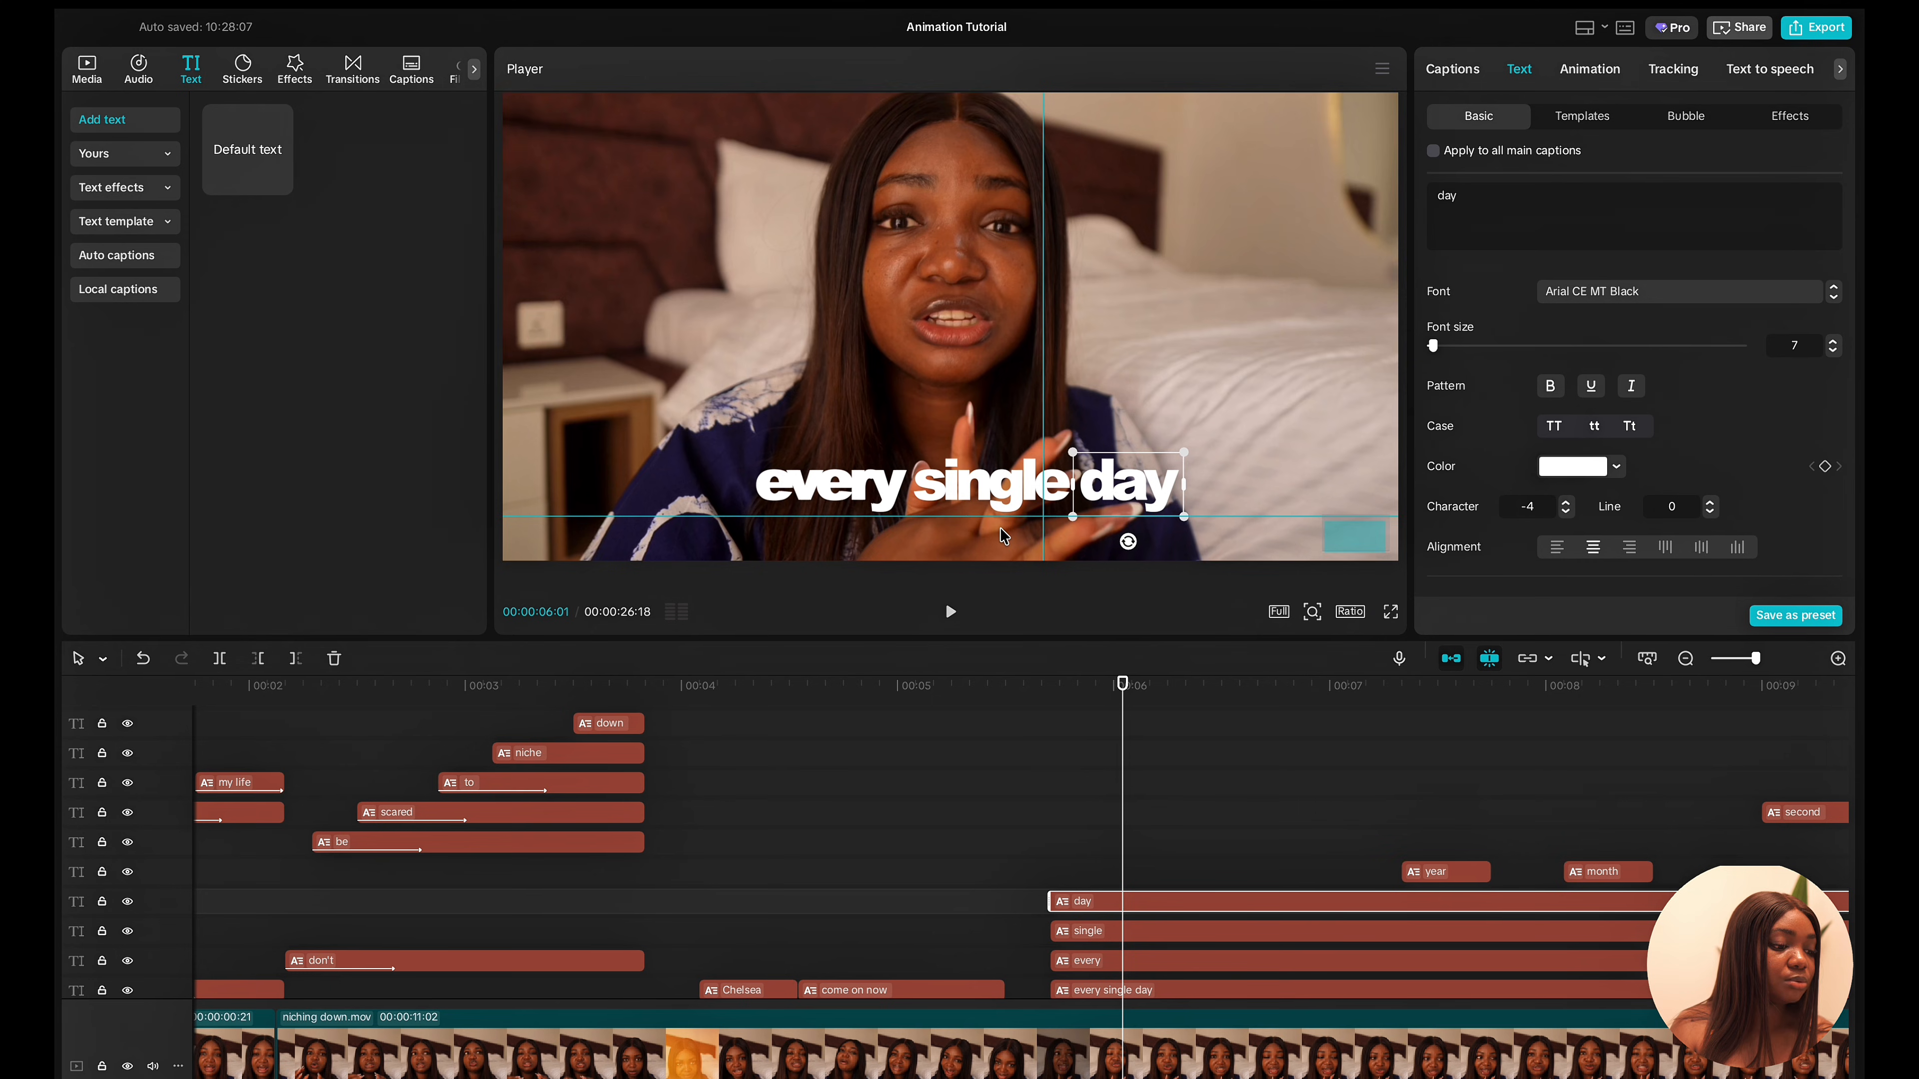
{"action": "scroll", "coordinate": [1052, 938], "scroll_direction": "down", "scroll_amount": 2}
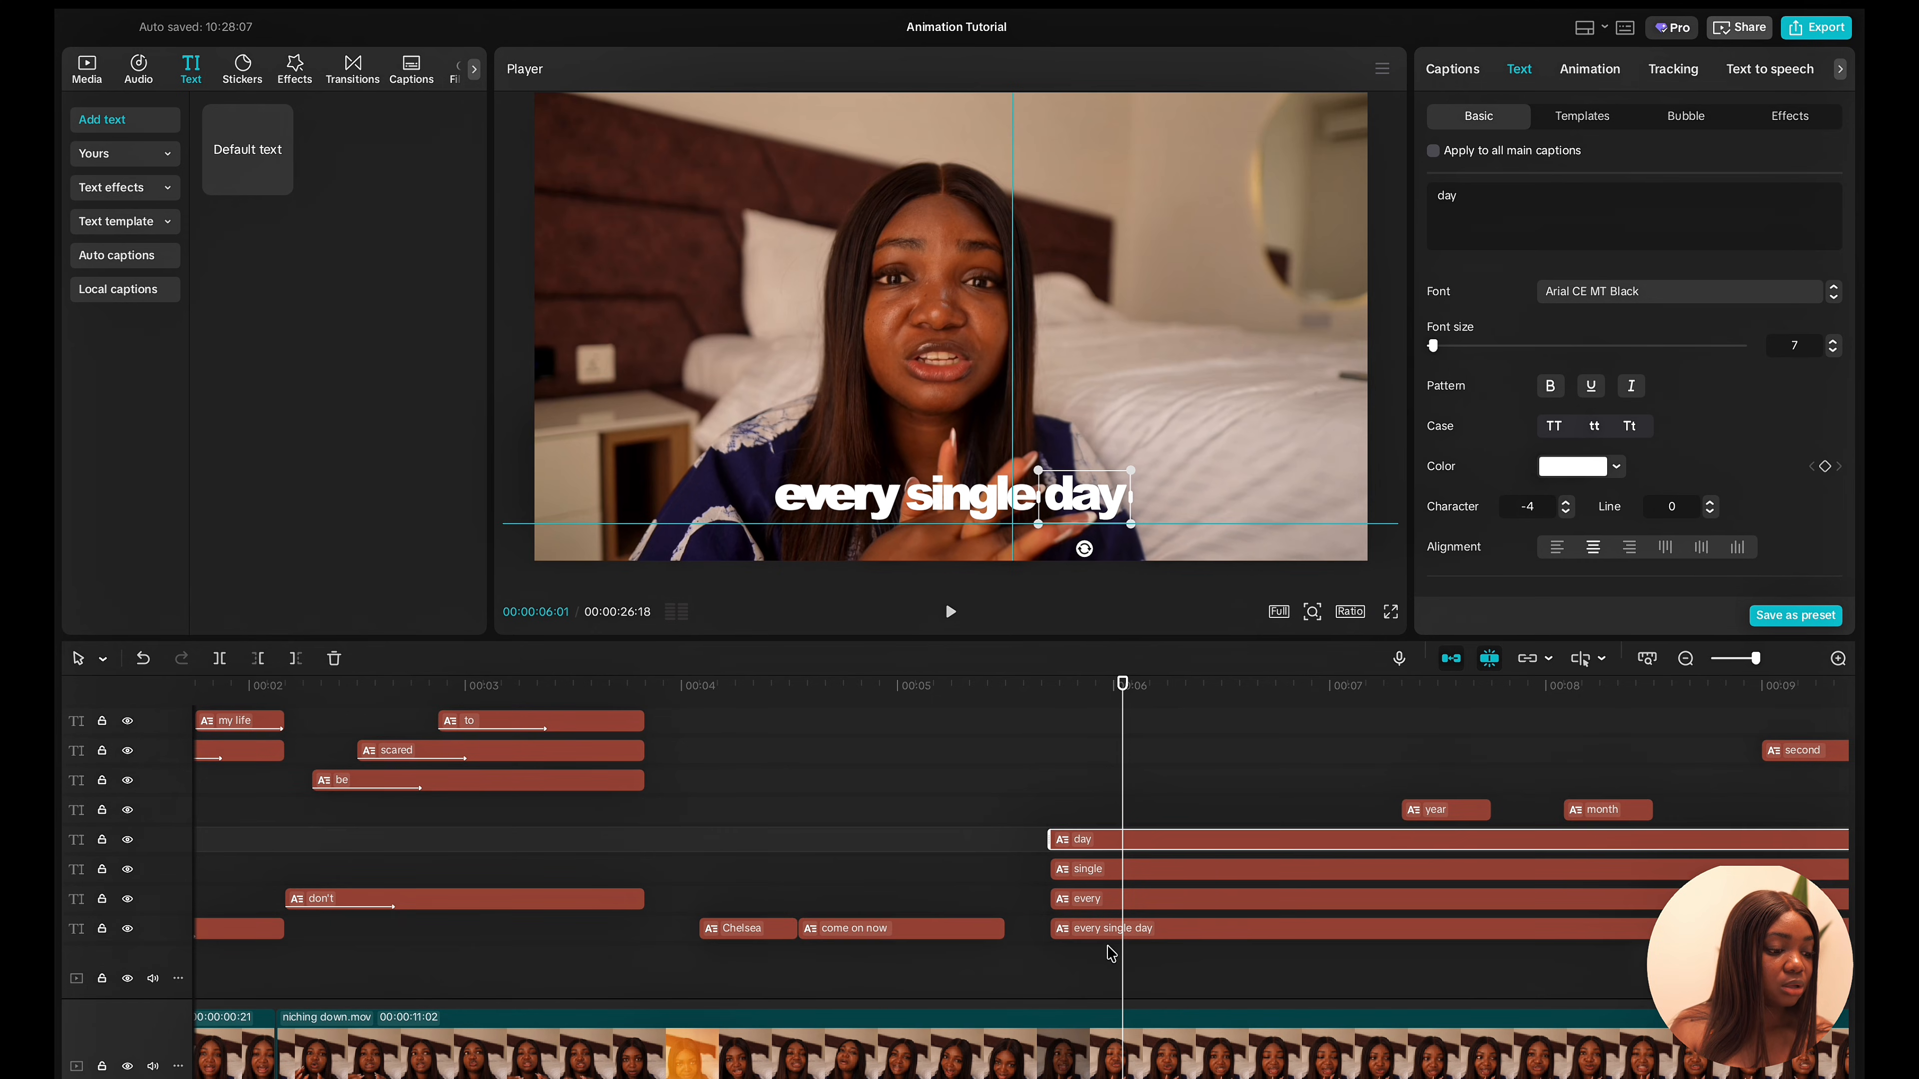
Delete the full "every single day" caption beneath the separate word clips and play the sequence.
{"action": "left_click_drag", "start_coordinate": [1110, 941], "coordinate": [986, 777]}
{"action": "scroll", "coordinate": [918, 816], "scroll_direction": "down", "scroll_amount": 5}
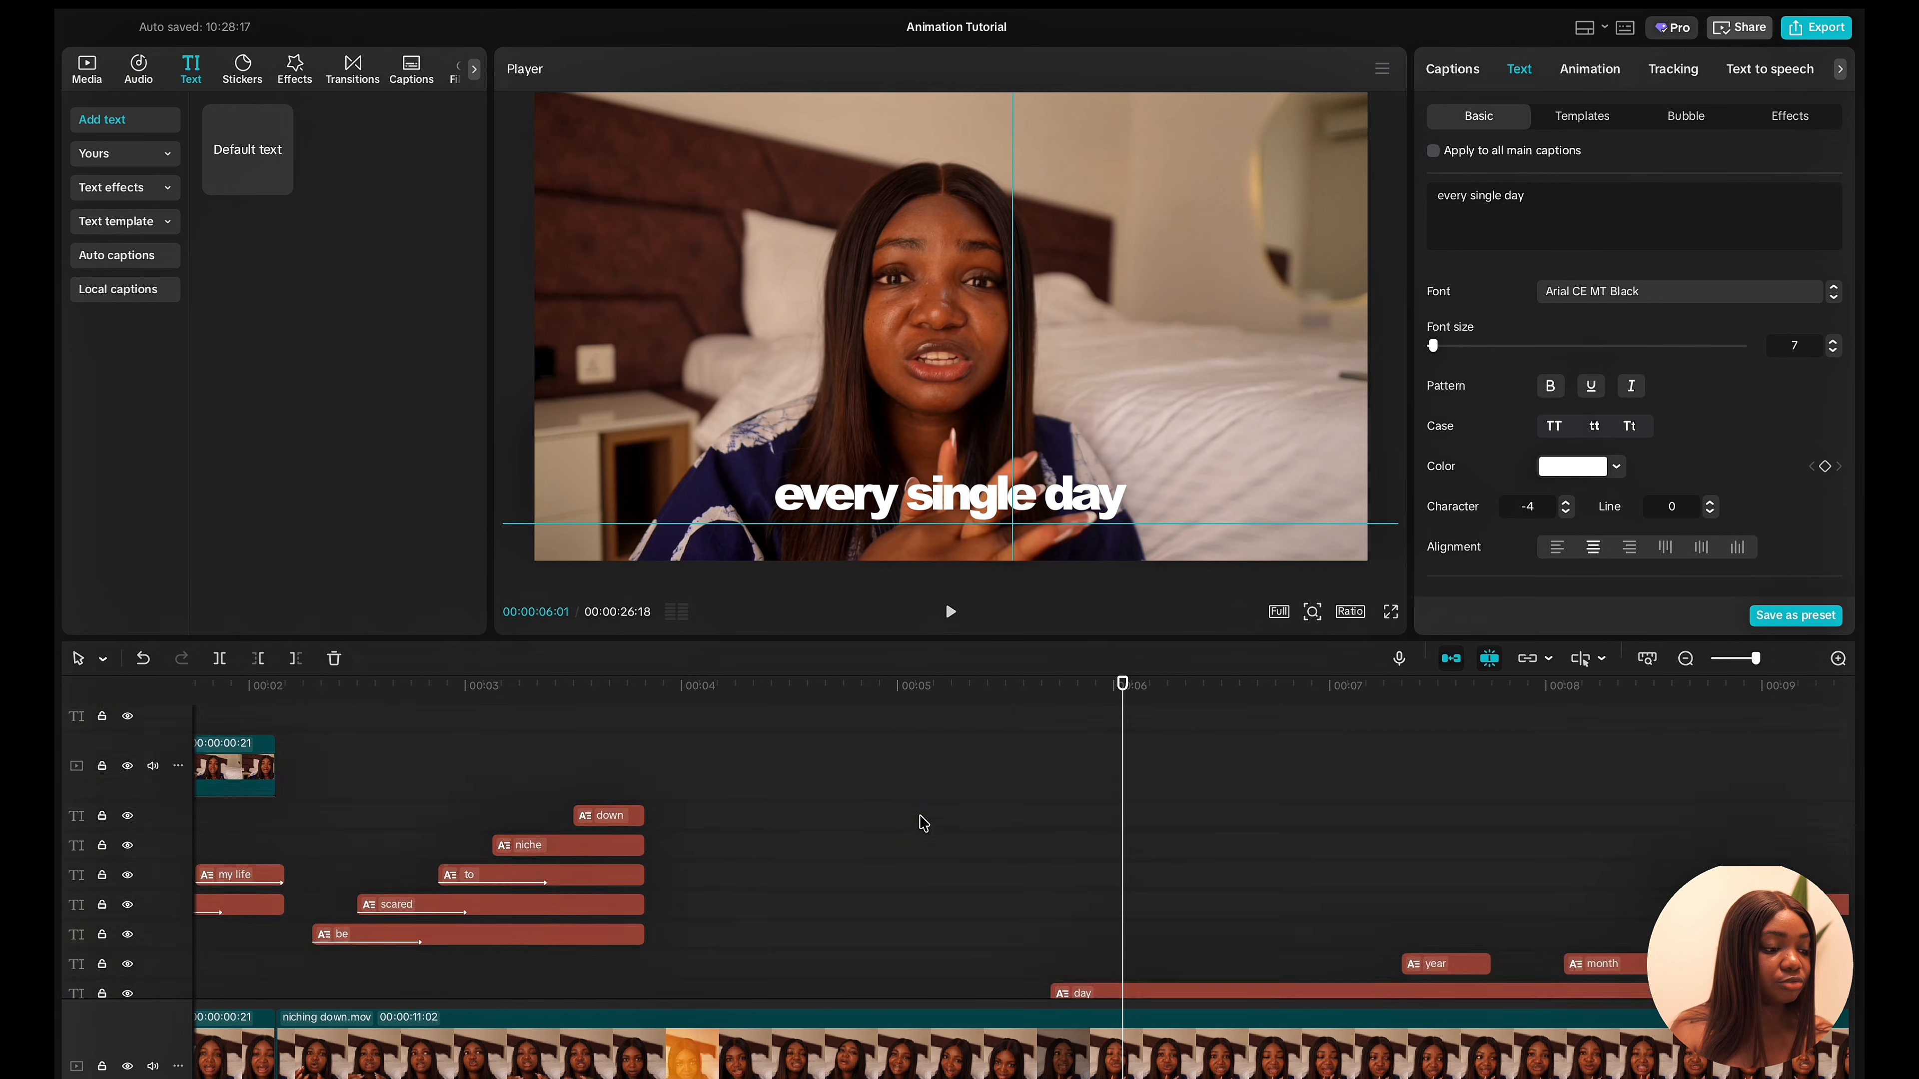
{"action": "left_click", "coordinate": [1044, 870]}
{"action": "key", "text": "space"}
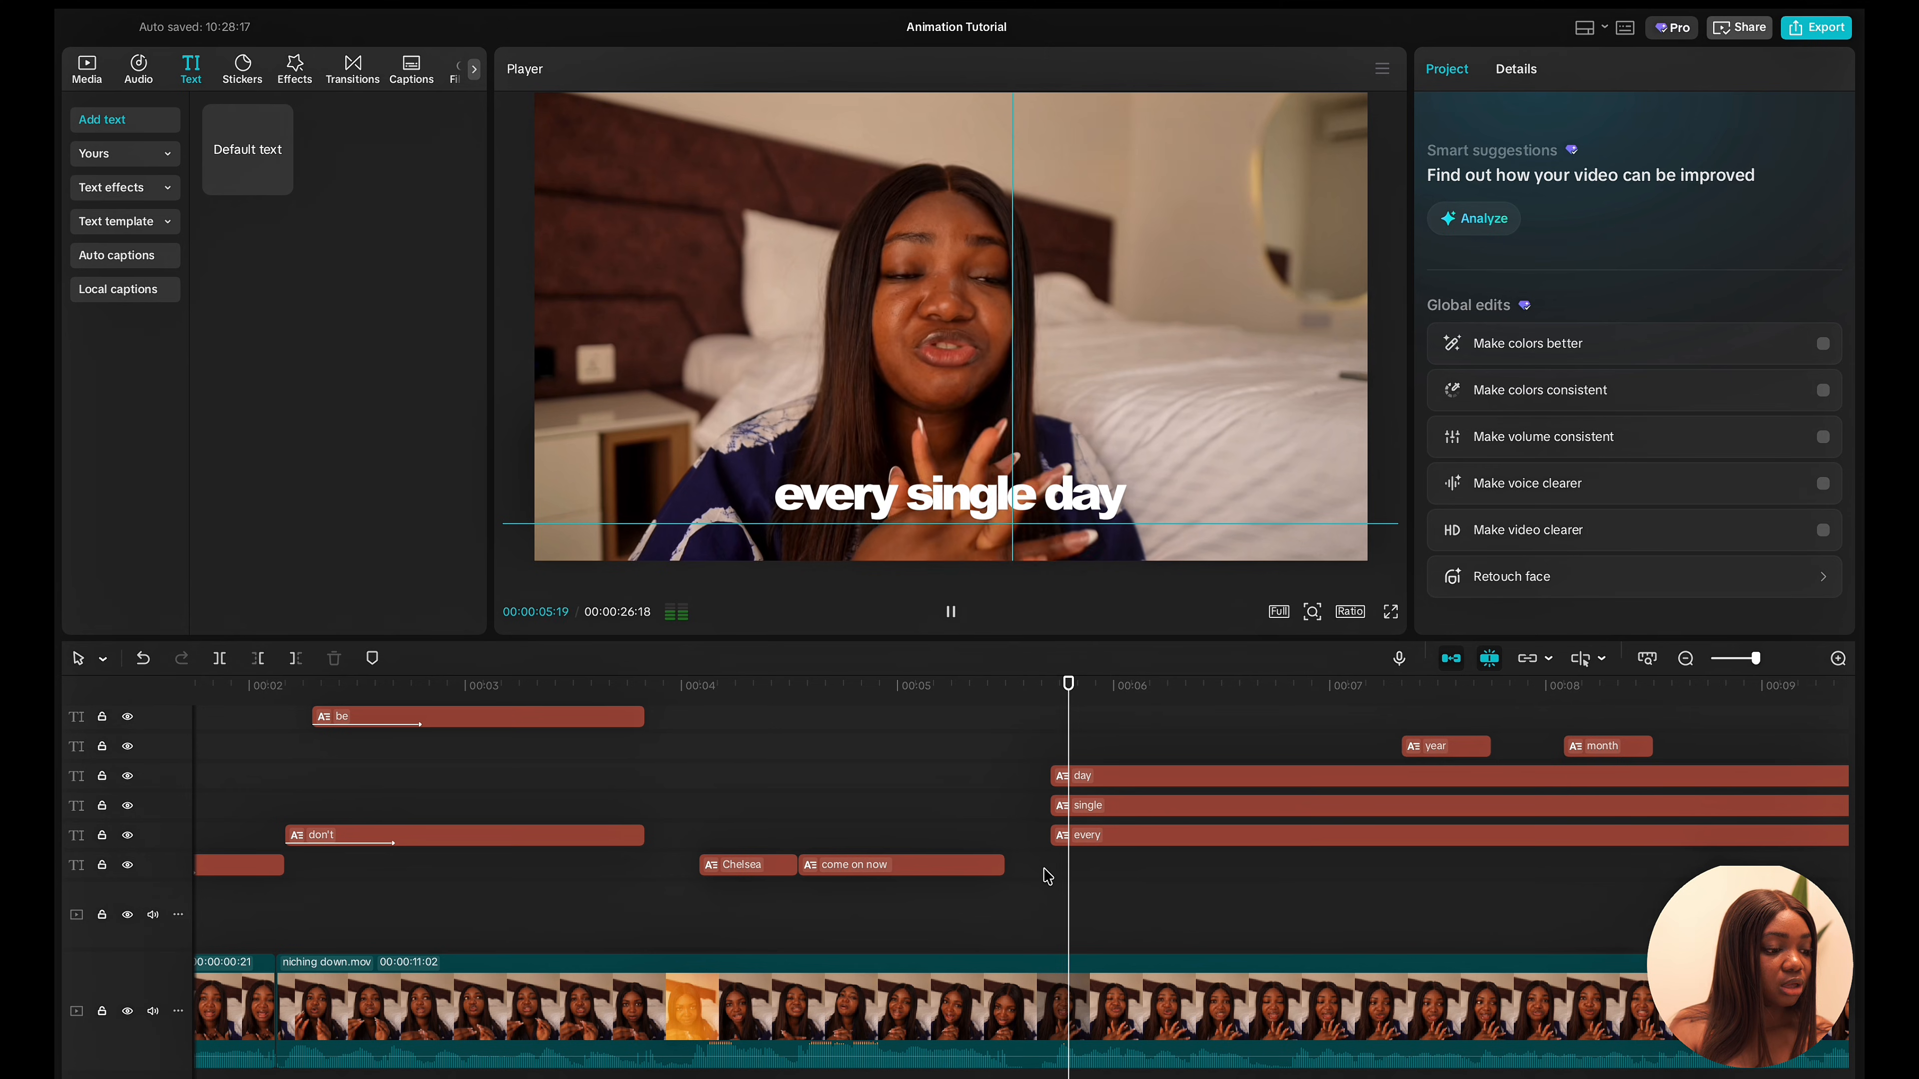
Select the "every" caption and place the playhead just after its start.
{"action": "scroll", "coordinate": [1047, 877], "scroll_direction": "right", "scroll_amount": 2}
{"action": "scroll", "coordinate": [1046, 877], "scroll_direction": "up", "scroll_amount": 1}
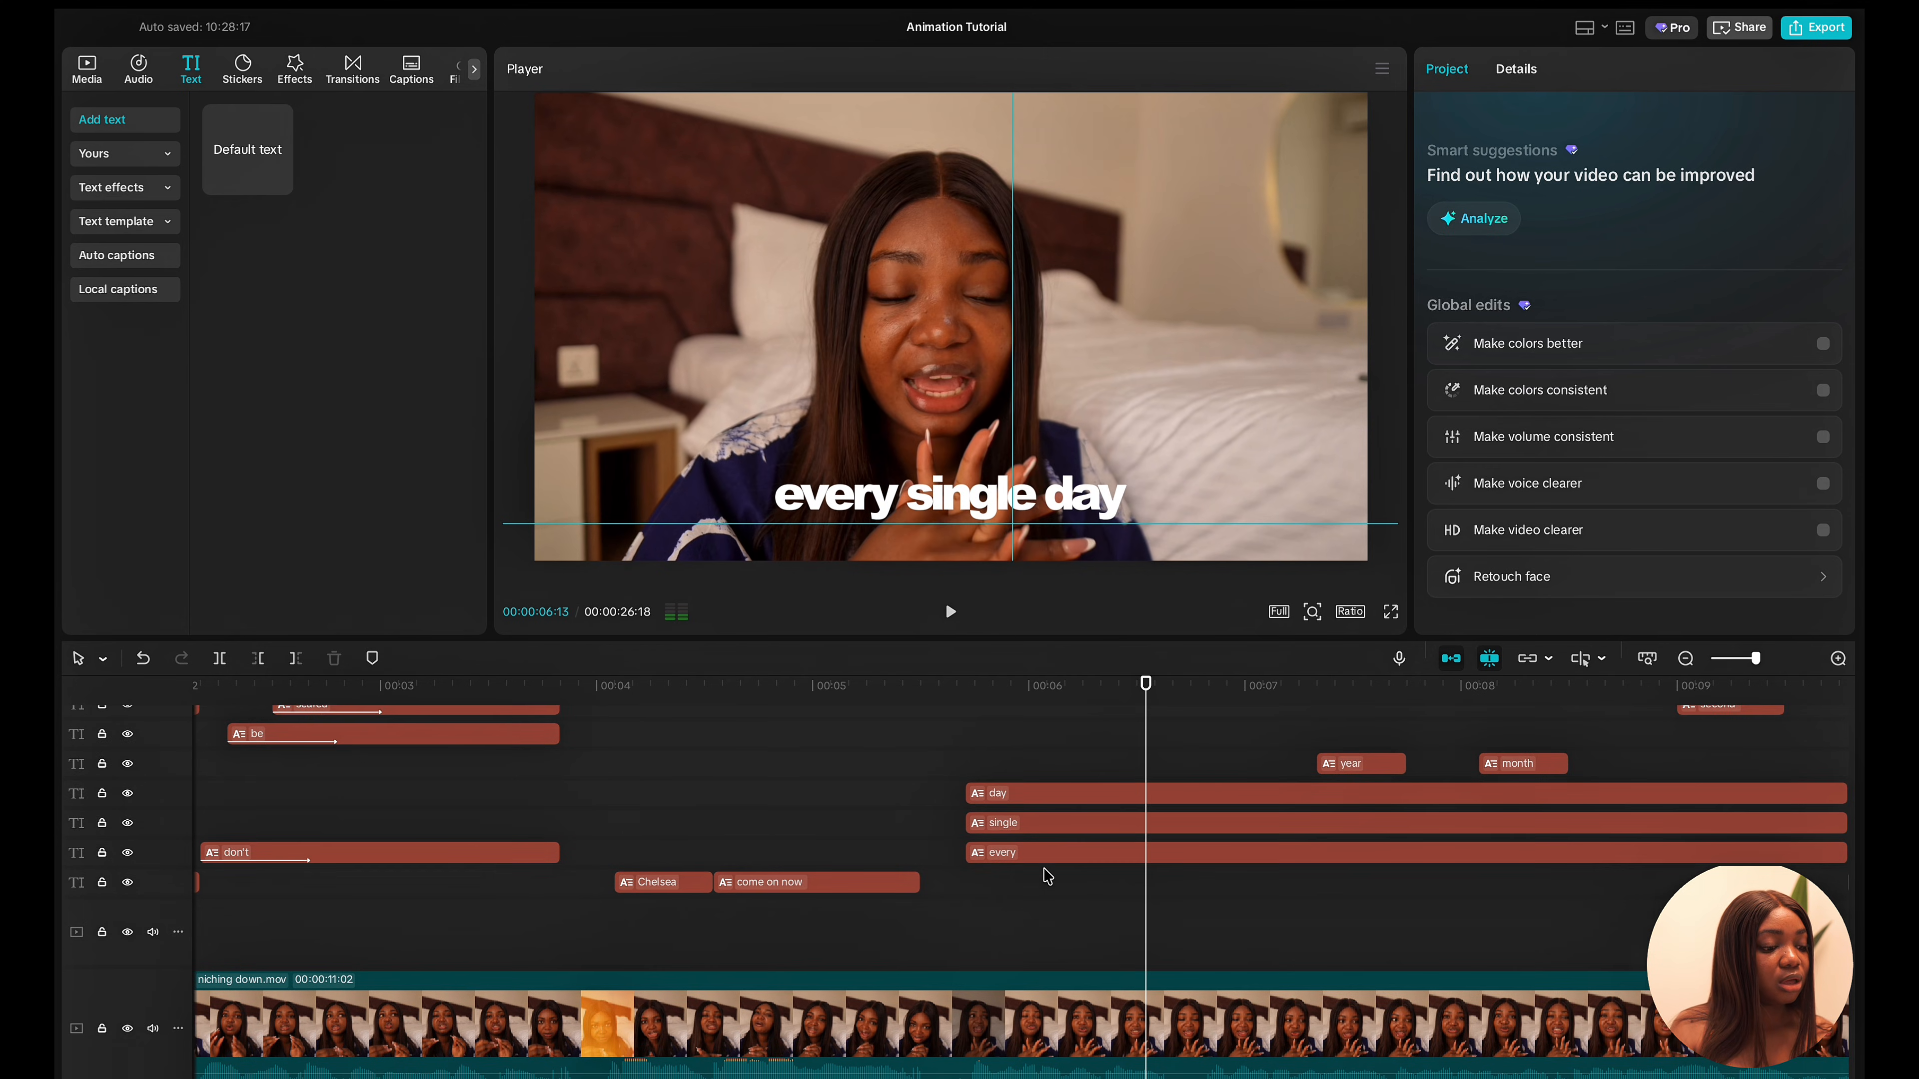
{"action": "left_click", "coordinate": [1007, 852]}
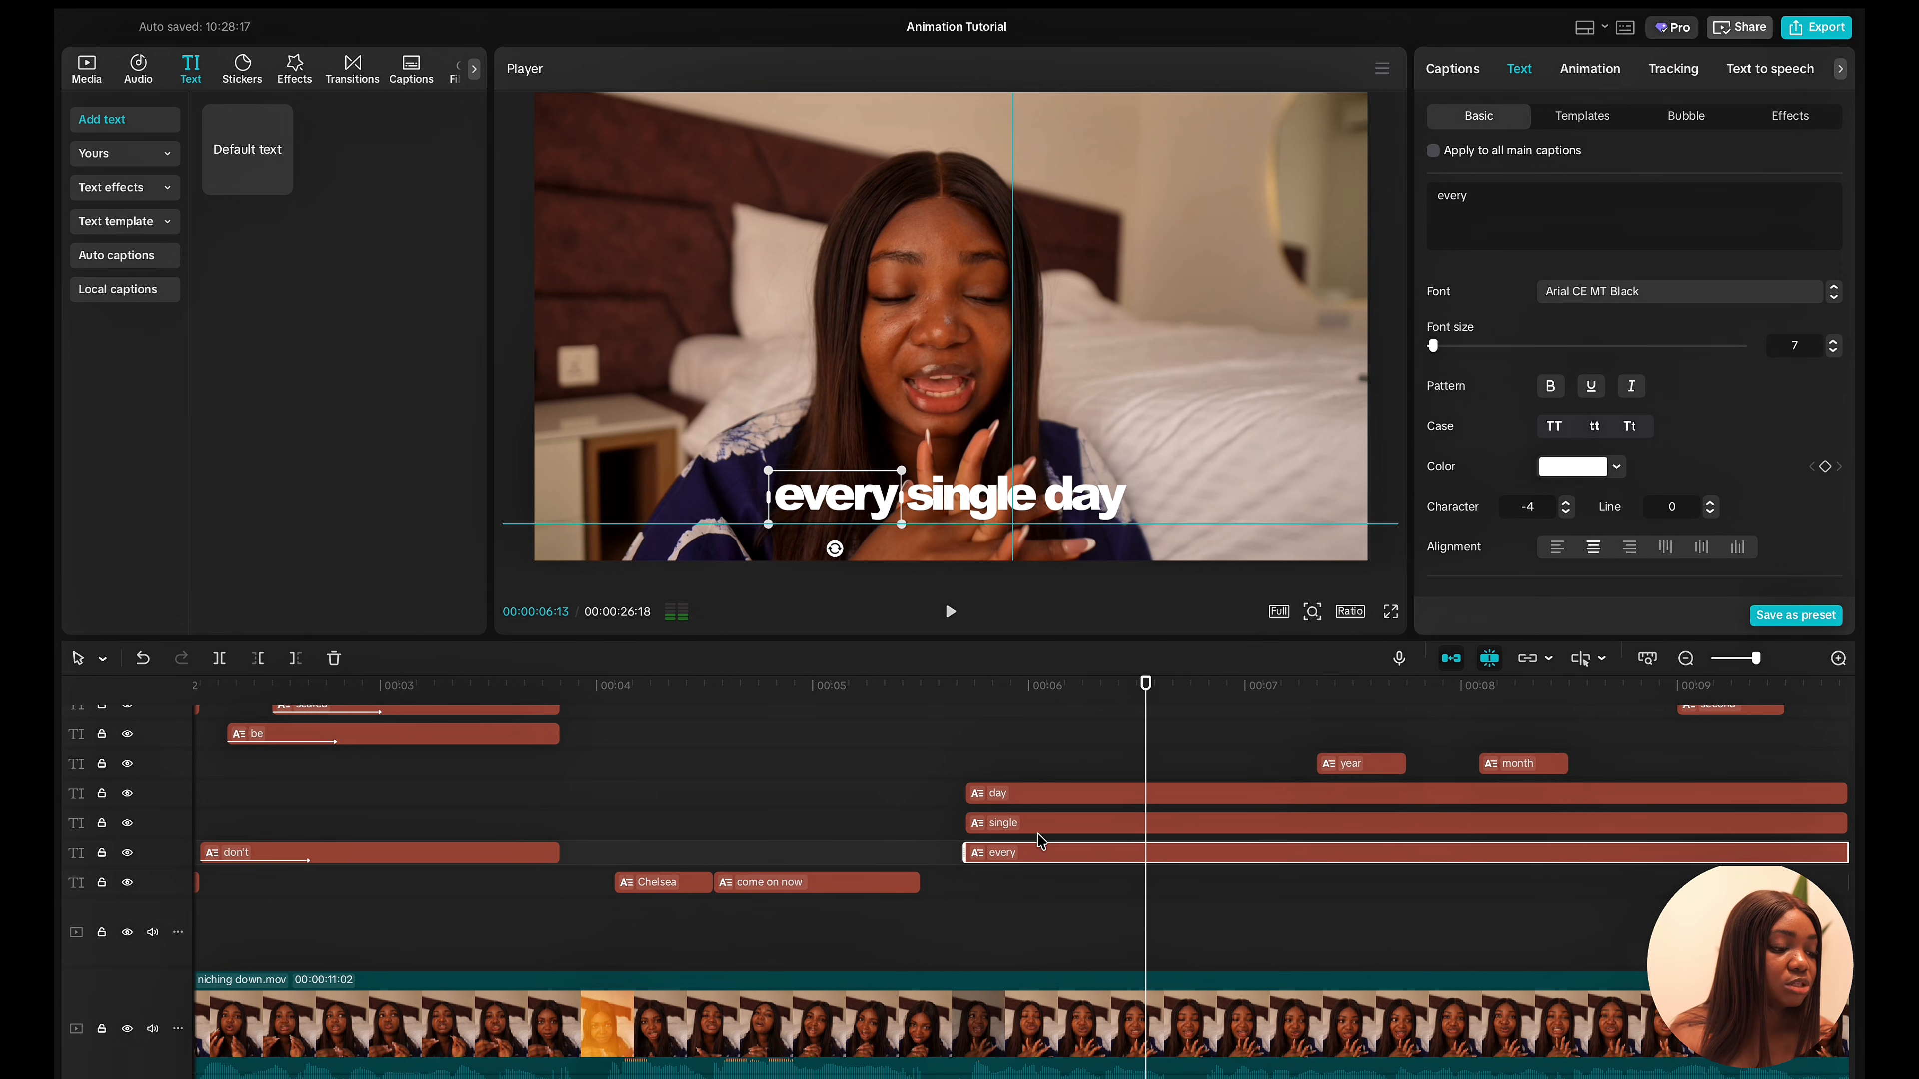
{"action": "left_click_drag", "start_coordinate": [1147, 689], "coordinate": [988, 692]}
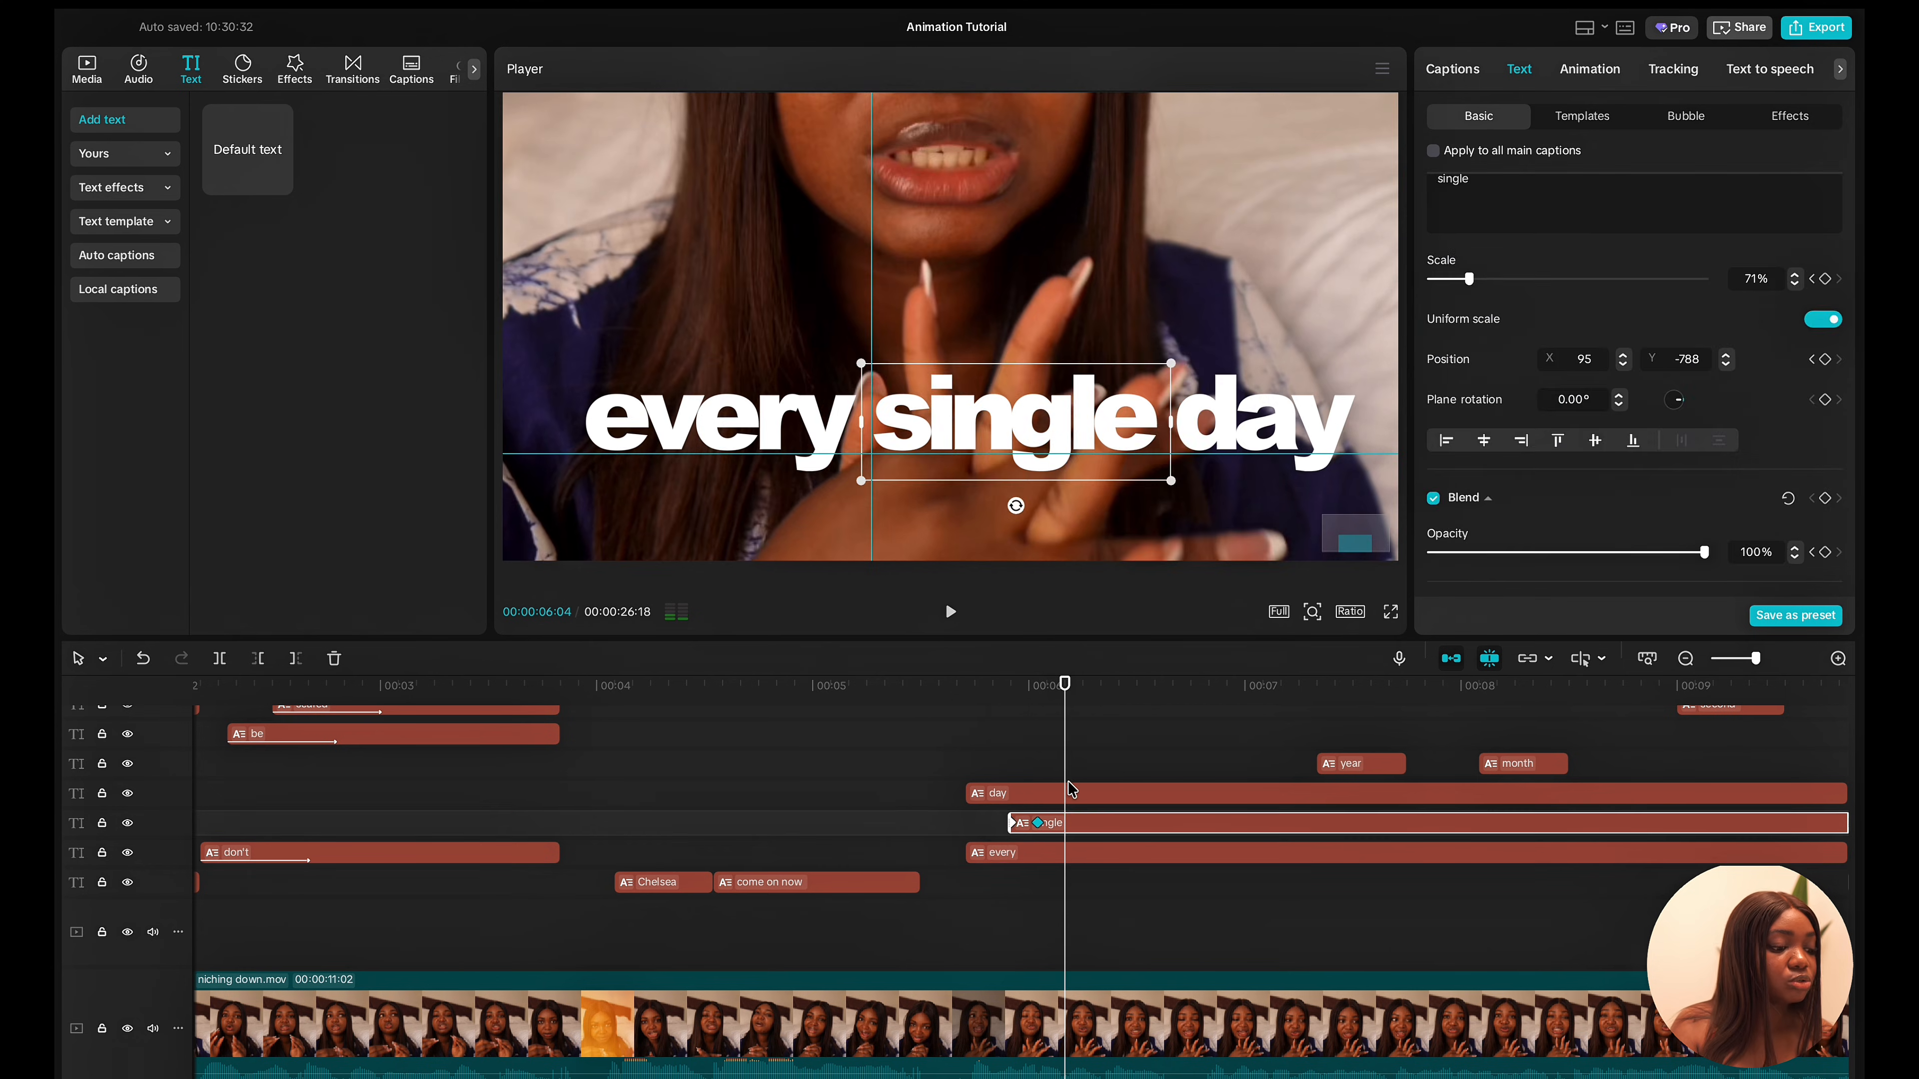
Trim the start of the "day" caption to 00:00:06:04 so it matches the spoken word, checking it against playback.
{"action": "left_click", "coordinate": [1066, 779]}
{"action": "left_click", "coordinate": [1073, 795]}
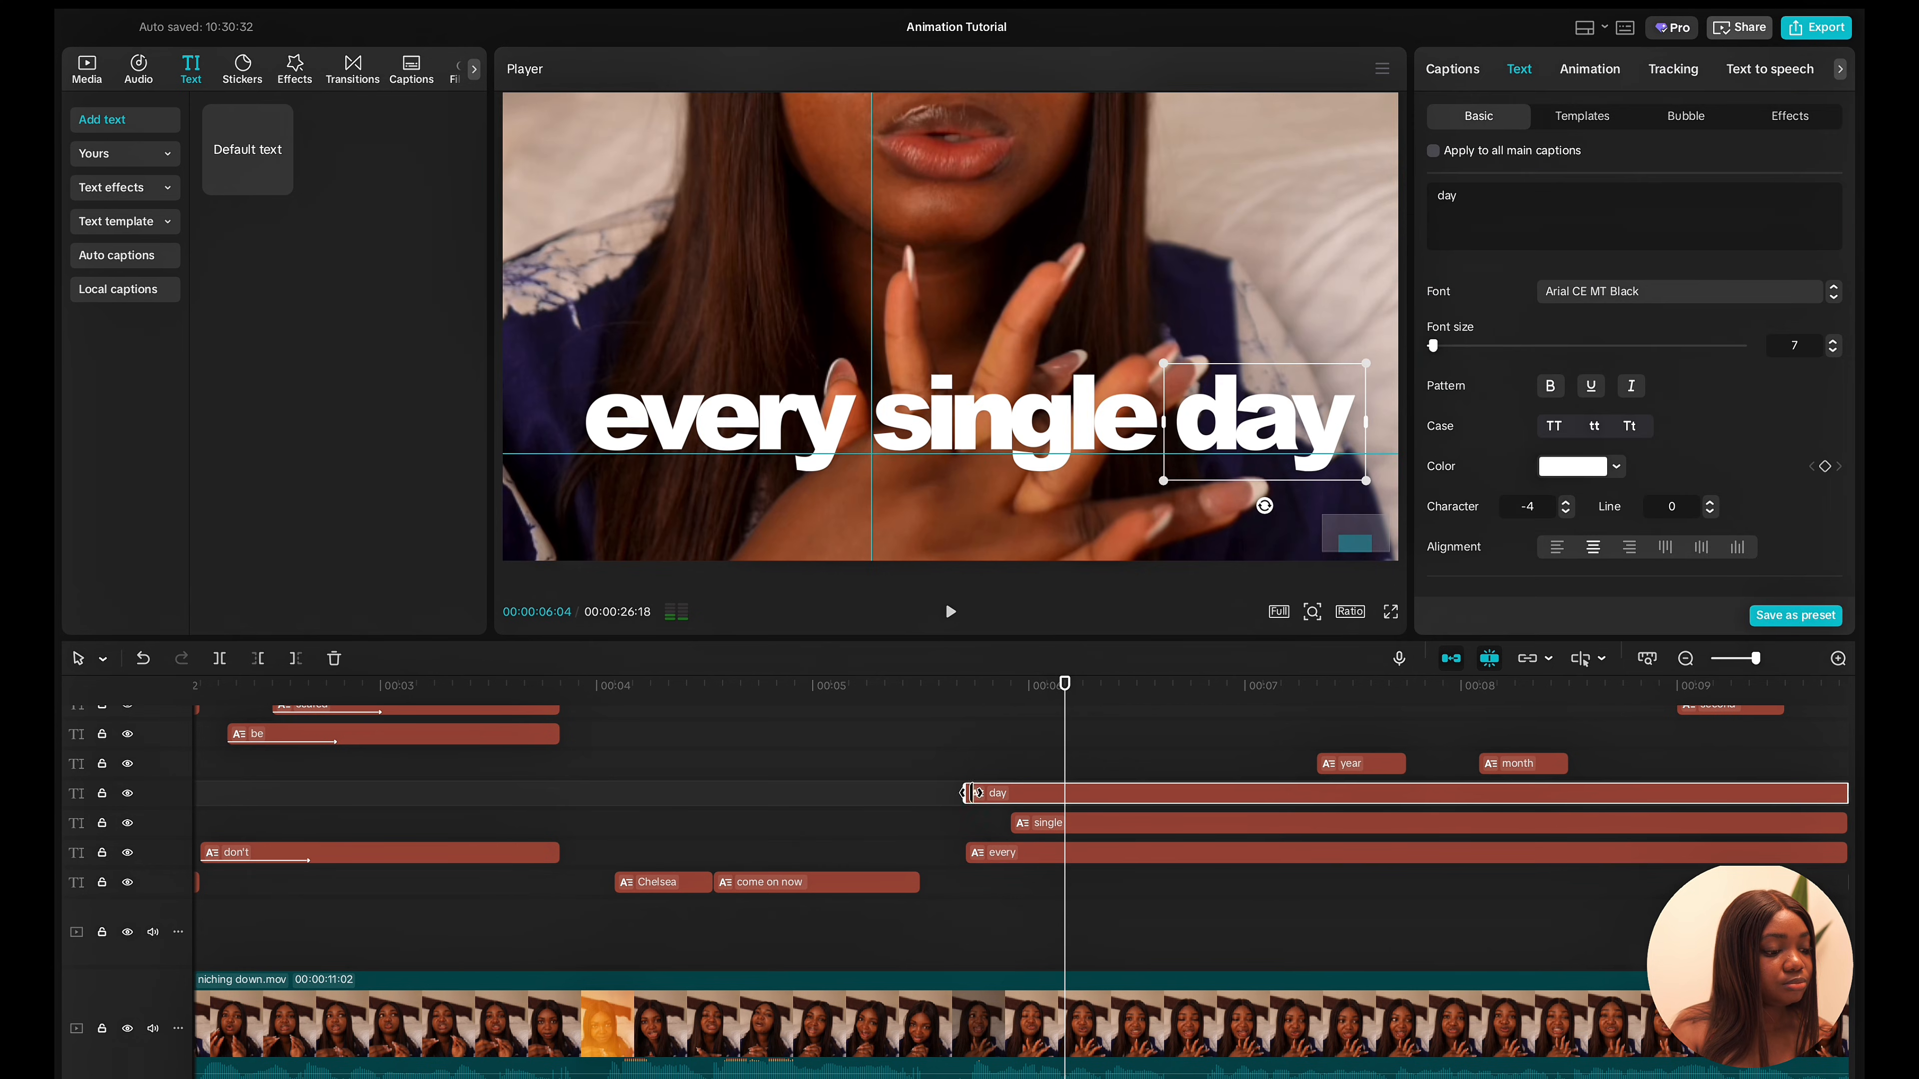
{"action": "left_click_drag", "start_coordinate": [963, 793], "coordinate": [1061, 799]}
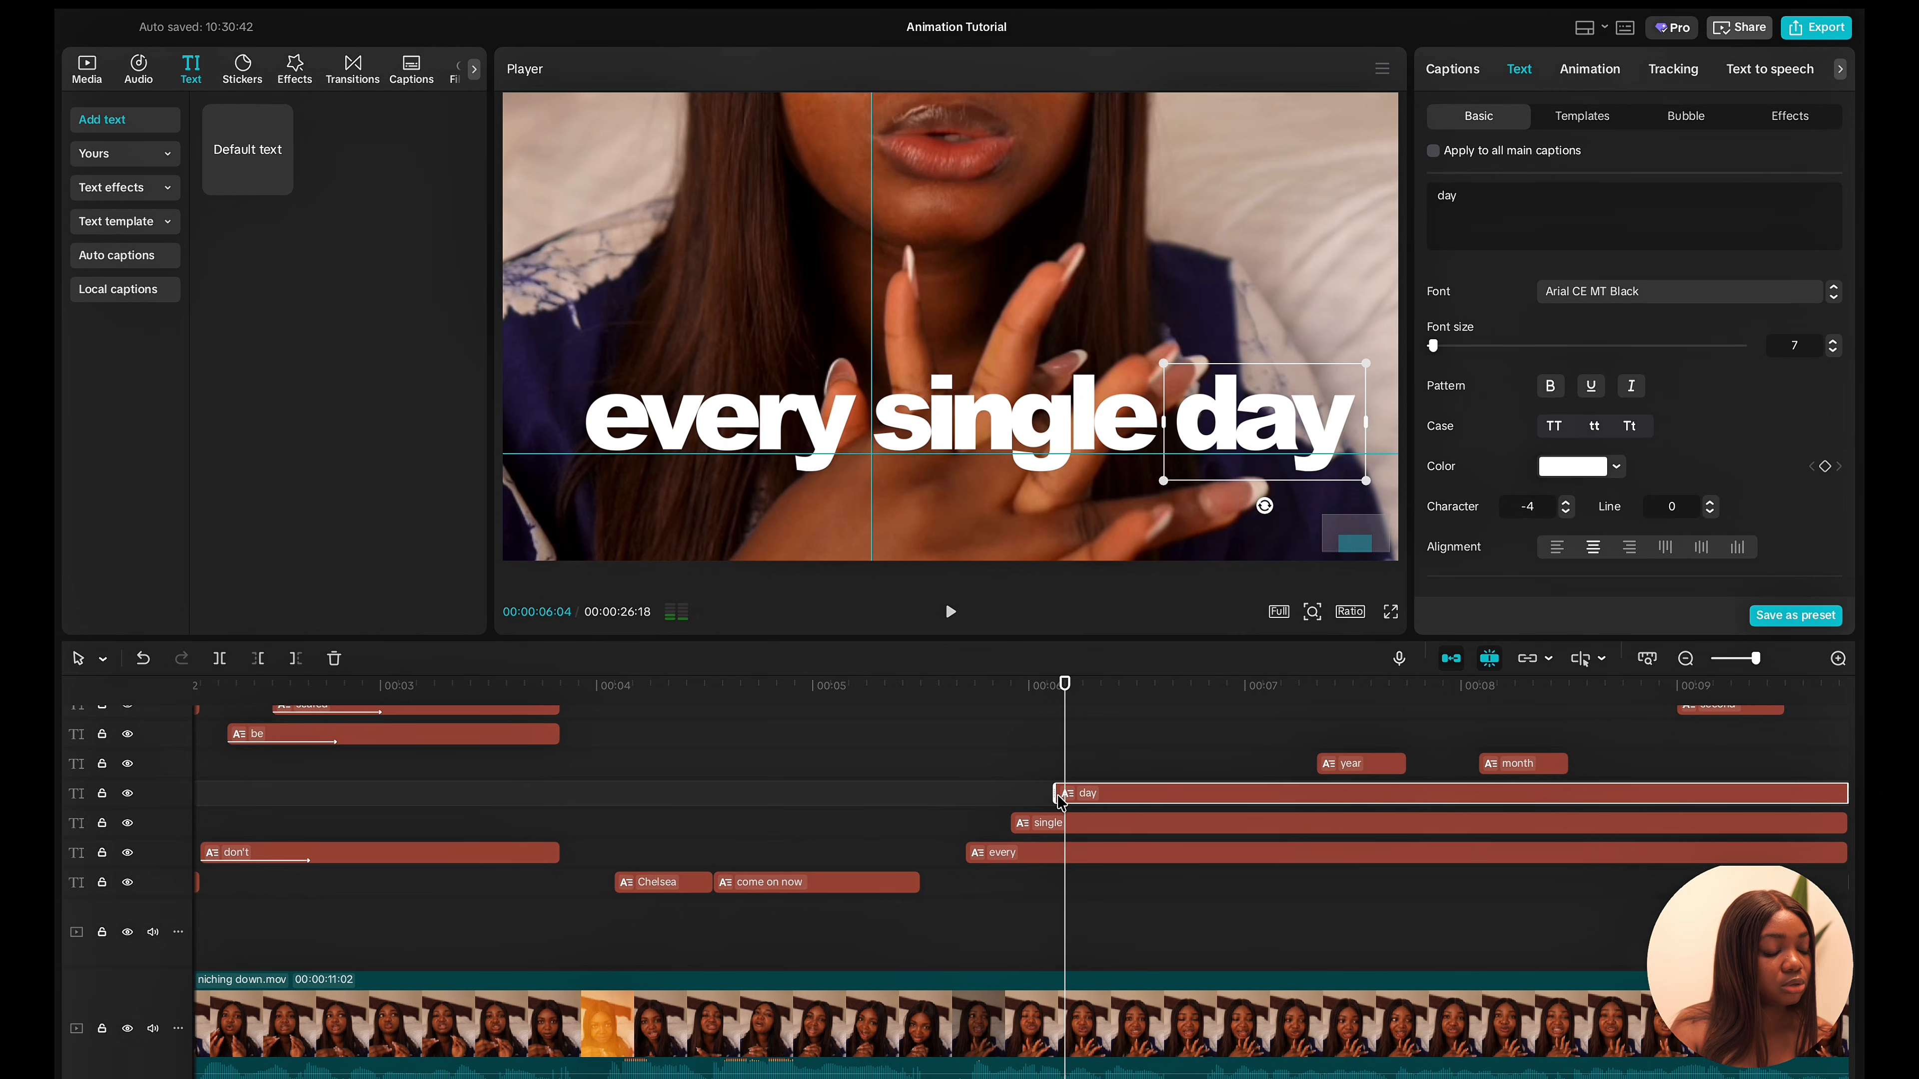
{"action": "key", "text": "space"}
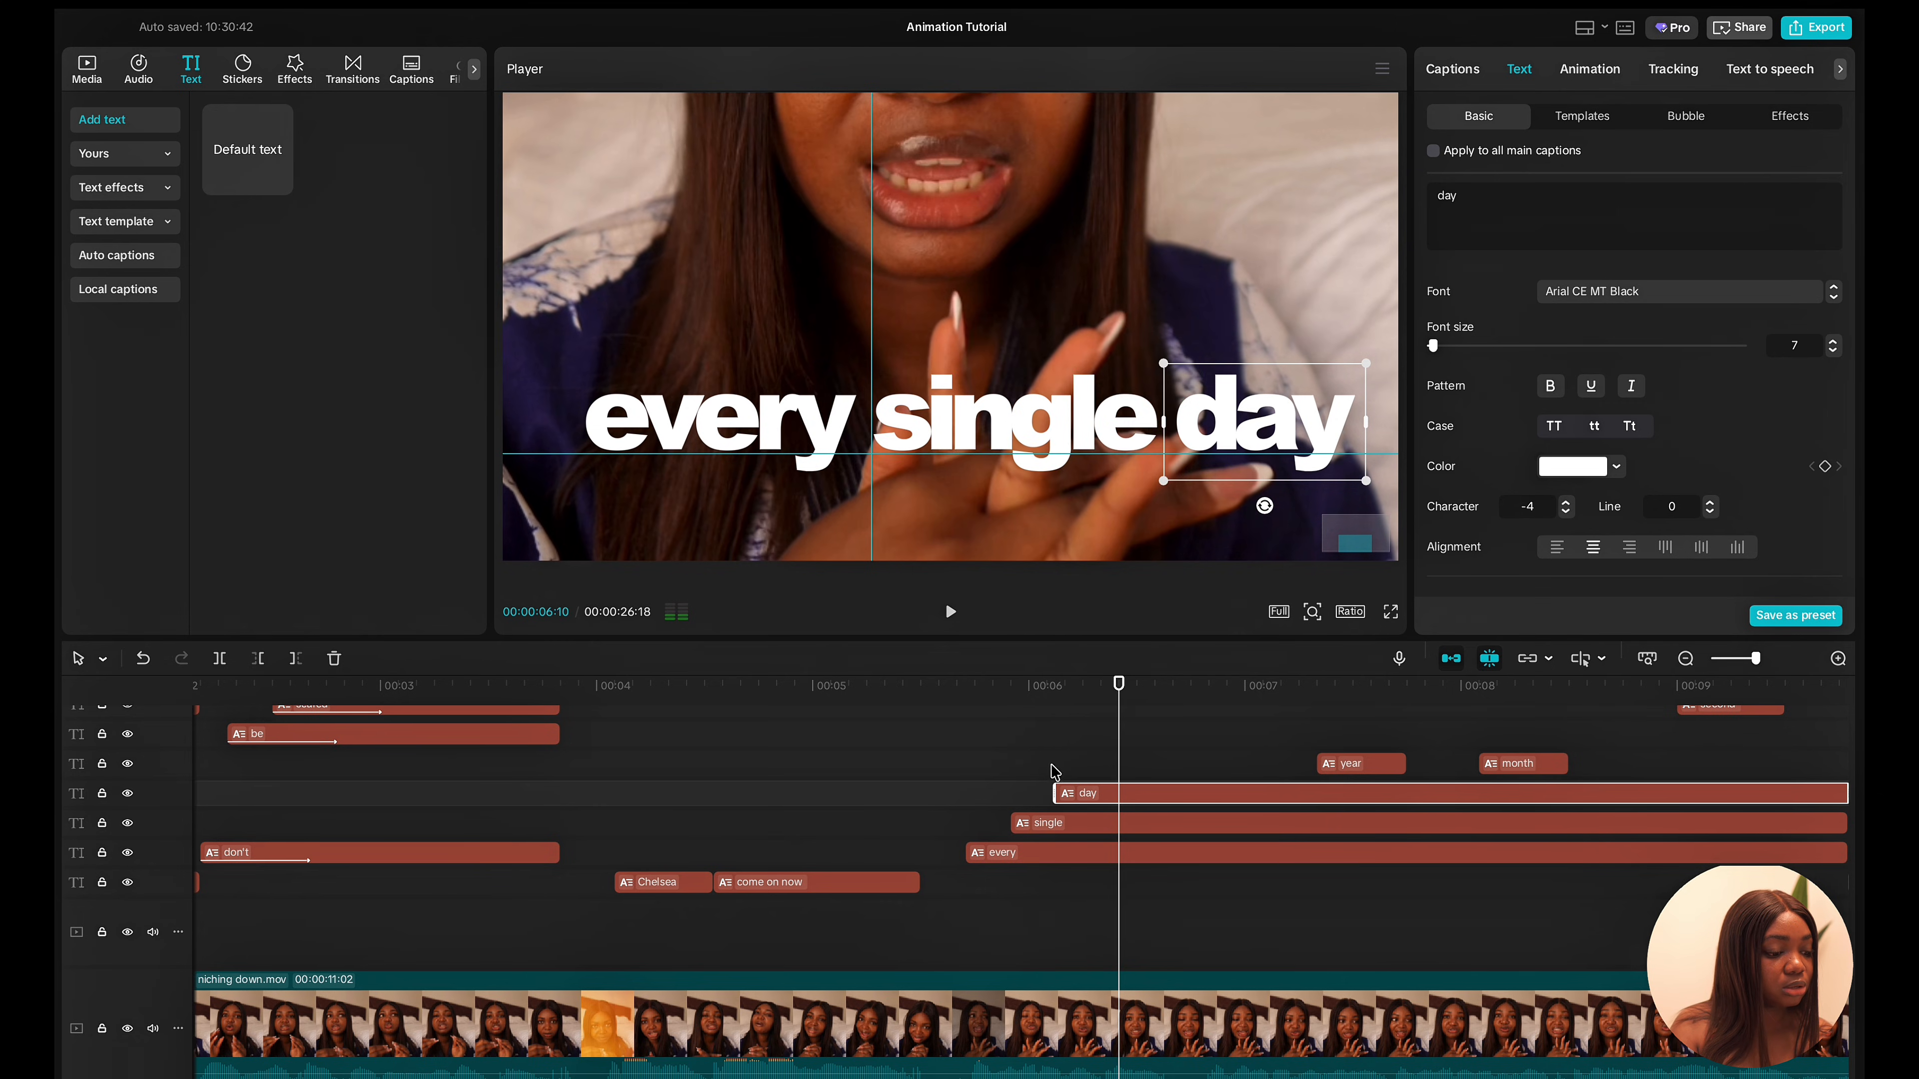
{"action": "left_click", "coordinate": [1010, 694]}
{"action": "key", "text": "space"}
{"action": "key", "text": "space"}
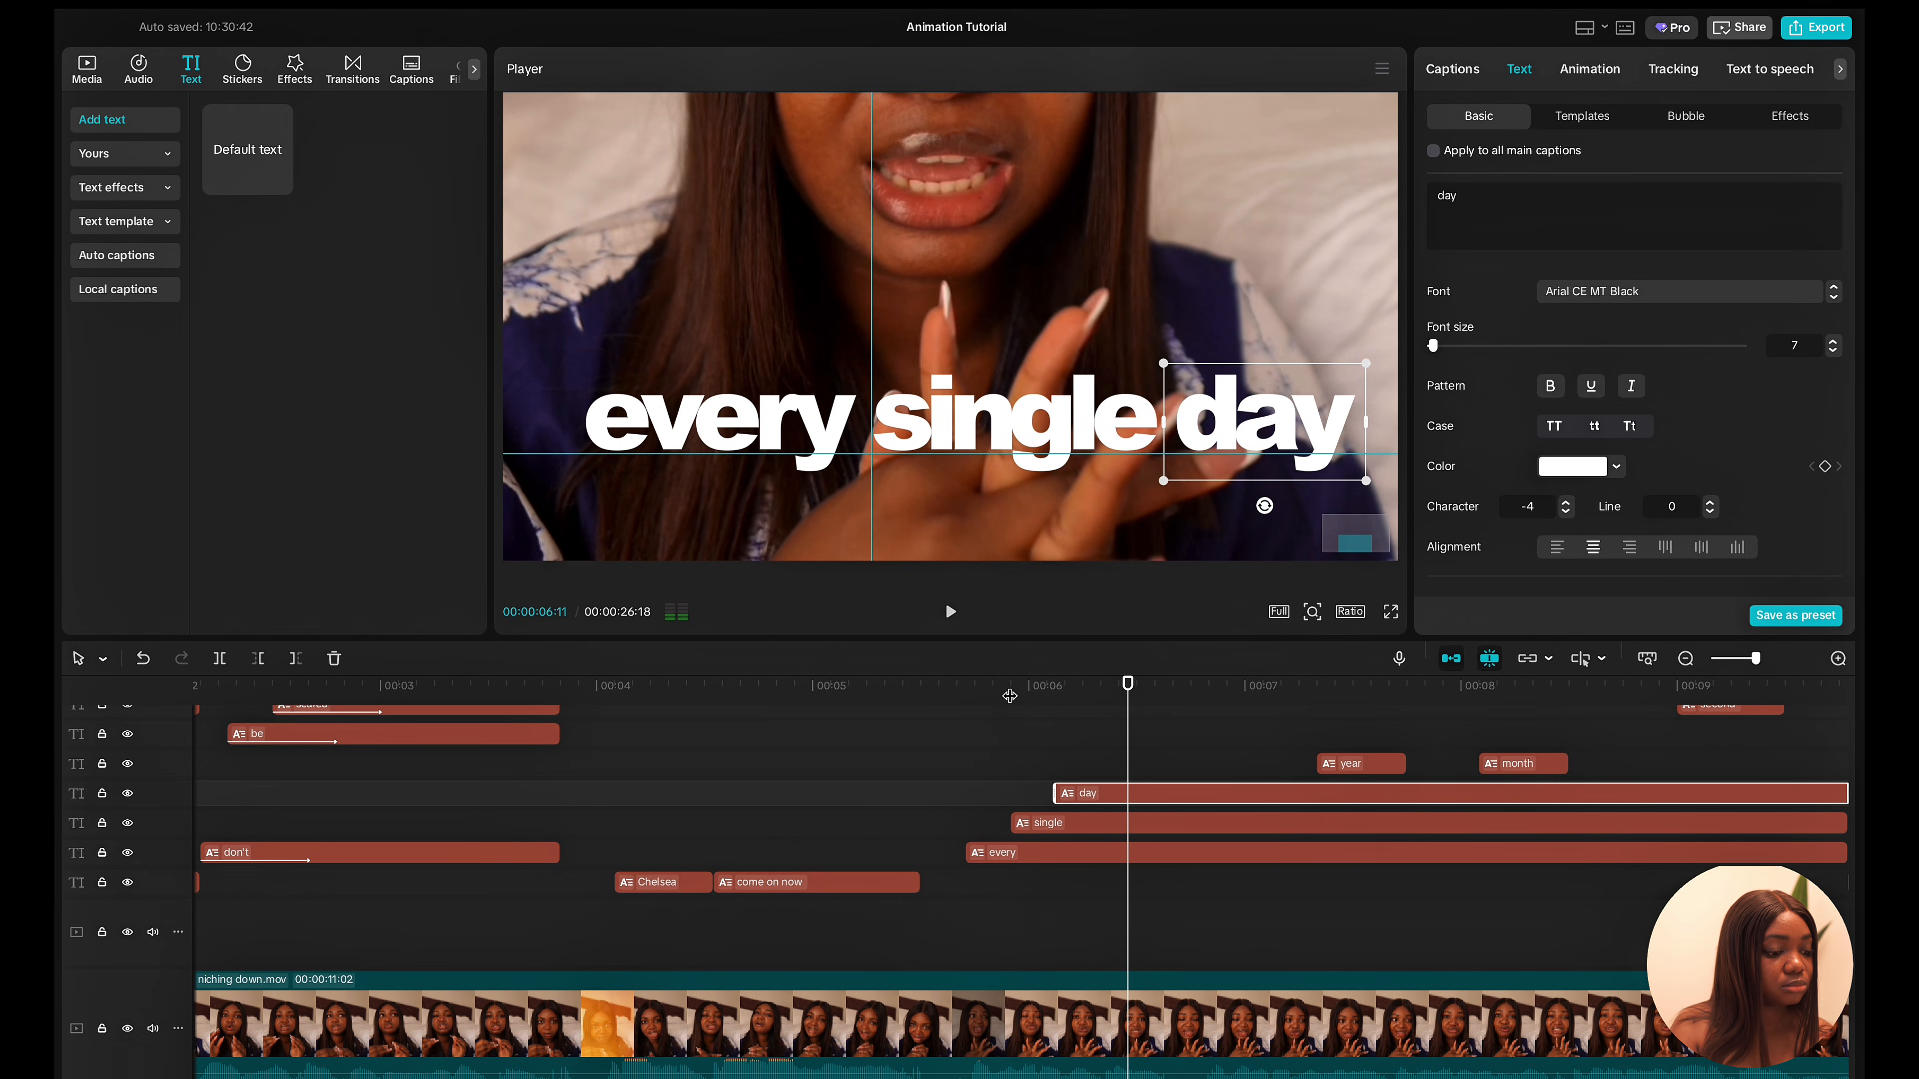
{"action": "left_click_drag", "start_coordinate": [1058, 794], "coordinate": [1067, 795]}
Add scale, position and opacity keyframes to the "day" caption at 00:00:06:11.
{"action": "scroll", "coordinate": [1634, 487], "scroll_direction": "down", "scroll_amount": 5}
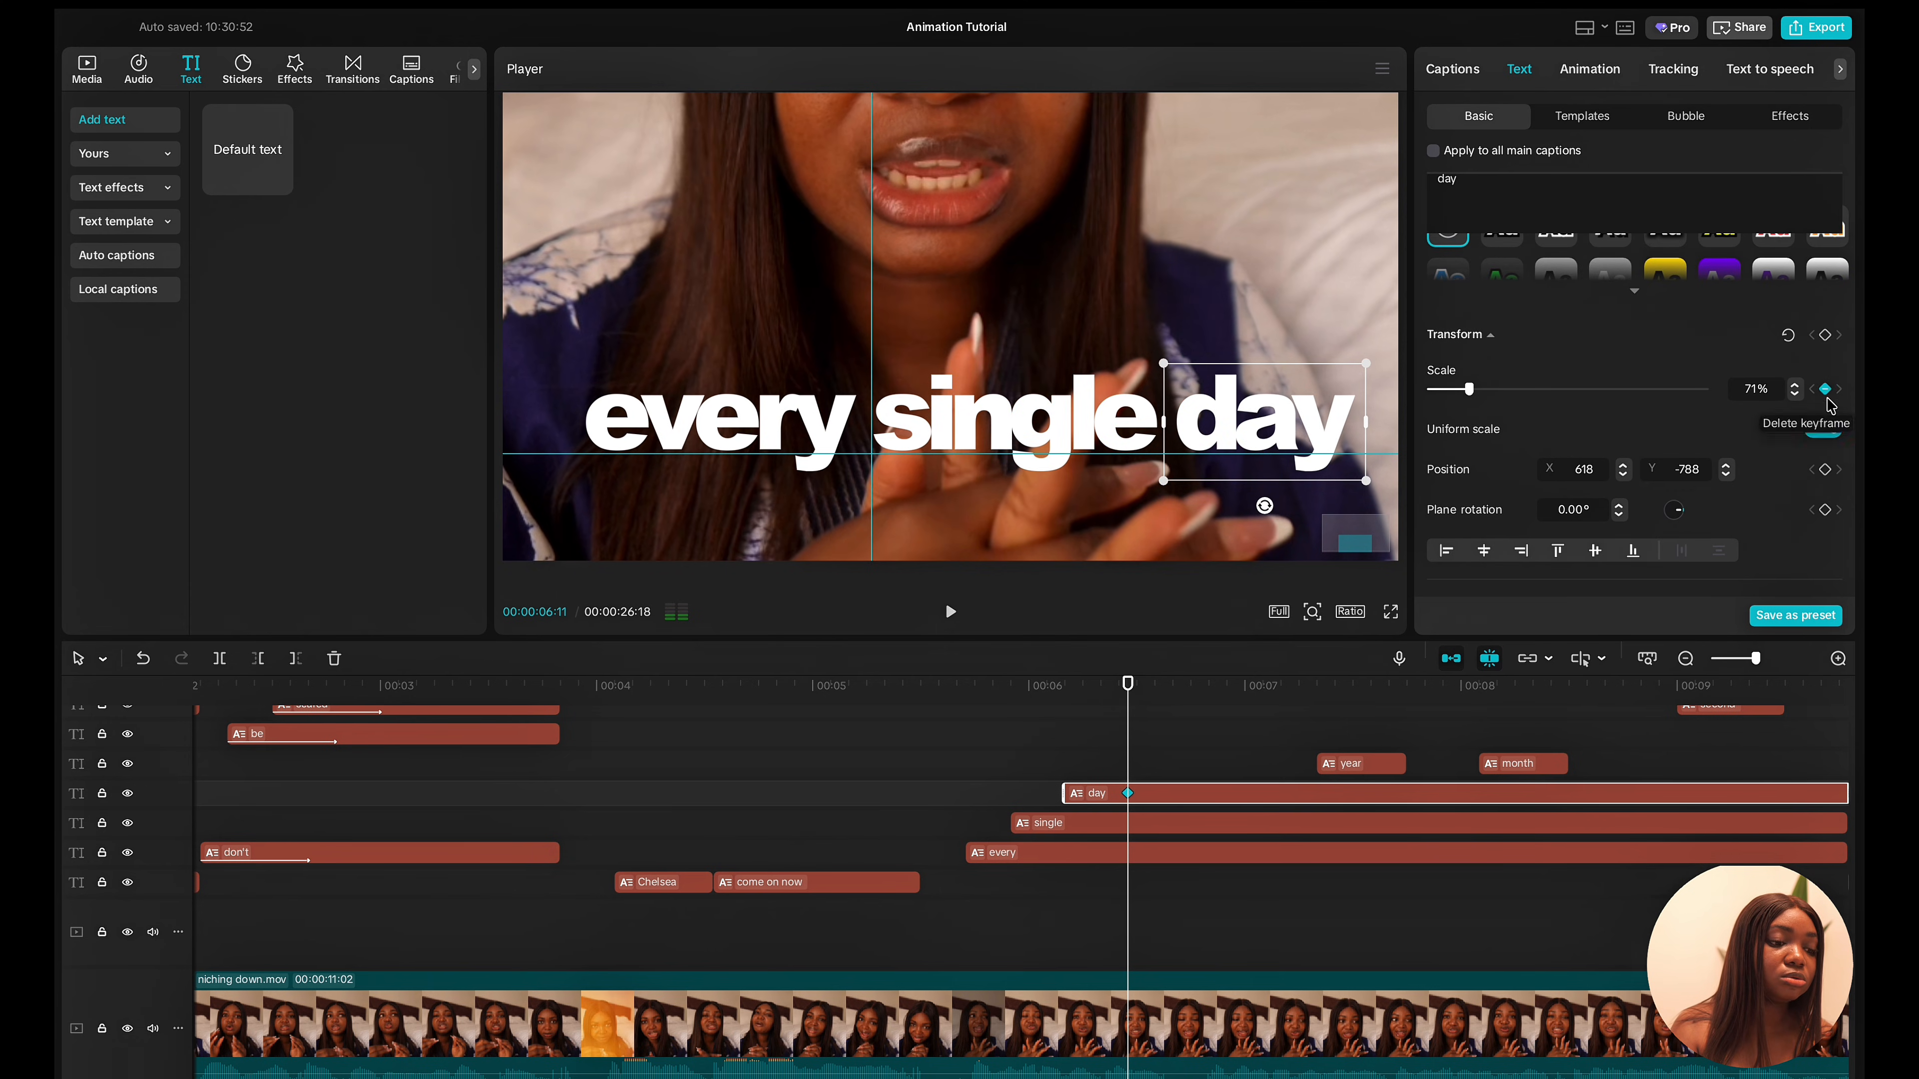
{"action": "left_click", "coordinate": [1824, 470]}
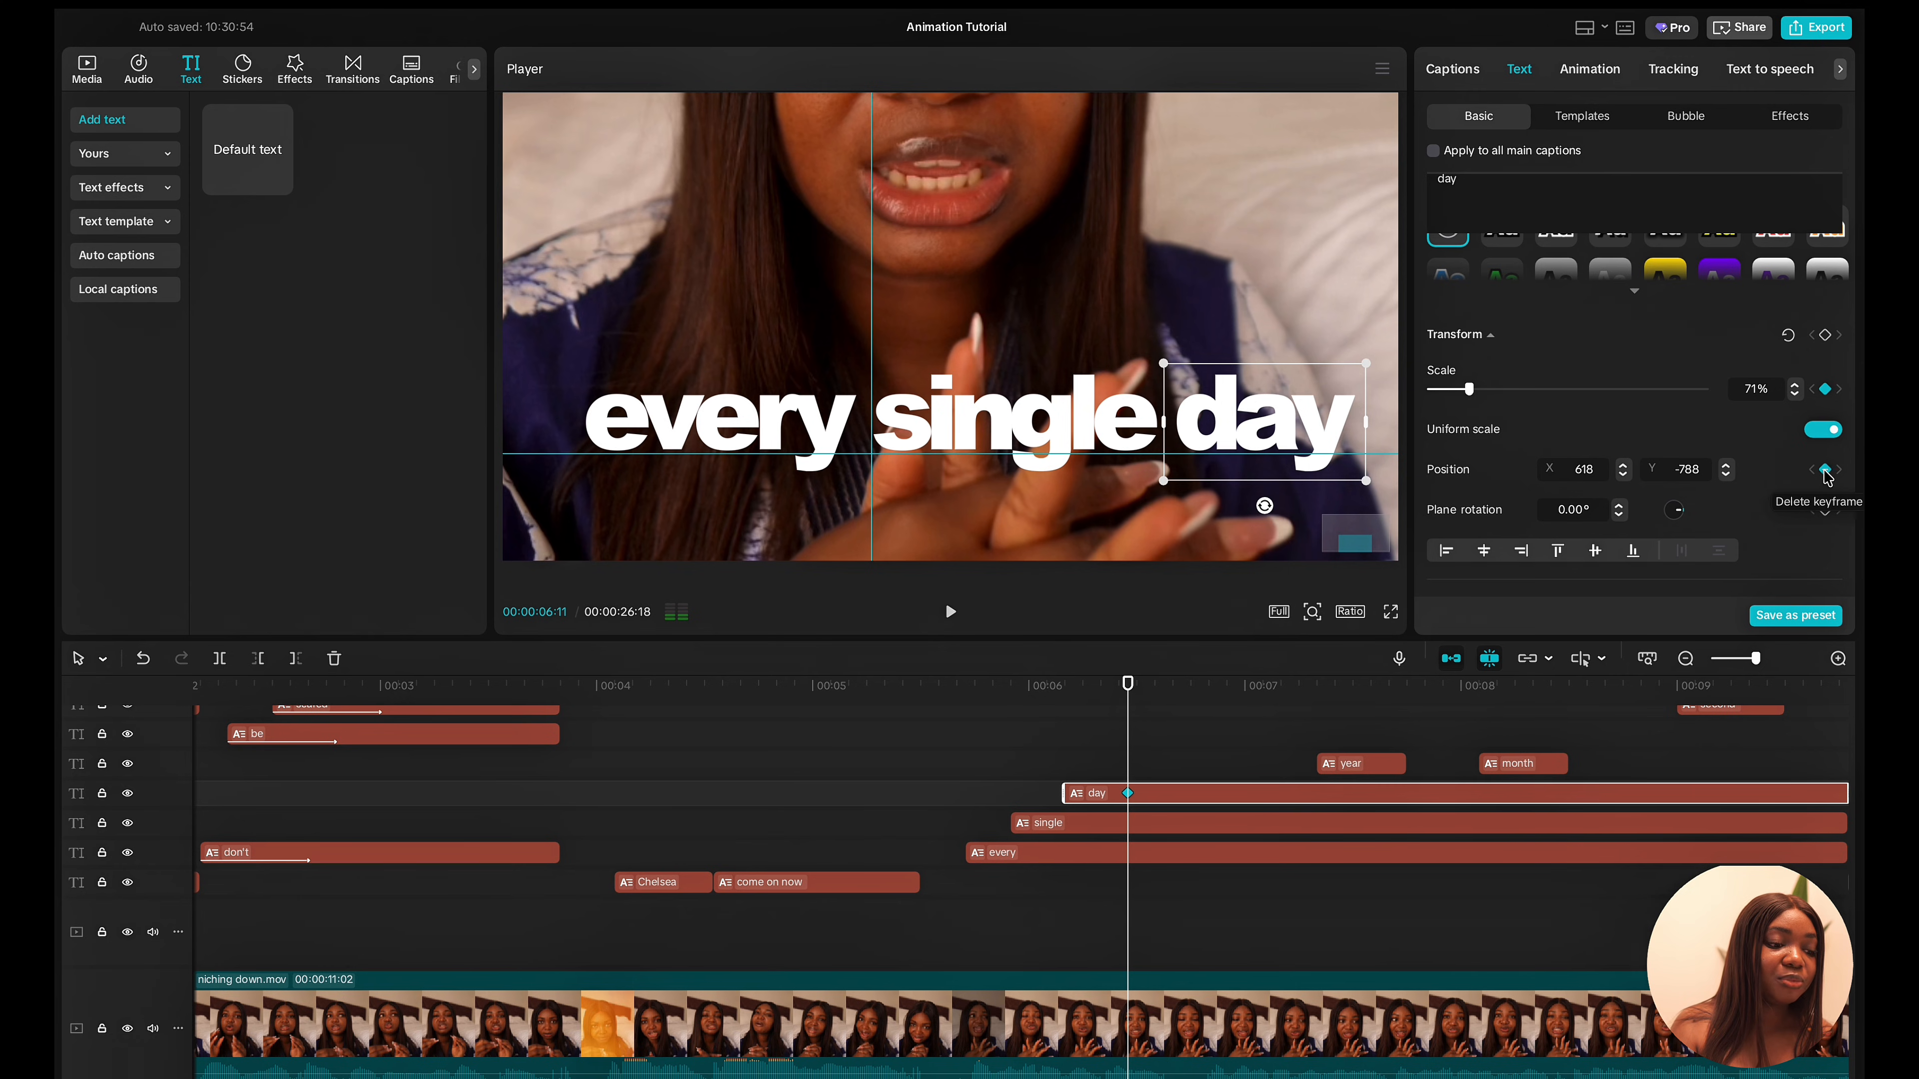
{"action": "scroll", "coordinate": [1827, 477], "scroll_direction": "down", "scroll_amount": 2}
{"action": "left_click", "coordinate": [1826, 571]}
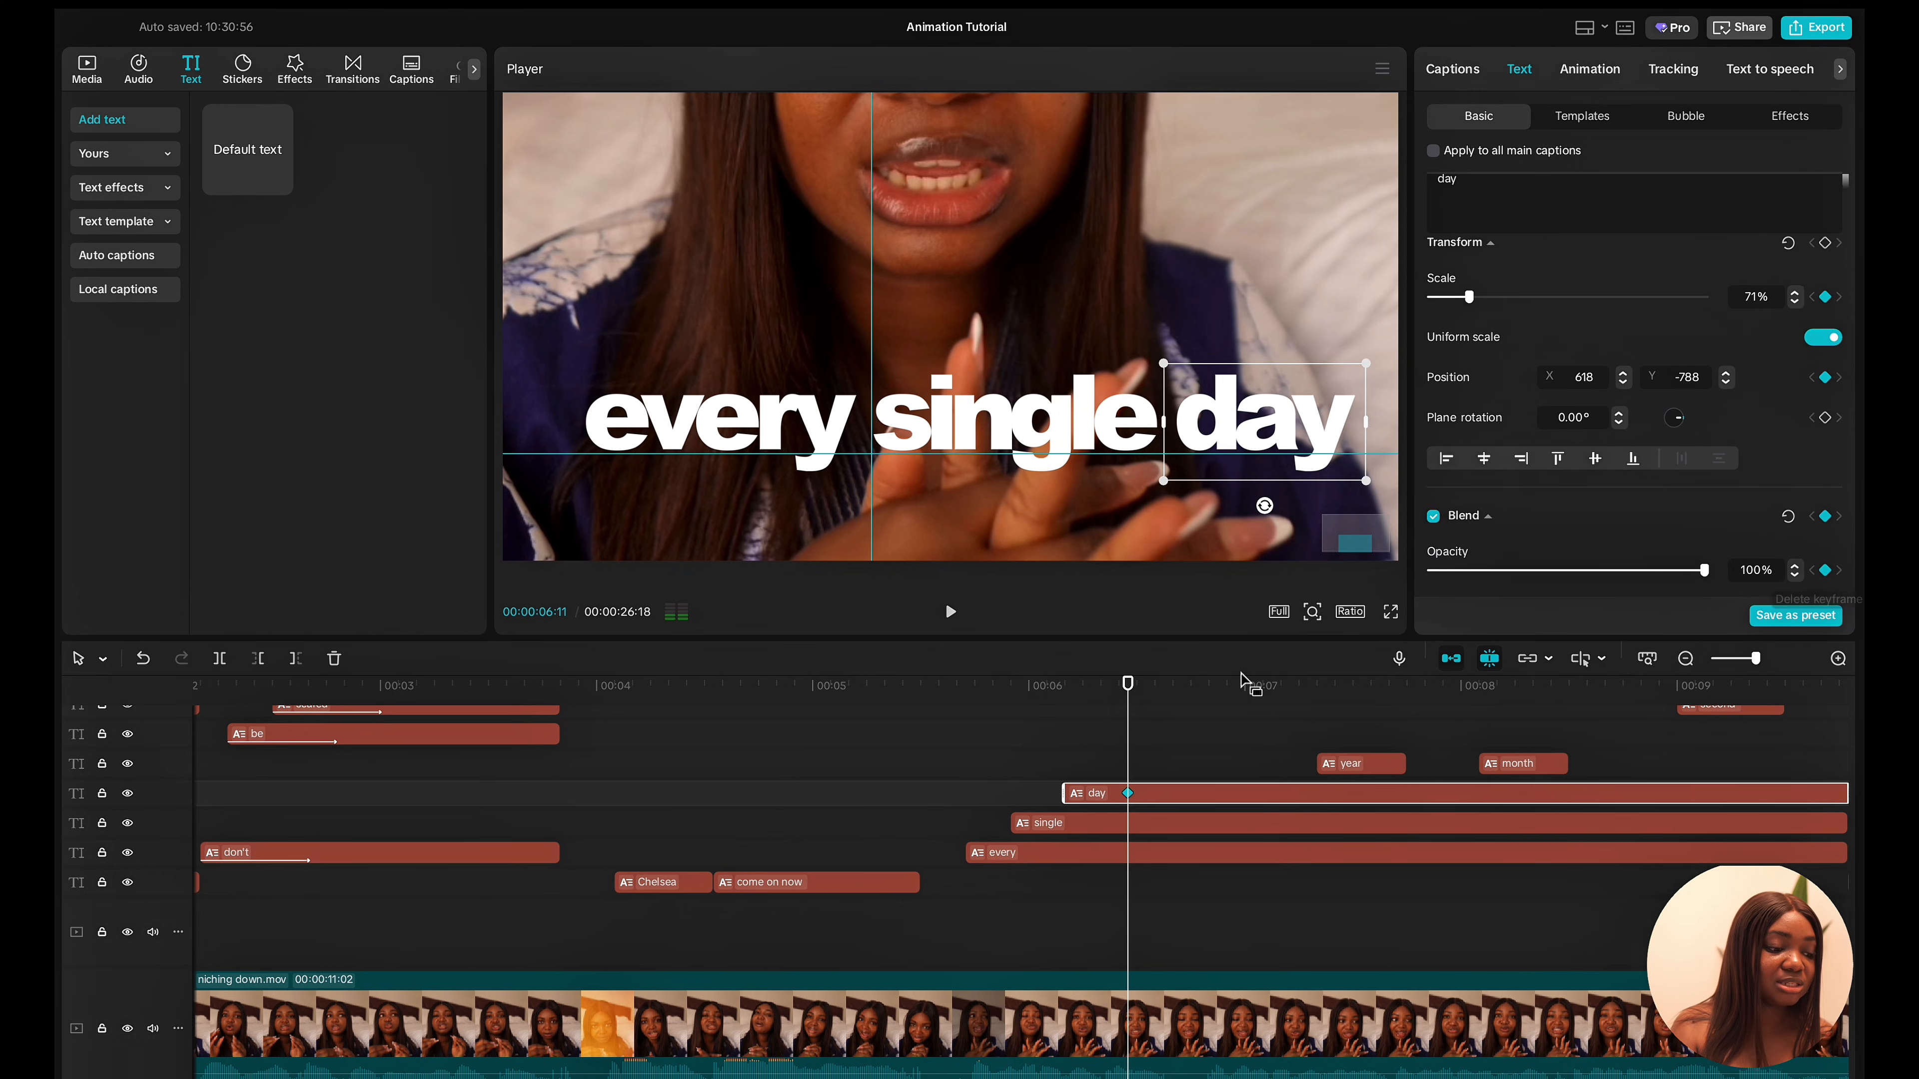
Add matching scale, position and opacity keyframes at the start of the "day" caption, at 00:00:06:04.
{"action": "left_click_drag", "start_coordinate": [1129, 689], "coordinate": [1065, 684]}
{"action": "left_click", "coordinate": [1825, 297]}
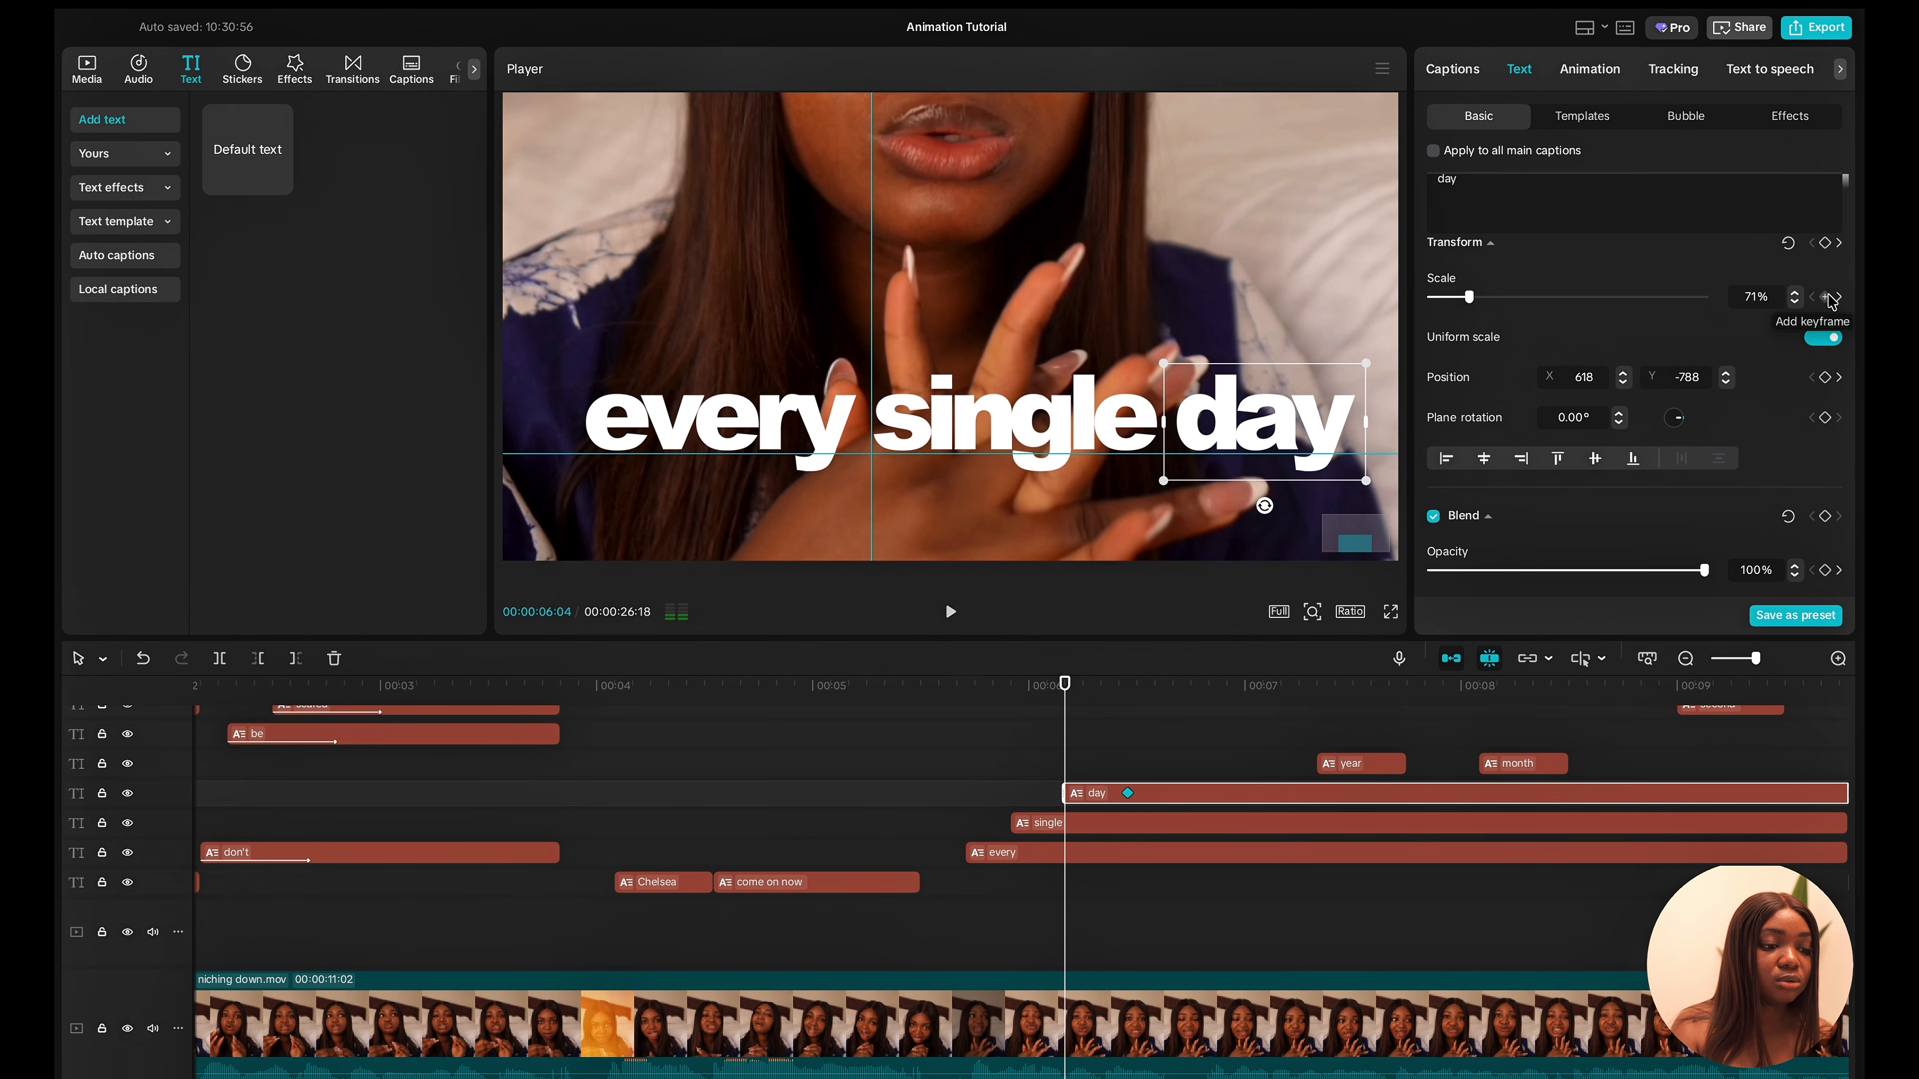
{"action": "left_click", "coordinate": [1826, 378]}
{"action": "left_click", "coordinate": [1825, 570]}
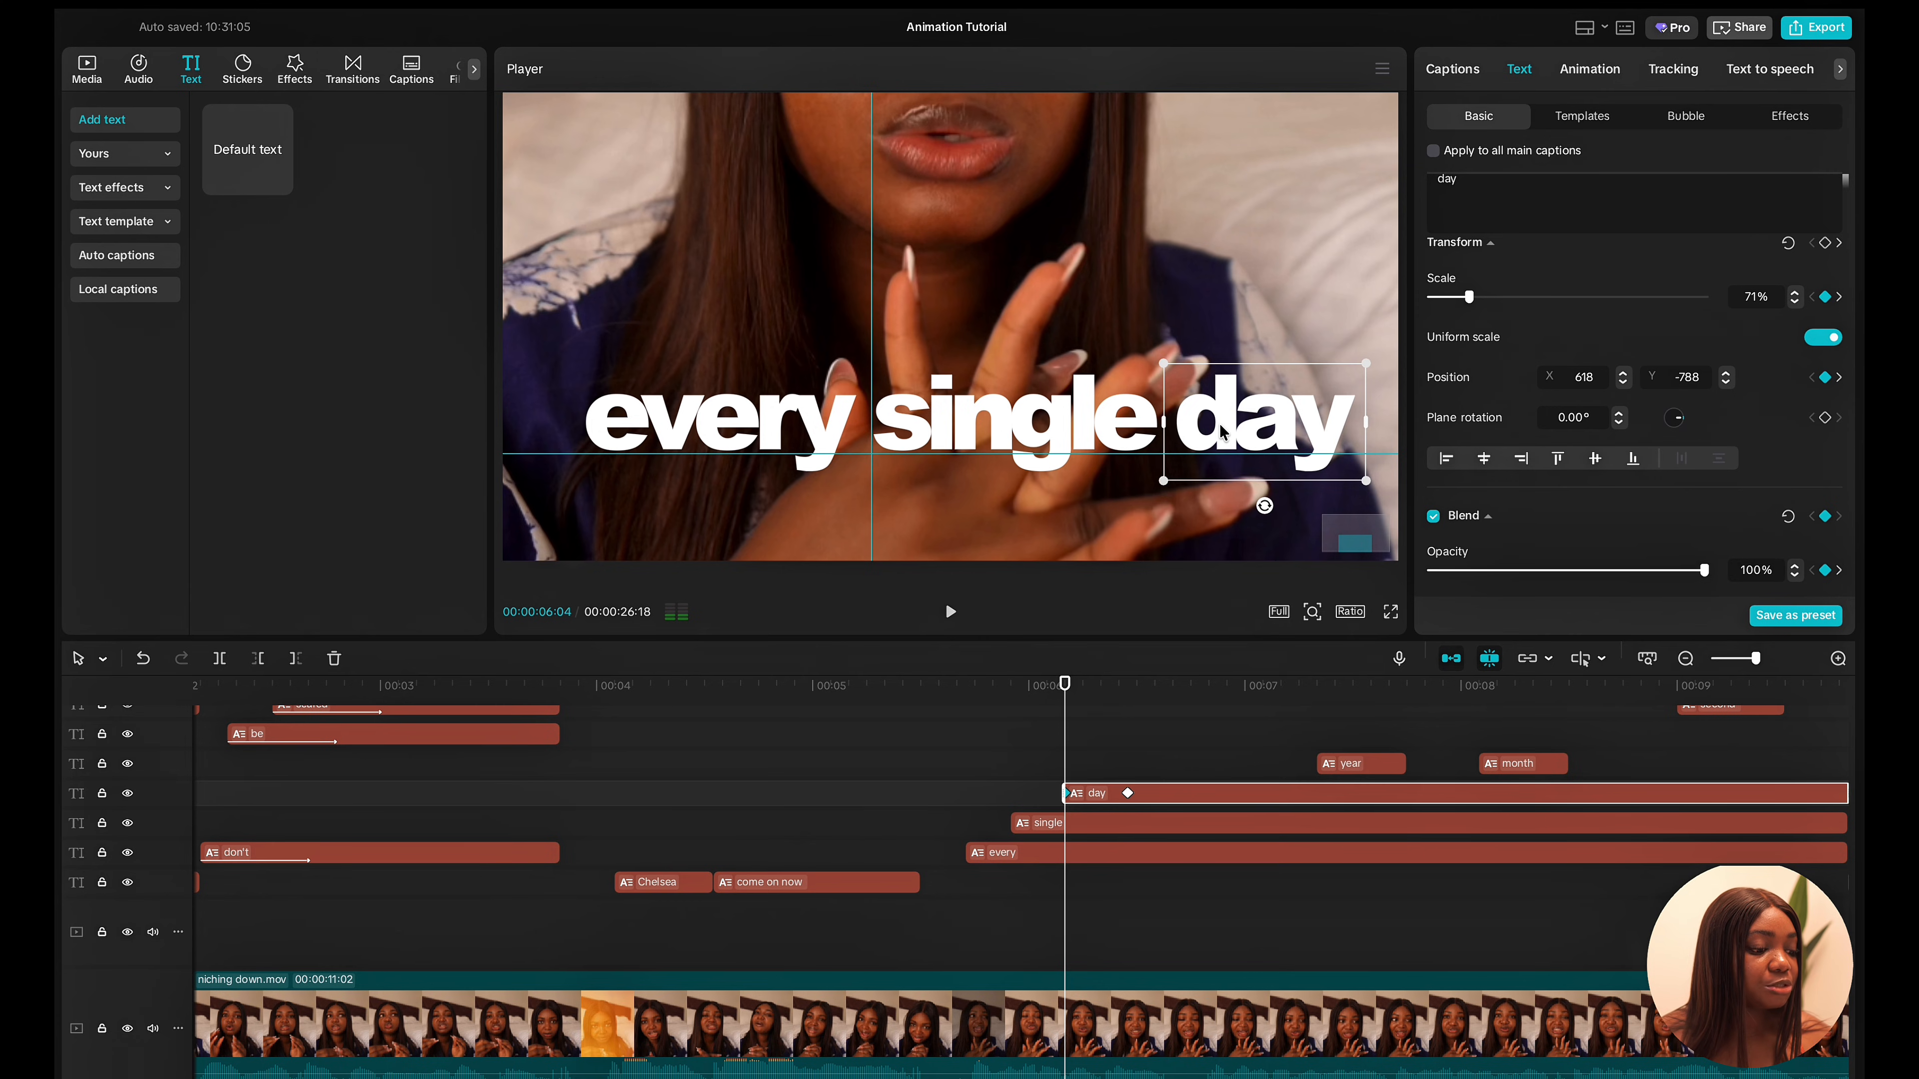
Move "day" straight down at its first keyframe to about X 617, Y -890, undoing the crooked first attempt.
{"action": "left_click_drag", "start_coordinate": [1221, 433], "coordinate": [1225, 475]}
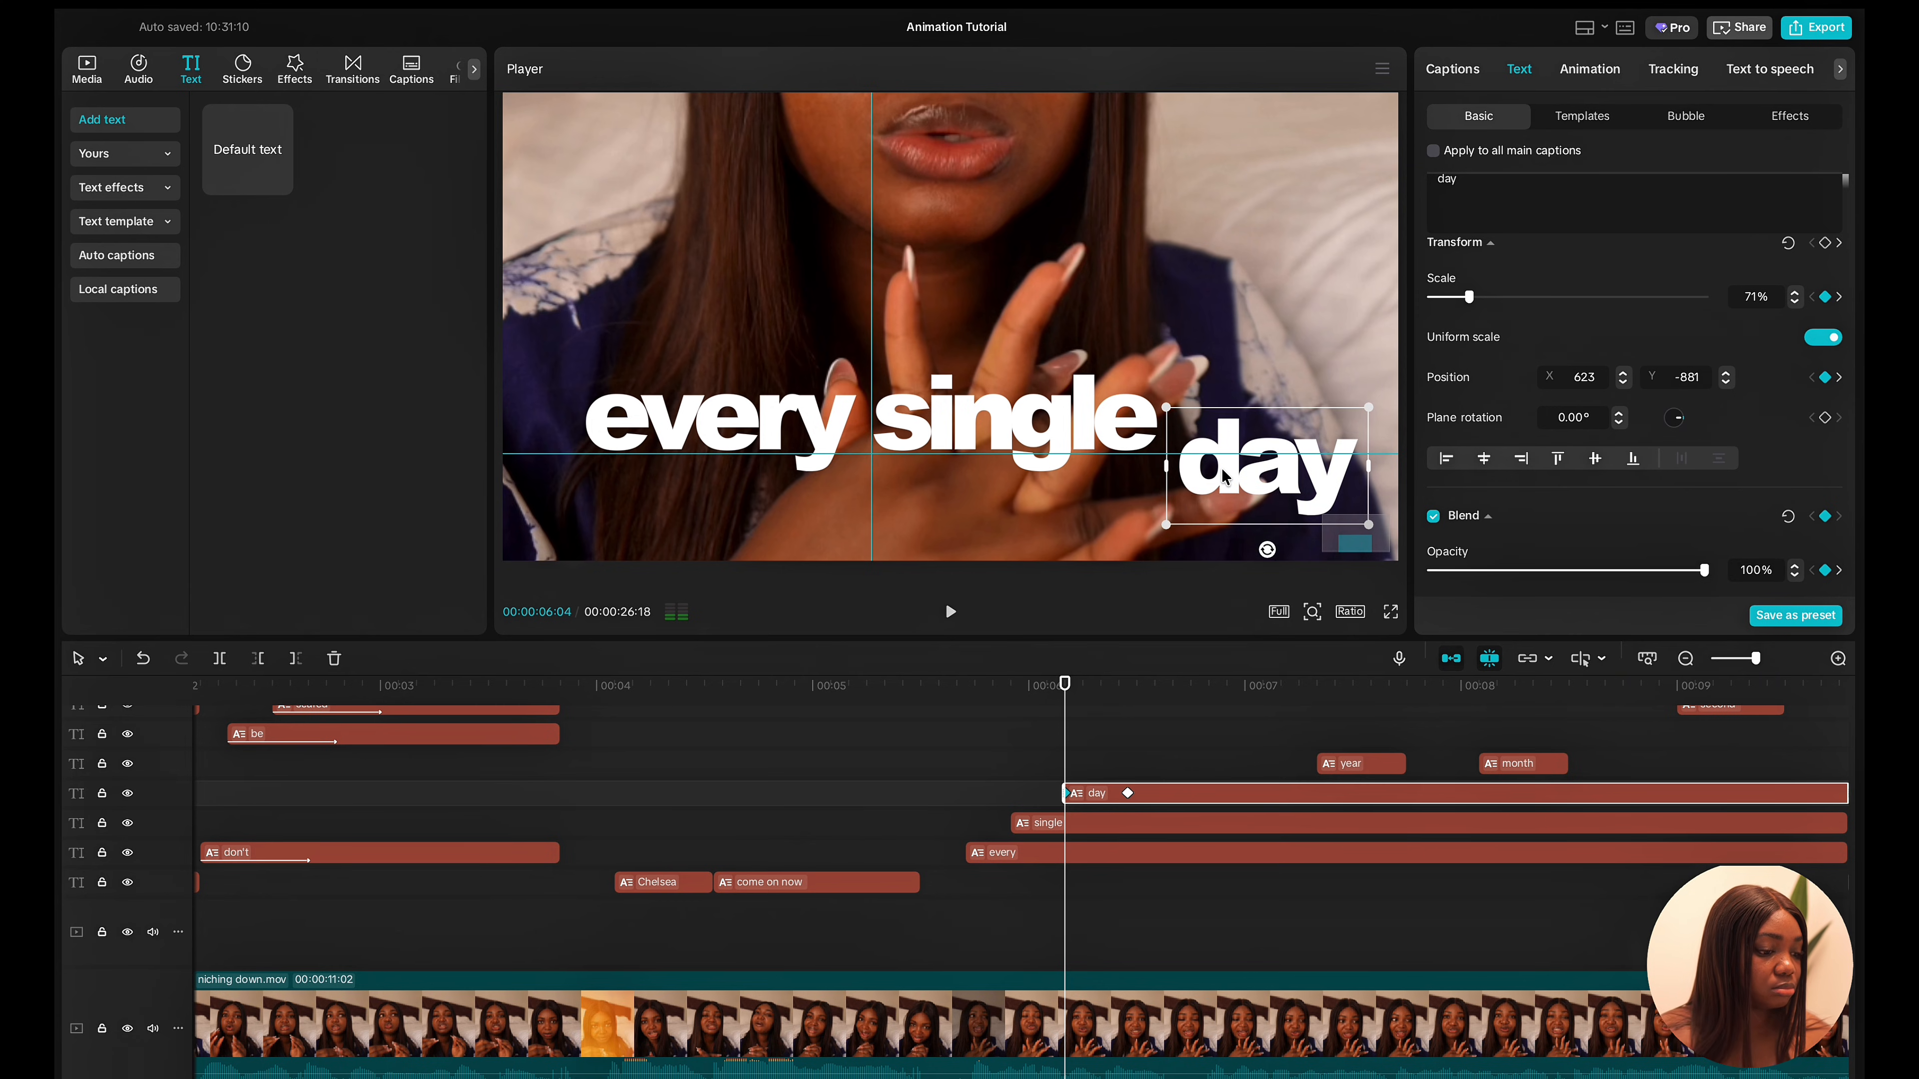
{"action": "key", "text": "ctrl+z"}
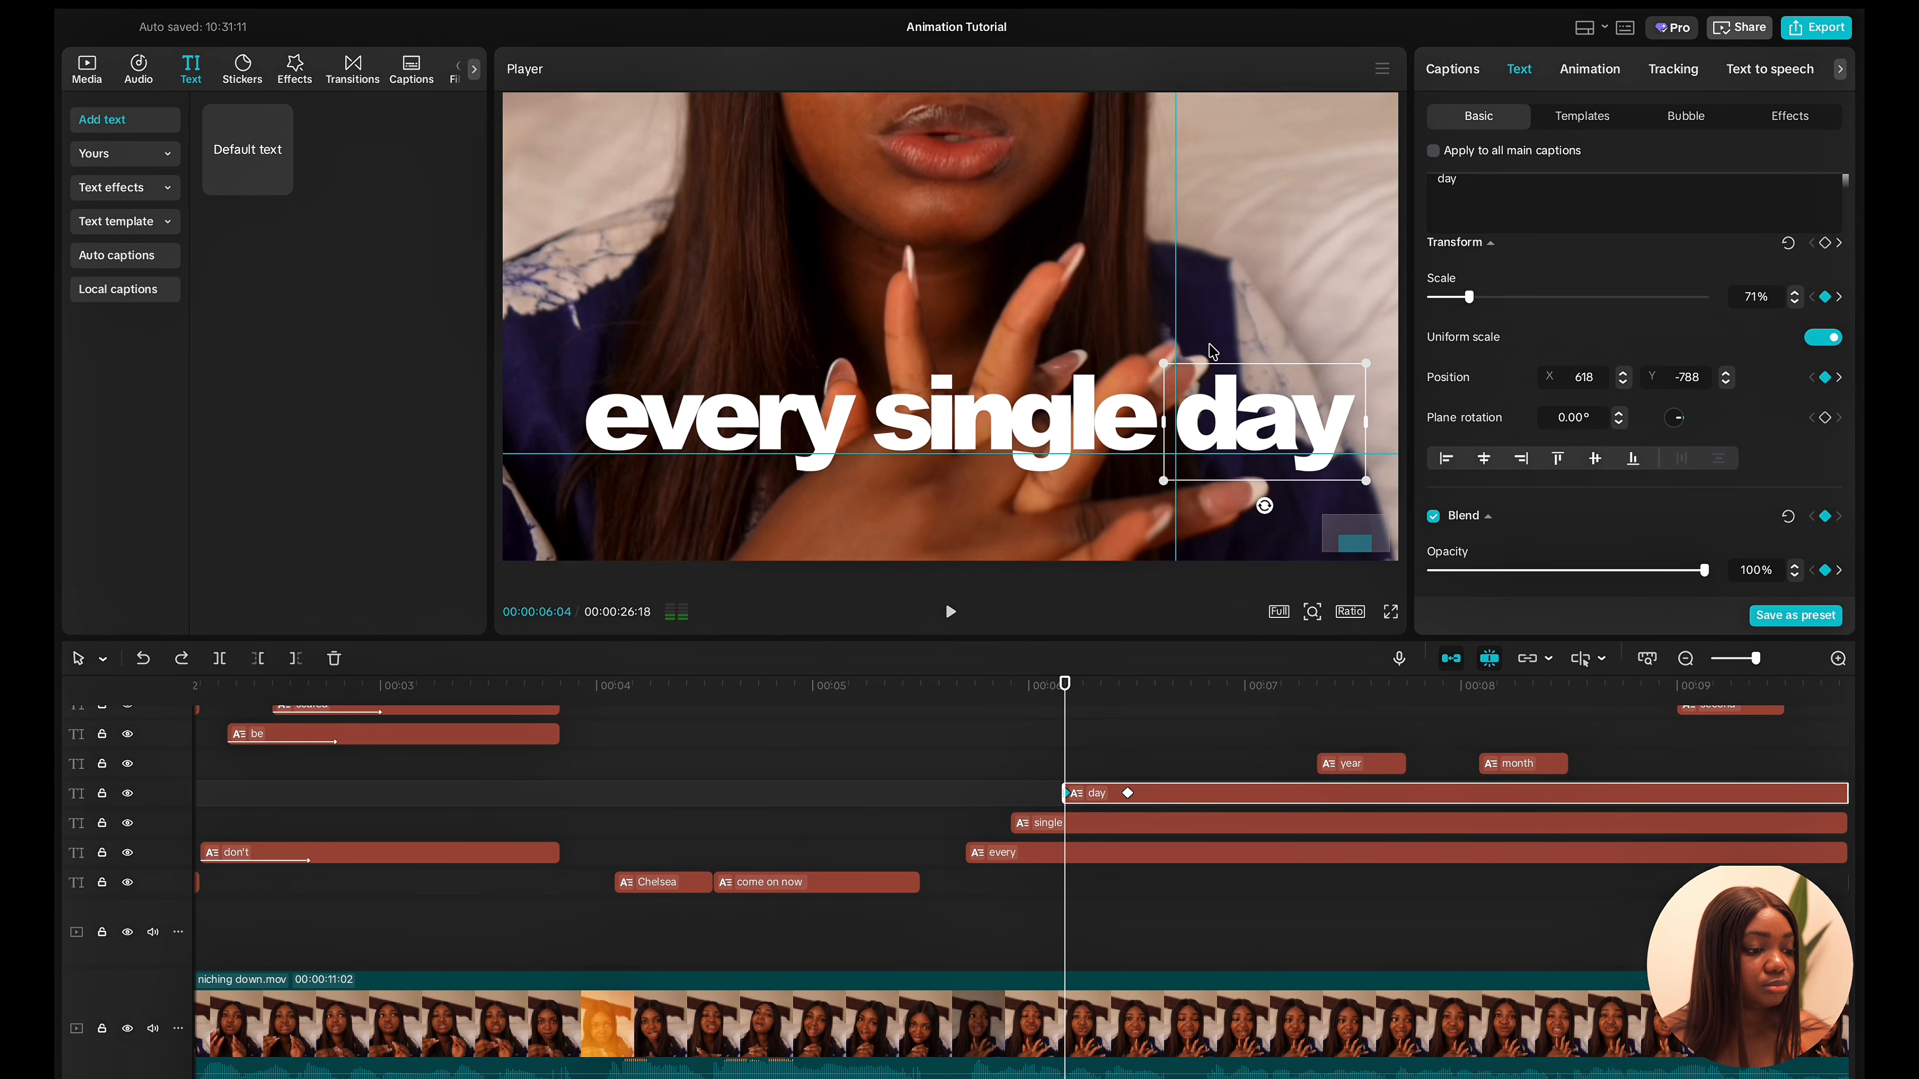
{"action": "left_click_drag", "start_coordinate": [1218, 406], "coordinate": [1217, 453]}
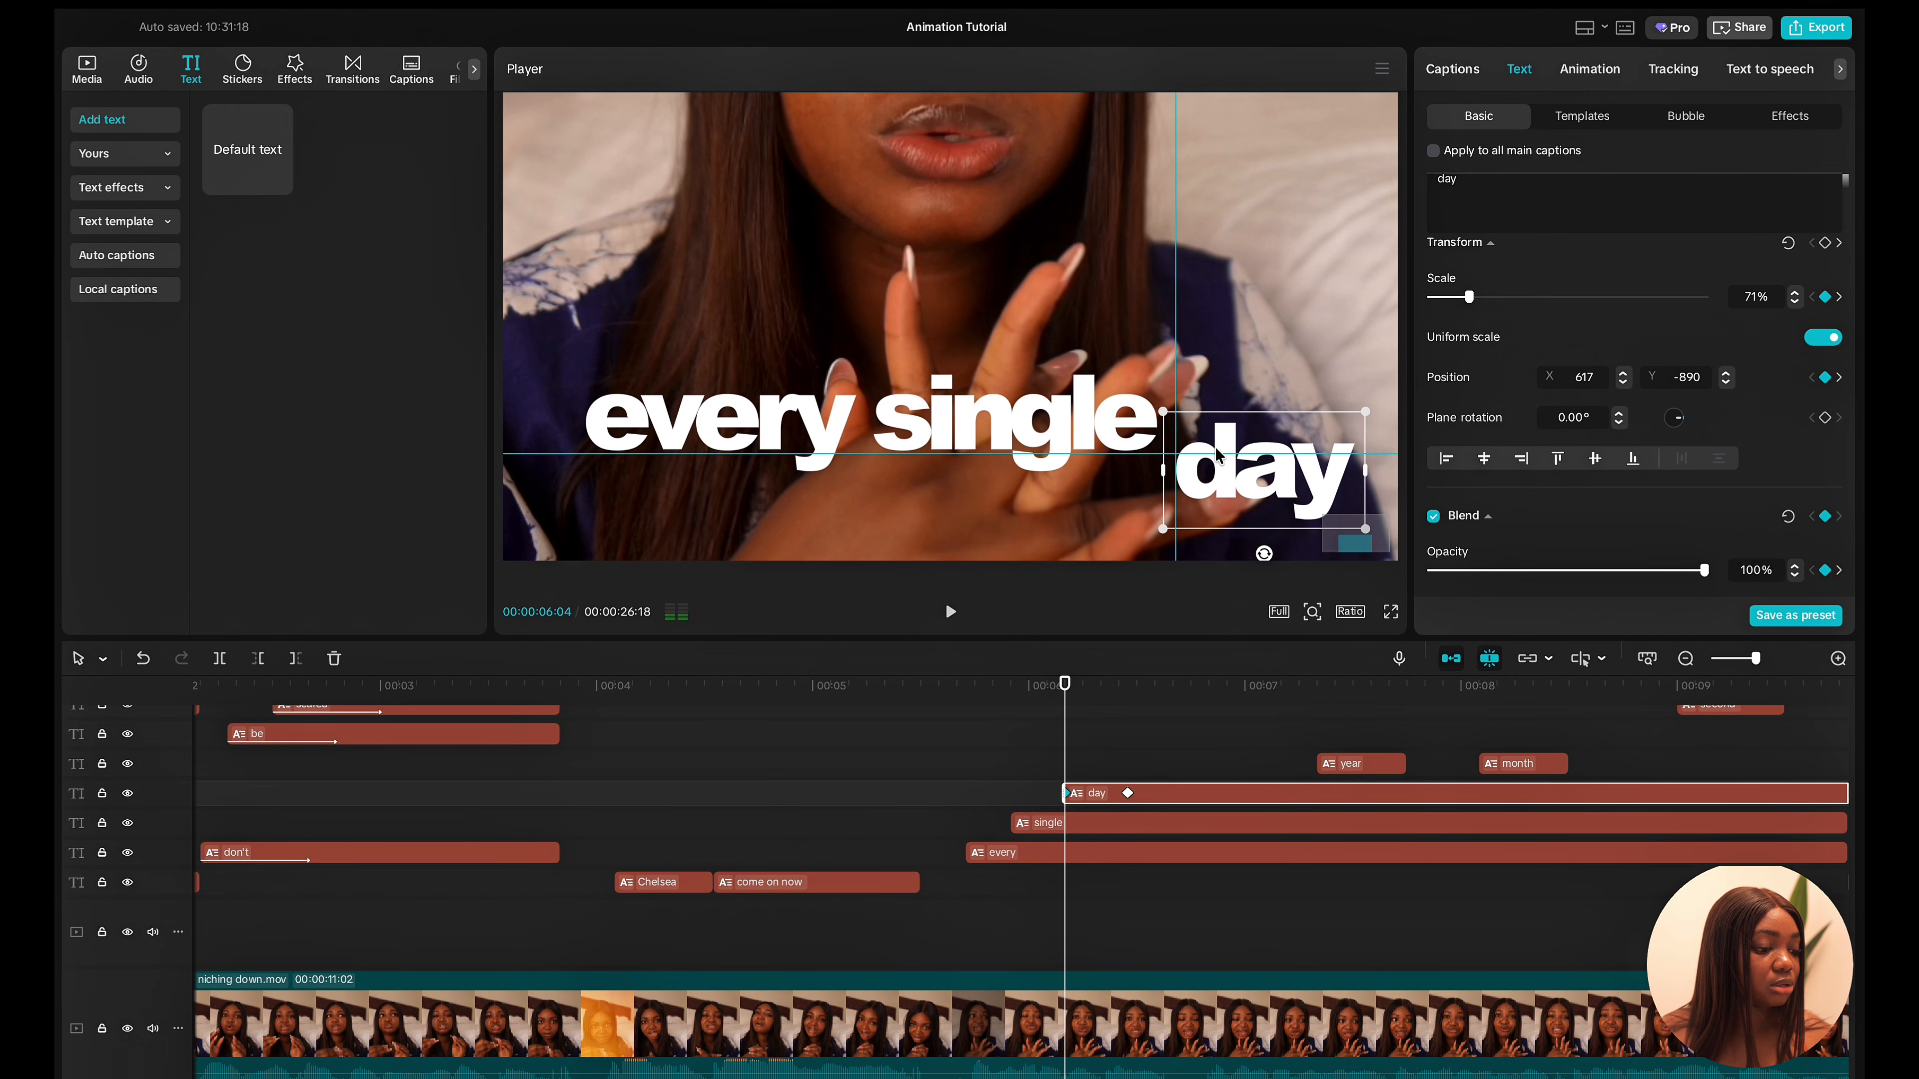
Step through the rise of "day", return to its first keyframe and strongly reduce the opacity there for a fade-in.
{"action": "key", "text": "Right"}
{"action": "key", "text": "Right"}
{"action": "key", "text": "Right"}
{"action": "key", "text": "Right"}
{"action": "key", "text": "Right"}
{"action": "key", "text": "Right"}
{"action": "key", "text": "Right"}
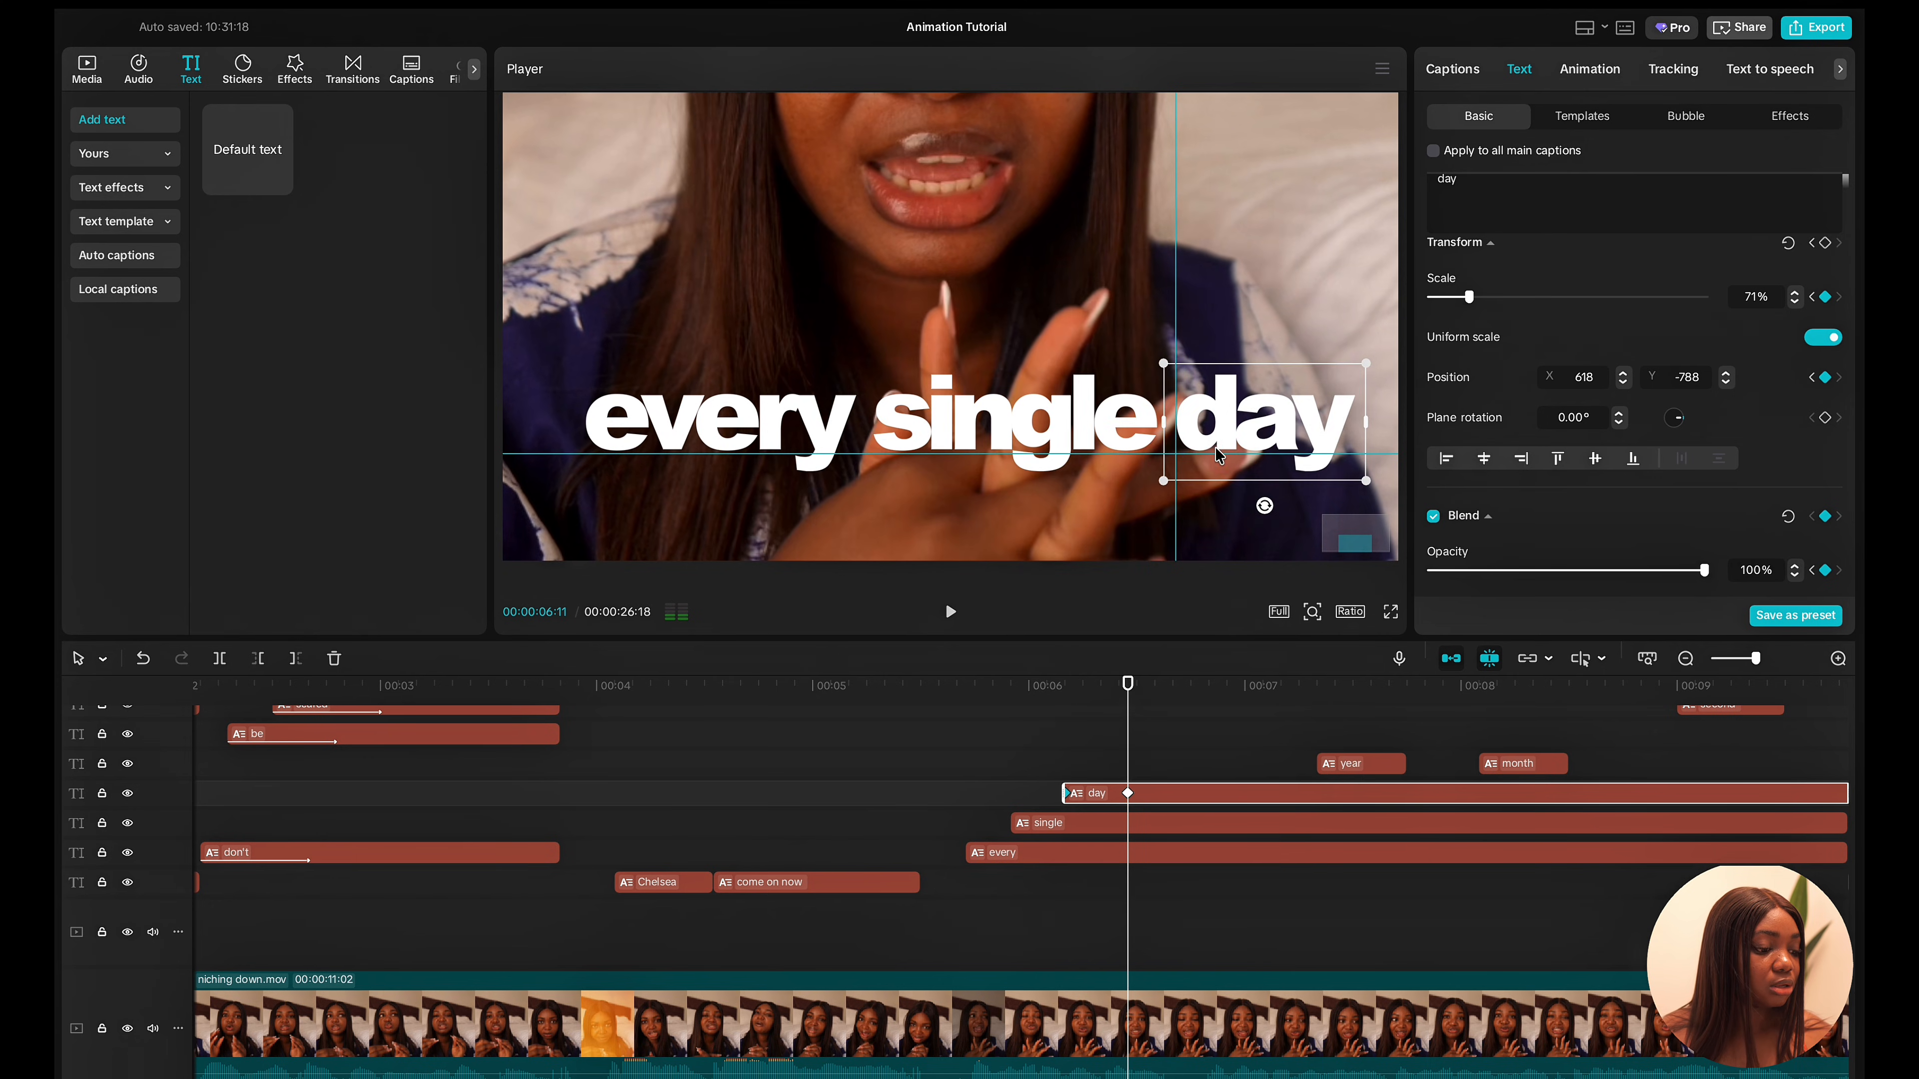
{"action": "right_click", "coordinate": [1128, 794]}
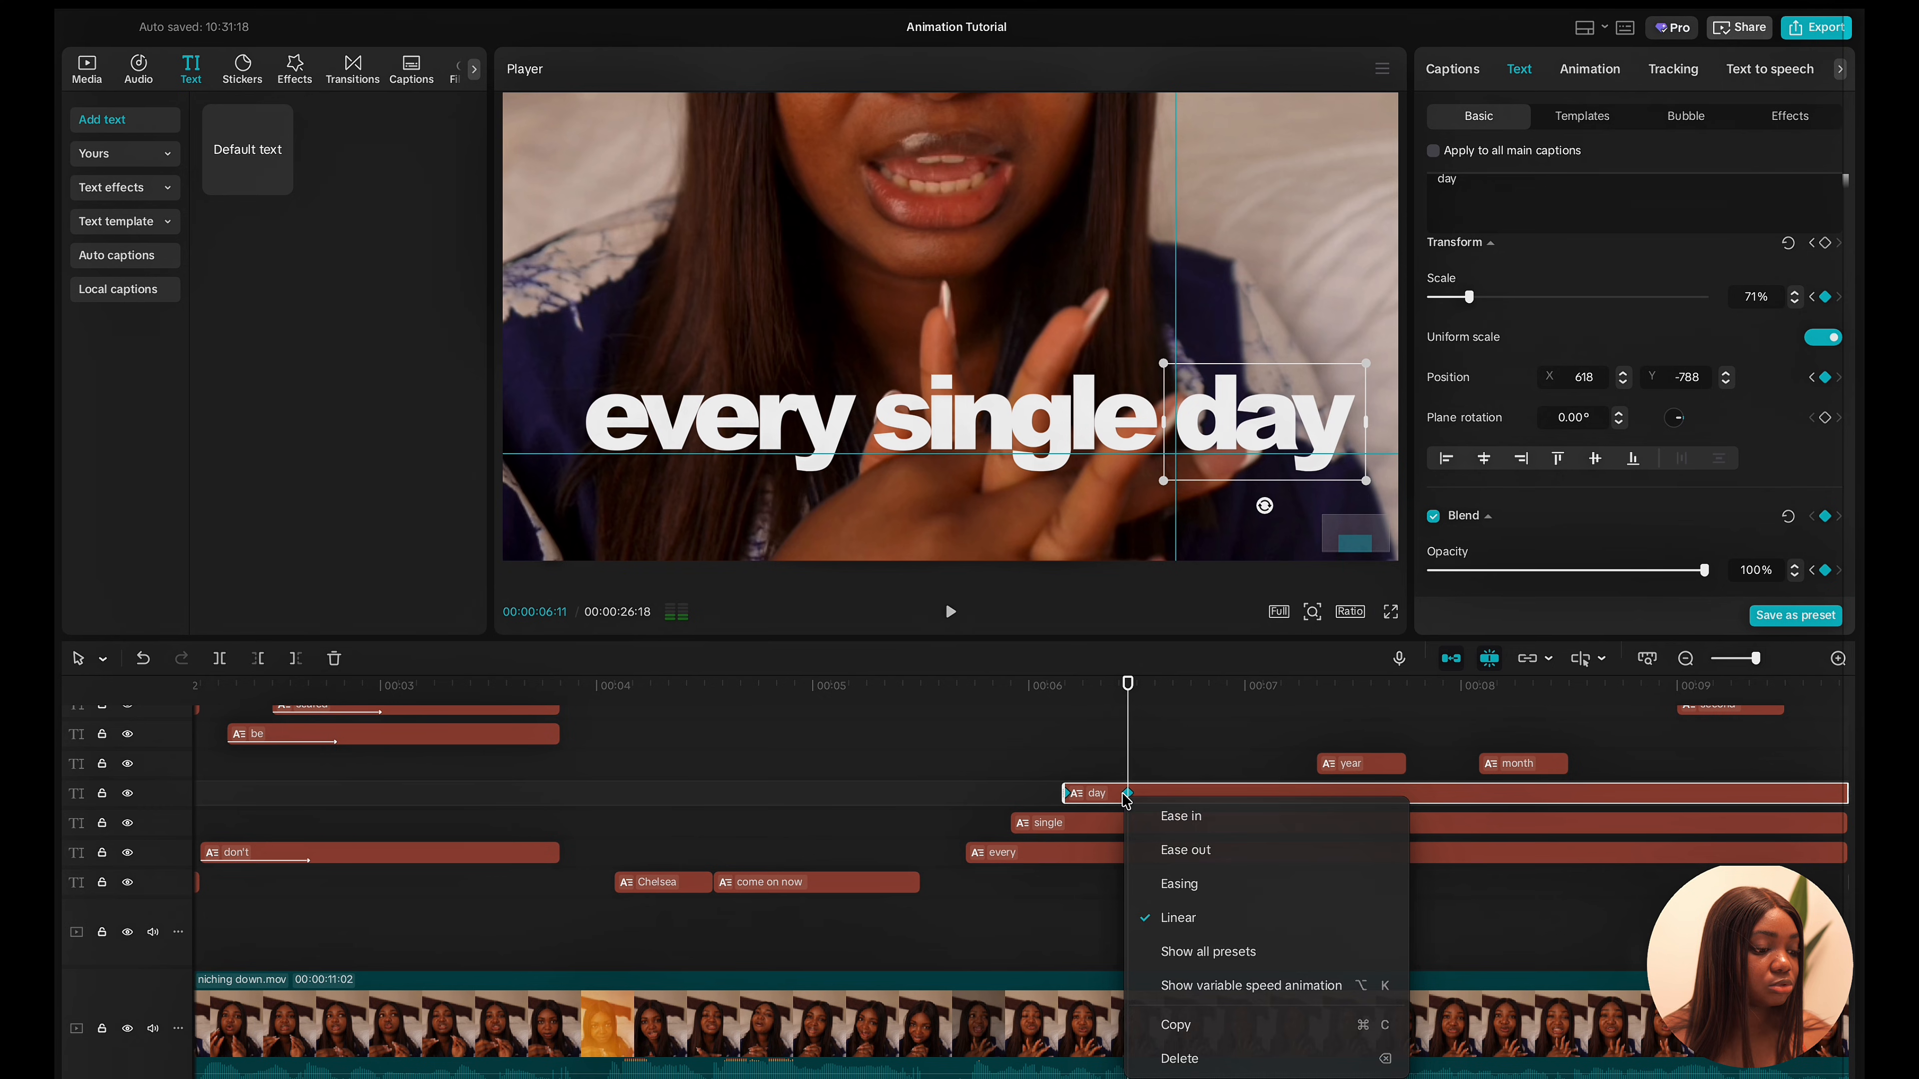
{"action": "left_click", "coordinate": [1069, 789]}
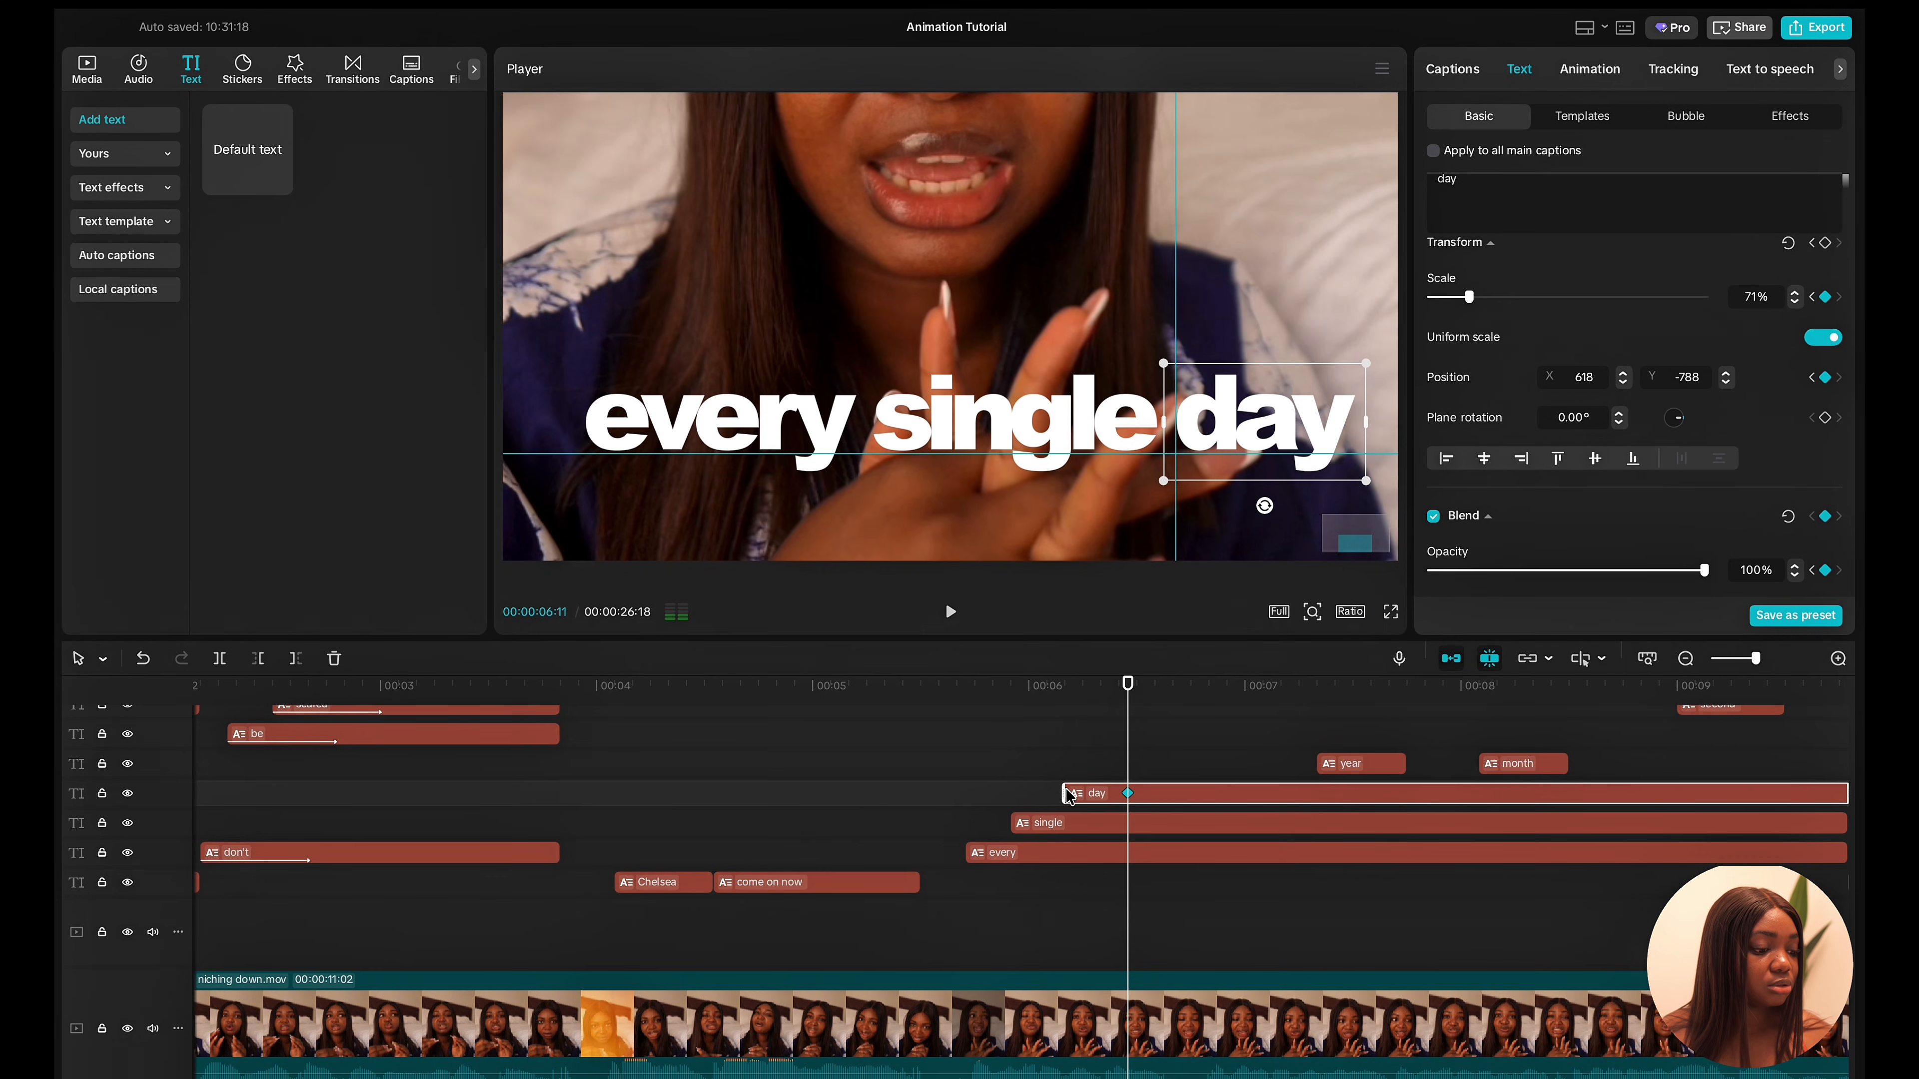
{"action": "left_click", "coordinate": [1066, 792]}
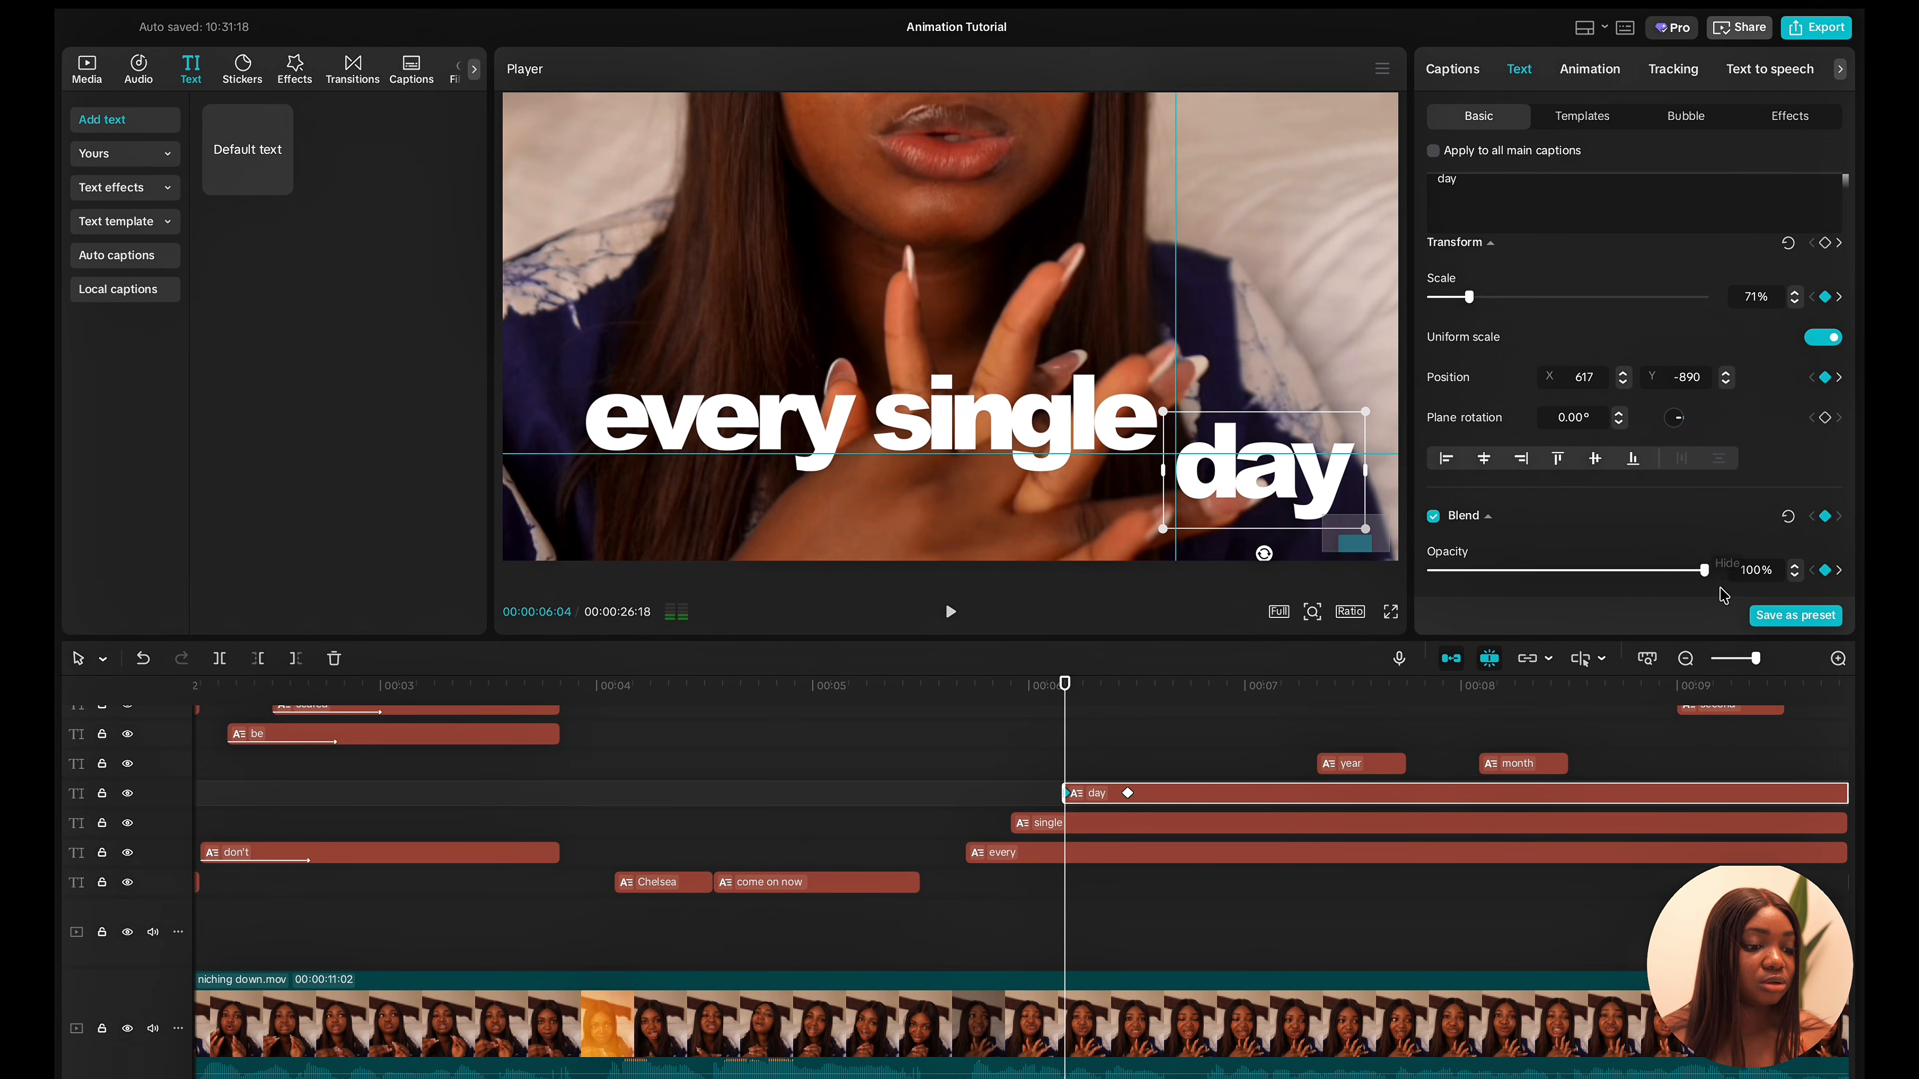
{"action": "left_click_drag", "start_coordinate": [1705, 573], "coordinate": [1466, 576]}
Shift the end keyframe of "day" closer to the clip's start and play the three words from 00:00:05:15.
{"action": "key", "text": "Right"}
{"action": "key", "text": "Right"}
{"action": "key", "text": "Right"}
{"action": "key", "text": "Right"}
{"action": "key", "text": "Right"}
{"action": "key", "text": "Right"}
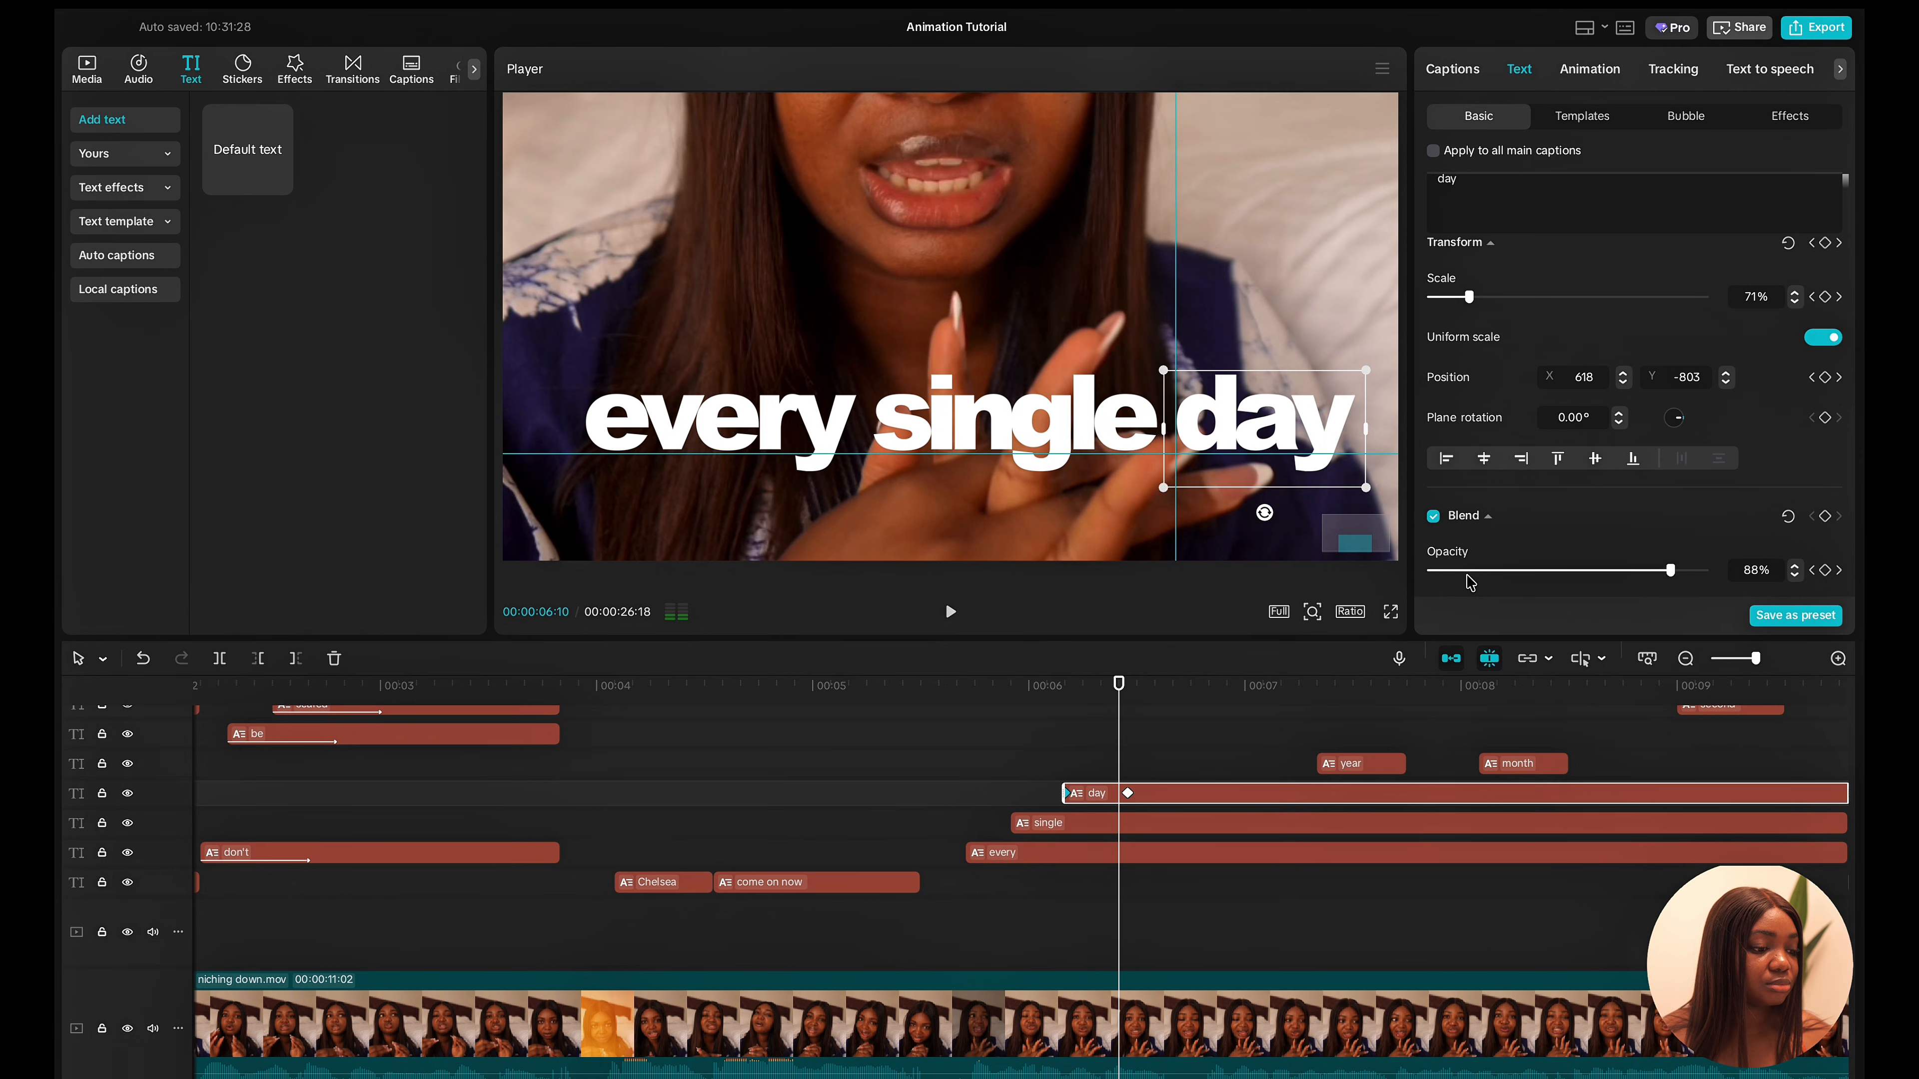
{"action": "left_click", "coordinate": [1127, 794]}
{"action": "left_click_drag", "start_coordinate": [1126, 793], "coordinate": [1103, 792]}
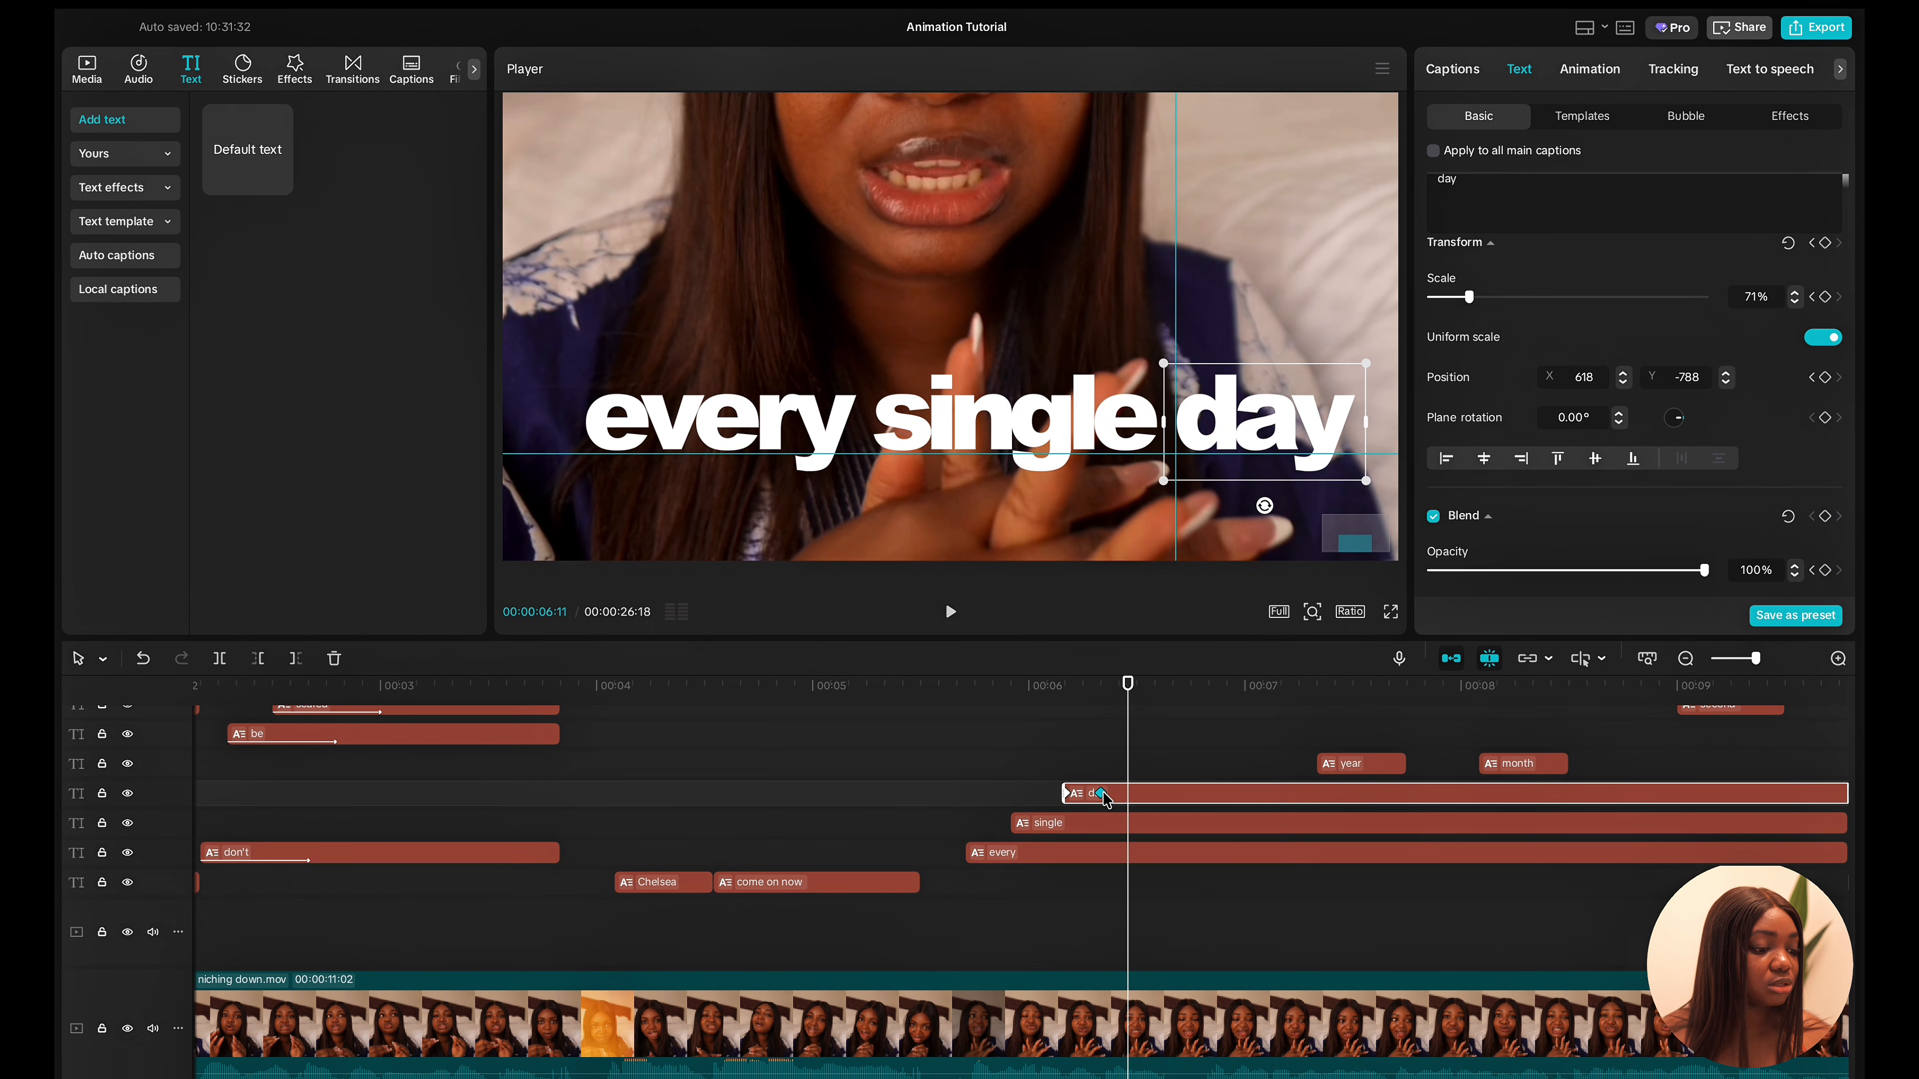
{"action": "left_click", "coordinate": [945, 783]}
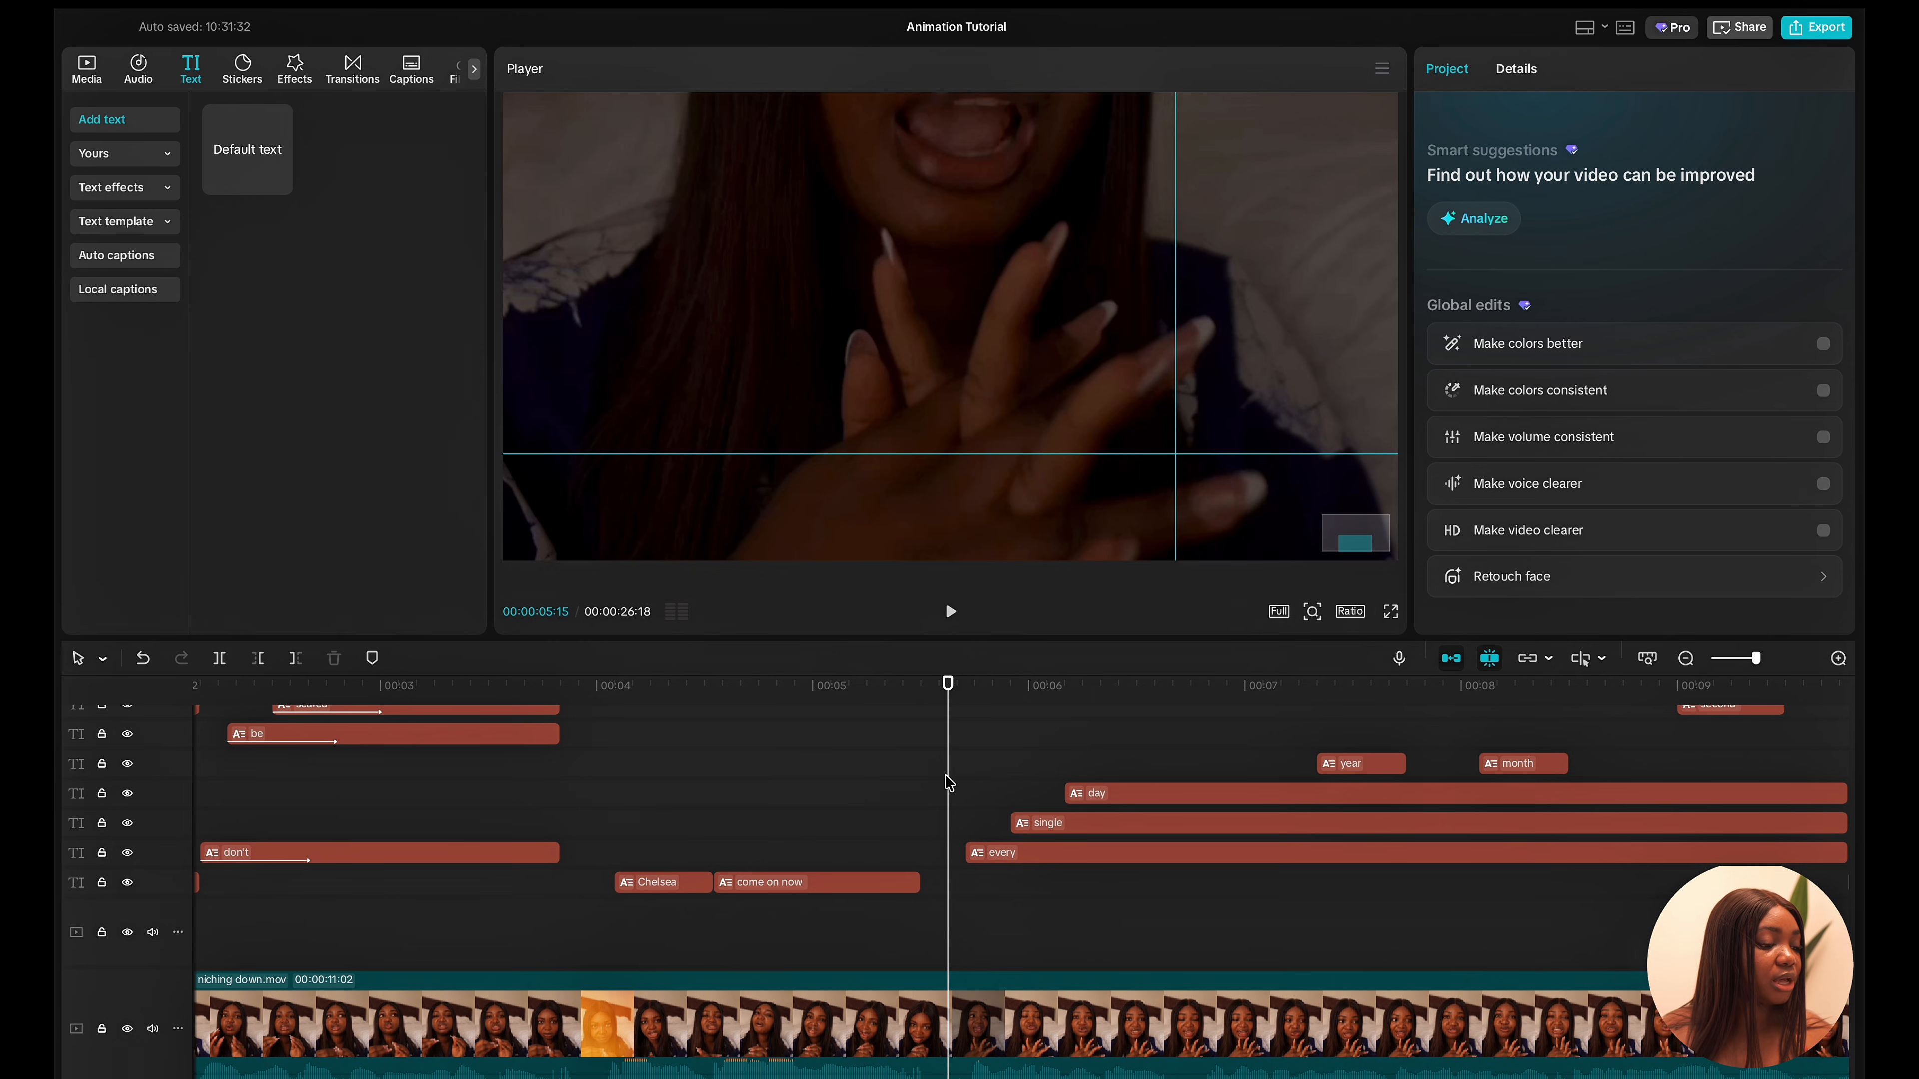
{"action": "key", "text": "space"}
{"action": "key", "text": "space"}
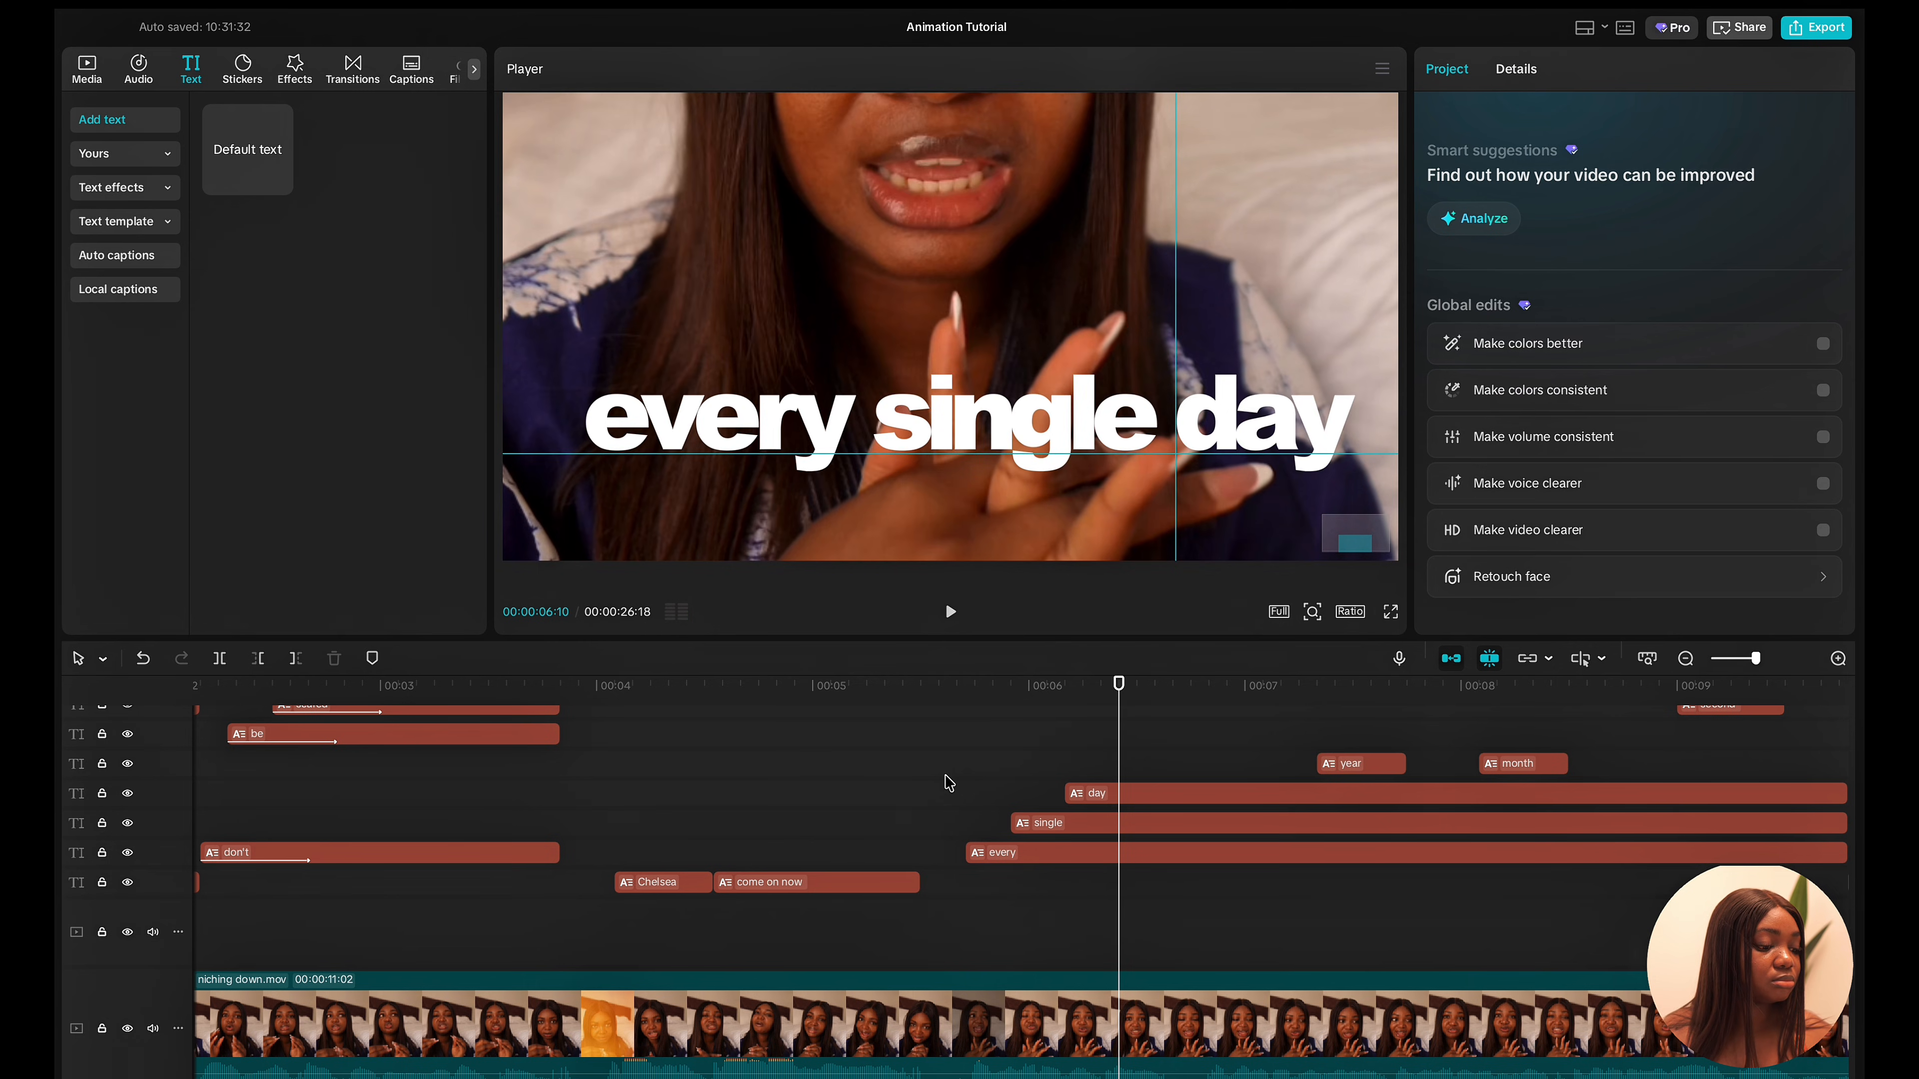
Apply the Cubic Out preset curve to the vertical position keyframe of "every" at 00:00:05:21, using the variable speed animation view, and hide that view.
{"action": "left_click", "coordinate": [985, 852]}
{"action": "left_click", "coordinate": [997, 852]}
{"action": "right_click", "coordinate": [998, 854]}
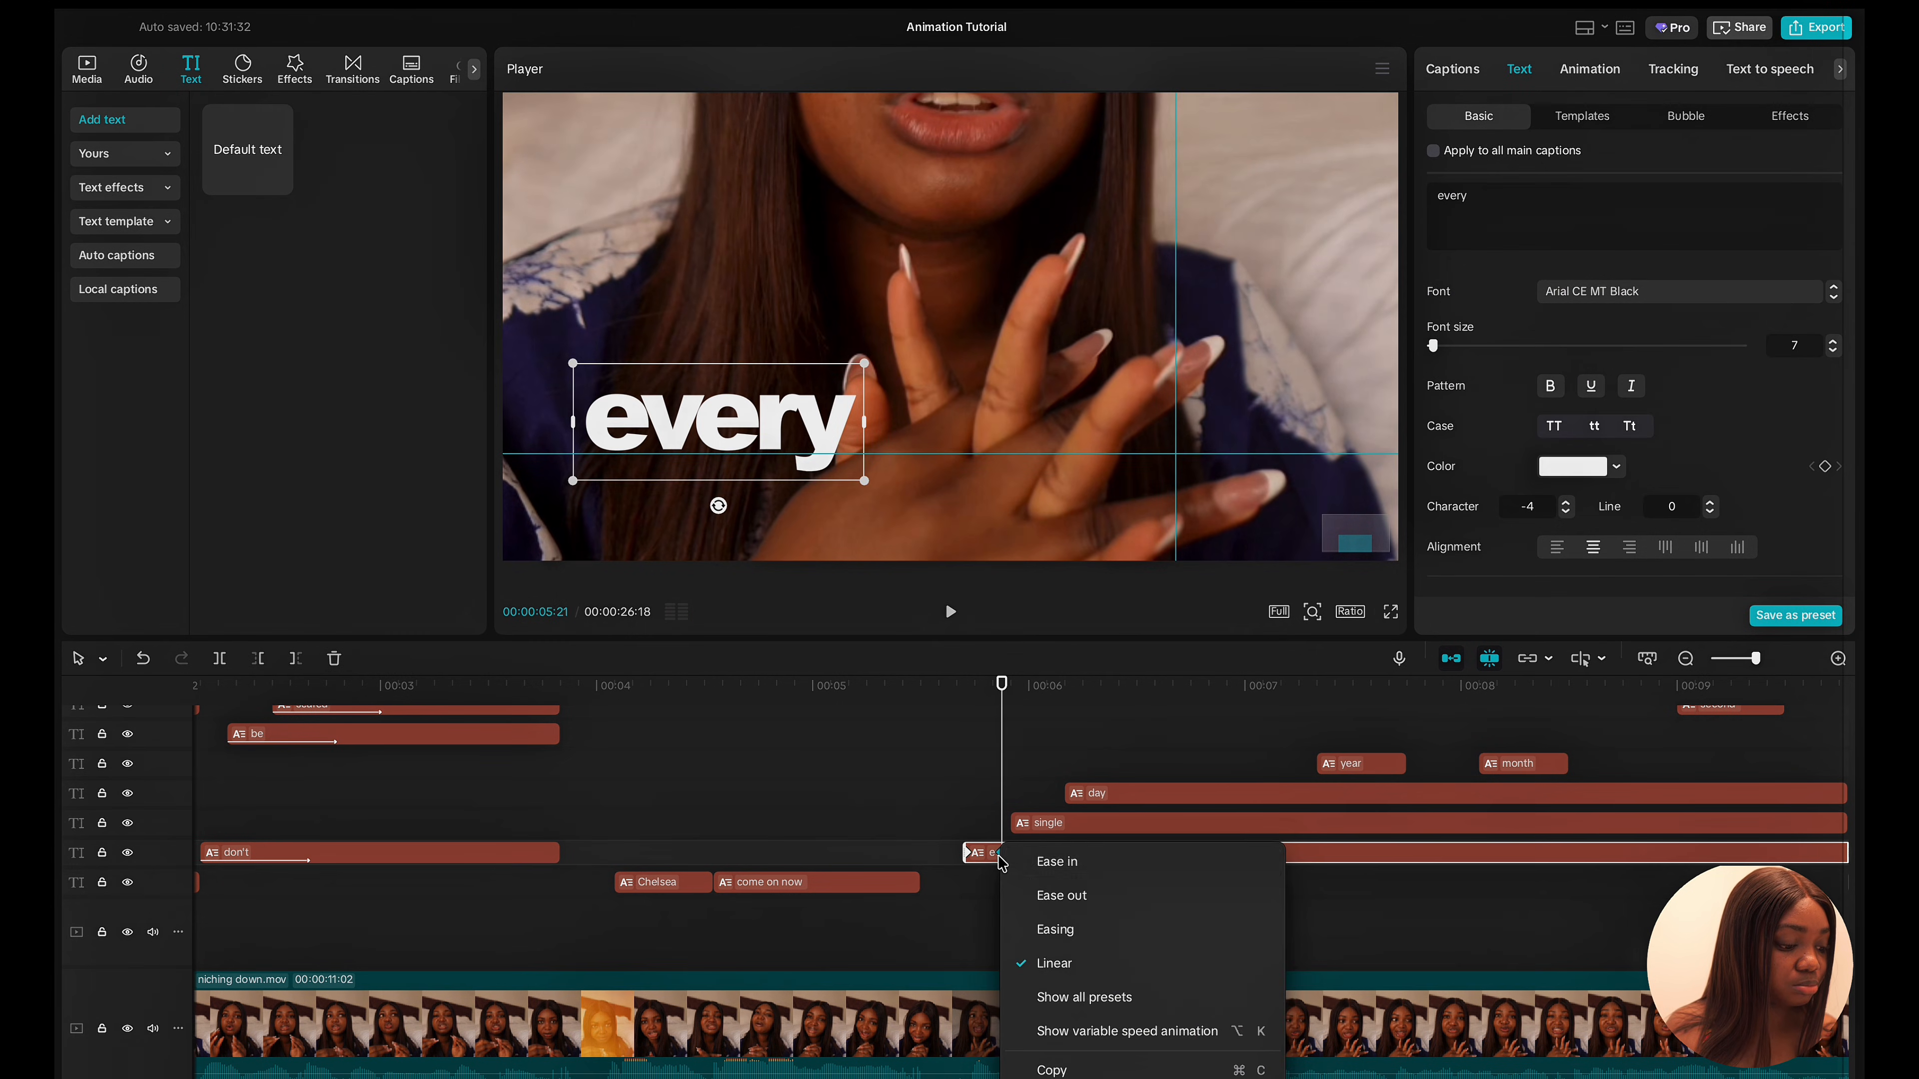
{"action": "left_click", "coordinate": [1088, 1030]}
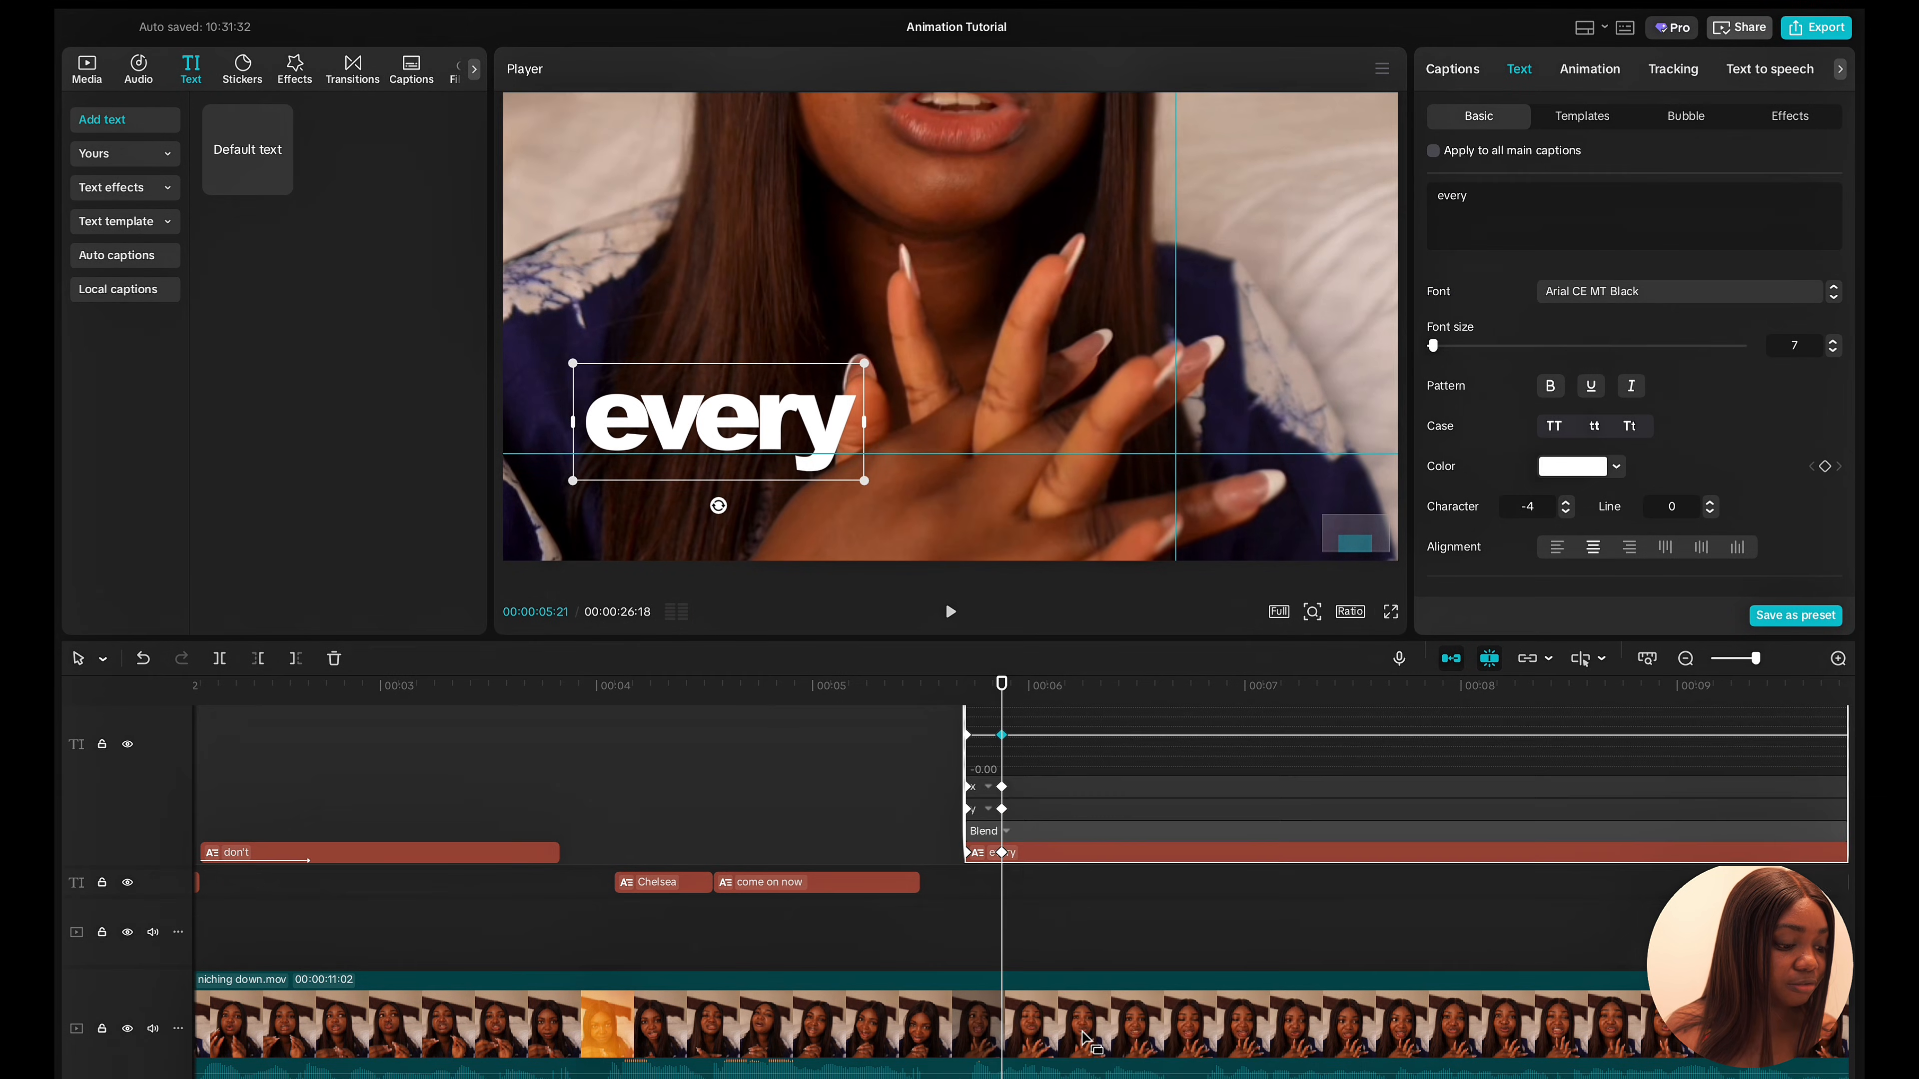
{"action": "right_click", "coordinate": [1004, 812]}
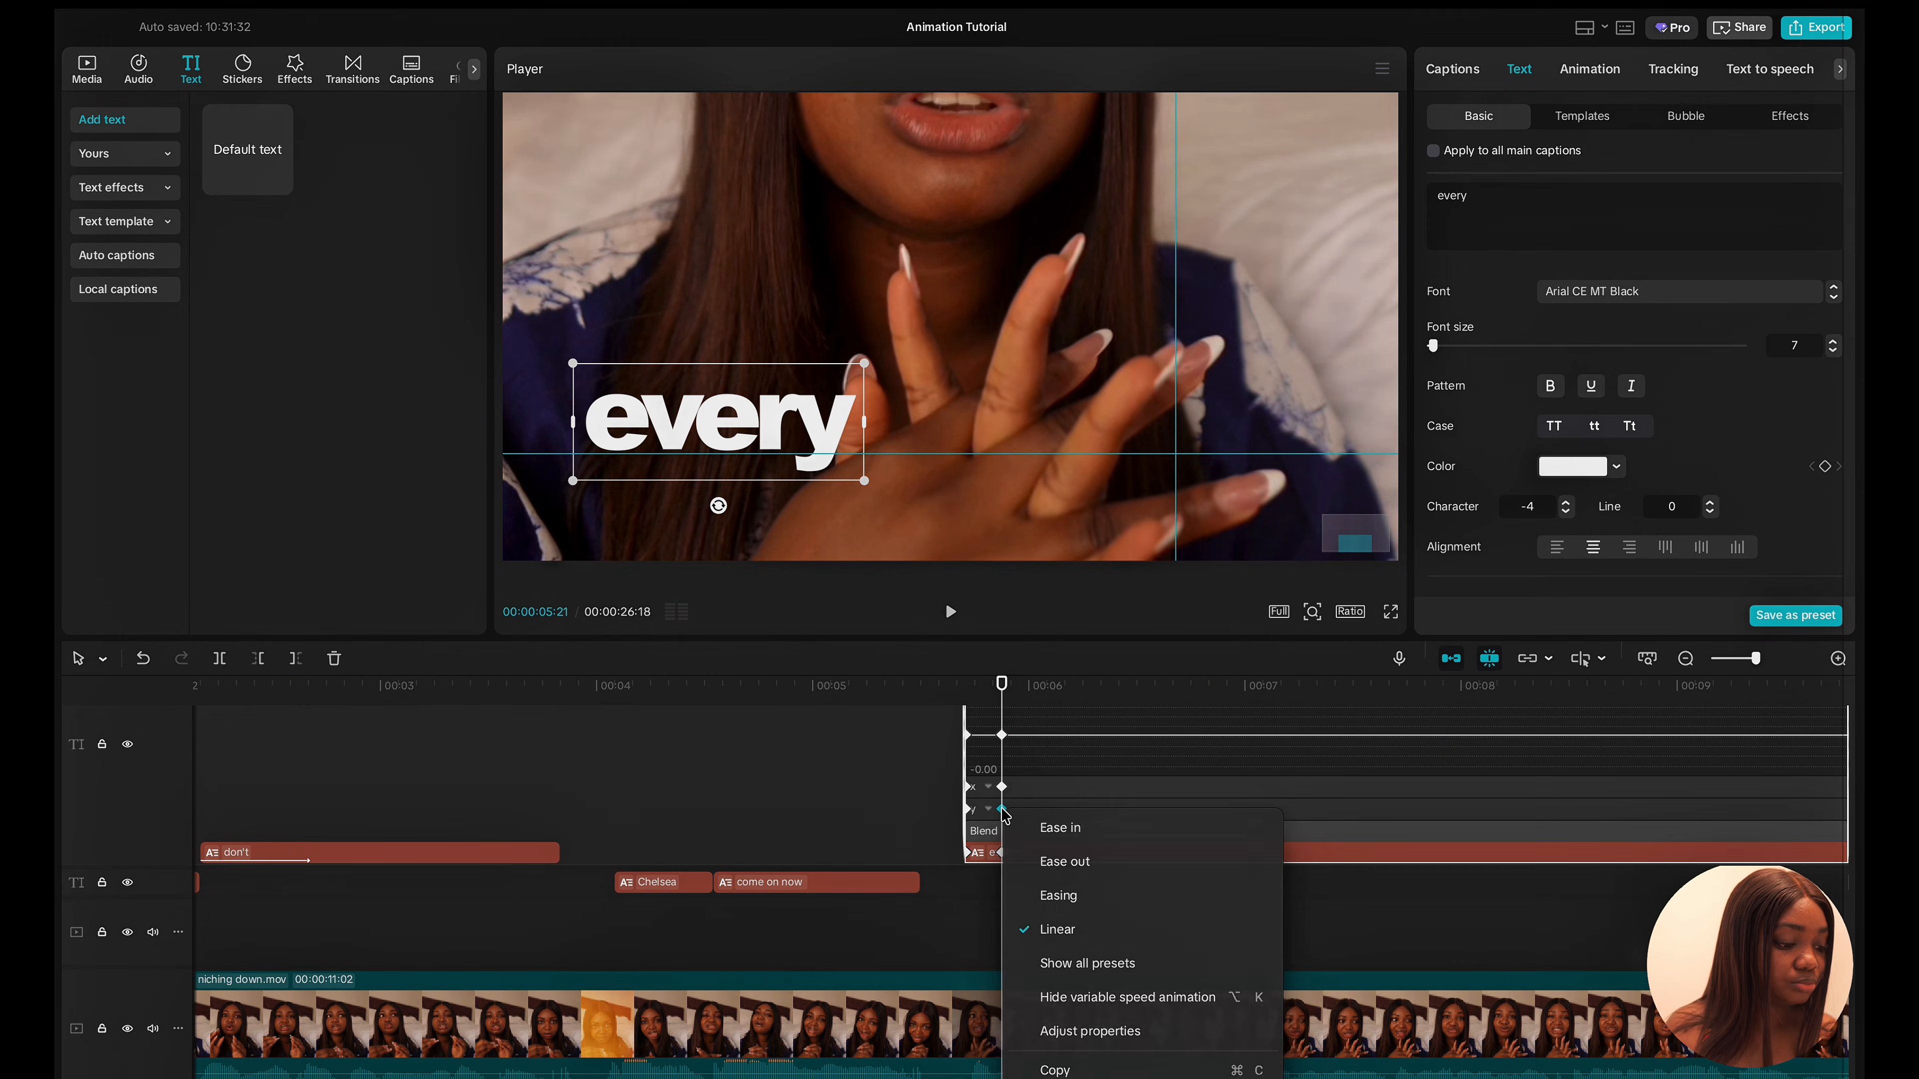
{"action": "left_click", "coordinate": [1082, 968]}
{"action": "left_click", "coordinate": [1289, 975]}
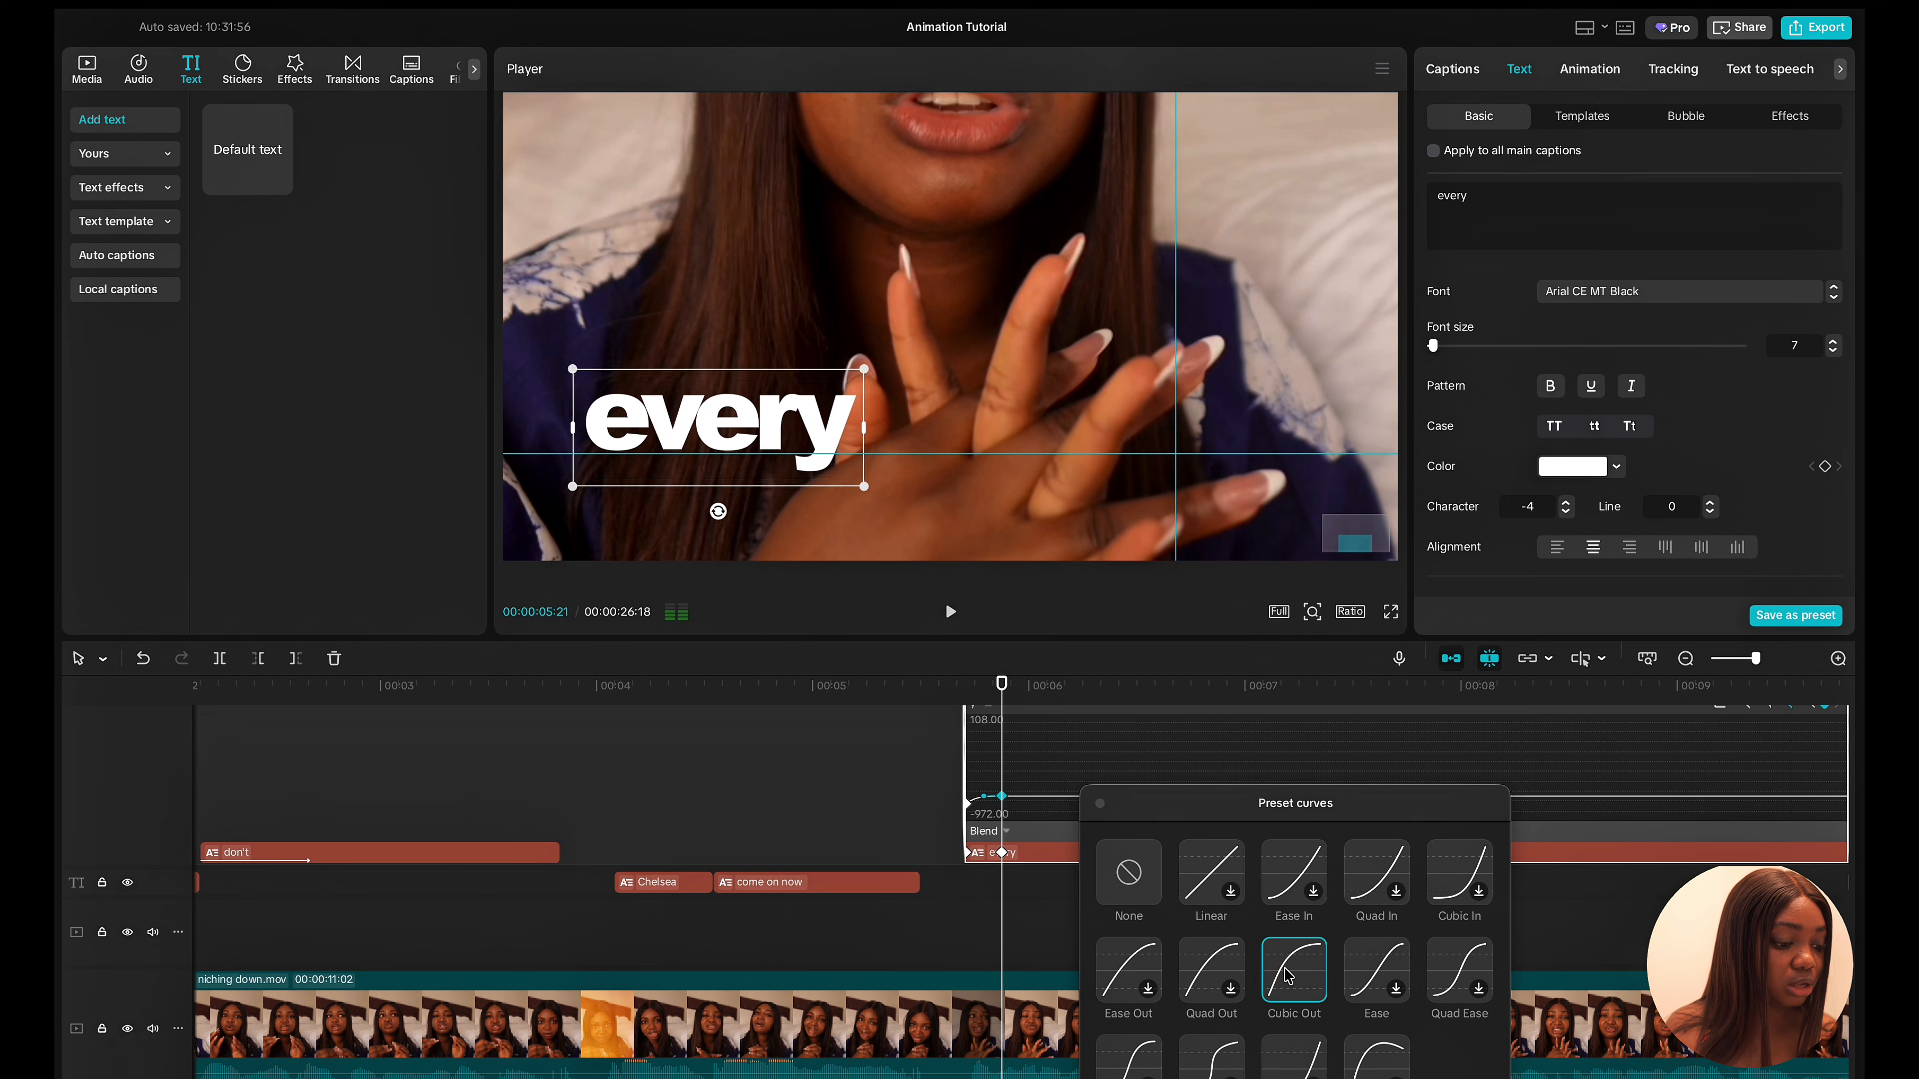
{"action": "left_click", "coordinate": [1101, 805]}
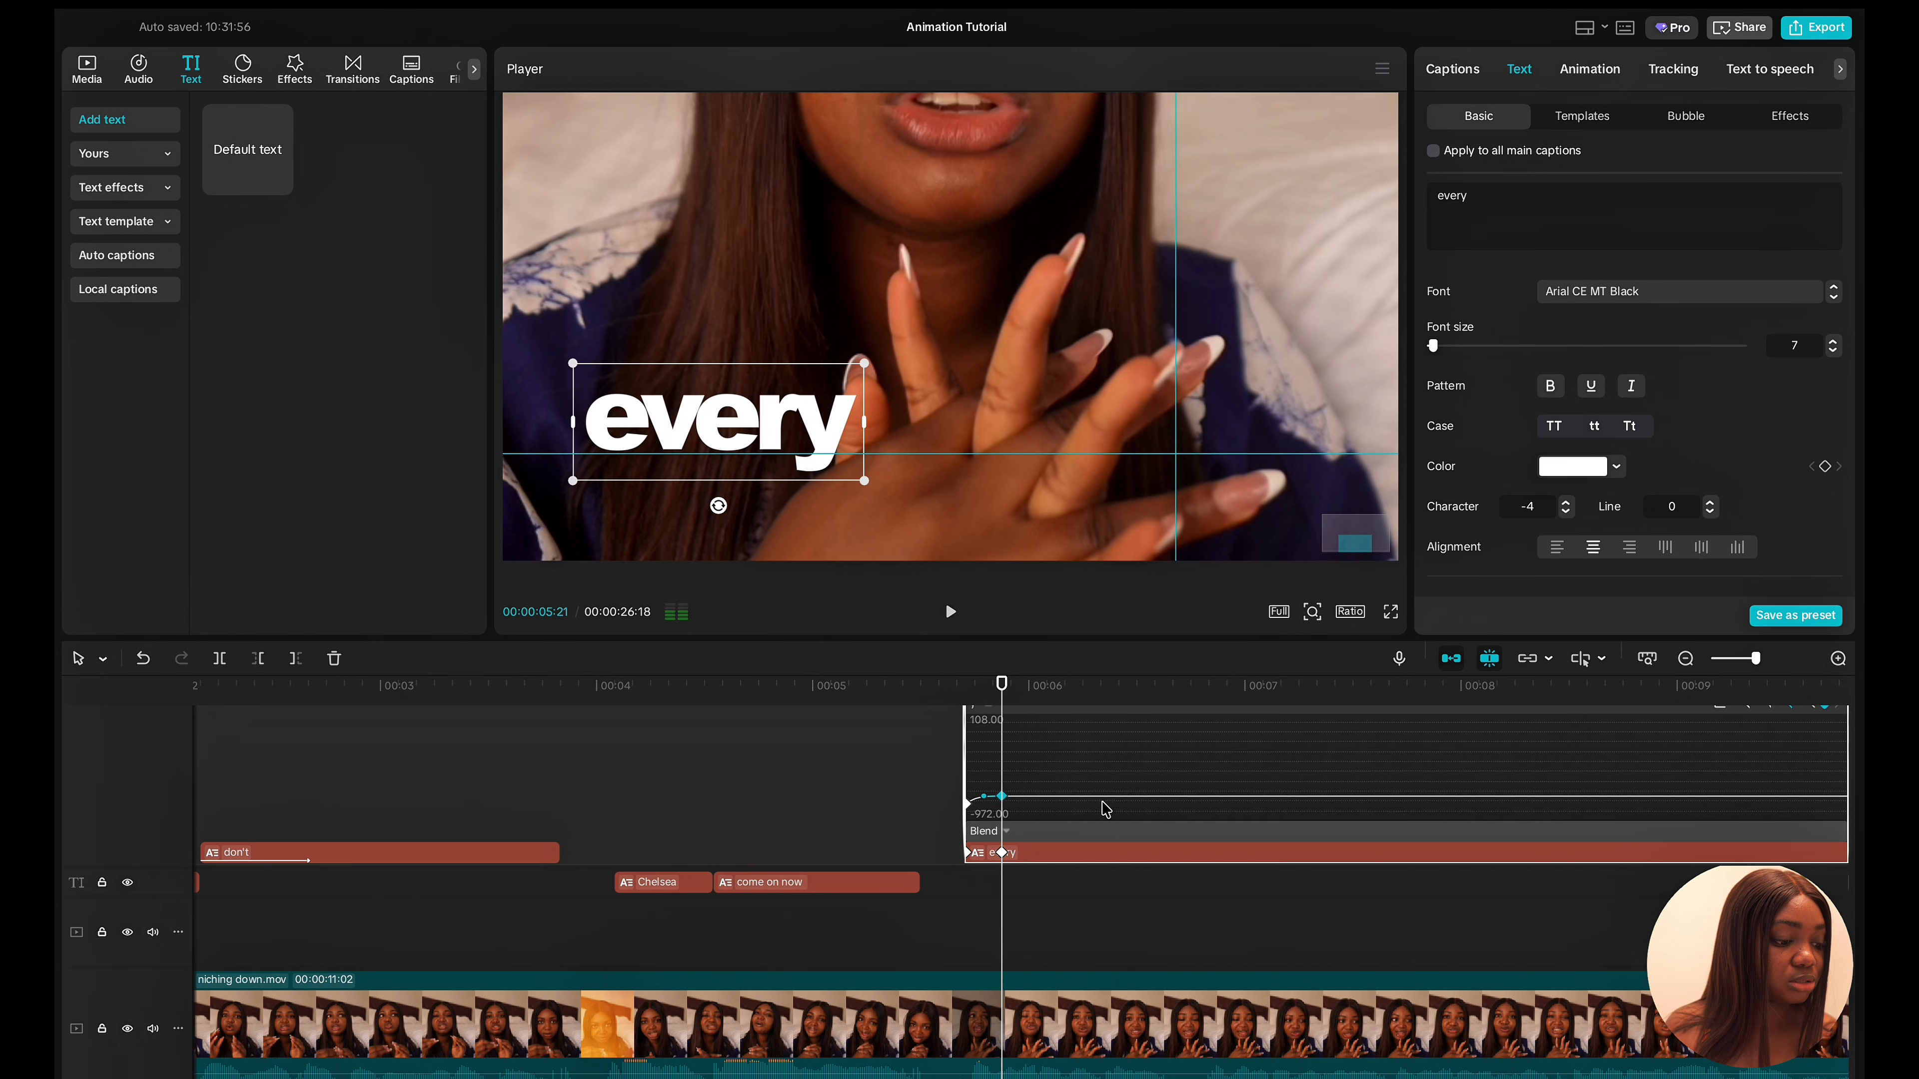
{"action": "right_click", "coordinate": [1054, 854]}
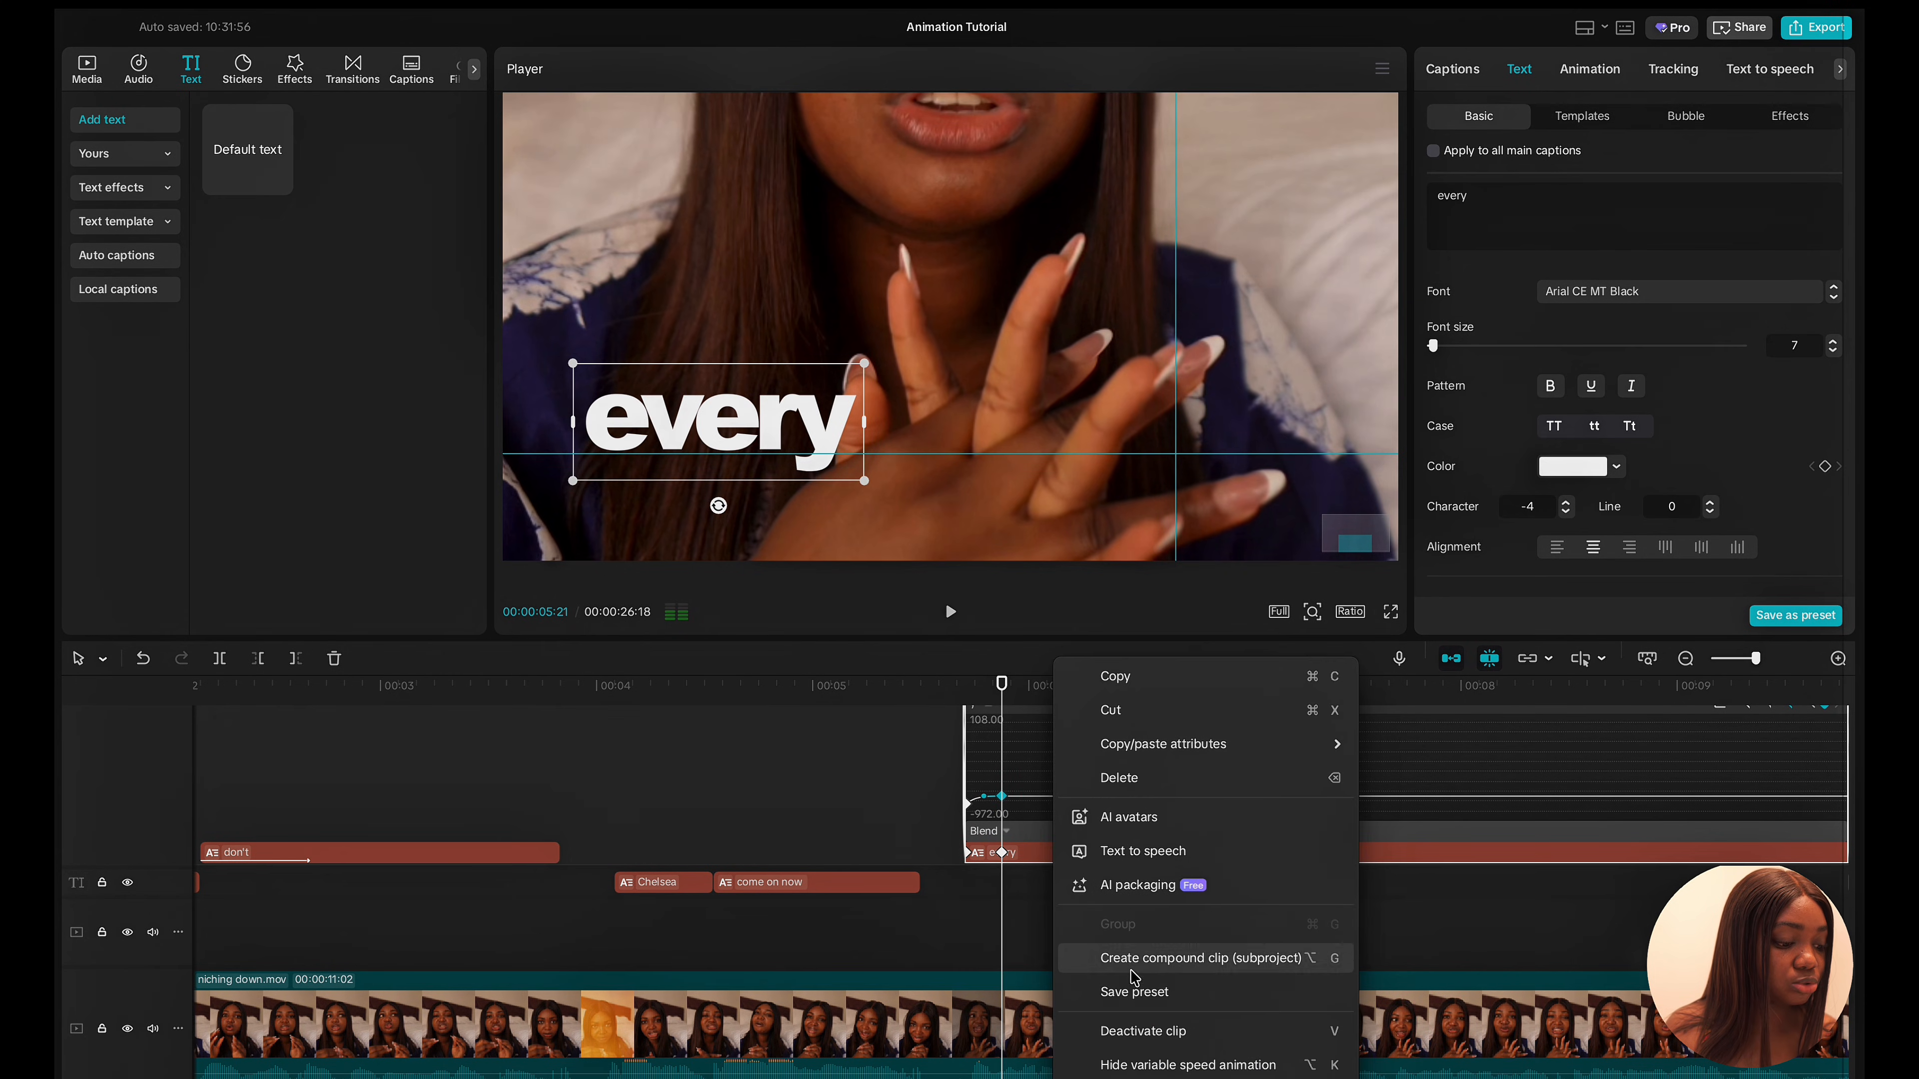
{"action": "left_click", "coordinate": [1124, 1067]}
Apply the Cubic Out preset curve to the vertical position keyframe of "single" at 00:00:06:01 in the variable speed animation view, and hide that view.
{"action": "left_click", "coordinate": [1041, 832]}
{"action": "left_click", "coordinate": [1037, 823]}
{"action": "right_click", "coordinate": [1036, 829]}
{"action": "left_click", "coordinate": [1116, 1028]}
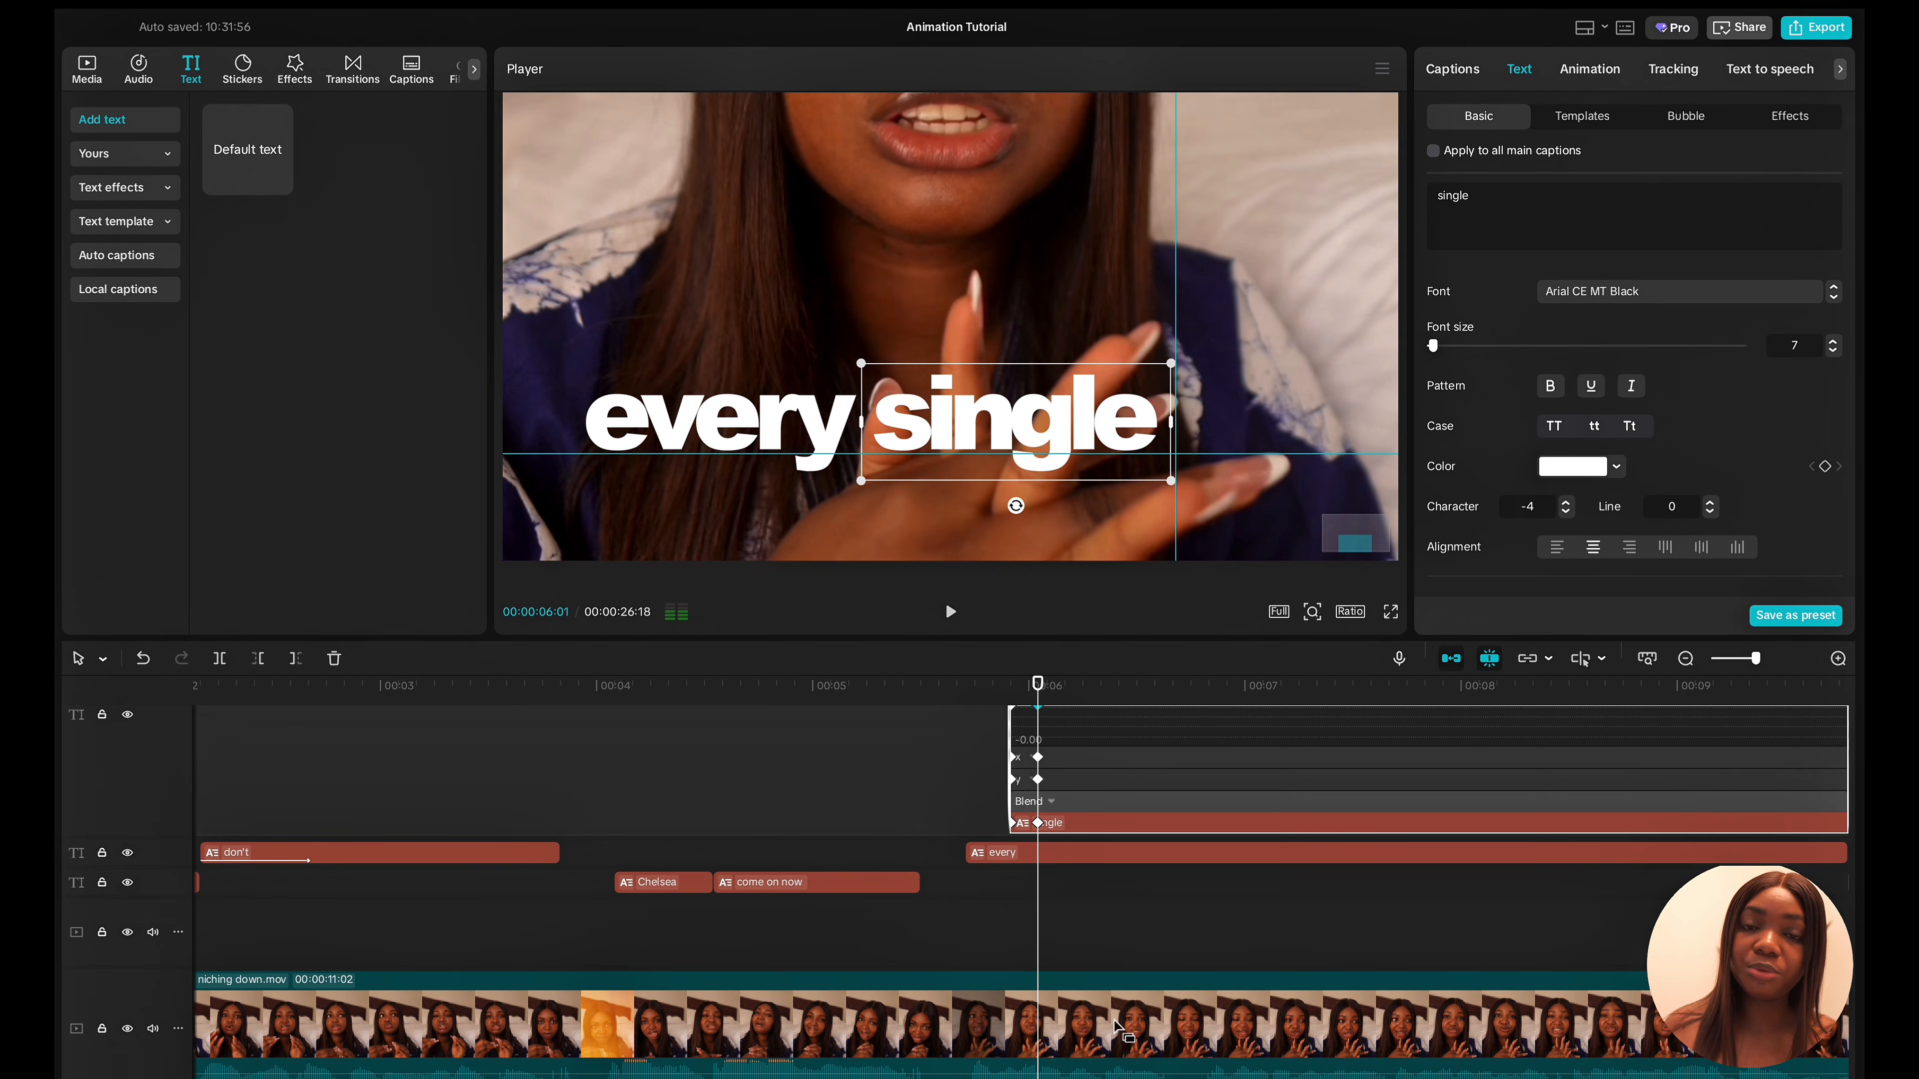
{"action": "right_click", "coordinate": [1039, 781]}
{"action": "left_click", "coordinate": [1089, 973]}
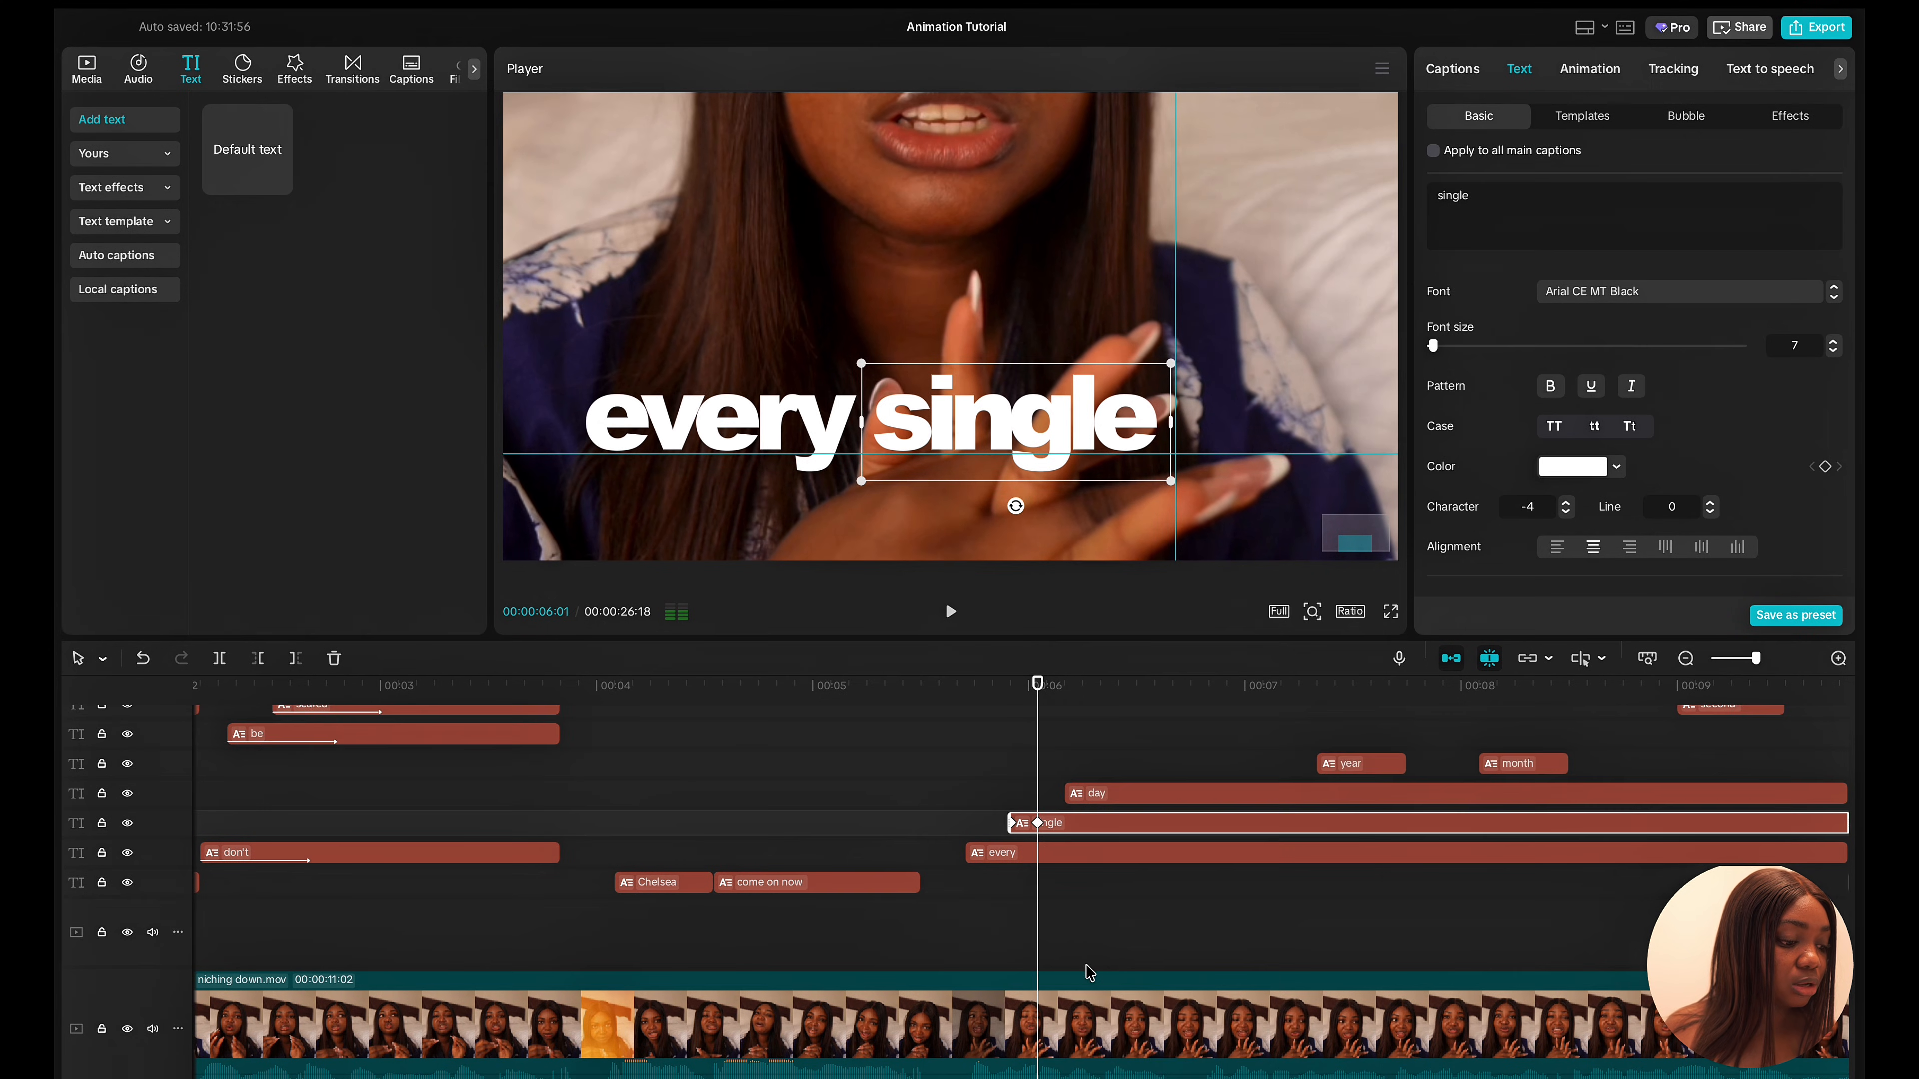
{"action": "right_click", "coordinate": [1039, 827]}
{"action": "left_click", "coordinate": [1107, 1010]}
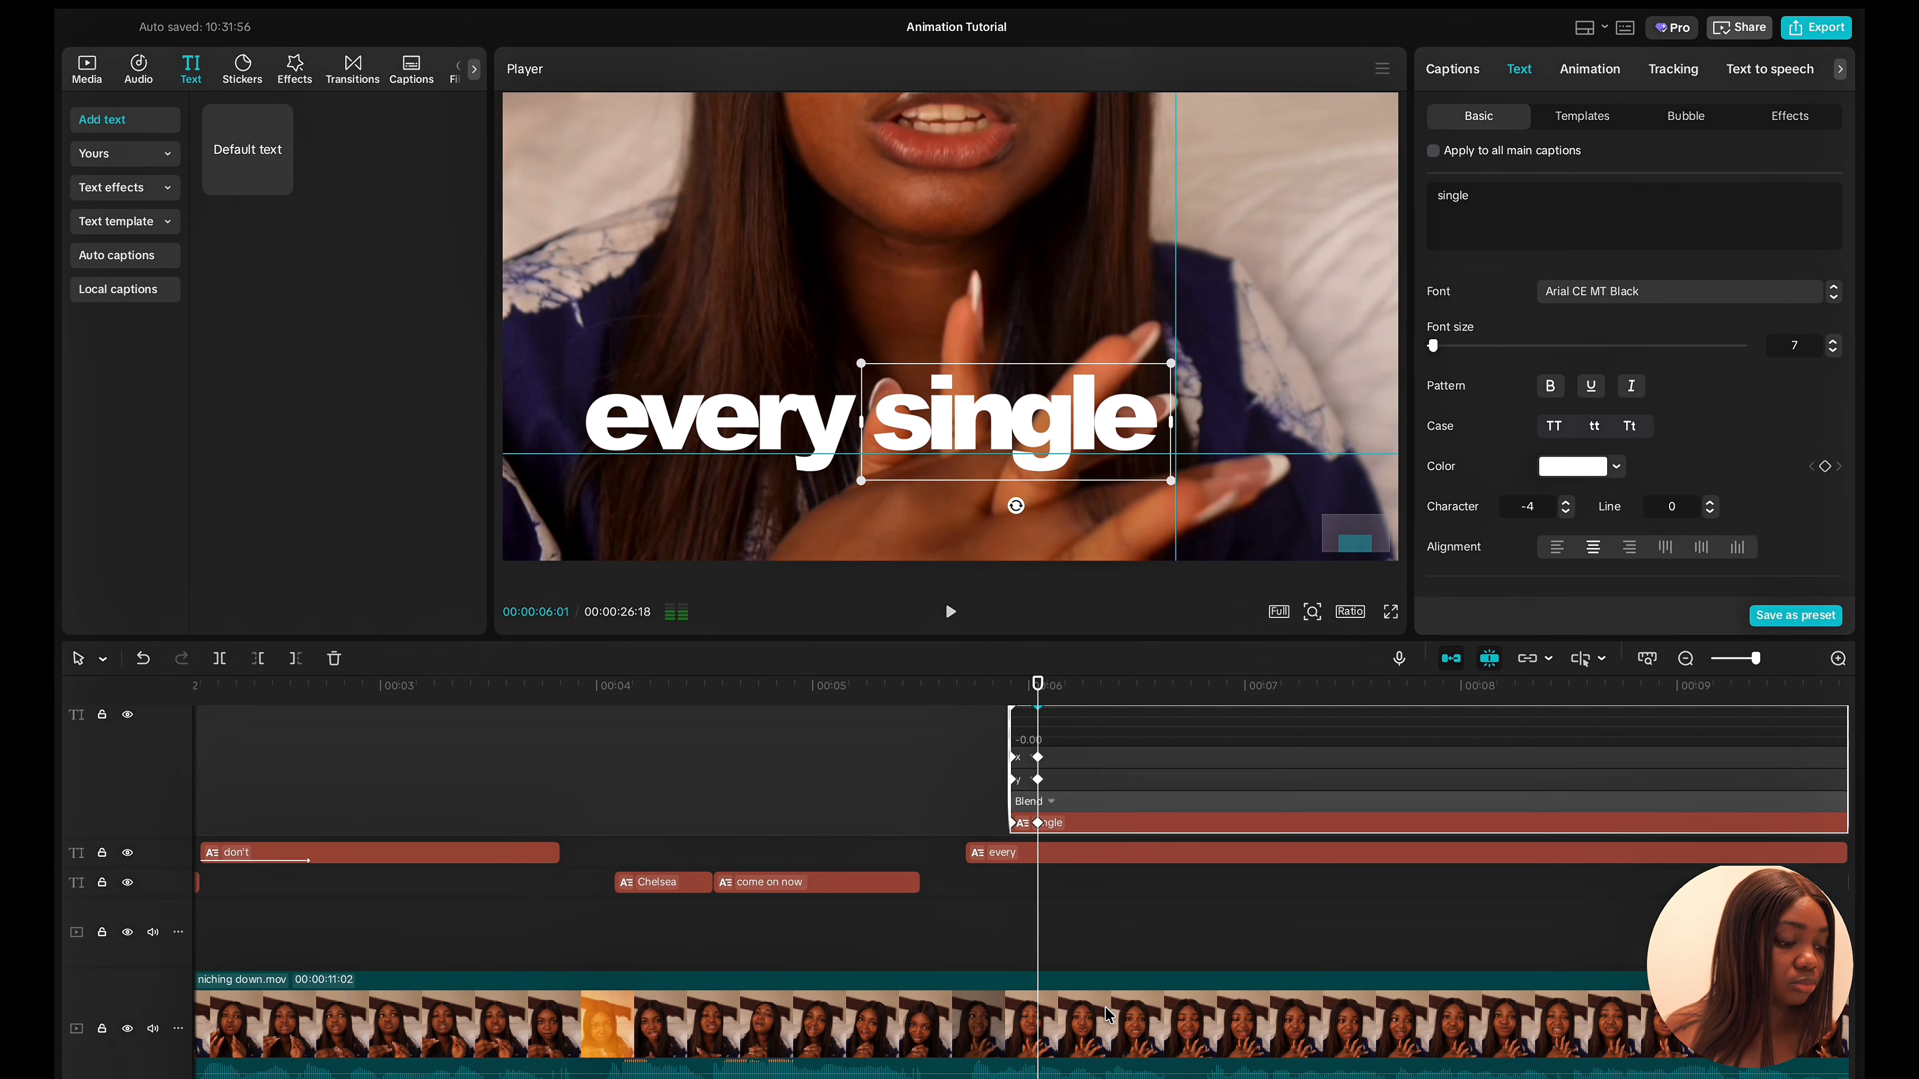
{"action": "right_click", "coordinate": [1036, 779]}
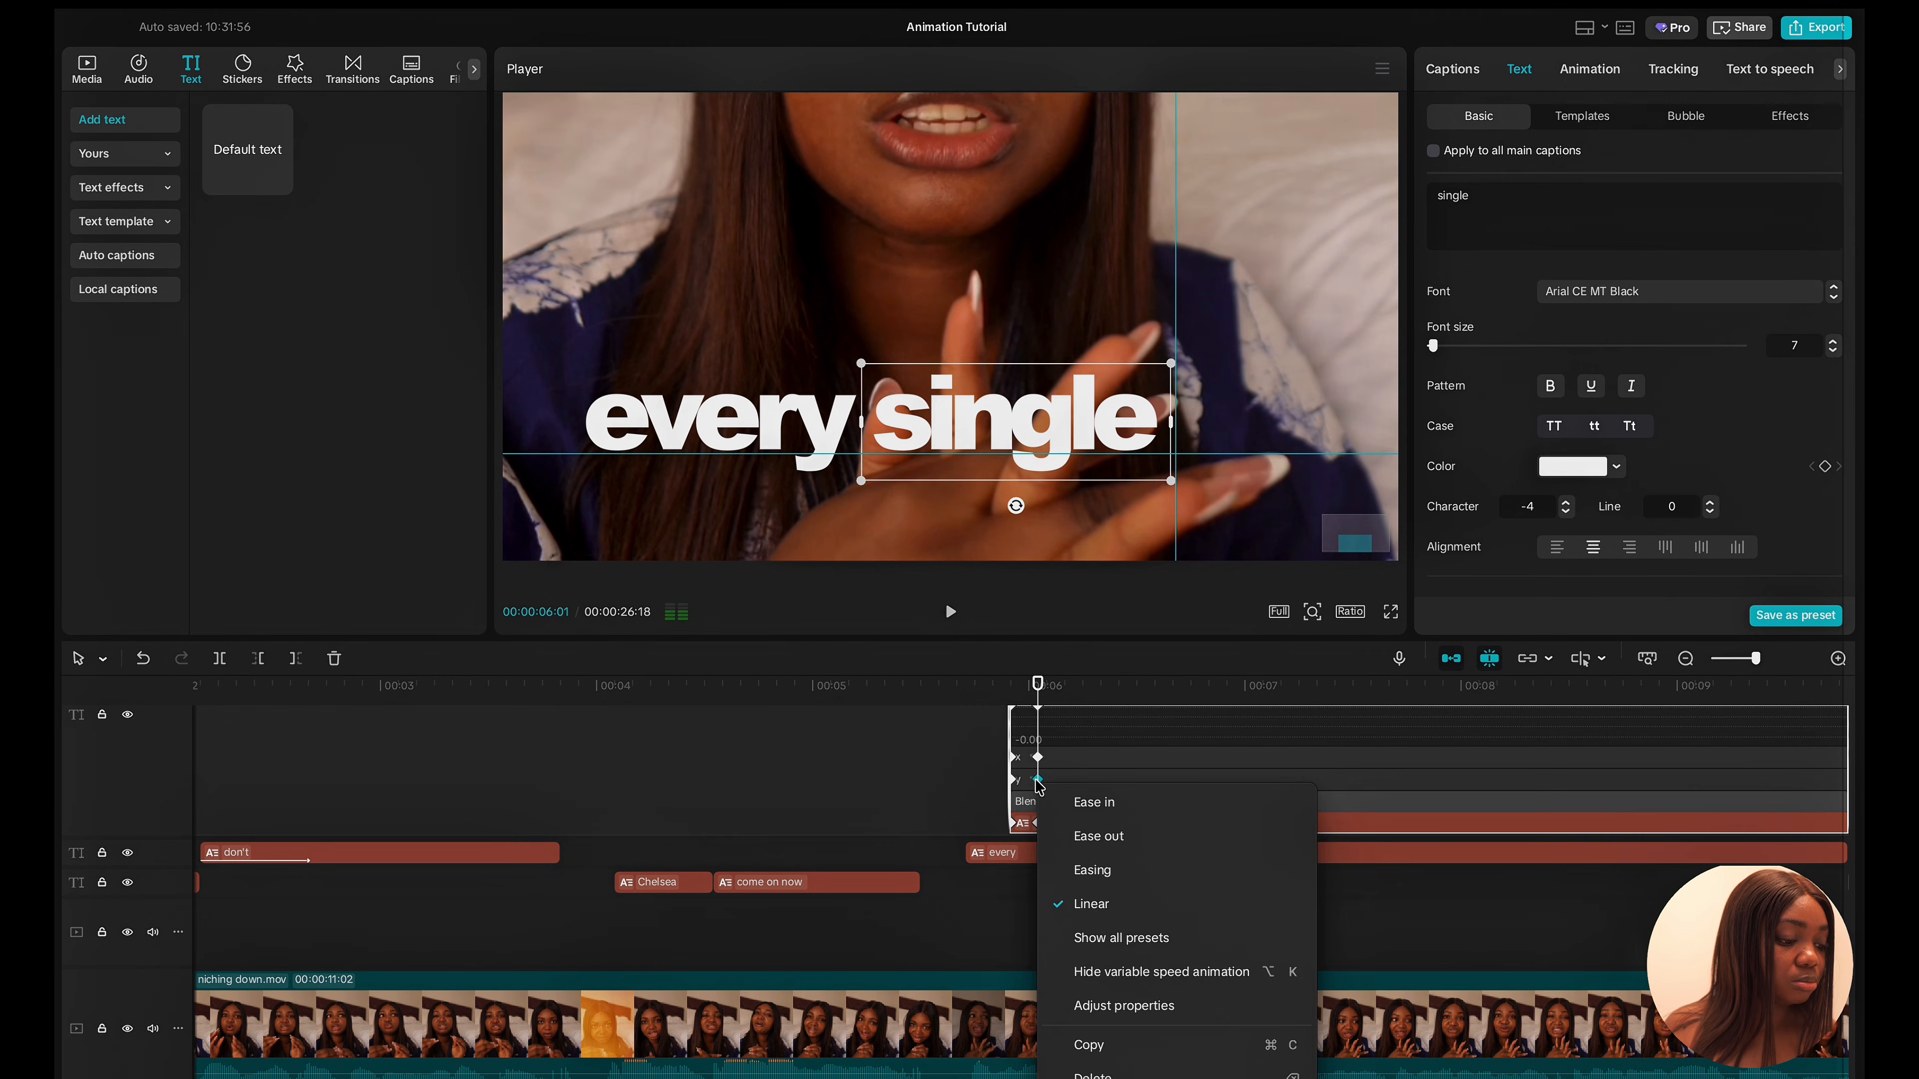
{"action": "left_click", "coordinate": [1121, 938]}
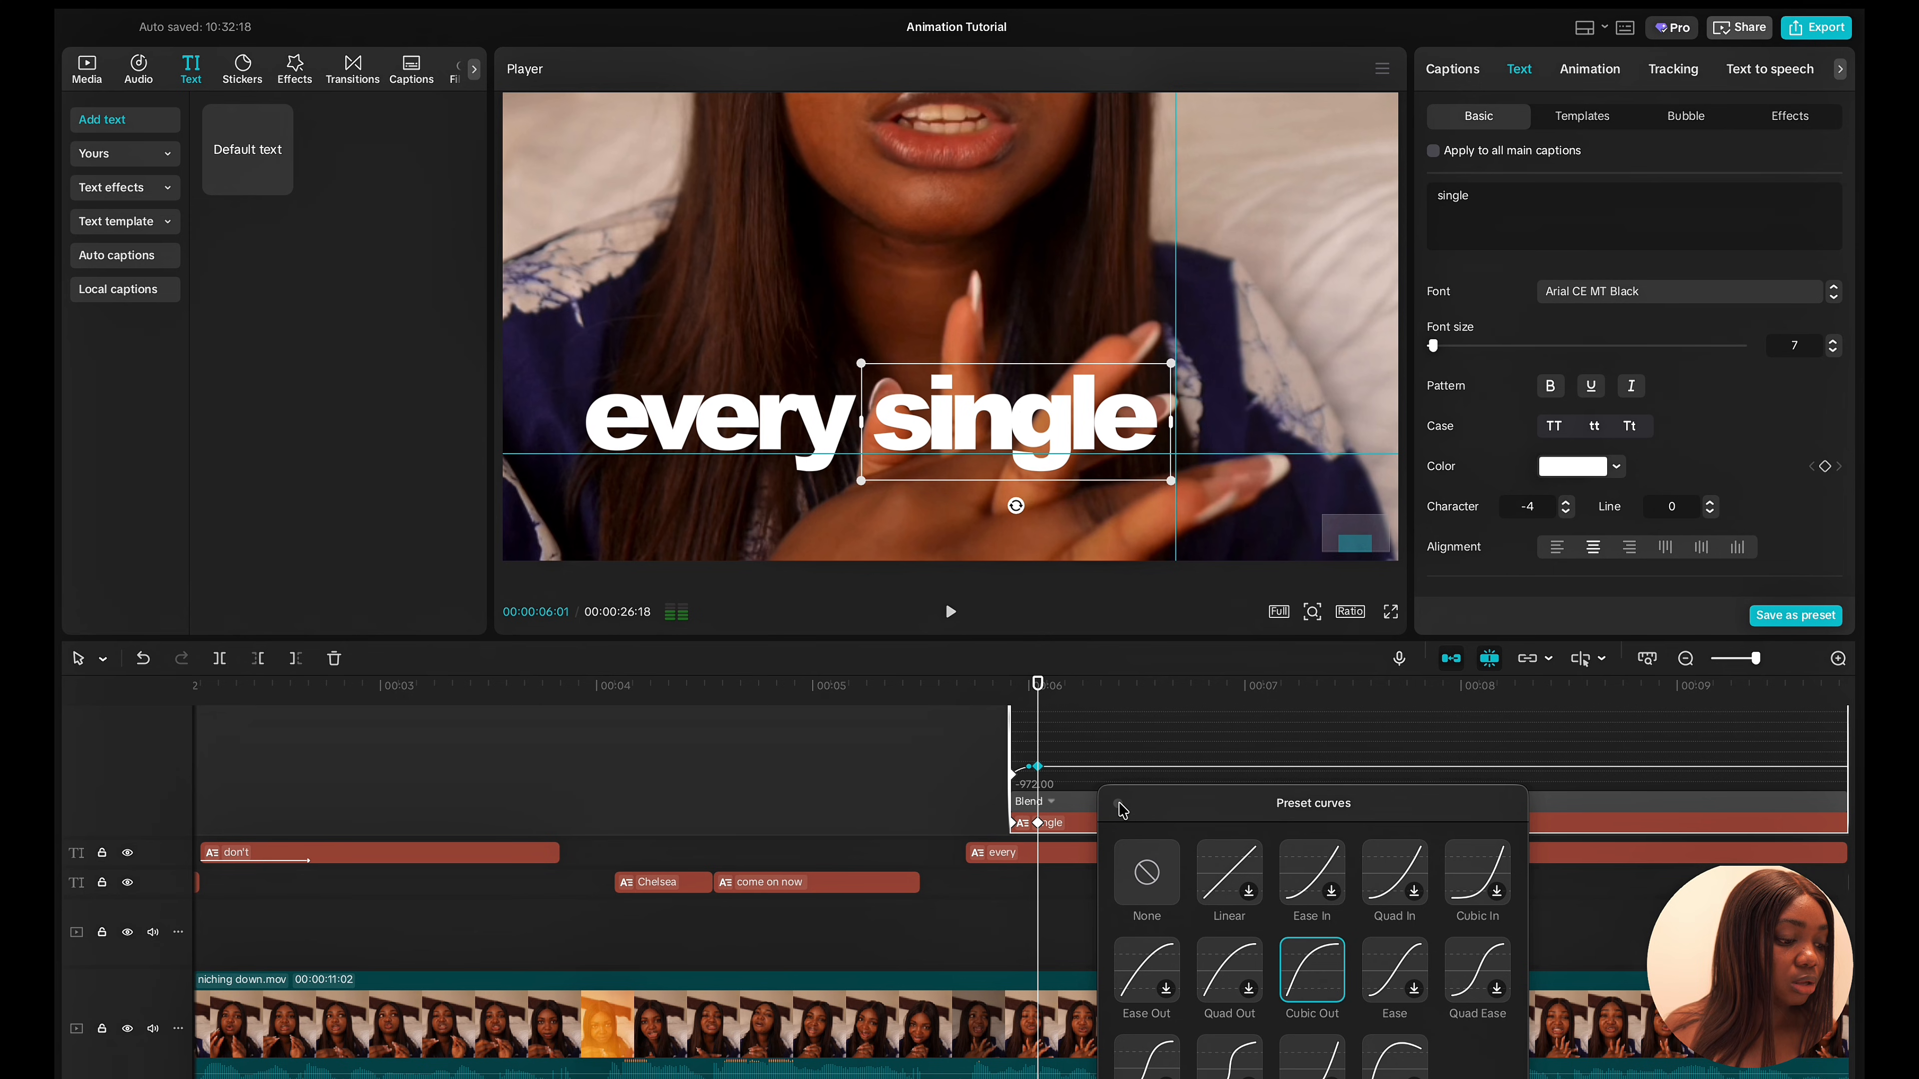
{"action": "left_click", "coordinate": [1119, 804]}
{"action": "right_click", "coordinate": [1096, 823]}
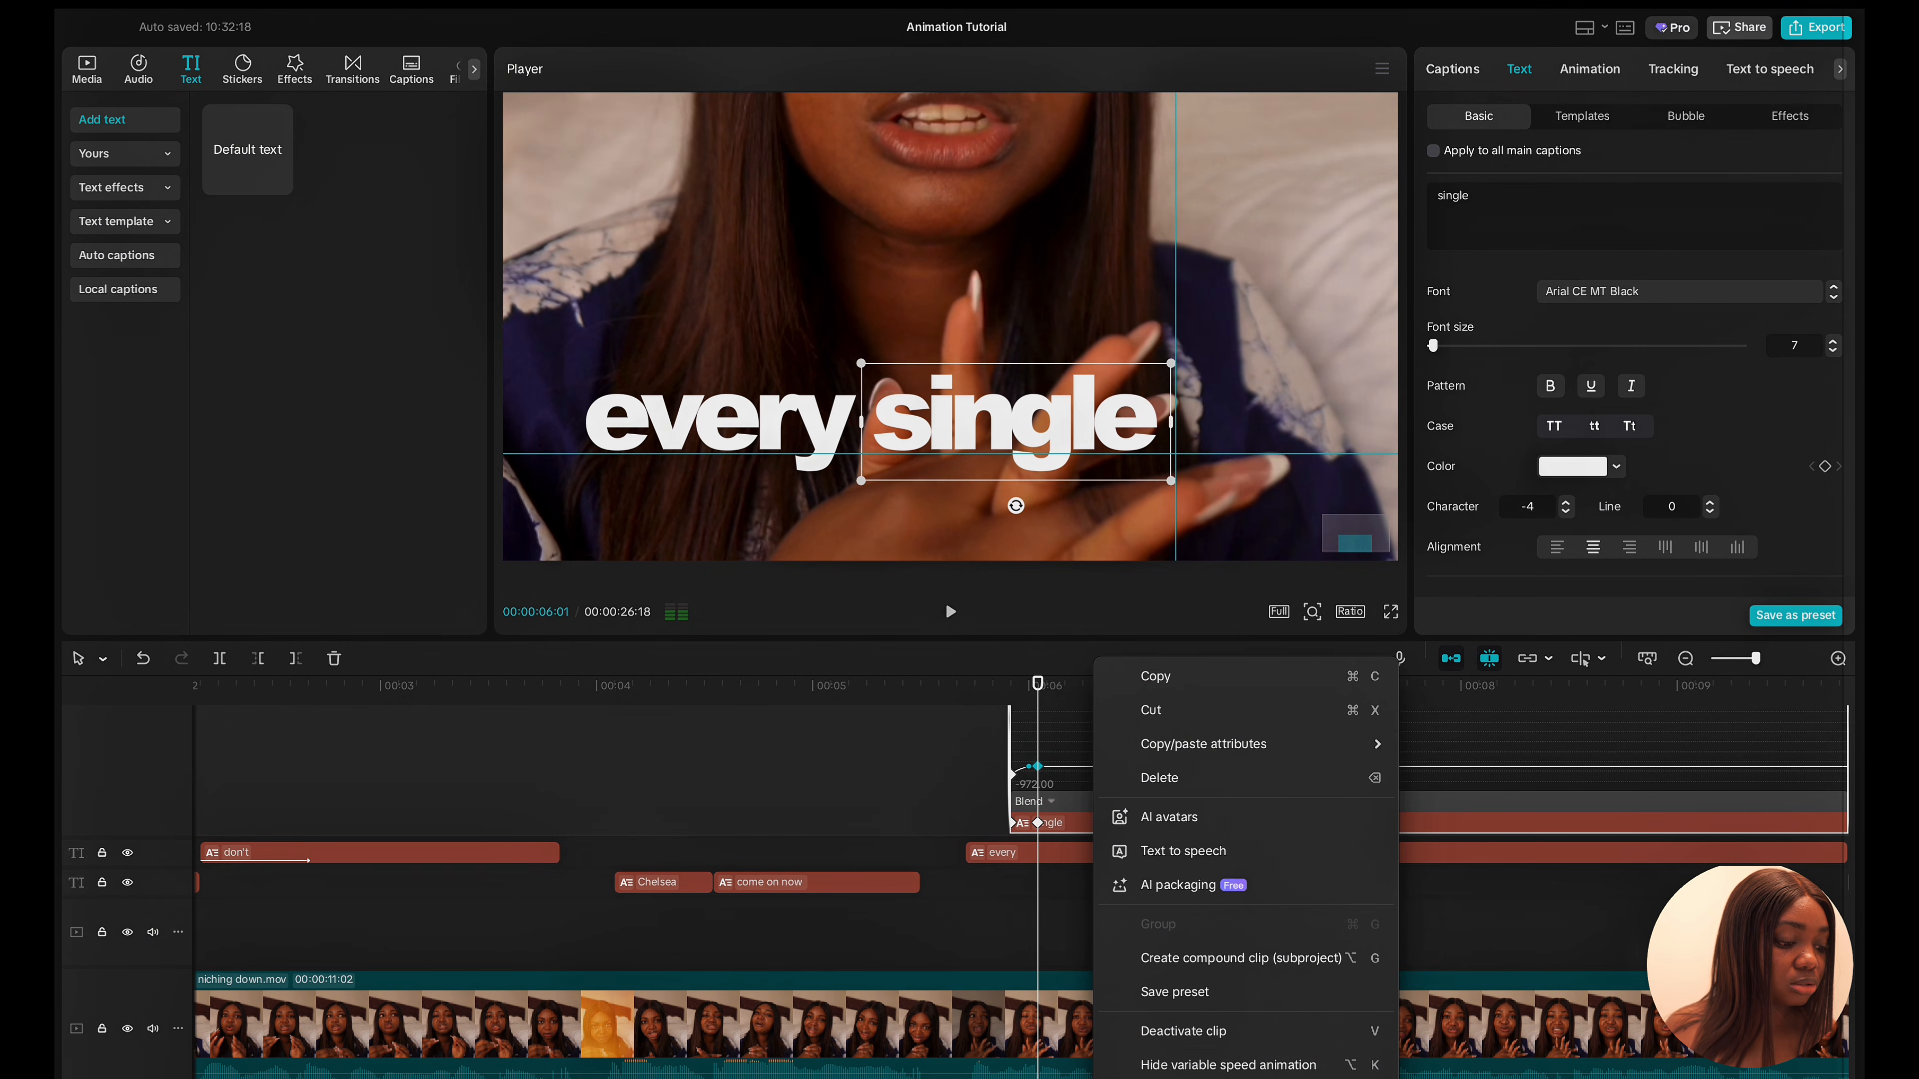
{"action": "left_click", "coordinate": [1204, 1064]}
Give the words "every" and "single" the Fade In entrance animation.
{"action": "left_click", "coordinate": [1042, 854]}
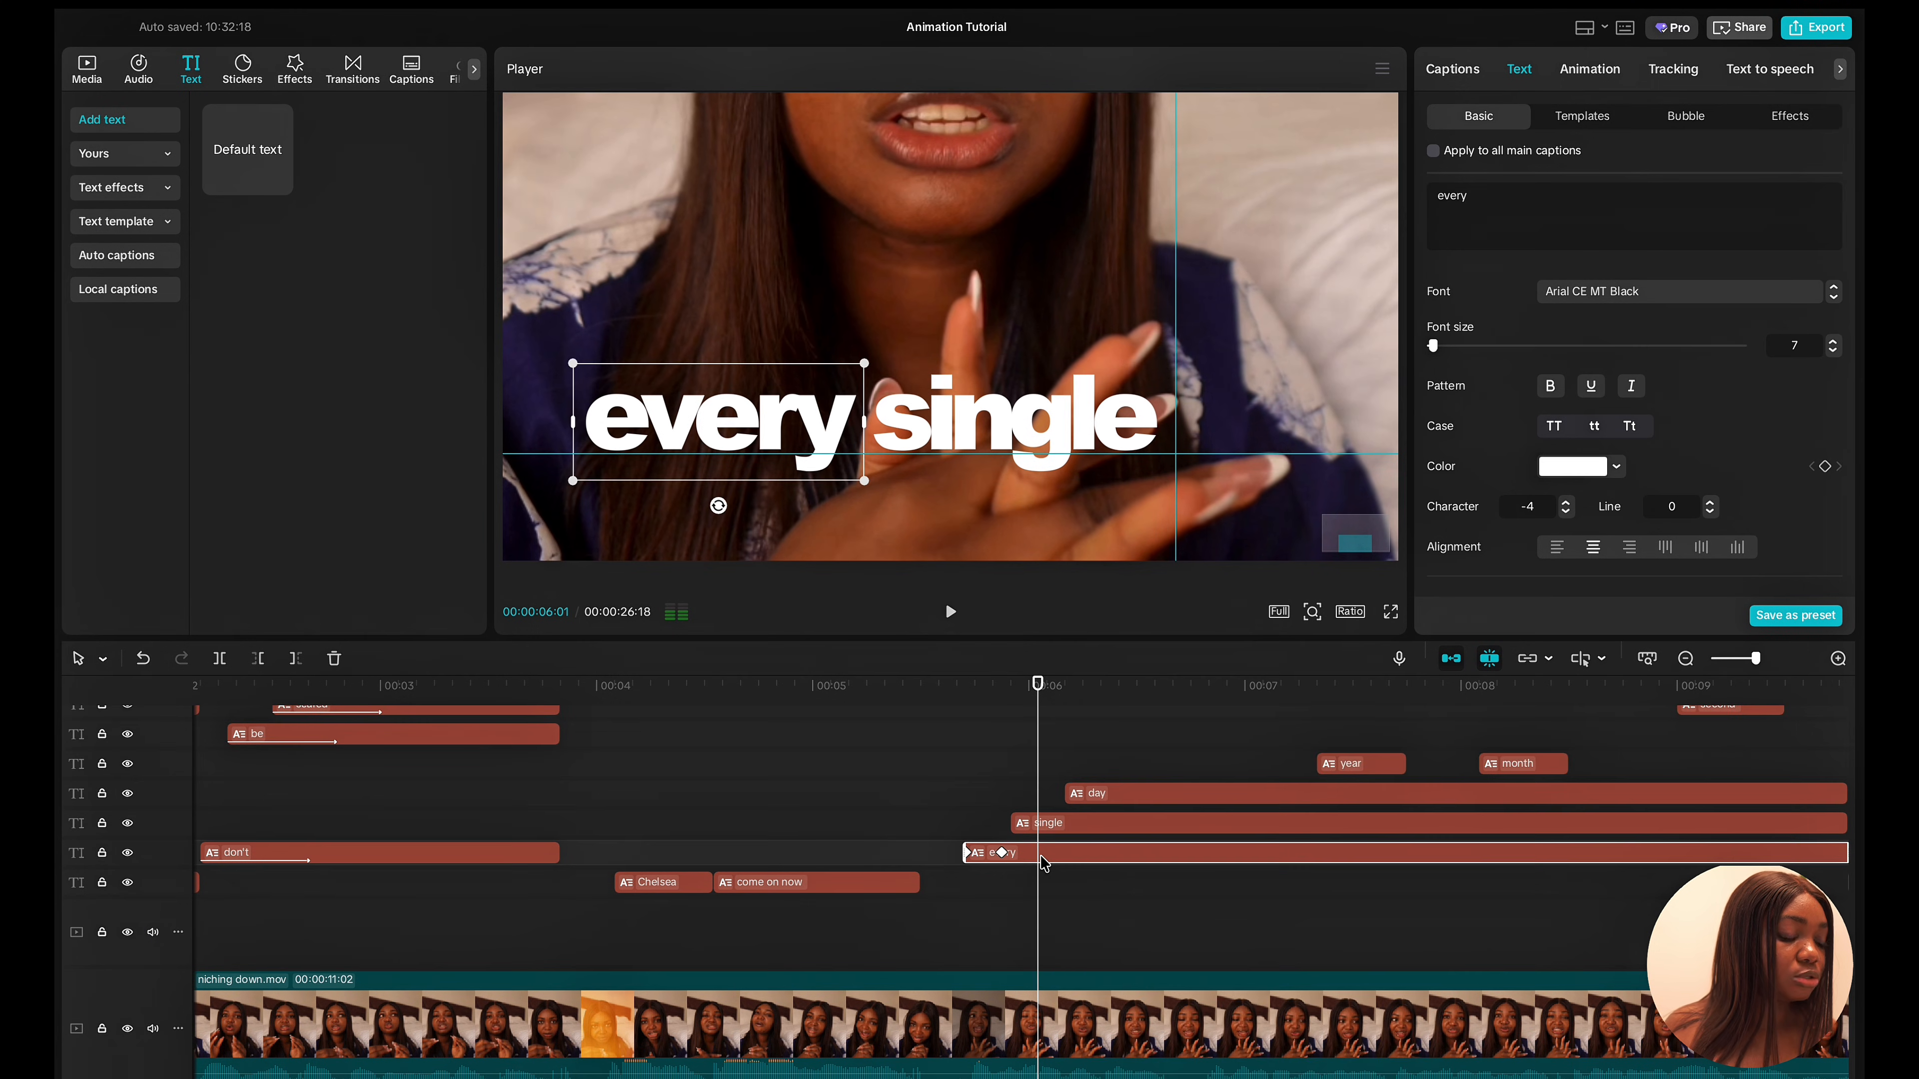
{"action": "left_click", "coordinate": [1590, 75]}
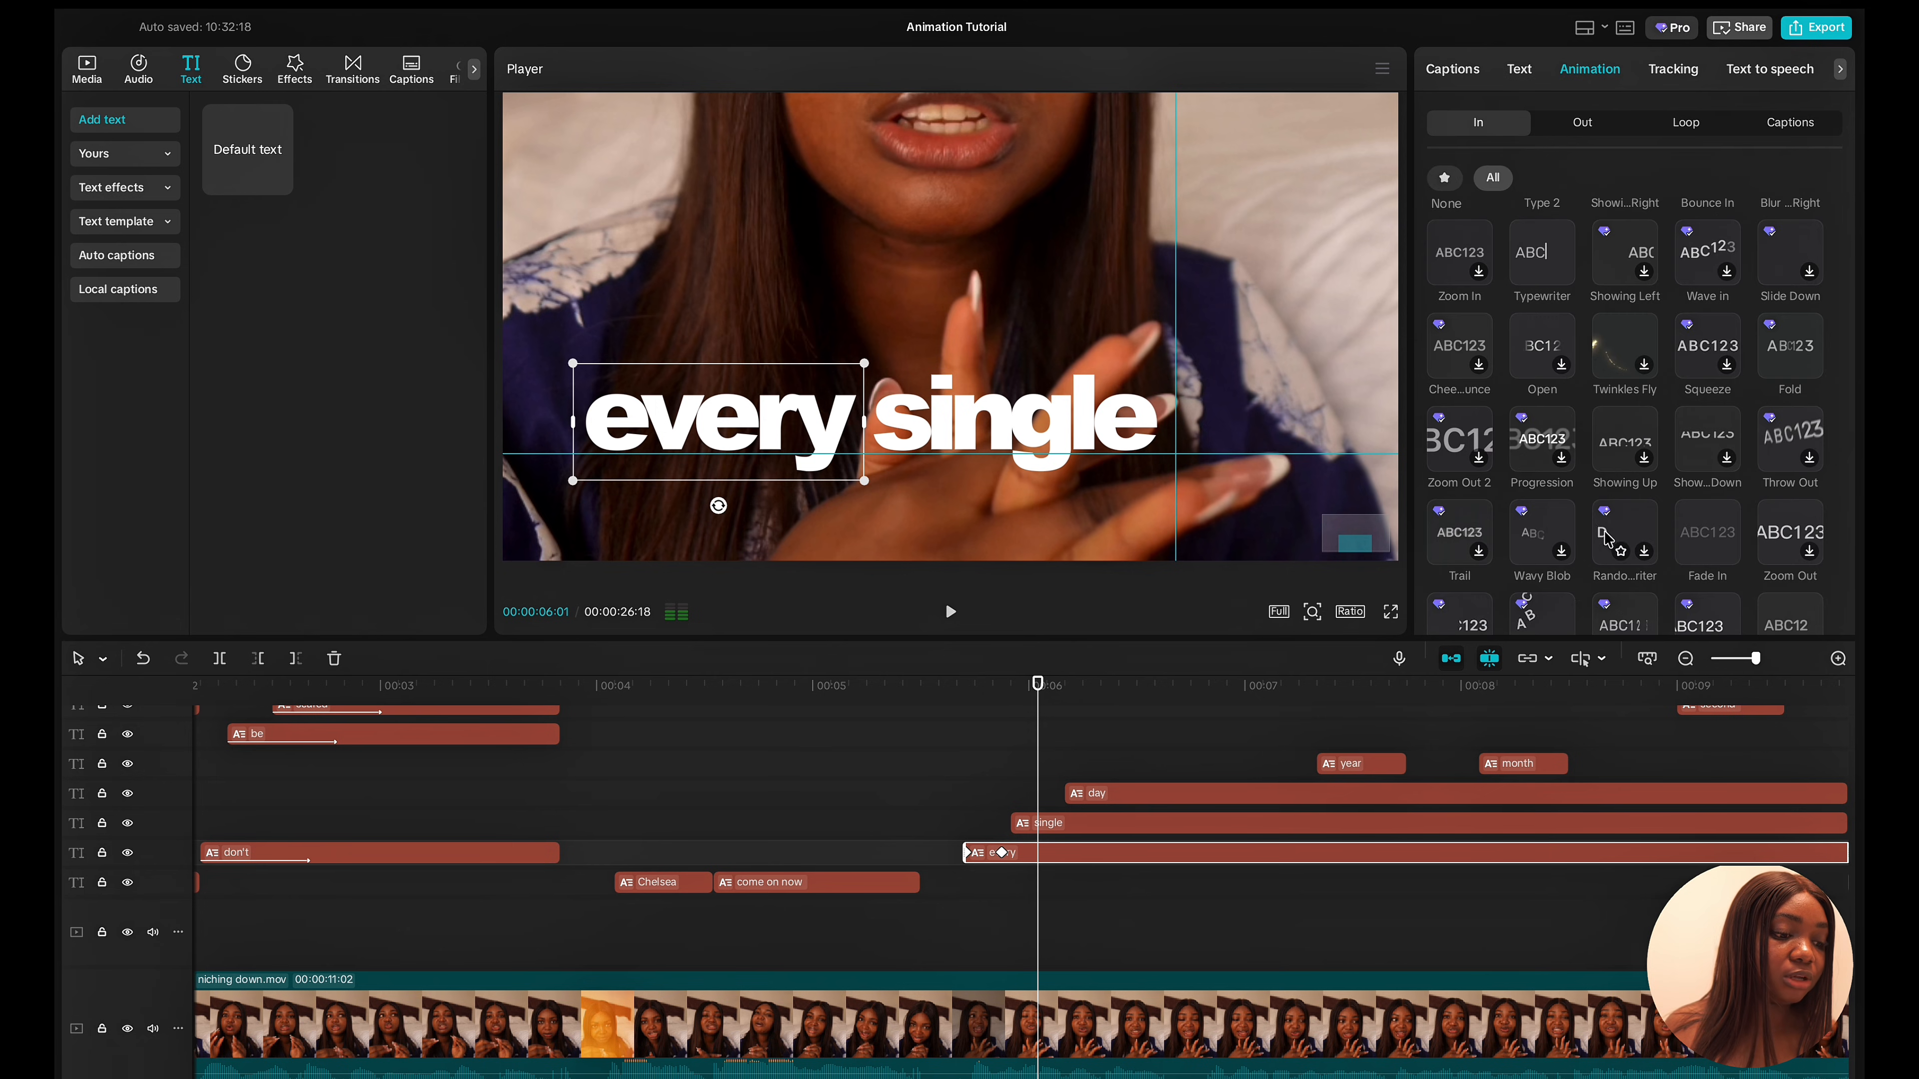
{"action": "left_click", "coordinate": [1690, 534]}
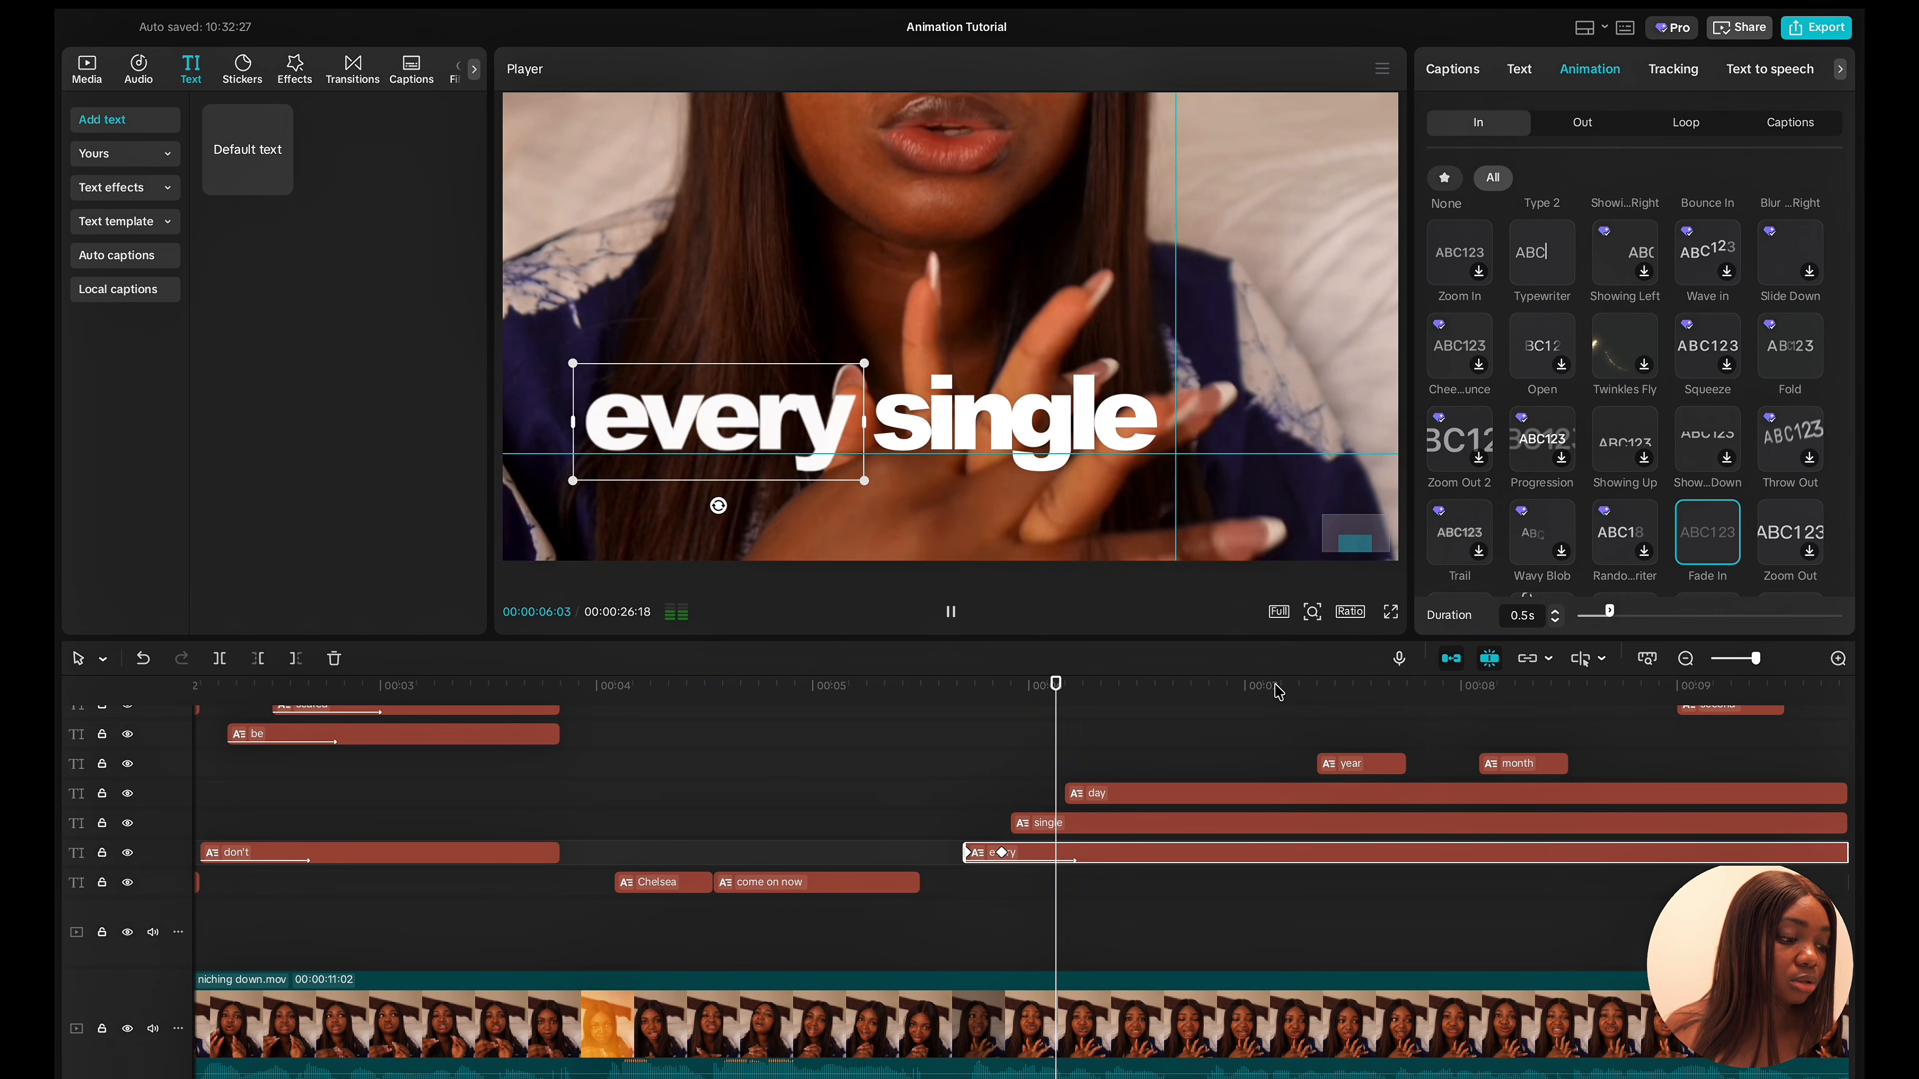
{"action": "left_click", "coordinate": [1073, 828]}
{"action": "left_click", "coordinate": [1600, 67]}
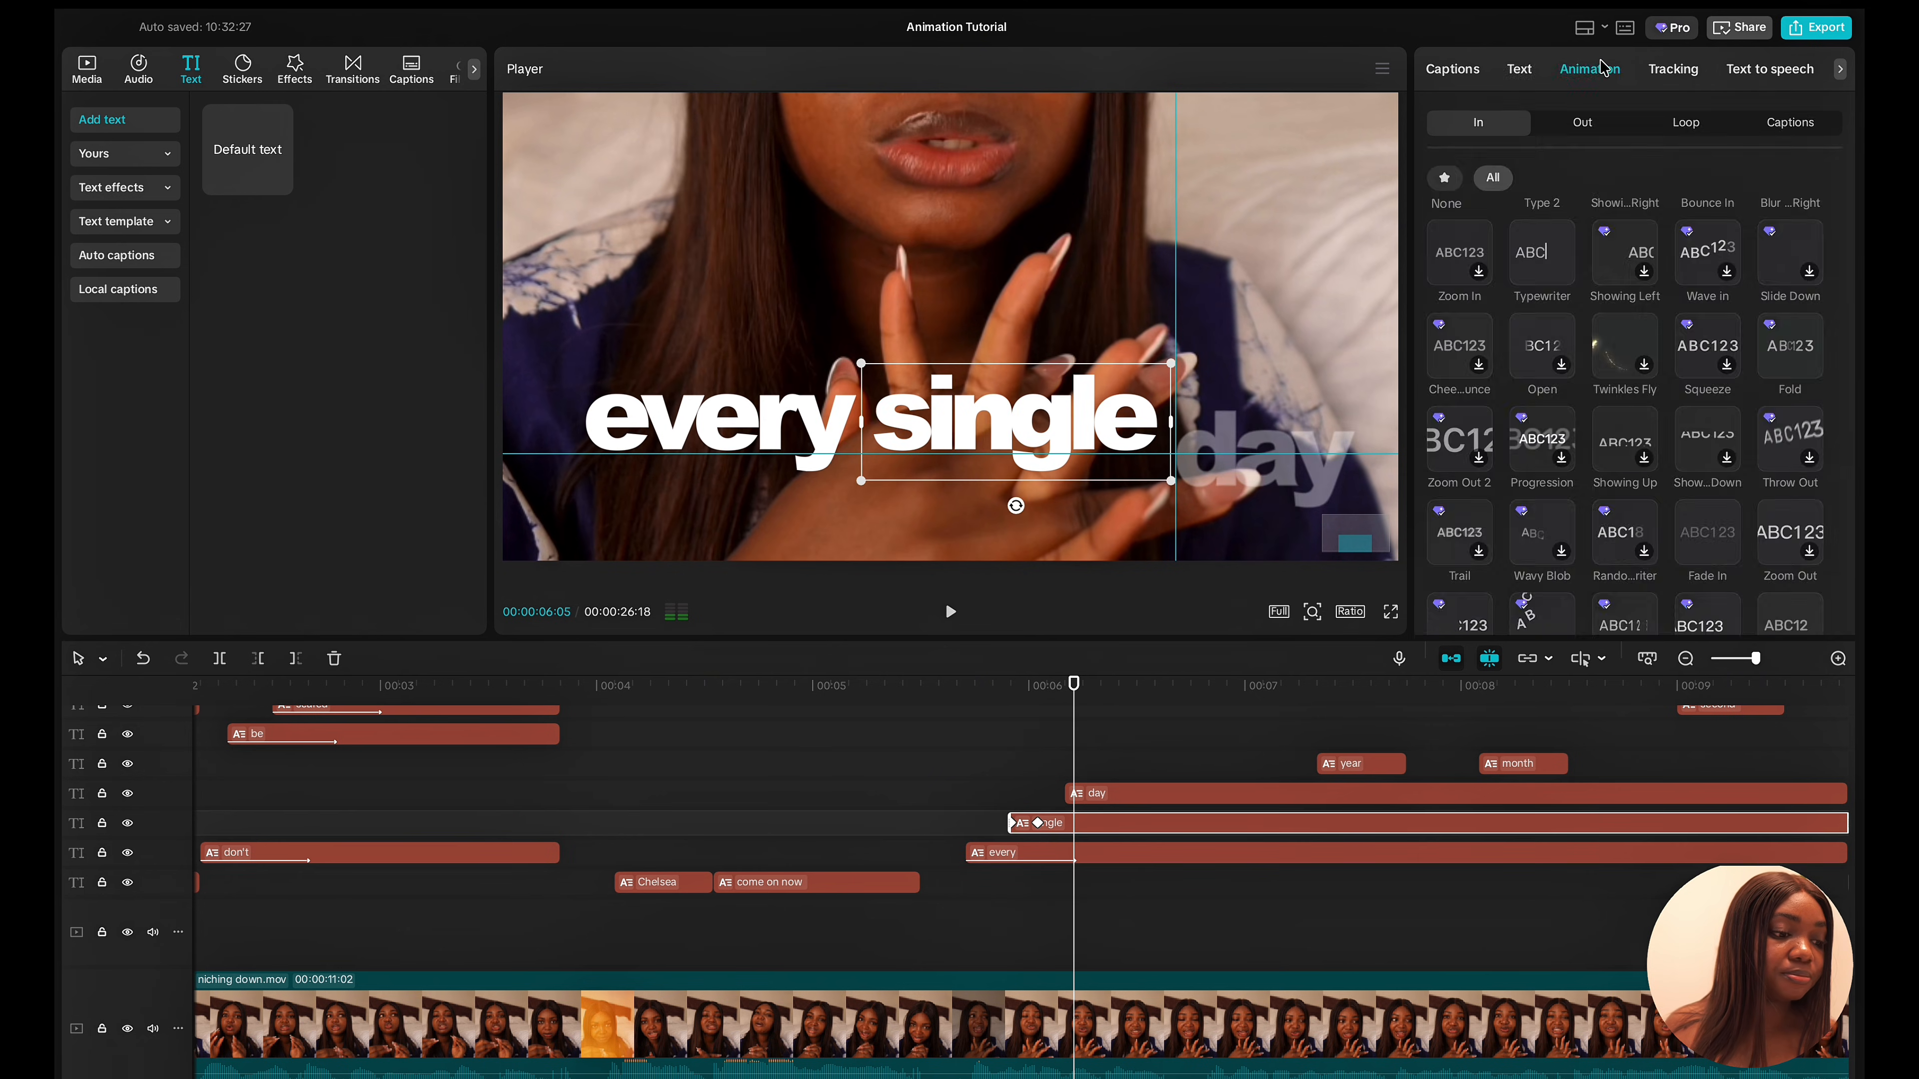
{"action": "left_click", "coordinate": [1695, 552]}
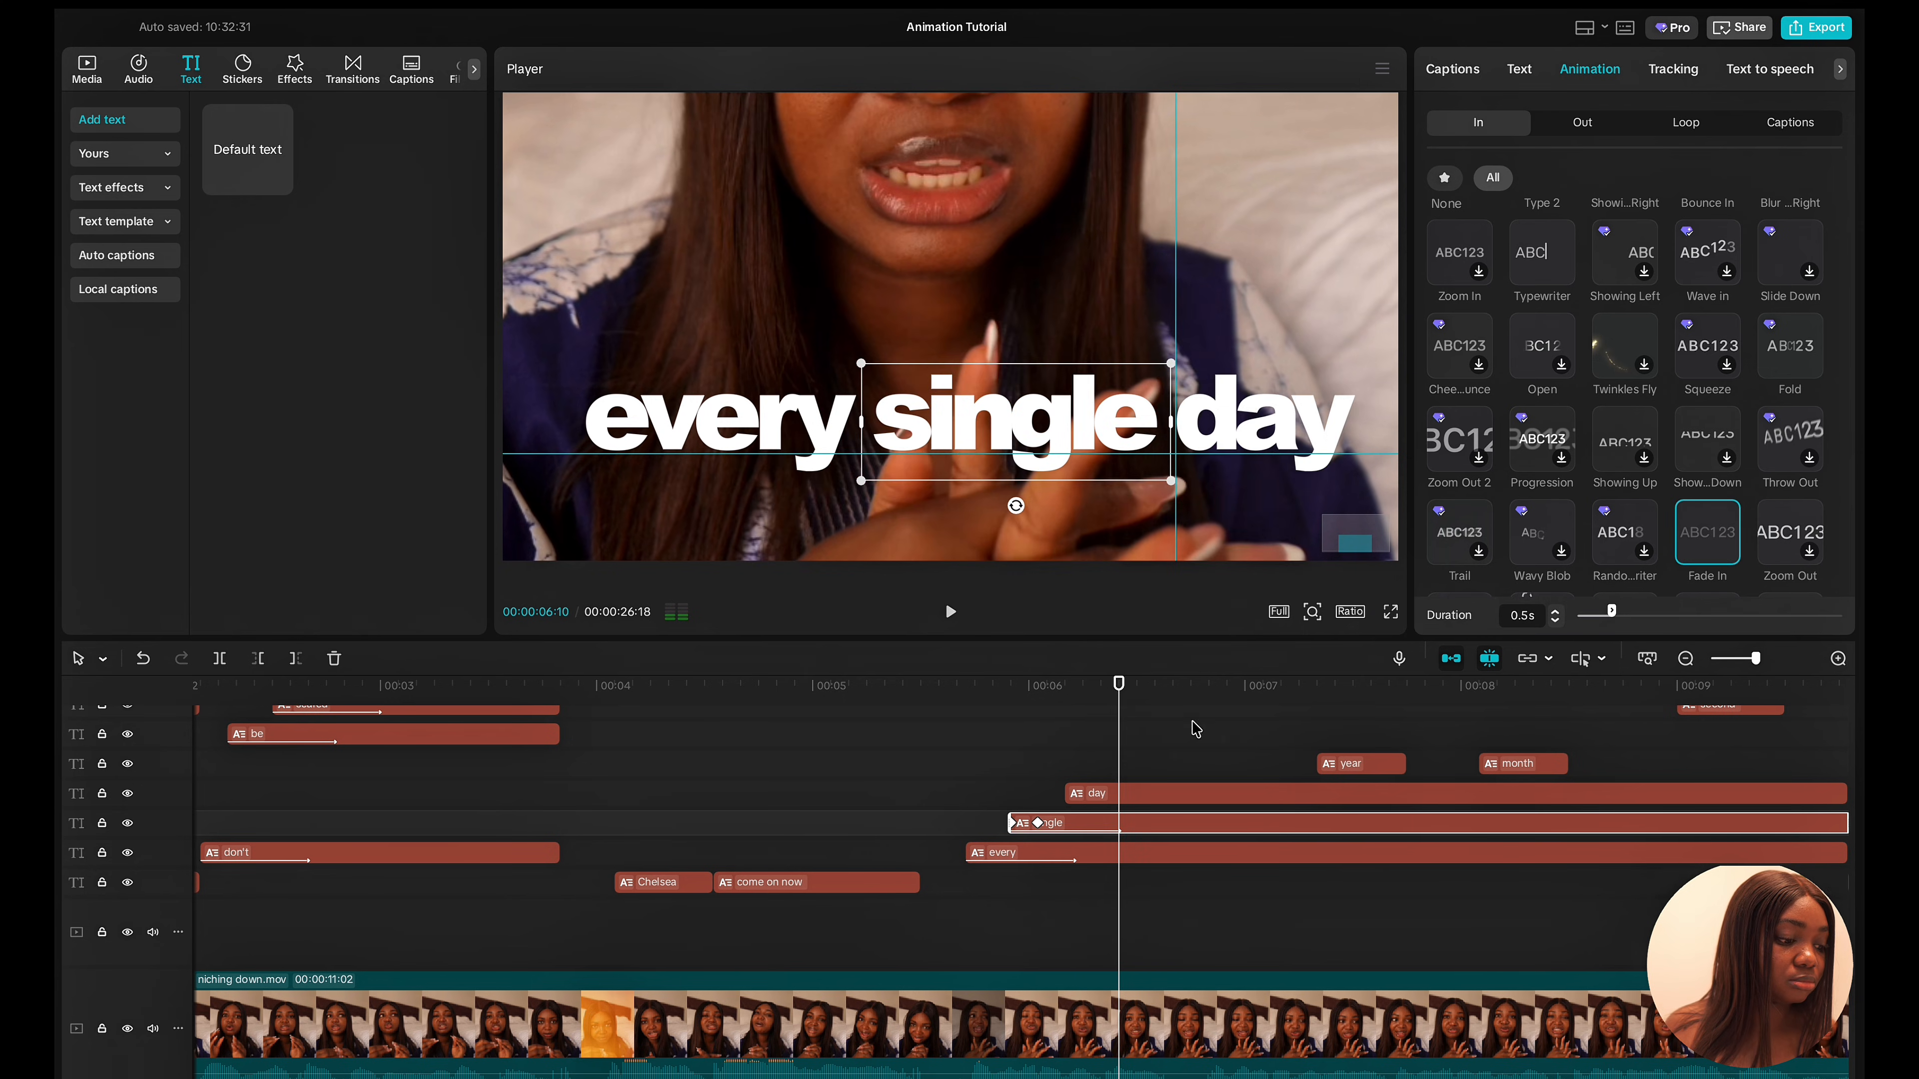
Apply the Cubic Out preset curve to the vertical position keyframe of "day" at 00:00:06:08, using the variable speed animation view, and hide that view.
{"action": "left_click", "coordinate": [1113, 795]}
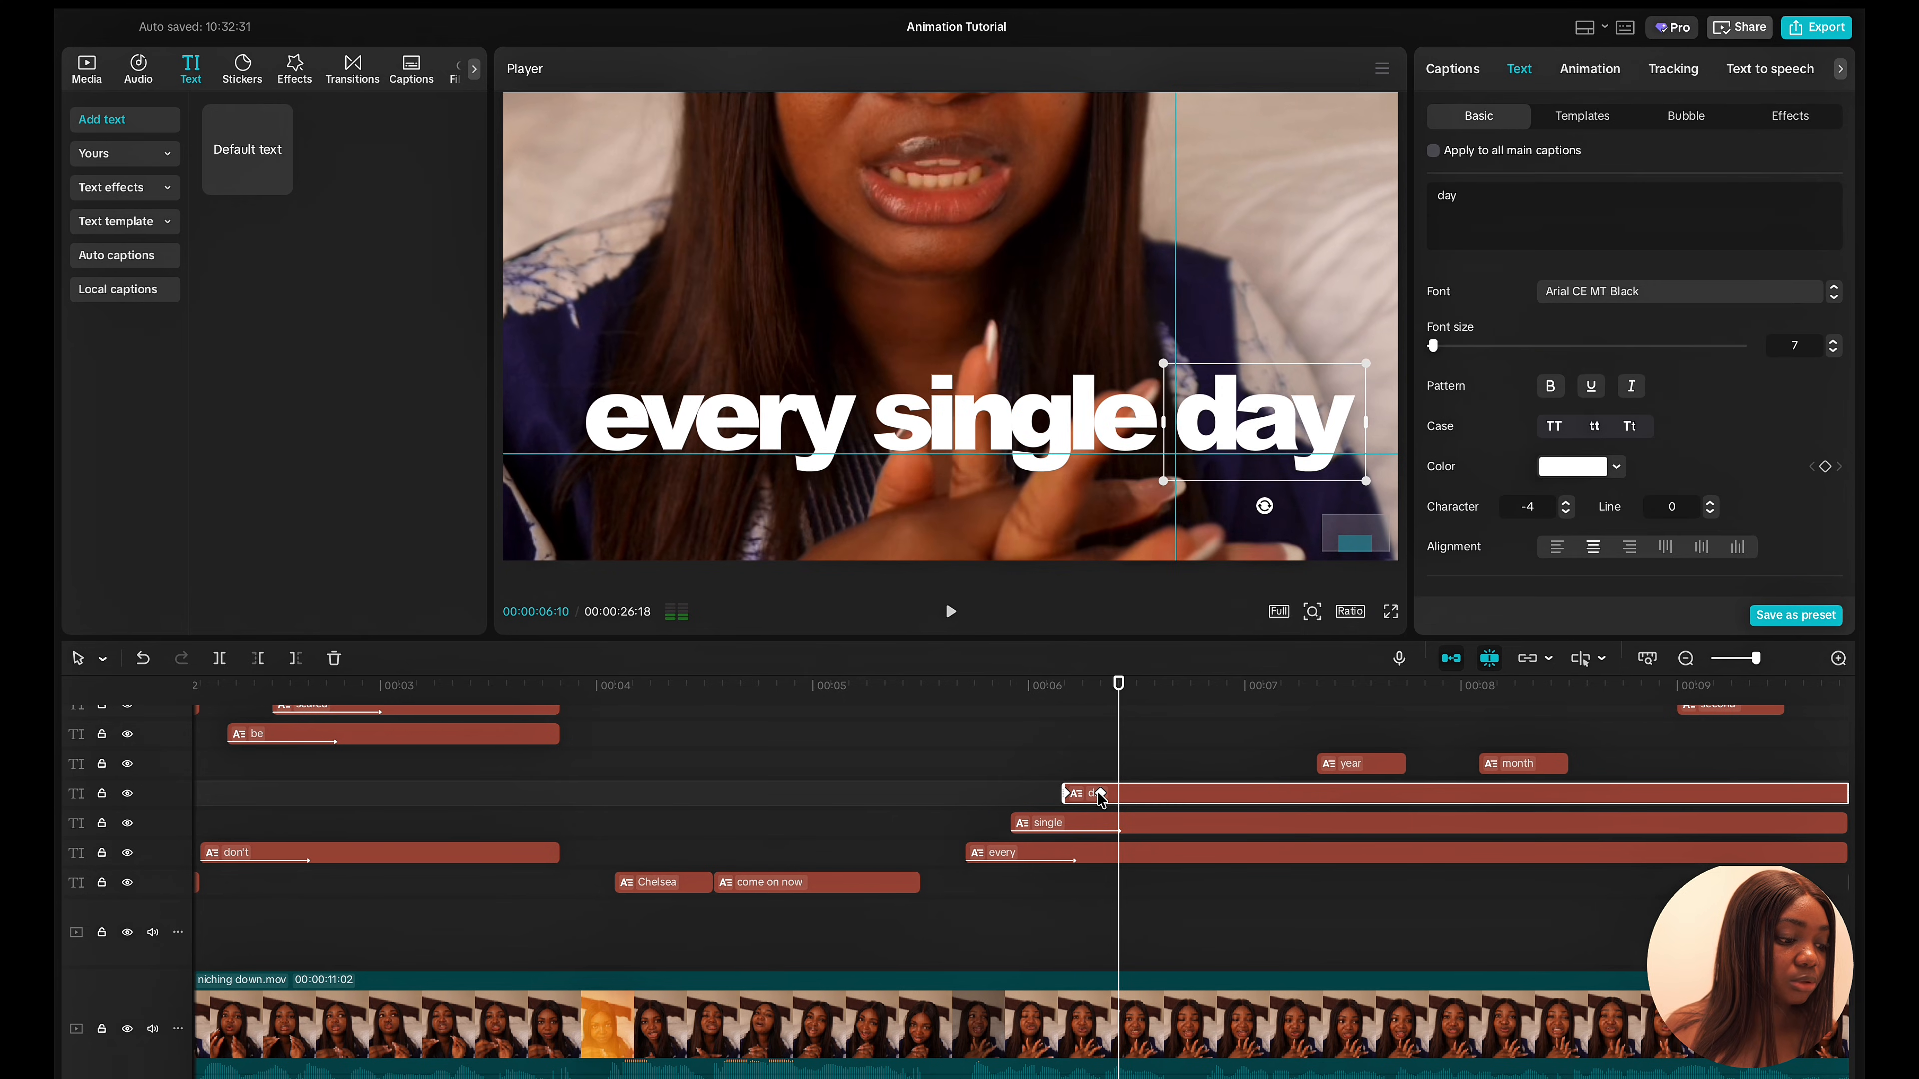
{"action": "left_click", "coordinate": [1100, 793]}
{"action": "right_click", "coordinate": [1100, 794]}
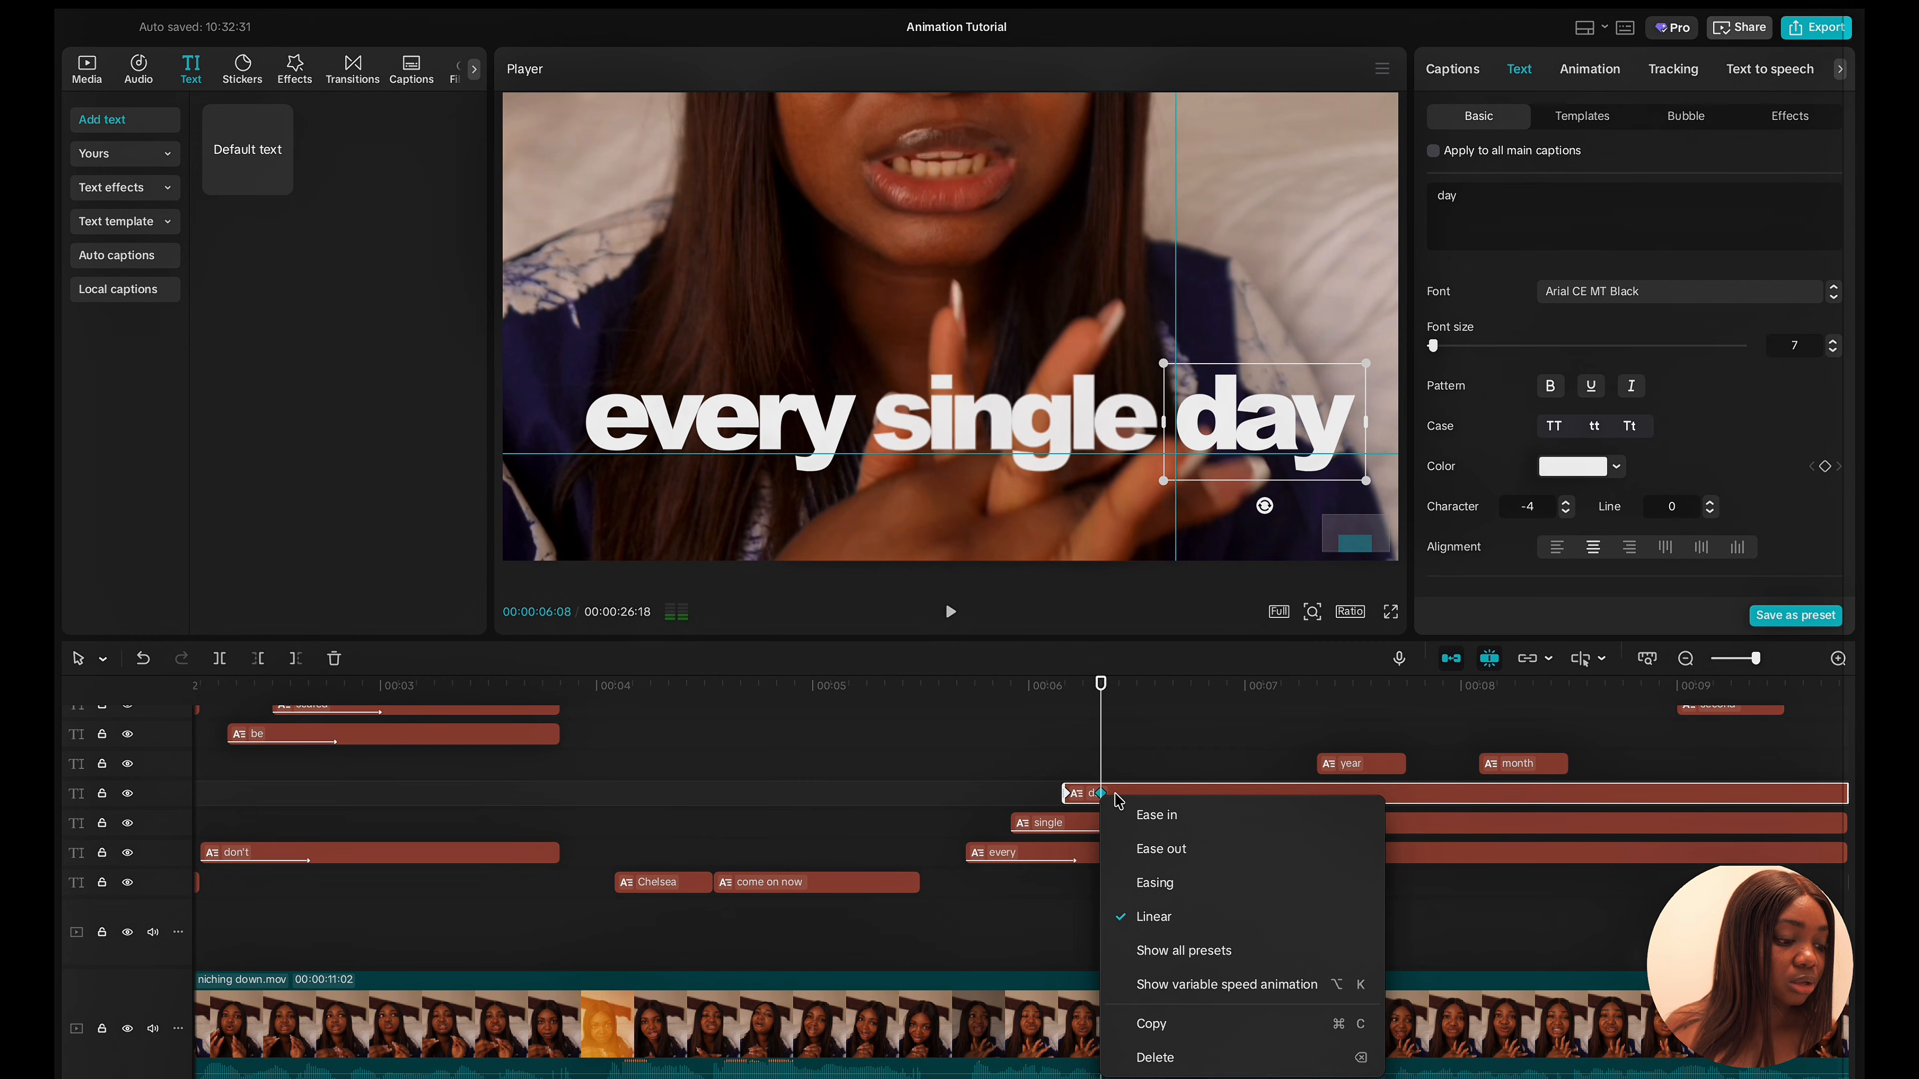
{"action": "left_click", "coordinate": [1146, 985]}
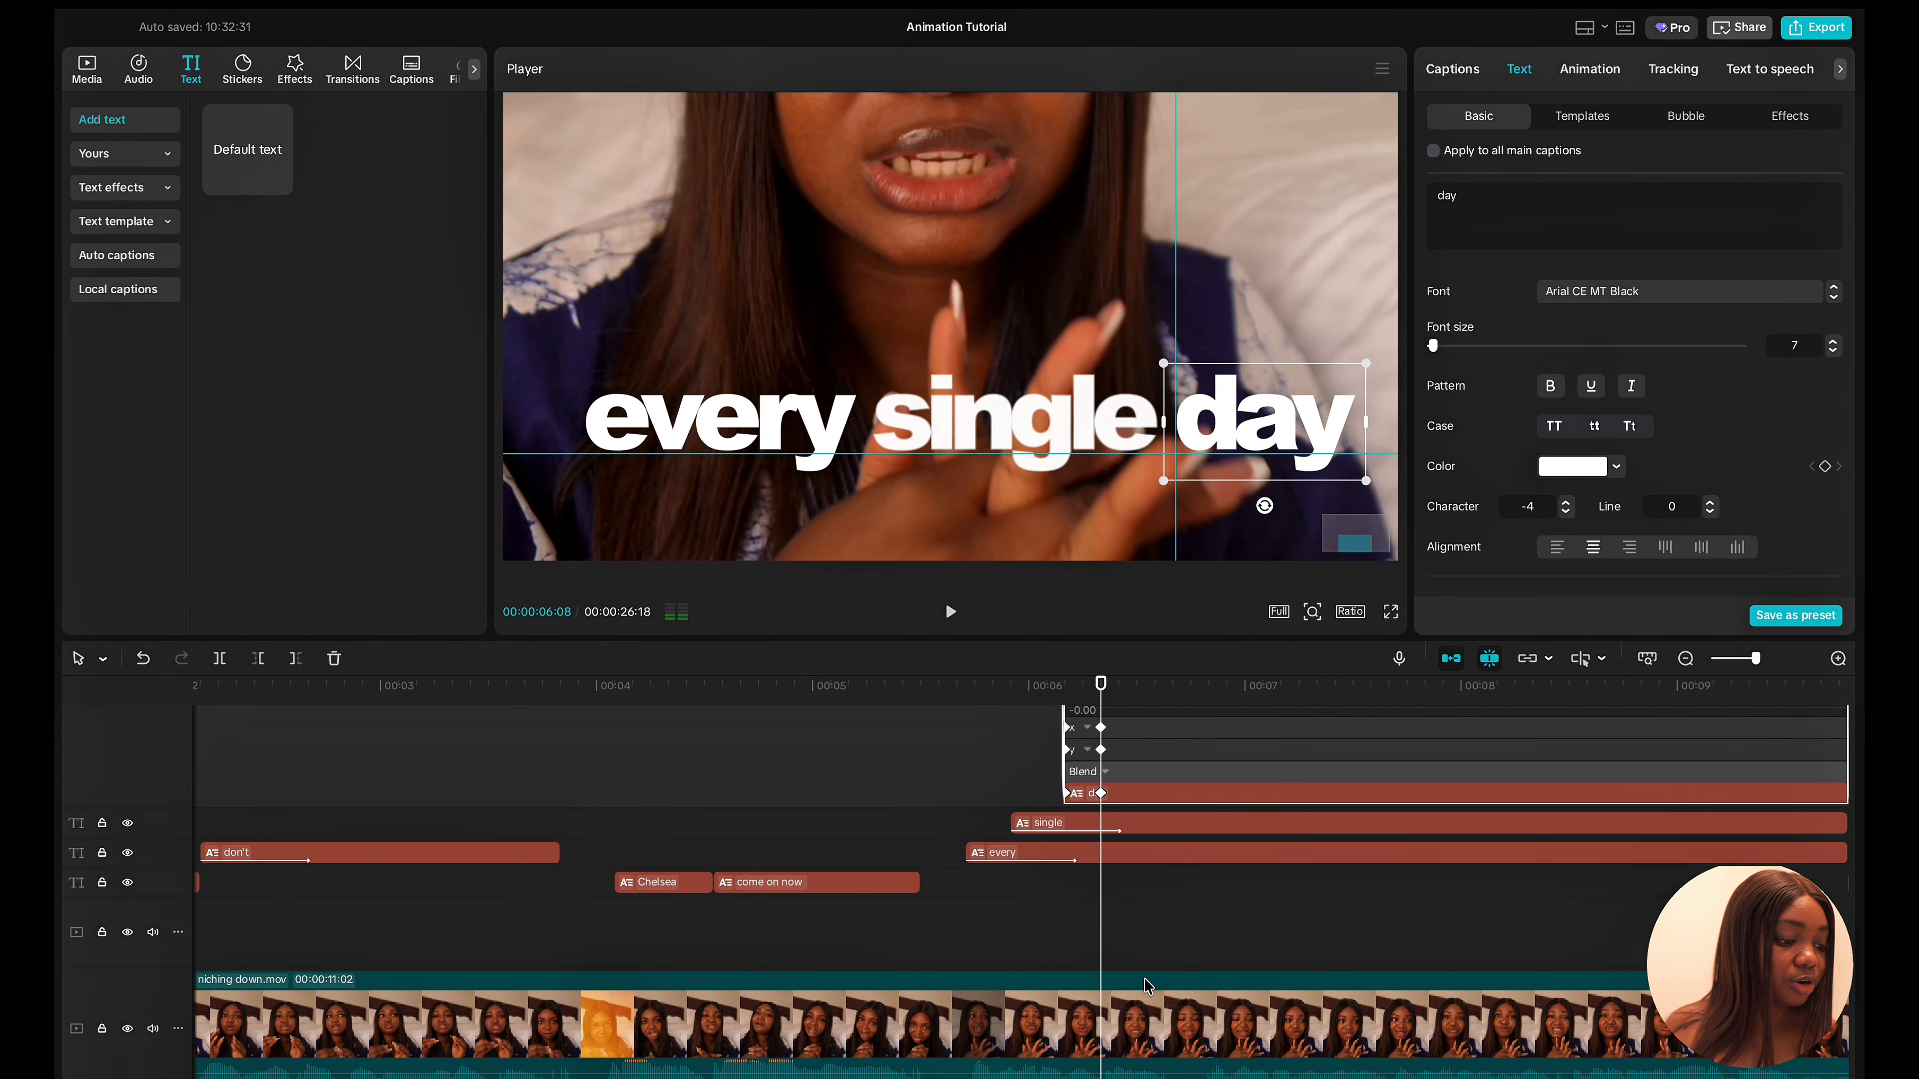
{"action": "right_click", "coordinate": [1100, 754]}
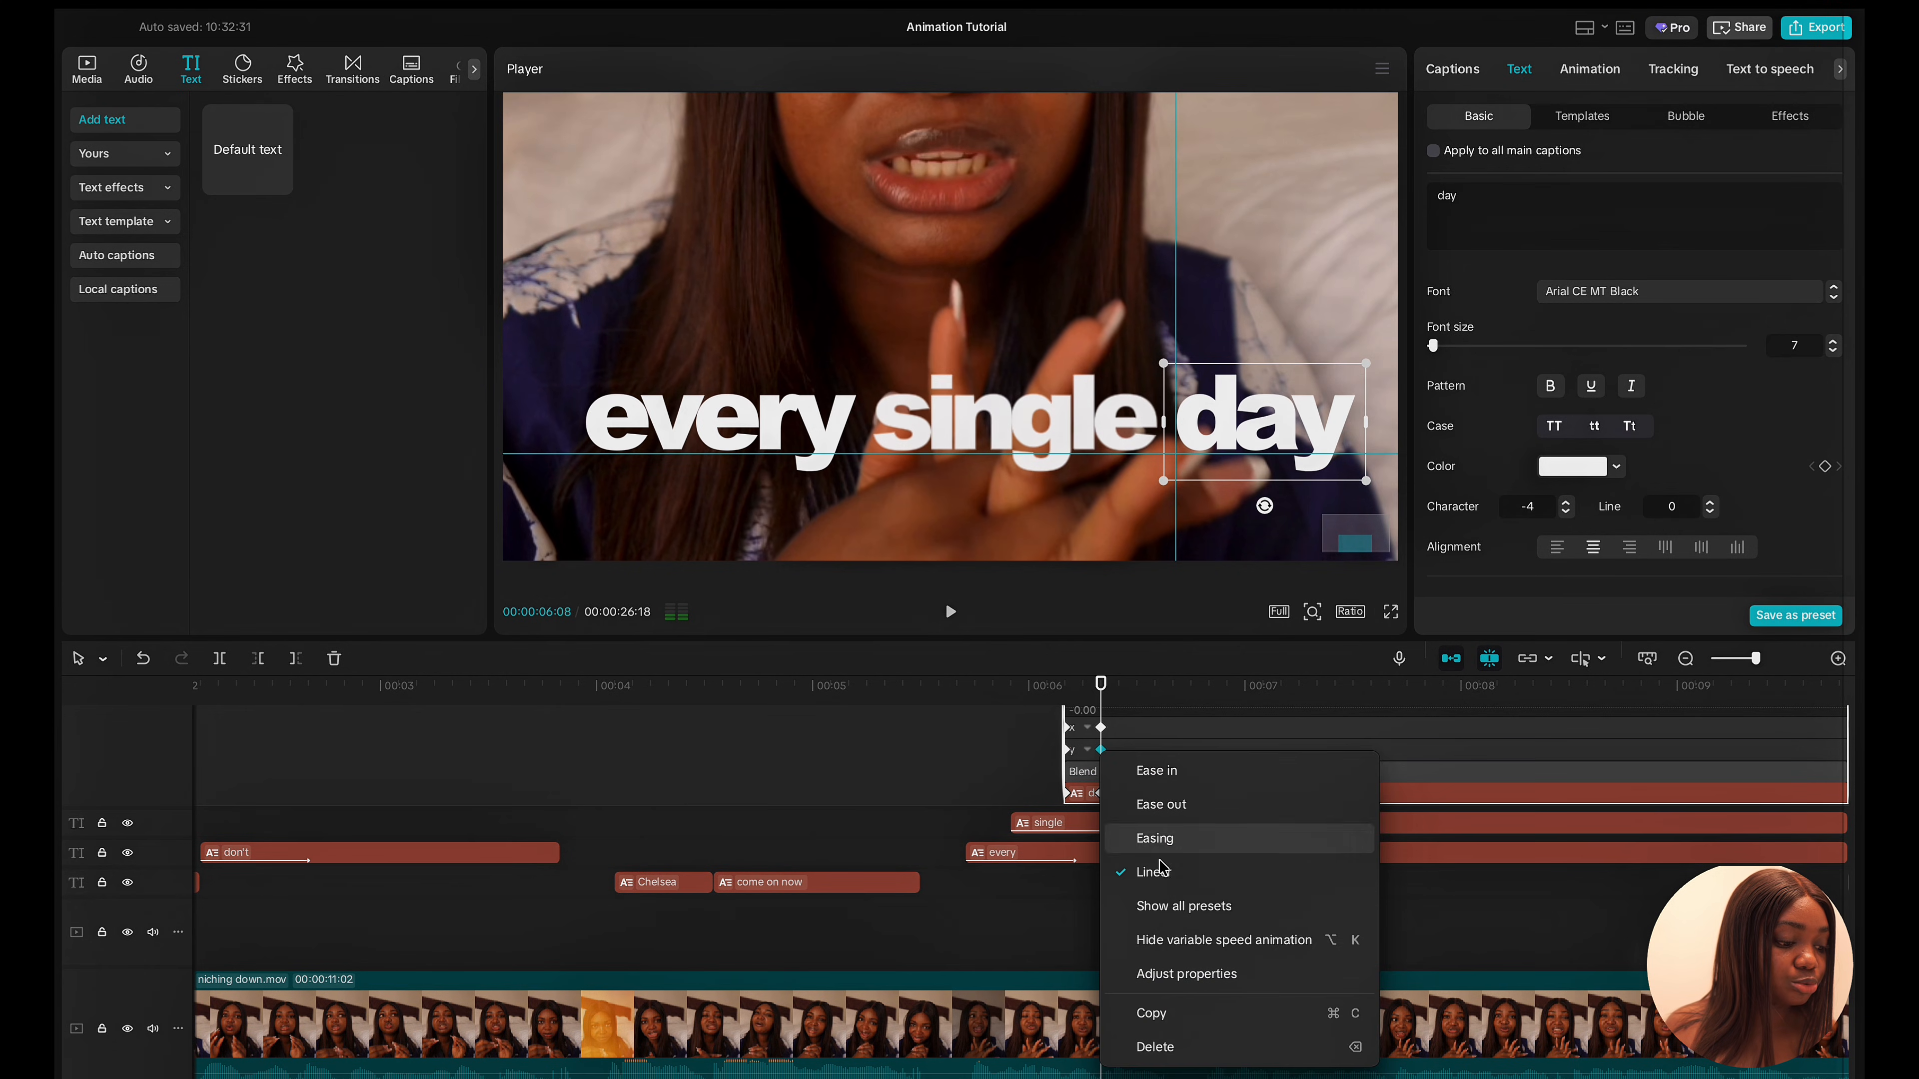
{"action": "left_click", "coordinate": [1175, 923]}
{"action": "left_click", "coordinate": [1382, 966]}
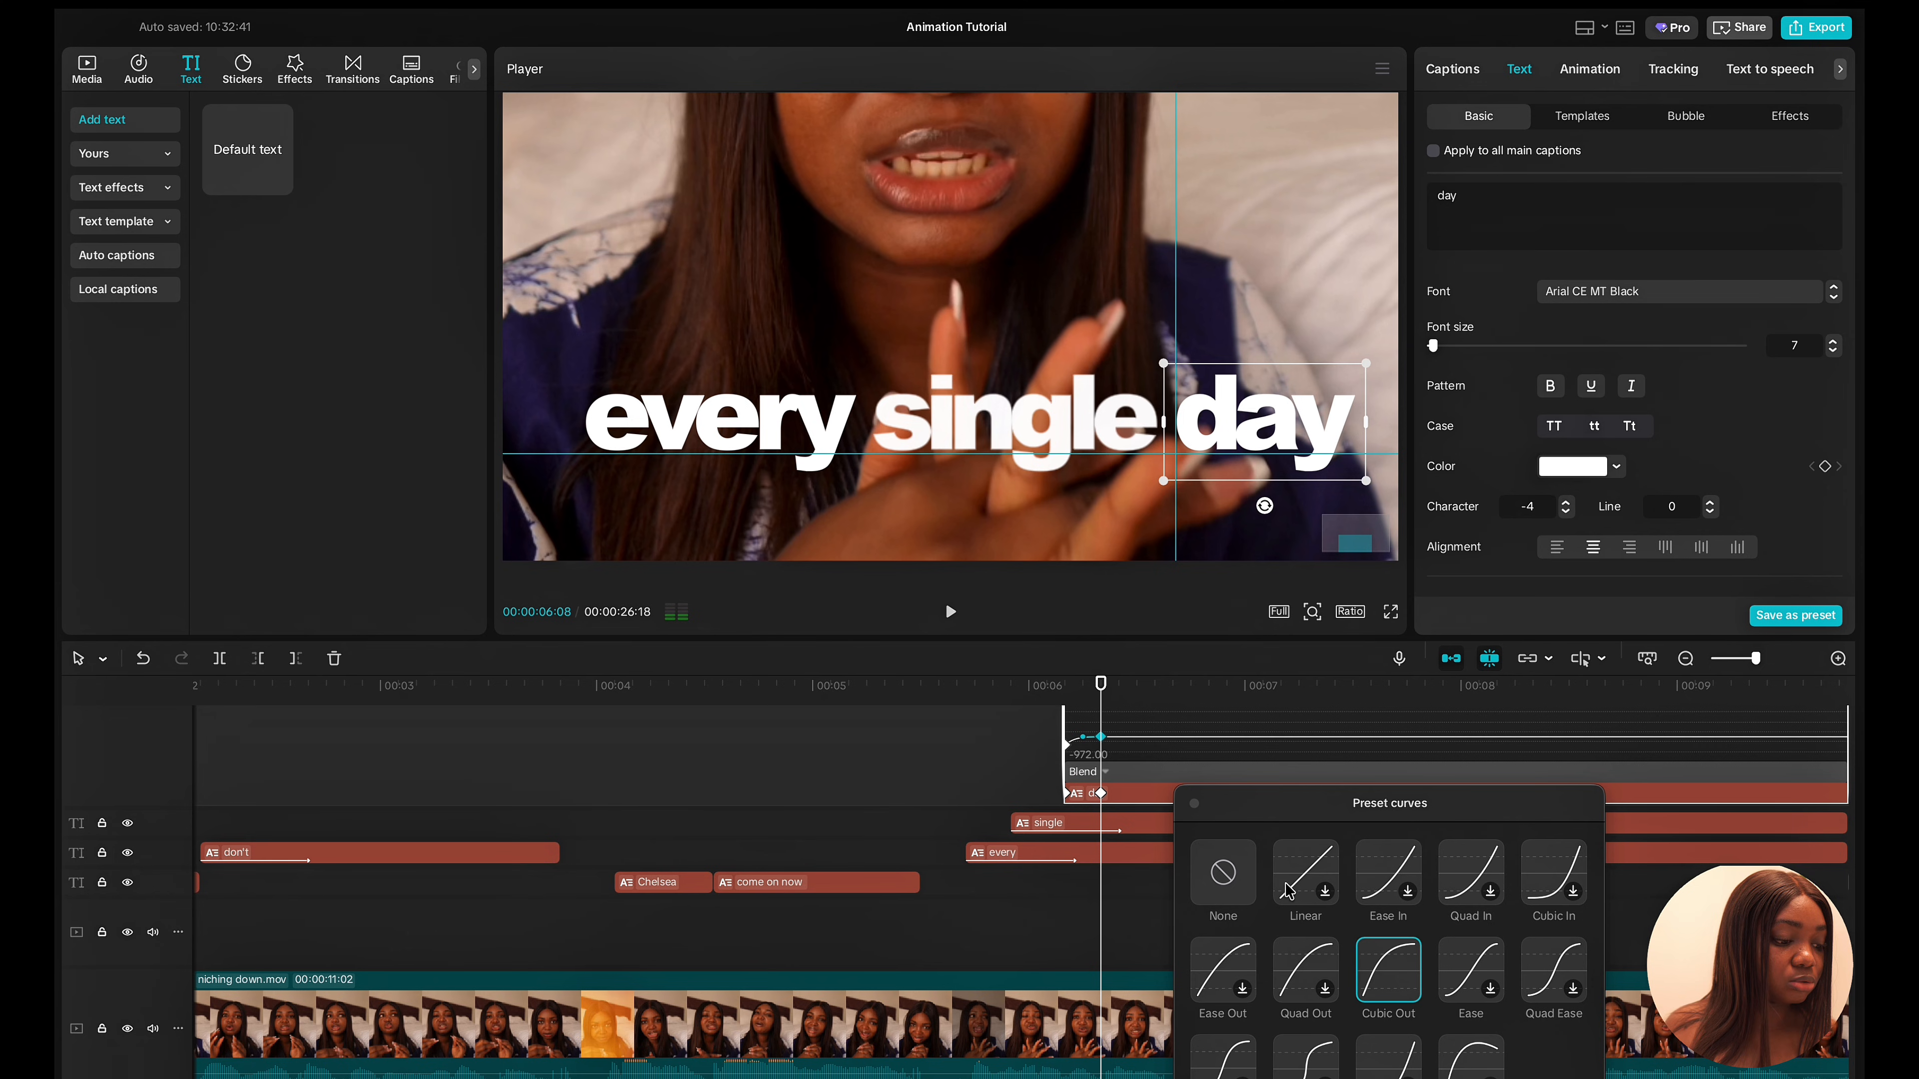
{"action": "left_click", "coordinate": [1194, 804]}
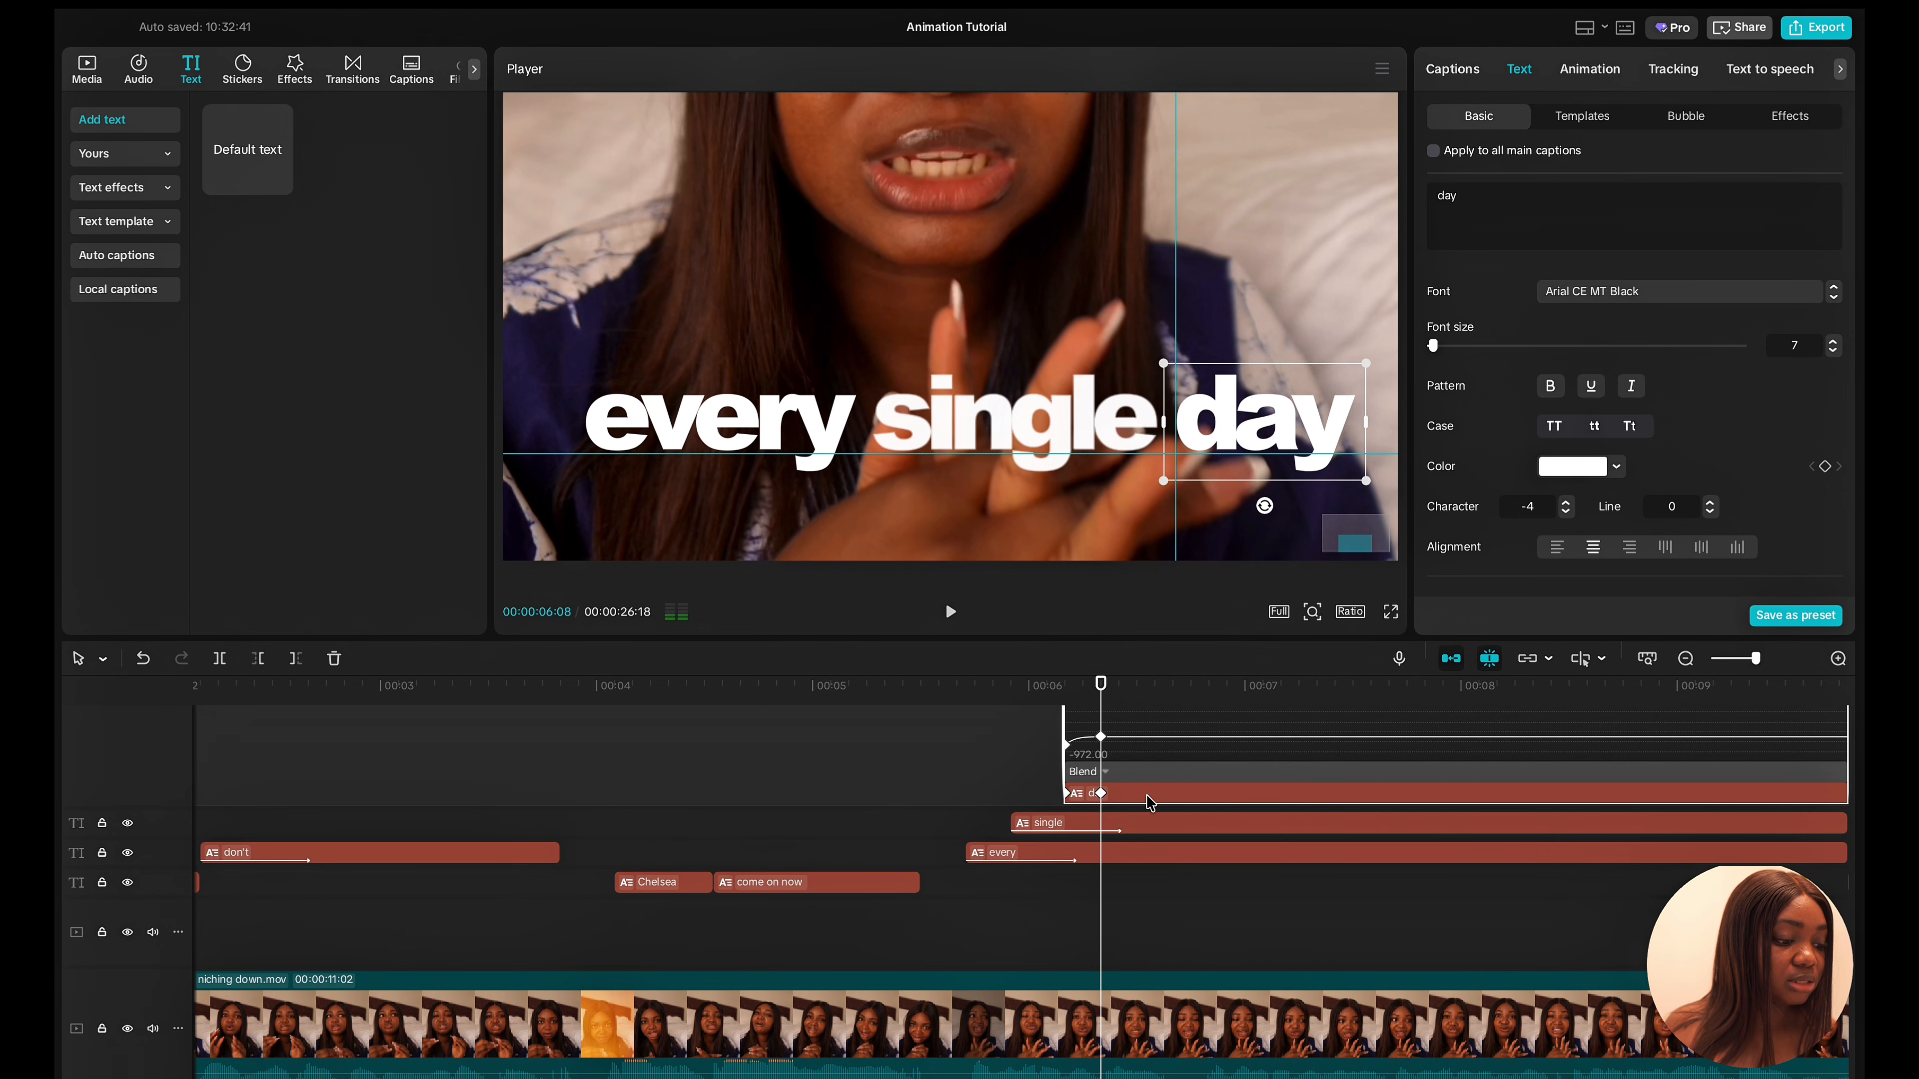
{"action": "right_click", "coordinate": [1148, 802]}
{"action": "left_click", "coordinate": [1223, 1066]}
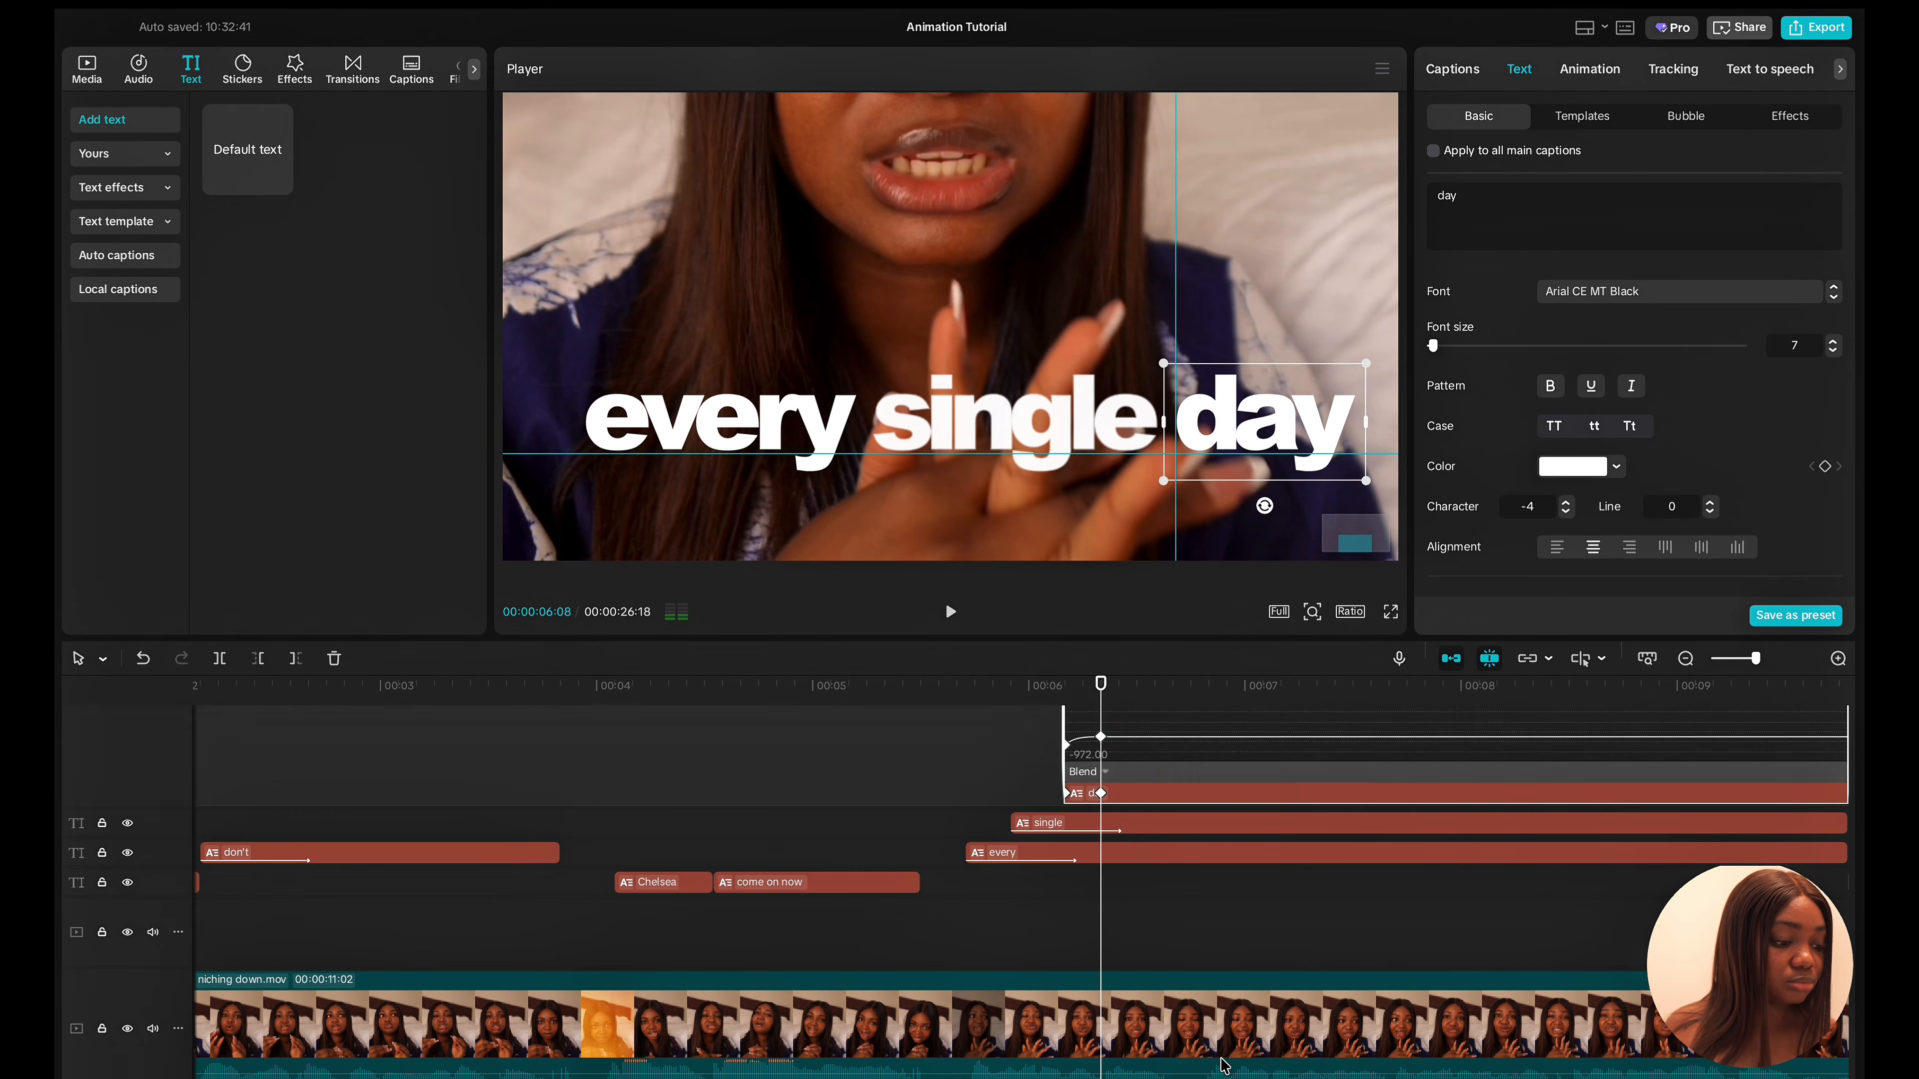
Give "day" the Fade In entrance animation and change its text color to dark red.
{"action": "left_click", "coordinate": [1590, 69]}
{"action": "left_click", "coordinate": [1694, 551]}
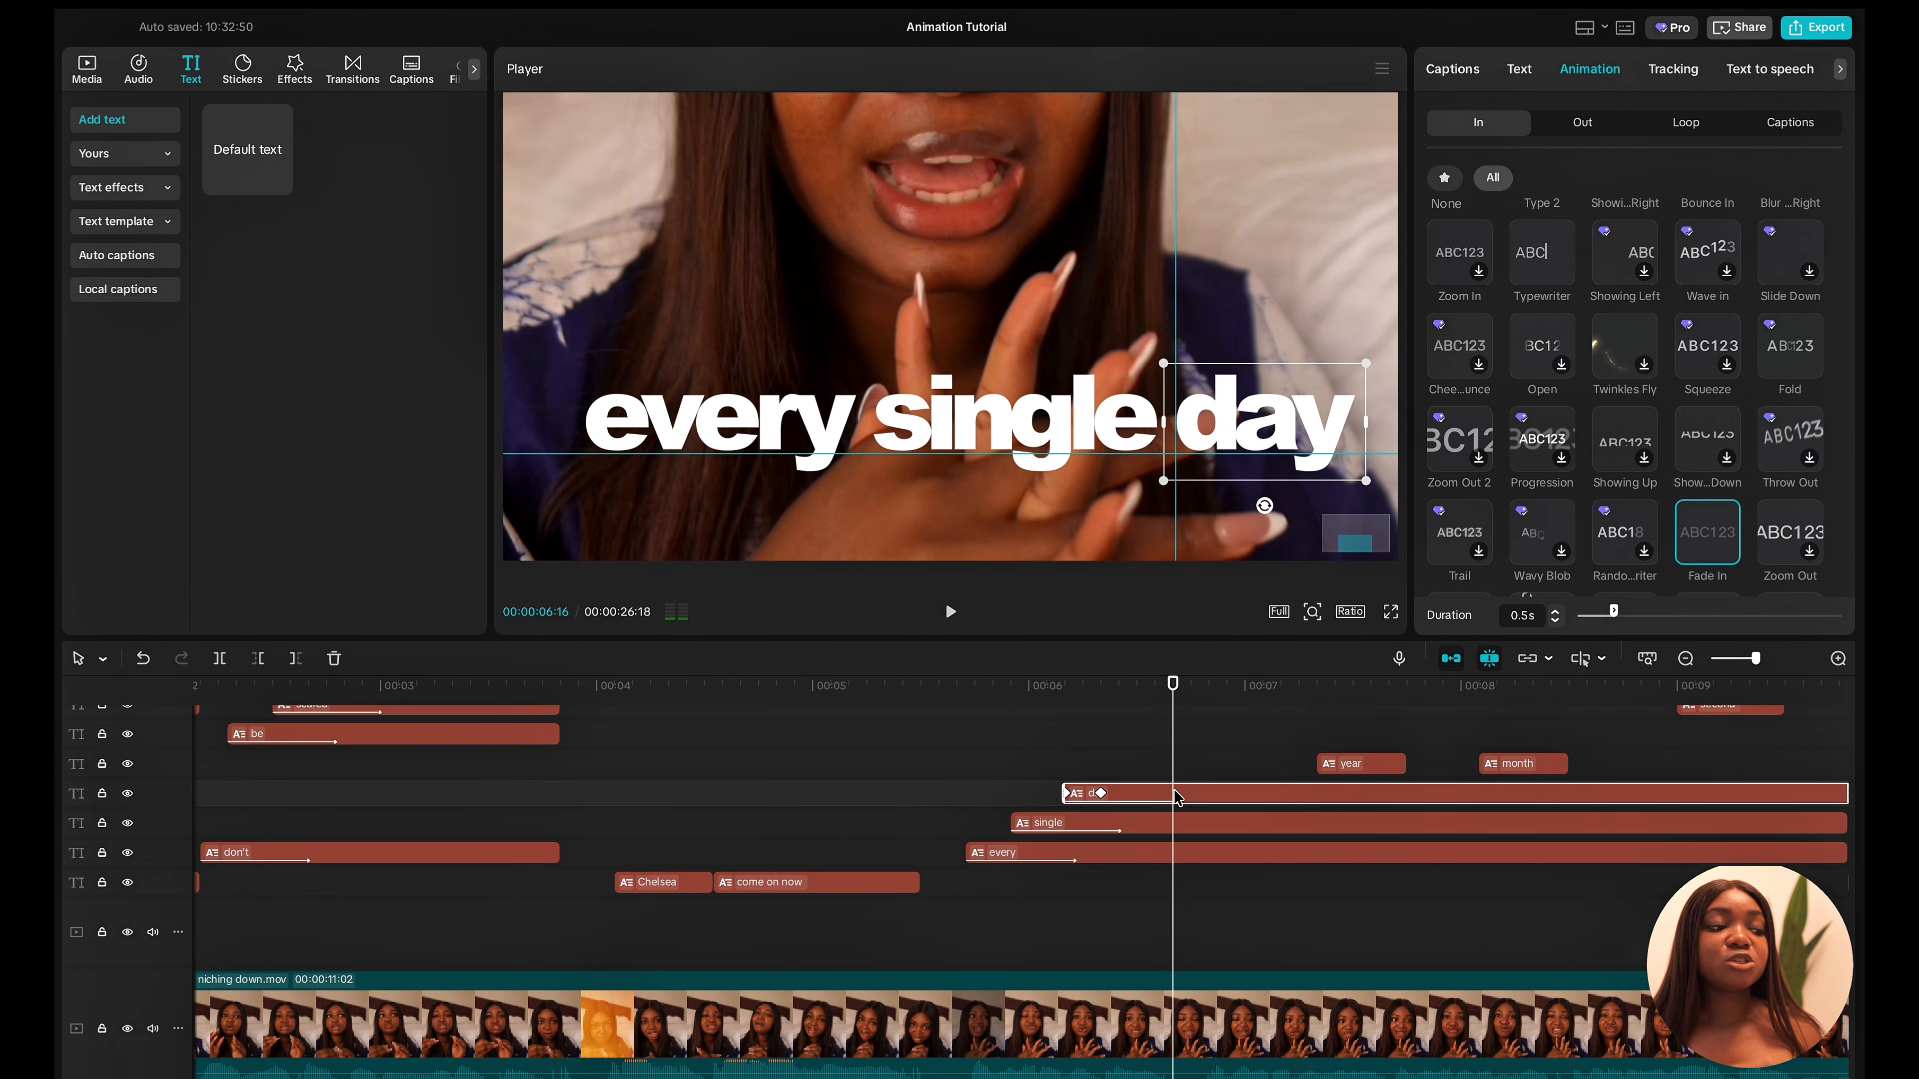
{"action": "left_click", "coordinate": [1513, 70]}
{"action": "left_click", "coordinate": [1578, 469]}
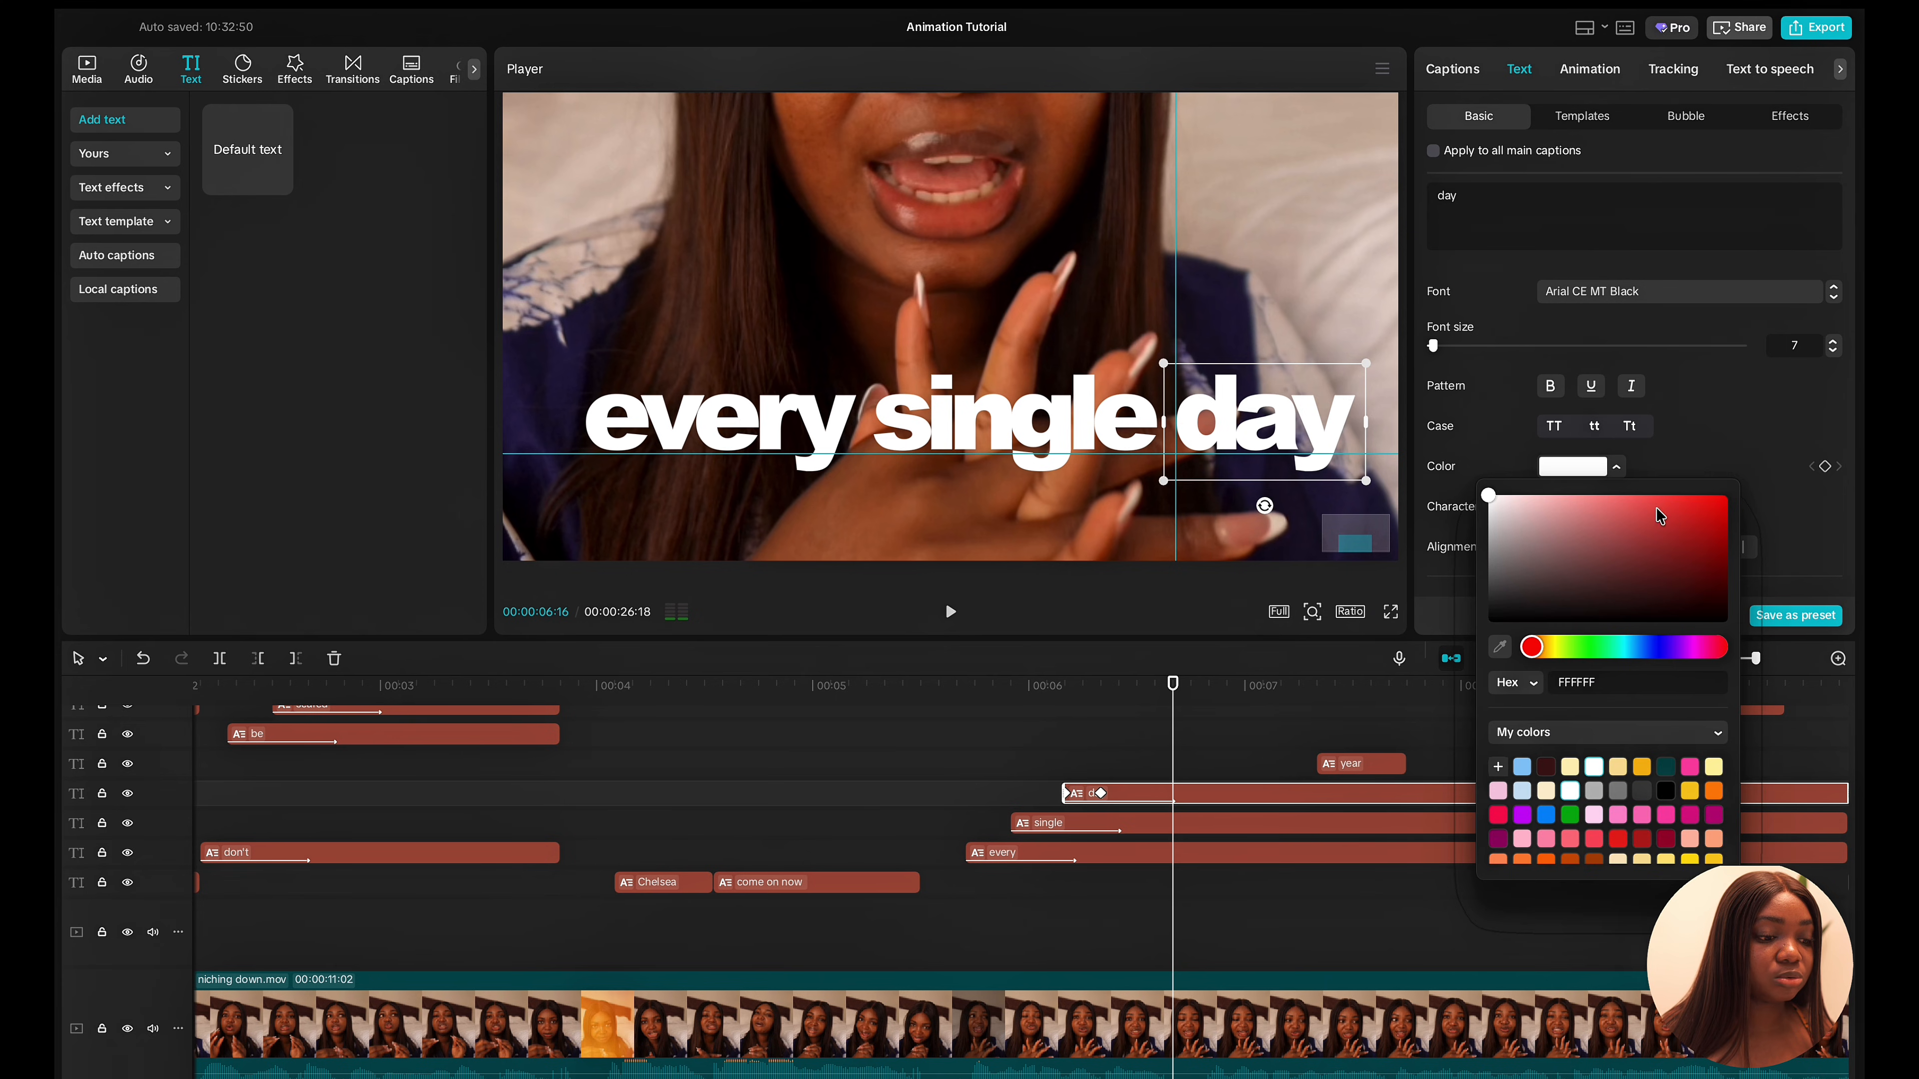
{"action": "left_click", "coordinate": [1721, 530]}
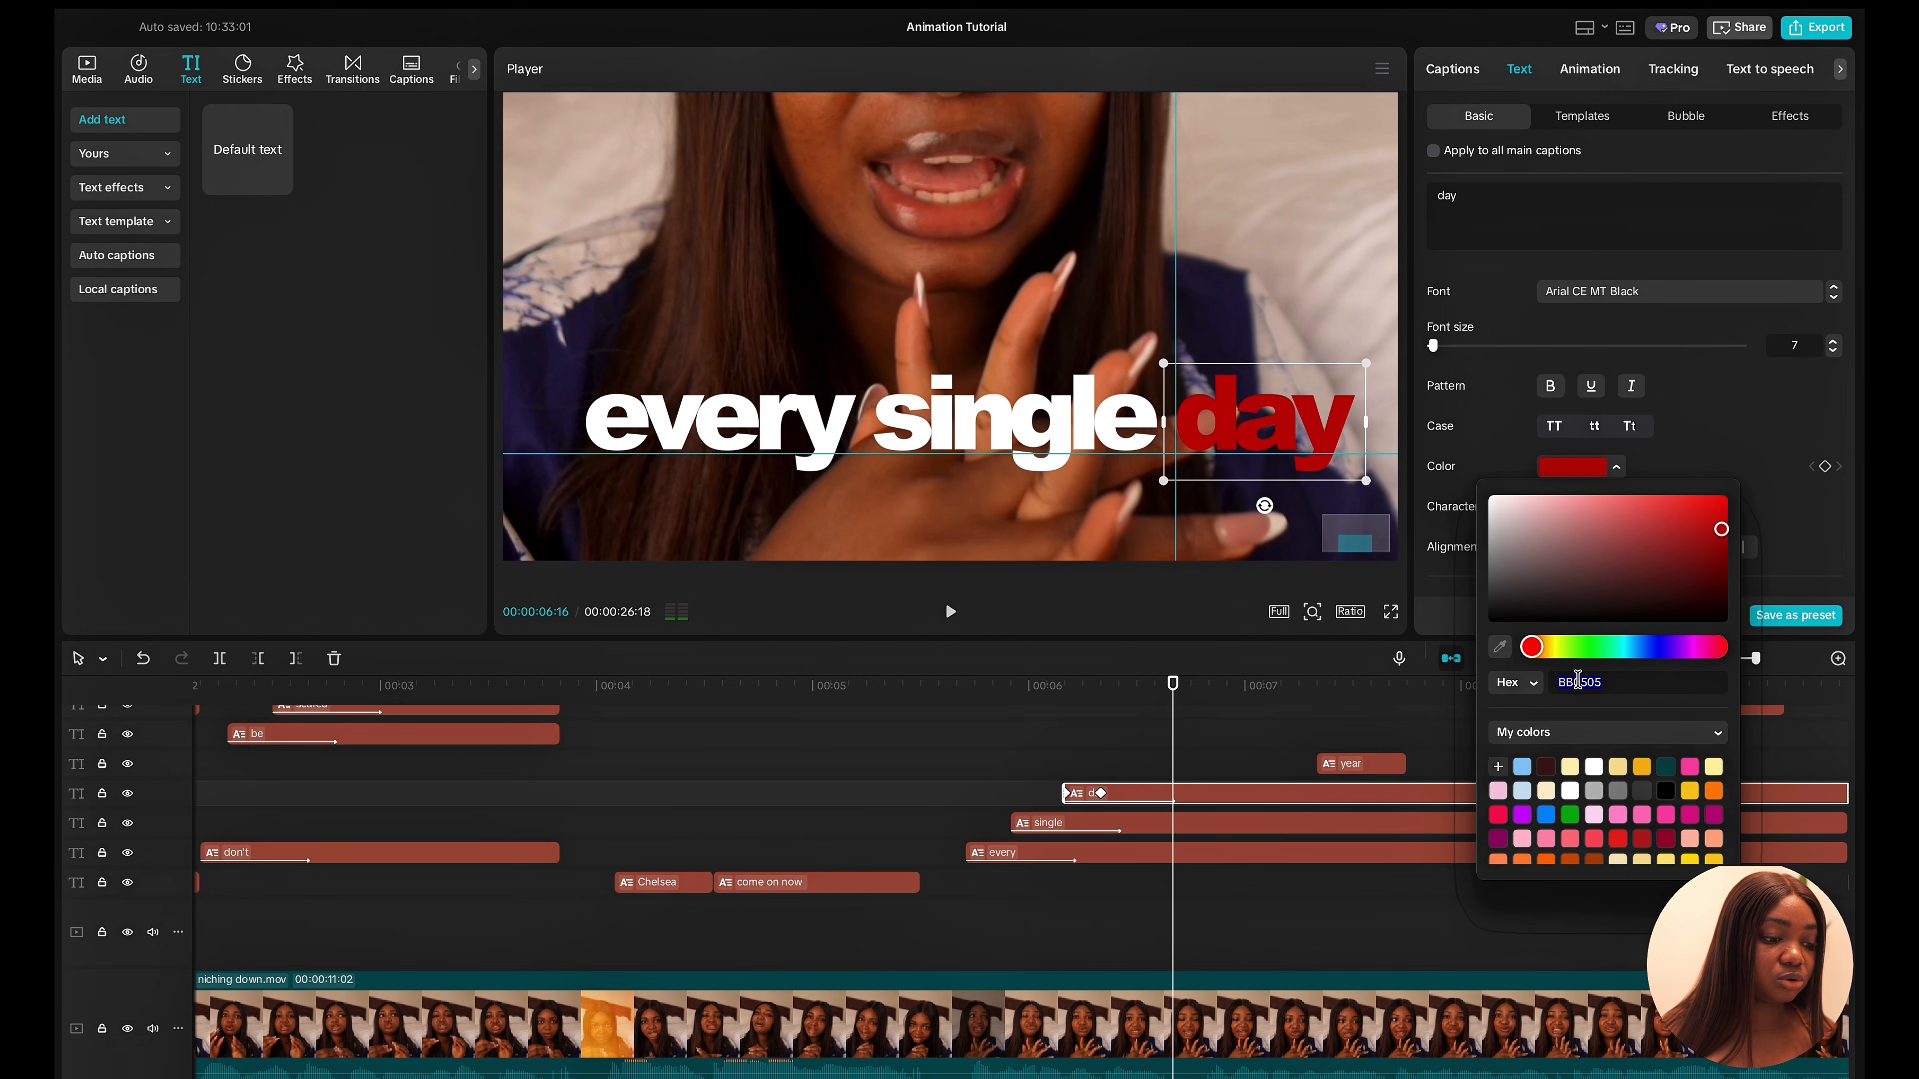
{"action": "left_click", "coordinate": [1703, 457]}
Go to the start of "year" at 00:00:07:08, shrink the word and place it roughly over "day" at about X 556, Y -802.
{"action": "left_click", "coordinate": [1341, 765]}
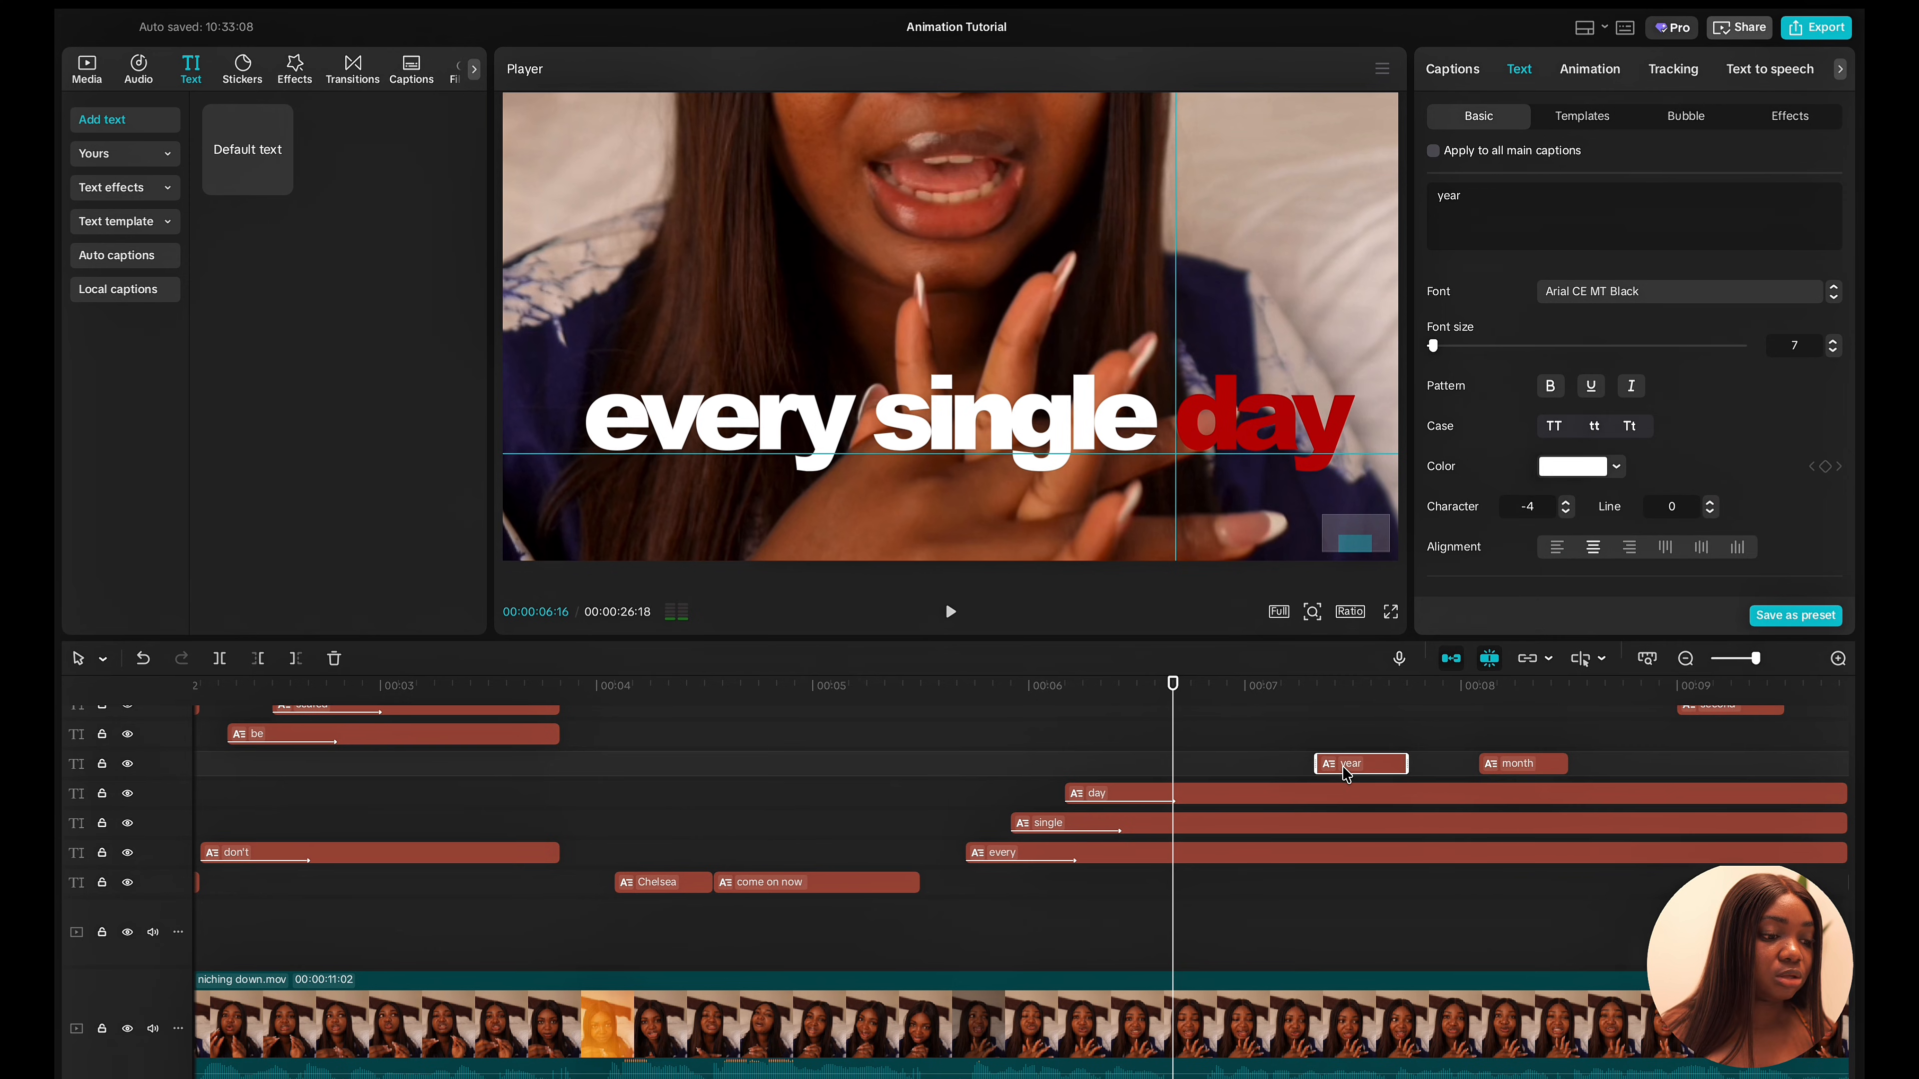
{"action": "key", "text": "space"}
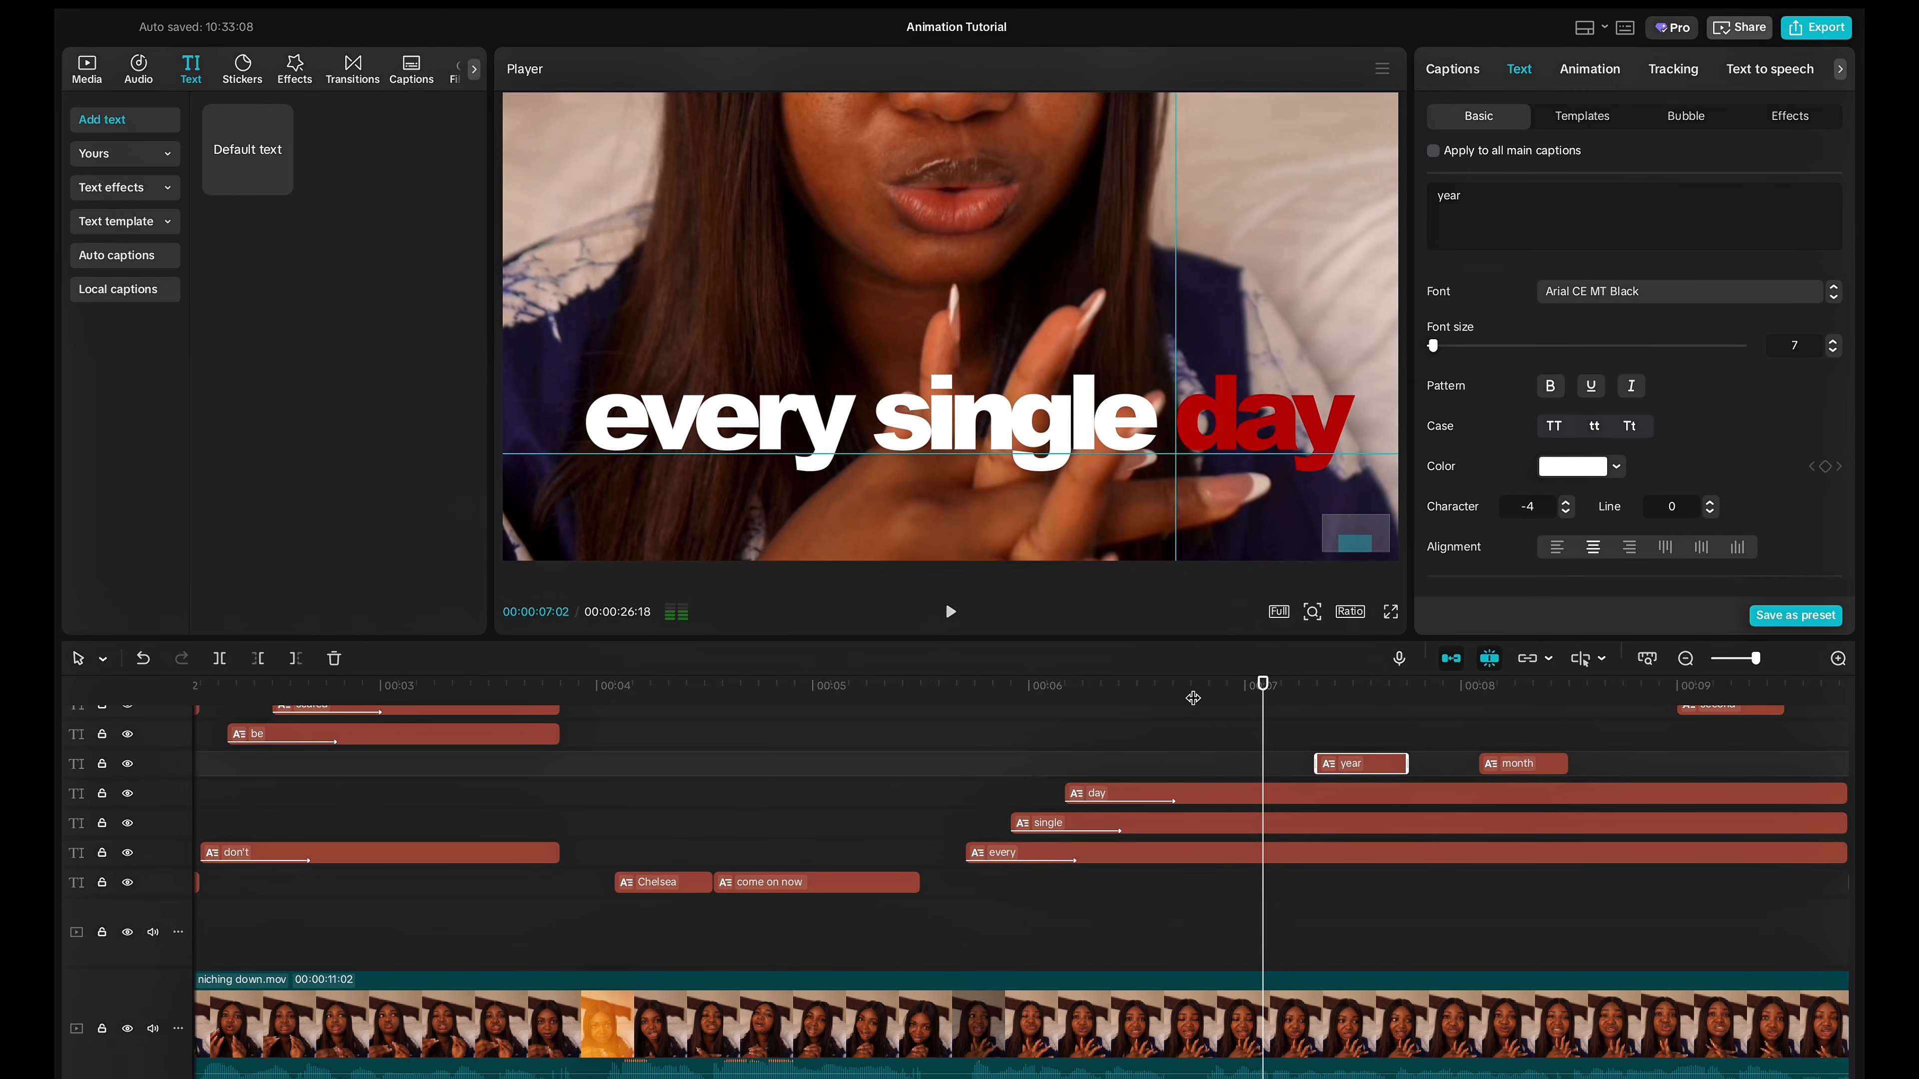
{"action": "key", "text": "space"}
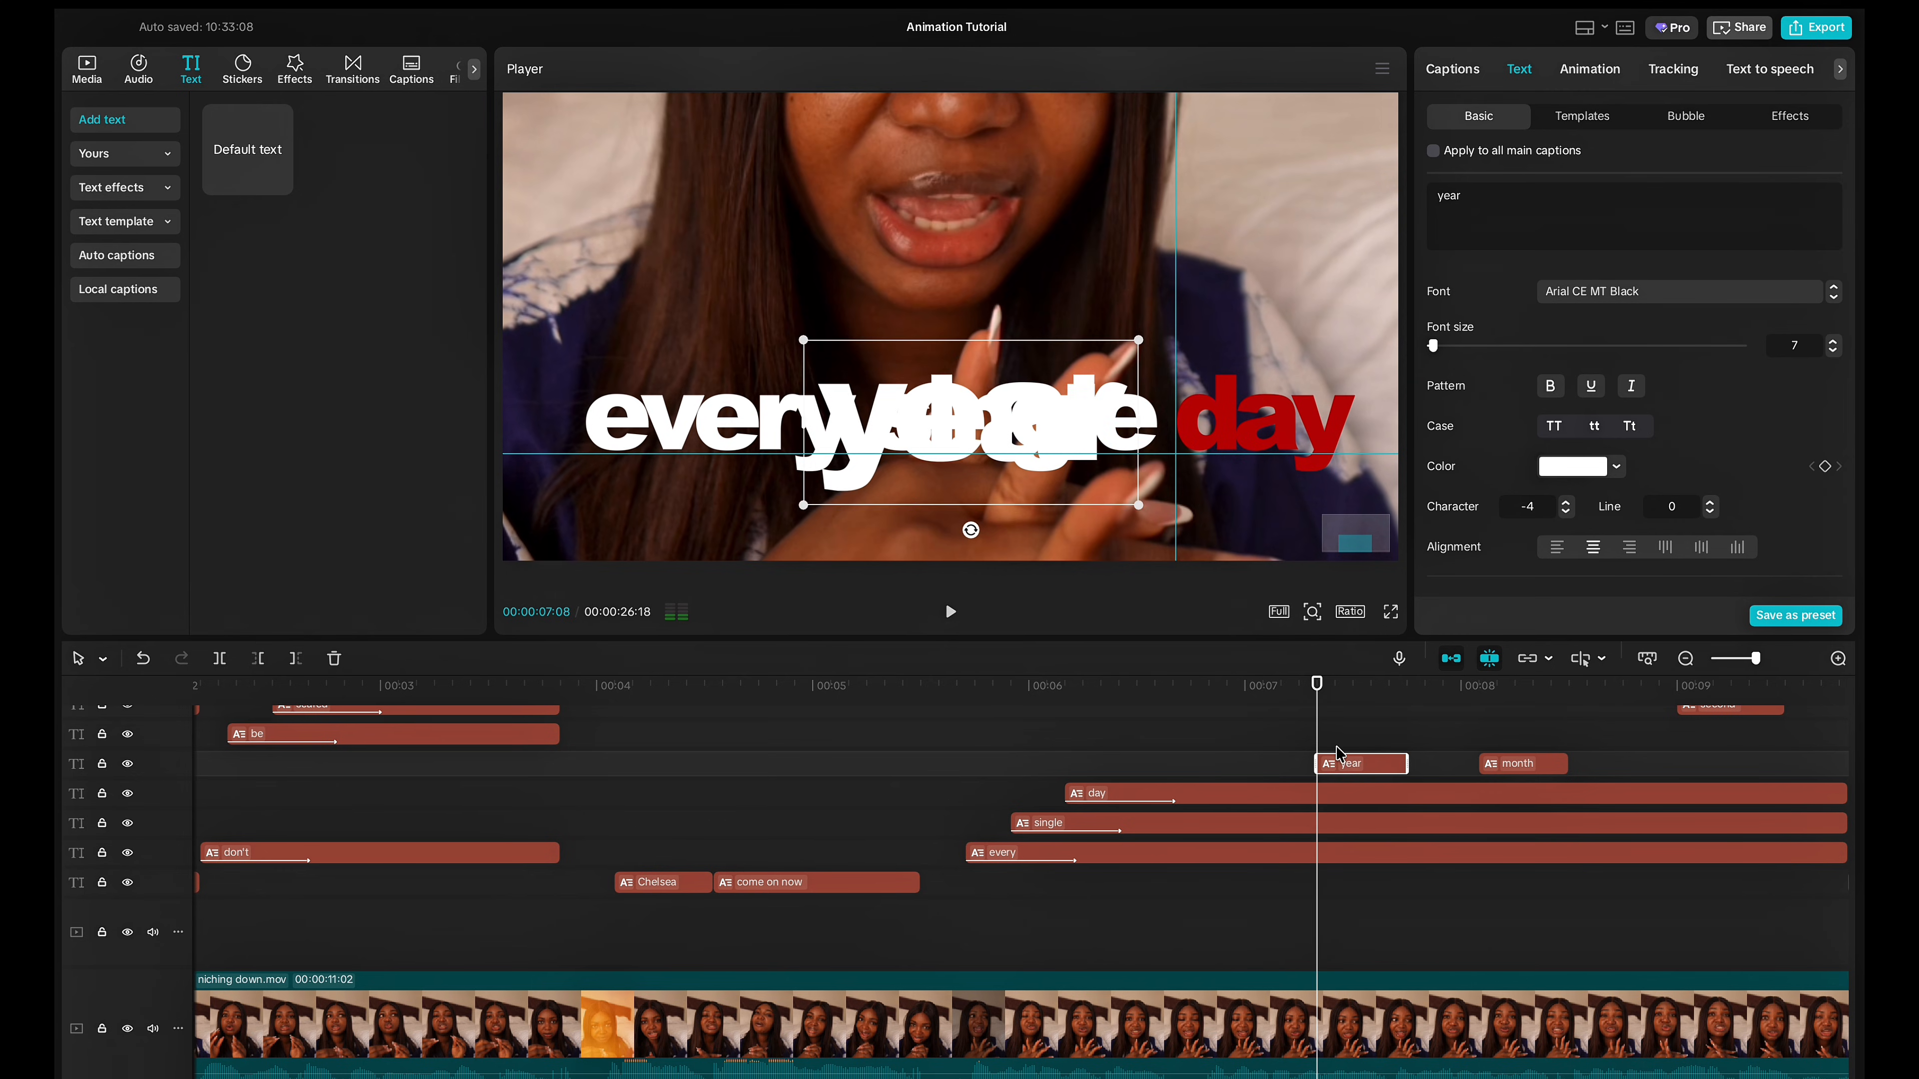
{"action": "left_click_drag", "start_coordinate": [989, 436], "coordinate": [1168, 361]}
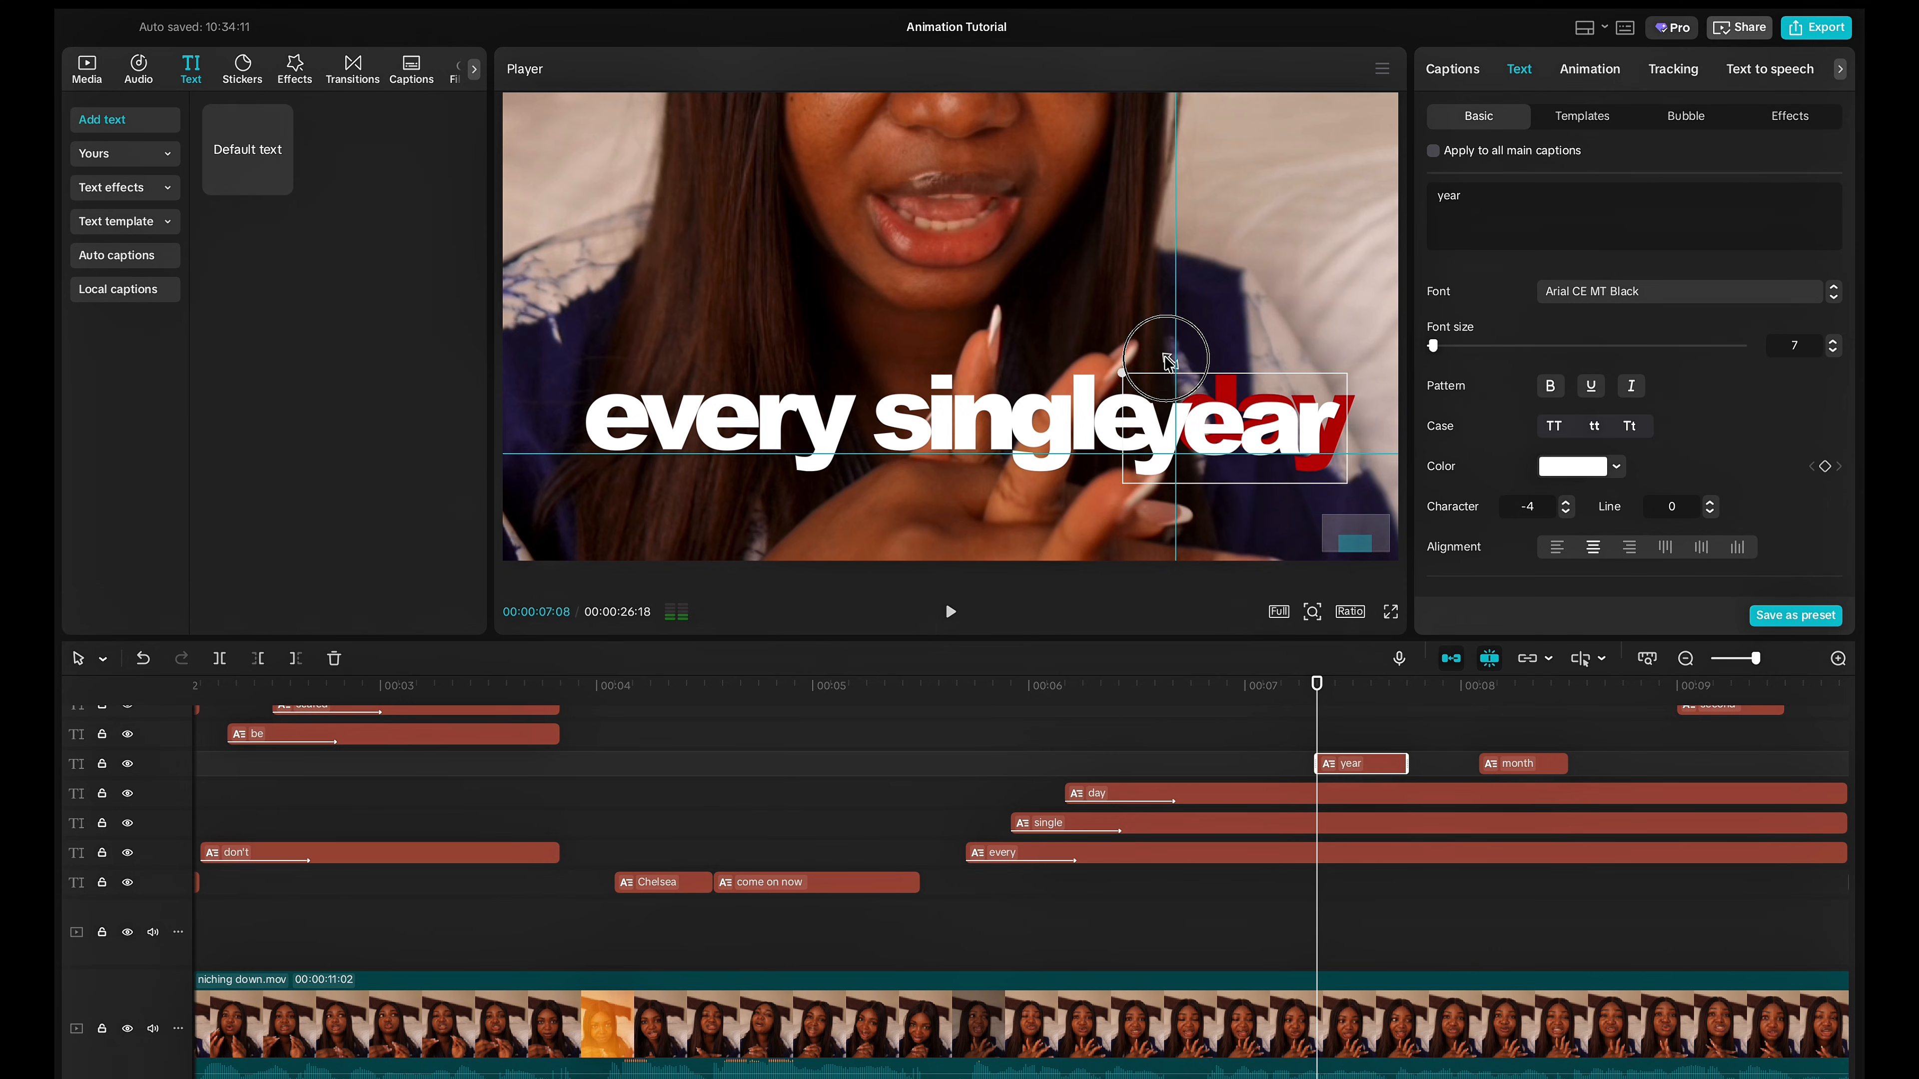
Set the scale of "year" to 71% to match "day" and move it beside "single" at about X 668, Y -794.
{"action": "left_click", "coordinate": [1107, 793]}
{"action": "scroll", "coordinate": [1545, 382], "scroll_direction": "down", "scroll_amount": 10}
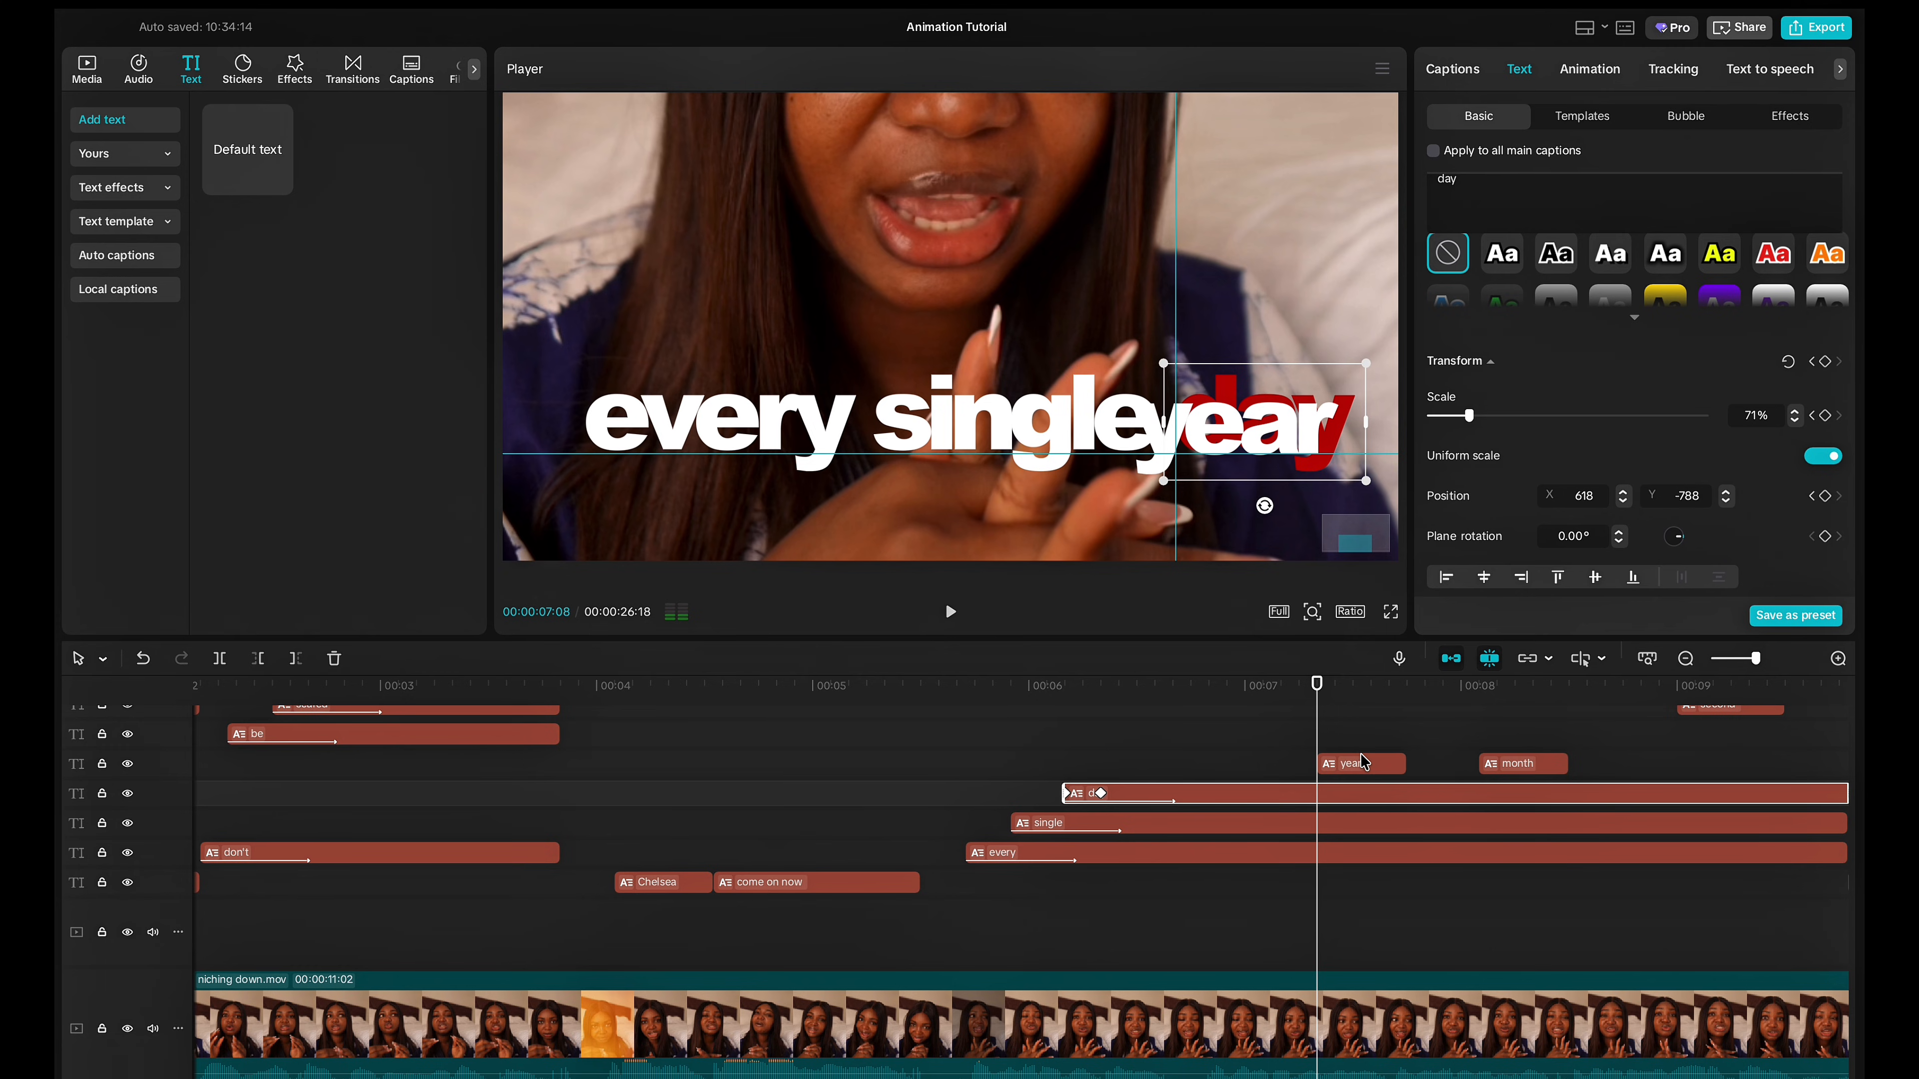
{"action": "left_click", "coordinate": [1364, 769]}
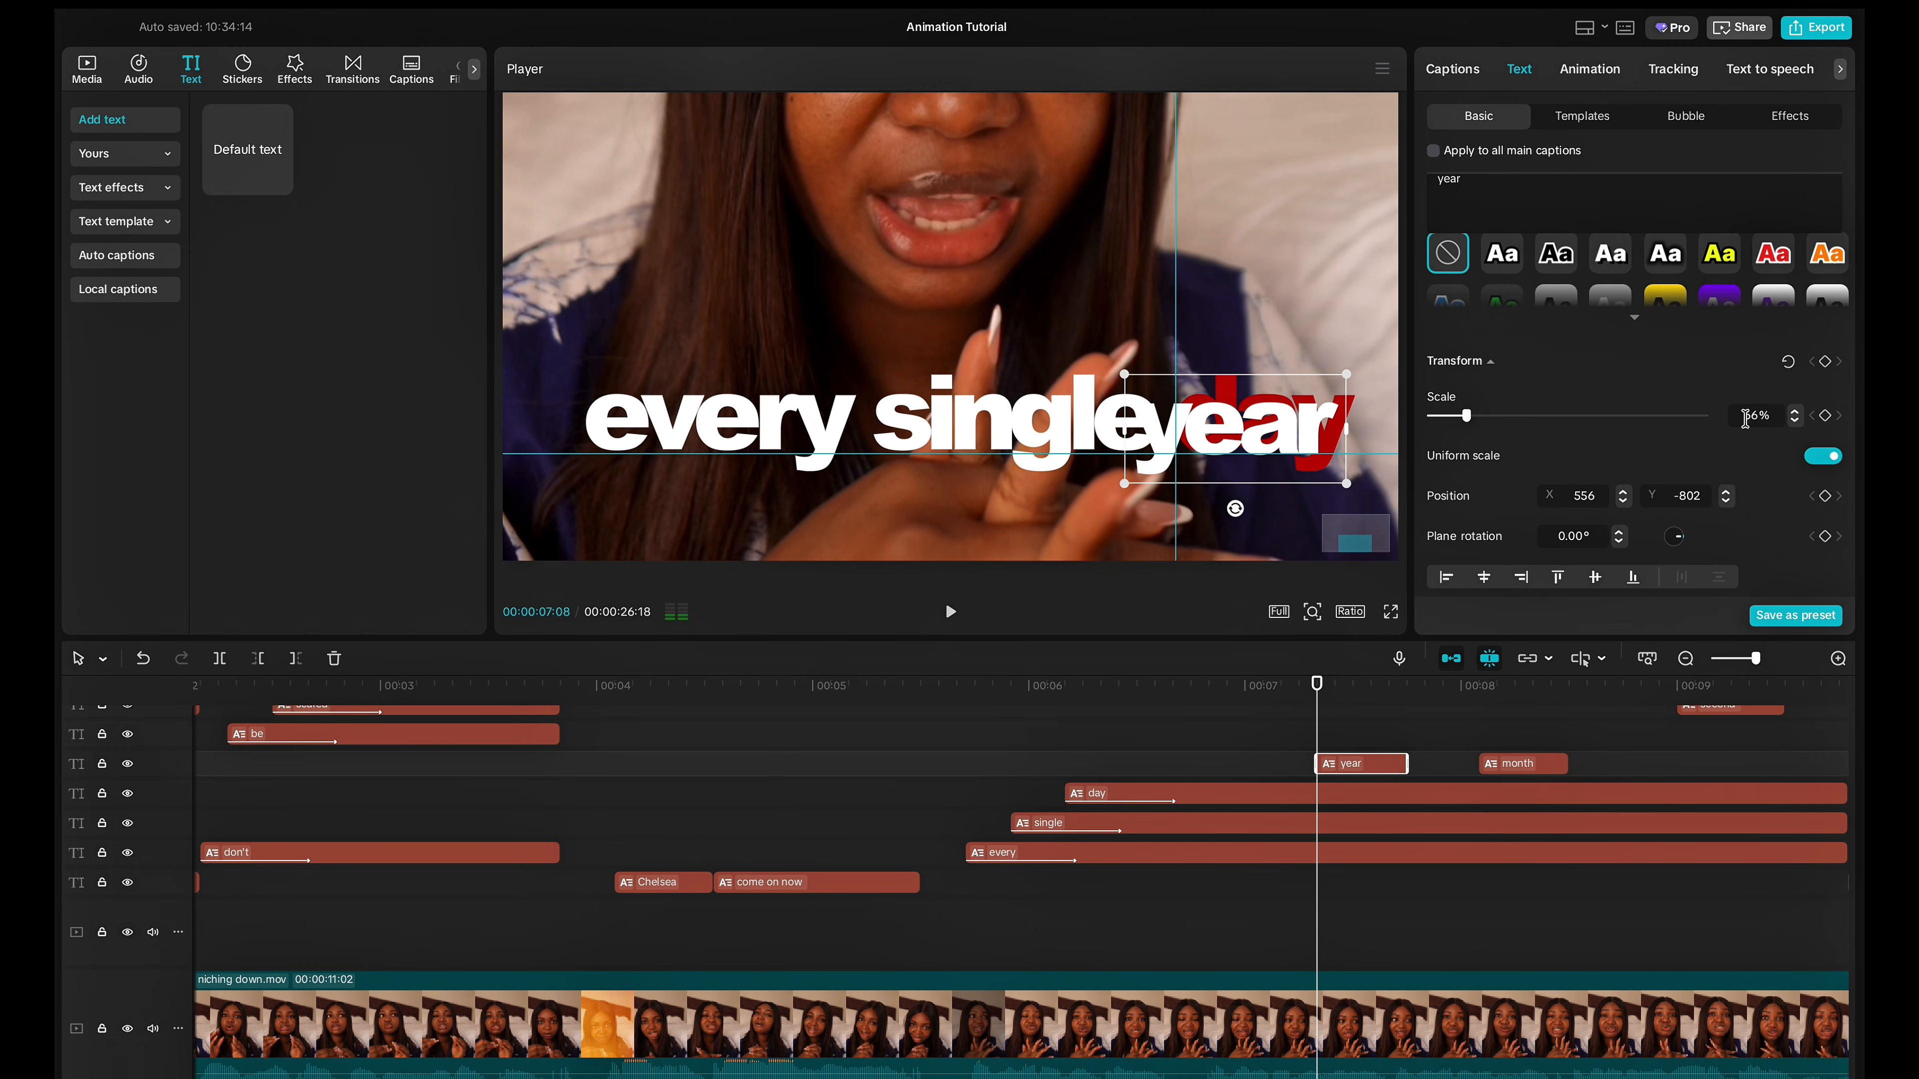
{"action": "type", "text": "71"}
{"action": "key", "text": "Return"}
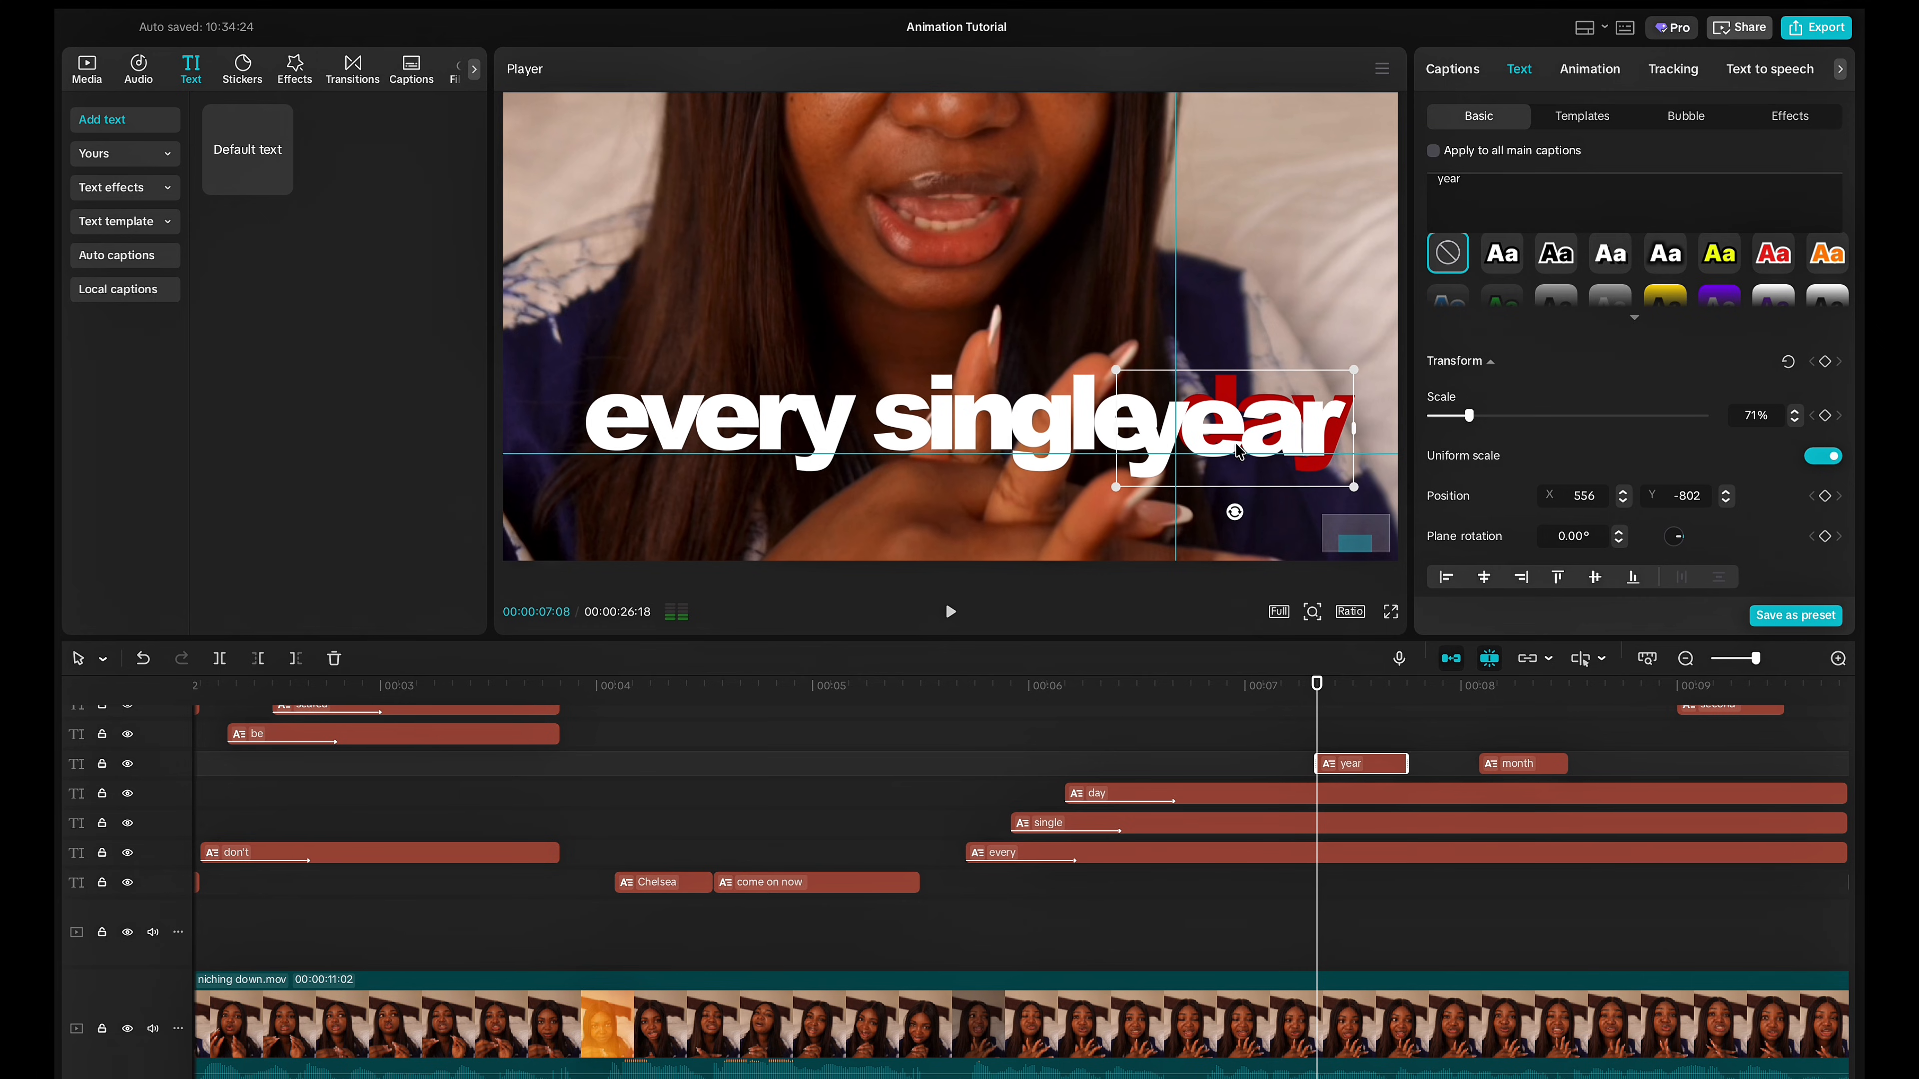
{"action": "left_click_drag", "start_coordinate": [1234, 444], "coordinate": [1289, 442]}
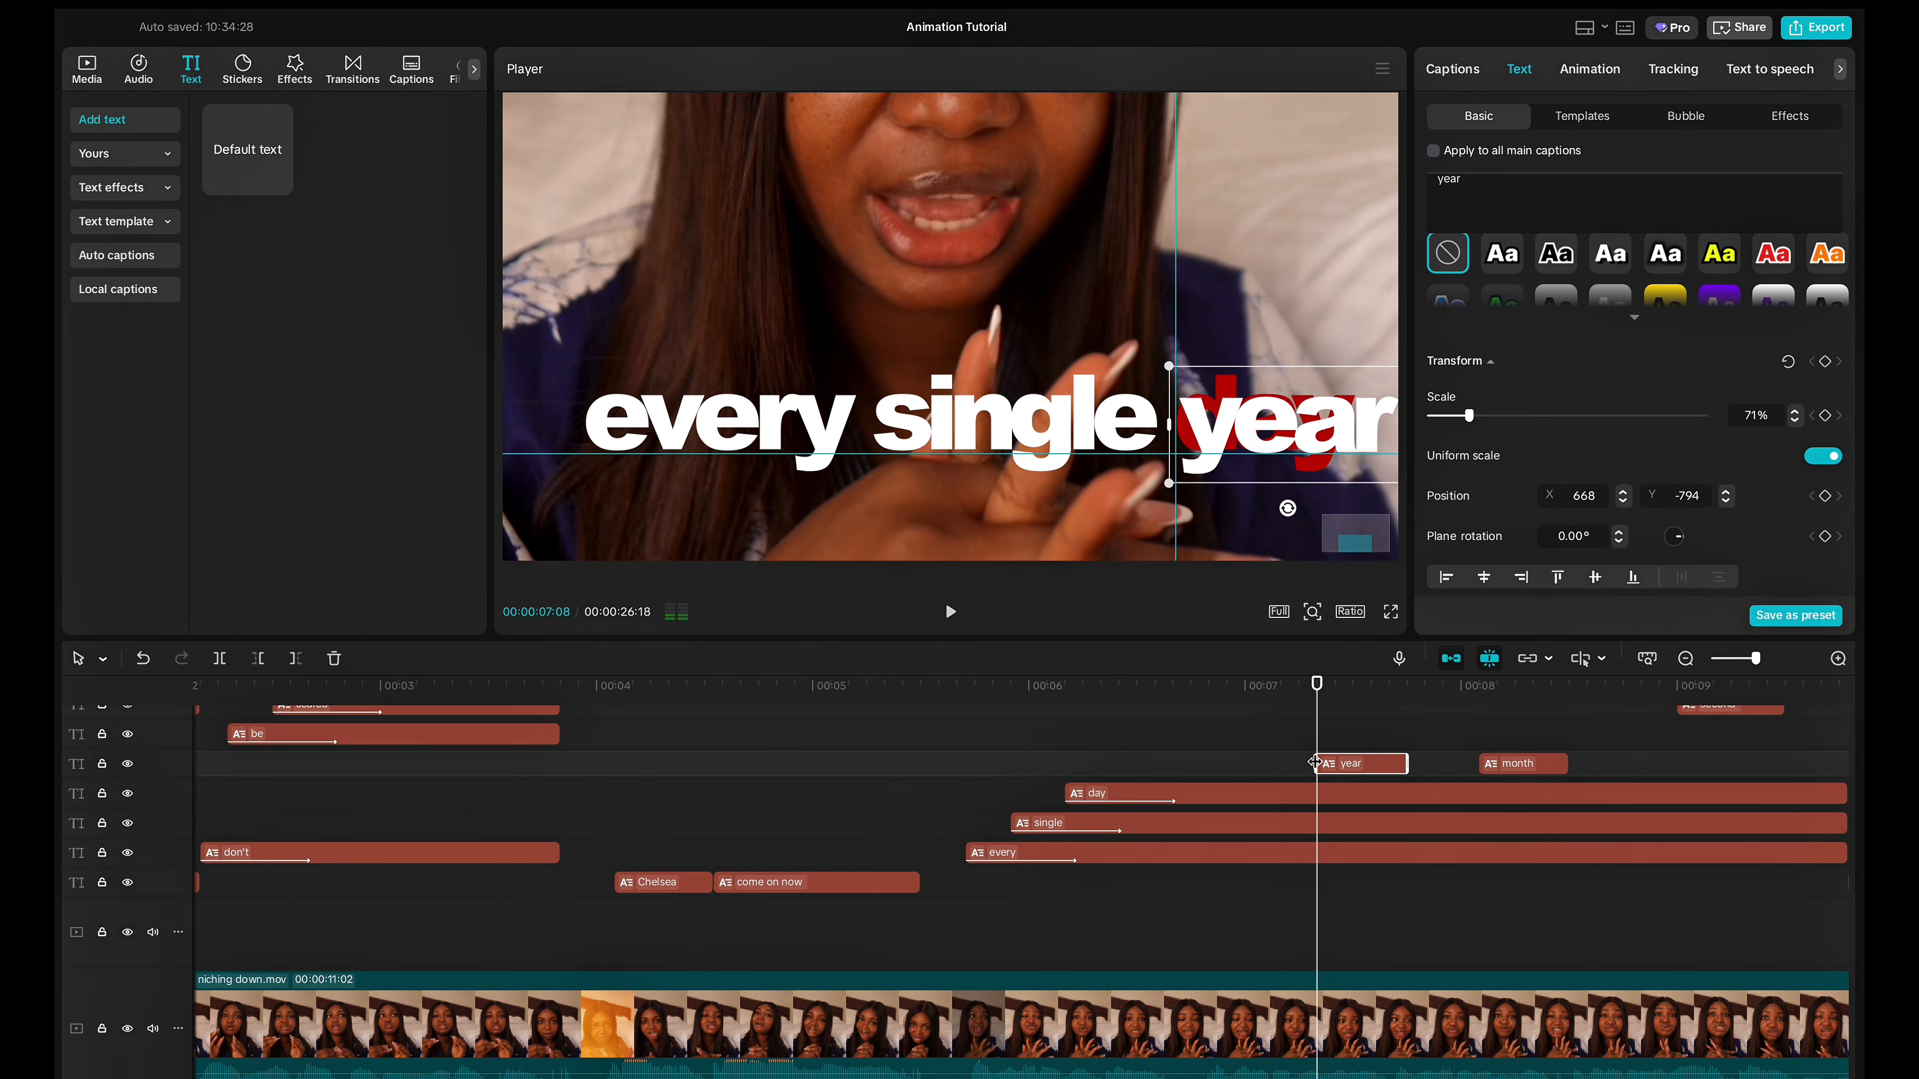
Add scale, position and opacity keyframes to "day" at 00:00:06:19.
{"action": "scroll", "coordinate": [1315, 762], "scroll_direction": "right", "scroll_amount": 2}
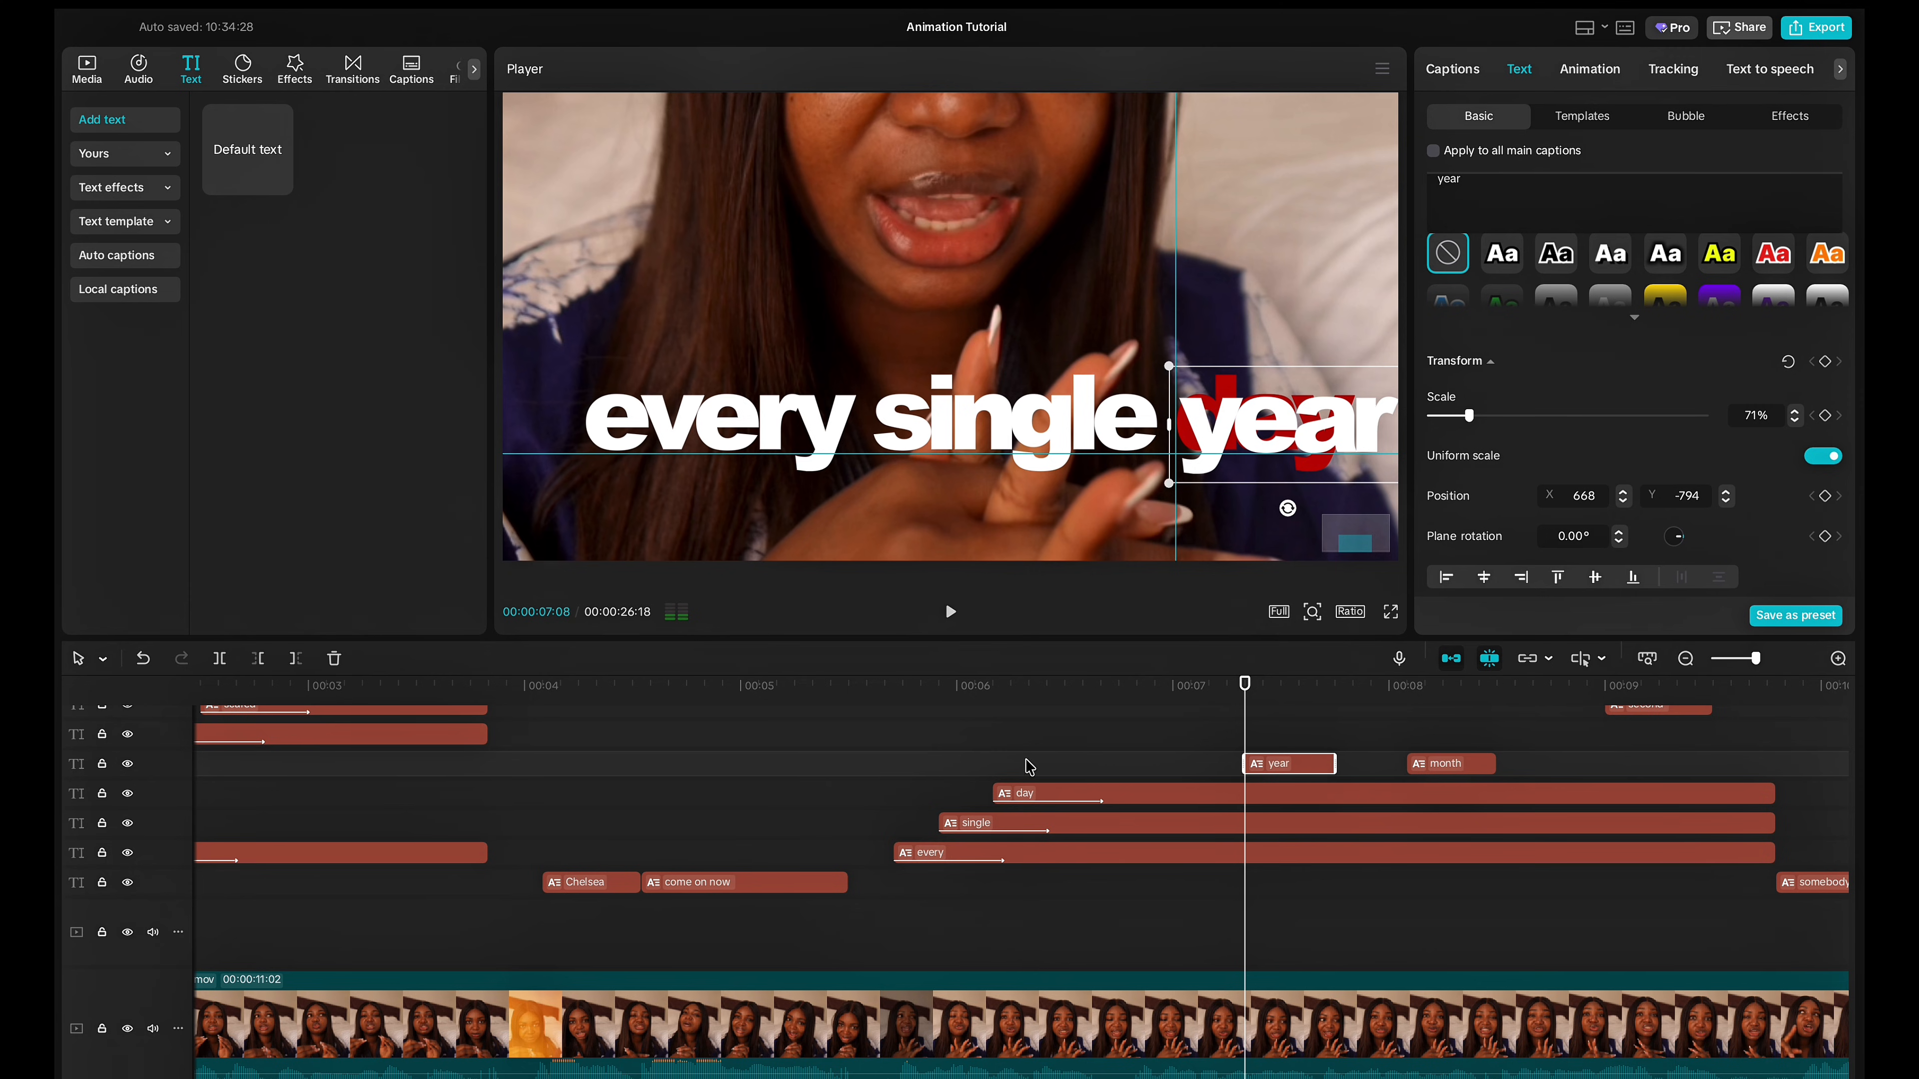
{"action": "left_click", "coordinate": [991, 765]}
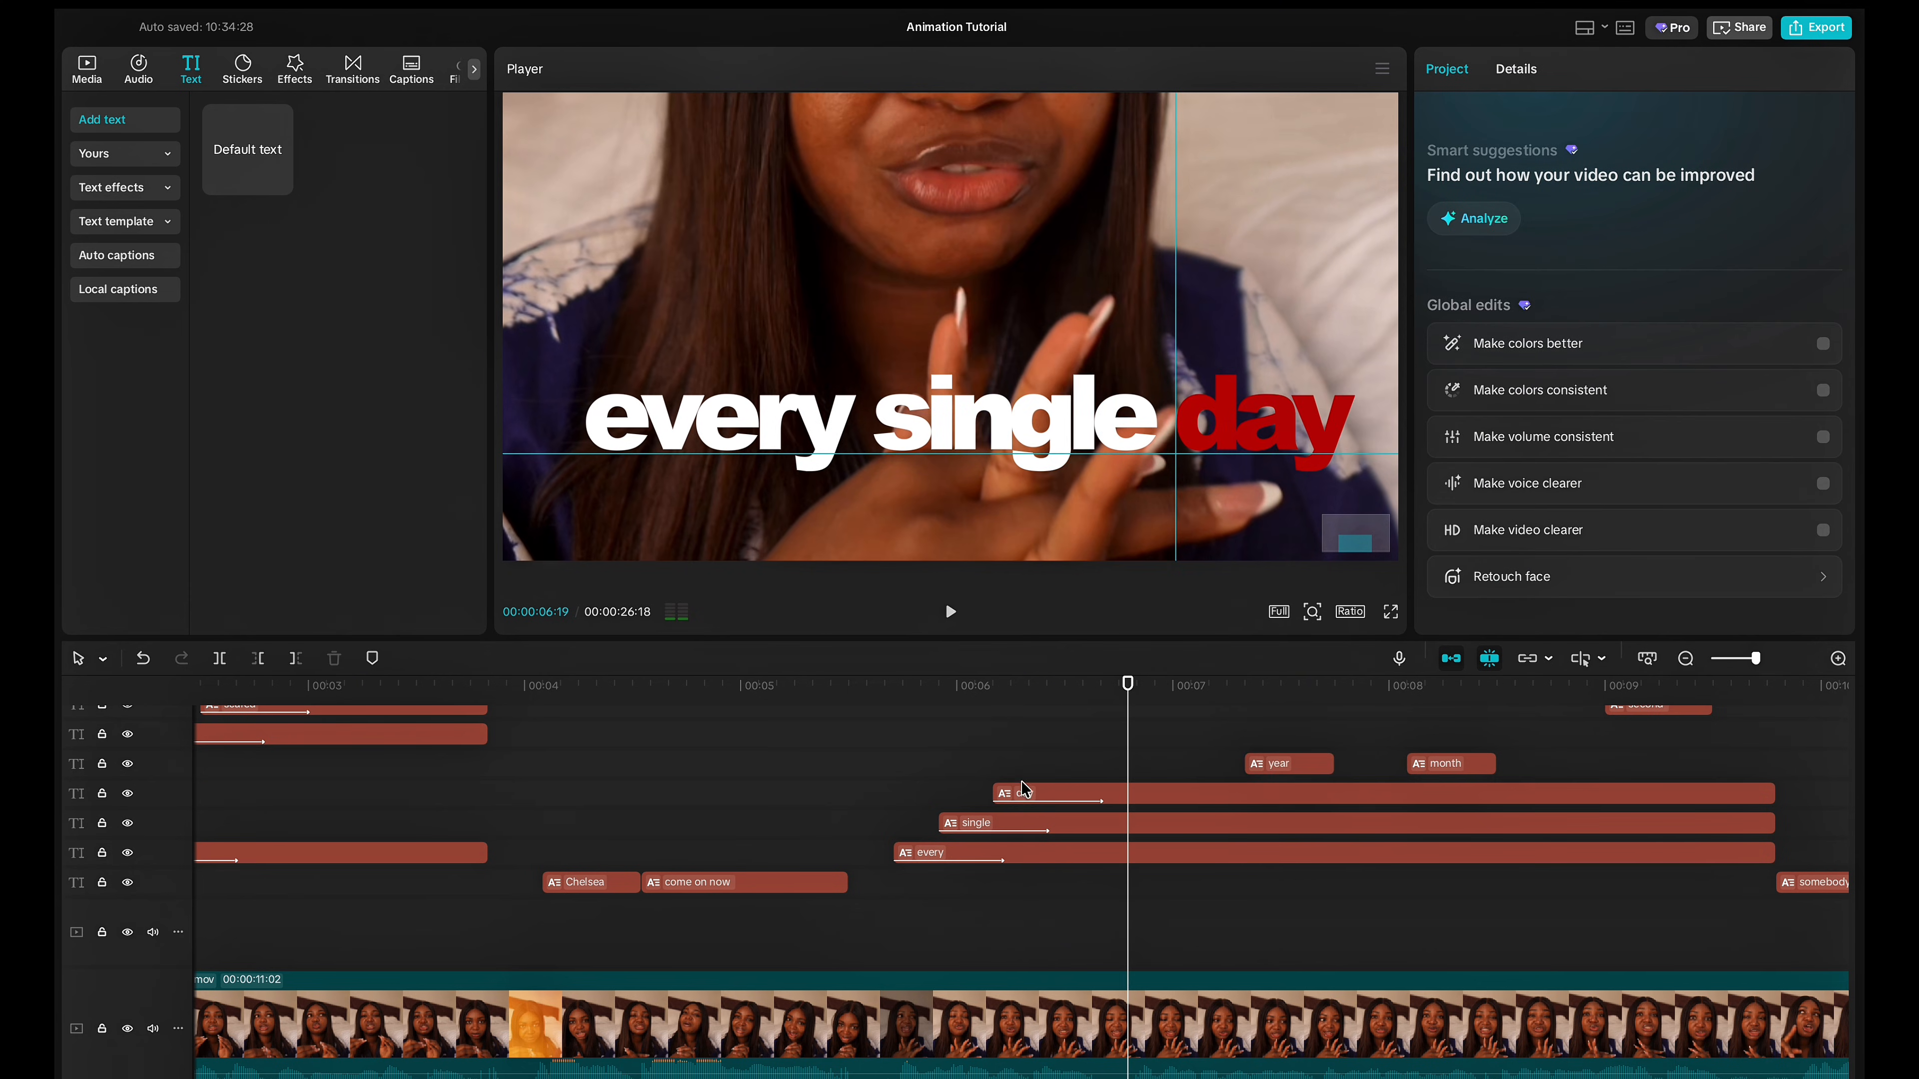
{"action": "left_click", "coordinate": [1130, 798]}
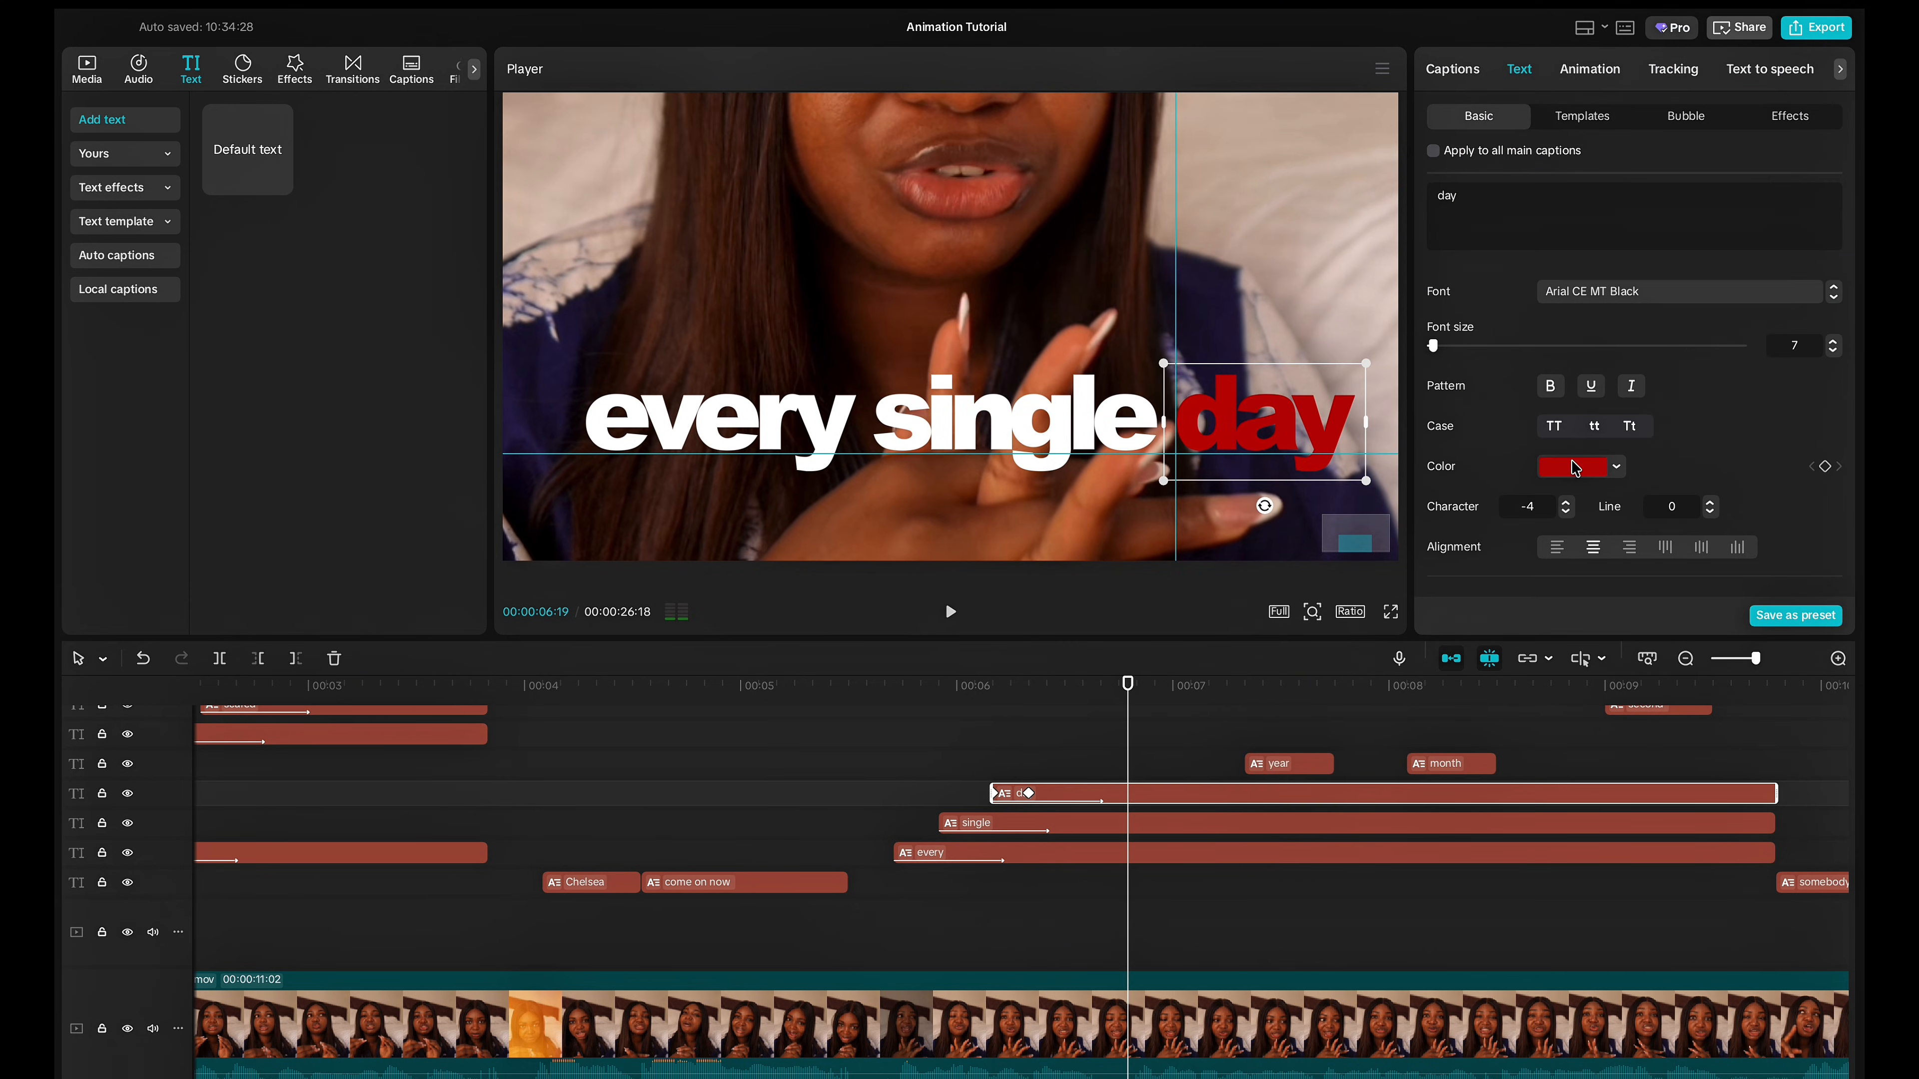
{"action": "scroll", "coordinate": [1574, 467], "scroll_direction": "down", "scroll_amount": 6}
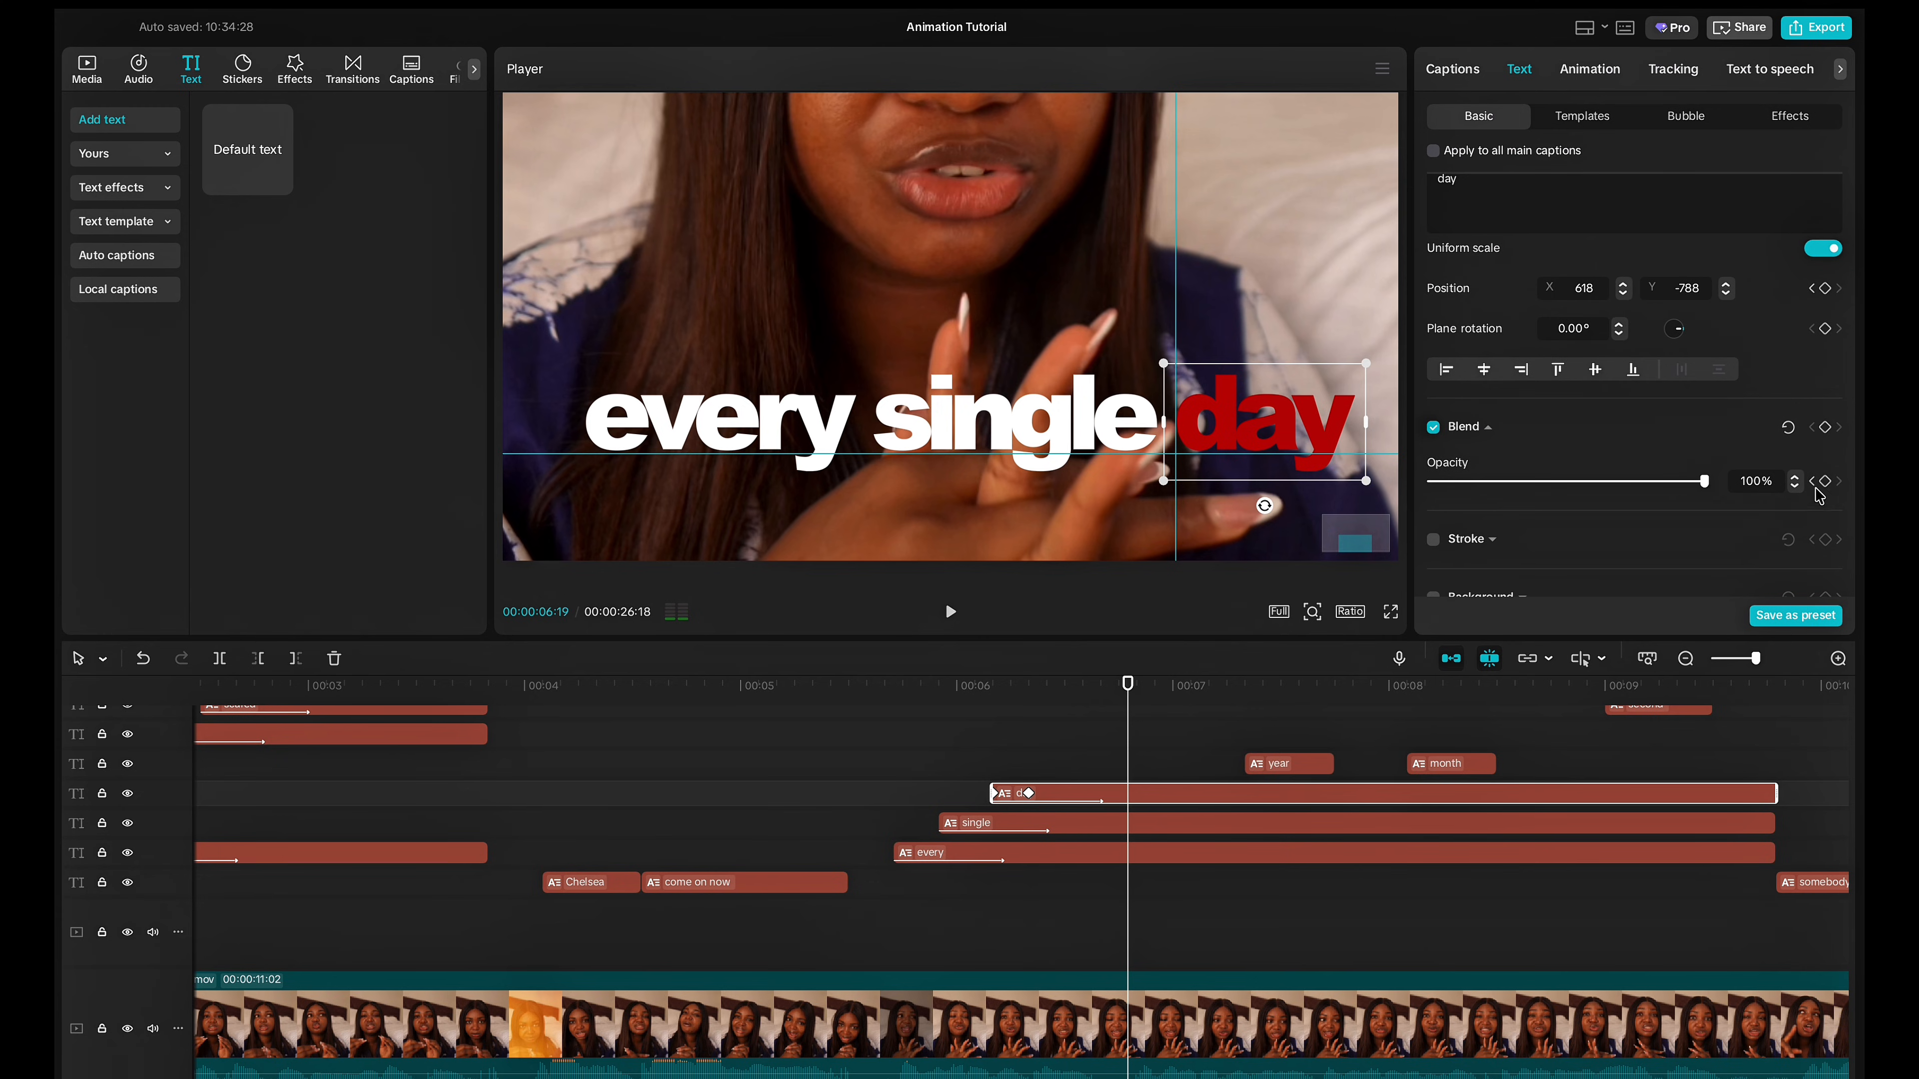
{"action": "left_click", "coordinate": [1825, 480]}
{"action": "scroll", "coordinate": [1826, 299], "scroll_direction": "up", "scroll_amount": 2}
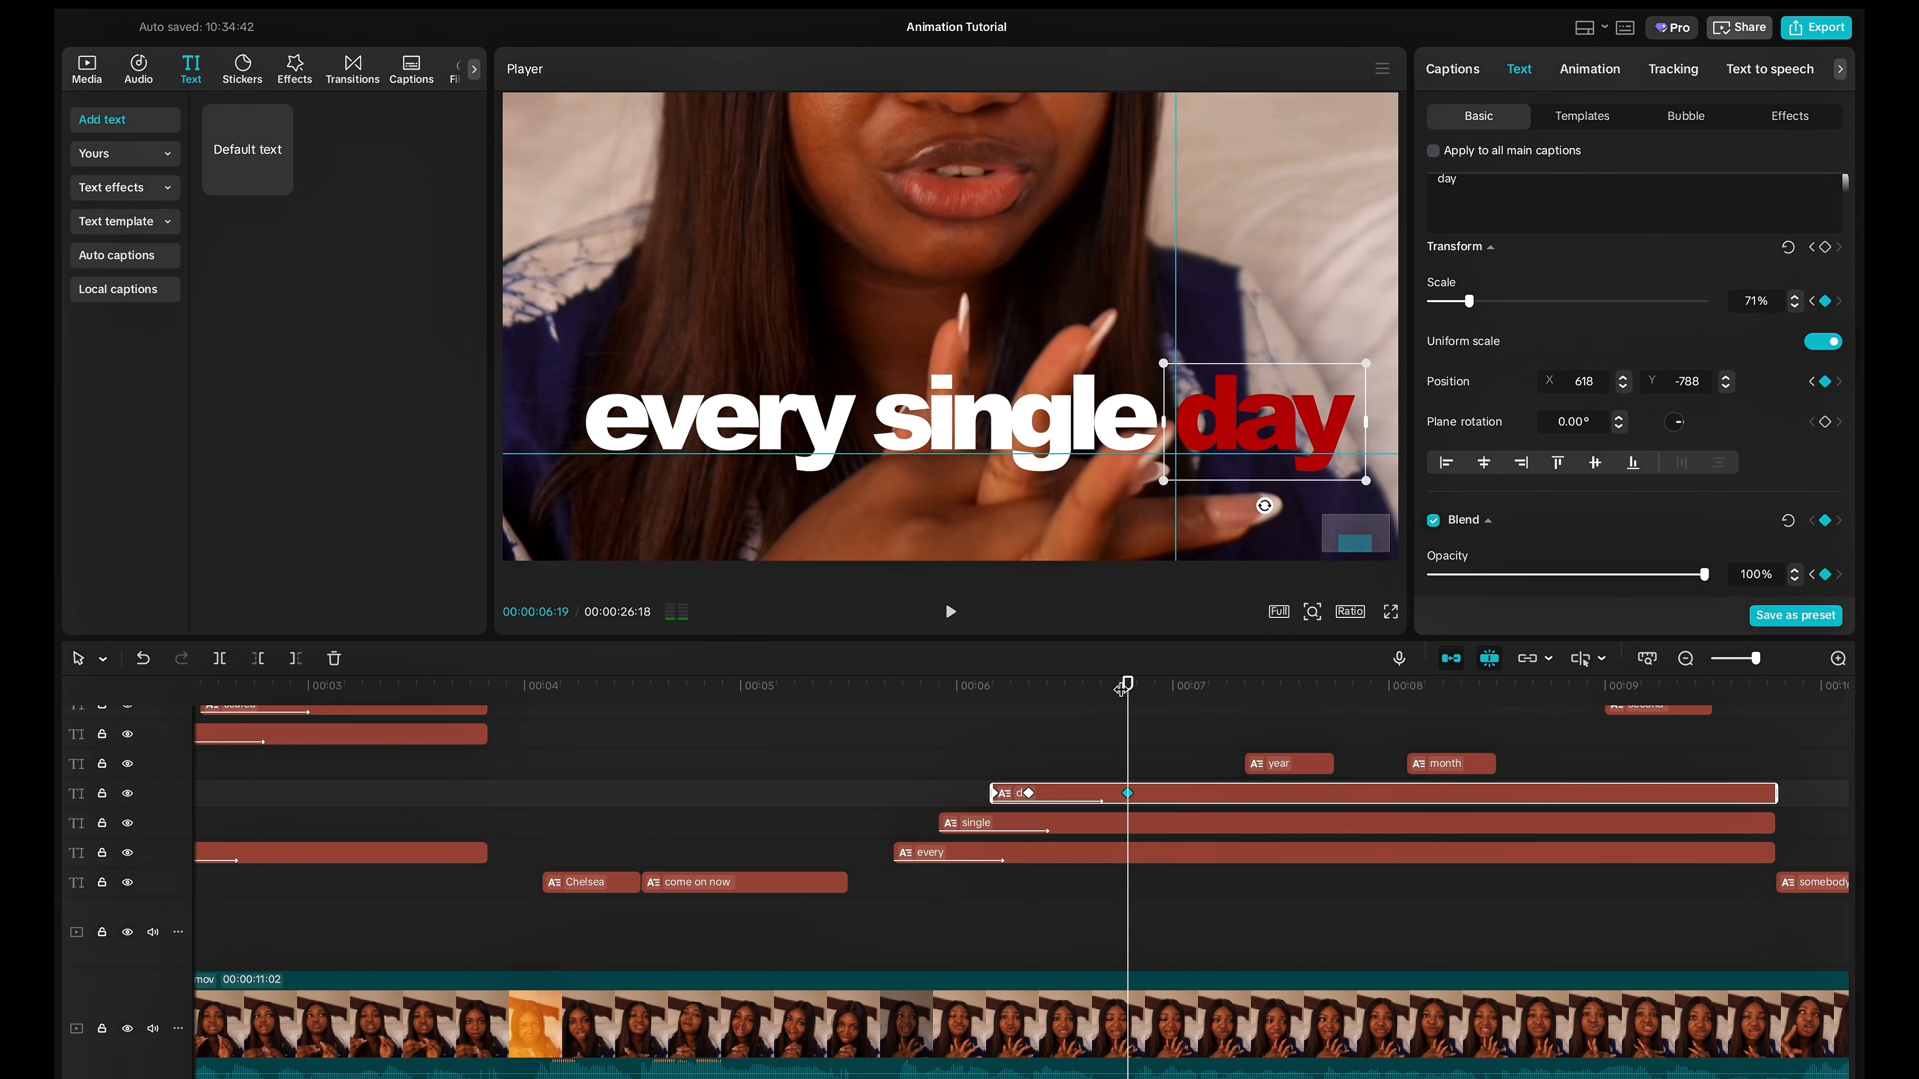
At 00:00:07:05, move "day" slightly upward and set its opacity to 0% so it fades out.
{"action": "left_click_drag", "start_coordinate": [1130, 688], "coordinate": [1217, 688]}
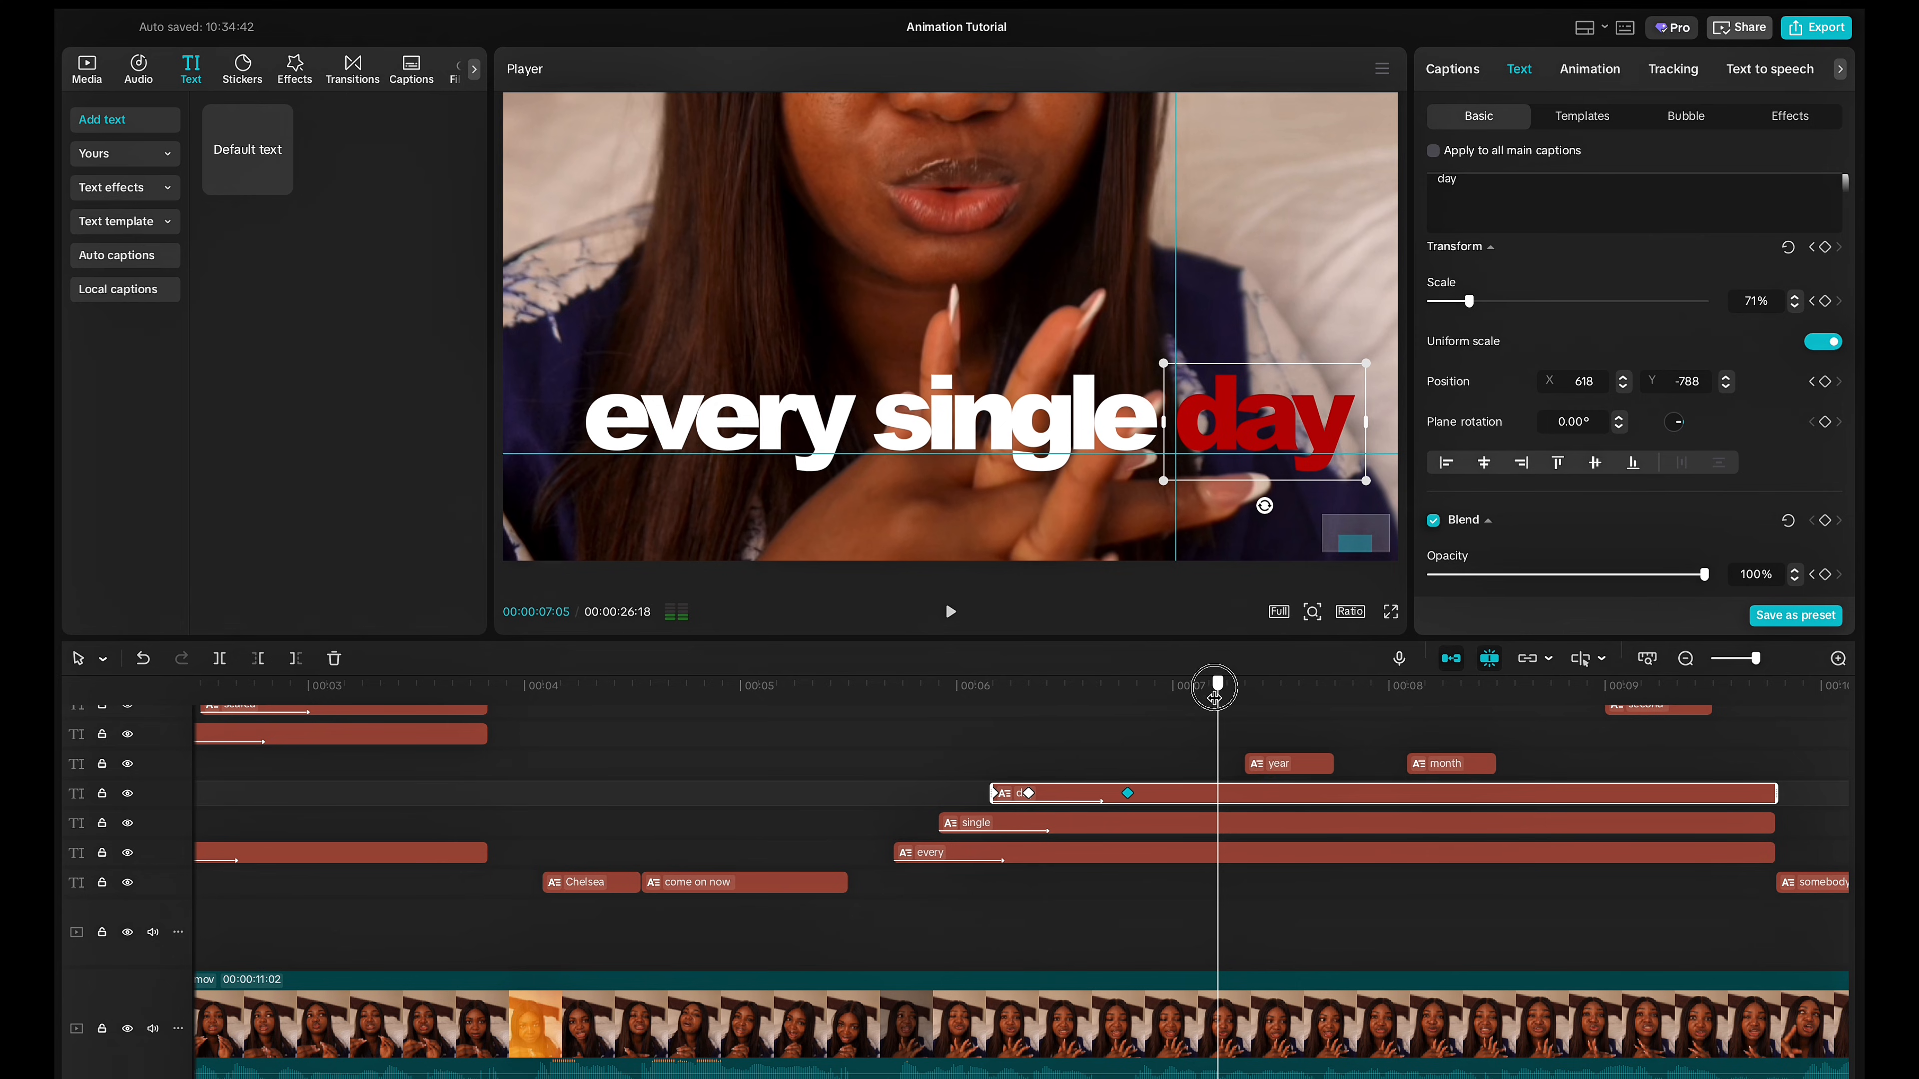
{"action": "scroll", "coordinate": [1636, 467], "scroll_direction": "down", "scroll_amount": 5}
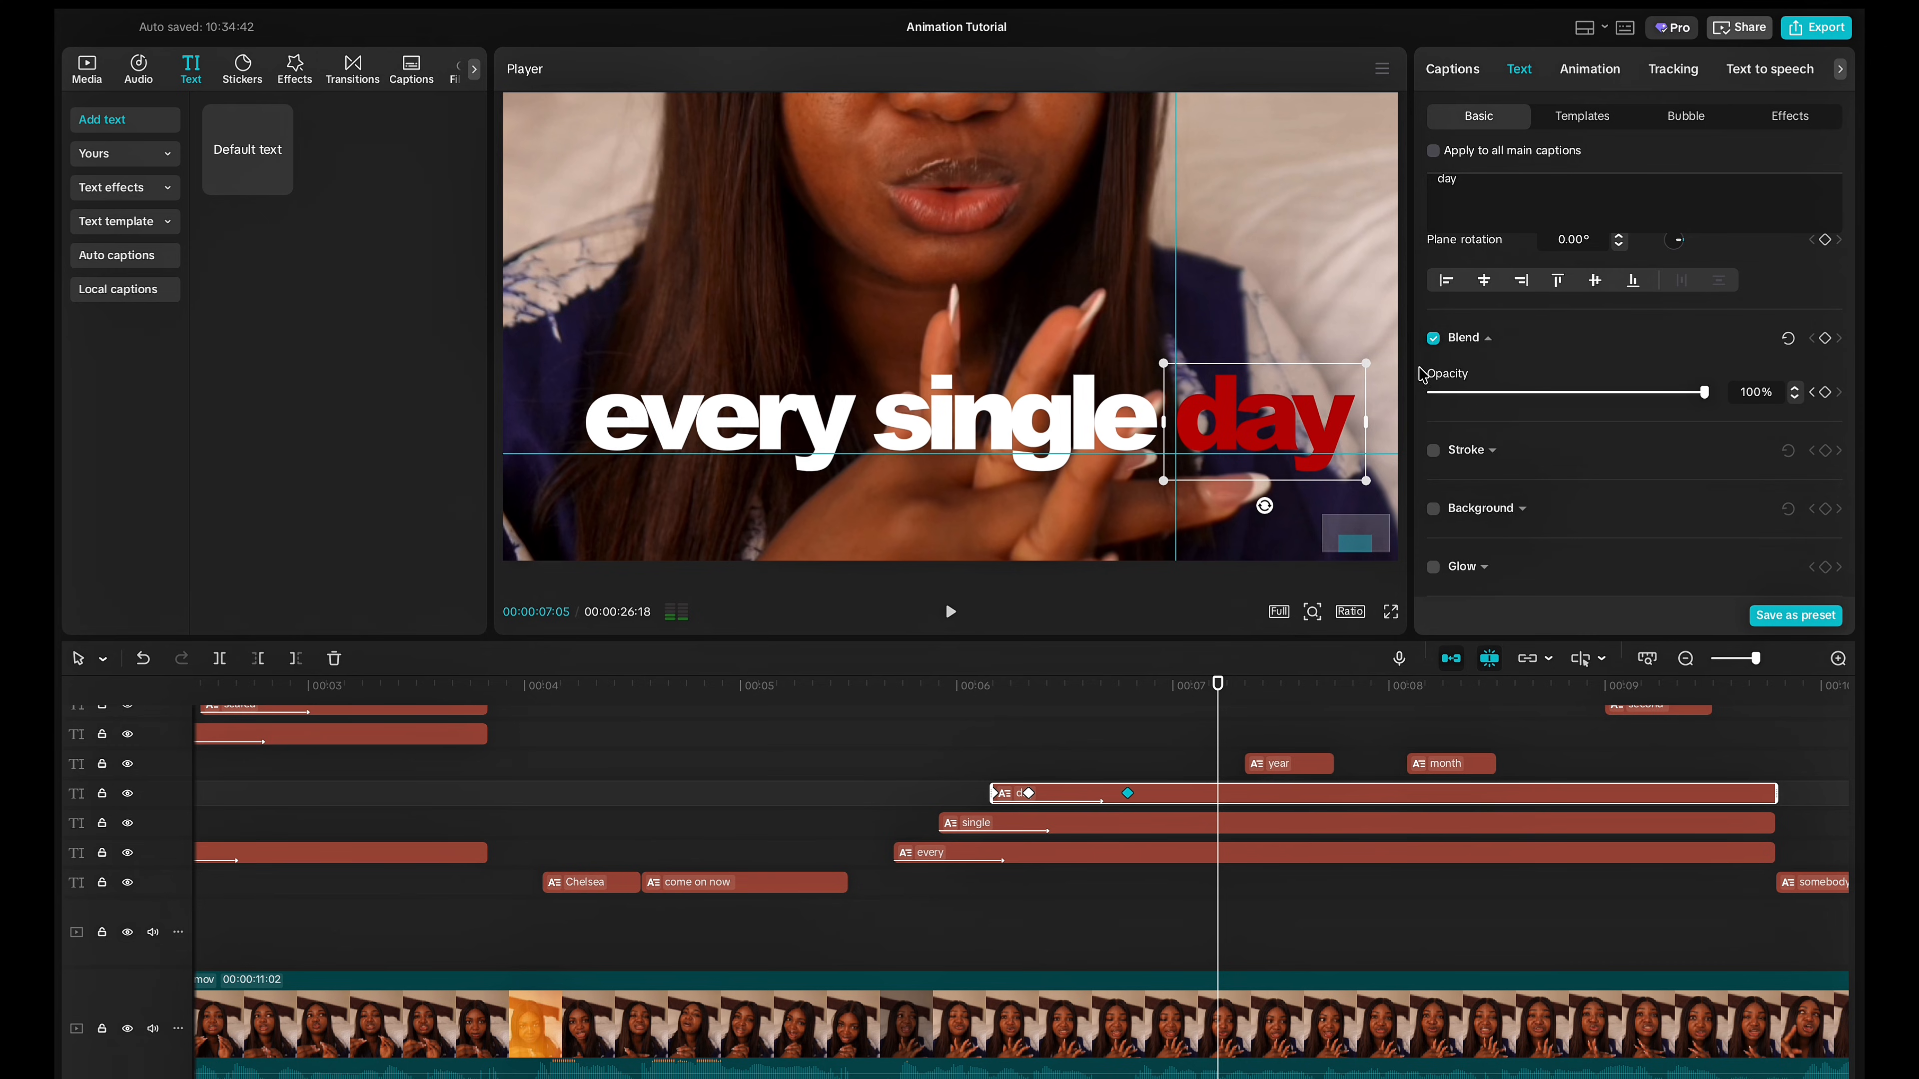
{"action": "left_click_drag", "start_coordinate": [1270, 432], "coordinate": [1269, 399]}
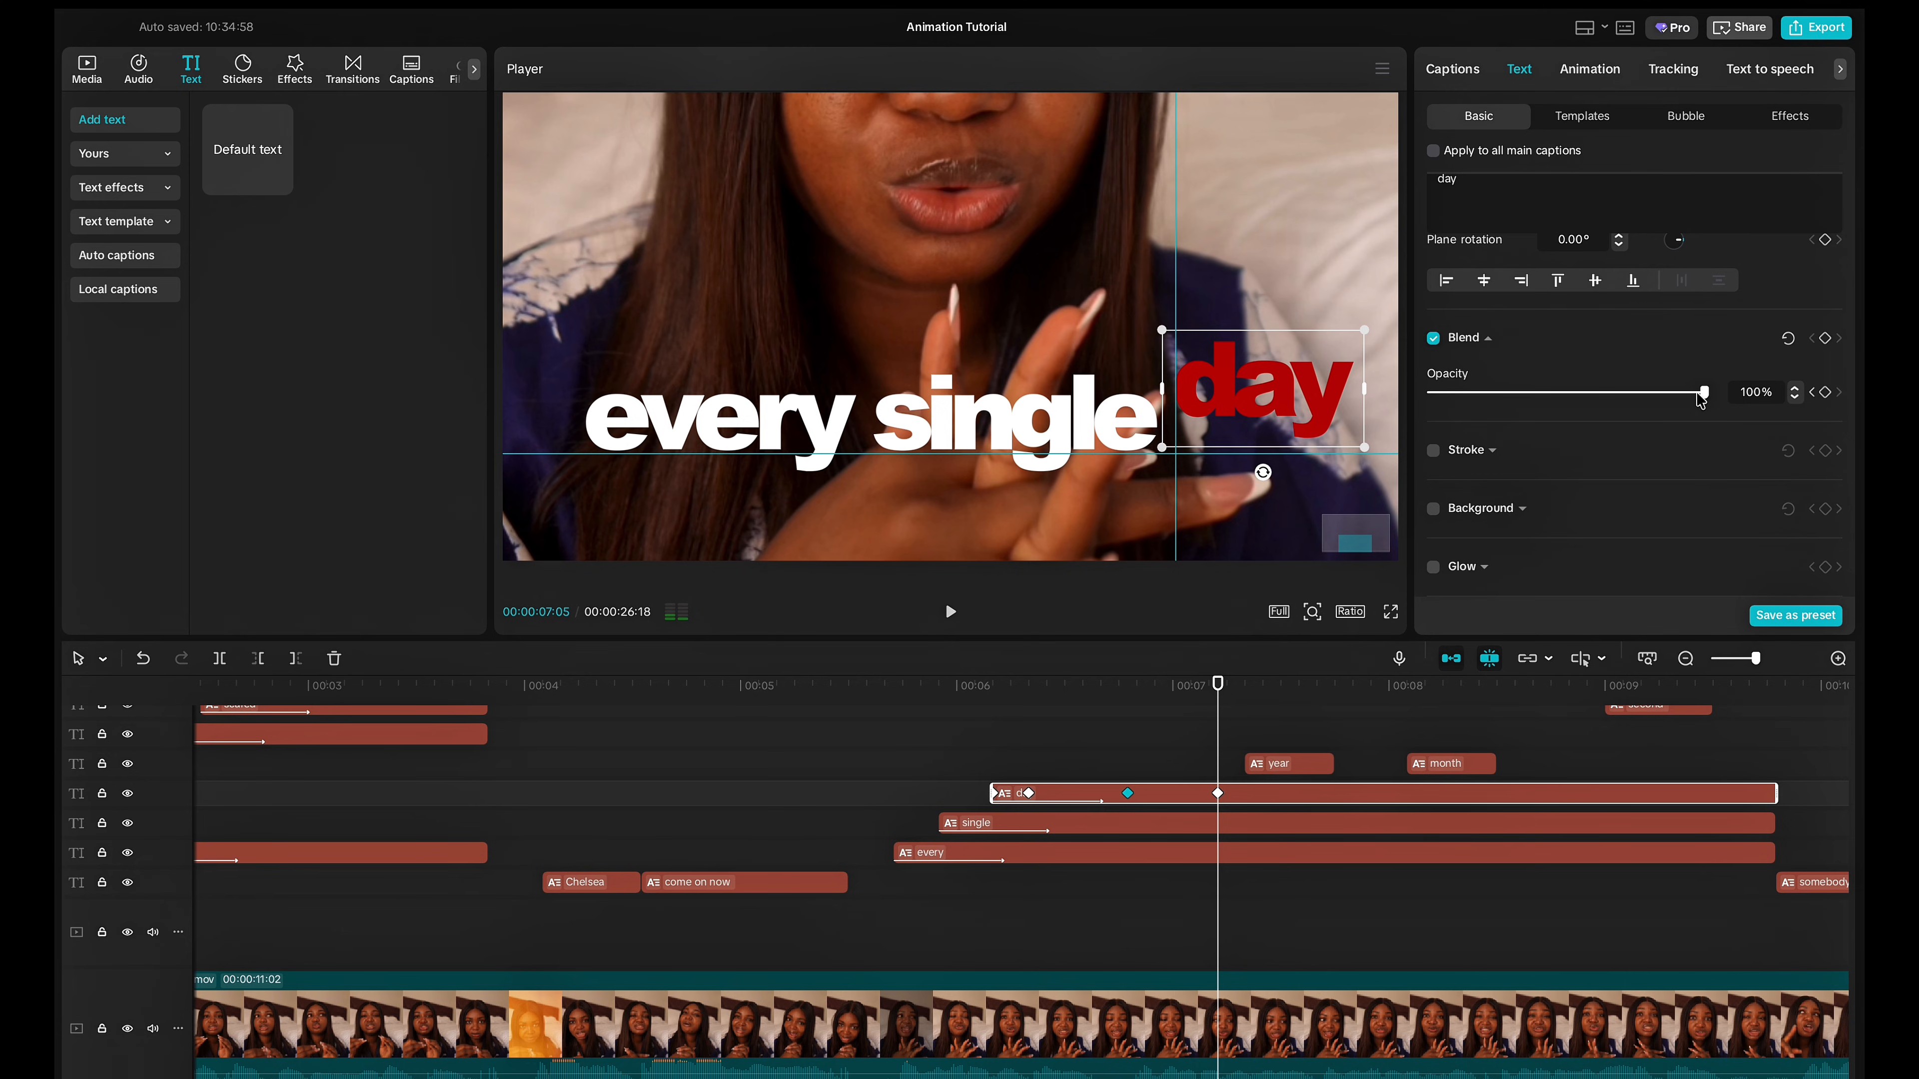
{"action": "left_click_drag", "start_coordinate": [1704, 393], "coordinate": [1430, 394]}
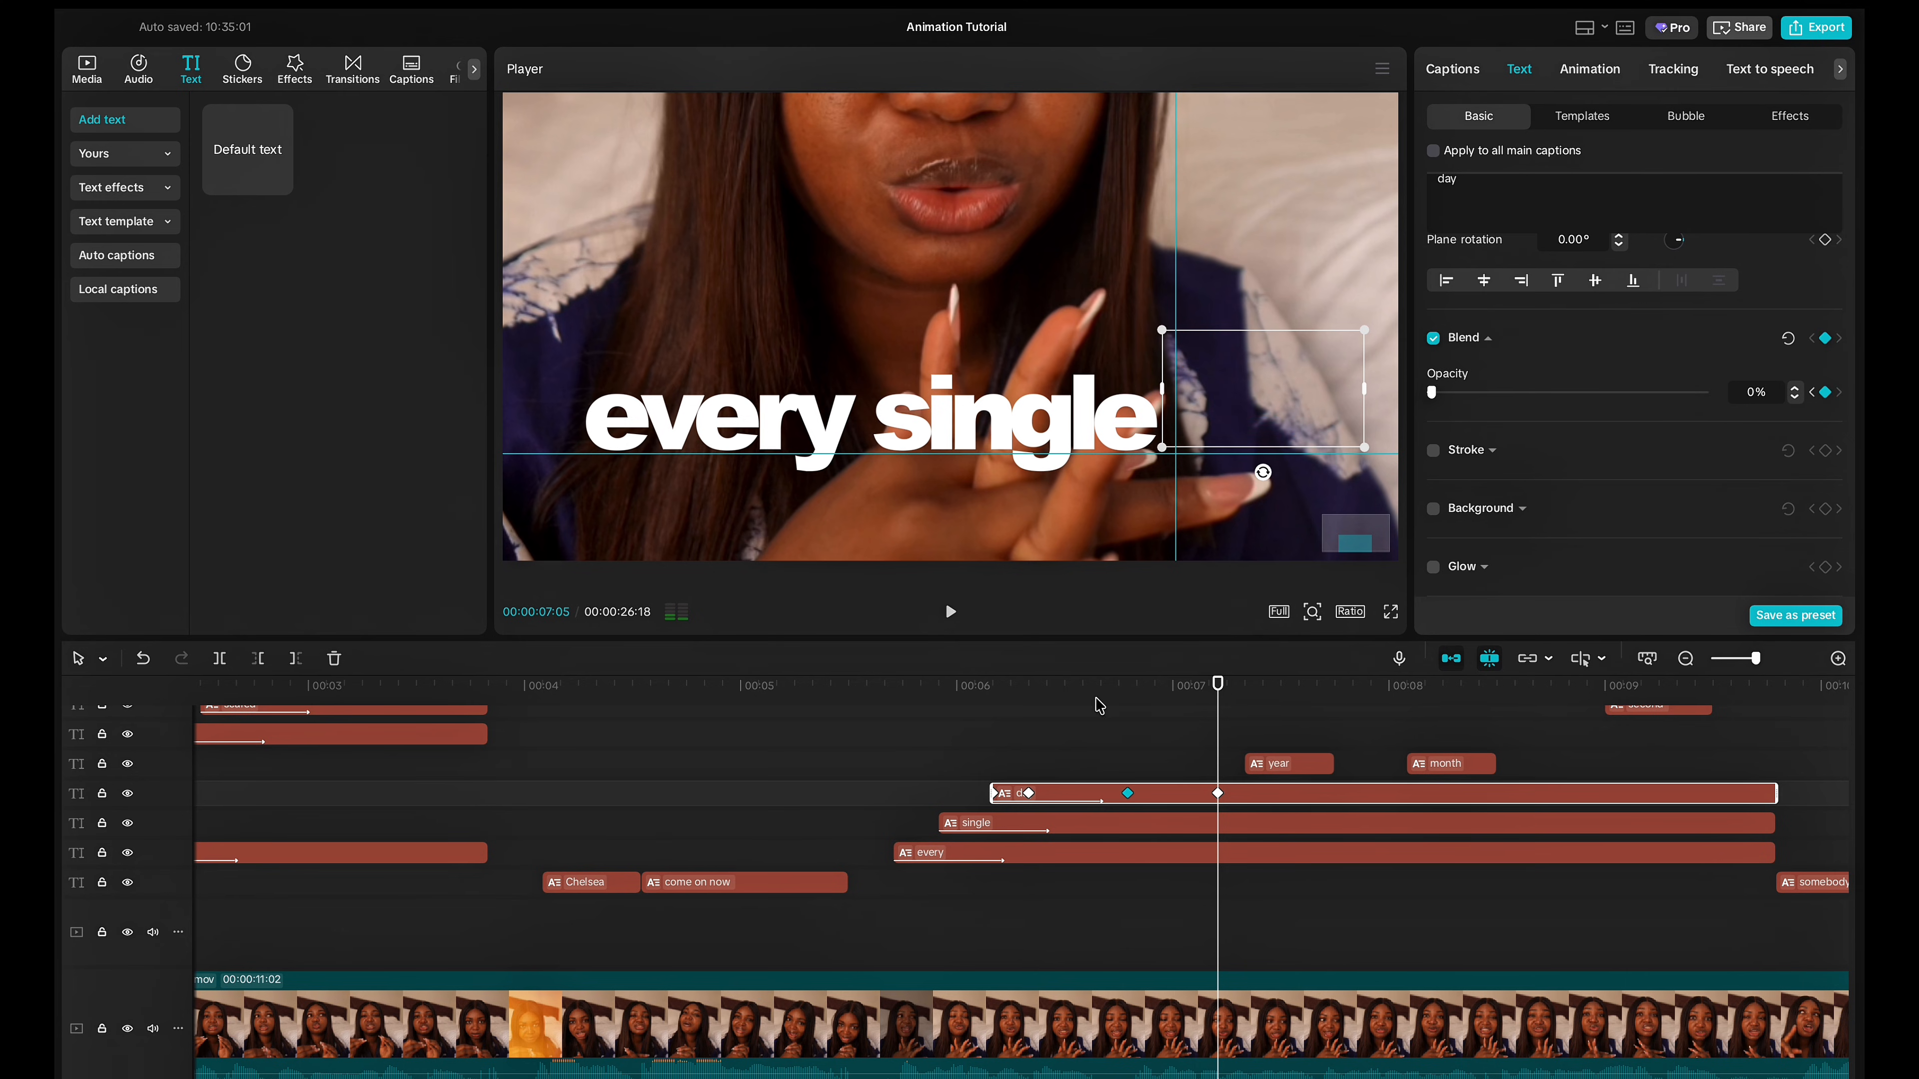
Play back the section around "day" repeatedly to check its upward fade-out.
{"action": "left_click", "coordinate": [1037, 764]}
{"action": "key", "text": "space"}
{"action": "key", "text": "space"}
{"action": "left_click", "coordinate": [1037, 764]}
{"action": "key", "text": "space"}
{"action": "key", "text": "space"}
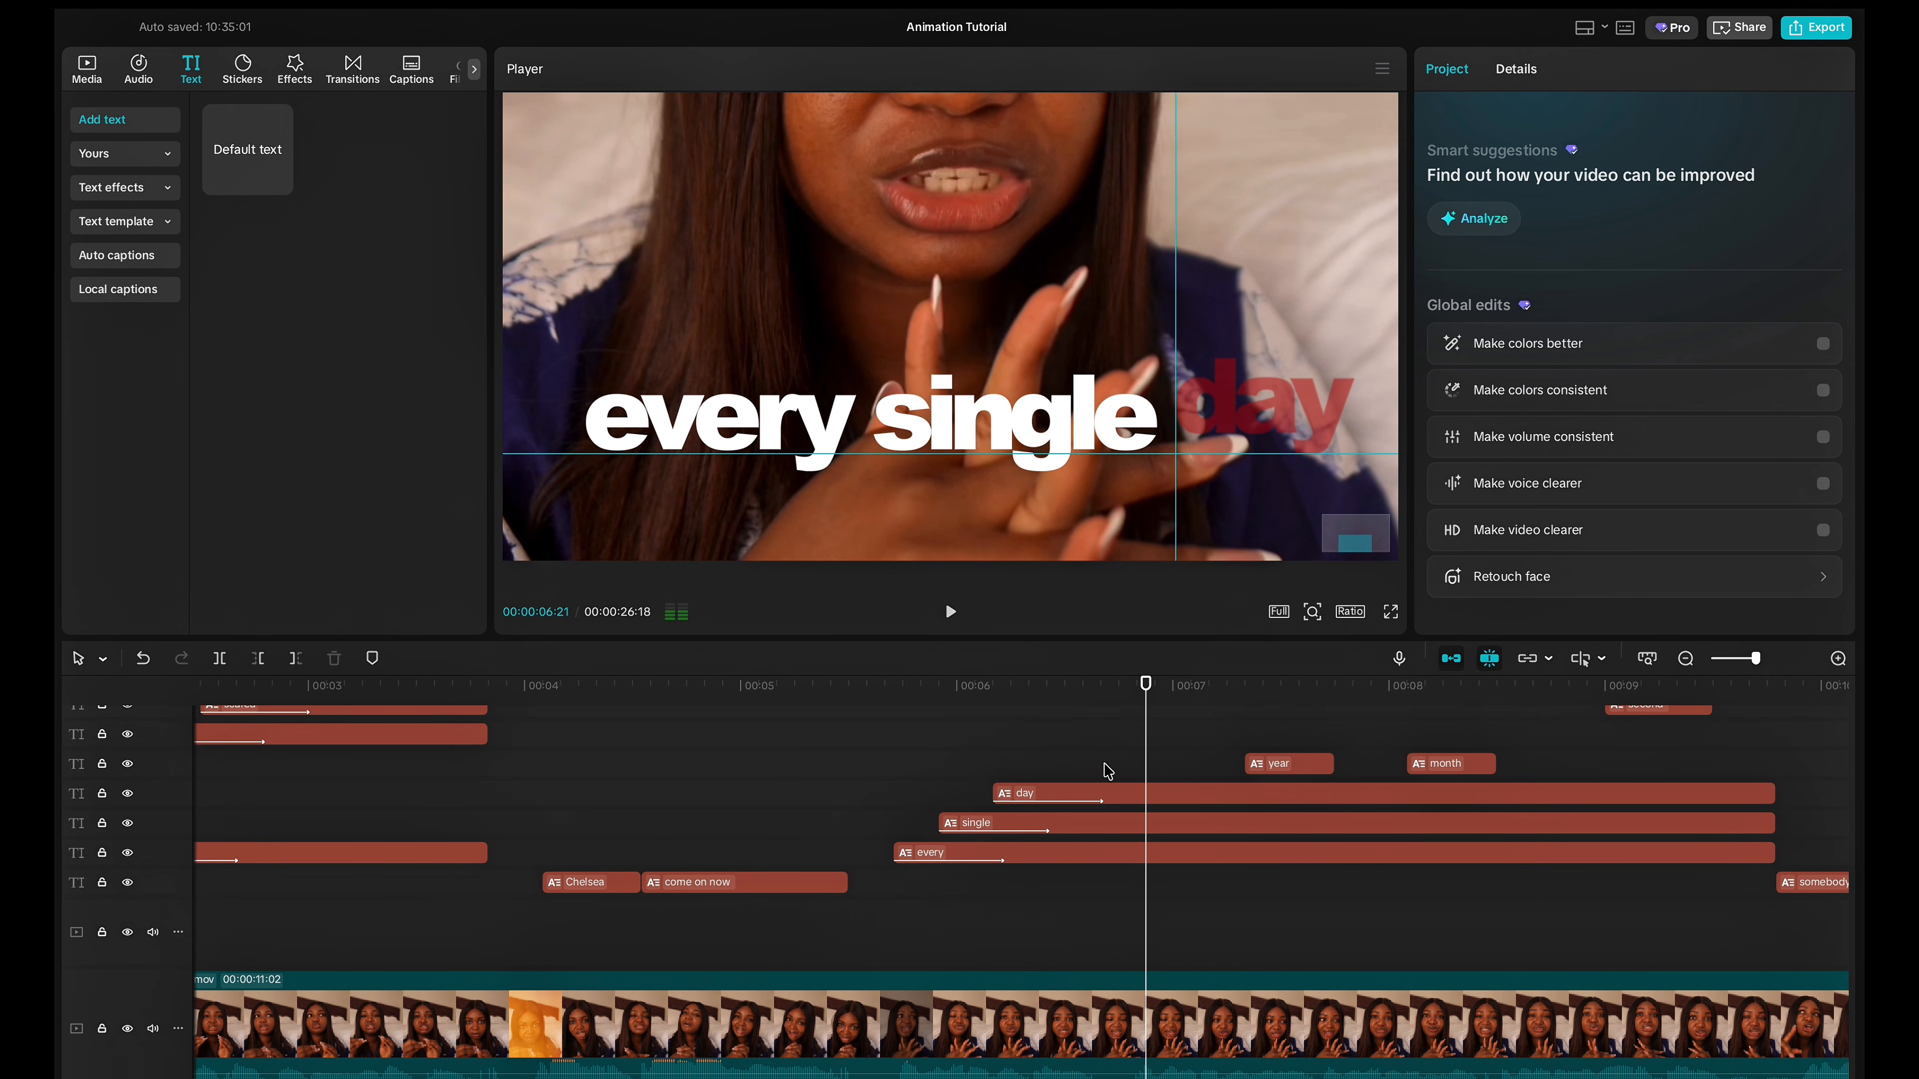
{"action": "mouse_move", "coordinate": [1148, 778]}
{"action": "left_mouse_down"}
{"action": "mouse_move", "coordinate": [1217, 779]}
{"action": "mouse_move", "coordinate": [1157, 793]}
{"action": "mouse_move", "coordinate": [1172, 792]}
{"action": "left_mouse_up"}
{"action": "left_click", "coordinate": [1151, 799]}
{"action": "left_click", "coordinate": [1029, 778]}
{"action": "key", "text": "space"}
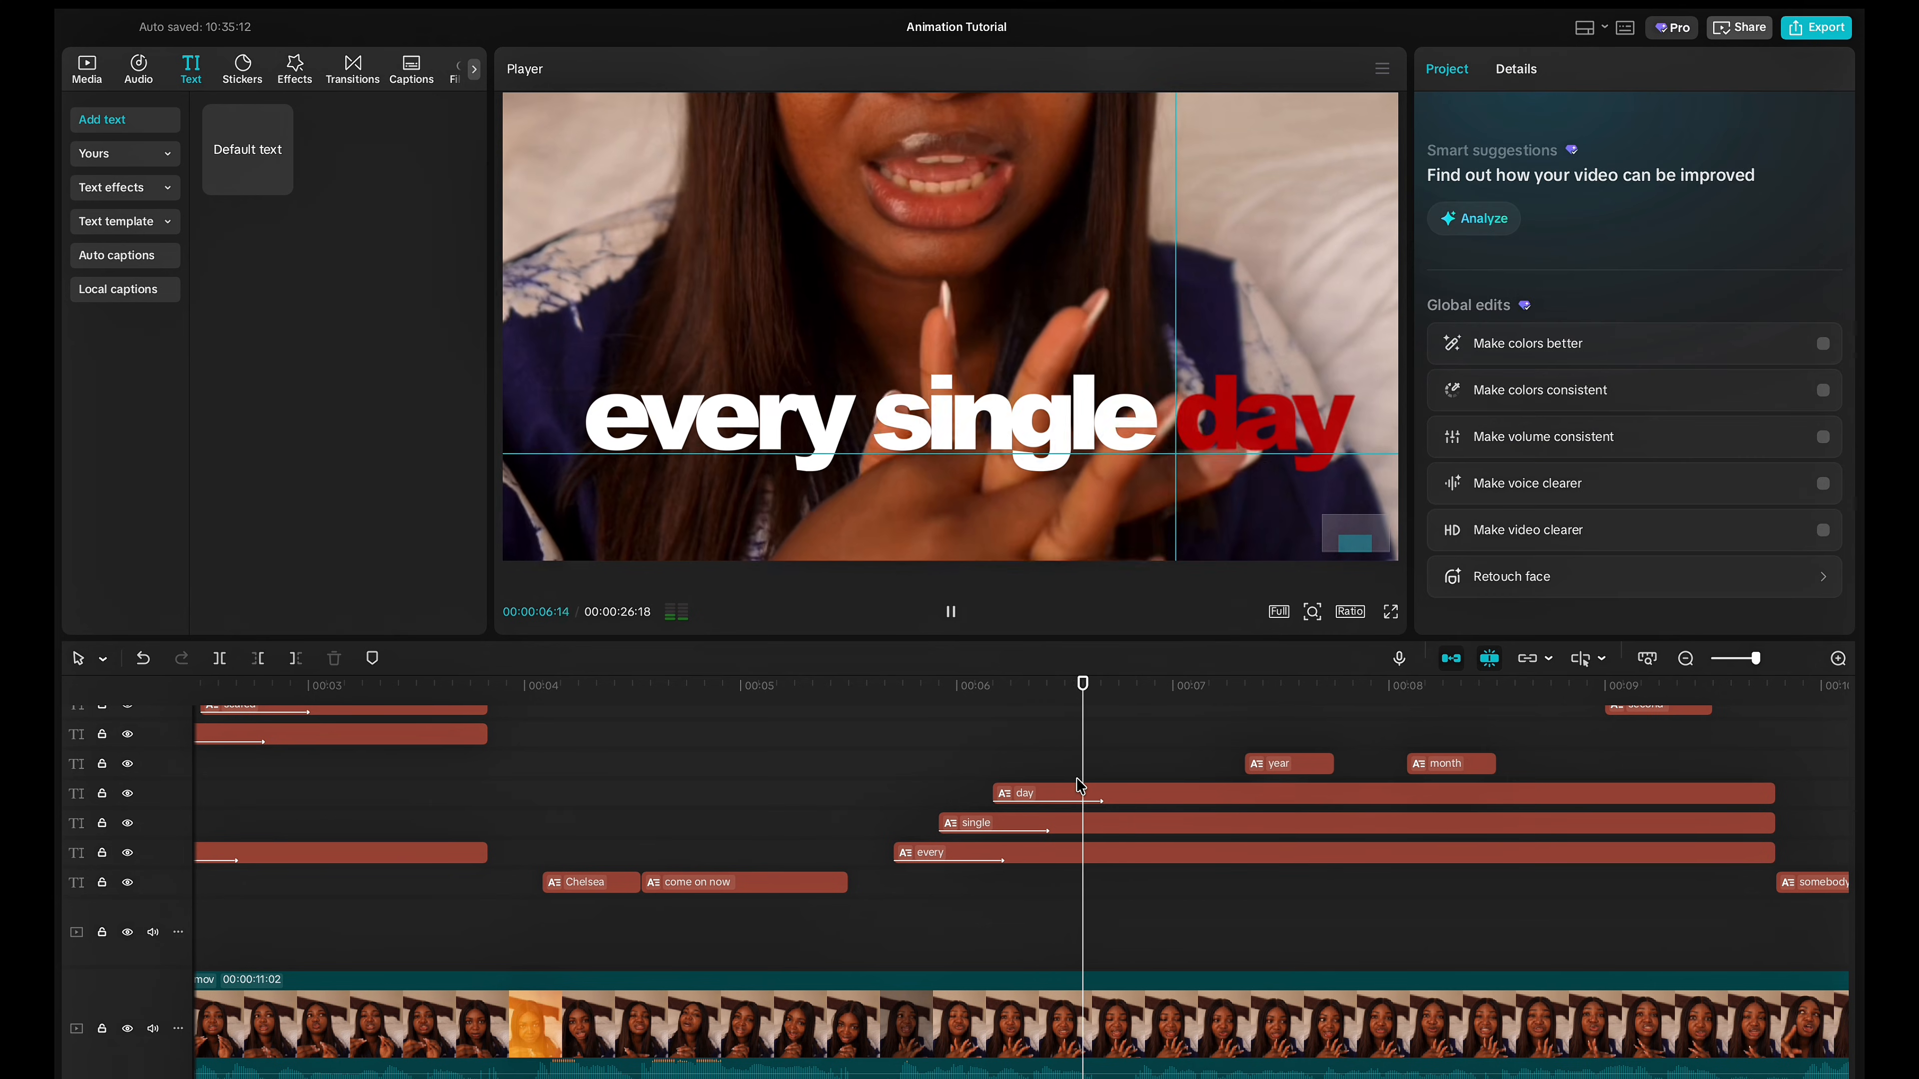
{"action": "key", "text": "space"}
{"action": "left_click", "coordinate": [1029, 774]}
{"action": "key", "text": "space"}
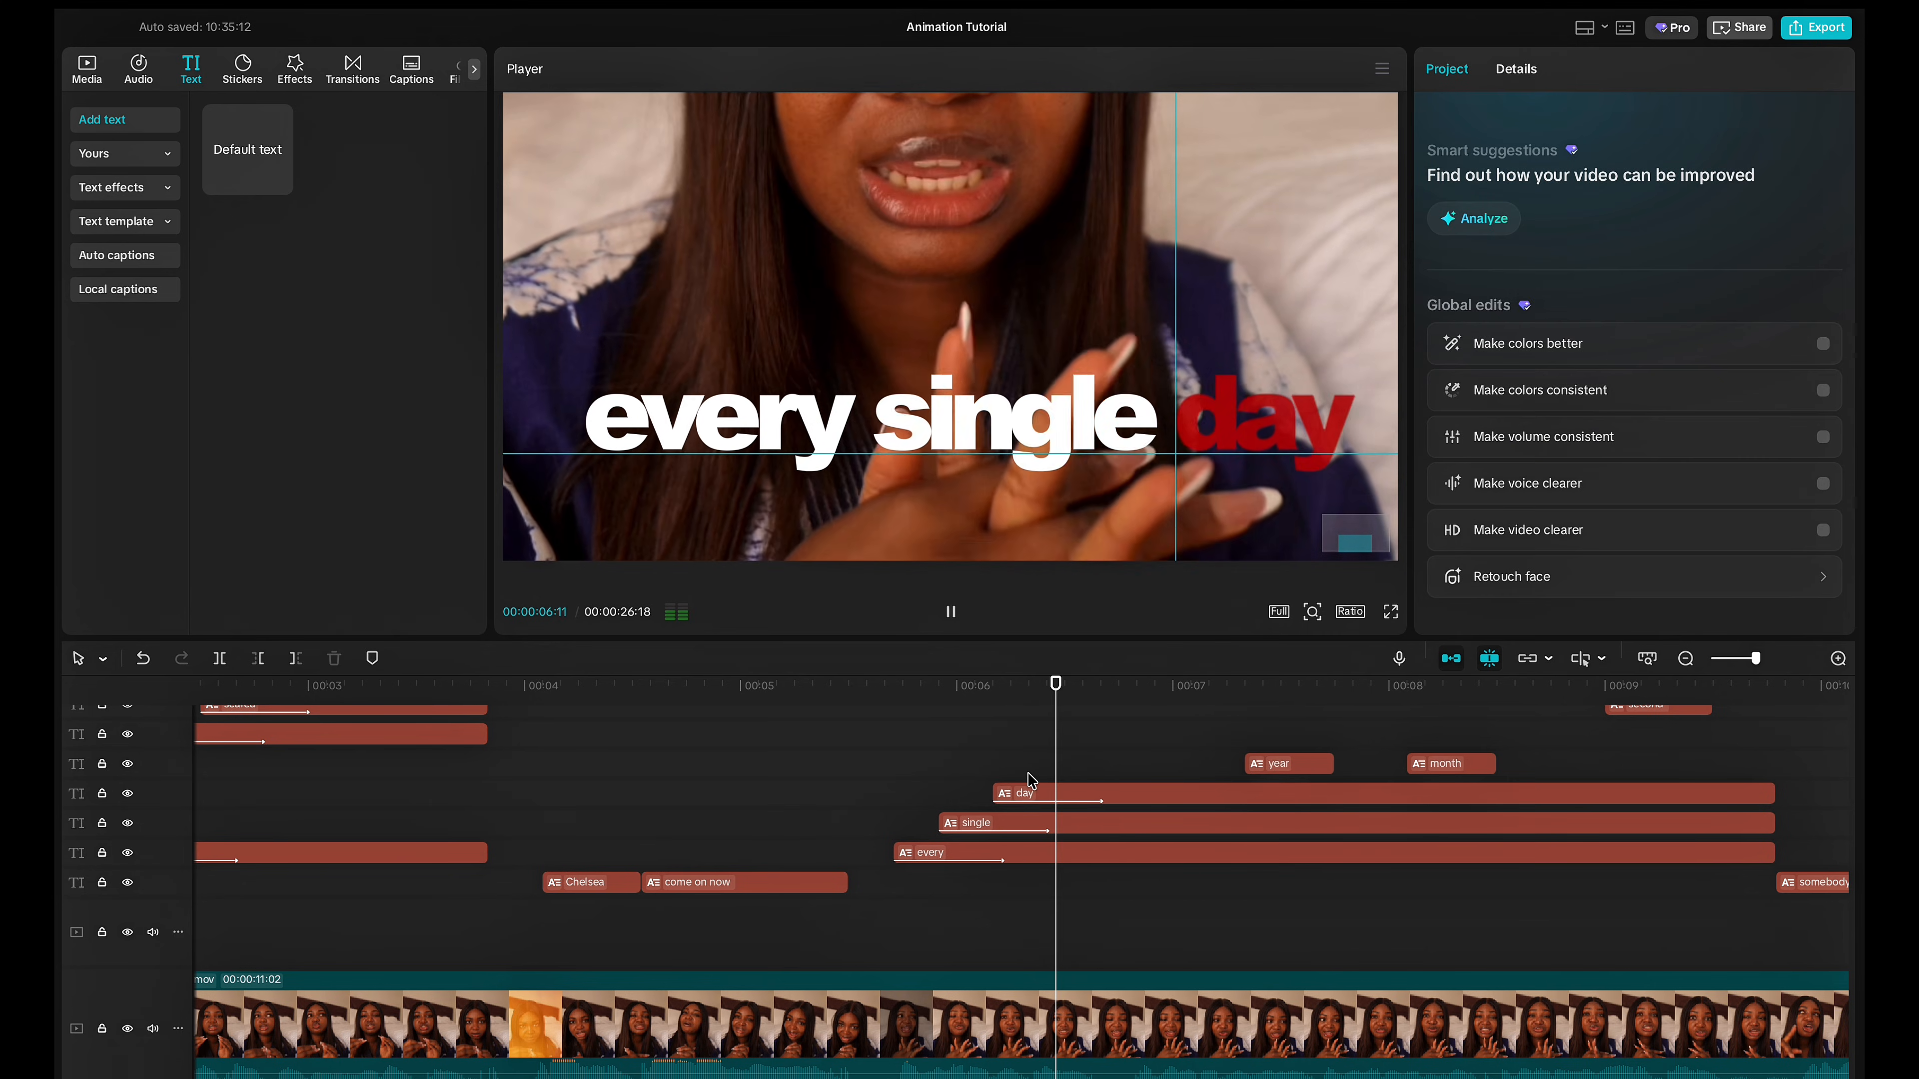
{"action": "key", "text": "space"}
{"action": "left_click", "coordinate": [1028, 774]}
{"action": "key", "text": "space"}
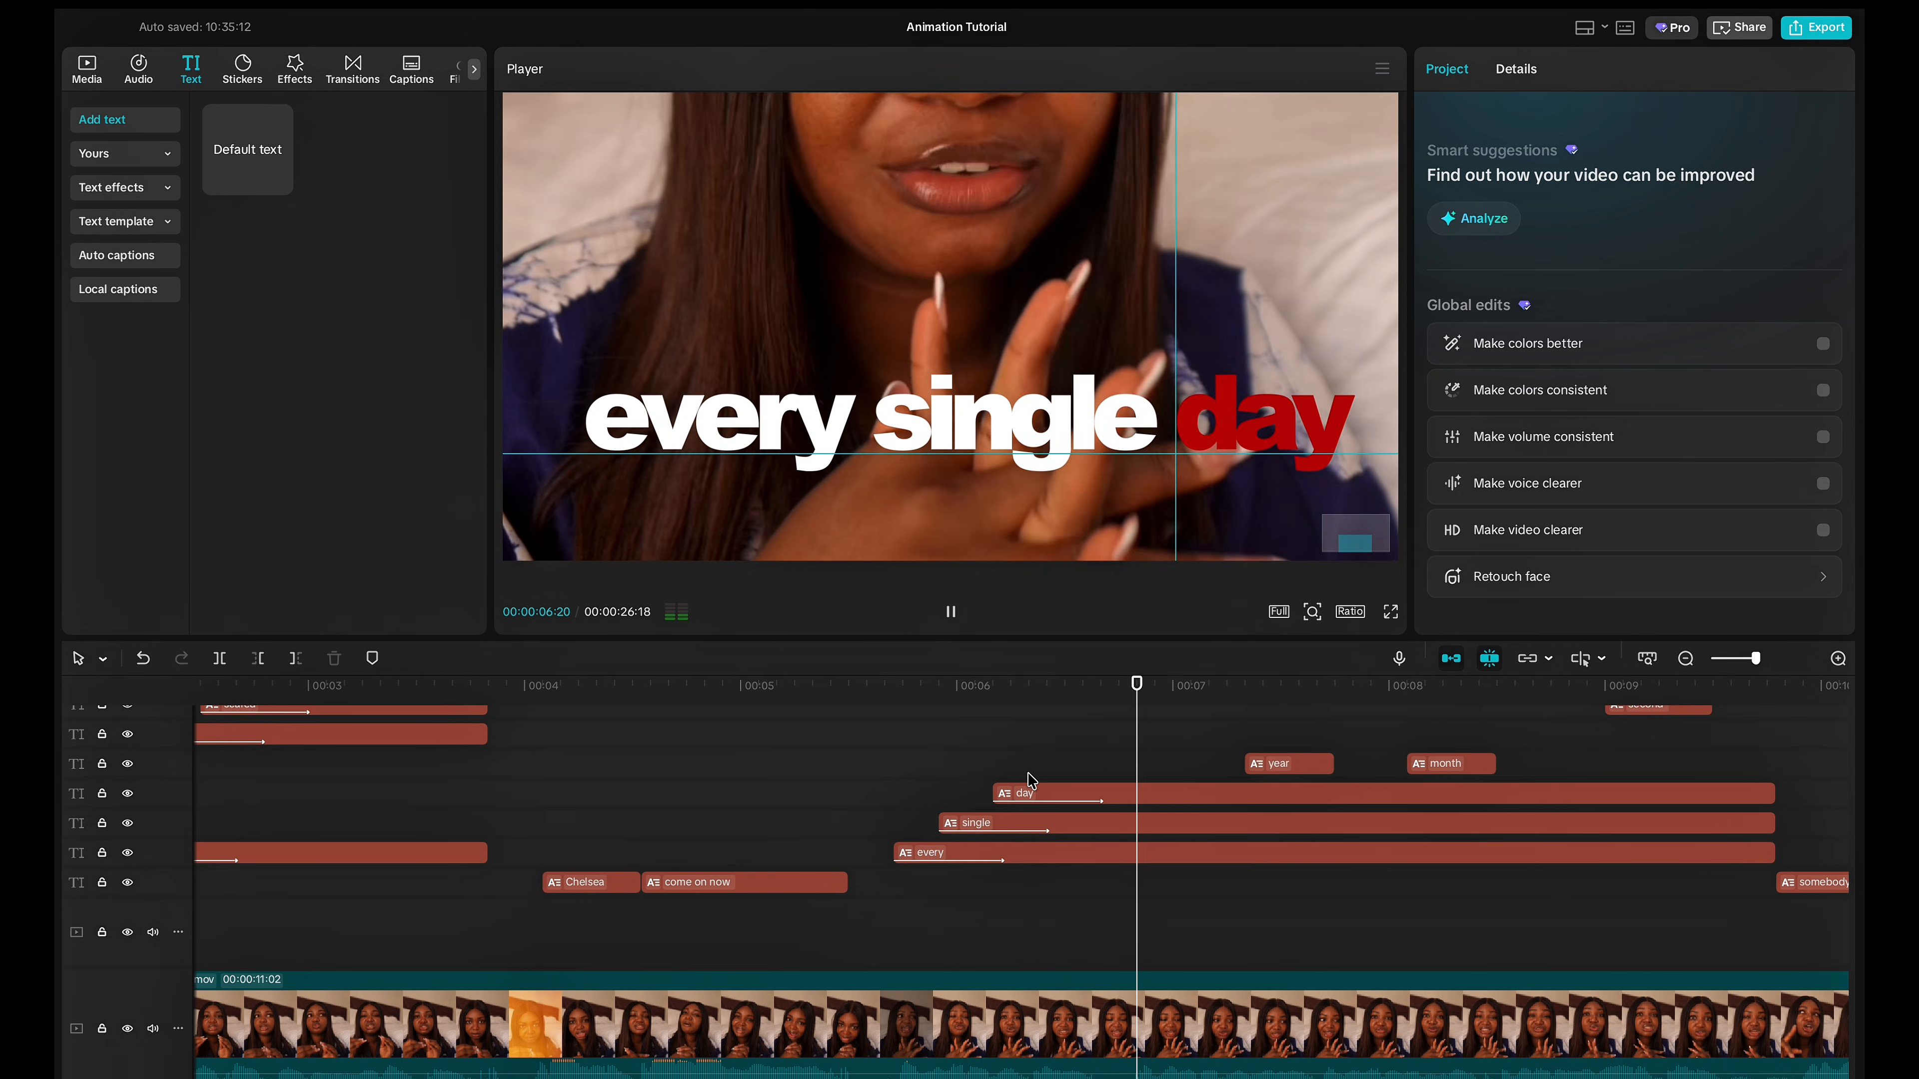
{"action": "key", "text": "space"}
Extend the start of the "year" clip to about 00:00:07:05 and set its text color to dark red BB0505.
{"action": "left_click", "coordinate": [1267, 773]}
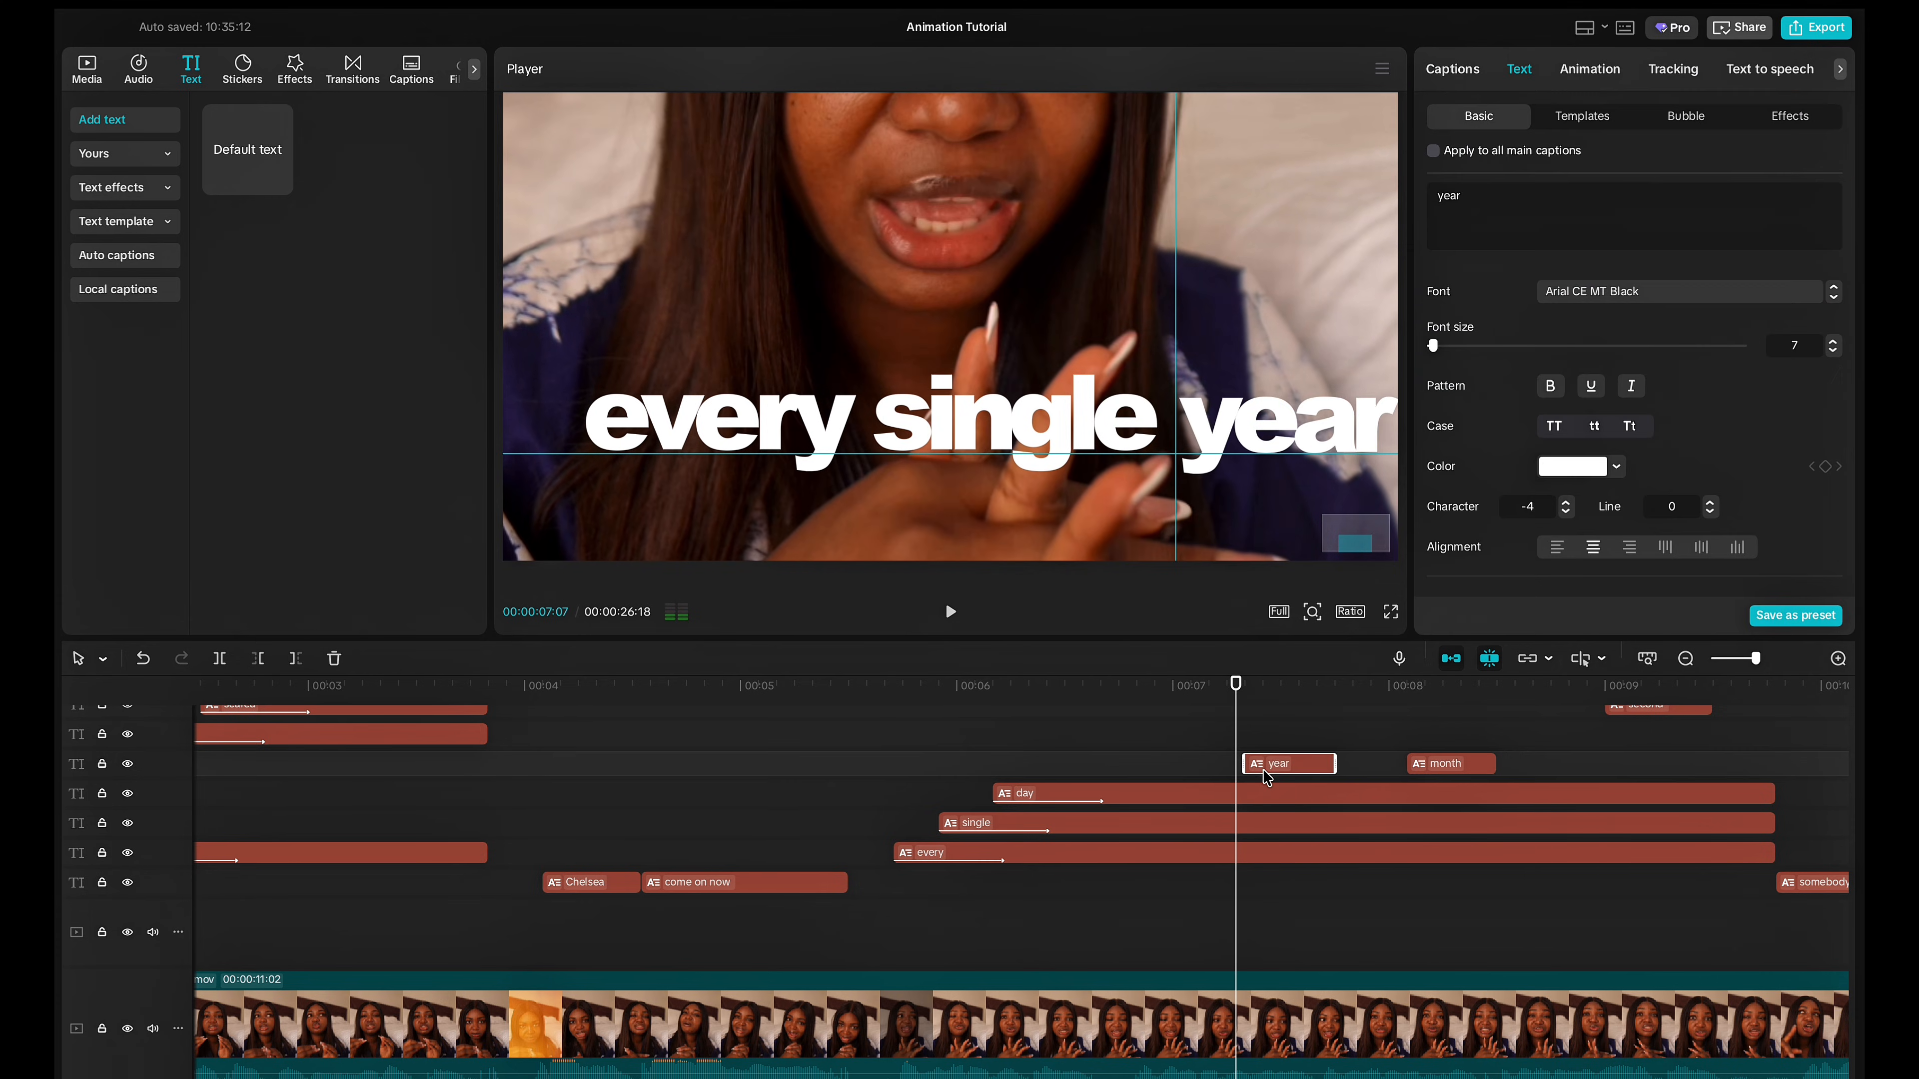
{"action": "left_click_drag", "start_coordinate": [1246, 767], "coordinate": [1228, 767]}
{"action": "left_click", "coordinate": [1568, 469]}
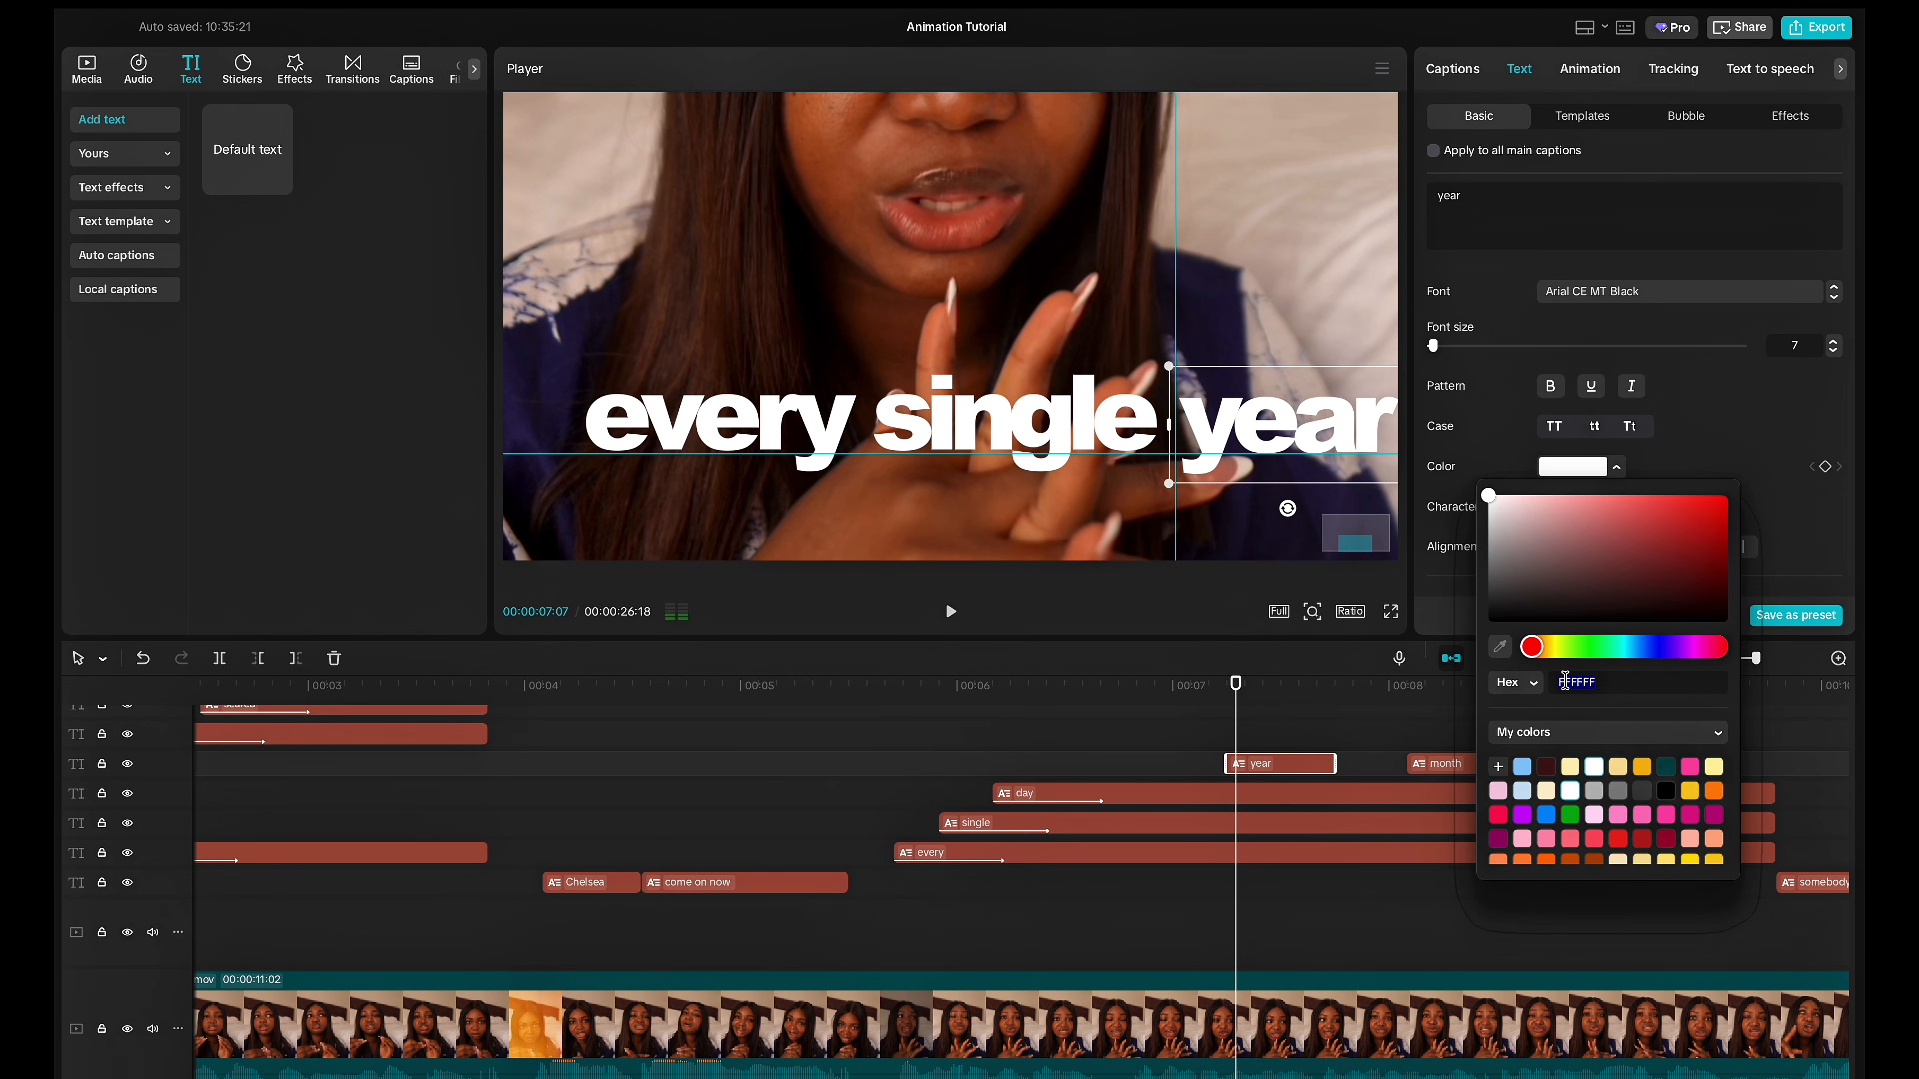
{"action": "type", "text": "BB0505"}
{"action": "key", "text": "Return"}
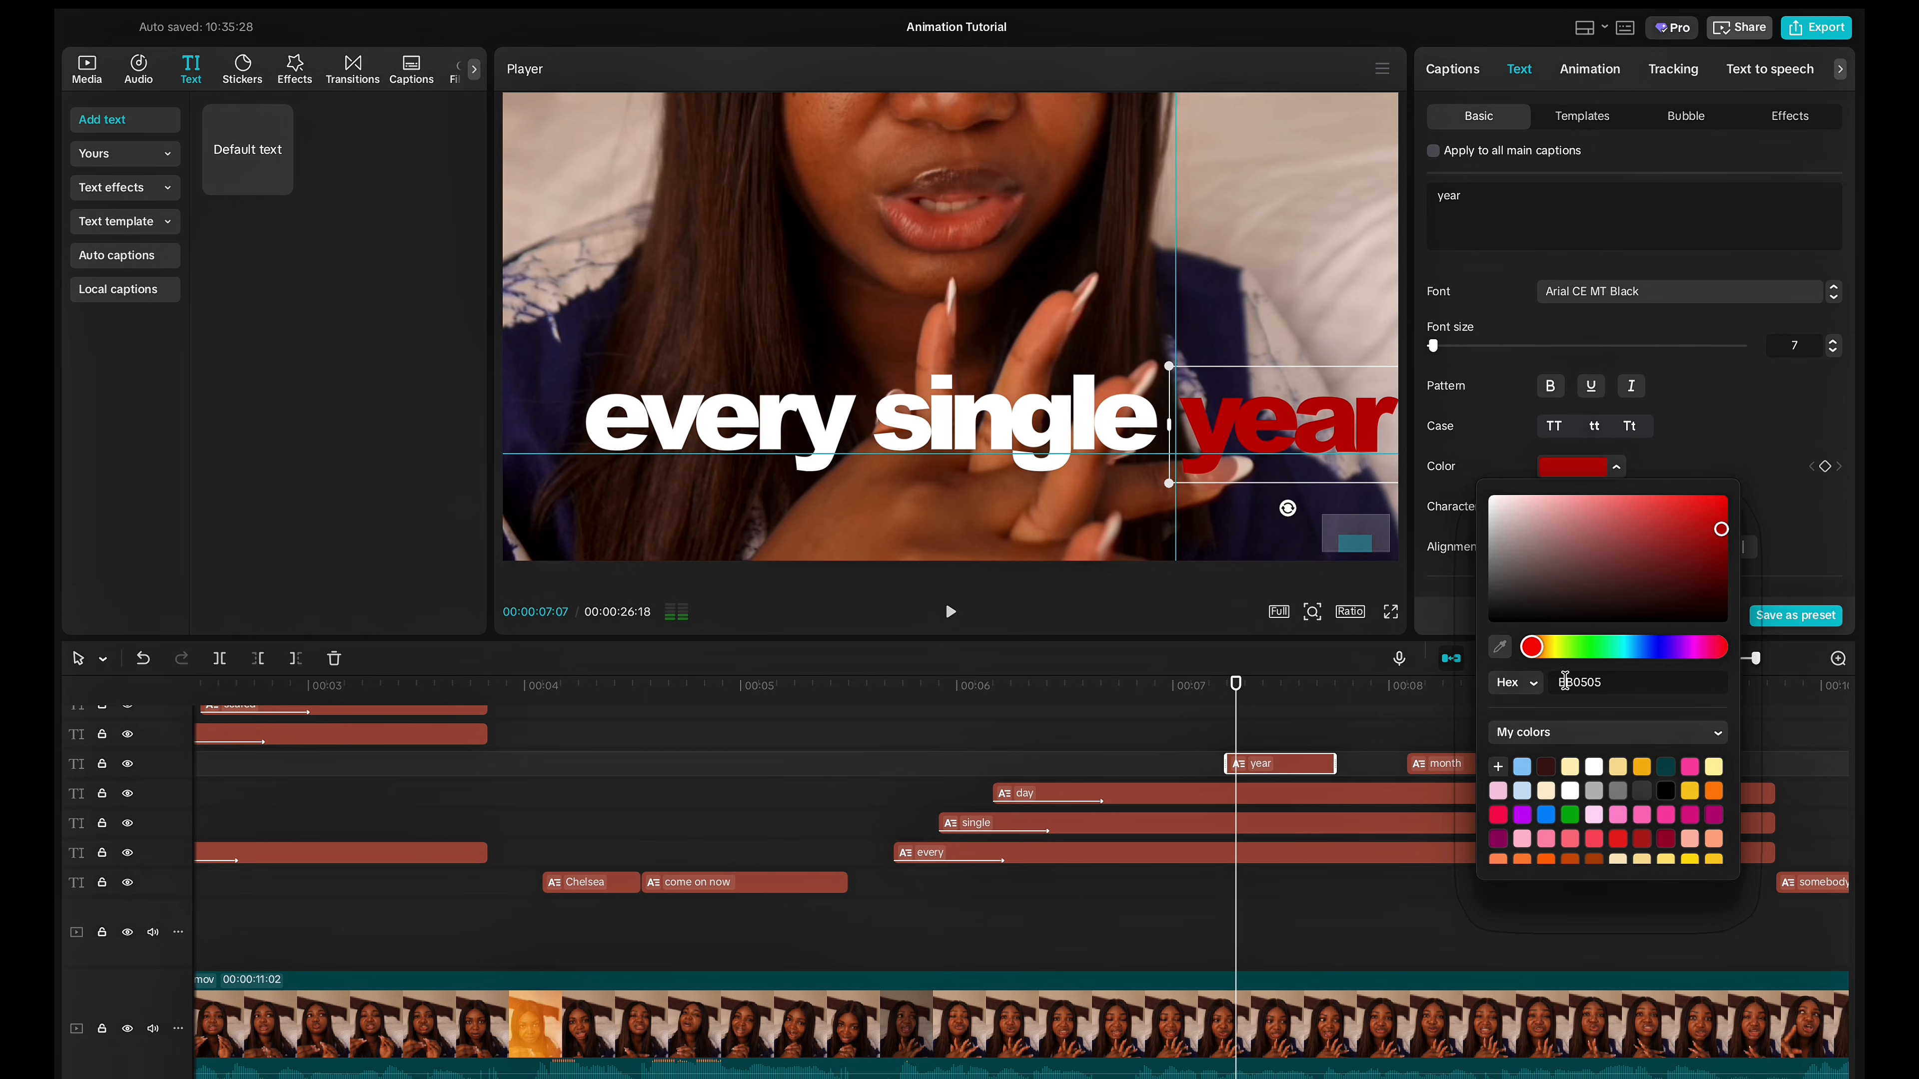
{"action": "left_click", "coordinate": [1218, 742]}
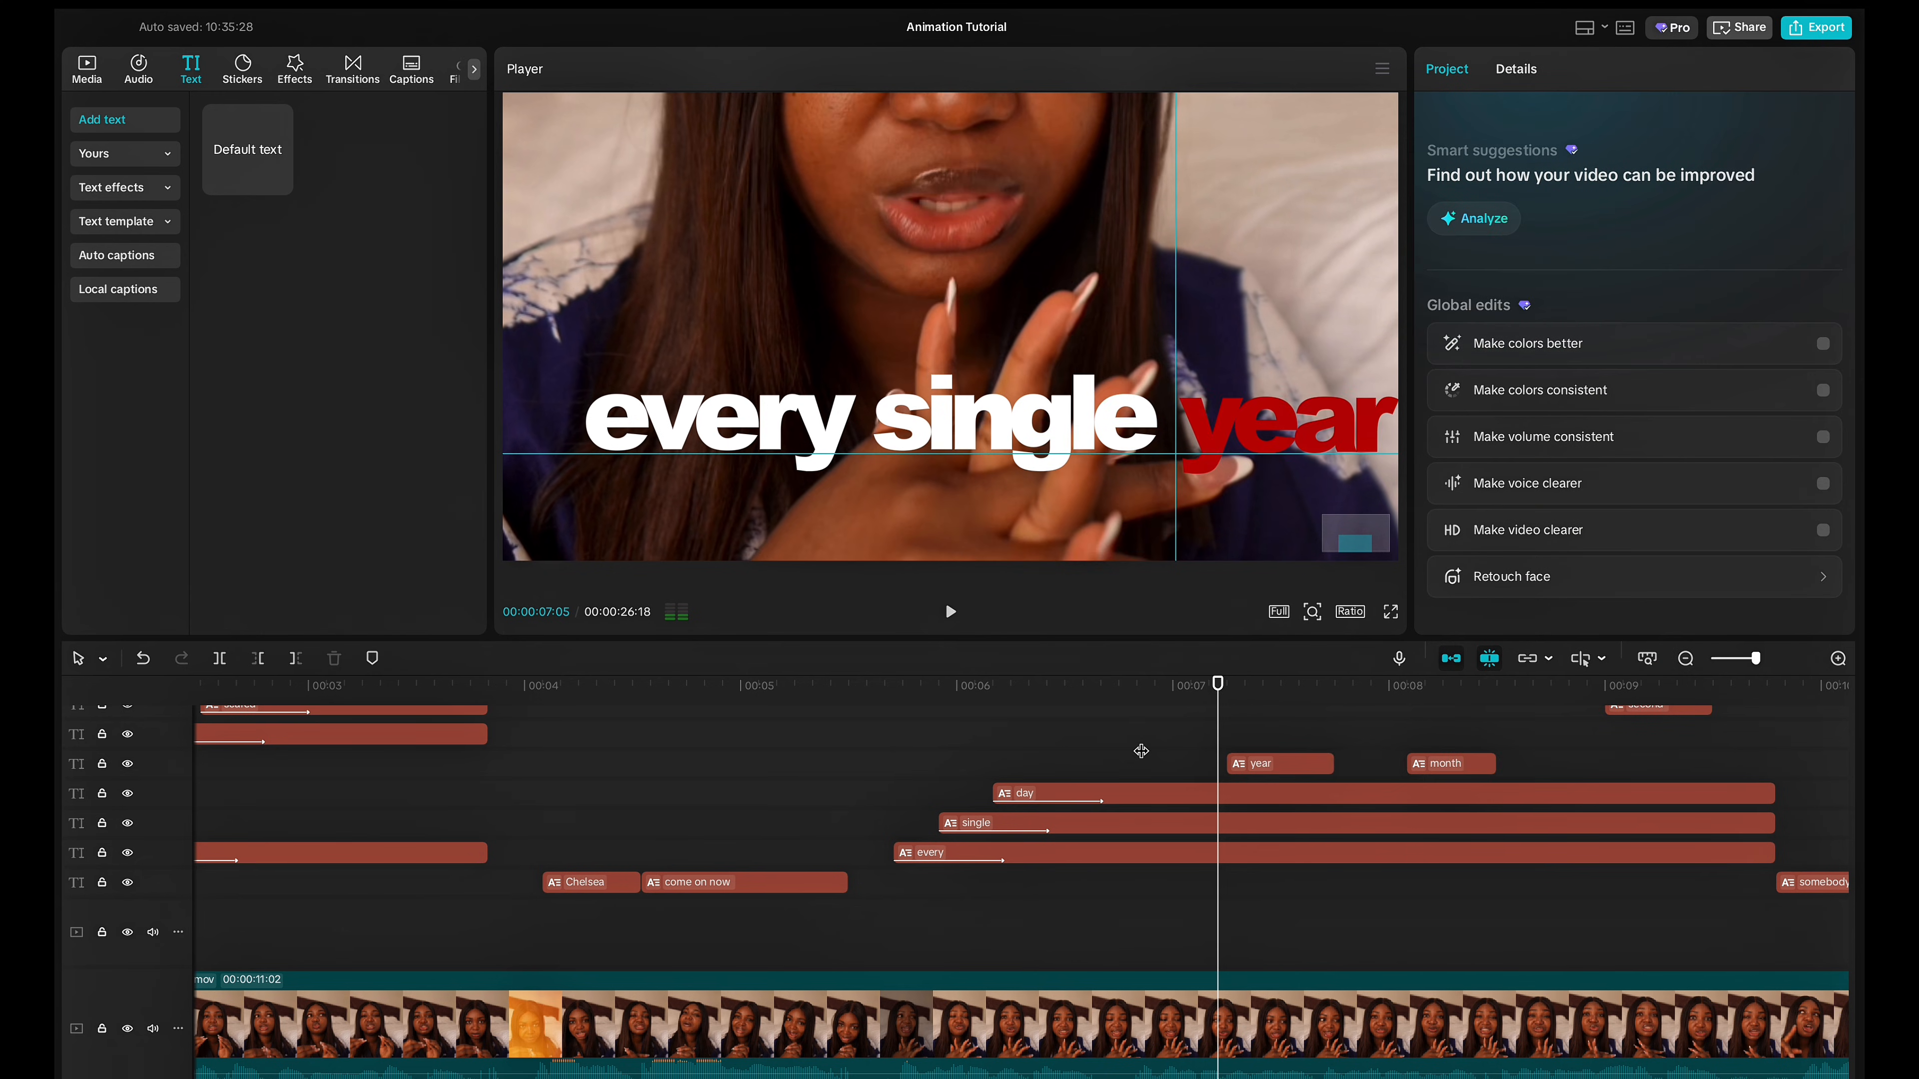
Extend the start of the "year" clip back to 00:00:06:23 so it overlaps the fade-out of "day".
{"action": "left_click", "coordinate": [1086, 752]}
{"action": "key", "text": "space"}
{"action": "left_click", "coordinate": [1029, 754]}
{"action": "key", "text": "space"}
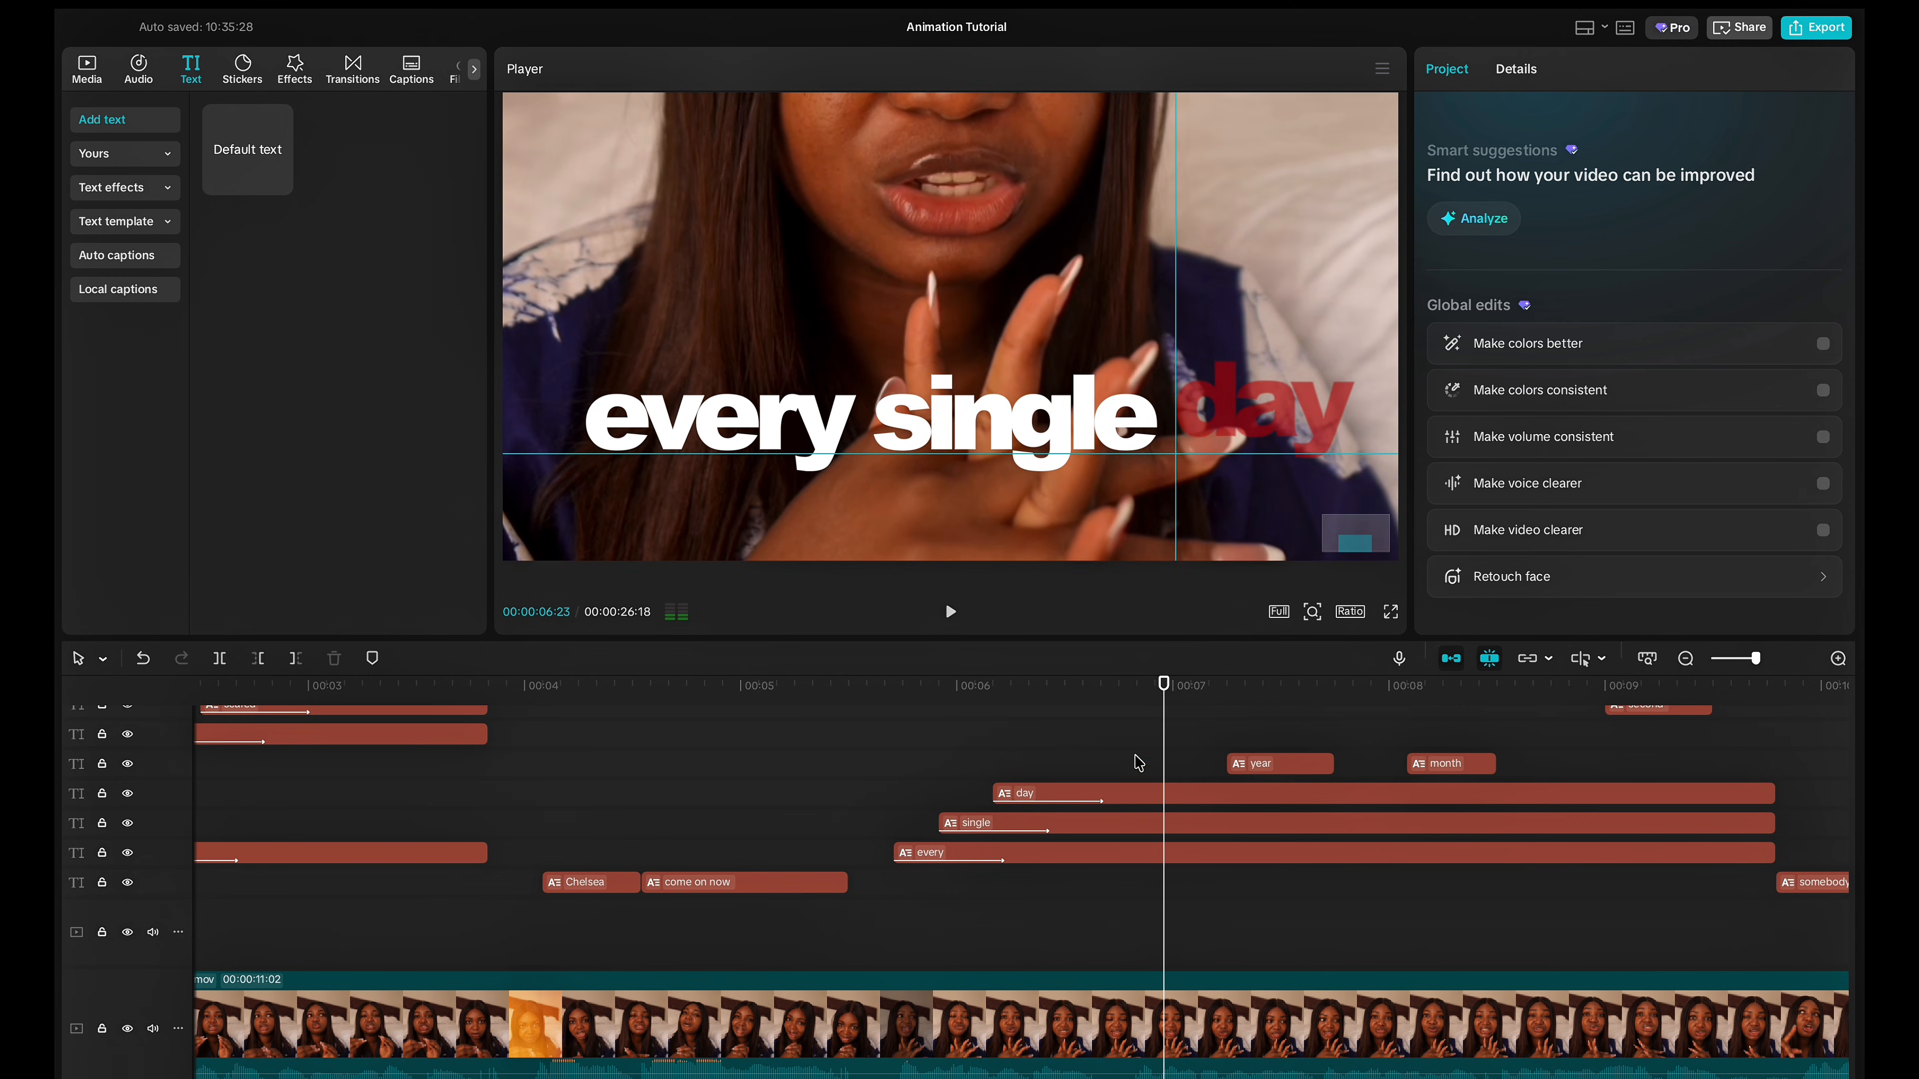
{"action": "left_click", "coordinate": [1246, 771]}
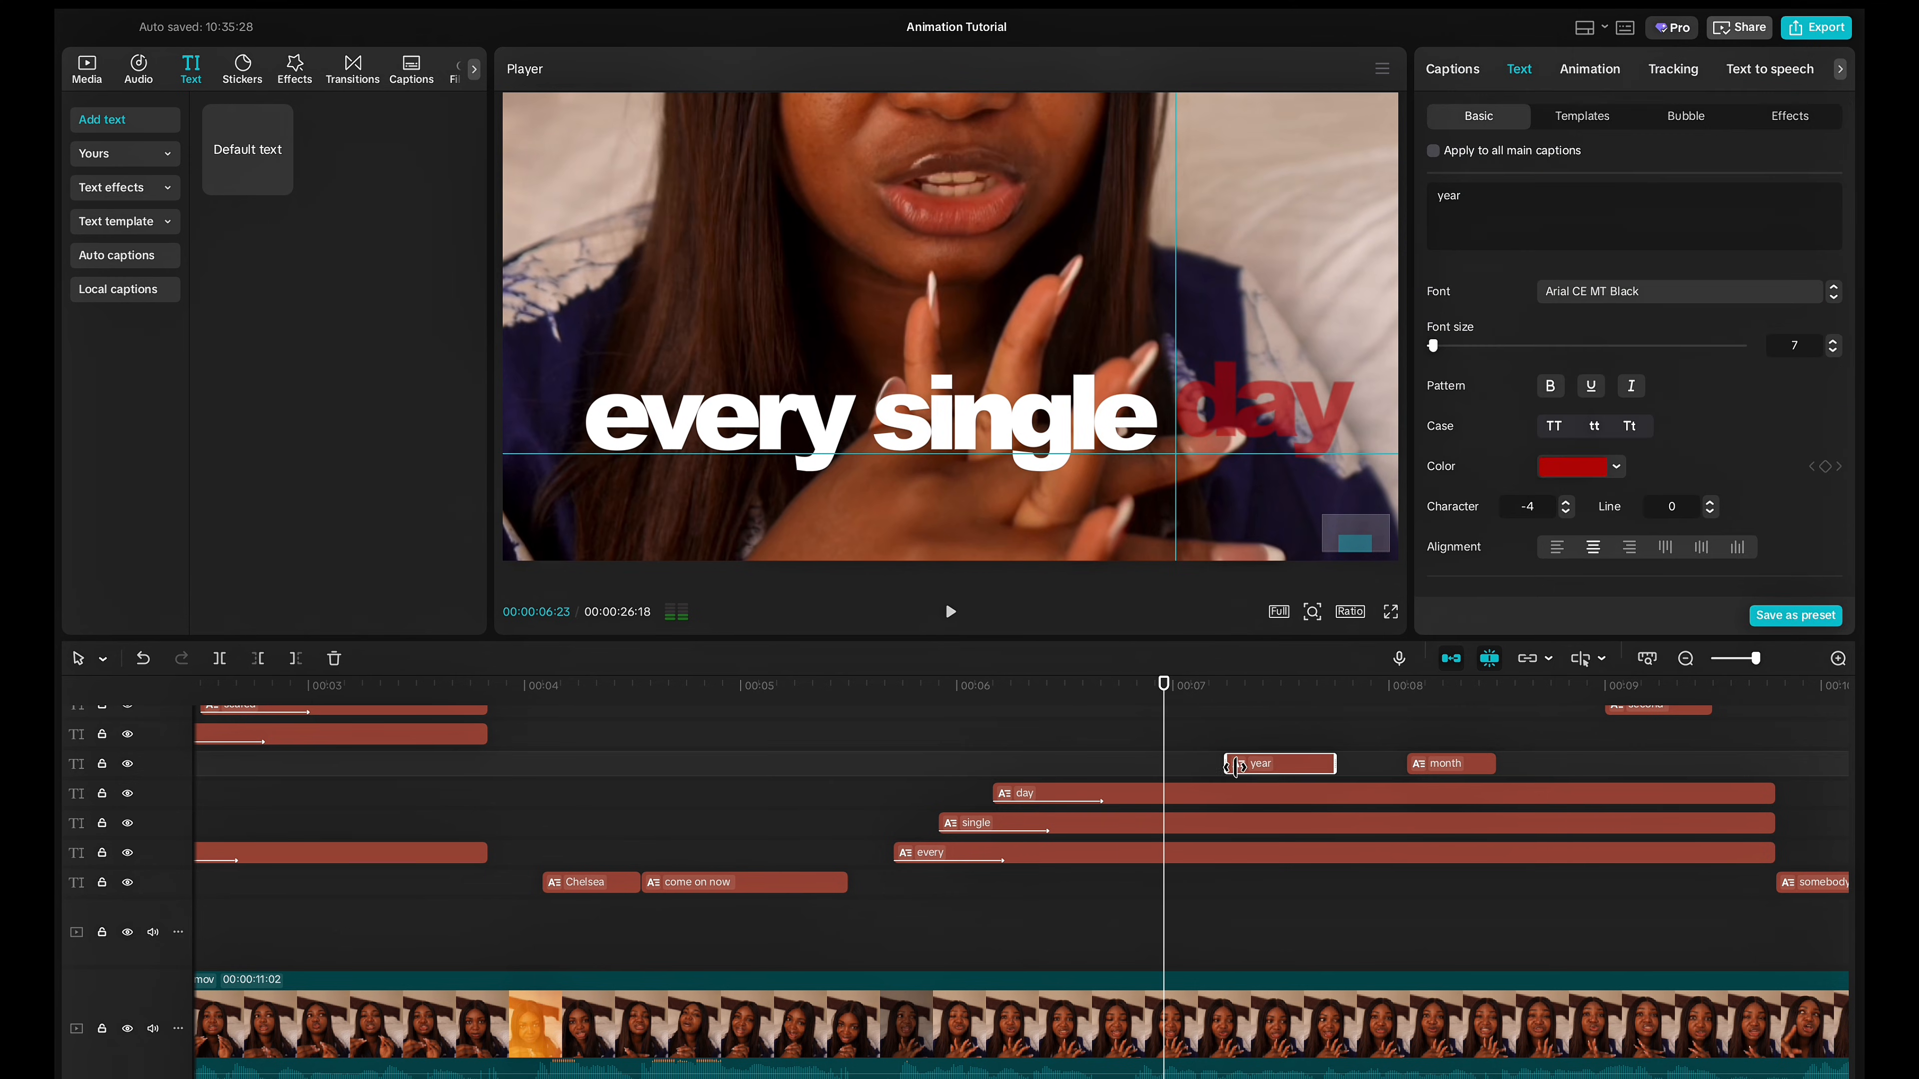
{"action": "left_click_drag", "start_coordinate": [1226, 763], "coordinate": [1168, 767]}
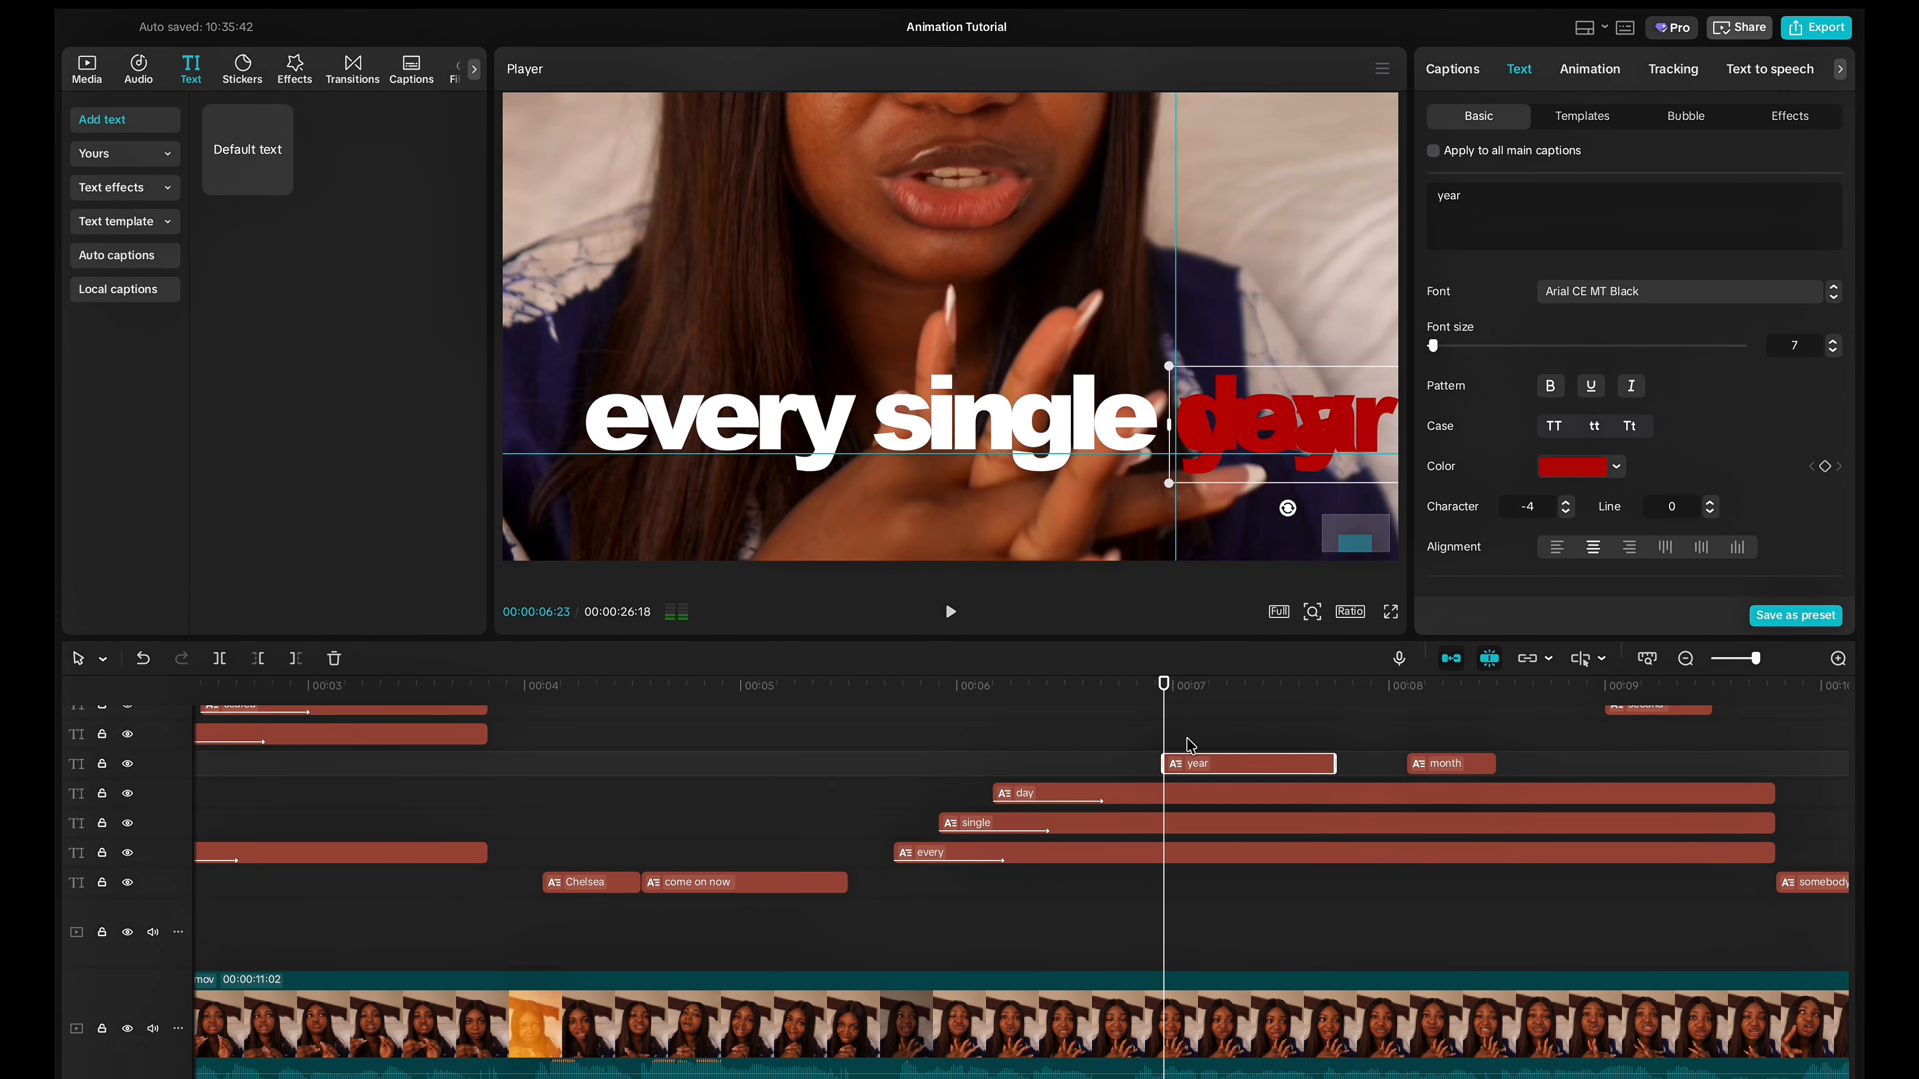
Add scale, position and opacity keyframes to "year" at 00:00:07:10.
{"action": "left_click_drag", "start_coordinate": [1163, 687], "coordinate": [1262, 687]}
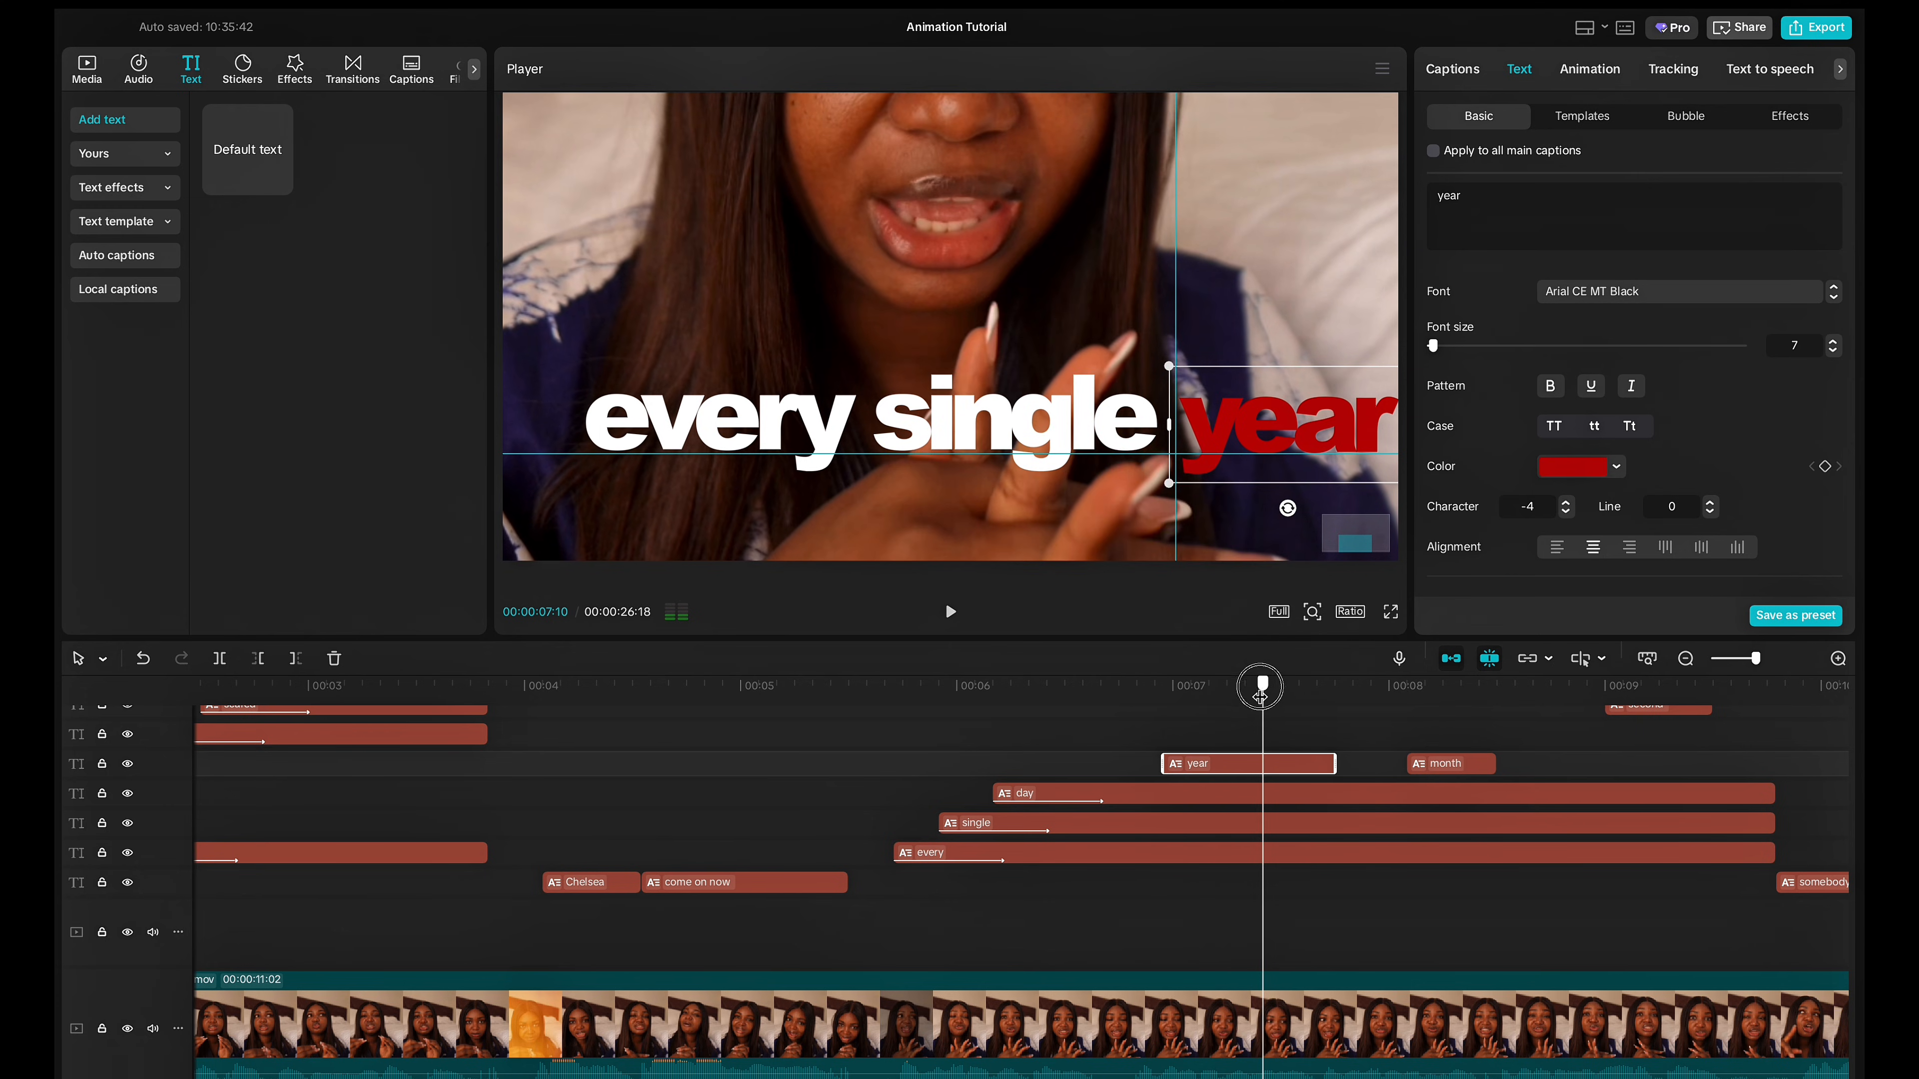
{"action": "scroll", "coordinate": [1626, 481], "scroll_direction": "down", "scroll_amount": 10}
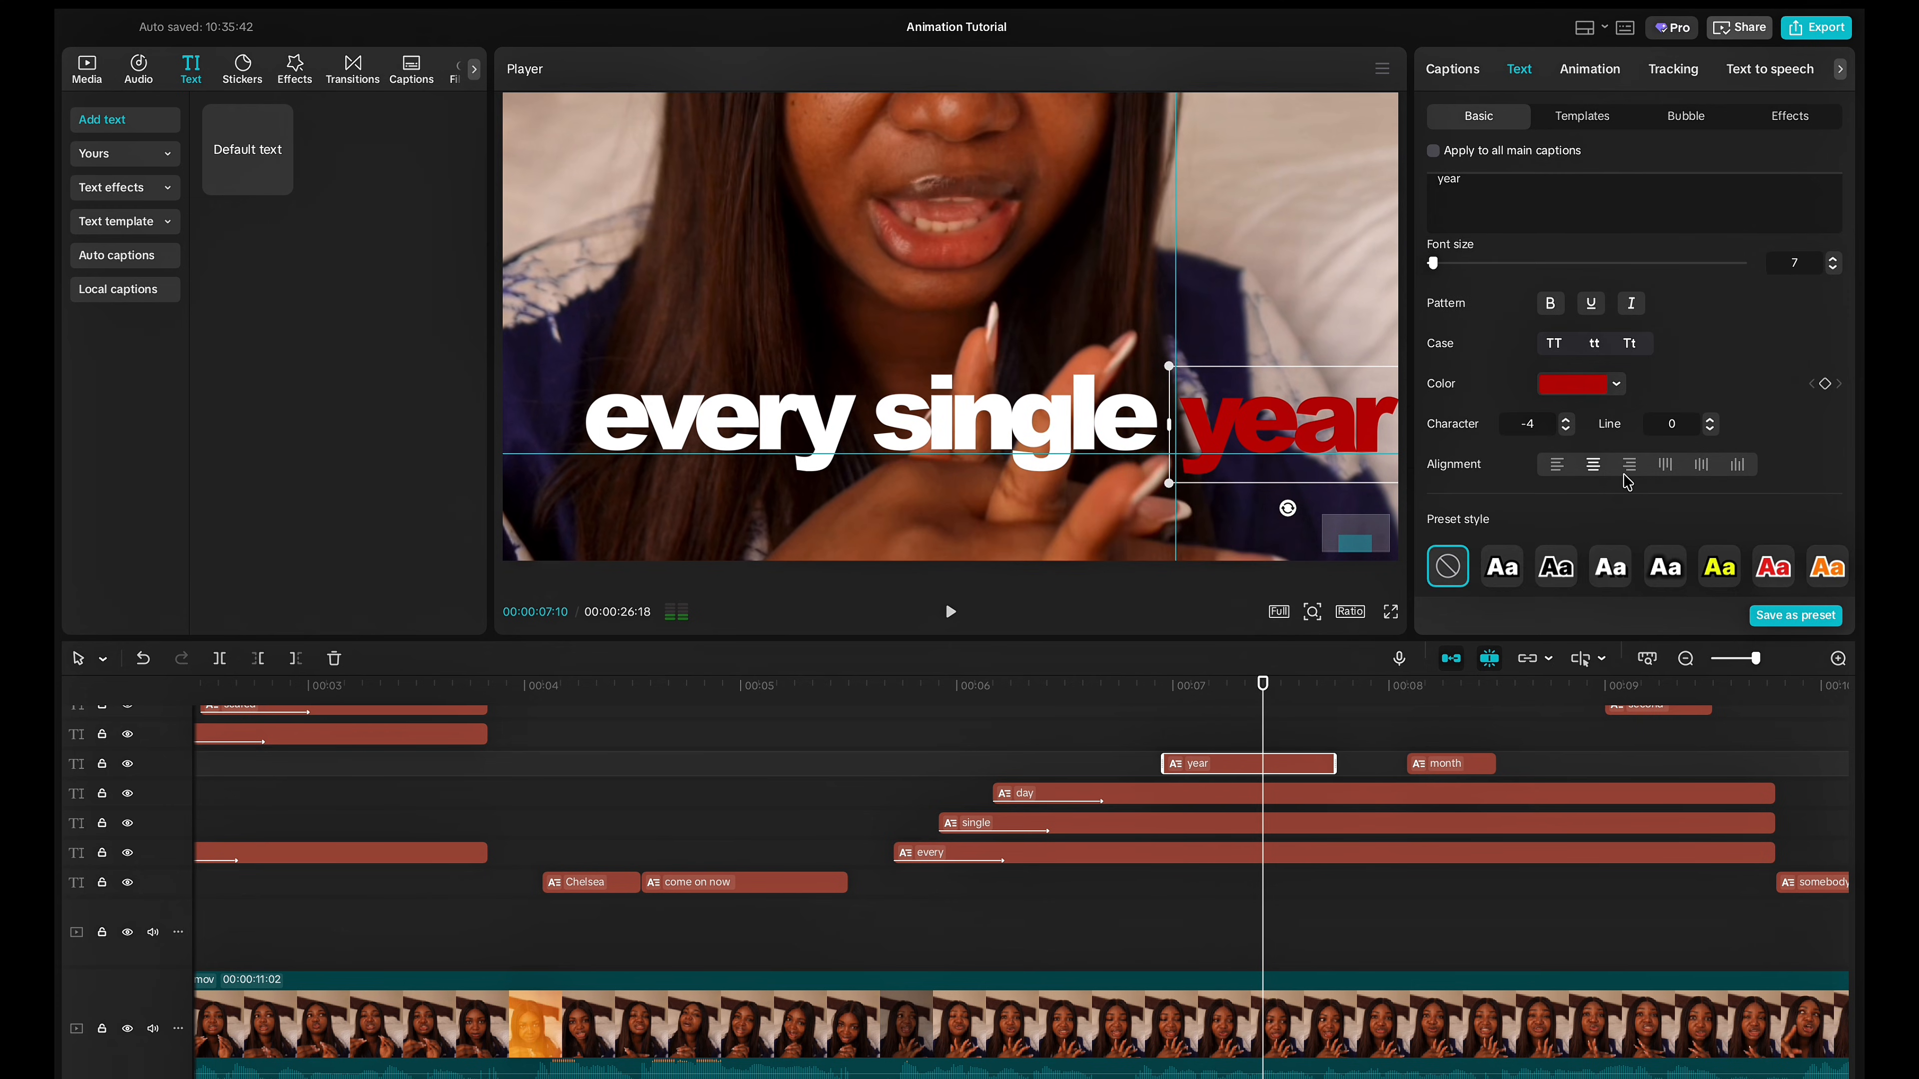
{"action": "left_click", "coordinate": [1824, 338]}
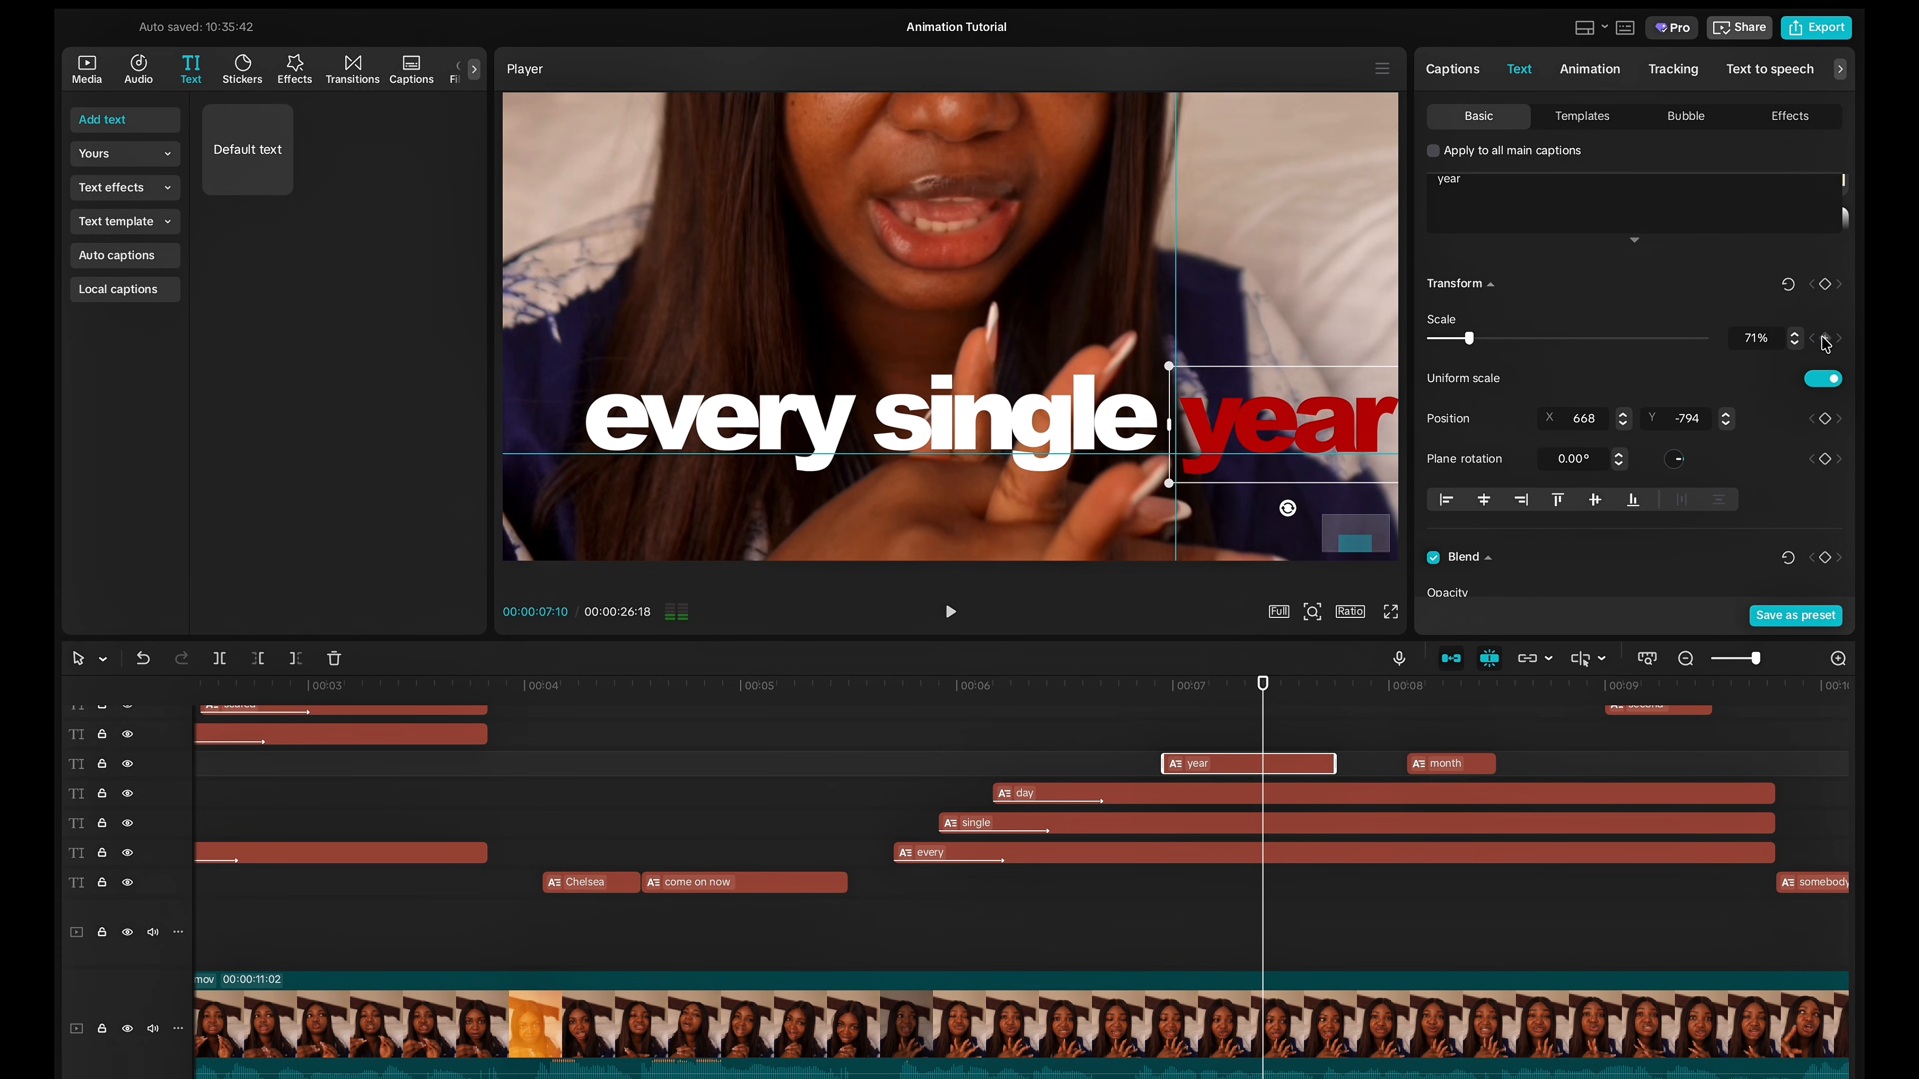
{"action": "left_click", "coordinate": [1824, 417]}
{"action": "scroll", "coordinate": [1828, 469], "scroll_direction": "down", "scroll_amount": 2}
{"action": "left_click", "coordinate": [1825, 551]}
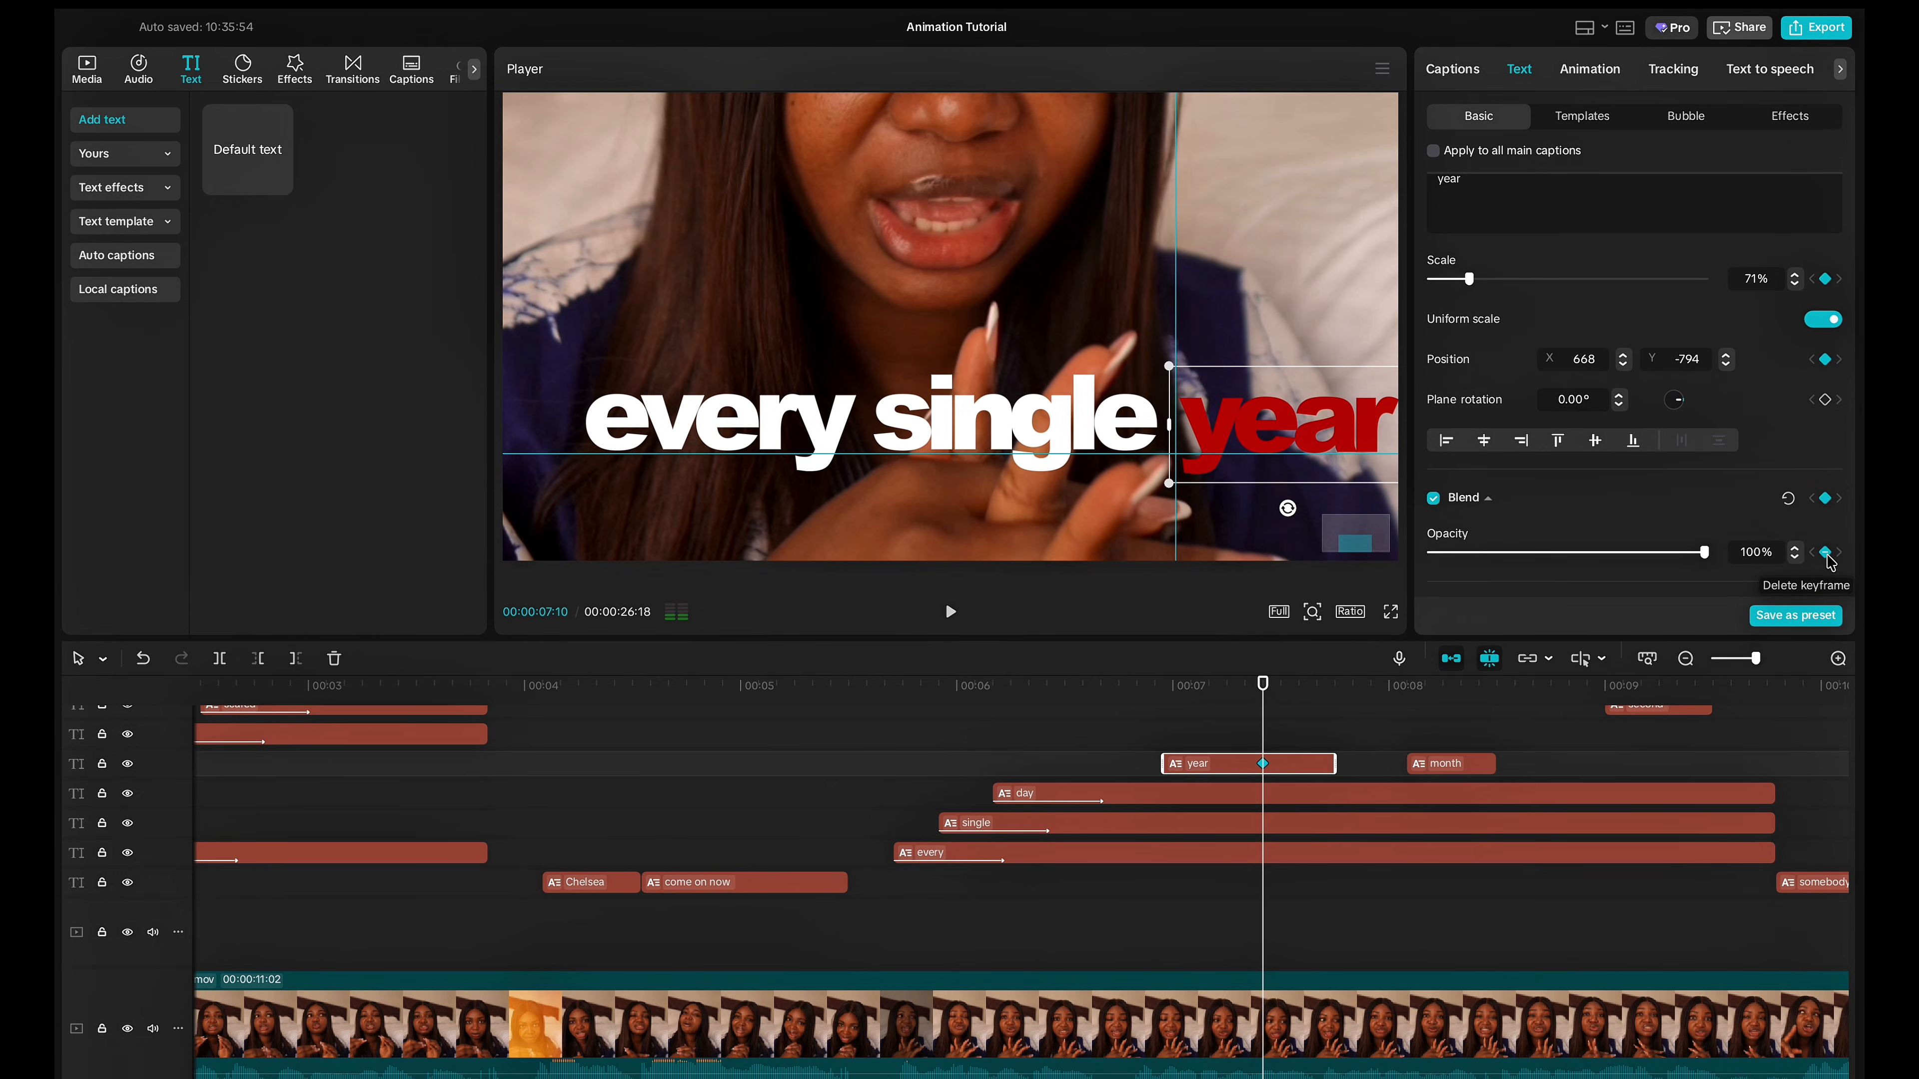
At 00:00:07:04, move "year" down to about X 670, Y -925 and set its opacity to 0%.
{"action": "left_click_drag", "start_coordinate": [1262, 685], "coordinate": [1206, 689]}
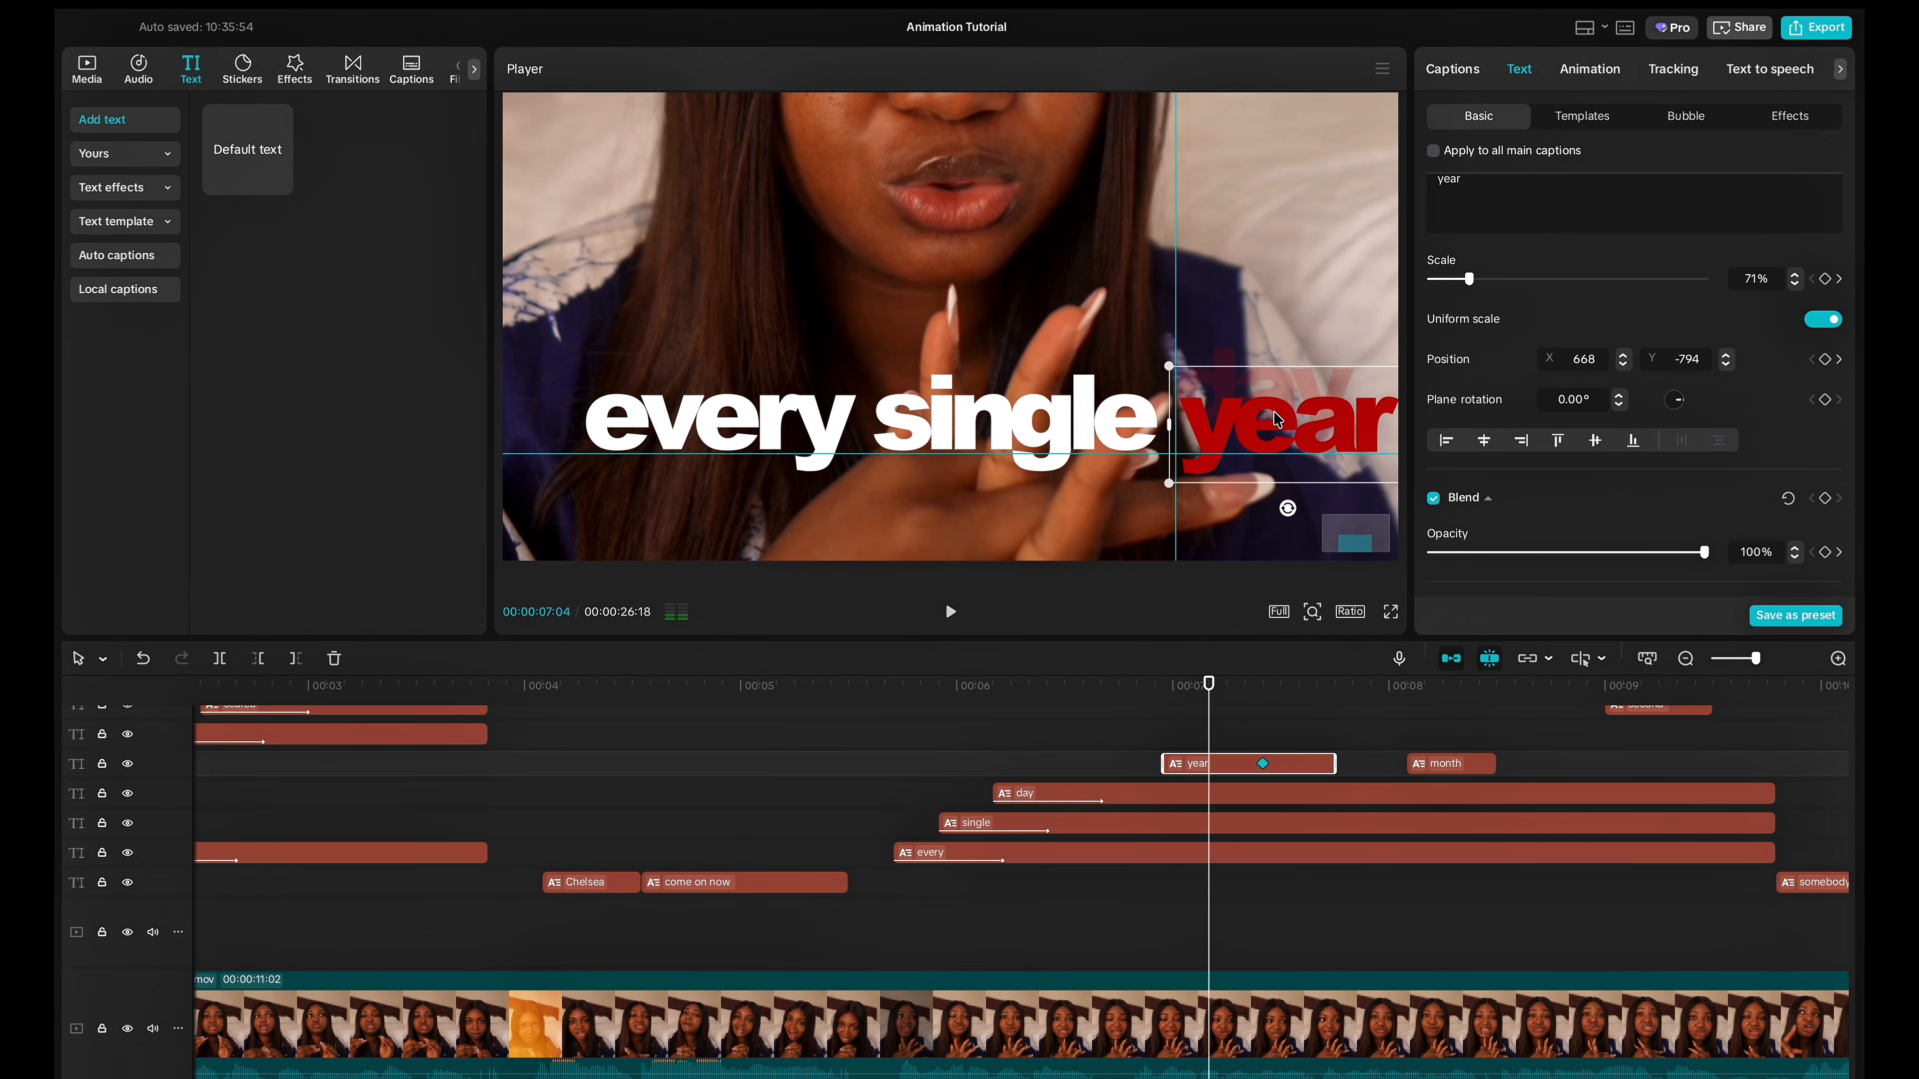
{"action": "left_click_drag", "start_coordinate": [1275, 419], "coordinate": [1275, 481]}
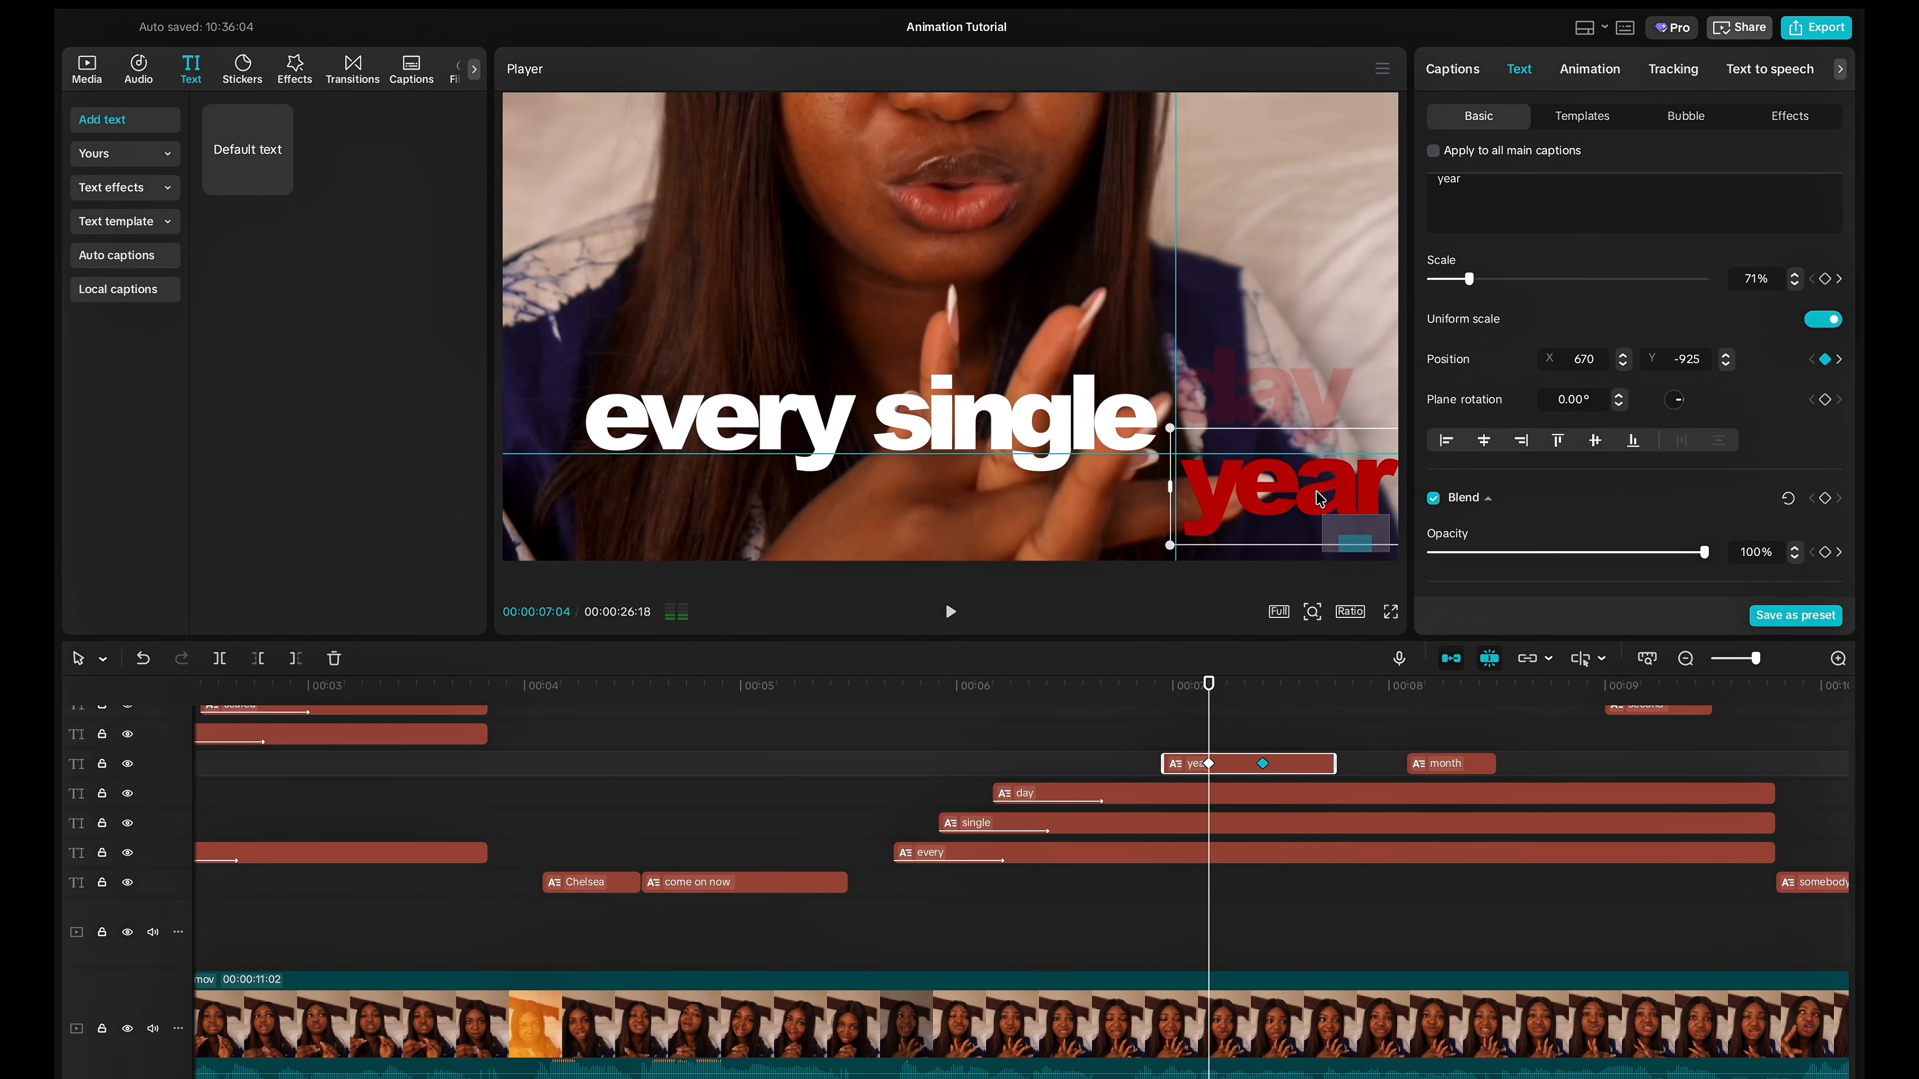
{"action": "left_click_drag", "start_coordinate": [1707, 556], "coordinate": [1430, 560]}
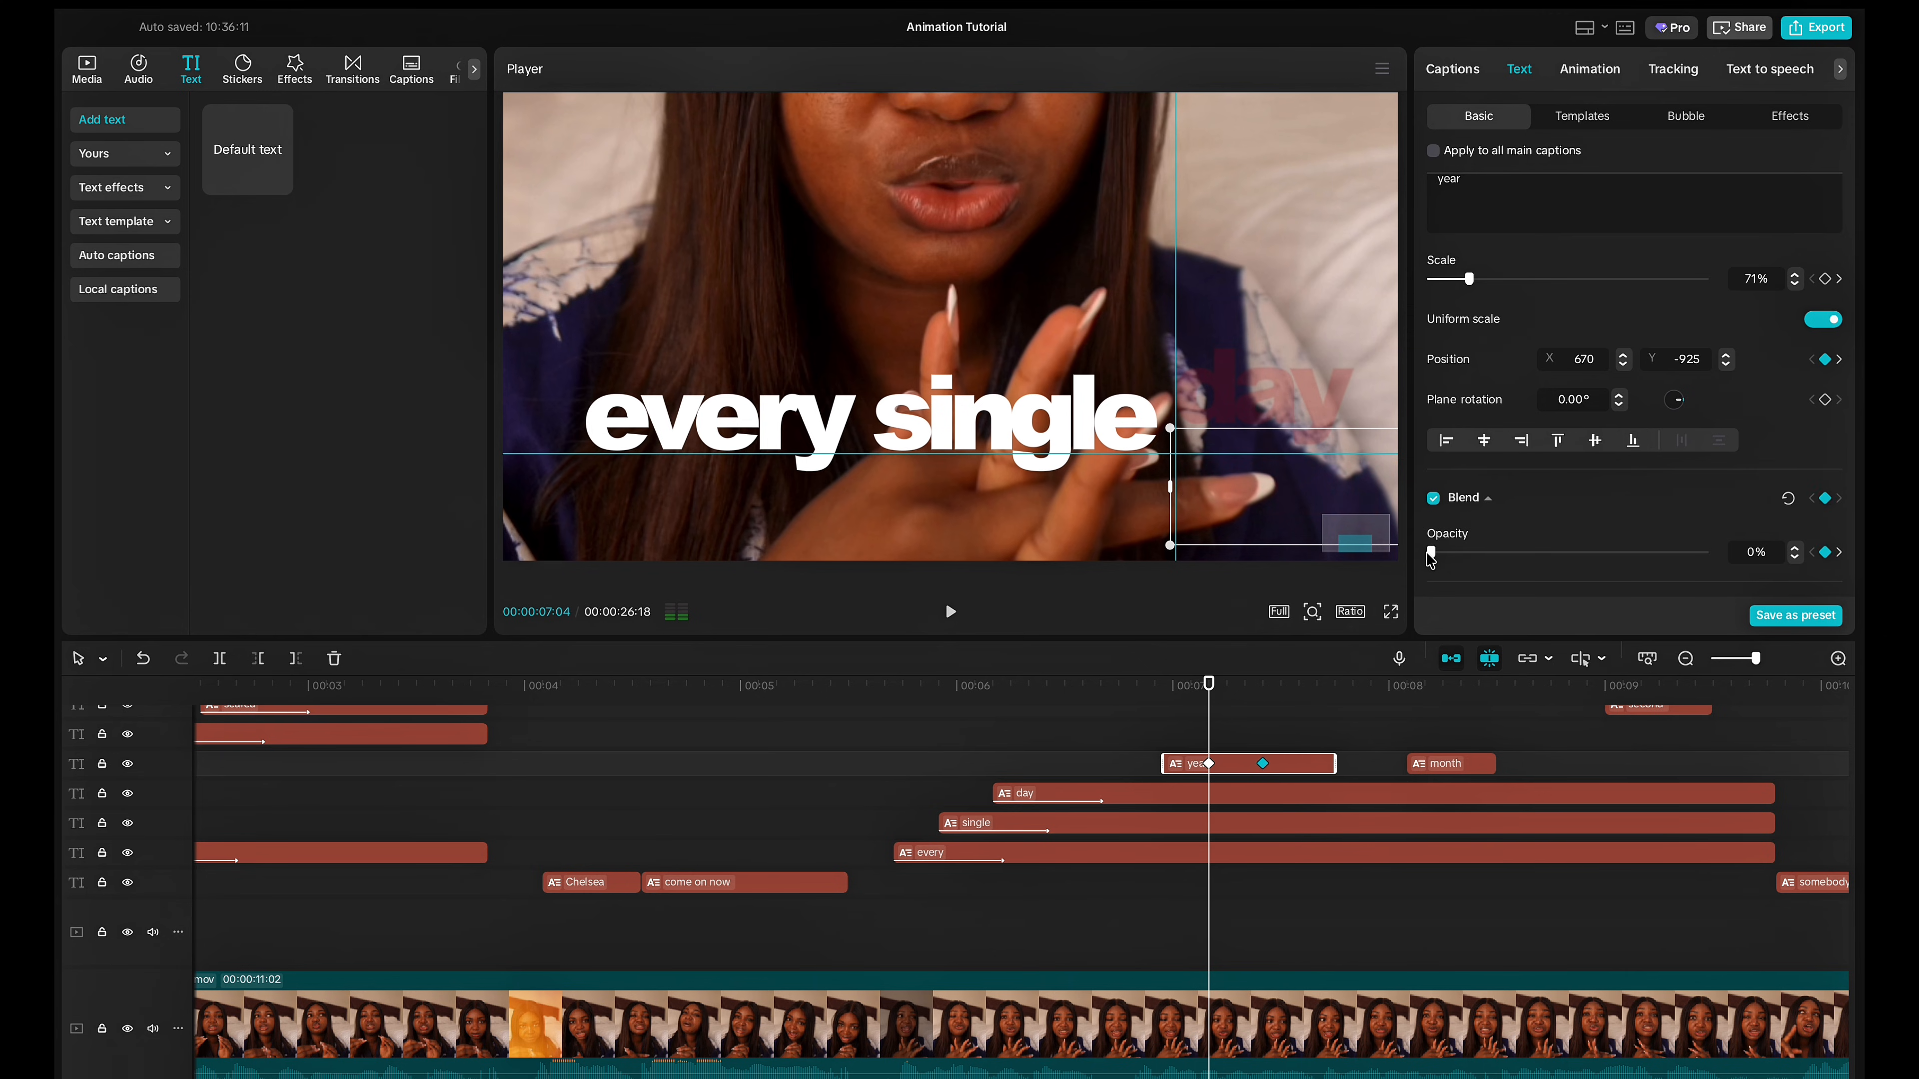
{"action": "scroll", "coordinate": [1432, 559], "scroll_direction": "up", "scroll_amount": 3}
{"action": "left_click", "coordinate": [1825, 481]}
Play back the caption from "every" onward to check the change from "day" to "year".
{"action": "left_click", "coordinate": [1085, 748]}
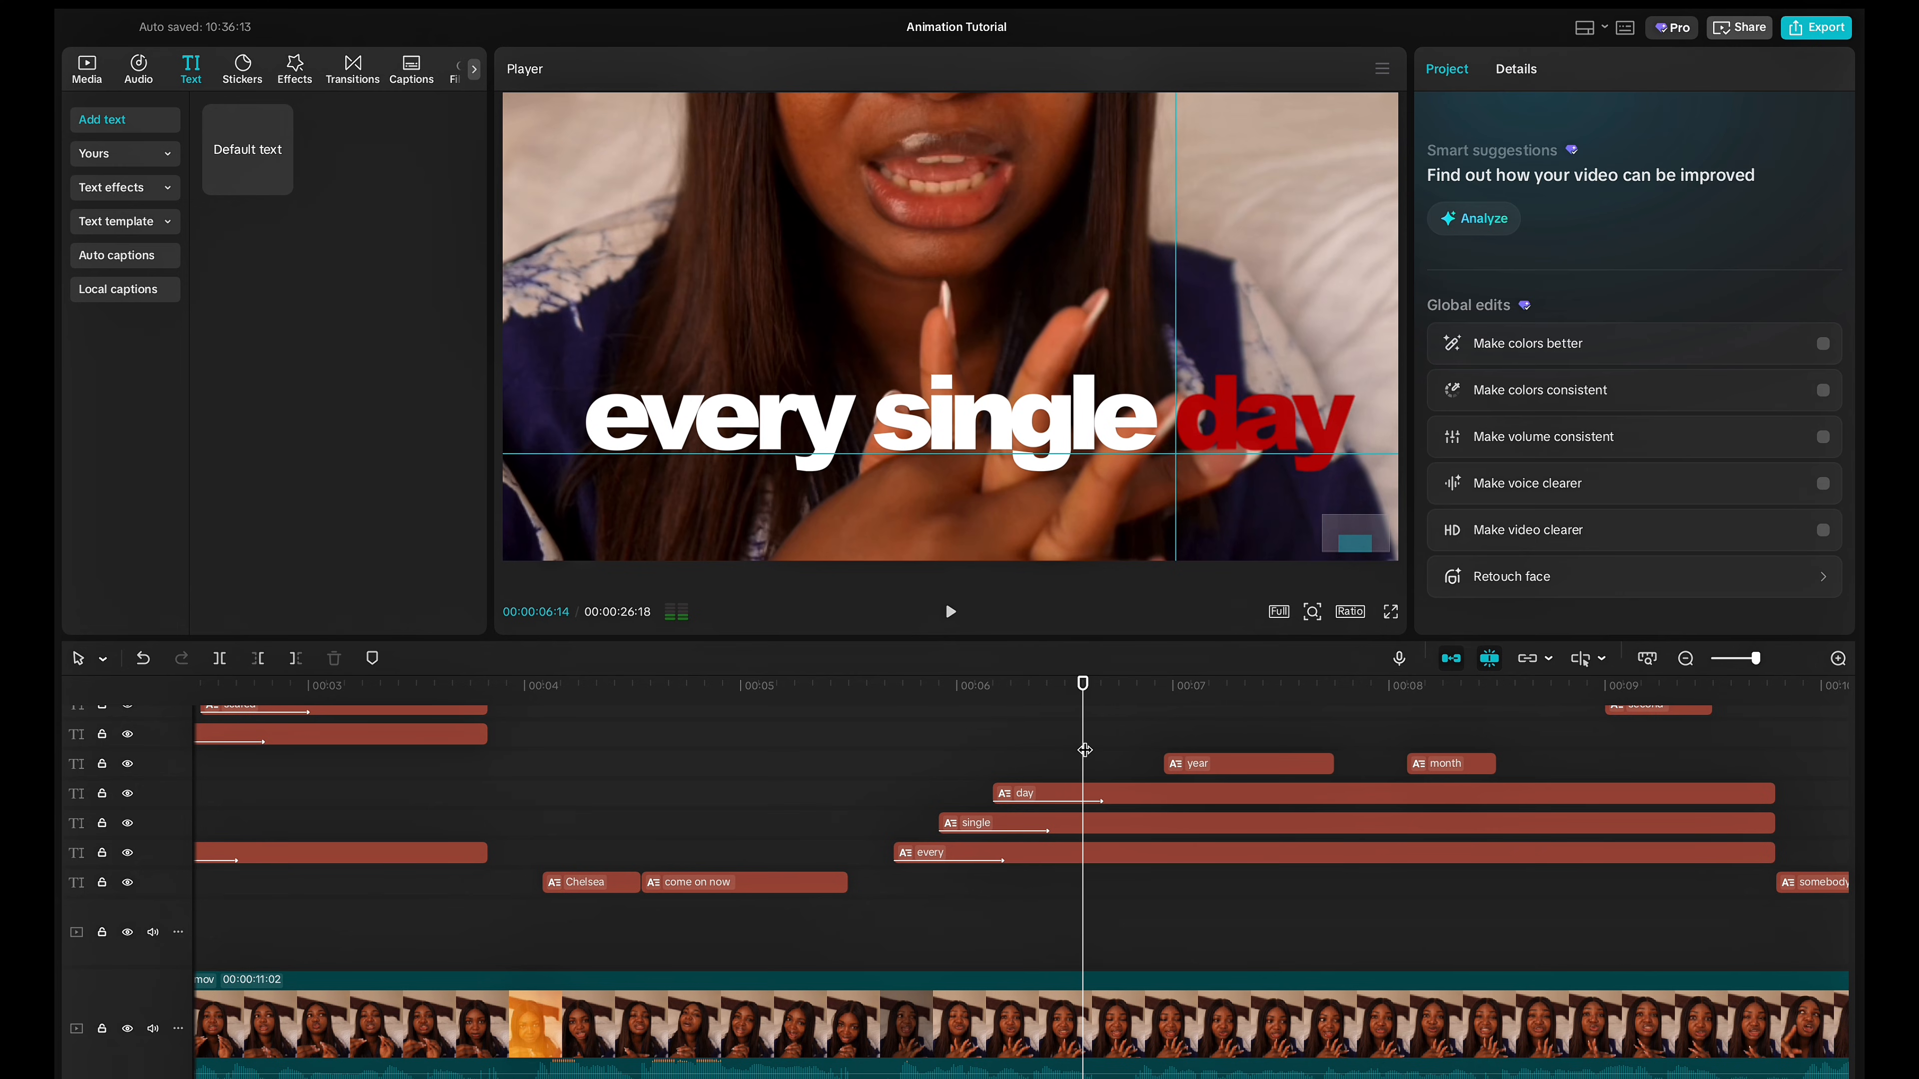
{"action": "key", "text": "space"}
{"action": "key", "text": "space"}
{"action": "left_click", "coordinate": [1030, 746]}
{"action": "key", "text": "space"}
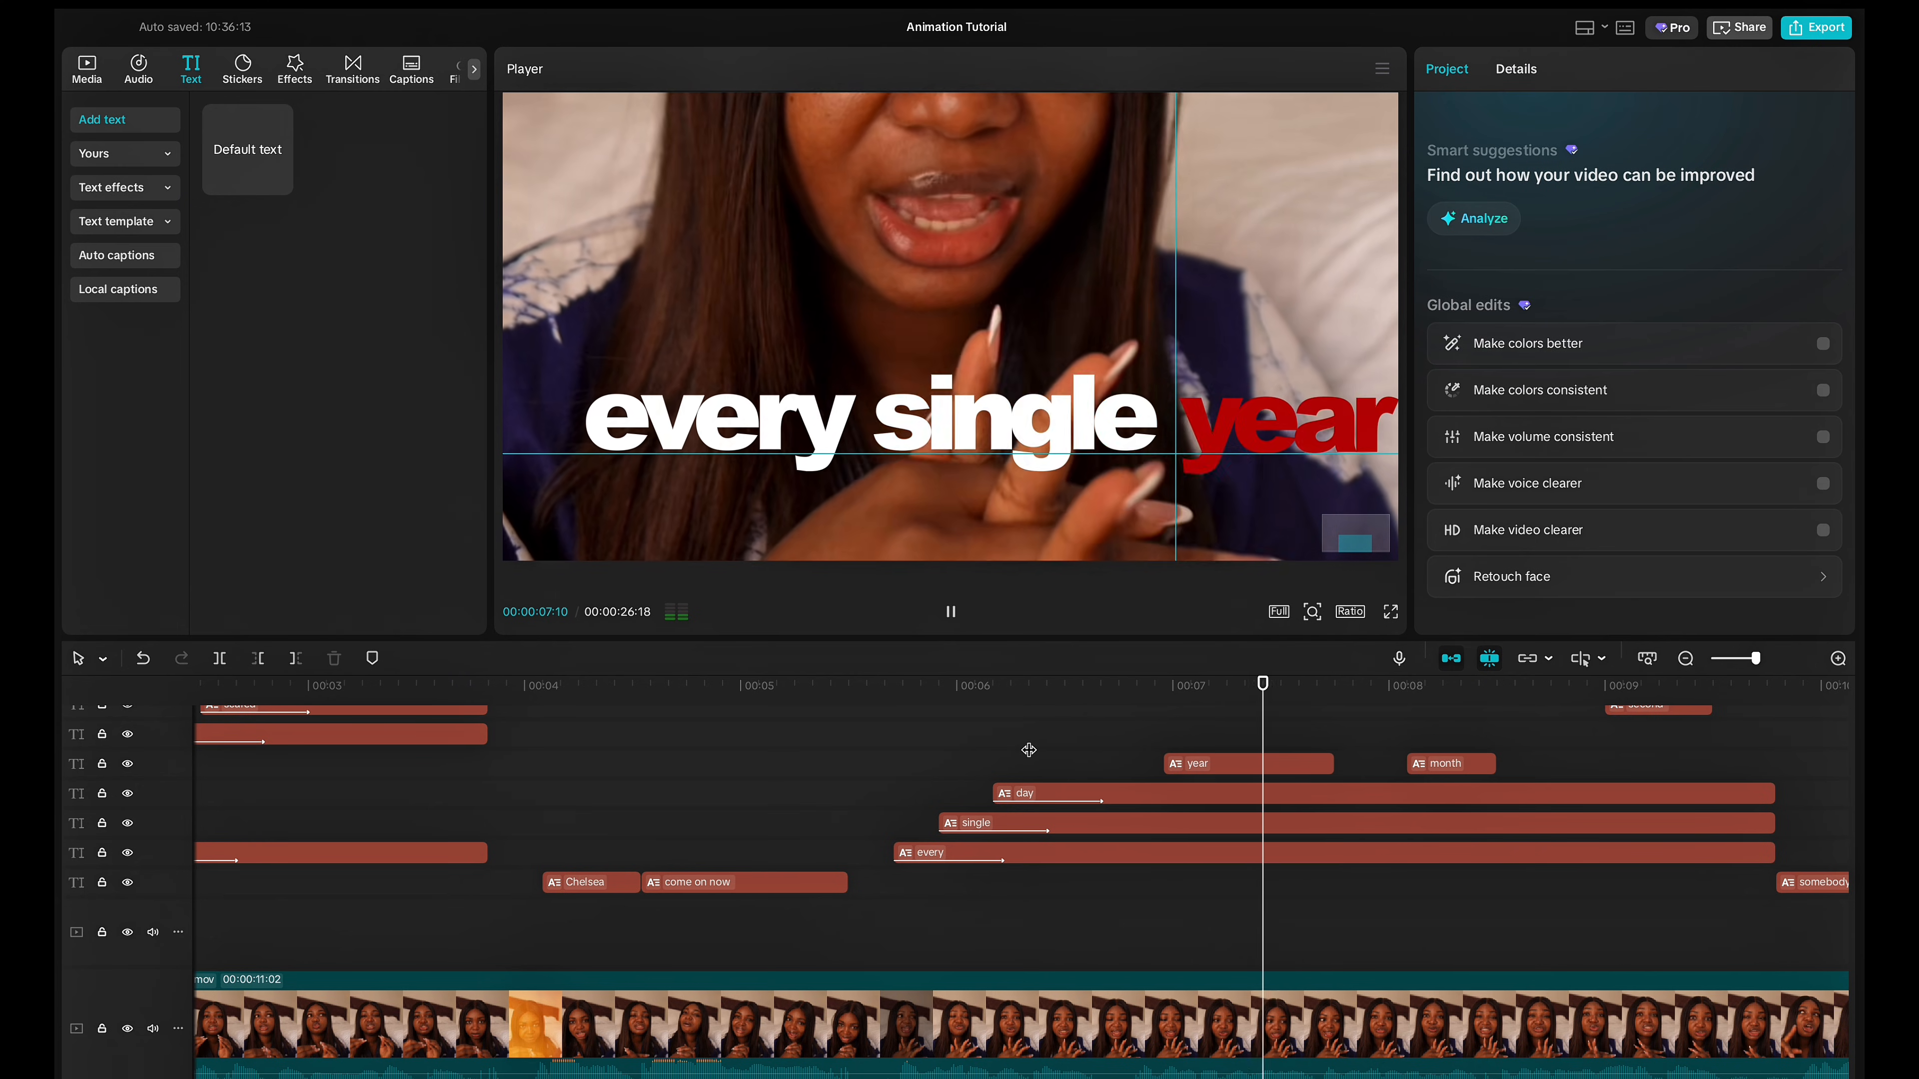
{"action": "key", "text": "space"}
{"action": "left_click", "coordinate": [1029, 749]}
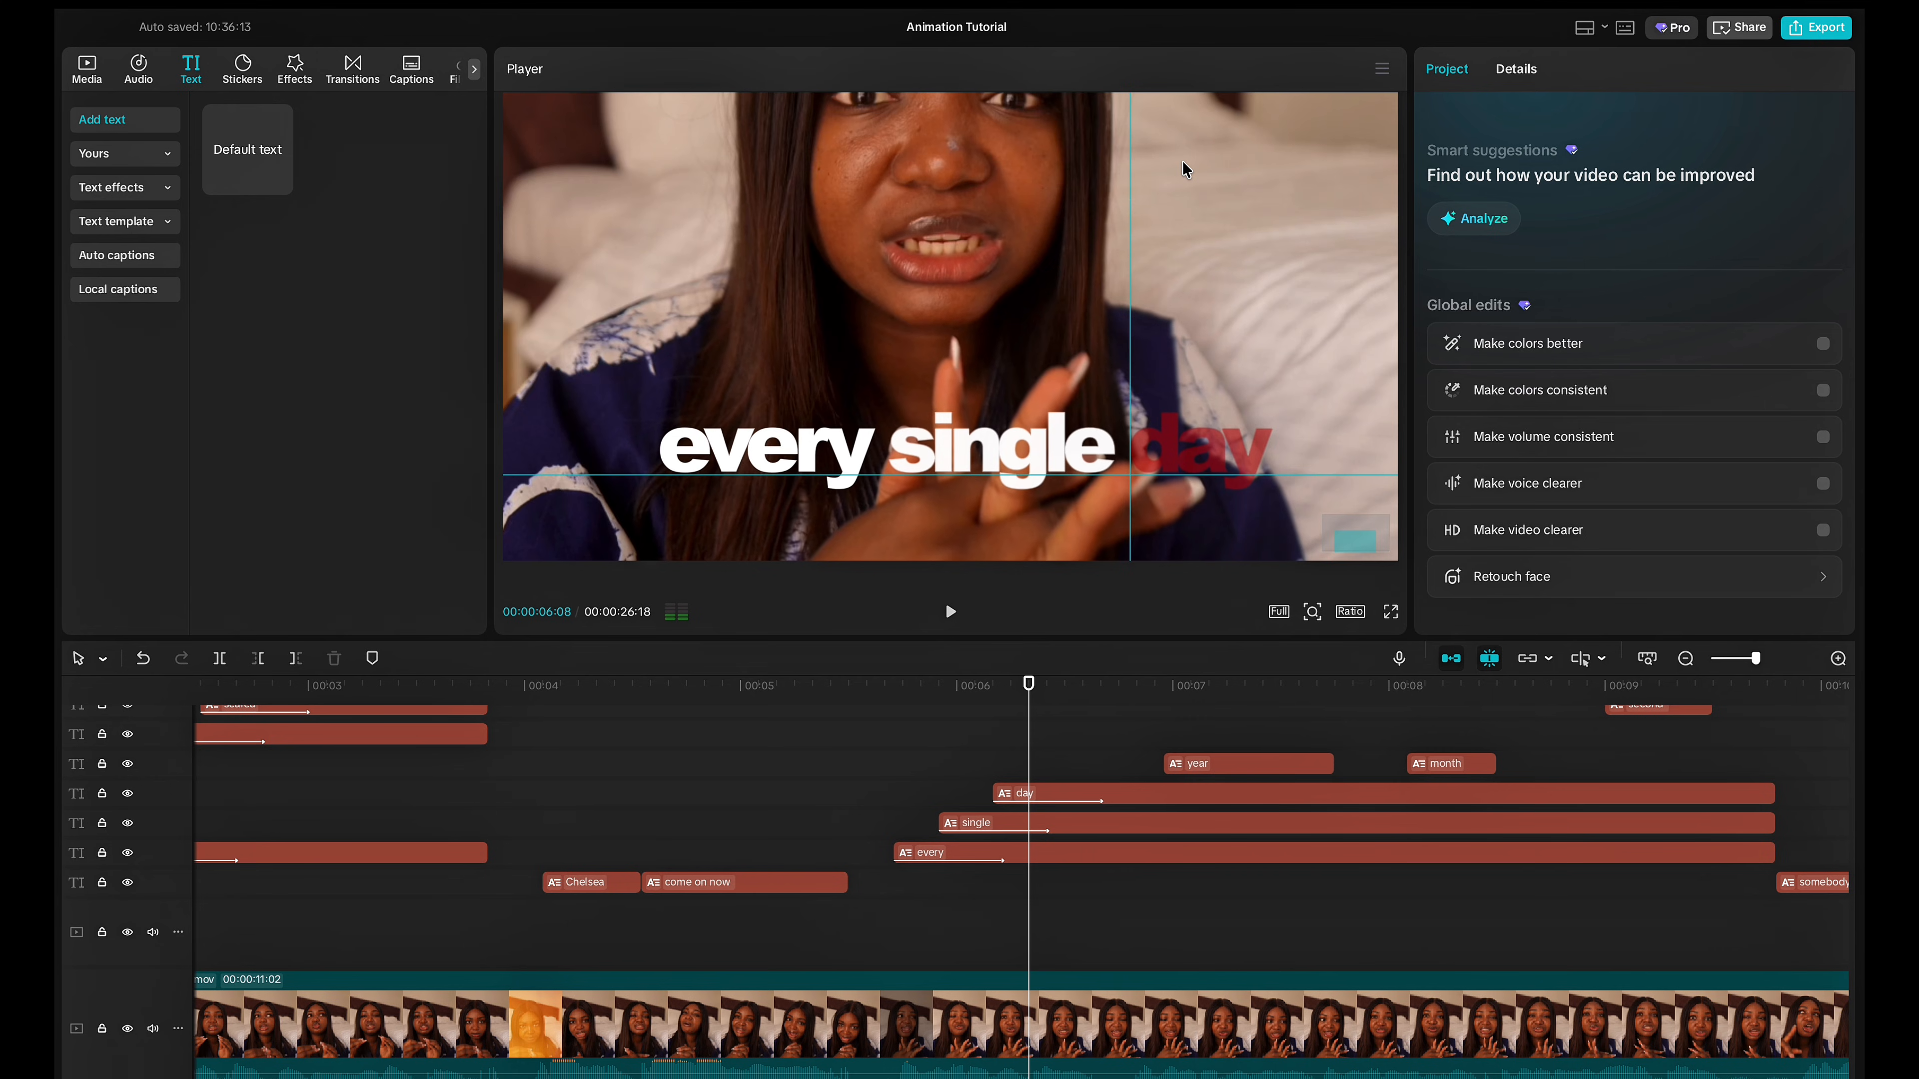
{"action": "left_click", "coordinate": [934, 782]}
{"action": "key", "text": "space"}
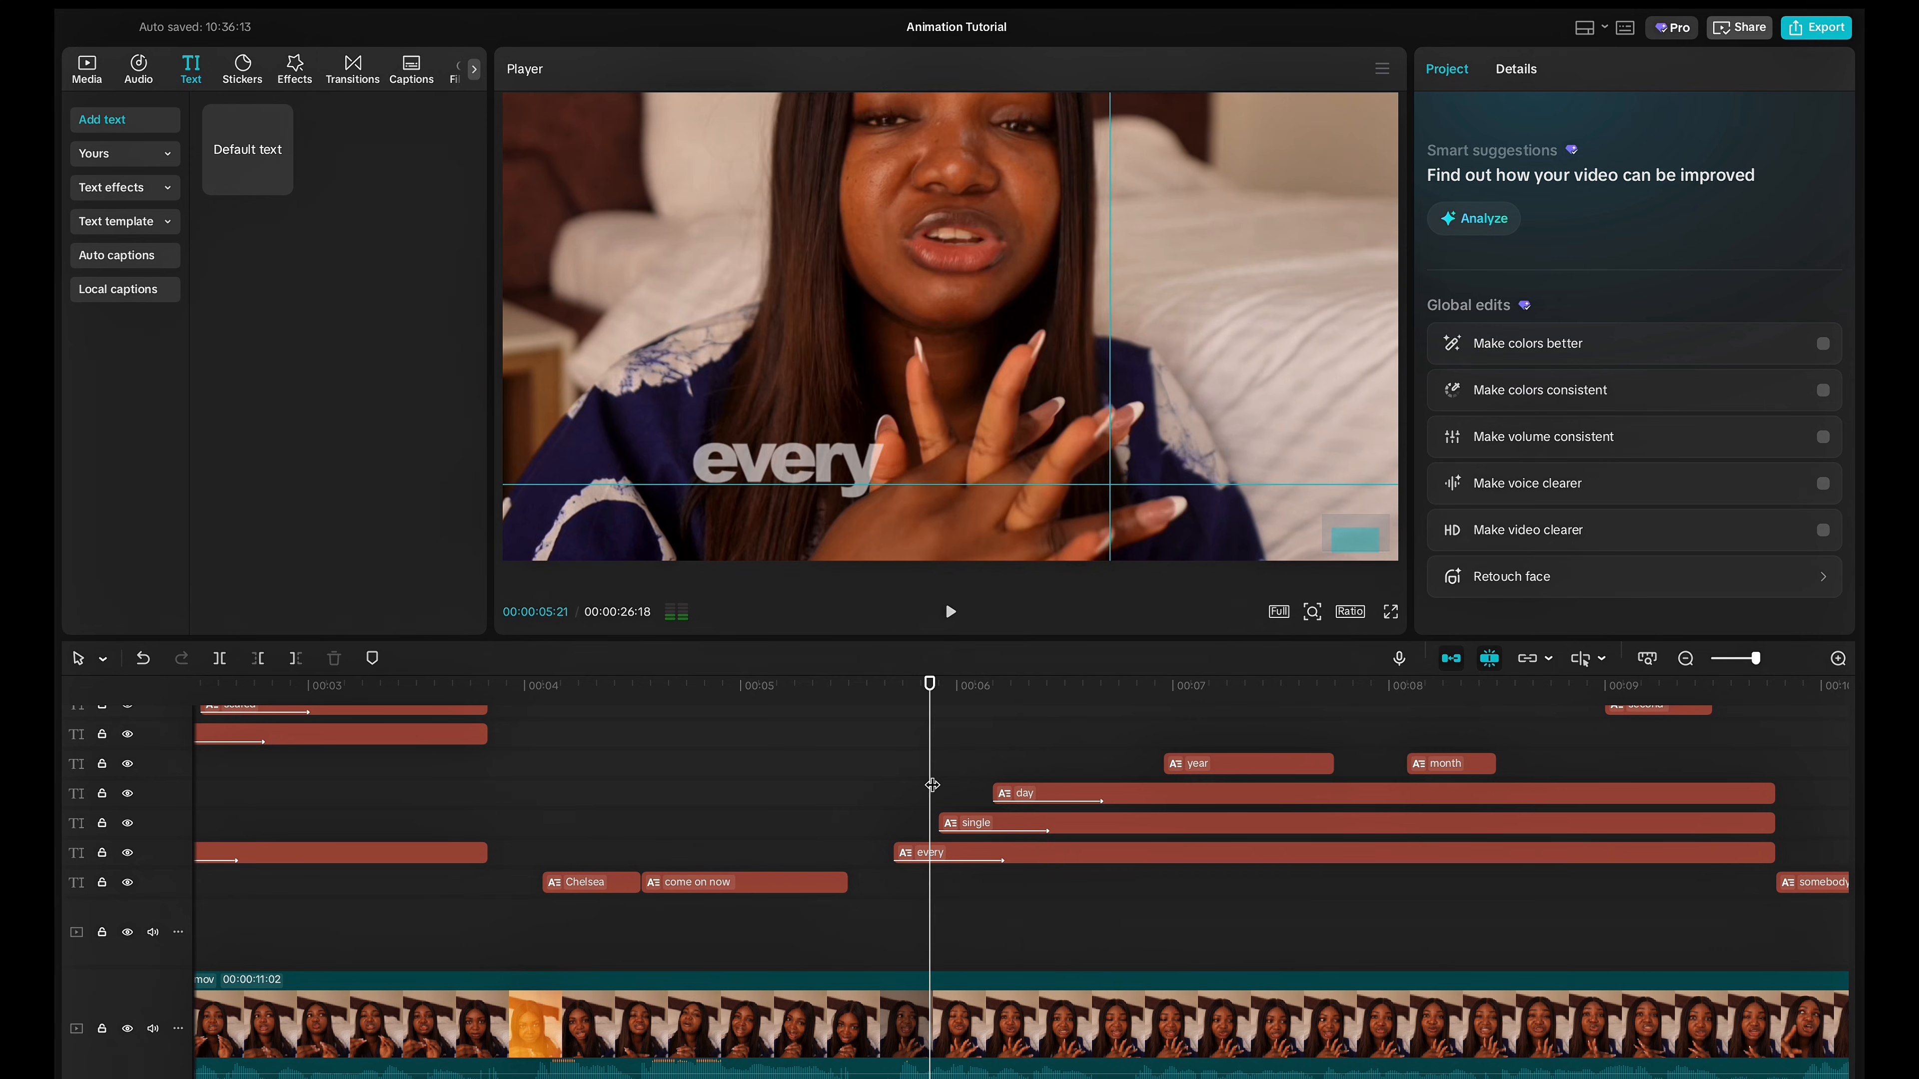
{"action": "key", "text": "space"}
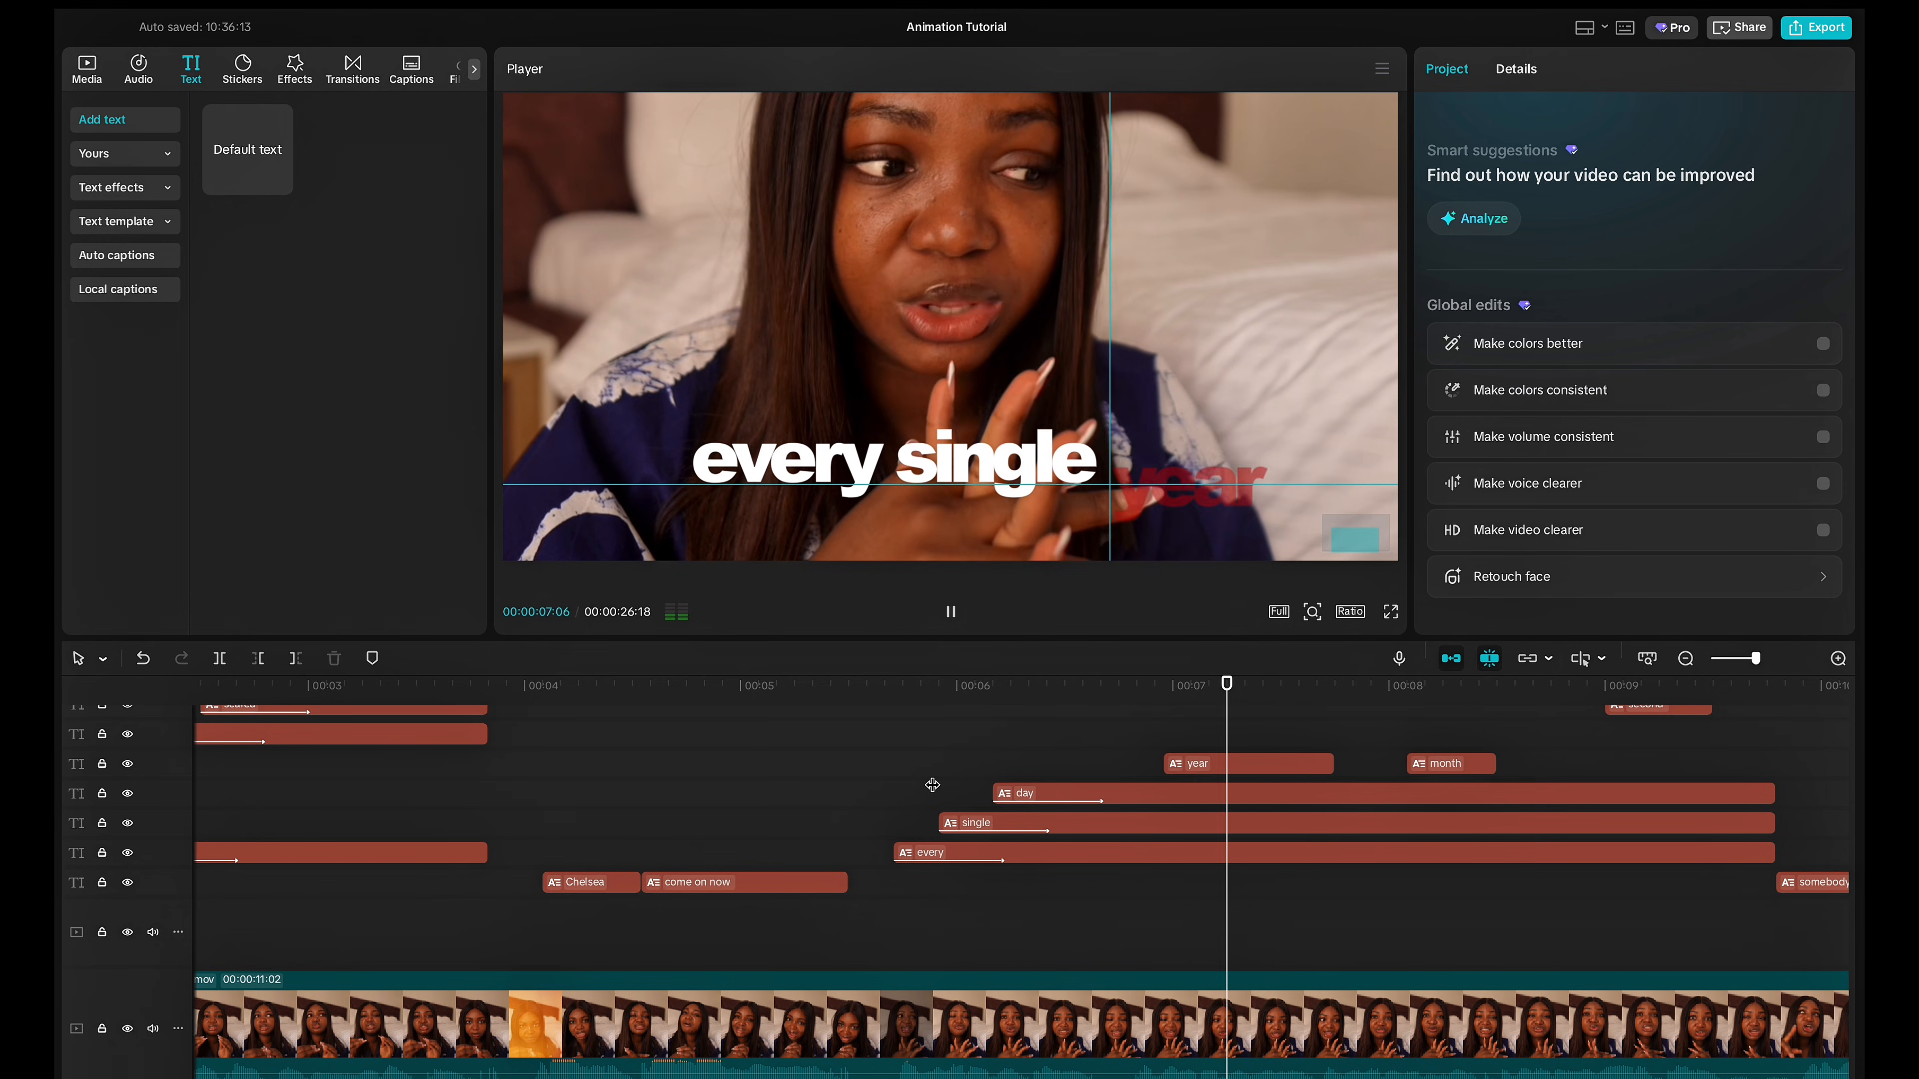
Copy the attributes of the "year" text clip.
{"action": "left_click", "coordinate": [1300, 776]}
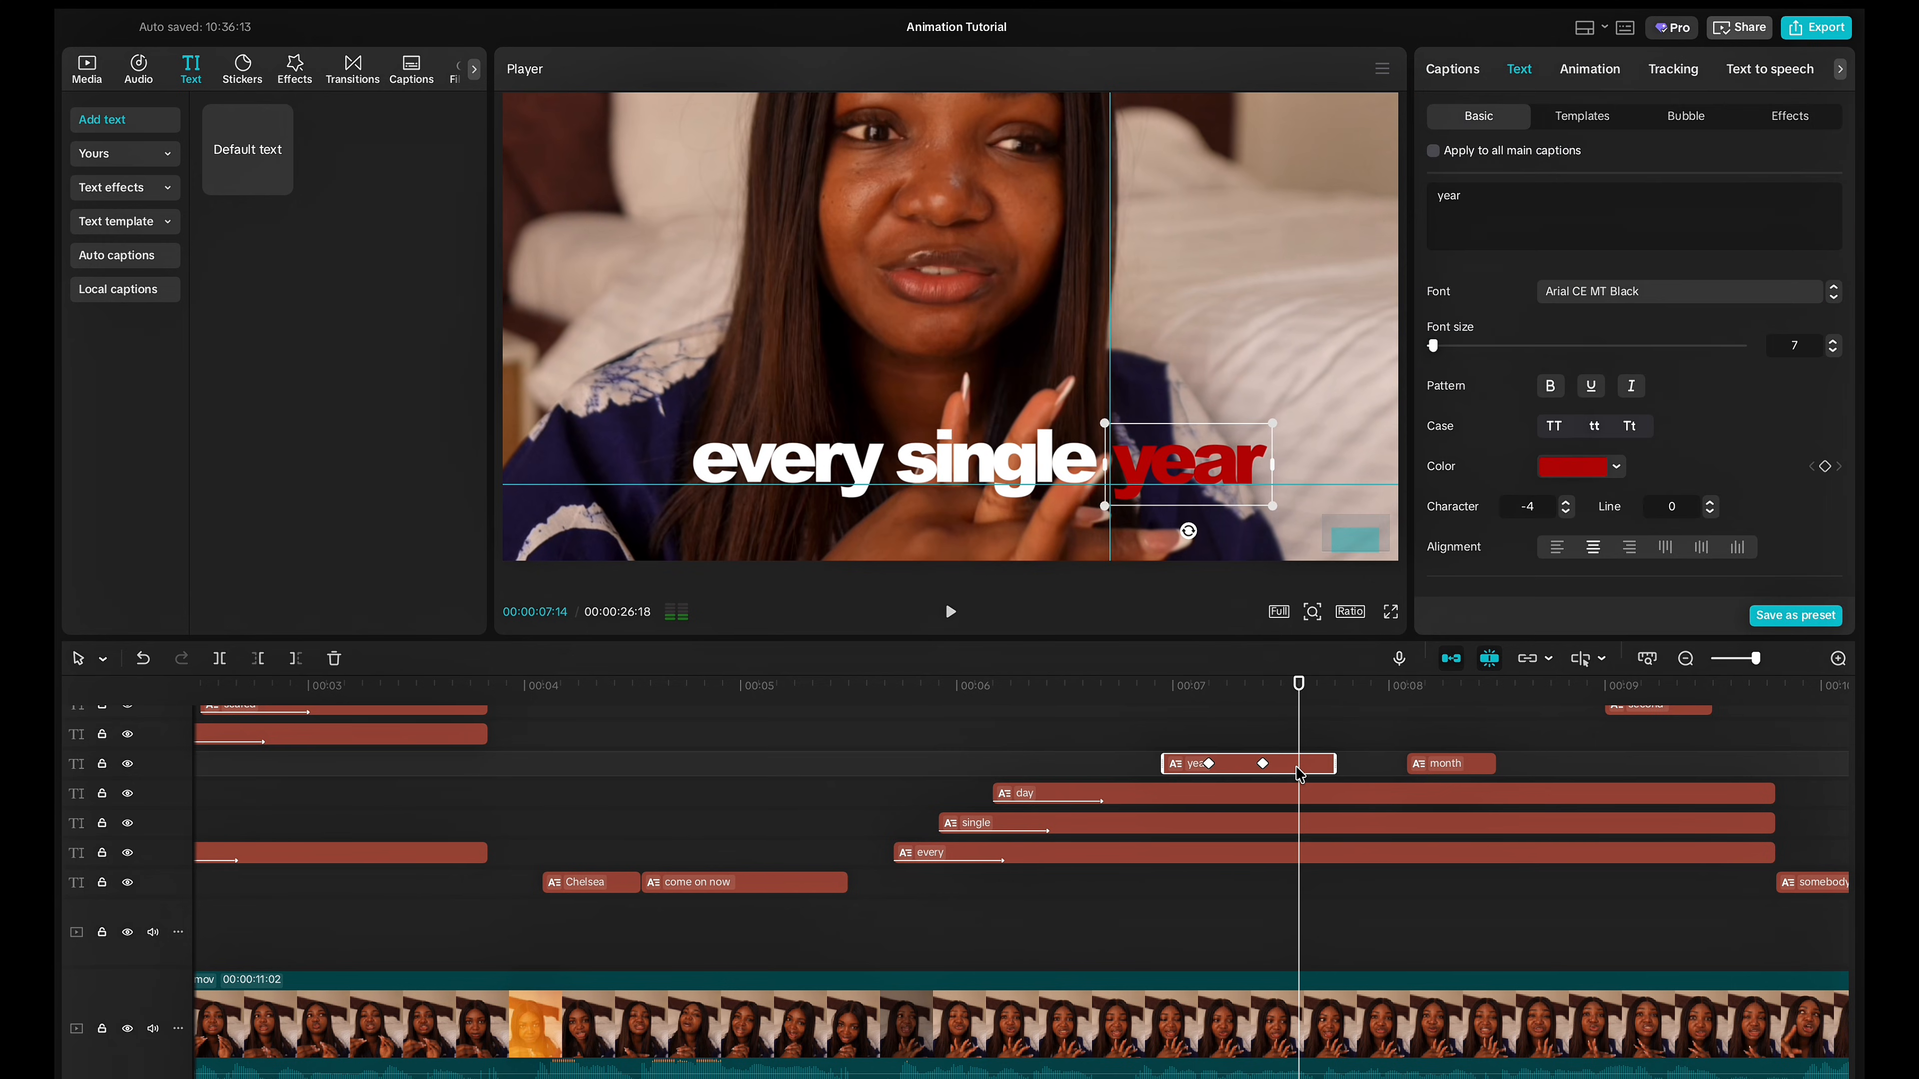
{"action": "right_click", "coordinate": [1300, 776]}
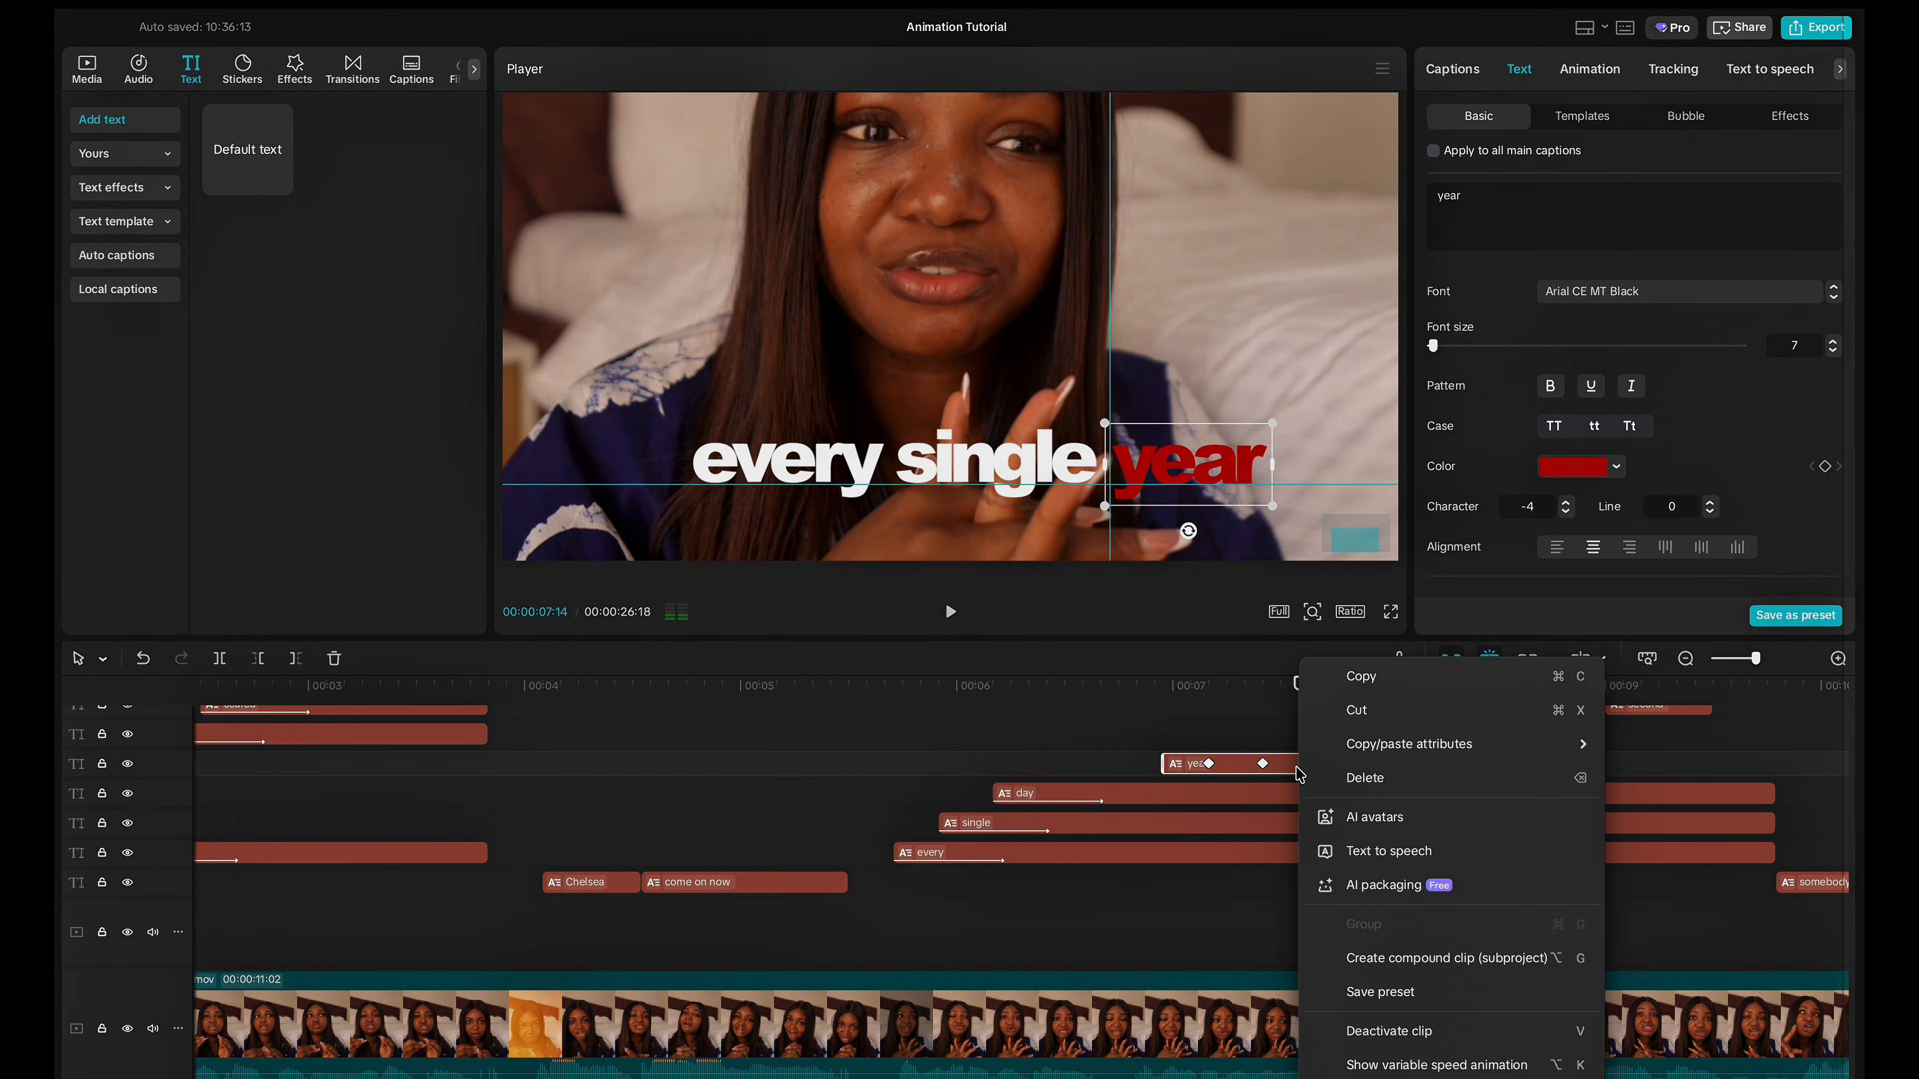
{"action": "mouse_move", "coordinate": [1358, 748]}
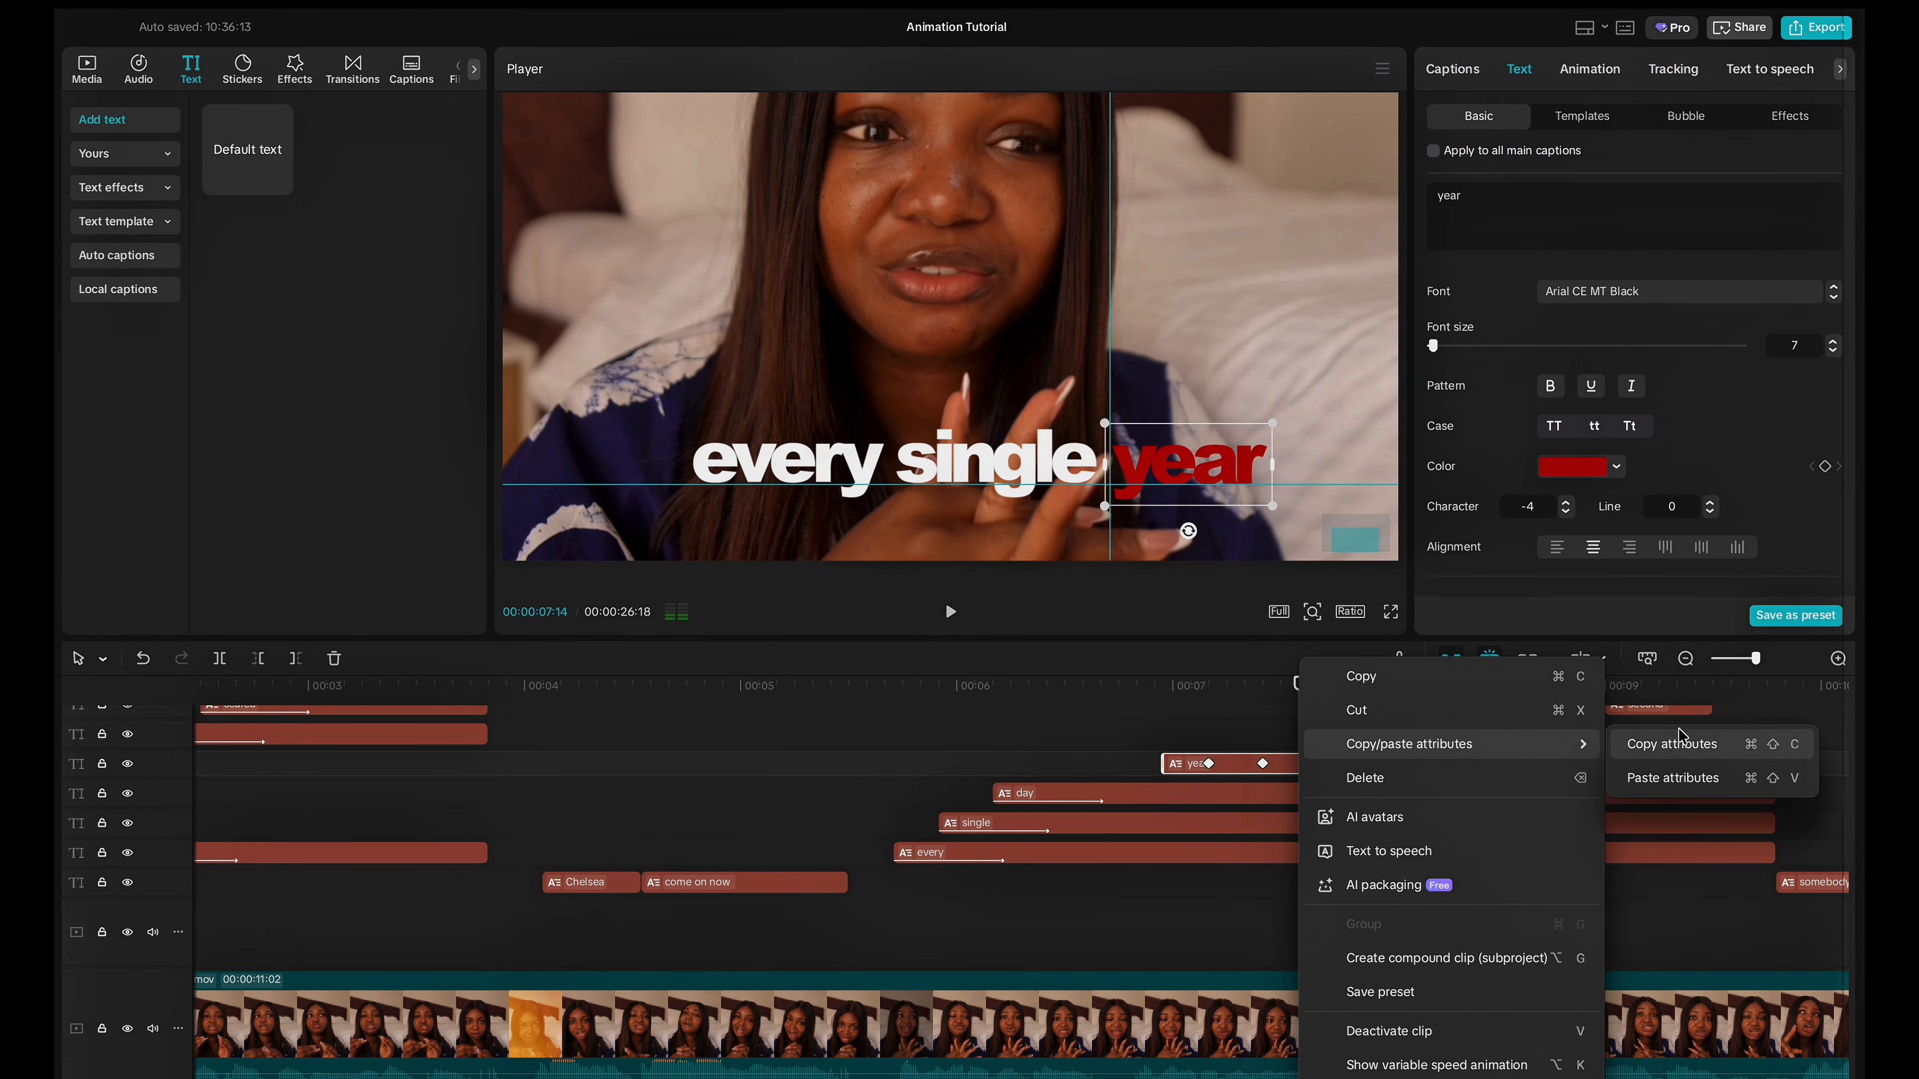
{"action": "left_click", "coordinate": [1717, 750]}
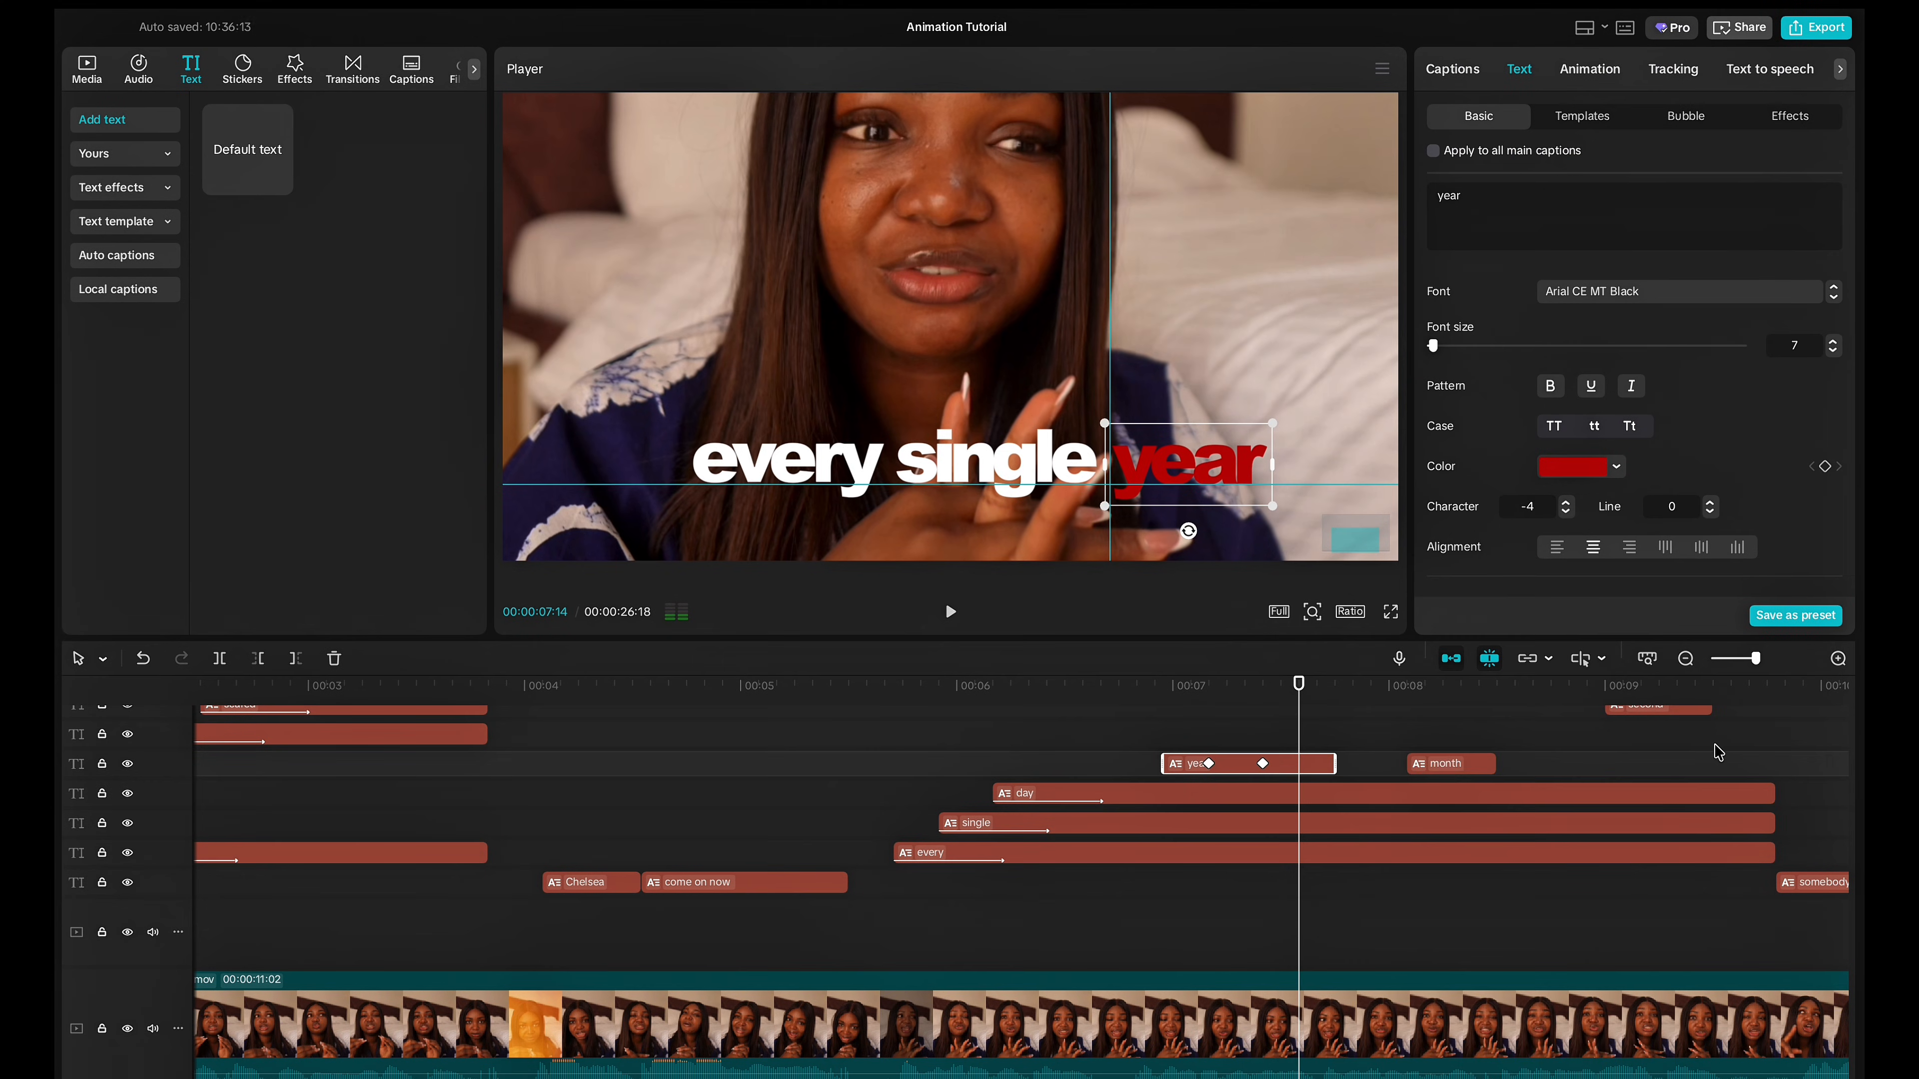
Try to paste the text style, location size and blend attributes onto "month", maintaining keyframe timing.
{"action": "left_click", "coordinate": [1421, 765]}
{"action": "right_click", "coordinate": [1421, 774]}
{"action": "mouse_move", "coordinate": [1486, 779]}
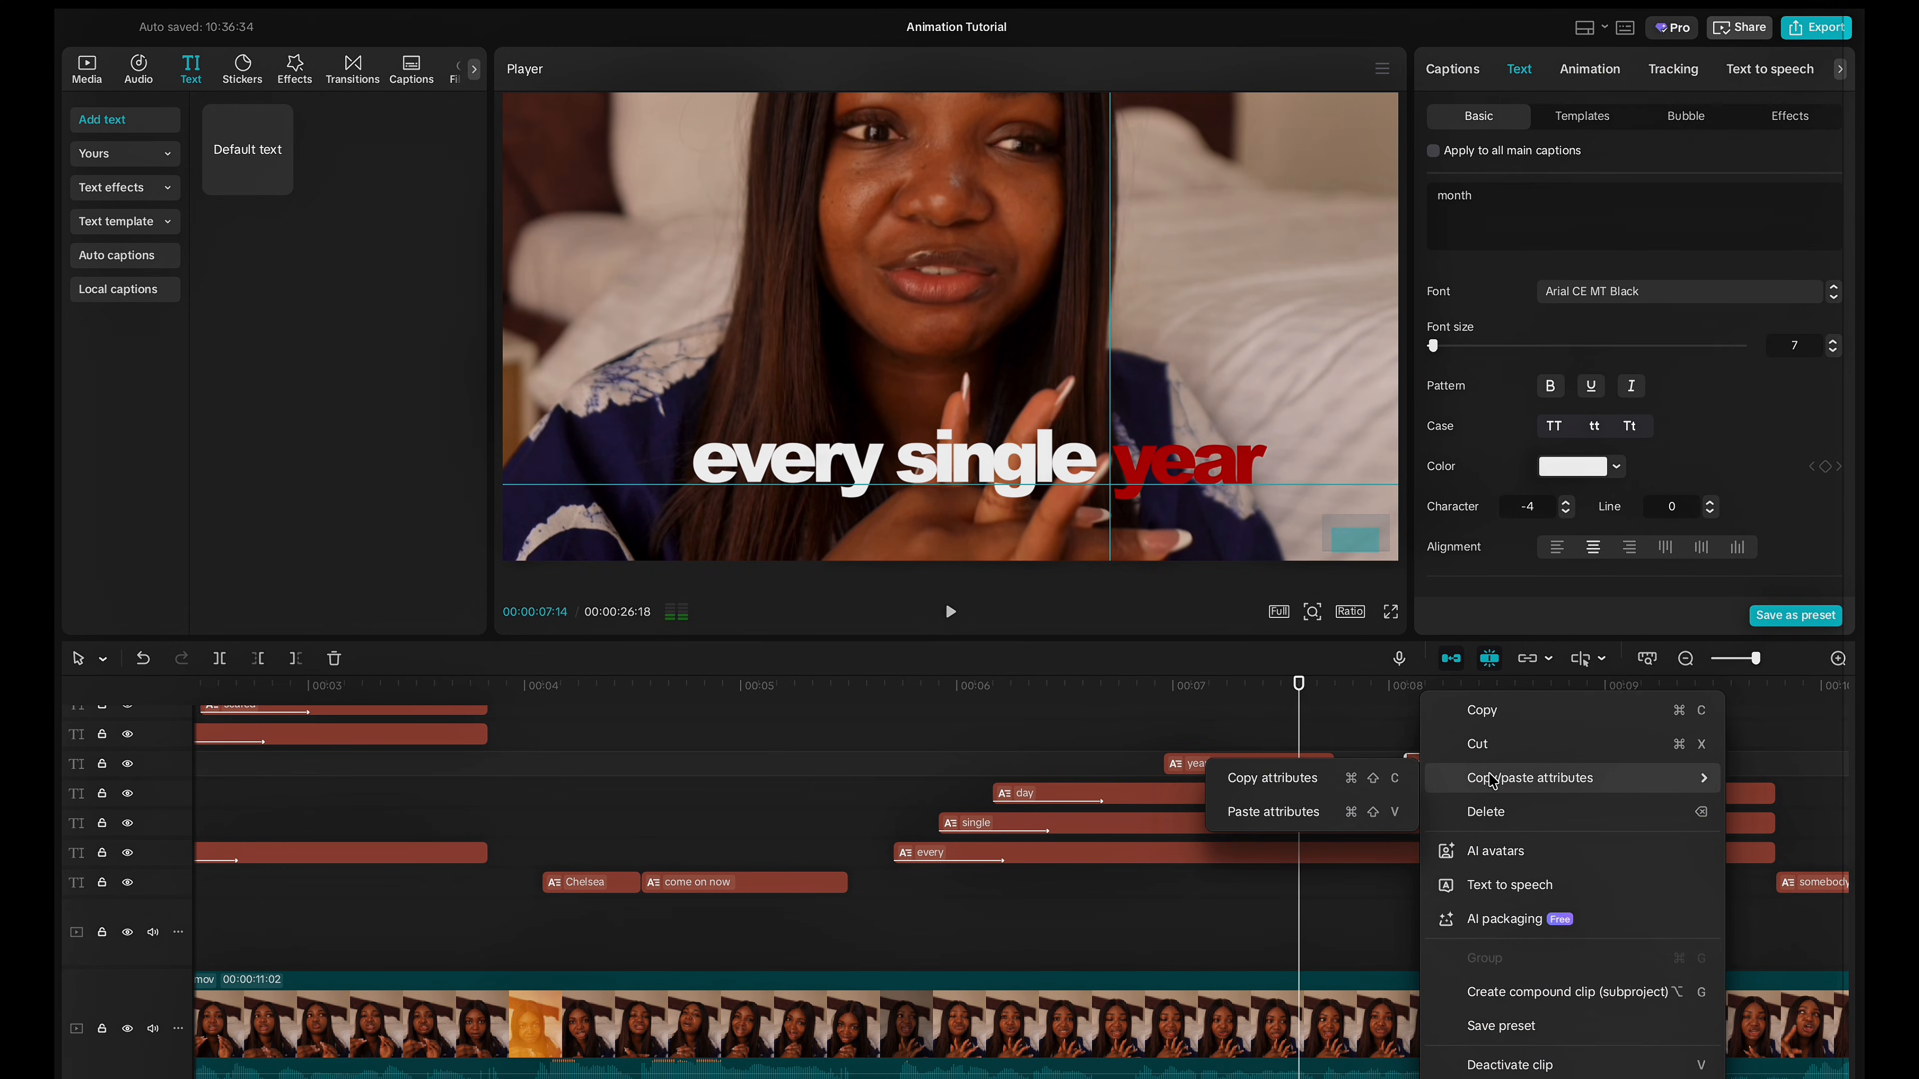
{"action": "left_click", "coordinate": [1336, 813]}
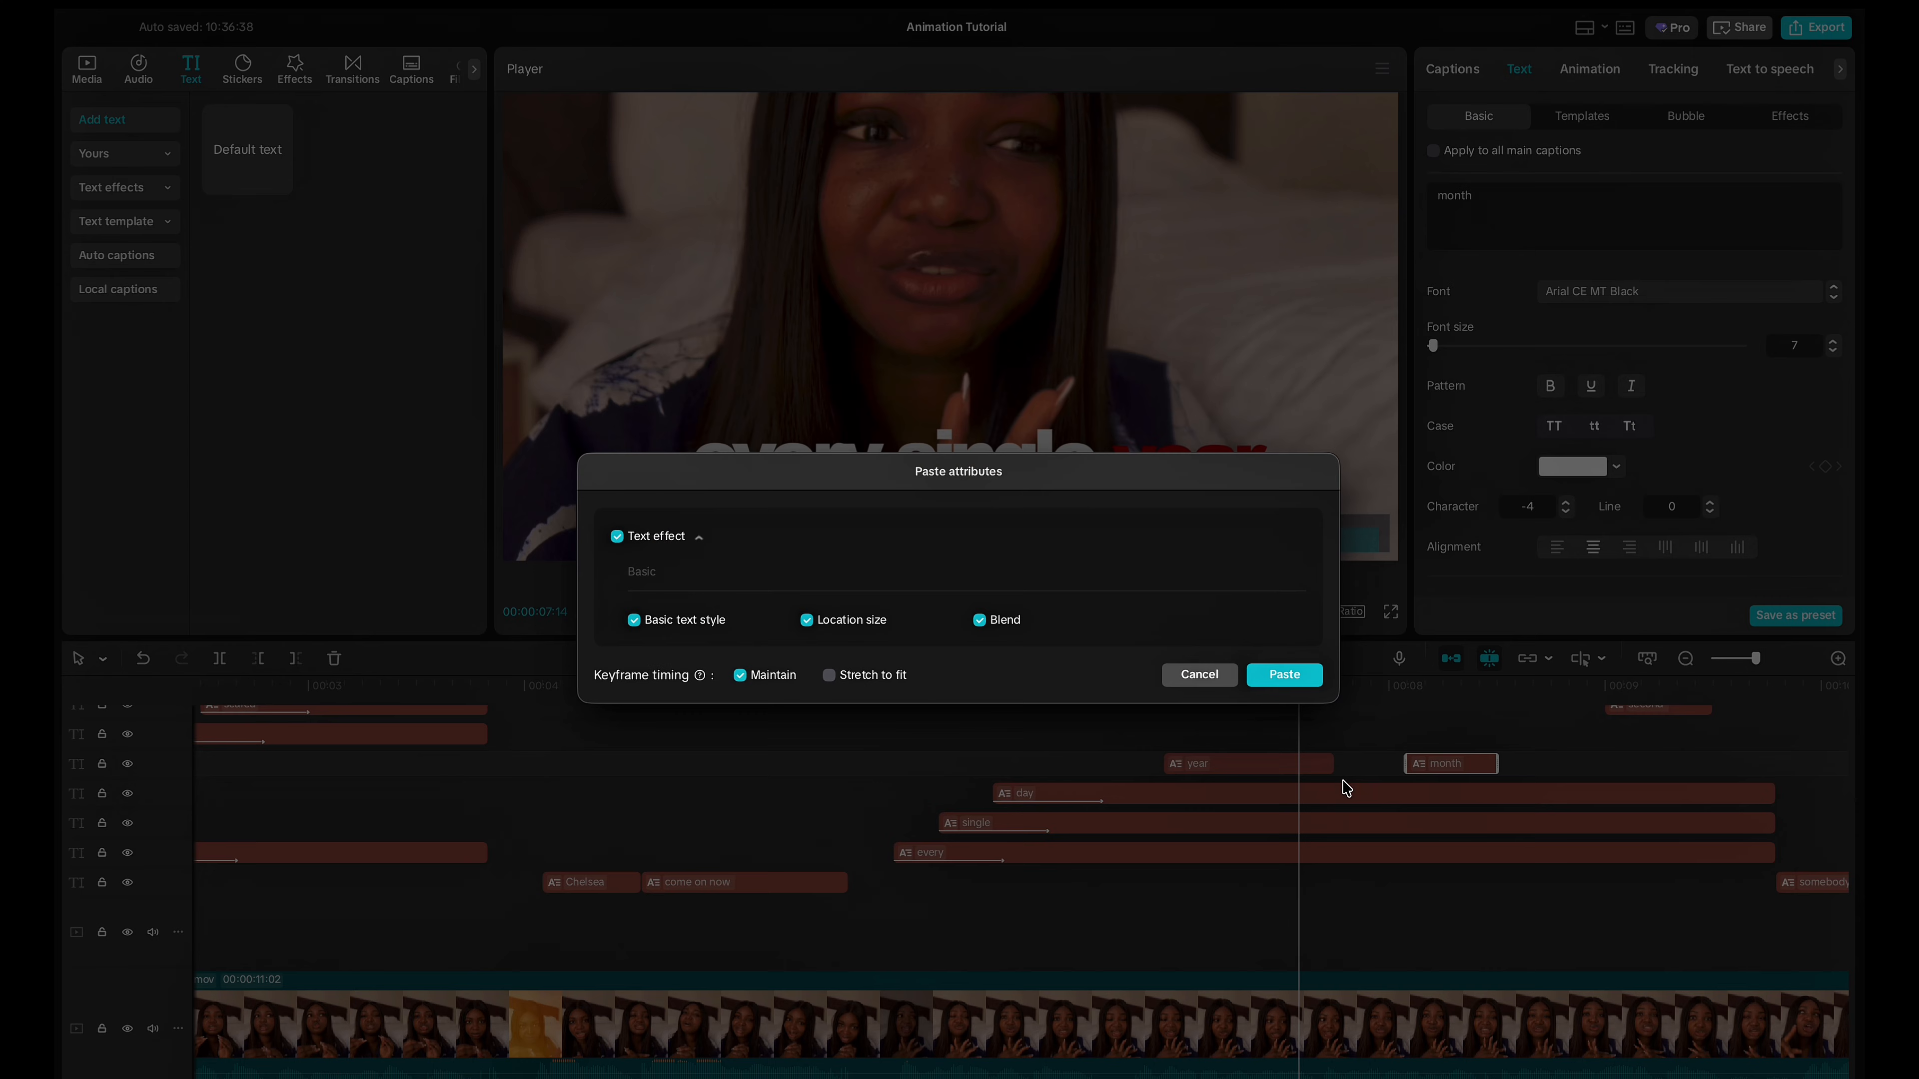
{"action": "left_click", "coordinate": [1301, 677]}
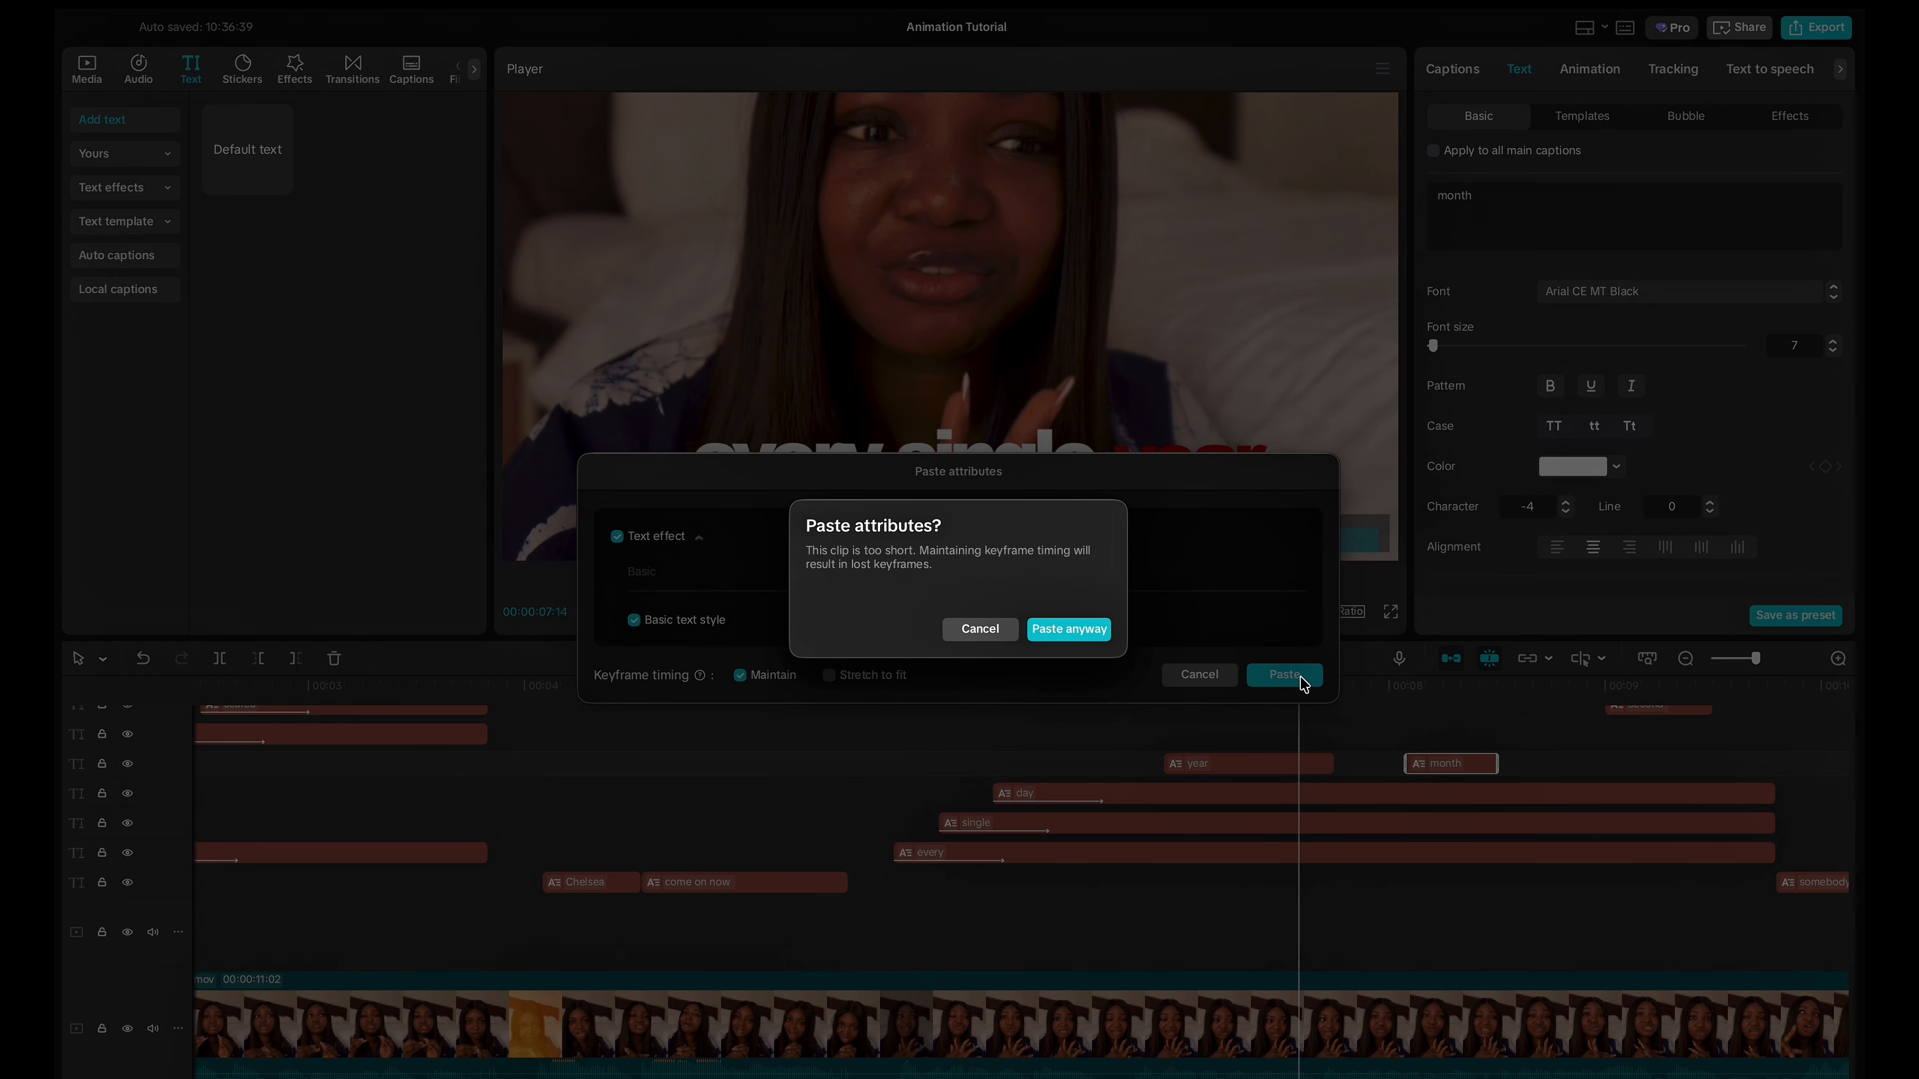
{"action": "left_click", "coordinate": [1099, 638]}
{"action": "left_click_drag", "start_coordinate": [1428, 771], "coordinate": [1325, 754]}
{"action": "key", "text": "space"}
{"action": "key", "text": "space"}
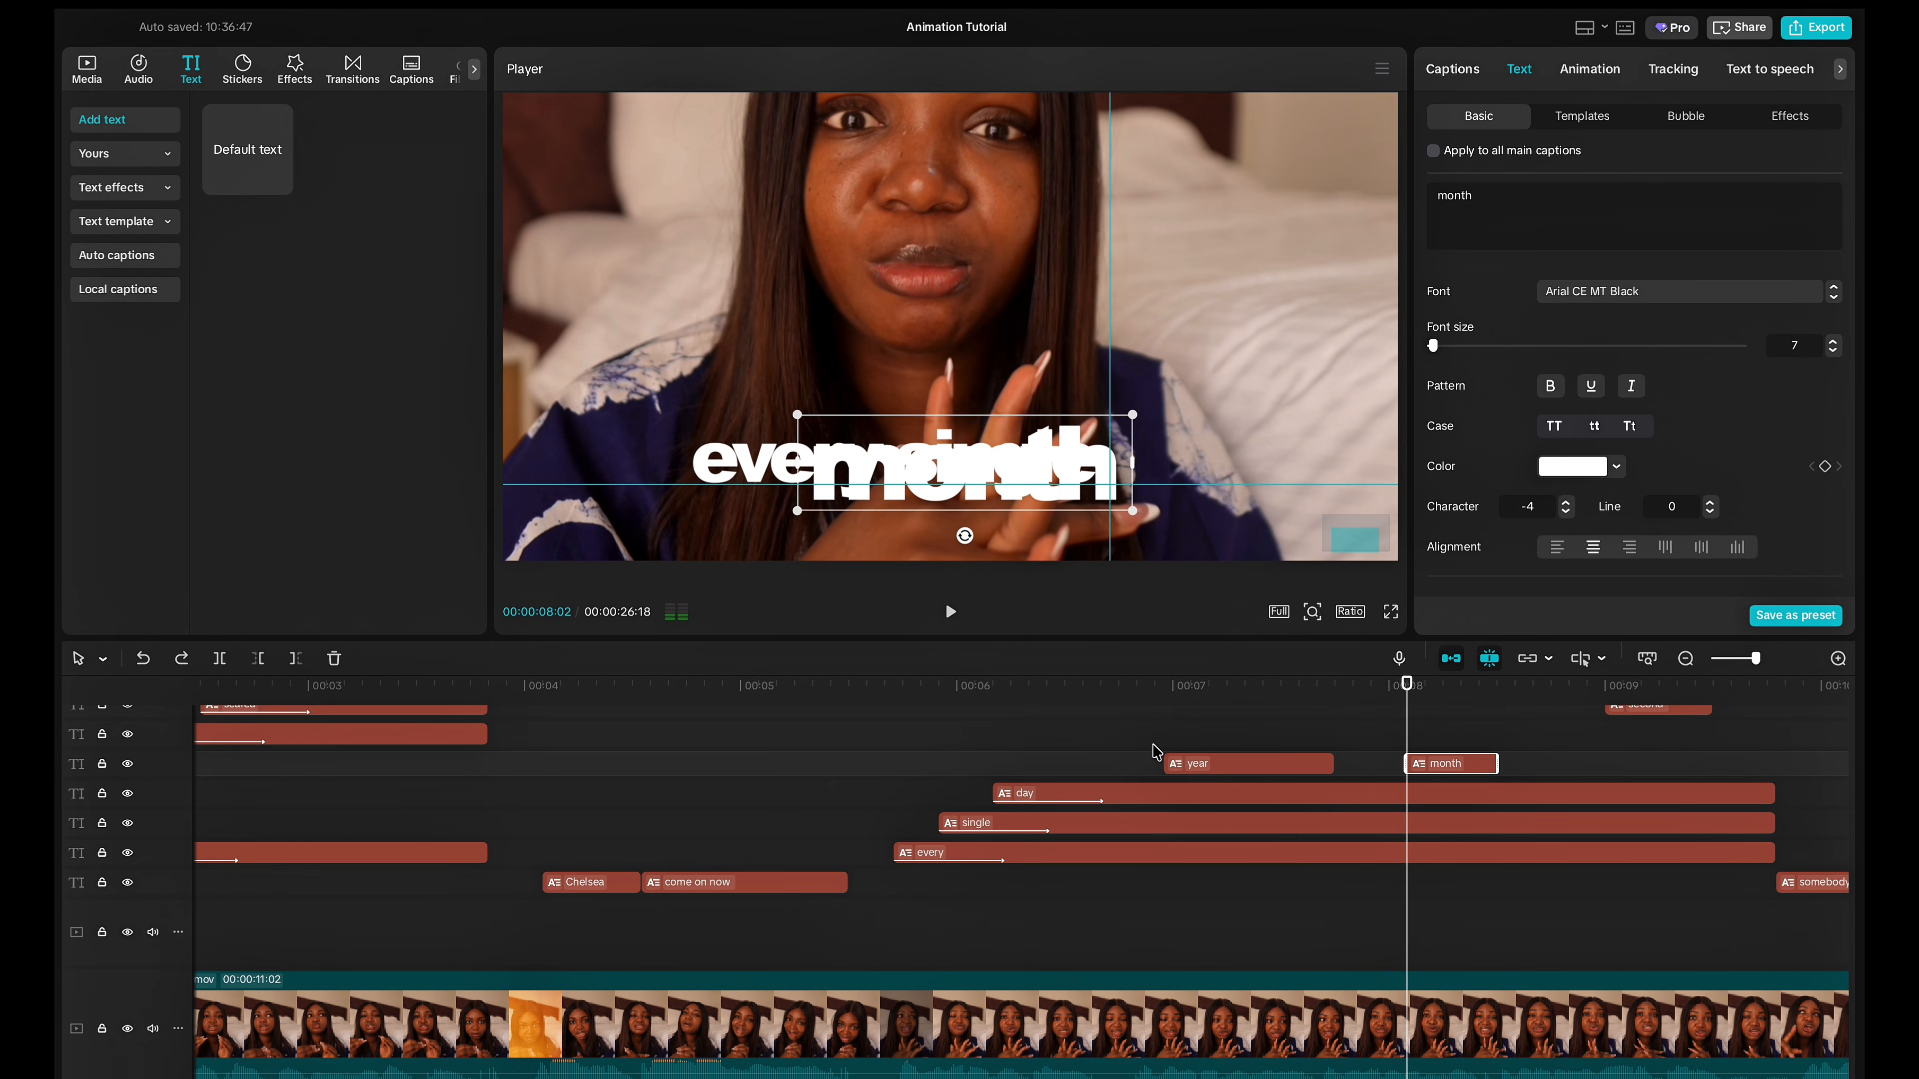
Play back the caption at "year", extend the "year" clip to about 00:00:08:00 and move "month" to start at 00:00:07:14.
{"action": "left_click", "coordinate": [1154, 753]}
{"action": "key", "text": "space"}
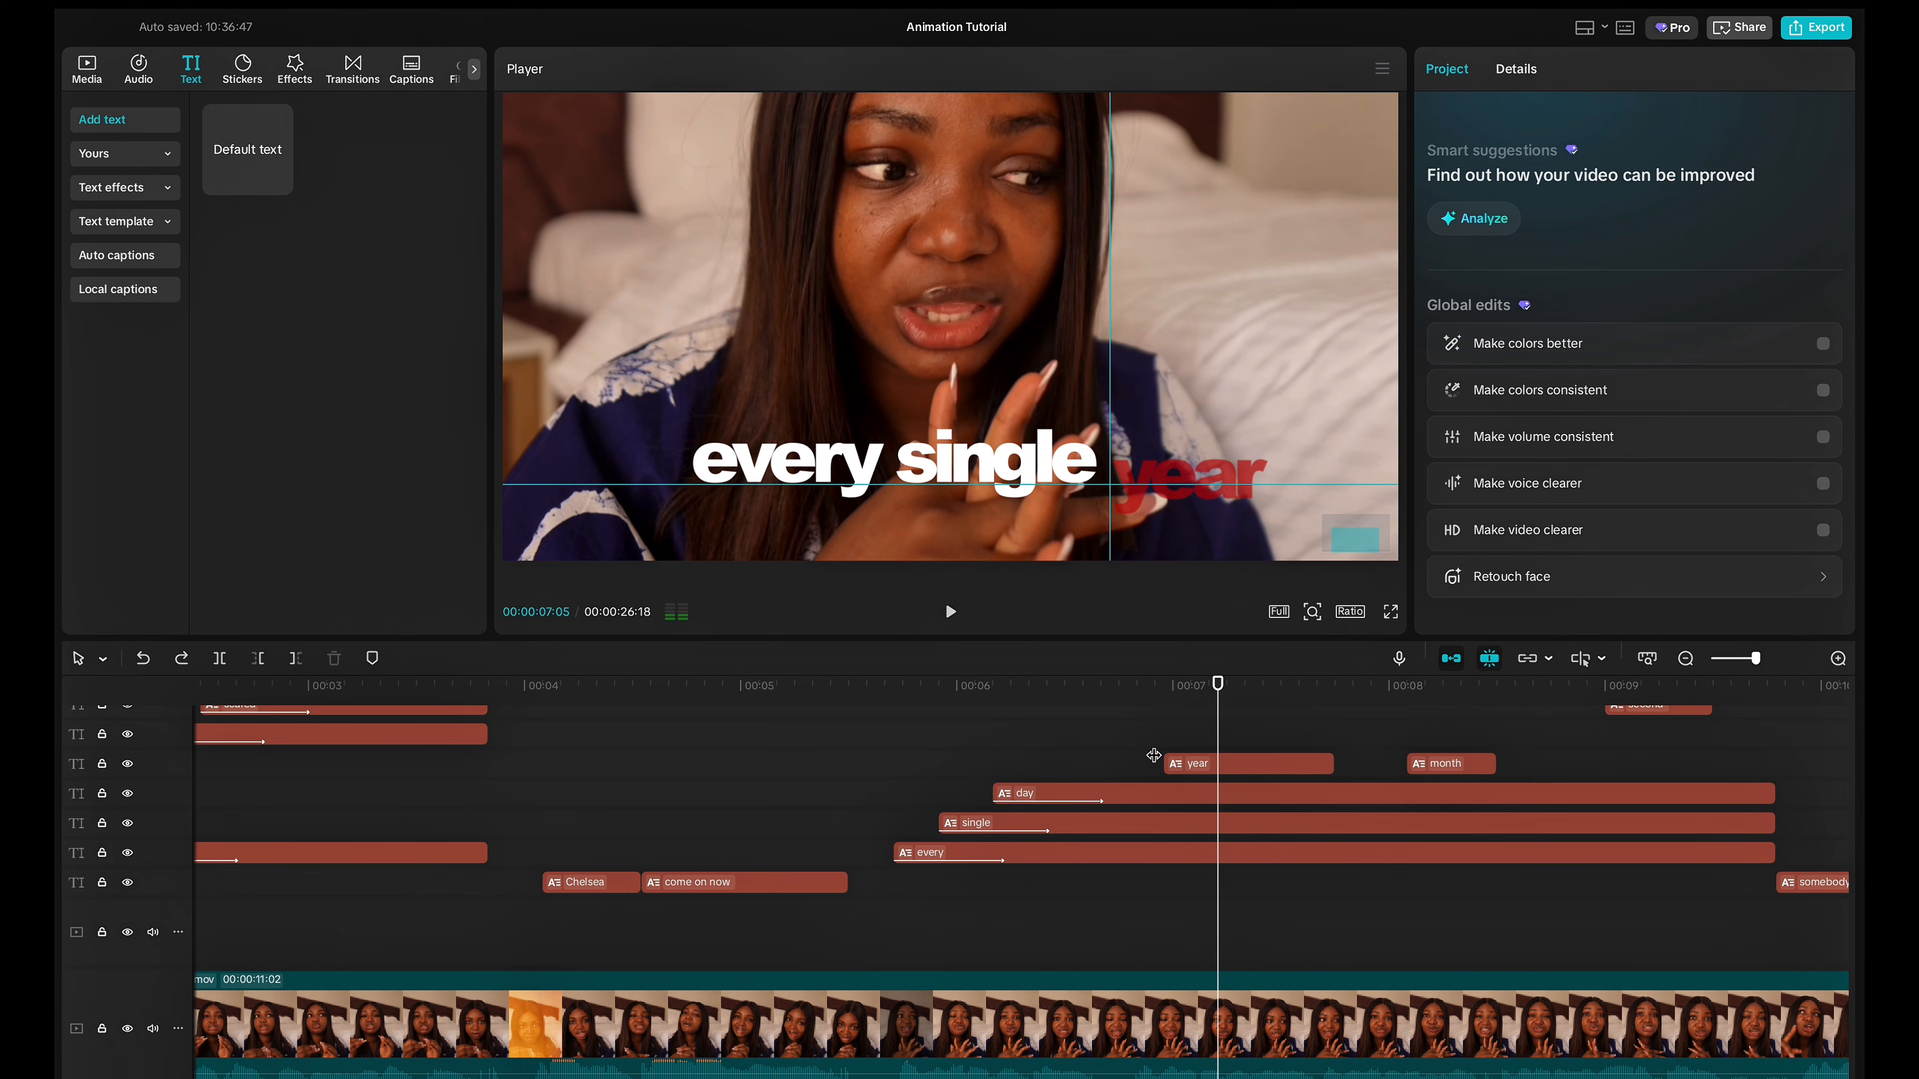
{"action": "left_click", "coordinate": [1085, 763]}
{"action": "key", "text": "space"}
{"action": "key", "text": "space"}
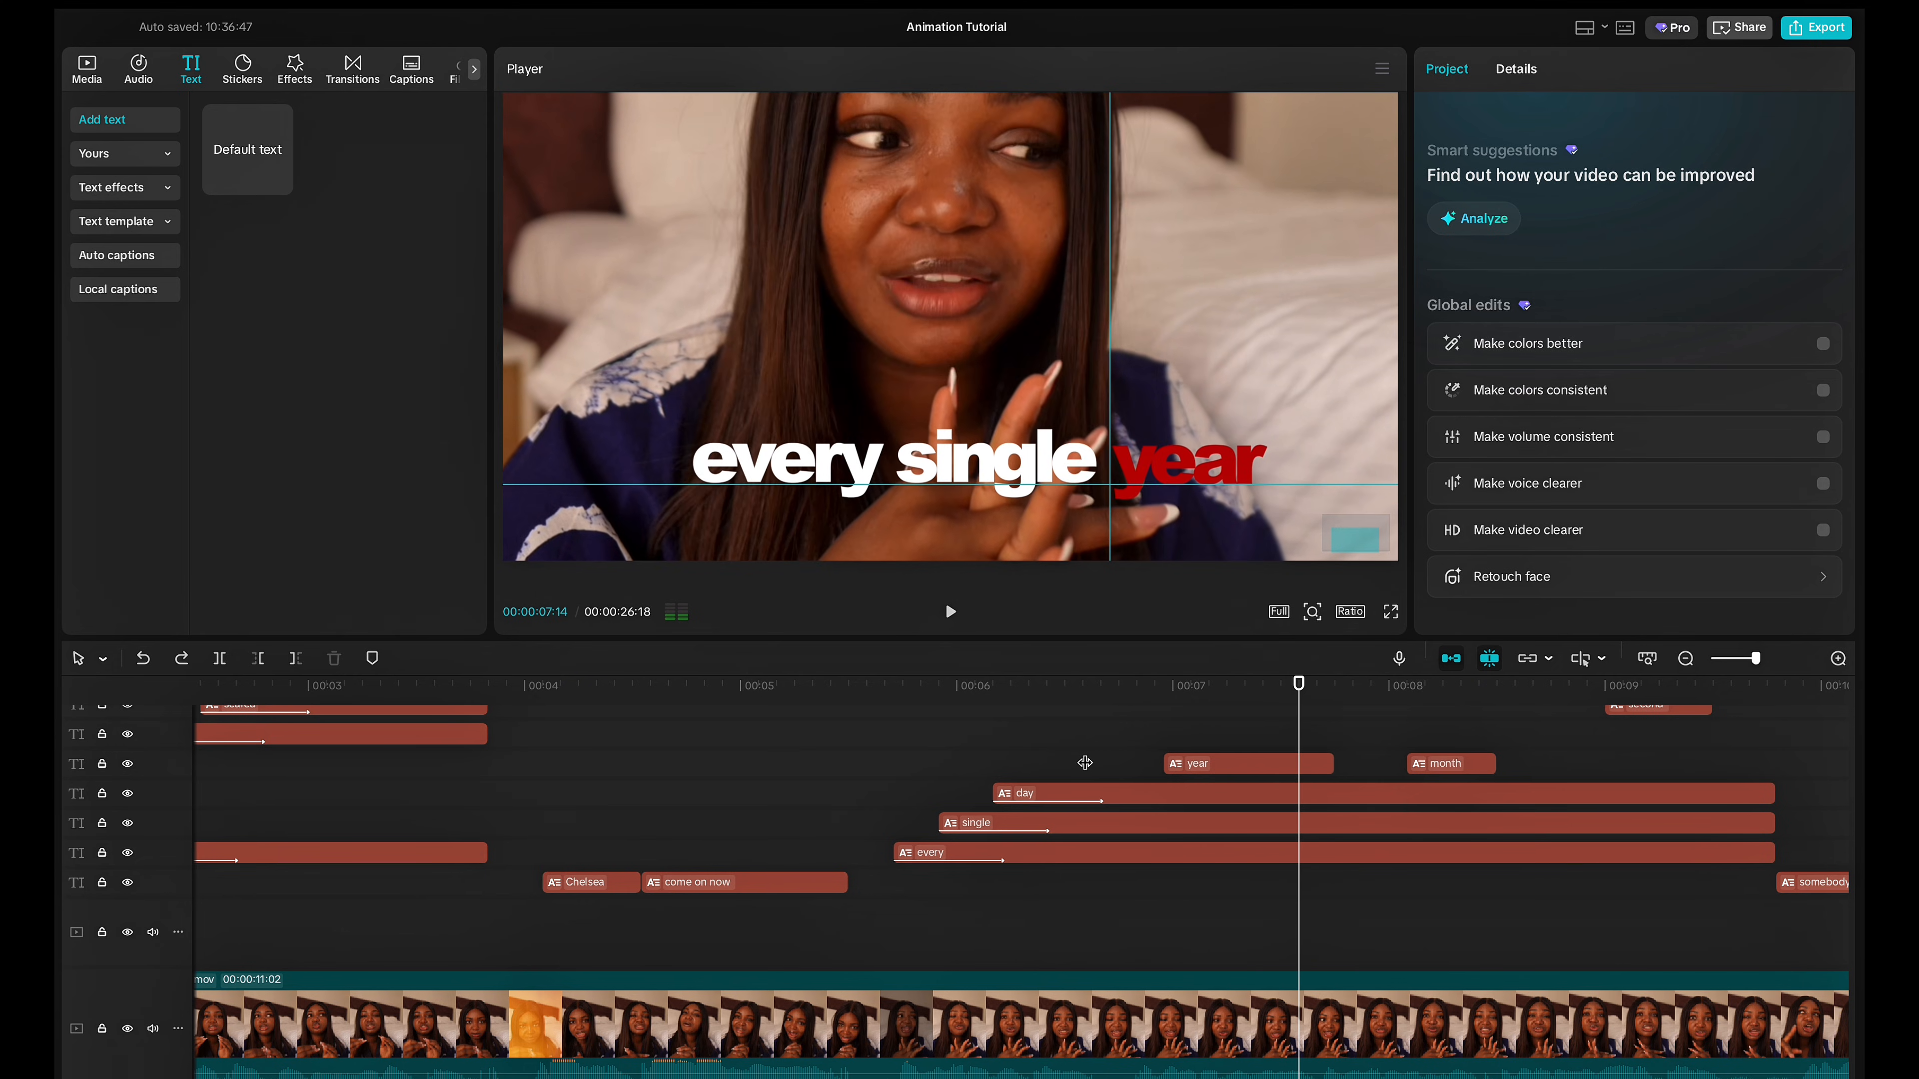
{"action": "left_click", "coordinate": [1306, 767]}
{"action": "mouse_move", "coordinate": [1339, 765]}
{"action": "left_mouse_down"}
{"action": "mouse_move", "coordinate": [1386, 765]}
{"action": "mouse_move", "coordinate": [1324, 750]}
{"action": "mouse_move", "coordinate": [1315, 770]}
{"action": "left_mouse_up"}
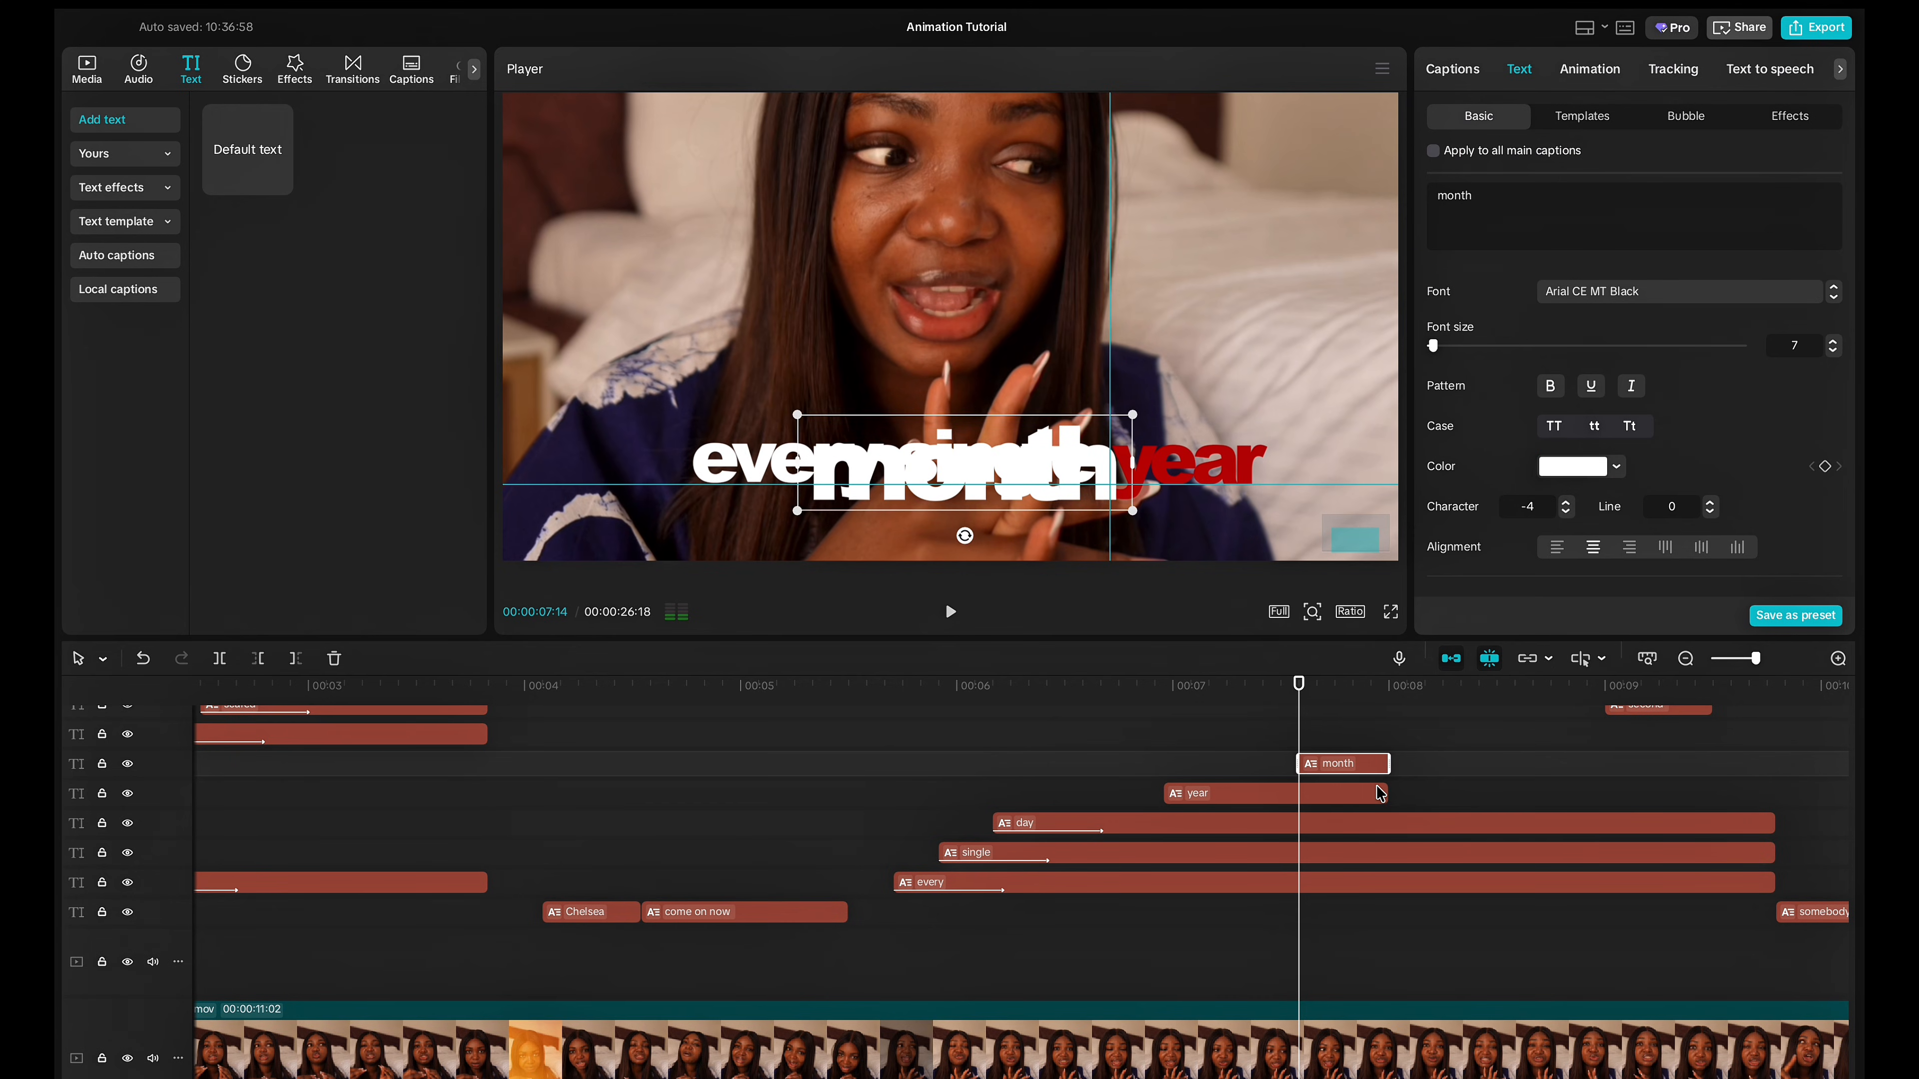
Set the "month" text color to hex BB0505.
{"action": "left_click", "coordinate": [1564, 476]}
{"action": "double_click", "coordinate": [1569, 683]}
{"action": "type", "text": "BB0505"}
{"action": "key", "text": "Return"}
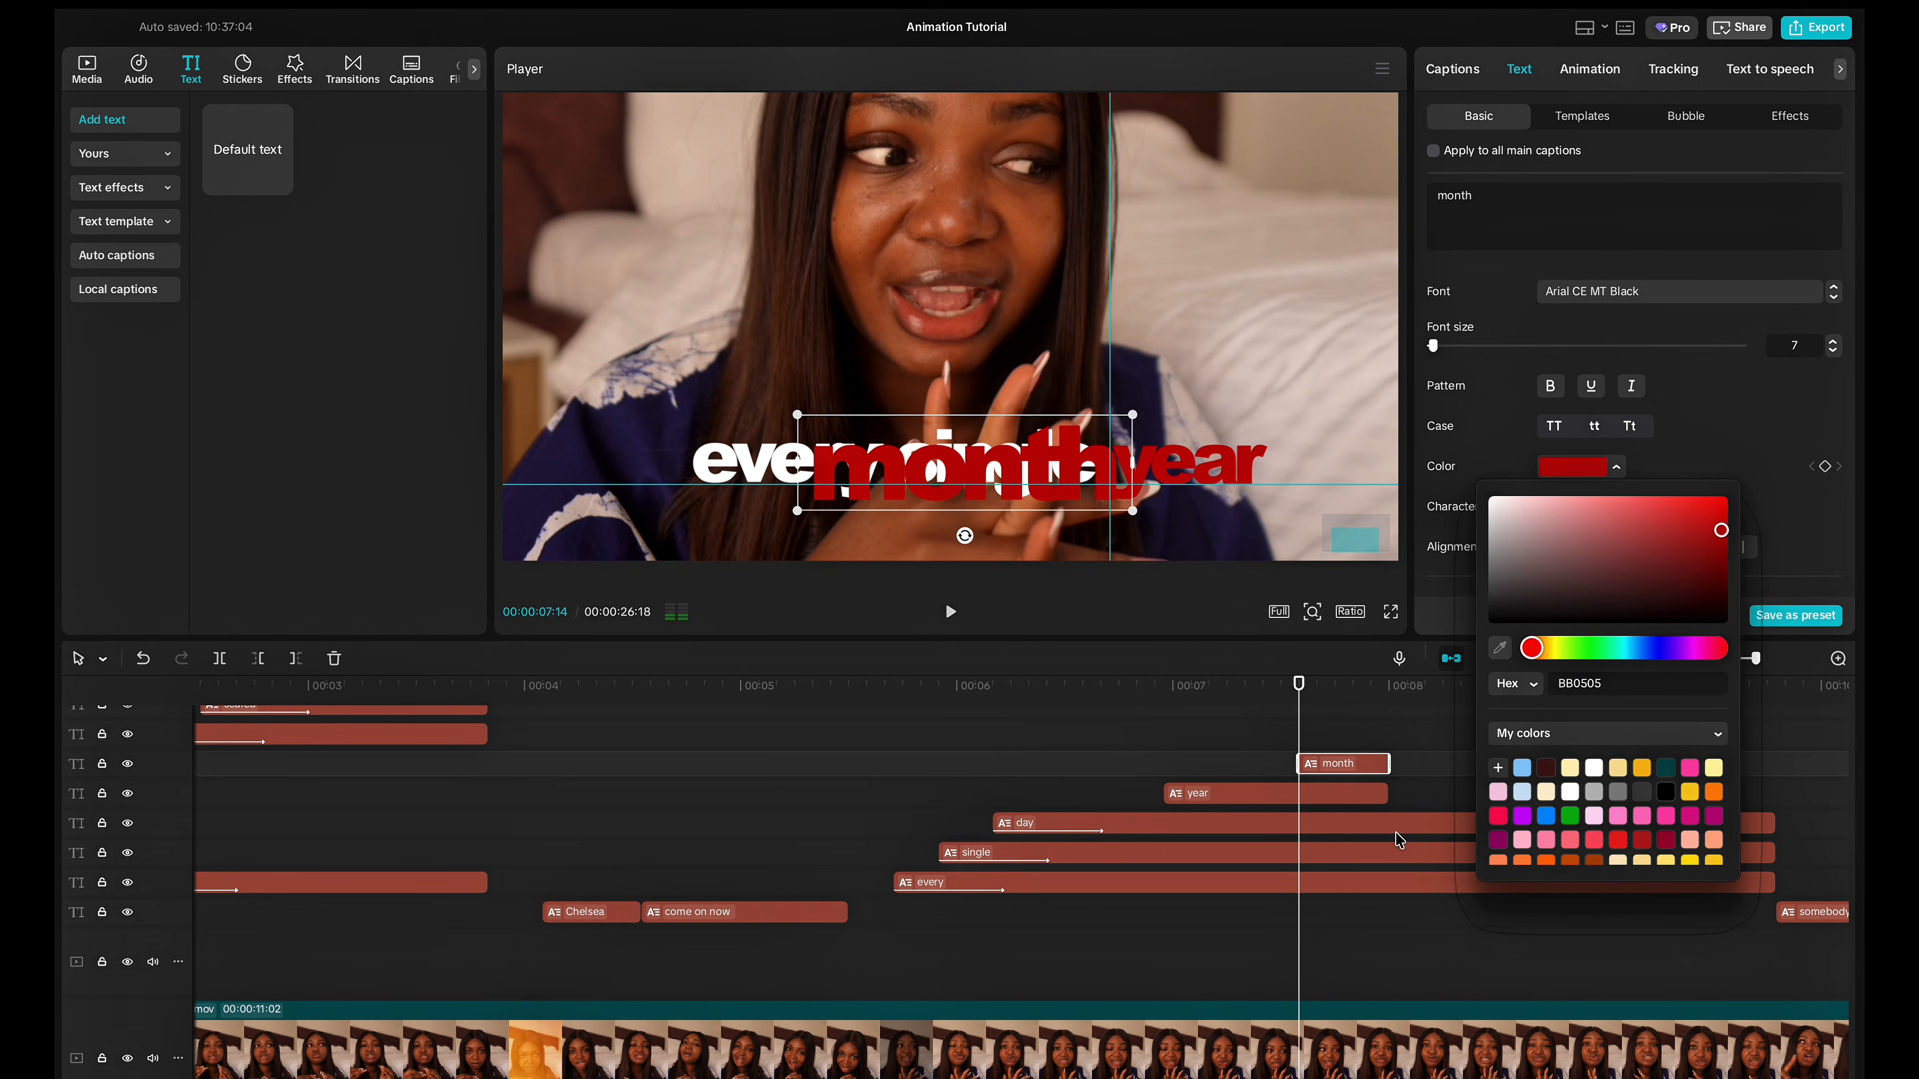
Scale the "month" text to 71% in lowercase and place it directly after "single", over "year".
{"action": "left_click", "coordinate": [1630, 427]}
{"action": "scroll", "coordinate": [1692, 454], "scroll_direction": "down", "scroll_amount": 5}
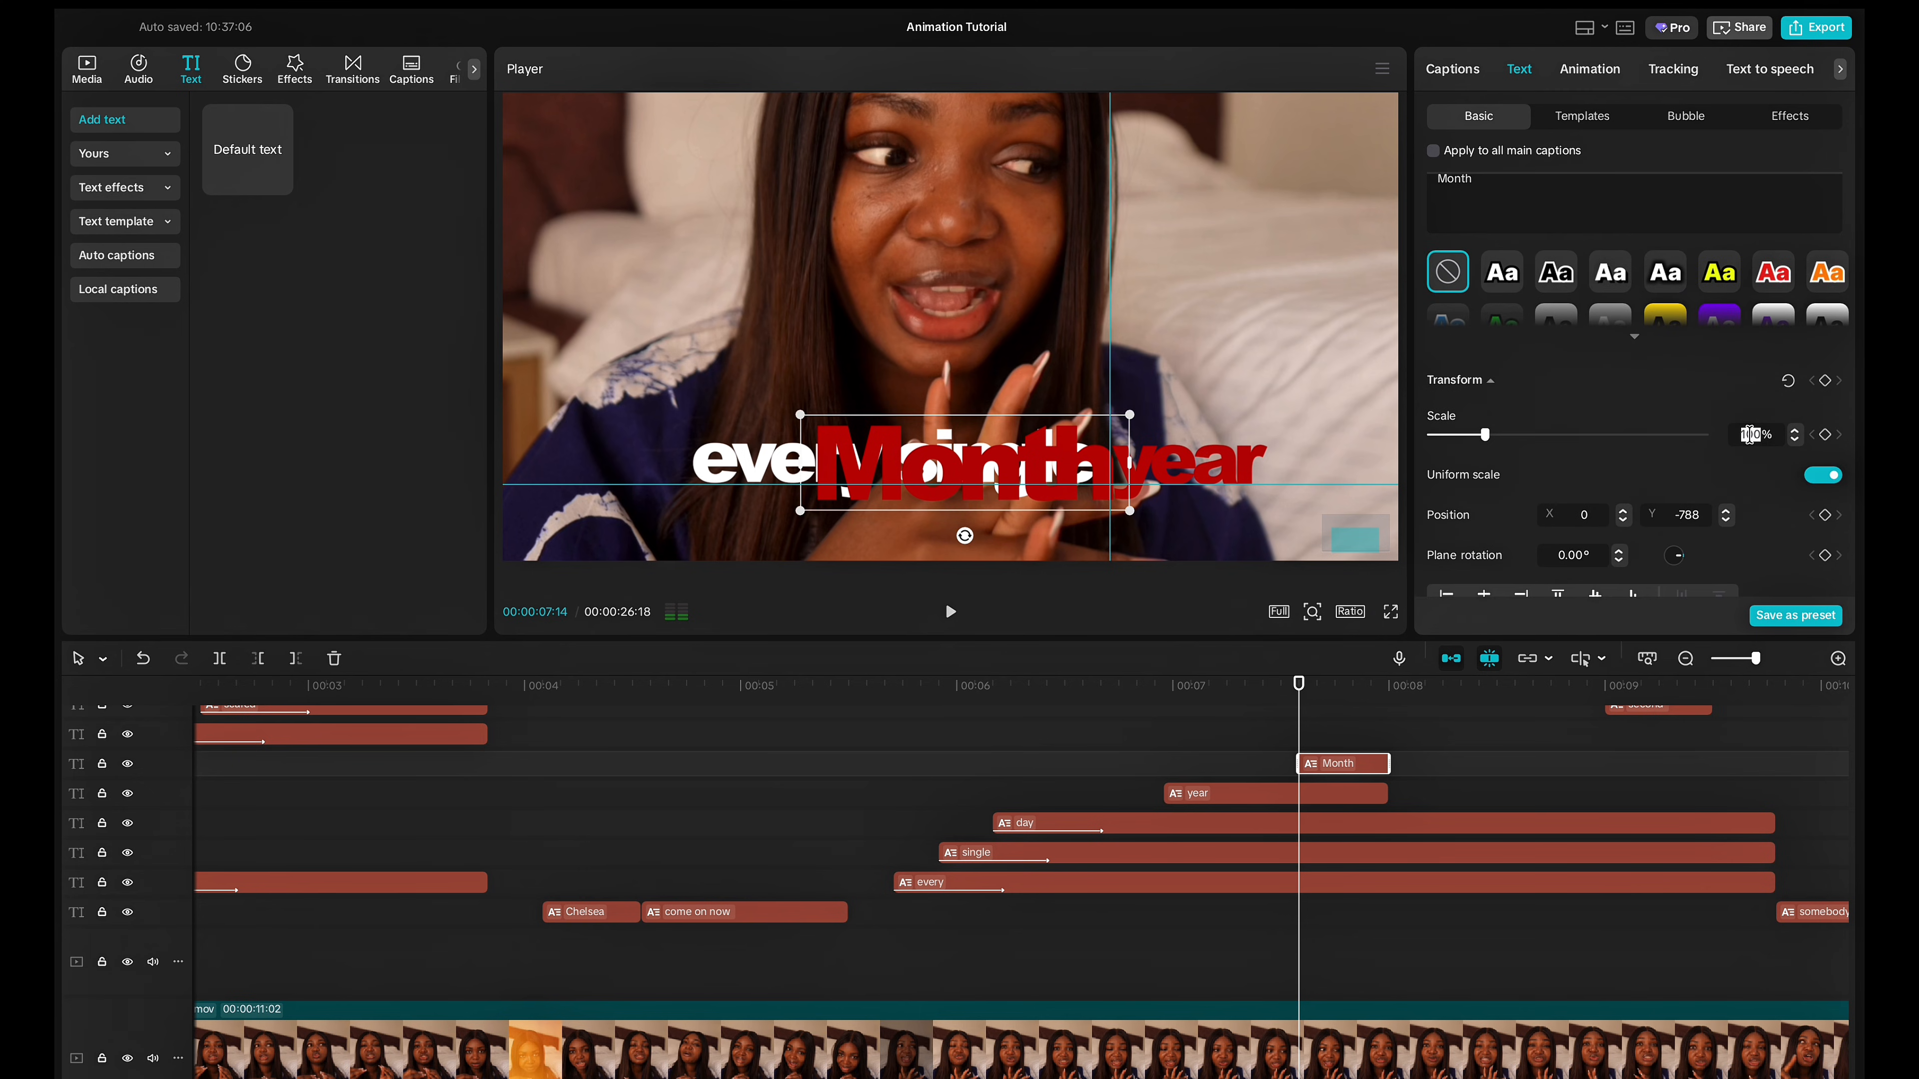
{"action": "double_click", "coordinate": [1749, 434]}
{"action": "type", "text": "71"}
{"action": "key", "text": "Return"}
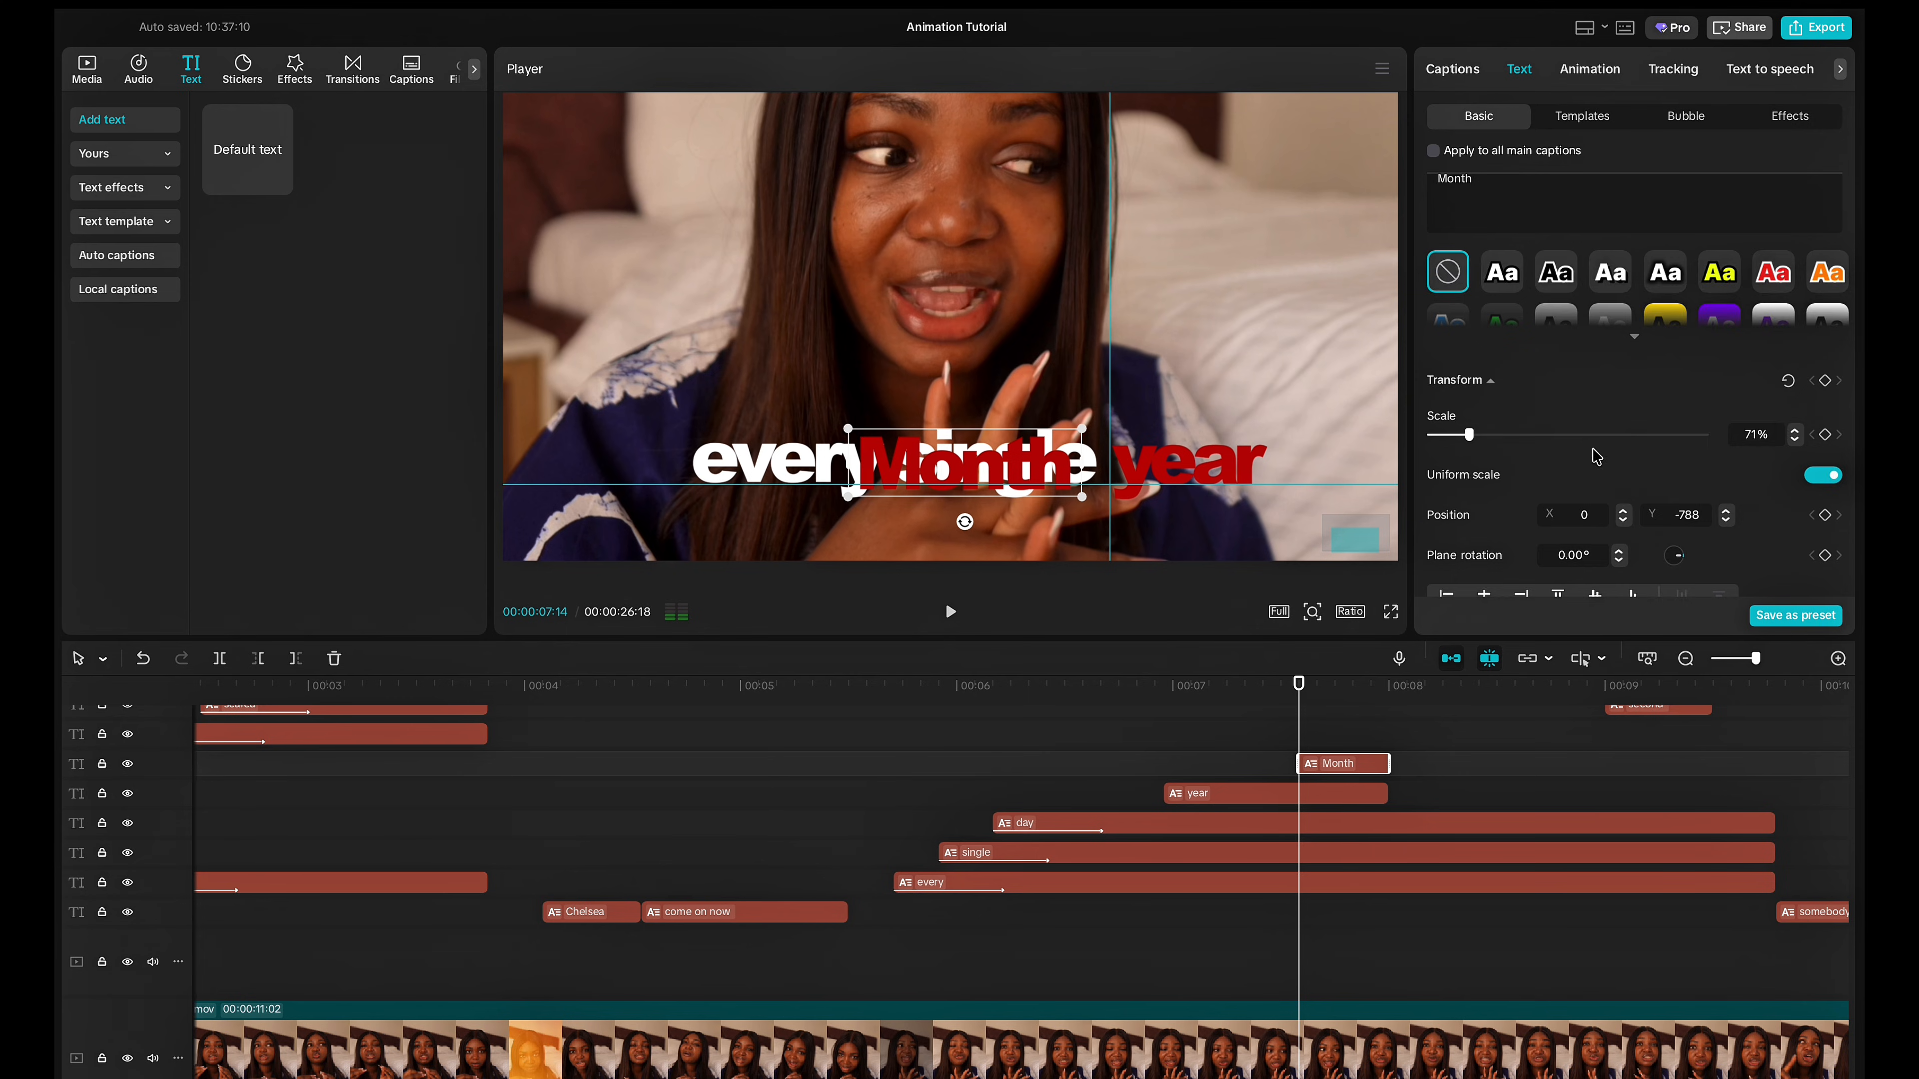
{"action": "scroll", "coordinate": [1596, 454], "scroll_direction": "up", "scroll_amount": 5}
{"action": "left_click", "coordinate": [1592, 428]}
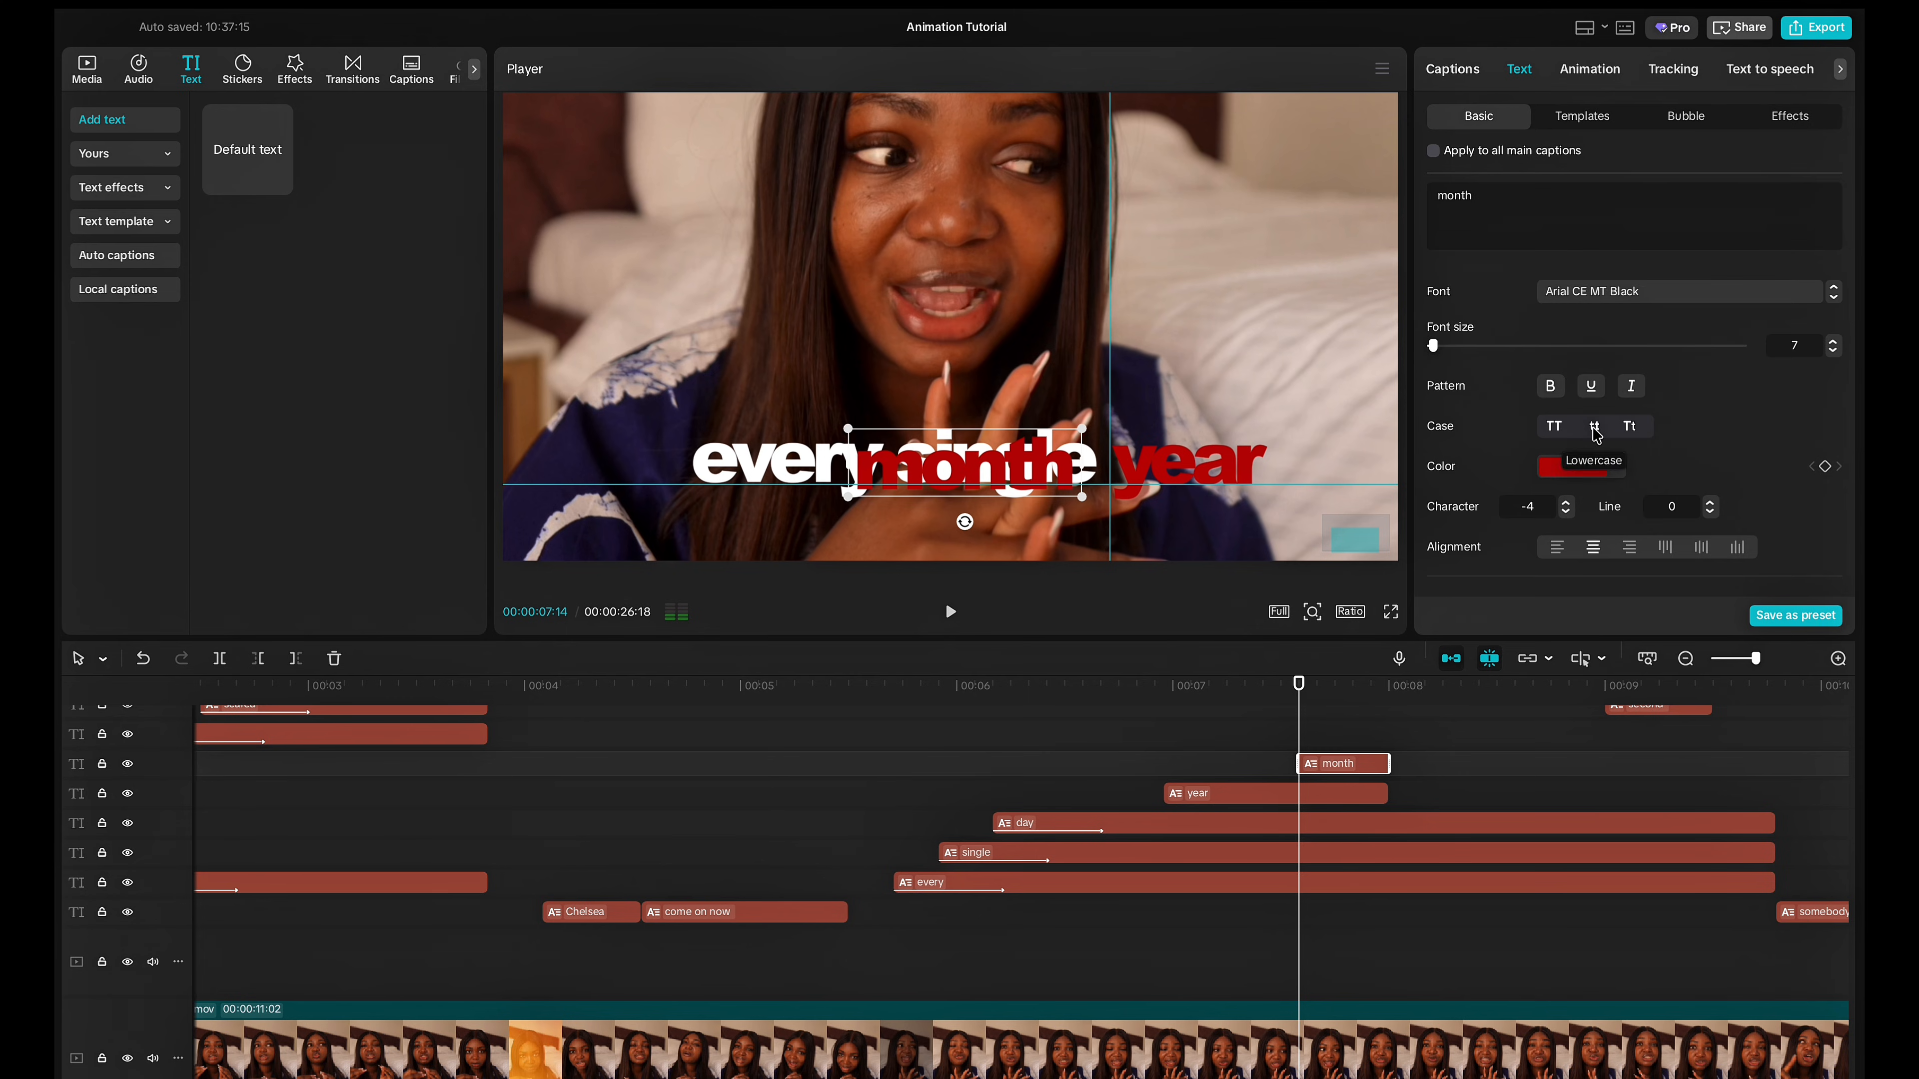
{"action": "left_click_drag", "start_coordinate": [966, 460], "coordinate": [1213, 454]}
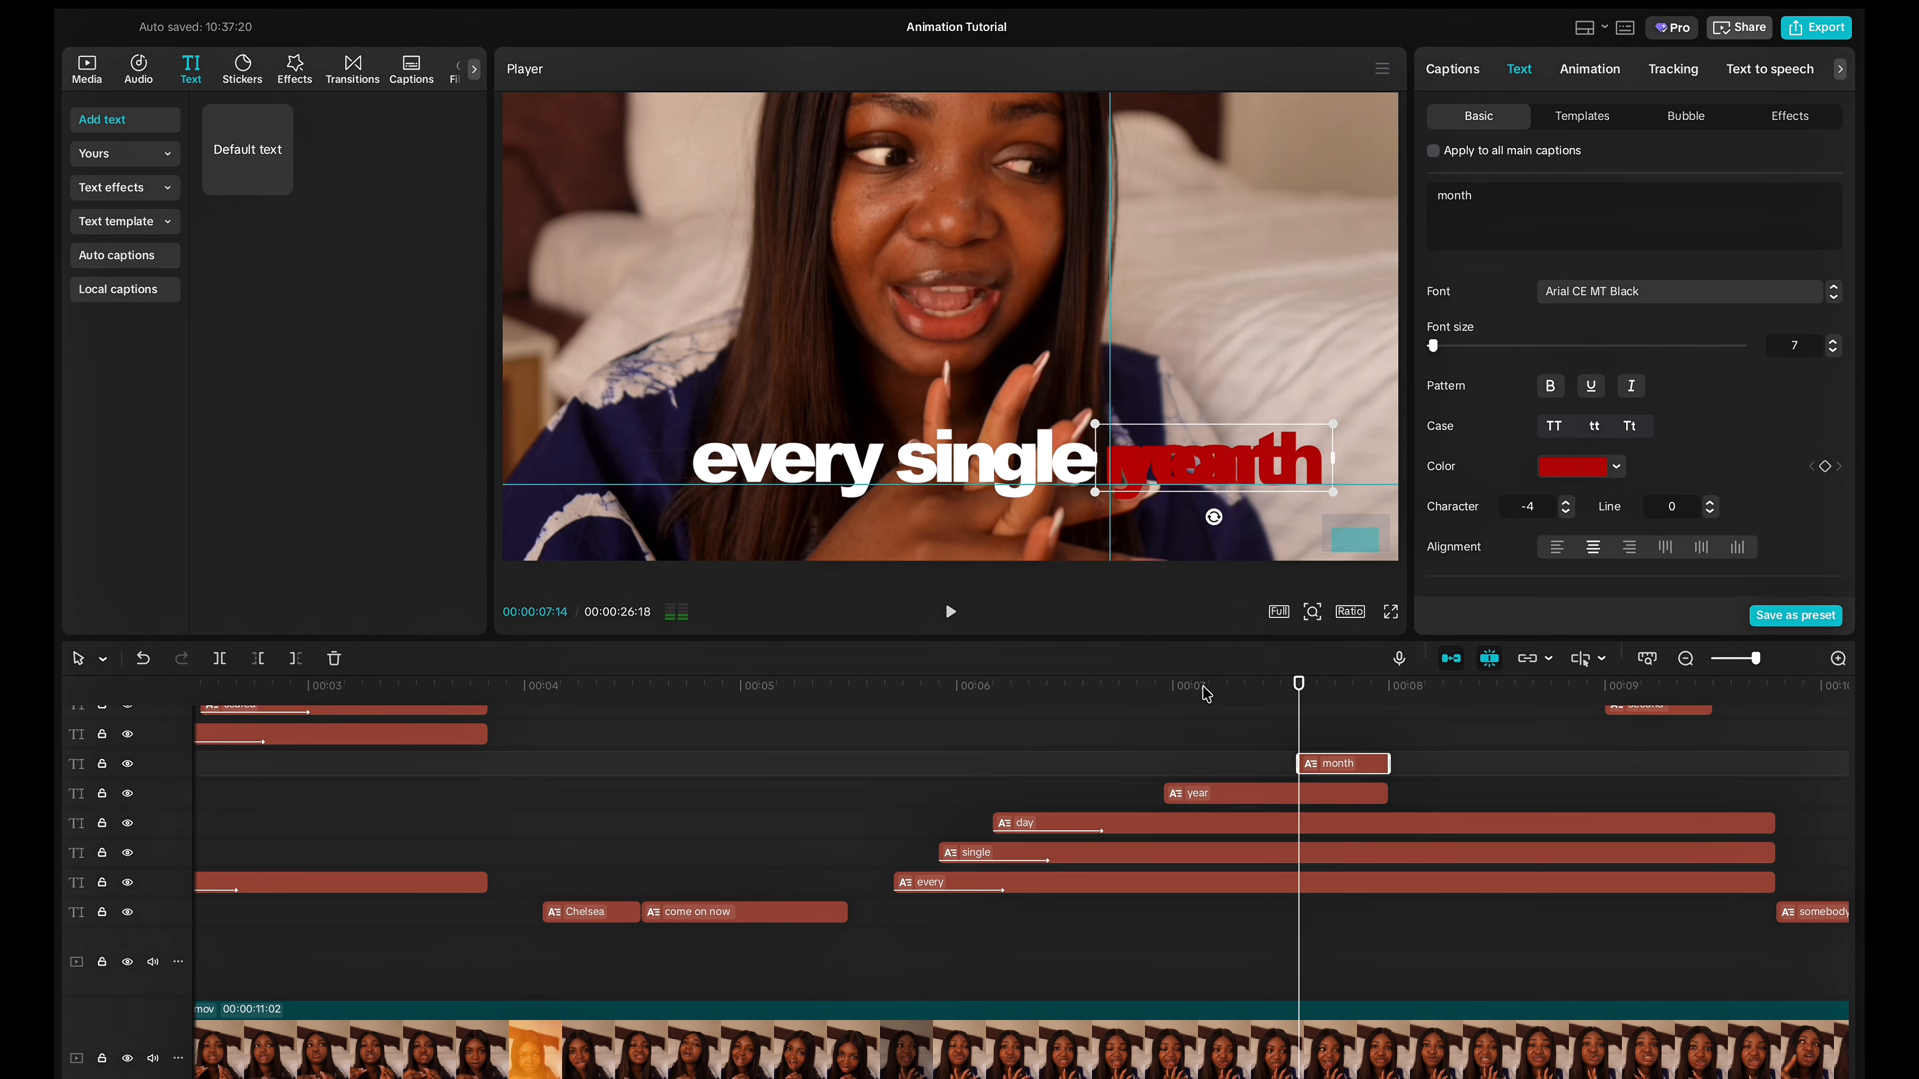
Review the change from "day" to "year" and move the "month" clip to start at 00:00:07:19.
{"action": "left_click", "coordinate": [1057, 694]}
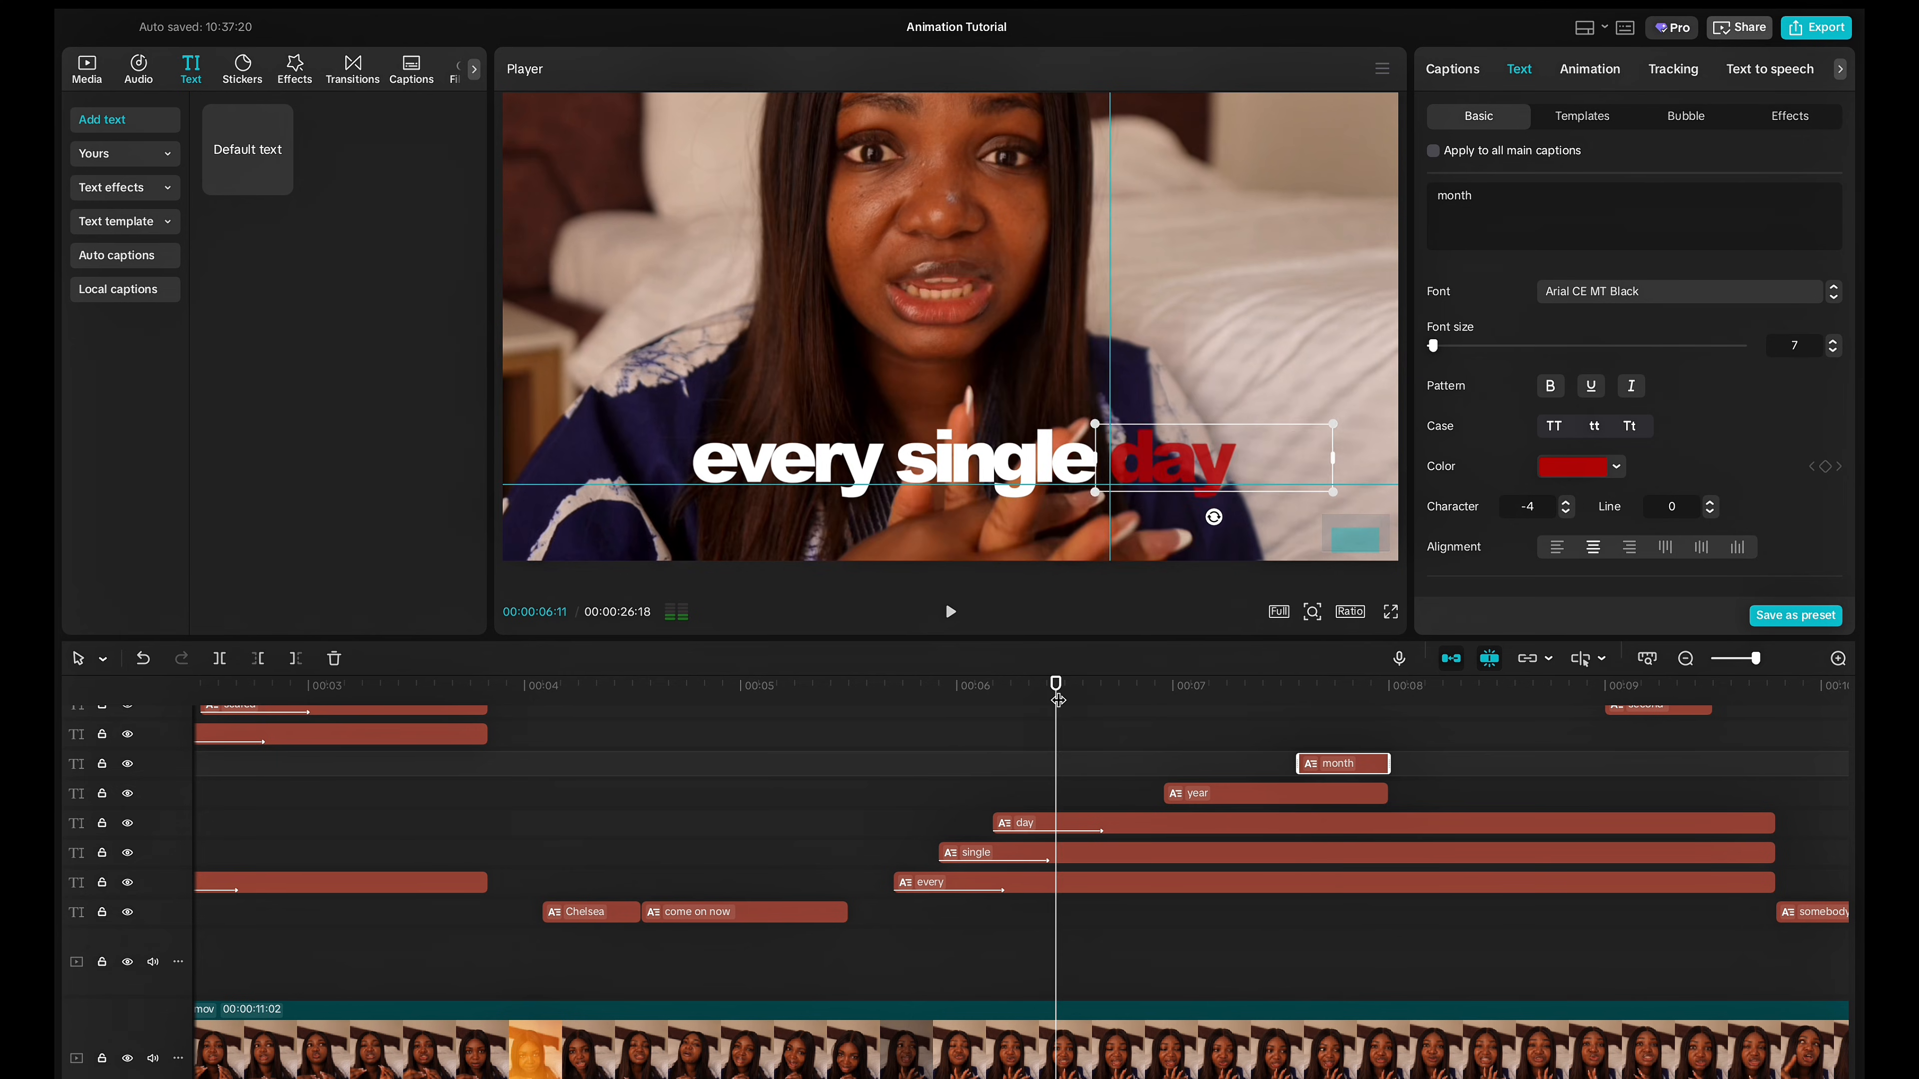
{"action": "left_click_drag", "start_coordinate": [1058, 699], "coordinate": [1144, 748]}
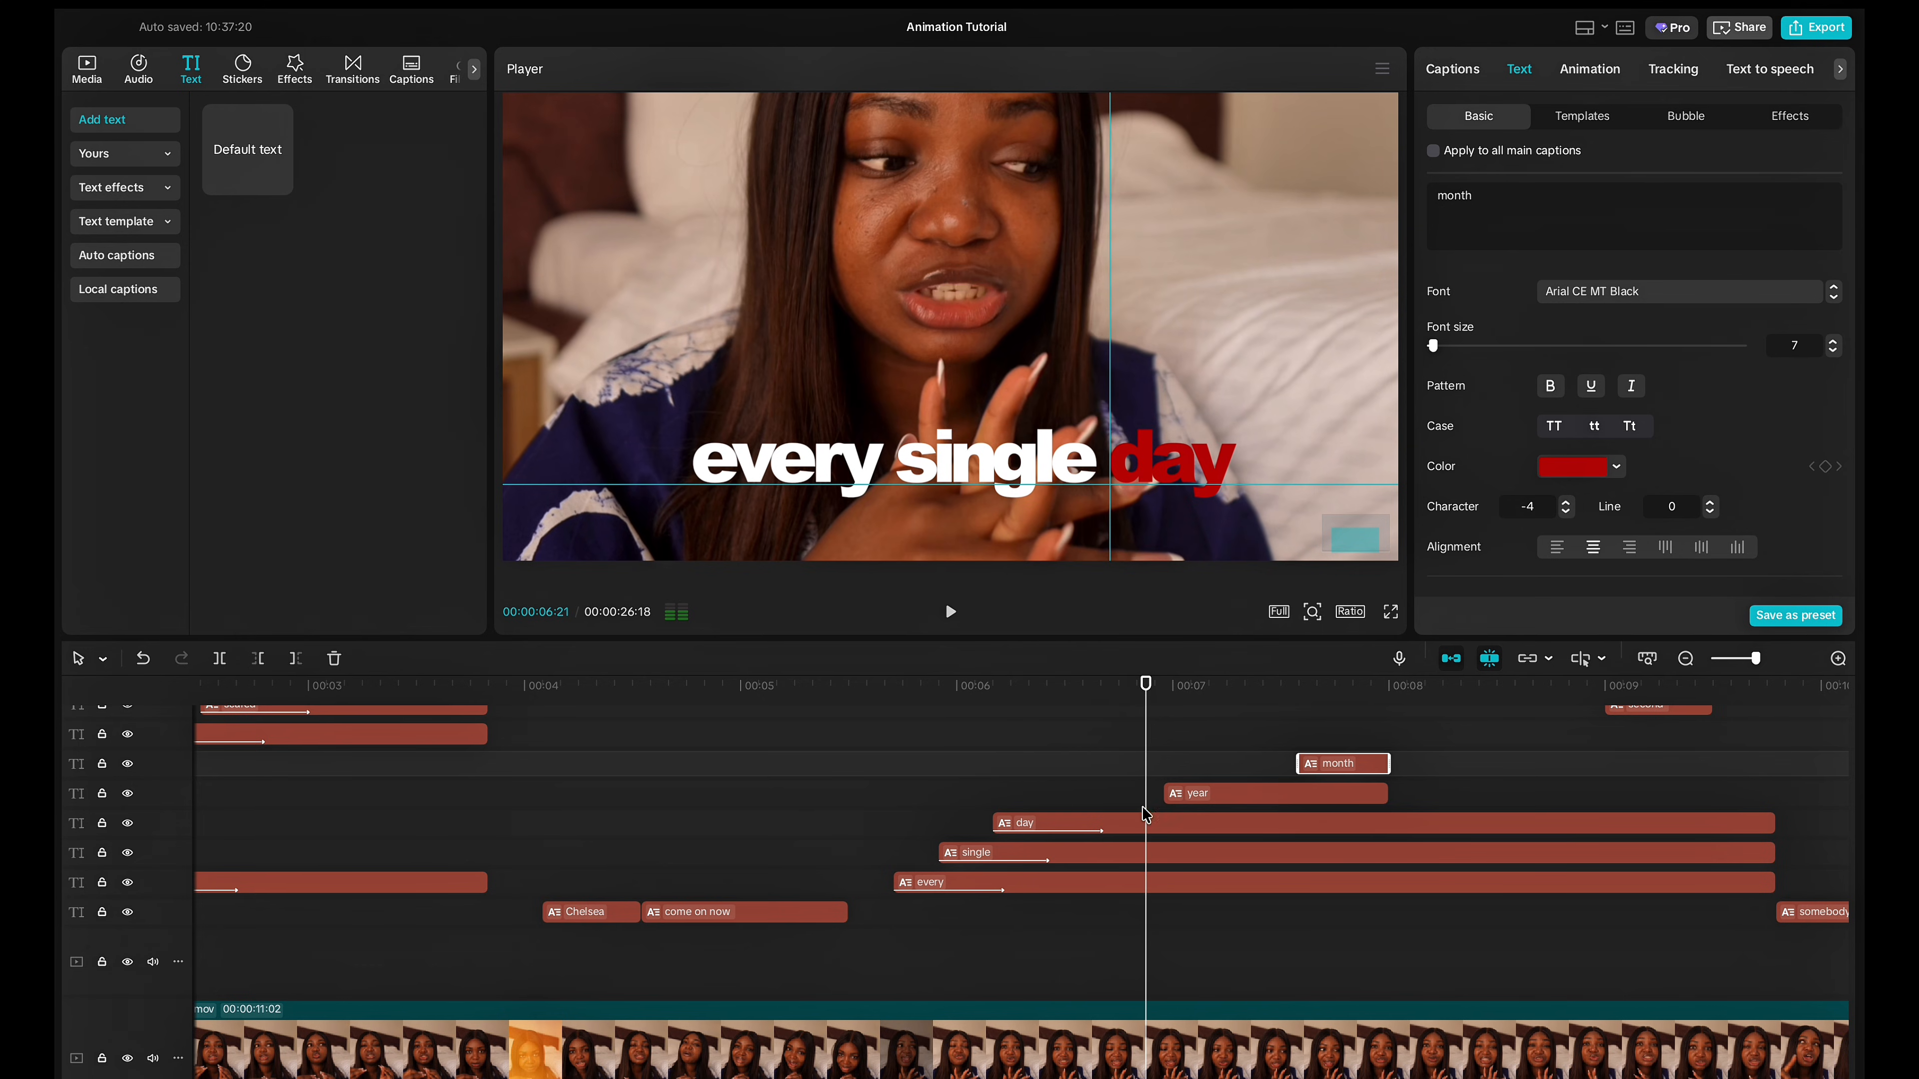
{"action": "left_click", "coordinate": [1148, 829]}
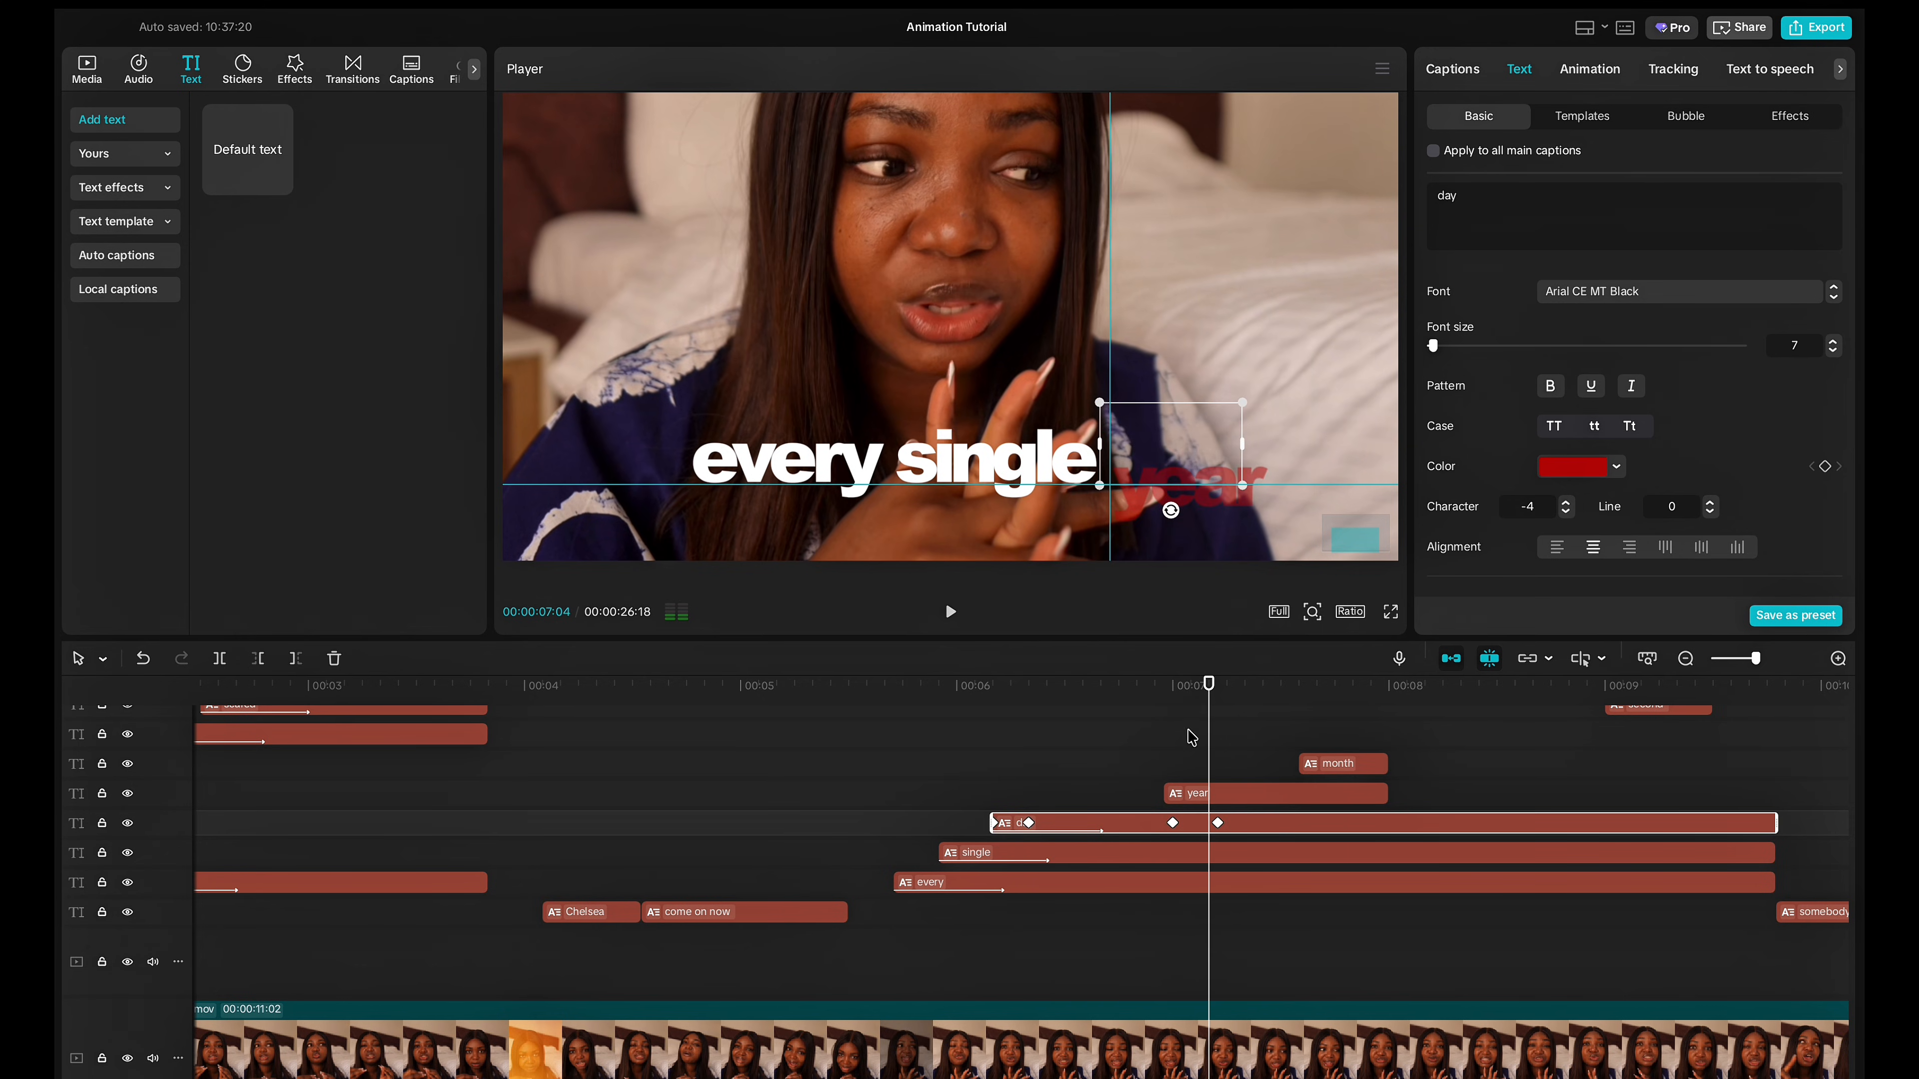
{"action": "mouse_move", "coordinate": [1209, 688]}
{"action": "left_mouse_down"}
{"action": "mouse_move", "coordinate": [1130, 686]}
{"action": "mouse_move", "coordinate": [1189, 680]}
{"action": "left_mouse_up"}
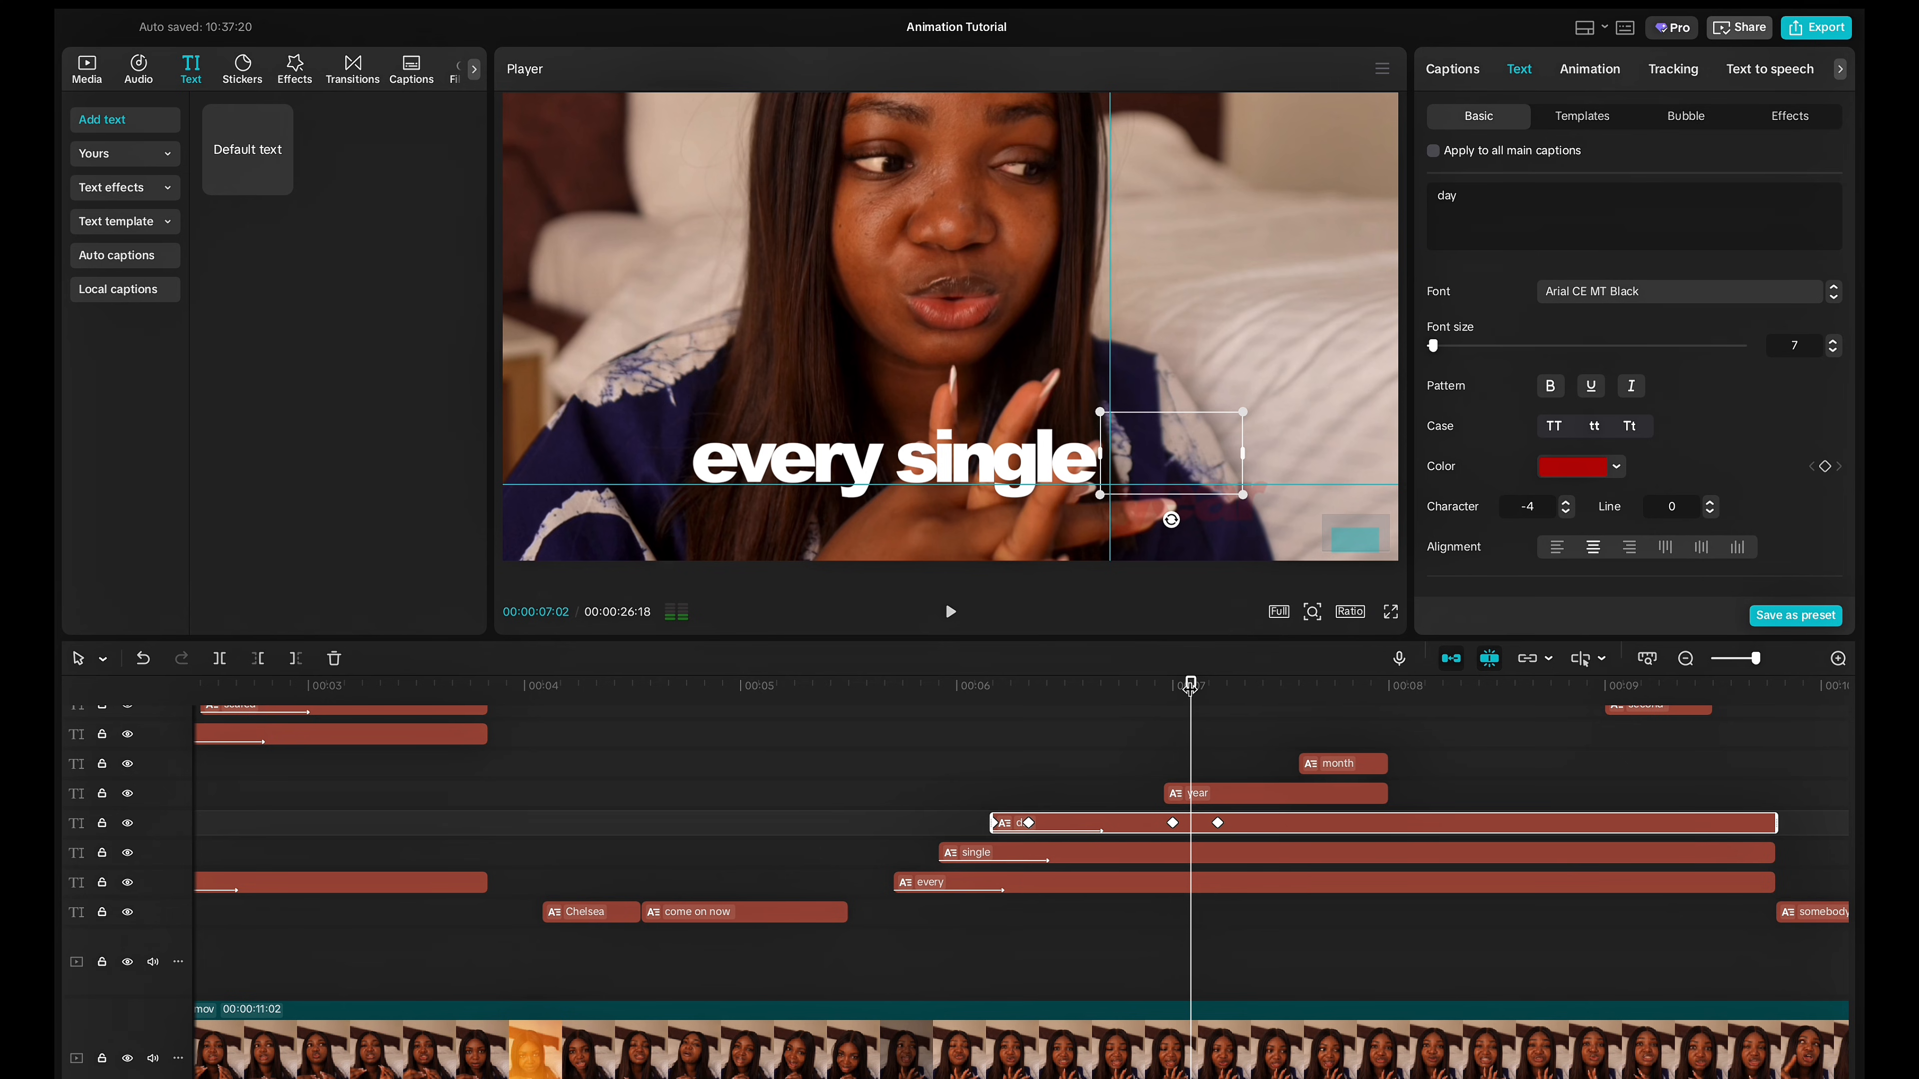
{"action": "key", "text": "space"}
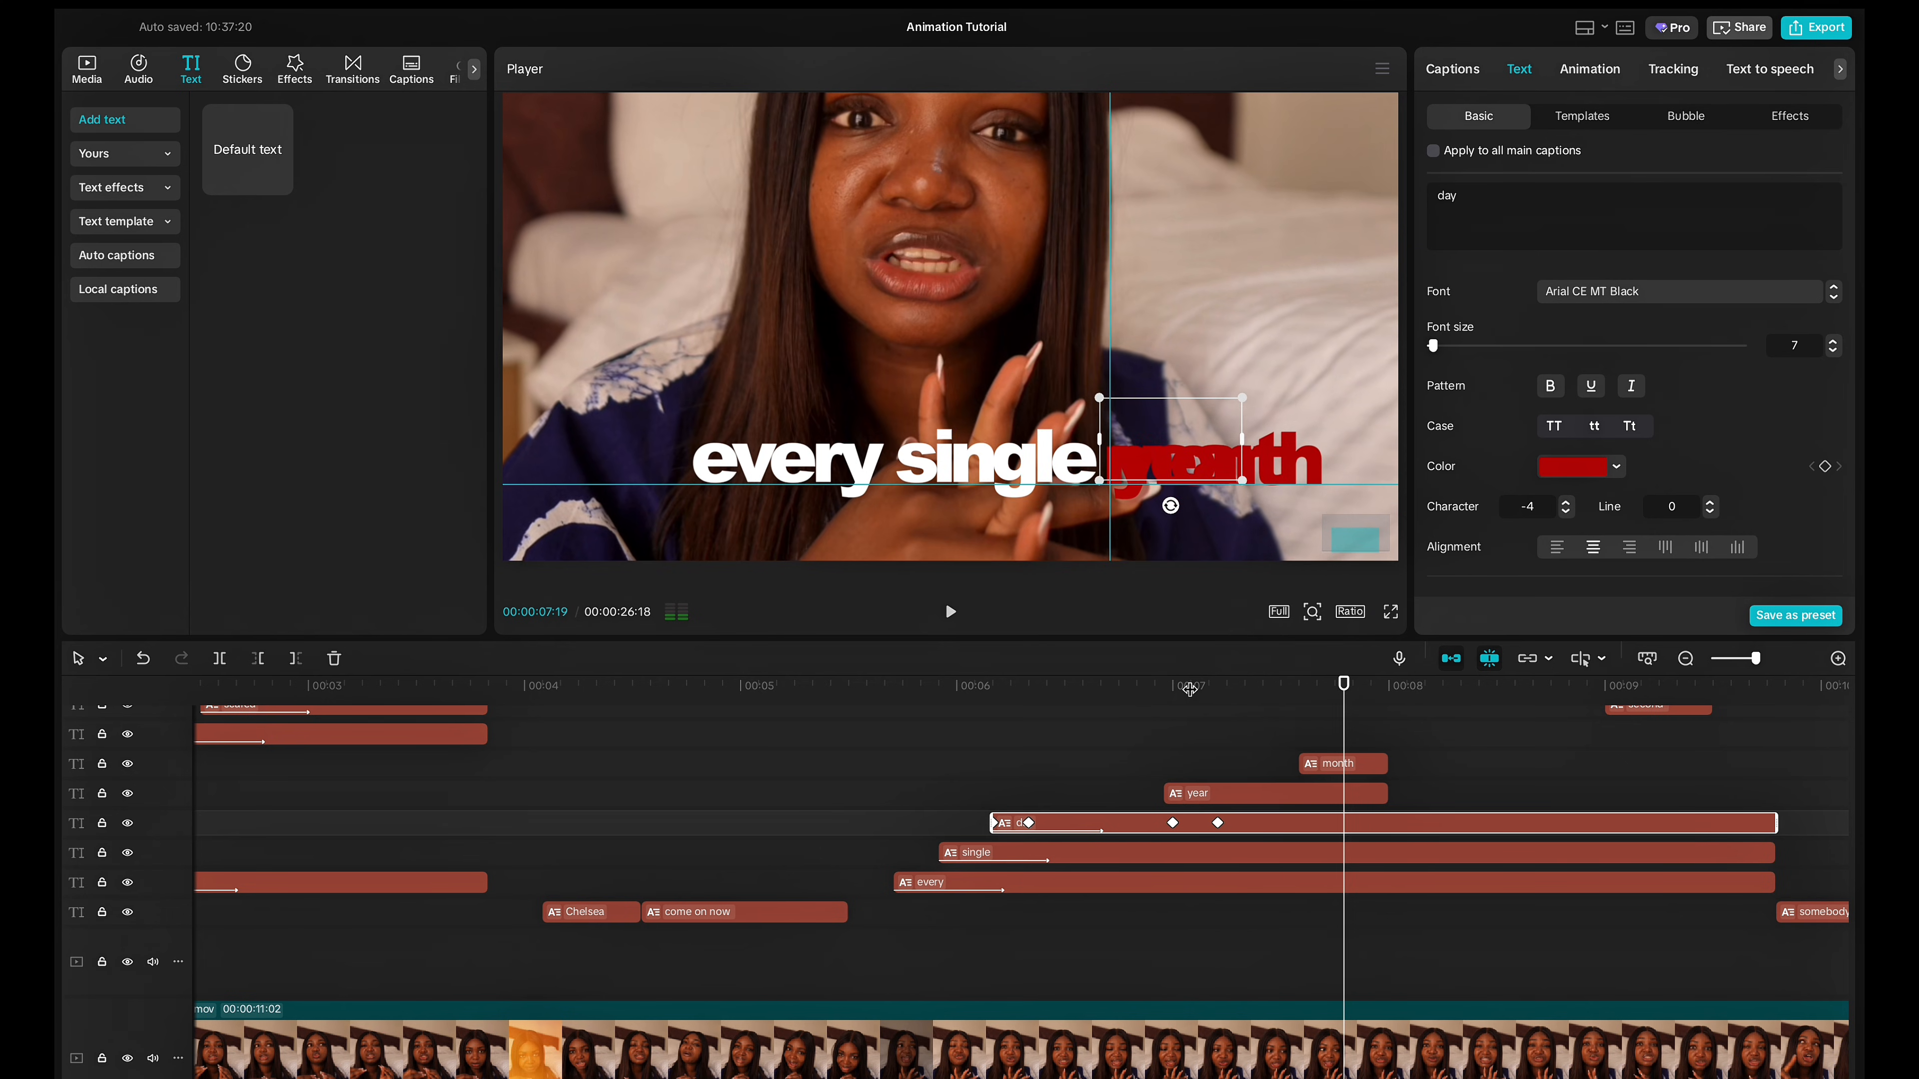
{"action": "left_click", "coordinate": [1354, 764]}
{"action": "left_click_drag", "start_coordinate": [1354, 764], "coordinate": [1400, 764]}
Add scale, position and opacity keyframes to the "year" text at 00:00:07:19.
{"action": "left_click", "coordinate": [1346, 795]}
{"action": "scroll", "coordinate": [1579, 542], "scroll_direction": "down", "scroll_amount": 3}
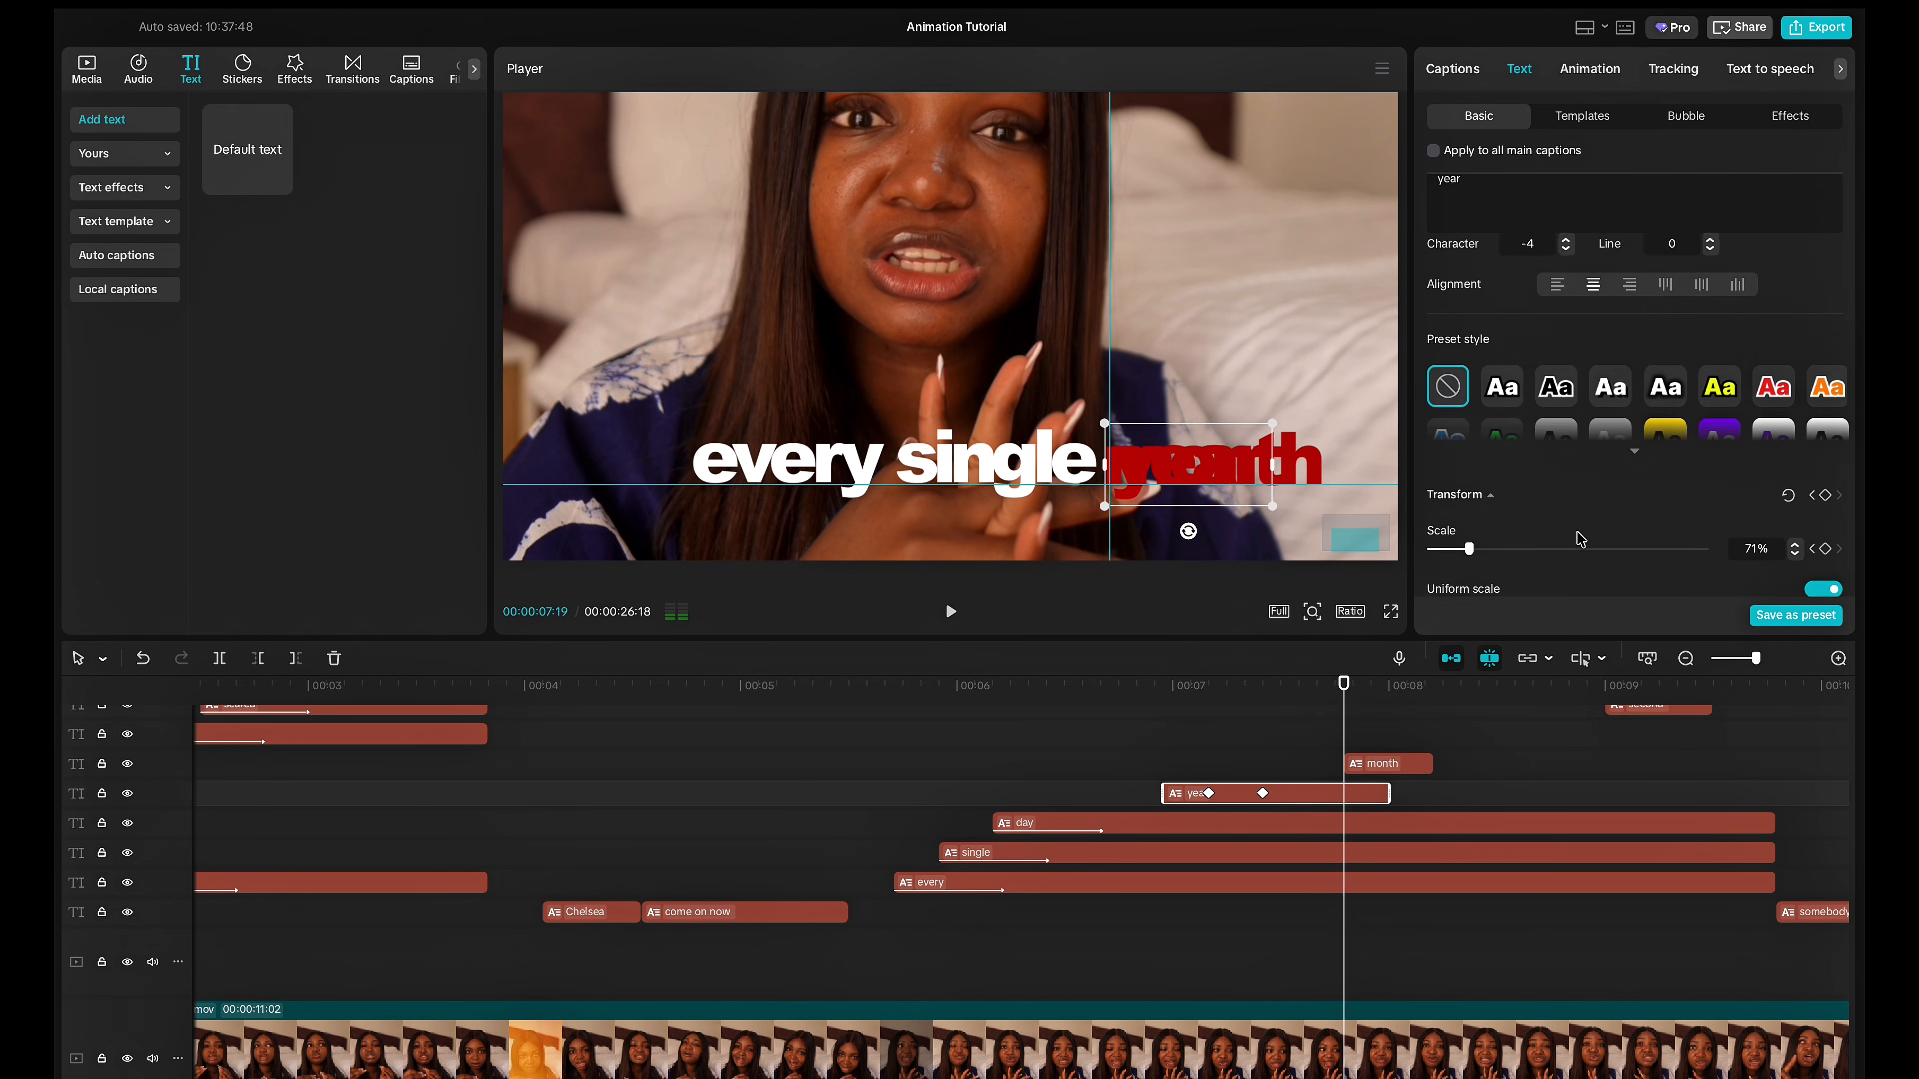
{"action": "scroll", "coordinate": [1578, 541], "scroll_direction": "down", "scroll_amount": 2}
{"action": "left_click", "coordinate": [1824, 406]}
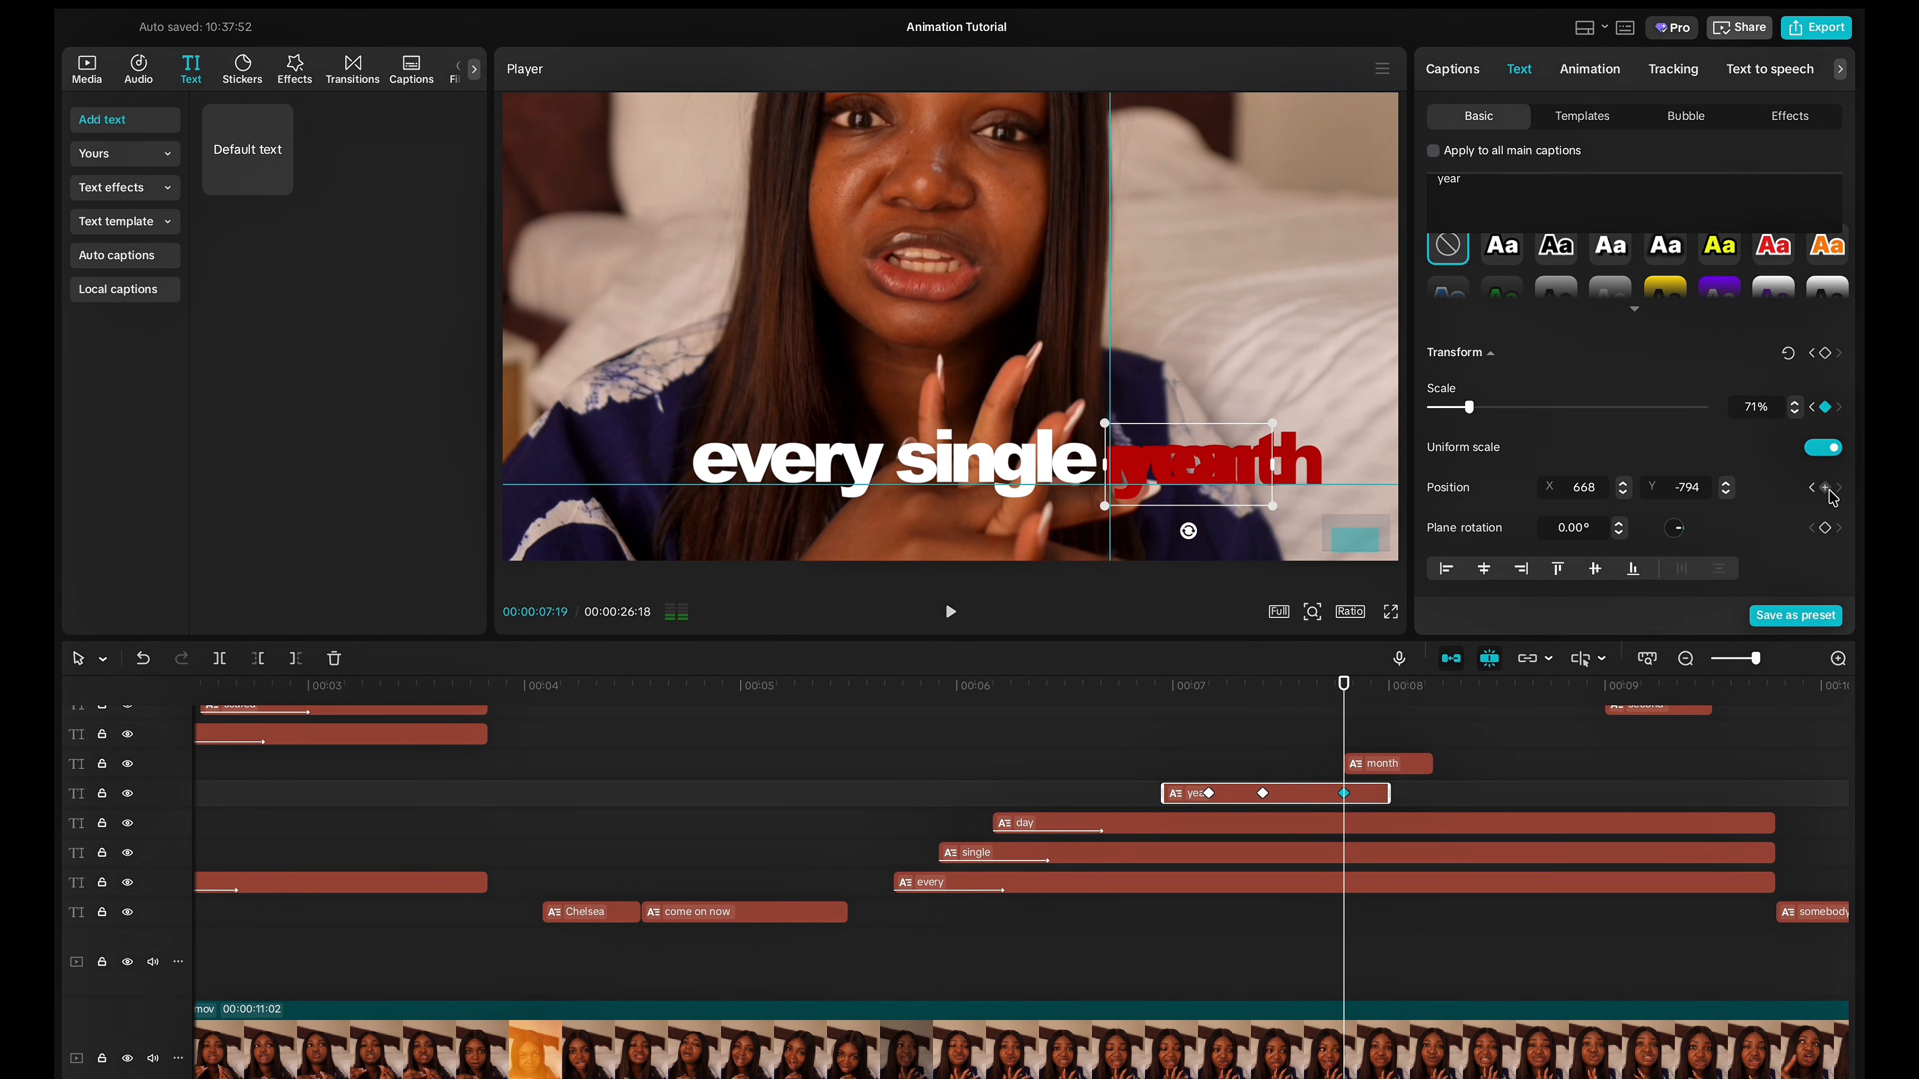
{"action": "scroll", "coordinate": [1831, 495], "scroll_direction": "down", "scroll_amount": 3}
{"action": "left_click", "coordinate": [1825, 558]}
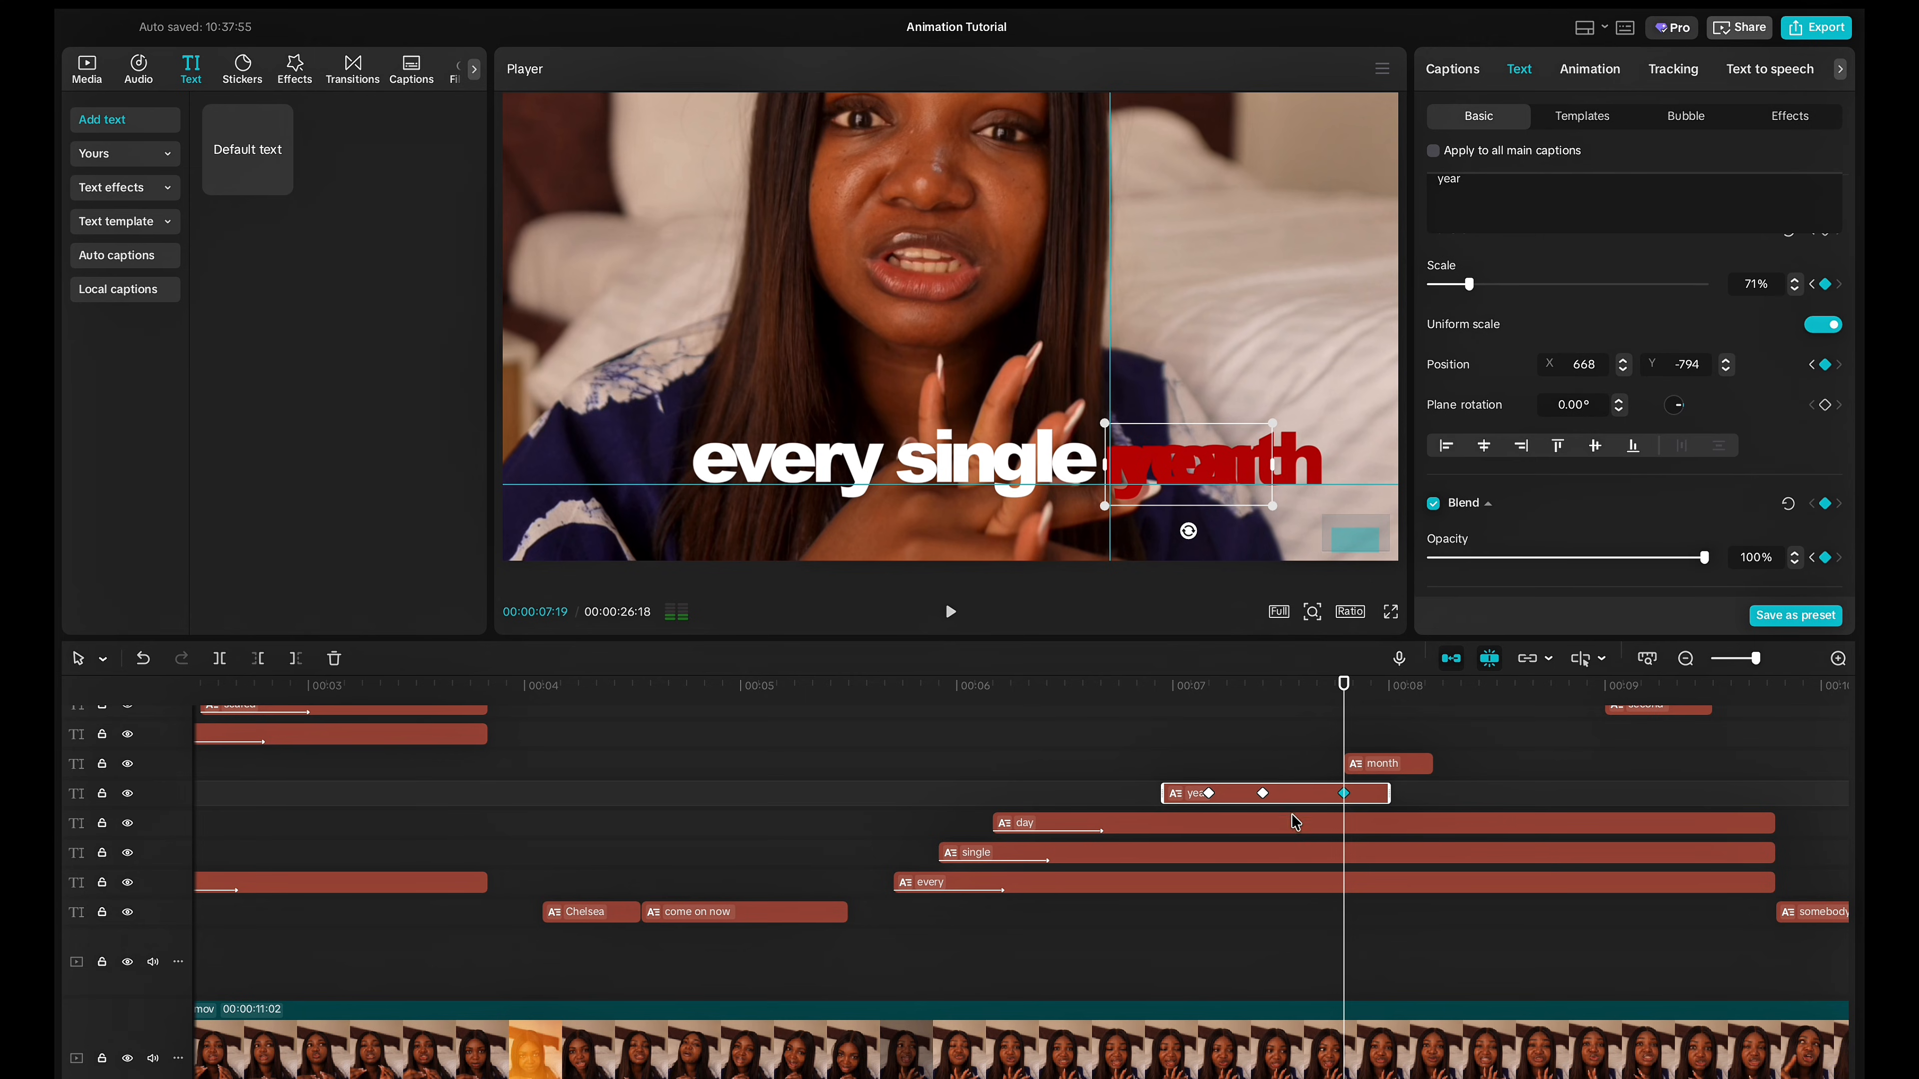
Extend the "year" clip past 00:00:08:00 and, at that time, move its text up to about X 665, Y -539 with 0% opacity.
{"action": "left_click", "coordinate": [1289, 831]}
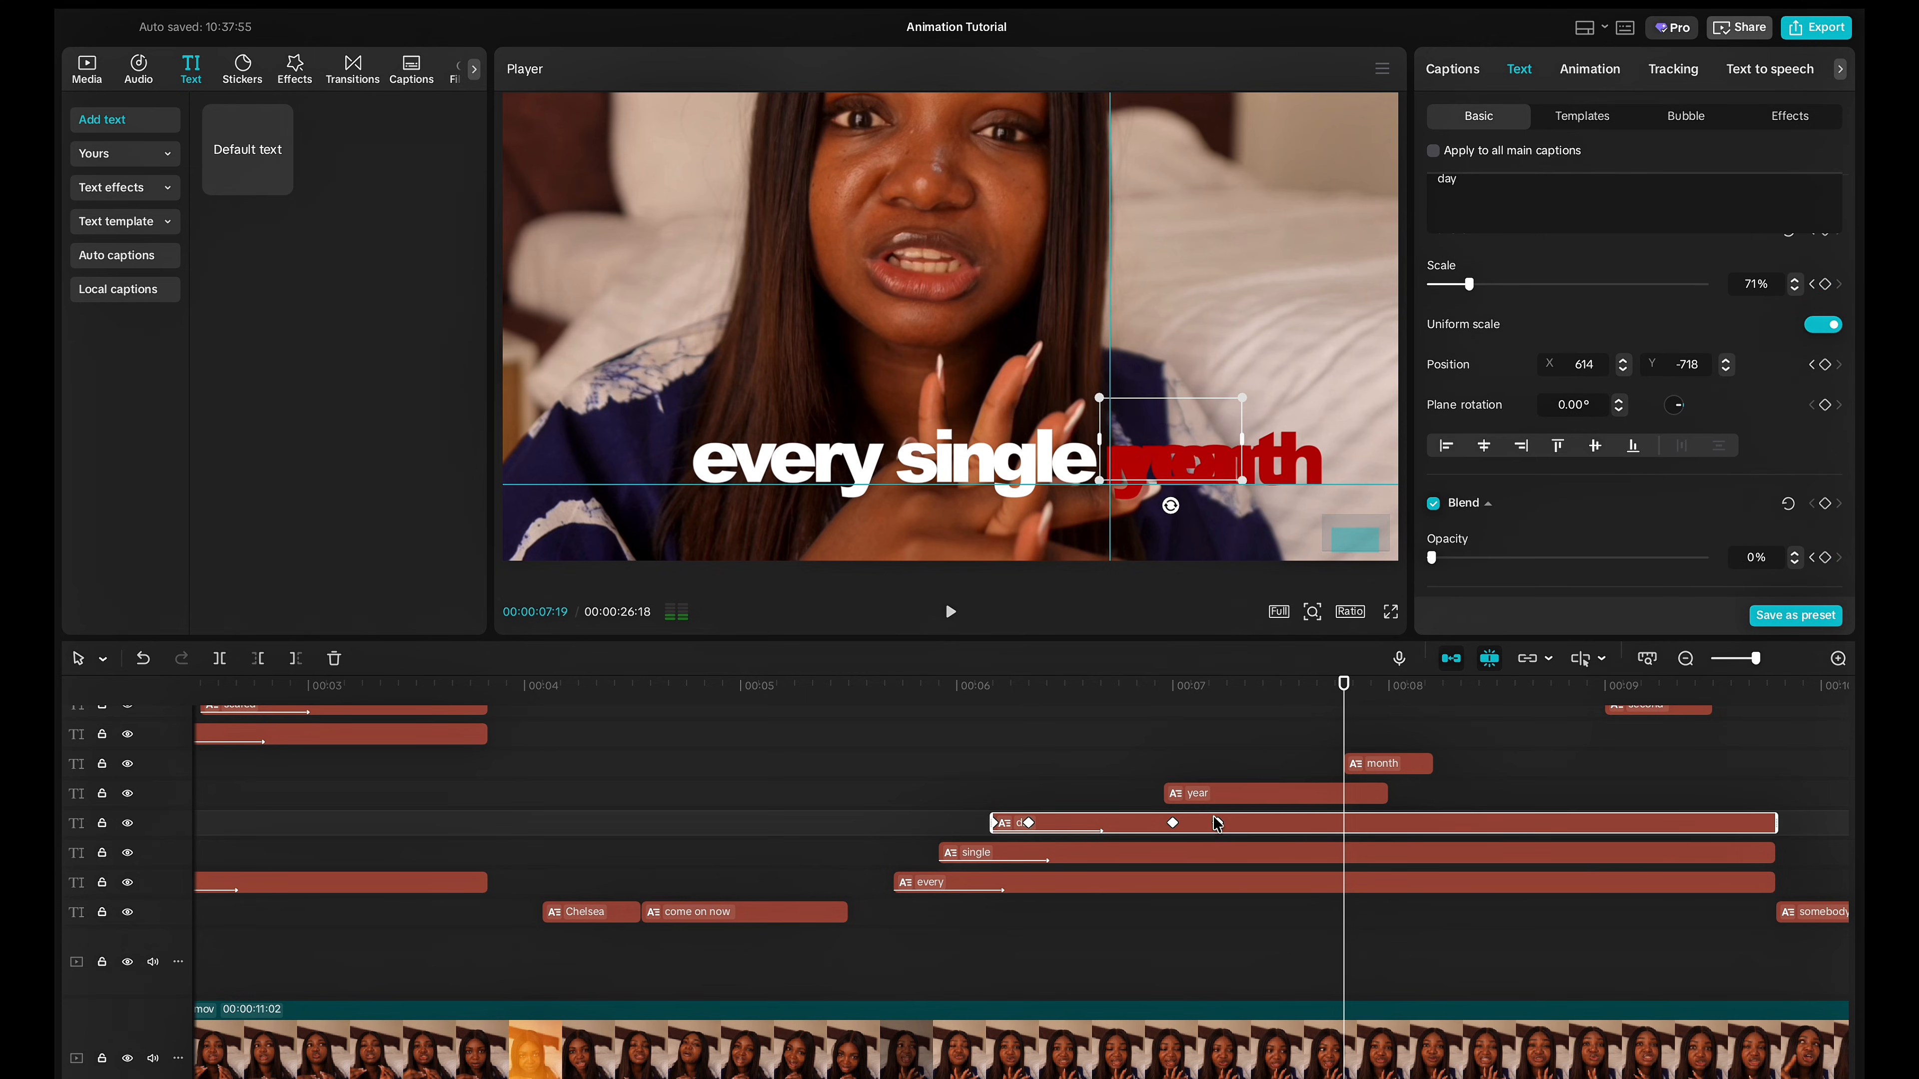
{"action": "left_click_drag", "start_coordinate": [1344, 692], "coordinate": [1216, 724]}
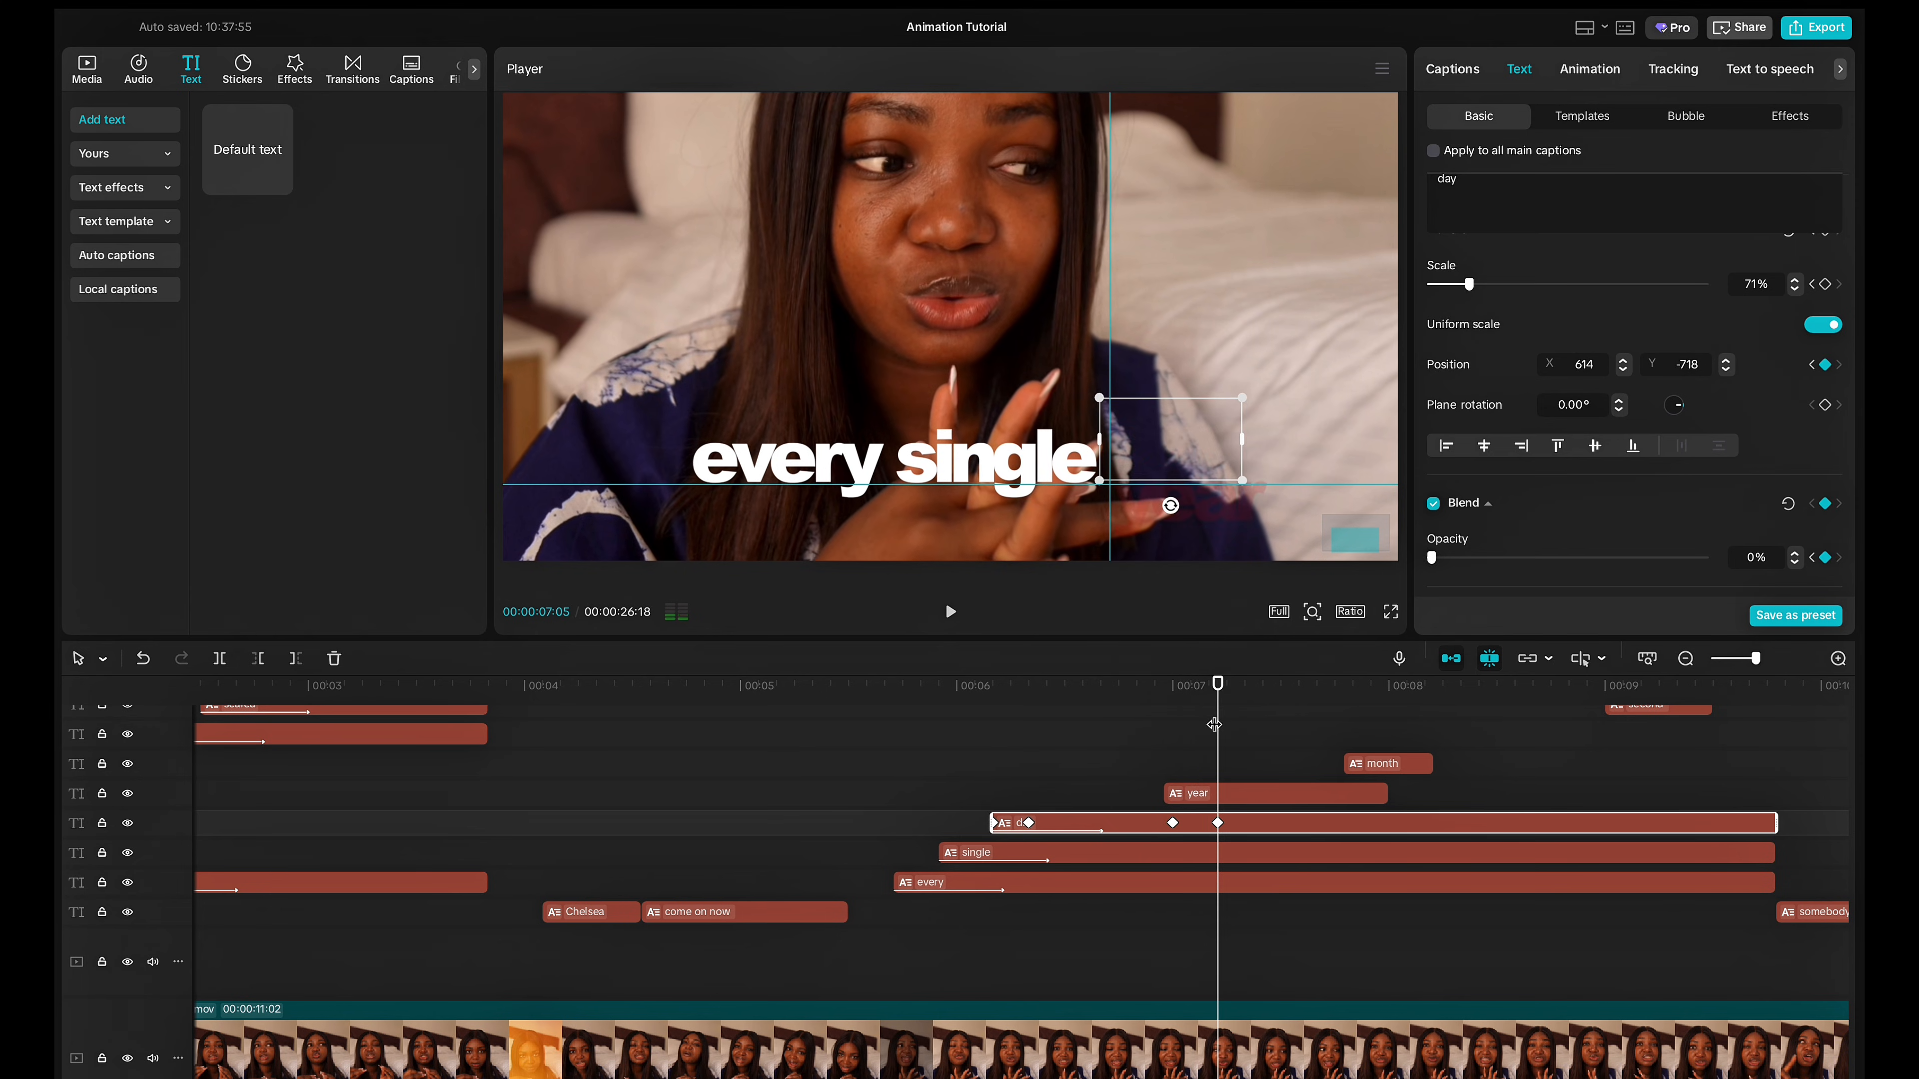
{"action": "left_click", "coordinate": [1269, 797]}
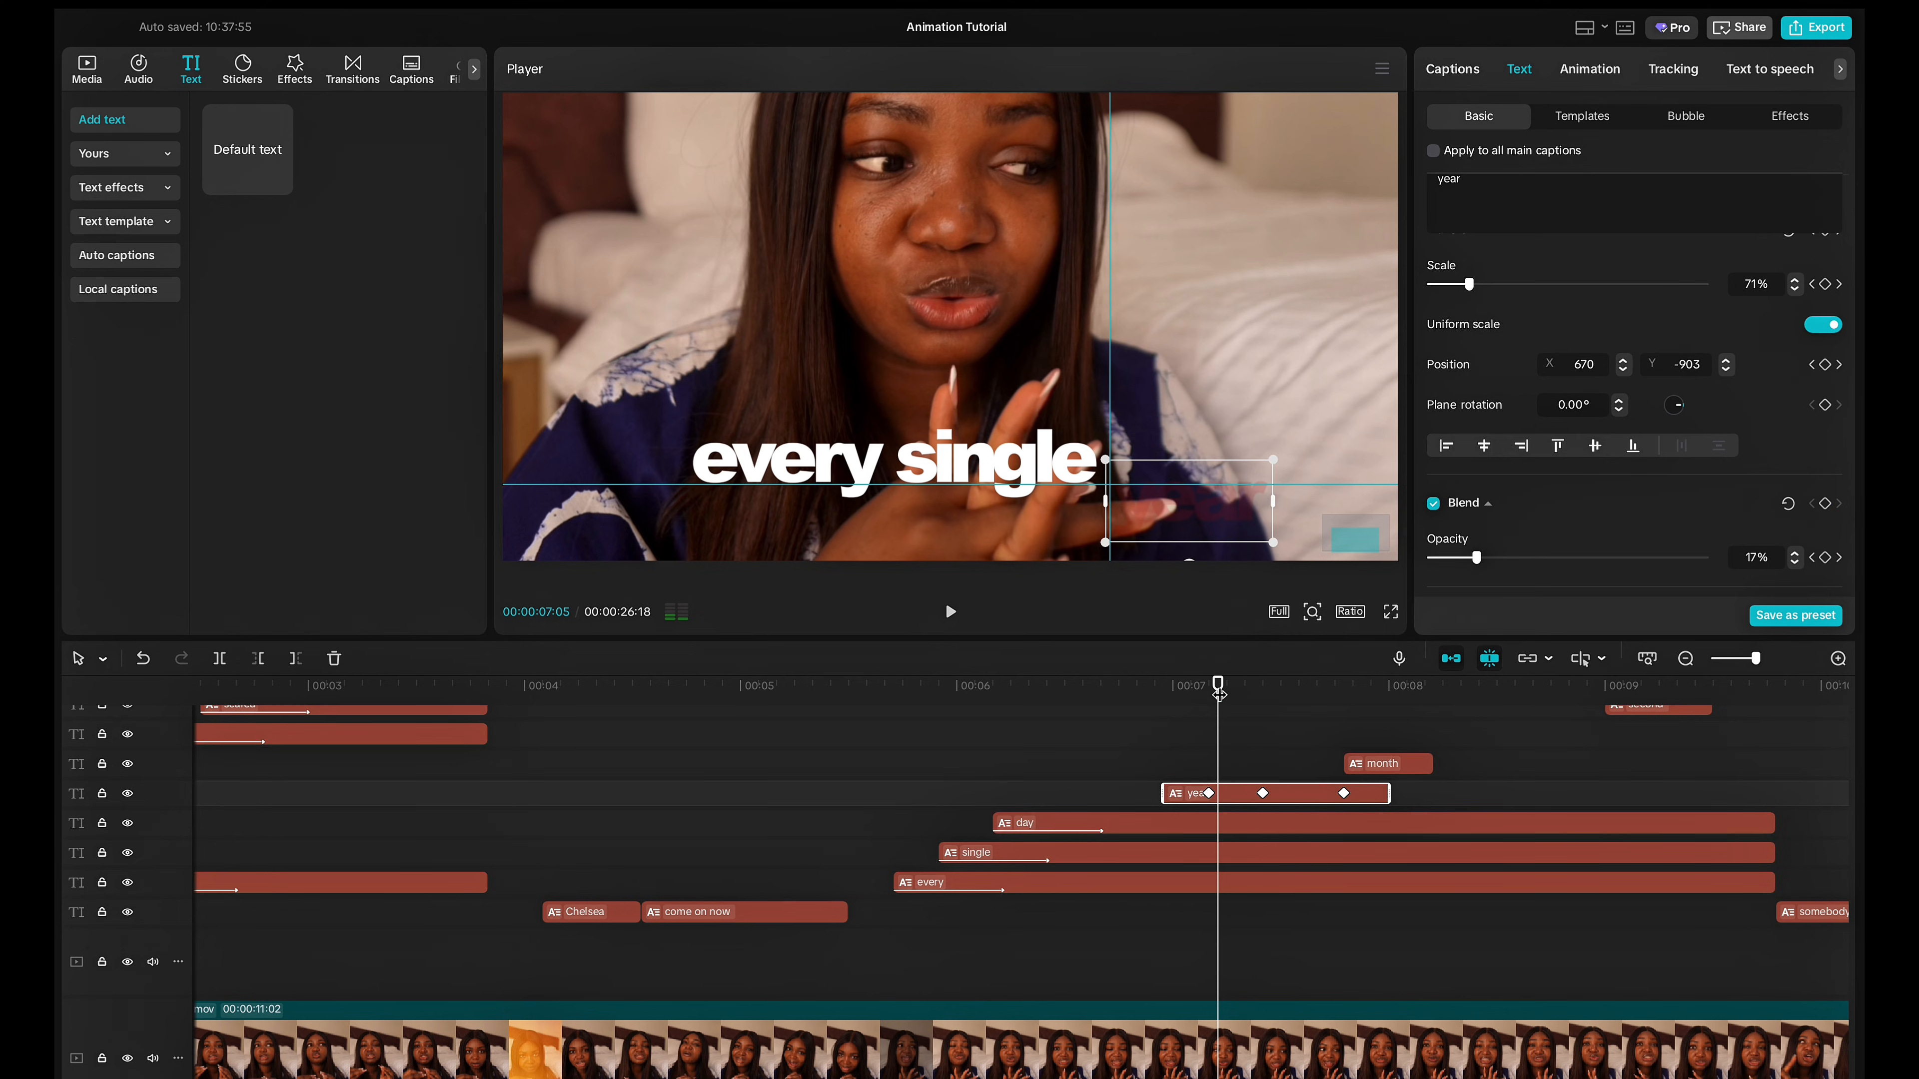
{"action": "left_click_drag", "start_coordinate": [1216, 688], "coordinate": [1389, 708]}
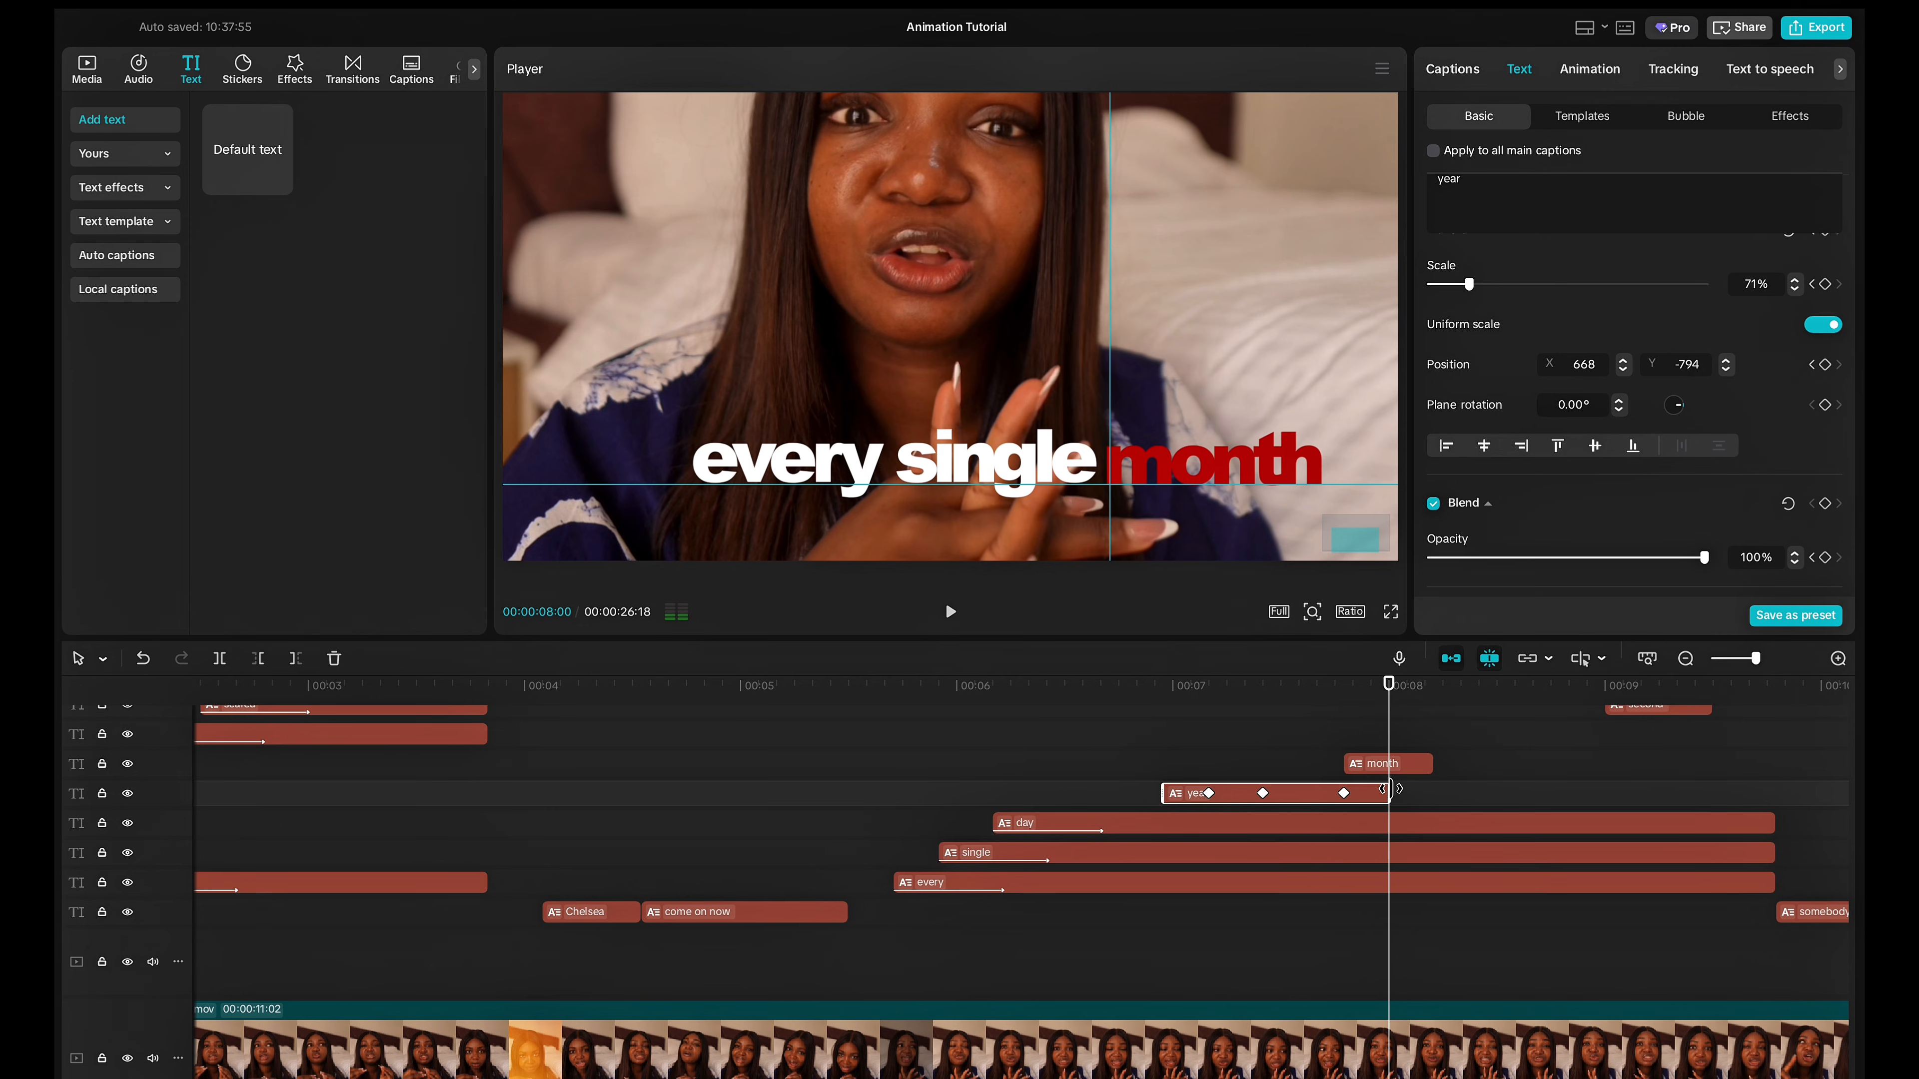
{"action": "left_click_drag", "start_coordinate": [1388, 789], "coordinate": [1461, 789]}
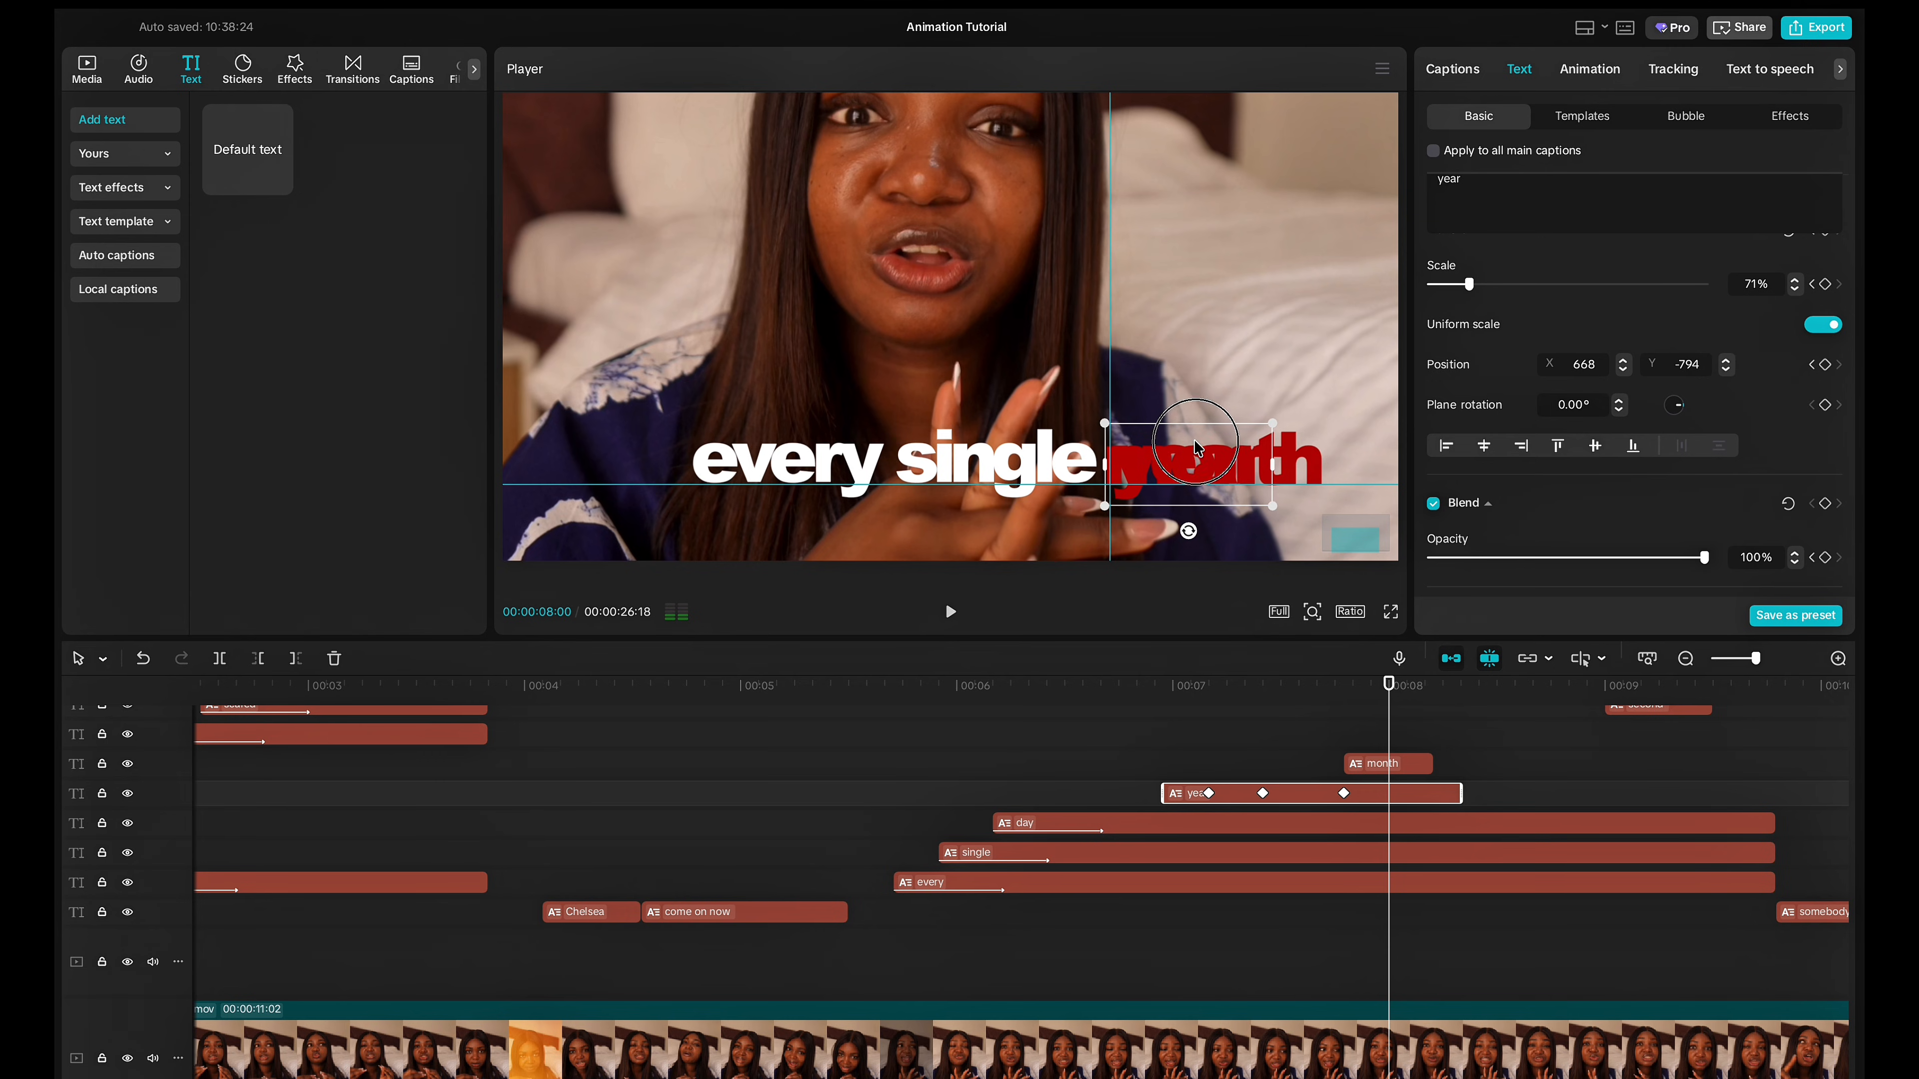
{"action": "left_click_drag", "start_coordinate": [1197, 423], "coordinate": [1197, 382]}
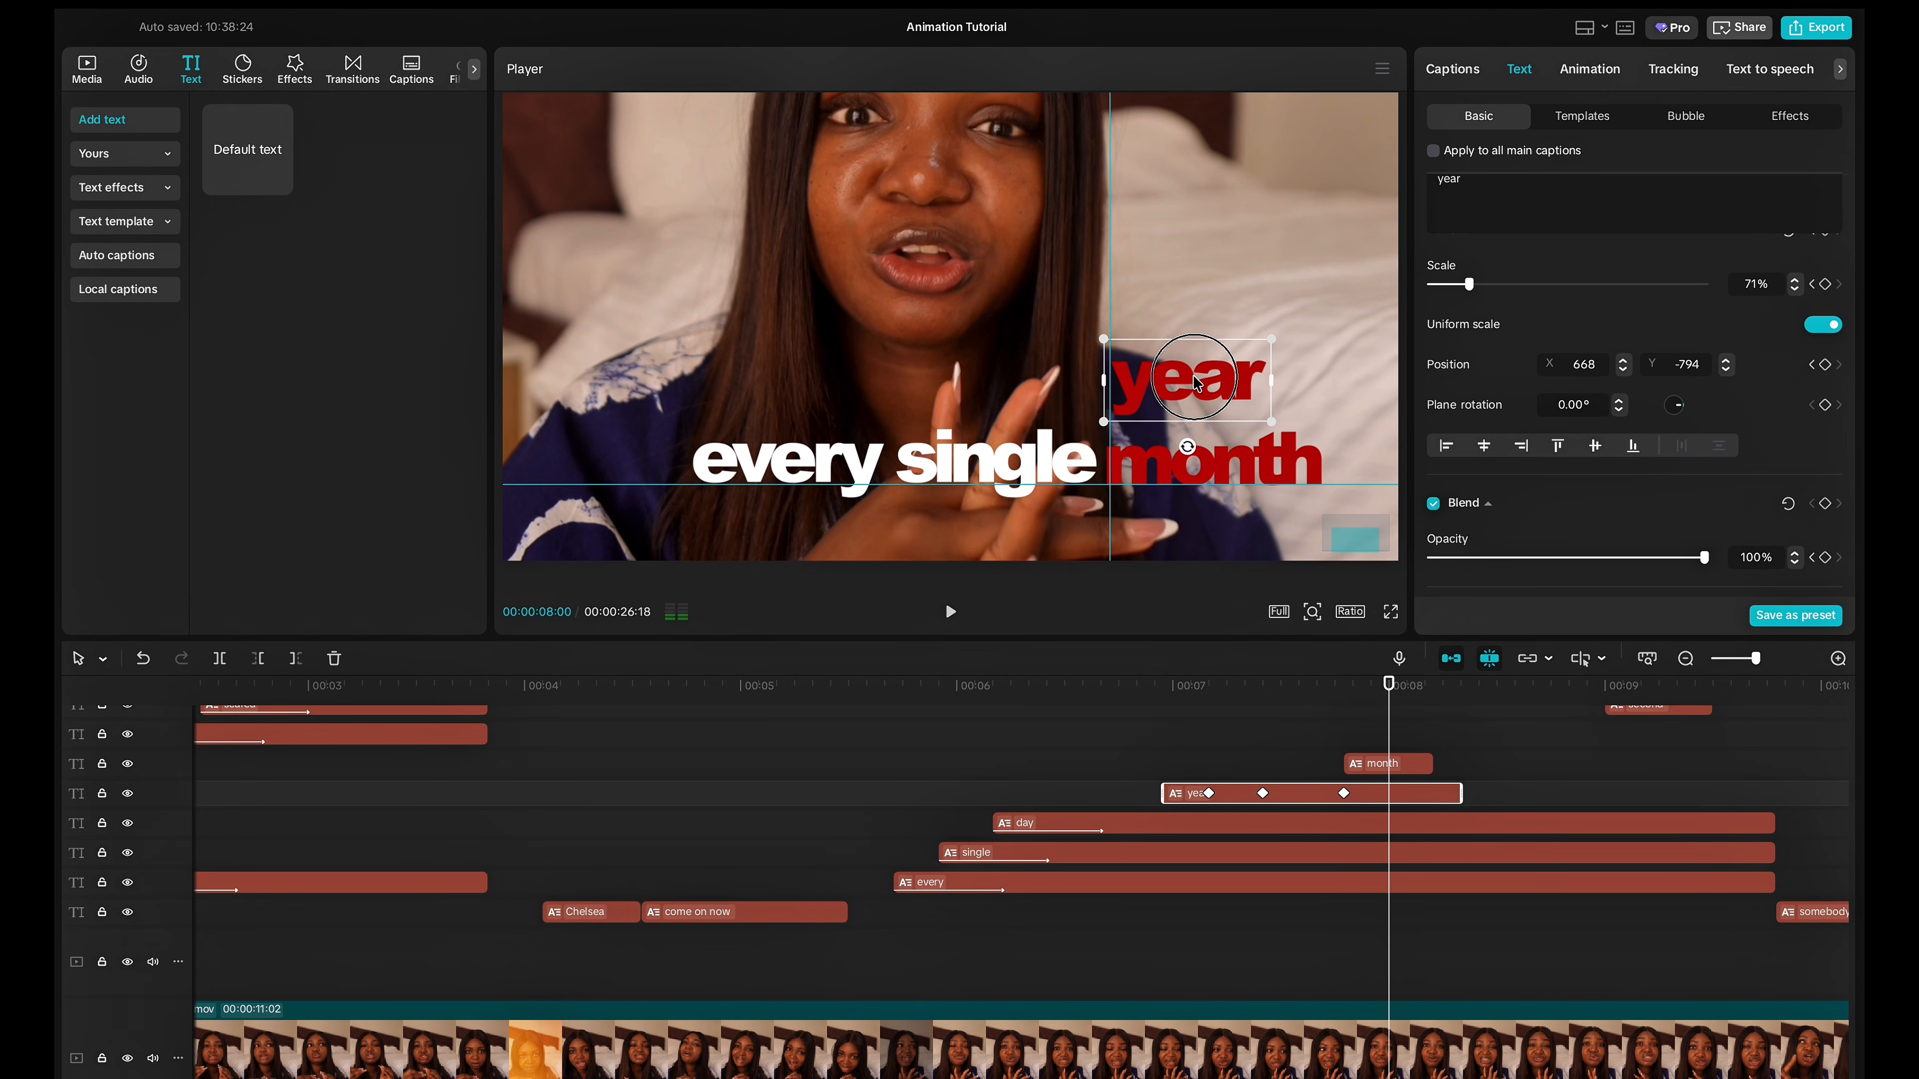
{"action": "left_click_drag", "start_coordinate": [1703, 557], "coordinate": [1392, 587]}
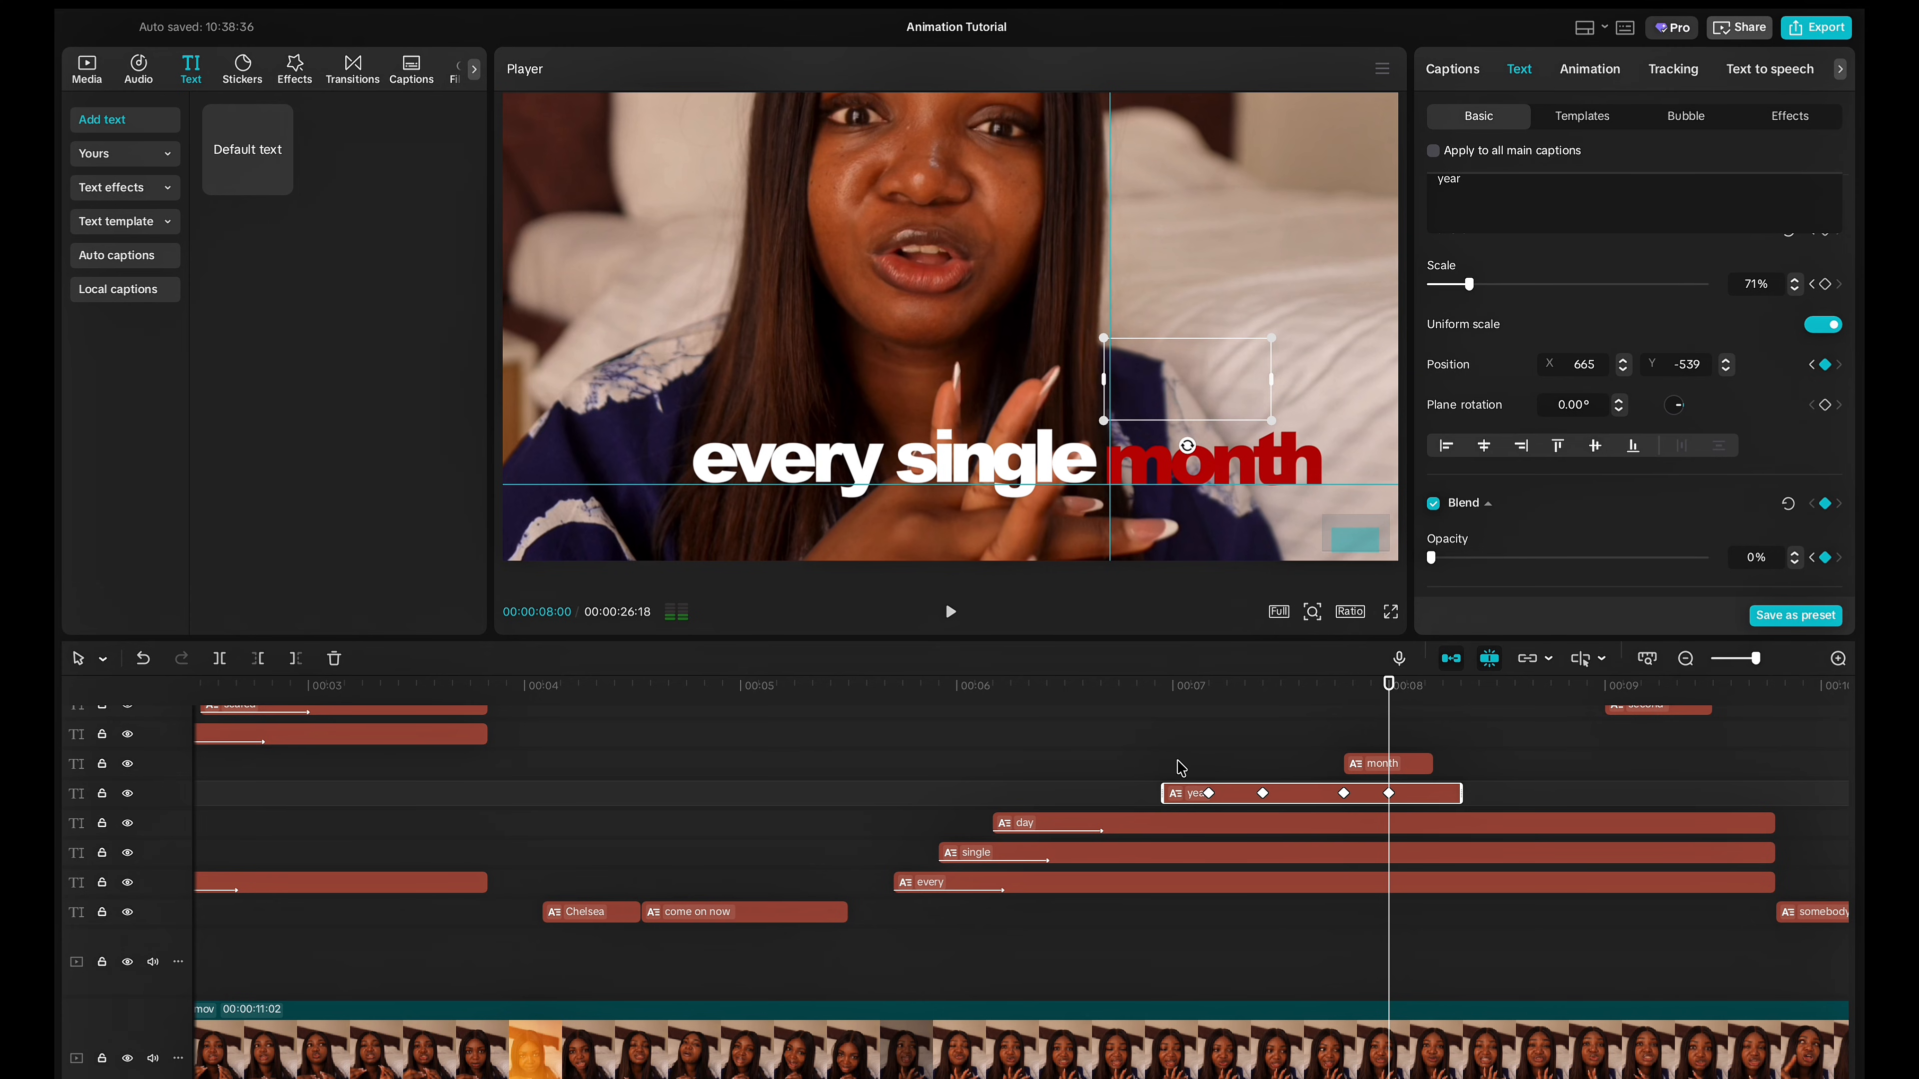
Play back the caption from 00:00:07:01 to check the change from "year" to "month".
{"action": "left_click", "coordinate": [1181, 767]}
{"action": "key", "text": "space"}
{"action": "key", "text": "space"}
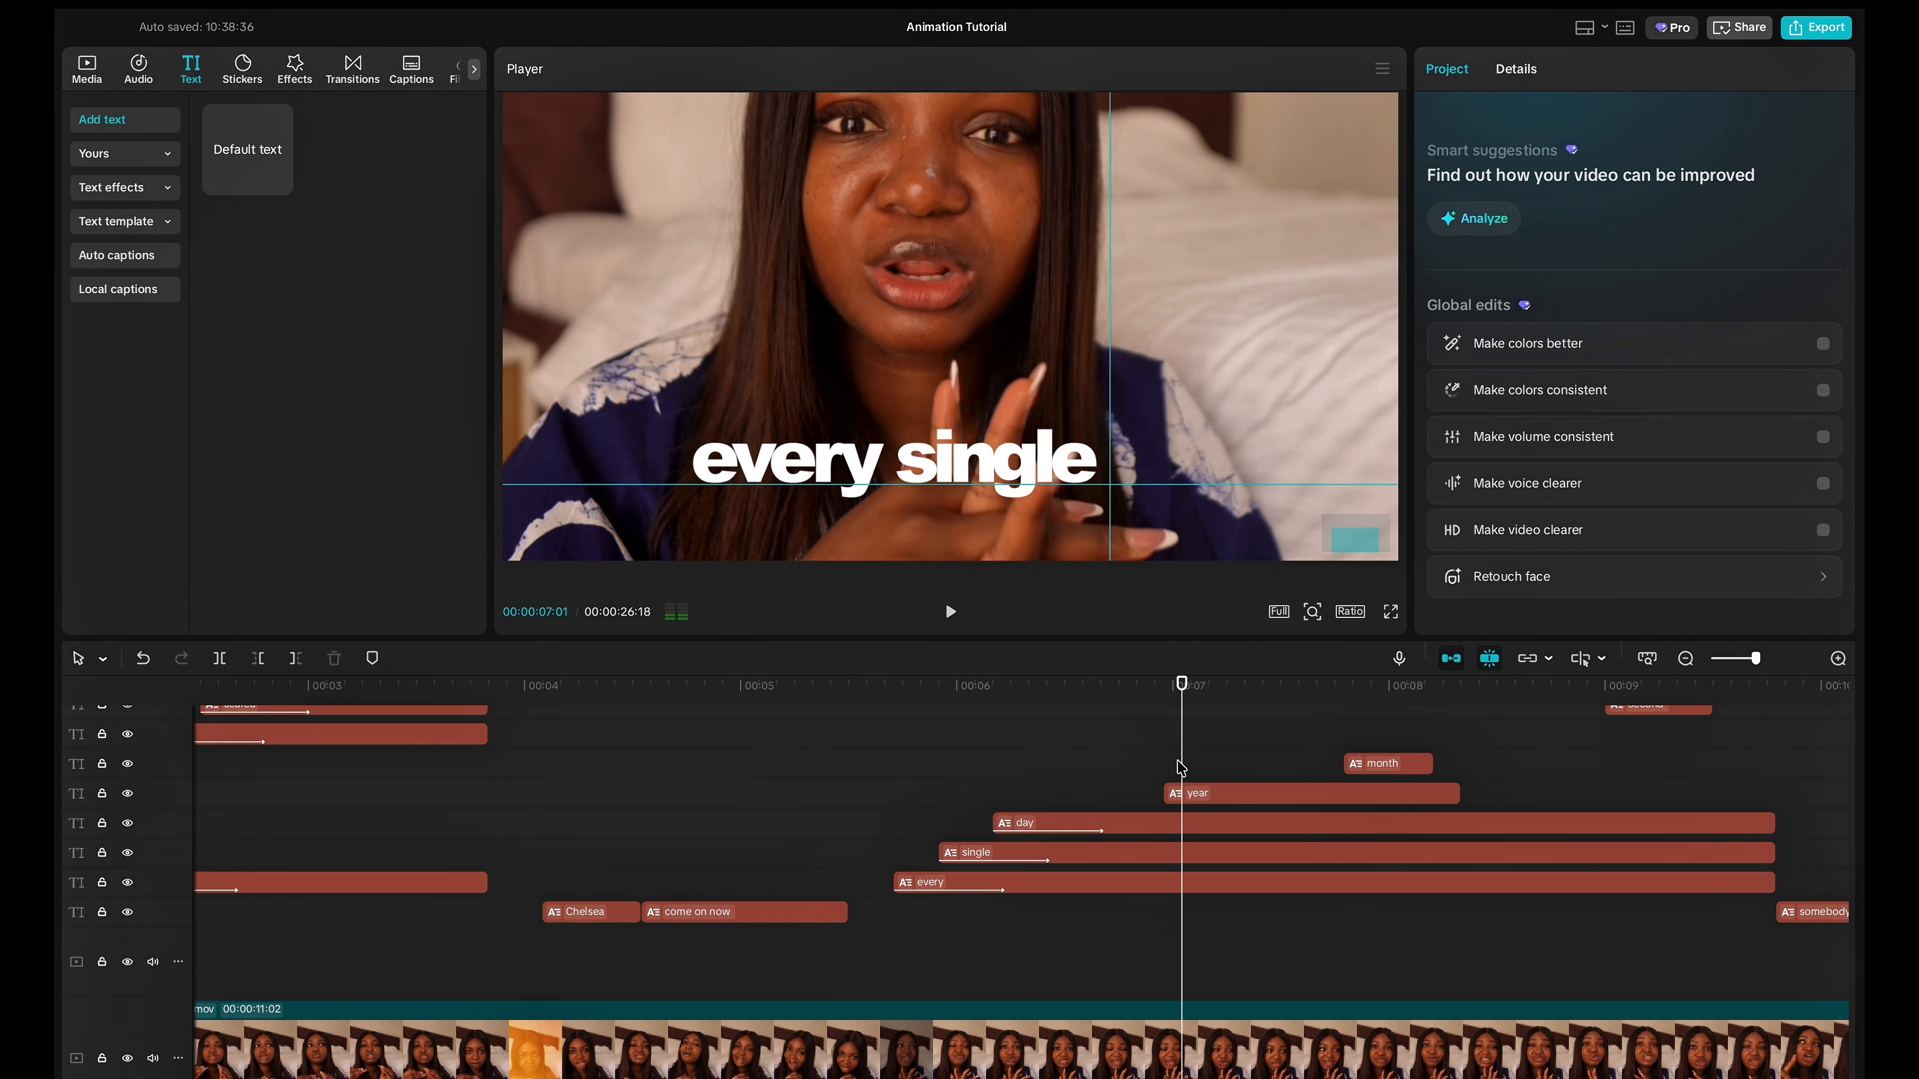
{"action": "left_click", "coordinate": [1177, 761]}
{"action": "key", "text": "space"}
{"action": "key", "text": "space"}
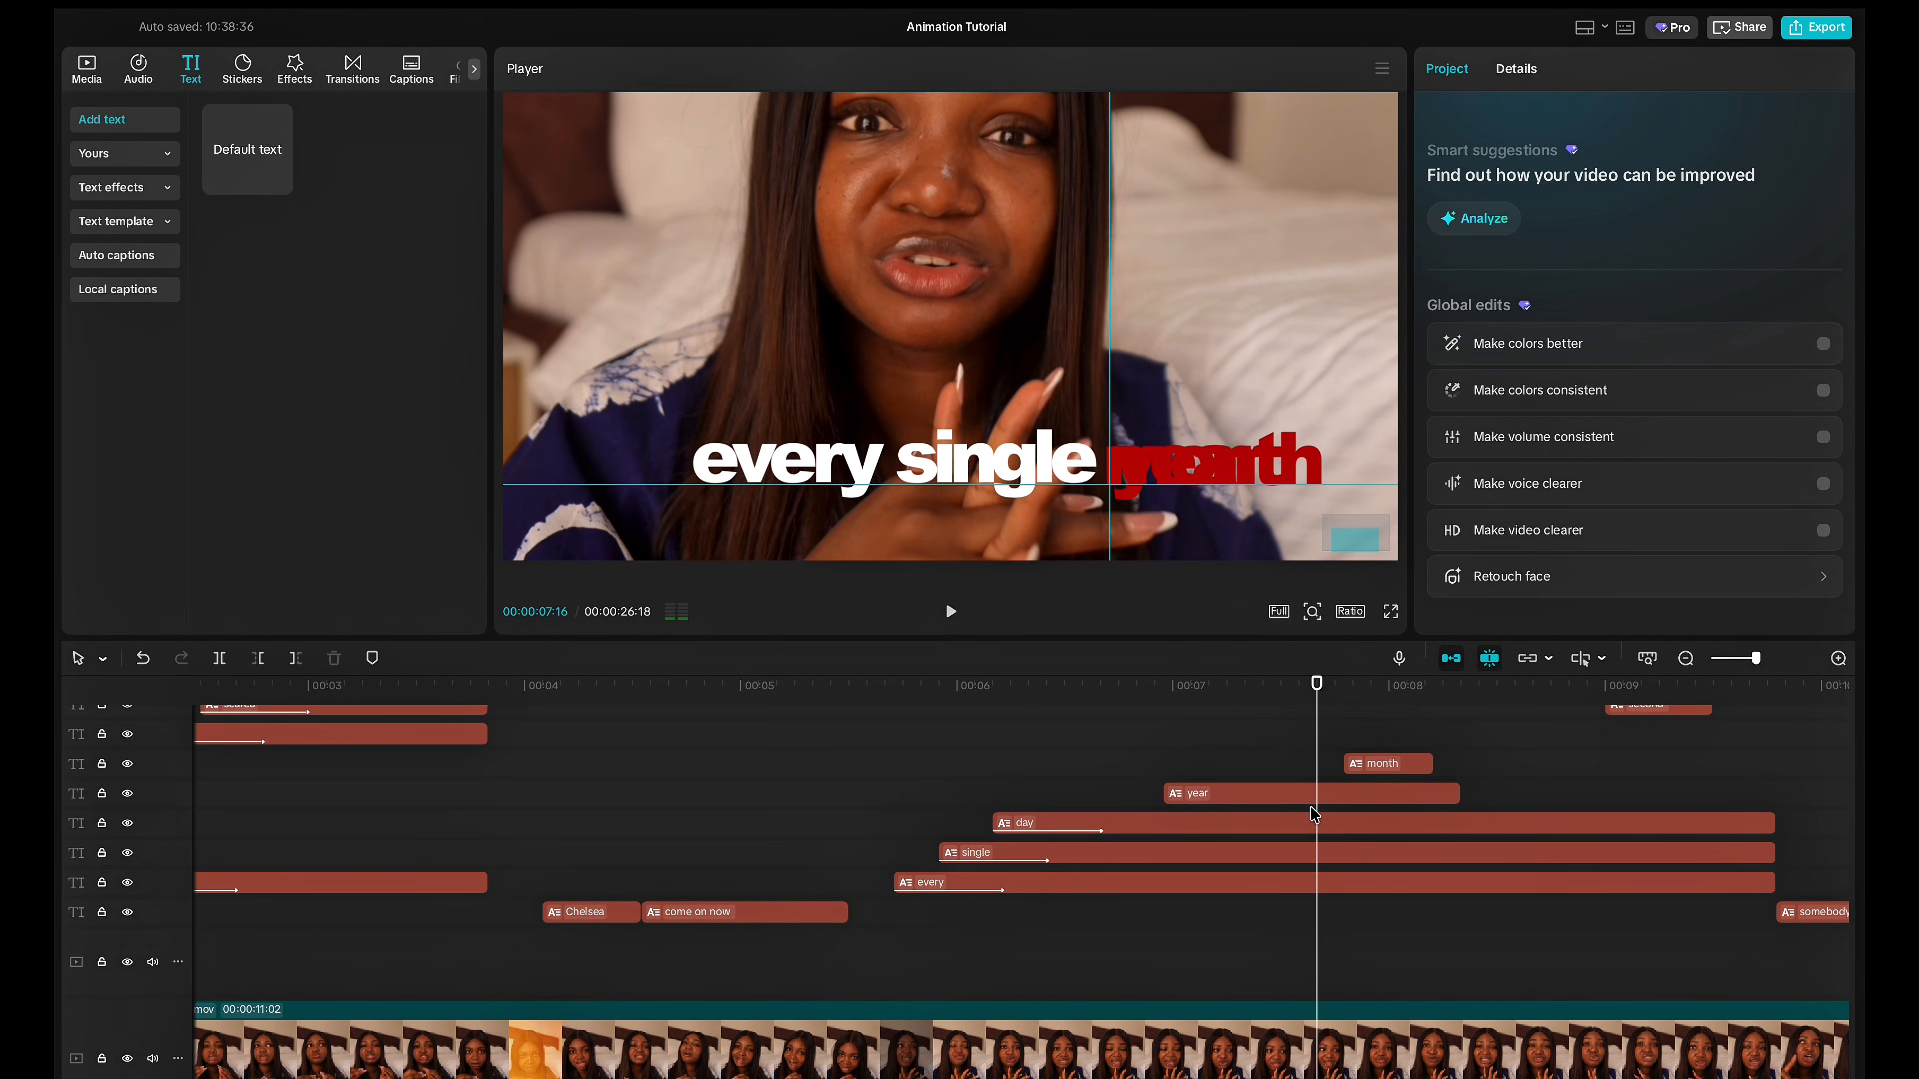
{"action": "left_click", "coordinate": [1316, 795]}
{"action": "key", "text": "space"}
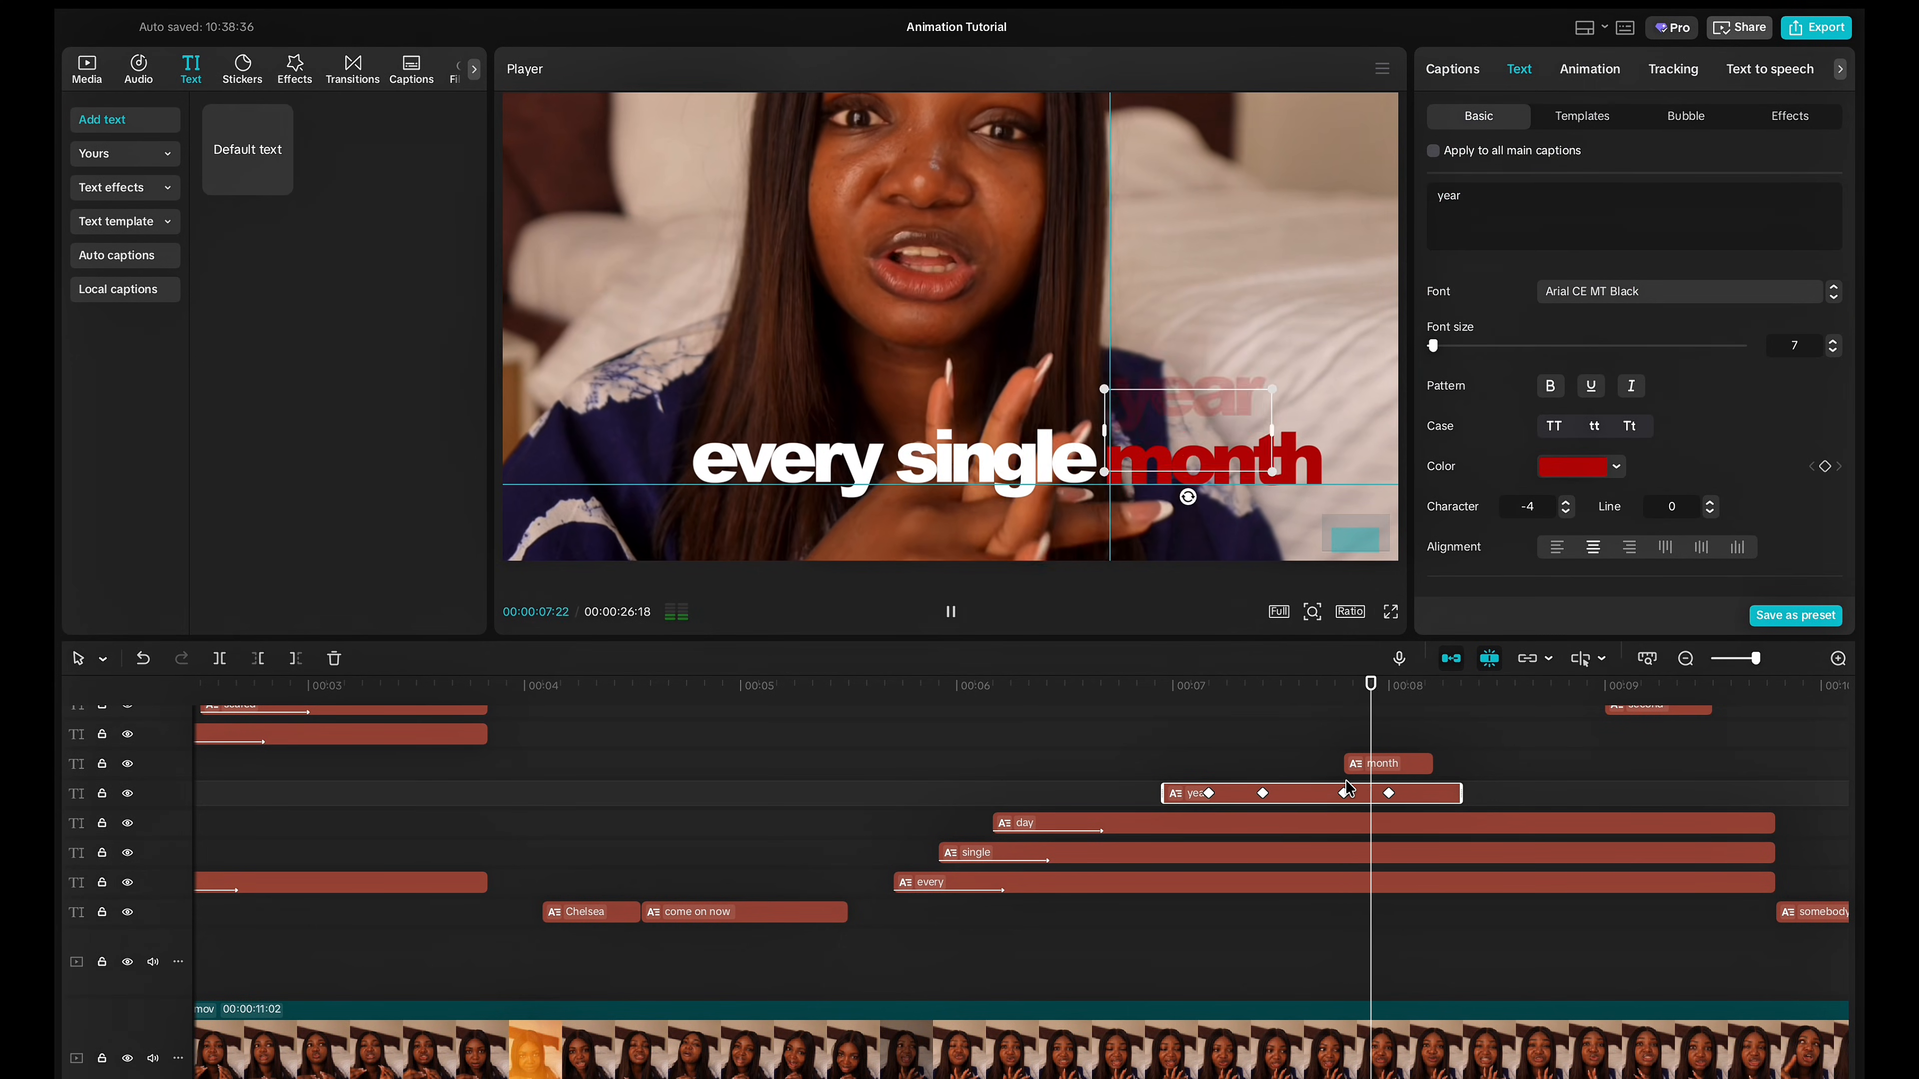
{"action": "key", "text": "space"}
Show the variable speed animation for the keyframes of the "year" clip.
{"action": "left_click", "coordinate": [1303, 829]}
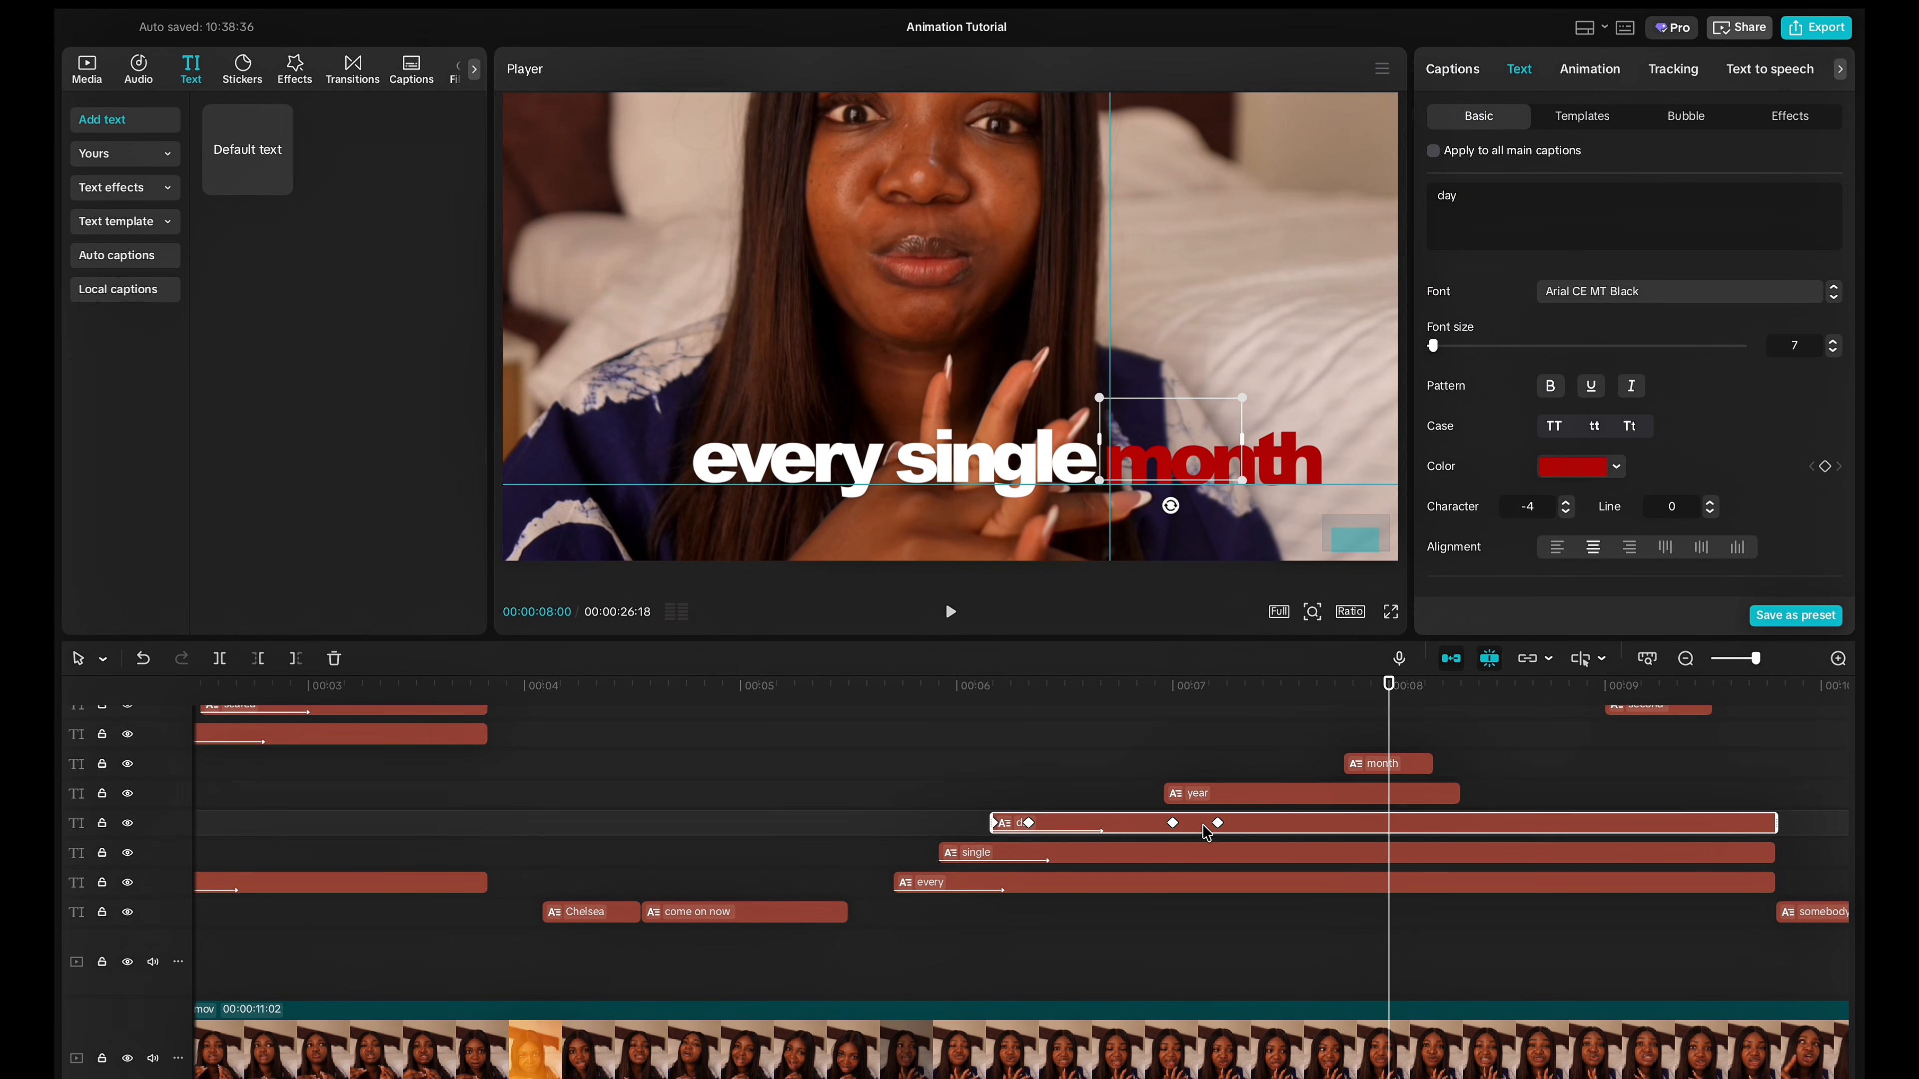
{"action": "left_click", "coordinate": [1189, 803]}
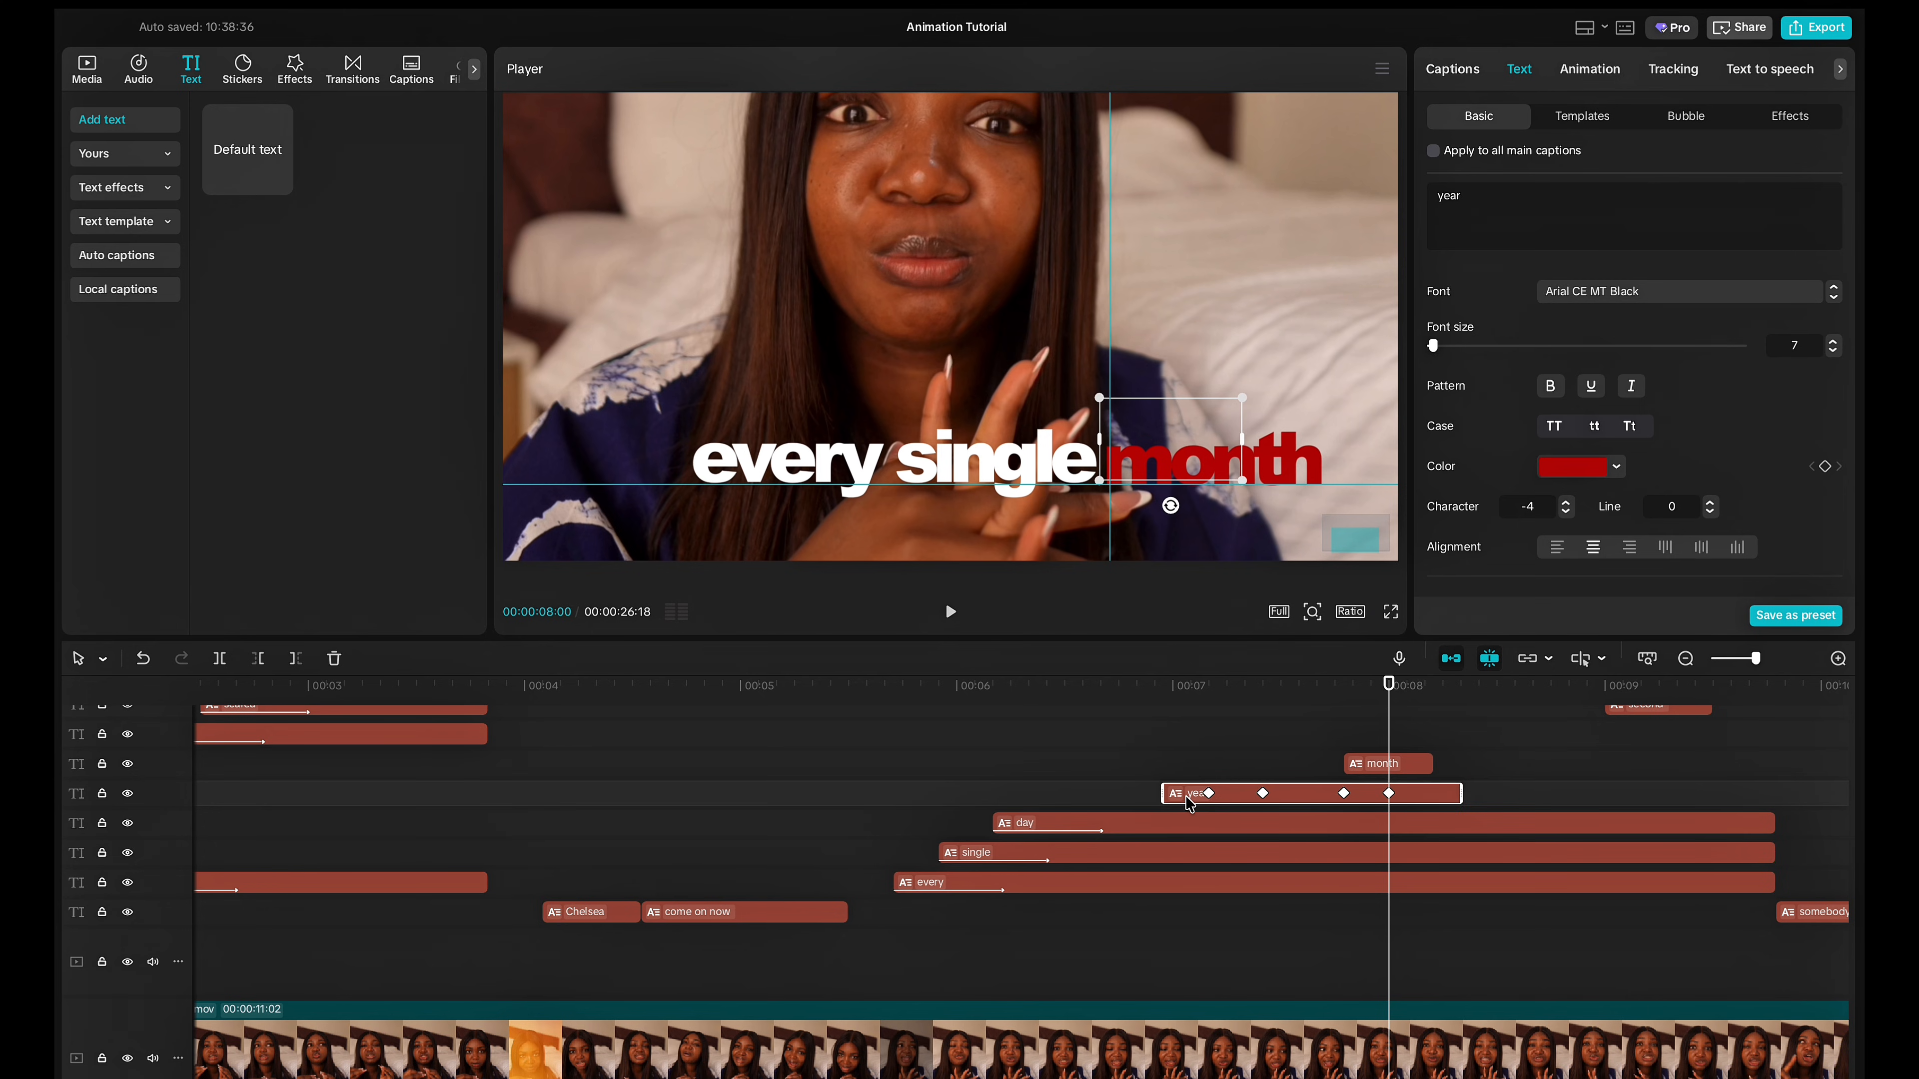
{"action": "left_click", "coordinate": [1209, 795]}
{"action": "right_click", "coordinate": [1210, 797]}
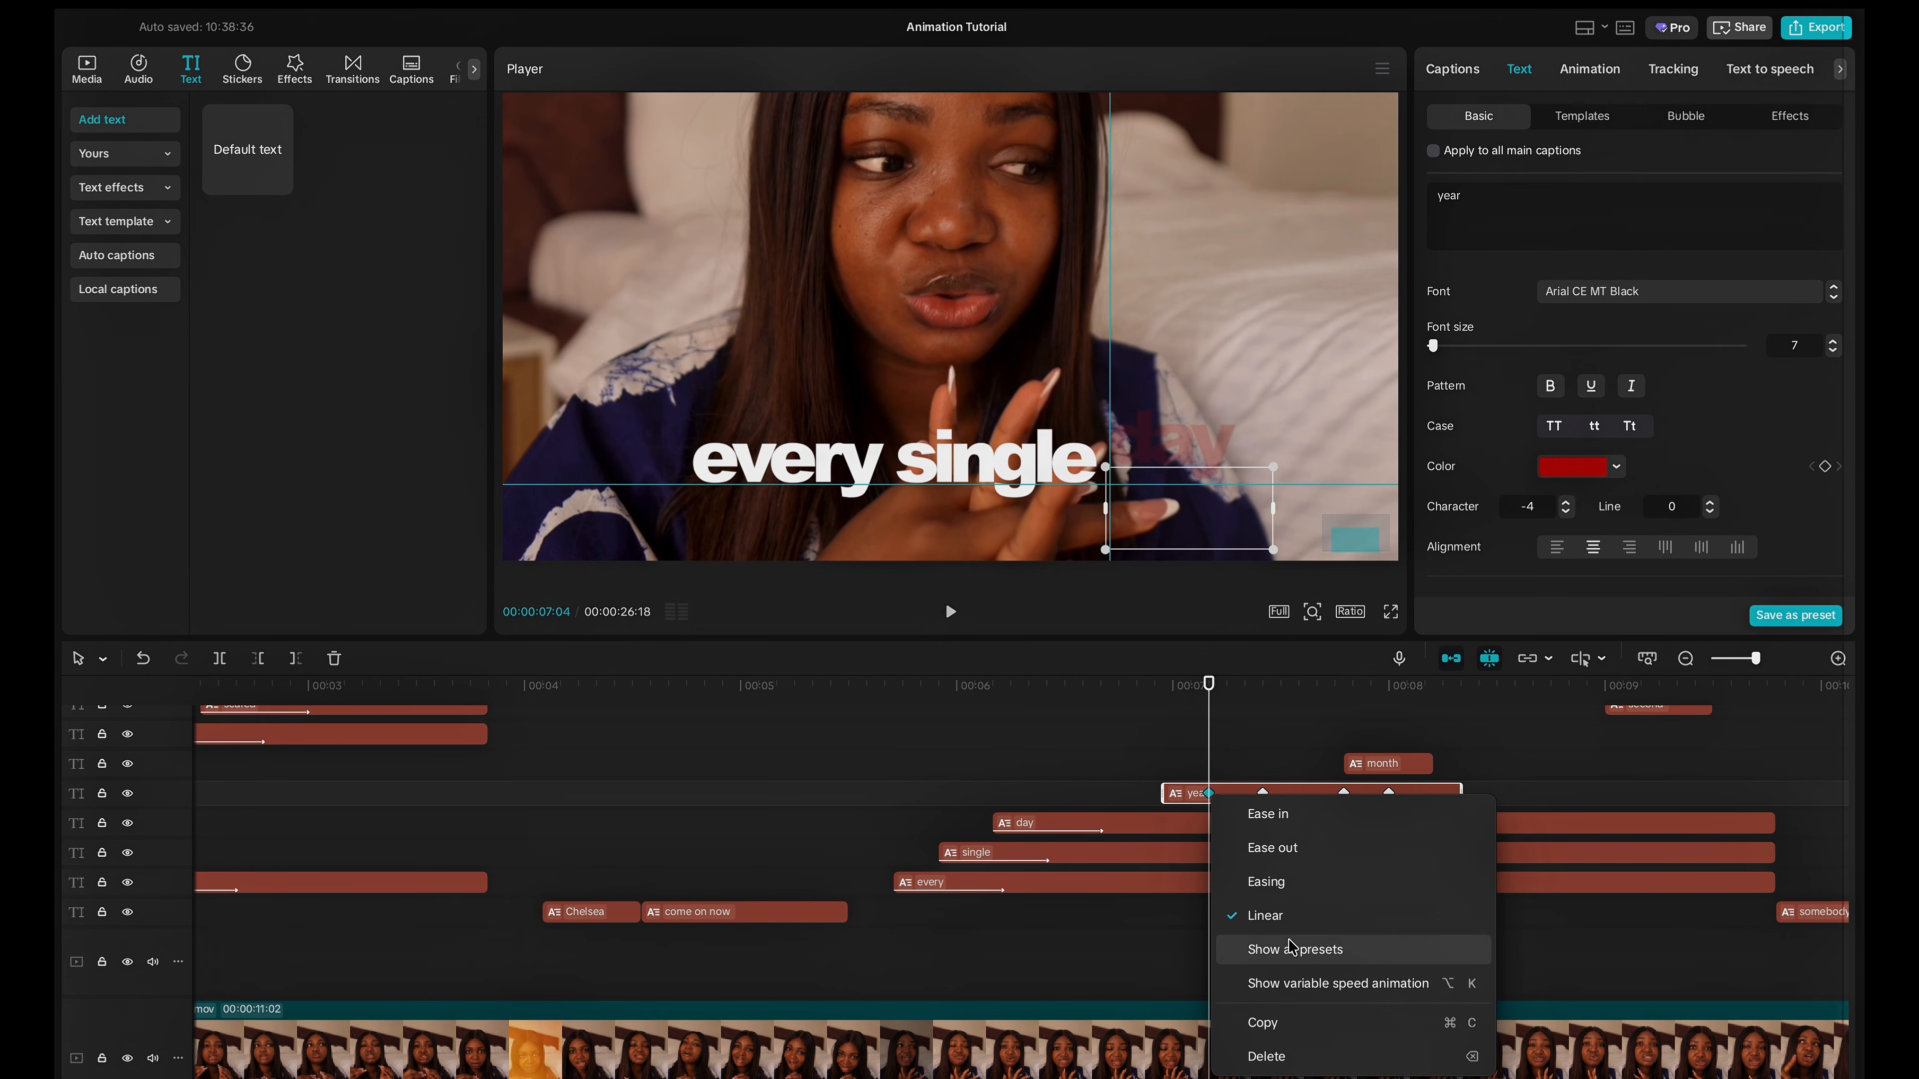
{"action": "left_click", "coordinate": [1293, 987]}
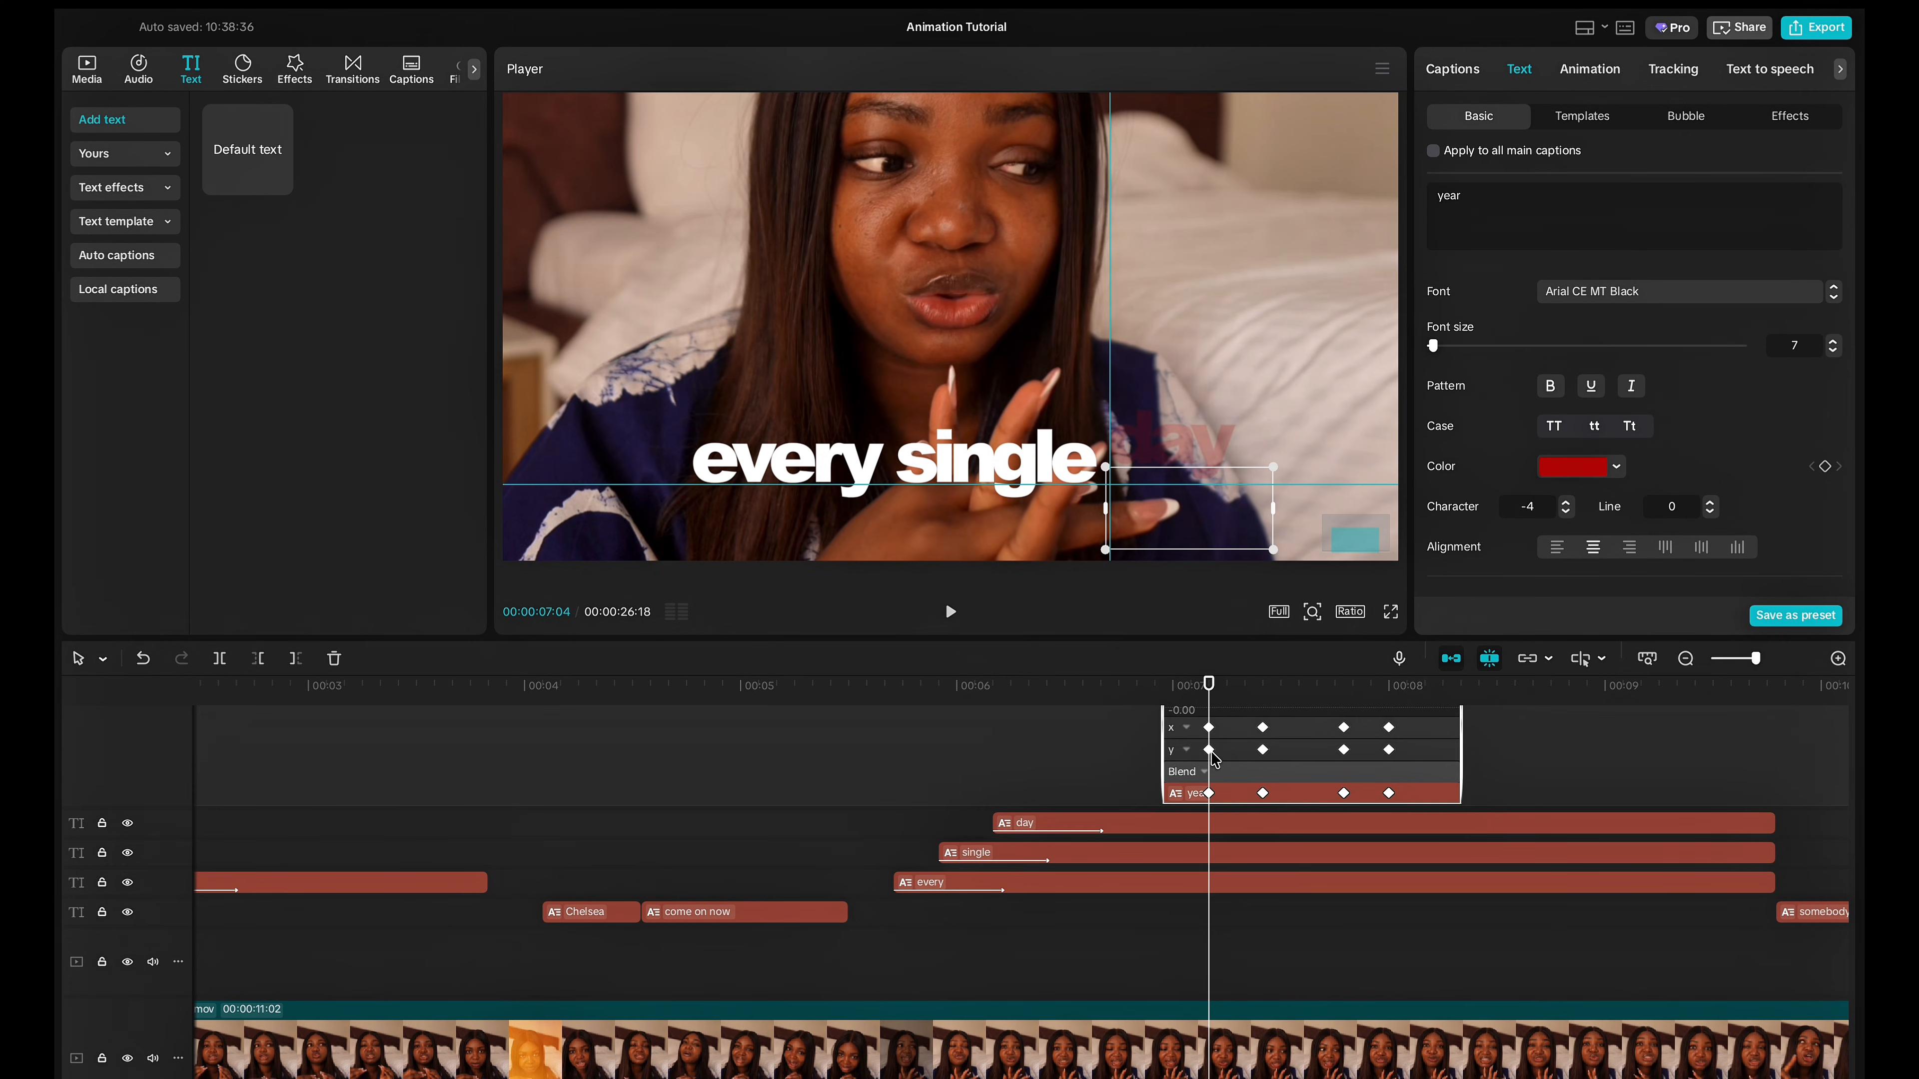
Apply the Cubic Out preset curve to the Y position keyframe of "year" at 00:00:07:10.
{"action": "left_click", "coordinate": [1263, 750]}
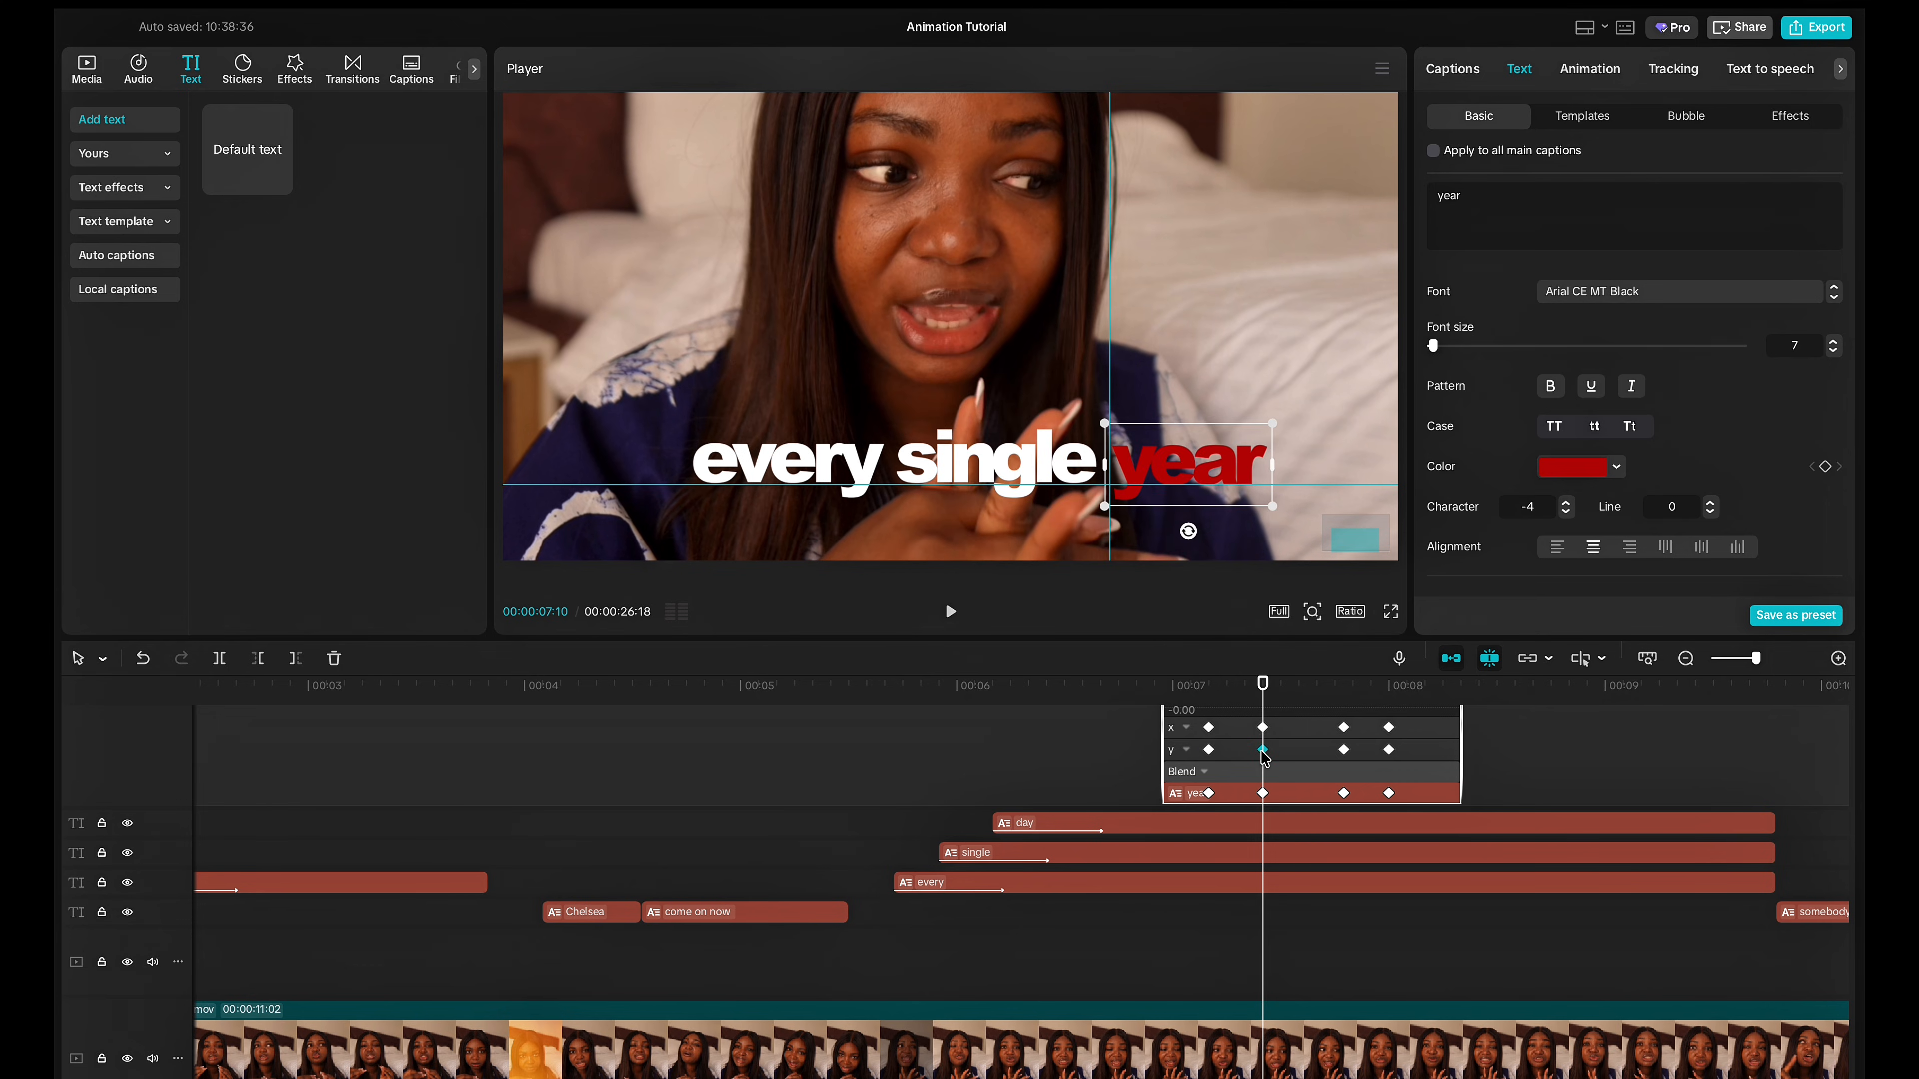
{"action": "right_click", "coordinate": [1263, 751]}
{"action": "left_click", "coordinate": [1331, 911]}
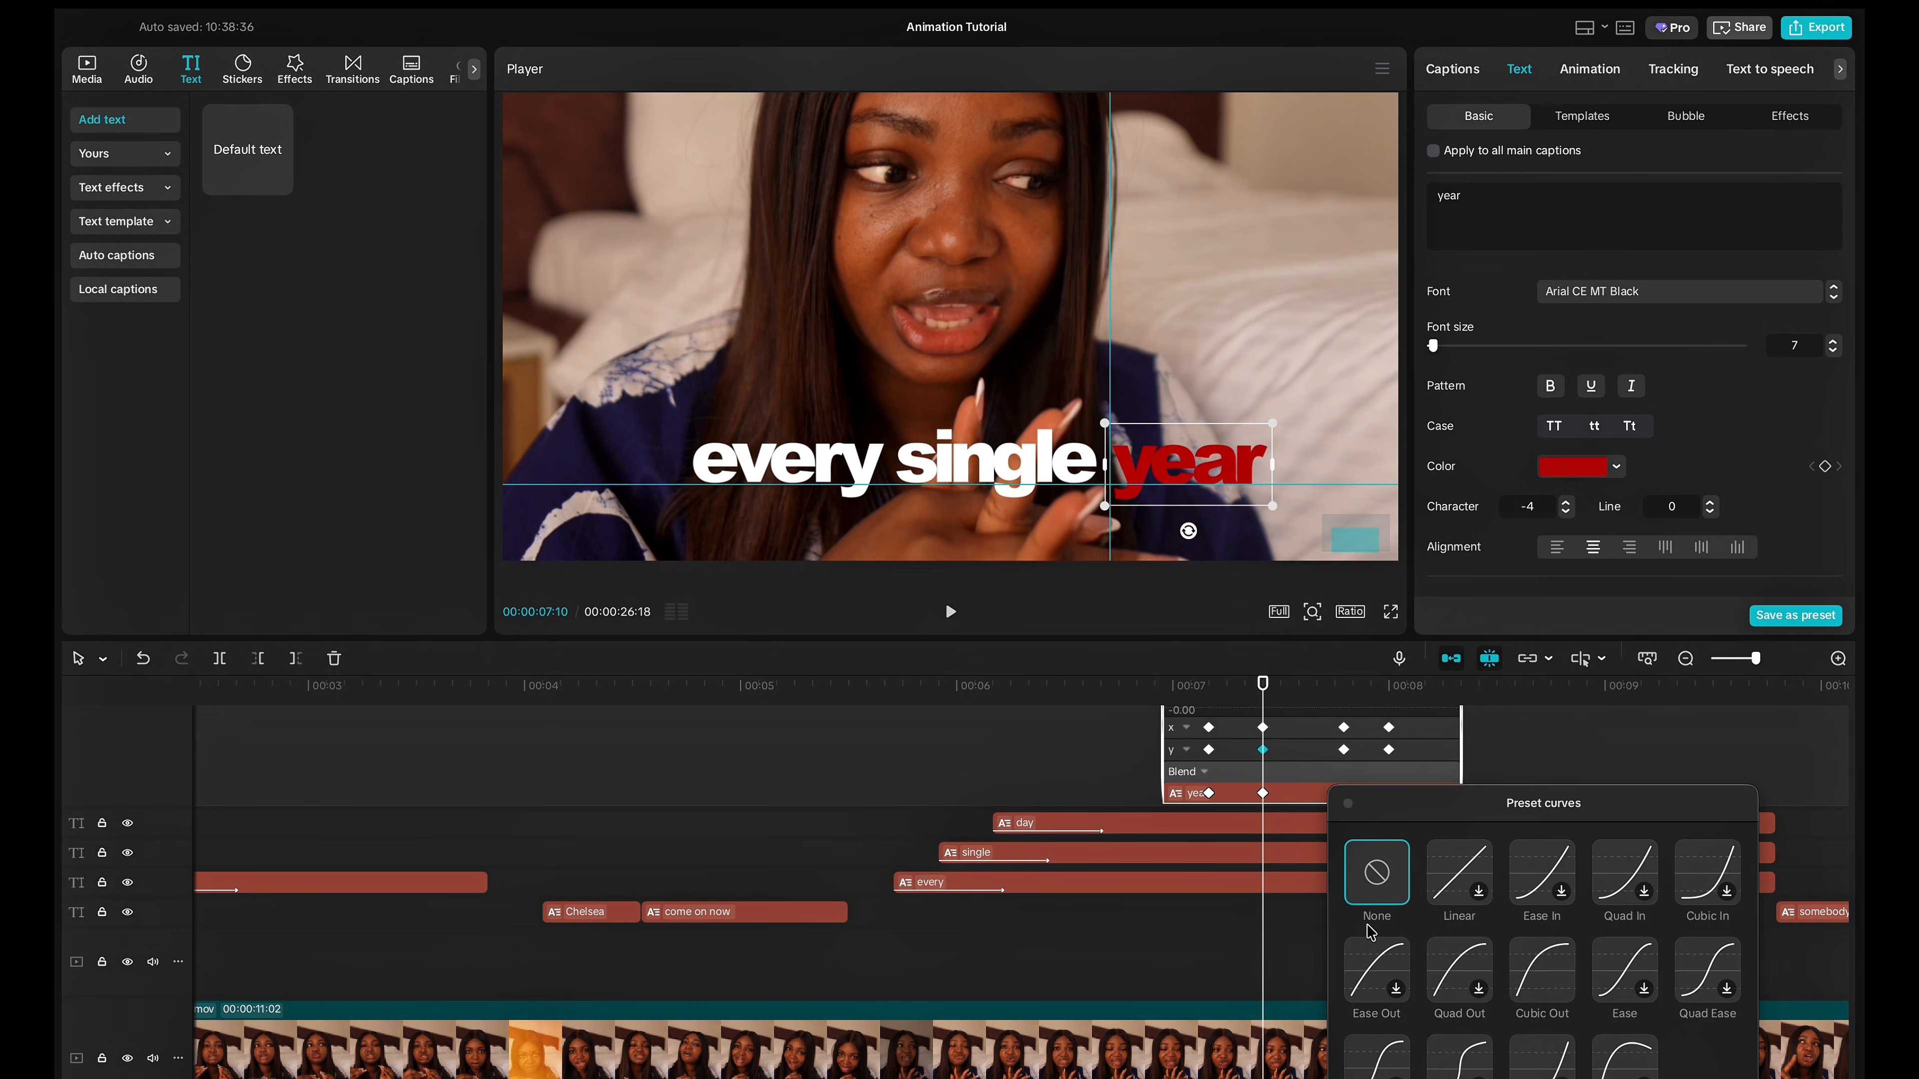
{"action": "left_click", "coordinate": [1532, 980]}
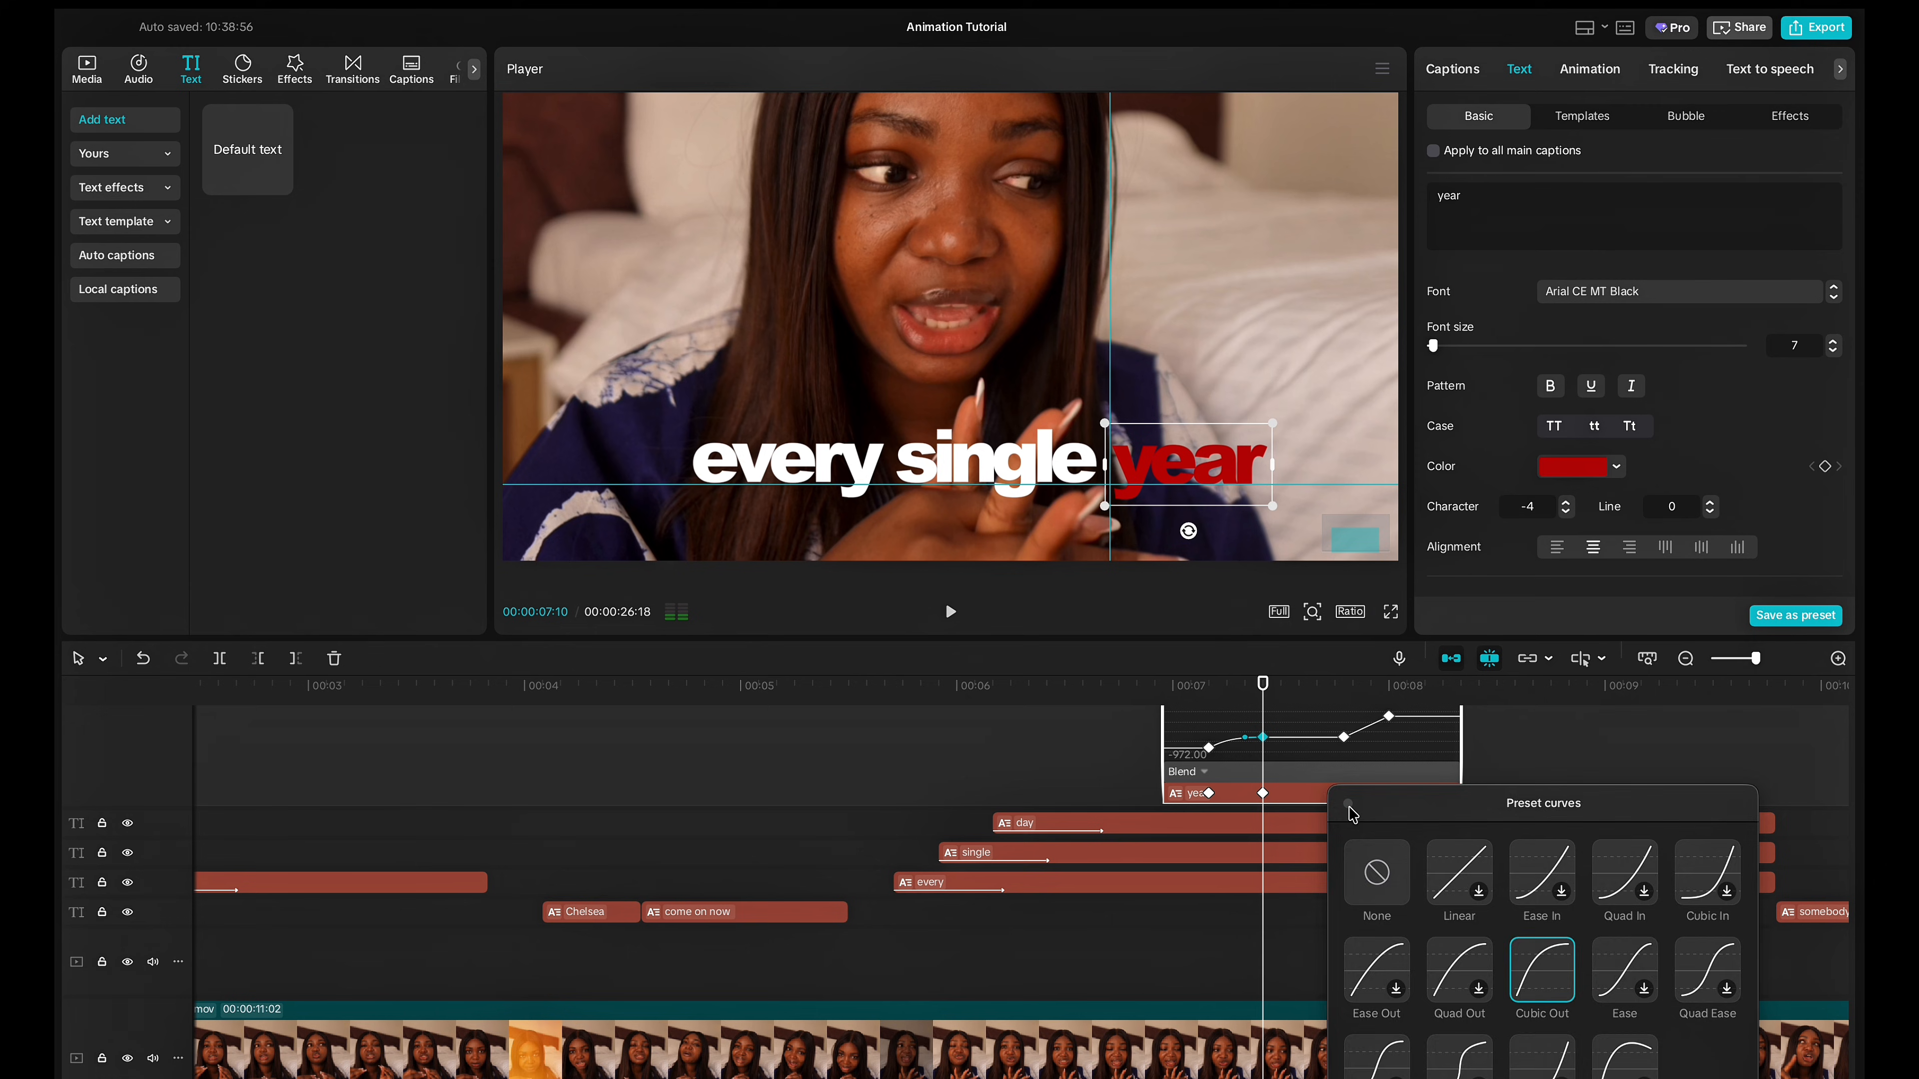
{"action": "left_click", "coordinate": [1348, 804]}
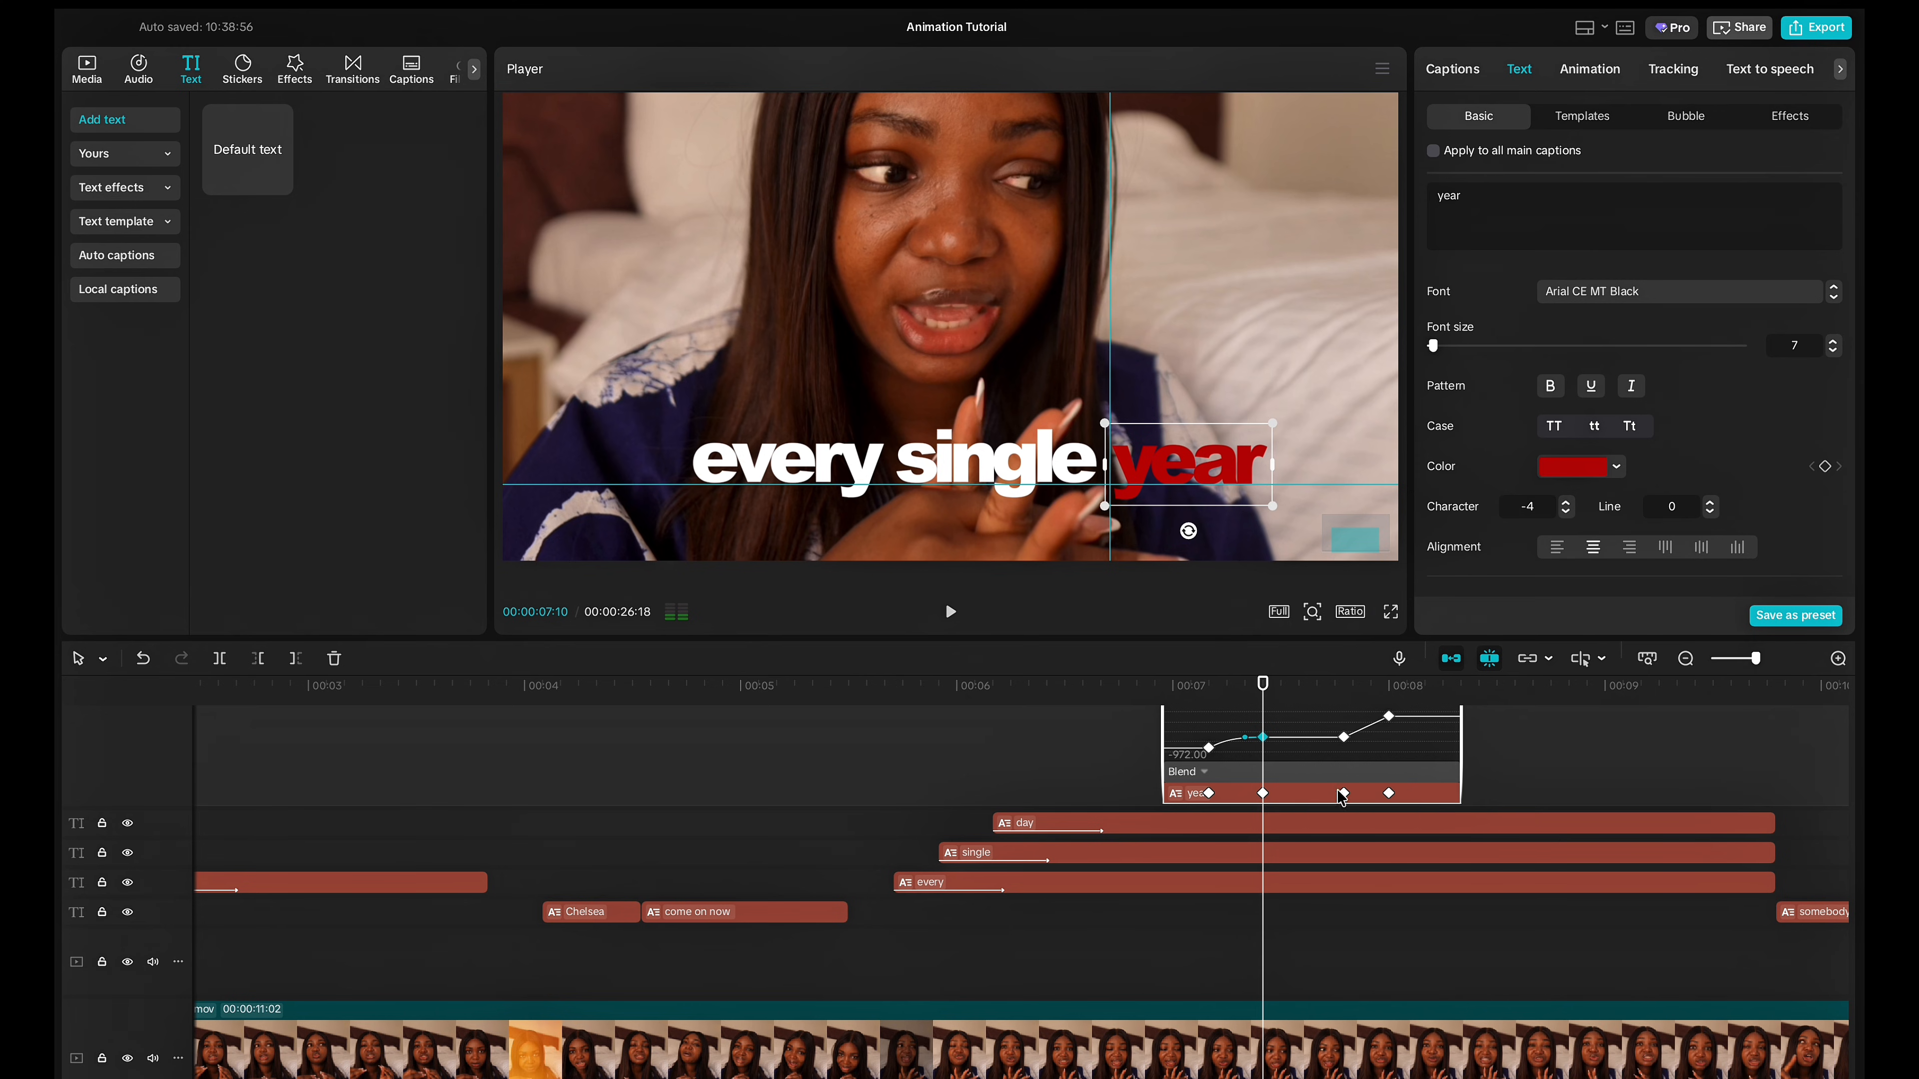
Hide the variable speed animation of the "year" clip and apply the Fade In entrance animation to it, lasting 0.5s.
{"action": "right_click", "coordinate": [1272, 756]}
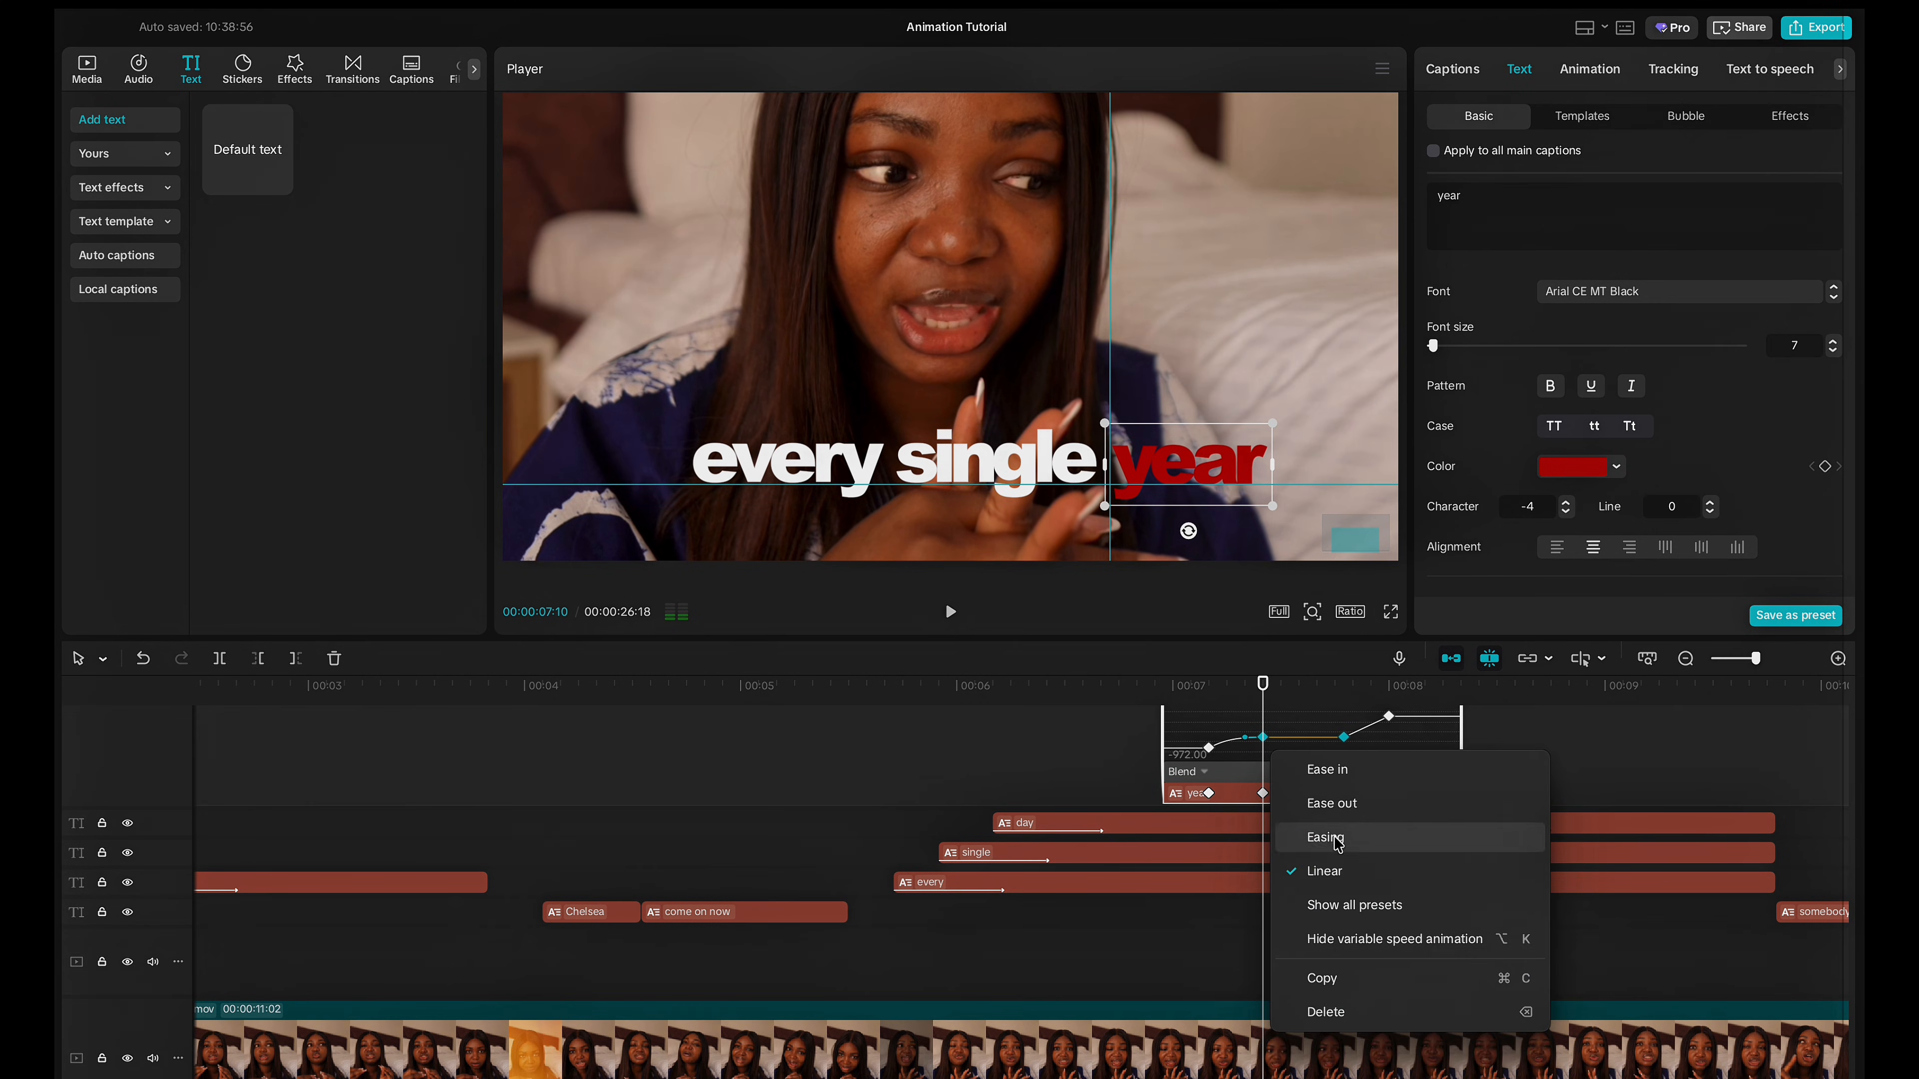
{"action": "left_click", "coordinate": [1328, 949]}
{"action": "left_click", "coordinate": [1581, 75]}
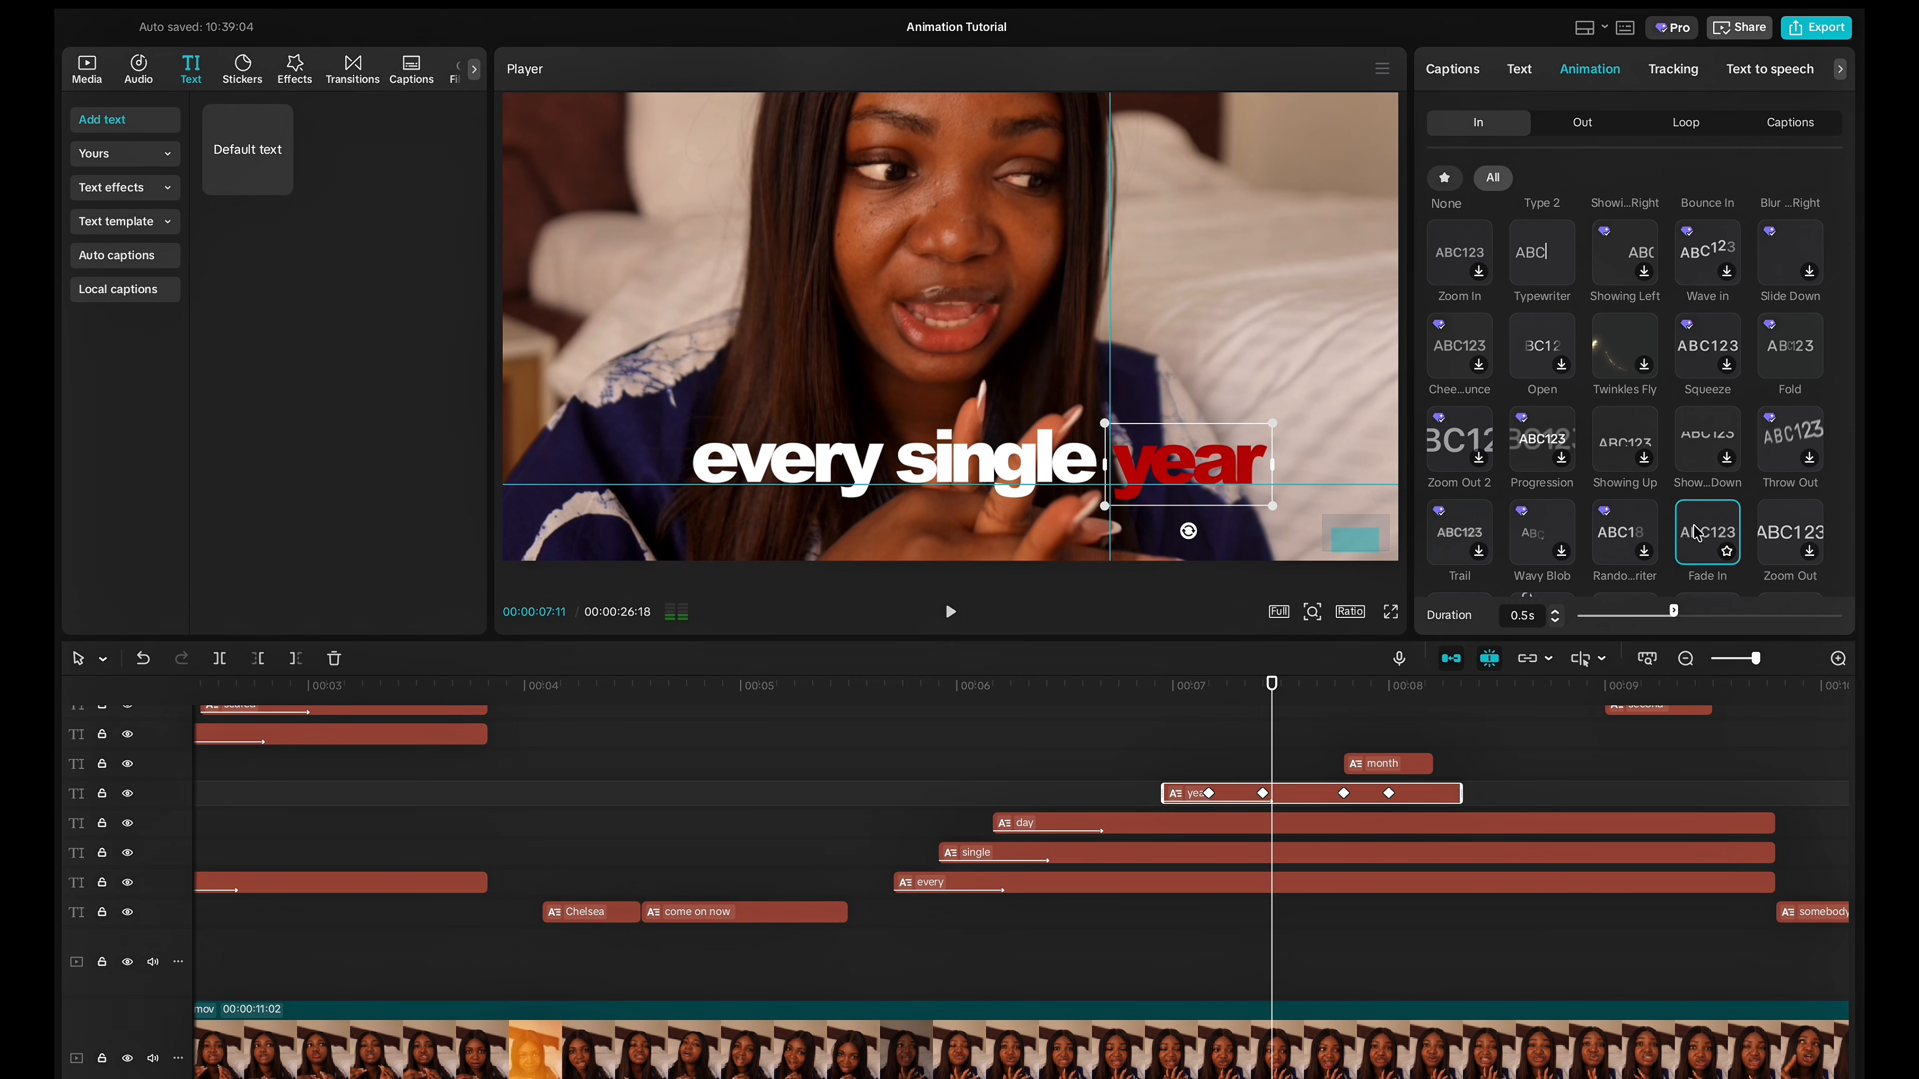
Play back the caption from "day" through "year" to "month" to check the eased, faded entrance of "year".
{"action": "left_click", "coordinate": [1096, 797]}
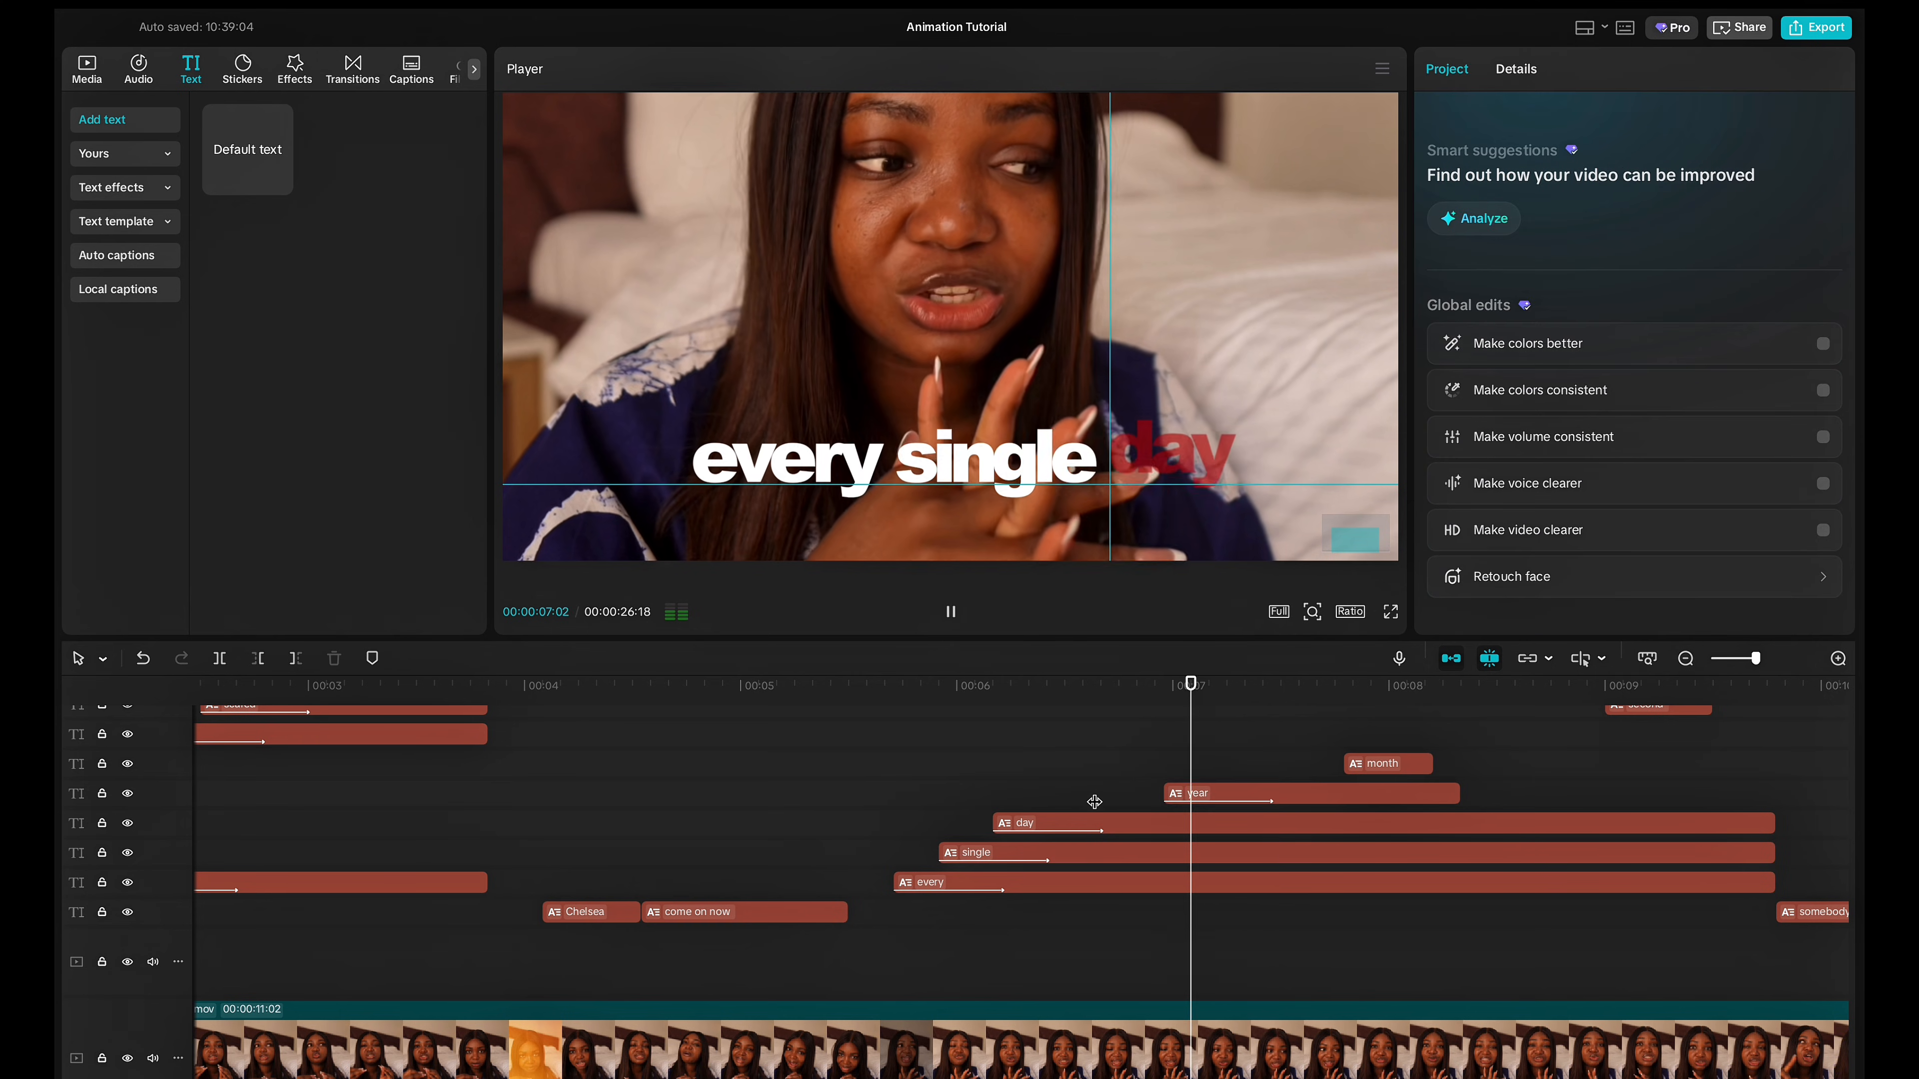
{"action": "scroll", "coordinate": [1095, 802], "scroll_direction": "right", "scroll_amount": 3}
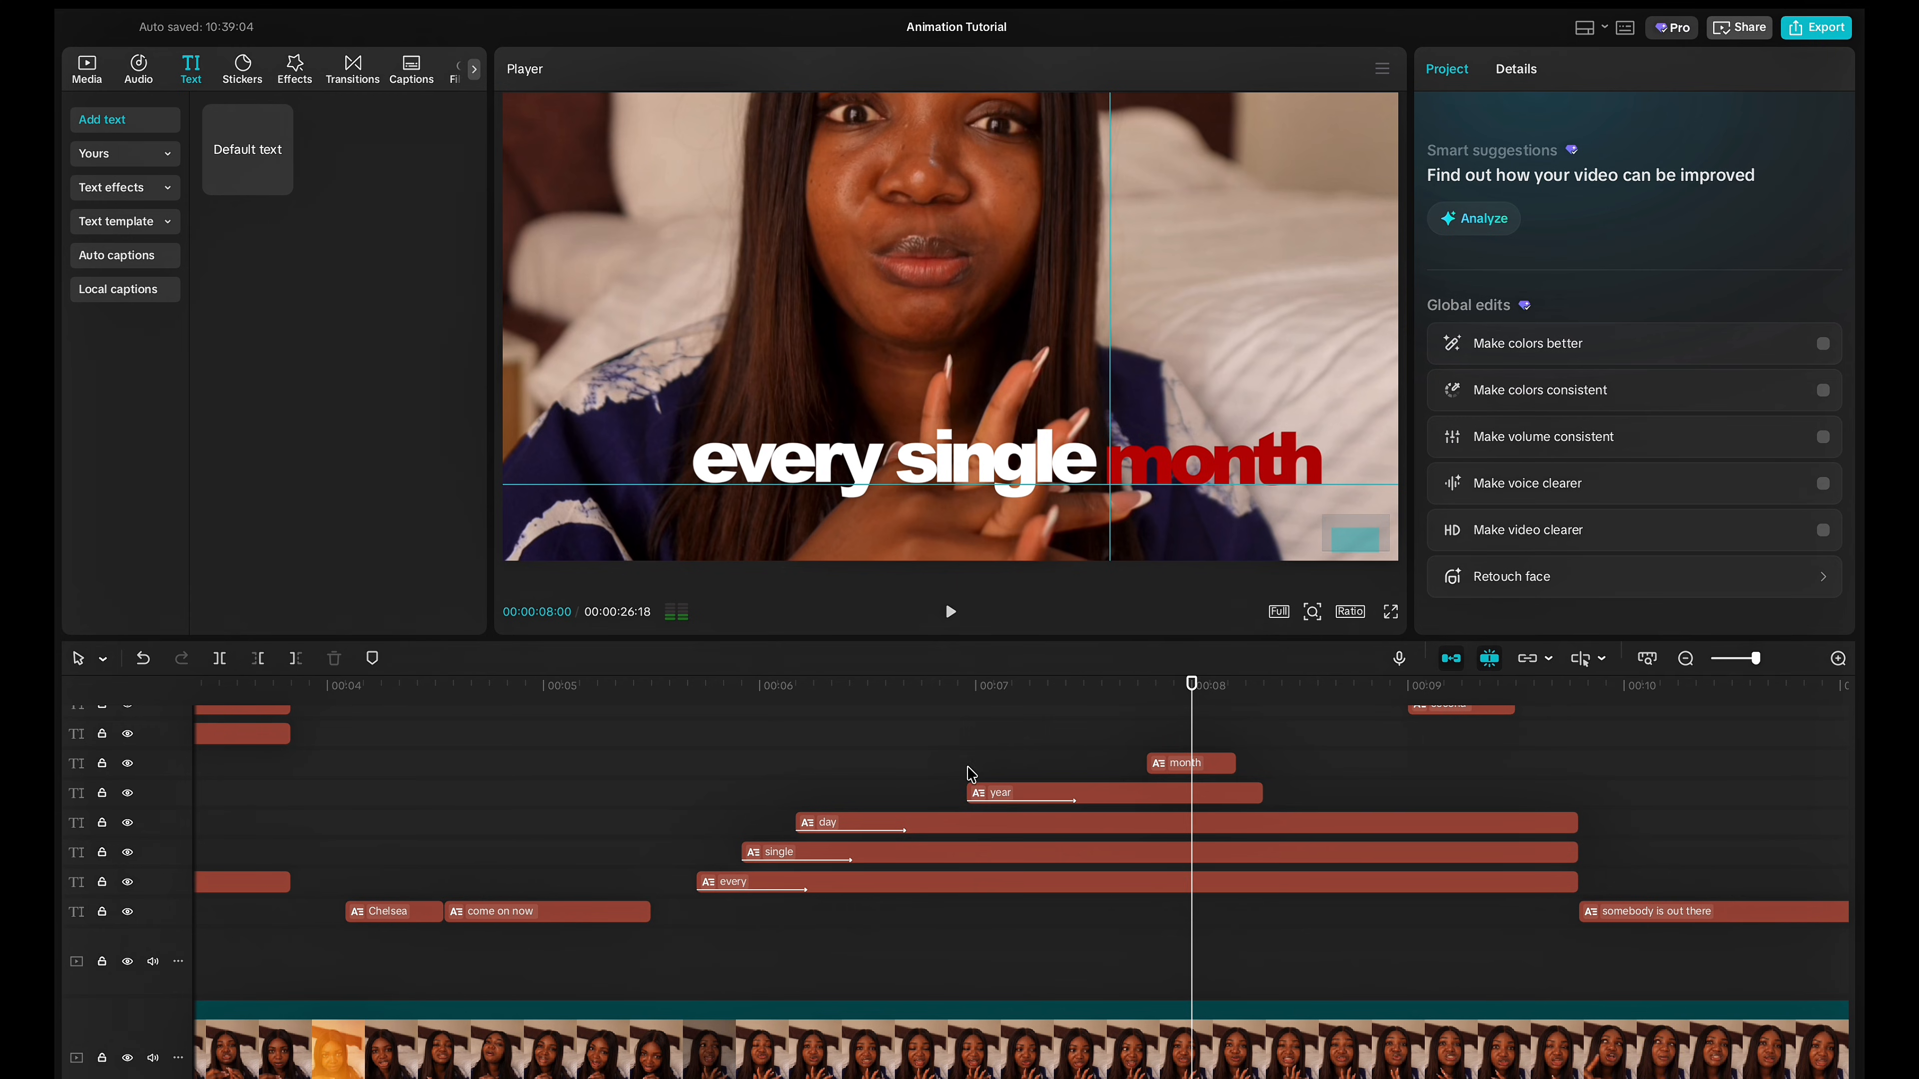
{"action": "left_click", "coordinate": [942, 773]}
{"action": "key", "text": "space"}
{"action": "key", "text": "space"}
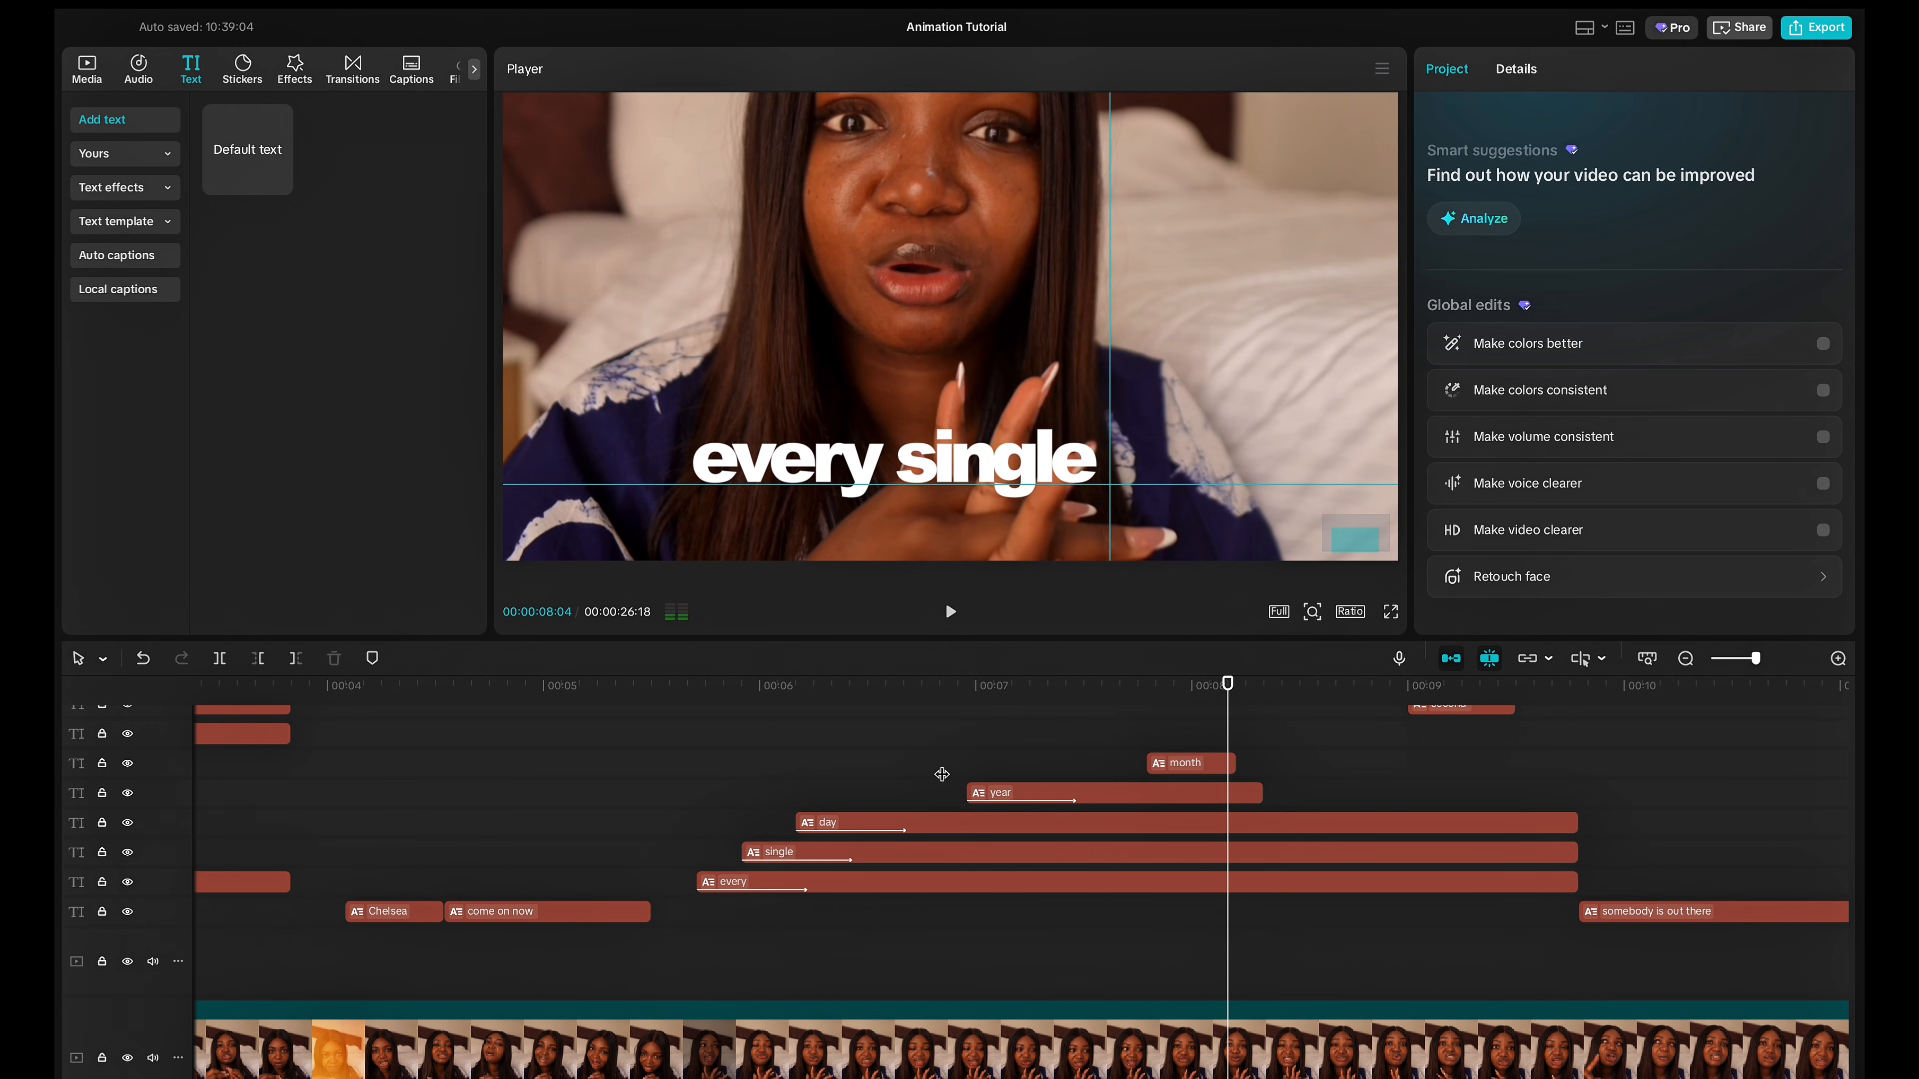
Extend the "year" and "month" clips to the end of the "day" clip, with "month" starting at about 00:00:08:03.
{"action": "left_click_drag", "start_coordinate": [1205, 773], "coordinate": [1578, 793]}
{"action": "left_click", "coordinate": [1243, 765]}
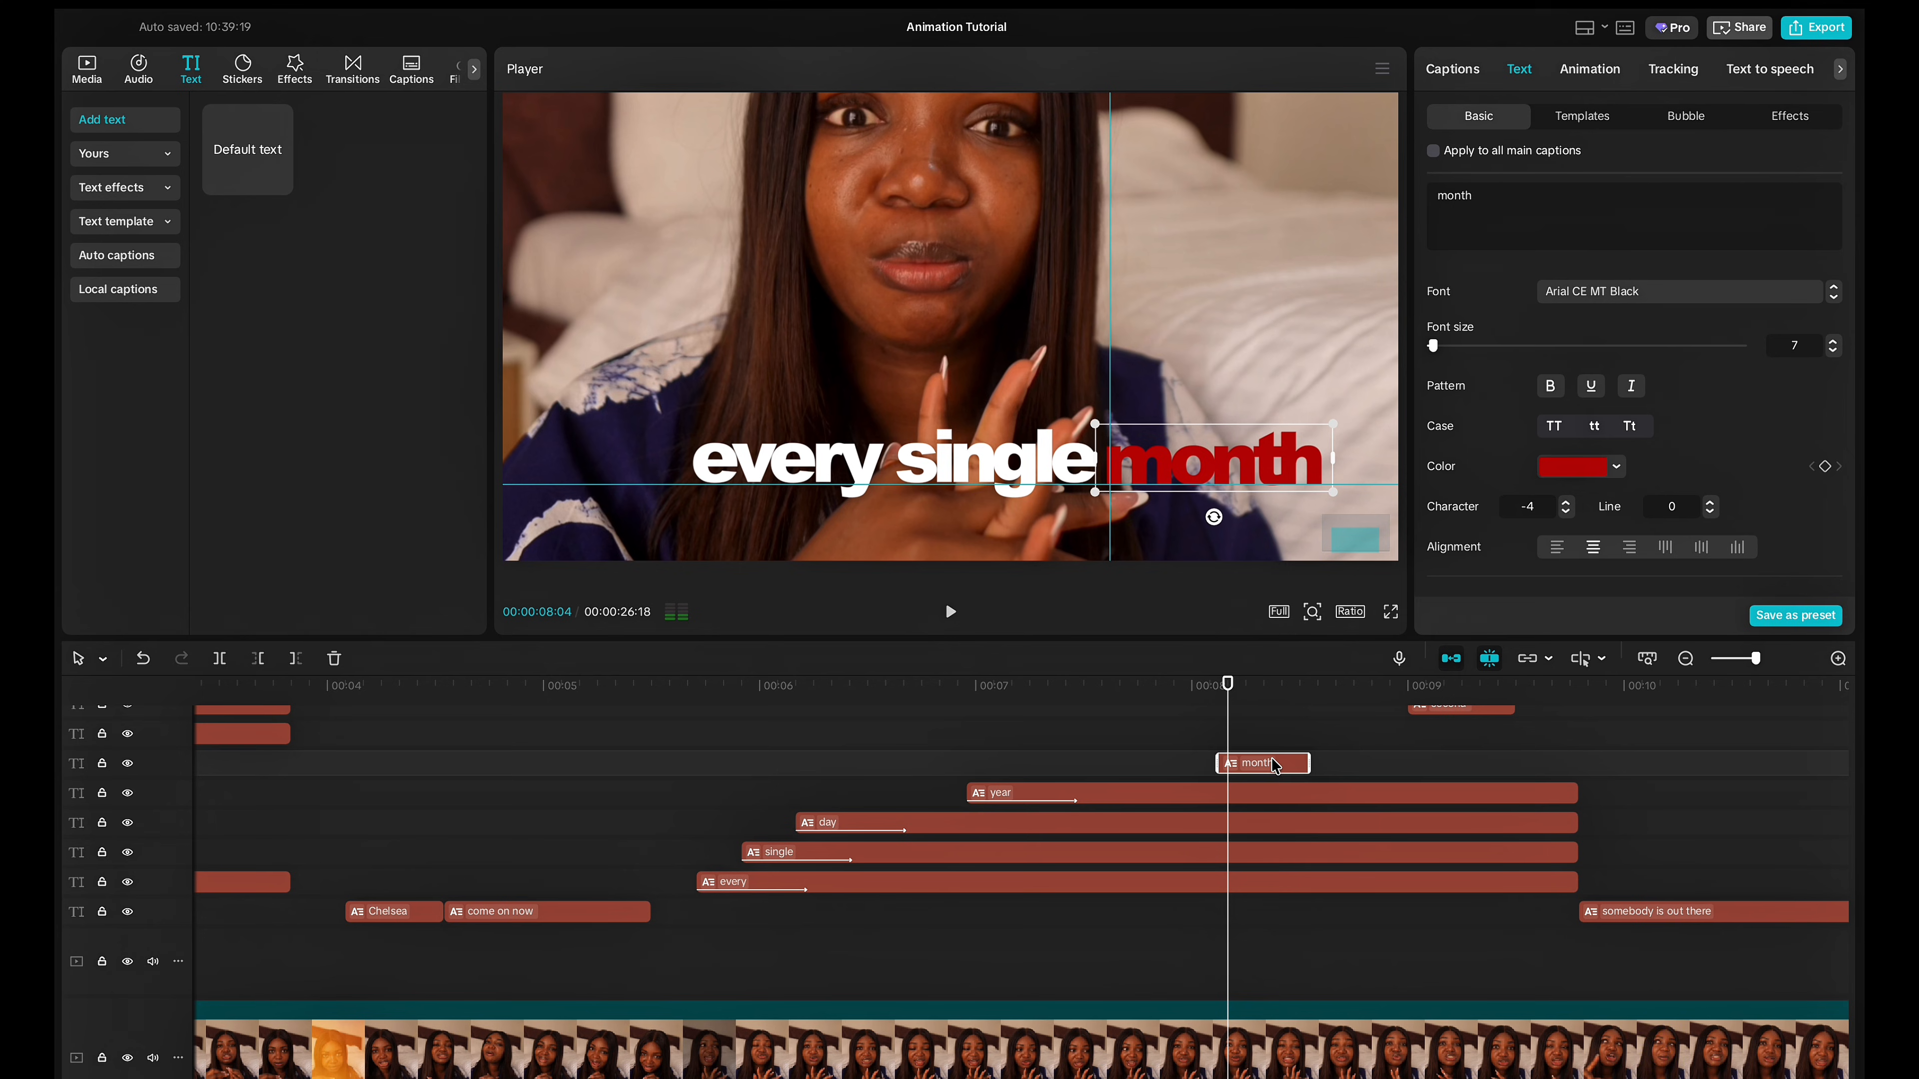
{"action": "left_click_drag", "start_coordinate": [1309, 764], "coordinate": [1576, 765]}
Play back the caption from about 00:00:07:00 to judge when "year" should give way to "month".
{"action": "left_click", "coordinate": [1078, 745]}
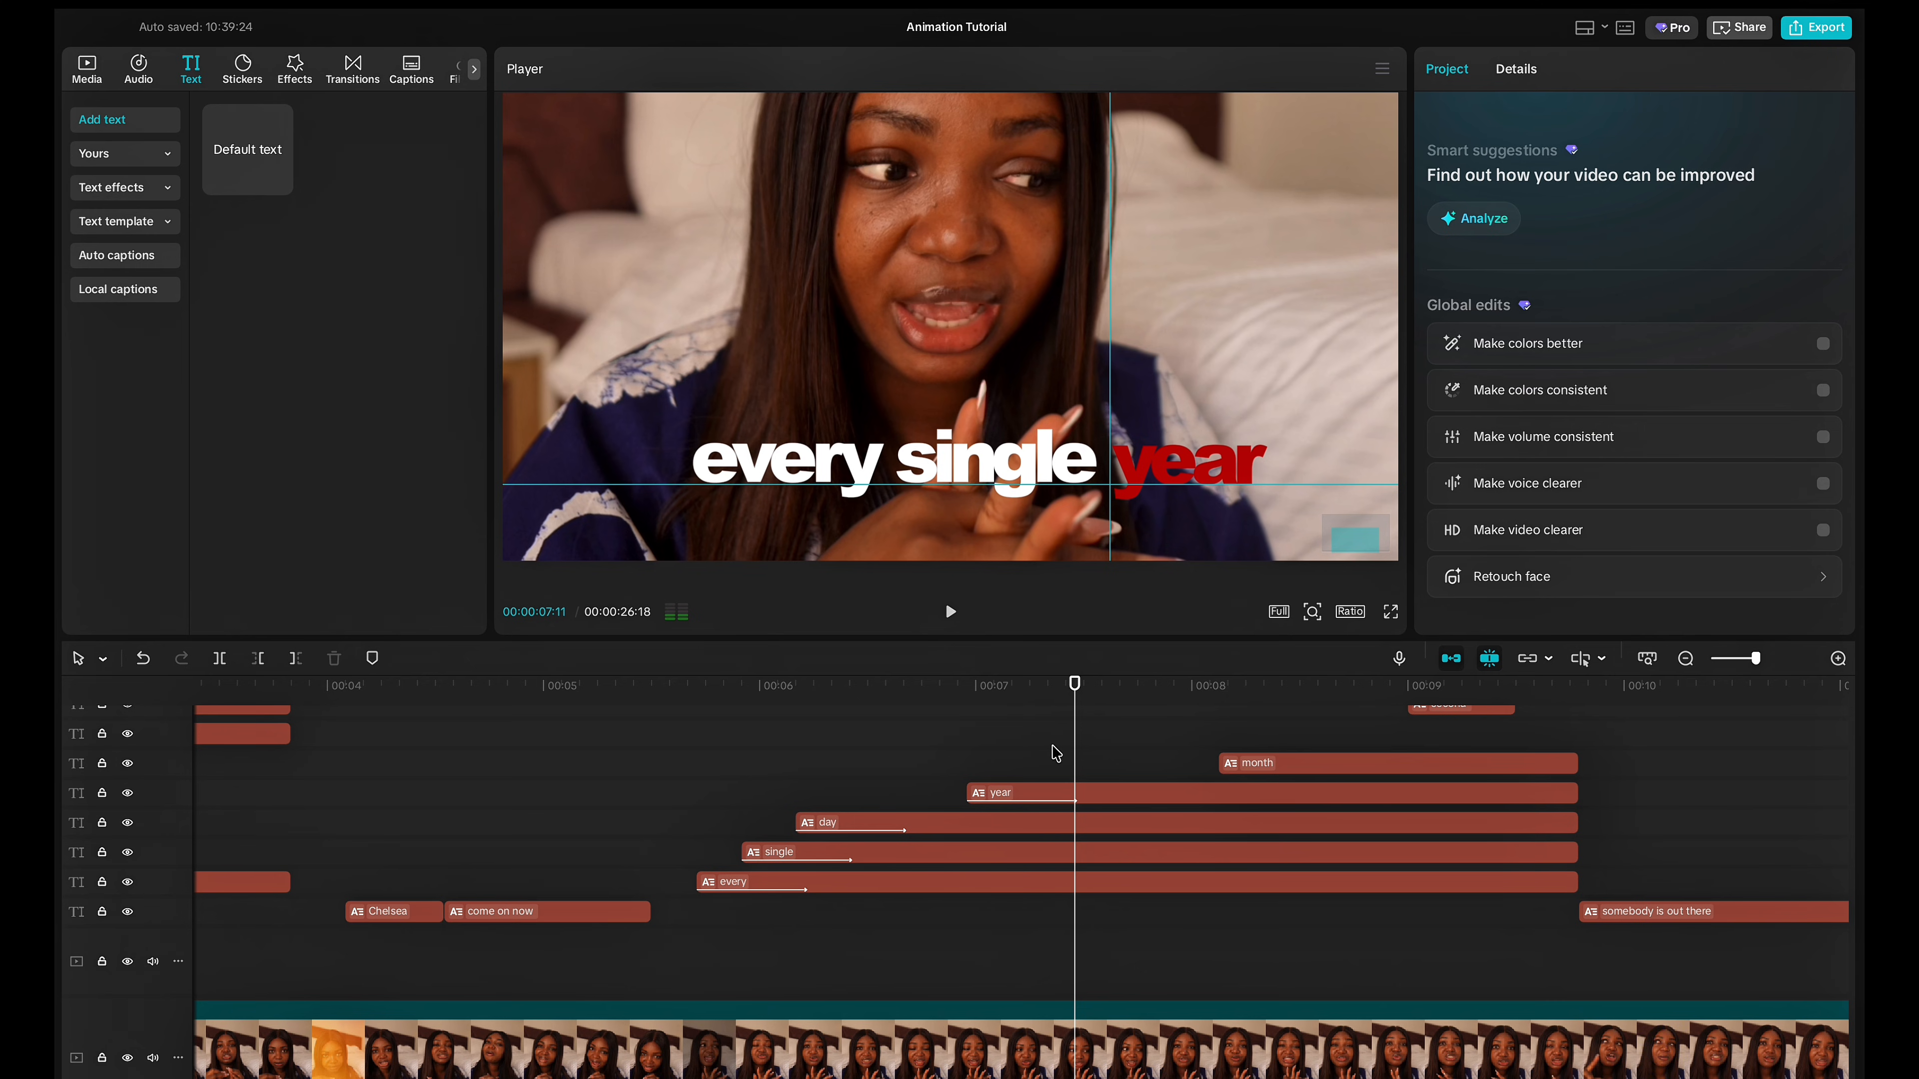
{"action": "scroll", "coordinate": [1055, 753], "scroll_direction": "down", "scroll_amount": 2}
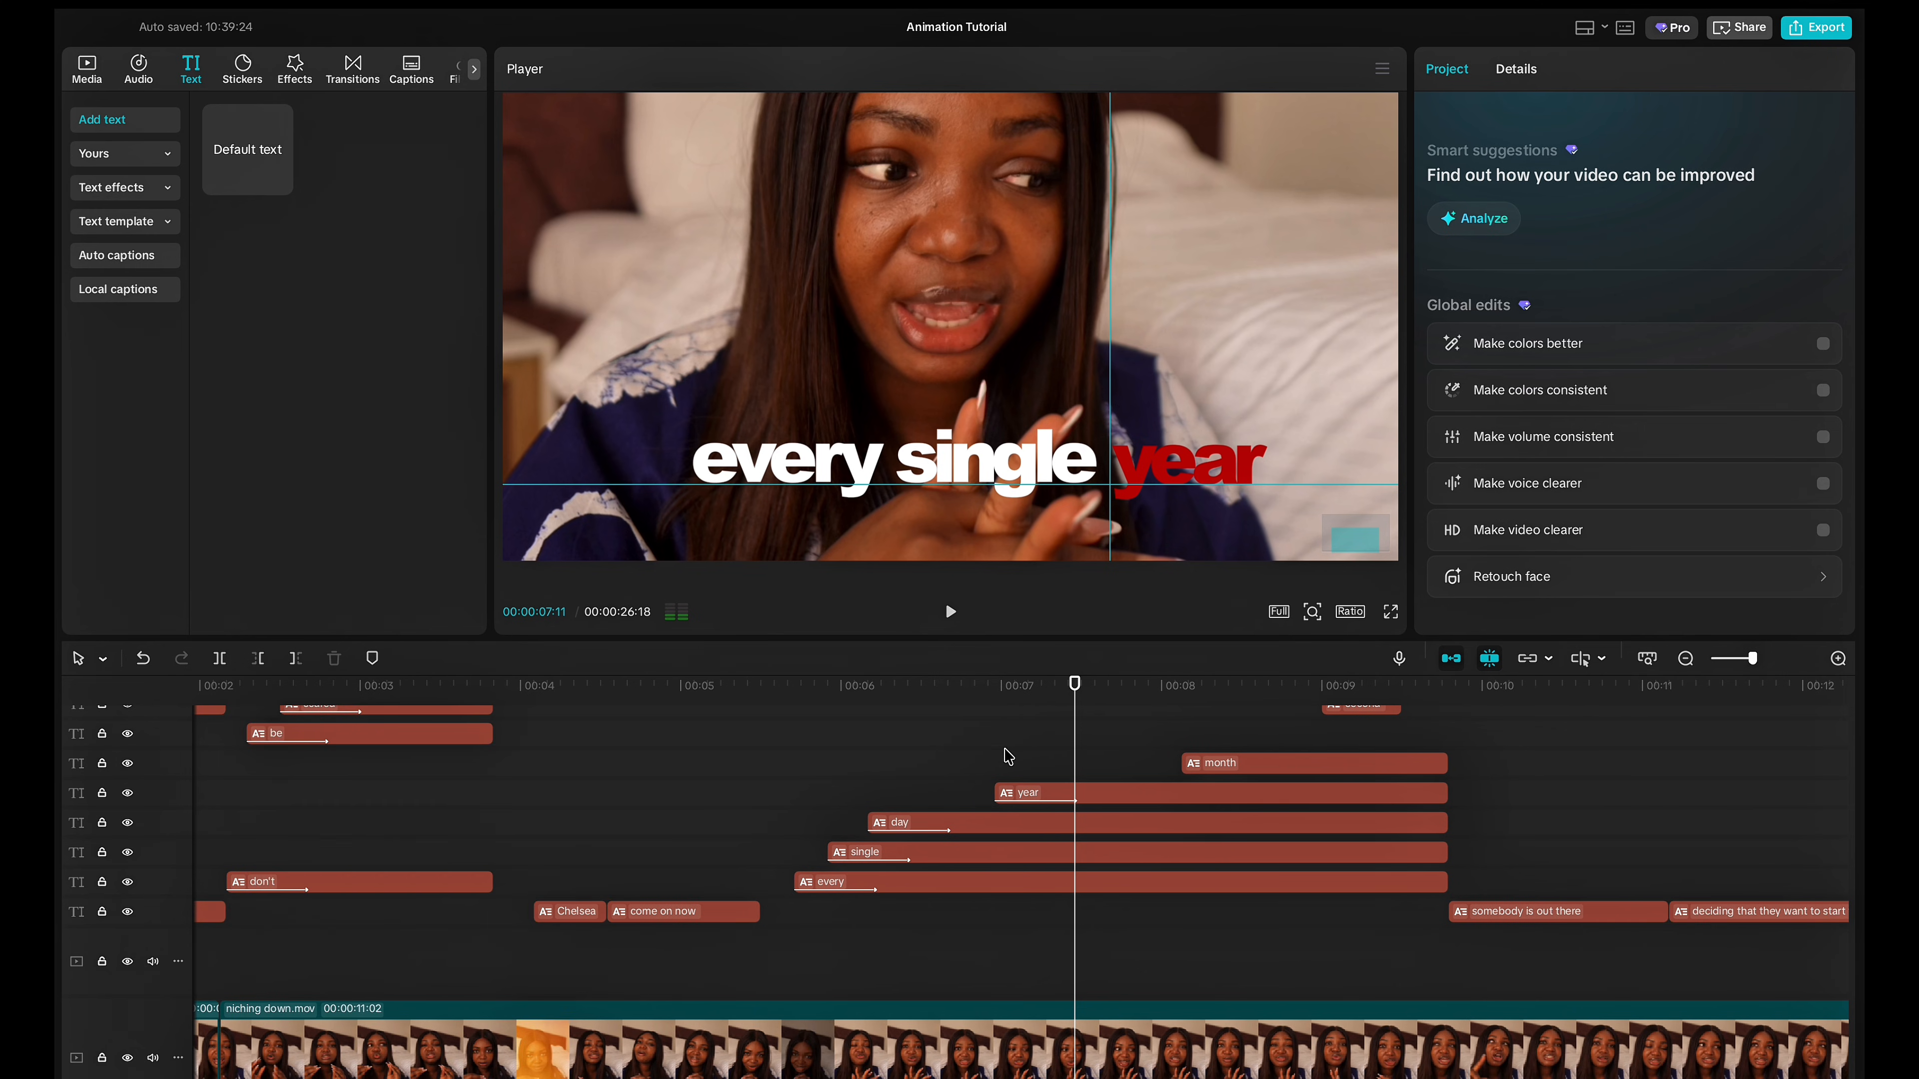
{"action": "left_click", "coordinate": [999, 762]}
{"action": "key", "text": "space"}
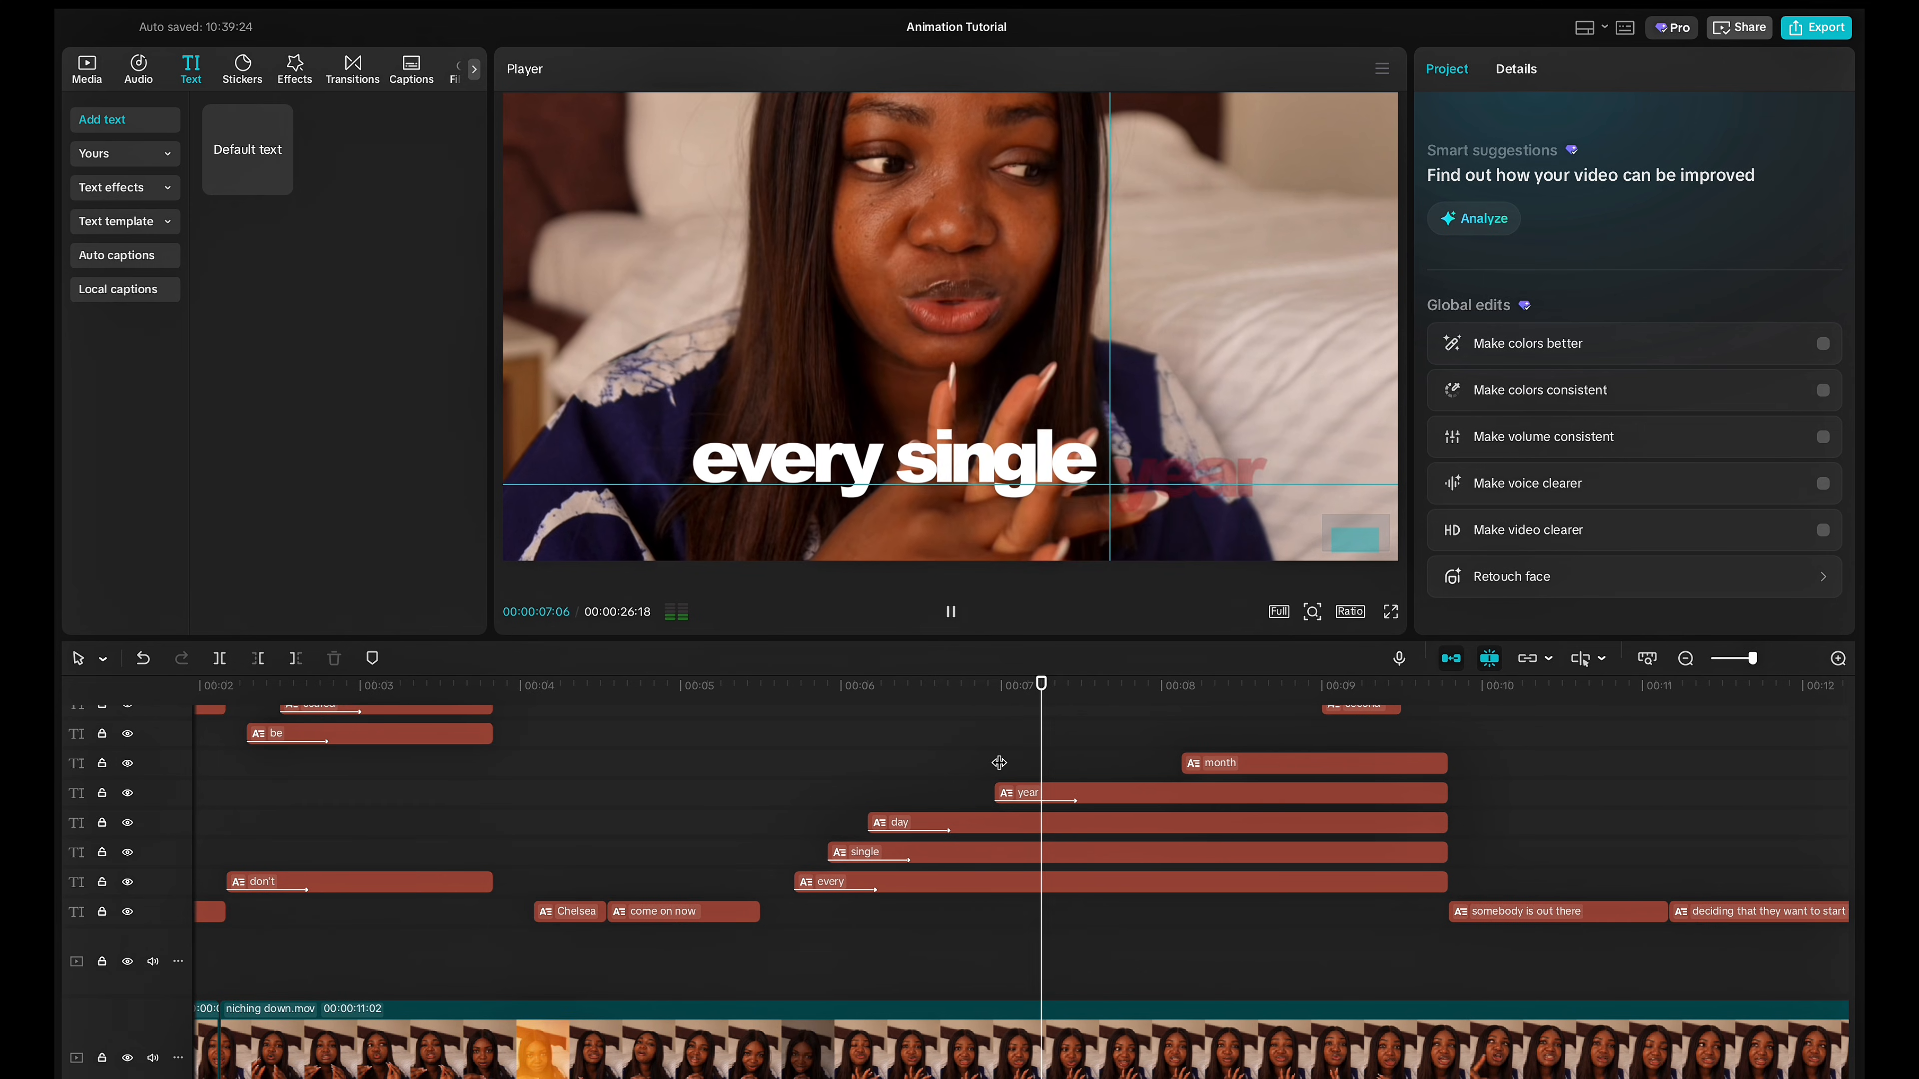
{"action": "key", "text": "space"}
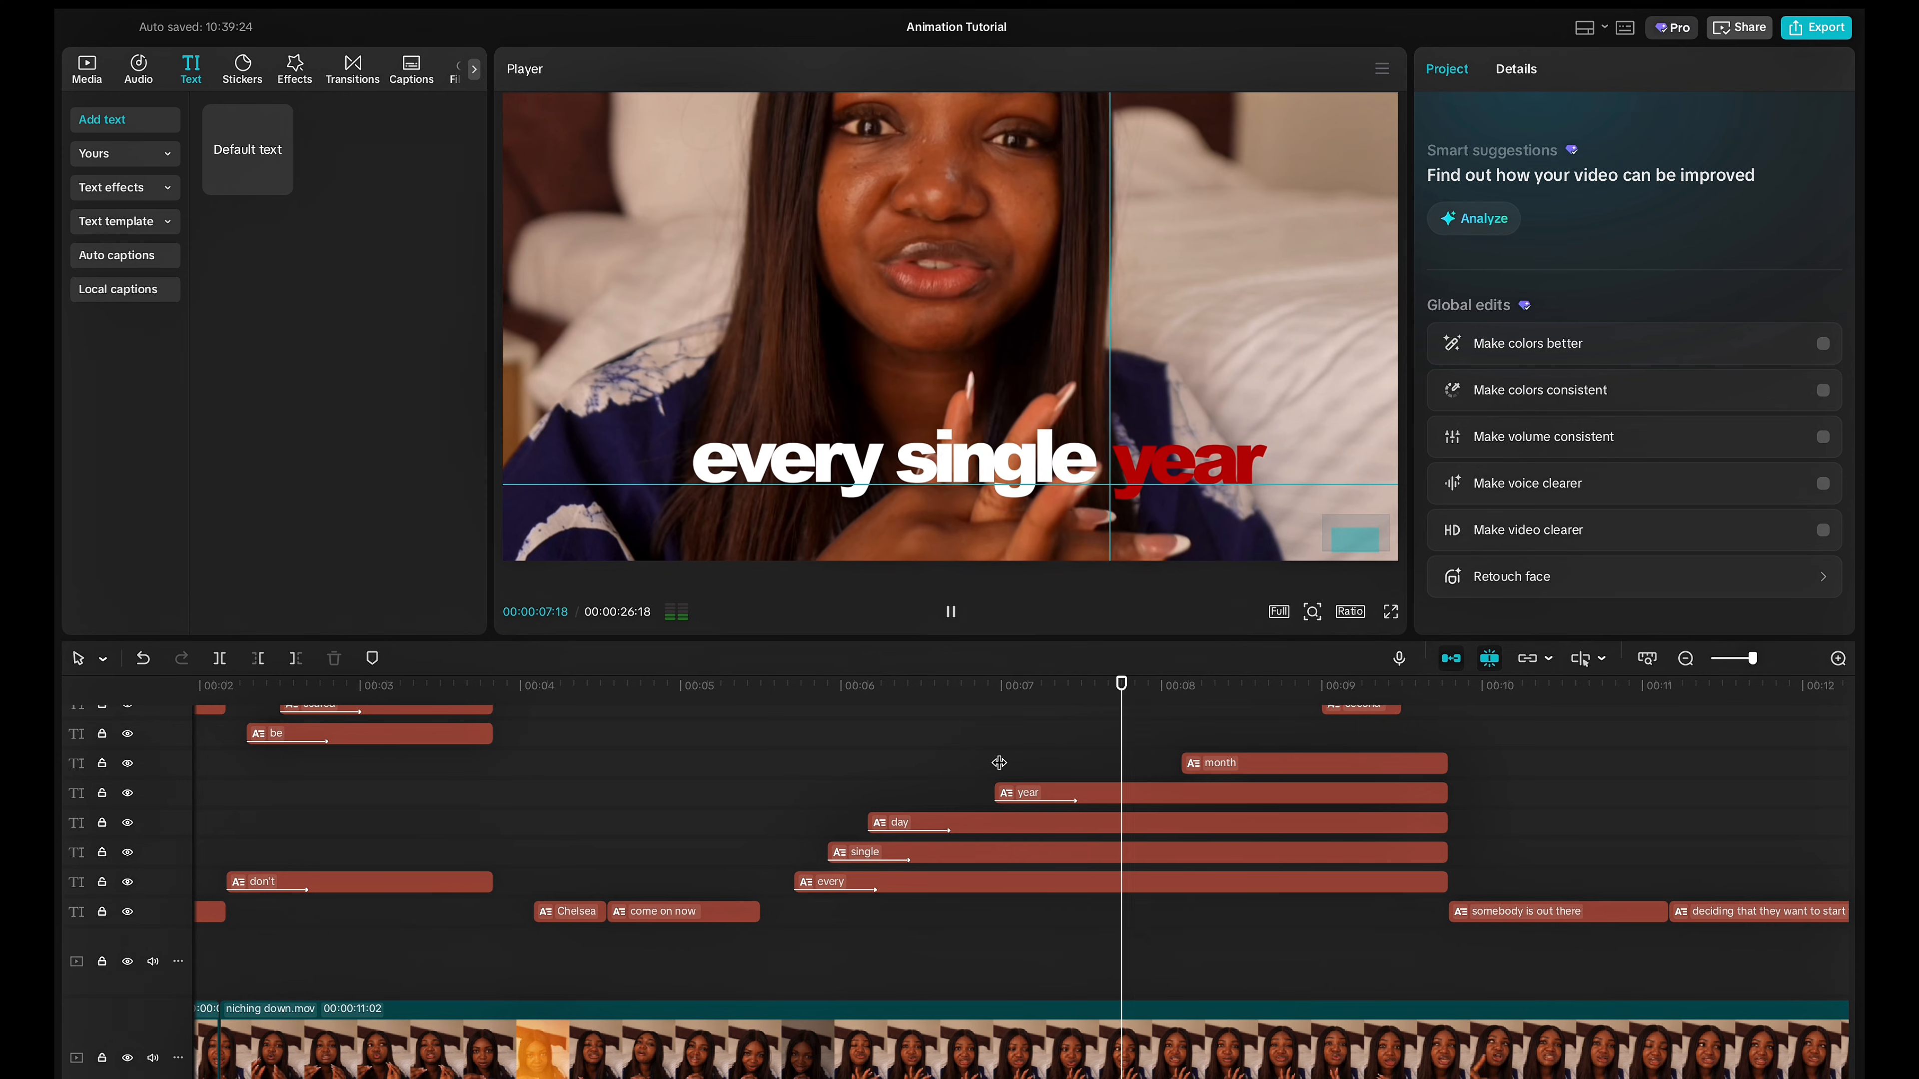
Shift the two exit keyframes of the "year" clip later so they begin at 00:00:08:00, and play back the timing.
{"action": "left_click", "coordinate": [1165, 794]}
{"action": "mouse_move", "coordinate": [1164, 793]}
{"action": "left_mouse_down"}
{"action": "mouse_move", "coordinate": [1208, 793]}
{"action": "mouse_move", "coordinate": [1143, 793]}
{"action": "mouse_move", "coordinate": [1161, 793]}
{"action": "left_mouse_up"}
{"action": "key", "text": "space"}
{"action": "key", "text": "space"}
{"action": "left_click", "coordinate": [1129, 772]}
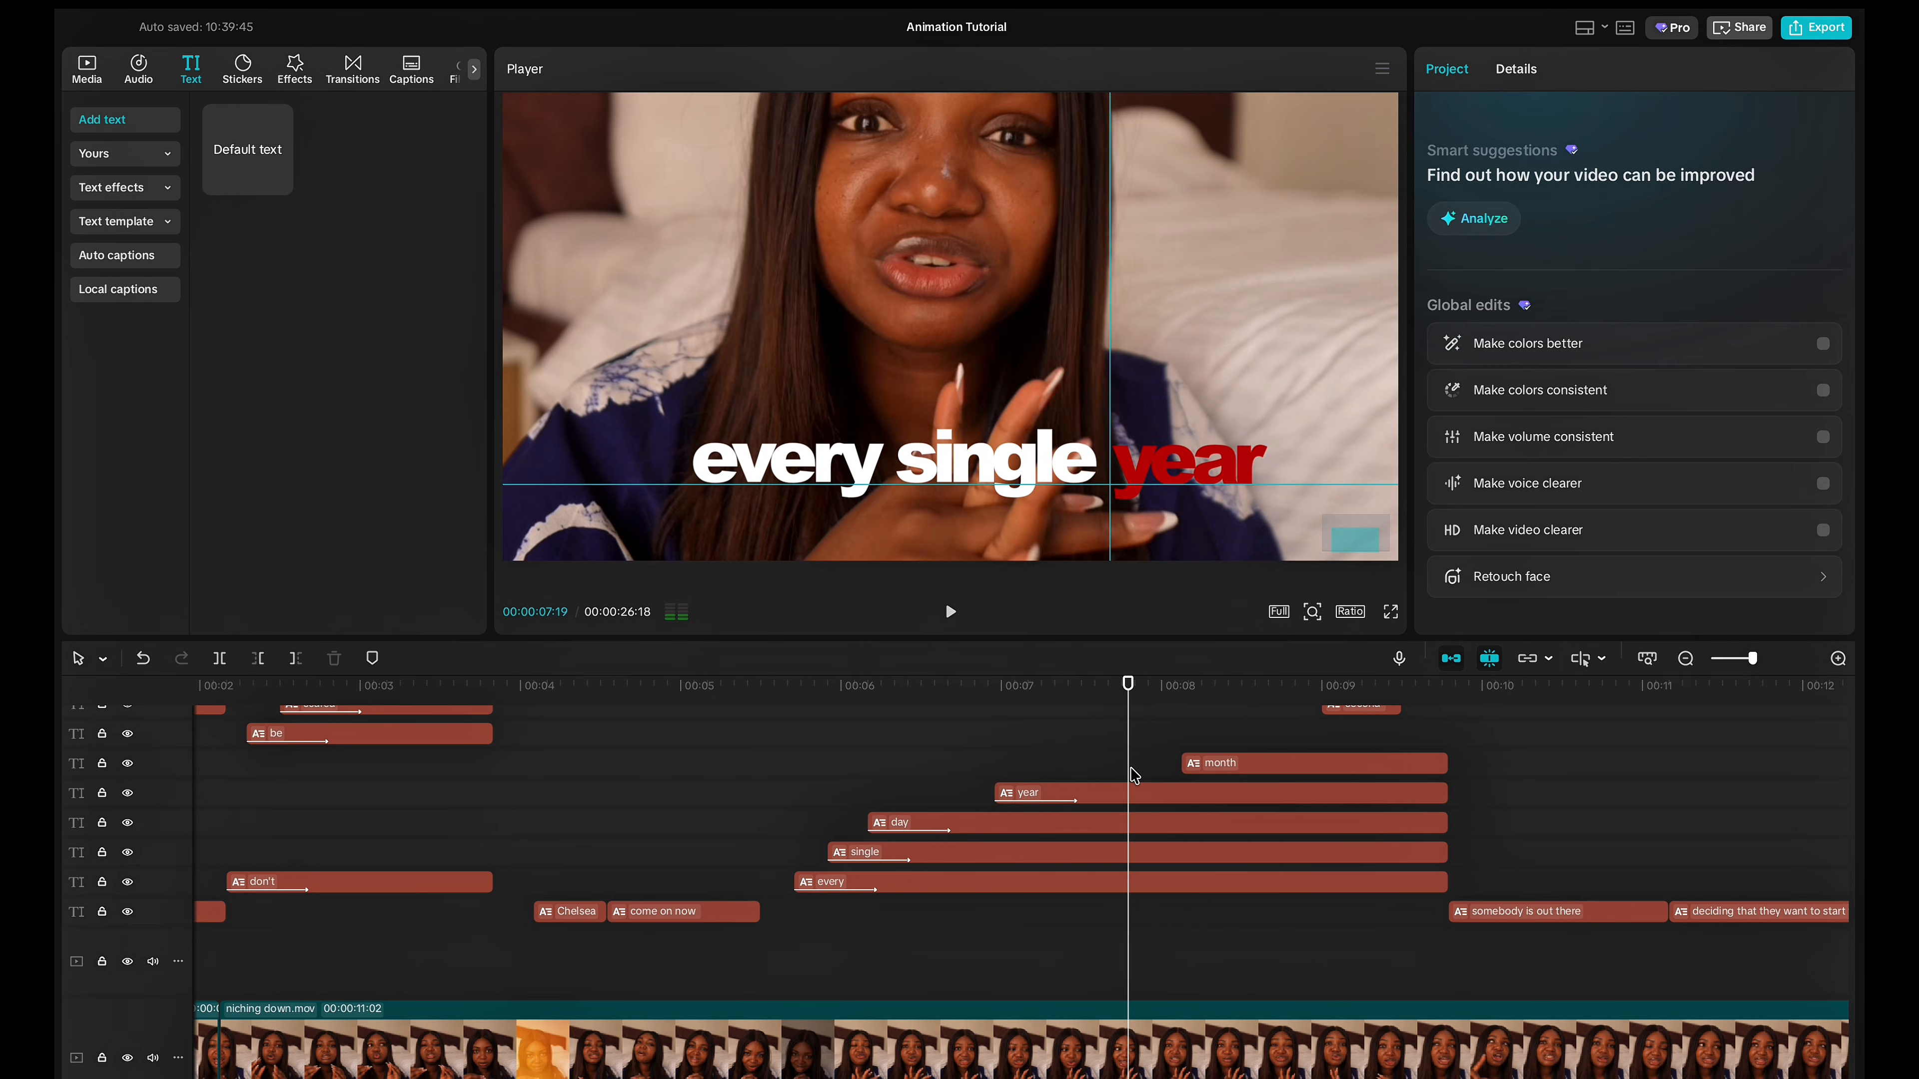
{"action": "key", "text": "space"}
{"action": "key", "text": "space"}
Start the "month" clip at 00:00:08:00 and add scale, position and opacity keyframes to it at 00:00:08:08.
{"action": "left_click_drag", "start_coordinate": [1182, 771], "coordinate": [1215, 746]}
{"action": "scroll", "coordinate": [1575, 443], "scroll_direction": "down", "scroll_amount": 5}
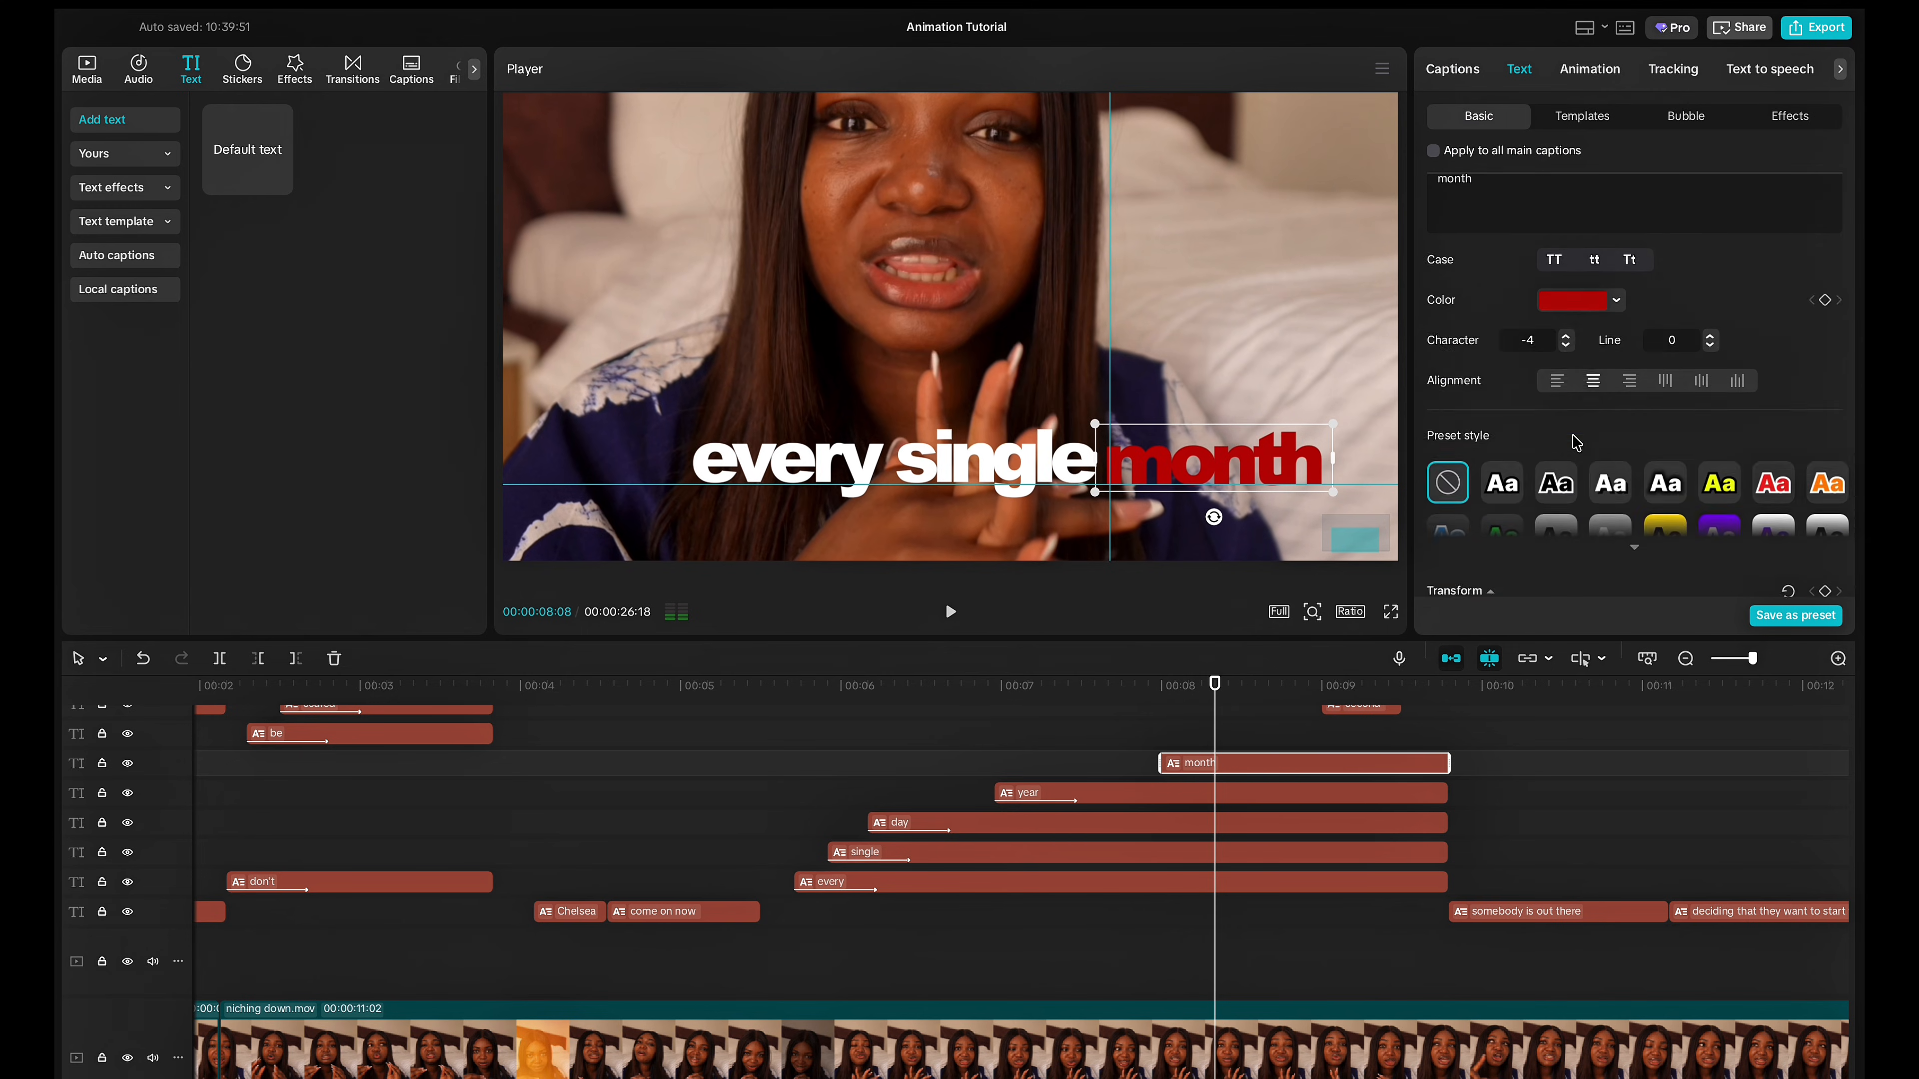
{"action": "left_click", "coordinate": [1824, 516]}
{"action": "scroll", "coordinate": [1824, 464], "scroll_direction": "down", "scroll_amount": 3}
{"action": "left_click", "coordinate": [1824, 382]}
{"action": "left_click", "coordinate": [1824, 575]}
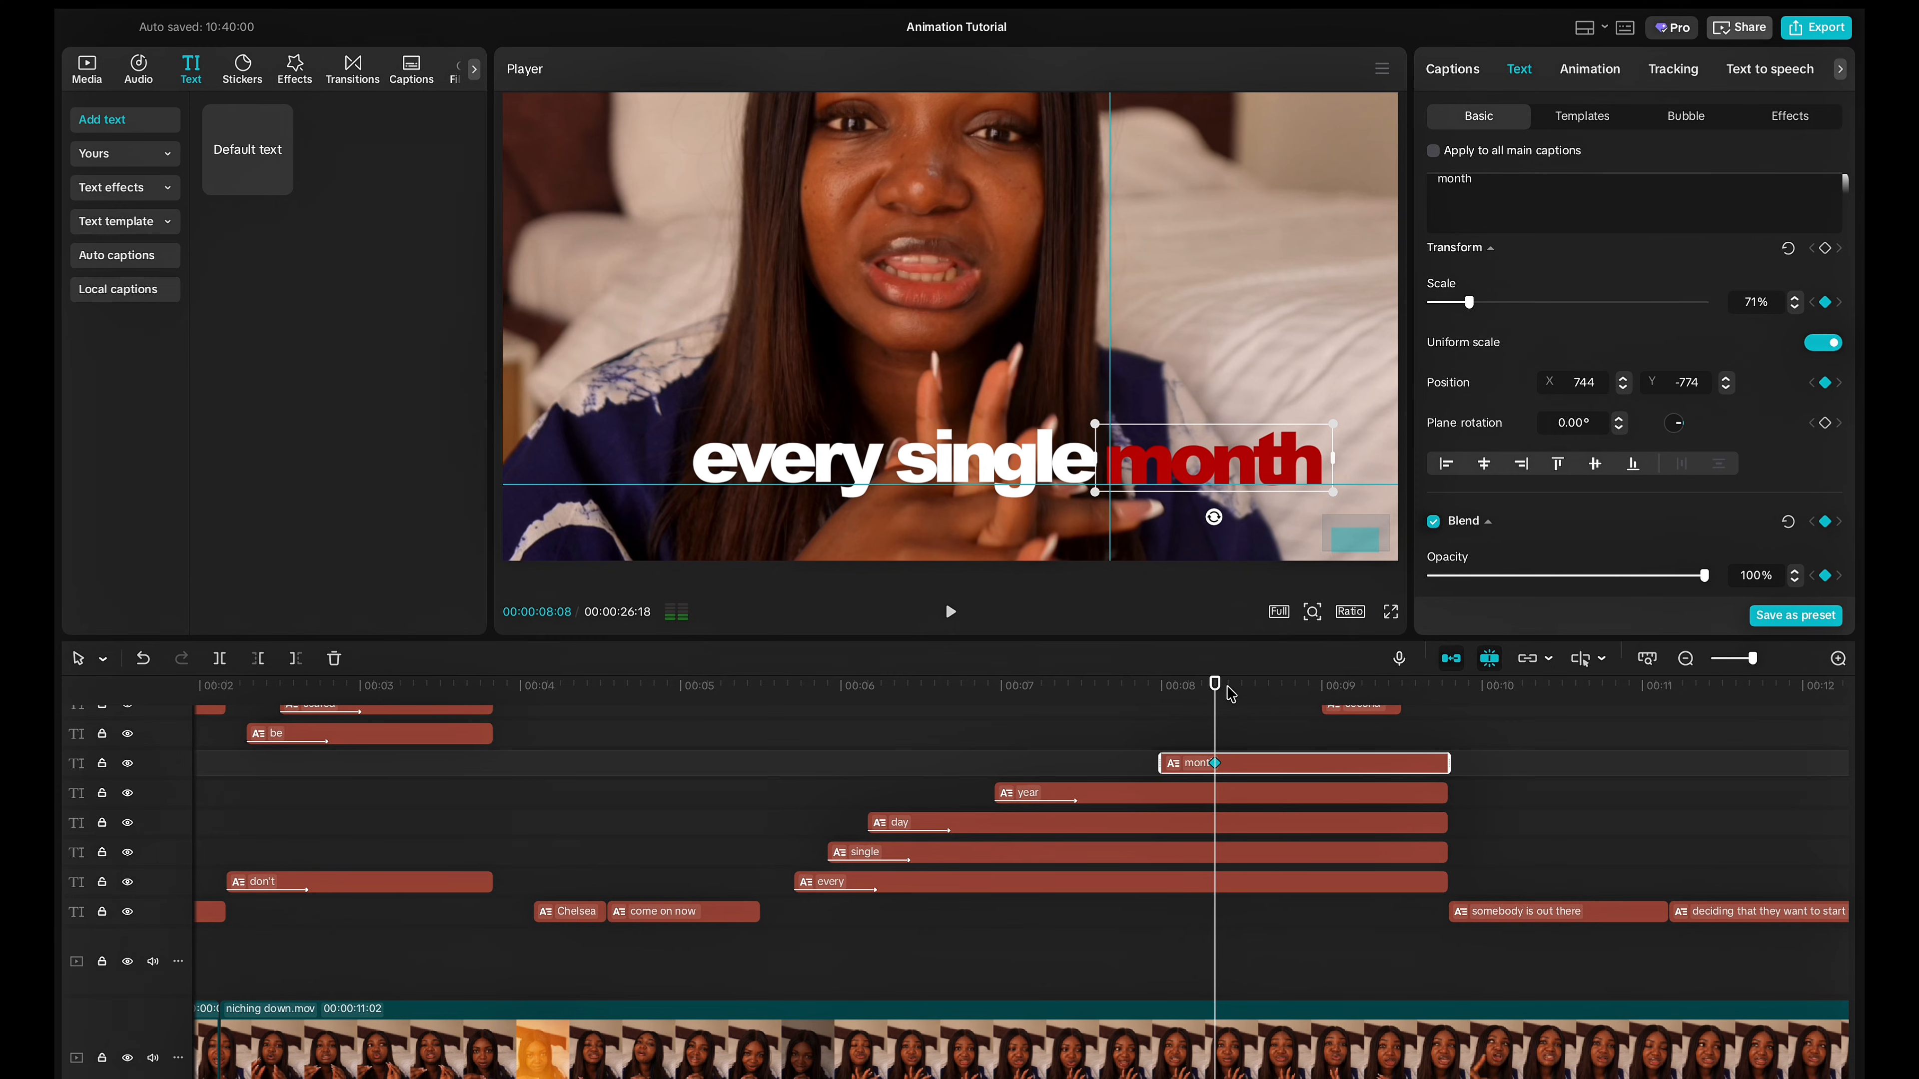
At 00:00:08:00, move the "month" text straight down below its resting spot and lower its opacity to the minimum.
{"action": "left_click_drag", "start_coordinate": [1216, 685], "coordinate": [1161, 684]}
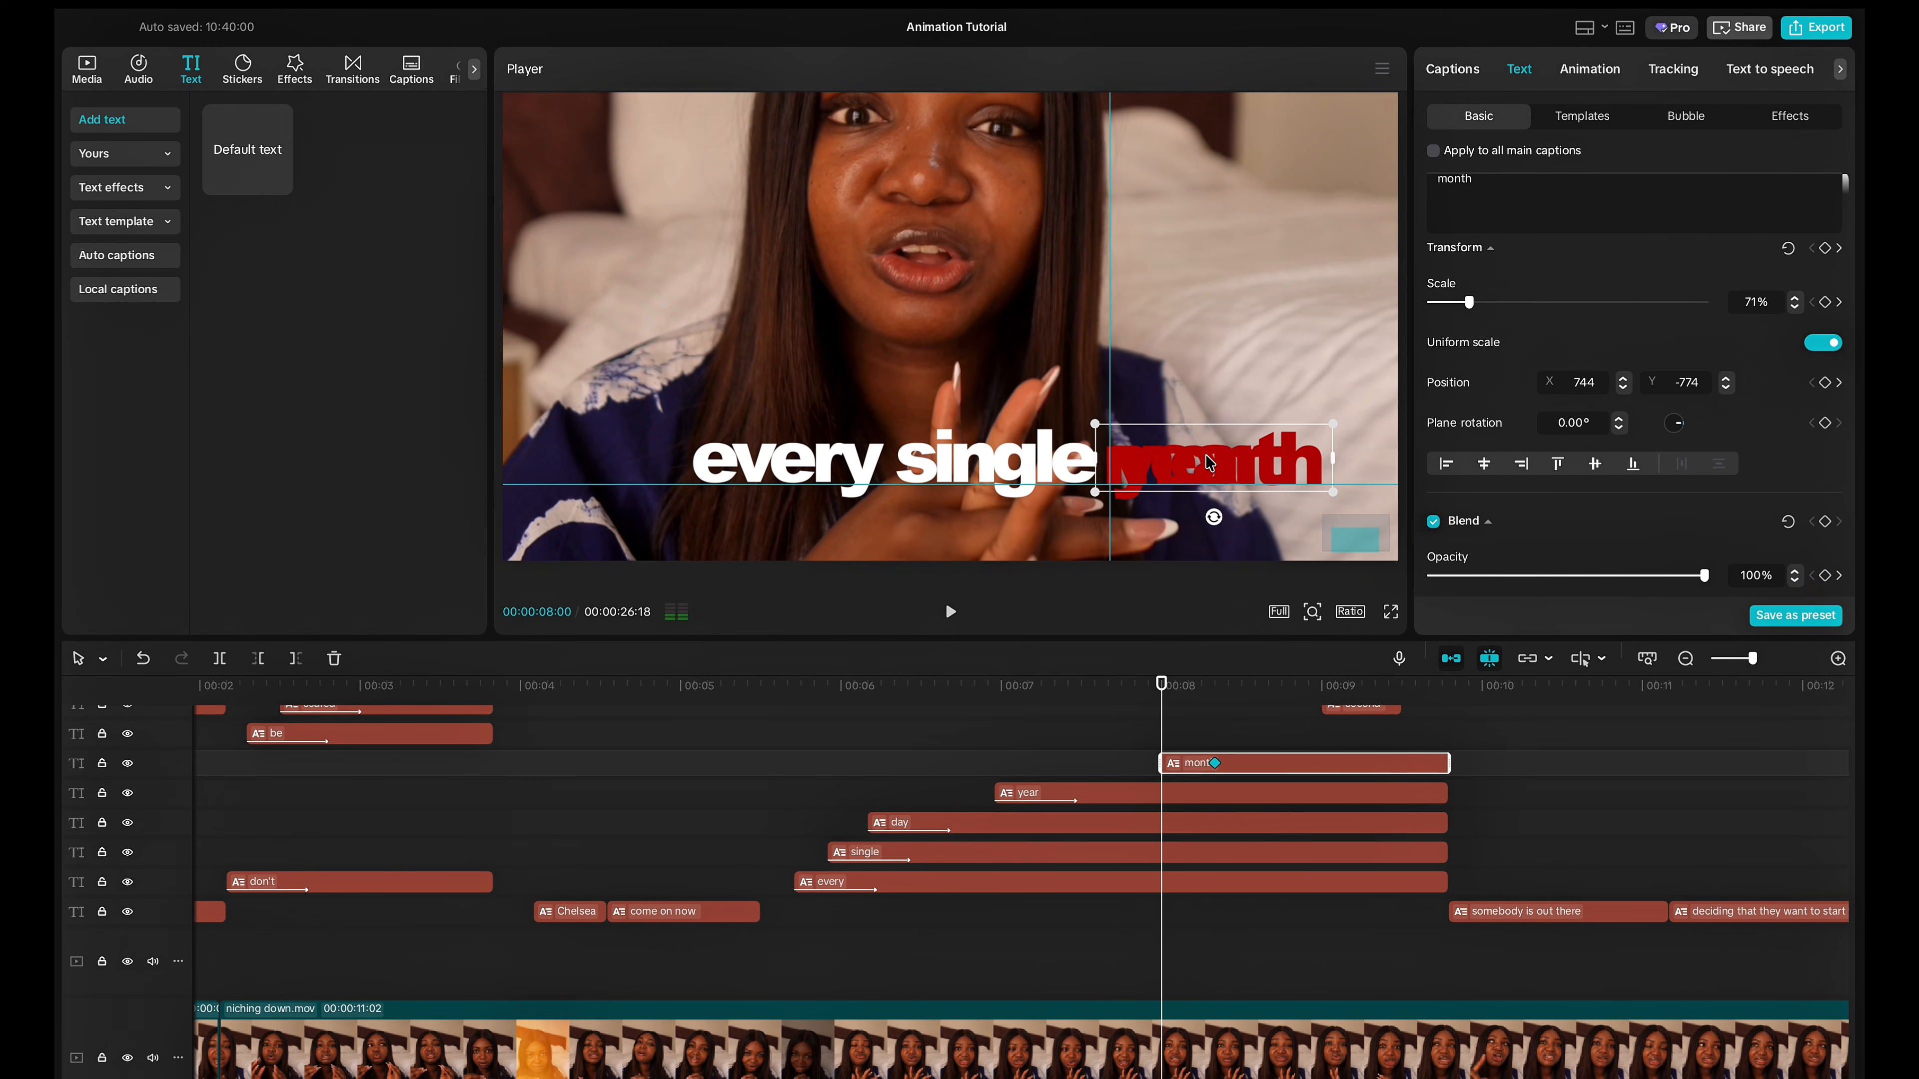
{"action": "left_click_drag", "start_coordinate": [1209, 463], "coordinate": [1210, 503]}
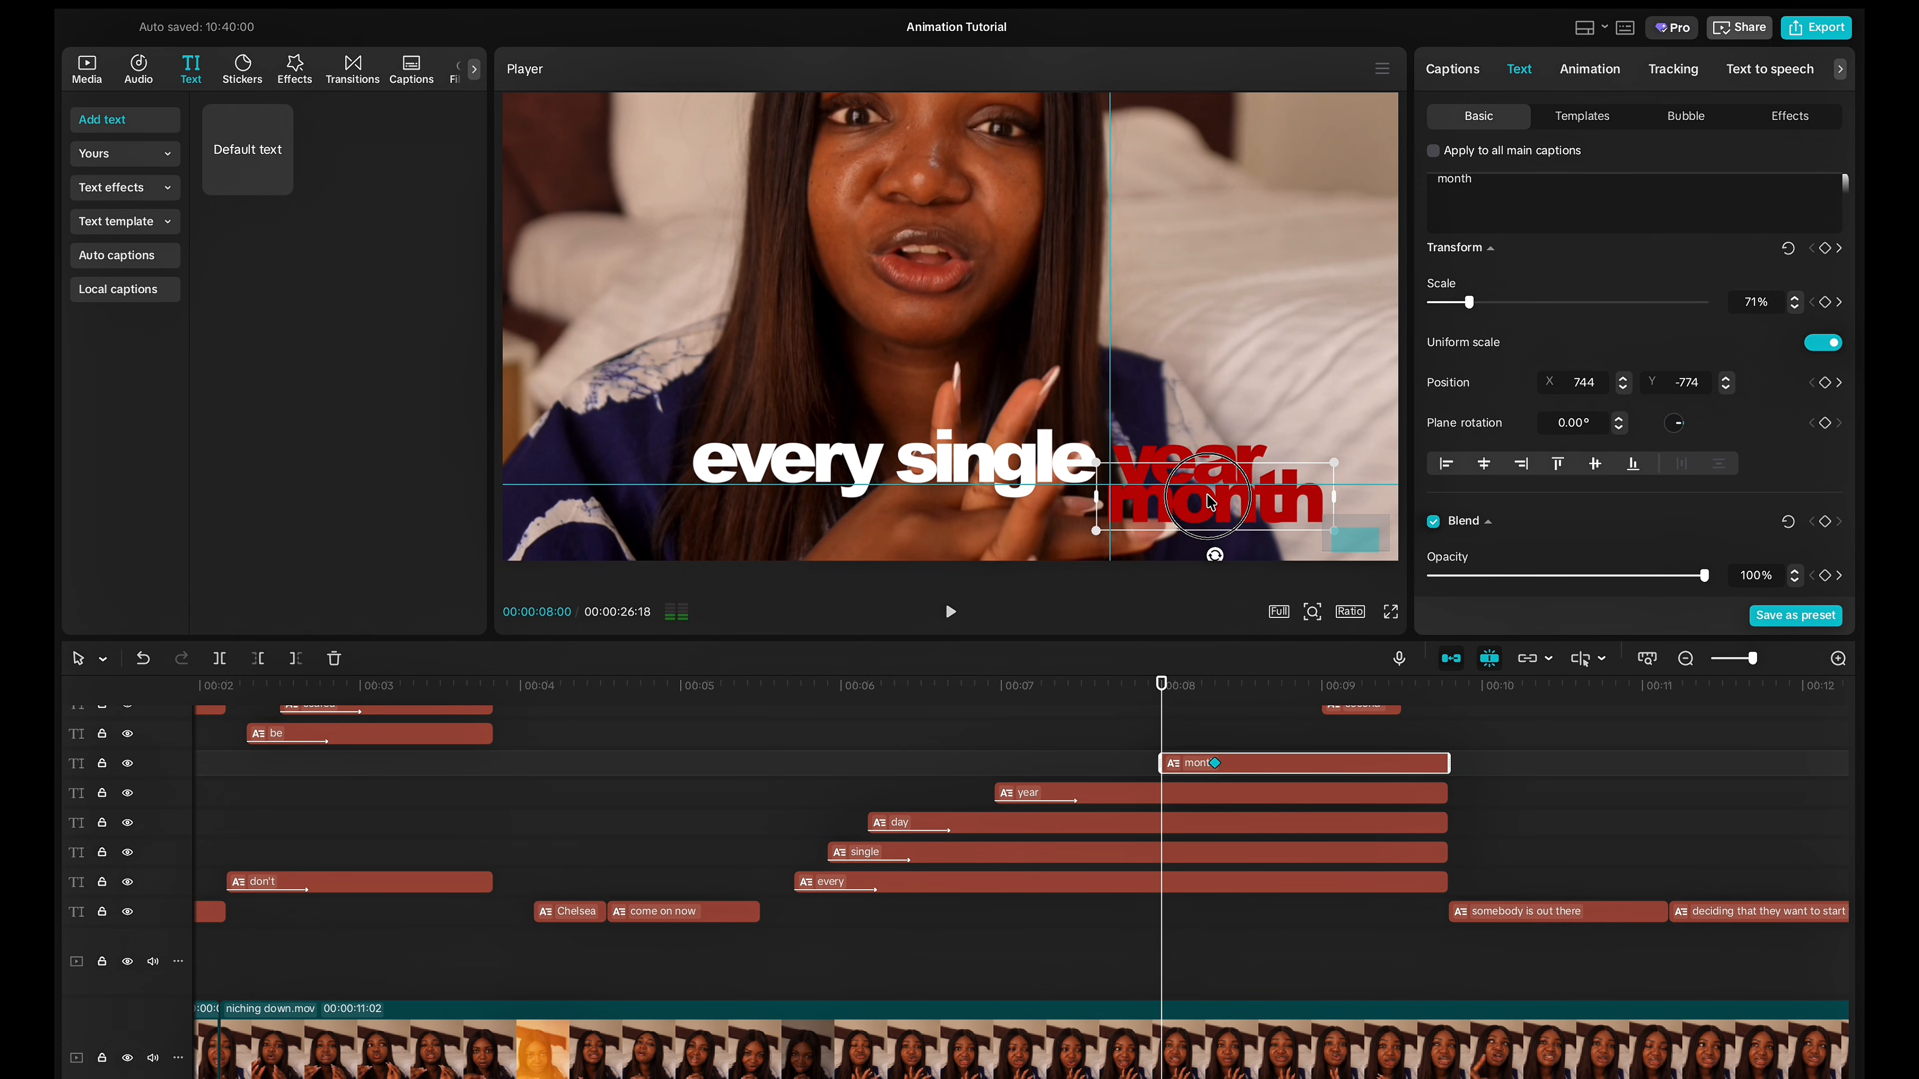
{"action": "left_click_drag", "start_coordinate": [1703, 580], "coordinate": [1445, 581]}
{"action": "left_click_drag", "start_coordinate": [1705, 578], "coordinate": [1396, 578]}
{"action": "left_click", "coordinate": [1228, 684]}
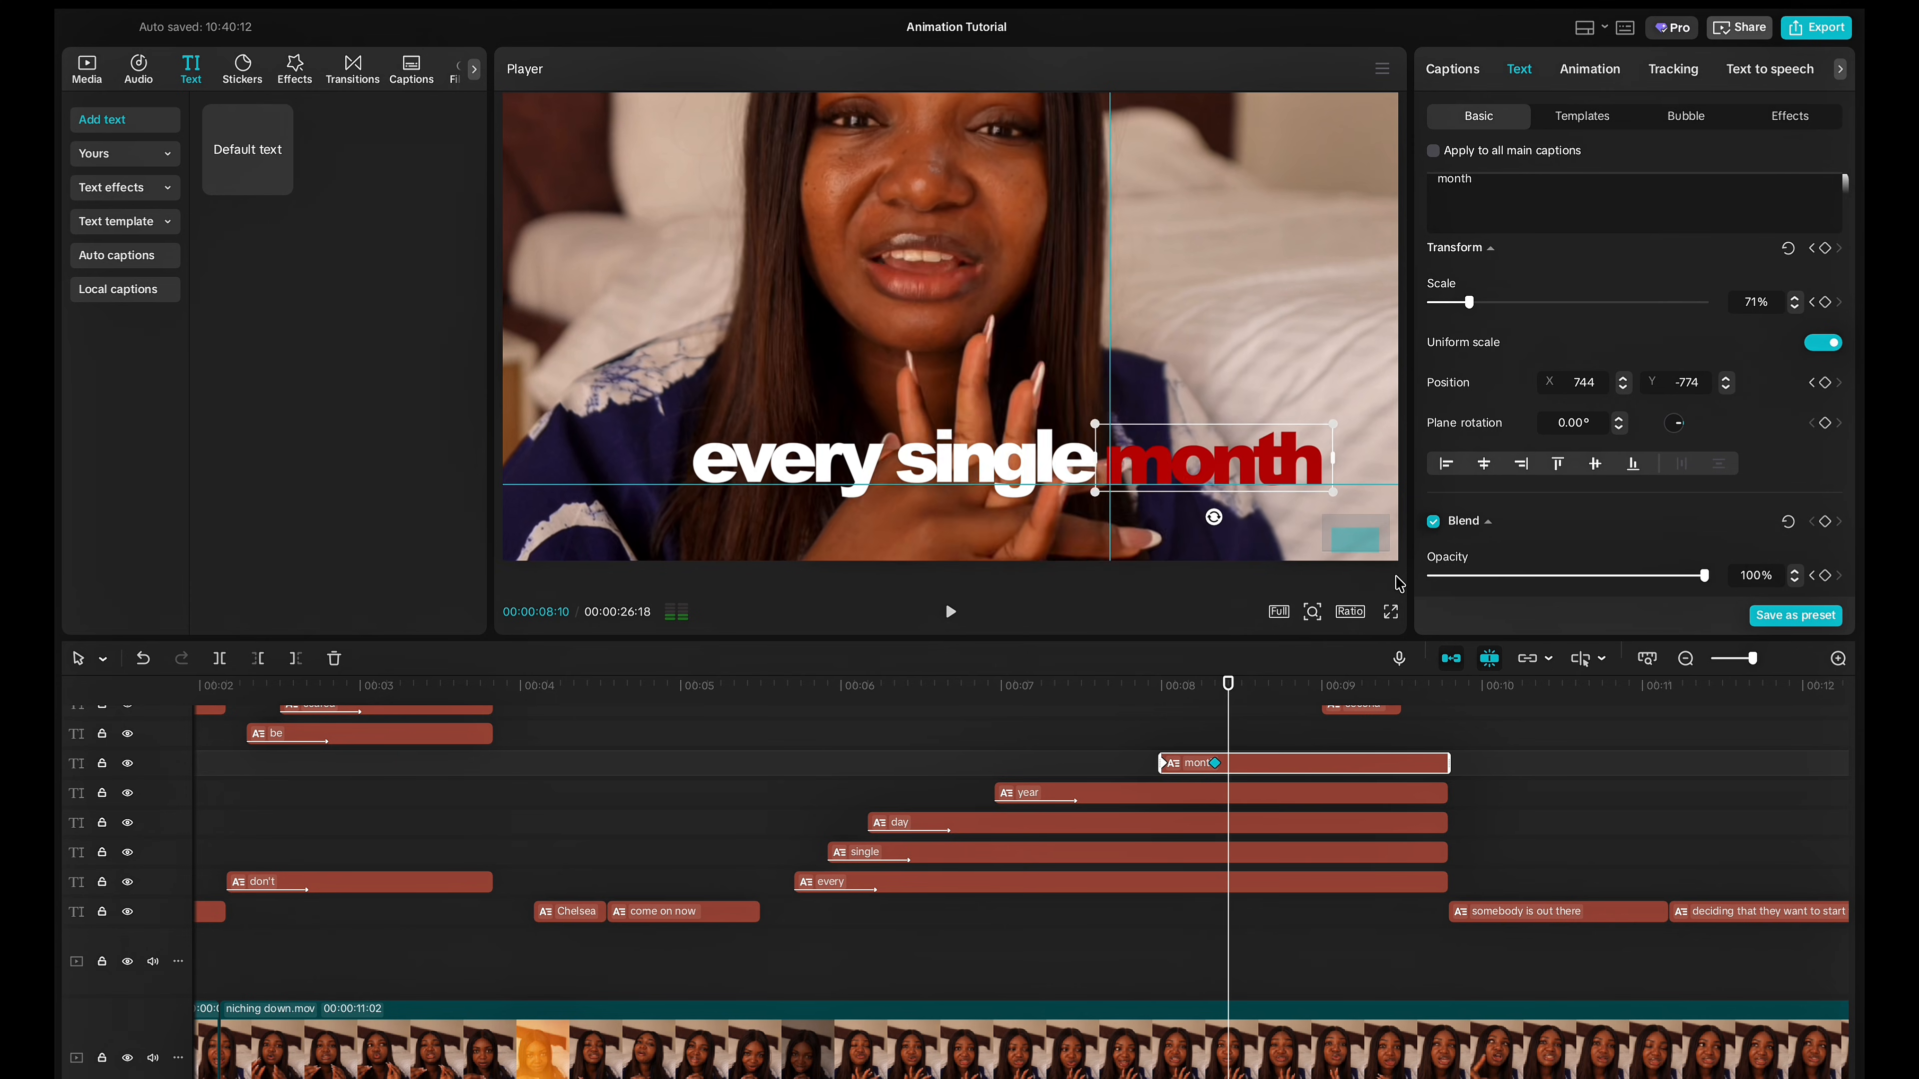
Replay the change from "year" to "month" around 00:00:08:00 to check the new entrance of "month".
{"action": "left_click", "coordinate": [1103, 745]}
{"action": "key", "text": "space"}
{"action": "left_click", "coordinate": [1103, 746]}
{"action": "key", "text": "space"}
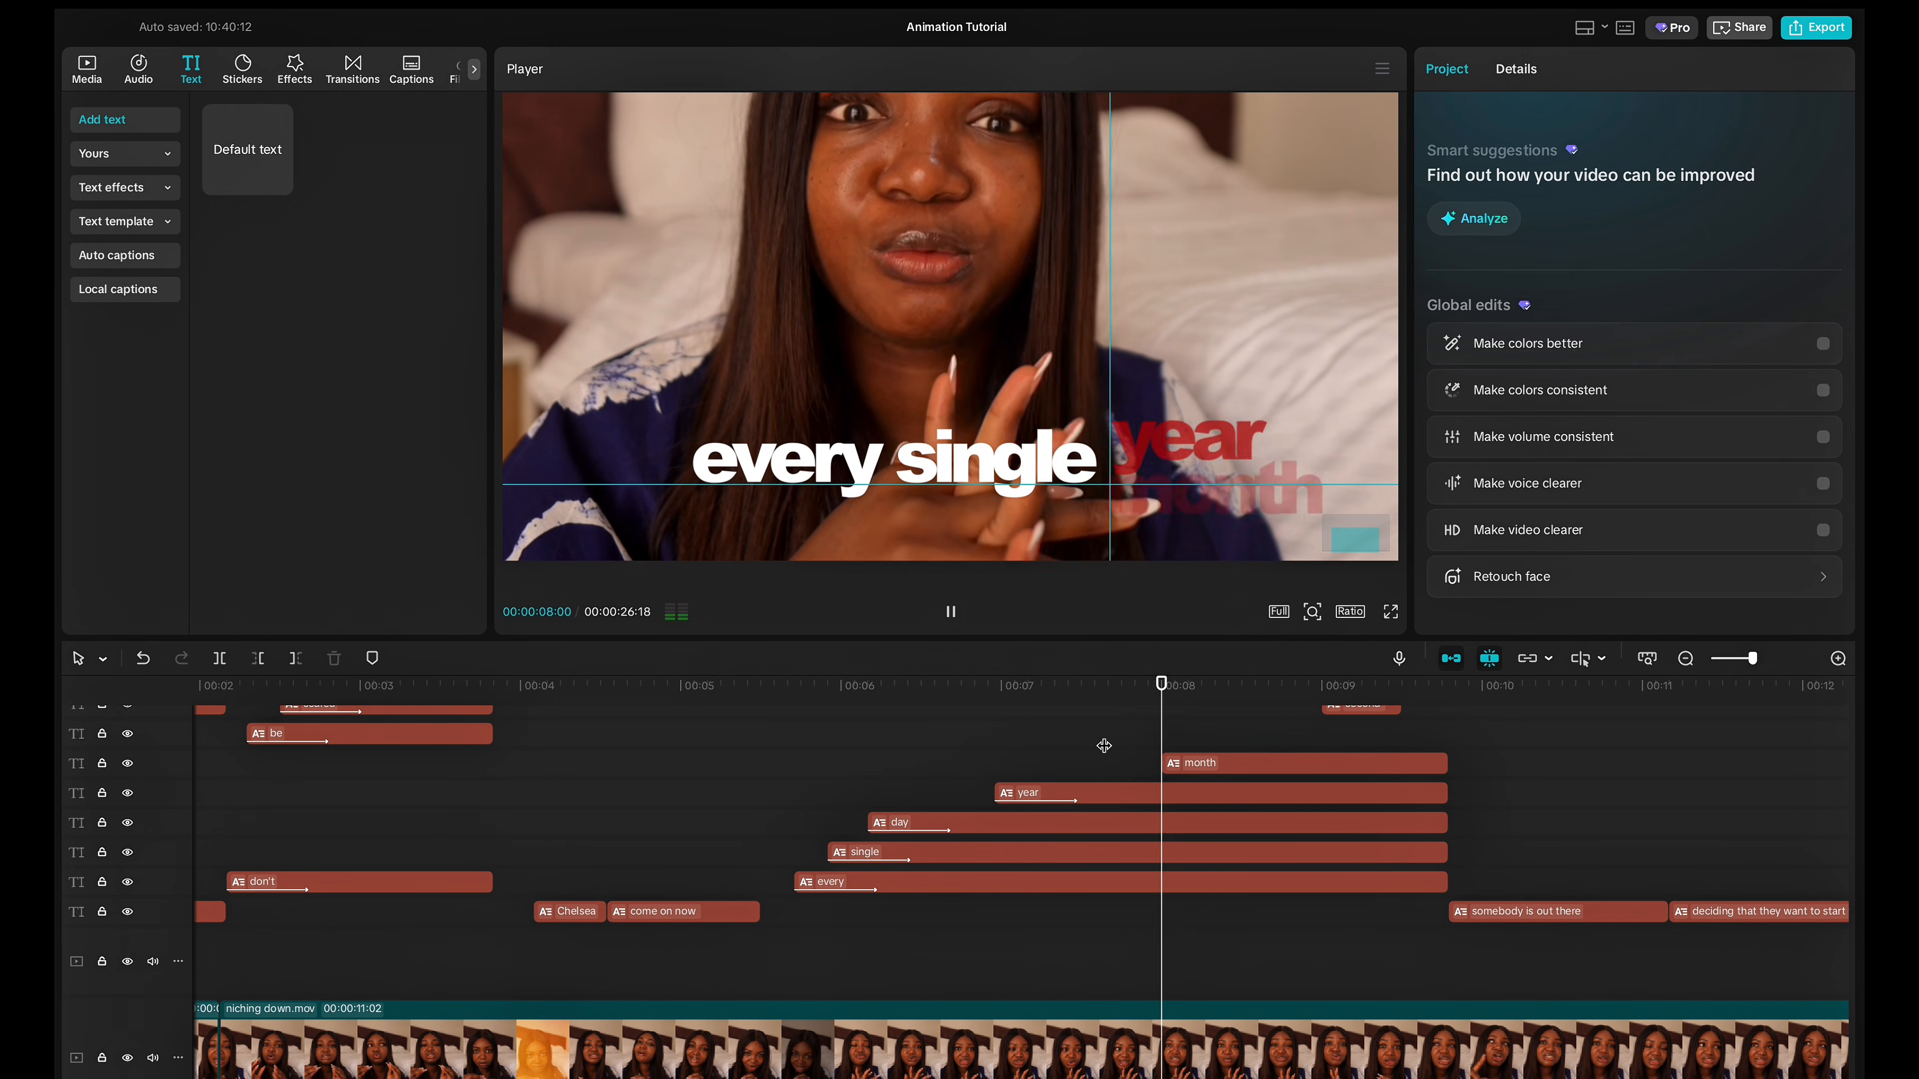
{"action": "key", "text": "space"}
{"action": "left_click", "coordinate": [1103, 746]}
{"action": "key", "text": "space"}
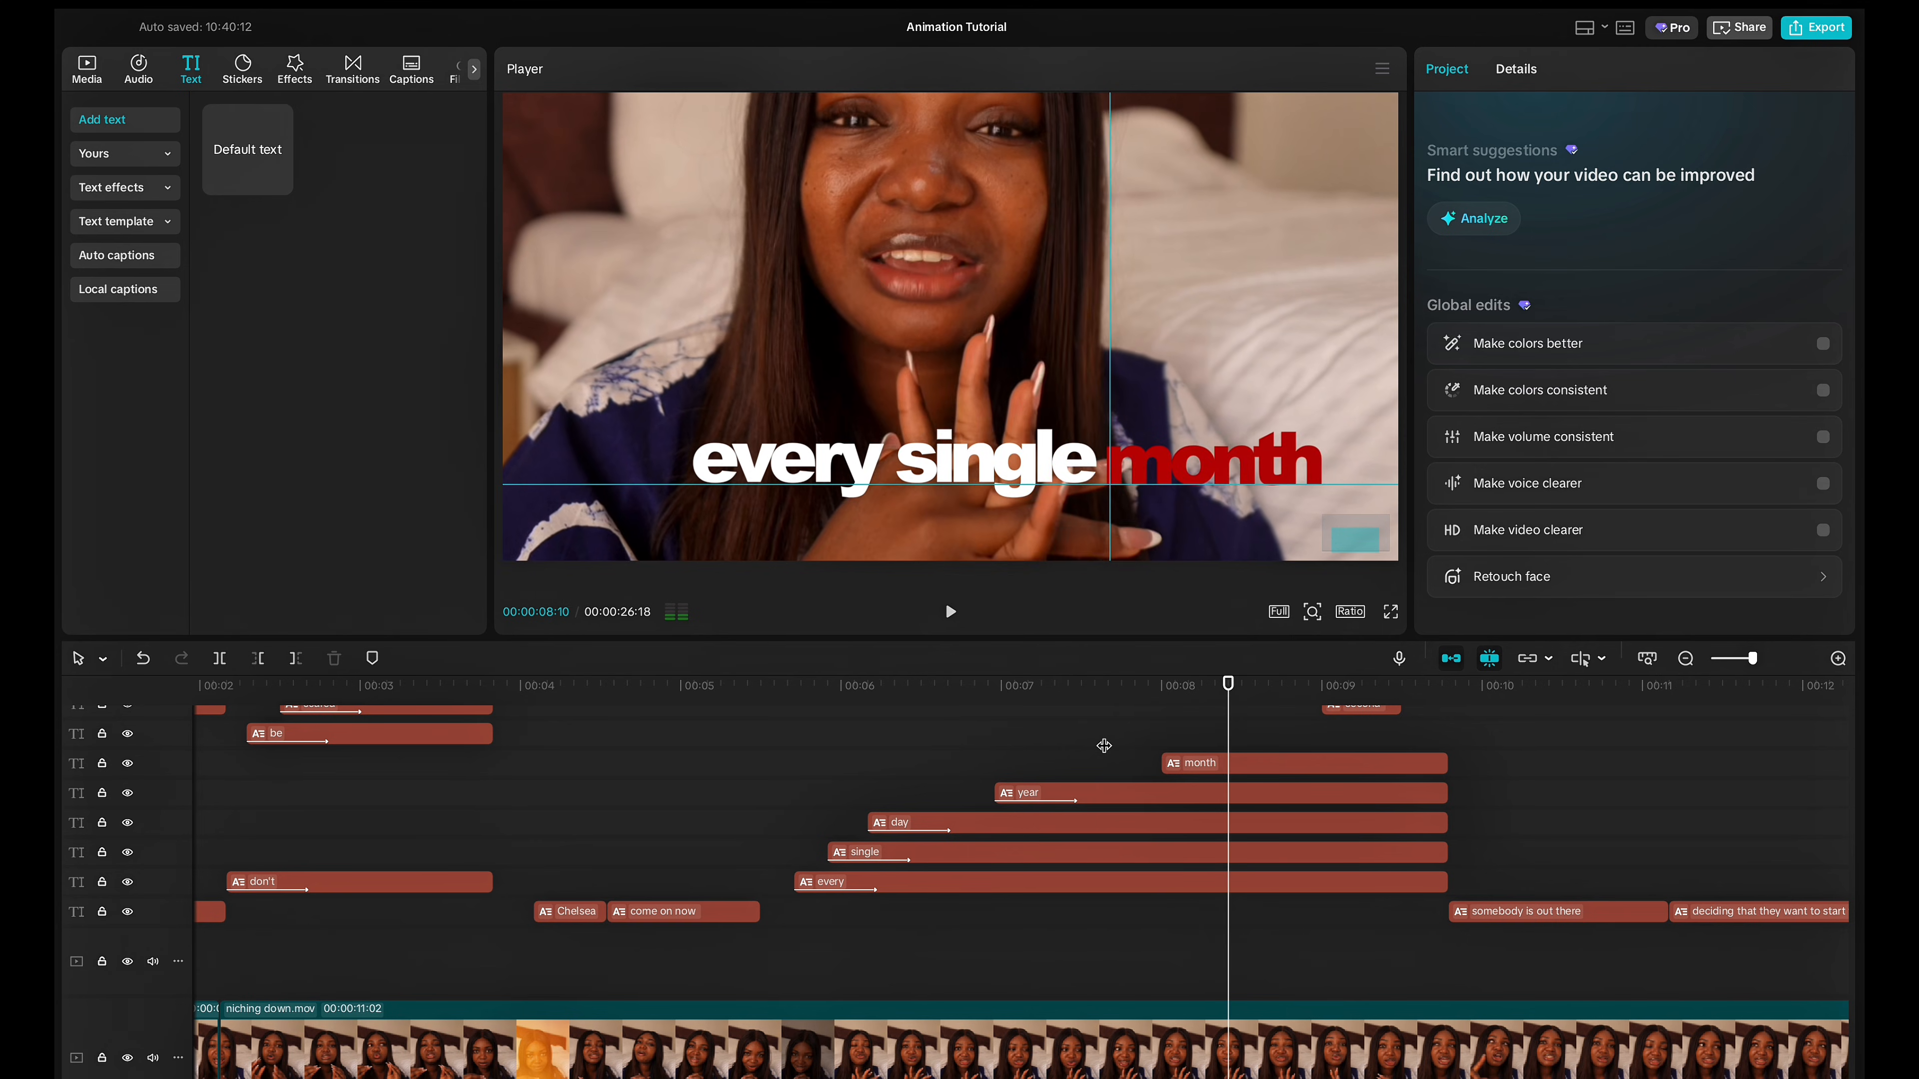
{"action": "key", "text": "space"}
Play back the caption from 00:00:06:16 to check the sequence of "day", "year" and "month".
{"action": "left_click", "coordinate": [946, 767]}
{"action": "key", "text": "space"}
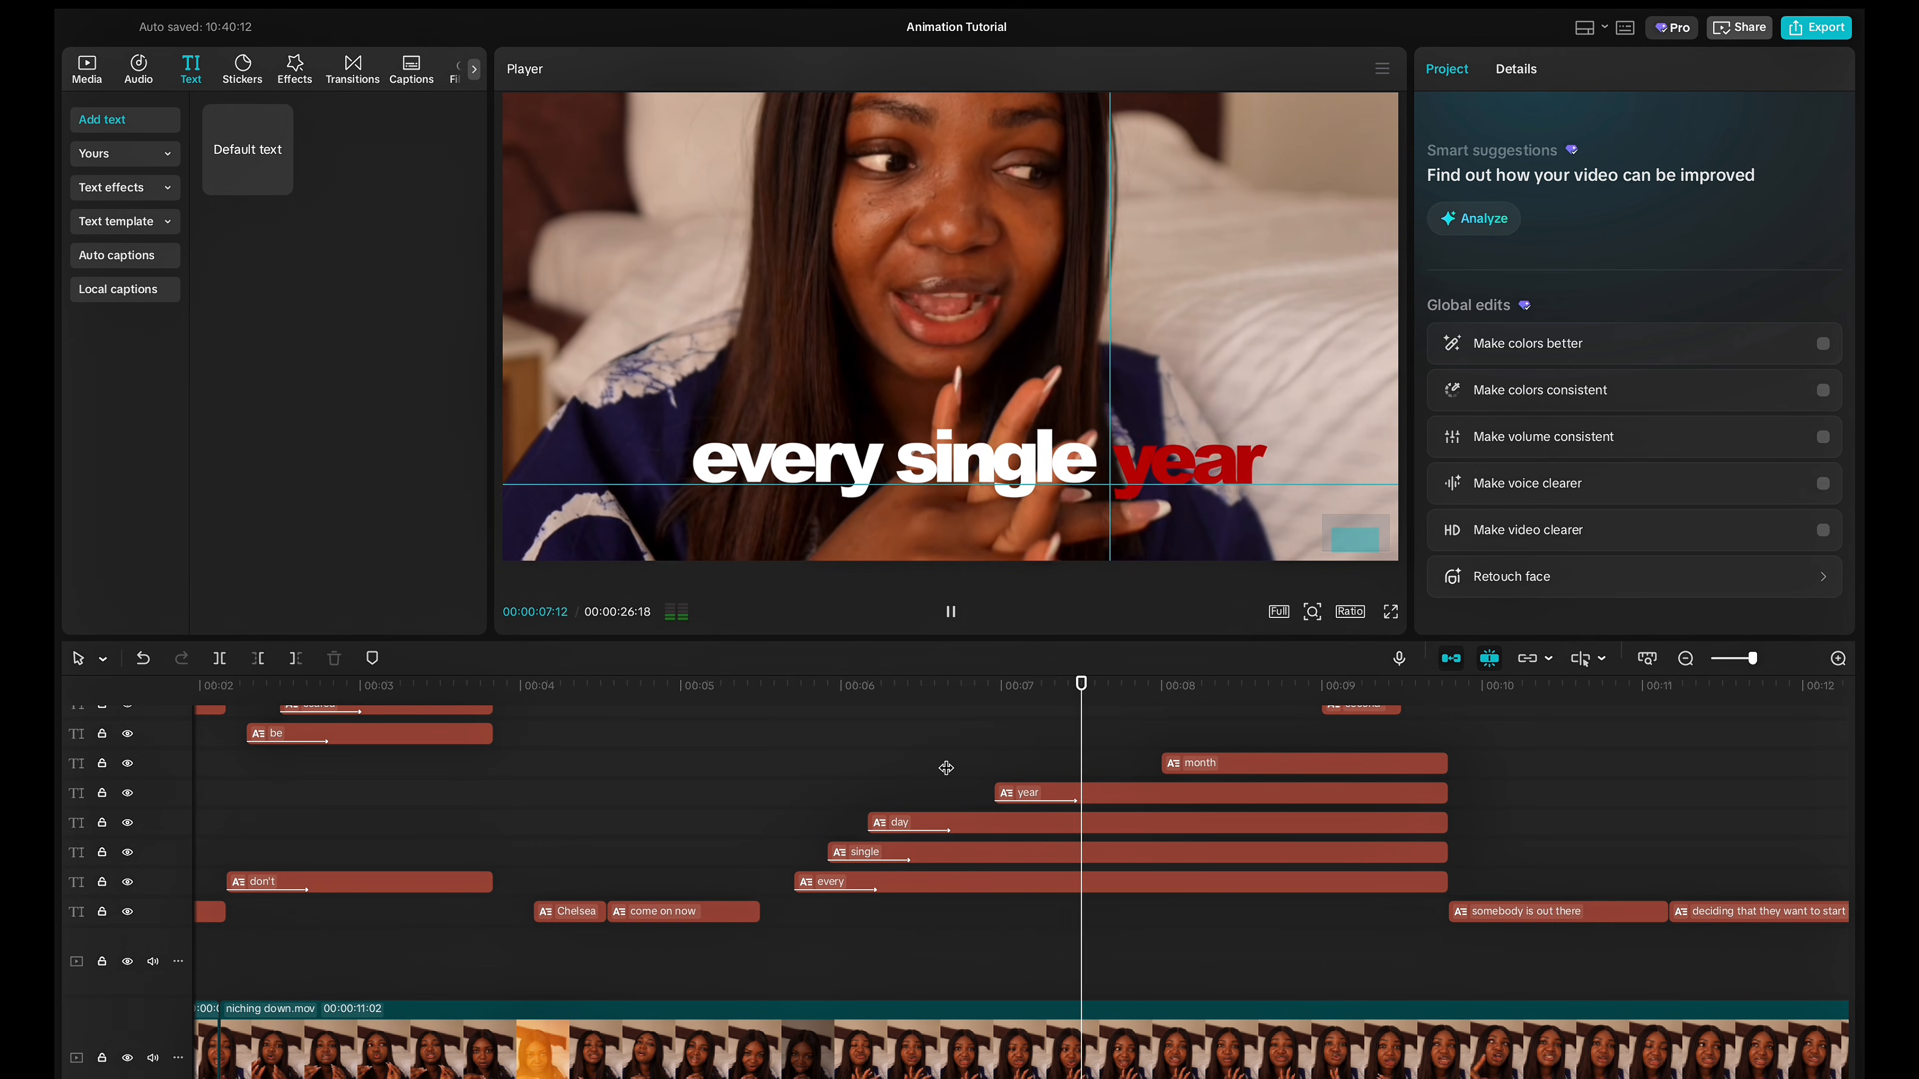
{"action": "left_click", "coordinate": [947, 767]}
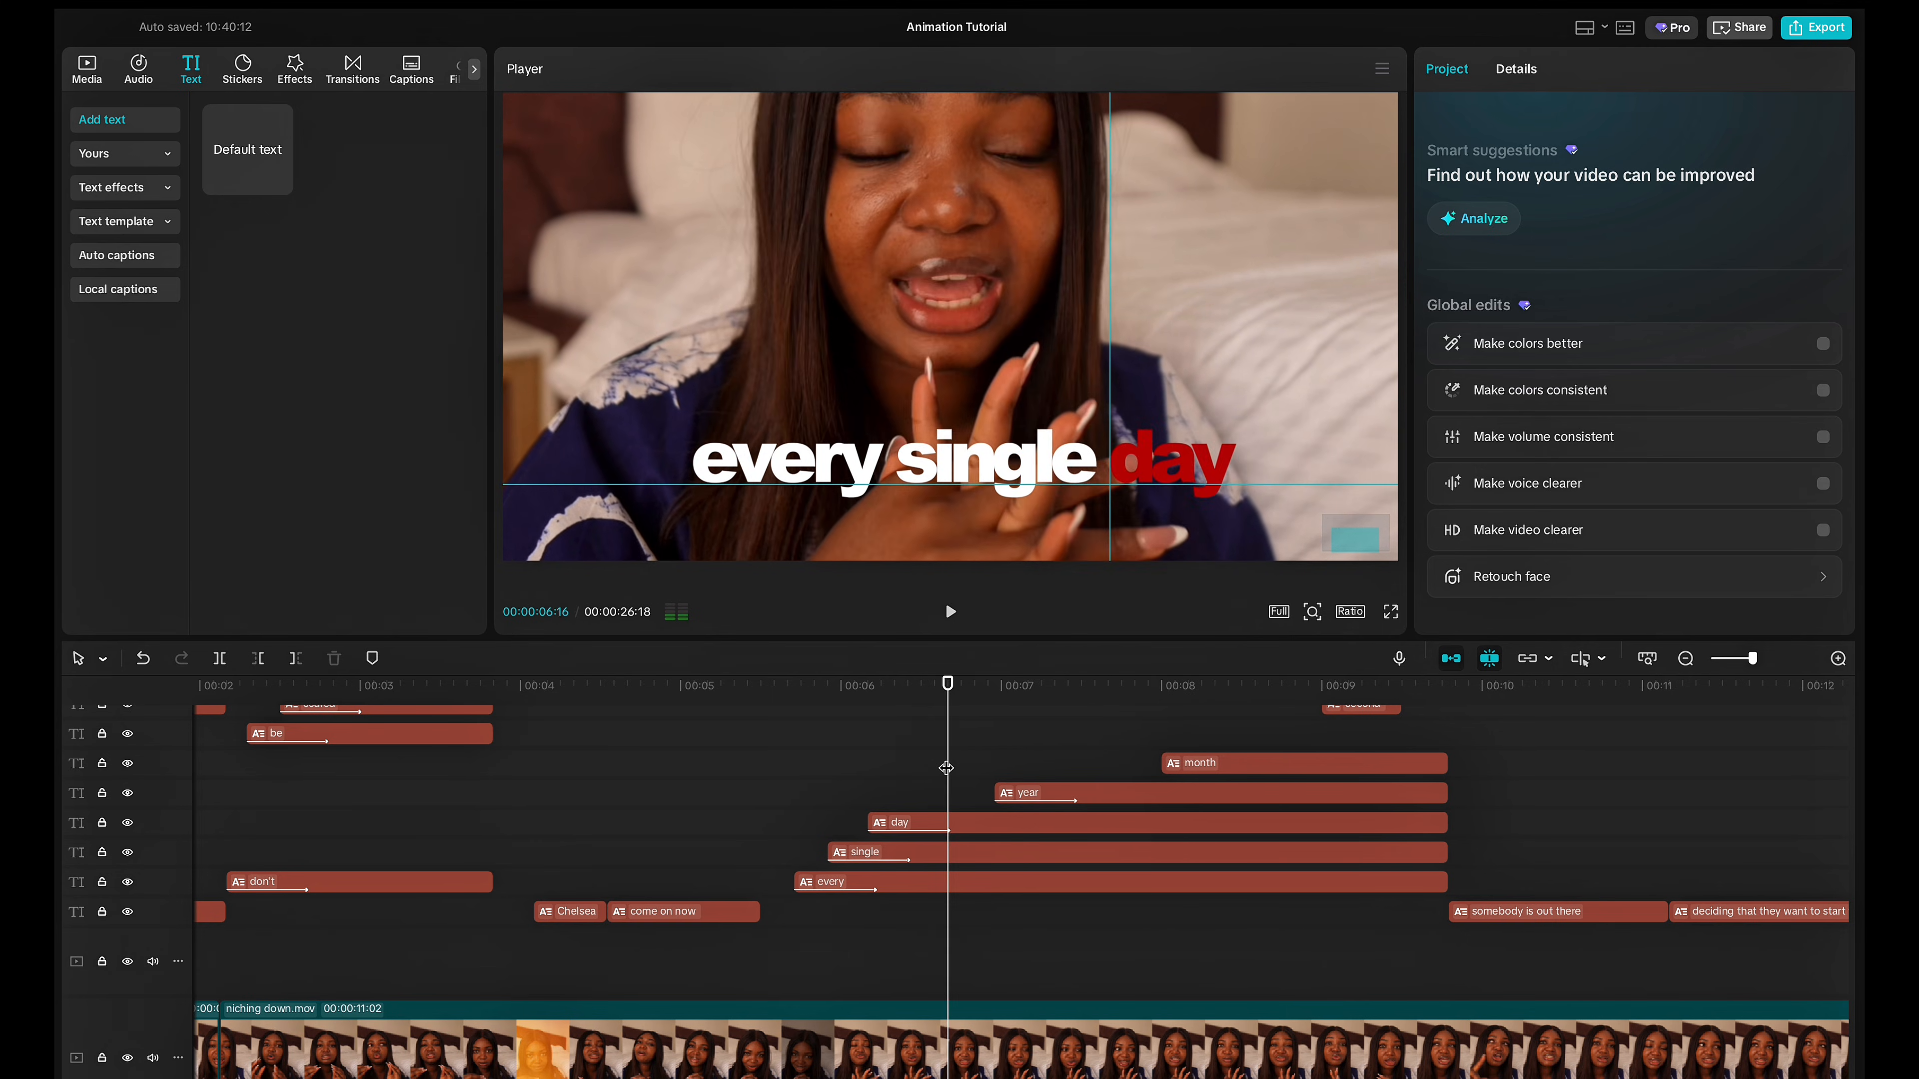
{"action": "key", "text": "space"}
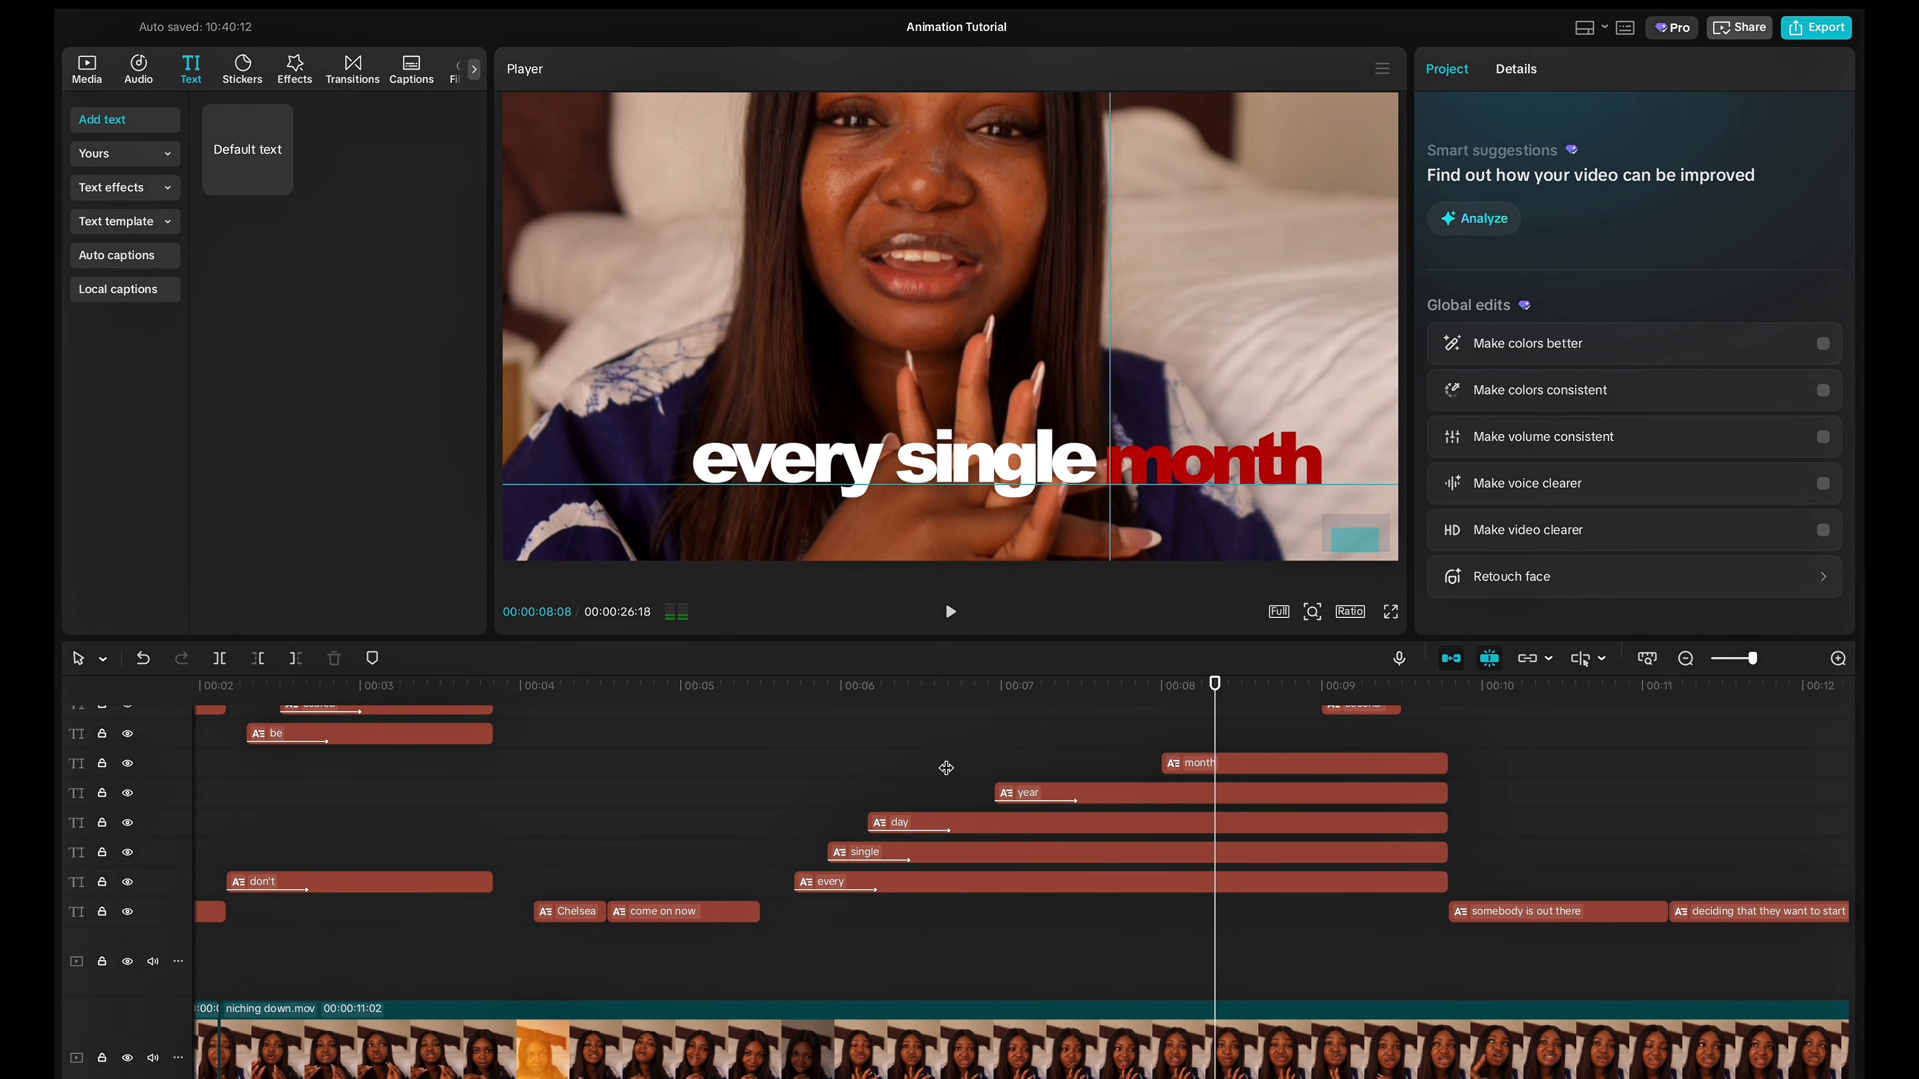
Examine the keyframes of the "year" clip and replay its exit against the entrance of "month".
{"action": "left_click", "coordinate": [1152, 795]}
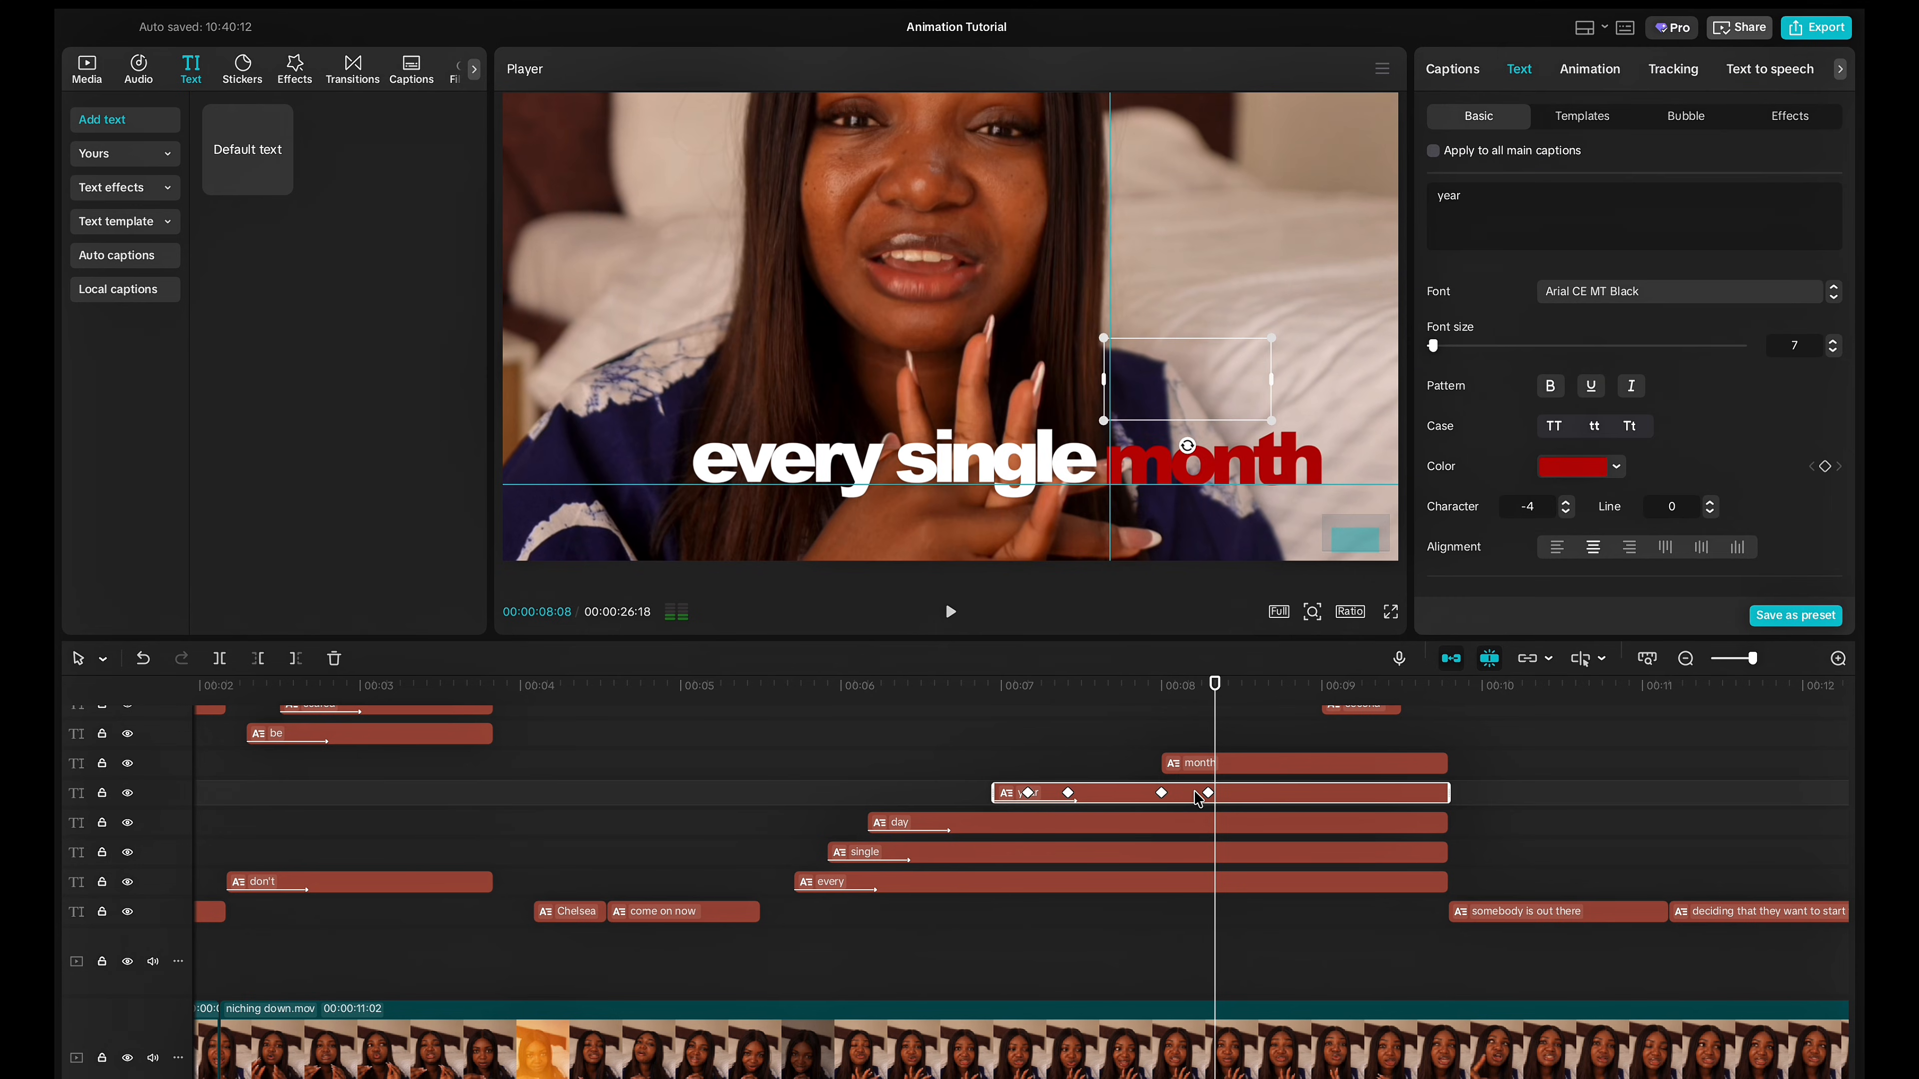
{"action": "left_click", "coordinate": [1147, 746]}
{"action": "key", "text": "space"}
{"action": "key", "text": "space"}
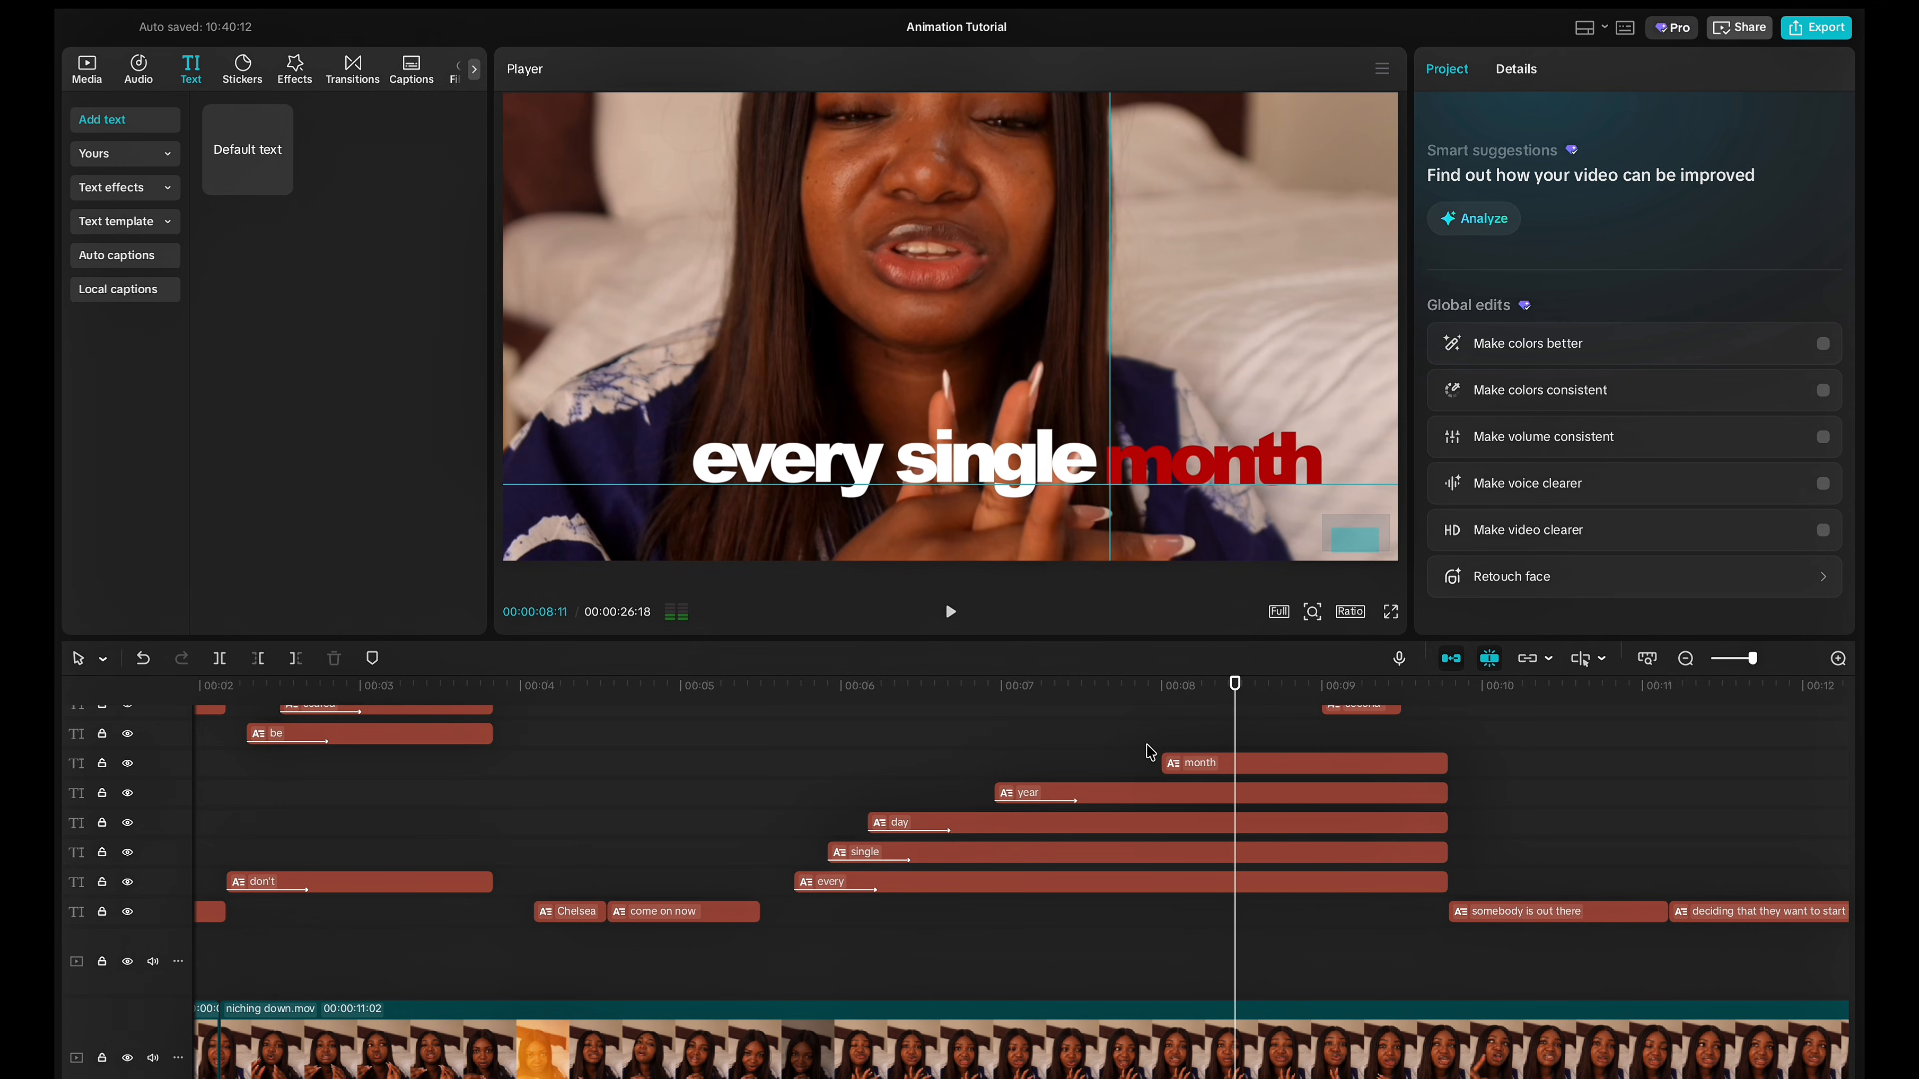
{"action": "left_click", "coordinate": [1121, 751]}
{"action": "key", "text": "space"}
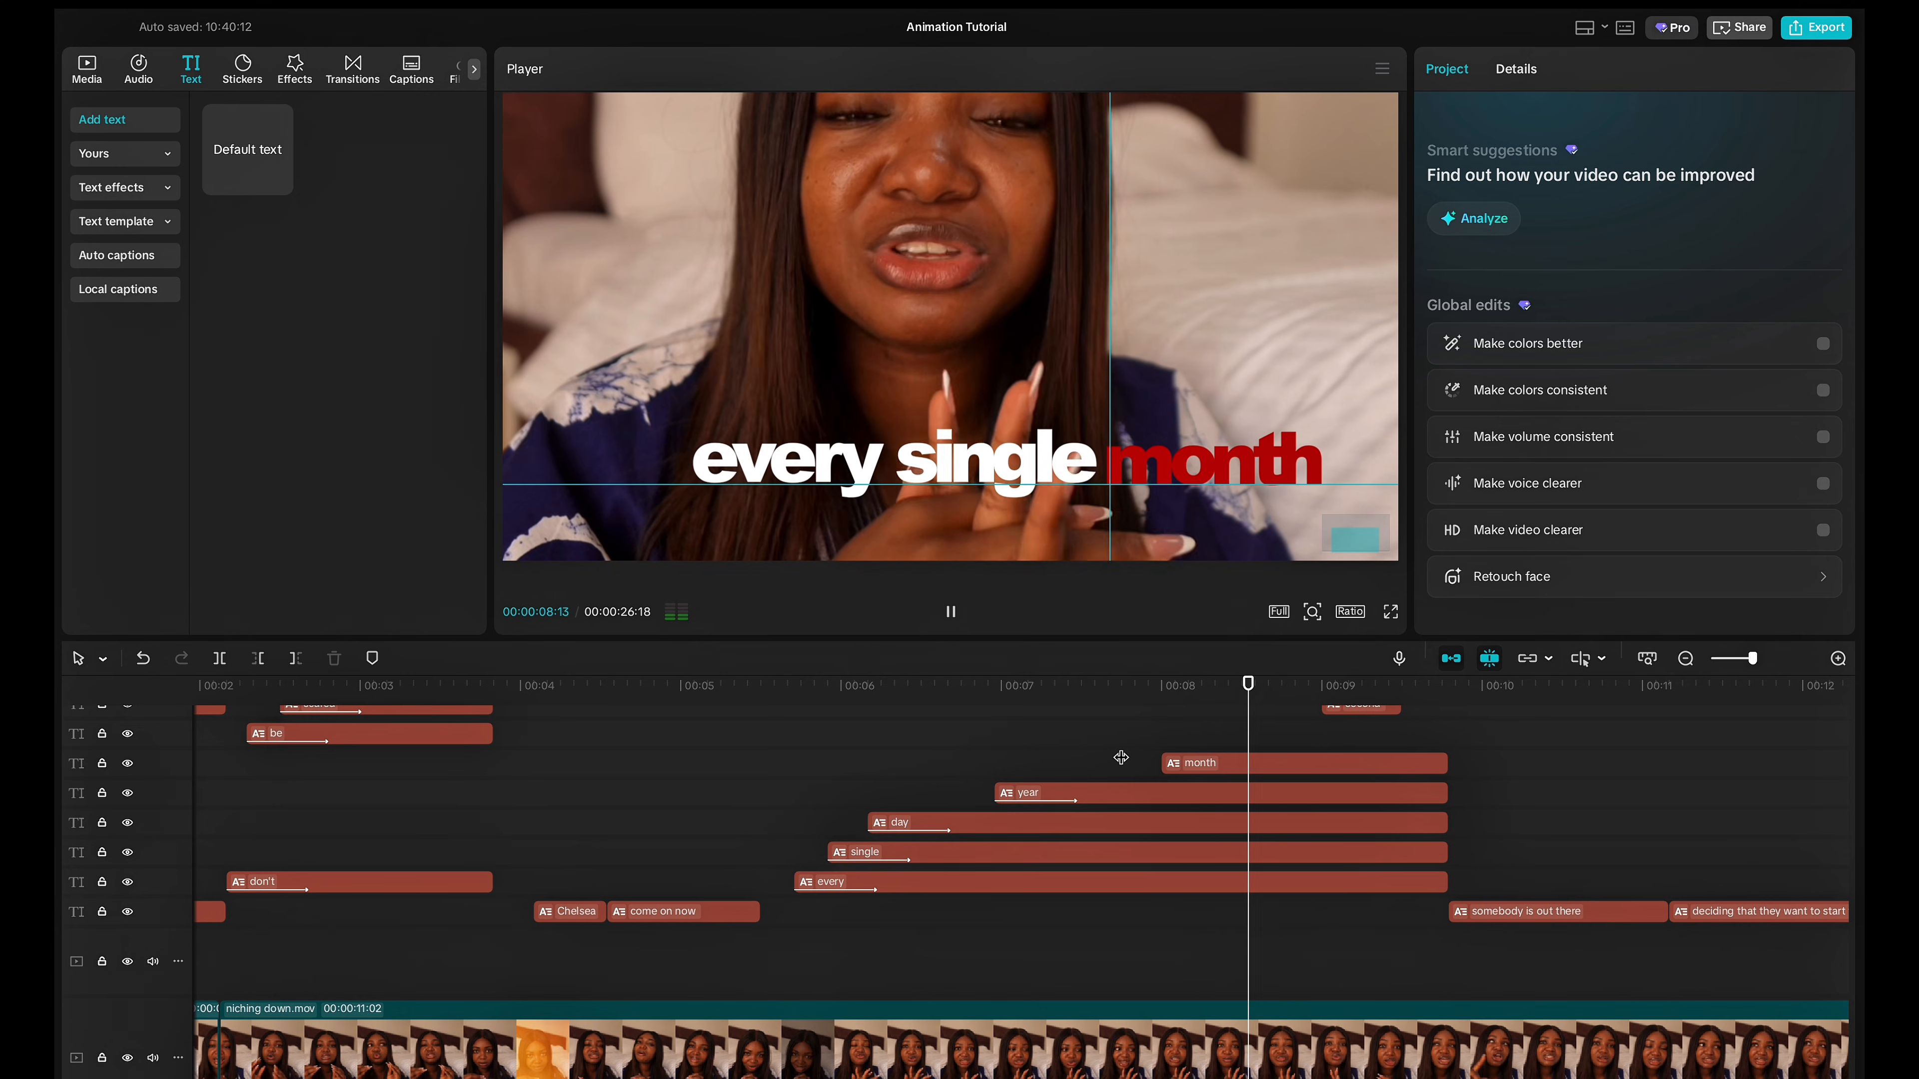
{"action": "left_click", "coordinate": [1121, 758]}
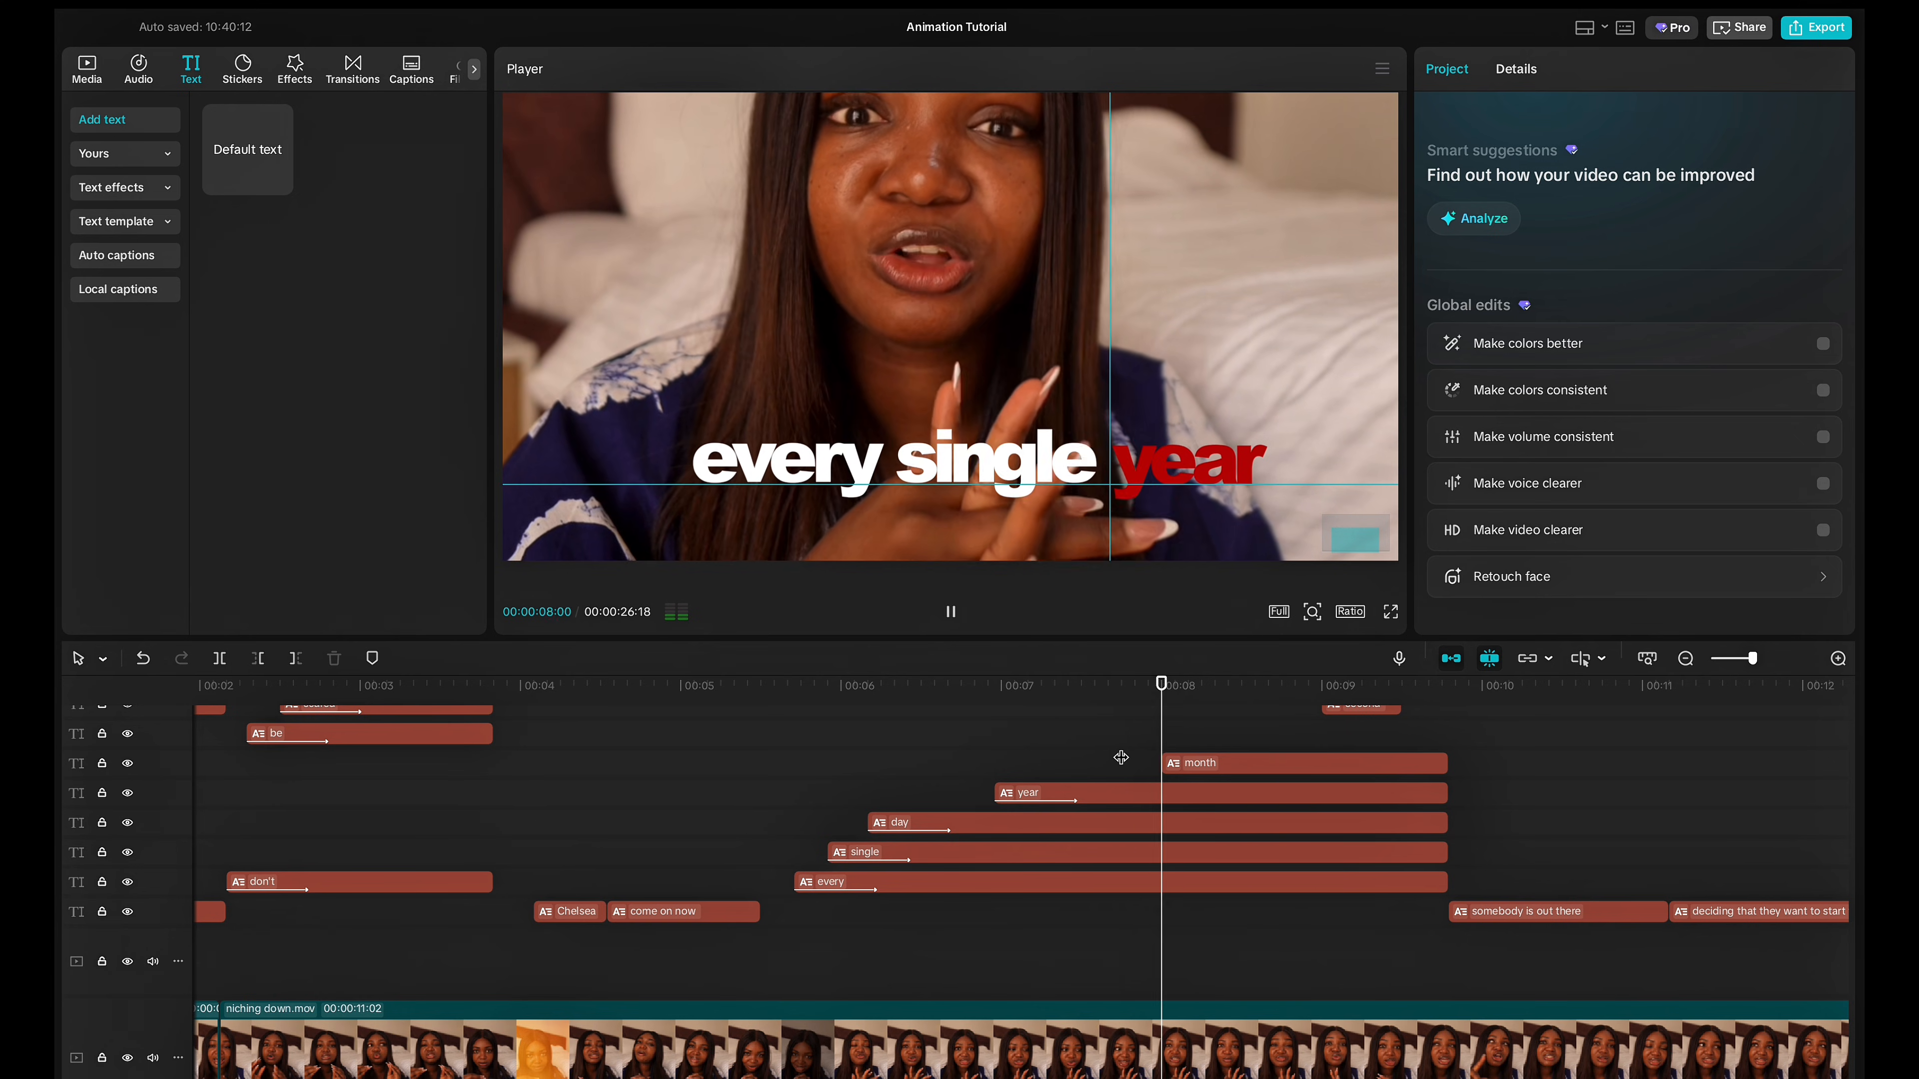
Nudge the "month" text slightly right and up at its 00:00:08:08 keyframe and play back its entrance.
{"action": "left_click", "coordinate": [1216, 771]}
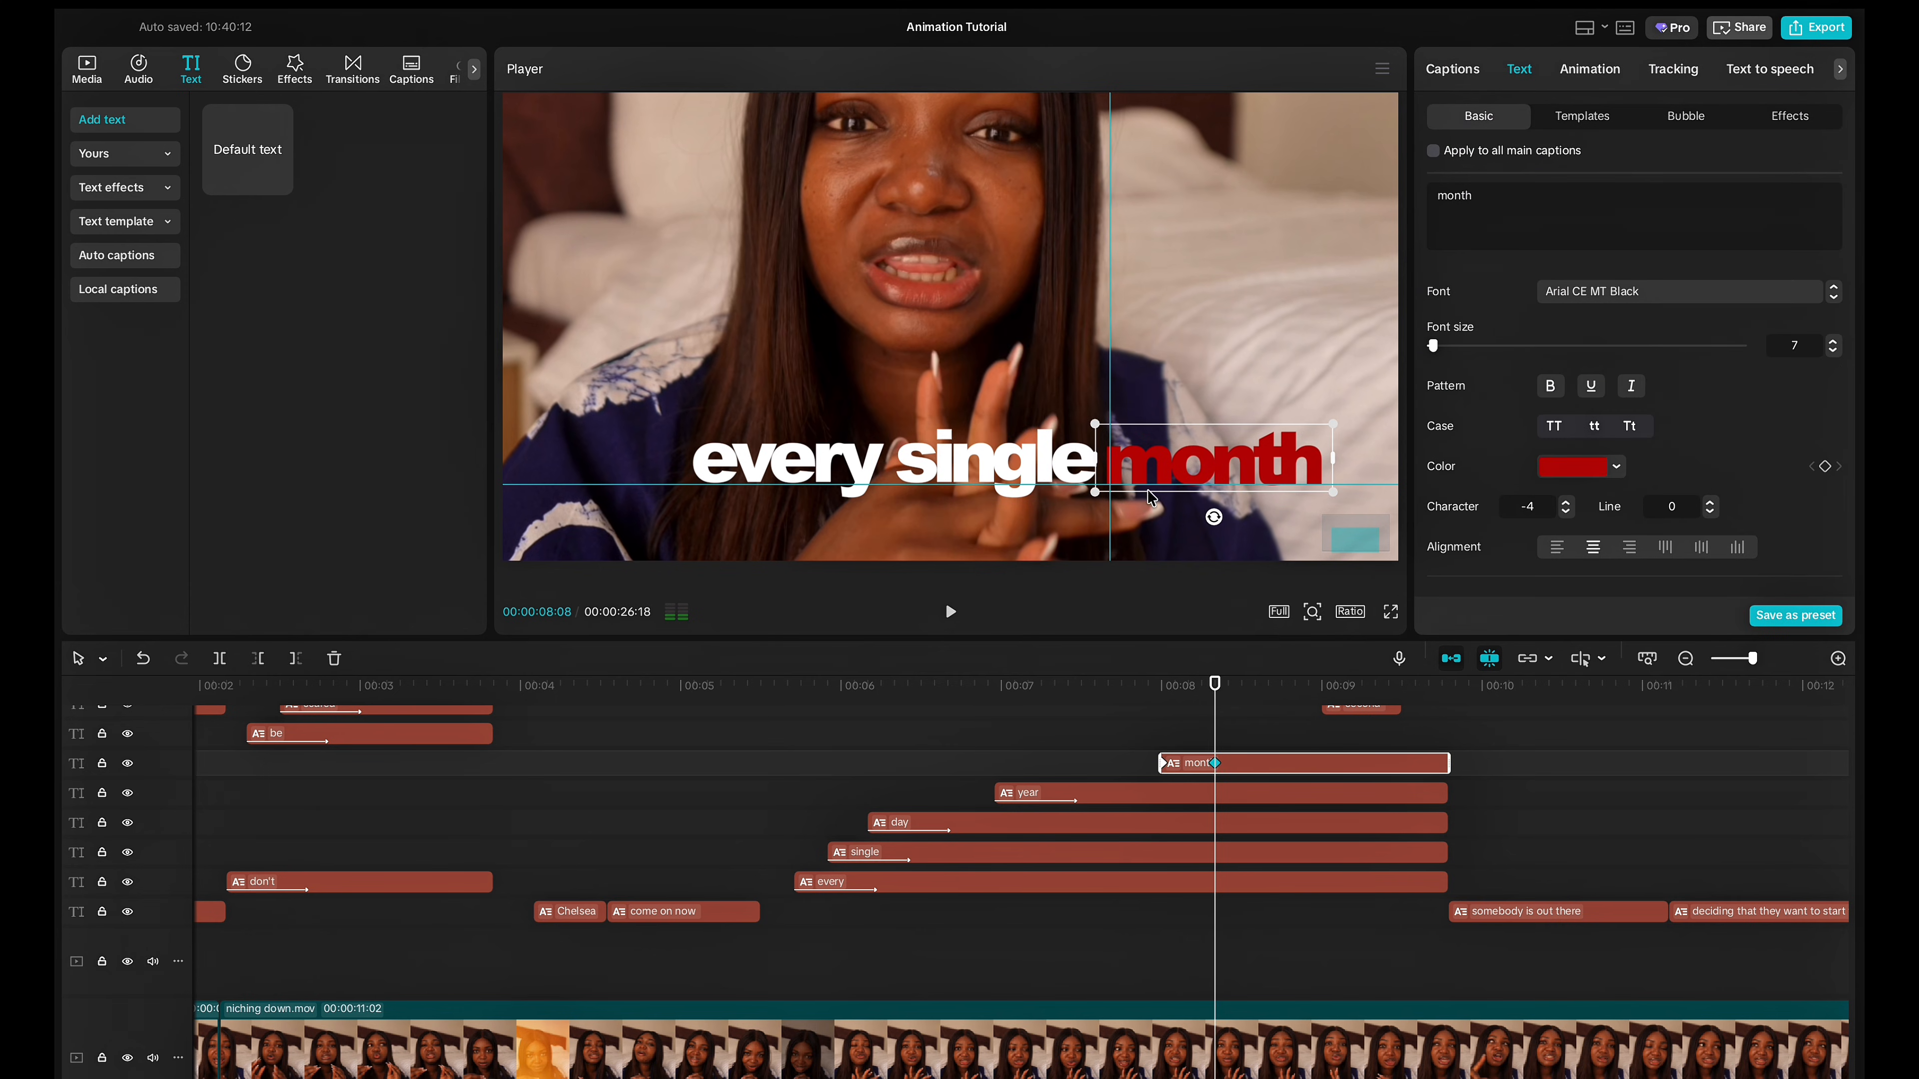
{"action": "mouse_move", "coordinate": [1142, 474]}
{"action": "left_mouse_down"}
{"action": "mouse_move", "coordinate": [1299, 473]}
{"action": "mouse_move", "coordinate": [1148, 482]}
{"action": "left_mouse_up"}
{"action": "left_click", "coordinate": [1163, 775]}
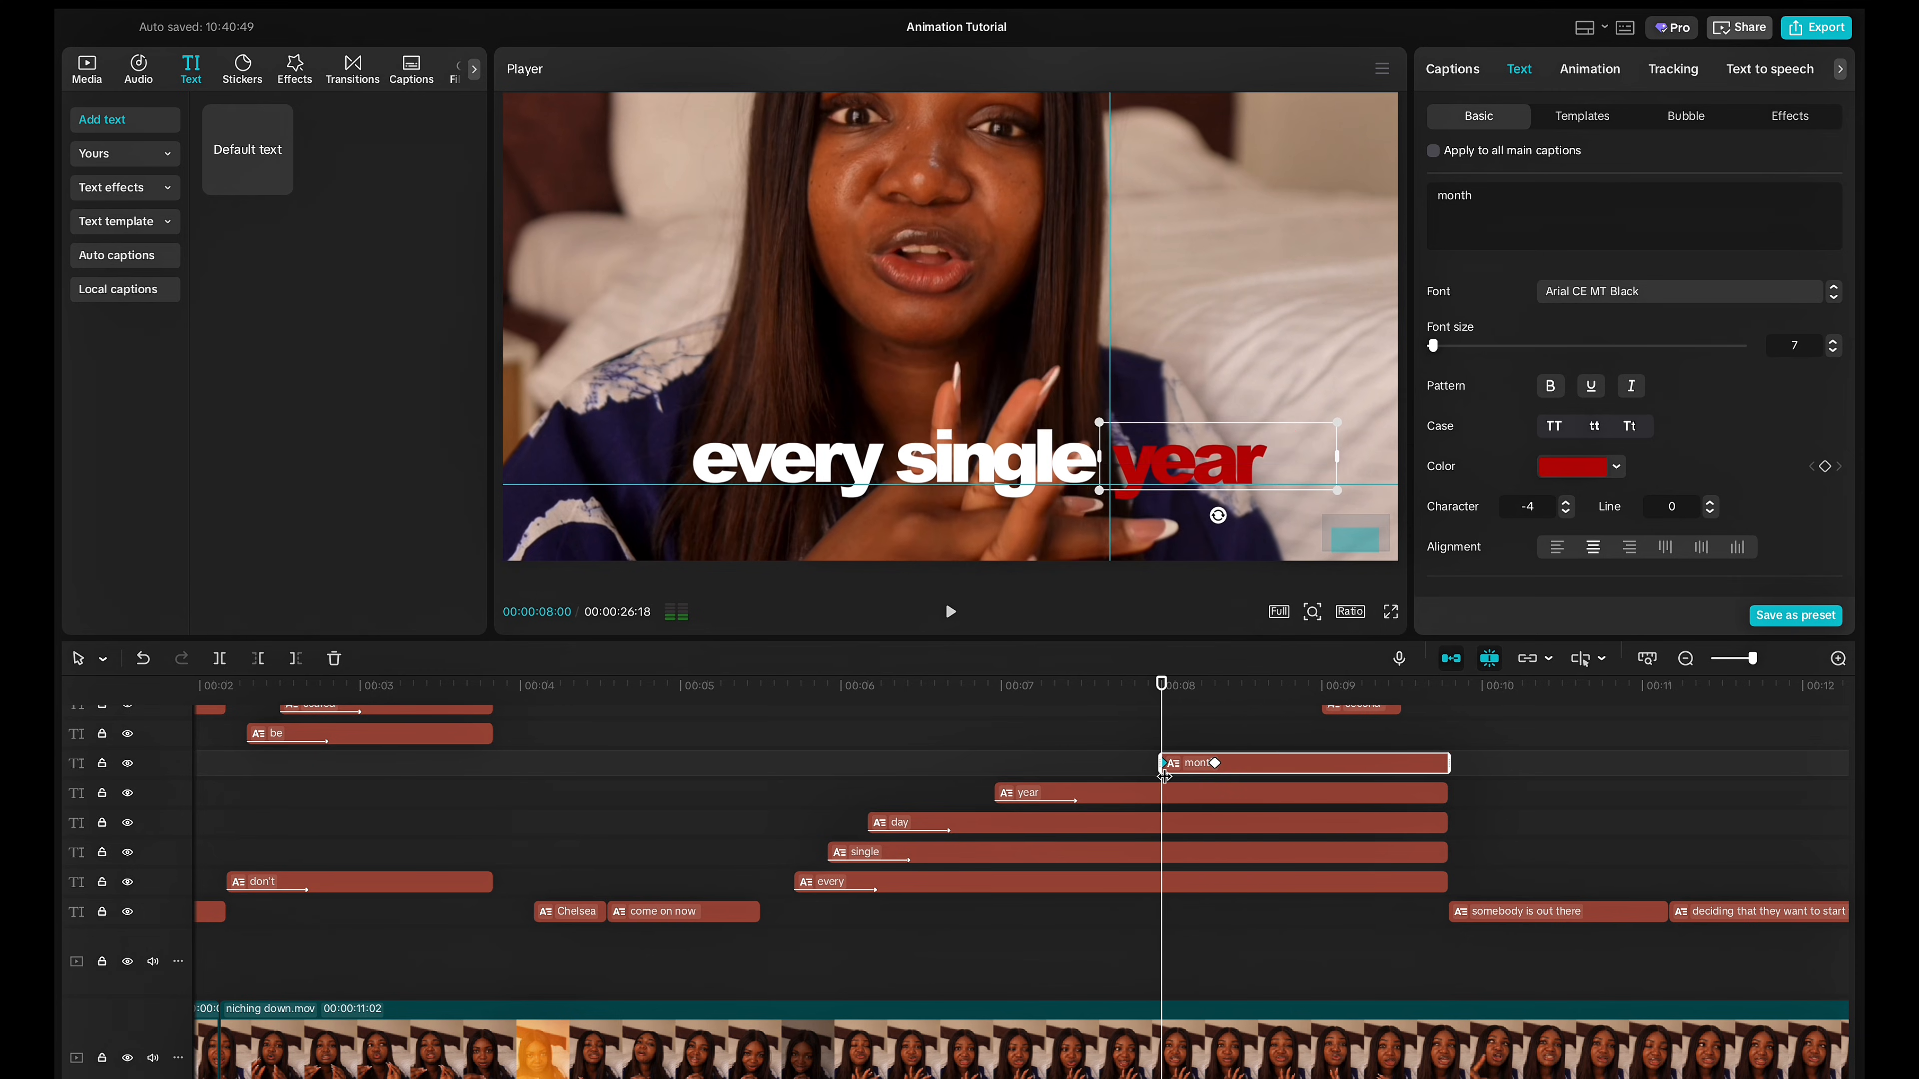
{"action": "key", "text": "space"}
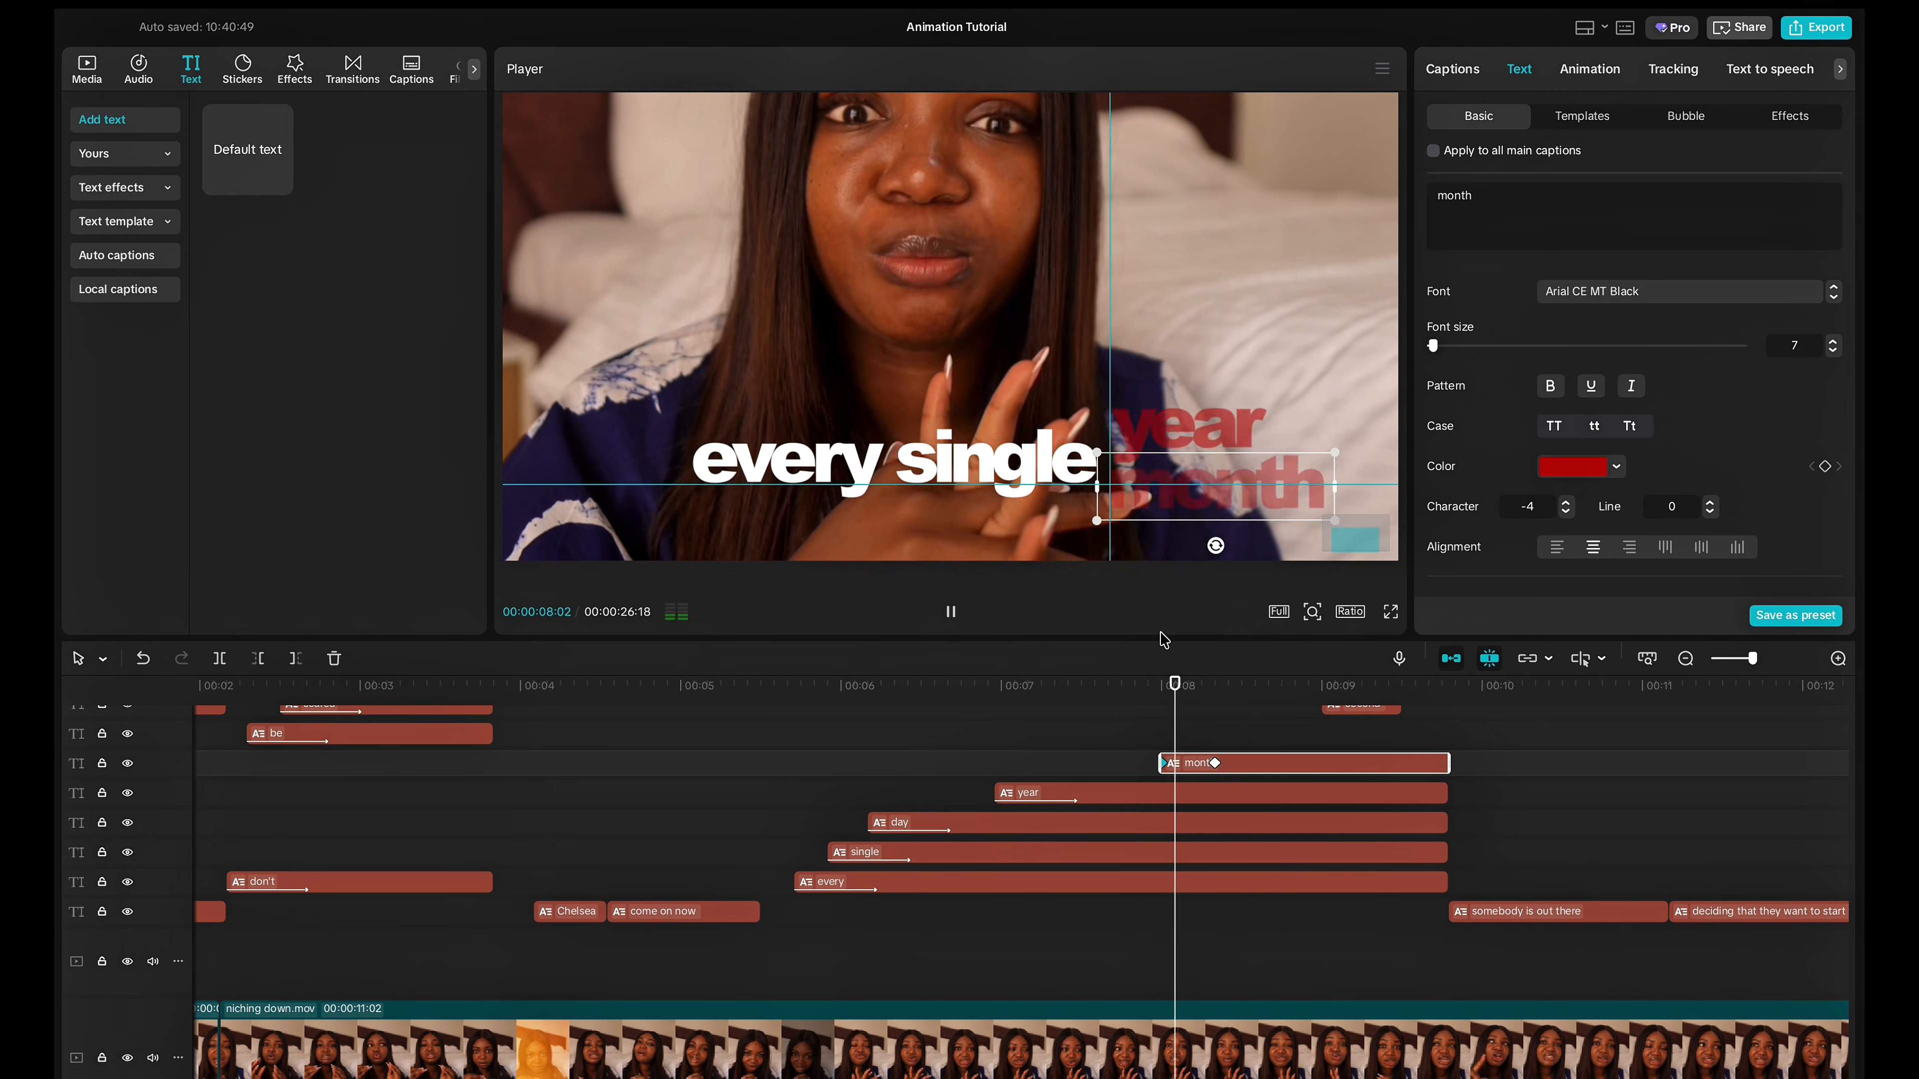
{"action": "left_click", "coordinate": [1140, 745]}
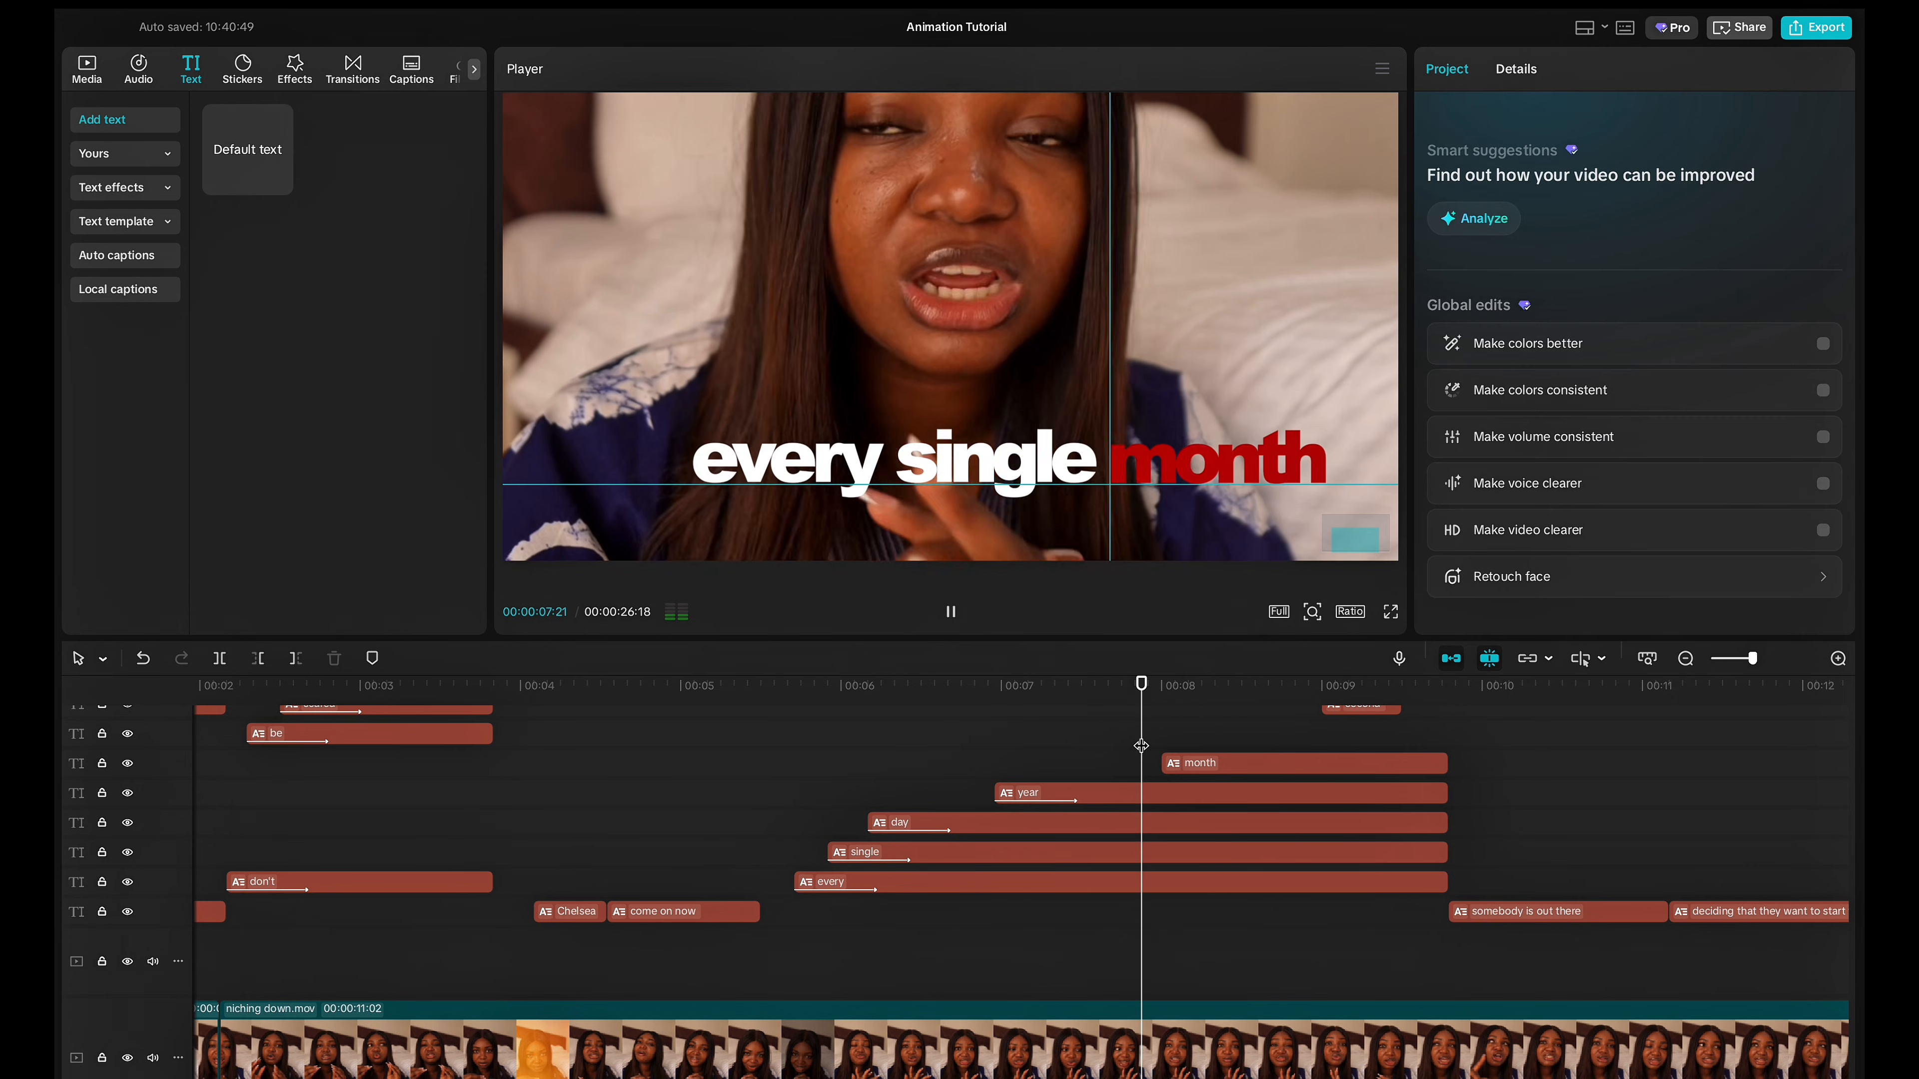
{"action": "key", "text": "space"}
Show the variable speed animation of the "month" clip and apply the Cubic Out preset curve to its Y keyframe at 00:00:08:08.
{"action": "left_click", "coordinate": [1214, 765]}
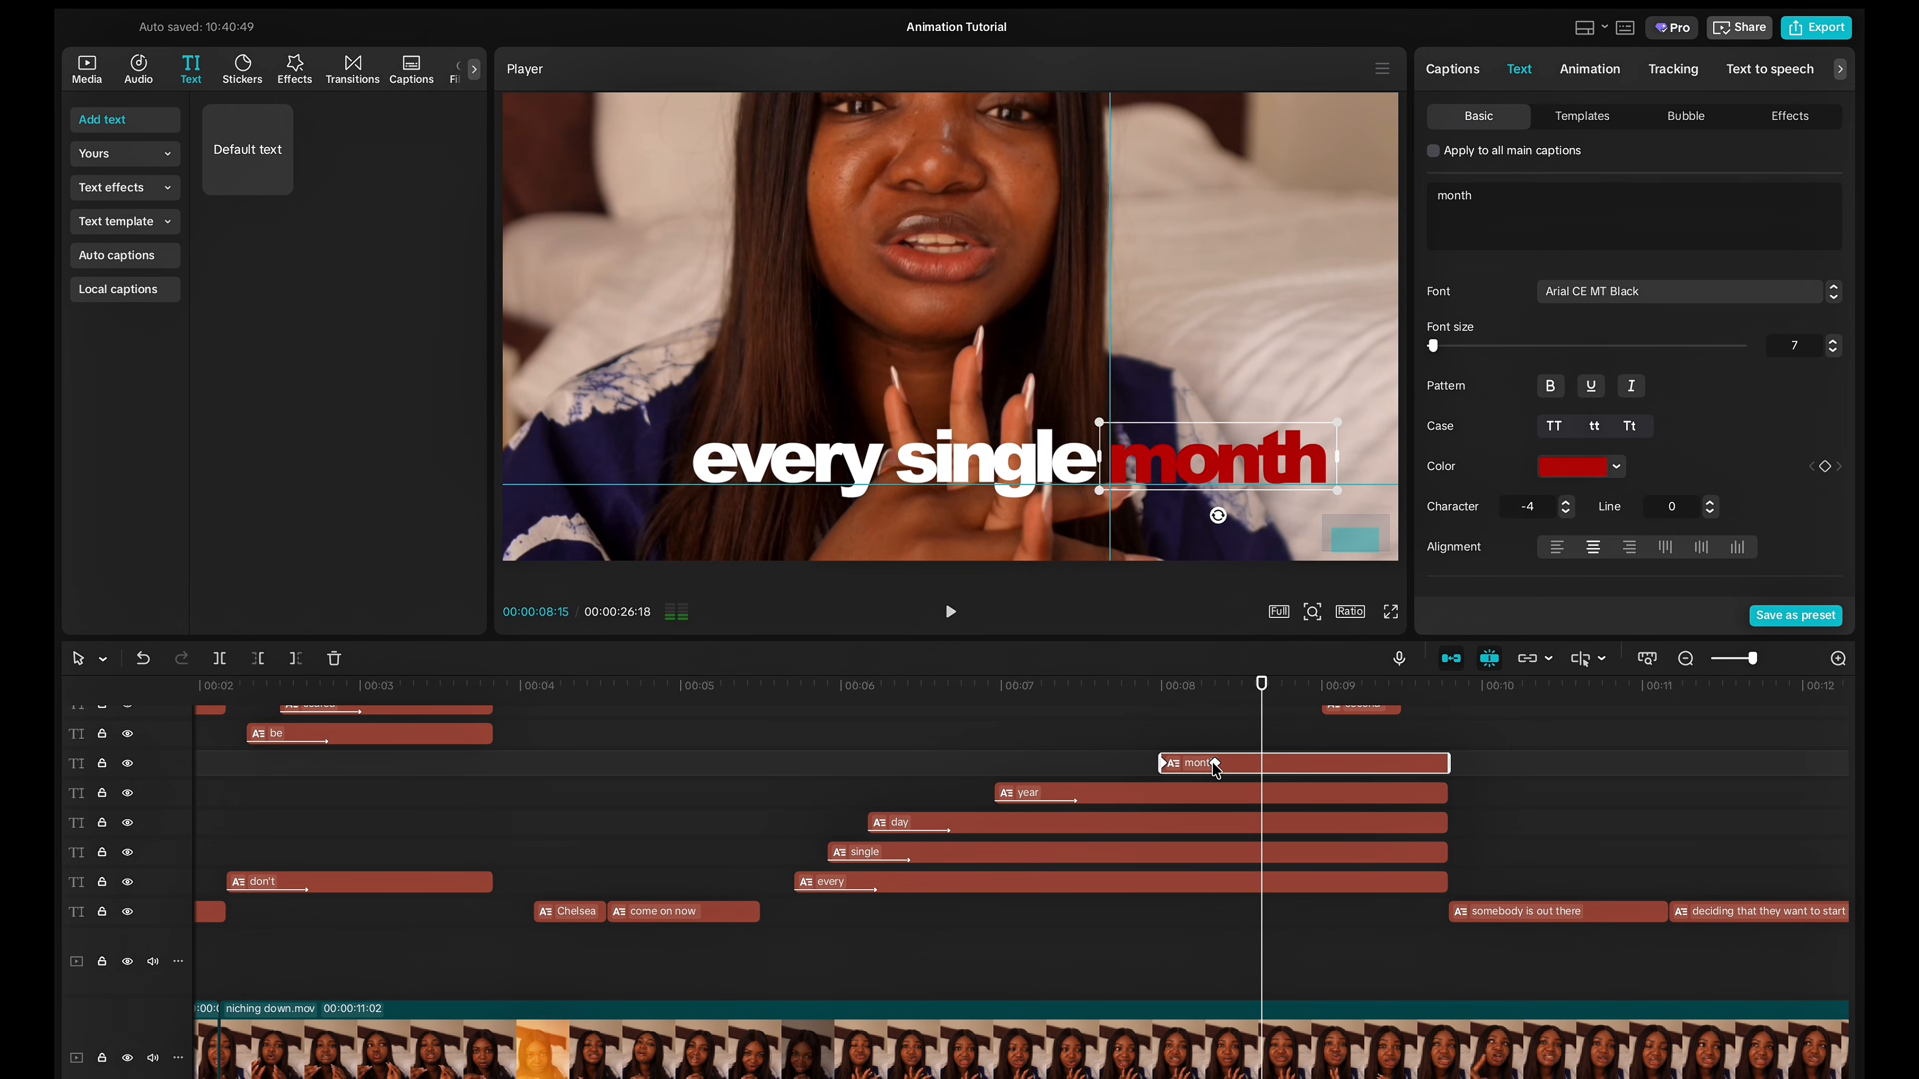
{"action": "right_click", "coordinate": [1214, 766]}
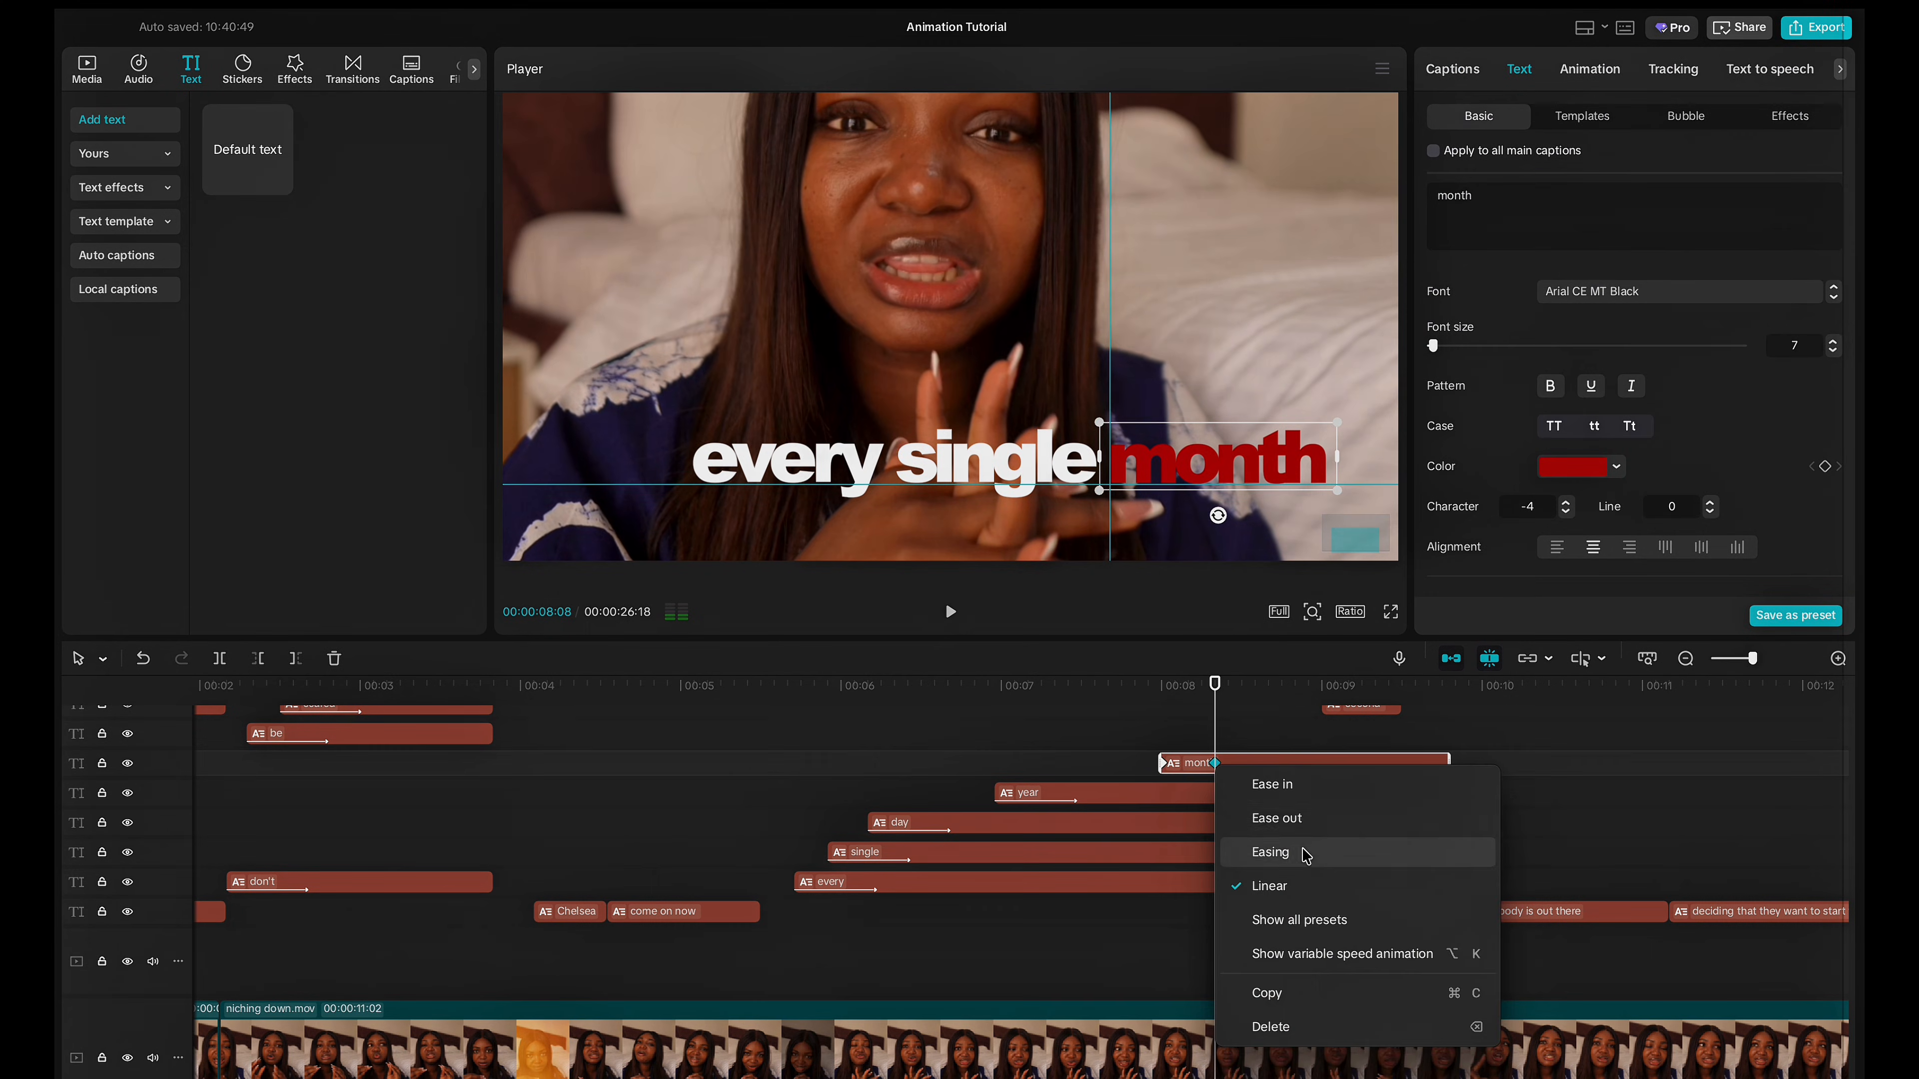
{"action": "left_click", "coordinate": [1293, 968]}
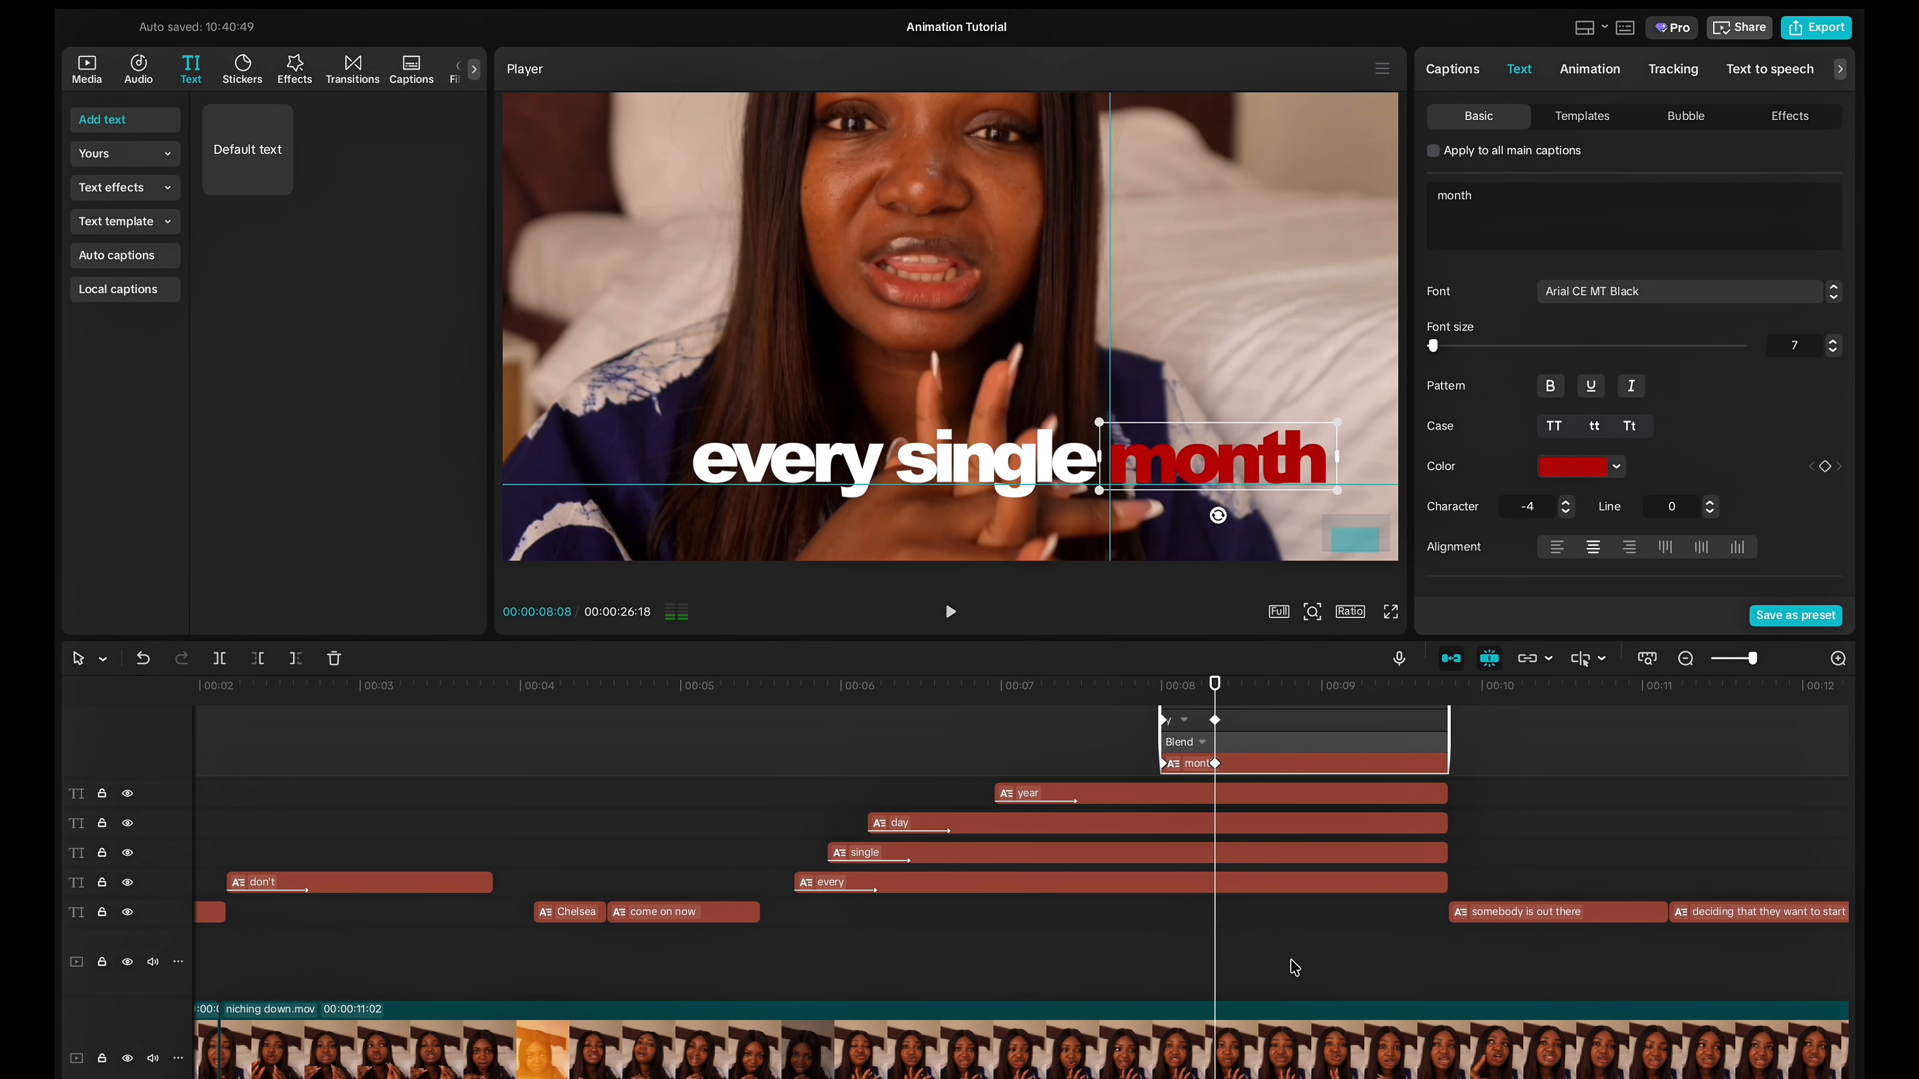
{"action": "right_click", "coordinate": [1216, 725]}
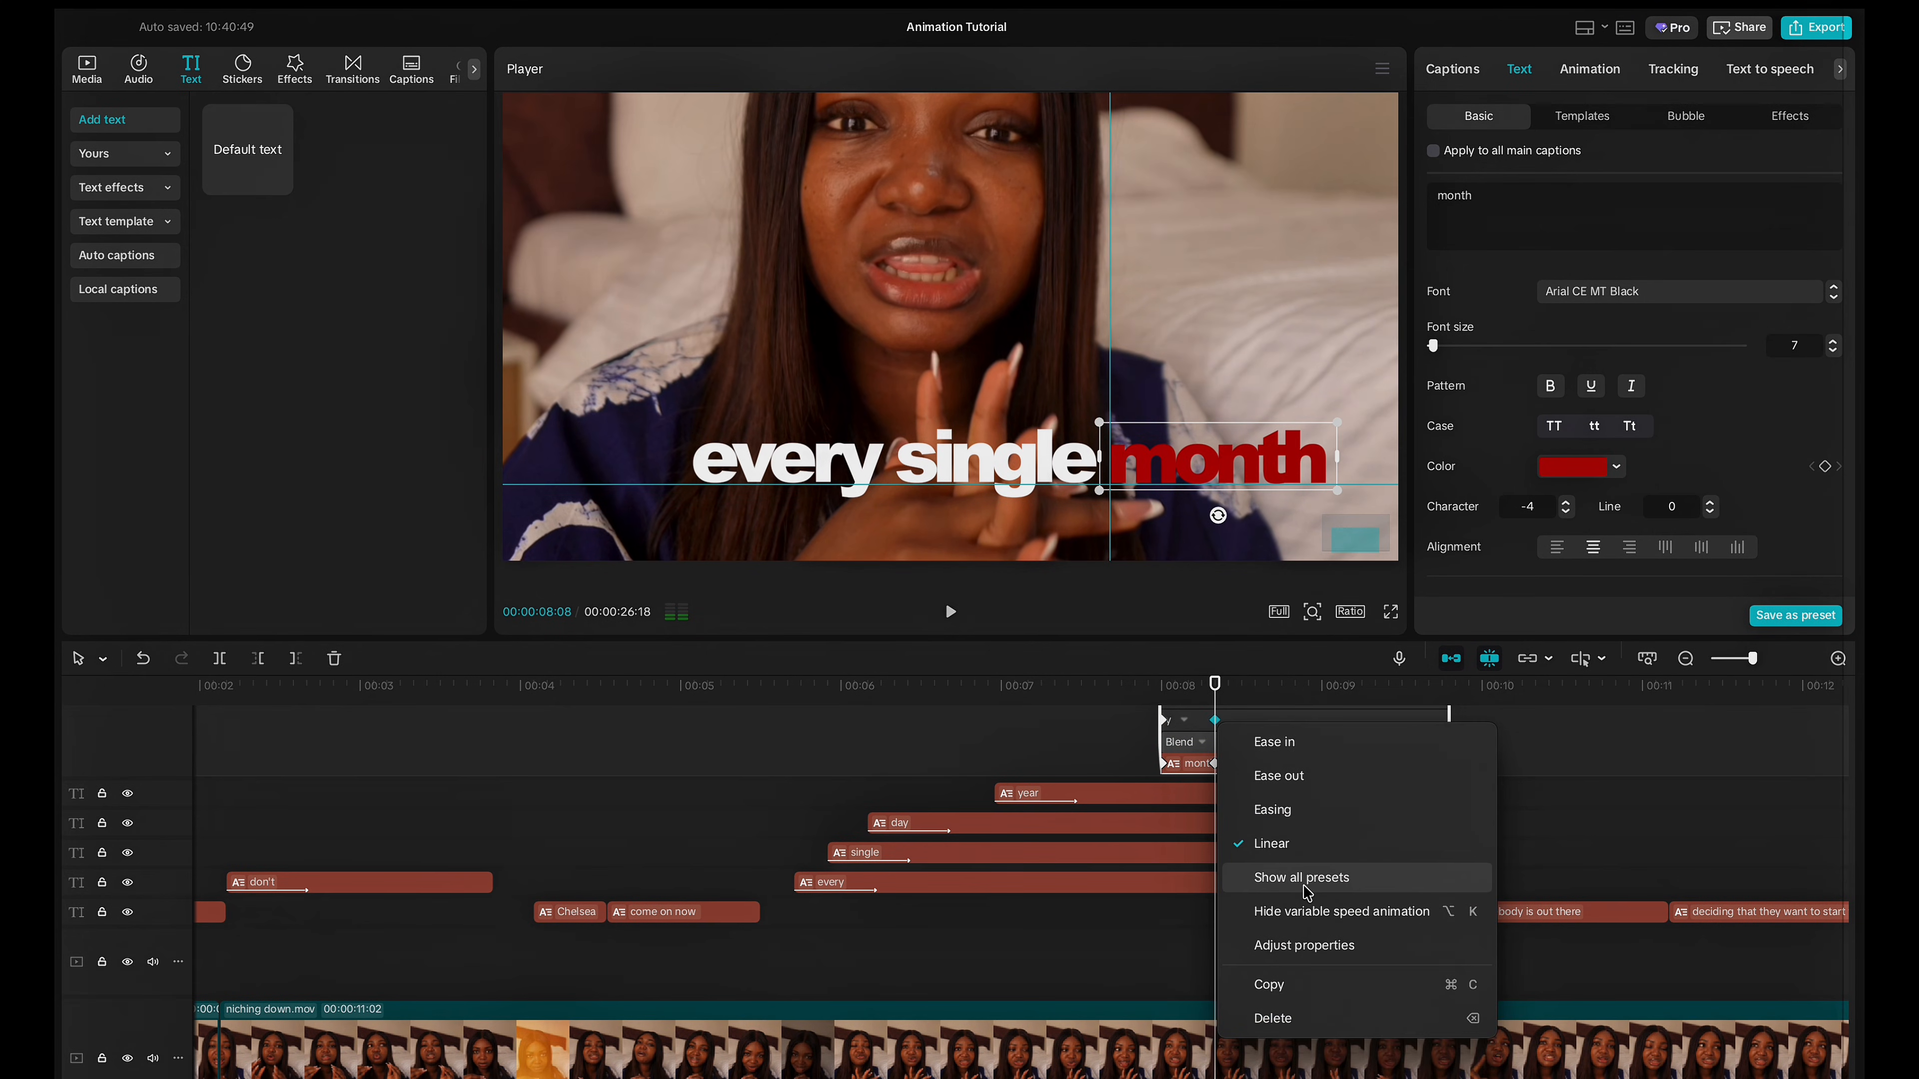
{"action": "left_click", "coordinate": [1305, 880]}
{"action": "left_click", "coordinate": [1507, 970]}
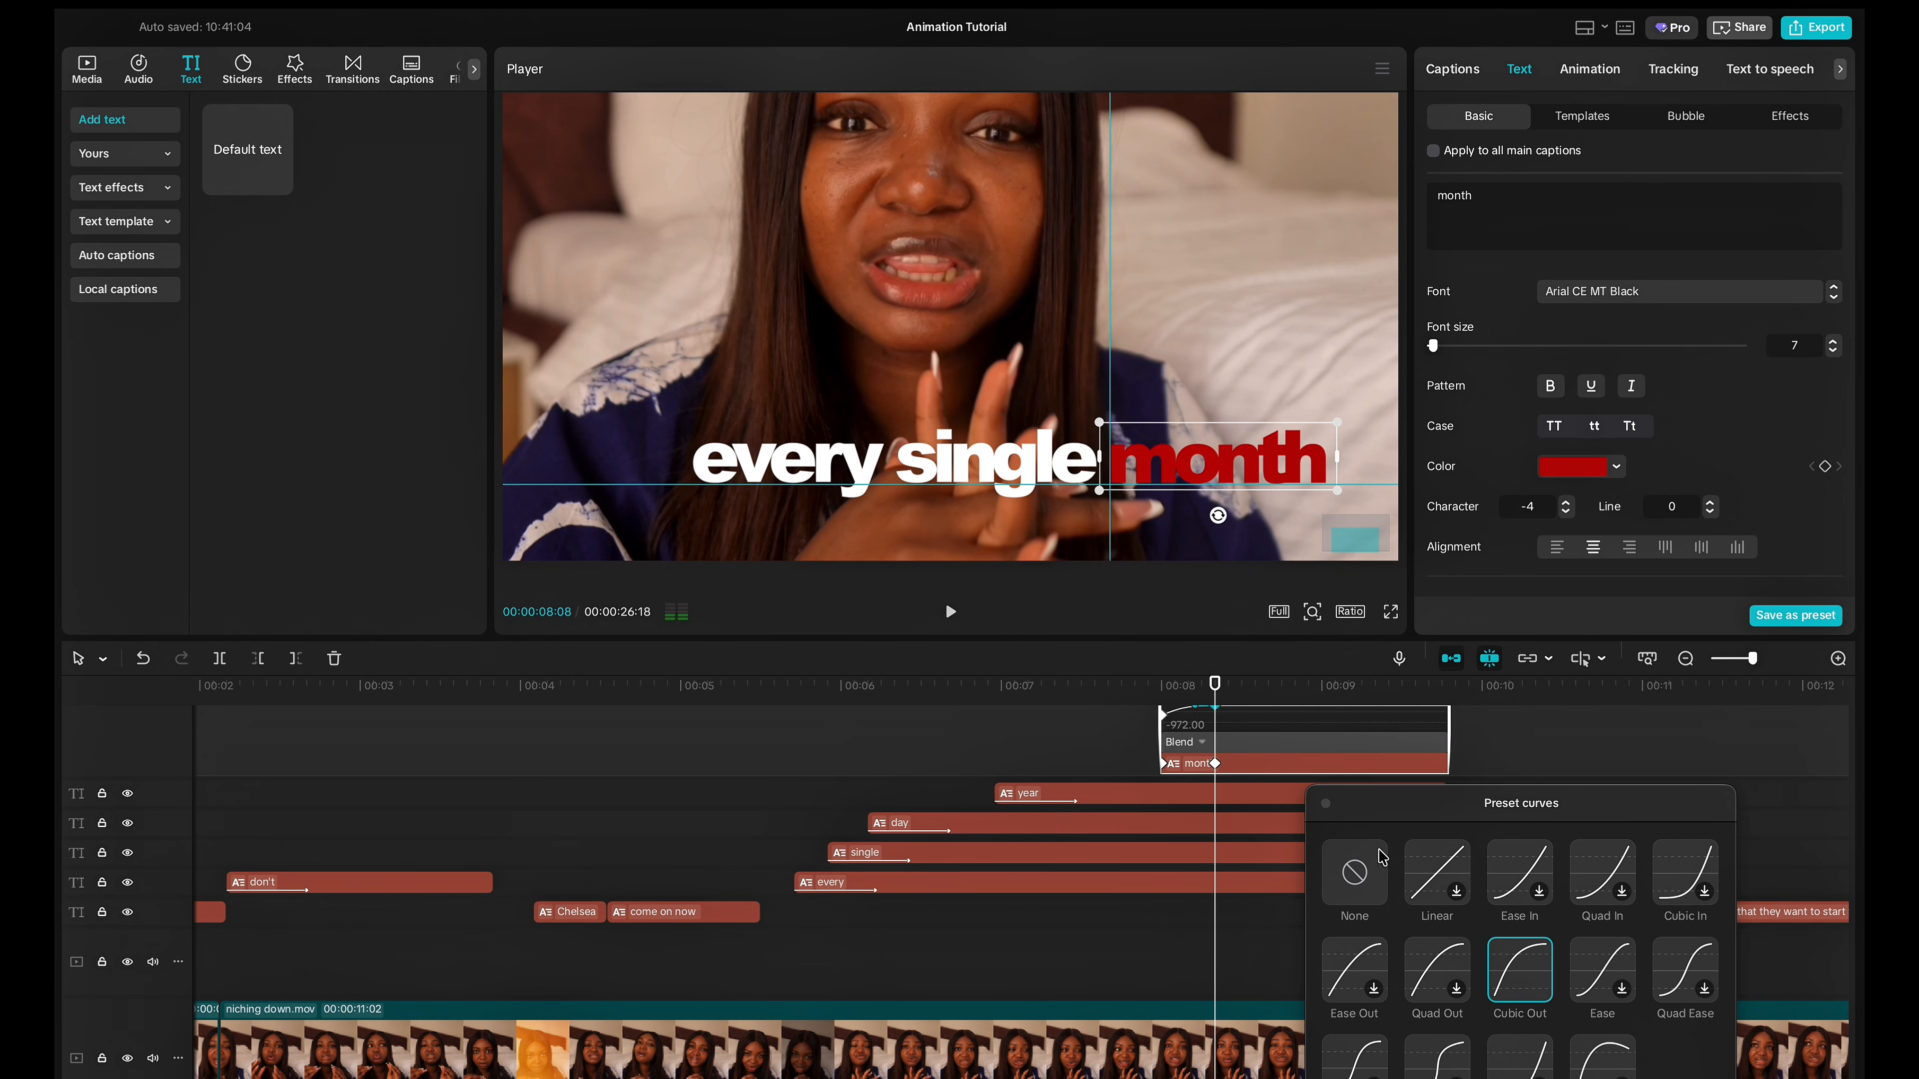
{"action": "left_click", "coordinate": [1326, 805]}
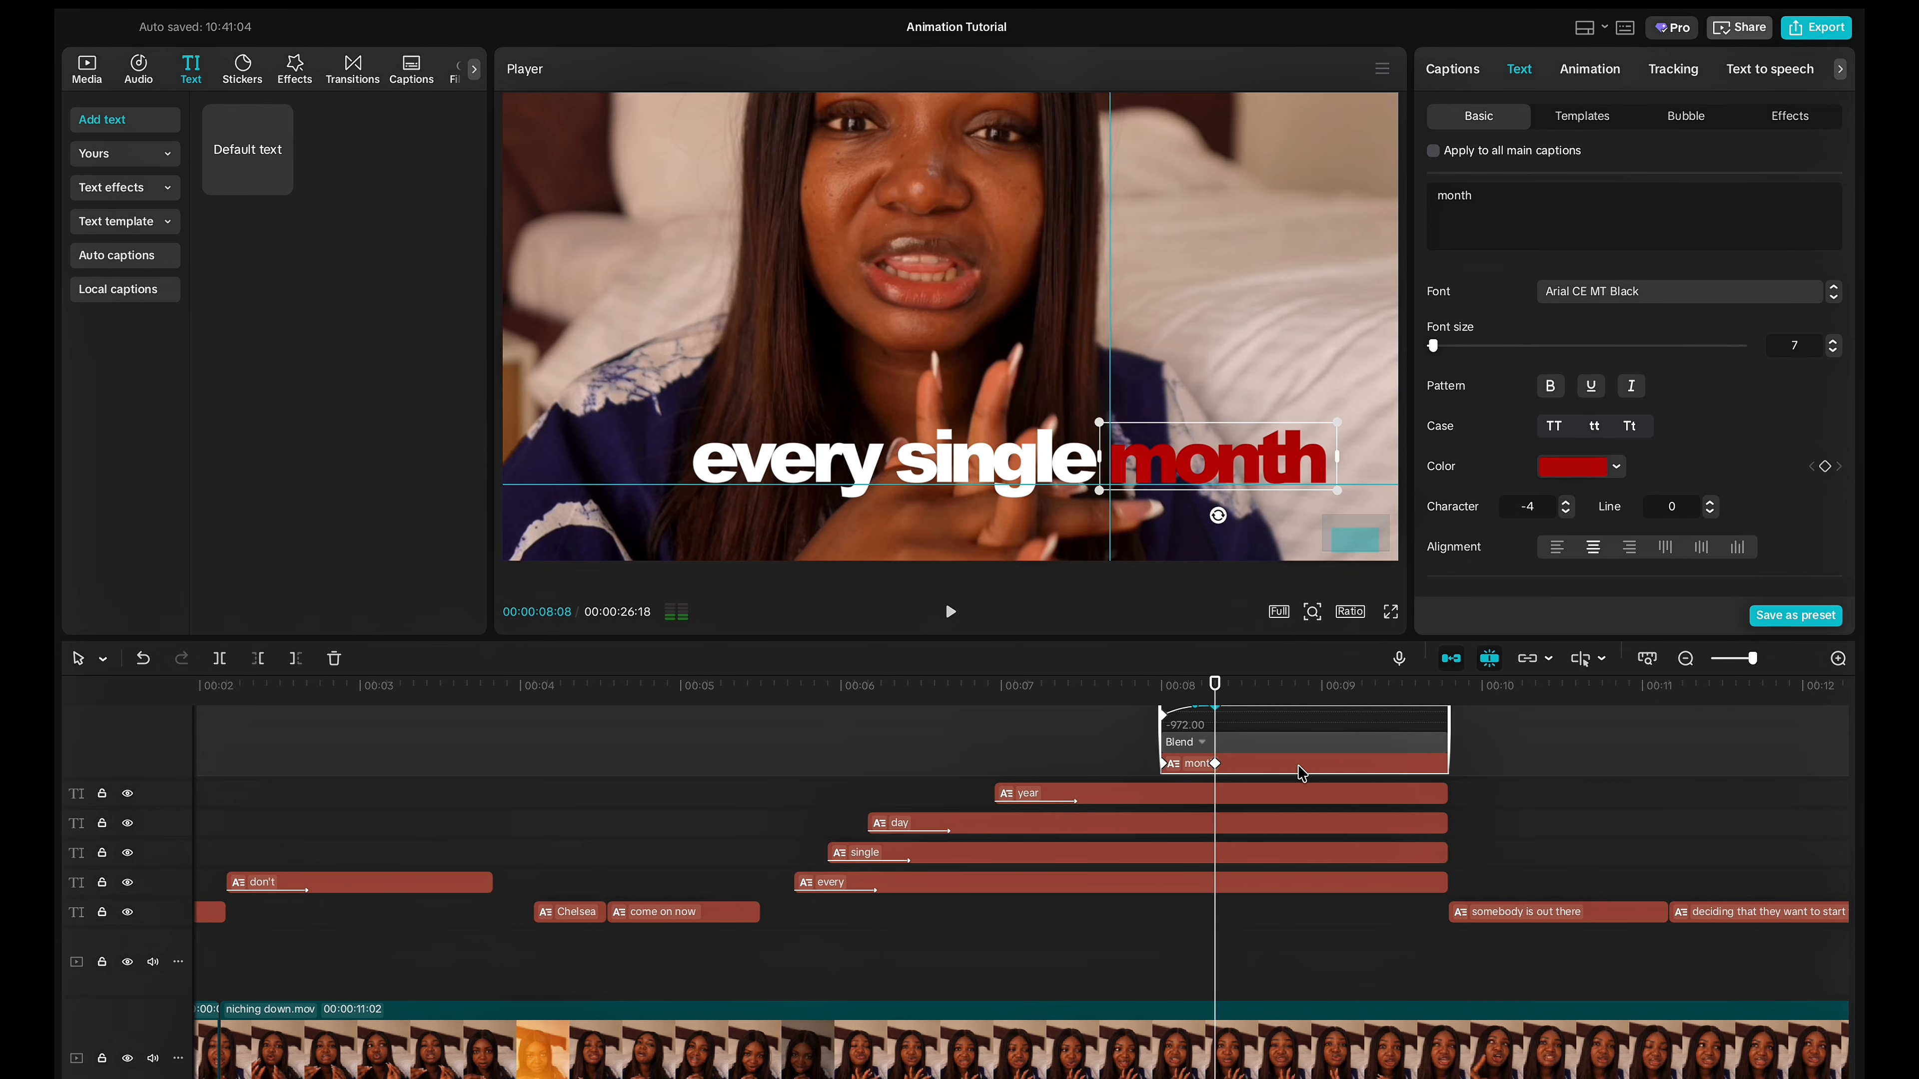
Hide the "month" clip's variable speed animation, give it the Fade In entrance animation, and play back its entrance.
{"action": "right_click", "coordinate": [1296, 767]}
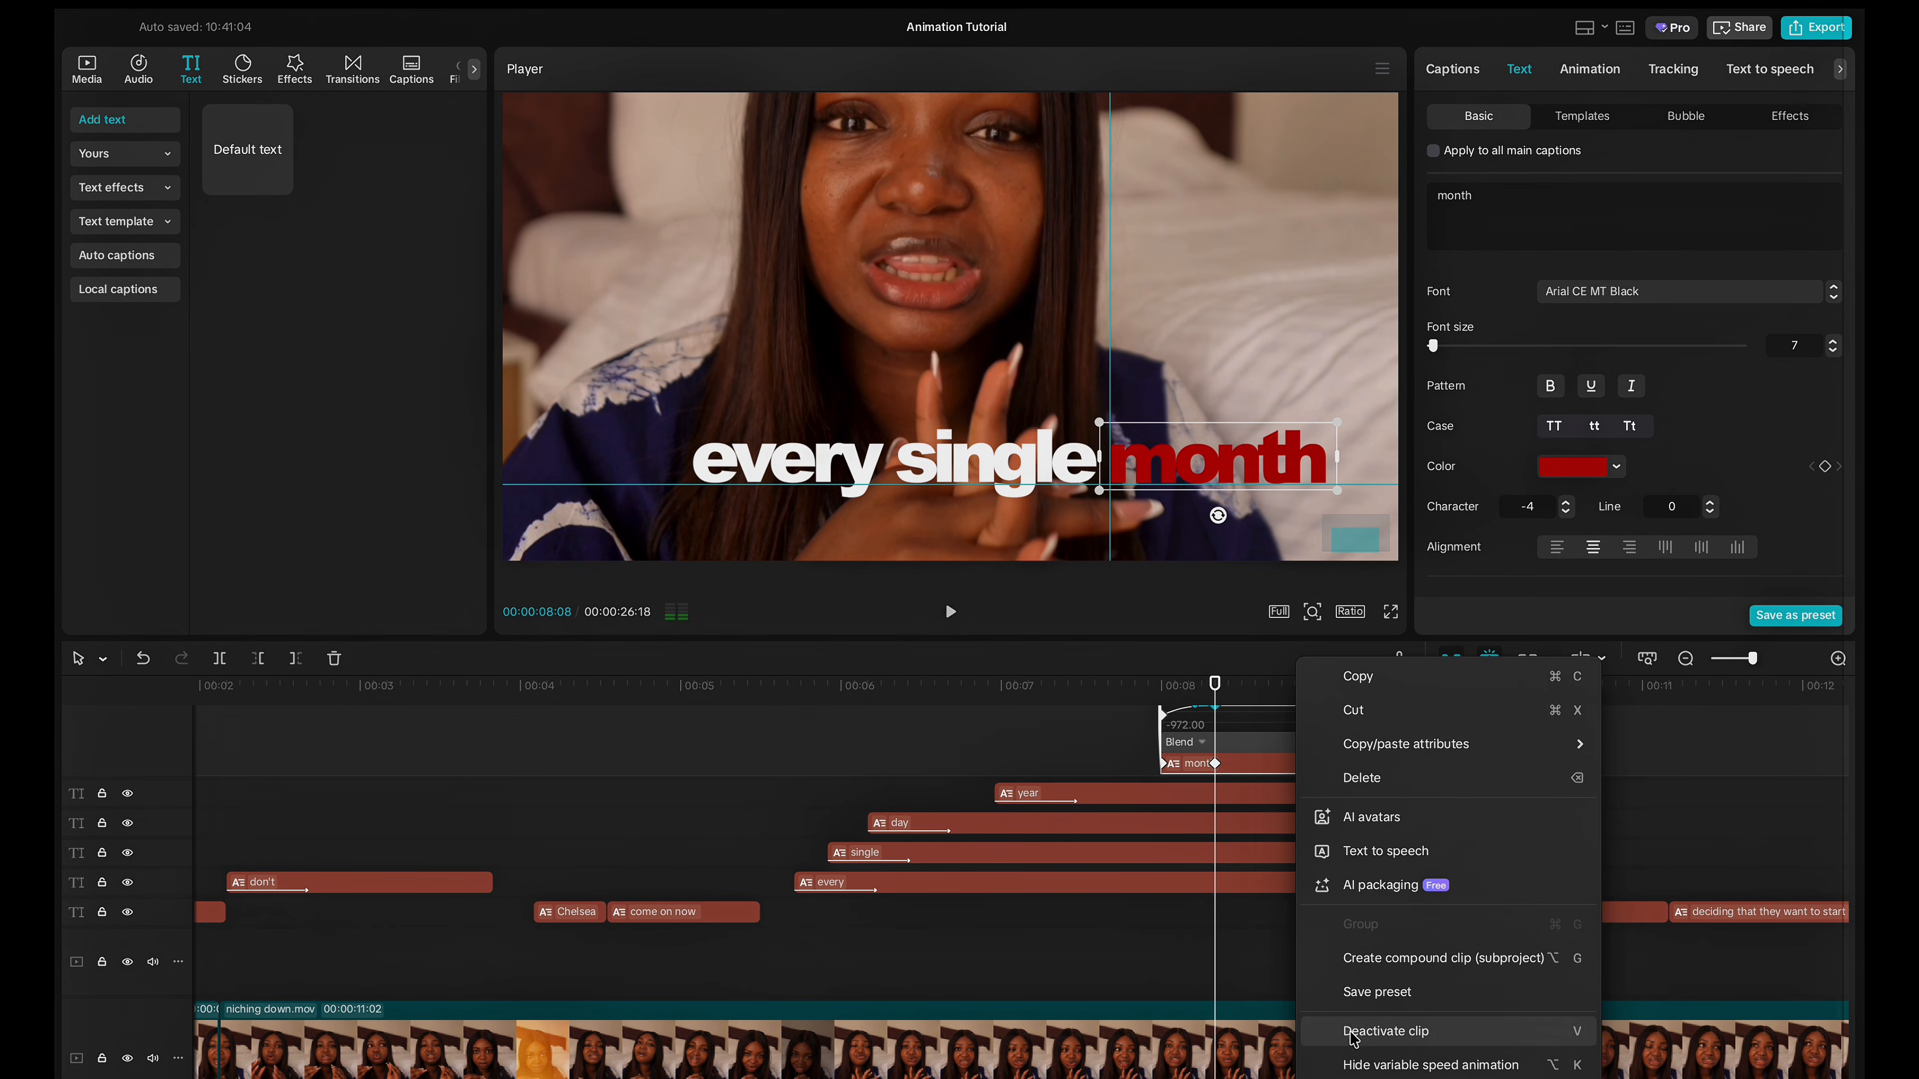
{"action": "left_click", "coordinate": [1355, 1066]}
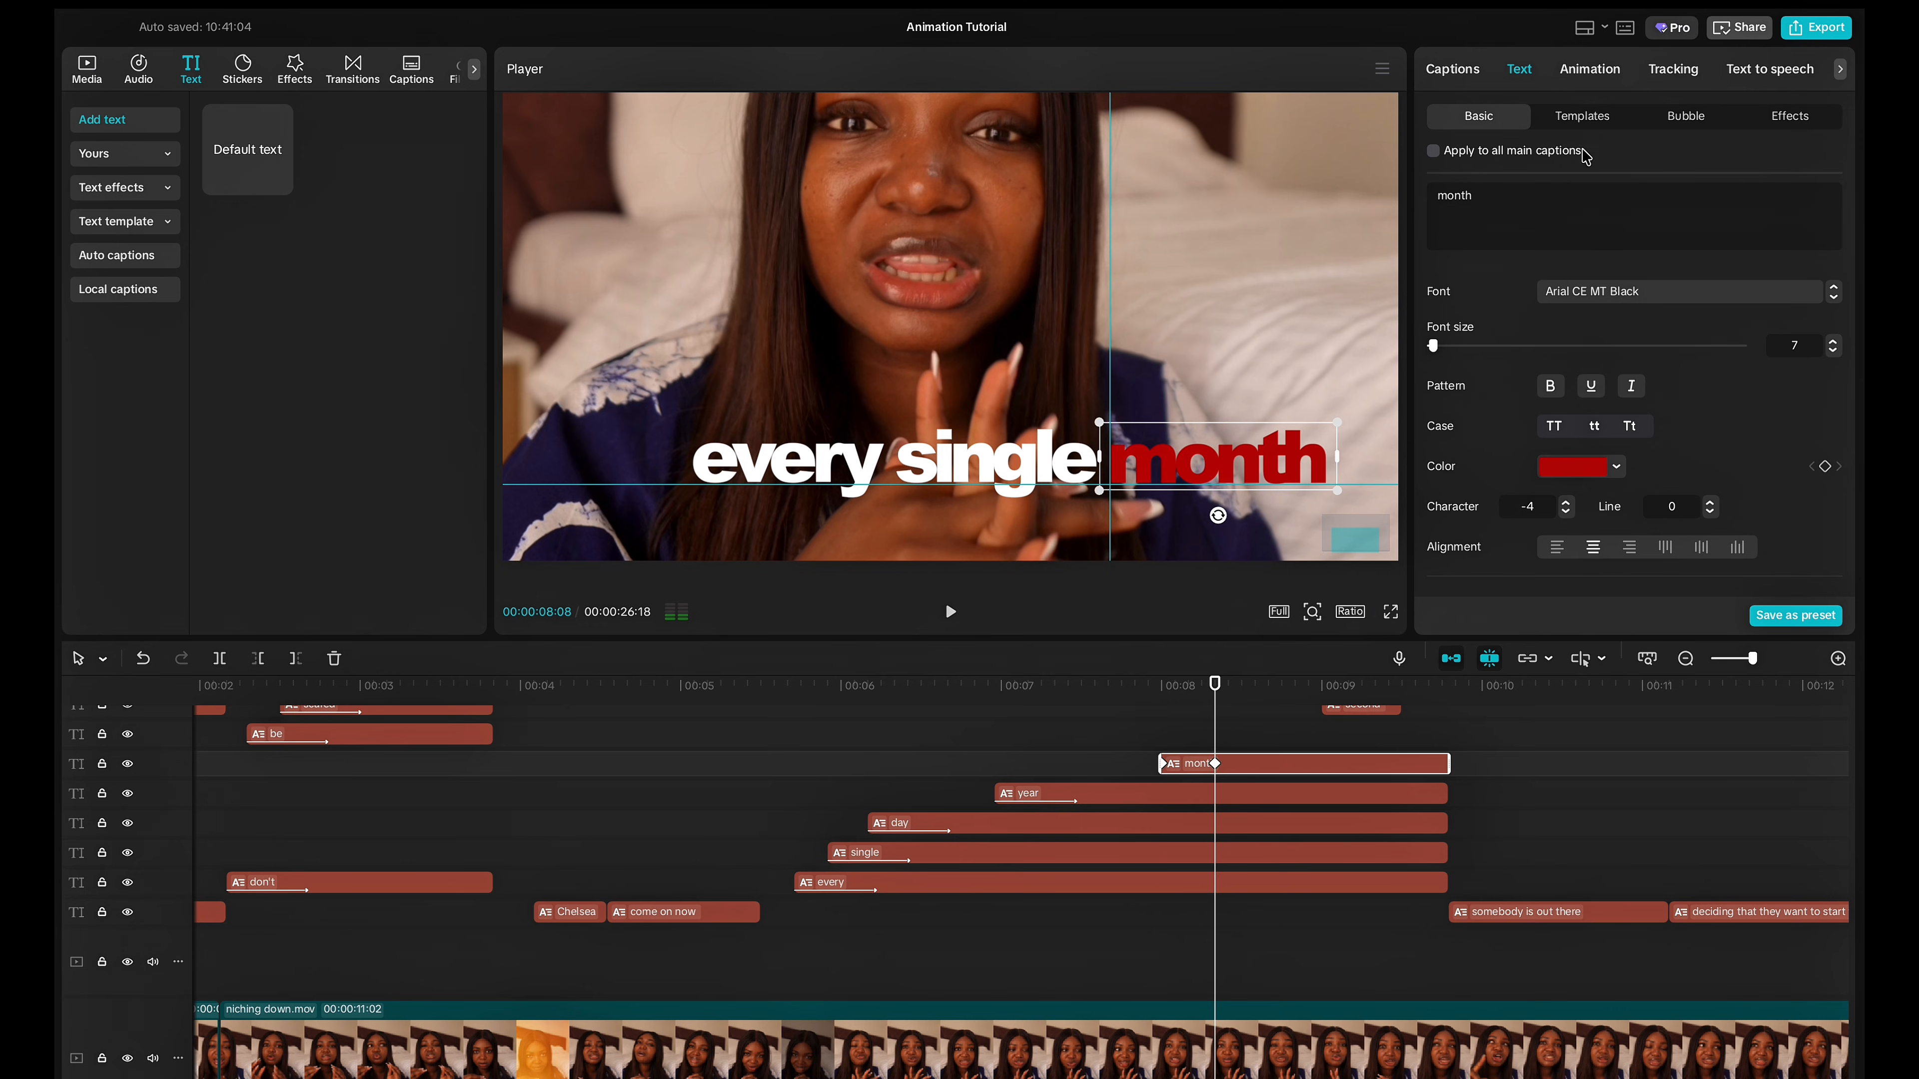
{"action": "left_click", "coordinate": [1589, 70]}
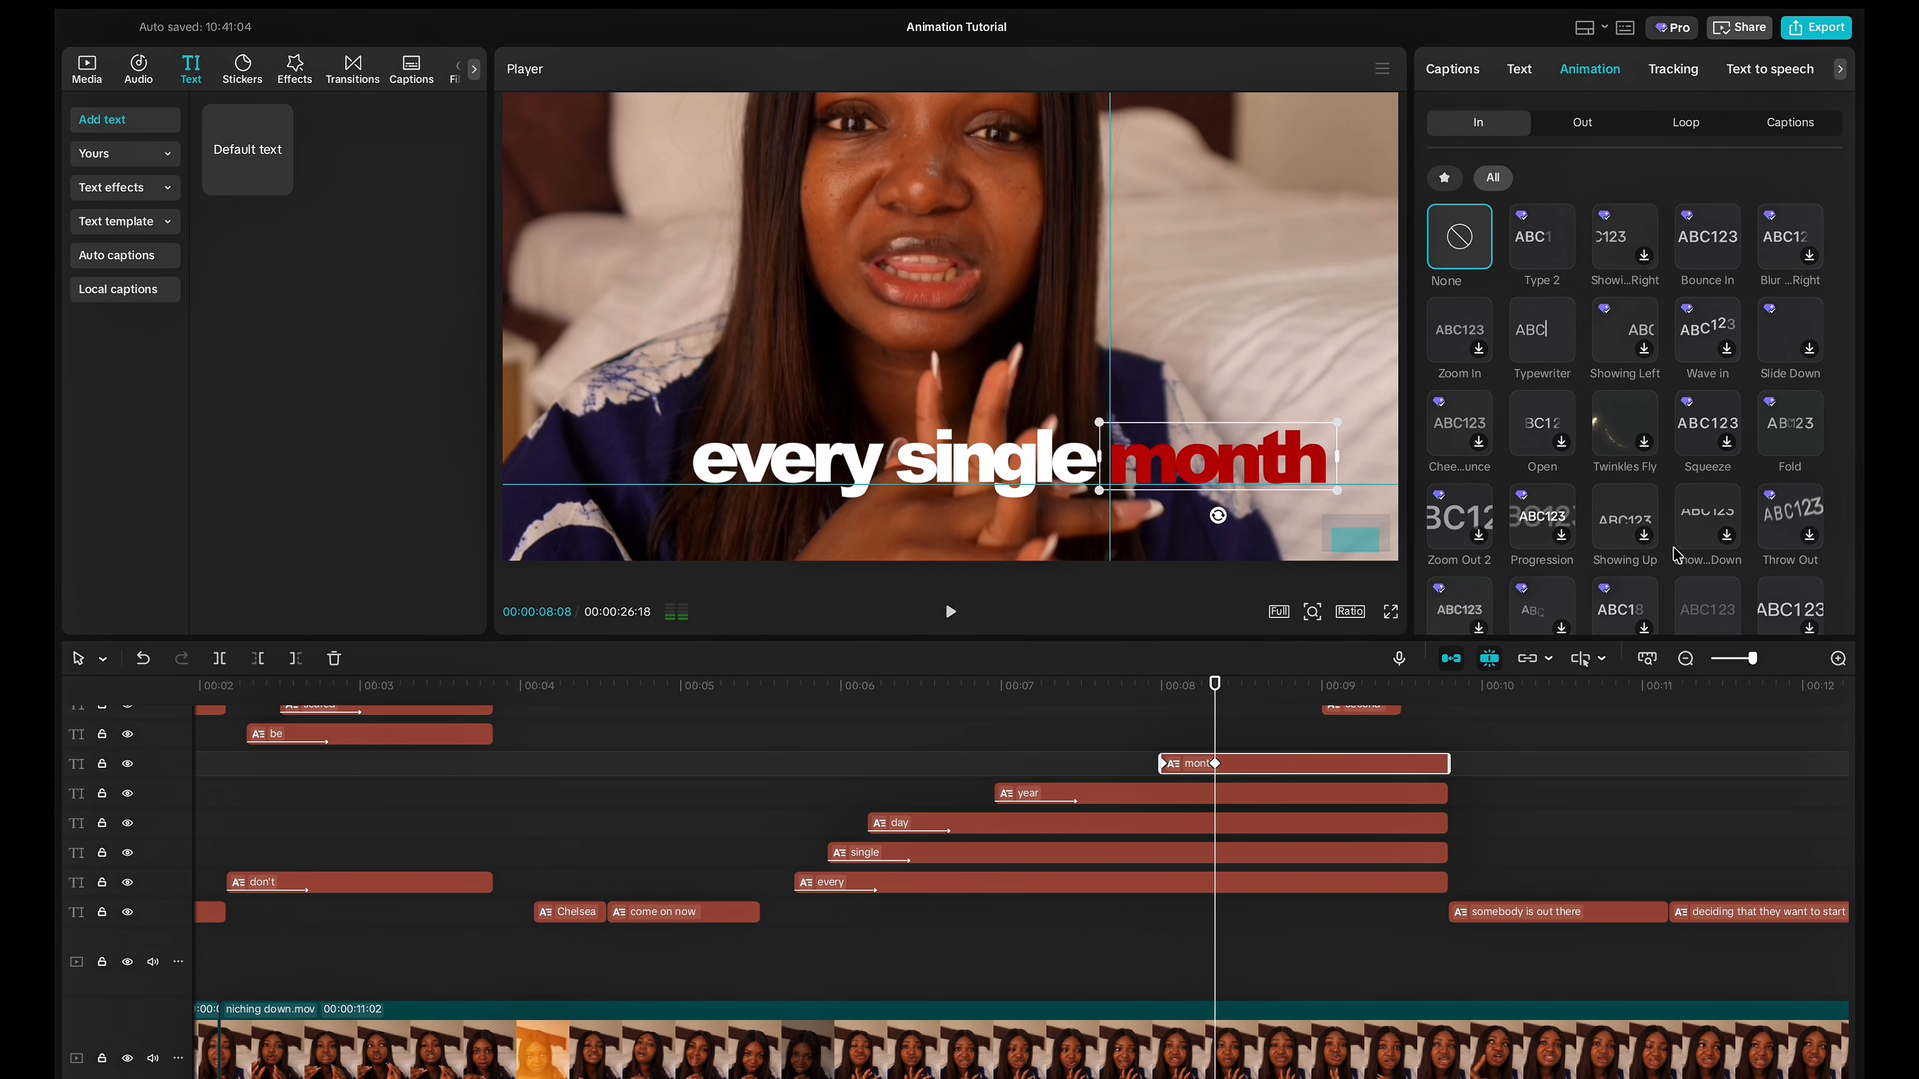
{"action": "scroll", "coordinate": [1675, 555], "scroll_direction": "down", "scroll_amount": 1}
{"action": "left_click", "coordinate": [1696, 539]}
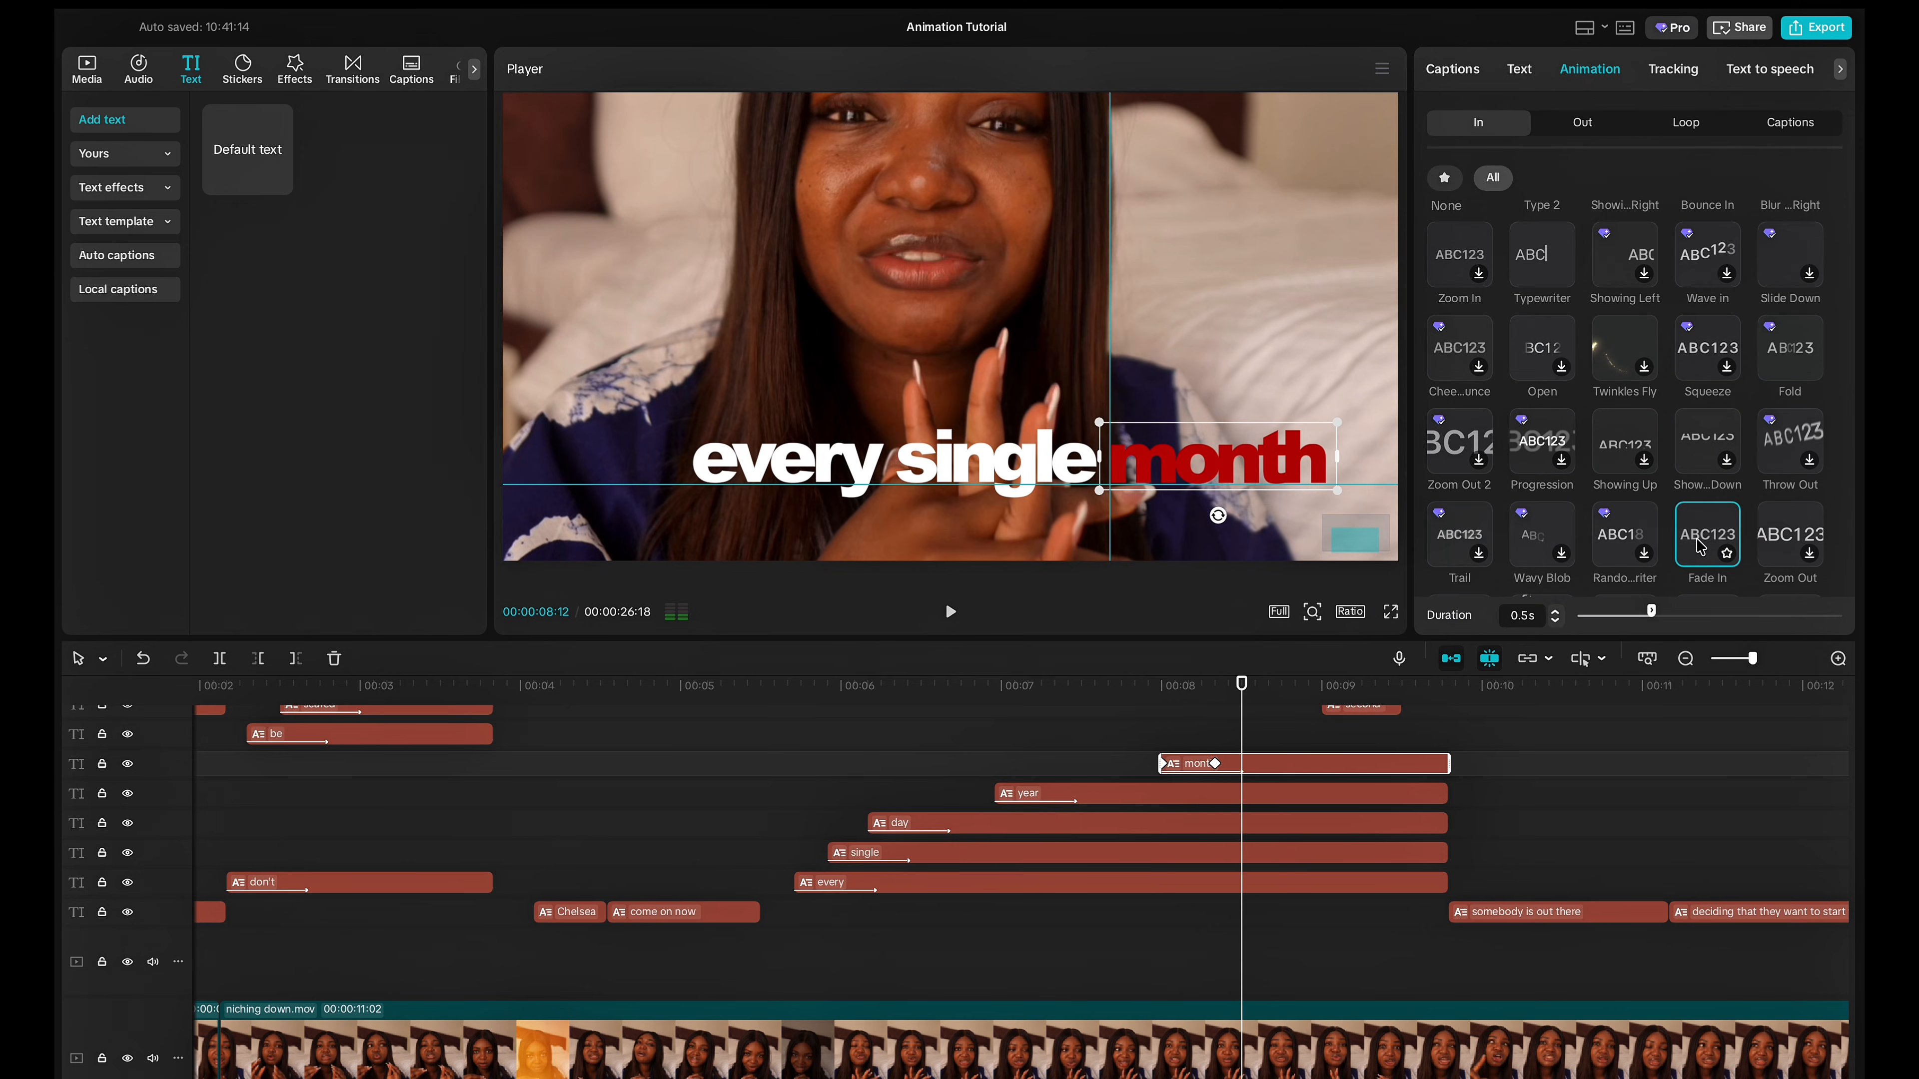
{"action": "left_click", "coordinate": [1099, 717]}
{"action": "key", "text": "space"}
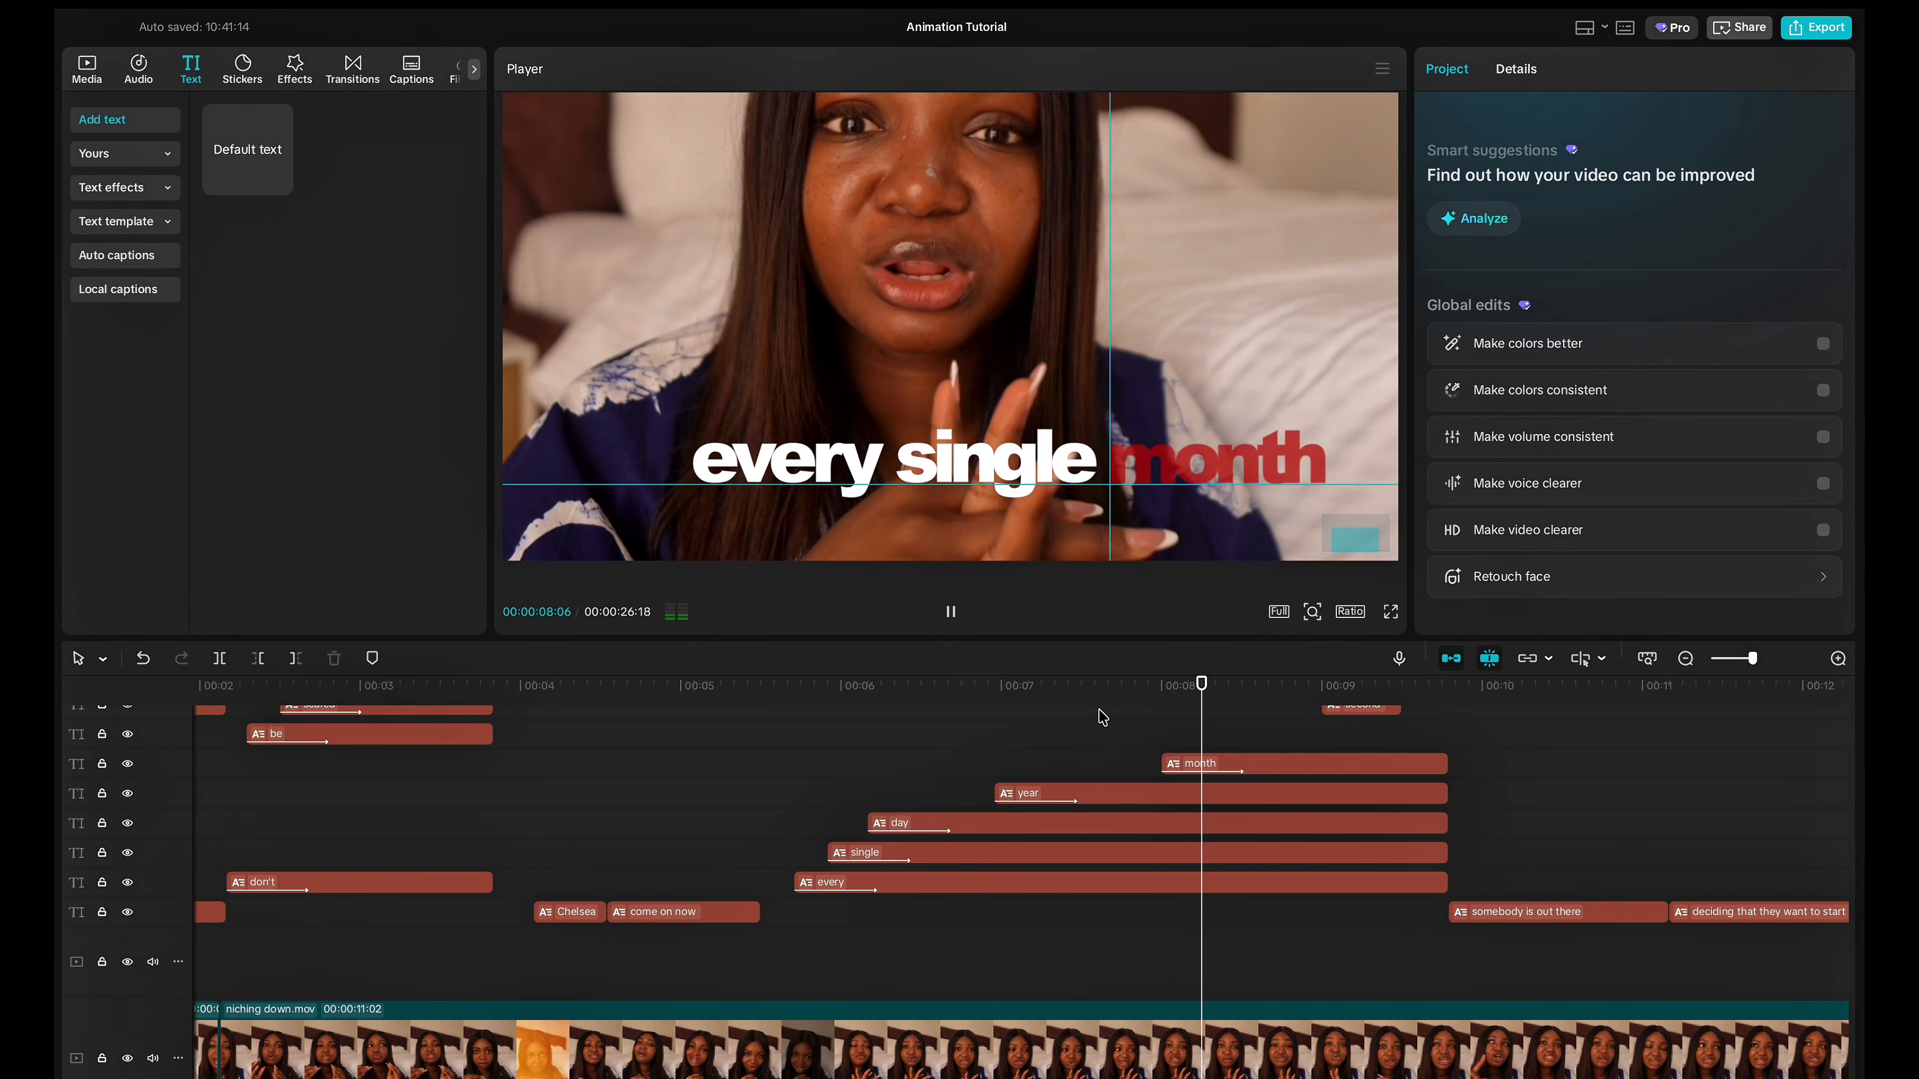
{"action": "key", "text": "space"}
Extend the end of the "second" text clip to line up with the end of the "month" clip.
{"action": "scroll", "coordinate": [1339, 759], "scroll_direction": "up", "scroll_amount": 1}
{"action": "scroll", "coordinate": [1336, 758], "scroll_direction": "right", "scroll_amount": 2}
{"action": "left_click", "coordinate": [1264, 748]}
{"action": "left_click_drag", "start_coordinate": [1304, 737], "coordinate": [1353, 737]}
Add scale, position and opacity keyframes to the "month" clip at 00:00:08:16.
{"action": "left_click", "coordinate": [1221, 801]}
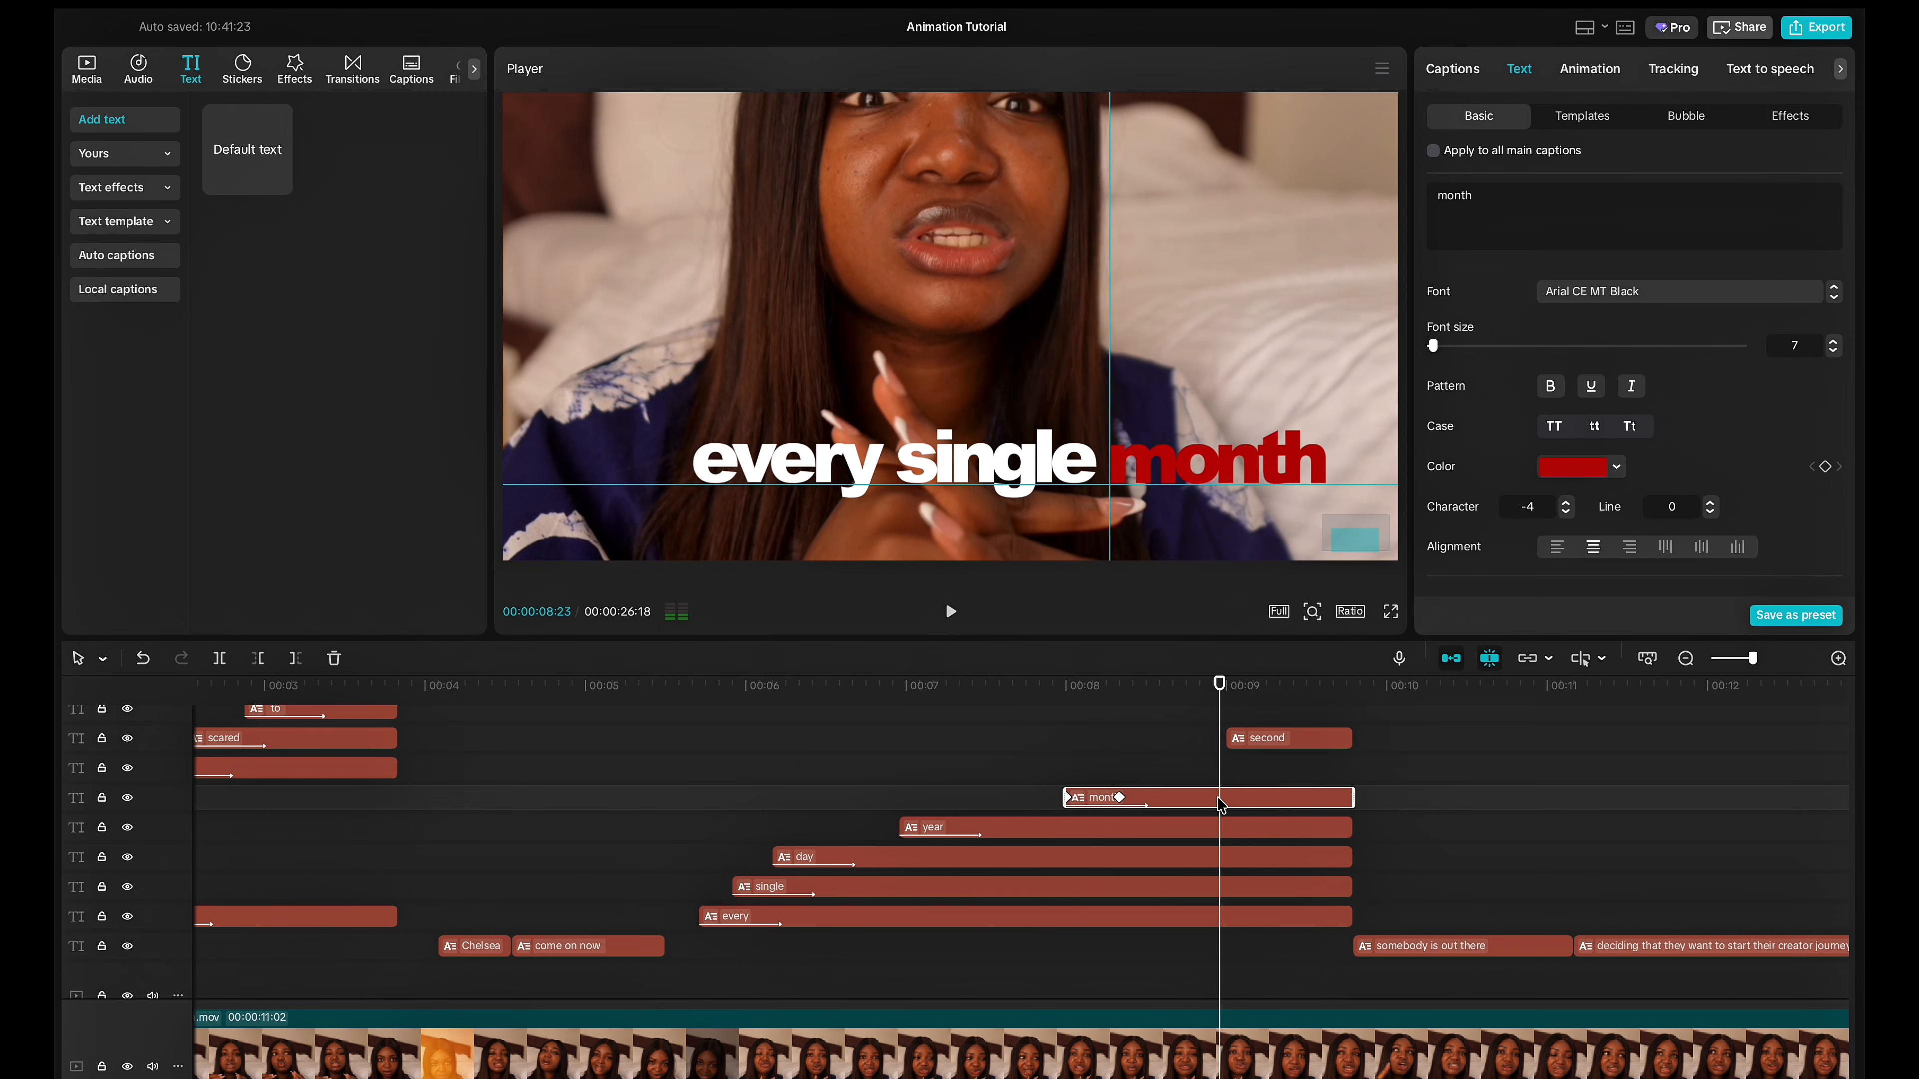
{"action": "left_click", "coordinate": [1101, 782]}
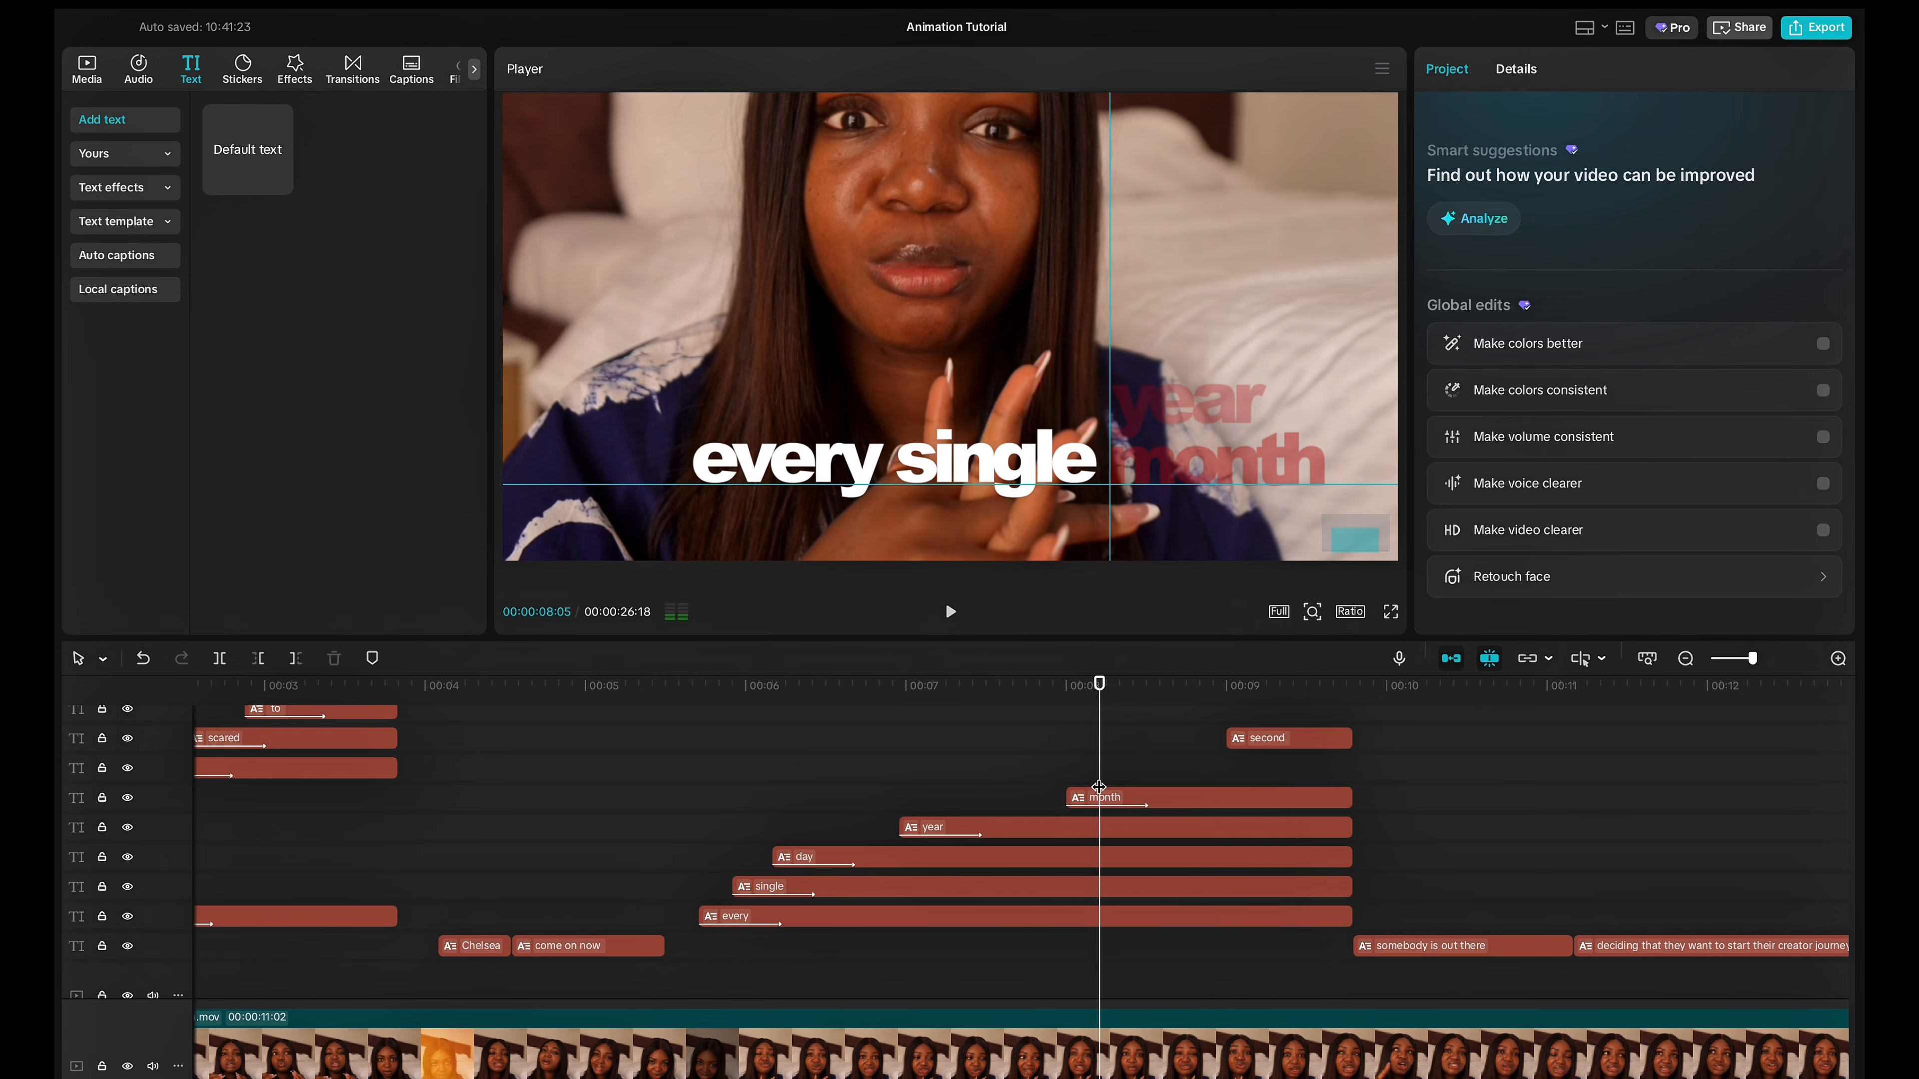
{"action": "left_click", "coordinate": [1172, 805]}
{"action": "scroll", "coordinate": [1646, 506], "scroll_direction": "down", "scroll_amount": 10}
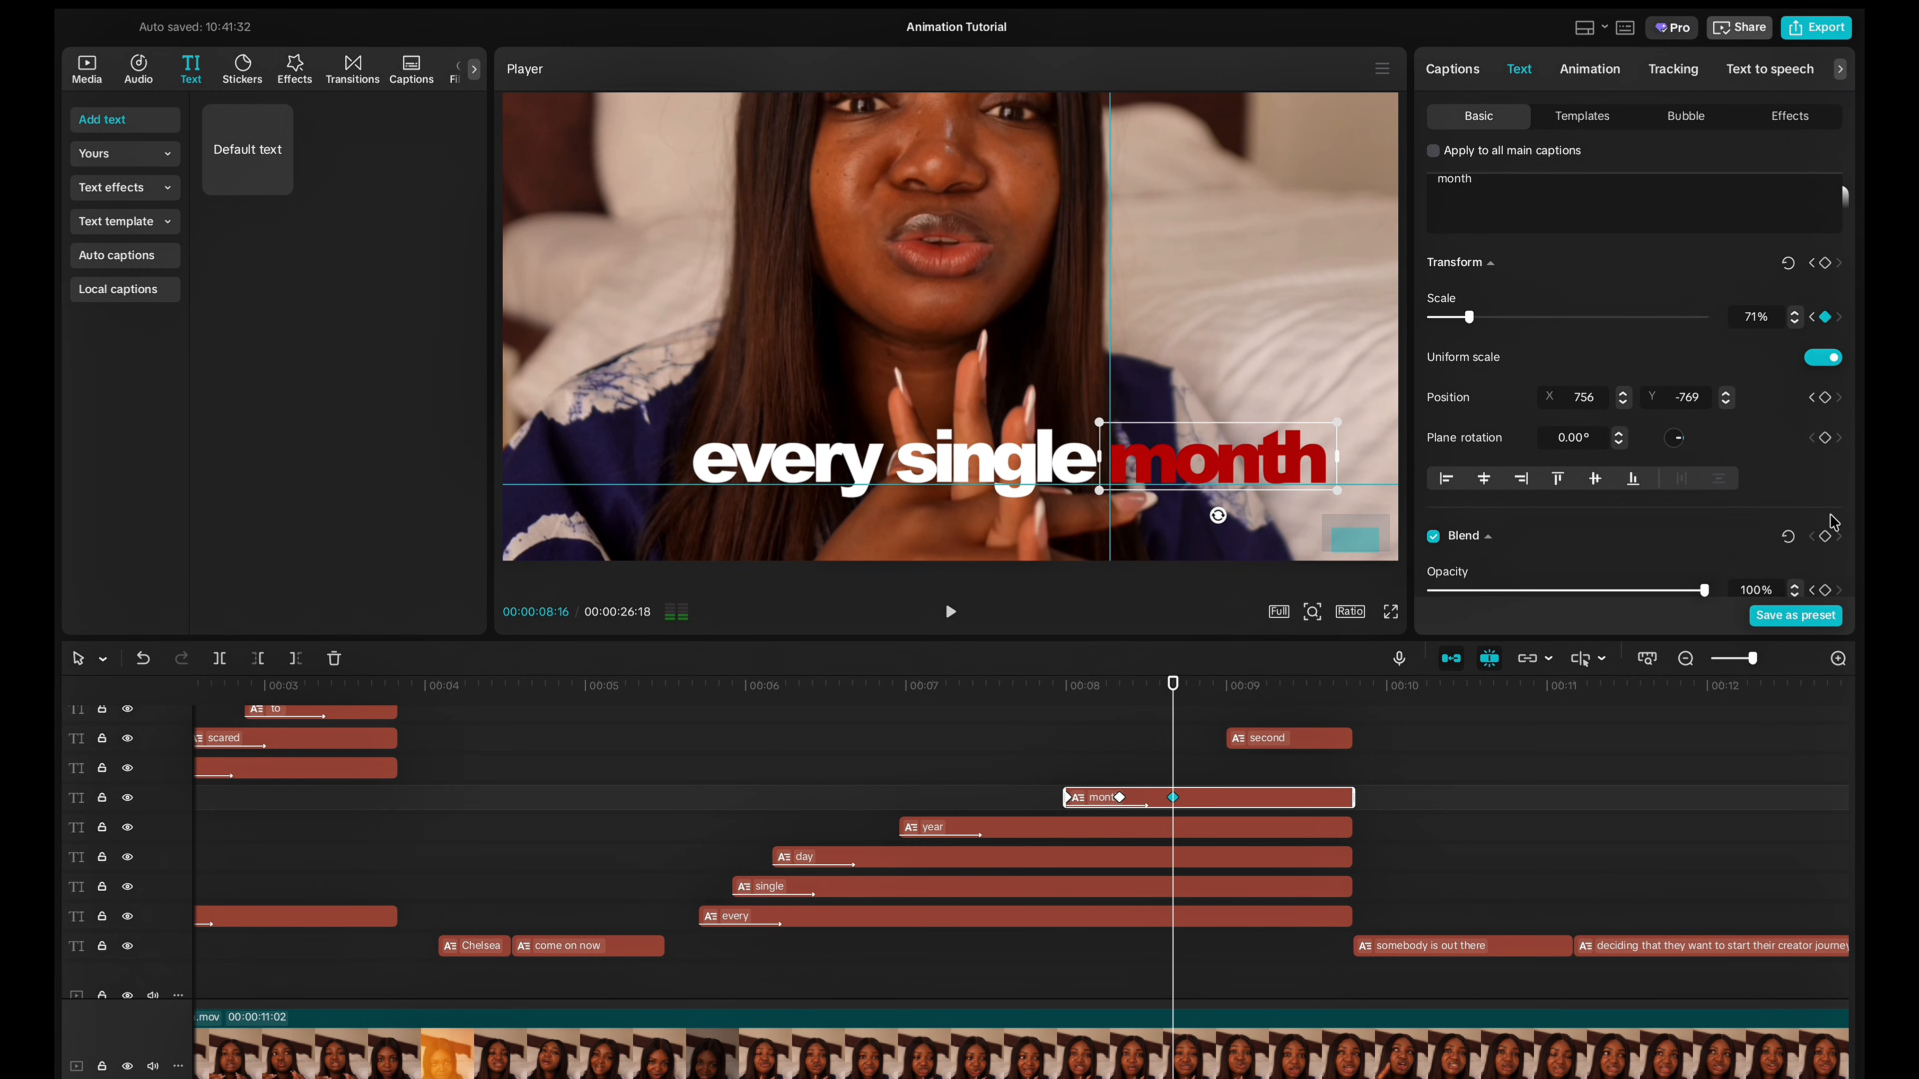
{"action": "left_click", "coordinate": [1825, 591]}
{"action": "left_click", "coordinate": [1824, 399]}
{"action": "scroll", "coordinate": [1813, 412], "scroll_direction": "down", "scroll_amount": 2}
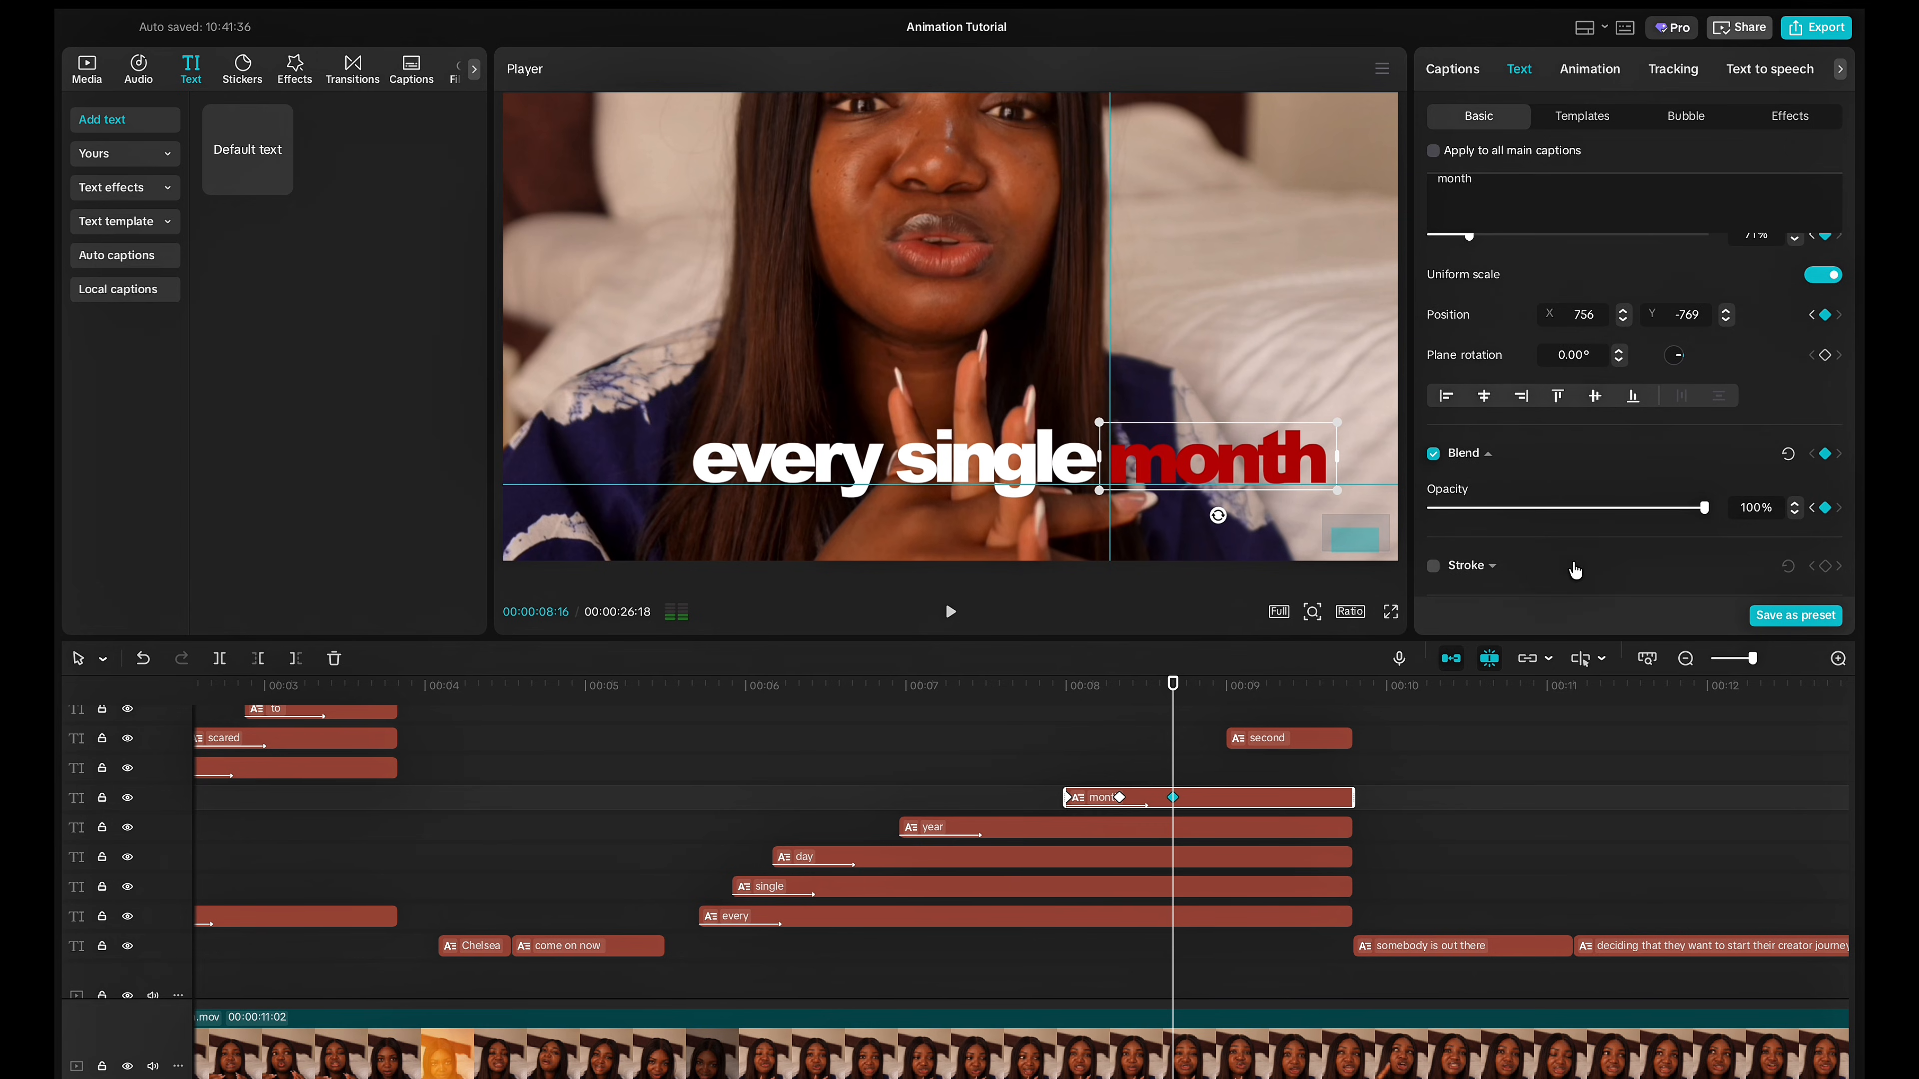
At 00:00:08:22, keyframe the "month" clip's opacity, position and scale, move the text slightly upward, and fade it out completely.
{"action": "left_click_drag", "start_coordinate": [1167, 694], "coordinate": [1213, 695]}
{"action": "left_click", "coordinate": [1825, 507]}
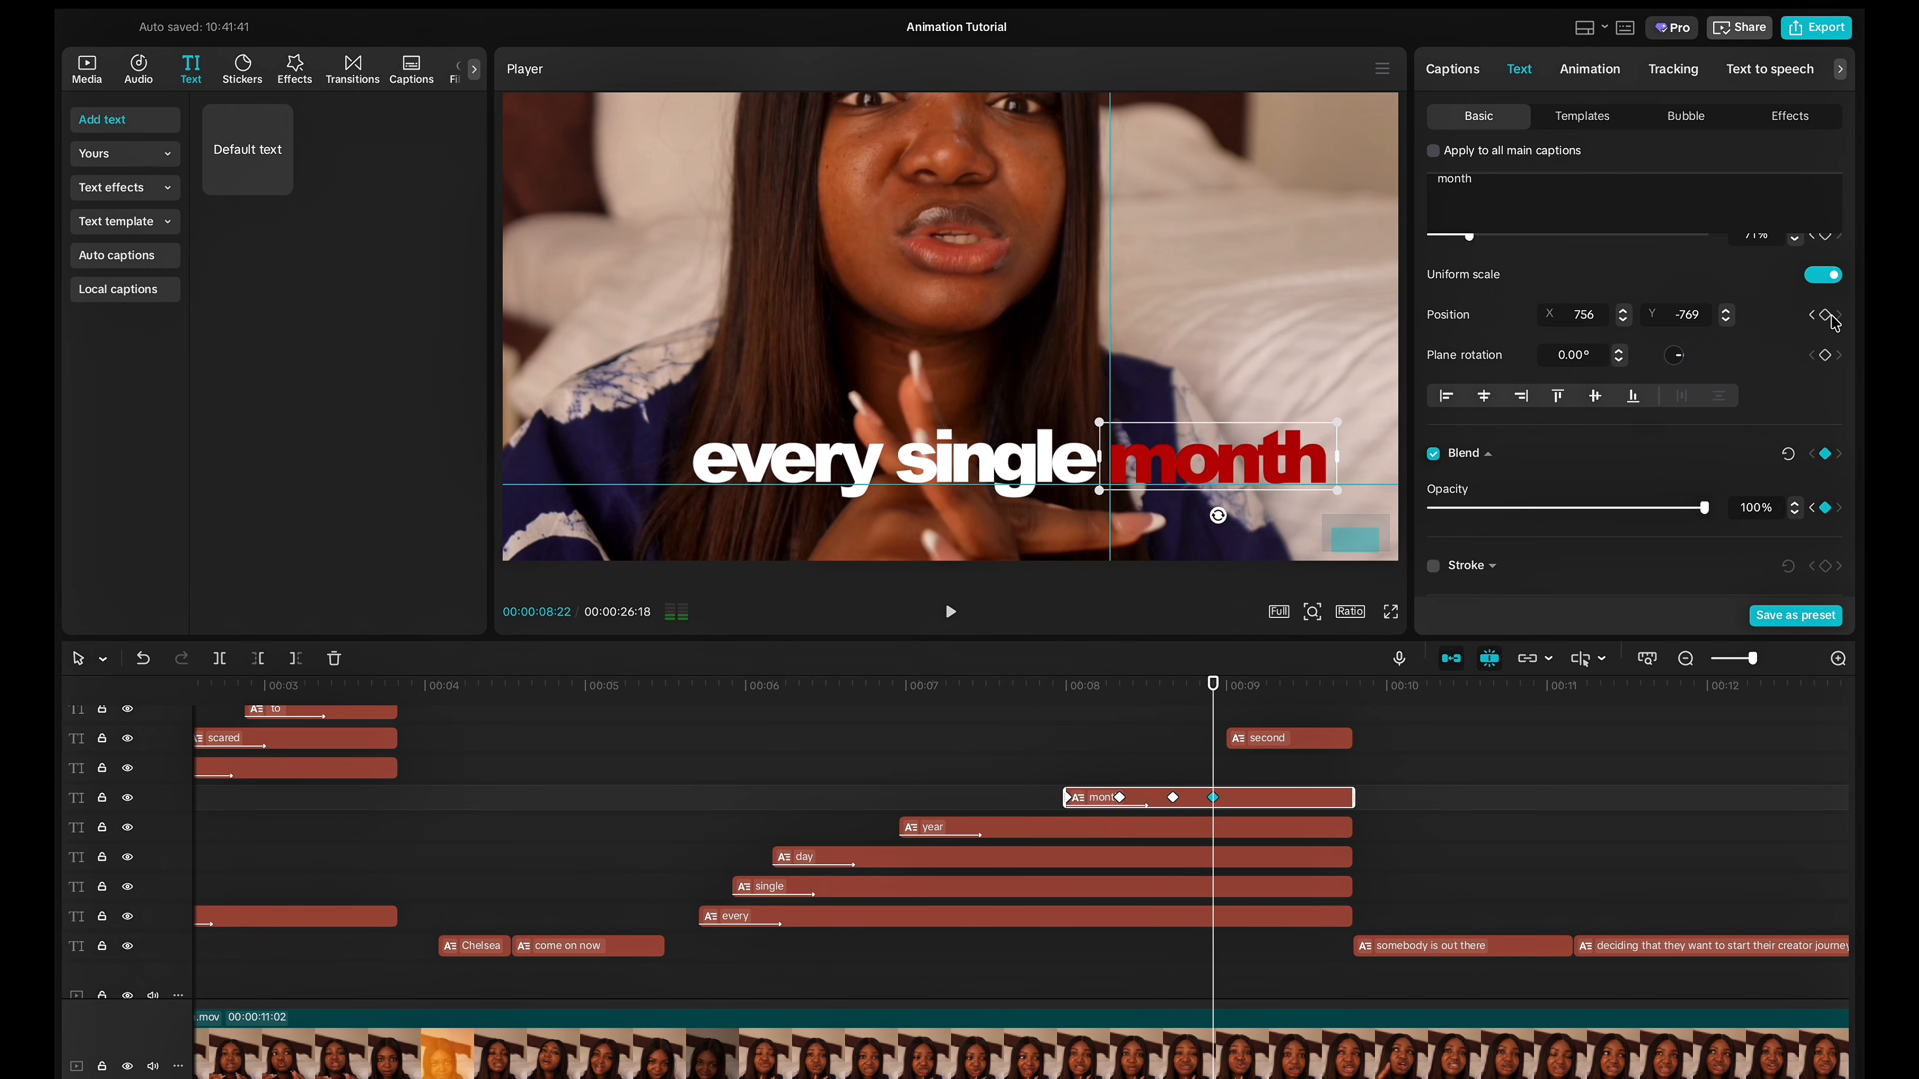
{"action": "scroll", "coordinate": [1826, 321], "scroll_direction": "up", "scroll_amount": 2}
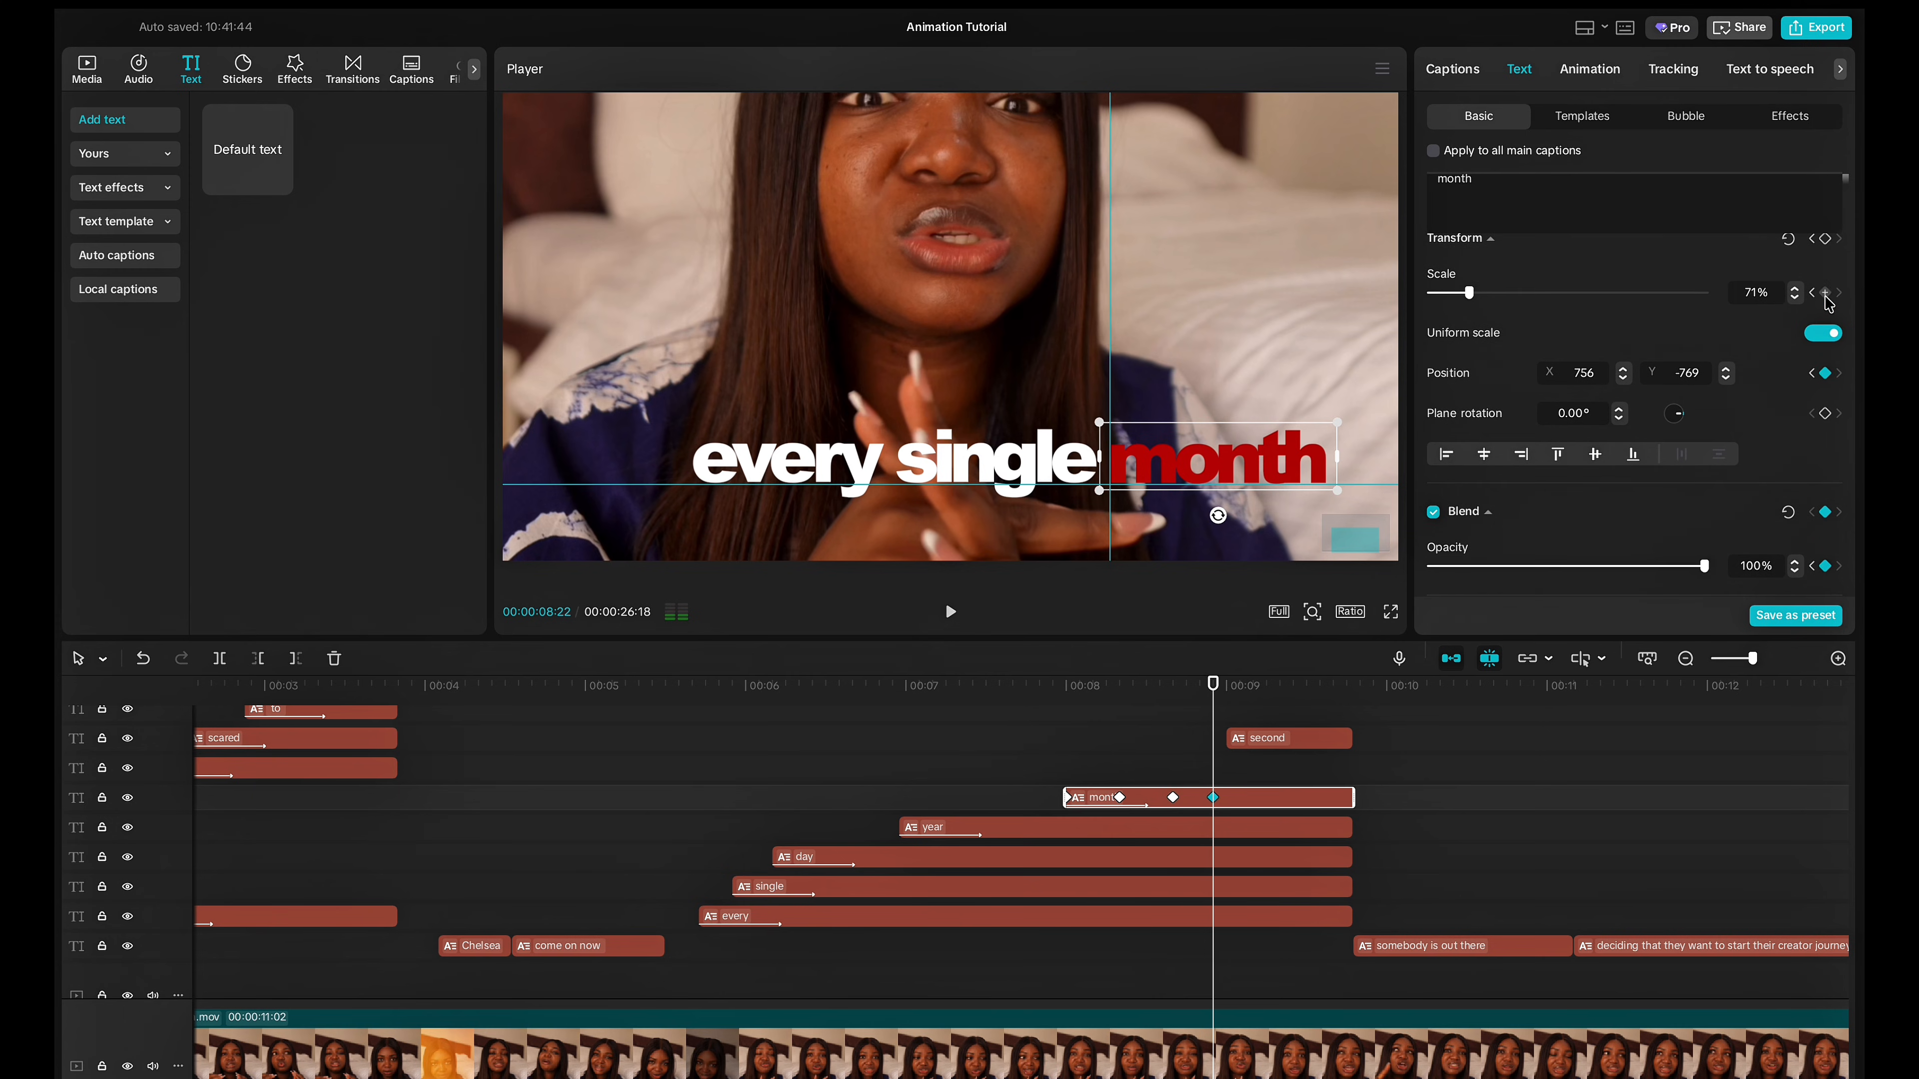
{"action": "left_click", "coordinate": [1825, 291]}
{"action": "mouse_move", "coordinate": [1706, 572]}
{"action": "left_mouse_down"}
{"action": "mouse_move", "coordinate": [1619, 559]}
{"action": "mouse_move", "coordinate": [1697, 566]}
{"action": "left_mouse_up"}
{"action": "left_click_drag", "start_coordinate": [1201, 468], "coordinate": [1198, 431]}
{"action": "left_click_drag", "start_coordinate": [1697, 566], "coordinate": [1374, 588]}
Play back the "month" caption from its entrance to check how it exits.
{"action": "left_click", "coordinate": [1118, 752]}
{"action": "key", "text": "space"}
{"action": "key", "text": "space"}
{"action": "left_click", "coordinate": [1083, 758]}
{"action": "key", "text": "space"}
{"action": "key", "text": "space"}
Set the text color of the "second" clip to hex BB0505.
{"action": "left_click", "coordinate": [1246, 747]}
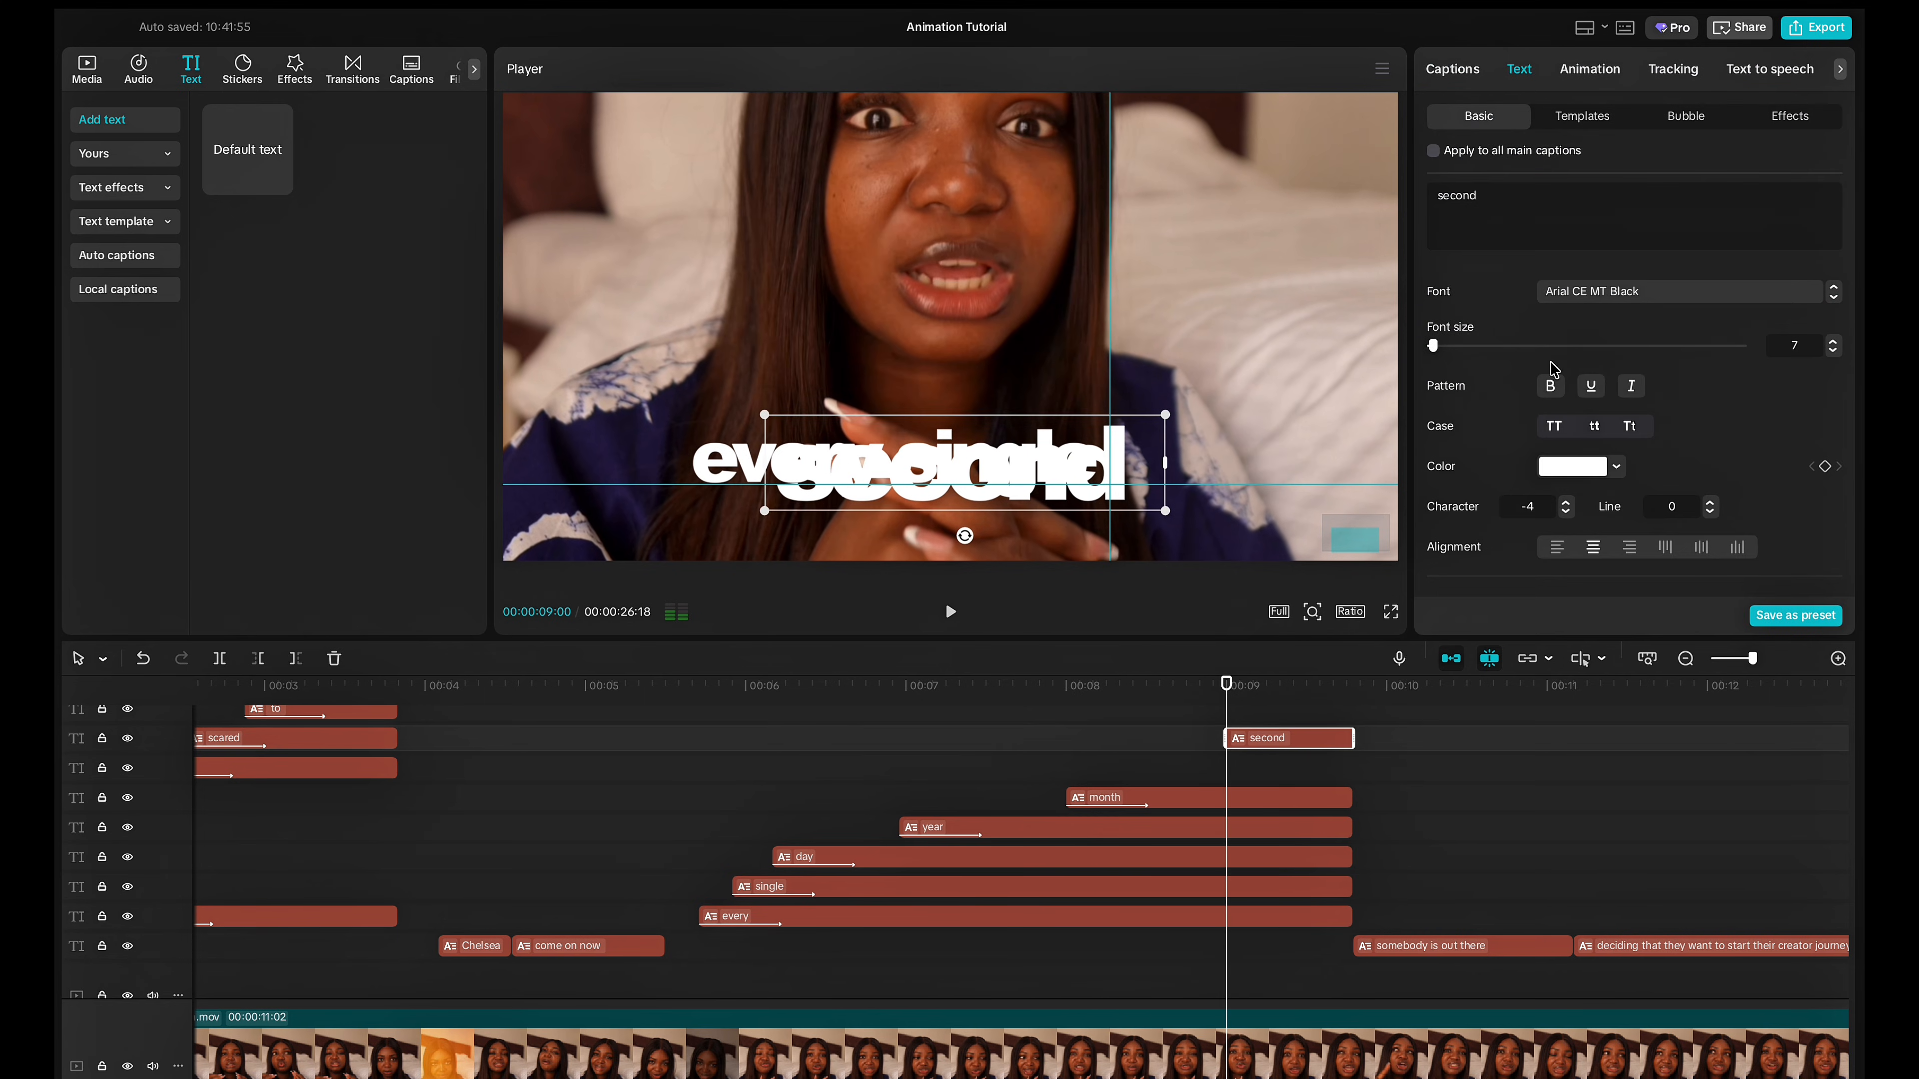
{"action": "left_click", "coordinate": [1579, 472]}
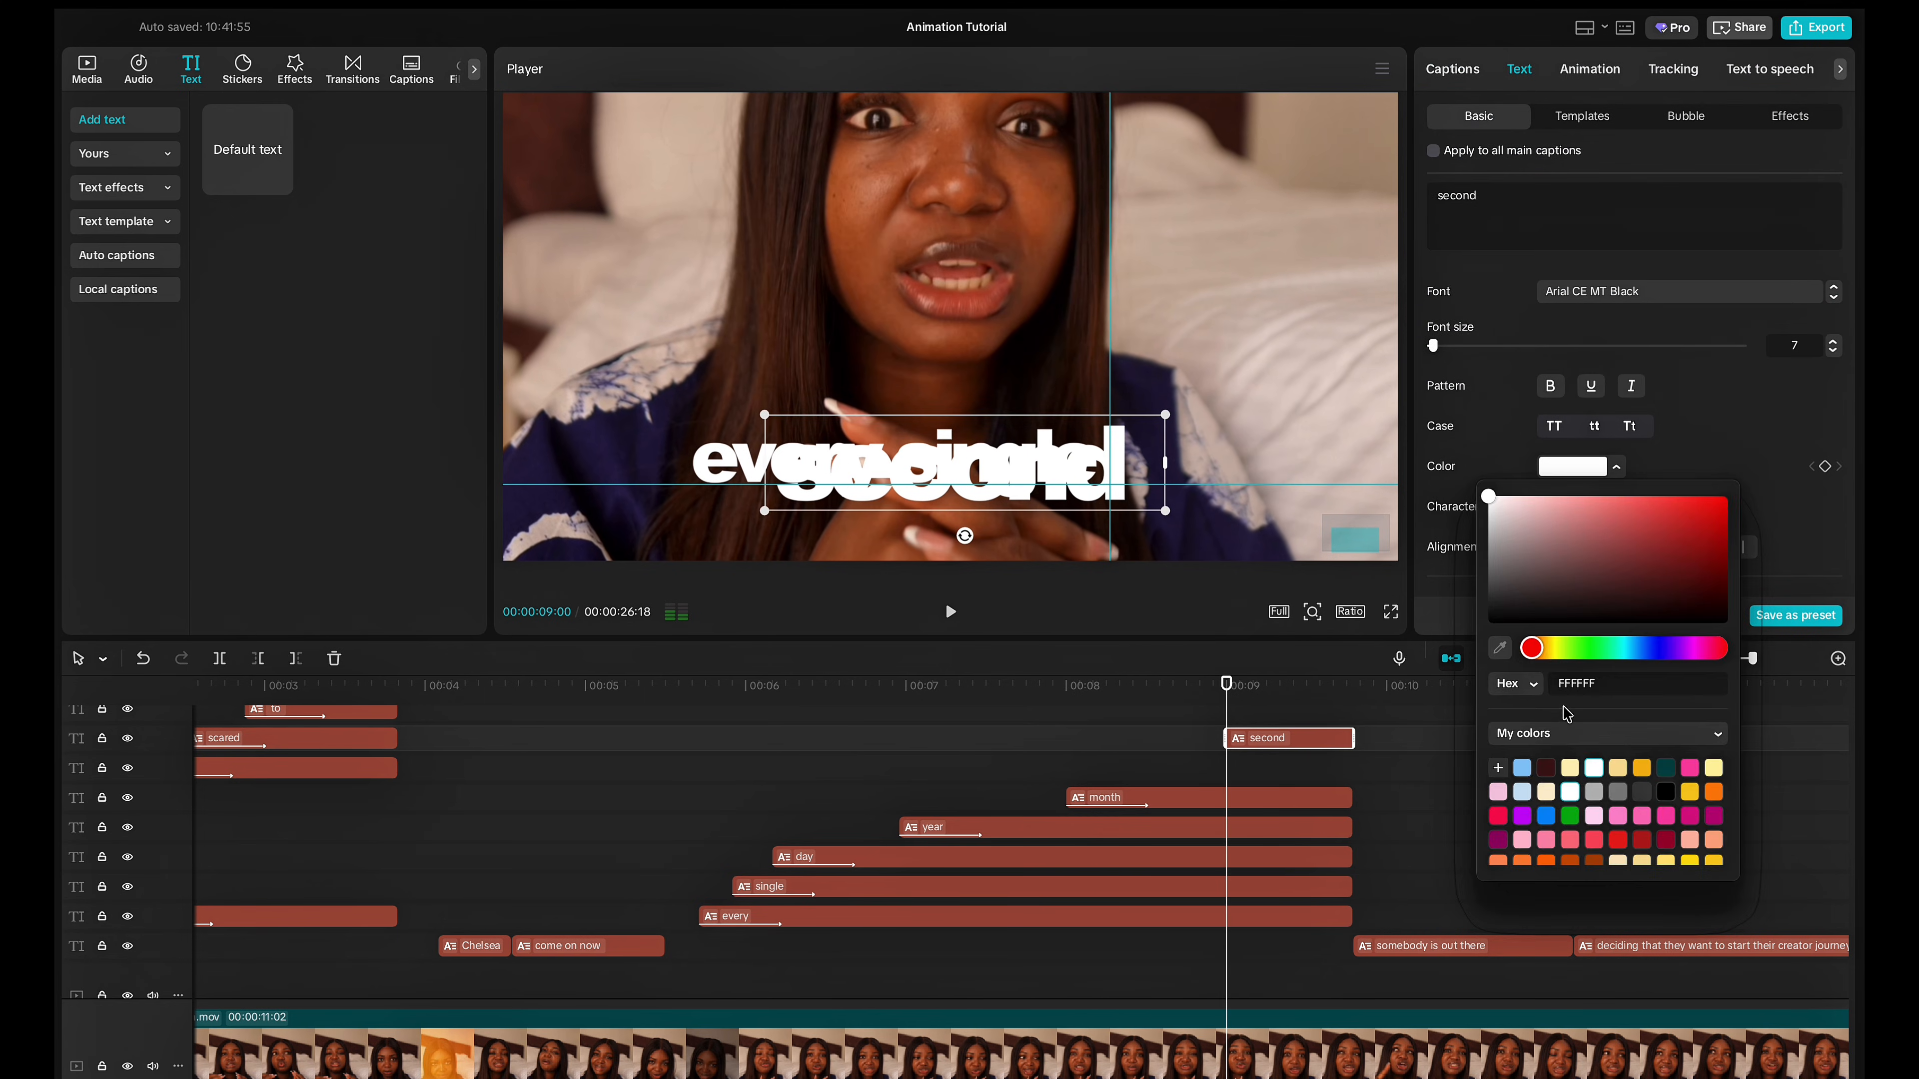
{"action": "type", "text": "8B0505"}
{"action": "key", "text": "Return"}
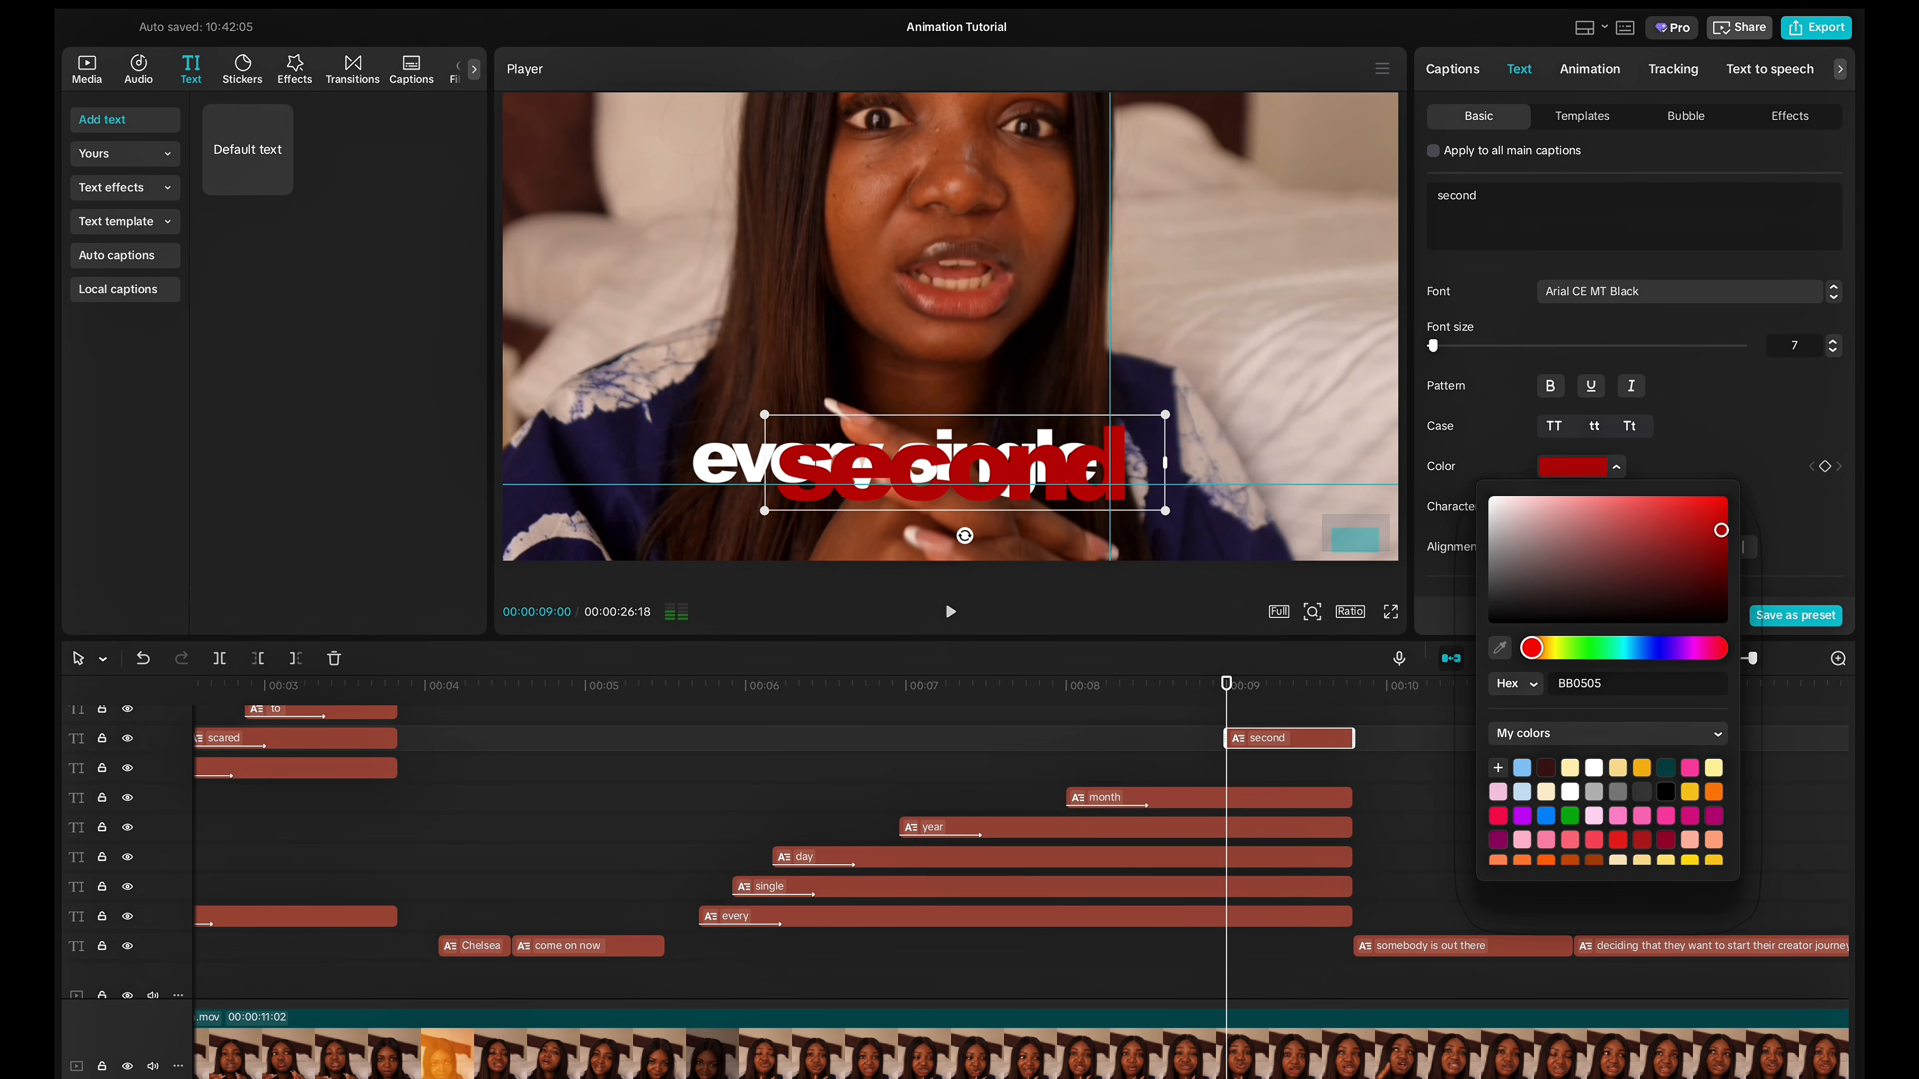
{"action": "left_click", "coordinate": [1670, 466]}
Scale the "second" text to 71% and place it directly after "every single" at about X 832, Y -774.
{"action": "scroll", "coordinate": [1671, 466], "scroll_direction": "down", "scroll_amount": 5}
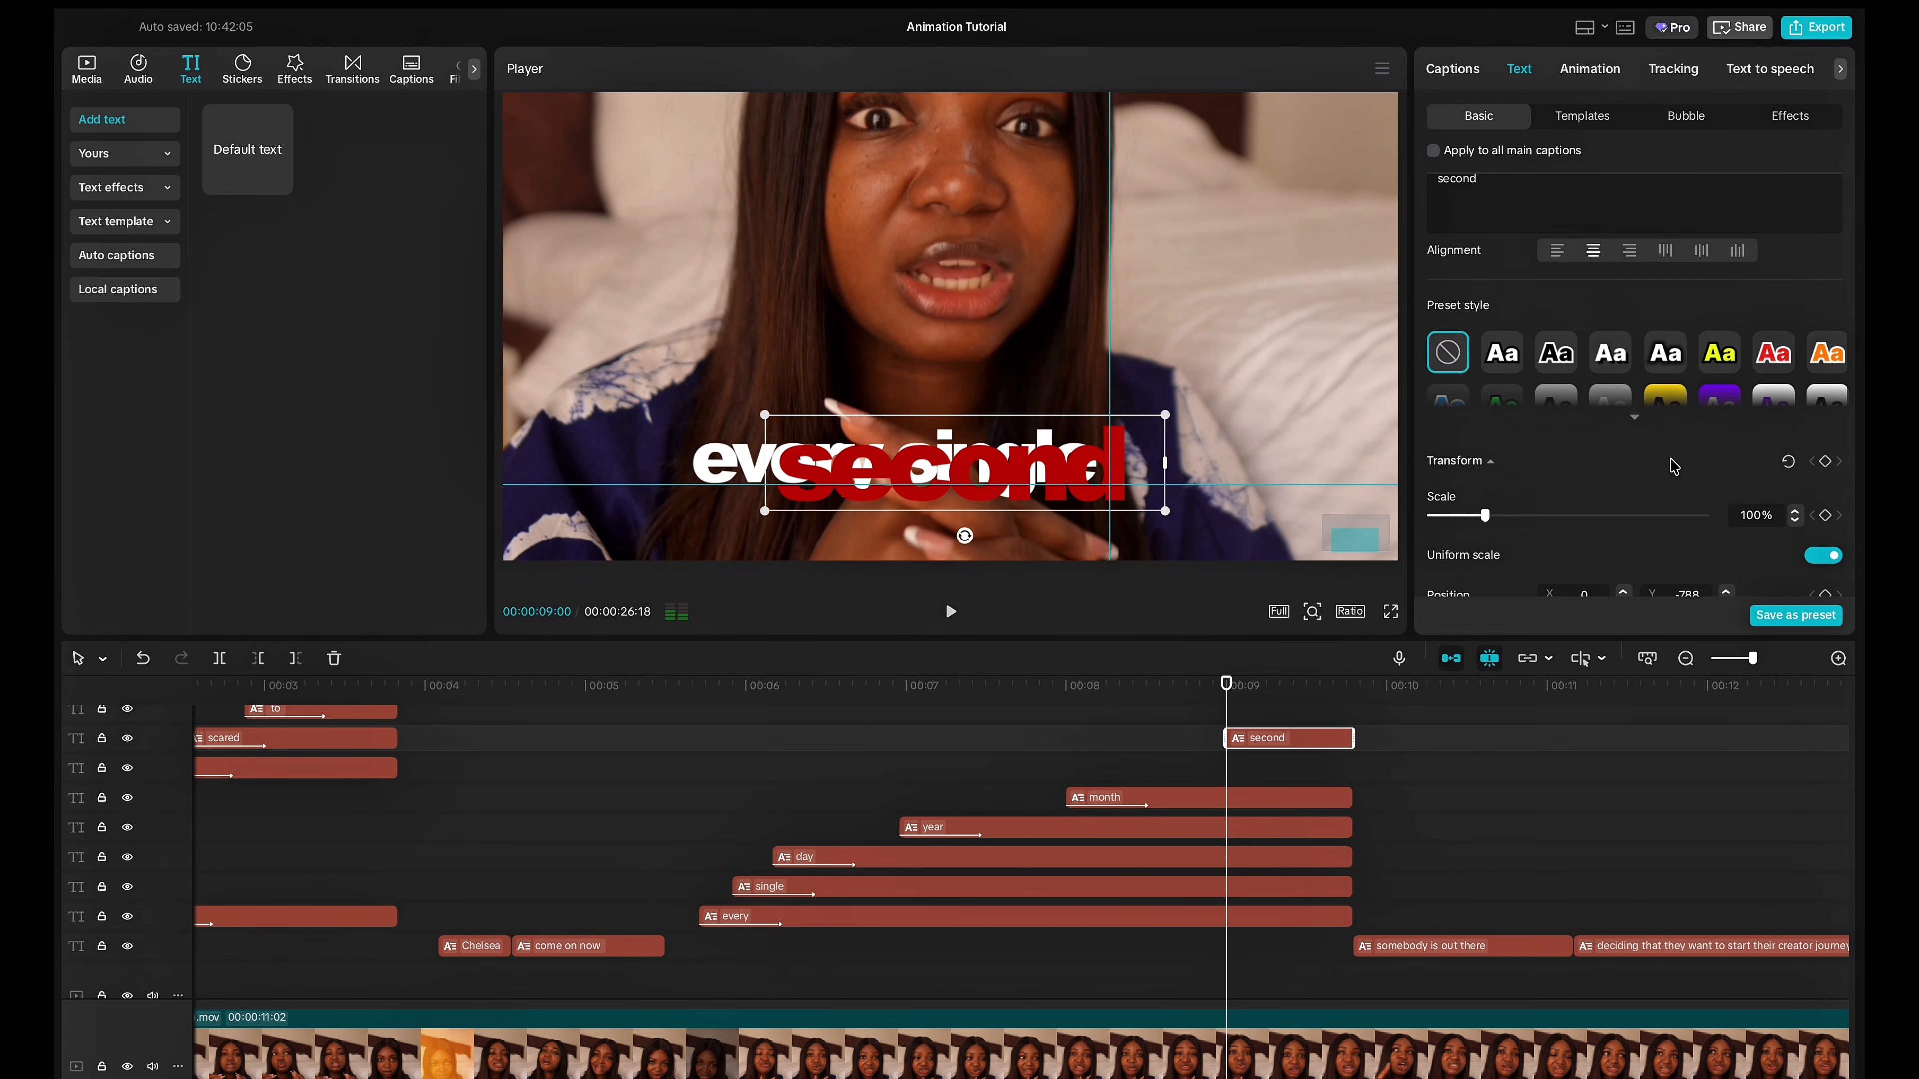
{"action": "left_click", "coordinate": [1743, 500]}
{"action": "type", "text": "71"}
{"action": "key", "text": "Return"}
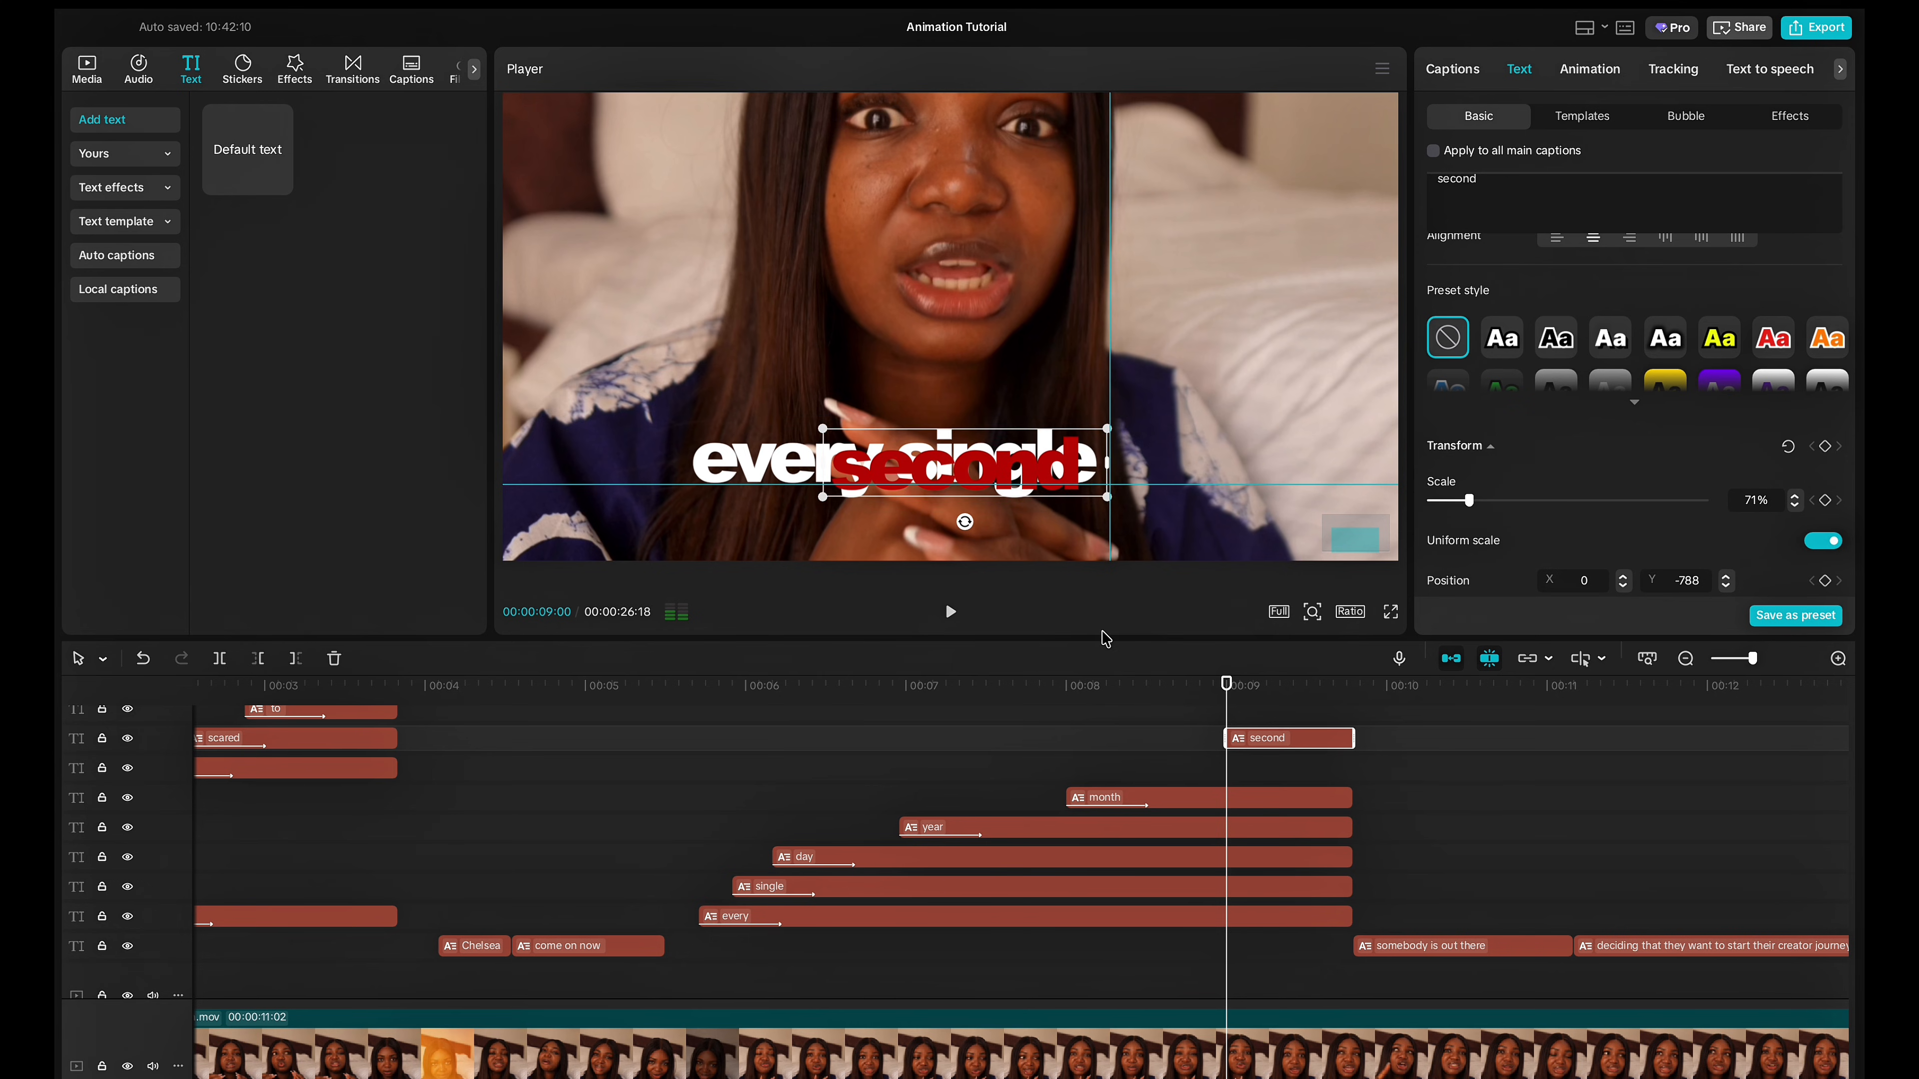
{"action": "left_click_drag", "start_coordinate": [1005, 475], "coordinate": [1280, 475]}
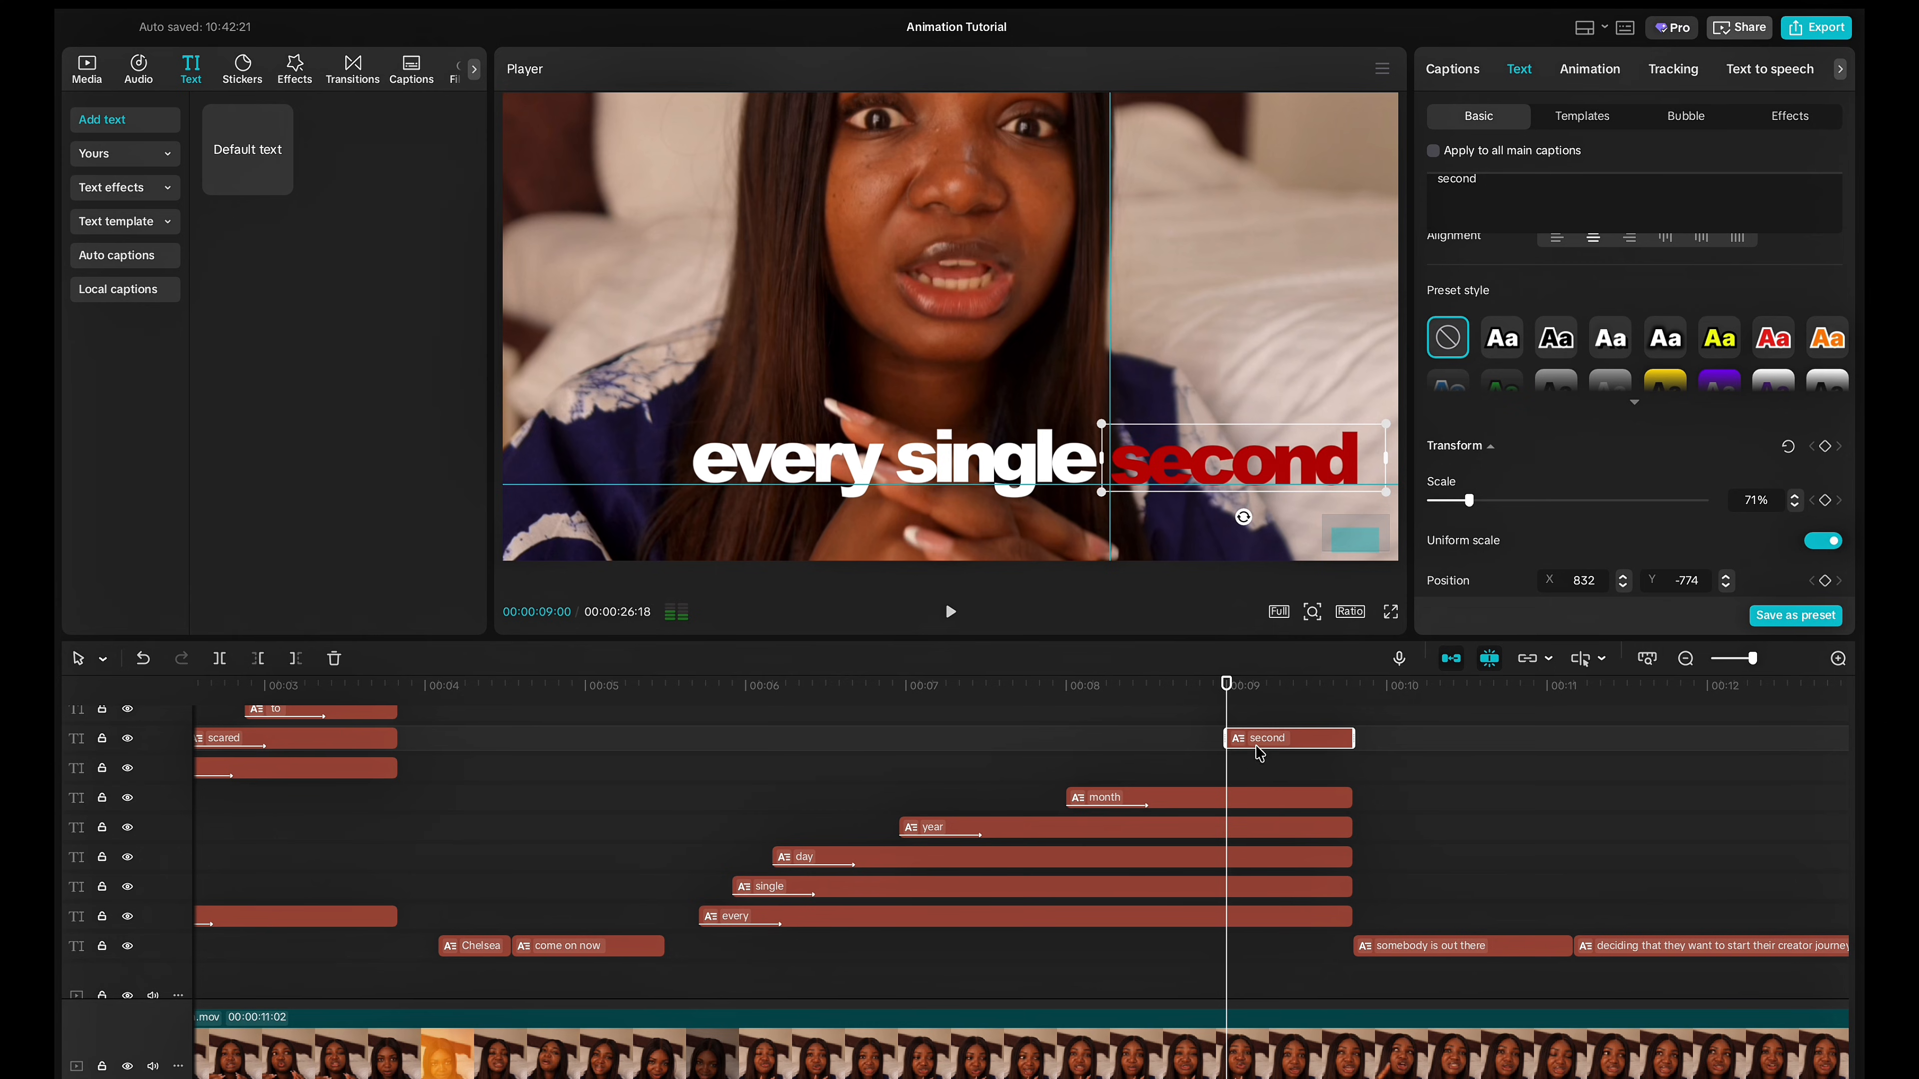
Extend the start of the "second" clip back to 00:00:08:21 and play back the change from "month" to "second".
{"action": "left_click", "coordinate": [1098, 700]}
{"action": "key", "text": "space"}
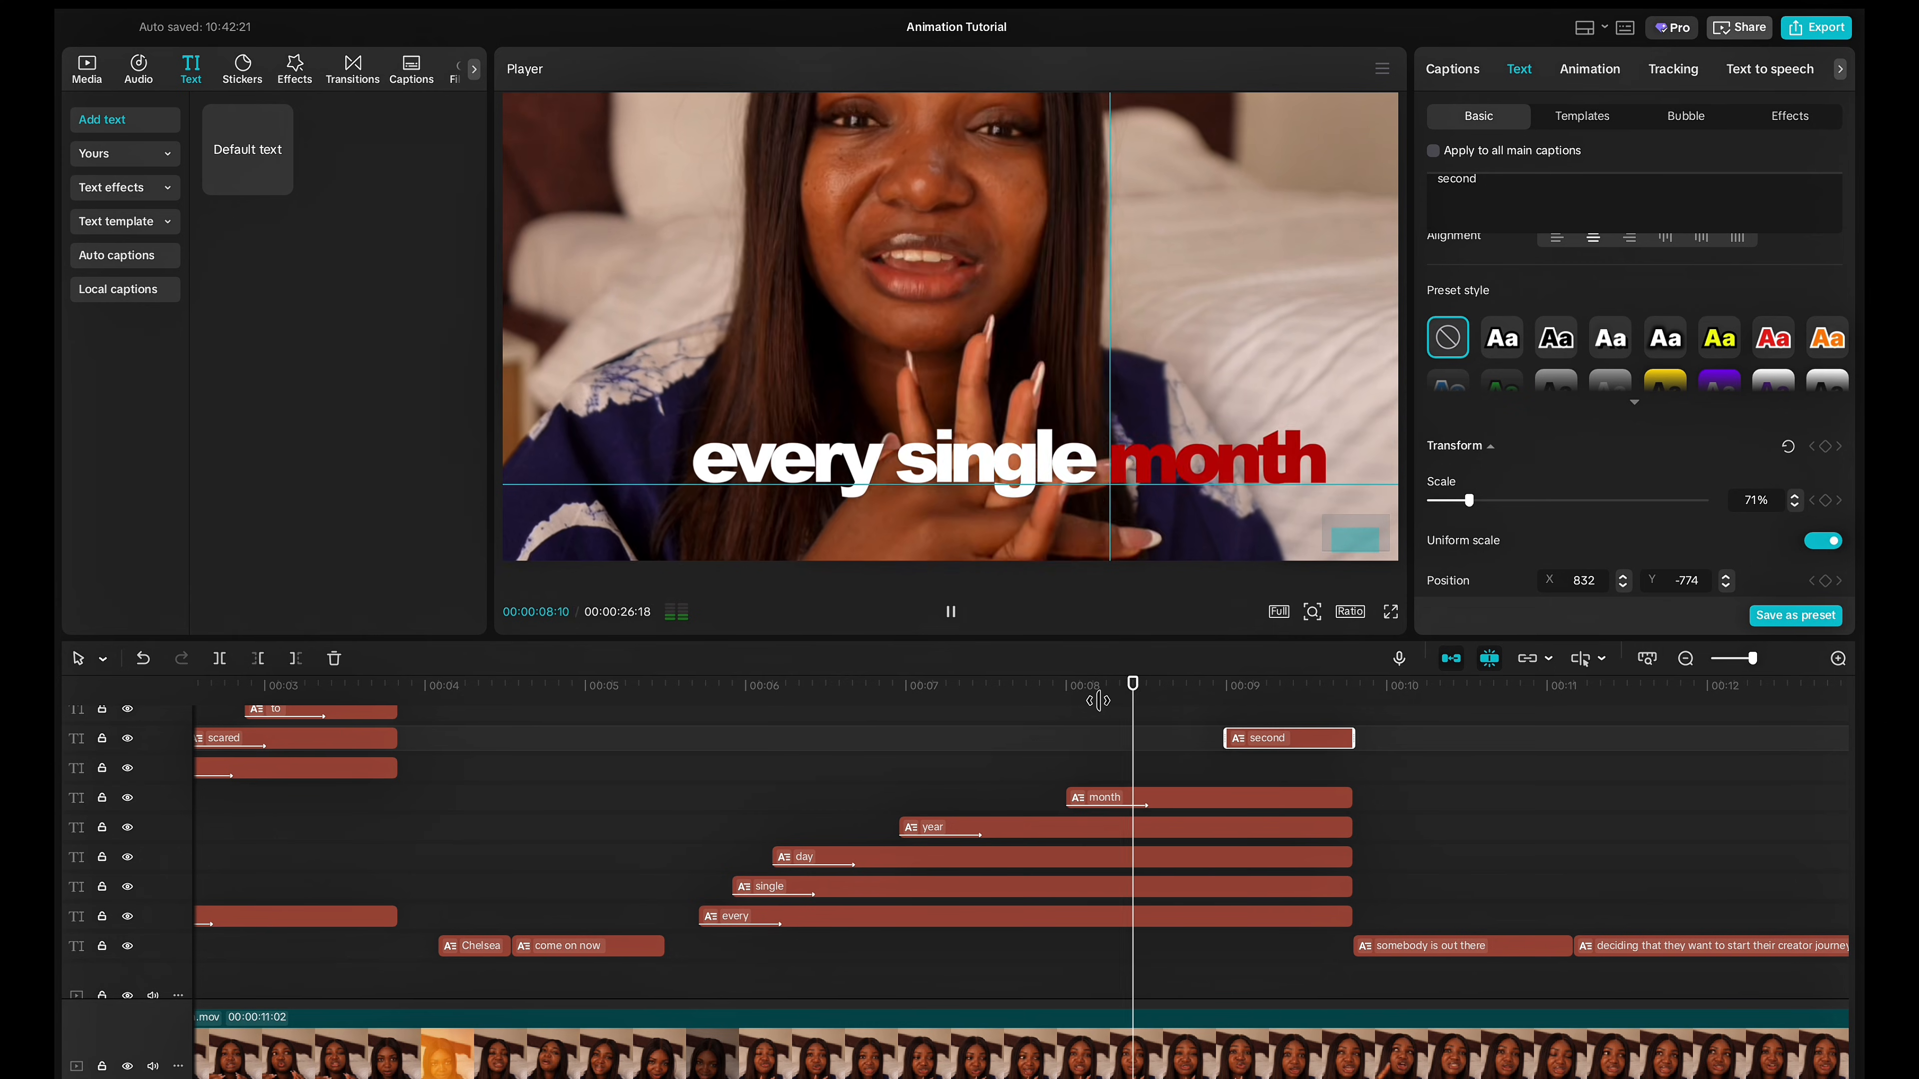
{"action": "key", "text": "space"}
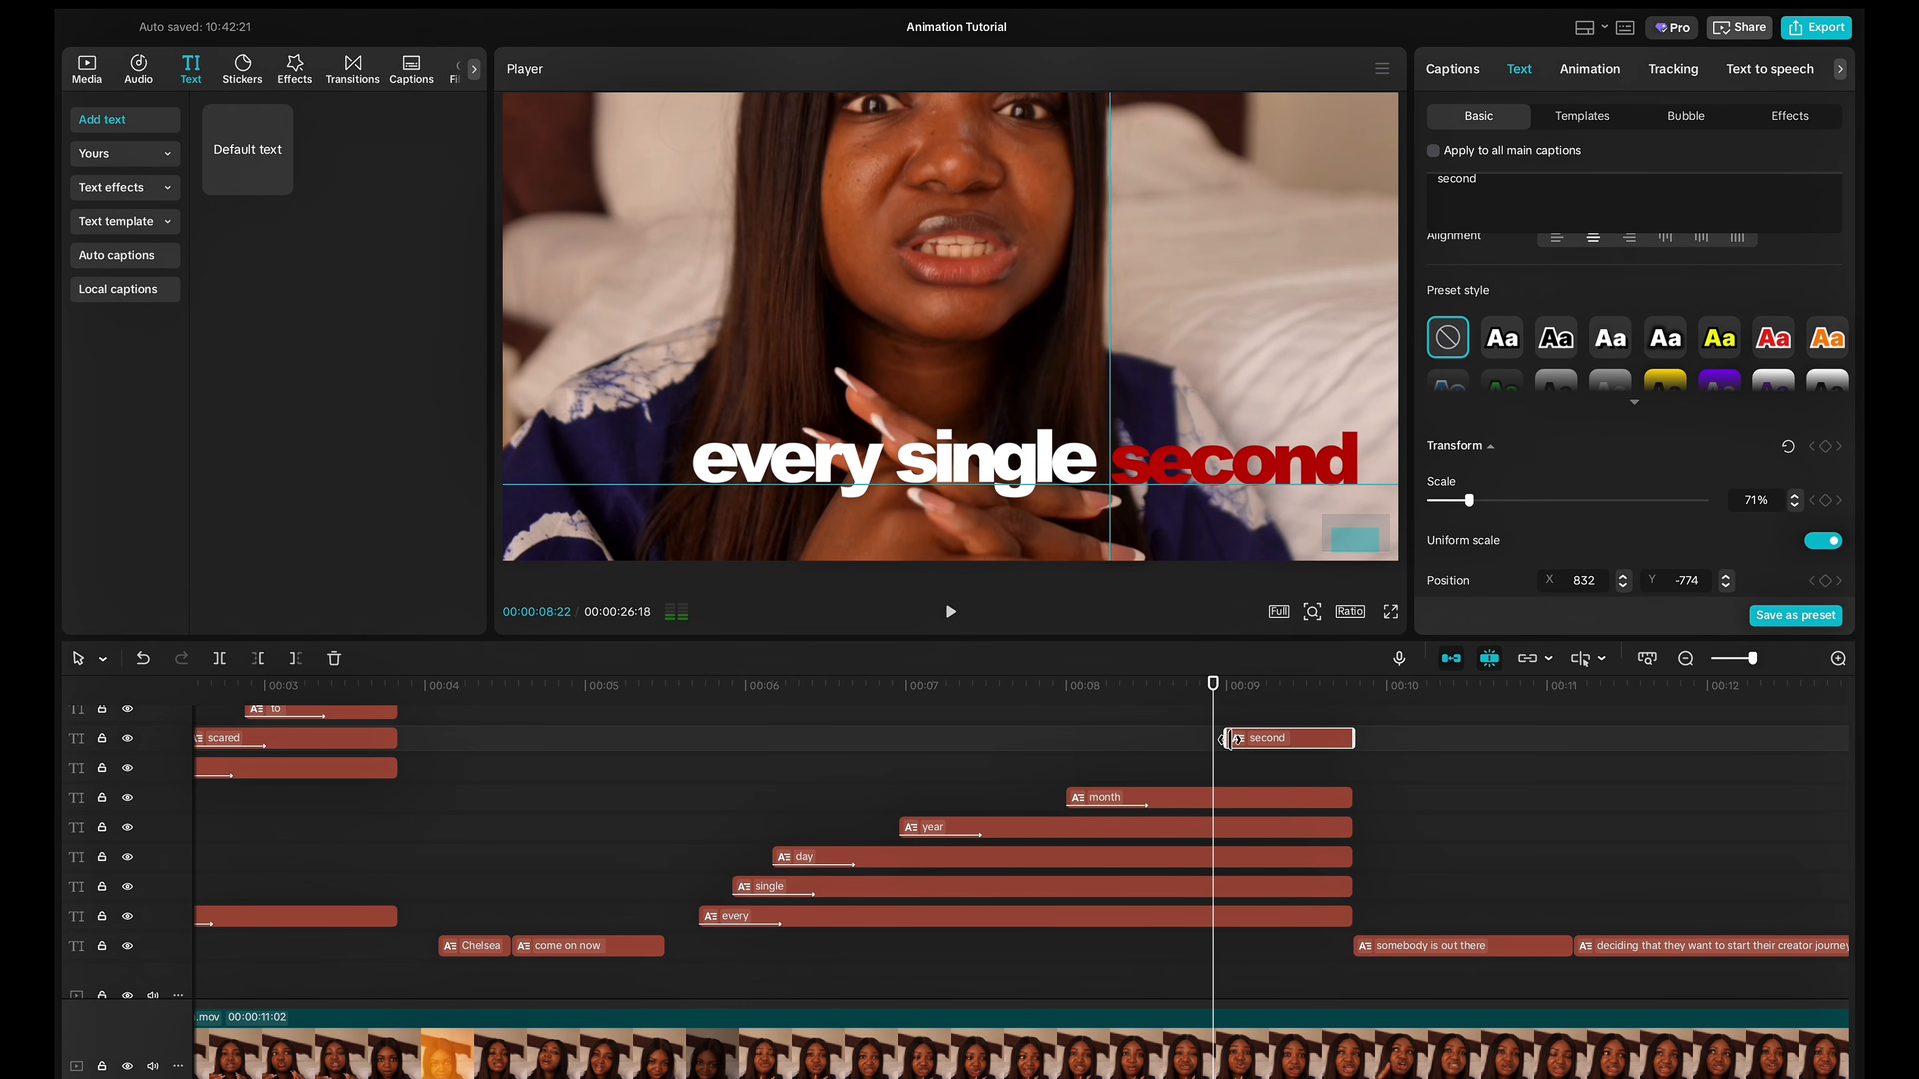
{"action": "left_click_drag", "start_coordinate": [1230, 739], "coordinate": [1208, 737]}
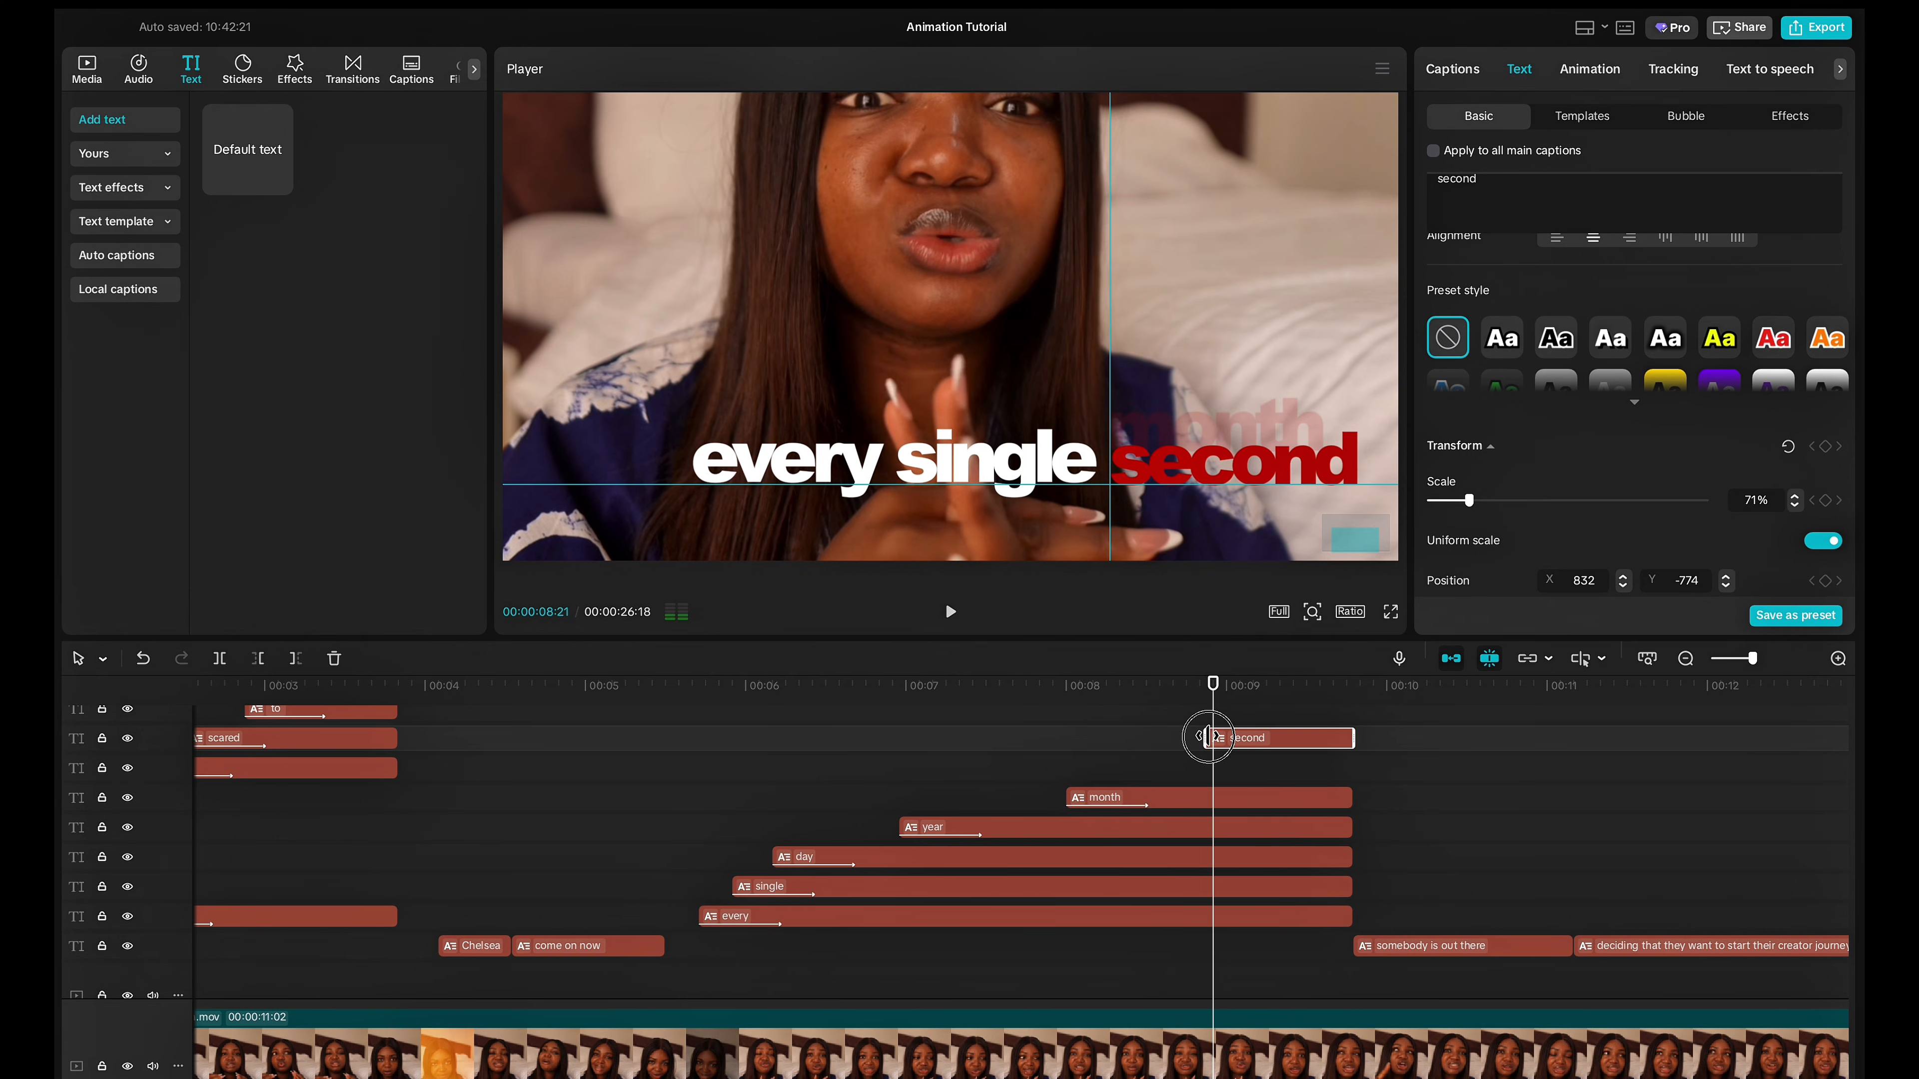
{"action": "left_click", "coordinate": [1146, 725]}
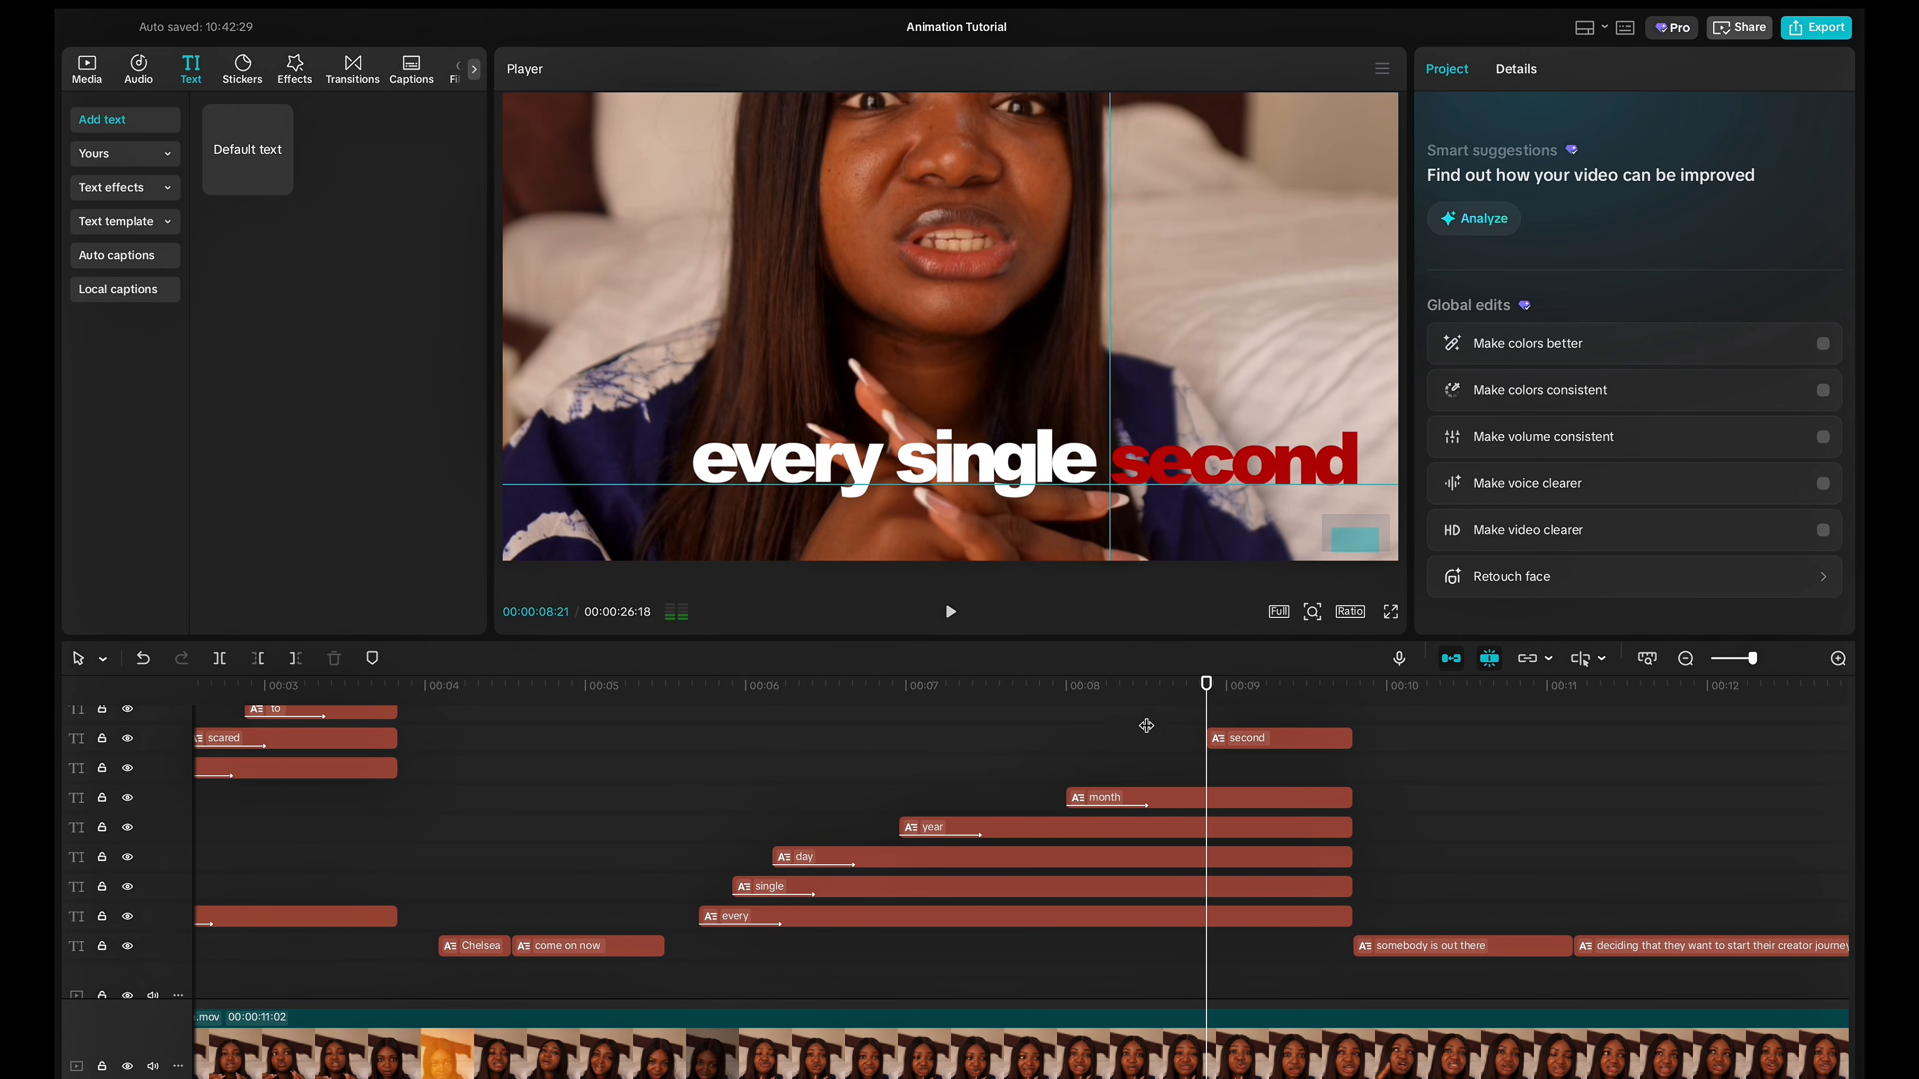
{"action": "key", "text": "space"}
{"action": "key", "text": "space"}
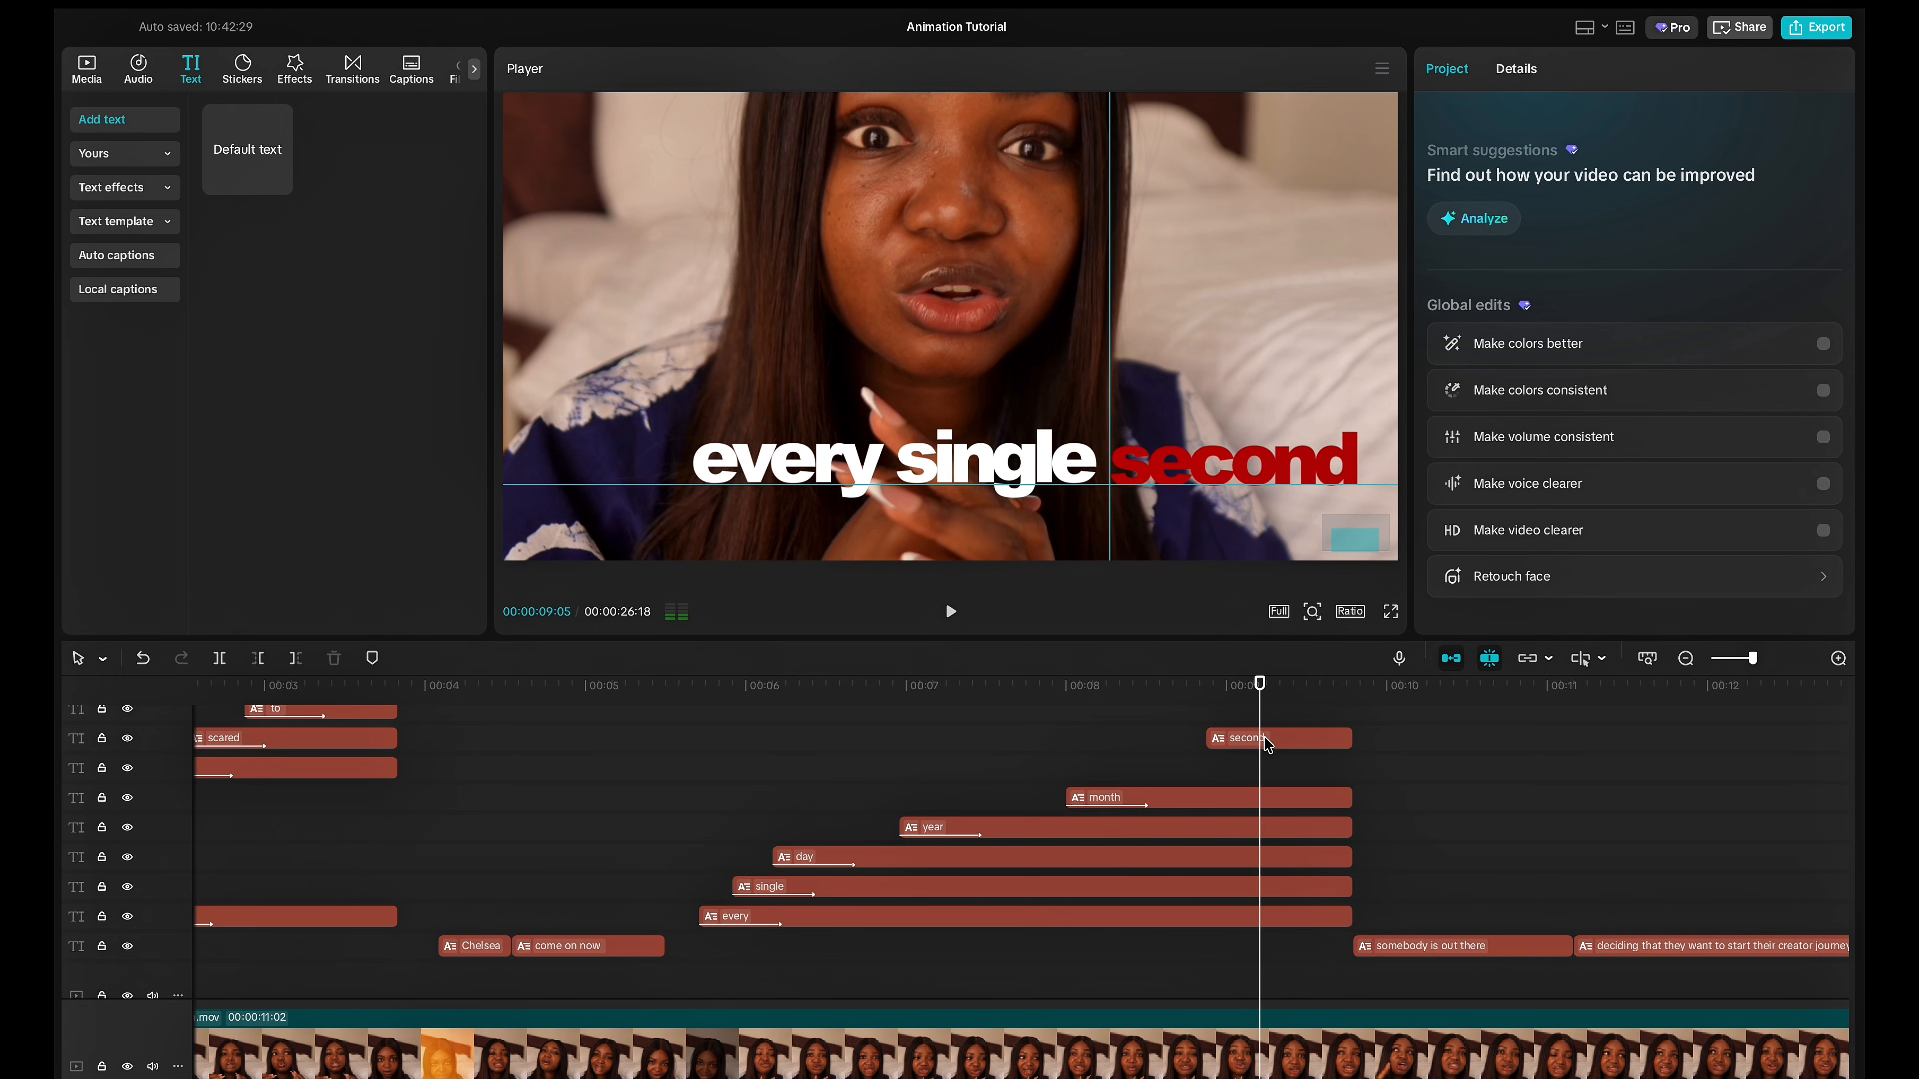
Add scale, position and blend keyframes to the "second" clip at 00:00:09:05.
{"action": "left_click", "coordinate": [1268, 745]}
{"action": "scroll", "coordinate": [1577, 561], "scroll_direction": "down", "scroll_amount": 5}
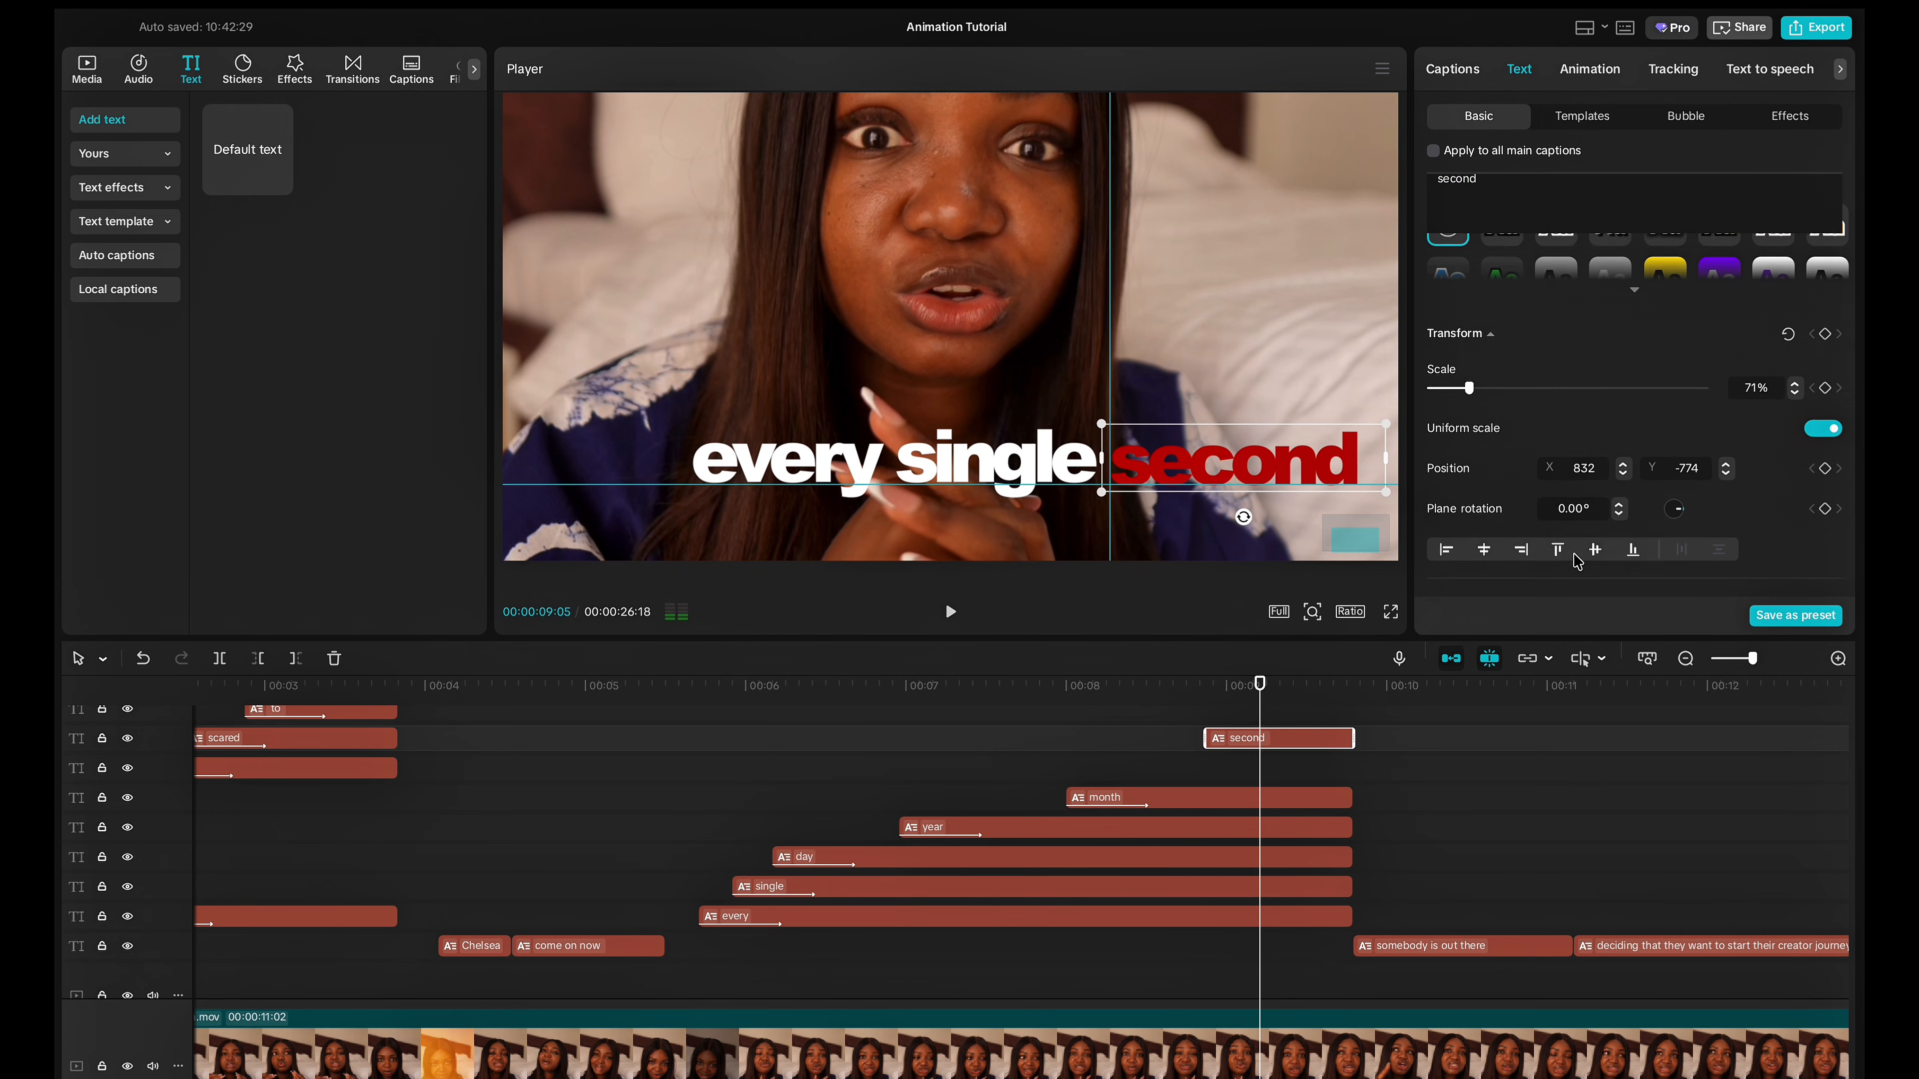
{"action": "left_click", "coordinate": [1824, 373]}
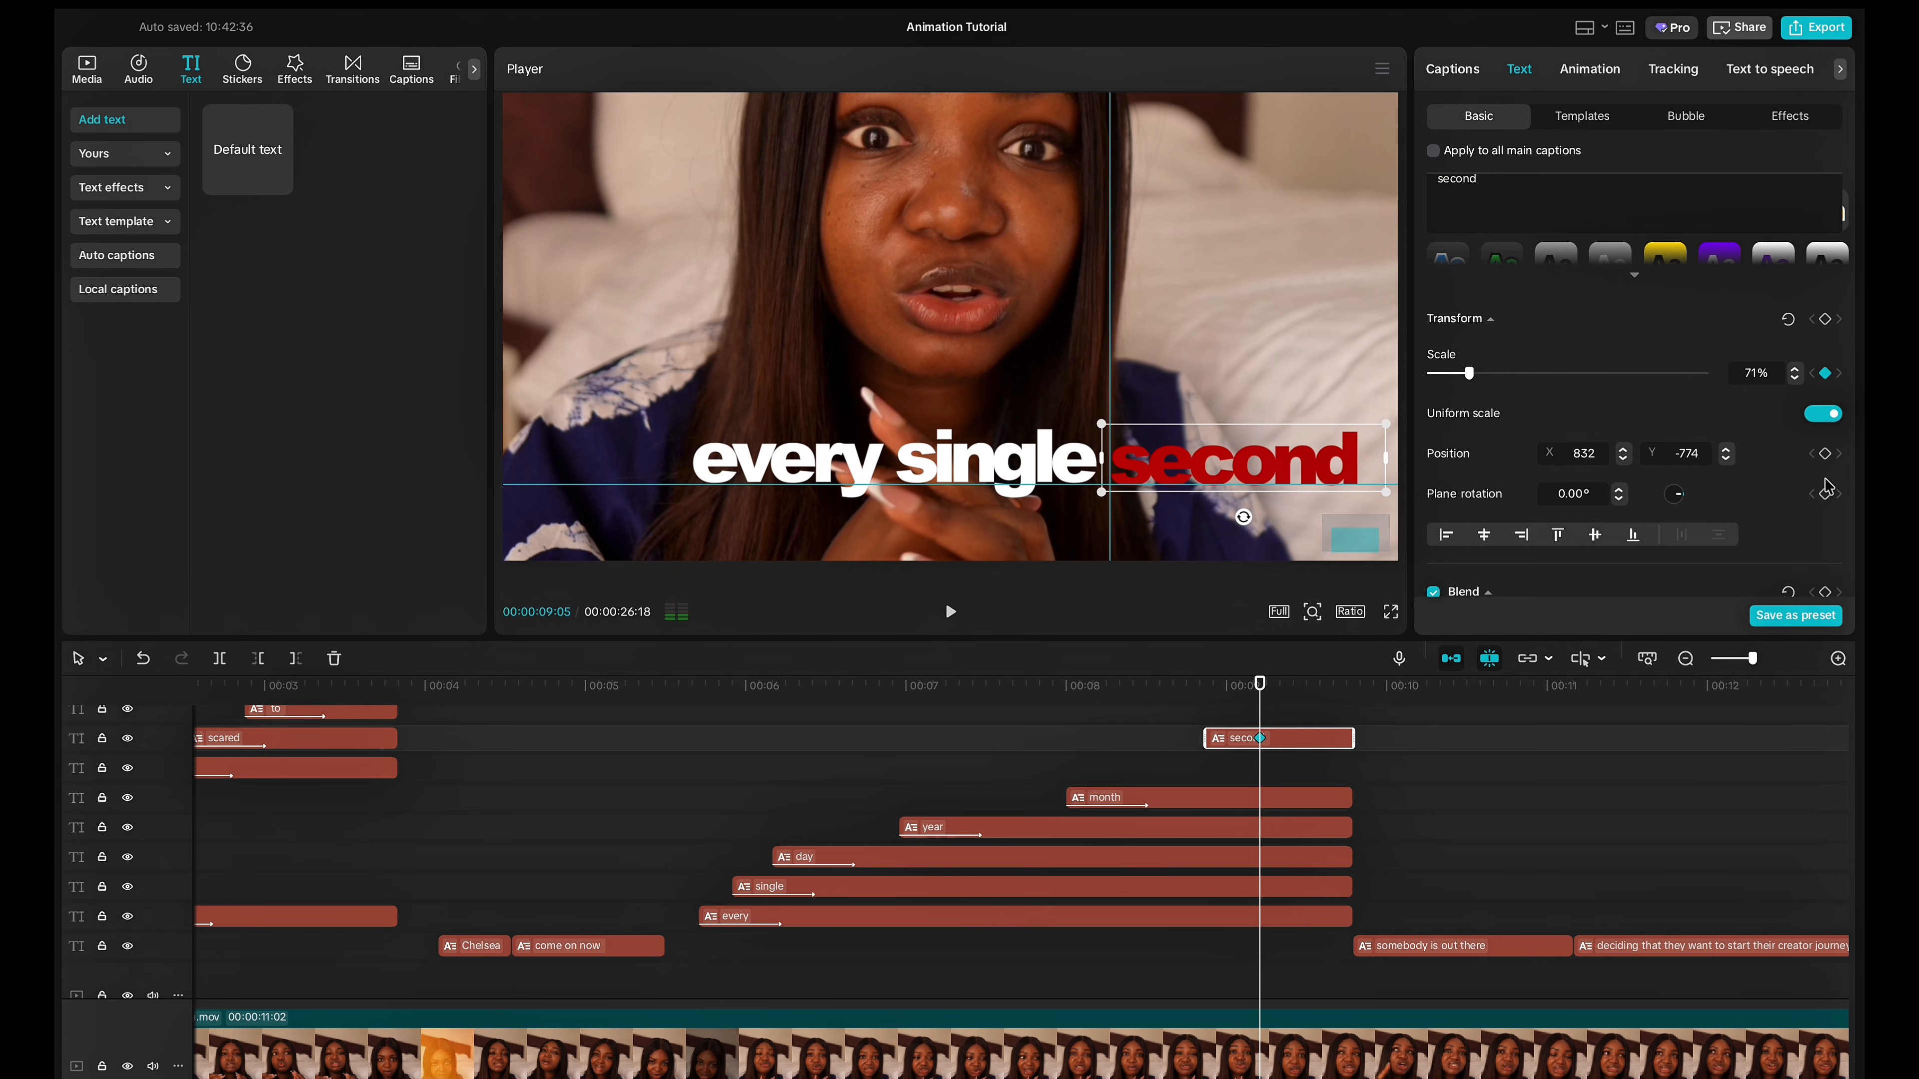
{"action": "left_click", "coordinate": [1824, 454]}
{"action": "scroll", "coordinate": [1827, 563], "scroll_direction": "down", "scroll_amount": 2}
{"action": "left_click", "coordinate": [1823, 548]}
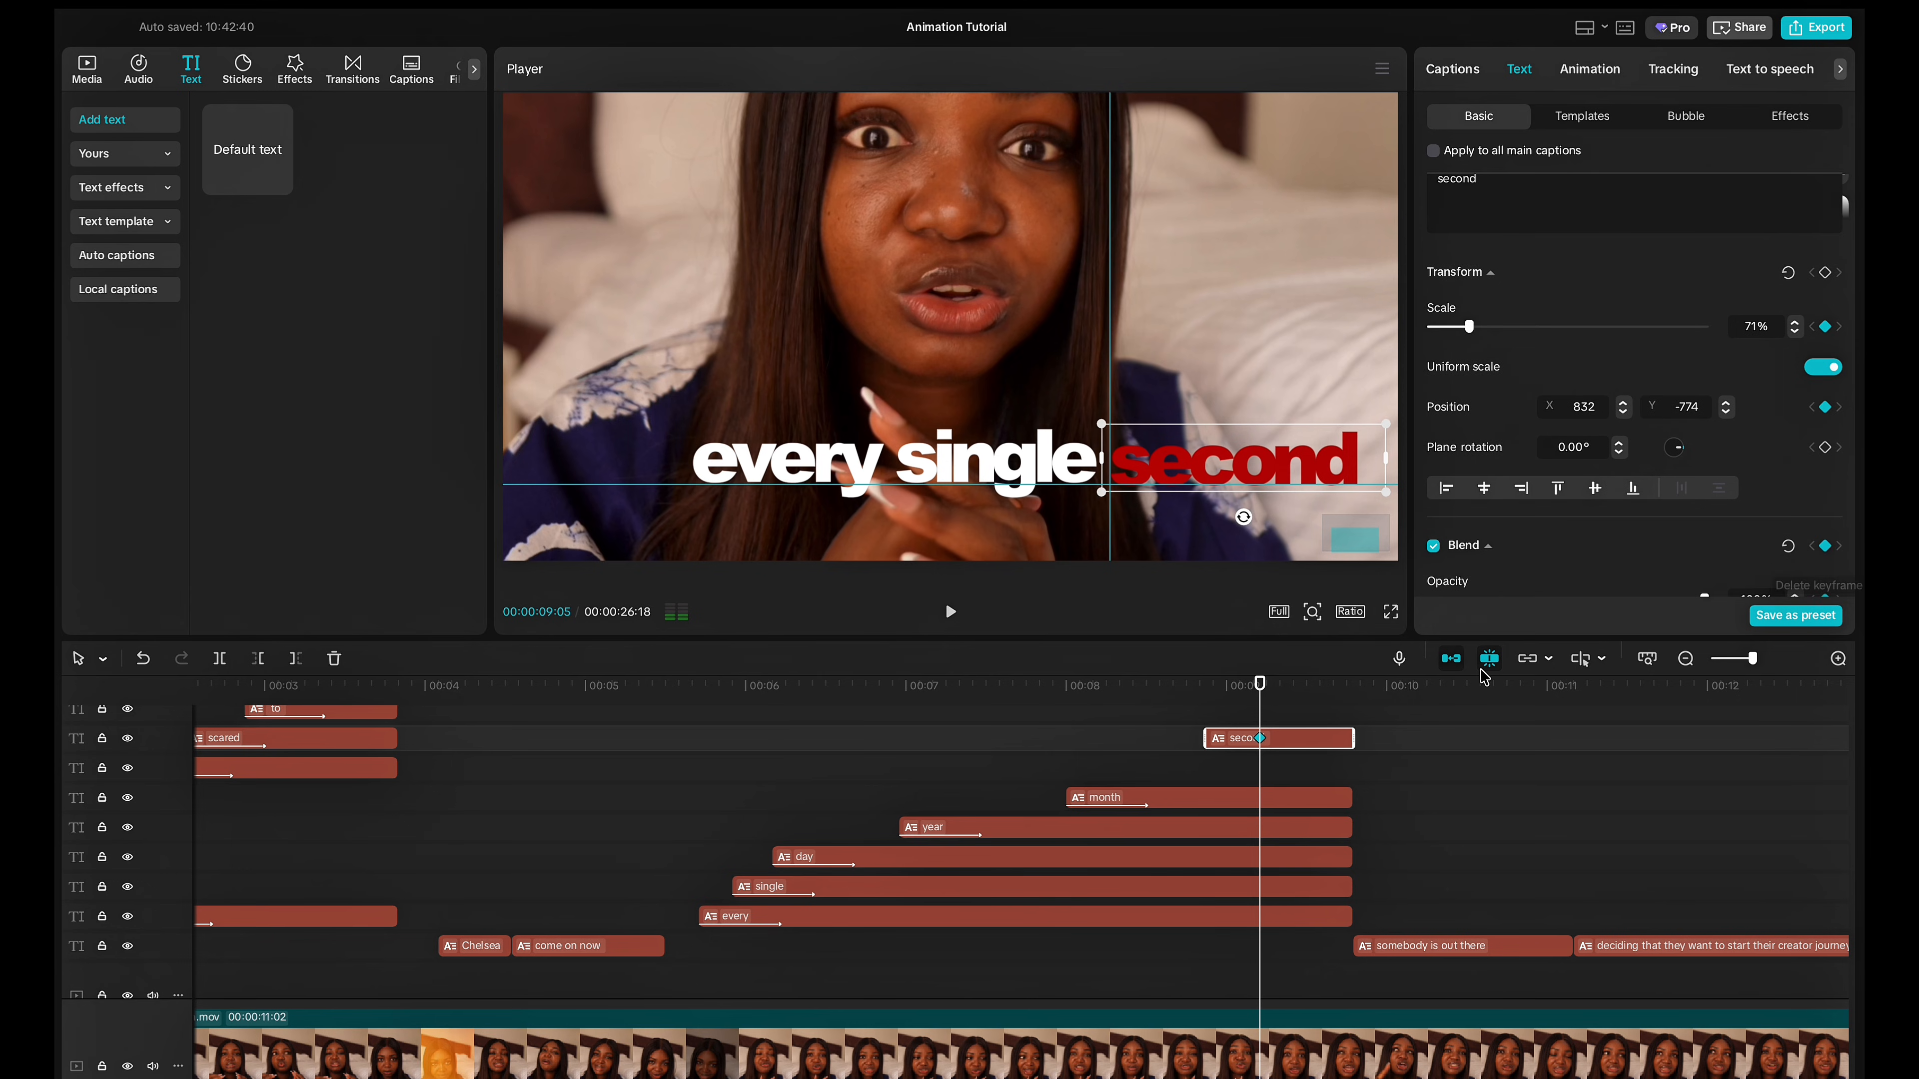
At 00:00:08:21, keyframe the "second" clip's scale, move the text down to about X 835, Y -887, and set its opacity to 0%.
{"action": "left_click_drag", "start_coordinate": [1260, 689], "coordinate": [1206, 684]}
{"action": "scroll", "coordinate": [1613, 468], "scroll_direction": "down", "scroll_amount": 1}
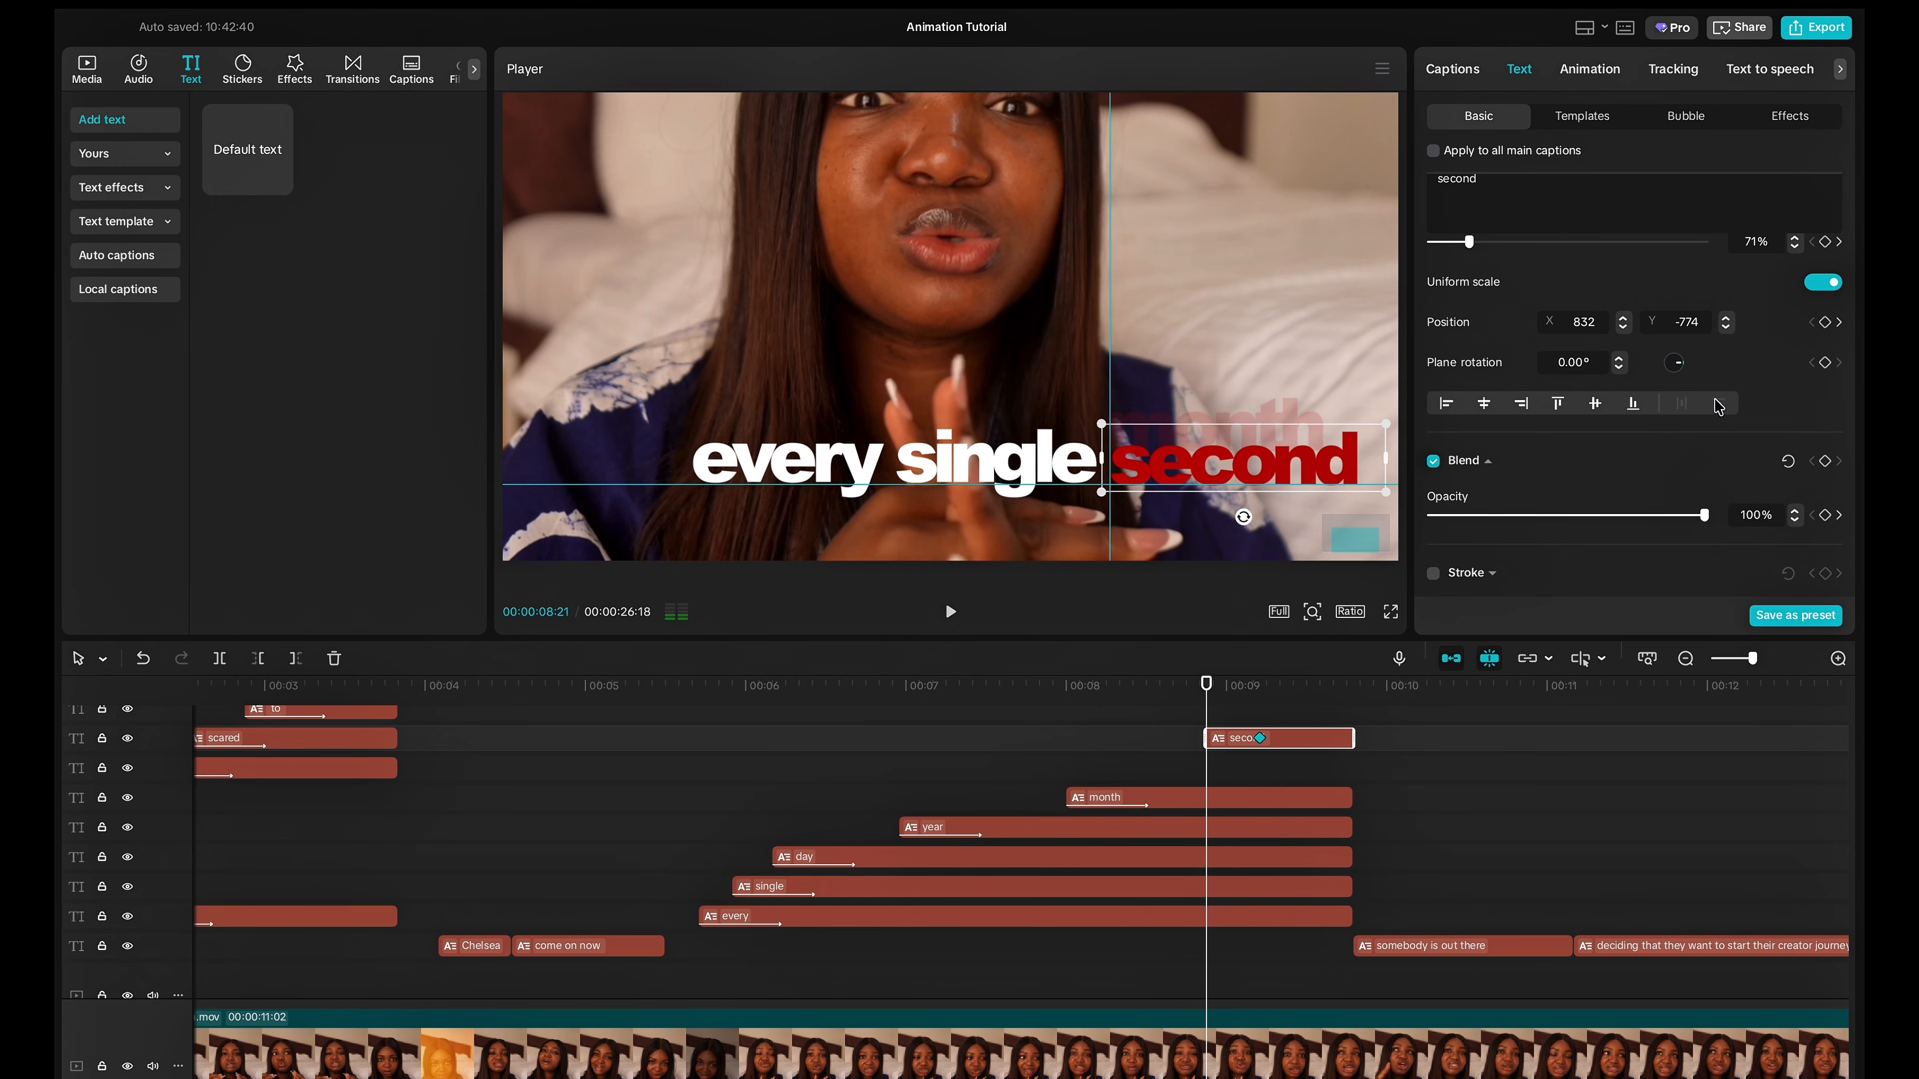
{"action": "left_click", "coordinate": [1824, 242]}
{"action": "left_click_drag", "start_coordinate": [1217, 469], "coordinate": [1217, 511]}
{"action": "left_click_drag", "start_coordinate": [1700, 521], "coordinate": [1409, 524]}
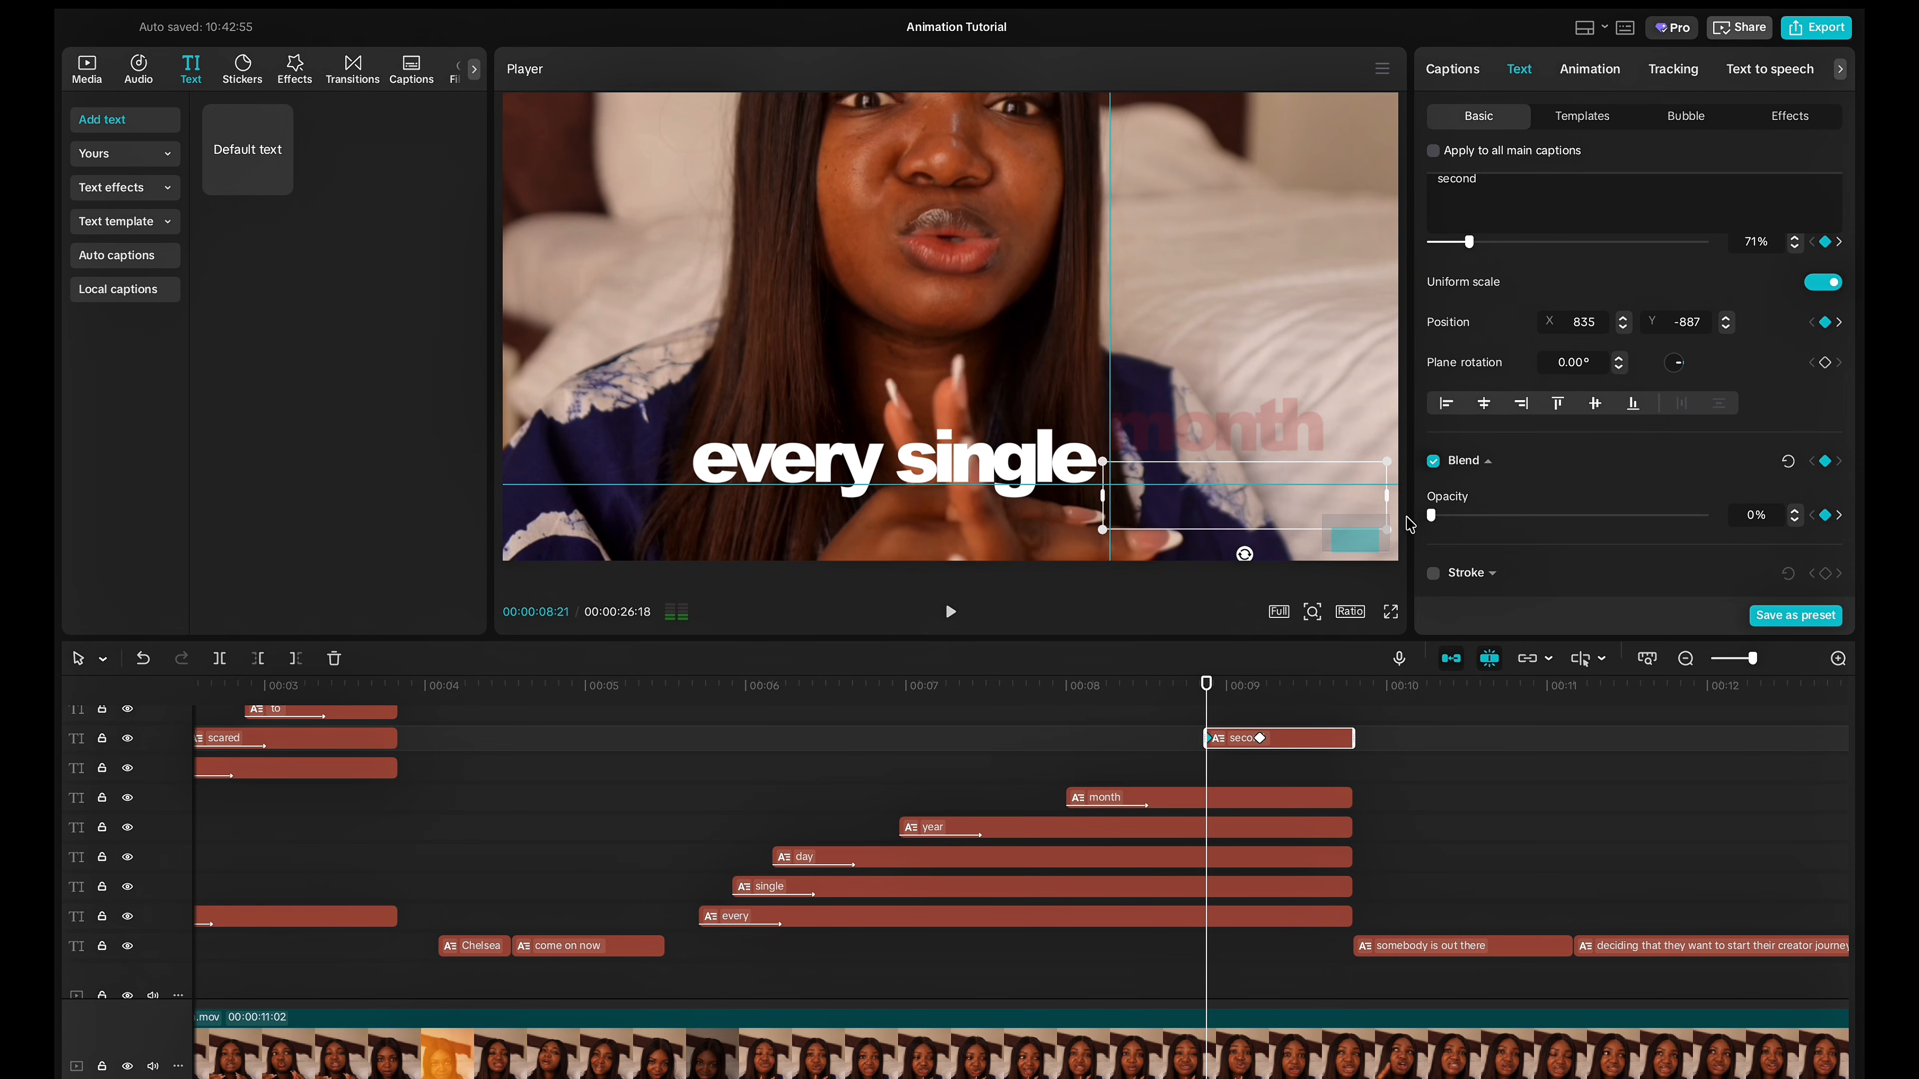
Play back the "every single" caption sequence from its start through the entrance of "second".
{"action": "left_click", "coordinate": [1095, 720]}
{"action": "key", "text": "space"}
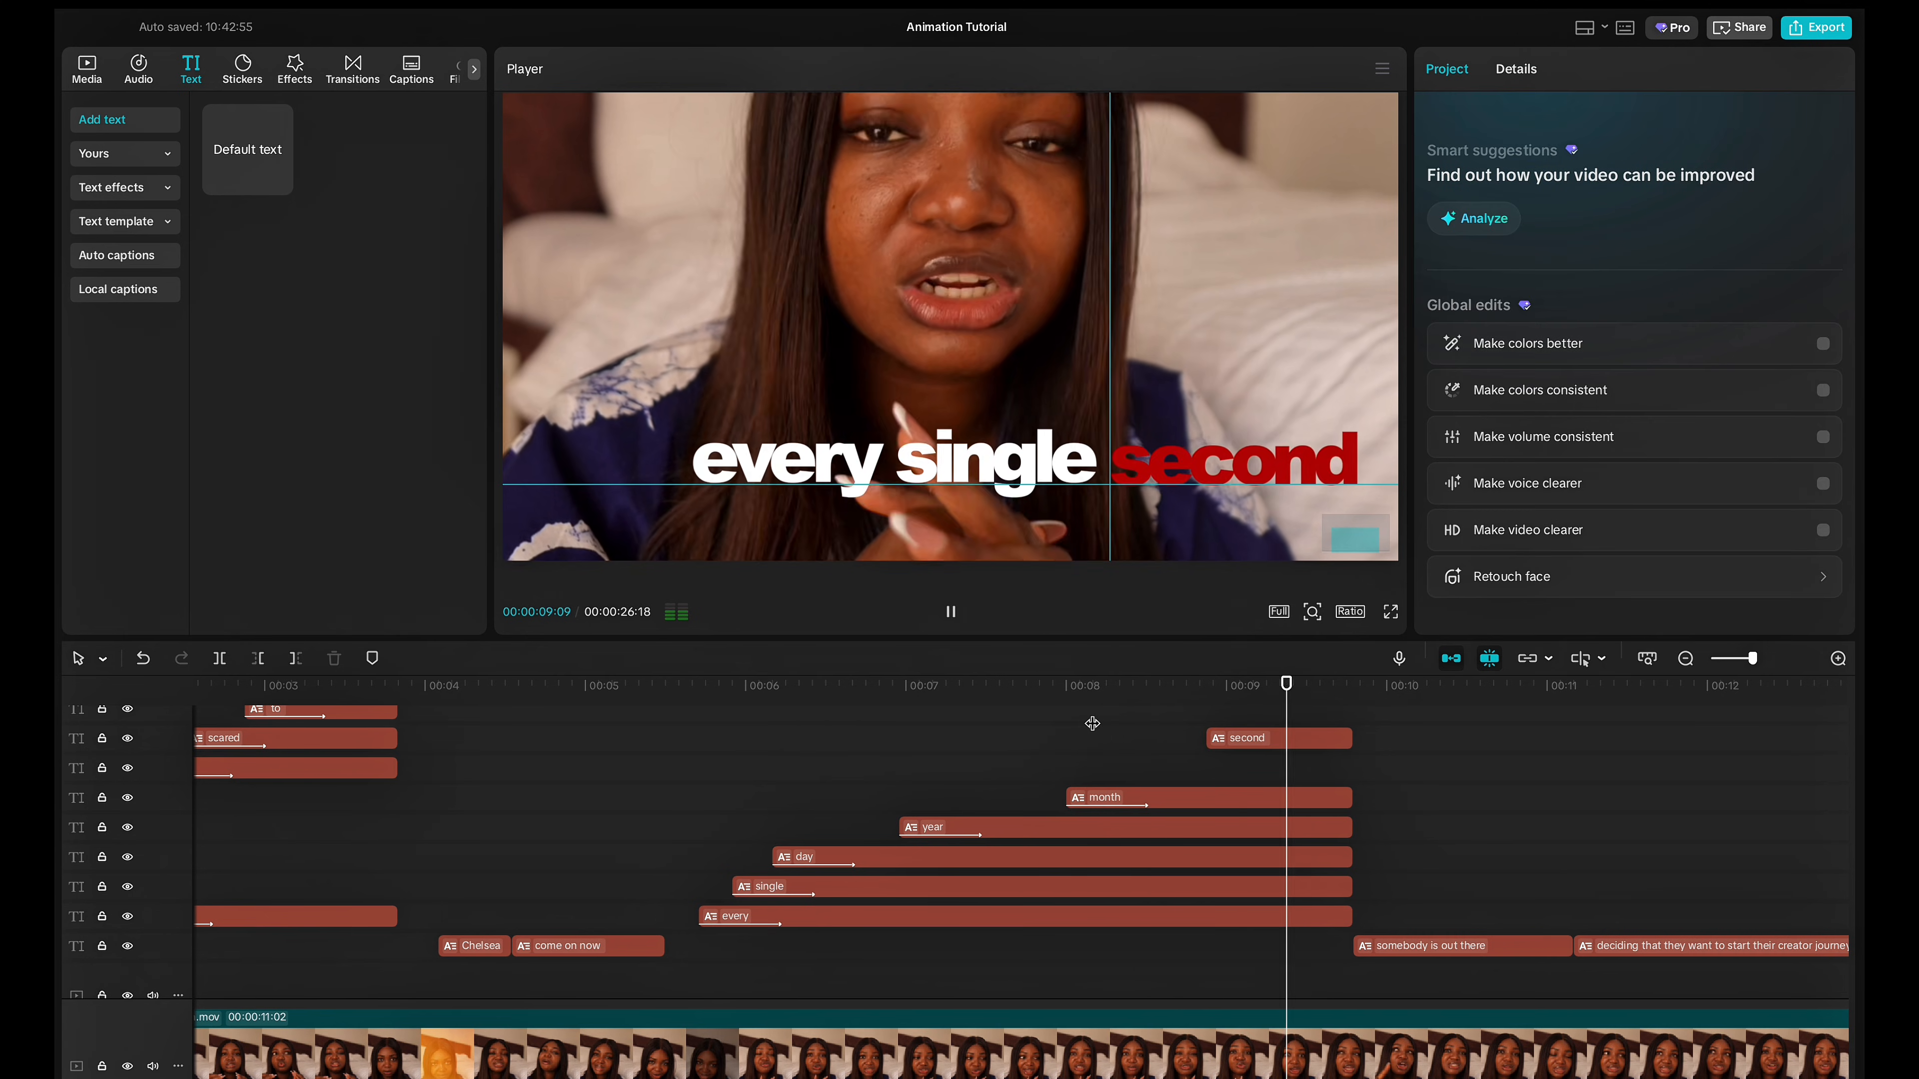
{"action": "scroll", "coordinate": [1301, 780], "scroll_direction": "down", "scroll_amount": 1}
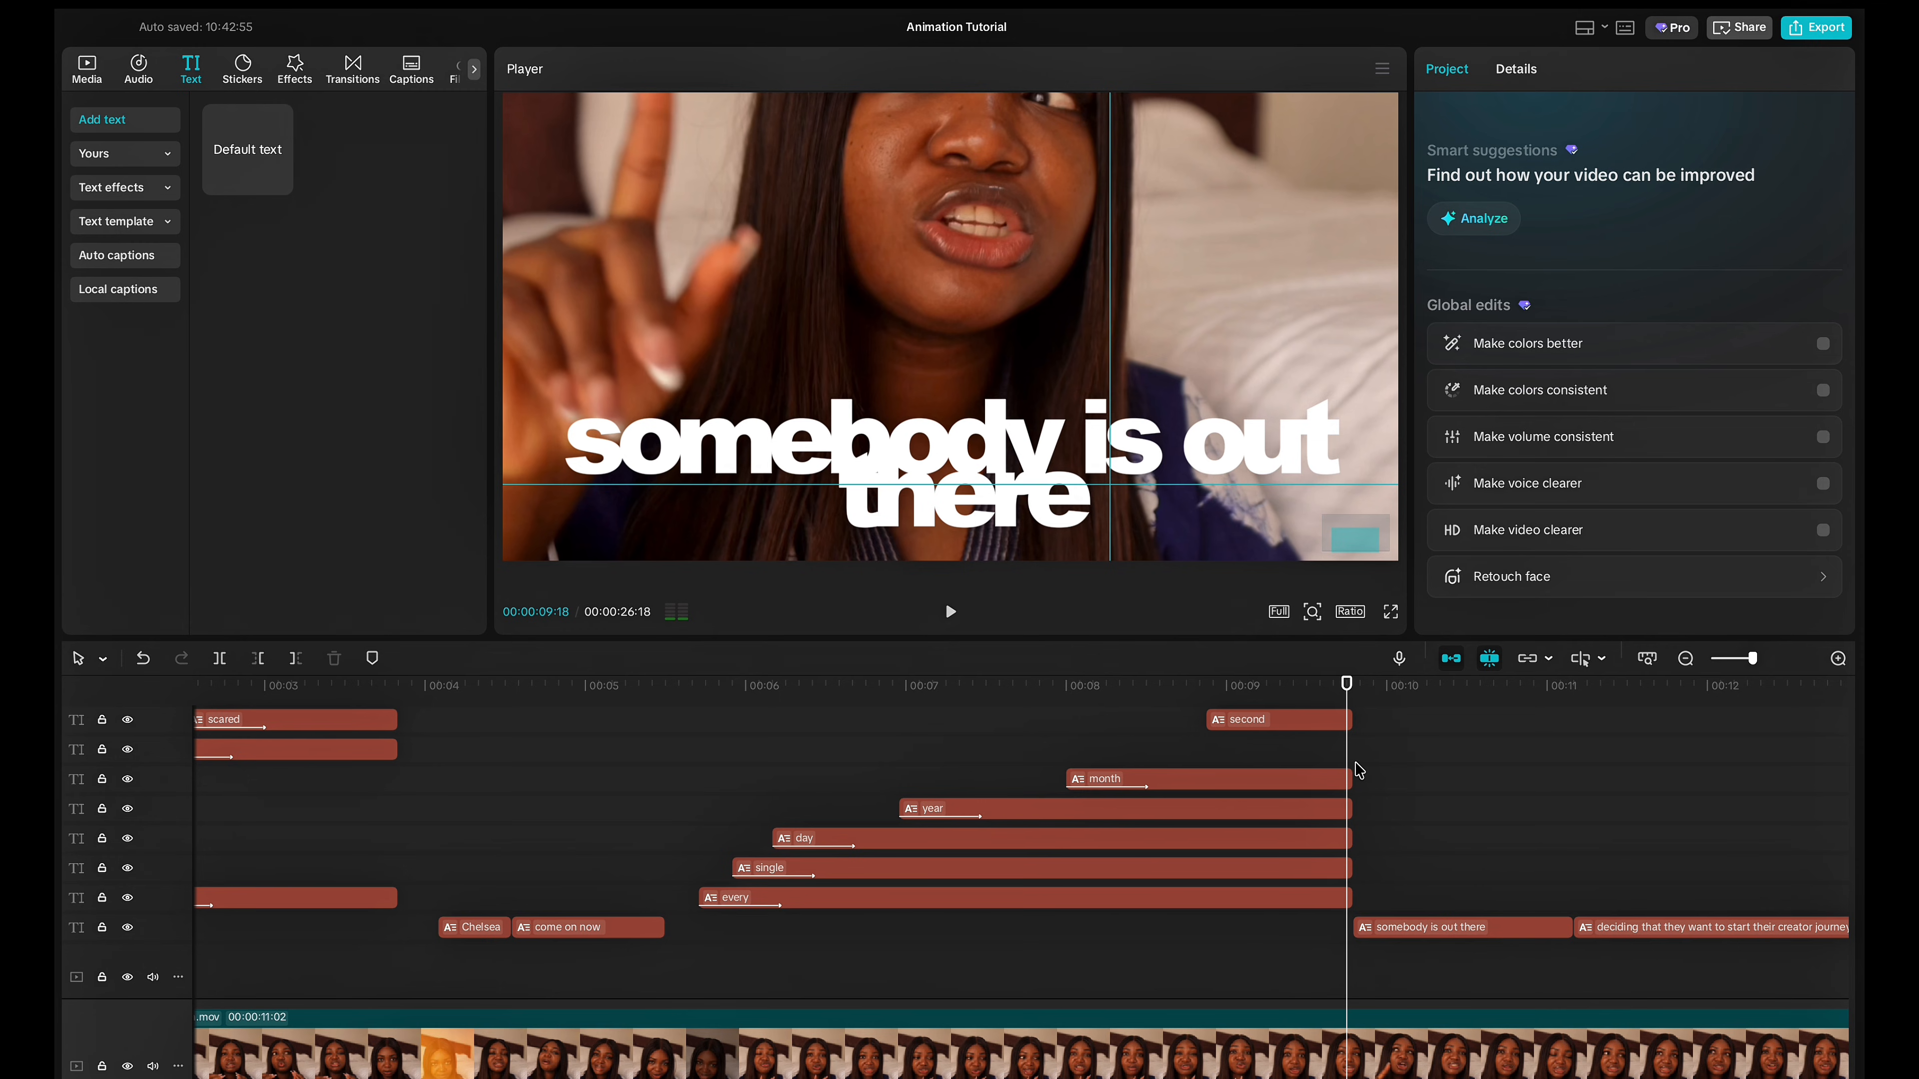
{"action": "scroll", "coordinate": [1352, 771], "scroll_direction": "down", "scroll_amount": 3}
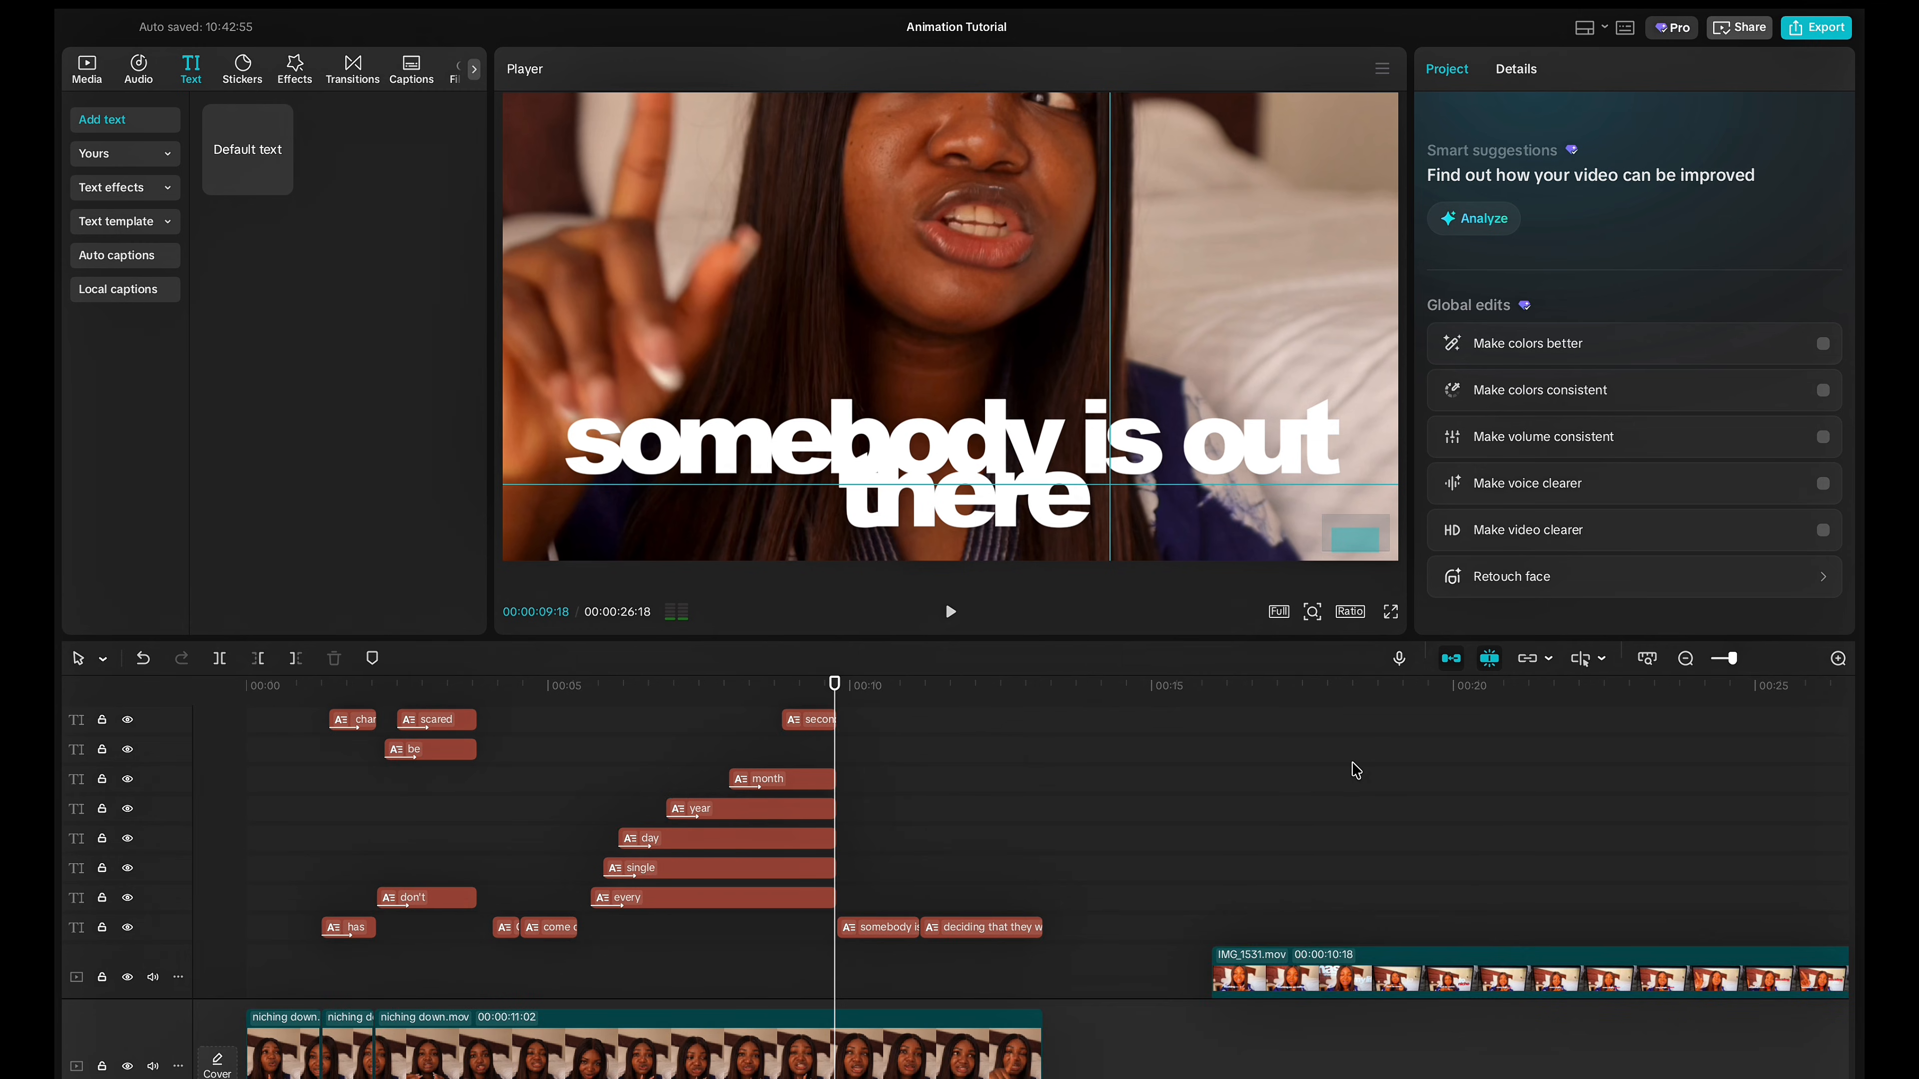
{"action": "scroll", "coordinate": [1250, 367], "scroll_direction": "down", "scroll_amount": 5}
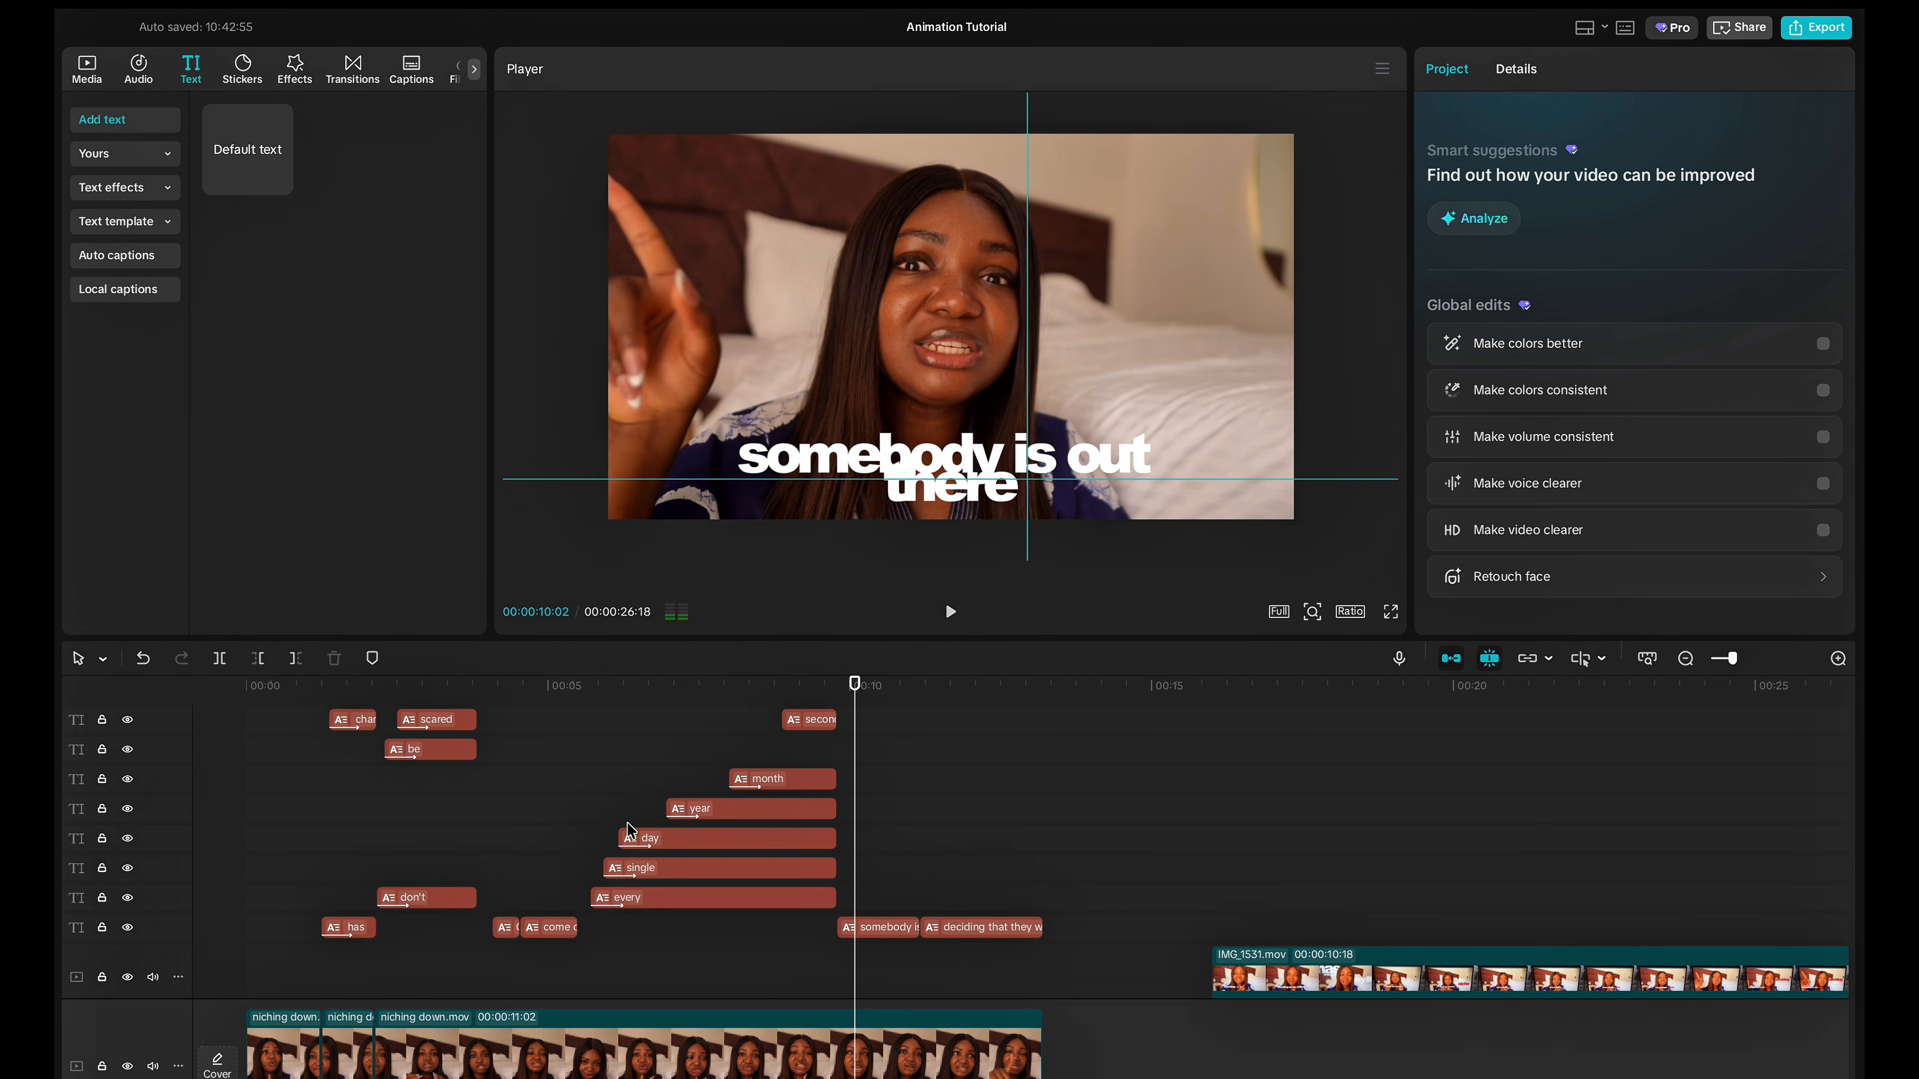
{"action": "left_click", "coordinate": [584, 843]}
{"action": "key", "text": "space"}
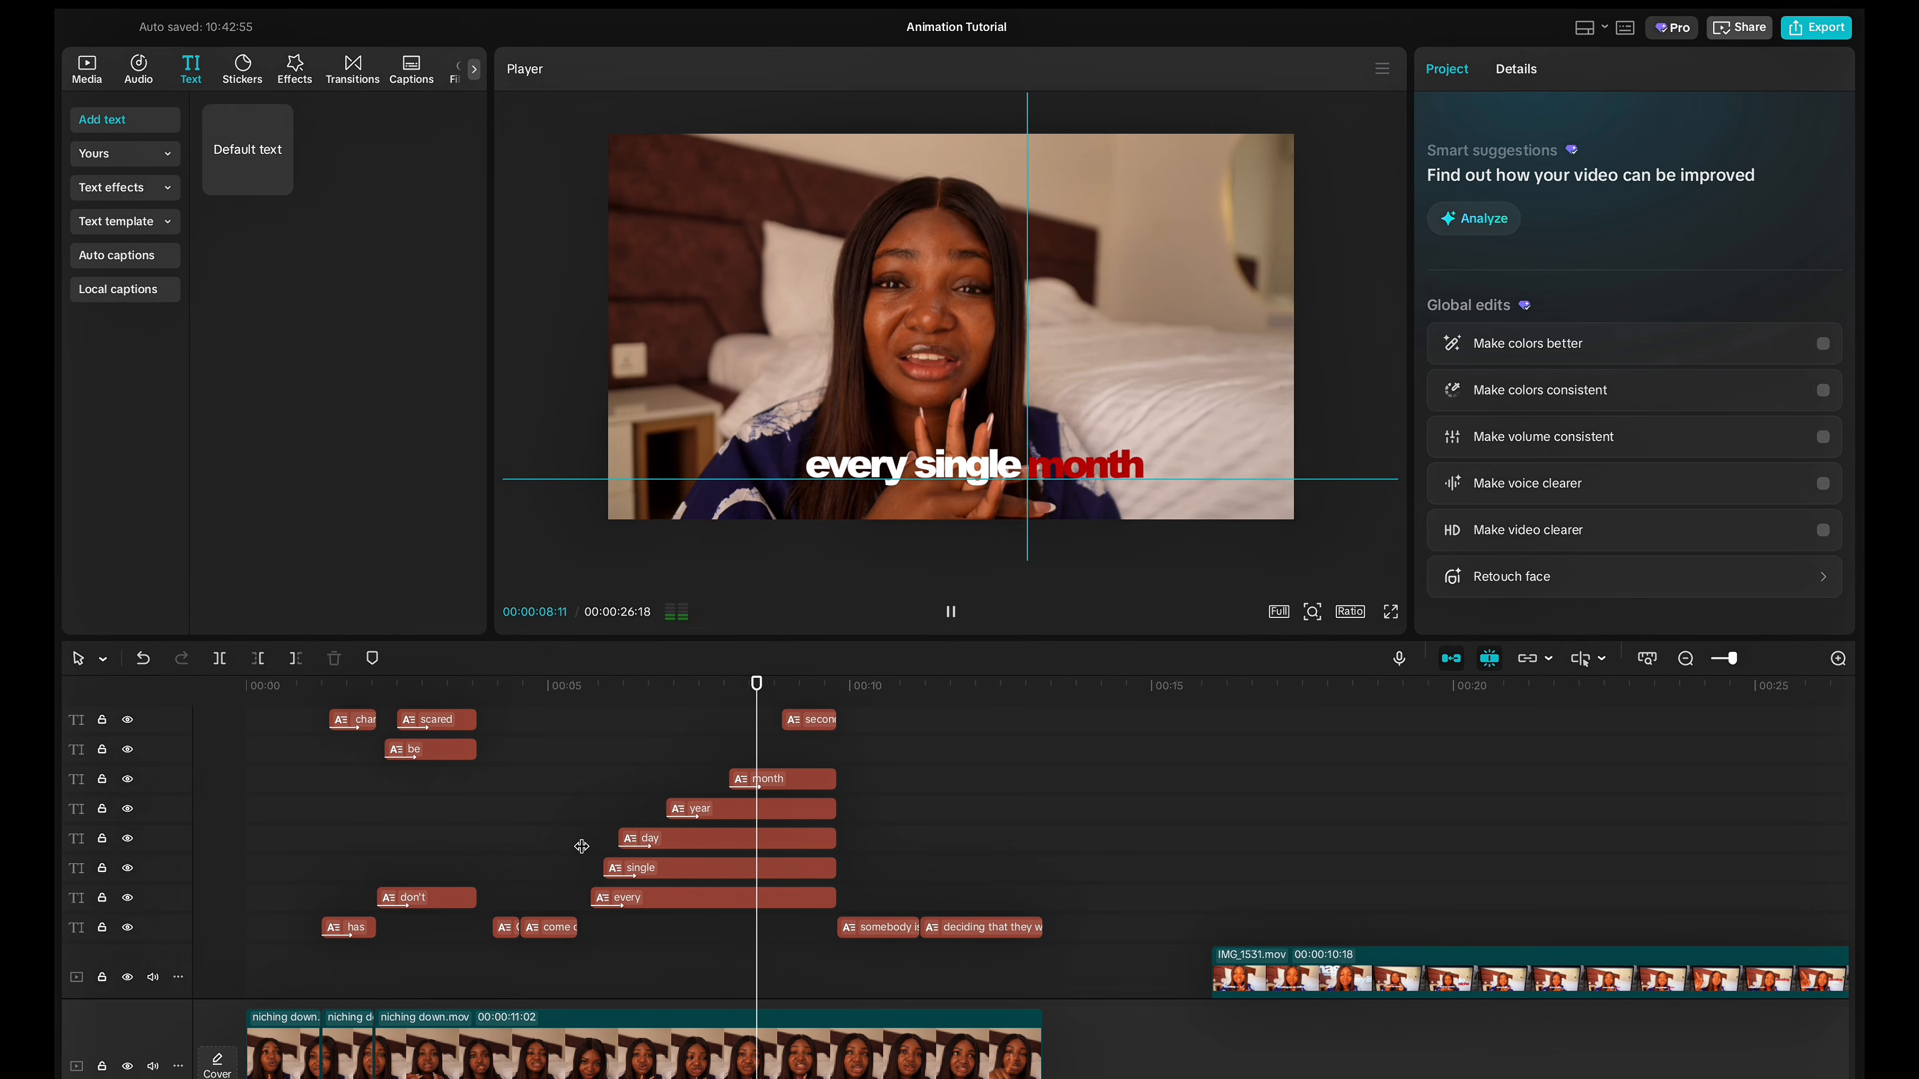
{"action": "key", "text": "space"}
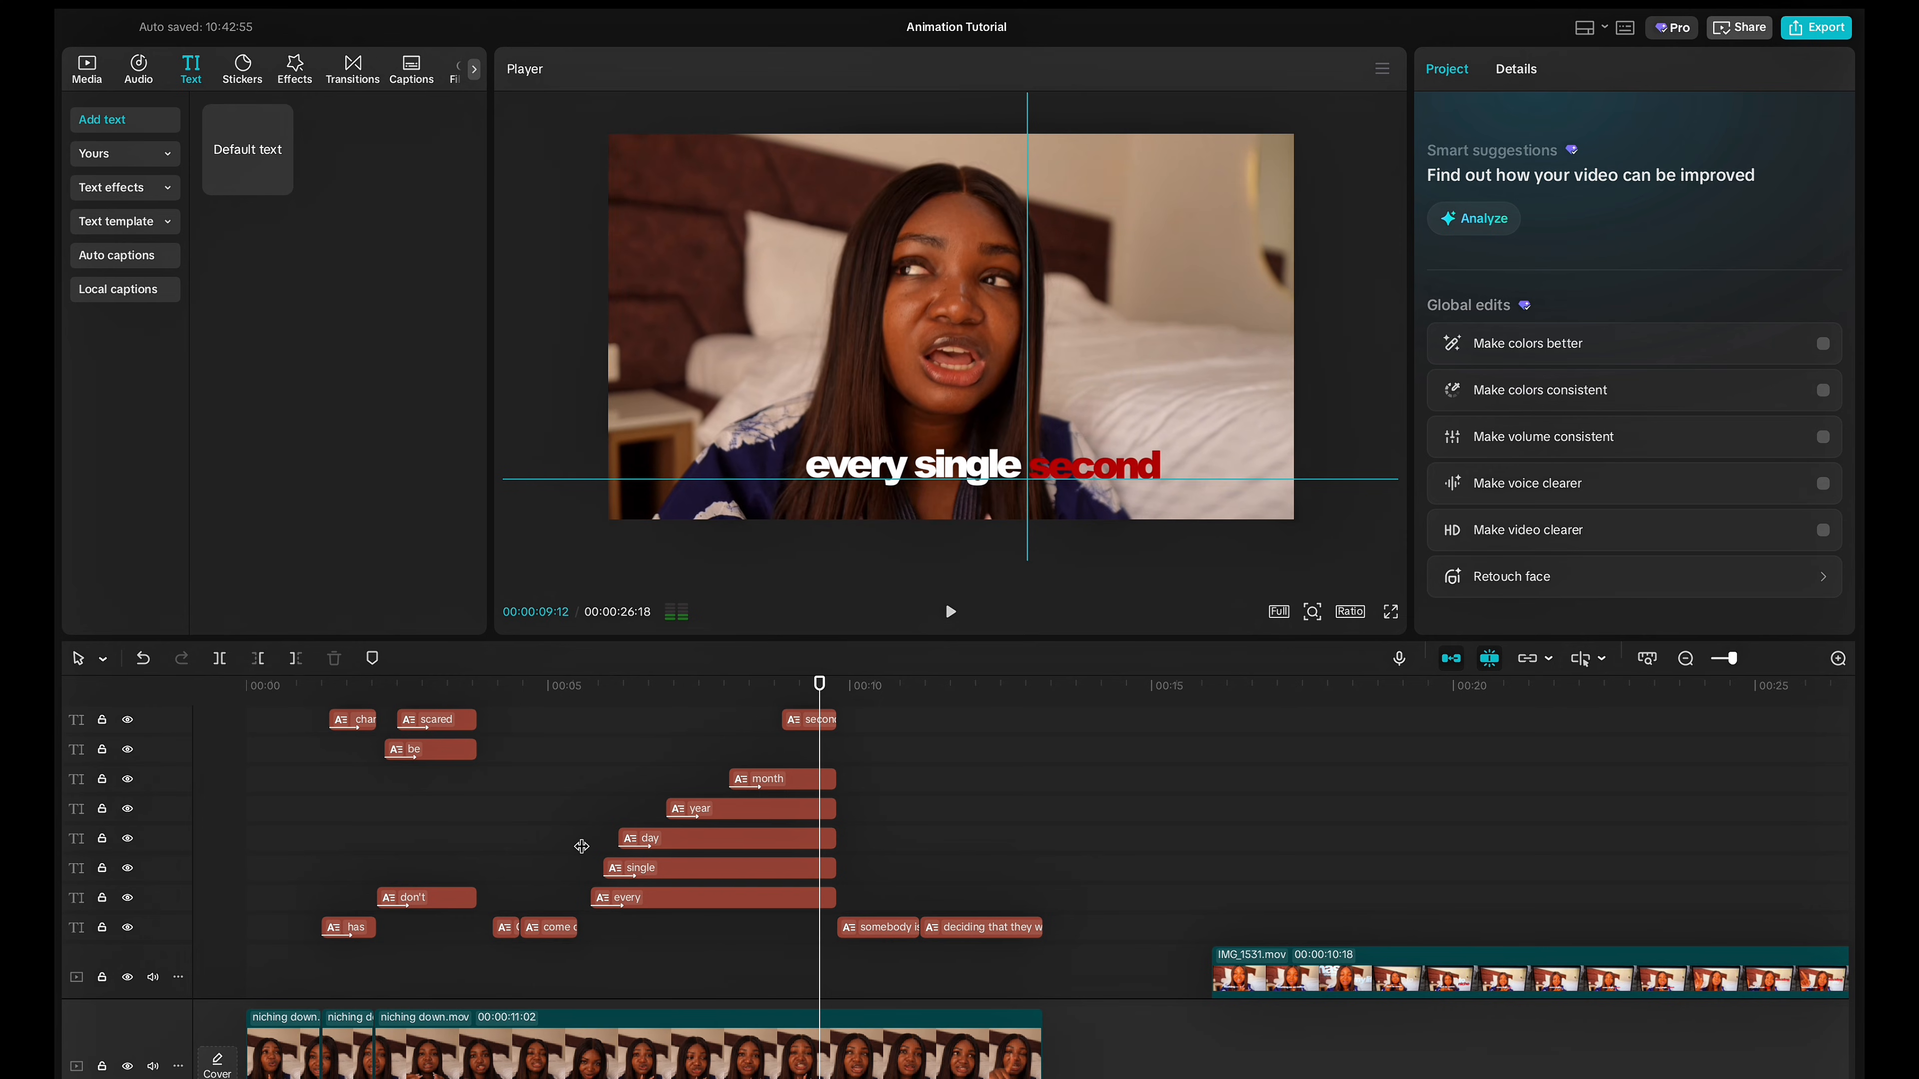
{"action": "left_click", "coordinate": [741, 762]}
{"action": "key", "text": "space"}
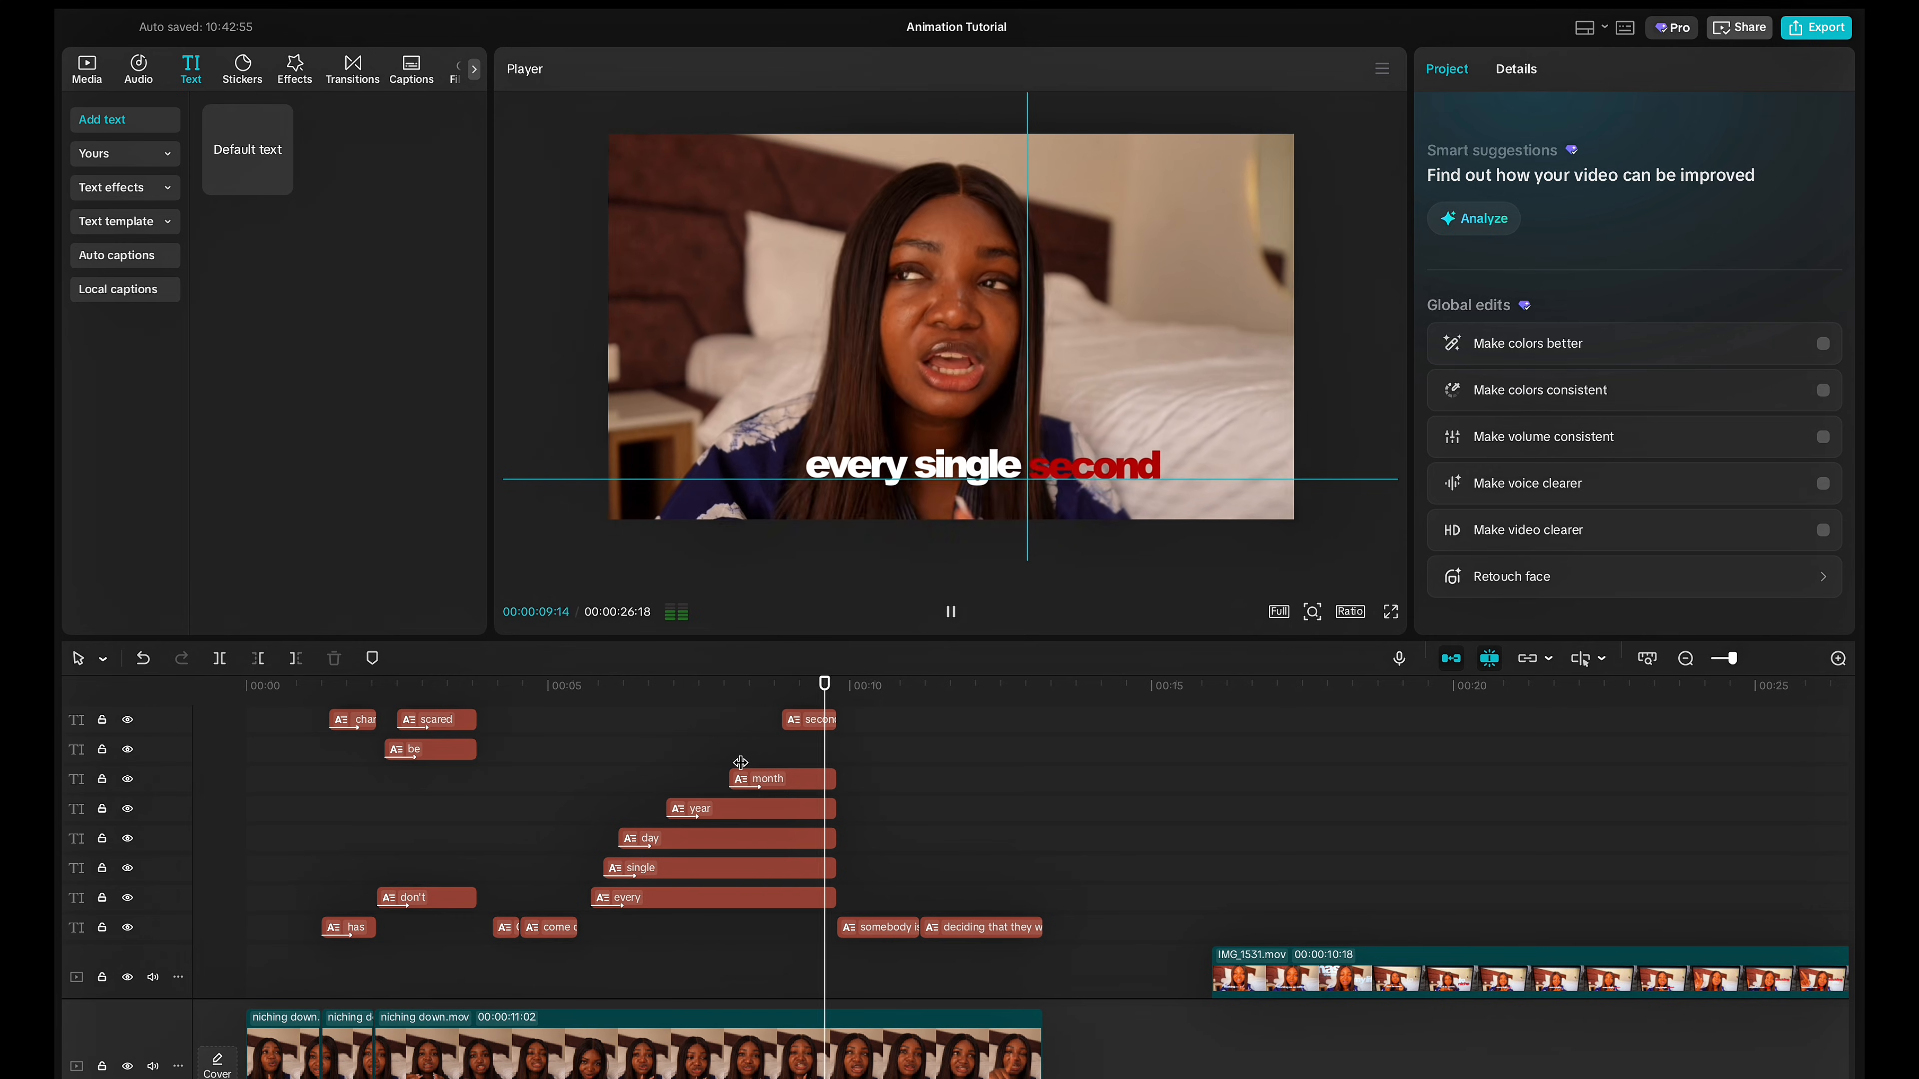
{"action": "key", "text": "space"}
Bring up the reference clip IMG_1531.mov at 00:00:21:07 to view its "every single" caption.
{"action": "scroll", "coordinate": [1009, 906], "scroll_direction": "right", "scroll_amount": 5}
{"action": "left_click", "coordinate": [967, 916]}
{"action": "left_click_drag", "start_coordinate": [967, 916], "coordinate": [1022, 913]}
{"action": "scroll", "coordinate": [984, 269], "scroll_direction": "up", "scroll_amount": 3}
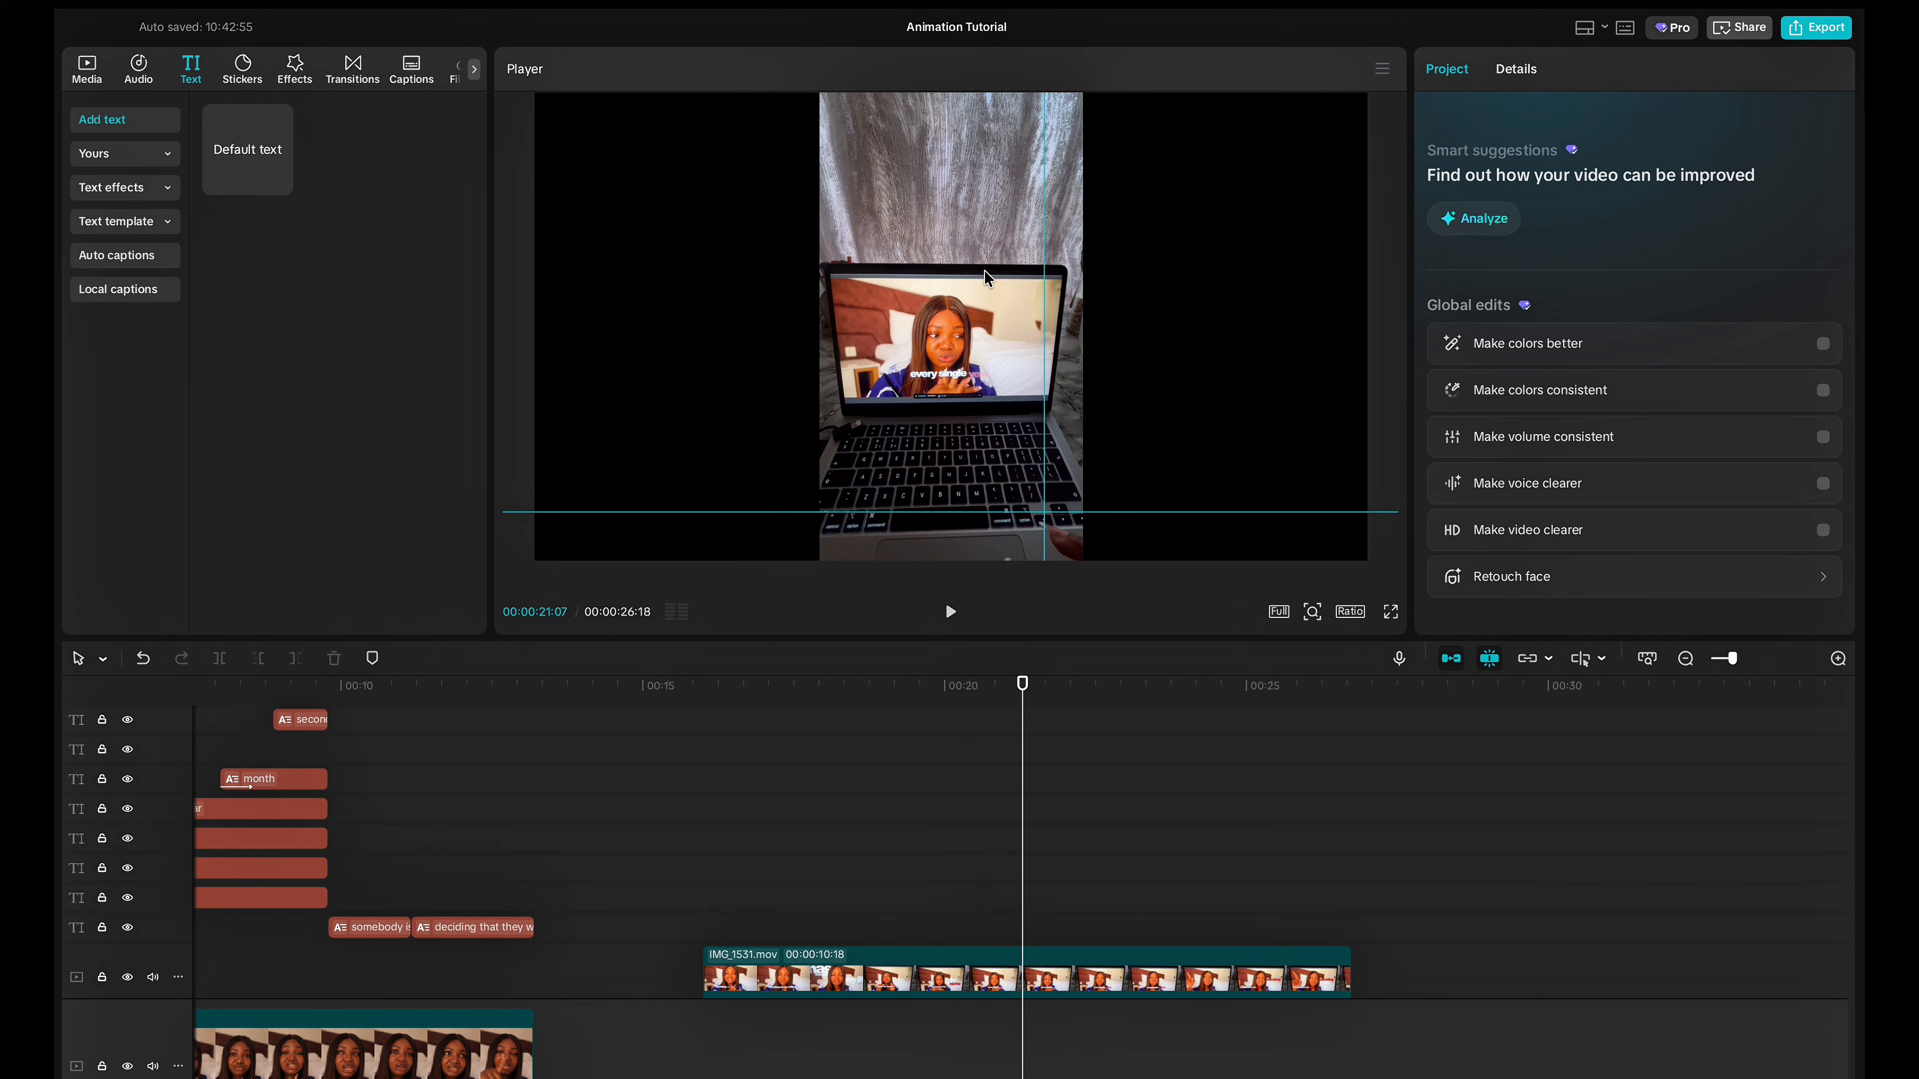
Enlarge the preview and play the IMG_1531.mov reference clip through its "somebody is out there, deciding that they" captions.
{"action": "scroll", "coordinate": [983, 270], "scroll_direction": "up", "scroll_amount": 4}
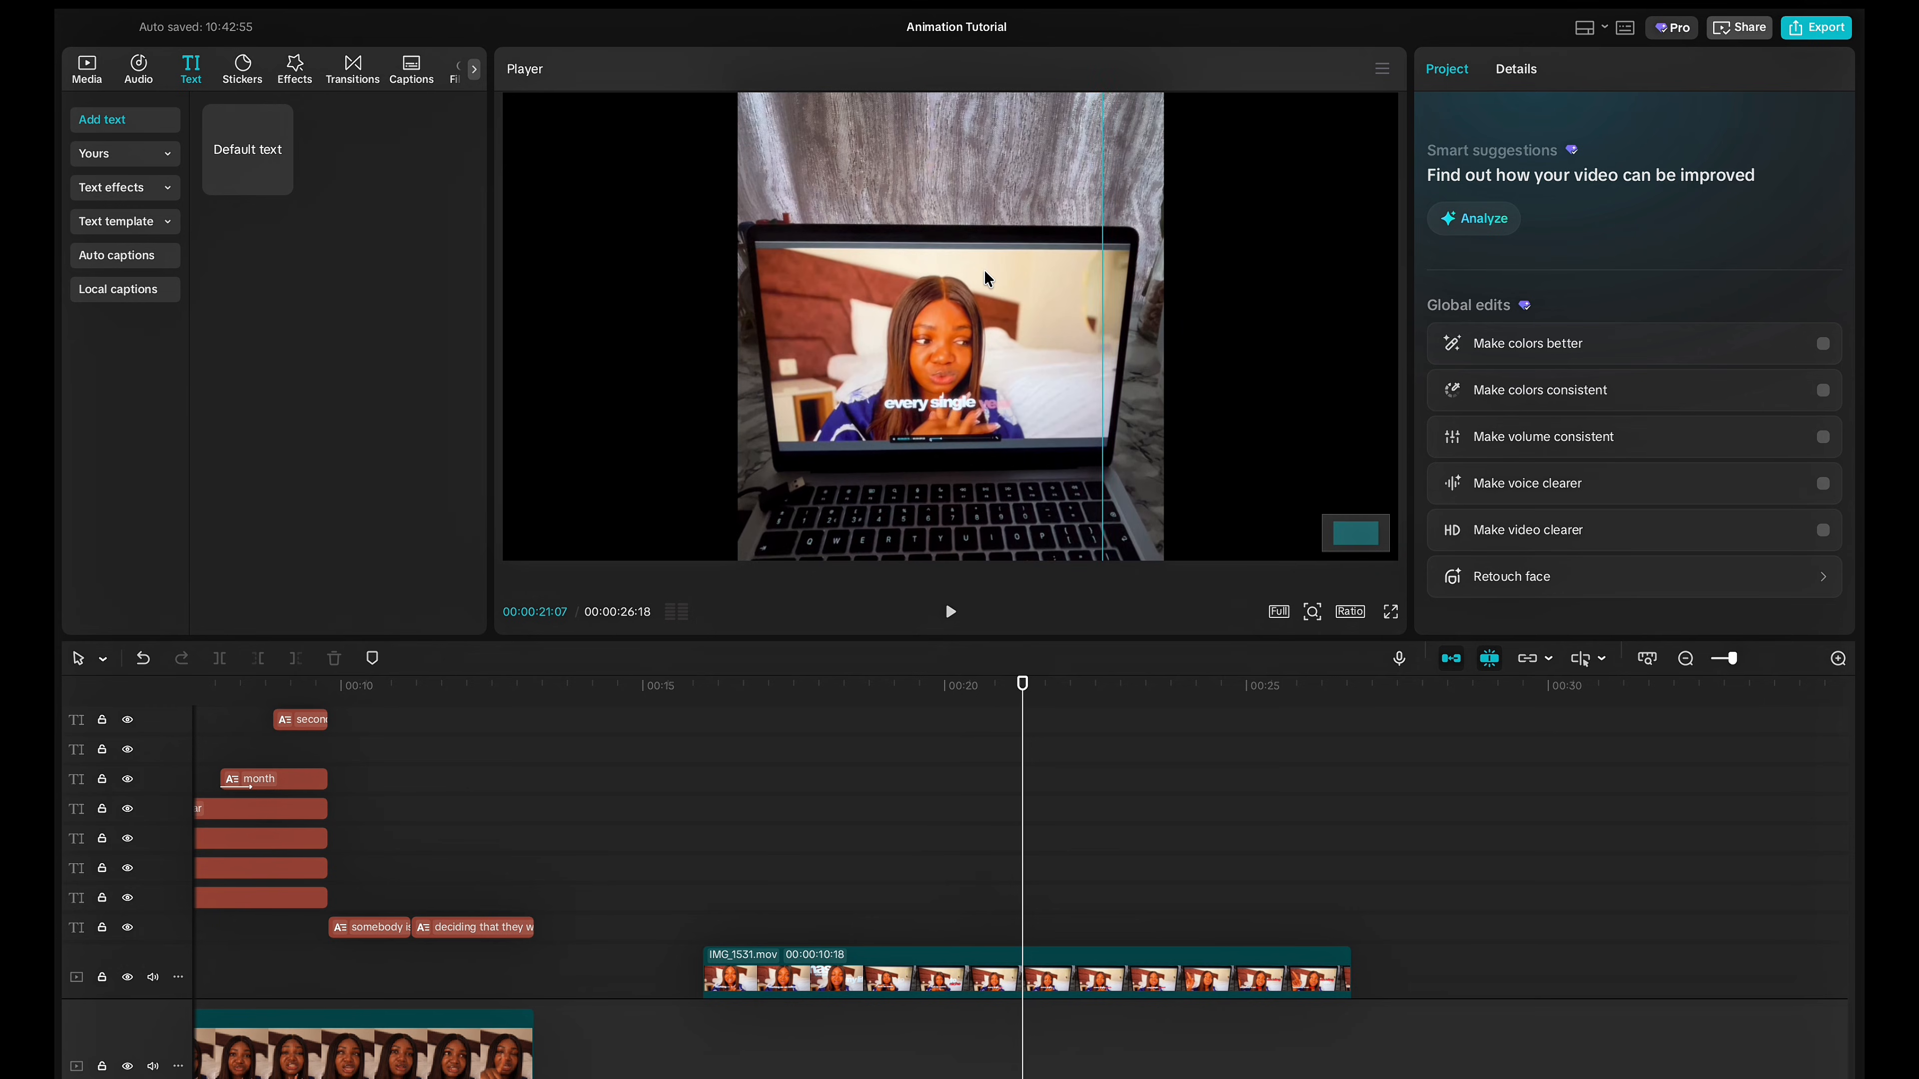
{"action": "left_click", "coordinate": [958, 923]}
{"action": "key", "text": "space"}
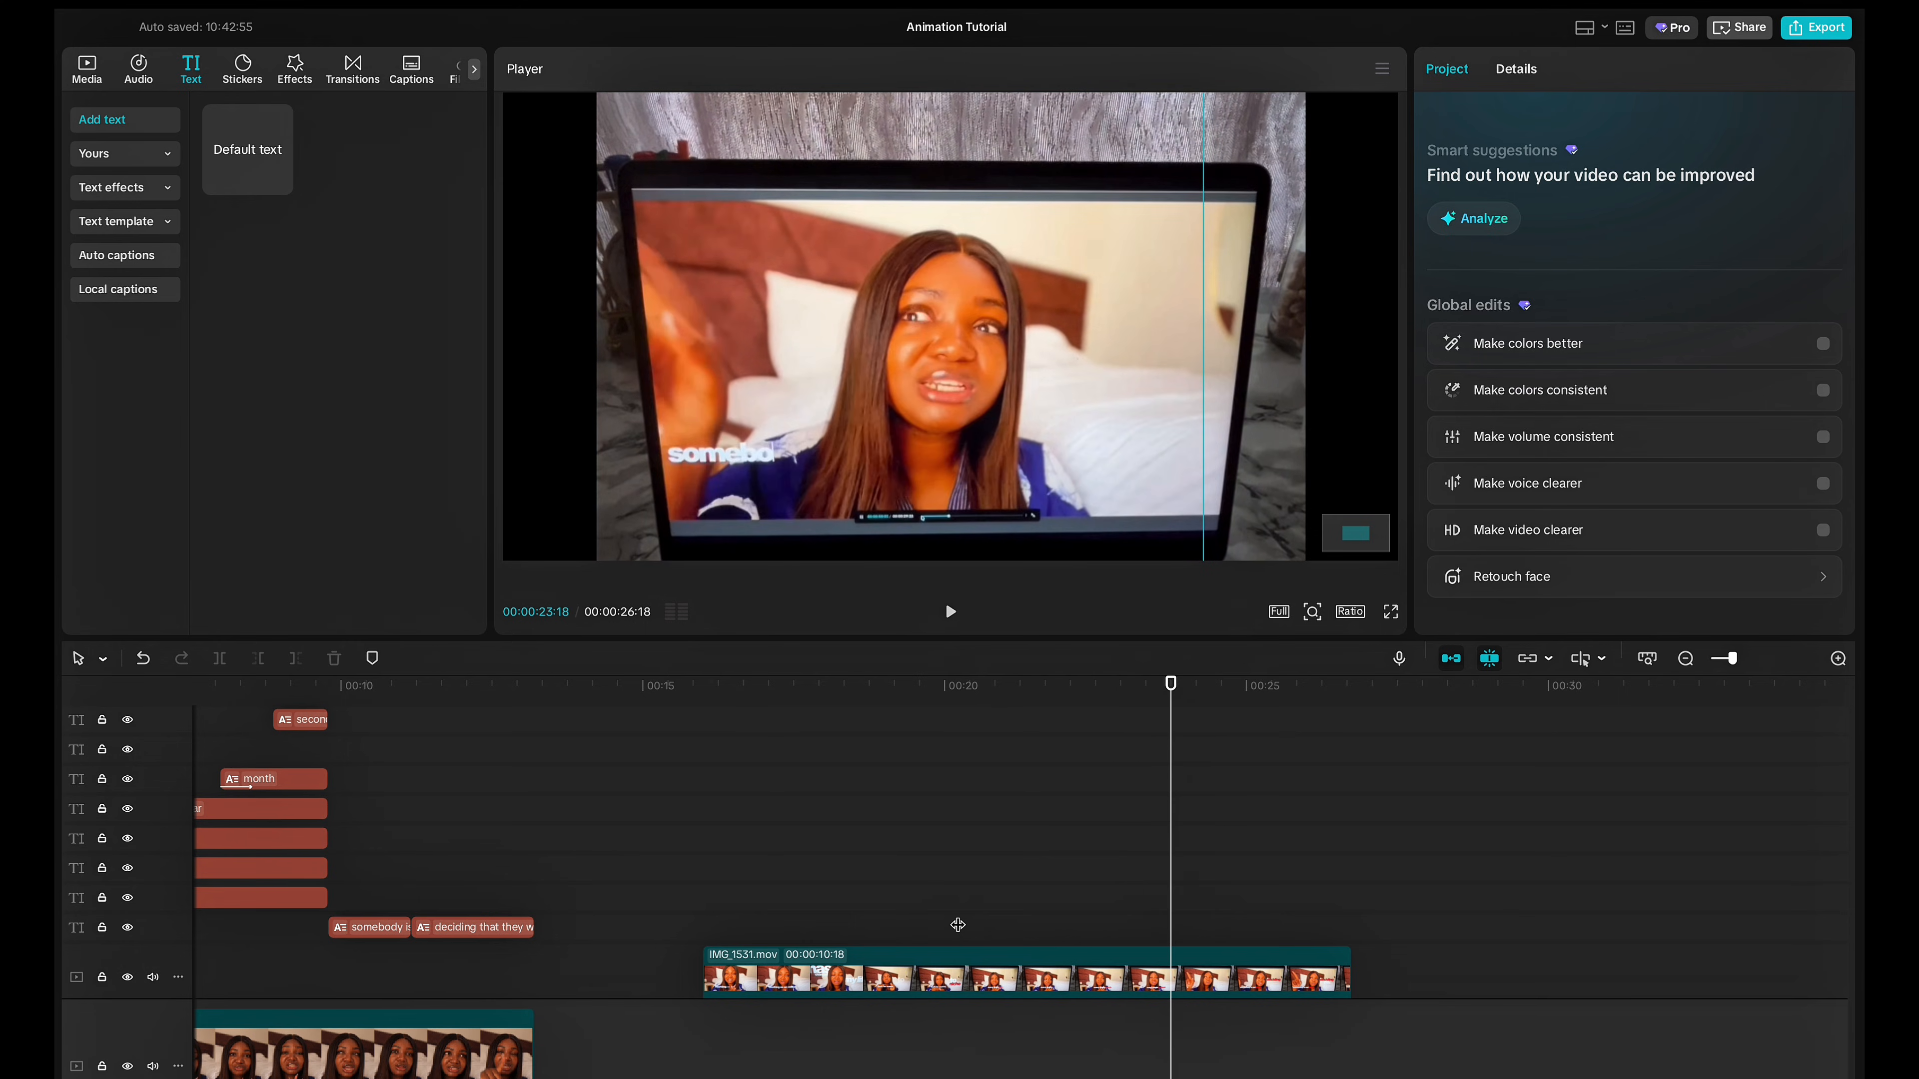
{"action": "key", "text": "space"}
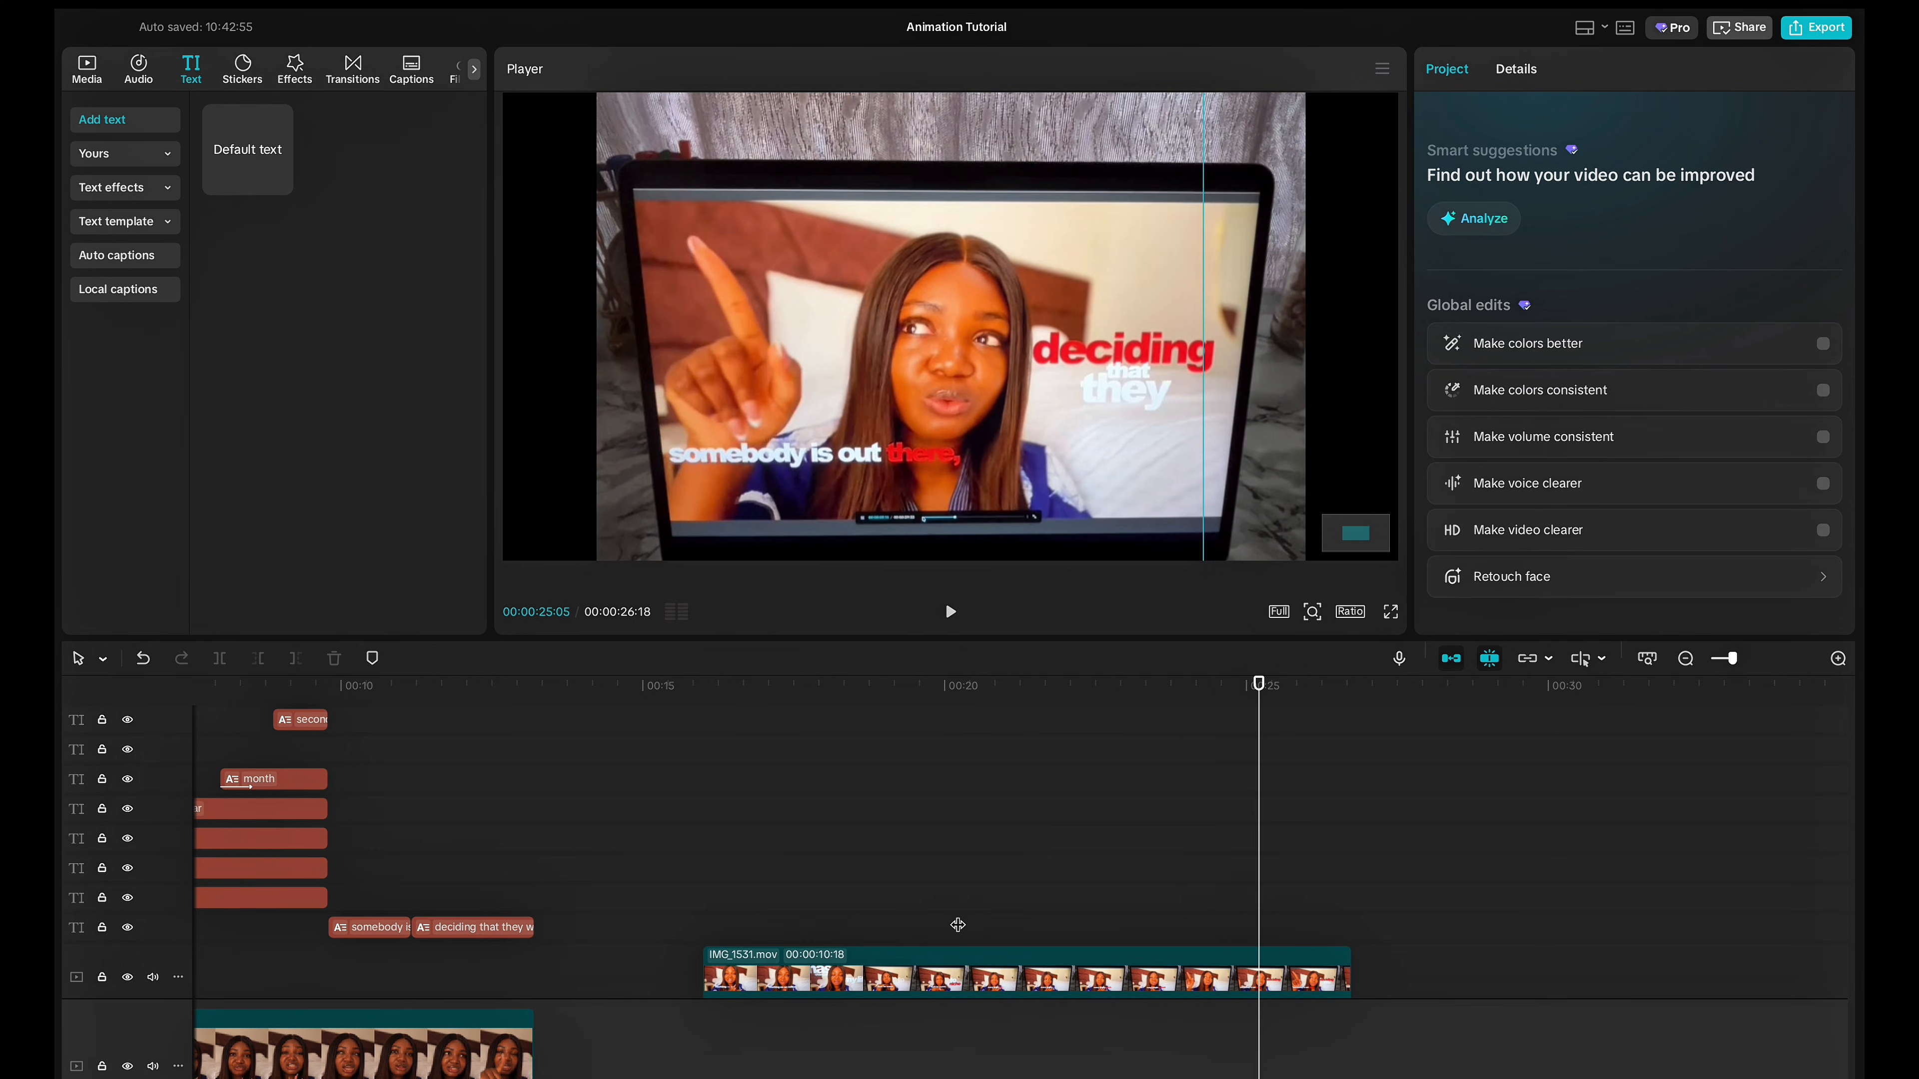
Add a comma at the end of the "somebody is out there" caption text.
{"action": "scroll", "coordinate": [922, 967], "scroll_direction": "left", "scroll_amount": 10}
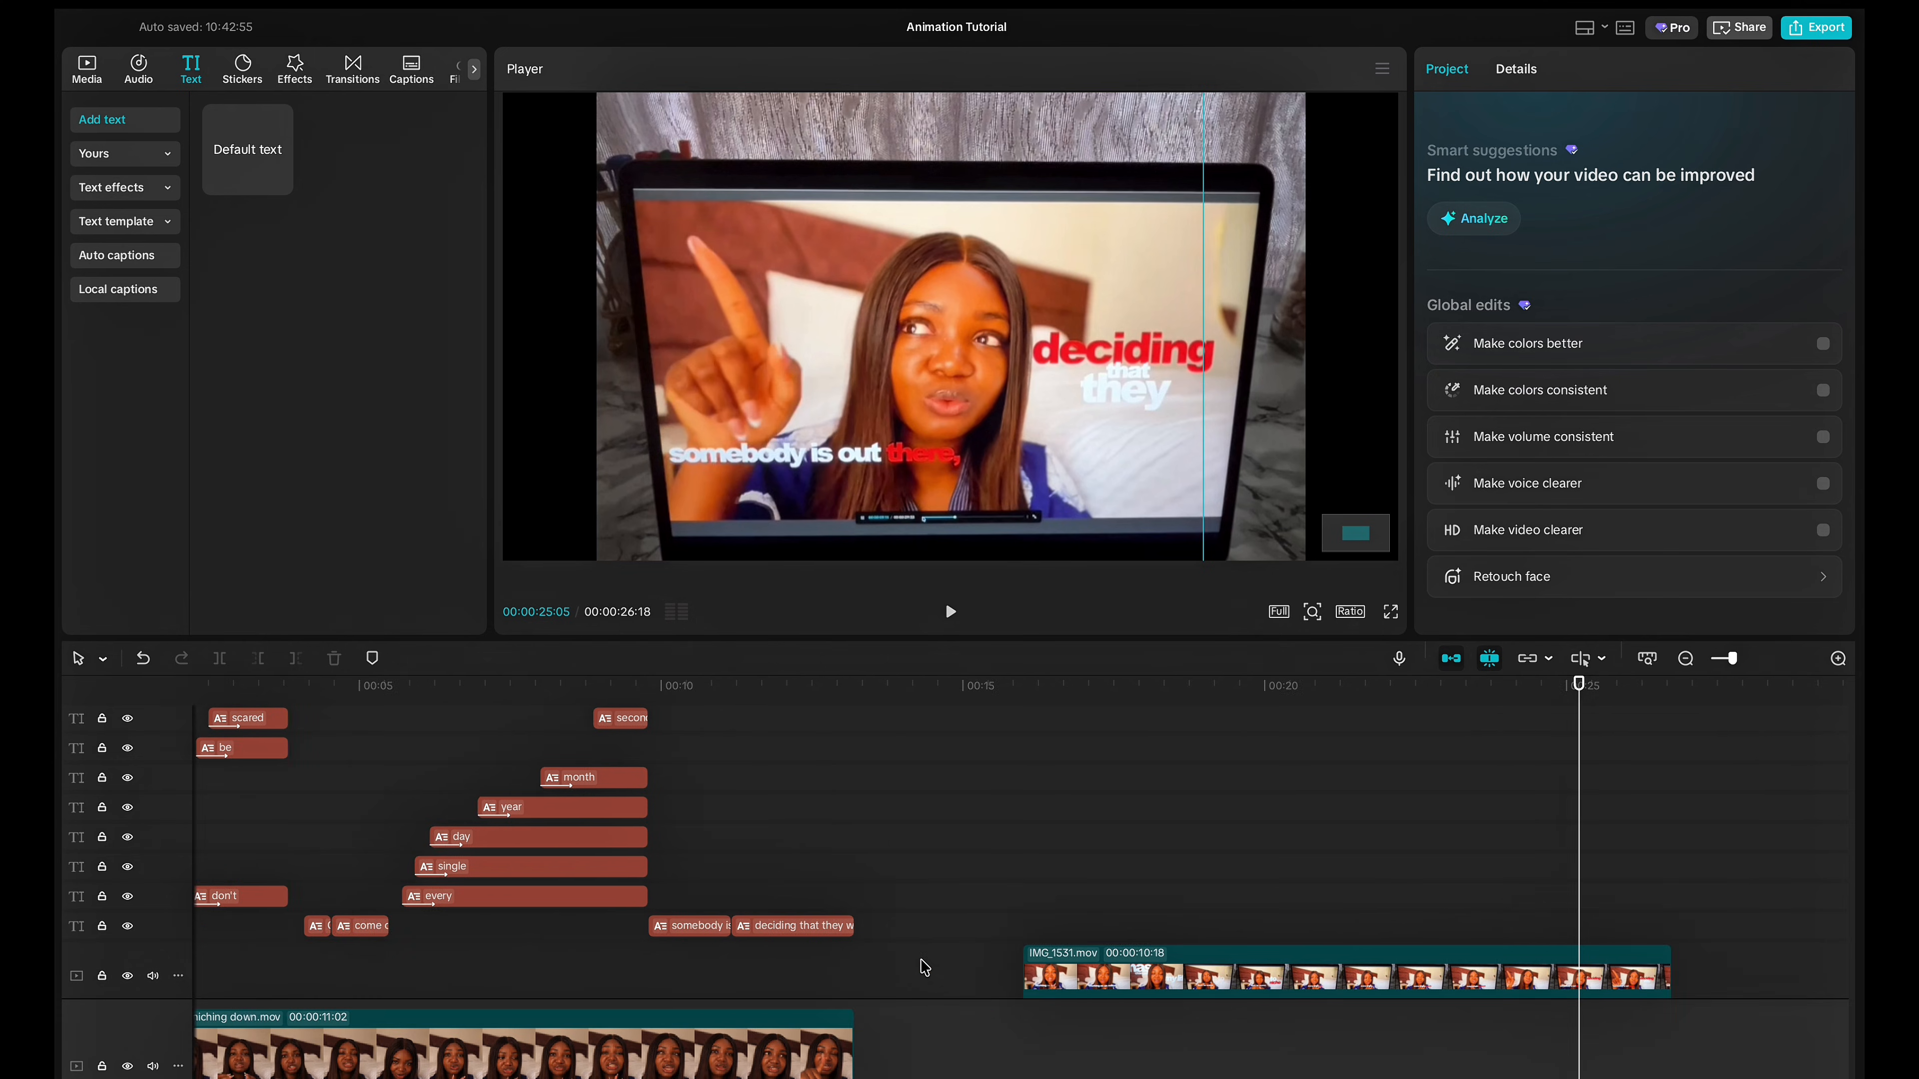
{"action": "left_click", "coordinate": [847, 951]}
{"action": "left_click", "coordinate": [884, 921]}
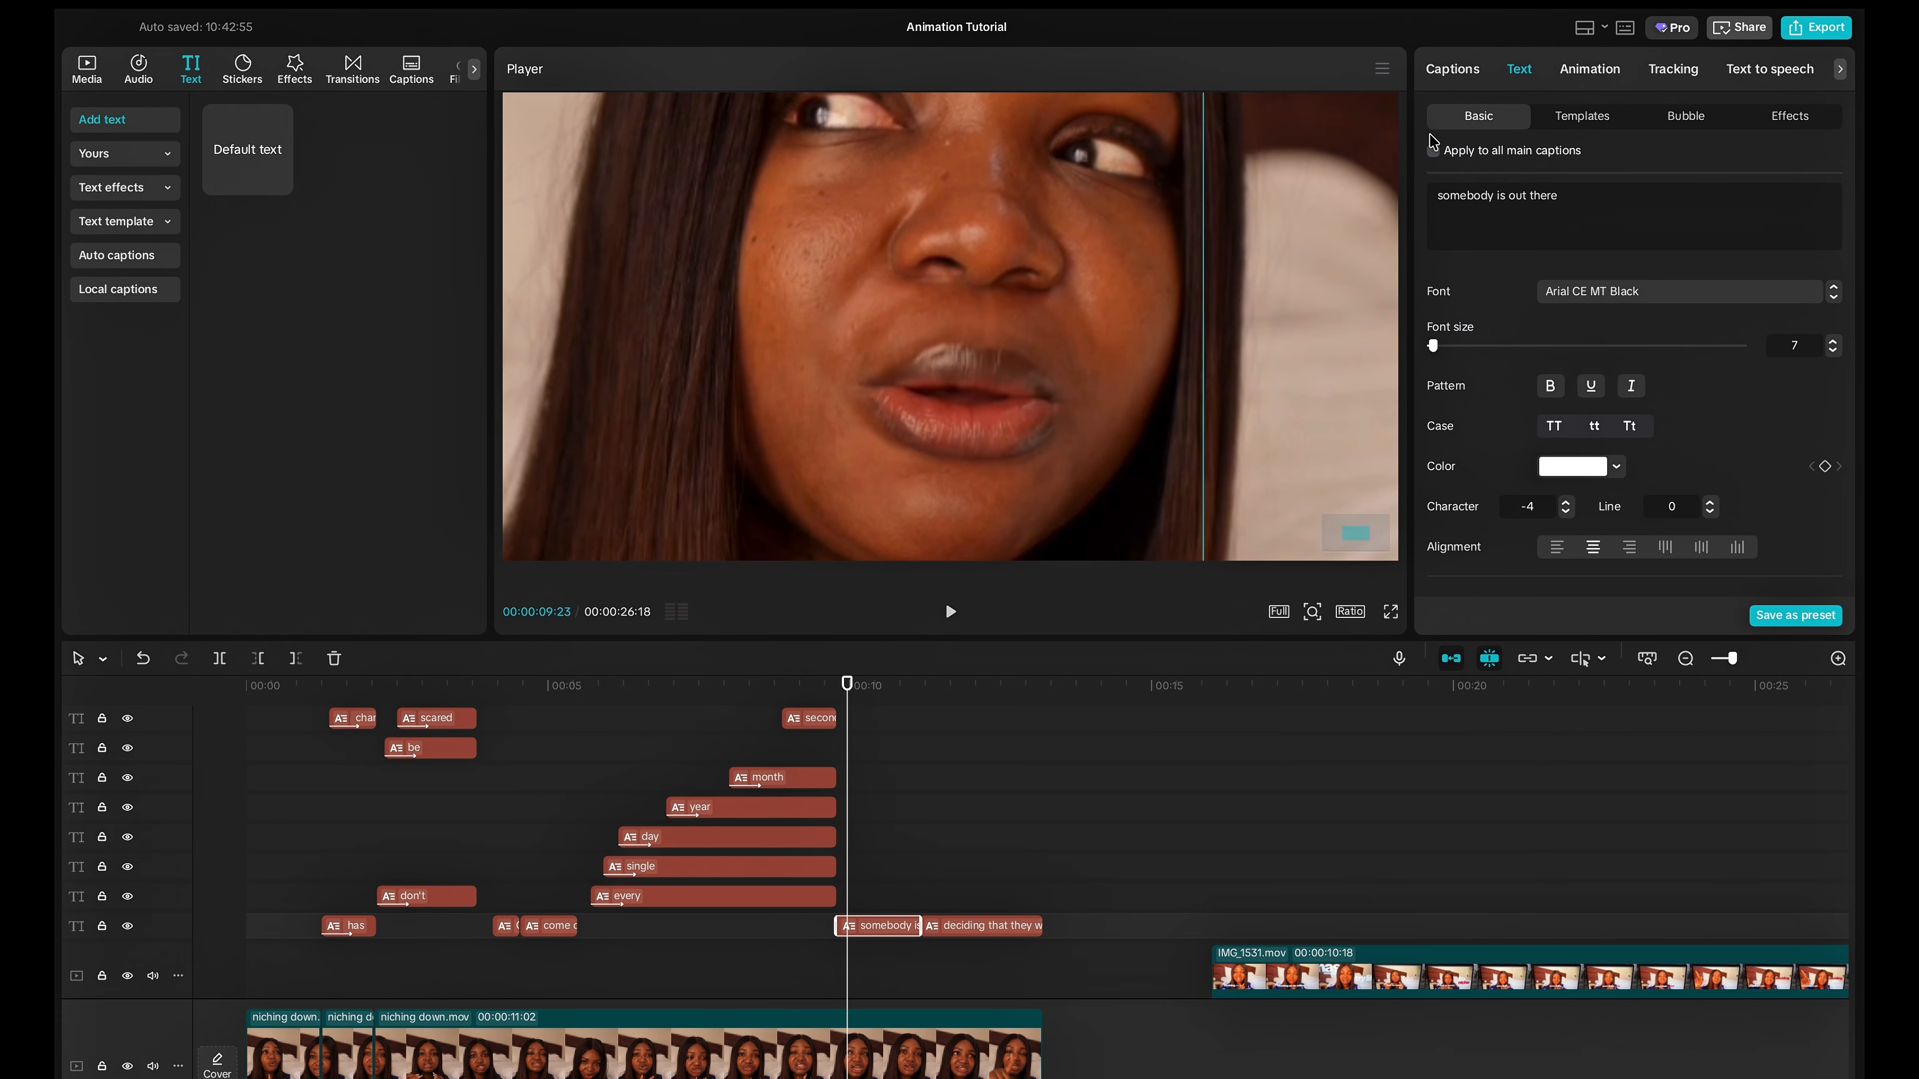
{"action": "left_click", "coordinate": [1473, 70]}
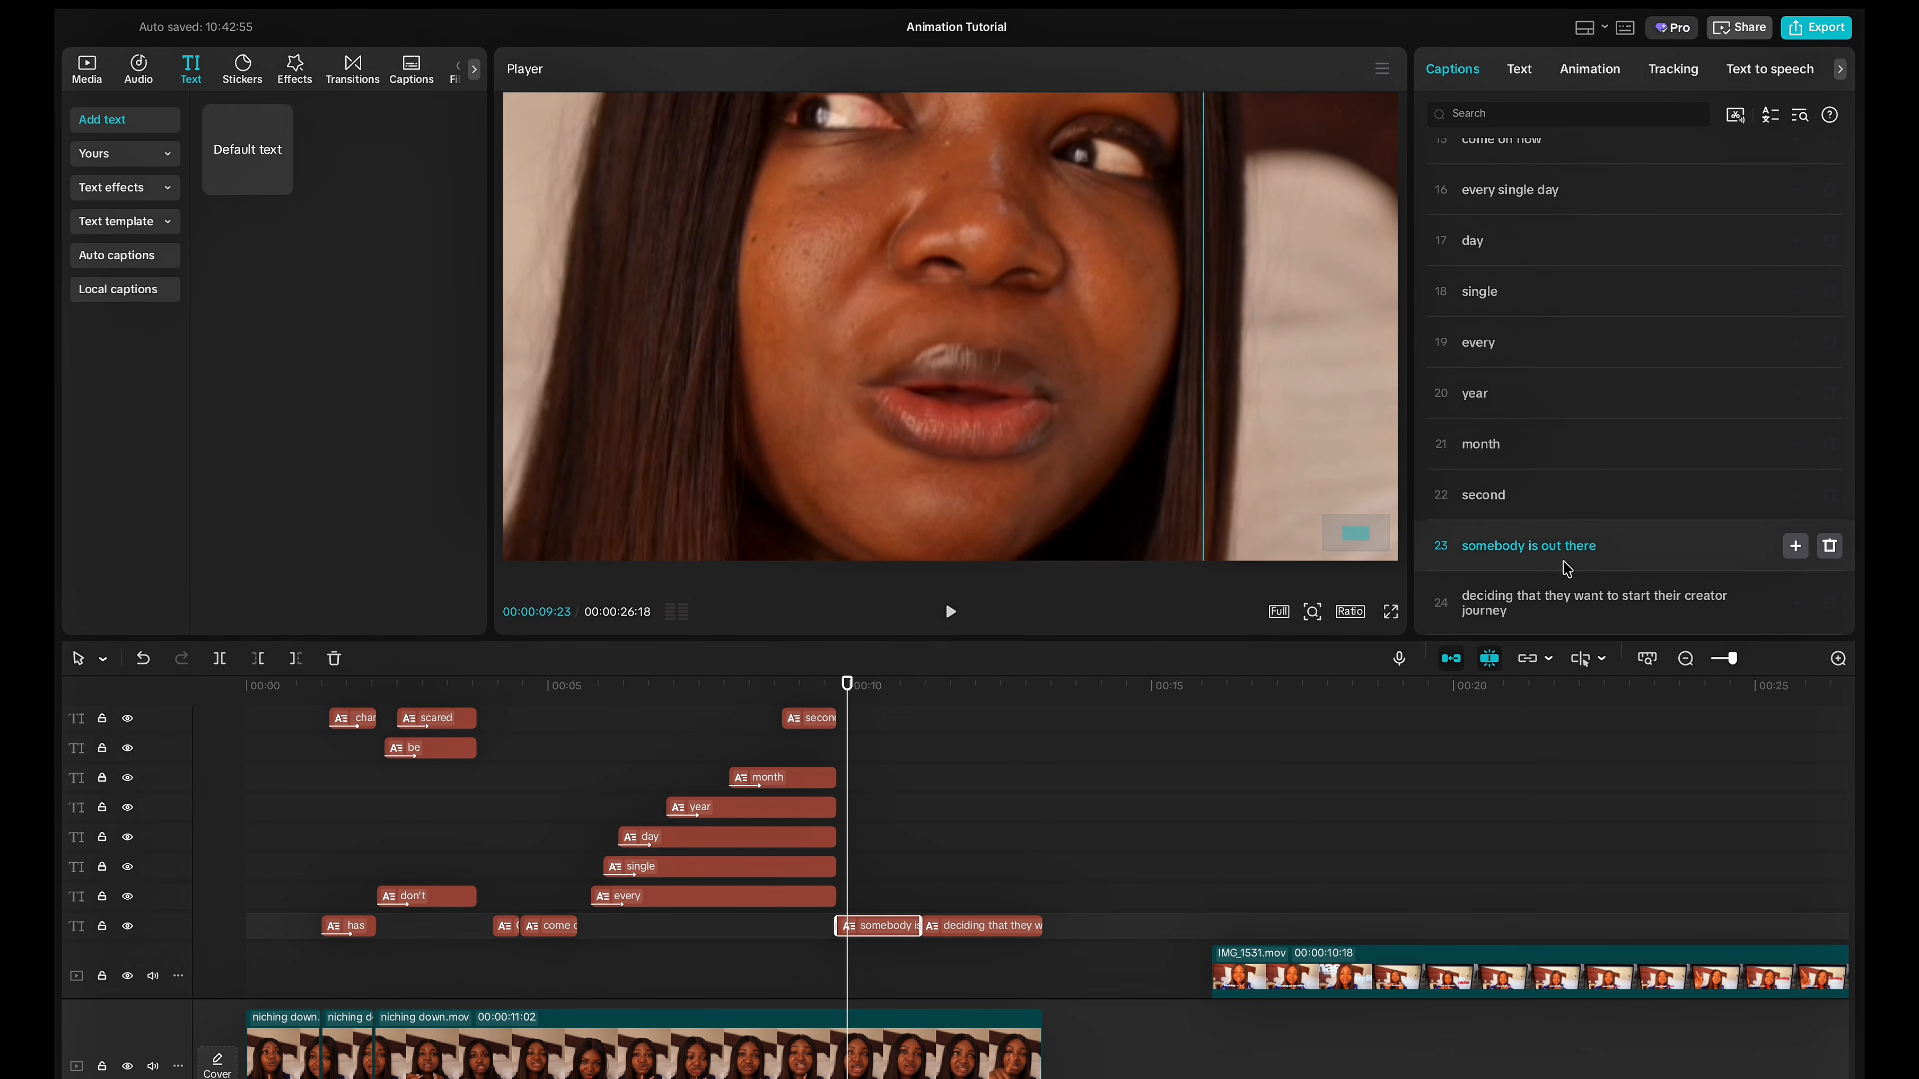
{"action": "left_click", "coordinate": [1606, 546]}
{"action": "type", "text": ","}
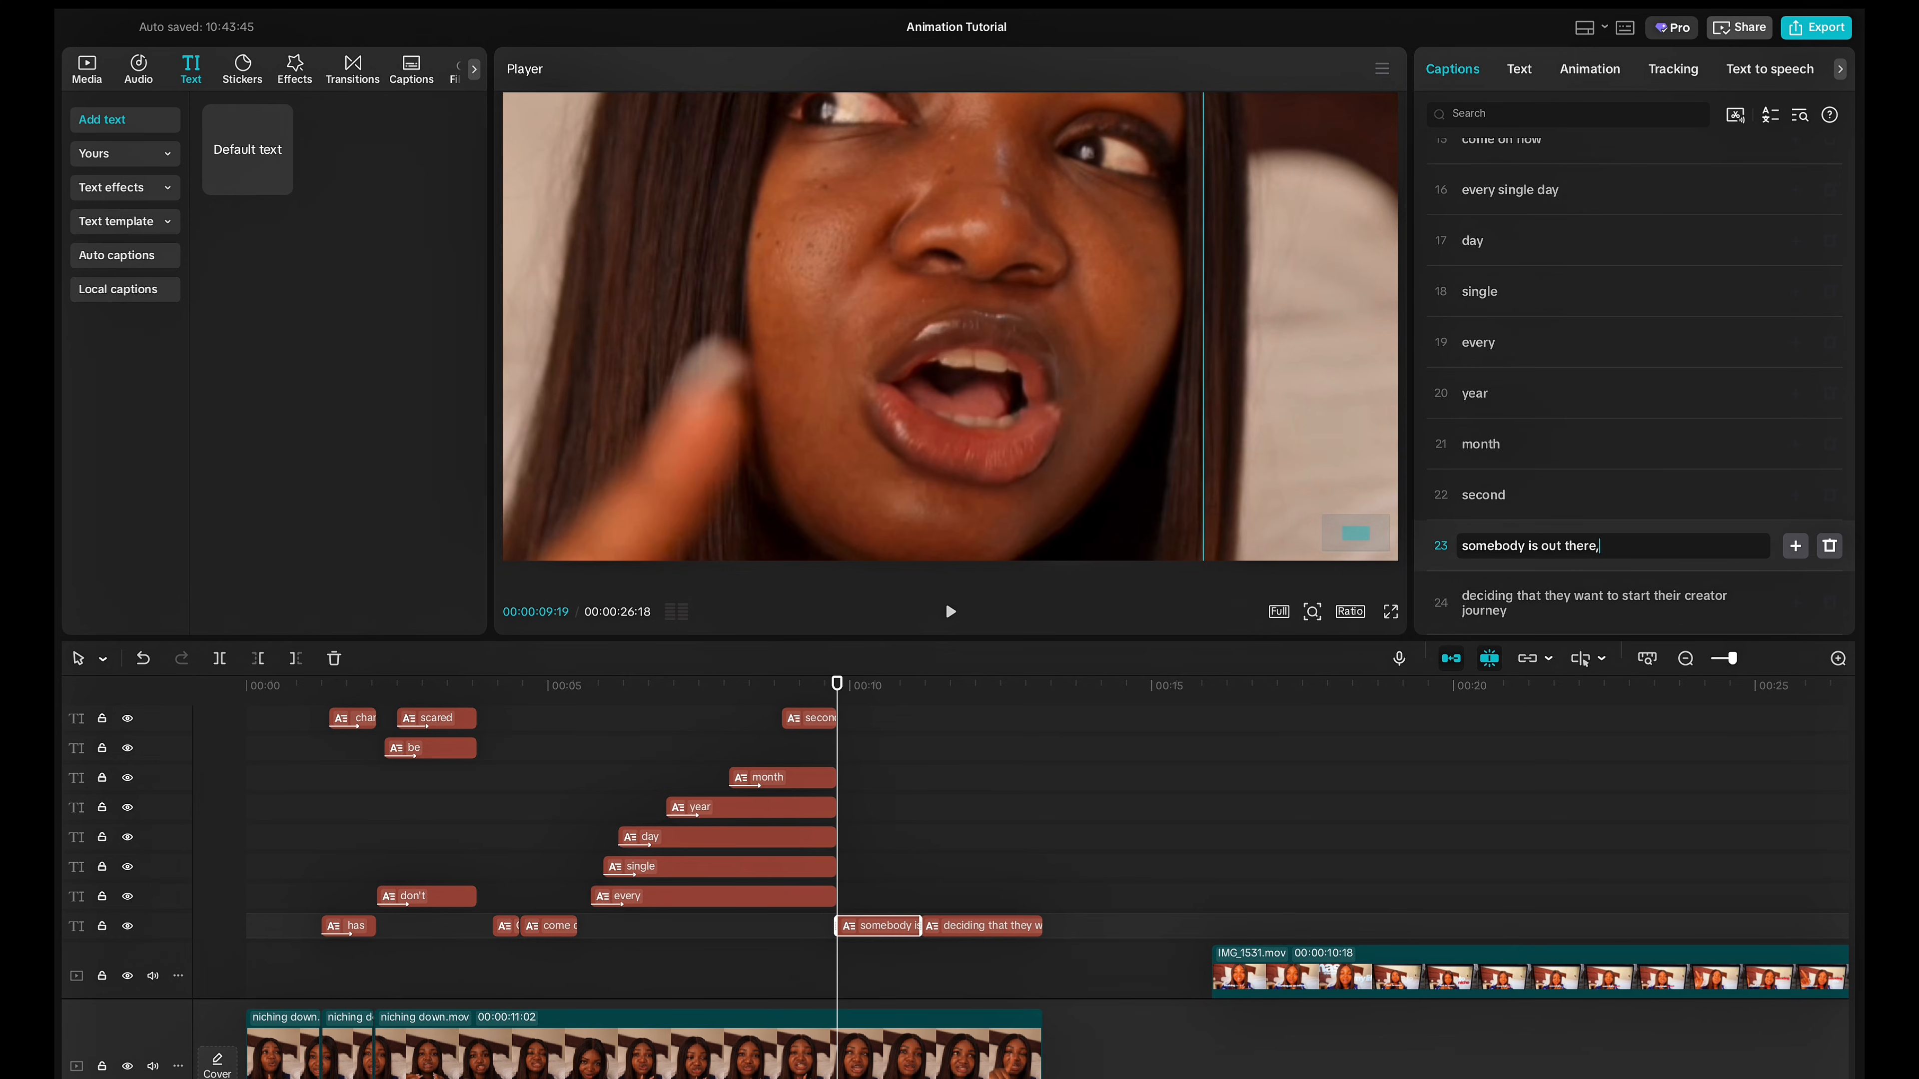
Split the "deciding that they want to start their creator journey" caption into "deciding", "that they" and "want to start their creator journey".
{"action": "left_click", "coordinate": [1512, 601]}
{"action": "key", "text": "Return"}
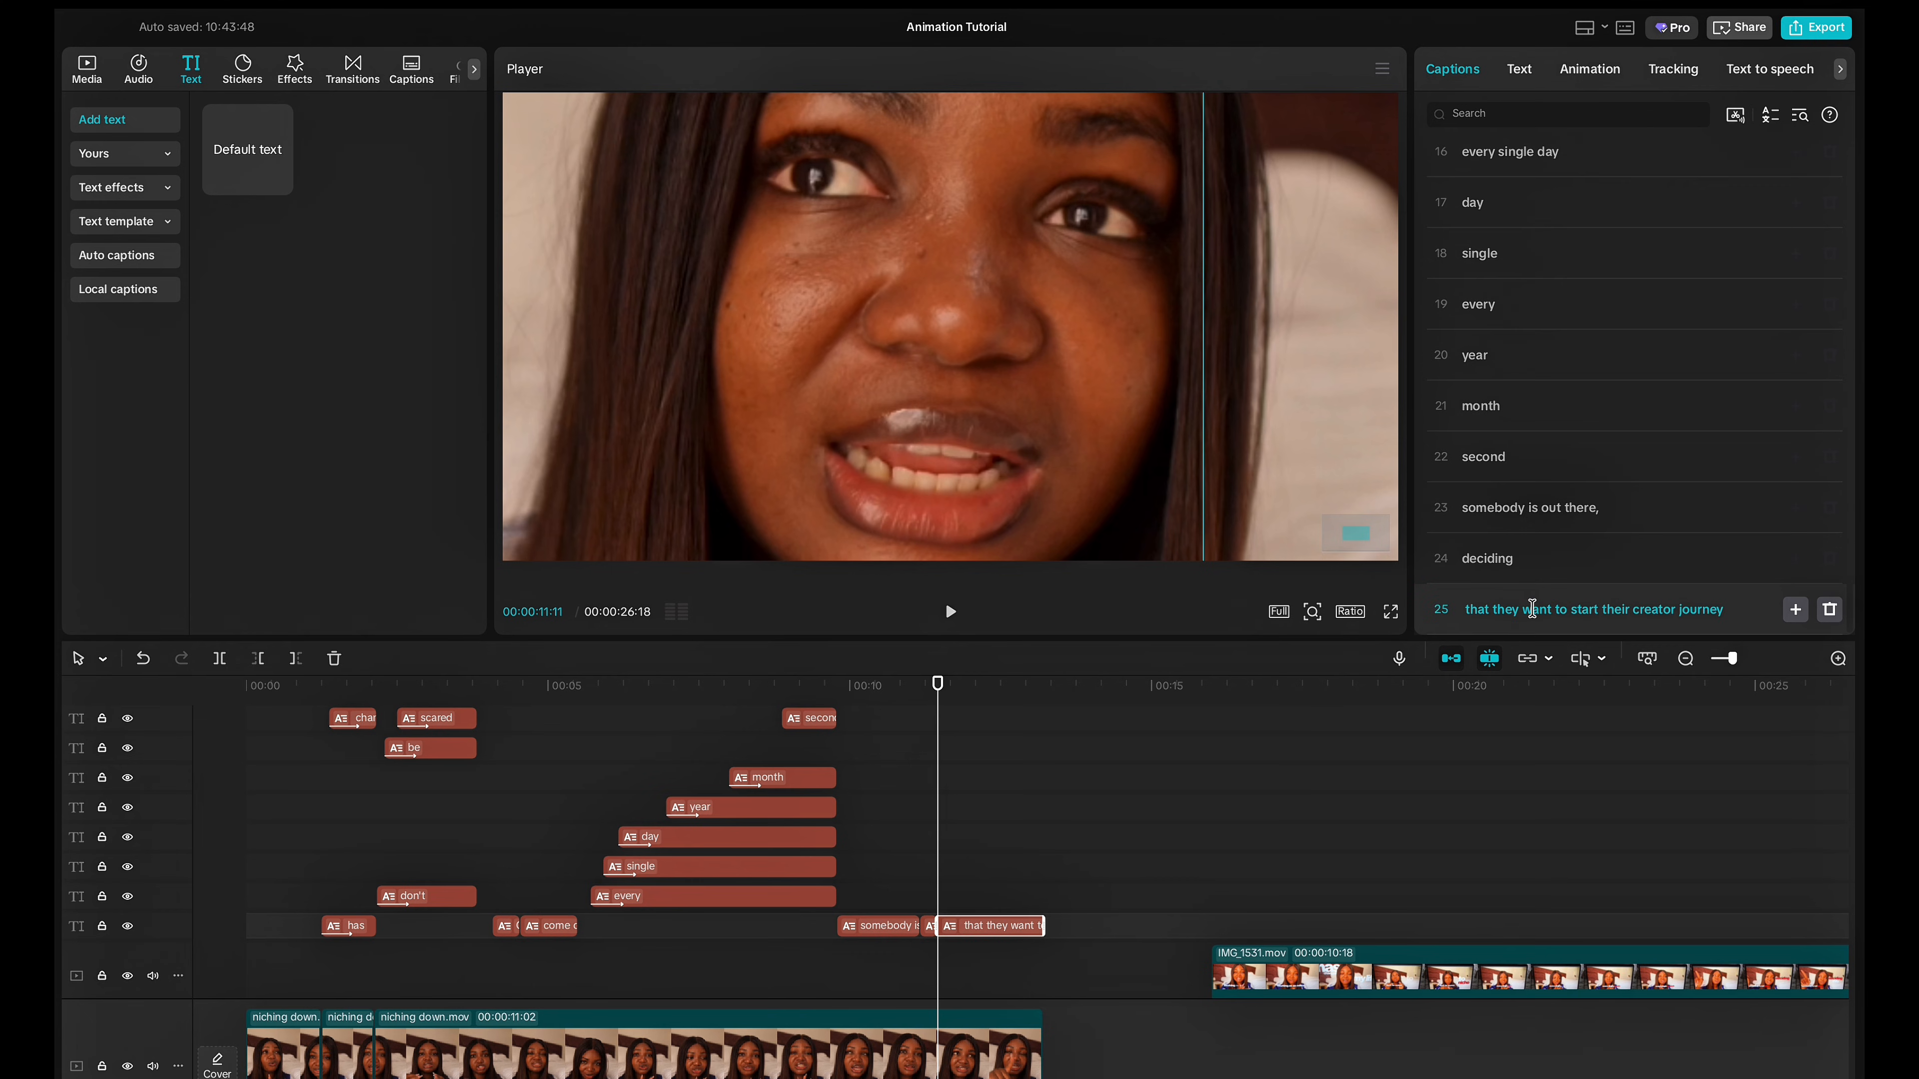
{"action": "left_click", "coordinate": [1521, 609]}
{"action": "key", "text": "Return"}
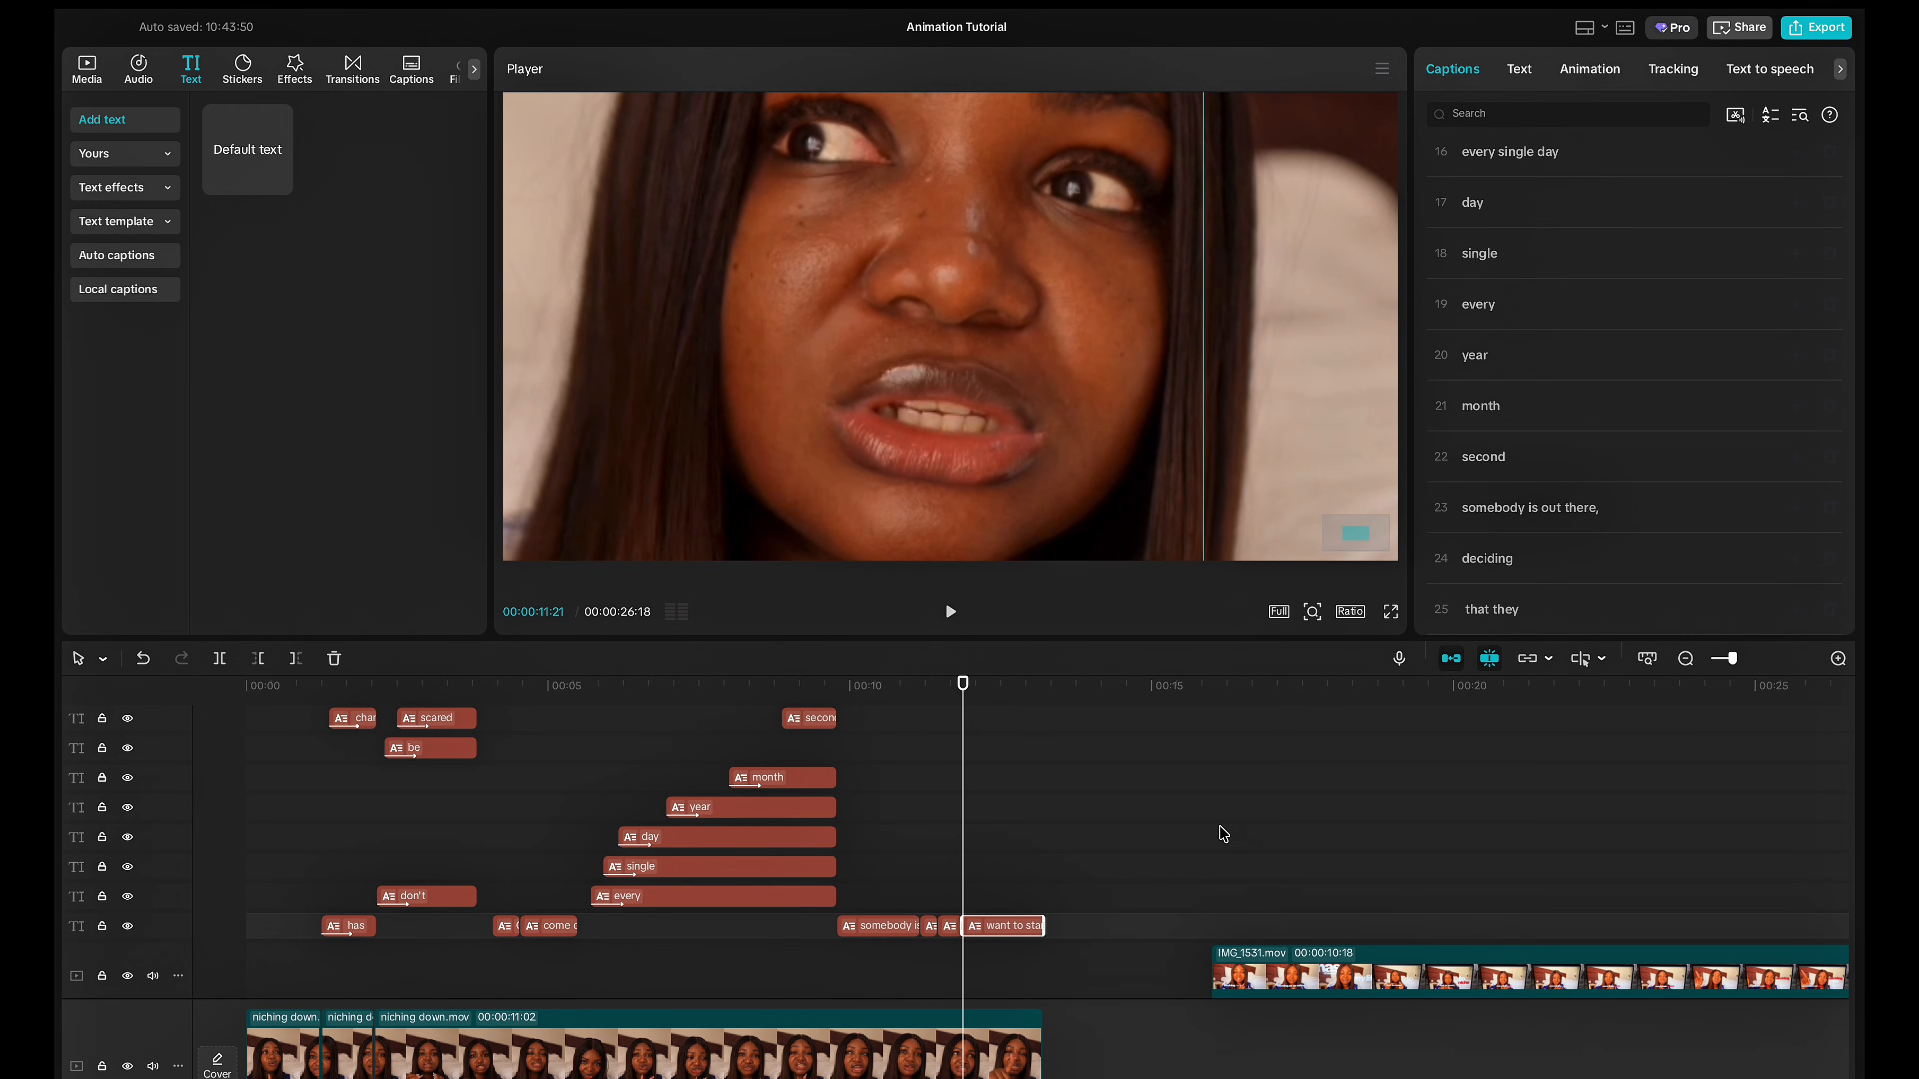
Play the reference clip from the "deciding" caption to check how "that", "they" and "want" come in.
{"action": "left_click", "coordinate": [1675, 940]}
{"action": "key", "text": "space"}
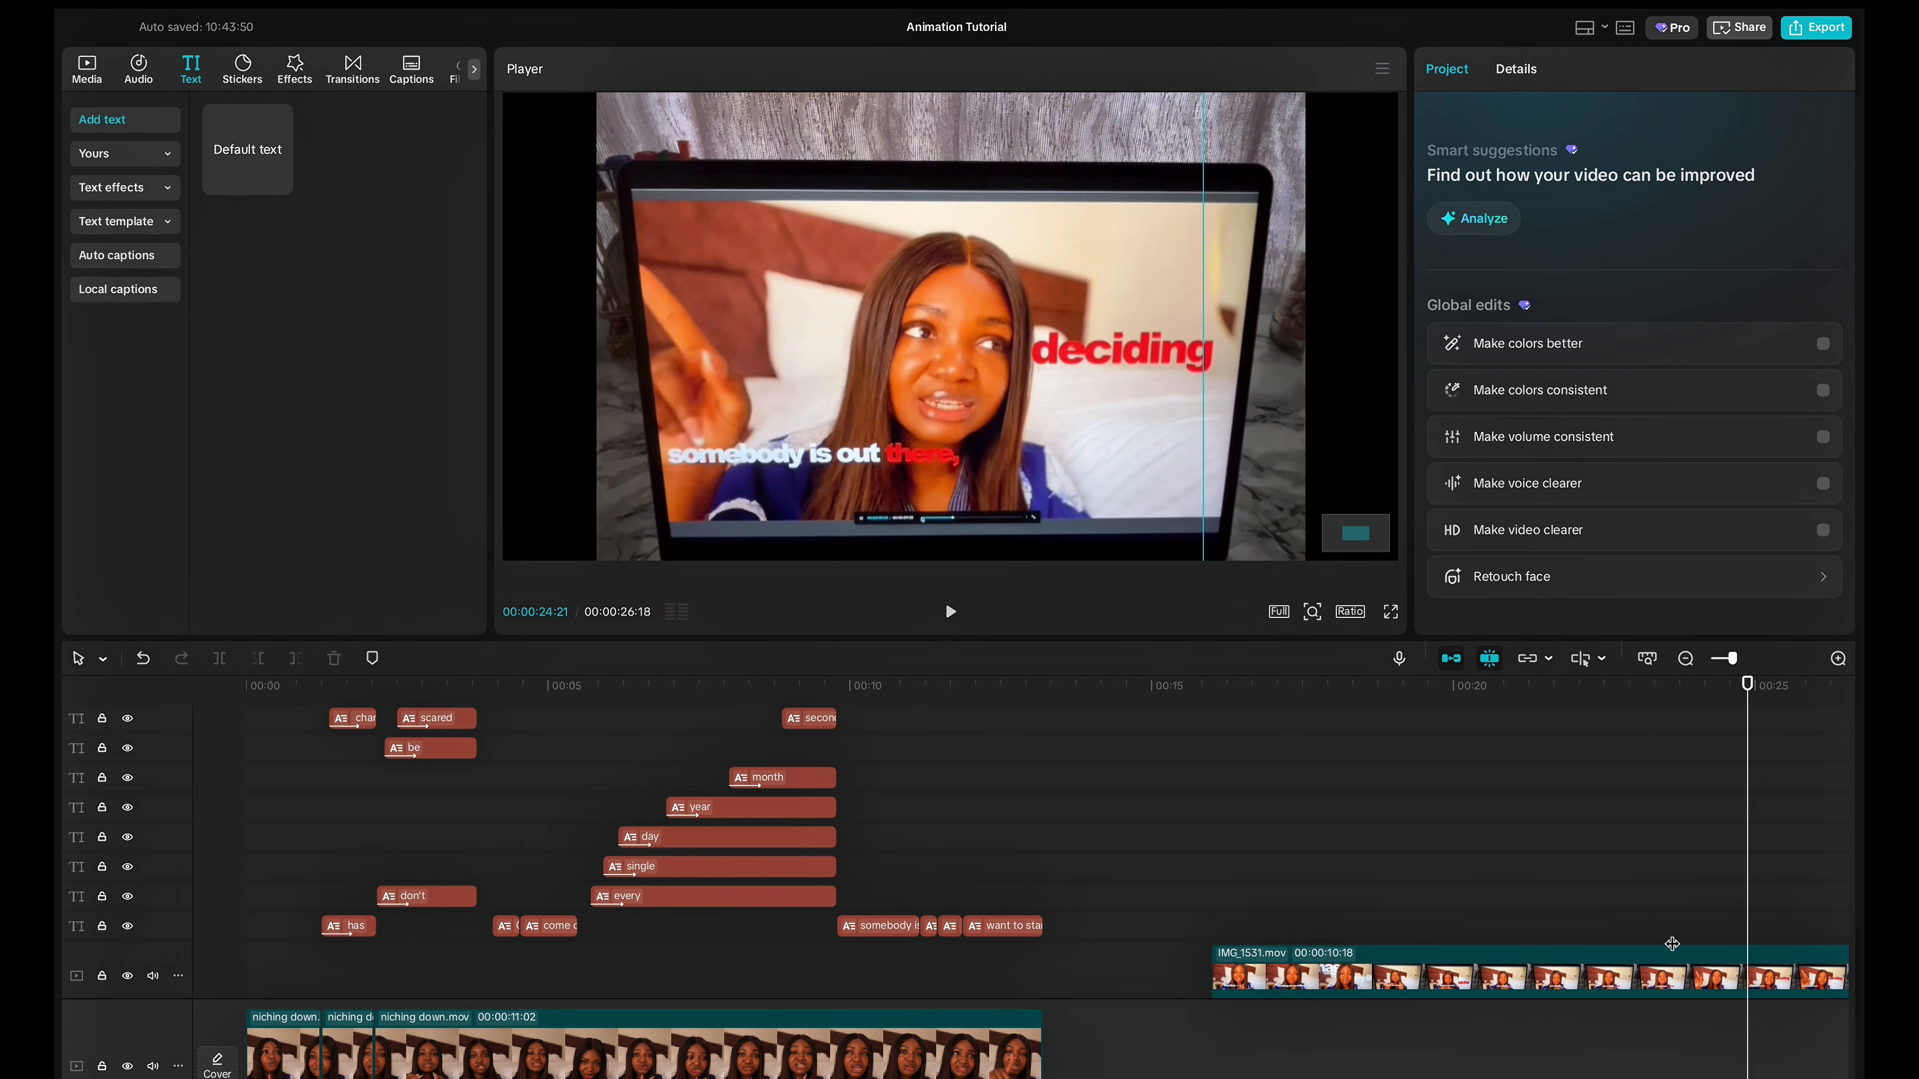
{"action": "key", "text": "space"}
{"action": "key", "text": "space"}
{"action": "key", "text": "space"}
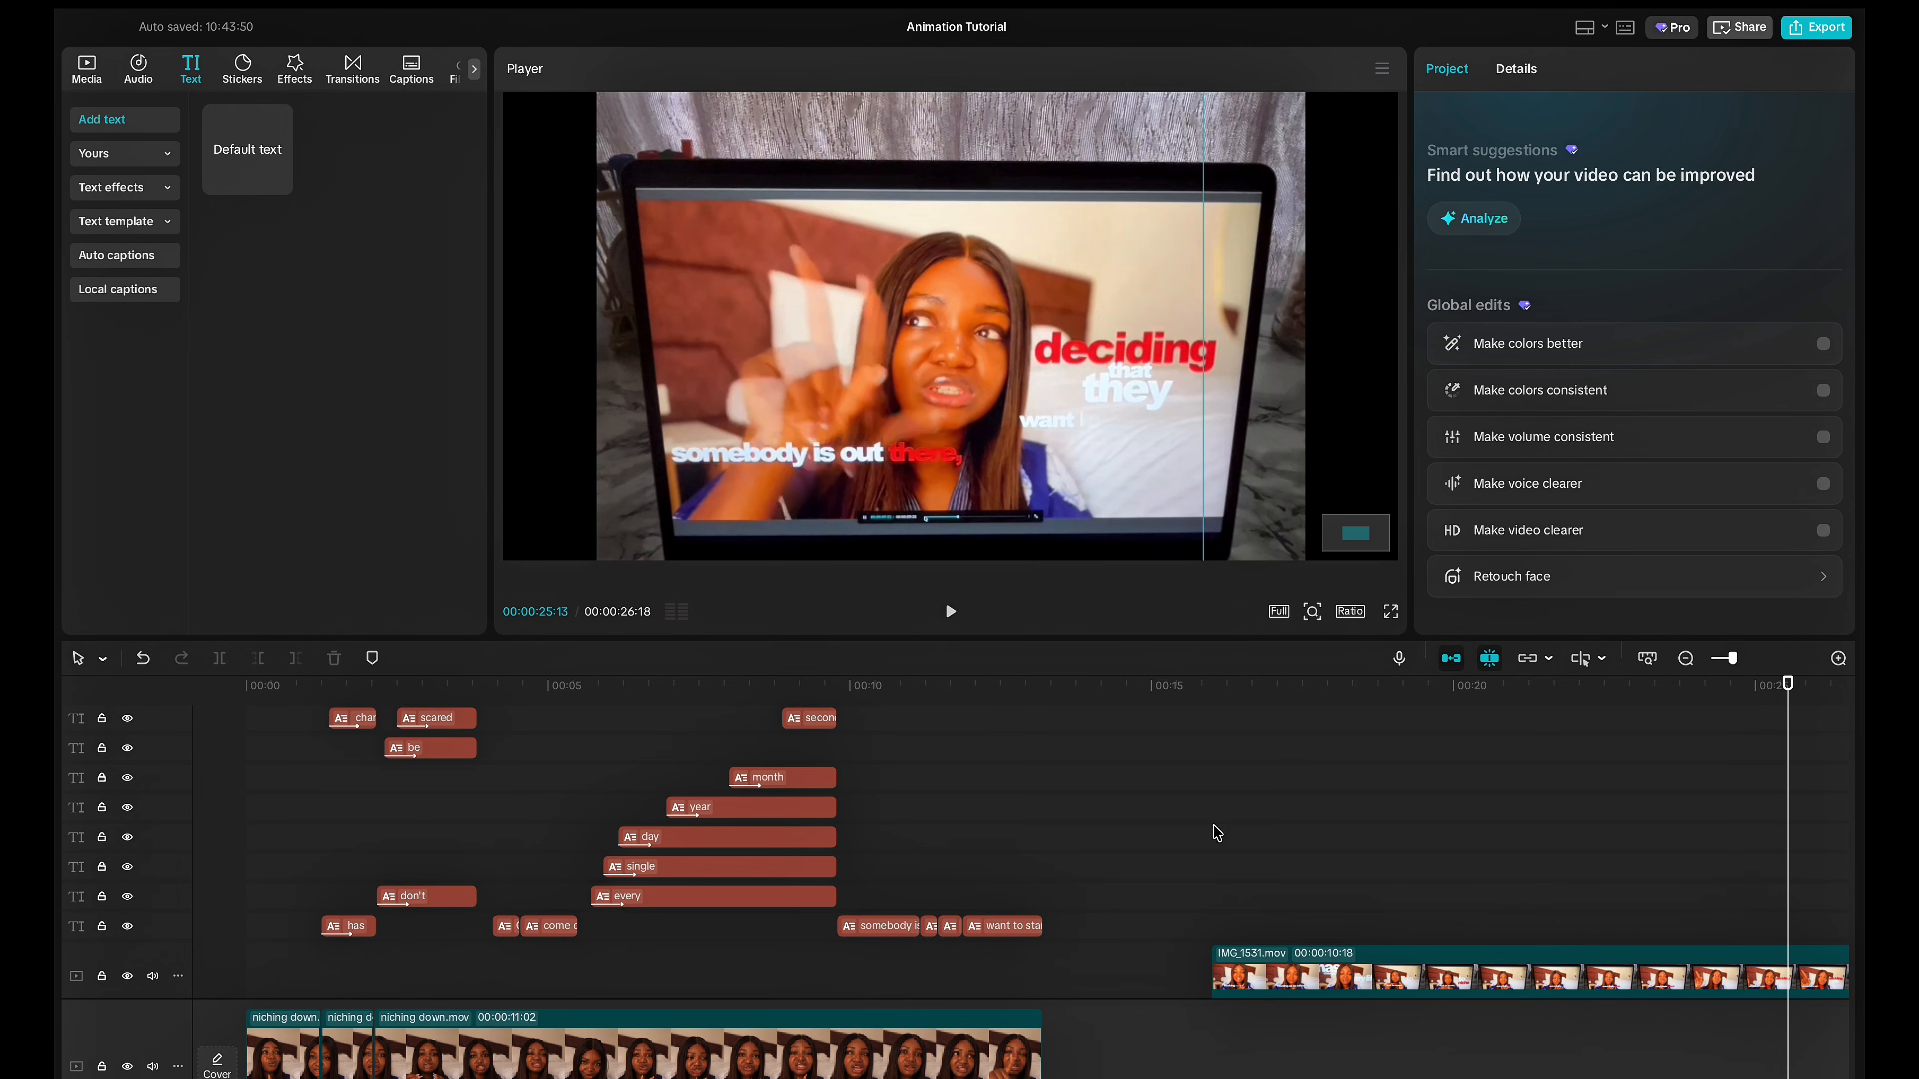
Split the "that they" caption into separate "that" and "they" captions.
{"action": "left_click", "coordinate": [1027, 923]}
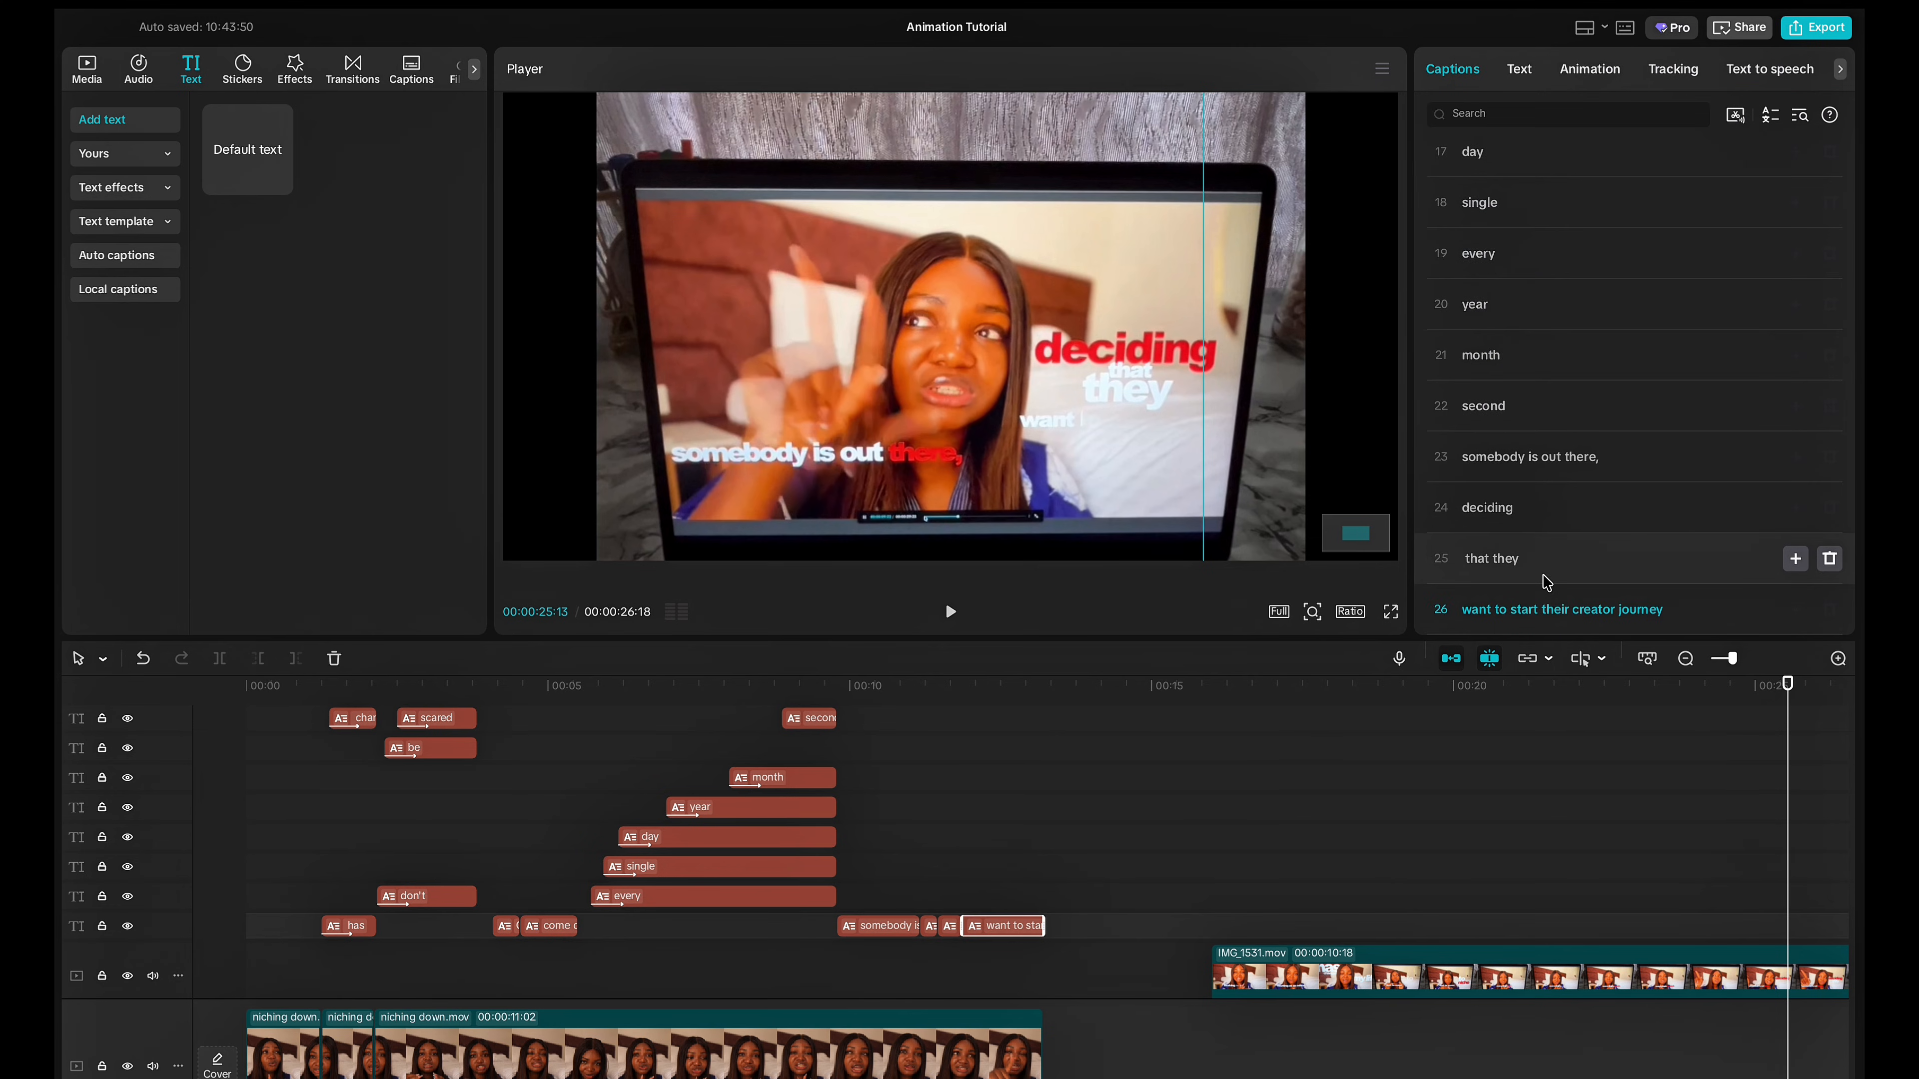
{"action": "left_click", "coordinate": [1491, 559]}
{"action": "key", "text": "Return"}
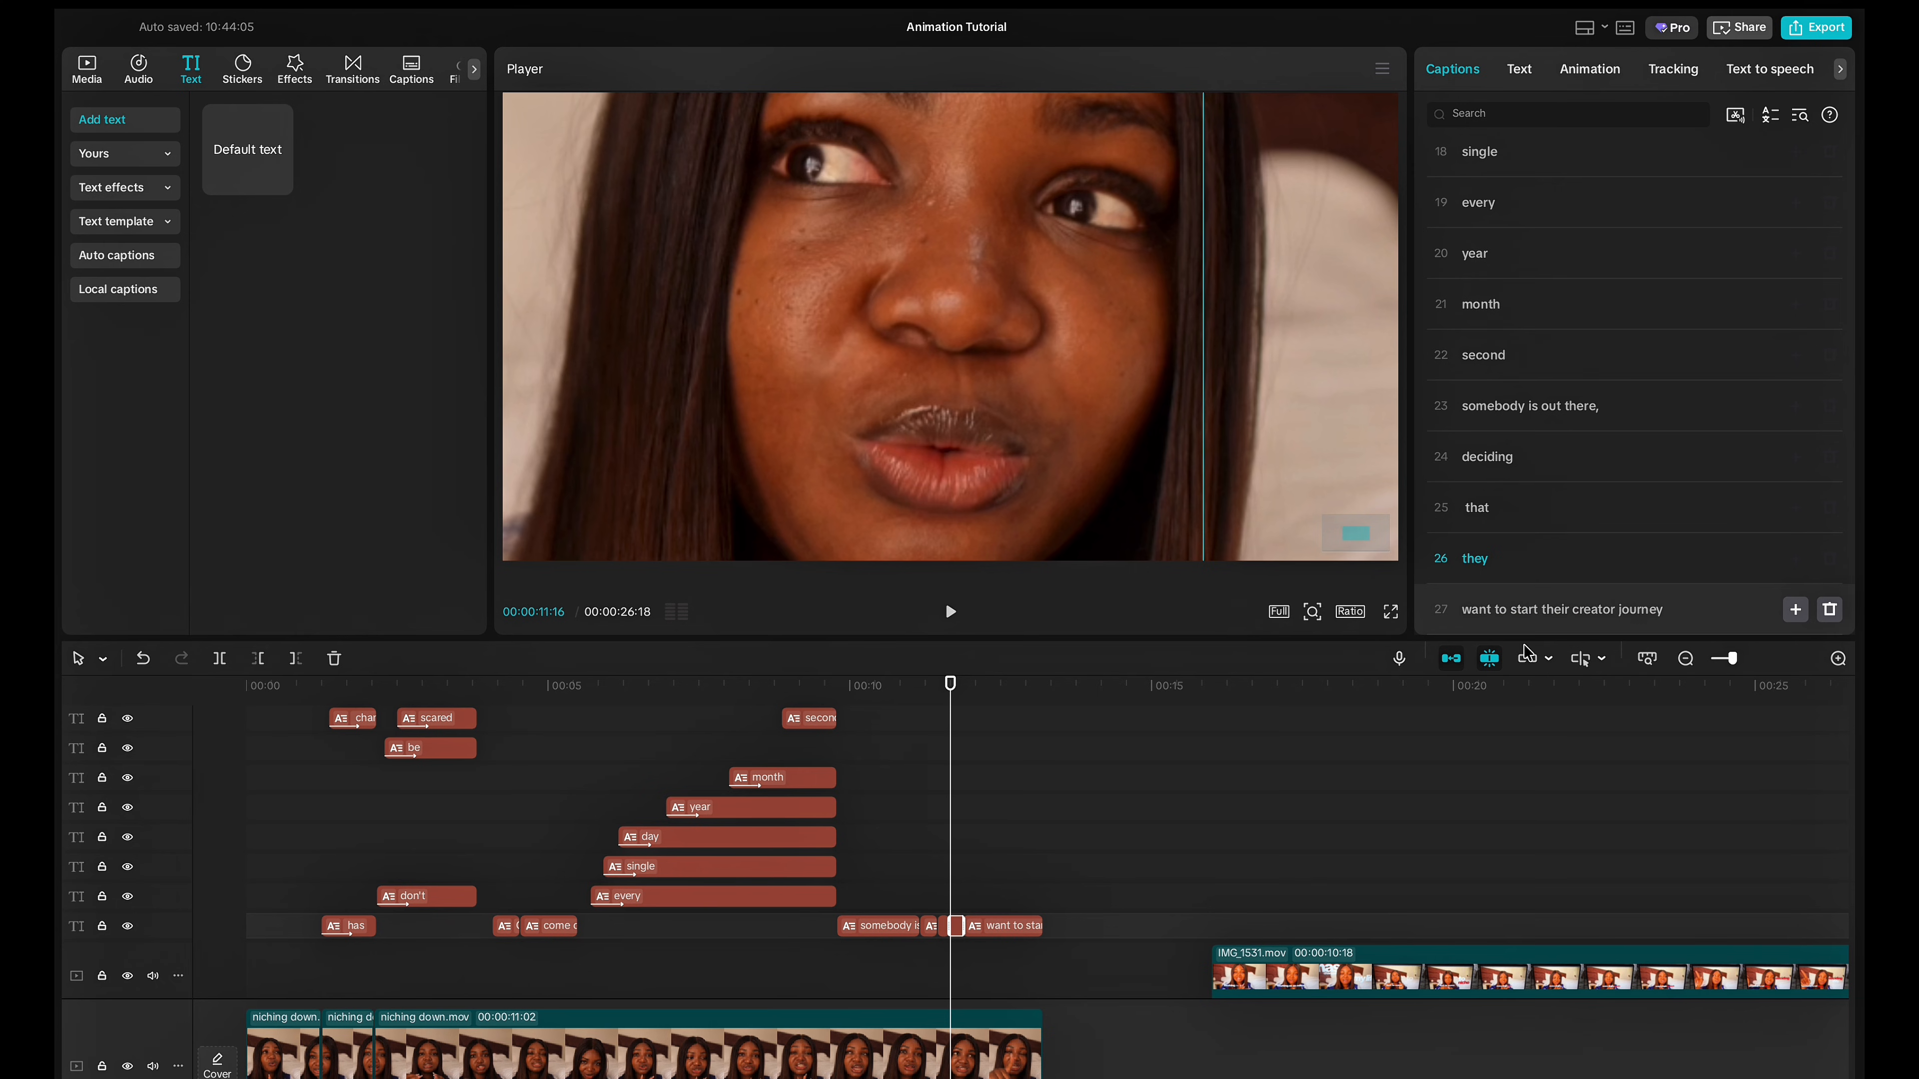
Play back the "every single second" caption through its transition into "somebody is out there,".
{"action": "left_click", "coordinate": [841, 956]}
{"action": "scroll", "coordinate": [841, 957], "scroll_direction": "up", "scroll_amount": 3}
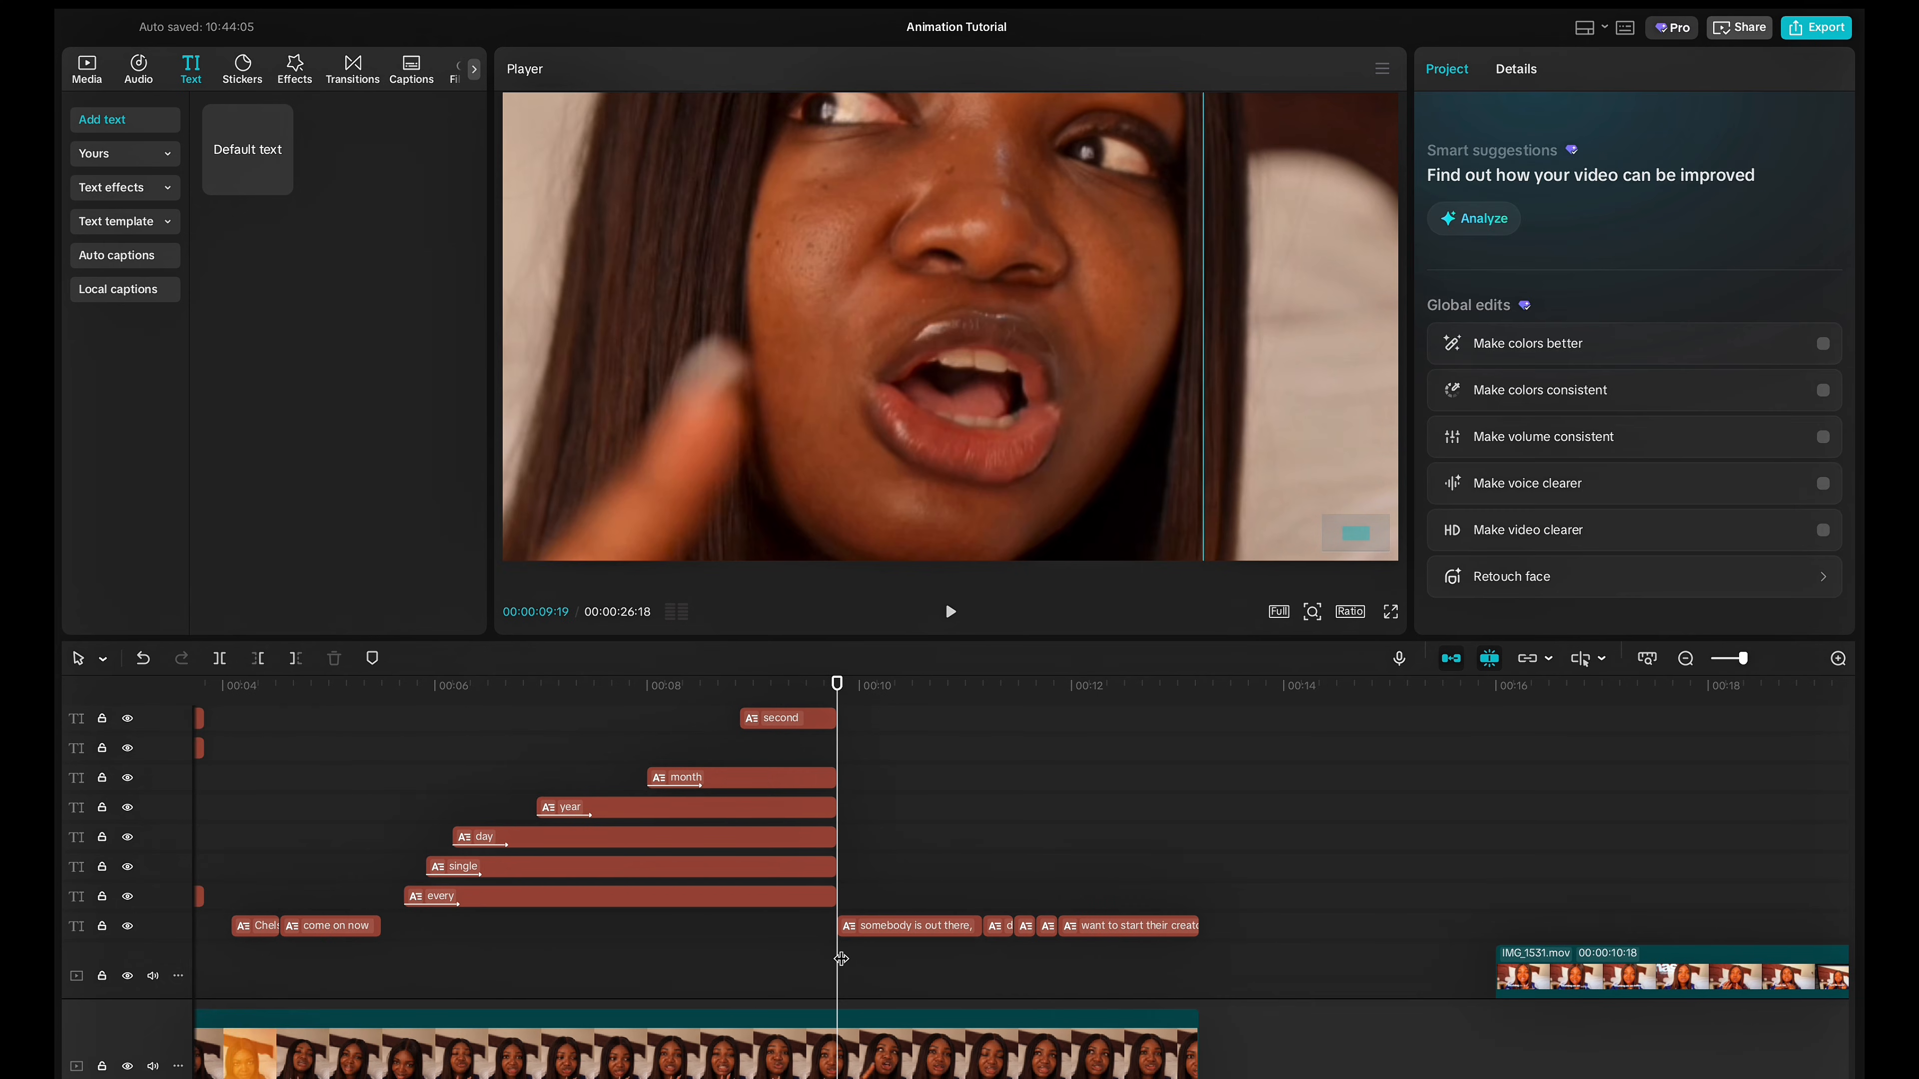
{"action": "left_click", "coordinate": [757, 934]}
{"action": "key", "text": "space"}
{"action": "key", "text": "space"}
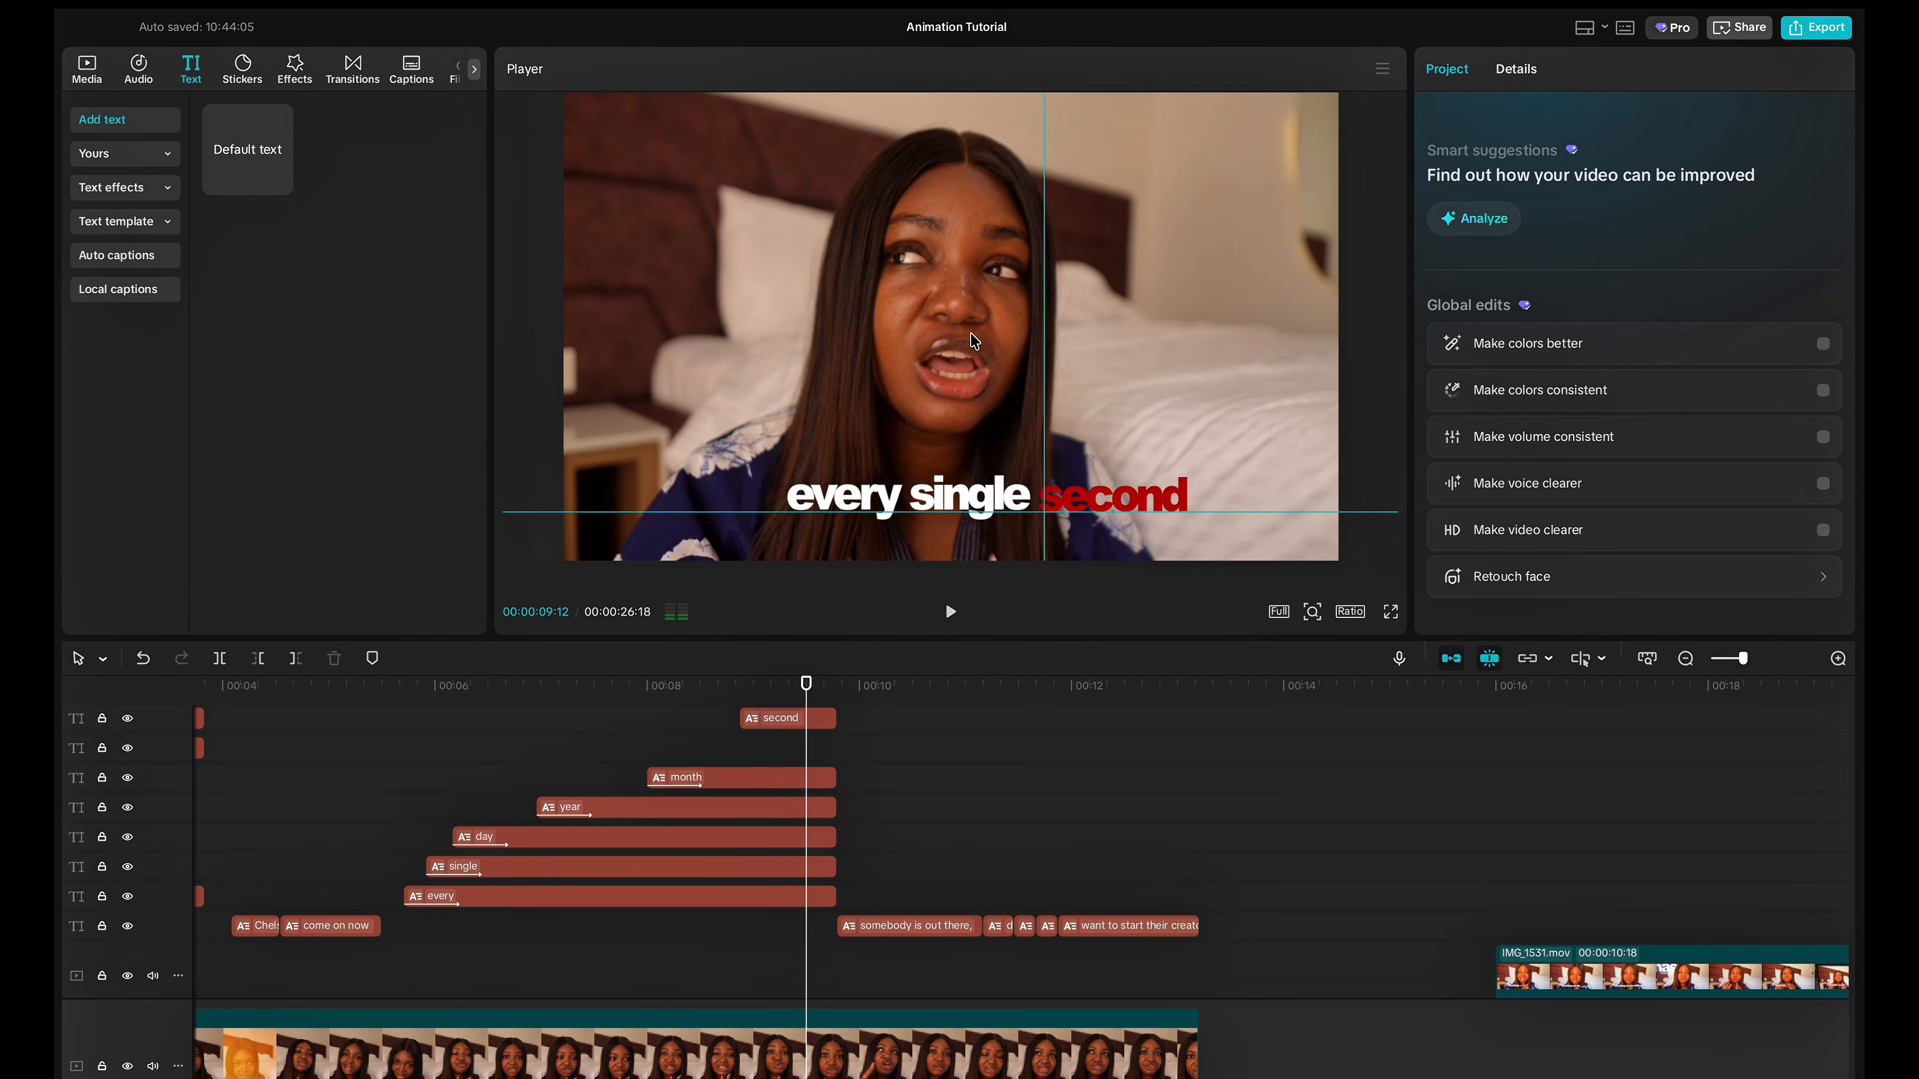
{"action": "left_click", "coordinate": [771, 936]}
{"action": "key", "text": "space"}
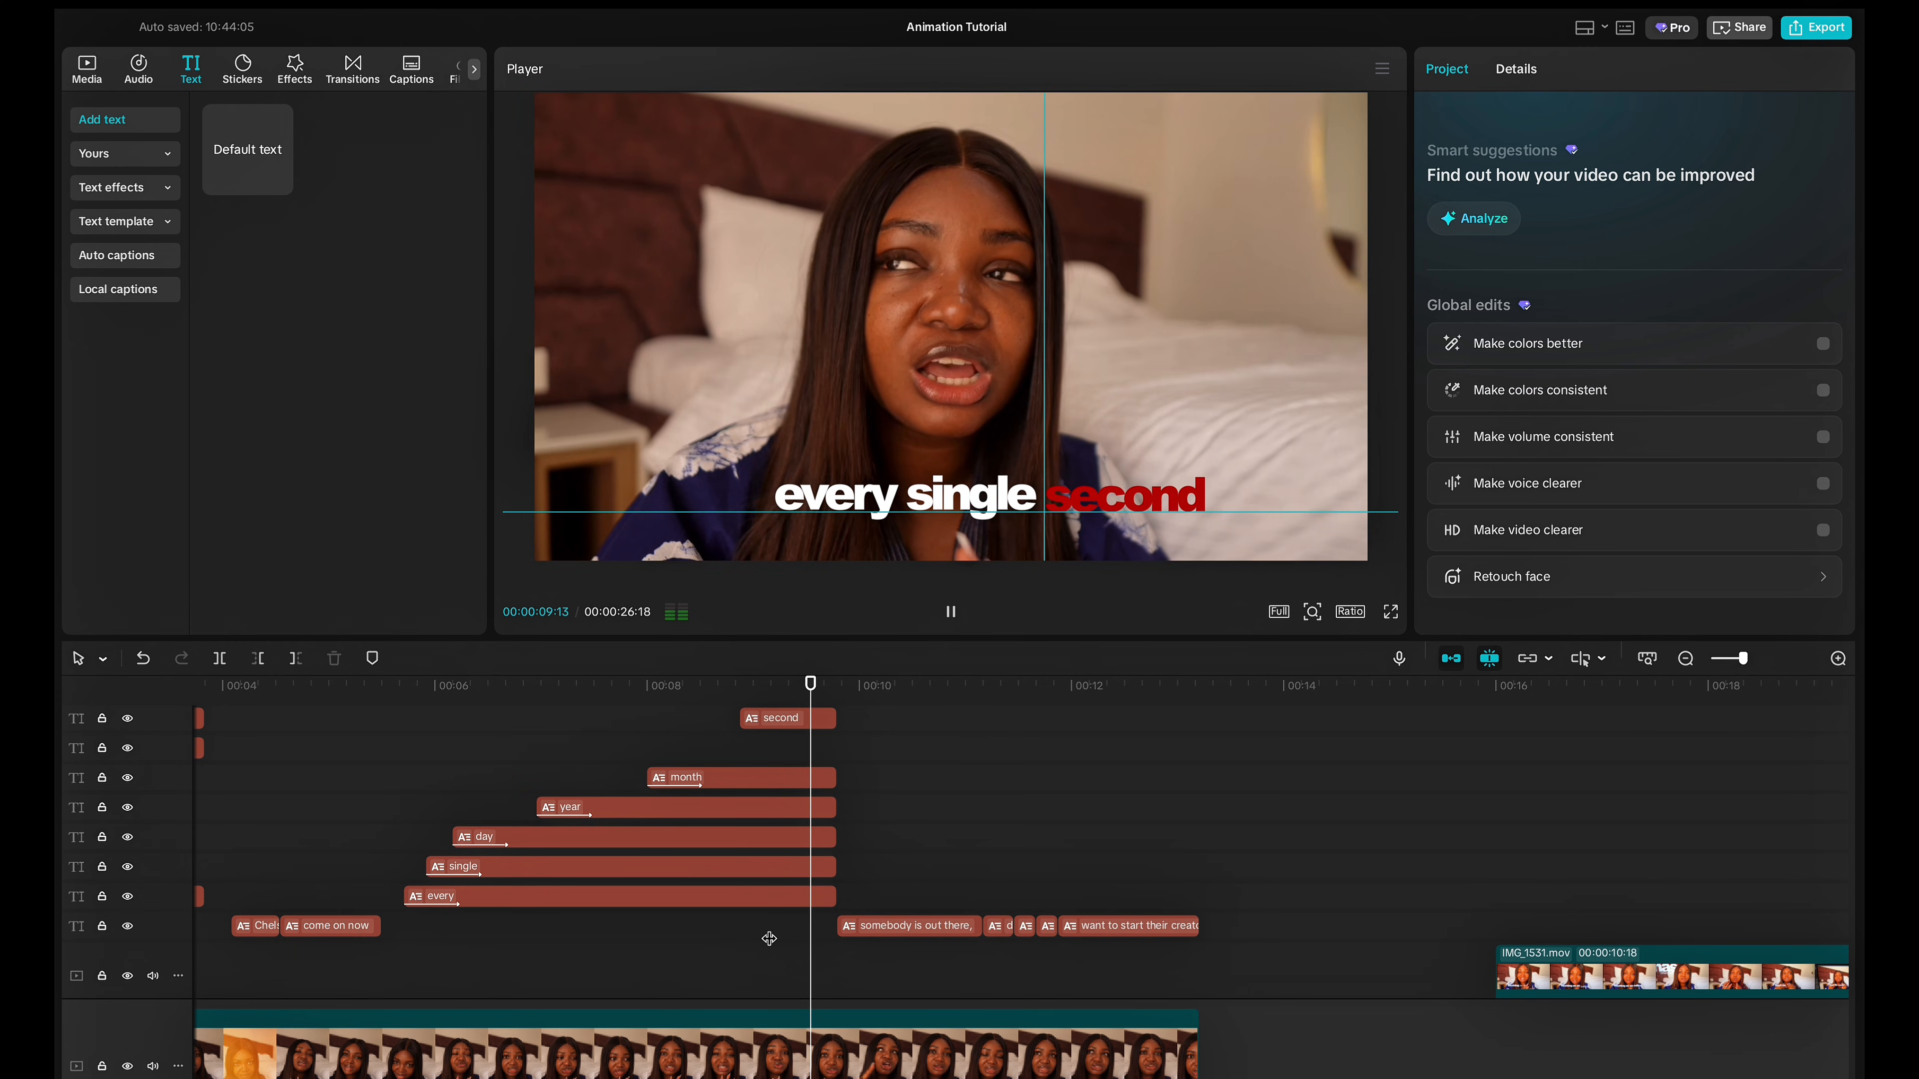
Shrink the "somebody is out there," text, widen its box to fit one line, and place it at the lower left of the video frame.
{"action": "left_click", "coordinate": [868, 927]}
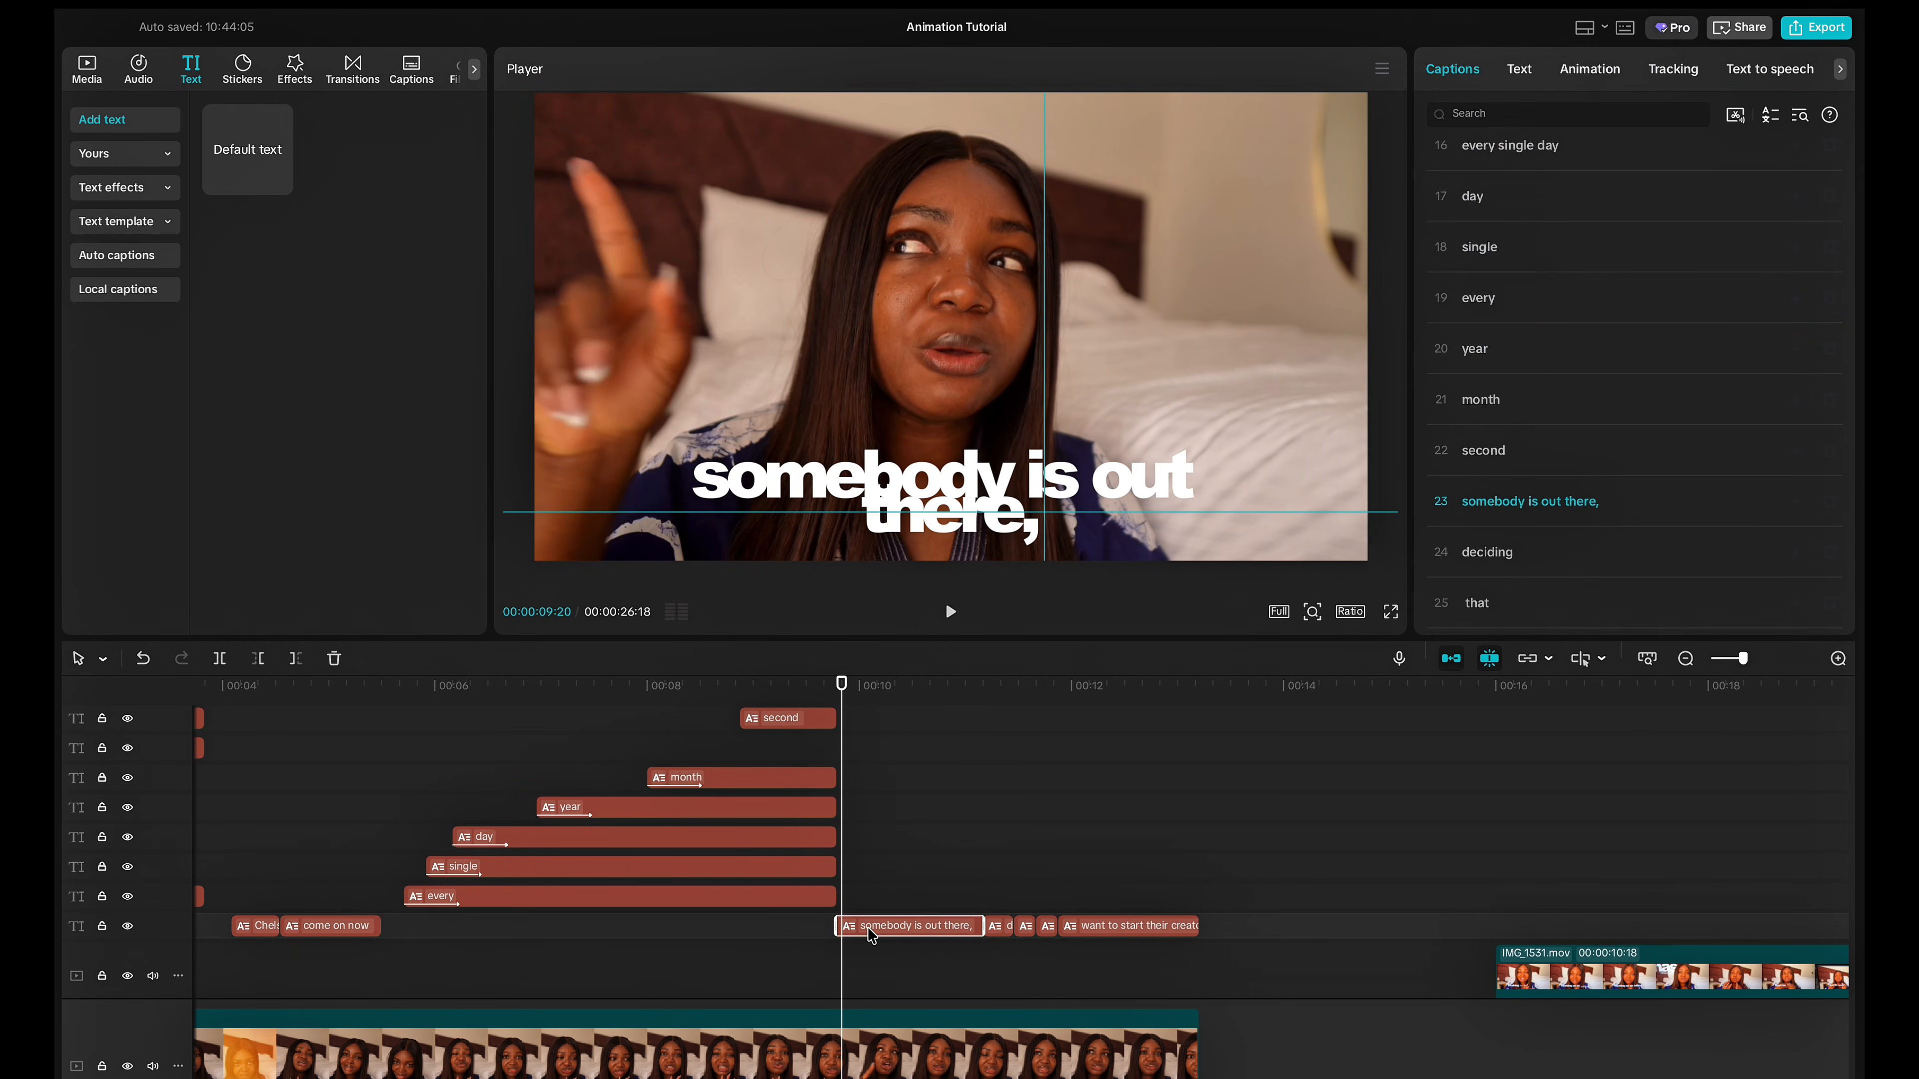
{"action": "mouse_move", "coordinate": [1218, 501]}
{"action": "left_mouse_down"}
{"action": "mouse_move", "coordinate": [1376, 501]}
{"action": "mouse_move", "coordinate": [1212, 483]}
{"action": "mouse_move", "coordinate": [1235, 499]}
{"action": "left_mouse_up"}
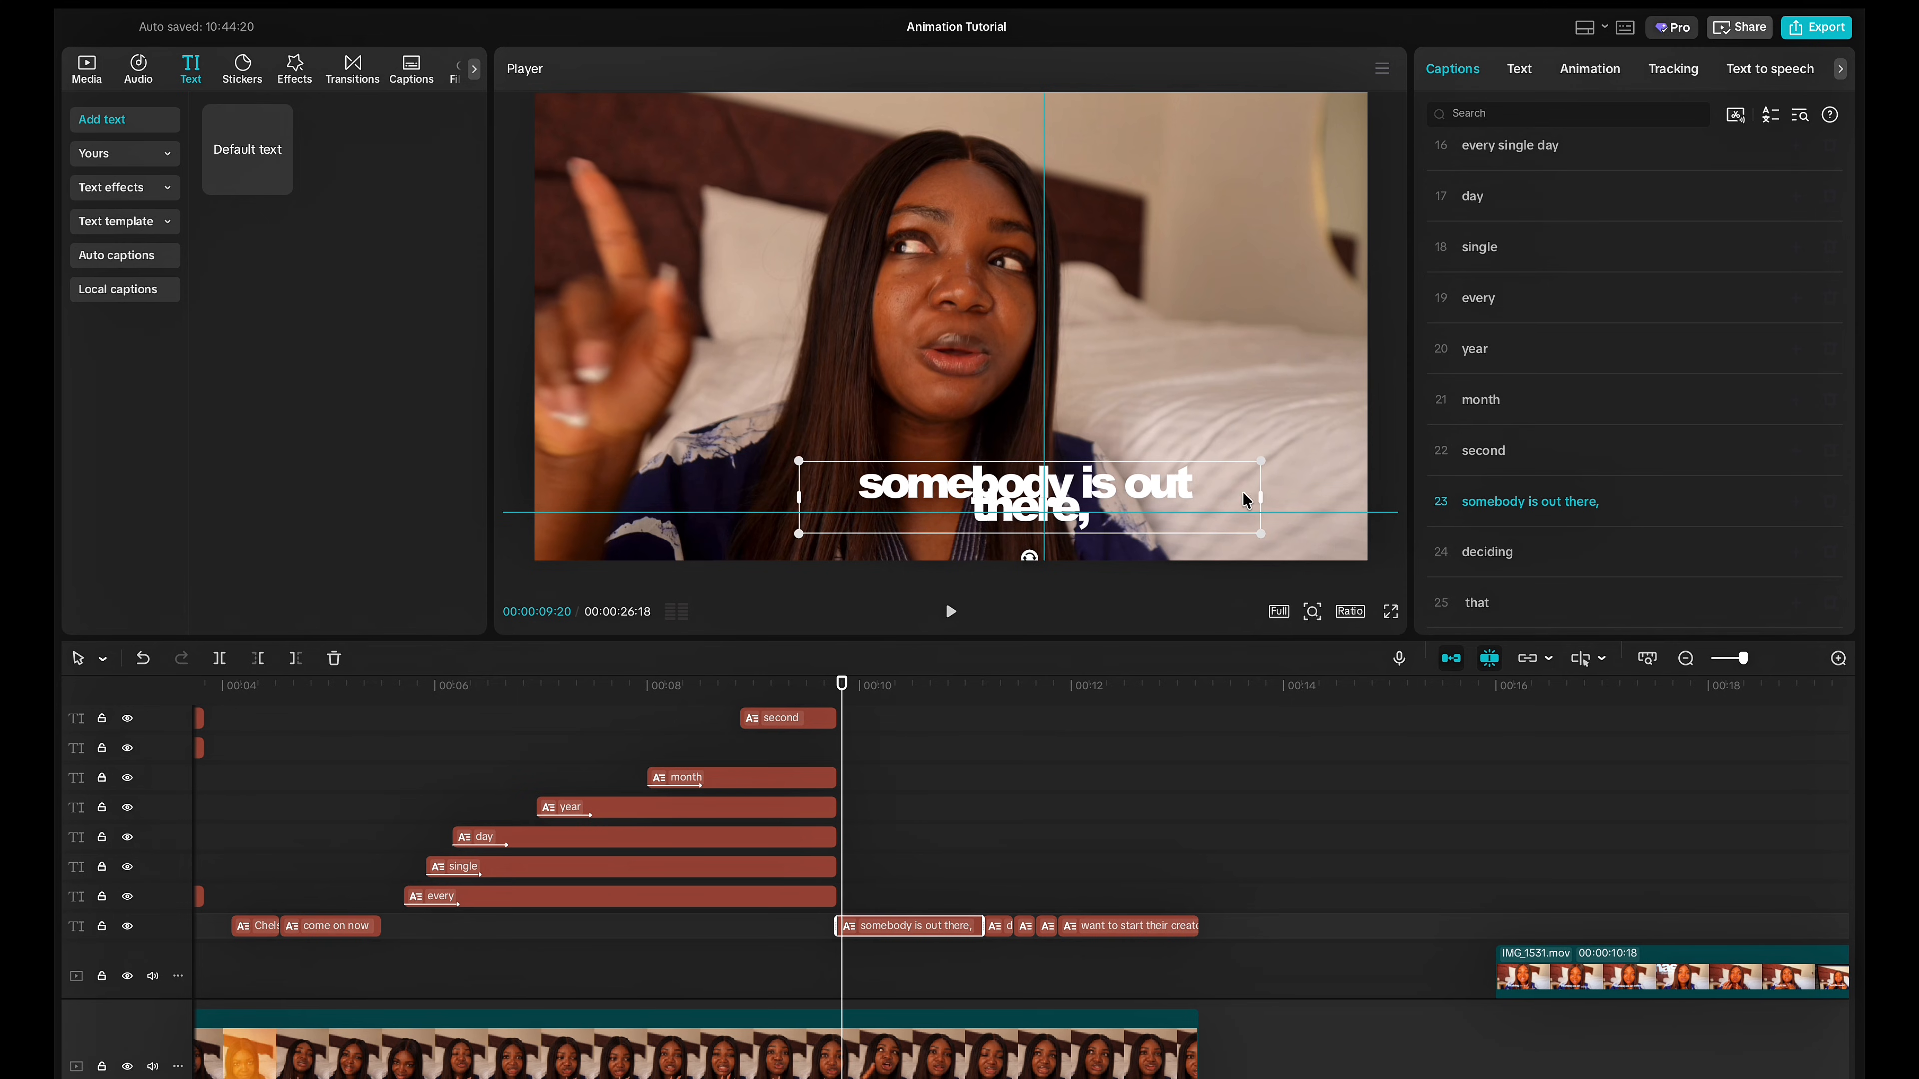
{"action": "left_click", "coordinate": [1265, 505]}
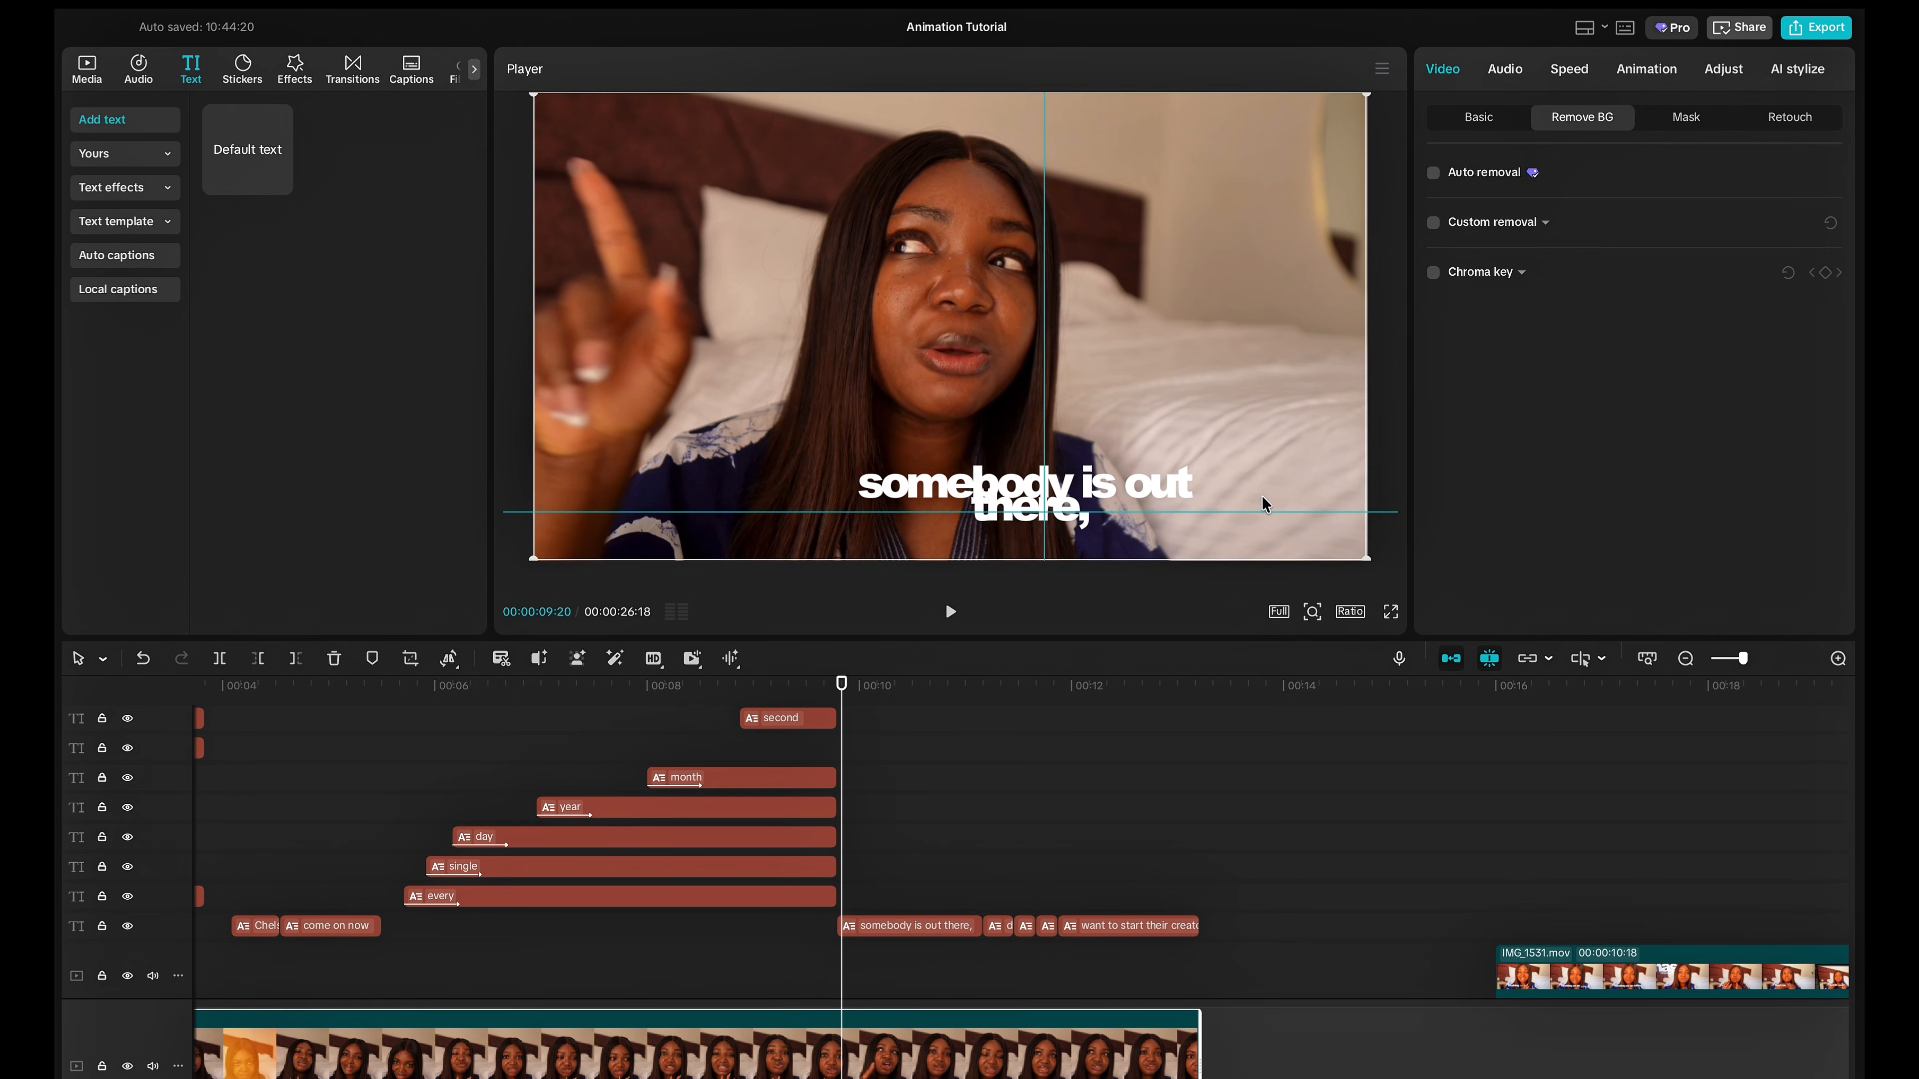
{"action": "left_click", "coordinate": [1125, 491]}
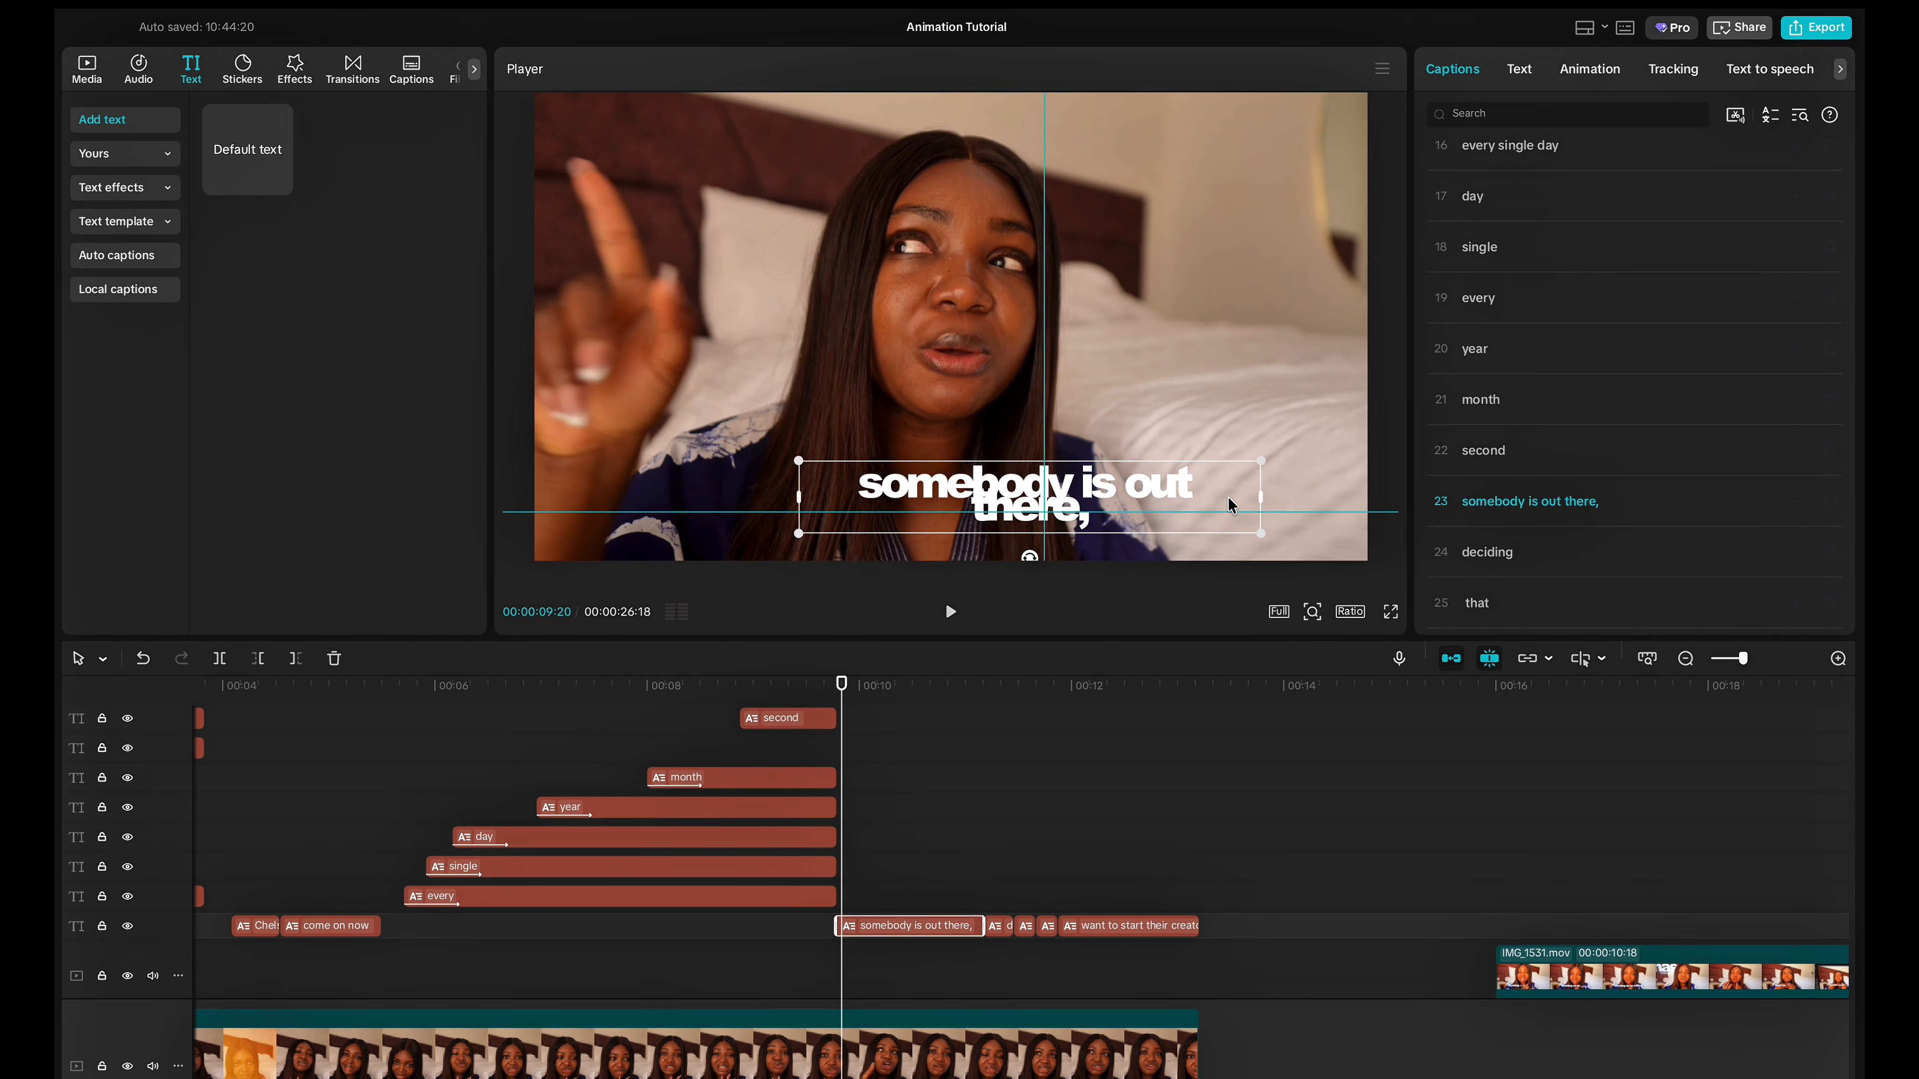
{"action": "left_click_drag", "start_coordinate": [1260, 499], "coordinate": [1326, 498]}
{"action": "left_click_drag", "start_coordinate": [1161, 505], "coordinate": [975, 503]}
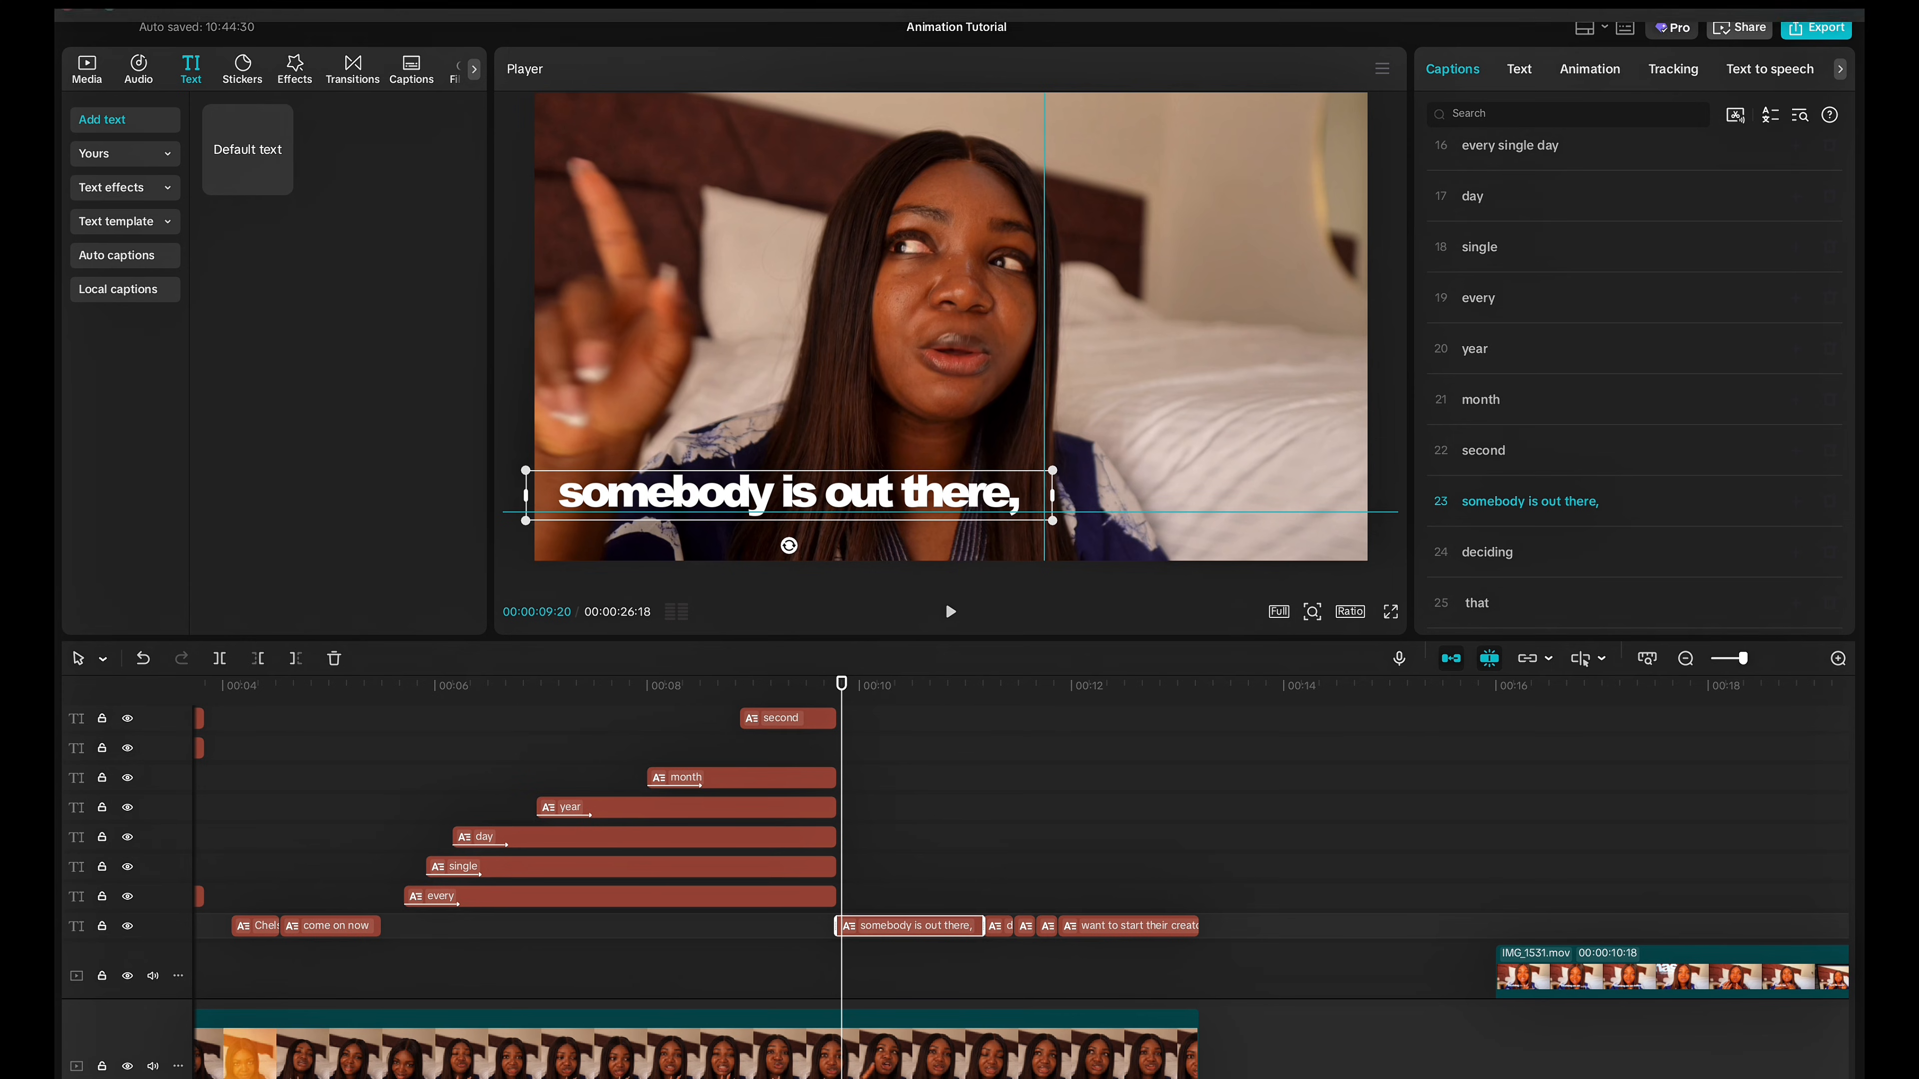
Color only the word "there," in the "somebody is out there," caption with hex BB0505.
{"action": "left_click", "coordinate": [1517, 73]}
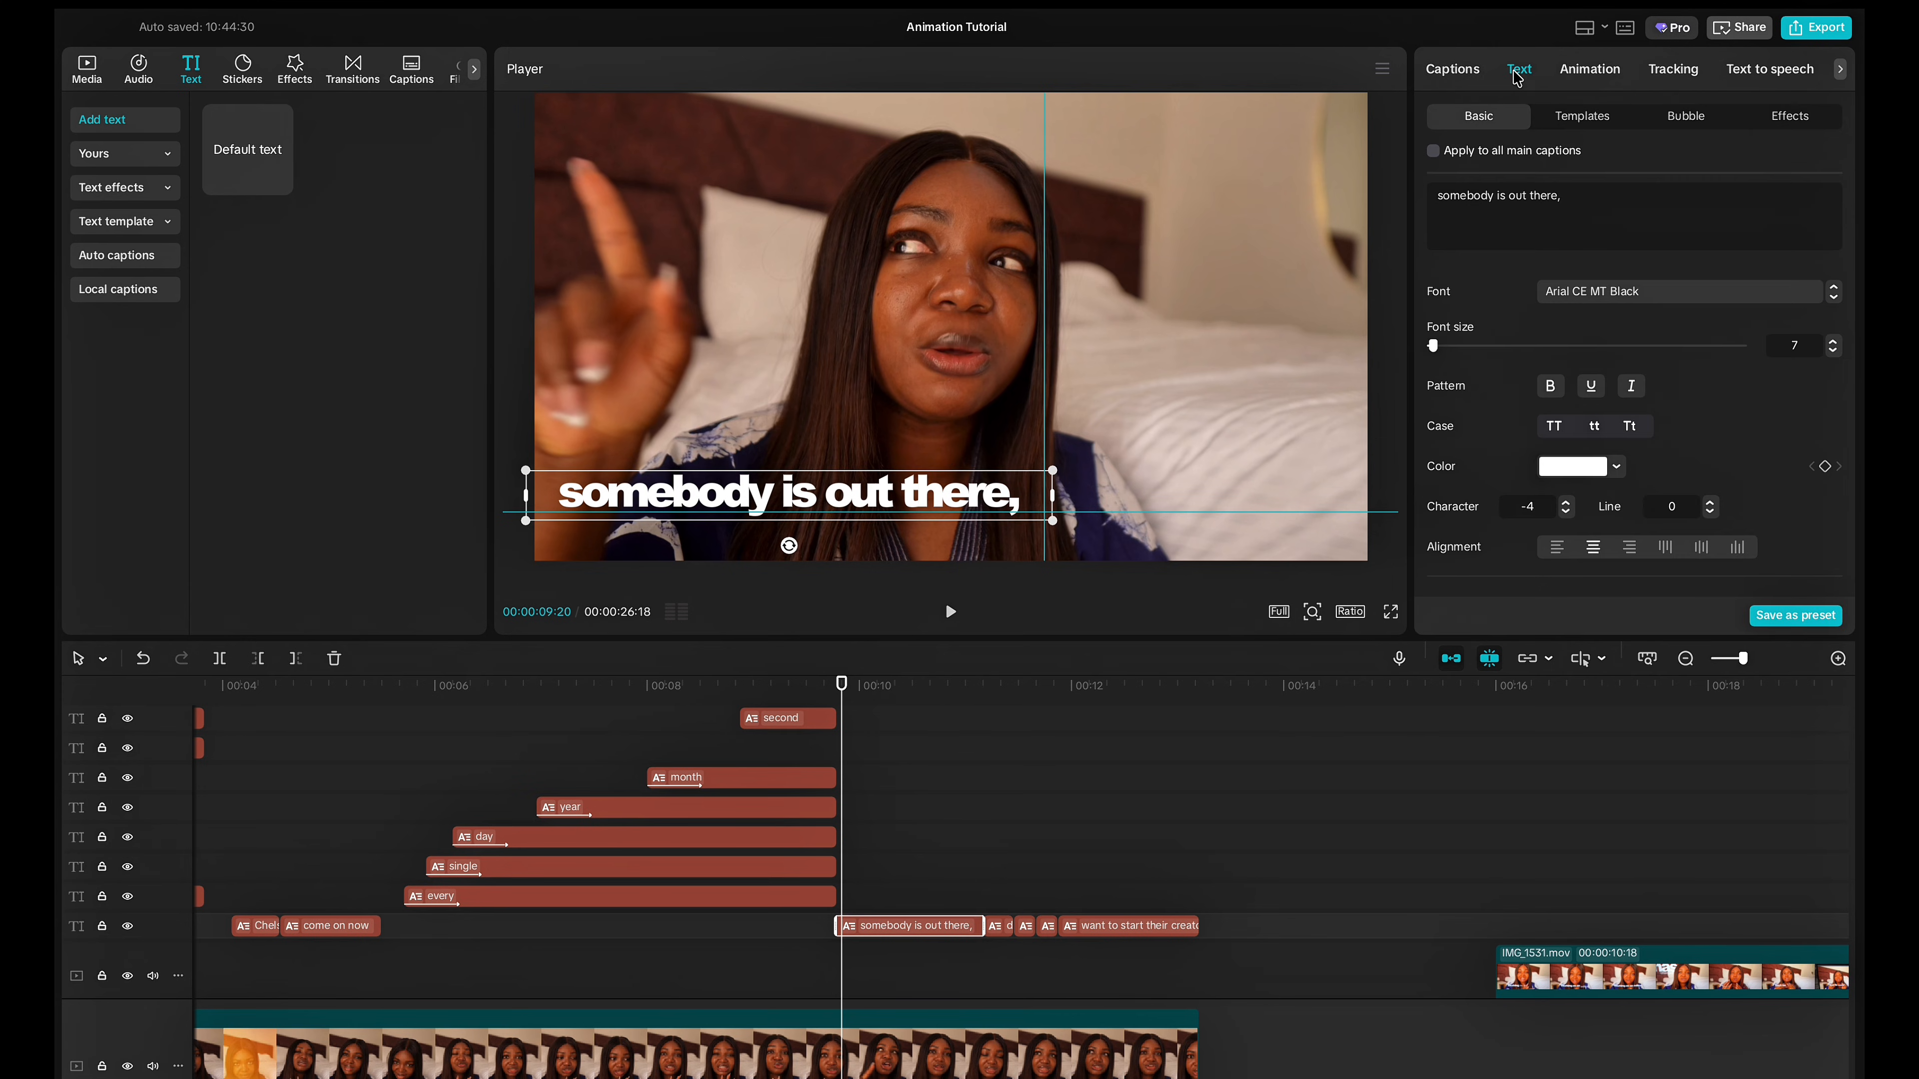
{"action": "double_click", "coordinate": [1545, 197]}
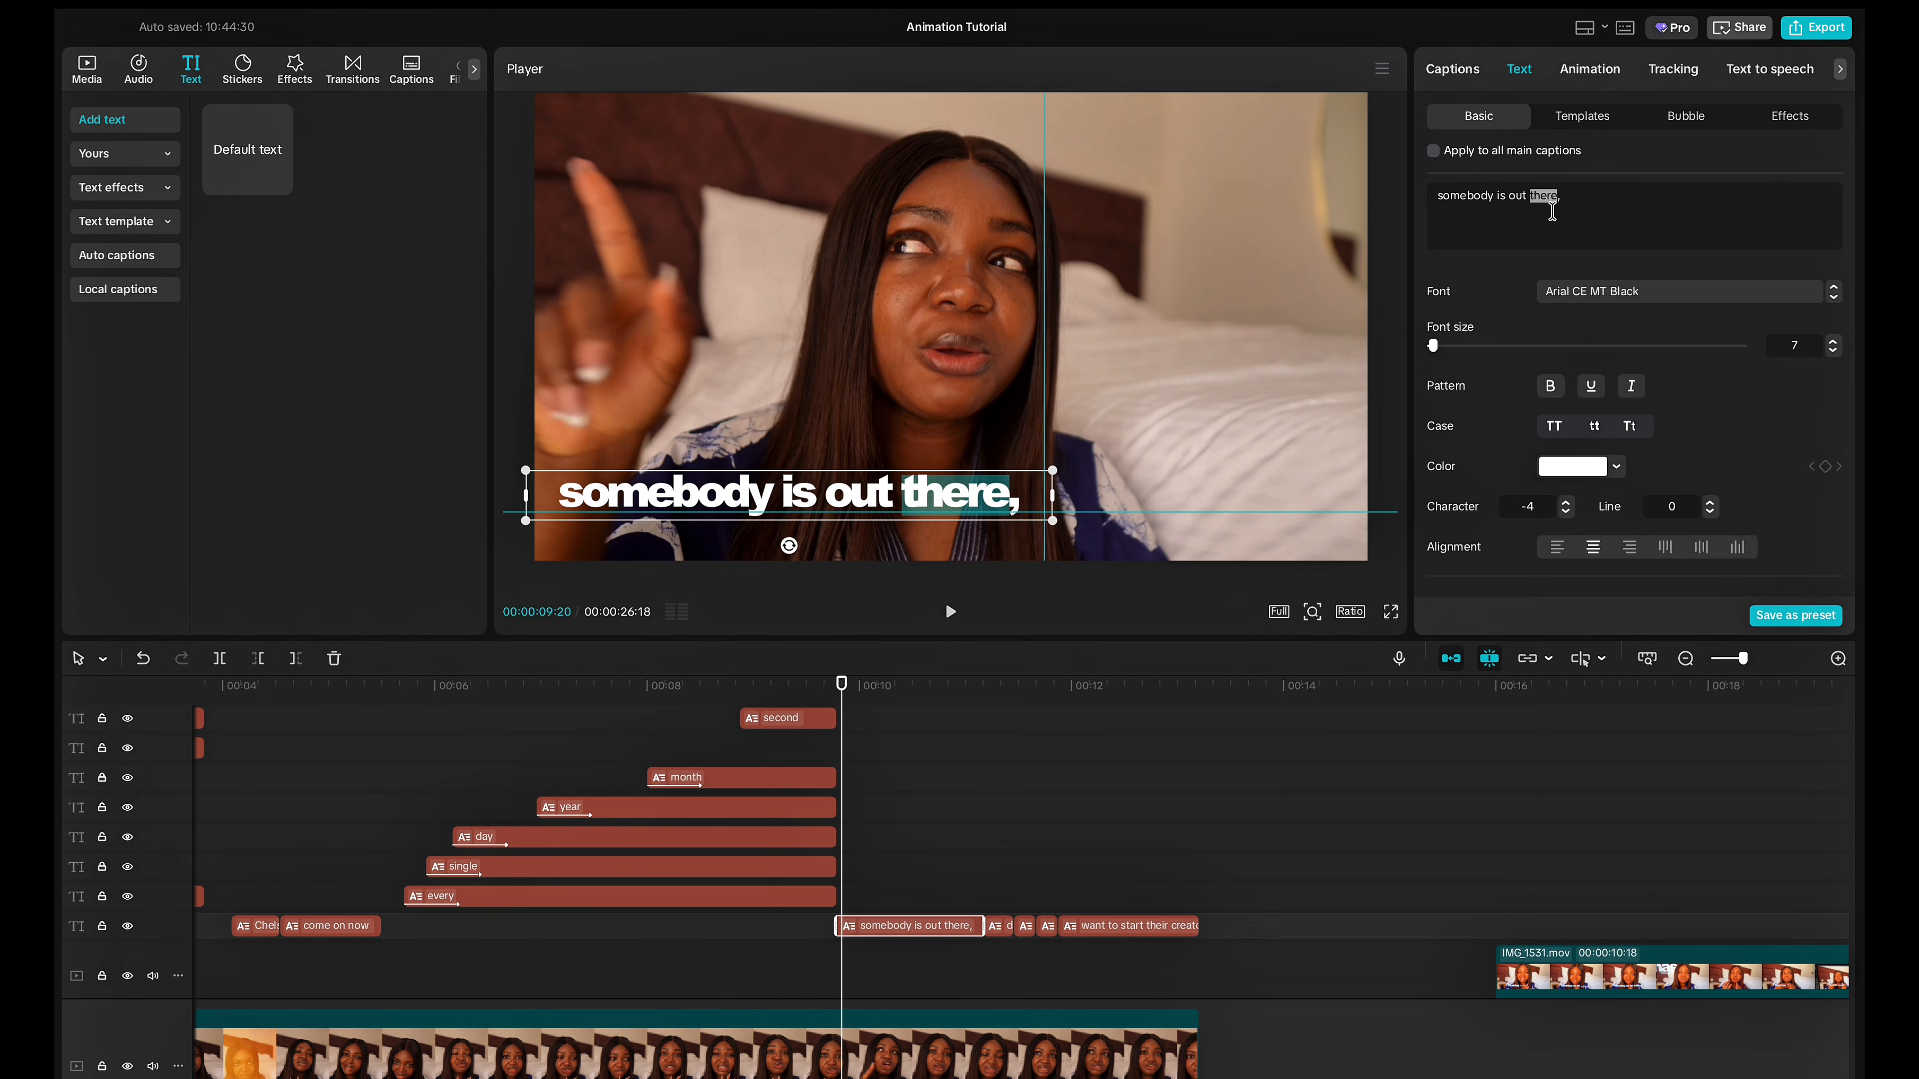
{"action": "left_click", "coordinate": [1566, 203]}
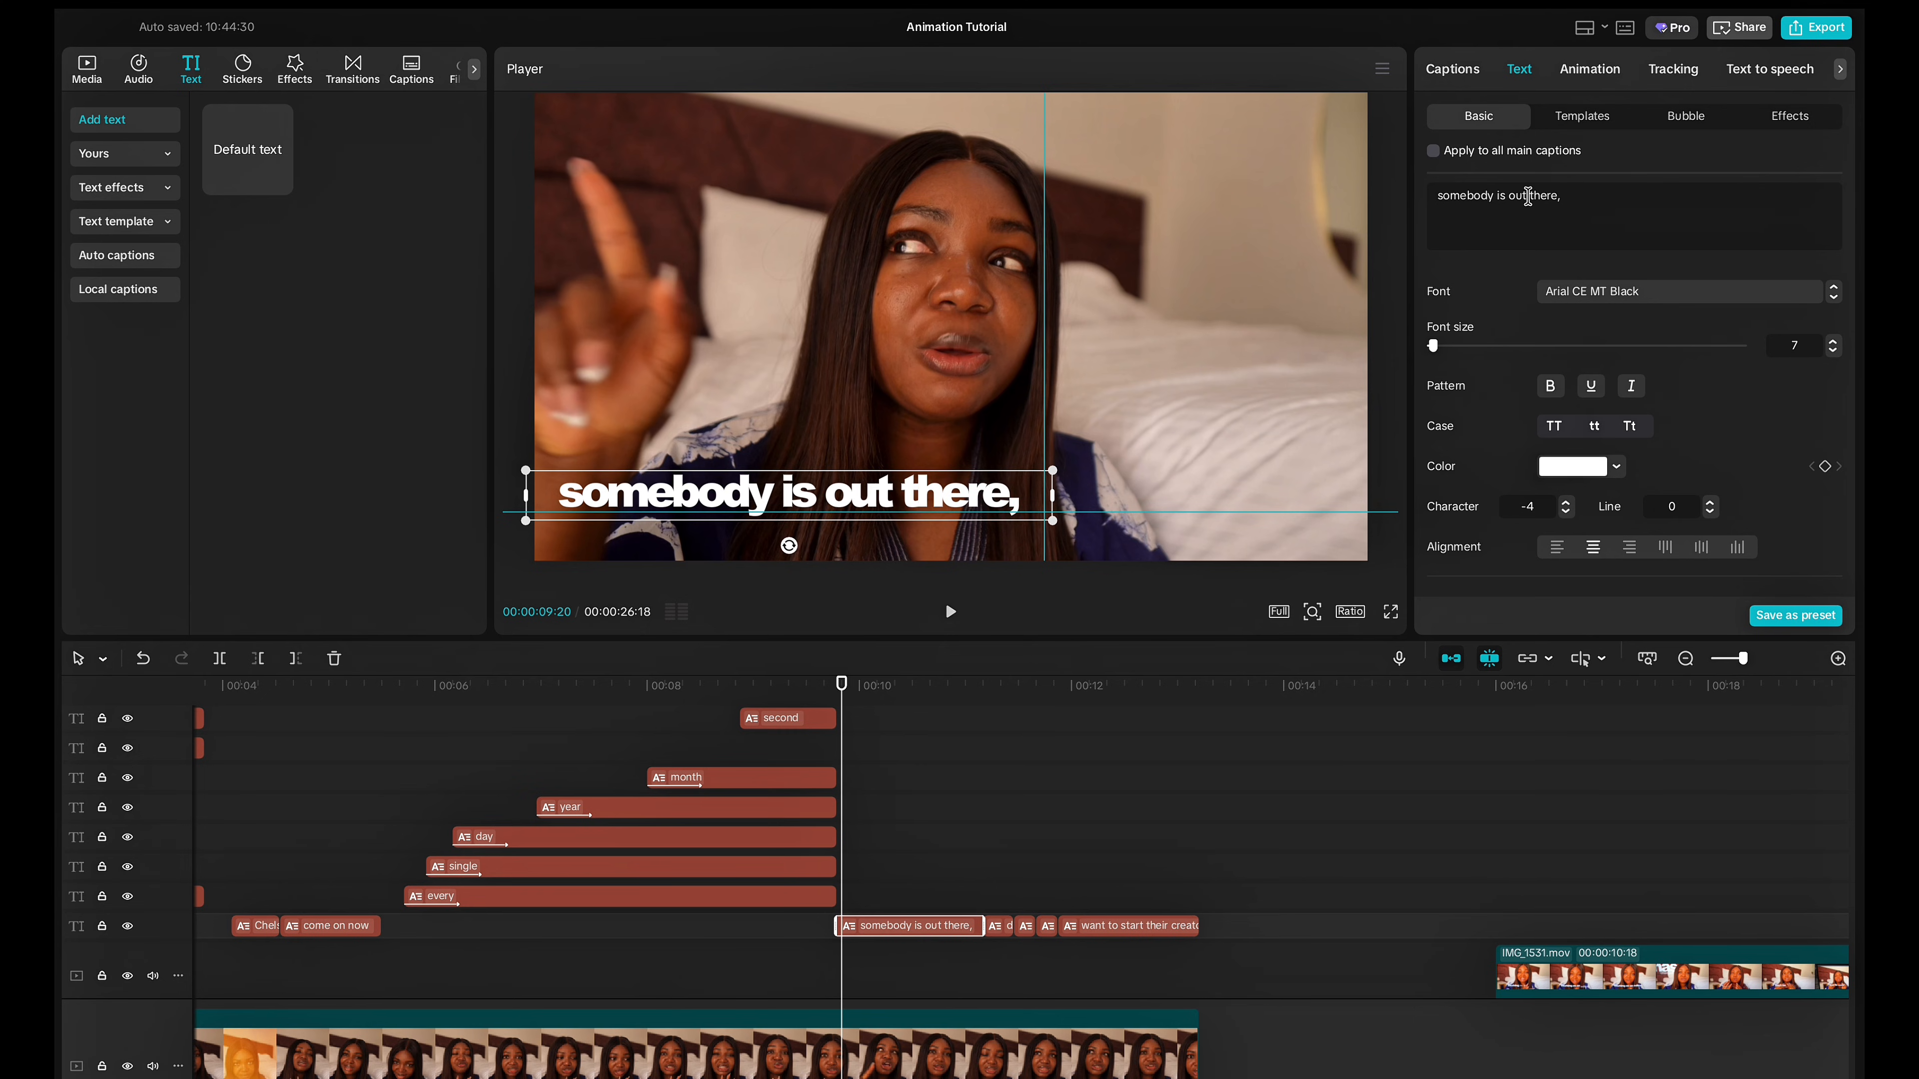
{"action": "left_click_drag", "start_coordinate": [1529, 198], "coordinate": [1562, 198]}
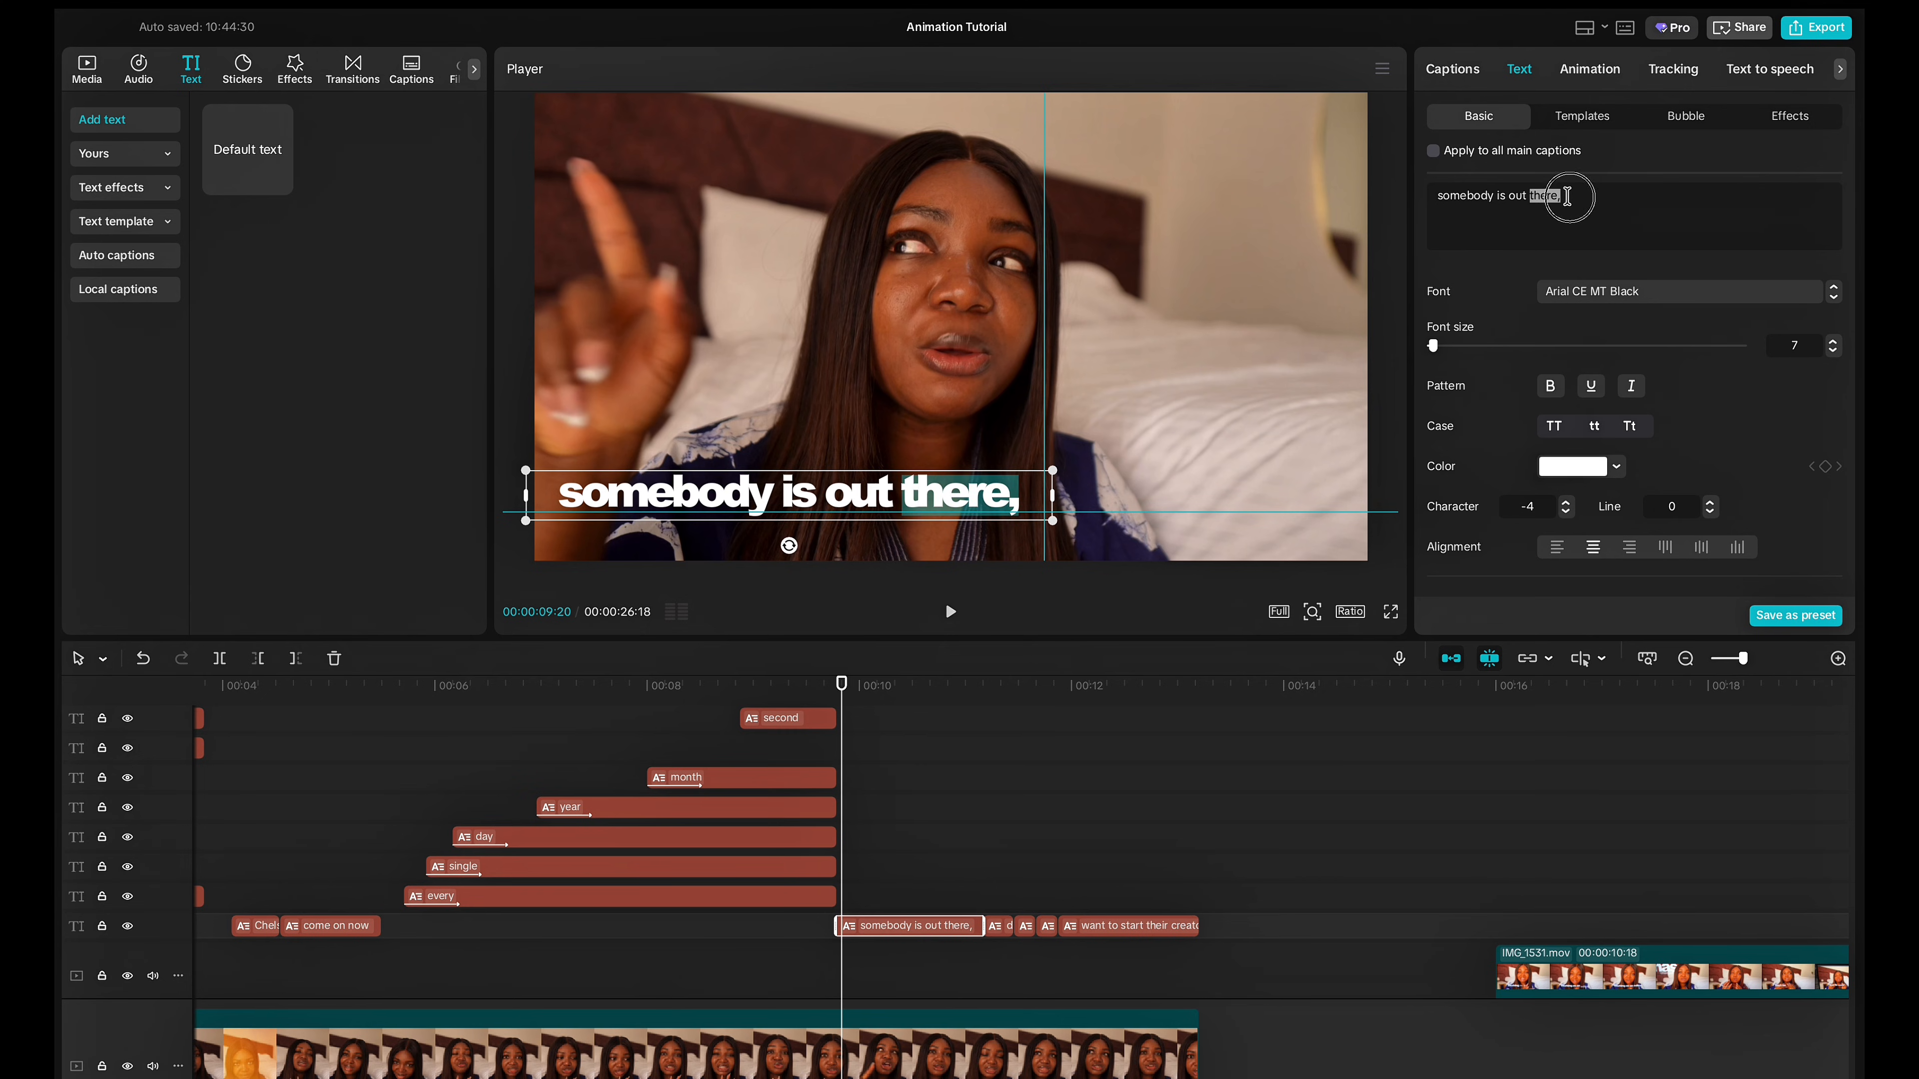
{"action": "left_click", "coordinate": [1576, 476]}
{"action": "type", "text": "BB0505"}
{"action": "key", "text": "Return"}
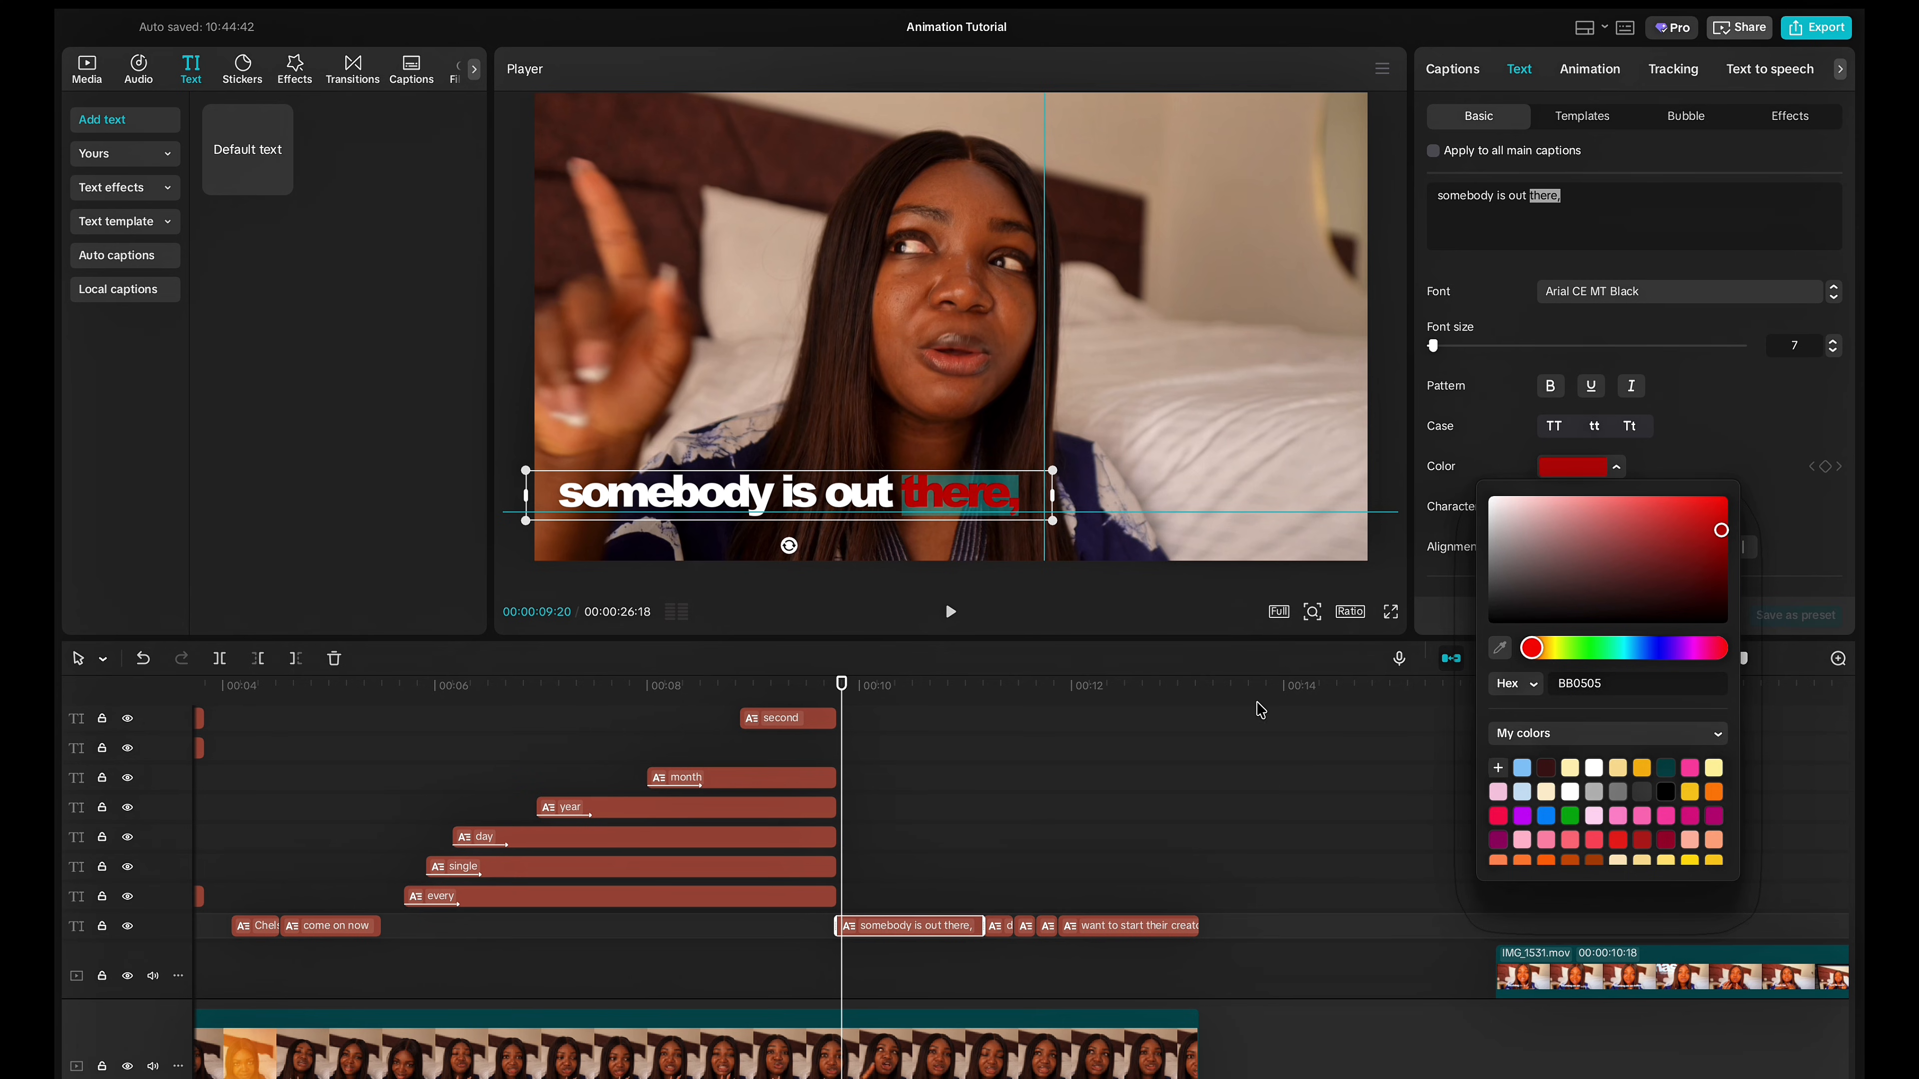
Apply the Typewriter In animation with a 1.1 s duration to "somebody is out there," and play it back.
{"action": "left_click", "coordinate": [1590, 70]}
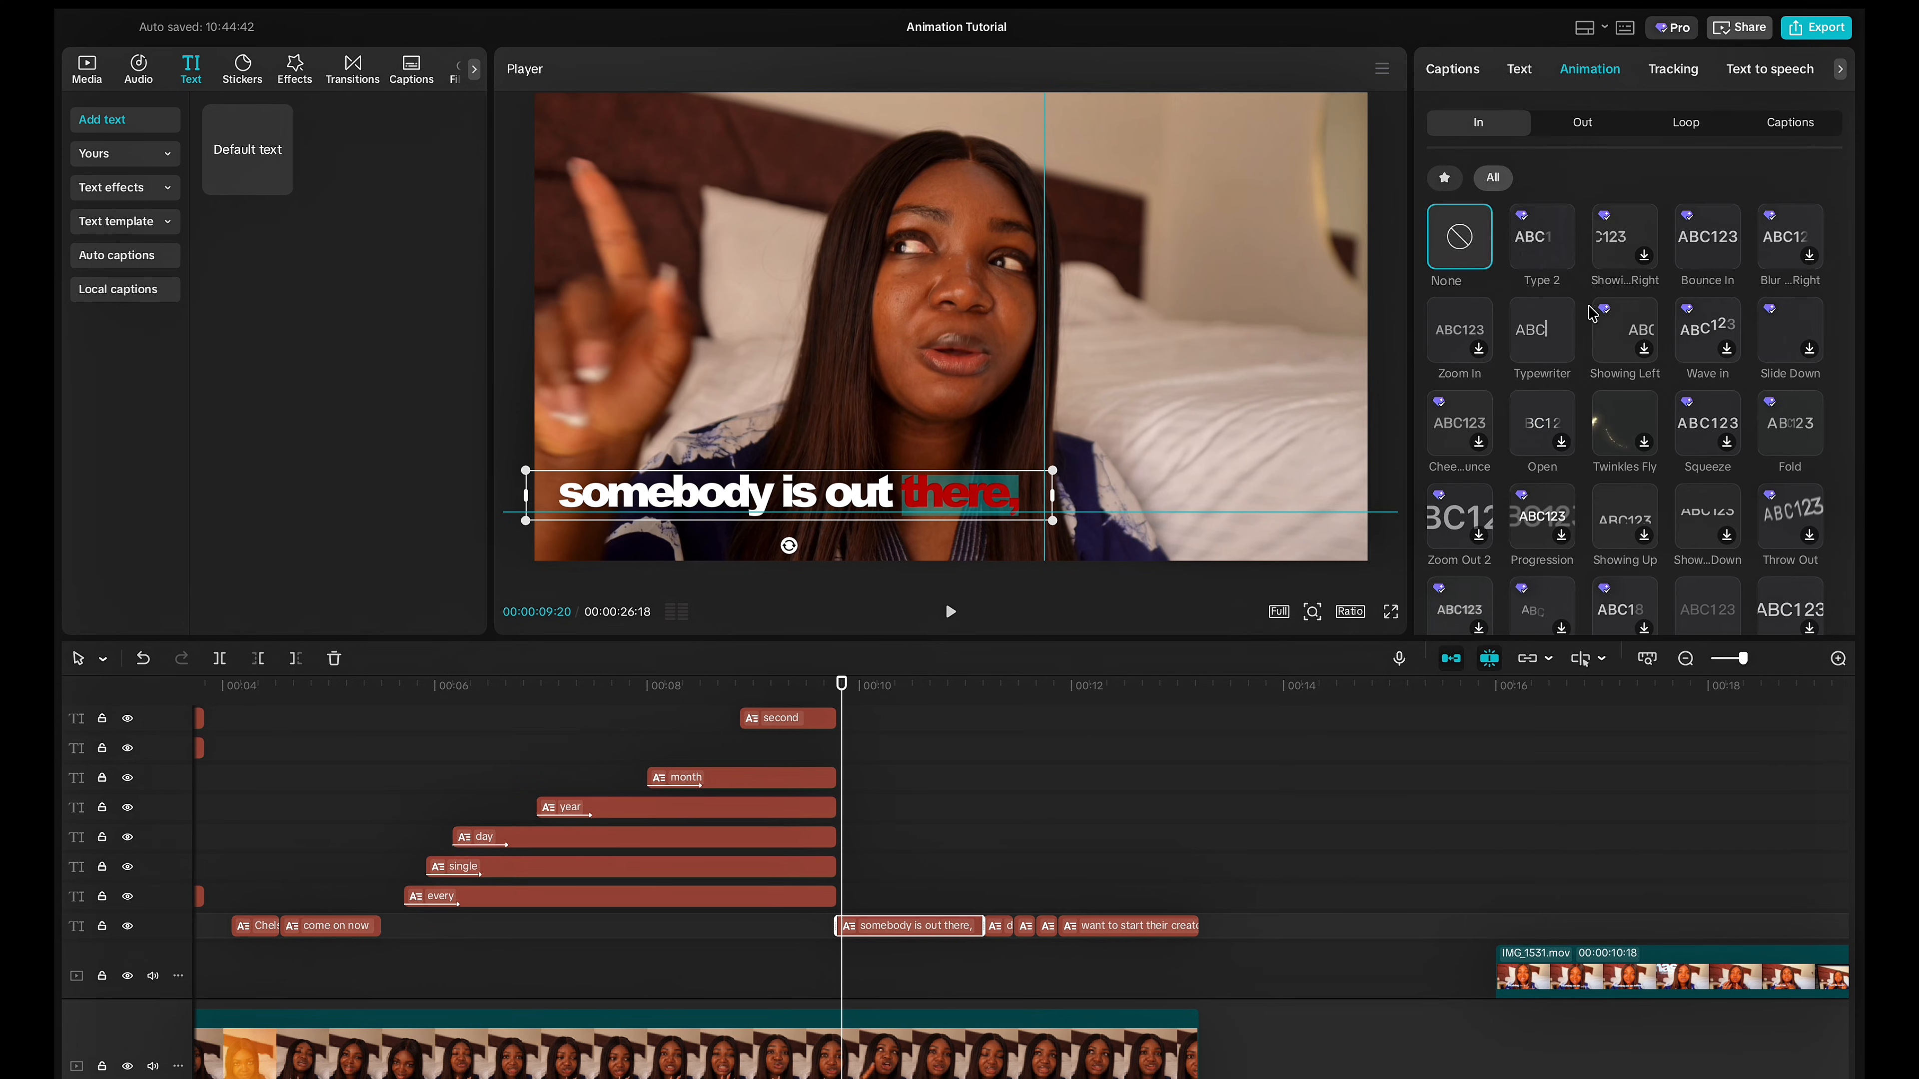
{"action": "left_click", "coordinate": [1541, 361]}
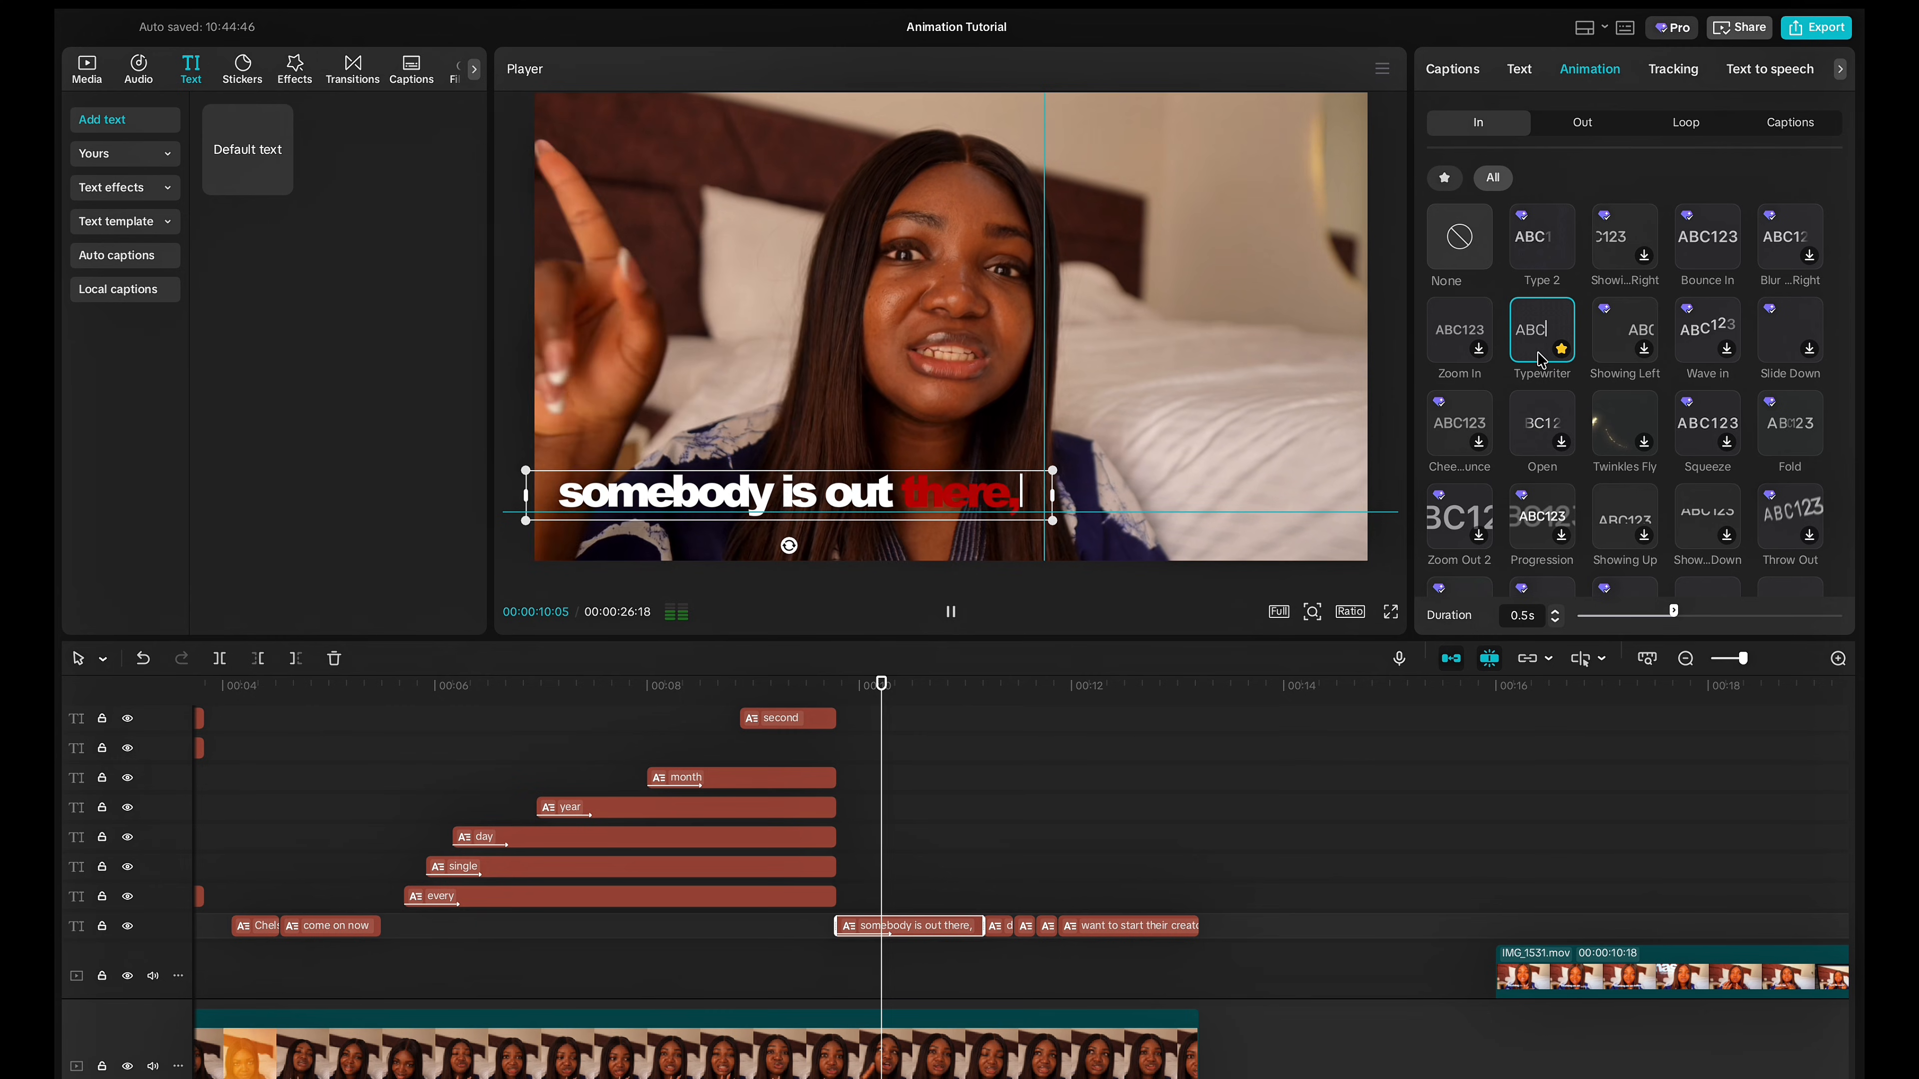
{"action": "left_click_drag", "start_coordinate": [1677, 616], "coordinate": [1796, 619]}
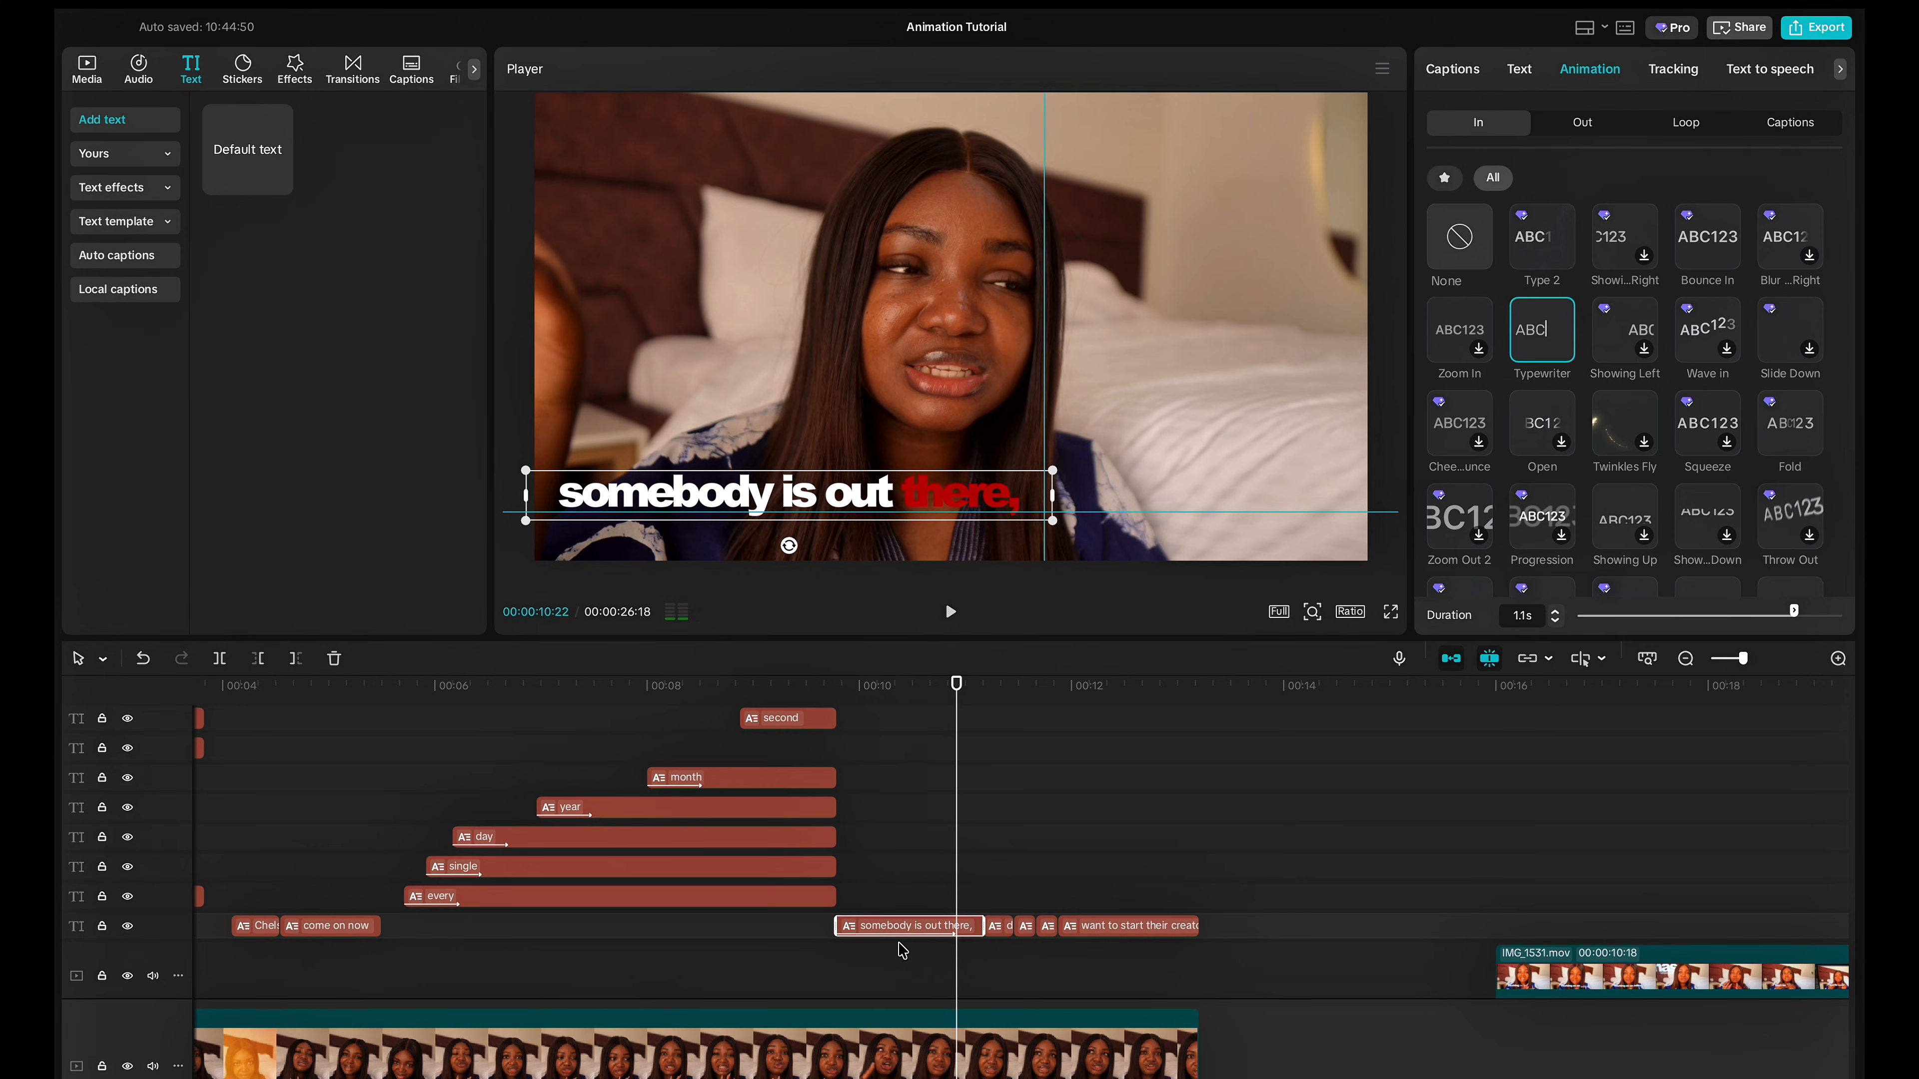
{"action": "left_click", "coordinate": [837, 948]}
{"action": "key", "text": "space"}
{"action": "key", "text": "space"}
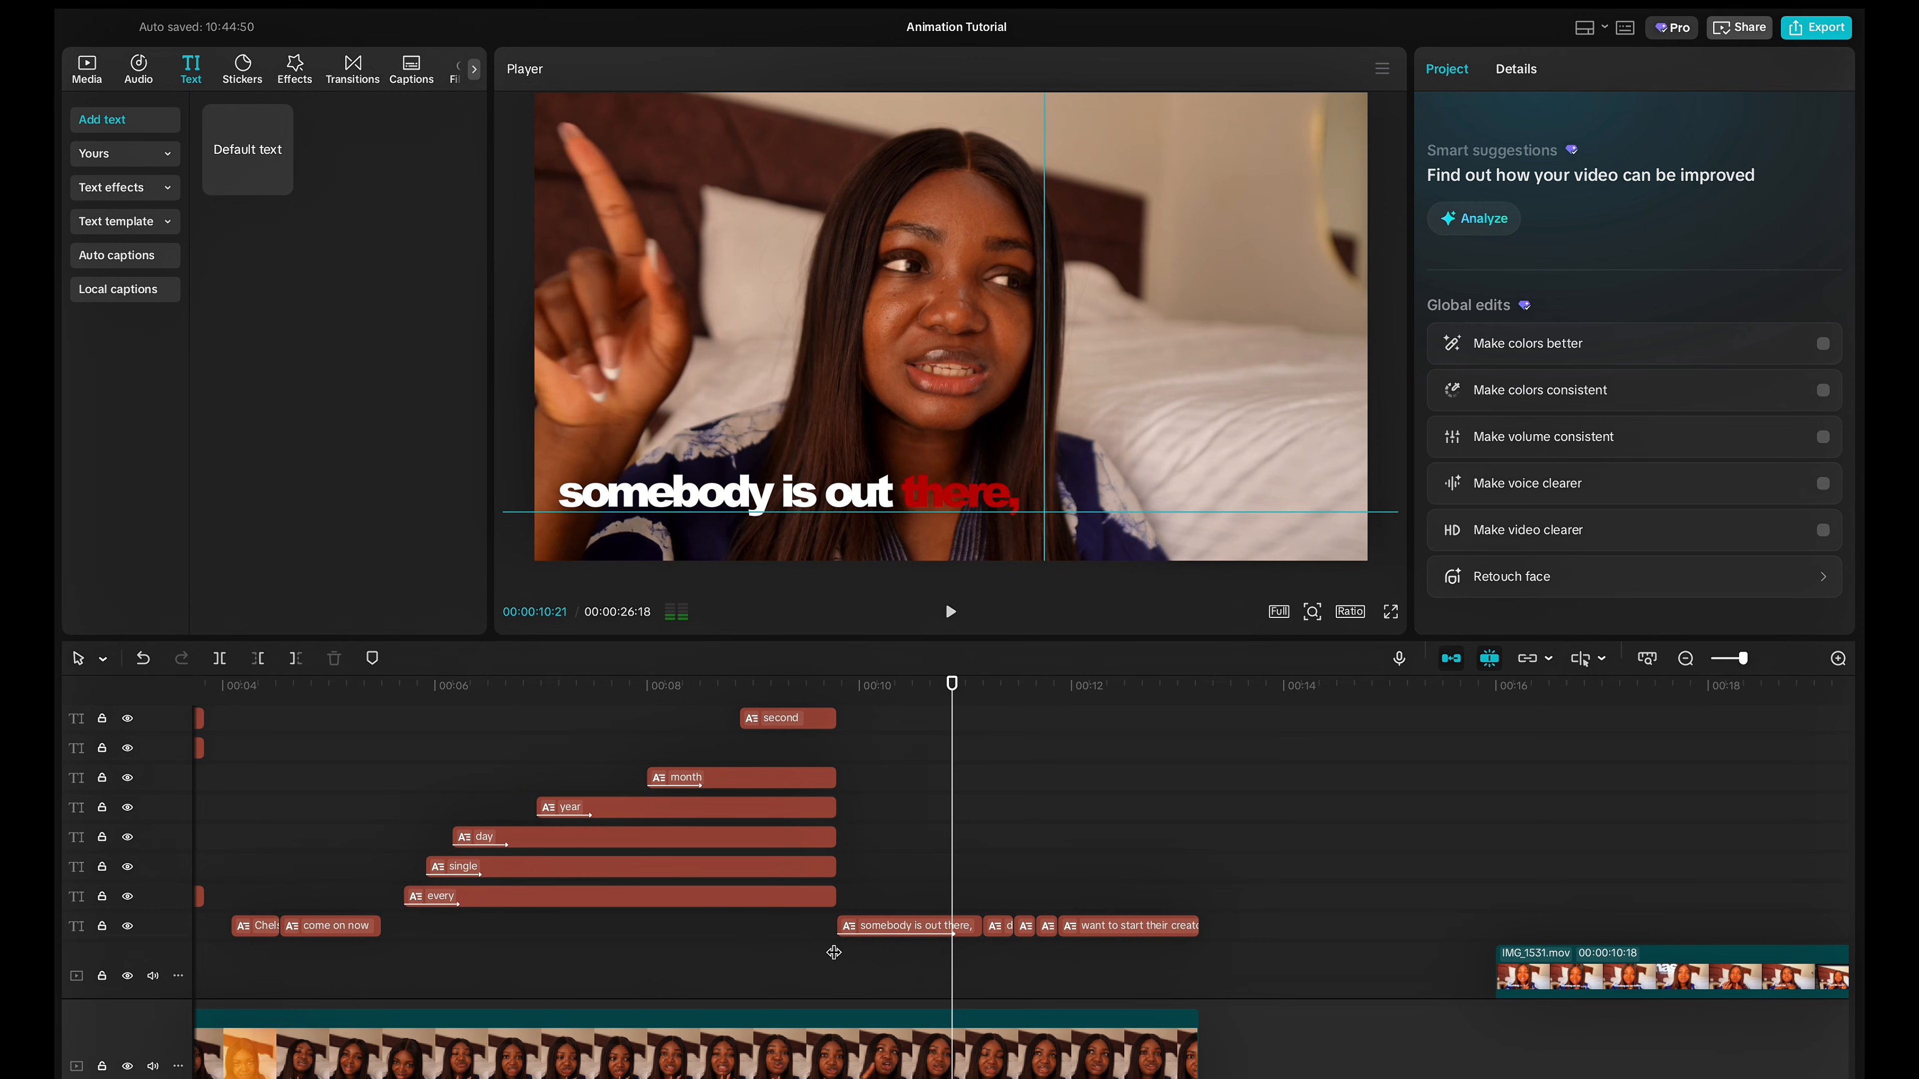
Move the "that", "they" and "want to start their creator journey" captions onto separate tracks stacked above "deciding", keeping their start times.
{"action": "scroll", "coordinate": [991, 924], "scroll_direction": "up", "scroll_amount": 3}
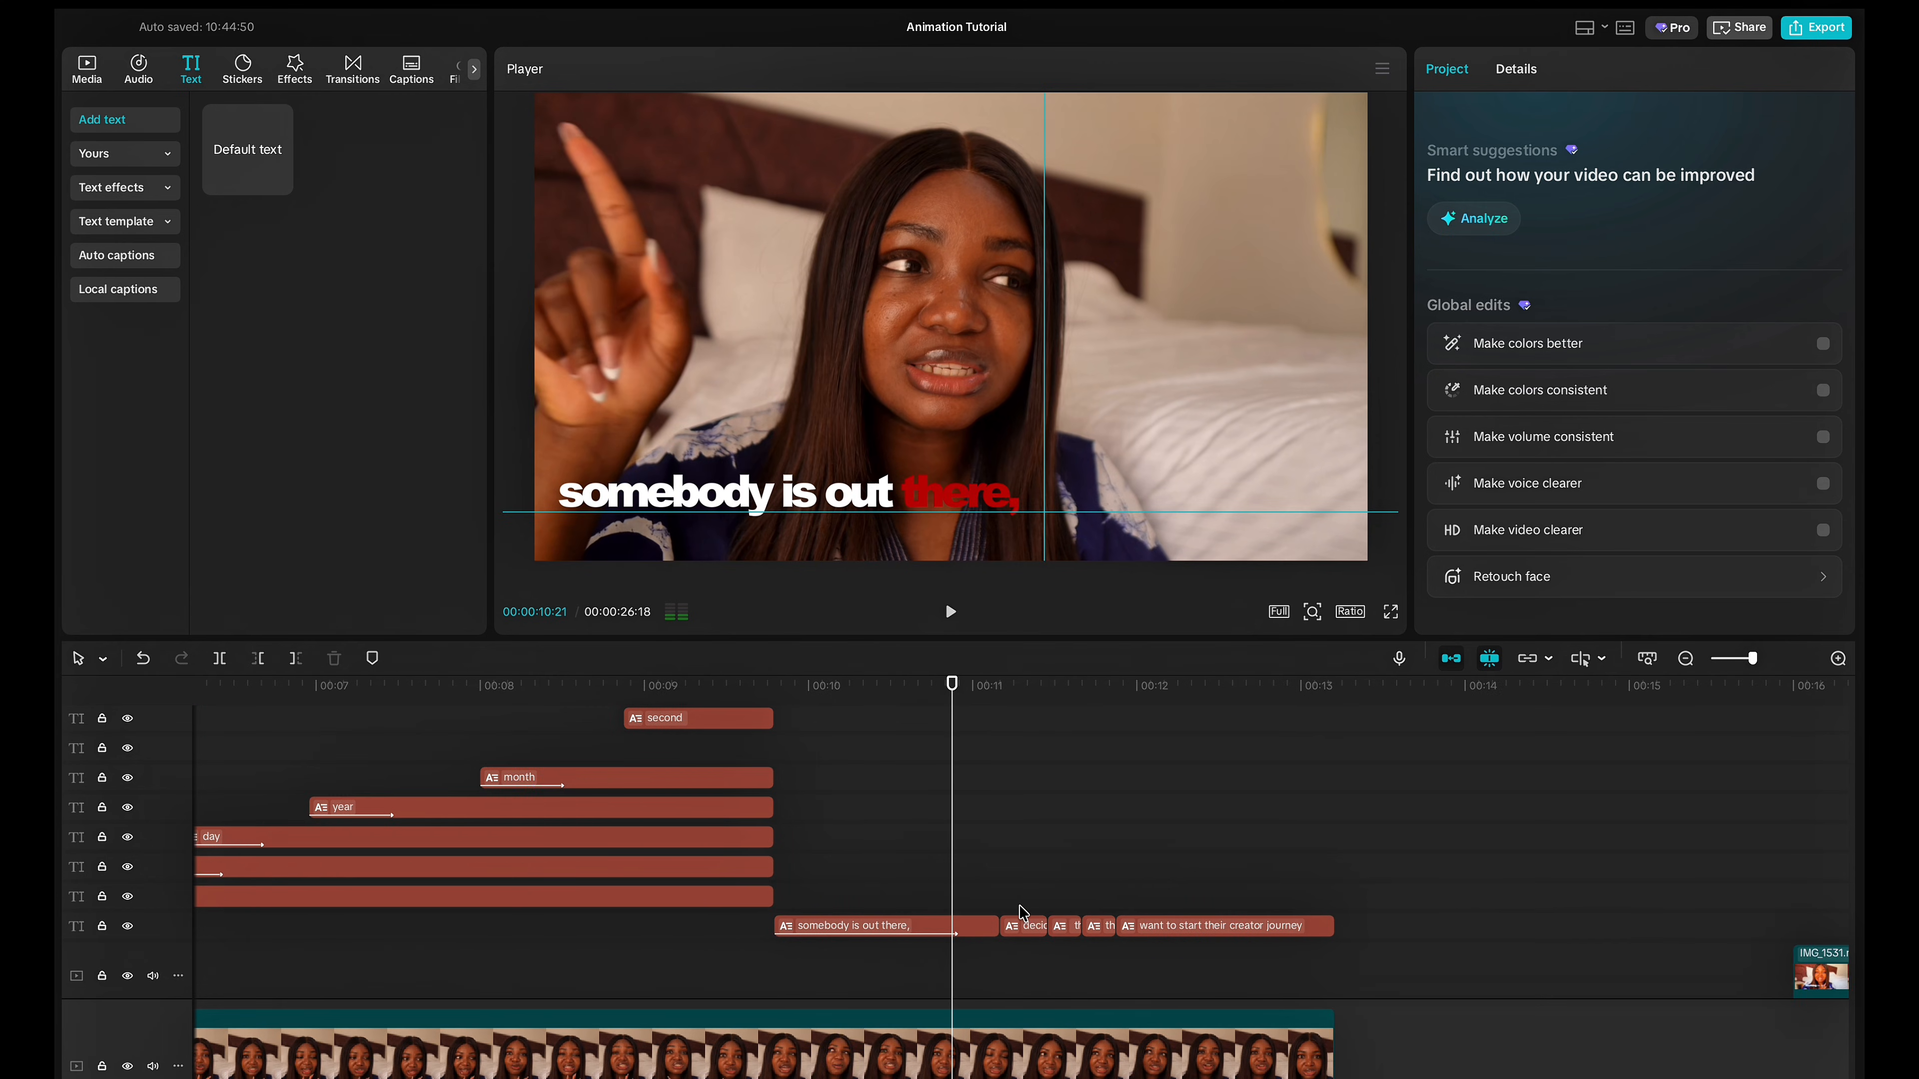
{"action": "scroll", "coordinate": [995, 918], "scroll_direction": "up", "scroll_amount": 1}
{"action": "left_click", "coordinate": [1095, 933]}
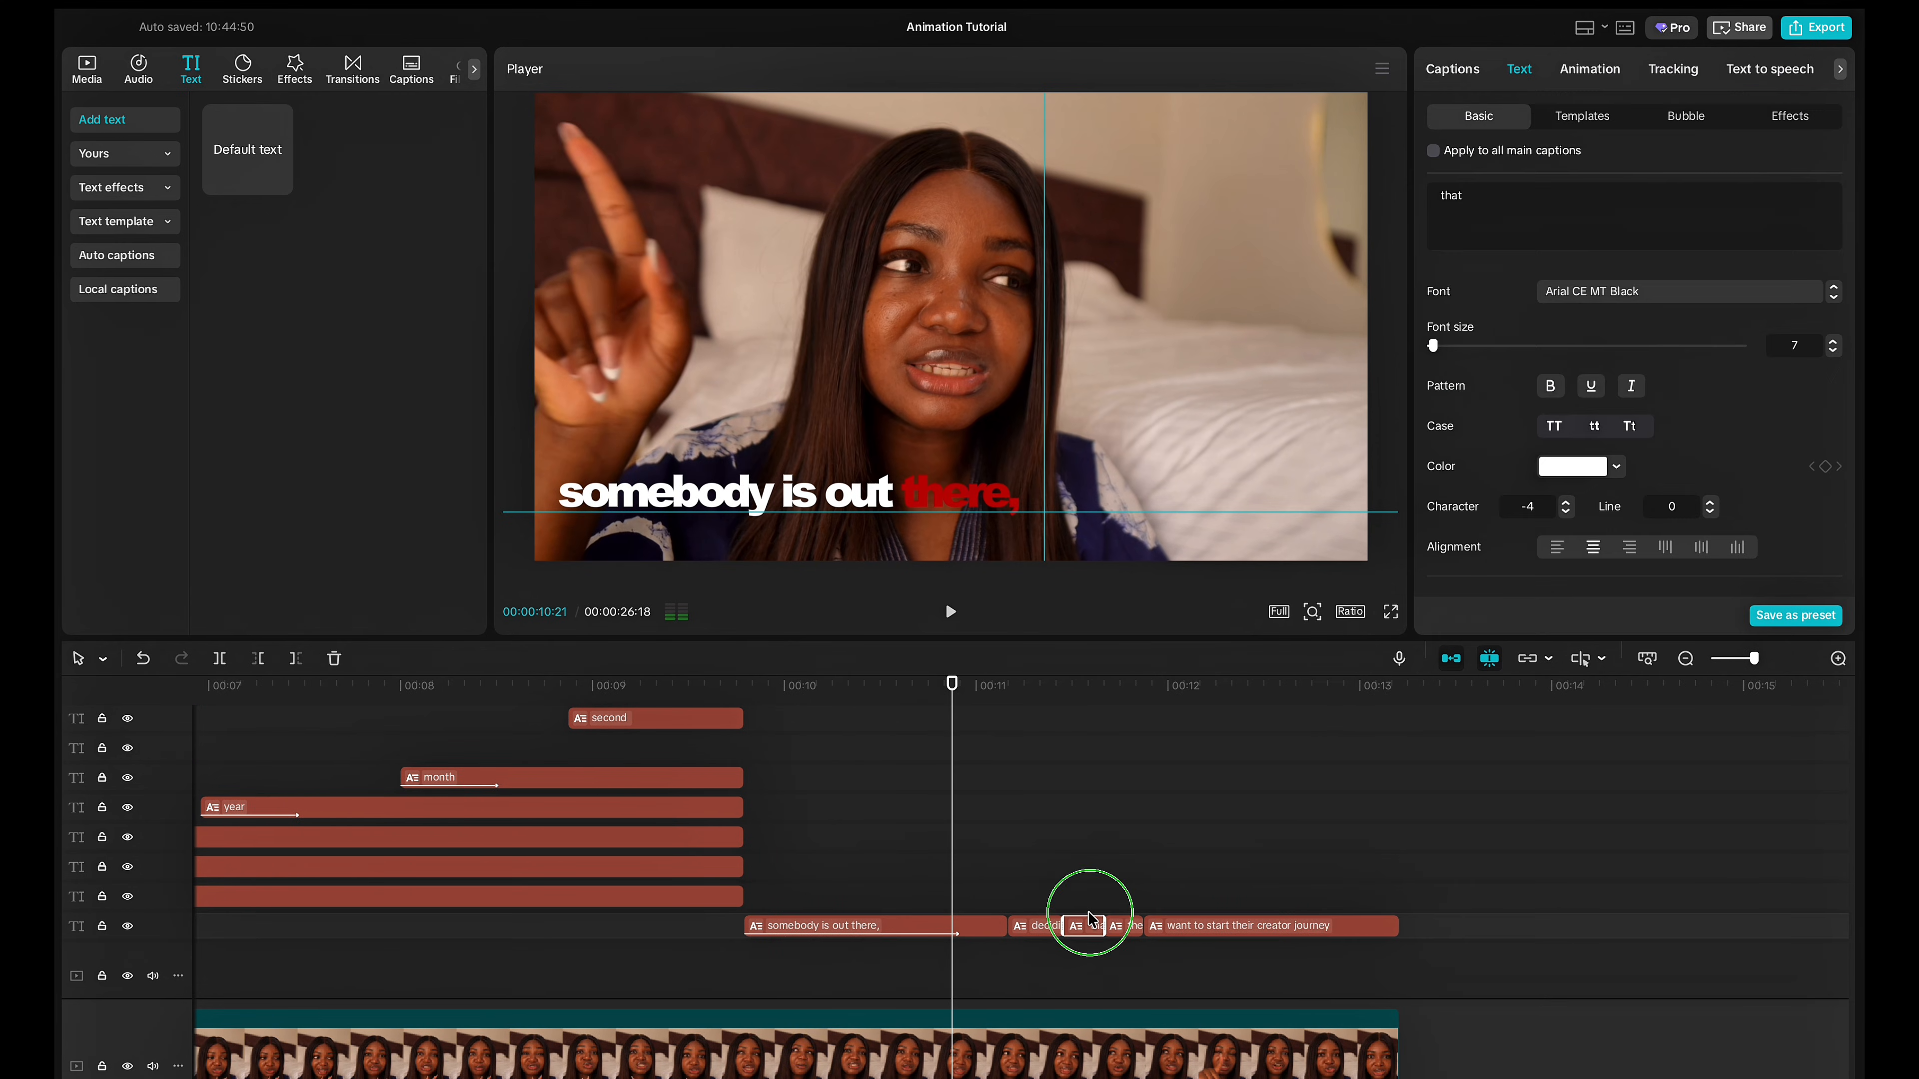
{"action": "left_click", "coordinate": [1095, 922]}
{"action": "left_click", "coordinate": [1082, 918]}
{"action": "left_click_drag", "start_coordinate": [1084, 921], "coordinate": [1131, 914]}
{"action": "left_click", "coordinate": [1133, 951]}
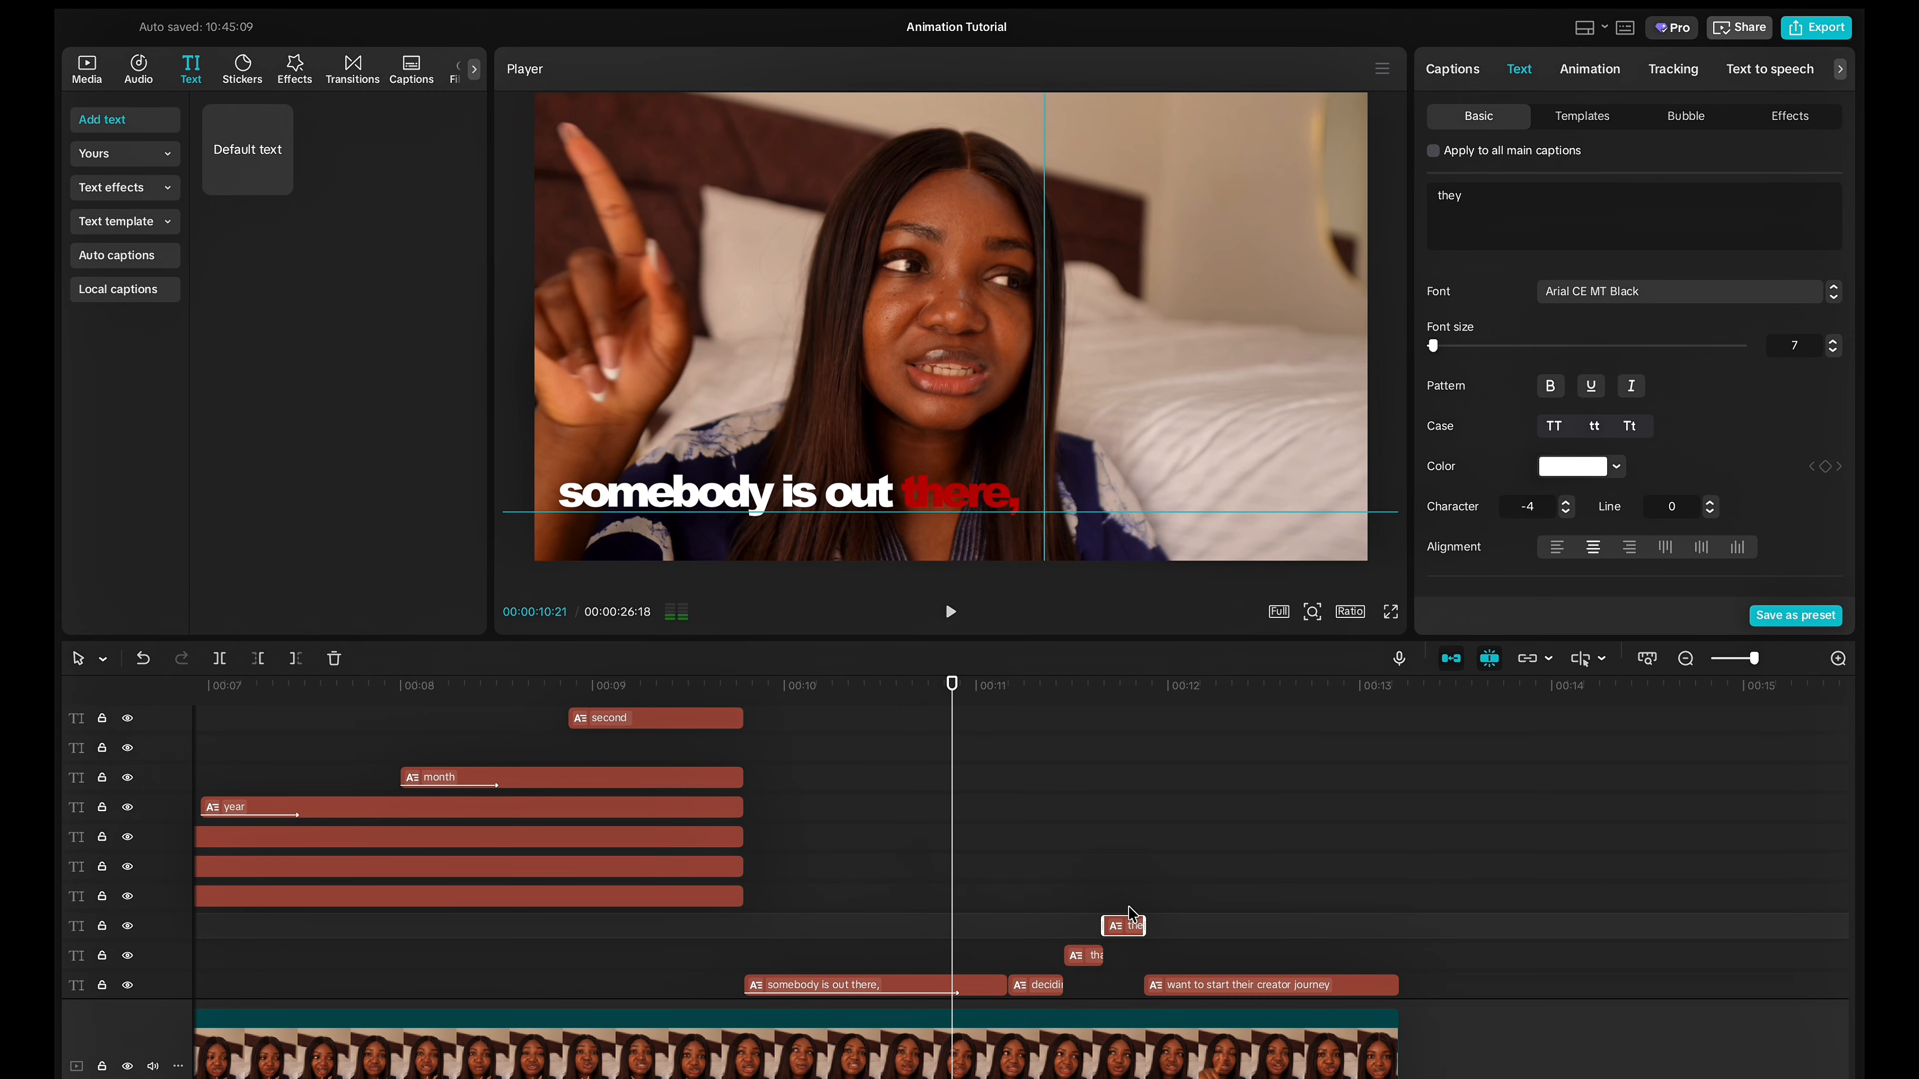
{"action": "left_click_drag", "start_coordinate": [1174, 985], "coordinate": [1397, 914]}
Extend the "deciding", "that" and "they" captions to end together with "want to start their creator journey".
{"action": "scroll", "coordinate": [1173, 914], "scroll_direction": "down", "scroll_amount": 2}
{"action": "left_click", "coordinate": [1054, 909]}
{"action": "left_click_drag", "start_coordinate": [1096, 881], "coordinate": [1396, 882]}
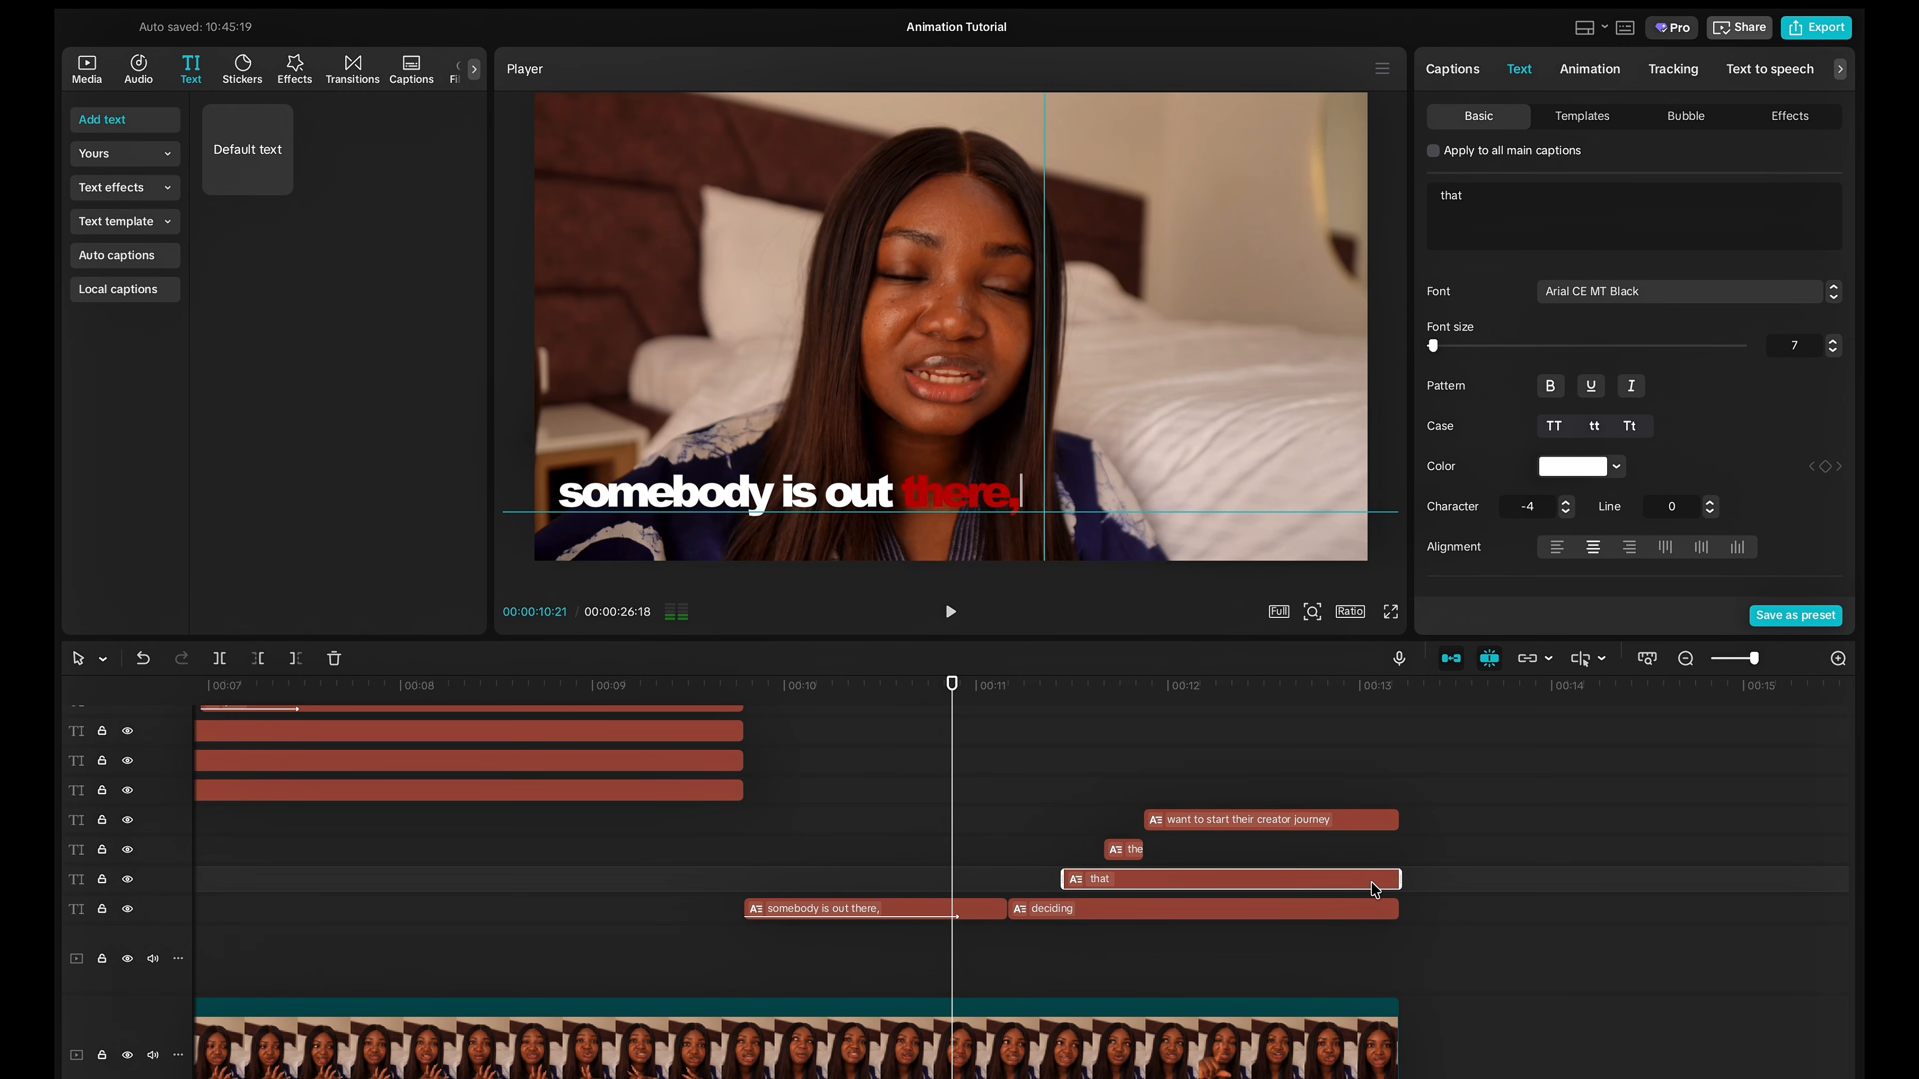
{"action": "left_click", "coordinate": [1133, 849]}
{"action": "left_click_drag", "start_coordinate": [1148, 850], "coordinate": [1397, 851]}
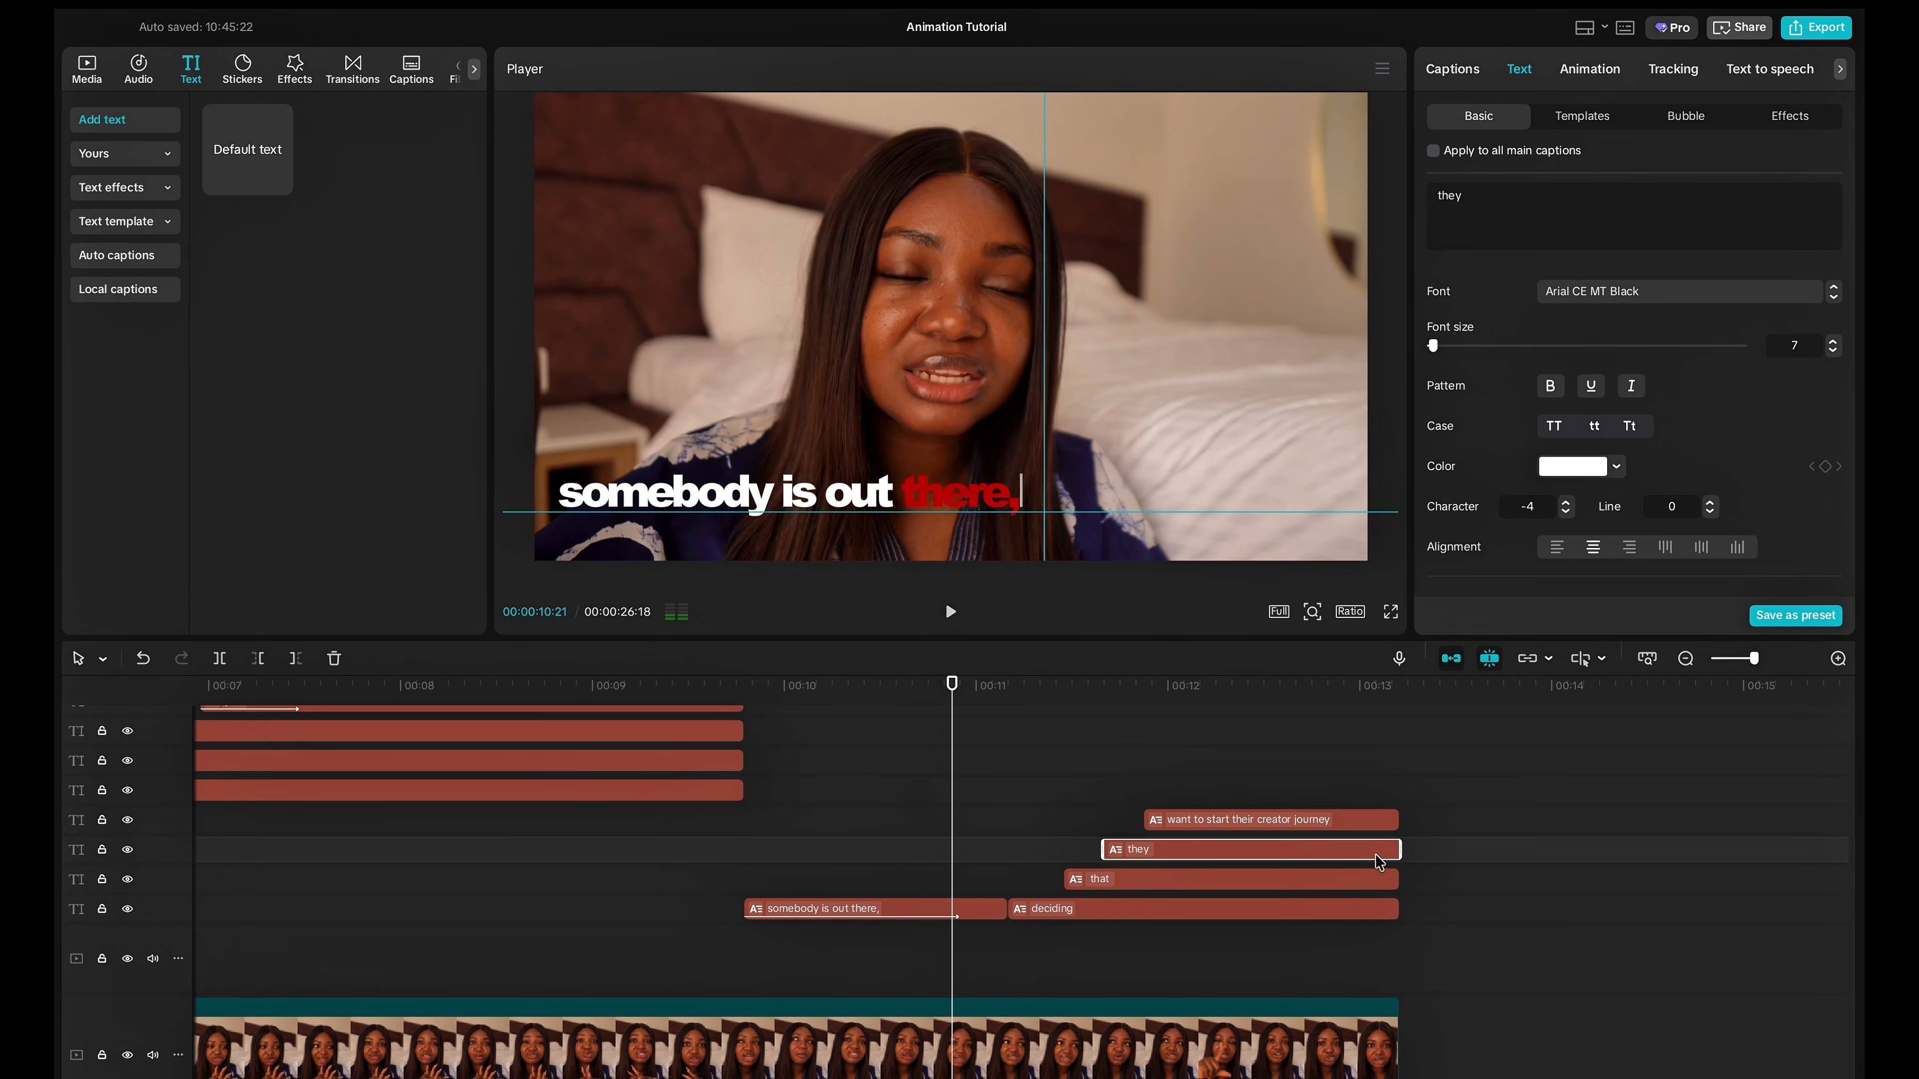
Move the "somebody is out there," caption onto its own track beneath "deciding" and extend it to end with the other captions.
{"action": "left_click", "coordinate": [1016, 879]}
{"action": "left_click", "coordinate": [1032, 912]}
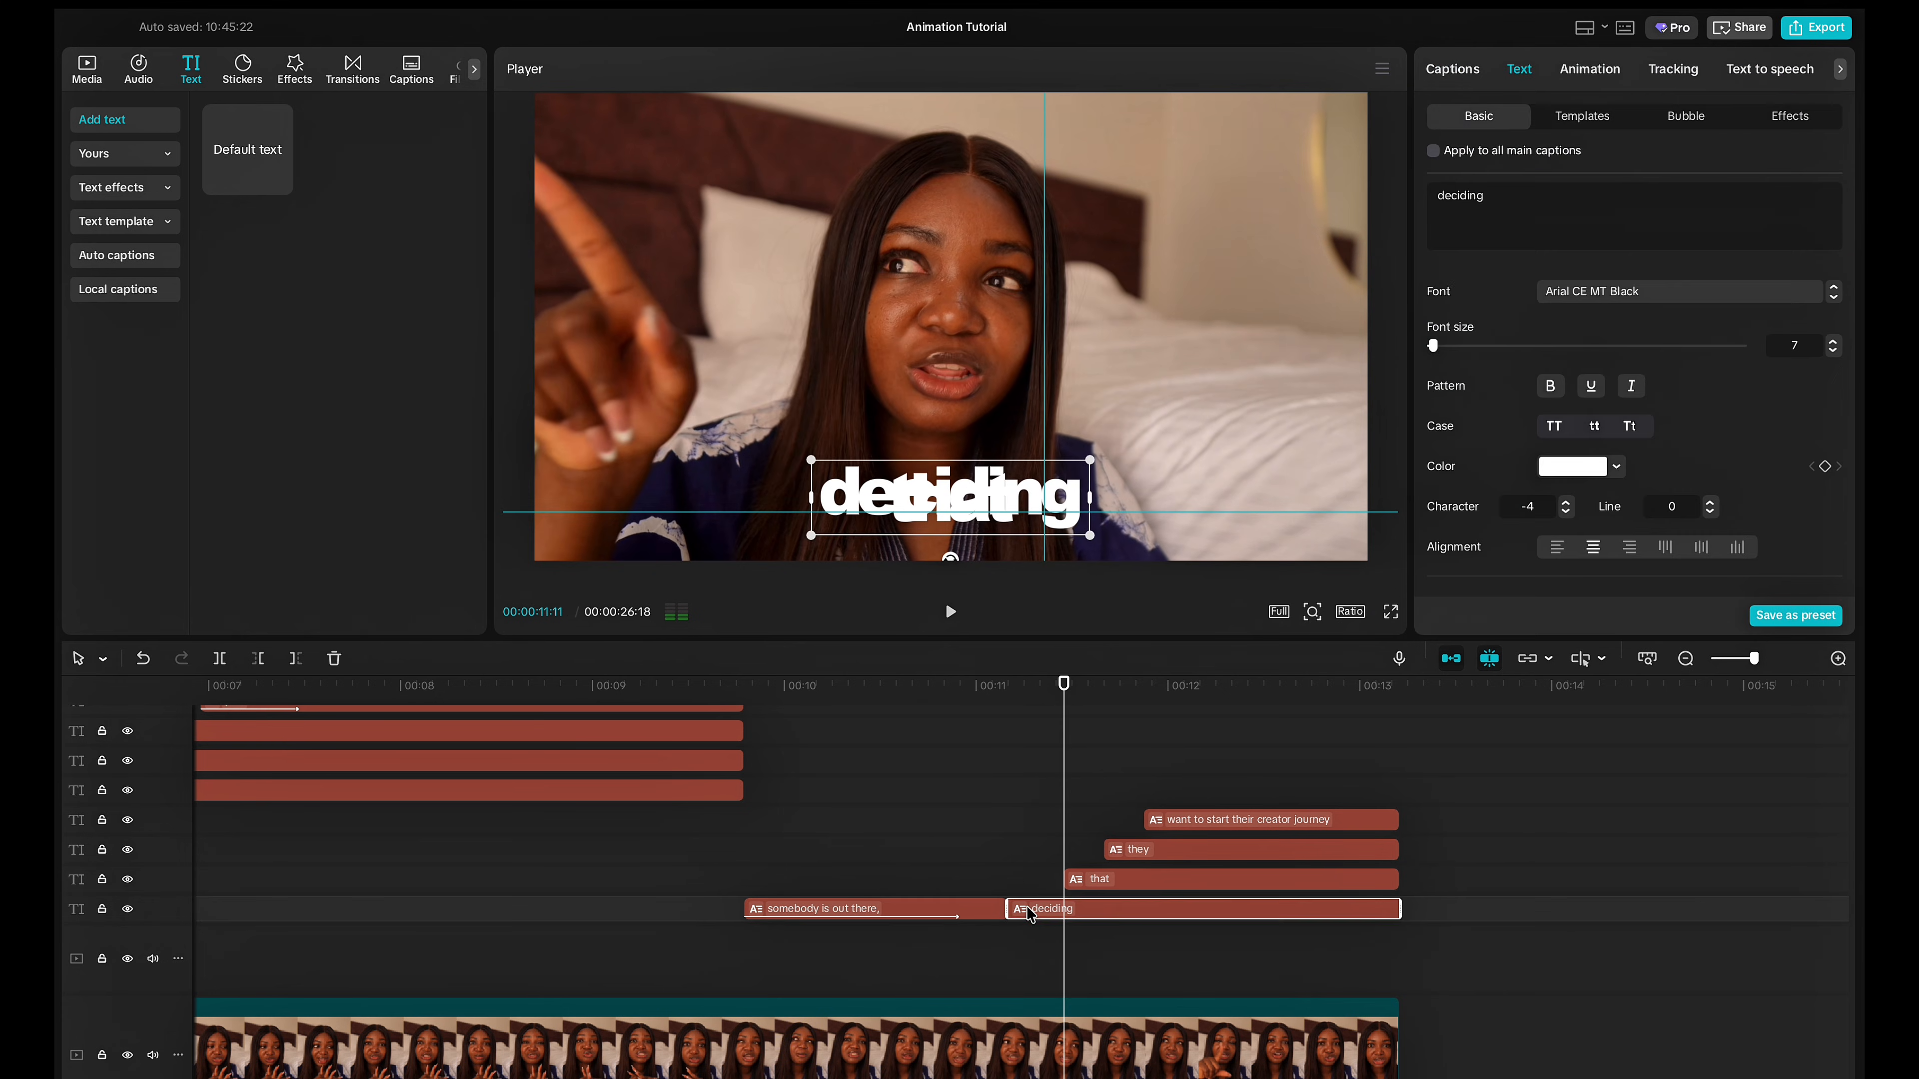
{"action": "scroll", "coordinate": [1028, 910], "scroll_direction": "down", "scroll_amount": 3}
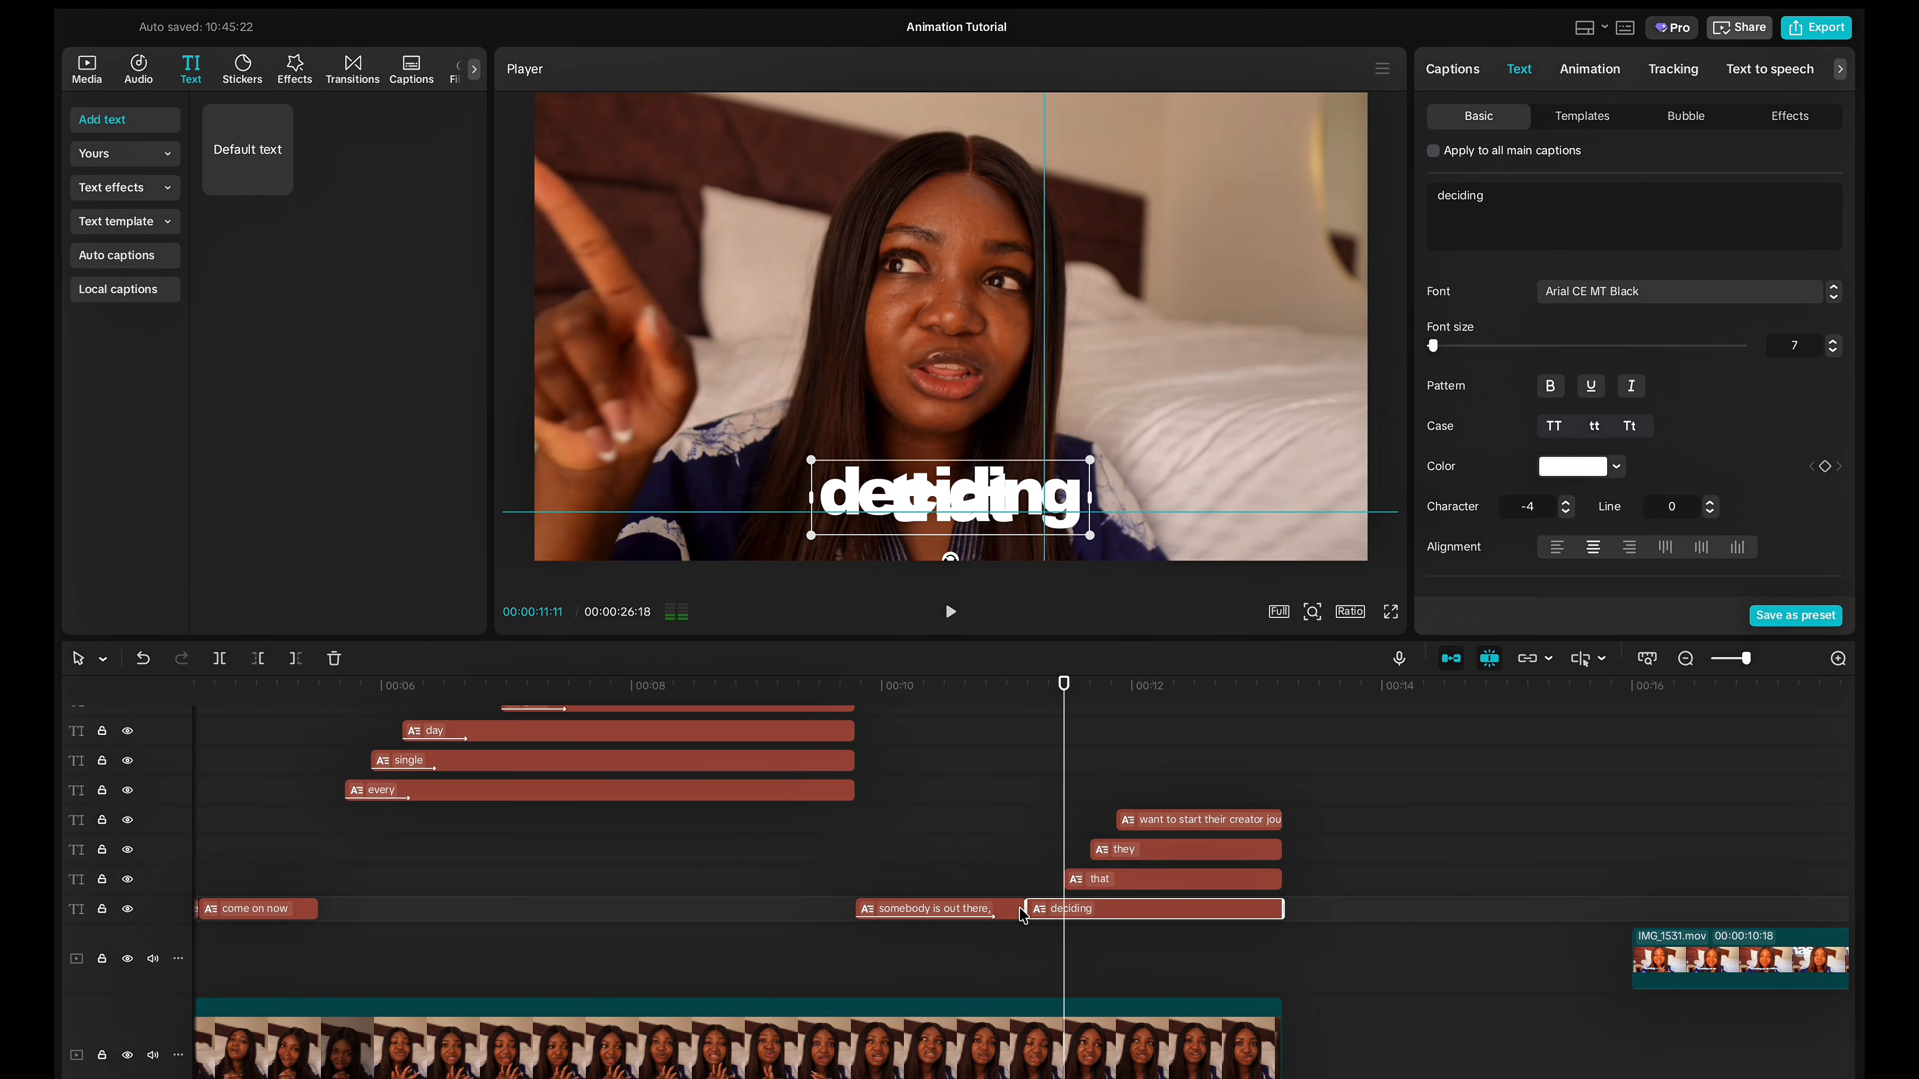
{"action": "left_click", "coordinate": [981, 920]}
{"action": "left_click_drag", "start_coordinate": [980, 920], "coordinate": [1268, 938]}
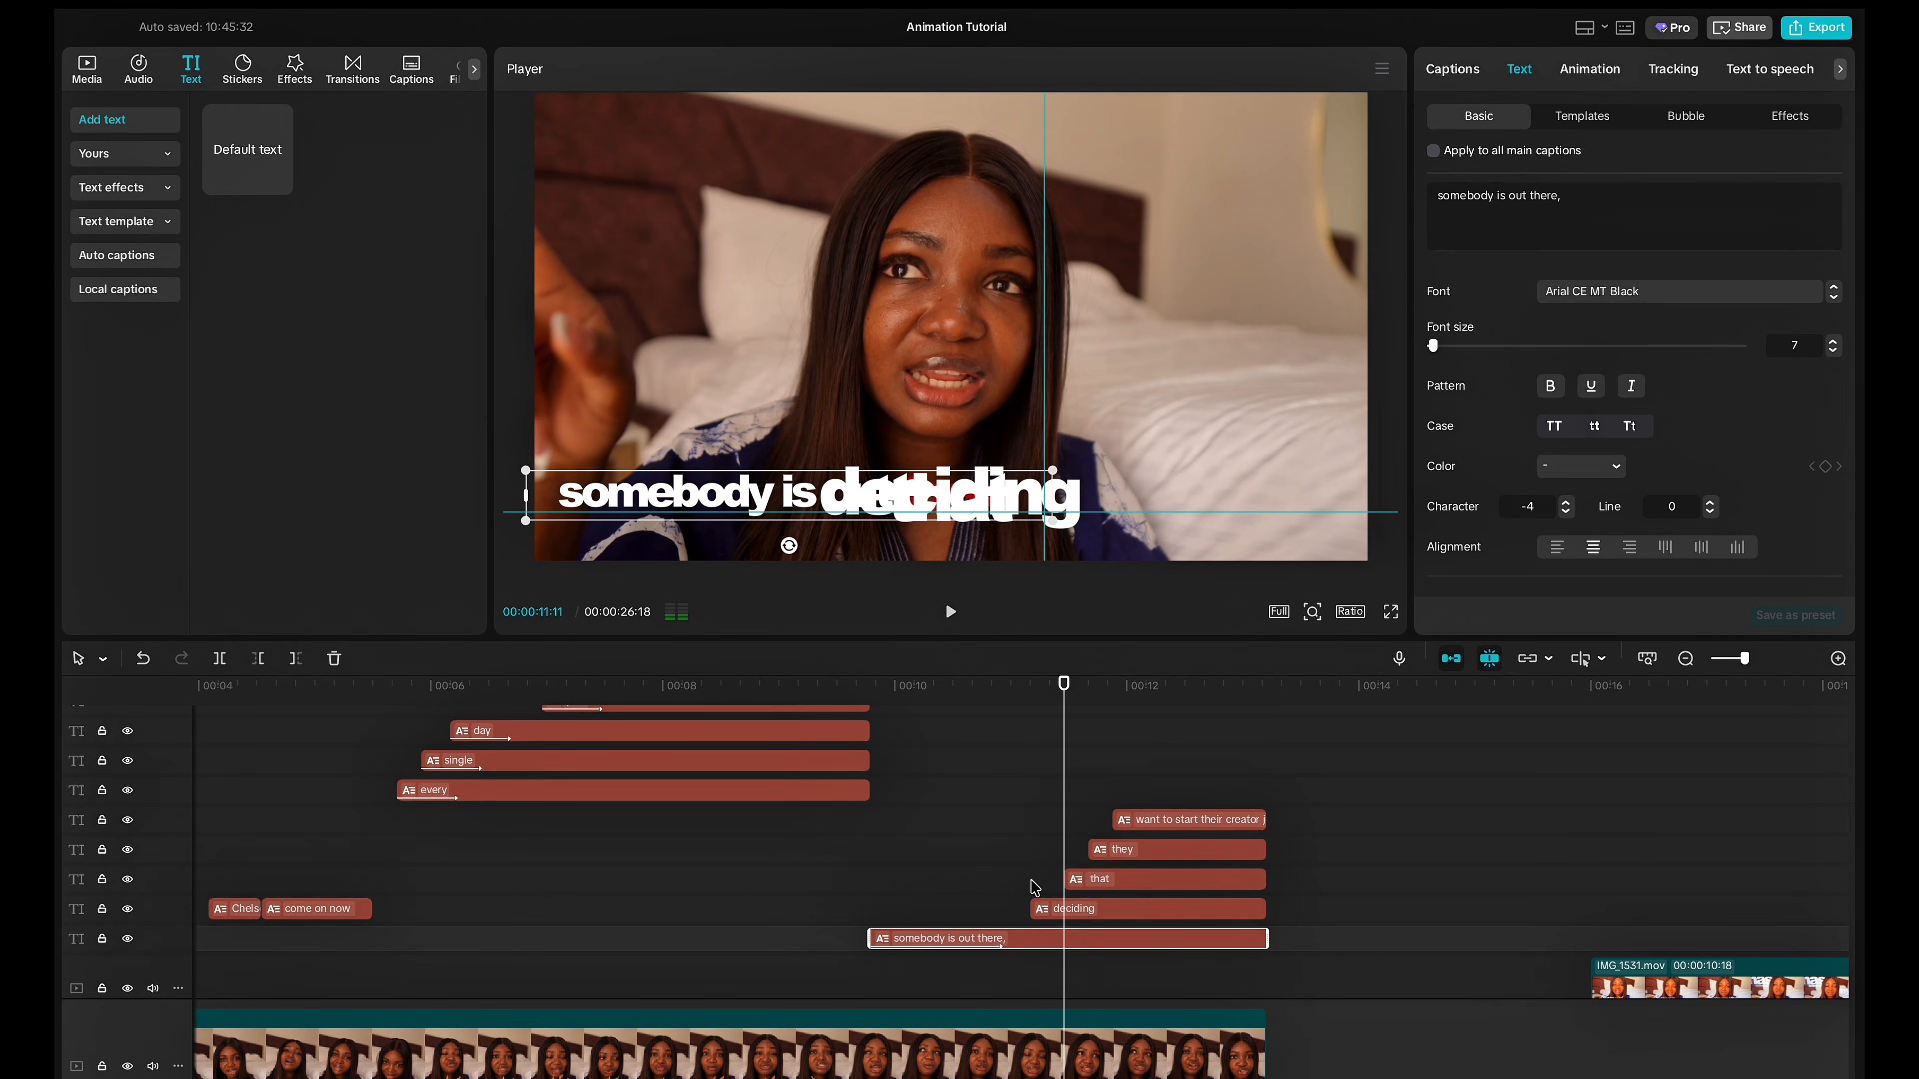
Place the "deciding" caption over the bed to the right of the speaker's face and color it with hex BB0505.
{"action": "left_click", "coordinate": [1078, 908]}
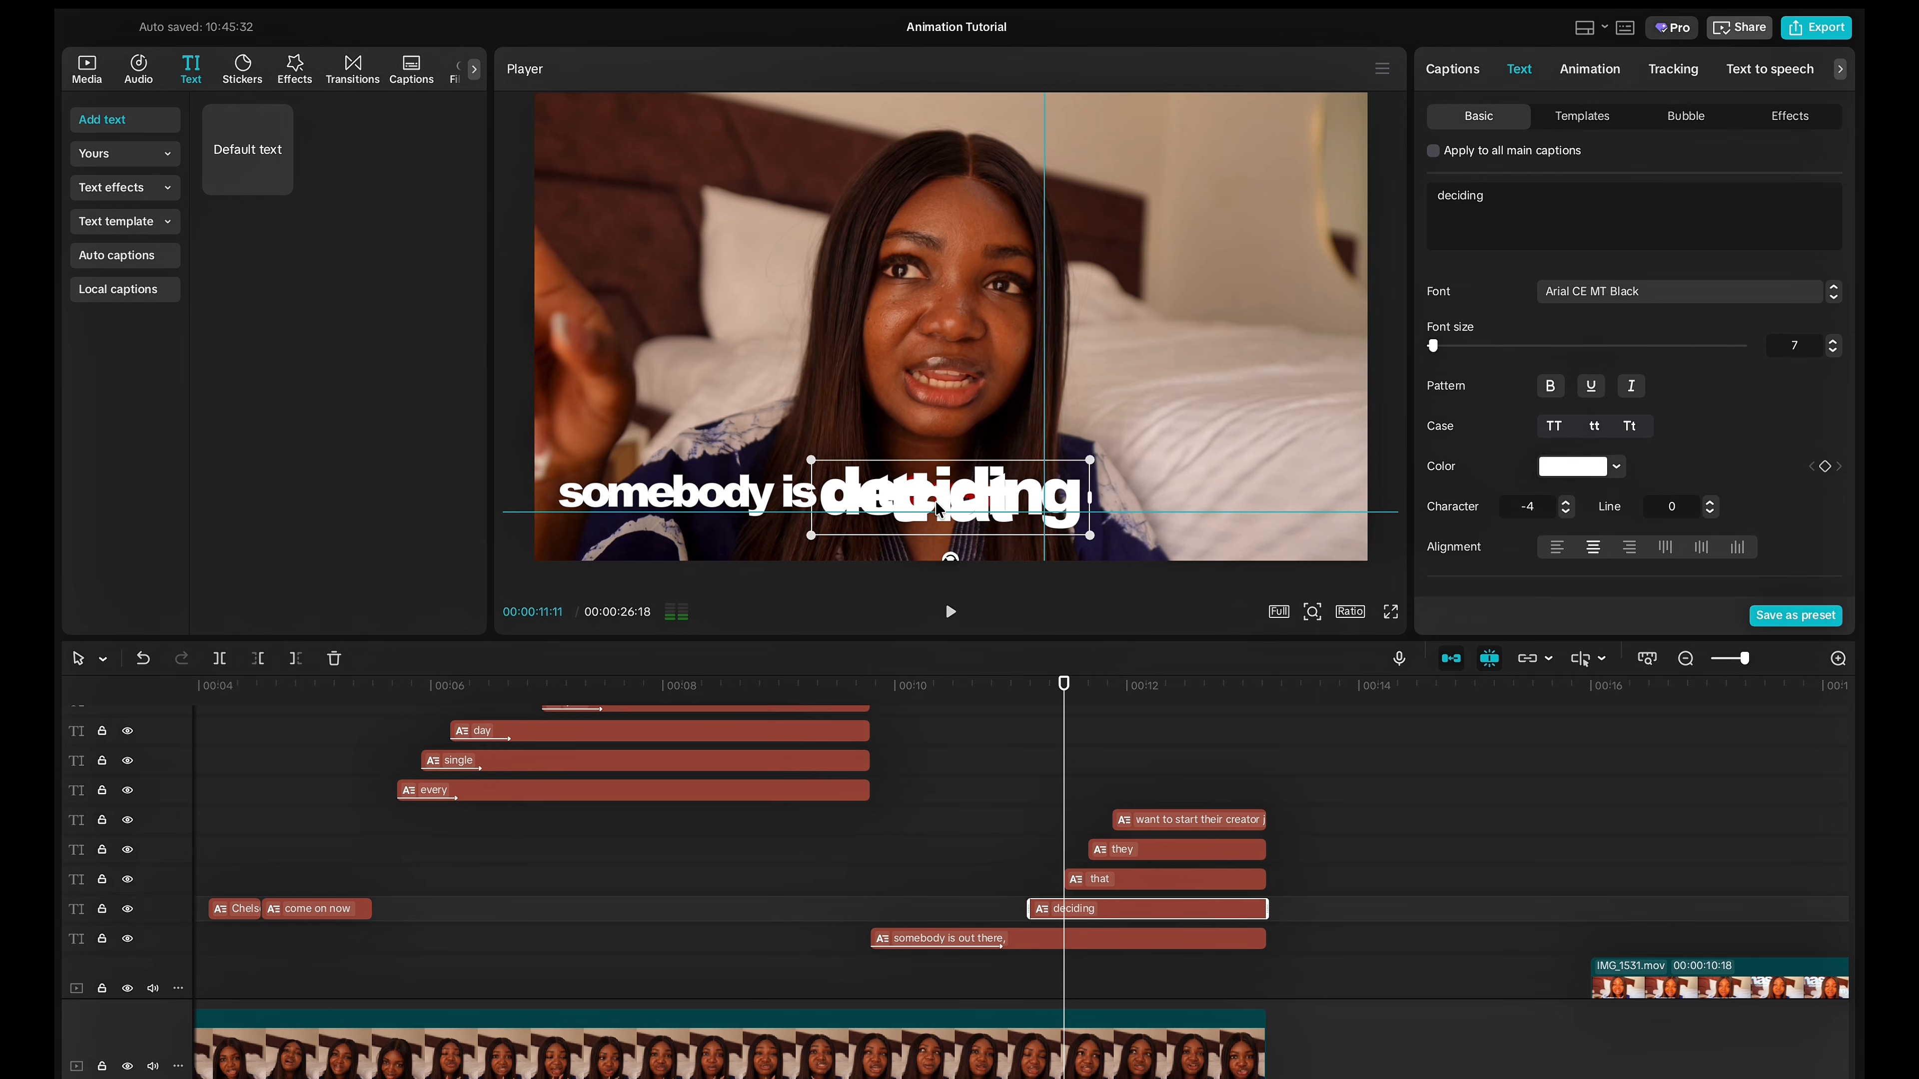
{"action": "left_click_drag", "start_coordinate": [937, 506], "coordinate": [1208, 333]}
{"action": "left_click", "coordinate": [1566, 468]}
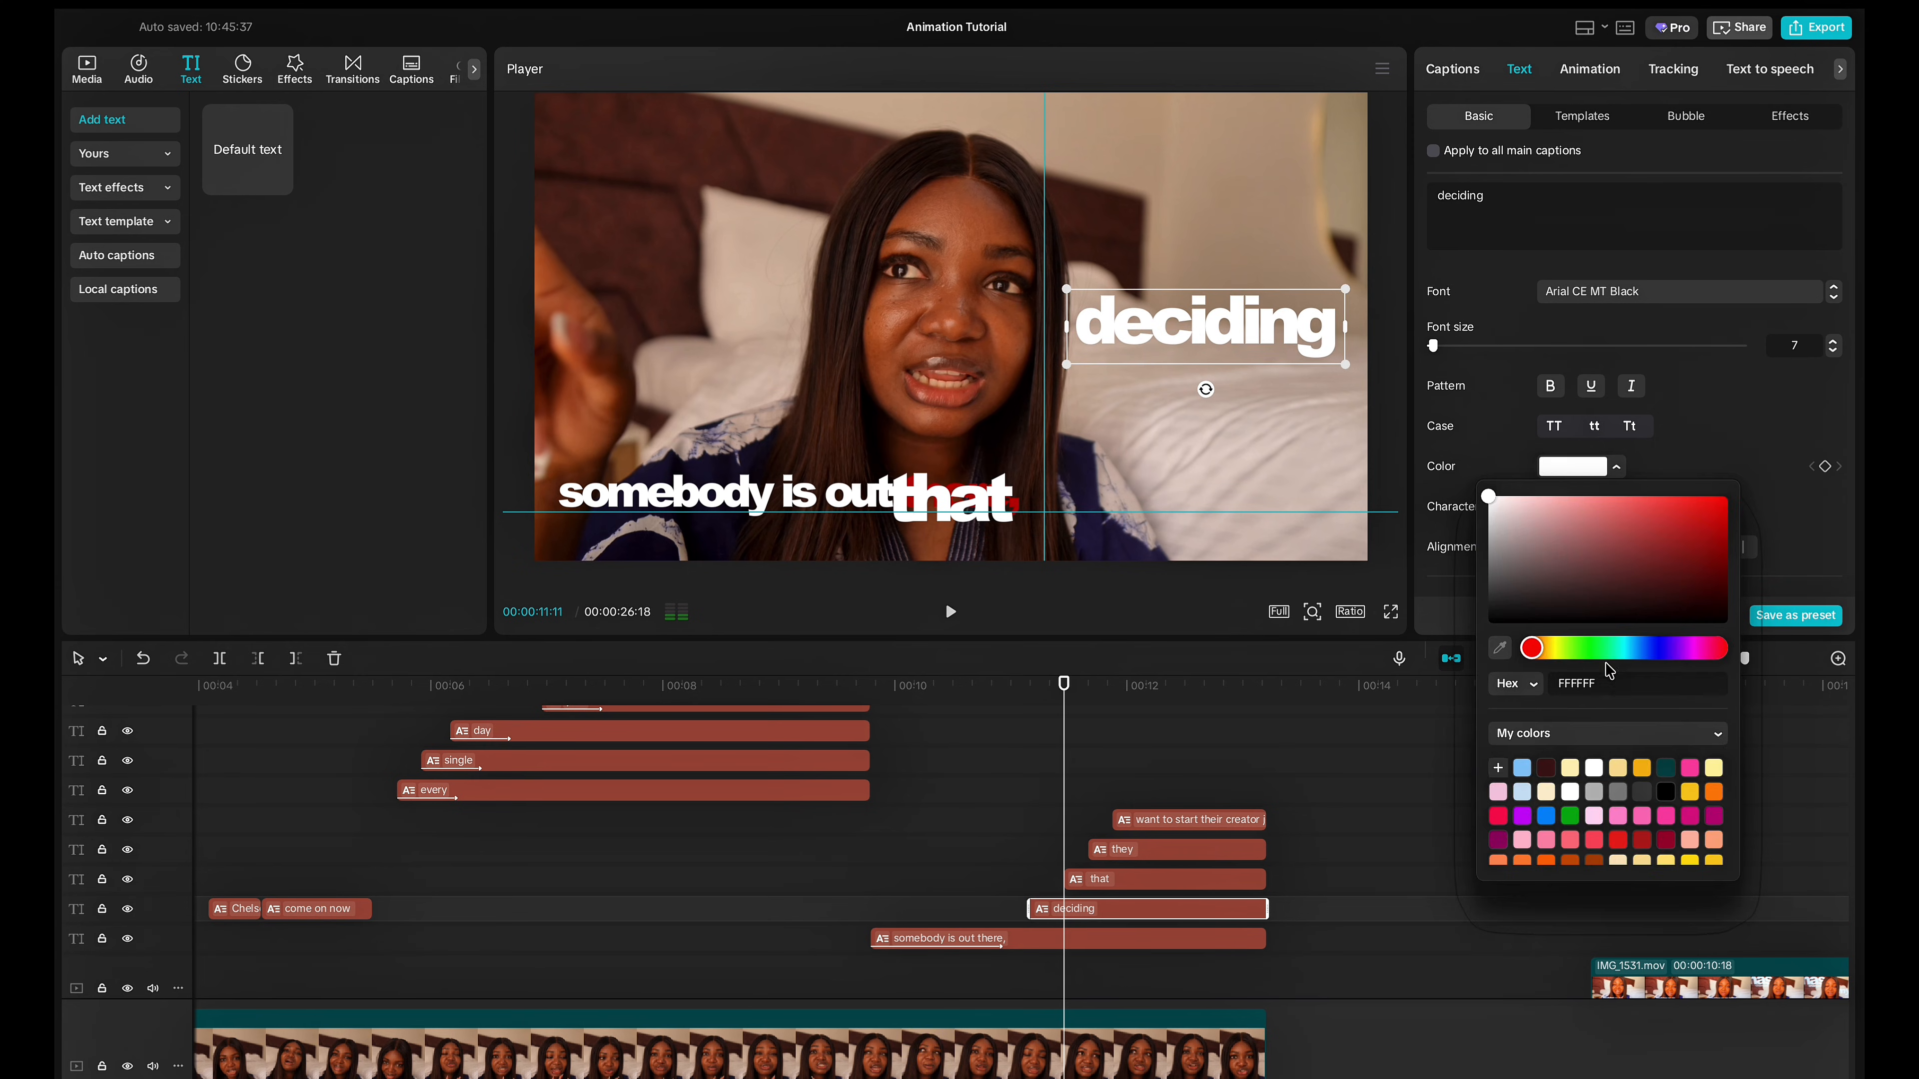
{"action": "left_click", "coordinate": [1579, 682]}
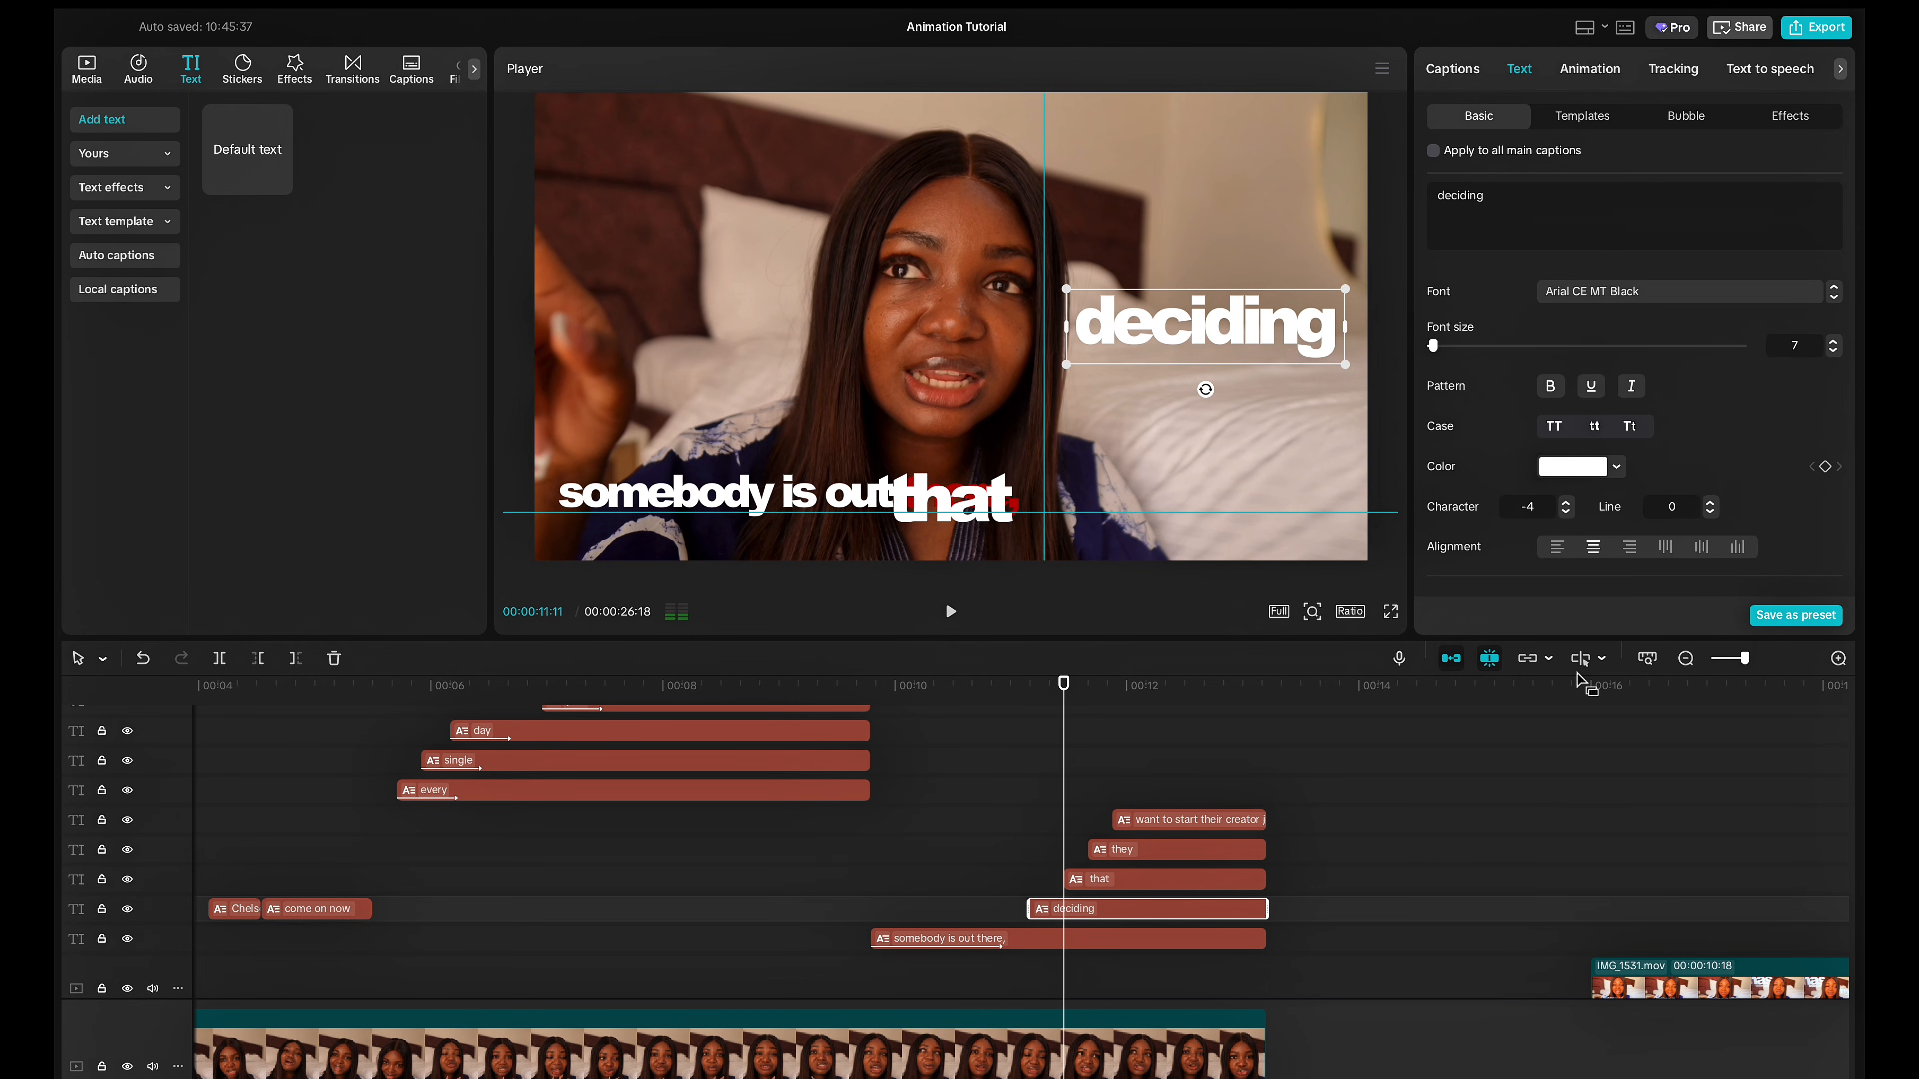
{"action": "left_click", "coordinate": [1596, 469]}
{"action": "type", "text": "BB0505"}
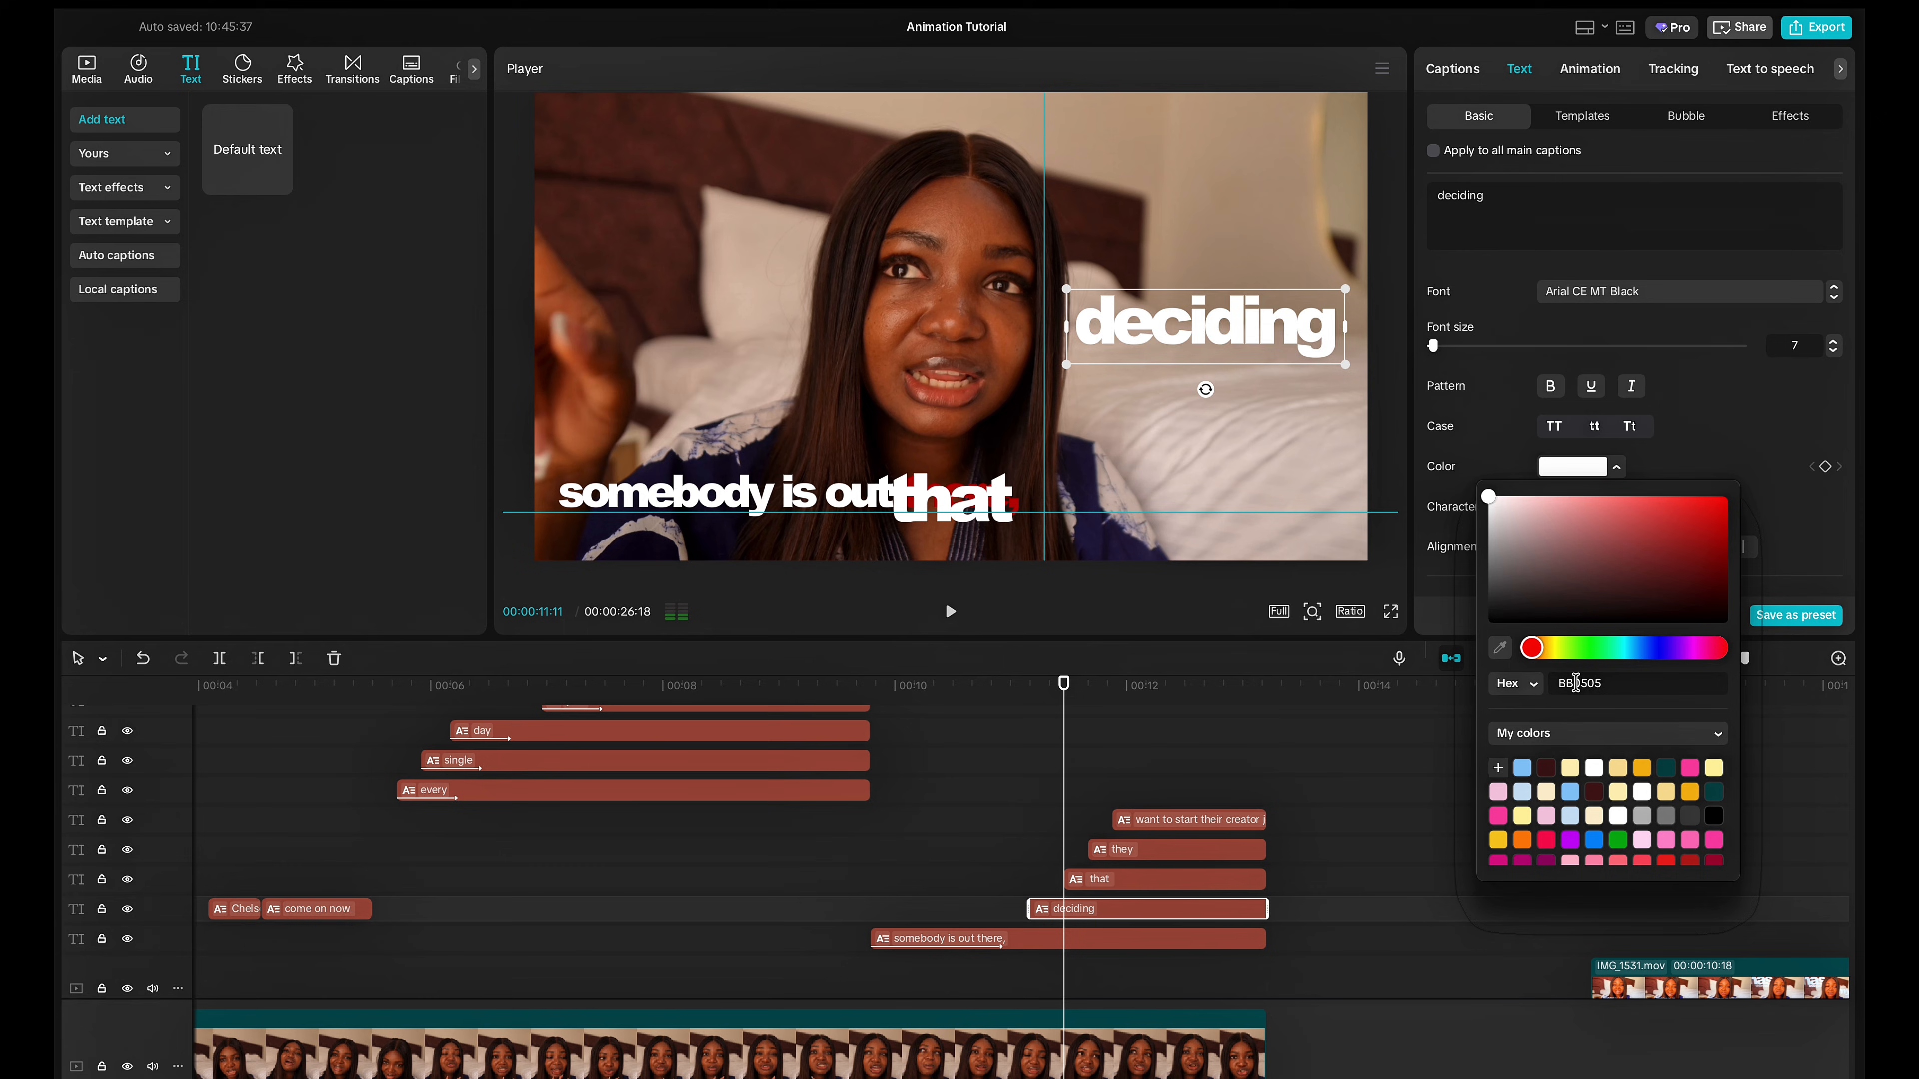
{"action": "key", "text": "Return"}
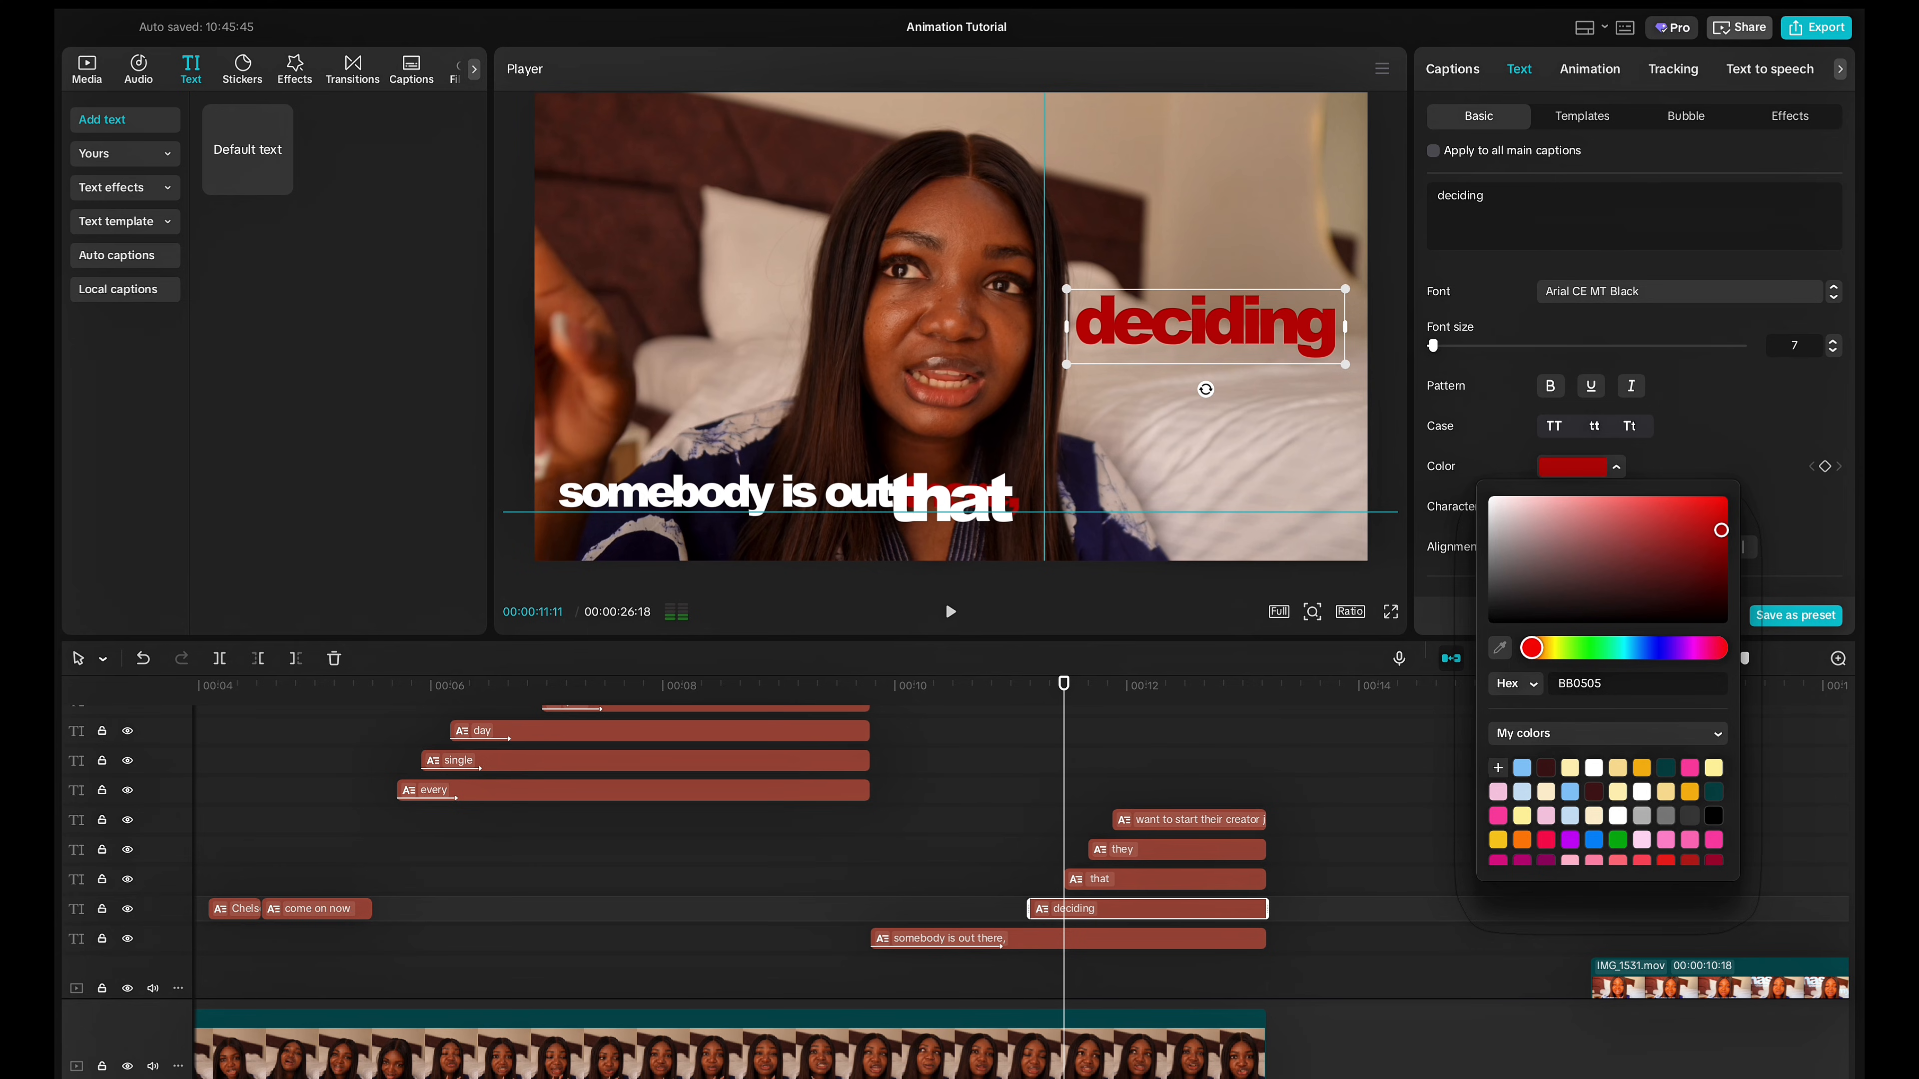
Shrink the "that" caption and place it centered just below "deciding" in the frame.
{"action": "left_click", "coordinate": [1079, 862]}
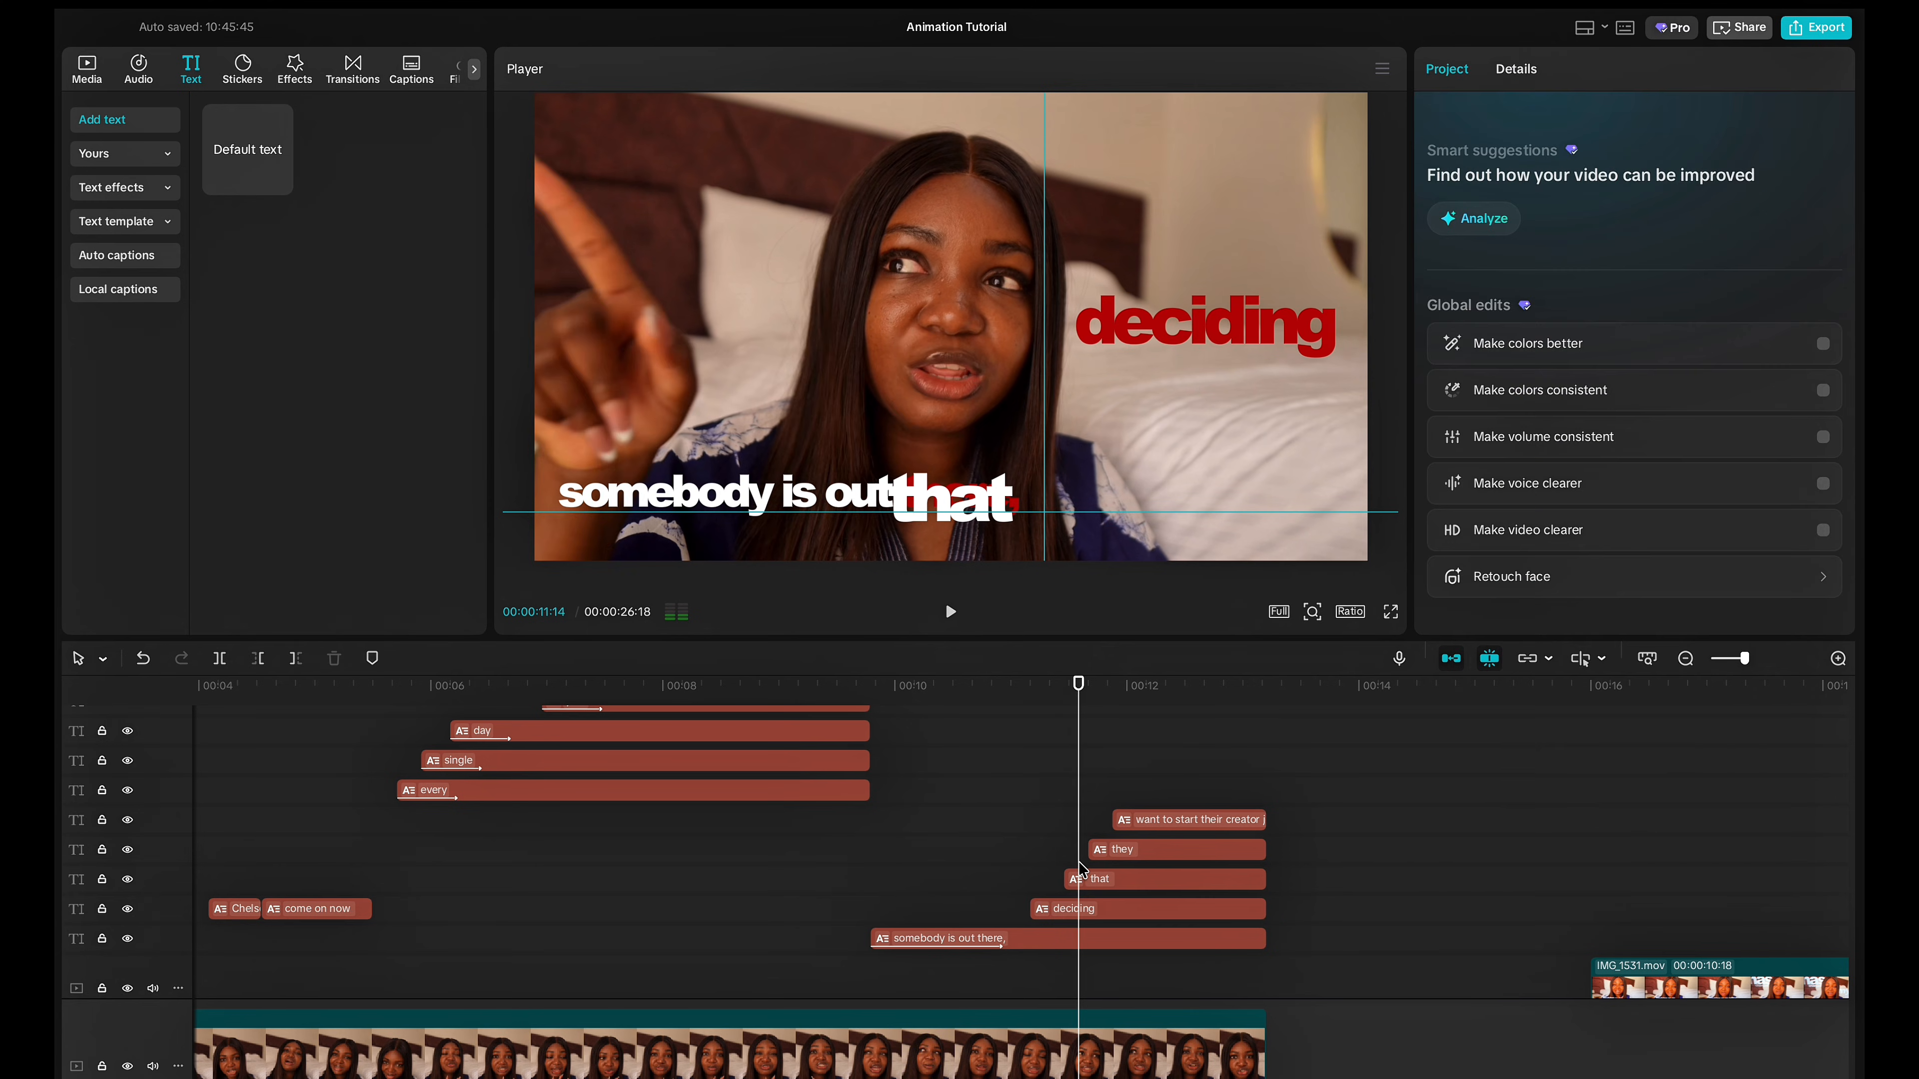
{"action": "left_click", "coordinate": [1091, 879]}
{"action": "left_click_drag", "start_coordinate": [970, 507], "coordinate": [1231, 377]}
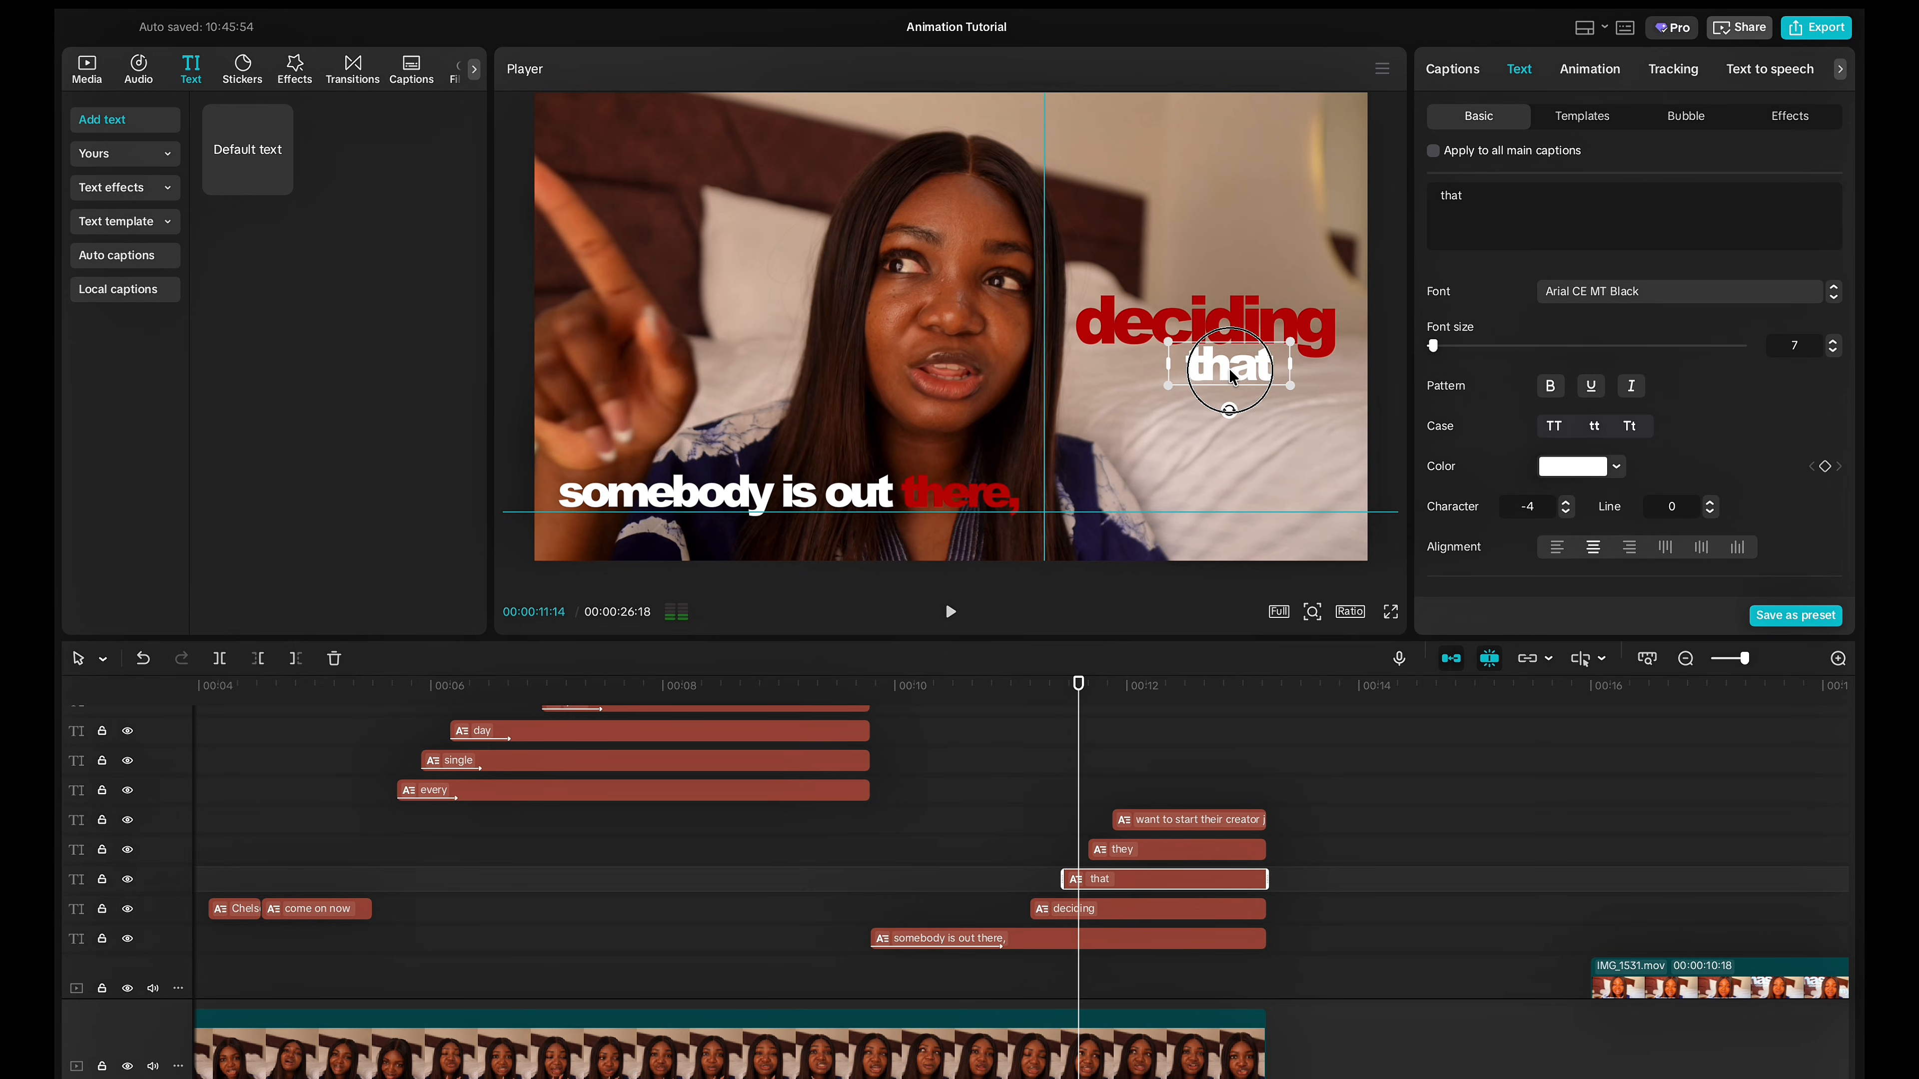
Shrink the "they" caption and place it directly below "that", fitting the two words closely together.
{"action": "left_click", "coordinate": [1110, 831]}
{"action": "left_click", "coordinate": [1117, 851]}
{"action": "left_click_drag", "start_coordinate": [1020, 513], "coordinate": [1225, 500]}
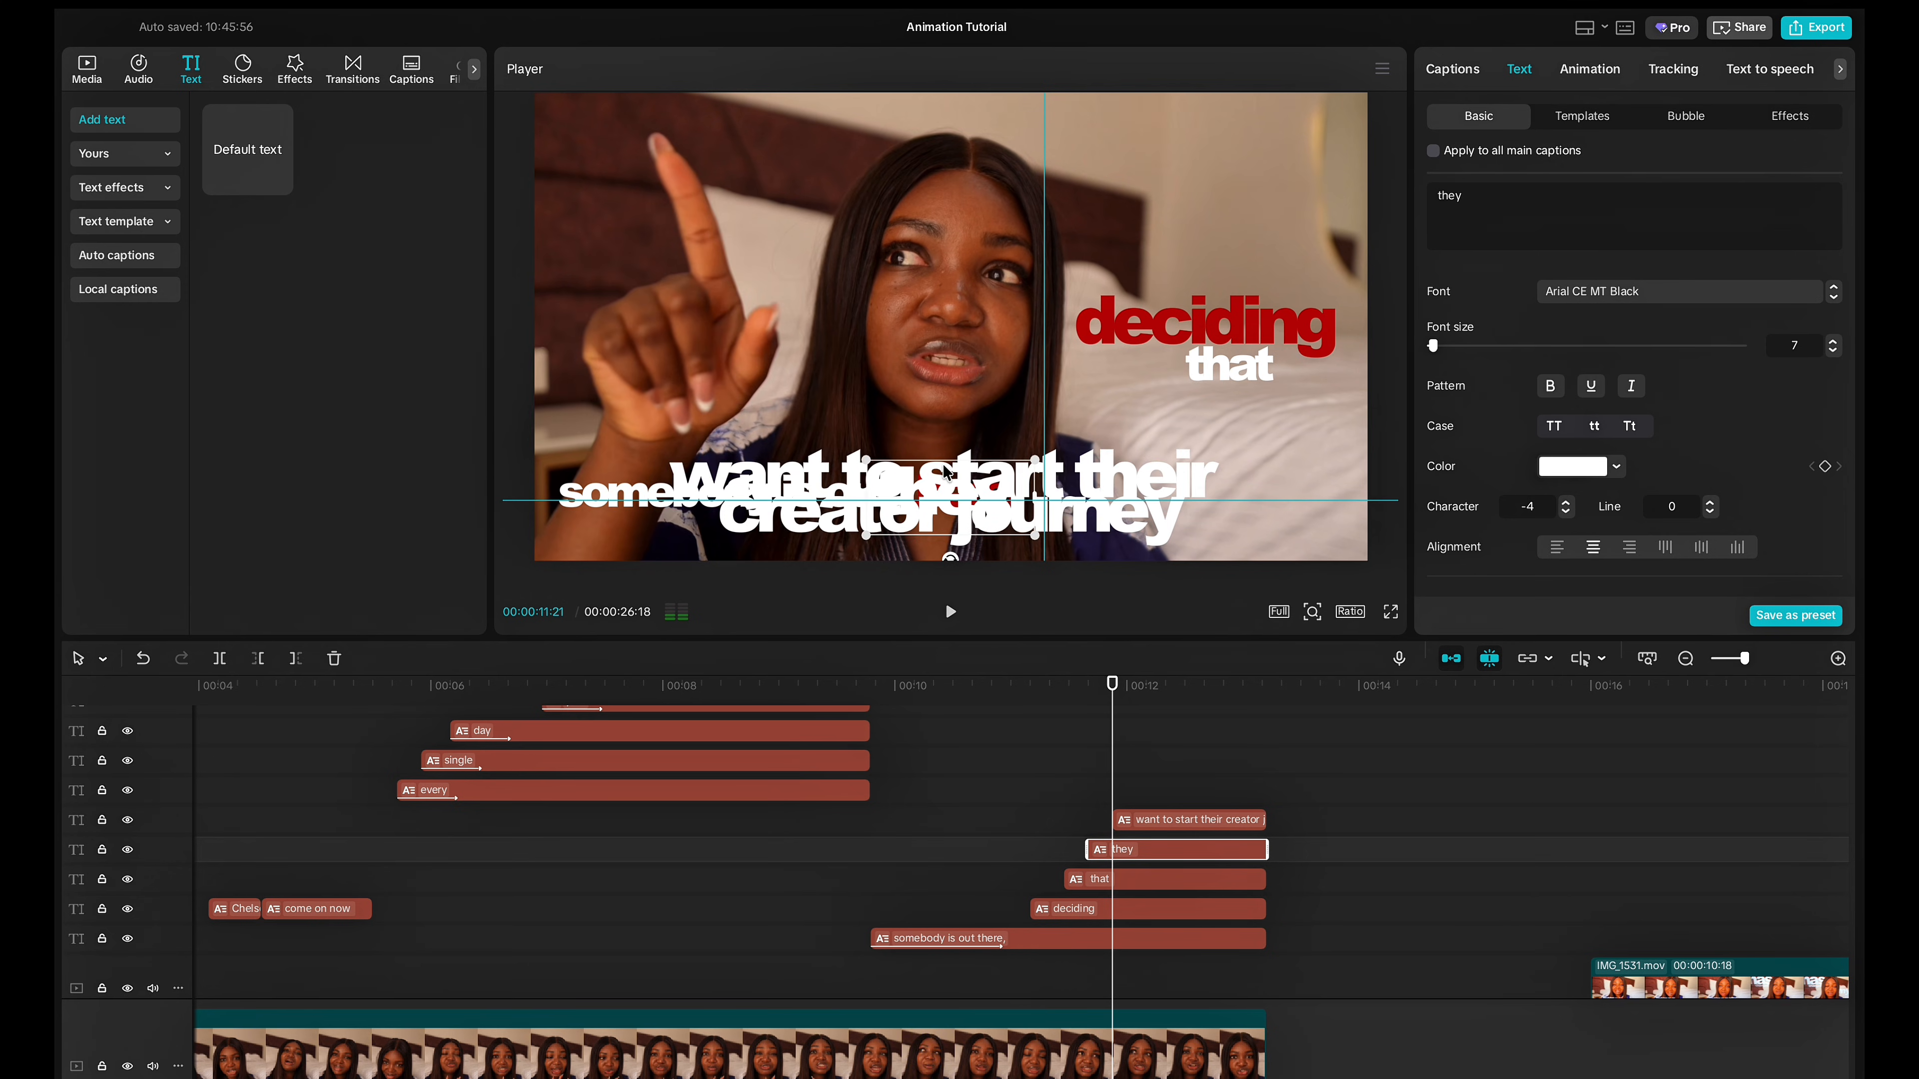
{"action": "left_click_drag", "start_coordinate": [949, 478], "coordinate": [1269, 381]}
{"action": "left_click", "coordinate": [1239, 370]}
{"action": "left_click", "coordinate": [1267, 422]}
{"action": "double_click", "coordinate": [1258, 404]}
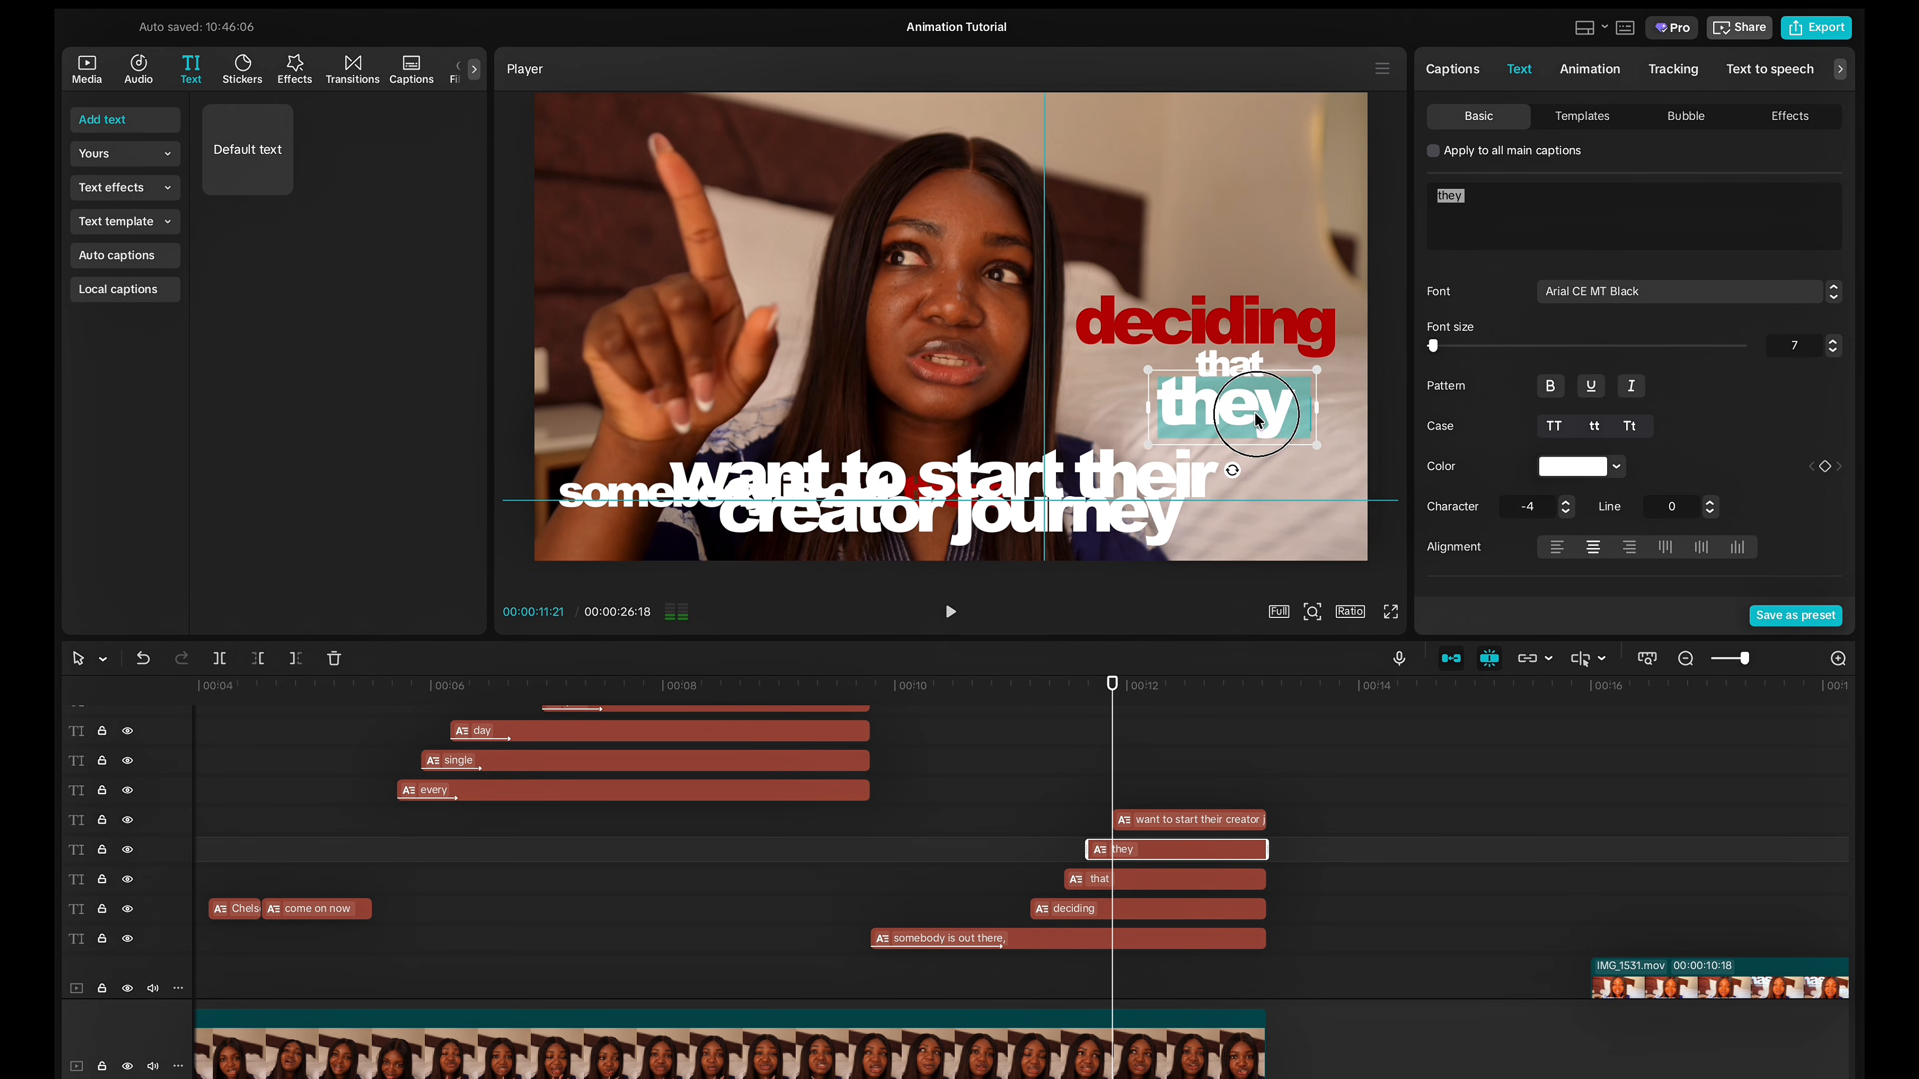
{"action": "left_click_drag", "start_coordinate": [1259, 404], "coordinate": [1256, 404]}
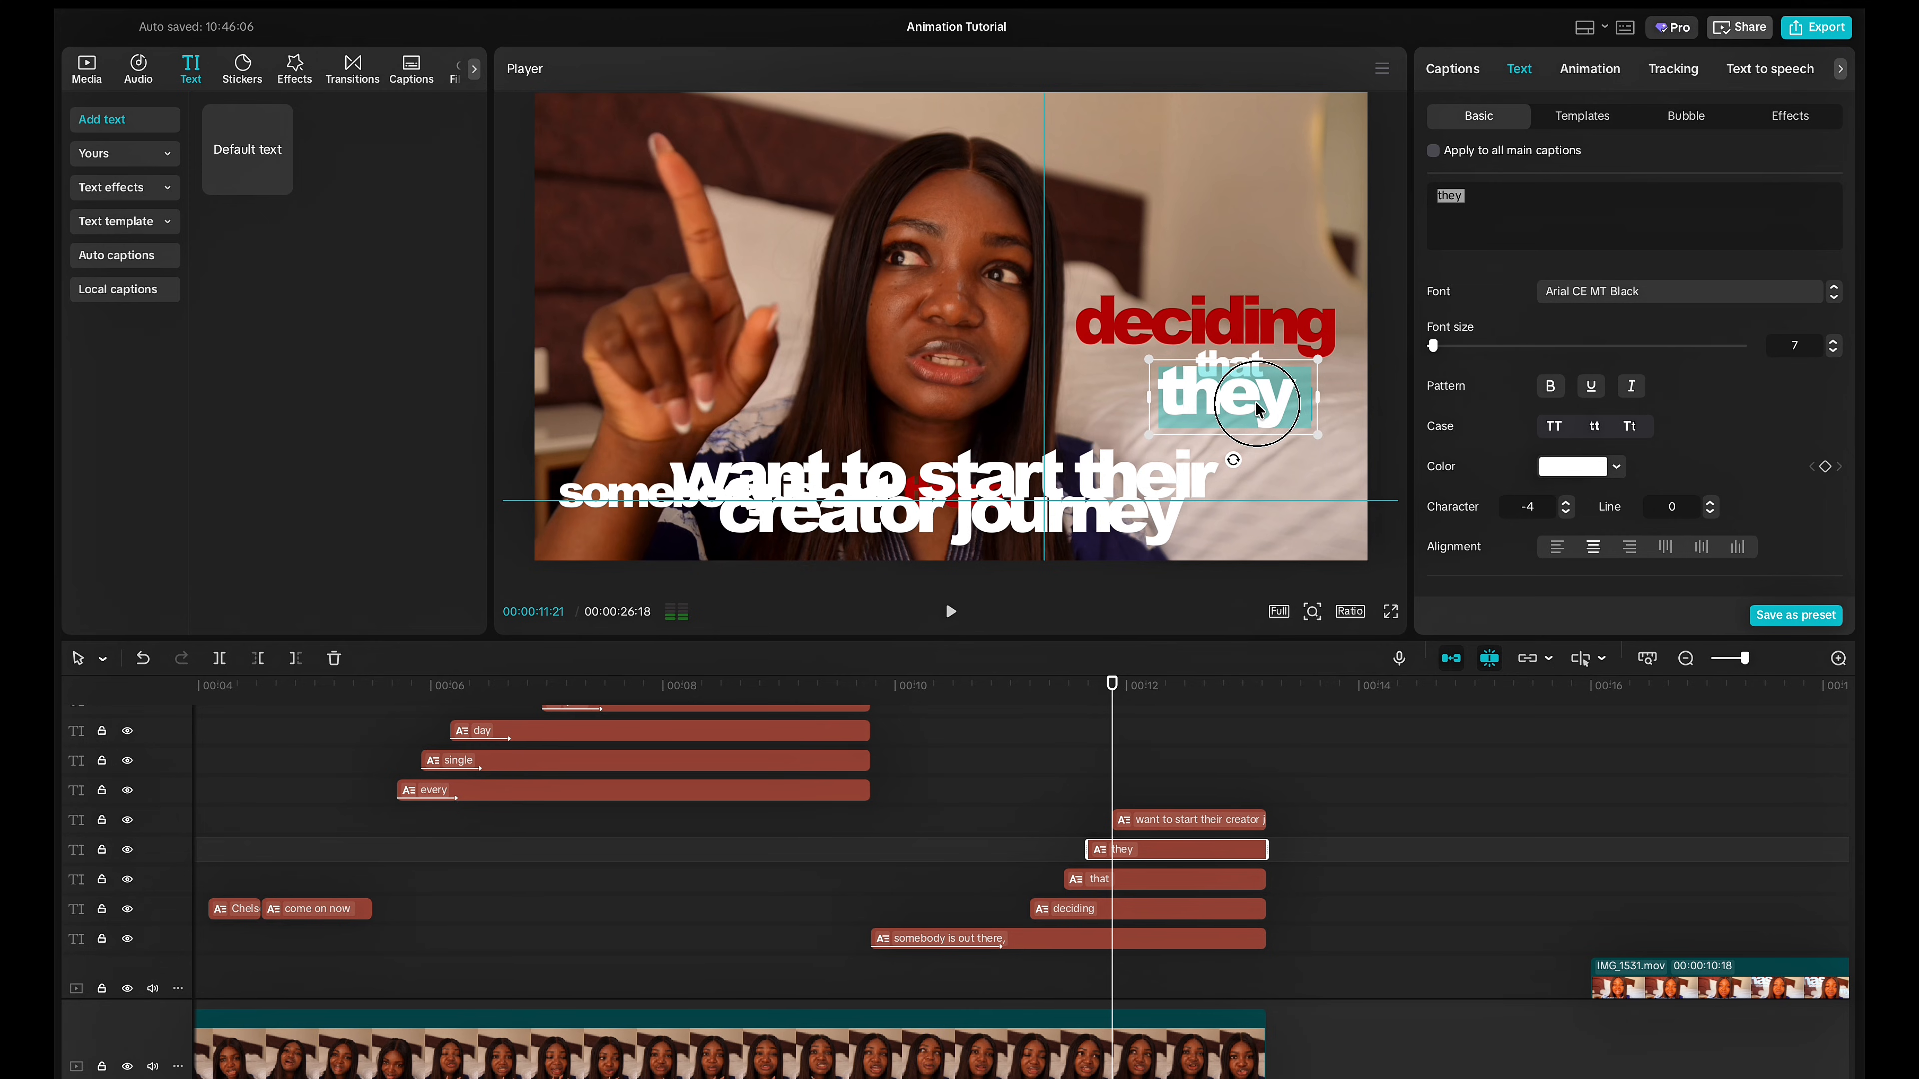
{"action": "left_click", "coordinate": [1265, 447]}
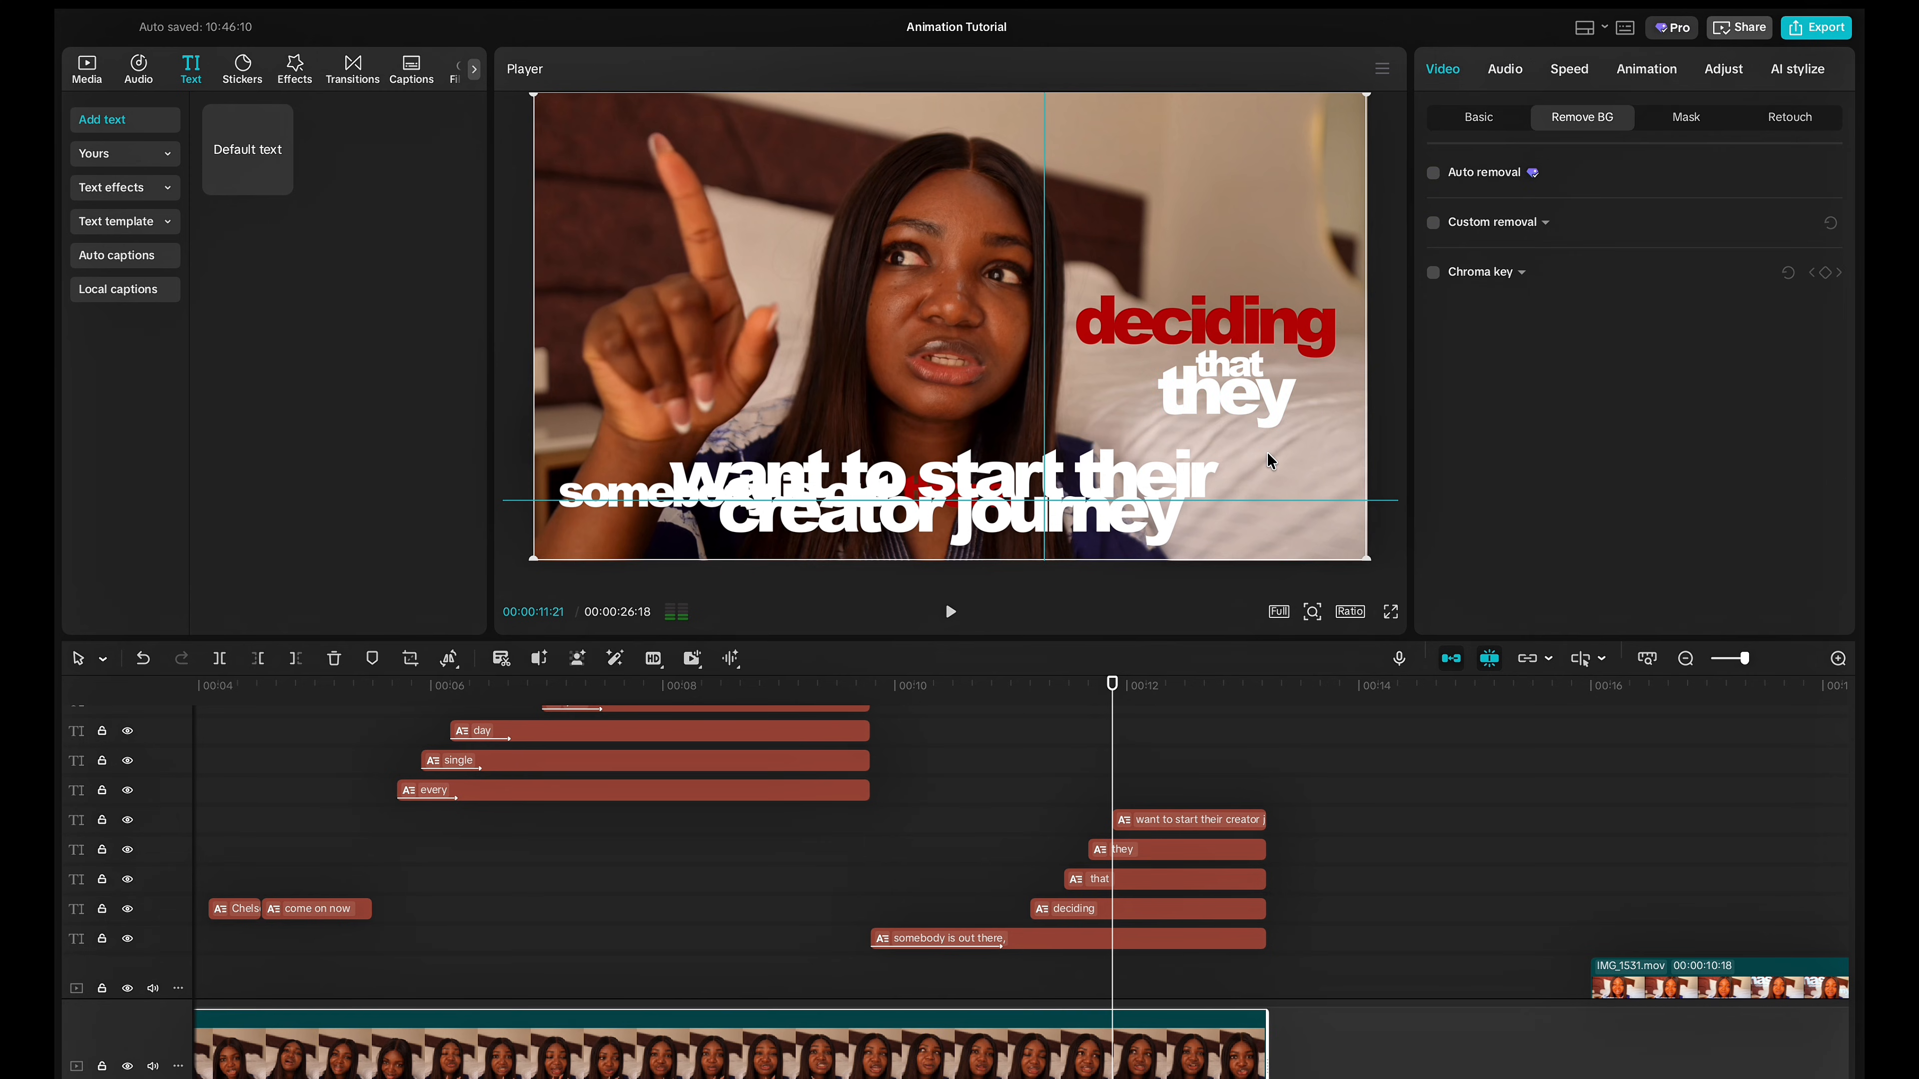
Scale the "want to start their creator journey" caption to about 65% and place it below "they" against the frame's right edge.
{"action": "left_click", "coordinate": [1125, 826]}
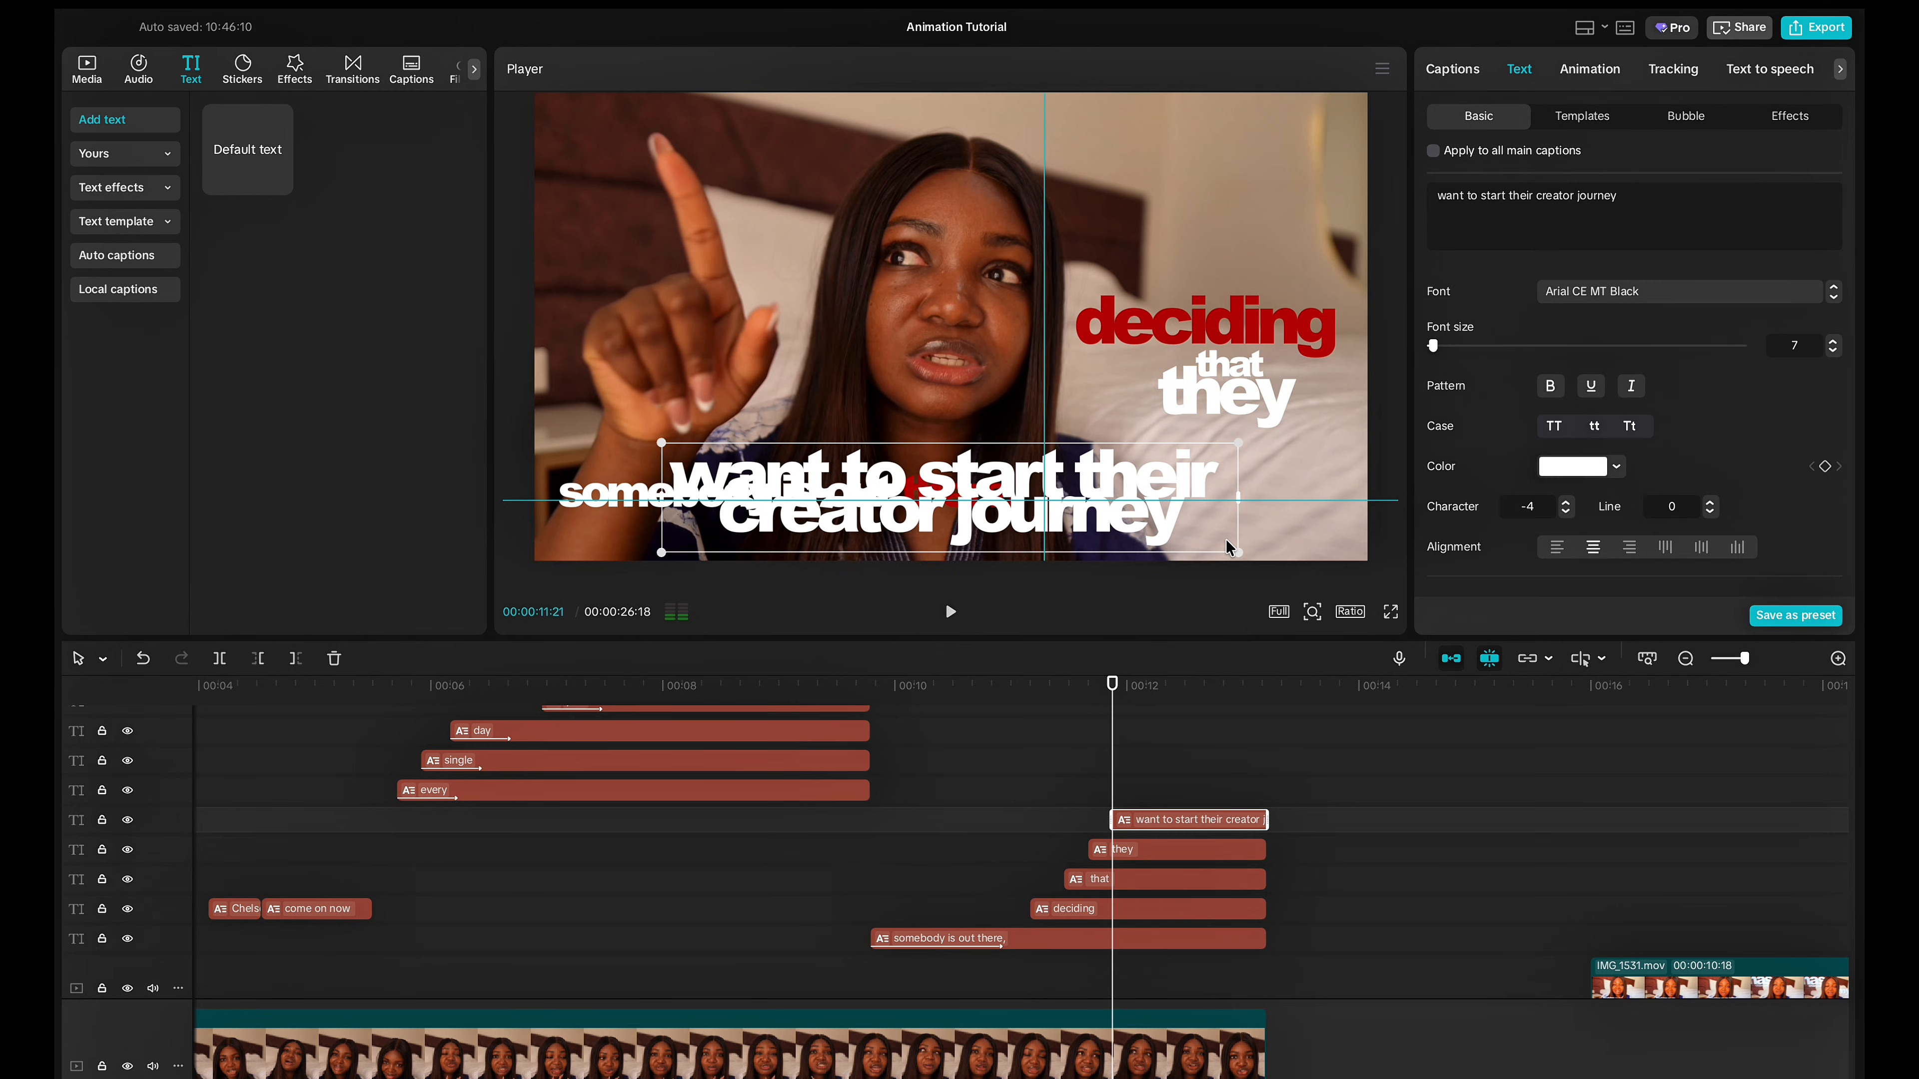
{"action": "left_click_drag", "start_coordinate": [1240, 549], "coordinate": [1110, 467]}
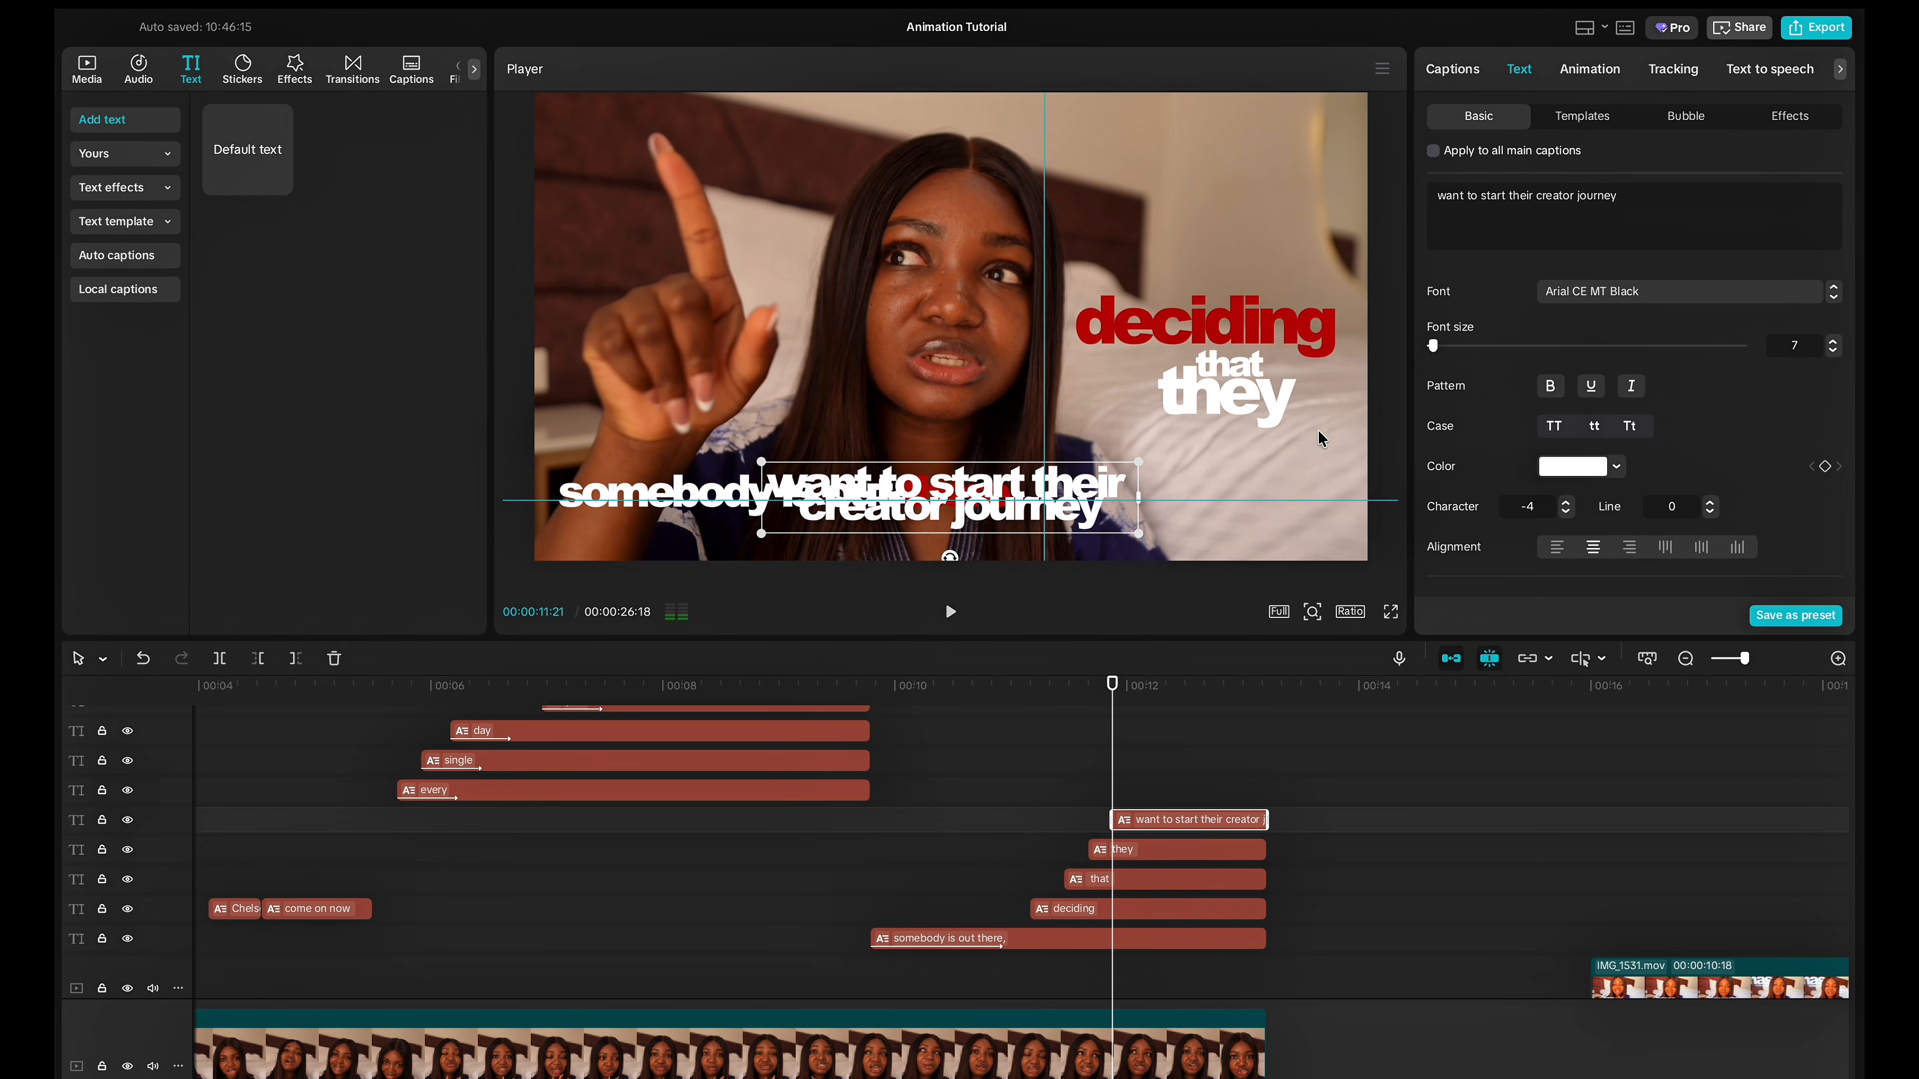
{"action": "left_click_drag", "start_coordinate": [1018, 490], "coordinate": [1250, 438]}
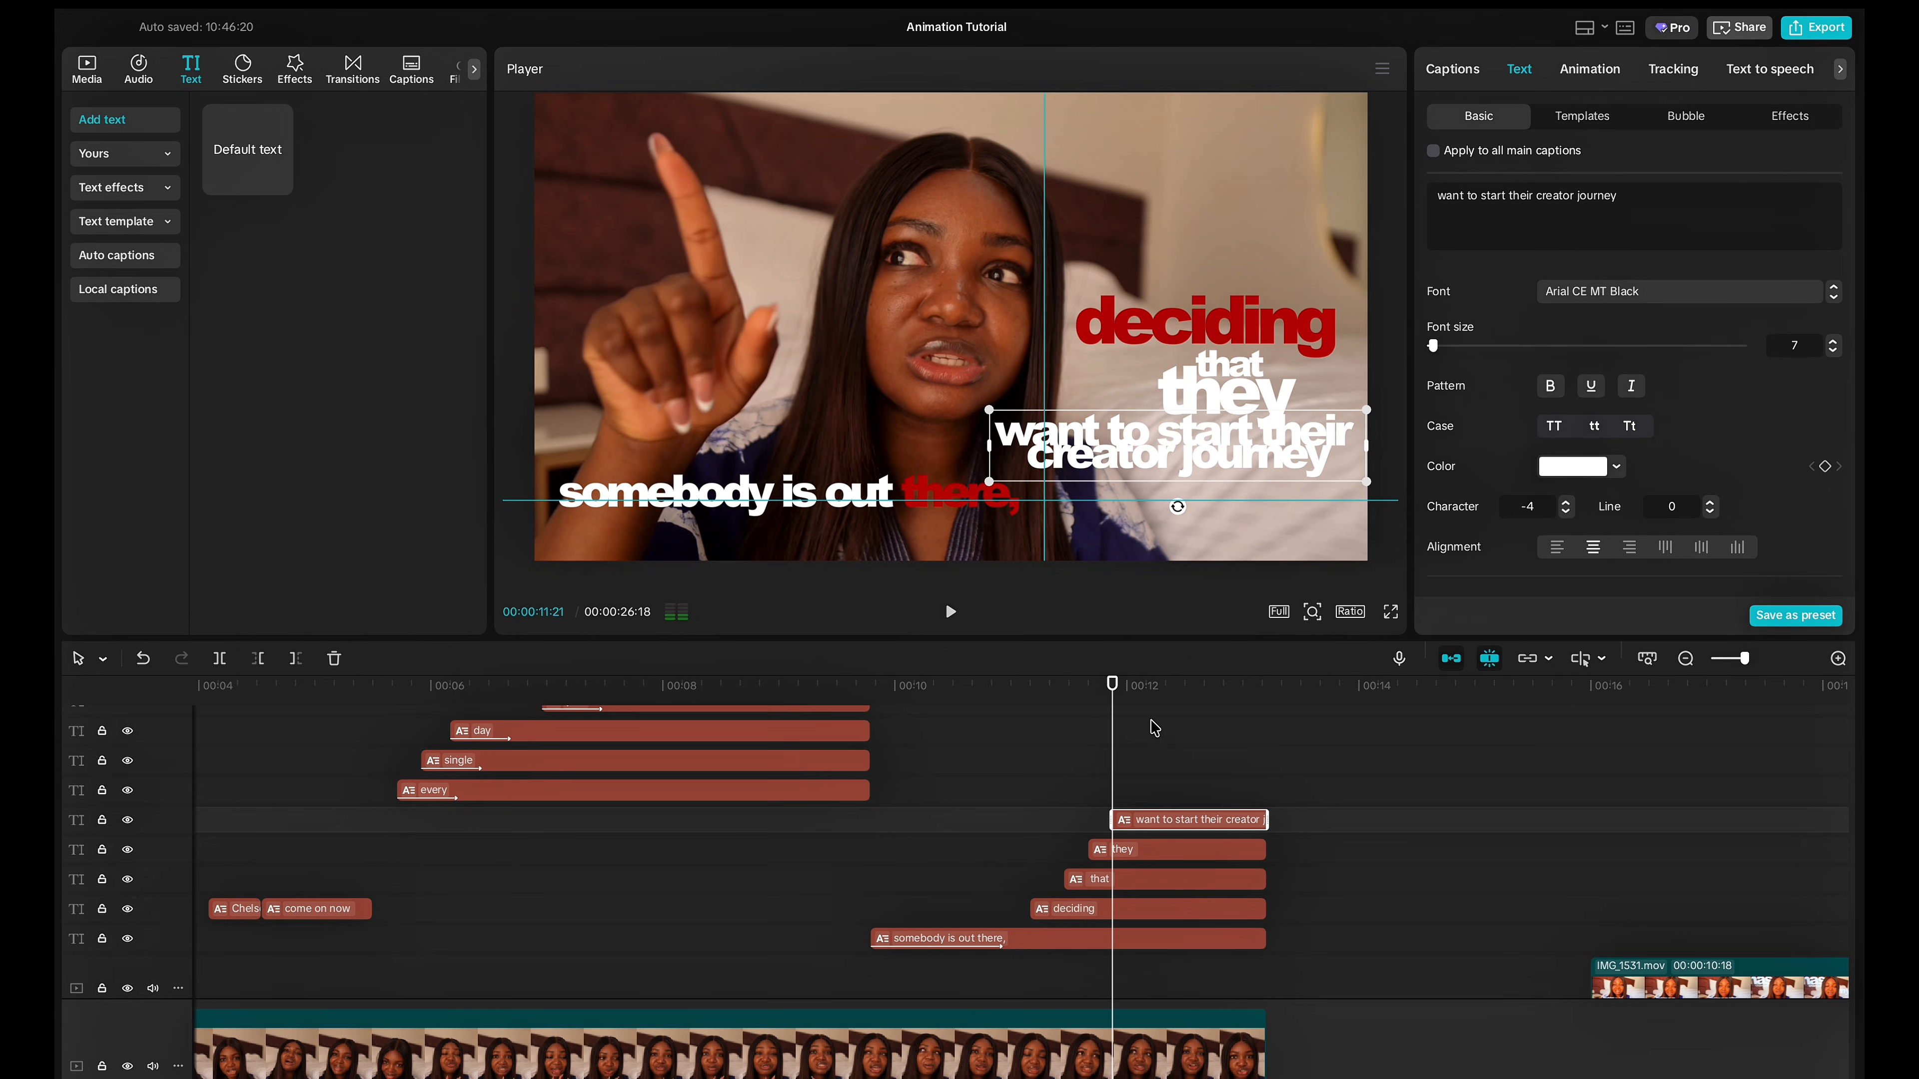
Apply the Typewriter In animation with a 1.1 s duration to the "want to start their creator journey" caption.
{"action": "scroll", "coordinate": [908, 345], "scroll_direction": "down", "scroll_amount": 2}
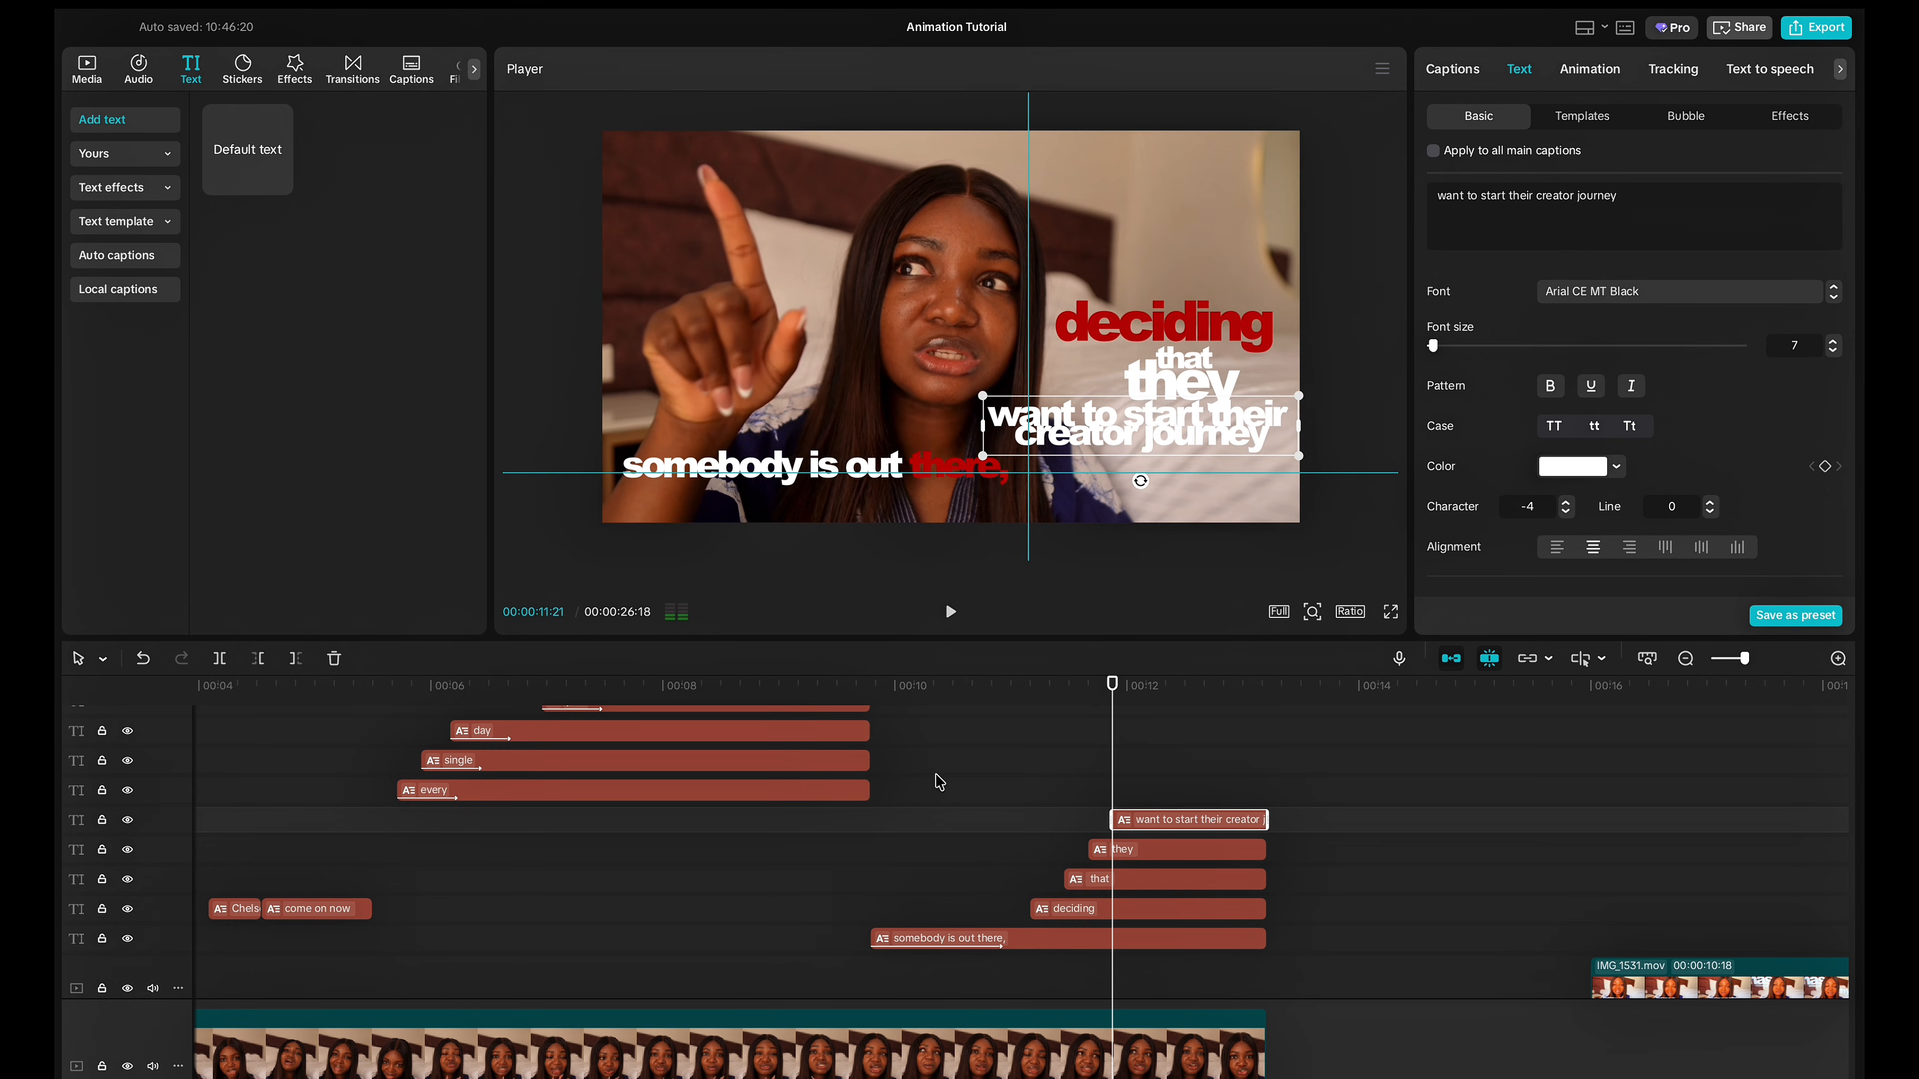
{"action": "left_click", "coordinate": [1007, 878]}
{"action": "key", "text": "space"}
{"action": "key", "text": "space"}
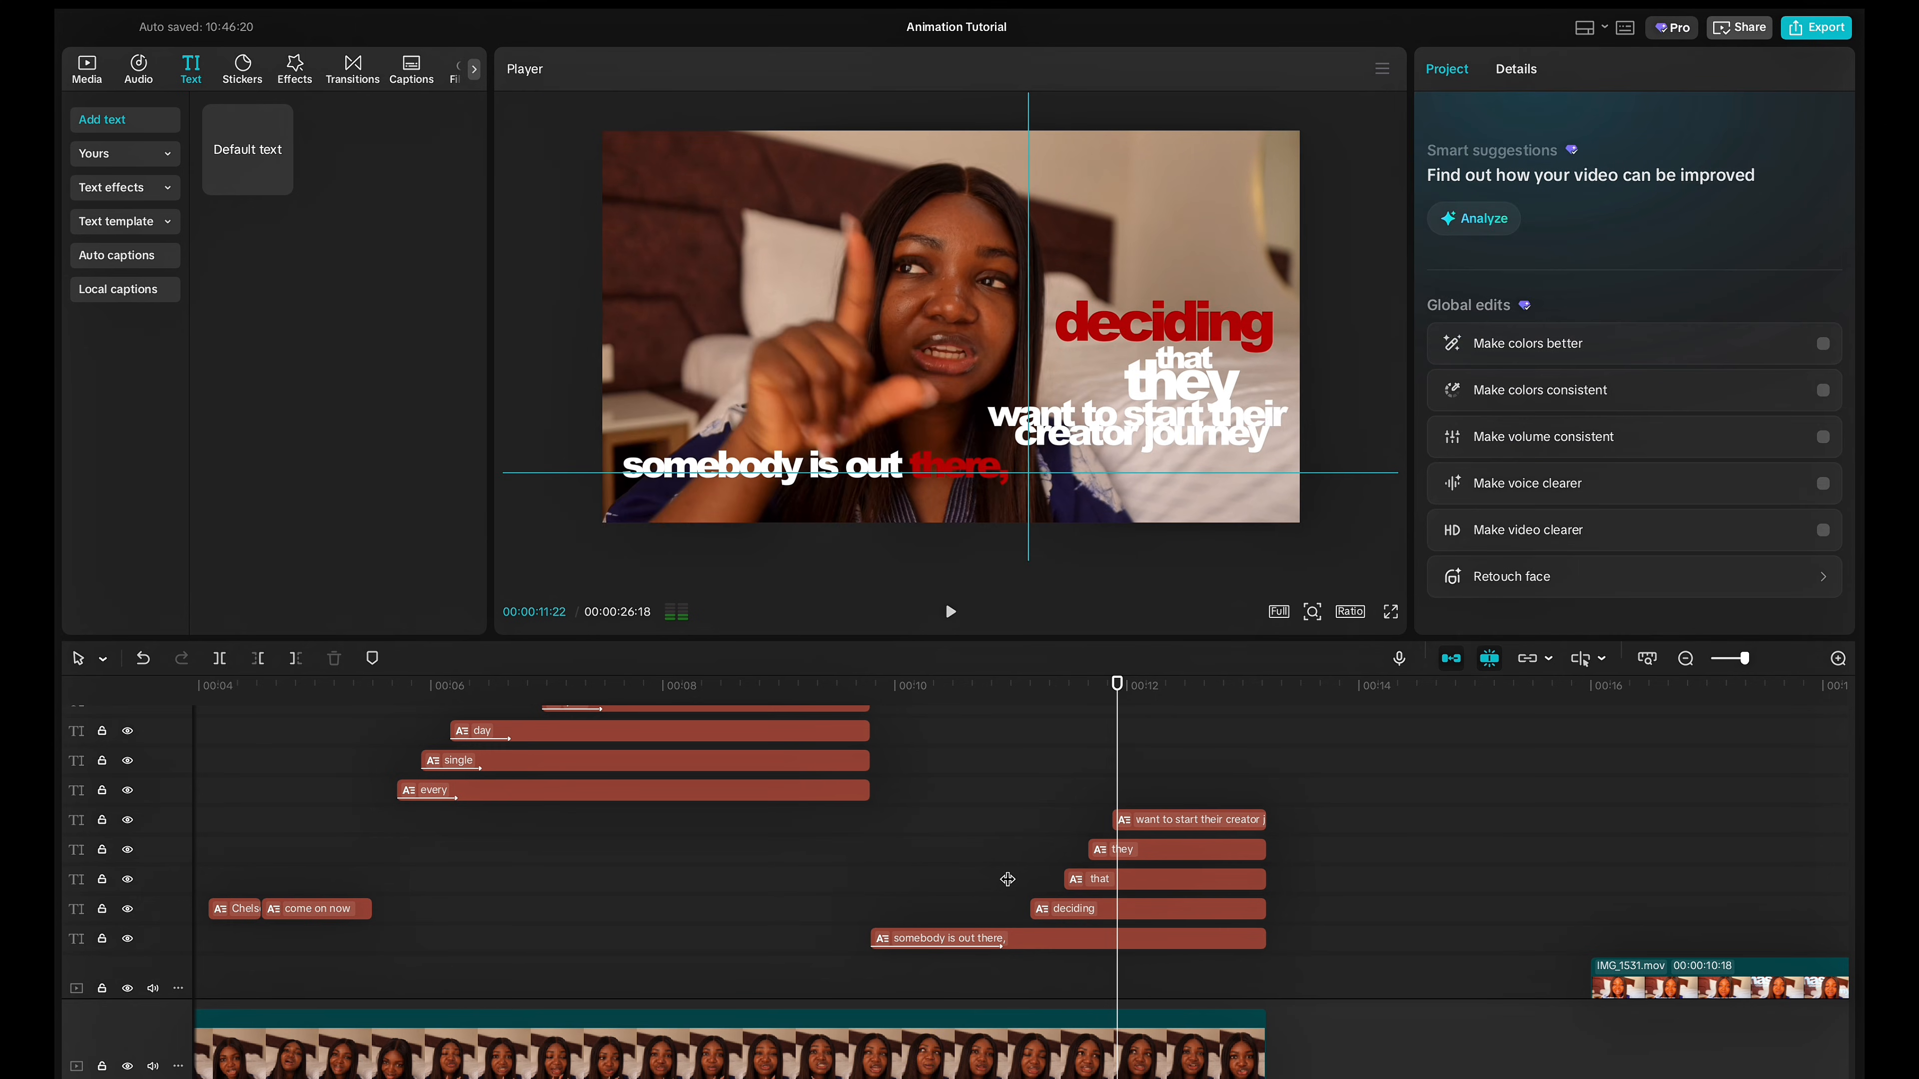
{"action": "left_click", "coordinate": [1146, 824]}
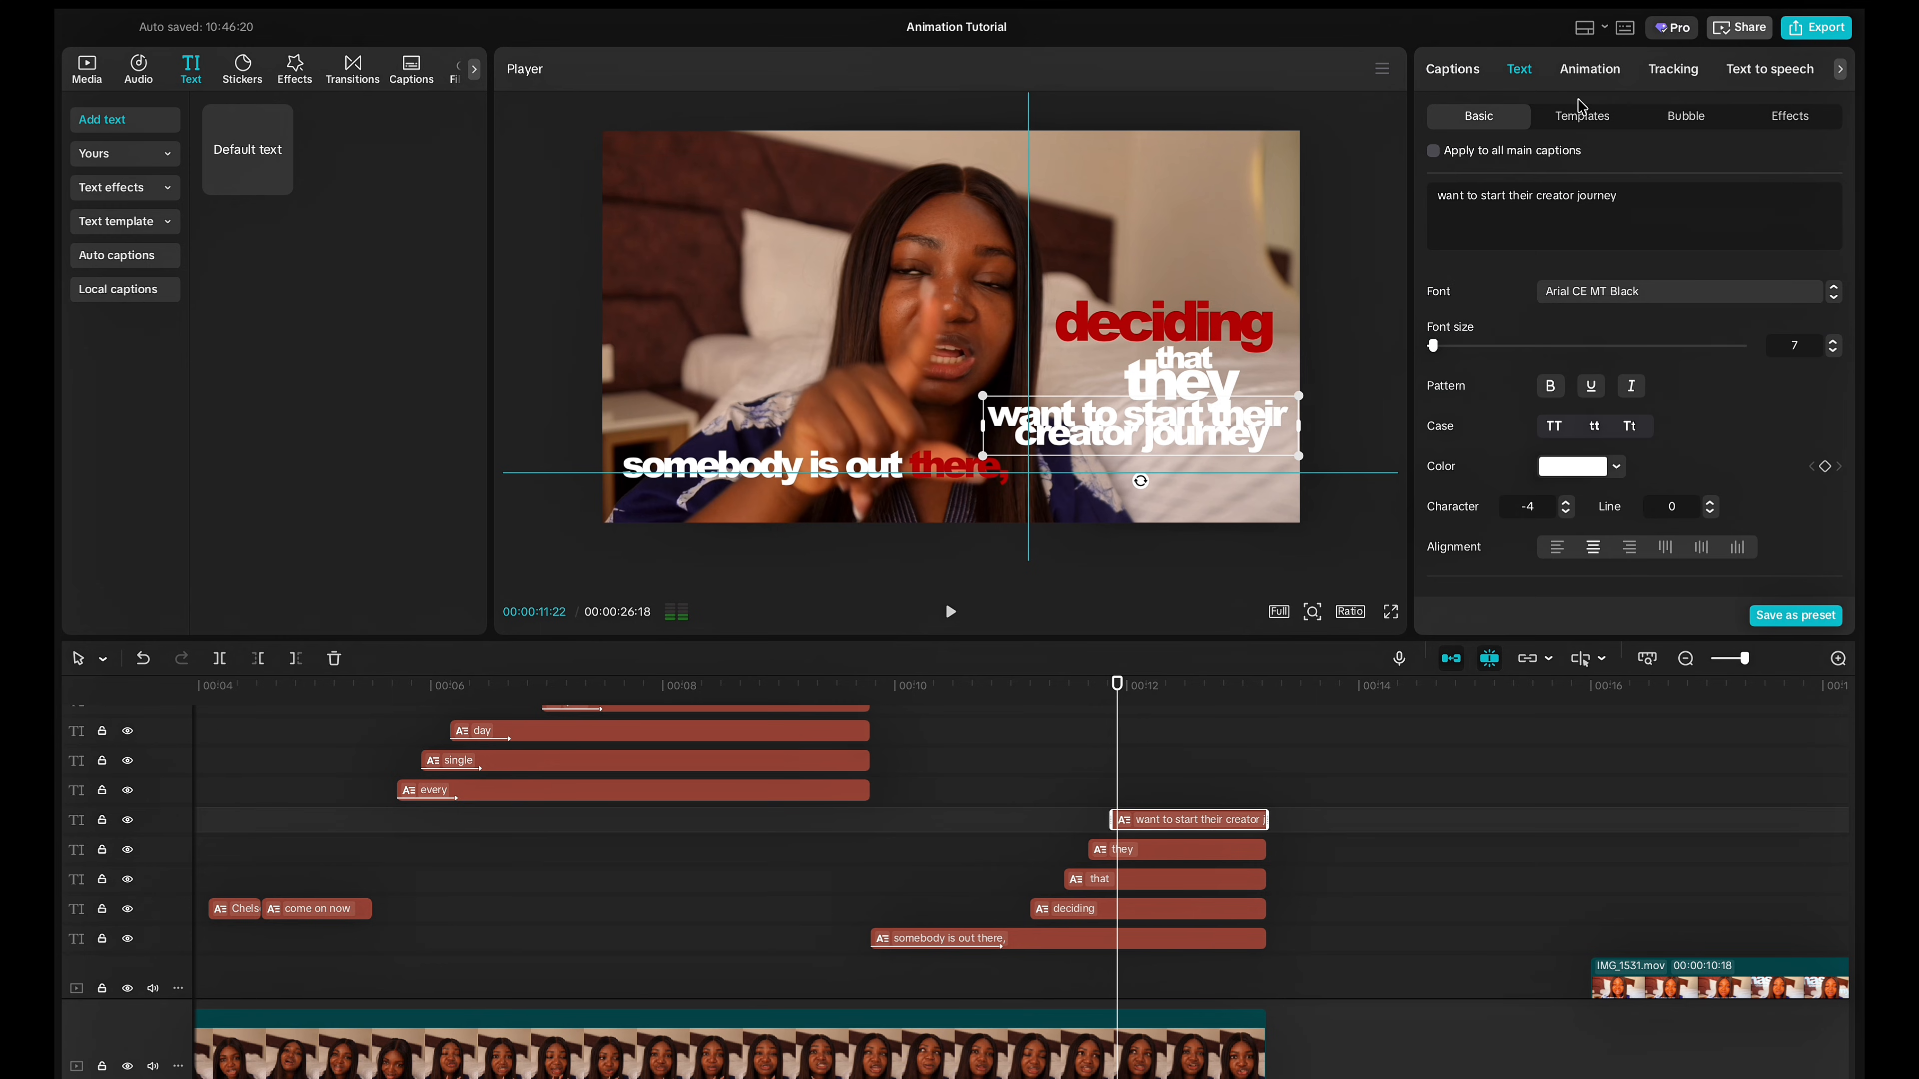
{"action": "left_click", "coordinate": [1584, 69]}
{"action": "left_click", "coordinate": [1541, 329]}
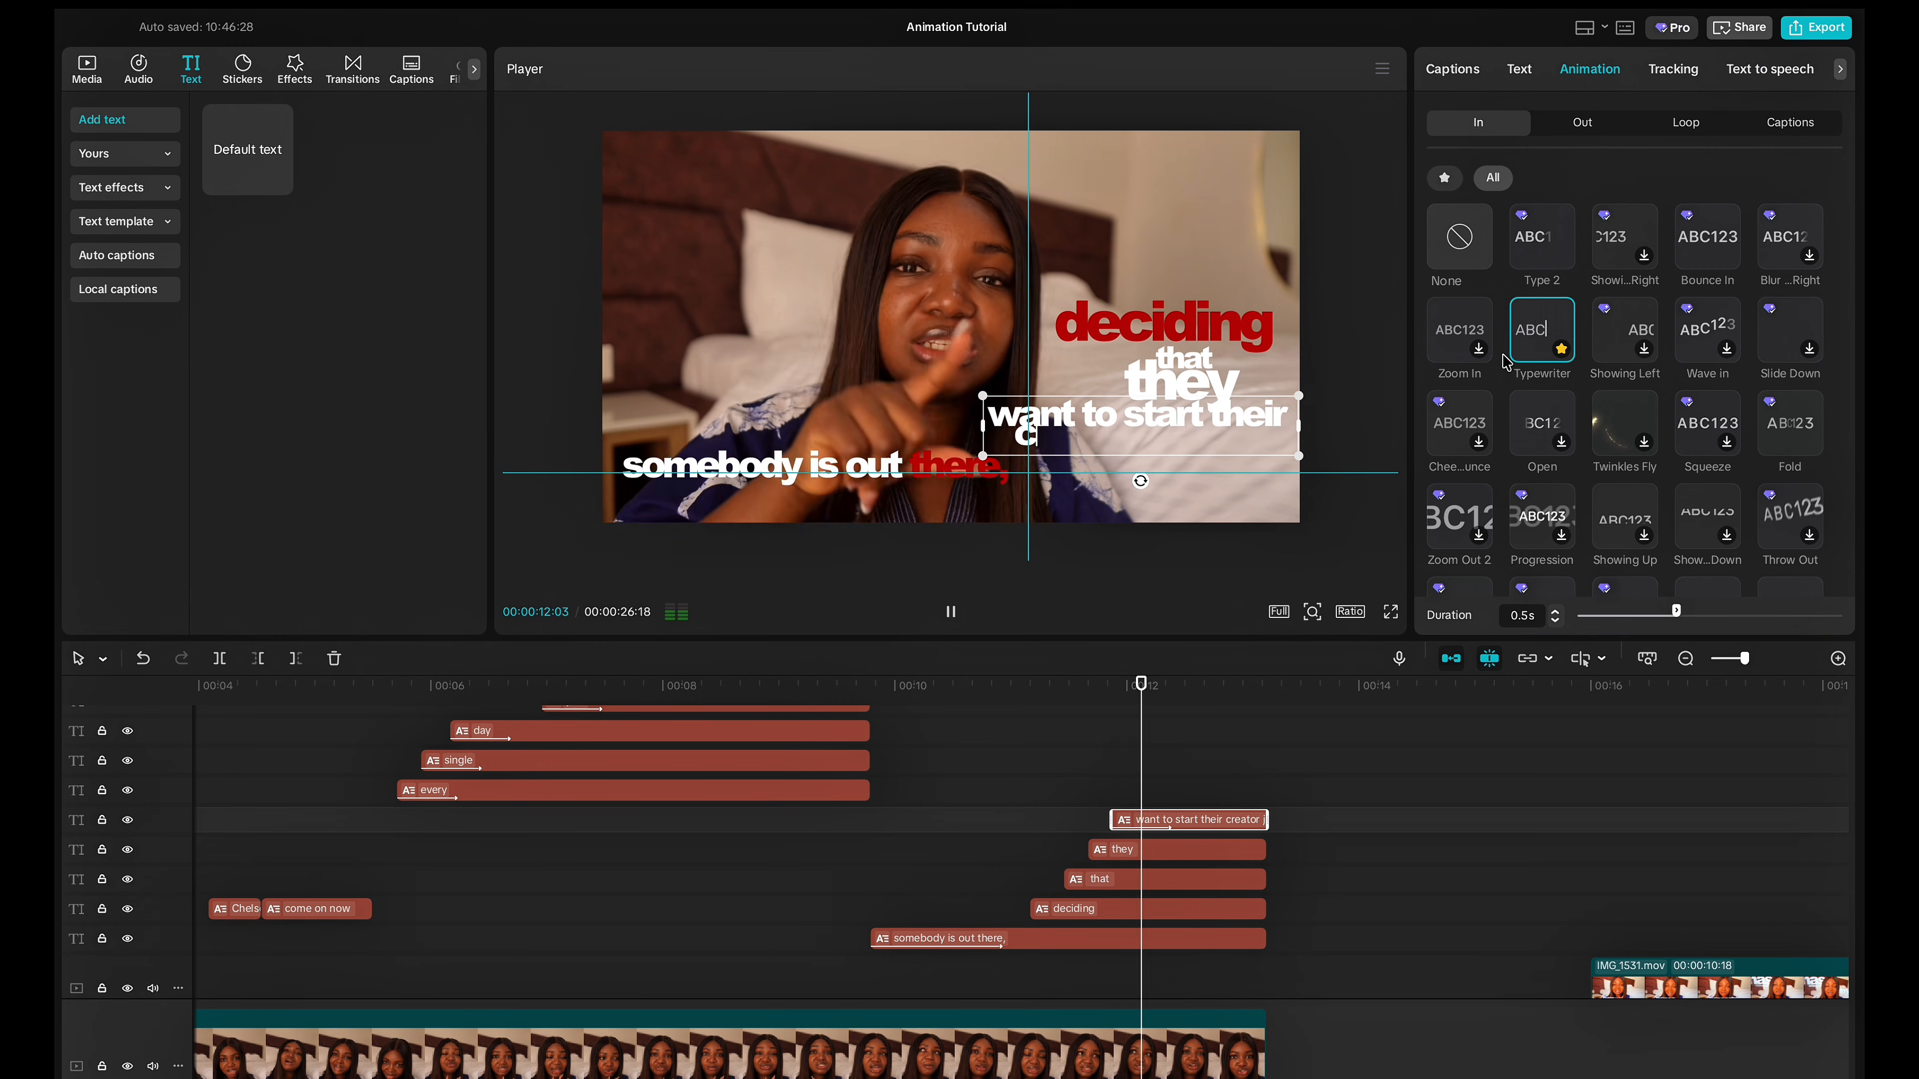
{"action": "left_click_drag", "start_coordinate": [1685, 616], "coordinate": [1801, 616]}
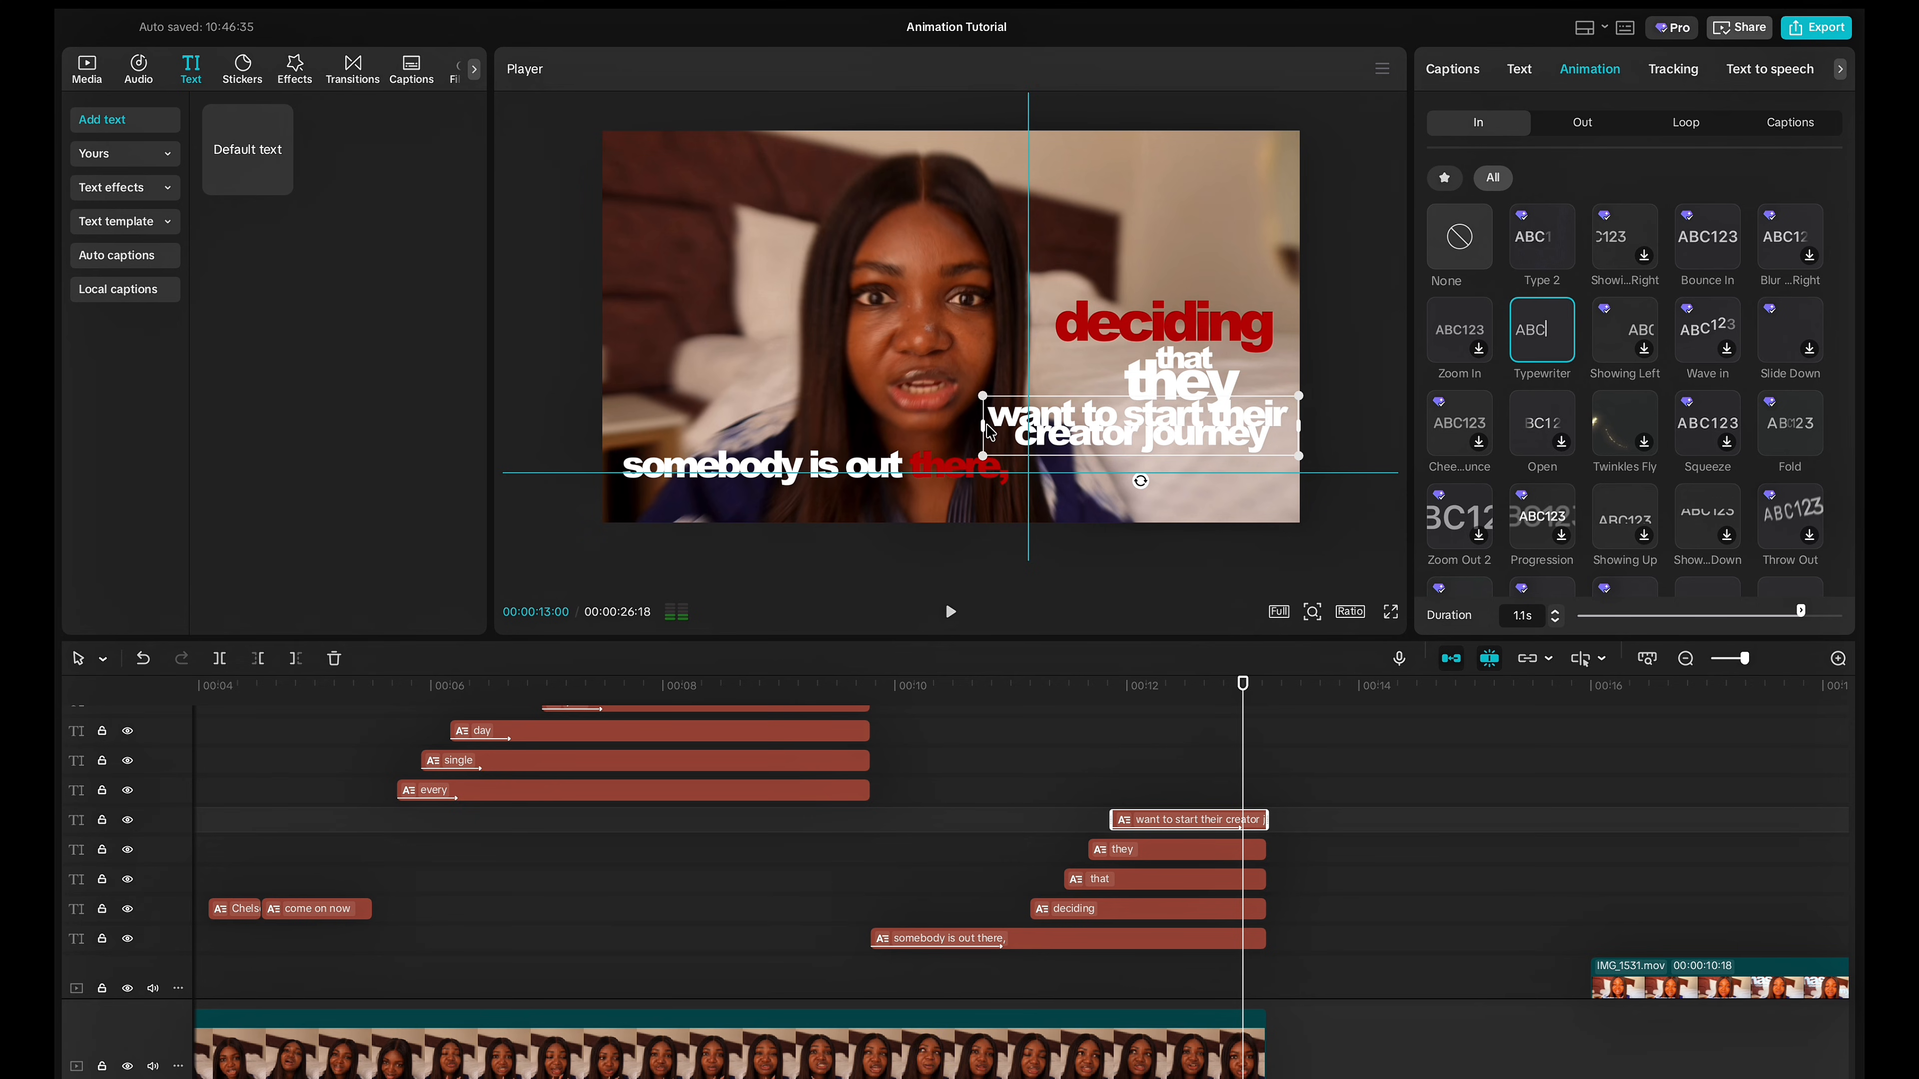
Widen the "want to start their creator journey" text box to the left and add a black shadow at 40% opacity.
{"action": "left_click_drag", "start_coordinate": [981, 424], "coordinate": [918, 425]}
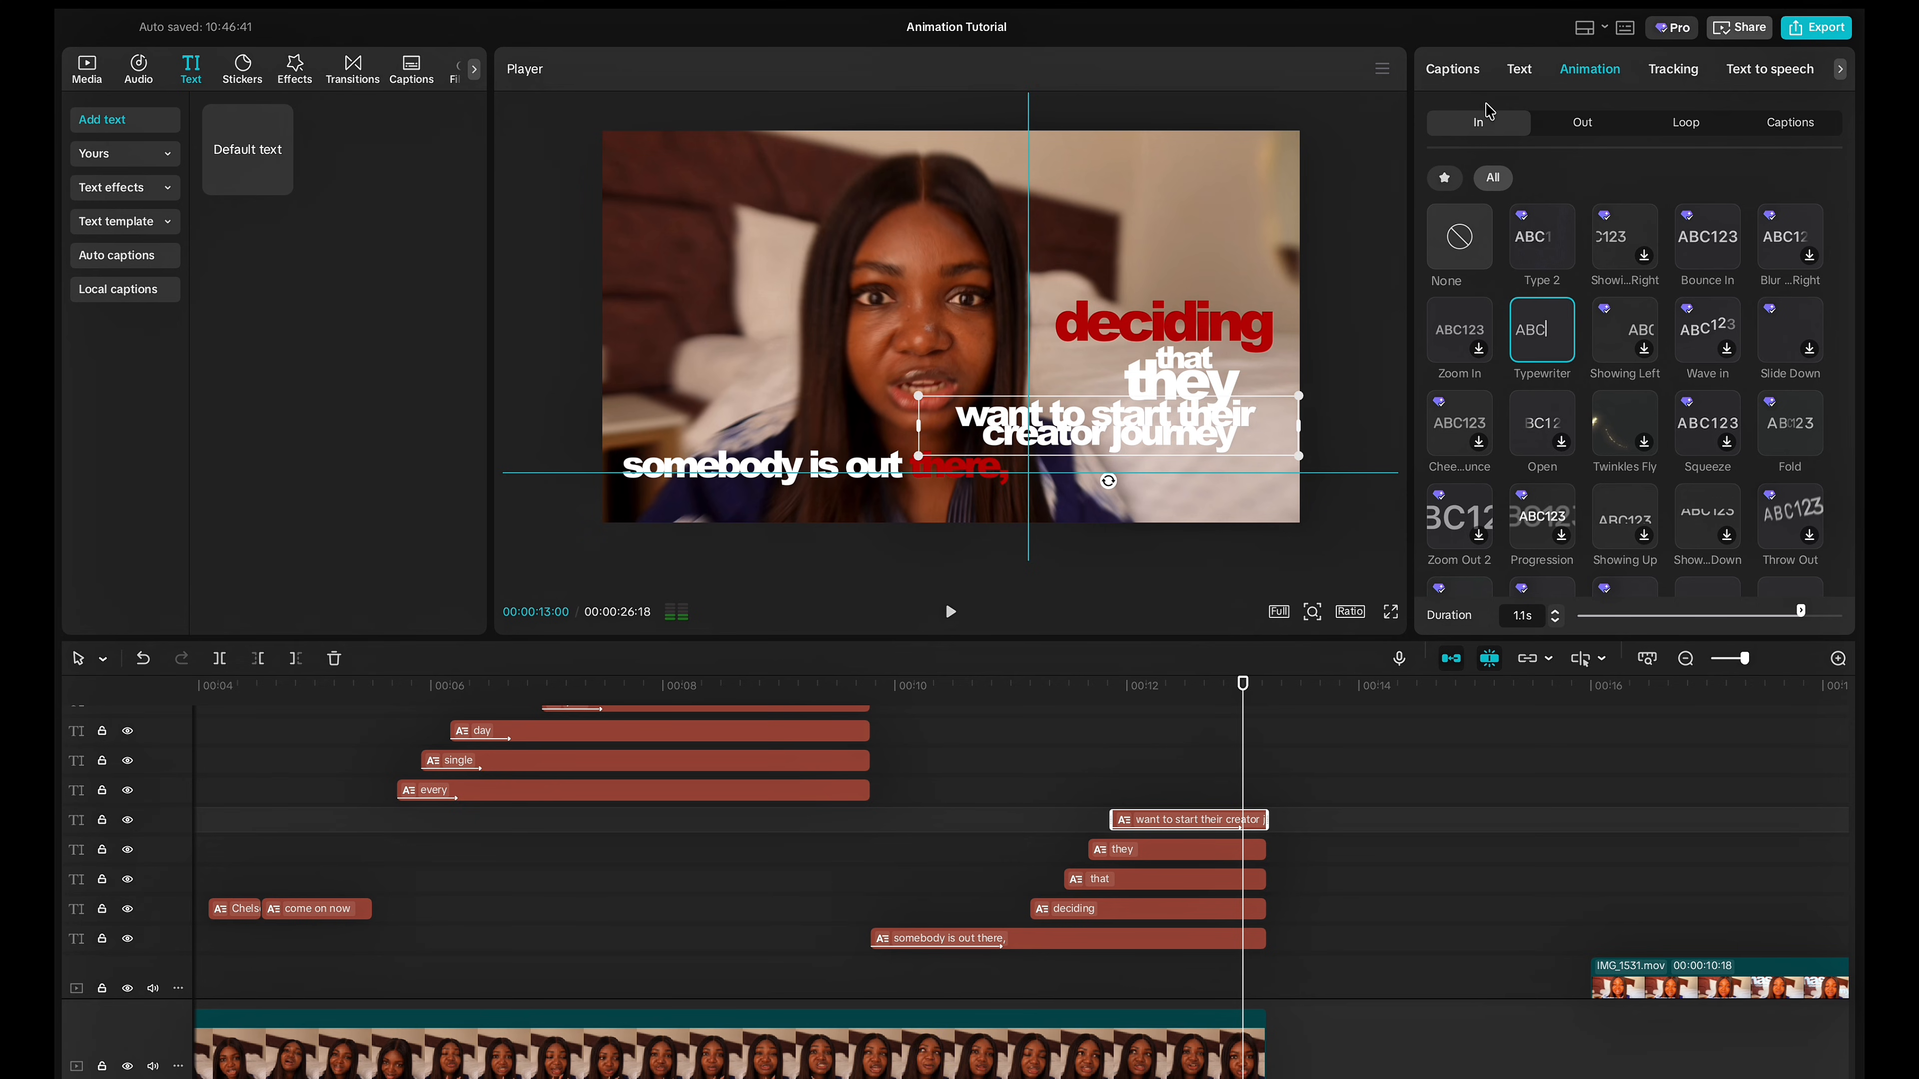
{"action": "left_click", "coordinate": [1517, 70]}
{"action": "scroll", "coordinate": [1597, 438], "scroll_direction": "down", "scroll_amount": 10}
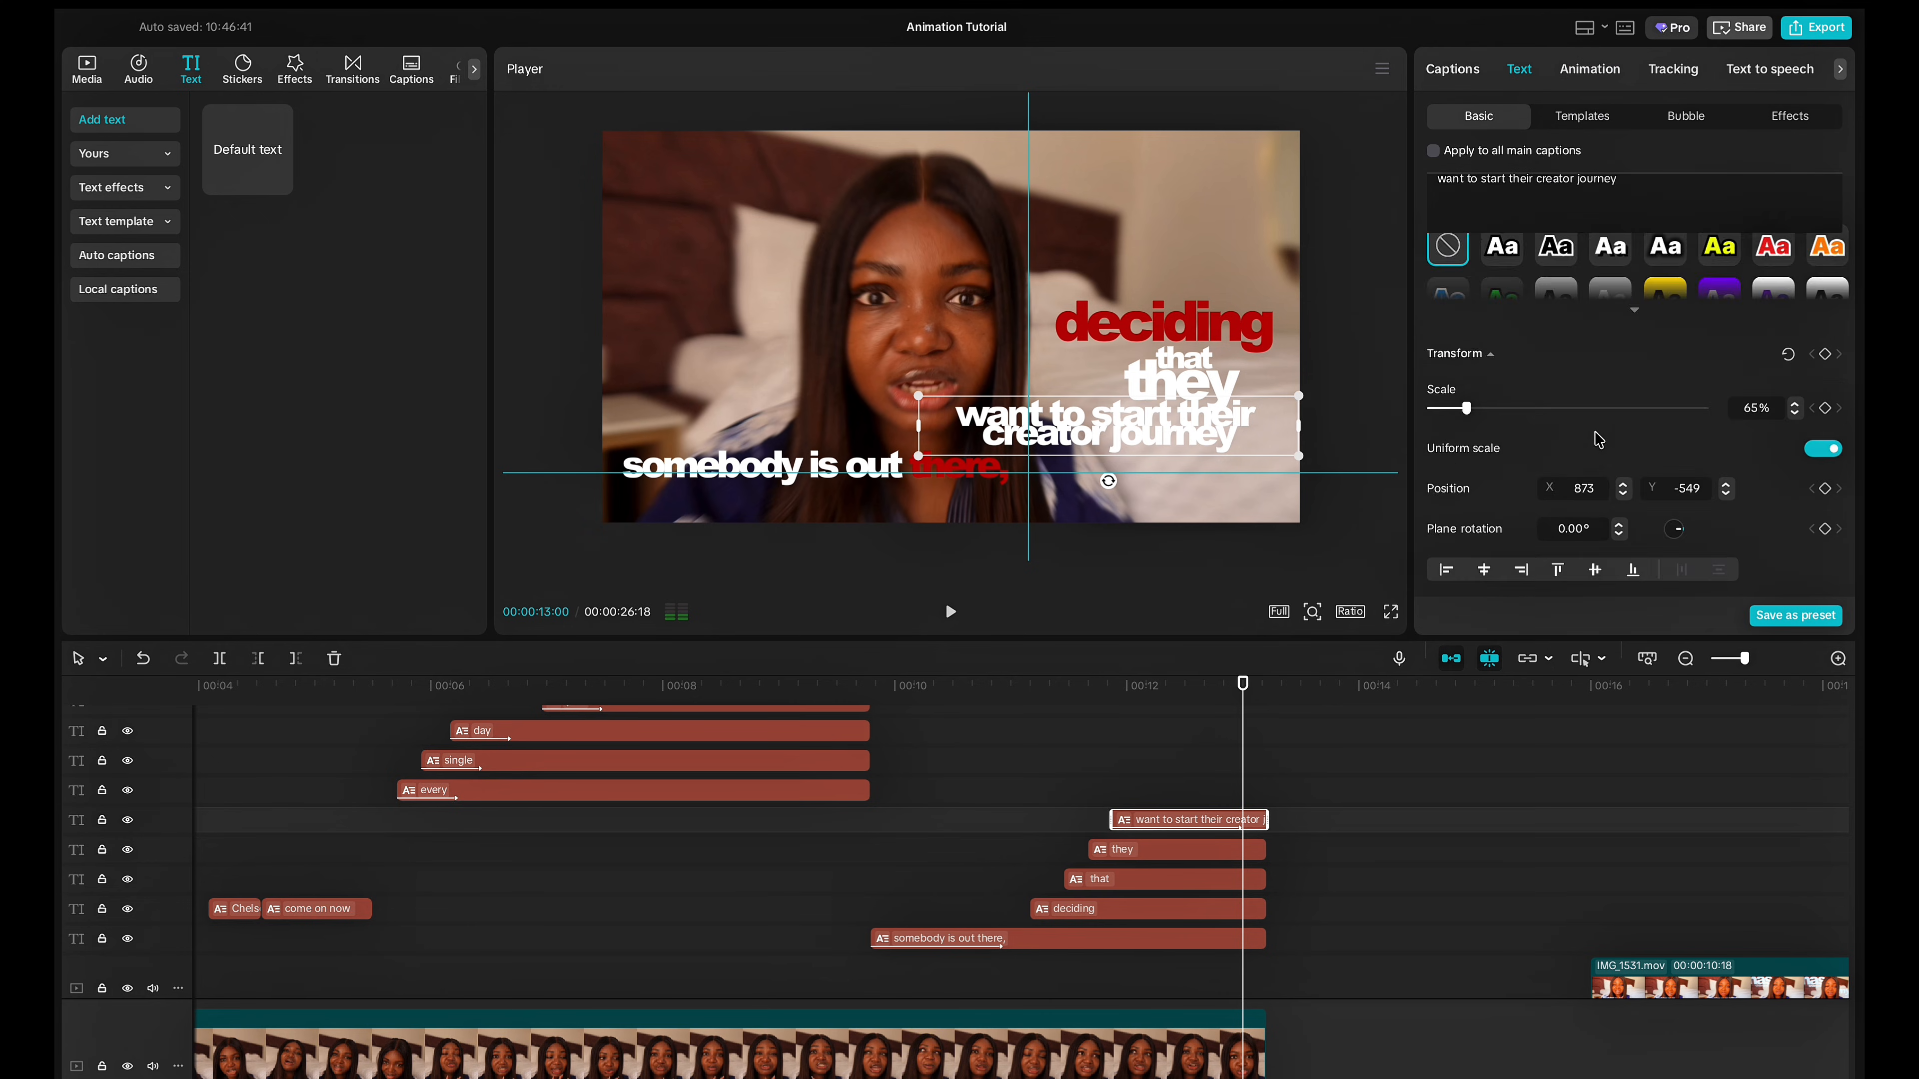
{"action": "left_click", "coordinate": [1433, 509]}
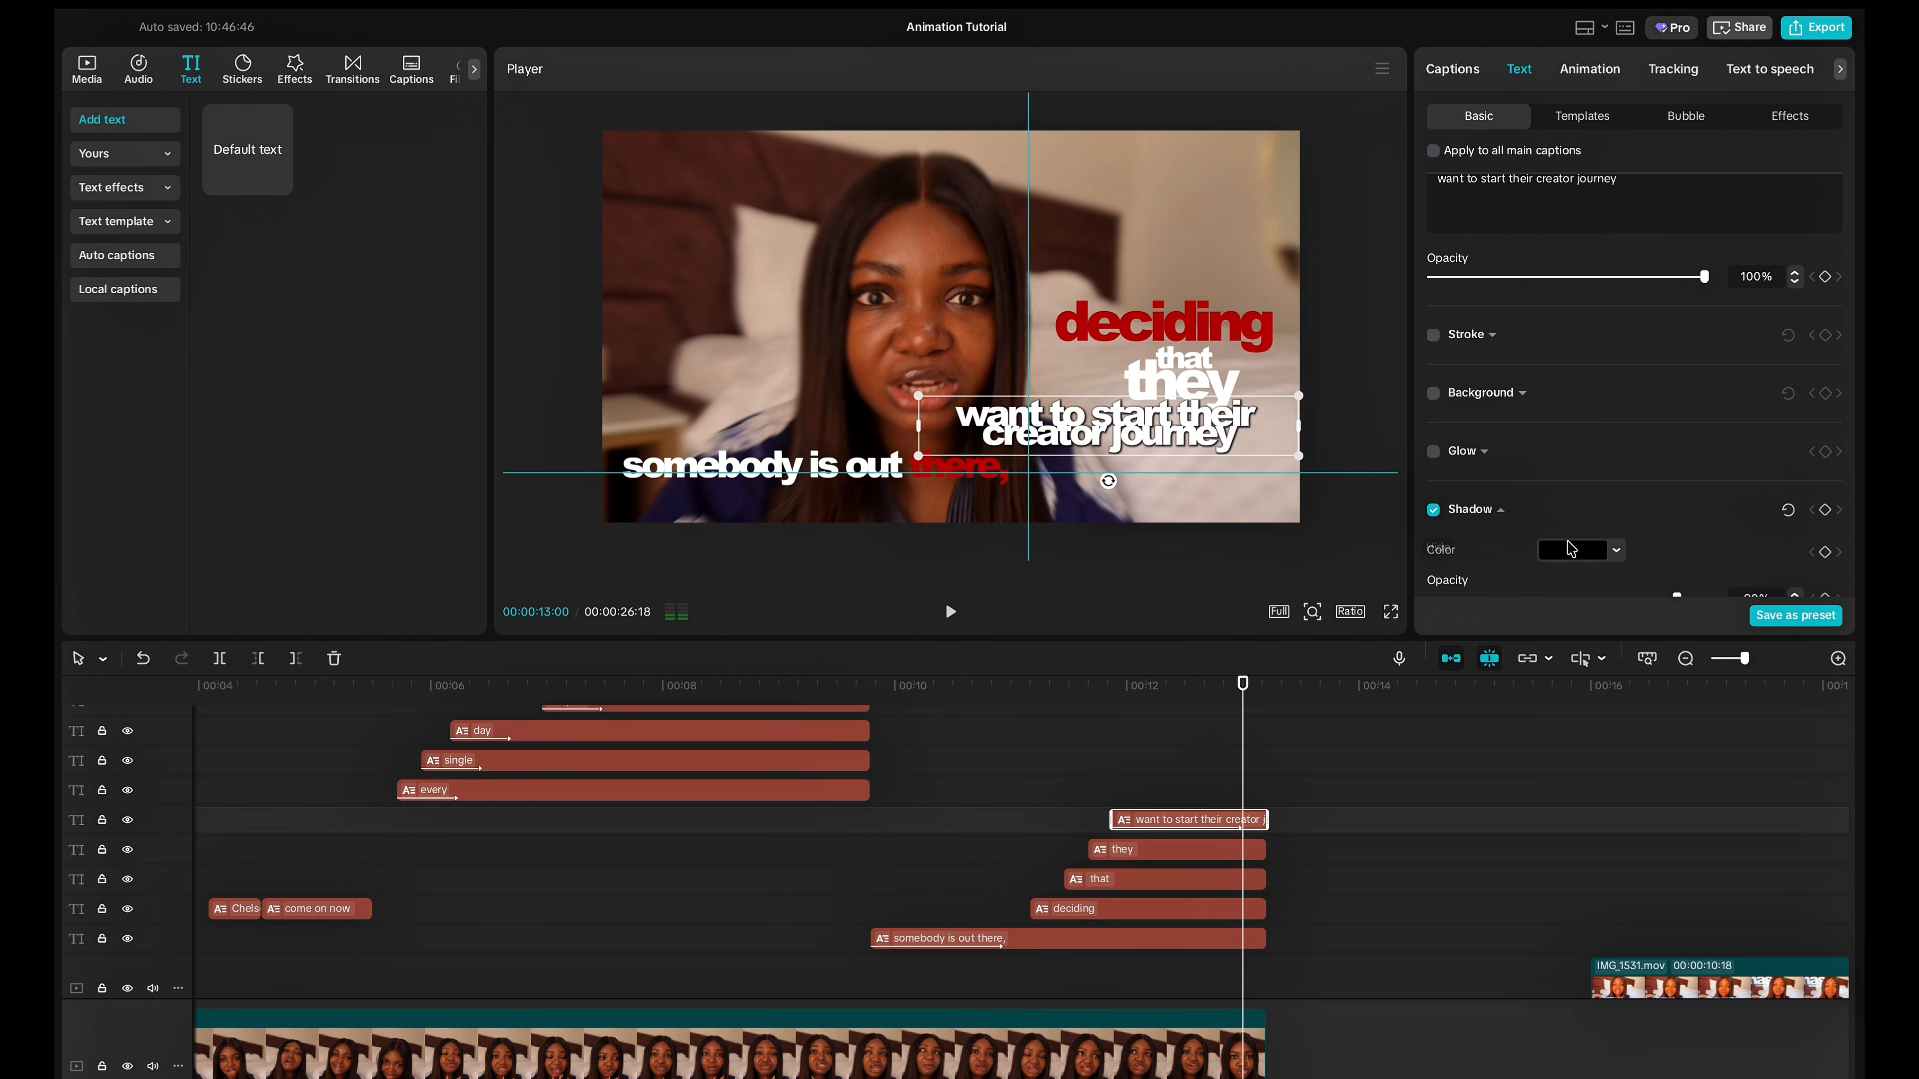
{"action": "scroll", "coordinate": [1587, 536], "scroll_direction": "down", "scroll_amount": 2}
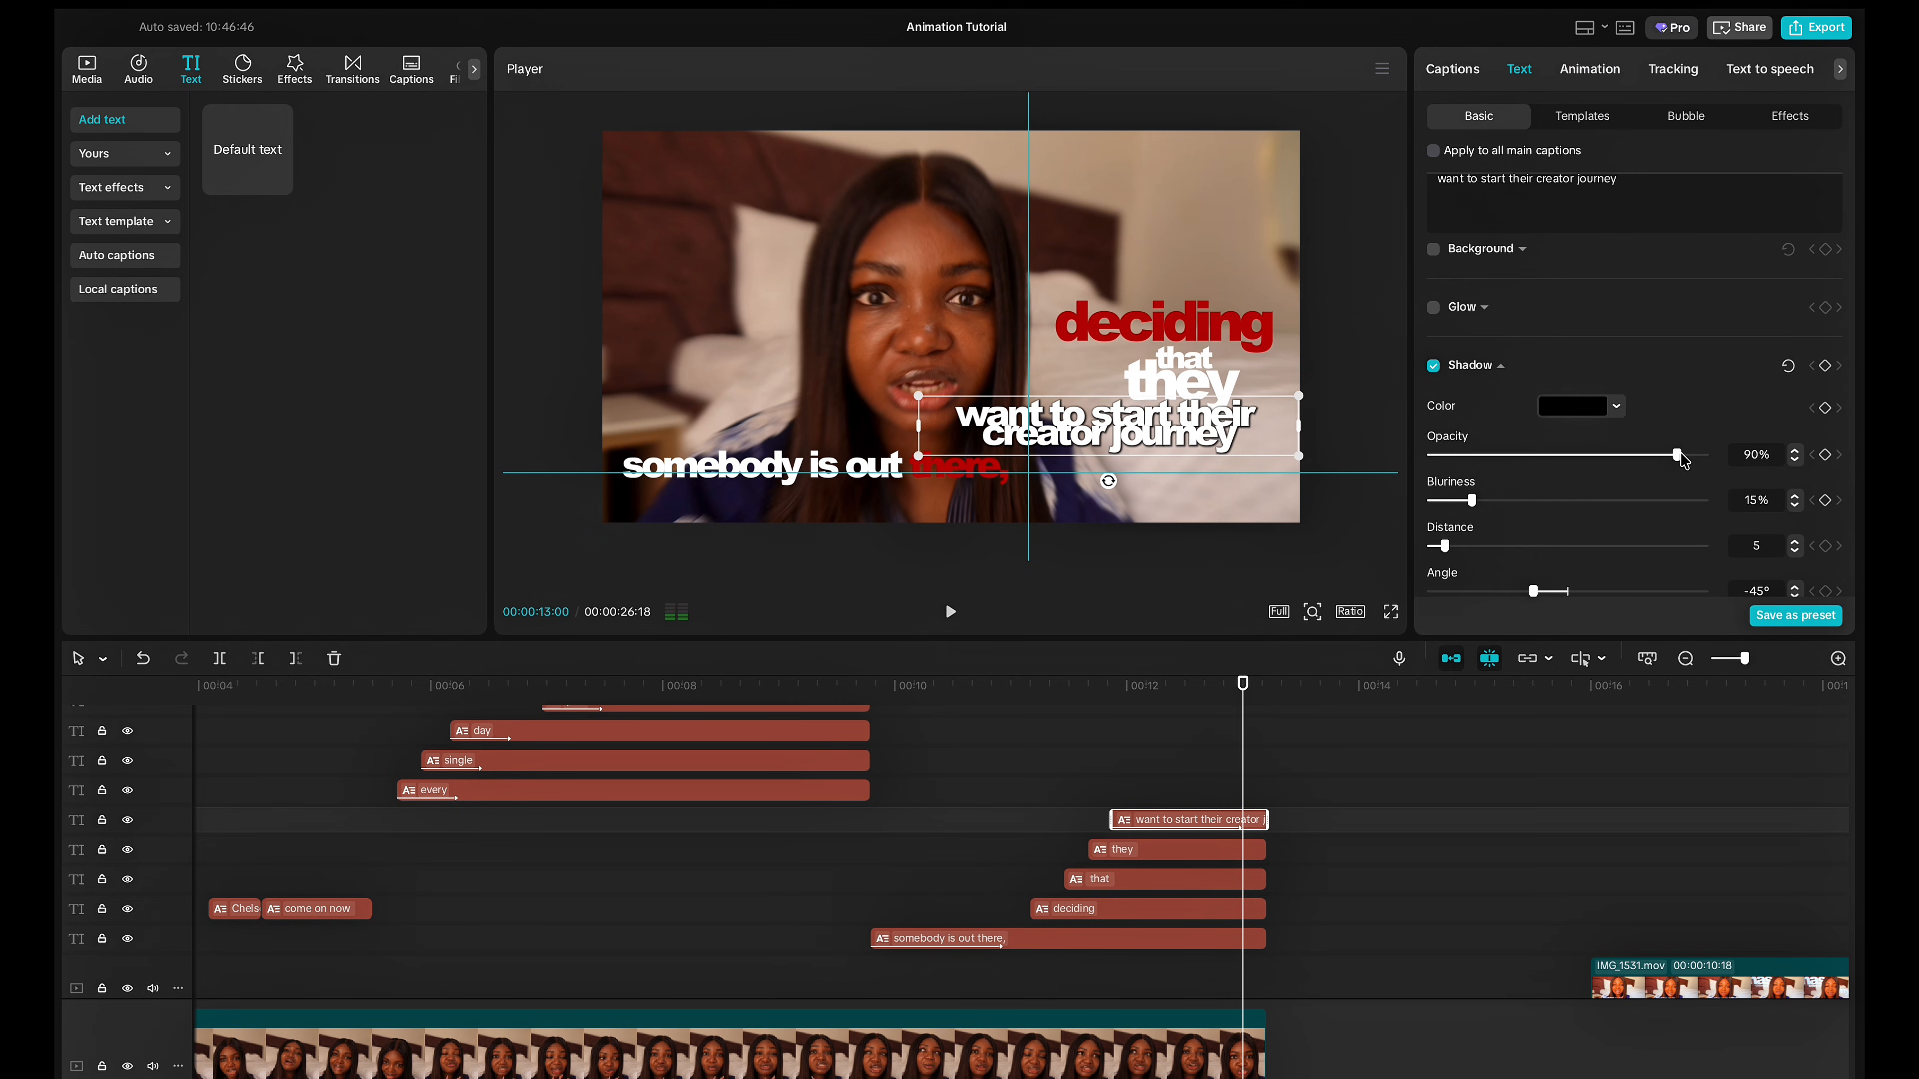
{"action": "left_click_drag", "start_coordinate": [1677, 456], "coordinate": [1543, 475]}
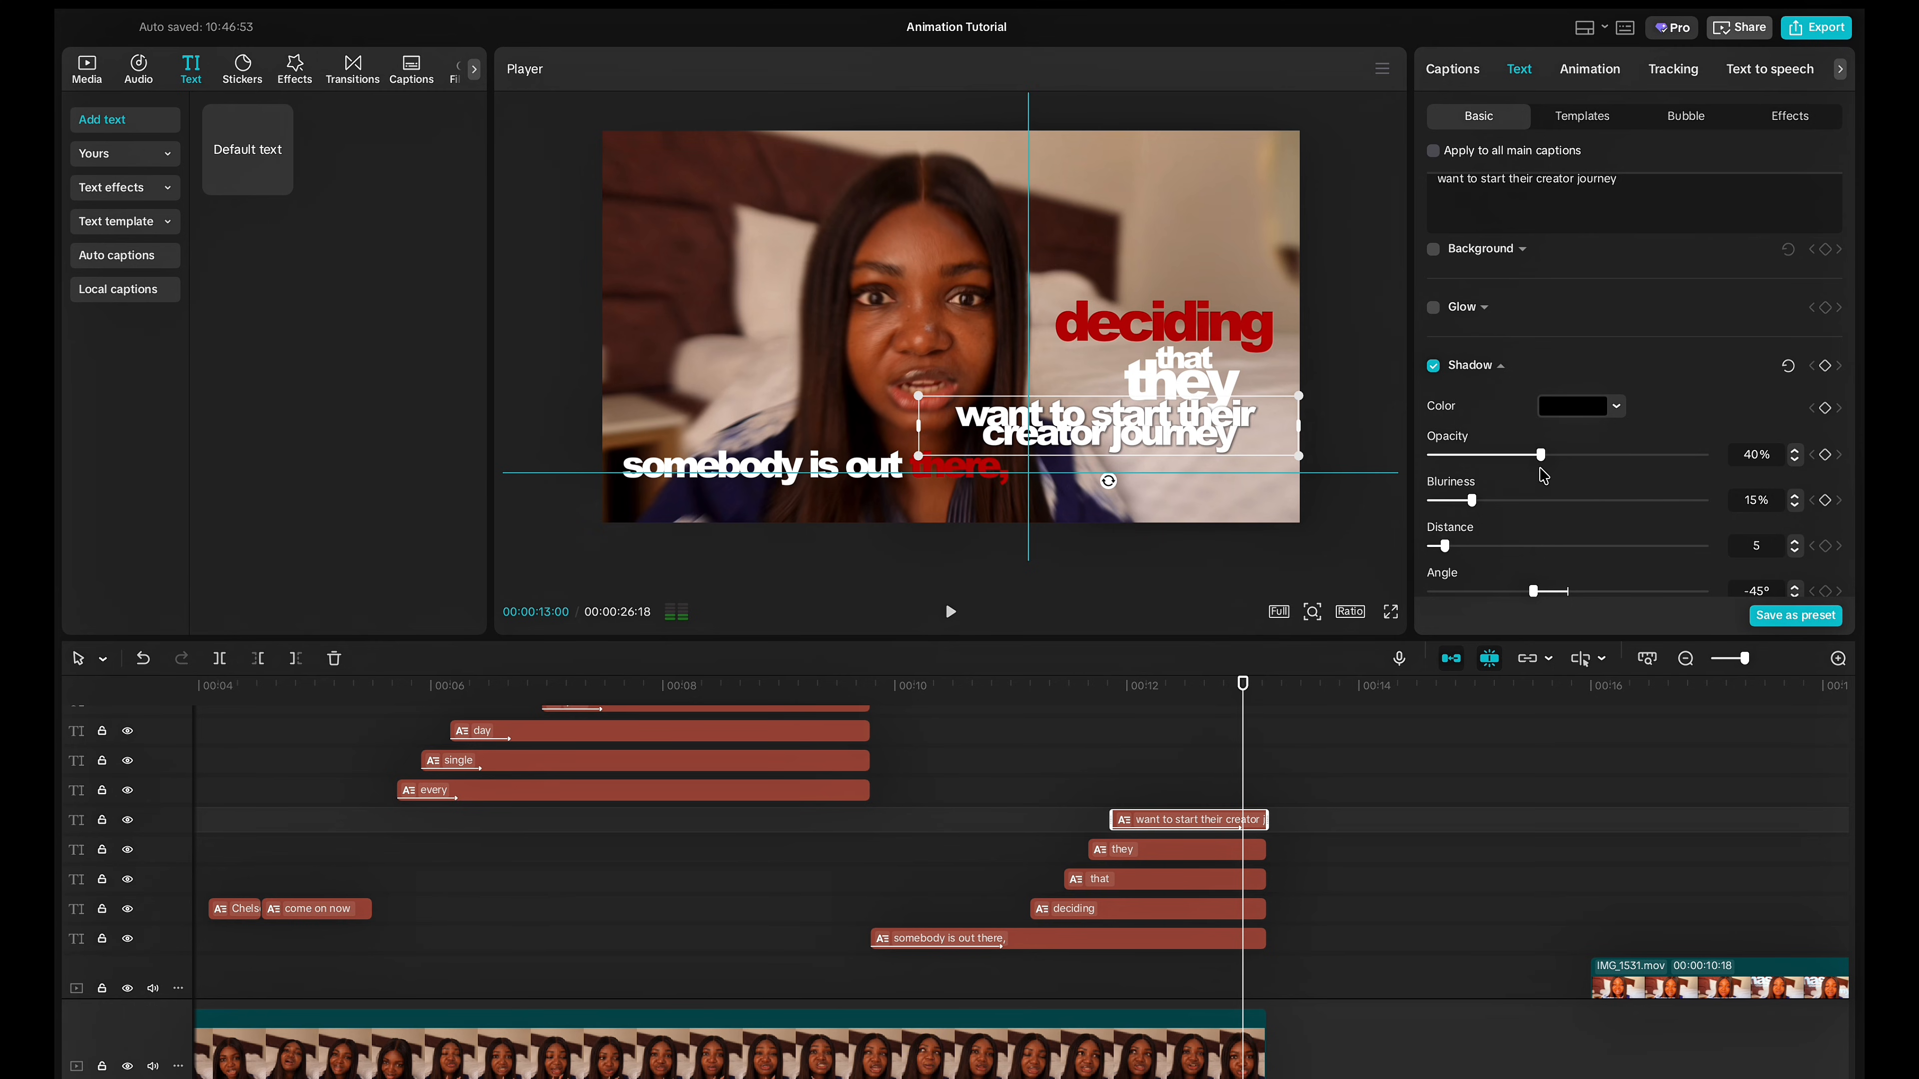
Set the line spacing of "want to start their creator journey" to 4 and shift the caption slightly down and right, clear of "they".
{"action": "mouse_move", "coordinate": [1297, 429]}
{"action": "left_mouse_down"}
{"action": "mouse_move", "coordinate": [1225, 429]}
{"action": "mouse_move", "coordinate": [1302, 428]}
{"action": "left_mouse_up"}
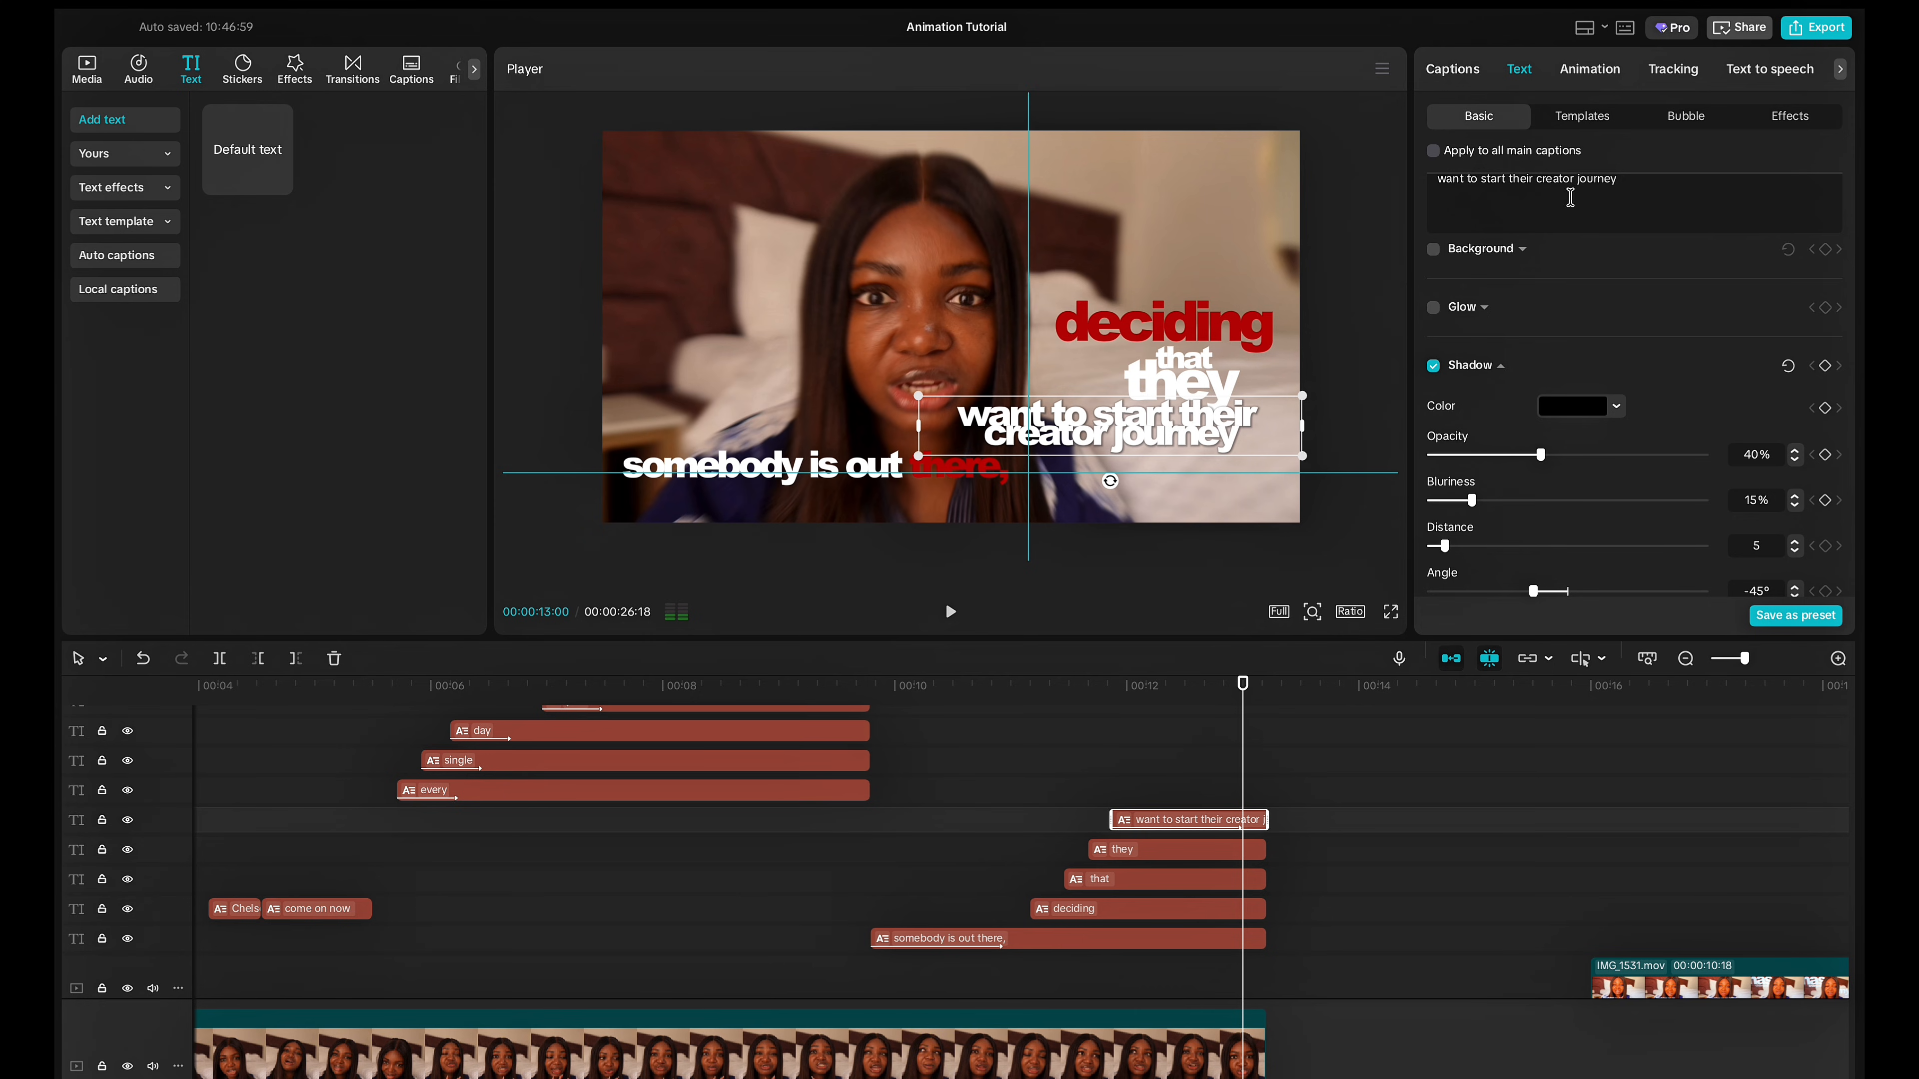
{"action": "scroll", "coordinate": [1590, 305], "scroll_direction": "up", "scroll_amount": 5}
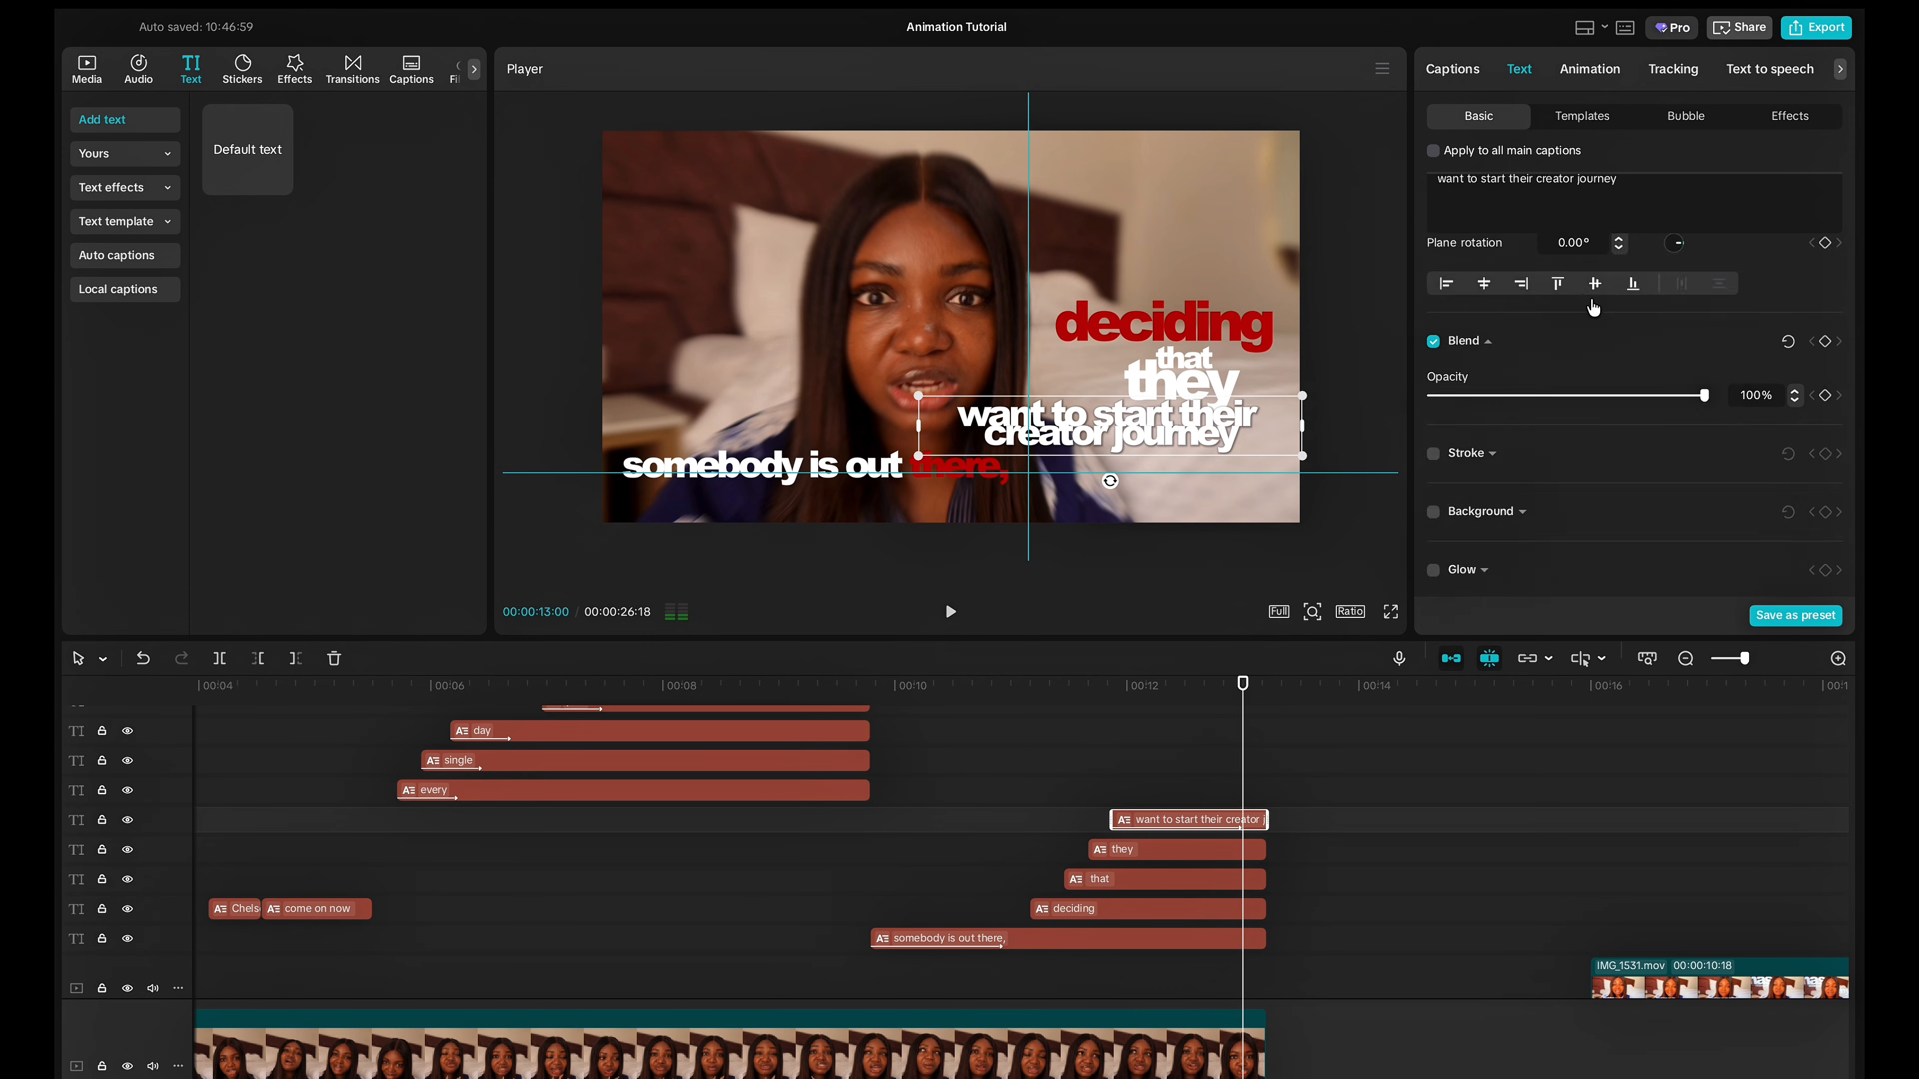
{"action": "scroll", "coordinate": [1609, 484], "scroll_direction": "down", "scroll_amount": 3}
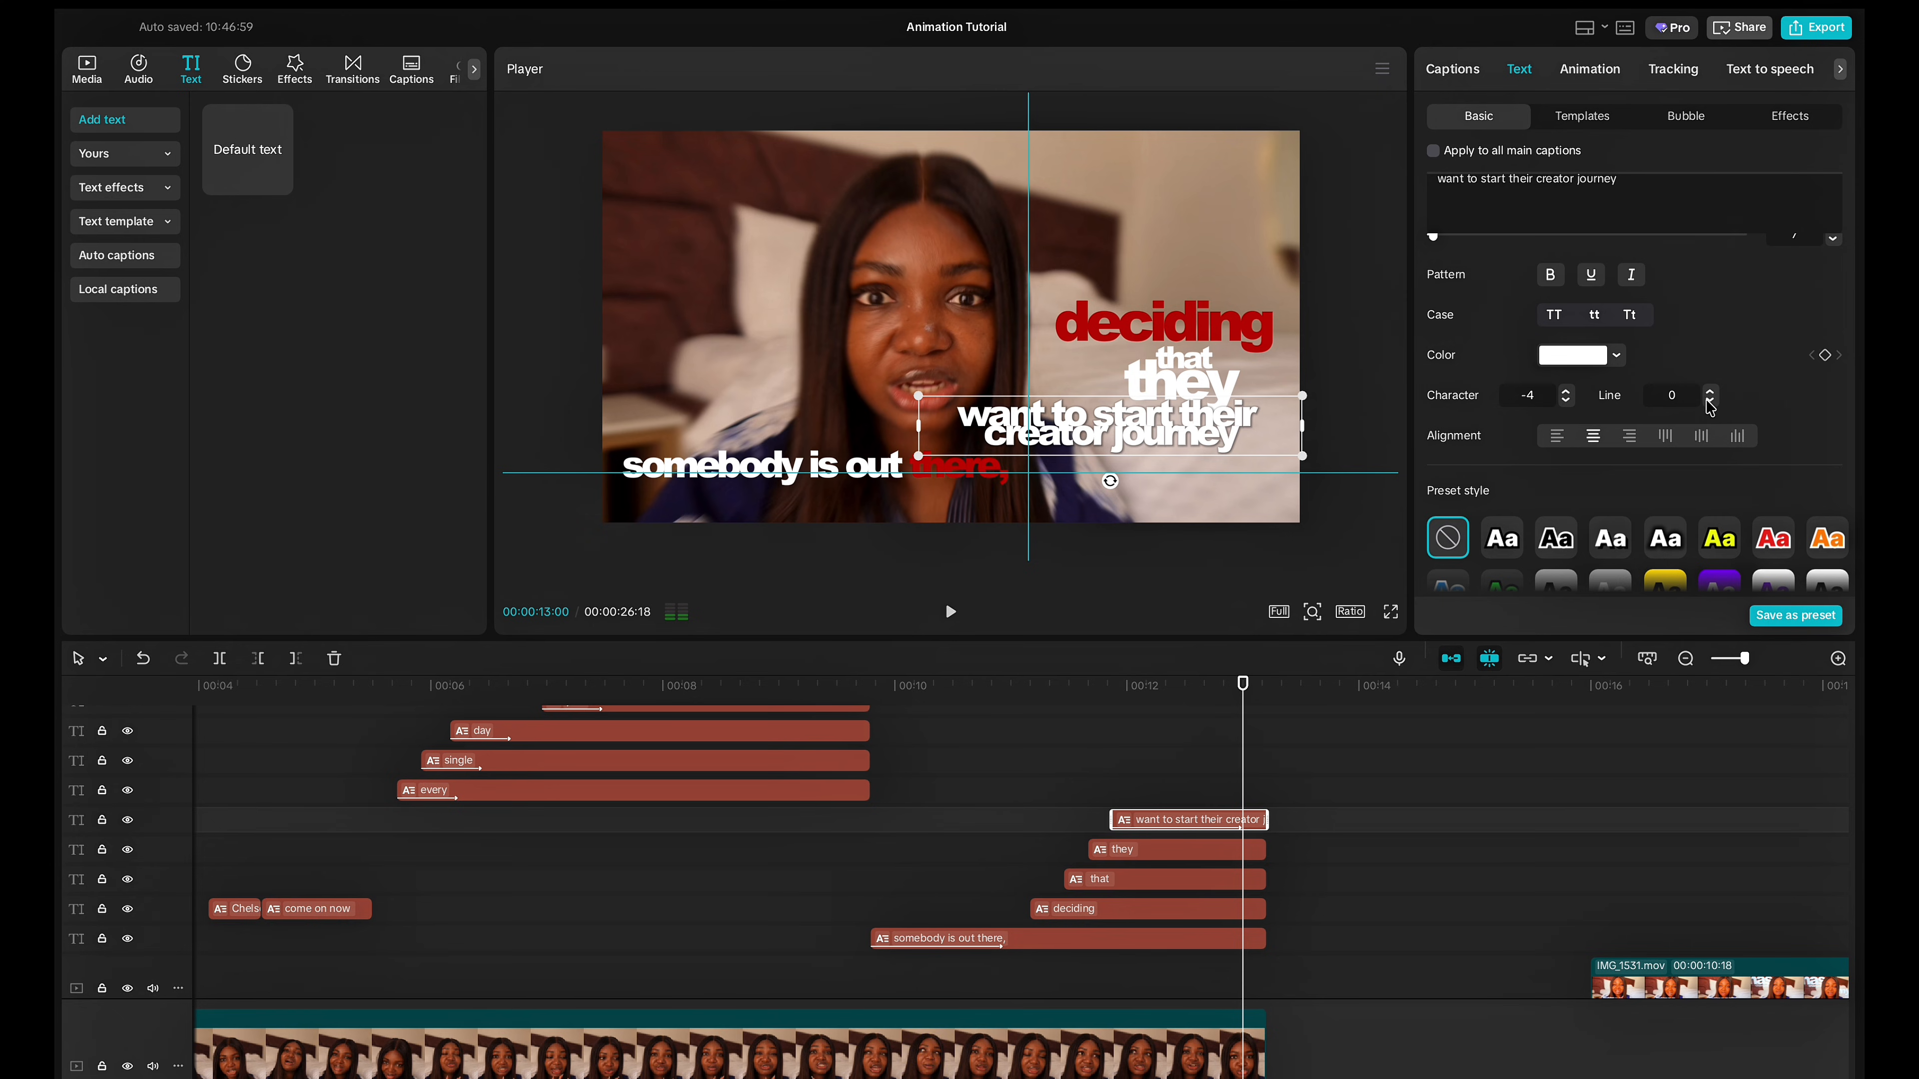
{"action": "left_click", "coordinate": [1709, 396]}
{"action": "left_click", "coordinate": [1708, 396]}
{"action": "left_click", "coordinate": [1709, 396]}
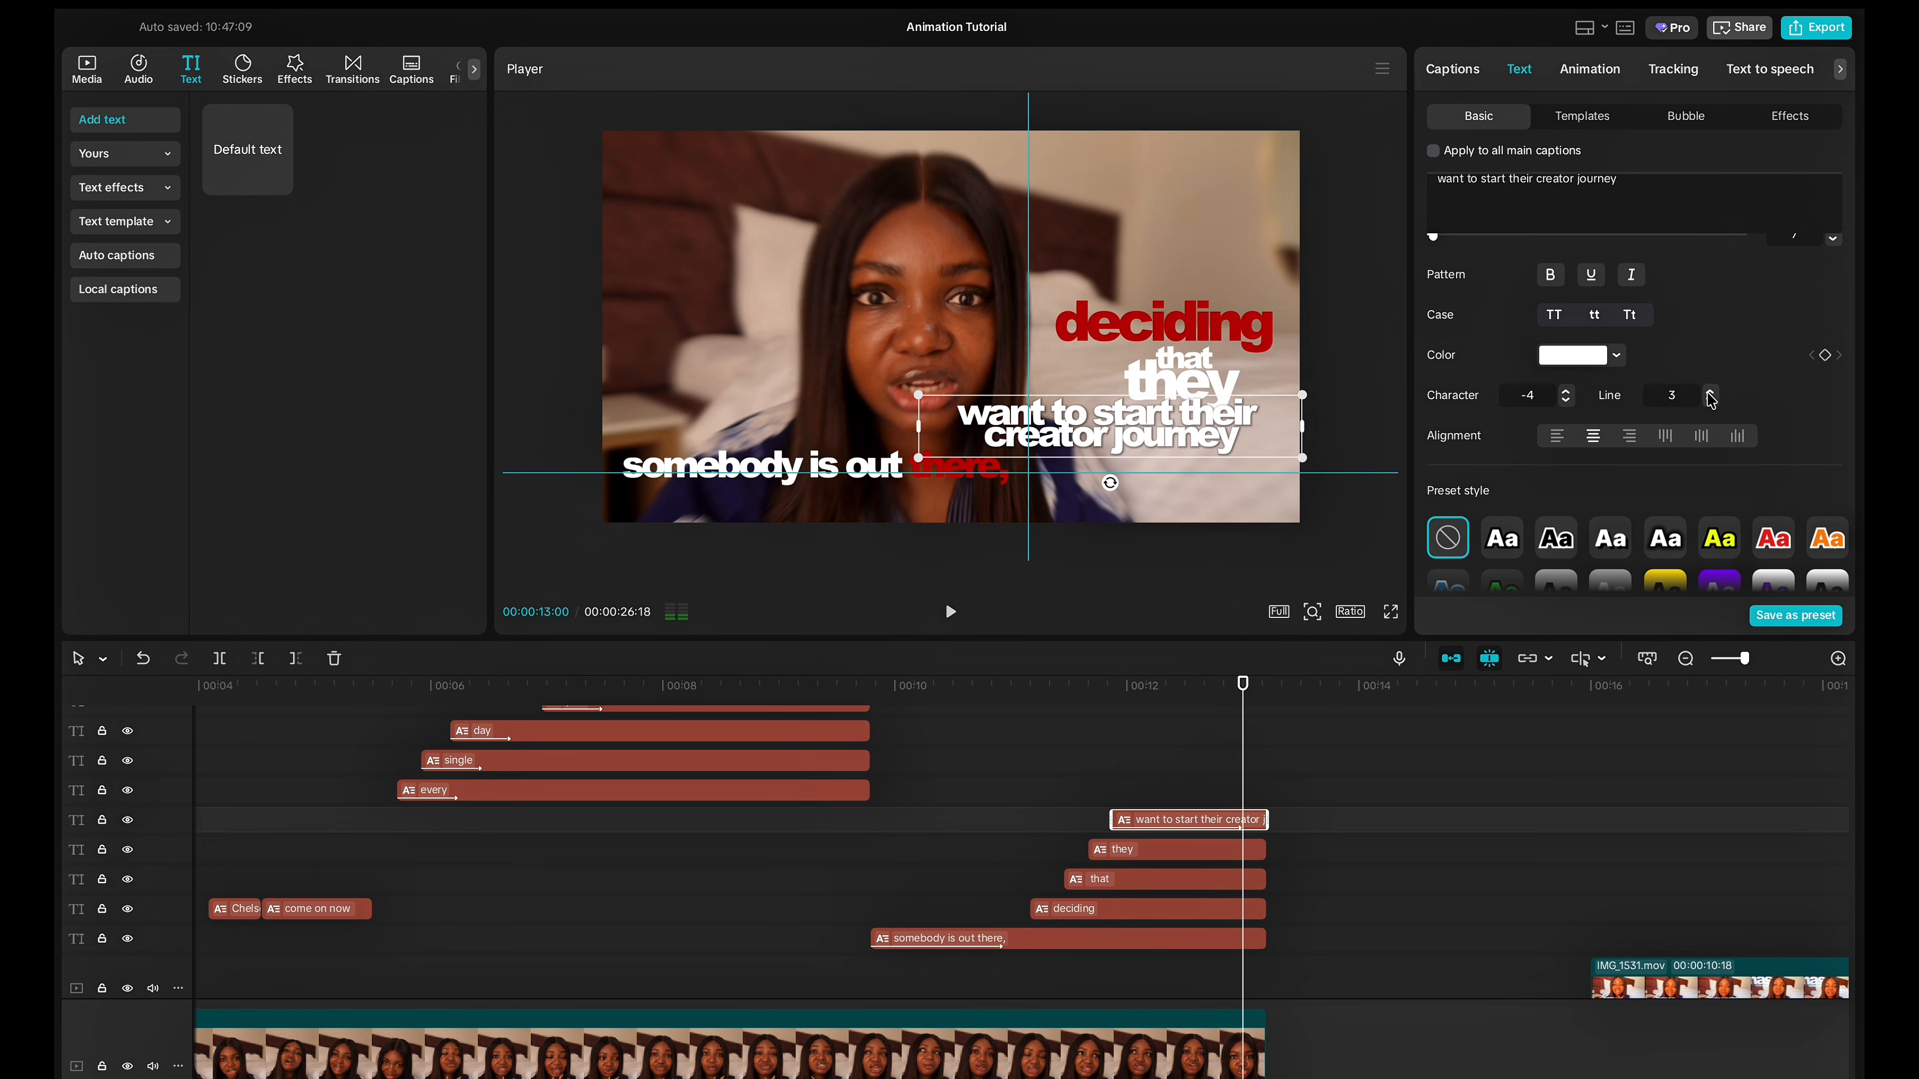
{"action": "left_click", "coordinate": [1709, 396]}
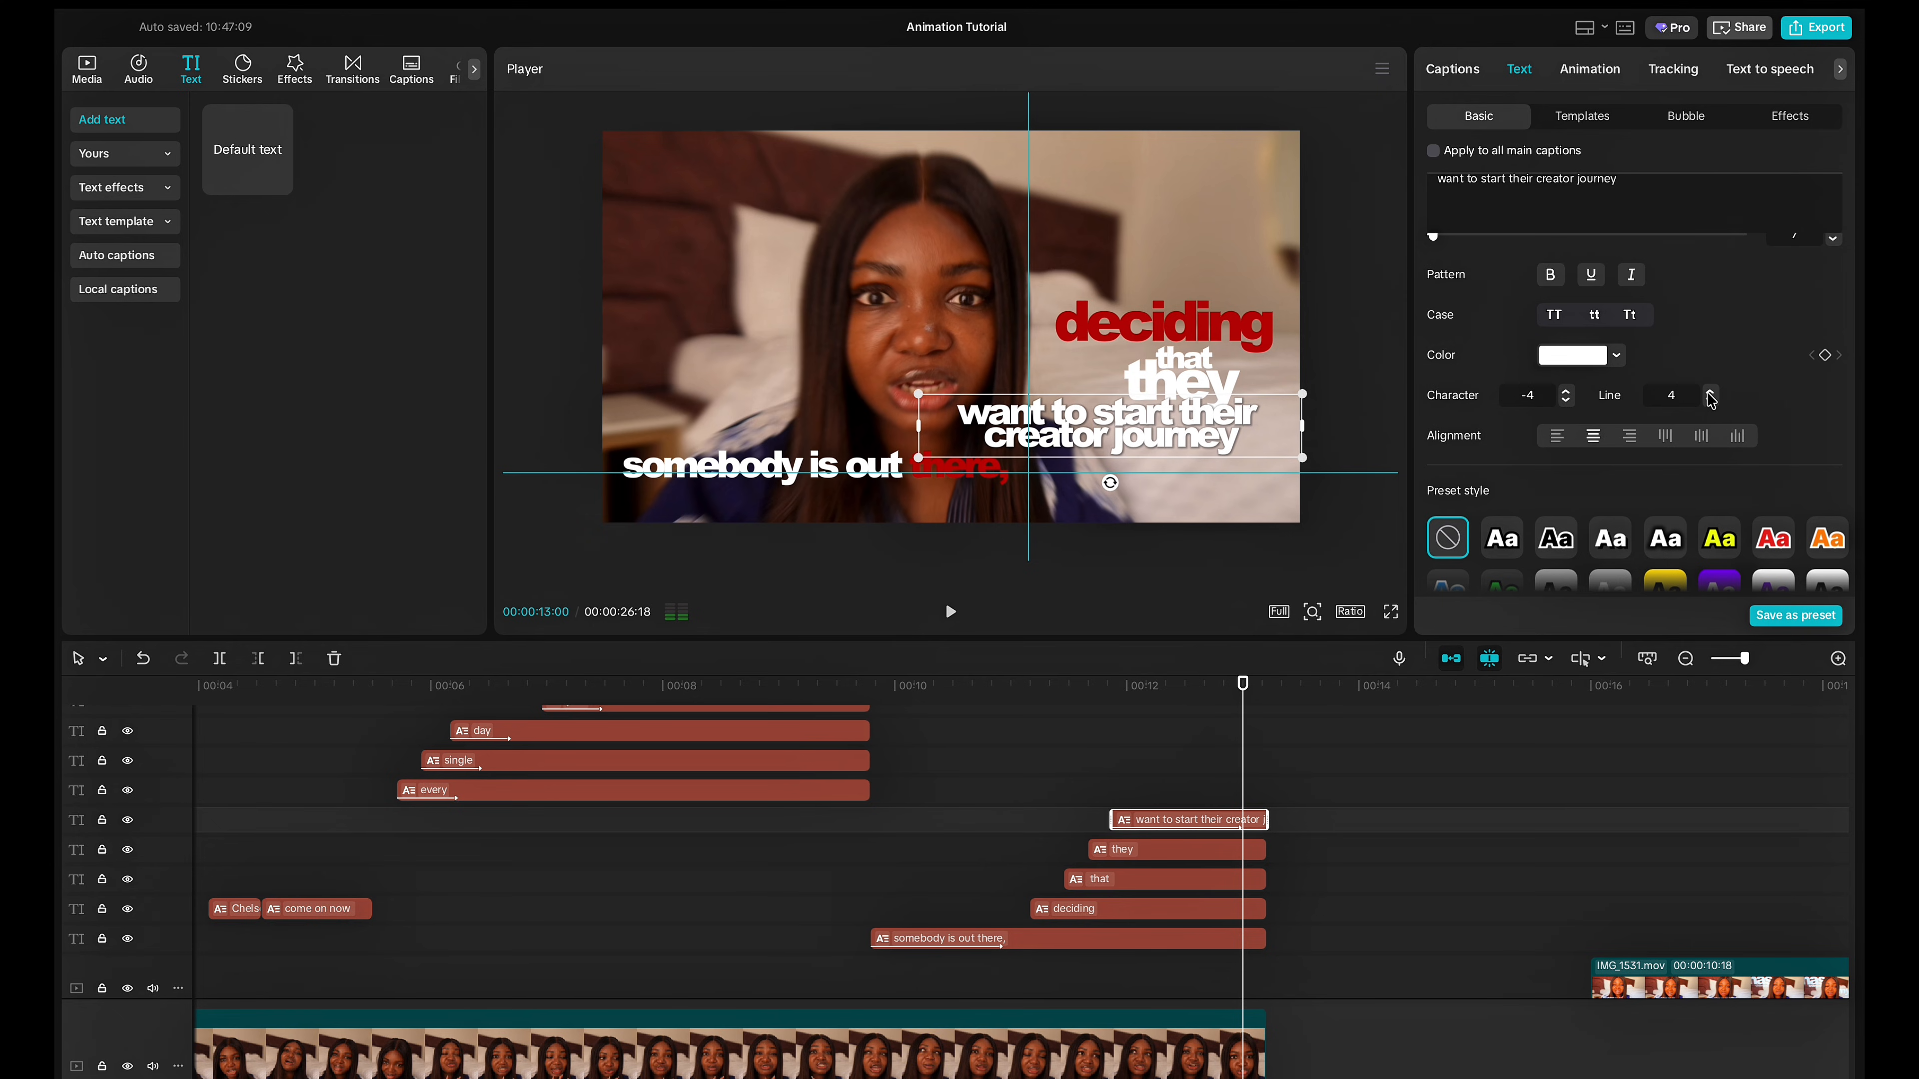
{"action": "left_click_drag", "start_coordinate": [1071, 433], "coordinate": [1100, 449]}
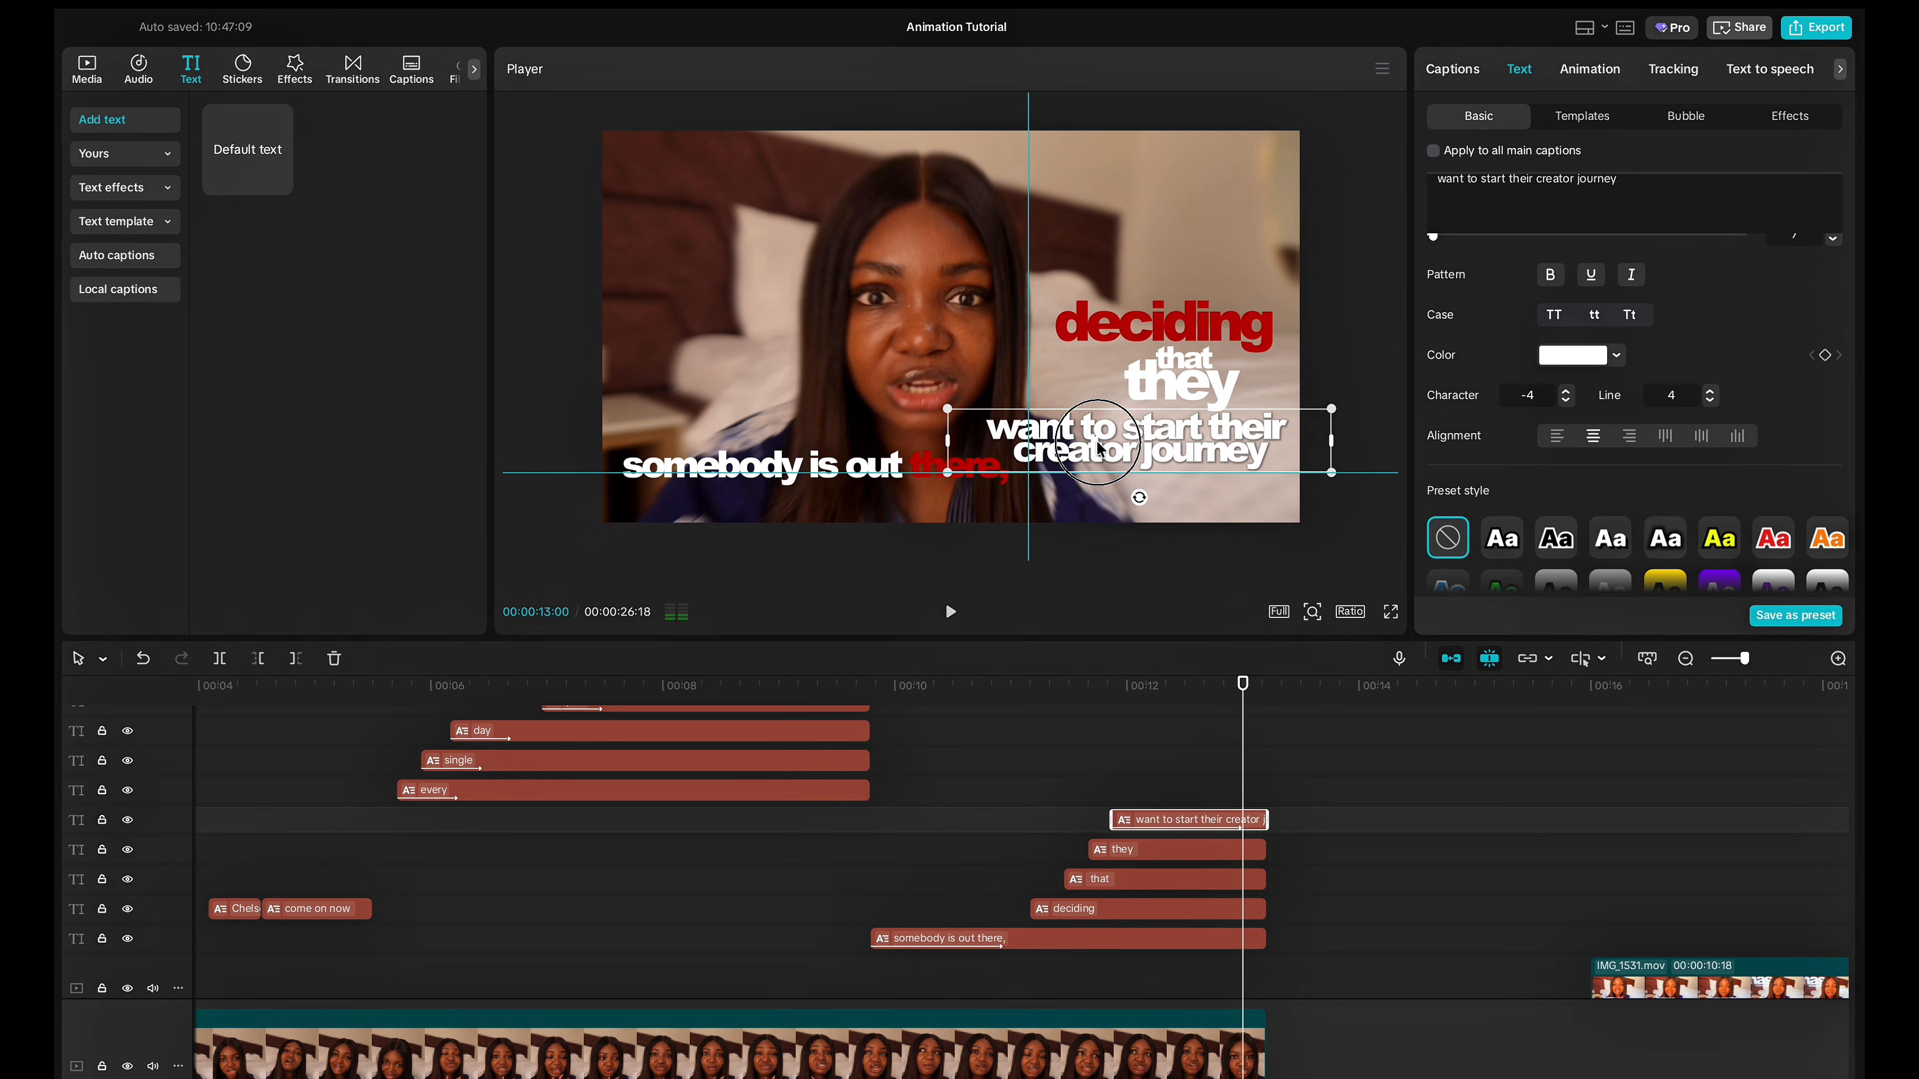
Move the "somebody is out there," caption slightly down and left, and set the playhead just before it starts.
{"action": "left_click_drag", "start_coordinate": [820, 471], "coordinate": [789, 489]}
{"action": "left_click", "coordinate": [802, 469]}
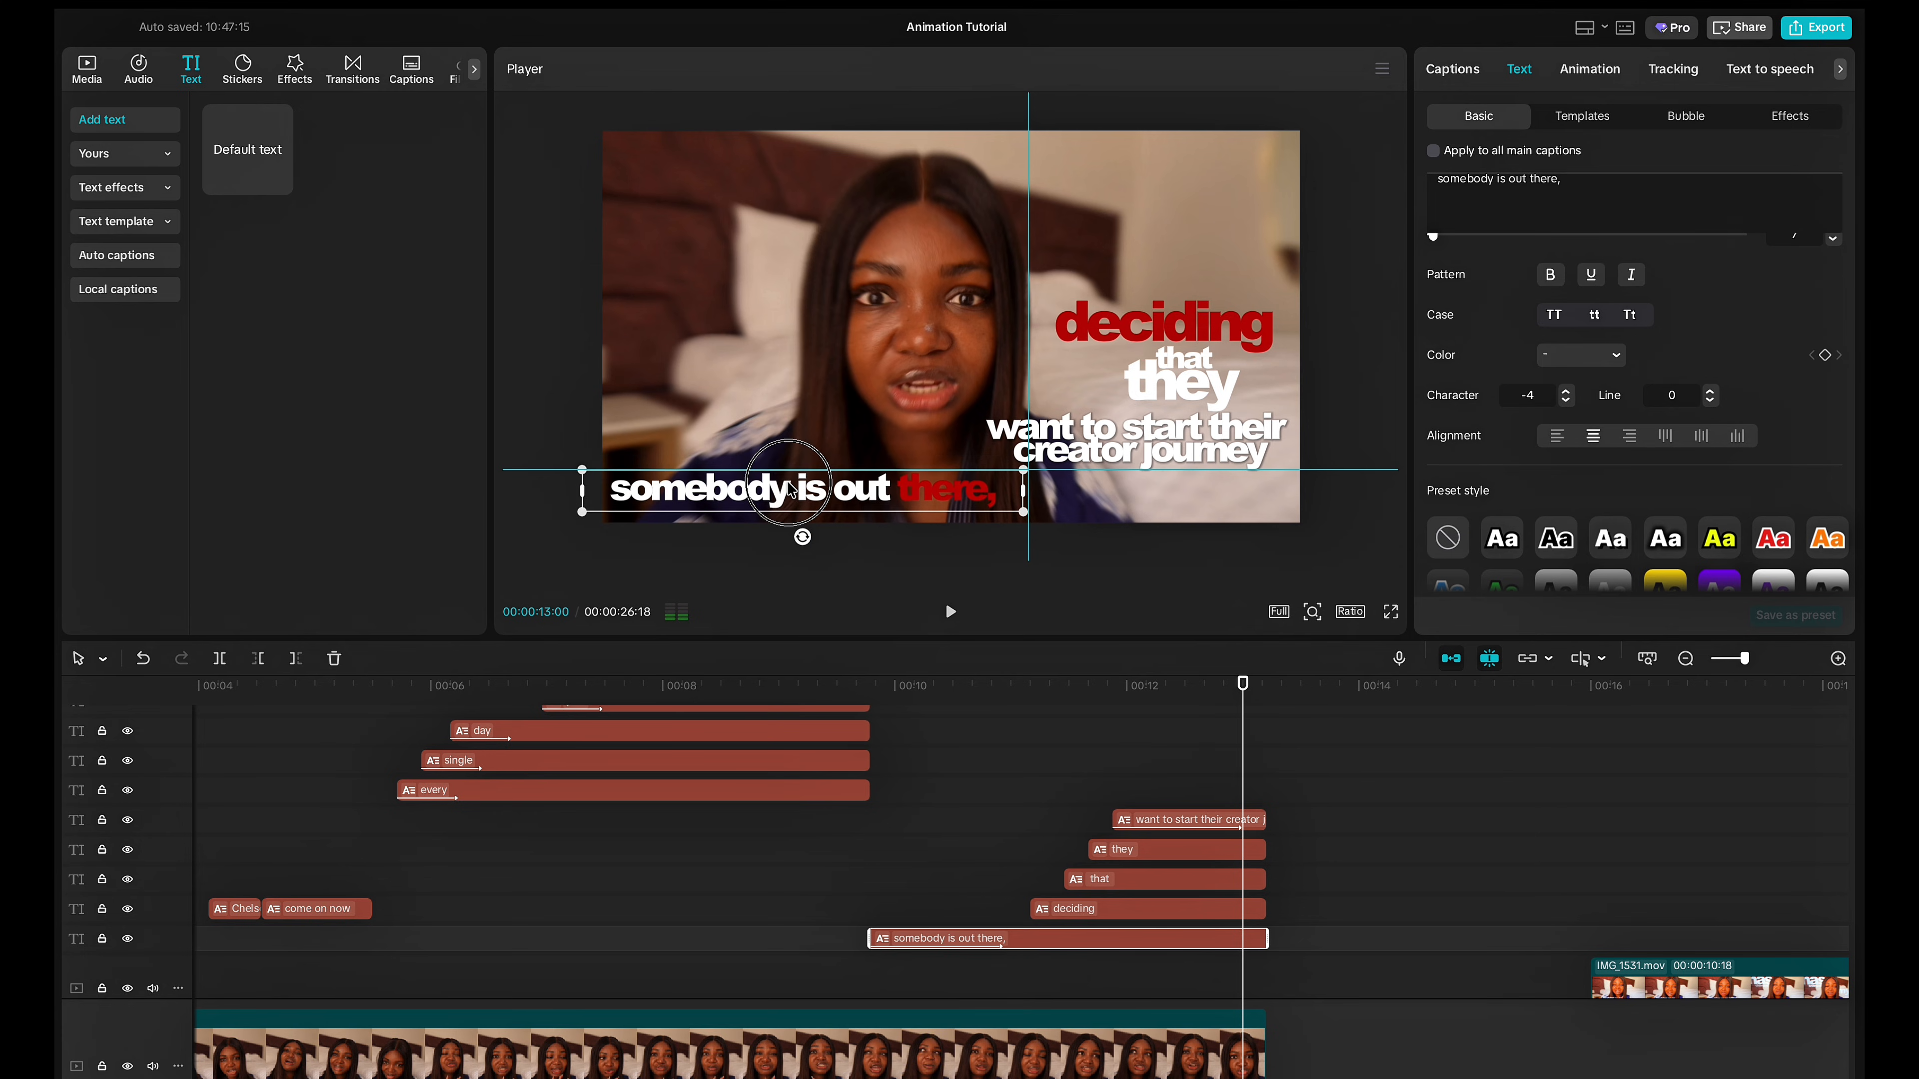
{"action": "left_click", "coordinate": [829, 884]}
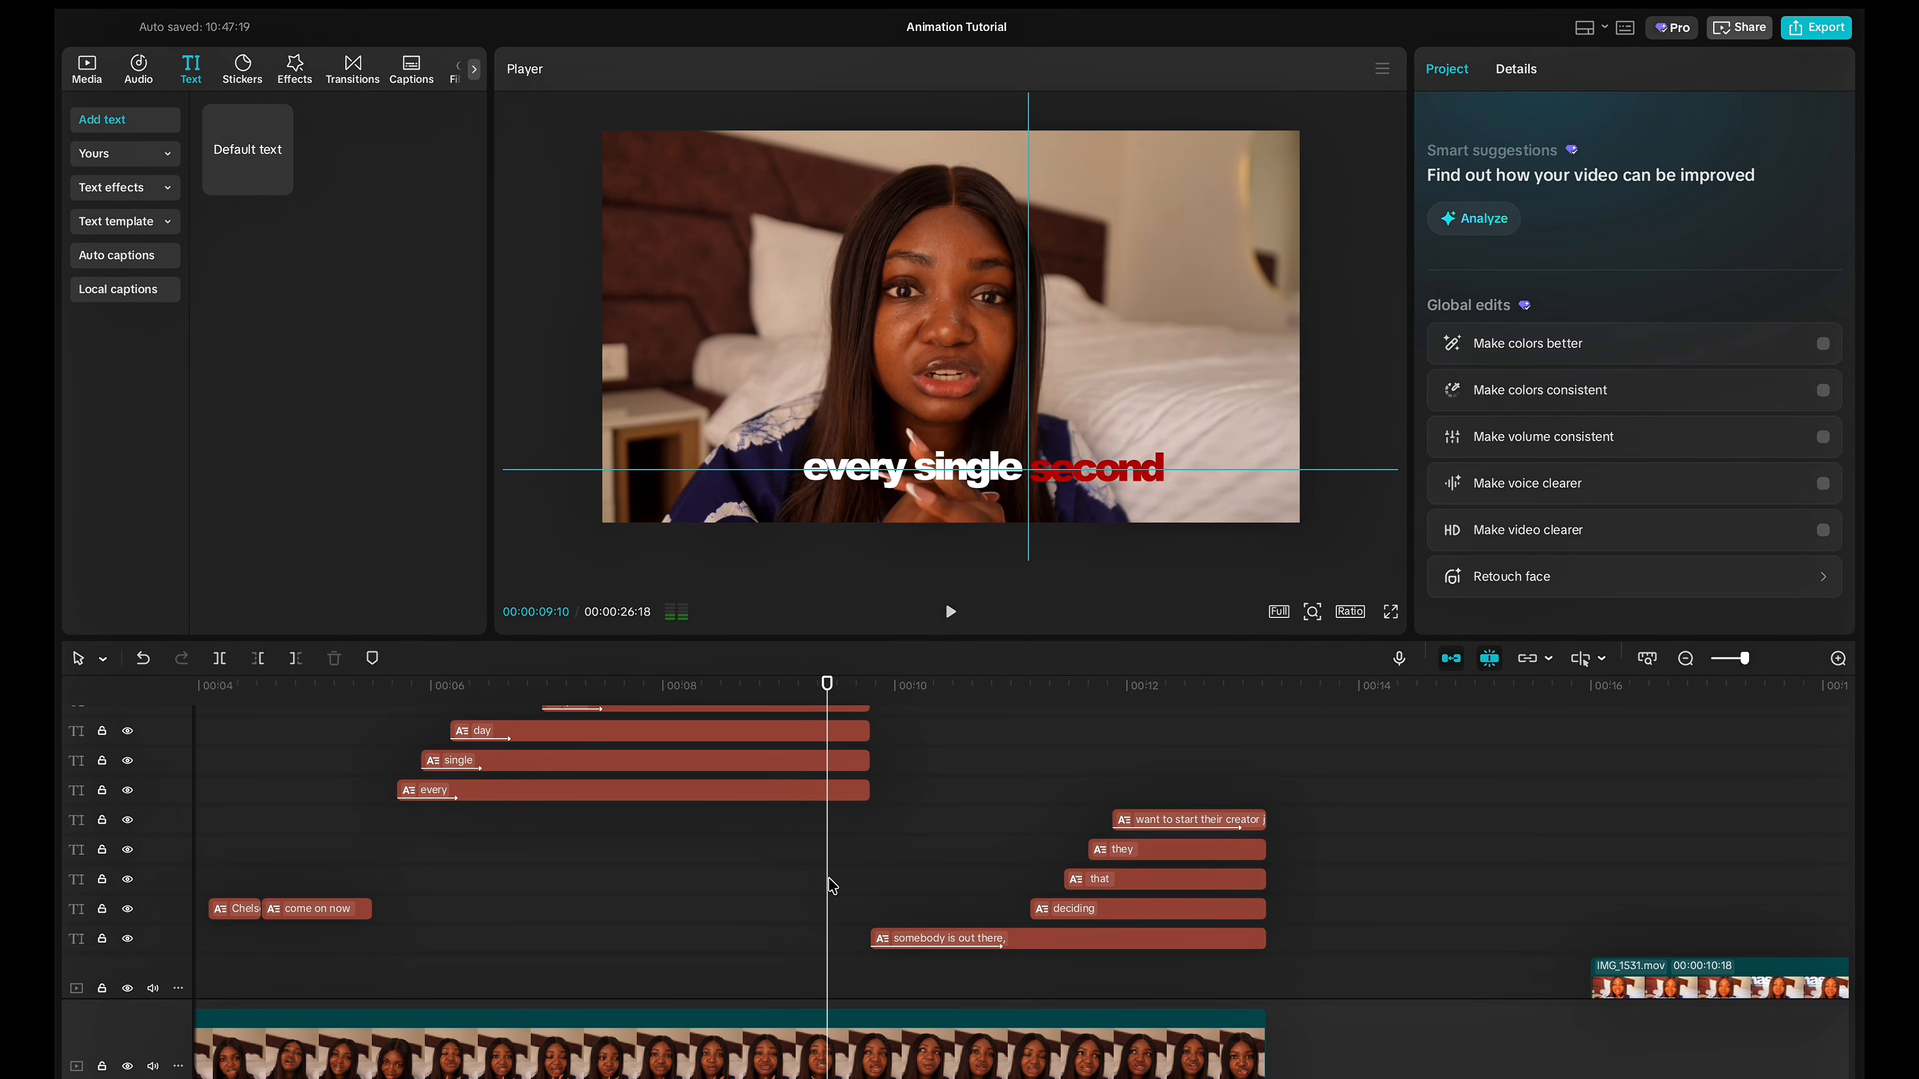